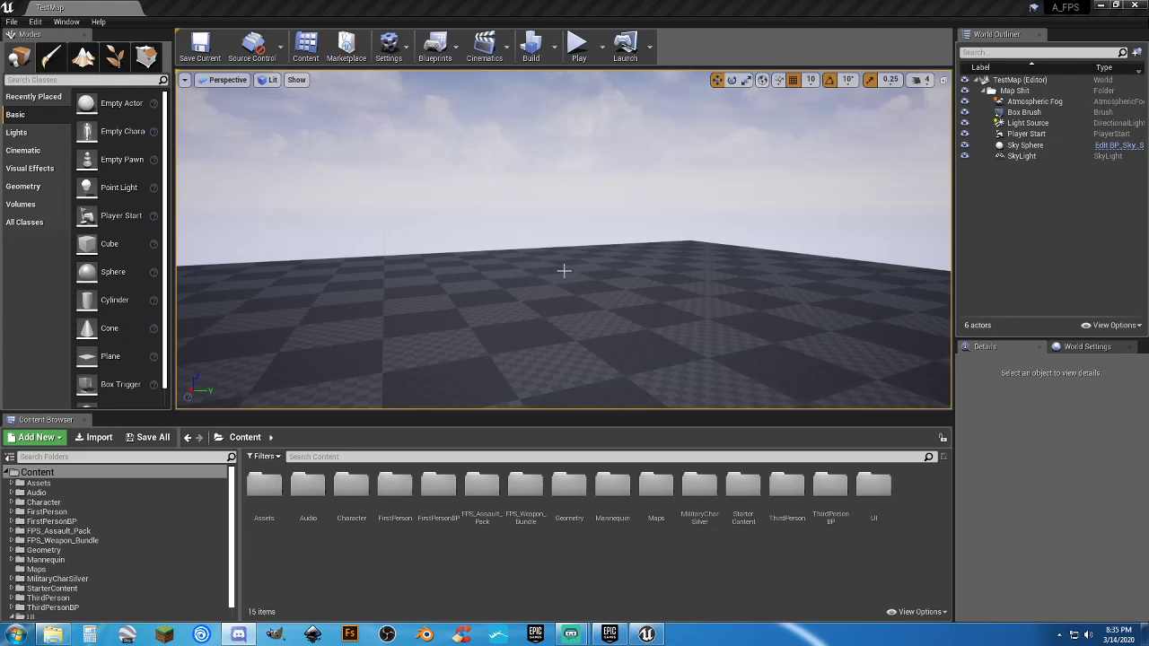
# Collapse the Map Shit folder in the World Outliner.
pyautogui.moveTo(577, 270); pyautogui.dragTo(577, 269, button='right')
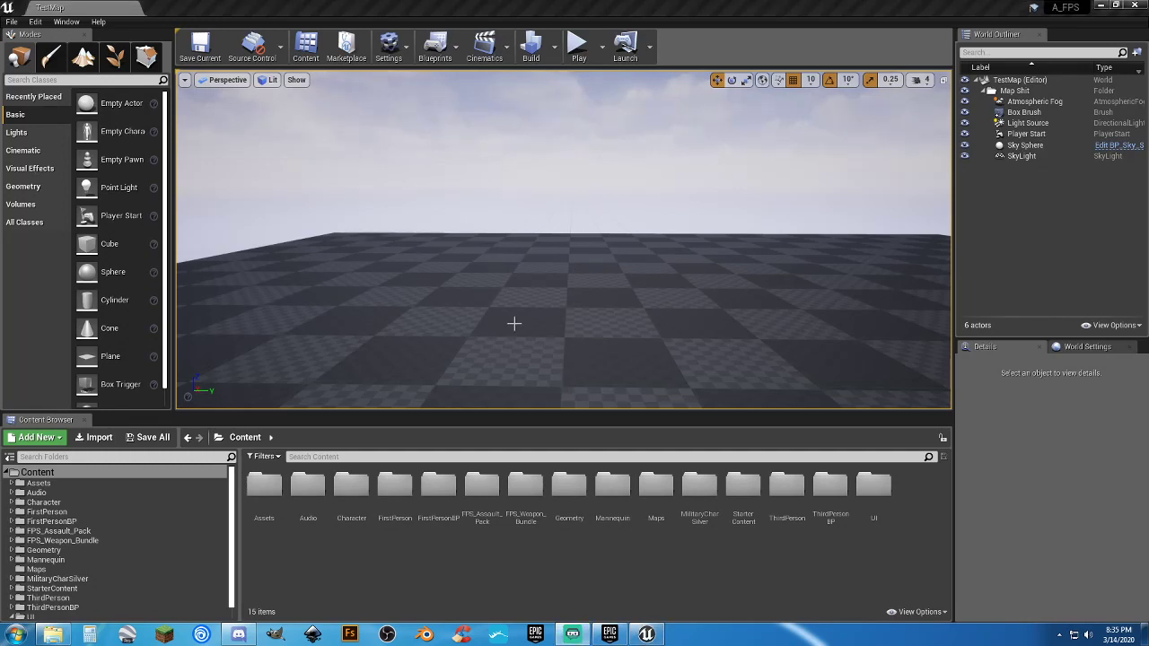
pyautogui.moveTo(544, 311); pyautogui.dragTo(510, 311, button='right')
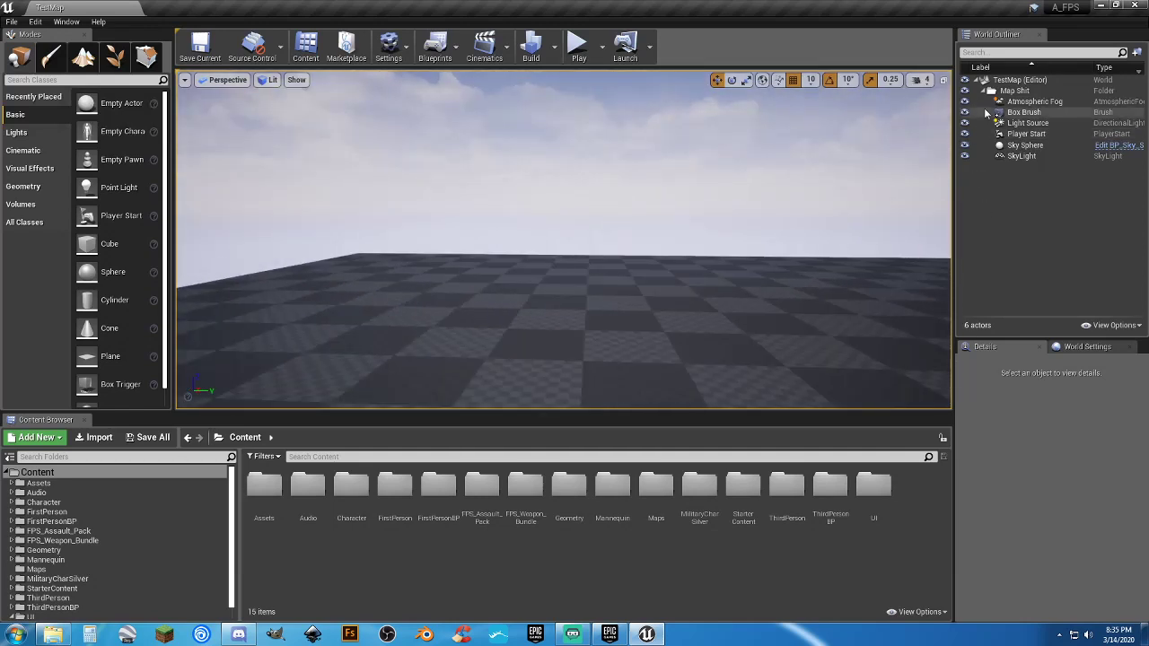
pyautogui.click(983, 92)
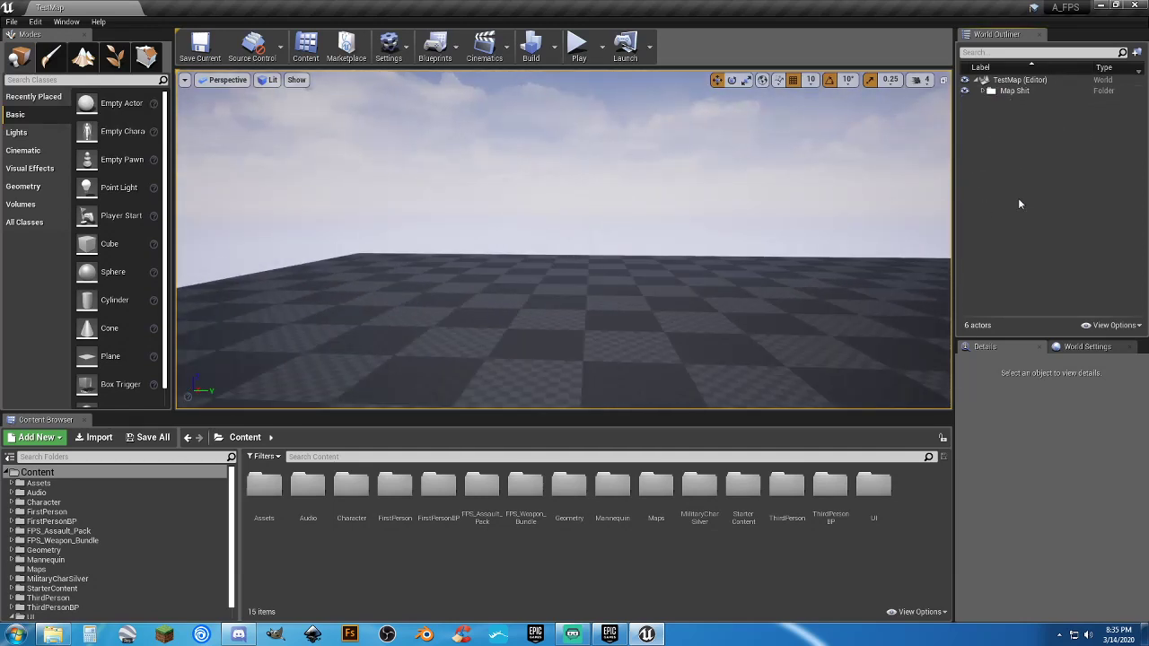
# Play-test the level in the viewport by walking the rifle character forward, and end the play session.
pyautogui.click(578, 45)
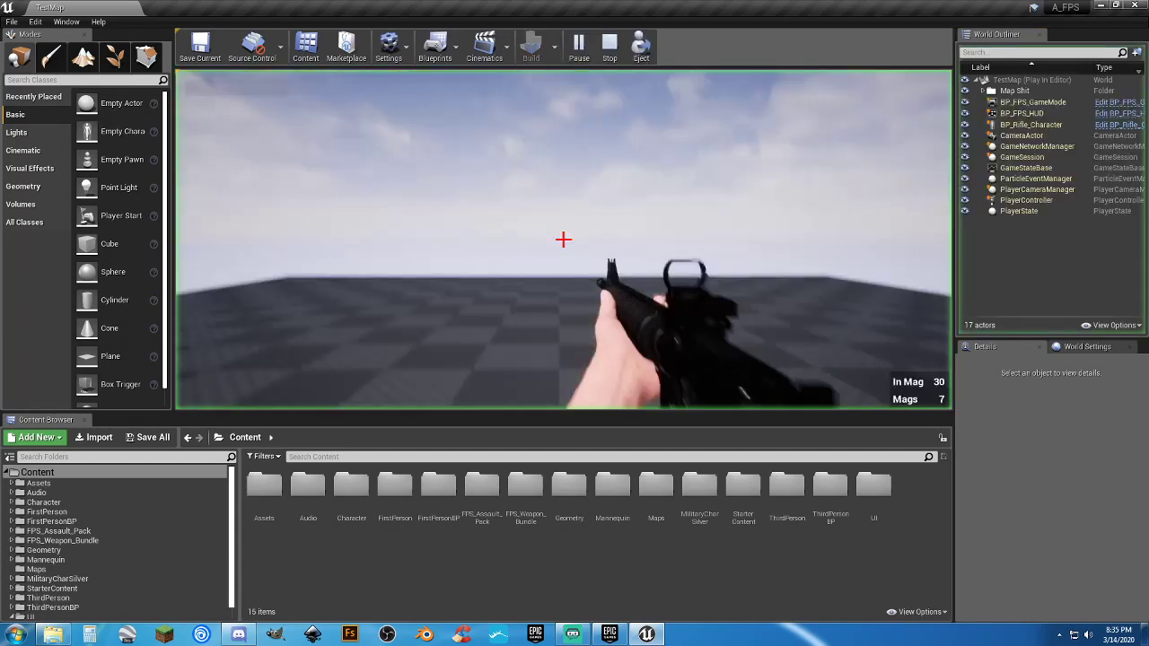
pyautogui.press('w')
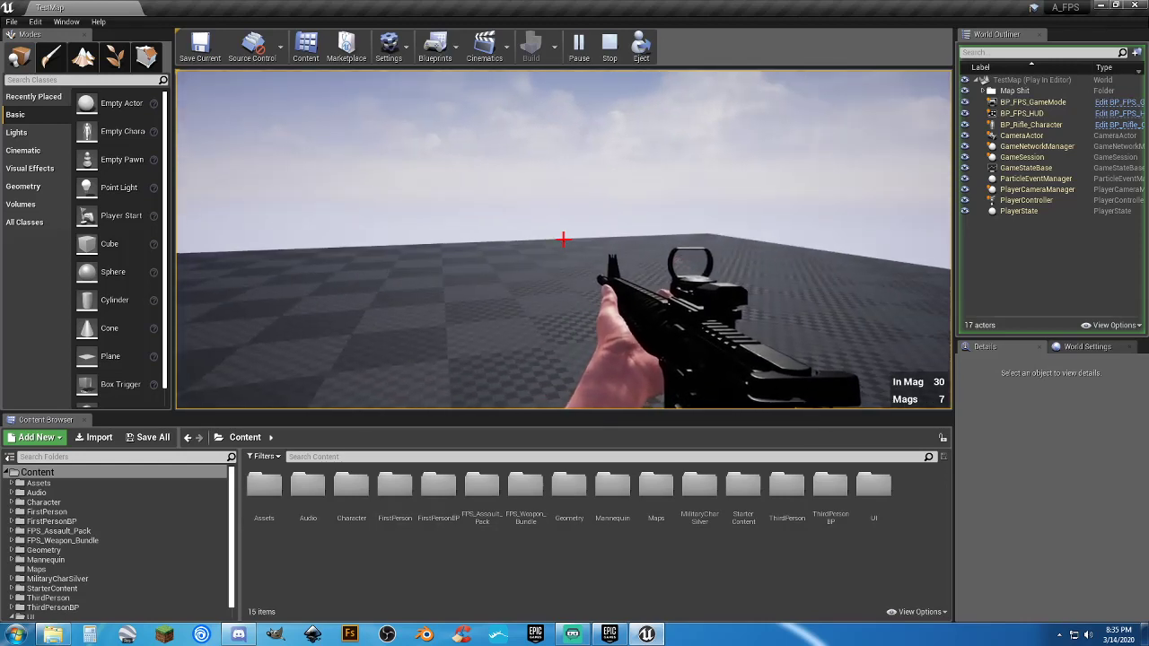
pyautogui.press('Escape')
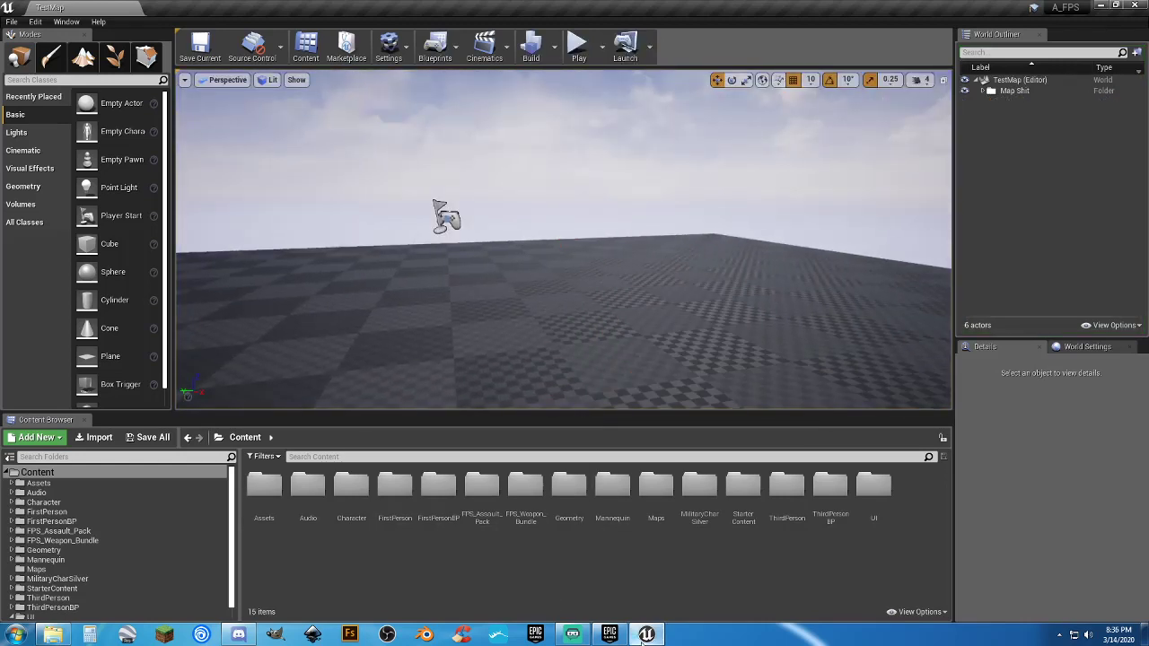
# Switch to the Epic Games Launcher and examine the Free For The Month products in the Marketplace.
pyautogui.click(628, 592)
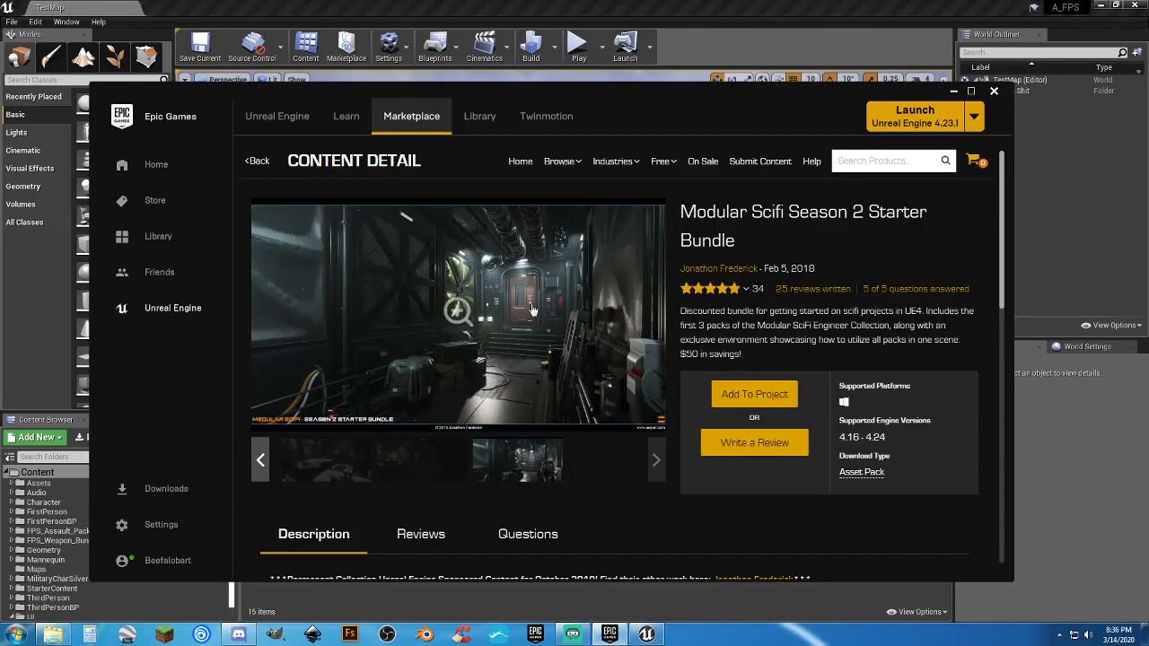
pyautogui.click(483, 128)
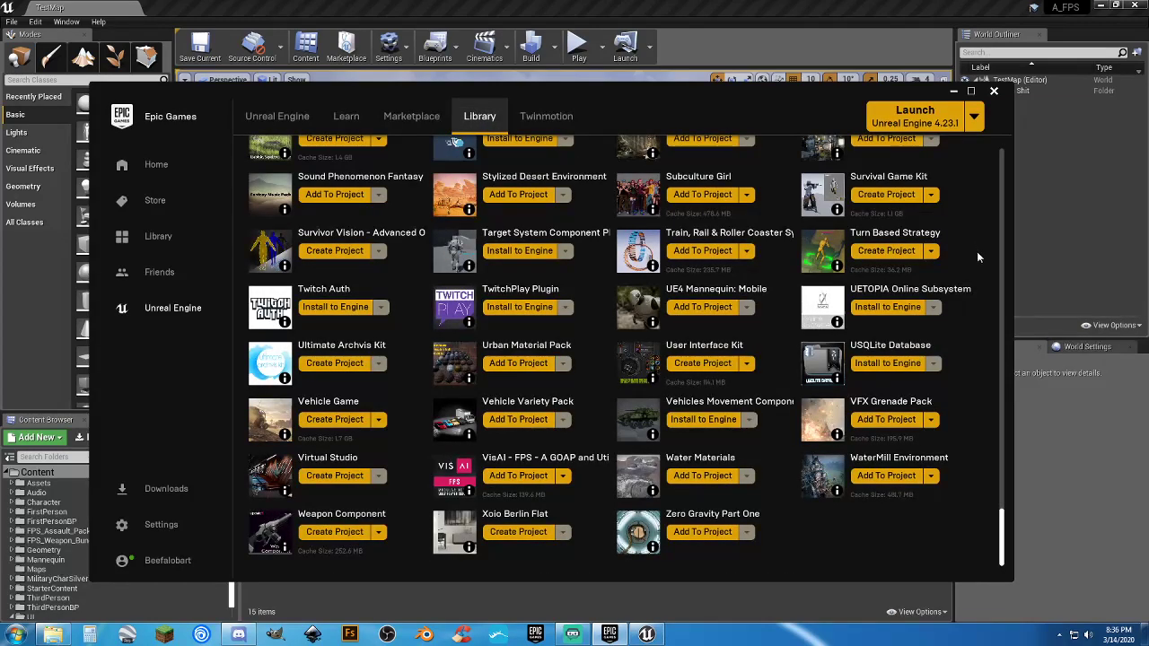
pyautogui.click(478, 121)
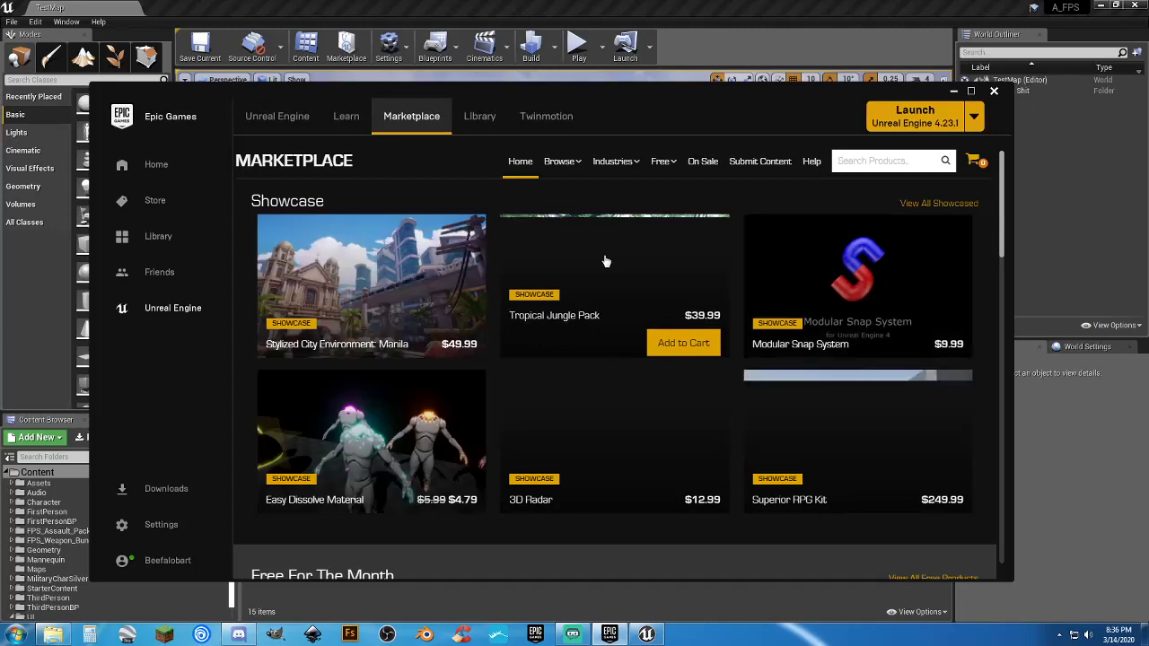
pyautogui.scroll(-5, 733, 271)
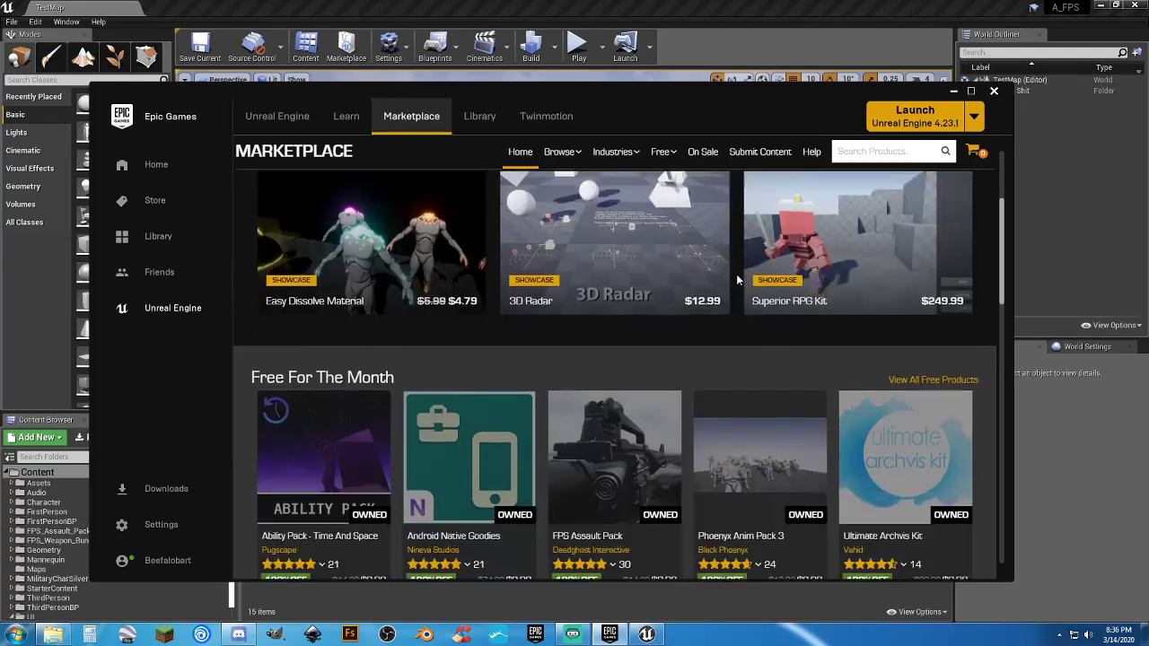
pyautogui.scroll(-1, 736, 281)
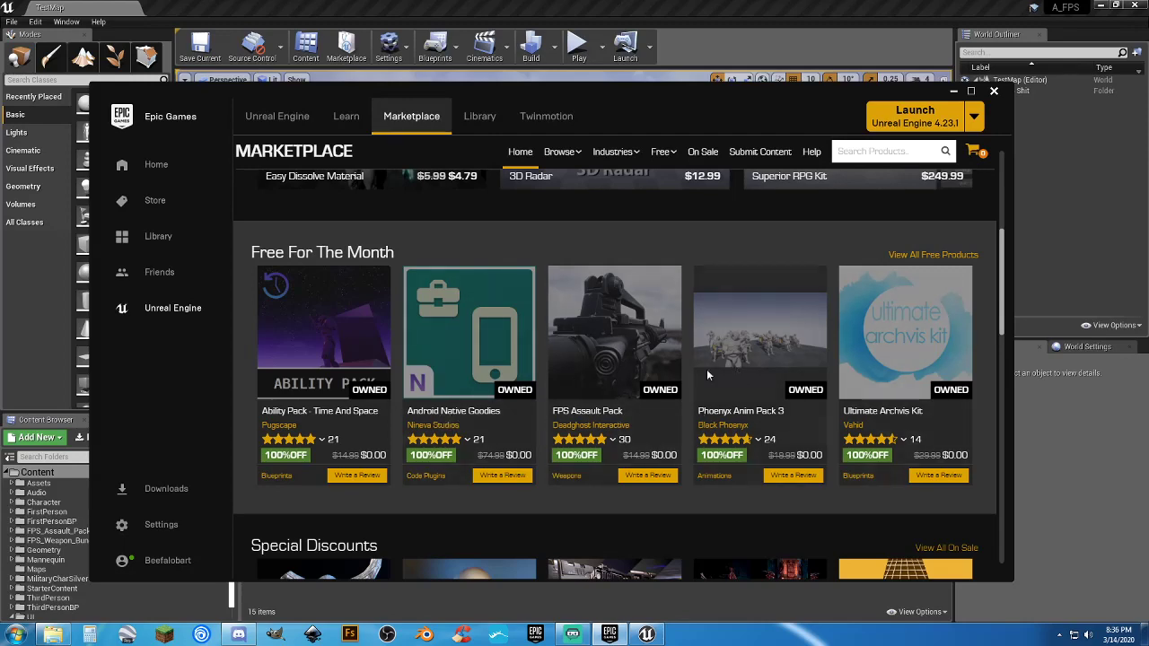
# Browse the owned assets in the launcher's Library to find the Military Character Silver pack.
pyautogui.click(481, 117)
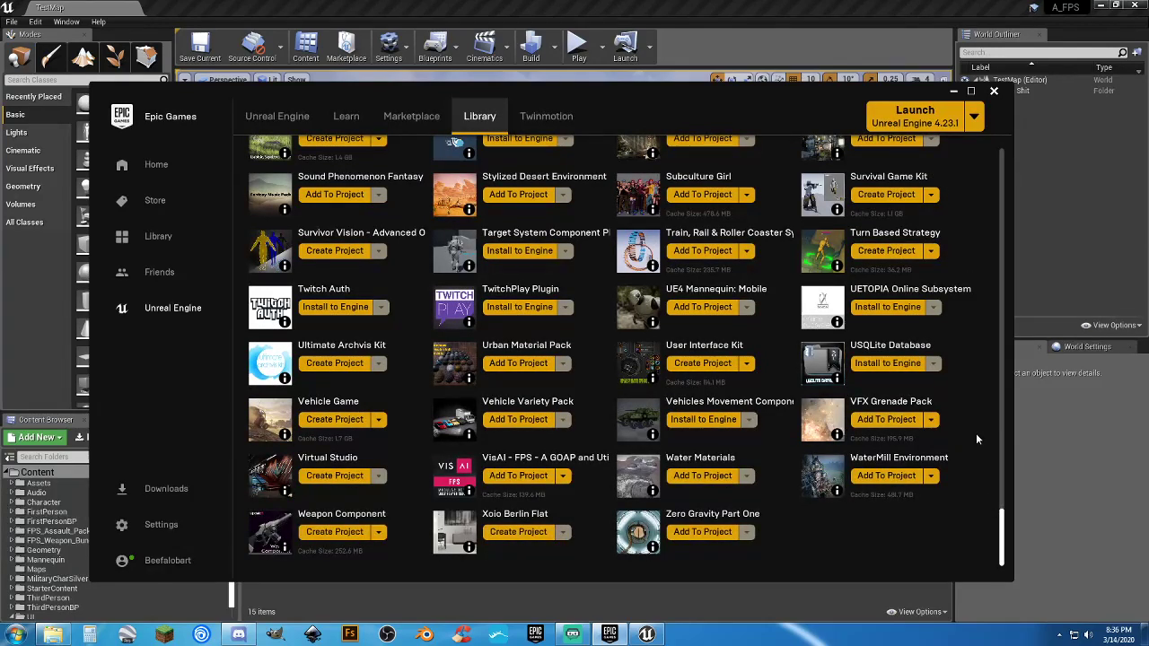
pyautogui.scroll(3, 977, 438)
pyautogui.scroll(4, 976, 439)
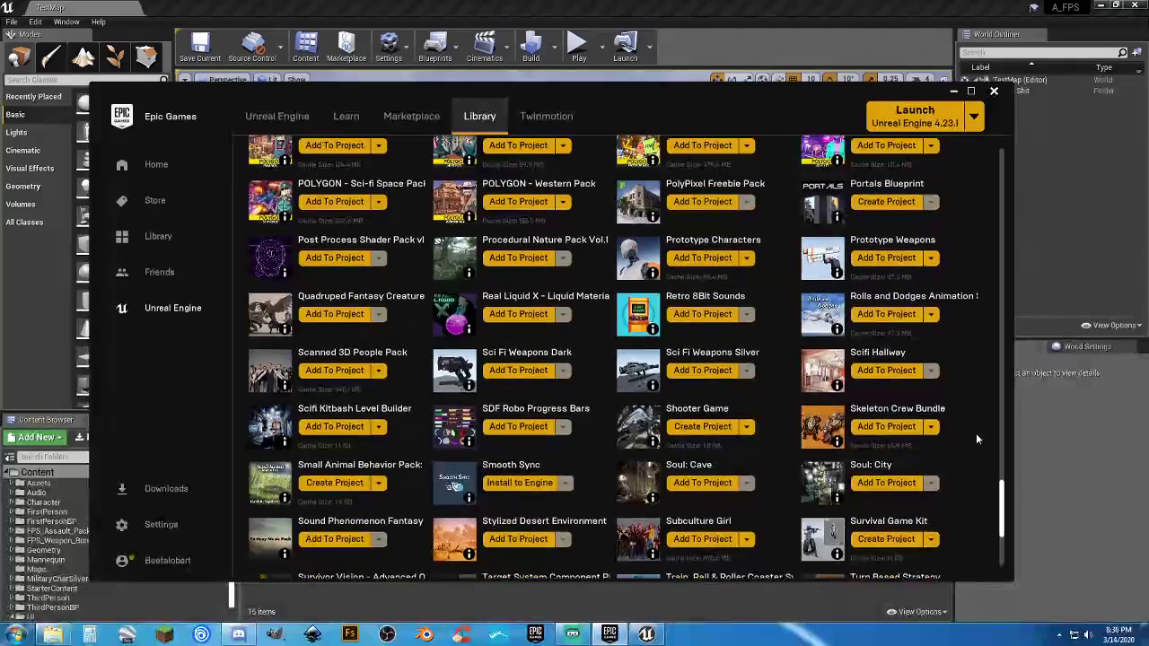
pyautogui.scroll(1, 976, 439)
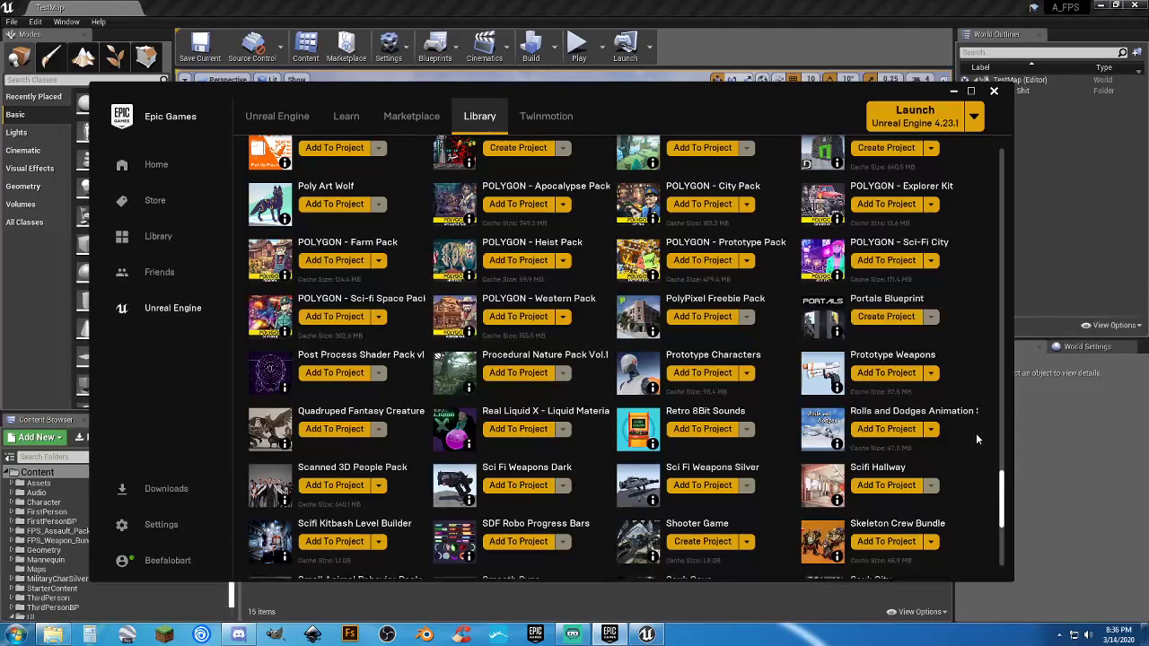
pyautogui.scroll(2, 977, 439)
pyautogui.scroll(6, 977, 439)
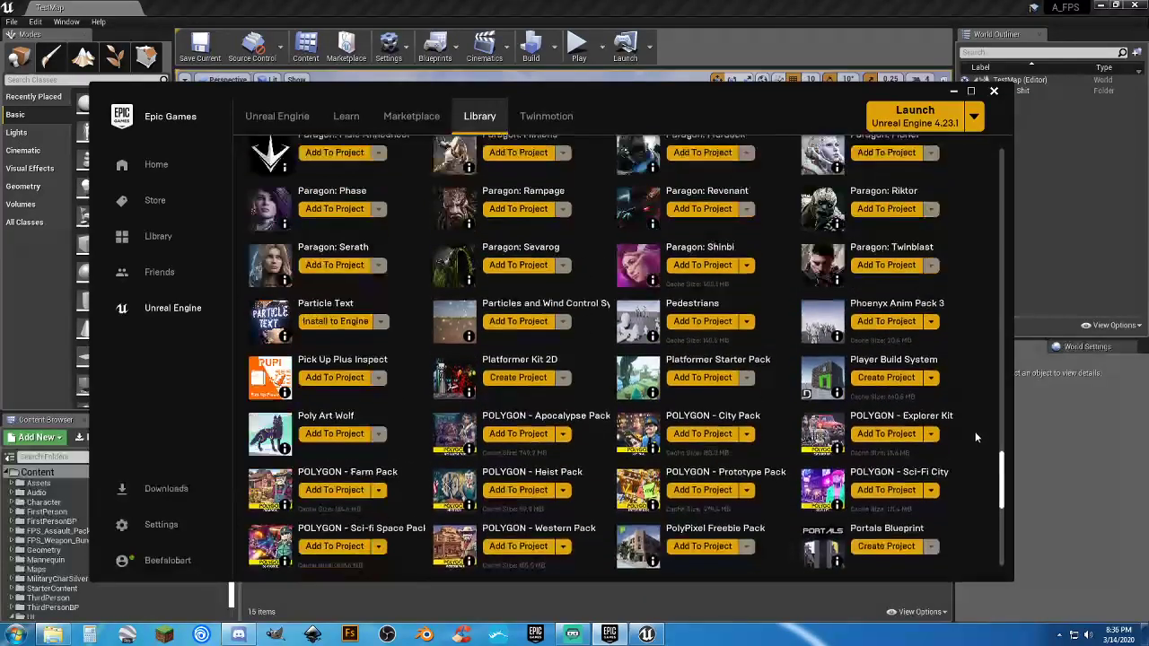
pyautogui.scroll(6, 970, 436)
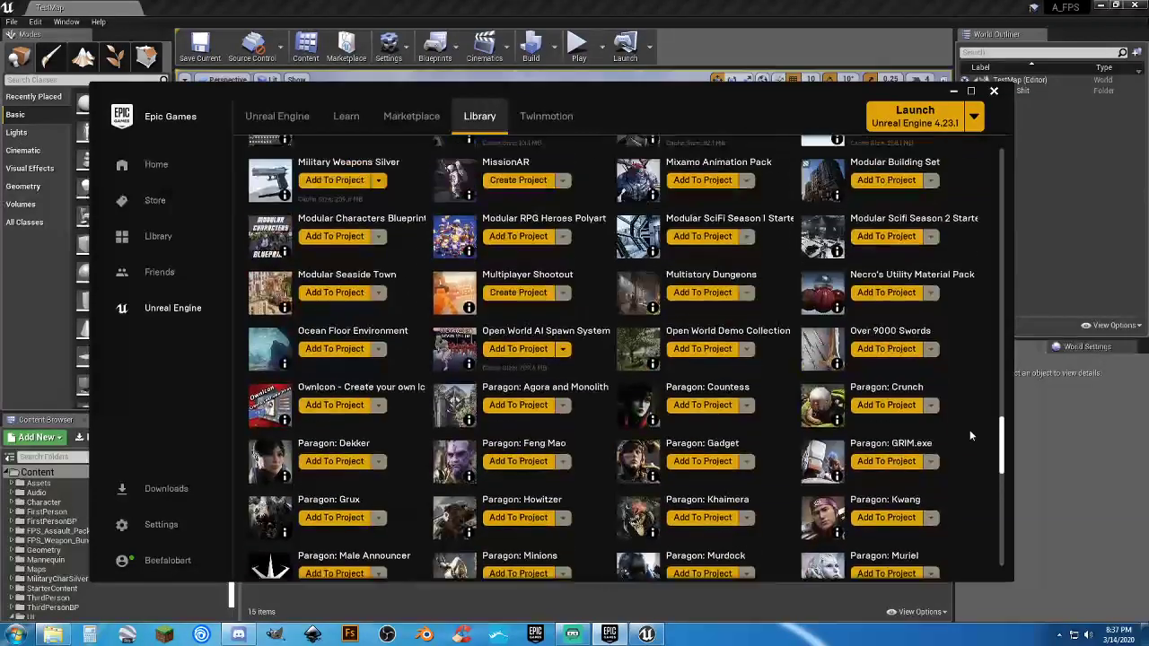
pyautogui.scroll(2, 969, 434)
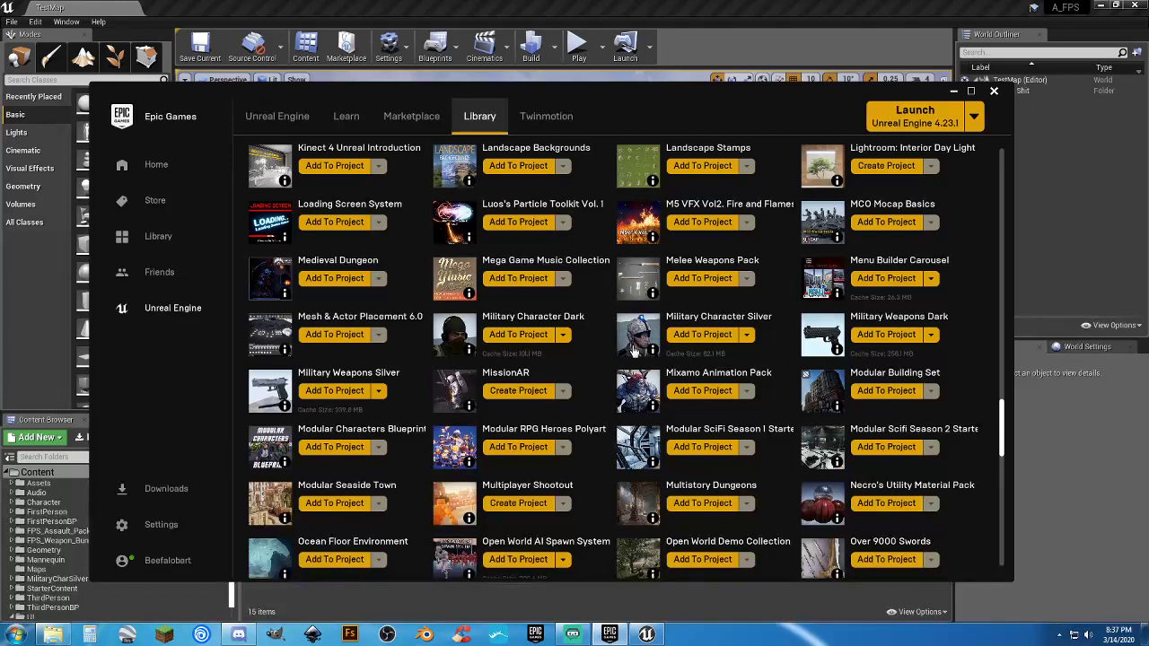
pyautogui.moveTo(652, 355)
# Find the FPS Assault Pack and FPS Weapon Bundle in the Library and open the weapon bundle's detail page.
pyautogui.scroll(2, 648, 357)
pyautogui.scroll(5, 648, 356)
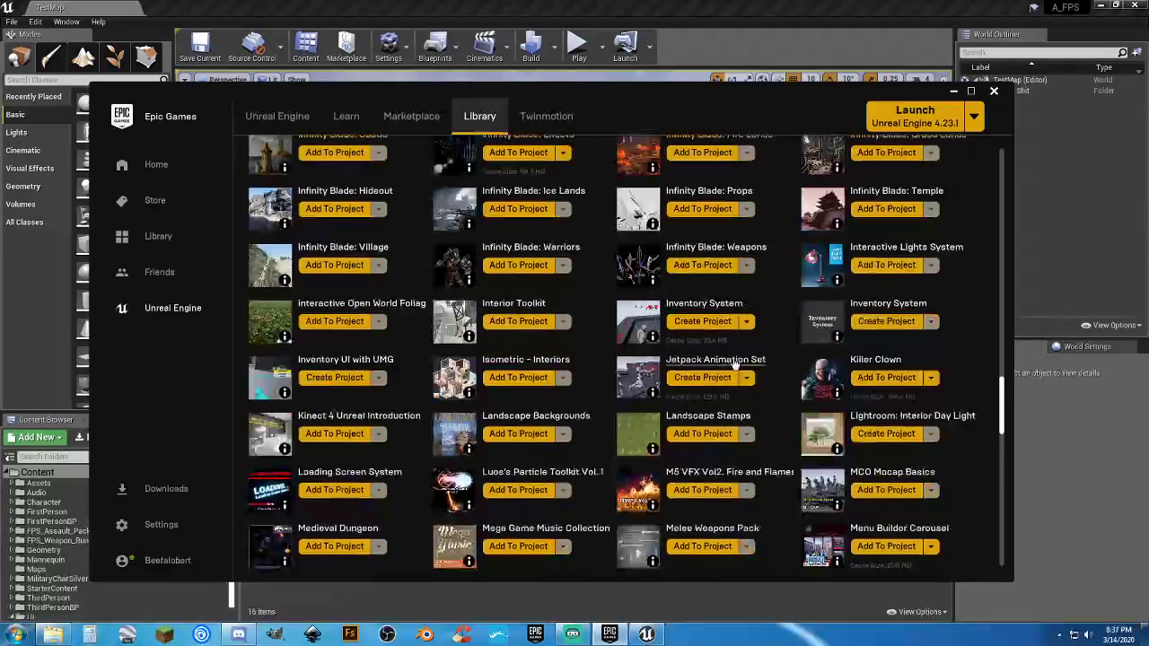
pyautogui.scroll(5, 747, 362)
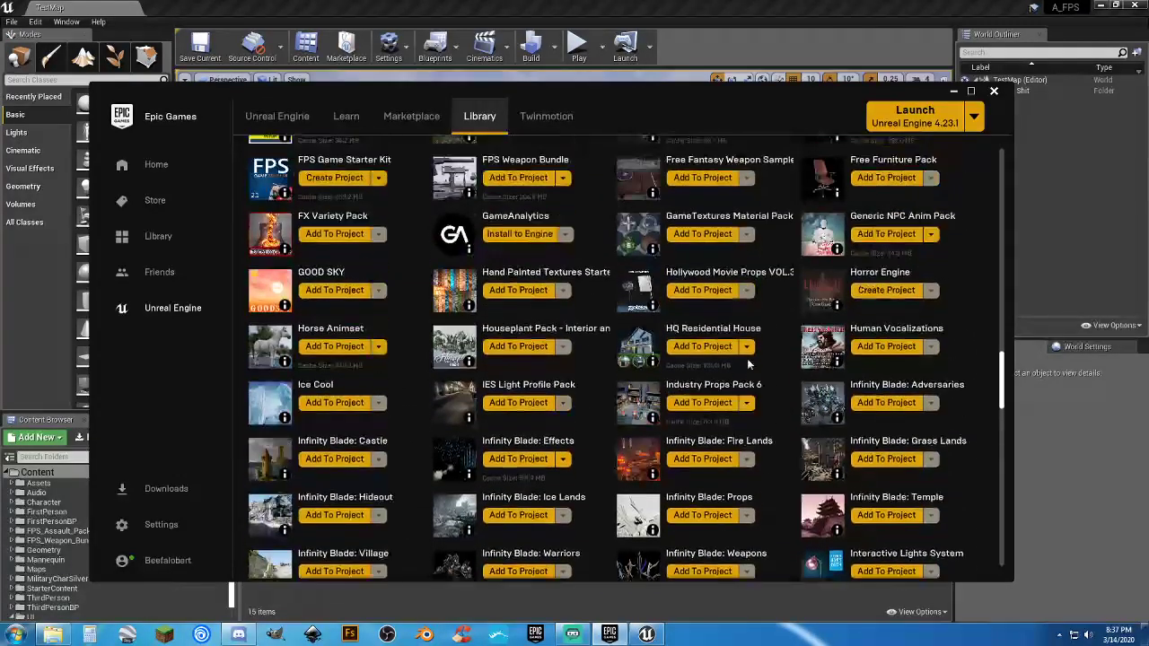
pyautogui.scroll(4, 744, 363)
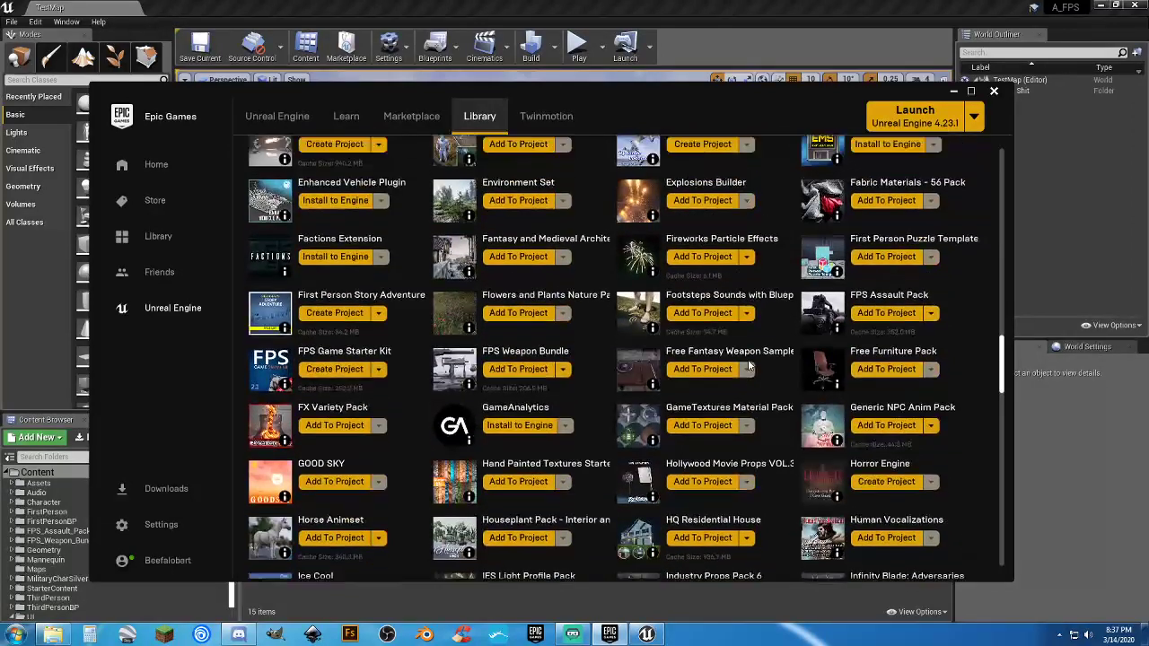
pyautogui.scroll(1, 739, 363)
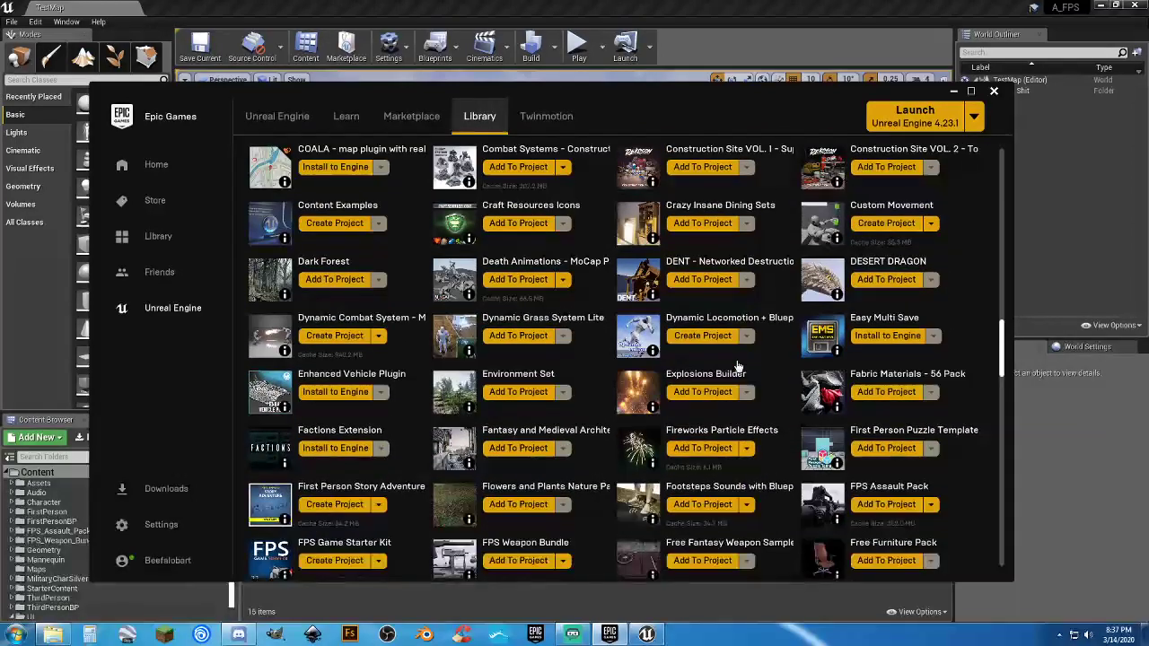
pyautogui.scroll(3, 738, 365)
pyautogui.scroll(-4, 744, 362)
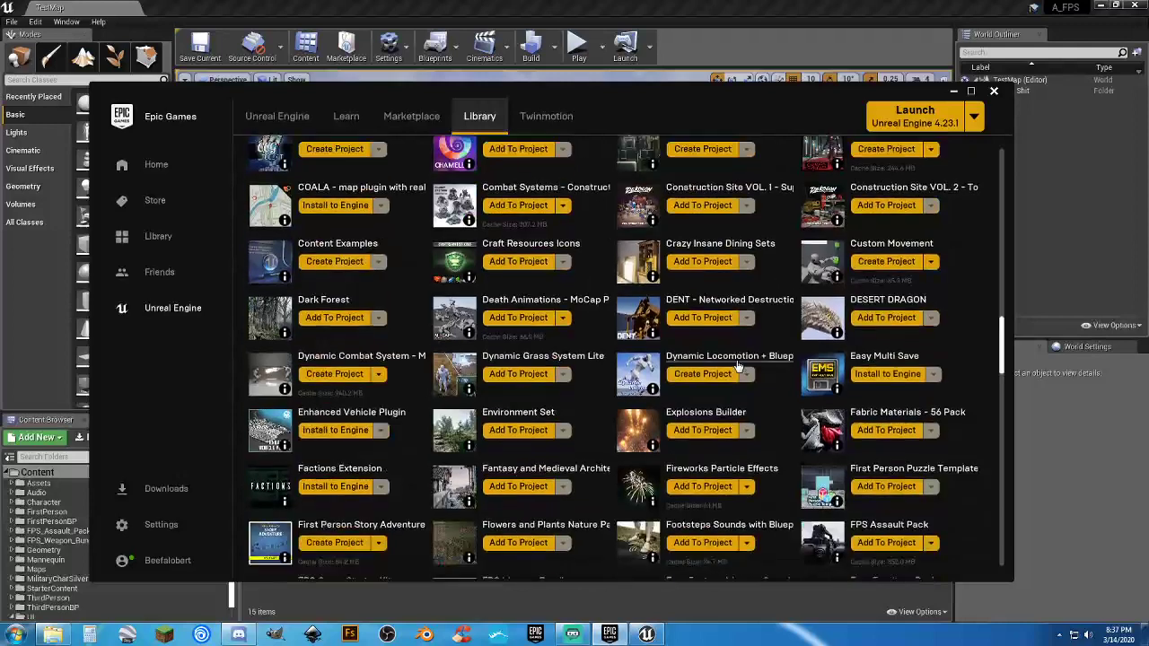
pyautogui.scroll(-2, 778, 372)
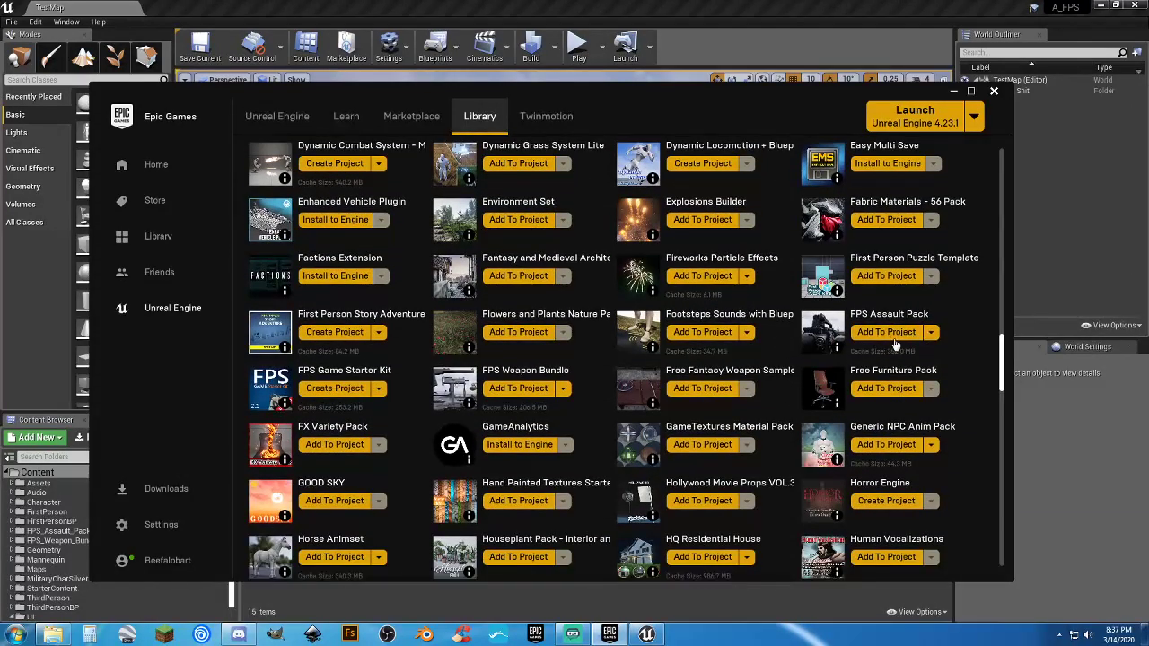
pyautogui.moveTo(837, 356)
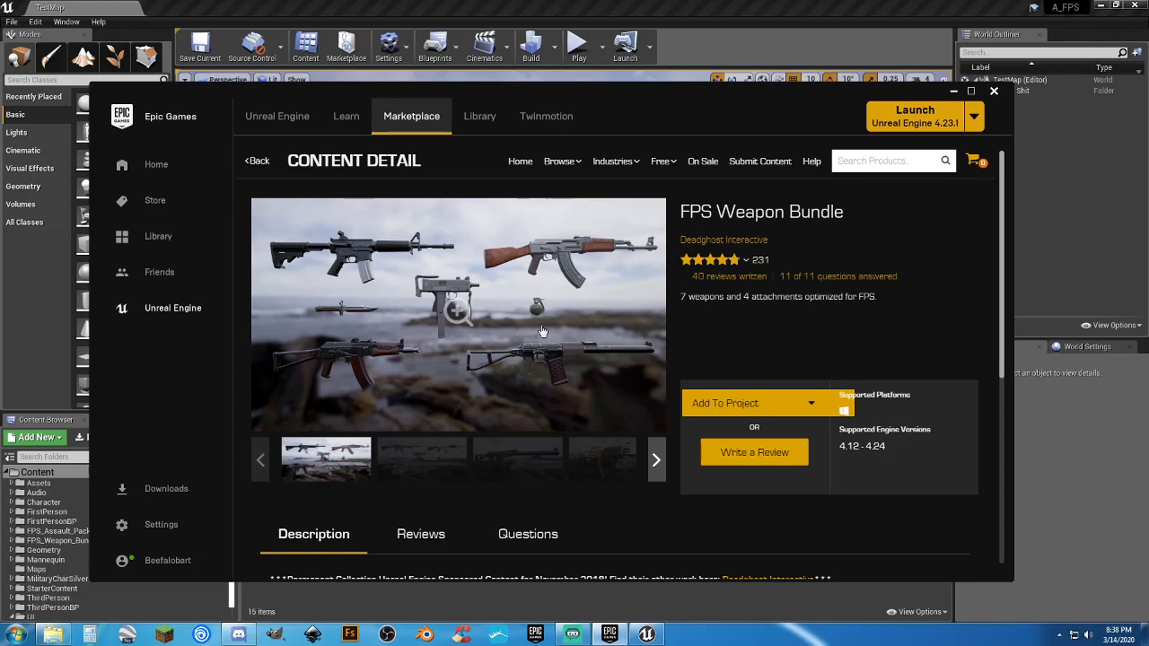
# View the FPS Weapon Bundle's preview image of the scope, grip, grenade and knife, and return to the Unreal Editor.
pyautogui.click(656, 461)
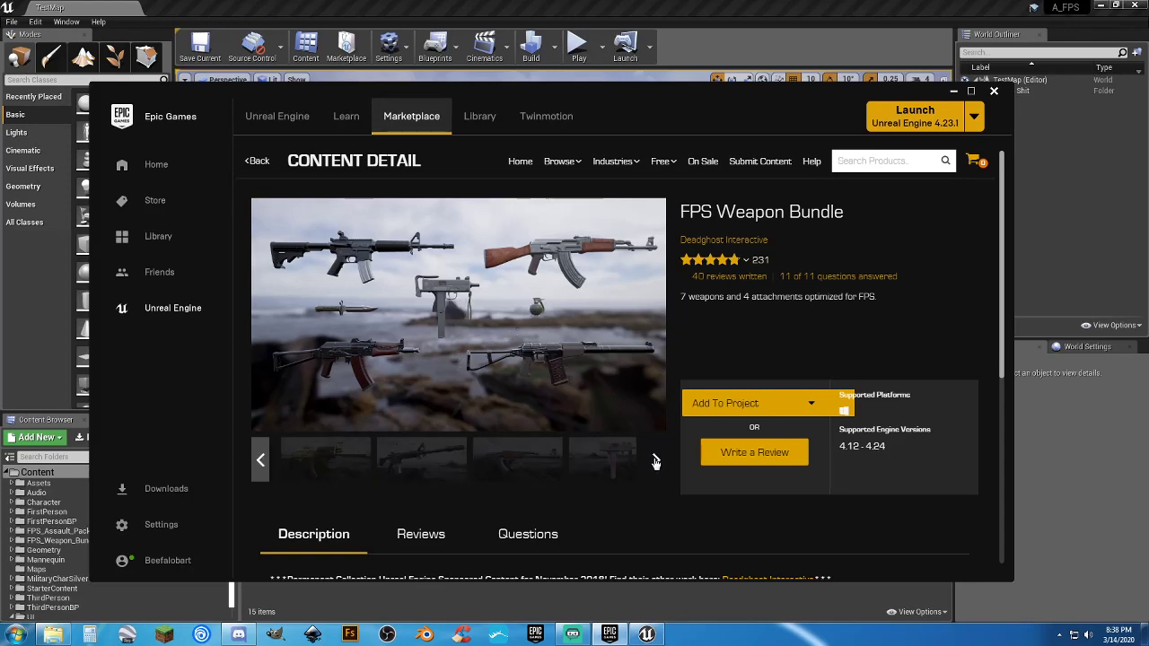
pyautogui.click(656, 461)
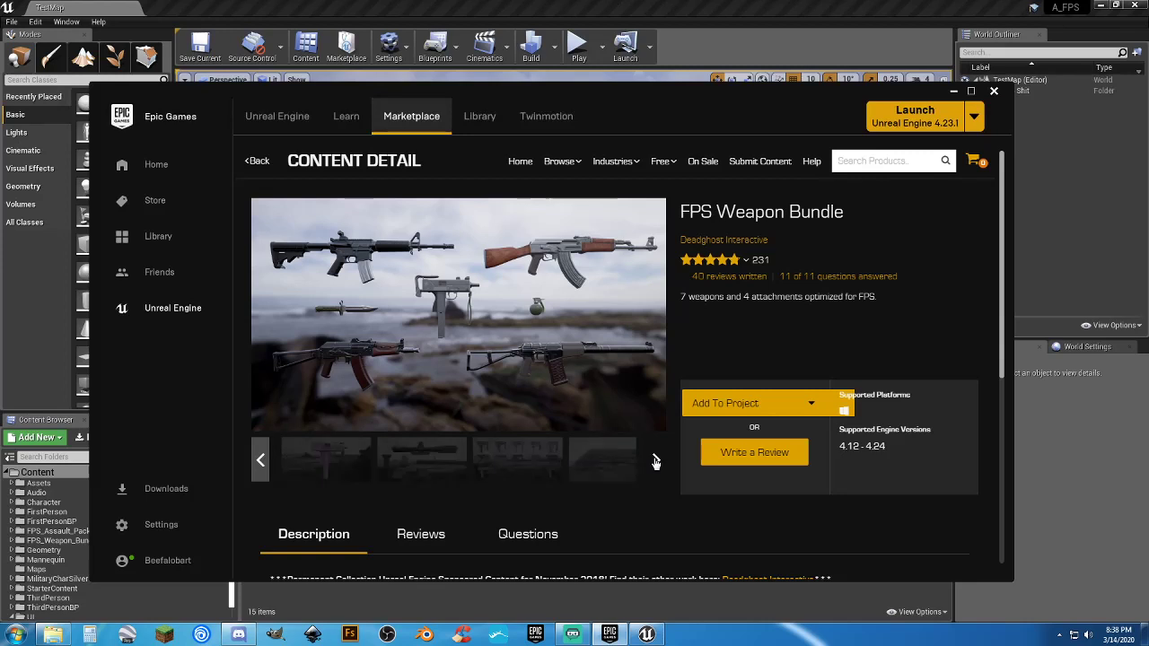
pyautogui.click(433, 465)
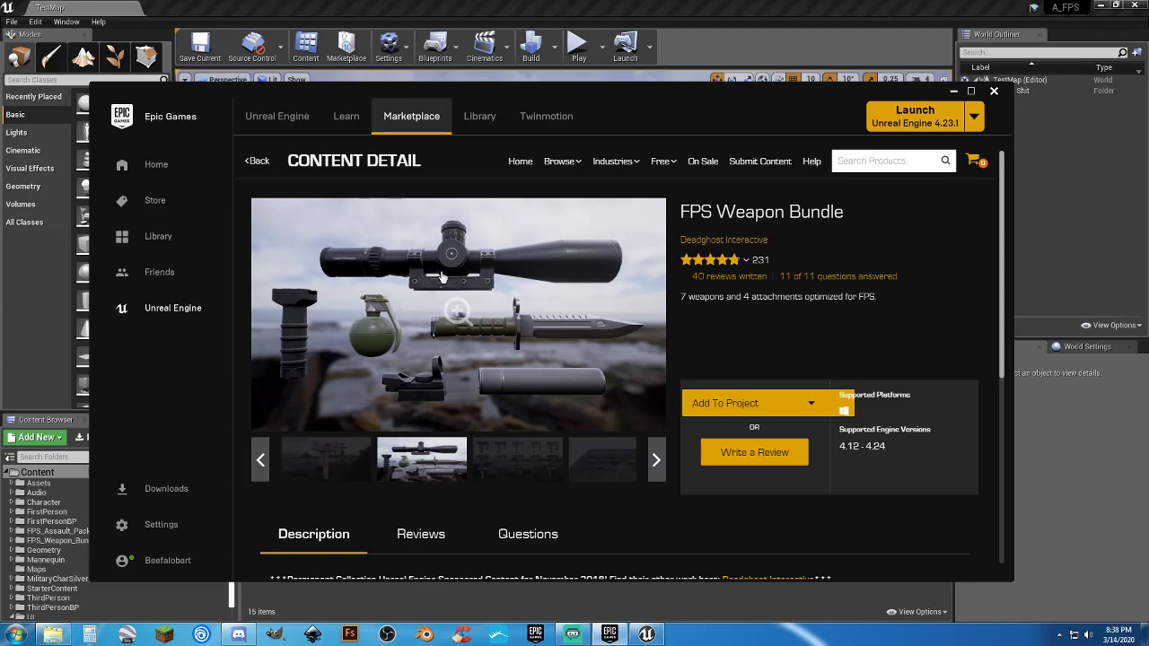
pyautogui.click(953, 91)
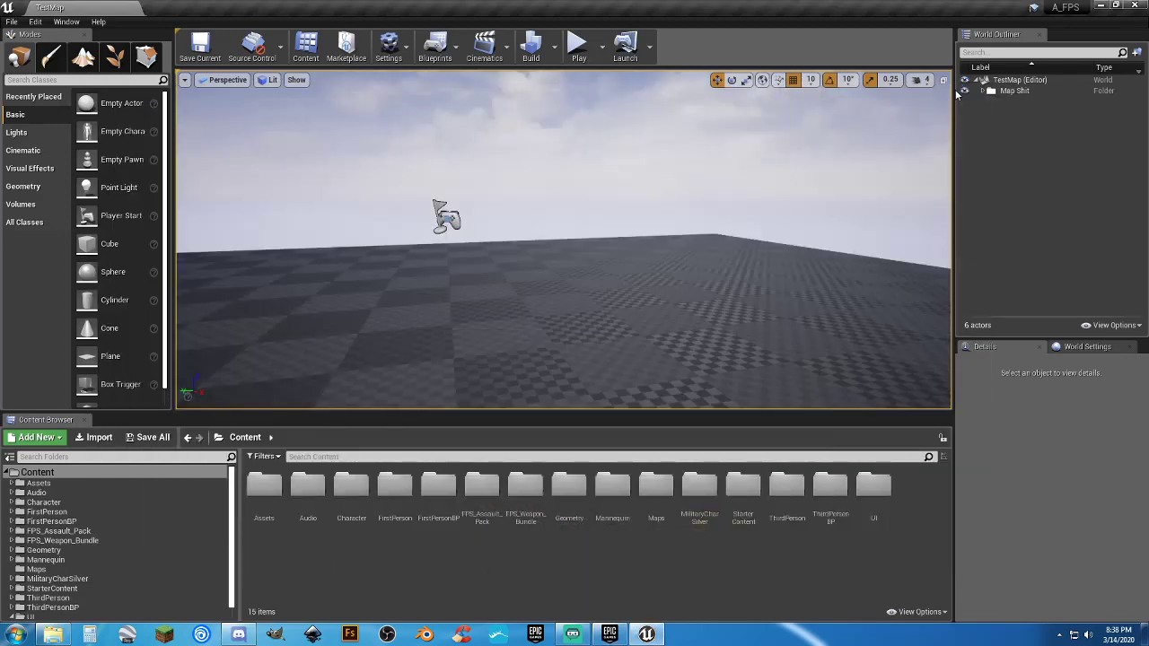
# Play-test the level and fire the rifle repeatedly until its magazine is empty.
pyautogui.click(579, 45)
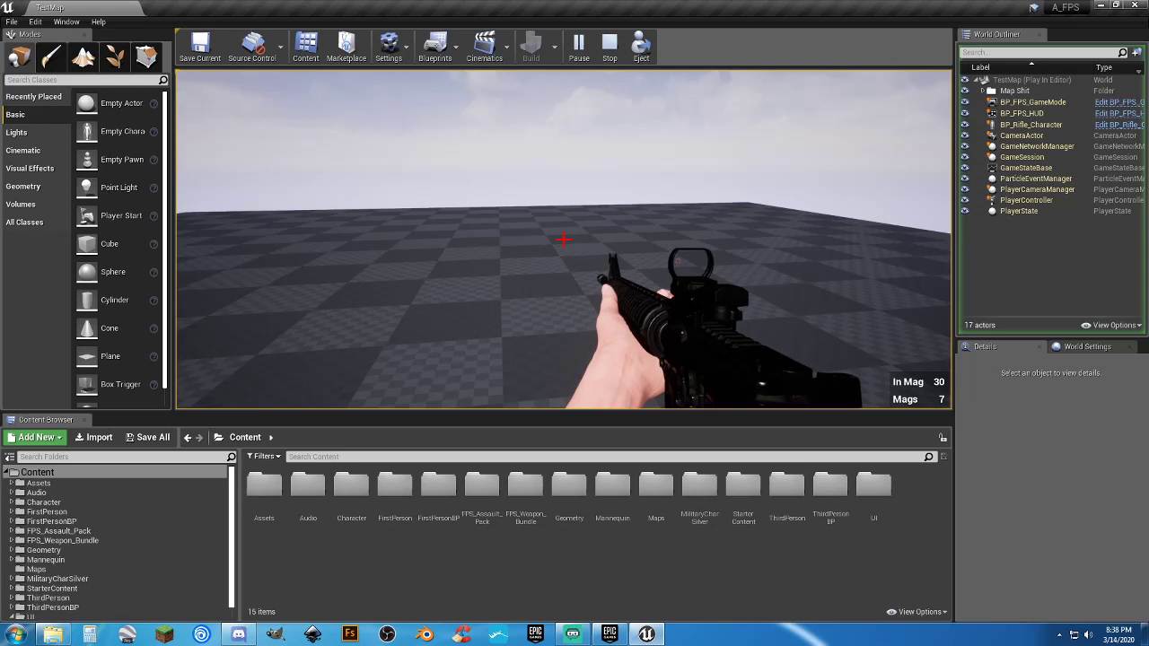
pyautogui.click(563, 239)
pyautogui.click(564, 239)
pyautogui.click(563, 240)
pyautogui.click(564, 240)
pyautogui.click(564, 240)
pyautogui.click(563, 239)
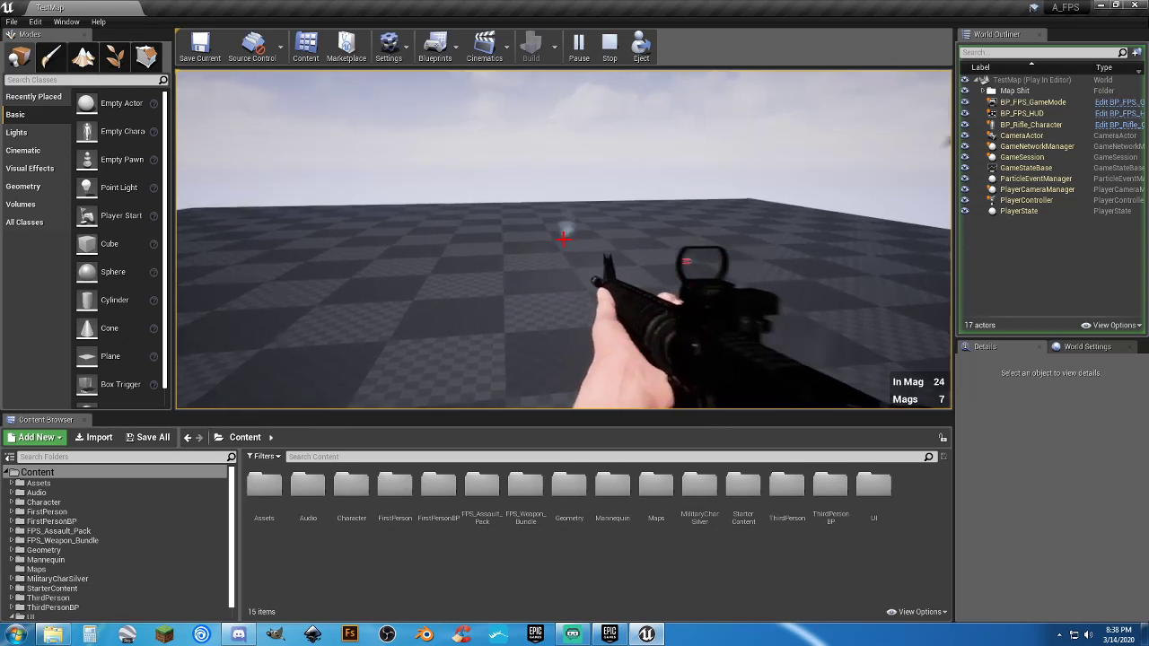
pyautogui.click(563, 240)
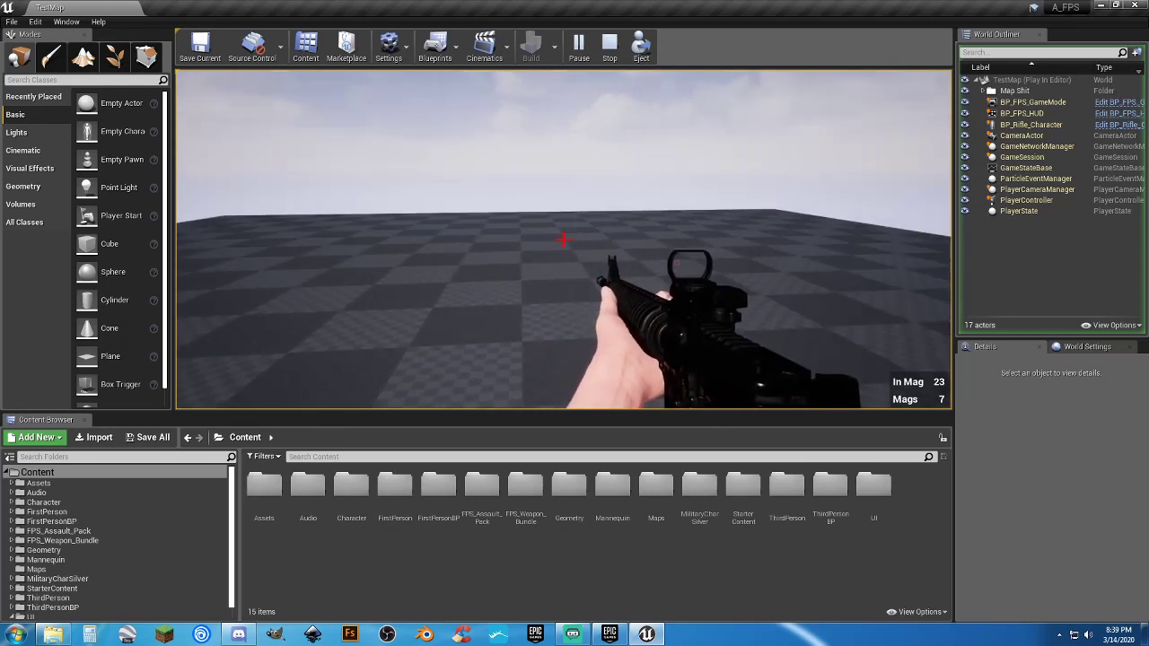
pyautogui.click(563, 239)
pyautogui.click(563, 240)
pyautogui.click(564, 239)
pyautogui.click(563, 240)
pyautogui.click(564, 240)
pyautogui.click(563, 239)
pyautogui.click(563, 239)
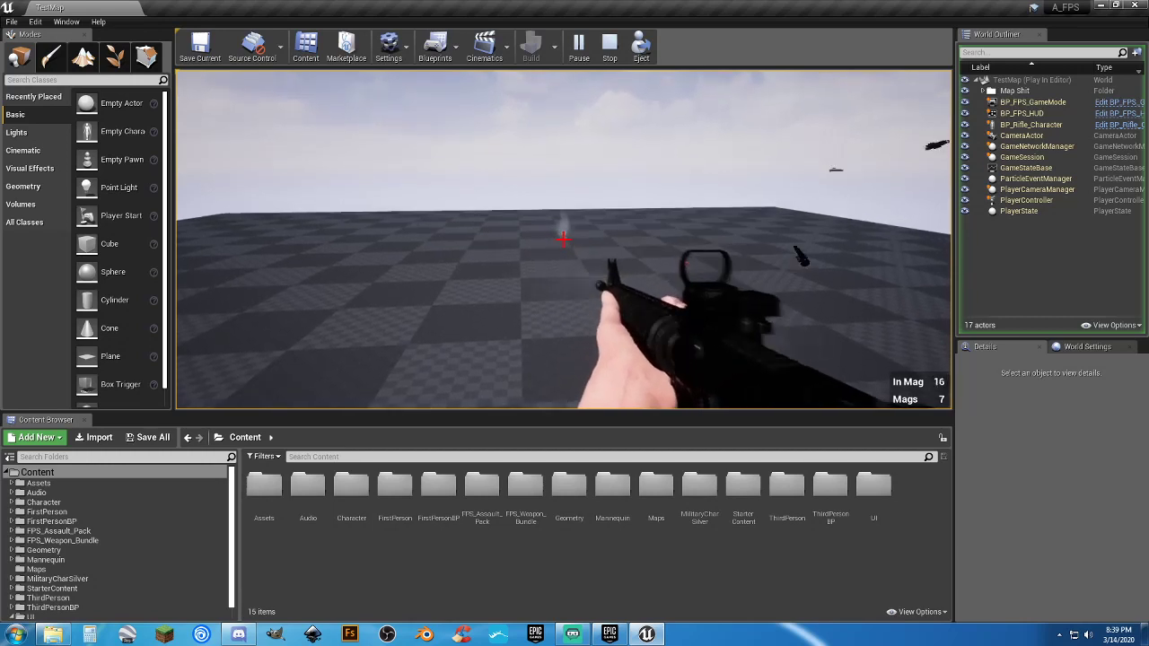
pyautogui.click(564, 240)
pyautogui.moveTo(564, 238); pyautogui.dragTo(564, 238)
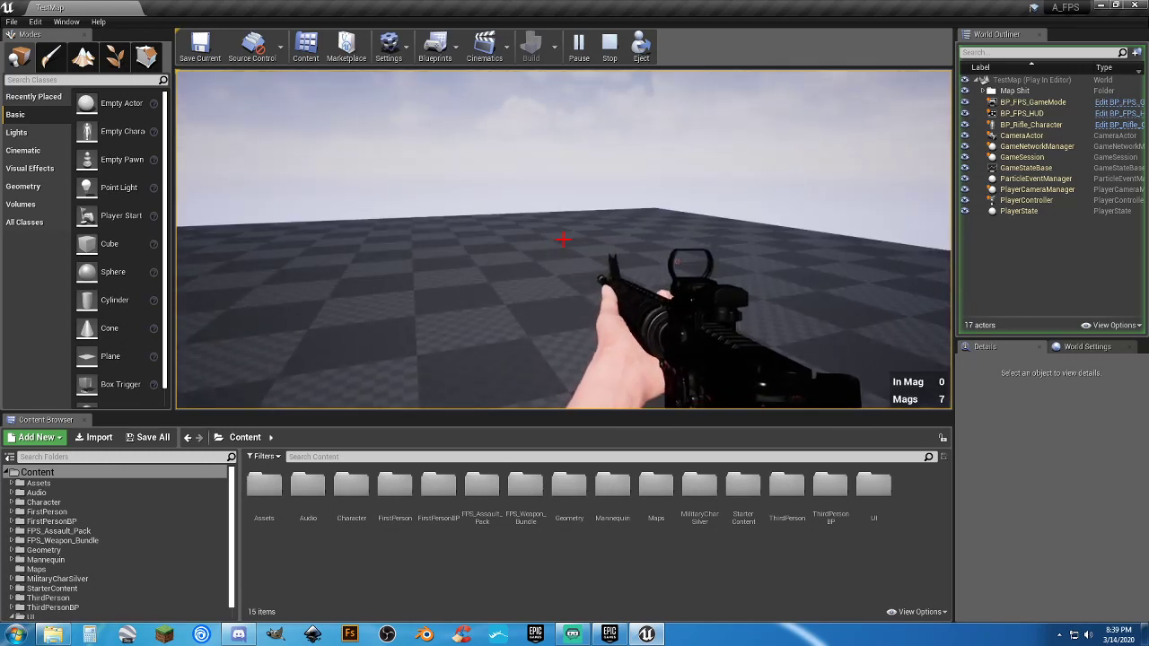
# Reload the rifle during the play session and fire it again.
pyautogui.press('r')
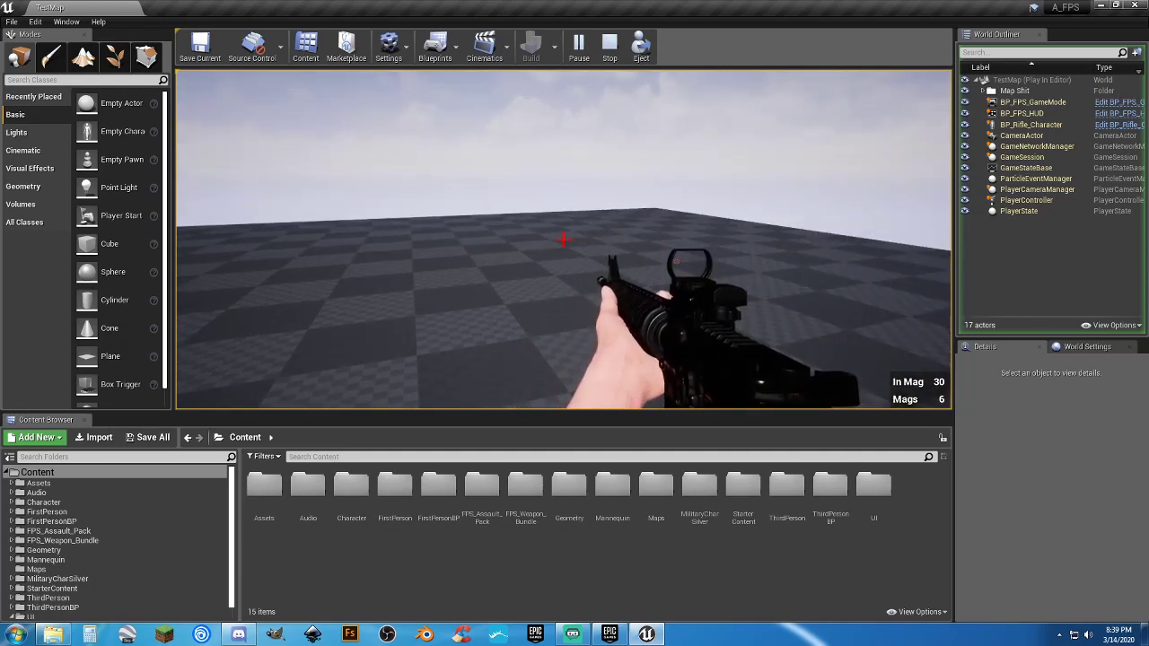
pyautogui.click(564, 239)
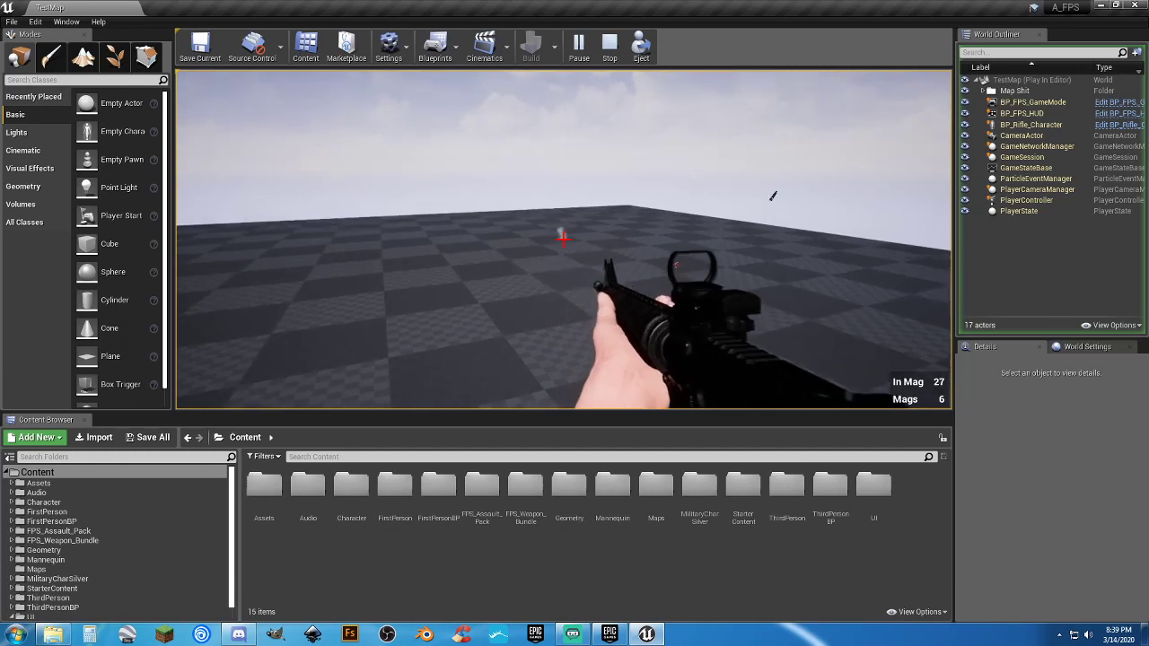
# Fire the rifle from the hip in single shots and short bursts, and reload it.
pyautogui.click(563, 239)
pyautogui.click(564, 239)
pyautogui.moveTo(563, 238); pyautogui.dragTo(563, 237)
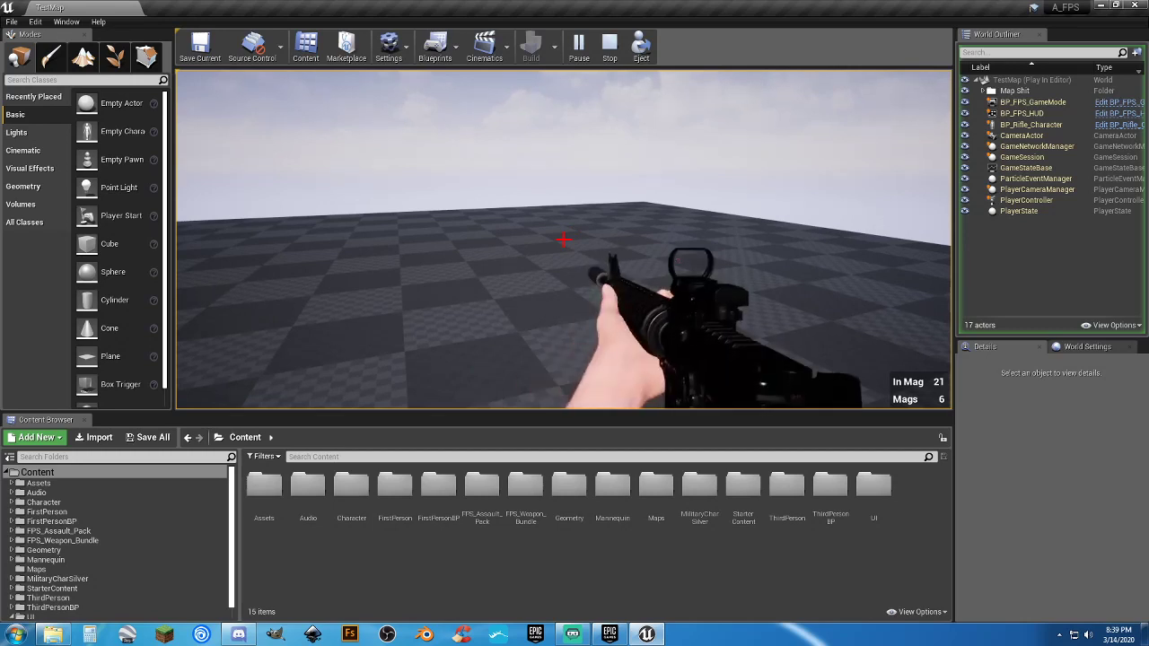
pyautogui.click(563, 240)
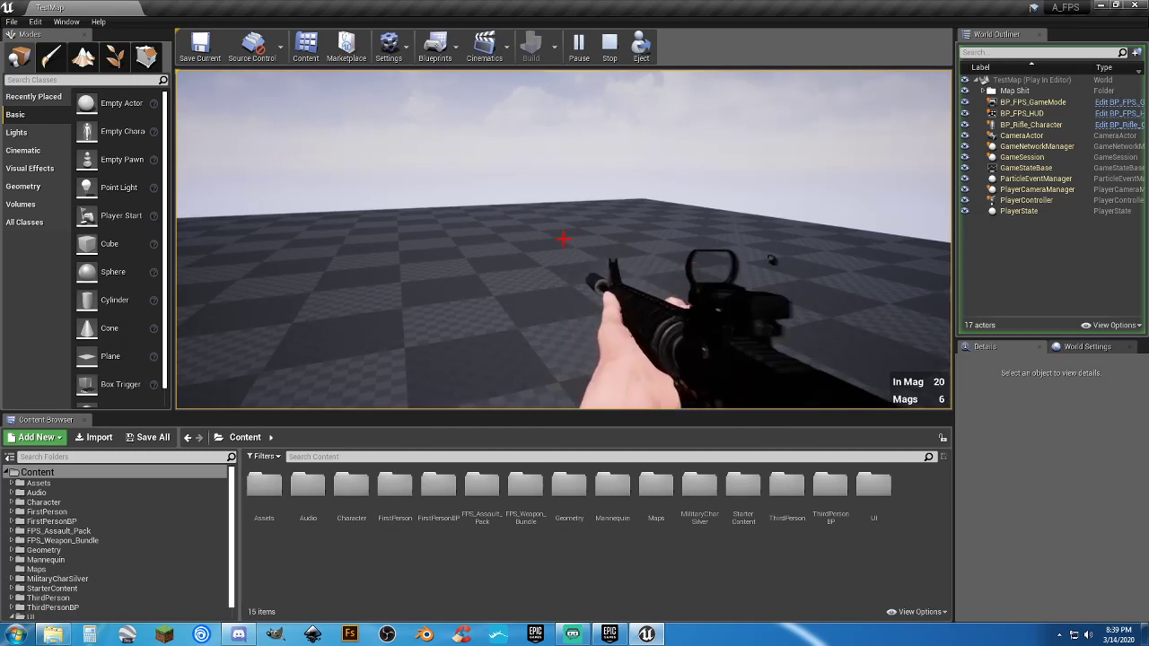
pyautogui.click(563, 240)
pyautogui.click(563, 239)
pyautogui.click(563, 239)
pyautogui.moveTo(563, 239); pyautogui.dragTo(563, 239)
pyautogui.press('r')
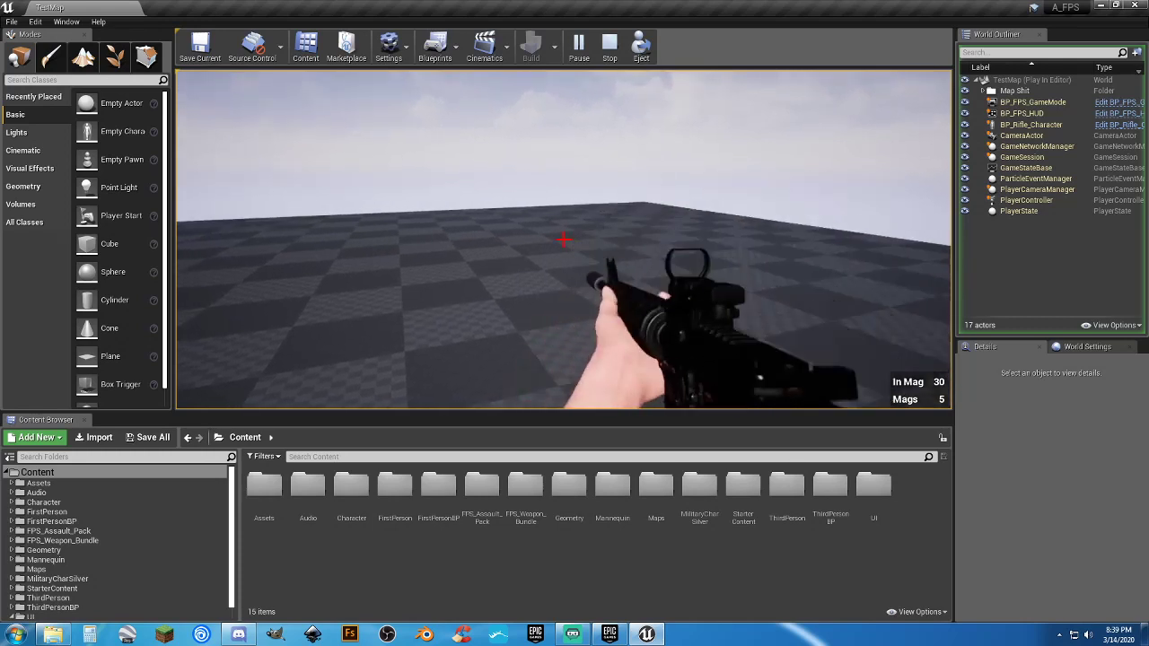
# Fire two sustained bursts from the hip with the fresh magazine.
pyautogui.moveTo(564, 238); pyautogui.dragTo(564, 238)
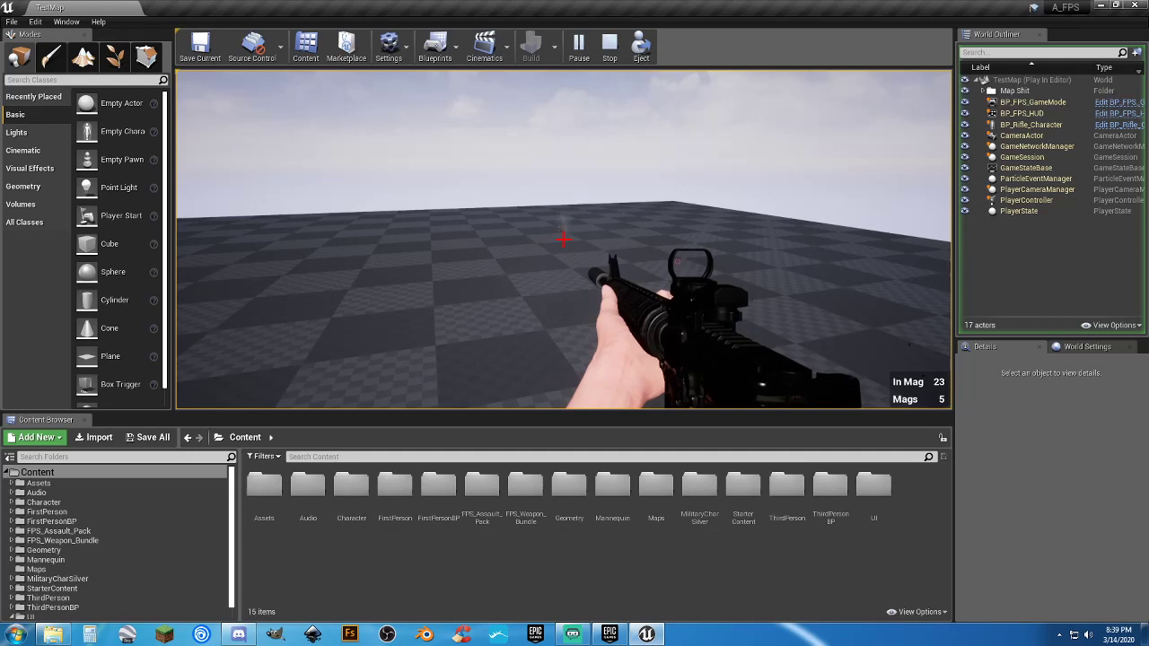
pyautogui.press('h')
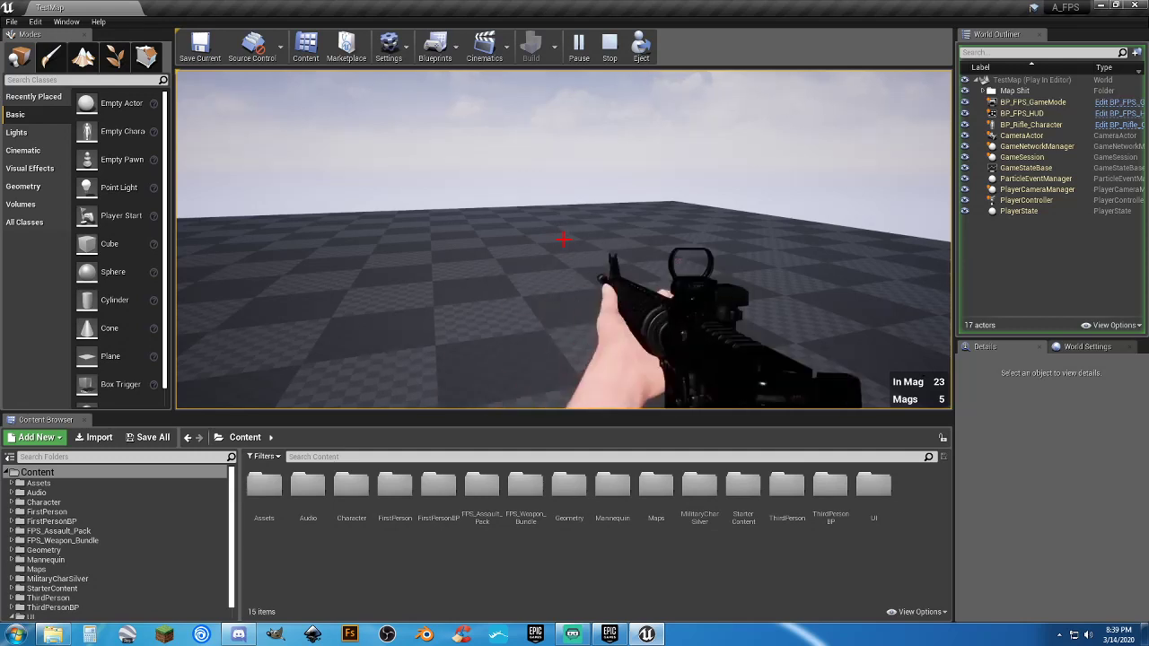
pyautogui.moveTo(563, 239); pyautogui.dragTo(563, 239)
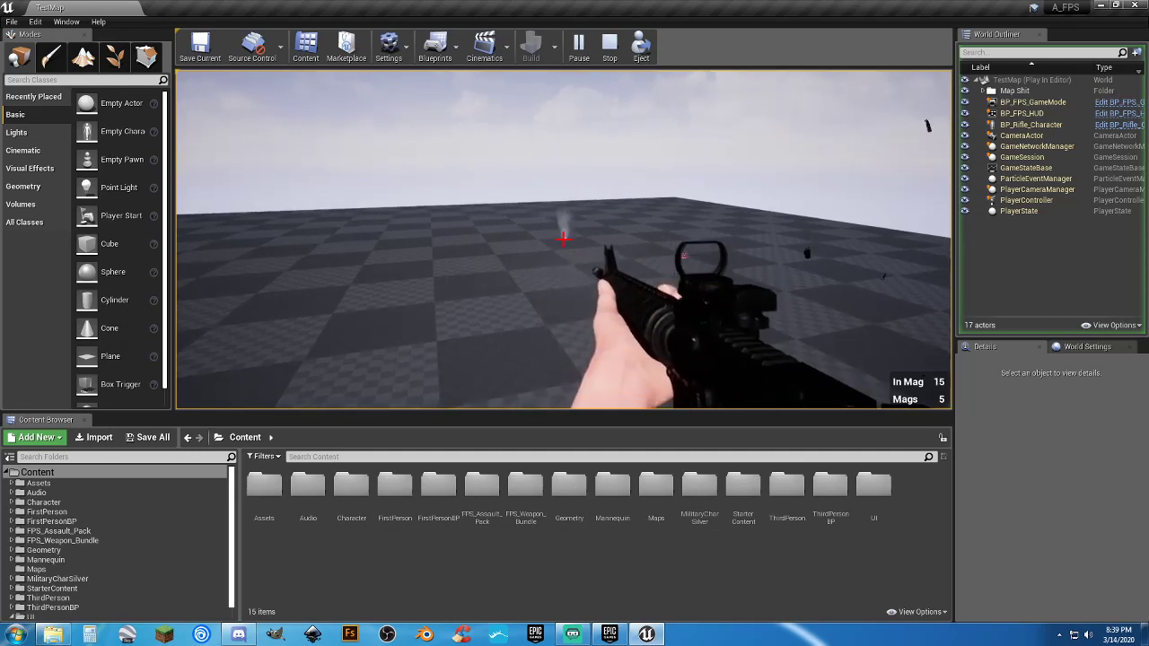
# Aim through the rifle's red-dot sight, fire repeatedly at the floor, and lower the sight.
pyautogui.moveTo(564, 238); pyautogui.dragTo(563, 235, button='right')
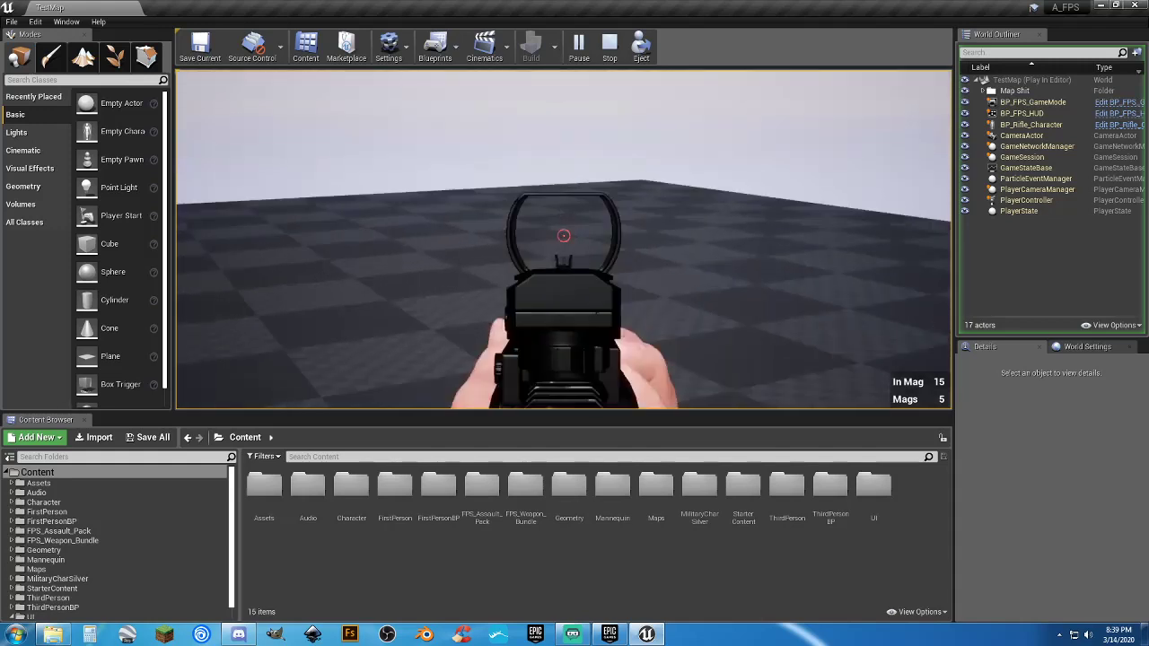
pyautogui.click(564, 235)
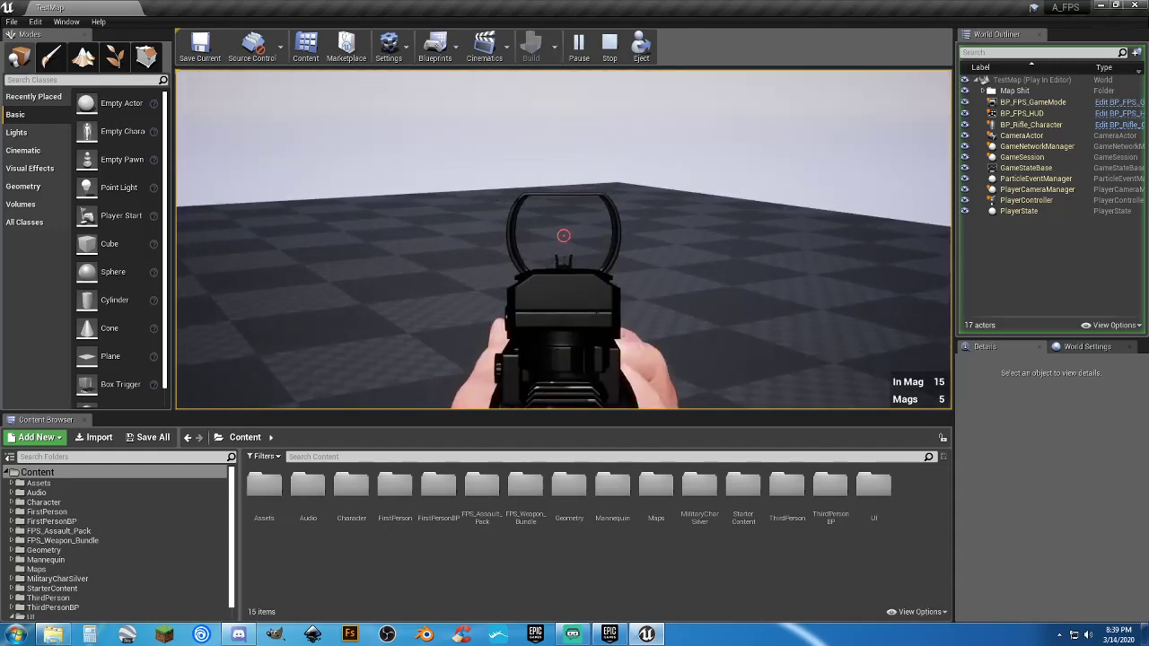
pyautogui.click(564, 231)
pyautogui.click(563, 231)
pyautogui.click(564, 232)
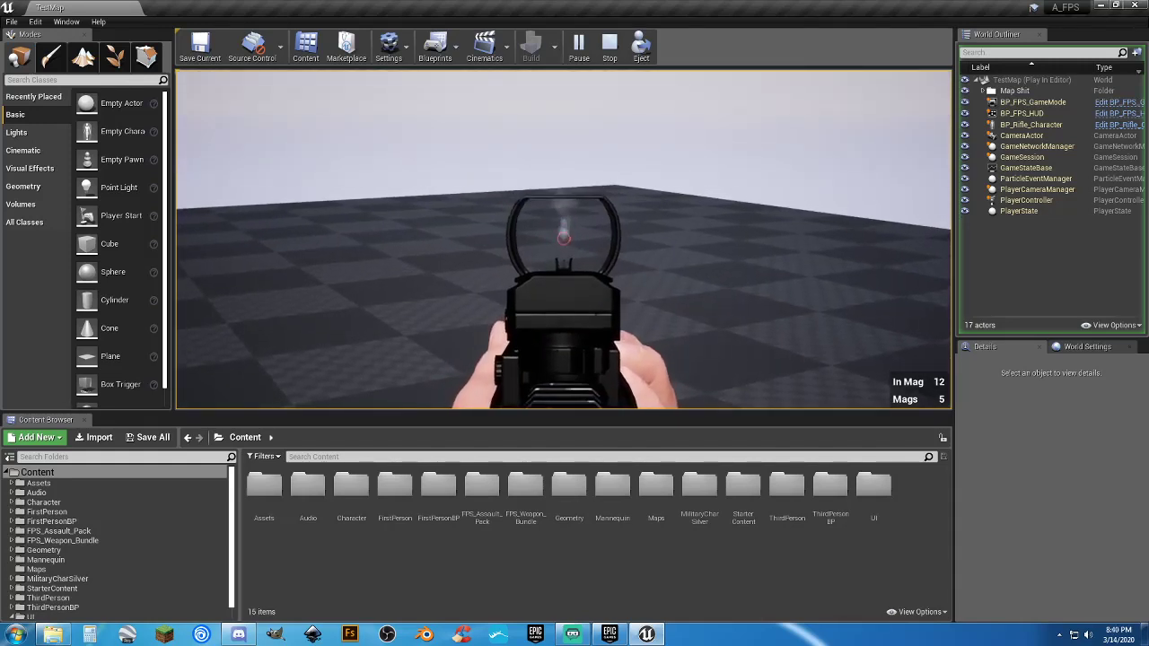
pyautogui.click(563, 232)
pyautogui.click(564, 234)
pyautogui.click(563, 233)
pyautogui.click(564, 233)
pyautogui.click(564, 234)
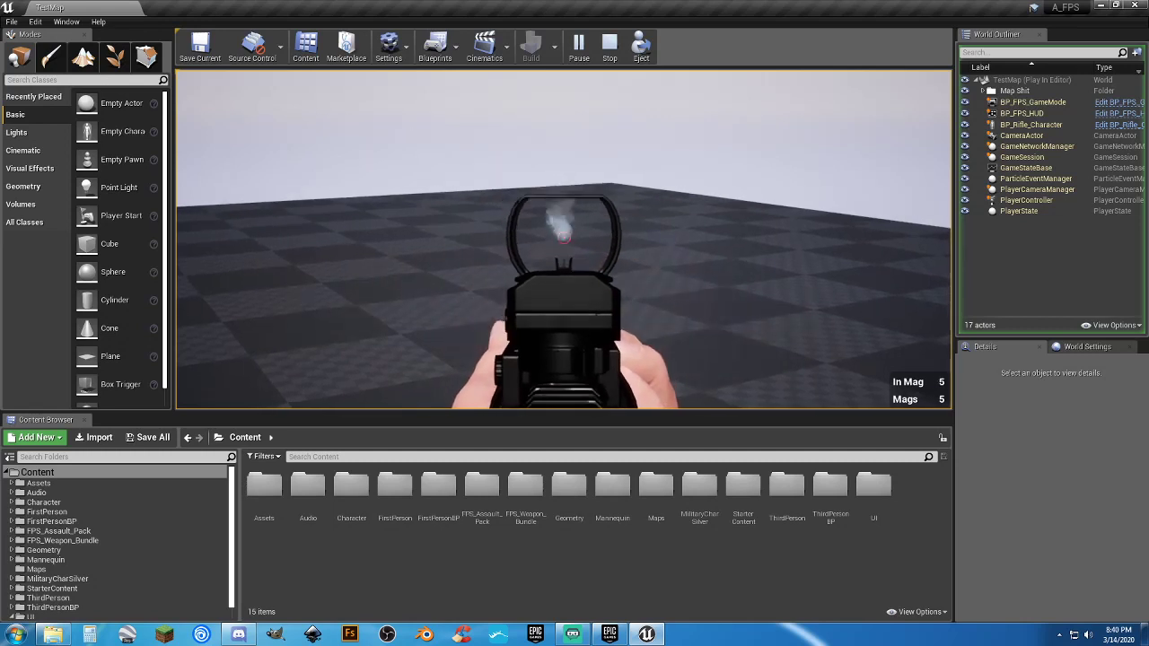
pyautogui.click(564, 234)
pyautogui.click(564, 235)
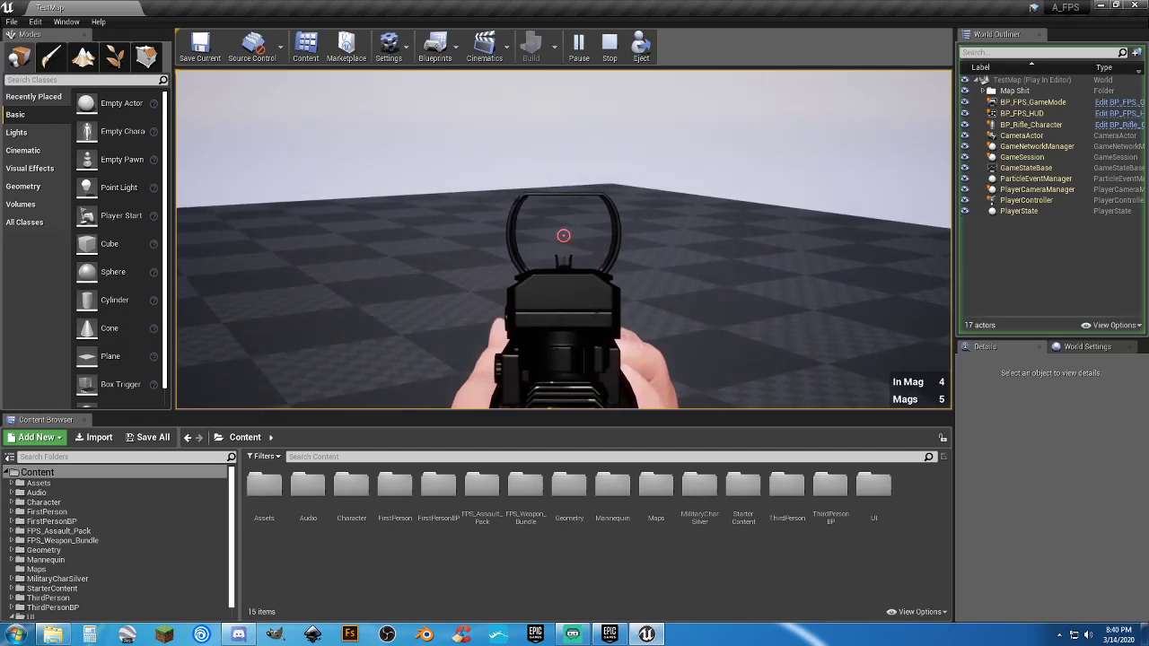
pyautogui.rightClick(564, 235)
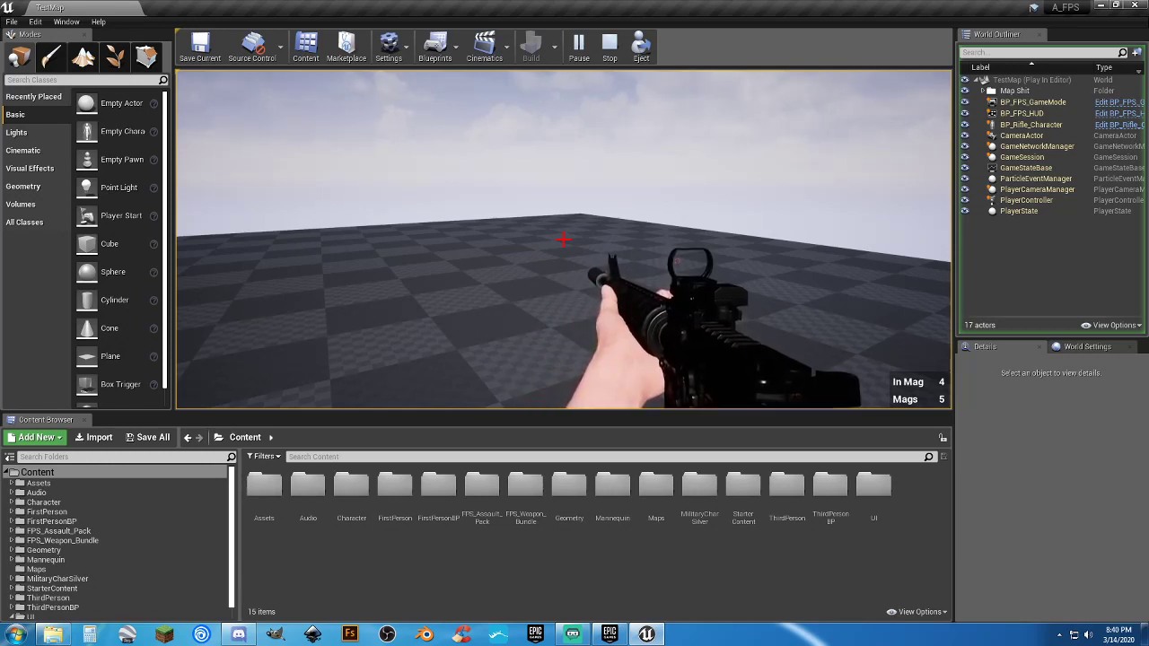
# Fire the magazine's last rounds from the hip and reload the rifle for another burst.
pyautogui.click(564, 238)
pyautogui.click(564, 238)
pyautogui.click(563, 239)
pyautogui.click(563, 239)
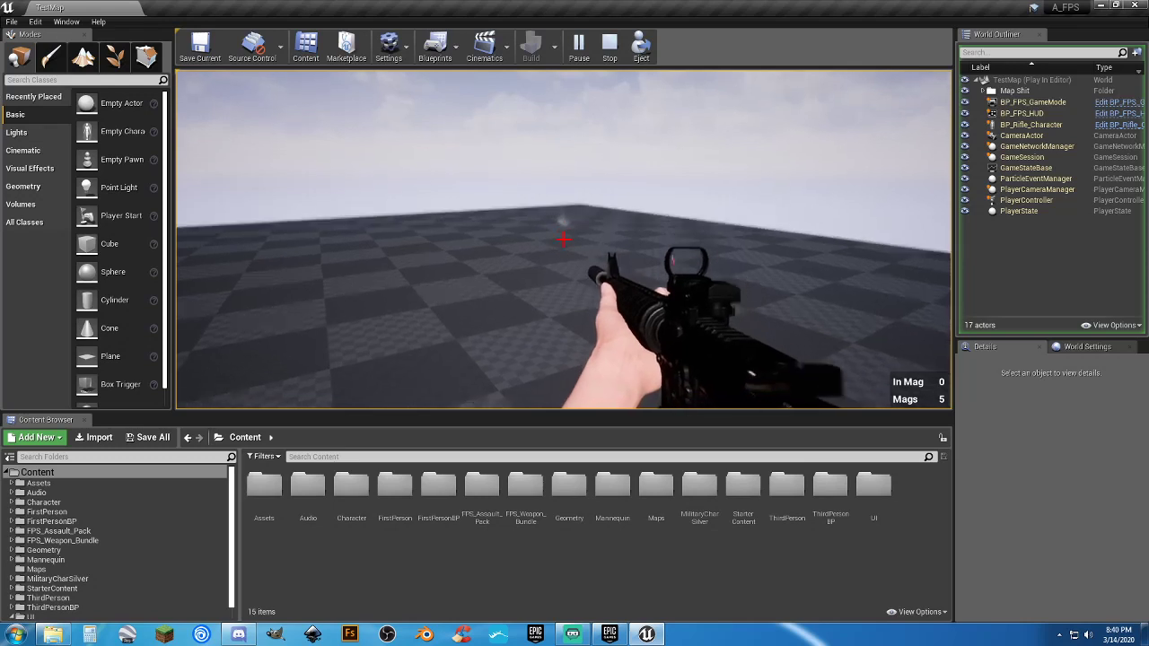
pyautogui.press('r')
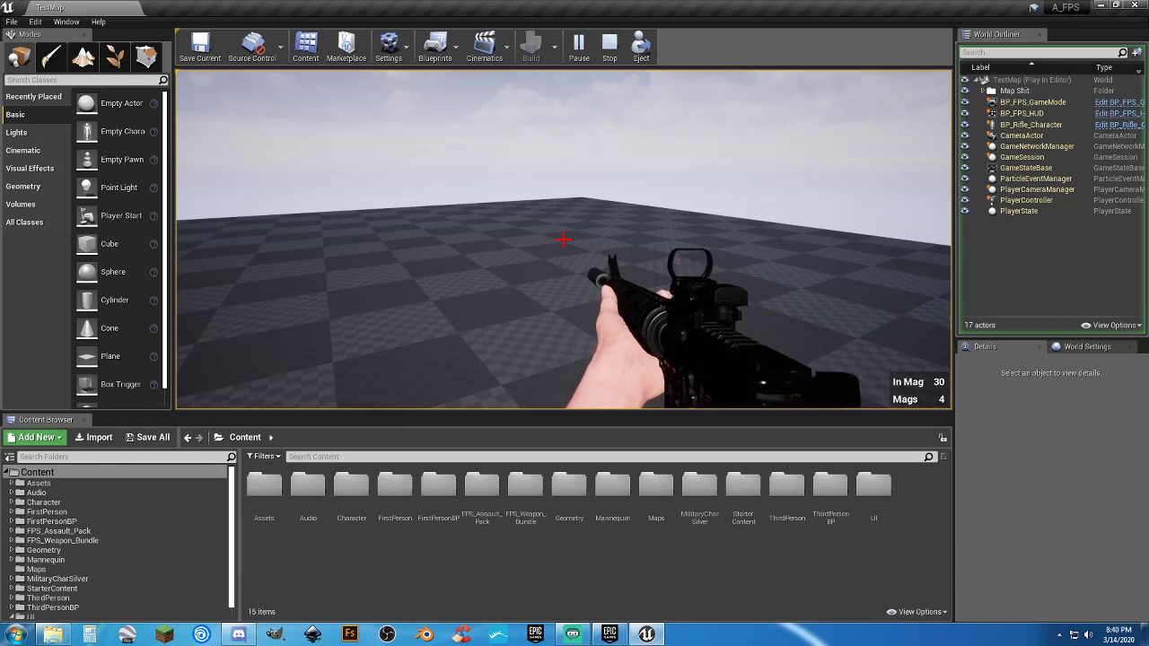
pyautogui.click(564, 239)
pyautogui.click(564, 239)
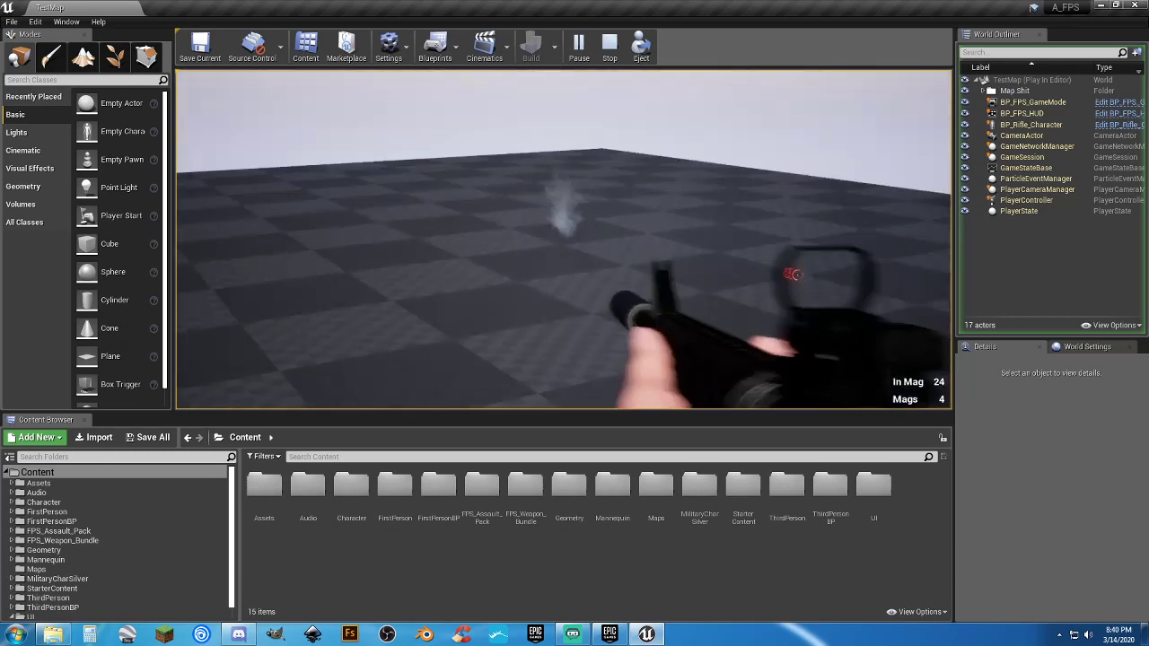
# Raise and lower the red-dot sight repeatedly to check the transition between hip and aimed views.
pyautogui.rightClick(563, 236)
pyautogui.rightClick(563, 235)
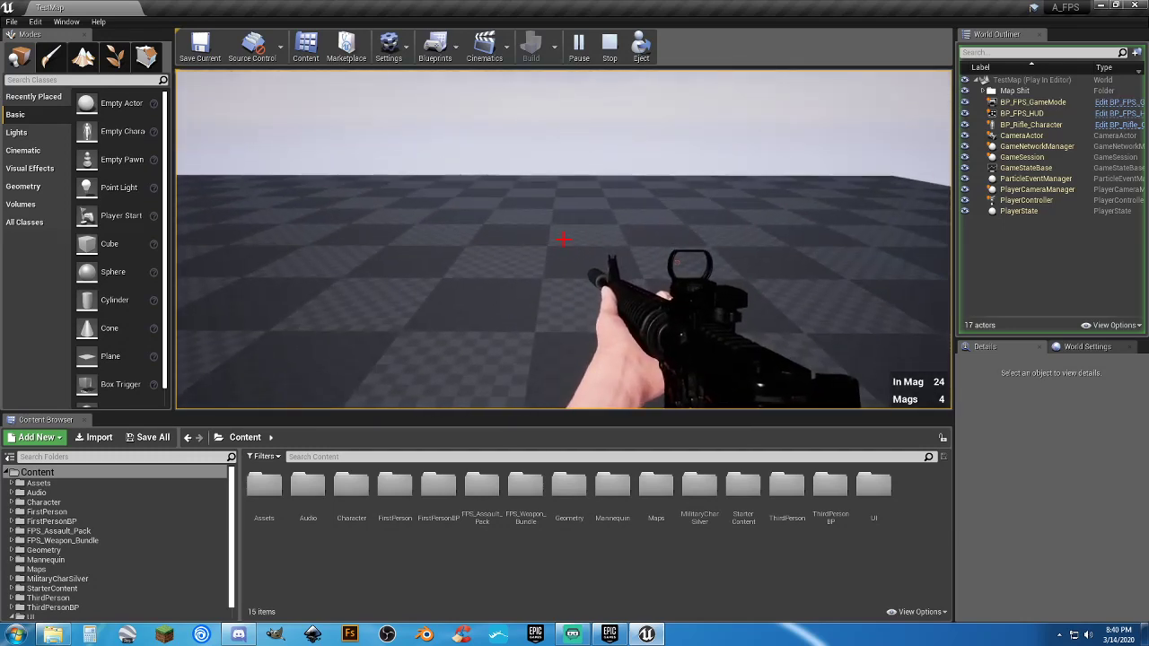
pyautogui.rightClick(563, 236)
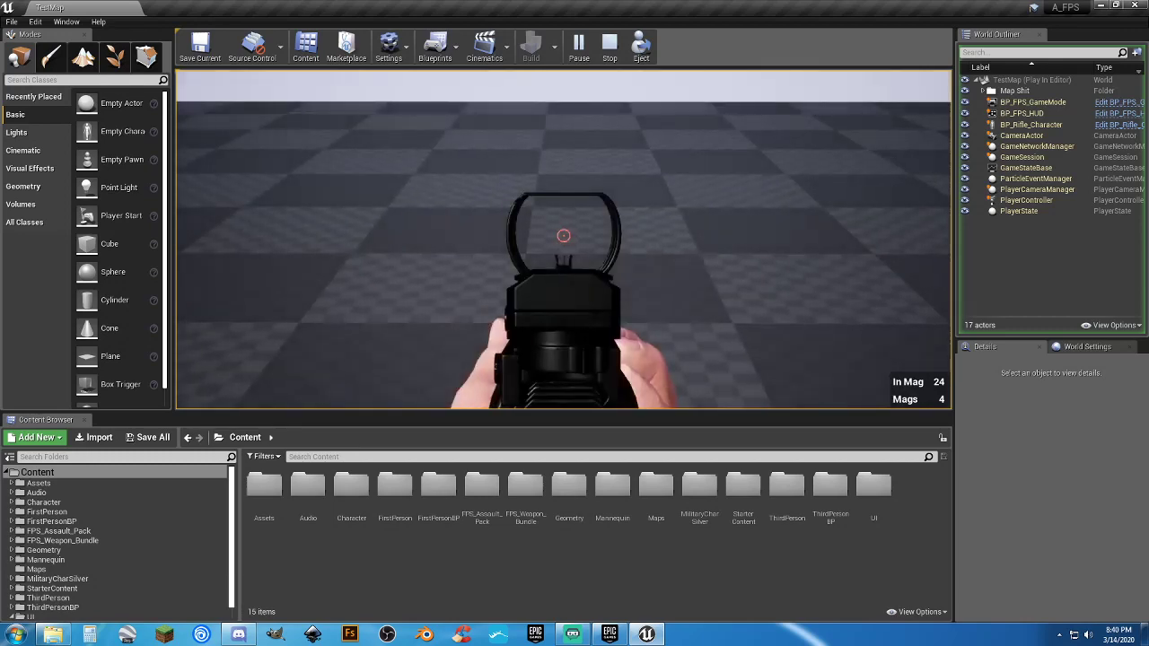
pyautogui.rightClick(564, 236)
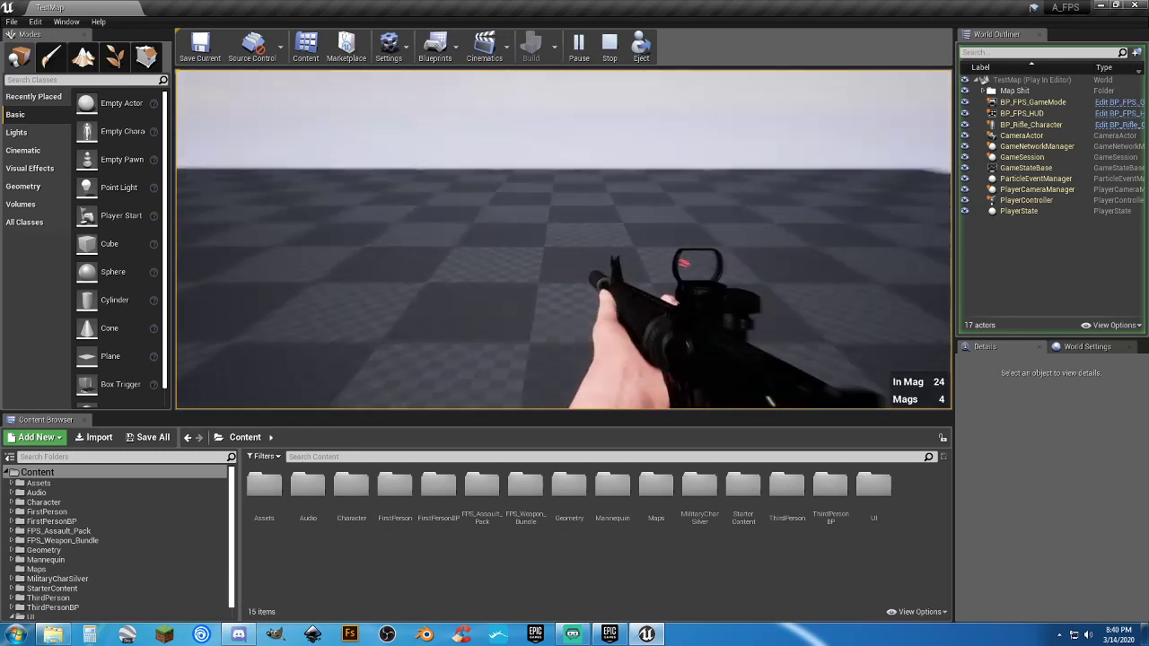
pyautogui.rightClick(564, 236)
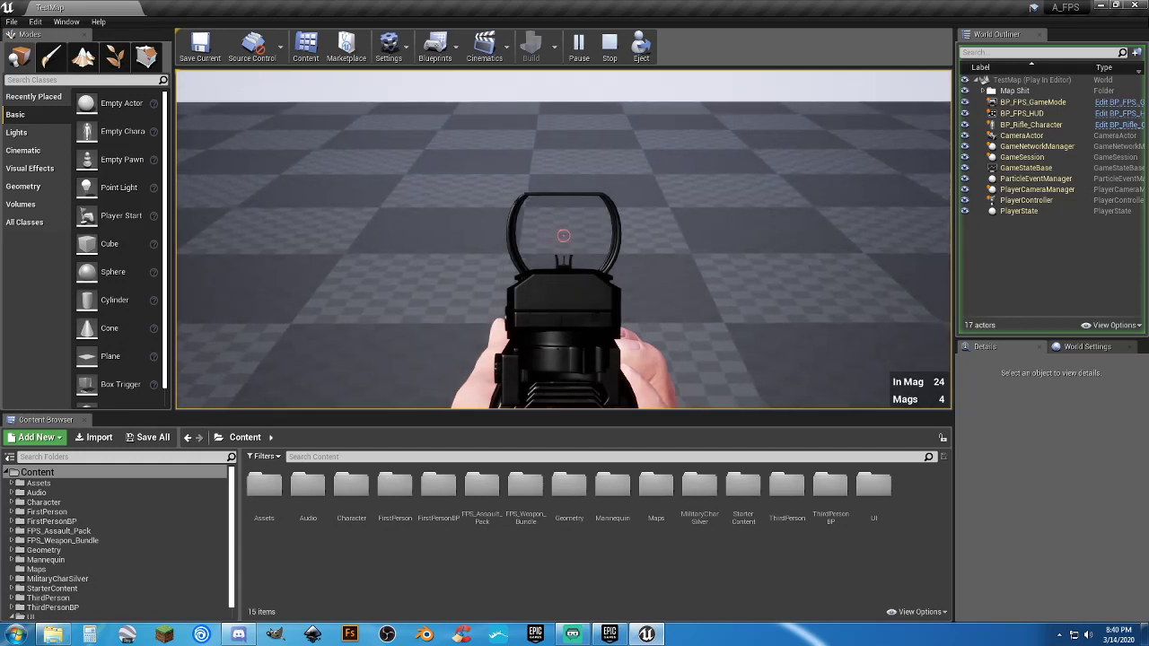
pyautogui.rightClick(564, 236)
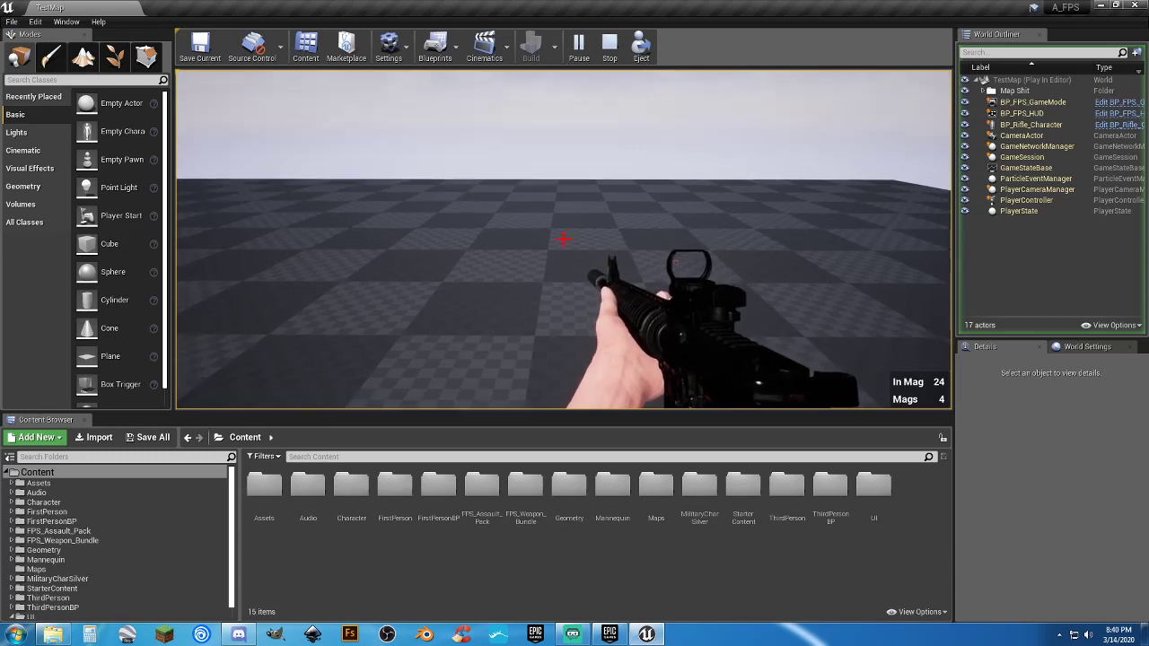
pyautogui.rightClick(564, 239)
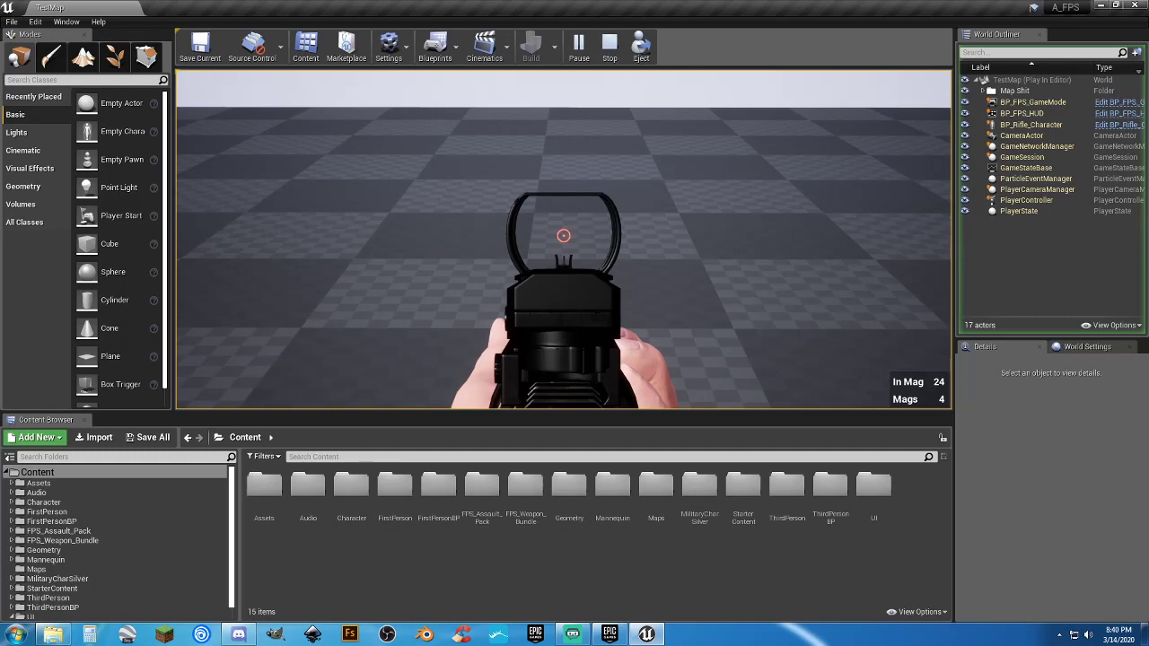
pyautogui.rightClick(564, 236)
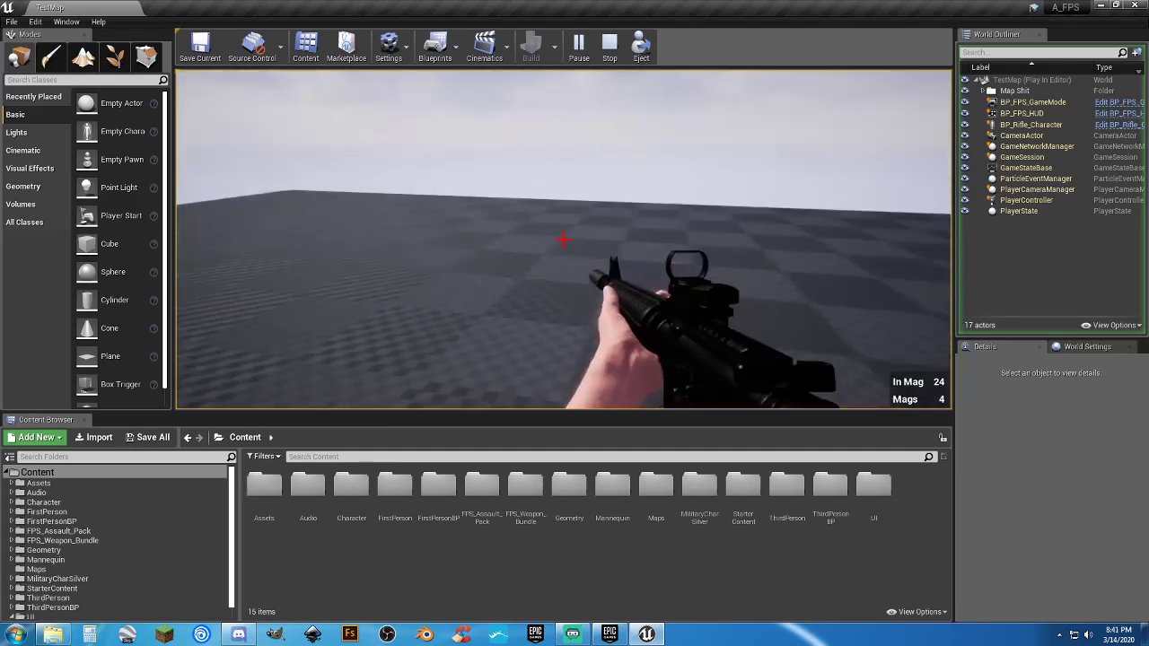
# End the play session and open DemoMap from the Maps folder.
pyautogui.press('Escape')
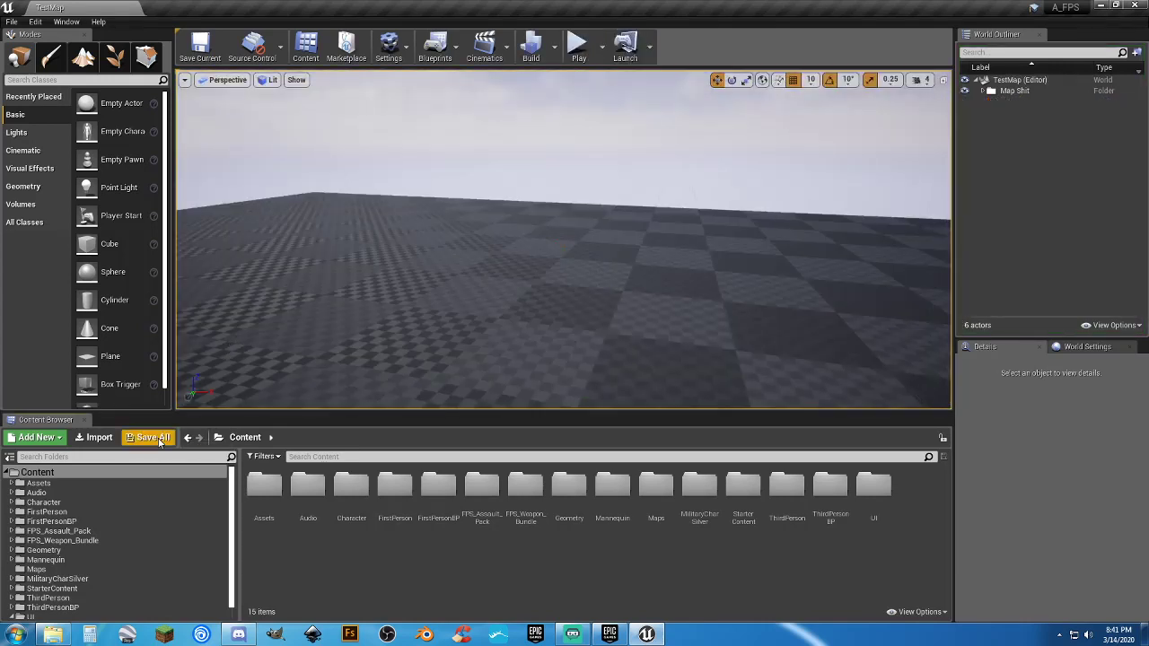
pyautogui.click(41, 569)
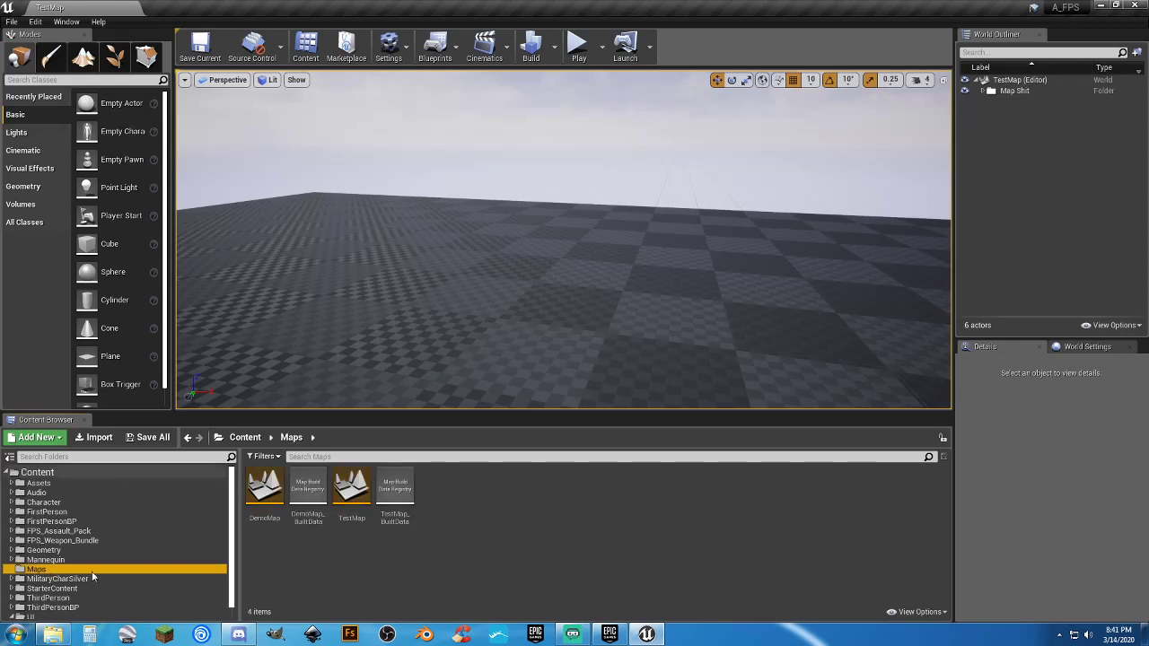
pyautogui.doubleClick(265, 492)
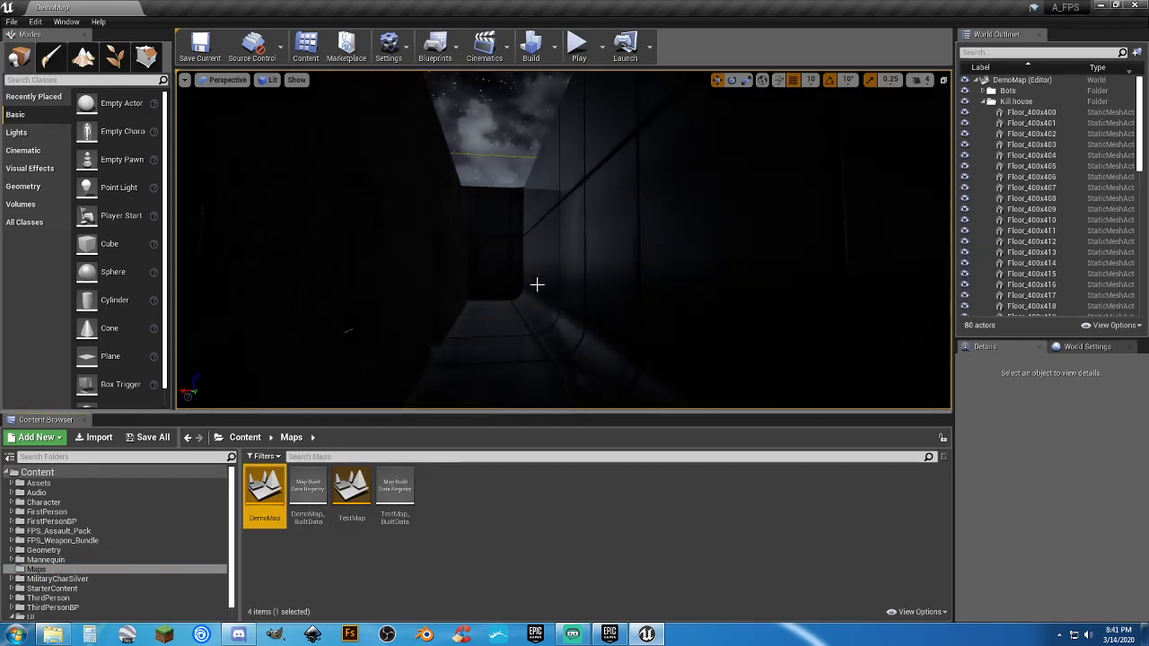
# Play-test DemoMap and toggle the rifle's flashlight while walking along the dark brick wall.
pyautogui.click(579, 45)
pyautogui.press('f')
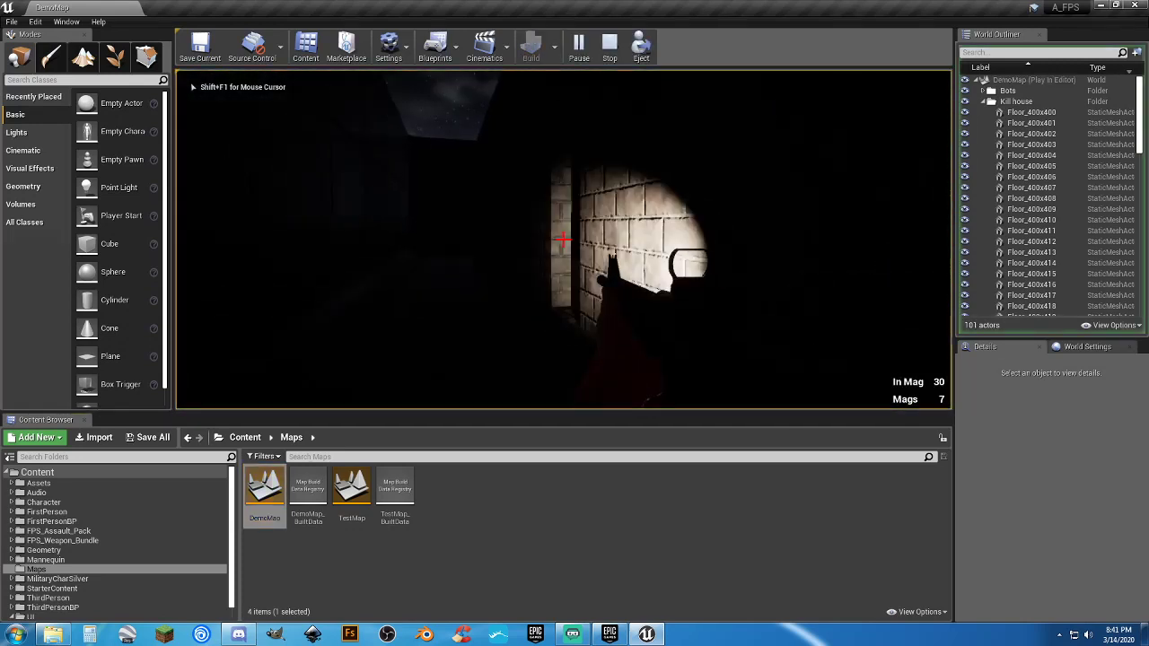
pyautogui.press('w')
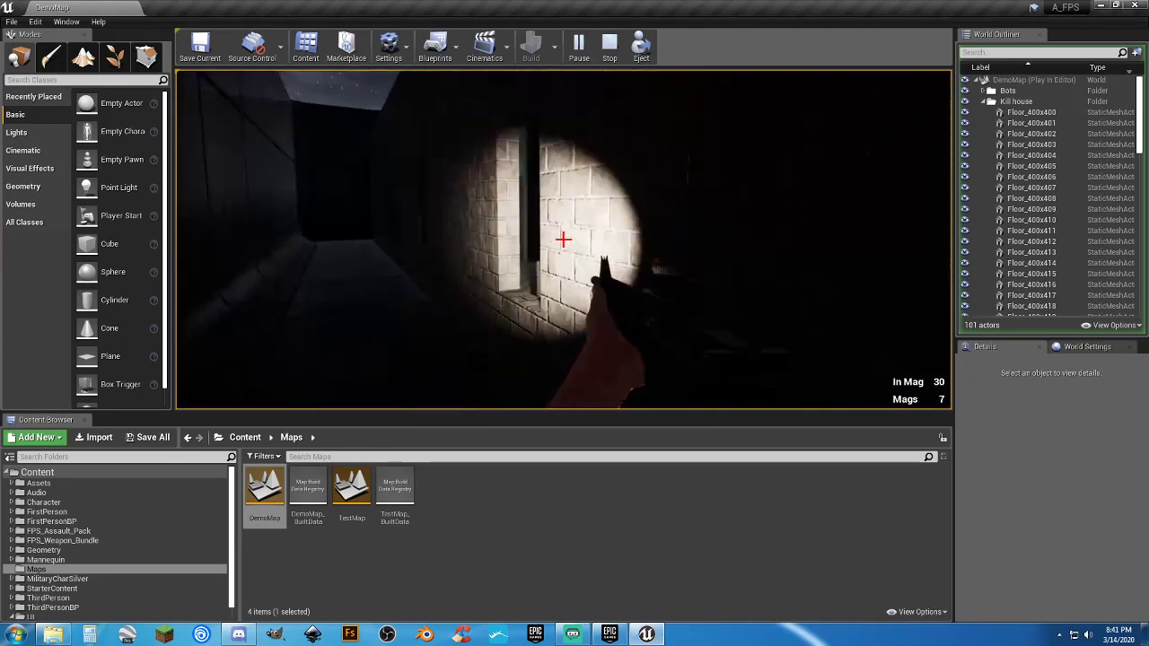
pyautogui.press('f')
pyautogui.press('f')
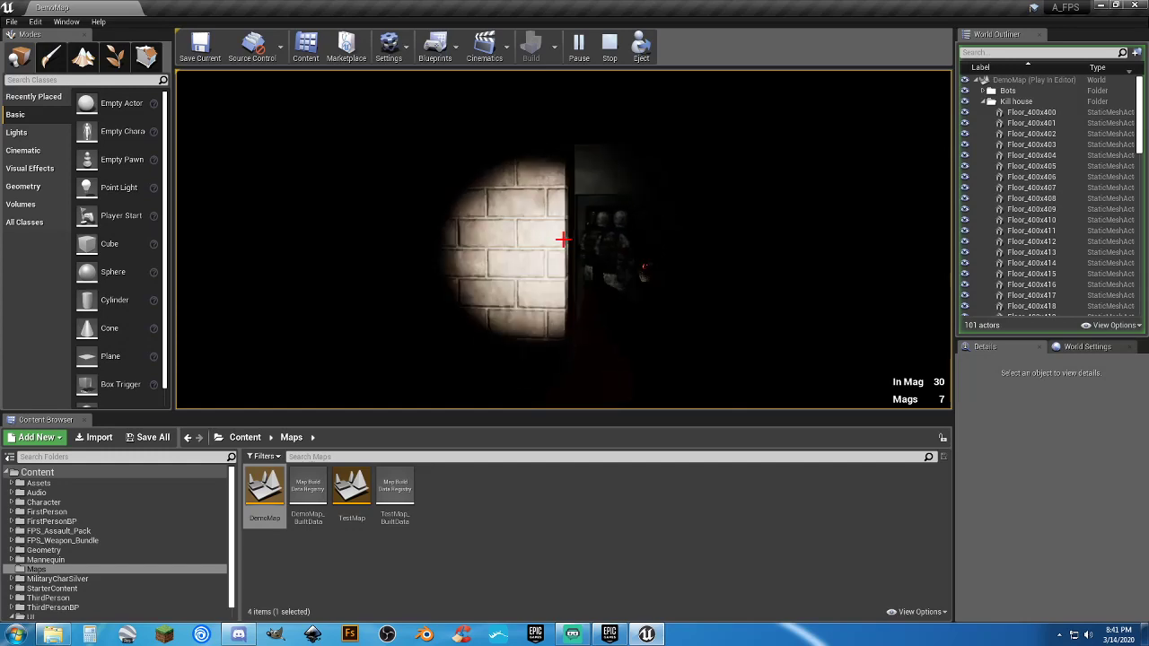
# Shoot the soldier bots in the kill house by flashlight while advancing toward its doorway.
pyautogui.click(564, 239)
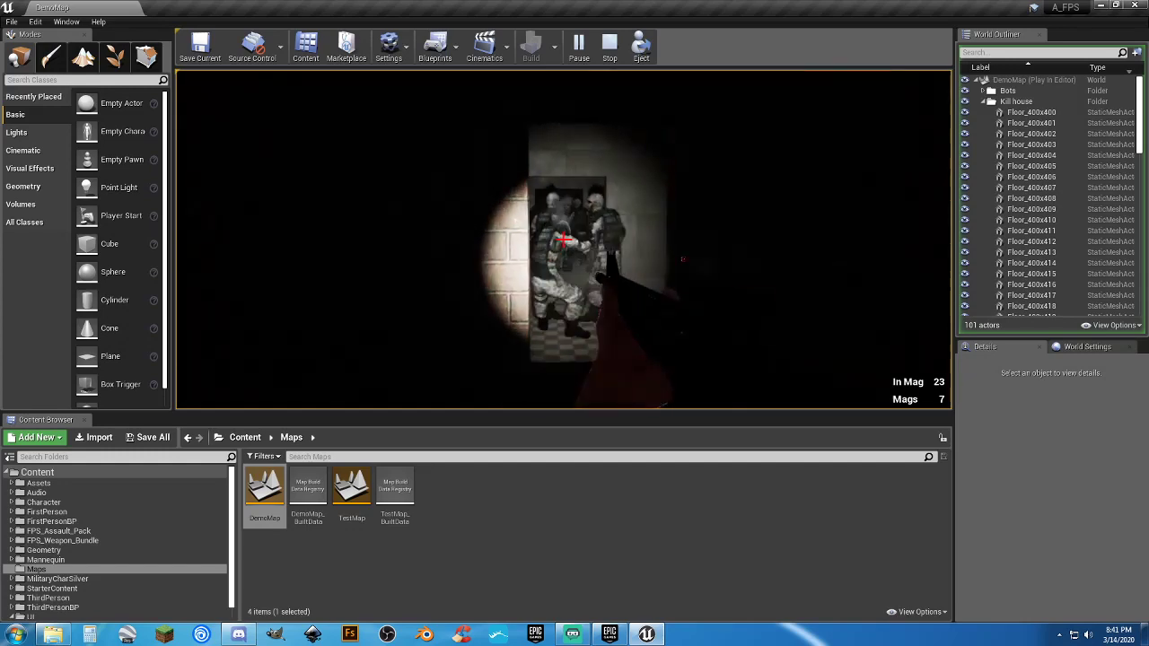
pyautogui.click(564, 239)
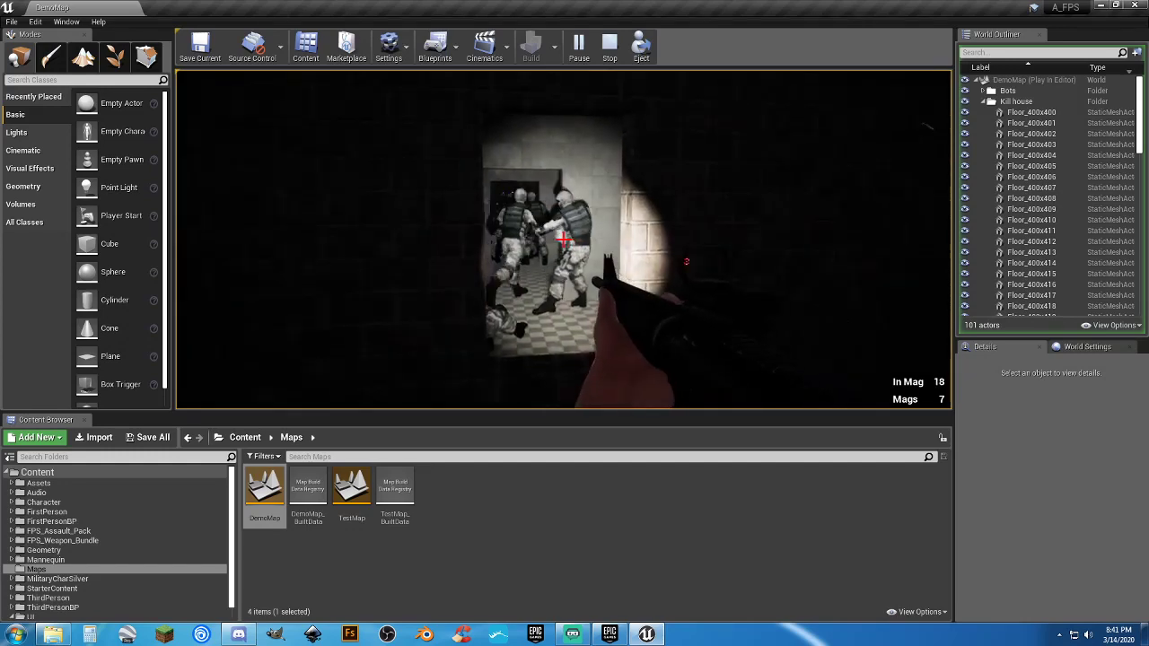
pyautogui.press('w')
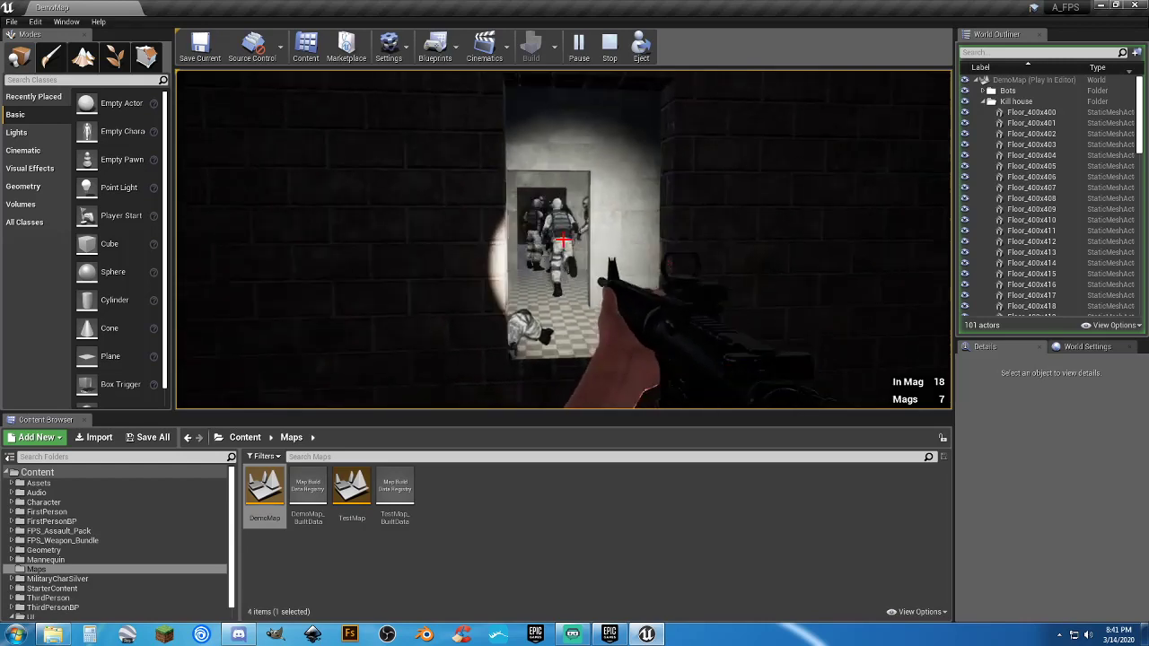
pyautogui.press('w')
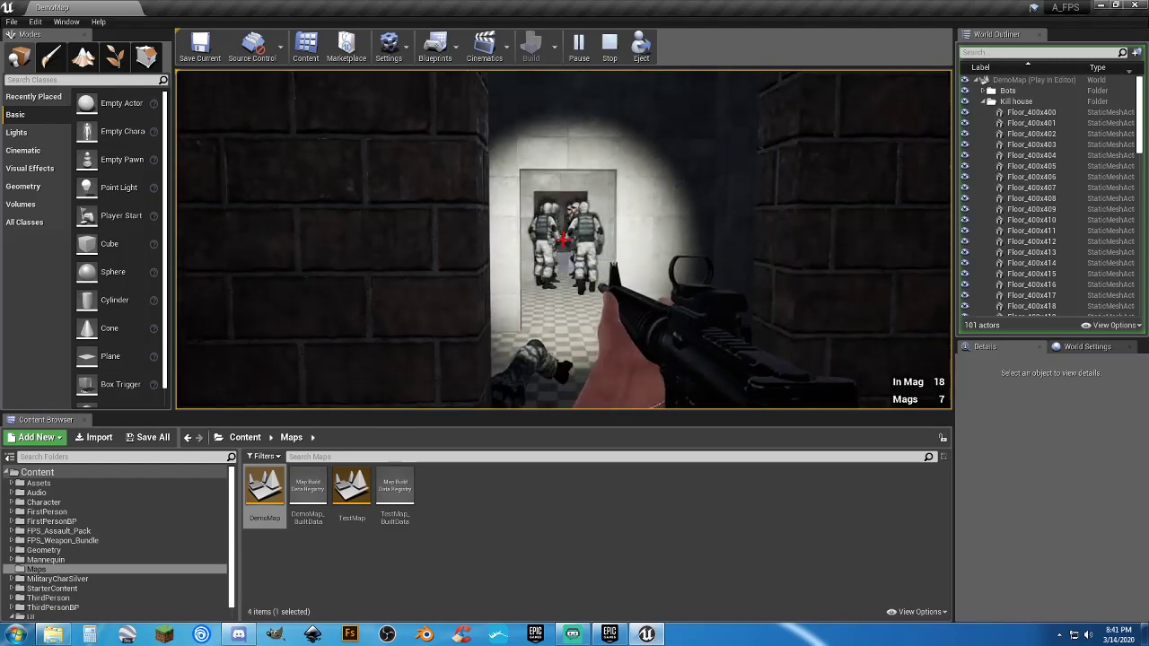
pyautogui.press('r')
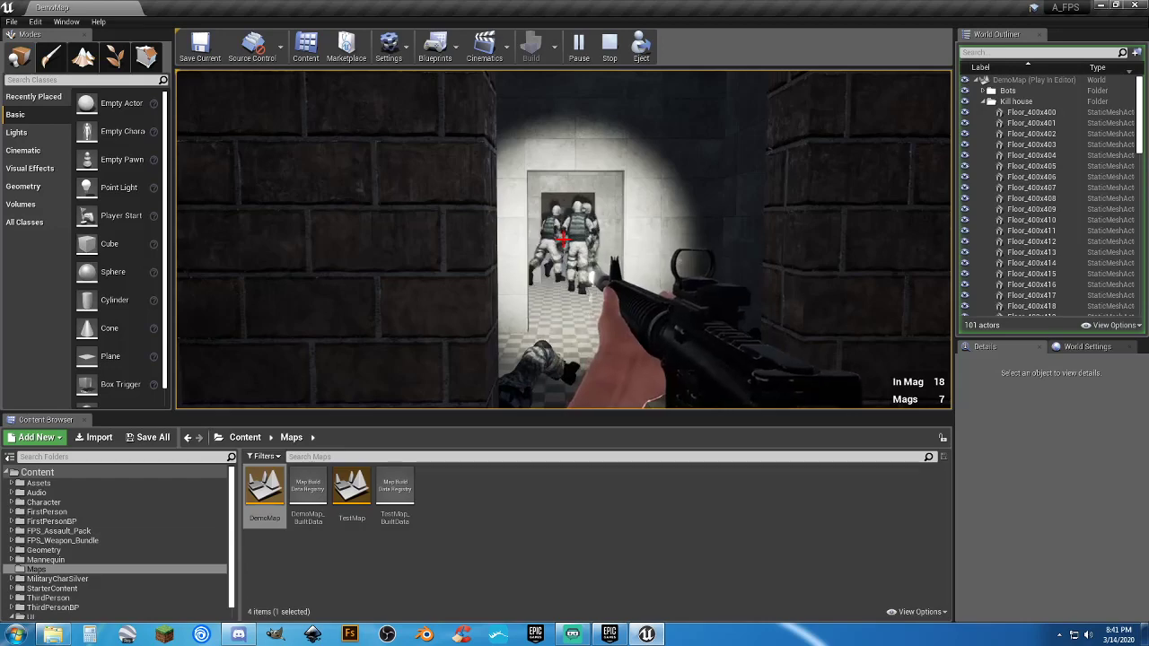
pyautogui.click(563, 239)
pyautogui.click(563, 239)
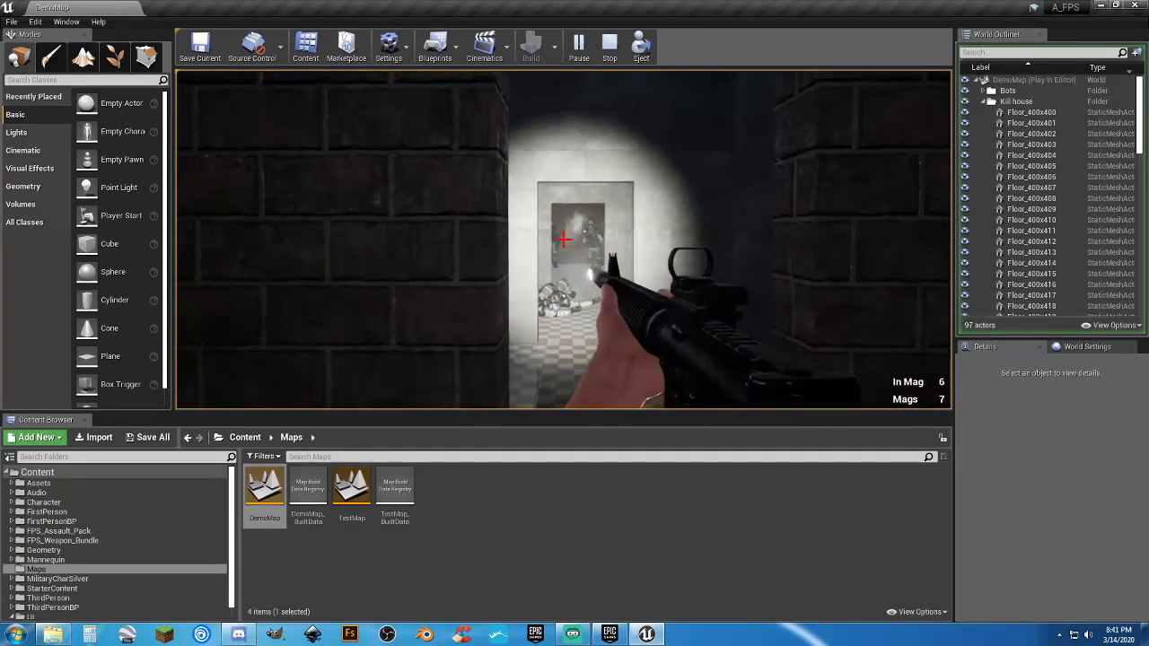
pyautogui.click(563, 240)
pyautogui.click(564, 239)
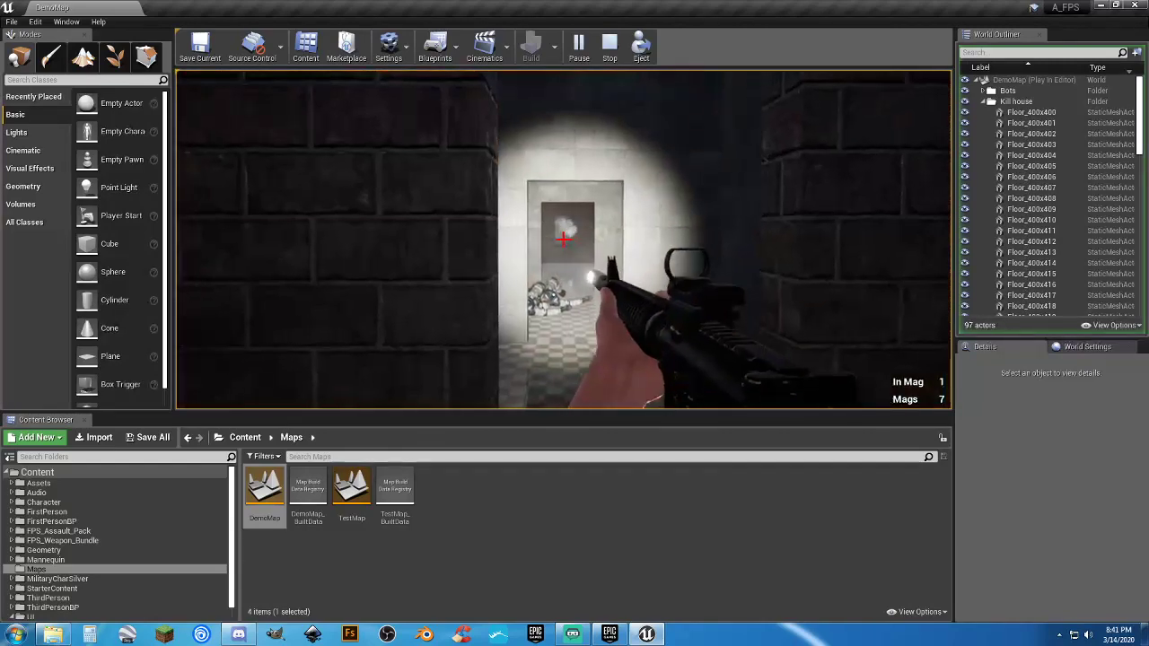
# Reload the rifle and shoot the soldier bots beyond the doorway, from the hip and through the red-dot sight.
pyautogui.press('r')
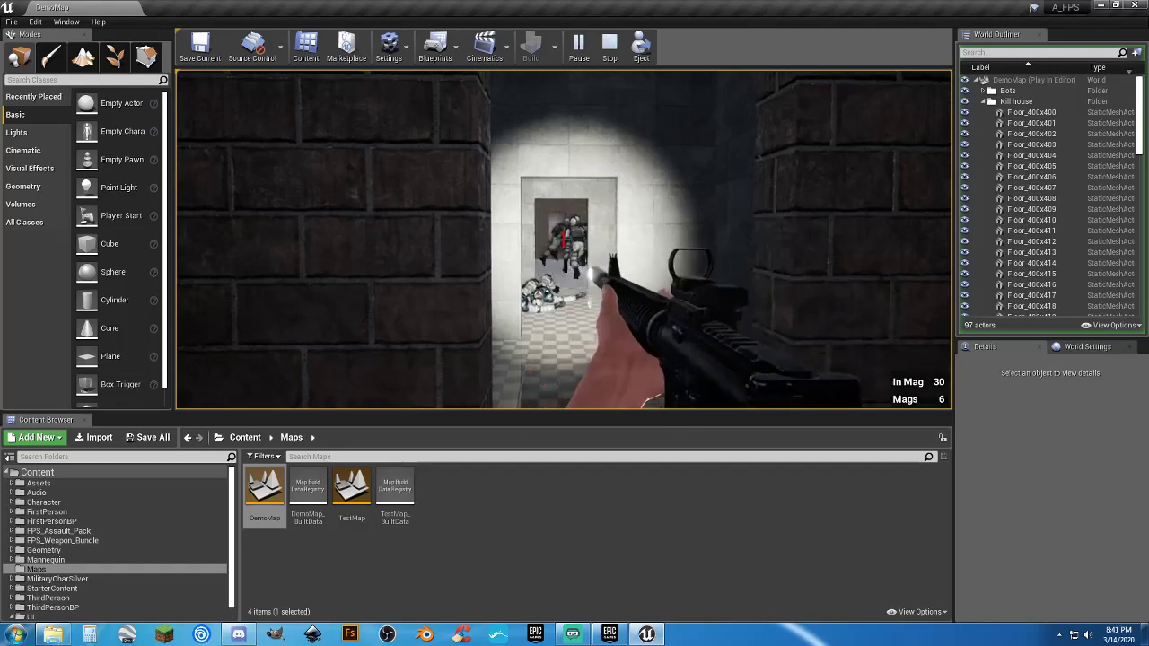
pyautogui.click(564, 239)
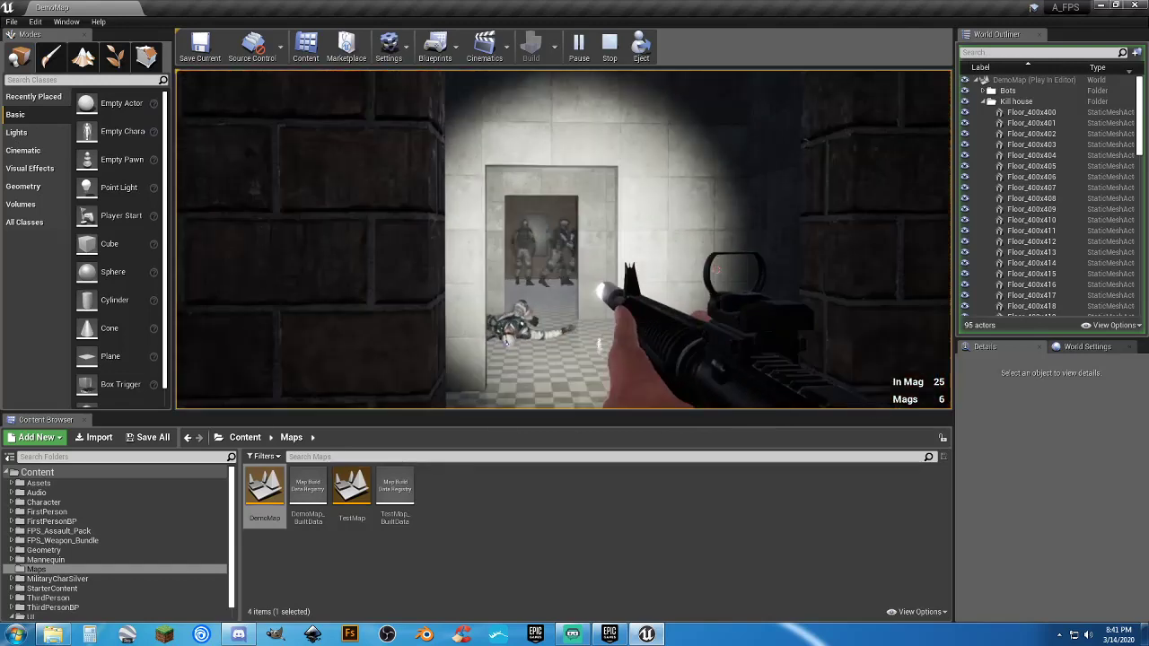
pyautogui.rightClick(564, 238)
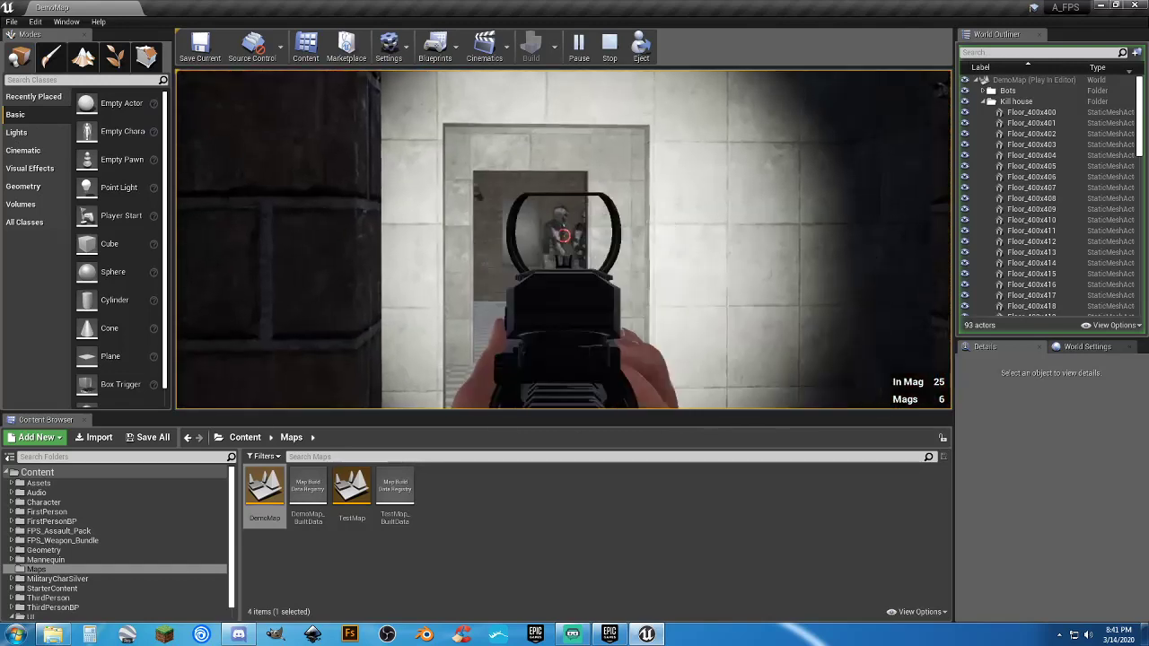
pyautogui.click(564, 239)
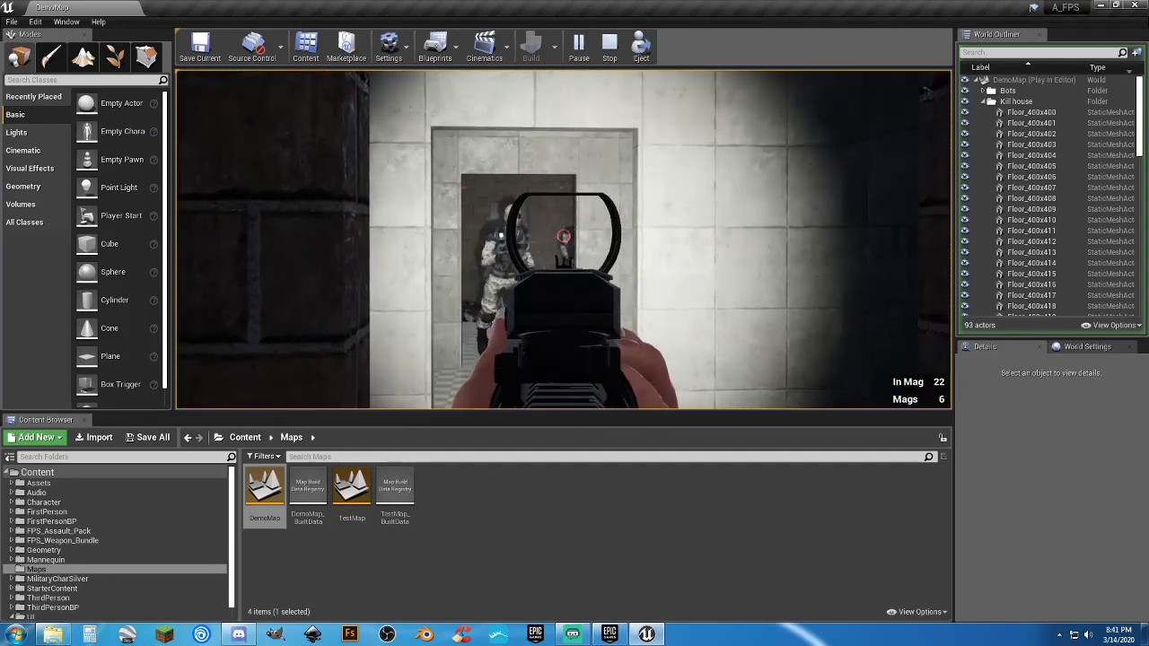
pyautogui.click(563, 235)
pyautogui.click(564, 229)
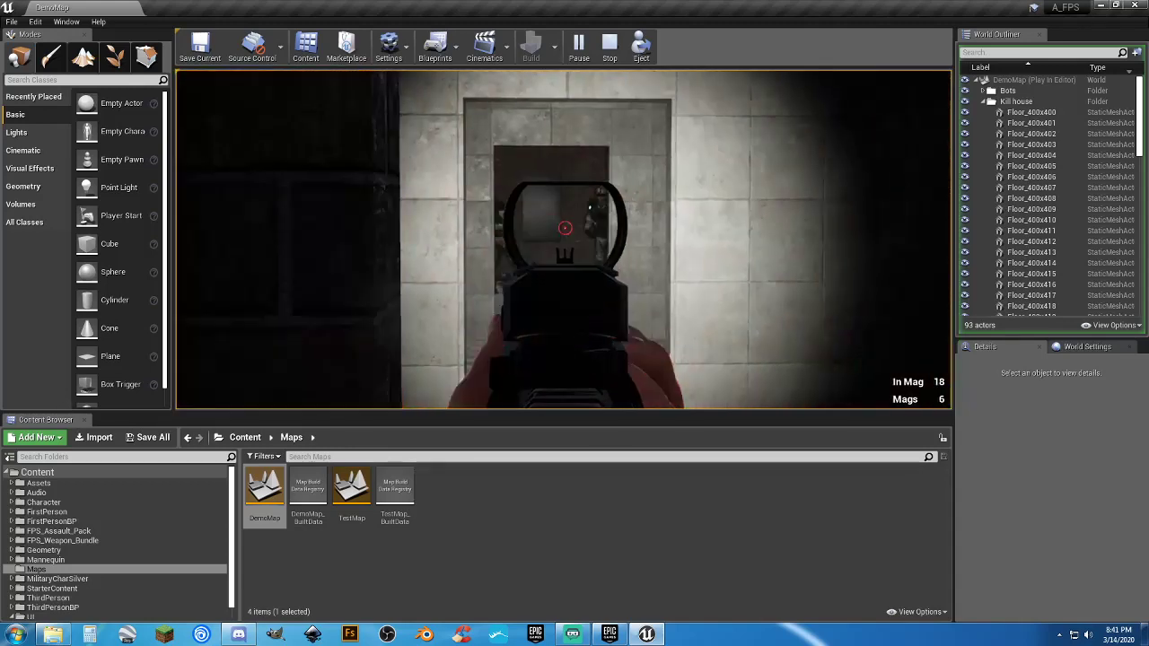
pyautogui.click(563, 229)
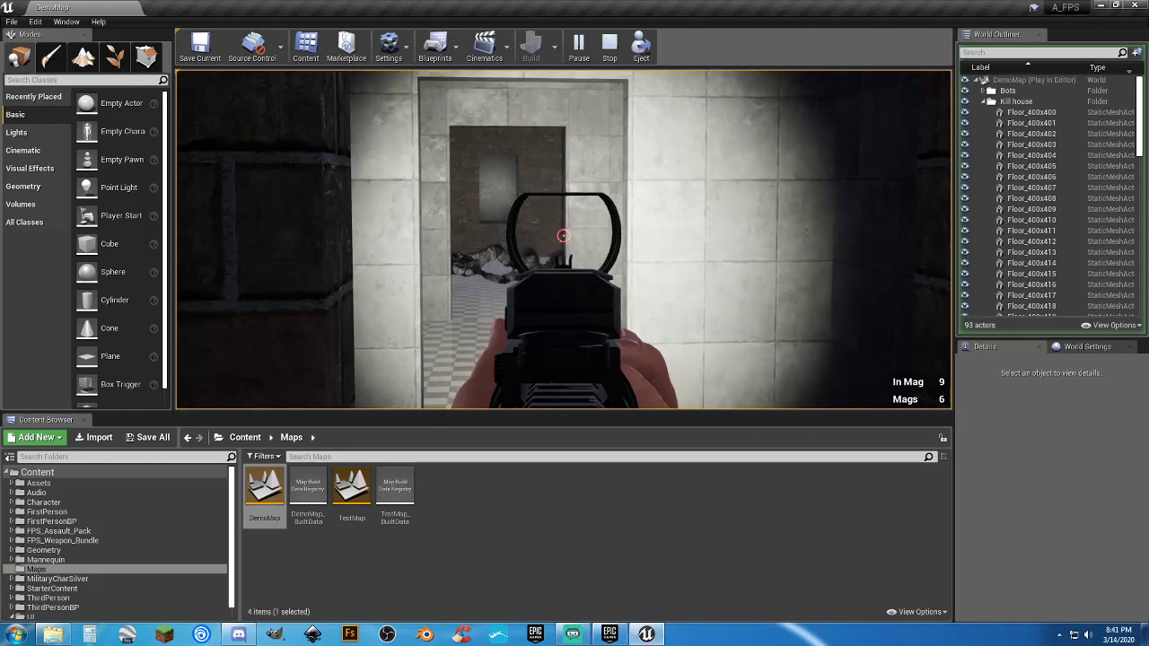
pyautogui.click(564, 235)
pyautogui.click(563, 235)
pyautogui.click(563, 235)
pyautogui.click(563, 235)
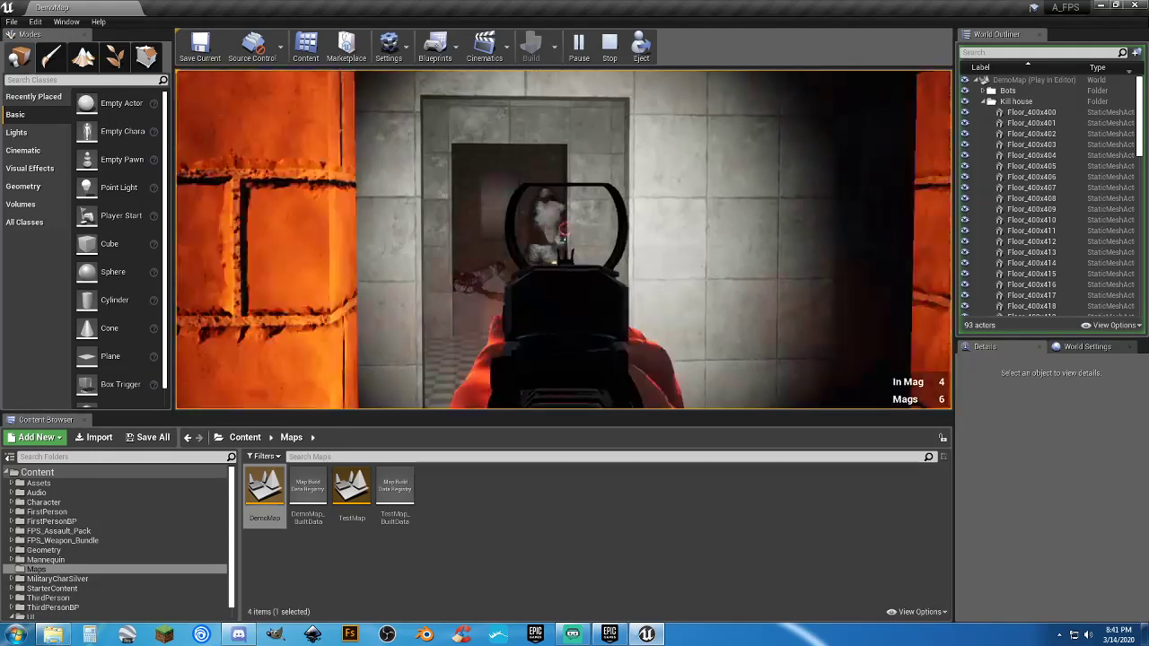
pyautogui.click(562, 235)
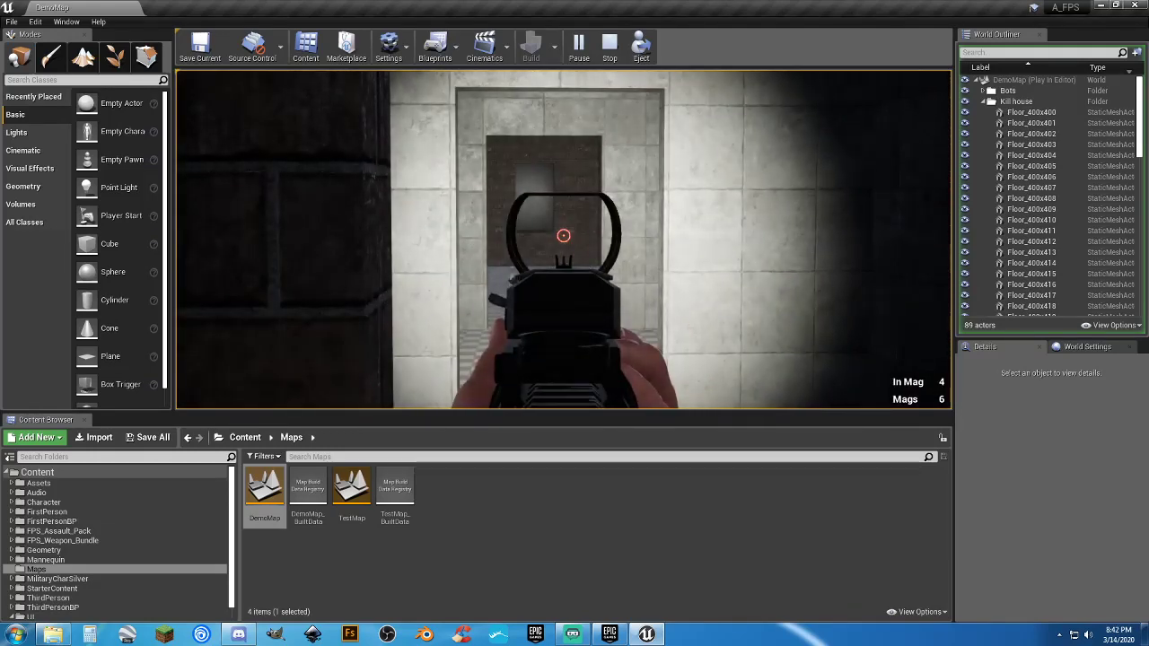
# Lower the sight, follow the dark outer corridor into the kill house and shoot the soldier bot at close range.
pyautogui.rightClick(563, 235)
pyautogui.press('a')
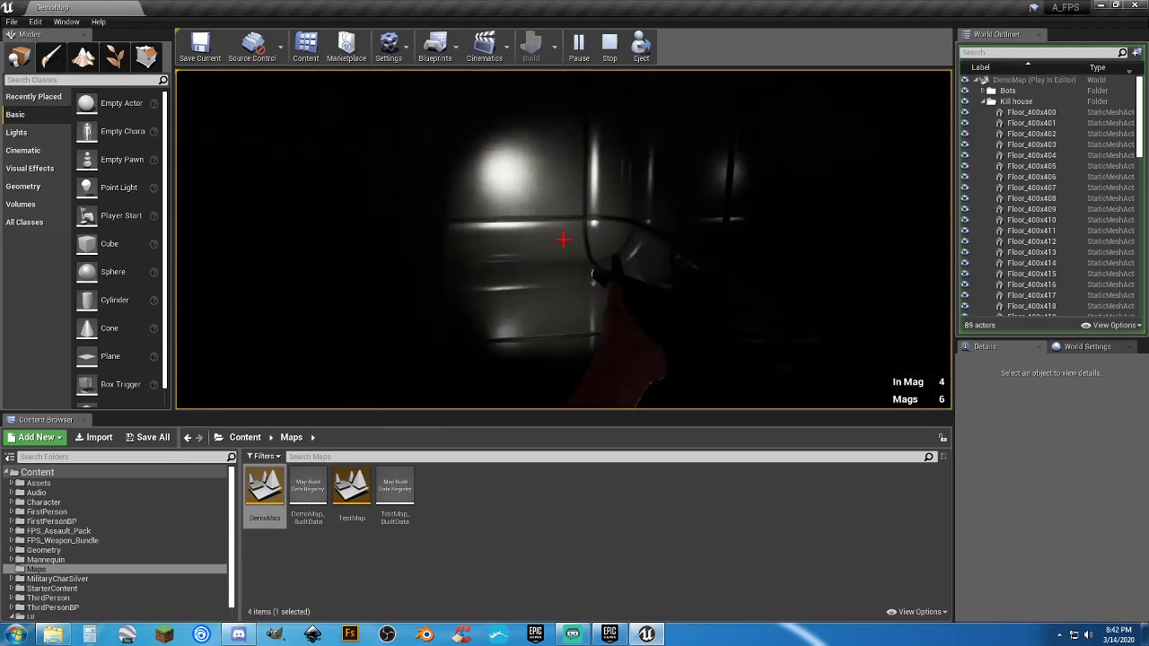
pyautogui.press('w')
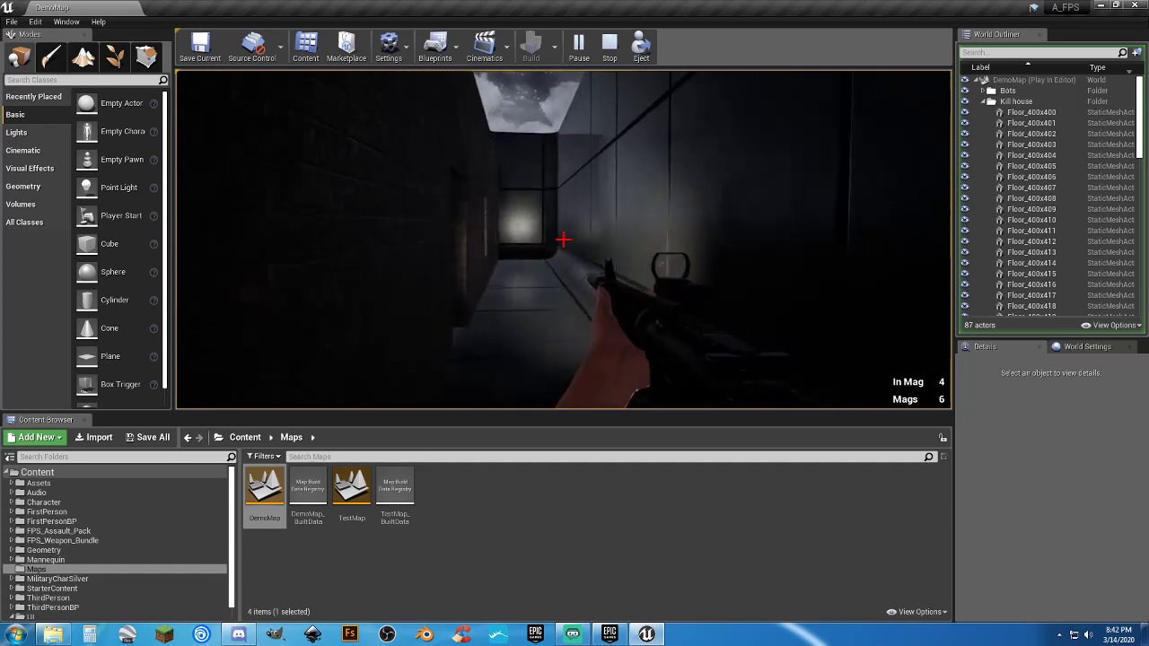
pyautogui.press('w')
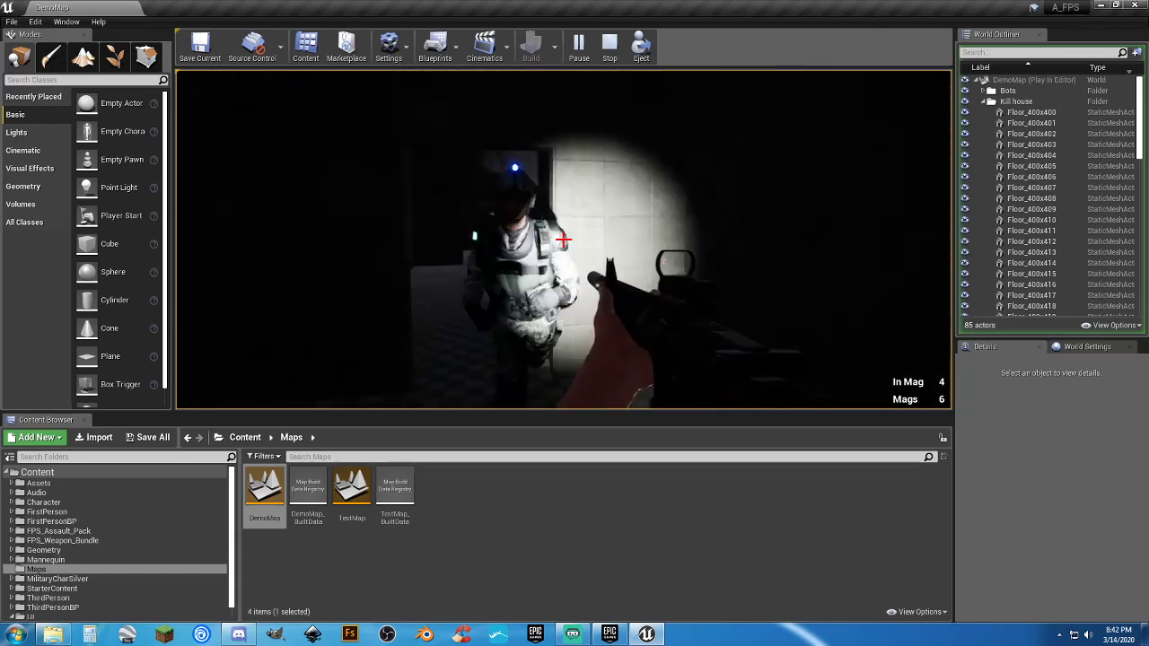
pyautogui.click(563, 240)
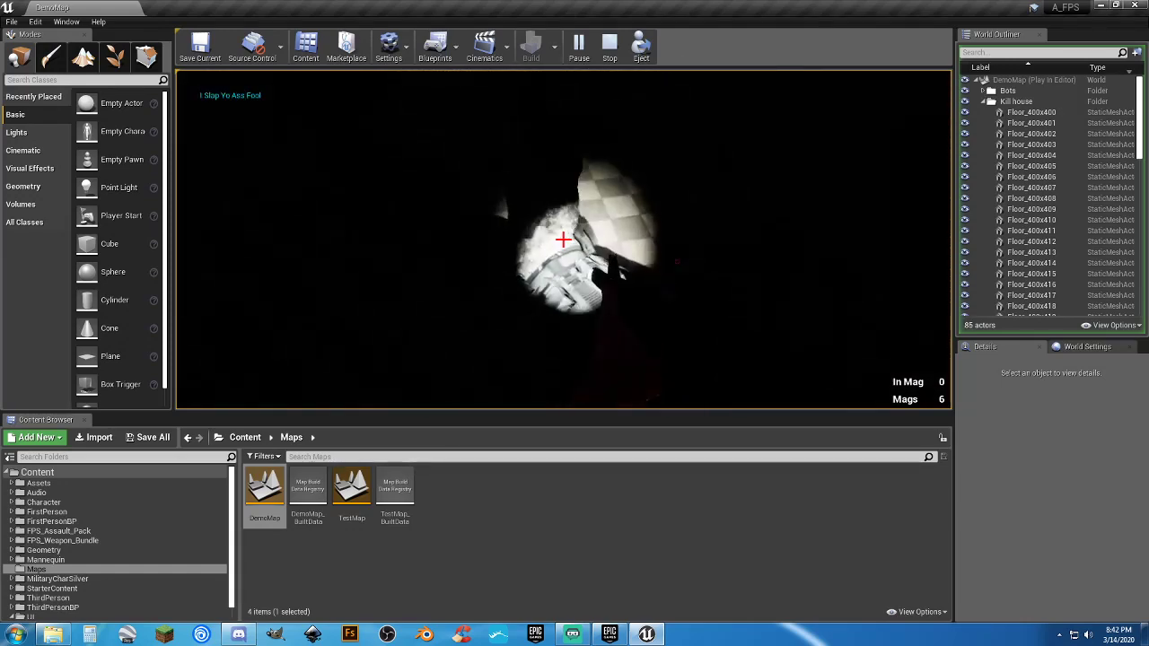
# Advance through the dark checkered-floor rooms, reload the empty rifle and fire at the running soldier bot.
pyautogui.press('w')
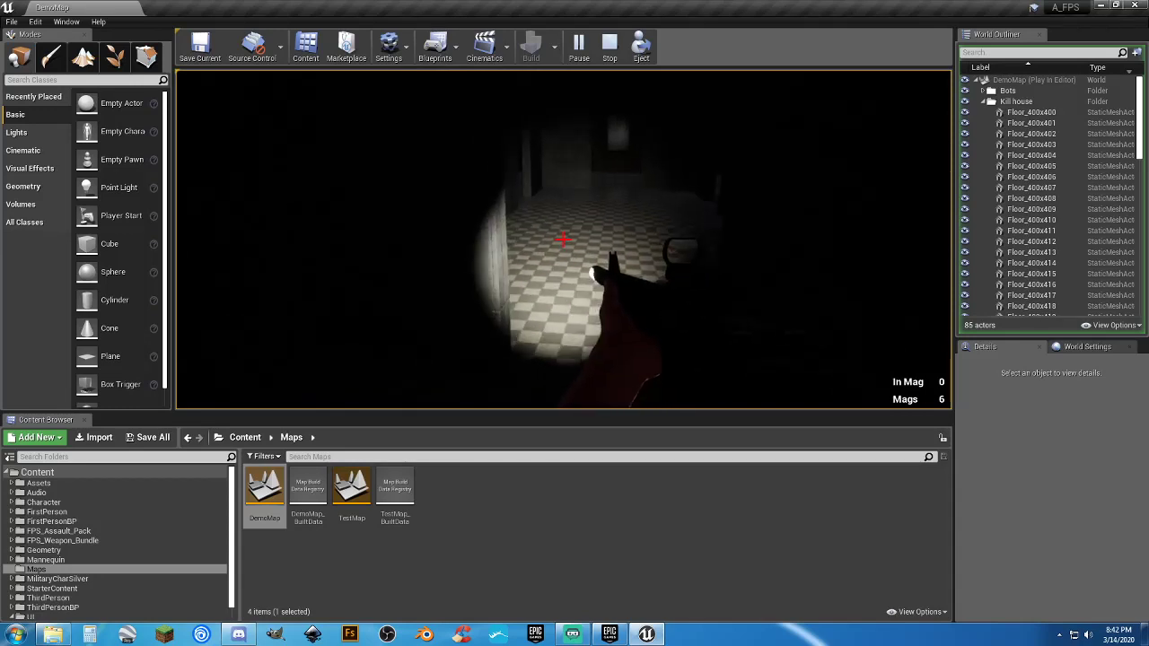
pyautogui.press('w')
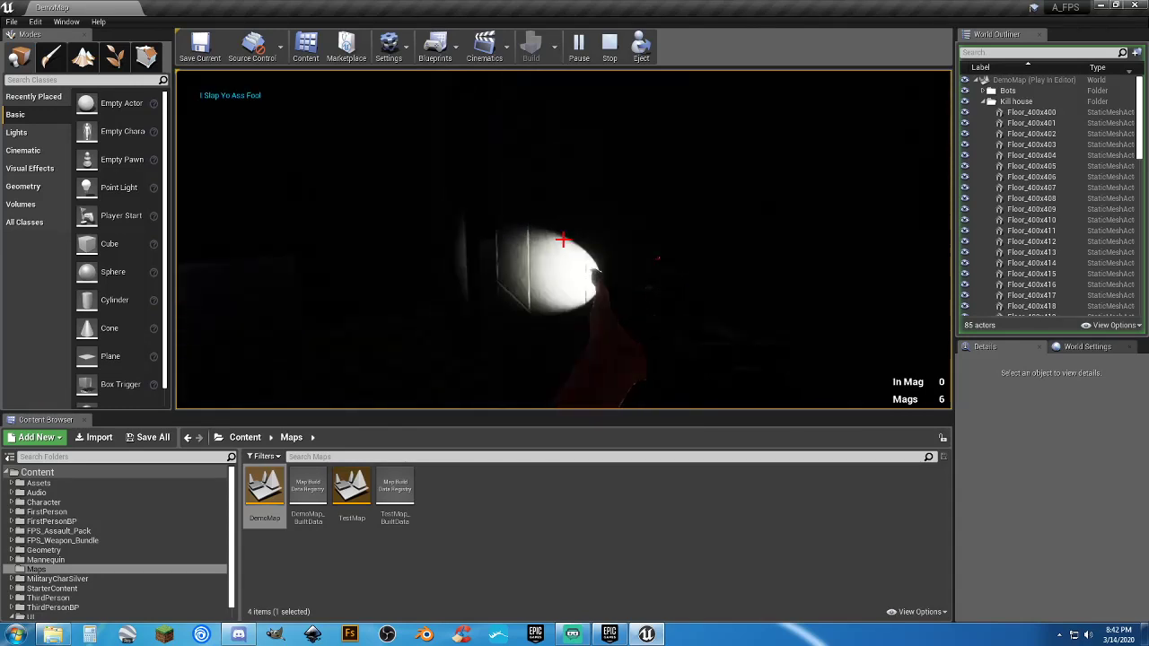
pyautogui.press('w')
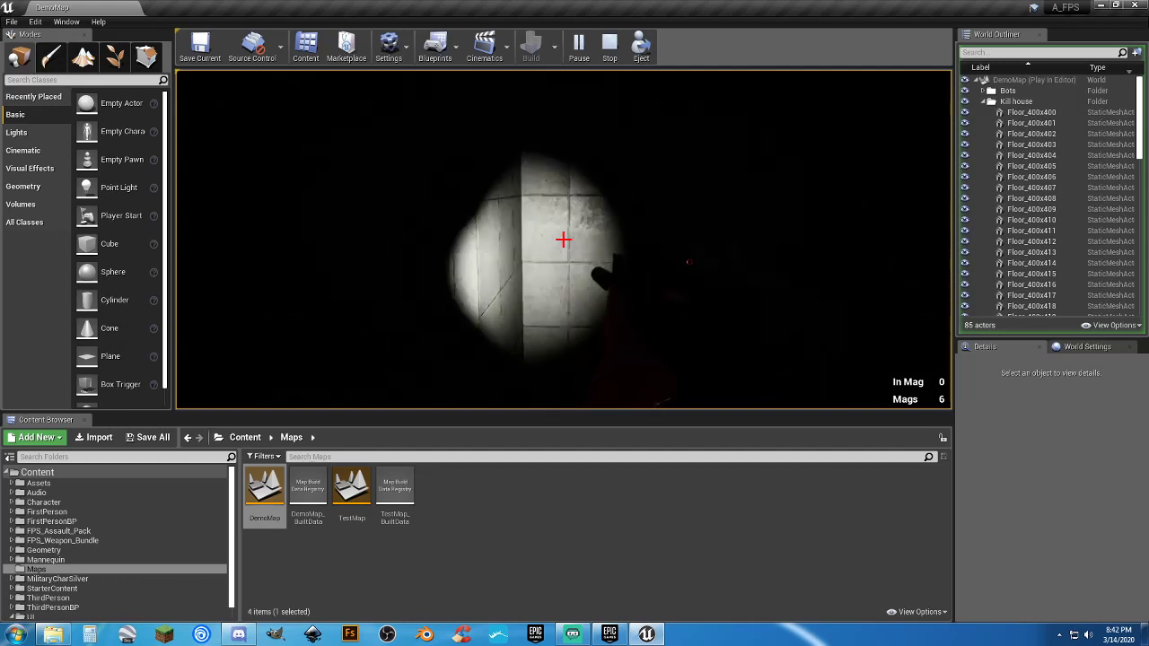
pyautogui.press('w')
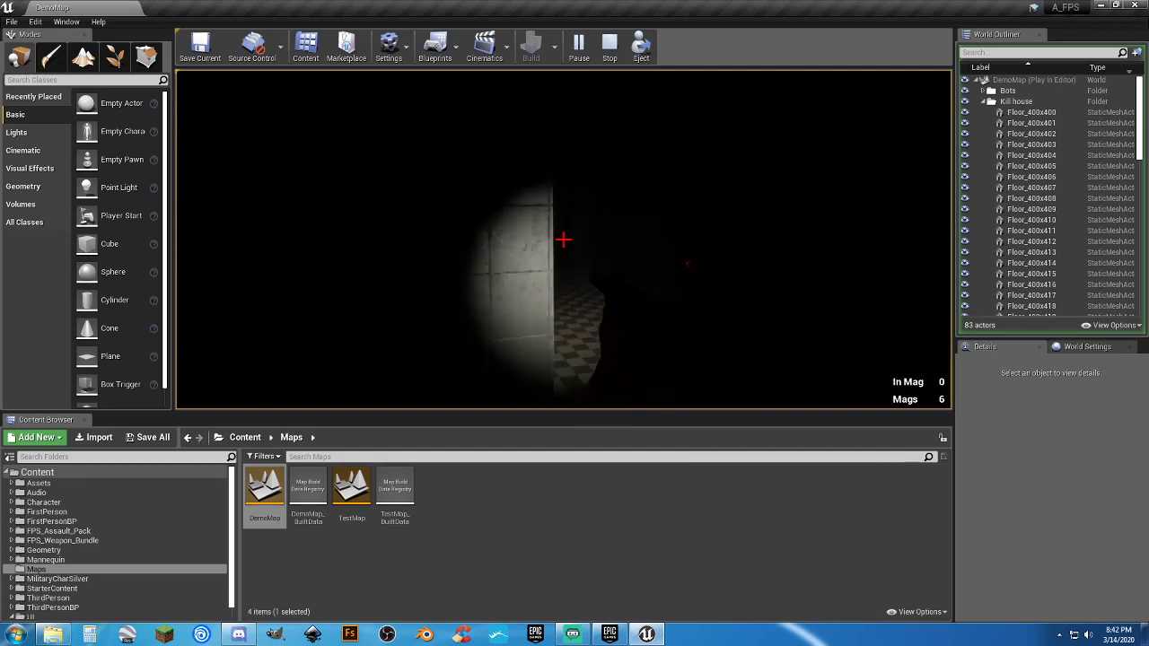
pyautogui.press('r')
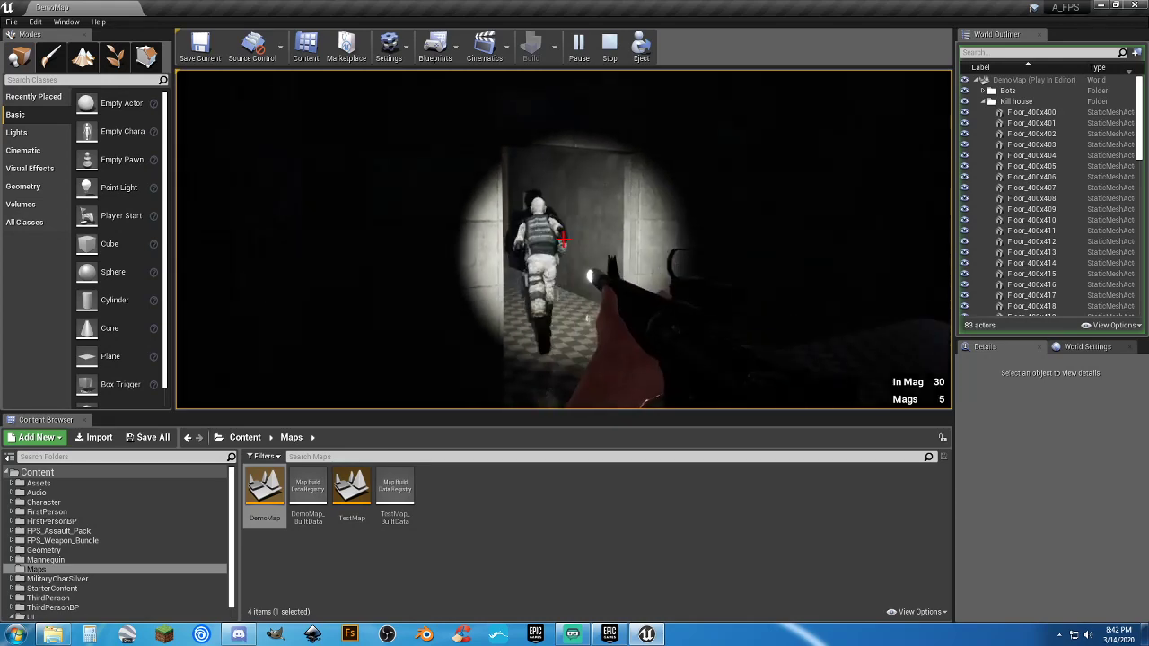
pyautogui.click(564, 240)
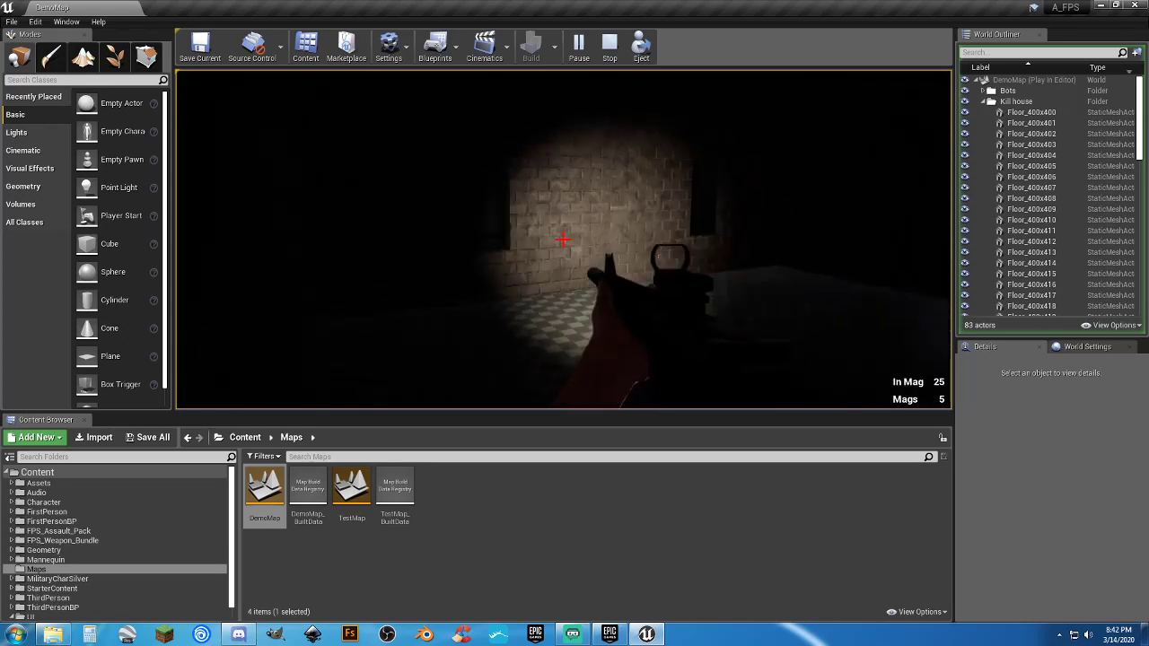
# Approach the doorway of the brick-walled room and step back and forth in front of it by flashlight.
pyautogui.press('w')
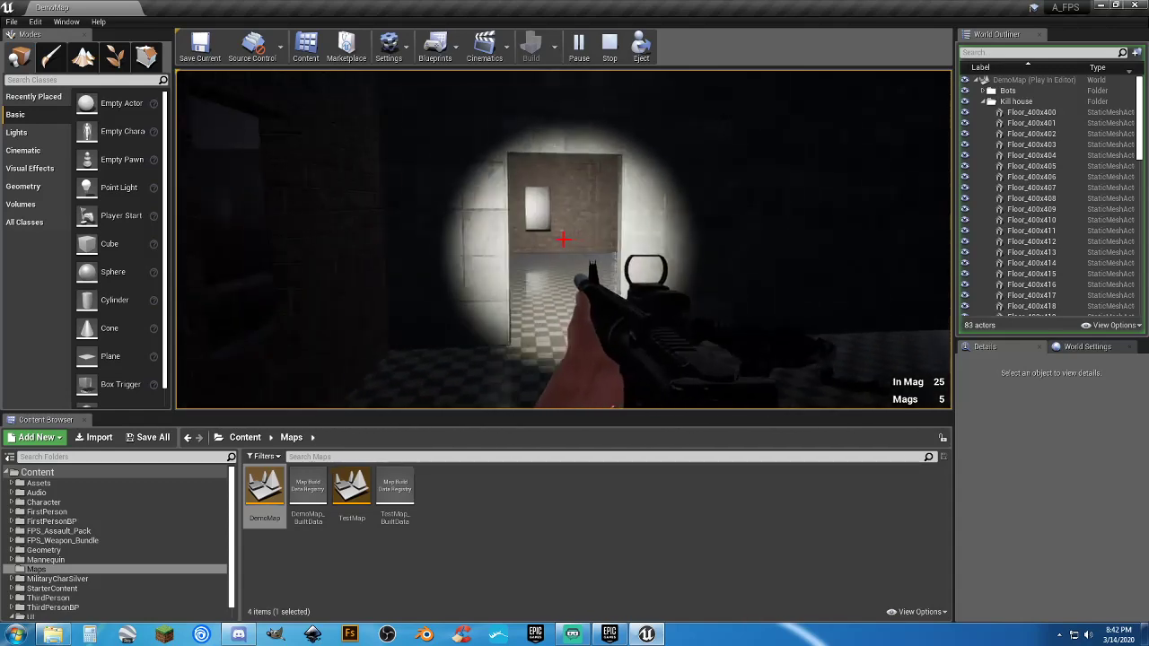
pyautogui.press('s')
pyautogui.press('w')
pyautogui.press('s')
pyautogui.press('w')
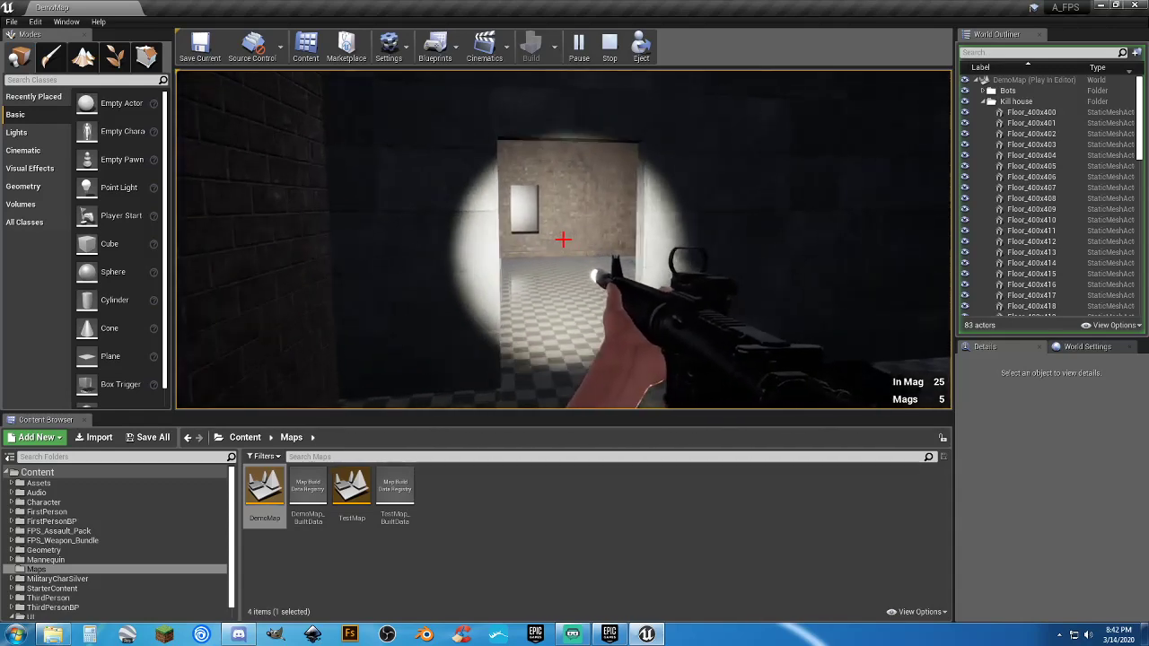
# Search the kill house rooms by flashlight for remaining bots and walk out into the outer corridor.
pyautogui.press('w')
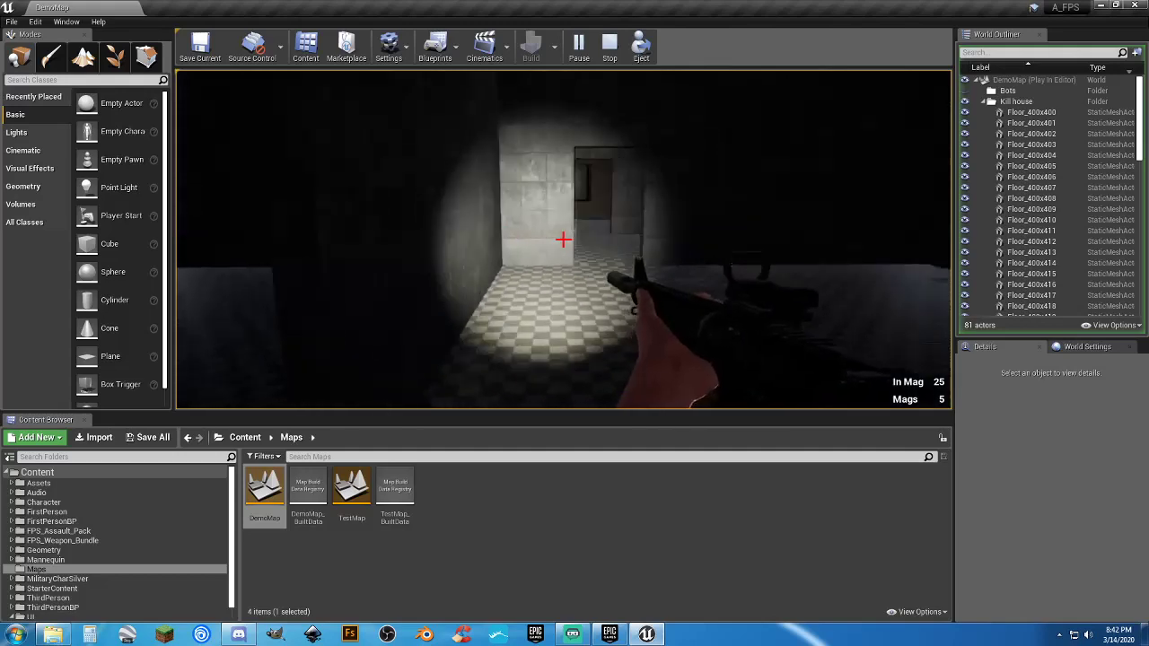
pyautogui.press('w')
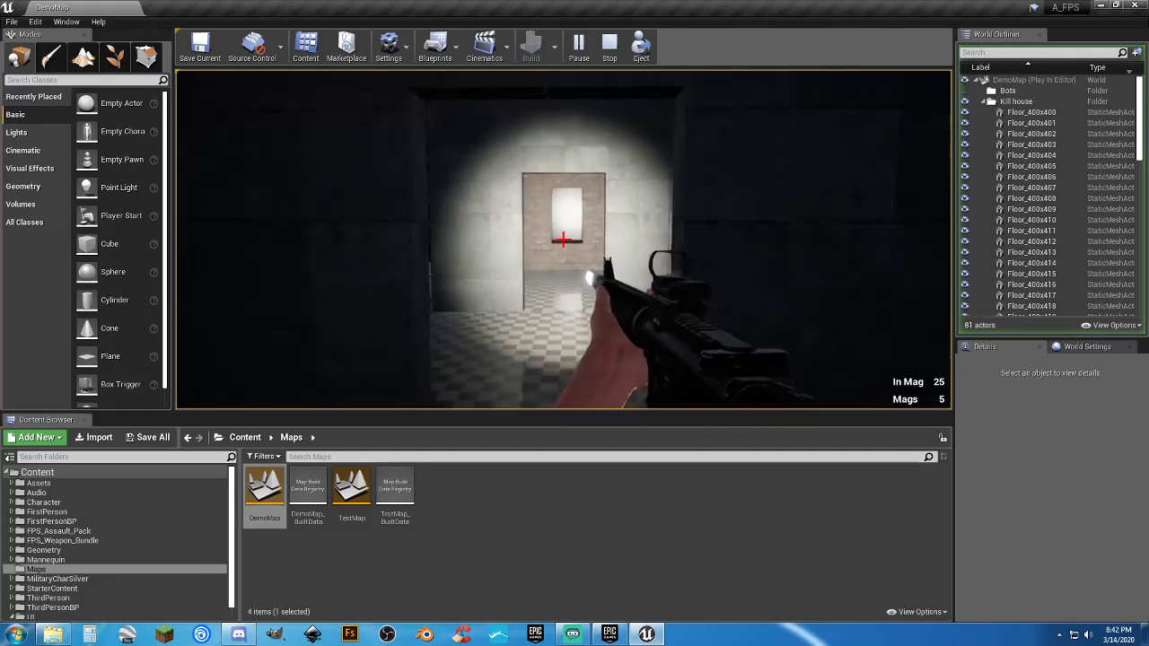
pyautogui.press('w')
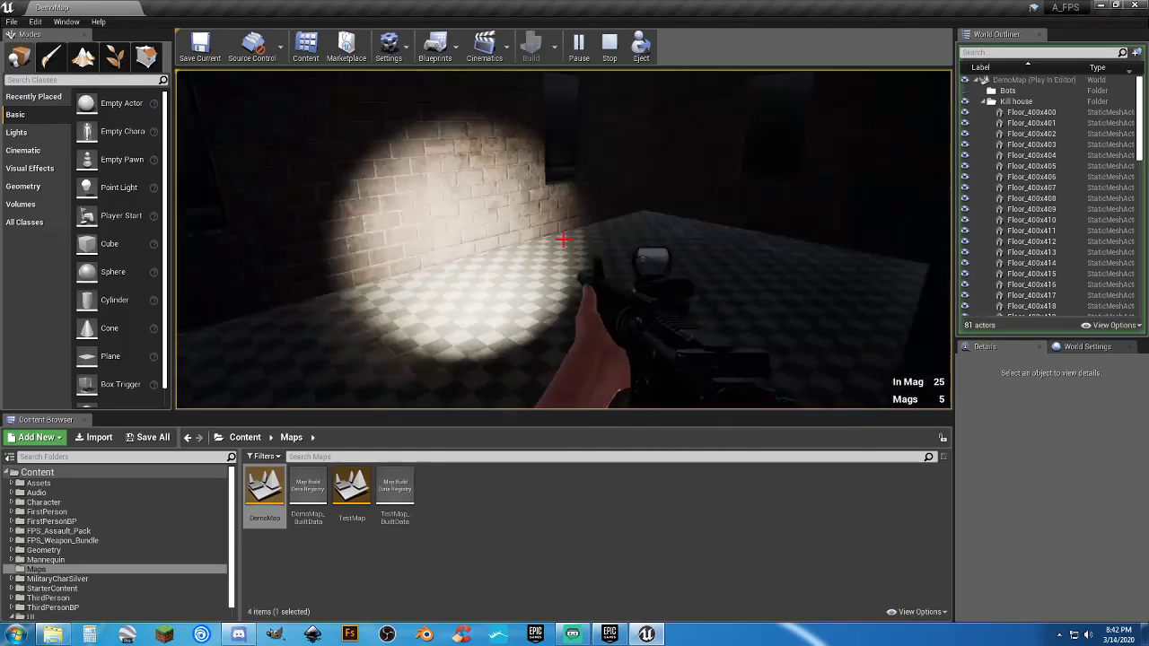
pyautogui.press('w')
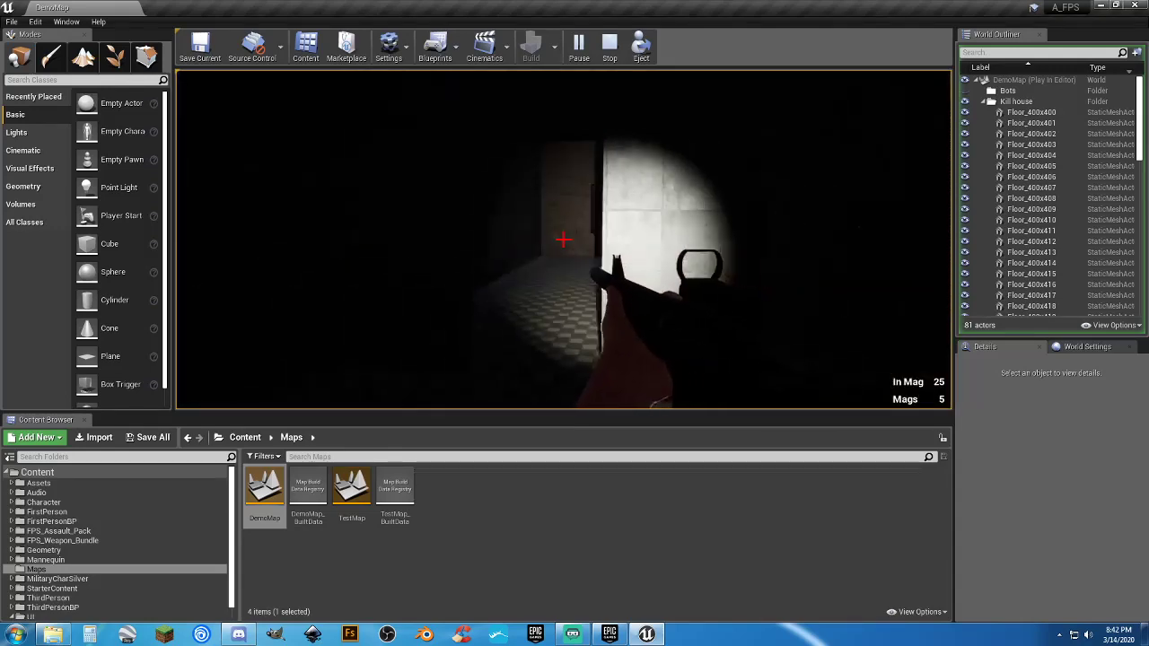
pyautogui.press('w')
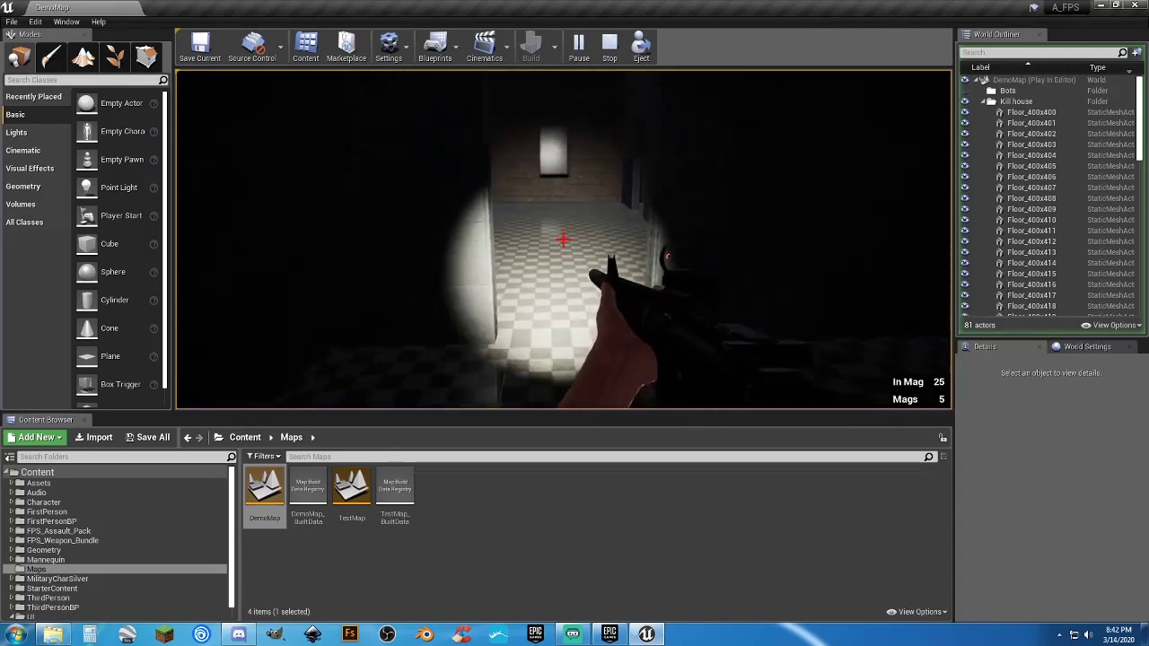
pyautogui.press('w')
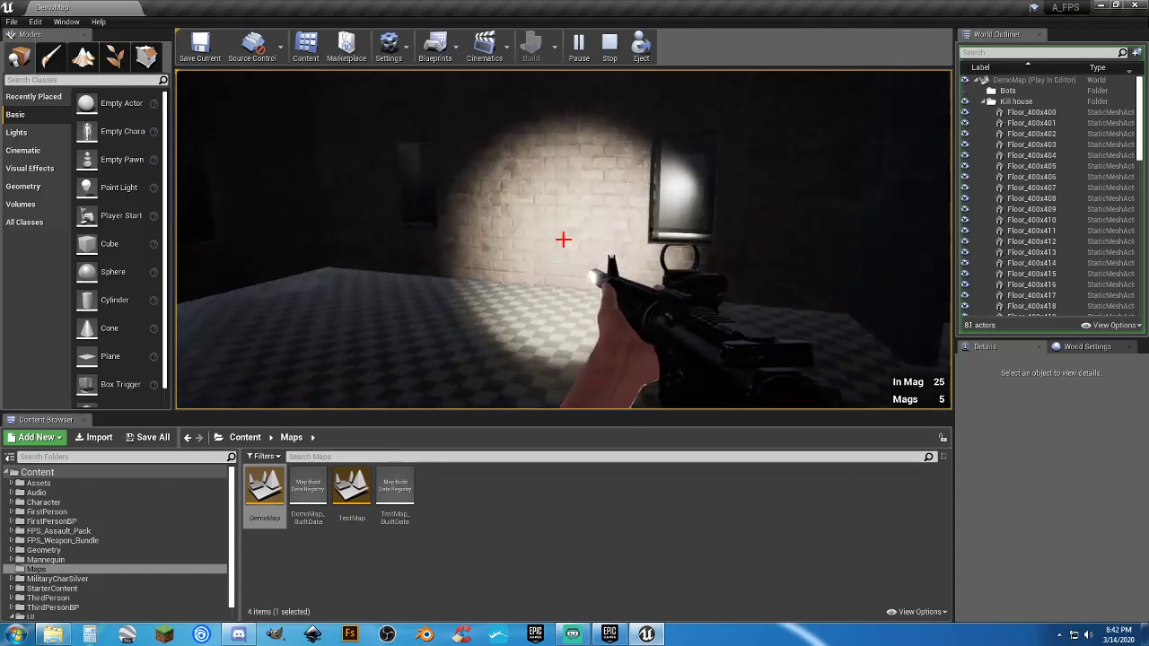
pyautogui.press('w')
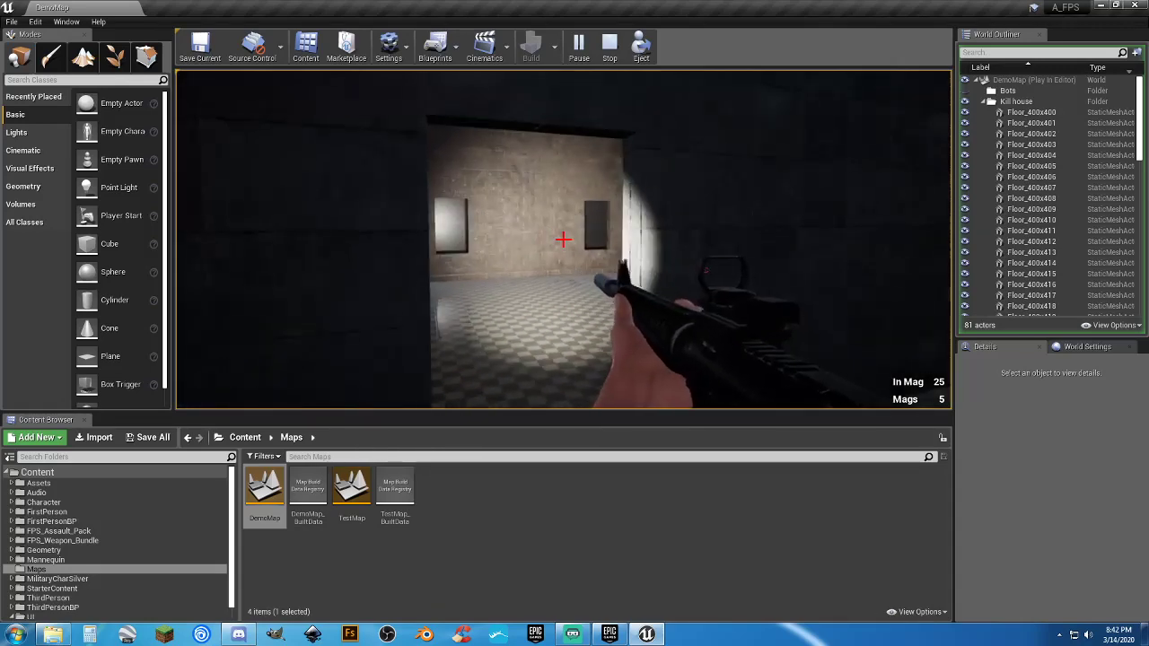
pyautogui.press('w')
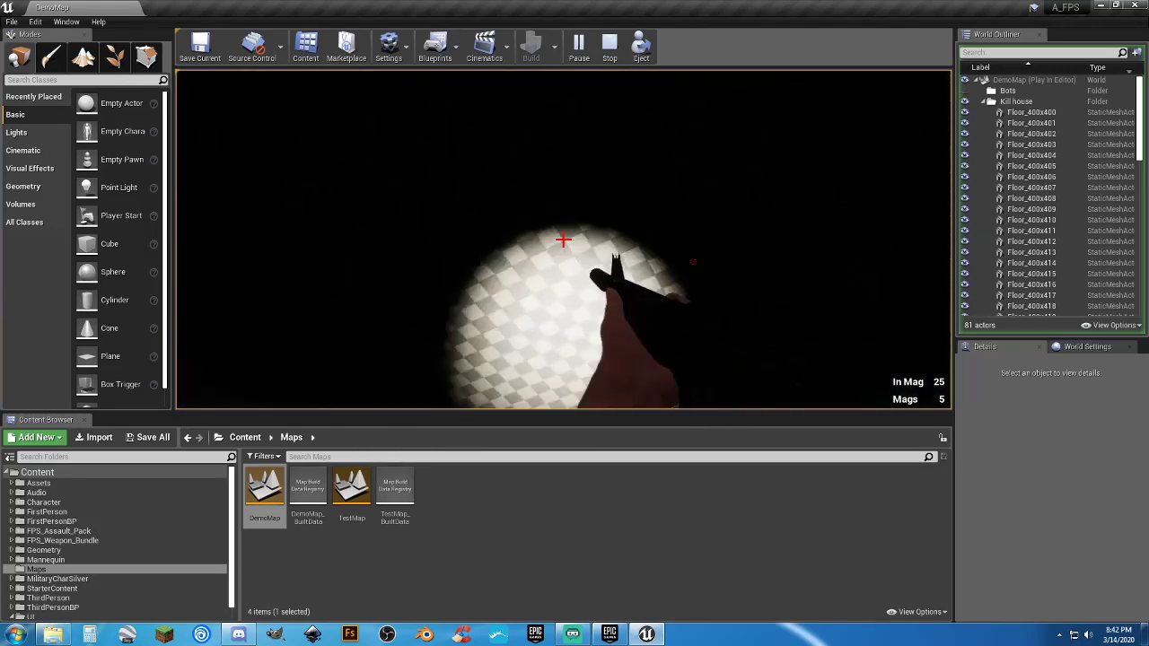
pyautogui.press('w')
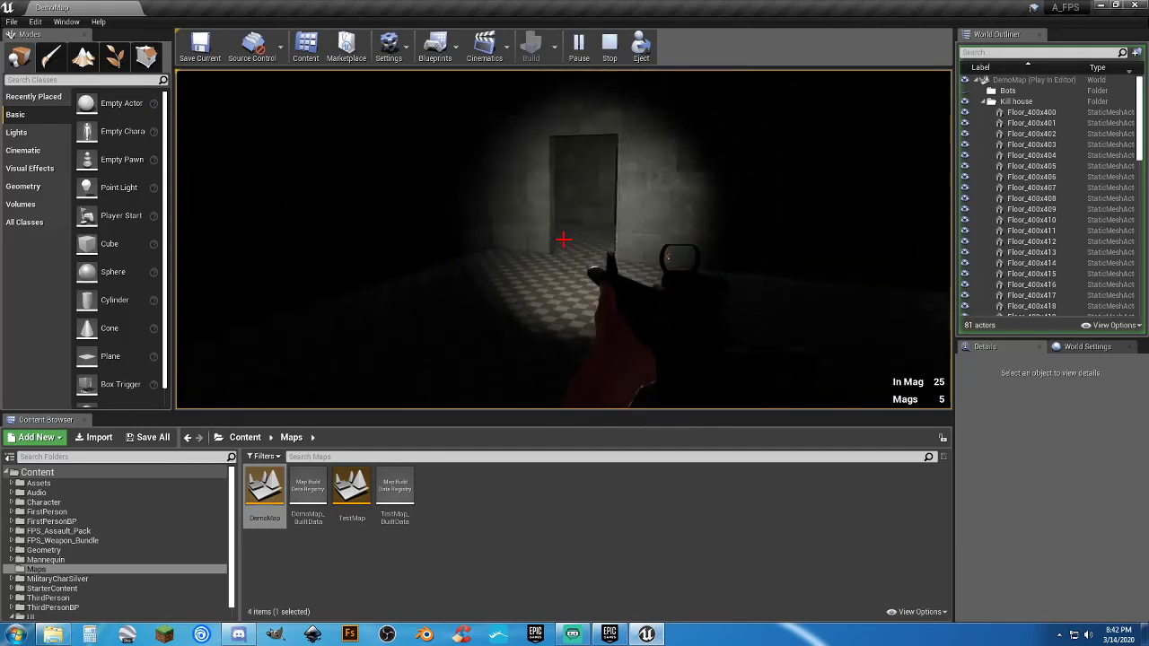
pyautogui.press('w')
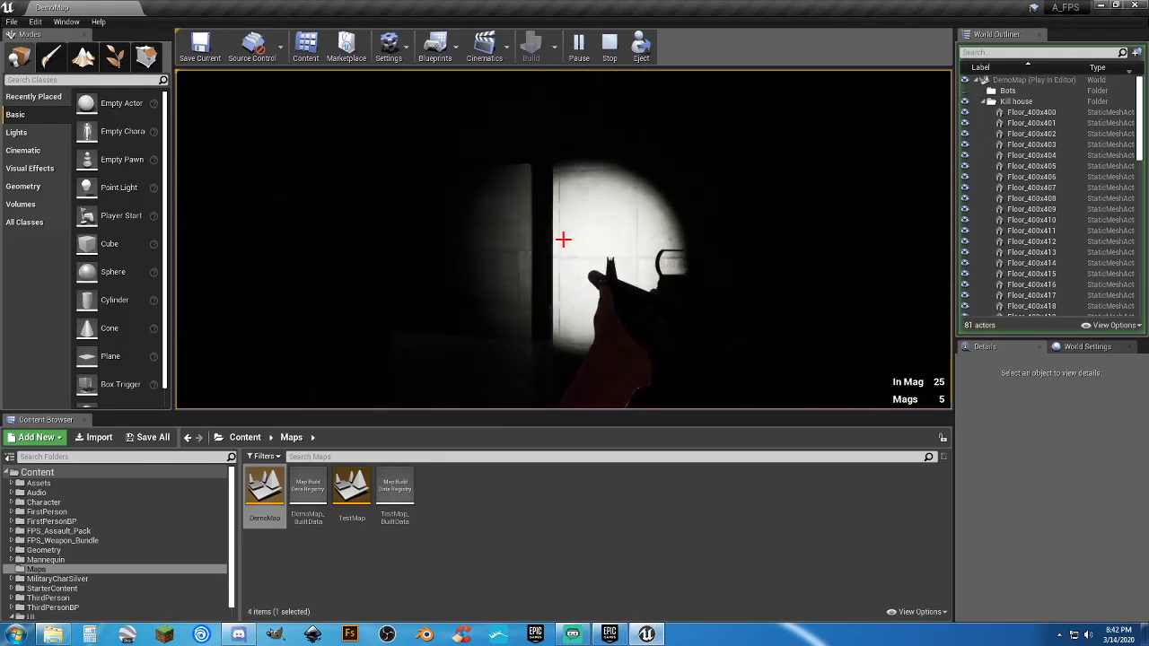
pyautogui.press('w')
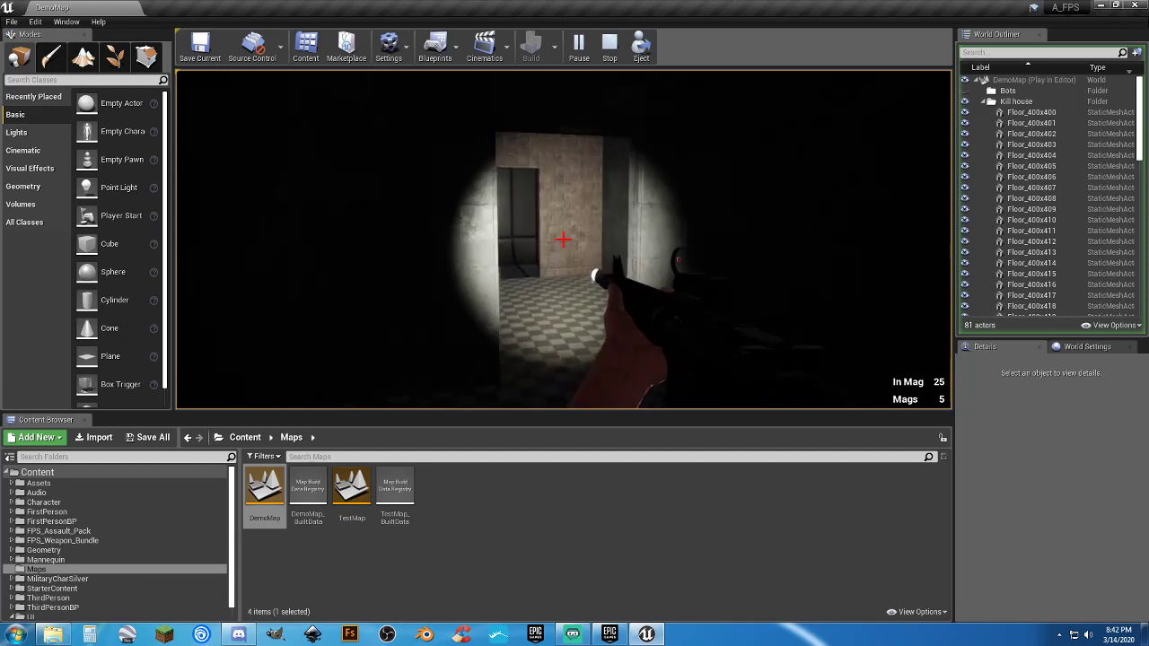
pyautogui.press('w')
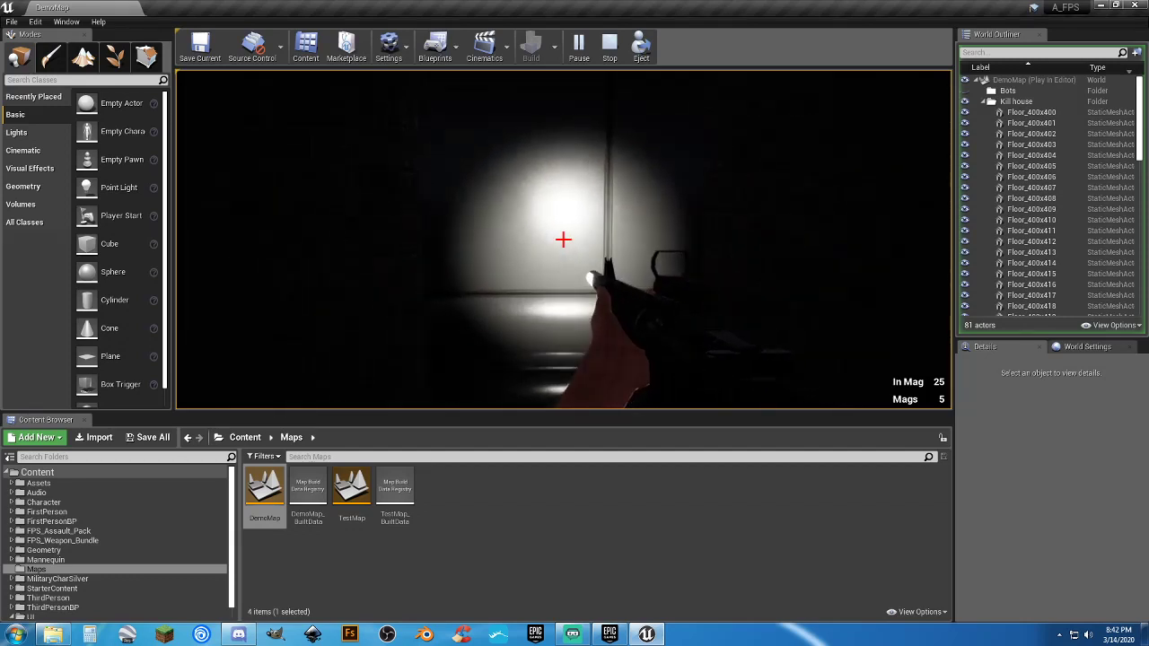
pyautogui.press('w')
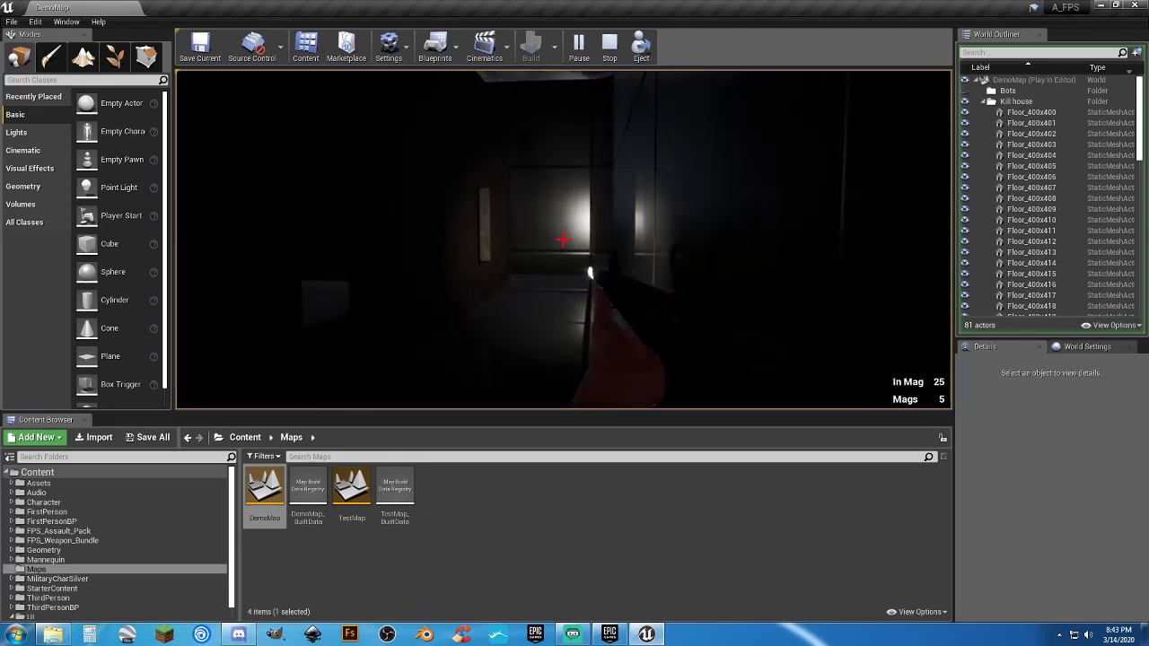
# End the DemoMap play session and open TestMap from the Maps folder.
pyautogui.press('Escape')
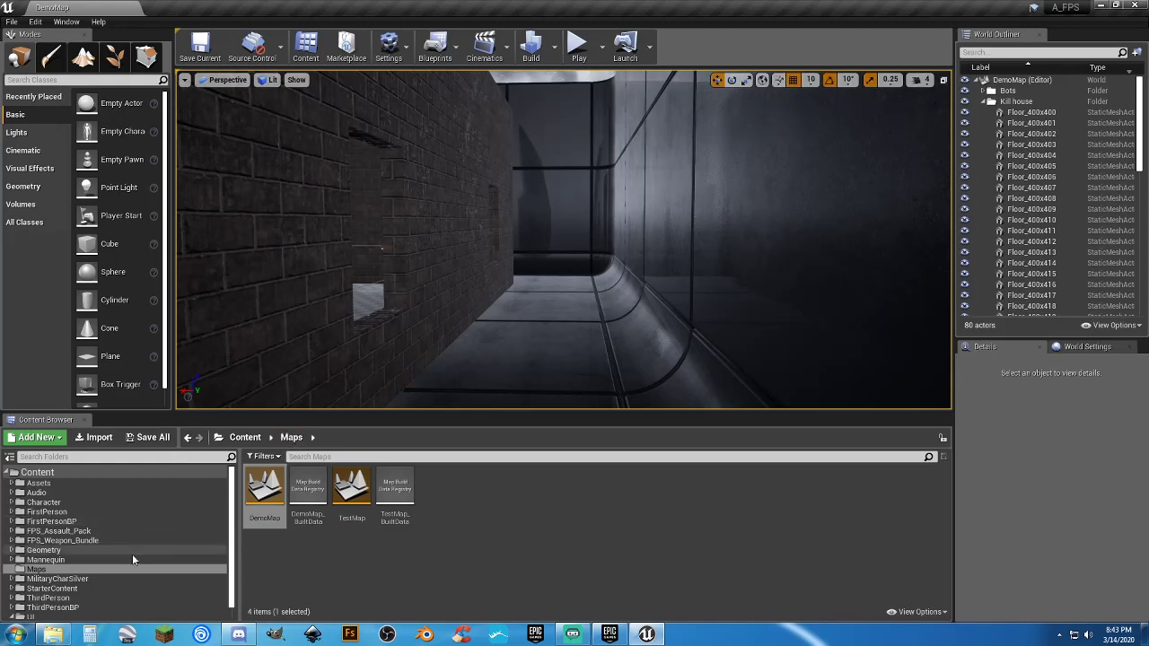
pyautogui.doubleClick(351, 492)
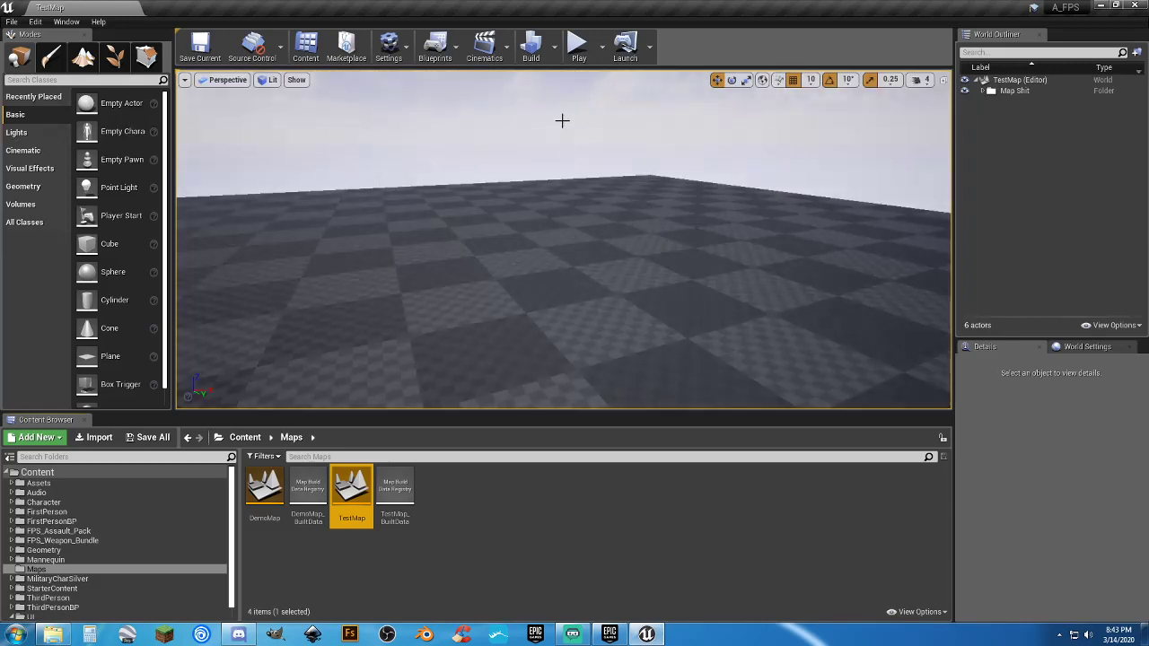
# Play-test TestMap by aiming down the rifle's sight, firing a short burst and trying to reload.
pyautogui.click(579, 44)
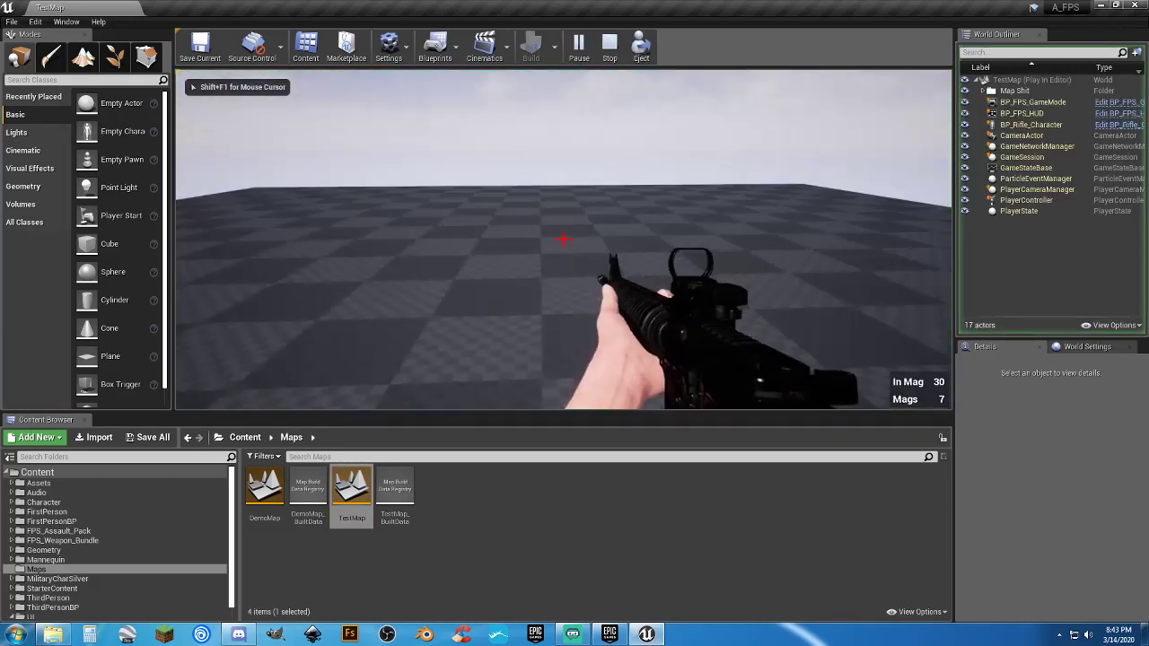
pyautogui.rightClick(563, 239)
pyautogui.rightClick(564, 239)
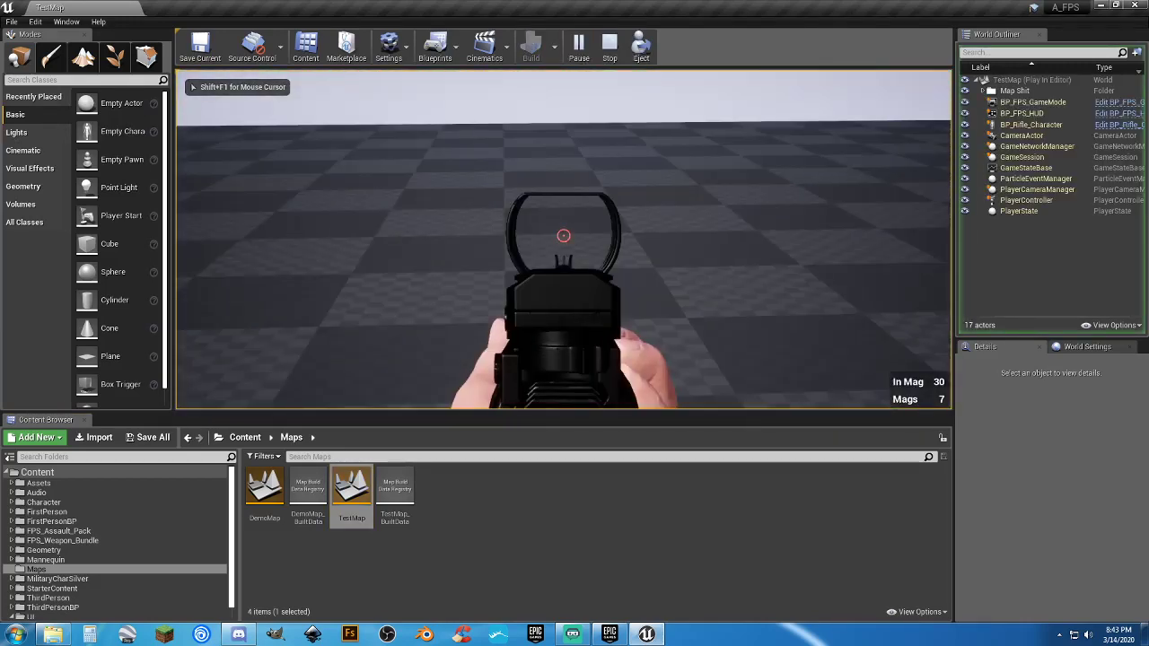
pyautogui.rightClick(564, 236)
pyautogui.click(564, 236)
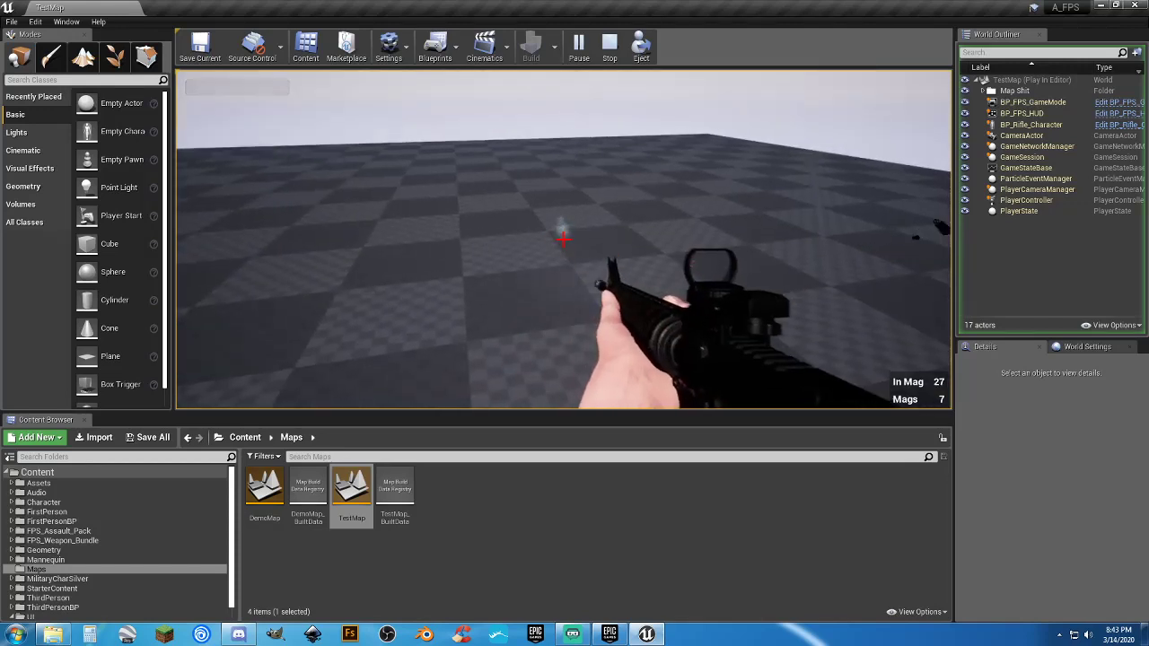
pyautogui.press('r')
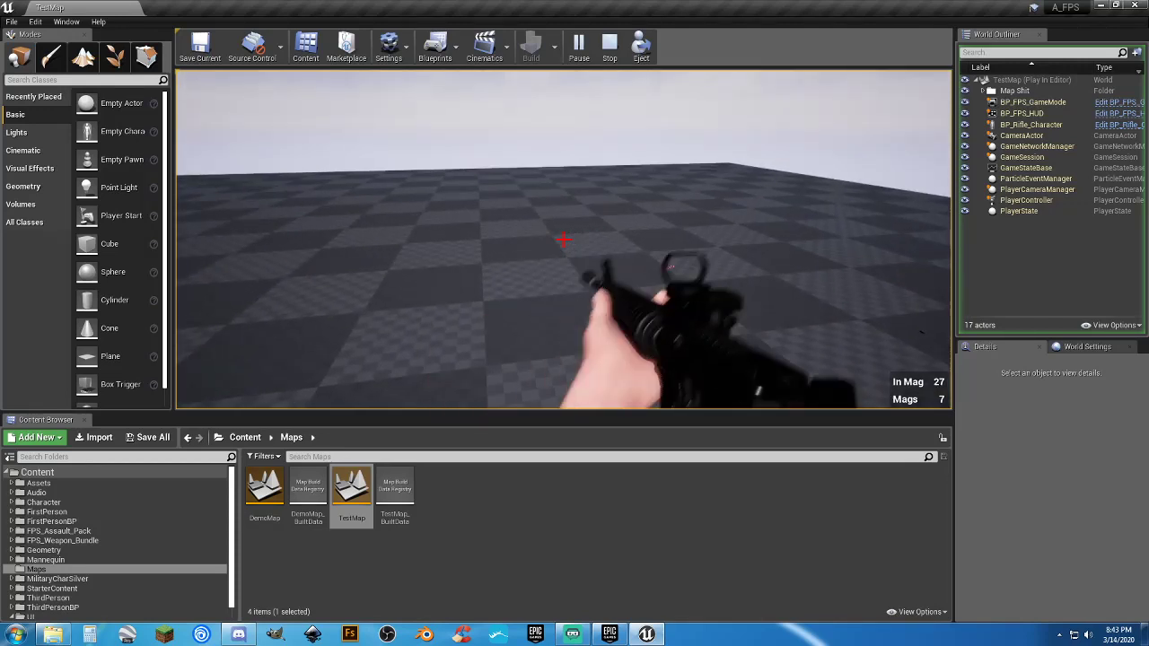
# Fire more rounds across the checkered floor, aim down the sight again and end the TestMap play session.
pyautogui.click(563, 237)
pyautogui.click(564, 238)
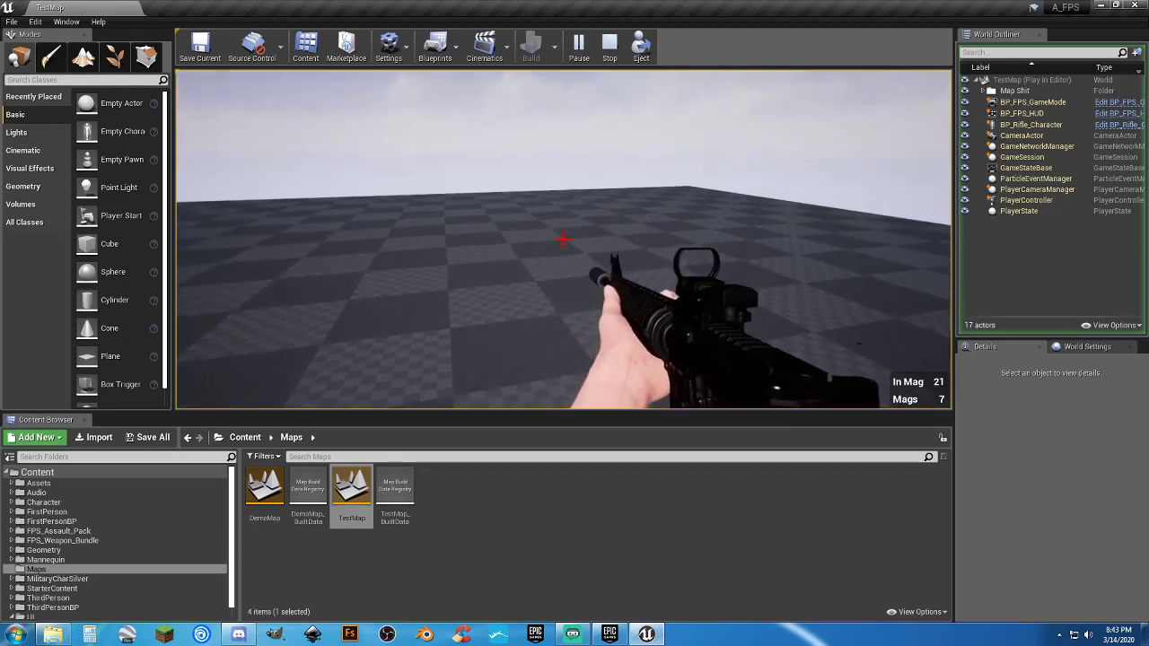
pyautogui.rightClick(564, 238)
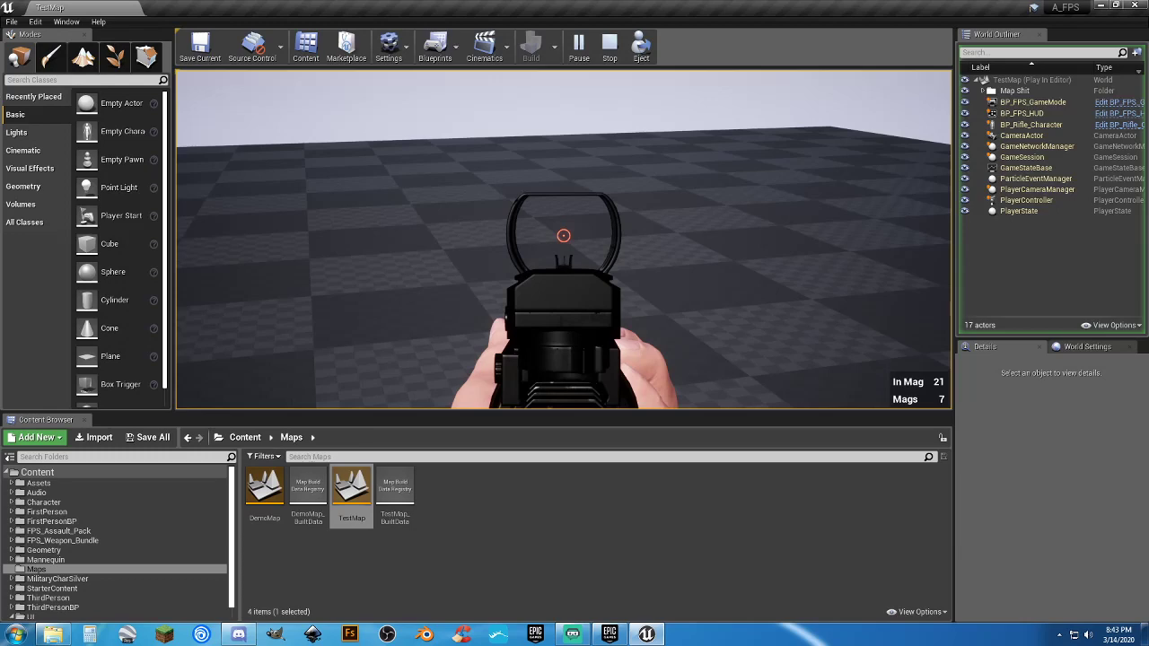
pyautogui.rightClick(564, 238)
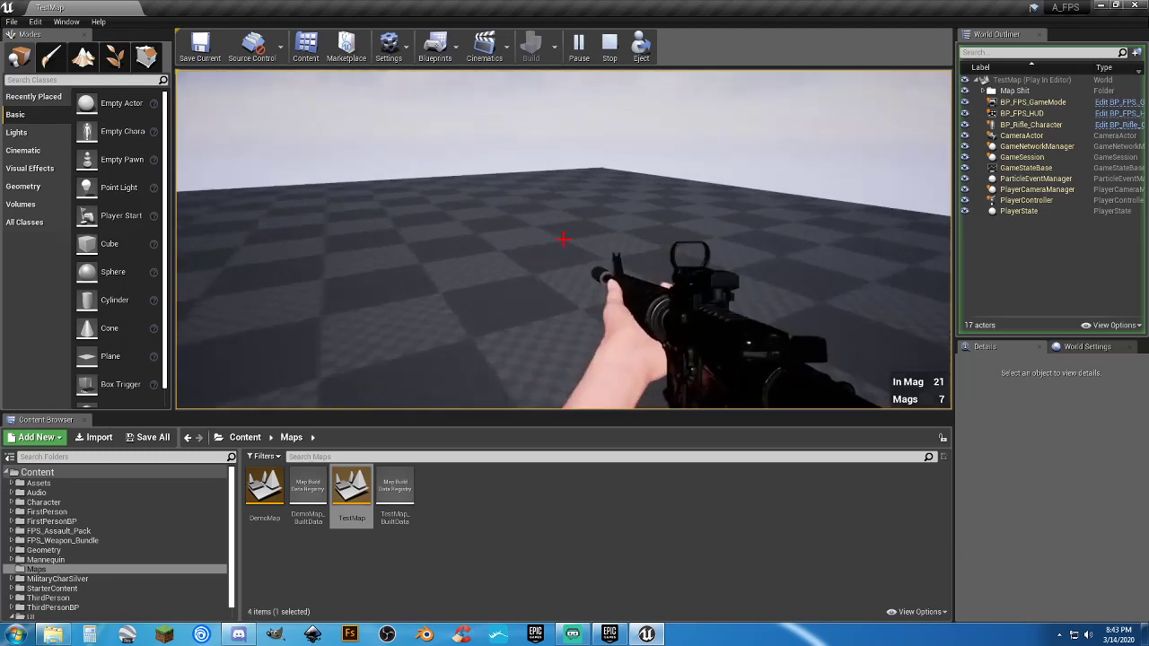
pyautogui.press('Escape')
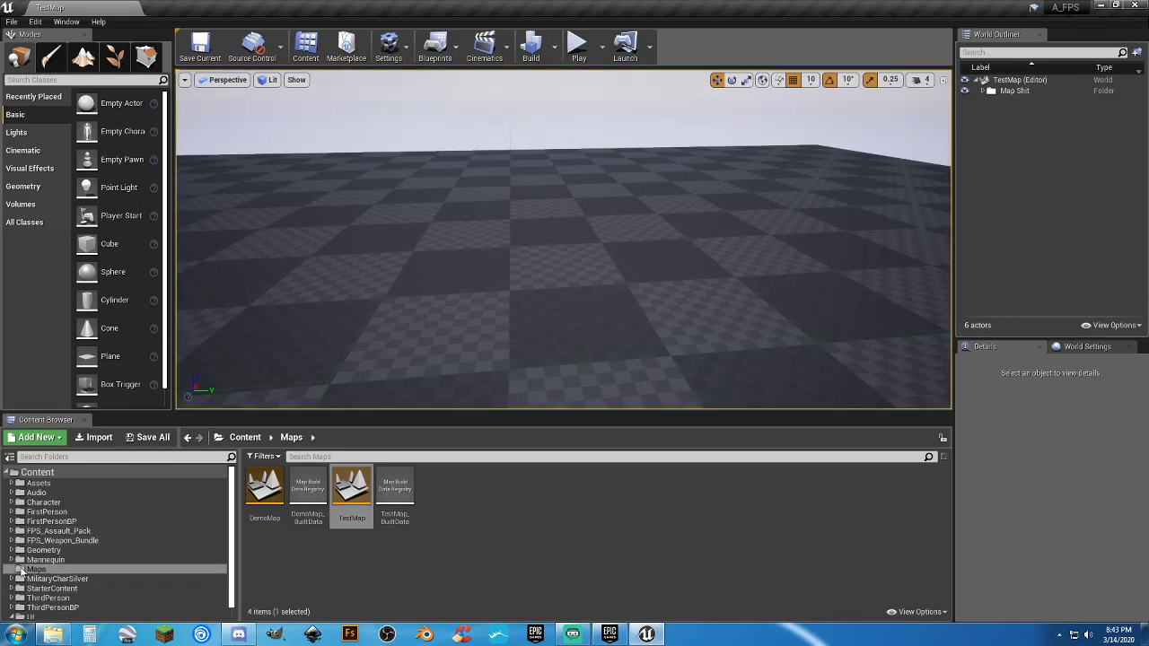
# Open the BP_Rifle_Character blueprint from the Rifle folder under FPS_Assault_Pack's Blueprints.
pyautogui.click(36, 504)
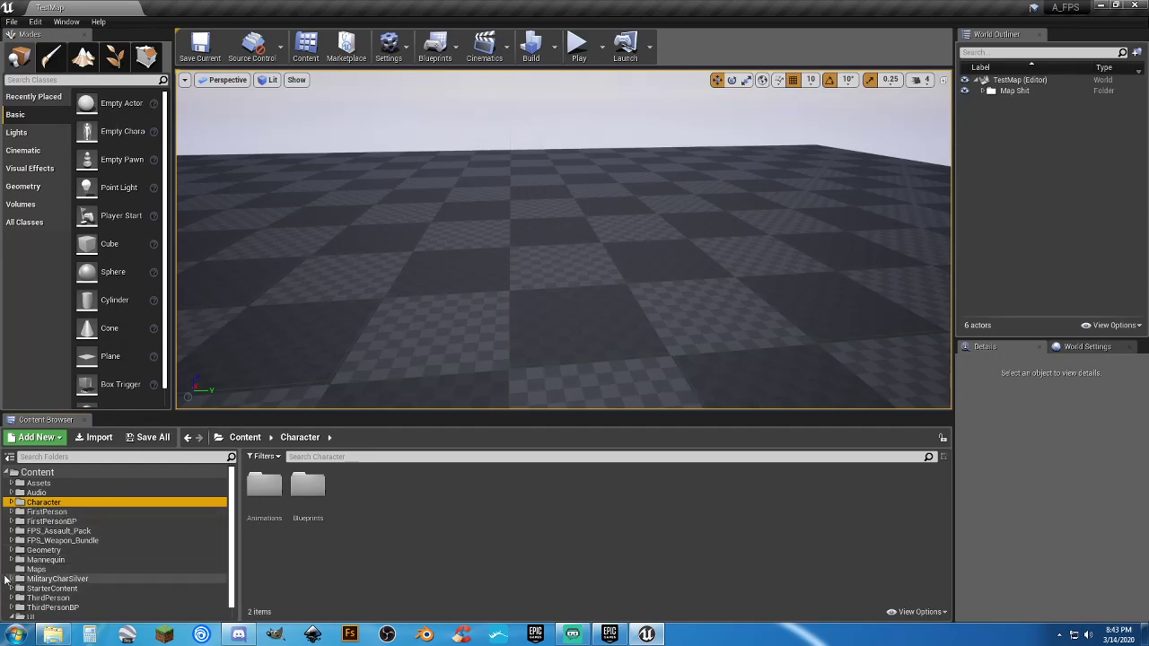
pyautogui.click(12, 531)
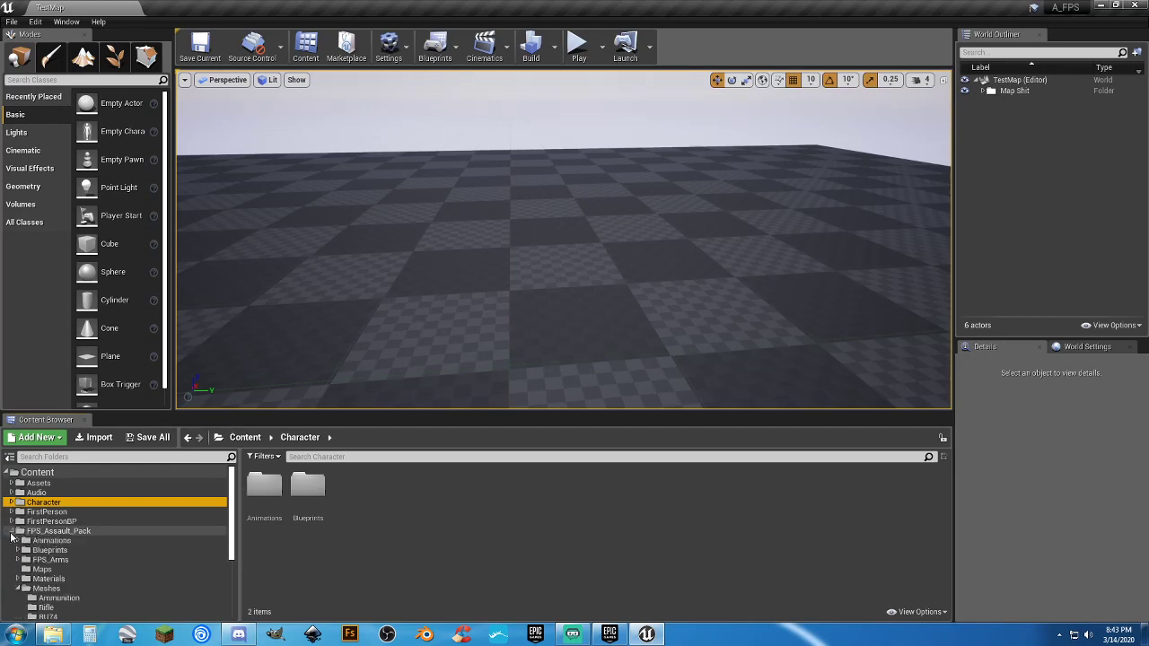
pyautogui.click(17, 587)
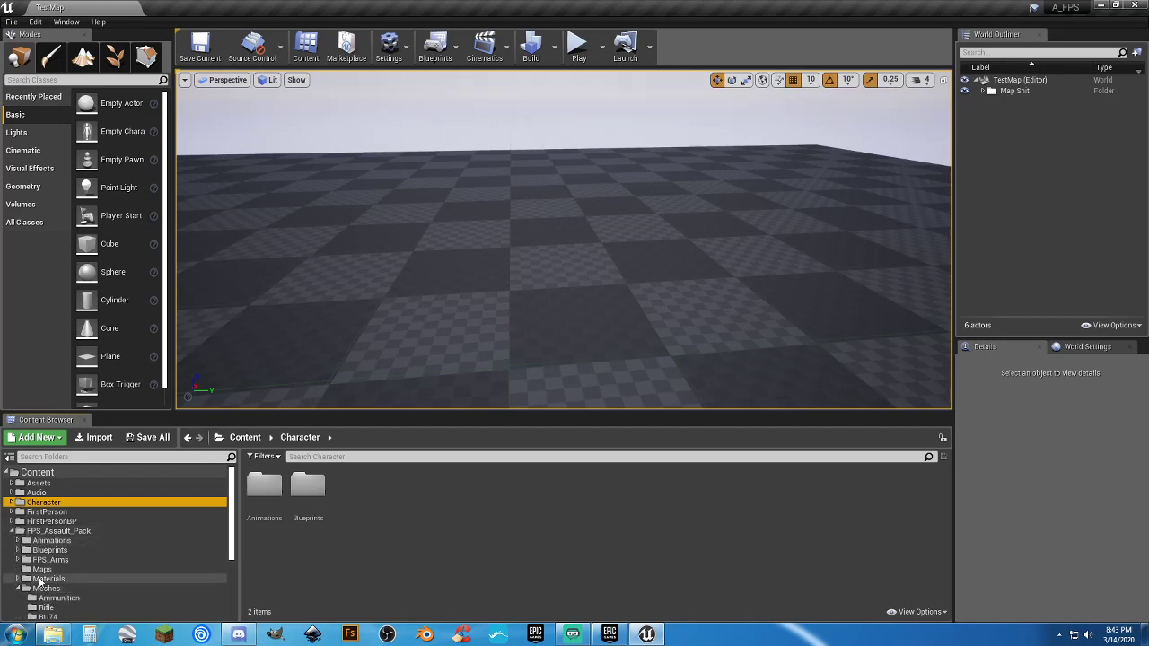
pyautogui.scroll(-2, 27, 579)
pyautogui.click(17, 550)
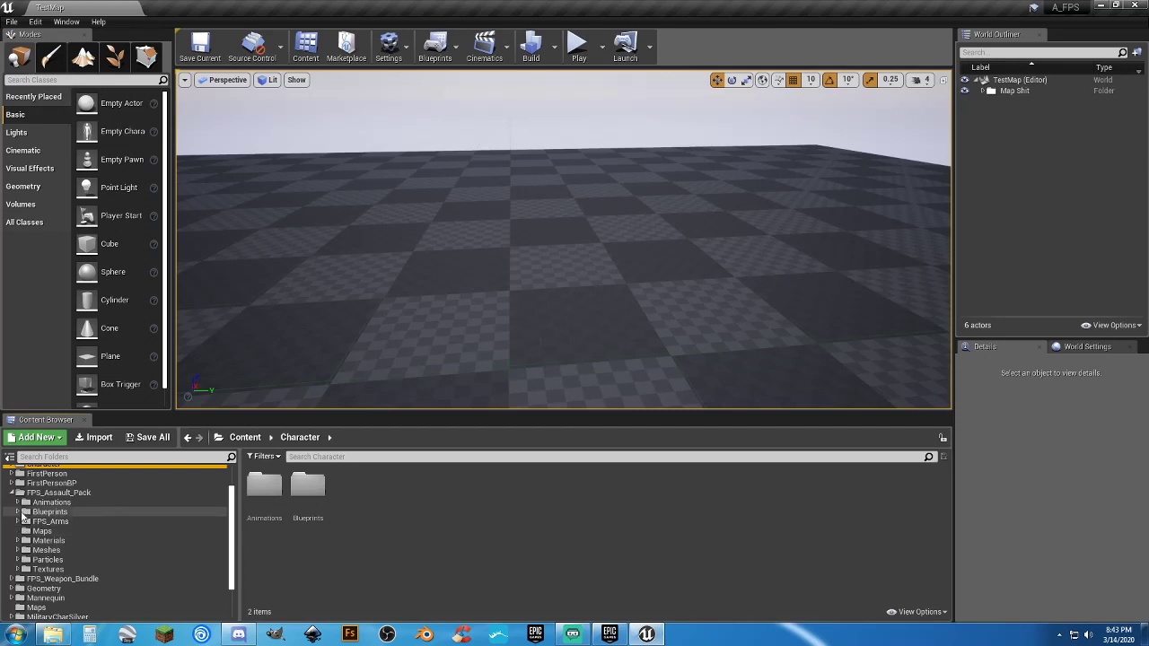
pyautogui.click(17, 511)
pyautogui.click(32, 523)
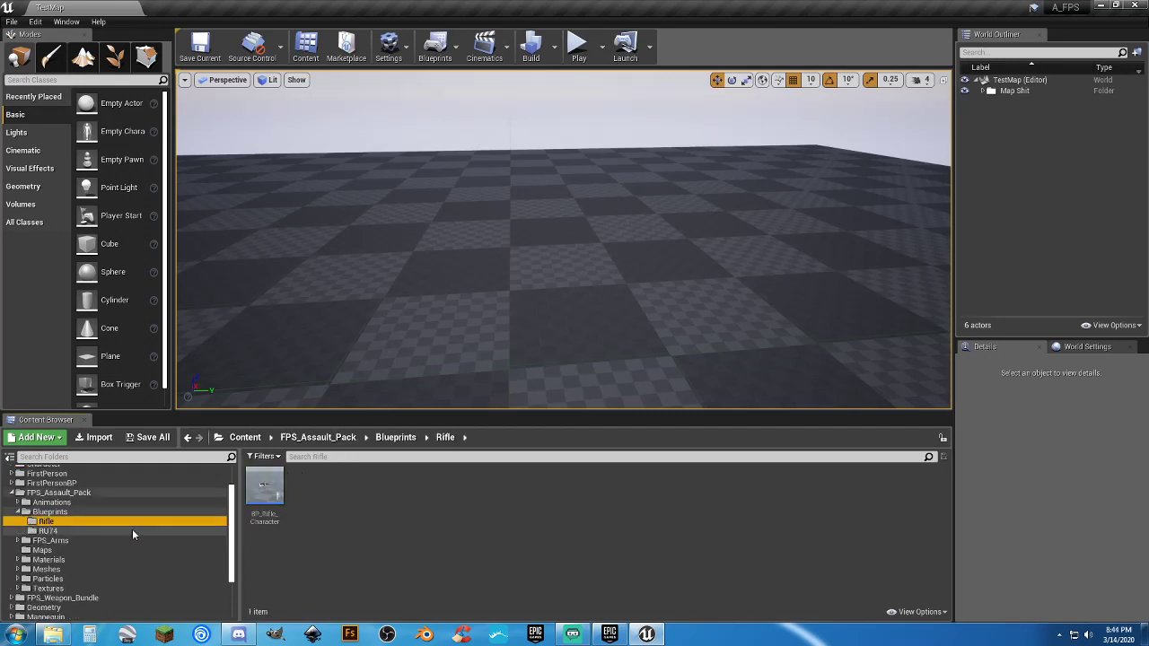
pyautogui.doubleClick(265, 491)
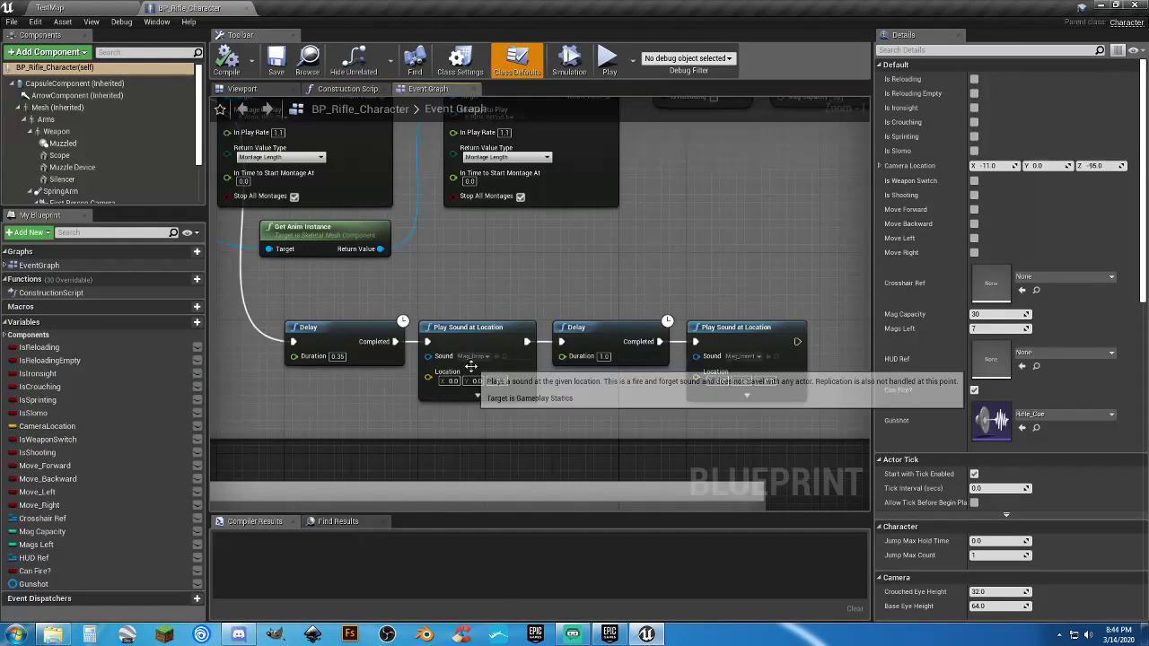
# Examine the Reload section of the event graph from its R key event through the branches to the Montage Play nodes.
pyautogui.scroll(-4, 453, 287)
pyautogui.moveTo(482, 296); pyautogui.dragTo(647, 319, button='right')
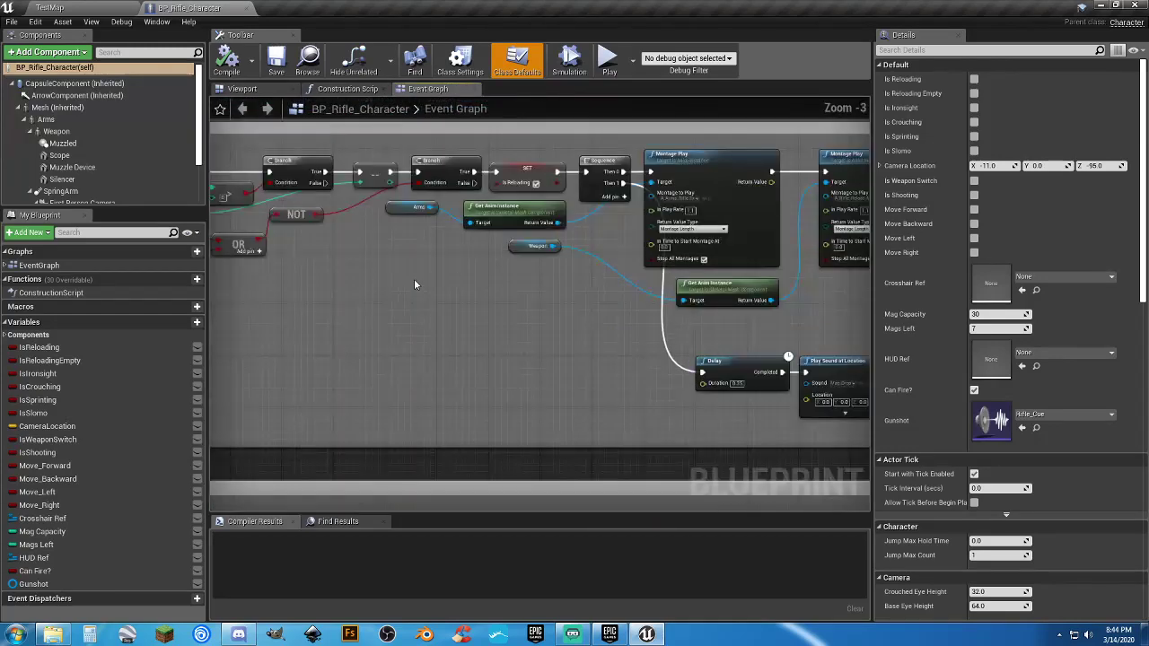
pyautogui.scroll(1, 413, 279)
pyautogui.moveTo(414, 278); pyautogui.dragTo(585, 316, button='right')
pyautogui.scroll(2, 300, 248)
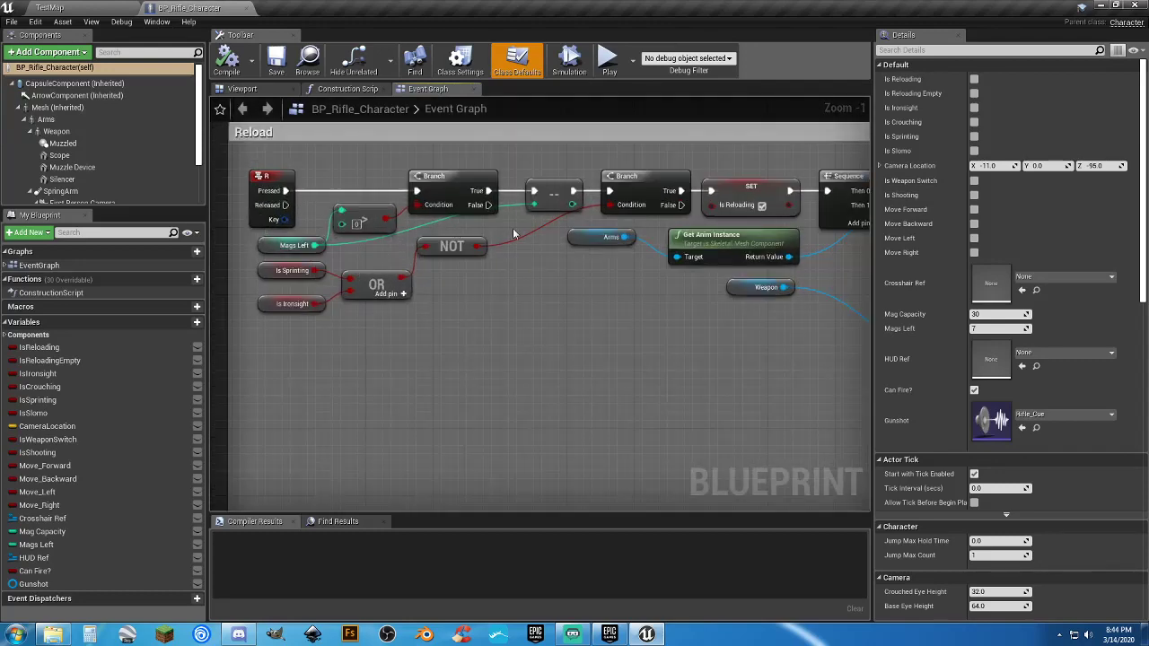
pyautogui.moveTo(721, 375); pyautogui.dragTo(359, 373, button='right')
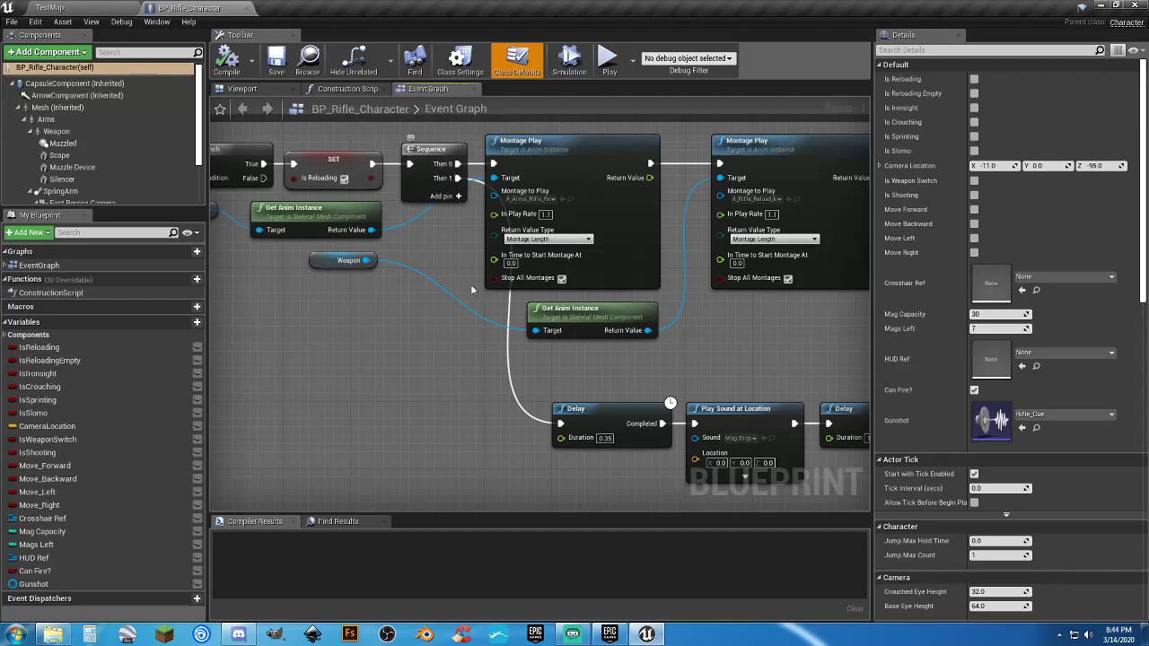
# Inspect the chain of Delay and Play Sound at Location nodes that times the magazine sounds in the Reload section.
pyautogui.moveTo(604, 411); pyautogui.dragTo(523, 384, button='right')
pyautogui.click(523, 384)
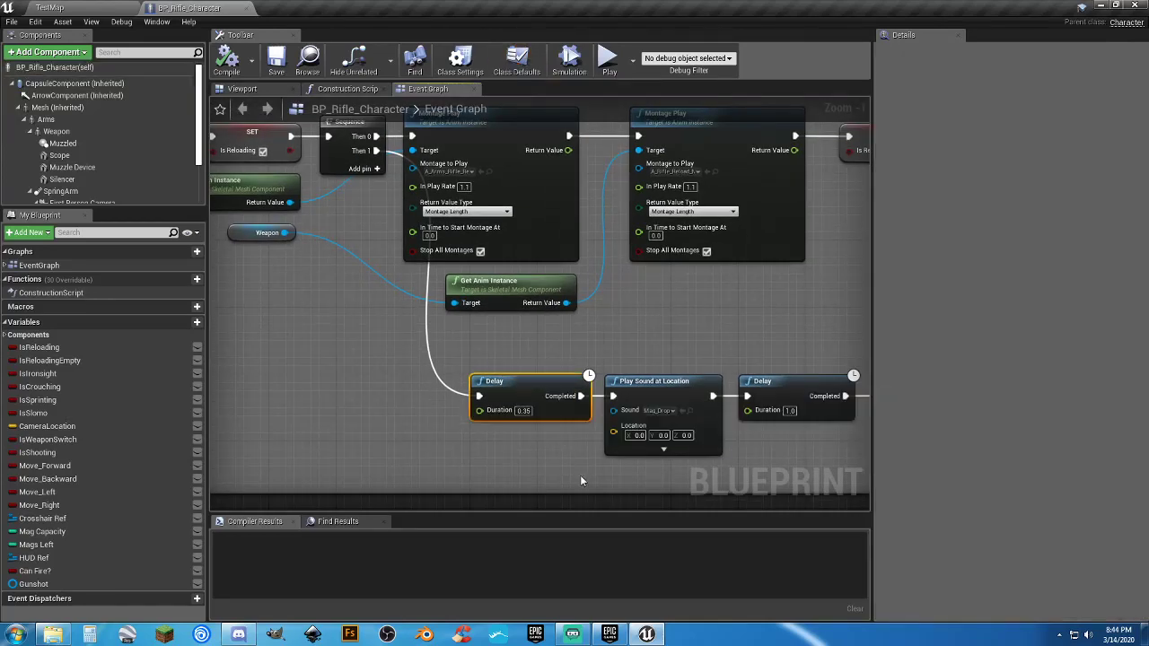
pyautogui.moveTo(615, 437); pyautogui.dragTo(557, 428, button='right')
pyautogui.click(595, 381)
pyautogui.moveTo(630, 349); pyautogui.dragTo(455, 349, button='right')
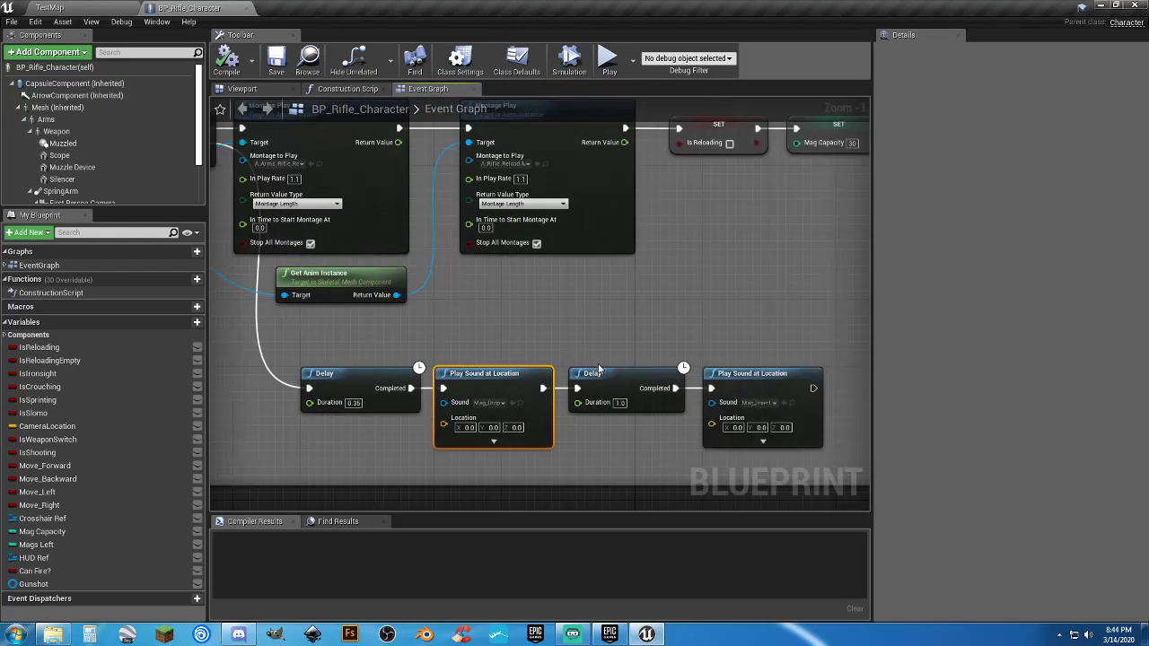
pyautogui.click(623, 358)
pyautogui.moveTo(627, 358); pyautogui.dragTo(619, 358, button='right')
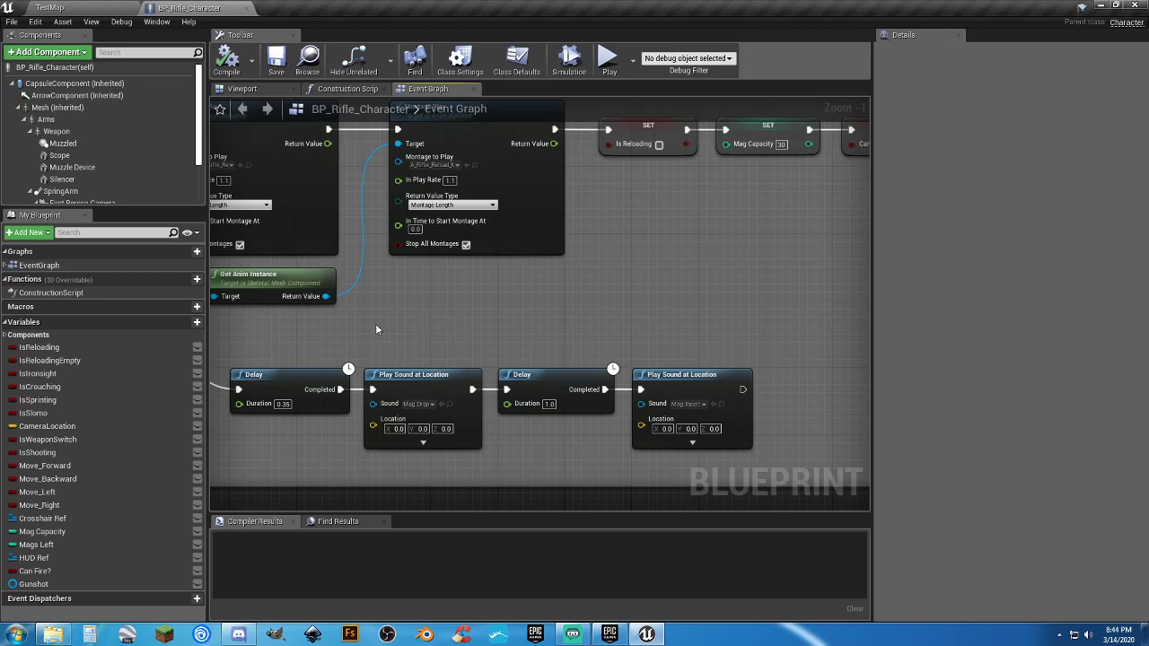
pyautogui.moveTo(311, 345); pyautogui.dragTo(644, 409)
pyautogui.click(651, 291)
# Examine the start of the Silencer section: the H key event, Flip Flop and both Is Weapon Switch setters.
pyautogui.scroll(-3, 660, 309)
pyautogui.scroll(-1, 659, 304)
pyautogui.moveTo(666, 304); pyautogui.dragTo(790, 426, button='right')
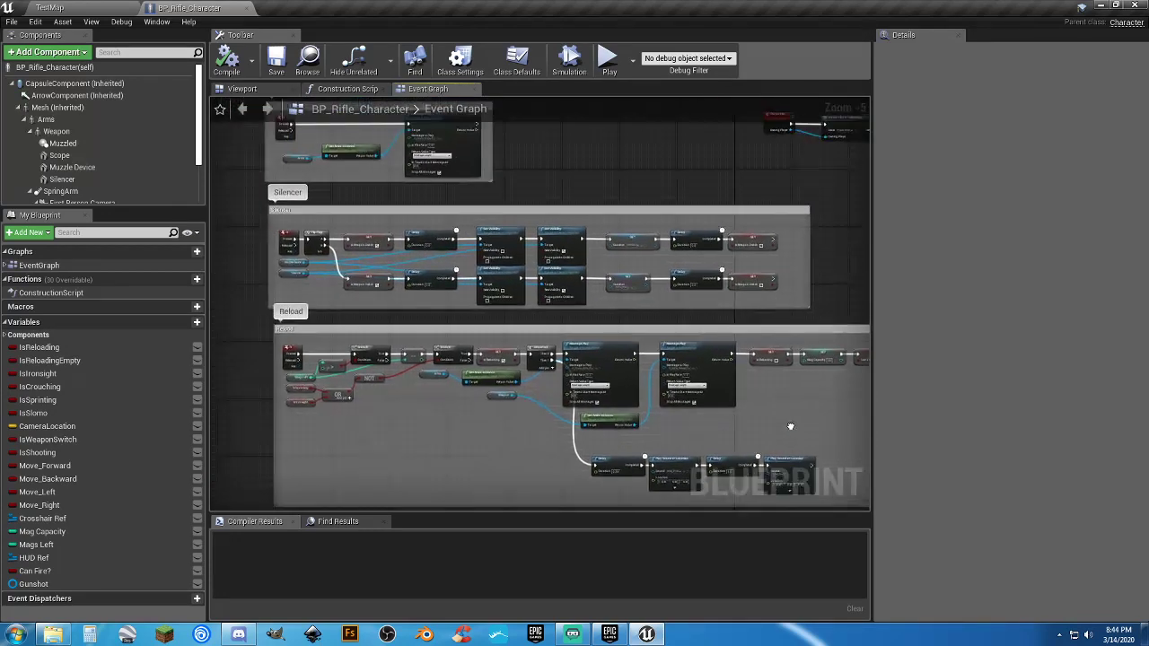
pyautogui.scroll(3, 352, 271)
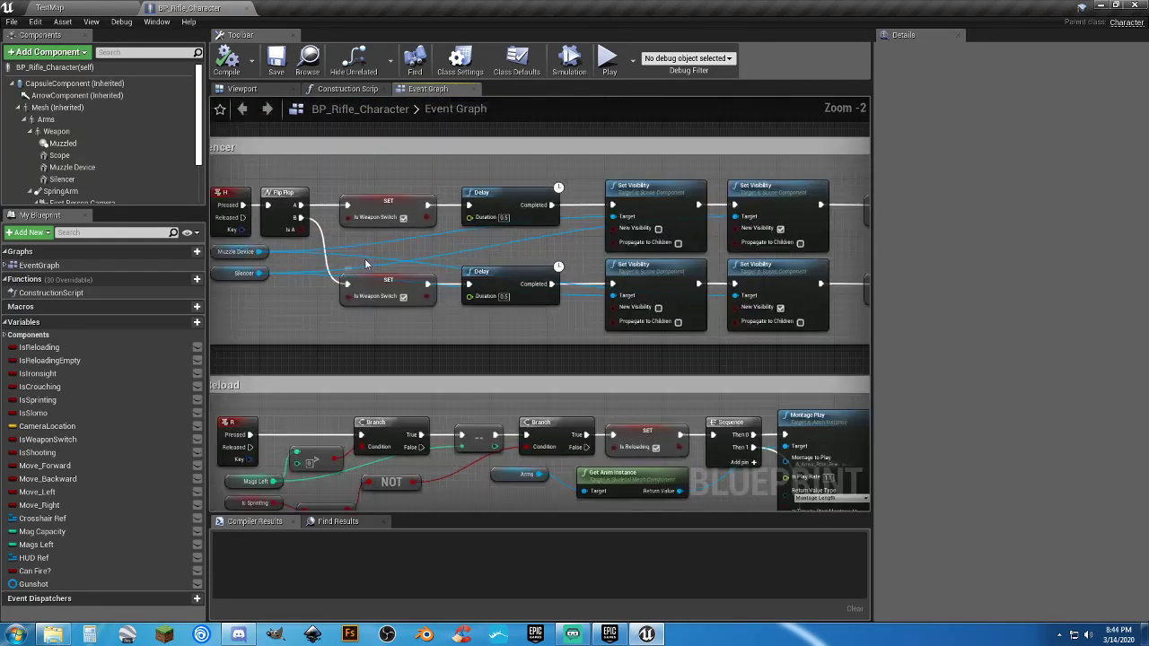
pyautogui.moveTo(366, 255); pyautogui.dragTo(475, 272, button='right')
pyautogui.click(337, 214)
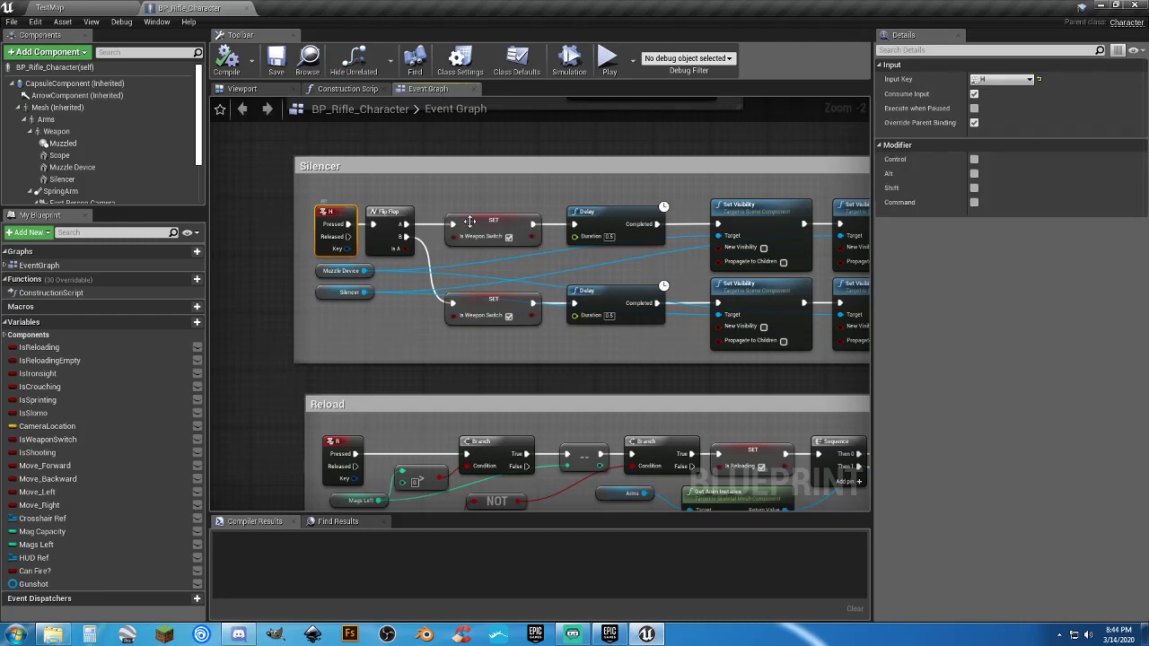
pyautogui.click(468, 224)
pyautogui.click(472, 305)
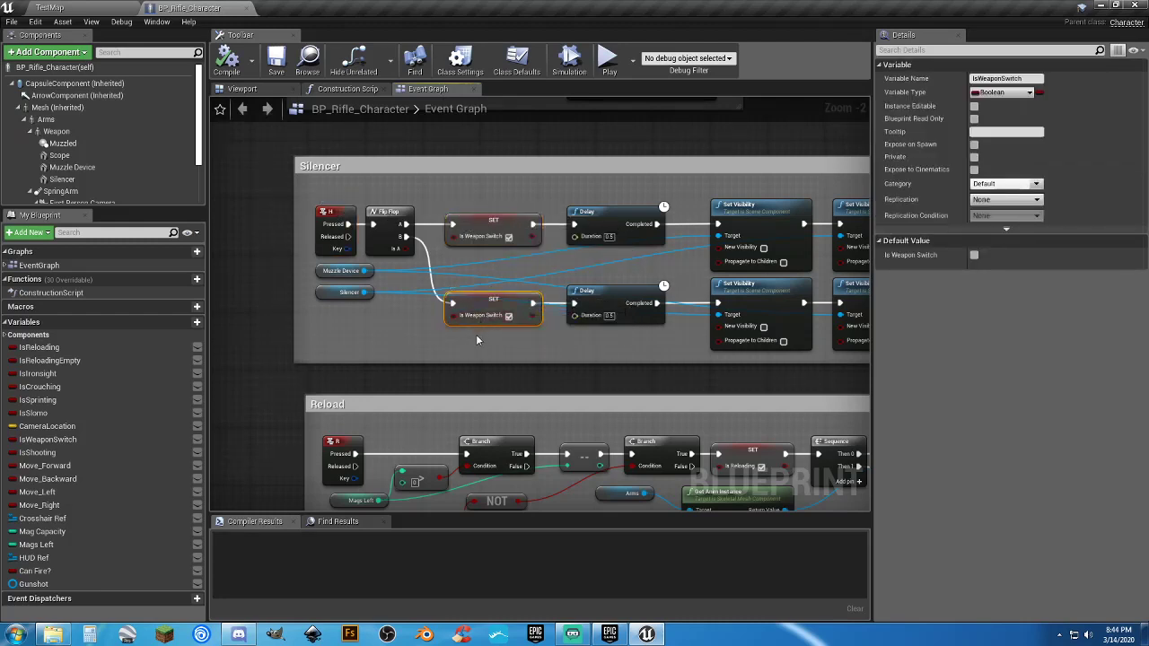
pyautogui.click(399, 216)
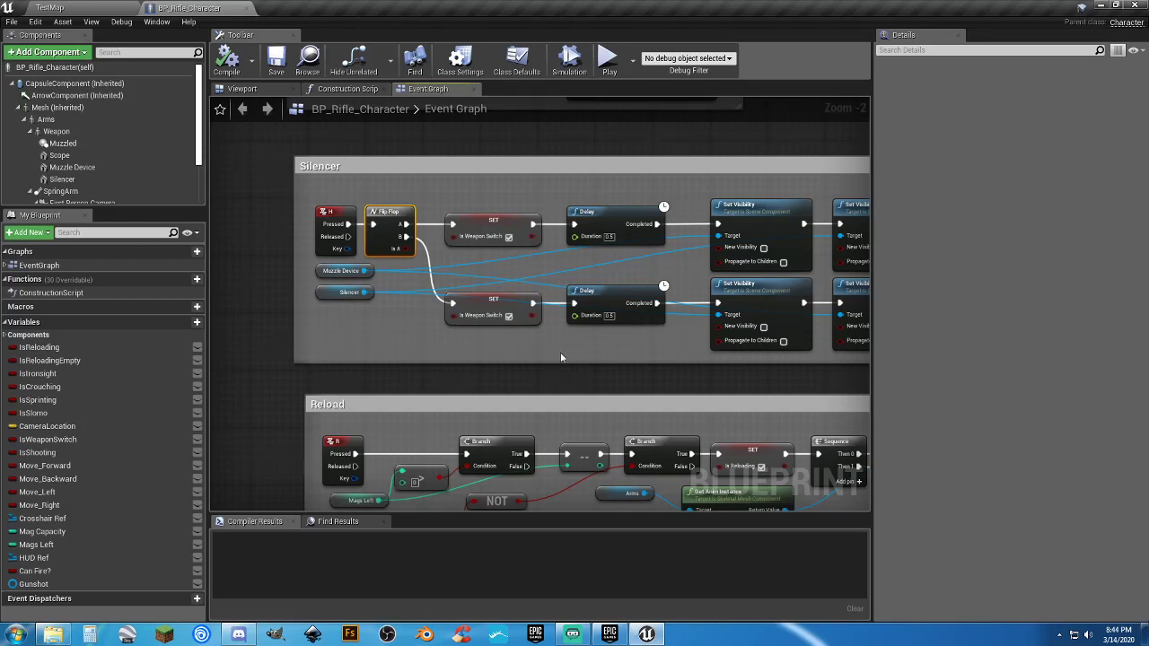
# Follow the Silencer section from its component references through the Set Visibility nodes and inspect both Gunshot setters.
pyautogui.moveTo(560, 357); pyautogui.dragTo(530, 346, button='right')
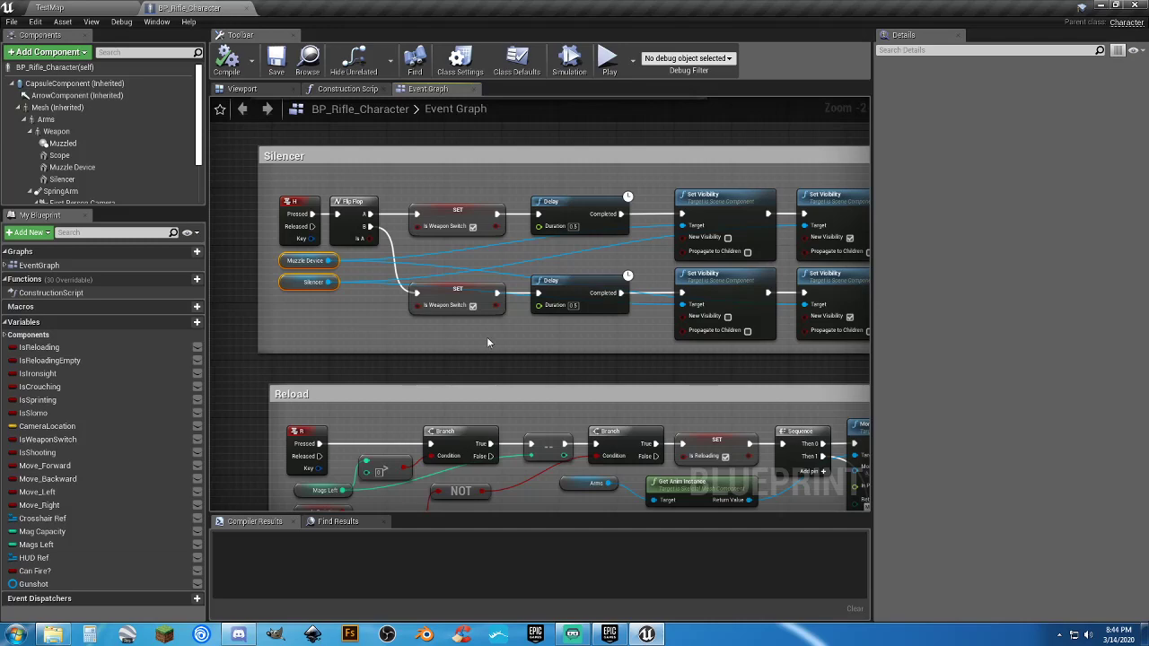
pyautogui.moveTo(594, 351); pyautogui.dragTo(483, 355, button='right')
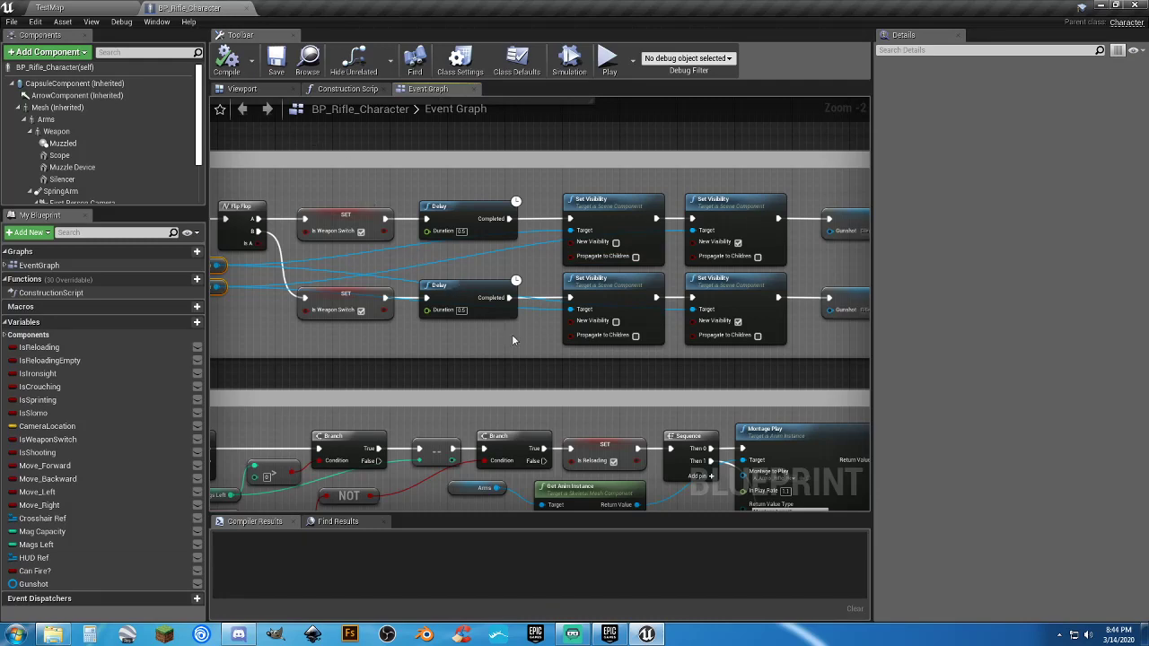
pyautogui.moveTo(512, 339); pyautogui.dragTo(249, 324, button='right')
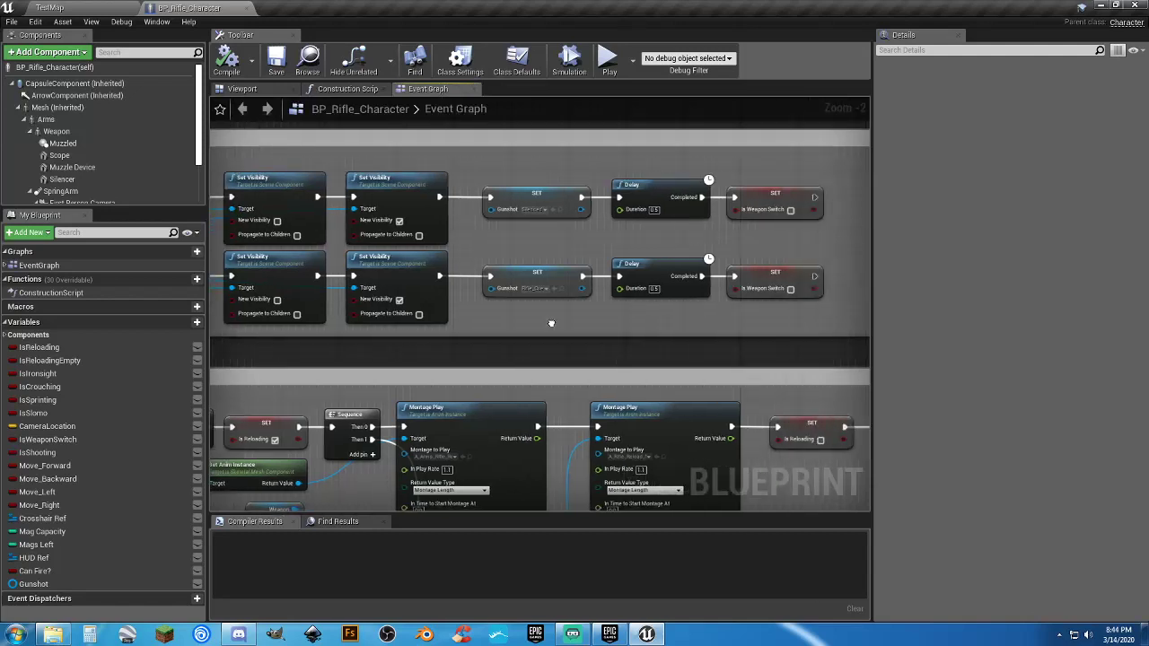
pyautogui.moveTo(551, 323); pyautogui.dragTo(500, 325, button='right')
pyautogui.click(489, 205)
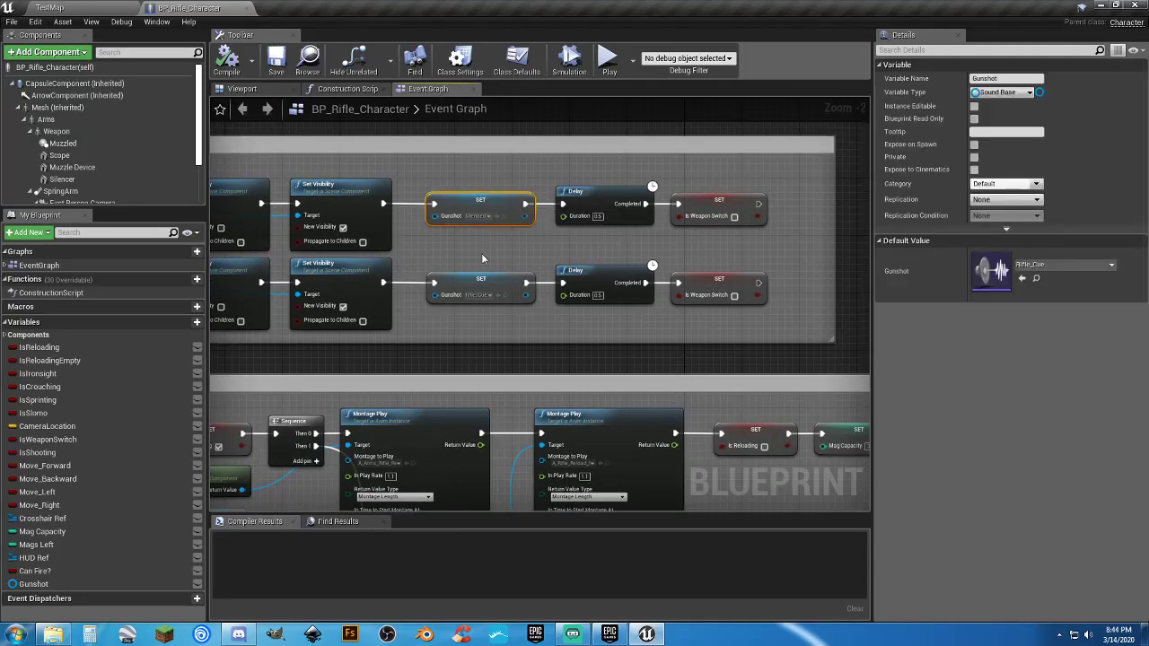
pyautogui.click(493, 279)
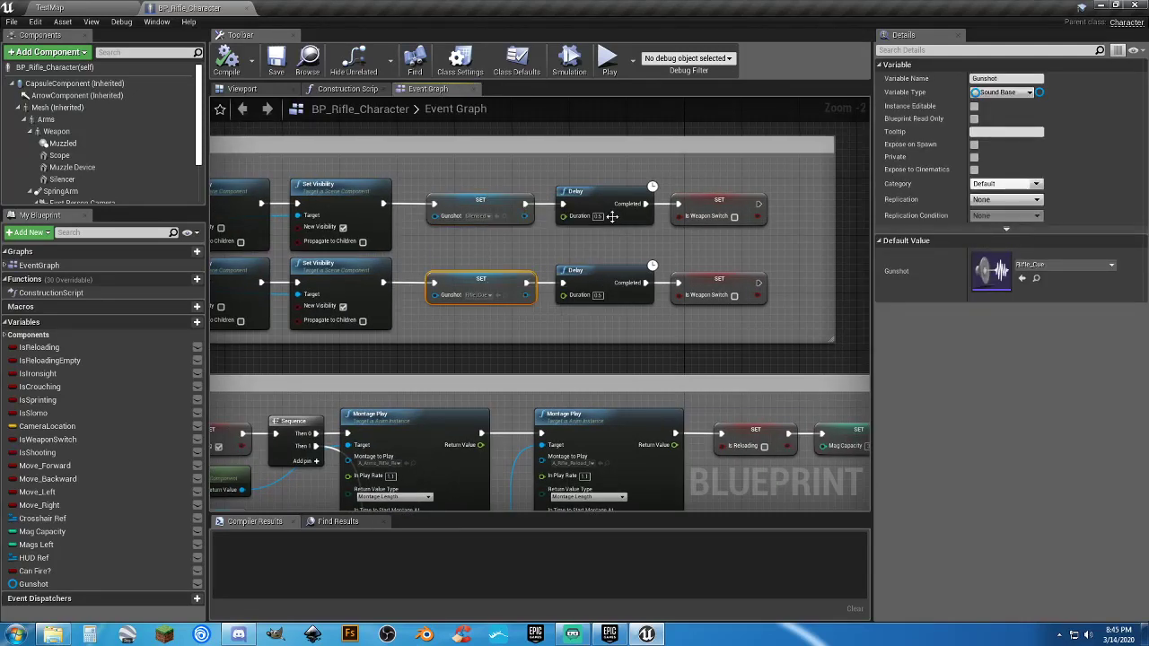
pyautogui.click(505, 246)
# Inspect the closing Delay and Is Weapon Switch setter nodes of both Silencer branches.
pyautogui.moveTo(521, 248); pyautogui.dragTo(551, 251, button='right')
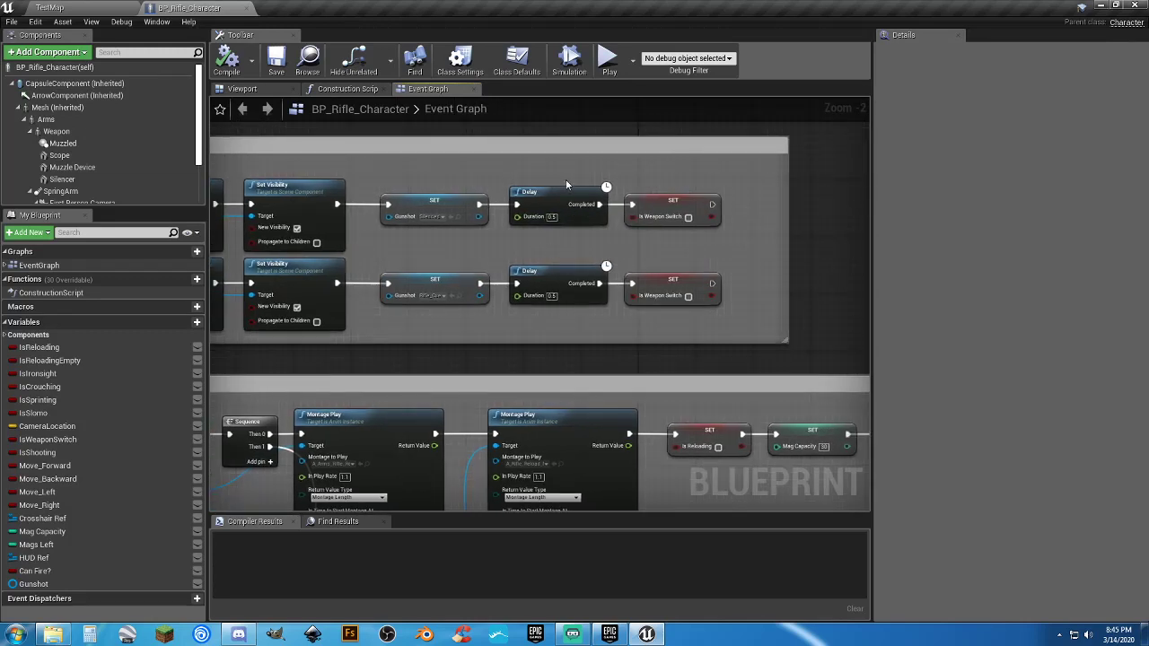
pyautogui.click(569, 276)
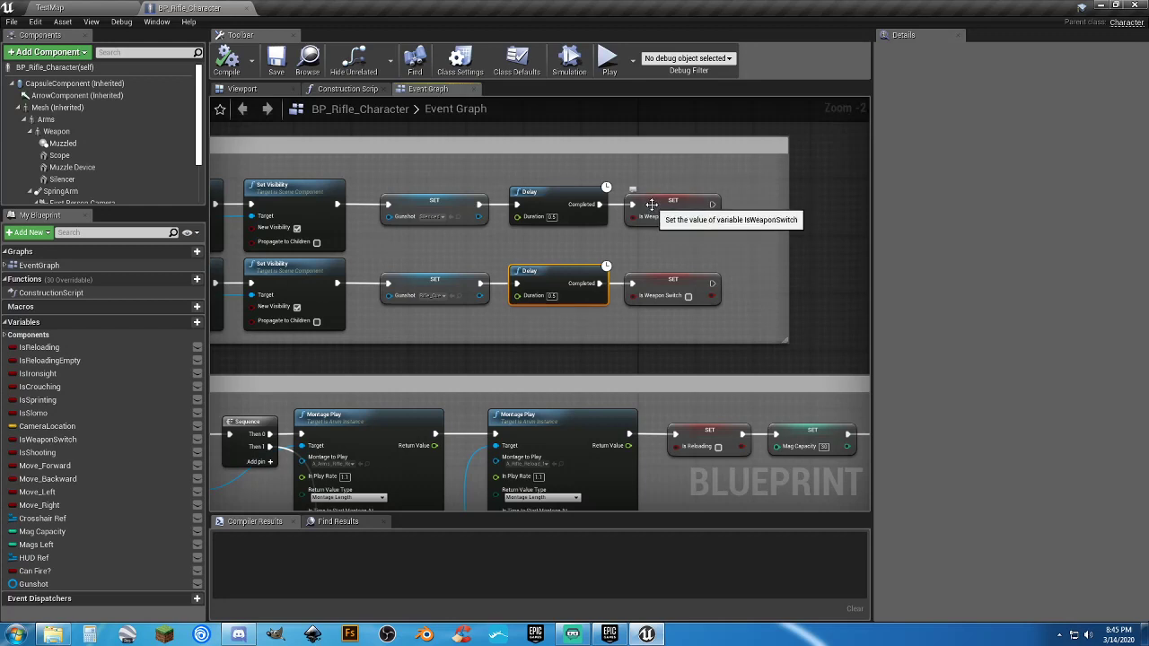
pyautogui.click(652, 204)
pyautogui.click(646, 280)
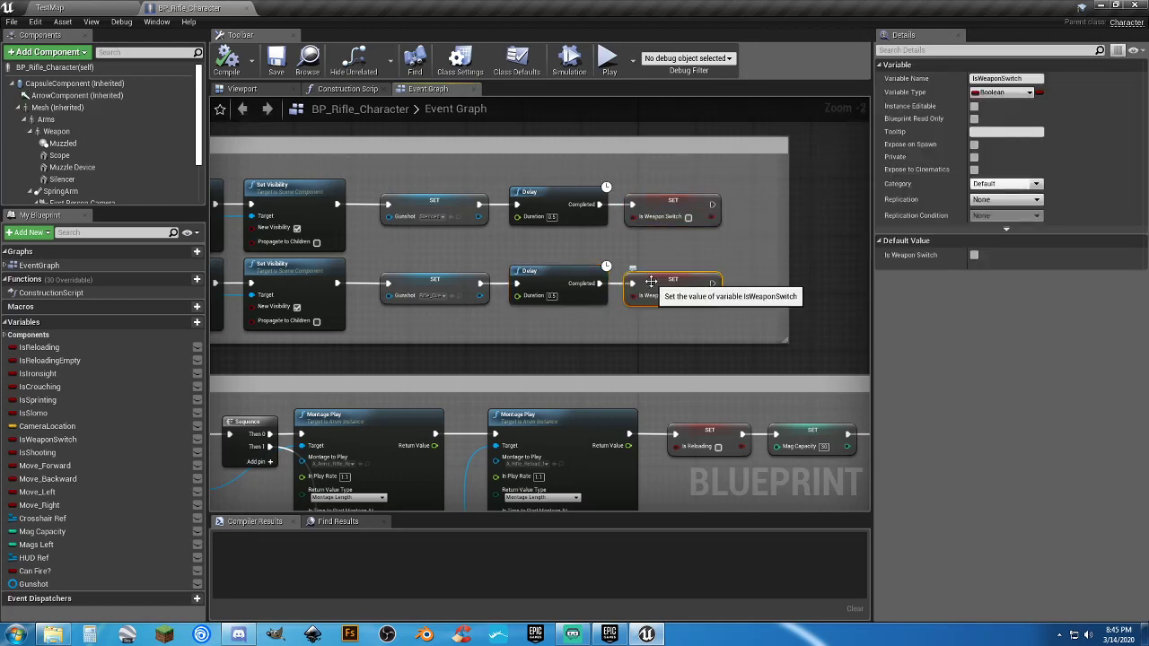
pyautogui.click(703, 248)
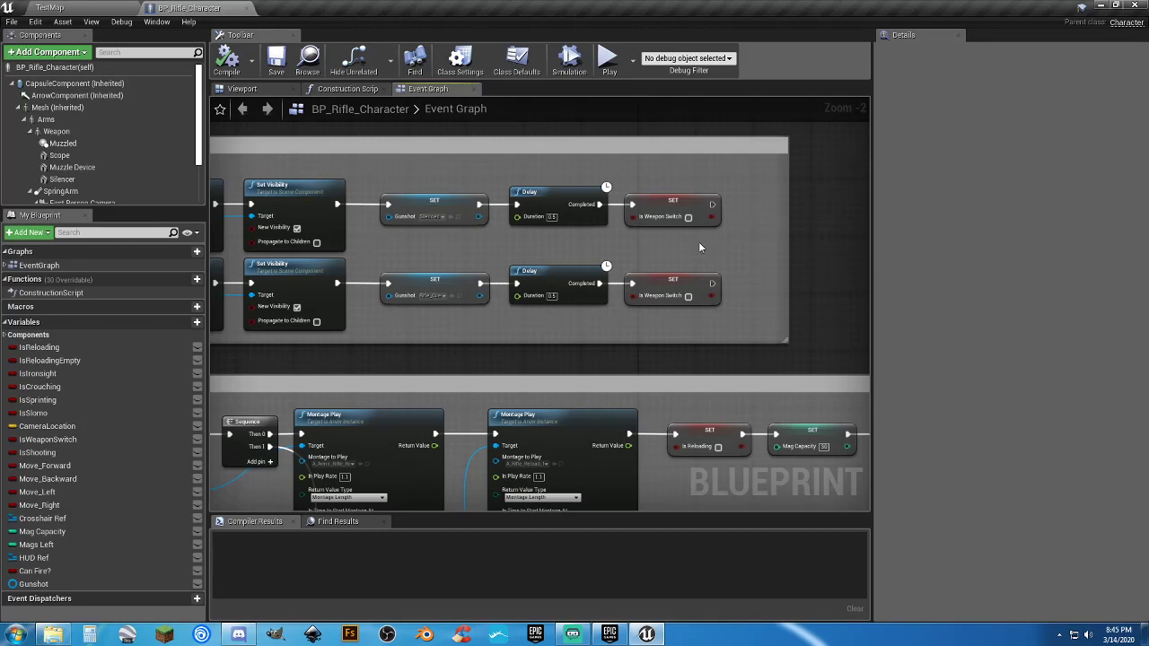
pyautogui.scroll(-1, 699, 244)
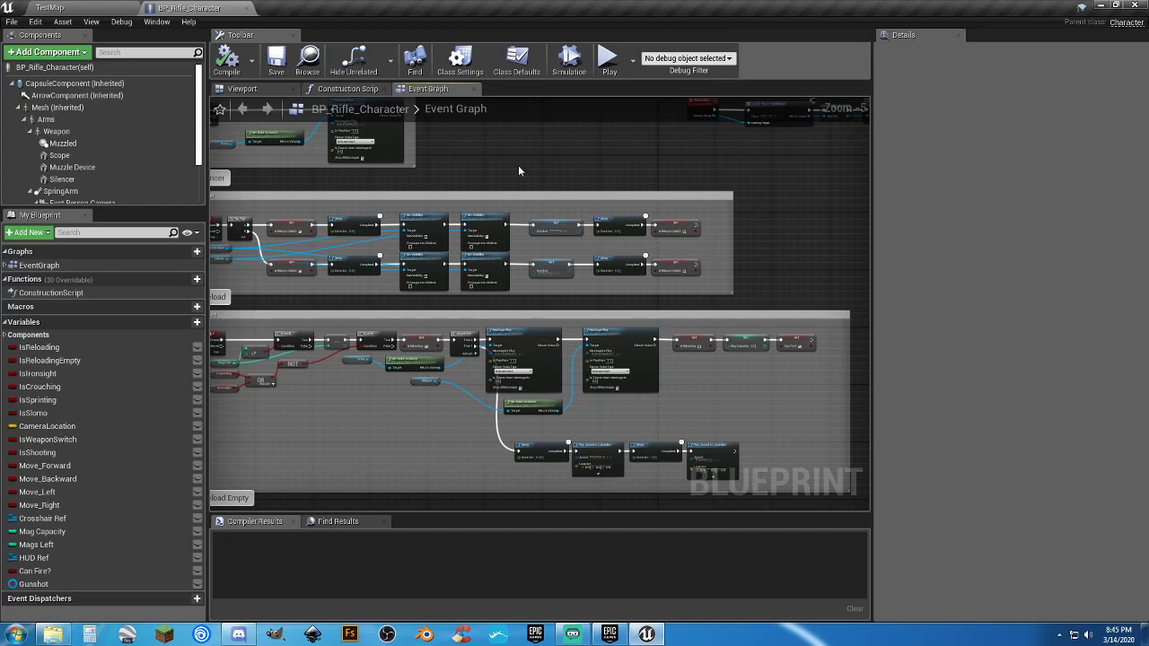
# Examine the Event BeginPlay chain and the F key nodes that toggle the flashlight's visibility.
pyautogui.moveTo(518, 170); pyautogui.dragTo(428, 339, button='right')
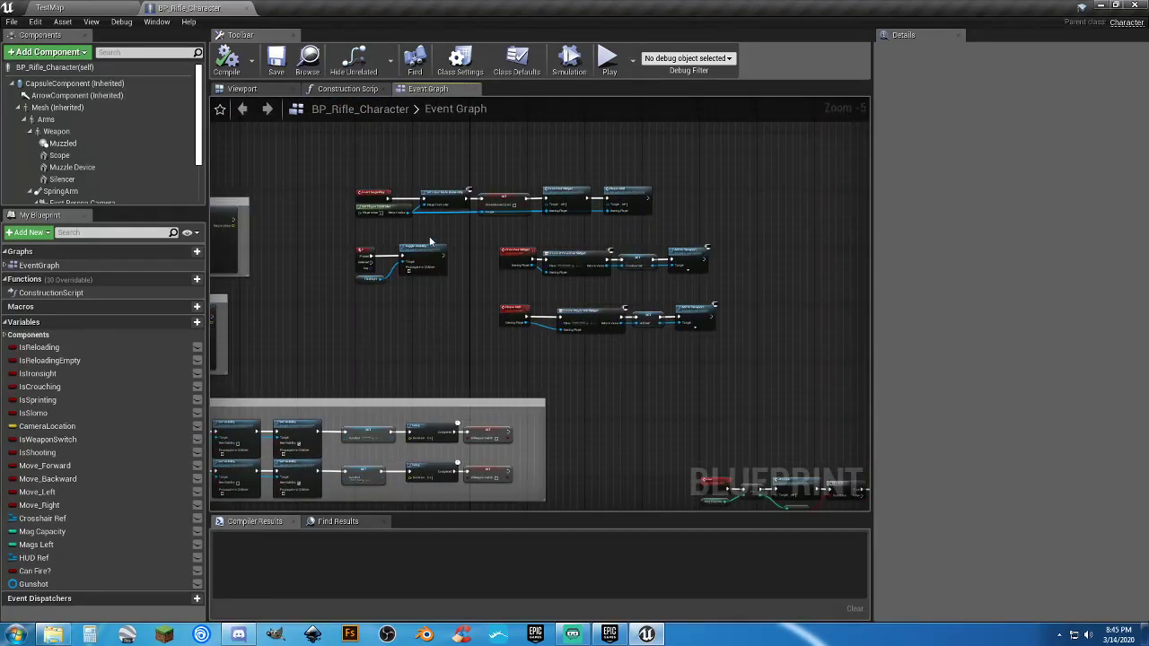
pyautogui.scroll(2, 430, 242)
pyautogui.moveTo(499, 234); pyautogui.dragTo(453, 227, button='right')
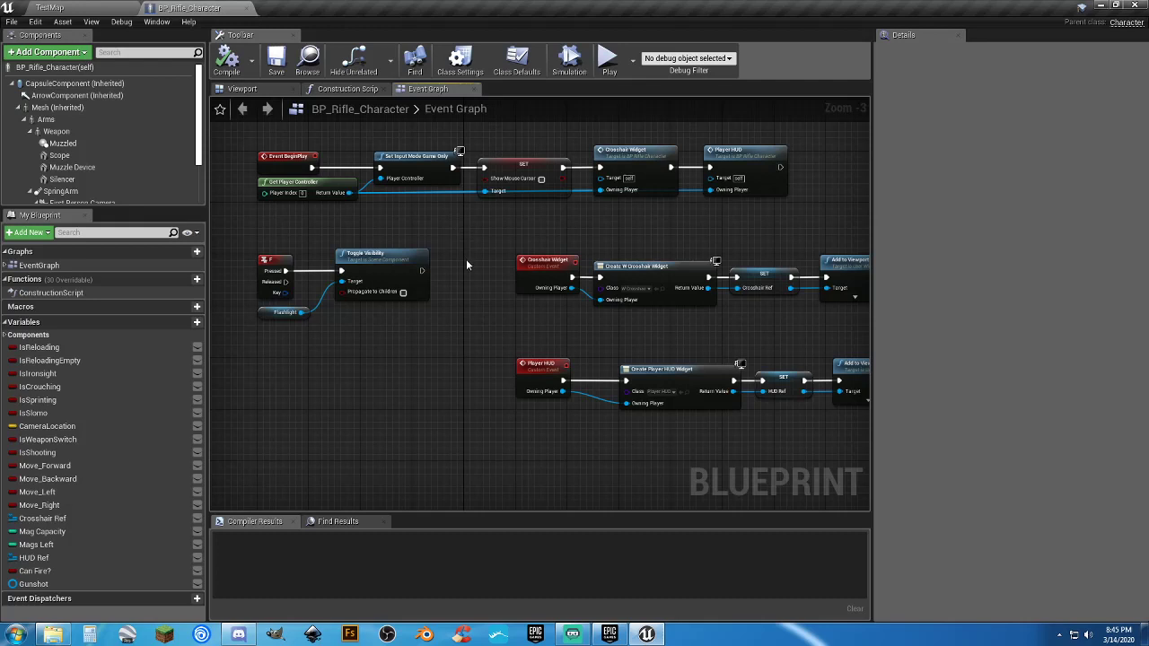
pyautogui.moveTo(463, 273); pyautogui.dragTo(447, 261, button='right')
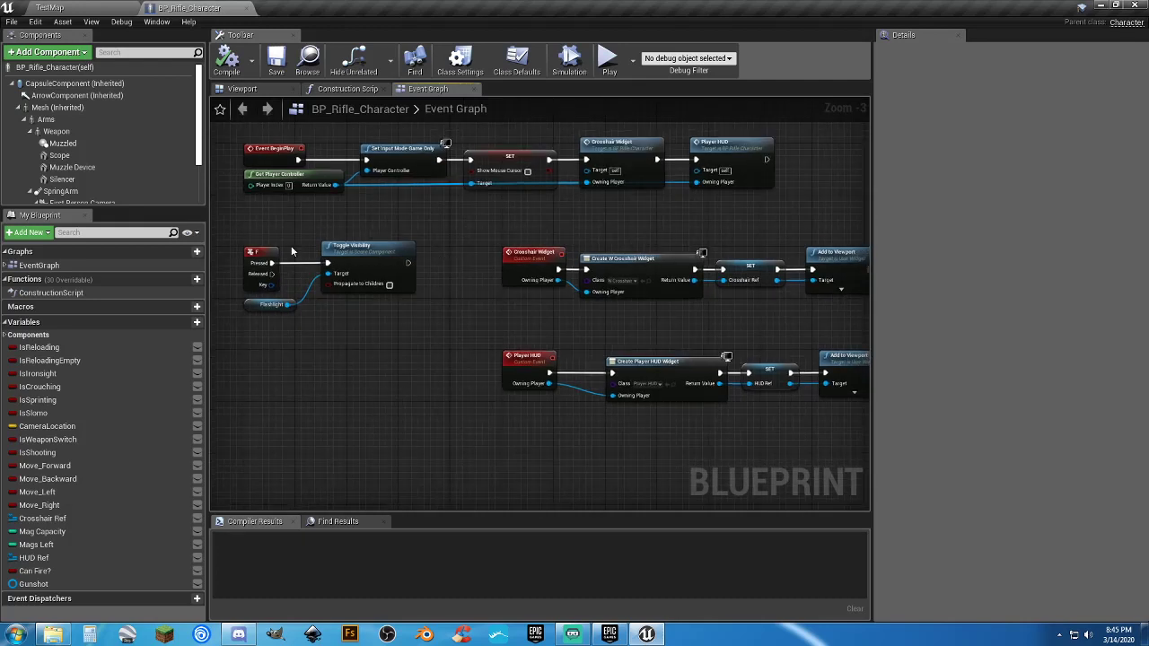
pyautogui.moveTo(260, 243); pyautogui.dragTo(260, 243)
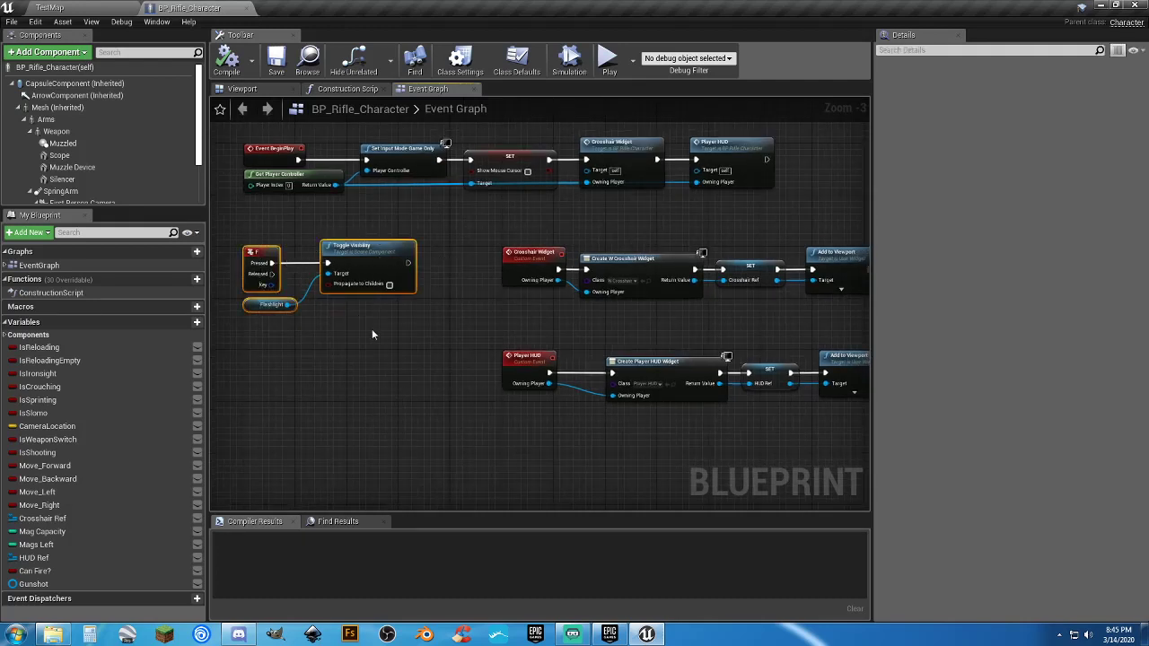
pyautogui.click(376, 332)
# Inspect the Crosshair Widget and Player HUD custom events, from widget creation through the reference setters to Add to Viewport.
pyautogui.moveTo(604, 339); pyautogui.dragTo(463, 300, button='right')
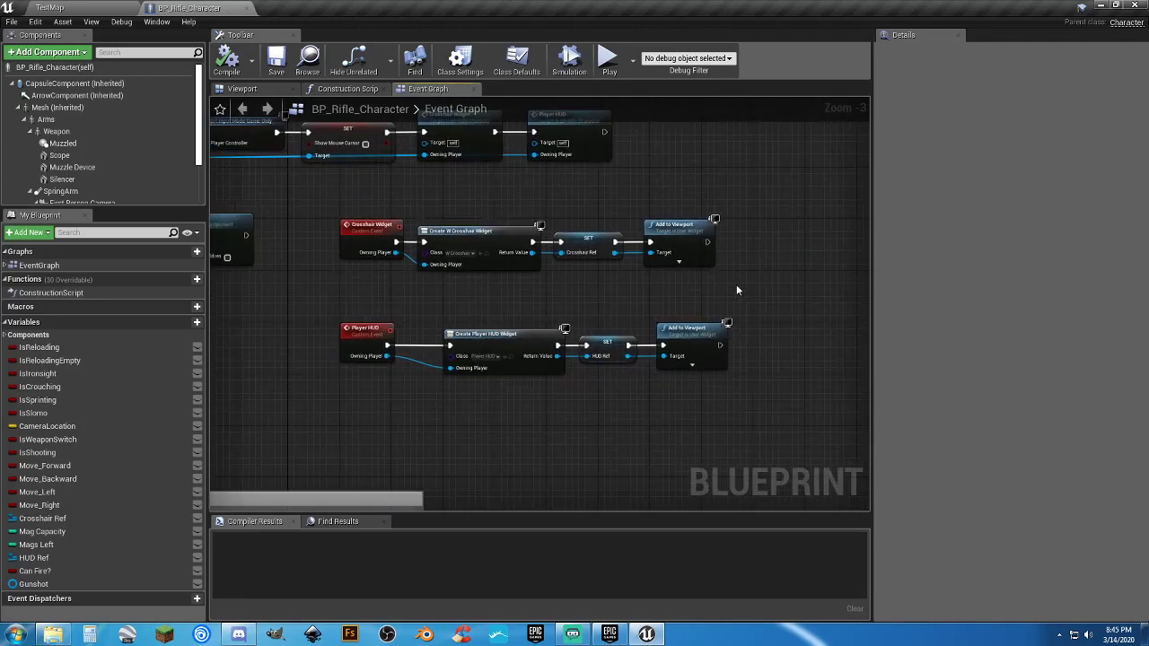
pyautogui.moveTo(516, 269); pyautogui.dragTo(507, 271)
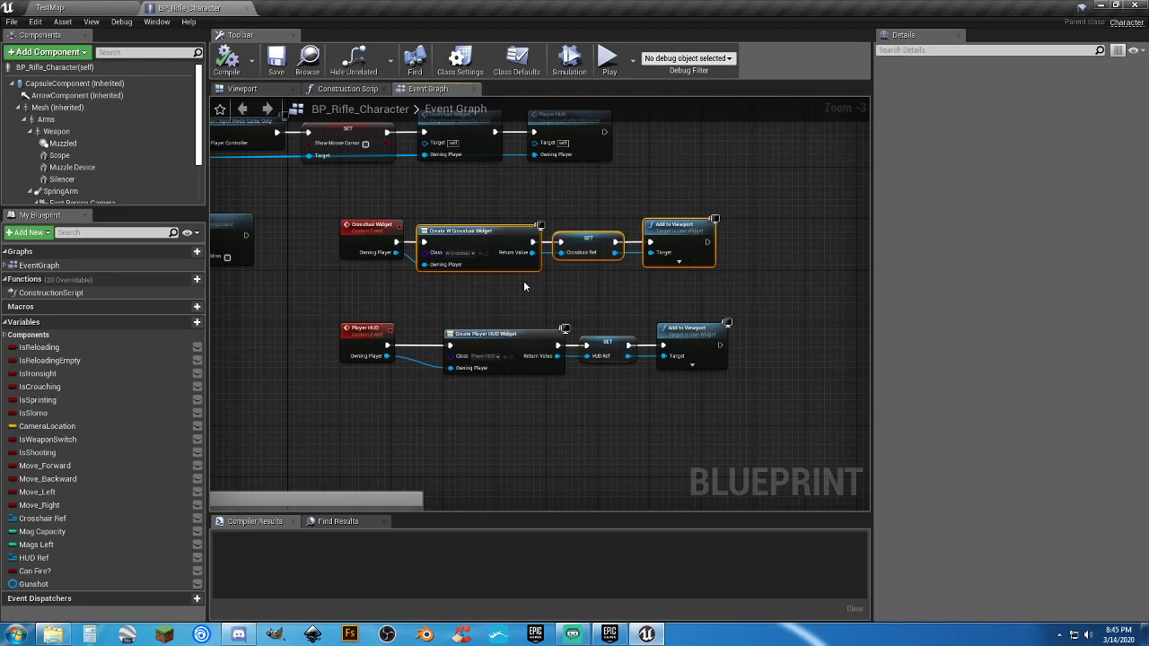
pyautogui.click(573, 251)
pyautogui.click(591, 307)
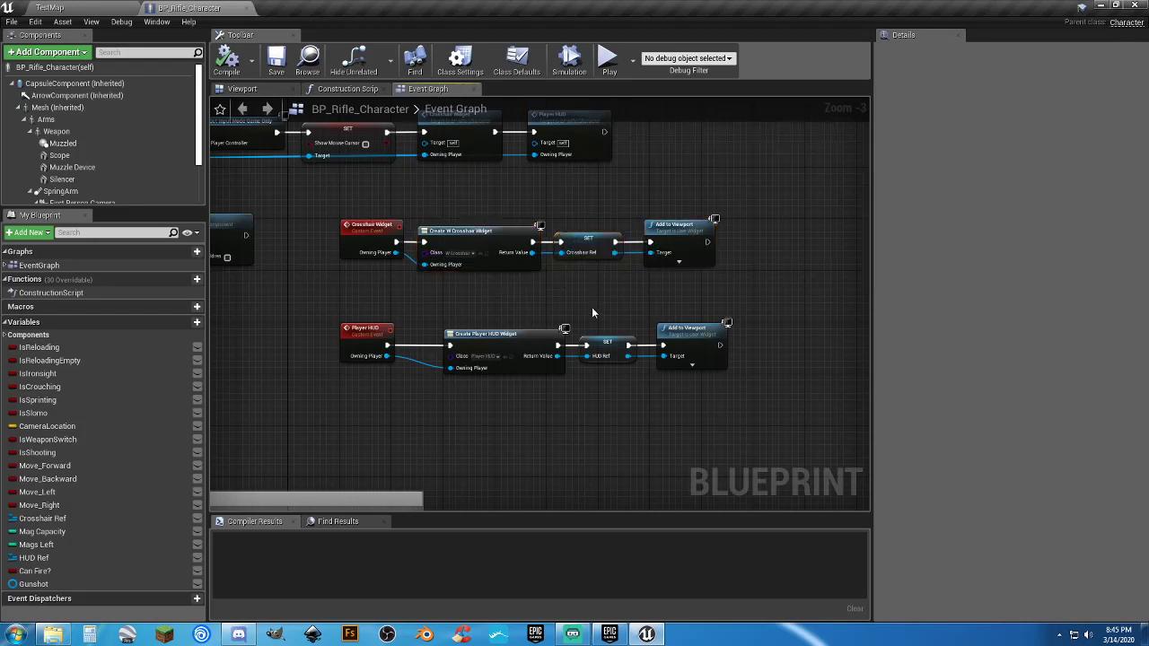
pyautogui.moveTo(449, 190); pyautogui.dragTo(470, 202, button='right')
# Play-test TestMap, aiming the rifle through its scope repeatedly to check the crosshair, and end the play session.
pyautogui.click(111, 8)
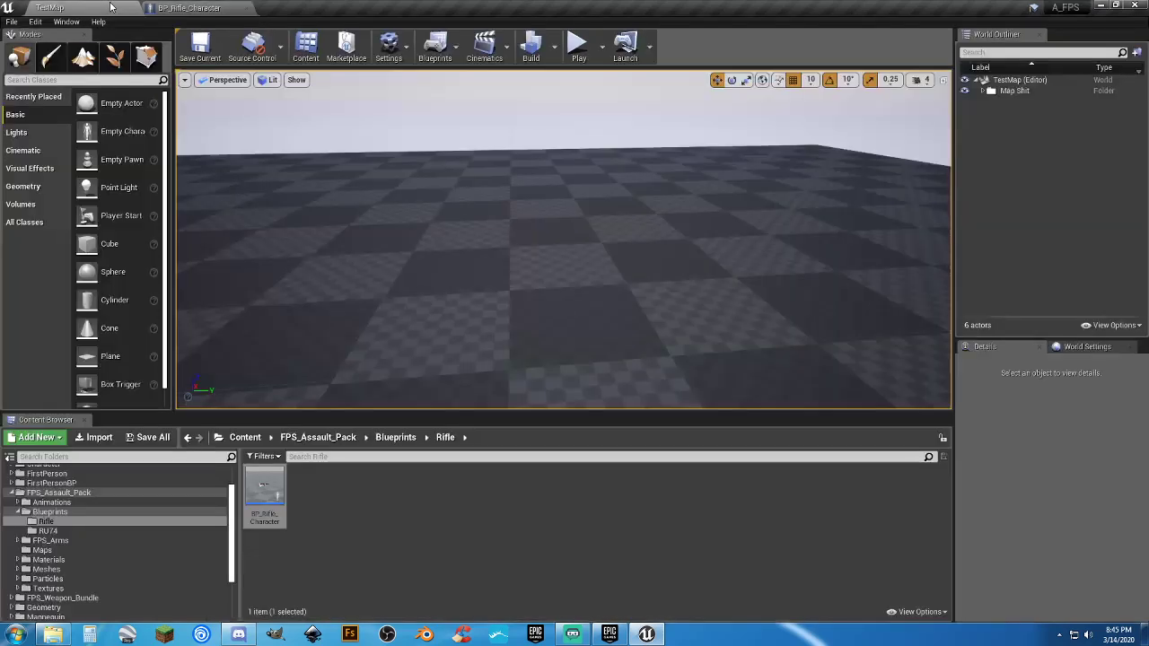
pyautogui.click(577, 45)
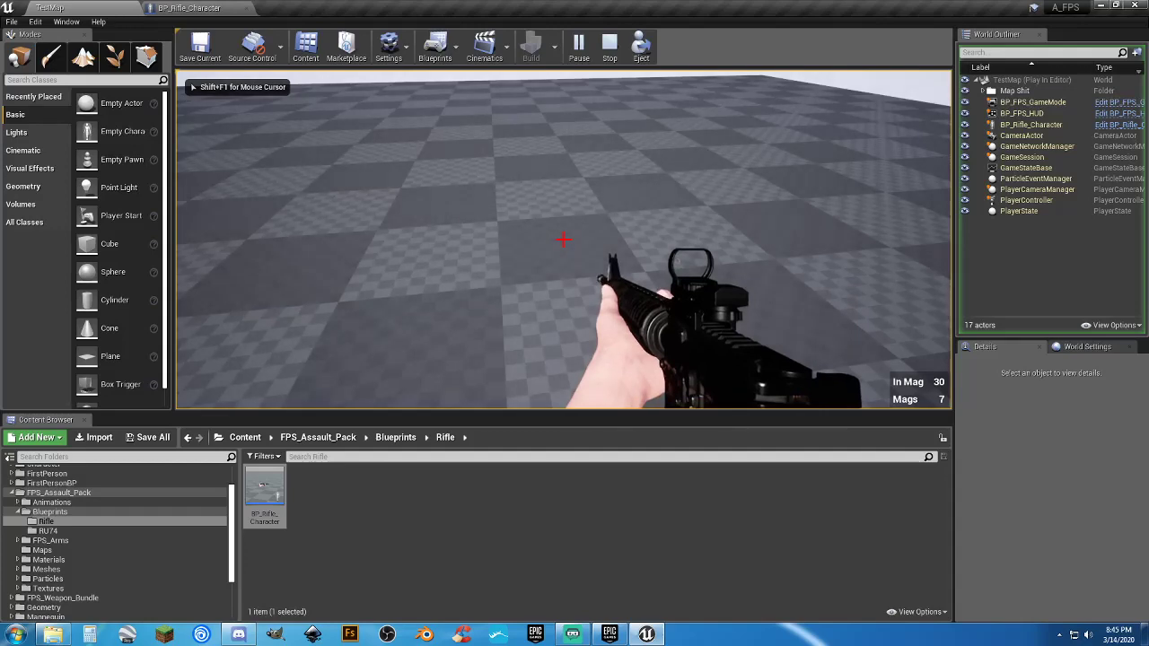
pyautogui.rightClick(564, 239)
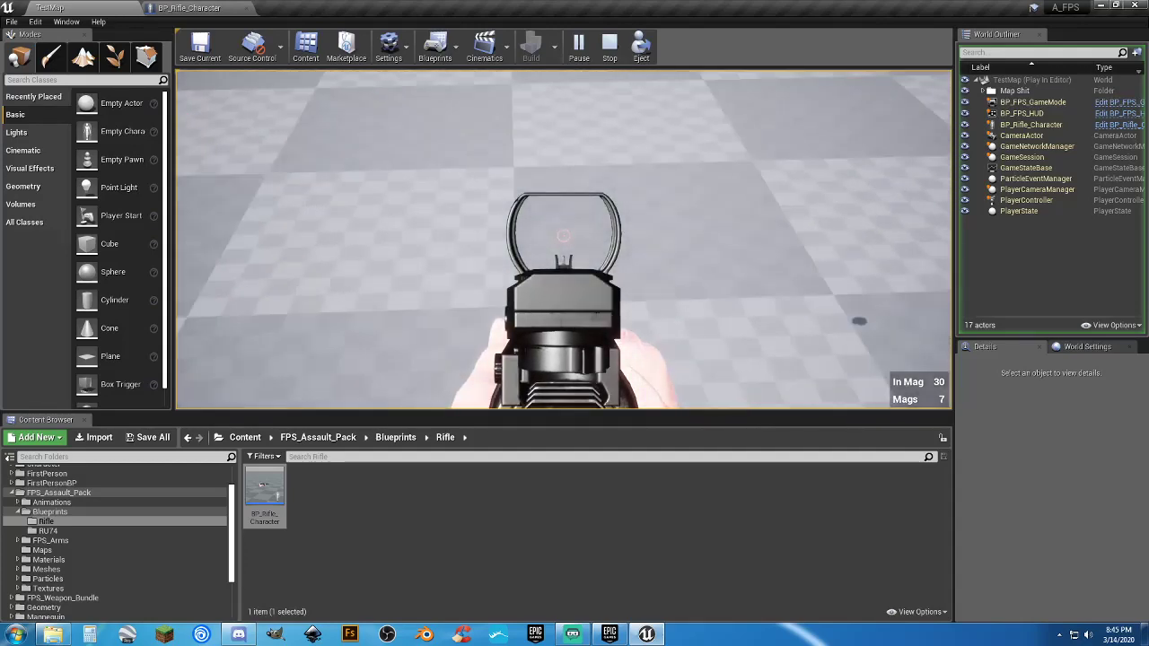
pyautogui.rightClick(562, 239)
pyautogui.rightClick(562, 238)
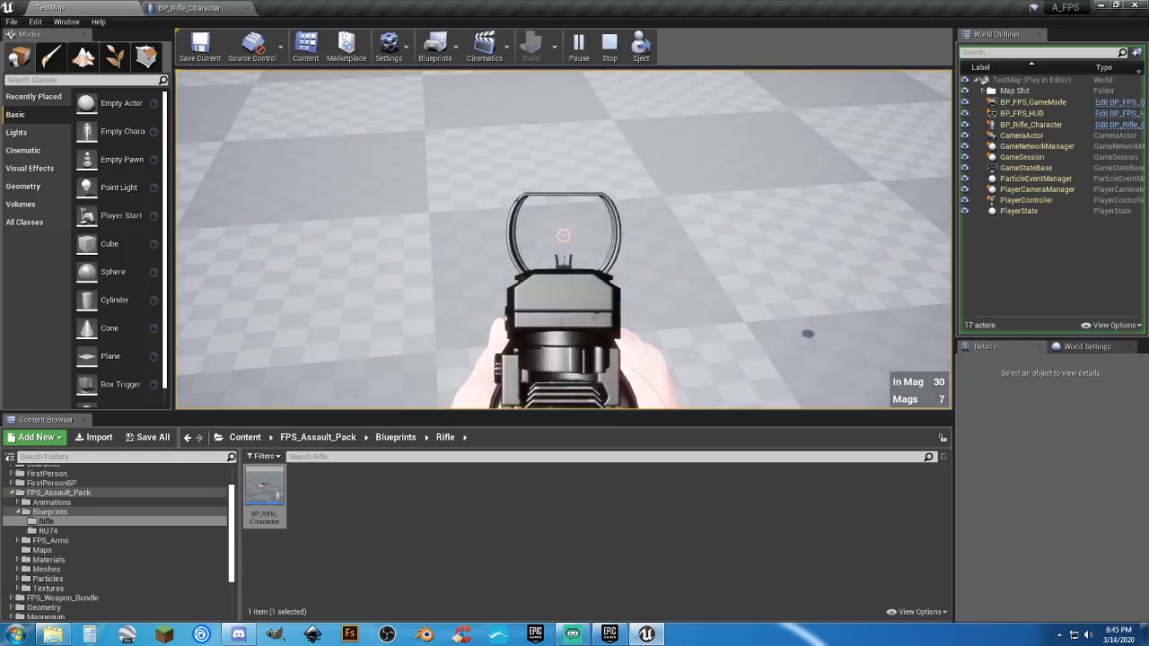
pyautogui.rightClick(563, 239)
pyautogui.rightClick(562, 239)
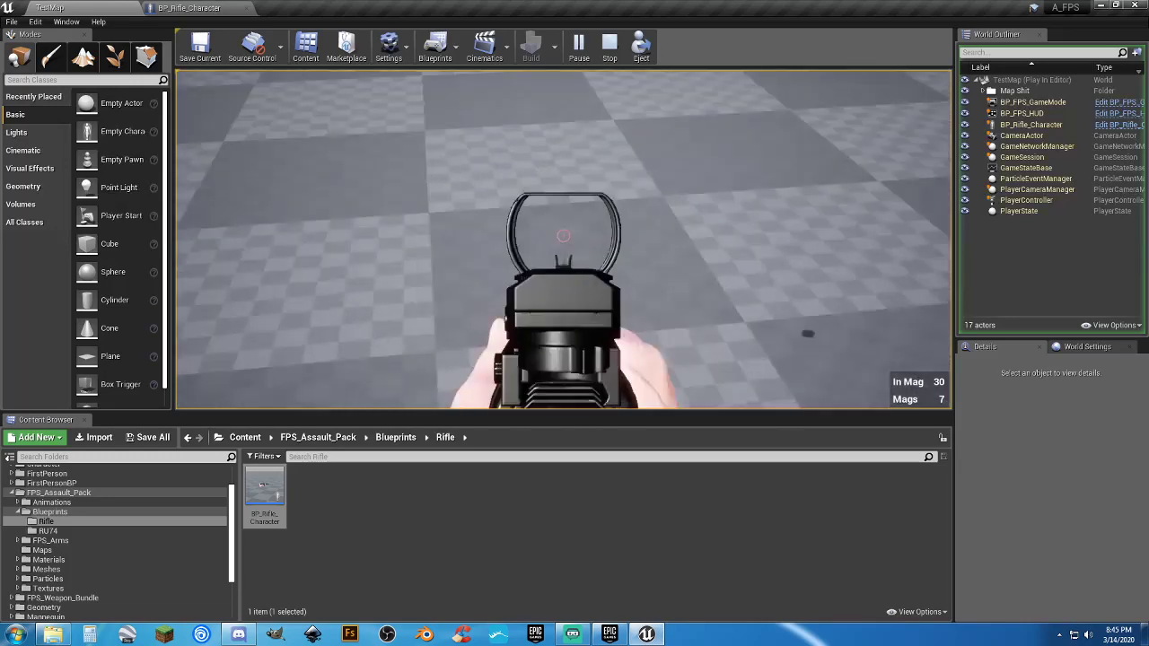
pyautogui.rightClick(562, 239)
pyautogui.rightClick(562, 239)
pyautogui.rightClick(562, 239)
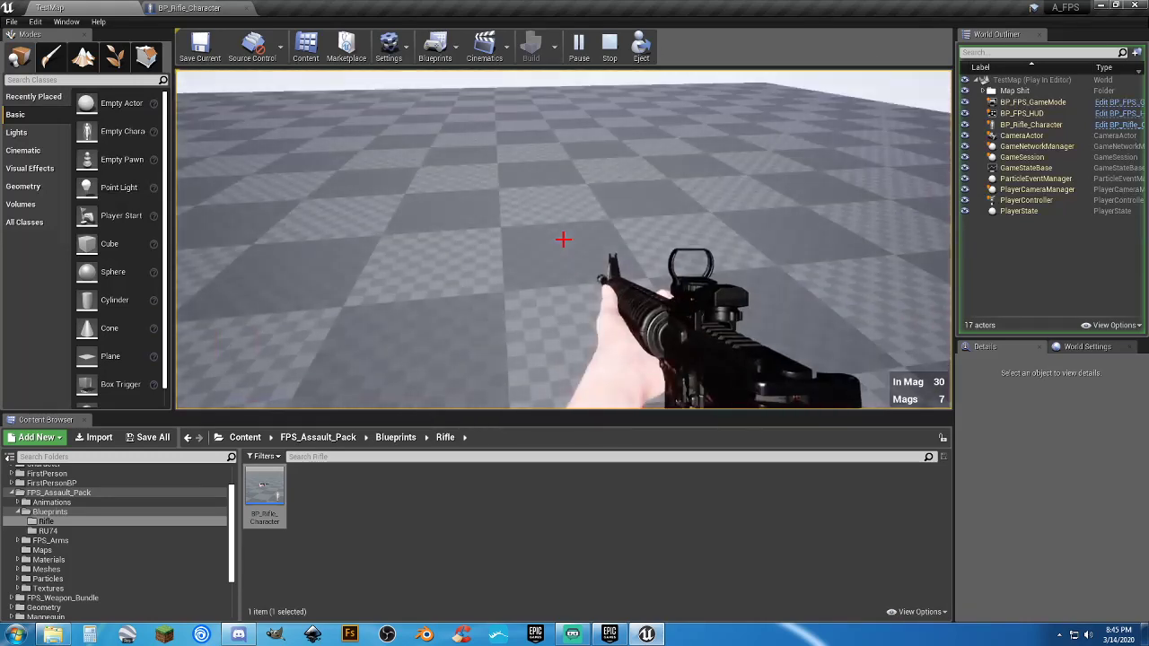
pyautogui.press('Escape')
# Turn off Cast Shadow for the Muzzle Device component of BP_Rifle_Character, and compile and save the blueprint.
pyautogui.click(223, 8)
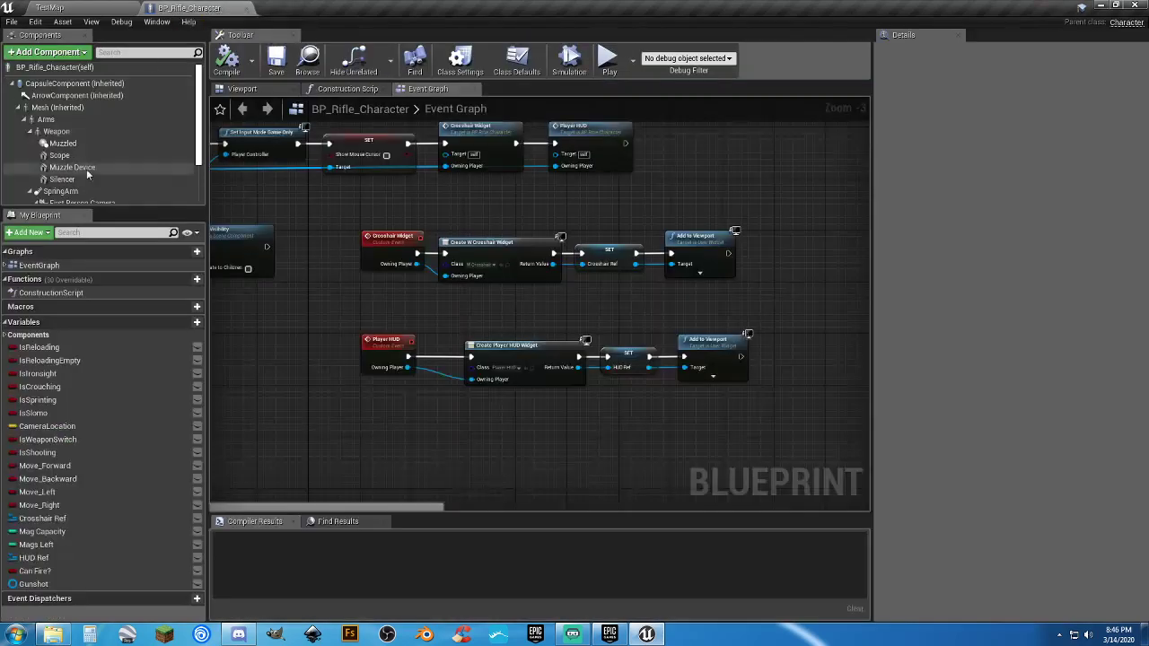
pyautogui.click(70, 167)
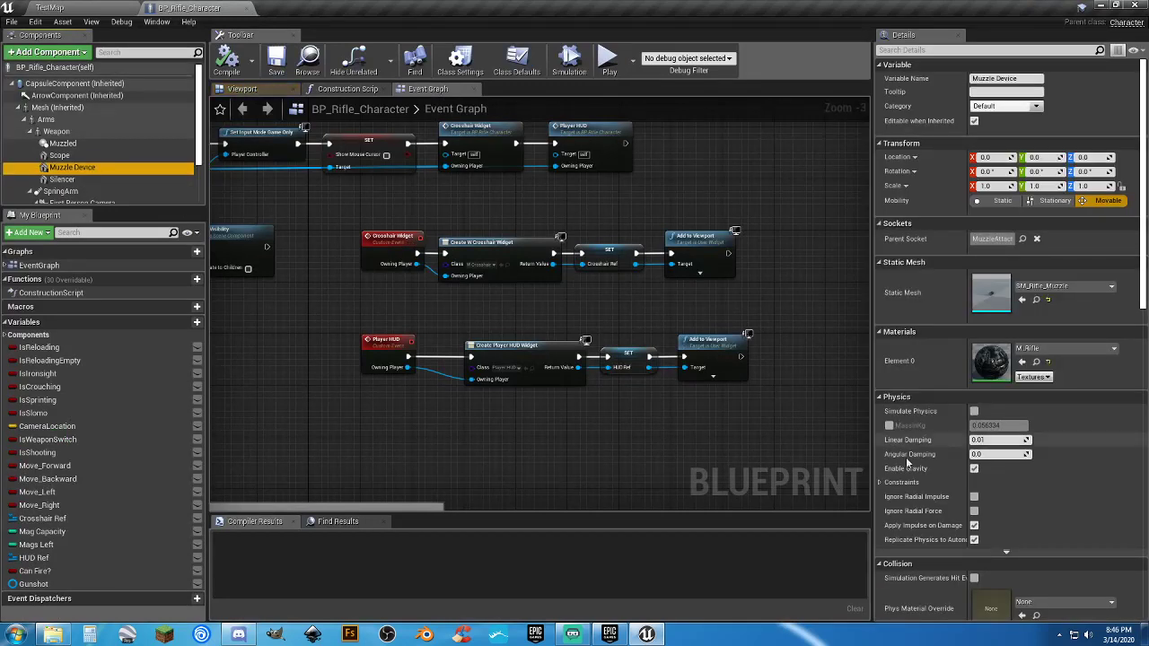
pyautogui.scroll(-6, 913, 470)
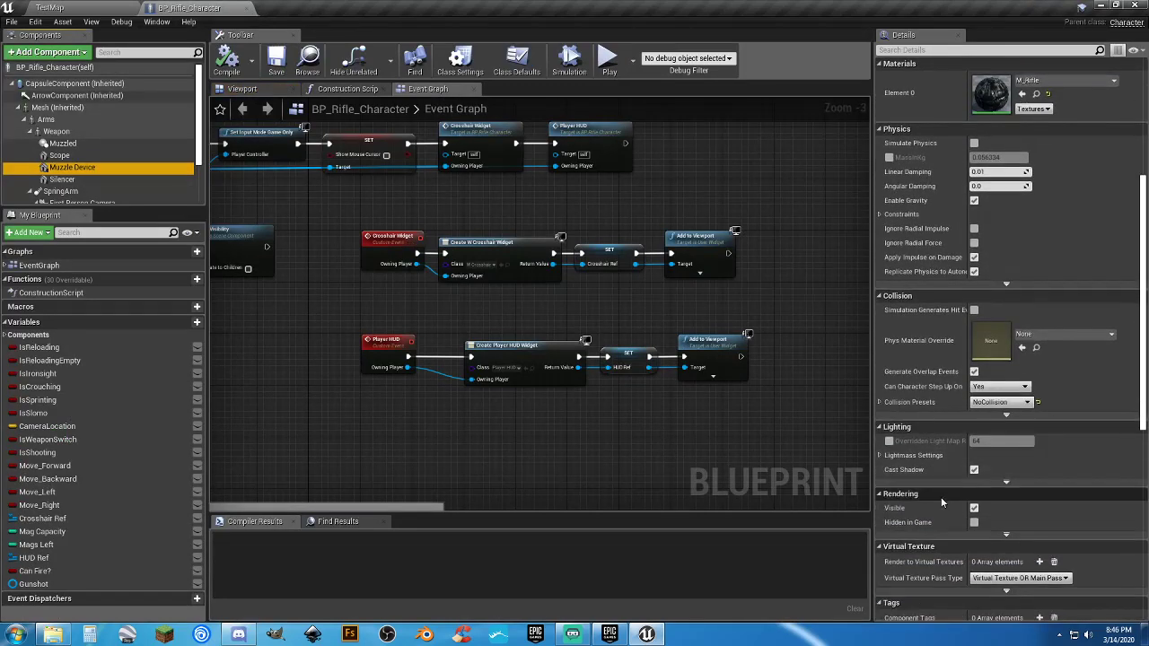
pyautogui.click(973, 469)
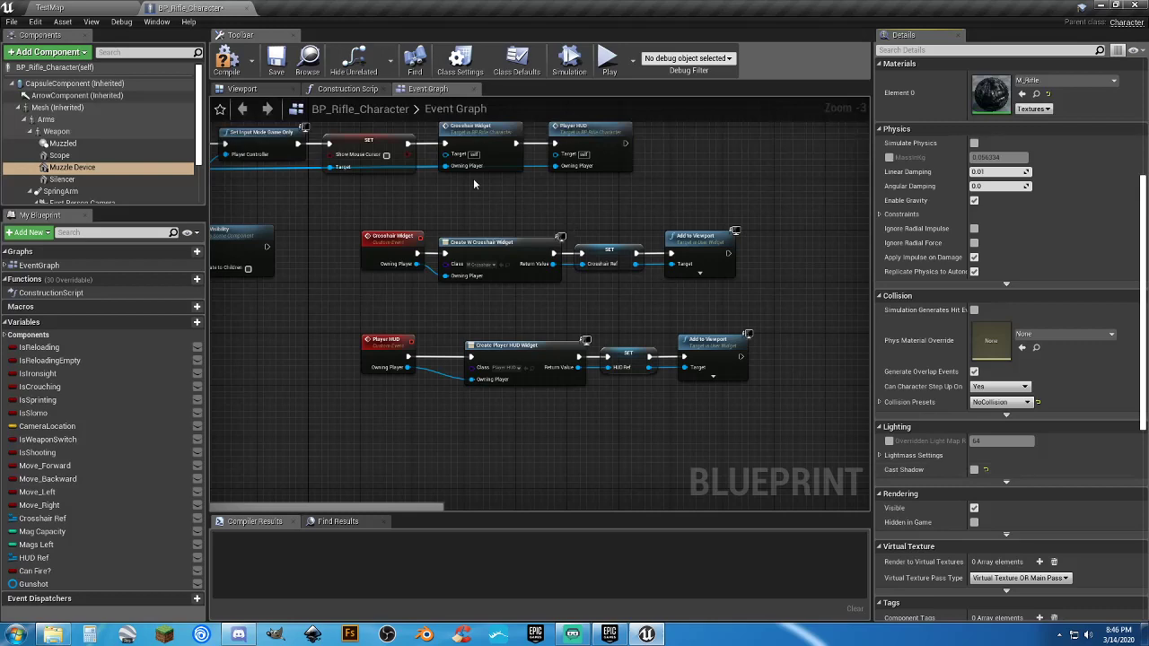
pyautogui.click(278, 64)
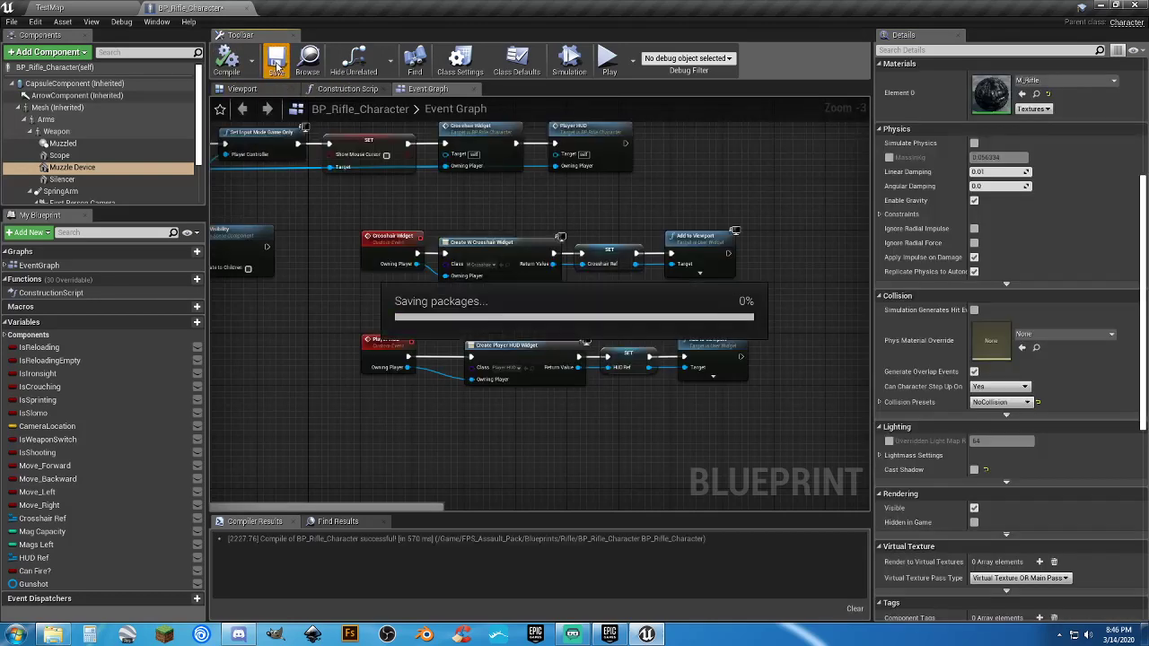
# Play-test TestMap again, walking forward with the rifle to check its shadows, and end the session.
pyautogui.click(108, 9)
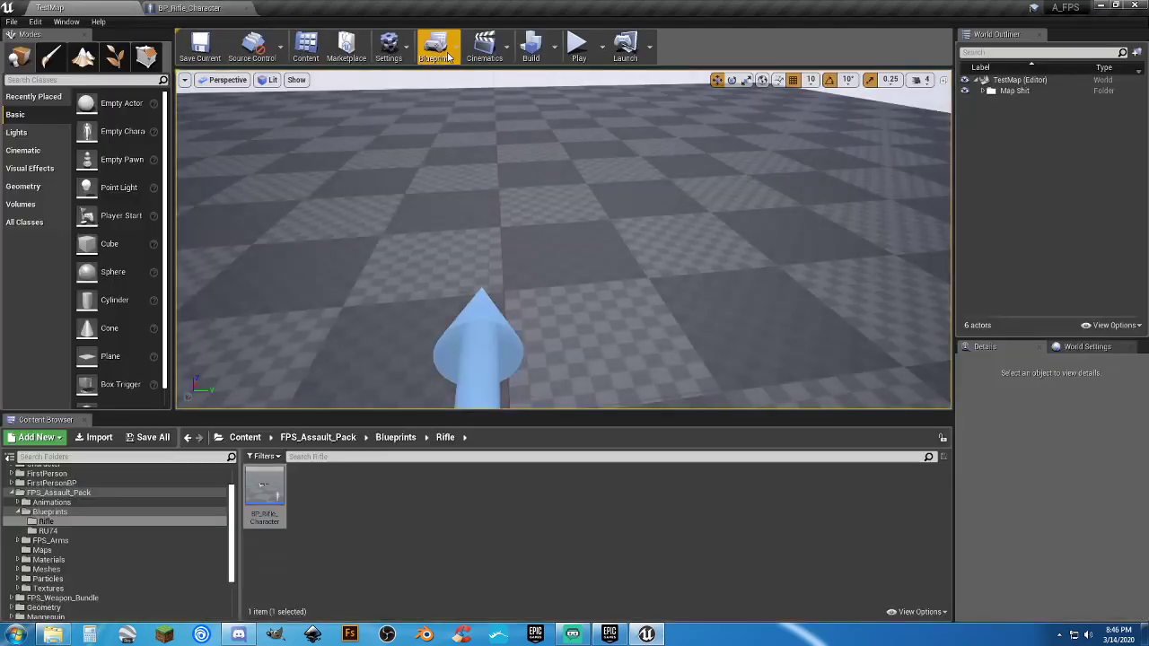
pyautogui.click(578, 49)
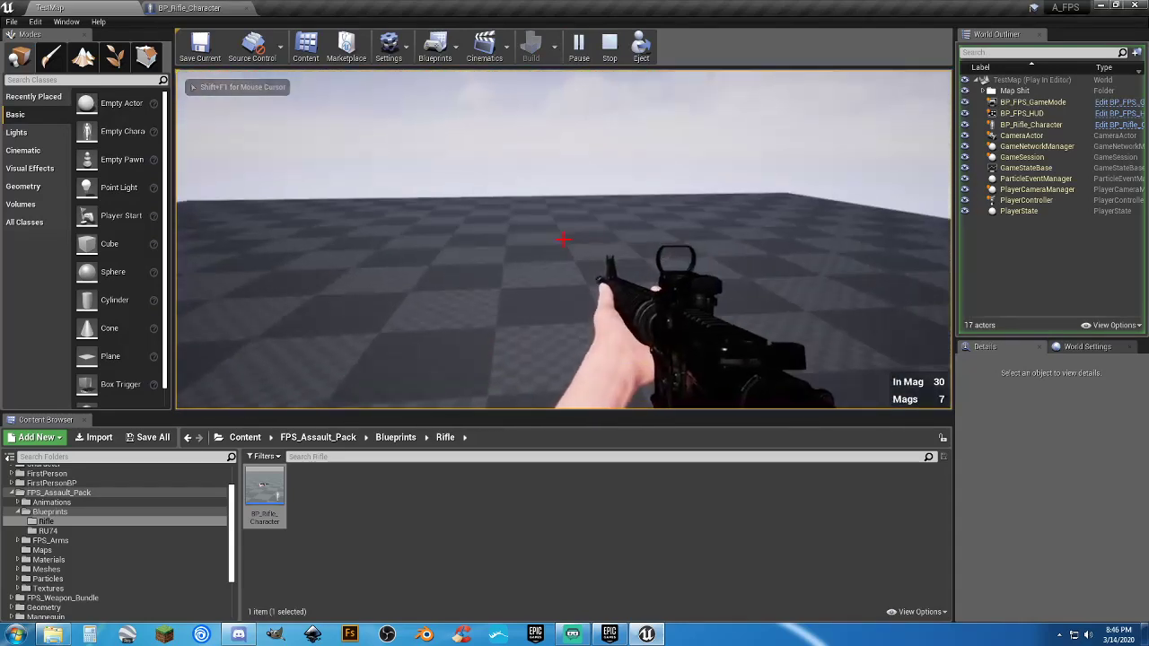
pyautogui.press('w')
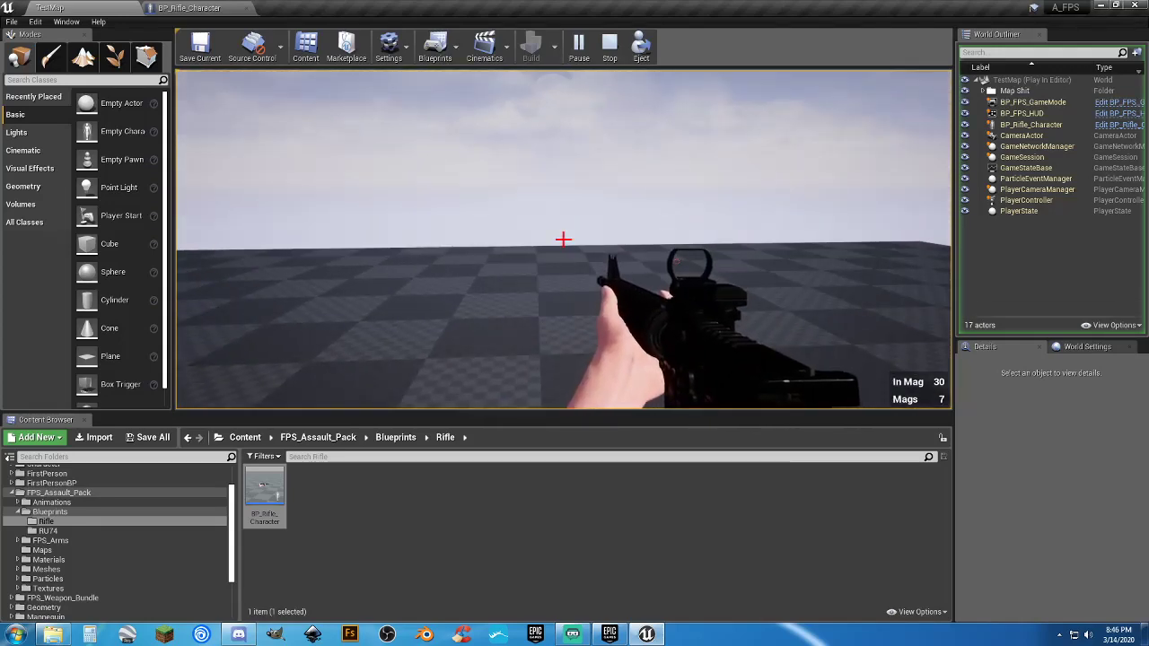
pyautogui.press('Escape')
# Return to BP_Rifle_Character and look over the event graph's Melee, Grenade Throw, Silencer and Reload sections beside the widget events.
pyautogui.click(203, 7)
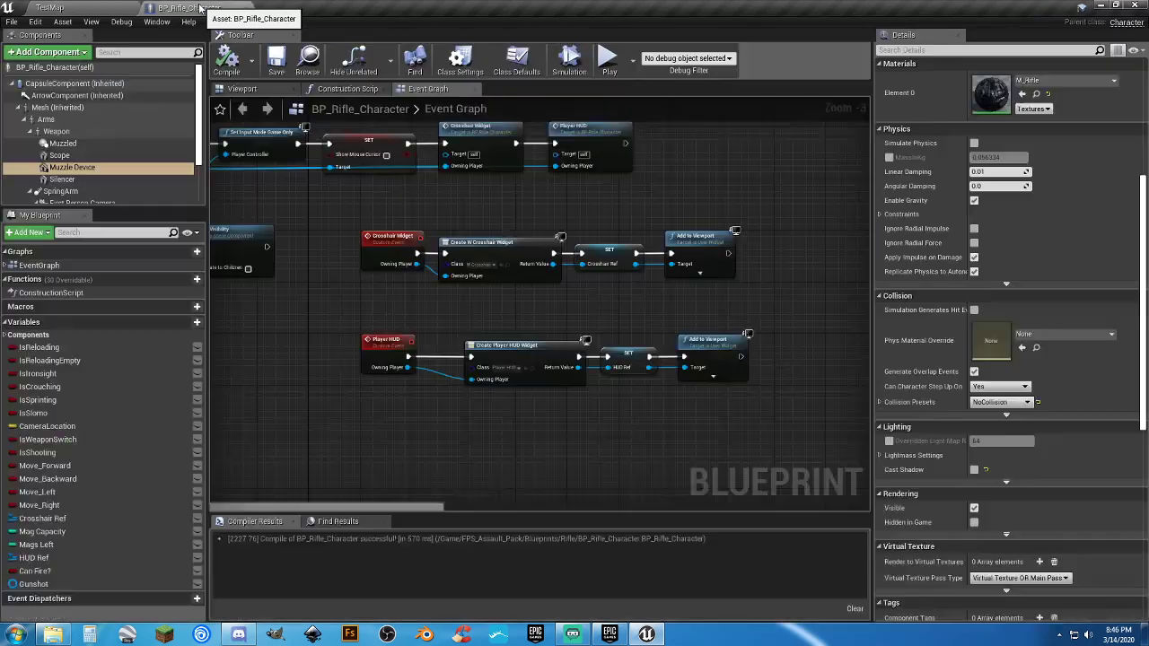
pyautogui.moveTo(366, 314); pyautogui.dragTo(516, 362, button='right')
pyautogui.scroll(-3, 516, 359)
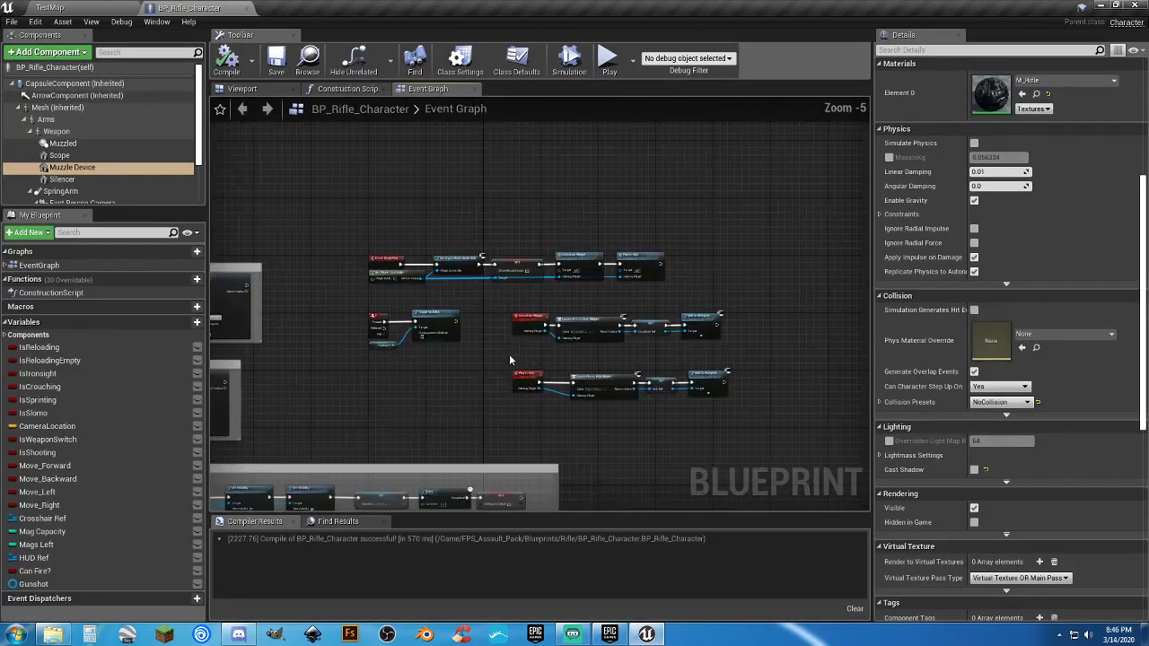
pyautogui.moveTo(611, 376); pyautogui.dragTo(727, 306, button='right')
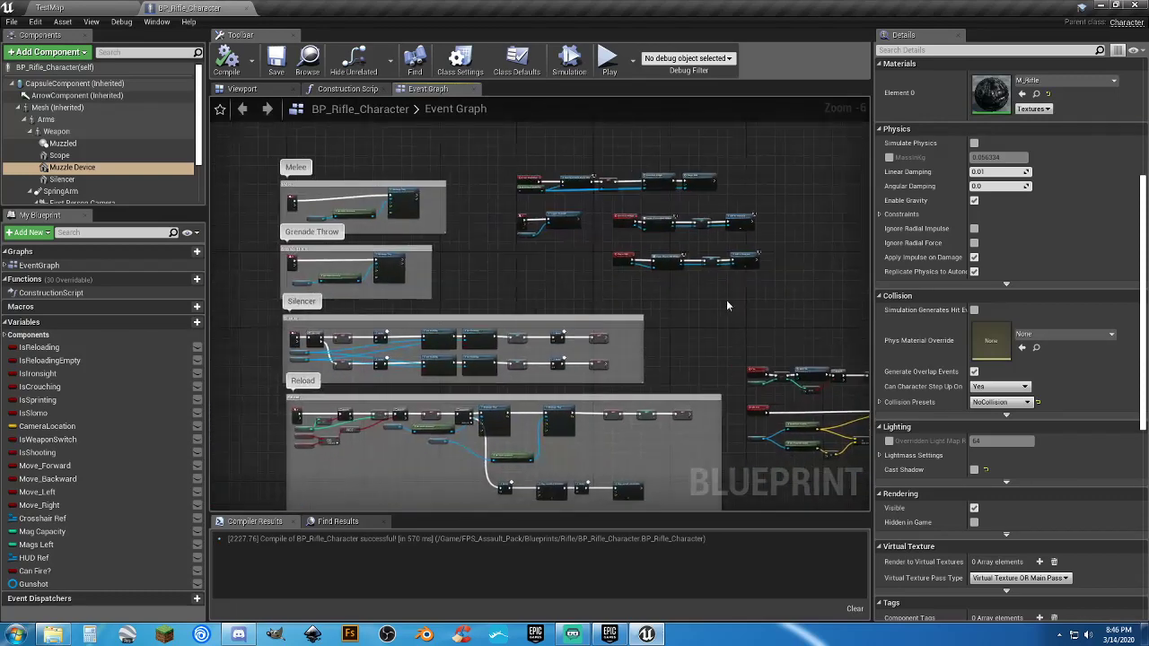
pyautogui.moveTo(515, 283); pyautogui.dragTo(540, 305, button='right')
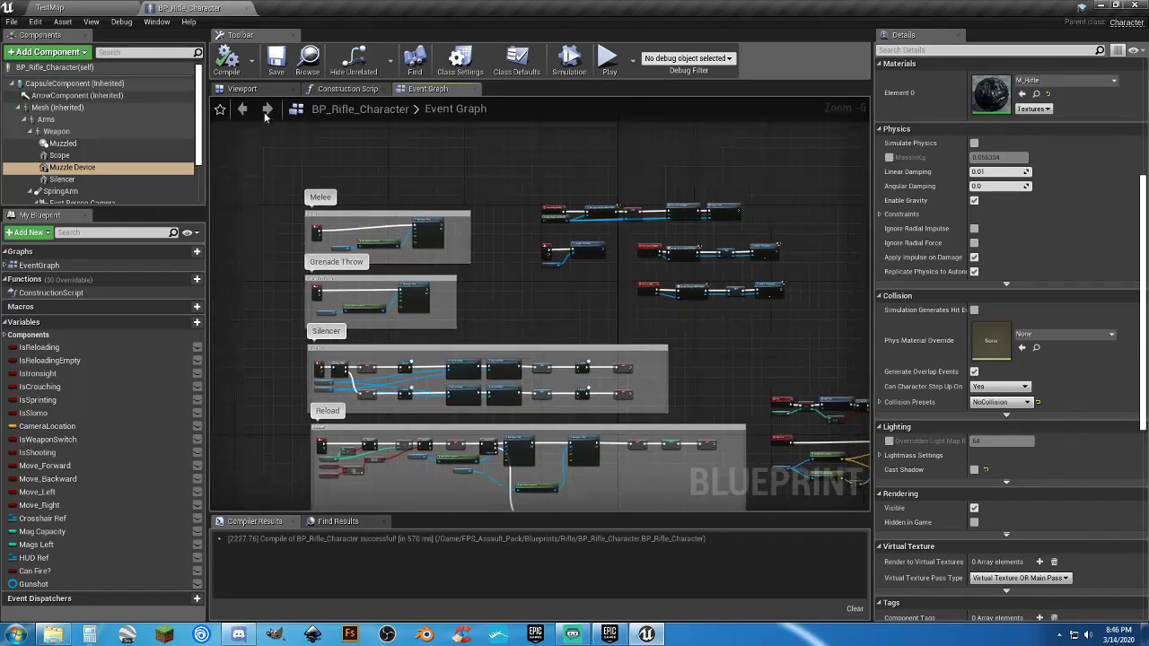
# Show the character's 3D preview, move close to the rifle and select the Scope component to inspect its settings.
pyautogui.click(242, 90)
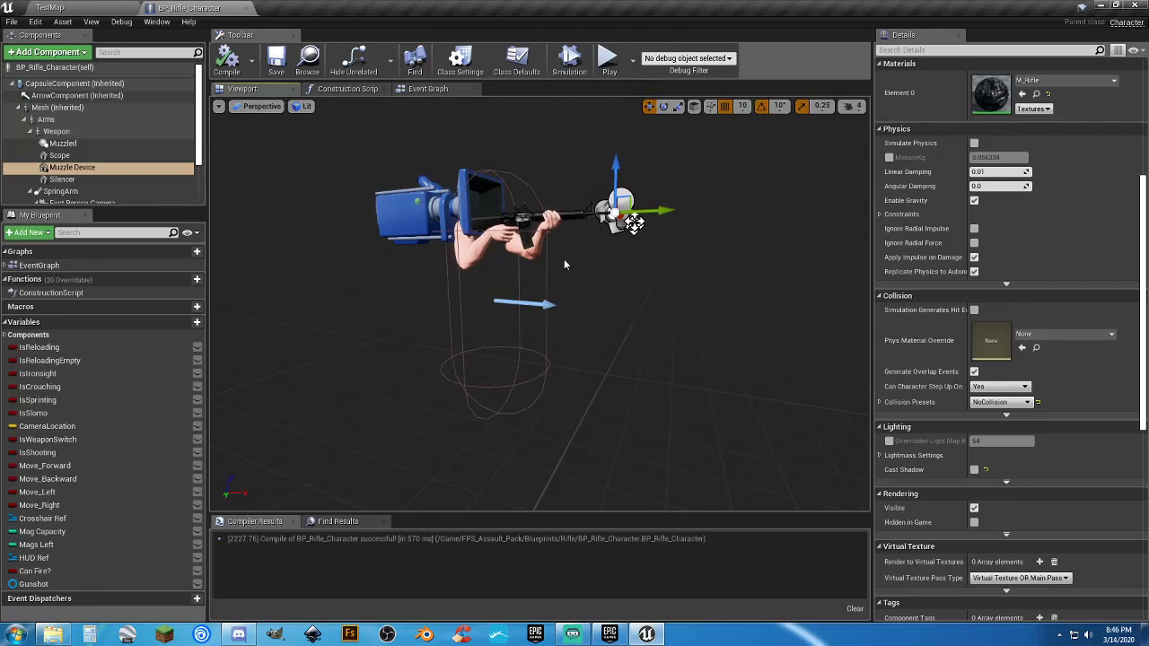
pyautogui.moveTo(565, 264); pyautogui.dragTo(521, 170, button='right')
pyautogui.press('w')
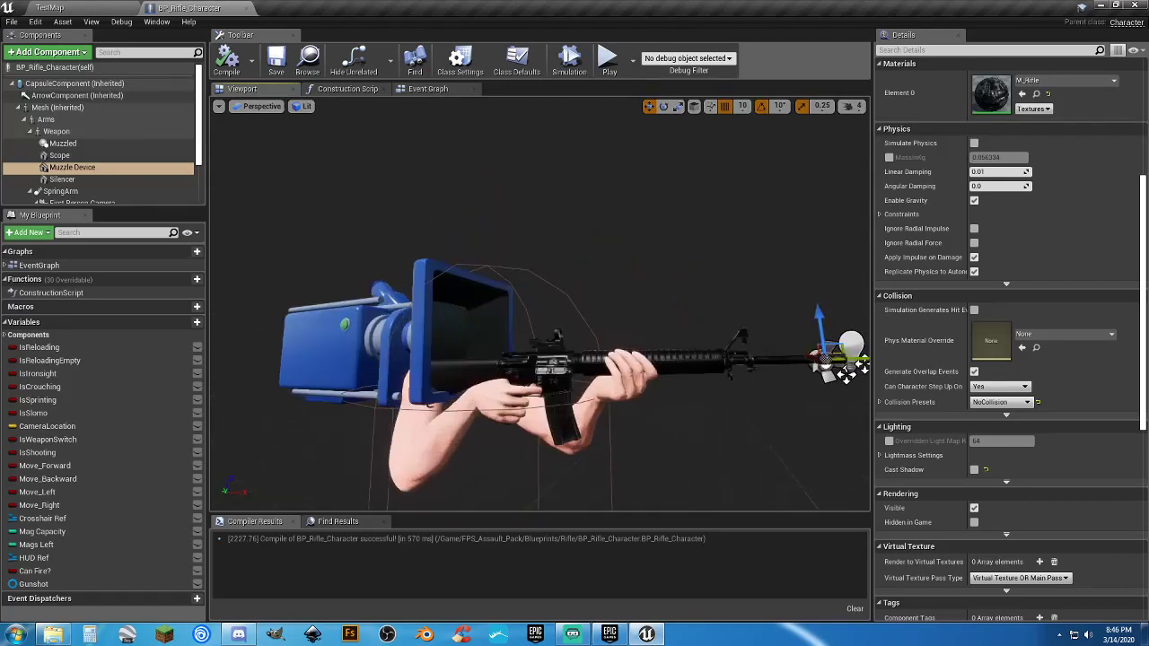
pyautogui.moveTo(601, 233); pyautogui.dragTo(507, 267, button='right')
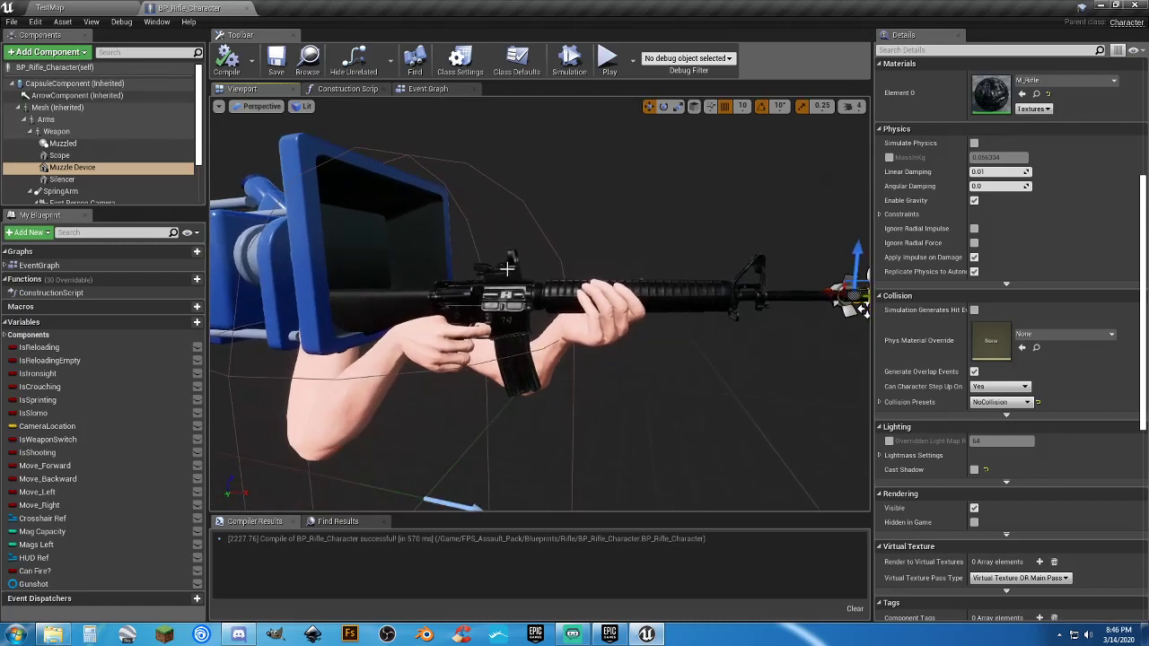
pyautogui.click(507, 267)
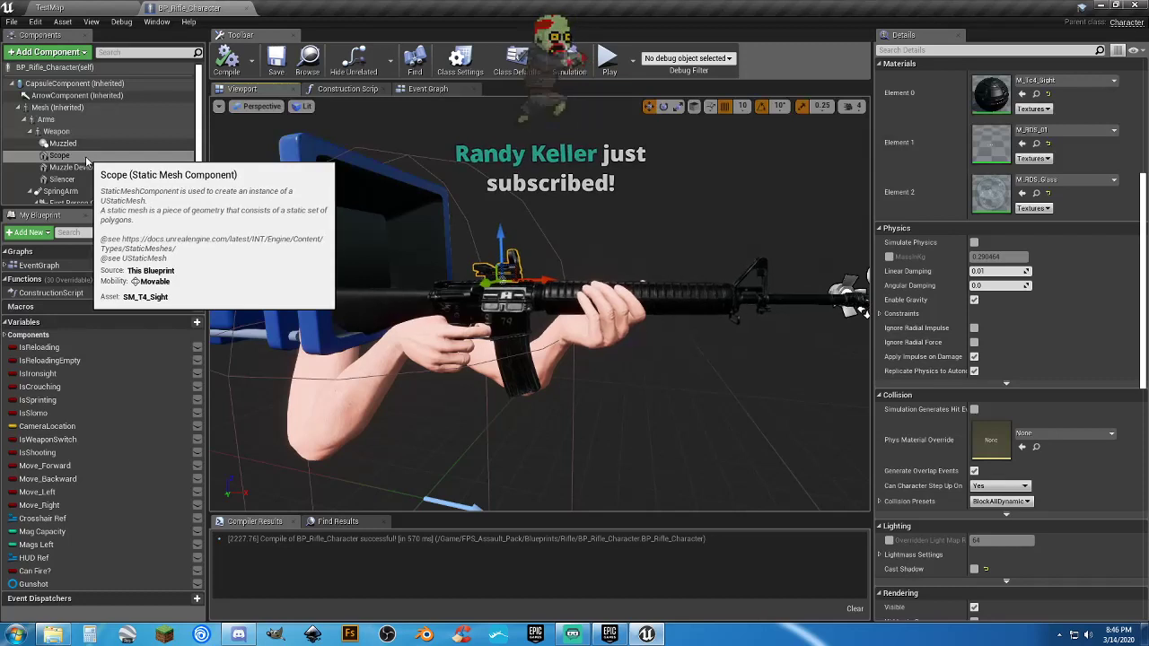
pyautogui.click(86, 159)
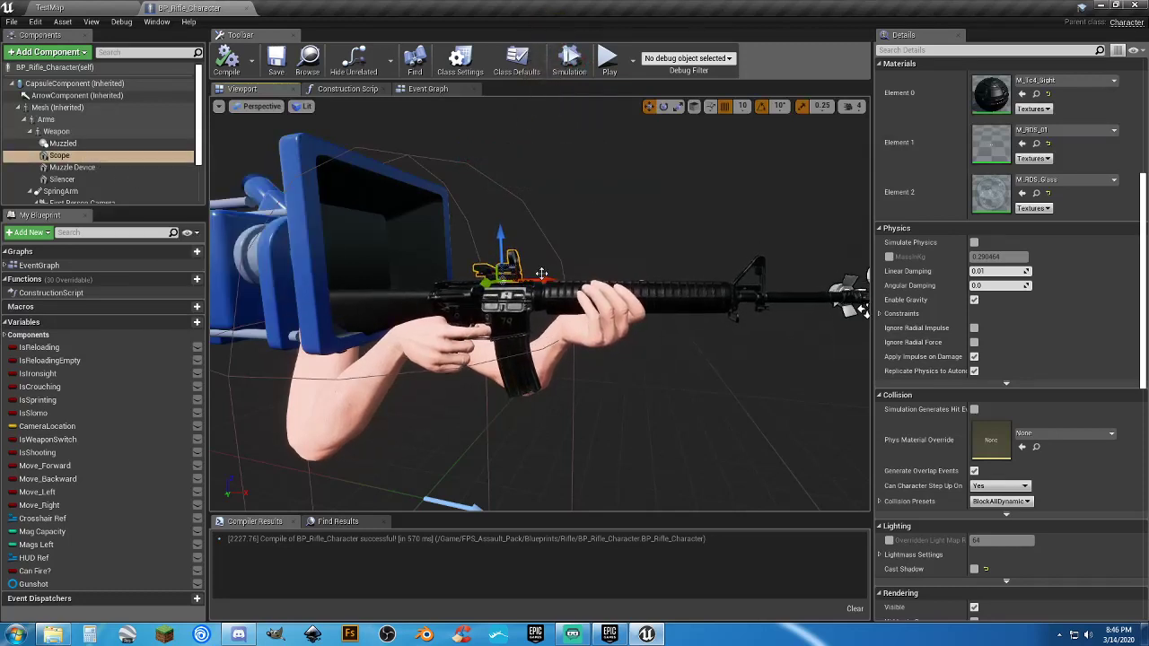
# Examine the rifle, arms and camera from several angles in the 3D preview and return to the event graph.
pyautogui.moveTo(560, 271); pyautogui.dragTo(603, 282, button='right')
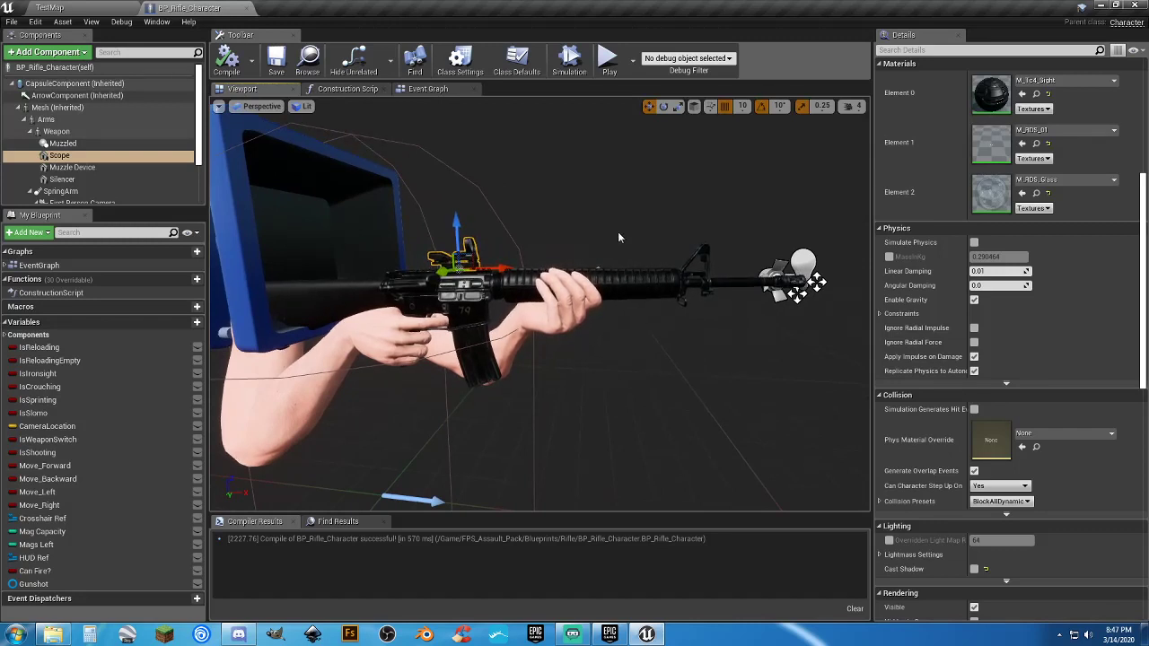
pyautogui.moveTo(618, 231); pyautogui.dragTo(623, 228, button='right')
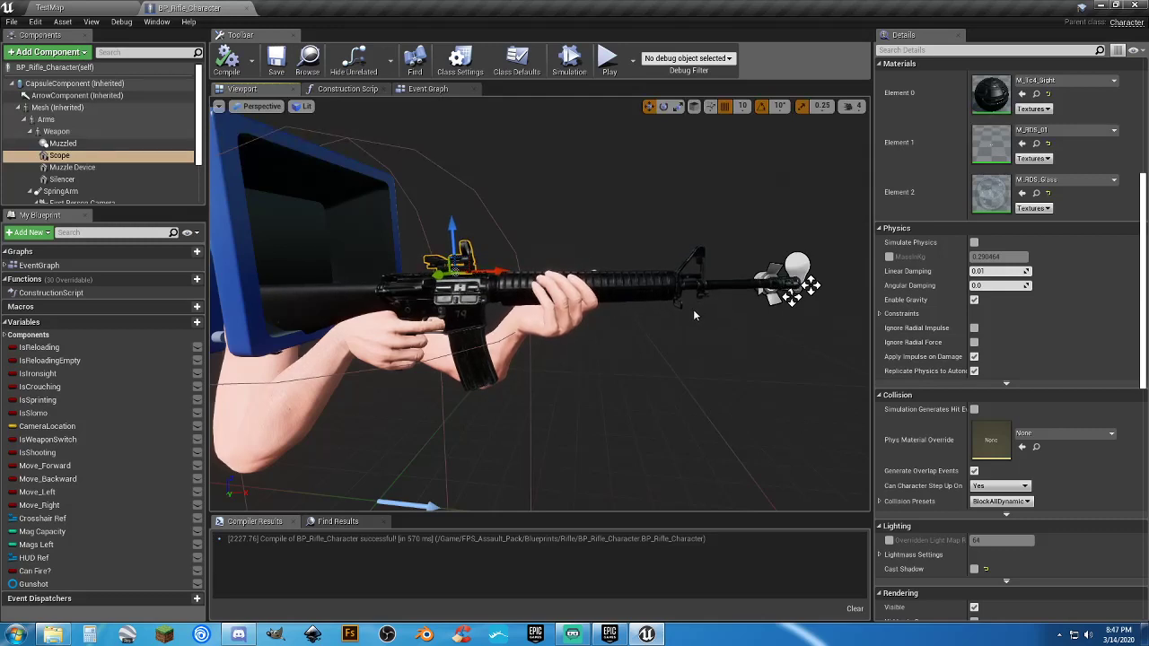
pyautogui.moveTo(681, 316); pyautogui.dragTo(538, 305, button='right')
pyautogui.press('d')
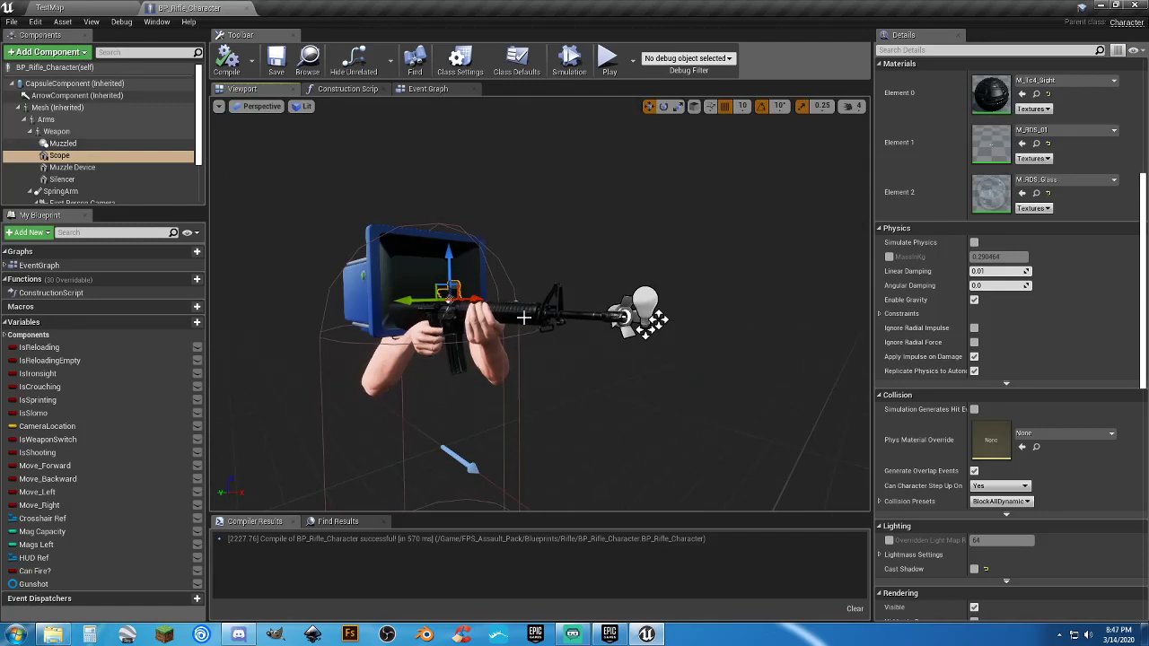
pyautogui.moveTo(521, 352)
pyautogui.mouseDown(button='right')
pyautogui.moveTo(642, 352)
pyautogui.moveTo(521, 348)
pyautogui.mouseUp(button='right')
pyautogui.press('a')
pyautogui.press('d')
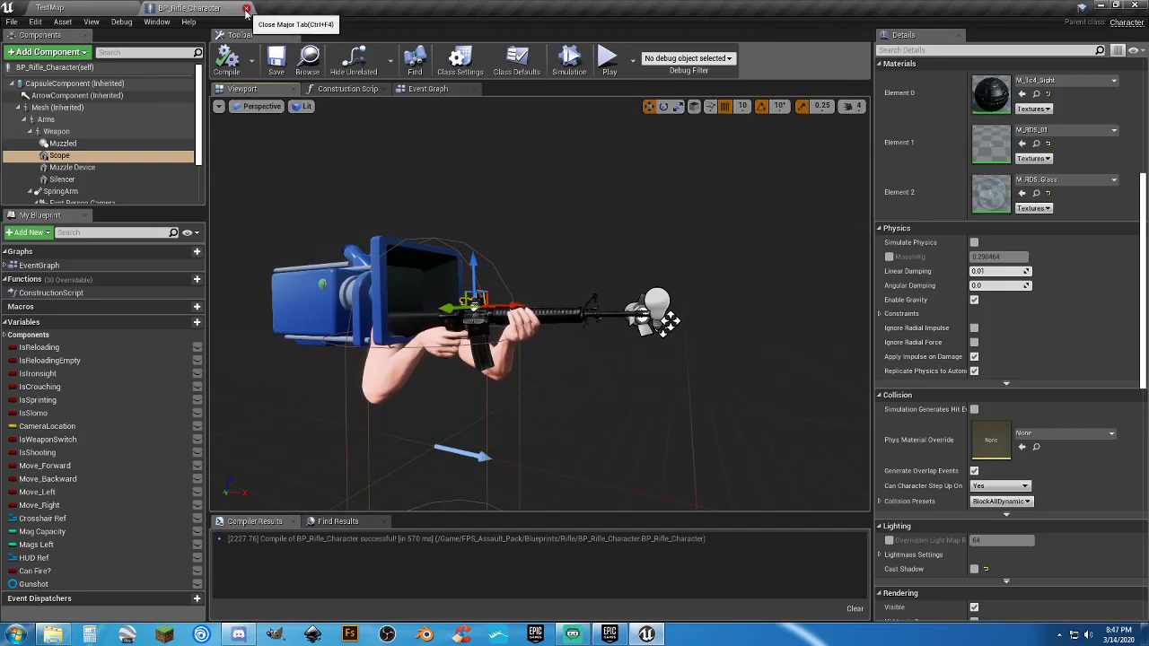
pyautogui.click(433, 89)
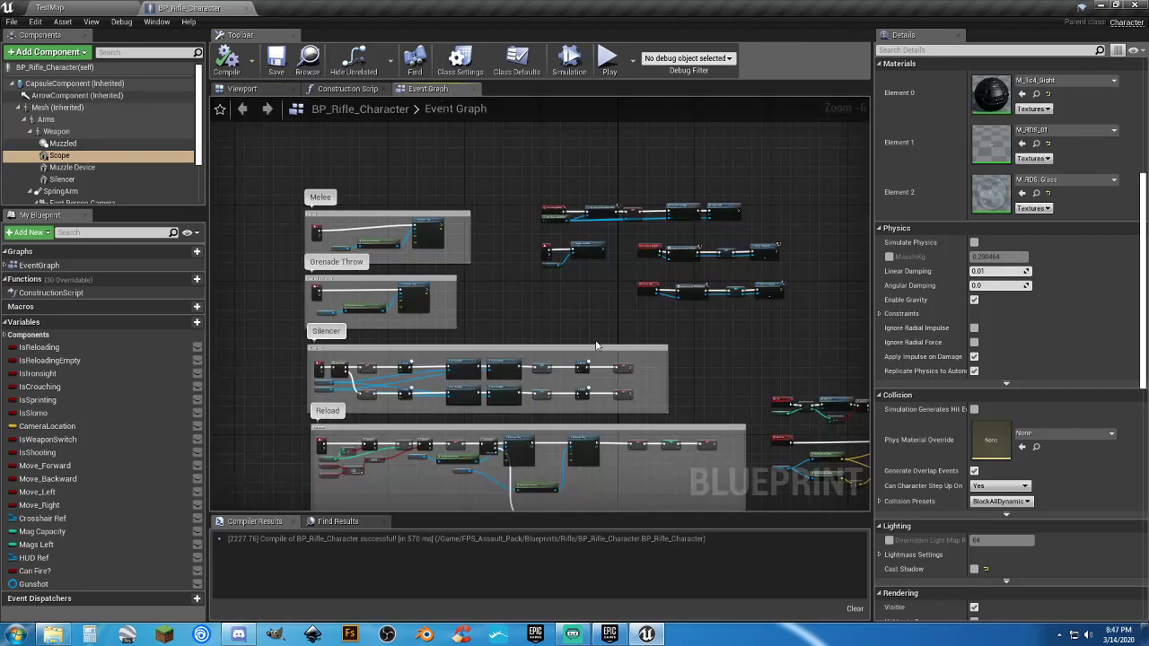
# Look over the Silencer, Reload and Reload Empty sections of the event graph, inspecting Reload Empty's key event and its branch and montage nodes.
pyautogui.moveTo(548, 320); pyautogui.dragTo(531, 145, button='right')
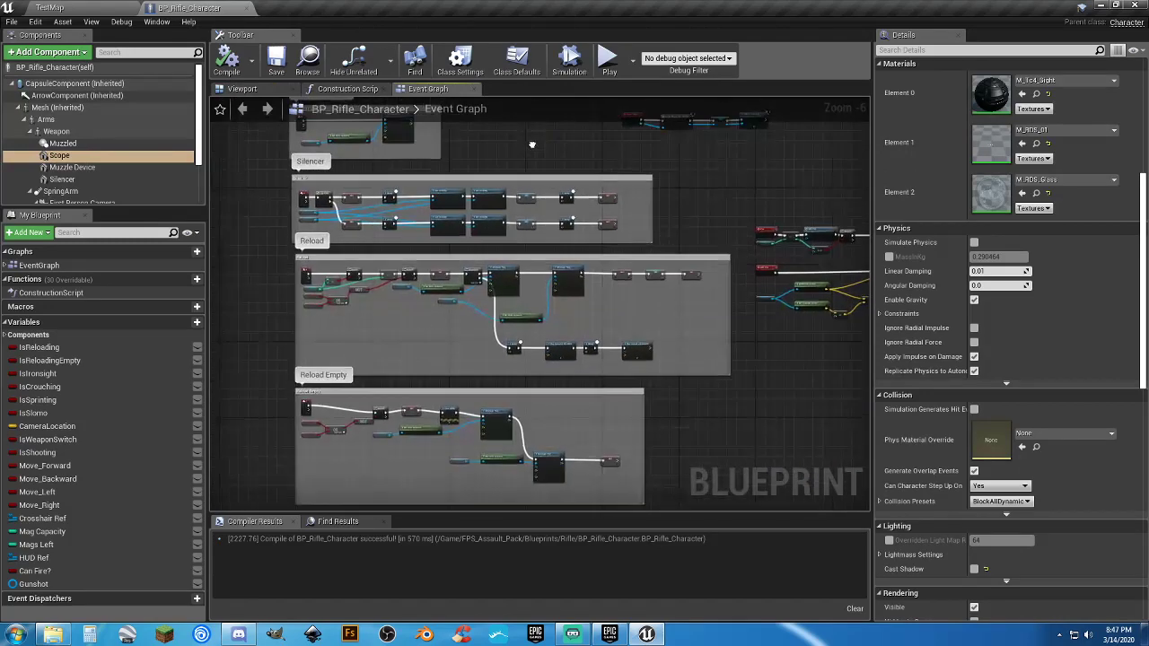
pyautogui.moveTo(425, 328); pyautogui.dragTo(438, 263, button='right')
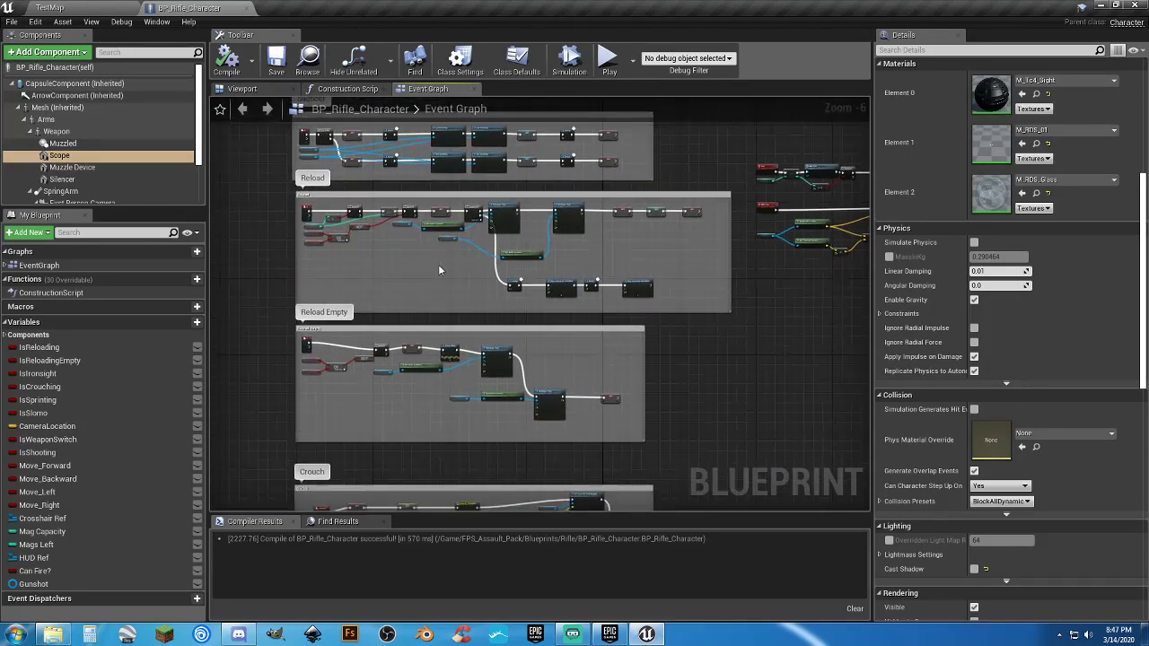
pyautogui.scroll(2, 445, 256)
pyautogui.moveTo(494, 287); pyautogui.dragTo(551, 128, button='right')
pyautogui.moveTo(475, 368); pyautogui.dragTo(444, 334, button='right')
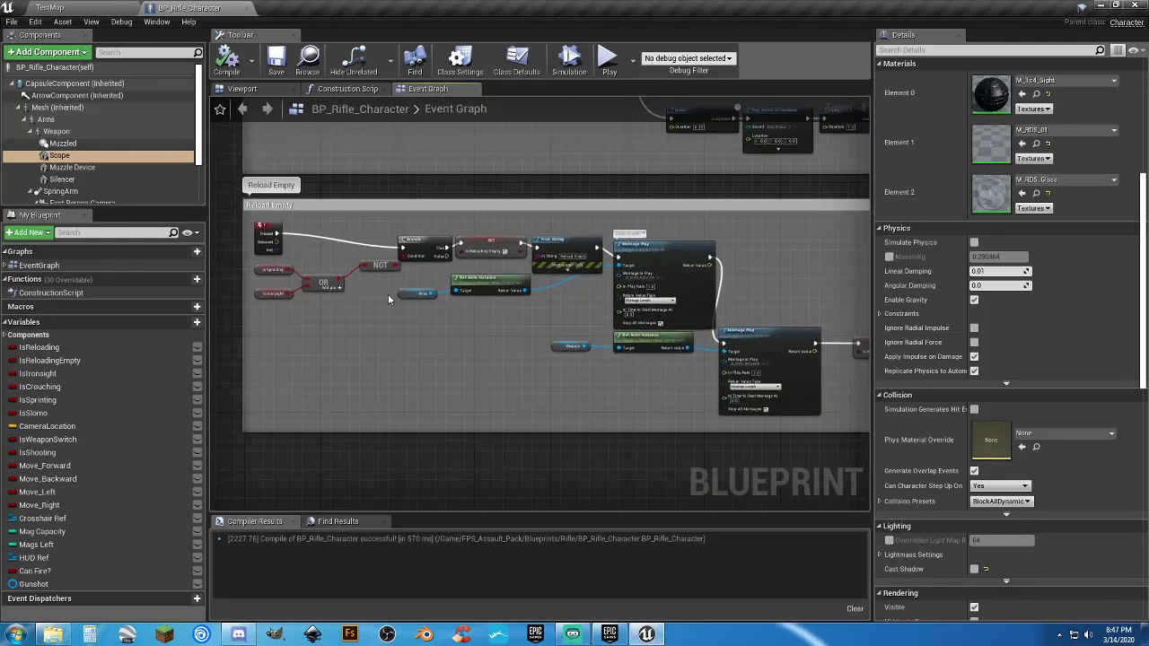
pyautogui.click(268, 225)
pyautogui.click(401, 337)
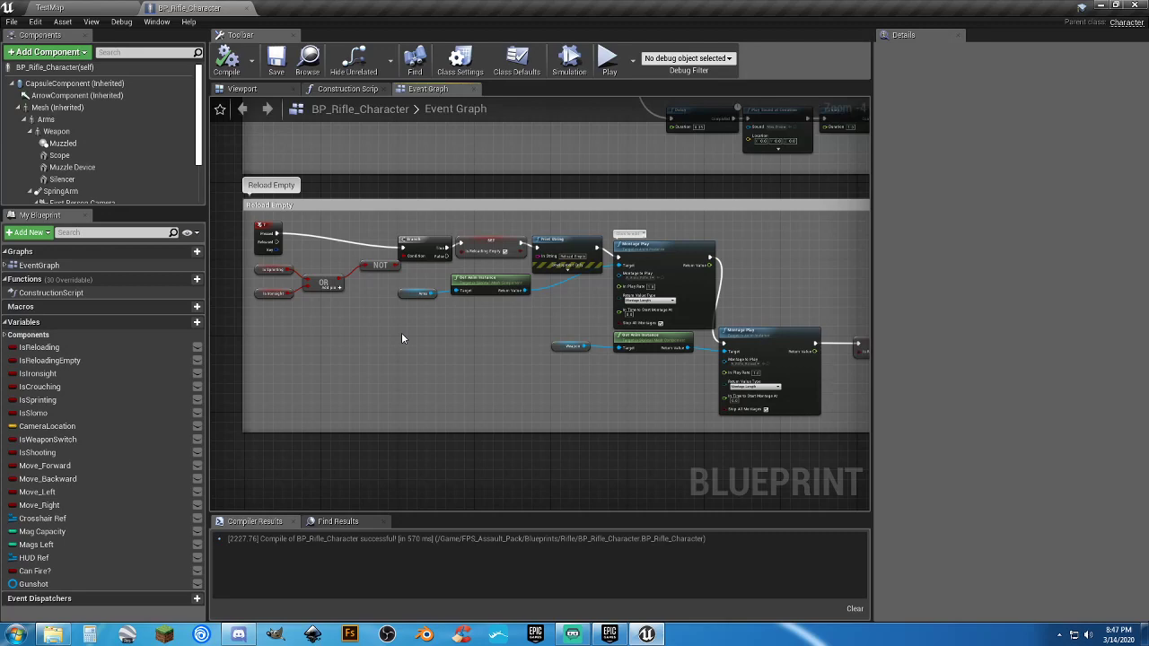
# Examine the Crouch and Ironsight sections of the event graph, continuing to the small Slomo comment group.
pyautogui.moveTo(472, 366); pyautogui.dragTo(532, 196, button='right')
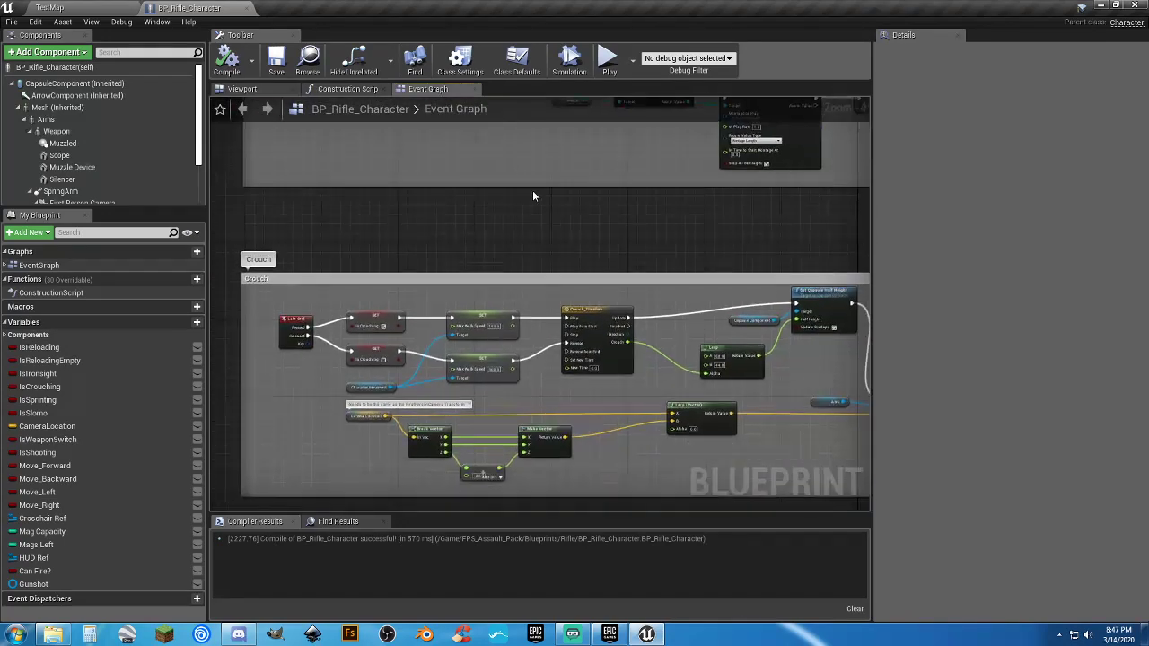
pyautogui.moveTo(554, 240); pyautogui.dragTo(519, 98, button='right')
pyautogui.moveTo(579, 337); pyautogui.dragTo(569, 117, button='right')
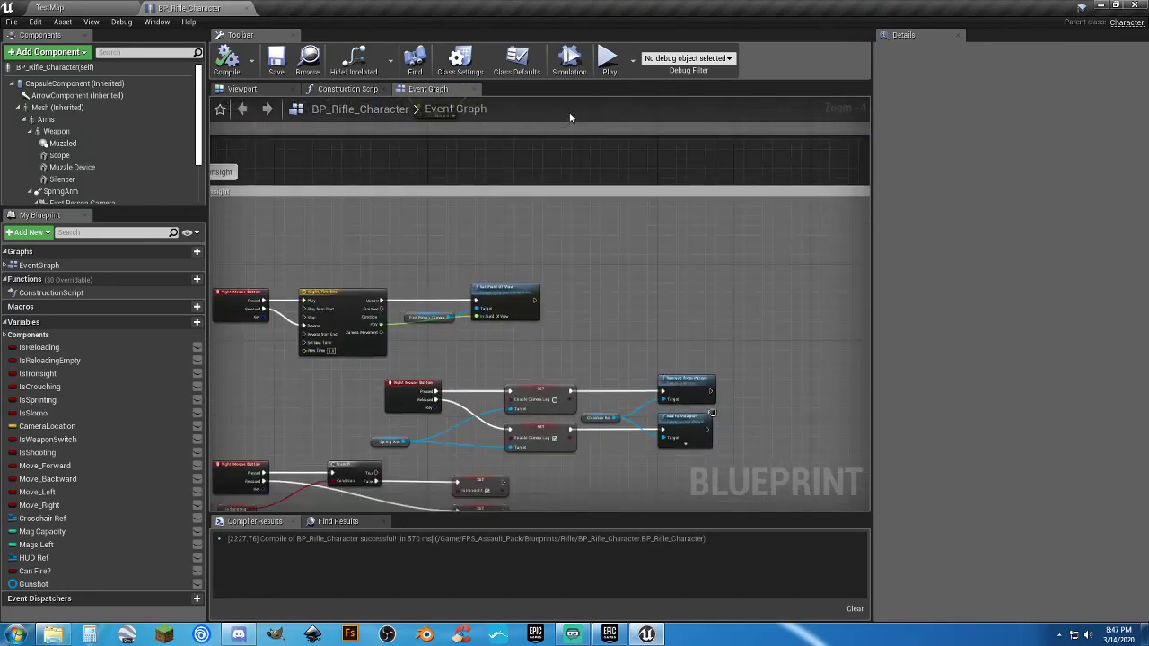
pyautogui.moveTo(610, 241); pyautogui.dragTo(634, 184, button='right')
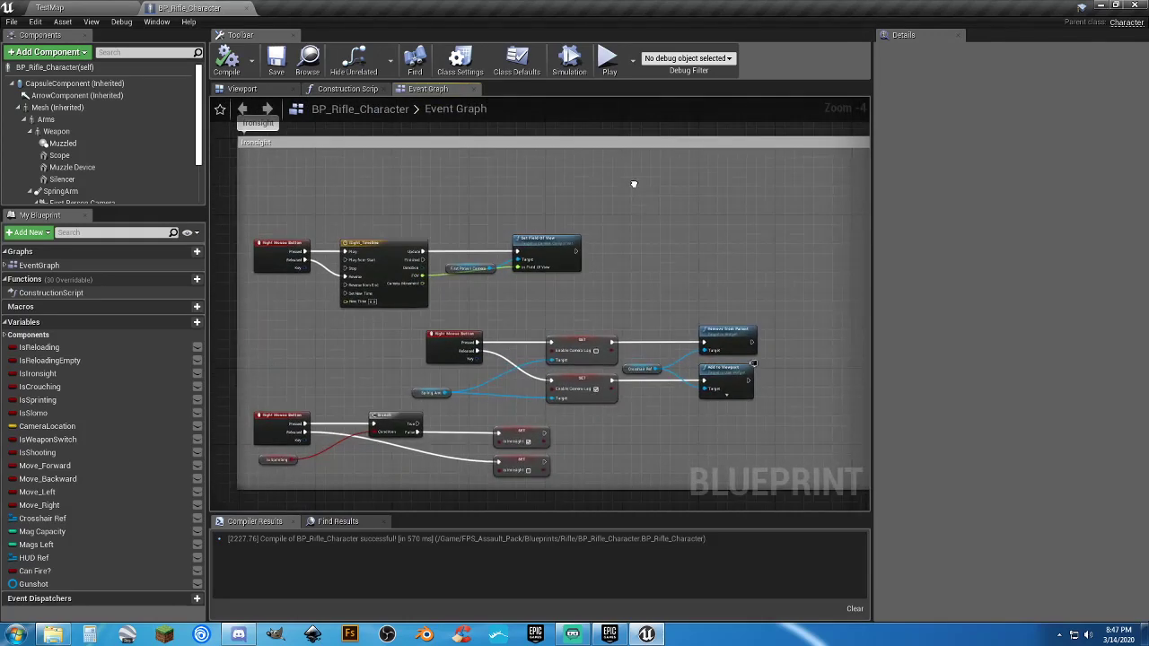
pyautogui.moveTo(705, 238); pyautogui.dragTo(210, 185, button='right')
pyautogui.scroll(-2, 423, 231)
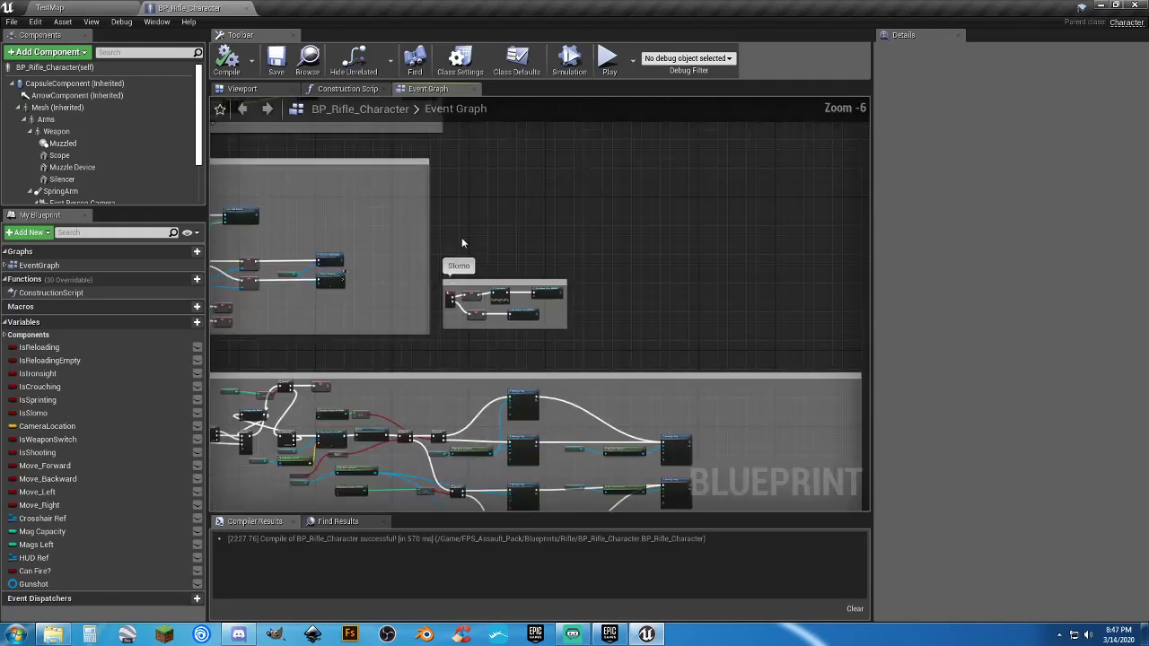
# Move the Slomo comment group with its nodes away from the Ironsight section into the empty graph area further up, beside the Reload Empty section.
pyautogui.moveTo(556, 252); pyautogui.dragTo(476, 308, button='right')
pyautogui.moveTo(422, 337)
pyautogui.mouseDown()
pyautogui.moveTo(585, 185)
pyautogui.moveTo(630, 158)
pyautogui.moveTo(533, 282)
pyautogui.moveTo(430, 338)
pyautogui.mouseUp()
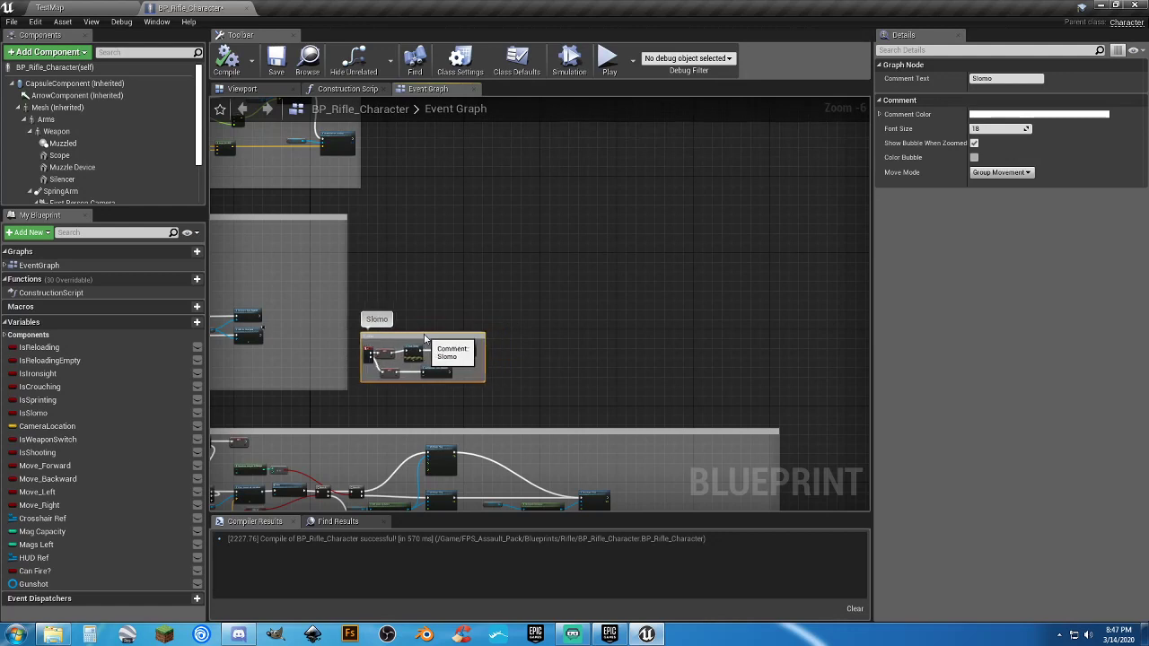
pyautogui.click(416, 322)
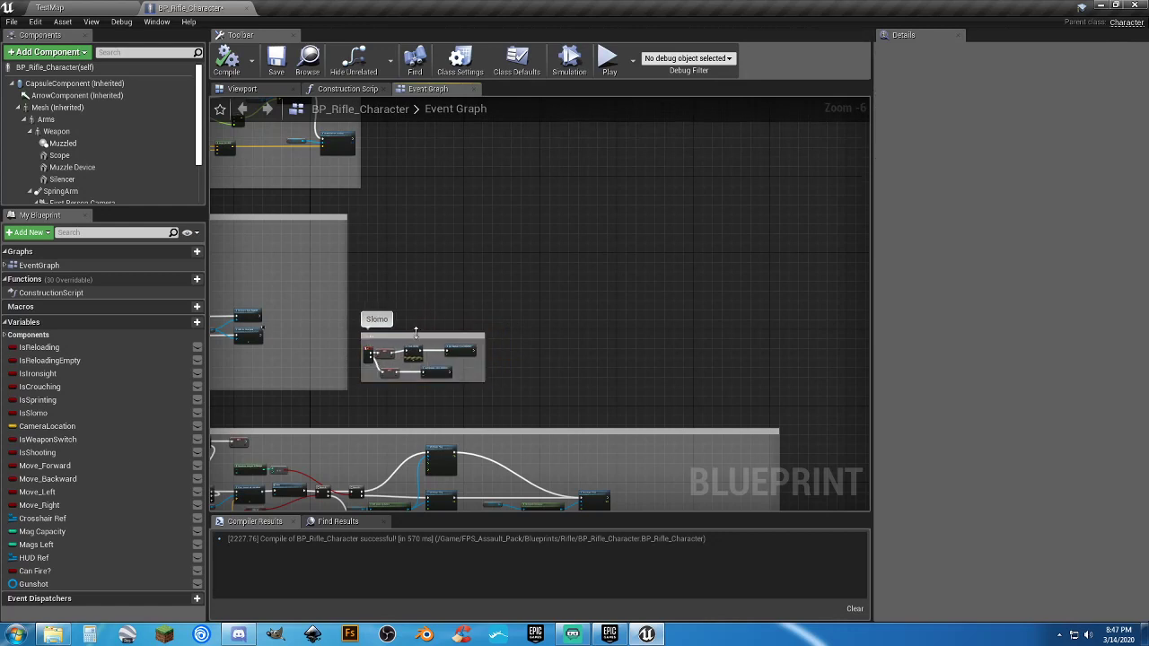
pyautogui.moveTo(415, 339); pyautogui.dragTo(710, 129)
pyautogui.moveTo(538, 179); pyautogui.dragTo(443, 434, button='right')
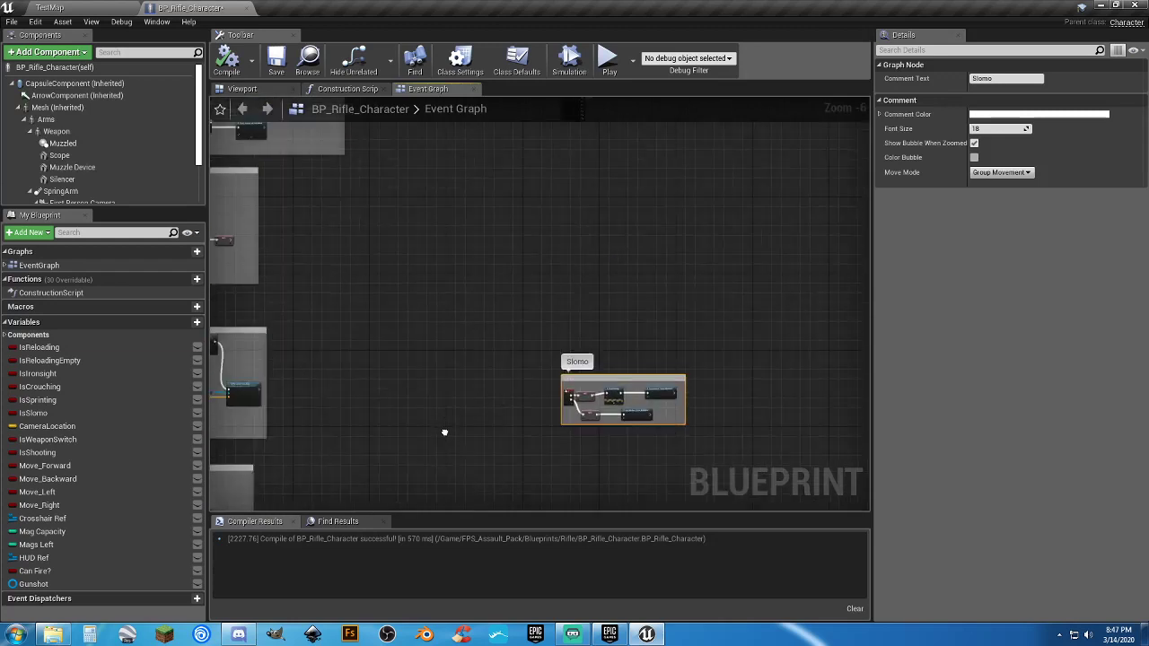
pyautogui.moveTo(605, 380); pyautogui.dragTo(414, 157)
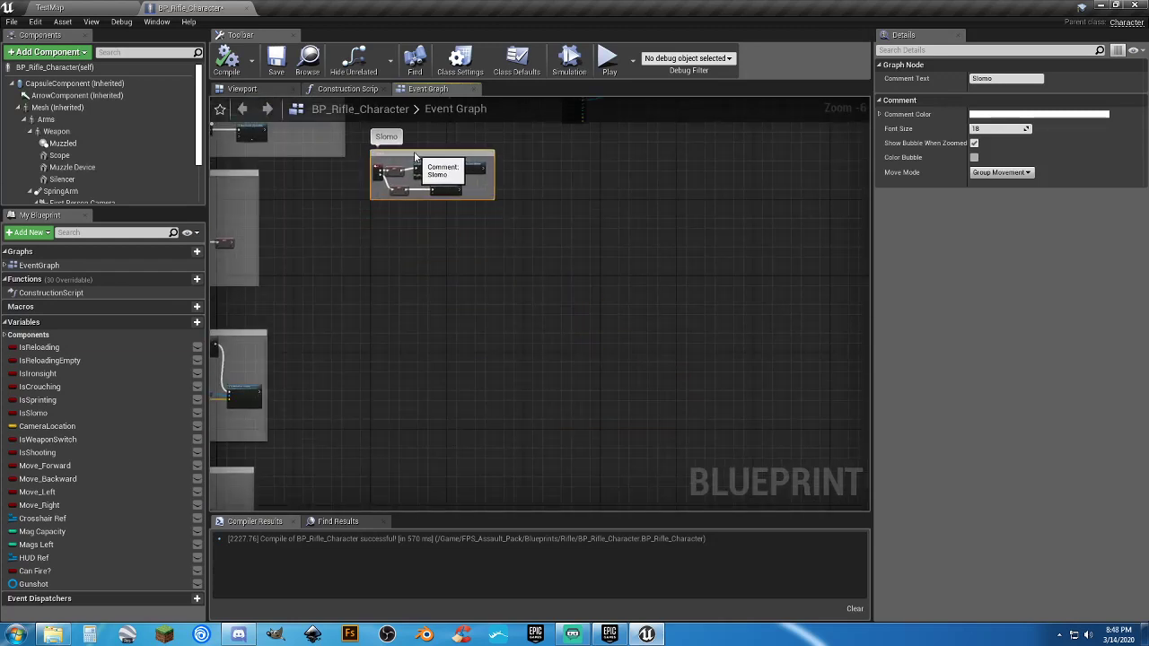
pyautogui.moveTo(382, 299); pyautogui.dragTo(732, 245, button='right')
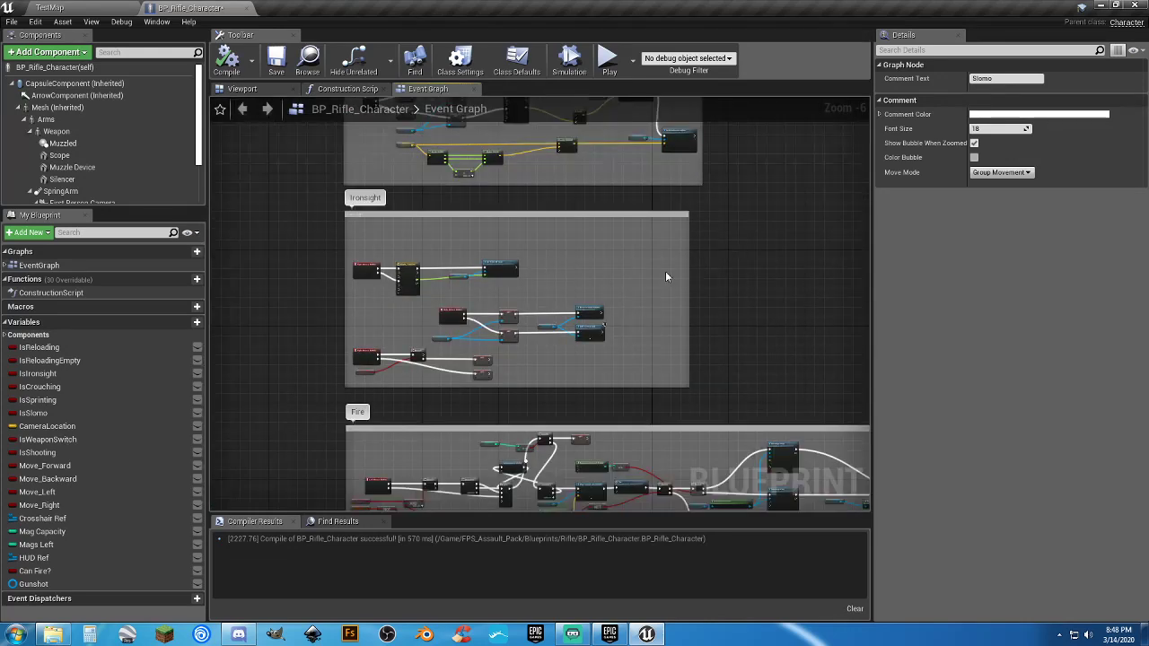
# In the Ironsight section, shift the timeline chain, tuck Spring Arm under its mouse event, and align the camera lag chain beneath the timeline chain.
pyautogui.scroll(2, 577, 254)
pyautogui.moveTo(475, 241); pyautogui.dragTo(515, 276, button='right')
pyautogui.moveTo(425, 286); pyautogui.dragTo(426, 328, button='right')
pyautogui.moveTo(608, 304); pyautogui.dragTo(387, 188)
pyautogui.moveTo(414, 285); pyautogui.dragTo(385, 220, button='right')
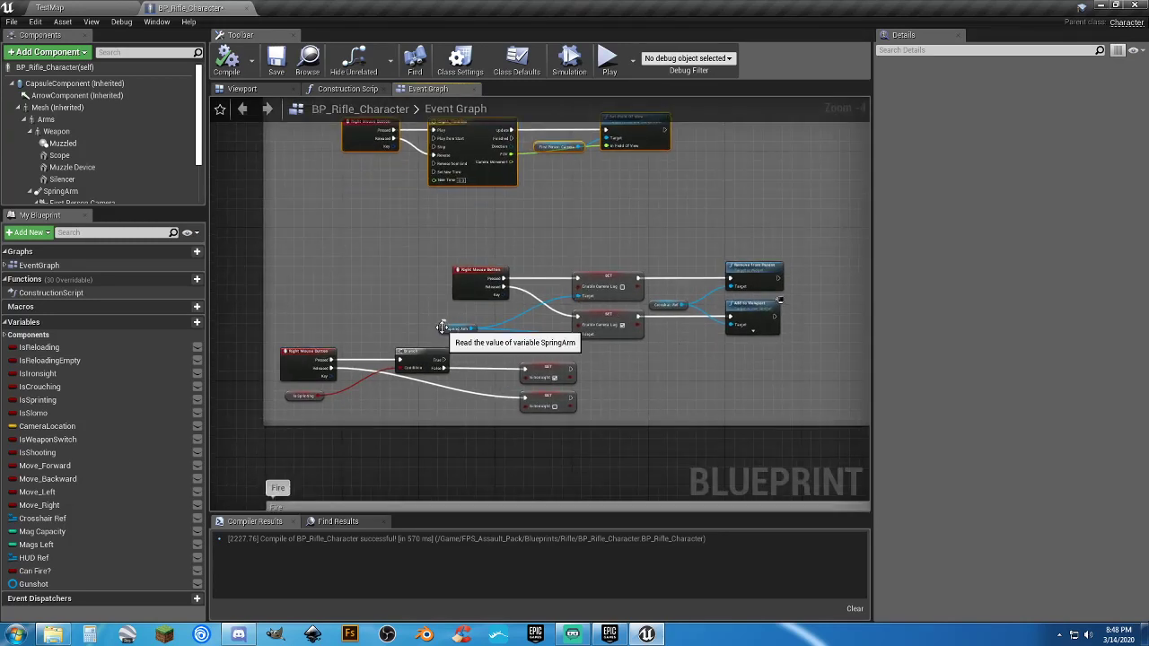
pyautogui.moveTo(443, 331); pyautogui.dragTo(472, 313)
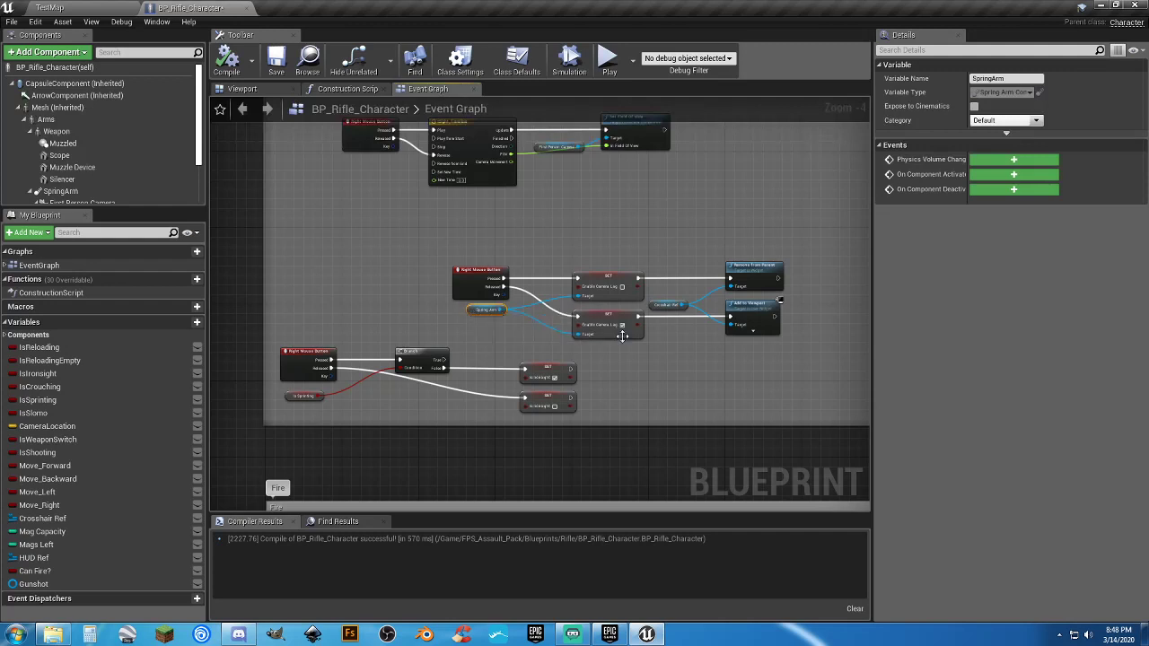
pyautogui.moveTo(765, 357); pyautogui.dragTo(360, 232)
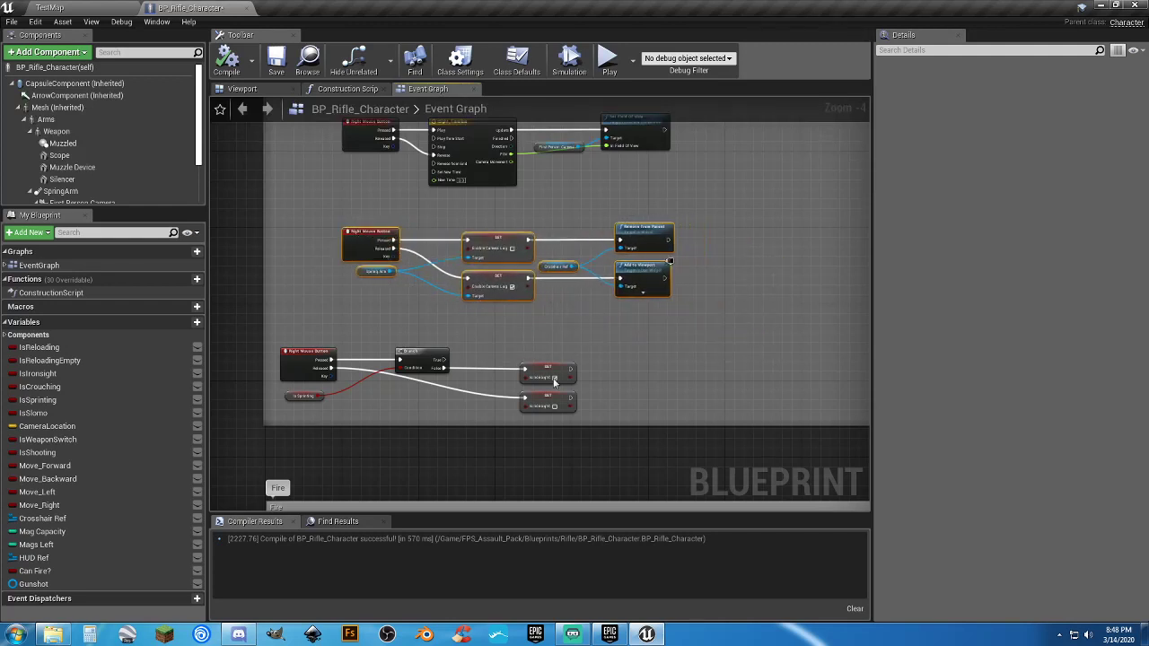
# Bring the Branch and Is Ironsight Set nodes closer together and align their whole chain beneath the camera lag chain with extra spacing.
pyautogui.moveTo(529, 356); pyautogui.dragTo(482, 378)
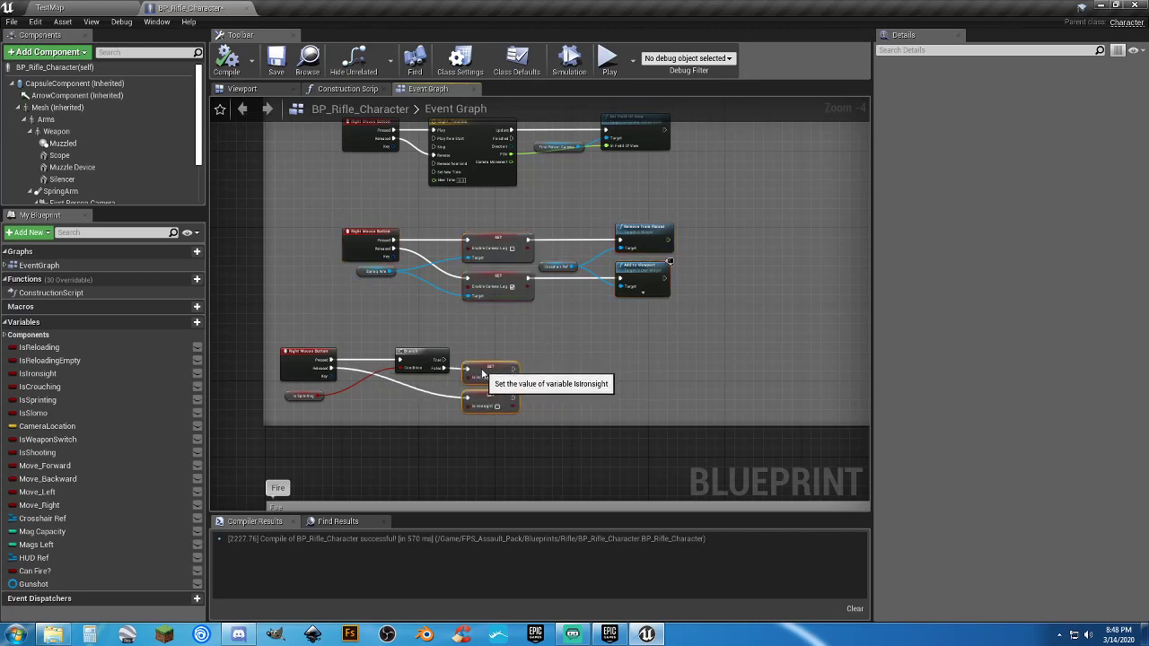
pyautogui.moveTo(527, 416); pyautogui.dragTo(382, 358)
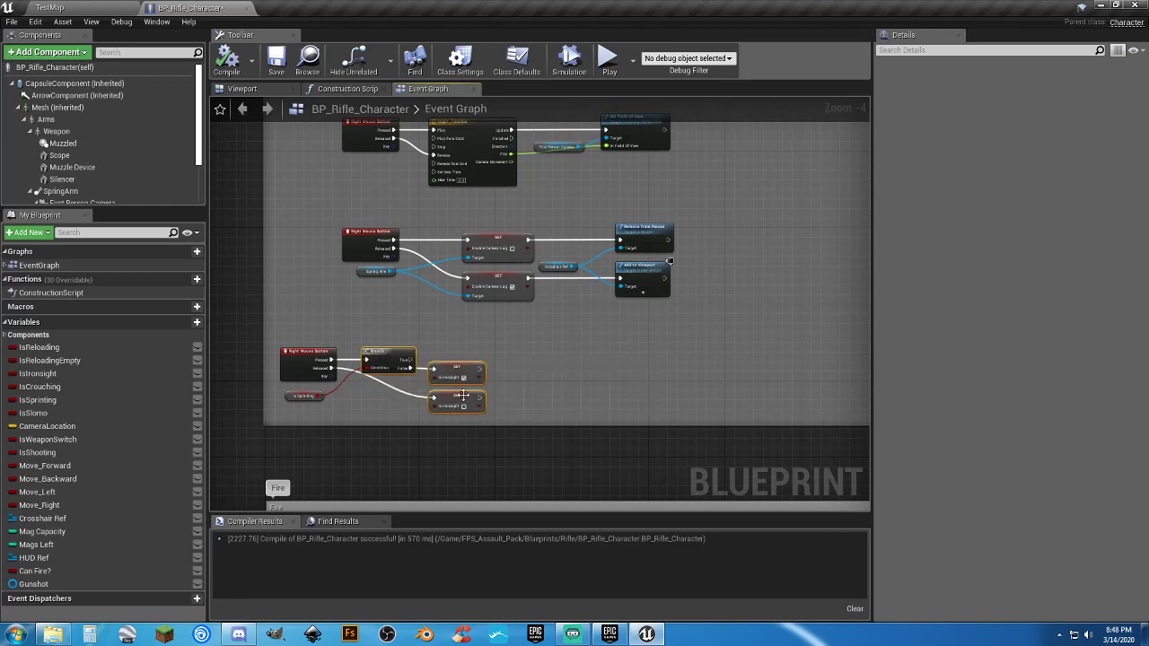
pyautogui.moveTo(490, 416); pyautogui.dragTo(366, 327)
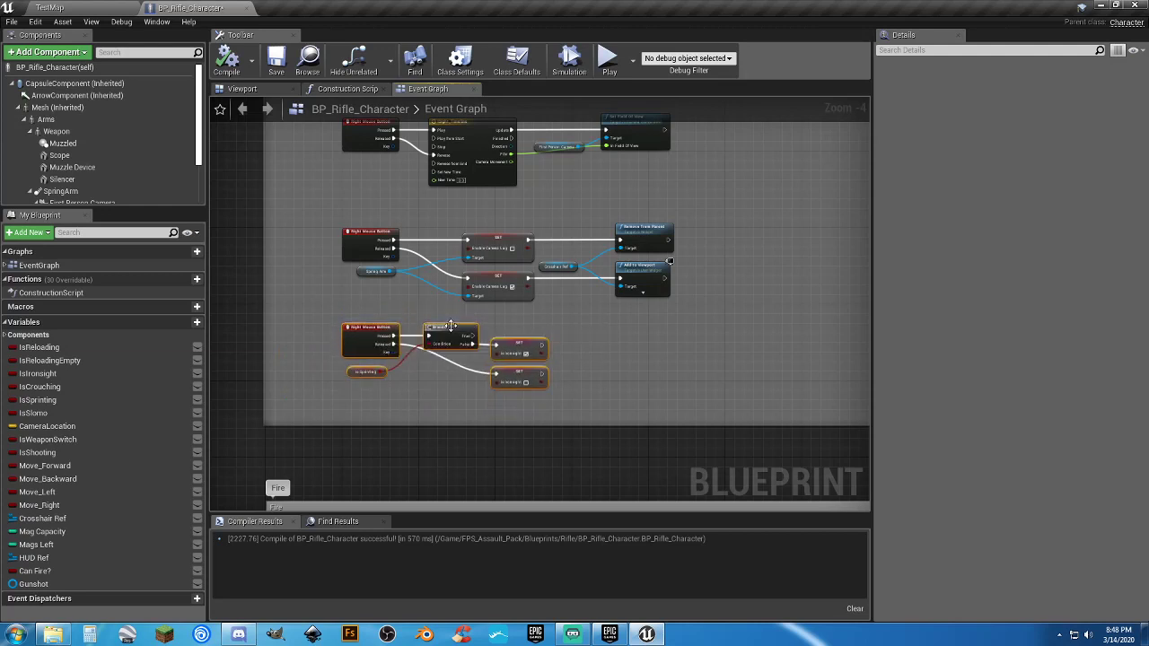
pyautogui.scroll(3, 398, 309)
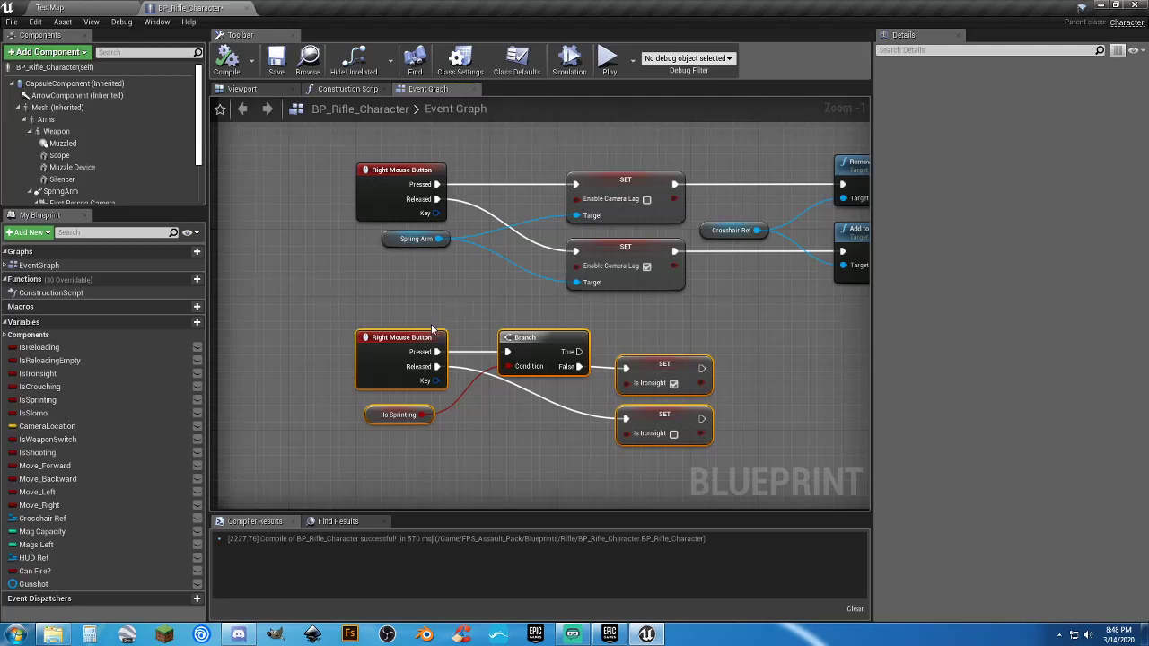
pyautogui.moveTo(421, 331); pyautogui.dragTo(416, 353)
# Examine how the Right Mouse Button event drives ISight_Timeline and how its FOV output feeds the Set Field Of View node.
pyautogui.moveTo(564, 242); pyautogui.dragTo(527, 413, button='right')
pyautogui.moveTo(679, 289); pyautogui.dragTo(665, 339, button='right')
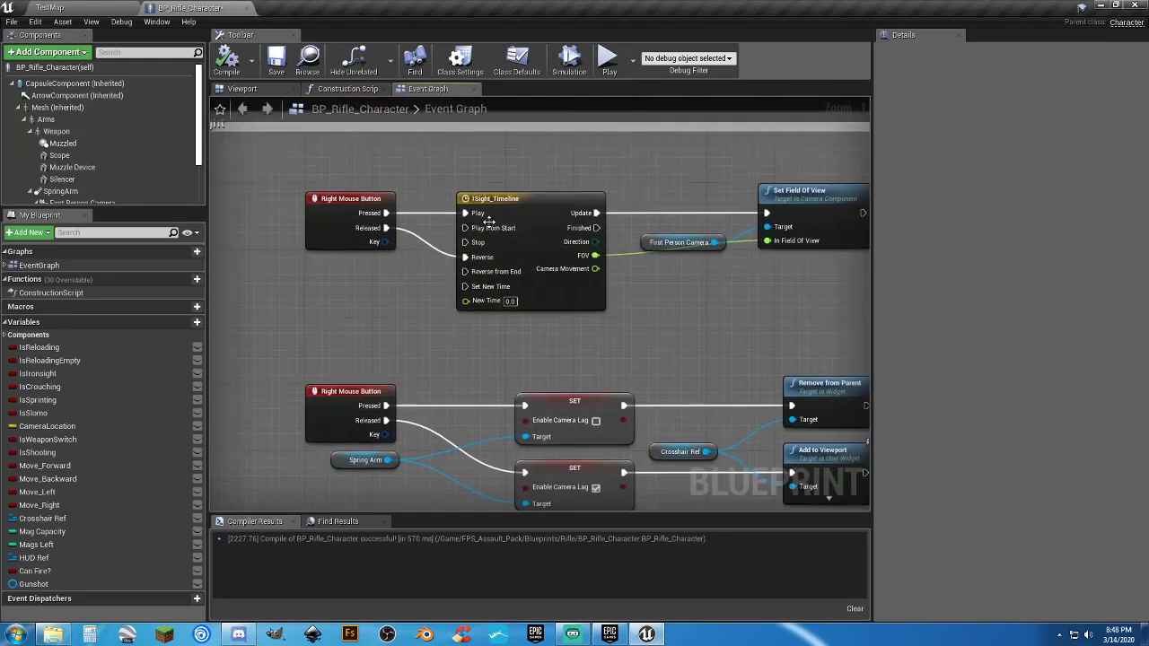
pyautogui.click(520, 204)
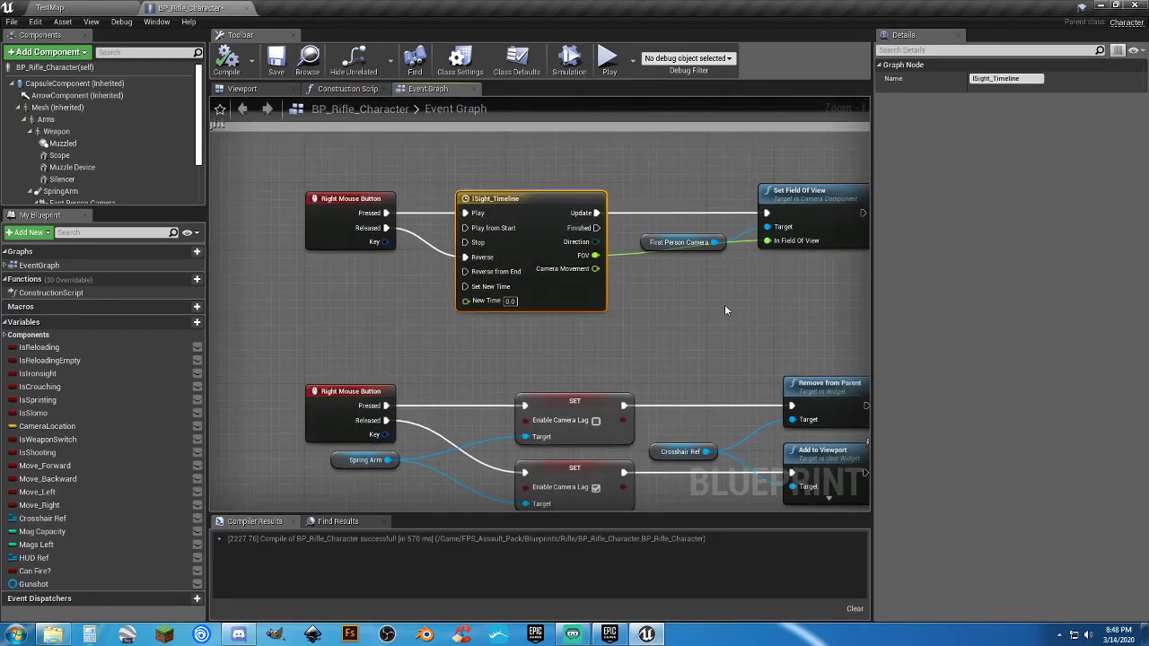
pyautogui.moveTo(724, 305); pyautogui.dragTo(674, 292, button='right')
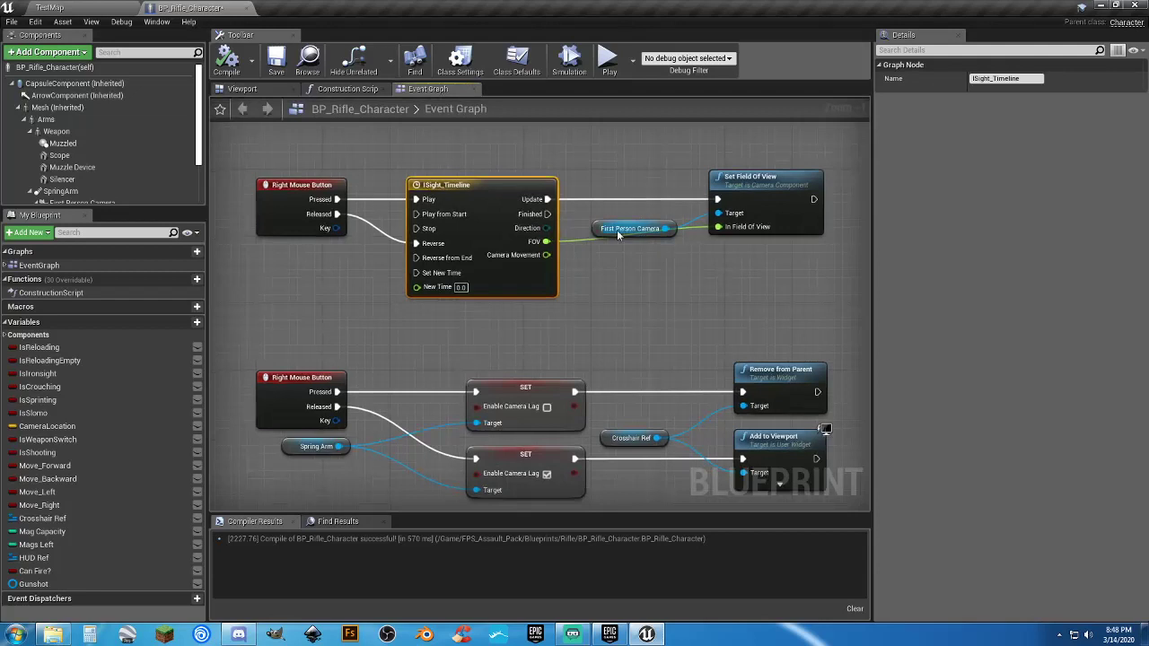
pyautogui.click(763, 188)
pyautogui.moveTo(759, 297); pyautogui.dragTo(705, 300, button='right')
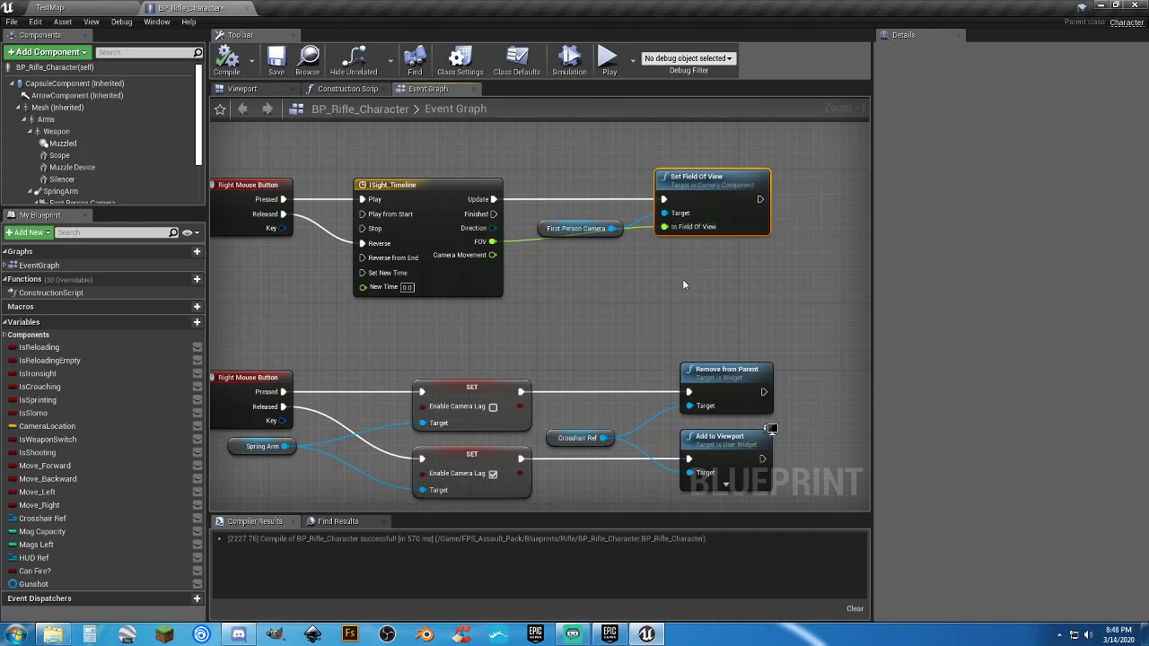
pyautogui.moveTo(572, 299); pyautogui.dragTo(616, 282, button='right')
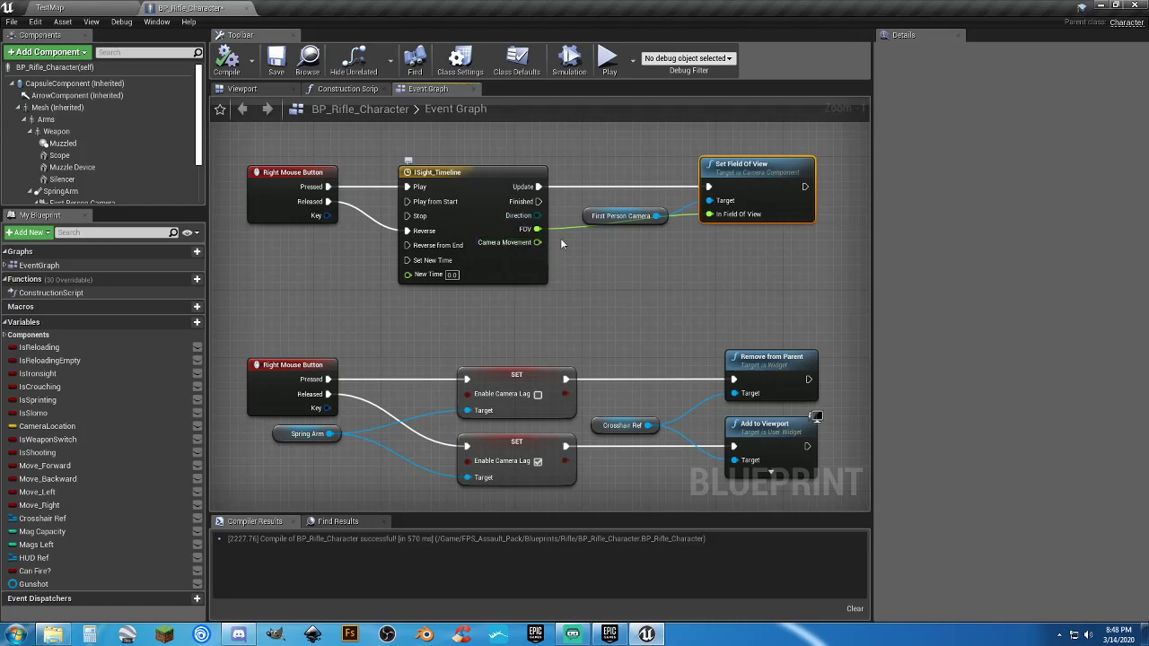
pyautogui.moveTo(616, 311); pyautogui.dragTo(616, 308, button='right')
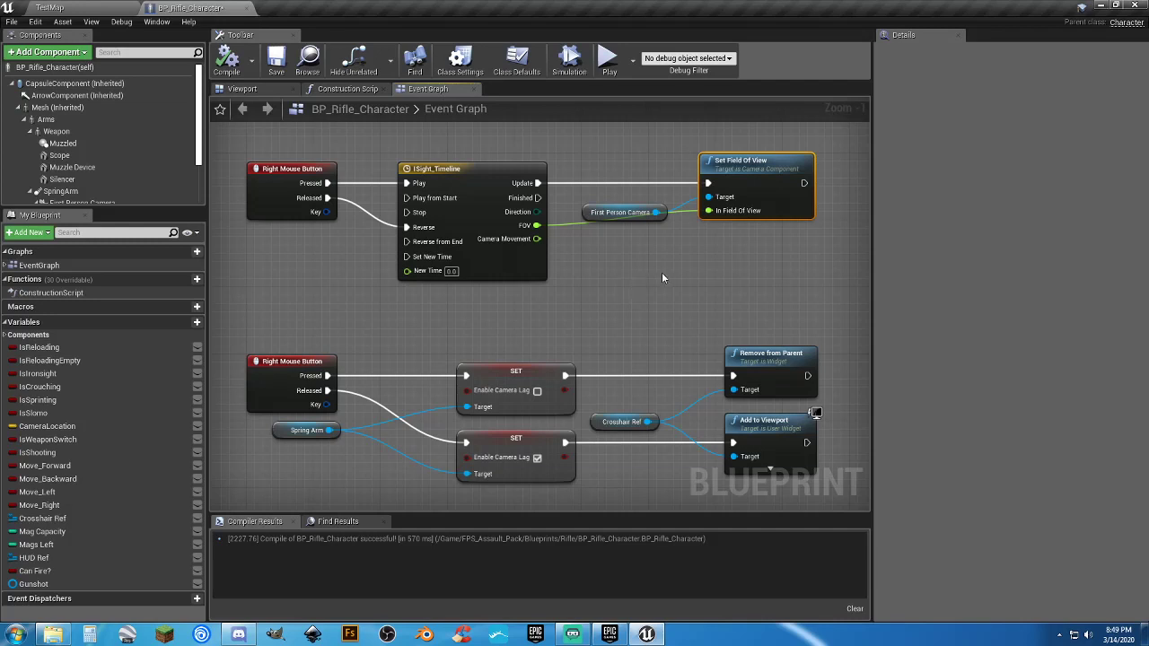
# Reposition the First Person Camera node just above the FOV wire, between ISight_Timeline and Set Field Of View.
pyautogui.click(590, 212)
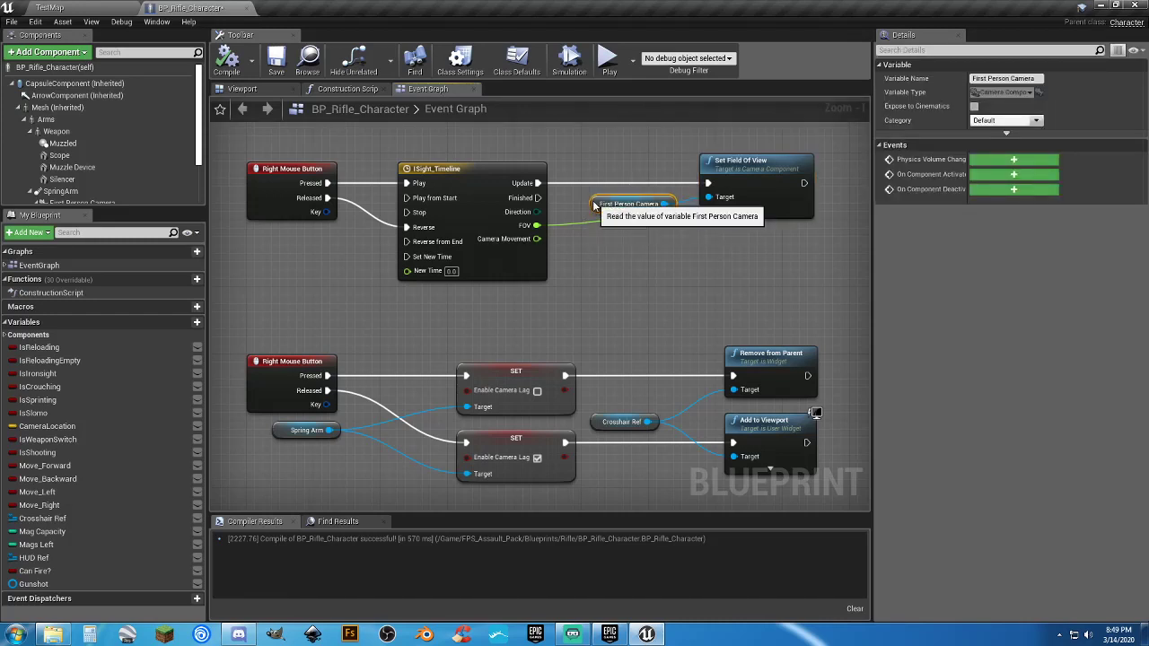
pyautogui.moveTo(590, 212); pyautogui.dragTo(589, 200)
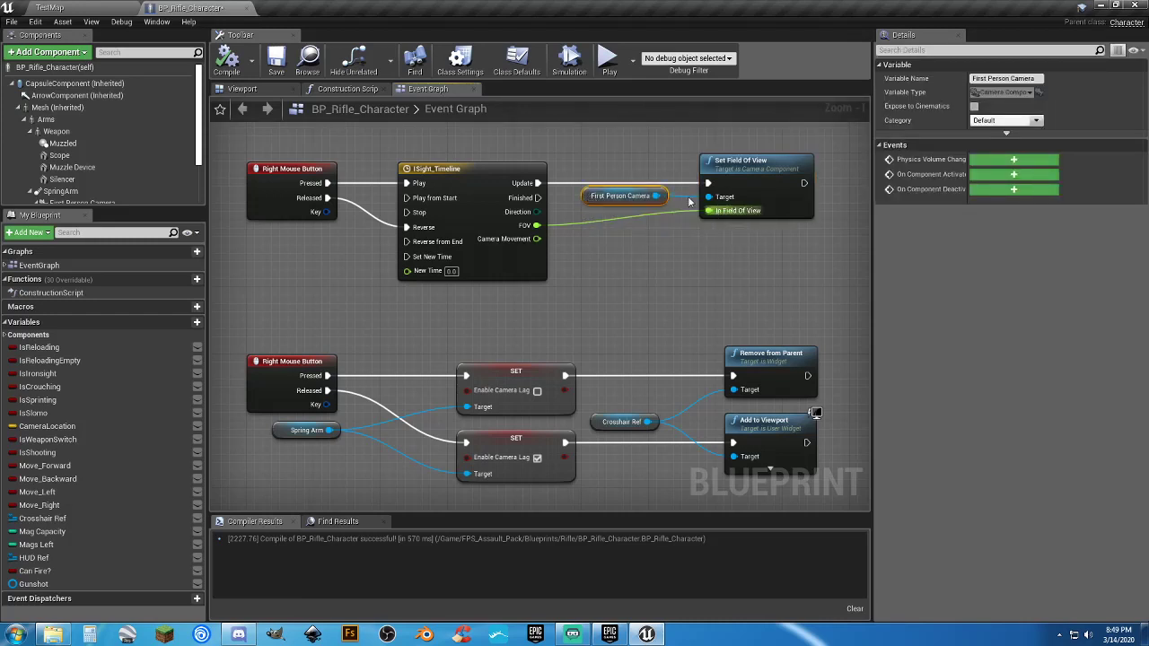
pyautogui.moveTo(671, 226); pyautogui.dragTo(624, 233, button='right')
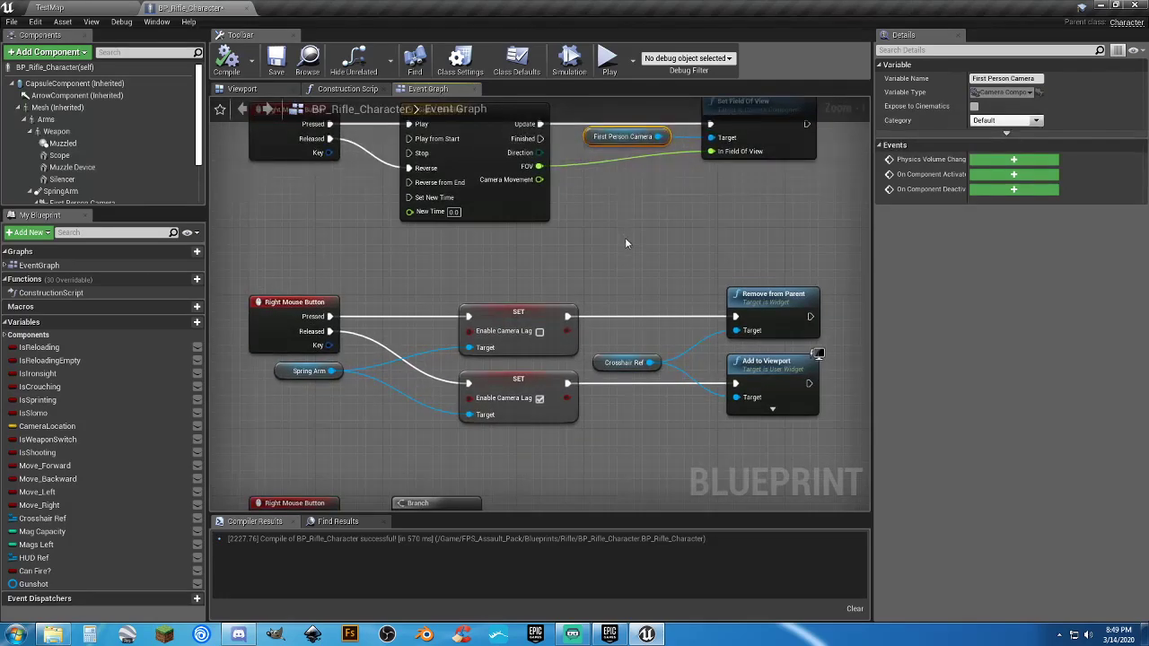
# Tighten the camera lag chain by moving both Set nodes, then Crosshair Ref, Remove from Parent and Add to Viewport, closer to the mouse event.
pyautogui.moveTo(637, 438); pyautogui.dragTo(629, 351, button='right')
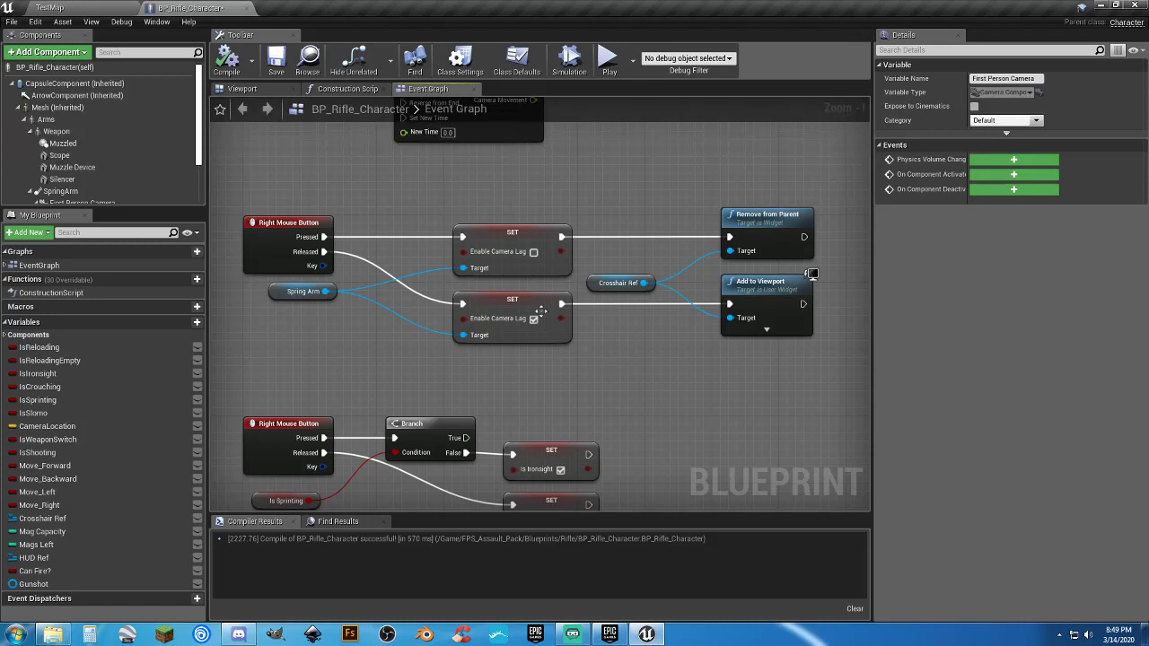
pyautogui.click(486, 231)
pyautogui.moveTo(574, 368); pyautogui.dragTo(404, 238)
pyautogui.moveTo(800, 375); pyautogui.dragTo(741, 215)
pyautogui.moveTo(772, 373); pyautogui.dragTo(618, 194)
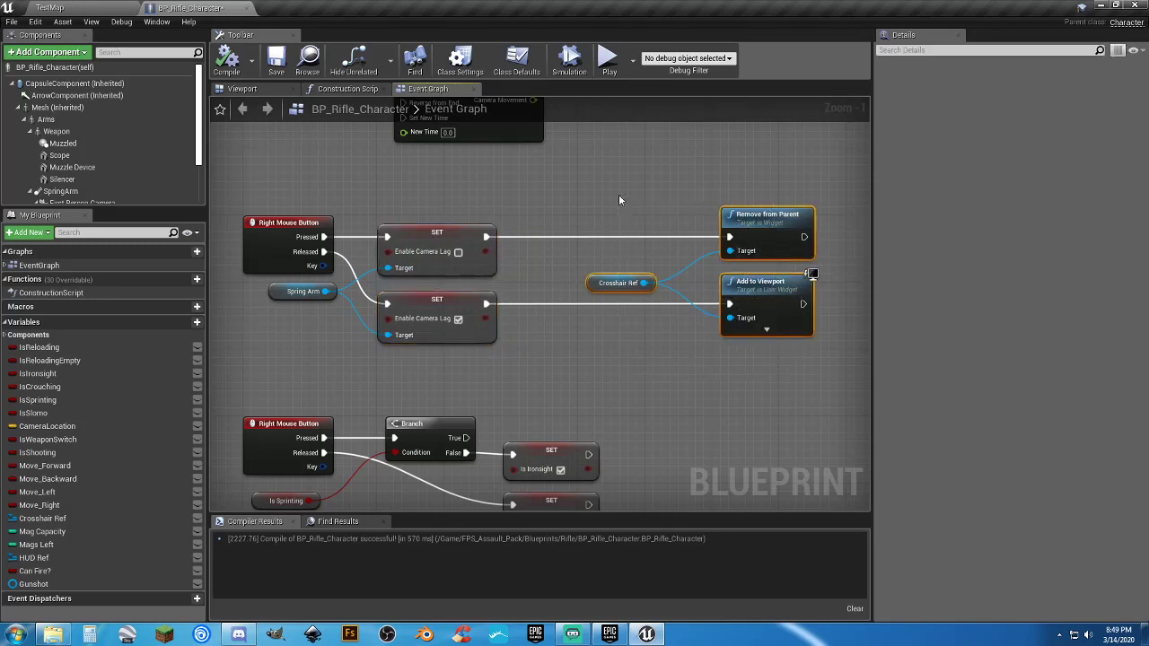
pyautogui.moveTo(747, 220); pyautogui.dragTo(671, 220)
pyautogui.click(624, 377)
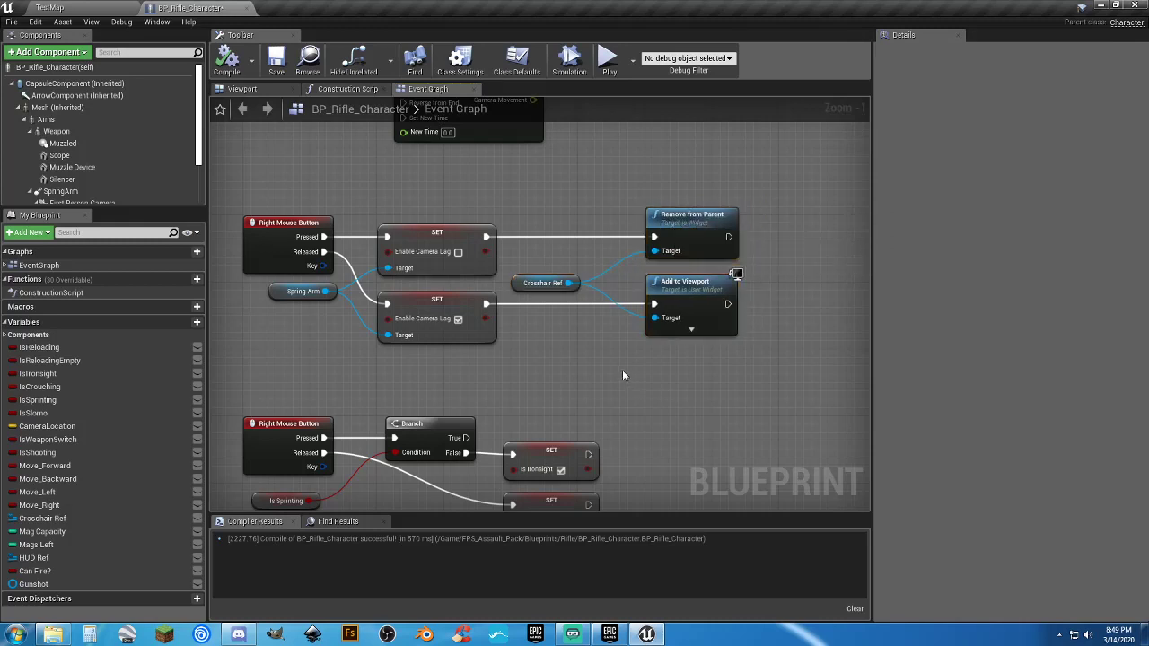
# Review the overall layout of the Ironsight section and the Slomo group beside the Reload Empty and Crouch sections.
pyautogui.scroll(-4, 623, 375)
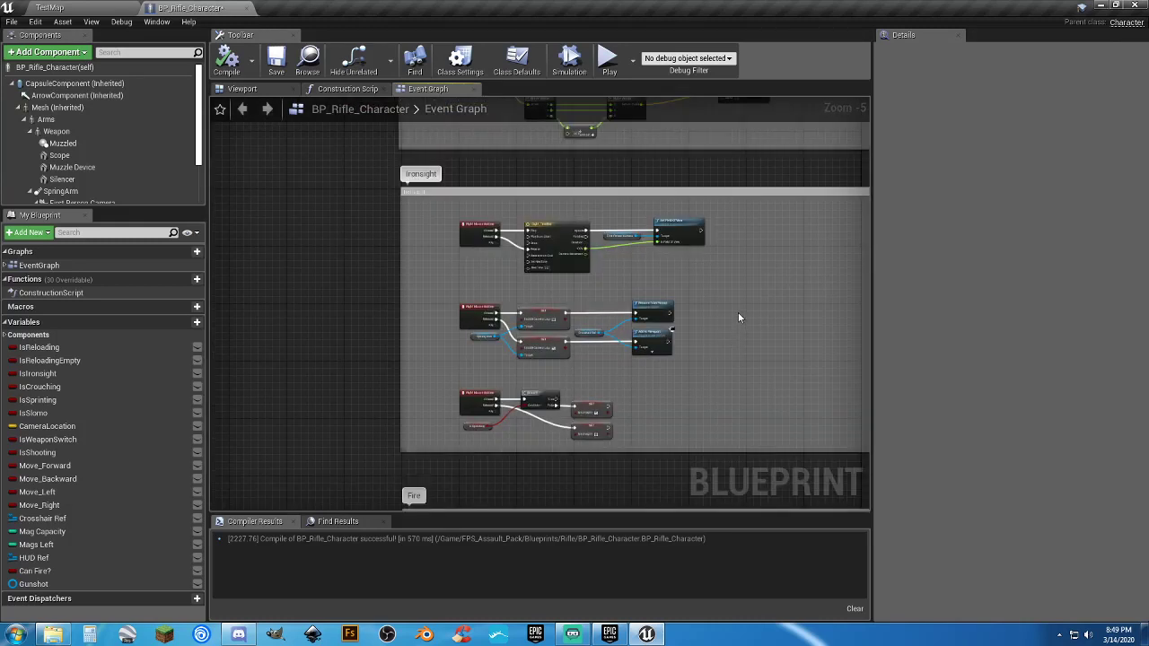
pyautogui.moveTo(732, 309); pyautogui.dragTo(641, 307, button='right')
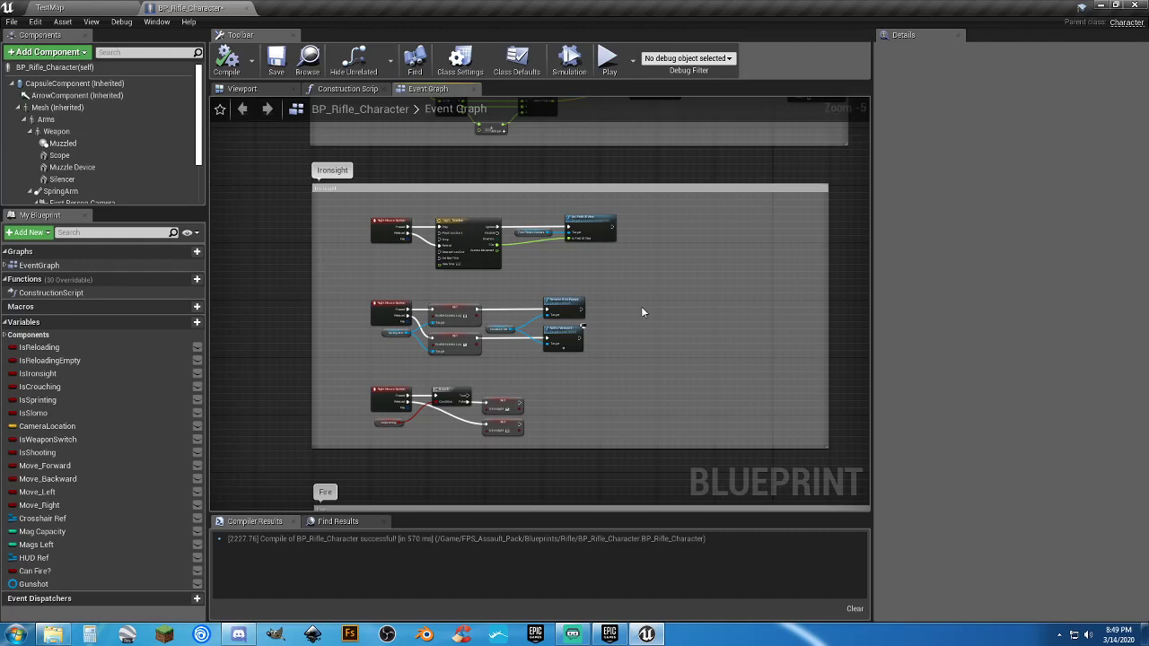
pyautogui.scroll(-3, 640, 312)
pyautogui.moveTo(645, 312); pyautogui.dragTo(374, 535, button='right')
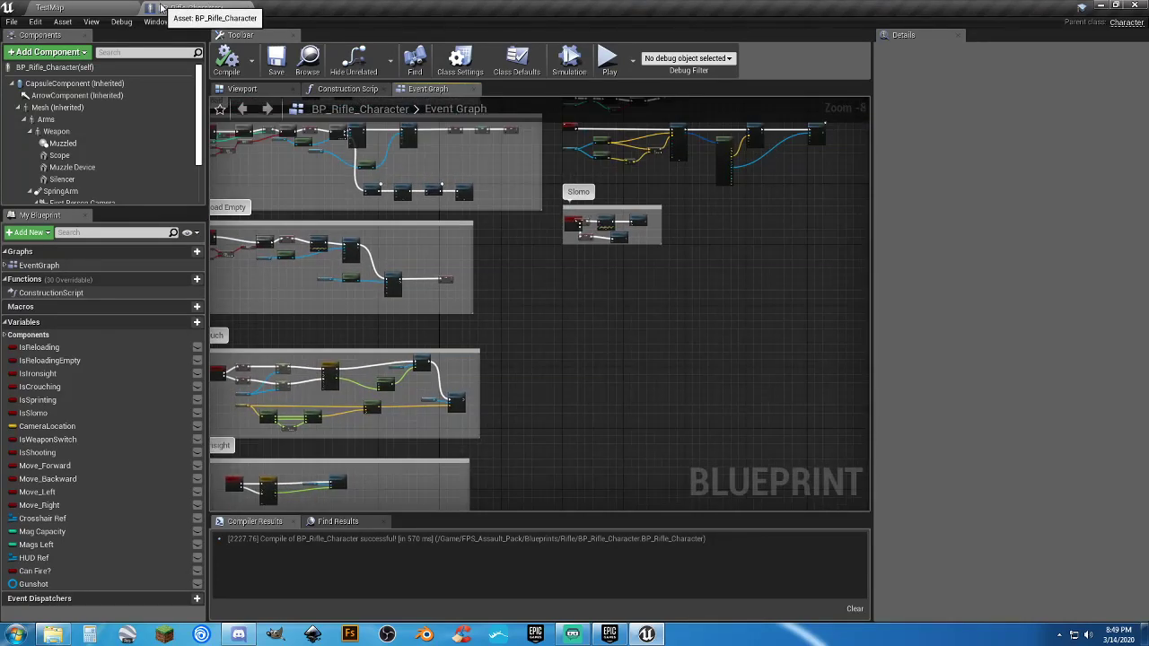
# Save BP_Rifle_Character and play-test TestMap, trying the rifle's slow-motion and weapon-switch behaviour.
pyautogui.click(274, 60)
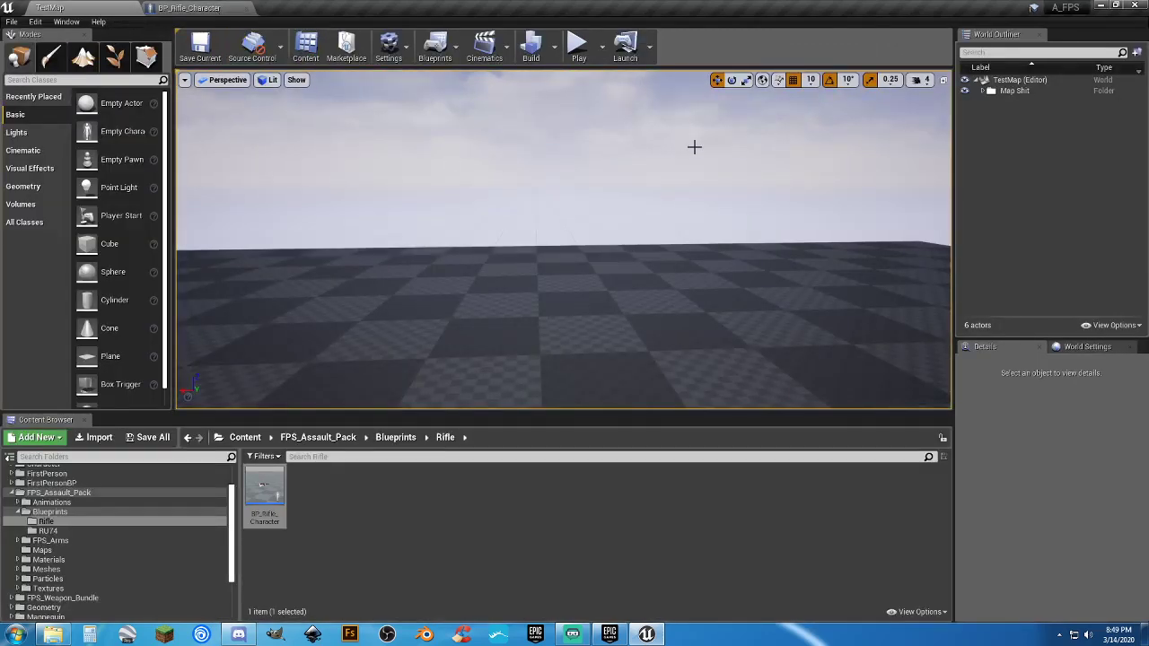
pyautogui.click(579, 46)
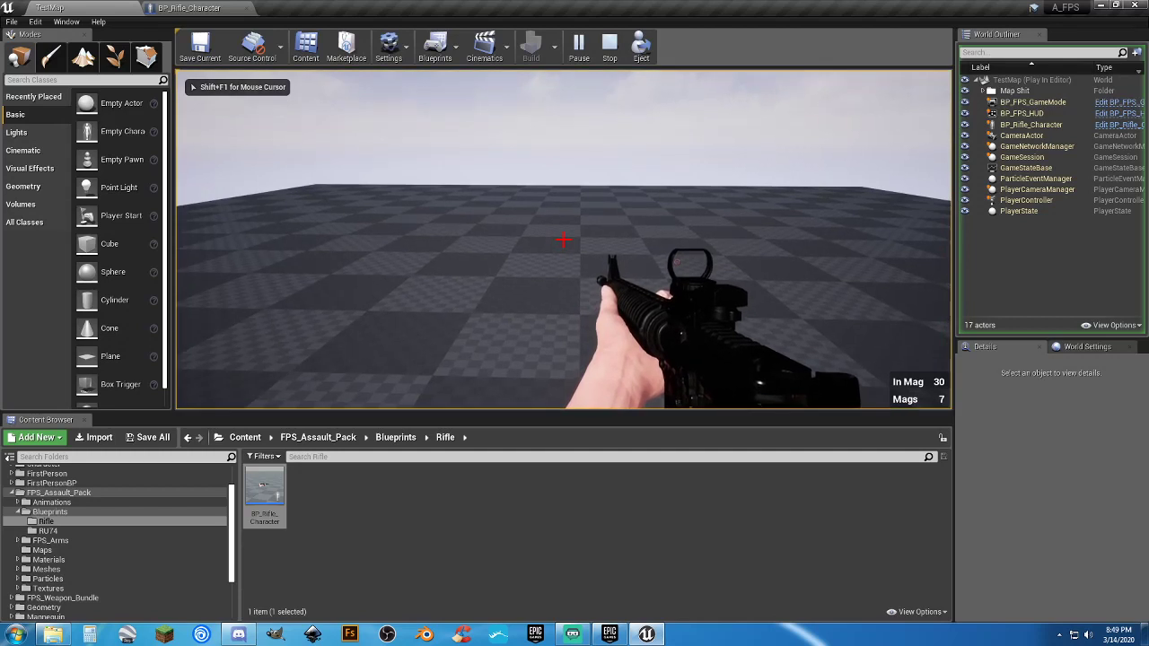
pyautogui.press('q')
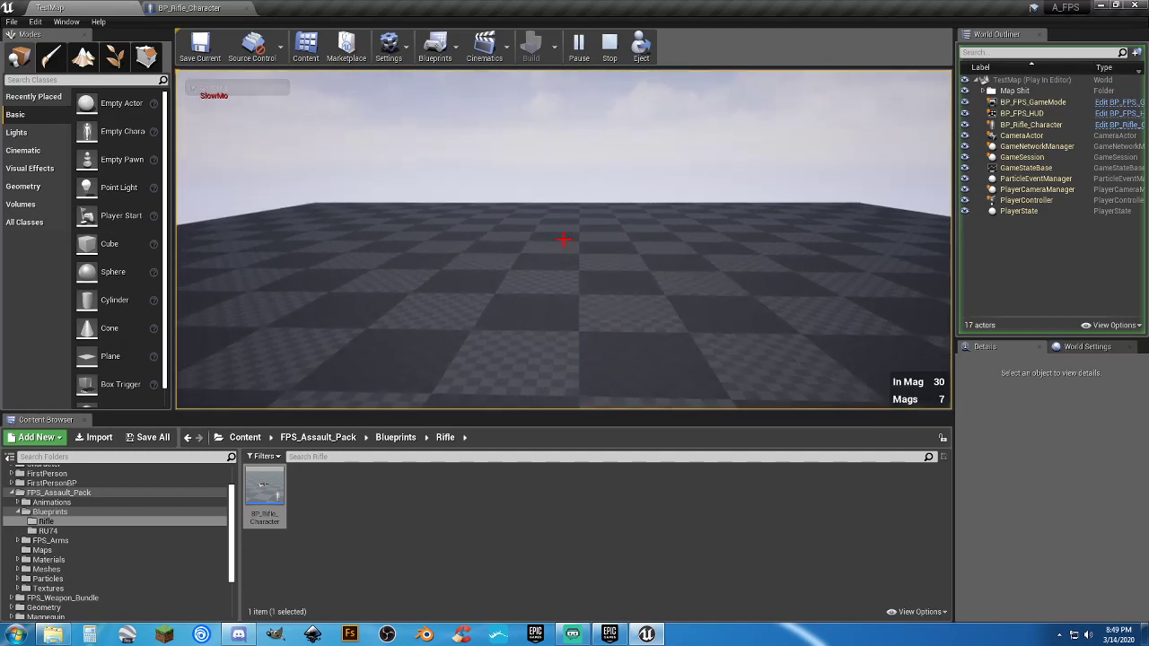
pyautogui.press('q')
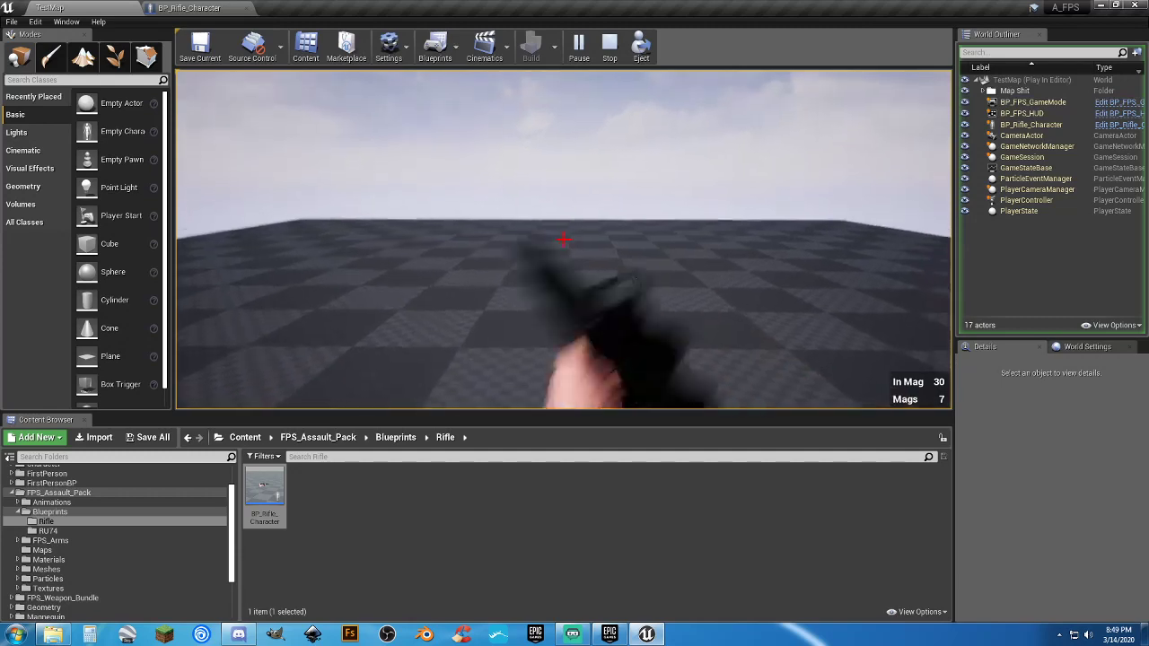
pyautogui.press('q')
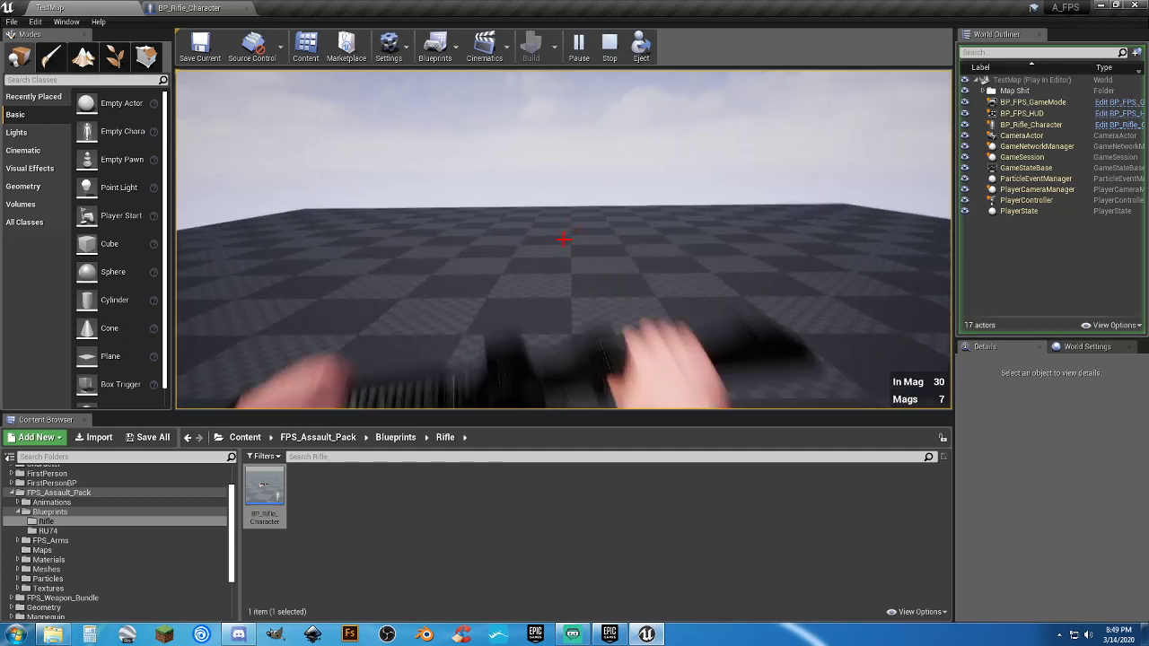
# Test weapon switching and firing several rounds in TestMap, ending the play session when done.
pyautogui.press('1')
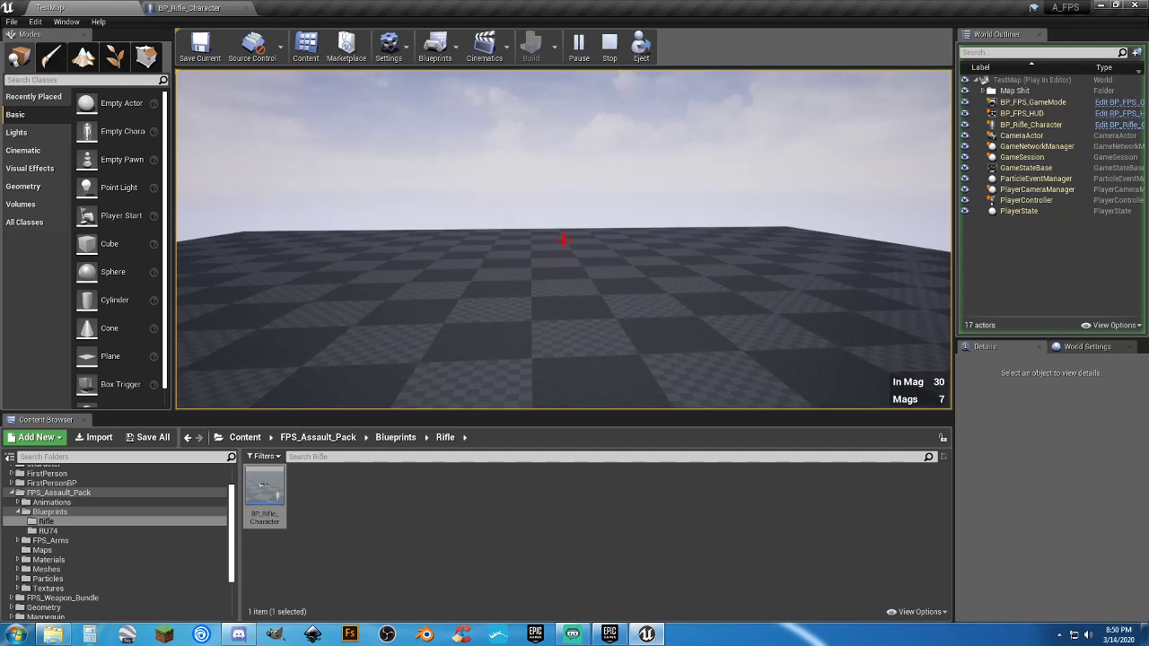
pyautogui.press('1')
pyautogui.click(563, 239)
pyautogui.click(563, 240)
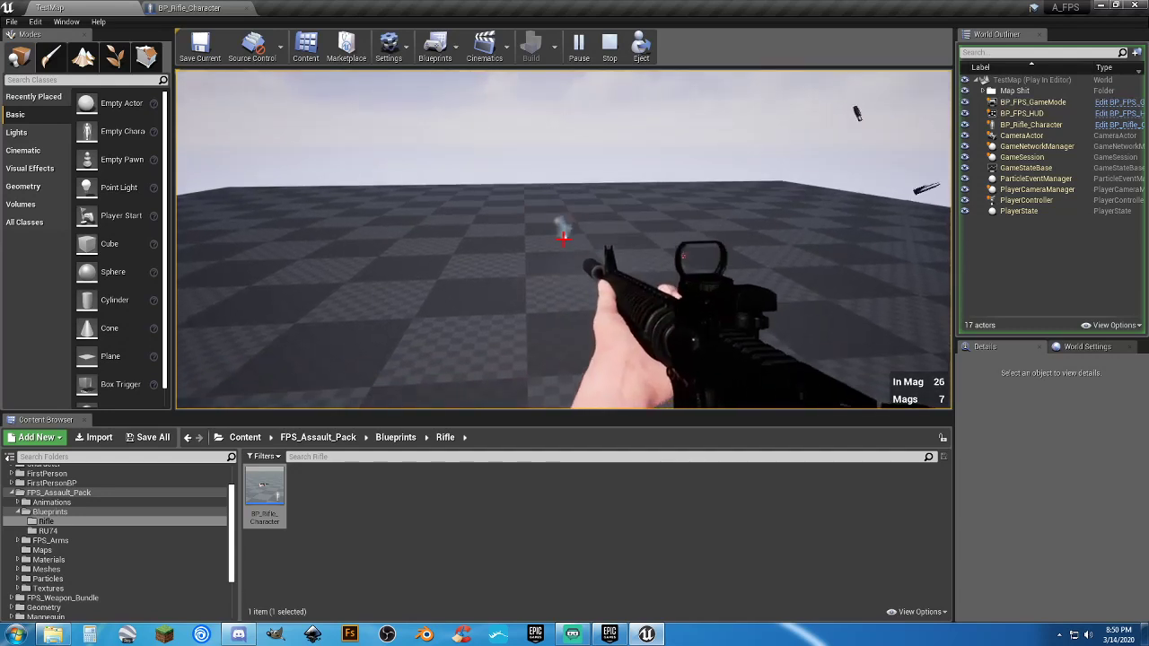
pyautogui.click(563, 240)
pyautogui.press('1')
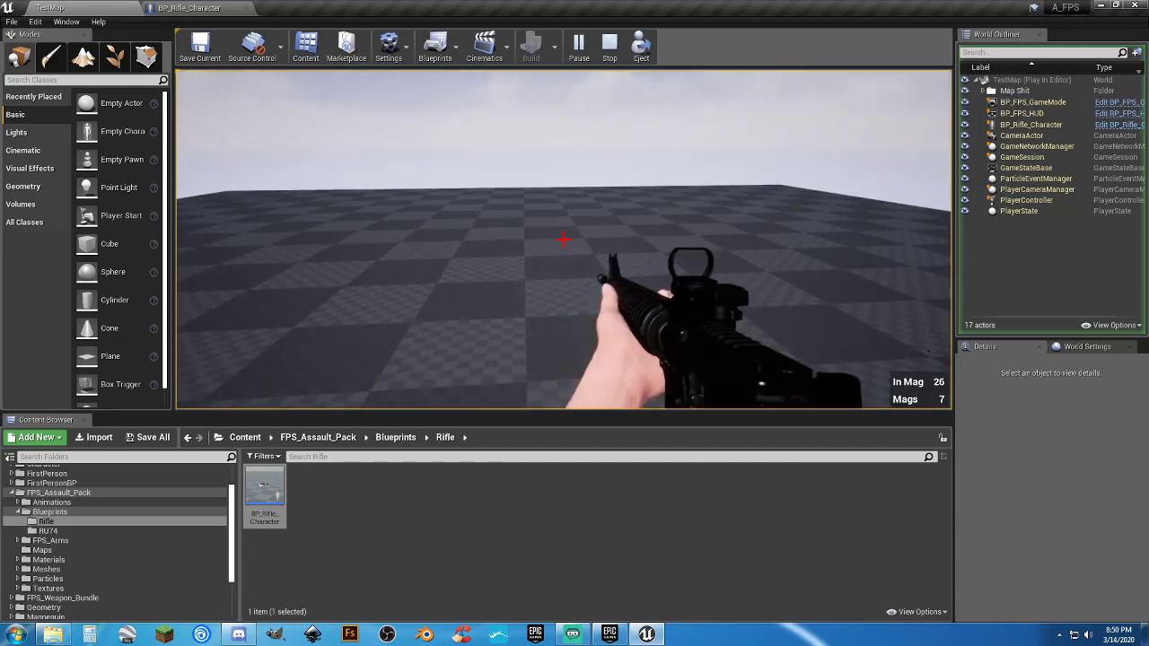
pyautogui.click(563, 239)
pyautogui.click(563, 238)
pyautogui.click(562, 239)
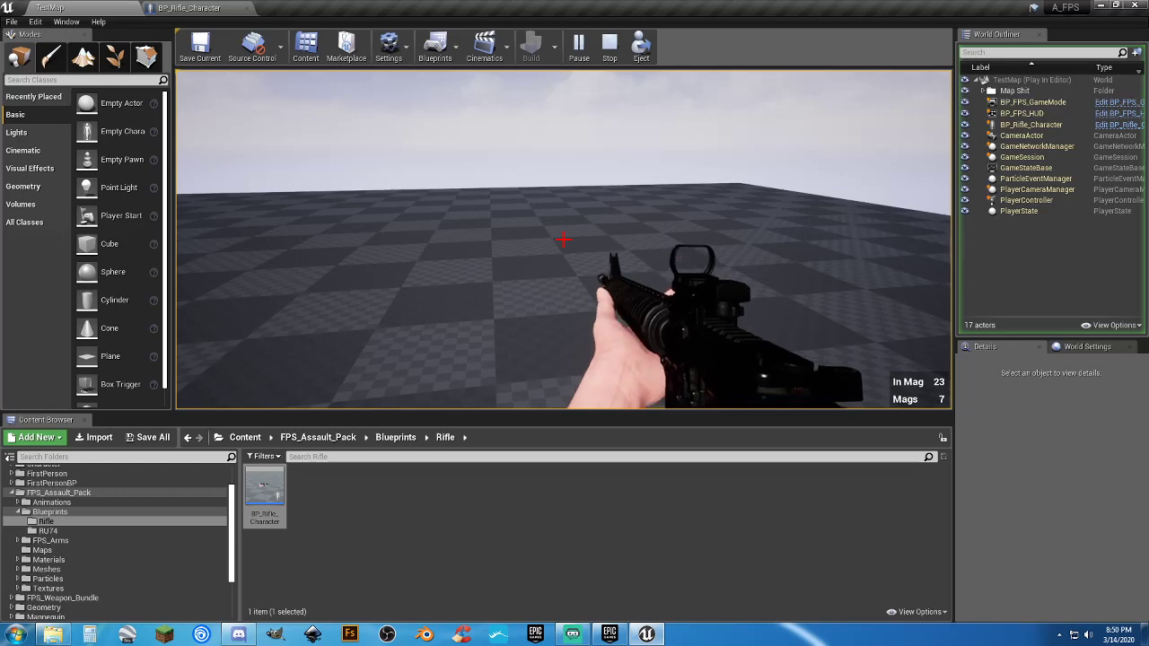
pyautogui.press('Escape')
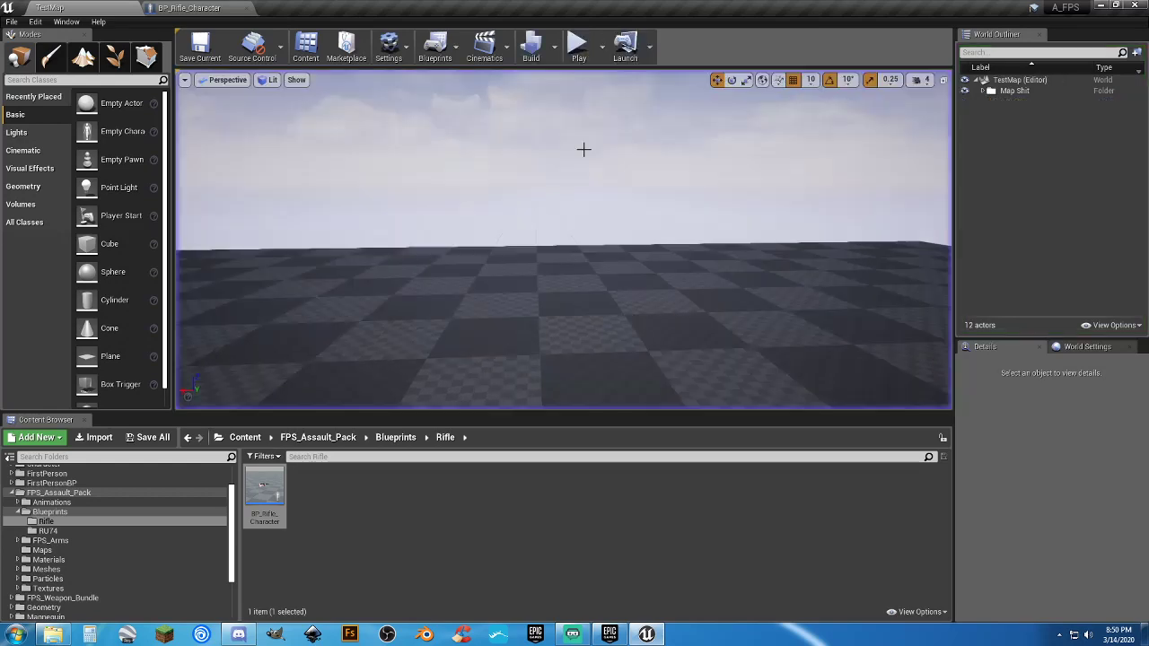
# Add a Q keyboard event to an empty area of BP_Rifle_Character's event graph.
pyautogui.click(189, 8)
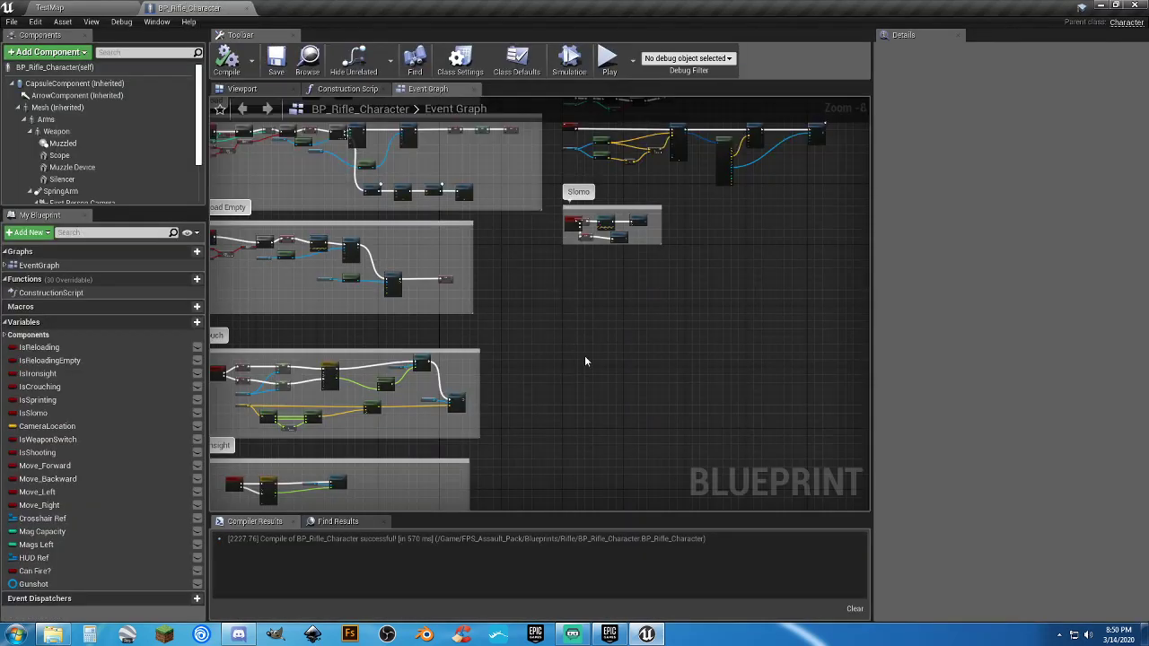
pyautogui.scroll(8, 584, 361)
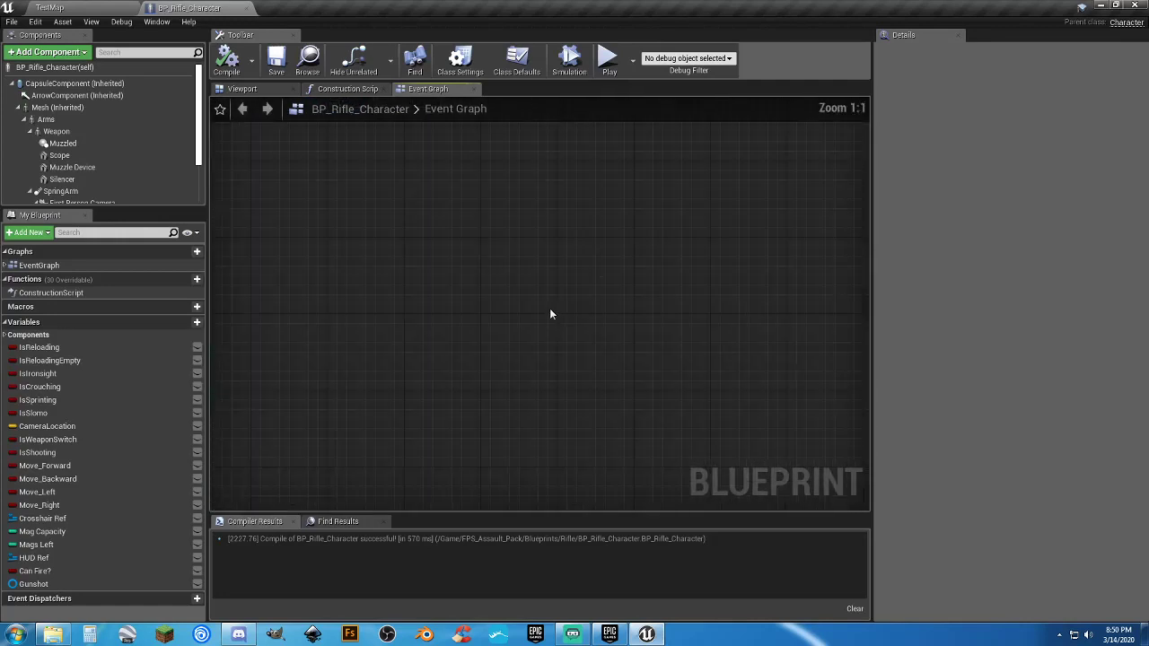
pyautogui.moveTo(550, 313); pyautogui.dragTo(464, 283, button='right')
pyautogui.rightClick(475, 263)
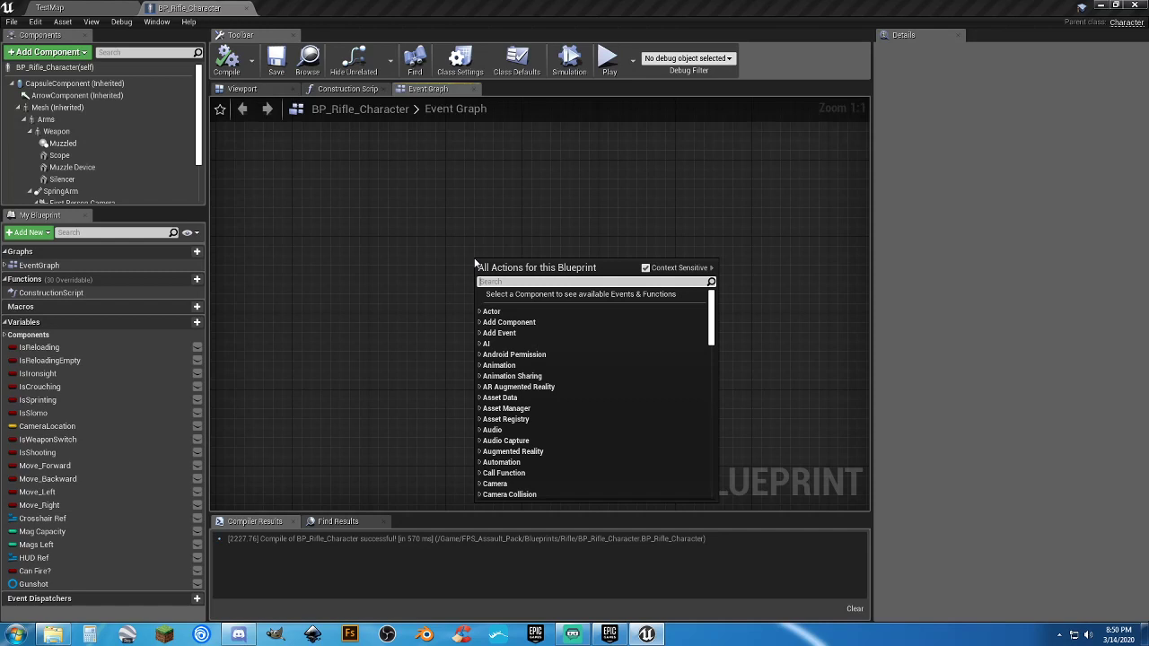
pyautogui.write('keyboard')
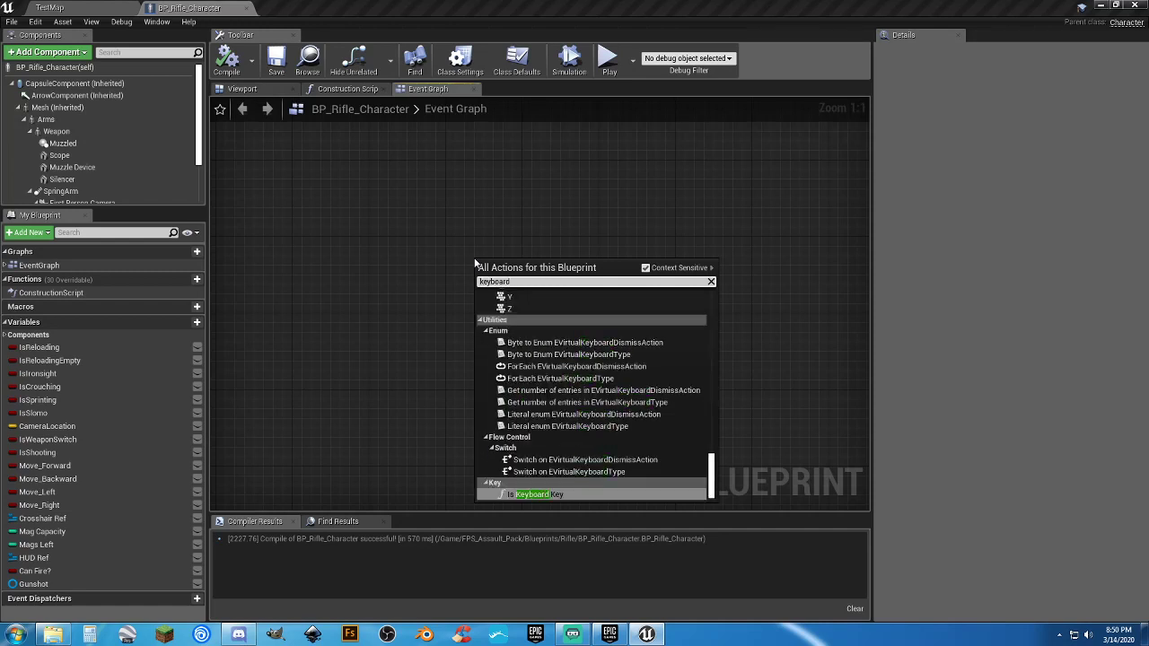
pyautogui.write(' q')
pyautogui.press('Return')
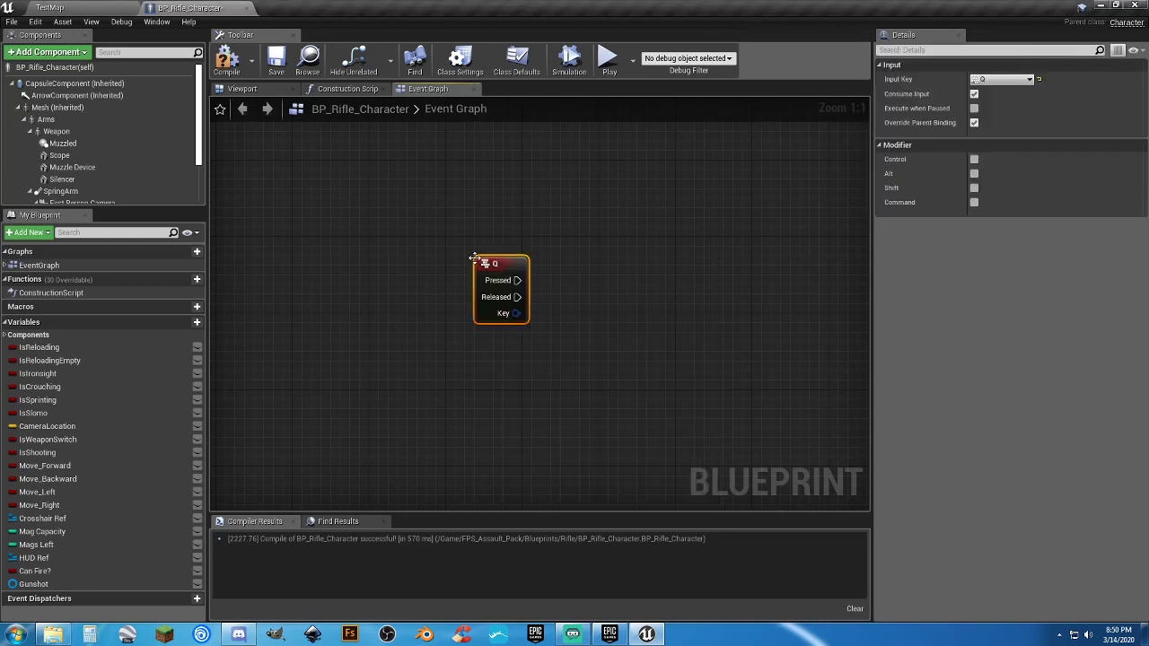
pyautogui.moveTo(490, 265); pyautogui.dragTo(384, 247)
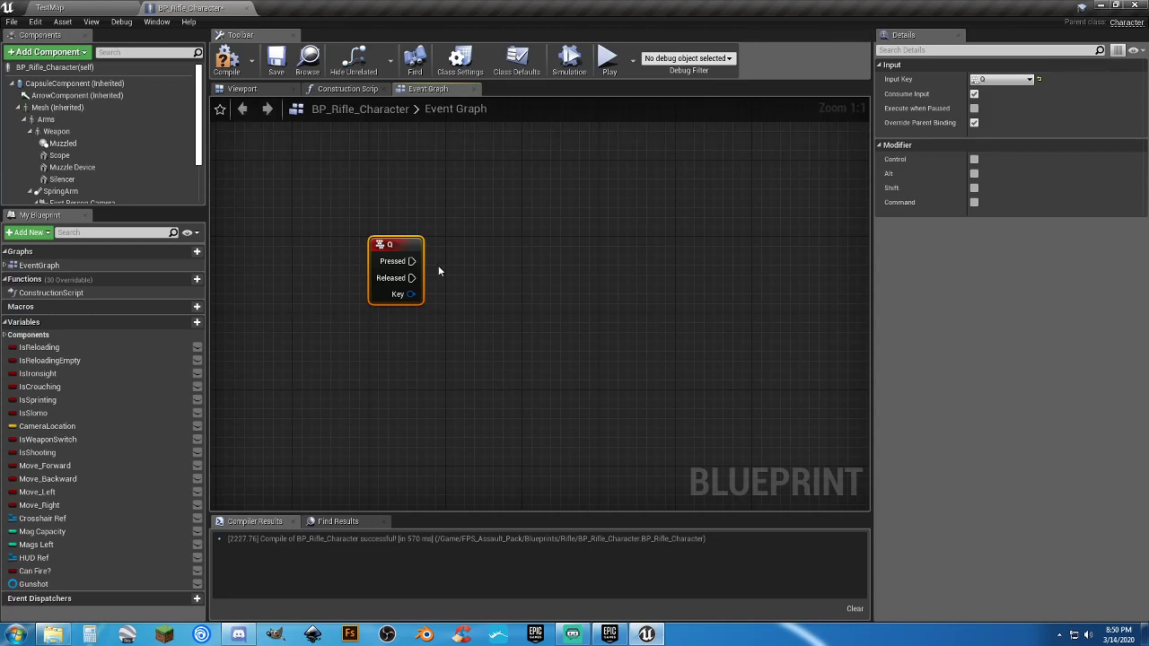
# Add a Flip Flop node driven by the Q event's Pressed output and align it beside the event.
pyautogui.moveTo(411, 261); pyautogui.dragTo(458, 259)
pyautogui.write('flip')
pyautogui.press('Return')
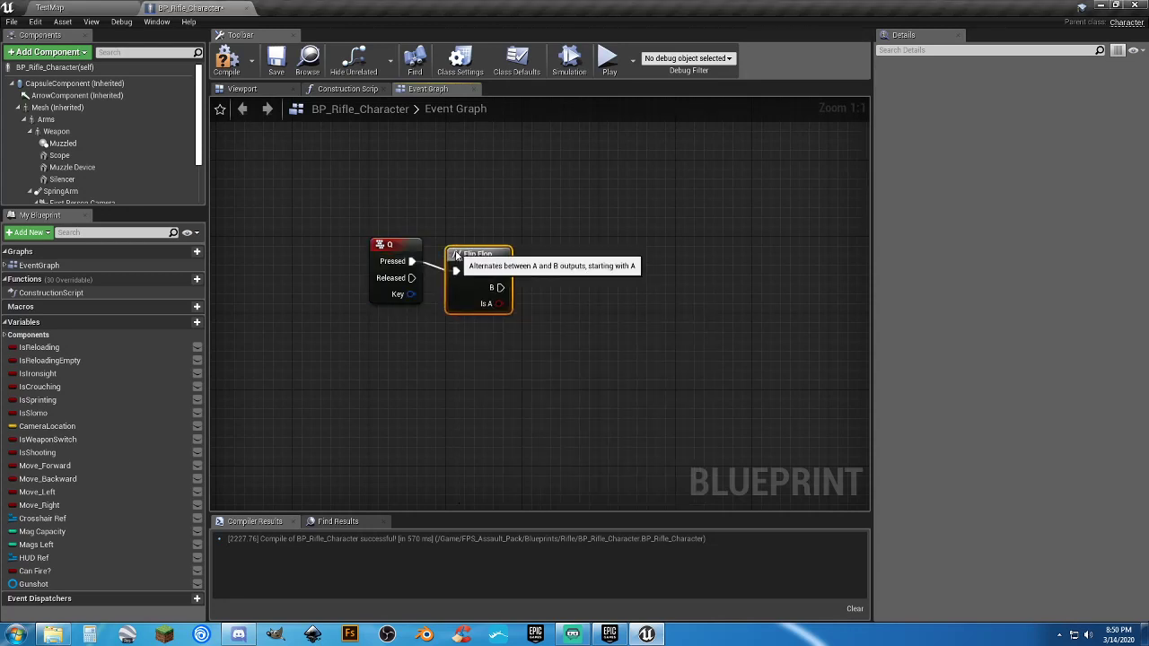
pyautogui.moveTo(470, 264); pyautogui.dragTo(459, 248)
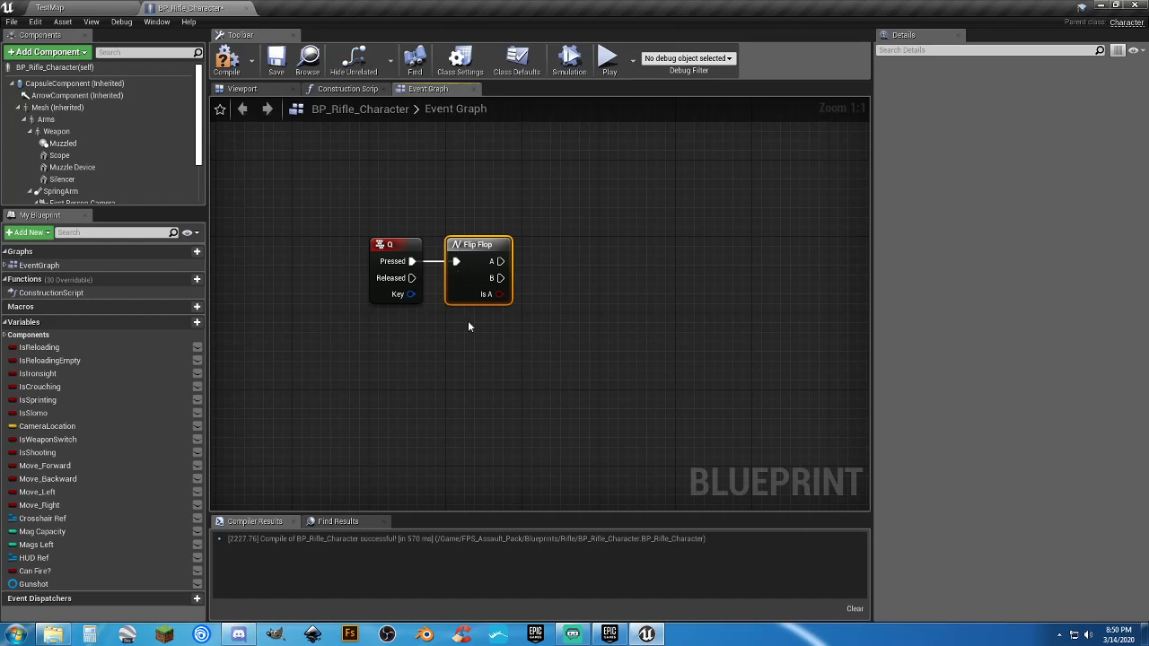
pyautogui.click(468, 327)
pyautogui.moveTo(468, 327); pyautogui.dragTo(422, 309, button='right')
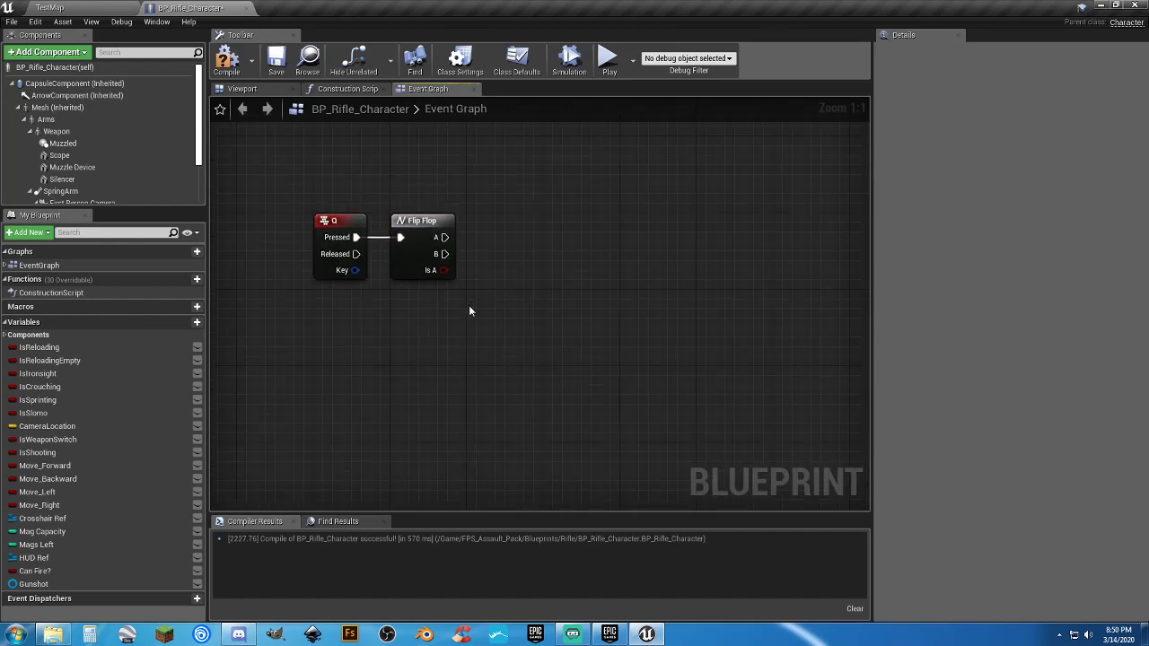
# Add a Scope reference with a Set Static Mesh node targeting it, executed from Flip Flop output A and aligned with it.
pyautogui.moveTo(90, 154); pyautogui.dragTo(391, 300)
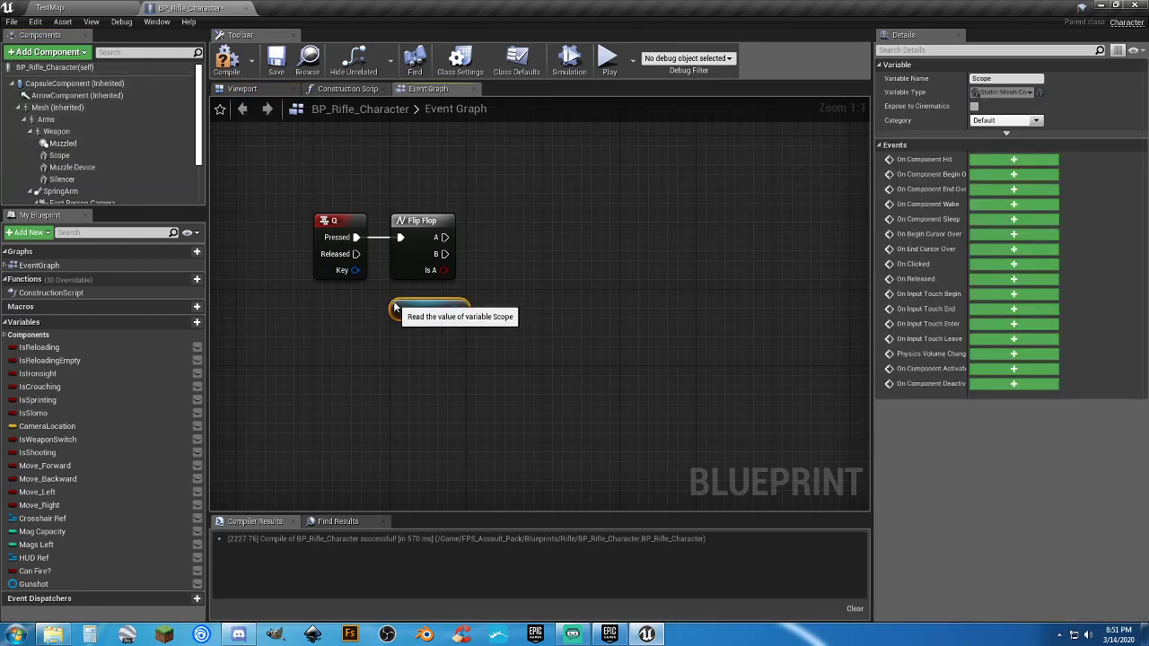
pyautogui.moveTo(456, 299); pyautogui.dragTo(525, 282)
pyautogui.write('setstaz')
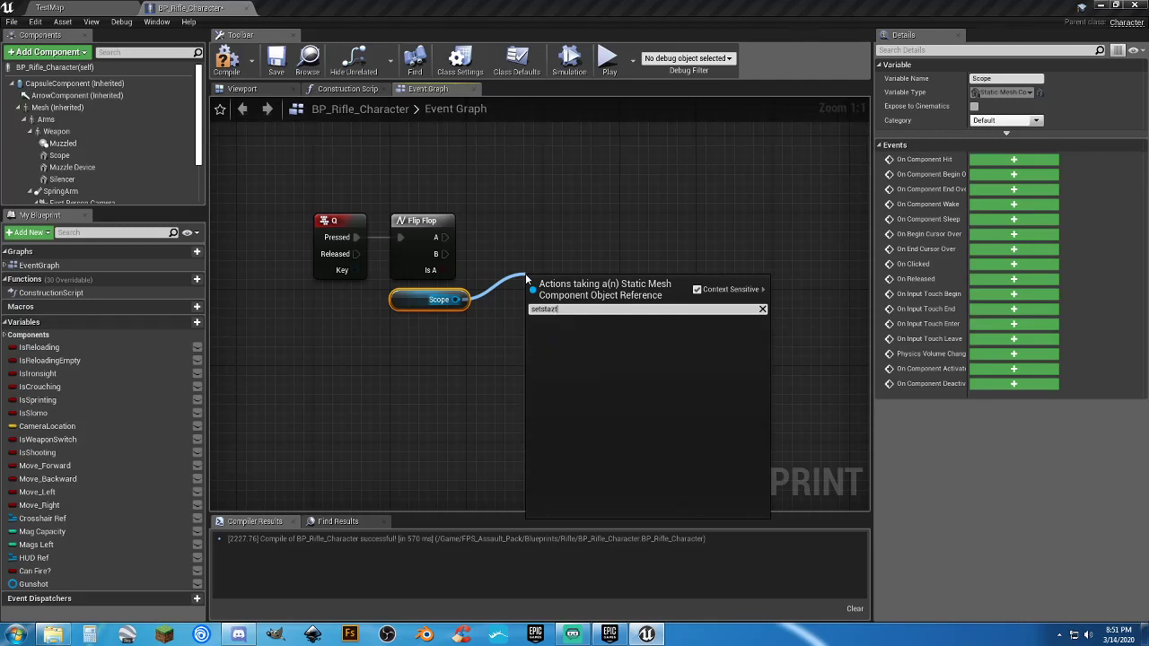
pyautogui.press('BackSpace')
pyautogui.press('BackSpace')
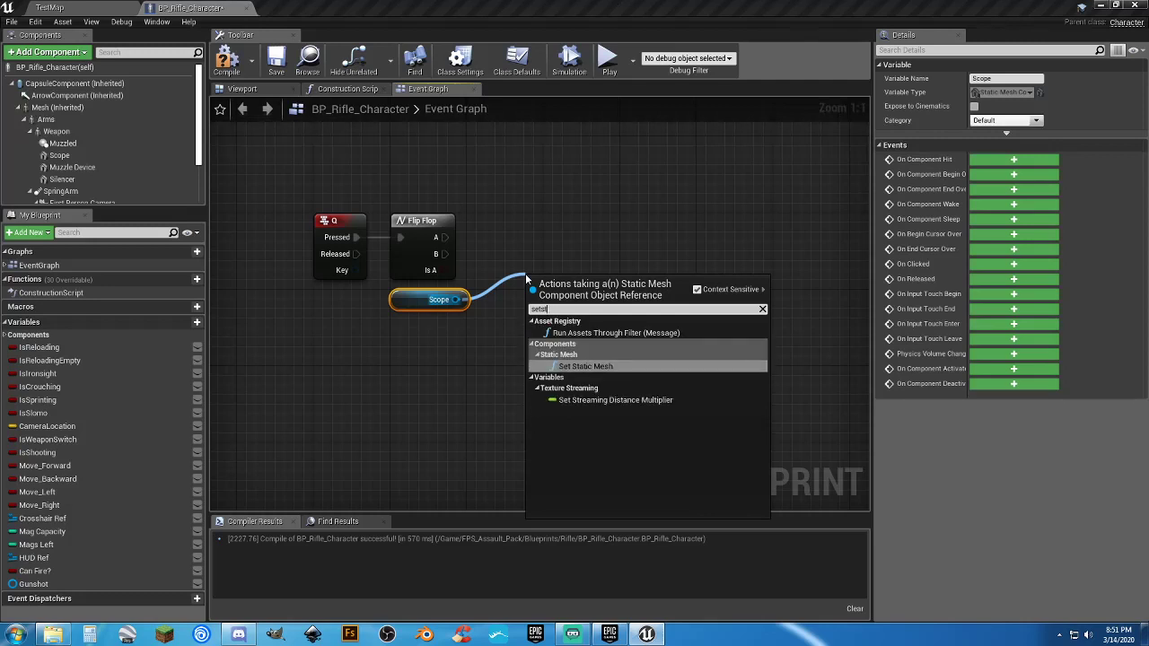
pyautogui.press('Return')
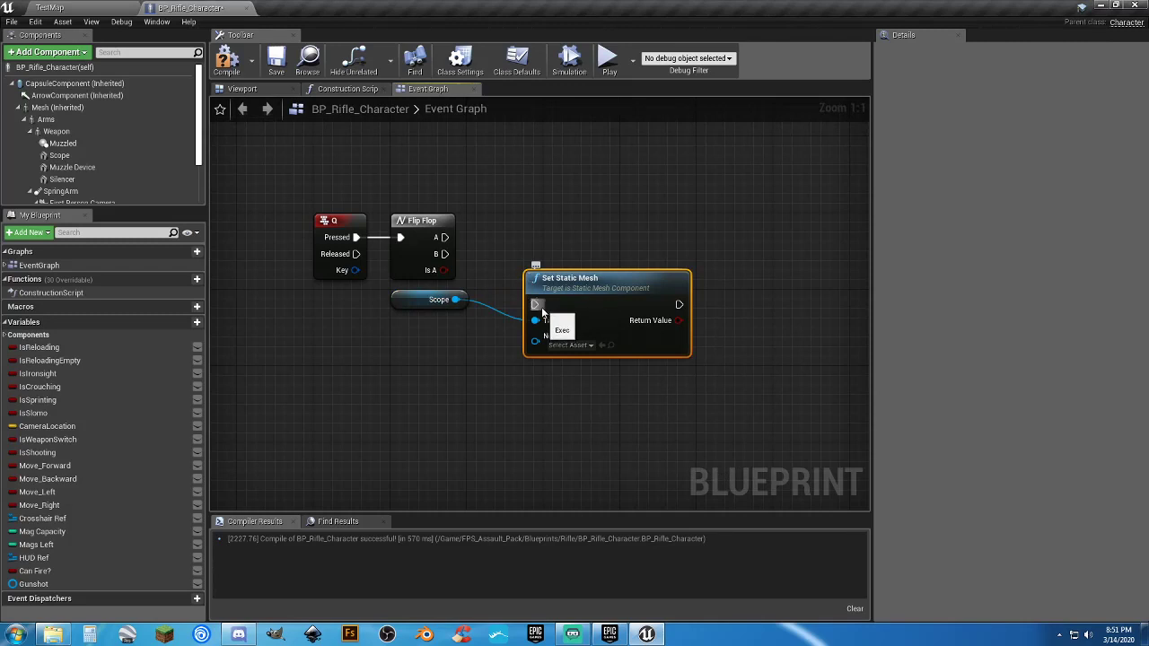
pyautogui.moveTo(535, 305); pyautogui.dragTo(444, 239)
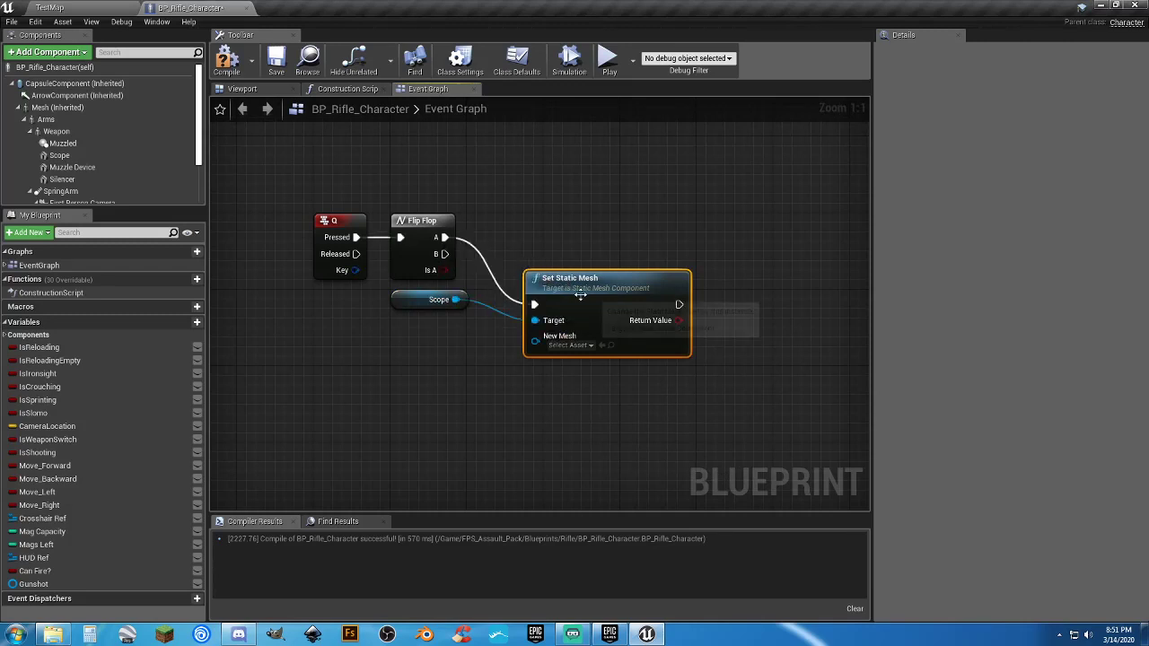
pyautogui.moveTo(569, 286); pyautogui.dragTo(589, 218)
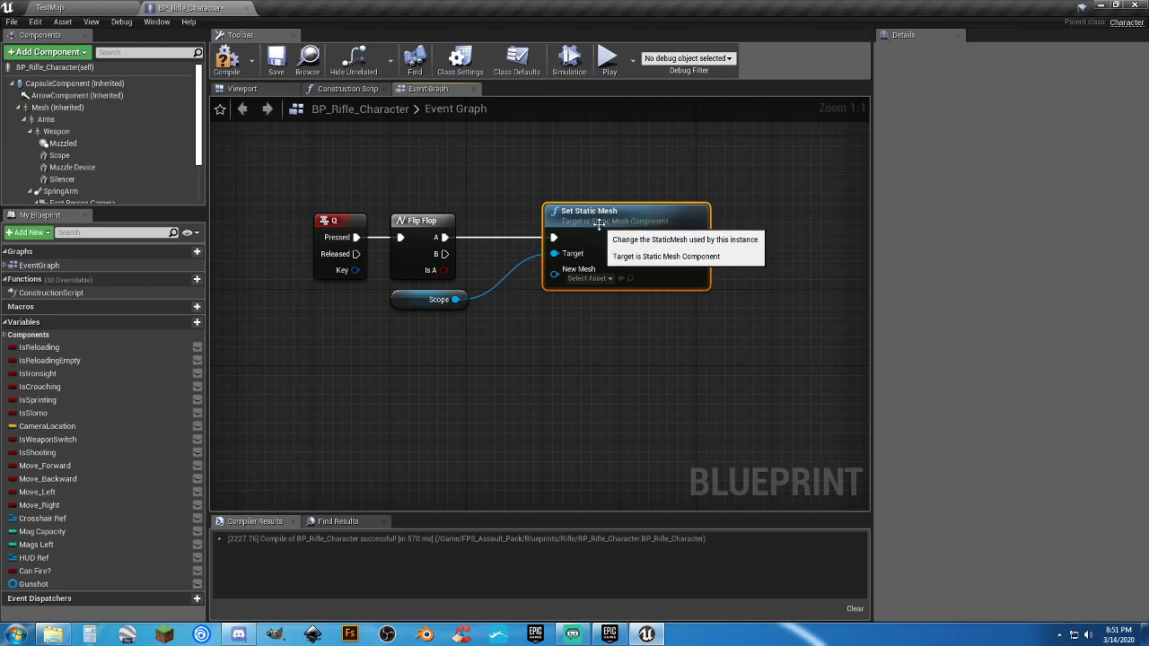
# Duplicate the Set Static Mesh node below the original, executing from Flip Flop output B and targeting Scope.
pyautogui.click(556, 323)
pyautogui.hotkey('ctrl', 'v')
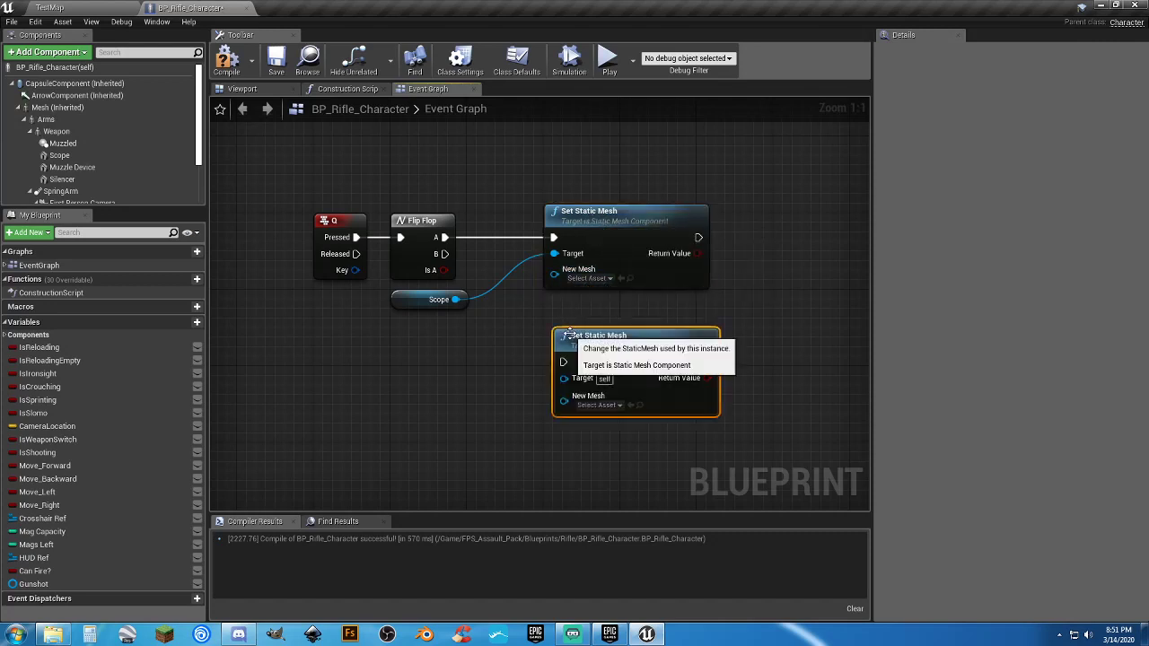
pyautogui.moveTo(563, 332); pyautogui.dragTo(561, 305)
pyautogui.moveTo(444, 254); pyautogui.dragTo(553, 333)
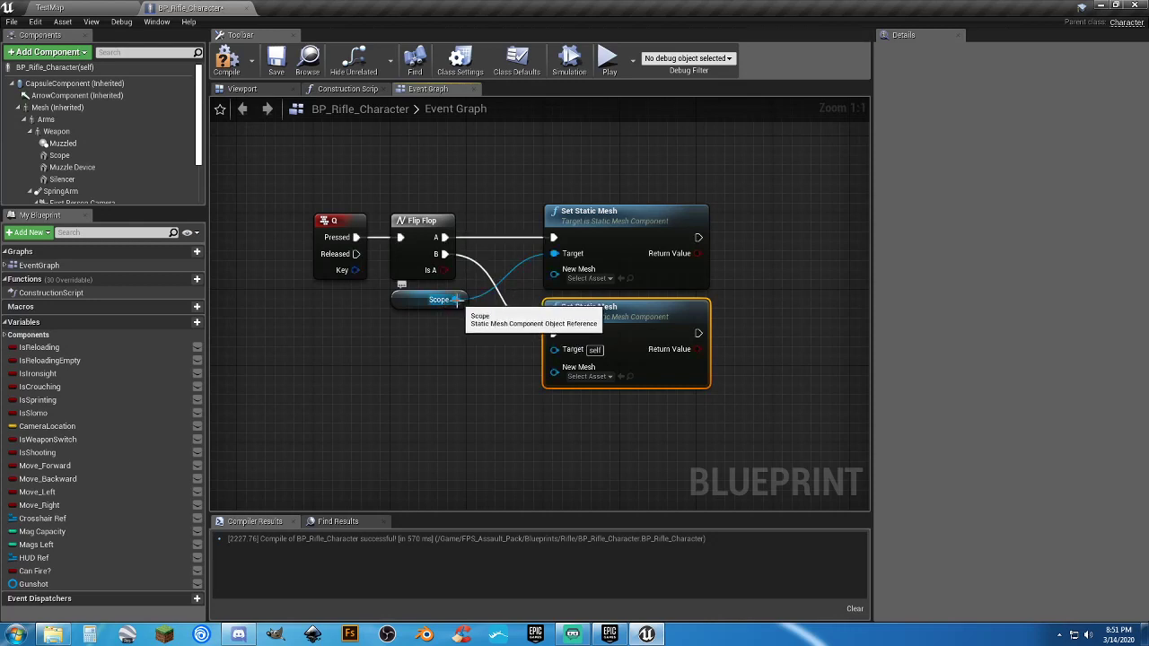
pyautogui.moveTo(455, 300); pyautogui.dragTo(552, 356)
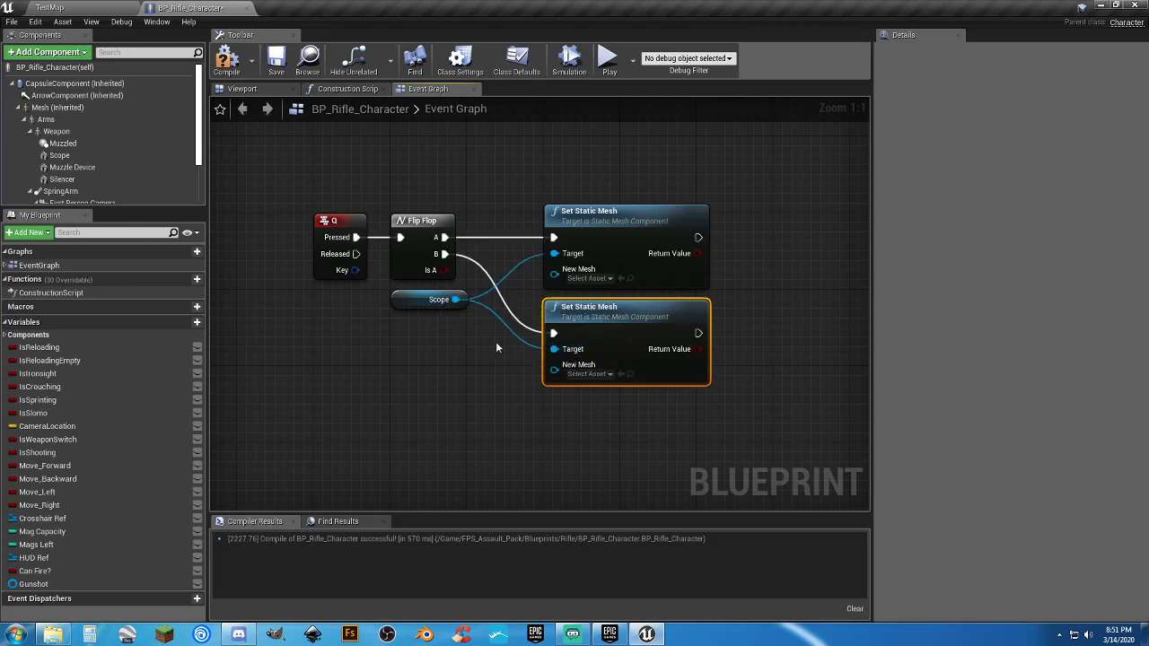
# Set the New Mesh of the Set Static Mesh node on Flip Flop output A to SM_Scope_25x56_Y.
pyautogui.click(584, 279)
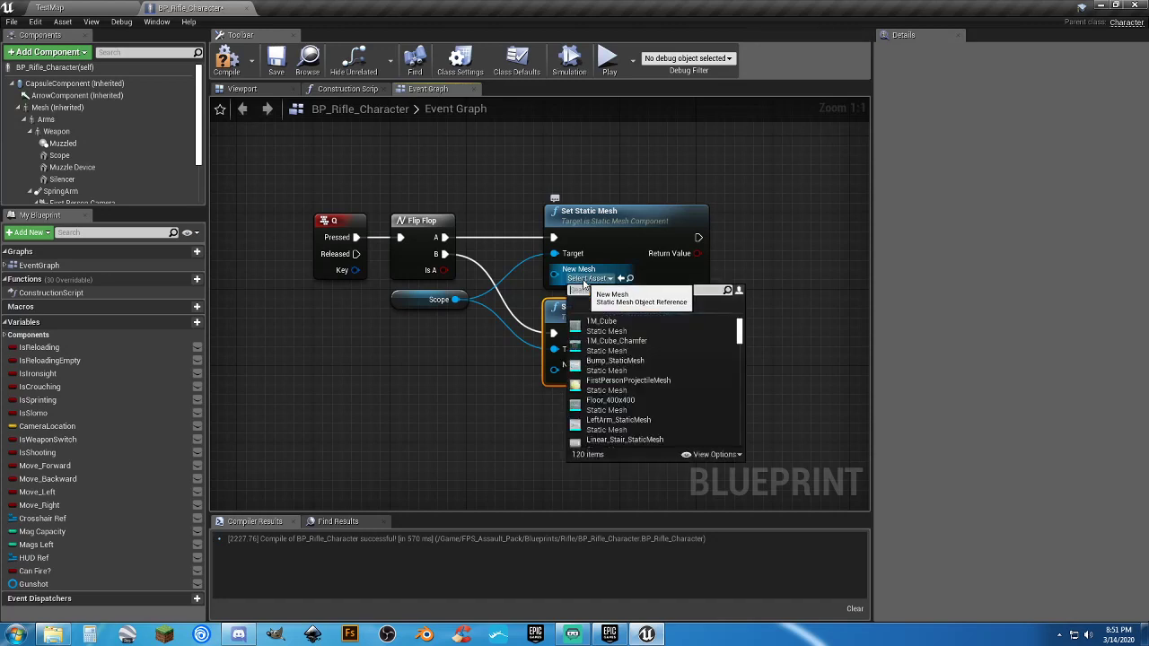
pyautogui.write('scope')
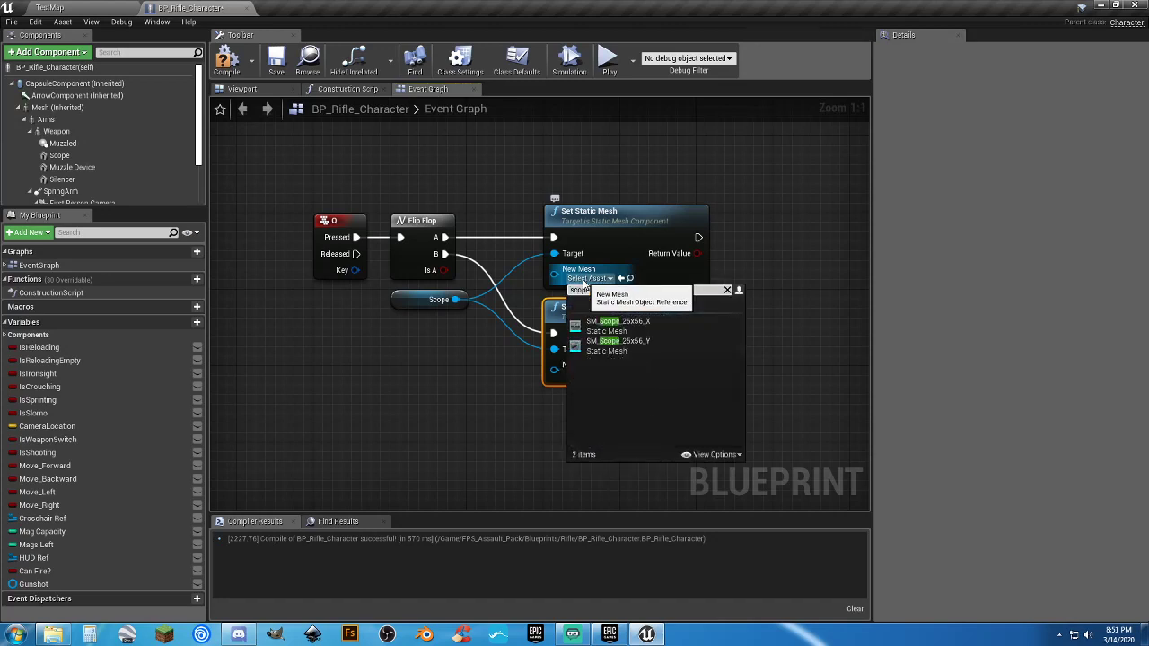
pyautogui.click(610, 338)
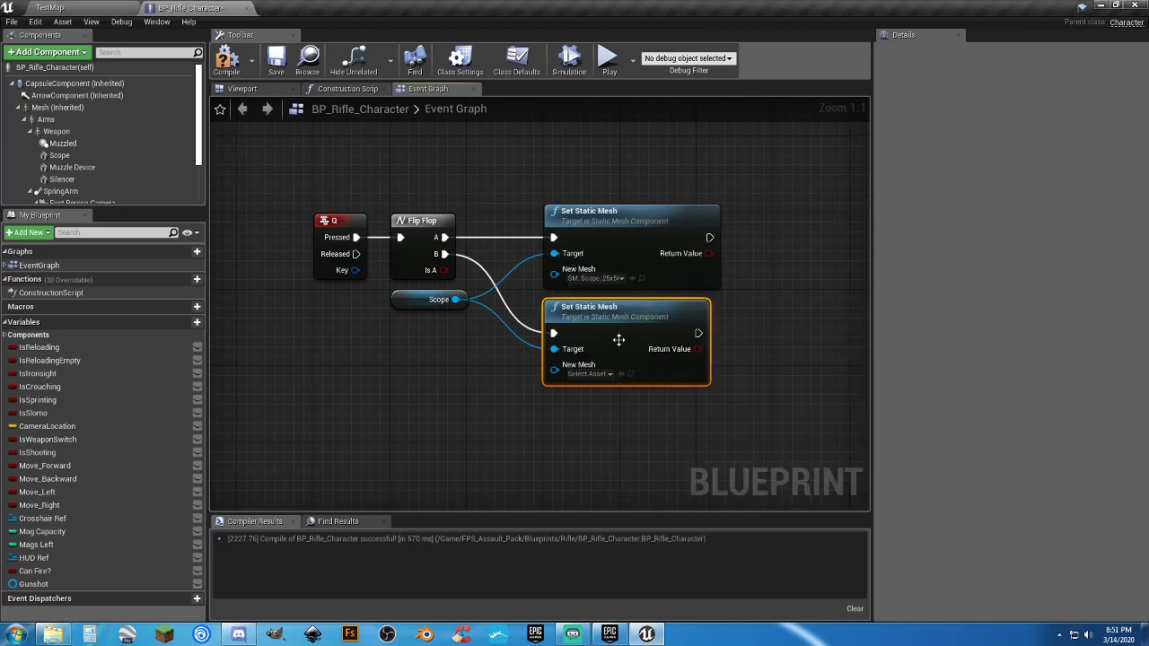
pyautogui.click(588, 373)
pyautogui.write('re')
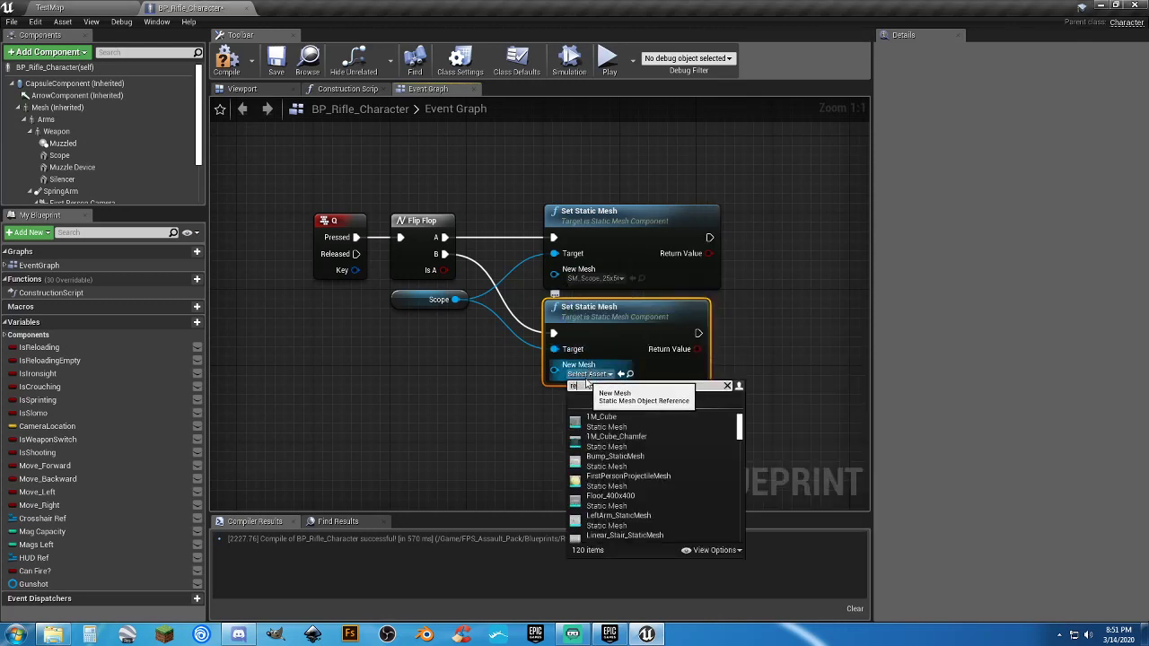
pyautogui.write('d')
pyautogui.click(503, 420)
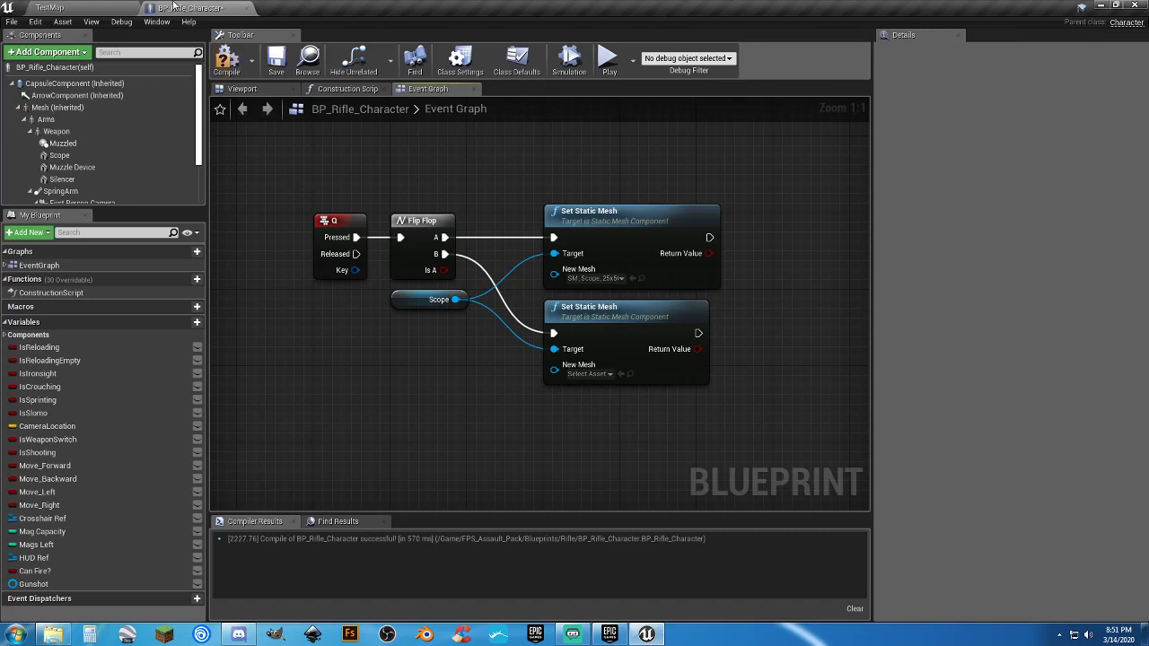
# Set the New Mesh of the Set Static Mesh node on Flip Flop output B to SM_T4_Sight and compile the blueprint.
pyautogui.click(61, 156)
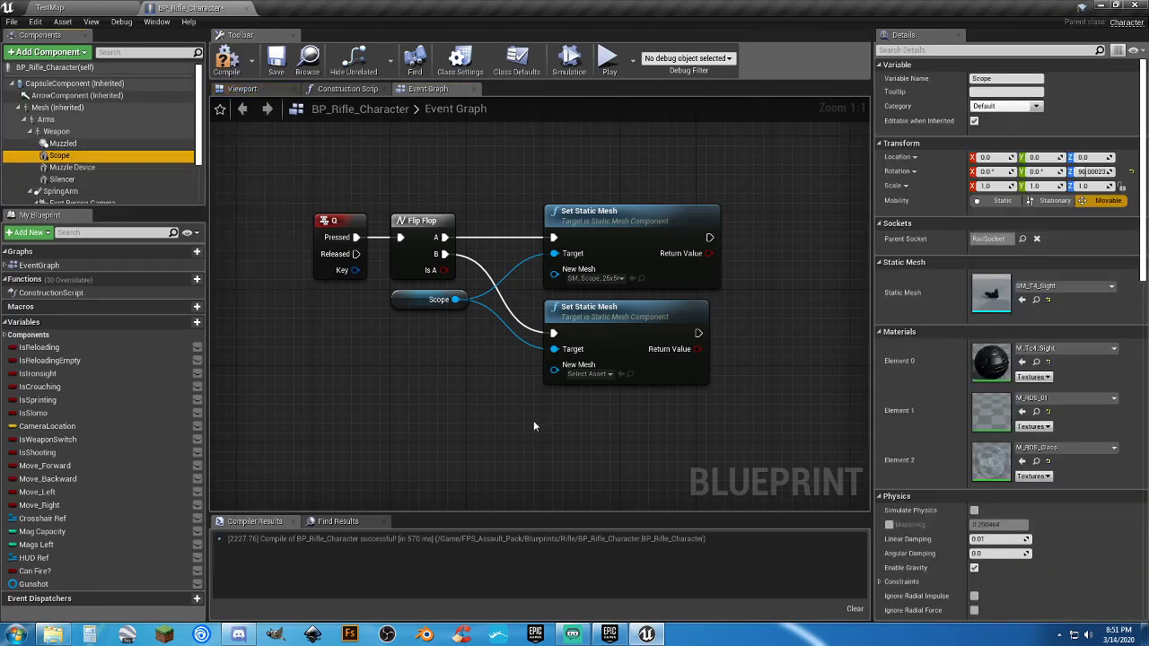
pyautogui.click(588, 373)
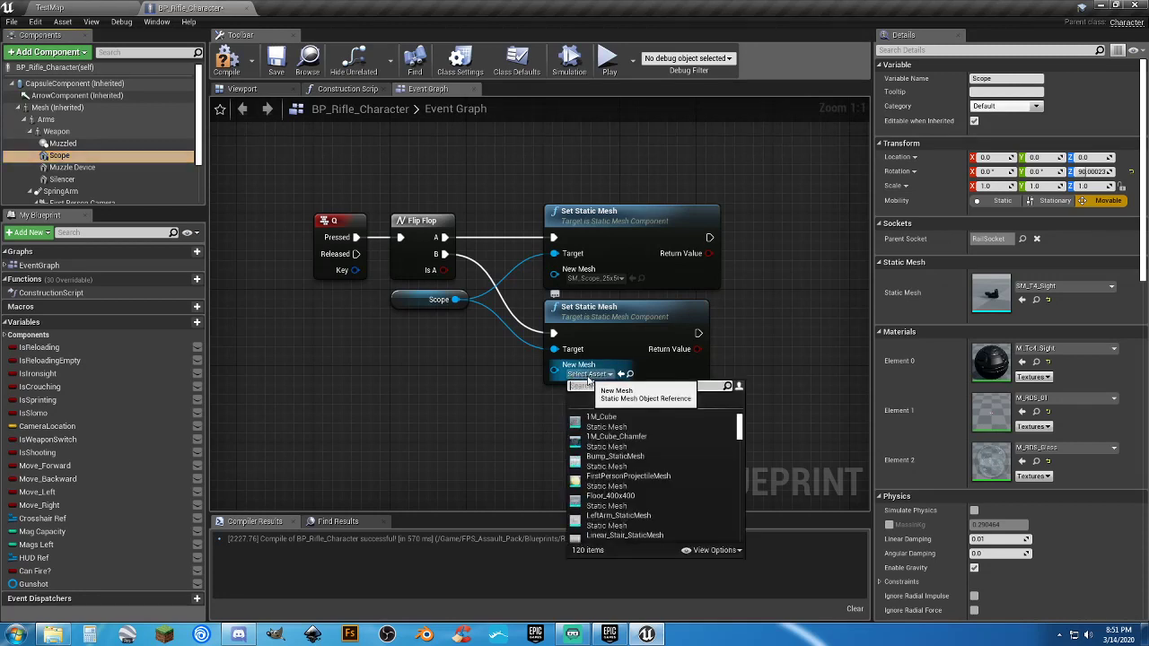
pyautogui.write('sight')
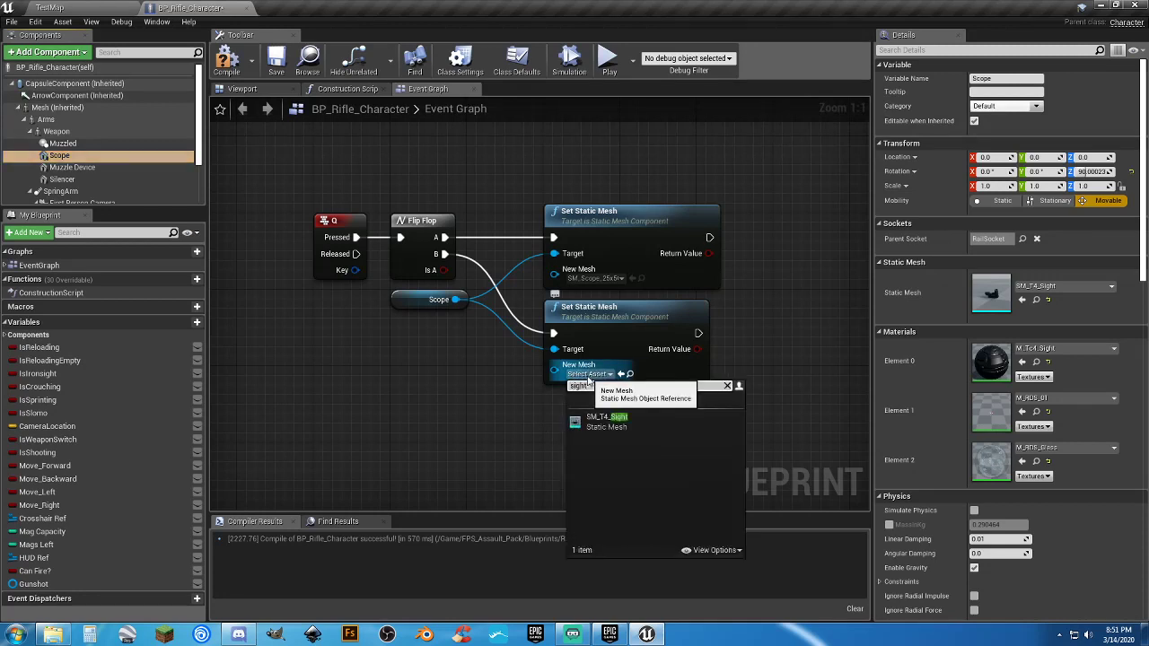
pyautogui.click(605, 421)
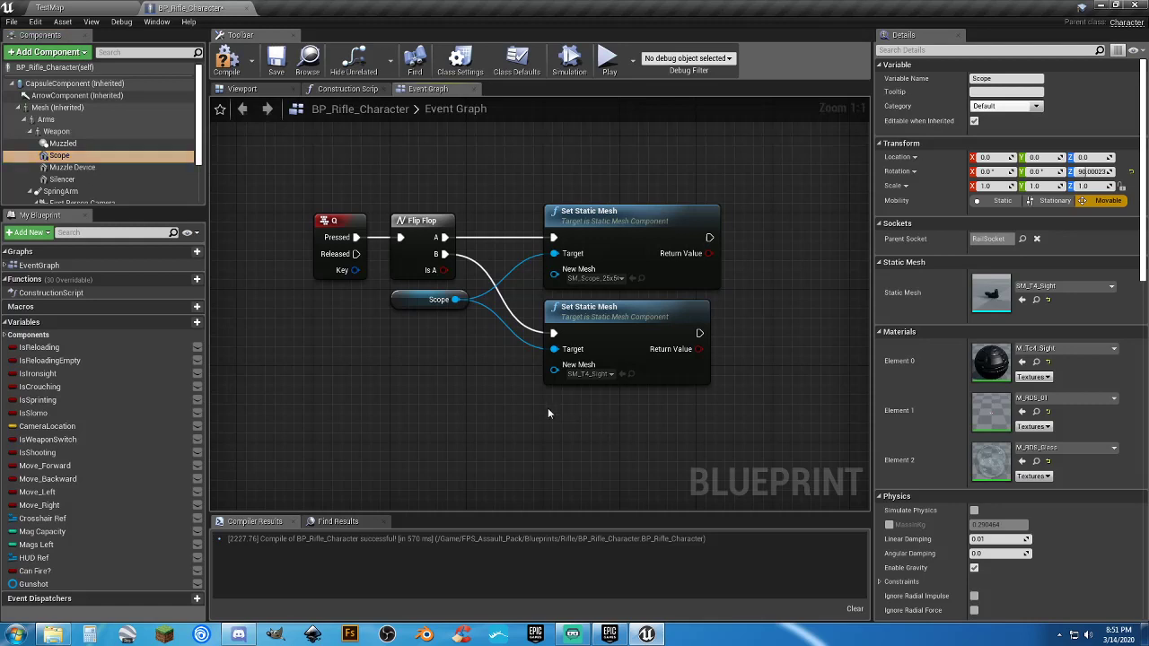
pyautogui.click(227, 61)
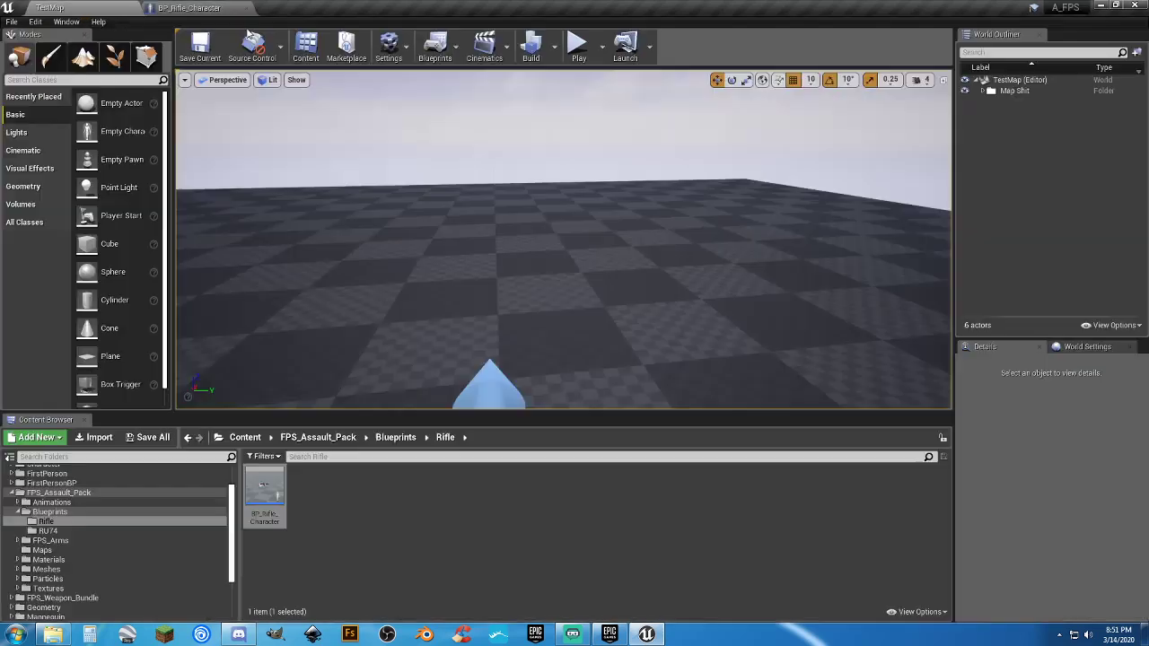
# Play-test TestMap, toggle the rifle's scope mesh in game, and stop the session.
pyautogui.click(112, 9)
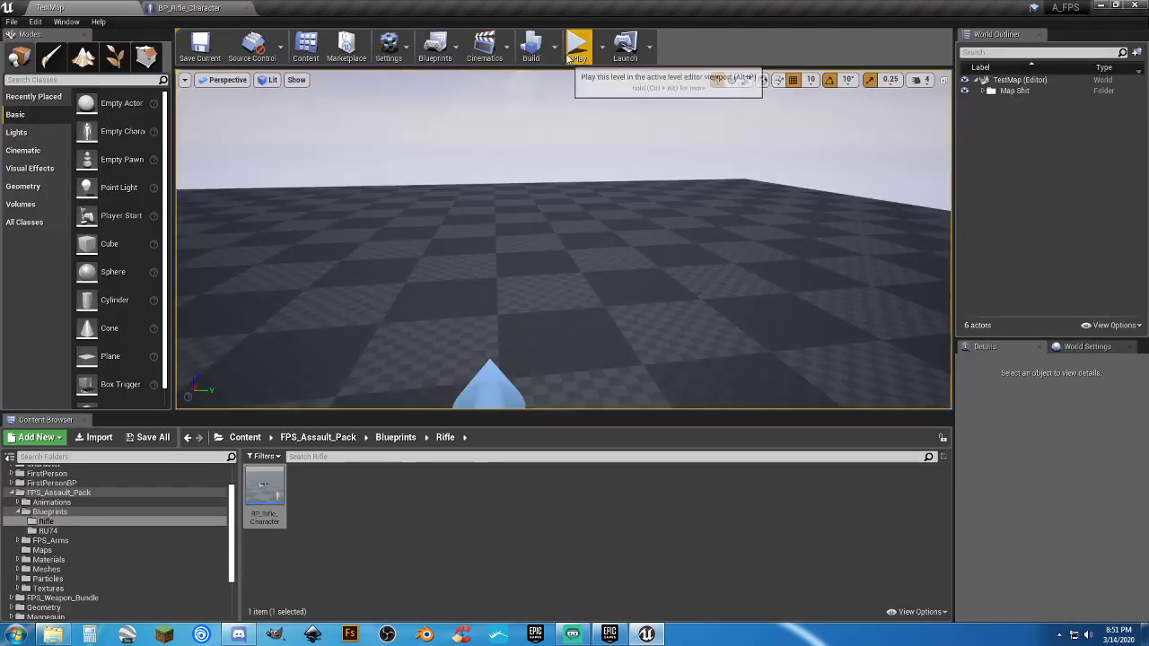
pyautogui.click(578, 45)
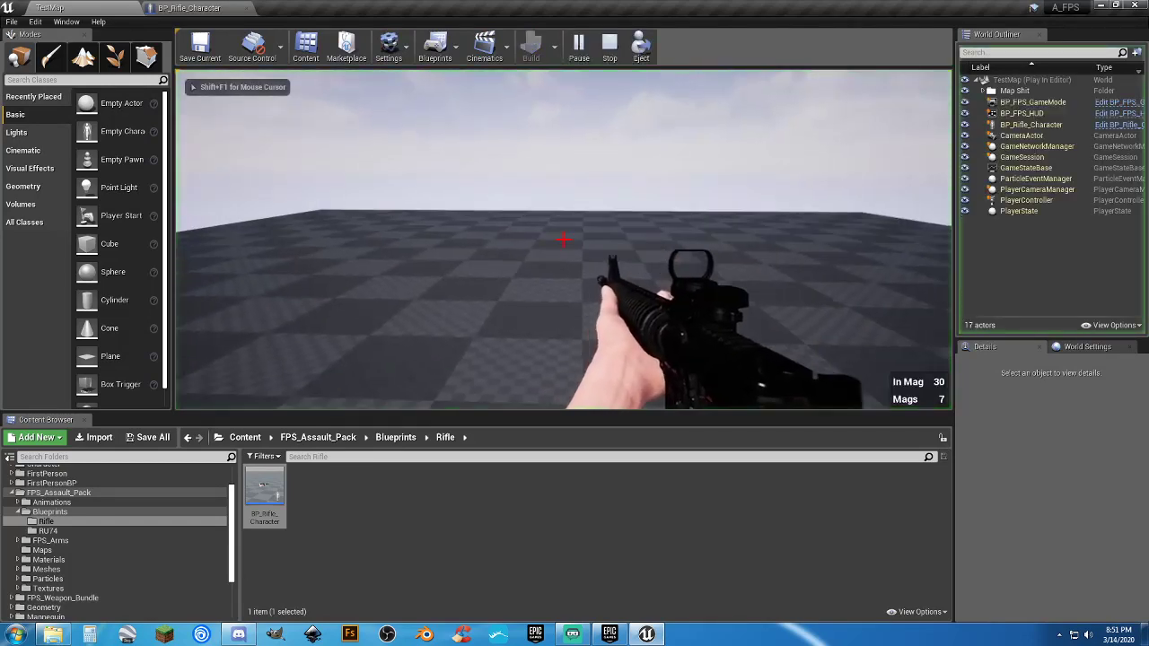
pyautogui.press('2')
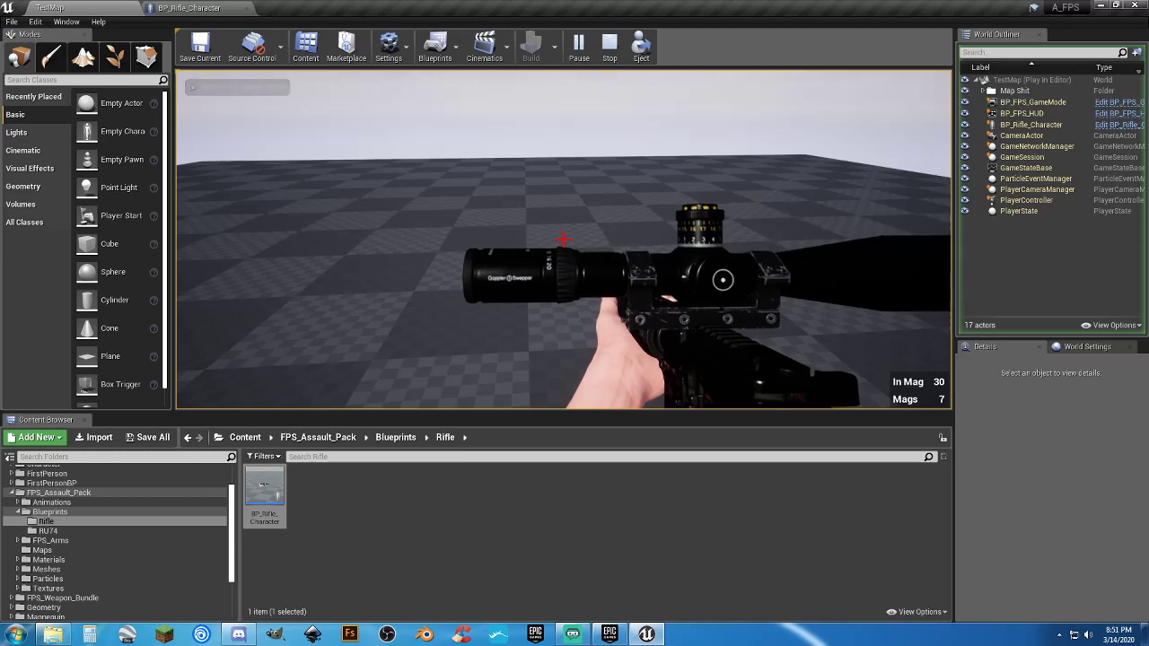
pyautogui.hotkey('shift', 'F1')
pyautogui.click(609, 44)
# In BP_Rifle_Character, change the New Mesh of the Set Static Mesh node on Flip Flop output A to SM_Scope_25x56_X and compile.
pyautogui.click(175, 9)
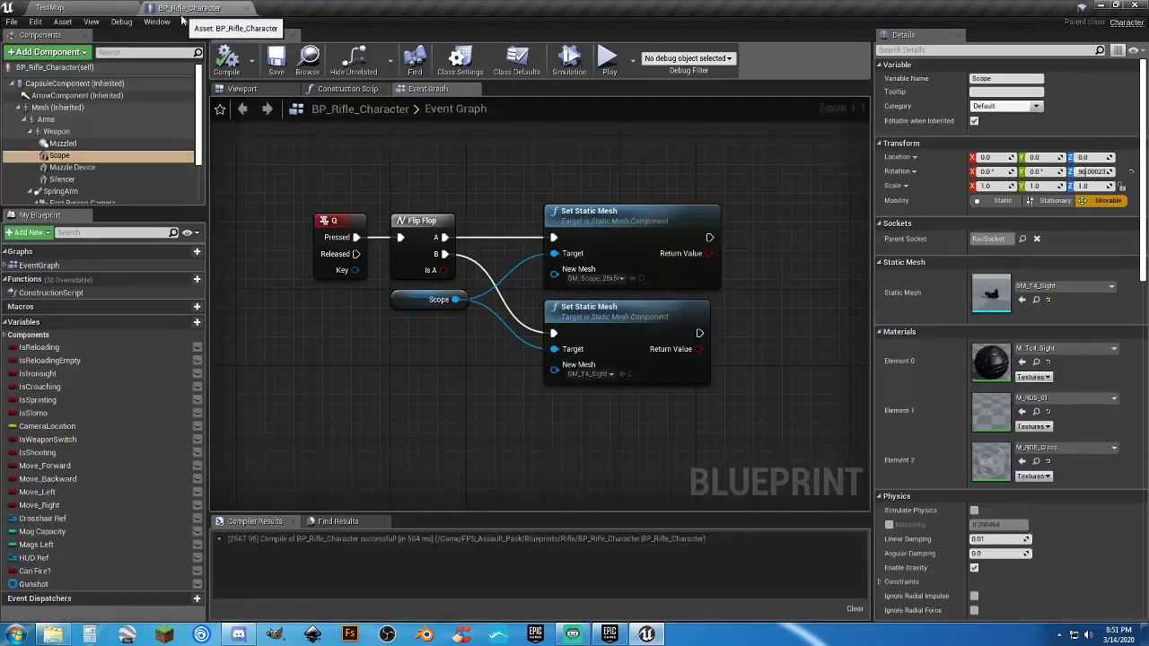
pyautogui.click(608, 279)
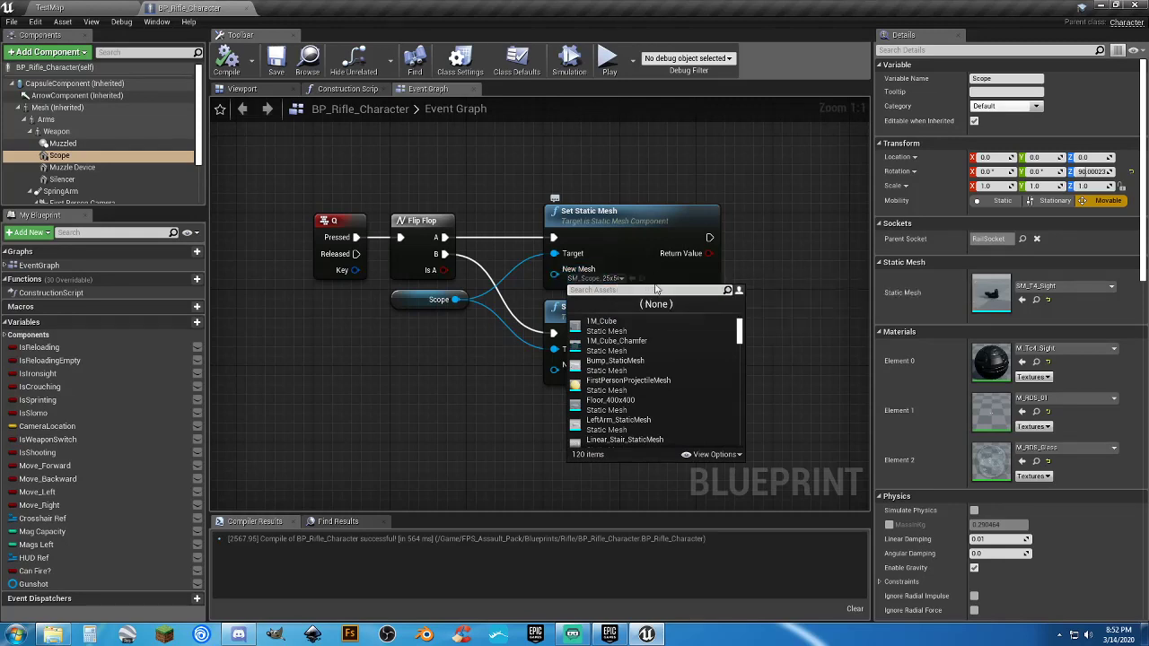
pyautogui.write('scope')
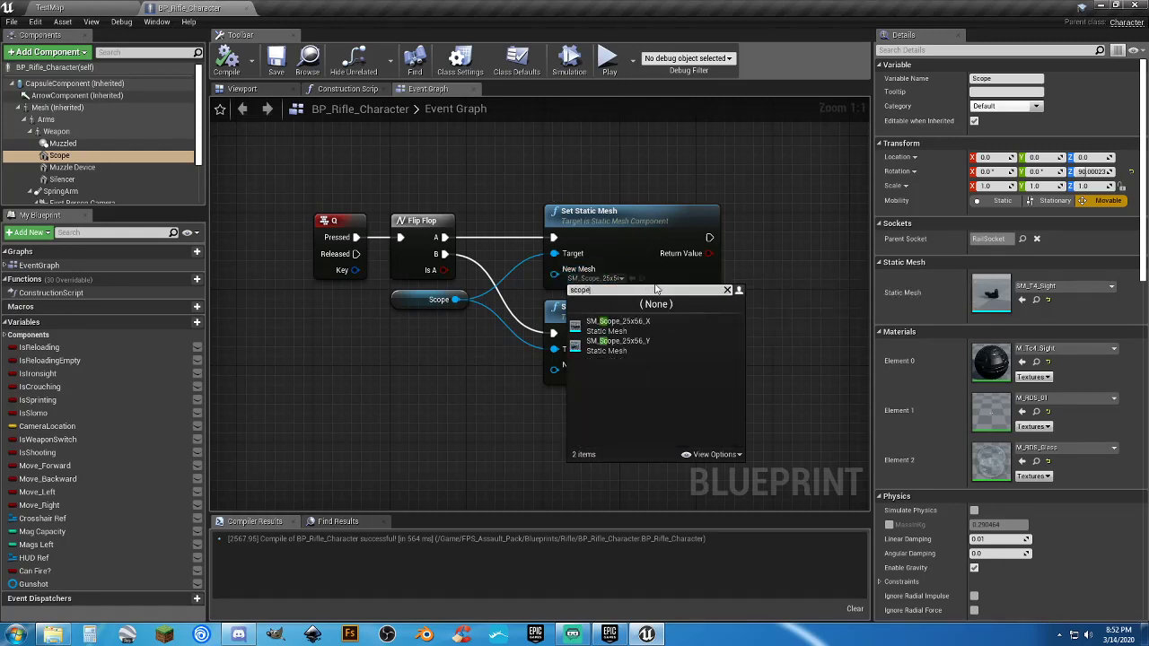
pyautogui.click(629, 354)
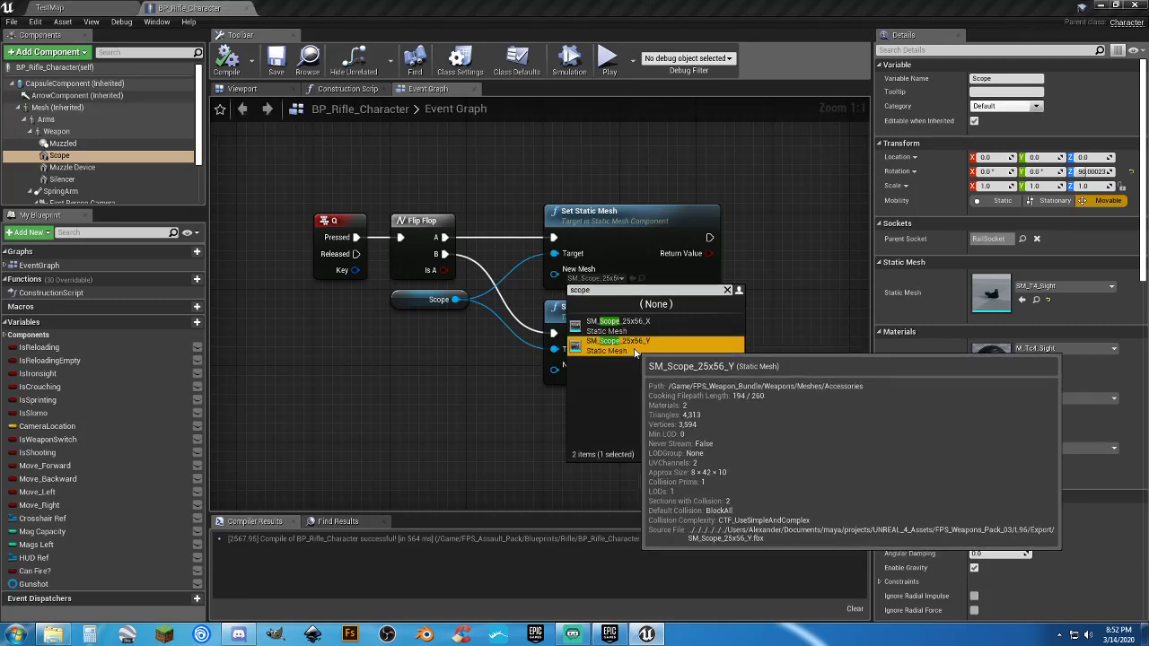
pyautogui.click(628, 325)
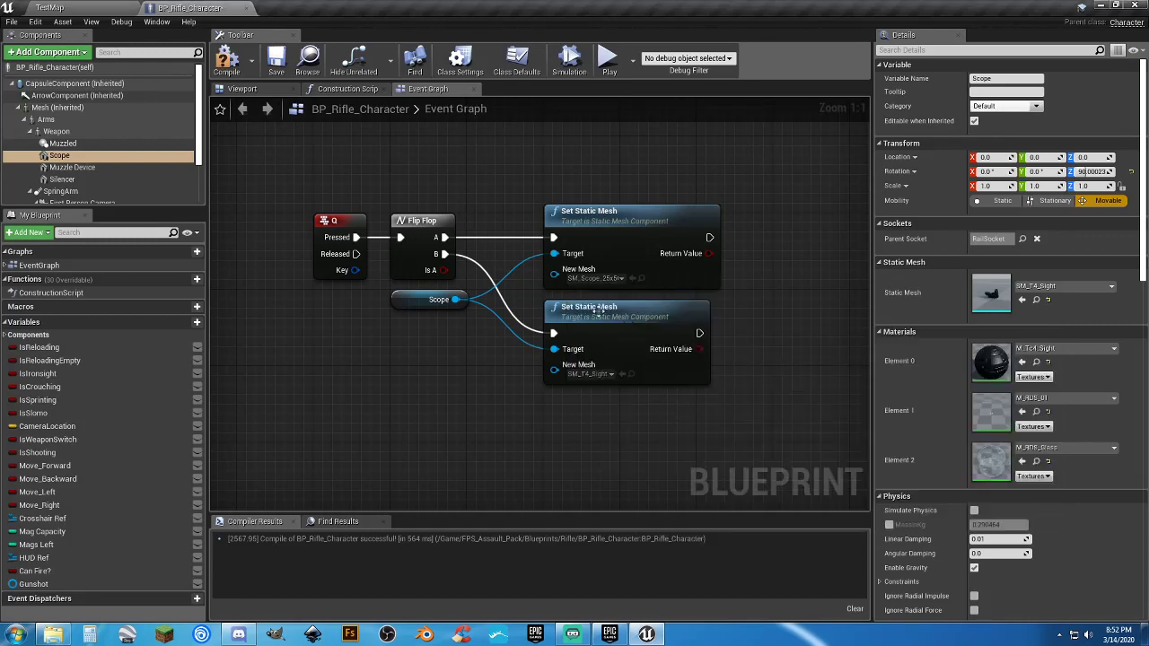
pyautogui.click(229, 63)
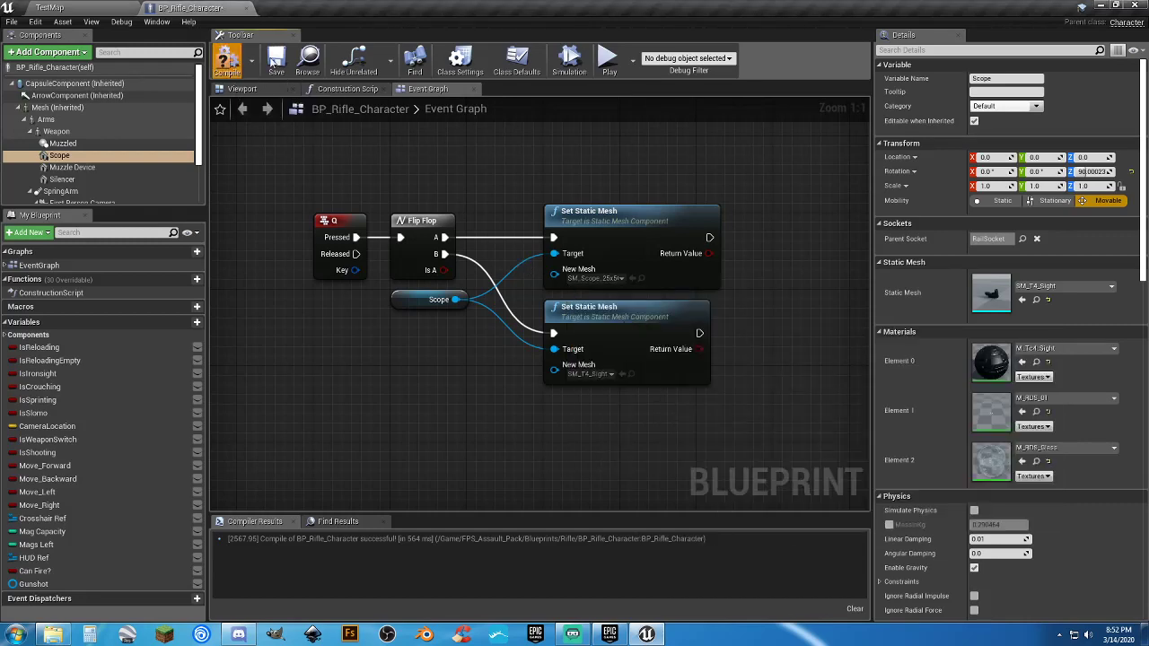
# Play TestMap again with the long scope swapped onto the rifle and repeatedly aim down it to check its alignment.
pyautogui.click(107, 7)
pyautogui.click(578, 45)
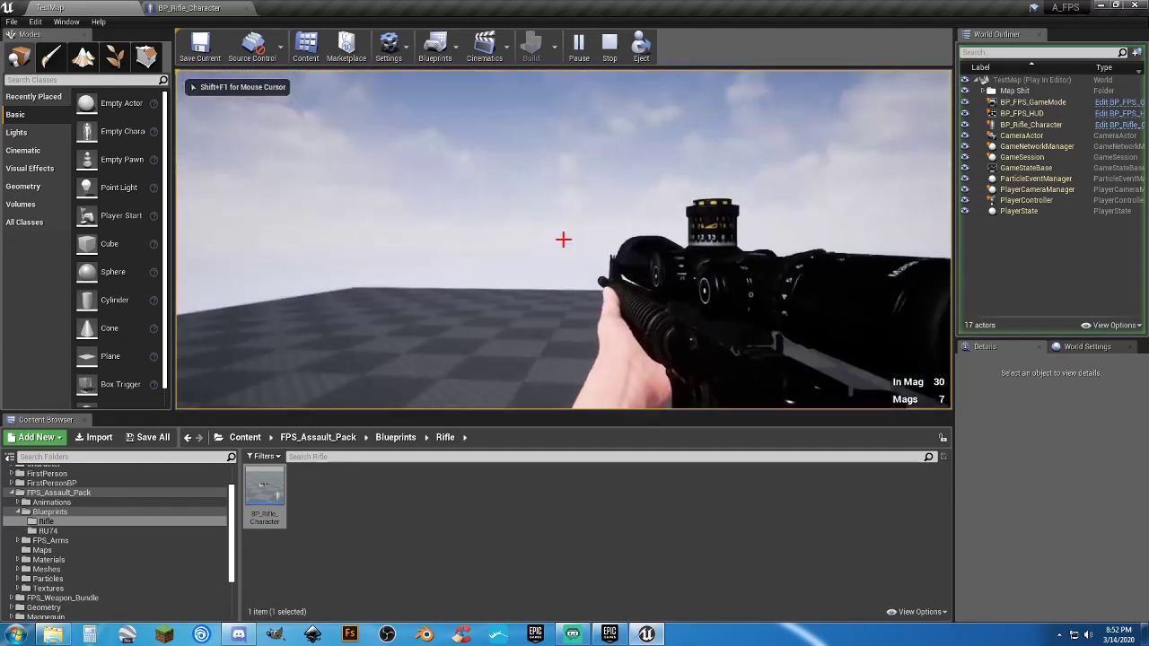
pyautogui.rightClick(563, 238)
pyautogui.rightClick(563, 239)
pyautogui.rightClick(563, 239)
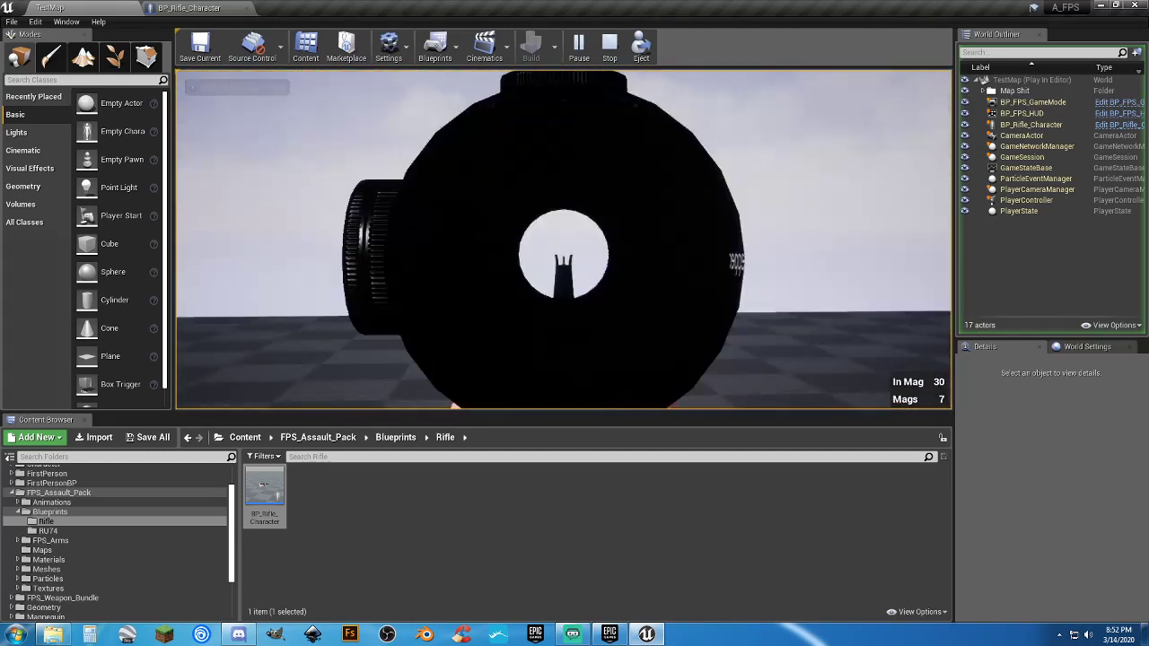
pyautogui.rightClick(563, 239)
pyautogui.rightClick(563, 239)
pyautogui.rightClick(563, 238)
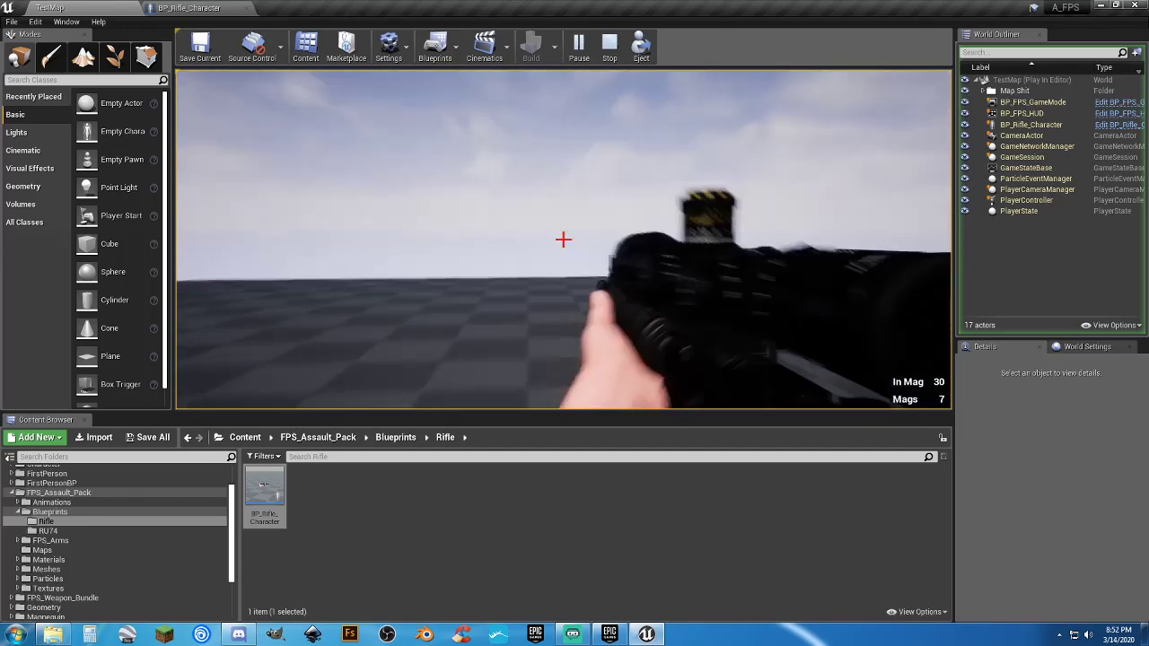
pyautogui.rightClick(563, 239)
pyautogui.rightClick(563, 239)
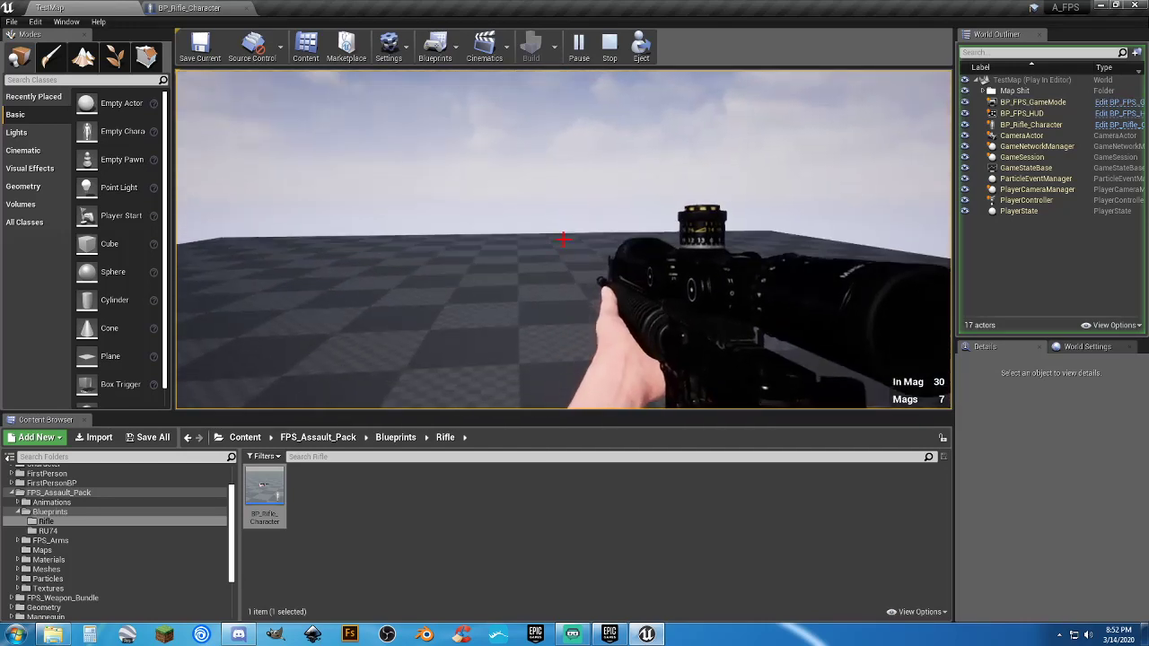
pyautogui.rightClick(563, 239)
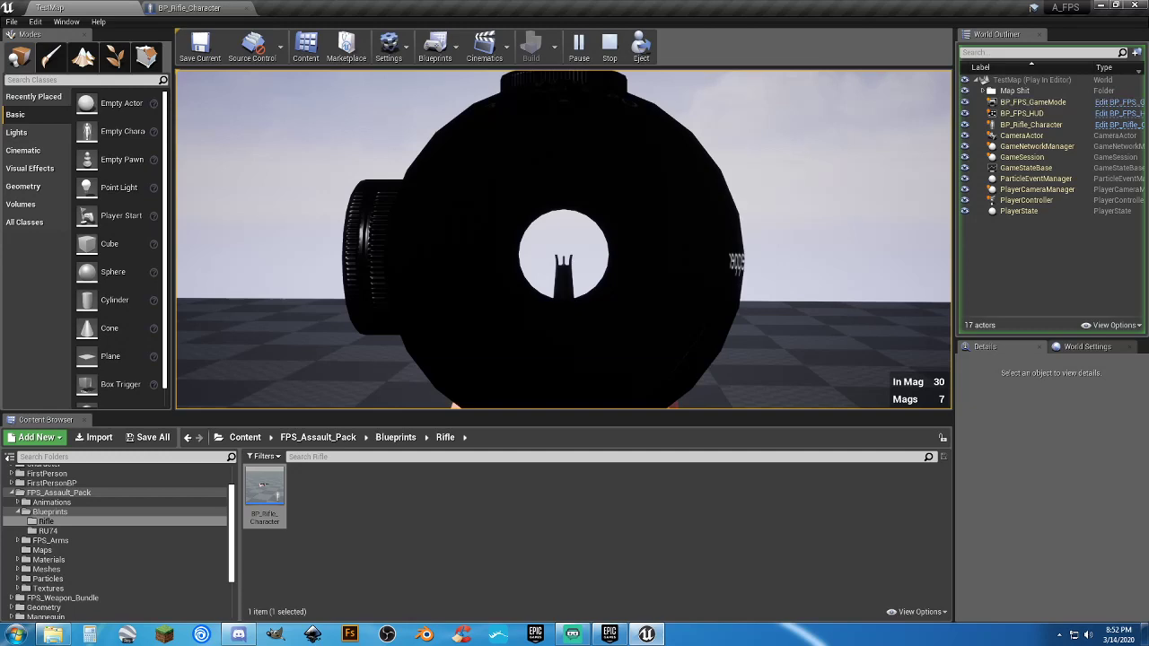
pyautogui.rightClick(563, 238)
pyautogui.rightClick(563, 239)
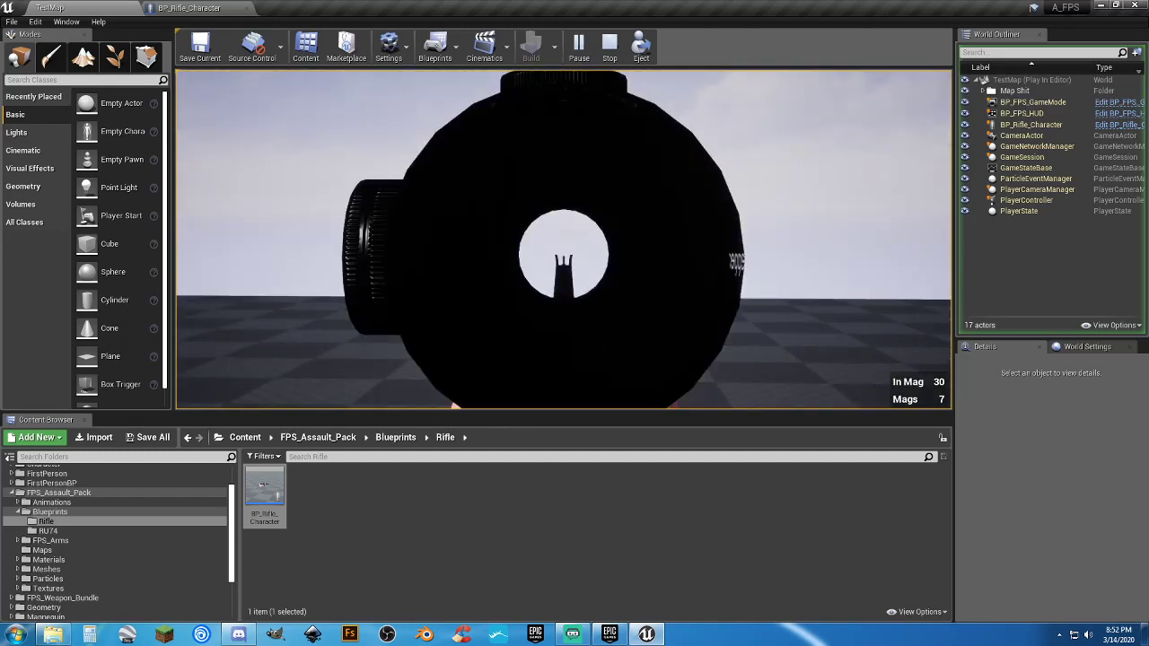
pyautogui.rightClick(563, 239)
pyautogui.rightClick(563, 238)
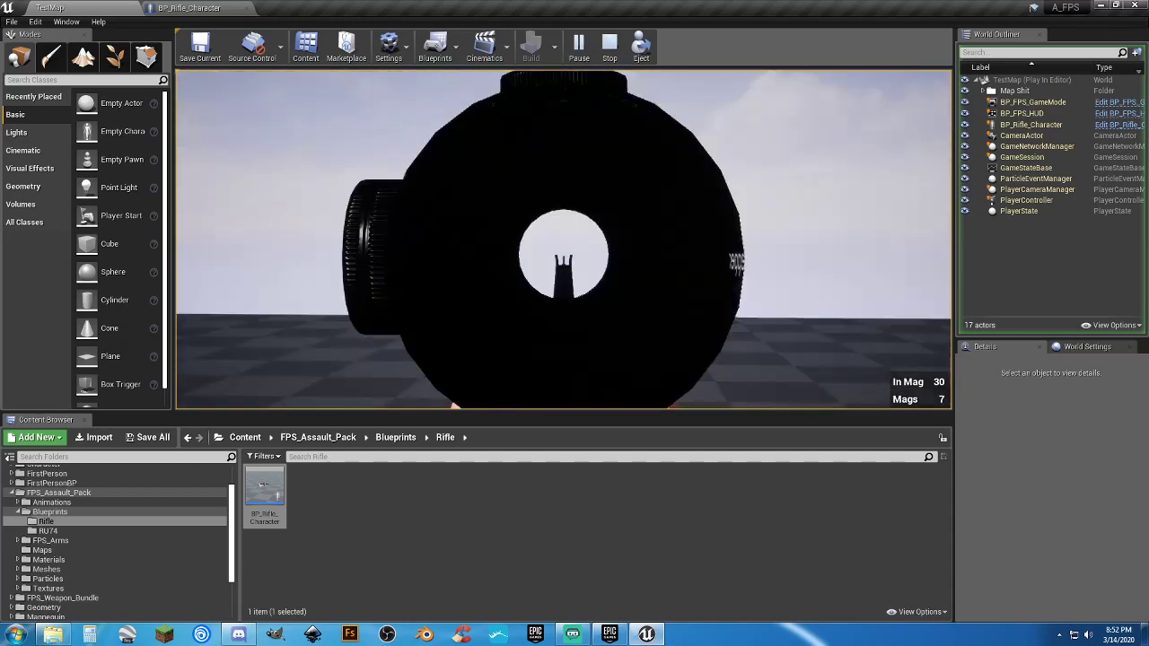
pyautogui.rightClick(563, 238)
pyautogui.rightClick(563, 239)
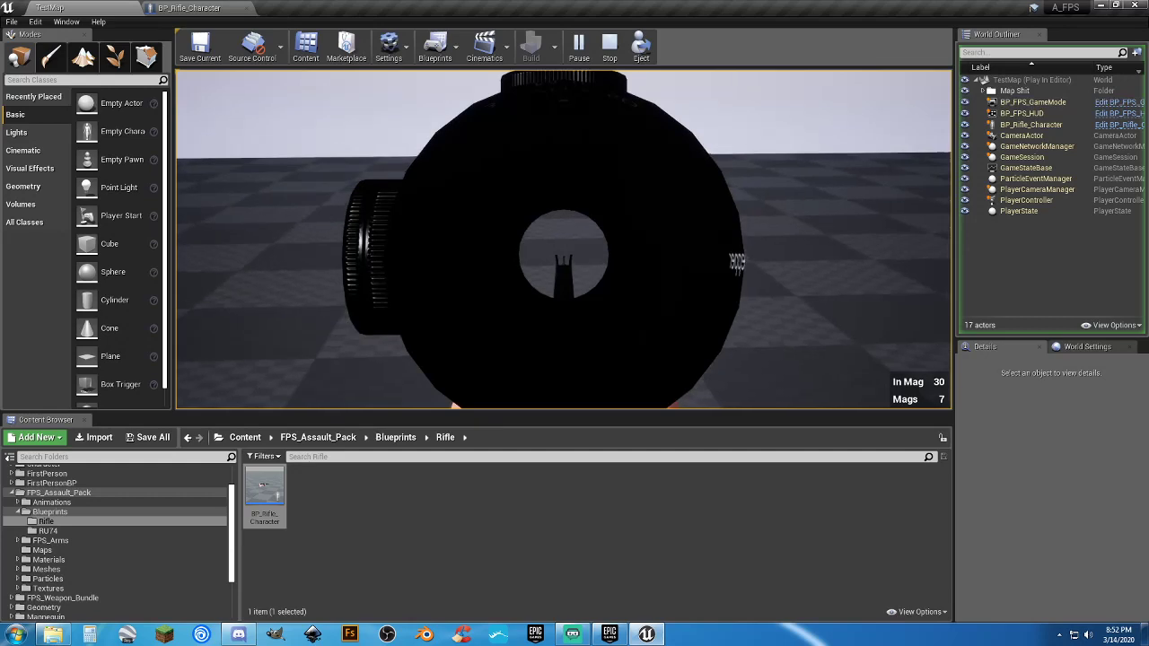
# Fire ten shots while aiming through the long scope to check the view during shooting.
pyautogui.click(563, 239)
pyautogui.click(562, 238)
pyautogui.click(562, 239)
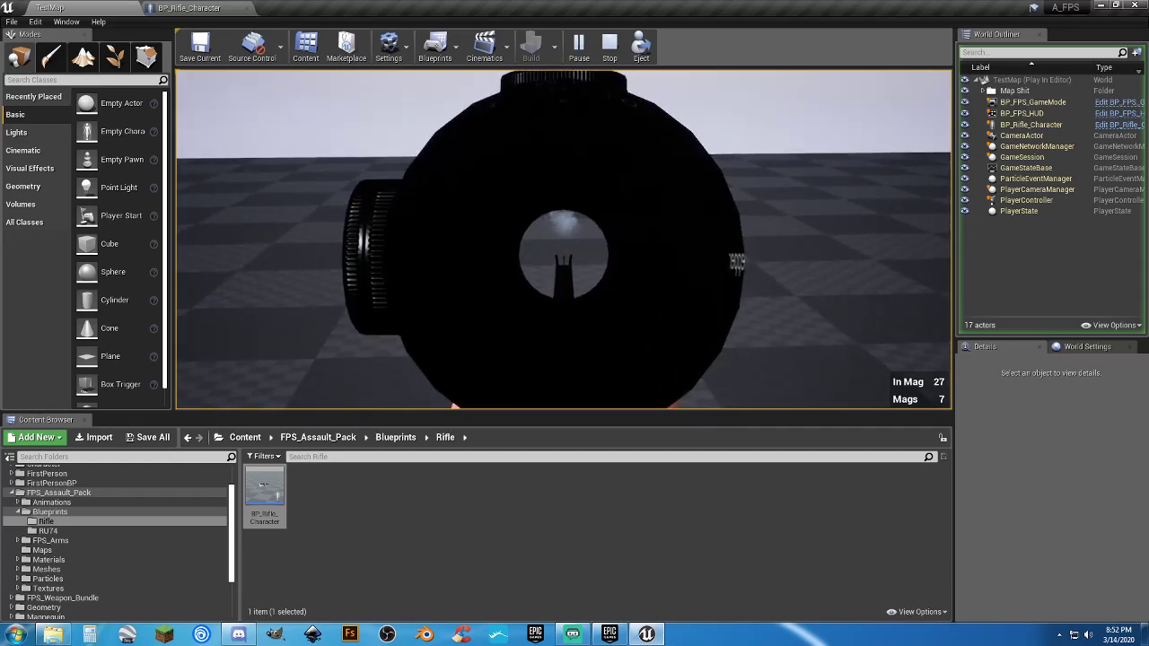
pyautogui.click(563, 239)
pyautogui.click(562, 238)
pyautogui.click(563, 238)
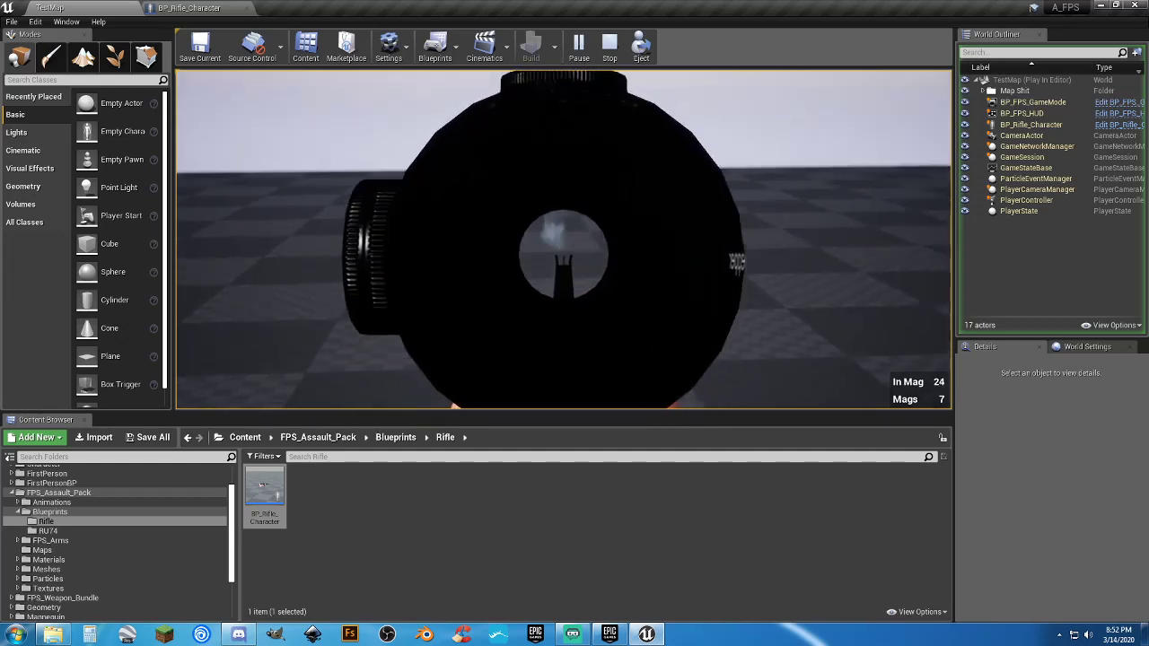
pyautogui.click(563, 239)
pyautogui.click(562, 239)
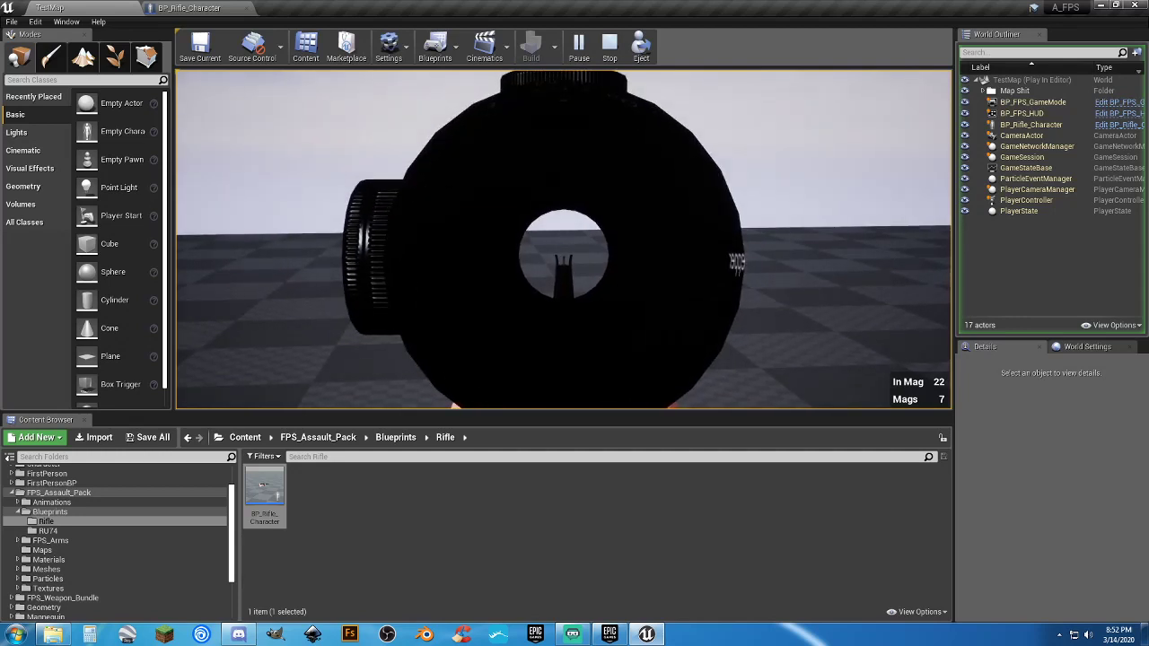
pyautogui.click(562, 239)
pyautogui.click(562, 239)
# Switch repeatedly between hip position and aiming through the long scope, and end the play session.
pyautogui.rightClick(563, 239)
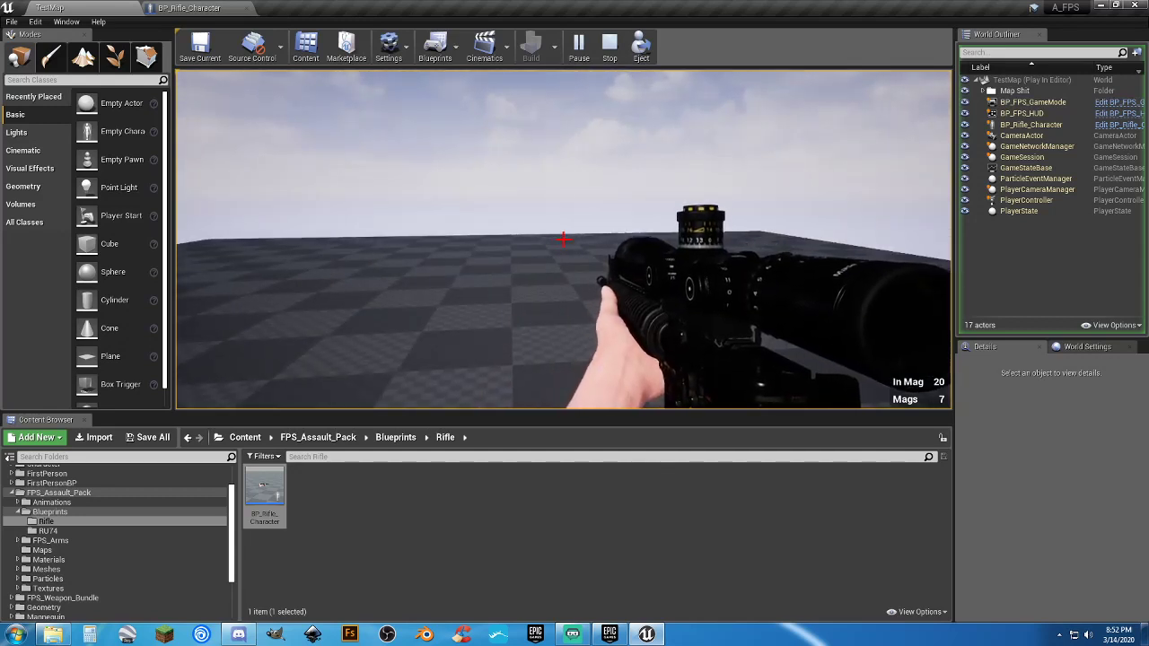
pyautogui.rightClick(562, 239)
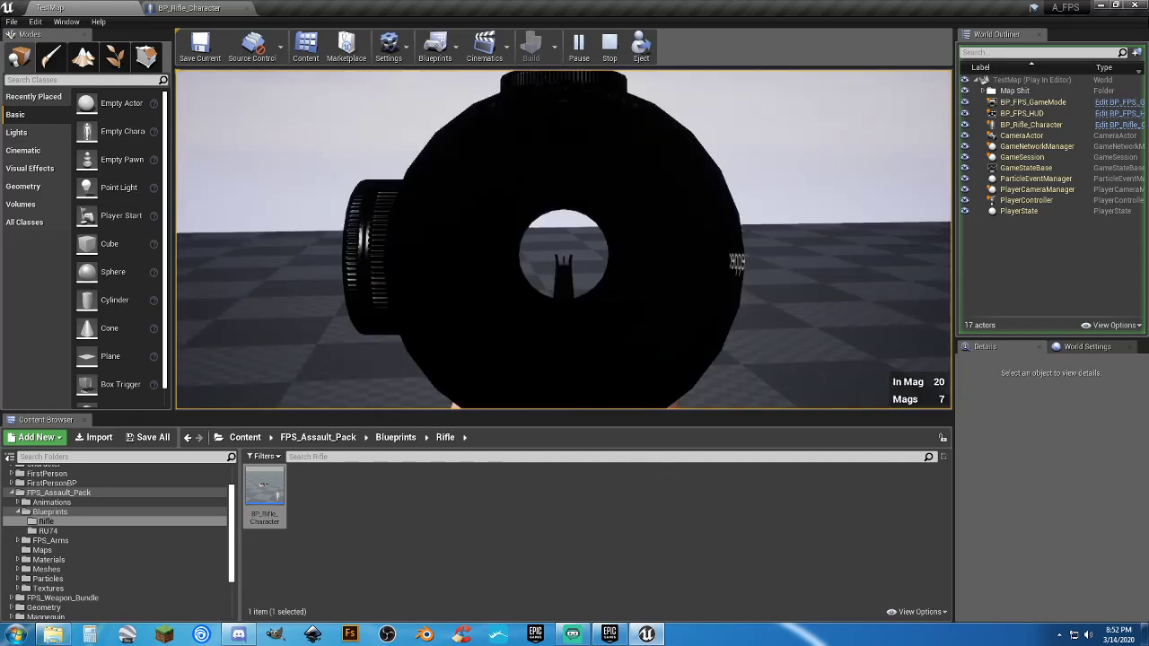
pyautogui.rightClick(562, 239)
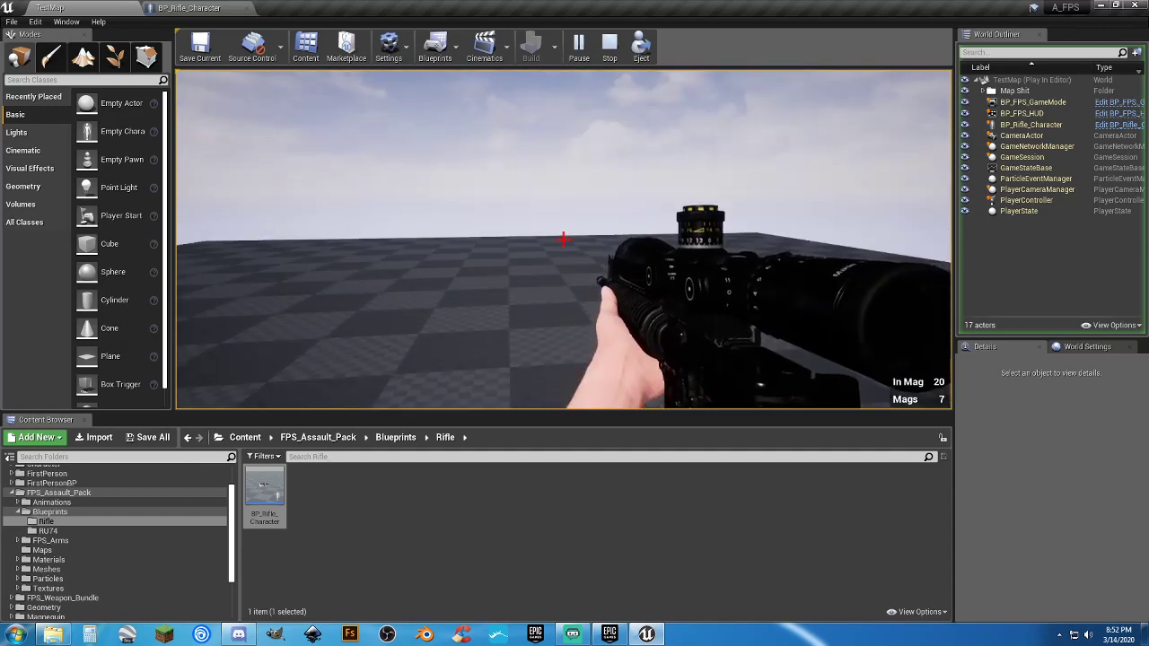
pyautogui.rightClick(563, 239)
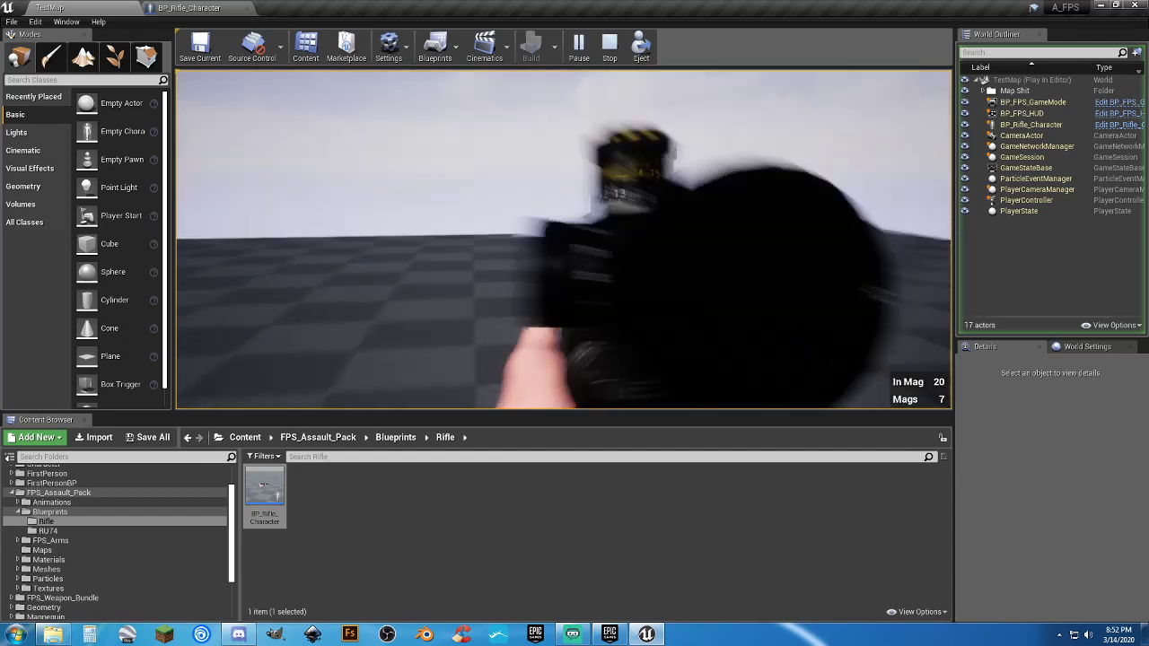
pyautogui.rightClick(562, 239)
pyautogui.rightClick(562, 239)
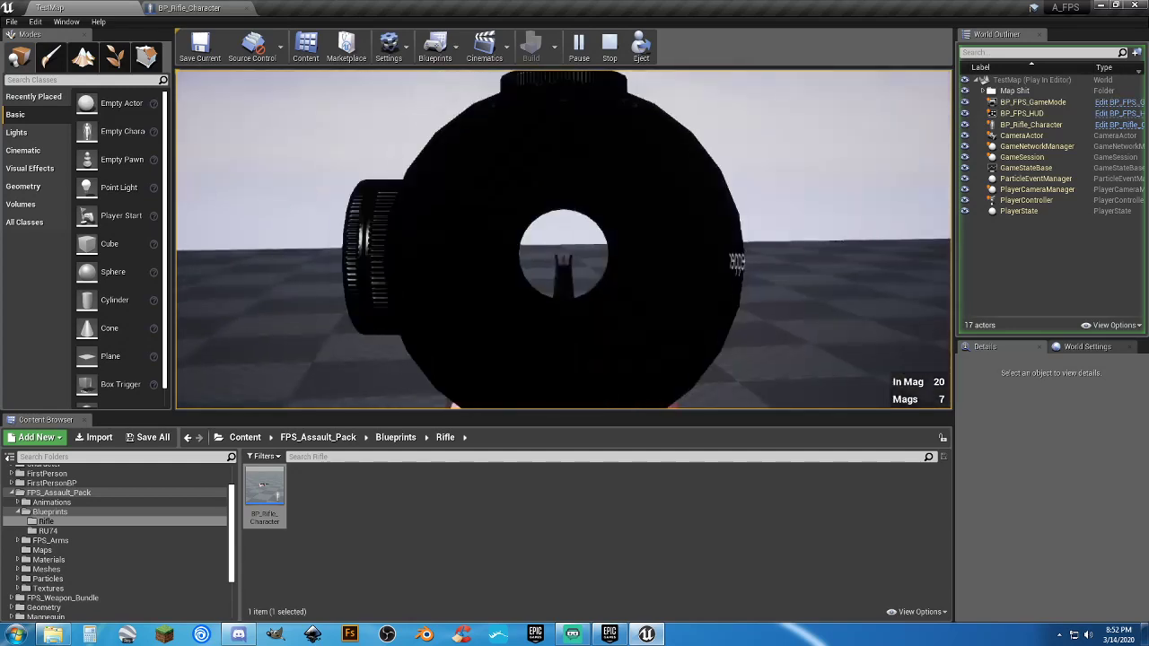
pyautogui.rightClick(563, 239)
pyautogui.rightClick(562, 239)
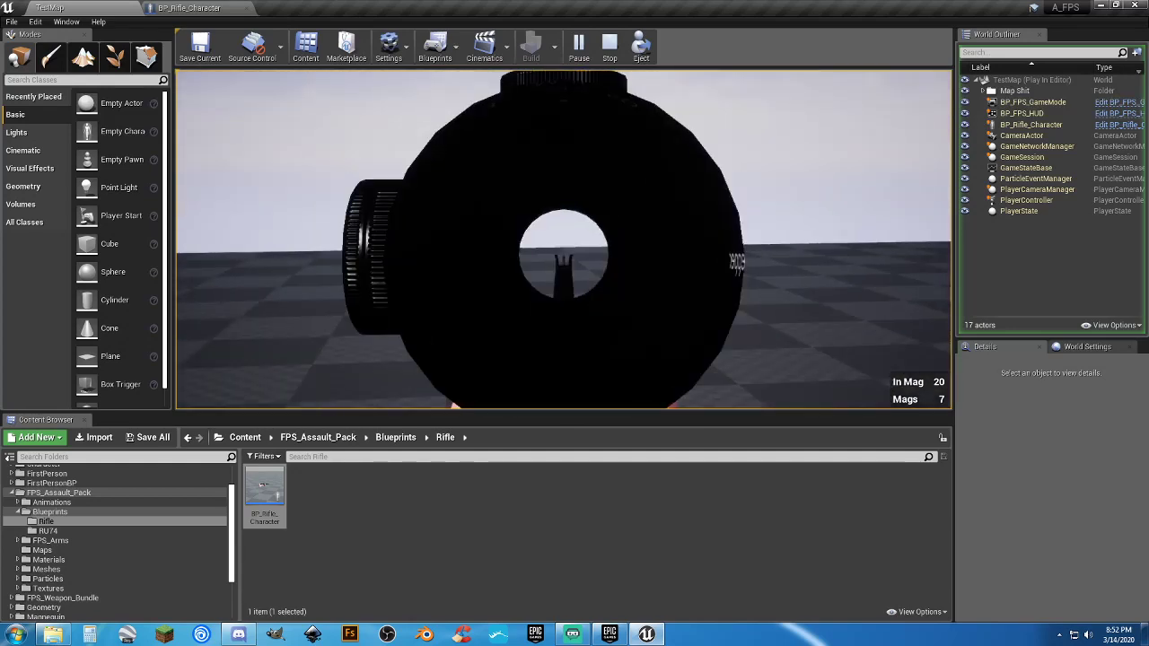
pyautogui.rightClick(563, 239)
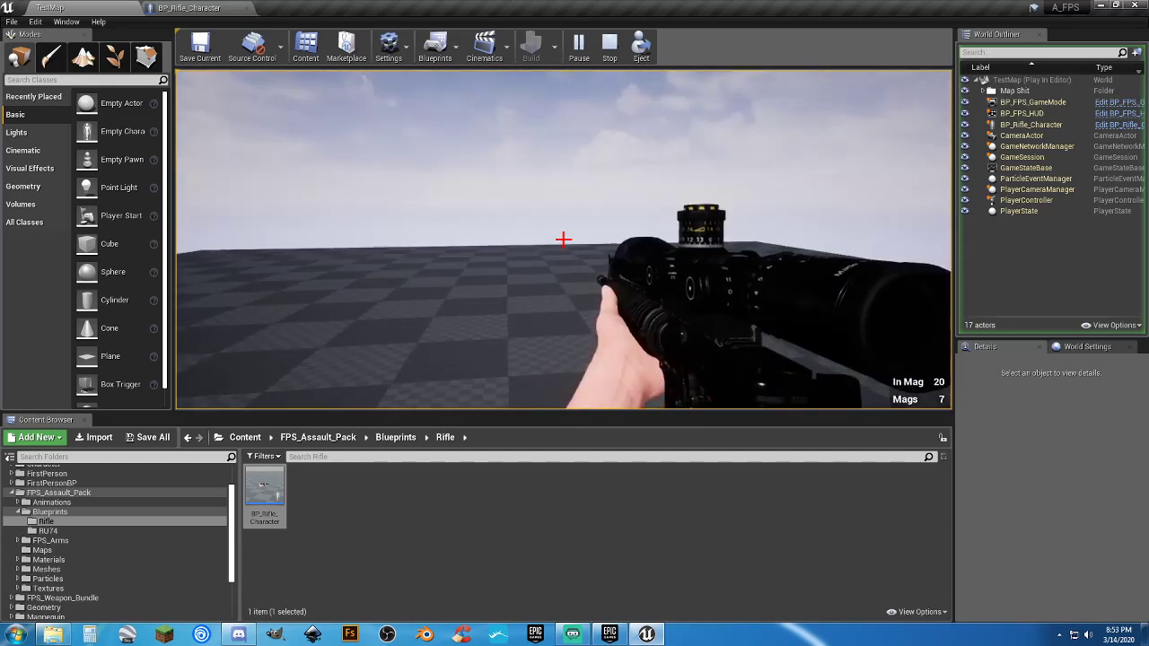
pyautogui.rightClick(562, 239)
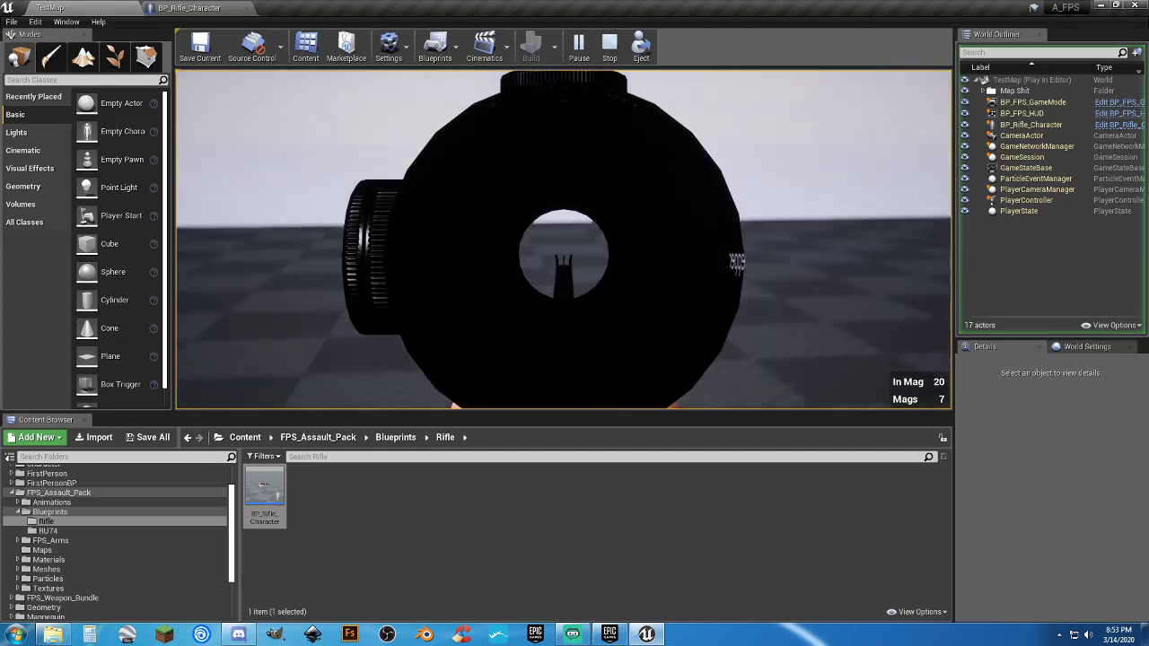
pyautogui.rightClick(562, 239)
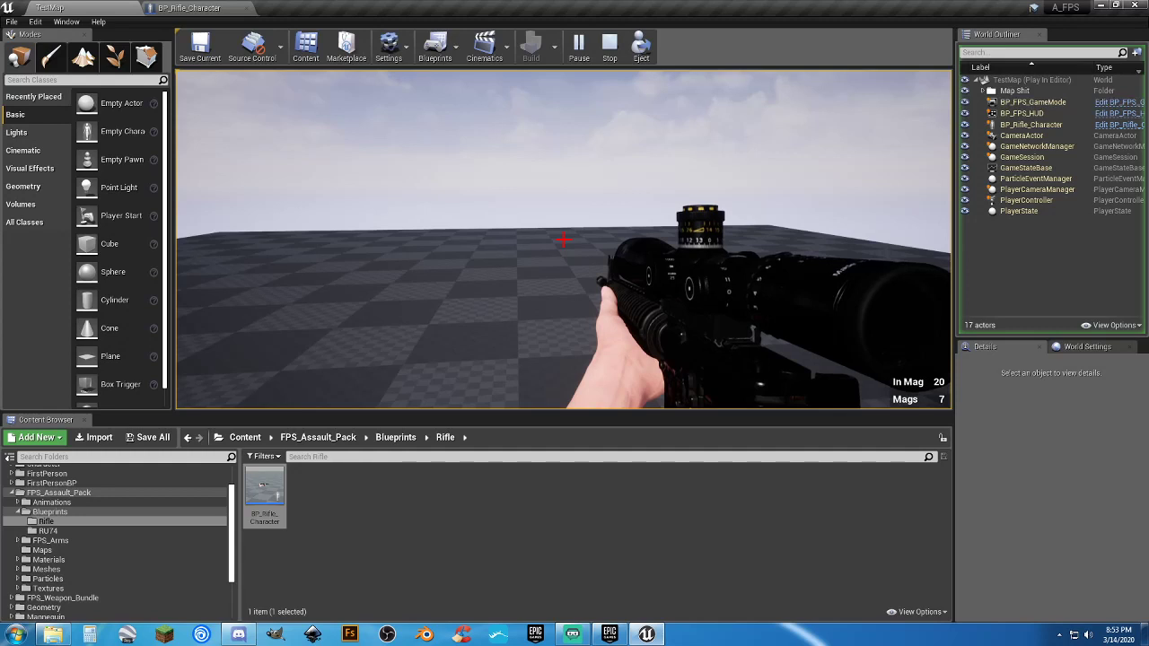
pyautogui.press('Escape')
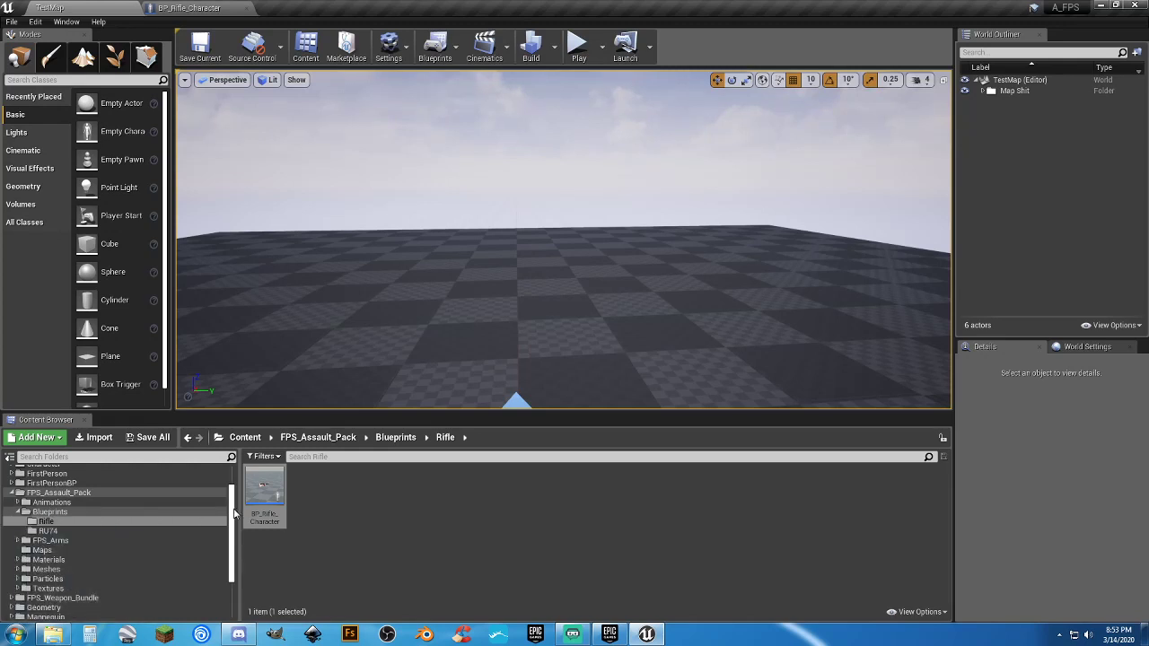
# Create a folder named Textures inside the Content/Assets folder and open it.
pyautogui.moveTo(233, 513); pyautogui.dragTo(236, 477)
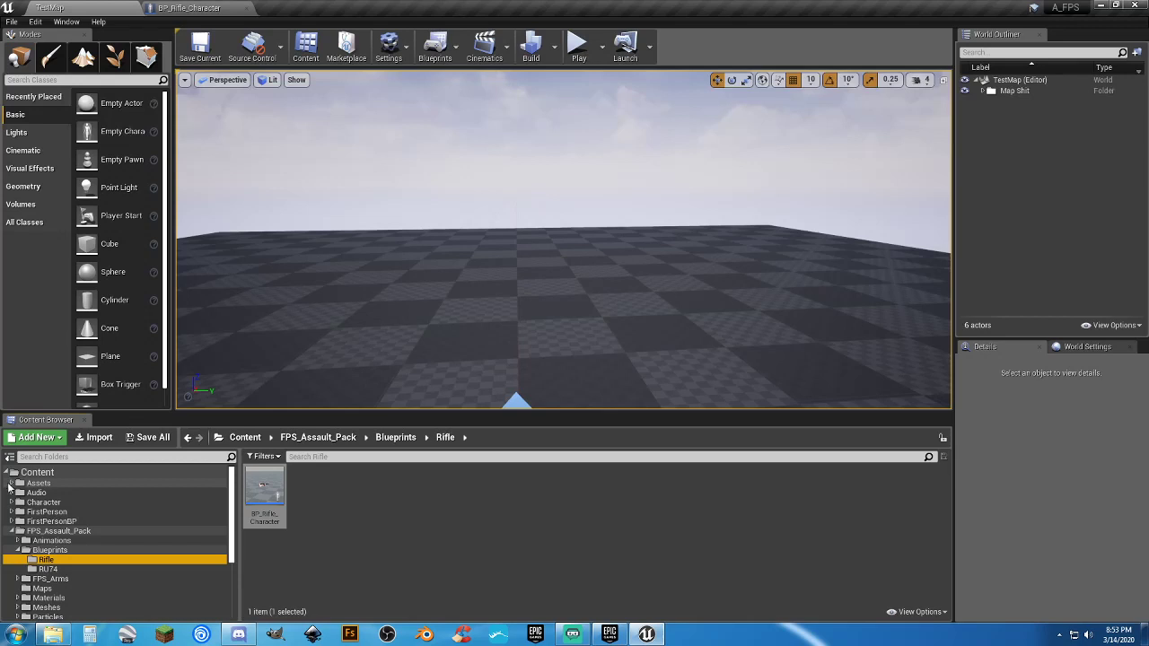
pyautogui.click(12, 484)
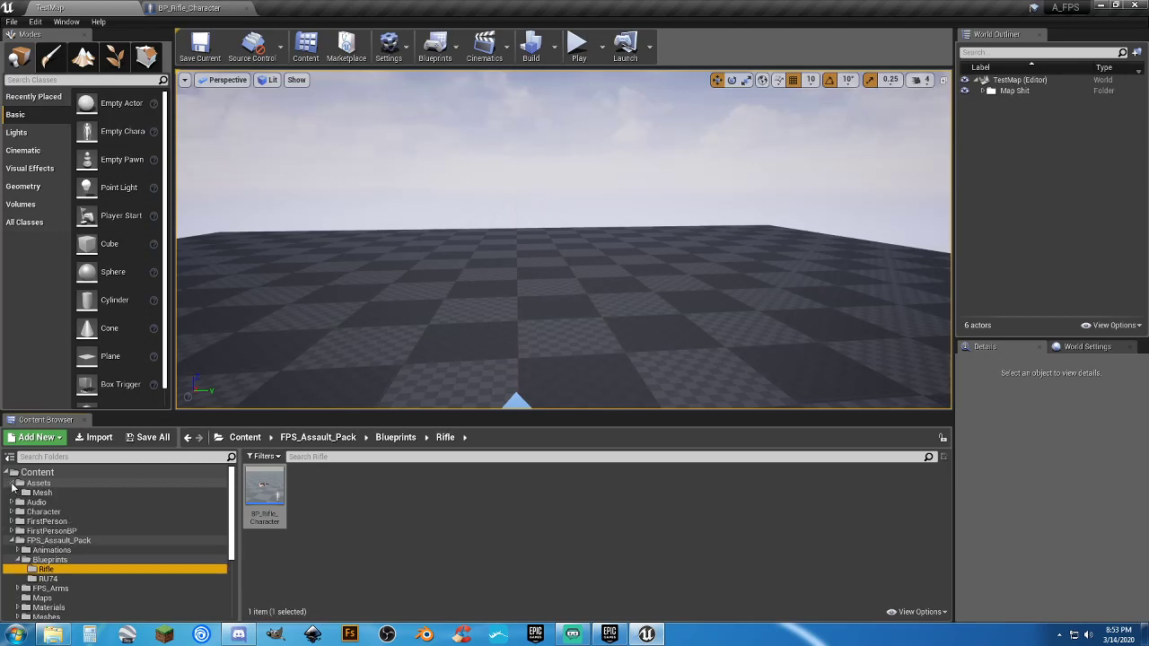
pyautogui.click(54, 473)
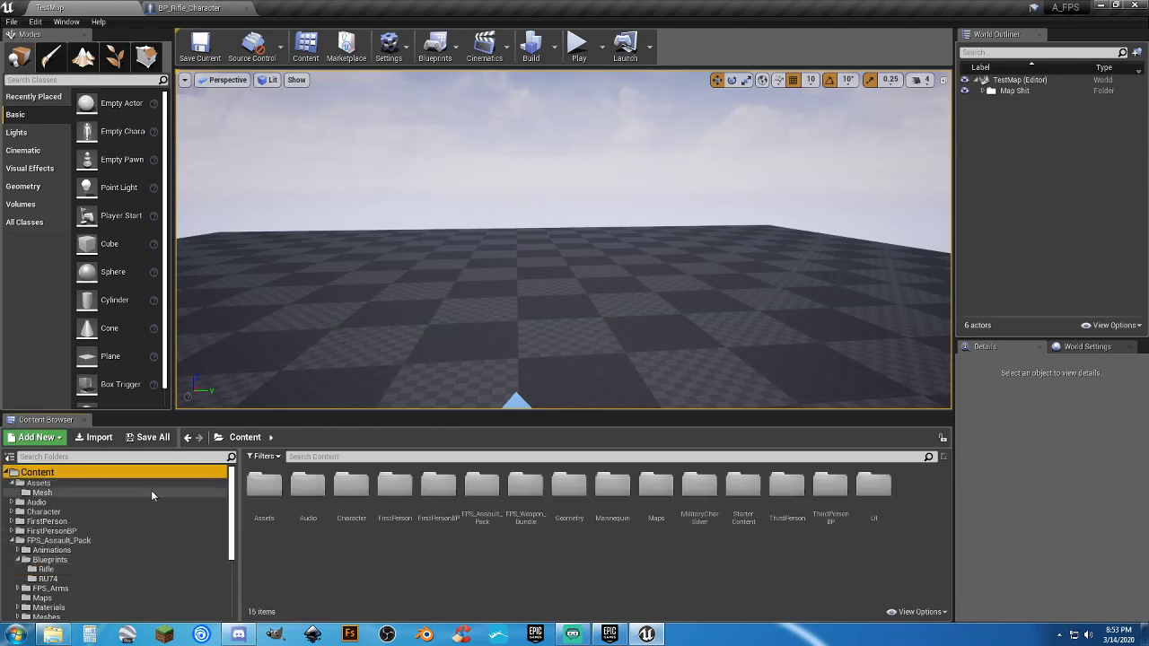
pyautogui.click(45, 483)
pyautogui.rightClick(362, 486)
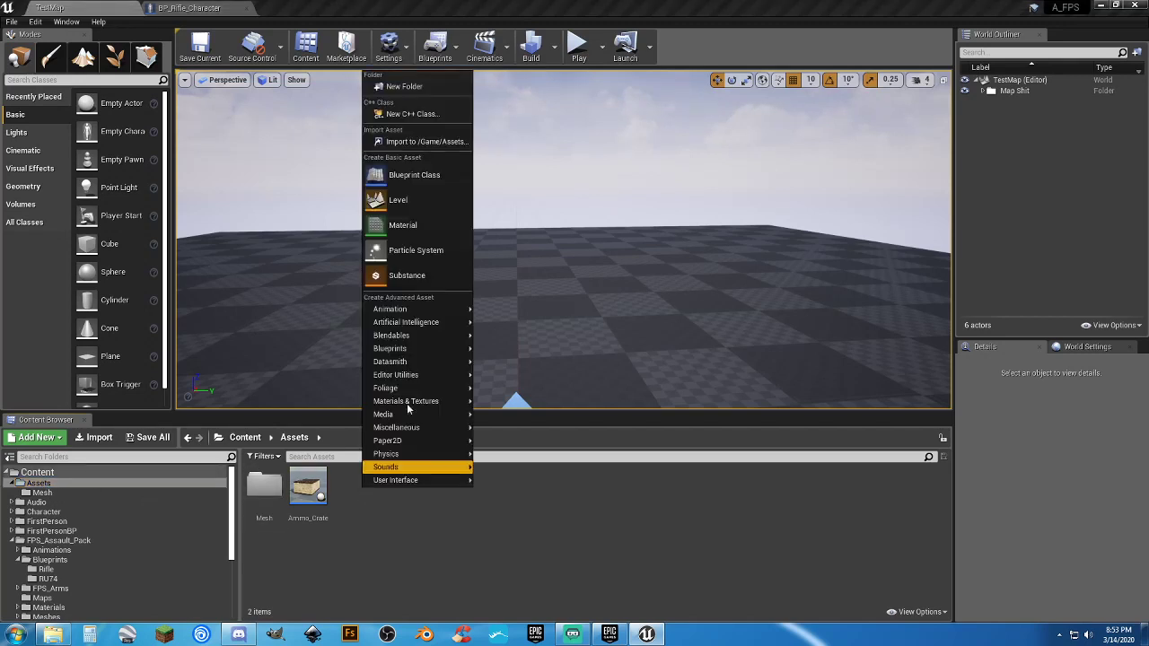
pyautogui.click(445, 88)
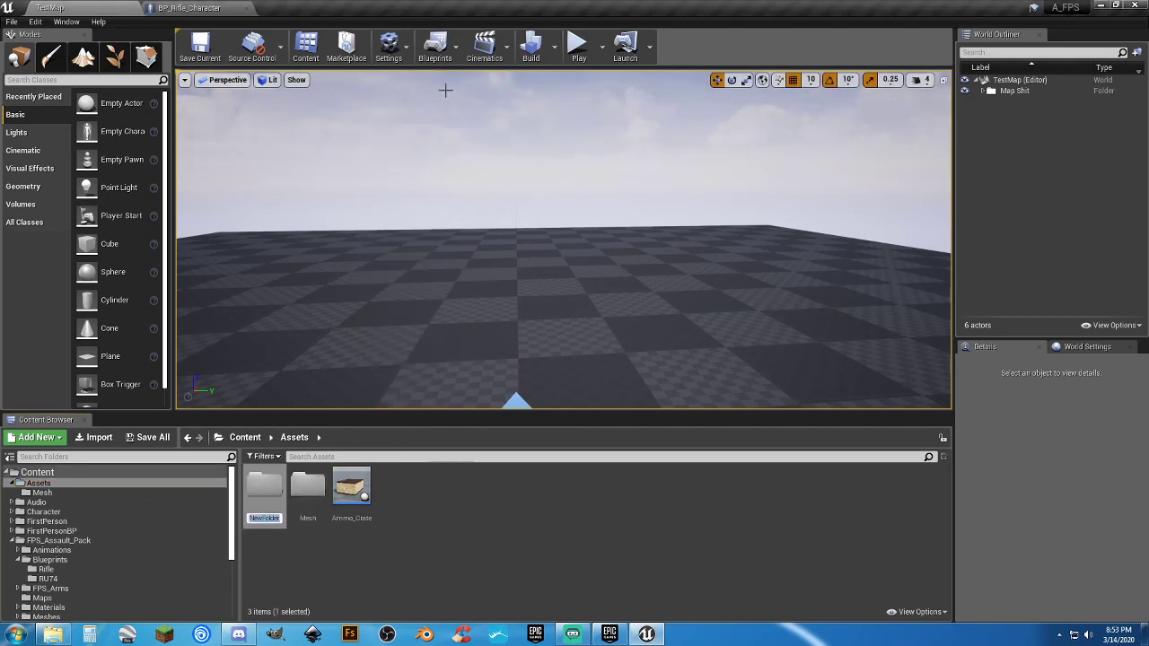
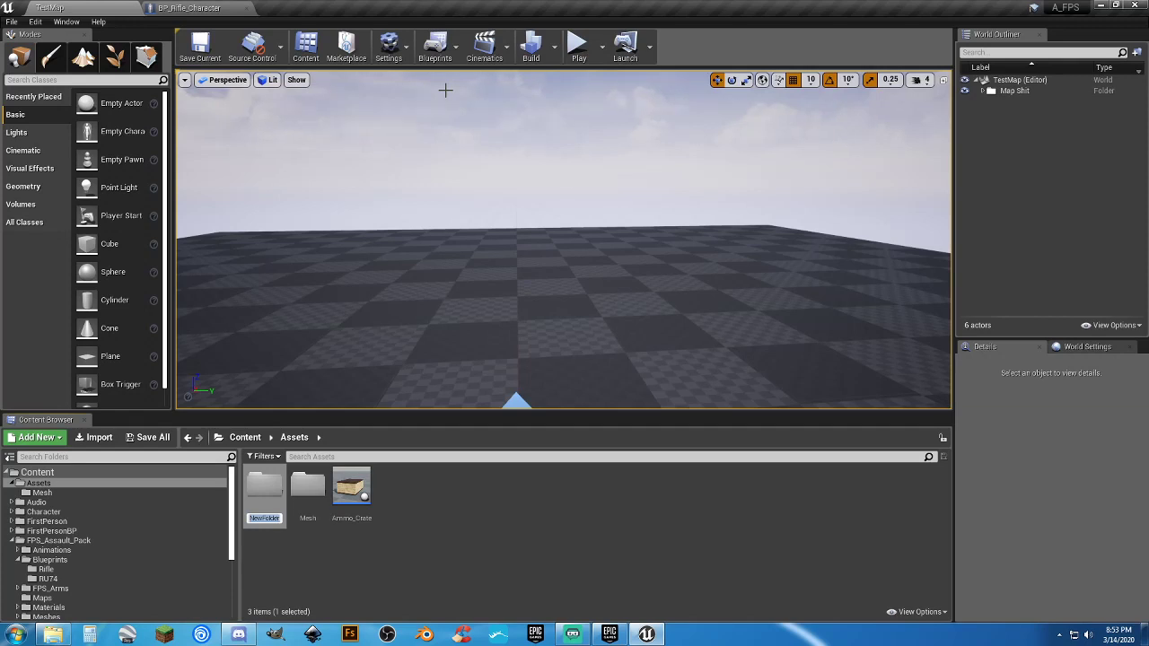
pyautogui.write('Textures')
pyautogui.press('Return')
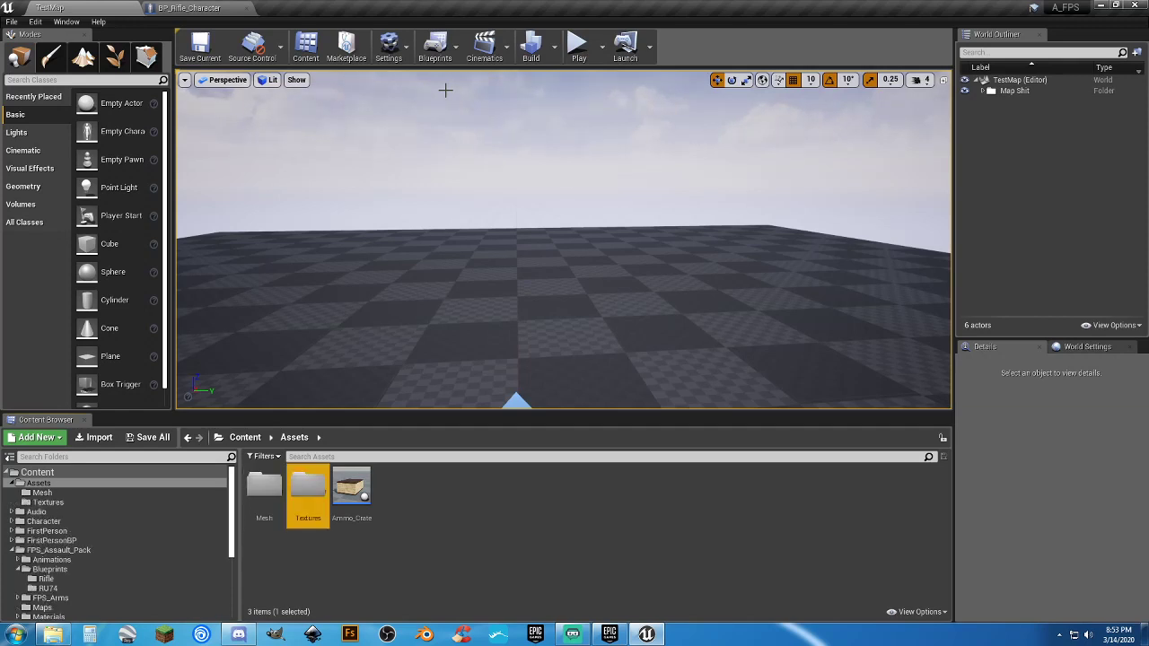
pyautogui.press('Return')
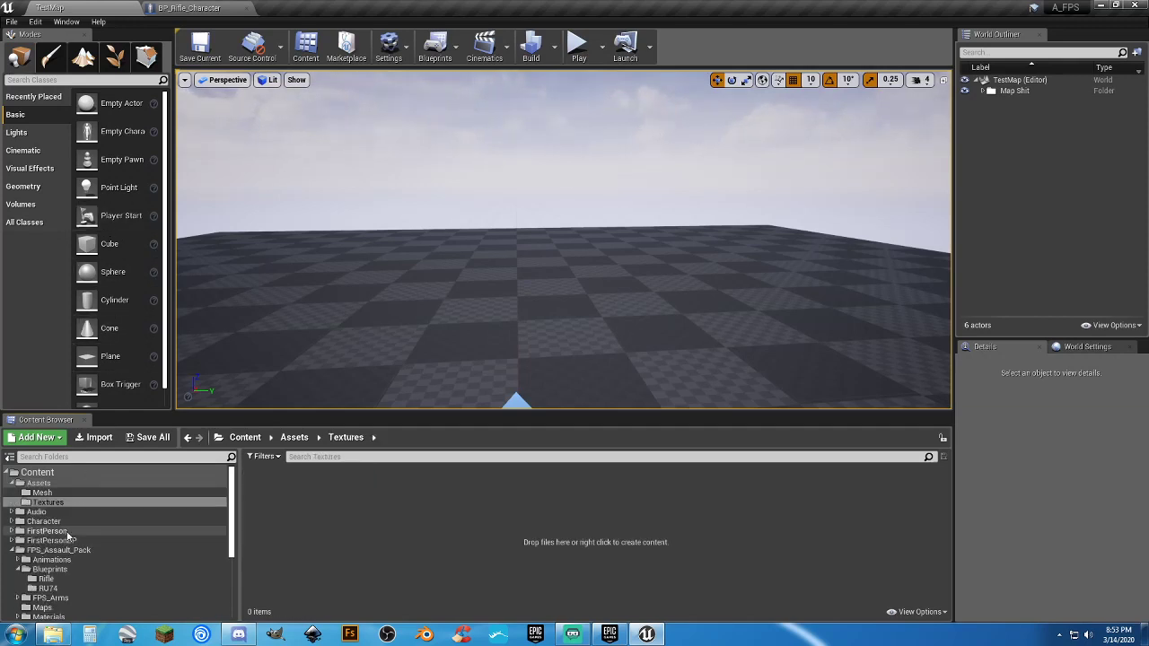
# Switch to Discord, find the Scope Screen Mask image in the bbg-demos channel, and open its original in the browser.
pyautogui.click(54, 634)
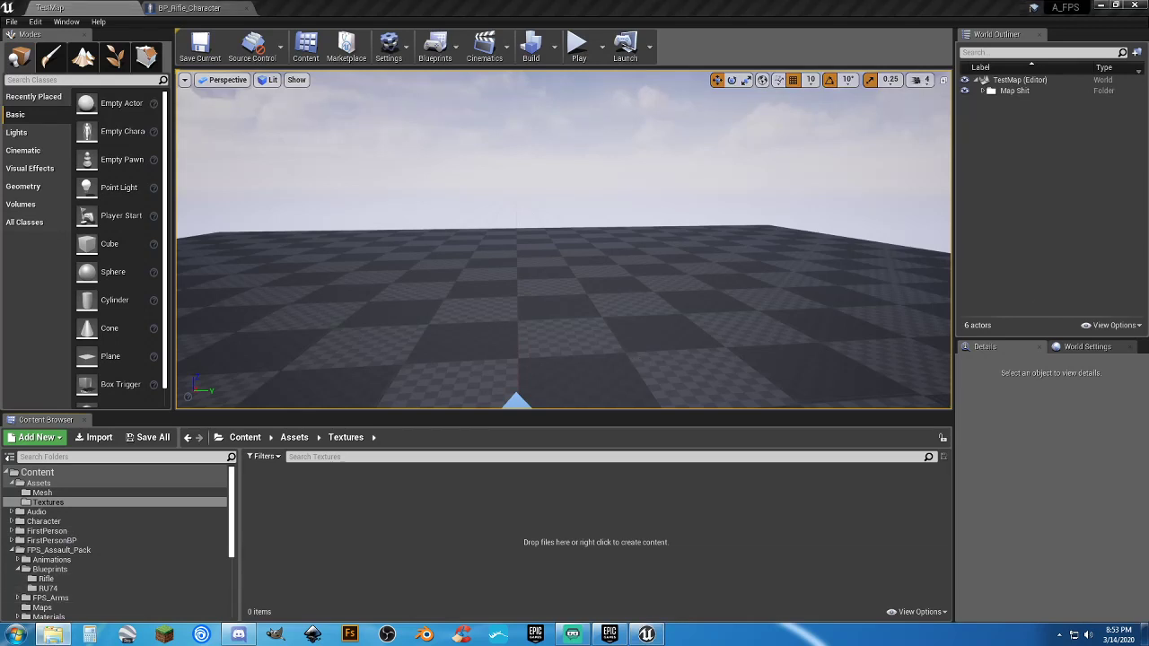
pyautogui.moveTo(1148, 32); pyautogui.dragTo(298, 18)
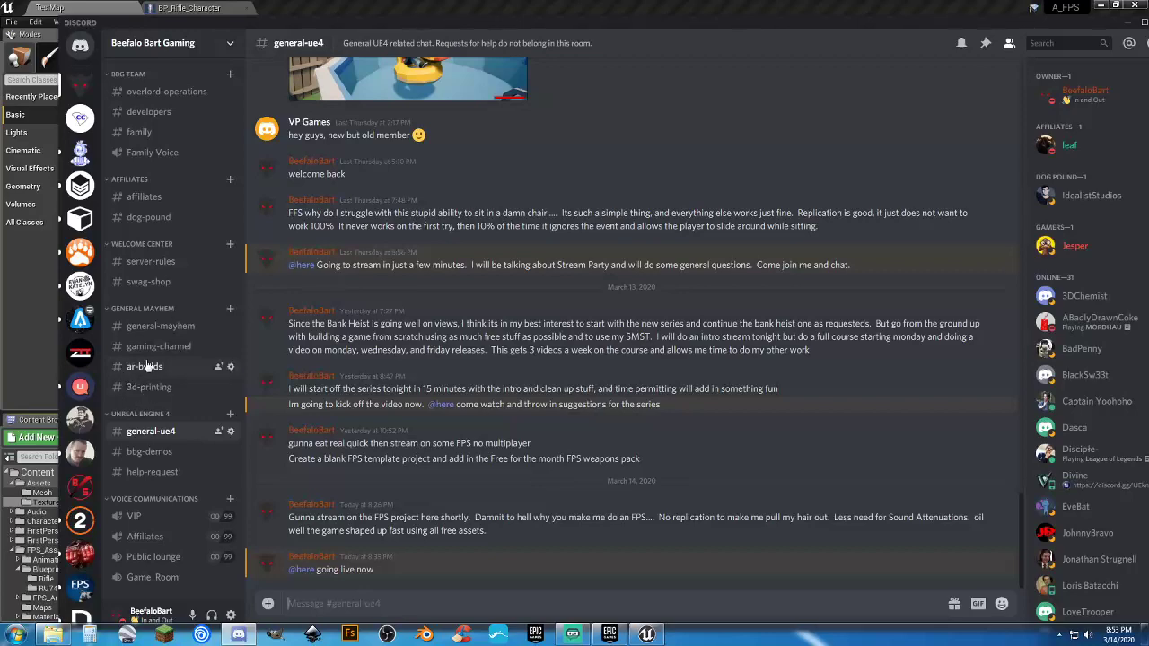
pyautogui.click(151, 452)
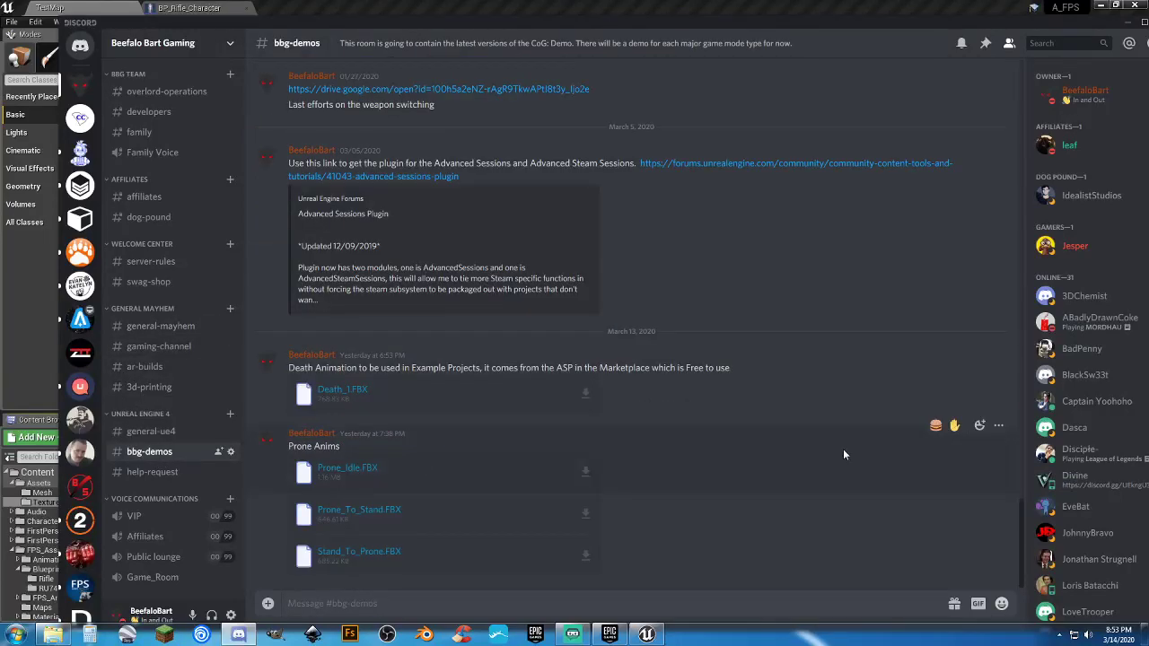
pyautogui.scroll(10, 817, 402)
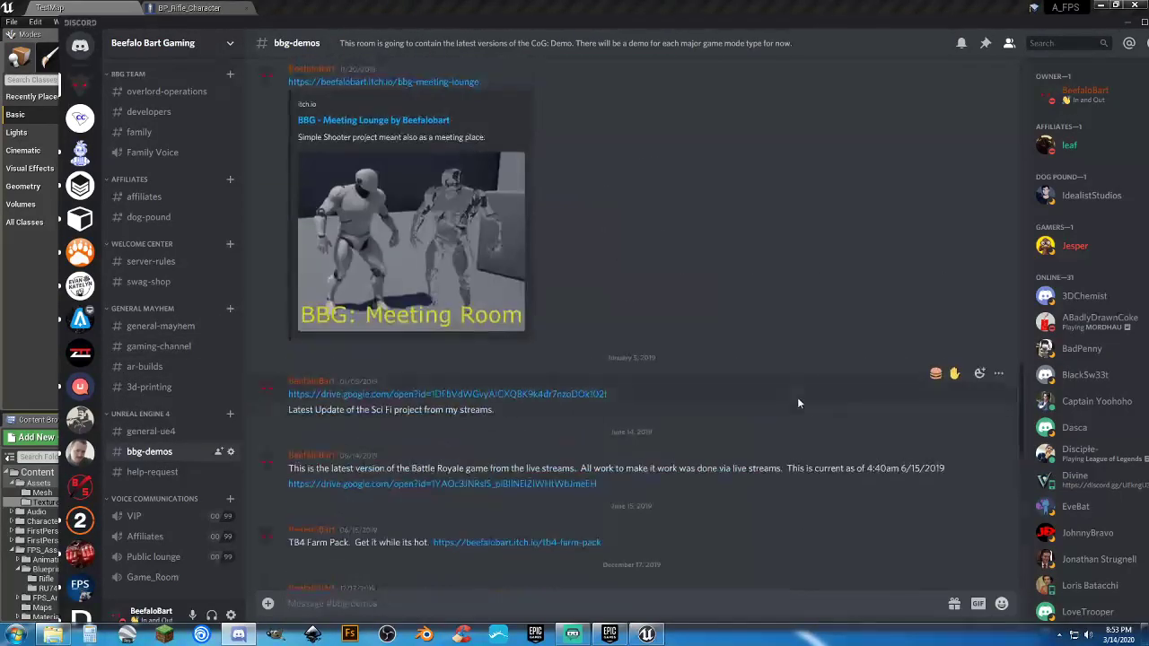
pyautogui.scroll(5, 796, 403)
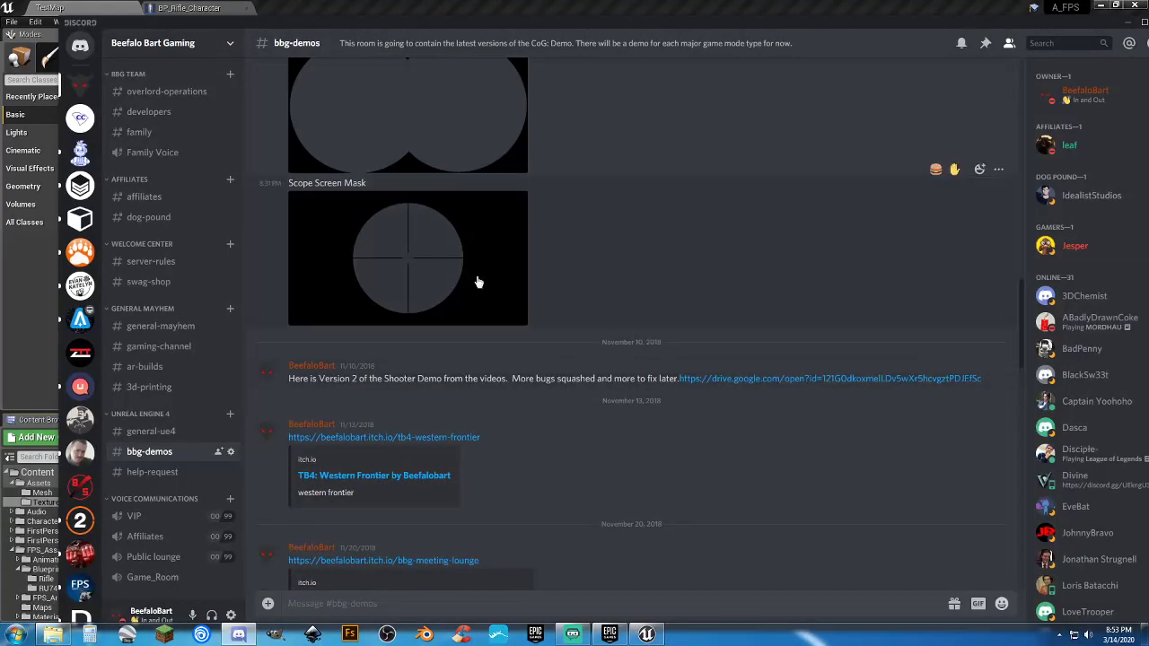
pyautogui.click(479, 282)
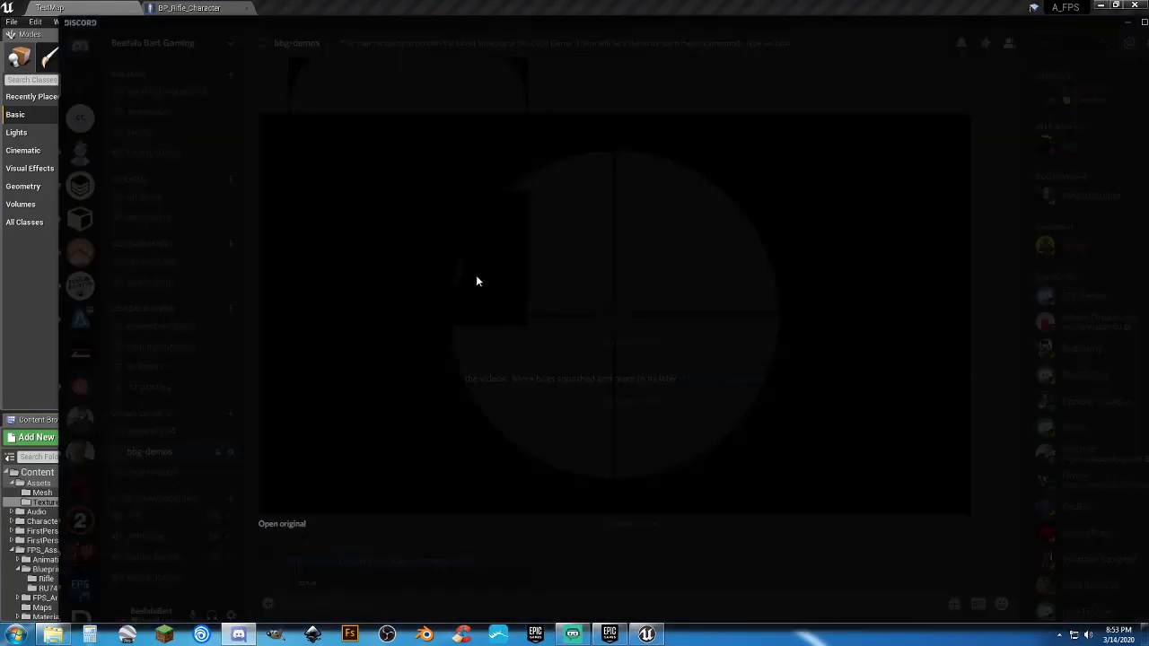
pyautogui.click(283, 528)
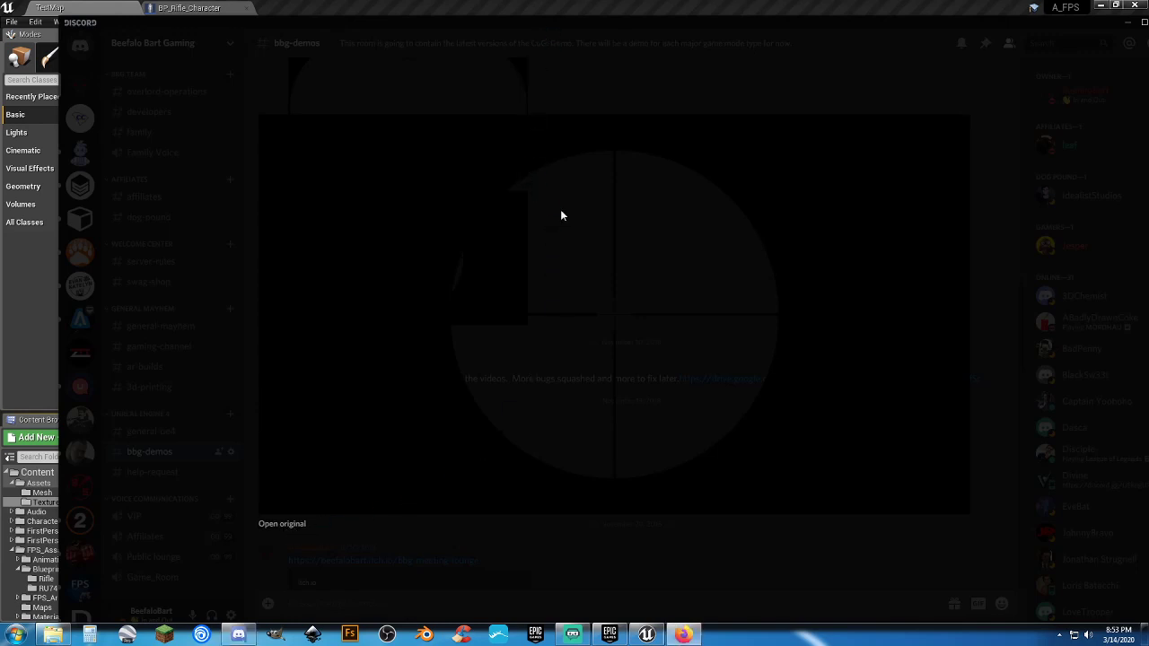
pyautogui.click(859, 573)
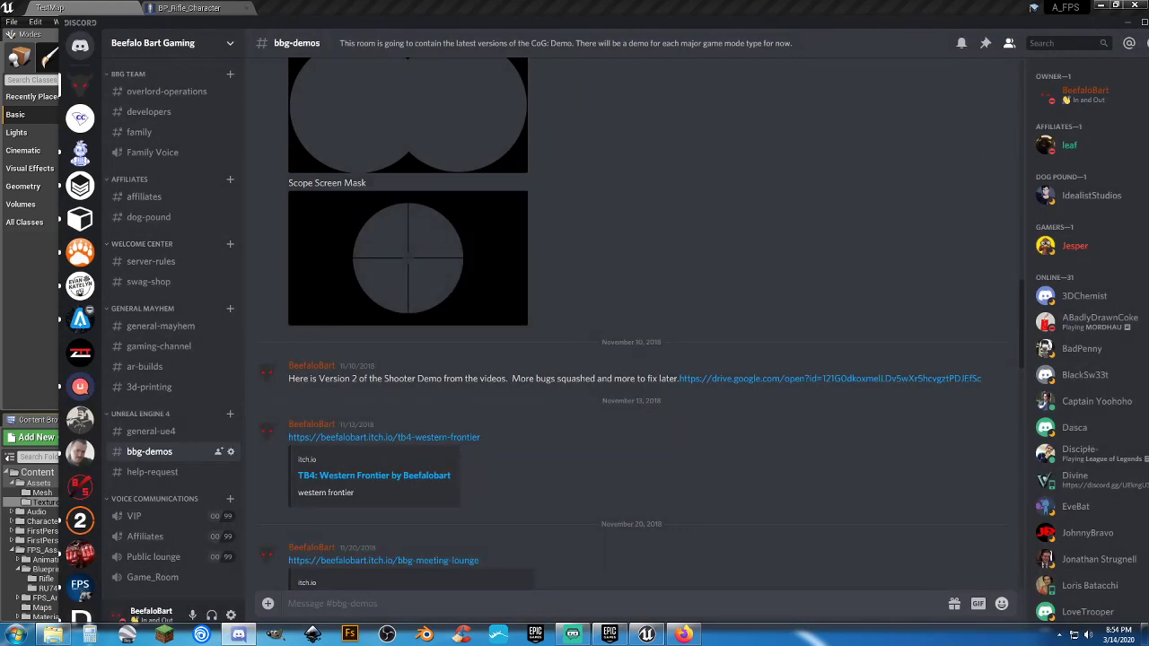
pyautogui.rightClick(348, 243)
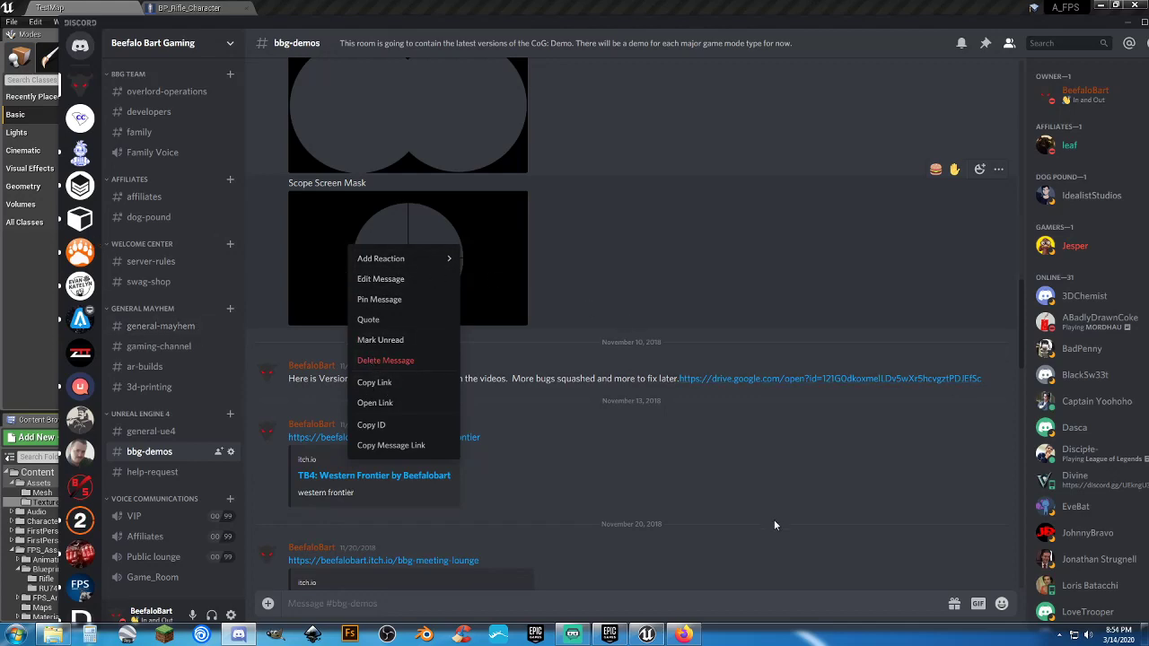
pyautogui.click(741, 481)
pyautogui.scroll(-15, 757, 470)
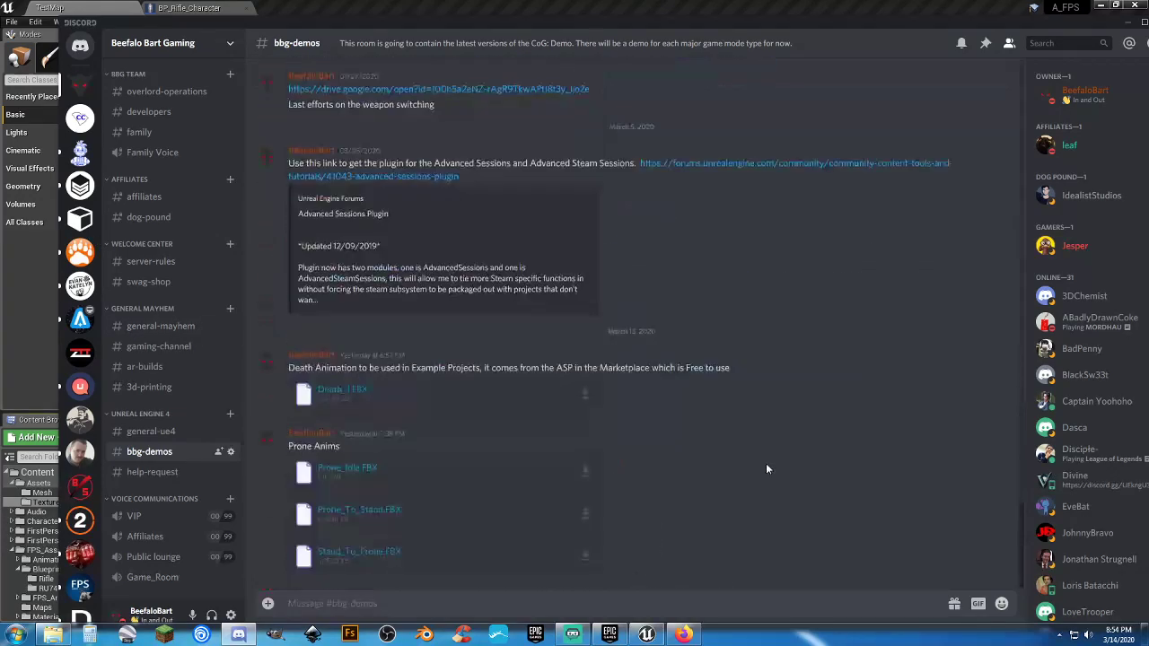
# Save the scope mask from the browser as PNG image Duplex in F:\CoG Data\Audio\Guns, and close the browser.
pyautogui.moveTo(0, 83); pyautogui.dragTo(545, 66)
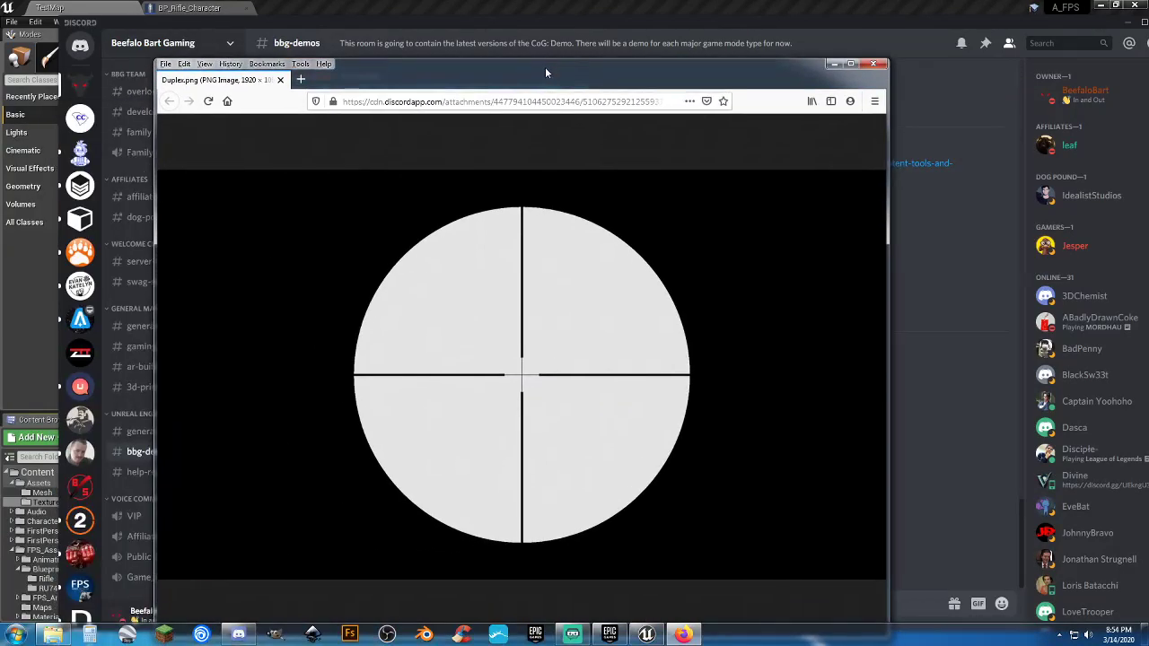
pyautogui.click(669, 317)
pyautogui.rightClick(670, 315)
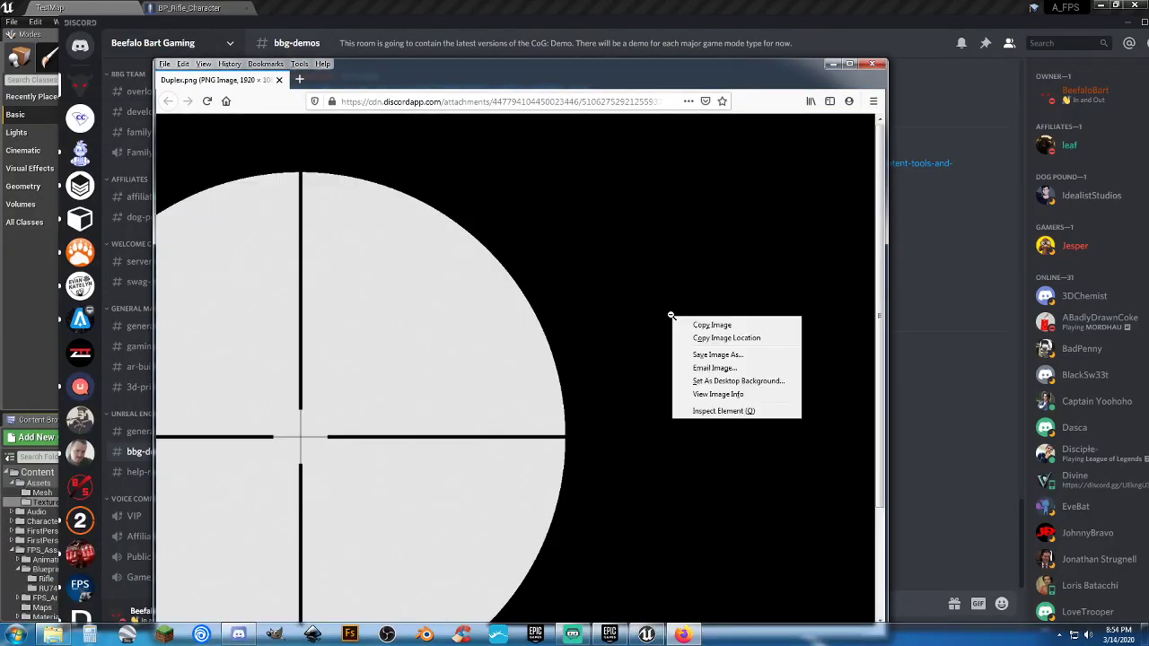
pyautogui.click(709, 356)
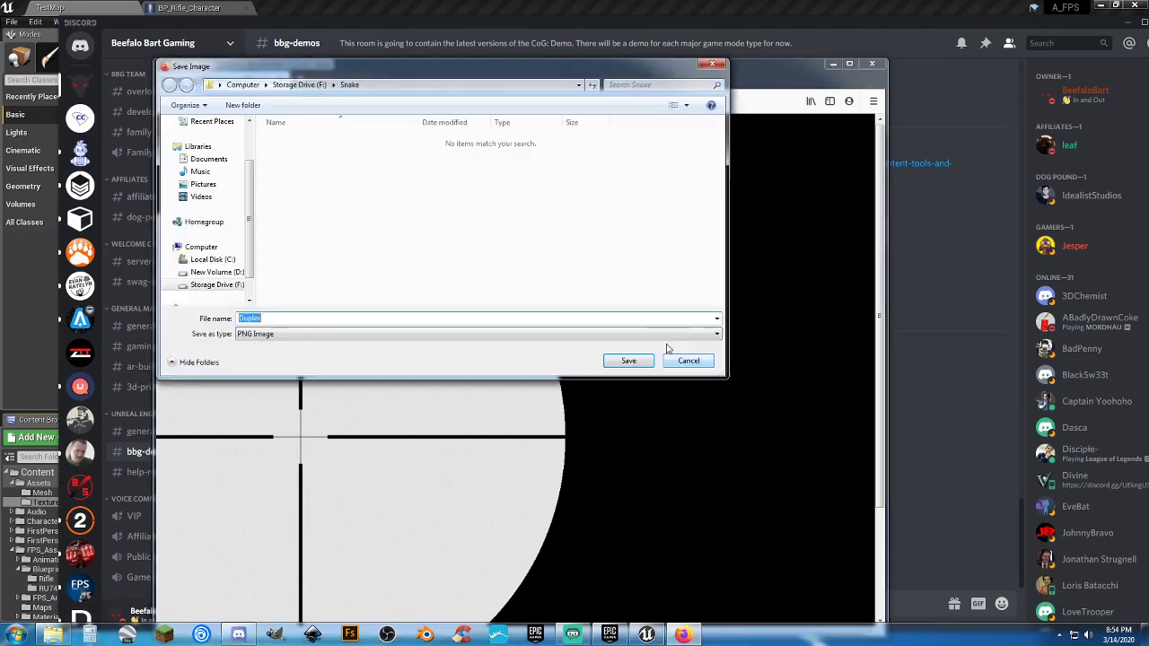
pyautogui.click(295, 87)
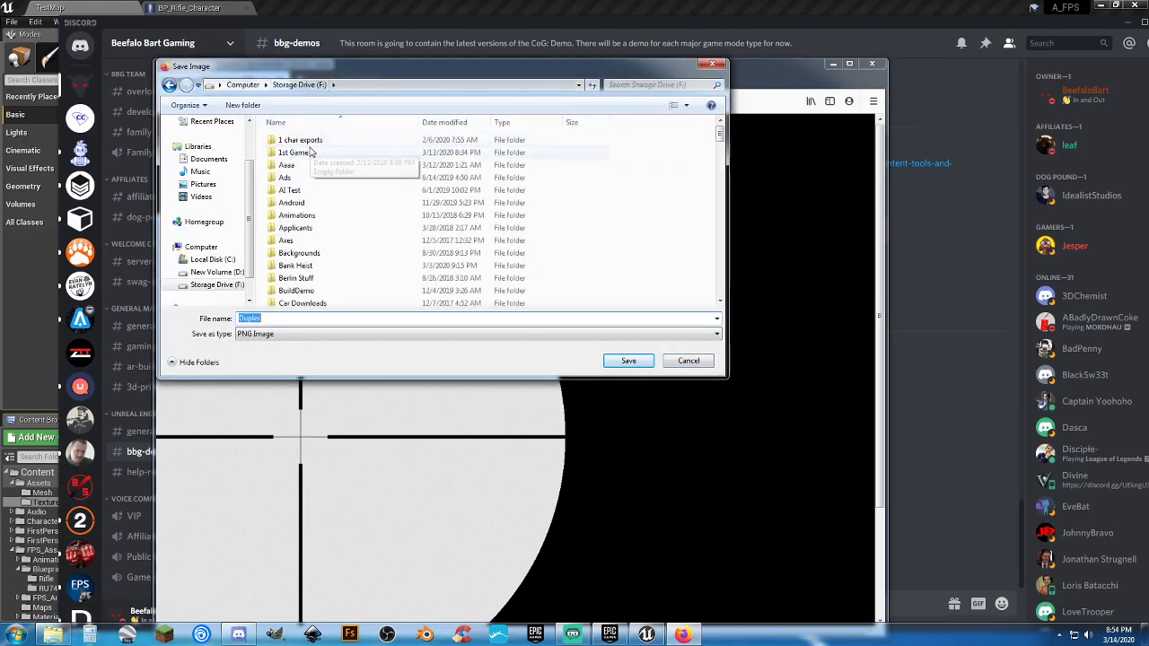
pyautogui.moveTo(720, 135)
pyautogui.mouseDown()
pyautogui.moveTo(719, 184)
pyautogui.moveTo(719, 153)
pyautogui.mouseUp()
pyautogui.click(299, 209)
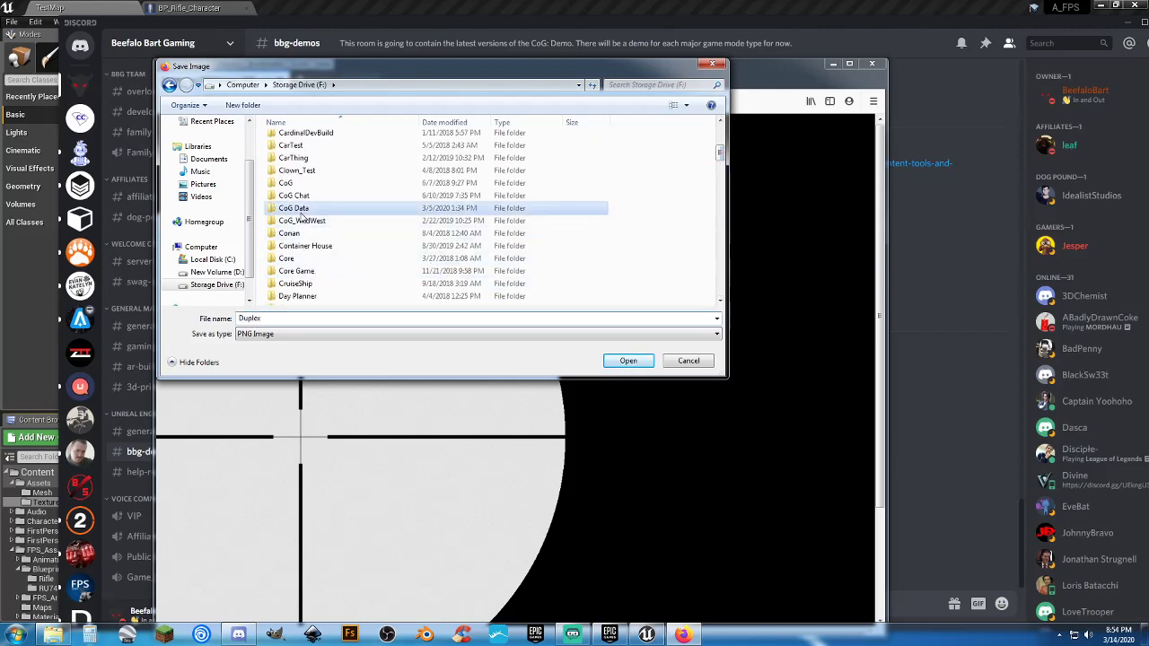
pyautogui.doubleClick(301, 213)
pyautogui.doubleClick(296, 193)
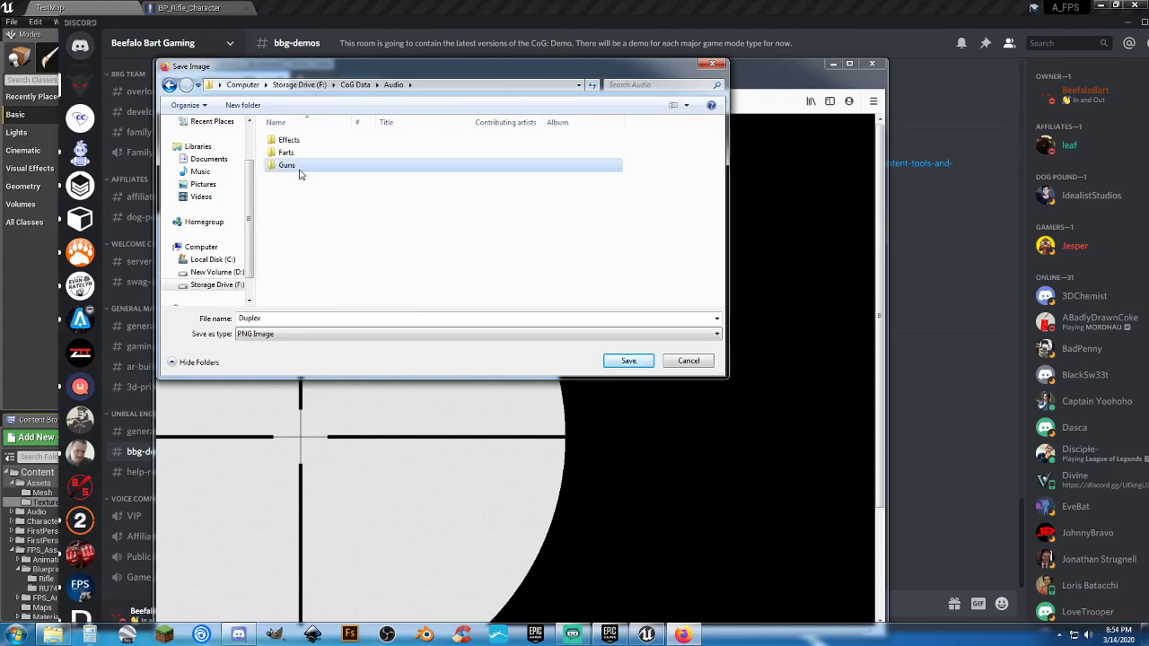
pyautogui.doubleClick(287, 166)
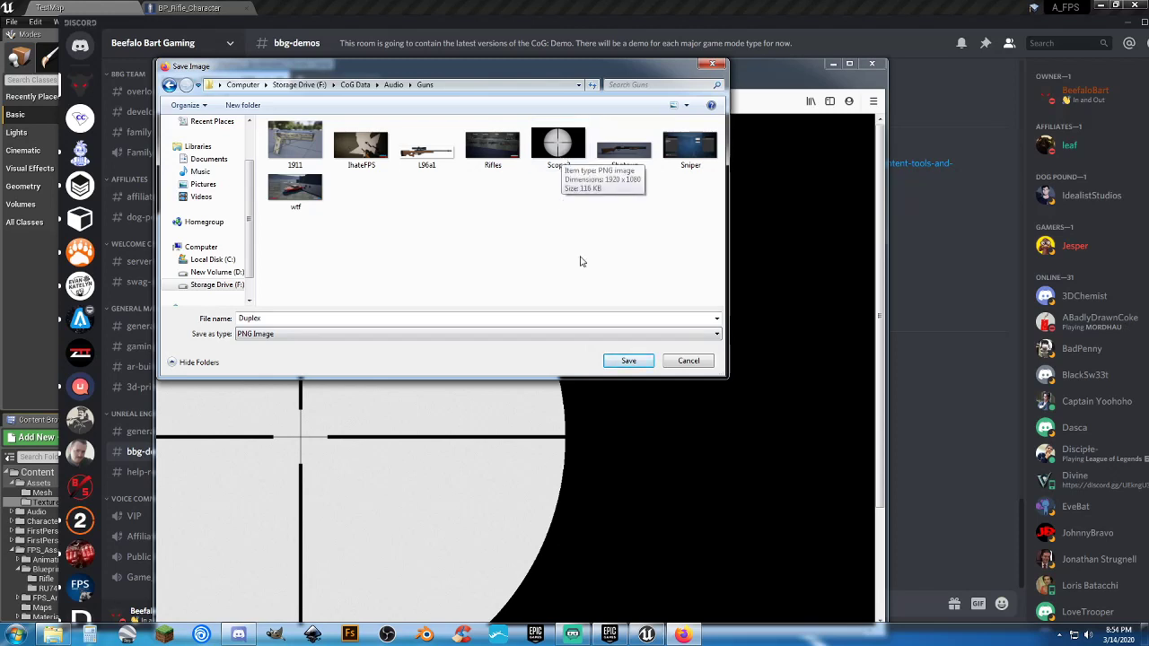
pyautogui.click(615, 360)
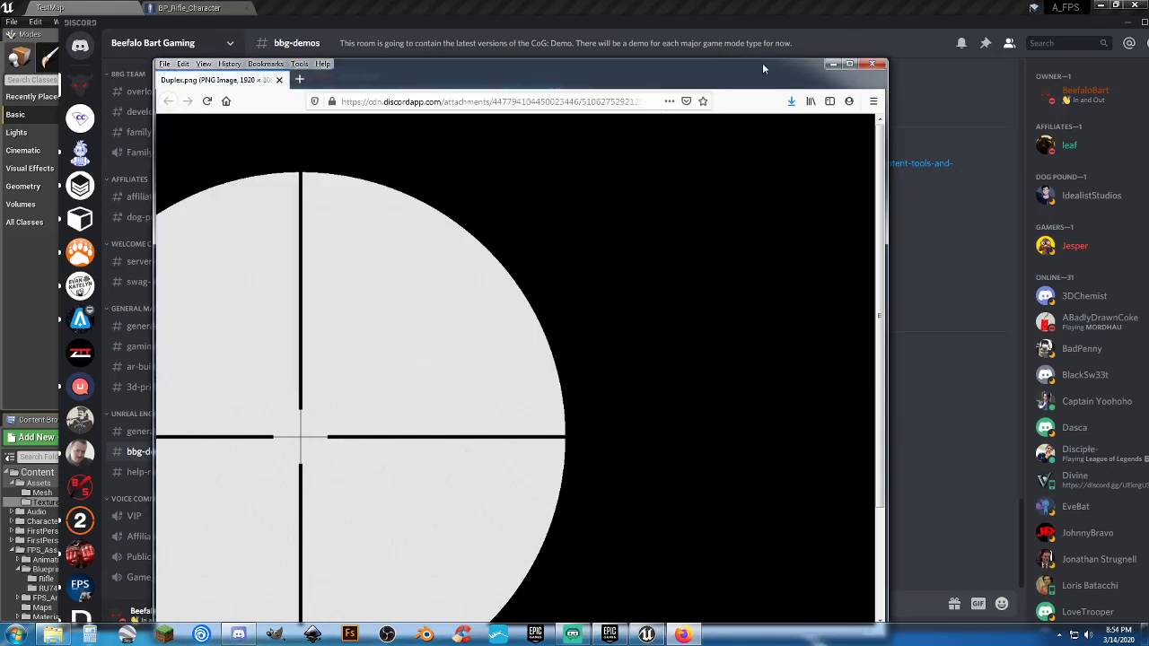
pyautogui.click(871, 65)
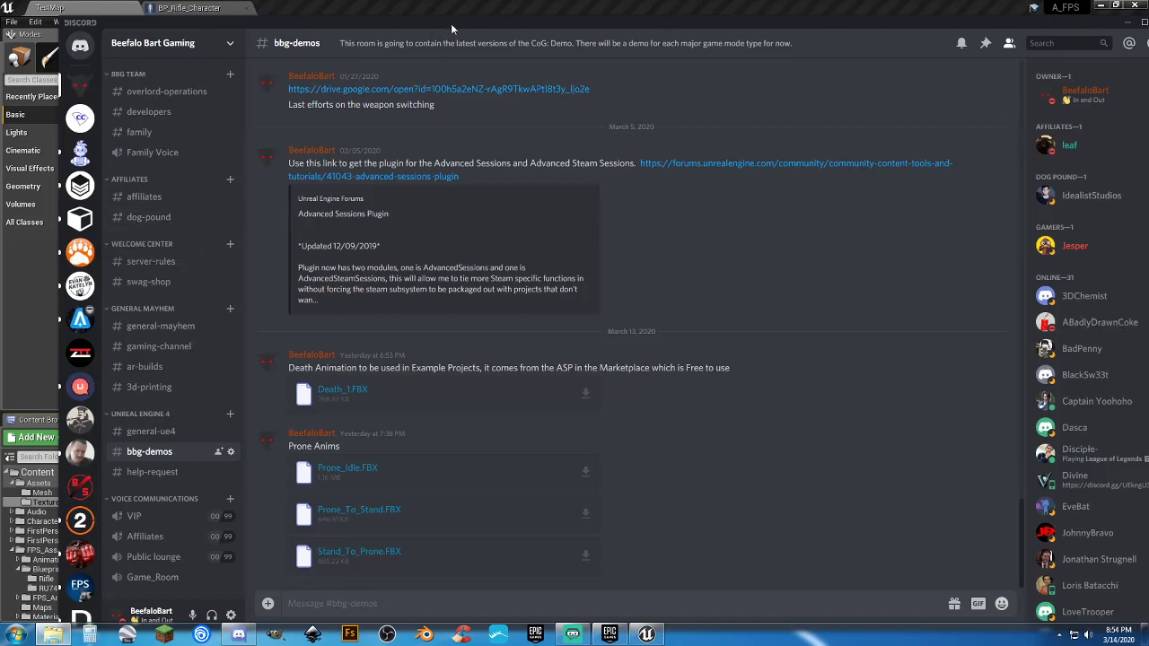
# Return to Unreal Engine, import the Duplex image into the Assets/Textures folder, and save the new texture.
pyautogui.moveTo(450, 23); pyautogui.dragTo(1148, 54)
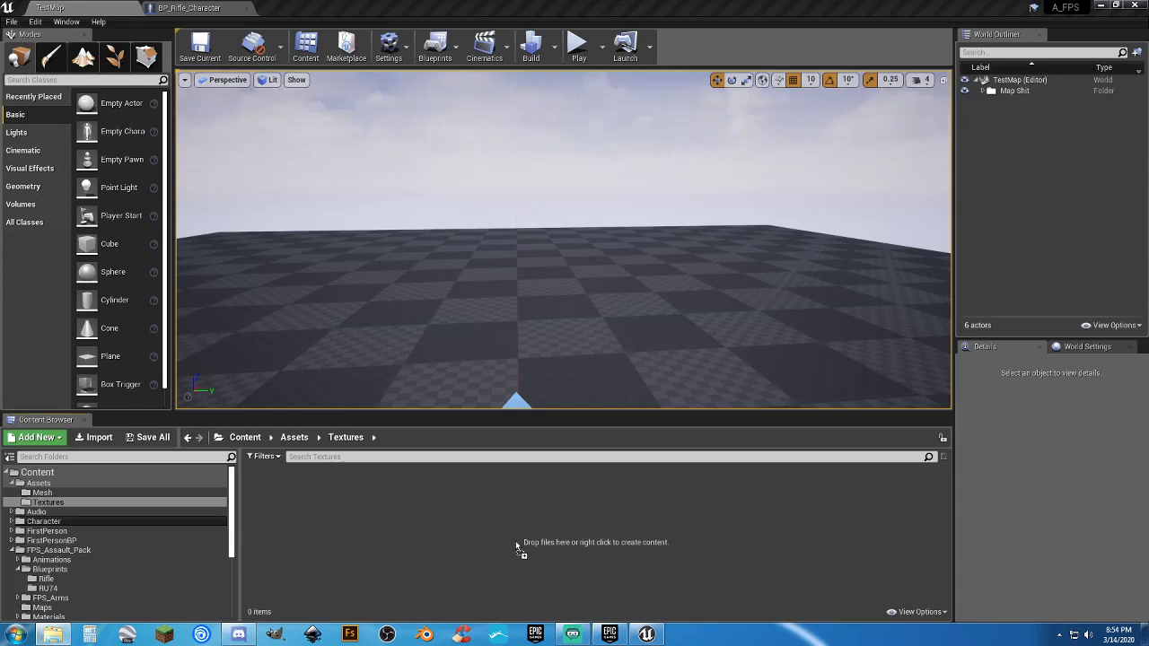
pyautogui.moveTo(363, 484); pyautogui.dragTo(350, 490)
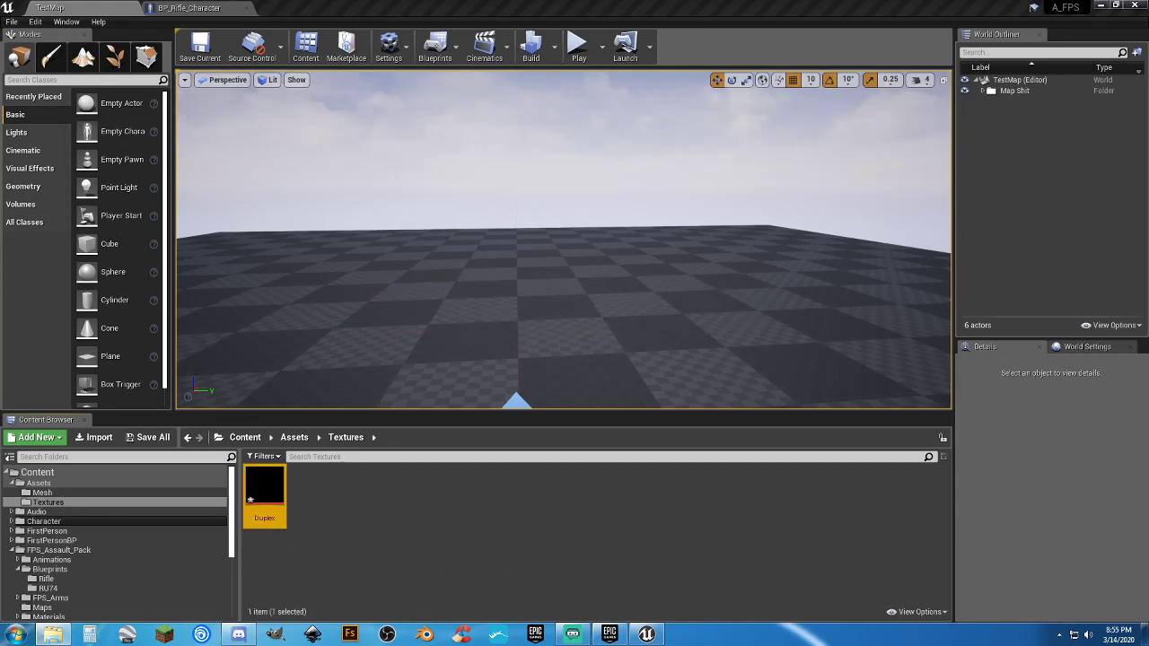
pyautogui.click(341, 509)
pyautogui.scroll(-4, 86, 560)
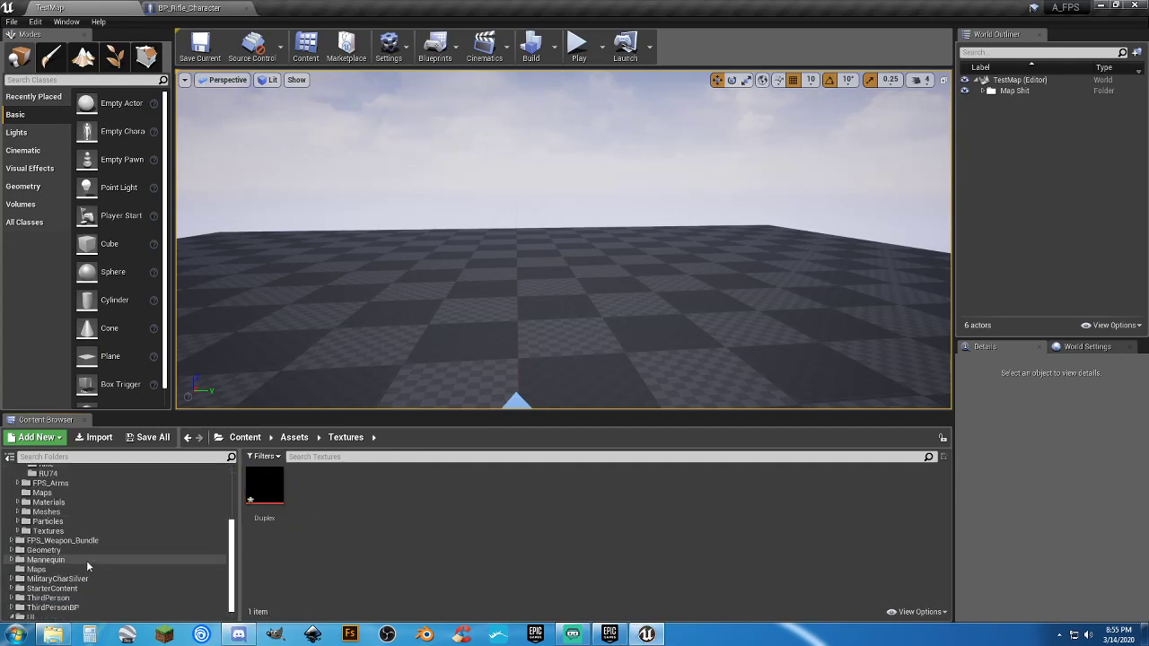
pyautogui.click(153, 438)
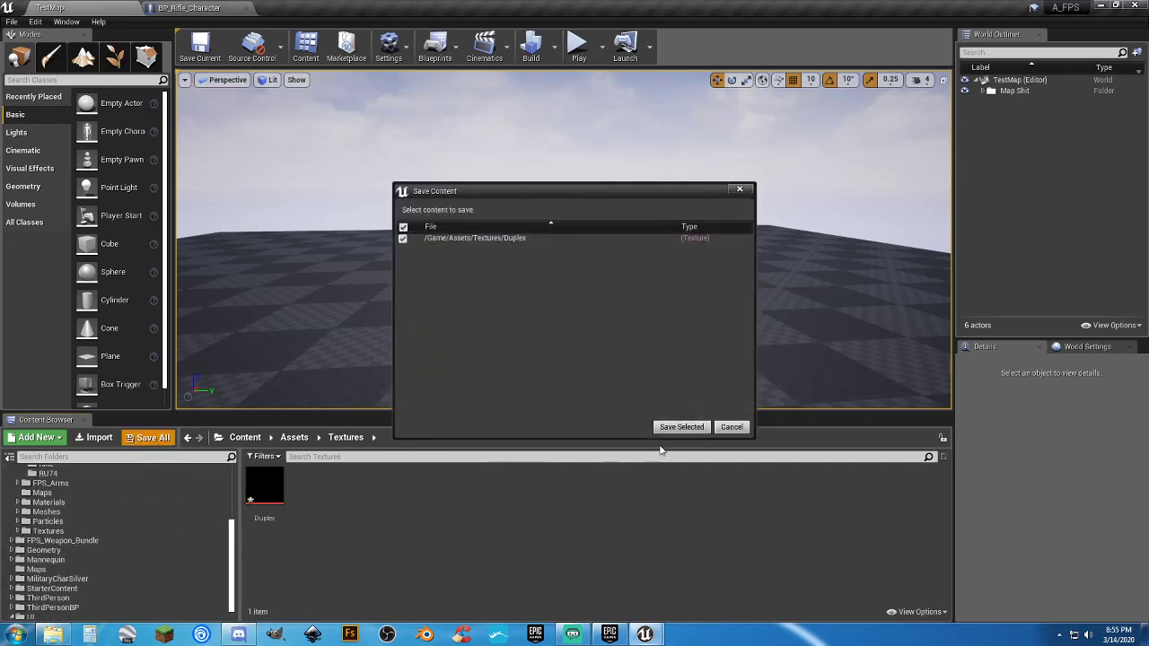
pyautogui.press('Return')
# Create a Widget Blueprint named W_Scope in the UI/Widgets folder and open it for editing.
pyautogui.scroll(-1, 130, 580)
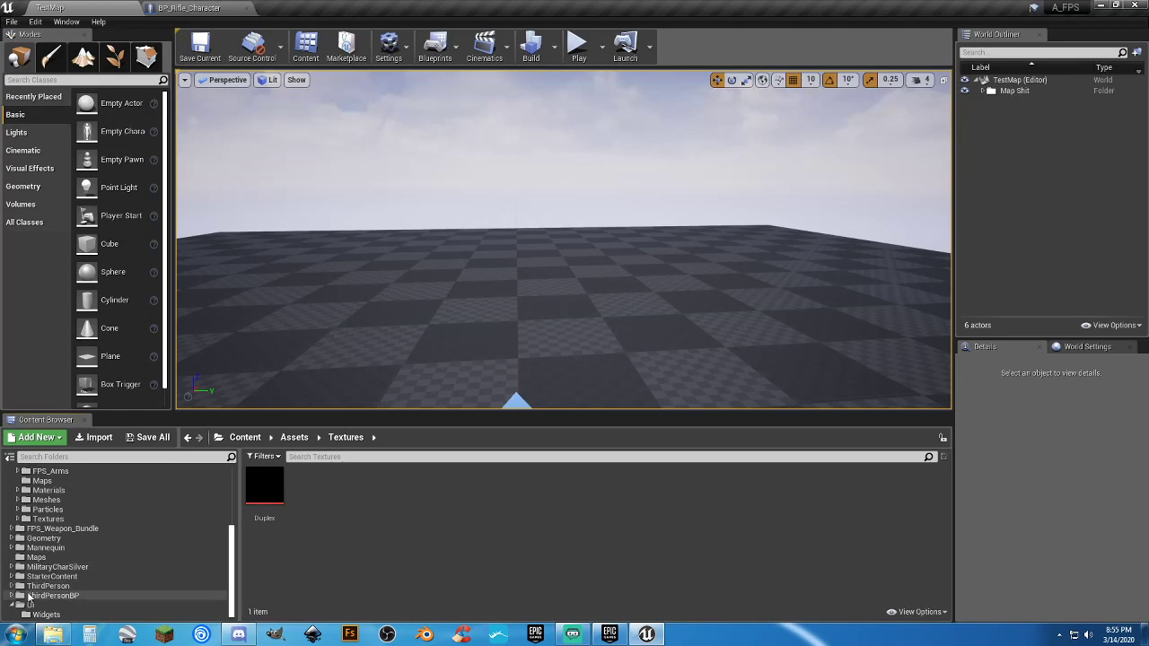
pyautogui.click(50, 615)
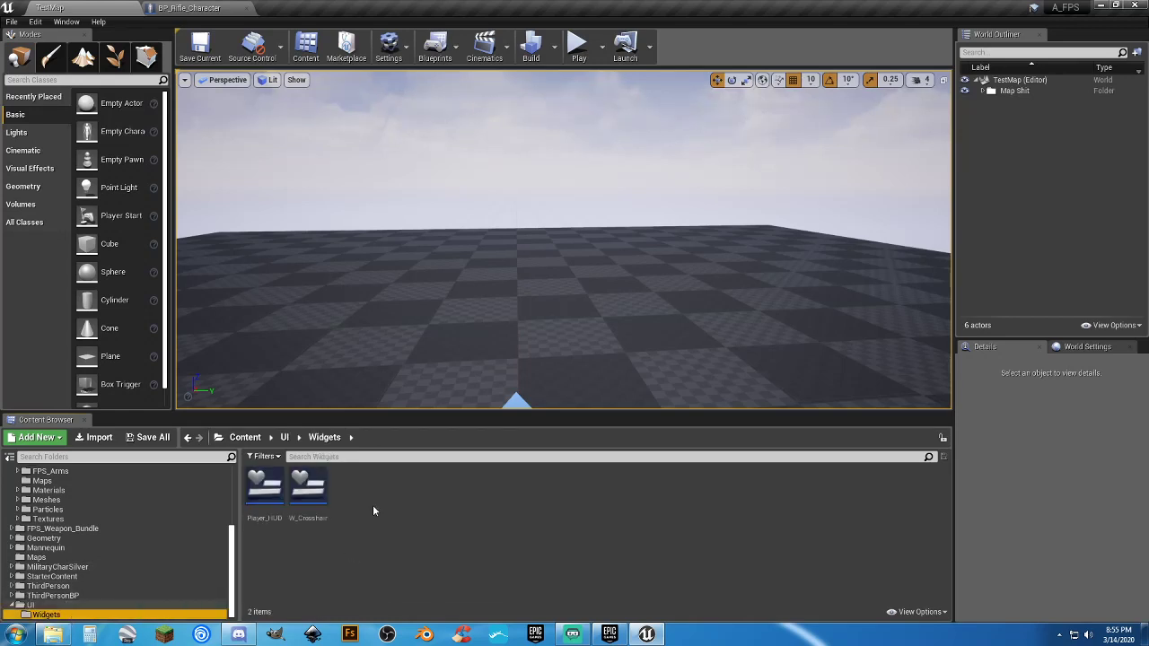
pyautogui.rightClick(364, 495)
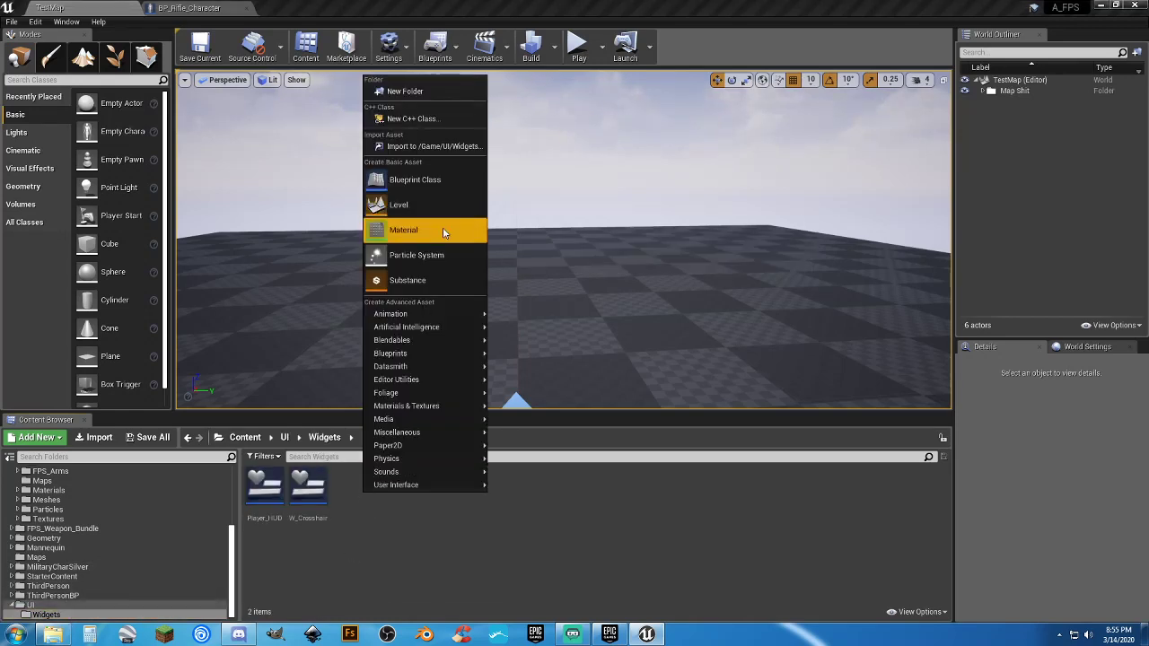
pyautogui.moveTo(437, 436)
pyautogui.moveTo(449, 484)
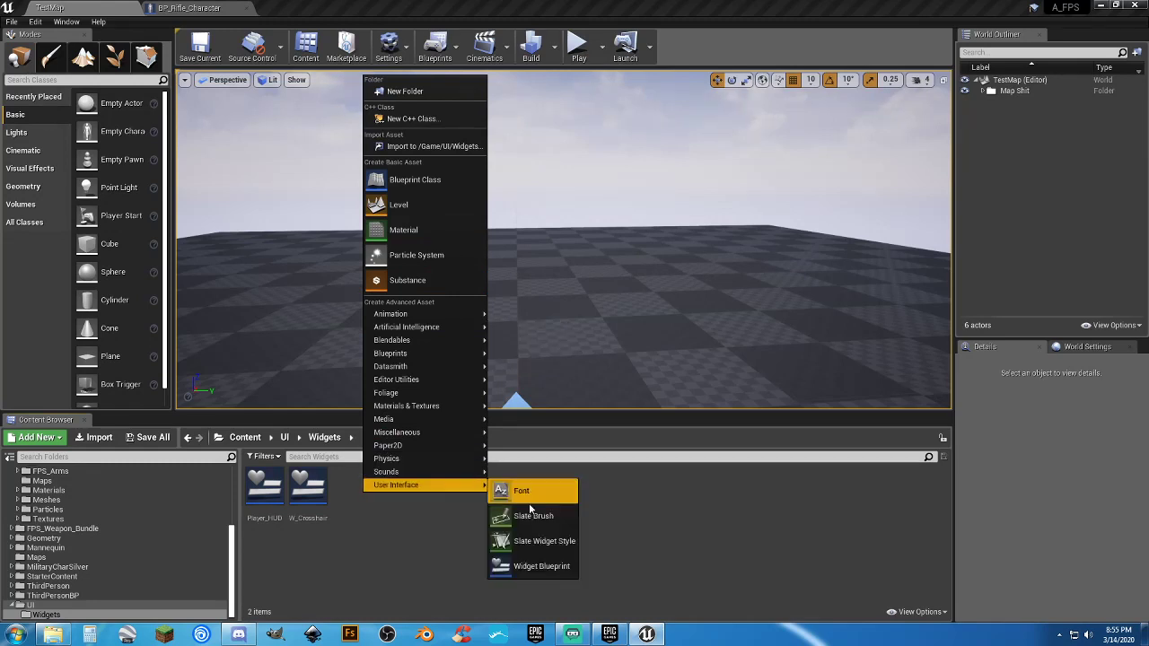
pyautogui.click(546, 572)
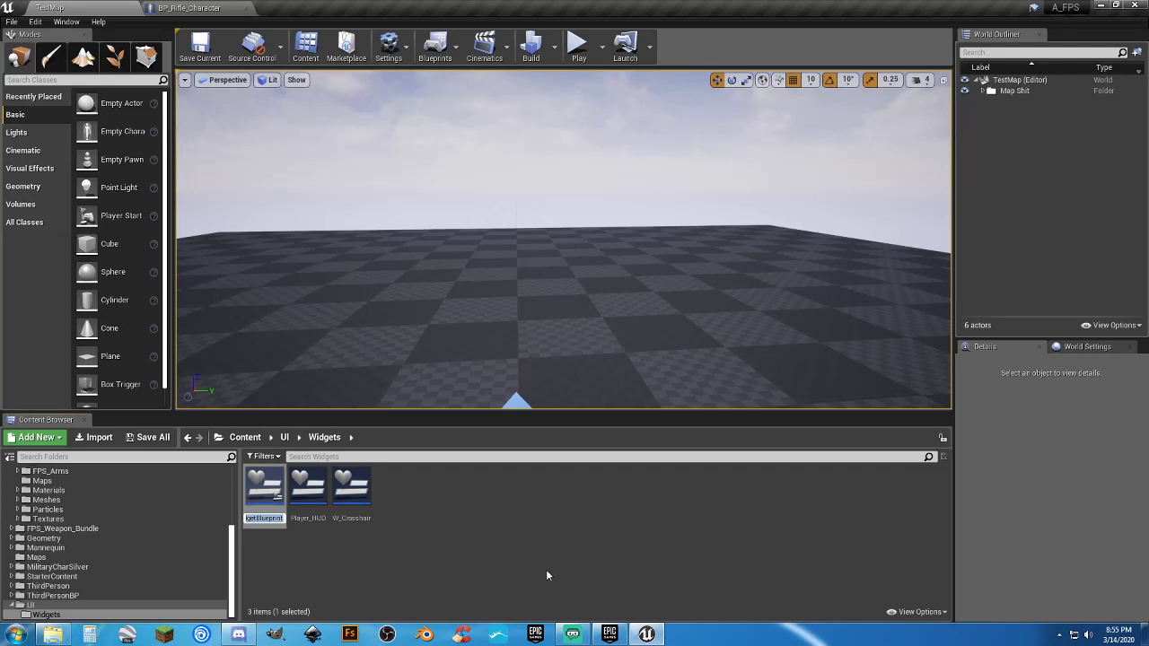
pyautogui.write('W_Scope')
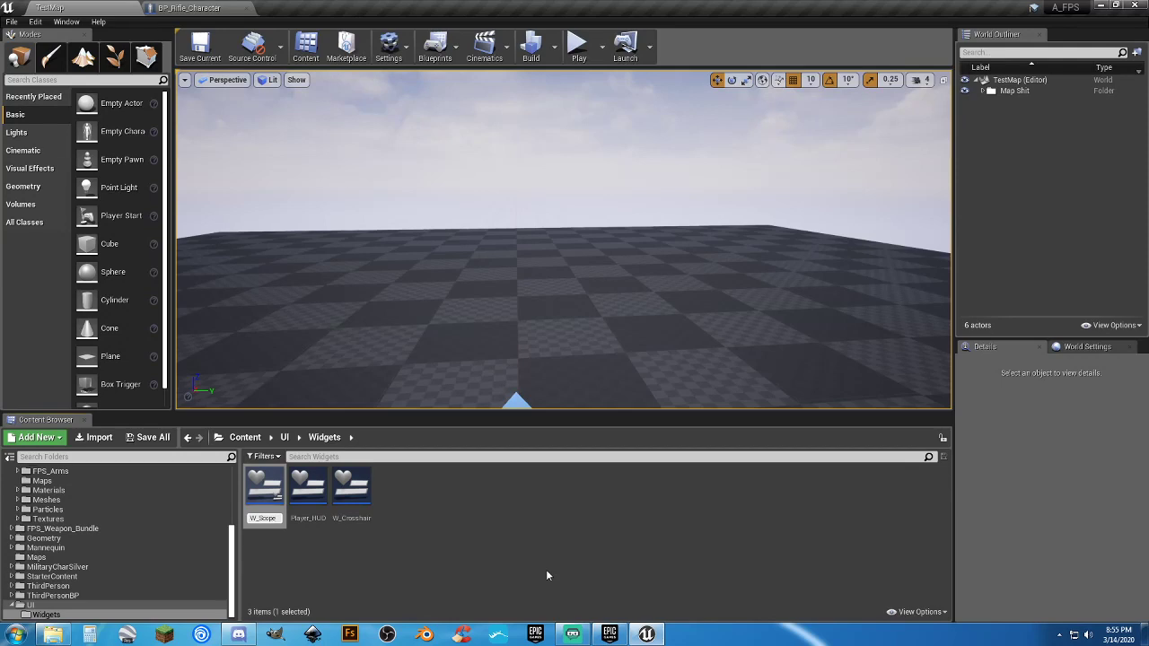
pyautogui.press('Return')
pyautogui.press('Return')
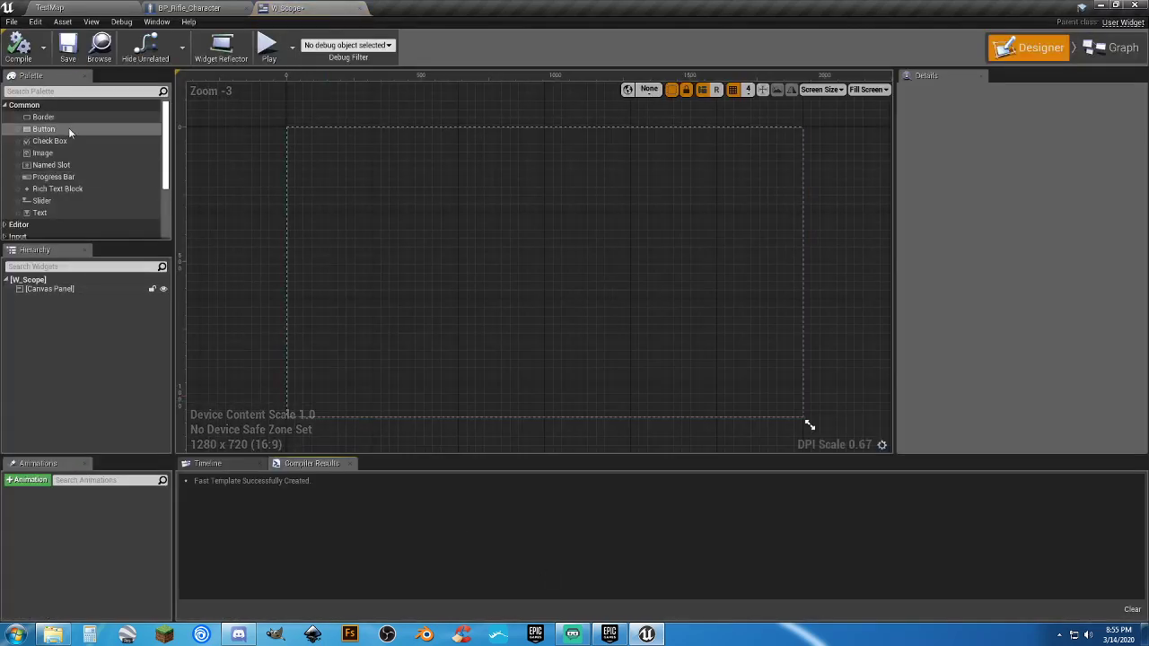
# Add an Image to the W_Scope canvas and assign the Duplex texture from Assets/Textures as its brush image.
pyautogui.moveTo(41, 154); pyautogui.dragTo(370, 212)
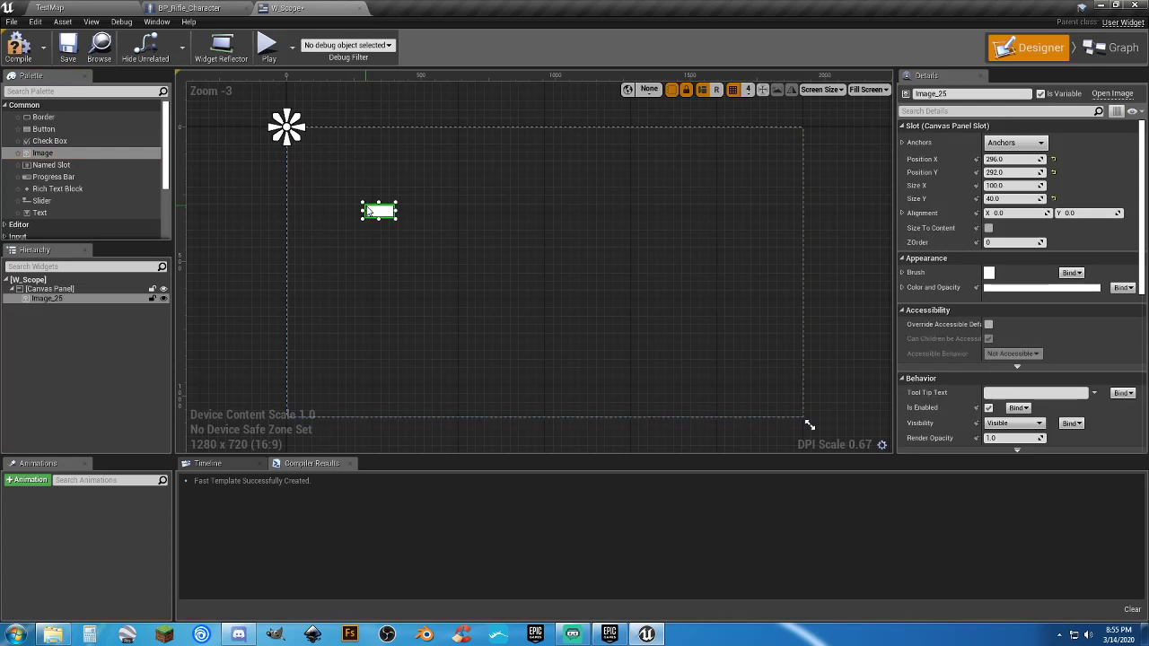
pyautogui.click(51, 8)
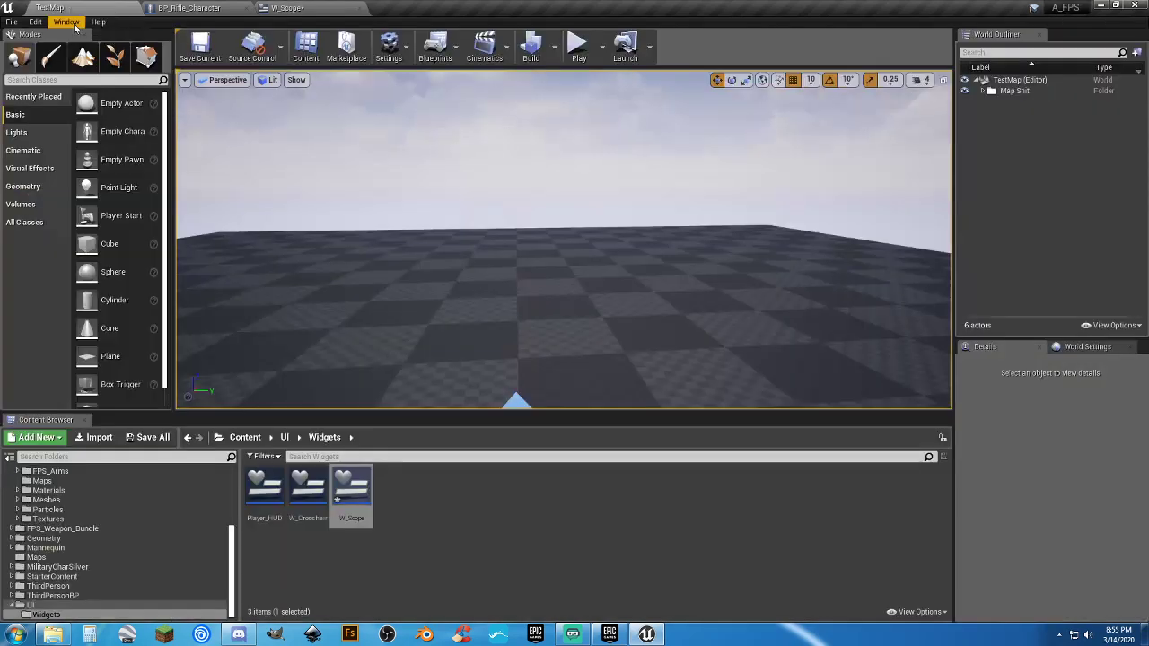
pyautogui.scroll(3, 81, 505)
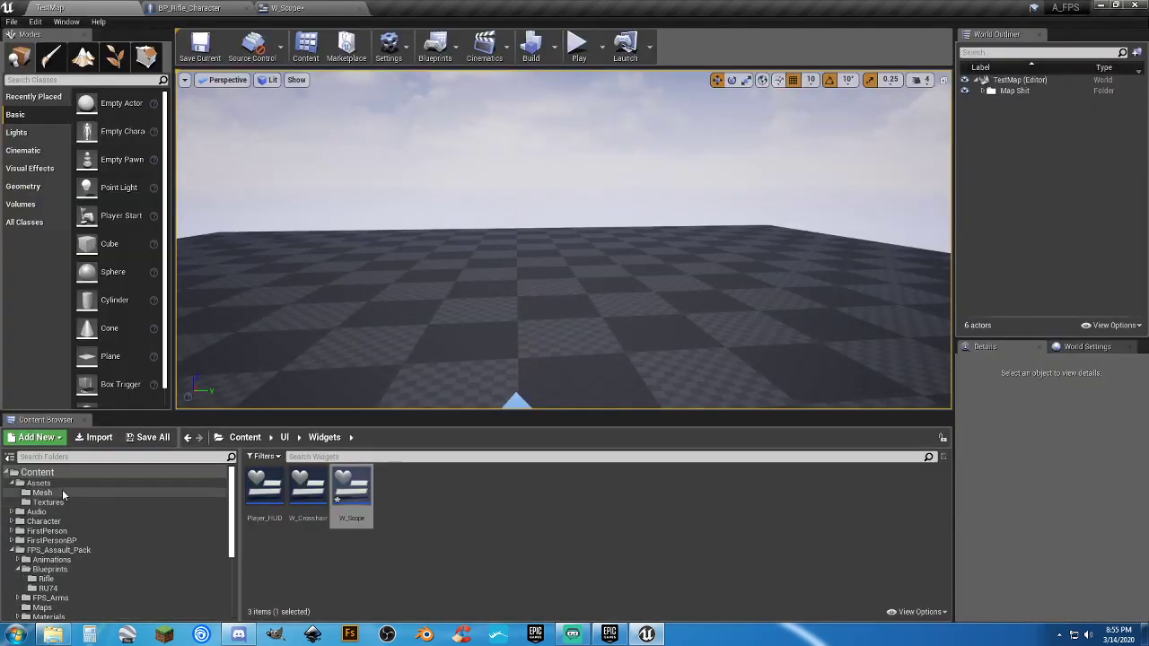
pyautogui.click(57, 503)
pyautogui.click(265, 489)
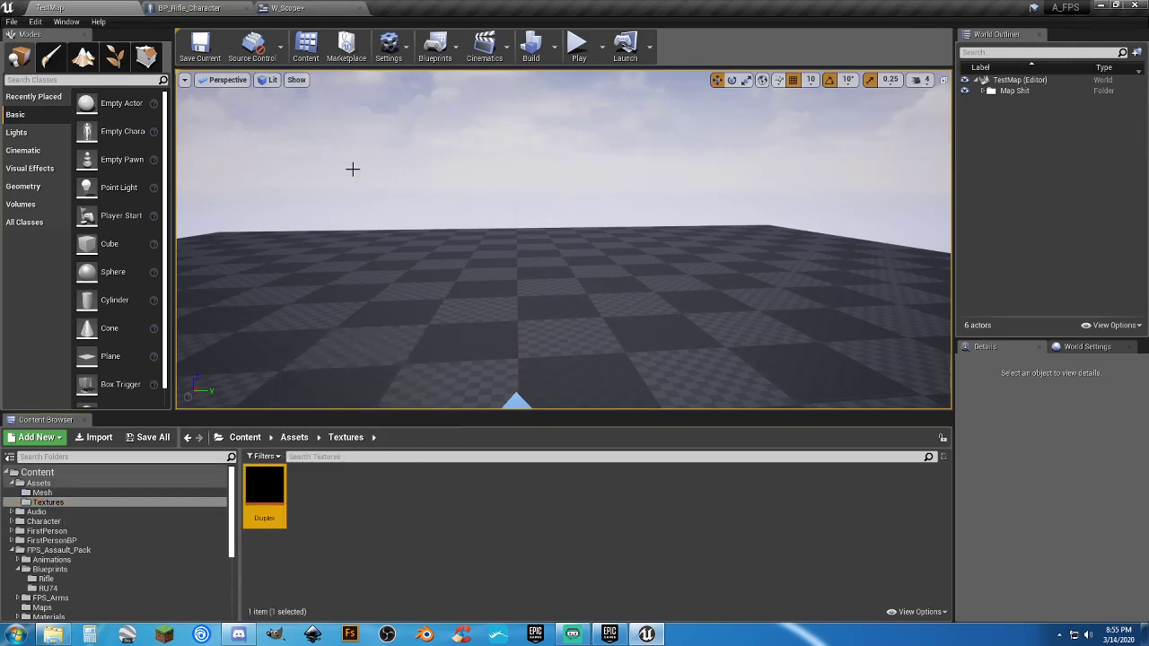
pyautogui.click(303, 11)
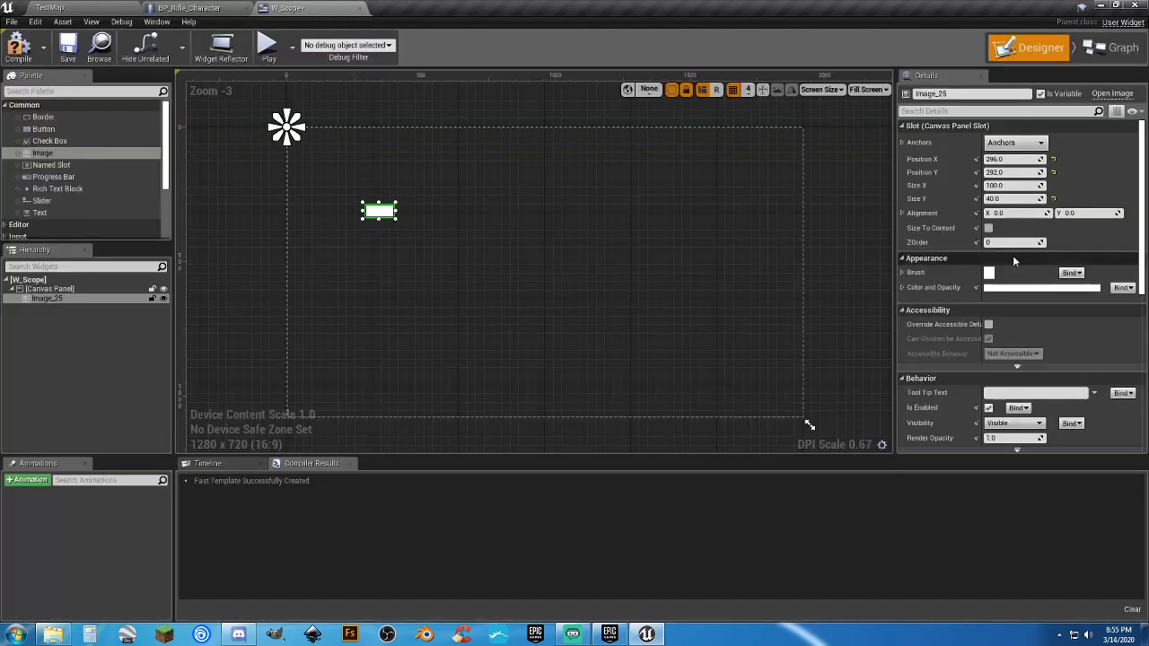
pyautogui.click(903, 272)
pyautogui.click(1037, 311)
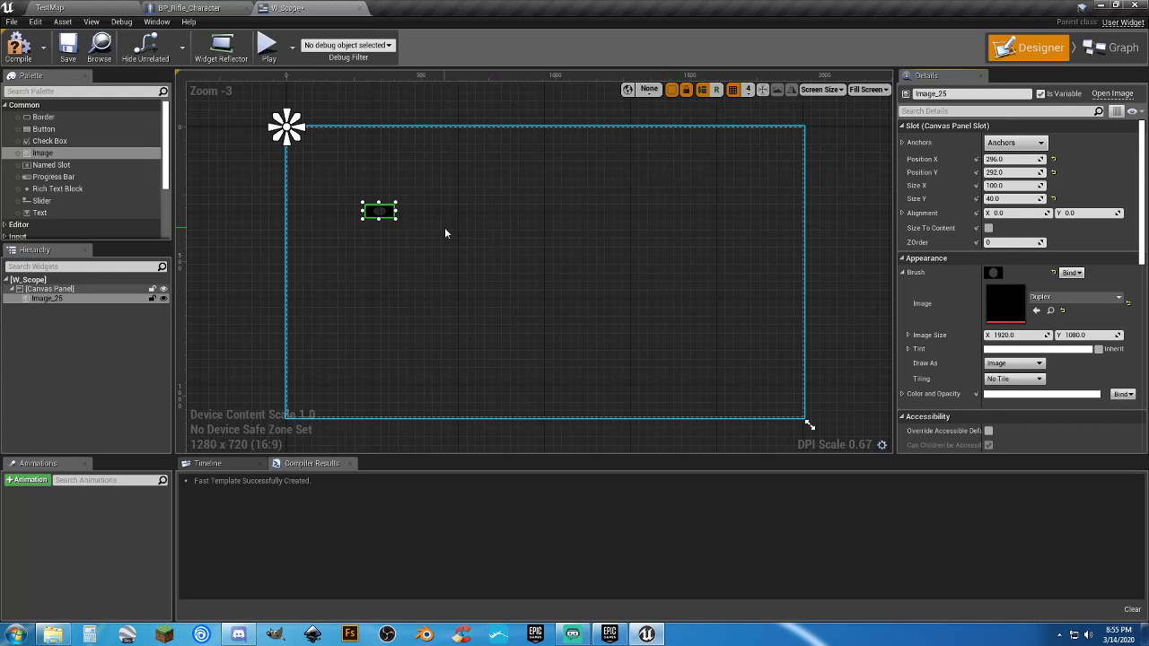
# Anchor the scope image to stretch across the full canvas and set its left, top, right and bottom offsets to 0.
pyautogui.click(1009, 143)
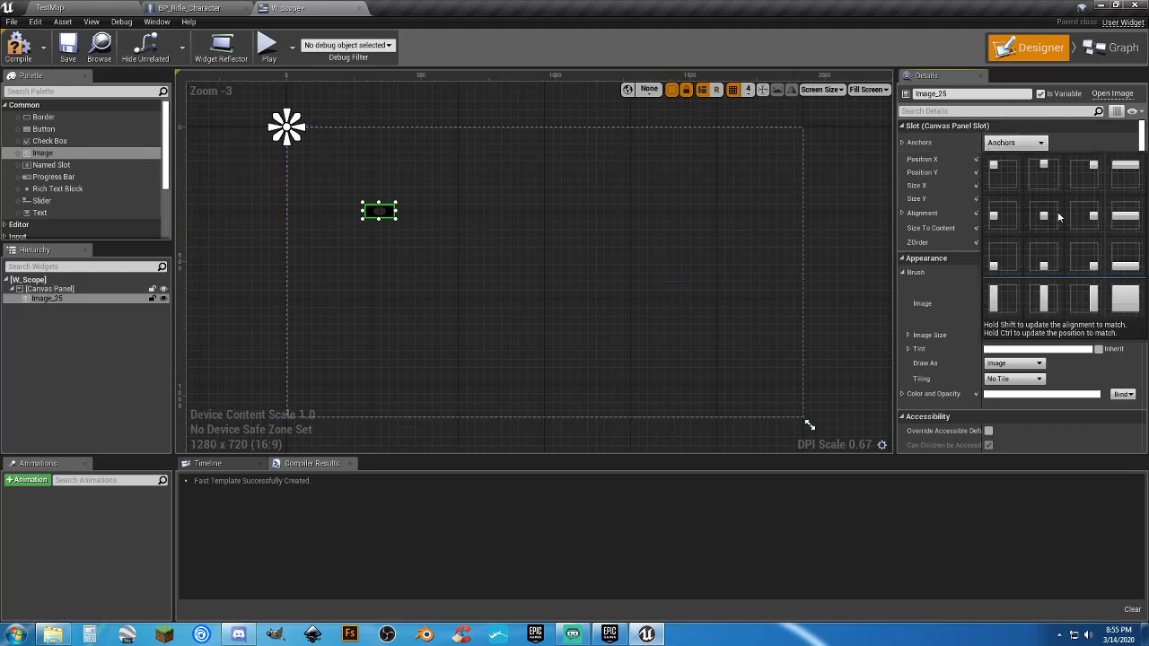
pyautogui.click(1124, 299)
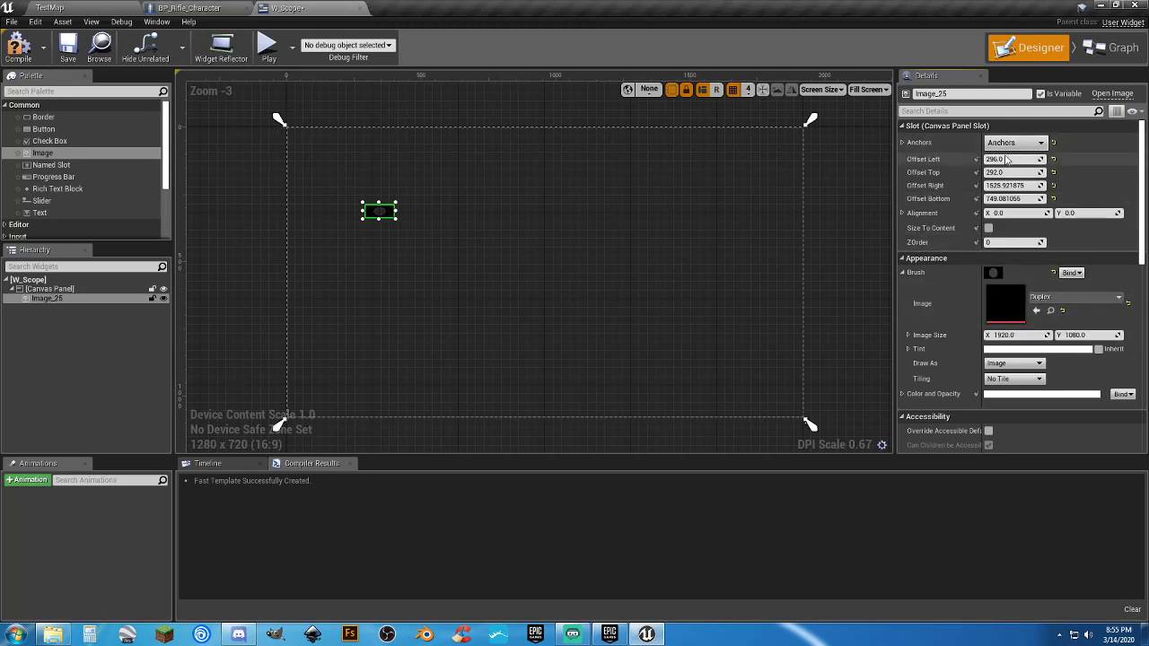
pyautogui.click(1008, 159)
pyautogui.write('0')
pyautogui.press('Tab')
pyautogui.write('0')
pyautogui.press('Tab')
pyautogui.write('0')
pyautogui.press('Tab')
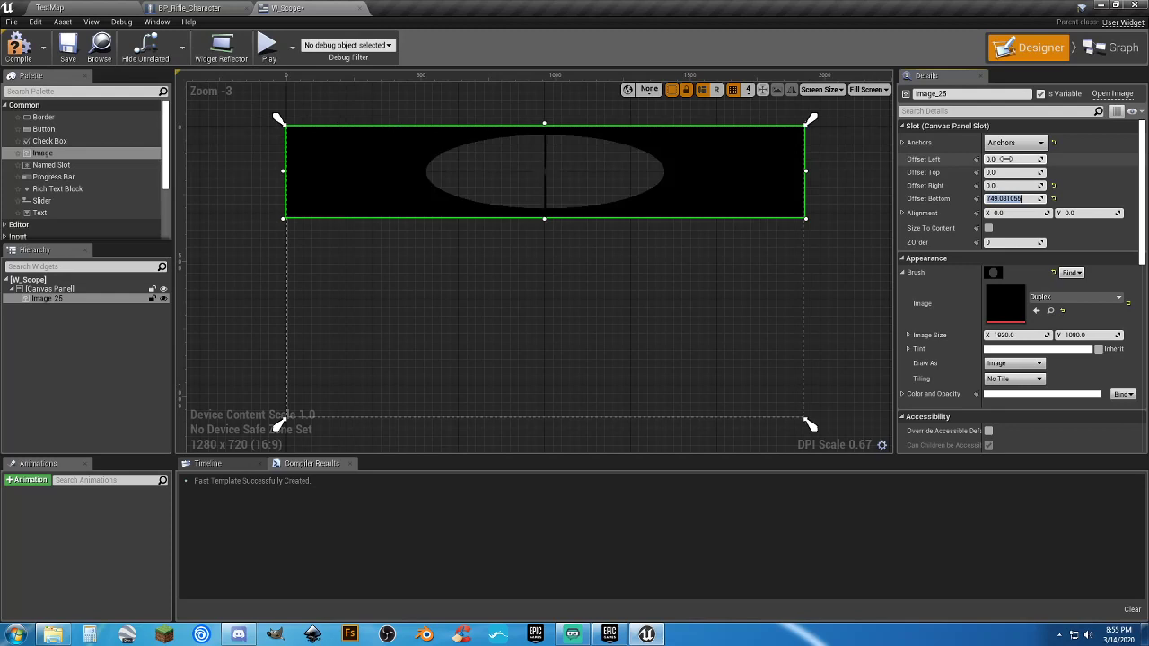
pyautogui.write('0')
pyautogui.press('Tab')
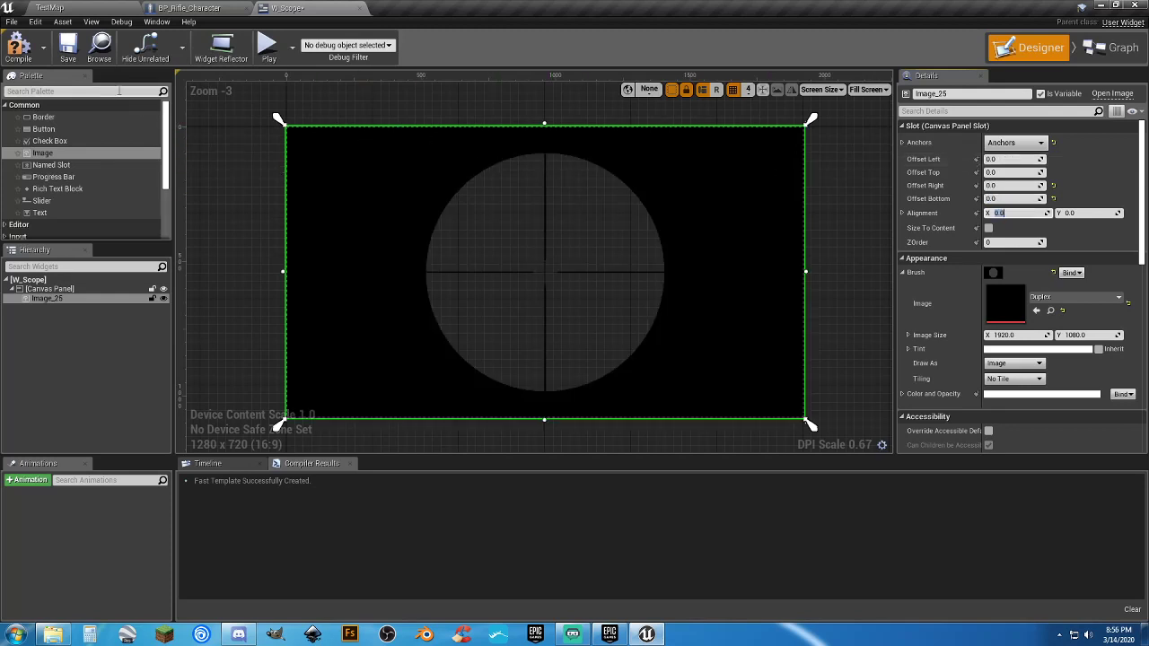
# Compile and save the W_Scope widget, and close its editor.
pyautogui.click(69, 49)
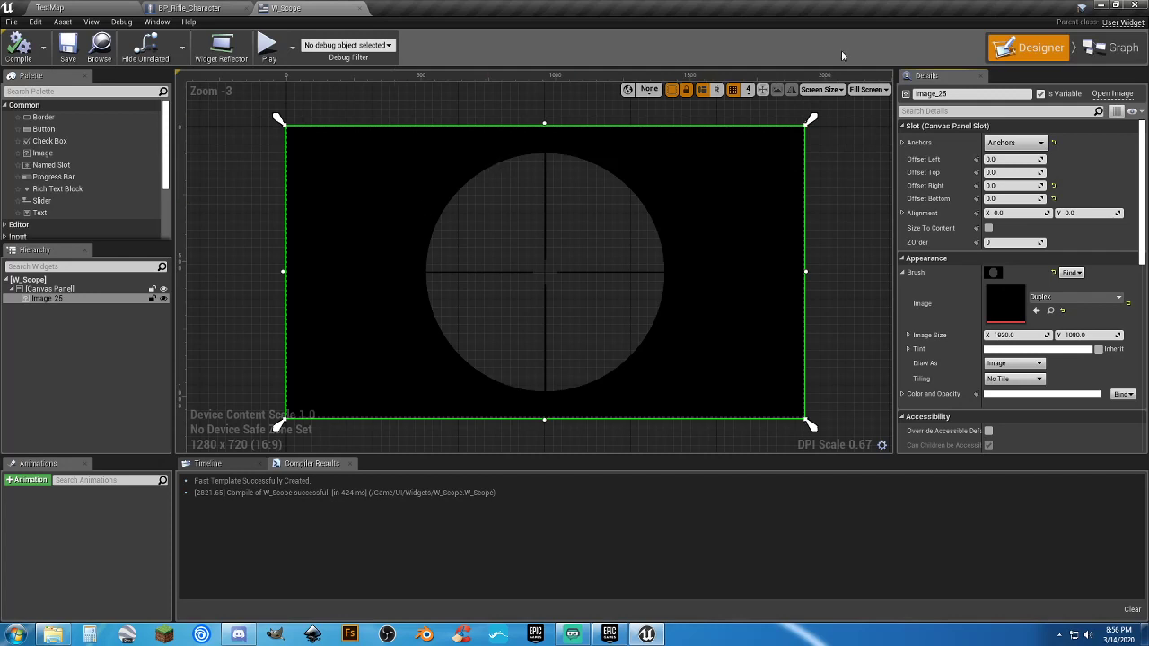
pyautogui.click(79, 52)
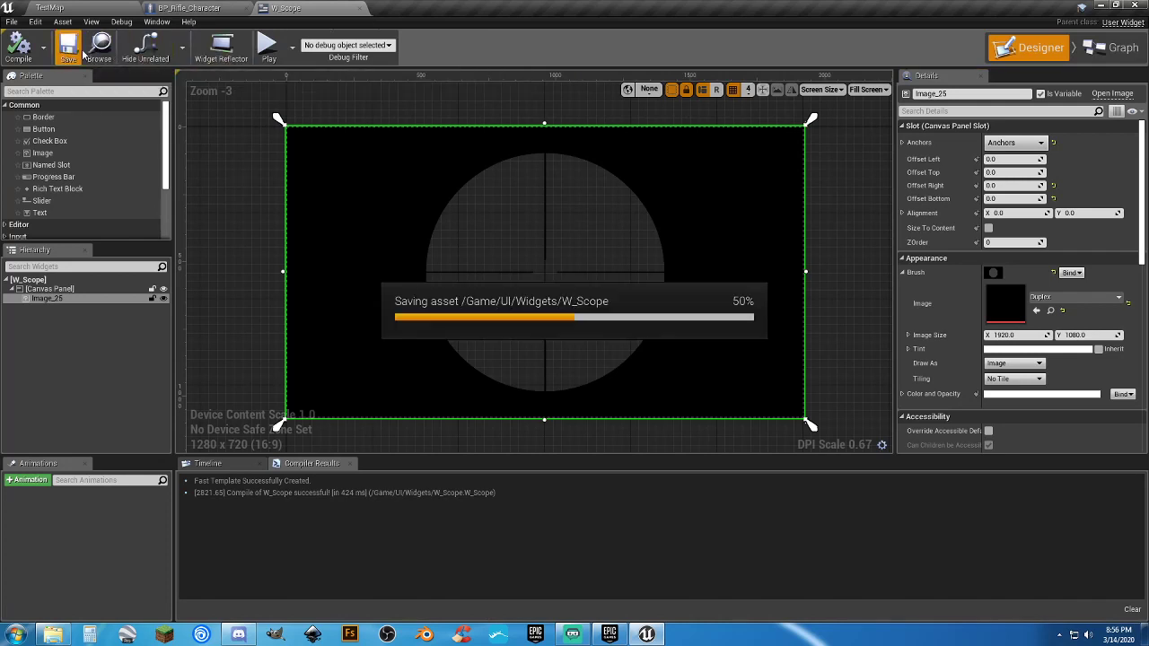
pyautogui.click(360, 8)
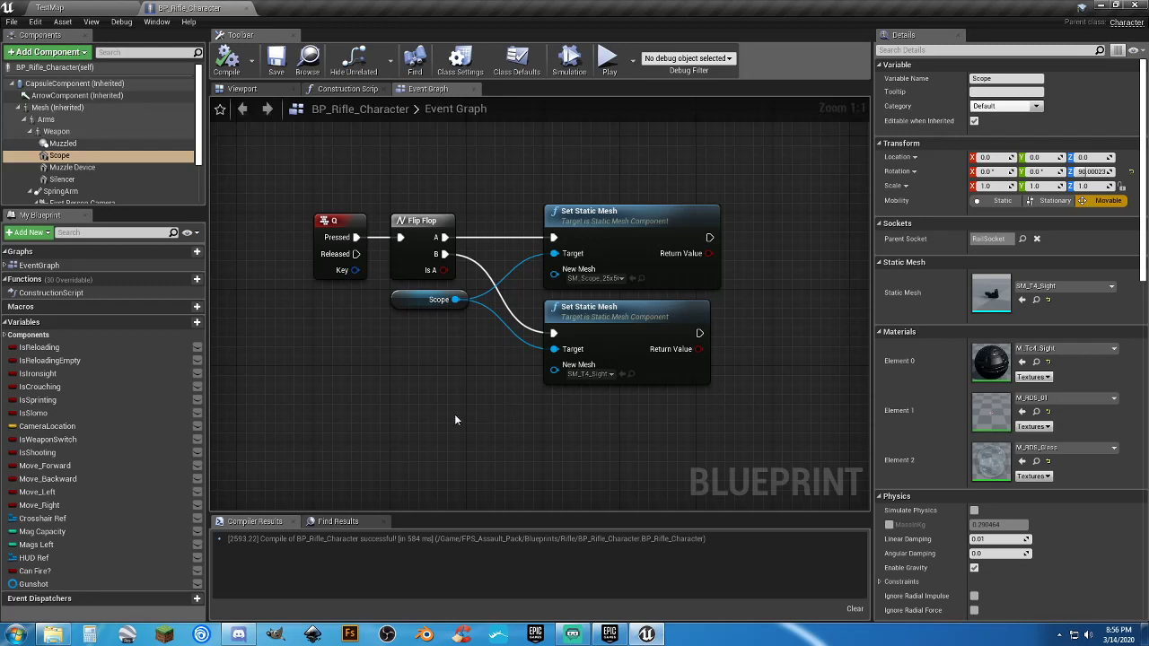
# Play the TestMap level and test aiming down the rifle's default sight several times.
pyautogui.click(111, 7)
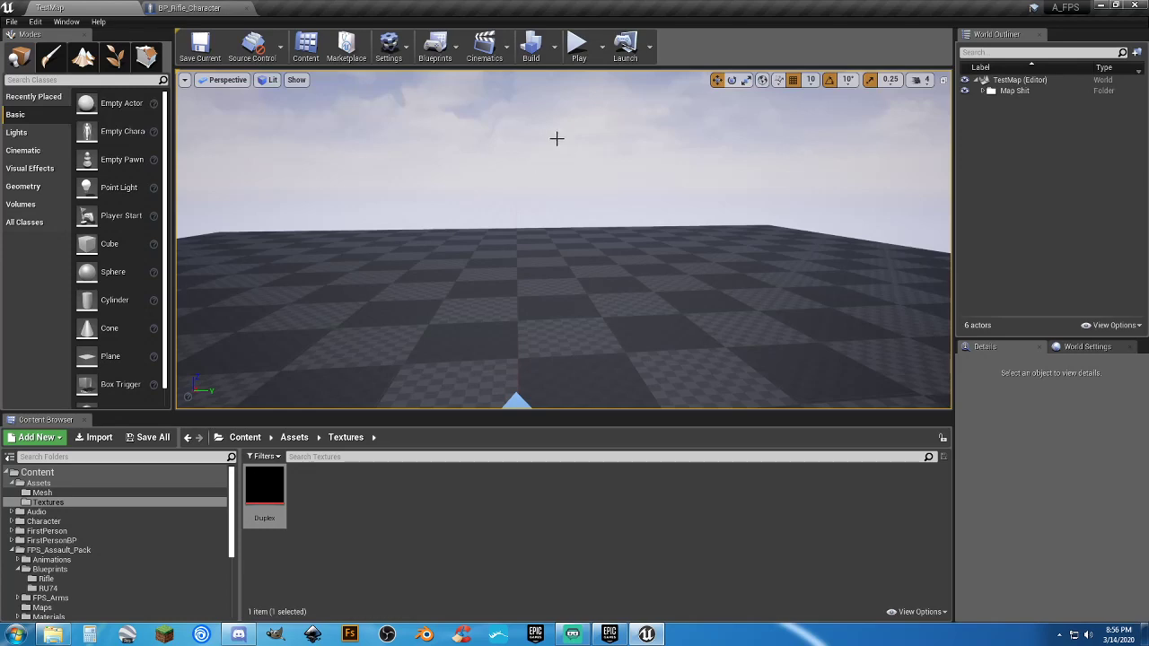
pyautogui.click(576, 43)
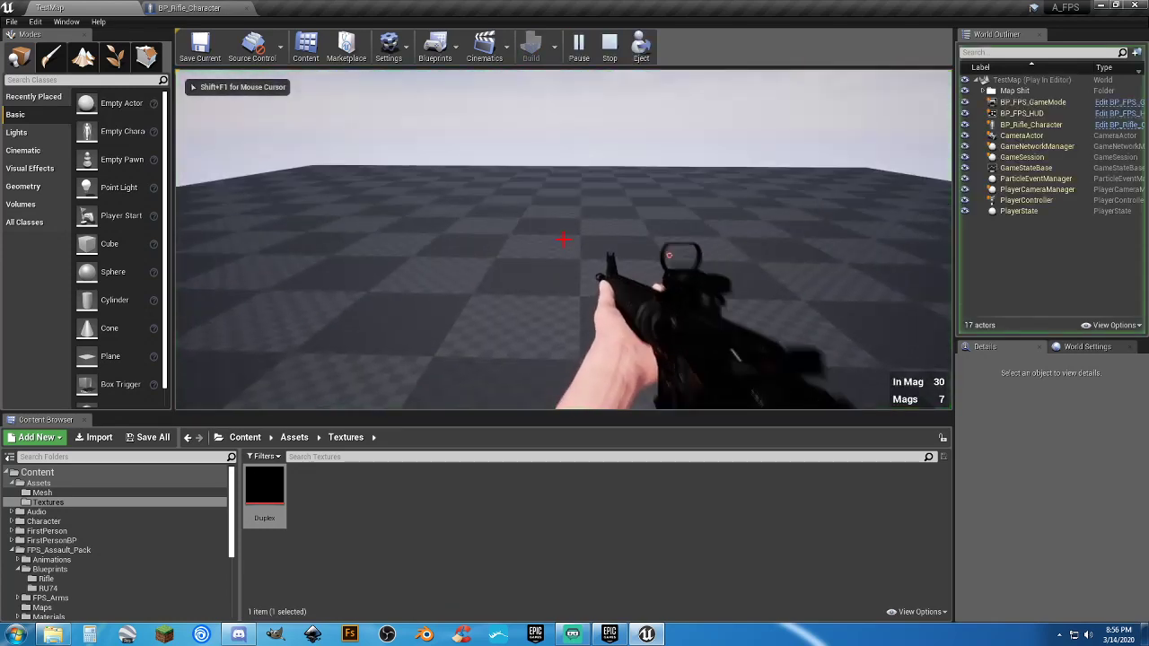
pyautogui.press('w')
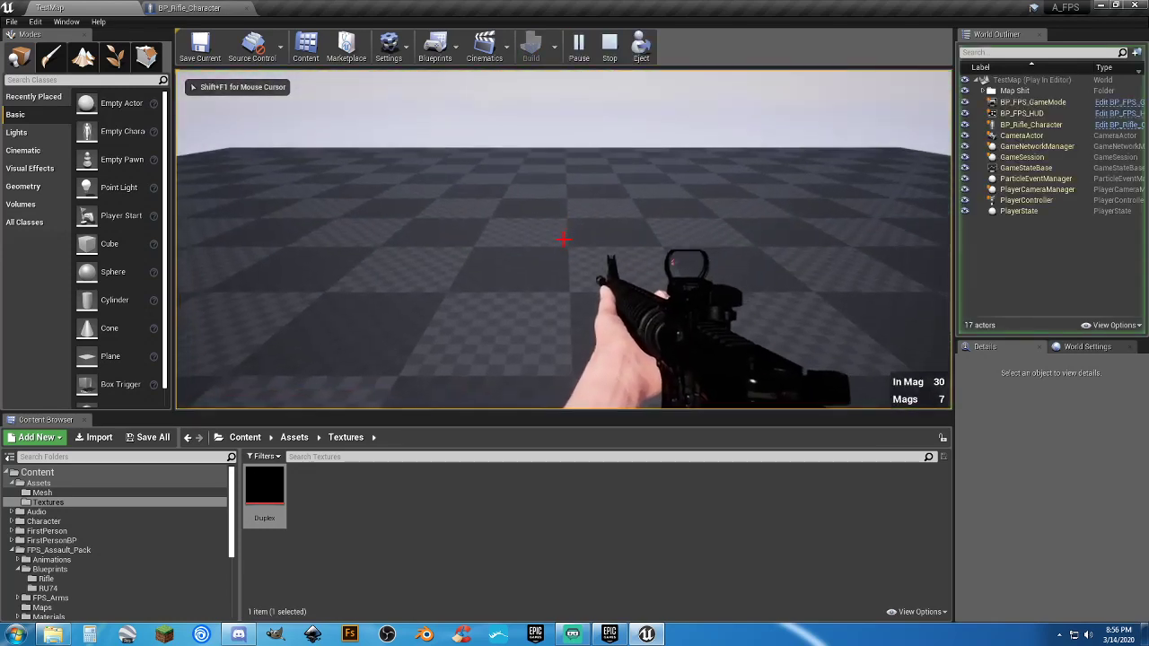
pyautogui.rightClick(564, 238)
pyautogui.rightClick(563, 236)
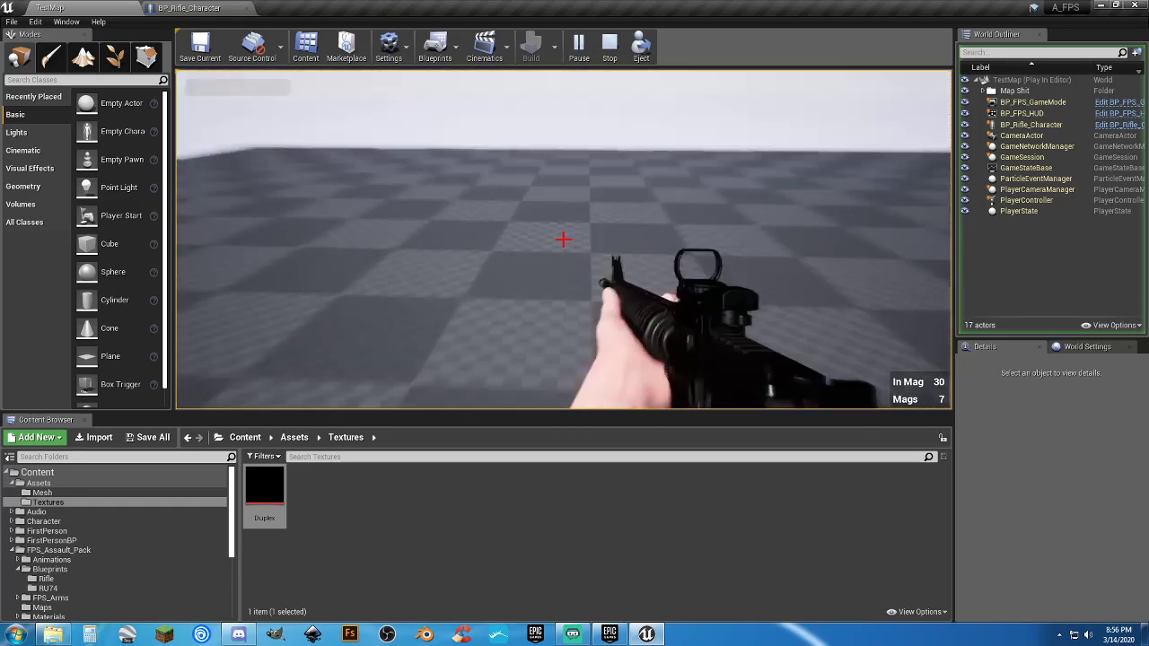
pyautogui.rightClick(563, 236)
pyautogui.rightClick(563, 236)
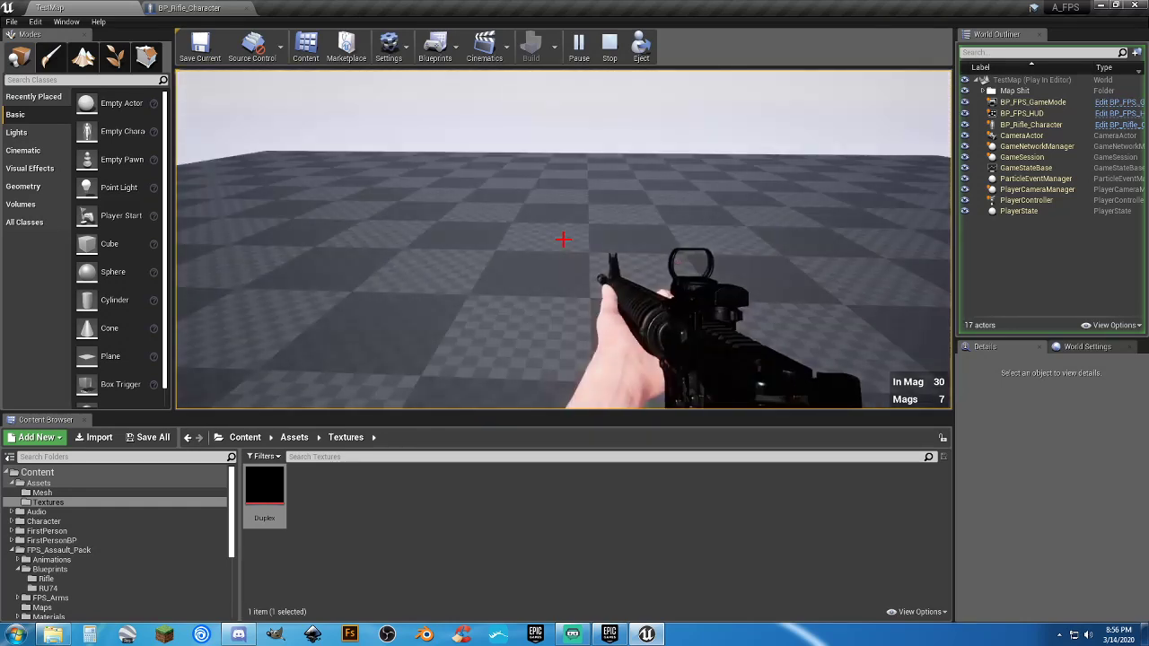
pyautogui.rightClick(563, 236)
pyautogui.rightClick(564, 236)
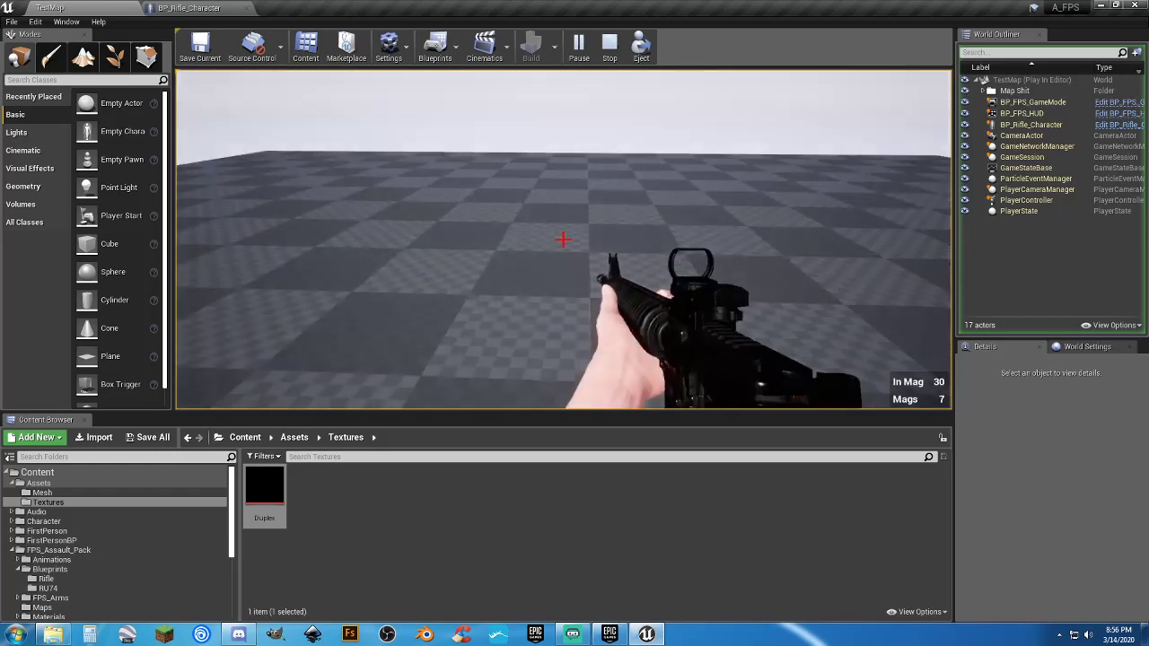
# Switch the rifle to the long scope in the running game and test aiming and firing through it.
pyautogui.press('2')
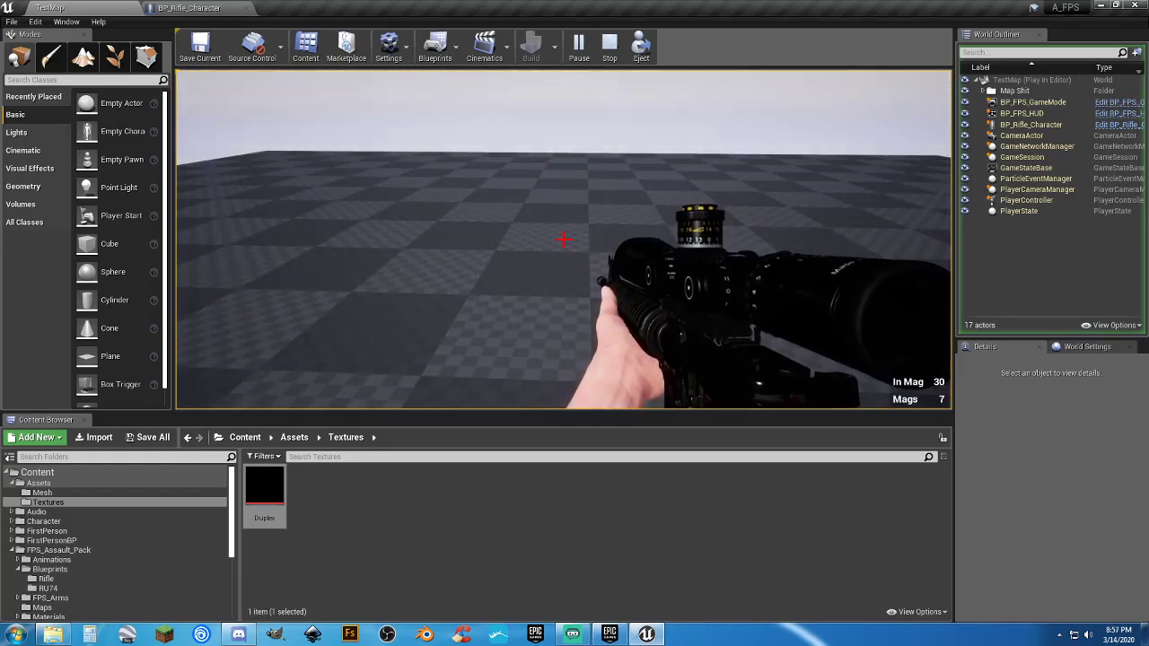
pyautogui.press('1')
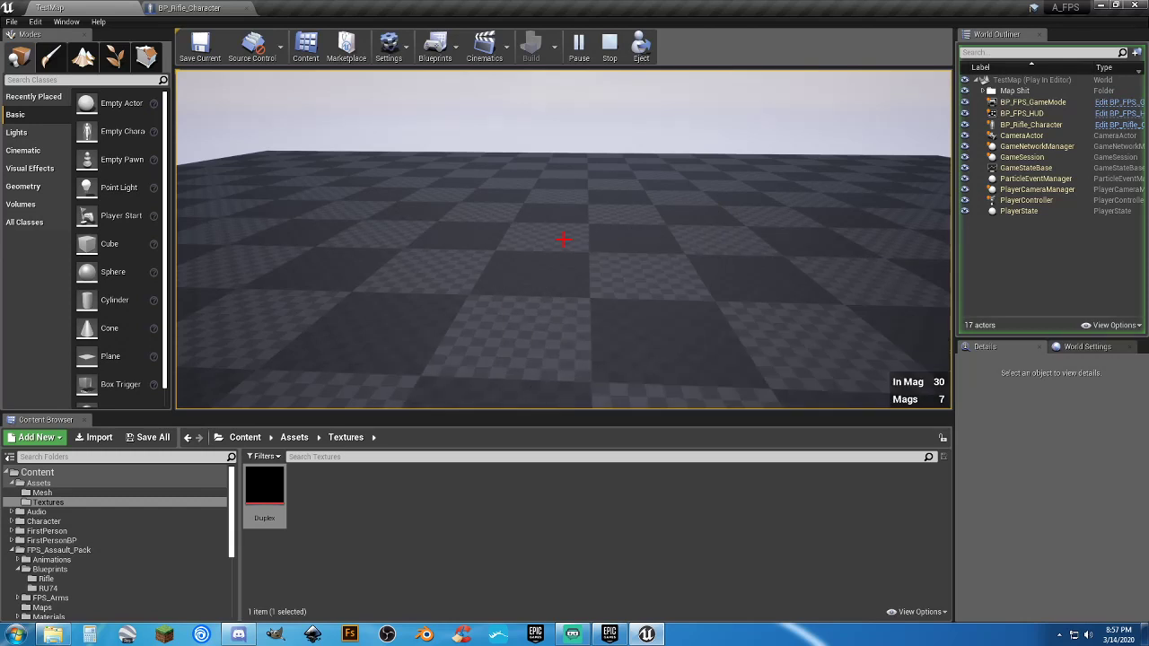
pyautogui.press('1')
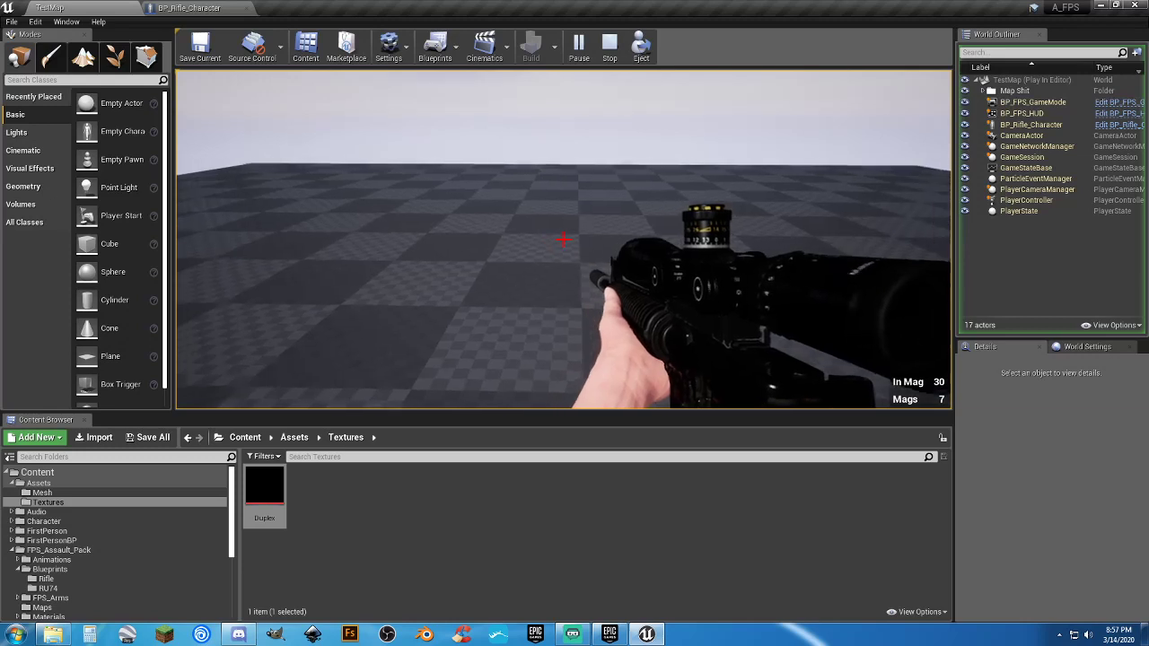
pyautogui.rightClick(564, 239)
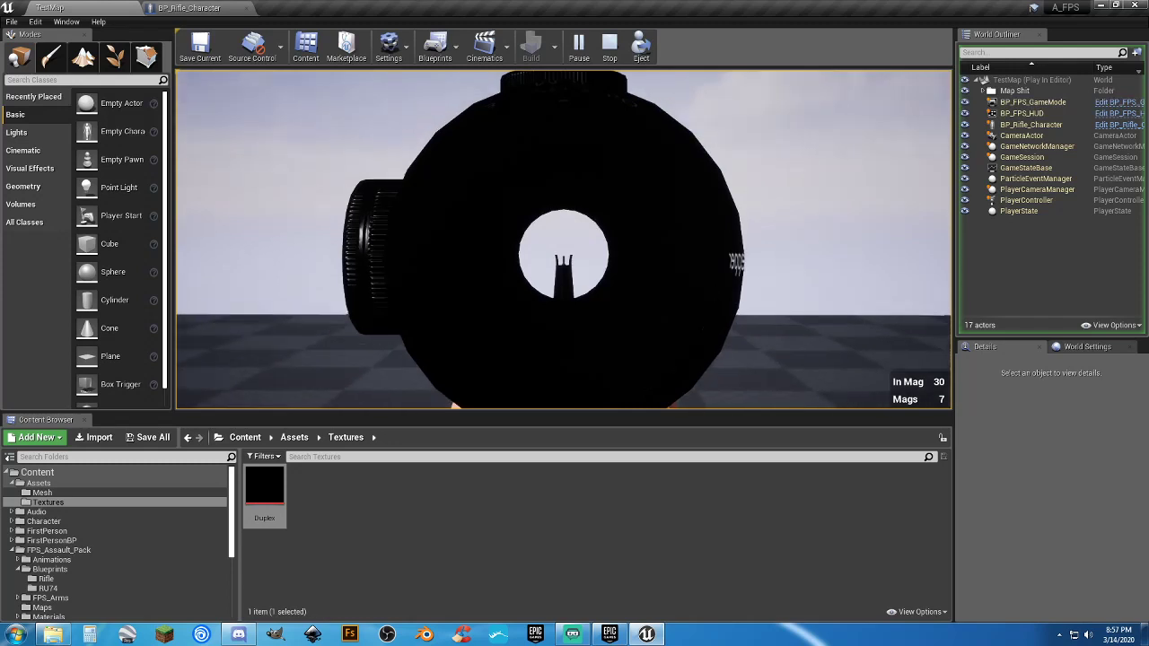
pyautogui.click(563, 240)
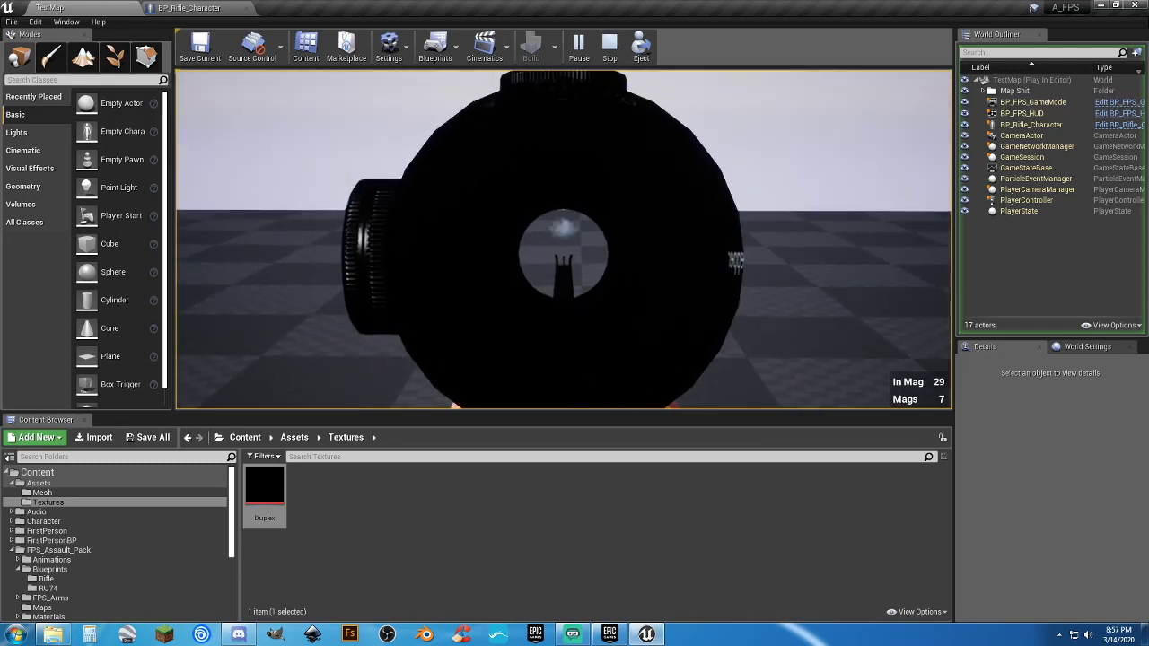
pyautogui.click(563, 240)
pyautogui.click(563, 239)
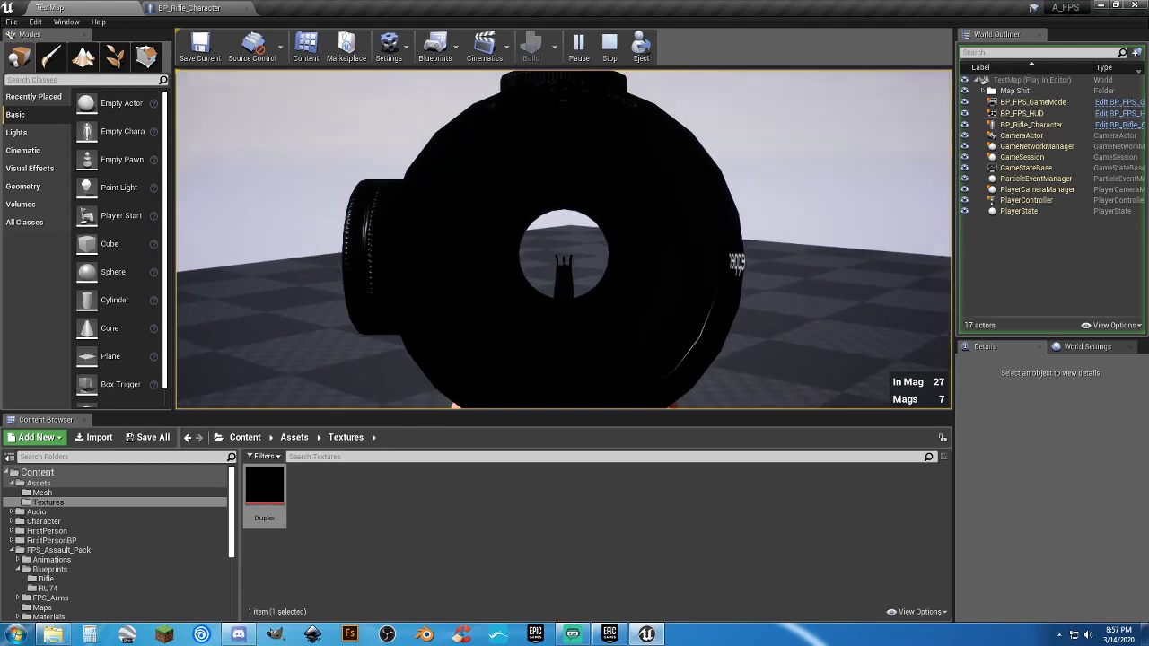
pyautogui.click(563, 240)
pyautogui.click(564, 240)
pyautogui.click(563, 240)
pyautogui.click(564, 240)
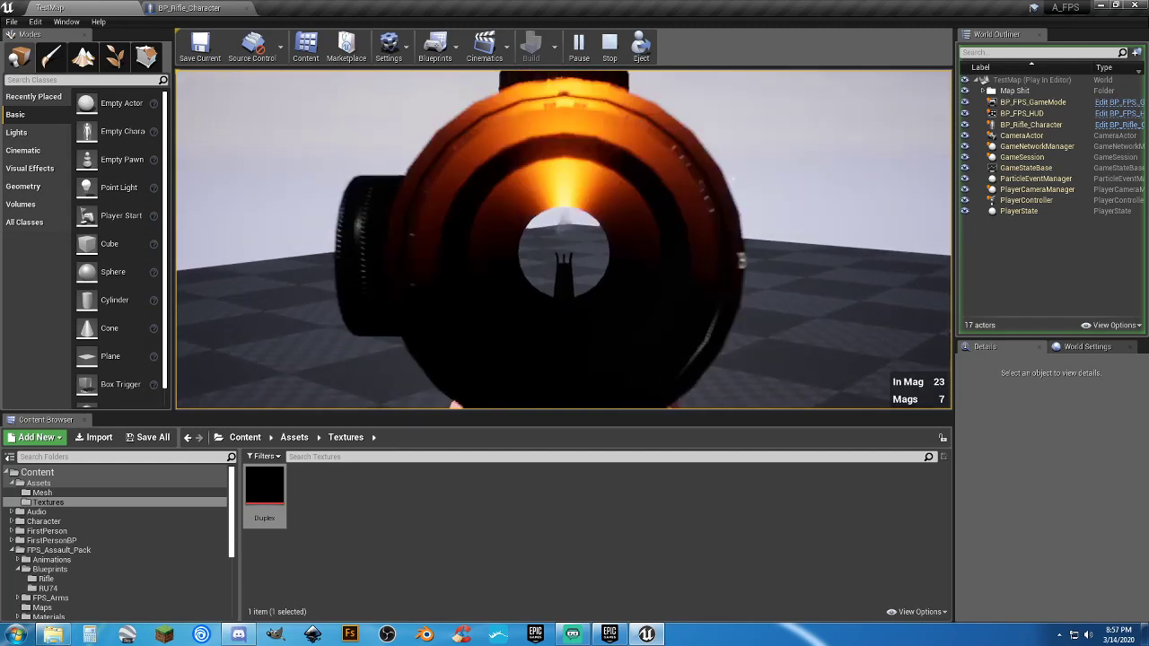
pyautogui.click(564, 240)
pyautogui.click(563, 240)
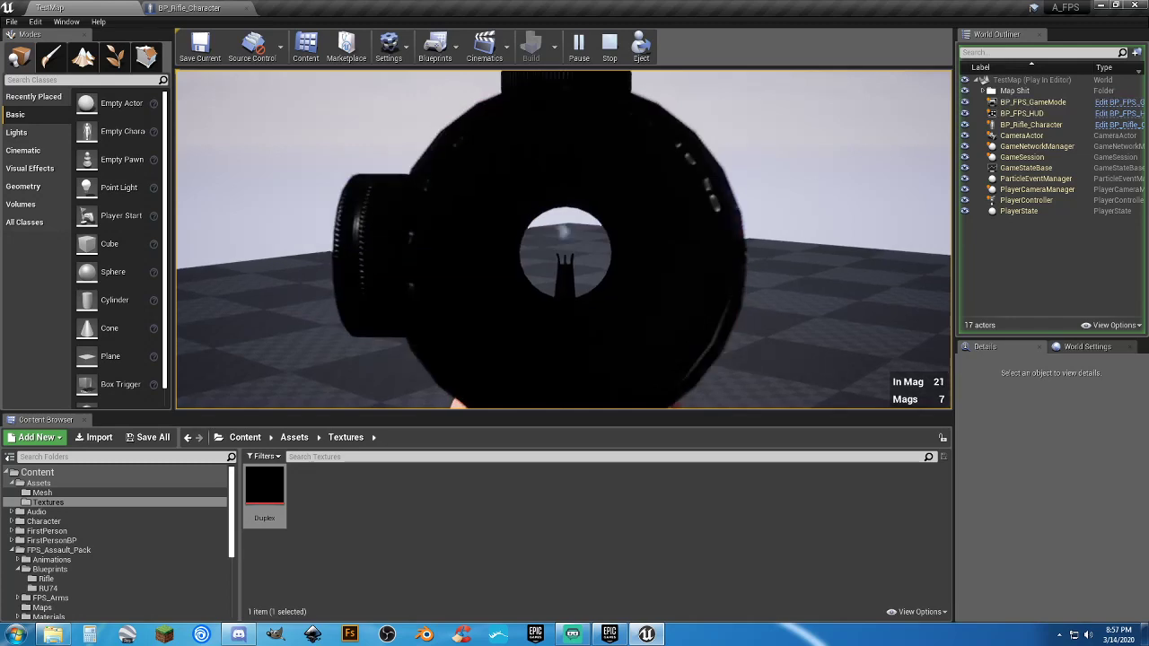
pyautogui.rightClick(563, 240)
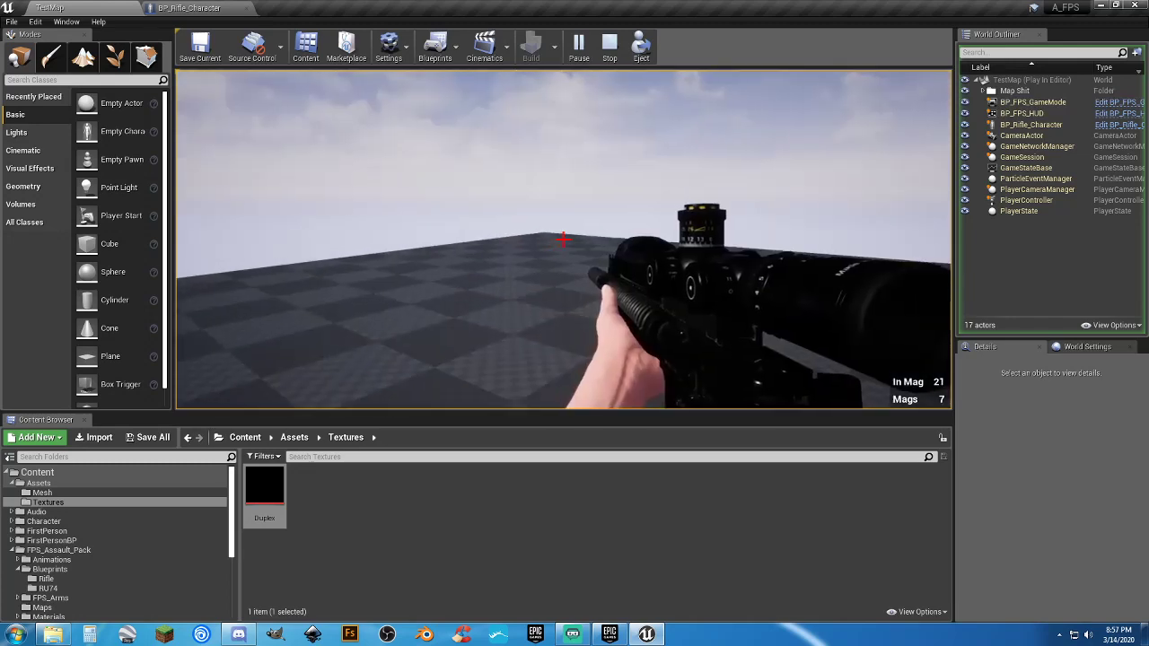
# Test aiming in and out through the long scope repeatedly in the running game, and end the play session.
pyautogui.rightClick(564, 239)
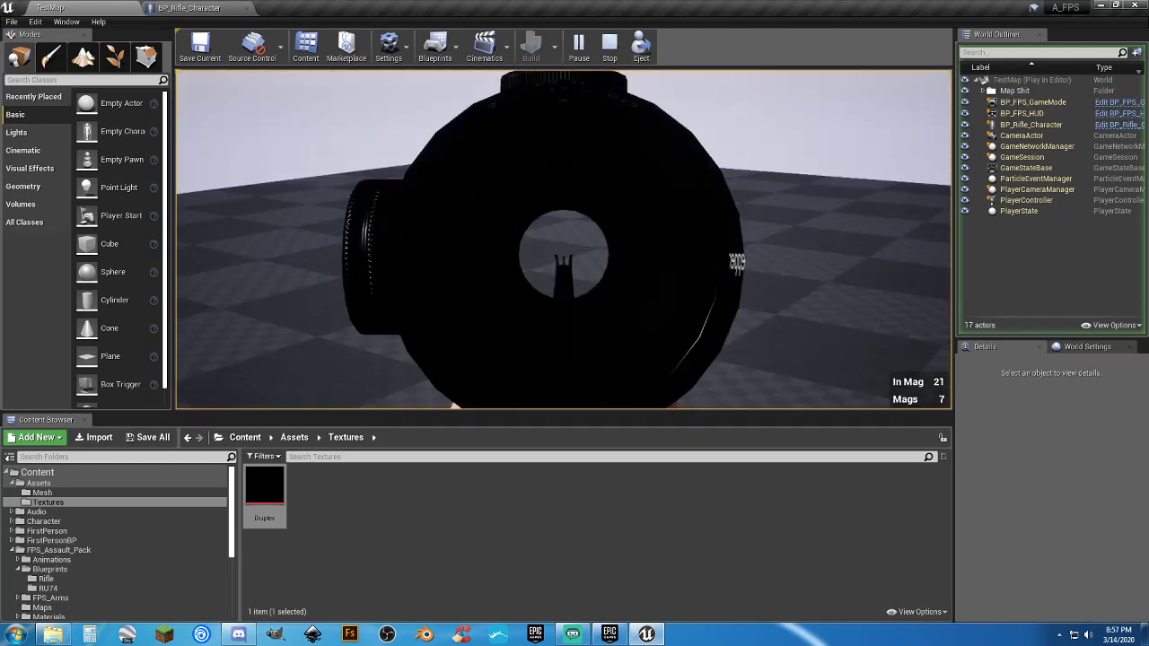
pyautogui.rightClick(564, 240)
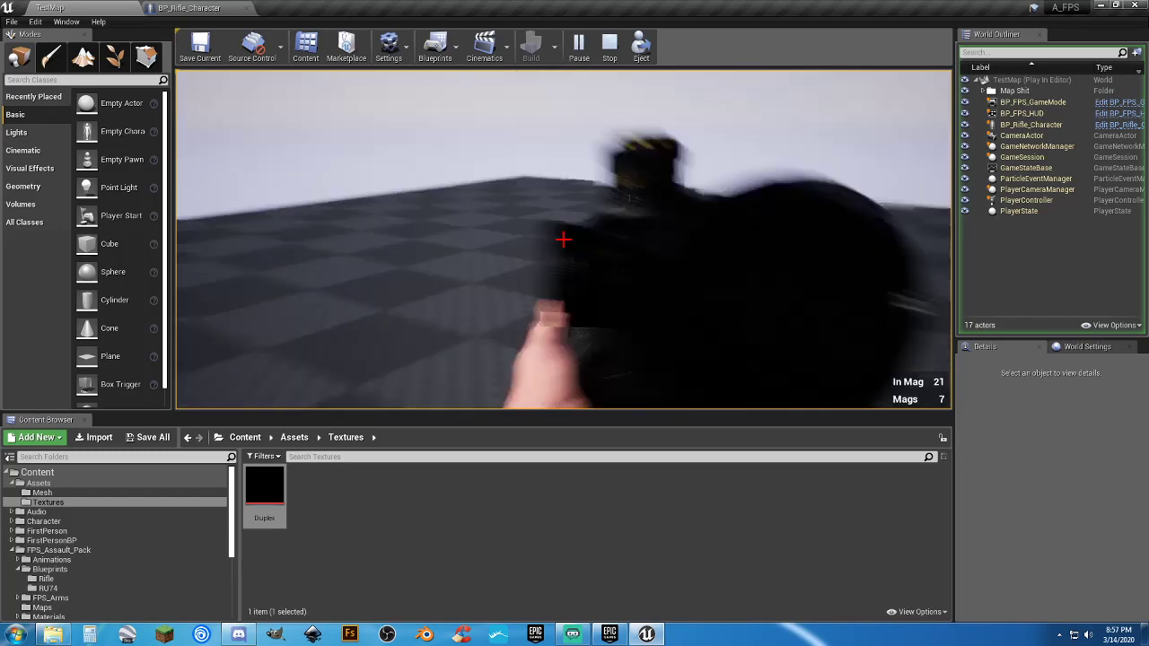
pyautogui.rightClick(563, 240)
pyautogui.rightClick(563, 240)
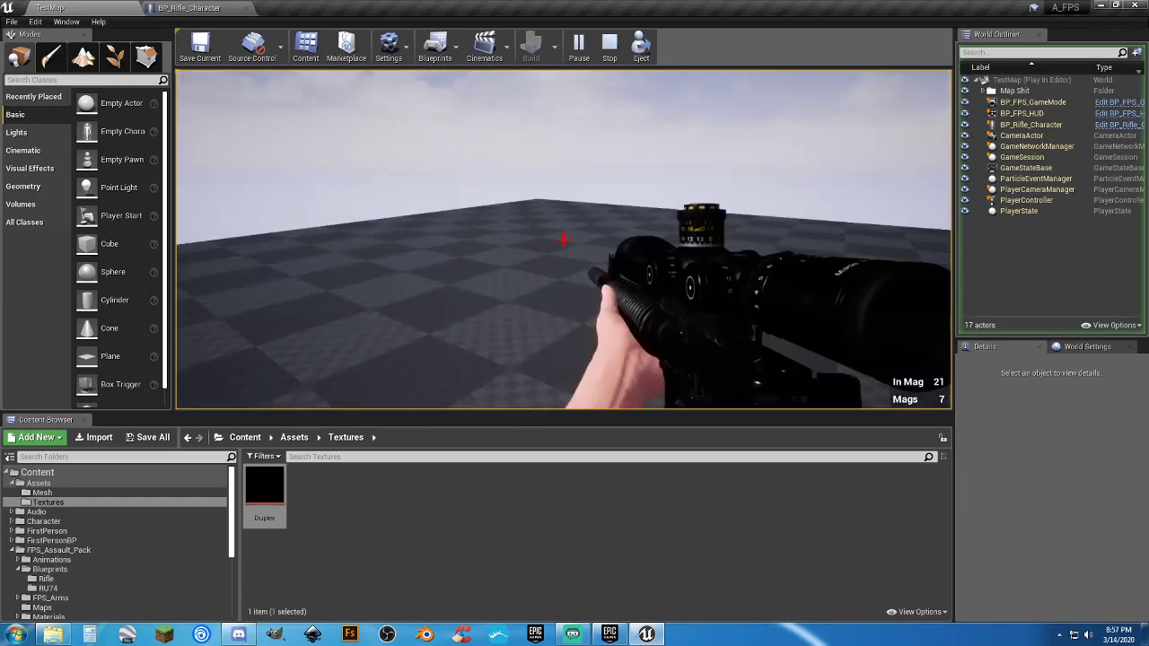
pyautogui.rightClick(564, 240)
pyautogui.rightClick(563, 240)
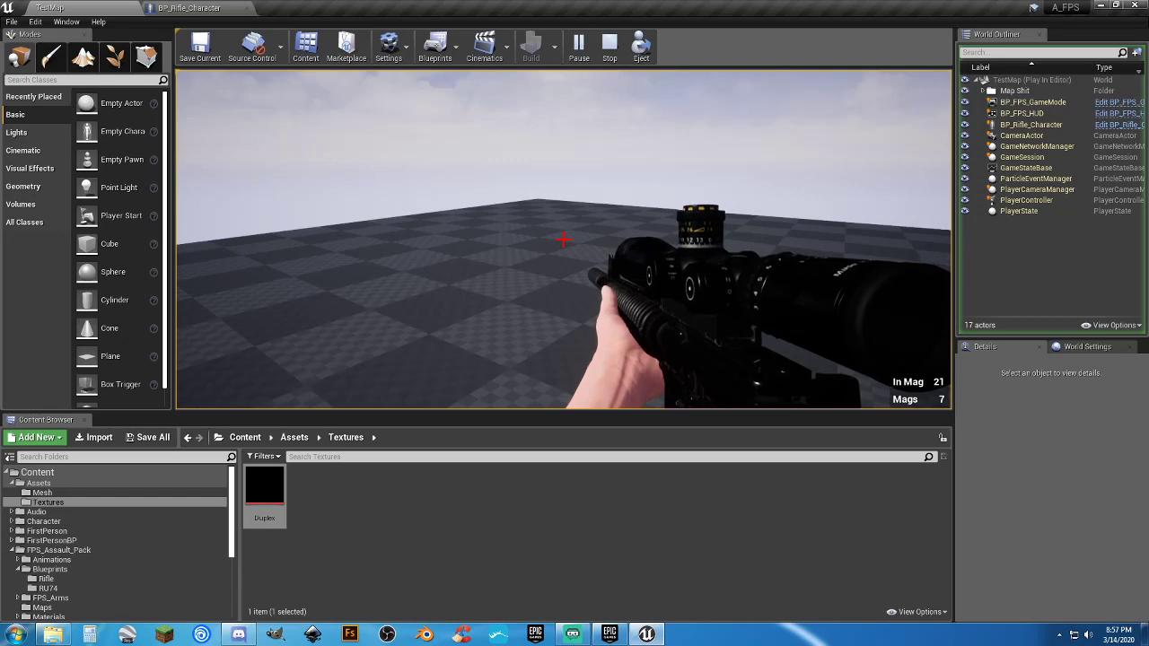
pyautogui.rightClick(564, 240)
pyautogui.rightClick(563, 240)
pyautogui.rightClick(563, 239)
pyautogui.rightClick(563, 239)
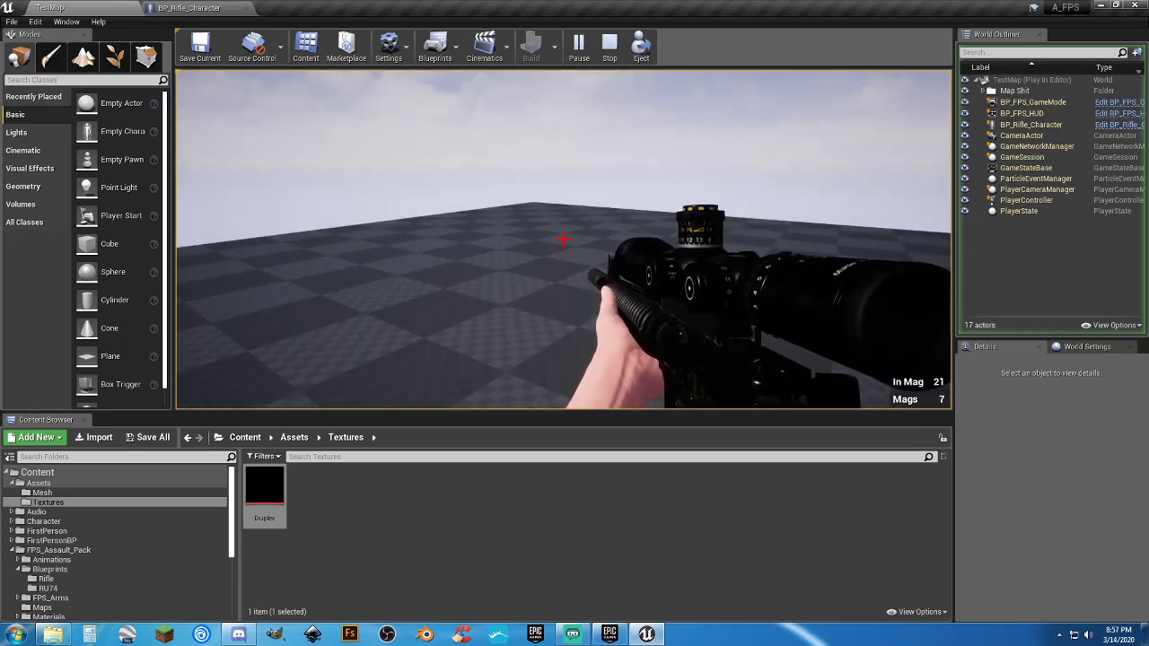
pyautogui.rightClick(564, 239)
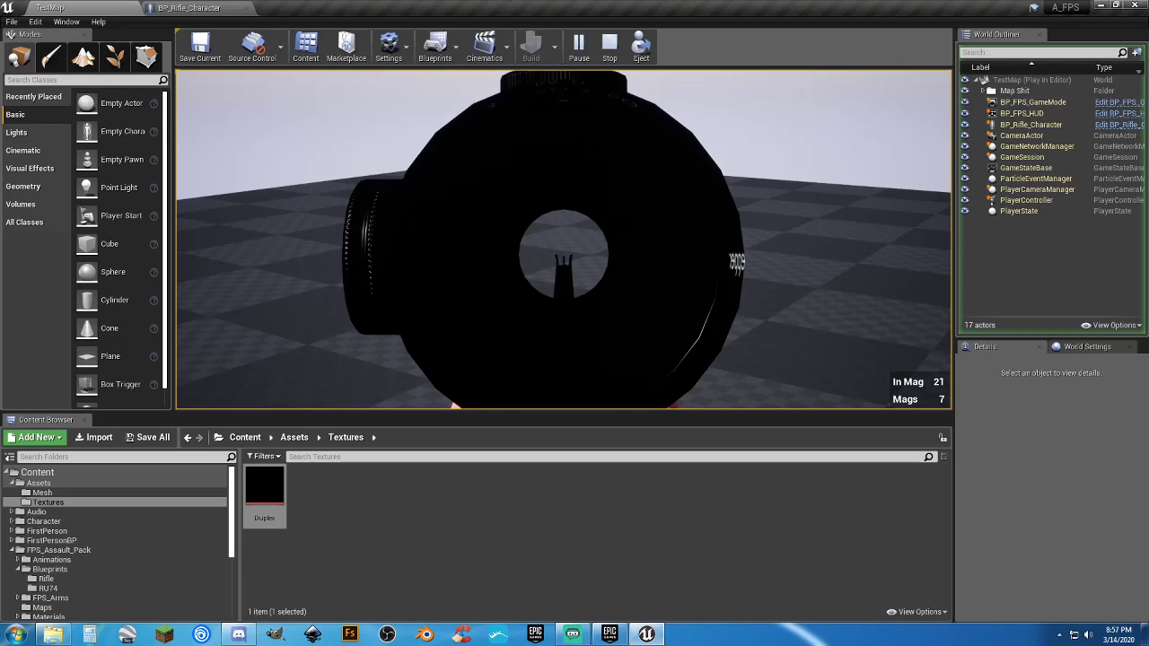
pyautogui.rightClick(563, 239)
pyautogui.rightClick(564, 239)
pyautogui.rightClick(564, 240)
pyautogui.rightClick(564, 240)
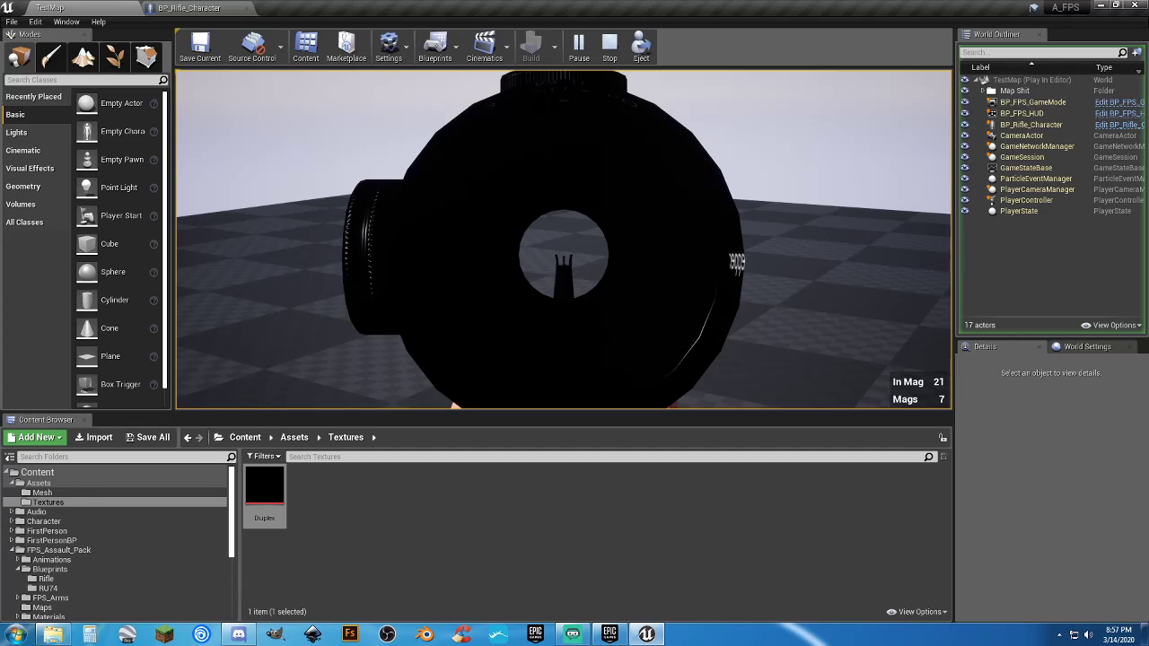
pyautogui.rightClick(563, 239)
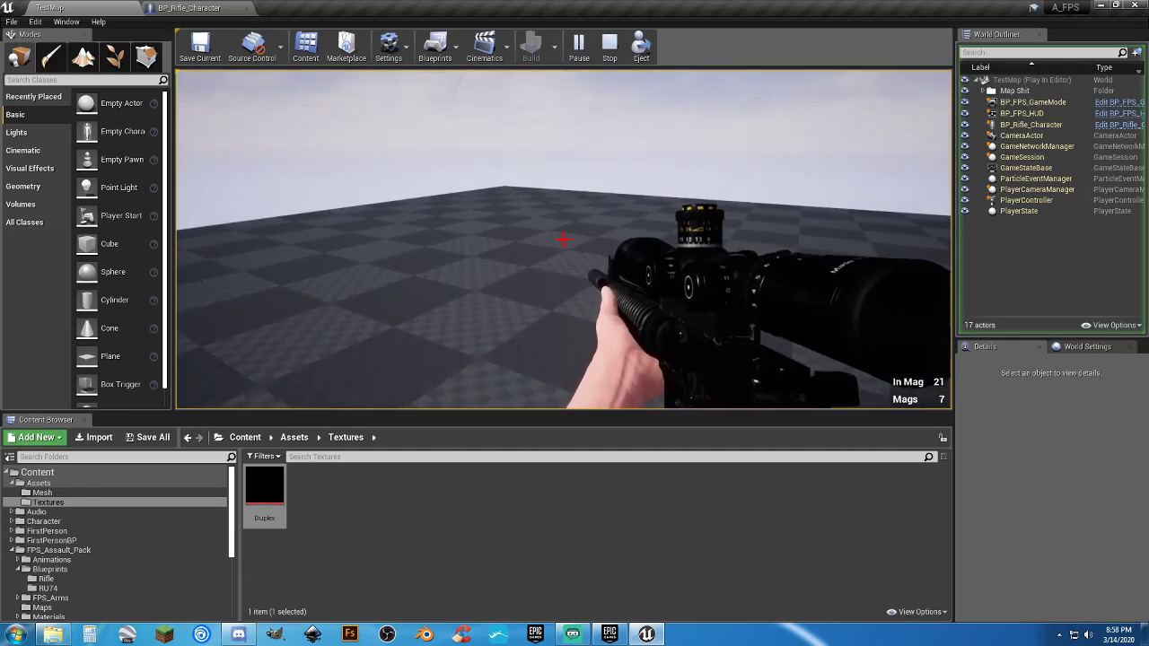
pyautogui.press('Escape')
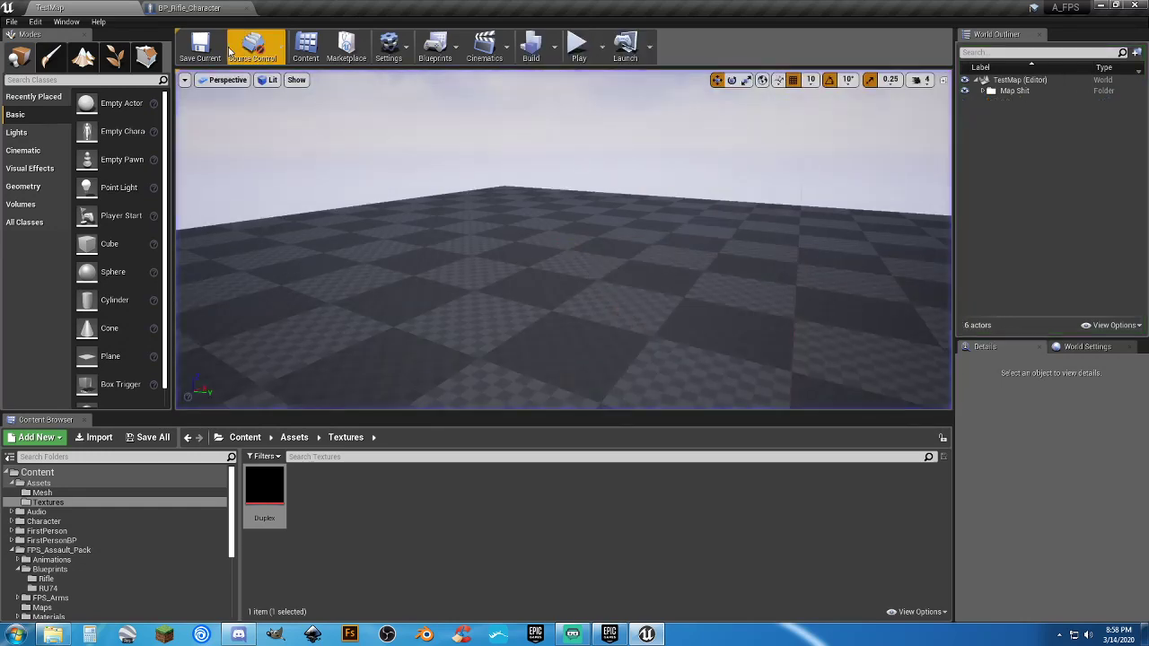
# In BP_Rifle_Character's Event Graph, copy the two Is Weapon Switch SET nodes and their Delay nodes from the Silencer section.
pyautogui.click(190, 8)
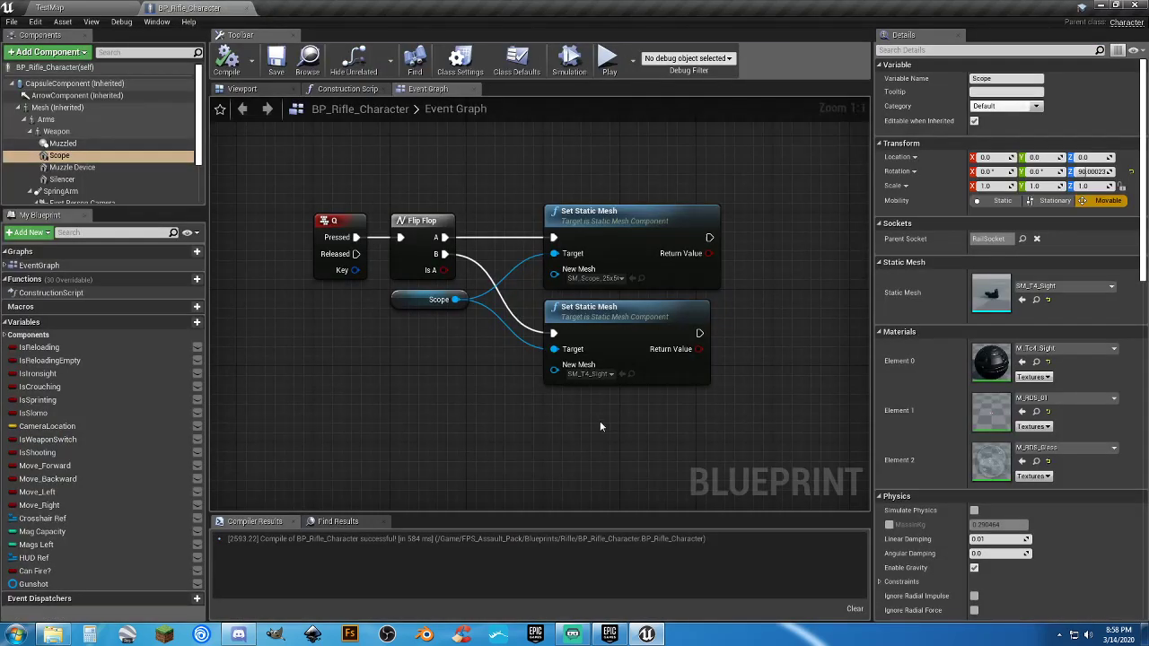
pyautogui.moveTo(599, 427); pyautogui.dragTo(493, 431, button='right')
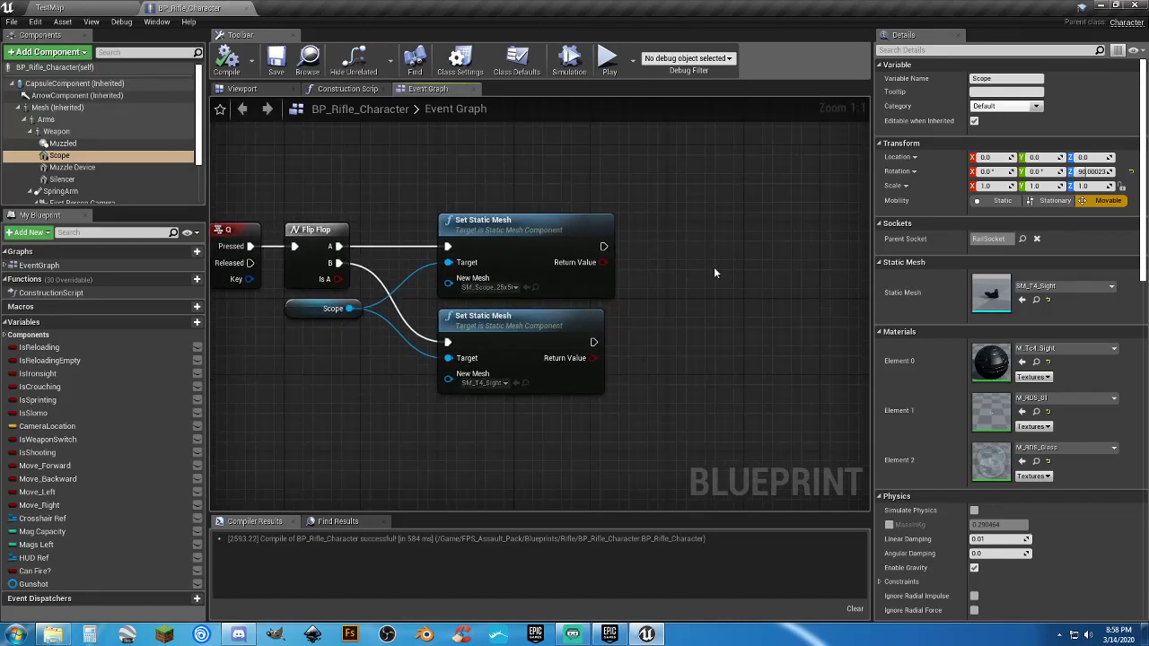
pyautogui.moveTo(713, 266); pyautogui.dragTo(756, 270, button='right')
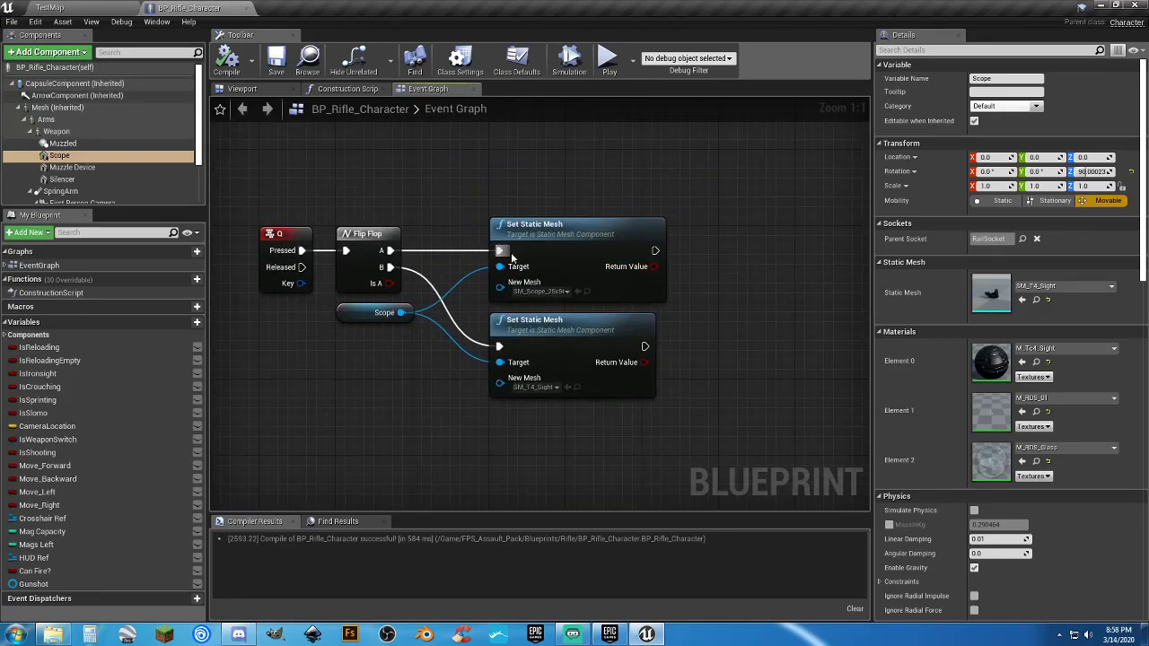
pyautogui.scroll(-2, 369, 393)
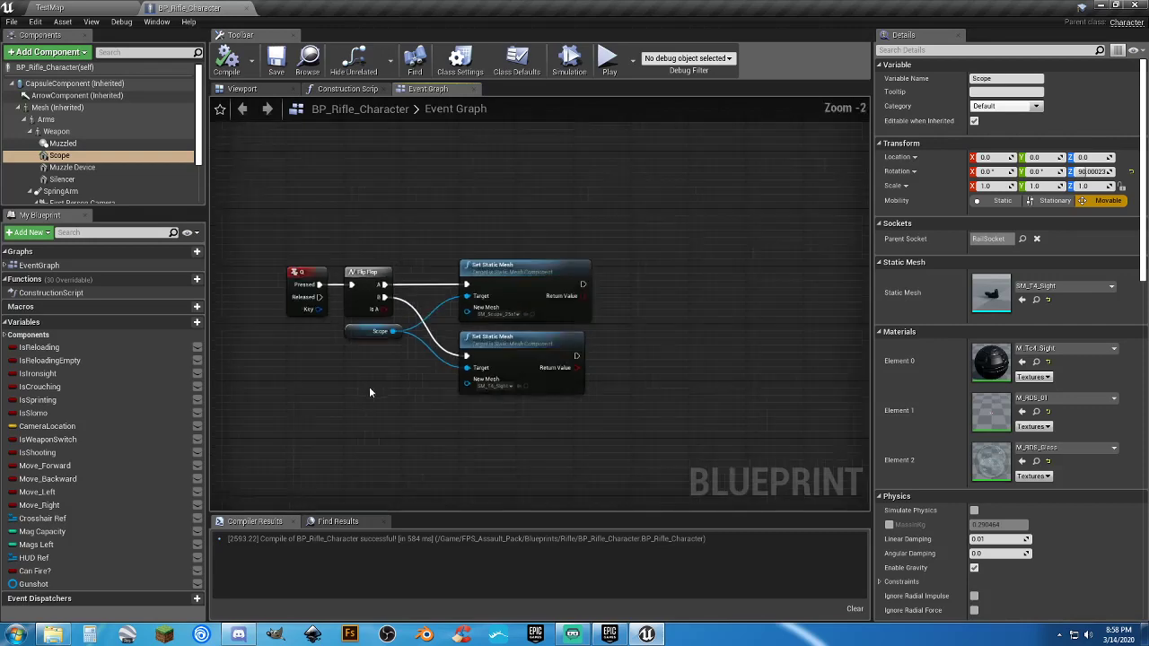
pyautogui.scroll(-2, 369, 392)
pyautogui.moveTo(296, 269); pyautogui.dragTo(655, 277, button='right')
pyautogui.scroll(-3, 530, 282)
pyautogui.moveTo(446, 228); pyautogui.dragTo(612, 498, button='right')
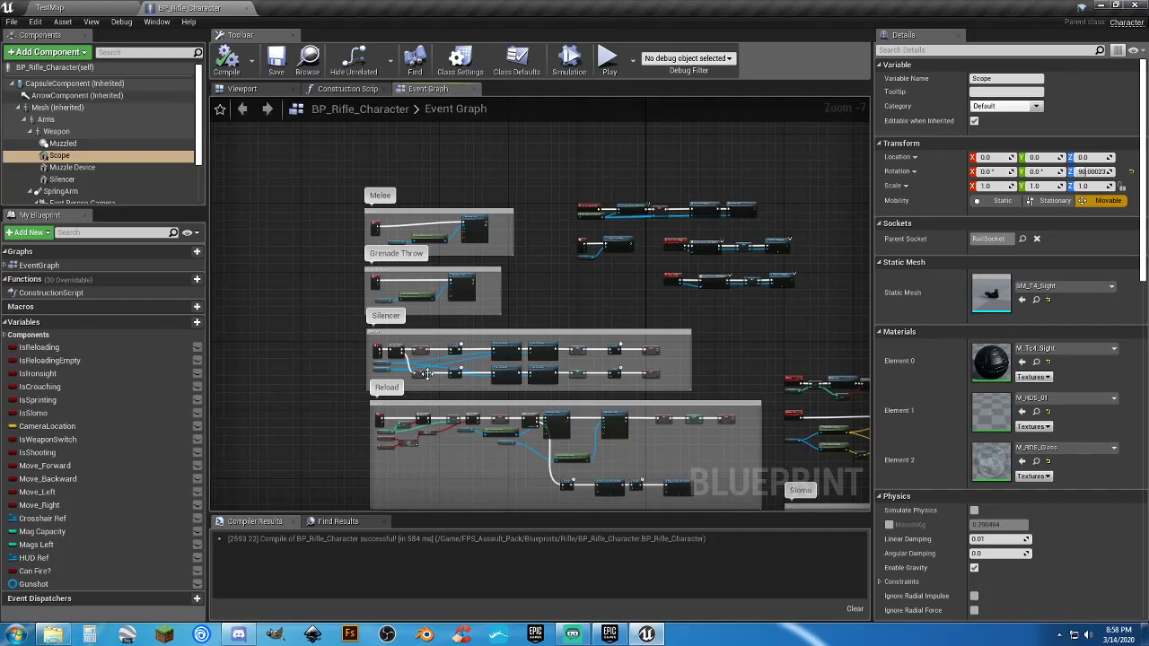
pyautogui.scroll(7, 427, 374)
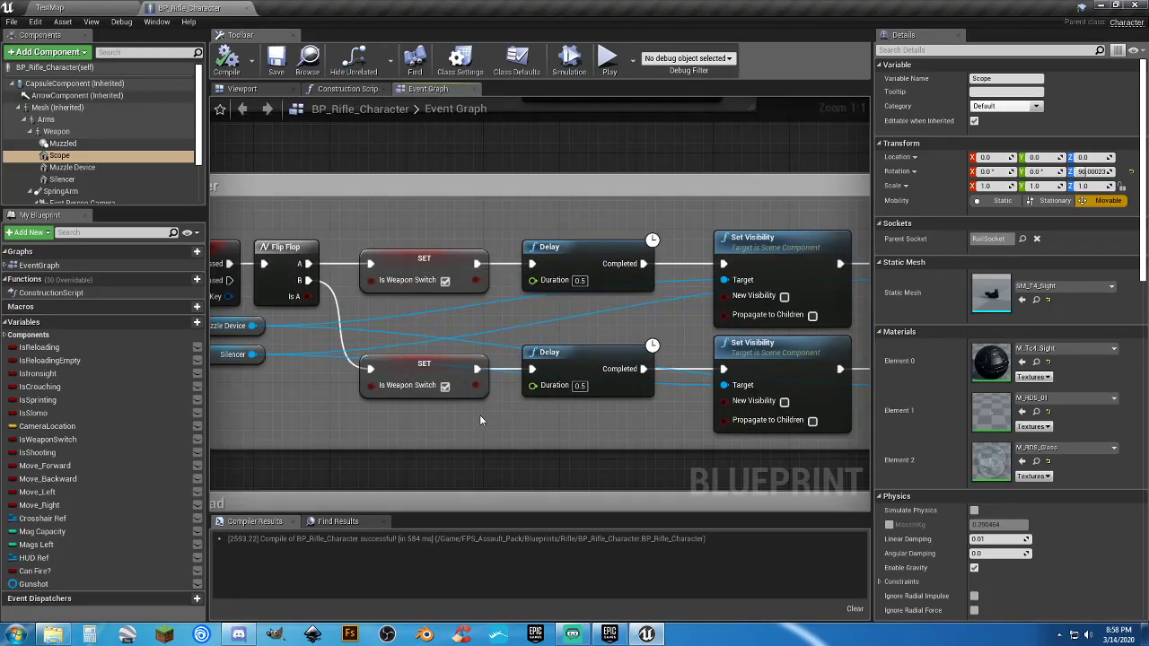
pyautogui.scroll(-2, 479, 420)
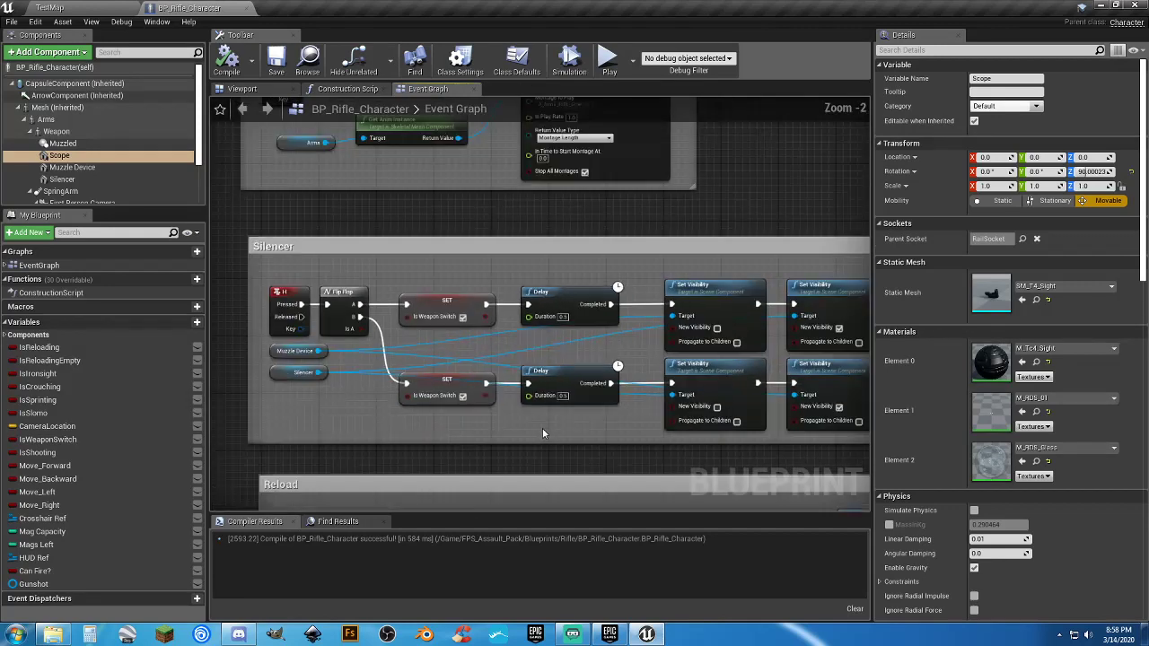
pyautogui.moveTo(587, 442); pyautogui.dragTo(558, 407, button='right')
pyautogui.moveTo(580, 385); pyautogui.dragTo(382, 249)
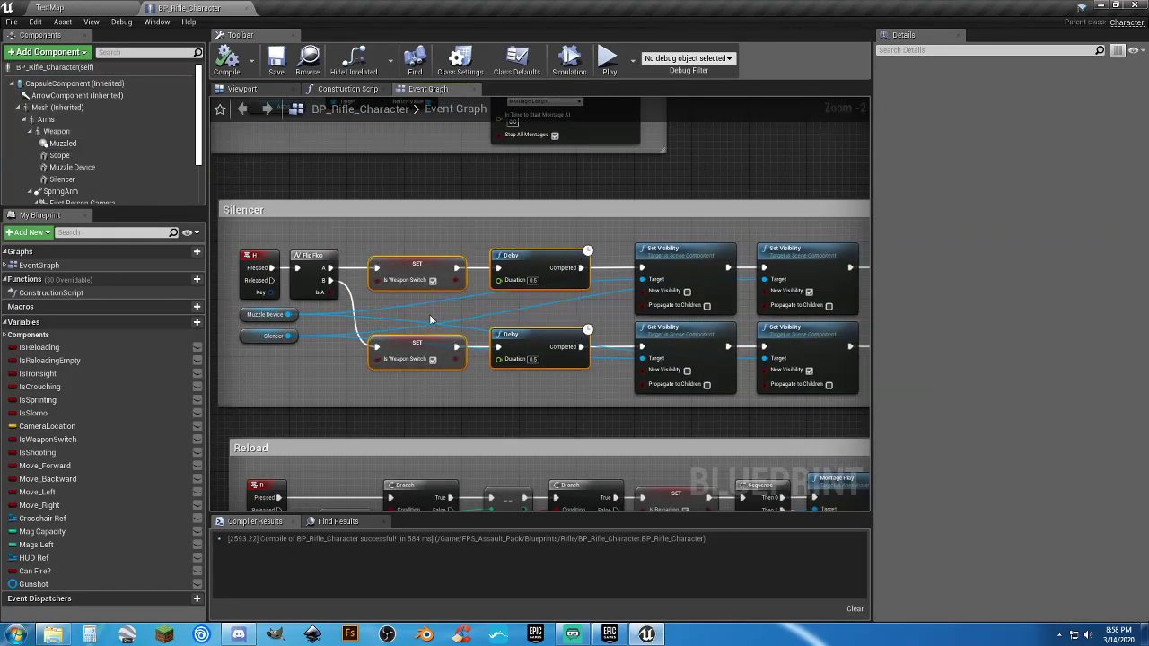
# Paste the copied SET and Delay nodes beside the Q-key Set Static Mesh nodes.
pyautogui.click(521, 387)
pyautogui.moveTo(541, 393); pyautogui.dragTo(219, 120, button='right')
pyautogui.moveTo(719, 392); pyautogui.dragTo(291, 185, button='right')
pyautogui.moveTo(745, 439); pyautogui.dragTo(416, 314, button='right')
pyautogui.moveTo(634, 417); pyautogui.dragTo(492, 171, button='right')
pyautogui.scroll(-1, 642, 397)
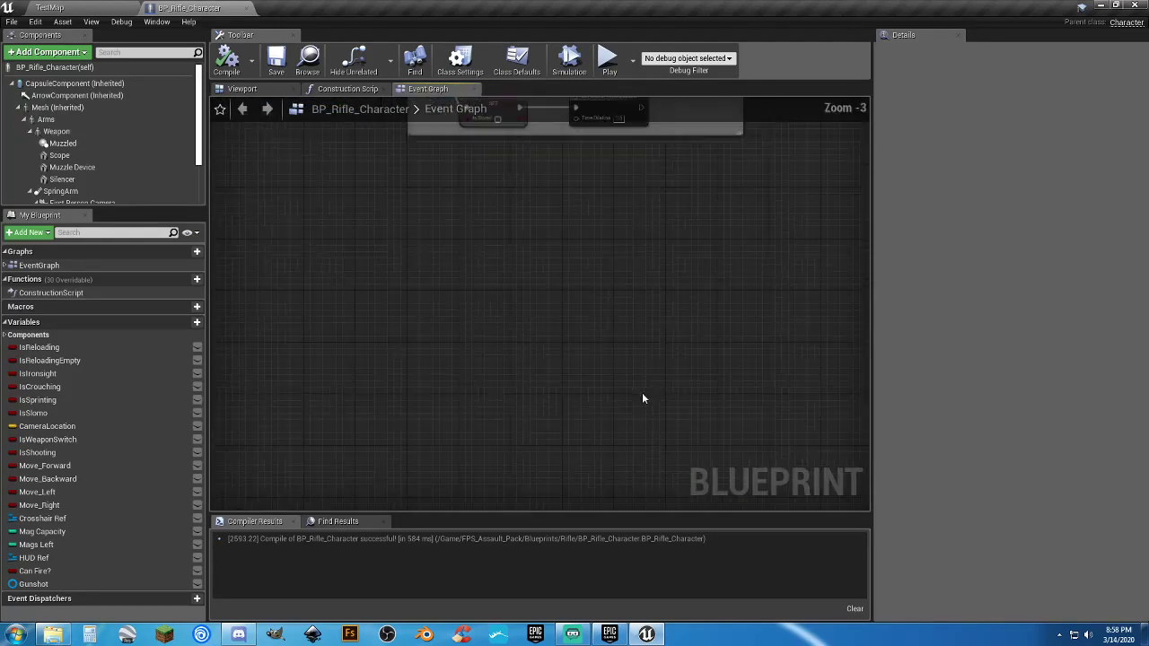
pyautogui.moveTo(641, 397); pyautogui.dragTo(616, 314, button='right')
pyautogui.scroll(3, 625, 312)
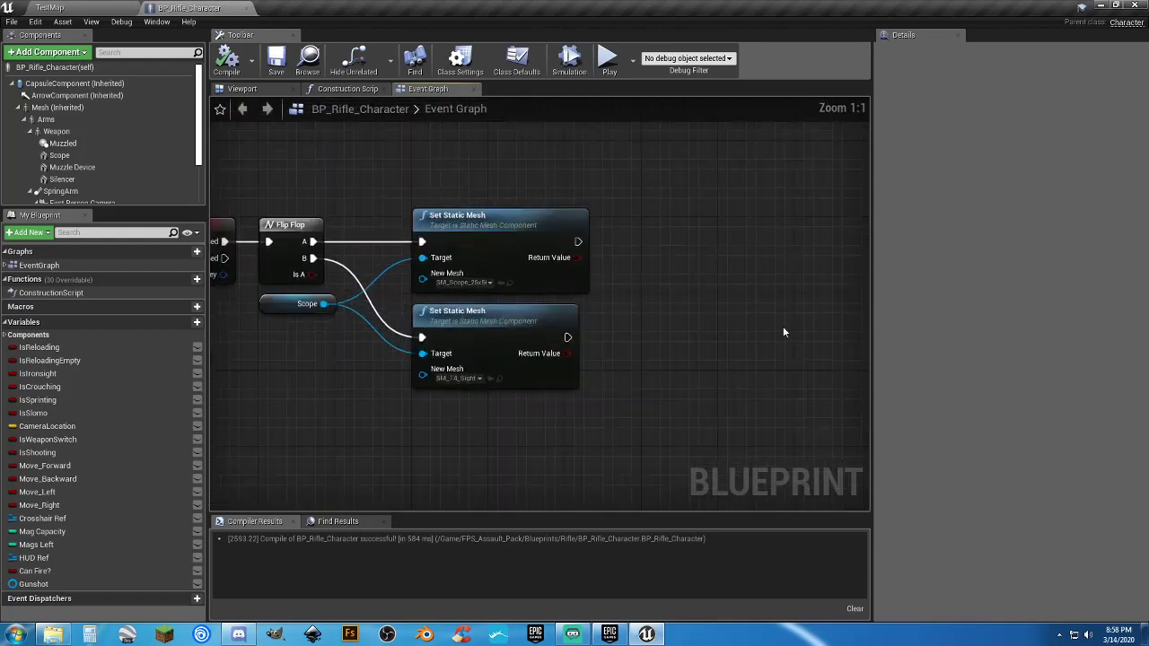
pyautogui.hotkey('ctrl', 'v')
pyautogui.moveTo(662, 405); pyautogui.dragTo(517, 422, button='right')
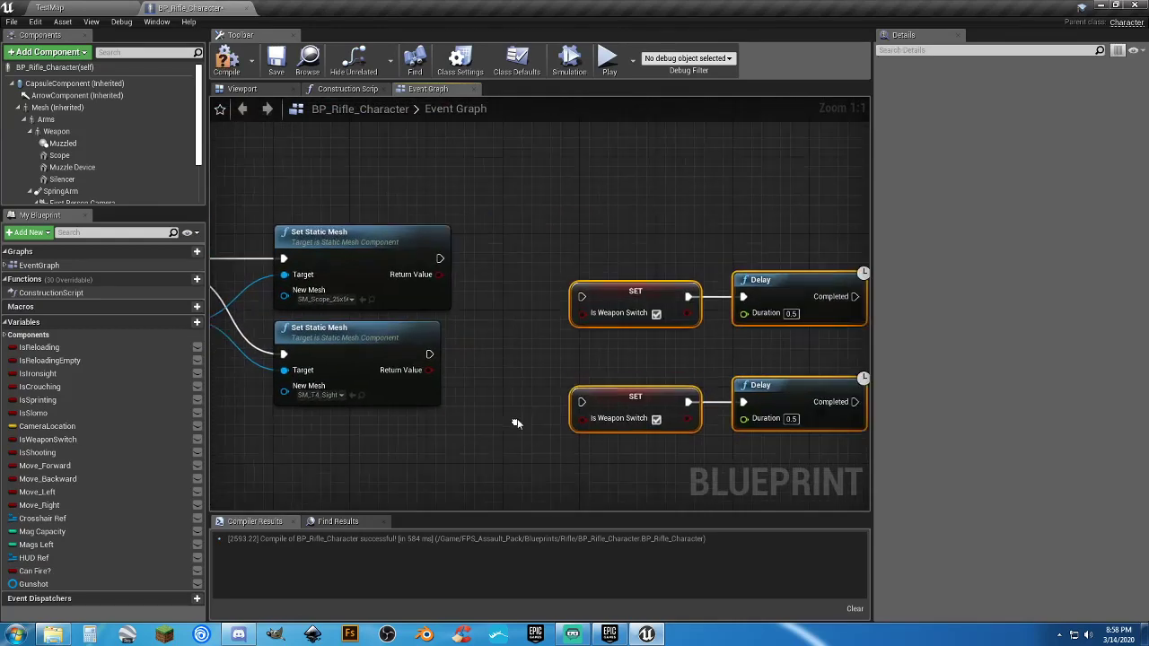
pyautogui.moveTo(581, 296); pyautogui.dragTo(440, 259)
pyautogui.moveTo(583, 402); pyautogui.dragTo(428, 354)
pyautogui.moveTo(602, 297); pyautogui.dragTo(539, 258)
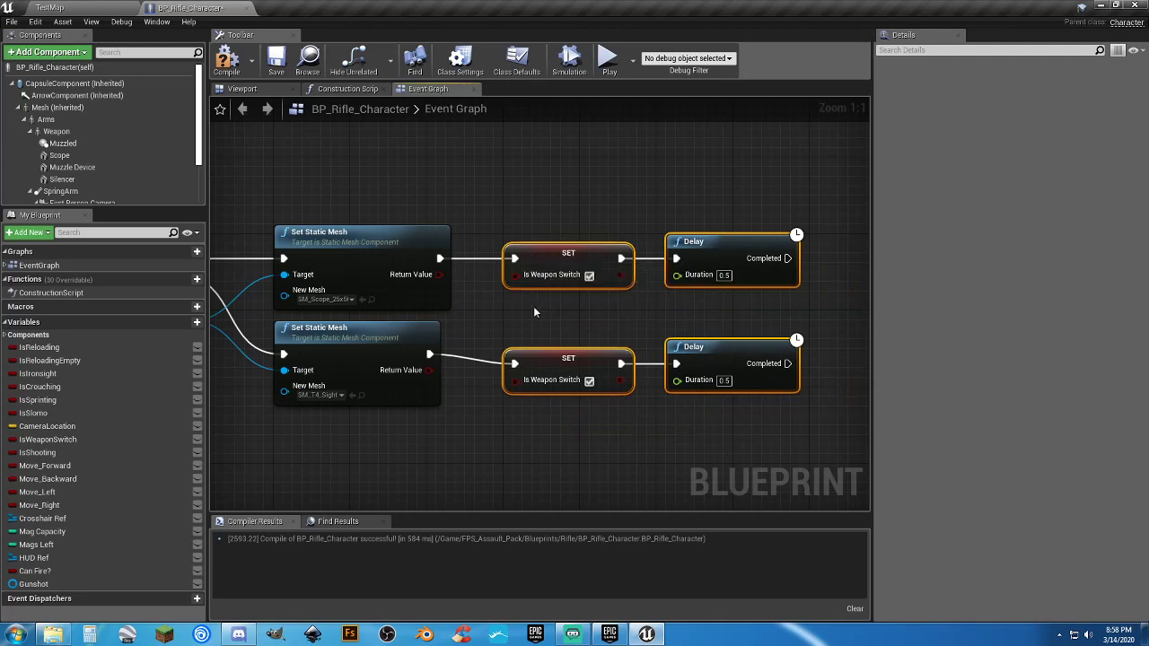
pyautogui.moveTo(527, 312); pyautogui.dragTo(579, 291, button='right')
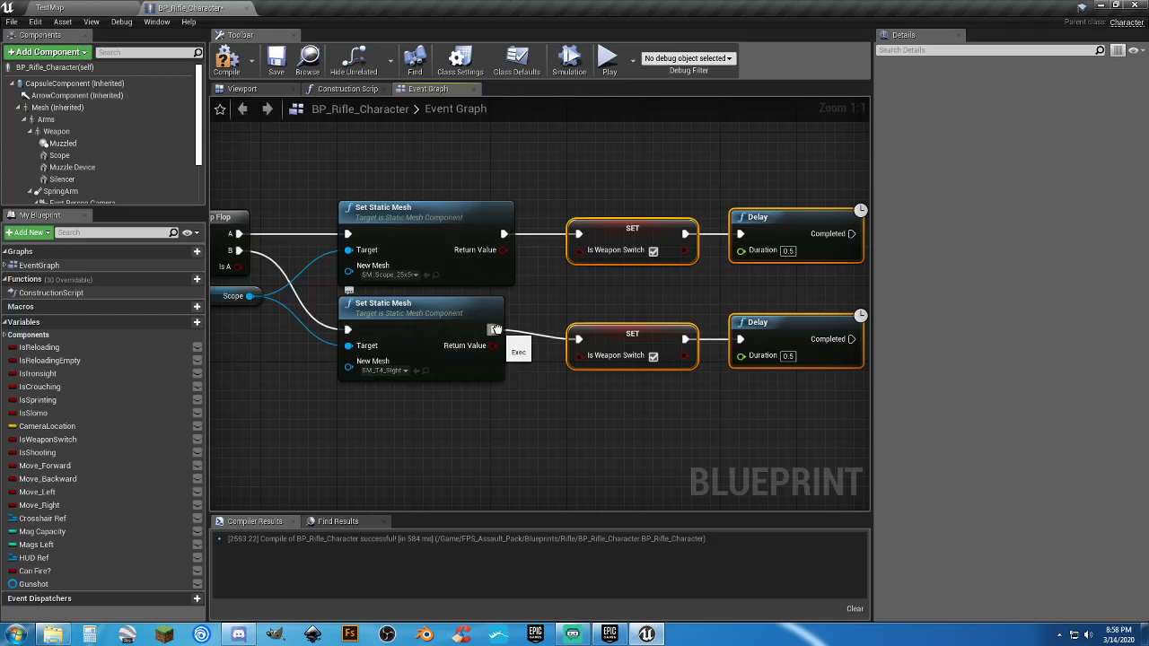
pyautogui.keyDown('ctrl'); pyautogui.moveTo(495, 329); pyautogui.dragTo(534, 350); pyautogui.keyUp('ctrl')
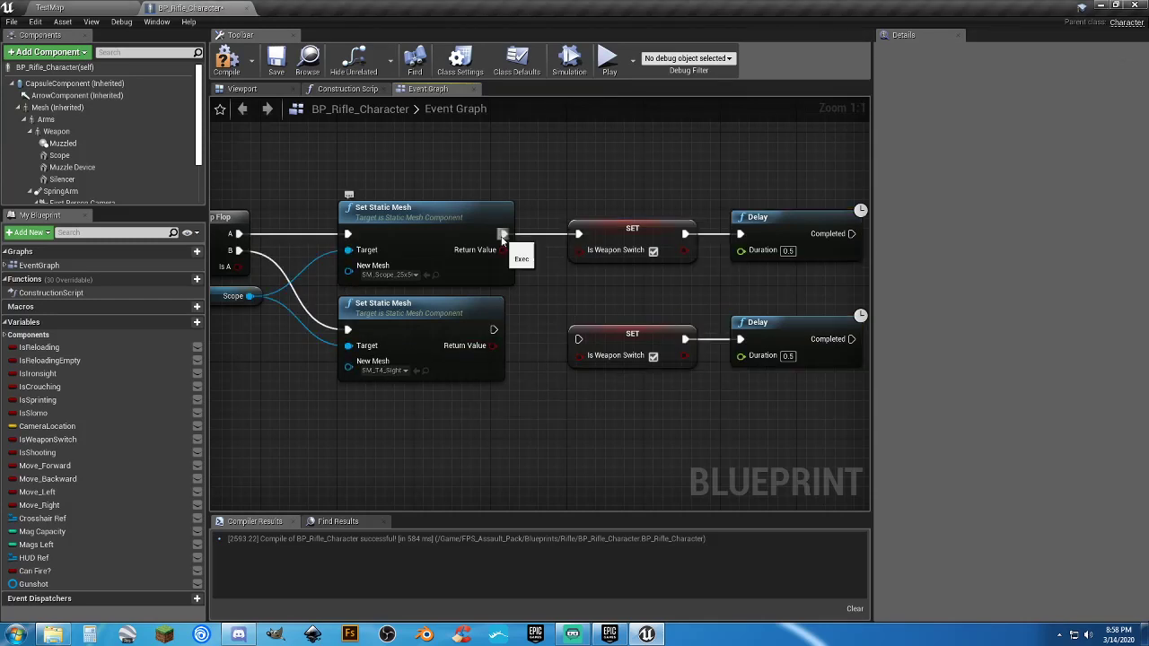
pyautogui.keyDown('ctrl'); pyautogui.moveTo(503, 234); pyautogui.dragTo(515, 260); pyautogui.keyUp('ctrl')
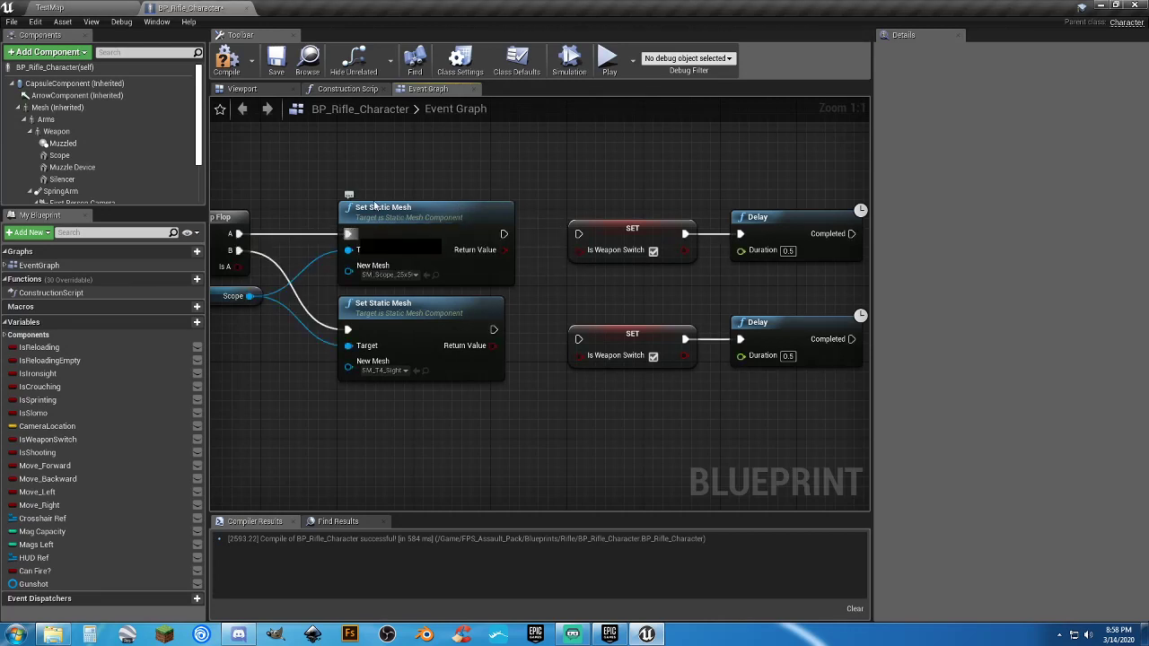
# Reroute Flip Flop's A and B outputs to the two Is Weapon Switch SET nodes, and move the Set Static Mesh and Scope nodes below them.
pyautogui.keyDown('ctrl'); pyautogui.moveTo(348, 234); pyautogui.dragTo(578, 234); pyautogui.keyUp('ctrl')
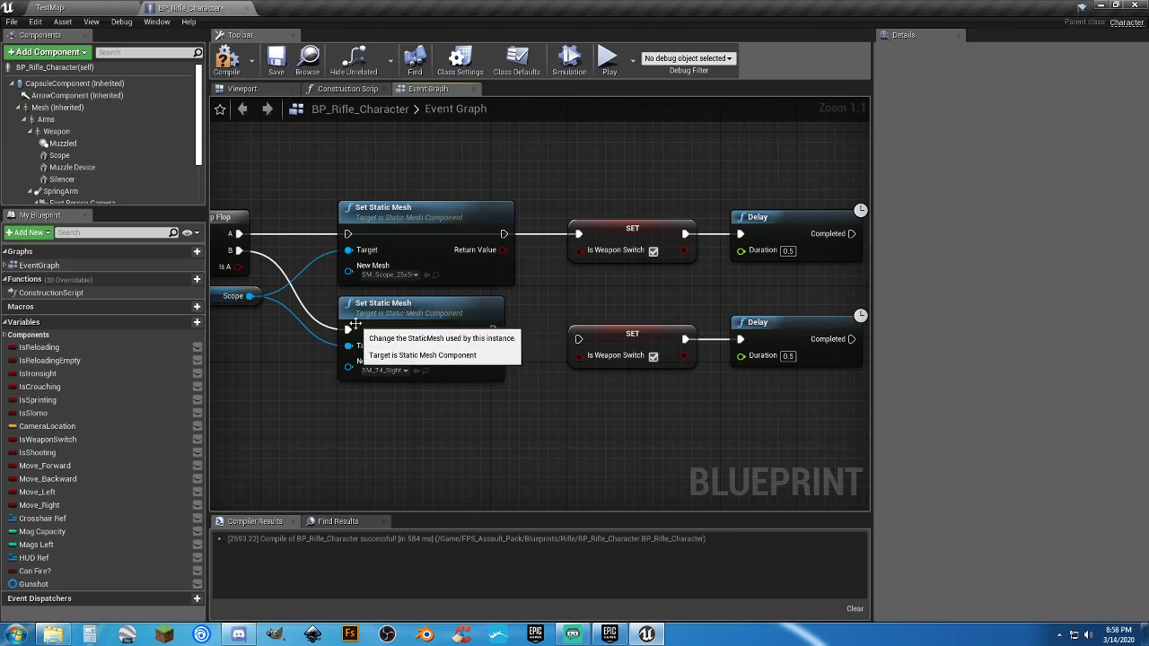
pyautogui.keyDown('ctrl'); pyautogui.moveTo(348, 330); pyautogui.dragTo(578, 340); pyautogui.keyUp('ctrl')
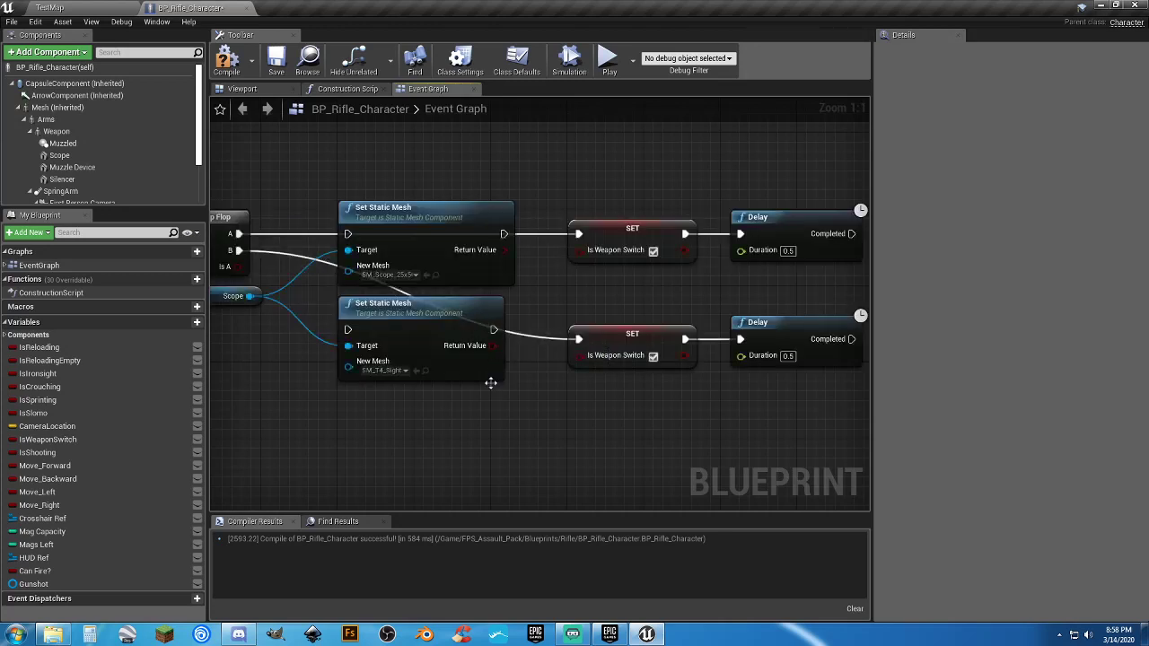
pyautogui.moveTo(472, 404); pyautogui.dragTo(404, 200)
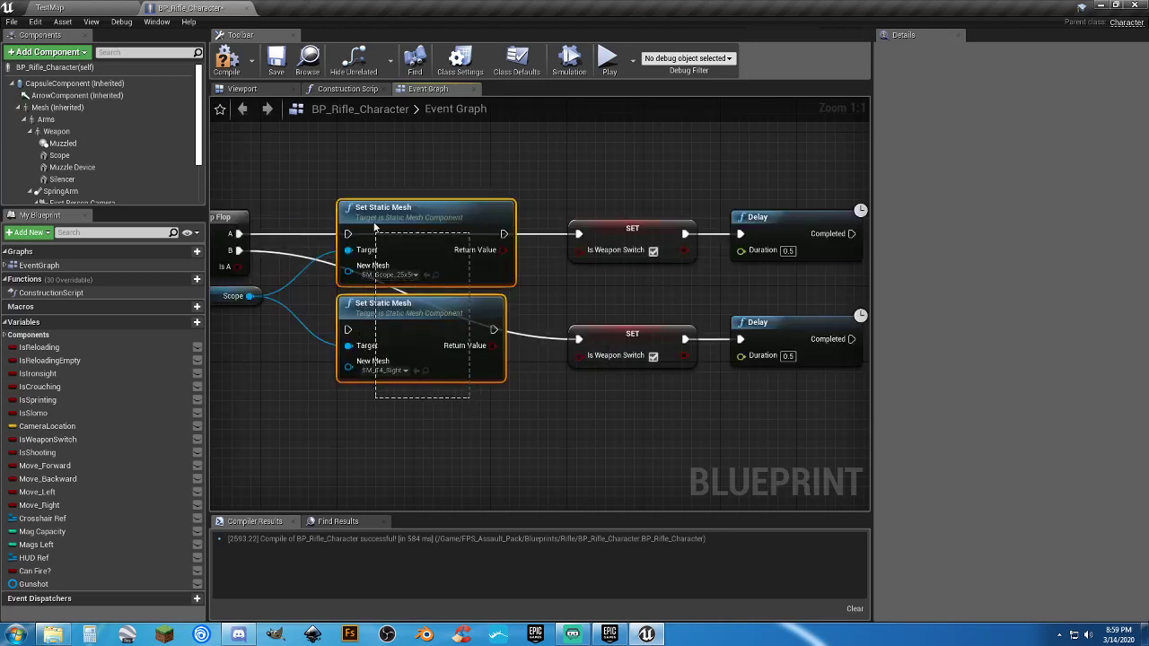
pyautogui.keyDown('ctrl'); pyautogui.click(242, 297); pyautogui.keyUp('ctrl')
pyautogui.moveTo(262, 322); pyautogui.dragTo(323, 333, button='right')
pyautogui.scroll(-2, 438, 283)
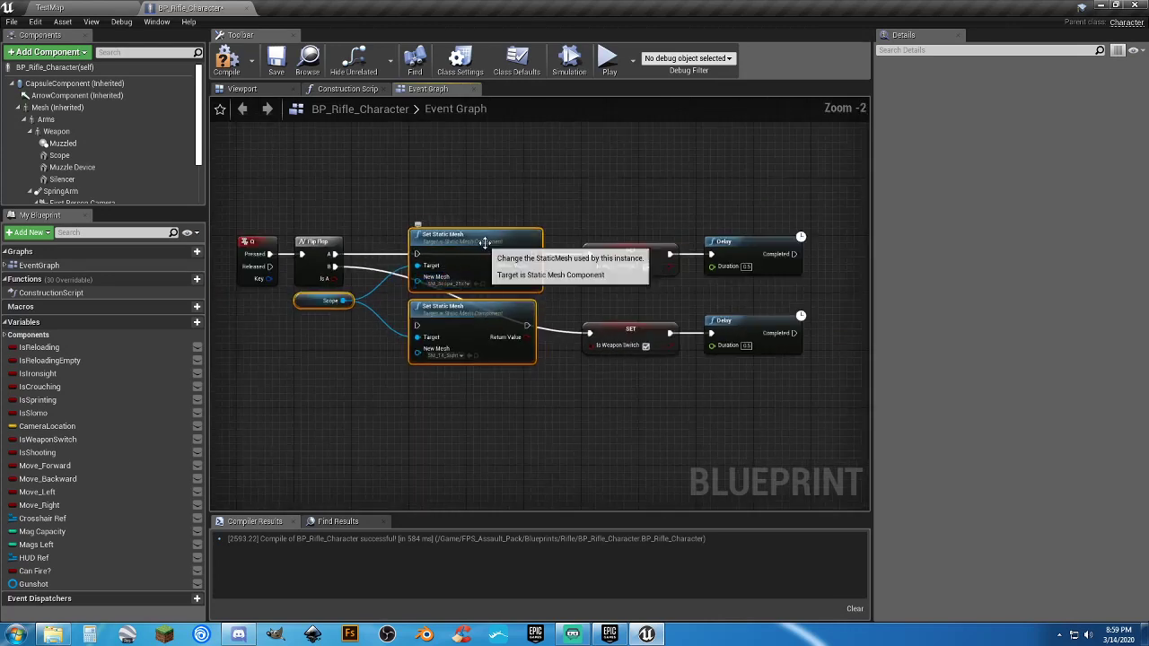
pyautogui.moveTo(493, 251); pyautogui.dragTo(552, 430)
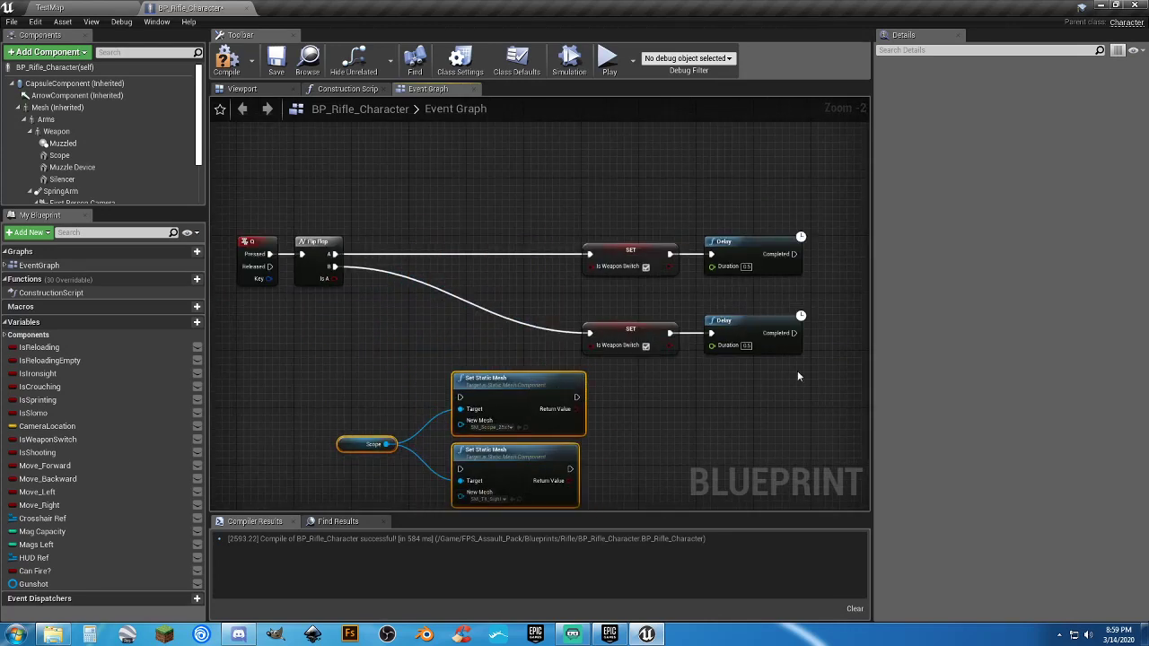
# Move both pairs of SET and Delay nodes closer to the Flip Flop node.
pyautogui.moveTo(819, 357); pyautogui.dragTo(413, 247)
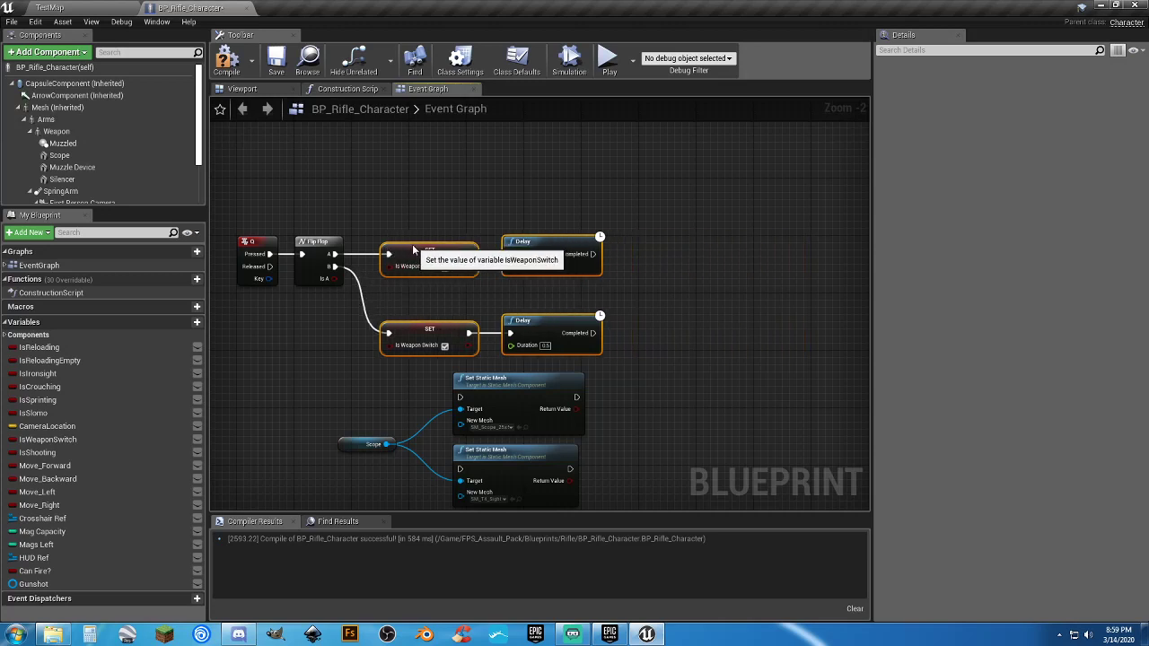
pyautogui.click(612, 293)
pyautogui.moveTo(644, 296); pyautogui.dragTo(622, 233, button='right')
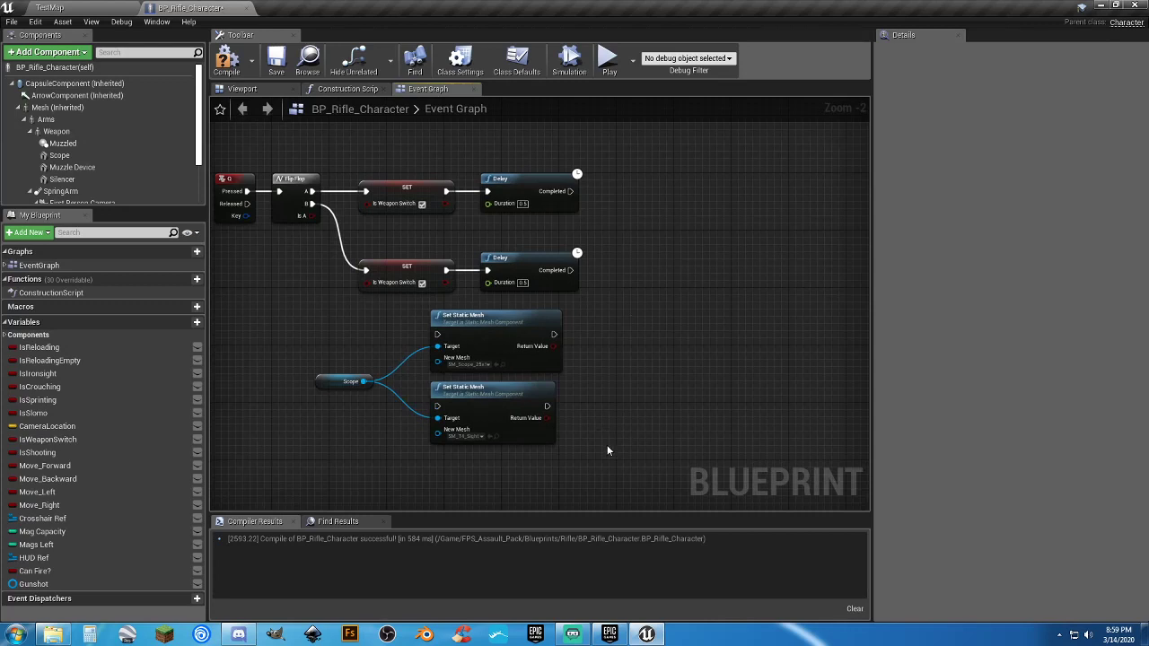
# Place the Scope and Set Static Mesh nodes after the Delays, and connect each Delay's Completed output to its matching Set Static Mesh node.
pyautogui.moveTo(606, 444); pyautogui.dragTo(359, 339)
pyautogui.moveTo(495, 327); pyautogui.dragTo(688, 183)
pyautogui.click(612, 321)
pyautogui.moveTo(612, 321); pyautogui.dragTo(603, 369, button='right')
pyautogui.moveTo(560, 238); pyautogui.dragTo(621, 240)
pyautogui.moveTo(560, 318); pyautogui.dragTo(651, 303)
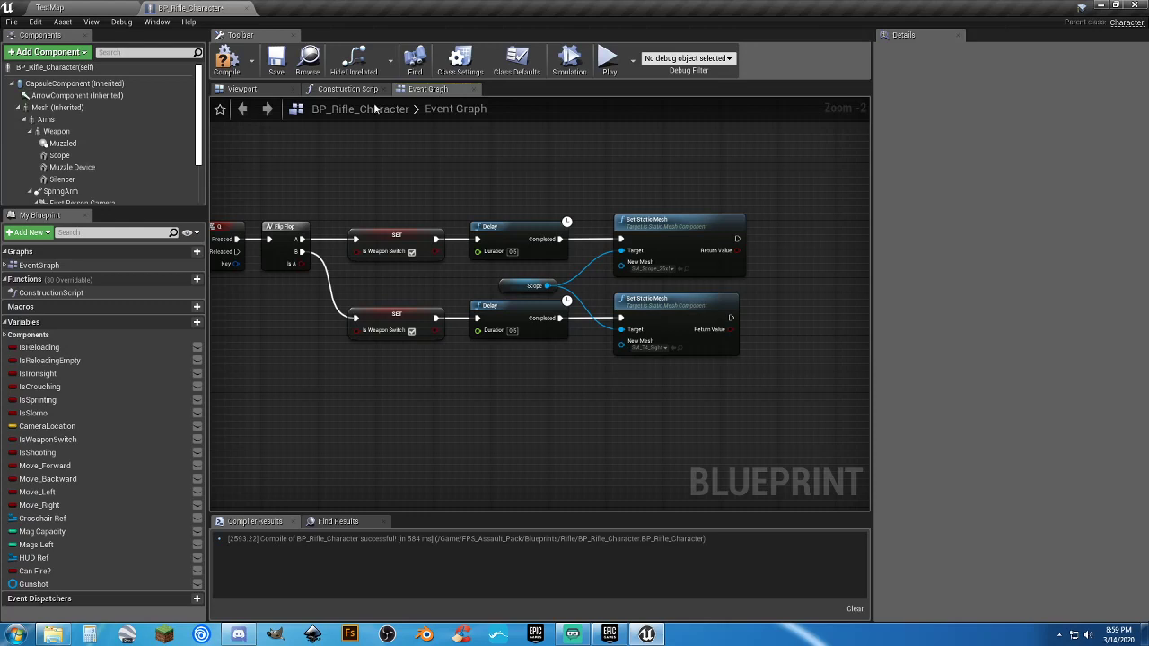
# Compile the blueprint and connect copies of the two Is Weapon Switch setters with their Delay nodes after the Set Static Mesh nodes.
pyautogui.click(227, 61)
pyautogui.moveTo(403, 365); pyautogui.dragTo(521, 235)
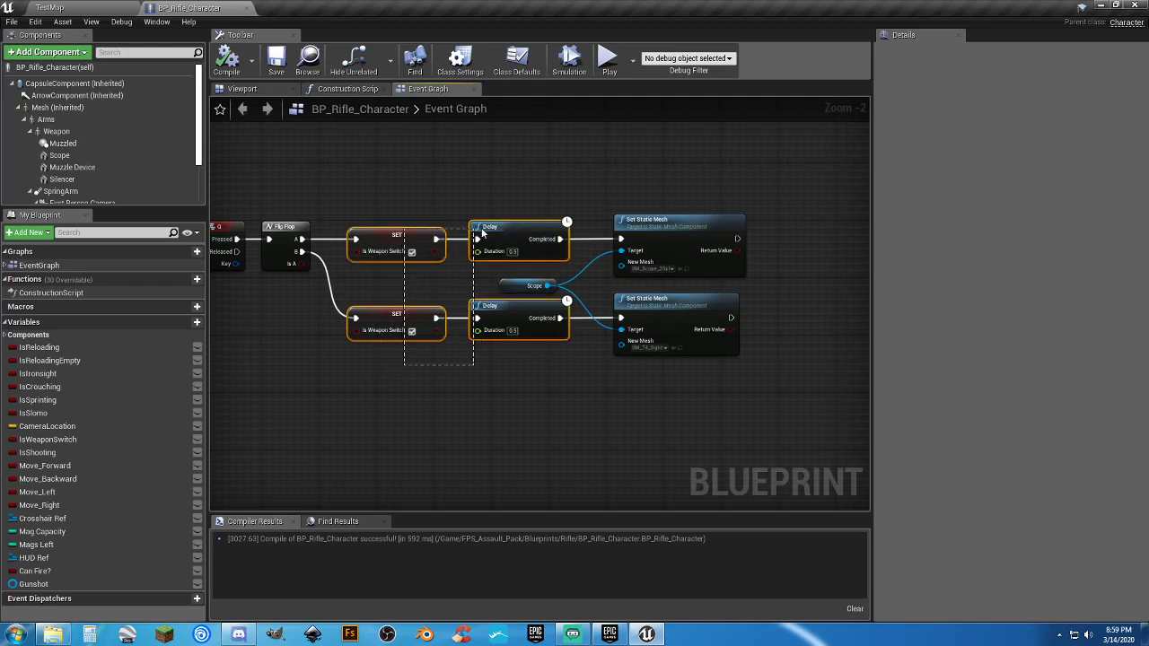
pyautogui.click(570, 454)
pyautogui.moveTo(569, 454); pyautogui.dragTo(414, 448, button='right')
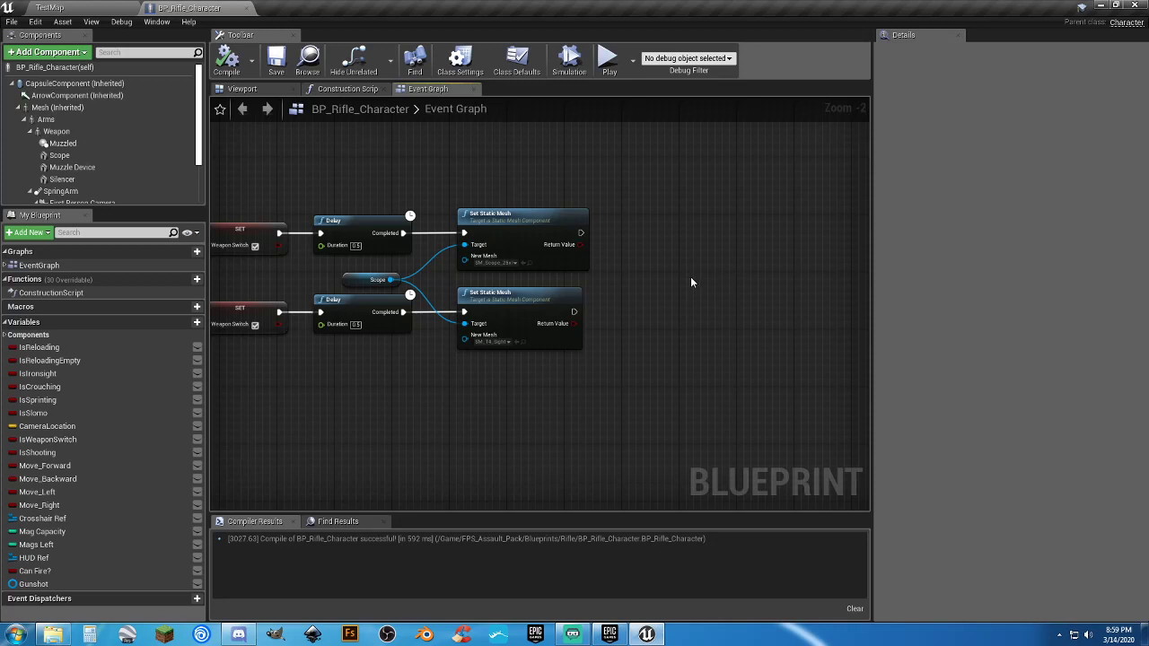
pyautogui.hotkey('ctrl', 'v')
pyautogui.moveTo(635, 255); pyautogui.dragTo(581, 233)
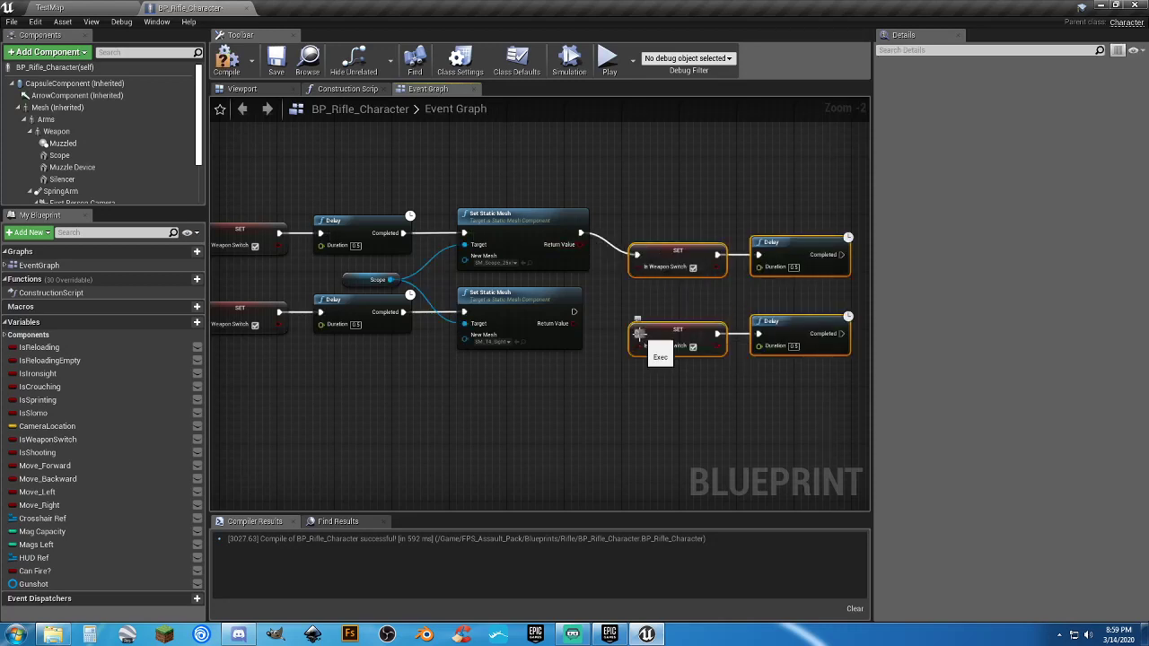
pyautogui.moveTo(637, 334); pyautogui.dragTo(574, 313)
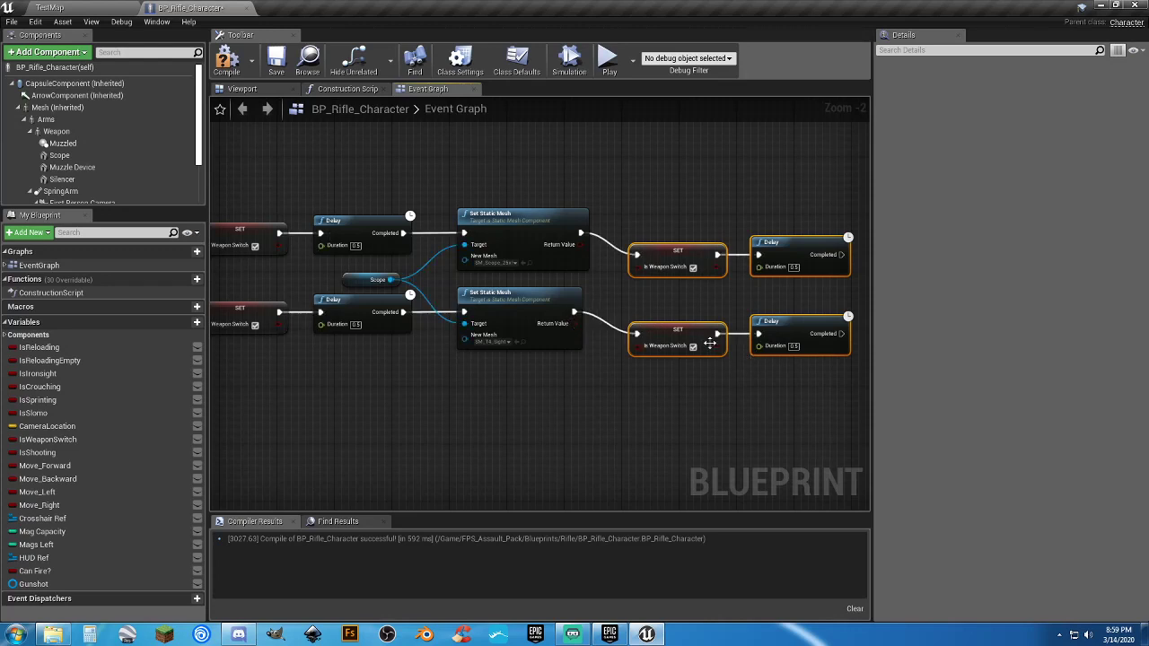
pyautogui.moveTo(794, 333); pyautogui.dragTo(717, 306)
pyautogui.click(702, 368)
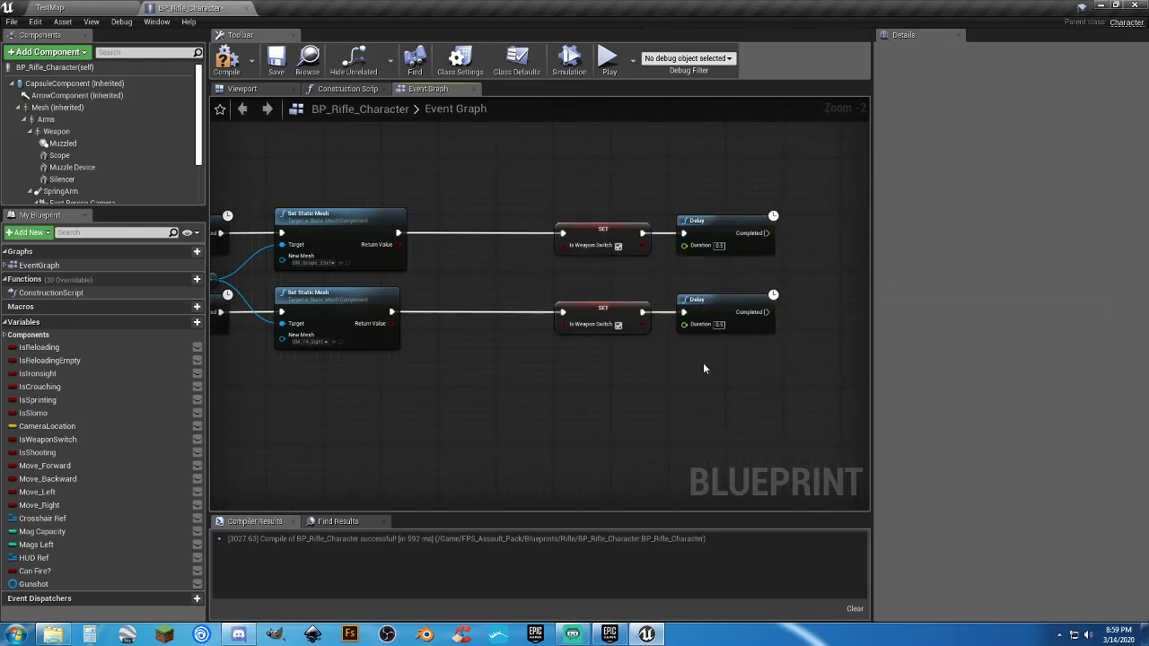
# Reorder both copied node pairs so each Set Static Mesh runs into its Delay before the Is Weapon Switch setter.
pyautogui.keyDown('ctrl'); pyautogui.moveTo(646, 316); pyautogui.dragTo(628, 368); pyautogui.keyUp('ctrl')
pyautogui.keyDown('ctrl'); pyautogui.moveTo(641, 240); pyautogui.dragTo(568, 190); pyautogui.keyUp('ctrl')
pyautogui.keyDown('ctrl'); pyautogui.moveTo(560, 232); pyautogui.dragTo(683, 233); pyautogui.keyUp('ctrl')
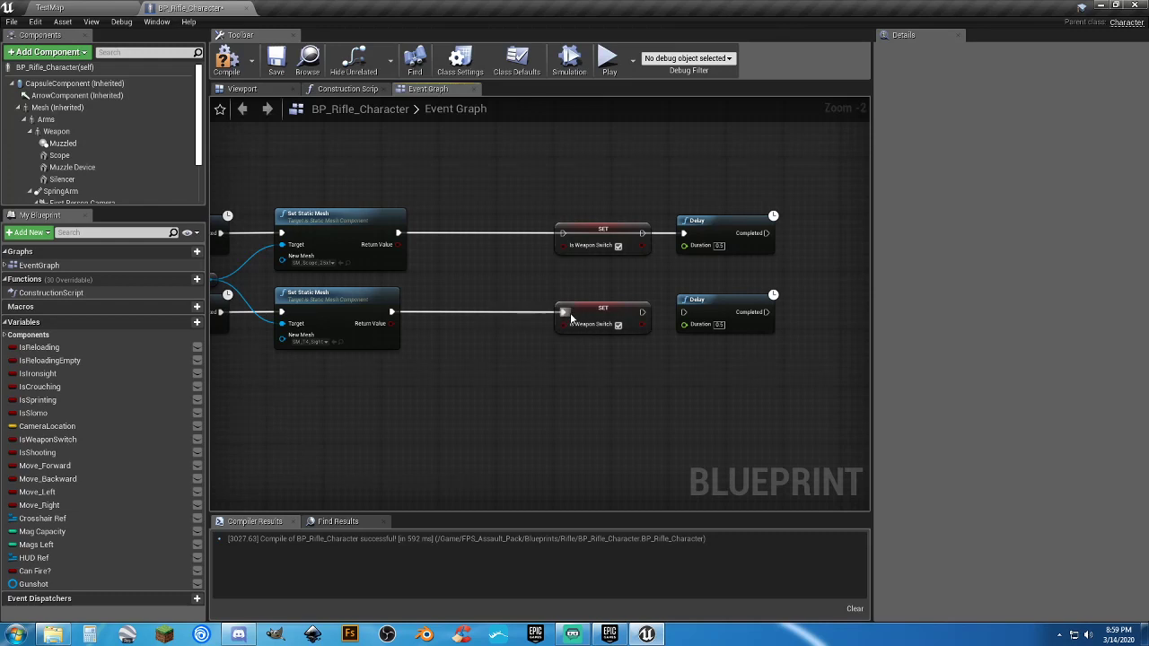
pyautogui.keyDown('ctrl'); pyautogui.moveTo(563, 314); pyautogui.dragTo(684, 312); pyautogui.keyUp('ctrl')
pyautogui.moveTo(736, 364); pyautogui.dragTo(563, 234)
pyautogui.moveTo(533, 312); pyautogui.dragTo(562, 312)
pyautogui.click(446, 393)
# Compile and save BP_Rifle_Character, and briefly play-test the TestMap level.
pyautogui.moveTo(447, 392); pyautogui.dragTo(720, 388, button='right')
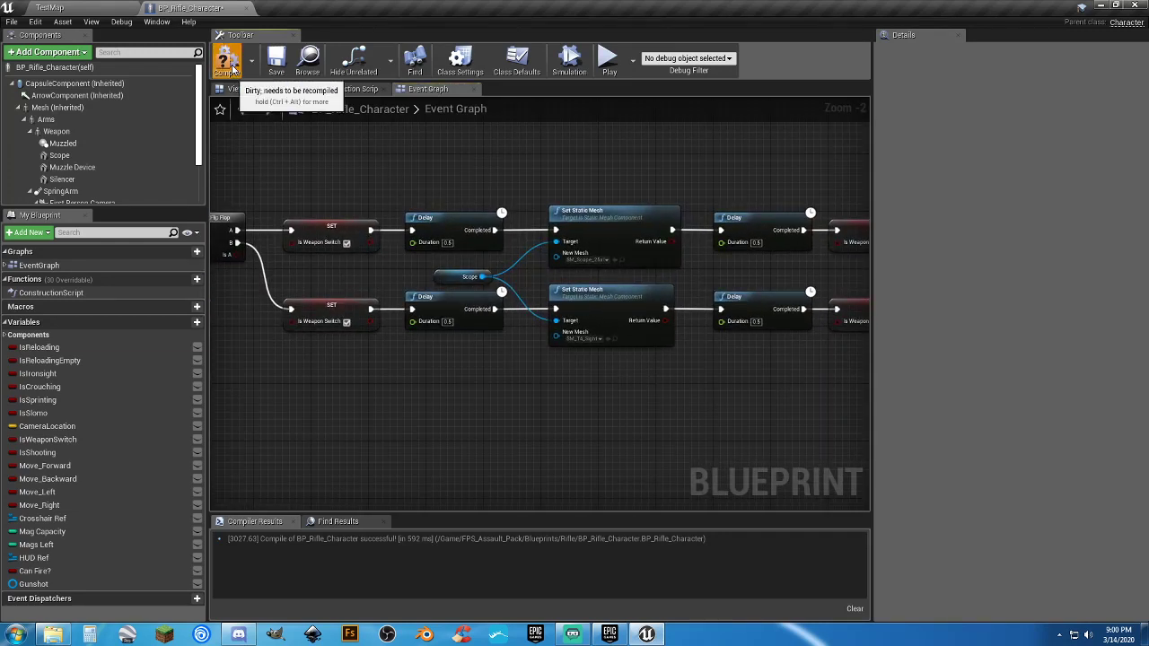
pyautogui.click(276, 61)
pyautogui.click(109, 8)
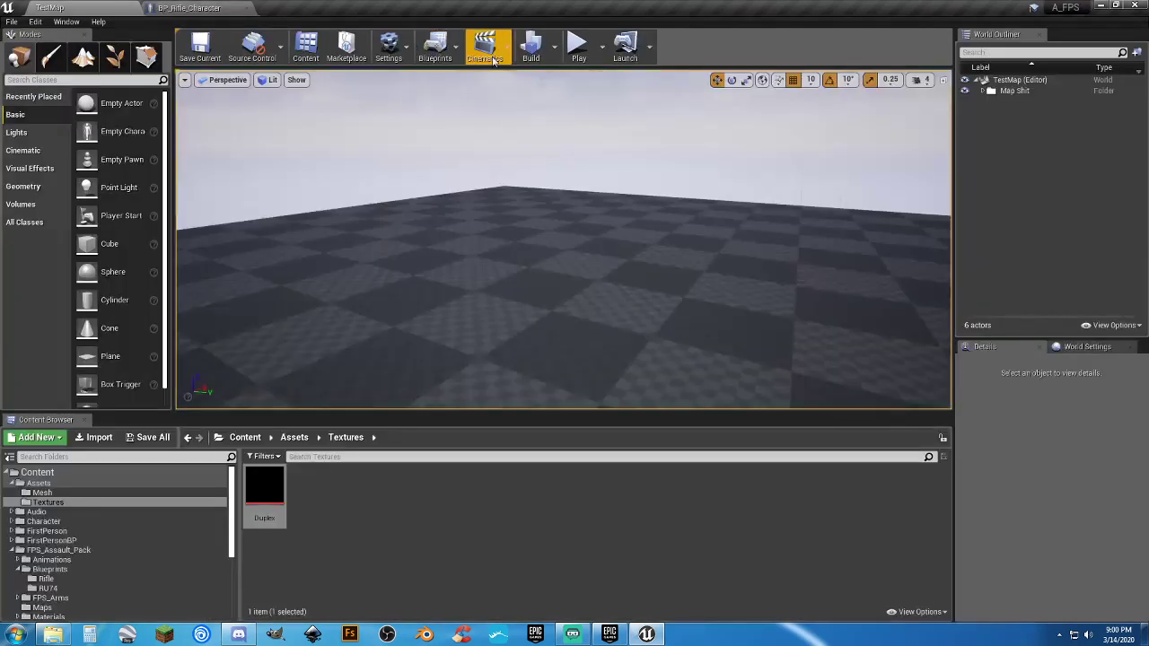
pyautogui.click(579, 50)
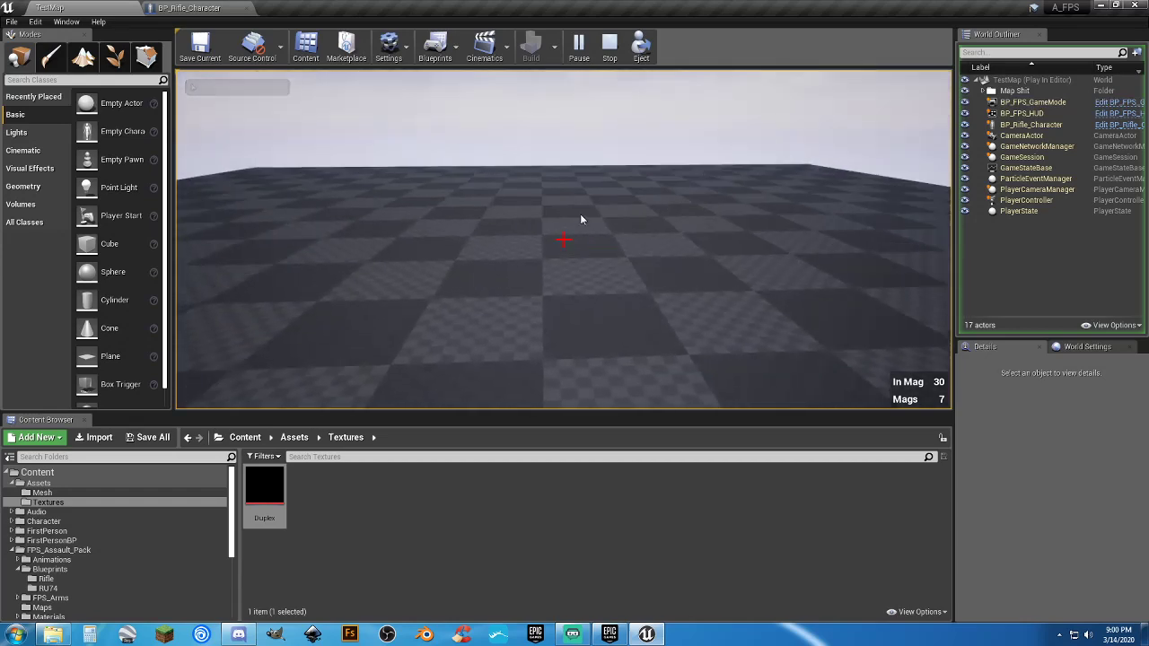
pyautogui.press('Escape')
# Set Is Weapon Switch to false on both final setters in BP_Rifle_Character, then compile and save.
pyautogui.click(199, 8)
pyautogui.moveTo(772, 371); pyautogui.dragTo(607, 359, button='right')
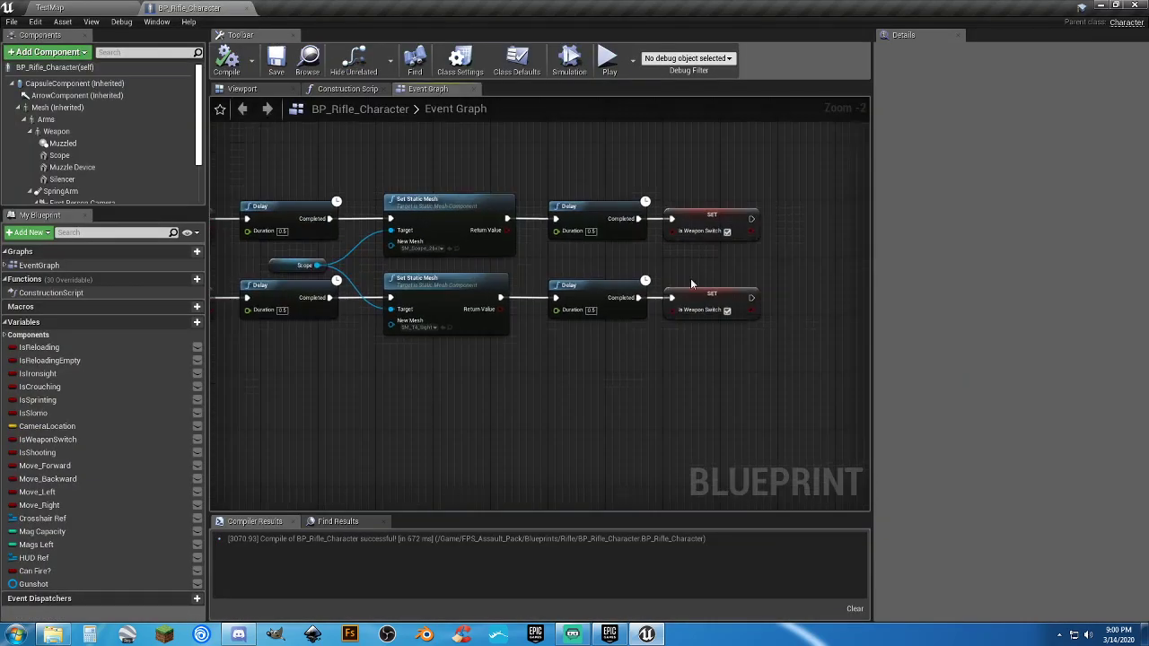
pyautogui.click(727, 231)
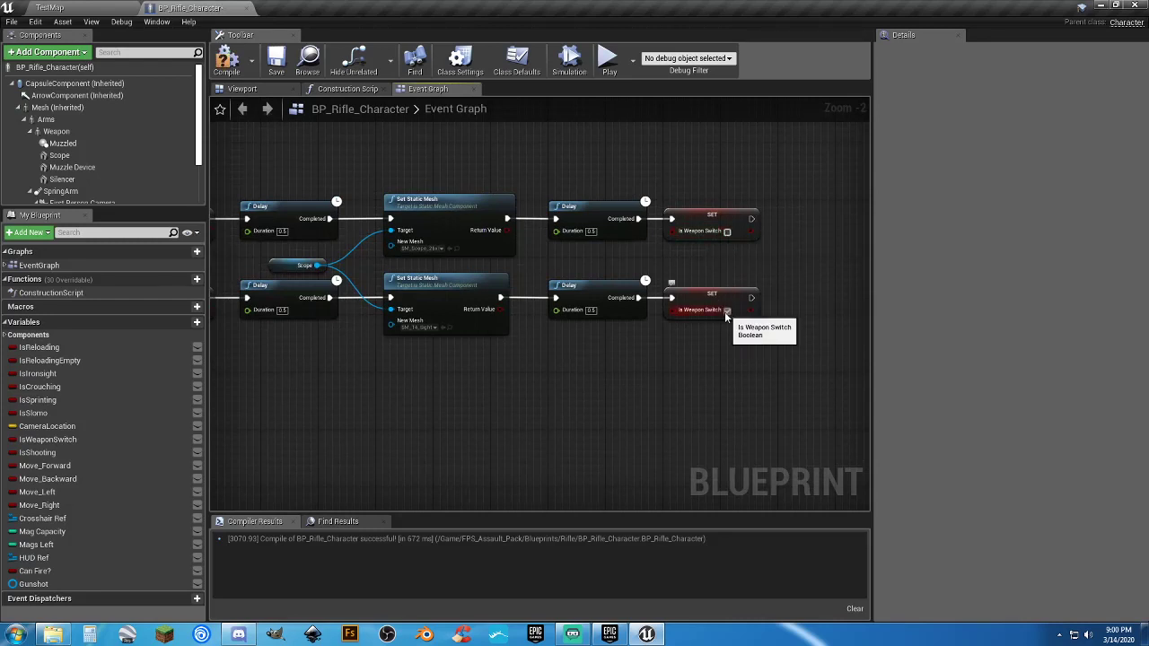
pyautogui.click(276, 61)
# Play-test TestMap to check the rifle's scope attachment and aiming down the scope, then end the session.
pyautogui.click(49, 7)
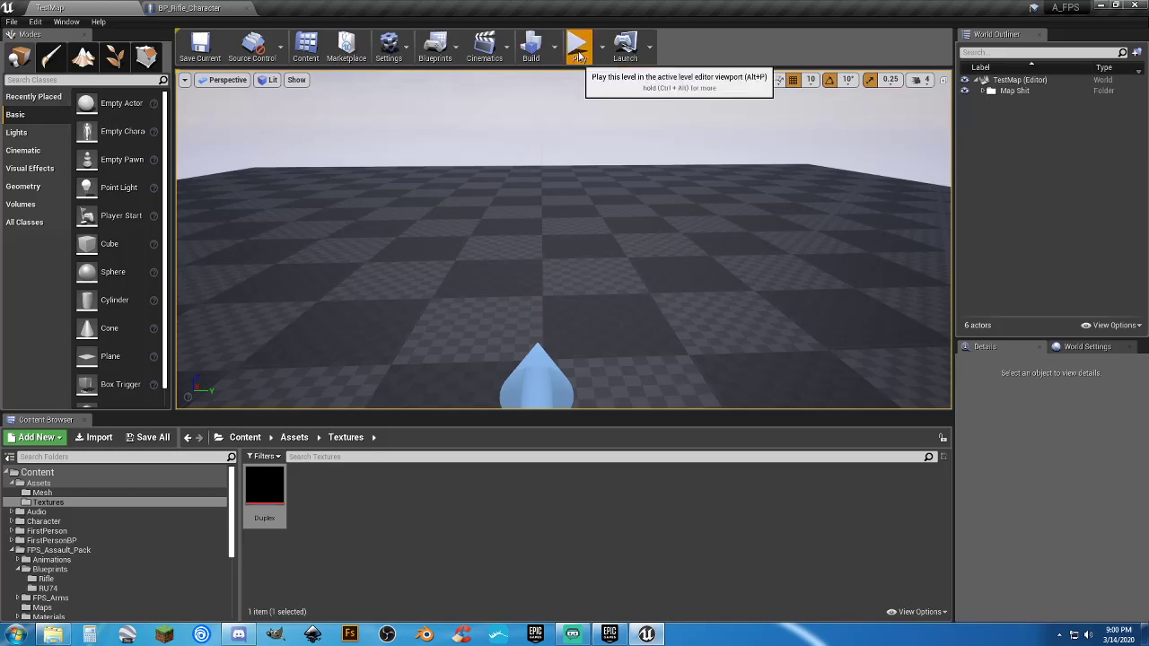
pyautogui.click(579, 57)
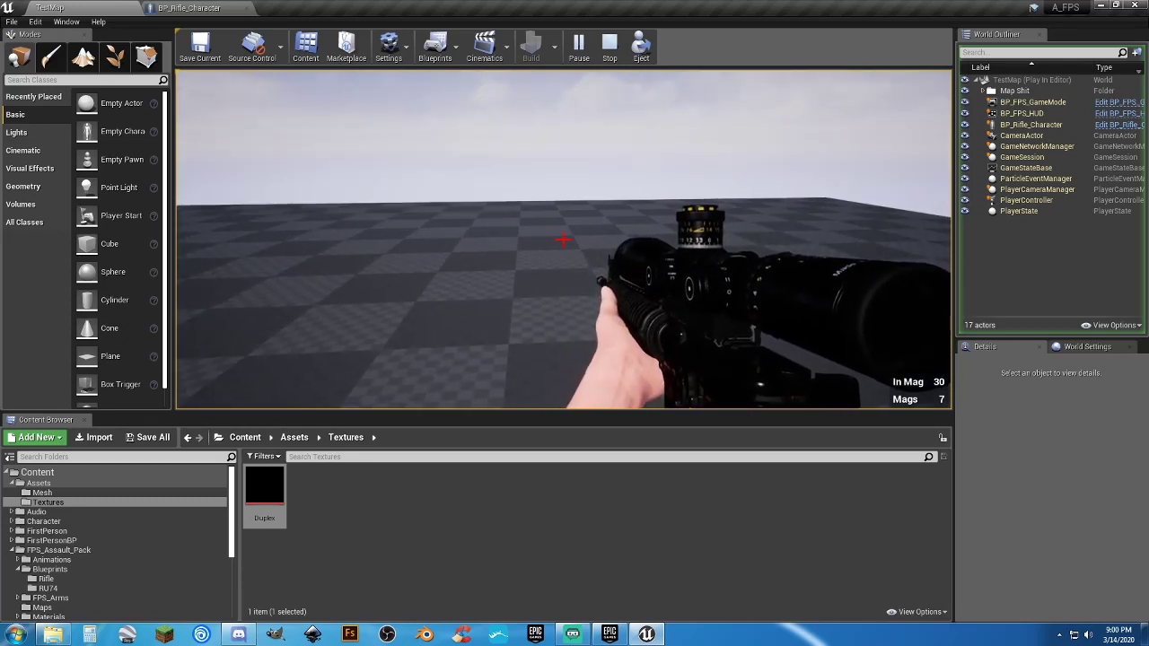
pyautogui.rightClick(564, 239)
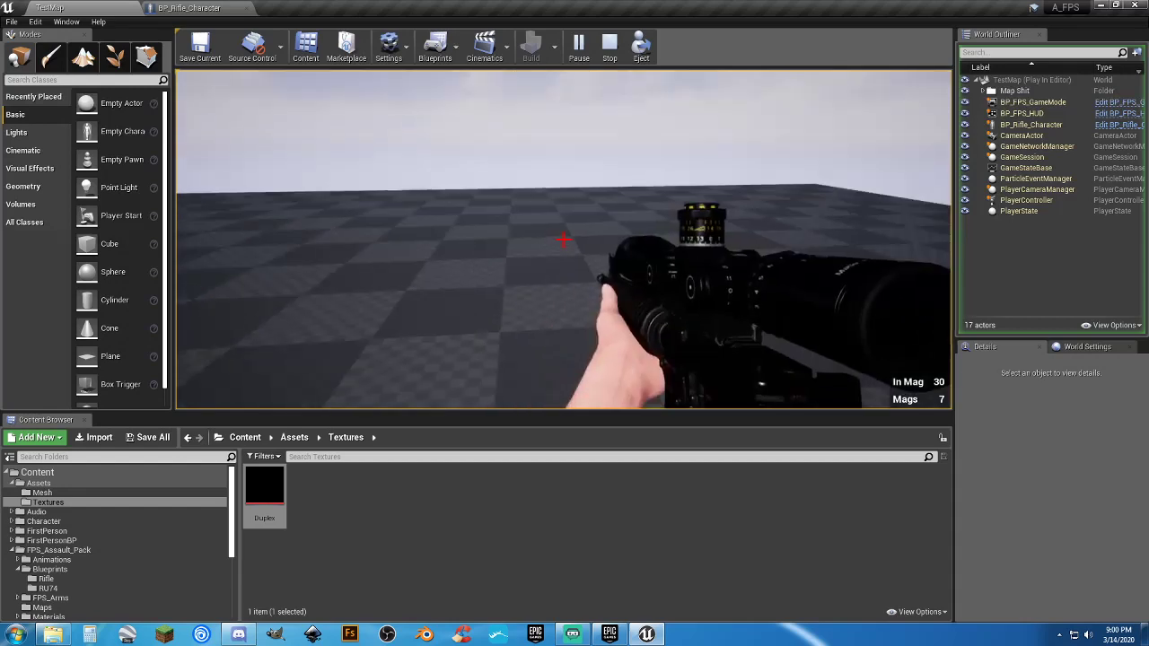
pyautogui.rightClick(564, 240)
pyautogui.rightClick(563, 239)
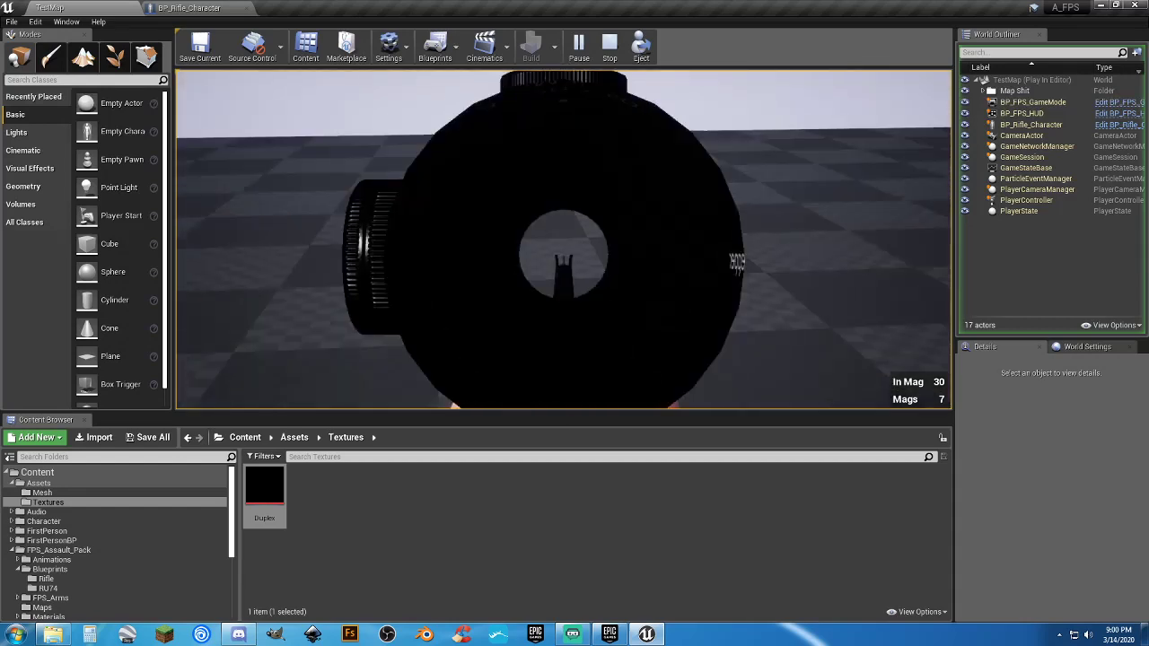
pyautogui.rightClick(562, 238)
pyautogui.press('Escape')
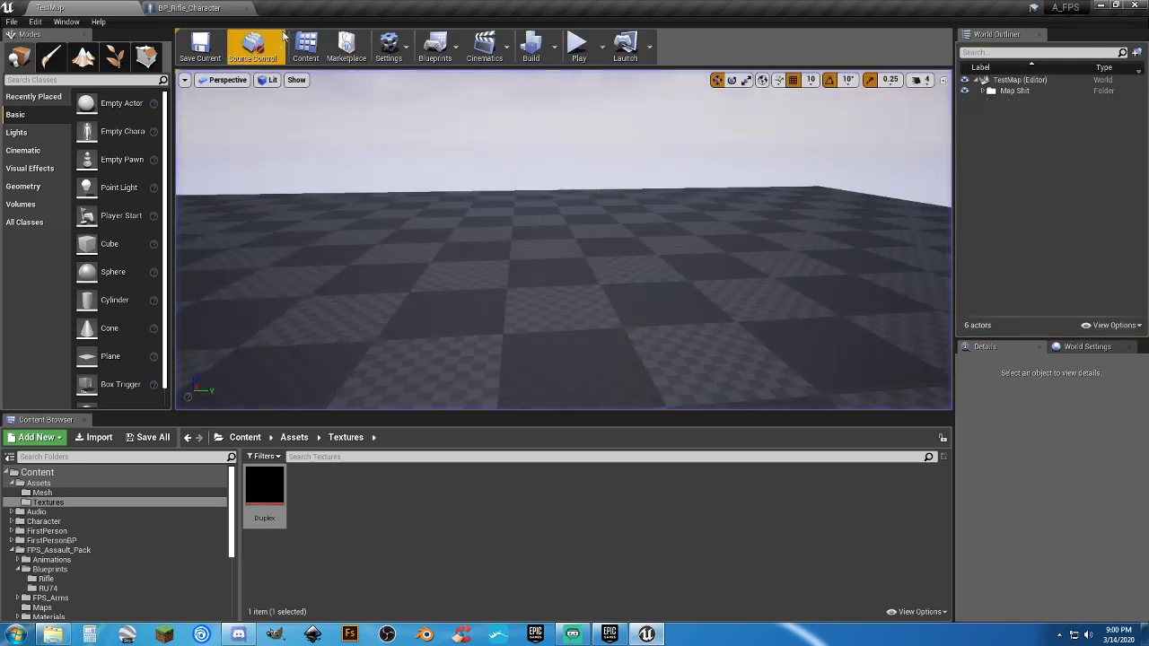
# Add a Boolean variable named "Use Scope?" to BP_Rifle_Character, then compile and save it.
pyautogui.click(200, 8)
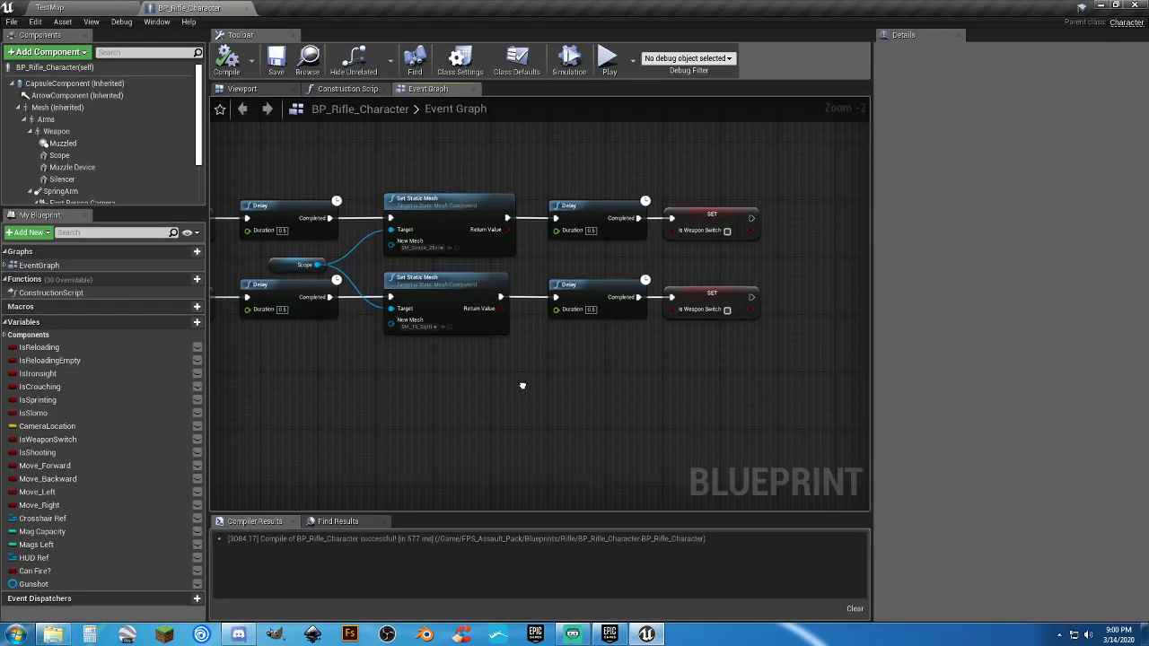
pyautogui.moveTo(451, 387); pyautogui.dragTo(548, 339, button='right')
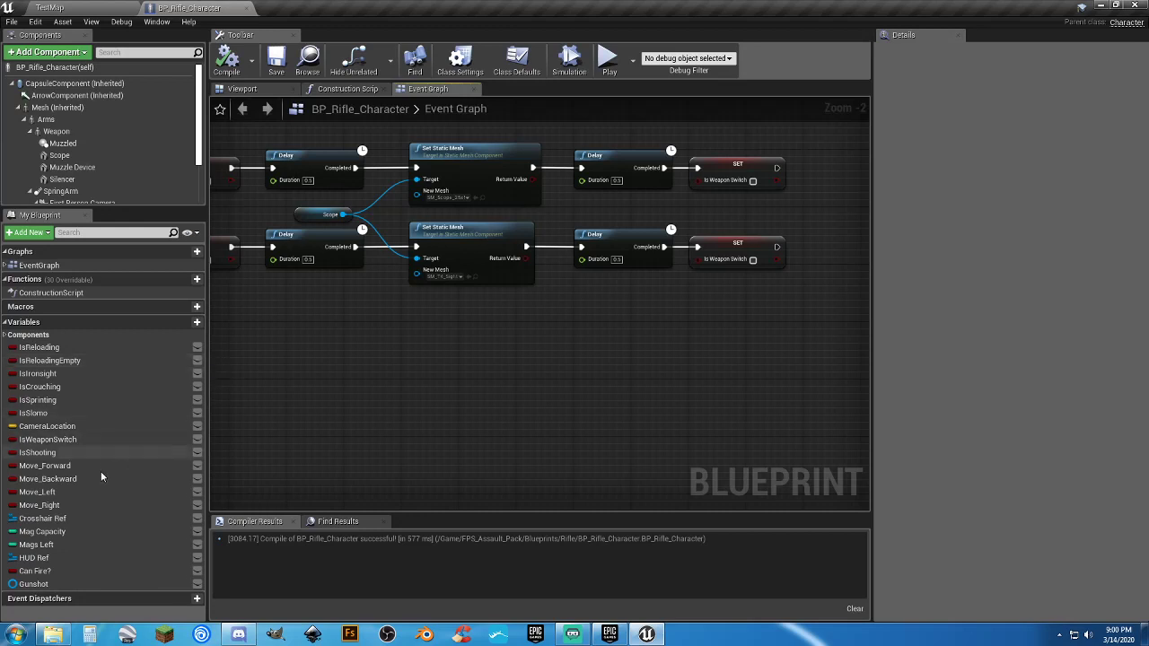
pyautogui.click(184, 323)
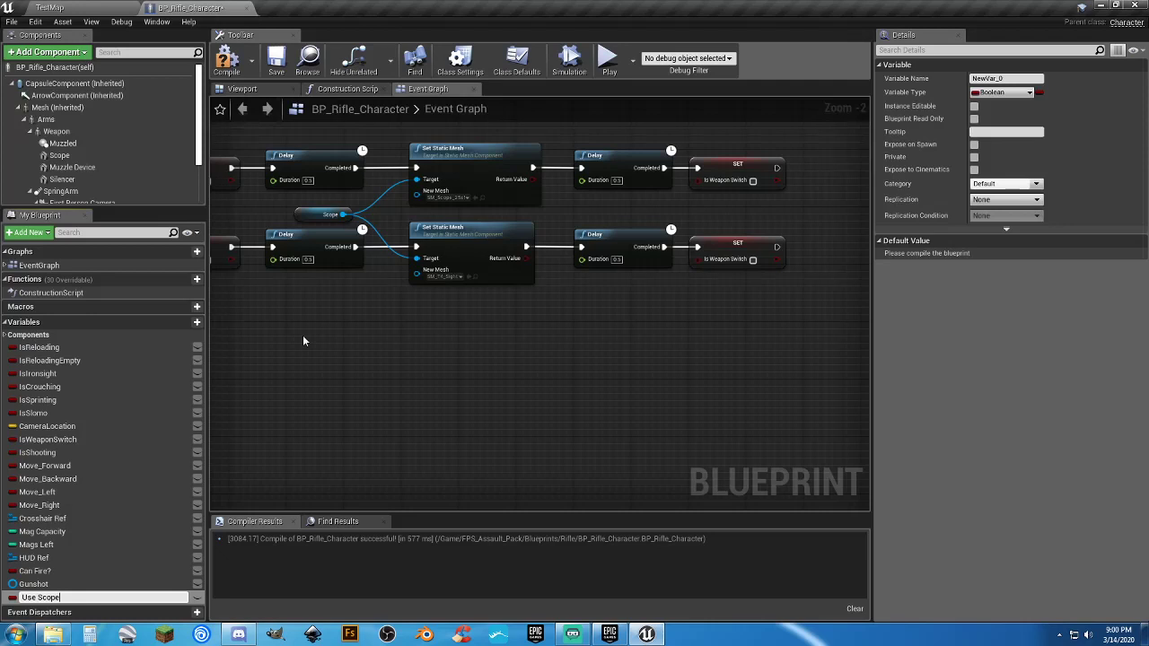
pyautogui.press('Return')
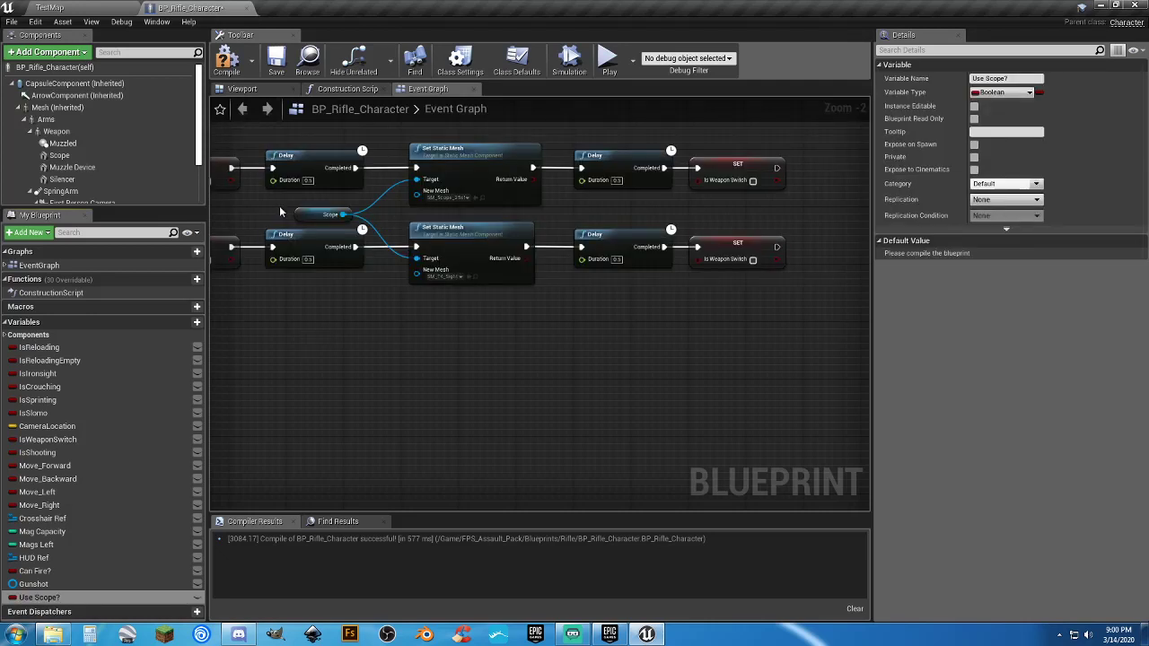
pyautogui.click(227, 61)
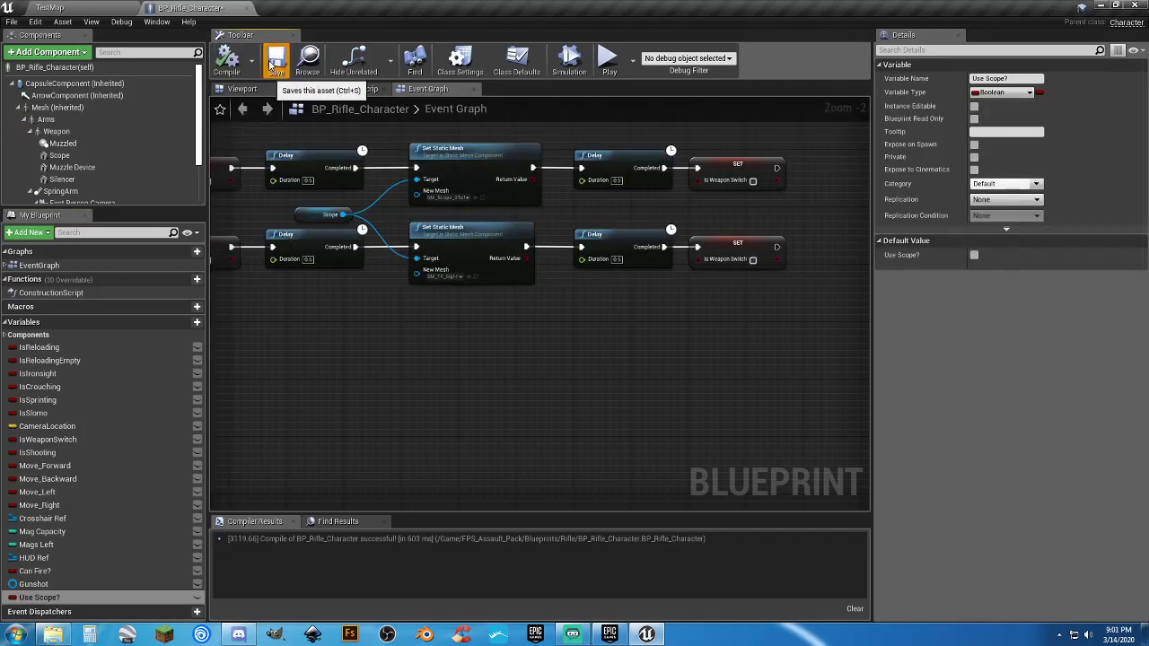
# Place a Use Scope? setter after the upper Is Weapon Switch setter and paste a copy for the lower branch.
pyautogui.moveTo(681, 411); pyautogui.dragTo(449, 505, button='right')
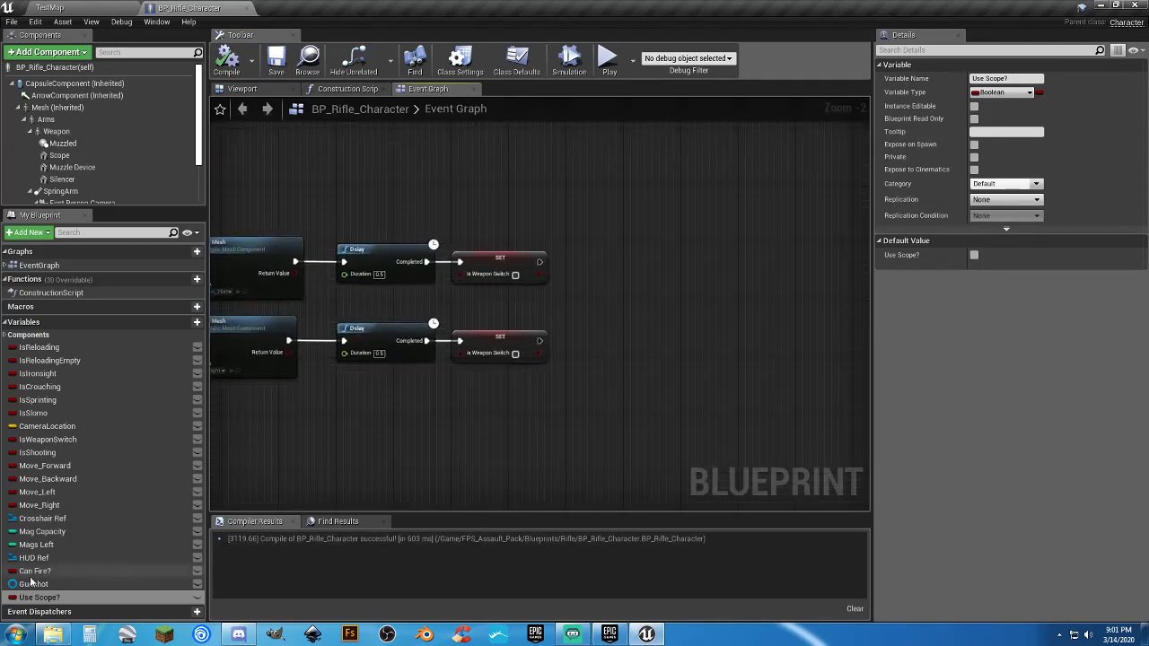
pyautogui.moveTo(35, 597); pyautogui.dragTo(582, 268)
pyautogui.click(604, 294)
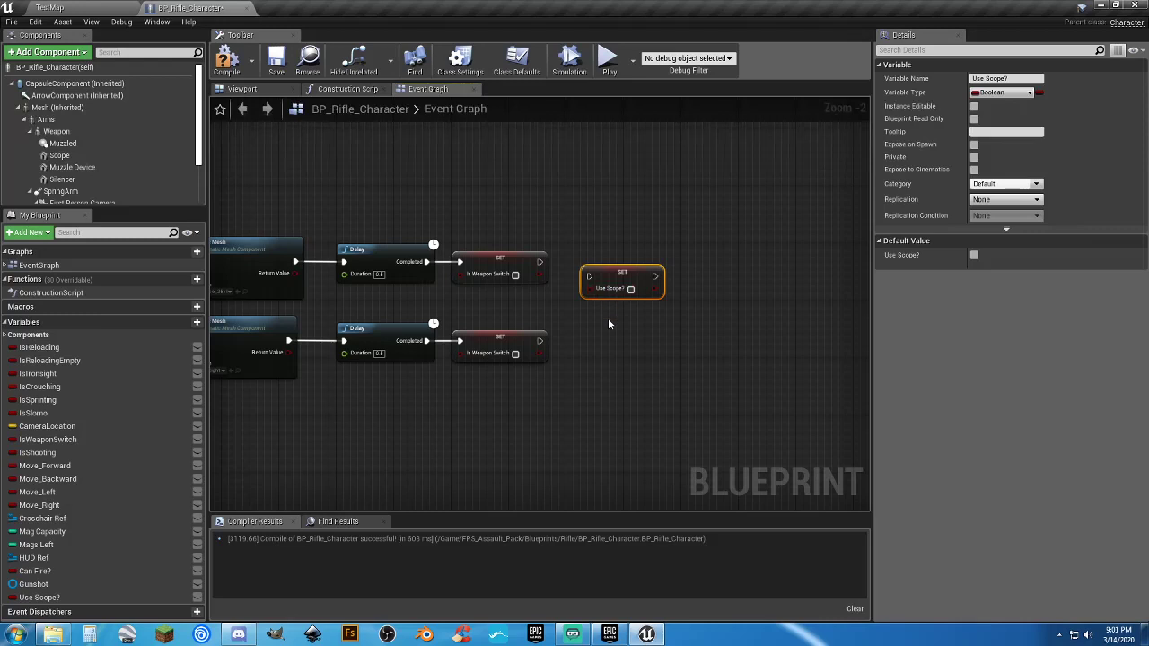
pyautogui.hotkey('ctrl', 'c')
pyautogui.click(596, 330)
pyautogui.hotkey('ctrl', 'v')
# Connect and align the Use Scope? setters after both Is Weapon Switch setters, with Use Scope? true on the upper one only.
pyautogui.moveTo(588, 275)
pyautogui.mouseDown()
pyautogui.moveTo(585, 286)
pyautogui.moveTo(541, 263)
pyautogui.moveTo(583, 264)
pyautogui.mouseUp()
pyautogui.click(631, 289)
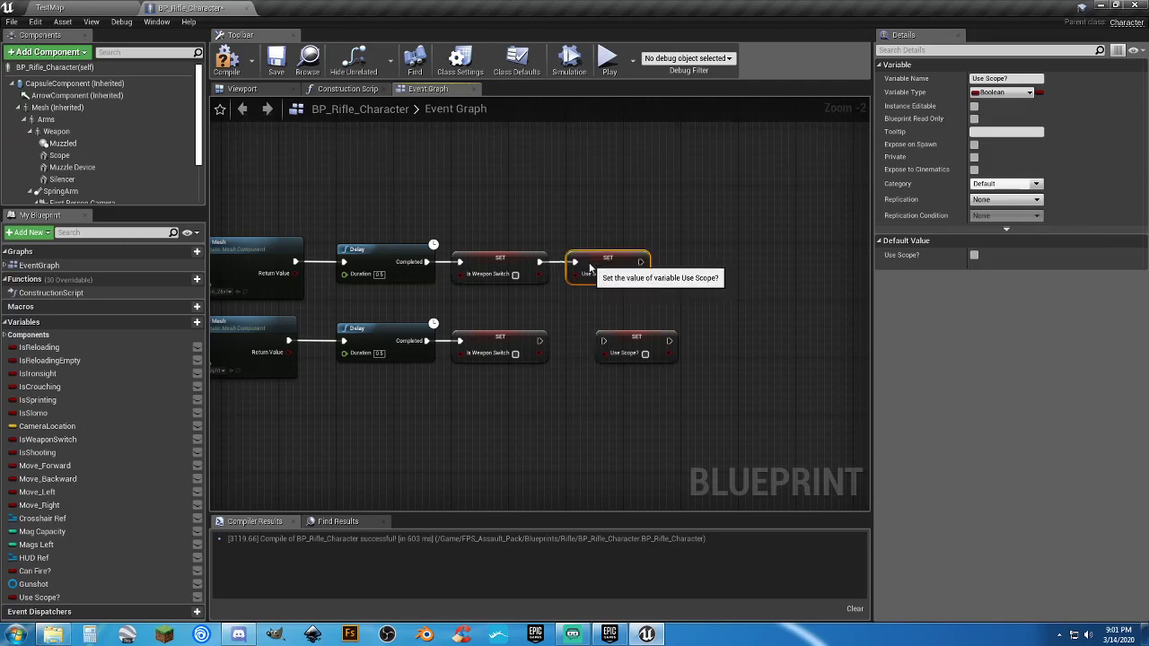
pyautogui.moveTo(603, 341); pyautogui.dragTo(541, 340)
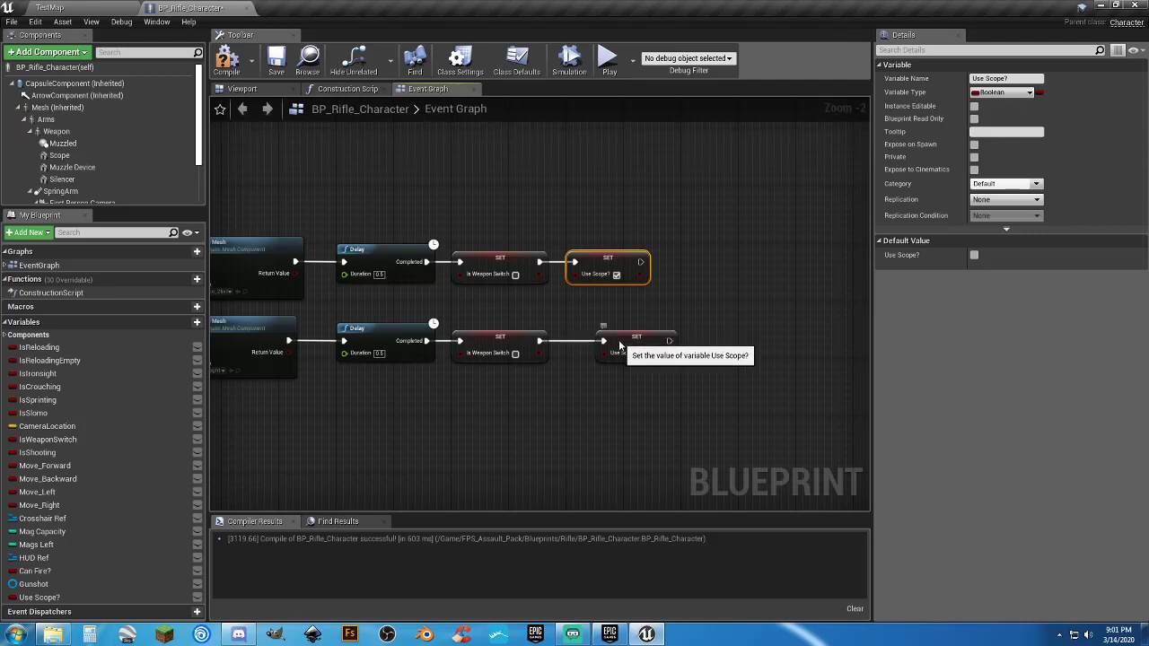
pyautogui.moveTo(616, 334); pyautogui.dragTo(587, 334)
pyautogui.click(508, 366)
# Compile and save the blueprint with the new Use Scope? setters.
pyautogui.moveTo(378, 432); pyautogui.dragTo(512, 405, button='right')
pyautogui.click(226, 62)
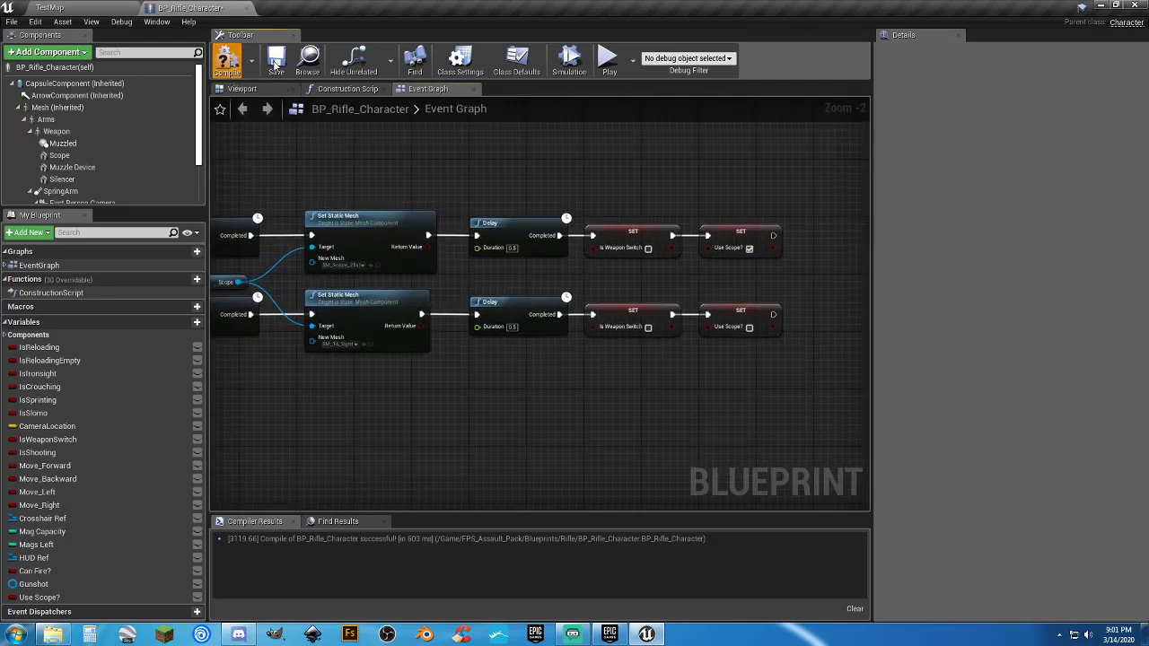
pyautogui.click(276, 61)
# Add a Get Use Scope? node below the Is Sprinting node in the Right Mouse Button ironsight logic.
pyautogui.scroll(-5, 406, 328)
pyautogui.moveTo(382, 387); pyautogui.dragTo(711, 210, button='right')
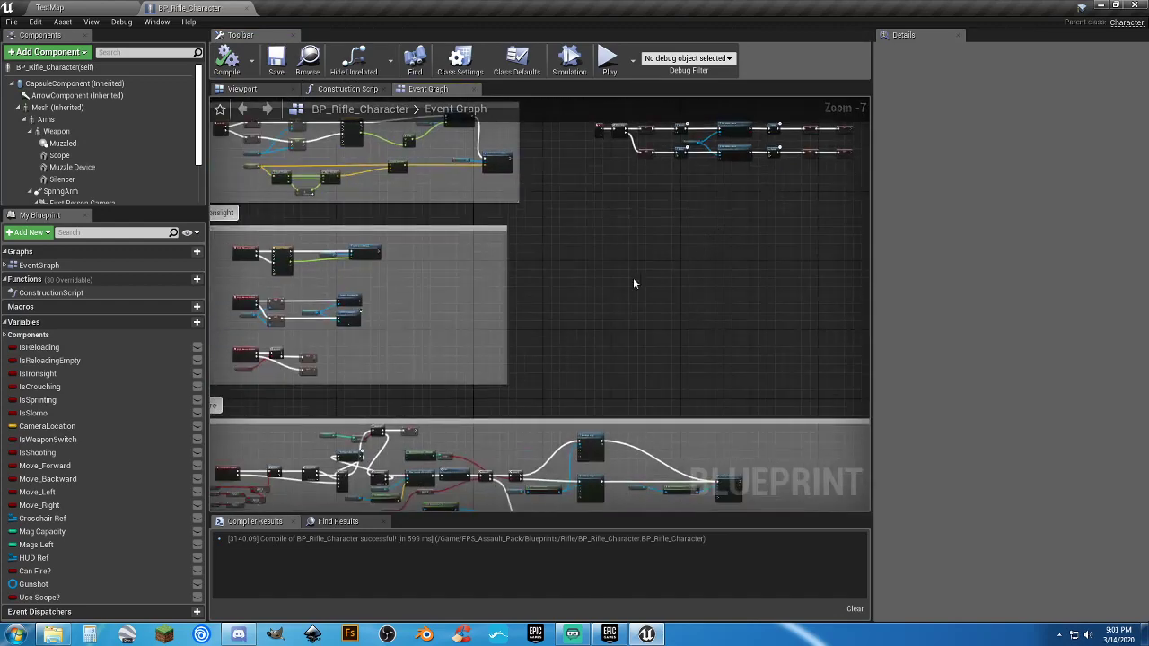
pyautogui.moveTo(518, 356); pyautogui.dragTo(636, 353, button='right')
pyautogui.scroll(4, 423, 314)
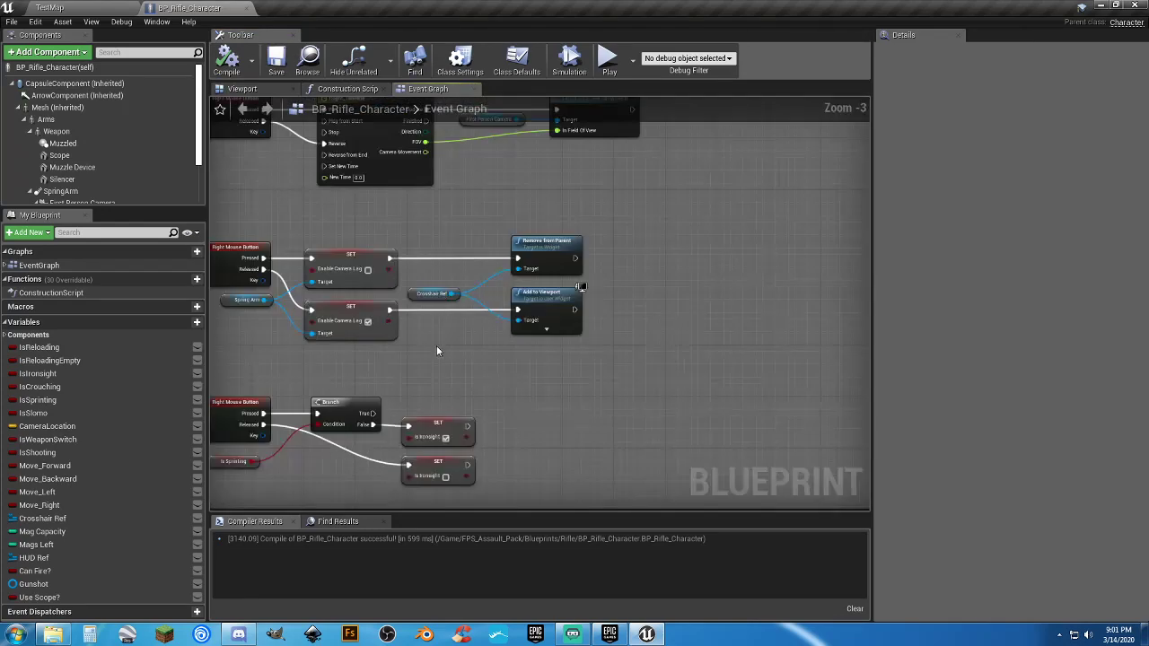
pyautogui.moveTo(436, 346); pyautogui.dragTo(598, 319, button='right')
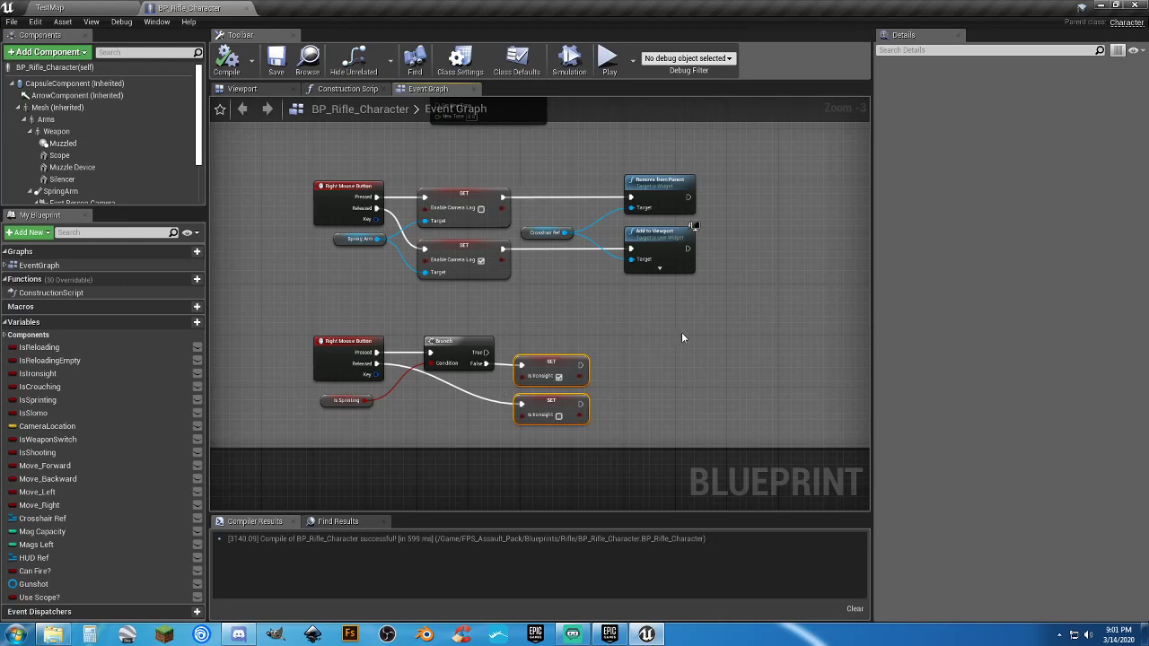
pyautogui.moveTo(686, 338); pyautogui.dragTo(644, 331, button='right')
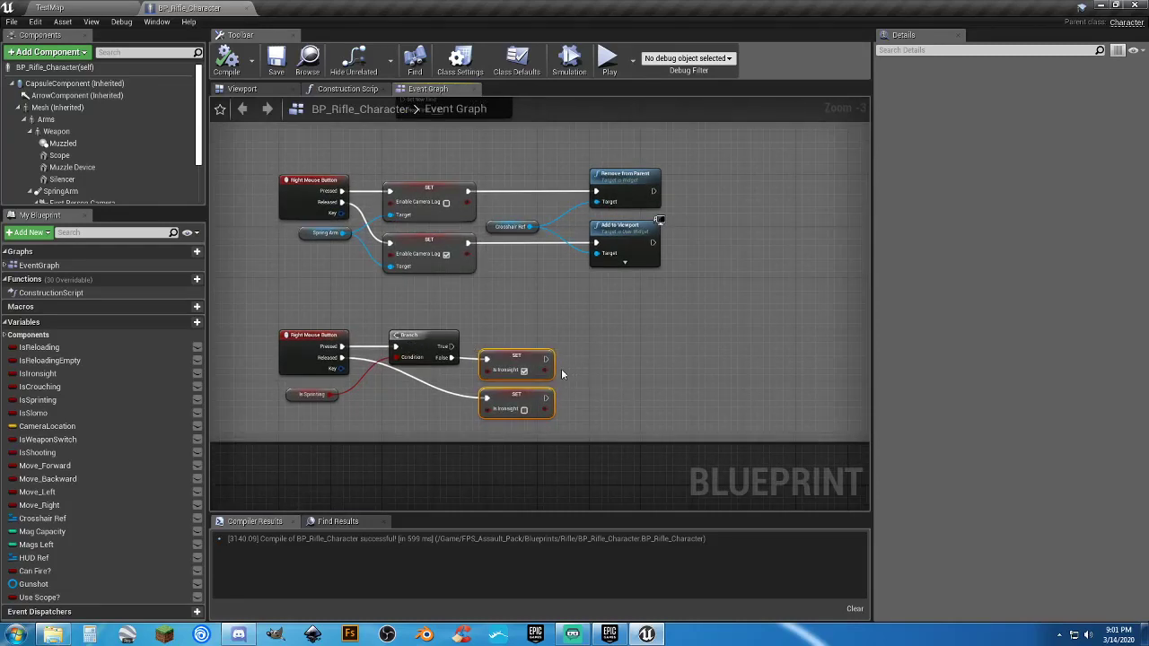
pyautogui.moveTo(54, 597); pyautogui.dragTo(393, 517)
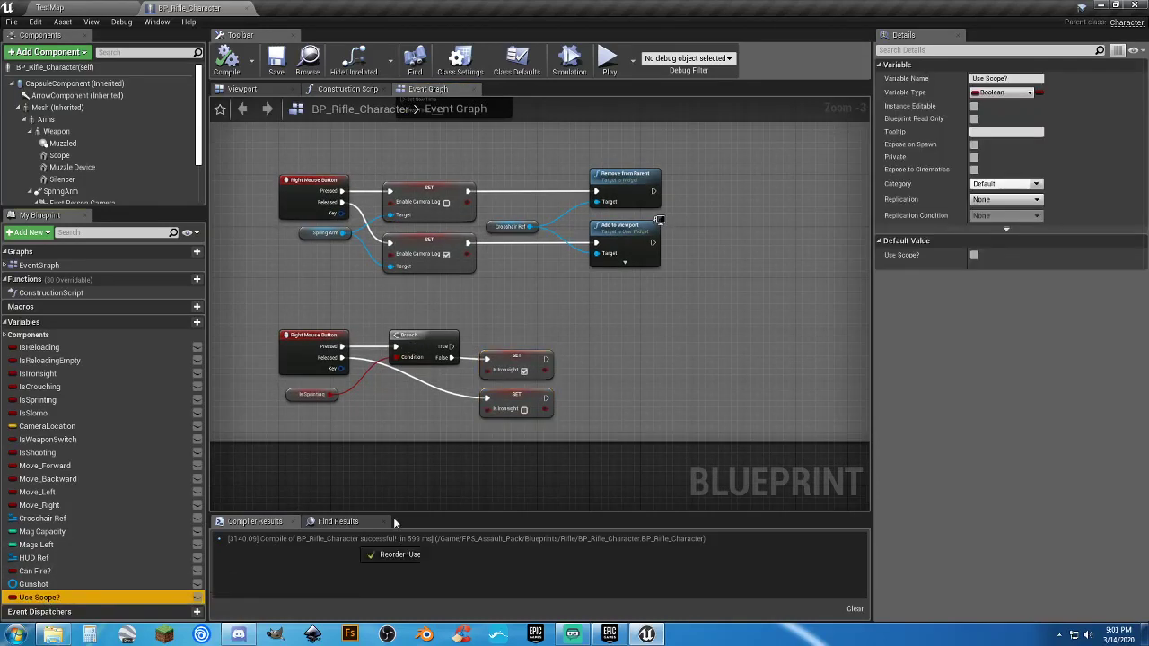
pyautogui.moveTo(608, 362); pyautogui.dragTo(88, 596)
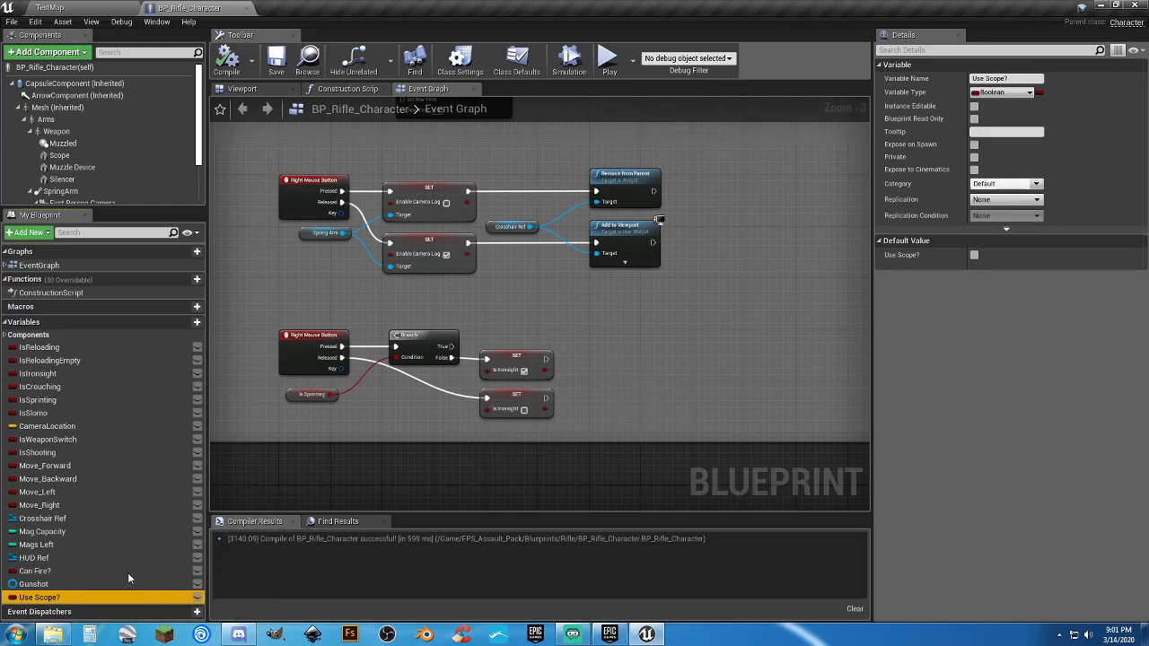
pyautogui.click(669, 362)
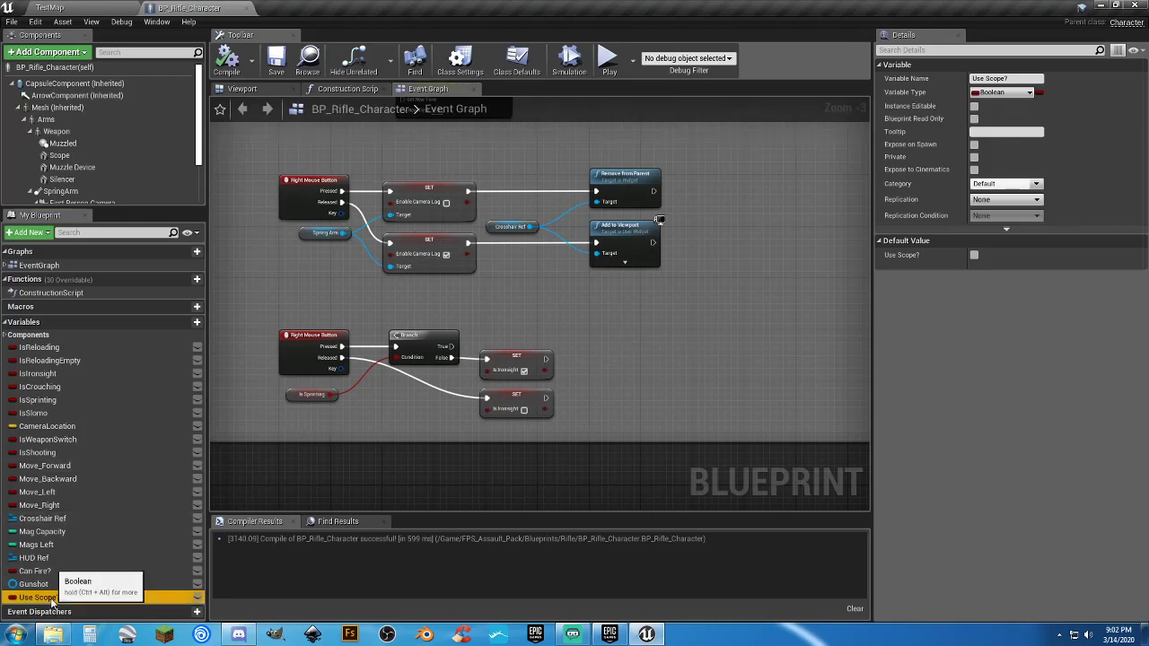
pyautogui.moveTo(40, 597); pyautogui.dragTo(285, 413)
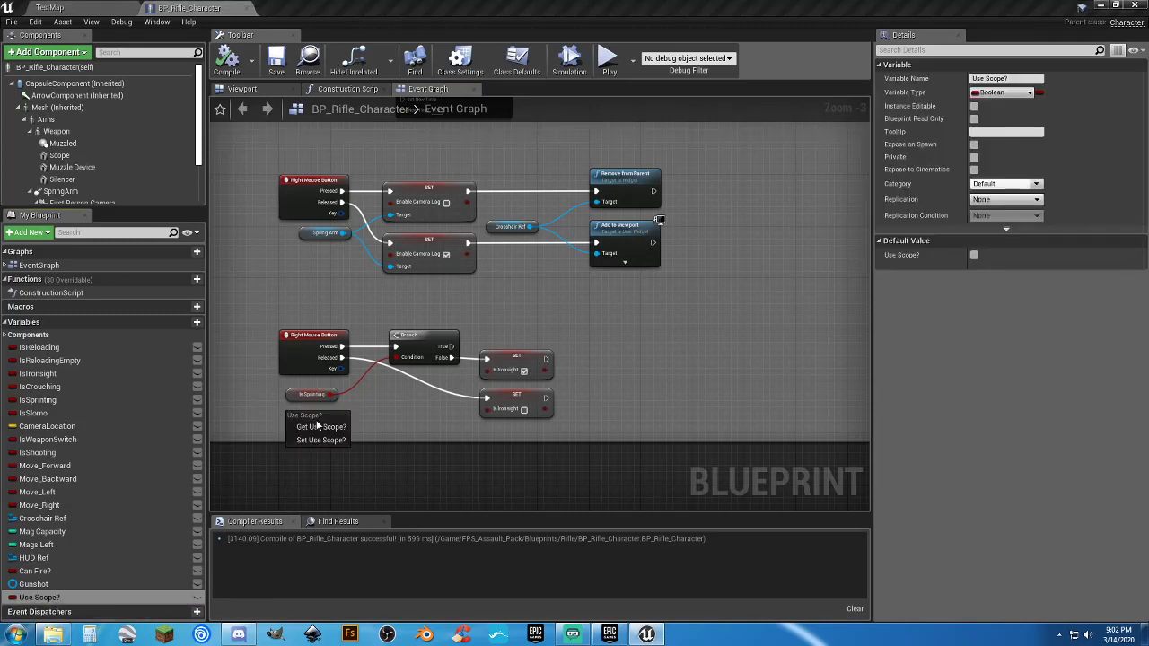
pyautogui.click(313, 428)
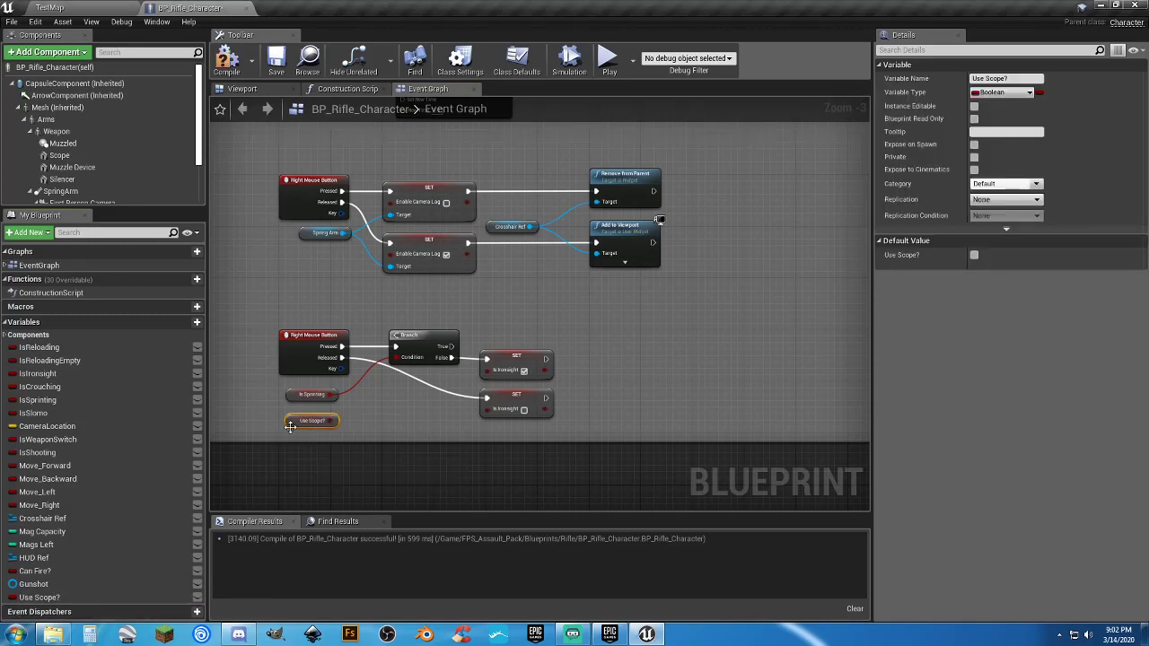
# Move the Use Scope? getter beneath the lower Is Ironsight setter and extend the Ironsight comment box downward around it.
pyautogui.moveTo(289, 427); pyautogui.dragTo(289, 424)
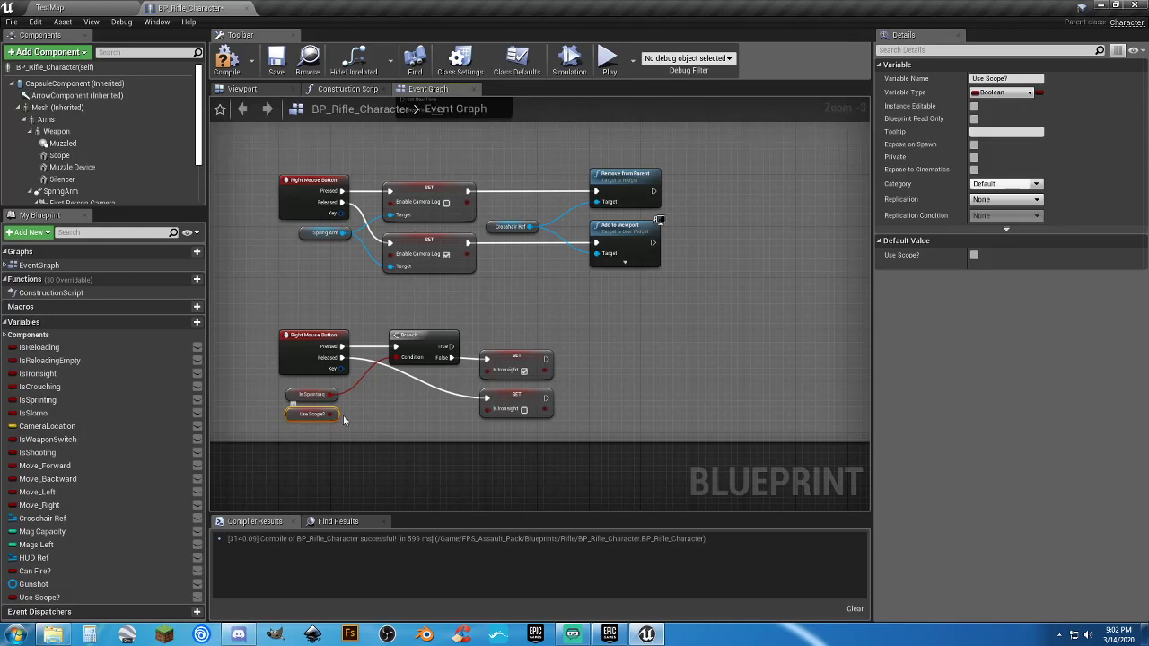
pyautogui.moveTo(387, 408); pyautogui.dragTo(392, 393, button='right')
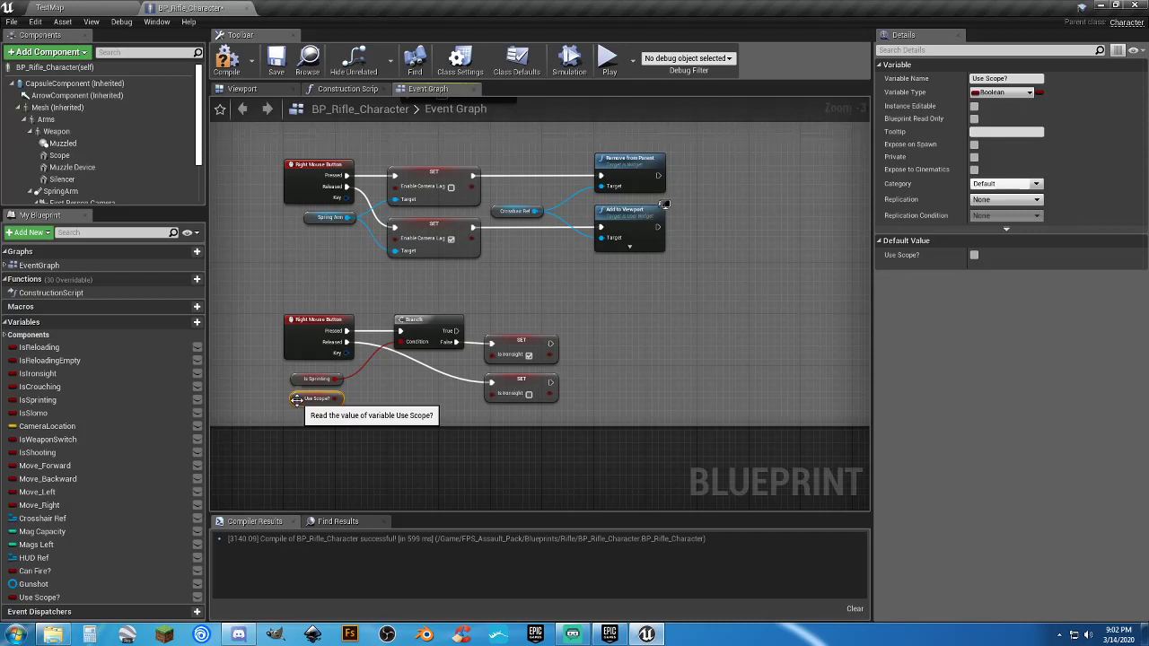
pyautogui.moveTo(297, 403); pyautogui.dragTo(512, 422)
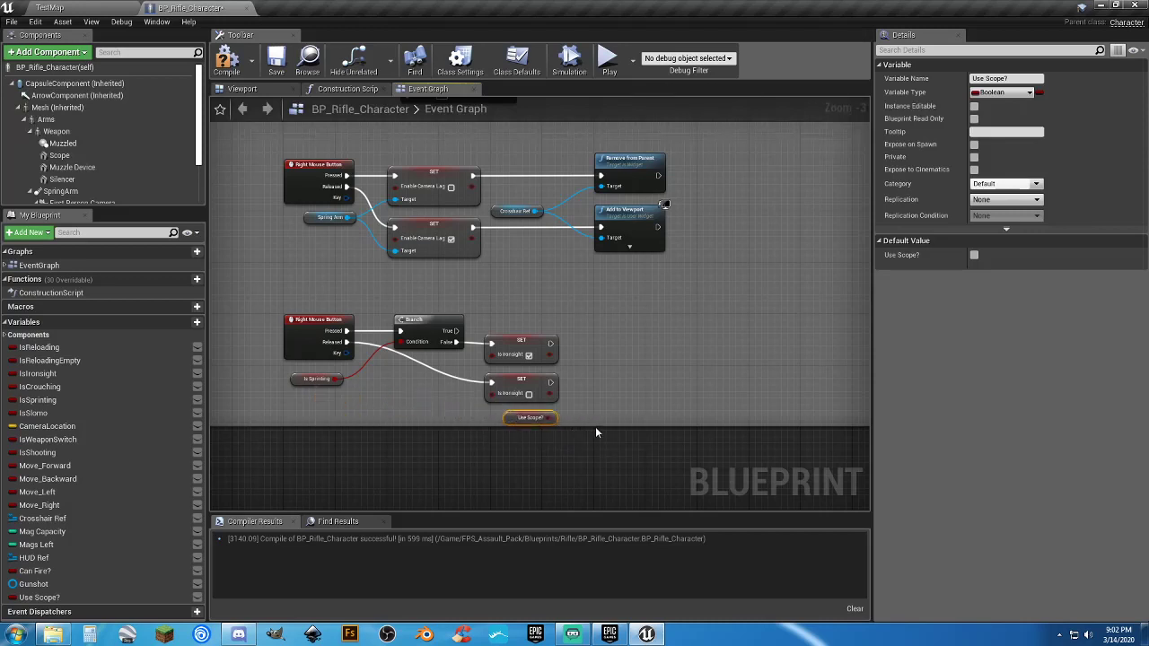
pyautogui.moveTo(596, 428); pyautogui.dragTo(589, 453)
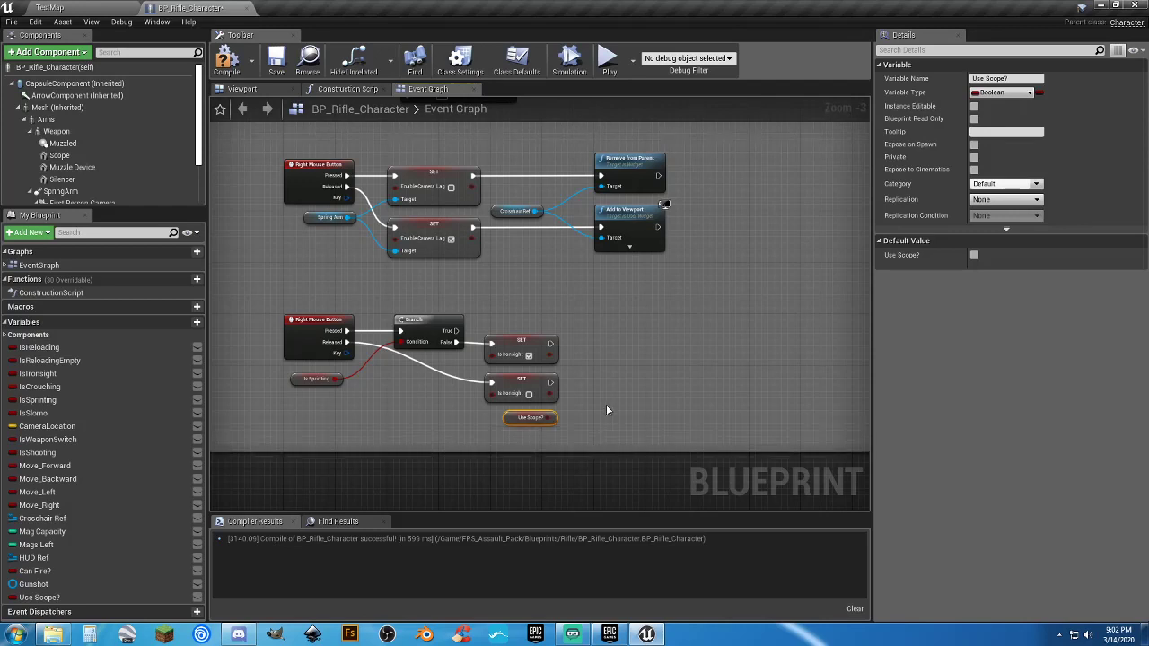
# Add a Branch after the lower Is Ironsight setter, with Use Scope? as its condition.
pyautogui.press('b')
pyautogui.click(615, 374)
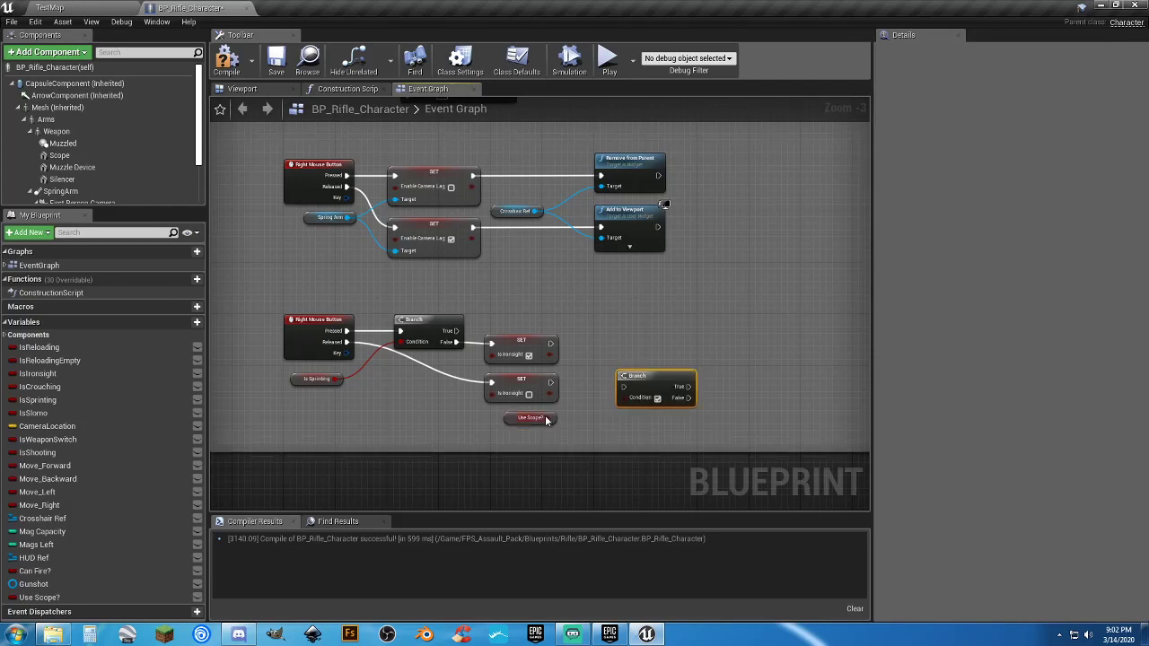
pyautogui.moveTo(548, 419); pyautogui.dragTo(550, 387)
# Add a Print Text node on the new Branch's True output, align it with the Branch, and compile the blueprint.
pyautogui.moveTo(639, 381); pyautogui.dragTo(717, 379)
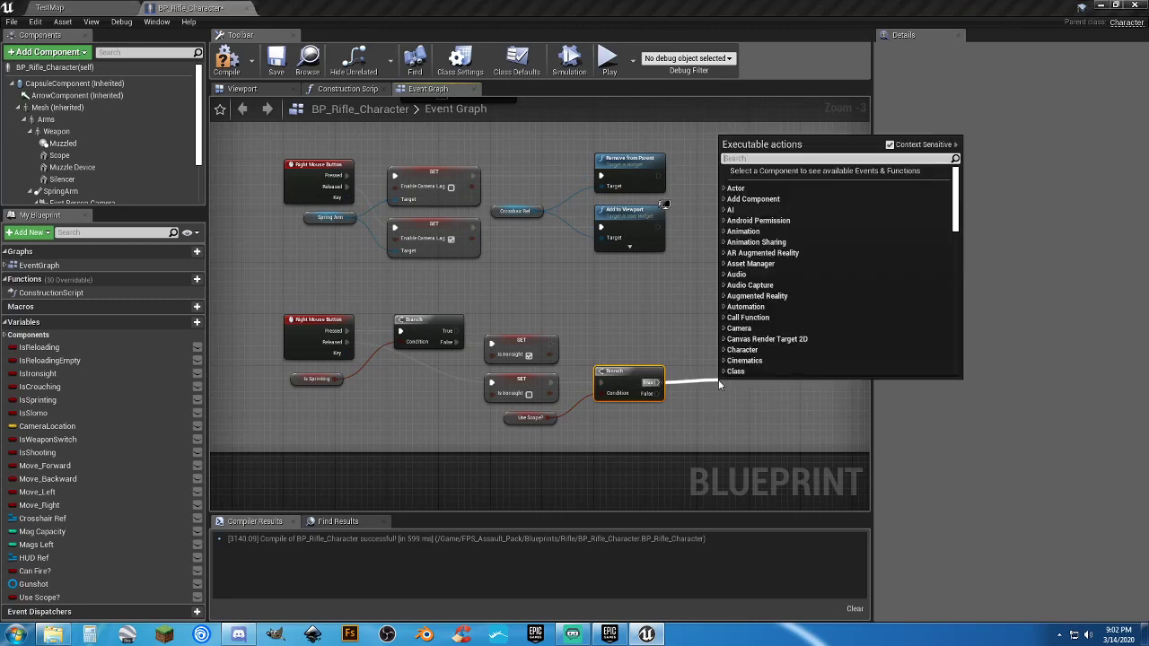
pyautogui.write('print text')
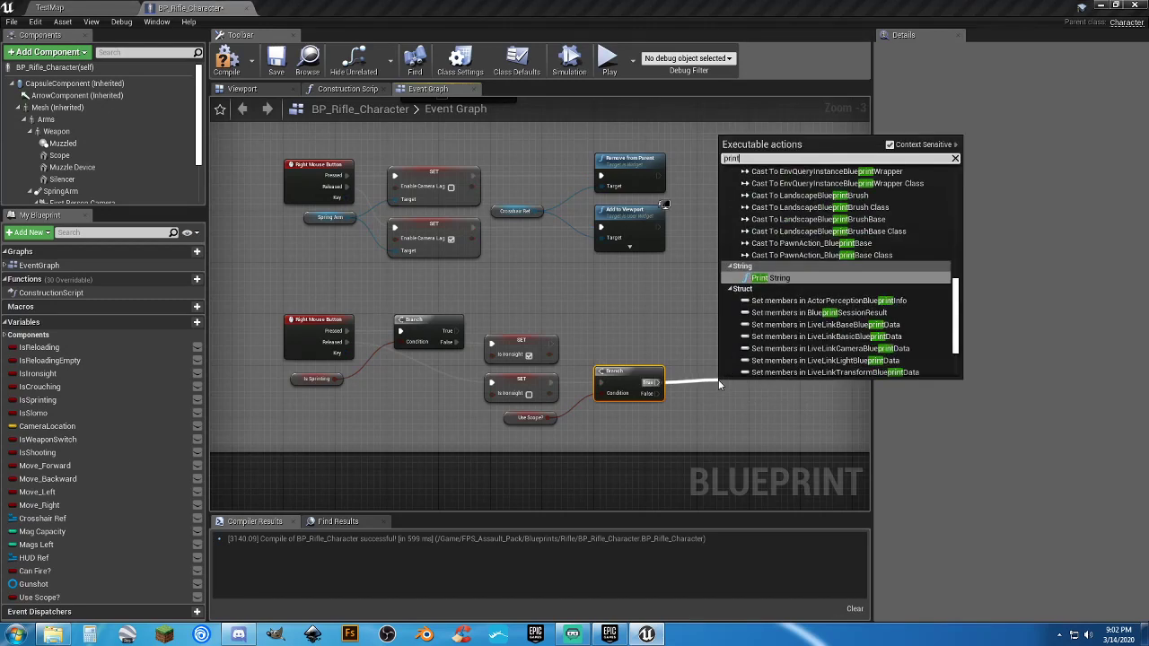
pyautogui.press('Return')
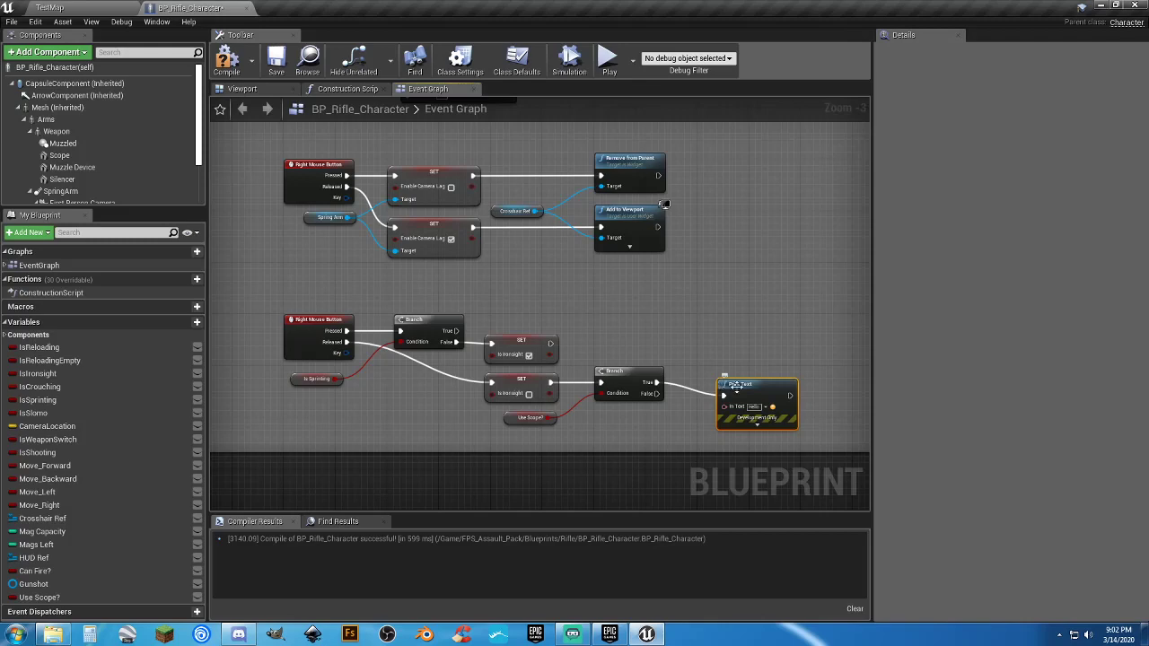
pyautogui.moveTo(750, 391); pyautogui.dragTo(729, 376)
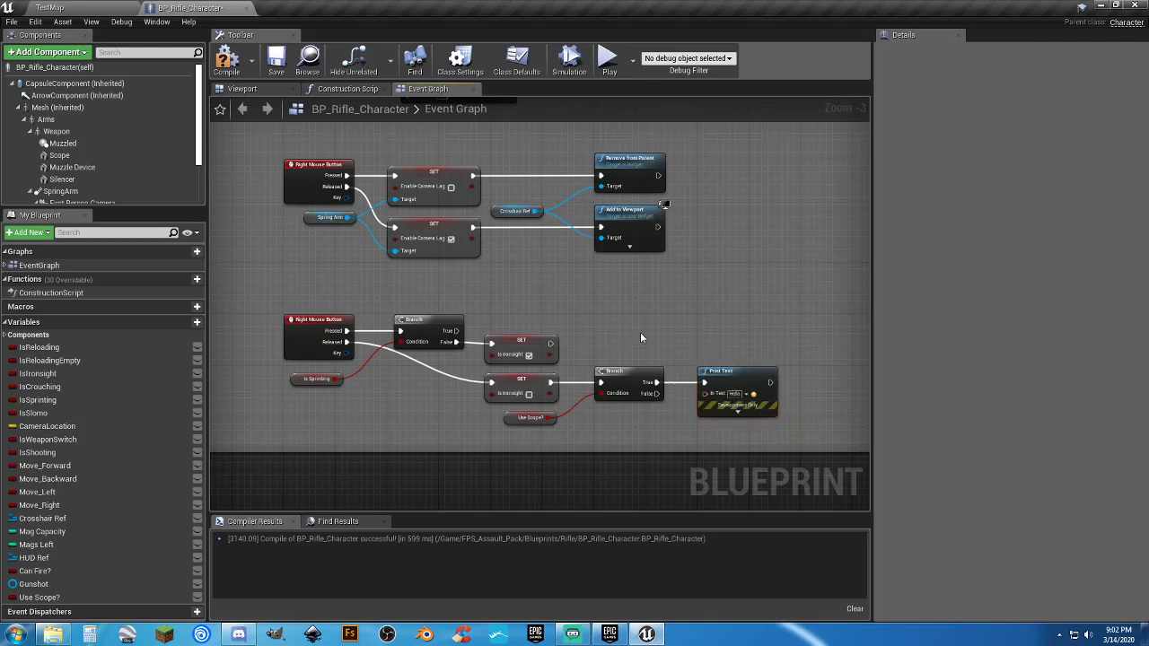
pyautogui.click(231, 68)
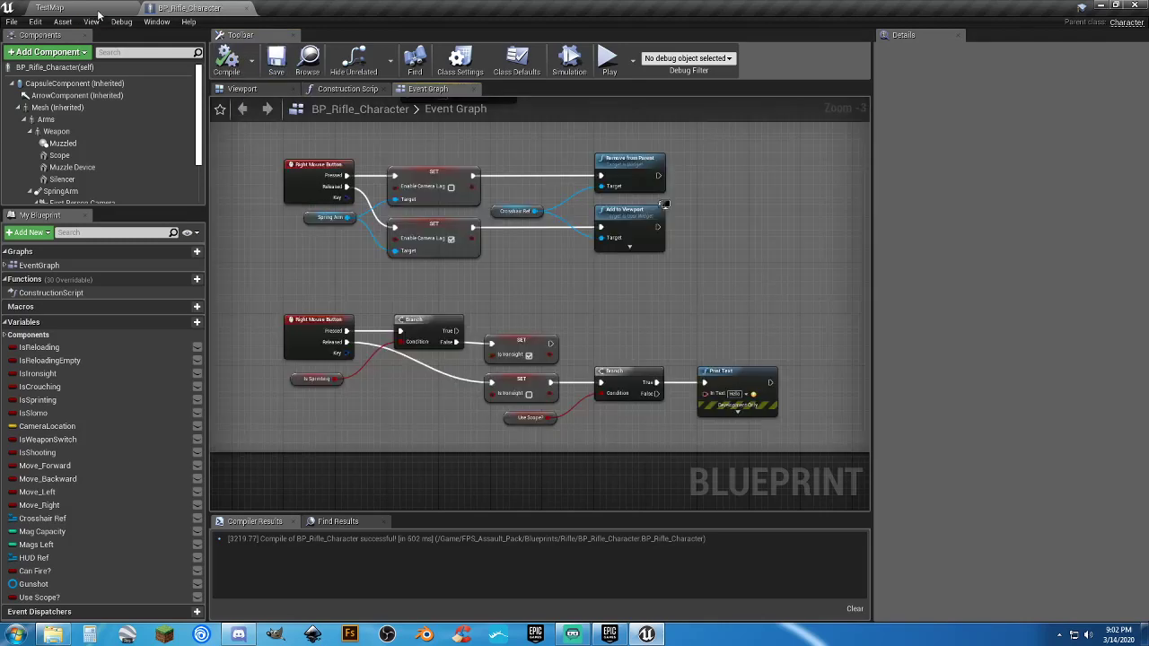
# Play TestMap, switch the rifle to the scope, and aim in and out several times to check for the printed text.
pyautogui.click(98, 10)
pyautogui.click(579, 45)
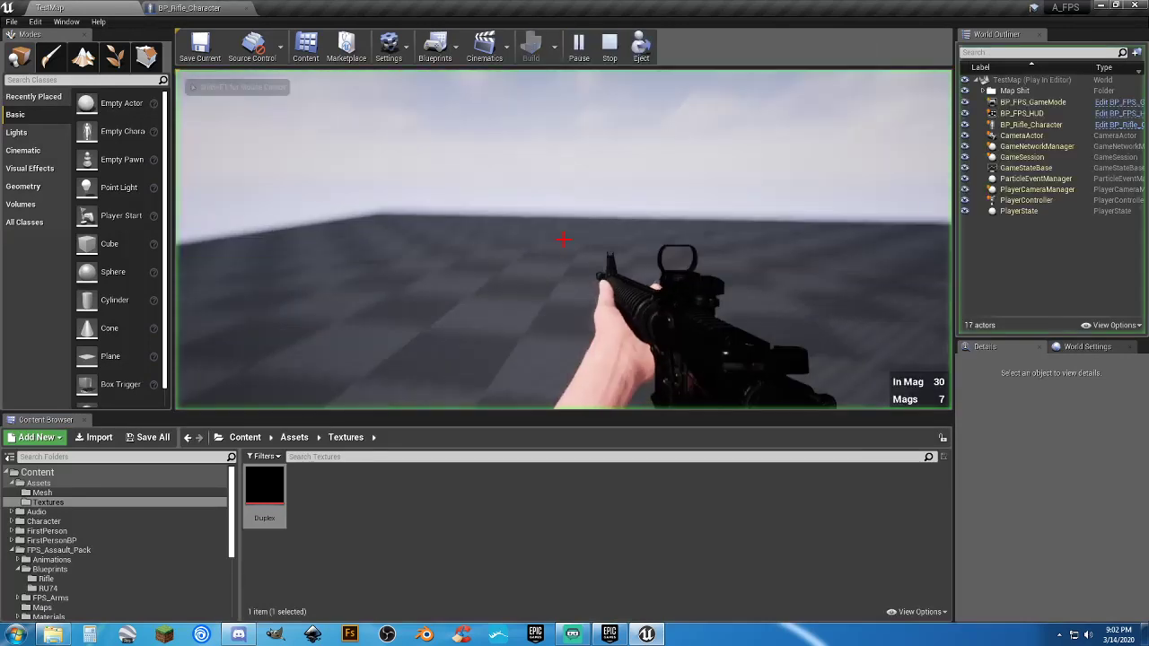
pyautogui.hotkey('shift', 'w')
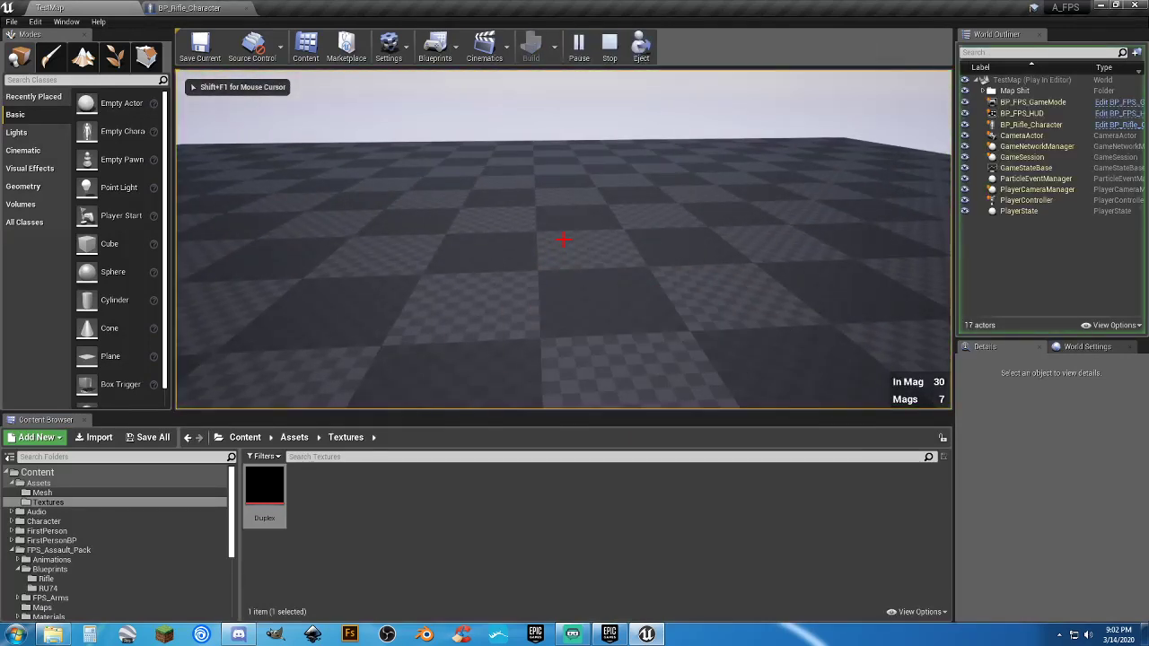
pyautogui.rightClick(563, 240)
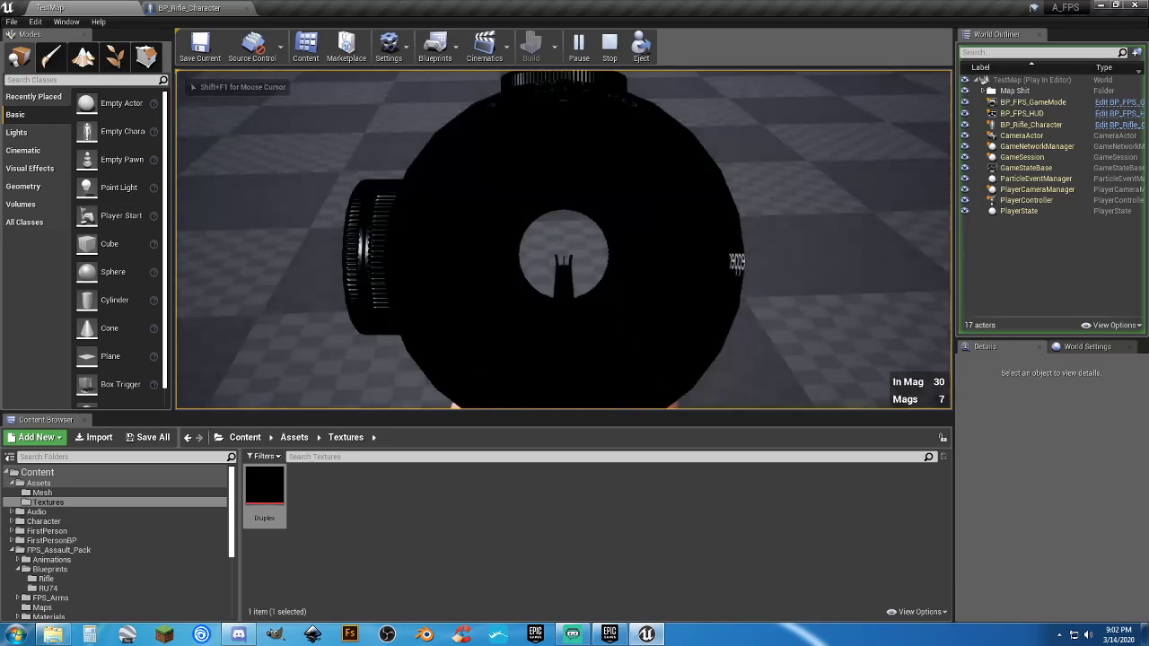
pyautogui.rightClick(564, 240)
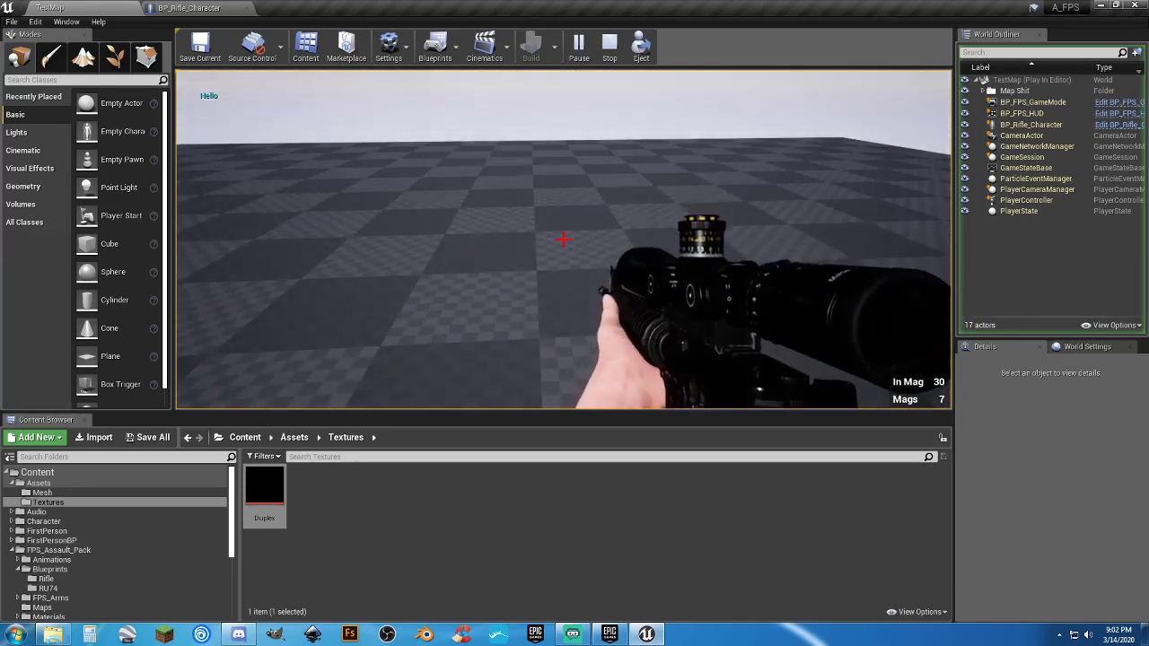
pyautogui.rightClick(563, 239)
pyautogui.rightClick(563, 240)
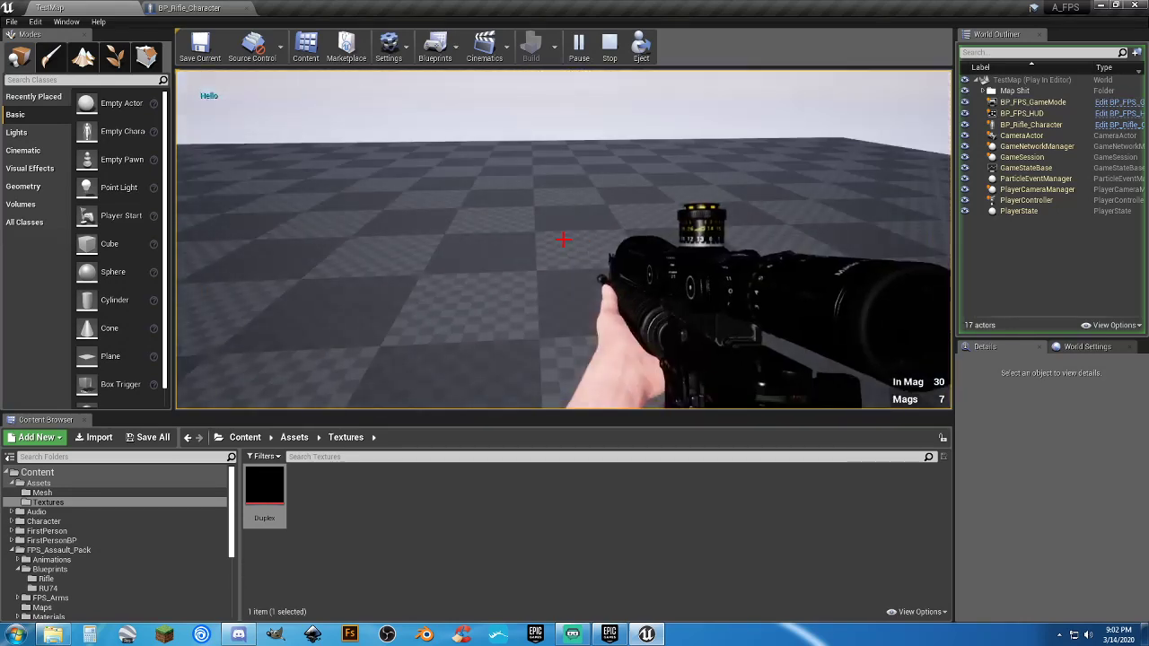
pyautogui.rightClick(563, 240)
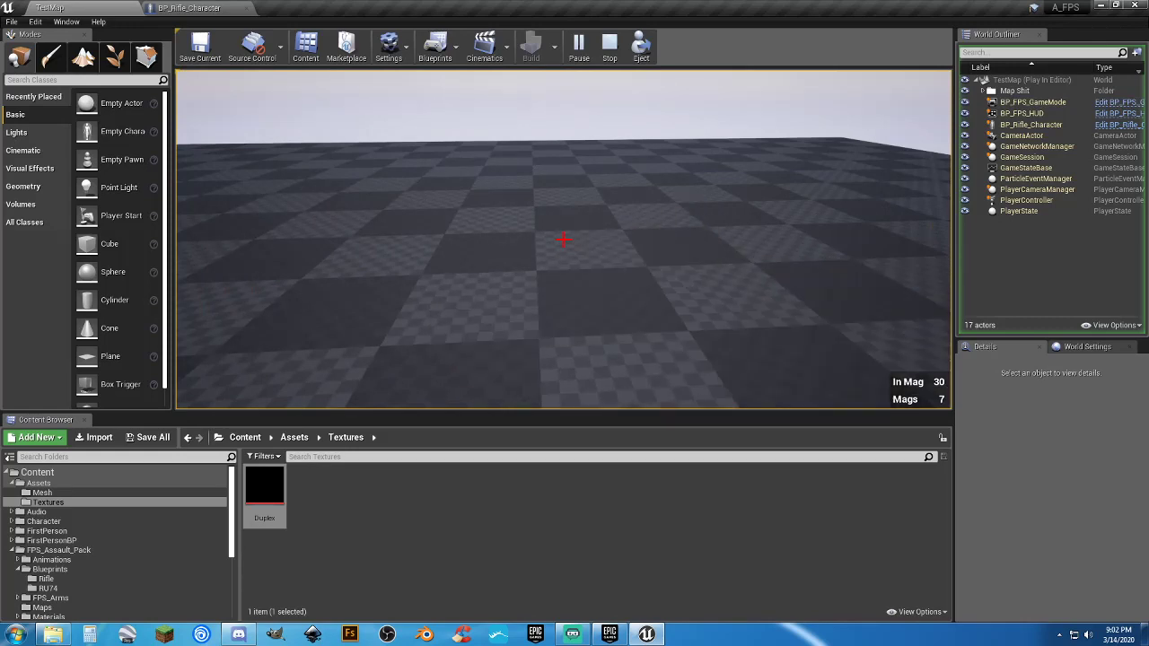
# Switch back to the red dot sight, test aiming for printed text, then end play and return to the BP_Rifle_Character blueprint.
pyautogui.press('1')
pyautogui.rightClick(564, 239)
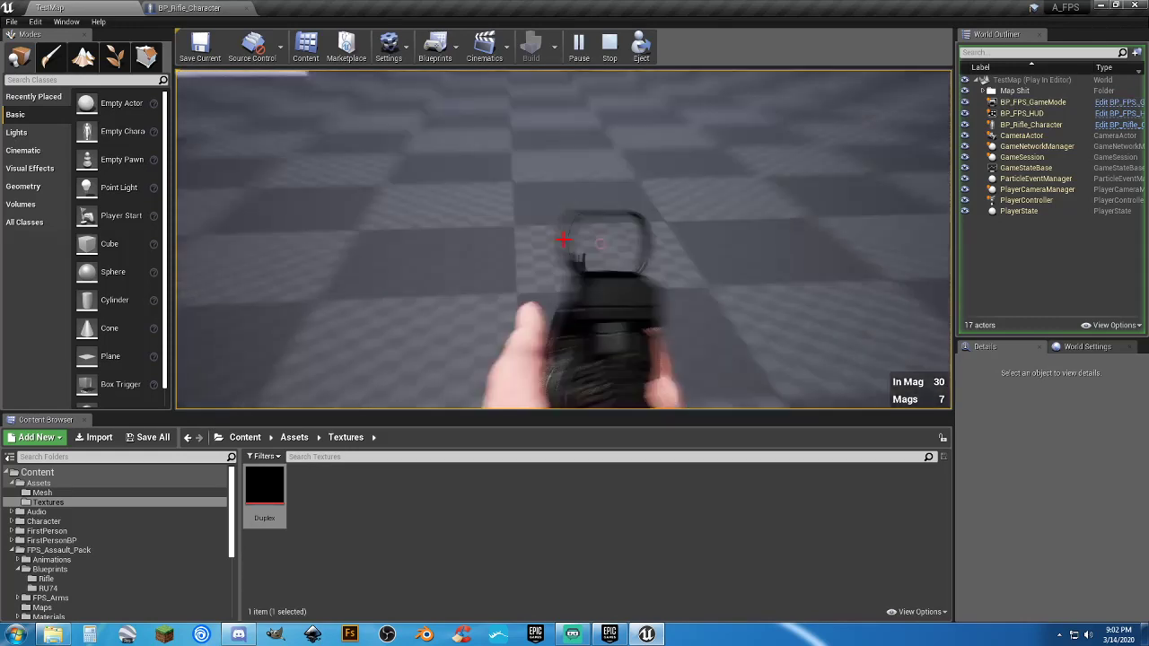
pyautogui.rightClick(563, 239)
pyautogui.rightClick(564, 239)
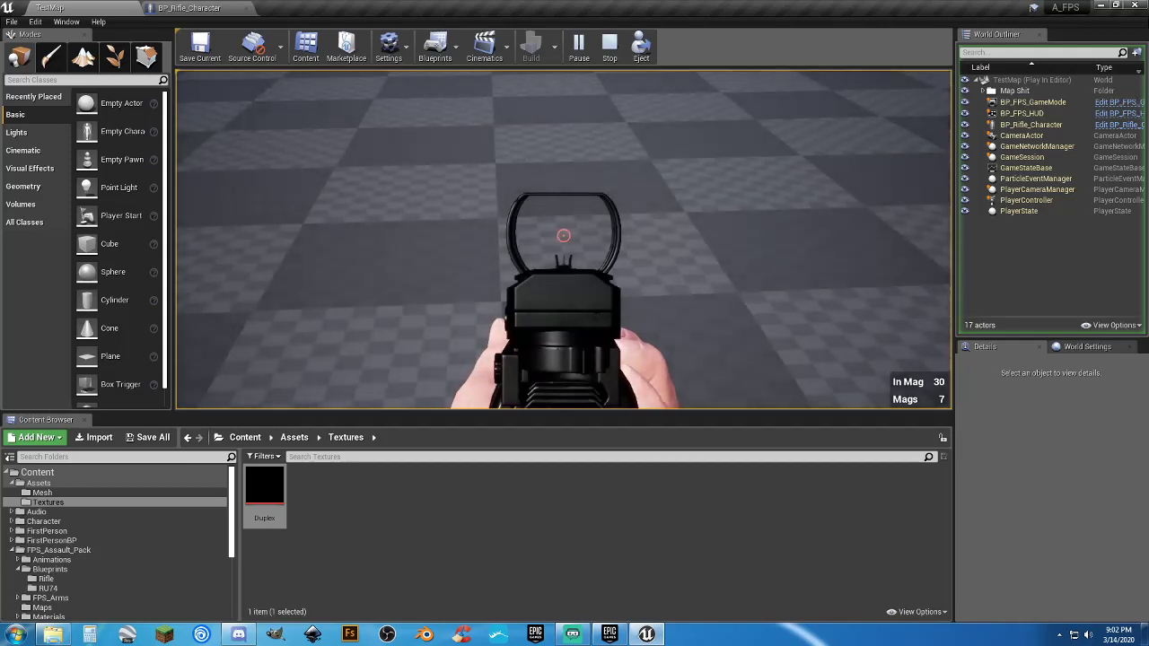
pyautogui.rightClick(564, 238)
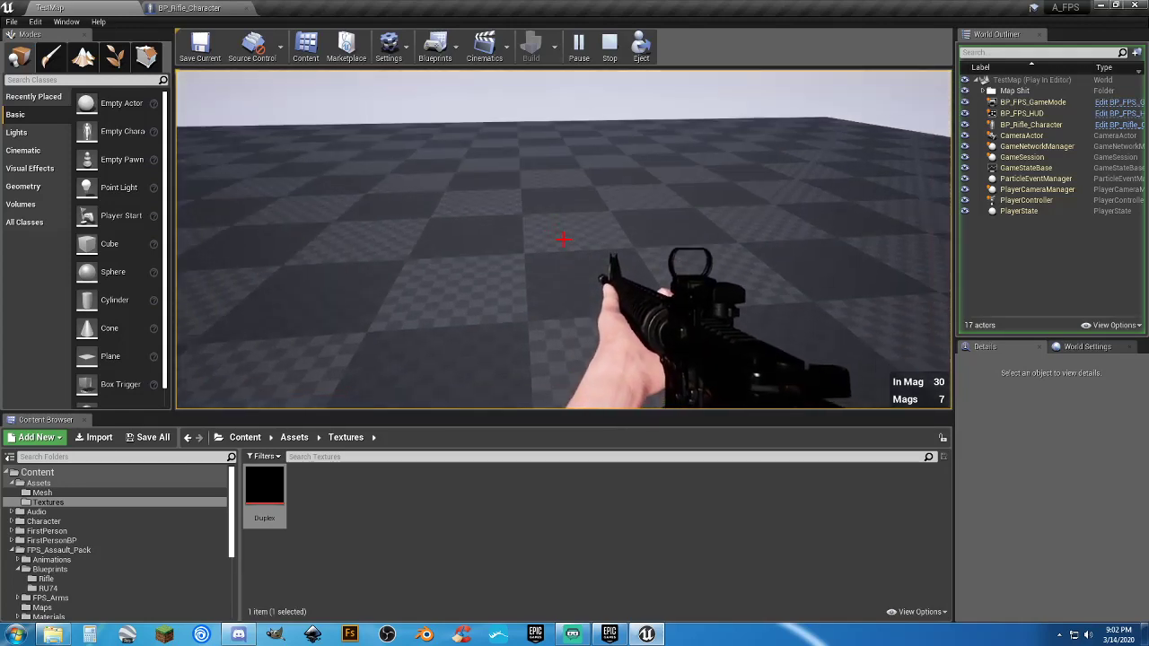
pyautogui.press('Escape')
pyautogui.click(224, 9)
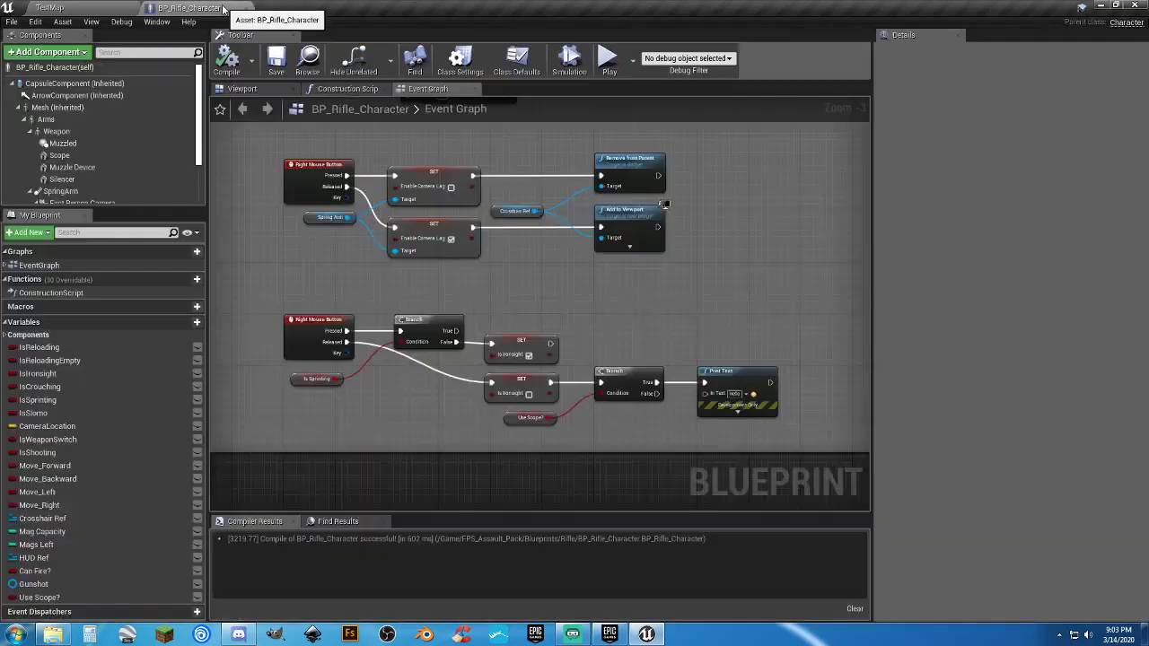
# Add a custom event named Use Scope in the empty space below the Q key Flip Flop logic.
pyautogui.moveTo(685, 339); pyautogui.dragTo(775, 332)
pyautogui.moveTo(779, 327); pyautogui.dragTo(630, 346, button='right')
pyautogui.scroll(-3, 702, 353)
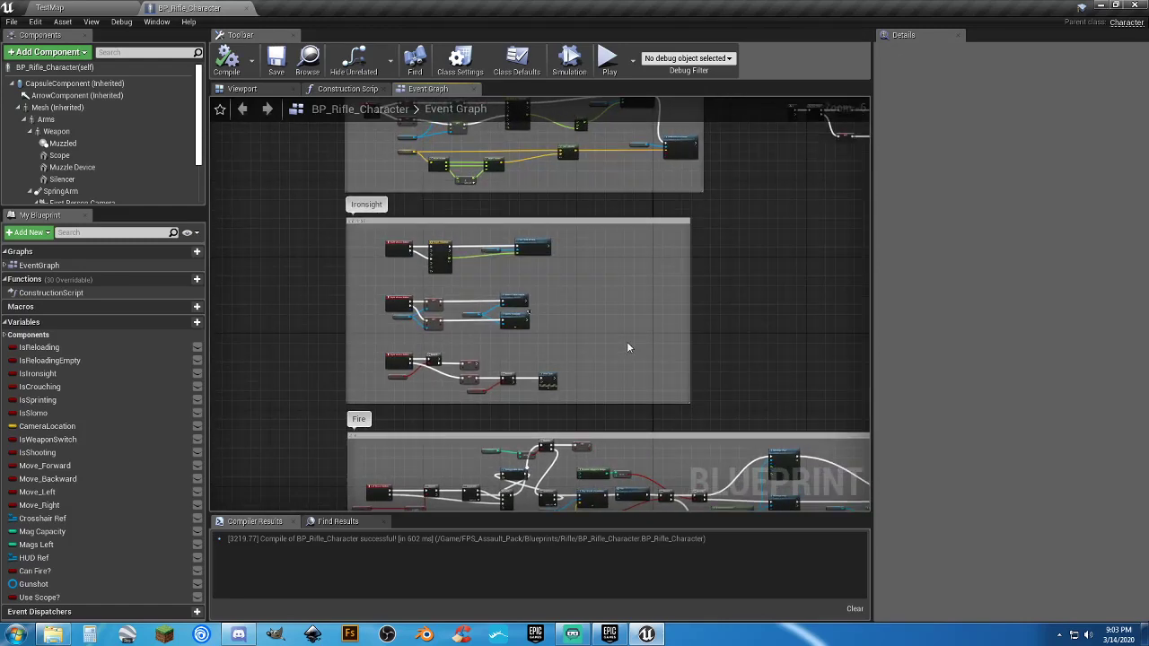
pyautogui.scroll(4, 518, 362)
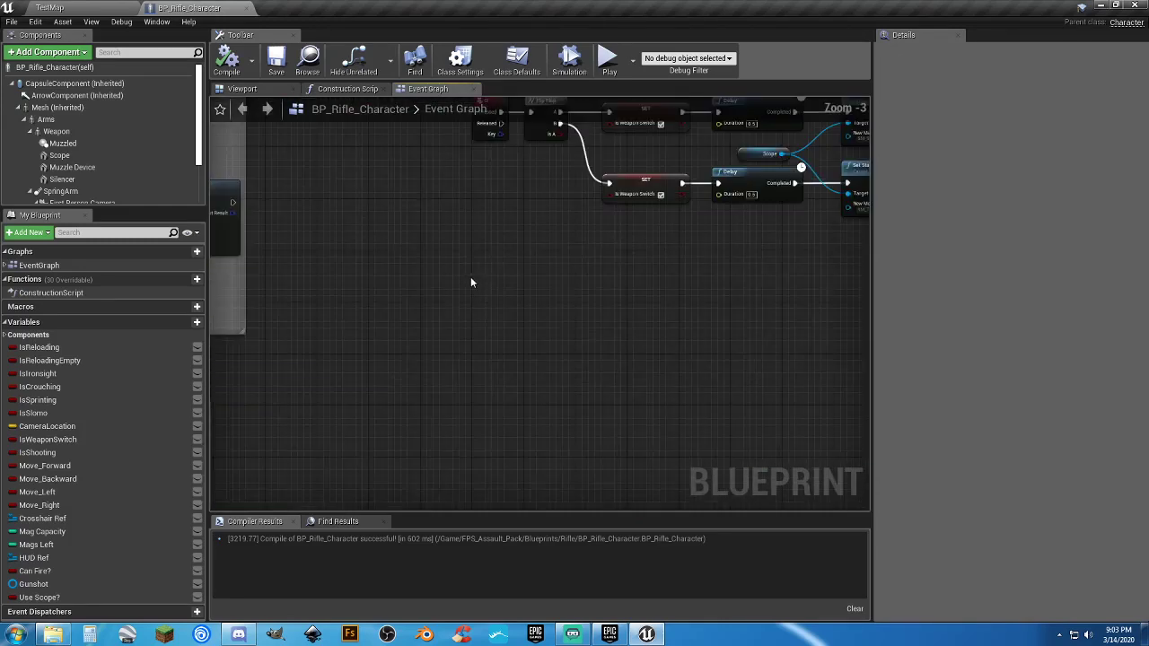
pyautogui.scroll(1, 470, 282)
pyautogui.moveTo(470, 281); pyautogui.dragTo(384, 350, button='right')
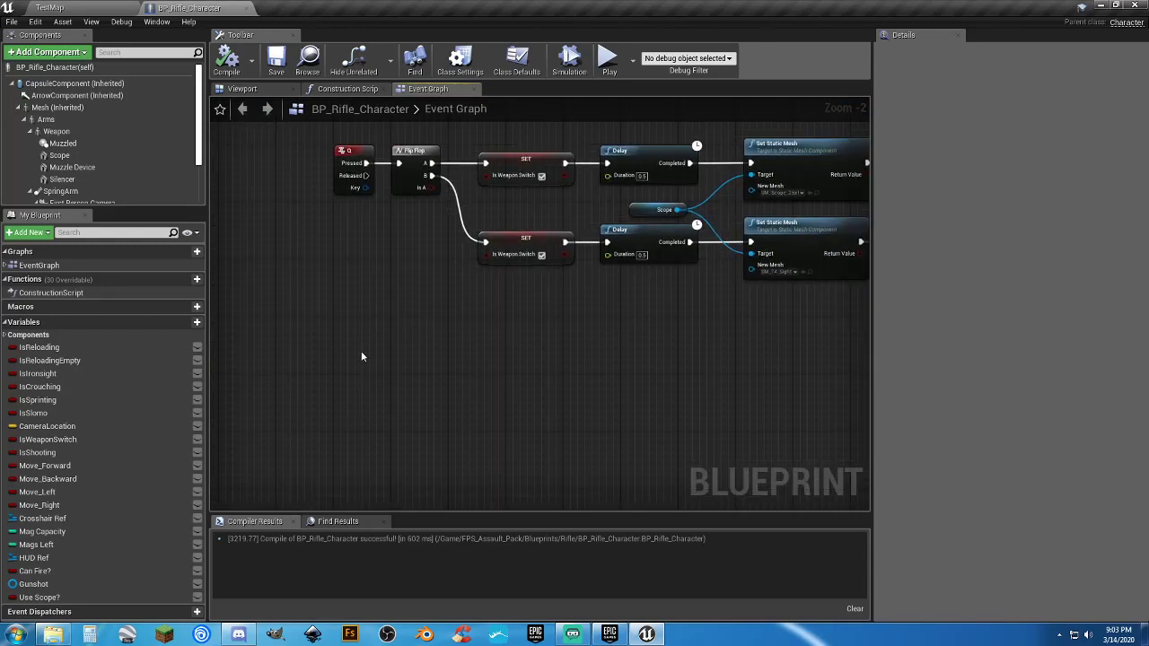
pyautogui.rightClick(362, 355)
pyautogui.write('custom')
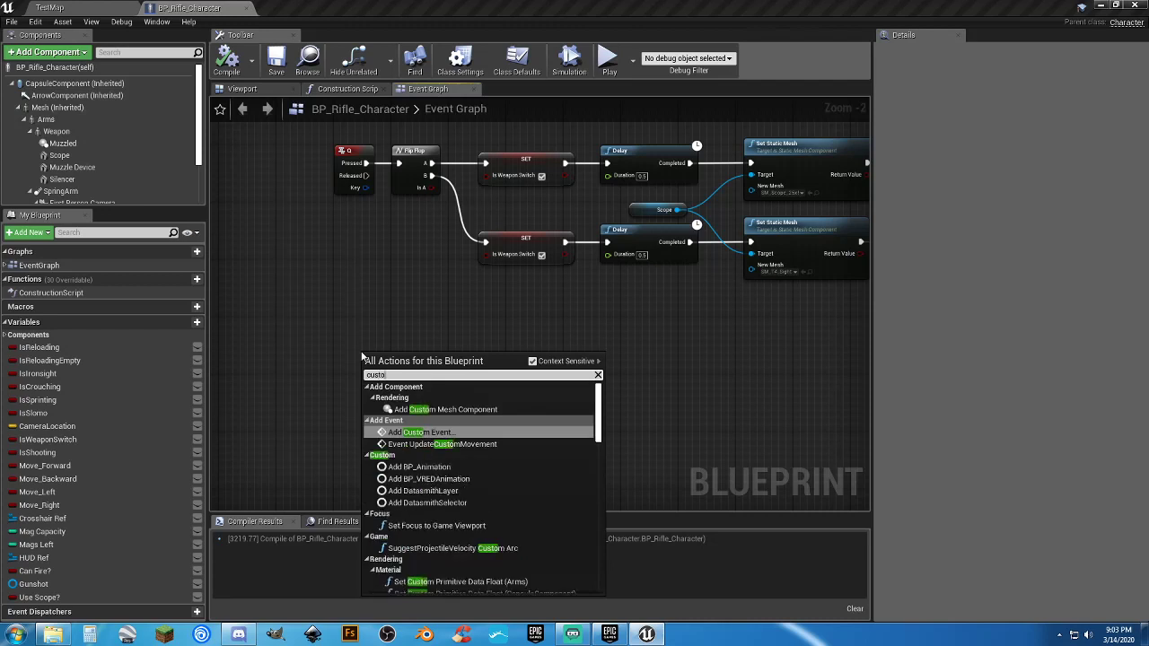
pyautogui.press('Return')
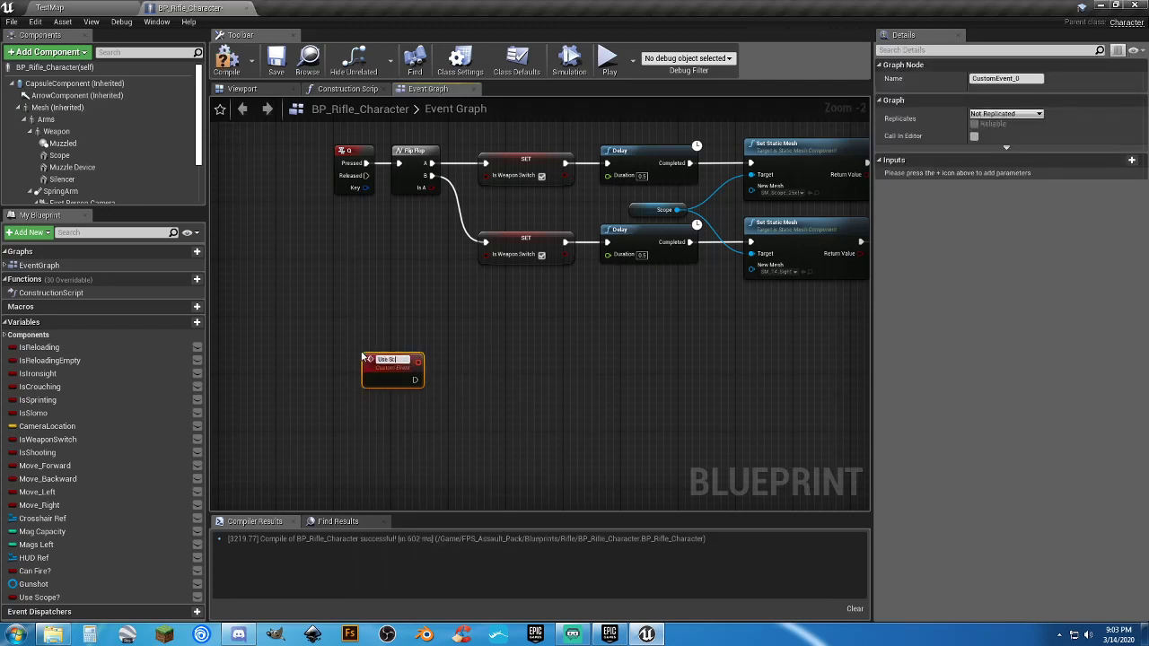
pyautogui.write('Use Scope')
pyautogui.press('Return')
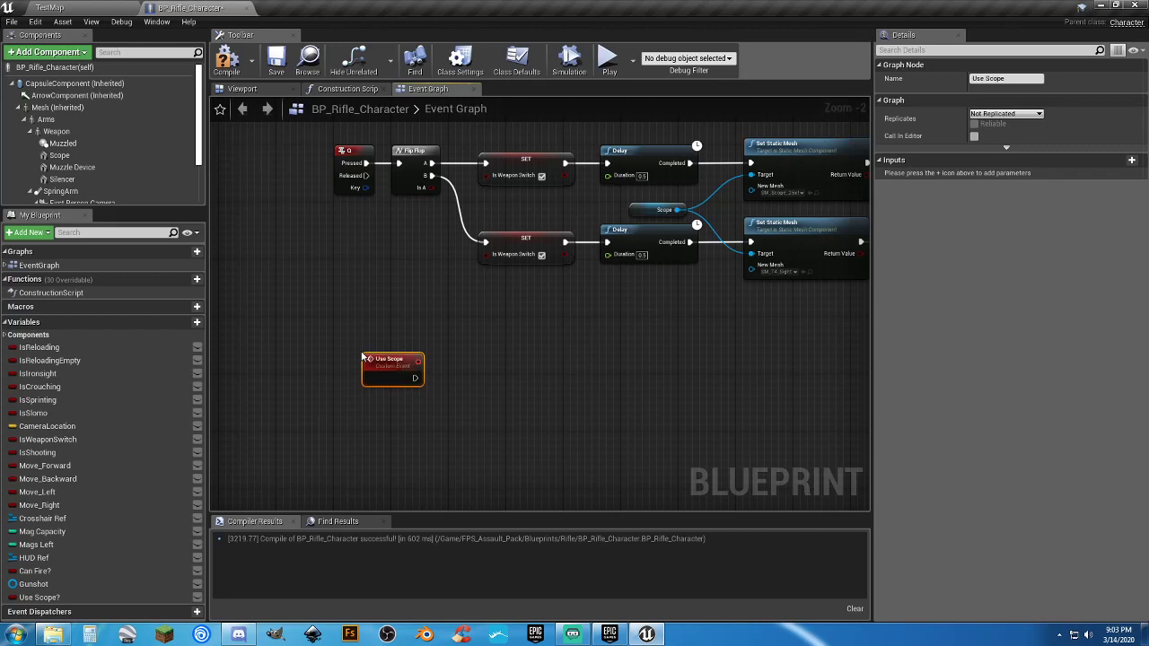
pyautogui.scroll(2, 365, 357)
pyautogui.moveTo(363, 357); pyautogui.dragTo(325, 310)
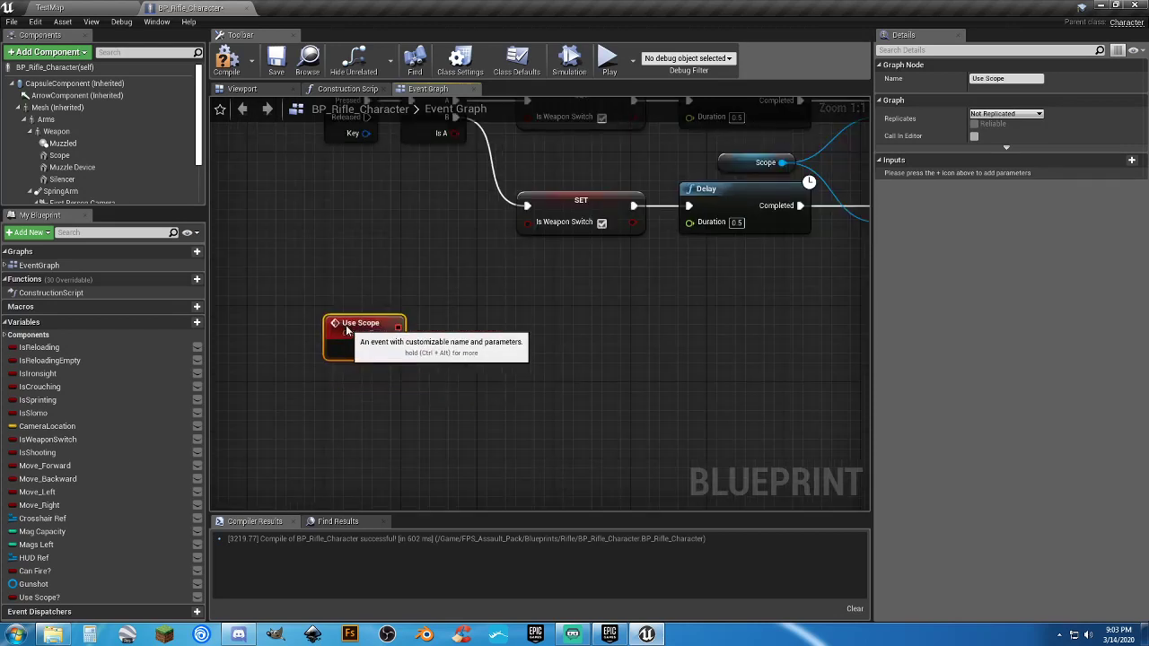
# Connect a Create Widget node to the Use Scope event and align it with the event.
pyautogui.moveTo(393, 339); pyautogui.dragTo(468, 345)
pyautogui.write('create widget')
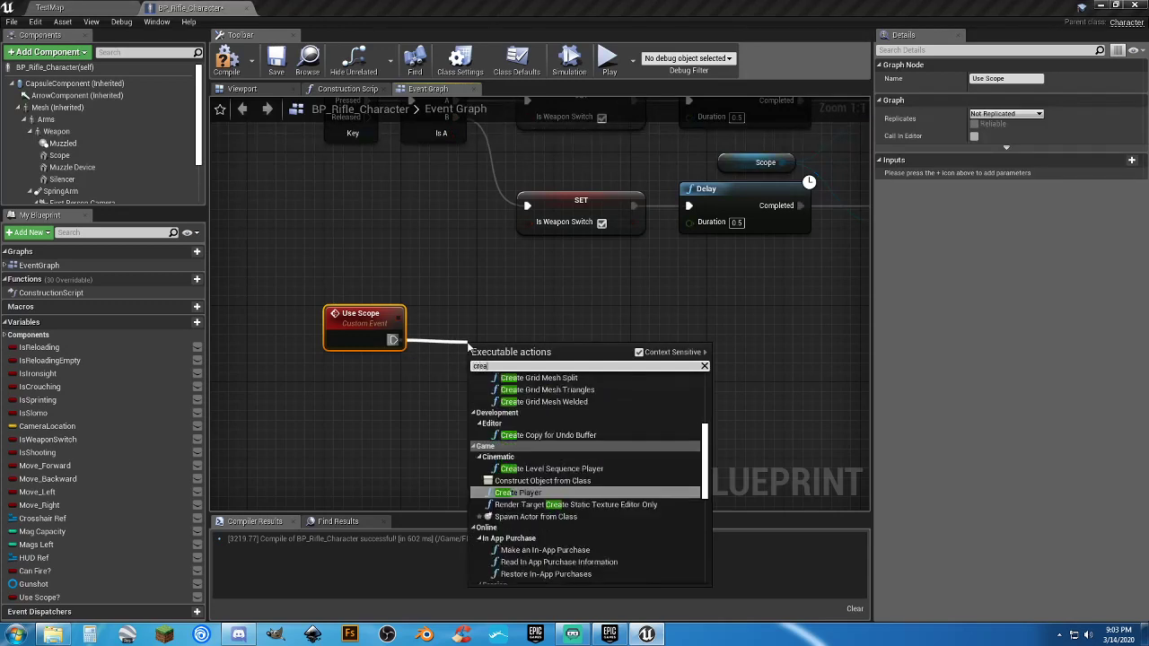
pyautogui.press('Return')
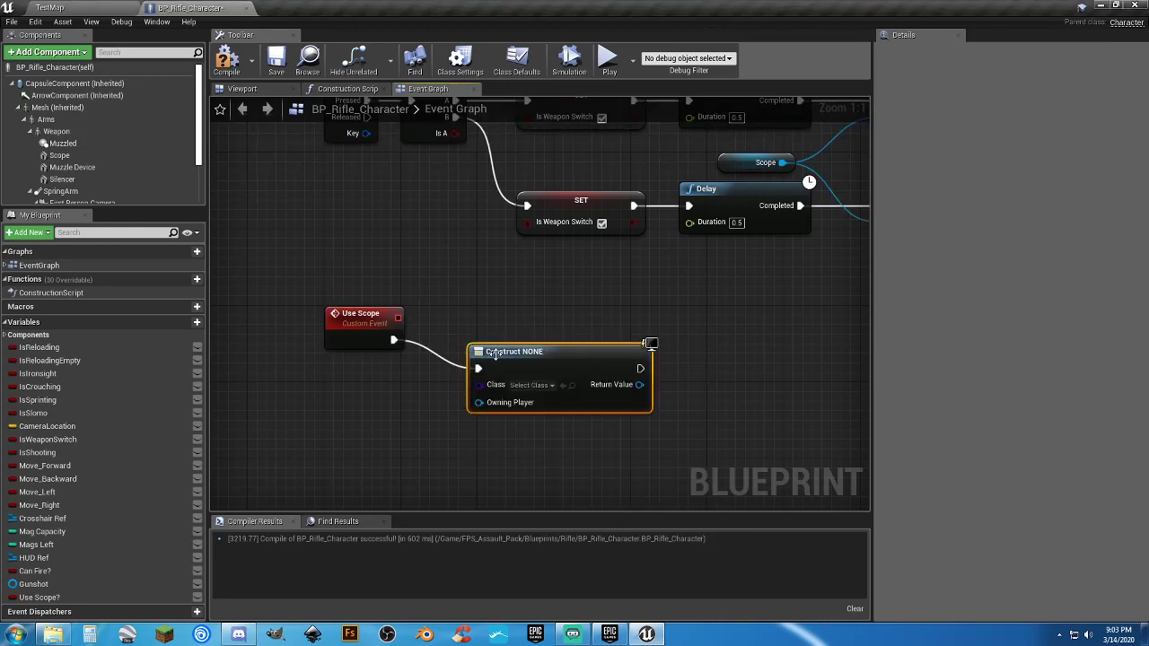
pyautogui.moveTo(494, 354); pyautogui.dragTo(522, 324)
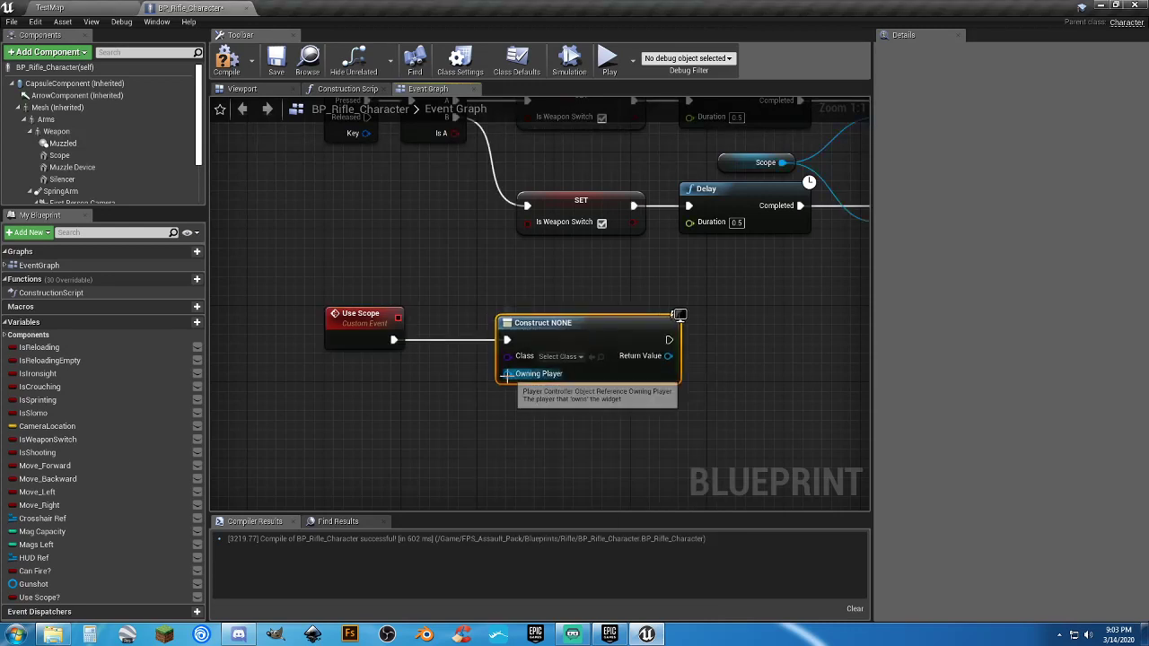
# Feed the widget node's Owning Player from a Get Player Controller node and set its class to W Scope.
pyautogui.moveTo(507, 374); pyautogui.dragTo(452, 386)
pyautogui.write('getp')
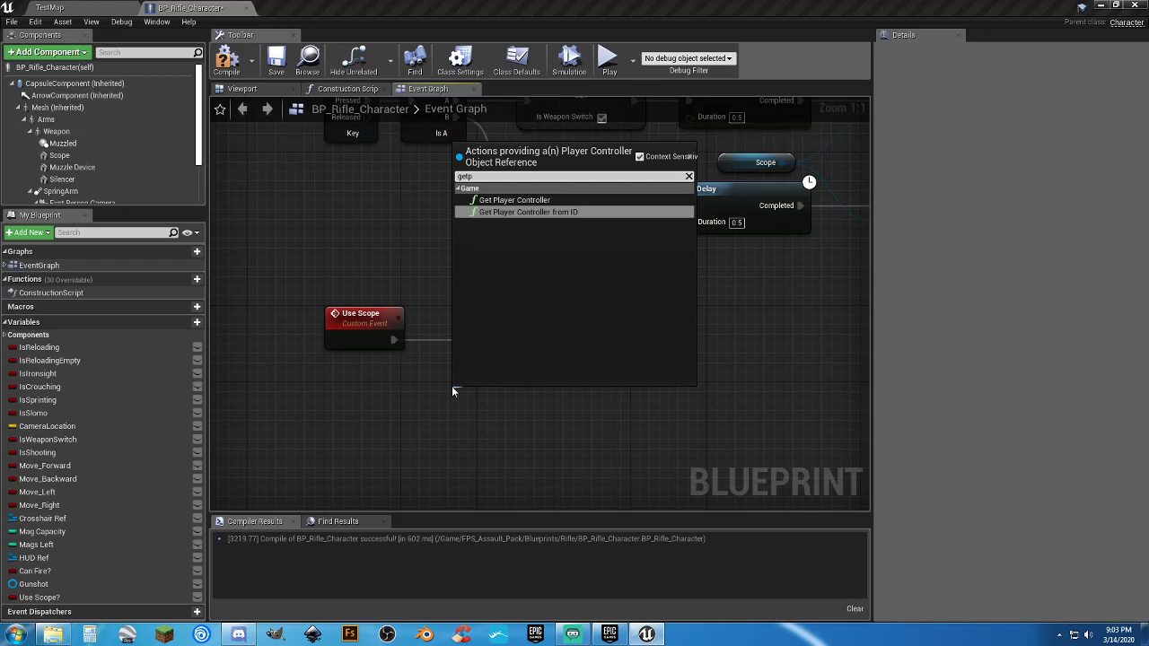
pyautogui.click(516, 200)
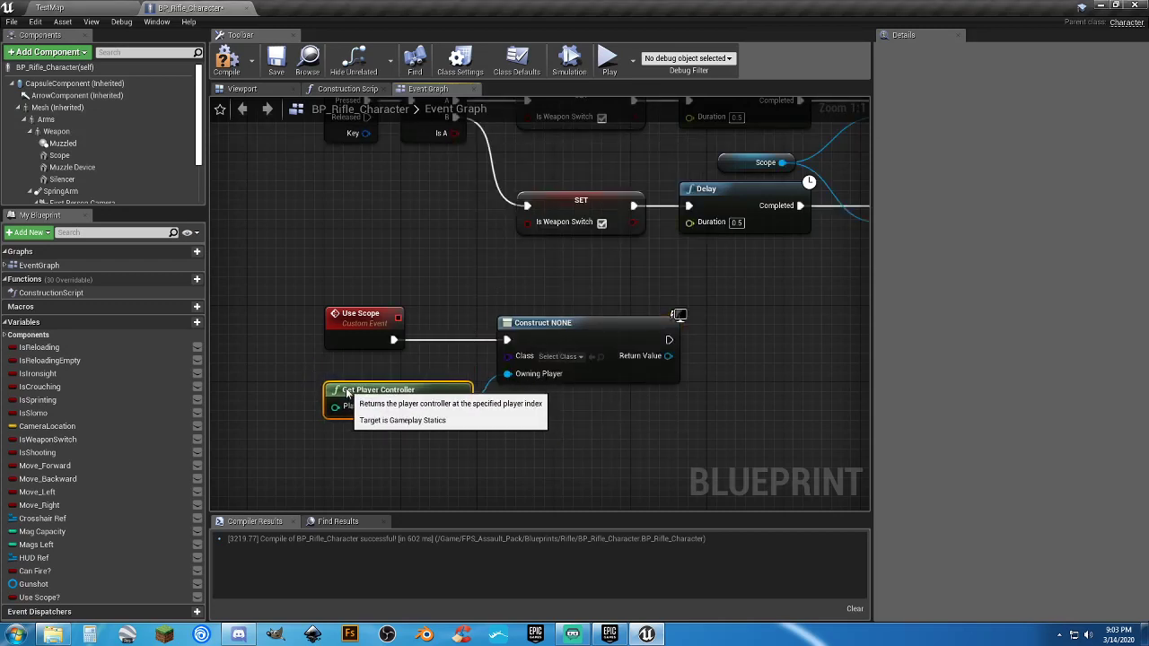
pyautogui.moveTo(599, 431); pyautogui.dragTo(568, 416, button='right')
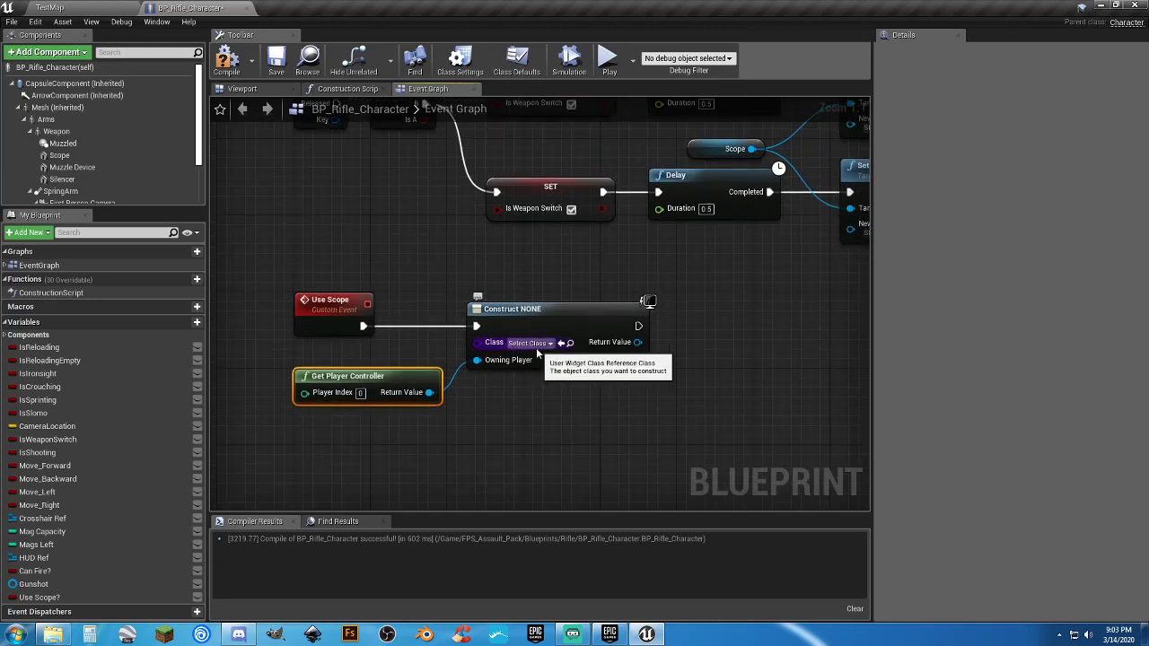
pyautogui.click(528, 342)
pyautogui.click(545, 443)
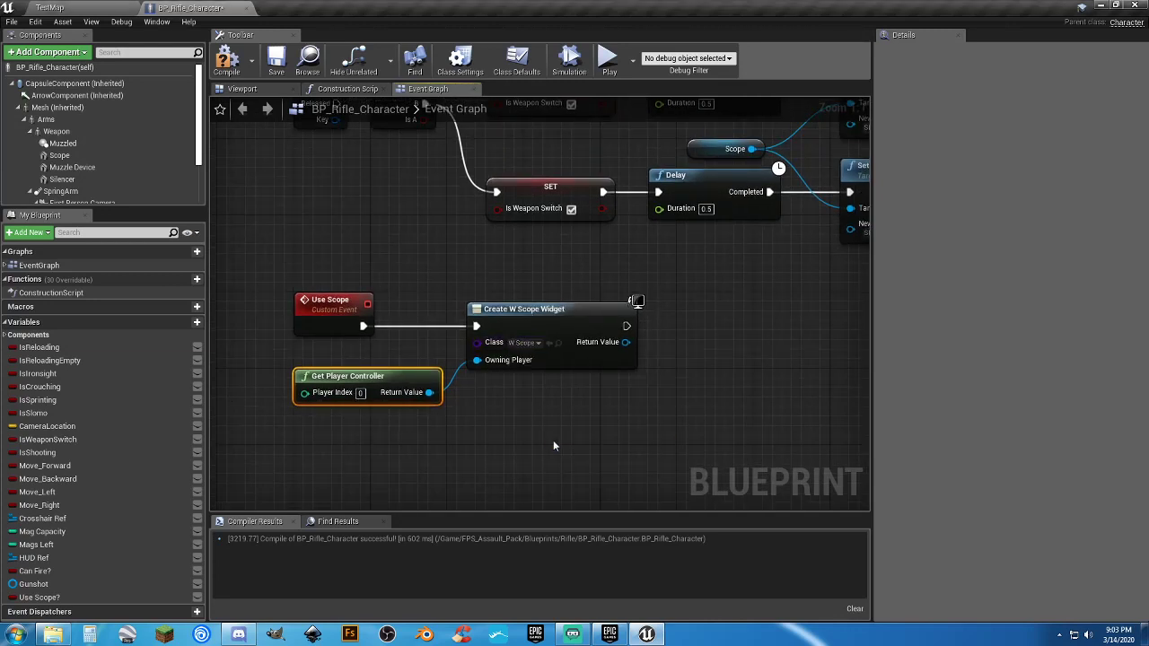
# Promote the Create W Scope Widget return value to a variable named Scope Ref and align its Set node.
pyautogui.moveTo(620, 344); pyautogui.dragTo(666, 346)
pyautogui.click(710, 411)
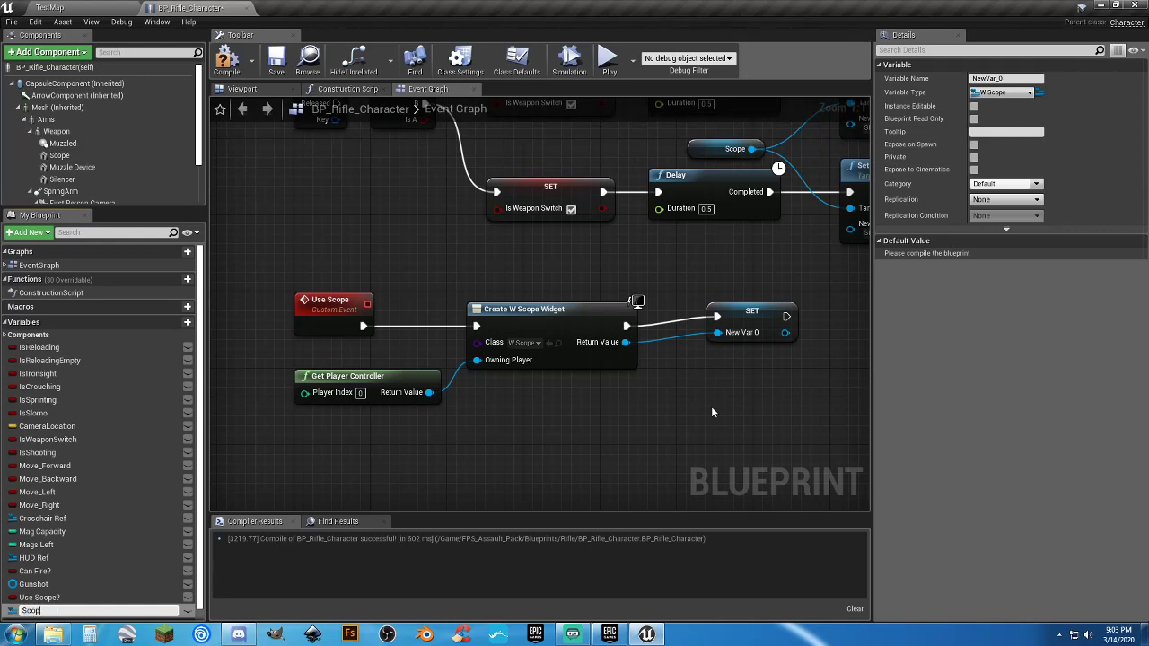
pyautogui.write('Scope Ref')
pyautogui.press('Return')
pyautogui.moveTo(737, 320); pyautogui.dragTo(714, 335)
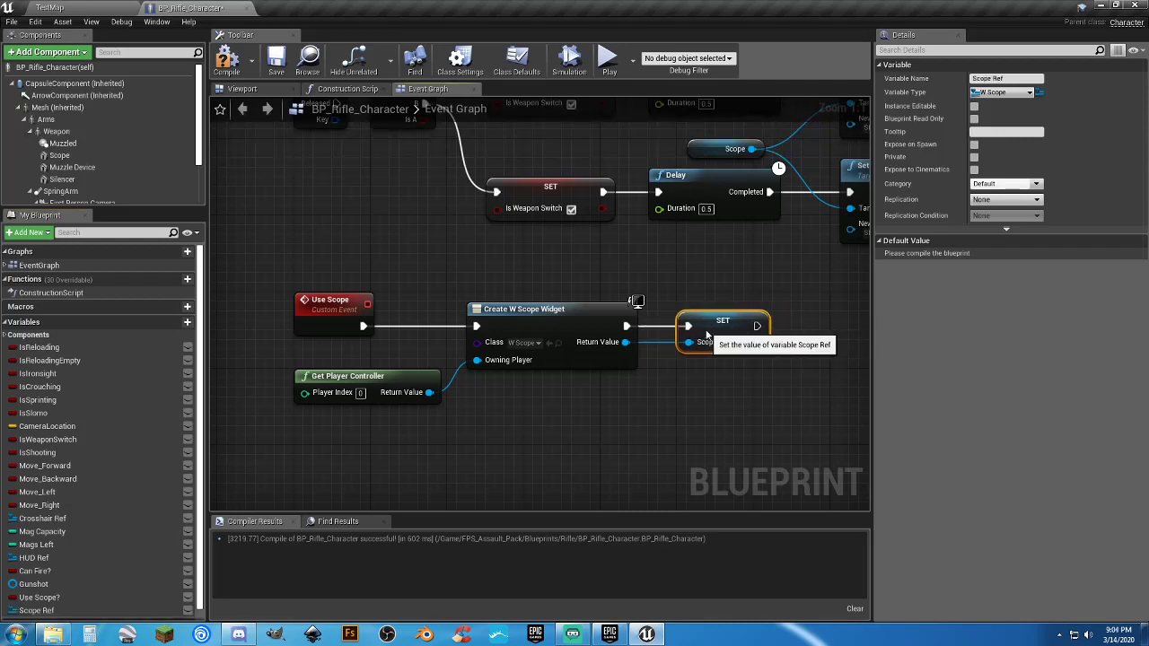
# Add an Add to Viewport node driven by the Scope Ref output and align it with the Set node.
pyautogui.moveTo(728, 378); pyautogui.dragTo(632, 367, button='right')
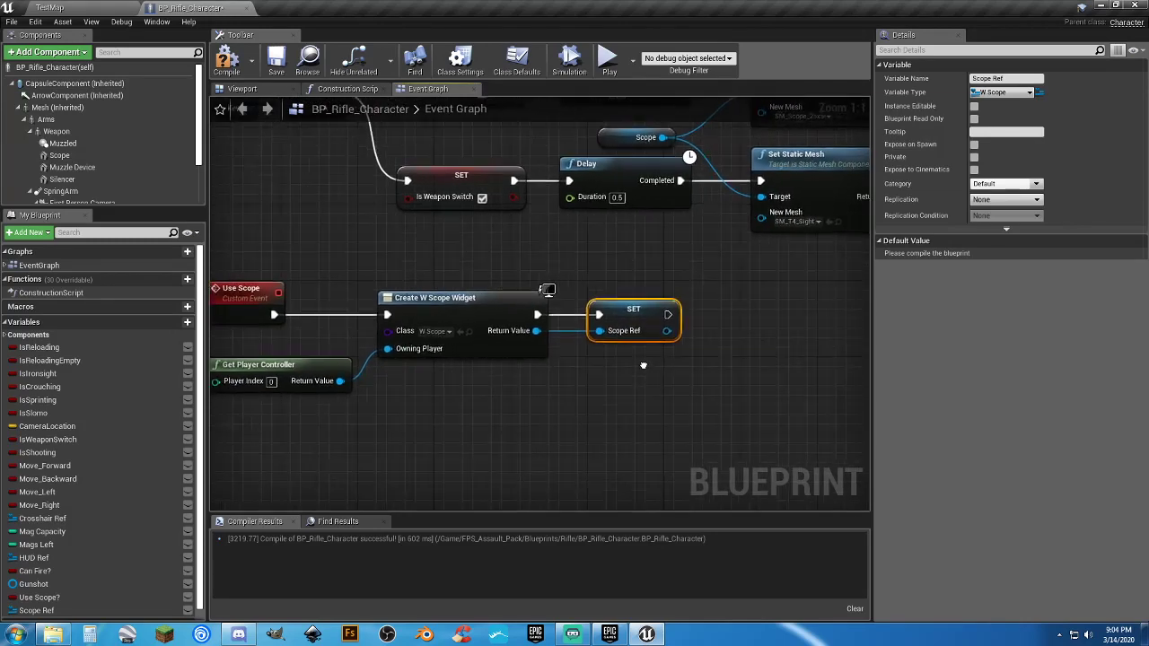
pyautogui.moveTo(656, 330); pyautogui.dragTo(705, 328)
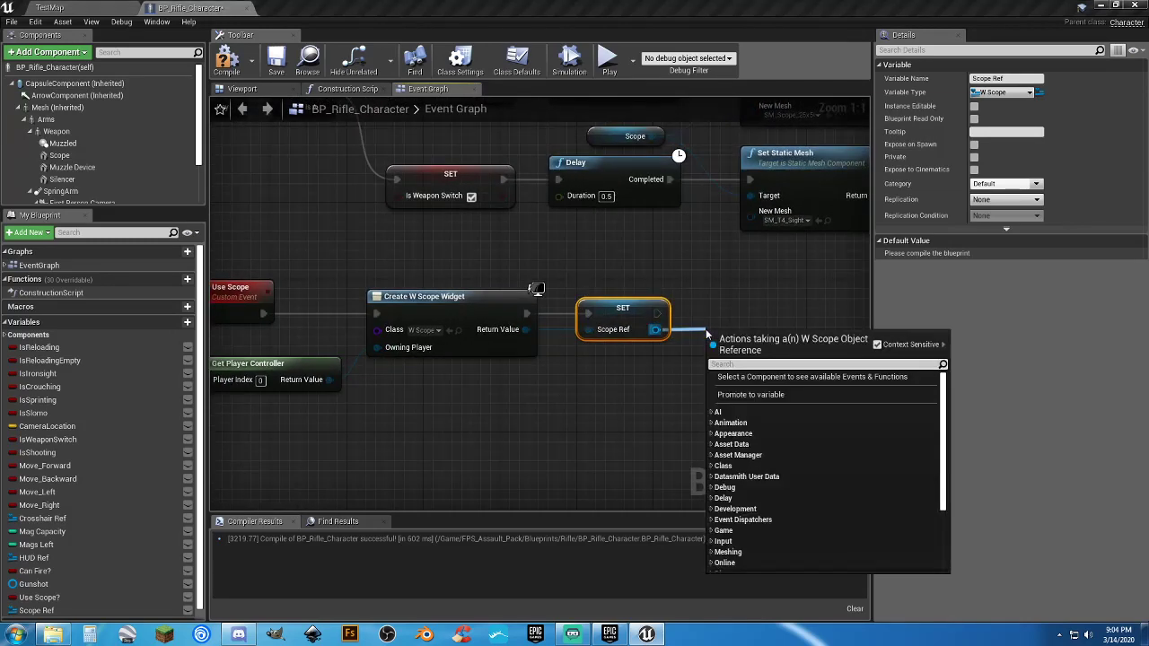
pyautogui.write('addto')
pyautogui.press('Return')
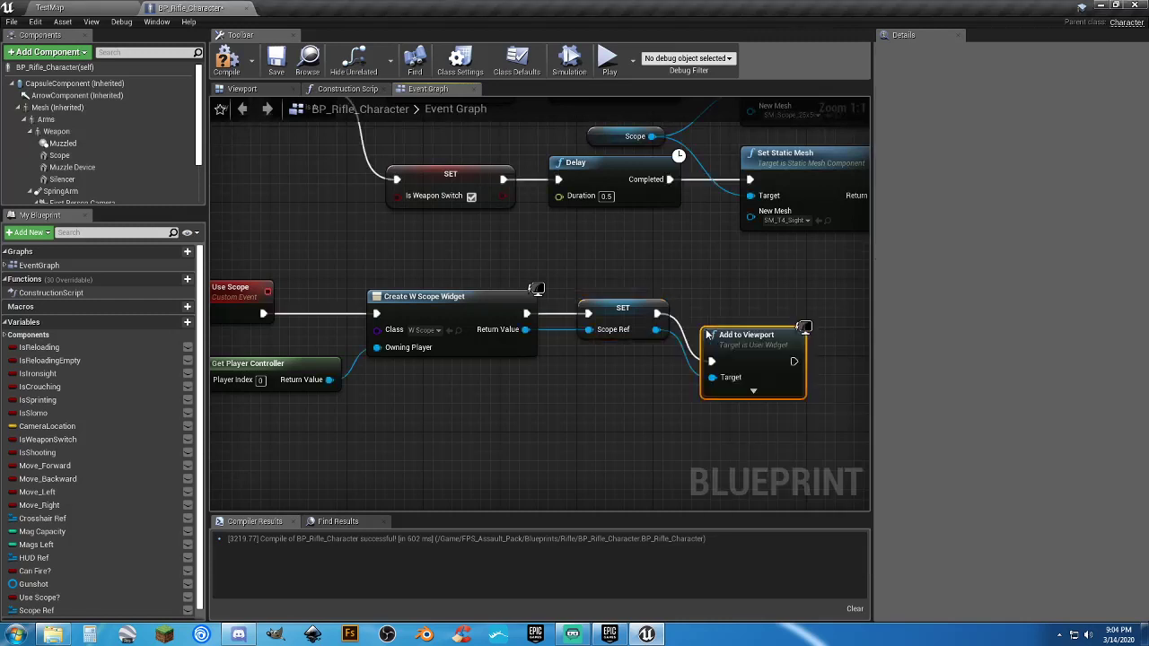
pyautogui.moveTo(734, 338); pyautogui.dragTo(733, 289)
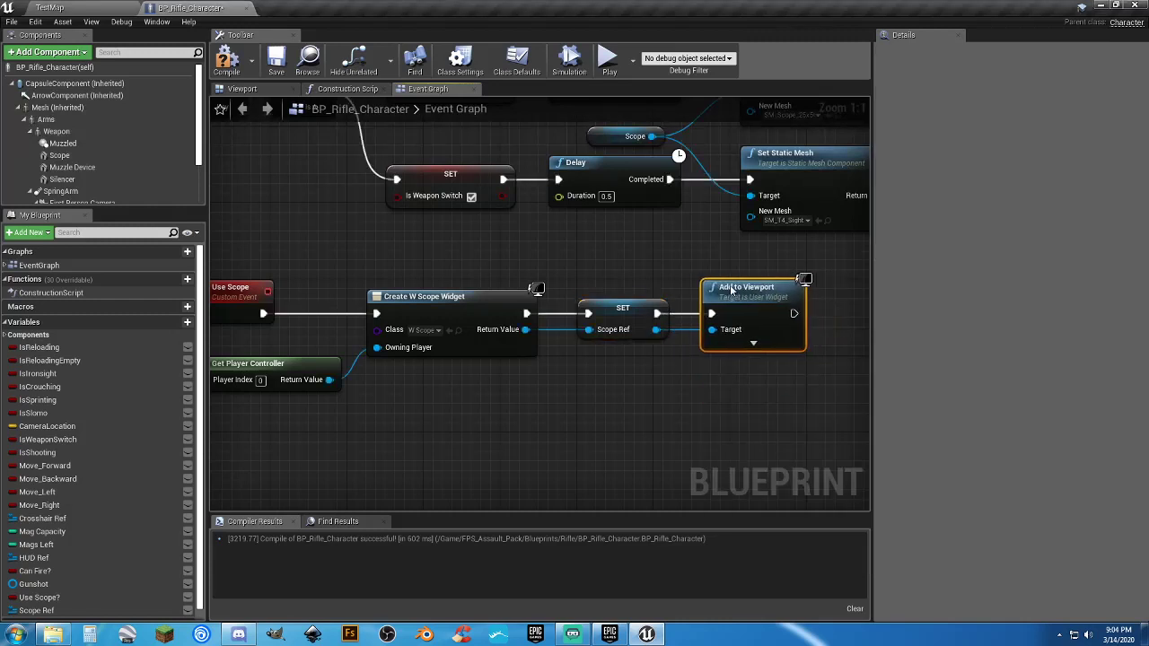
# Delete the Print Text node from the Use Scope? branch in the Ironsight section.
pyautogui.scroll(-5, 582, 397)
pyautogui.moveTo(451, 436); pyautogui.dragTo(653, 235, button='right')
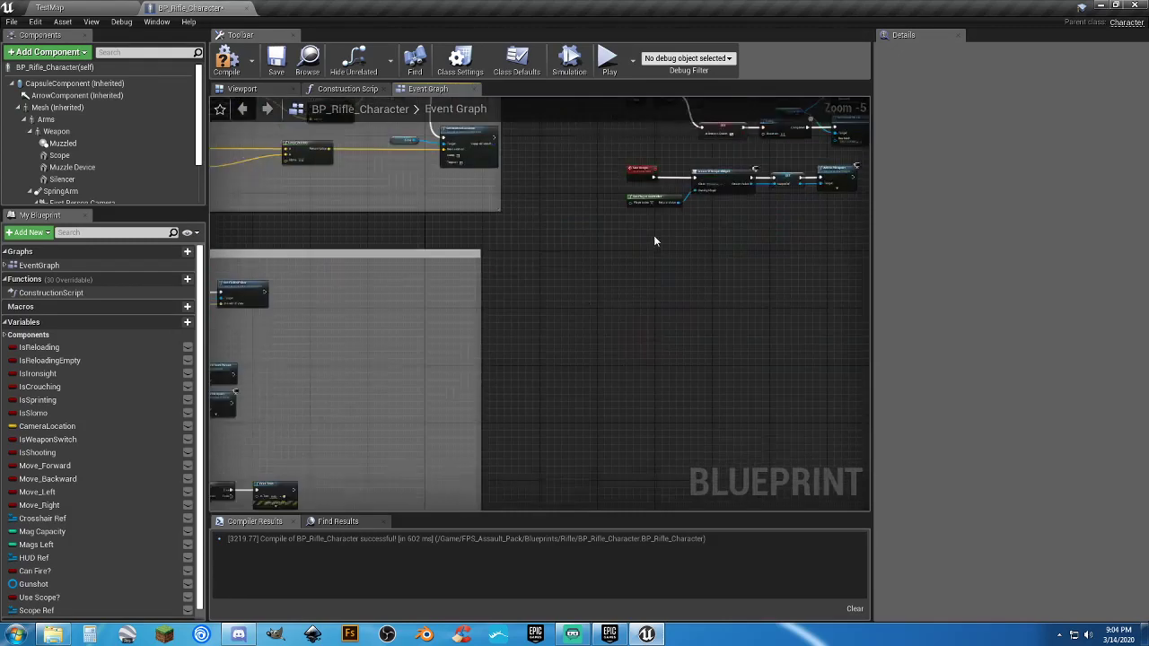
pyautogui.moveTo(545, 391); pyautogui.dragTo(436, 481, button='right')
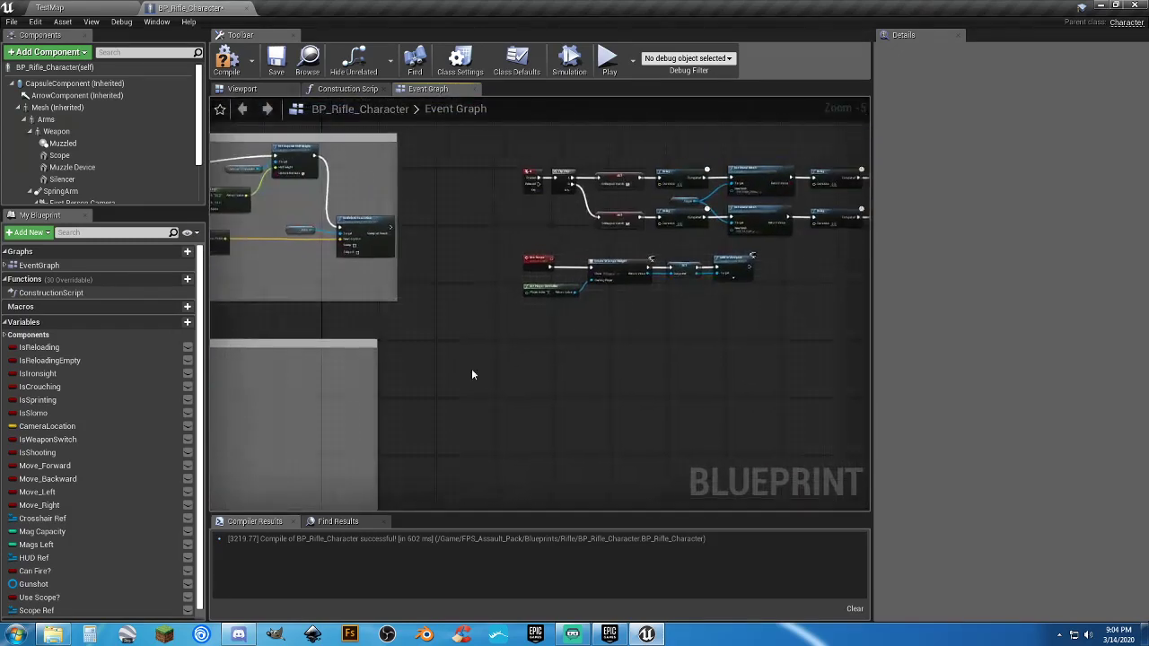
pyautogui.scroll(3, 497, 271)
pyautogui.scroll(-6, 508, 274)
pyautogui.moveTo(433, 372); pyautogui.dragTo(664, 203, button='right')
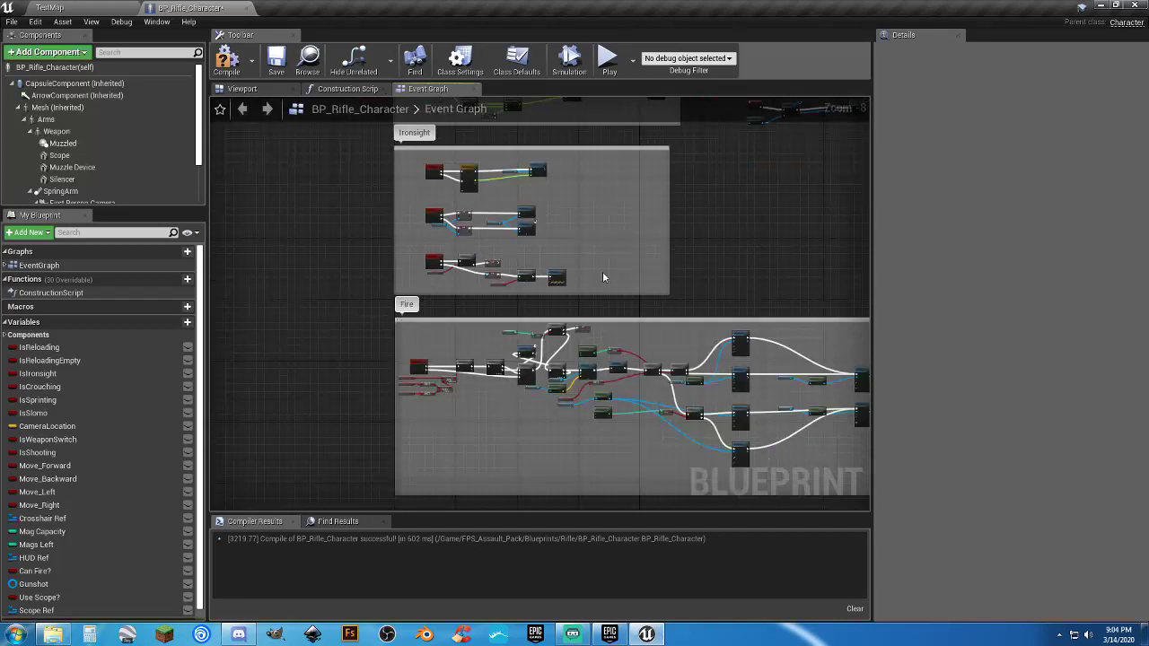
pyautogui.scroll(4, 601, 276)
pyautogui.scroll(3, 597, 275)
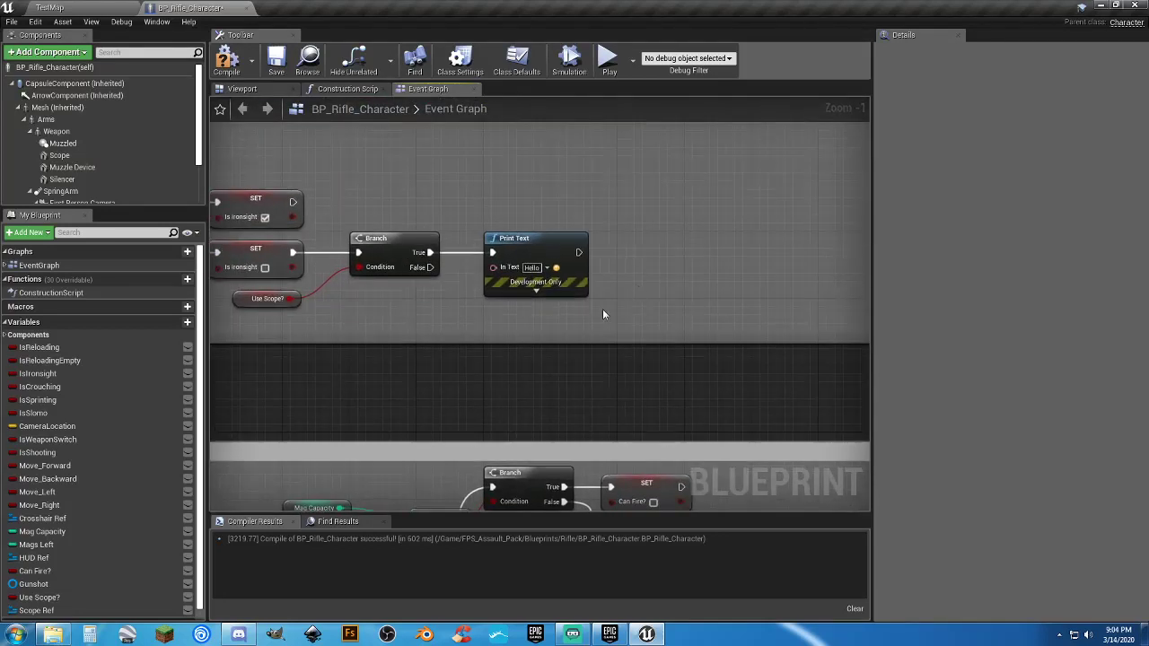
pyautogui.press('Delete')
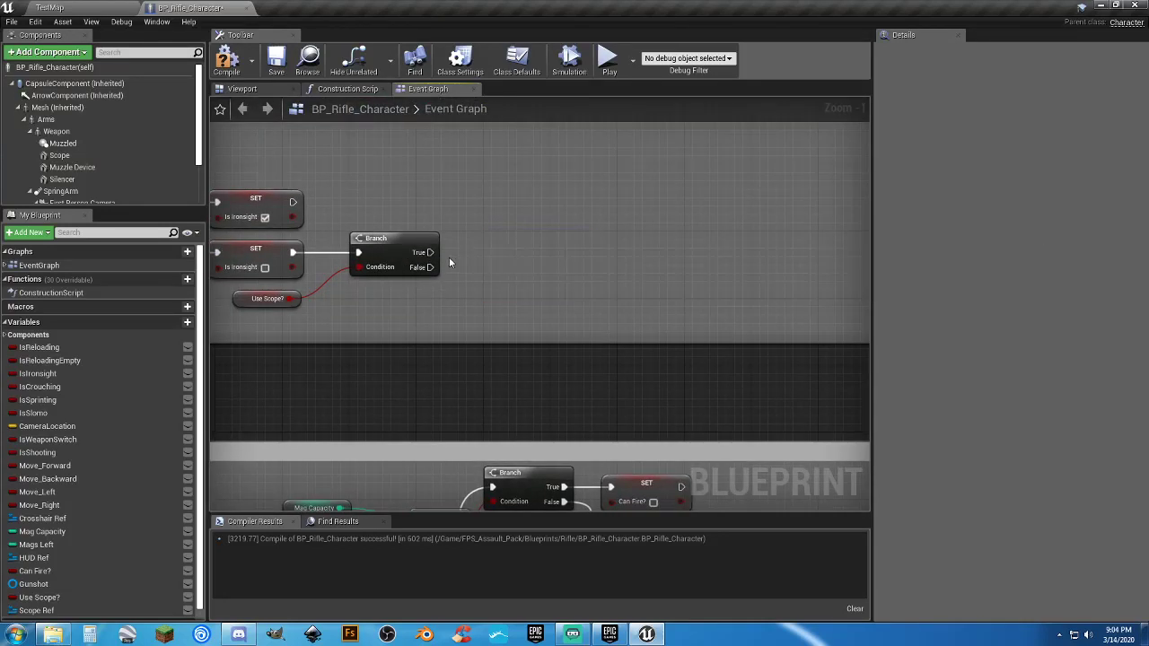
# Call the Use Scope event from the branch's True output and straighten the connection.
pyautogui.moveTo(433, 253); pyautogui.dragTo(483, 254)
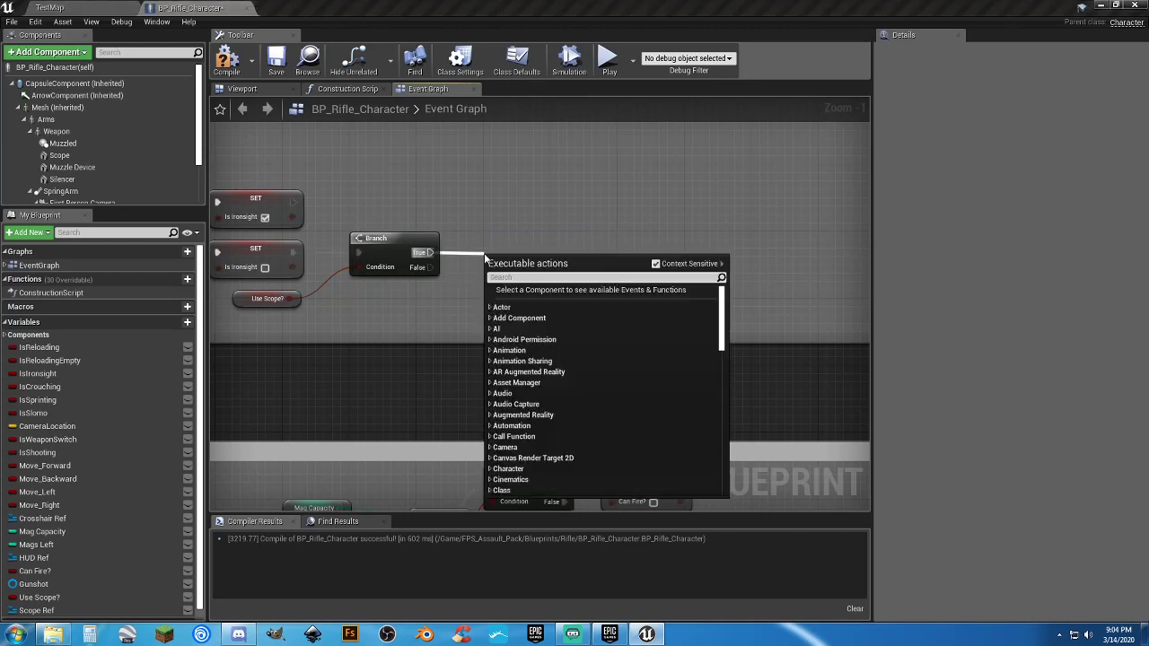
pyautogui.write('uses')
pyautogui.press('Return')
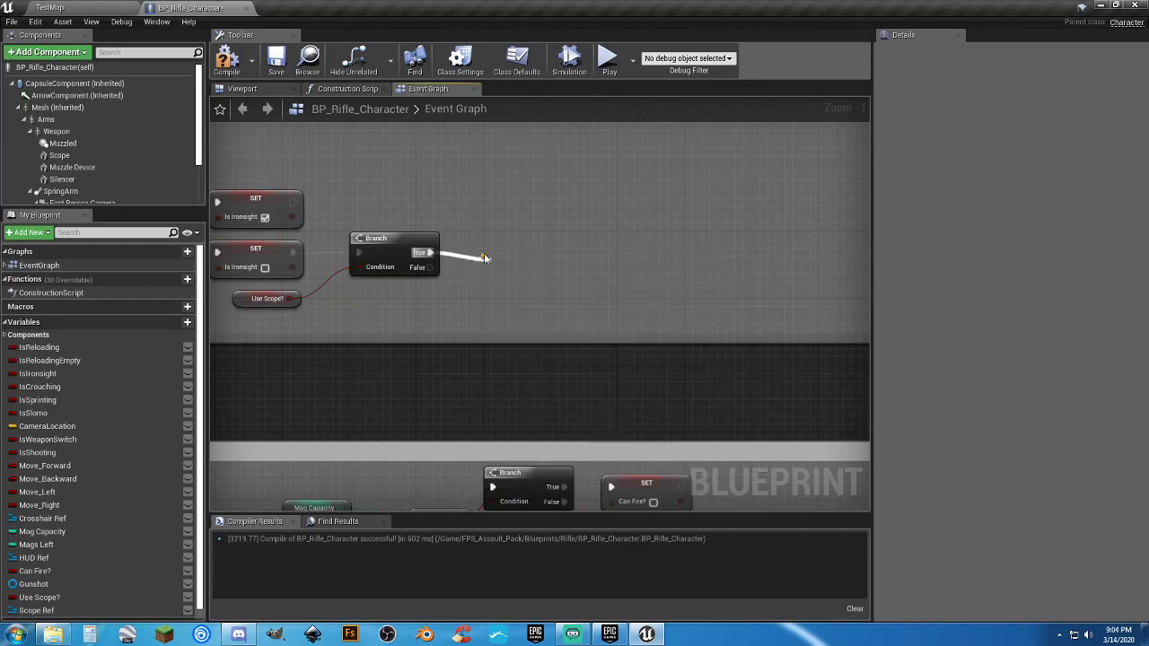
pyautogui.press('q')
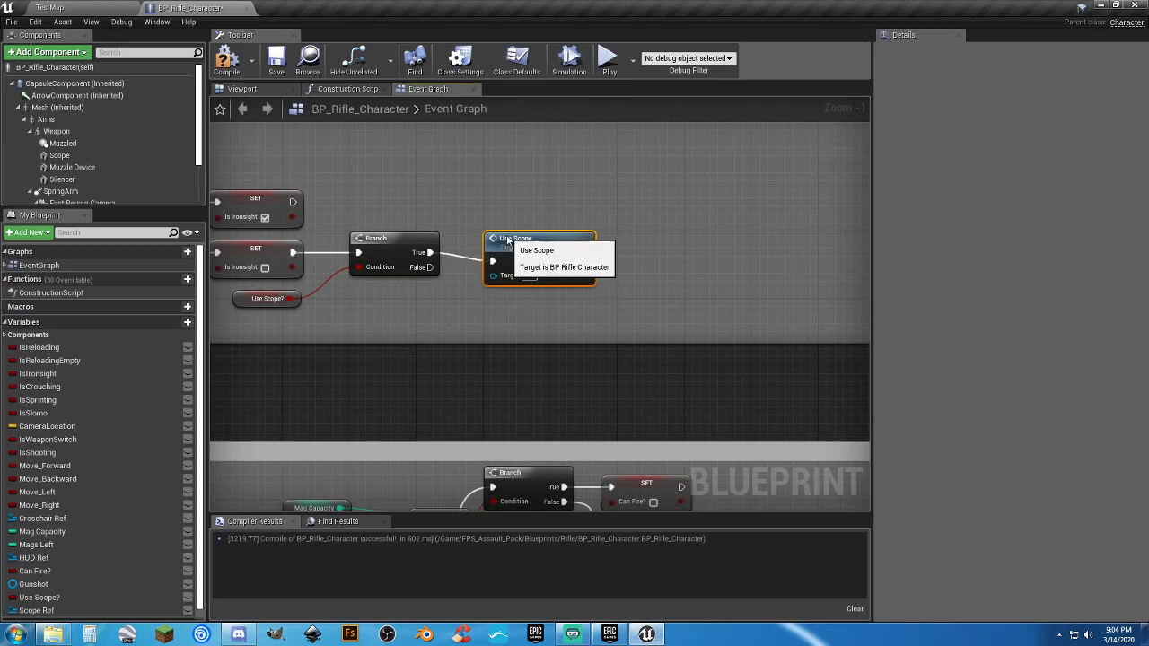
# Place a Scope Ref getter below the branch and feed it into a Remove from Parent node.
pyautogui.click(427, 307)
pyautogui.moveTo(427, 307); pyautogui.dragTo(483, 292, button='right')
pyautogui.moveTo(604, 322); pyautogui.dragTo(494, 289, button='right')
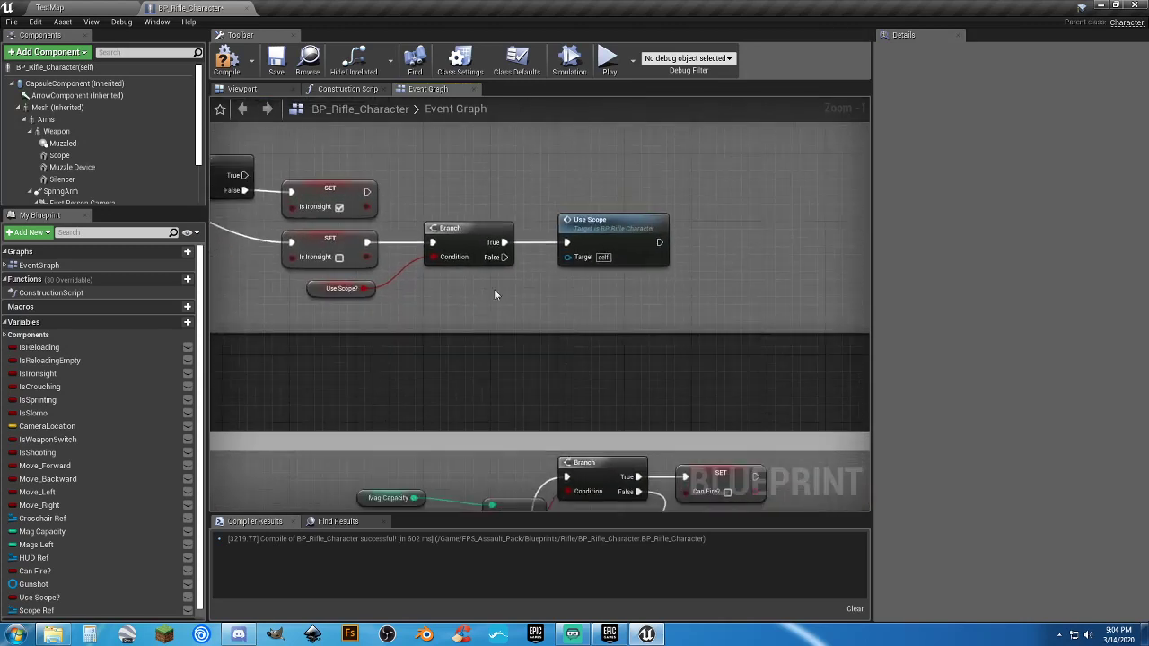
pyautogui.moveTo(505, 257); pyautogui.dragTo(555, 295)
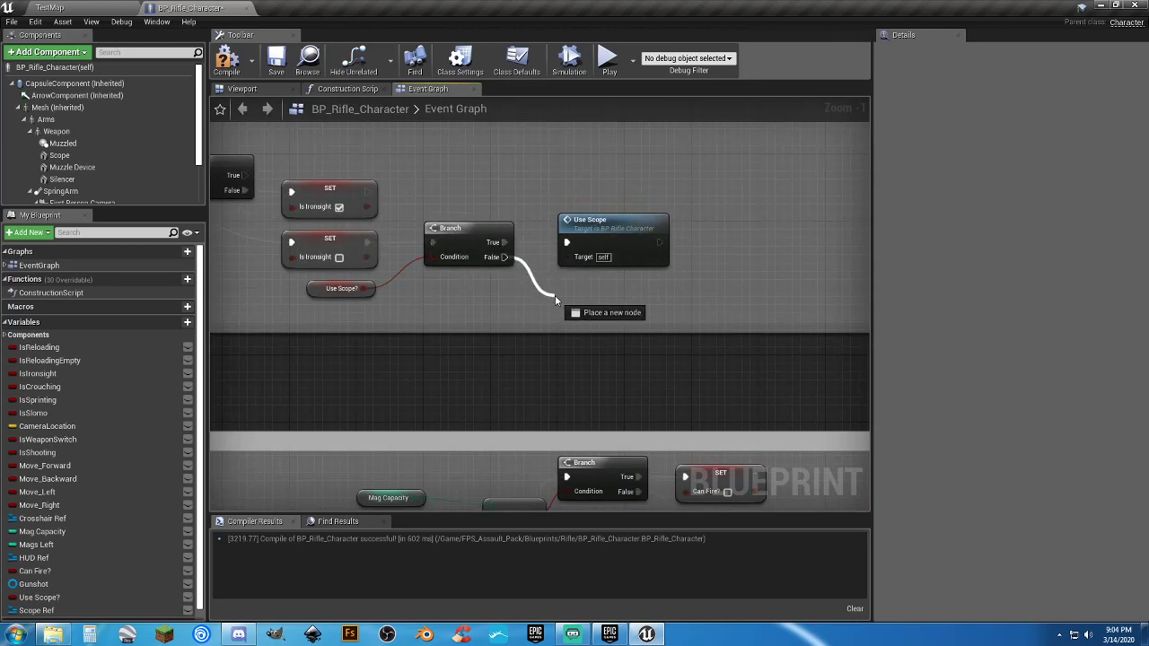
pyautogui.click(36, 610)
pyautogui.moveTo(36, 610); pyautogui.dragTo(550, 302)
pyautogui.click(471, 299)
pyautogui.write('removef')
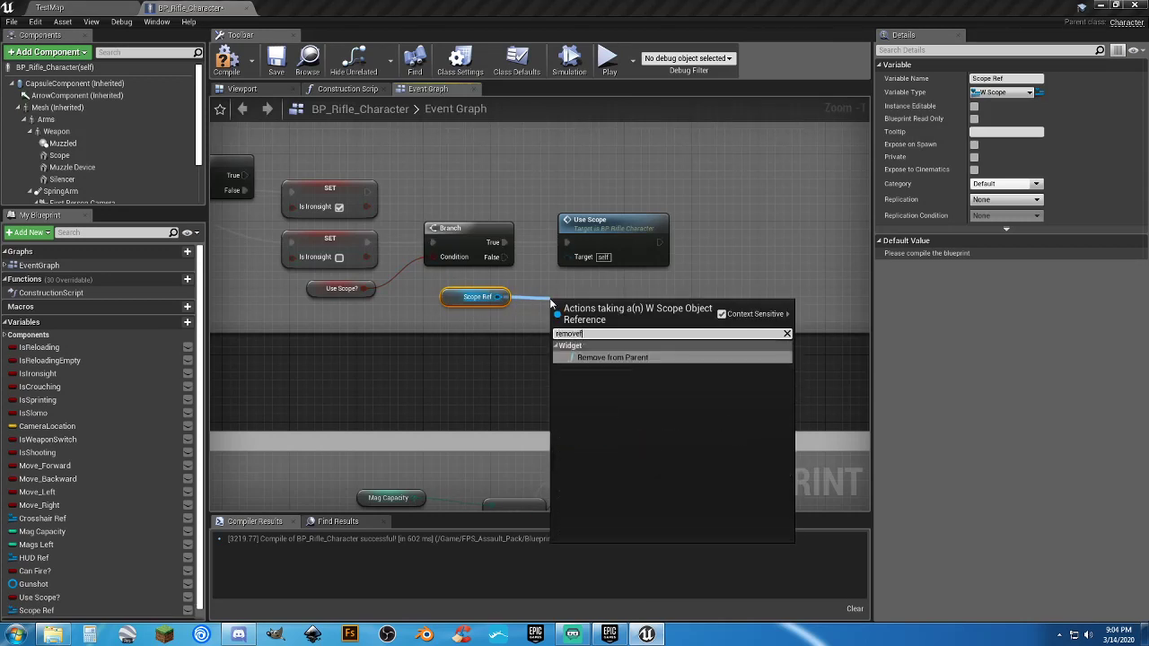
pyautogui.press('Return')
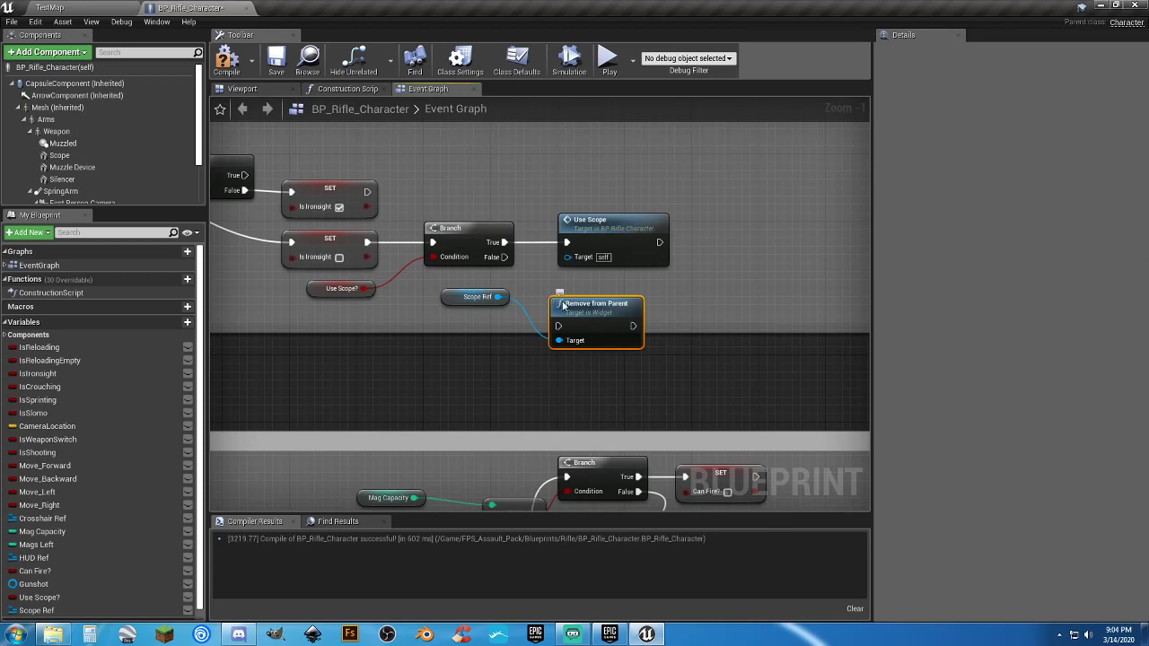
# Extend the Ironsight comment box around the Remove from Parent node and connect the branch's False output to that node.
pyautogui.moveTo(562, 306); pyautogui.dragTo(568, 297)
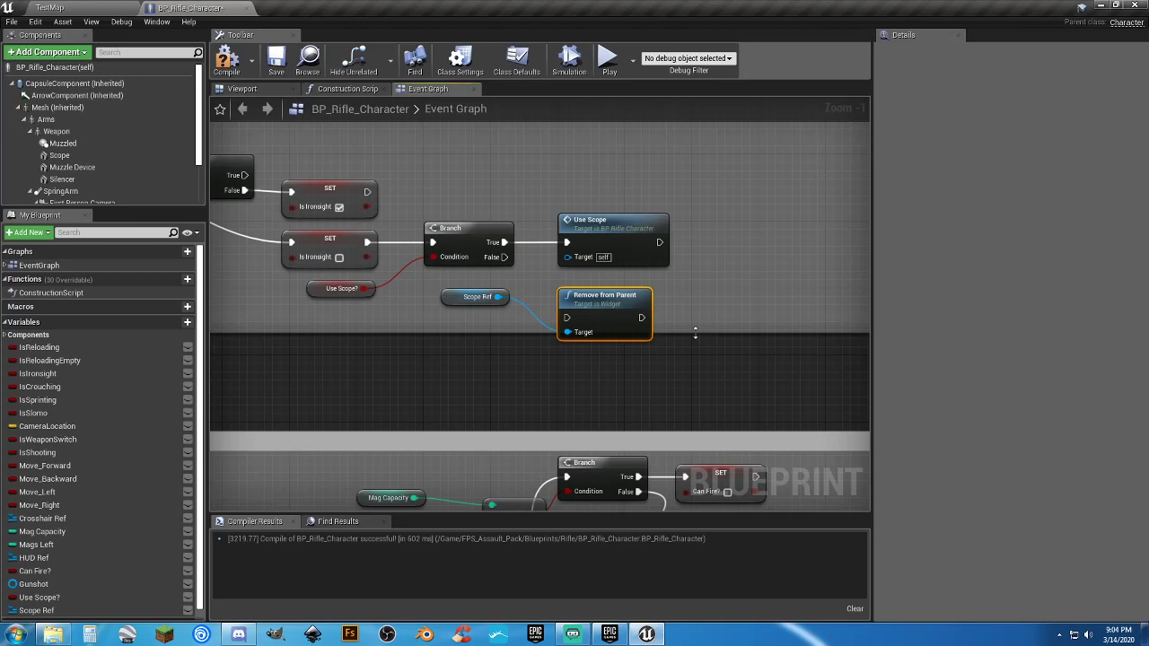
pyautogui.moveTo(694, 332); pyautogui.dragTo(692, 368)
pyautogui.moveTo(566, 317); pyautogui.dragTo(504, 259)
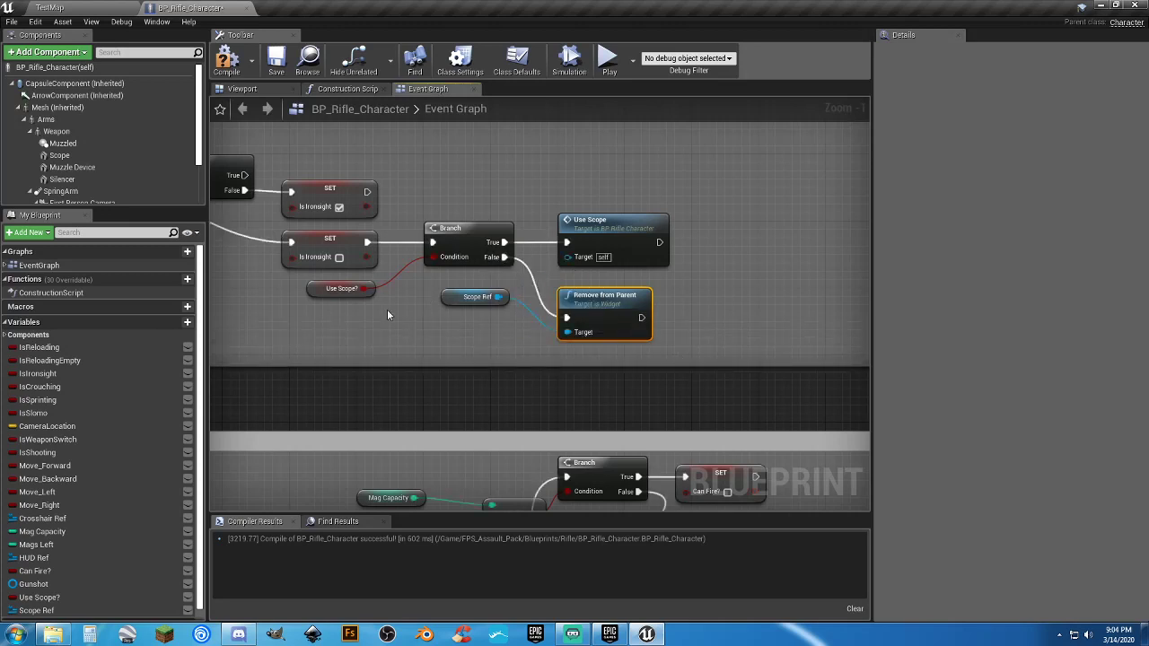
# Compile and save the BP_Rifle_Character blueprint.
pyautogui.moveTo(359, 196); pyautogui.dragTo(516, 233, button='right')
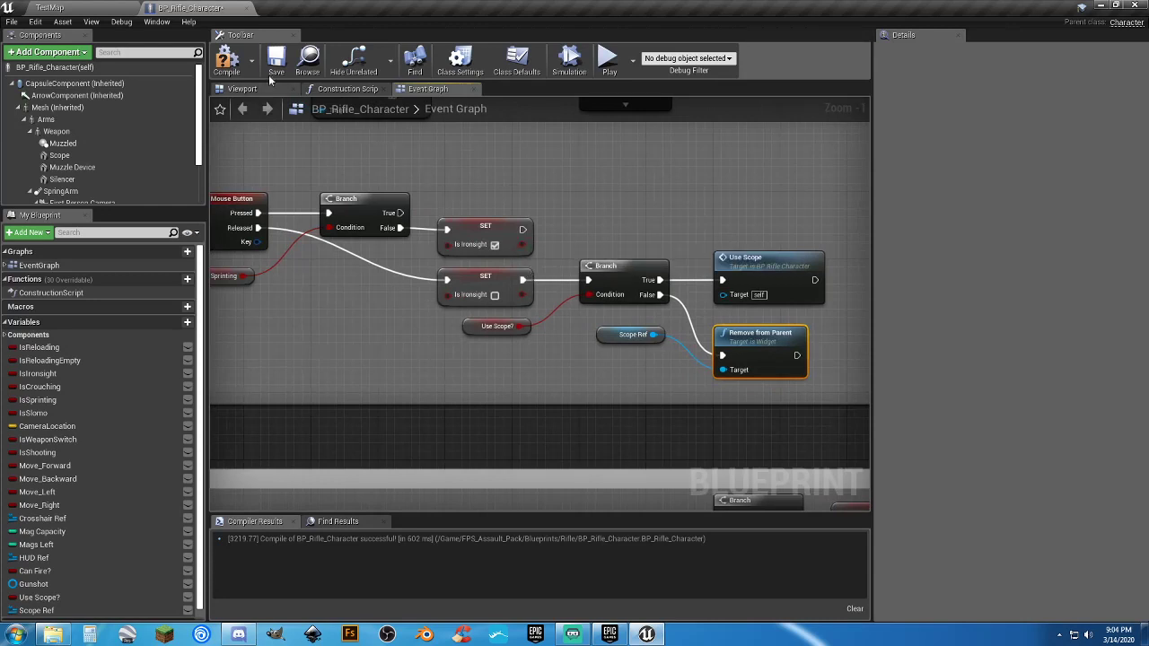
pyautogui.click(227, 59)
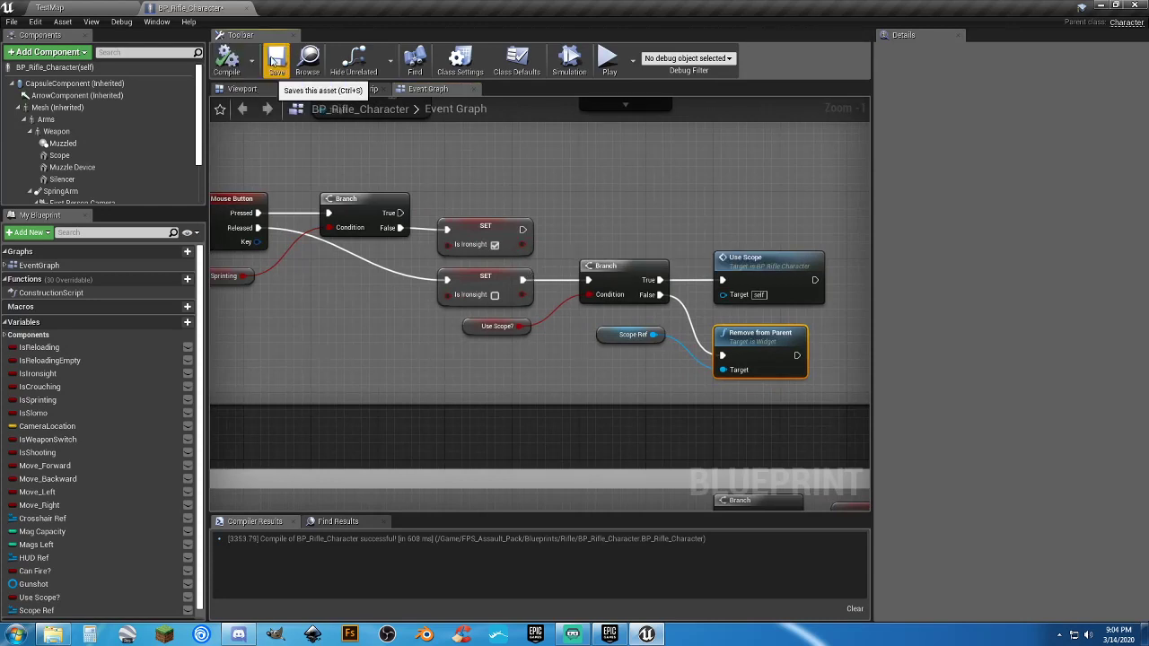
pyautogui.click(276, 60)
# Play TestMap, aim with the red dot sight, switch to the long scope to test its overlay, and stop play.
pyautogui.click(50, 7)
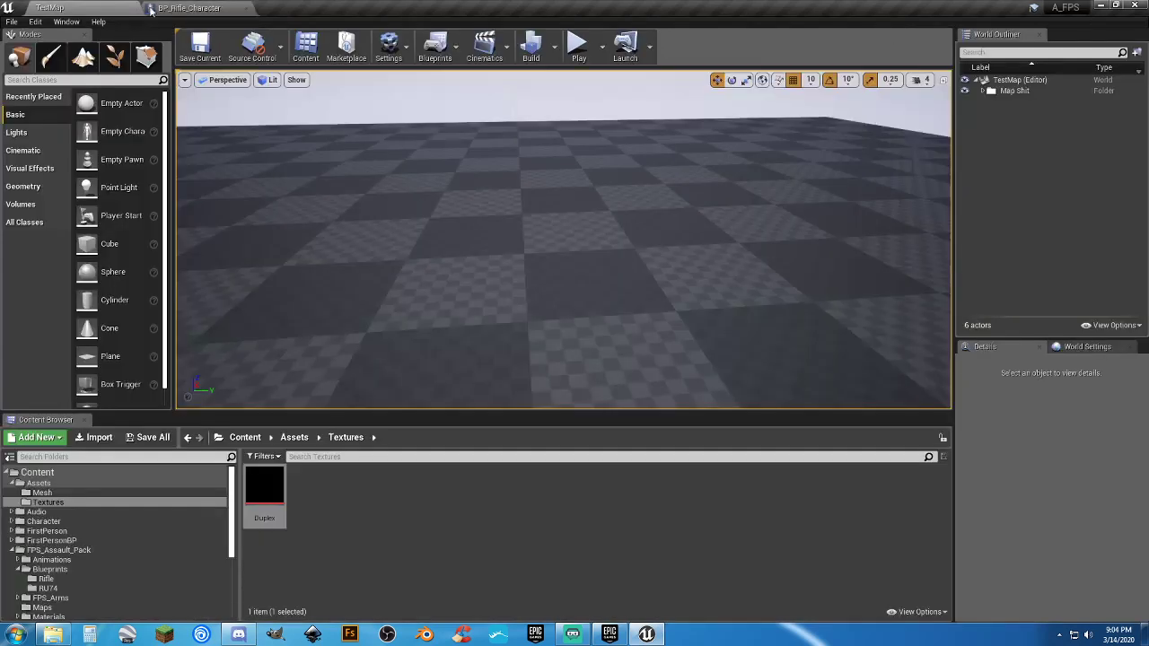
pyautogui.click(588, 49)
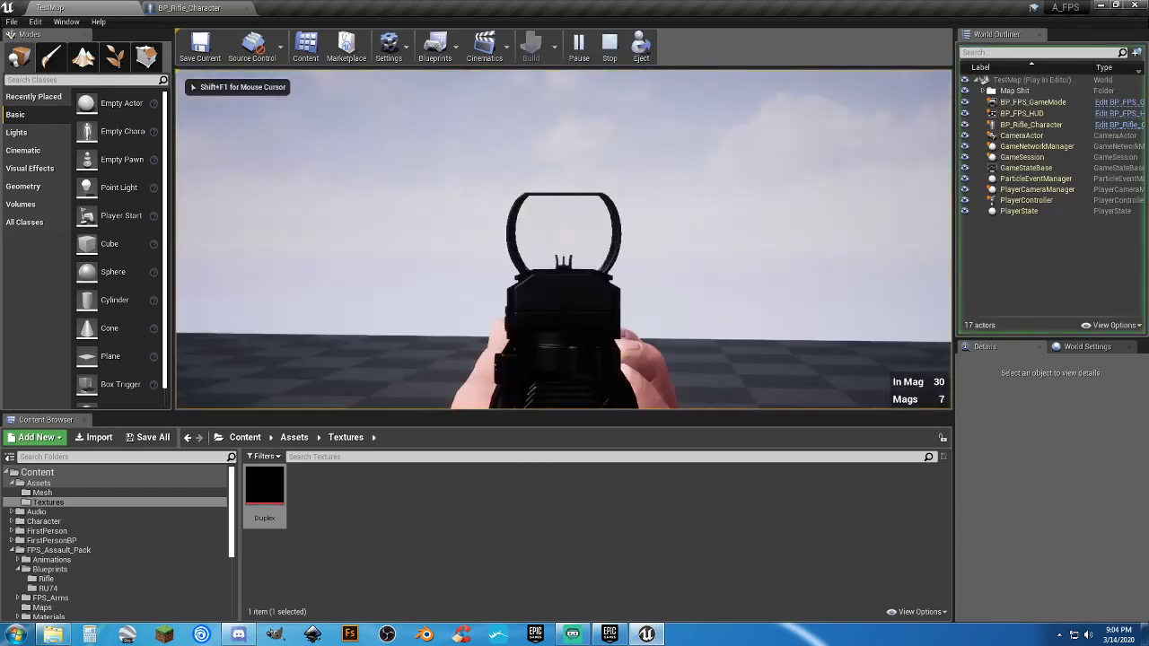
pyautogui.press('2')
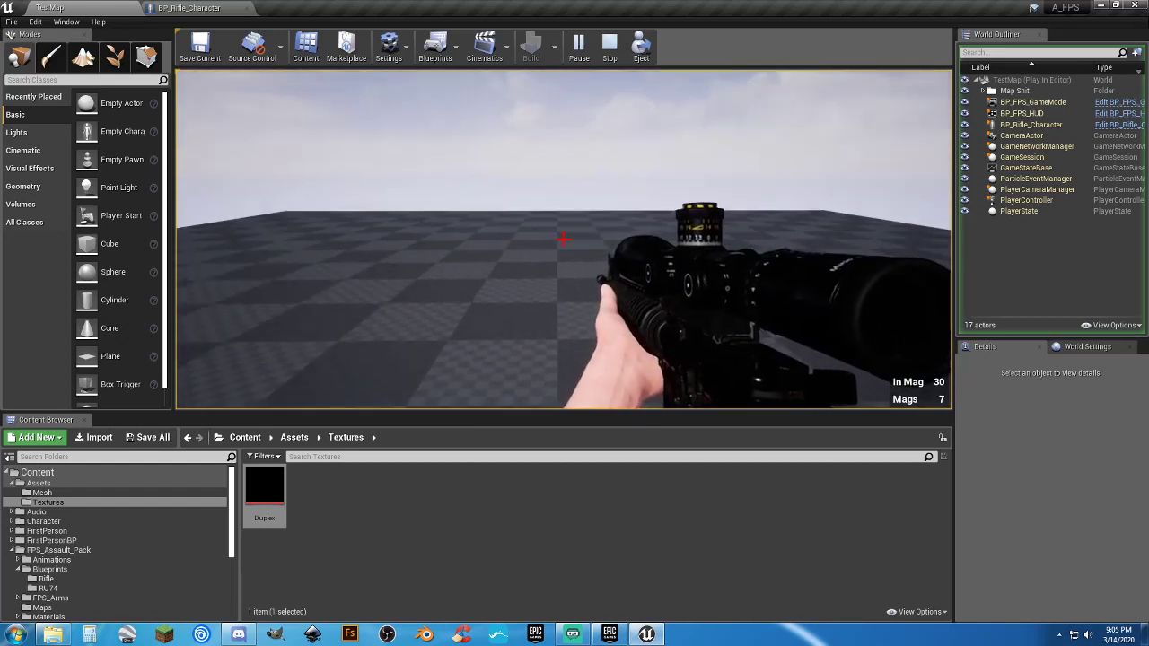
pyautogui.rightClick(564, 239)
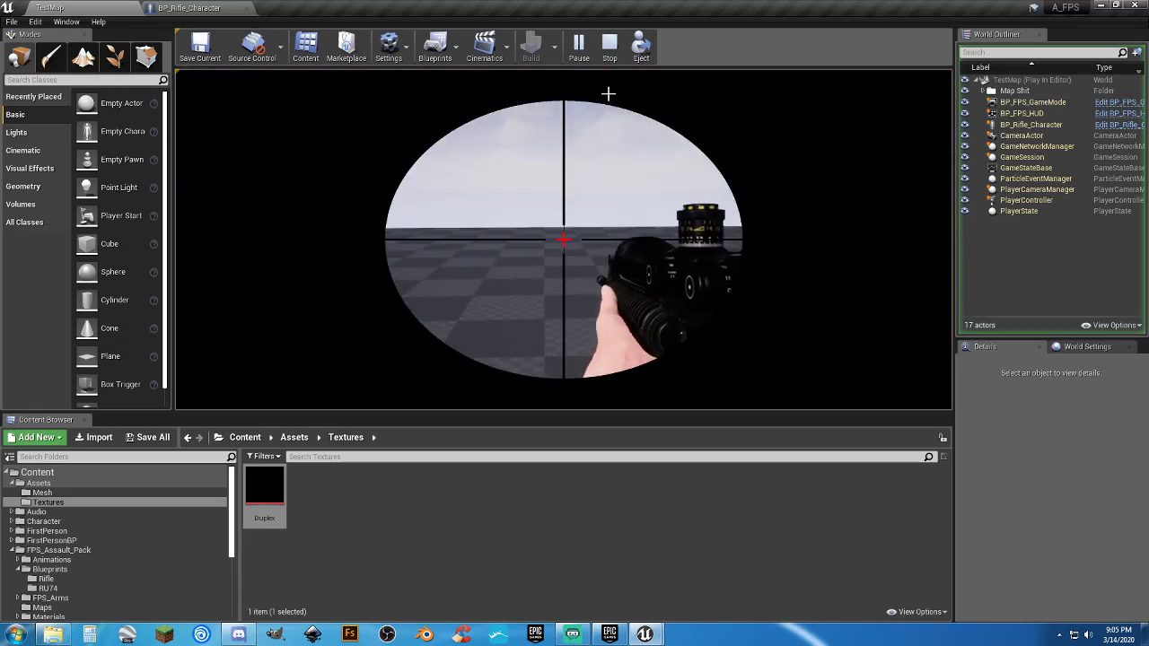
pyautogui.click(609, 44)
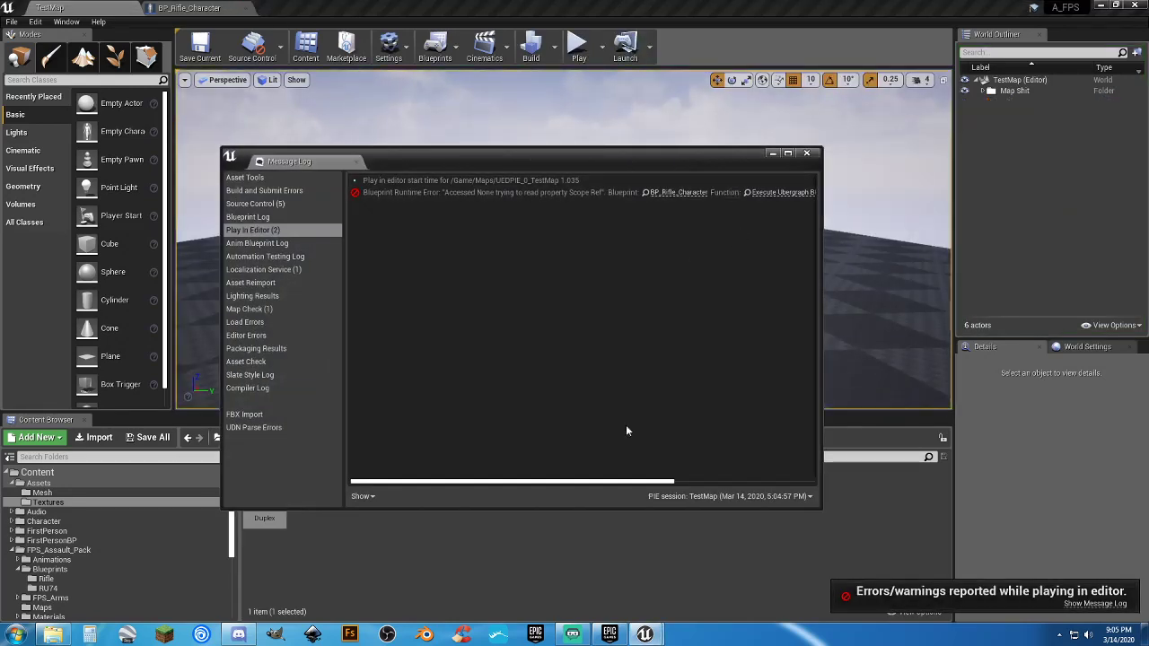
# Read the full runtime error in the Message Log, jump to its source node, and close the log.
pyautogui.moveTo(605, 485); pyautogui.dragTo(852, 502)
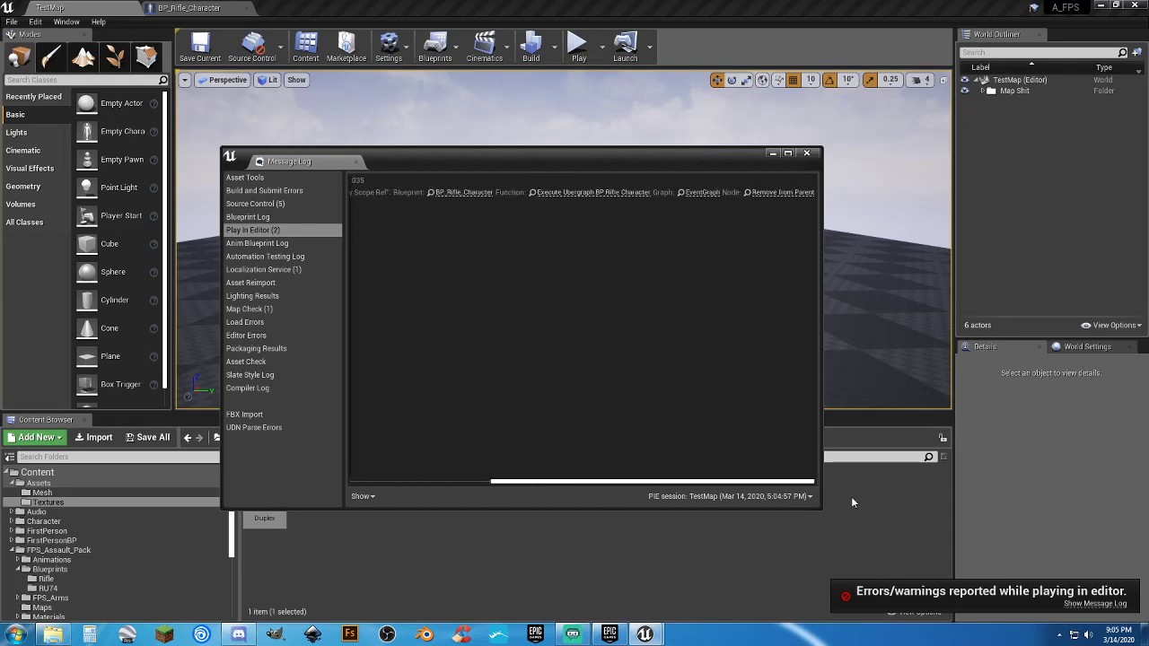
pyautogui.click(780, 192)
pyautogui.click(803, 157)
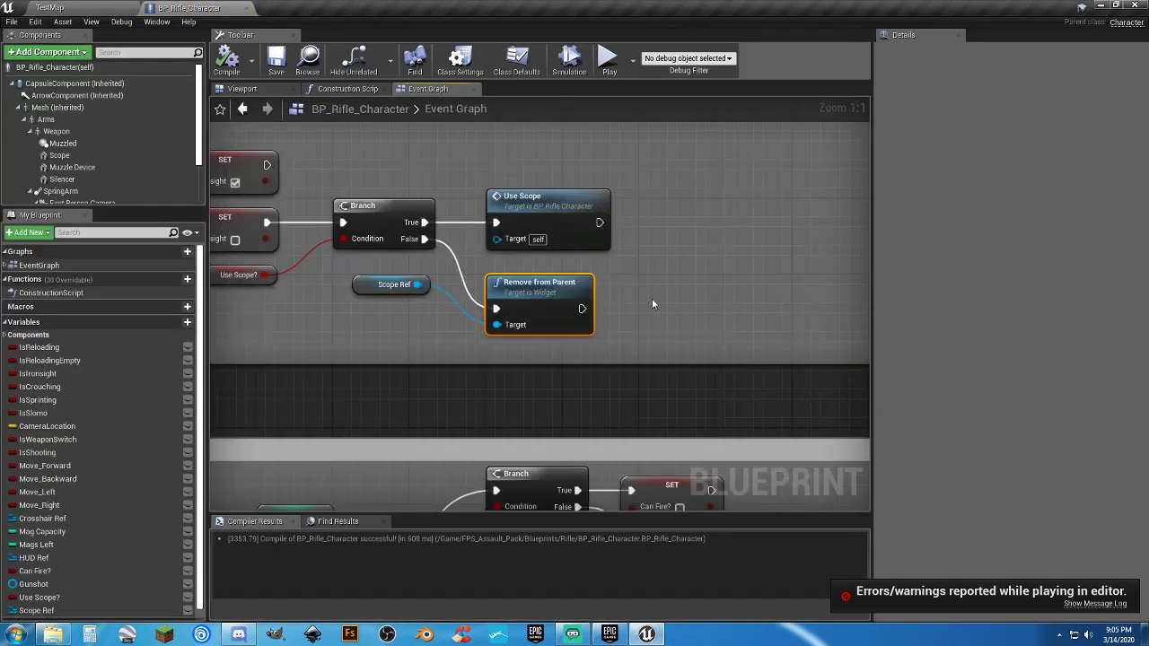
# Delete the Scope Ref getter and the Remove from Parent node from the branch's False path.
pyautogui.moveTo(373, 285); pyautogui.dragTo(372, 285)
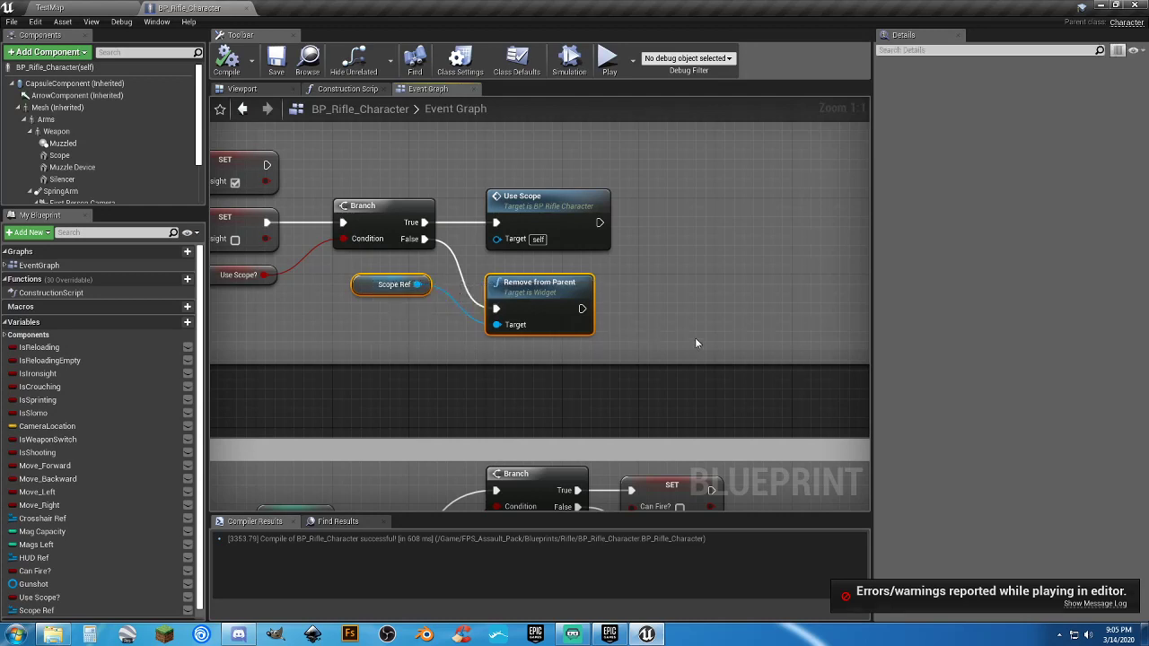
pyautogui.press('Delete')
pyautogui.moveTo(594, 287); pyautogui.dragTo(634, 314, button='right')
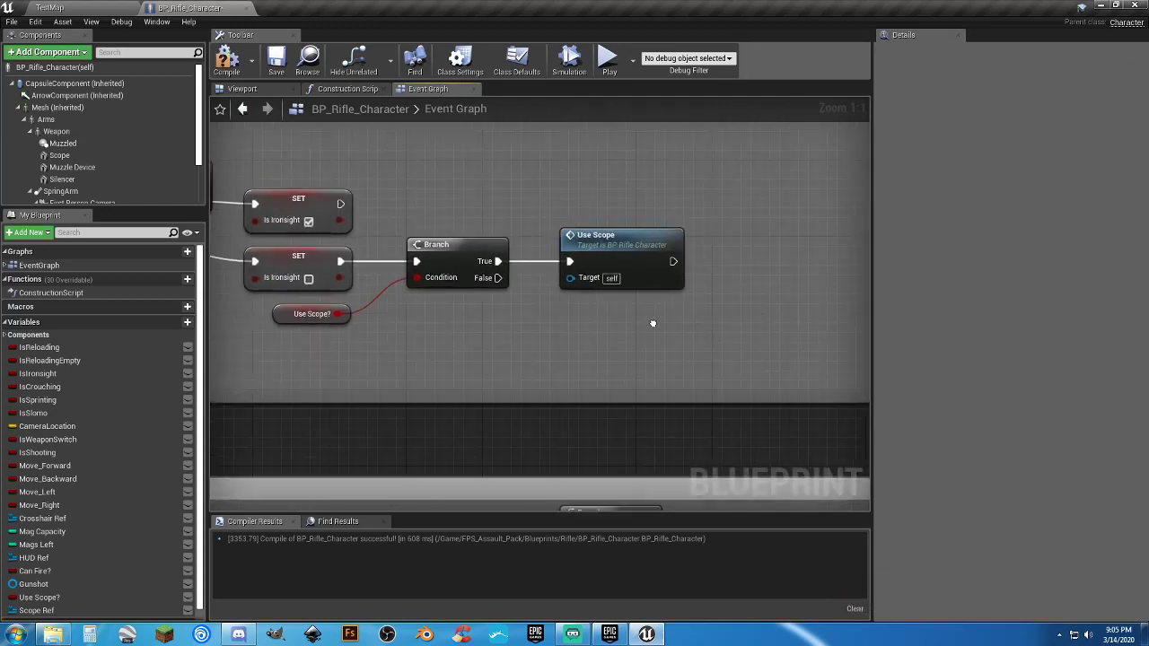
# Recompile and save BP_Rifle_Character with only the Use Scope call on the branch.
pyautogui.moveTo(528, 326); pyautogui.dragTo(665, 336, button='right')
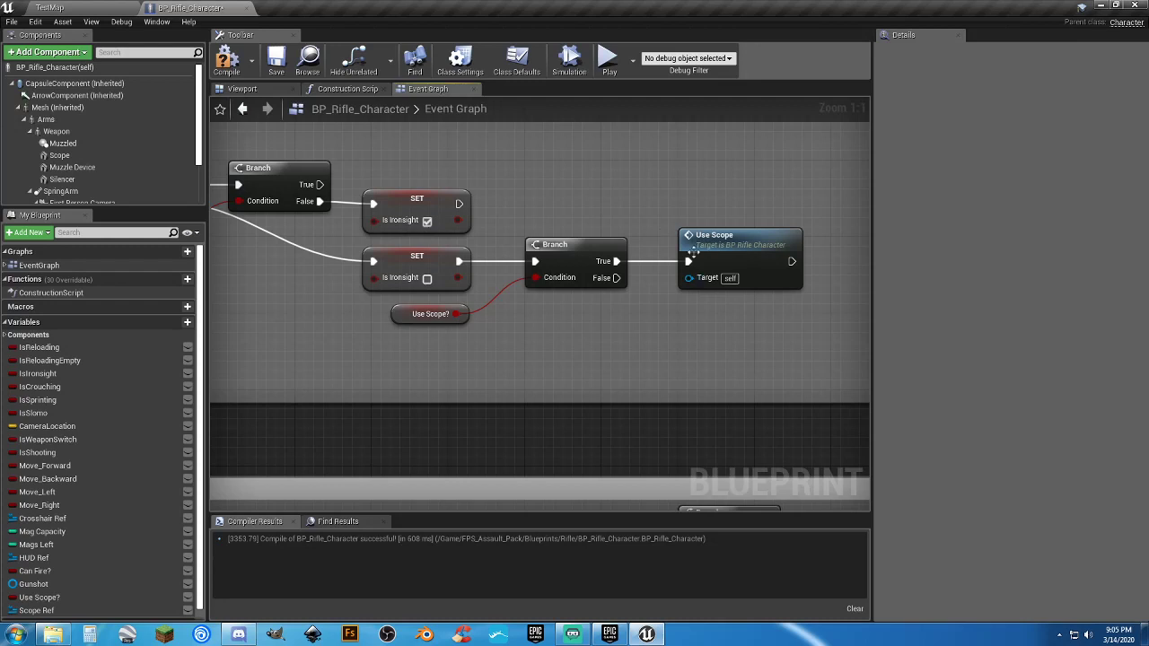
pyautogui.click(227, 61)
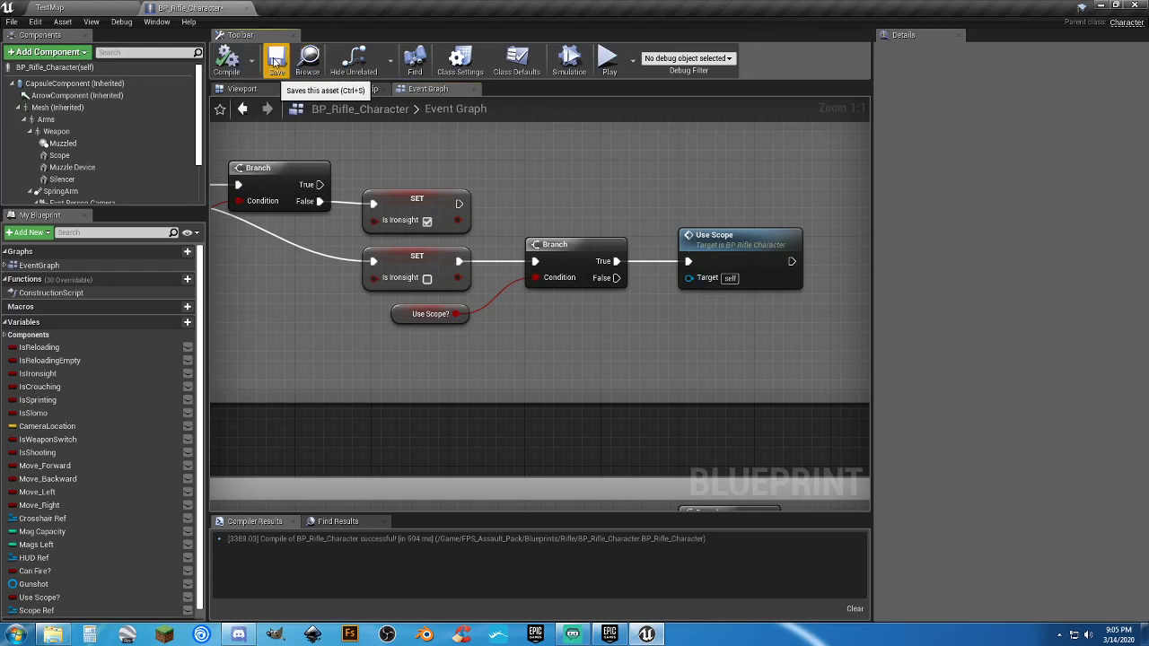
pyautogui.click(275, 59)
# Play TestMap, aim with the red dot sight, switch to the long scope, test aiming in and out, and stop play.
pyautogui.click(109, 9)
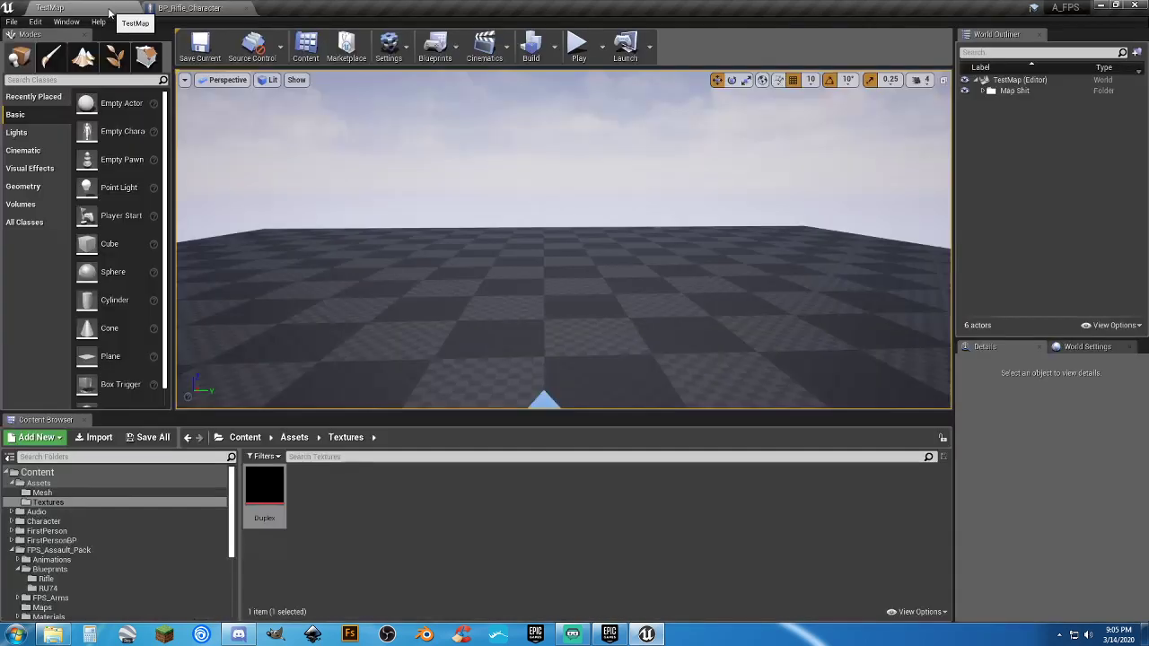
pyautogui.click(576, 52)
pyautogui.rightClick(563, 239)
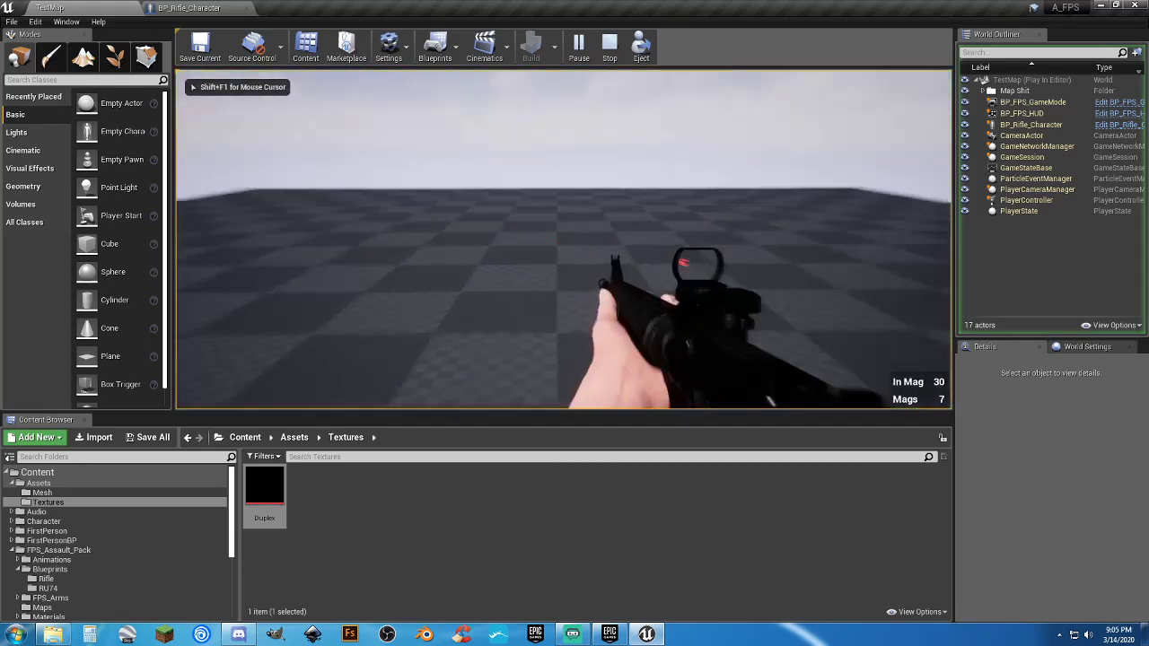
pyautogui.rightClick(564, 238)
pyautogui.press('2')
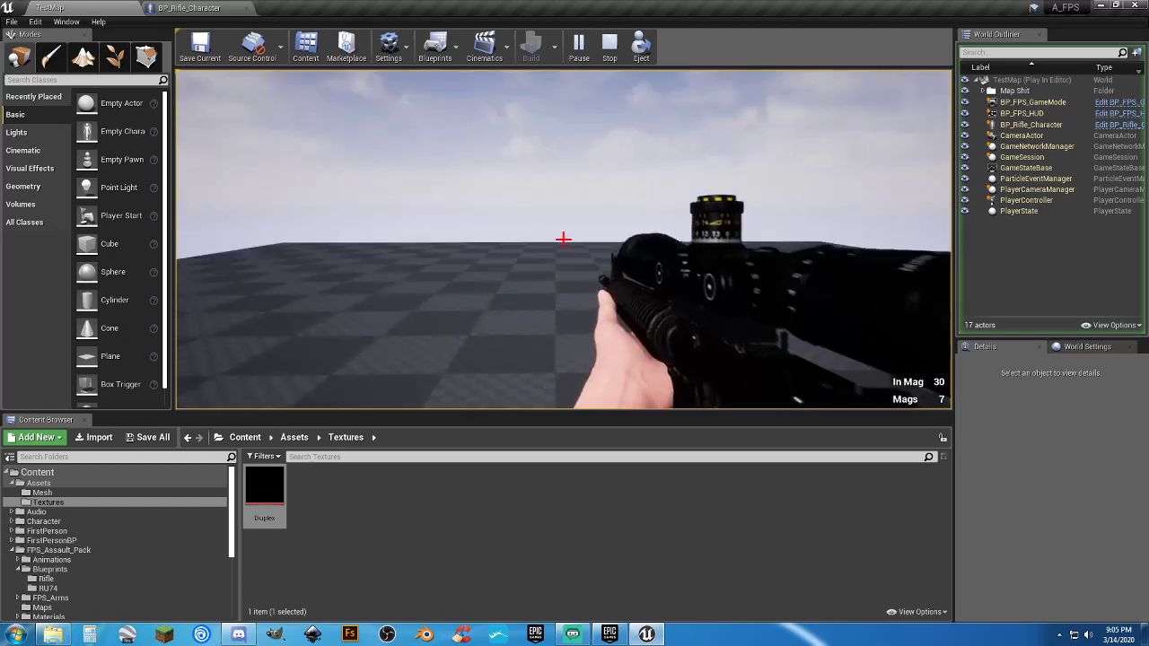
pyautogui.rightClick(564, 238)
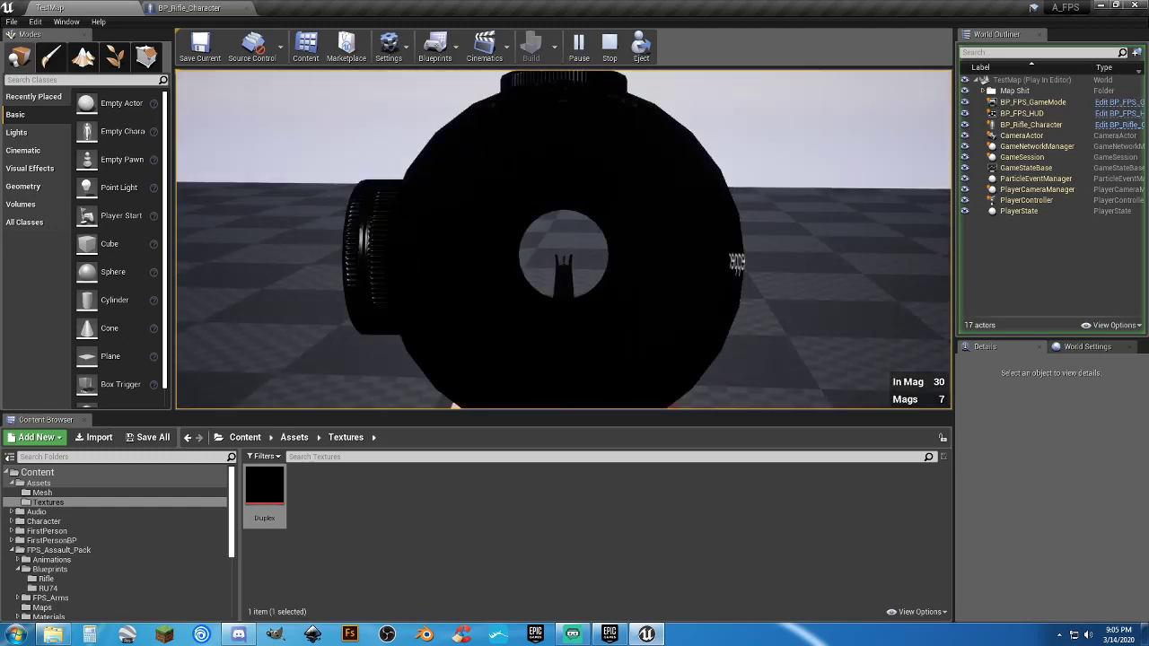
pyautogui.rightClick(563, 239)
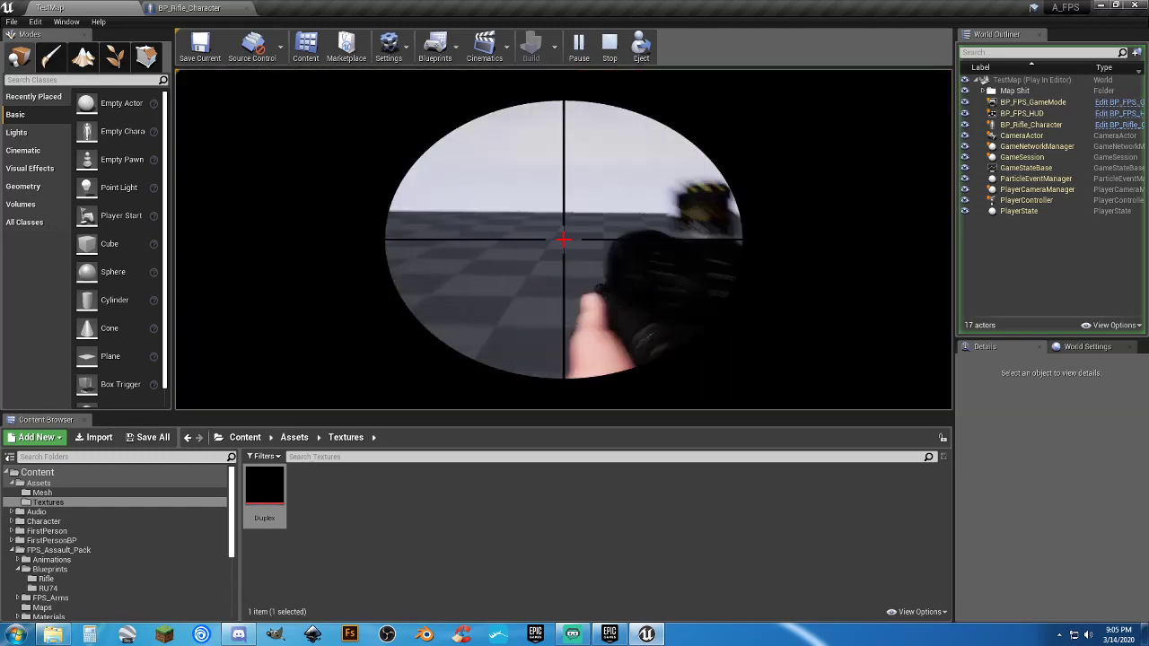
pyautogui.press('Escape')
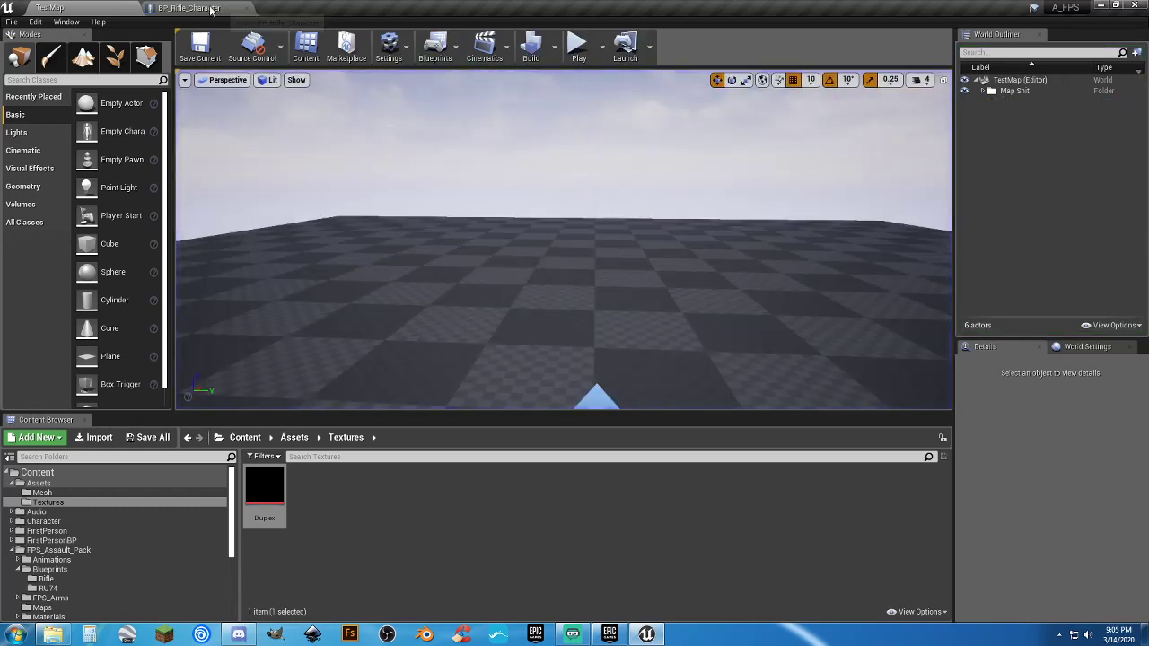
# In BP_Rifle_Character, move the Use Scope? branch's execution input from the unchecked Is Ironsight SET node to the checked one.
pyautogui.click(201, 9)
pyautogui.moveTo(324, 290); pyautogui.dragTo(494, 307, button='right')
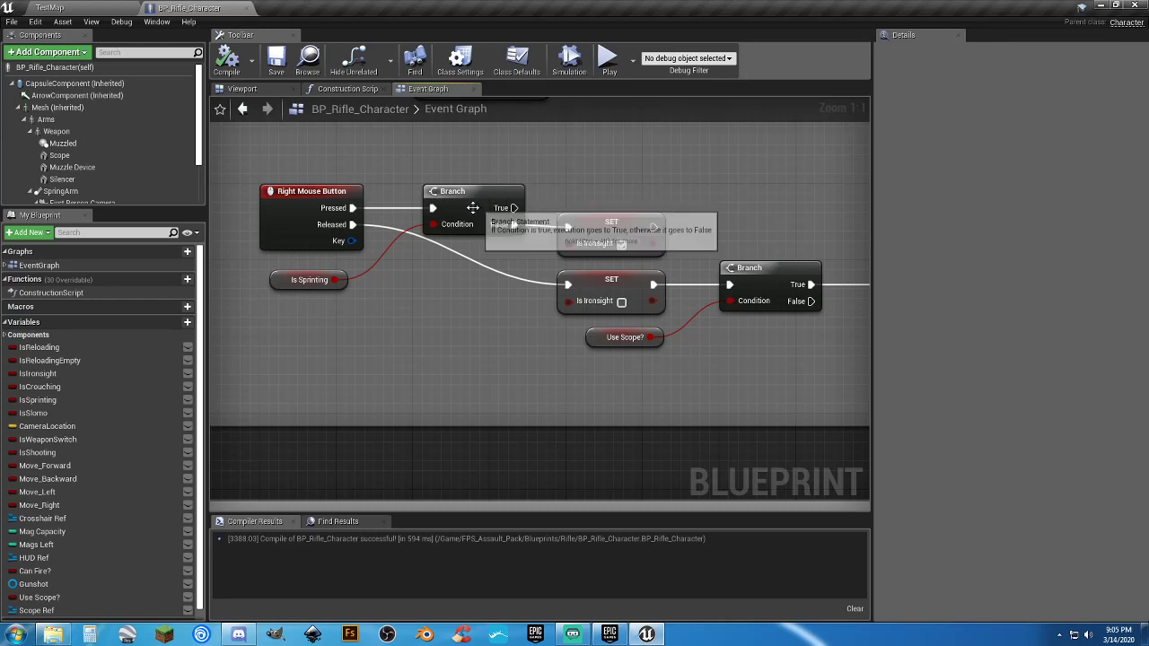
pyautogui.moveTo(542, 317); pyautogui.dragTo(482, 368, button='right')
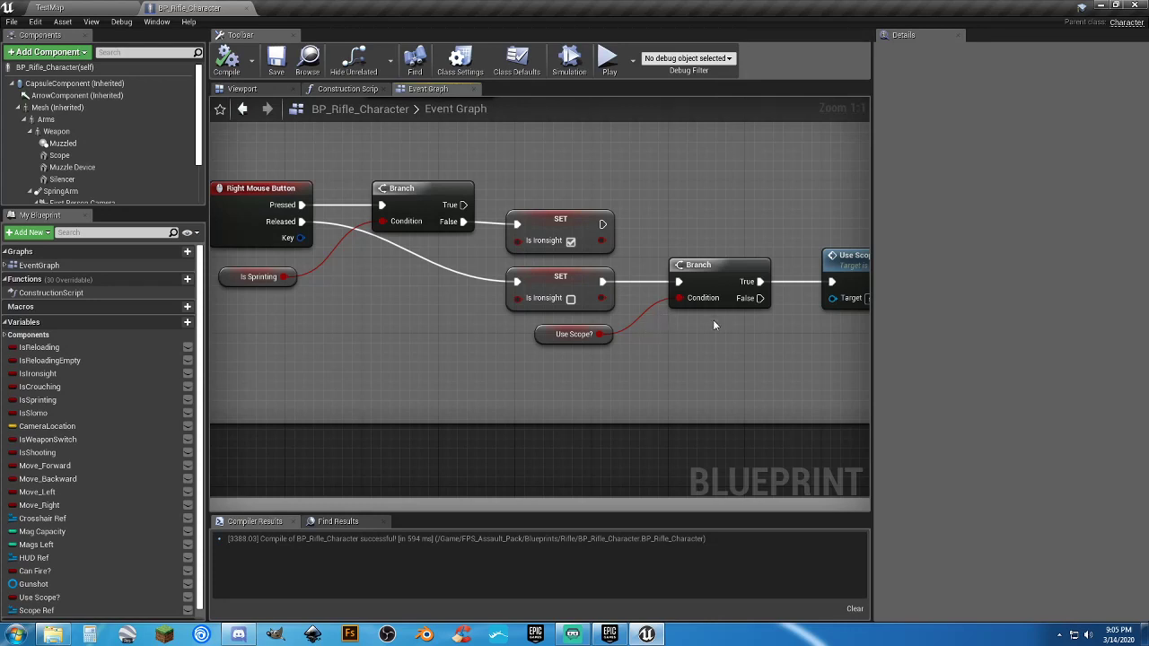
pyautogui.moveTo(710, 328); pyautogui.dragTo(663, 338, button='right')
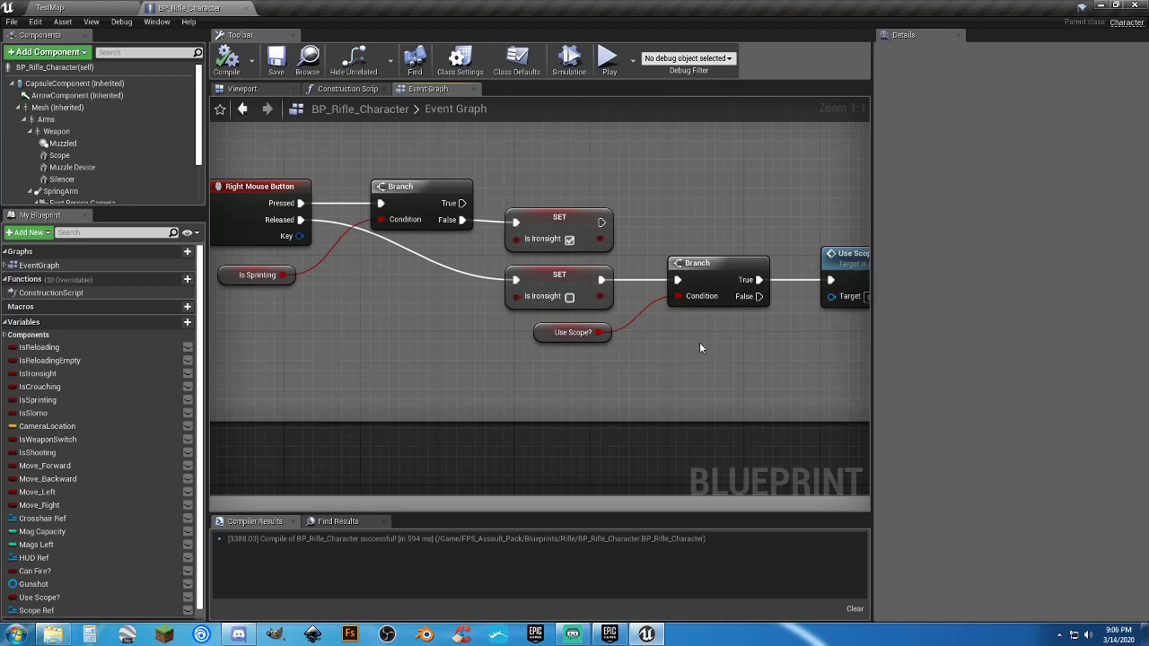
pyautogui.moveTo(699, 342); pyautogui.dragTo(686, 360, button='right')
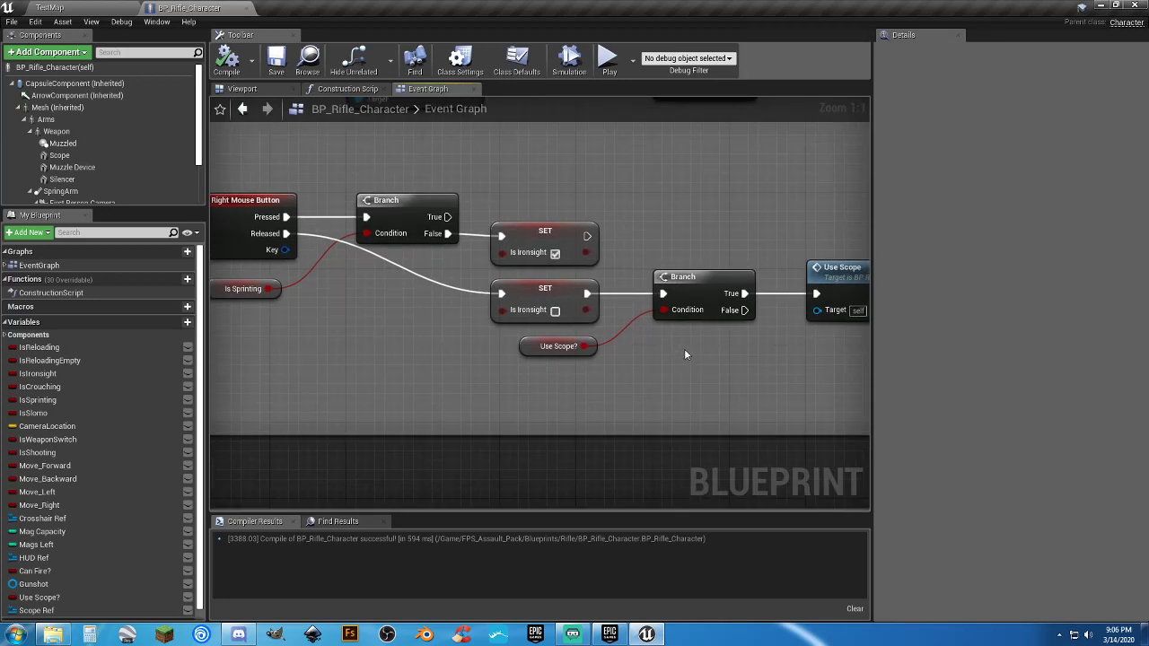
pyautogui.moveTo(705, 354); pyautogui.dragTo(655, 343, button='right')
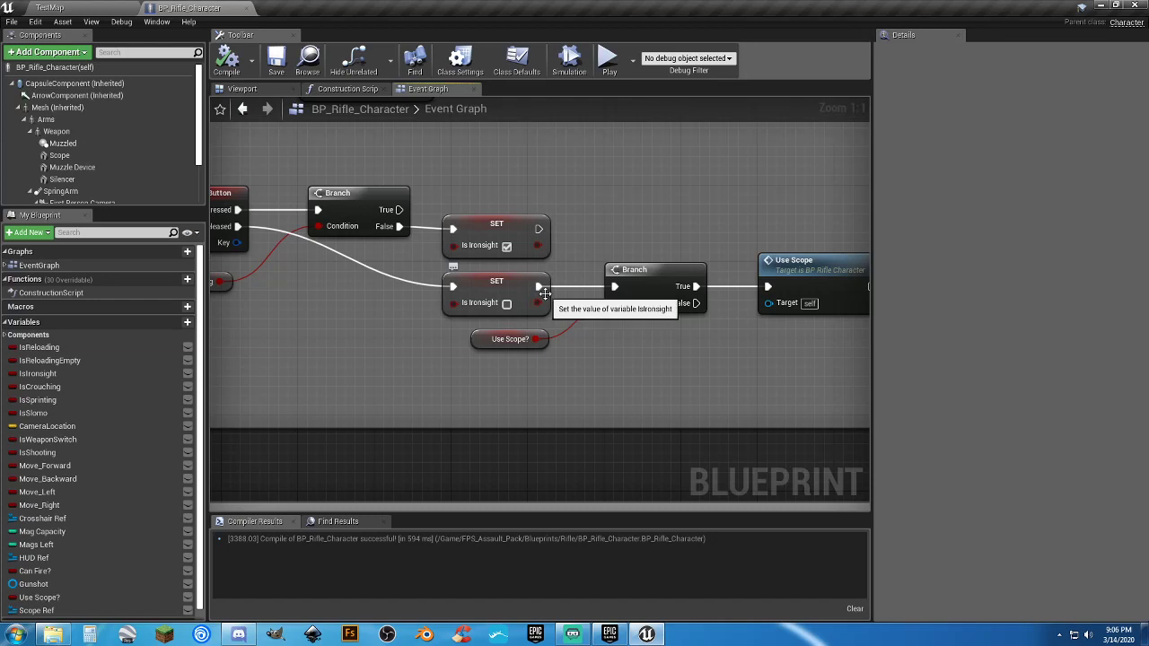
pyautogui.moveTo(552, 380); pyautogui.dragTo(628, 393, button='right')
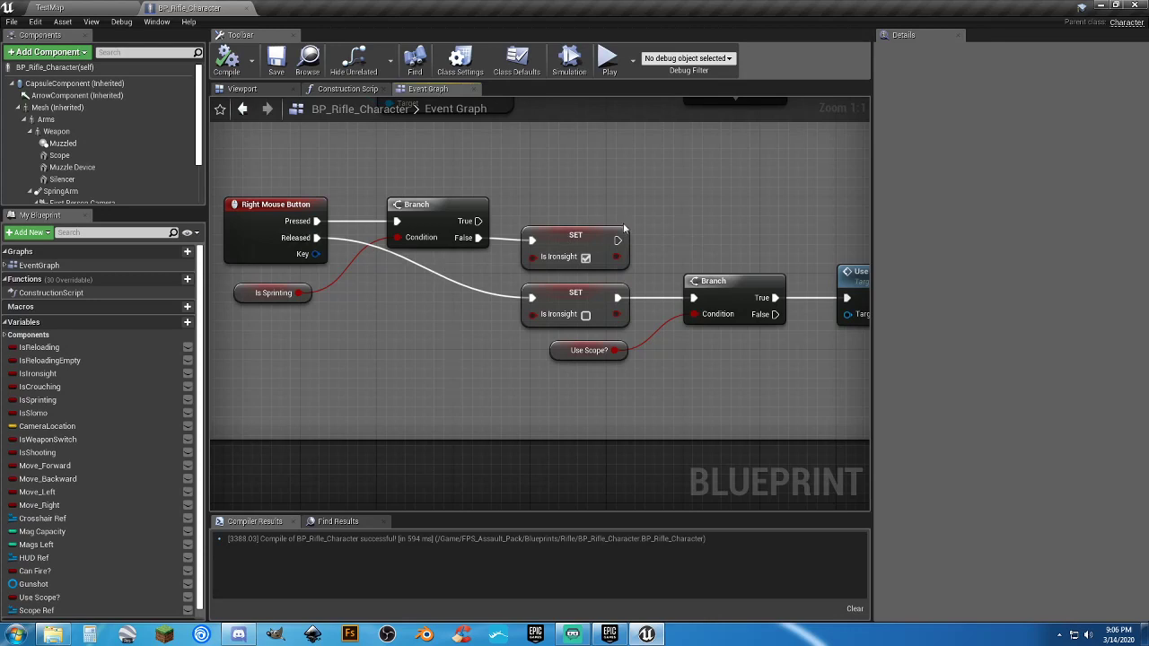
pyautogui.moveTo(667, 226); pyautogui.dragTo(663, 223, button='right')
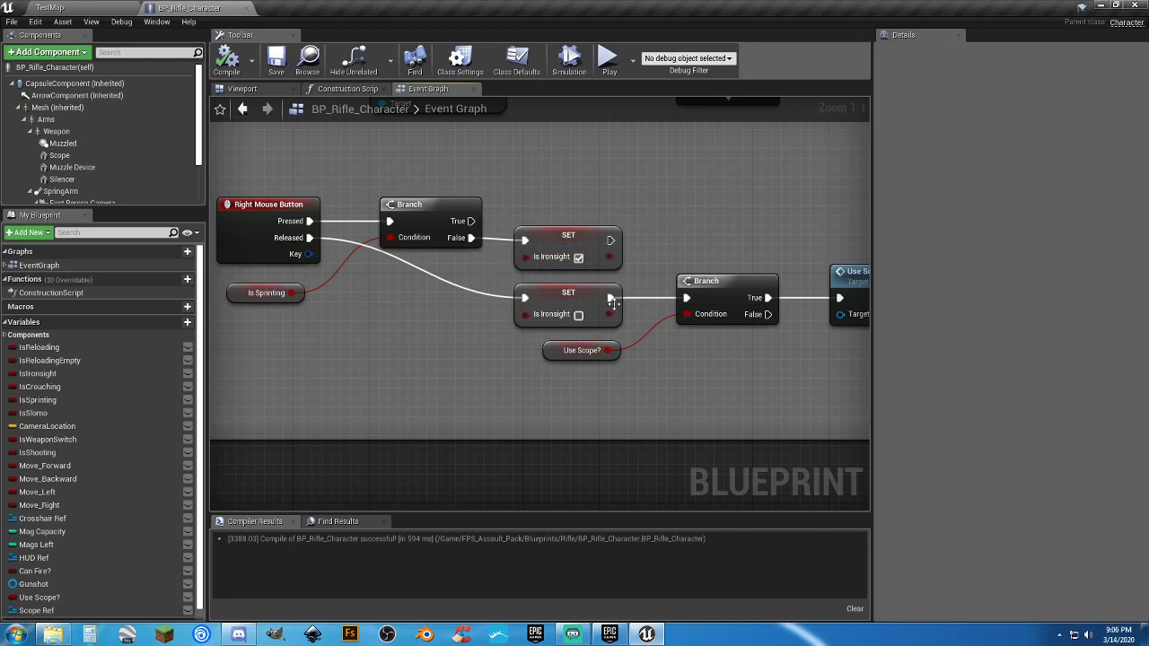
pyautogui.keyDown('ctrl'); pyautogui.moveTo(609, 297); pyautogui.dragTo(613, 243); pyautogui.keyUp('ctrl')
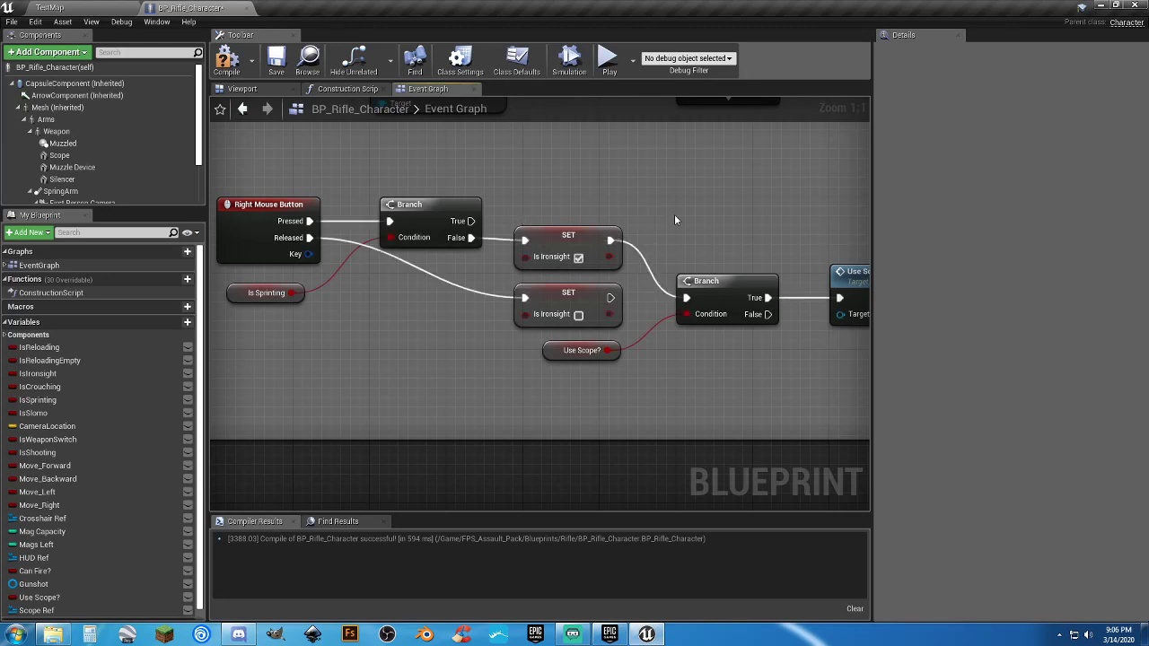
# Align the Use Scope? branch and the Use Scope call with the checked Is Ironsight SET node, and compile and save the blueprint.
pyautogui.moveTo(674, 213); pyautogui.dragTo(610, 278, button='right')
pyautogui.moveTo(609, 279); pyautogui.dragTo(771, 365)
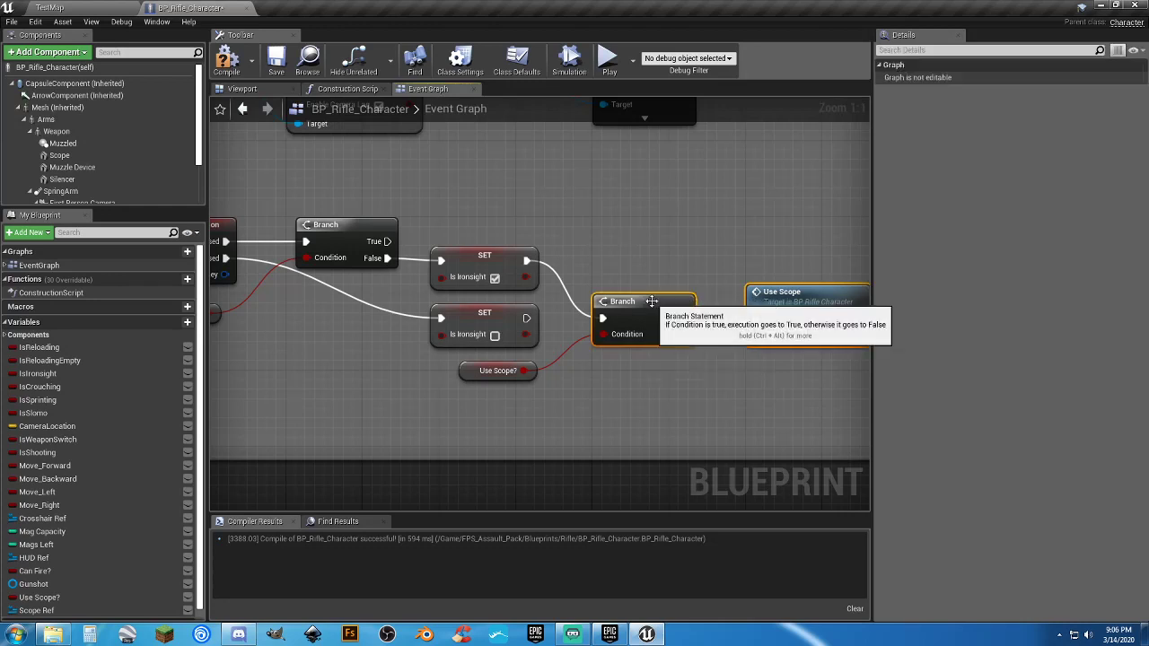
pyautogui.moveTo(650, 300); pyautogui.dragTo(646, 244)
pyautogui.click(621, 326)
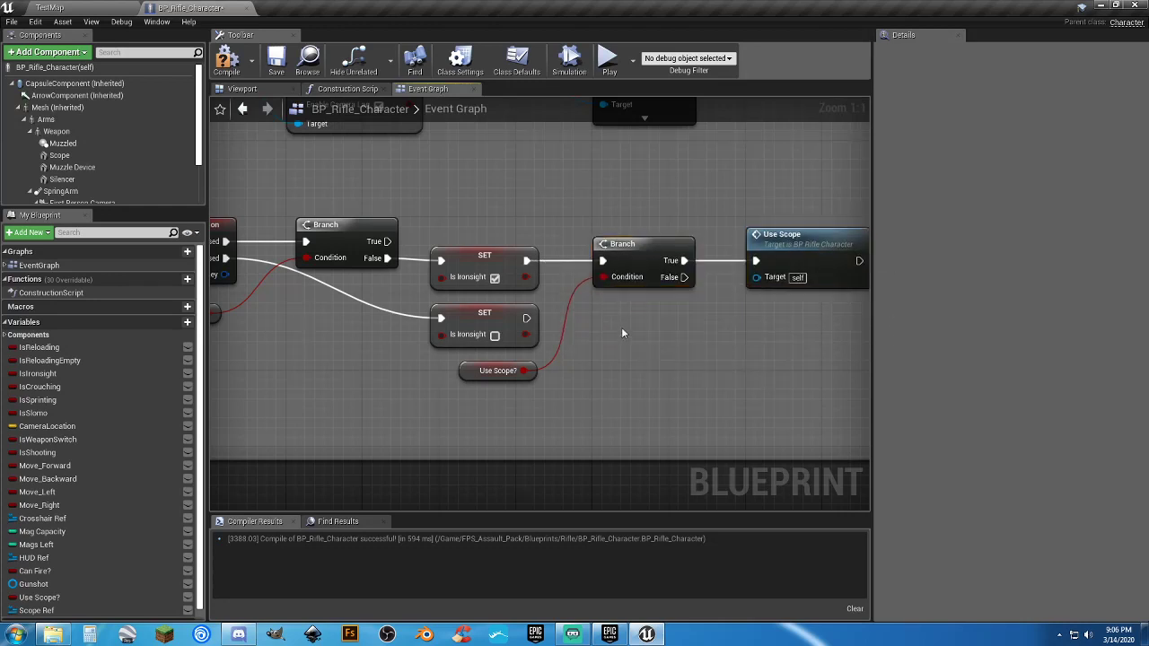
pyautogui.click(276, 59)
# Play TestMap with the long scope, test the overlay while aiming, firing and releasing aim, and stop play.
pyautogui.click(117, 9)
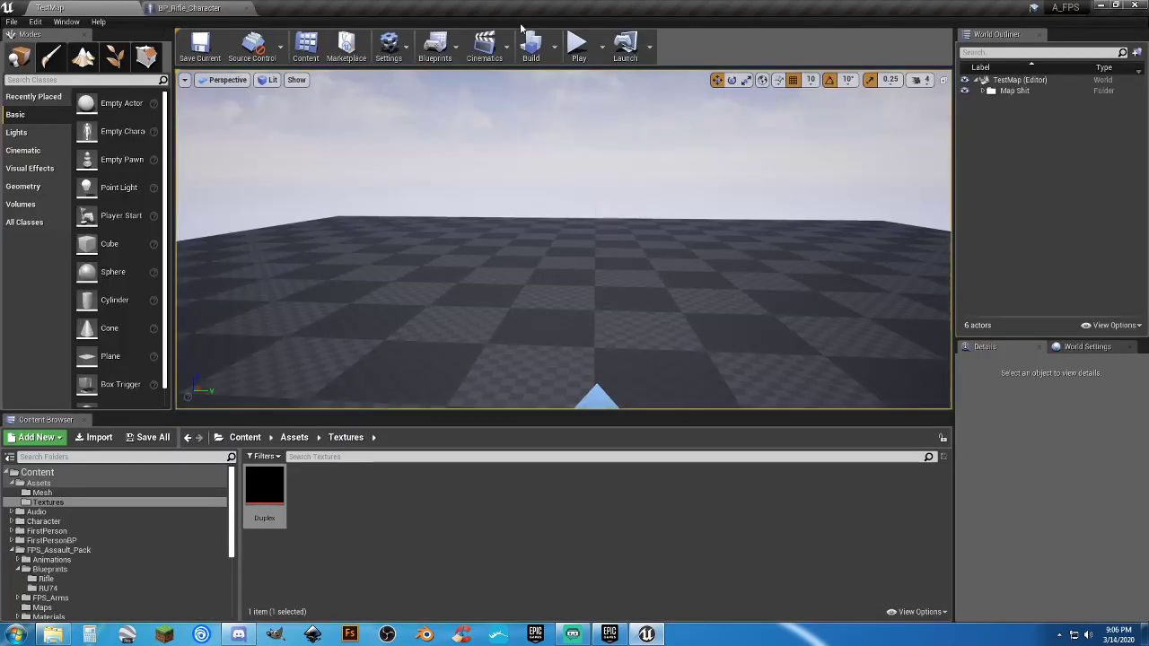
pyautogui.click(578, 45)
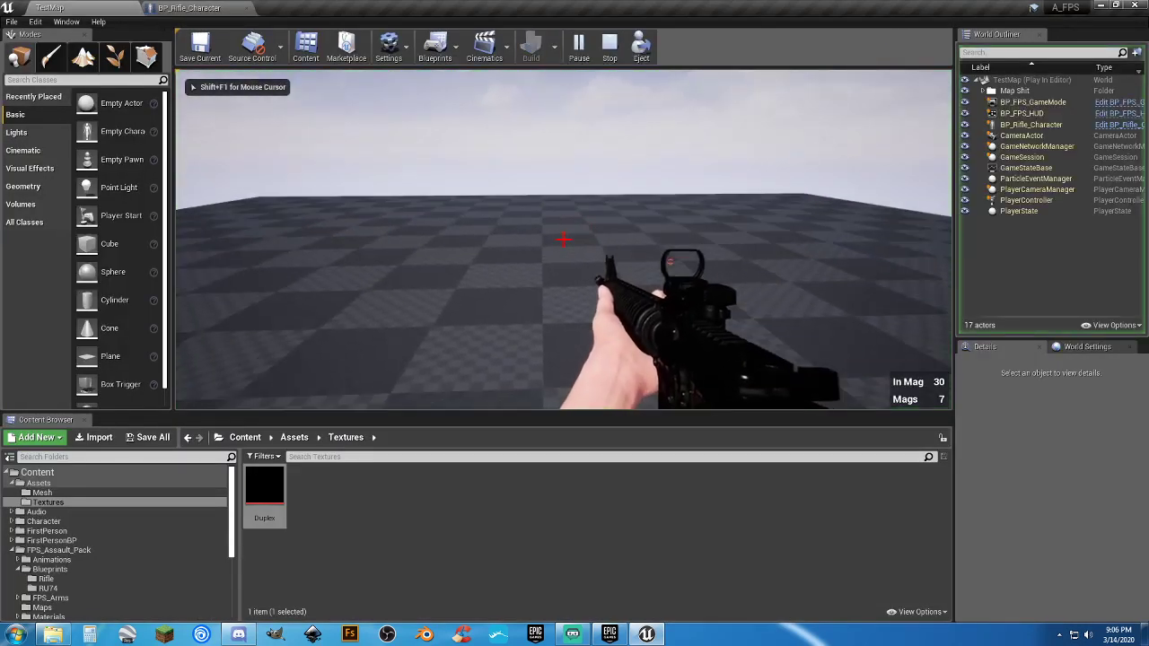
pyautogui.press('2')
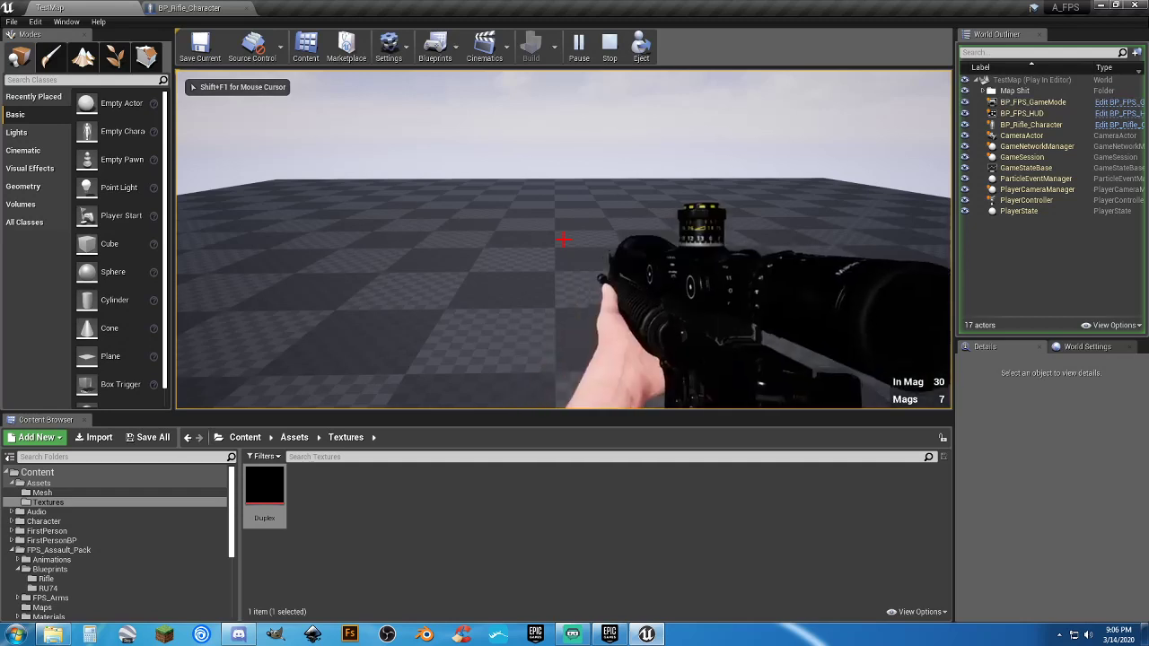
pyautogui.rightClick(563, 240)
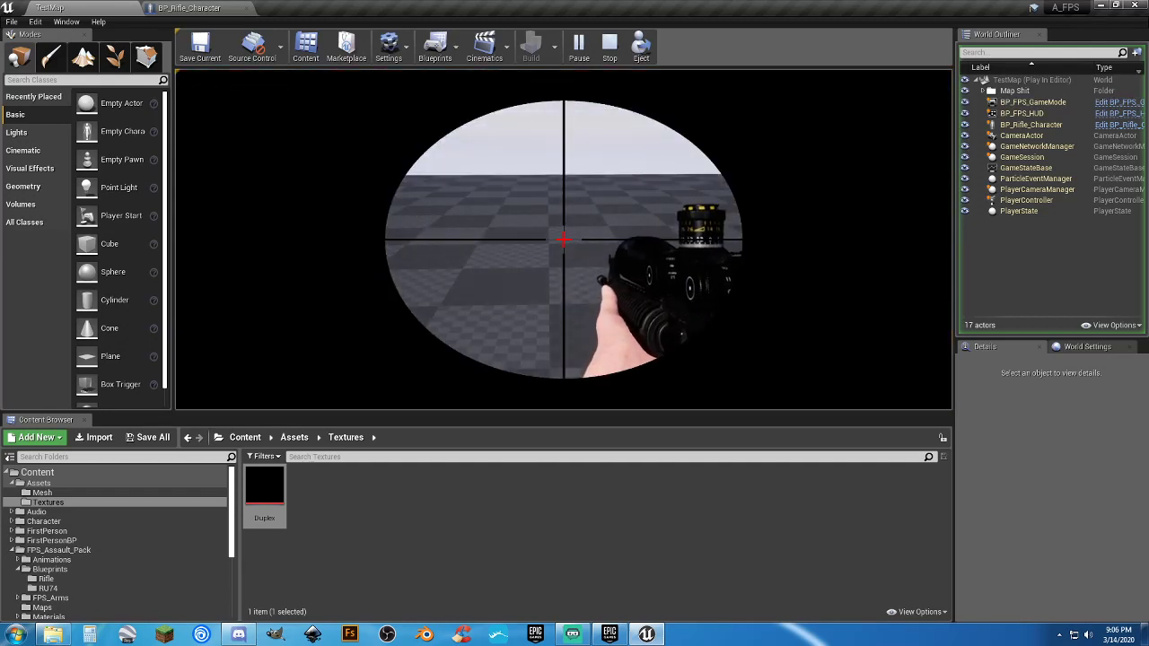
pyautogui.rightClick(564, 240)
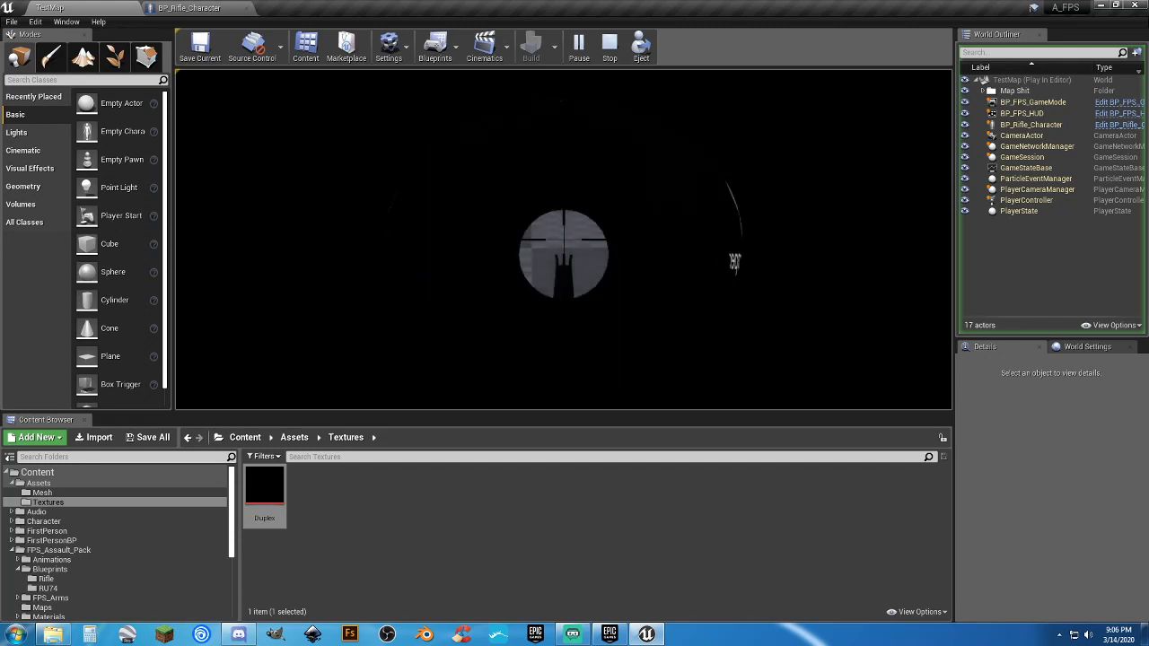
pyautogui.click(564, 239)
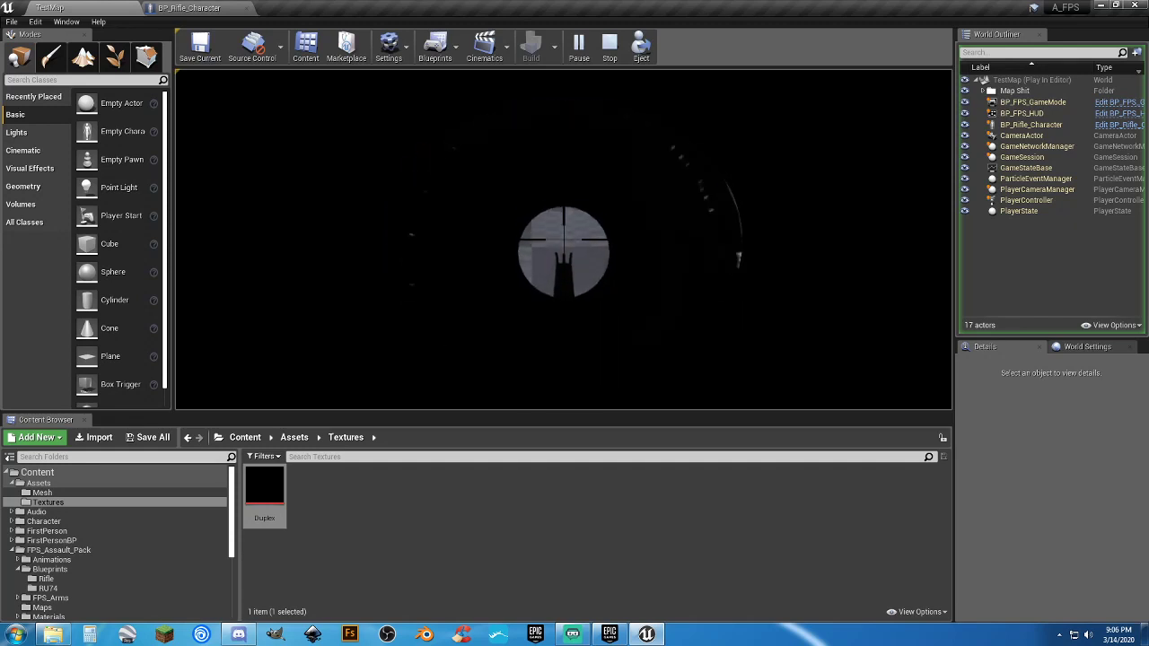
pyautogui.click(563, 239)
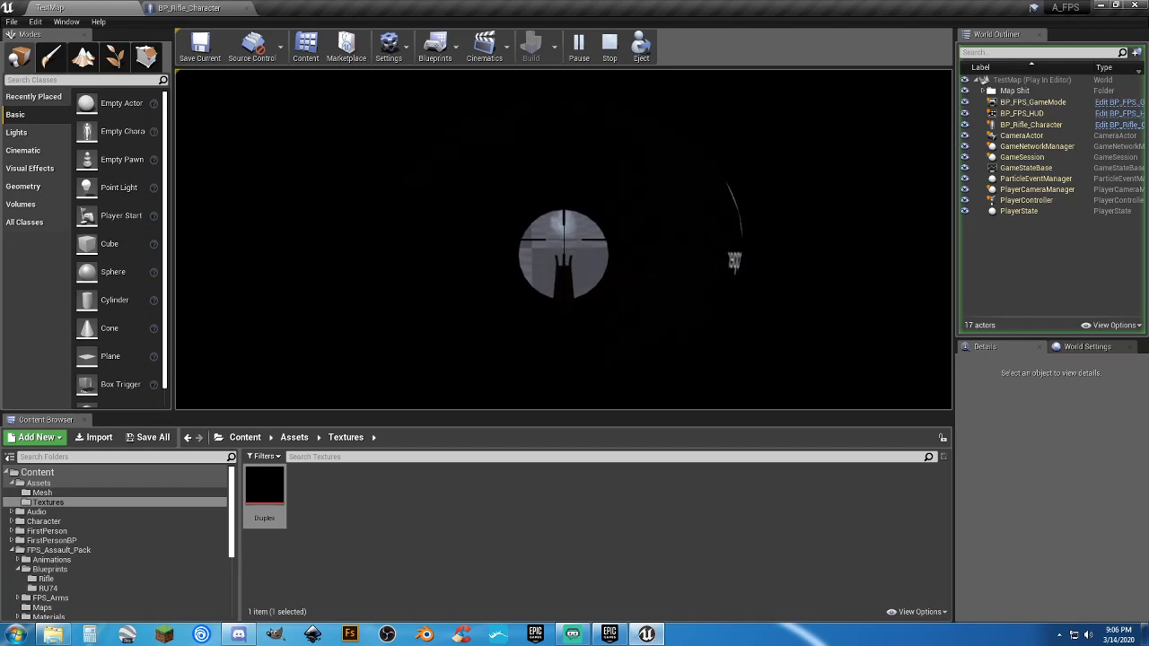
pyautogui.rightClick(562, 238)
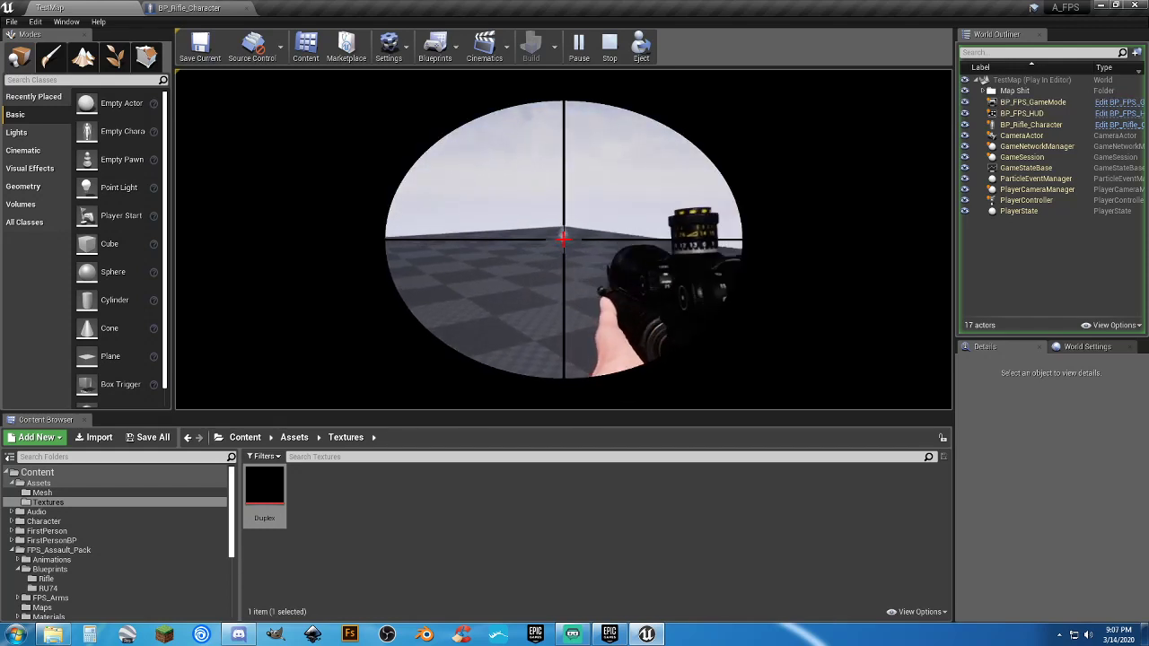
pyautogui.press('Escape')
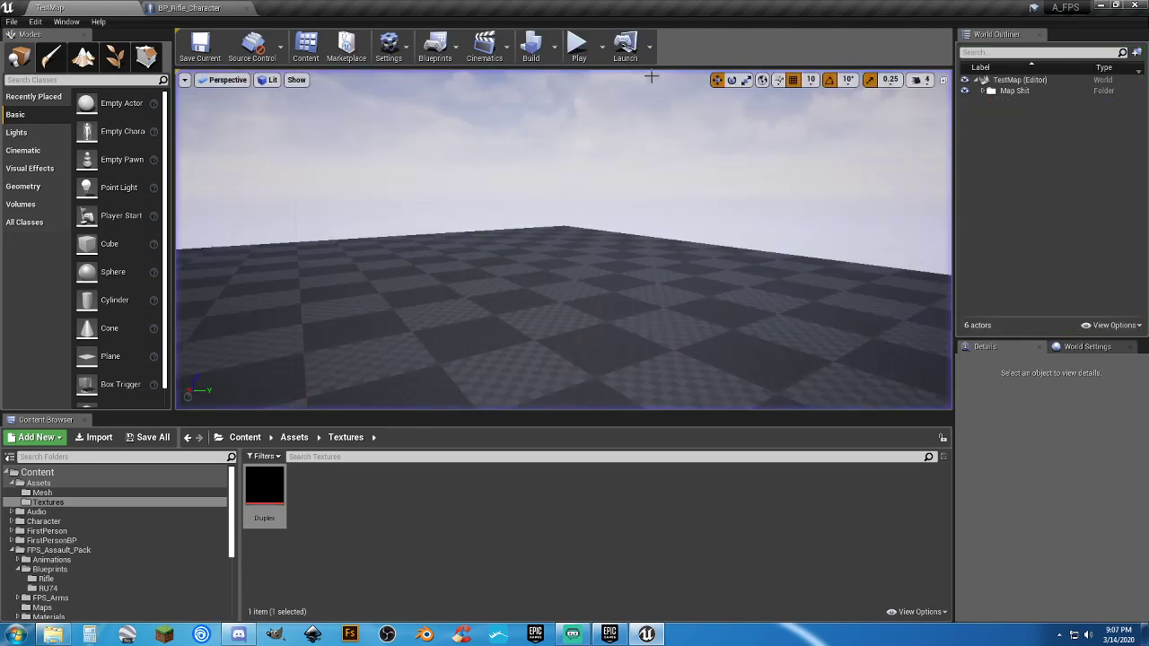
# Place a Scope Ref getter below Use Scope? in BP_Rifle_Character's Event Graph and add a Remove from Parent node targeting it.
pyautogui.click(224, 11)
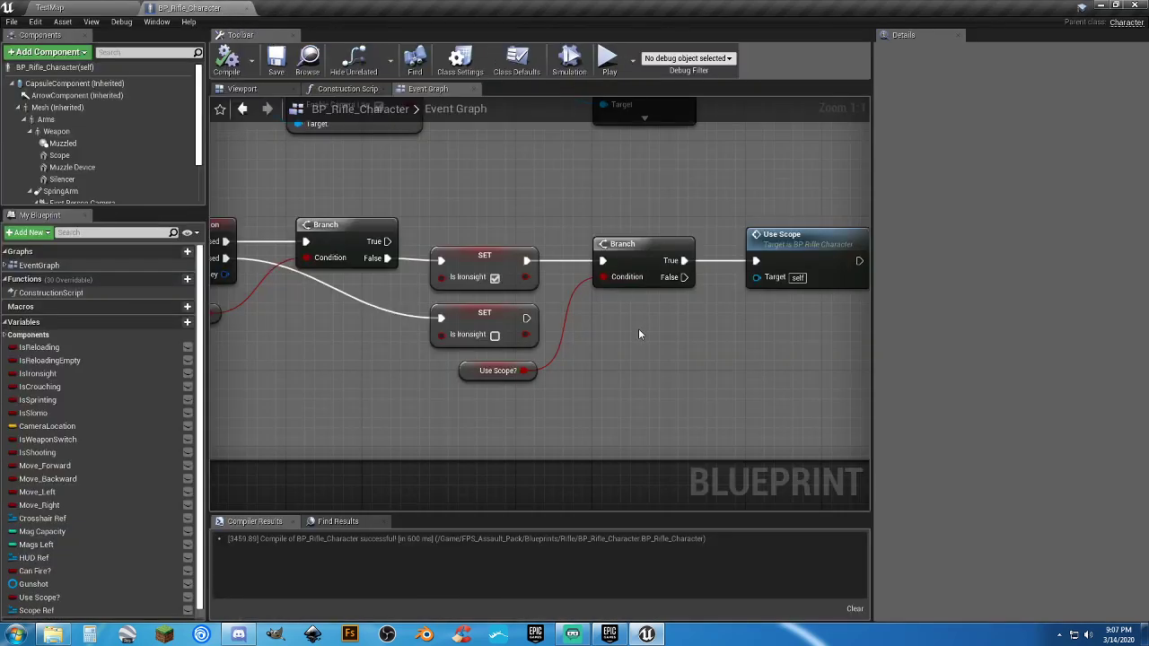
pyautogui.moveTo(638, 334); pyautogui.dragTo(590, 313, button='right')
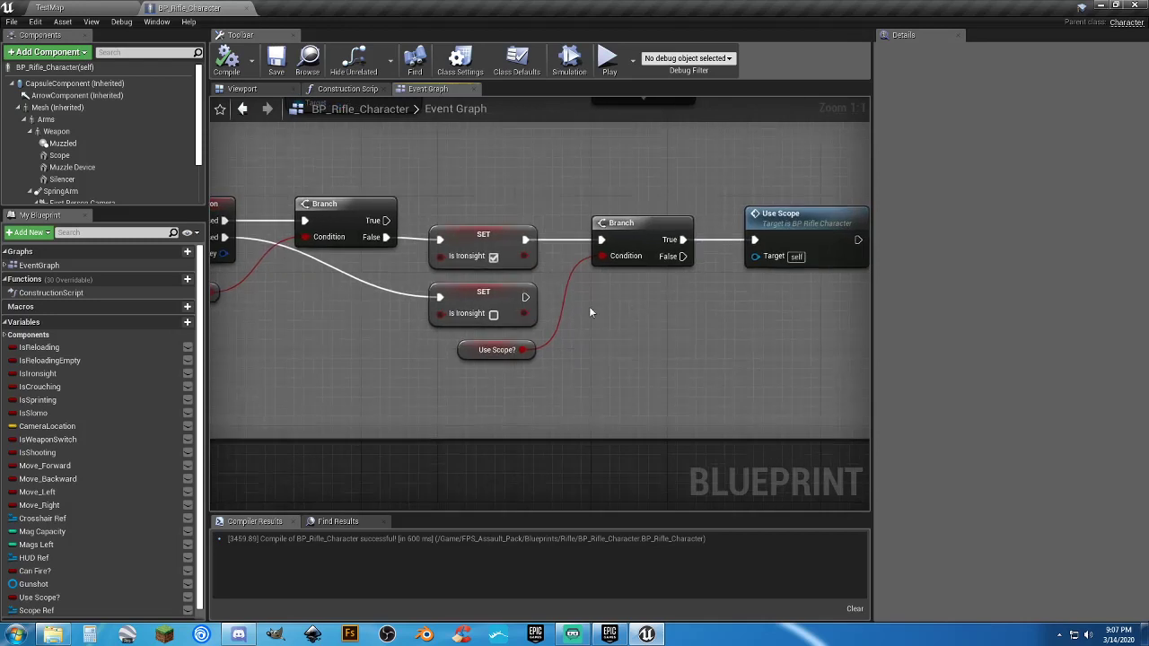
pyautogui.moveTo(665, 316); pyautogui.dragTo(612, 312, button='right')
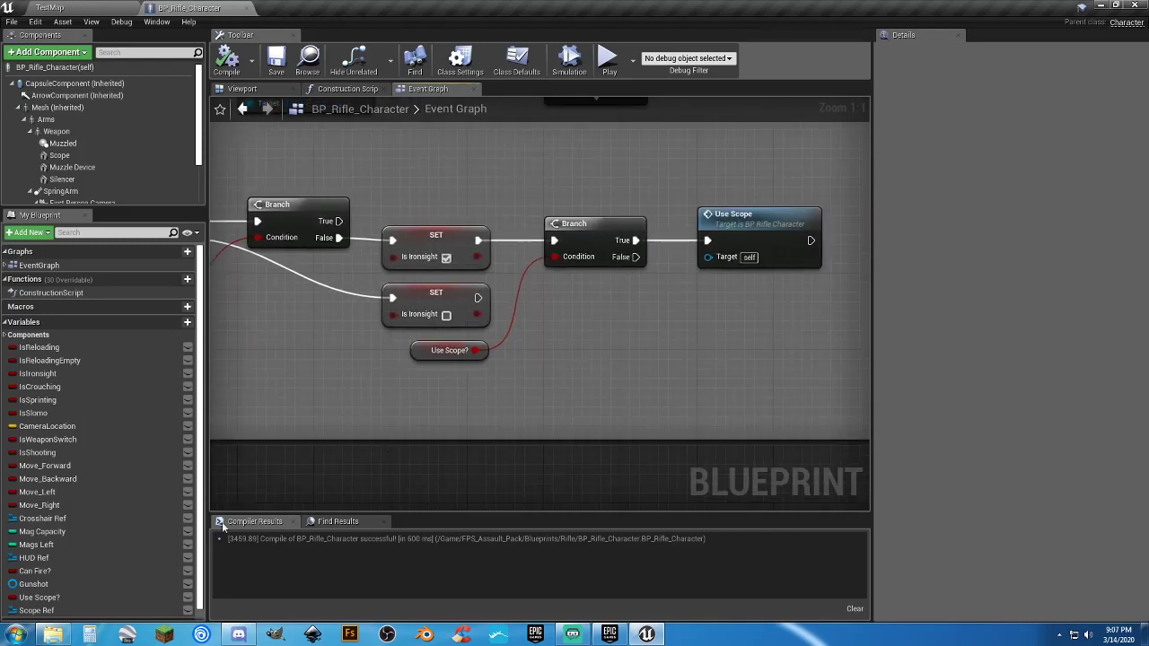
pyautogui.moveTo(36, 610); pyautogui.dragTo(432, 469)
pyautogui.moveTo(411, 401); pyautogui.dragTo(551, 368)
pyautogui.click(438, 404)
pyautogui.write('remove')
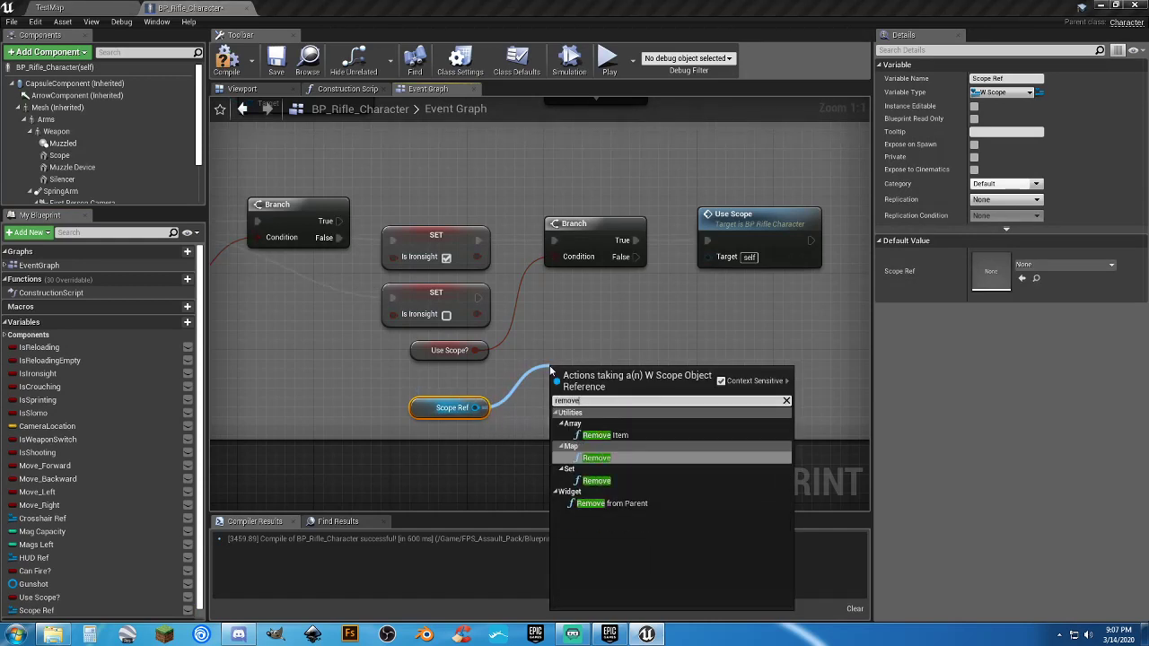
pyautogui.click(619, 504)
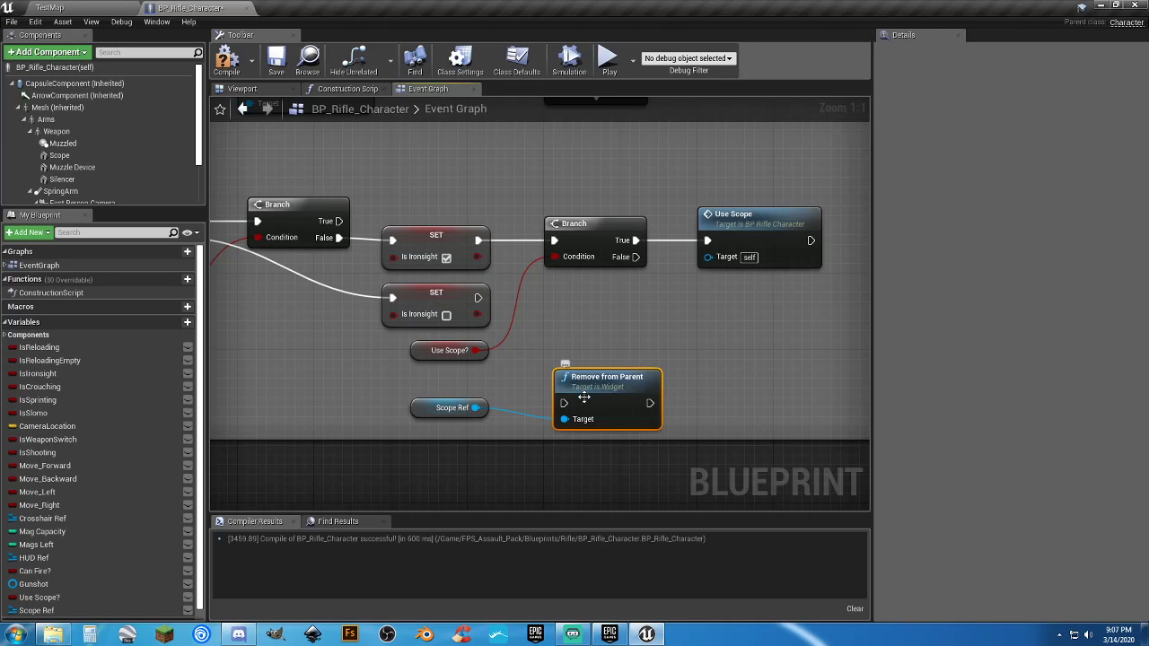
# Connect the unchecked Is Ironsight SET node to Remove from Parent, tidy the nodes, and compile and save the blueprint.
pyautogui.moveTo(583, 398); pyautogui.dragTo(477, 302)
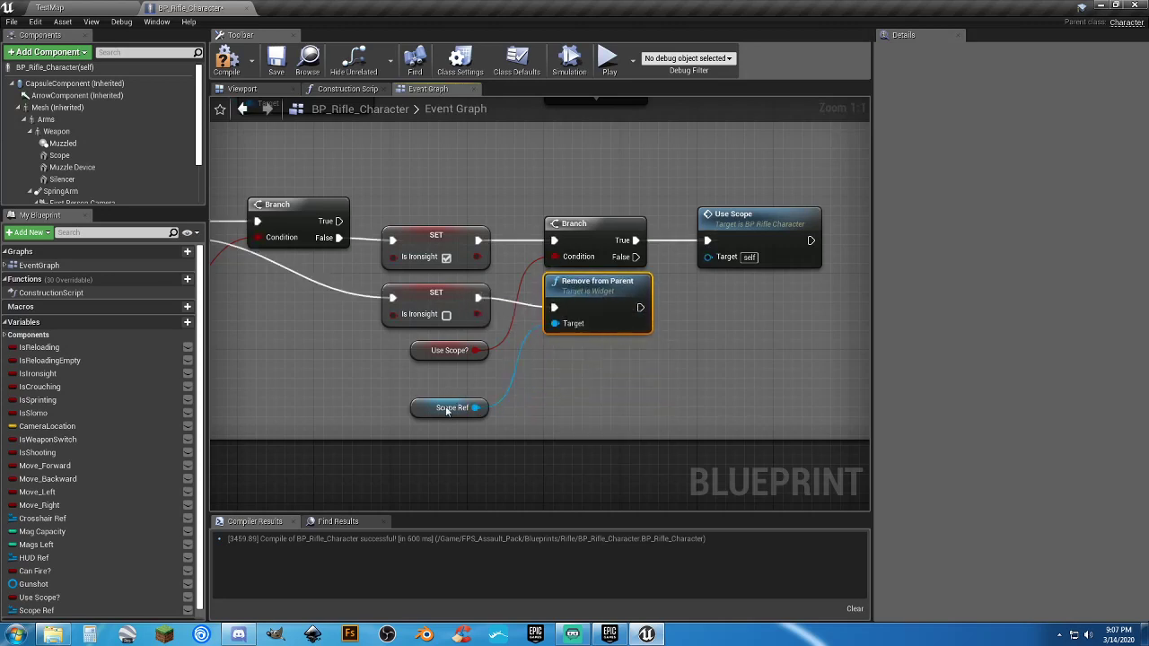
pyautogui.moveTo(429, 409); pyautogui.dragTo(419, 384)
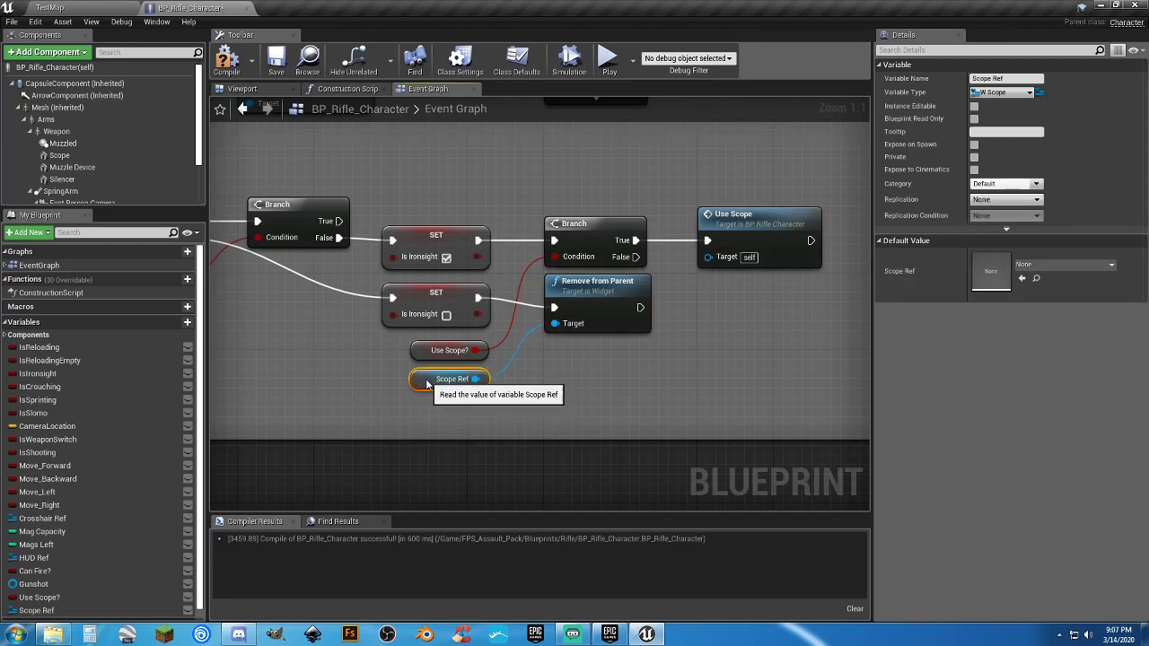
pyautogui.click(239, 49)
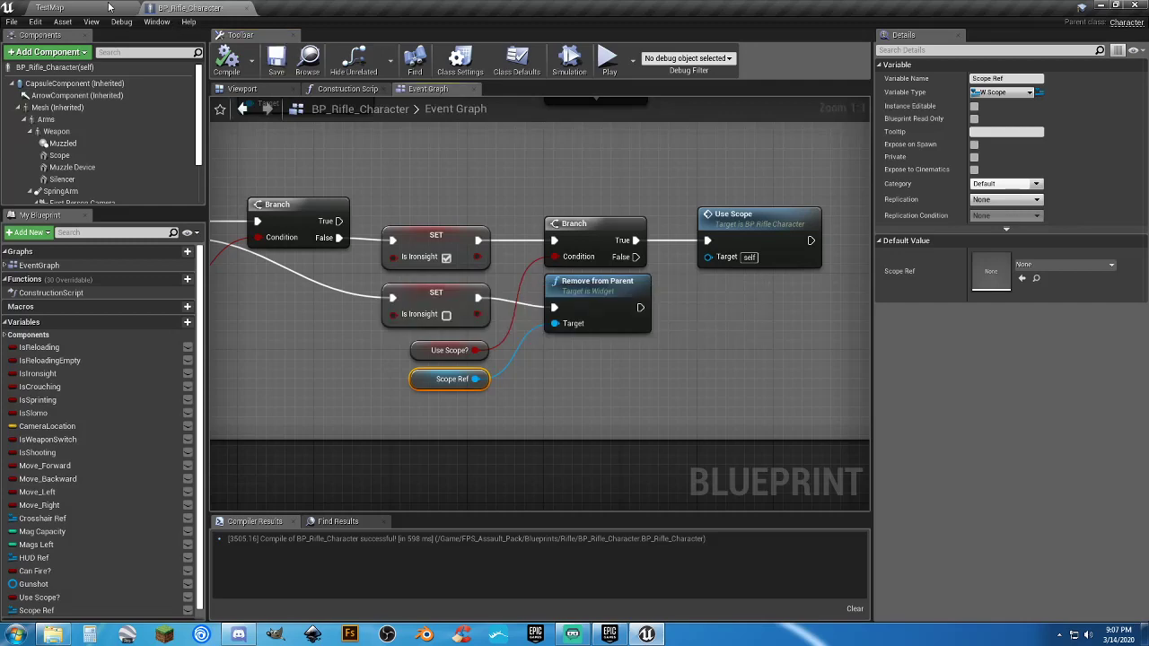
# Play TestMap and test aiming and releasing aim with the red dot sight.
pyautogui.click(49, 8)
pyautogui.click(577, 43)
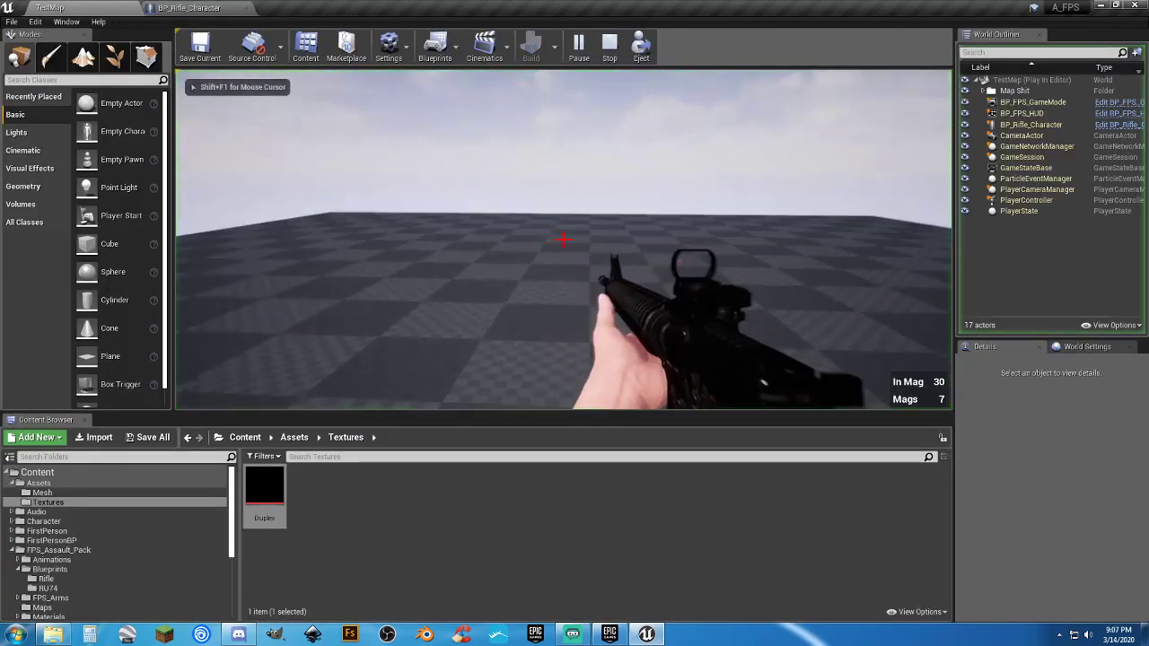
pyautogui.rightClick(564, 239)
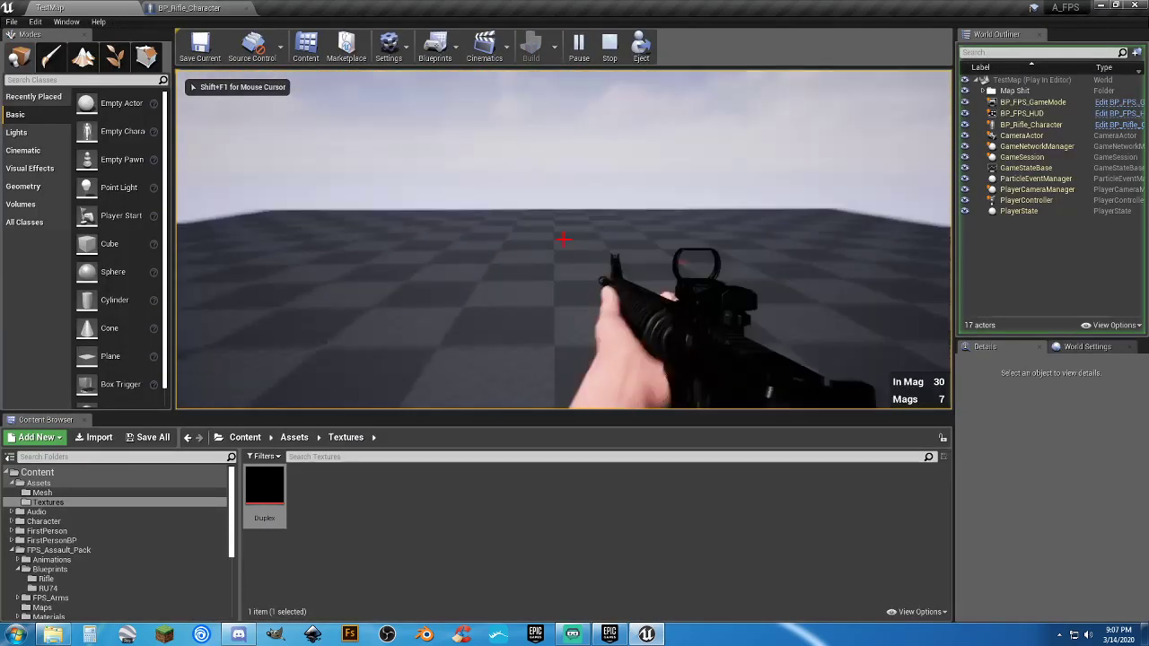
pyautogui.rightClick(563, 239)
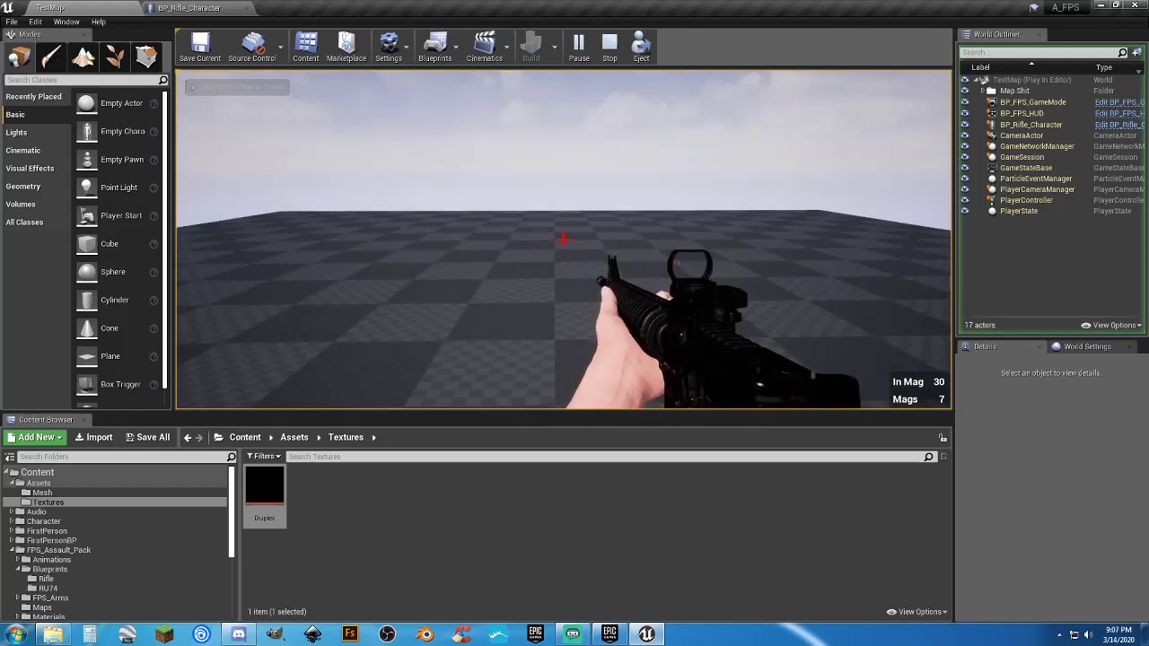
# Switch to the long scope, test the overlay by repeatedly aiming and releasing aim, and stop play.
pyautogui.press('2')
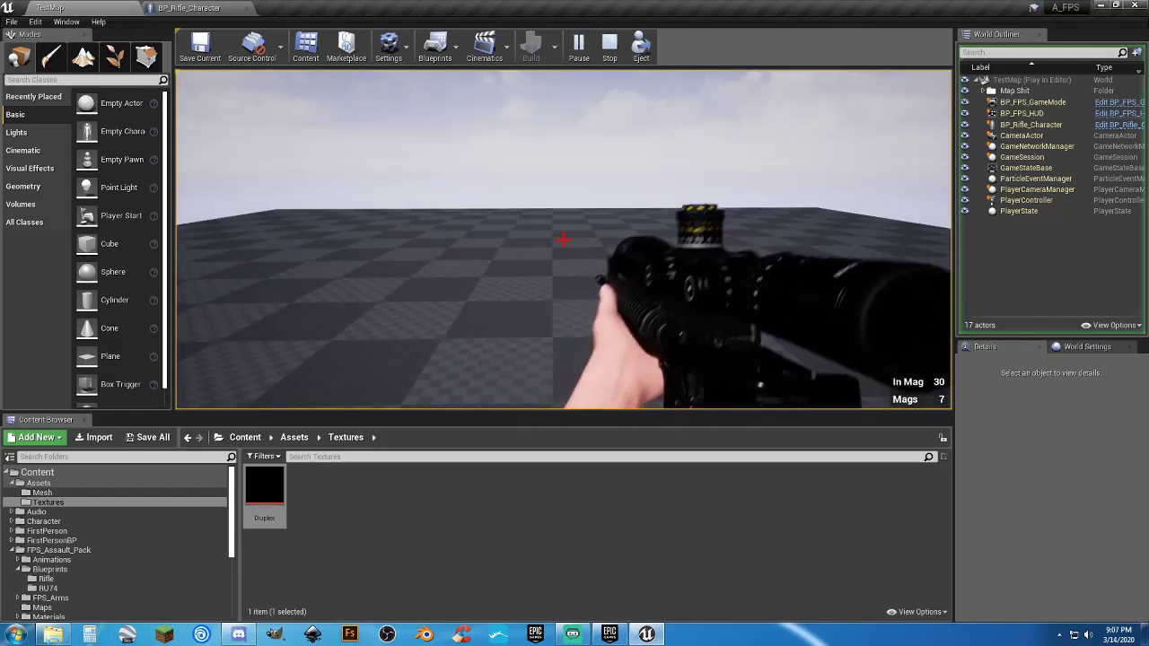
pyautogui.rightClick(563, 239)
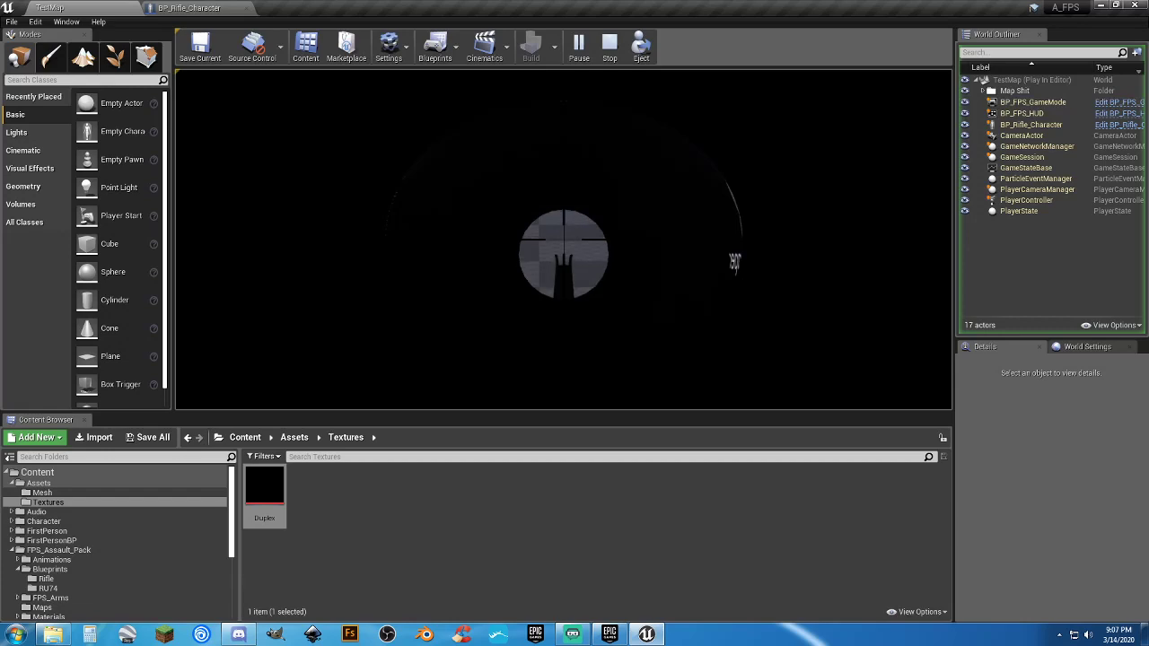
pyautogui.rightClick(562, 238)
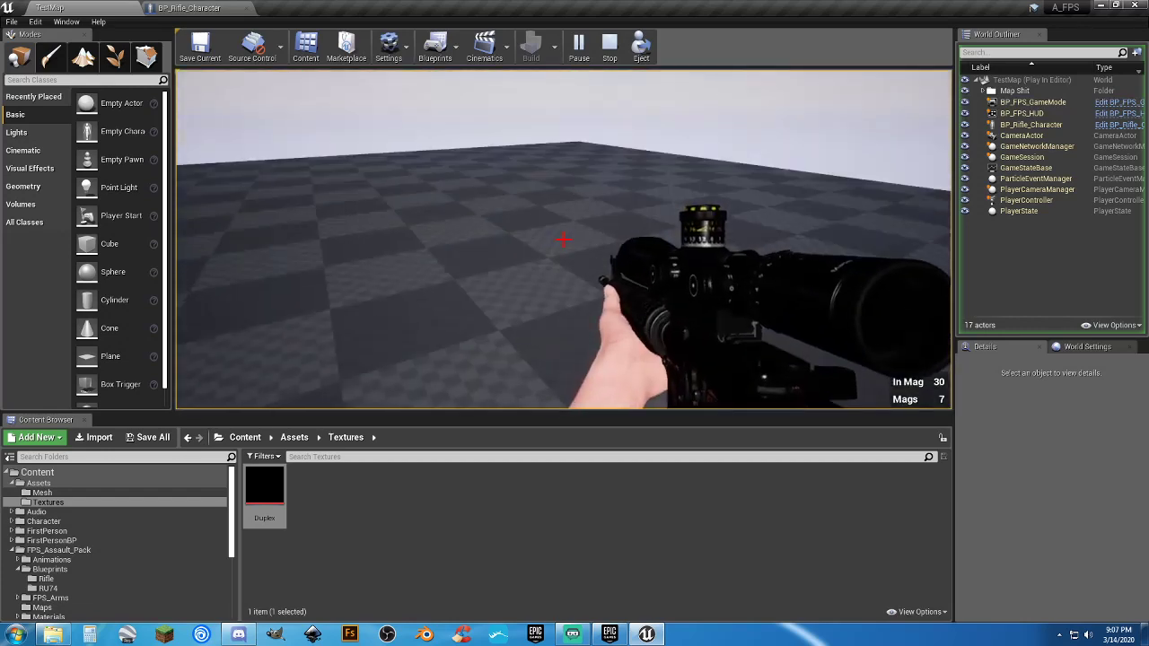
pyautogui.rightClick(562, 239)
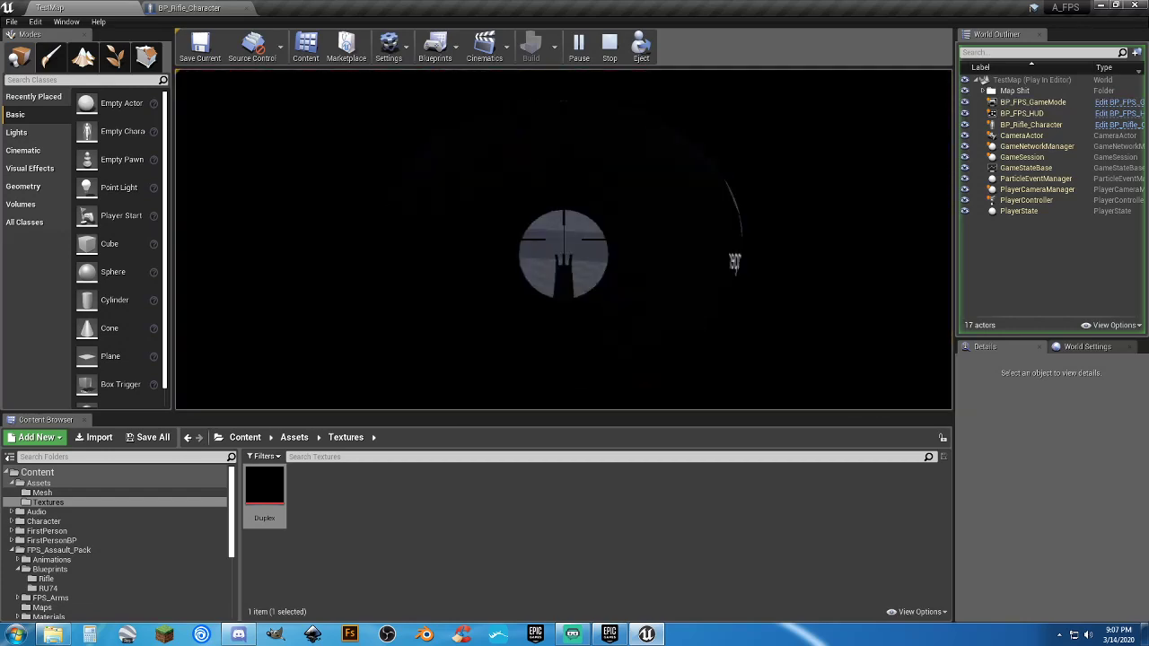
pyautogui.rightClick(562, 239)
pyautogui.rightClick(562, 239)
pyautogui.rightClick(563, 238)
pyautogui.rightClick(563, 239)
pyautogui.rightClick(562, 238)
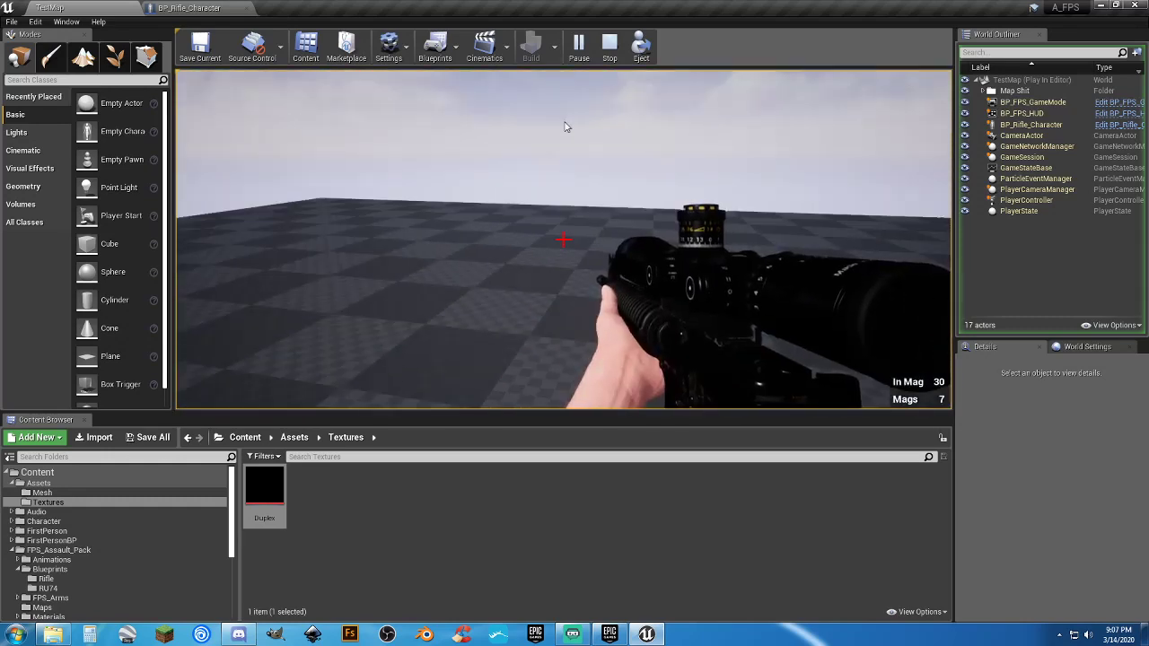
pyautogui.press('Escape')
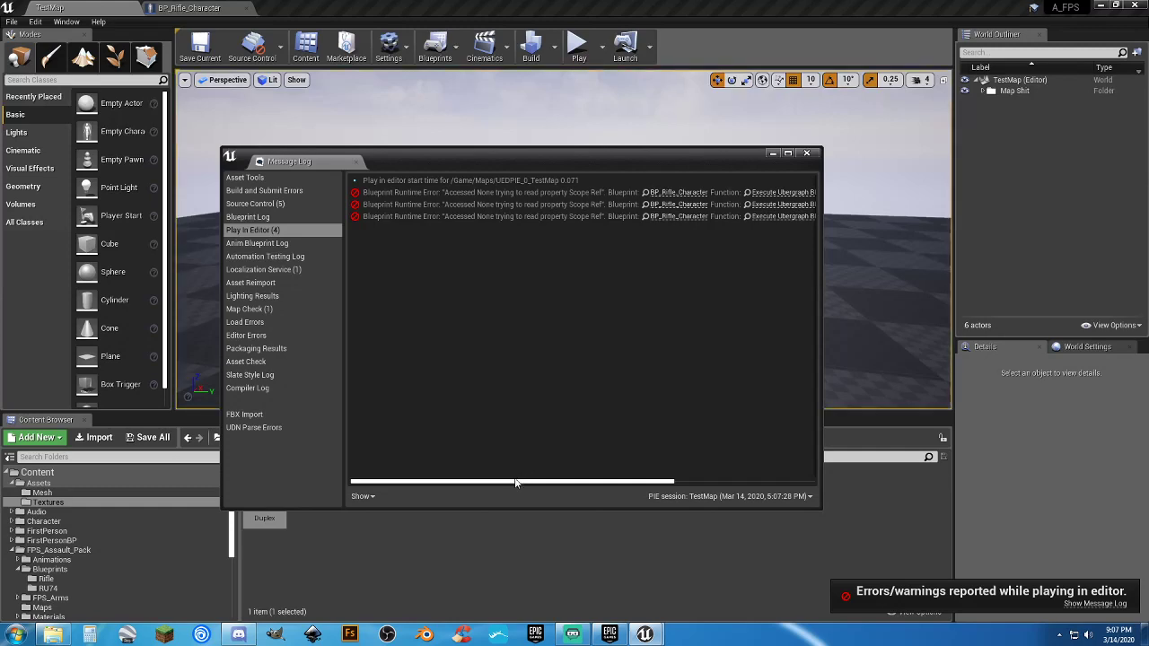
# Review the Scope Ref runtime errors in the Message Log, go to the Remove from Parent node they reference, and close the log.
pyautogui.moveTo(526, 480); pyautogui.dragTo(756, 495)
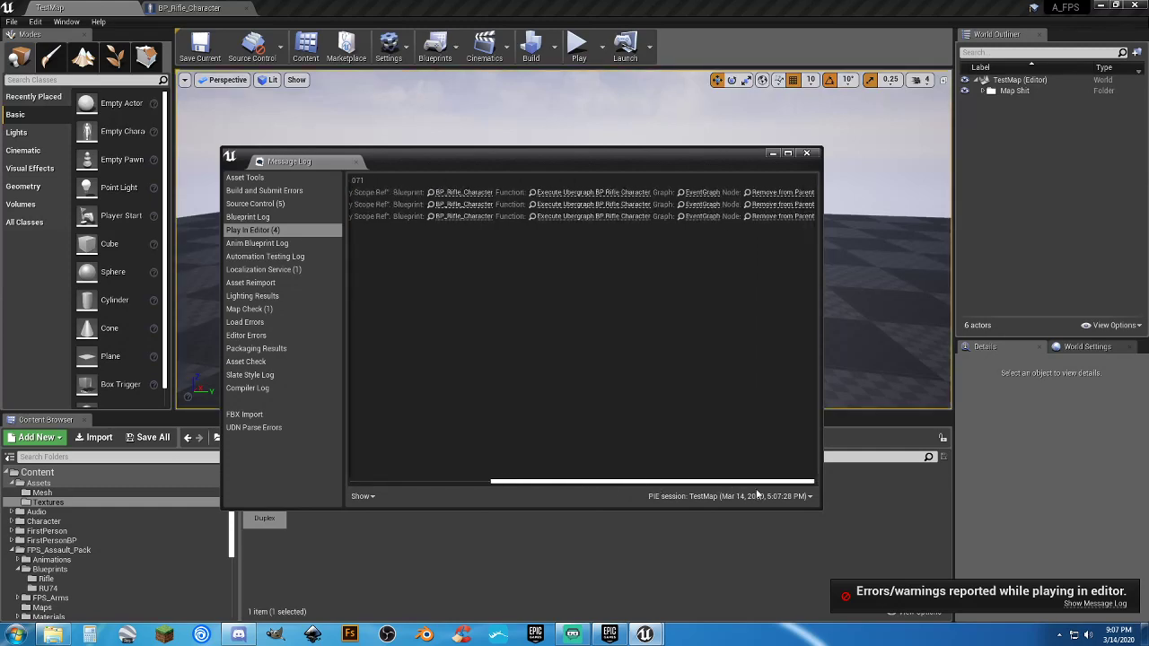
pyautogui.click(771, 217)
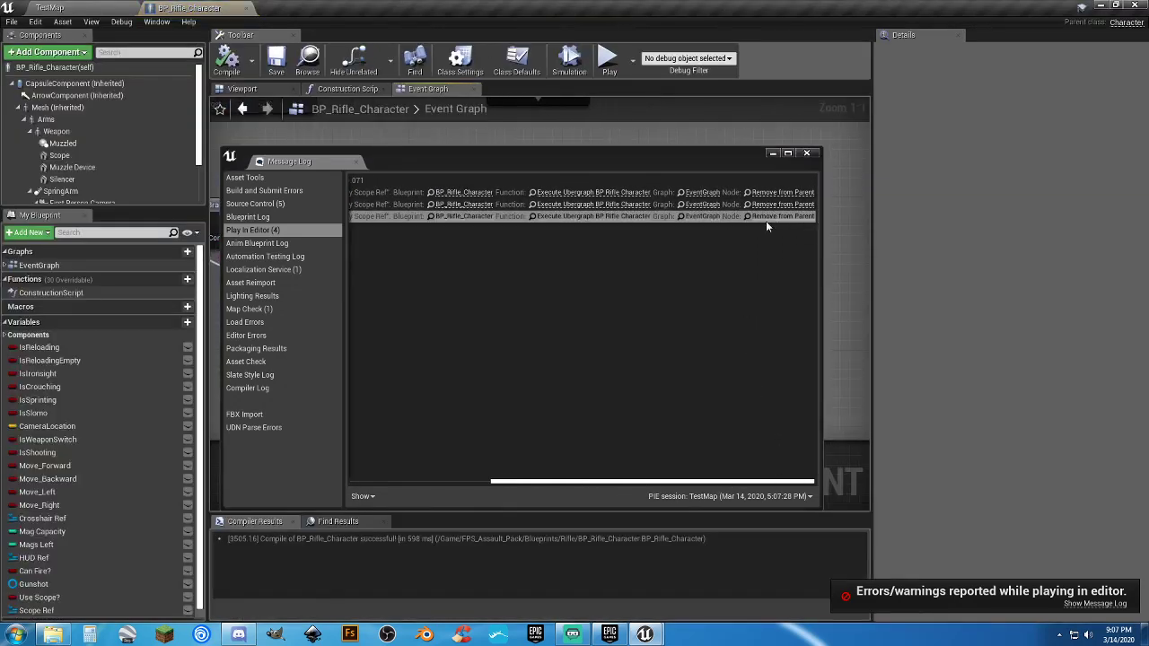
pyautogui.click(806, 155)
pyautogui.click(611, 368)
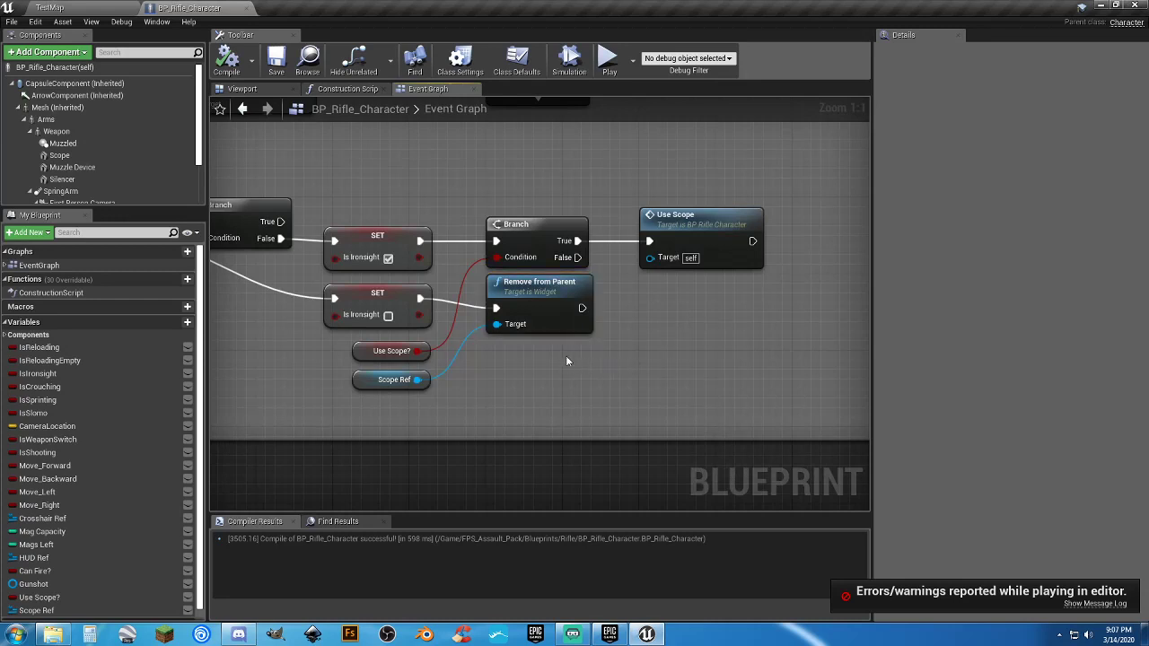
# Delete the Remove from Parent node from BP_Rifle_Character's Event Graph, and compile and save the blueprint.
pyautogui.click(530, 292)
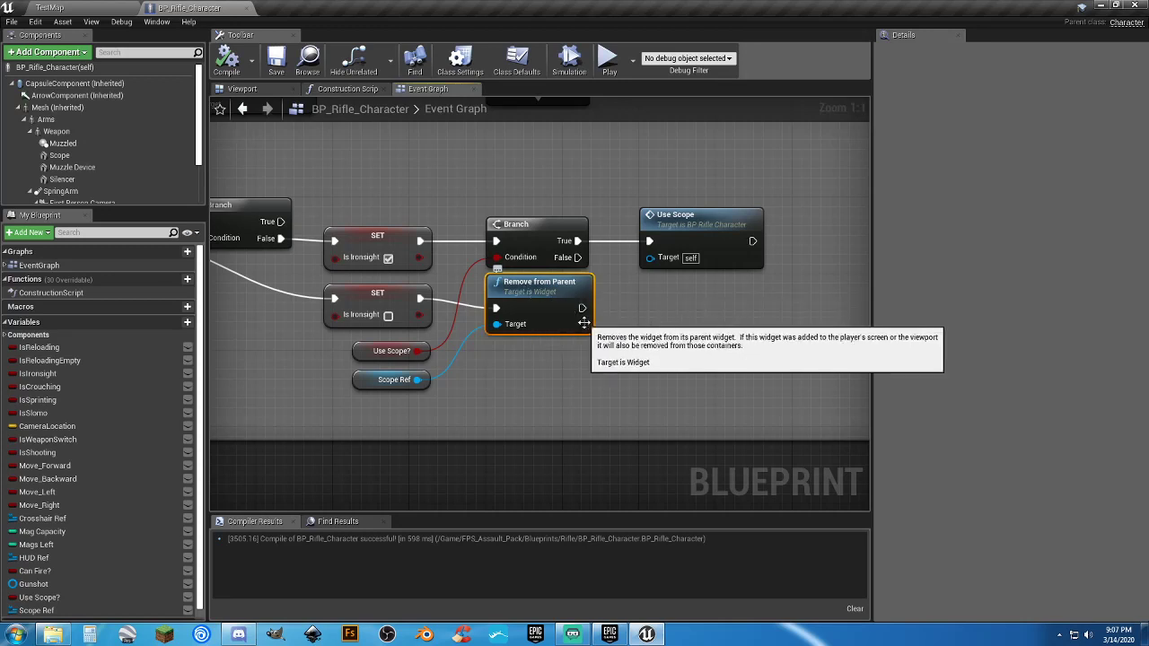
pyautogui.press('Delete')
pyautogui.click(227, 61)
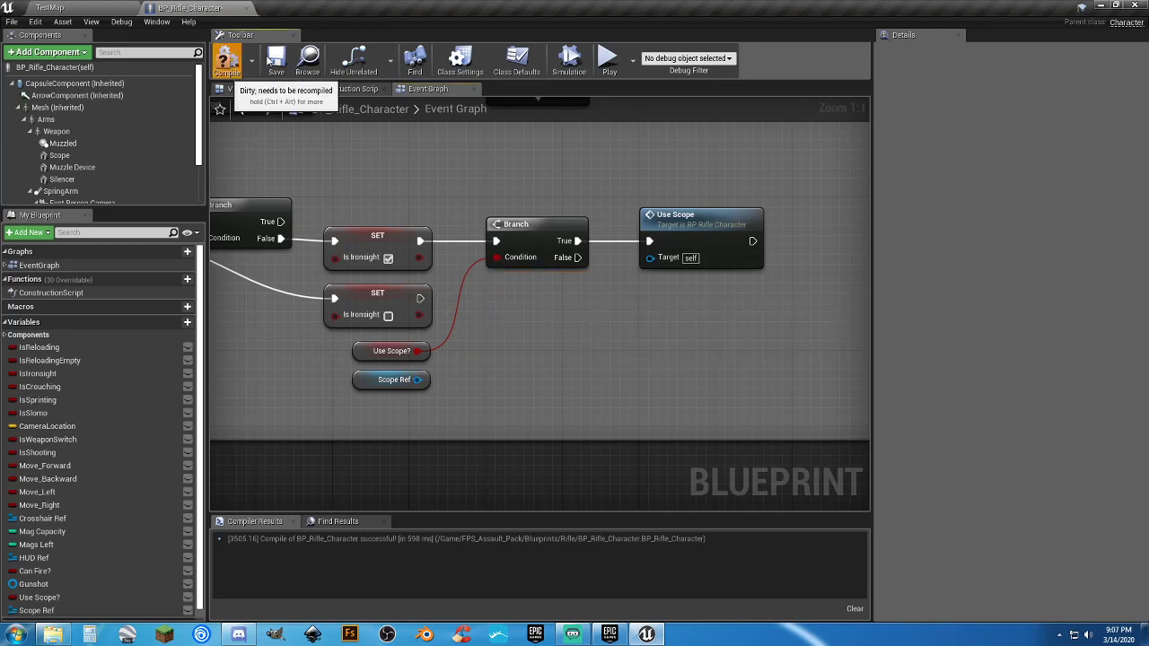
# Open the W_Scope widget from the UI > Widgets content folder and show its Event Graph.
pyautogui.click(103, 11)
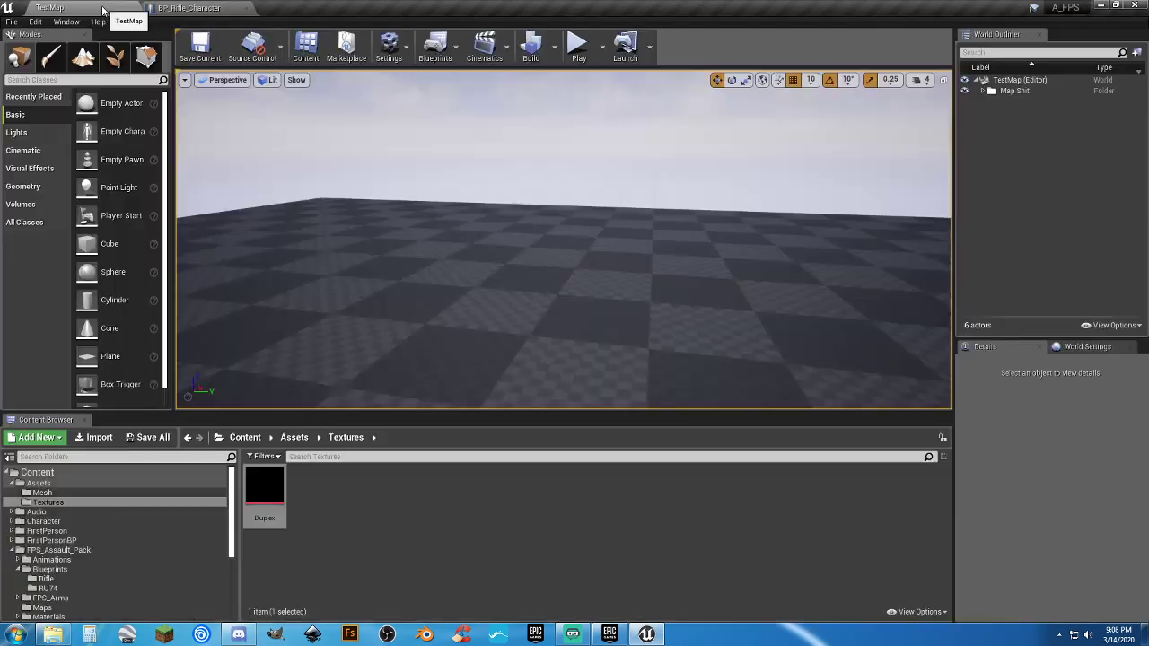
pyautogui.scroll(-5, 108, 579)
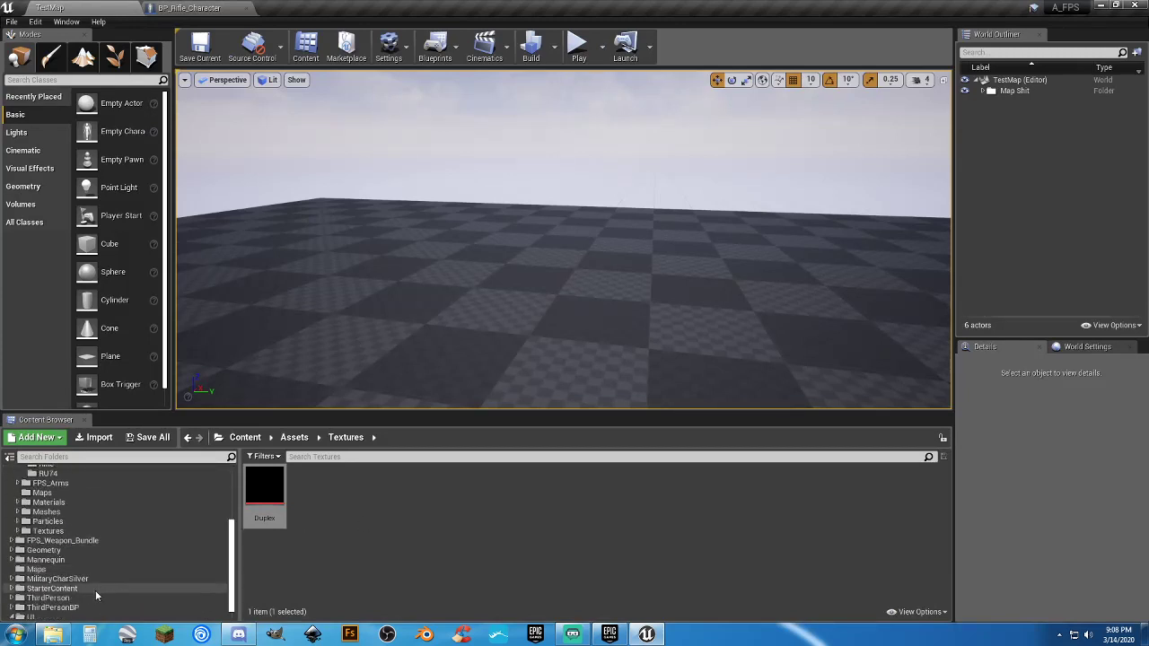
pyautogui.click(47, 615)
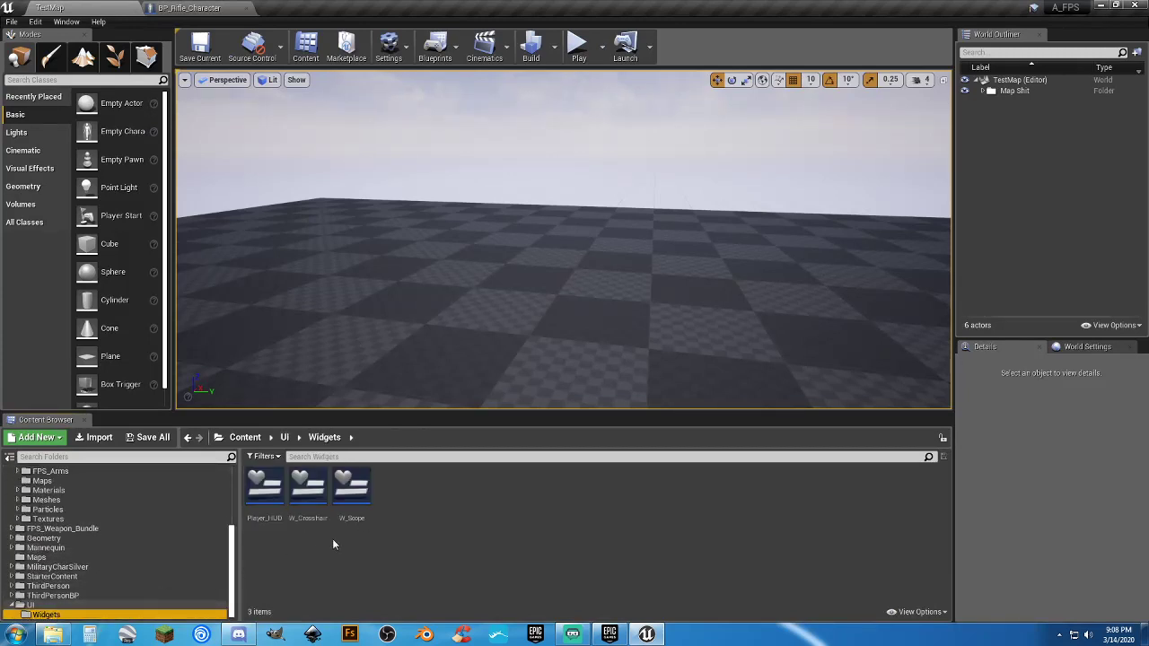
pyautogui.doubleClick(351, 486)
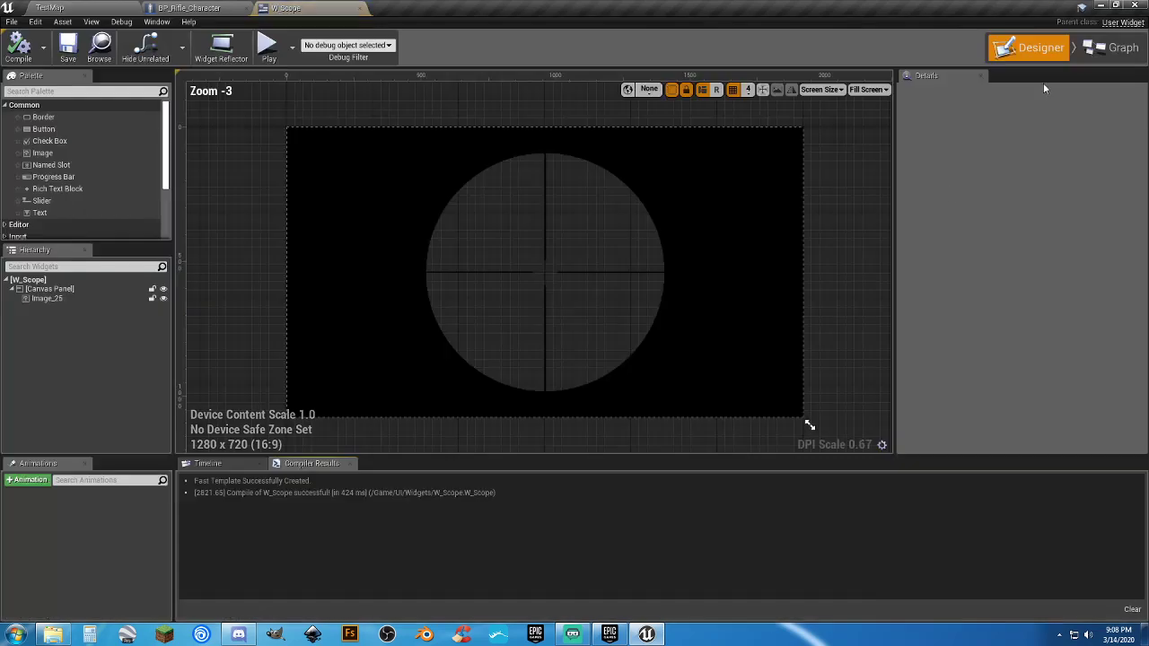
pyautogui.click(1115, 47)
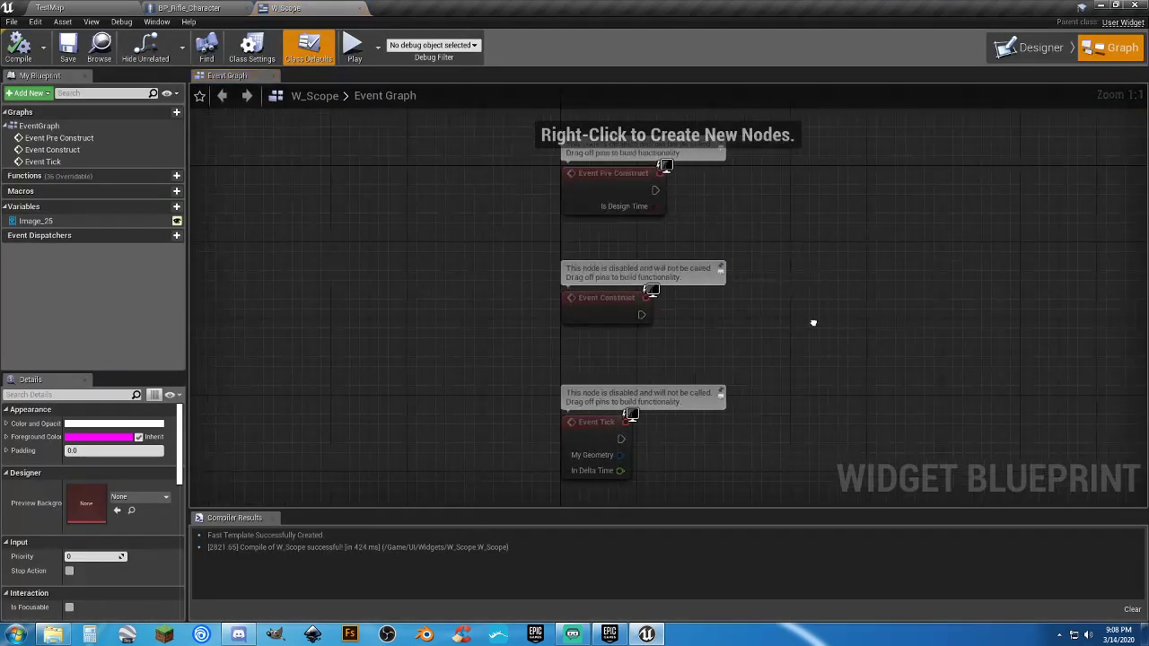
# Delete Event Pre Construct and Event Construct from W_Scope's Event Graph and move Event Tick up into their place.
pyautogui.moveTo(754, 334); pyautogui.dragTo(549, 175)
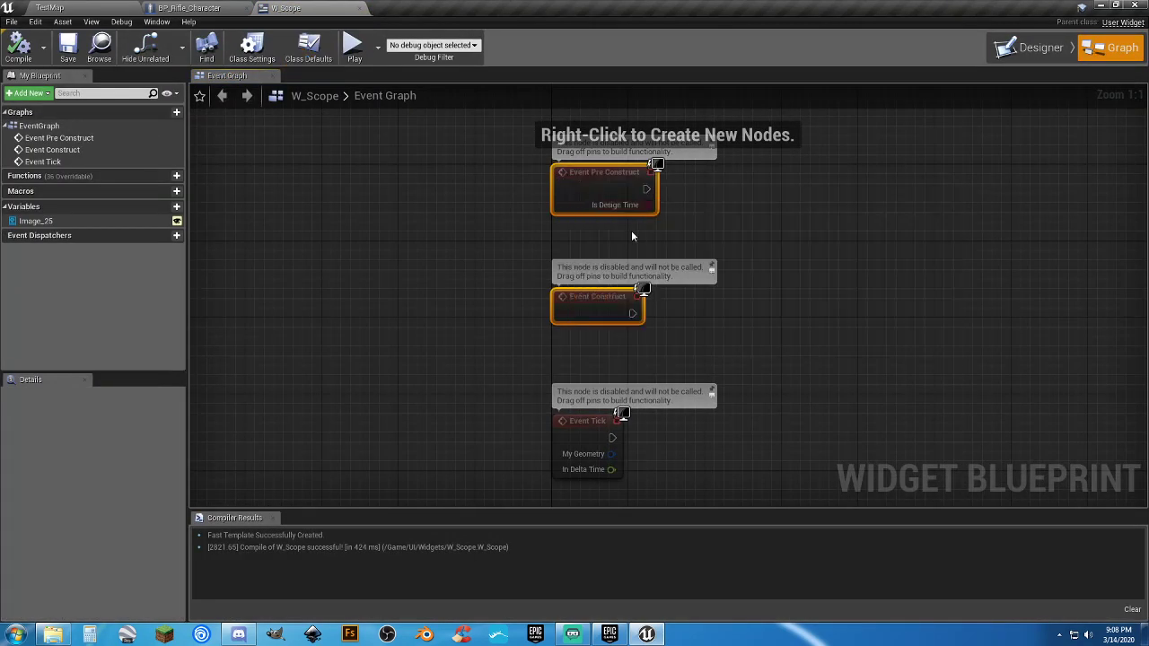
pyautogui.press('Delete')
pyautogui.moveTo(575, 413); pyautogui.dragTo(500, 170)
pyautogui.moveTo(636, 233); pyautogui.dragTo(616, 298, button='right')
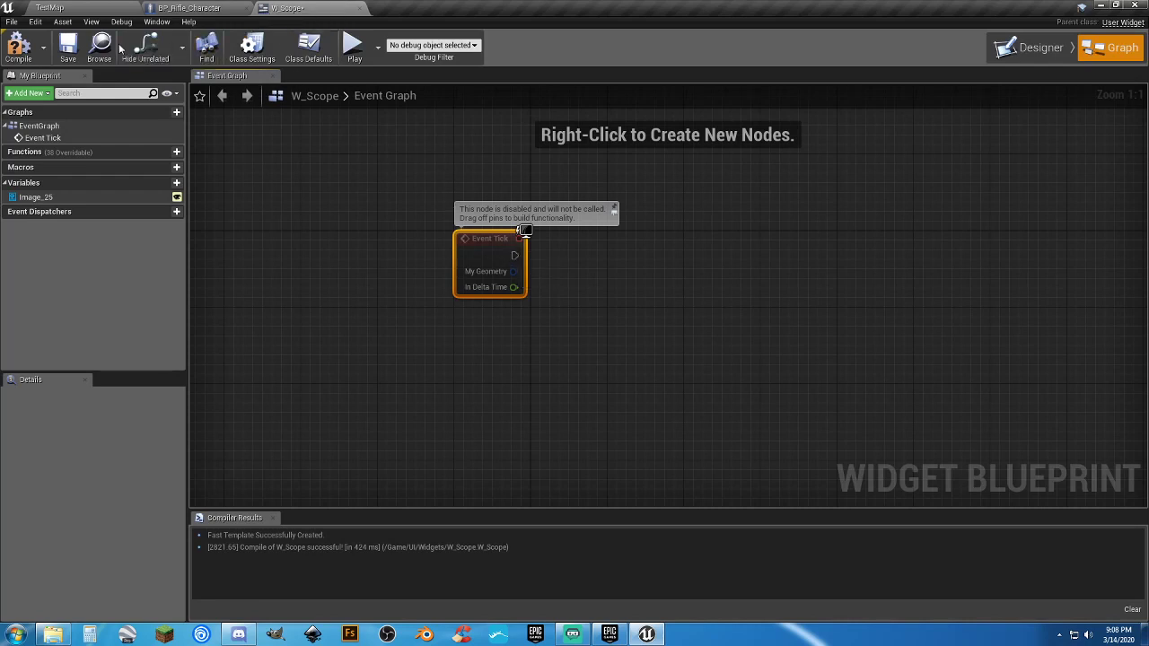
# Examine the scope-switching nodes, the Use Scope? SET nodes and the Add to Viewport chain in BP_Rifle_Character's Event Graph.
pyautogui.click(189, 8)
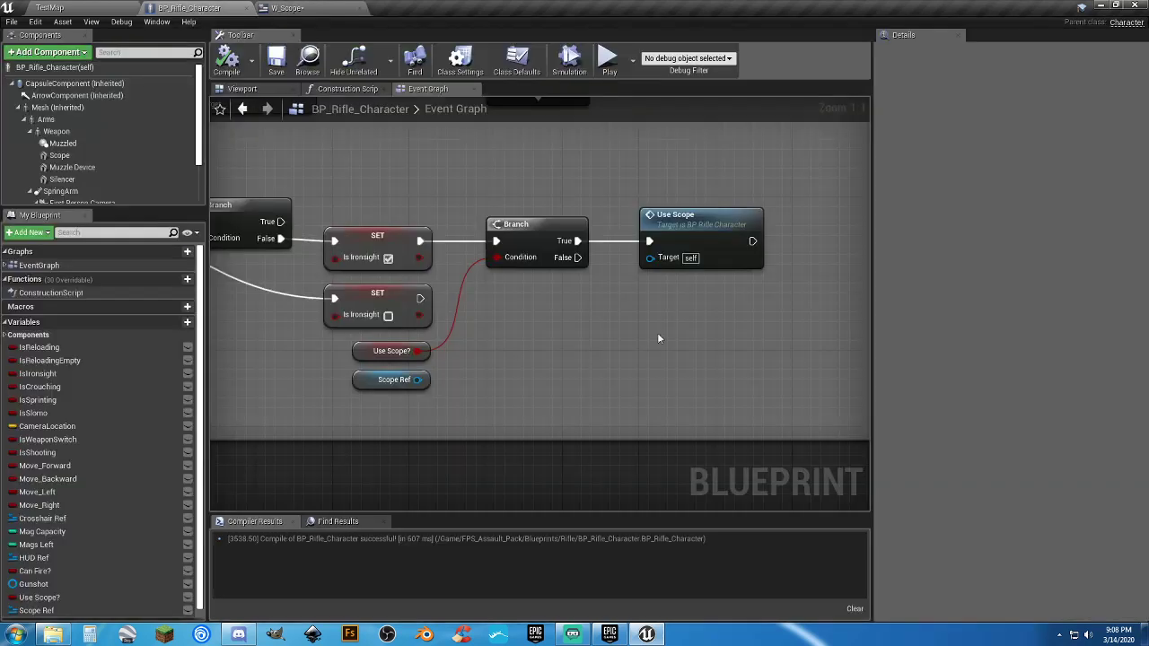
pyautogui.scroll(-4, 590, 352)
pyautogui.moveTo(693, 321); pyautogui.dragTo(299, 476, button='right')
pyautogui.scroll(-5, 657, 224)
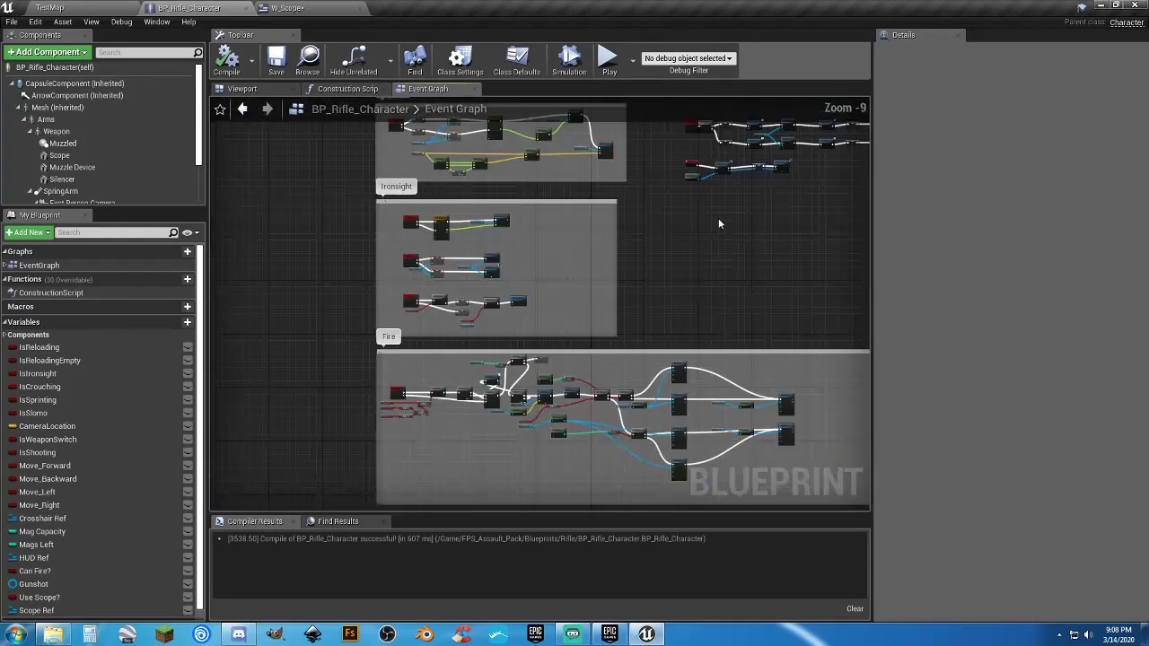
pyautogui.moveTo(717, 218); pyautogui.dragTo(483, 343, button='right')
pyautogui.scroll(4, 556, 293)
pyautogui.scroll(3, 676, 253)
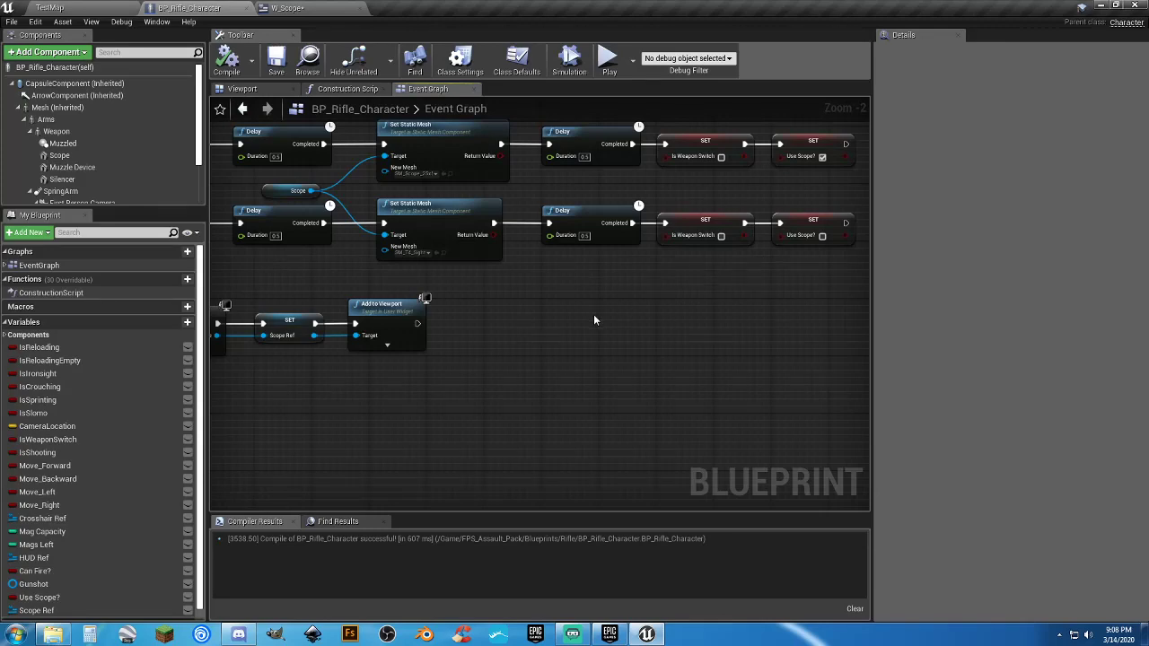
pyautogui.moveTo(576, 325); pyautogui.dragTo(750, 252, button='right')
pyautogui.scroll(-6, 750, 252)
pyautogui.moveTo(534, 367); pyautogui.dragTo(388, 422, button='right')
pyautogui.scroll(2, 361, 403)
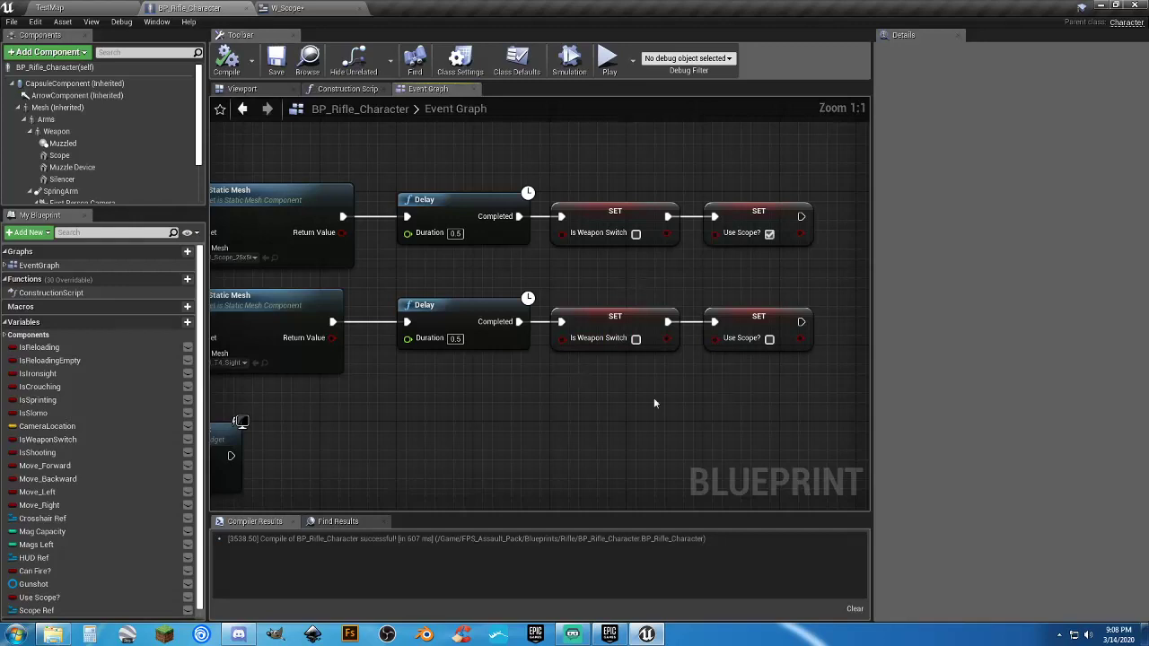
pyautogui.moveTo(653, 403); pyautogui.dragTo(700, 388, button='right')
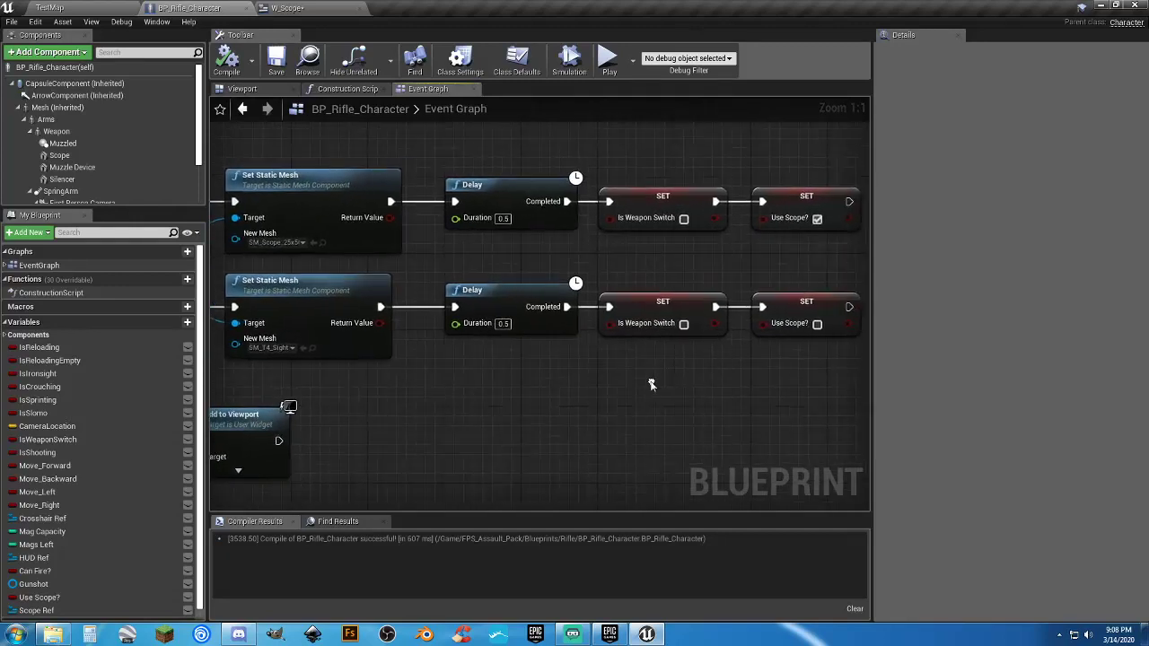
# In W_Scope's Event Graph, add a Cast To BP_Rifle_Character node driven by Event Tick and align it with the event.
pyautogui.click(287, 7)
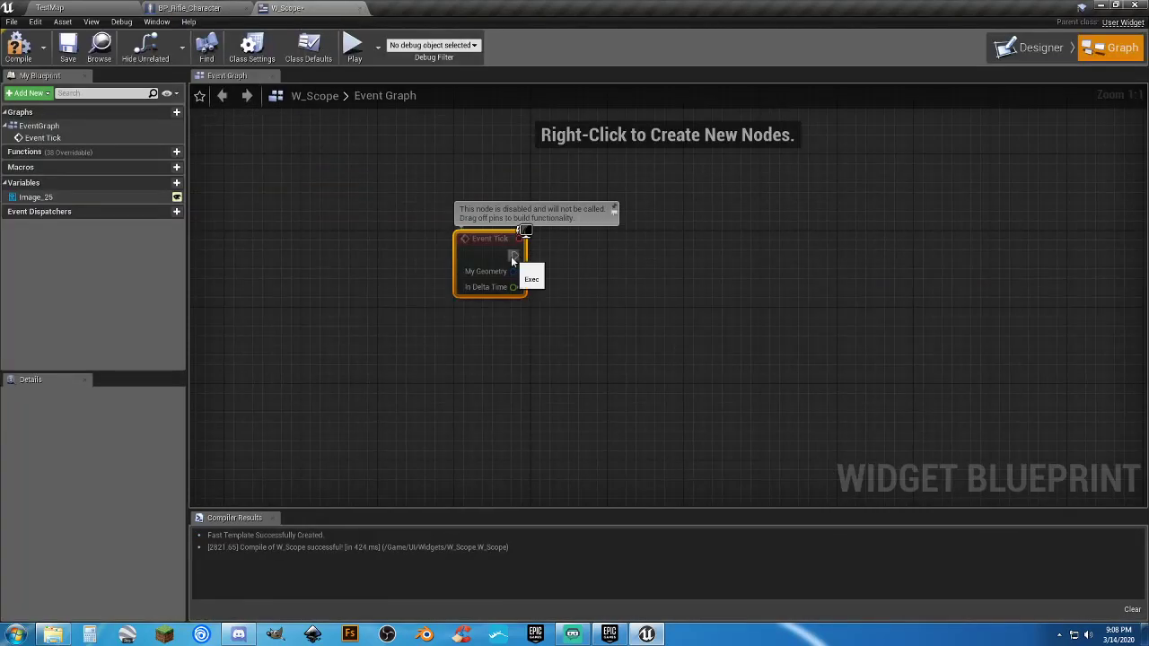
pyautogui.moveTo(514, 255); pyautogui.dragTo(559, 258)
pyautogui.write('castto')
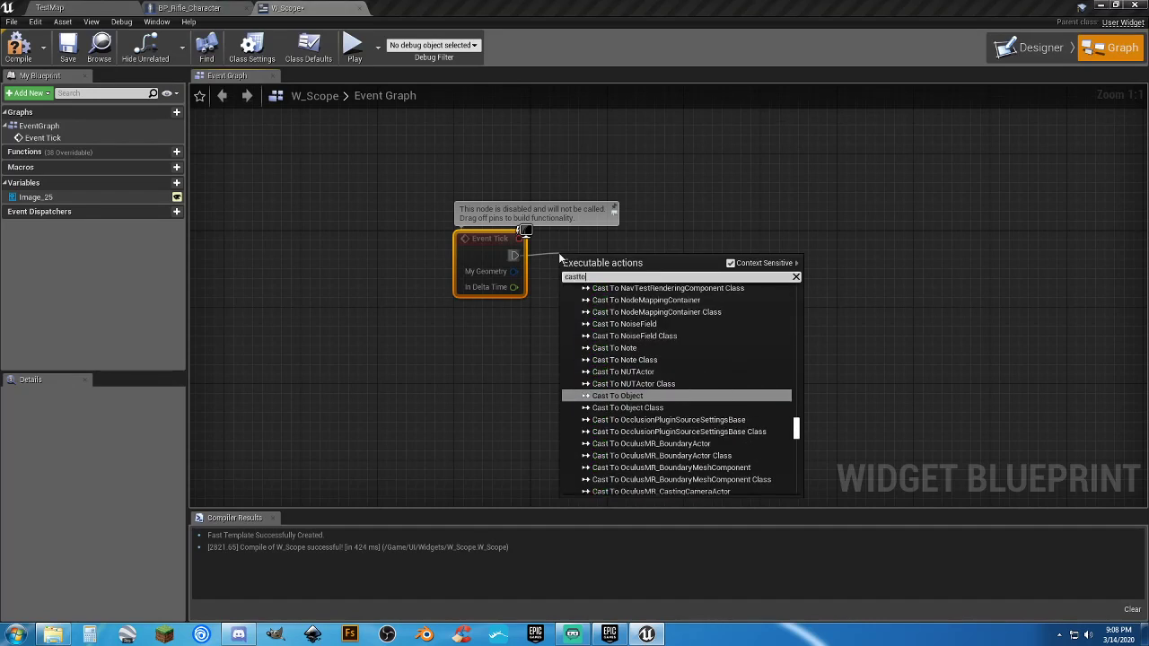
pyautogui.write('bp')
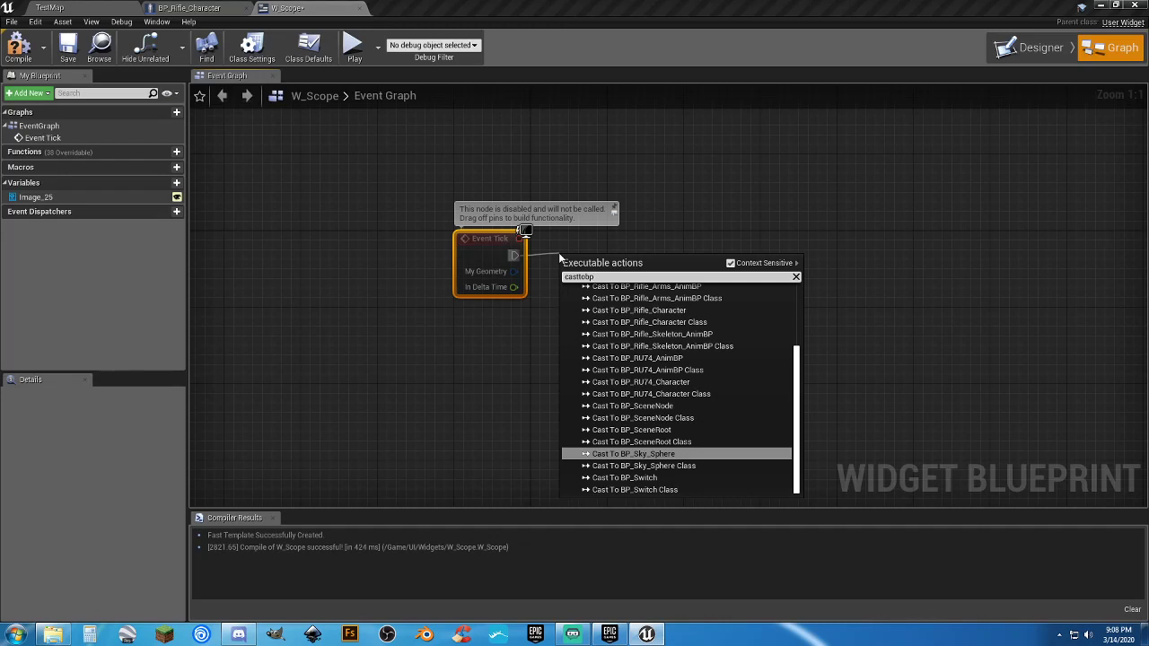
pyautogui.write('_r')
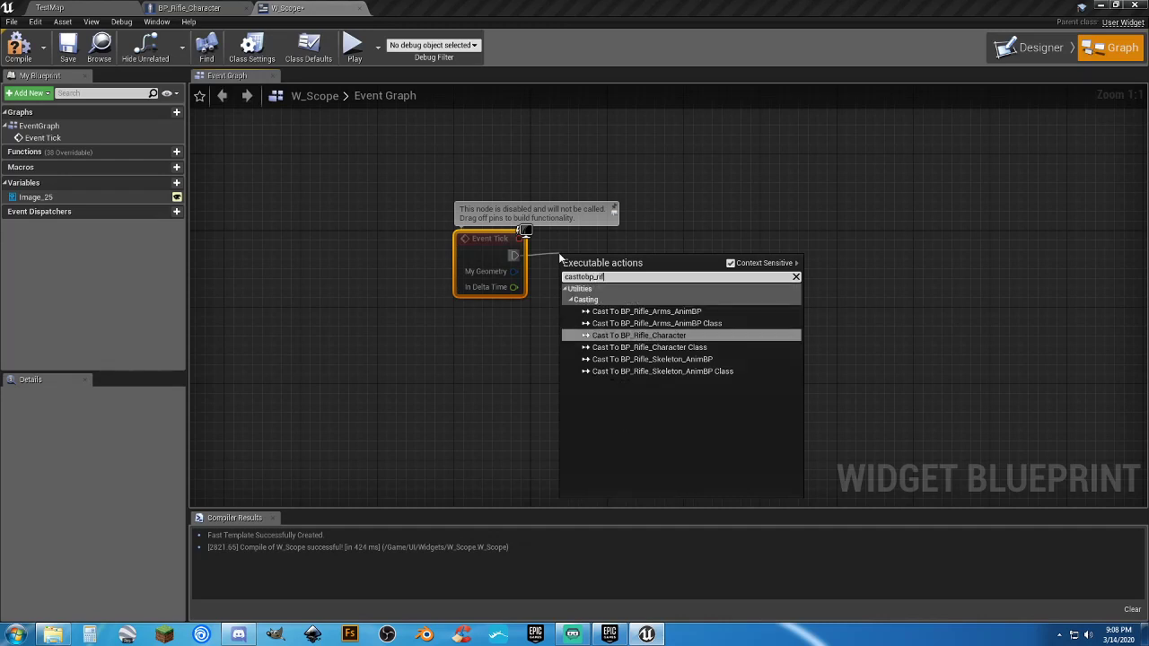
pyautogui.write('if')
pyautogui.click(663, 335)
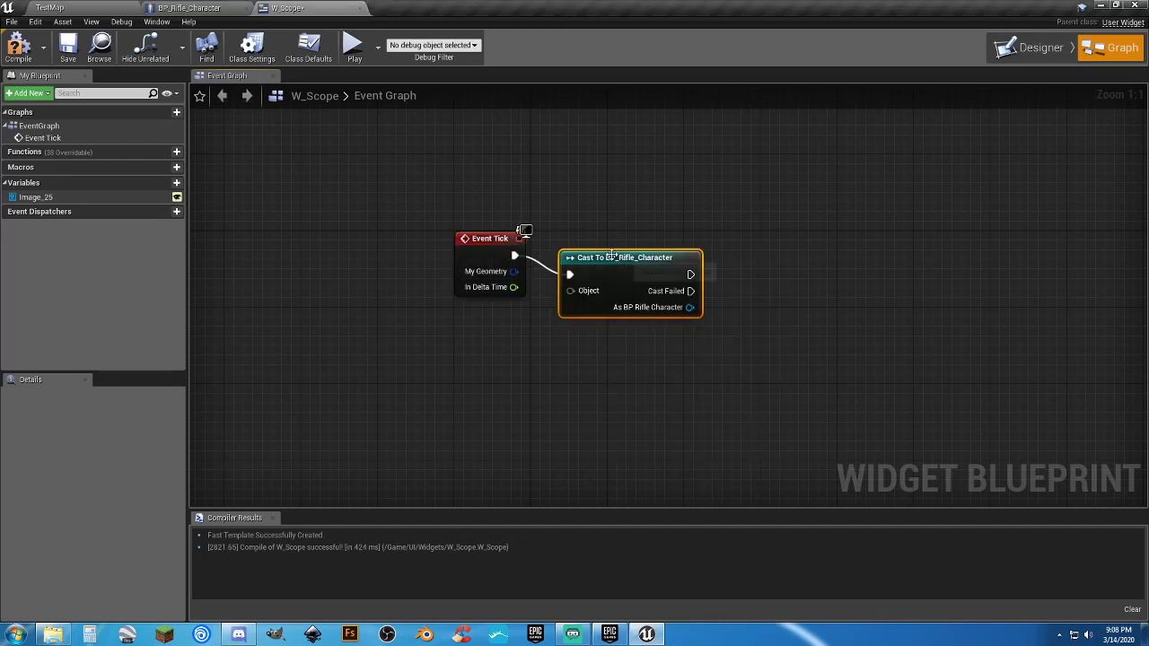
pyautogui.moveTo(611, 257); pyautogui.dragTo(734, 239)
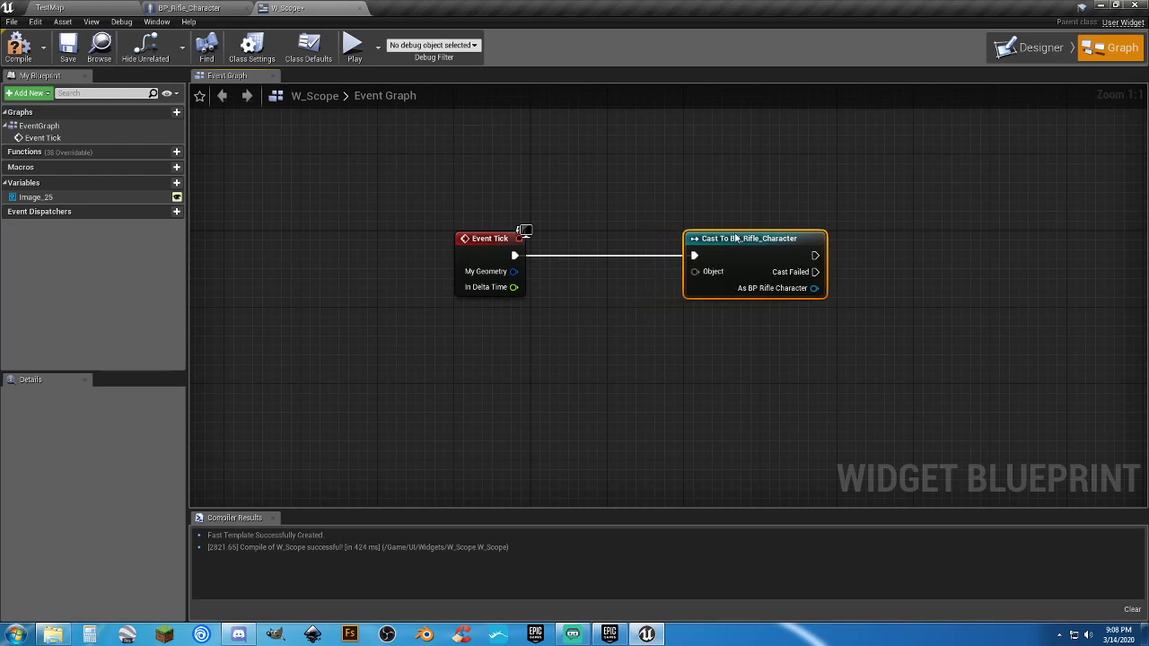
# Feed a Get Player Character node into the cast's Object input and place it below Event Tick.
pyautogui.moveTo(694, 271); pyautogui.dragTo(620, 318)
pyautogui.write('getplayer')
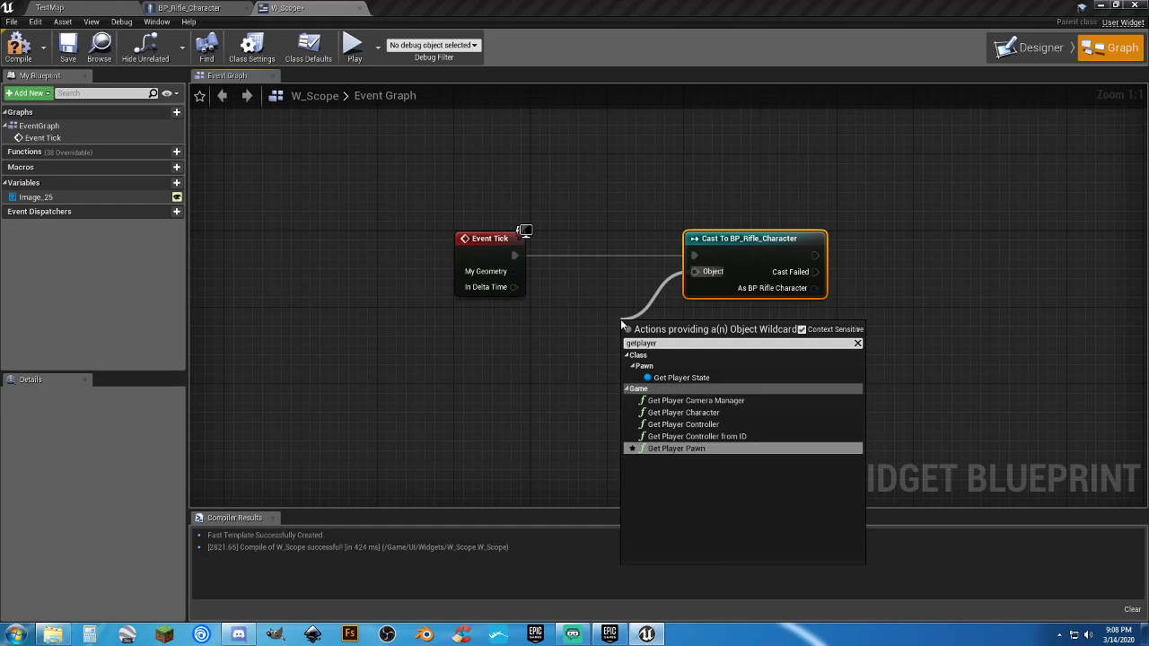
pyautogui.press('Up')
pyautogui.press('Up')
pyautogui.press('Up')
pyautogui.press('Return')
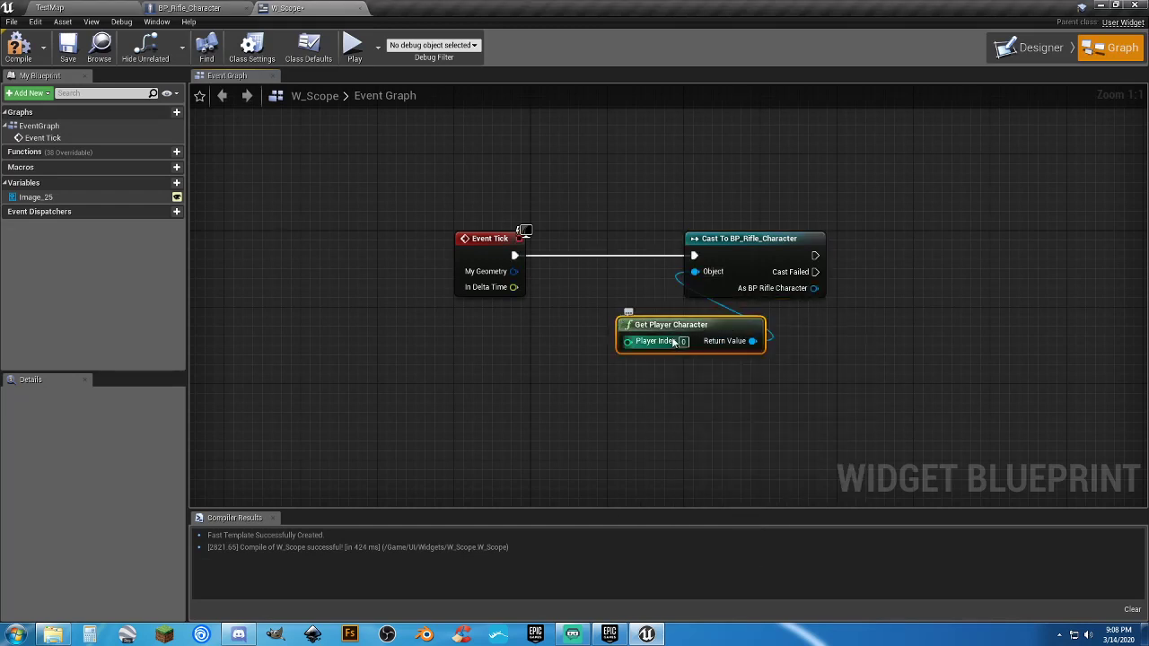
pyautogui.moveTo(672, 334); pyautogui.dragTo(508, 323)
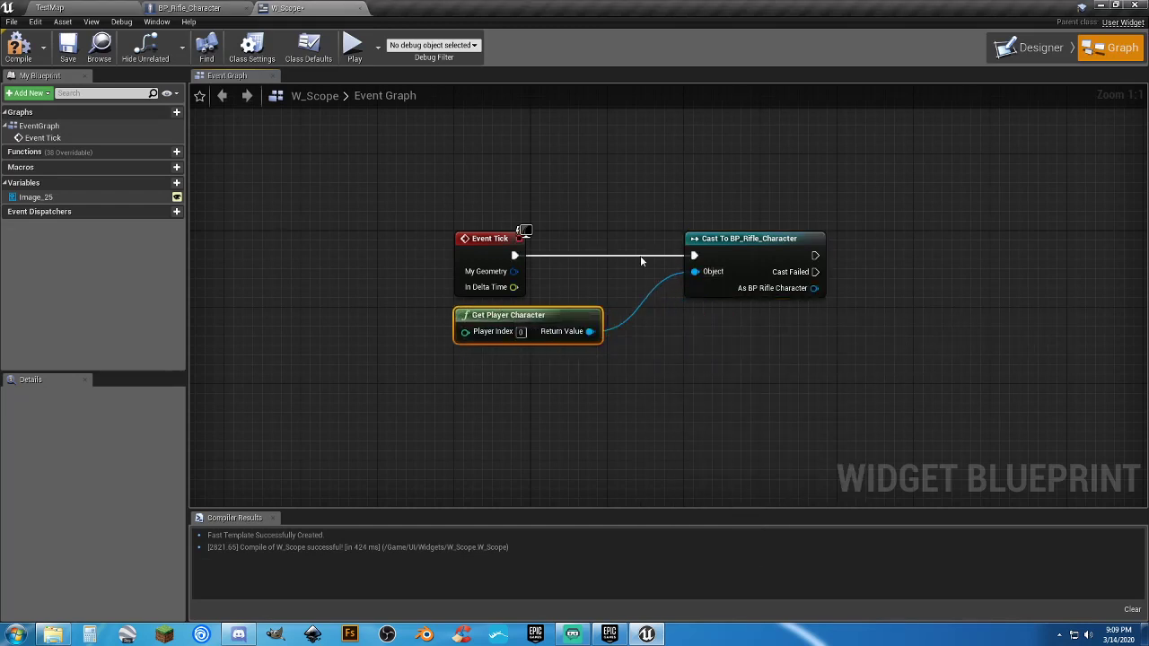
# Move the Cast To BP_Rifle_Character node closer to Event Tick and add a Get Use Scope? node from its As BP Rifle Character output.
pyautogui.moveTo(710, 246); pyautogui.dragTo(672, 245)
pyautogui.moveTo(765, 338); pyautogui.dragTo(588, 343, button='right')
pyautogui.moveTo(521, 249); pyautogui.dragTo(559, 250)
pyautogui.moveTo(604, 347); pyautogui.dragTo(561, 347, button='right')
pyautogui.moveTo(593, 295); pyautogui.dragTo(640, 312)
pyautogui.write('getuse')
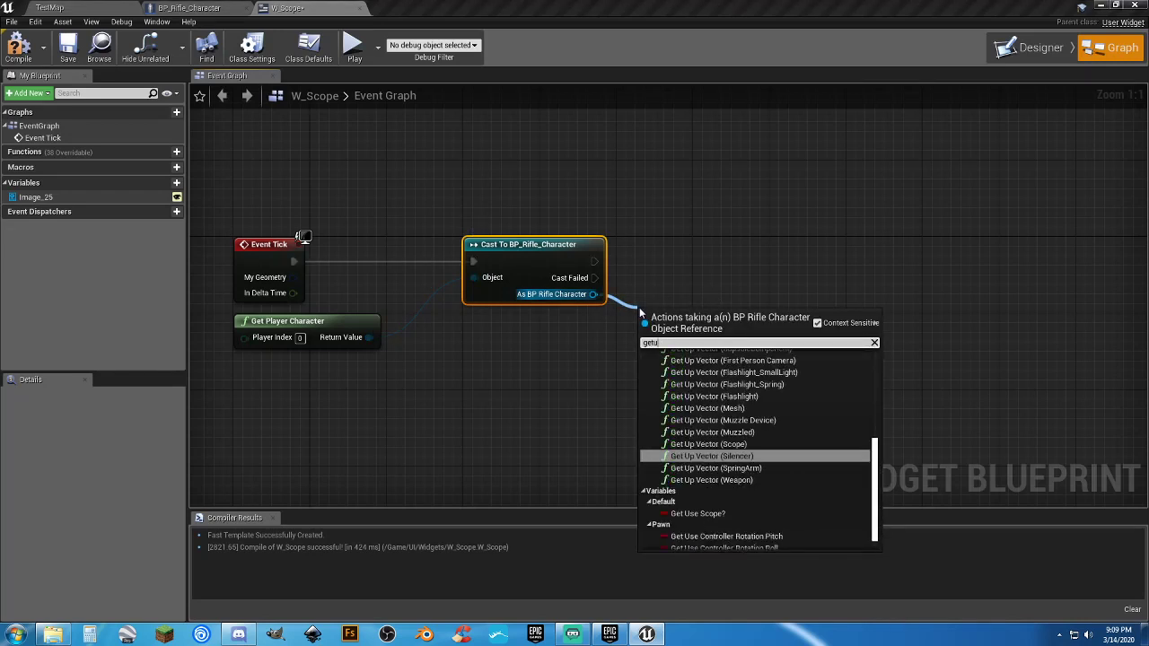
pyautogui.press('Up')
pyautogui.press('Up')
pyautogui.press('Return')
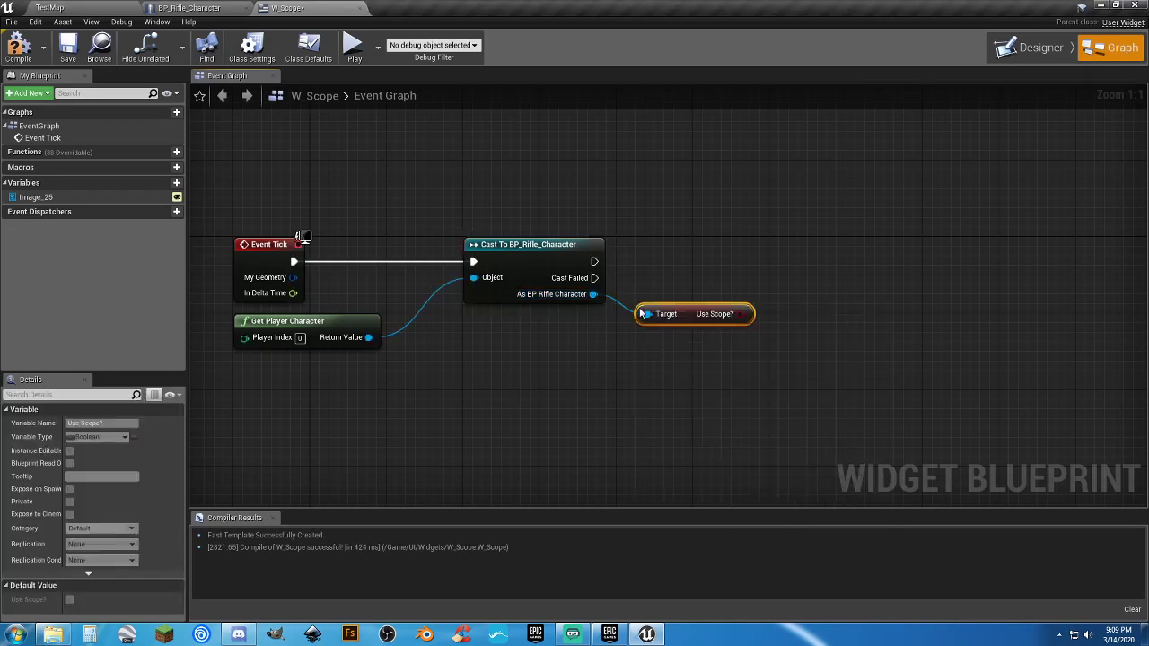
# Add a Branch after the cast with Use Scope? as its condition, align the nodes, and compile and save W_Scope.
pyautogui.click(839, 274)
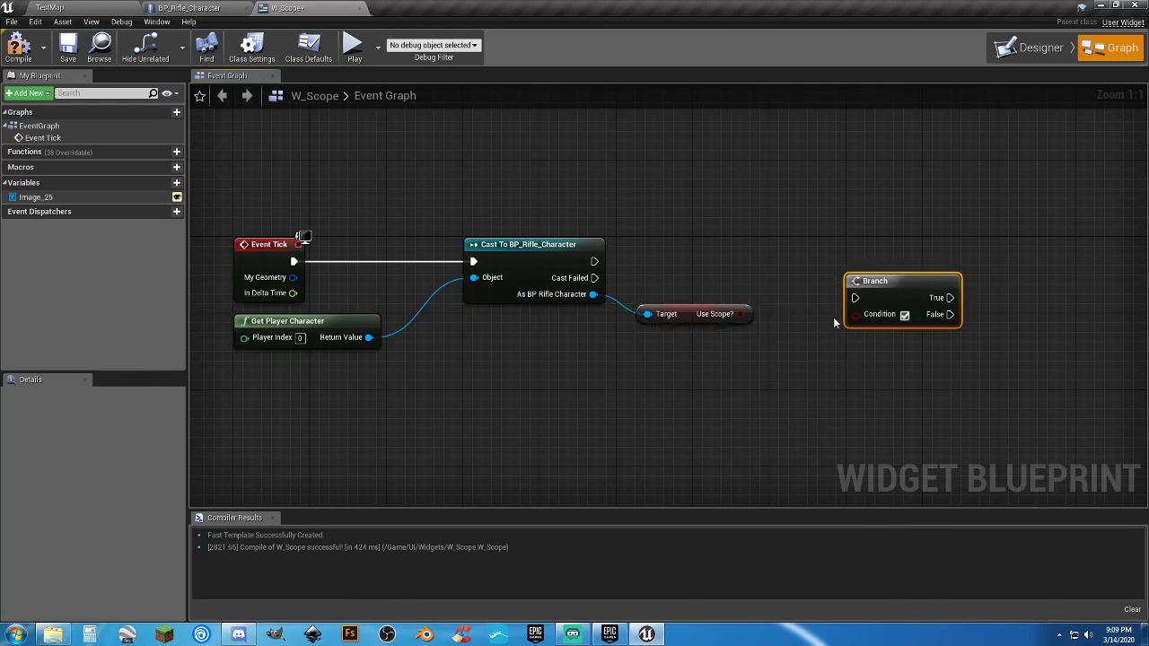
pyautogui.moveTo(852, 315); pyautogui.dragTo(594, 261)
pyautogui.moveTo(682, 318); pyautogui.dragTo(664, 310)
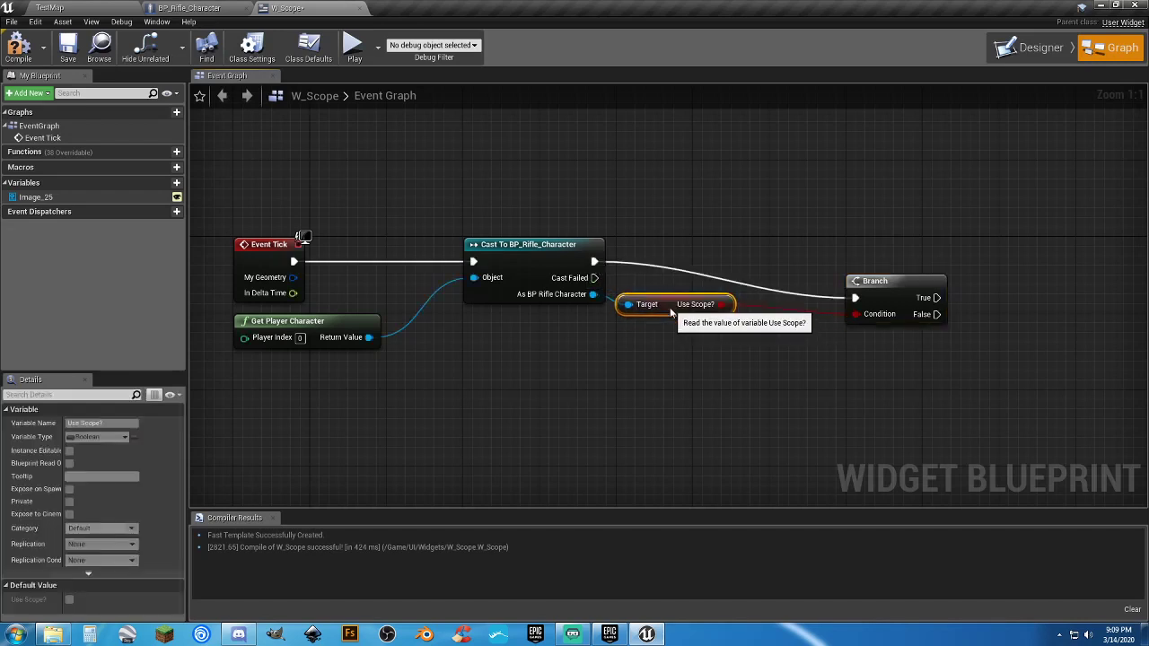
pyautogui.moveTo(887, 287); pyautogui.dragTo(813, 249)
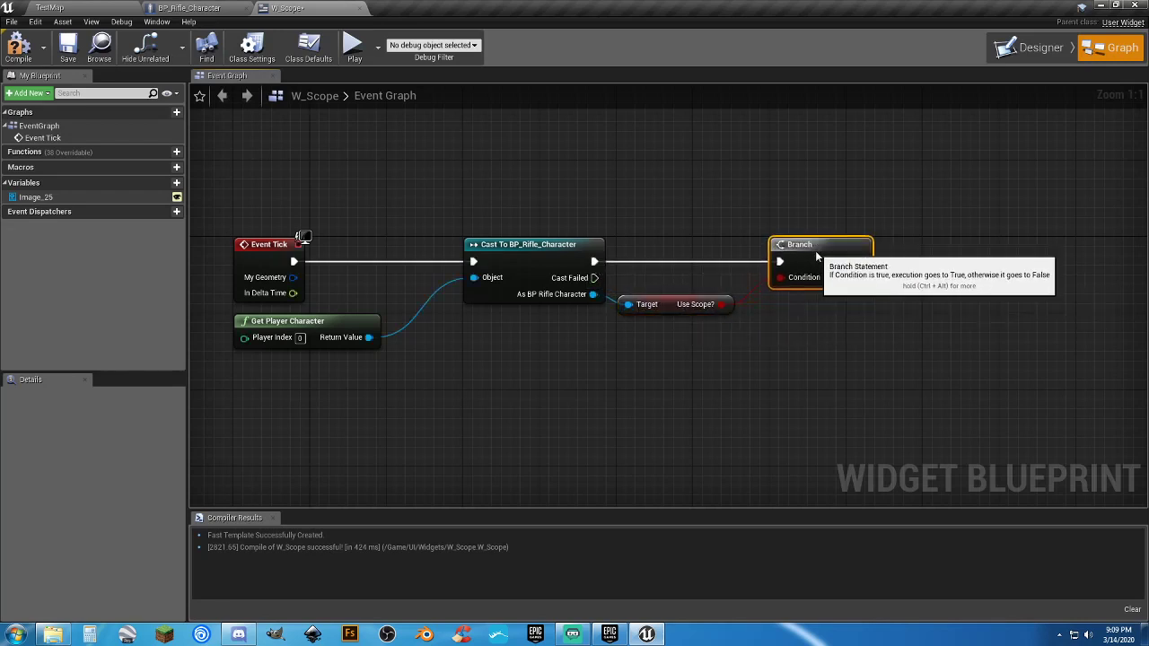
pyautogui.moveTo(827, 317); pyautogui.dragTo(677, 334, button='right')
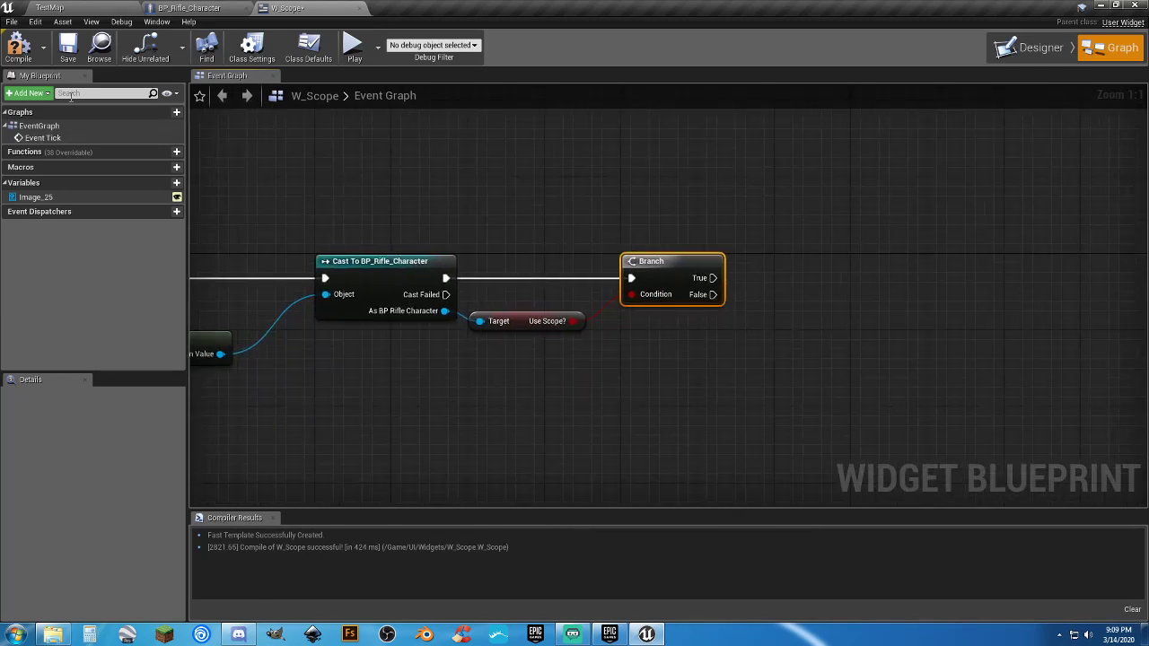
pyautogui.click(18, 45)
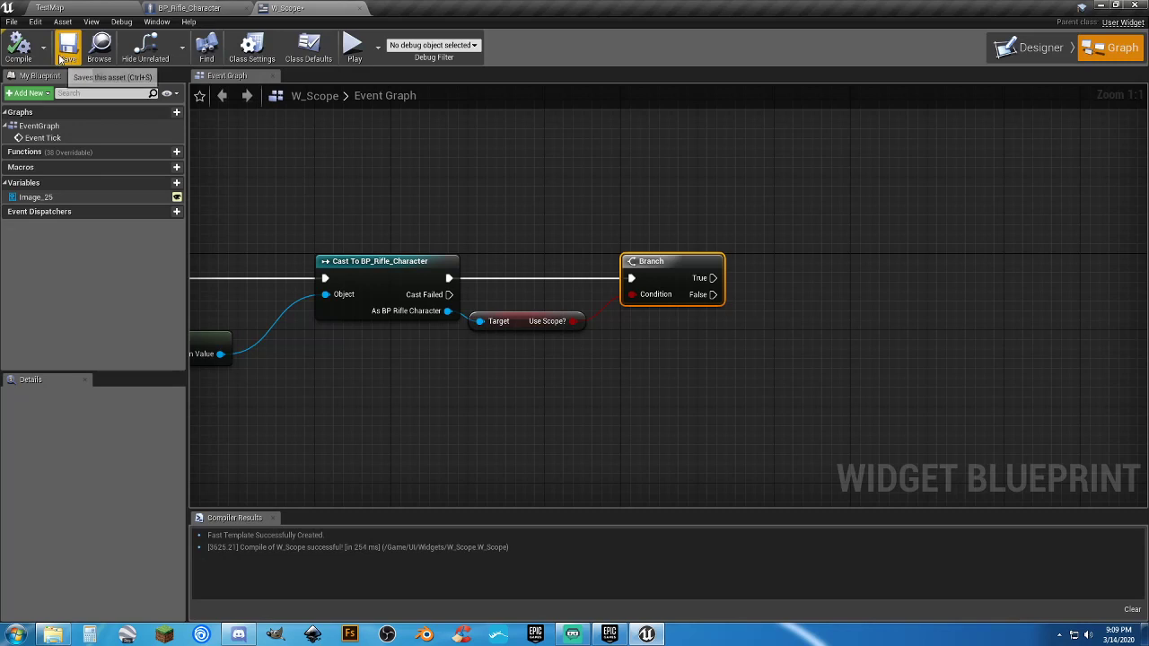
pyautogui.click(63, 58)
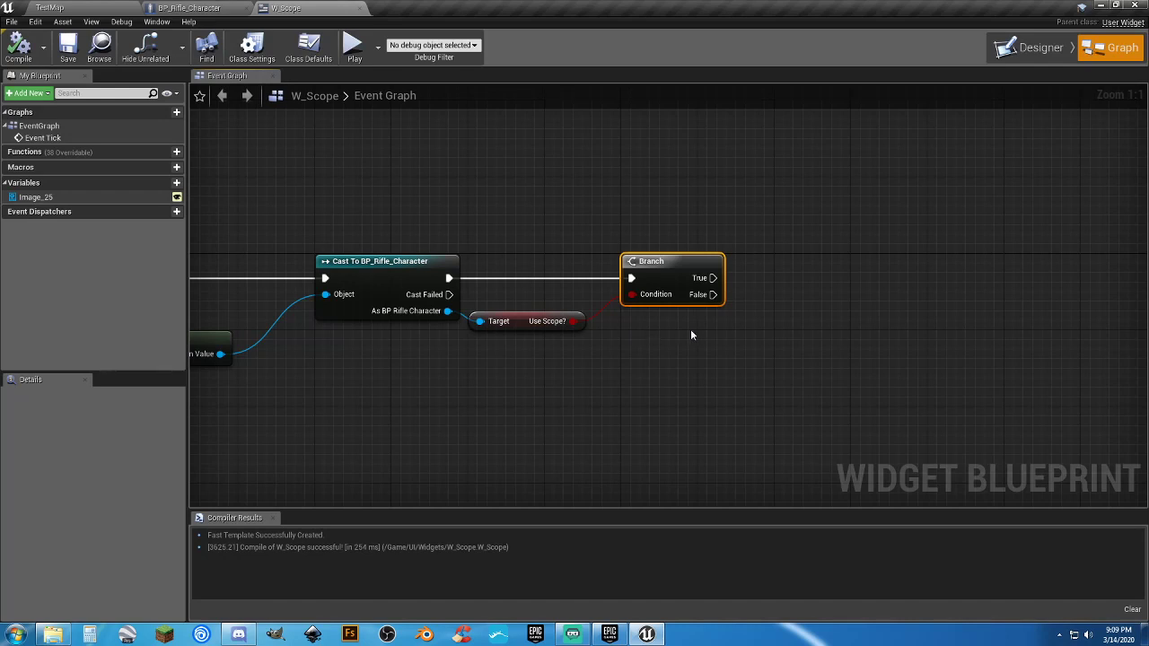
# Add a Remove from Parent node on the Branch's False output, line it up with the Branch, and compile and save W_Scope.
pyautogui.moveTo(713, 295); pyautogui.dragTo(774, 295)
pyautogui.write('removef')
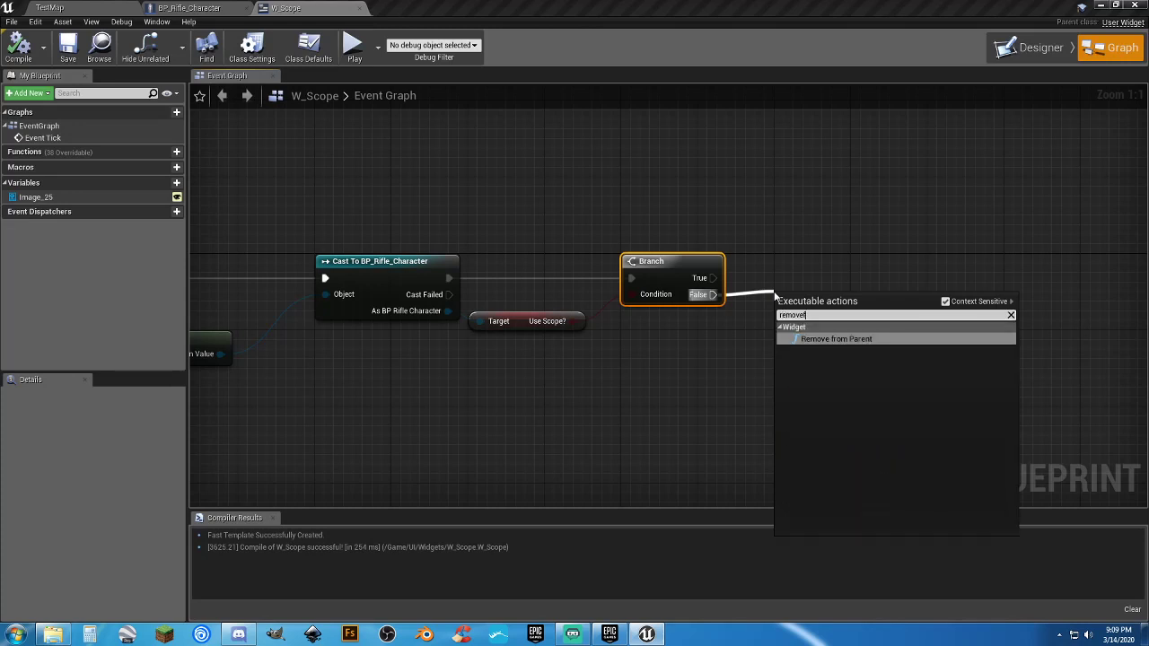
pyautogui.press('Return')
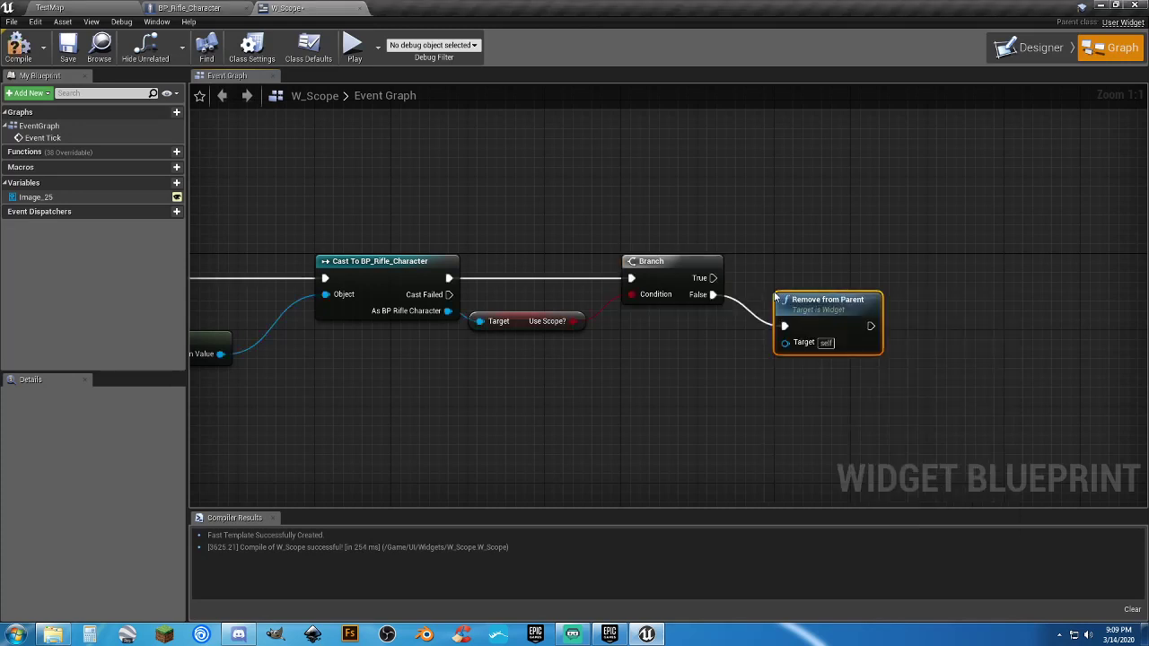
pyautogui.moveTo(789, 301); pyautogui.dragTo(790, 264)
pyautogui.click(18, 45)
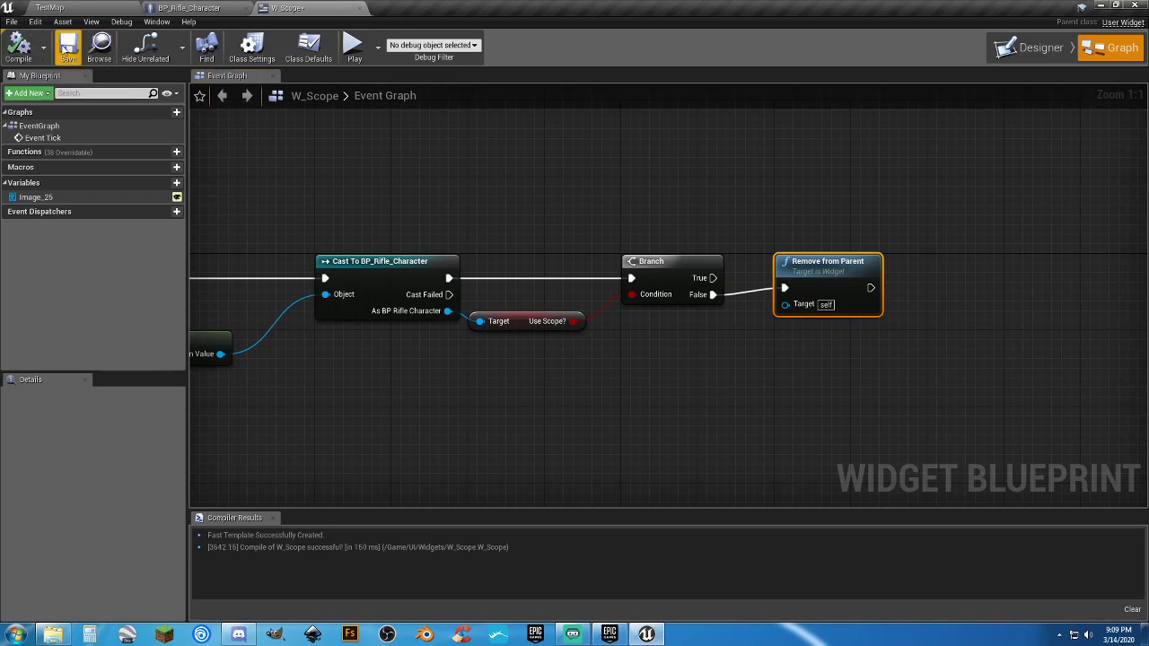
pyautogui.click(67, 45)
# Play-test TestMap by aiming and releasing aim with the scope fitted, and end the session.
pyautogui.click(83, 11)
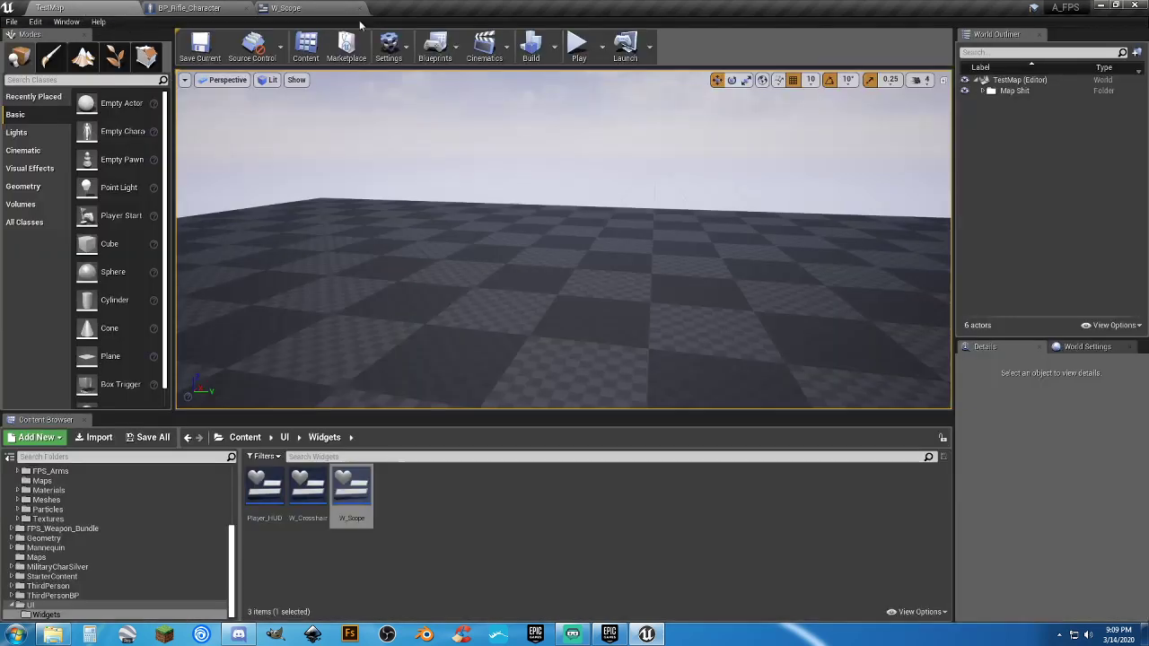
pyautogui.click(575, 44)
pyautogui.rightClick(564, 240)
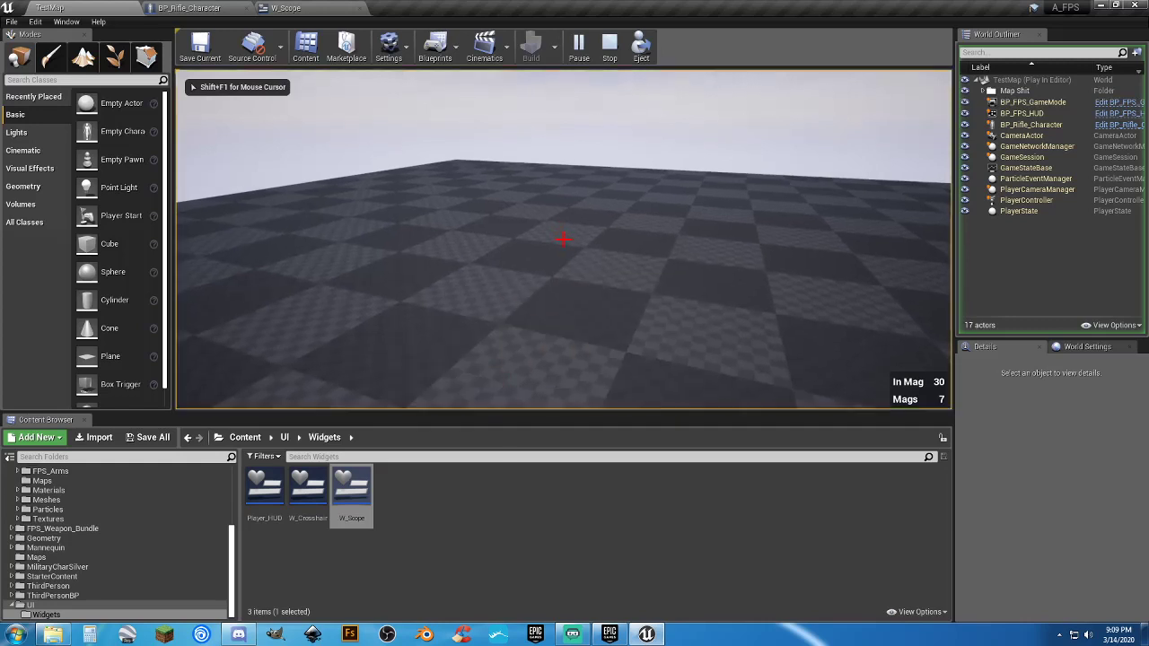
pyautogui.rightClick(564, 239)
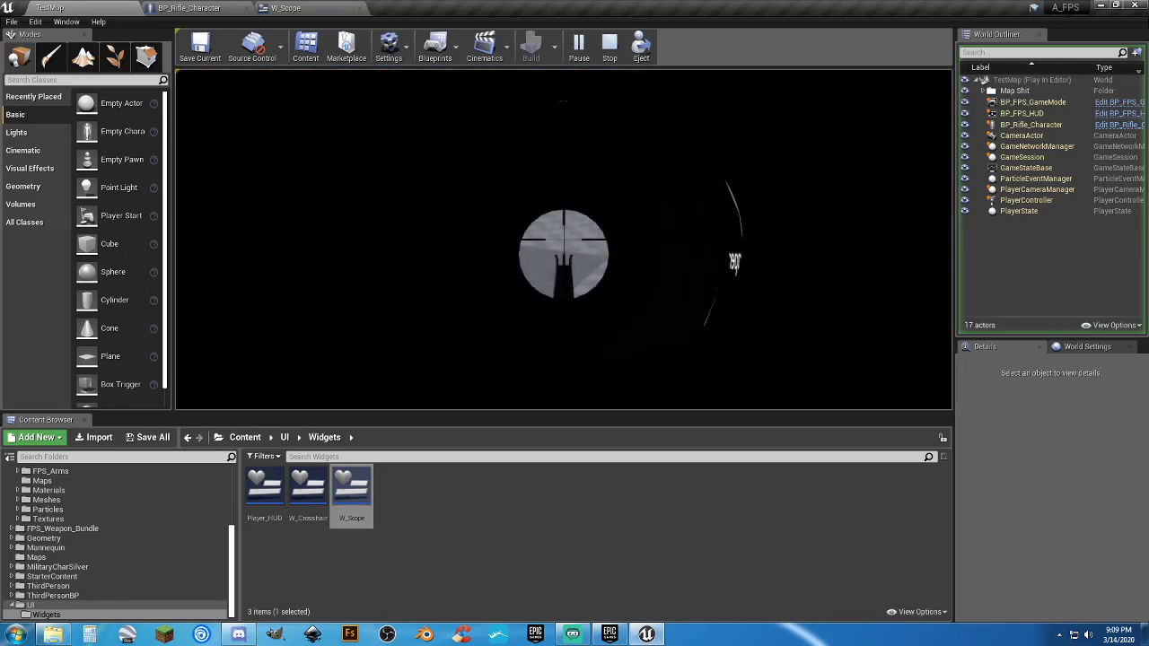
pyautogui.rightClick(564, 239)
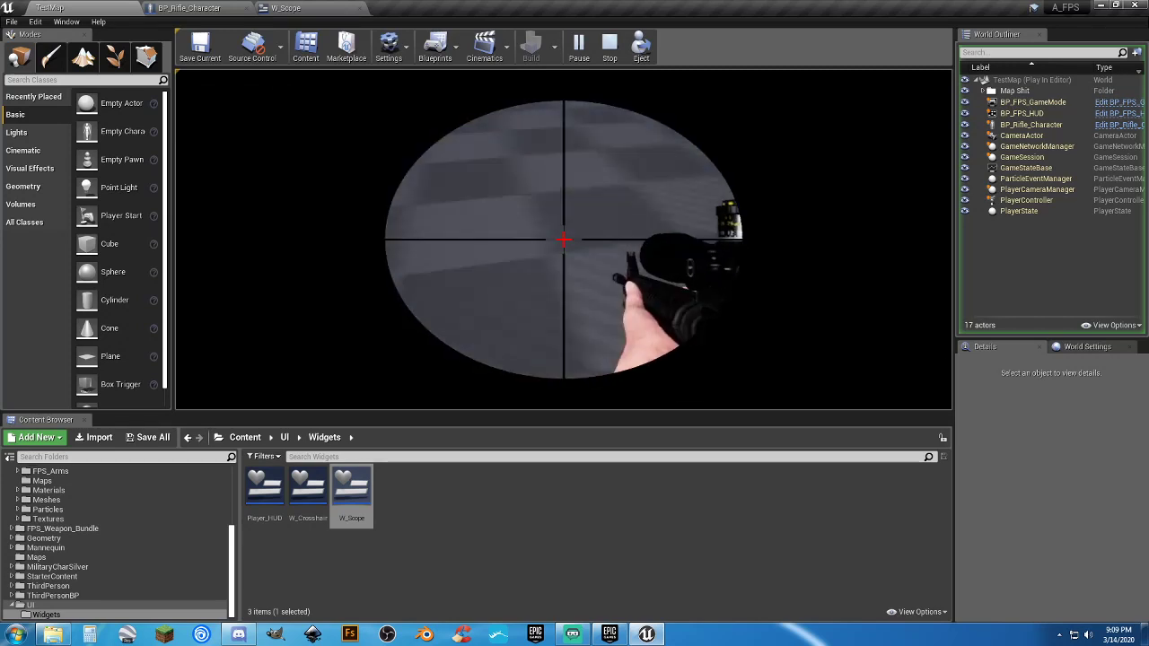
pyautogui.press('Escape')
# Review the full Event Tick chain in W_Scope's Event Graph and close the widget blueprint.
pyautogui.click(280, 9)
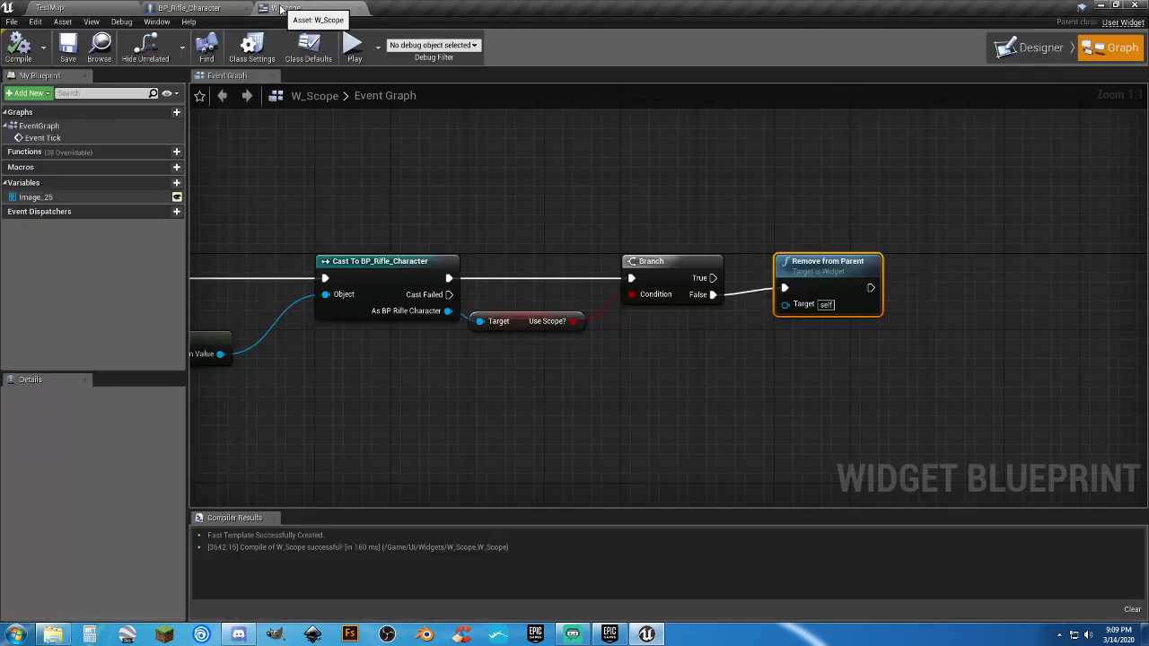
pyautogui.scroll(-6, 517, 352)
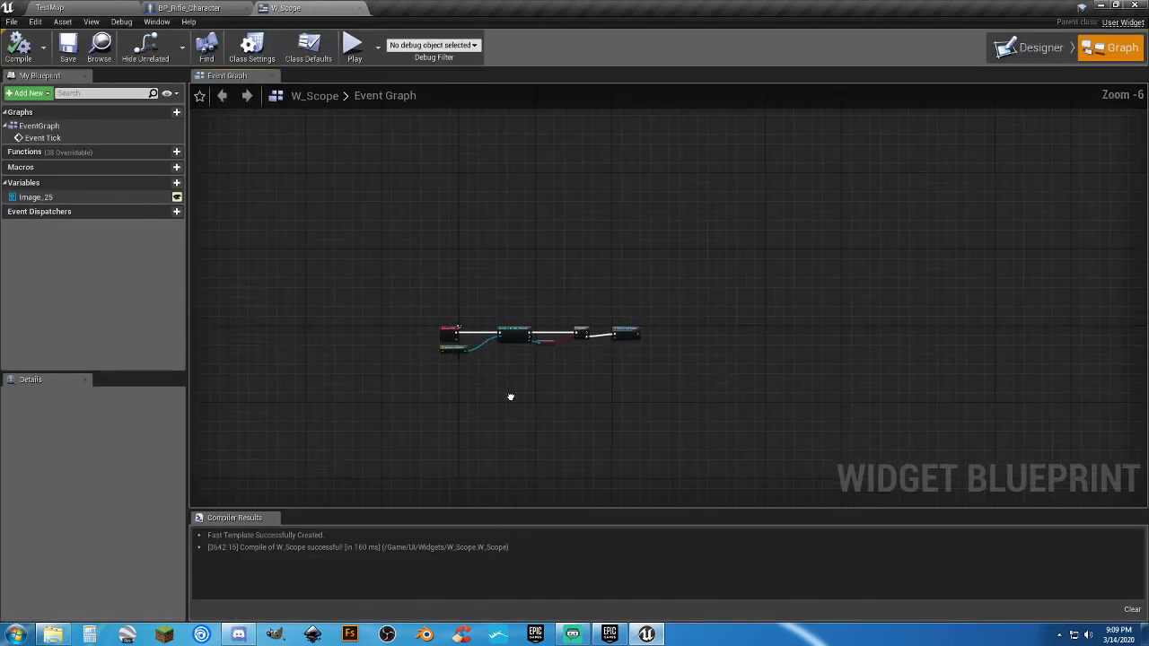
pyautogui.moveTo(511, 398)
pyautogui.mouseDown(button='right')
pyautogui.moveTo(562, 362)
pyautogui.moveTo(494, 412)
pyautogui.mouseUp(button='right')
pyautogui.scroll(6, 493, 368)
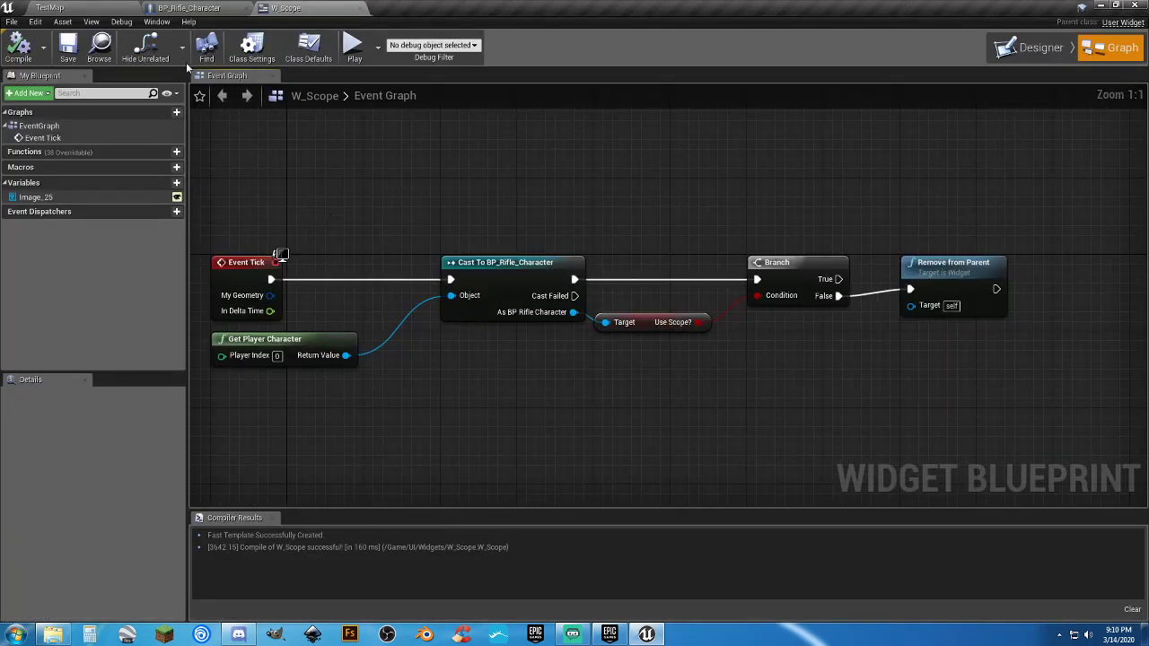
pyautogui.click(360, 8)
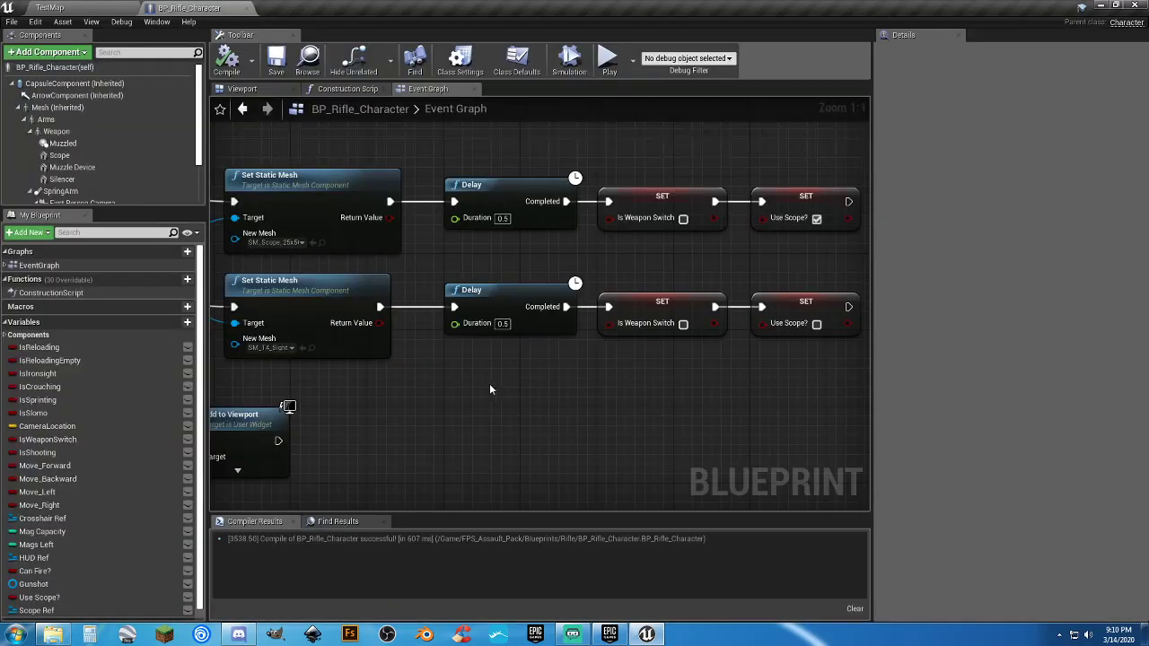
# Delete the unused Scope Ref node beside the Right Mouse Button nodes in the Ironsight section of BP_Rifle_Character's Event Graph.
pyautogui.scroll(-4, 489, 386)
pyautogui.moveTo(469, 407); pyautogui.dragTo(722, 223, button='right')
pyautogui.moveTo(392, 398); pyautogui.dragTo(728, 280, button='right')
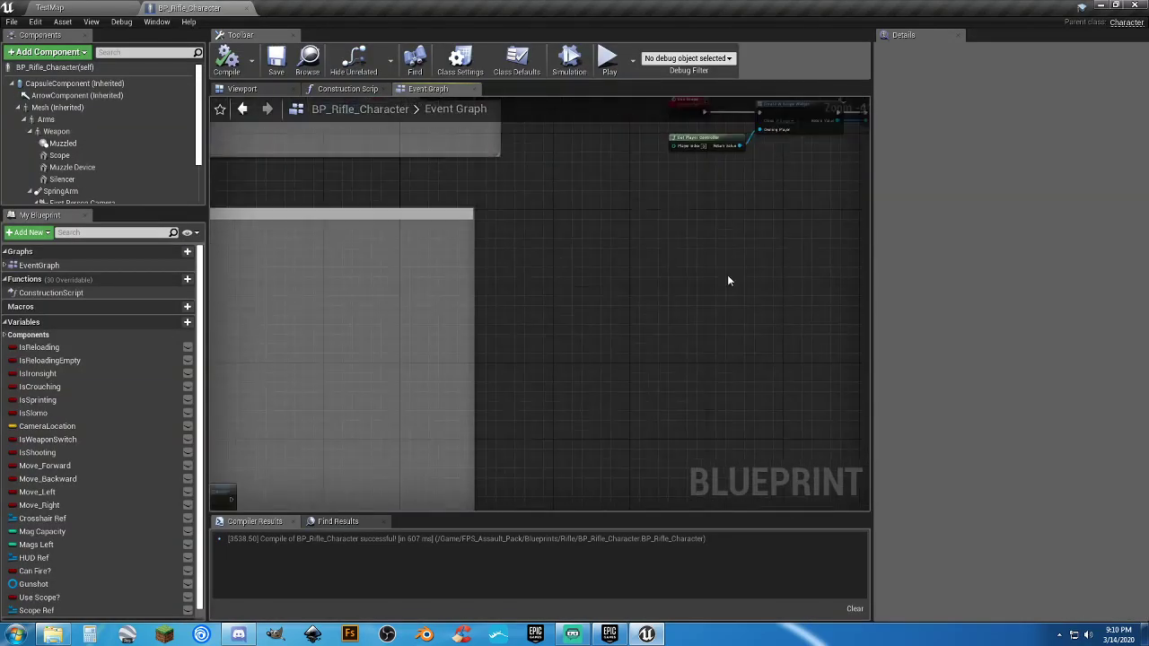
pyautogui.moveTo(362, 476); pyautogui.dragTo(570, 280, button='right')
pyautogui.moveTo(486, 388); pyautogui.dragTo(632, 259, button='right')
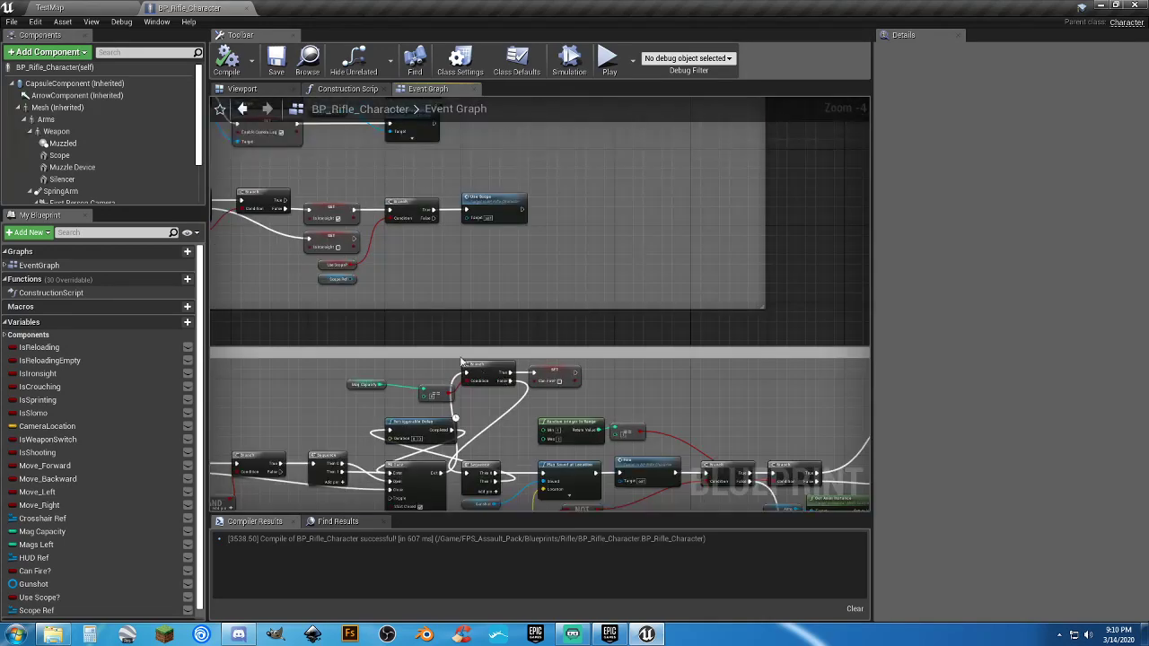
pyautogui.scroll(-3, 461, 362)
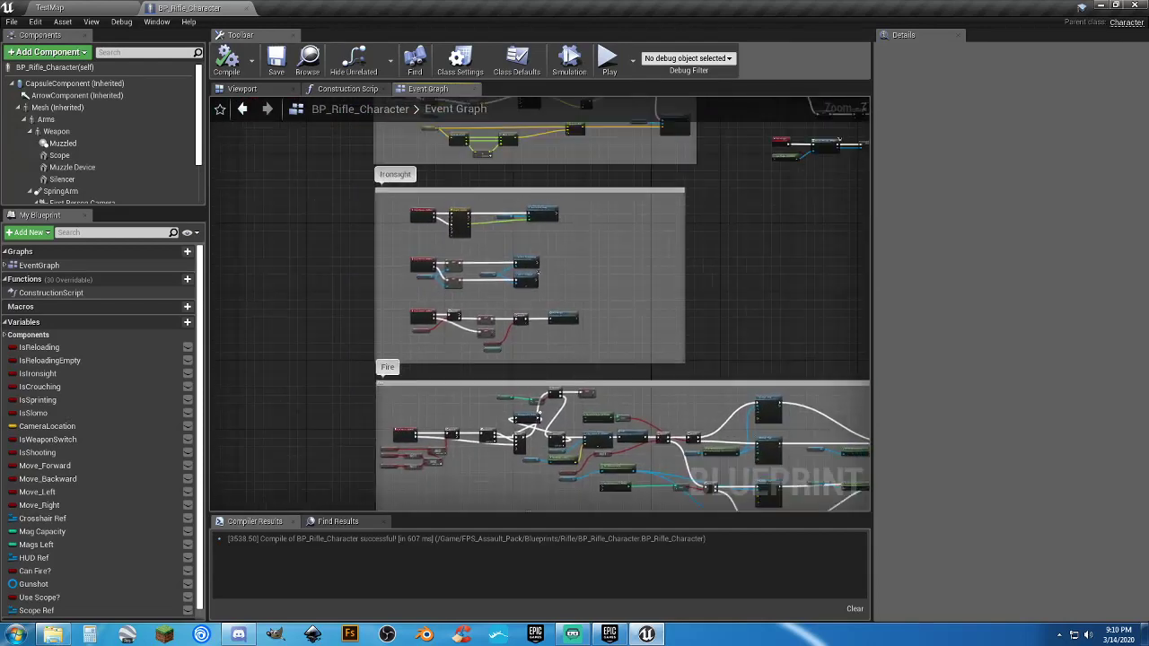
pyautogui.moveTo(527, 487); pyautogui.dragTo(525, 510, button='right')
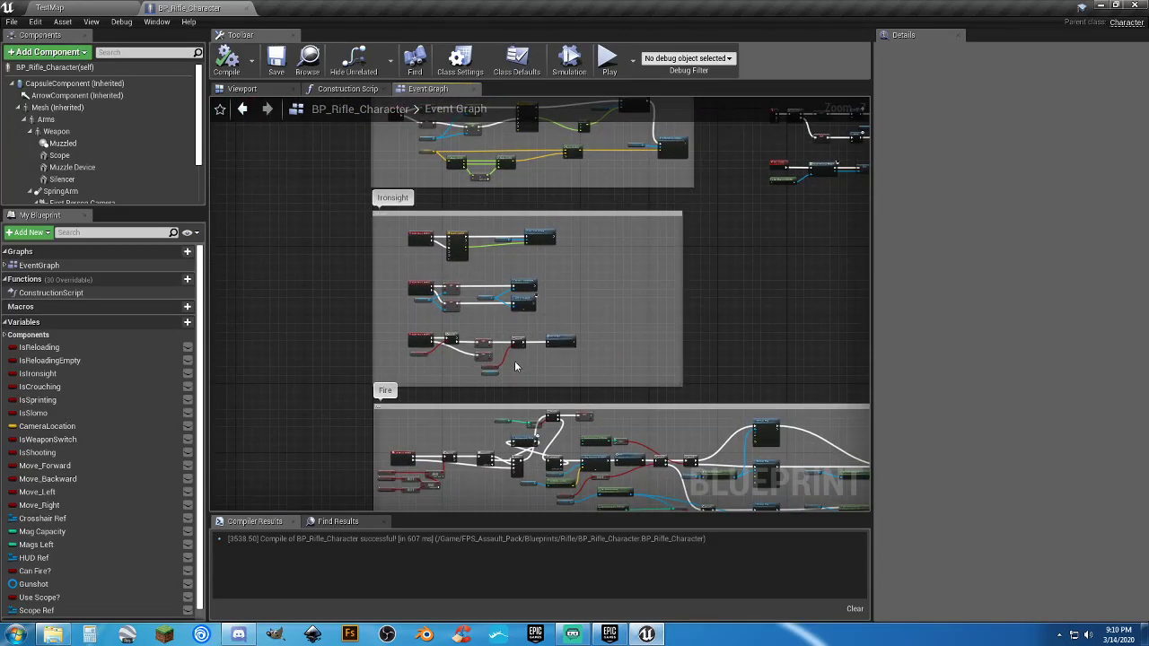
pyautogui.scroll(6, 514, 361)
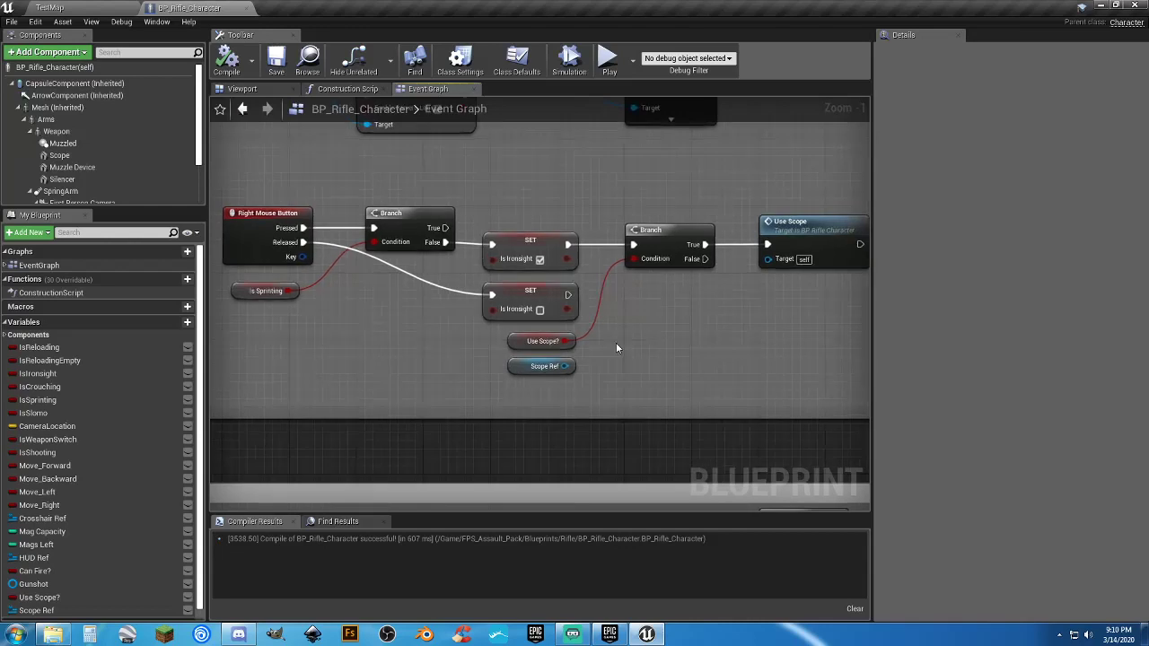
pyautogui.click(547, 367)
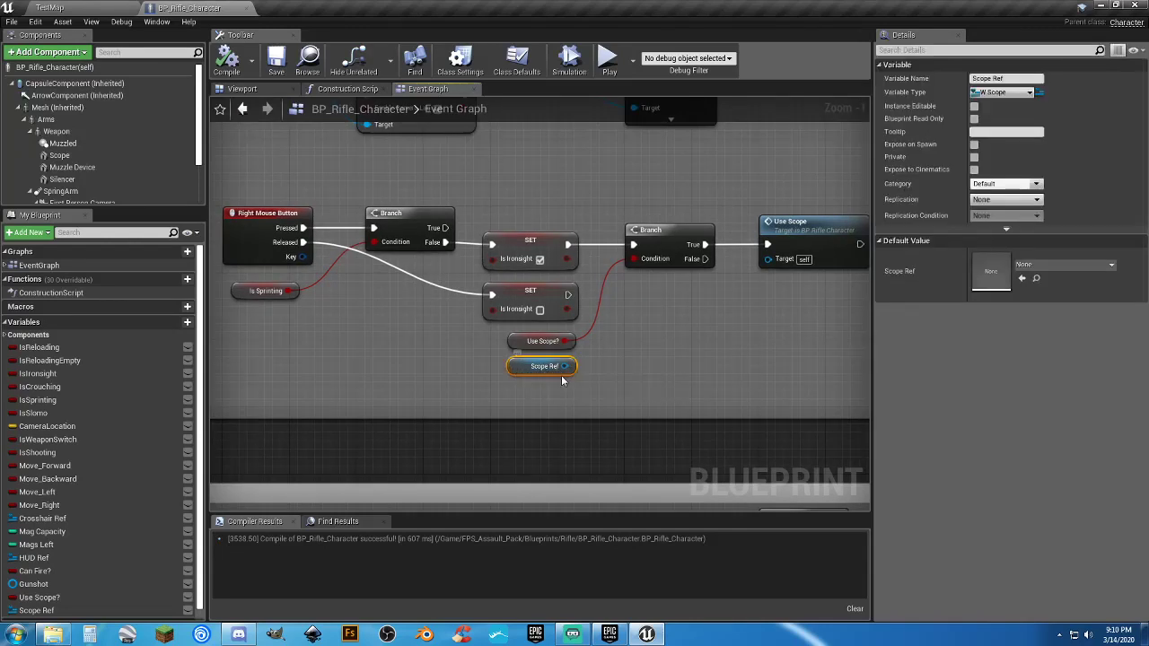
pyautogui.press('Delete')
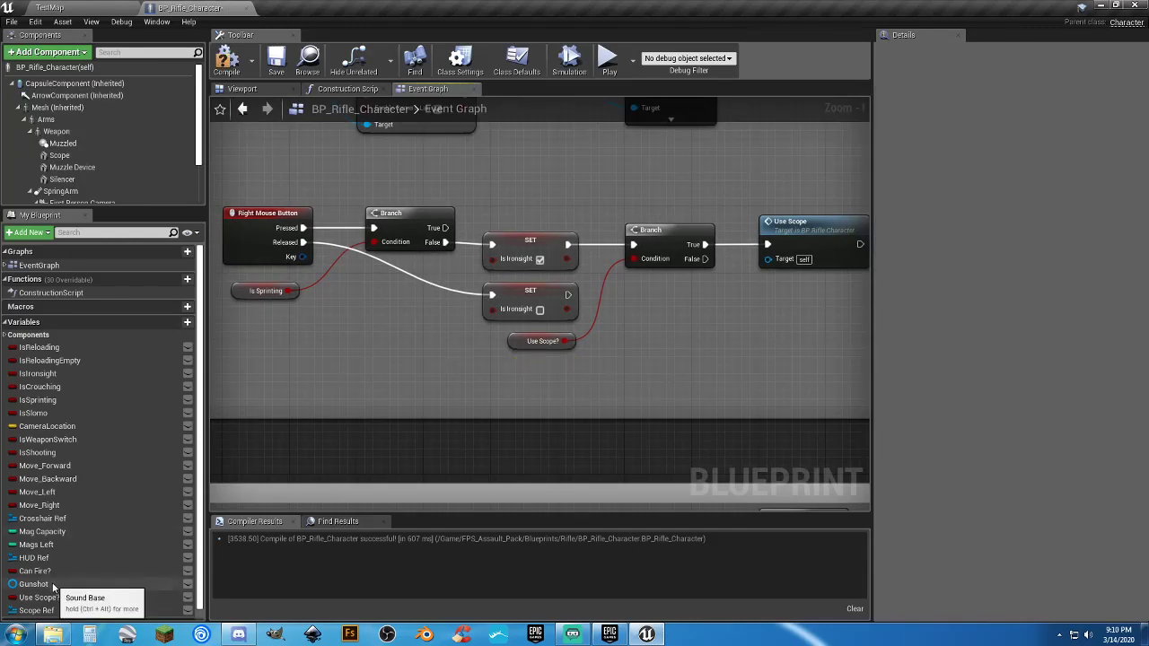
# Add a SET Use Scope? node, left unchecked, after the Released branch's Is Ironsight SET, align it, and compile and save BP_Rifle_Character.
pyautogui.moveTo(39, 597); pyautogui.dragTo(499, 419)
pyautogui.moveTo(626, 328); pyautogui.dragTo(572, 299)
pyautogui.click(660, 349)
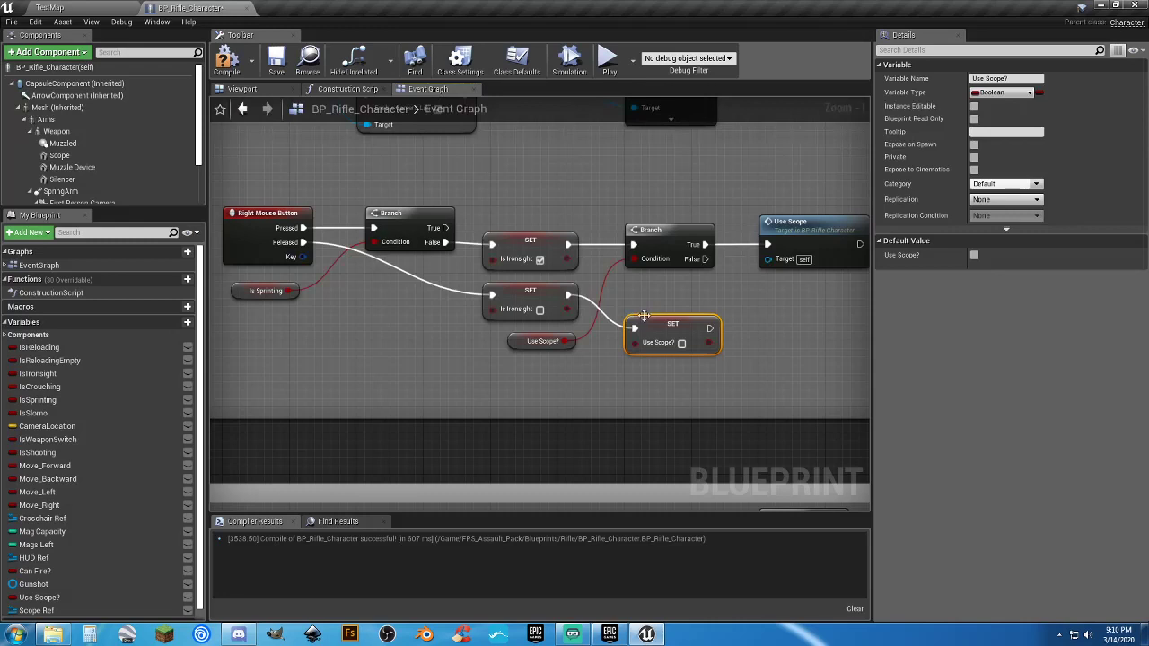
pyautogui.moveTo(647, 318); pyautogui.dragTo(651, 295)
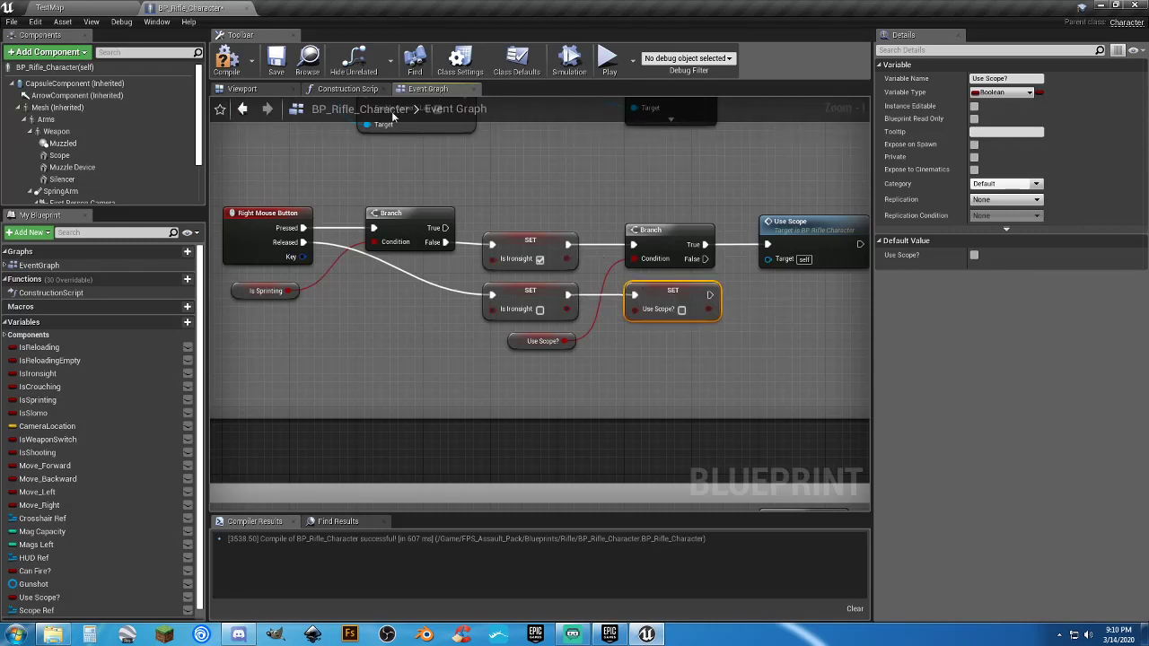
pyautogui.click(226, 61)
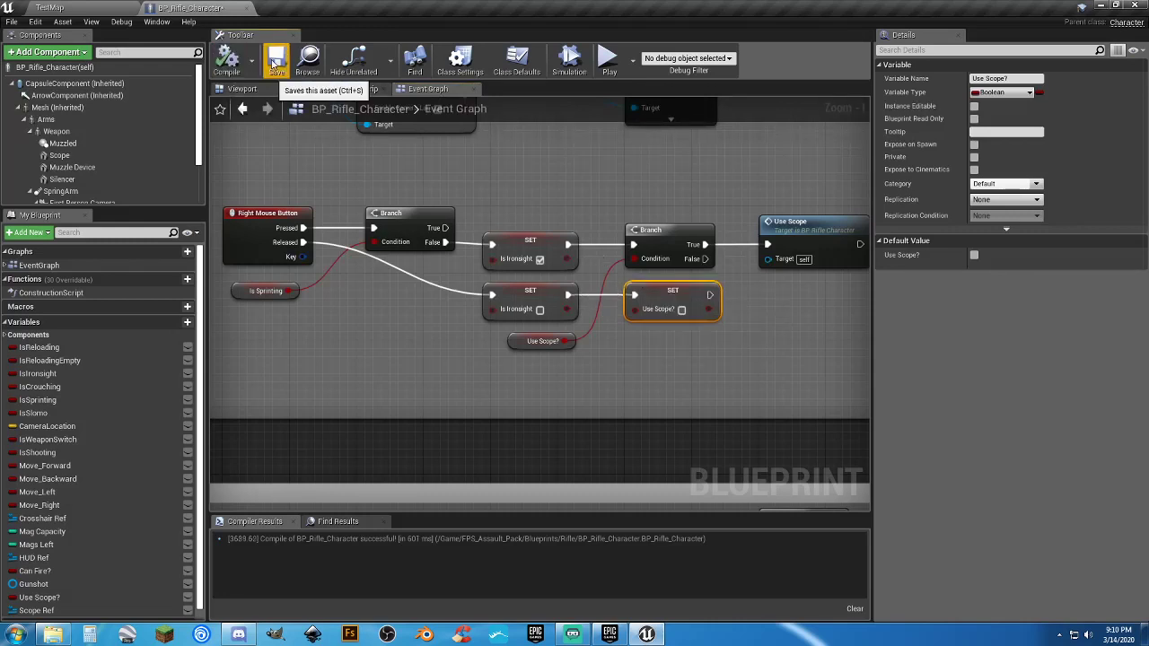
pyautogui.click(275, 61)
# Play-test TestMap by aiming and releasing aim with the scope fitted, and end the session.
pyautogui.click(99, 8)
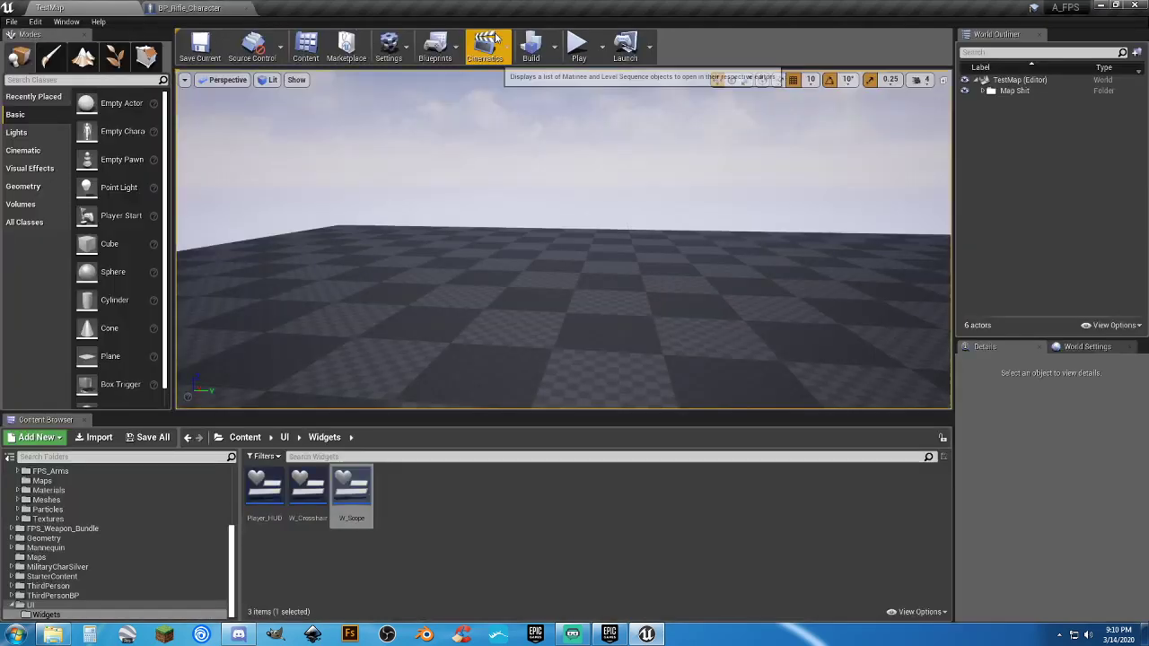
pyautogui.click(577, 45)
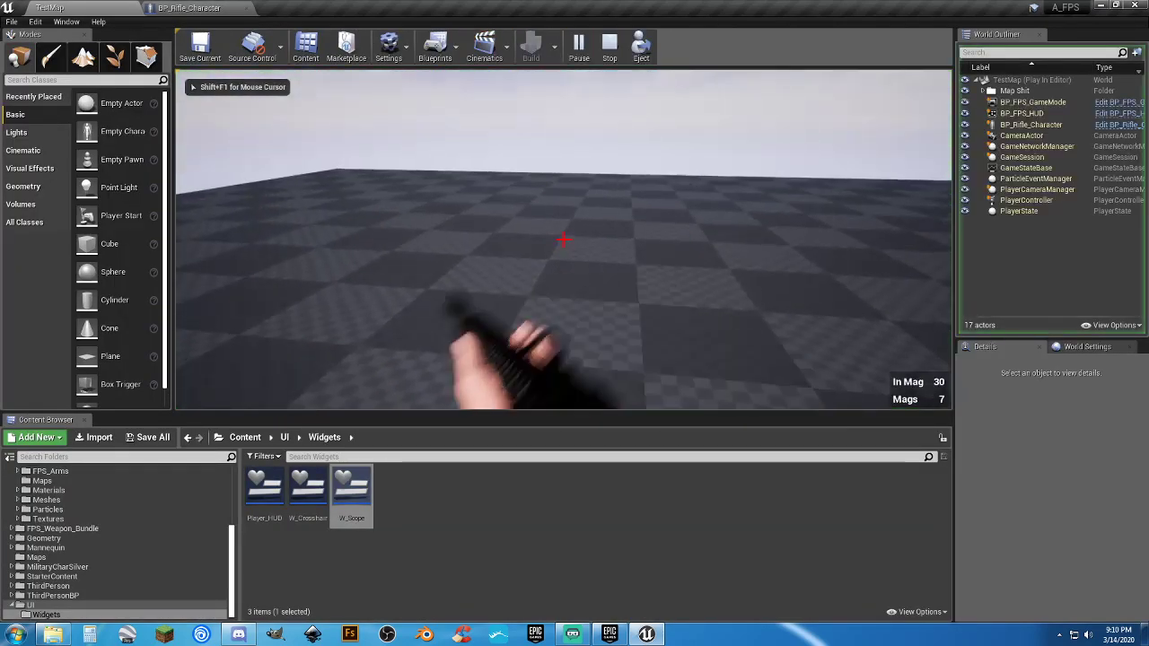
pyautogui.rightClick(563, 240)
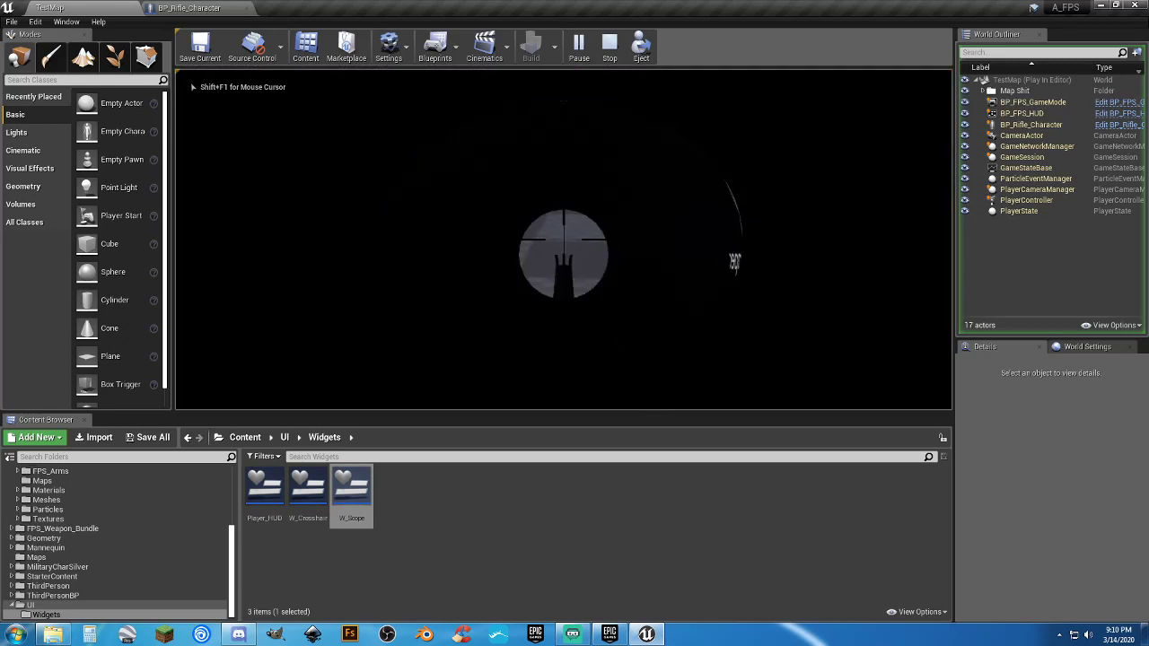
pyautogui.rightClick(564, 238)
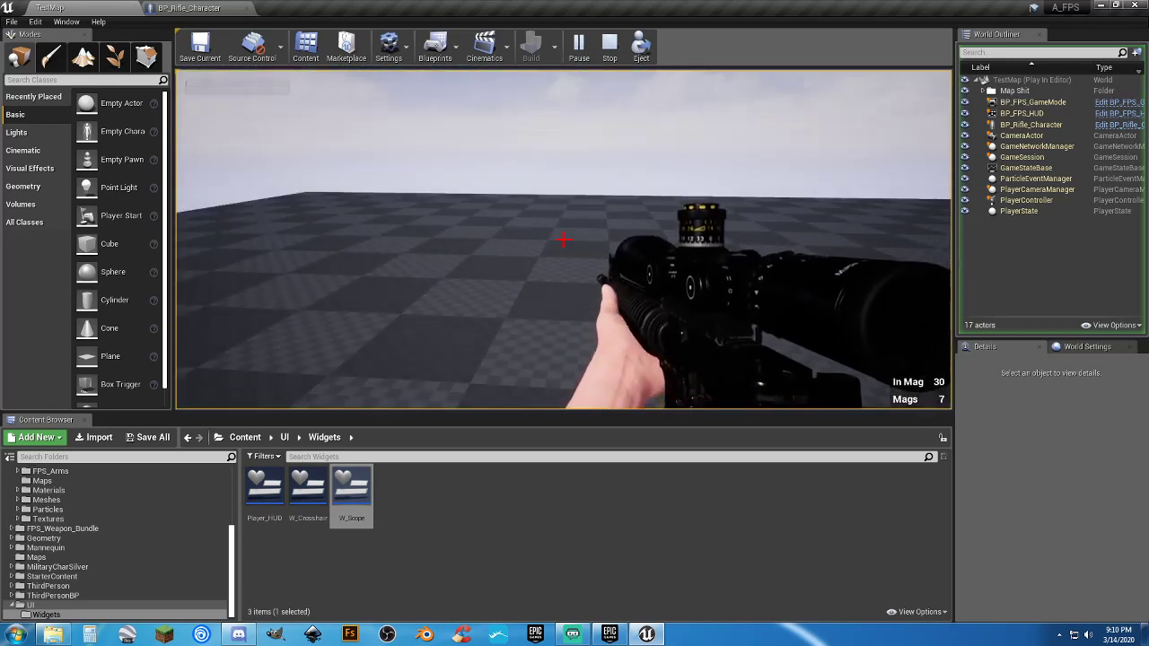
pyautogui.press('Escape')
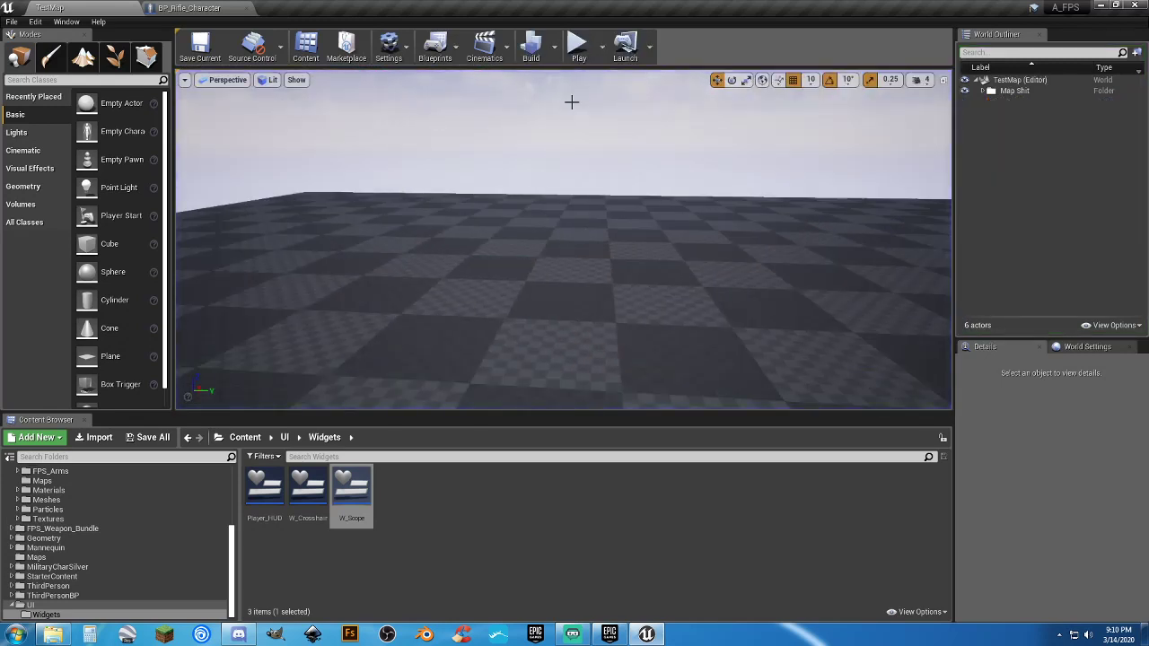
# Start another play-test of TestMap, fire from the hip with the red-dot sight, and switch the rifle to the scope.
pyautogui.click(578, 45)
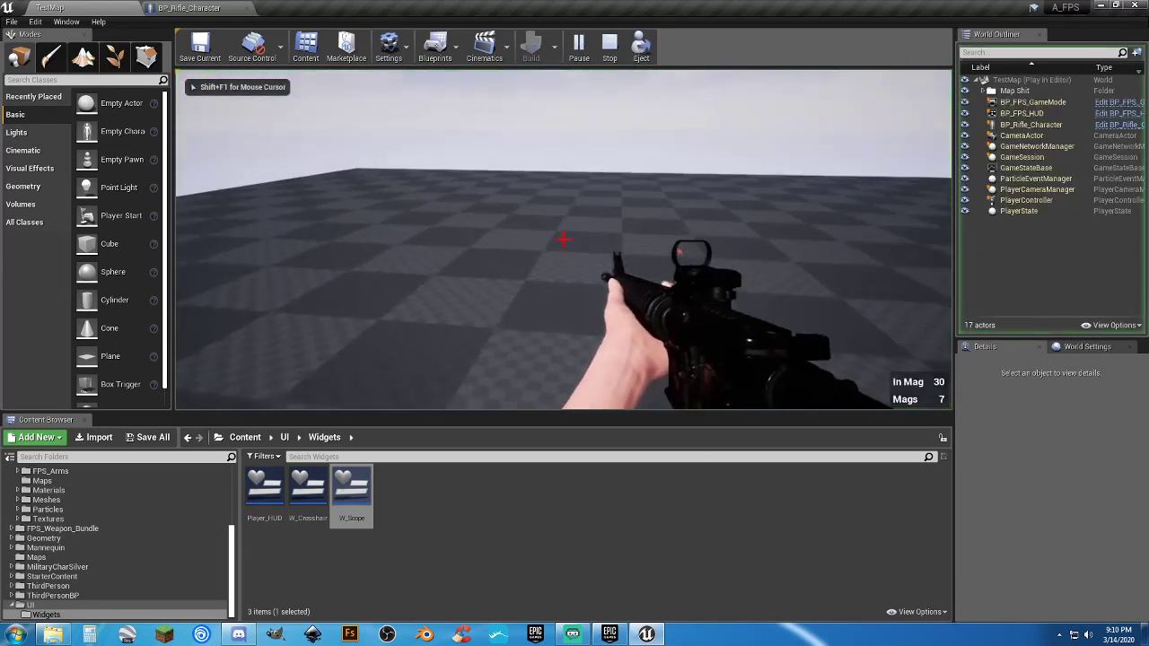
pyautogui.click(563, 239)
pyautogui.click(563, 239)
pyautogui.click(563, 238)
pyautogui.click(564, 238)
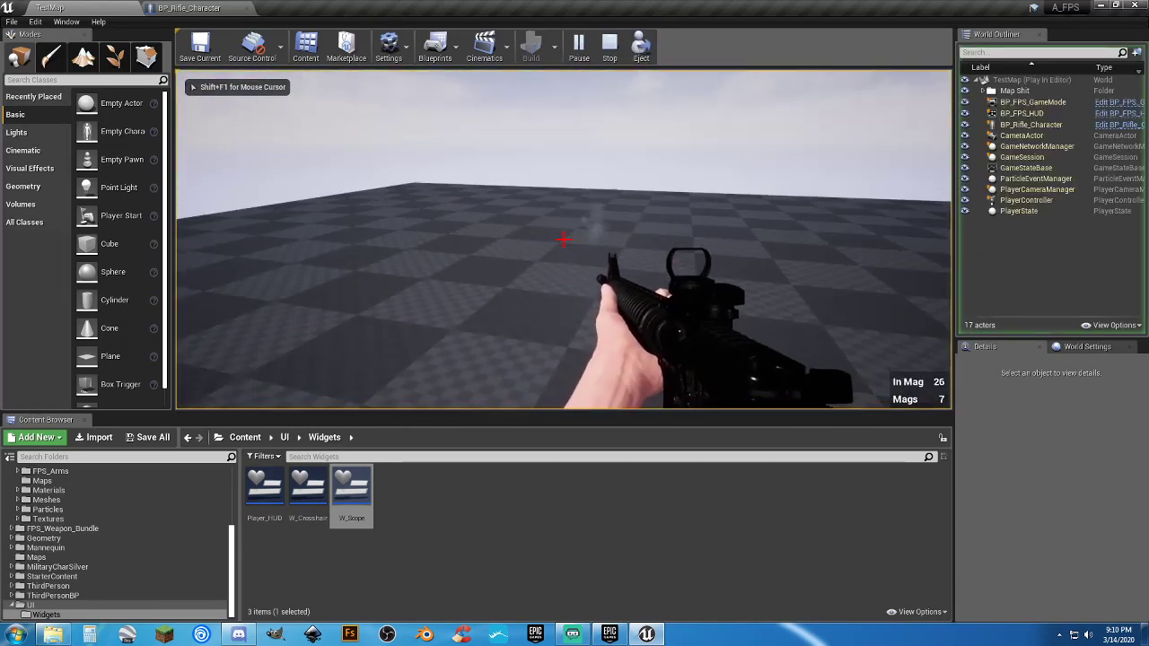
pyautogui.press('r')
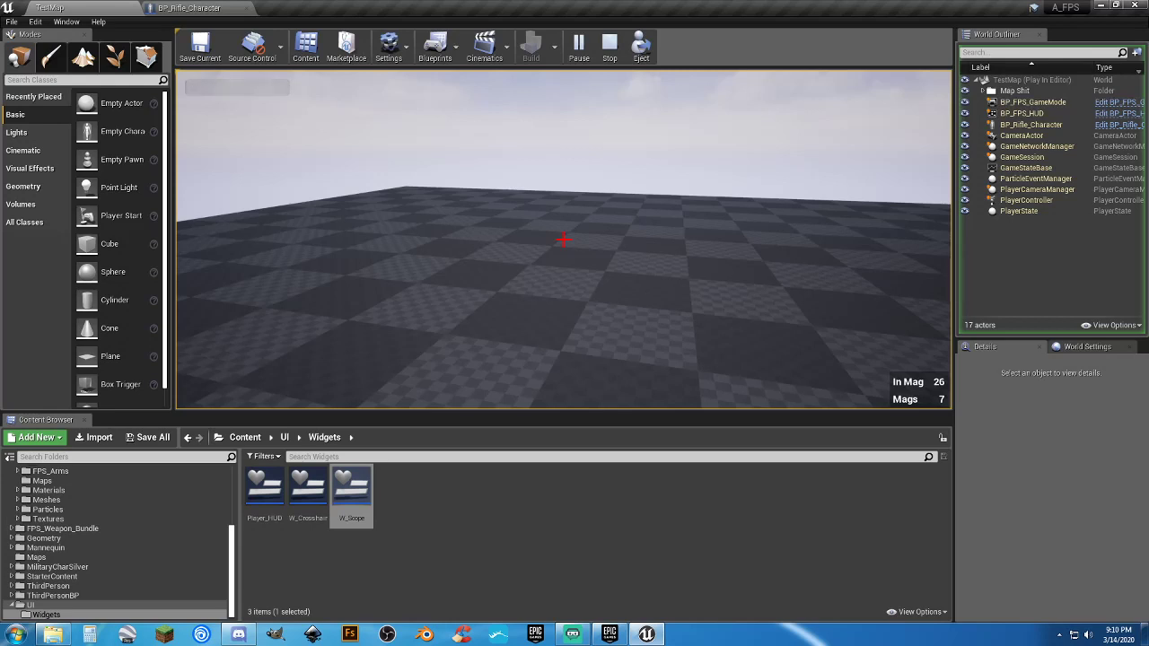
# Aim through the scope in the play-test, fire several shots, and release the aim.
pyautogui.rightClick(564, 238)
pyautogui.rightClick(564, 239)
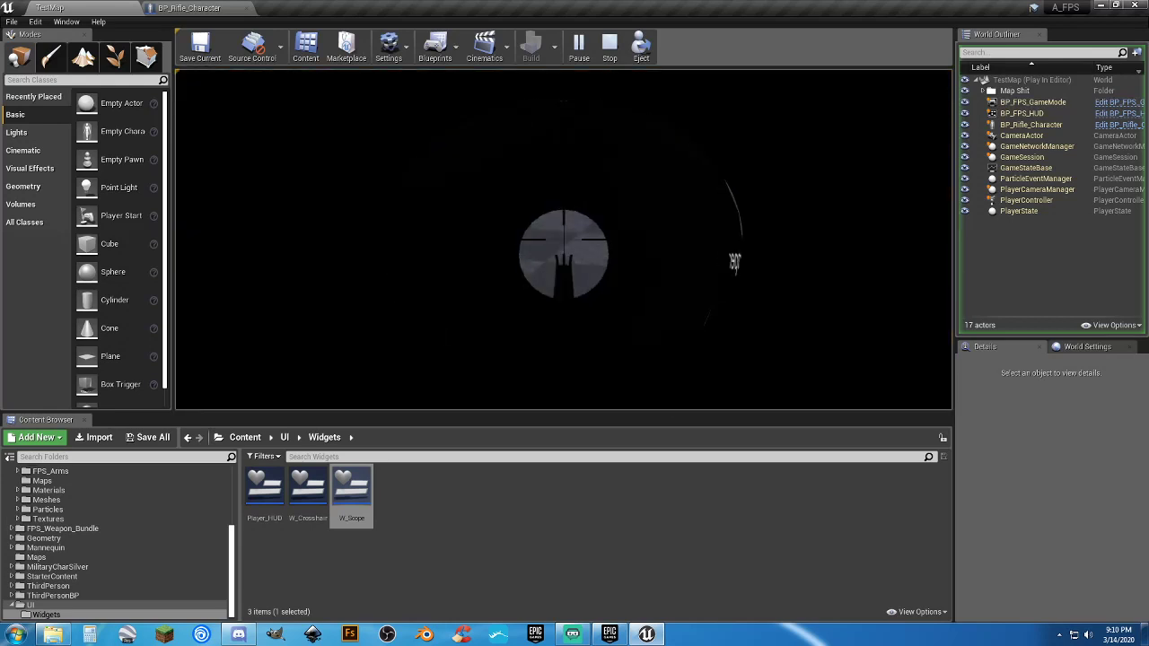
pyautogui.click(564, 238)
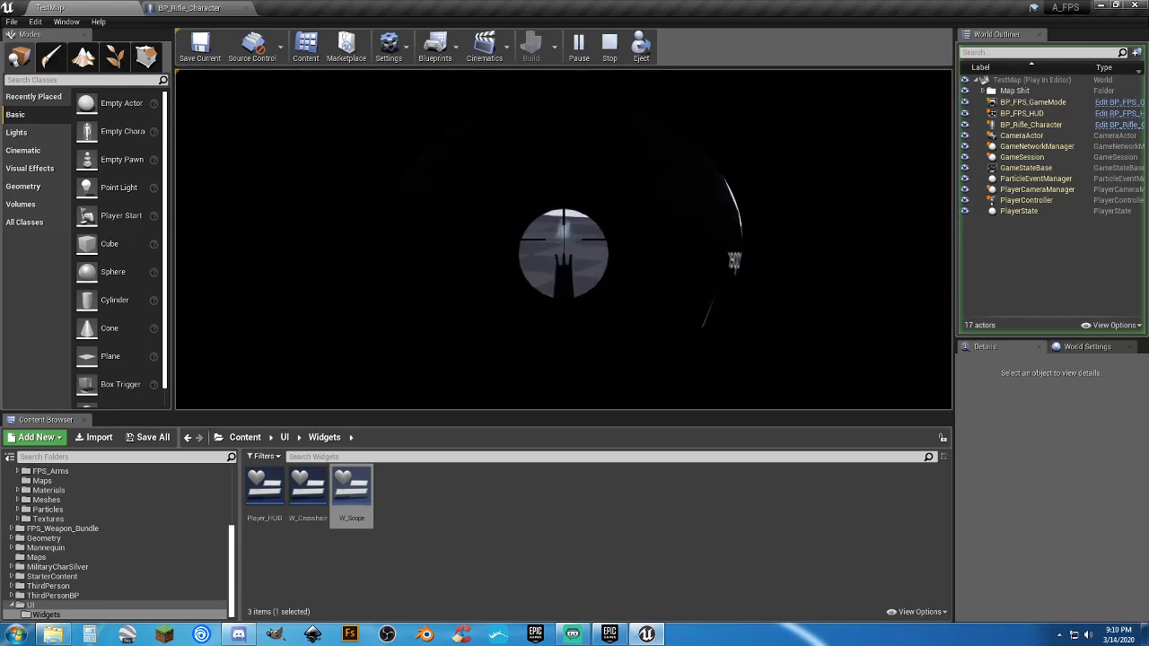
pyautogui.click(564, 238)
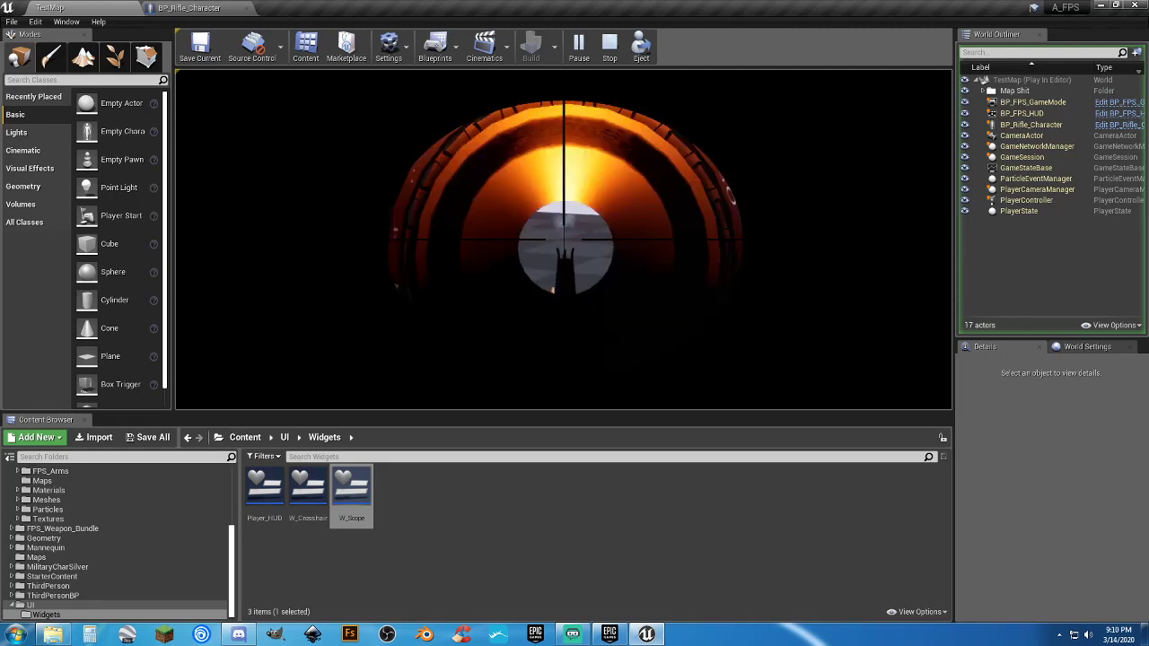
pyautogui.click(563, 239)
pyautogui.rightClick(564, 239)
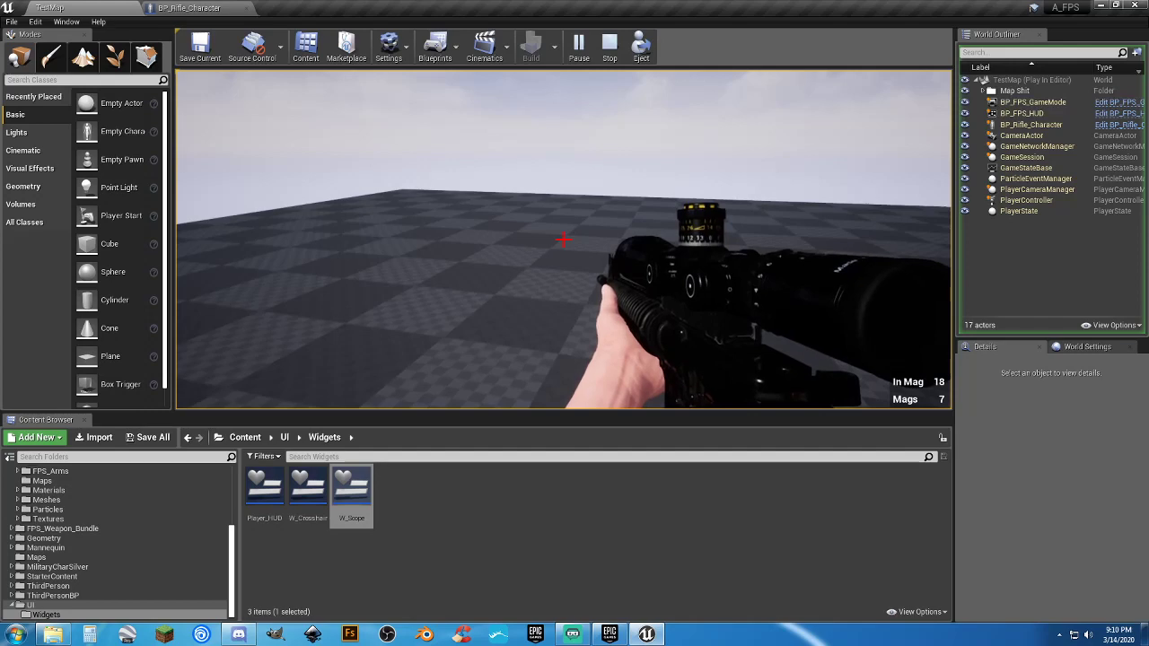
# Switch back to the red-dot sight, fire a burst while aiming, and release the aim.
pyautogui.rightClick(564, 239)
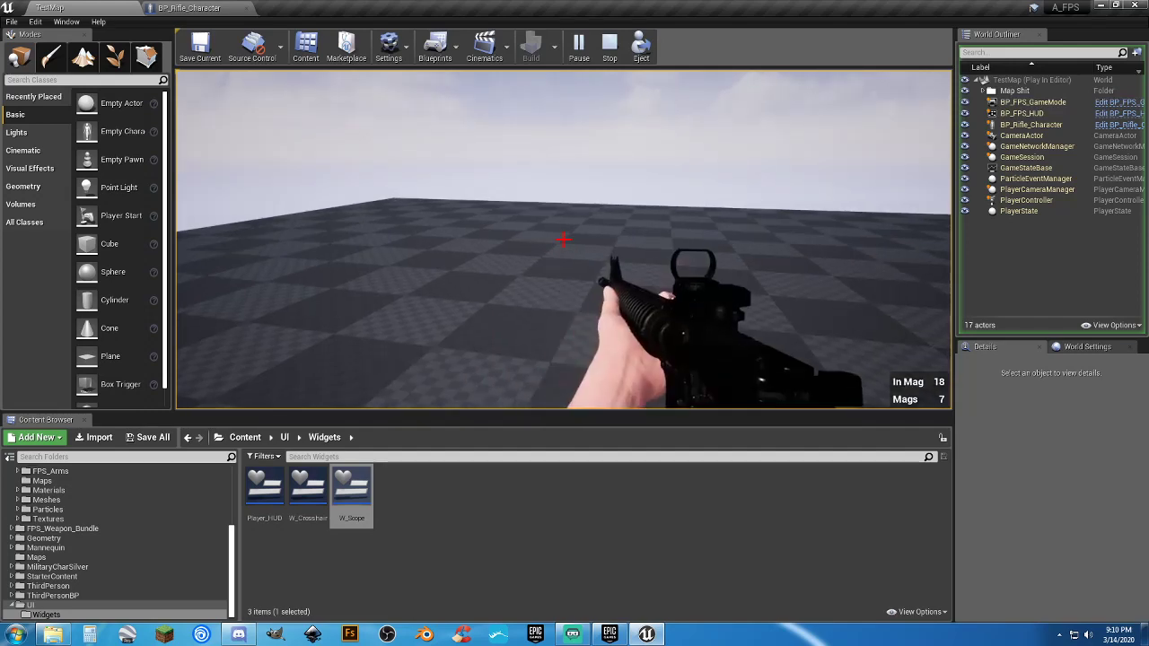
pyautogui.rightClick(564, 239)
pyautogui.click(564, 239)
pyautogui.click(563, 238)
pyautogui.click(563, 239)
pyautogui.click(564, 239)
pyautogui.click(564, 238)
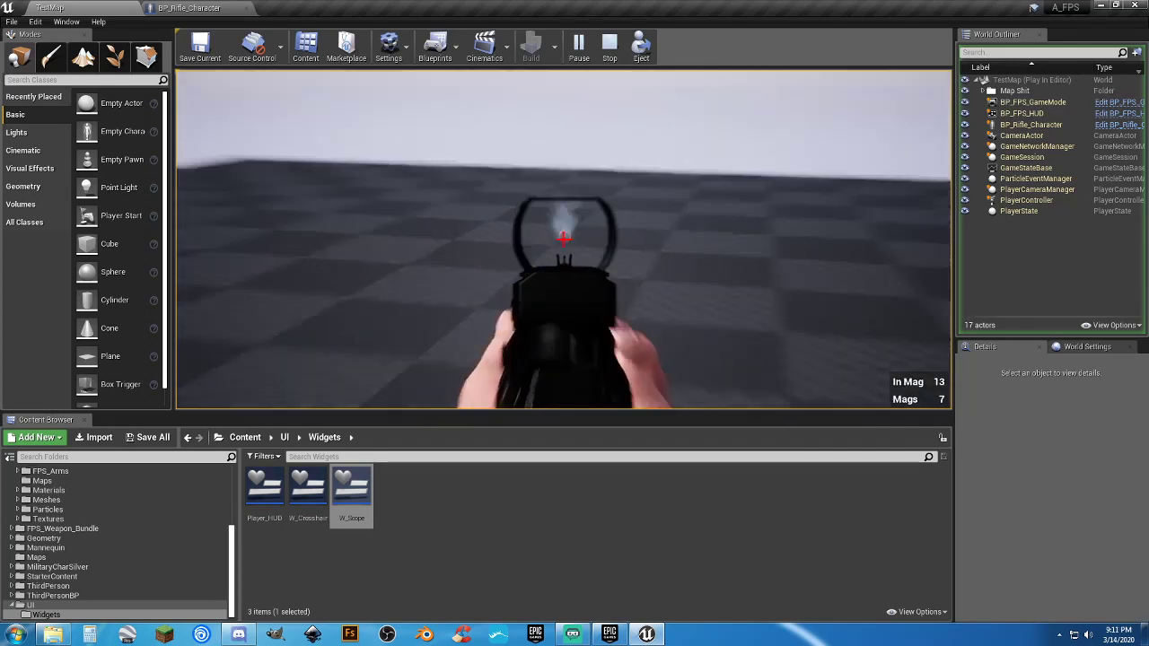
pyautogui.rightClick(564, 239)
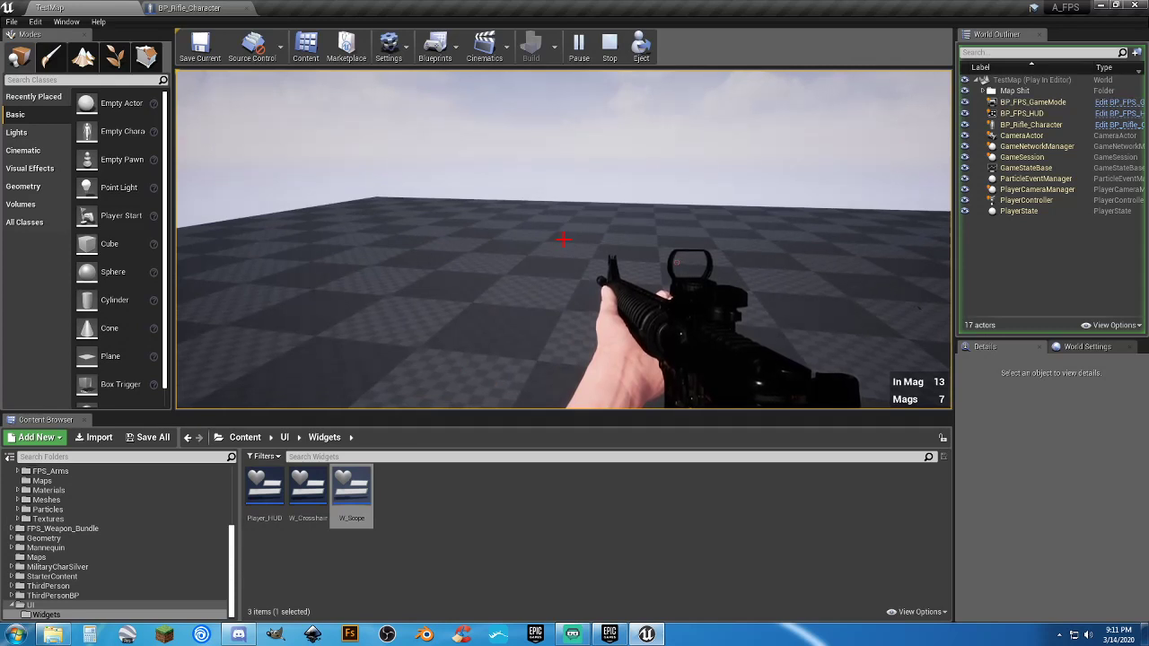
# Fit the silencer with the red-dot sight and fire both from the hip and while aiming.
pyautogui.rightClick(564, 238)
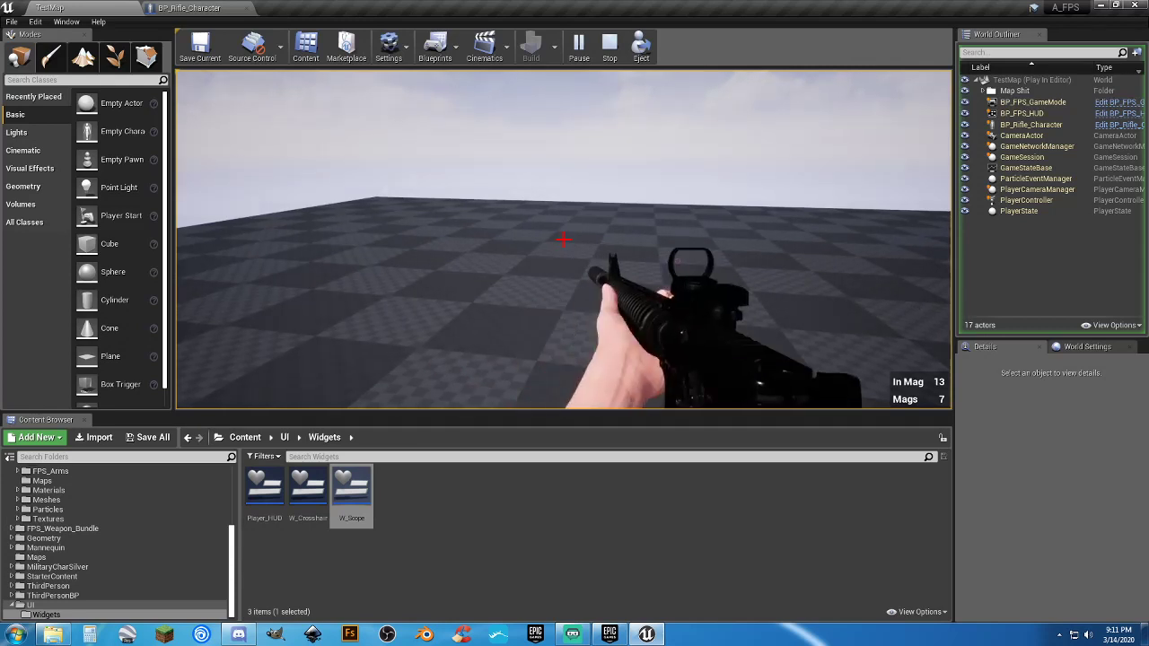
pyautogui.click(563, 238)
pyautogui.click(563, 239)
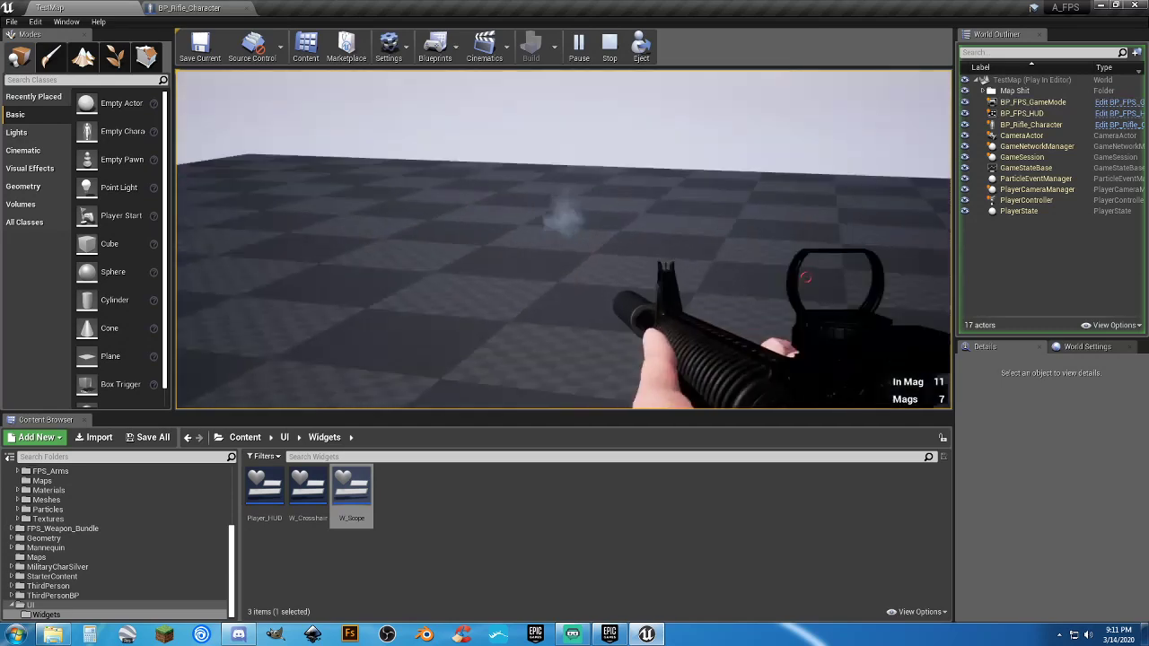
pyautogui.rightClick(564, 239)
pyautogui.click(563, 238)
pyautogui.click(564, 239)
pyautogui.click(564, 238)
pyautogui.click(564, 238)
pyautogui.rightClick(563, 239)
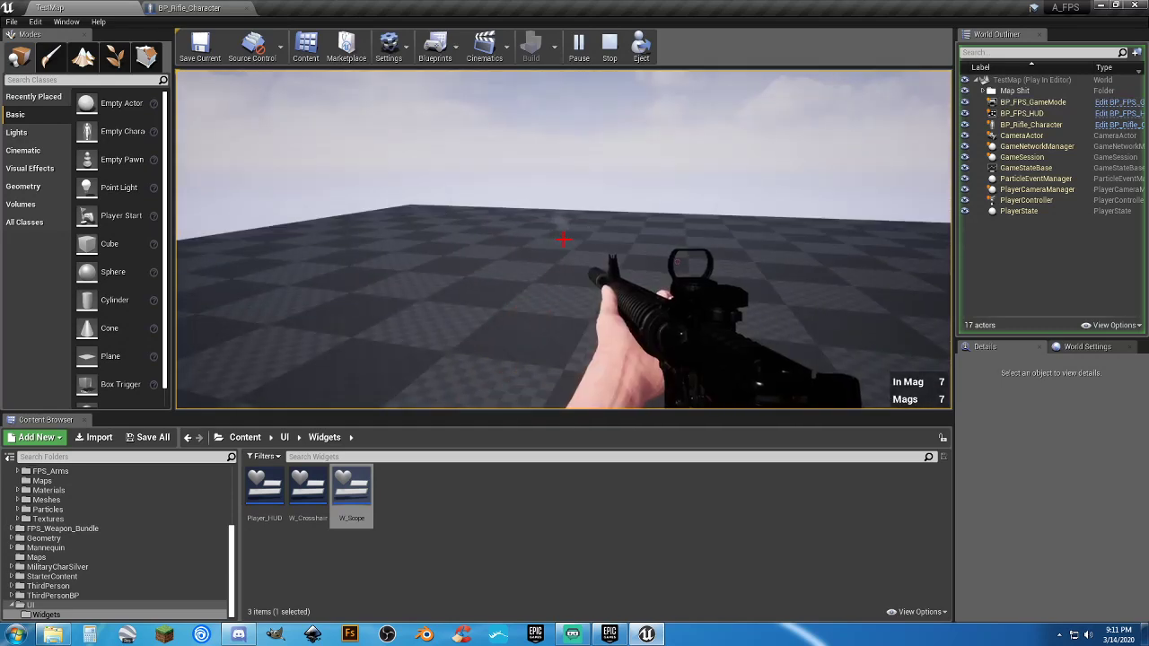
pyautogui.rightClick(563, 239)
# Switch to the scope with the silencer fitted, fire while aiming, release the aim, and reload the rifle.
pyautogui.press('2')
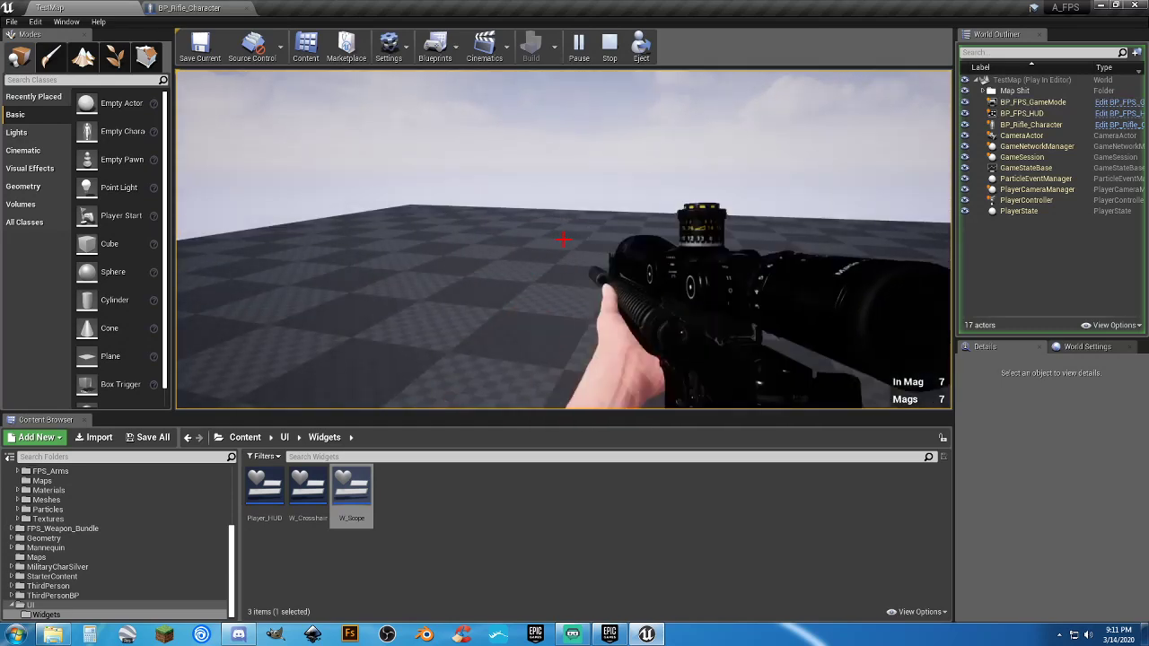
pyautogui.rightClick(564, 238)
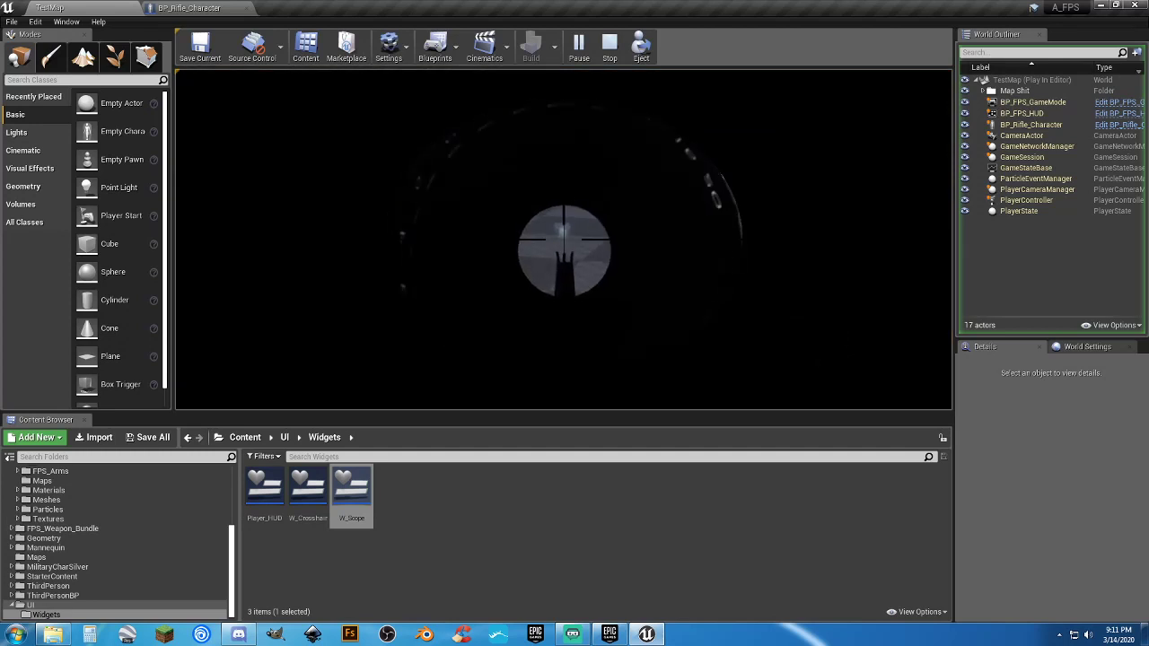
pyautogui.rightClick(563, 239)
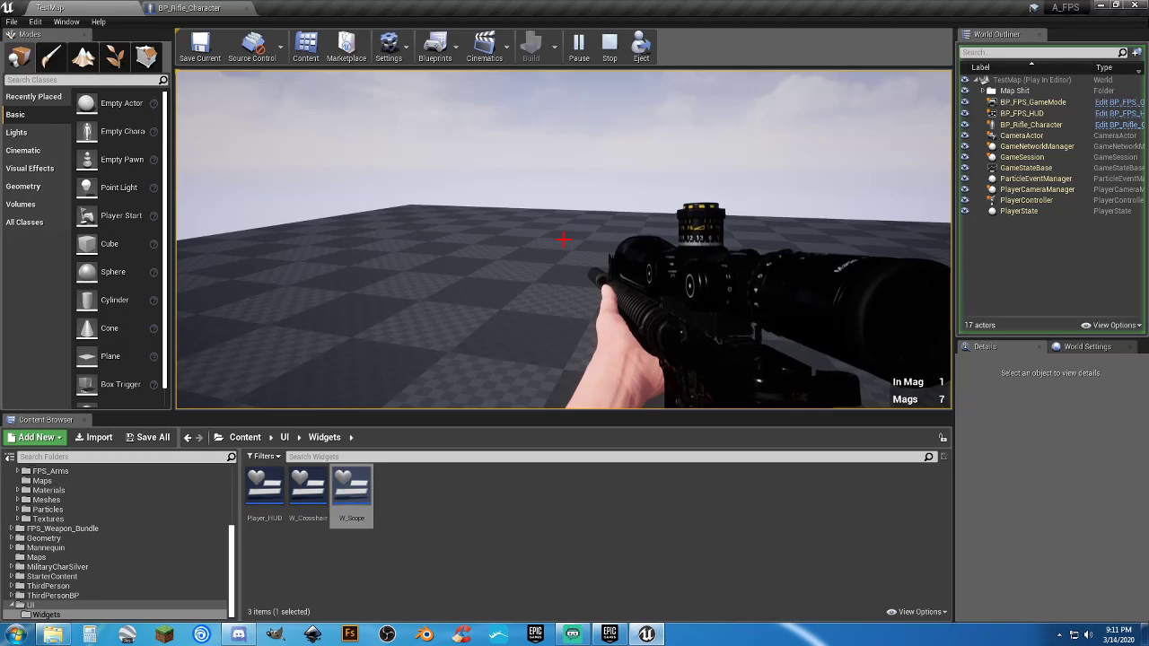
pyautogui.press('r')
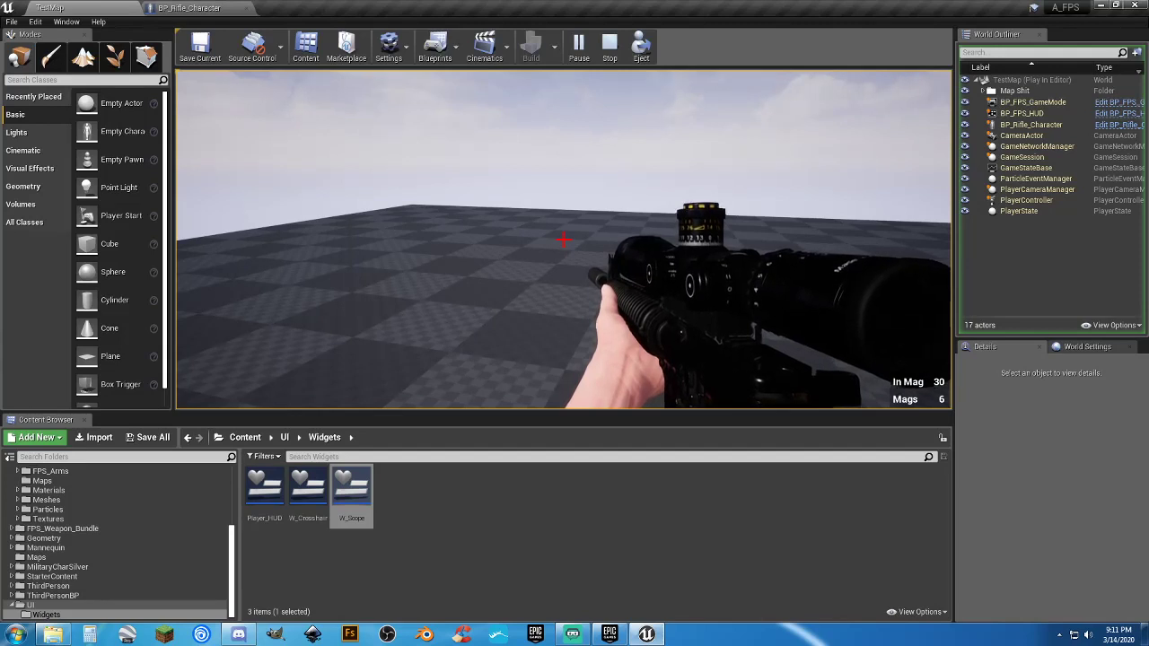
# Aim and release the aim repeatedly with the scope after reloading, and end the play-test.
pyautogui.rightClick(563, 238)
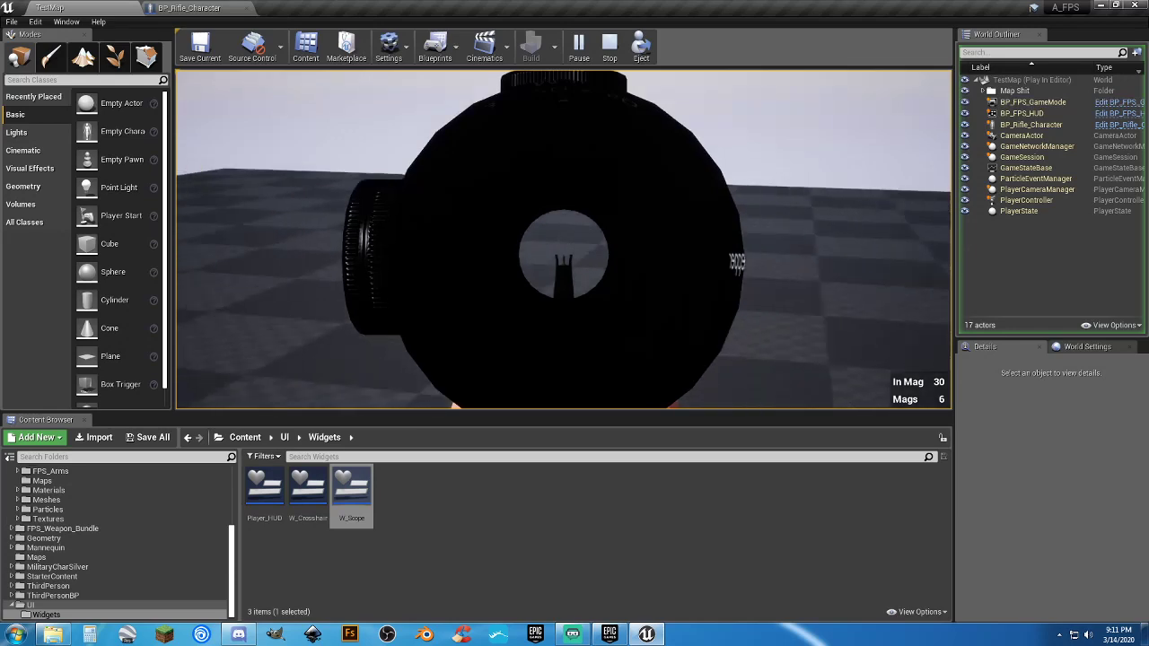
pyautogui.rightClick(563, 238)
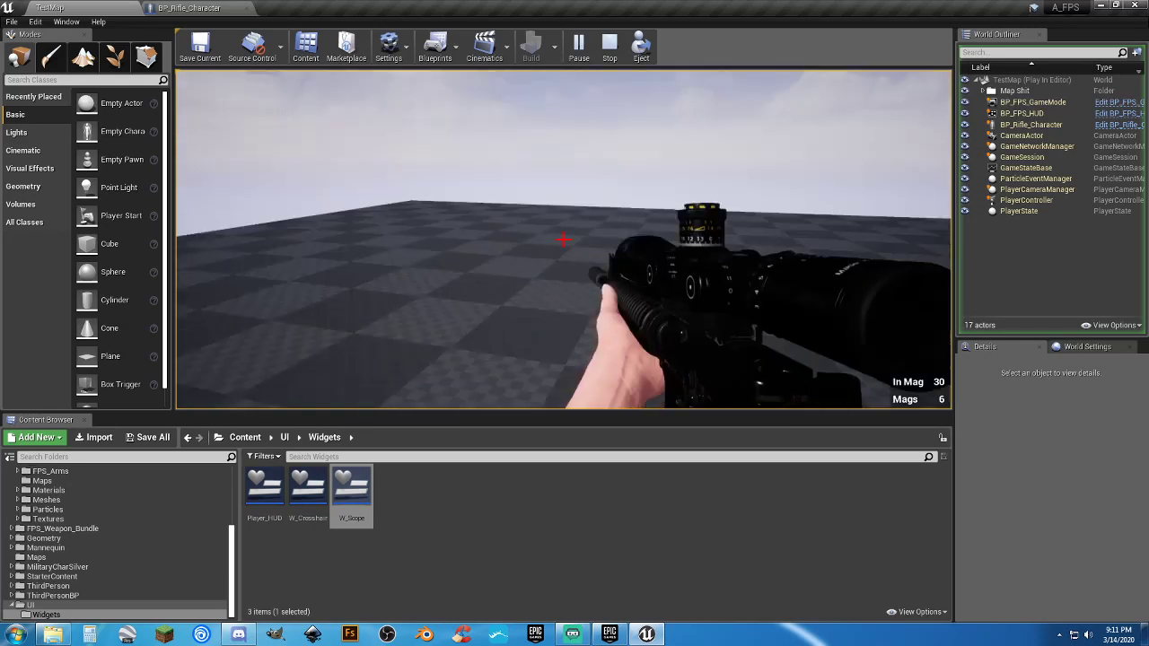
pyautogui.rightClick(564, 238)
pyautogui.rightClick(564, 238)
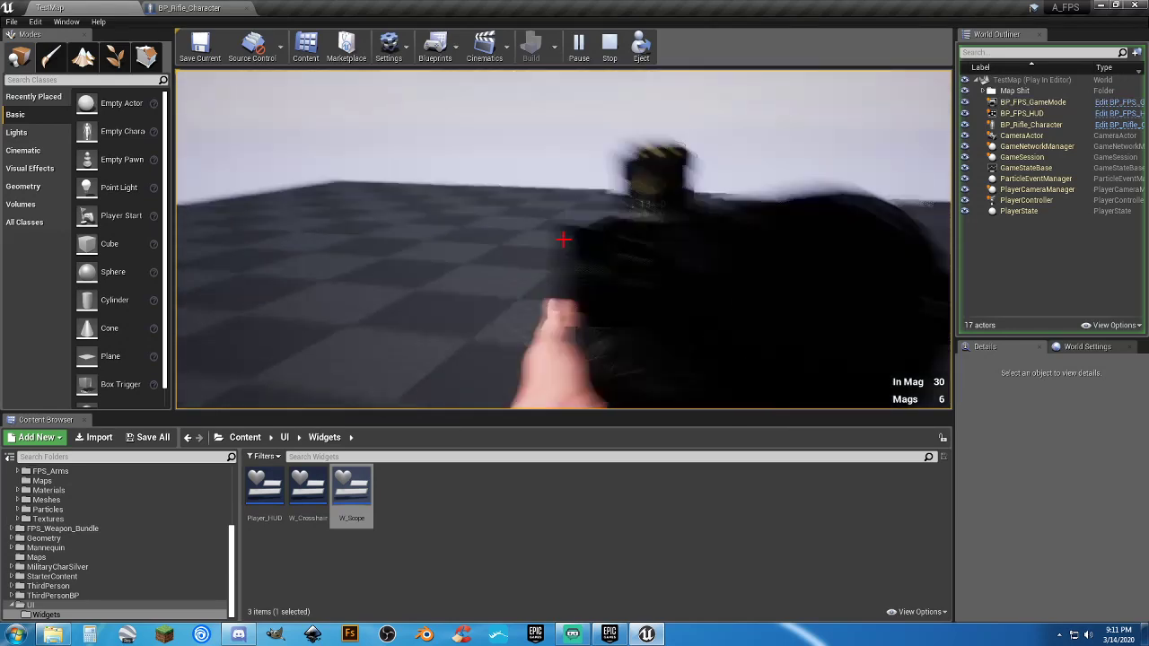
pyautogui.press('Escape')
# Review the Ironsight aiming nodes, the Q key scope-switching chain and the Use Scope event chain in BP_Rifle_Character's Event Graph.
pyautogui.click(189, 8)
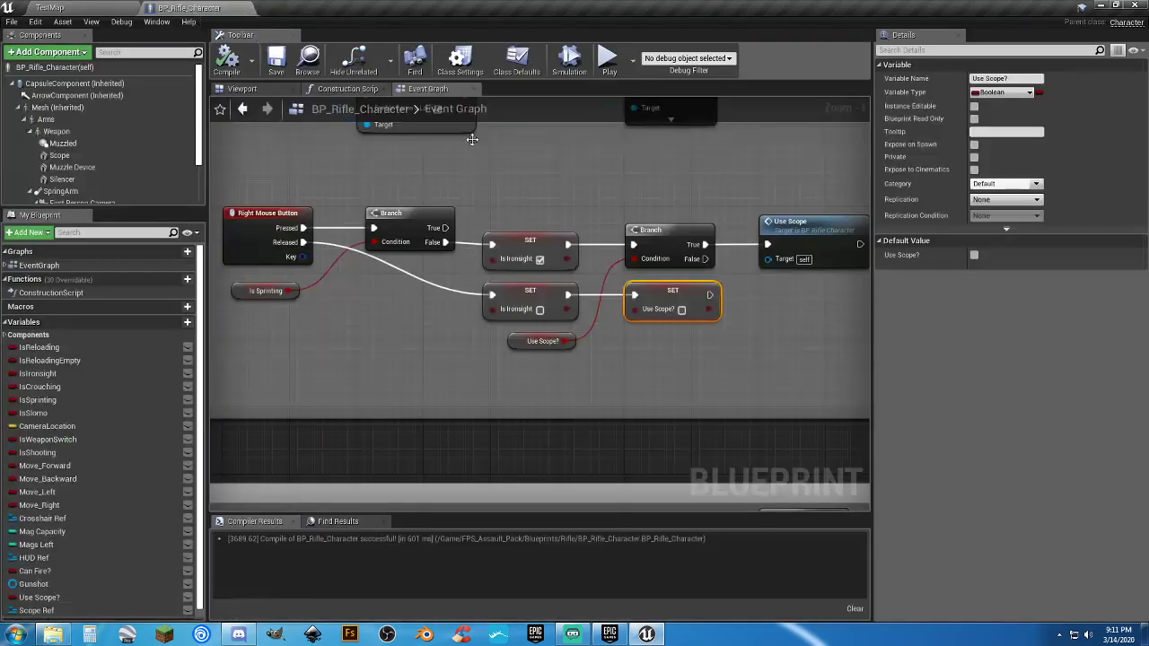
pyautogui.scroll(-2, 627, 202)
pyautogui.click(734, 274)
pyautogui.moveTo(734, 274); pyautogui.dragTo(653, 307, button='right')
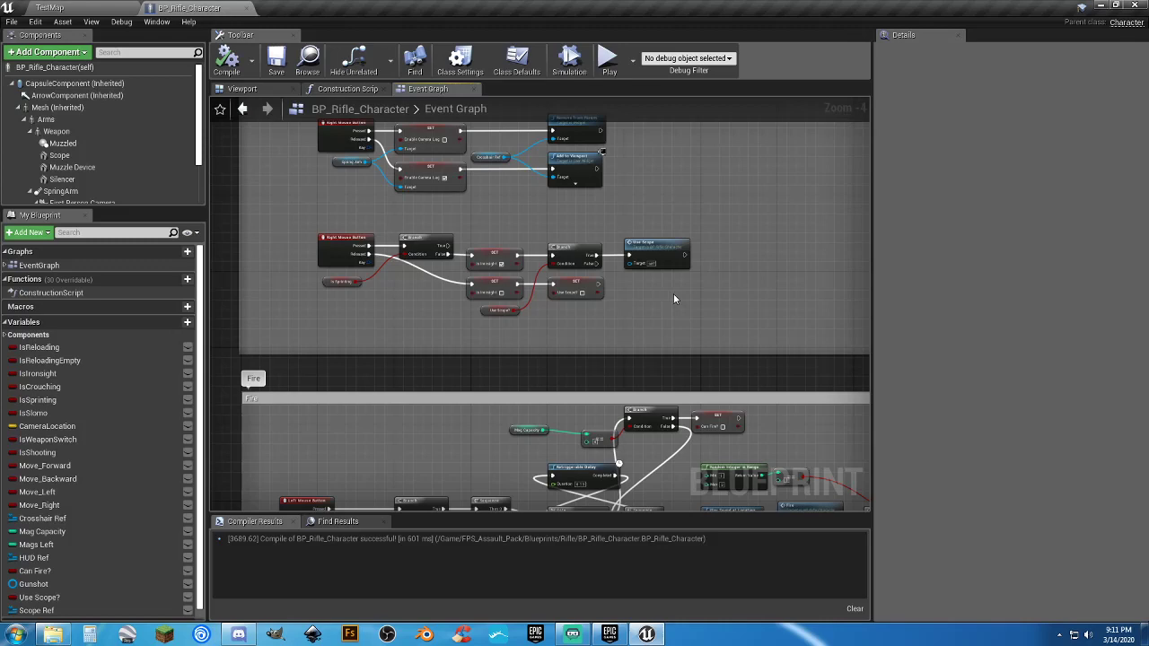
pyautogui.scroll(-4, 674, 292)
pyautogui.moveTo(764, 258); pyautogui.dragTo(353, 423, button='right')
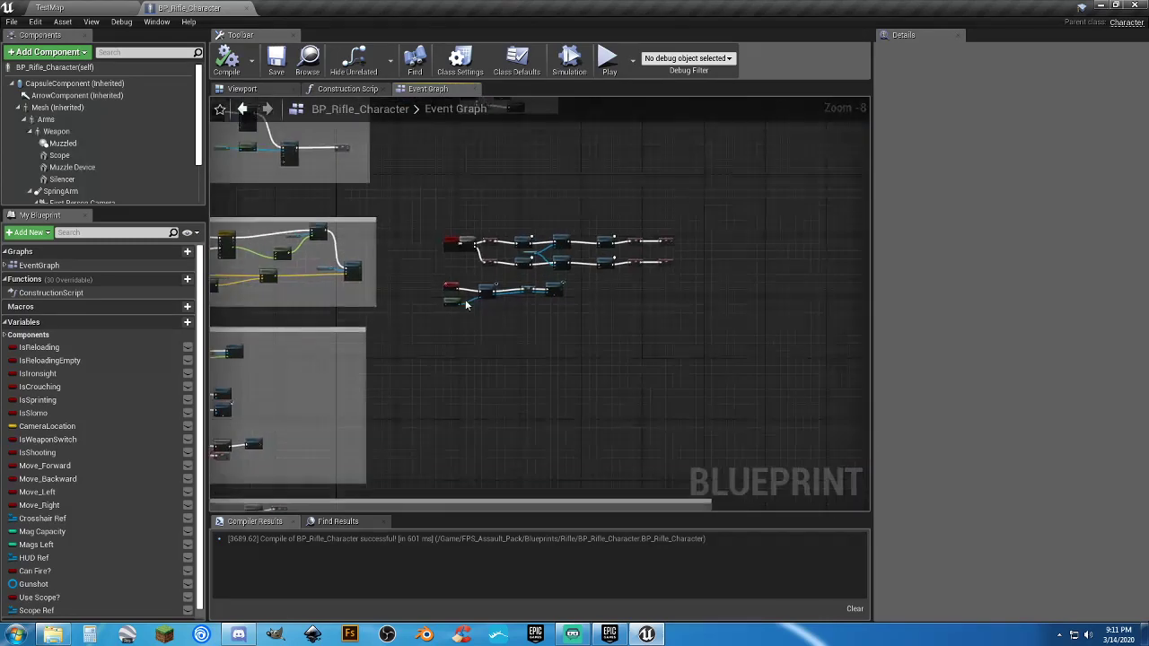
pyautogui.scroll(4, 466, 296)
pyautogui.moveTo(599, 261); pyautogui.dragTo(526, 280, button='right')
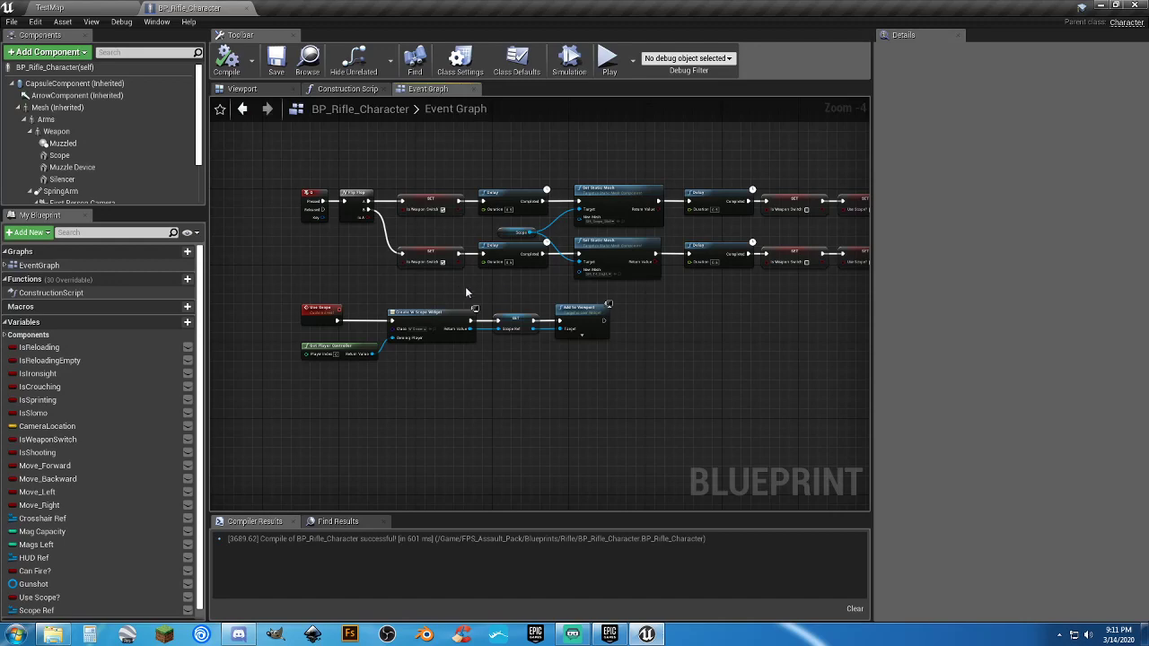
pyautogui.scroll(-4, 440, 289)
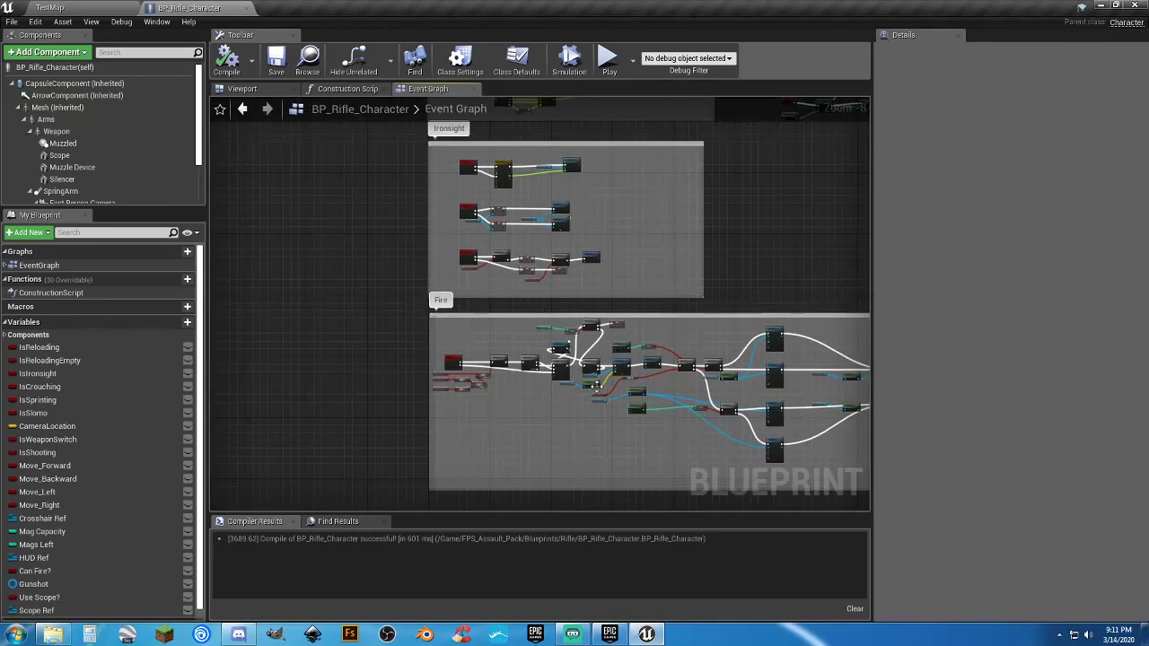
# Move the Q key and Use Scope node chains together to the empty area right beside the Ironsight comment box.
pyautogui.scroll(4, 437, 276)
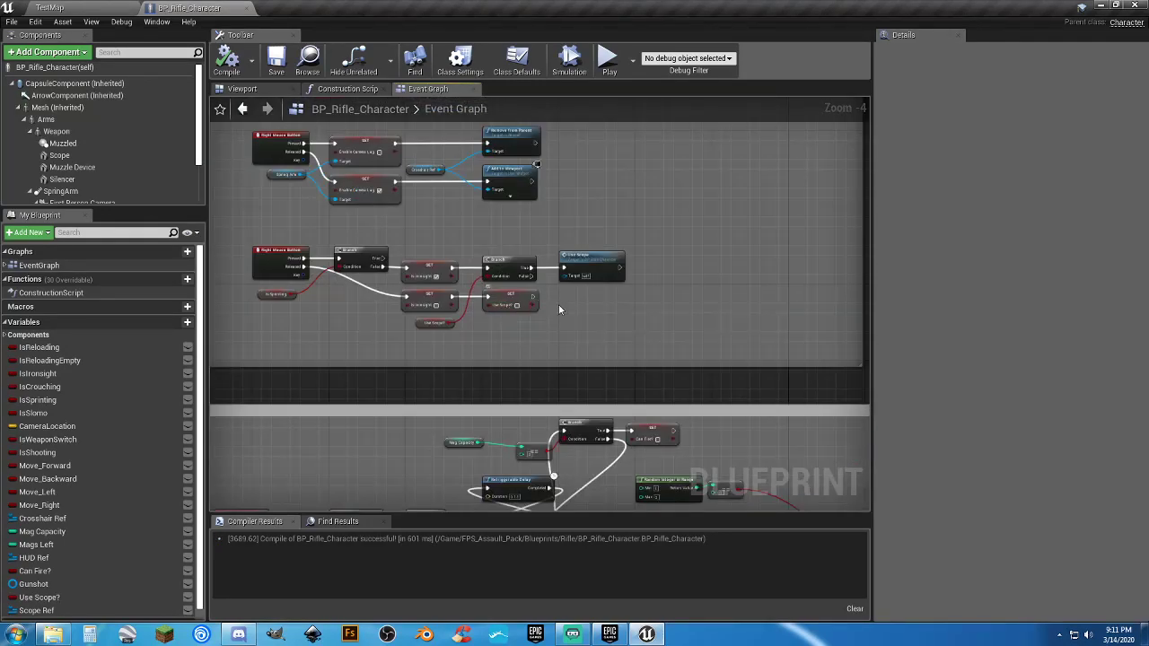
pyautogui.scroll(-4, 561, 307)
pyautogui.moveTo(695, 253); pyautogui.dragTo(555, 354, button='right')
pyautogui.moveTo(725, 295); pyautogui.dragTo(647, 303, button='right')
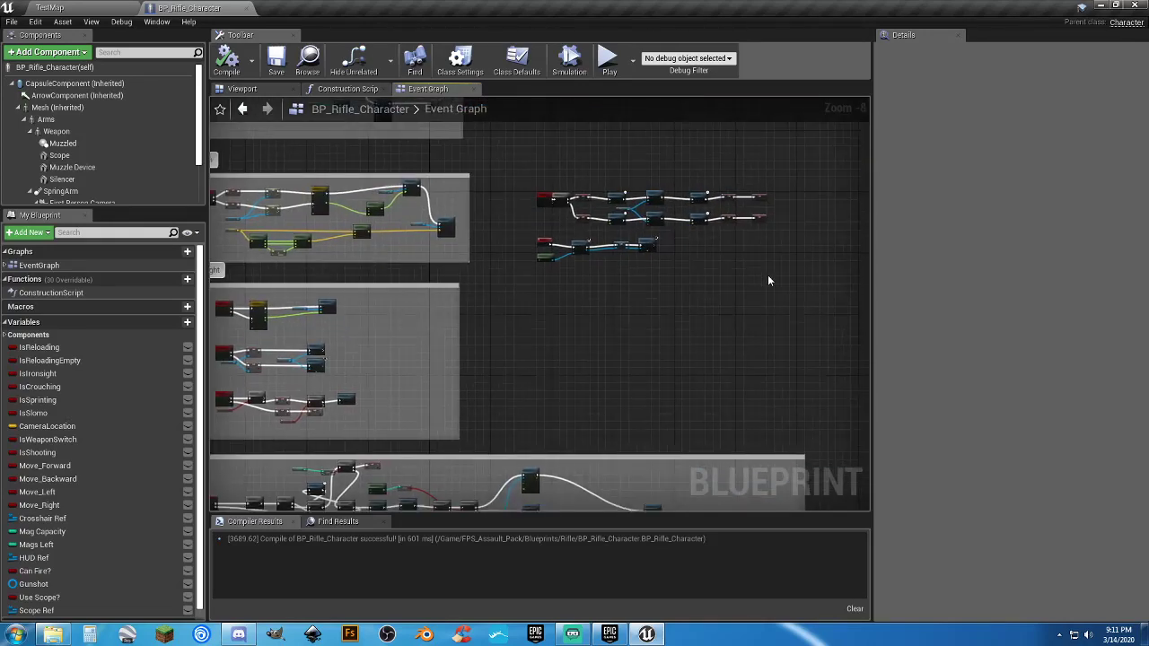
pyautogui.moveTo(630, 245); pyautogui.dragTo(517, 325)
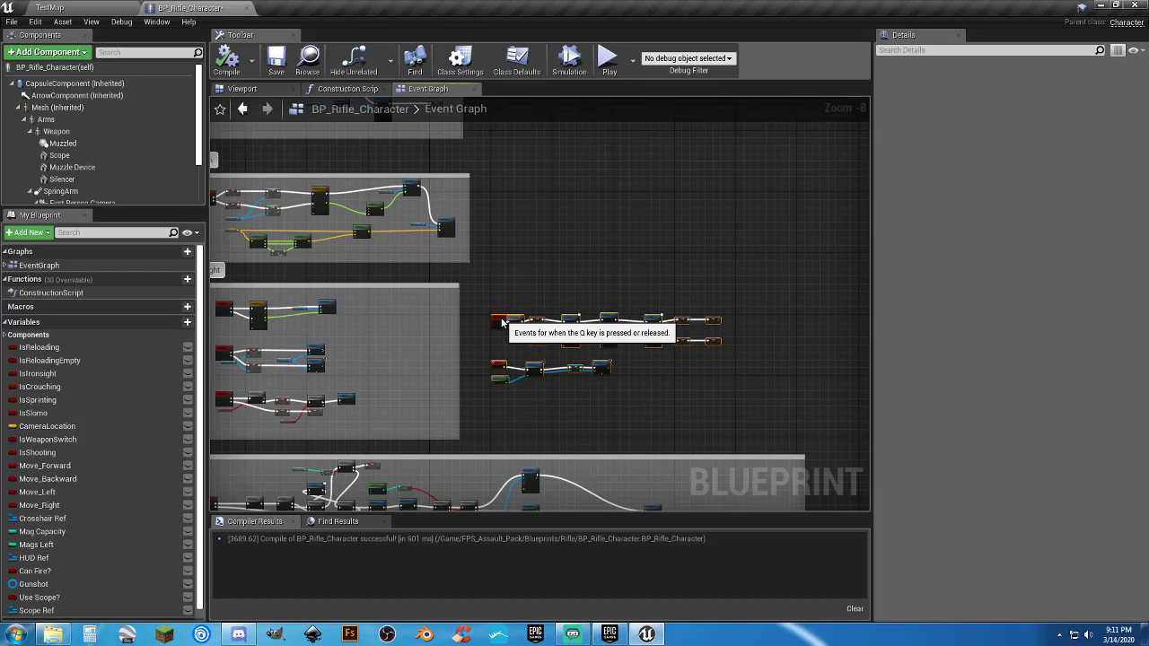
# Examine the Right Mouse Button aiming chain in the Ironsight comment, from the Is Sprinting branch to the Use Scope call.
pyautogui.scroll(8, 410, 306)
pyautogui.moveTo(442, 311); pyautogui.dragTo(514, 206, button='right')
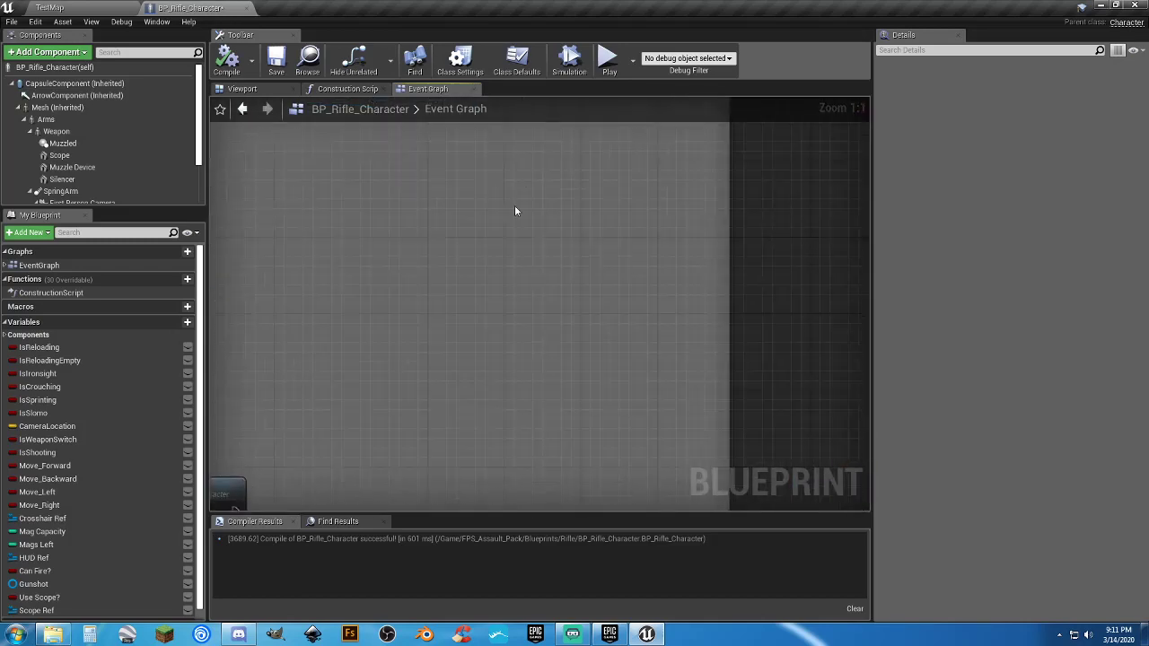
pyautogui.click(514, 206)
pyautogui.moveTo(463, 259); pyautogui.dragTo(891, 137, button='right')
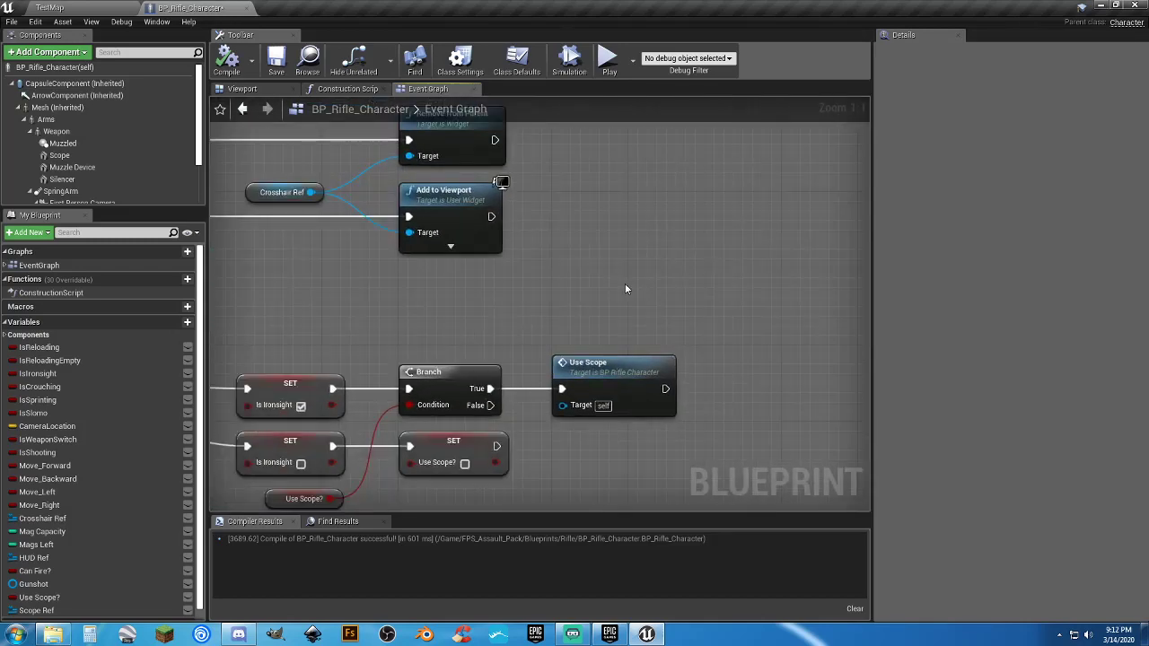
pyautogui.moveTo(626, 289); pyautogui.dragTo(911, 154, button='right')
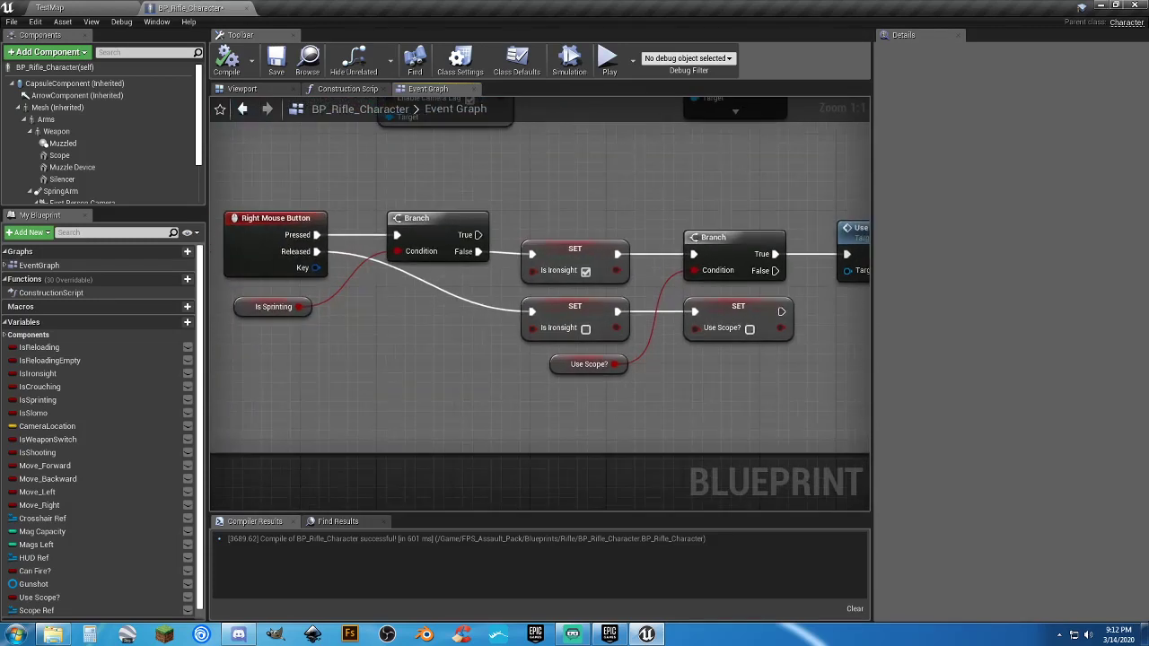
pyautogui.moveTo(879, 228); pyautogui.dragTo(556, 260, button='right')
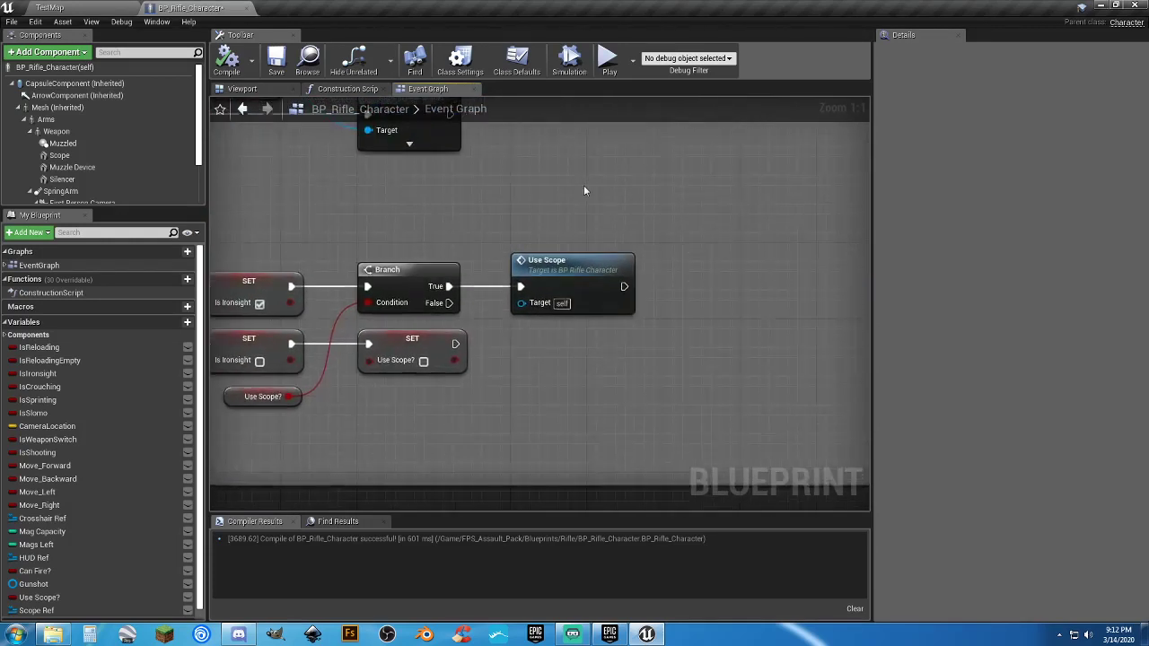
pyautogui.click(556, 285)
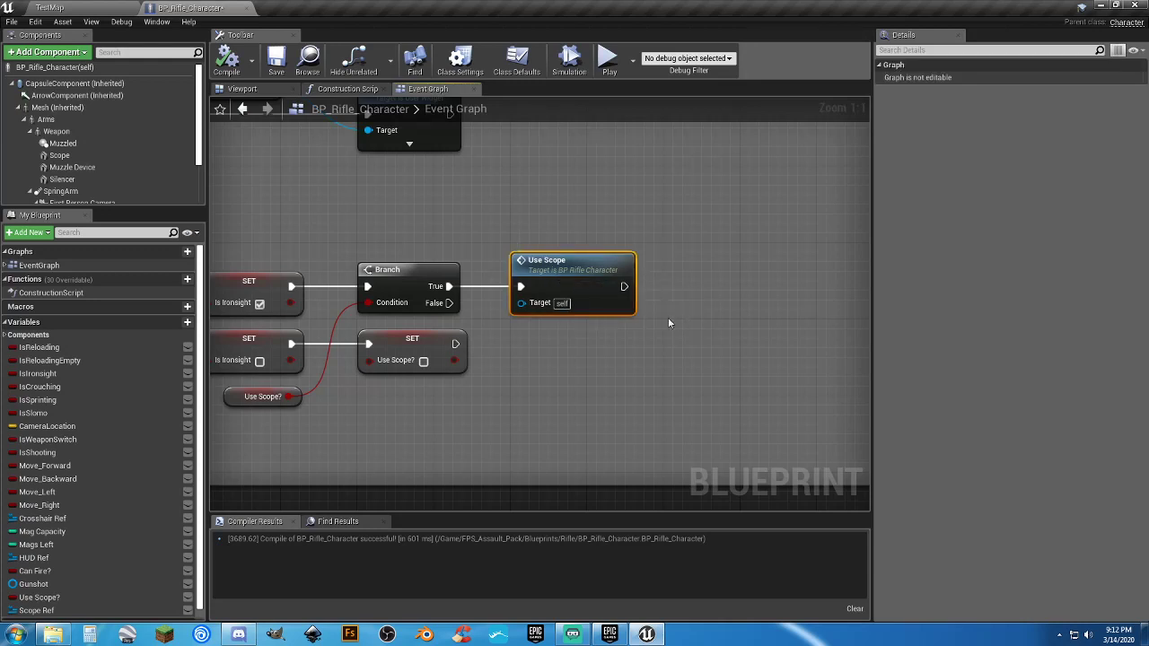
# Compare the custom Use Scope event chain beside the Ironsight comment with the Use Scope? branch that calls it.
pyautogui.scroll(-3, 667, 317)
pyautogui.moveTo(715, 303); pyautogui.dragTo(263, 438, button='right')
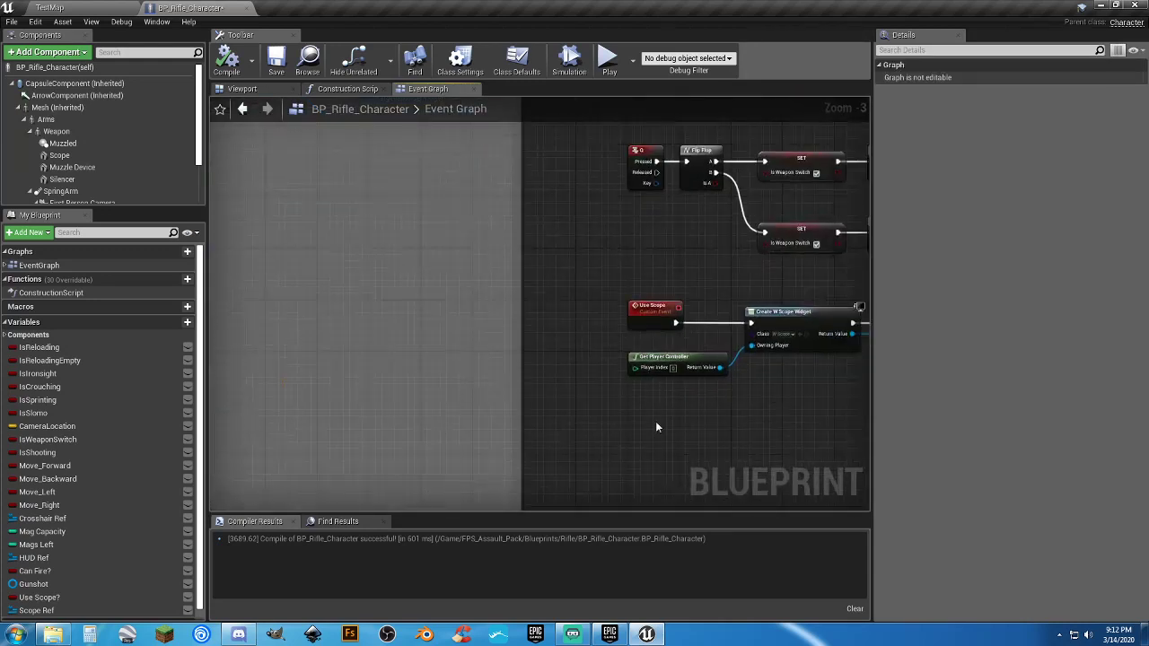
pyautogui.moveTo(688, 412); pyautogui.dragTo(455, 329, button='right')
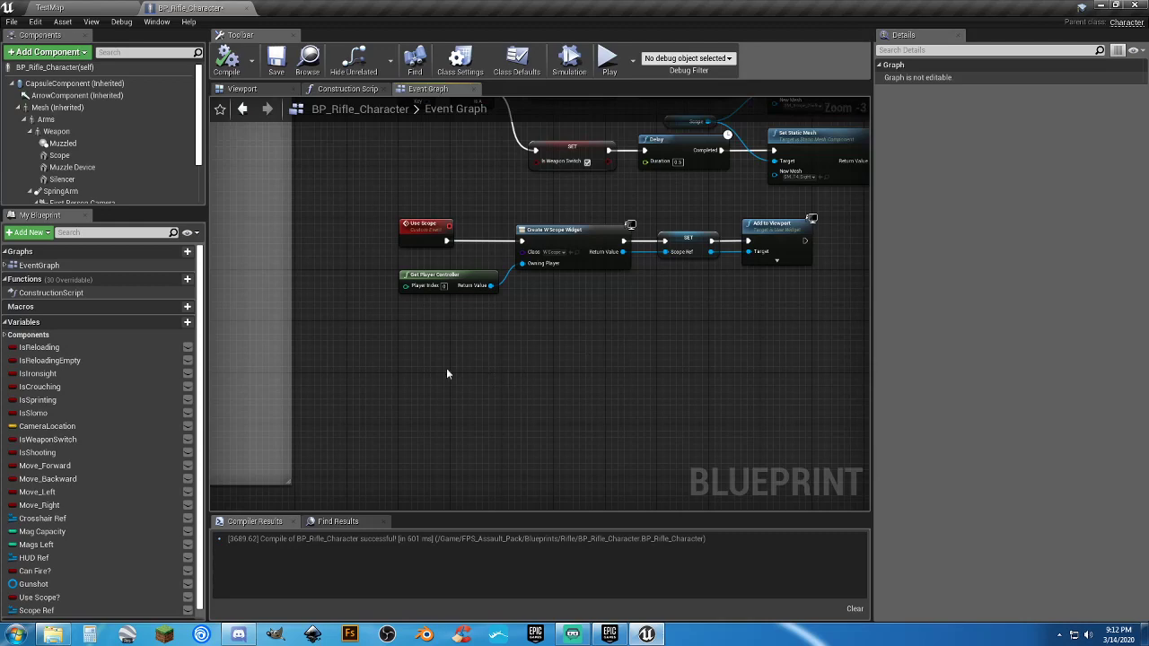
pyautogui.moveTo(514, 343); pyautogui.dragTo(861, 278, button='right')
pyautogui.moveTo(458, 344); pyautogui.dragTo(135, 394, button='right')
pyautogui.moveTo(692, 322); pyautogui.dragTo(880, 208, button='right')
pyautogui.moveTo(394, 335); pyautogui.dragTo(609, 407, button='right')
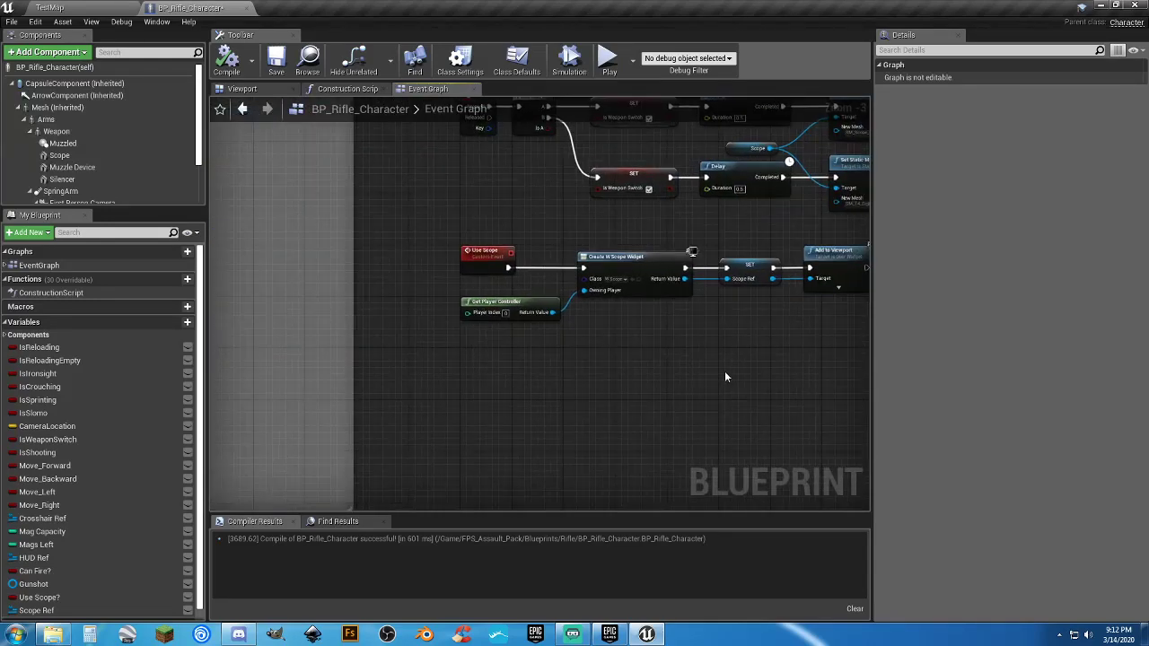
pyautogui.moveTo(724, 377); pyautogui.dragTo(743, 302, button='right')
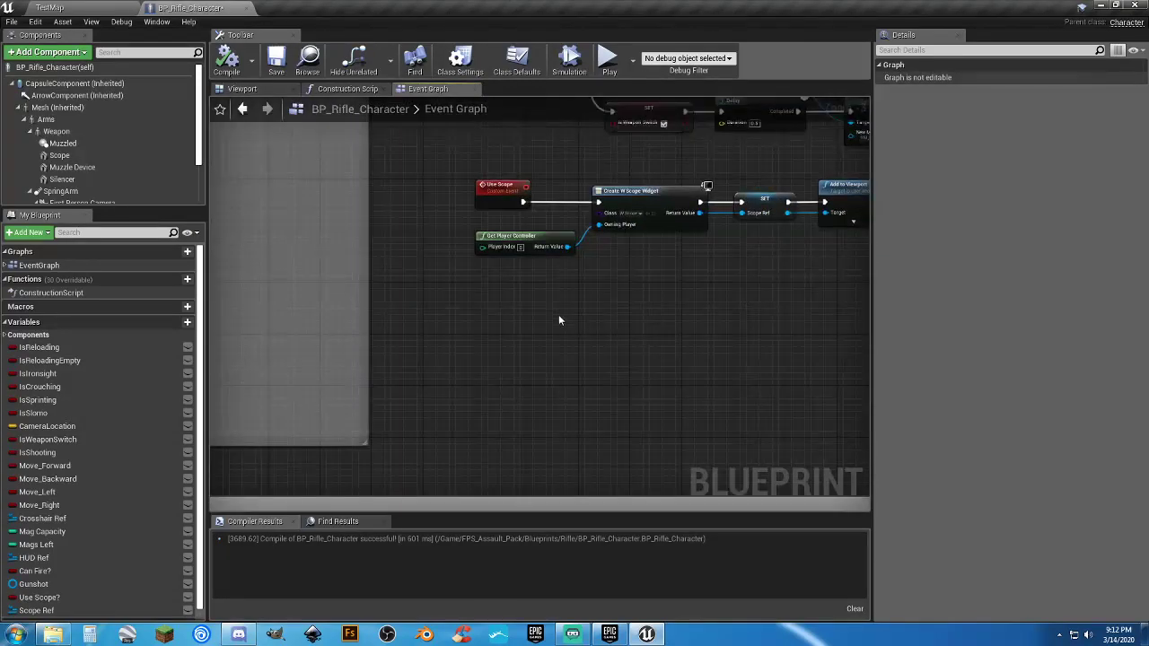
pyautogui.moveTo(559, 321); pyautogui.dragTo(869, 243, button='right')
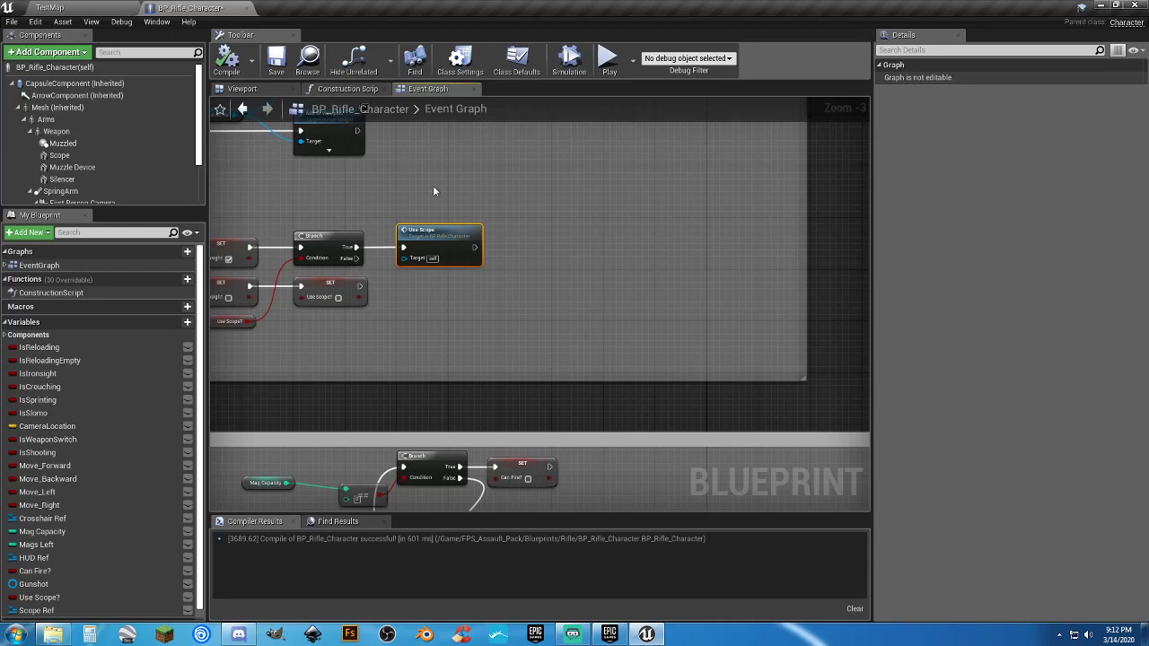
pyautogui.moveTo(435, 301); pyautogui.dragTo(636, 317, button='right')
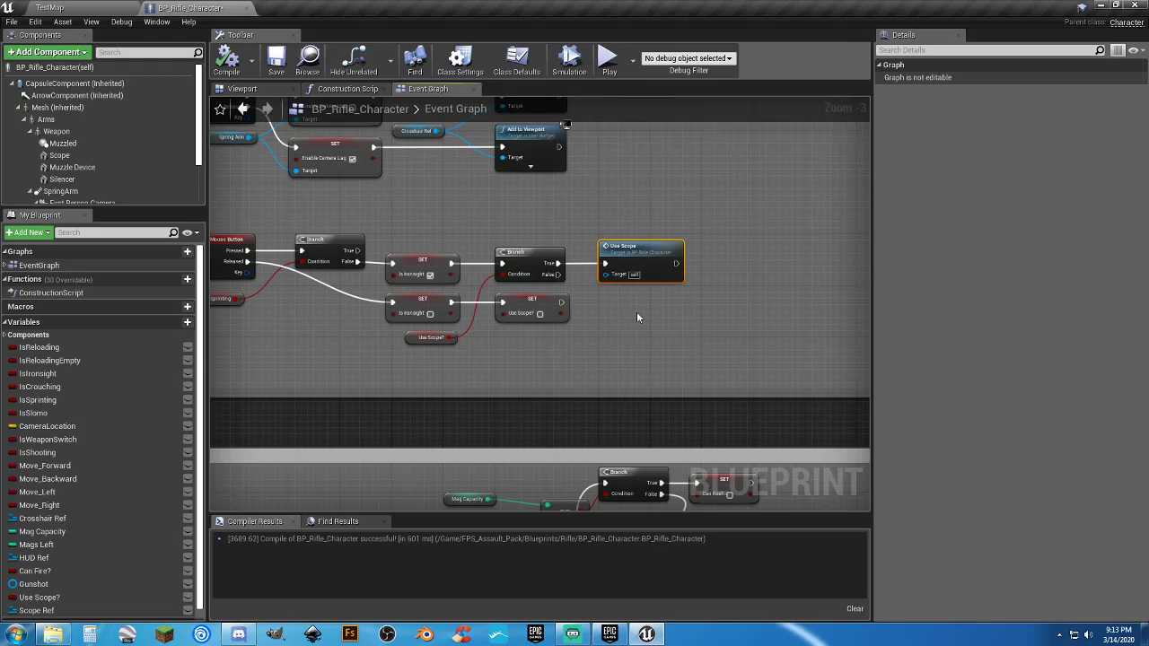
pyautogui.moveTo(608, 333); pyautogui.dragTo(673, 338, button='right')
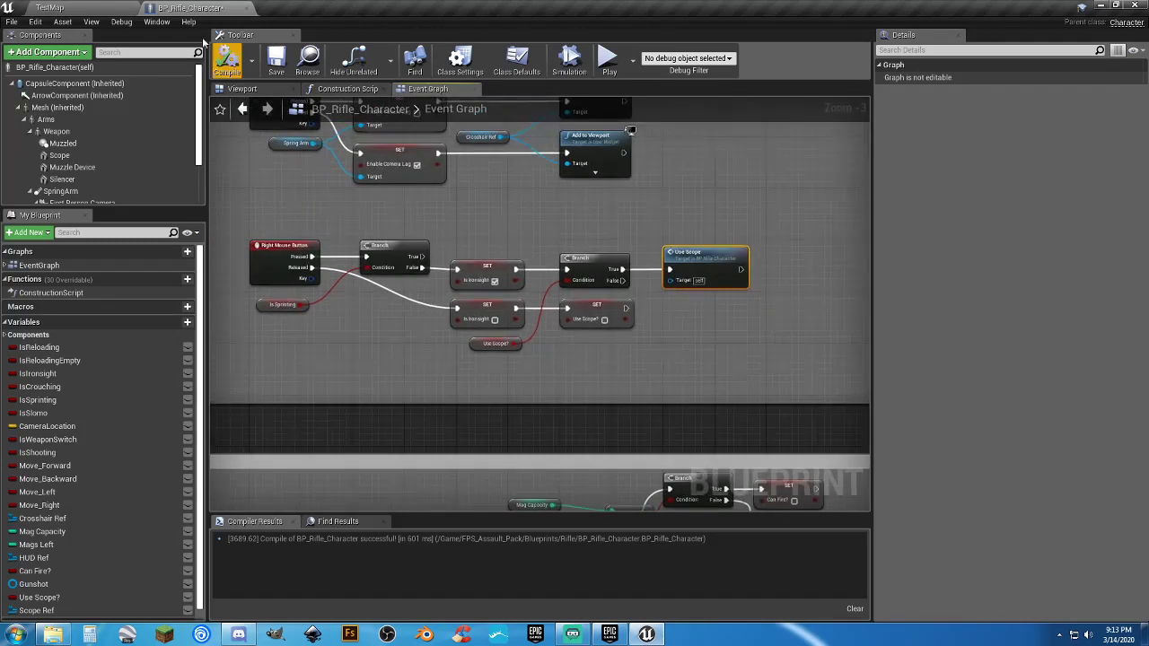
# Play-test TestMap by switching to the scope, aiming and releasing the aim several times, and end the test.
pyautogui.click(102, 7)
pyautogui.click(579, 45)
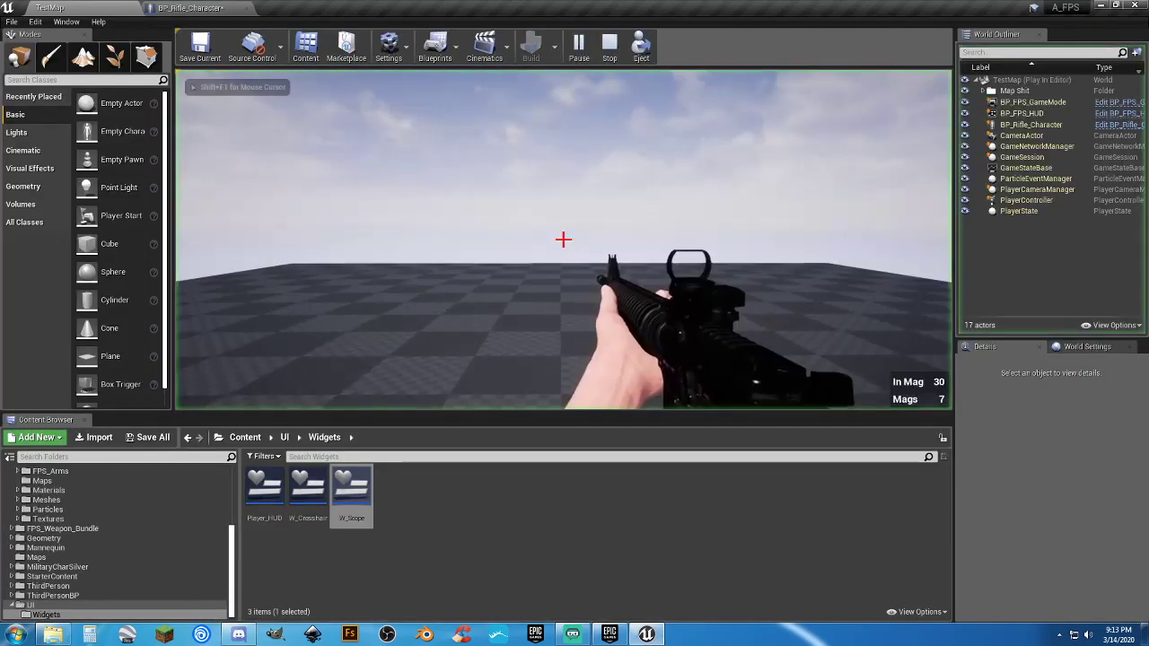
pyautogui.press('2')
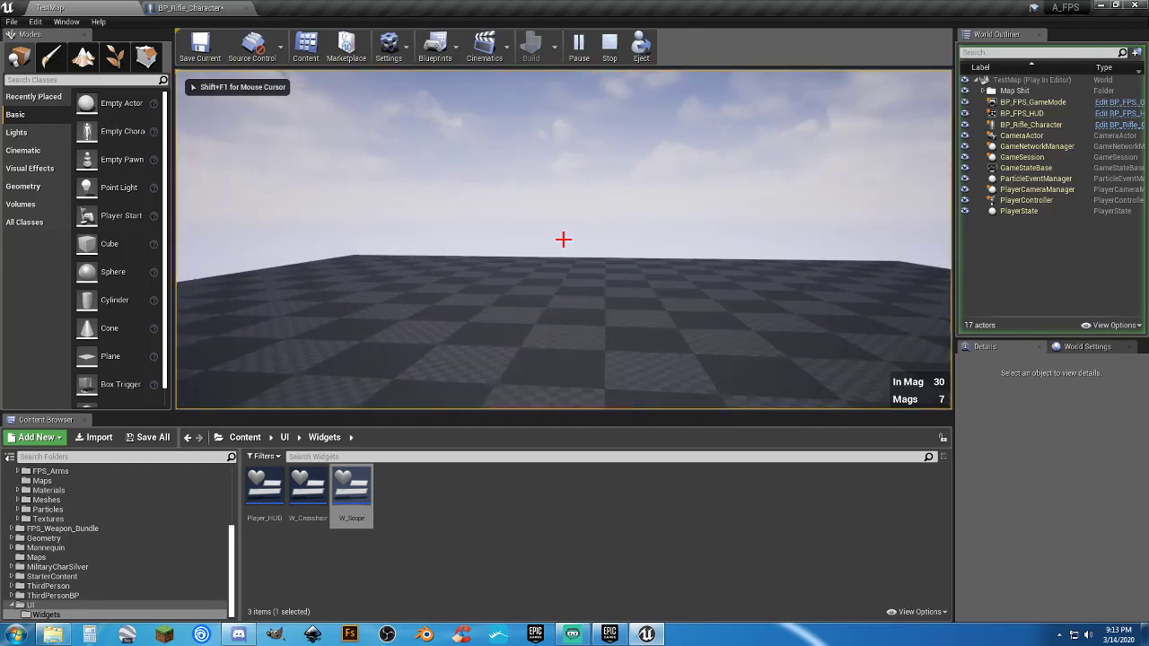
pyautogui.rightClick(564, 240)
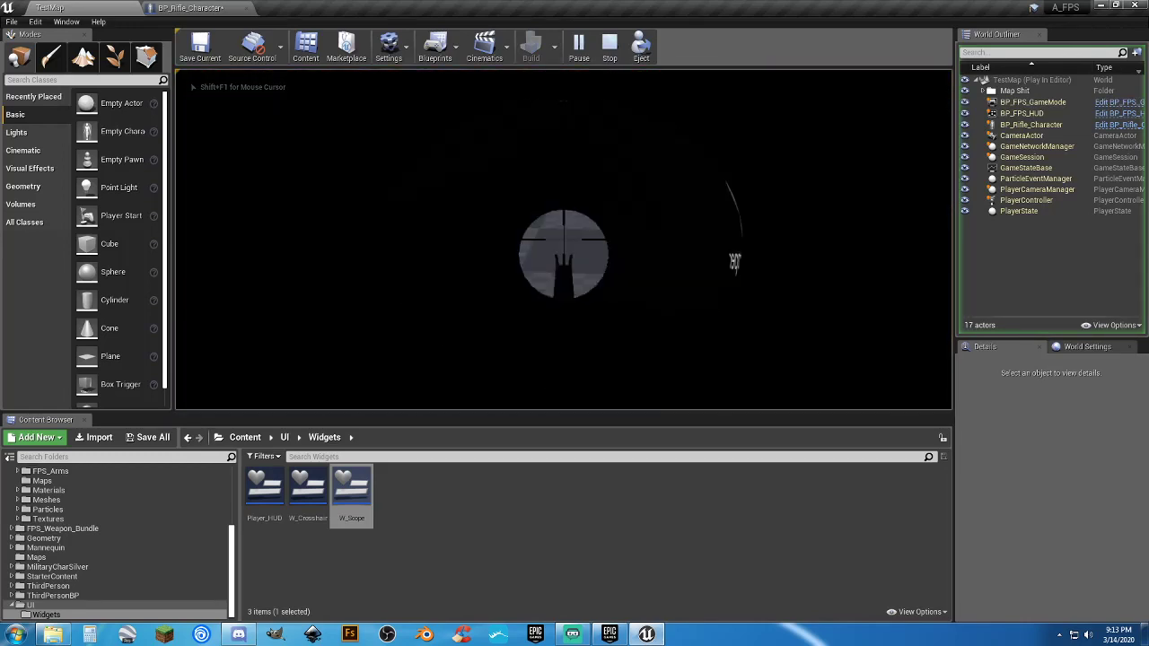
pyautogui.moveTo(563, 239); pyautogui.dragTo(563, 239, button='right')
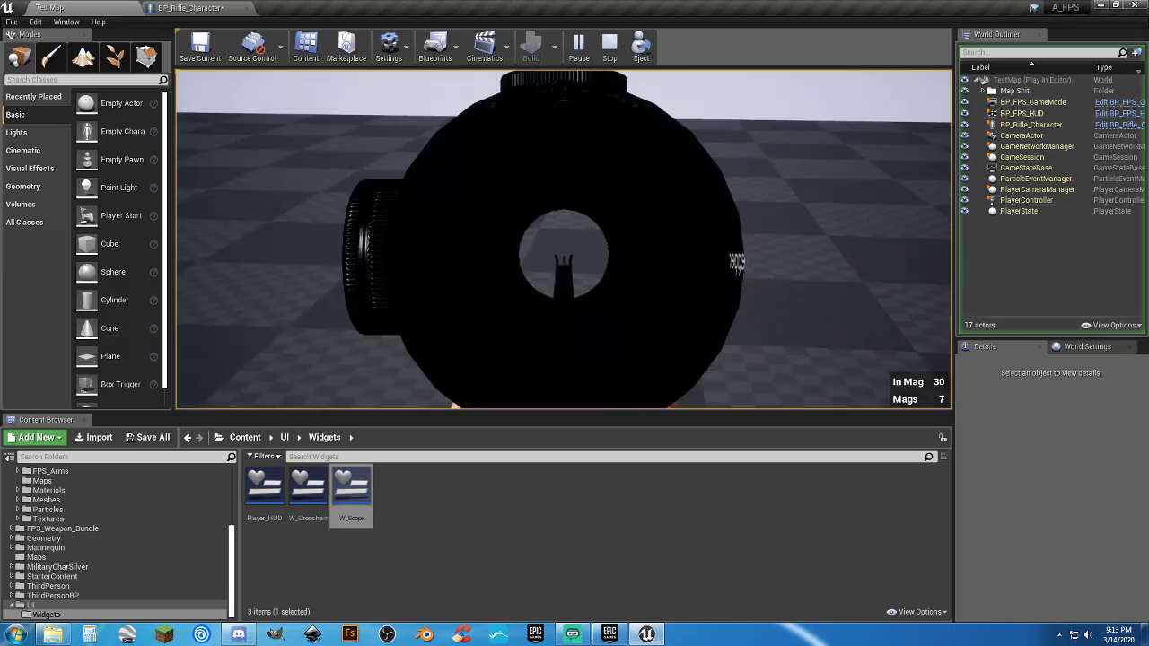
pyautogui.rightClick(562, 239)
pyautogui.rightClick(563, 239)
pyautogui.moveTo(563, 238); pyautogui.dragTo(563, 239, button='right')
pyautogui.press('Escape')
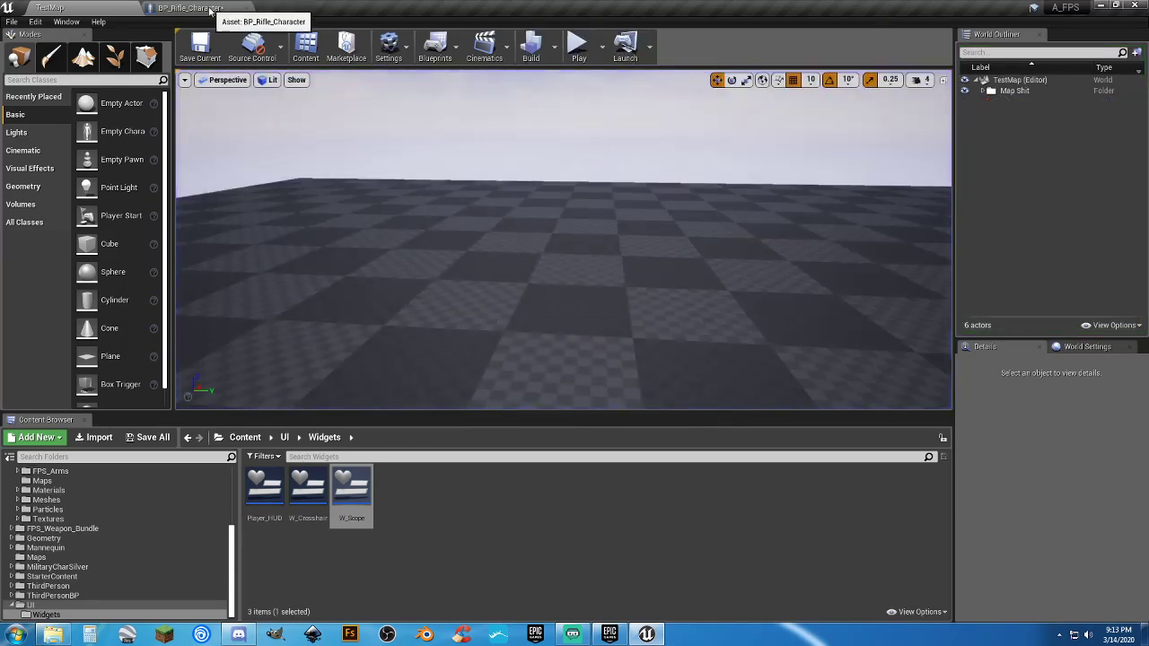
# Replace the Scope Ref SET node in the BP_Rifle_Character Use Scope event chain with a copy of the Use Scope? SET node.
pyautogui.click(209, 9)
pyautogui.click(720, 314)
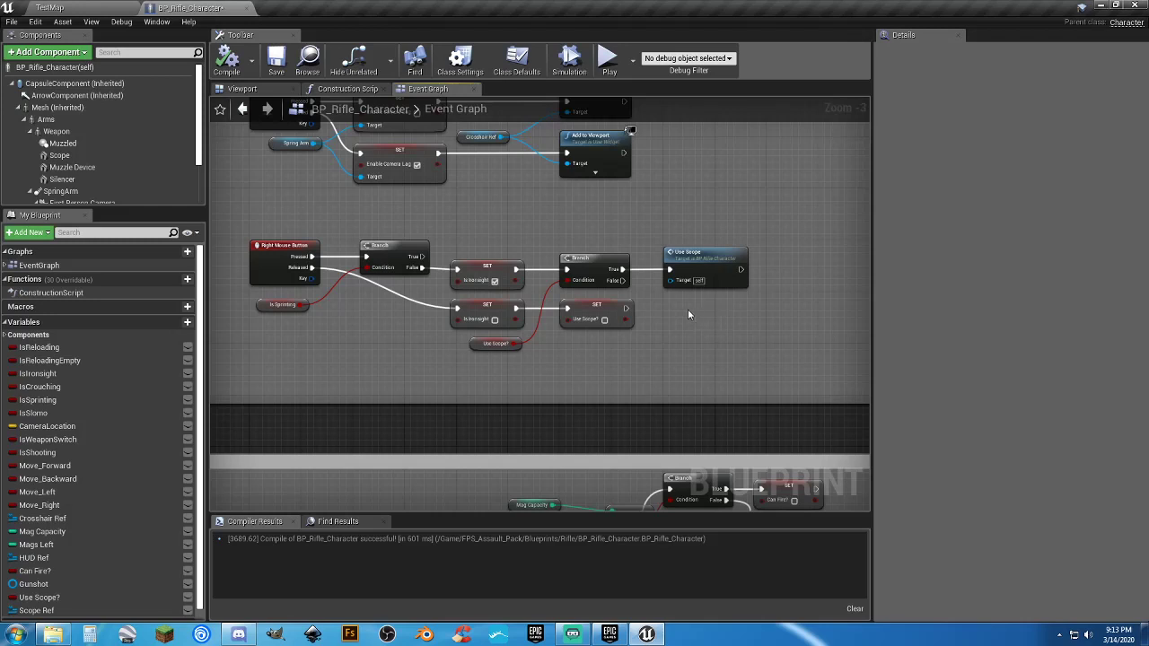
pyautogui.click(583, 312)
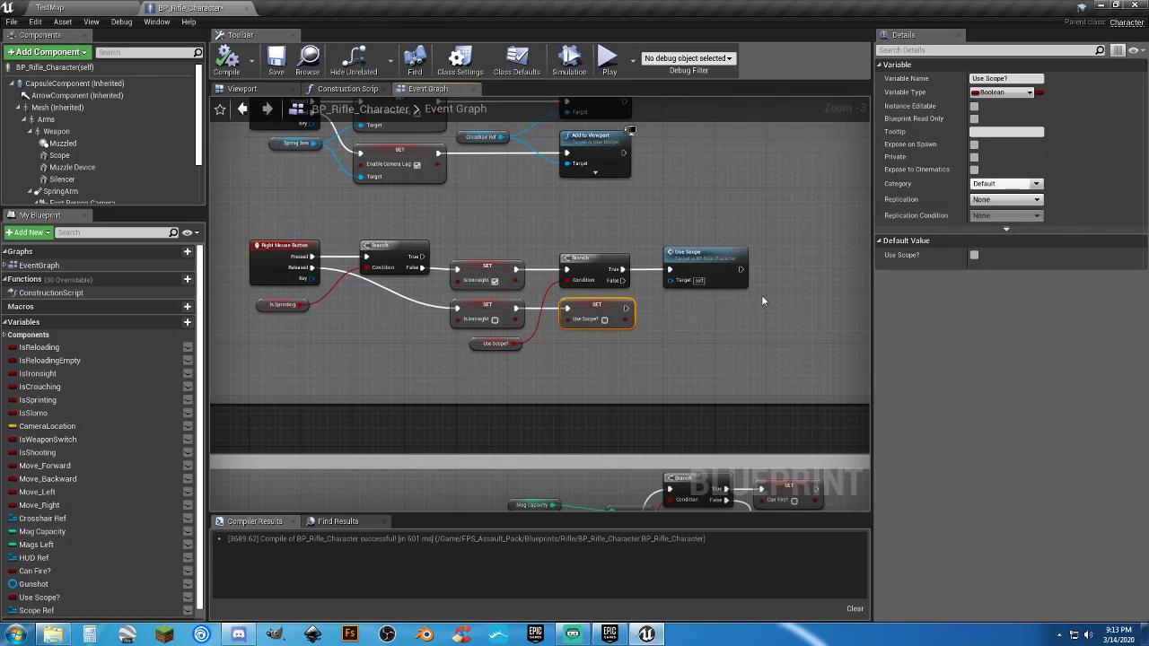
pyautogui.moveTo(762, 296); pyautogui.dragTo(215, 412, button='right')
pyautogui.moveTo(682, 407); pyautogui.dragTo(478, 387, button='right')
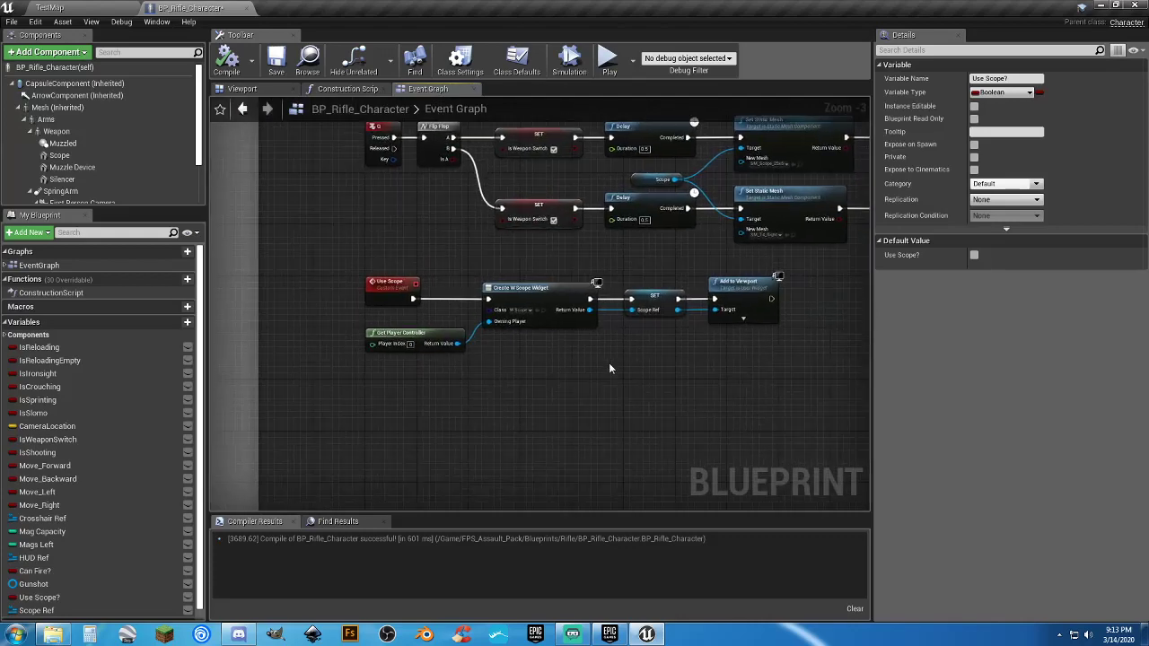
pyautogui.click(646, 298)
pyautogui.press('Delete')
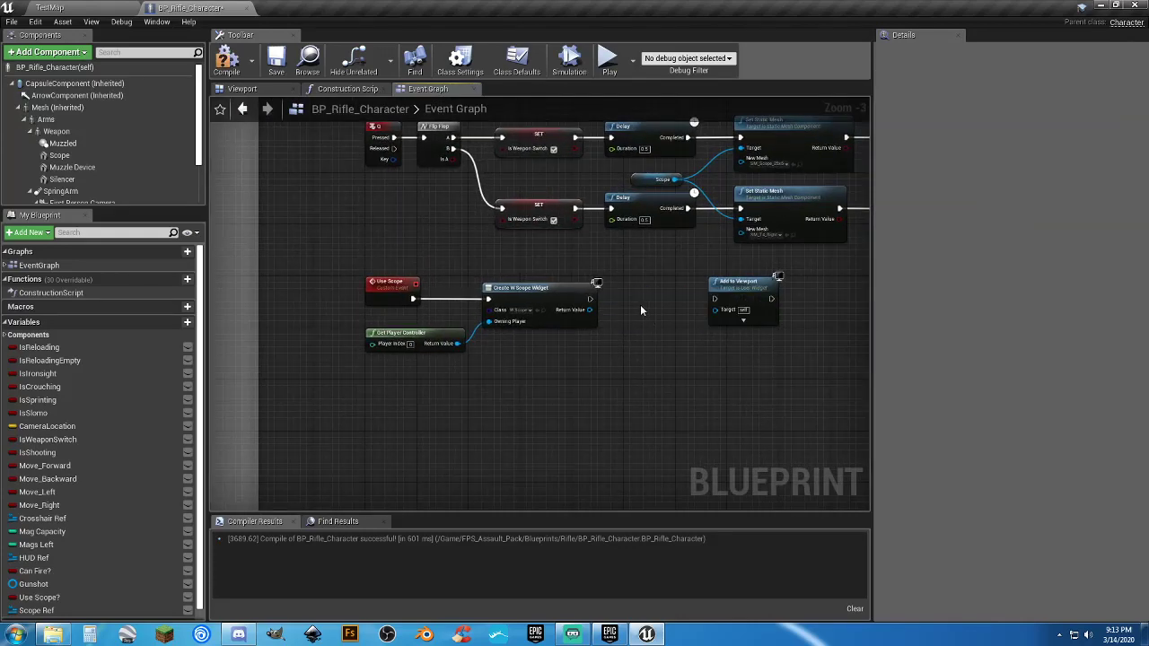
pyautogui.hotkey('ctrl', 'v')
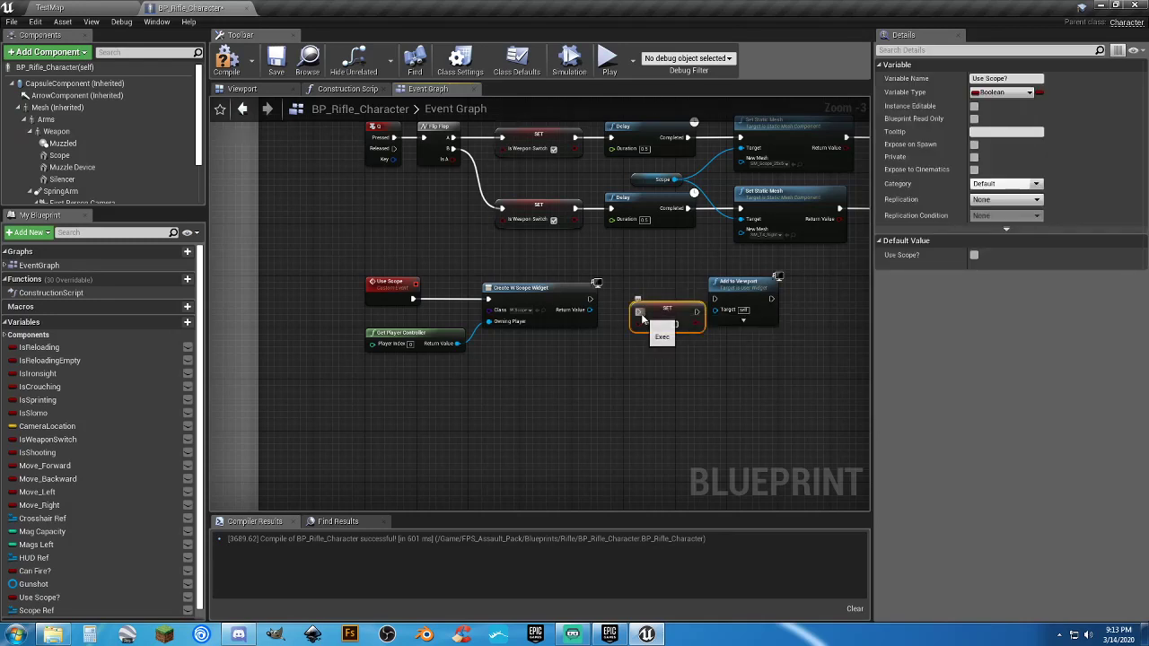
# Wire the Use Scope? SET node, set to true, between Create W_Scope Widget and Add to Viewport, and compile and save the blueprint.
pyautogui.moveTo(638, 312)
pyautogui.mouseDown()
pyautogui.moveTo(603, 303)
pyautogui.moveTo(636, 312)
pyautogui.moveTo(652, 303)
pyautogui.mouseUp()
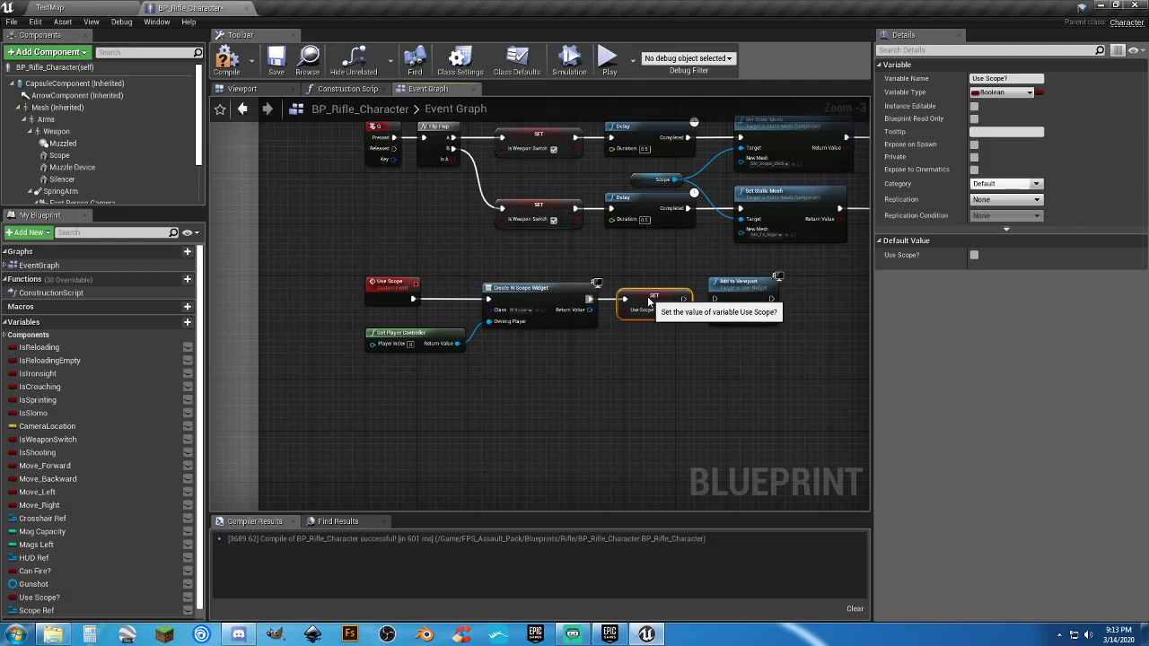
pyautogui.moveTo(691, 298); pyautogui.dragTo(717, 307)
pyautogui.click(599, 334)
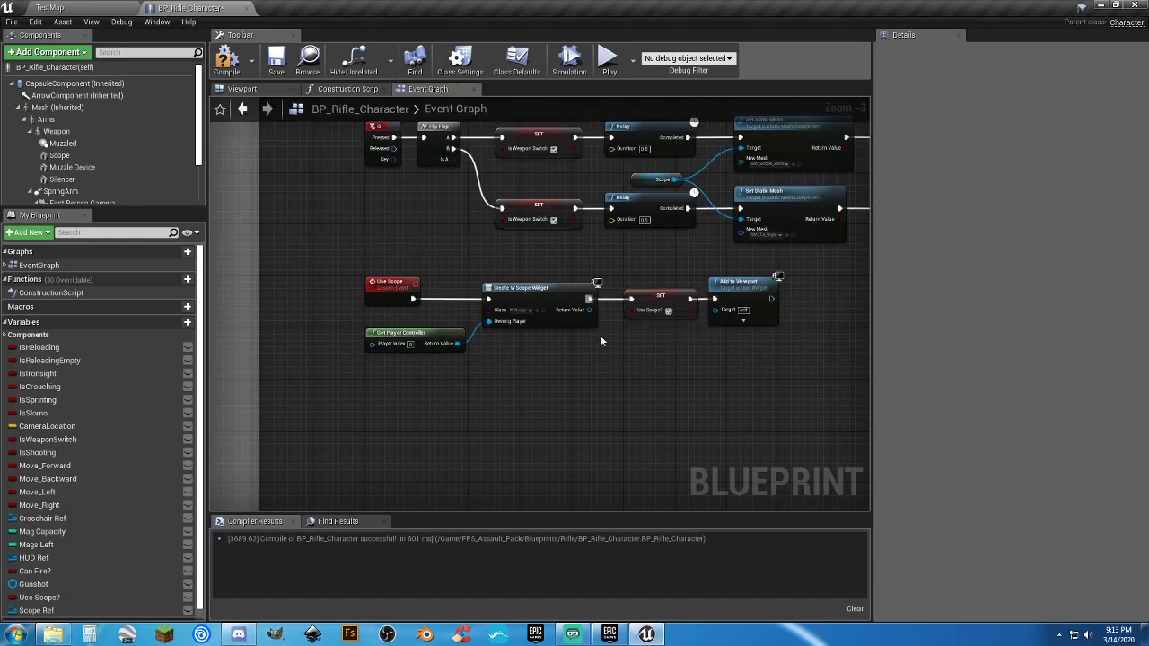
pyautogui.click(227, 61)
pyautogui.click(276, 61)
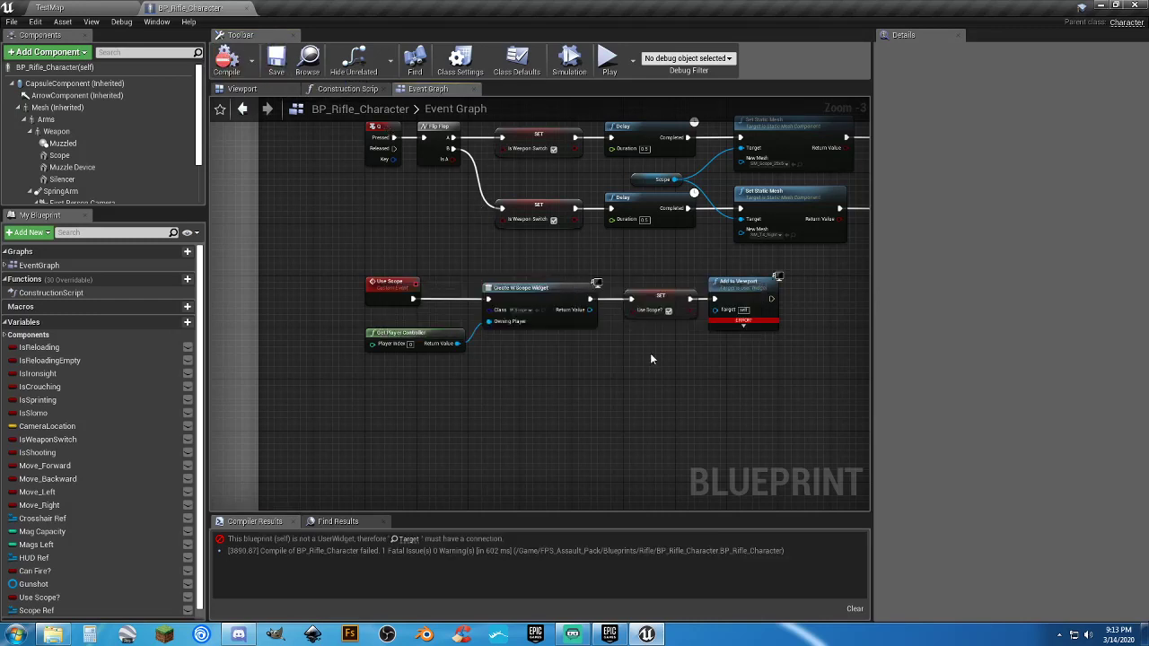
# Connect Create W_Scope Widget's Return Value to Add to Viewport's Target, and compile and save the blueprint.
pyautogui.moveTo(589, 309); pyautogui.dragTo(716, 310)
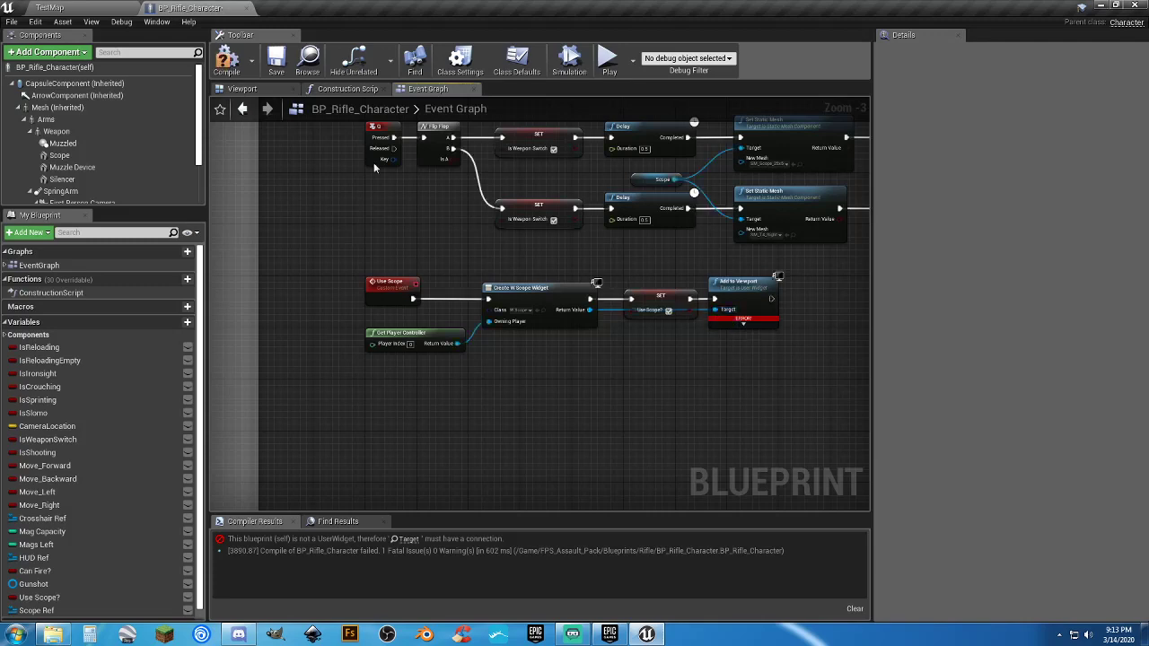
pyautogui.click(229, 61)
pyautogui.click(275, 61)
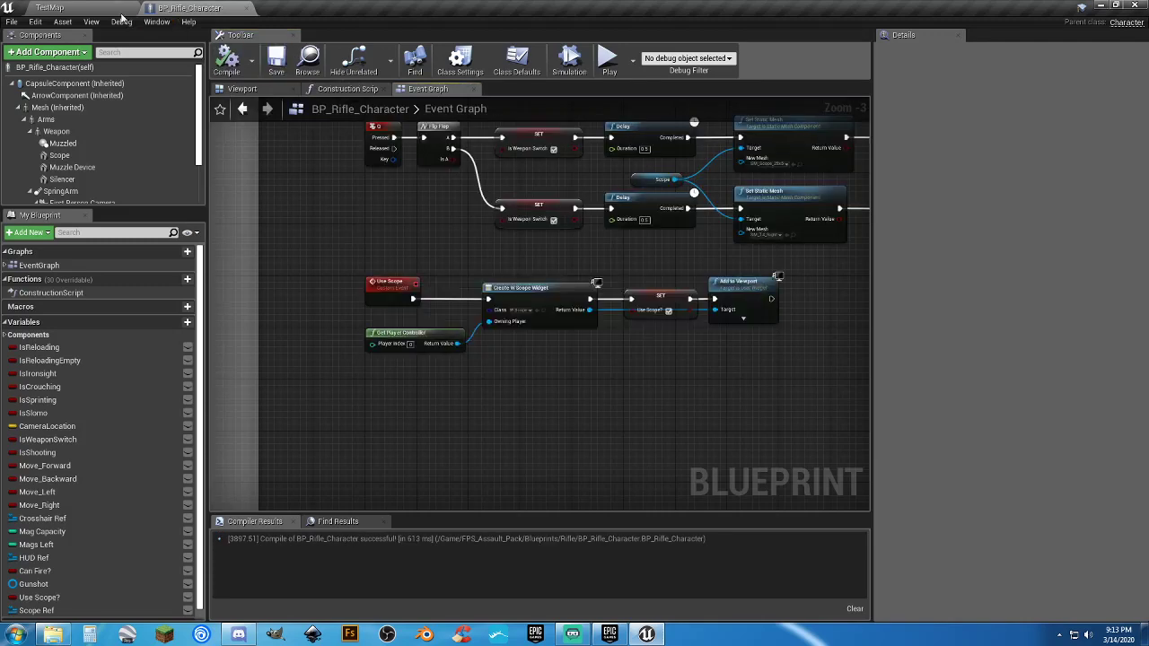
# Play-test TestMap again, aiming with the default sight and repeatedly with the scope, and end the test.
pyautogui.click(116, 8)
pyautogui.click(577, 45)
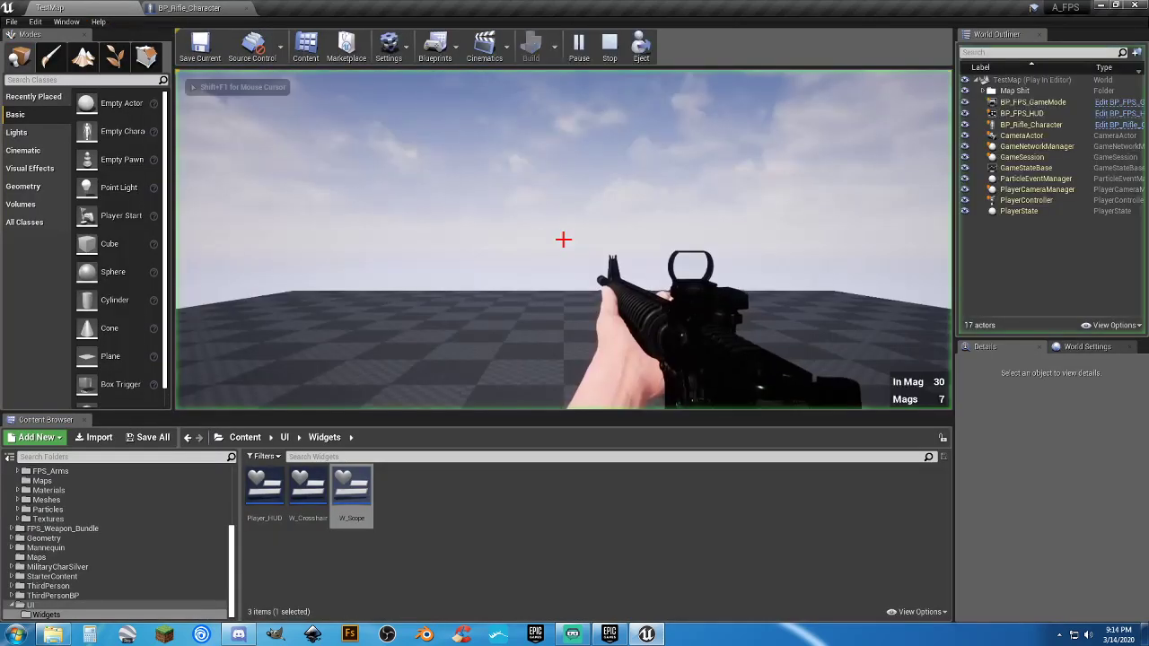
pyautogui.rightClick(564, 239)
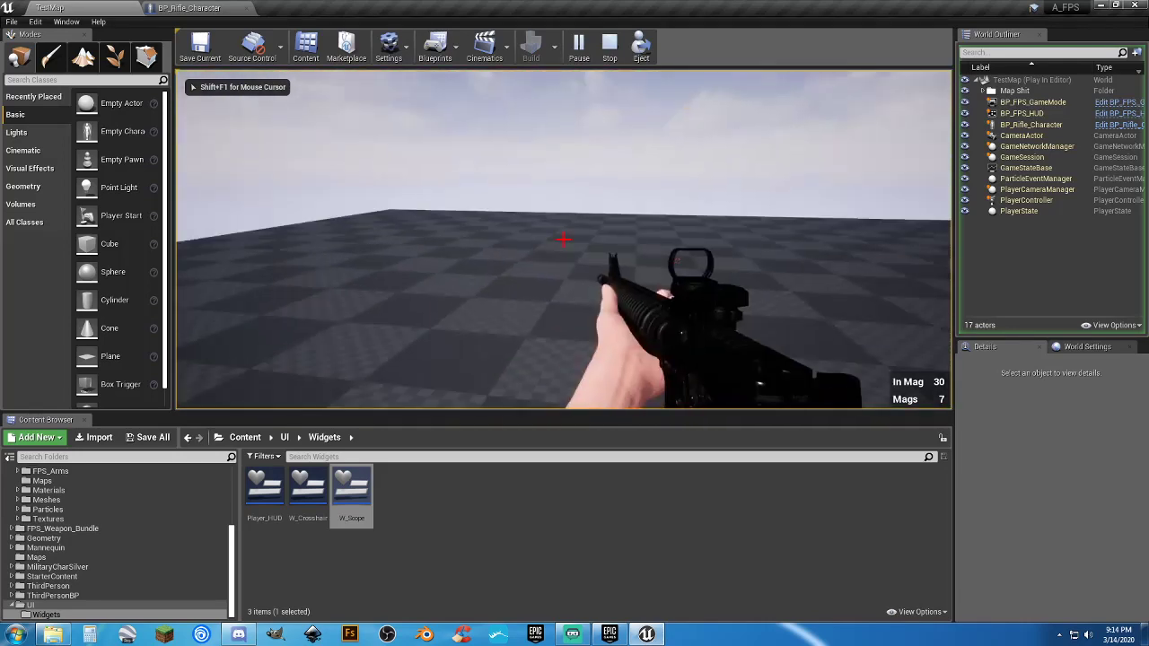
pyautogui.rightClick(563, 238)
pyautogui.press('2')
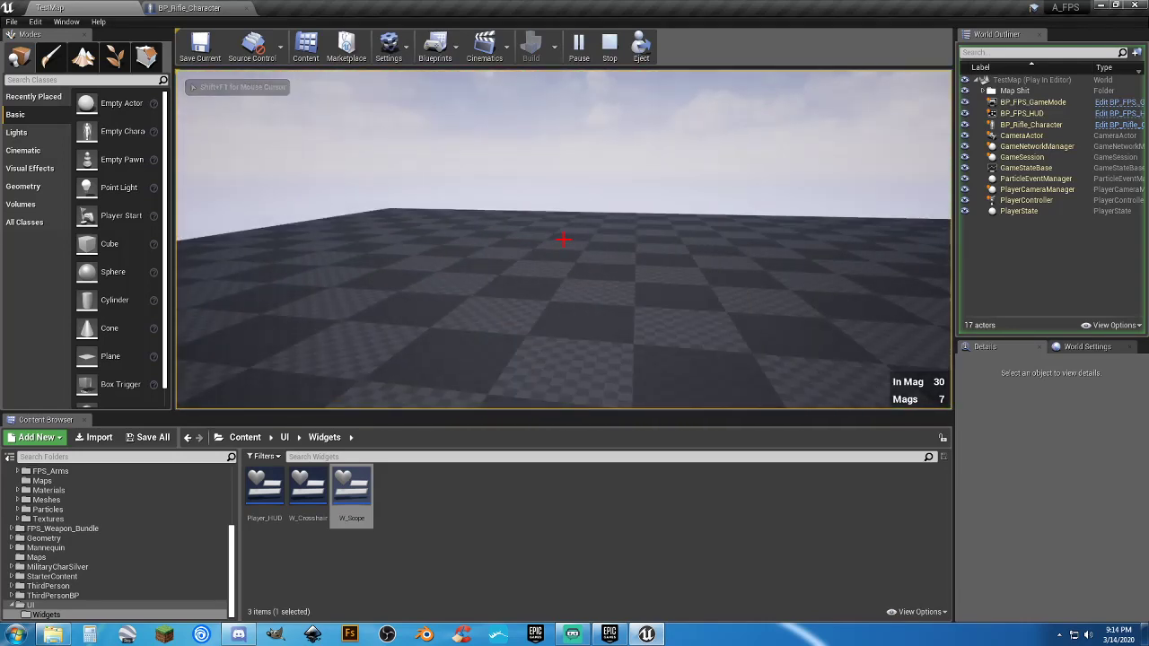
pyautogui.rightClick(564, 239)
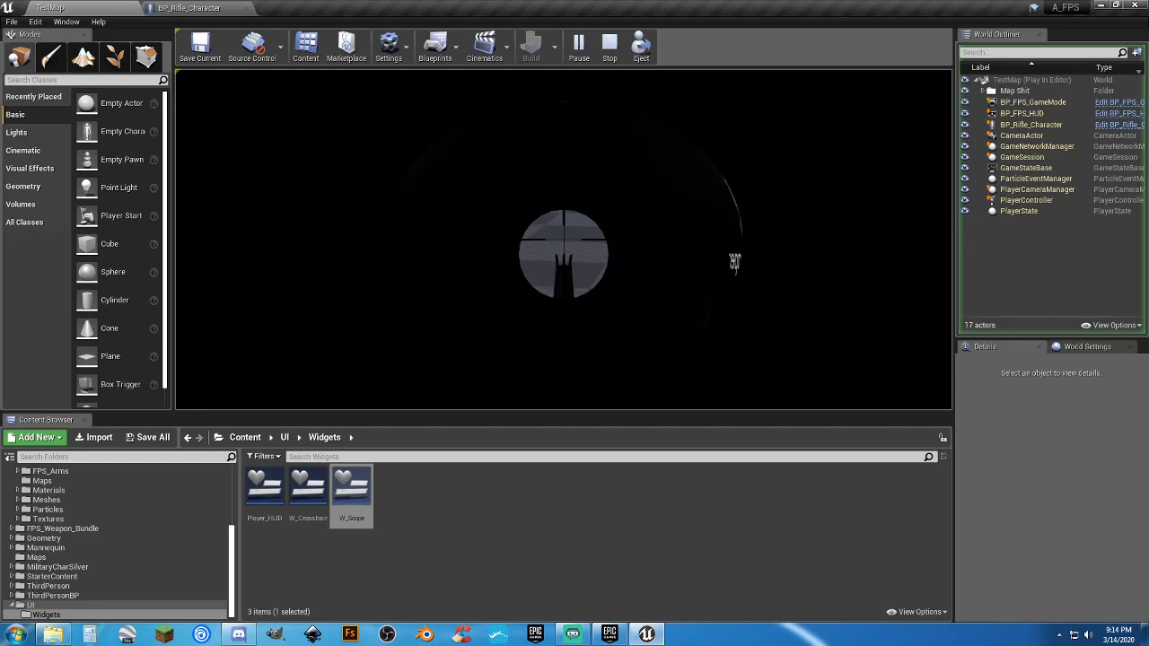
pyautogui.rightClick(564, 239)
pyautogui.rightClick(564, 239)
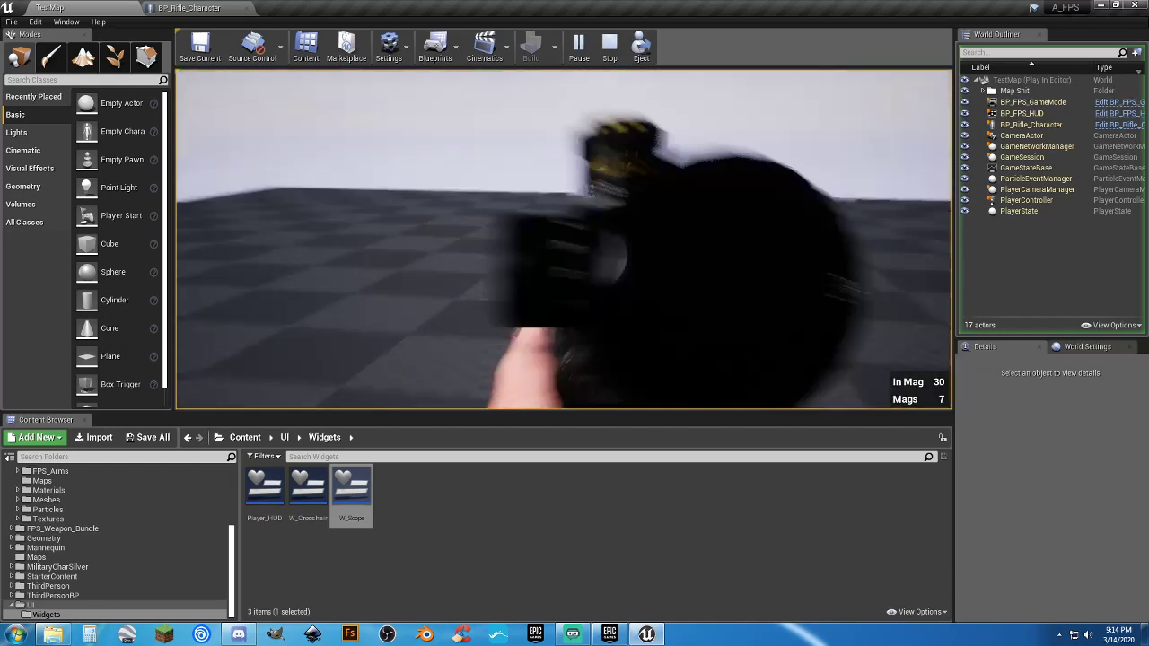
pyautogui.rightClick(564, 239)
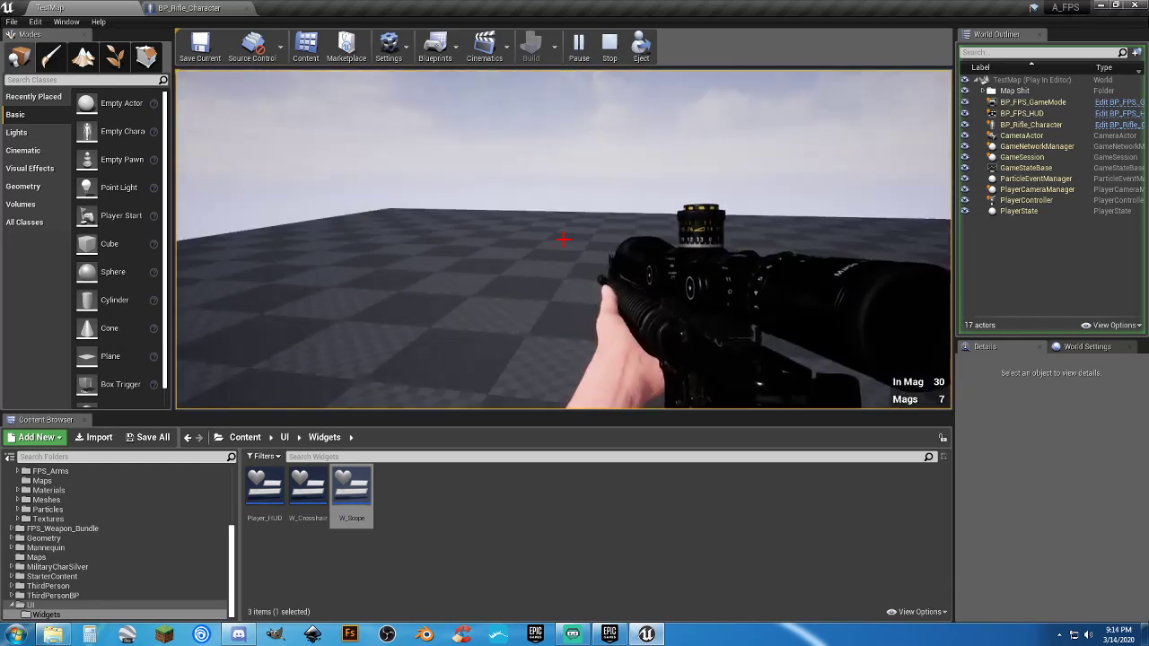
pyautogui.press('Escape')
# Examine the Right Mouse Button event chains in BP_Rifle_Character and the FOV and CameraMovement curves of ISight_Timeline.
pyautogui.click(213, 10)
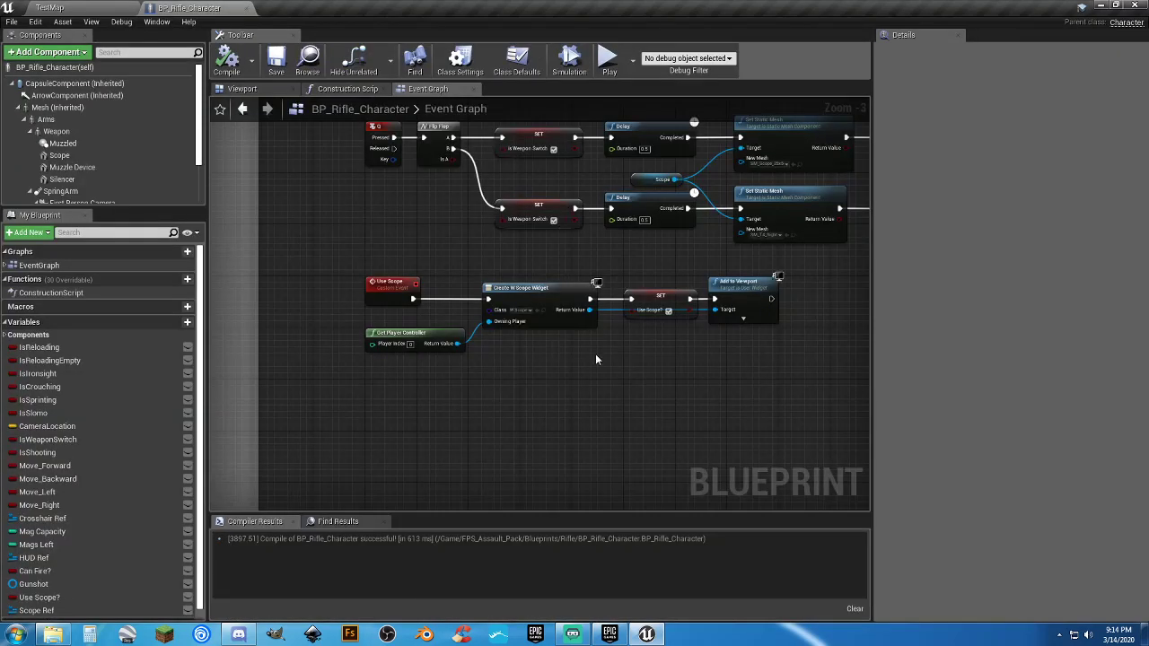
pyautogui.scroll(-6, 595, 354)
pyautogui.moveTo(703, 261); pyautogui.dragTo(607, 329, button='right')
pyautogui.scroll(4, 607, 329)
pyautogui.moveTo(546, 296); pyautogui.dragTo(770, 288, button='right')
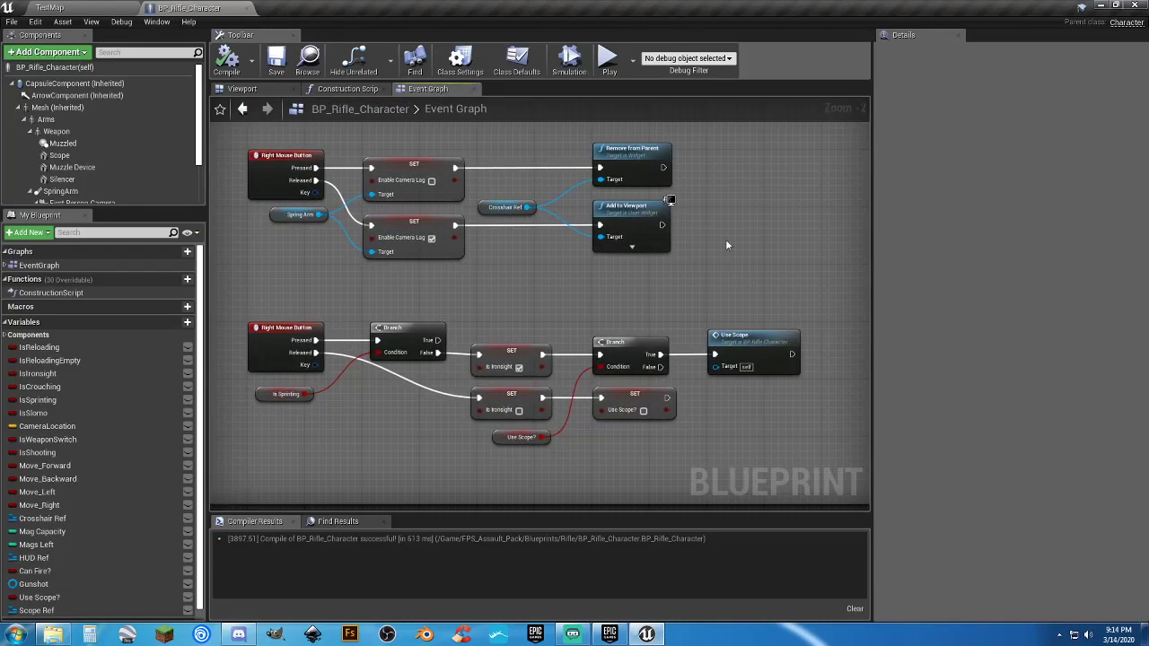
pyautogui.moveTo(727, 244); pyautogui.dragTo(720, 365, button='right')
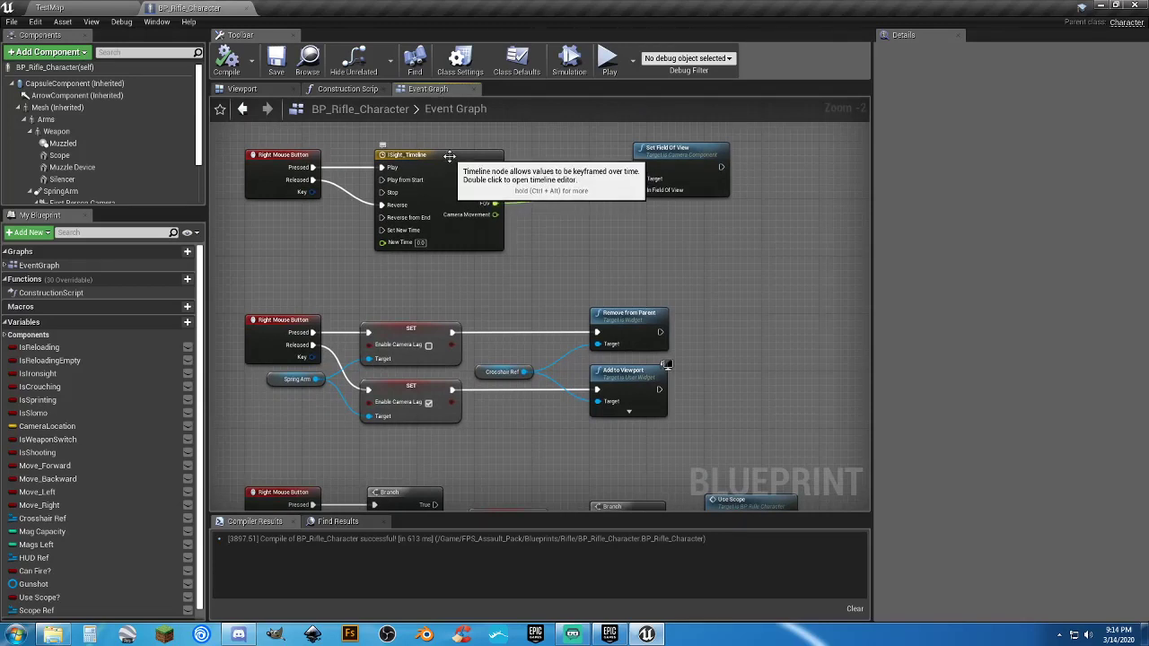
pyautogui.doubleClick(448, 155)
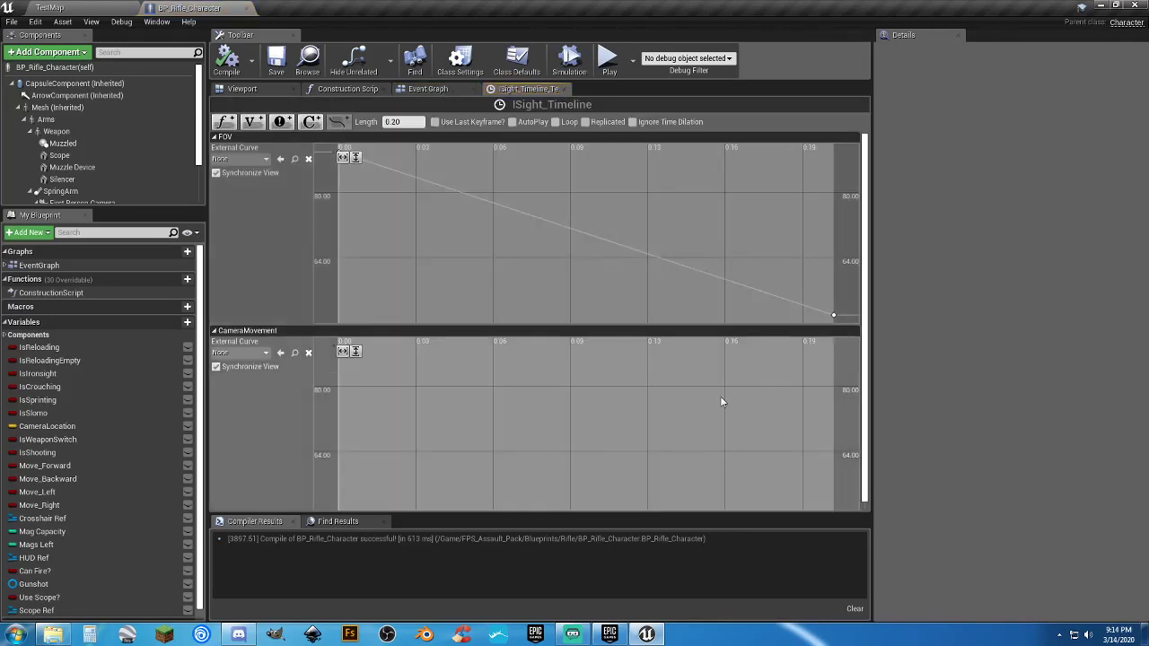
pyautogui.scroll(-2, 768, 362)
pyautogui.scroll(-1, 766, 362)
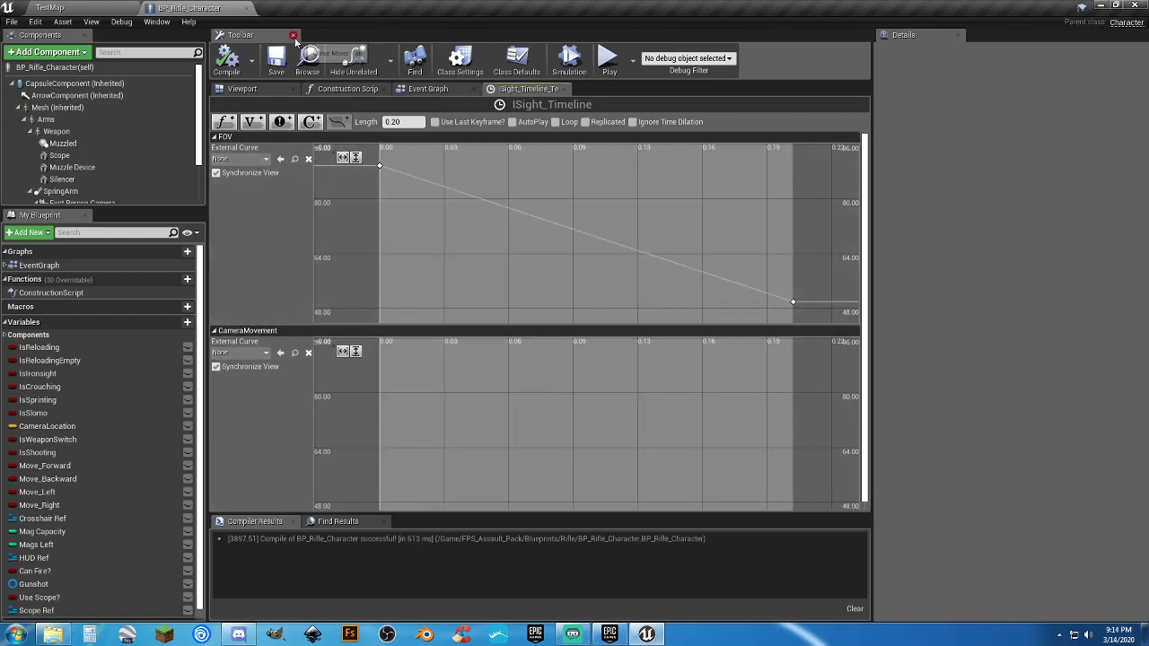
pyautogui.click(564, 90)
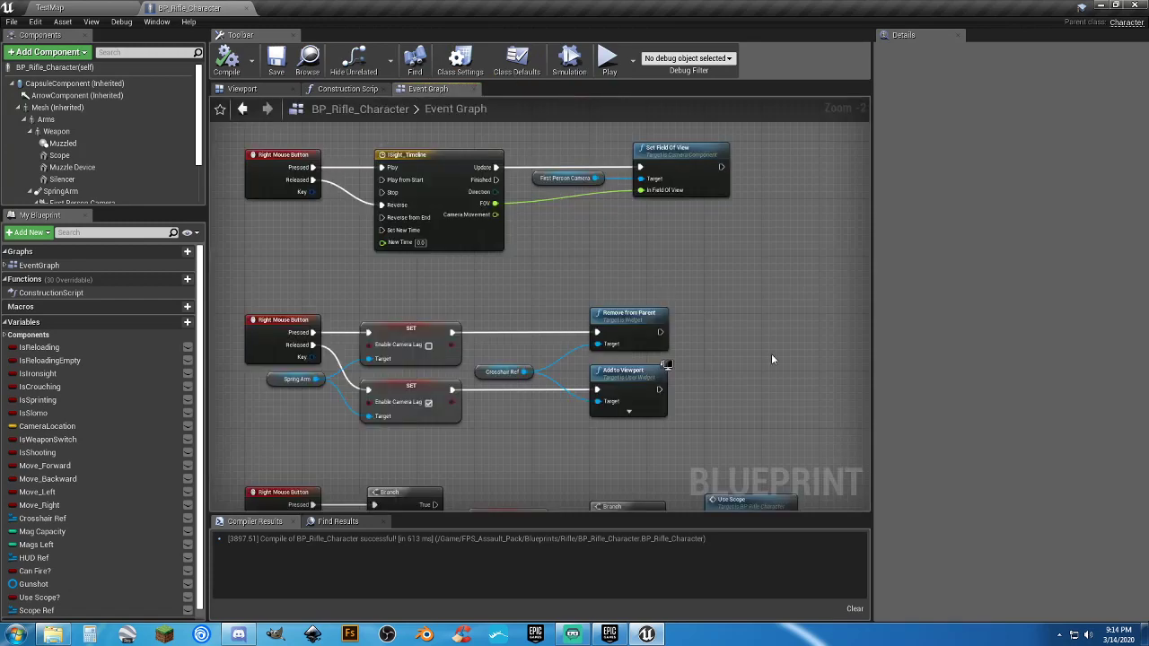
# Delete the Use Scope? SET node after the release-side Is Ironsight SET, and move the Use Scope? getter directly under its Branch.
pyautogui.moveTo(760, 349); pyautogui.dragTo(754, 209, button='right')
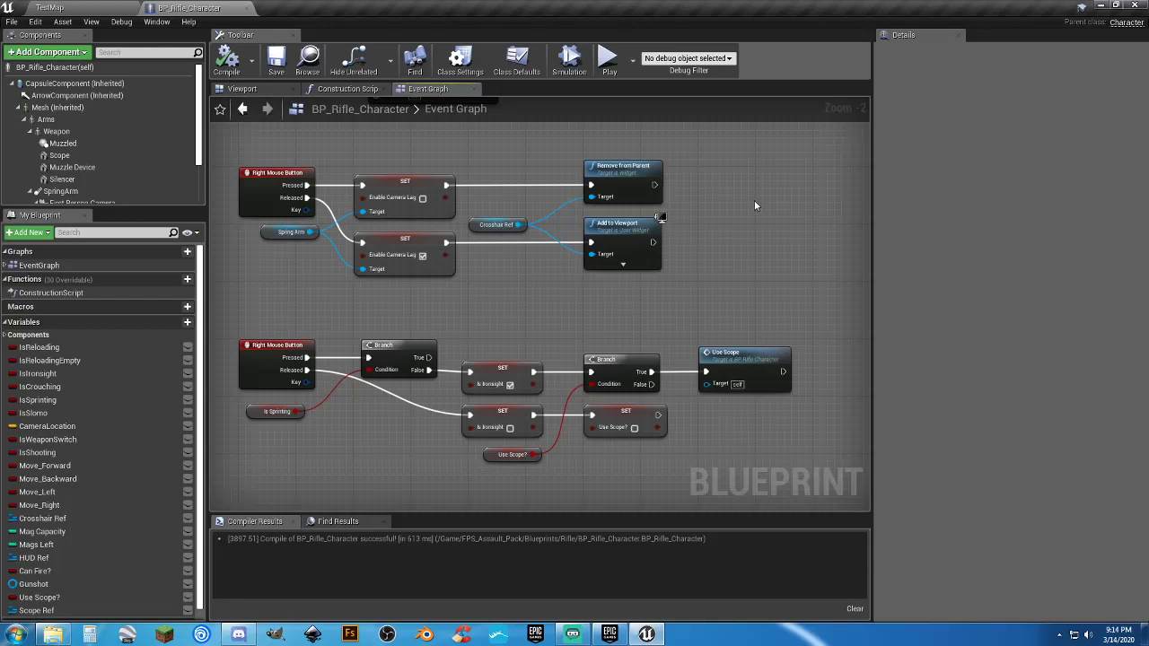
pyautogui.moveTo(747, 254)
pyautogui.mouseDown(button='right')
pyautogui.moveTo(728, 208)
pyautogui.moveTo(742, 231)
pyautogui.mouseUp(button='right')
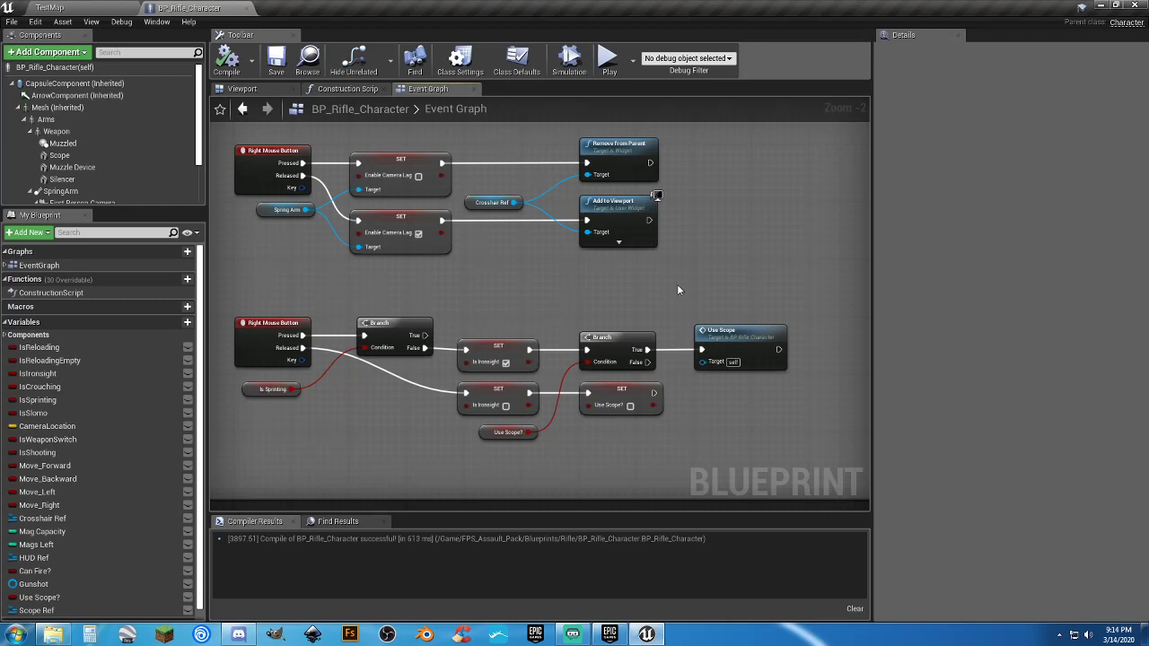
pyautogui.click(712, 330)
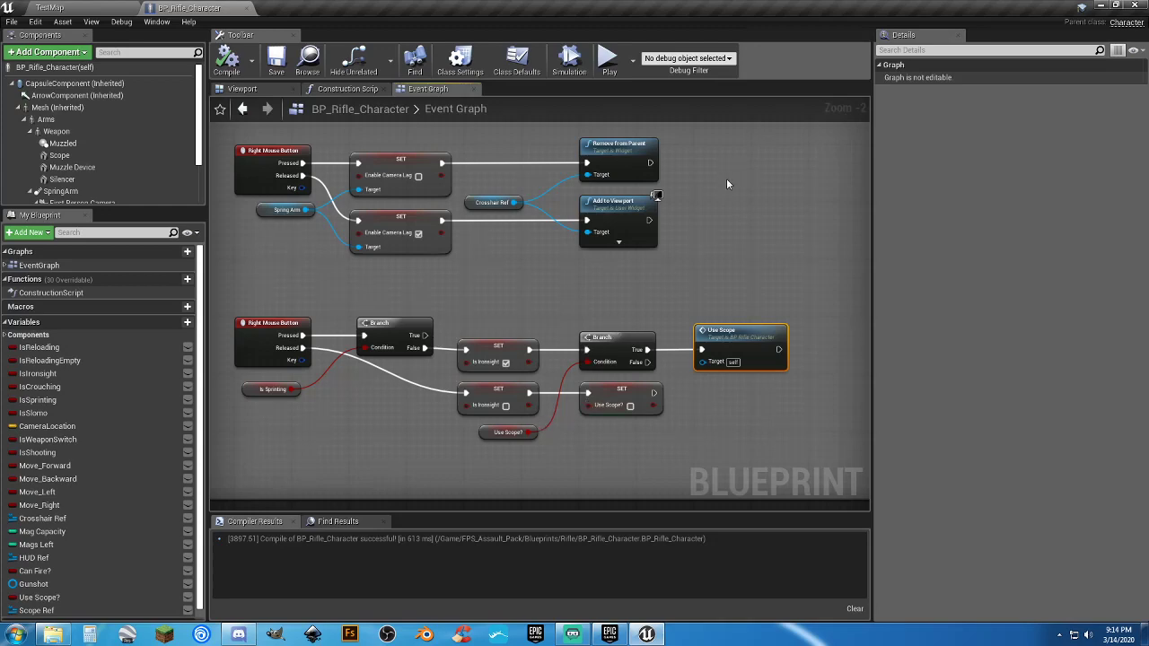
pyautogui.moveTo(726, 177)
pyautogui.mouseDown(button='right')
pyautogui.moveTo(604, 185)
pyautogui.moveTo(741, 180)
pyautogui.mouseUp(button='right')
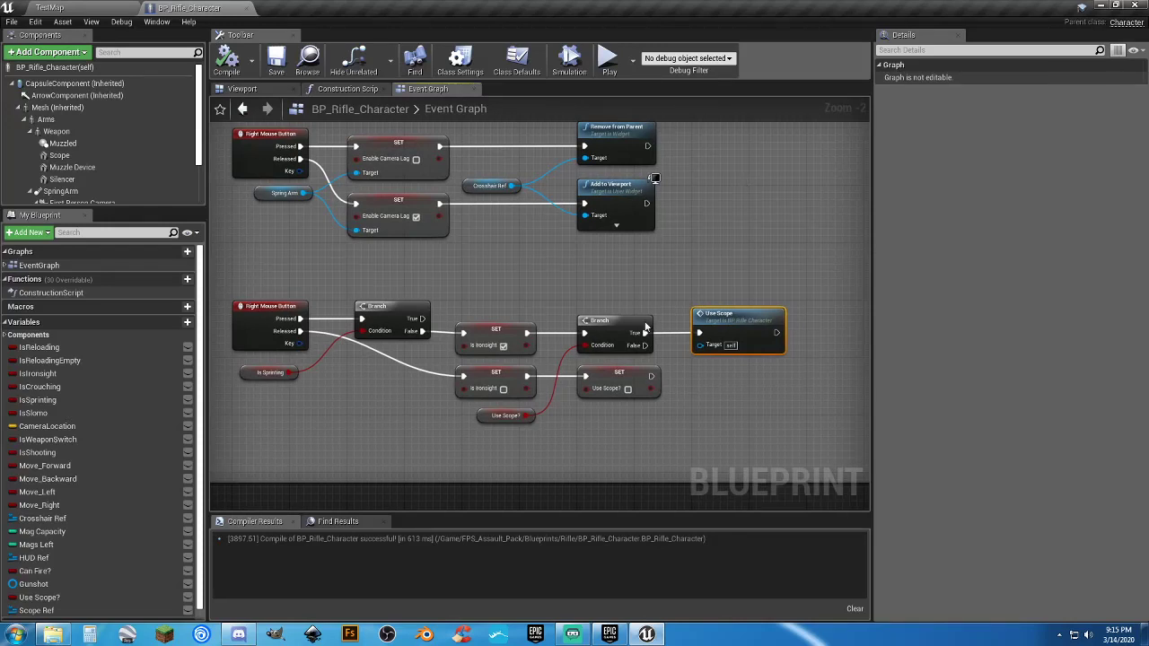
pyautogui.click(607, 375)
pyautogui.press('Delete')
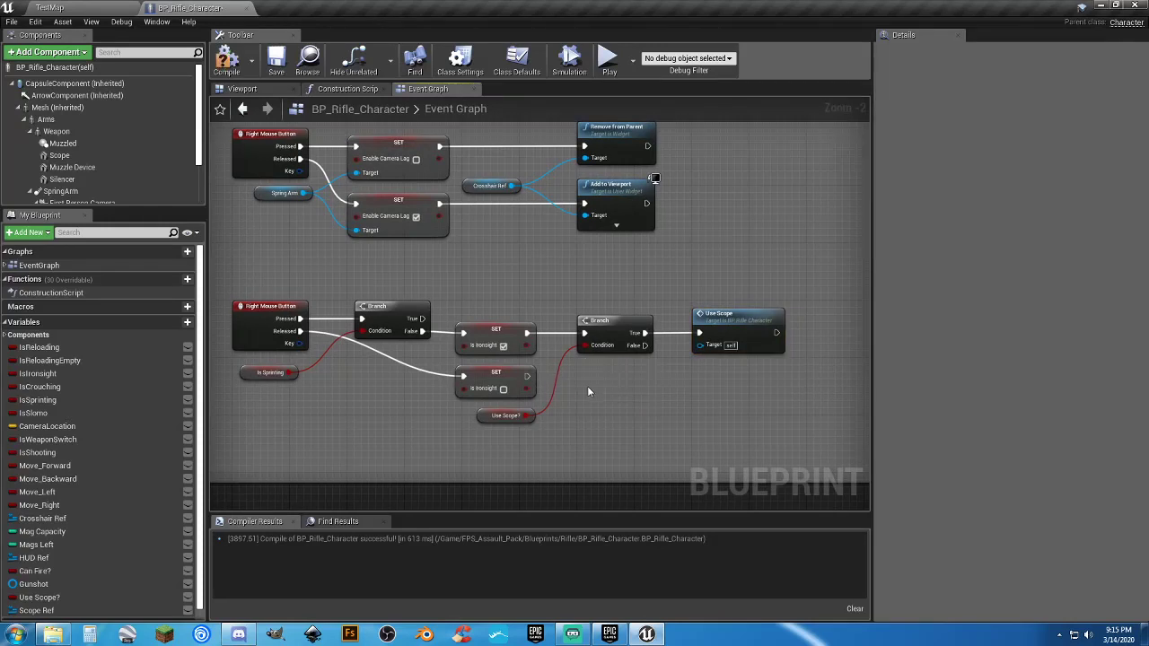
pyautogui.moveTo(485, 420); pyautogui.dragTo(585, 370)
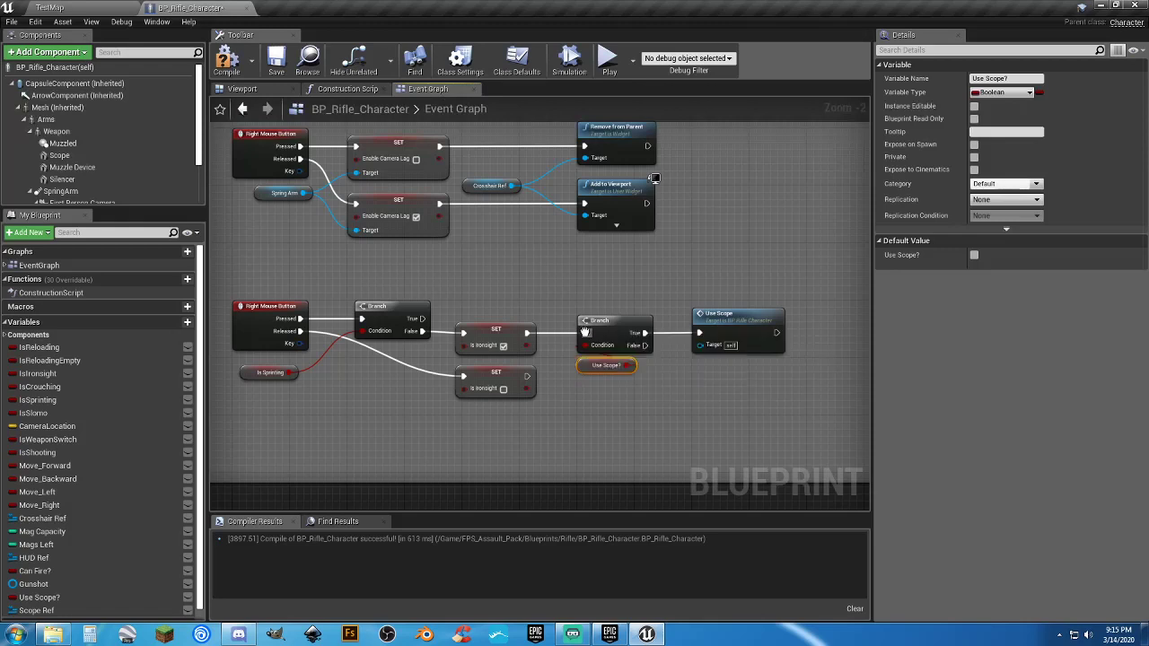
# Disconnect the Use Scope? Branch from the Is Ironsight SET, and move it with its getter and the Use Scope call beside the crosshair's Remove from Parent row.
pyautogui.moveTo(528, 333); pyautogui.dragTo(549, 294)
pyautogui.click(508, 265)
pyautogui.moveTo(586, 266); pyautogui.dragTo(654, 387, button='right')
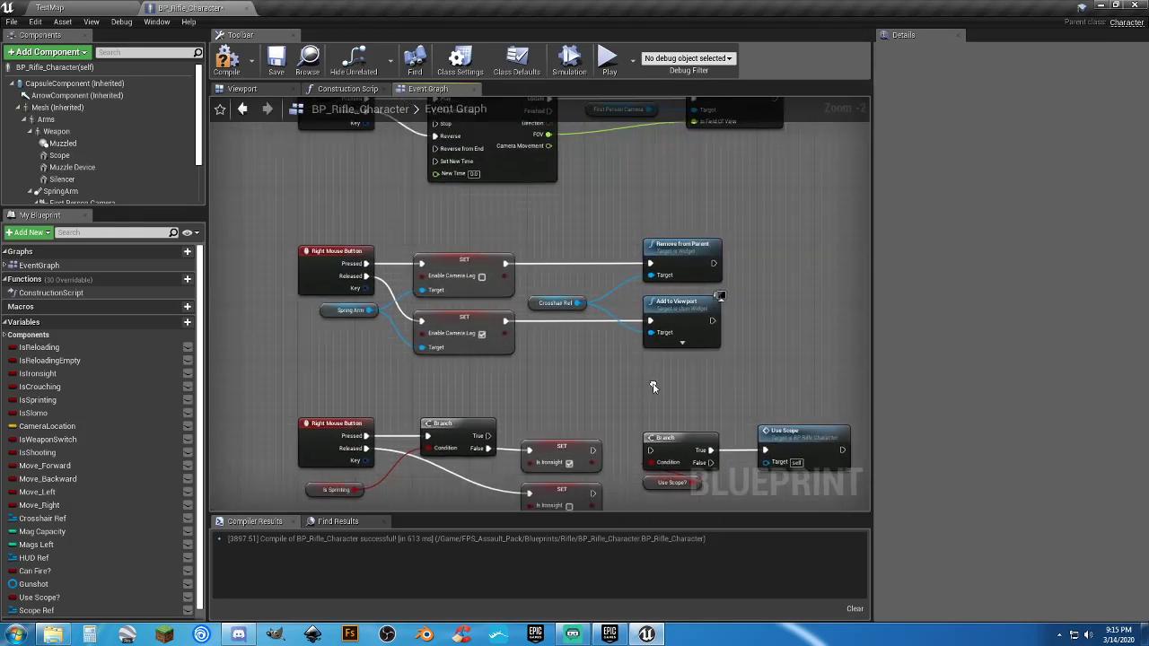
pyautogui.moveTo(501, 194); pyautogui.dragTo(397, 148, button='right')
pyautogui.moveTo(545, 197); pyautogui.dragTo(490, 172, button='right')
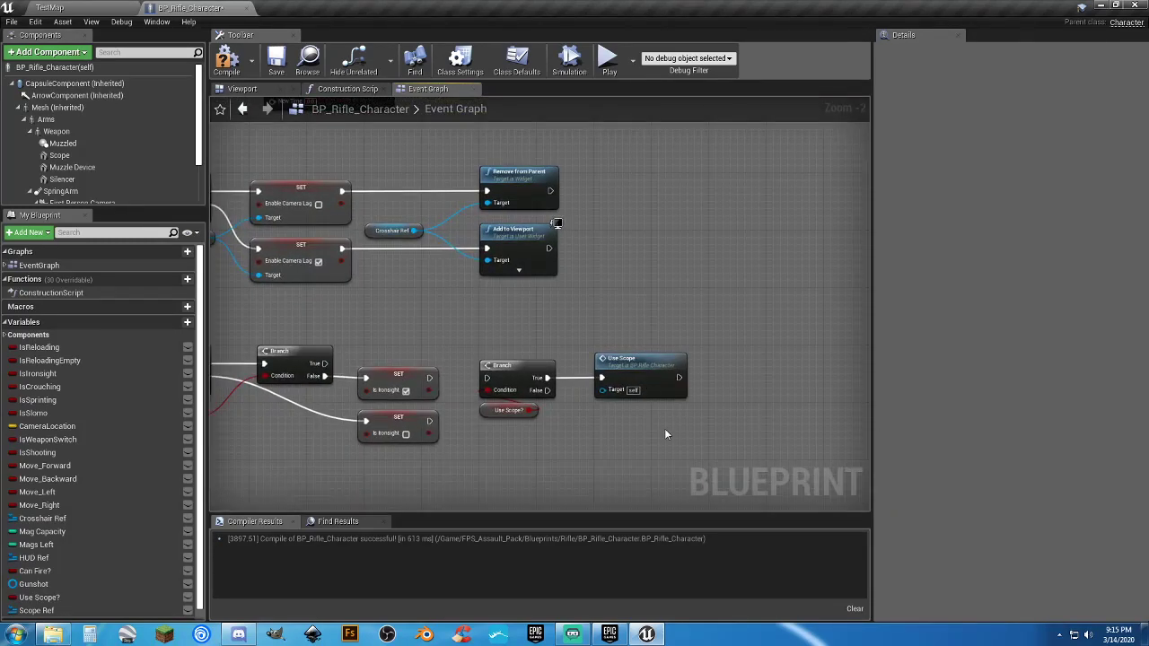
pyautogui.moveTo(664, 437); pyautogui.dragTo(521, 364)
pyautogui.moveTo(516, 366); pyautogui.dragTo(690, 323)
pyautogui.moveTo(692, 216); pyautogui.dragTo(555, 402, button='right')
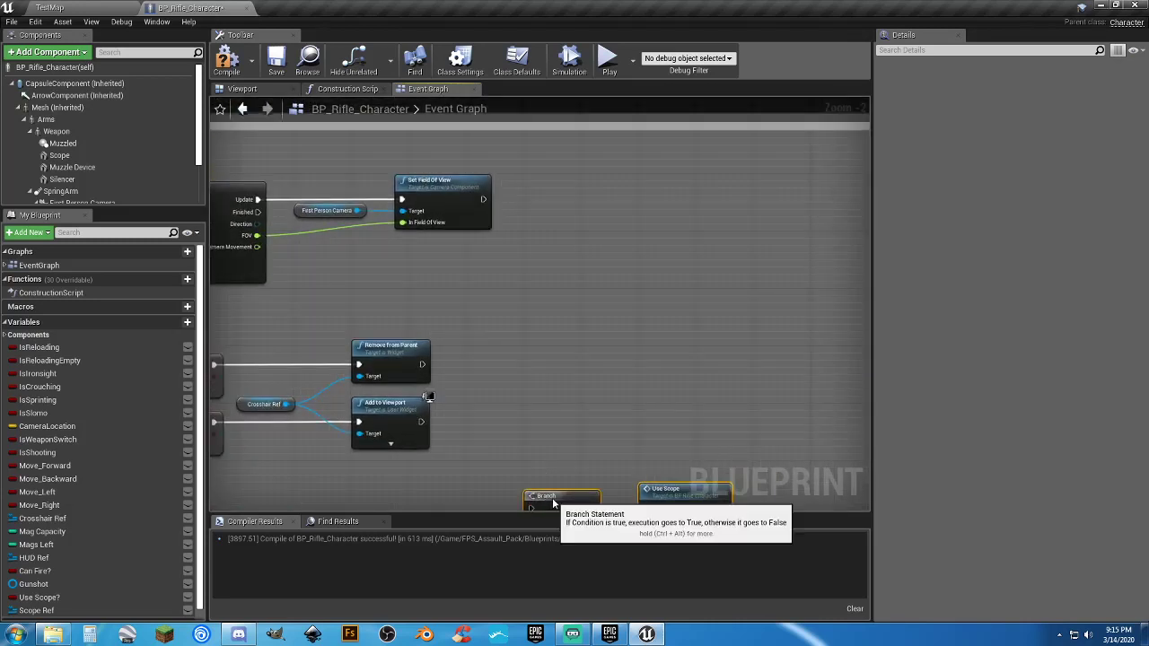
pyautogui.moveTo(547, 498); pyautogui.dragTo(585, 343)
pyautogui.moveTo(537, 460); pyautogui.dragTo(754, 350, button='right')
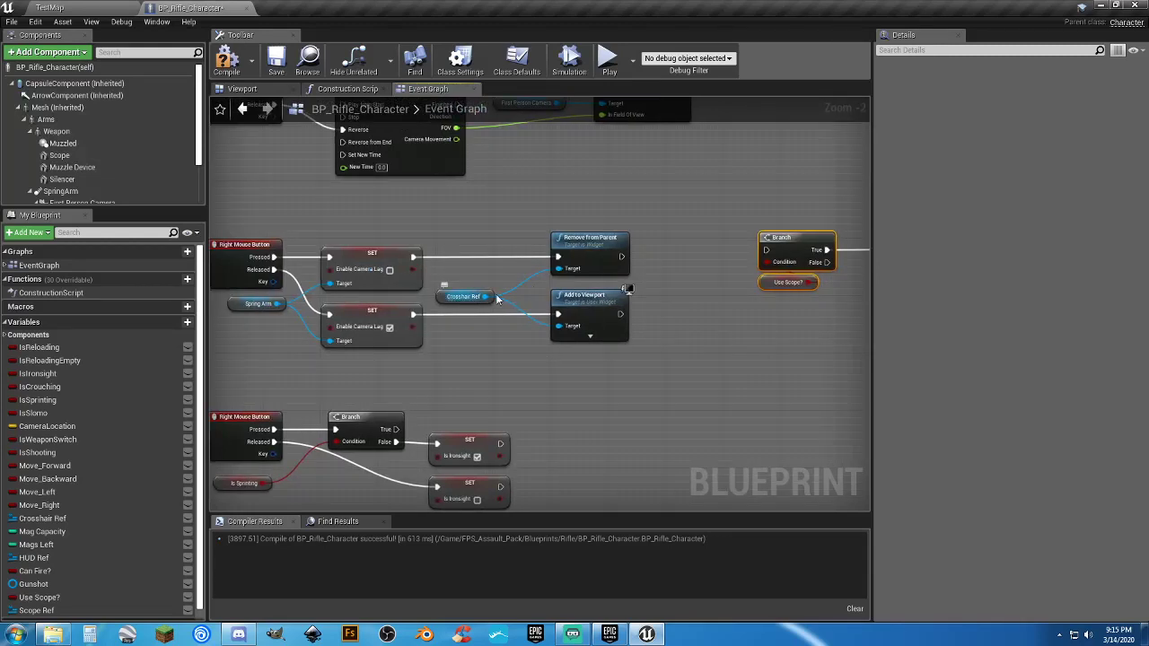
# Connect the crosshair's Remove from Parent to the Use Scope? Branch, and align the Branch group with that row, leaving a gap before it.
pyautogui.click(559, 243)
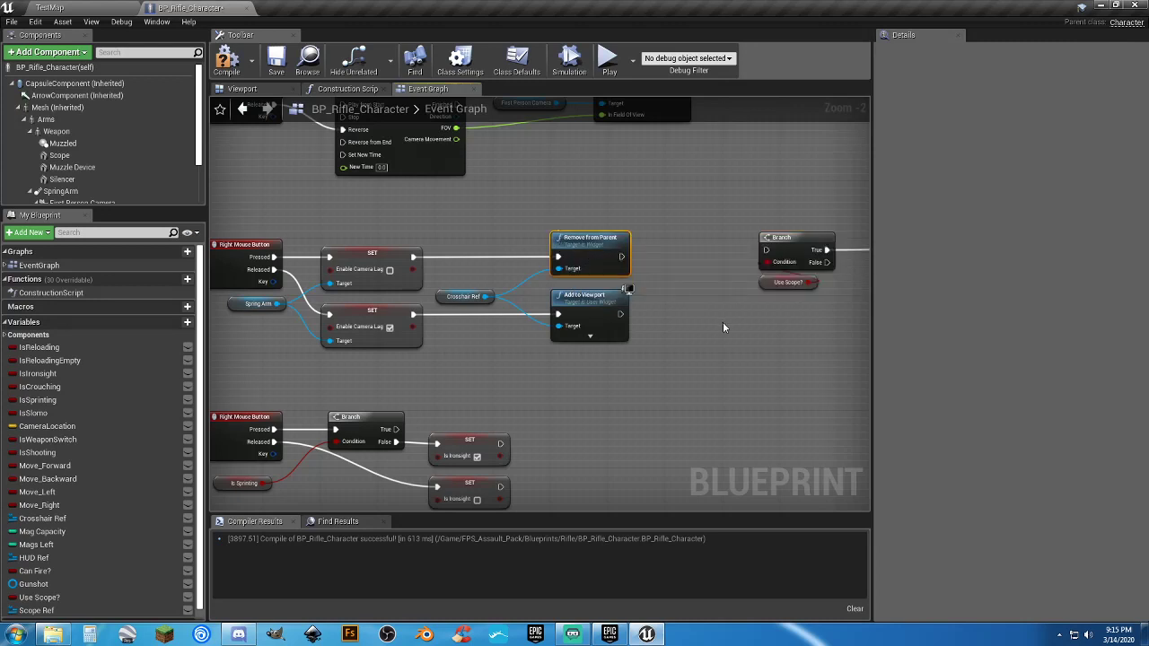
pyautogui.moveTo(722, 328); pyautogui.dragTo(595, 328, button='right')
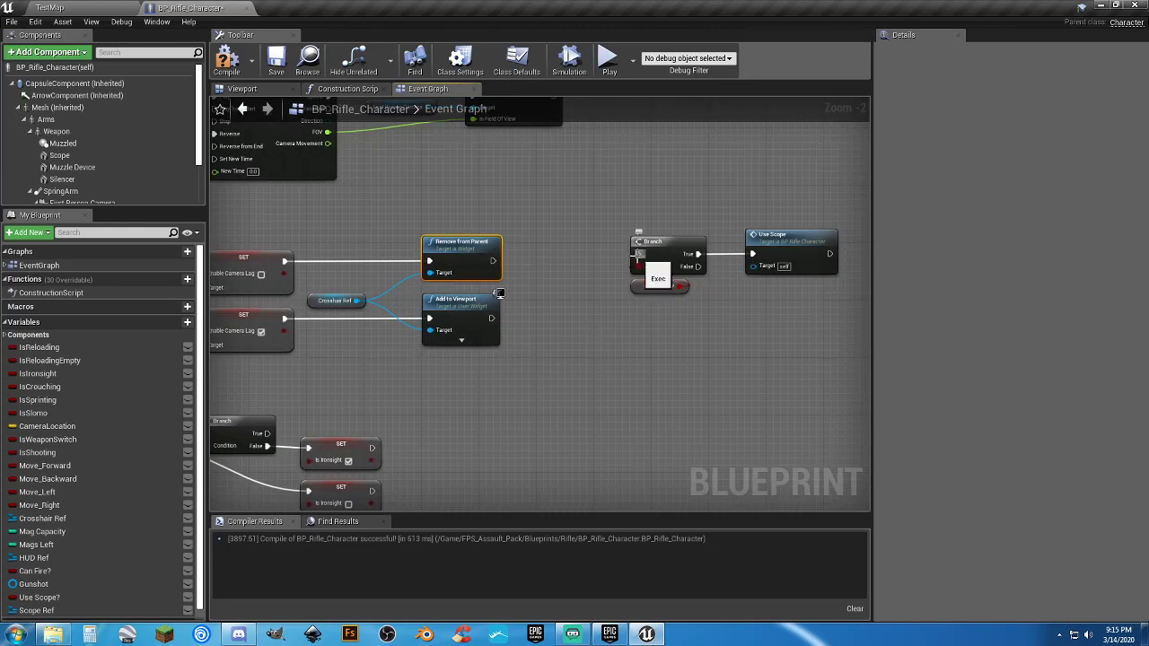
pyautogui.moveTo(638, 254); pyautogui.dragTo(492, 262)
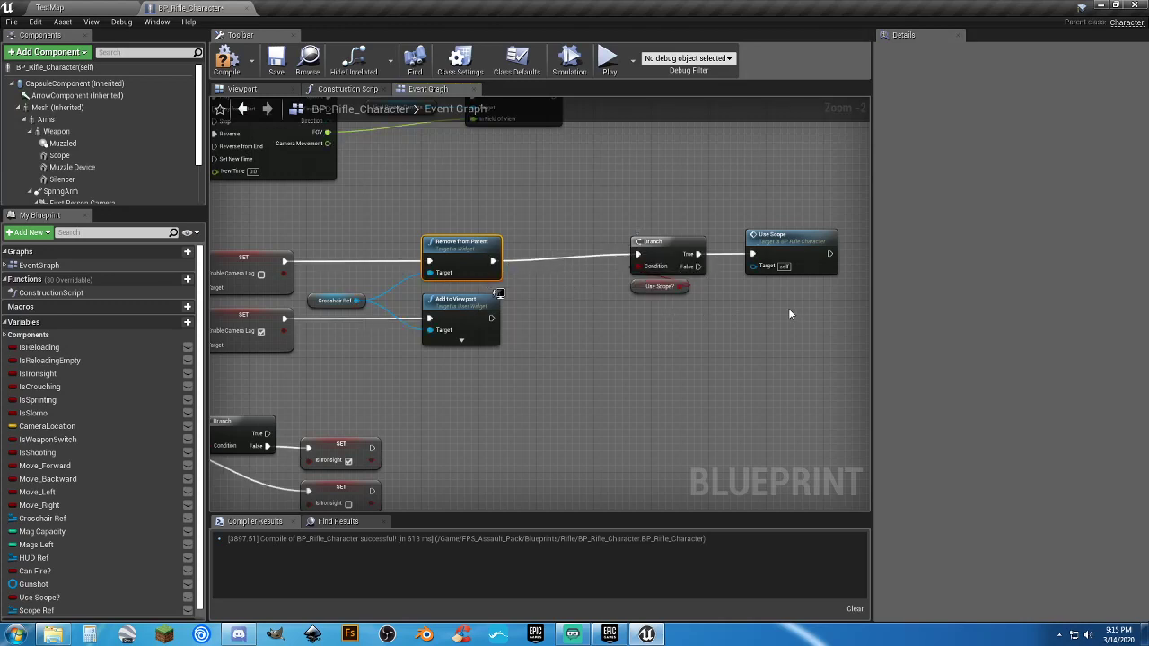
pyautogui.moveTo(789, 314); pyautogui.dragTo(564, 249)
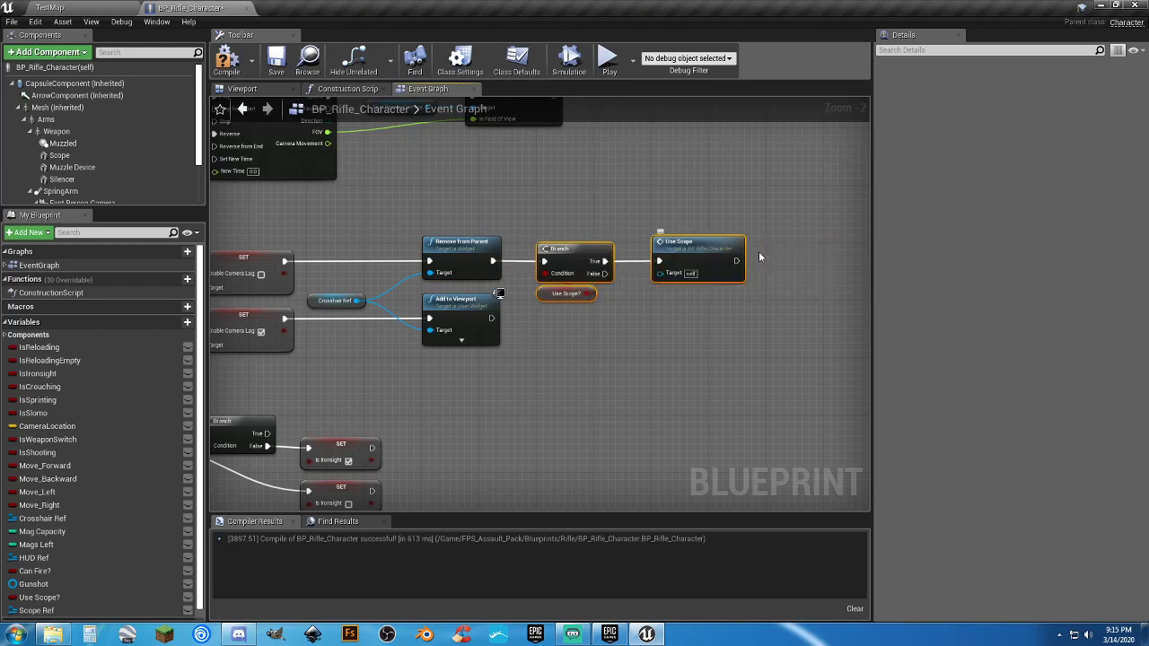
pyautogui.moveTo(648, 324); pyautogui.dragTo(619, 286, button='right')
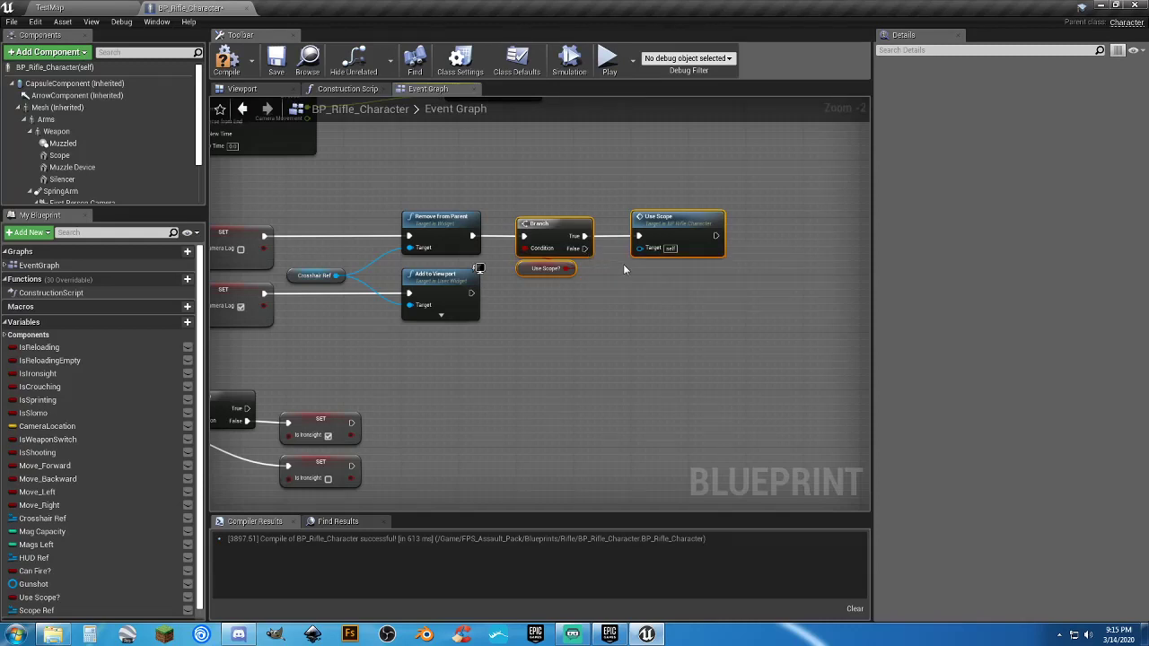
pyautogui.moveTo(583, 313); pyautogui.dragTo(487, 296, button='right')
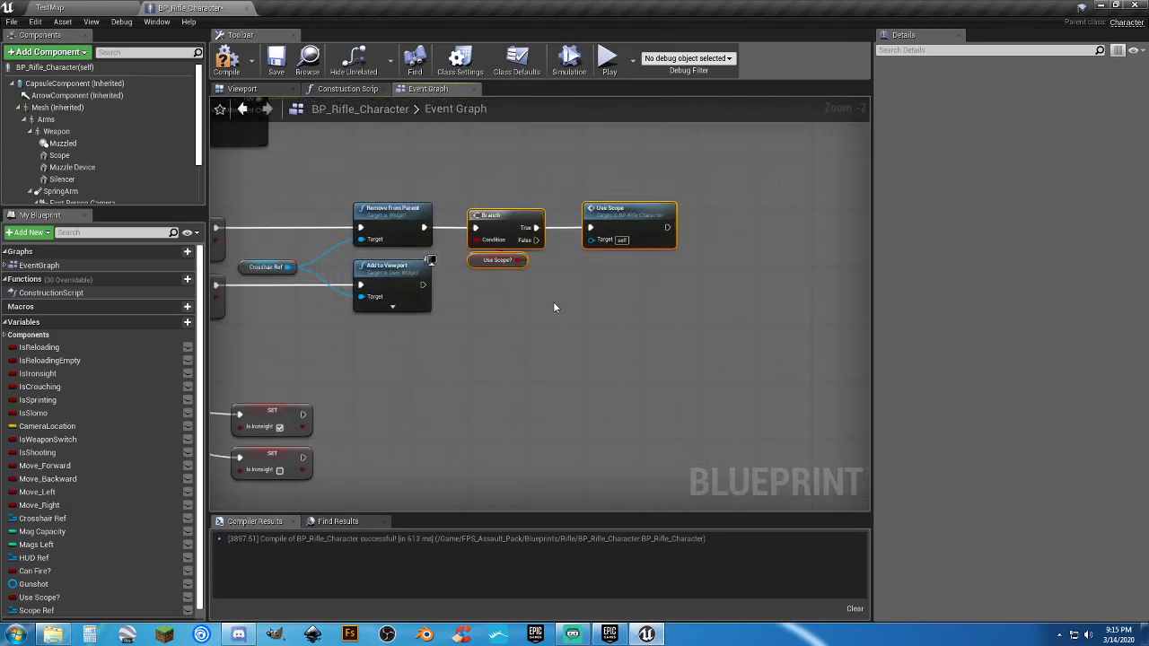
pyautogui.moveTo(650, 272); pyautogui.dragTo(604, 238)
pyautogui.click(437, 397)
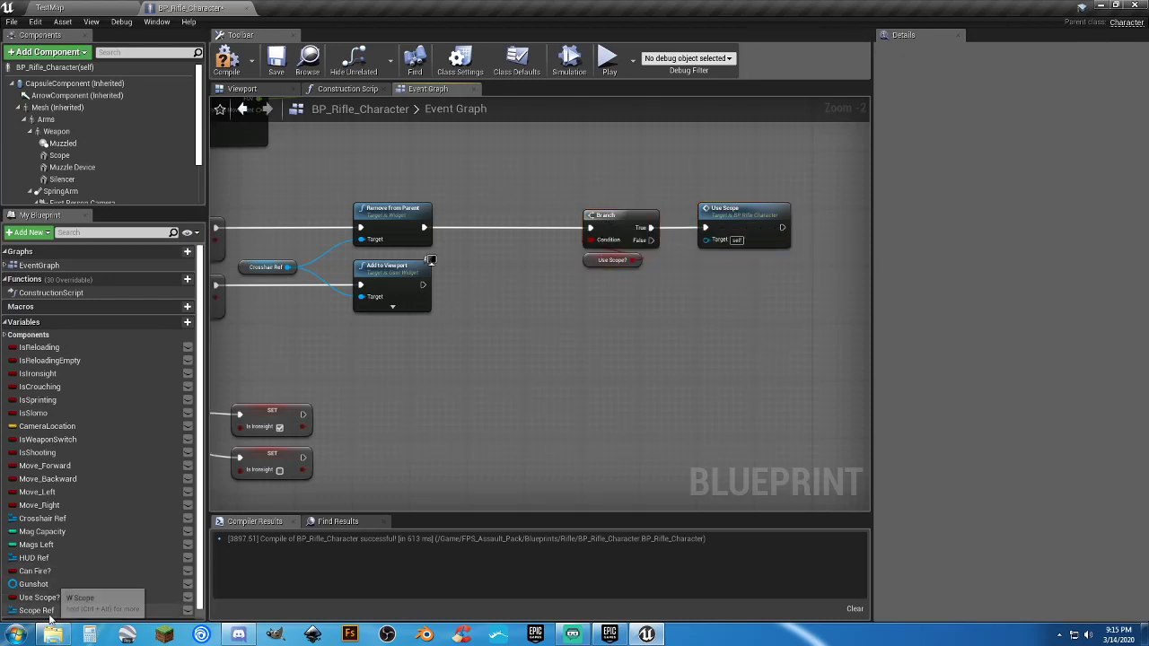
# Add a Scope Ref getter below the crosshair's Add to Viewport node, and delete the Use Scope call after the Branch.
pyautogui.click(754, 213)
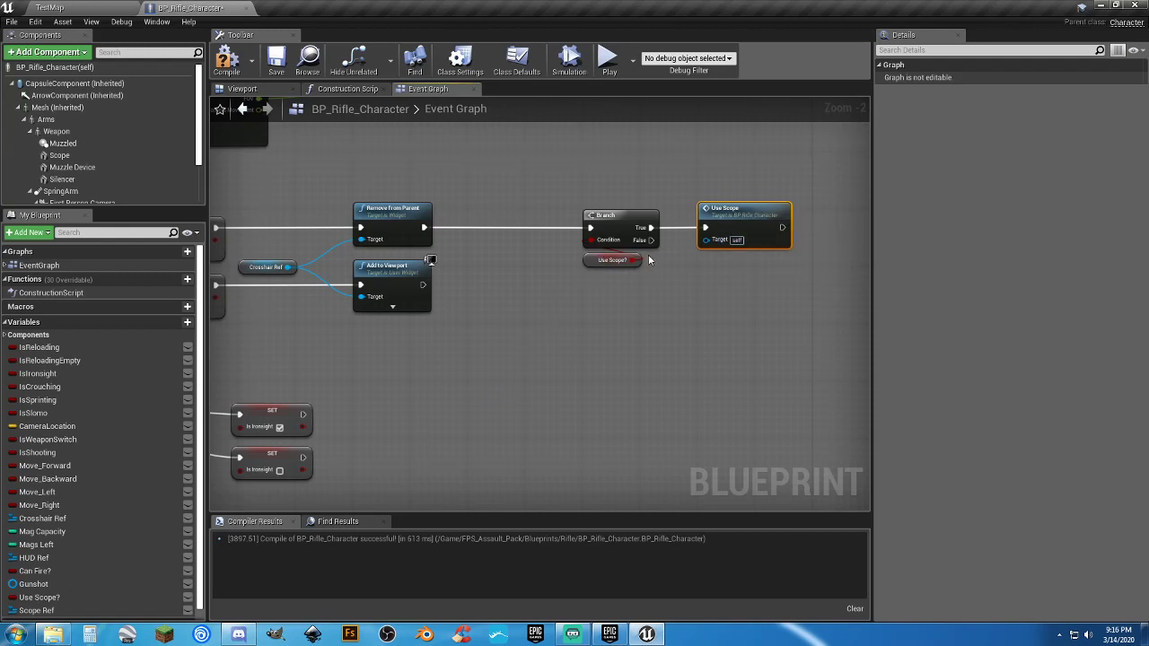
pyautogui.click(692, 310)
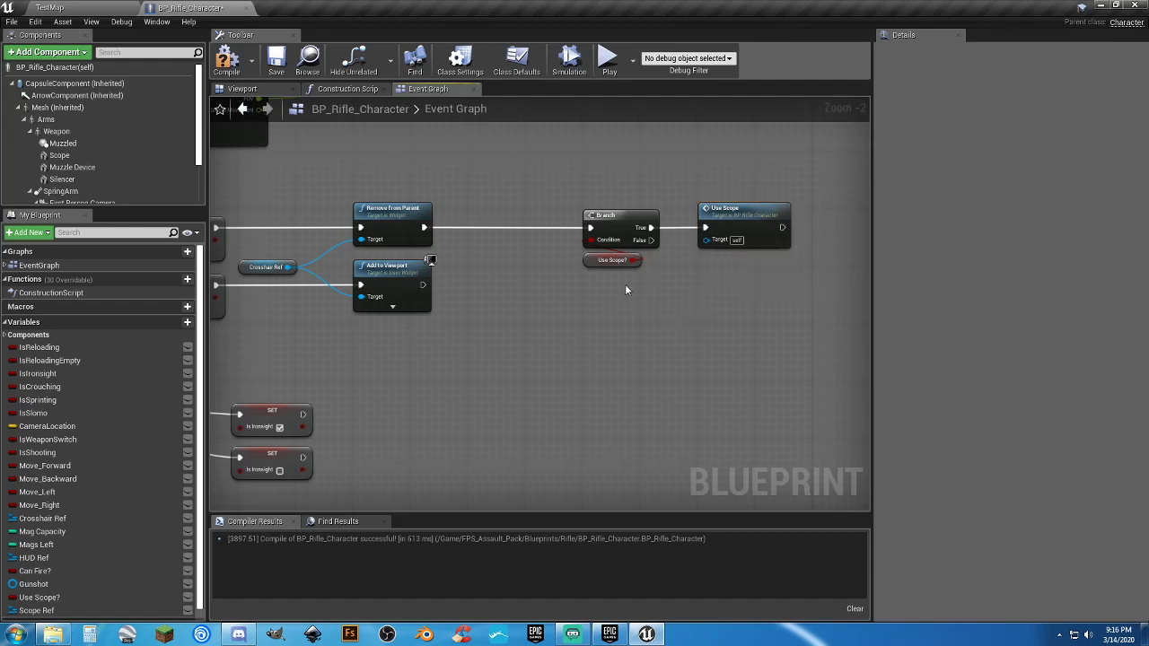
pyautogui.moveTo(586, 290); pyautogui.dragTo(637, 275, button='right')
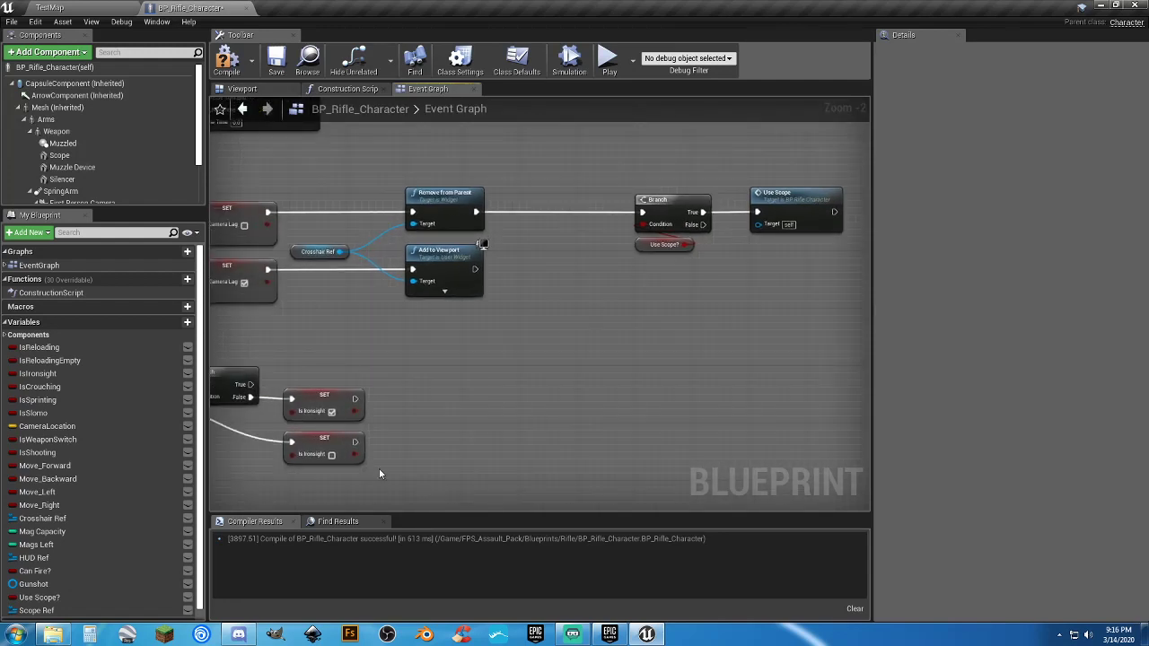
pyautogui.moveTo(36, 610); pyautogui.dragTo(439, 321)
pyautogui.click(533, 256)
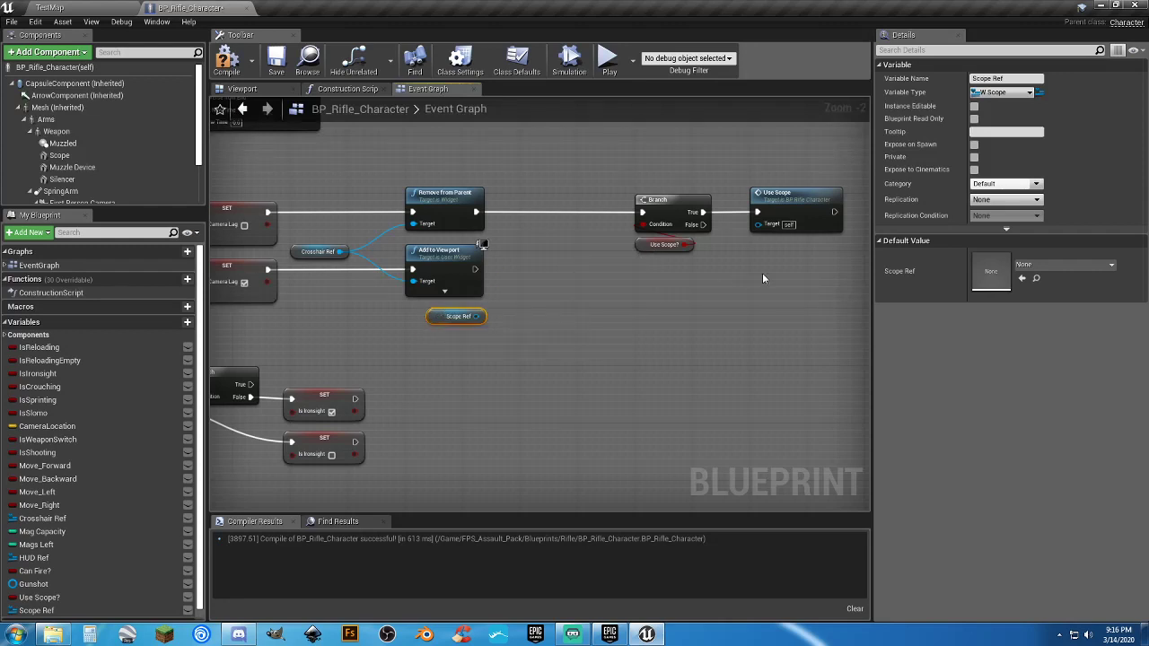
pyautogui.moveTo(804, 273); pyautogui.dragTo(795, 167)
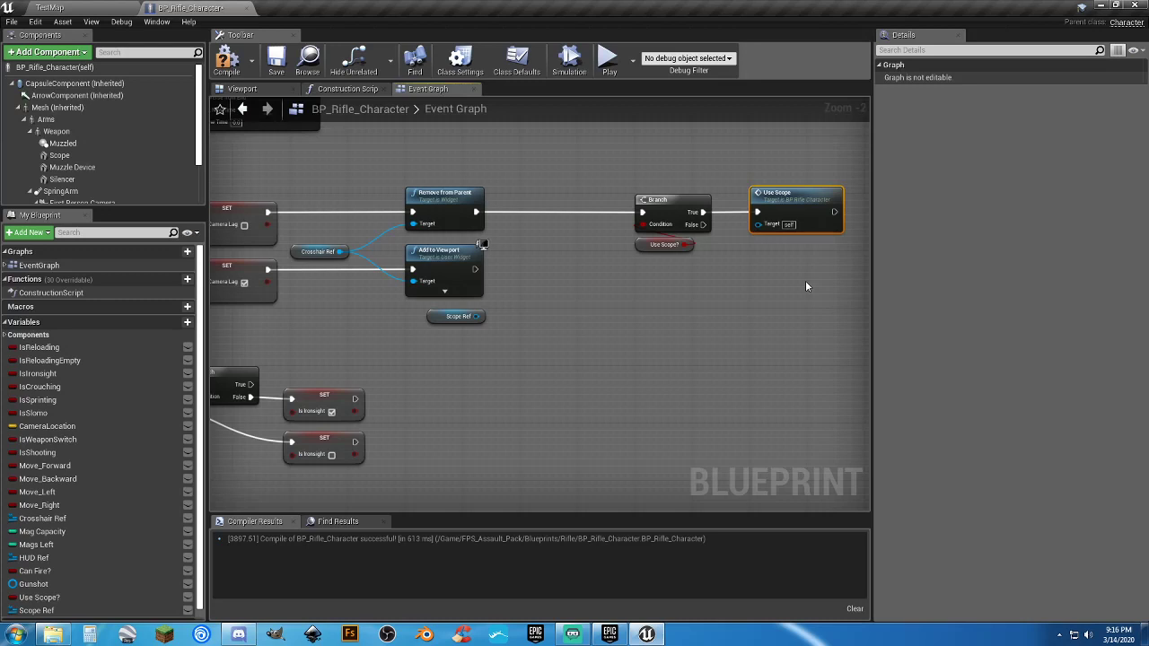
pyautogui.press('Delete')
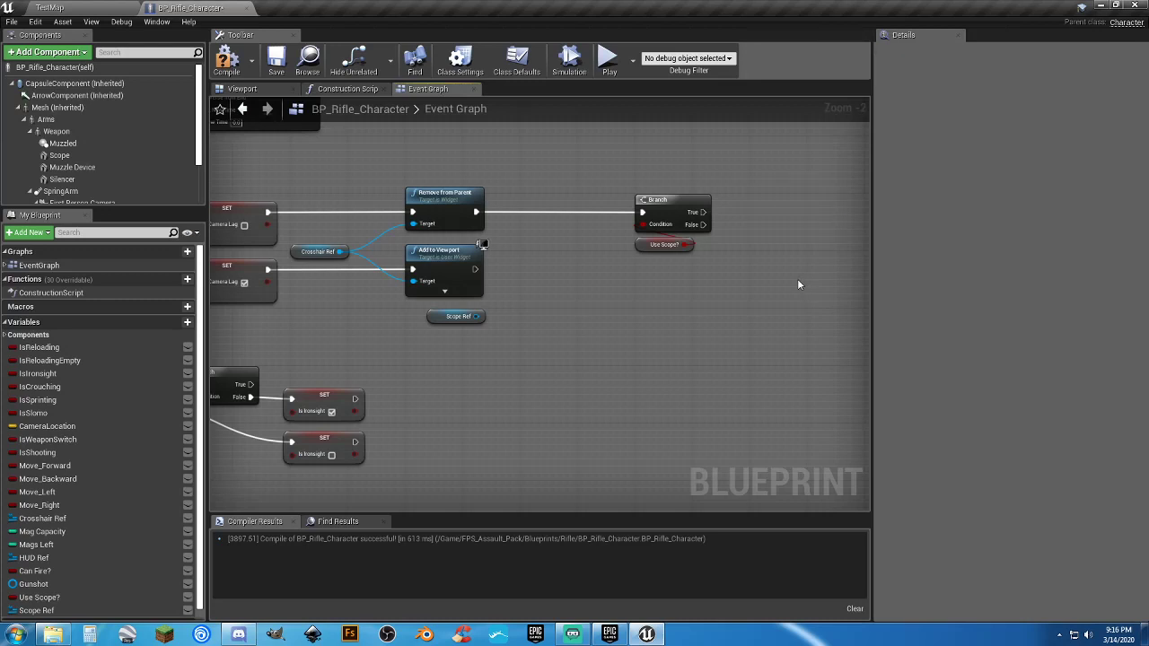
# Delete the Use Scope? SET node between Create W_Scope Widget and Add to Viewport in the Use Scope event chain.
pyautogui.moveTo(794, 279); pyautogui.dragTo(384, 353, button='right')
pyautogui.scroll(-2, 711, 288)
pyautogui.moveTo(711, 287); pyautogui.dragTo(536, 277, button='right')
pyautogui.scroll(3, 767, 391)
pyautogui.click(691, 285)
pyautogui.press('Delete')
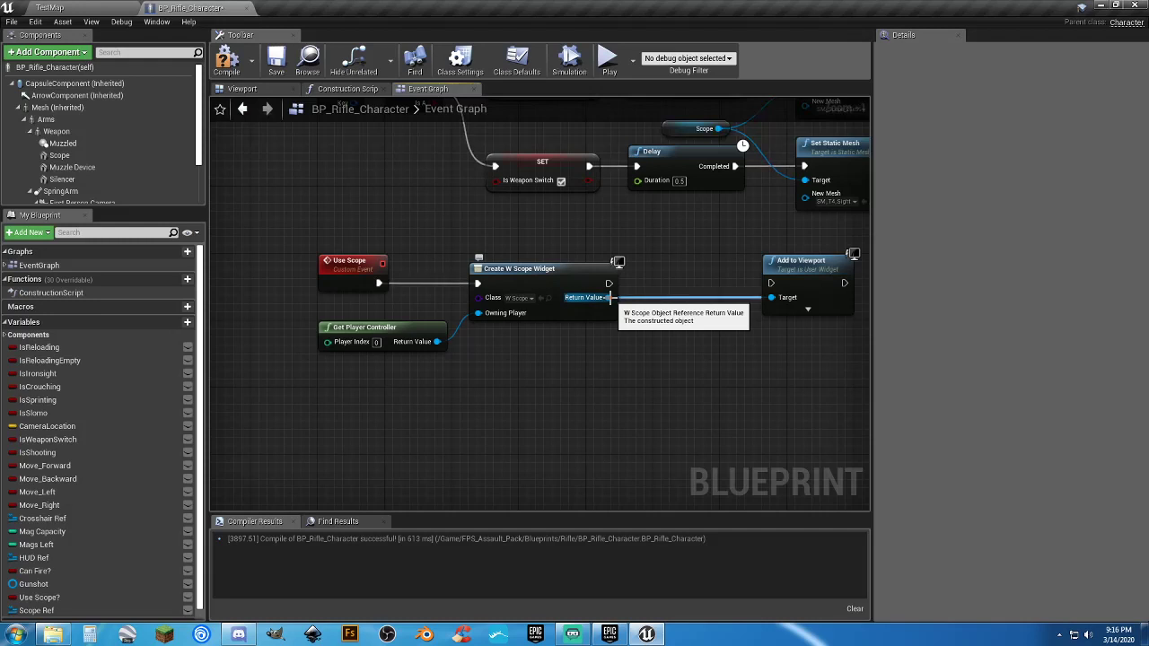
# Add a Scope Ref SET node fed by Create W_Scope Widget's Return Value, and wire its execution and output into Add to Viewport.
pyautogui.moveTo(614, 299); pyautogui.dragTo(653, 314)
pyautogui.write('s')
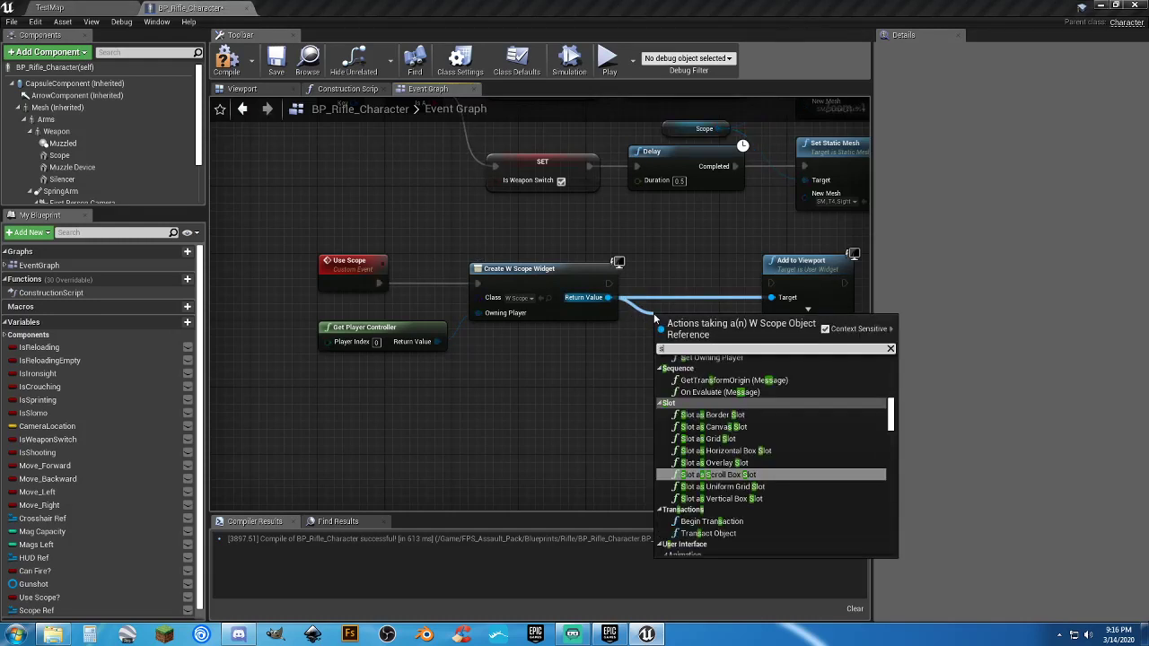
pyautogui.write('cope')
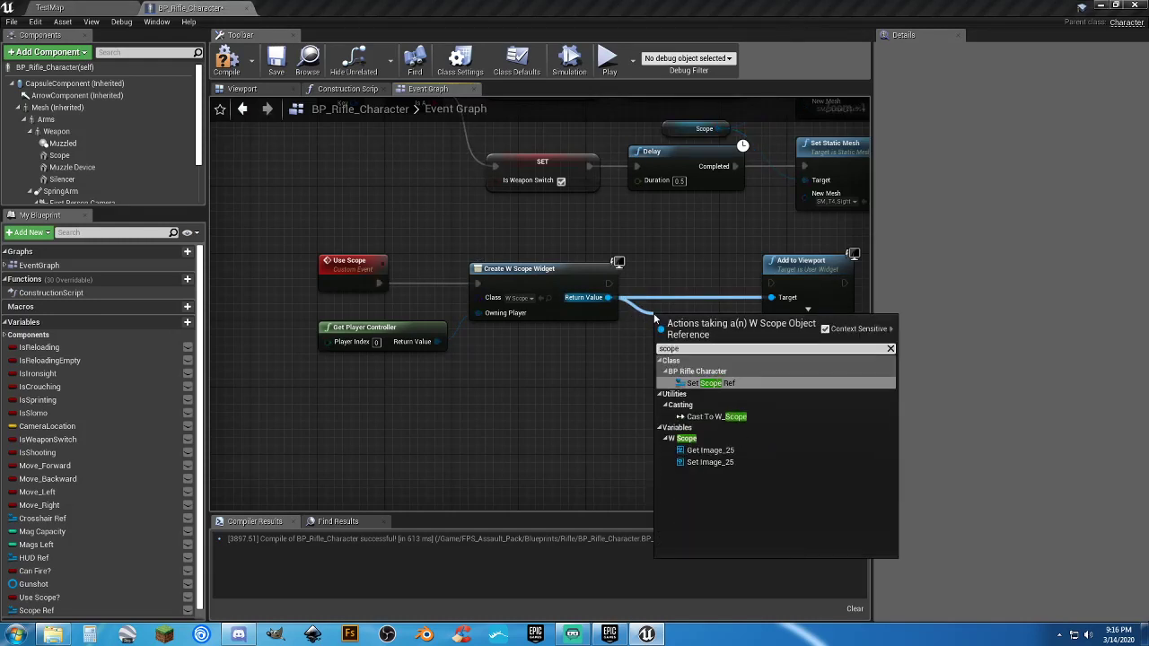
pyautogui.press('Return')
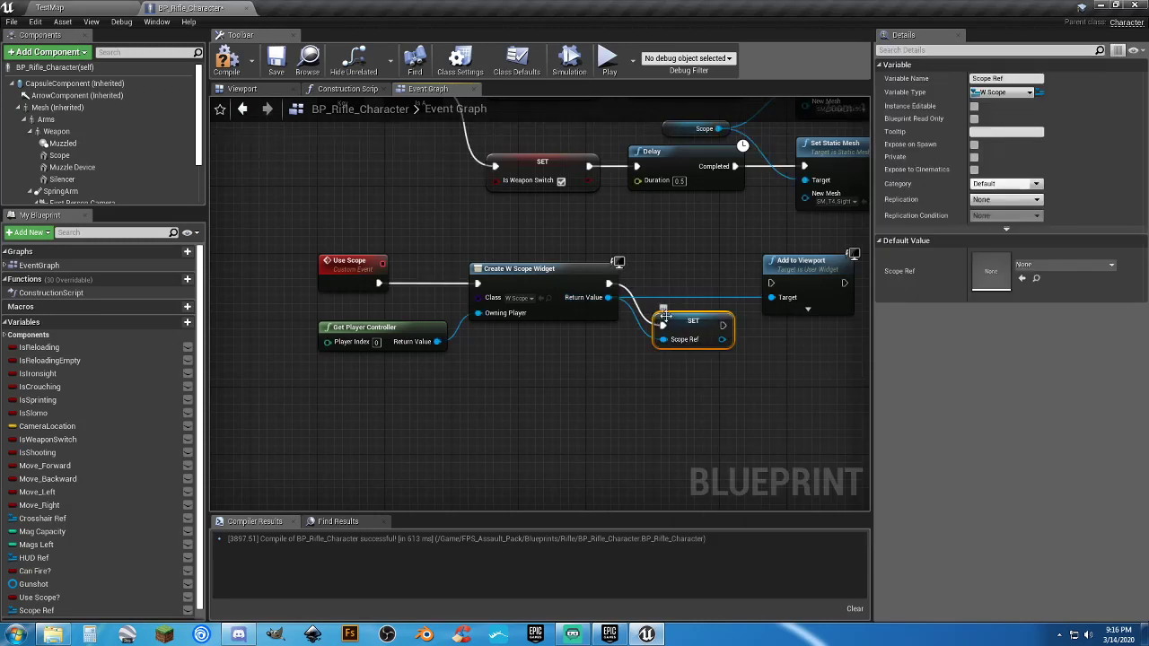
pyautogui.keyDown('ctrl'); pyautogui.moveTo(771, 297); pyautogui.dragTo(689, 251); pyautogui.keyUp('ctrl')
pyautogui.click(665, 299)
pyautogui.moveTo(666, 316); pyautogui.dragTo(773, 297)
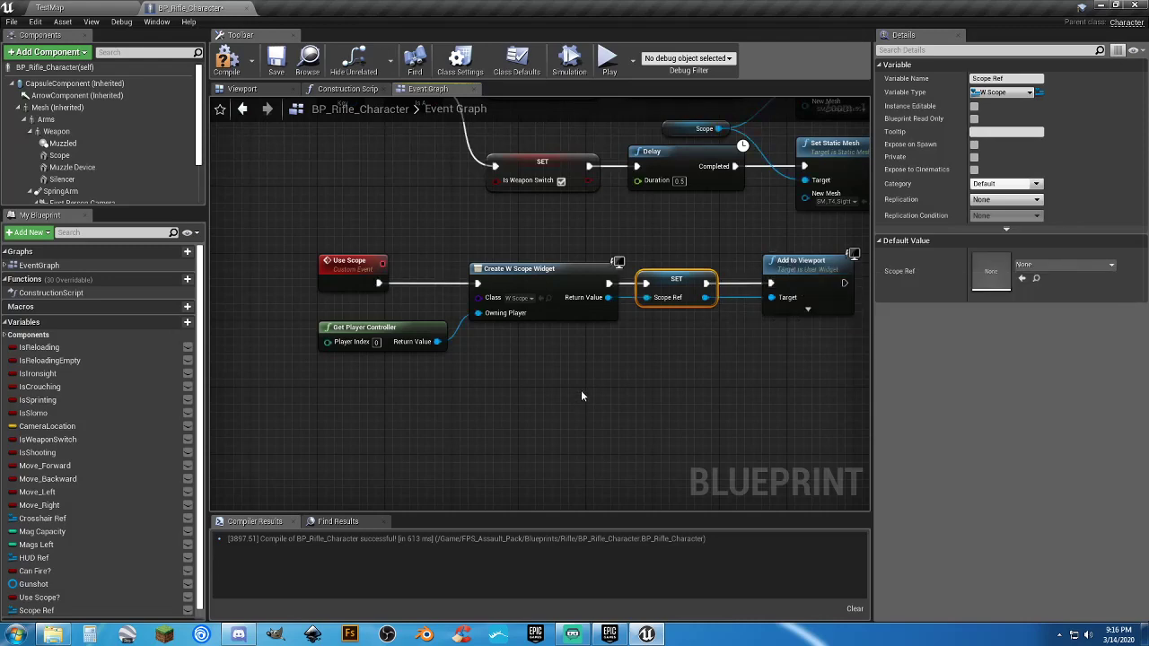
# Add an Add to Viewport node targeting Scope Ref, run it from the Use Scope? Branch's True output, and align it beside the Branch.
pyautogui.scroll(-3, 519, 406)
pyautogui.moveTo(516, 406); pyautogui.dragTo(844, 319, button='right')
pyautogui.moveTo(558, 290); pyautogui.dragTo(689, 296, button='right')
pyautogui.scroll(4, 546, 260)
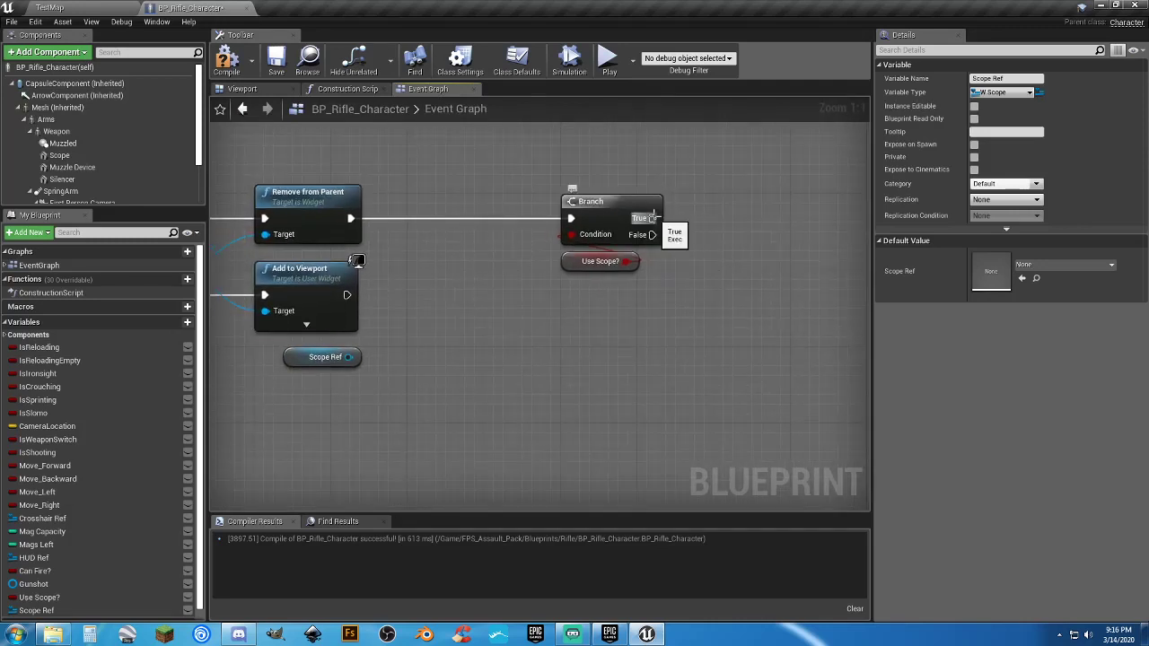
pyautogui.moveTo(653, 218); pyautogui.dragTo(715, 218)
pyautogui.write('ad')
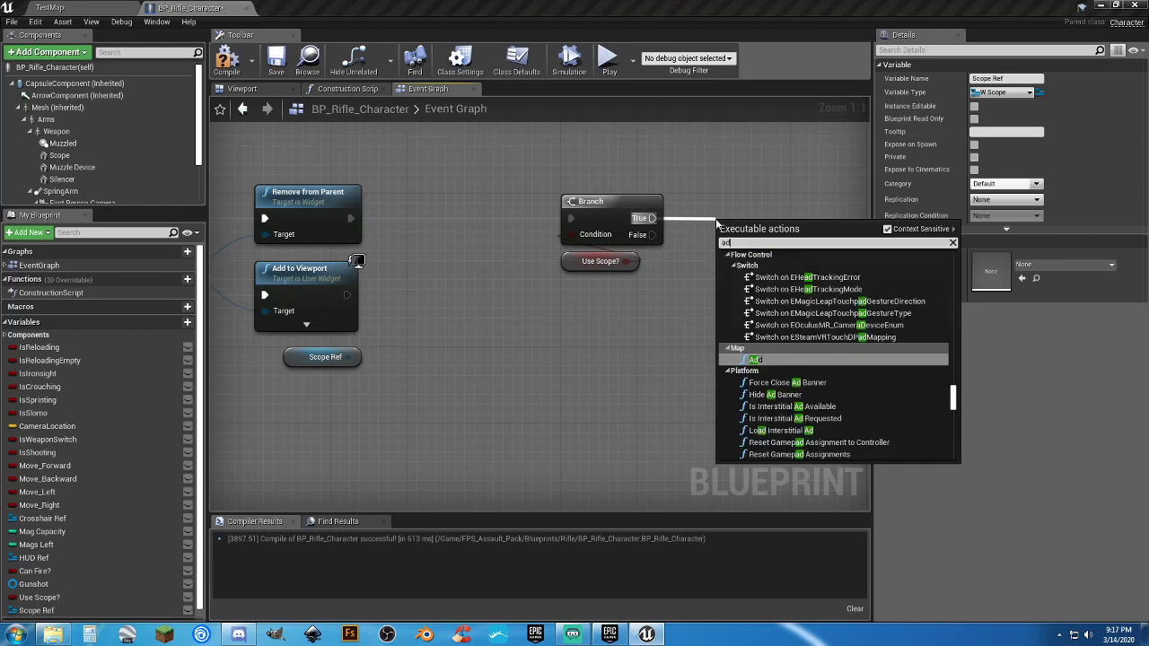
pyautogui.write('dtoview')
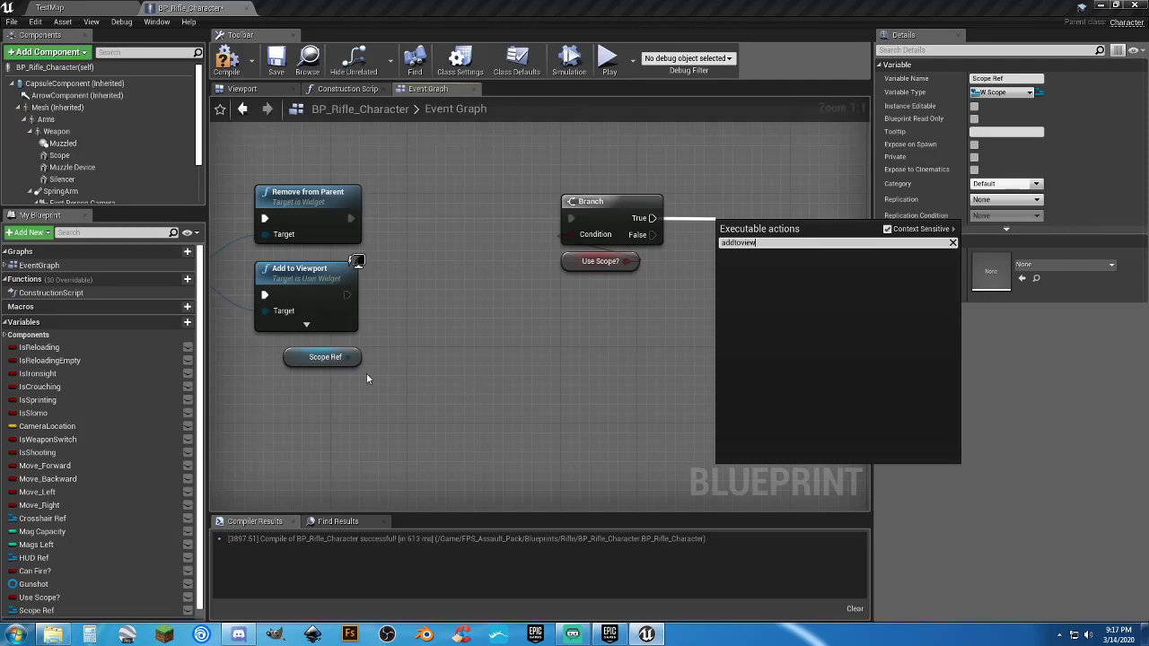
pyautogui.moveTo(348, 357); pyautogui.dragTo(752, 291)
pyautogui.write('addt')
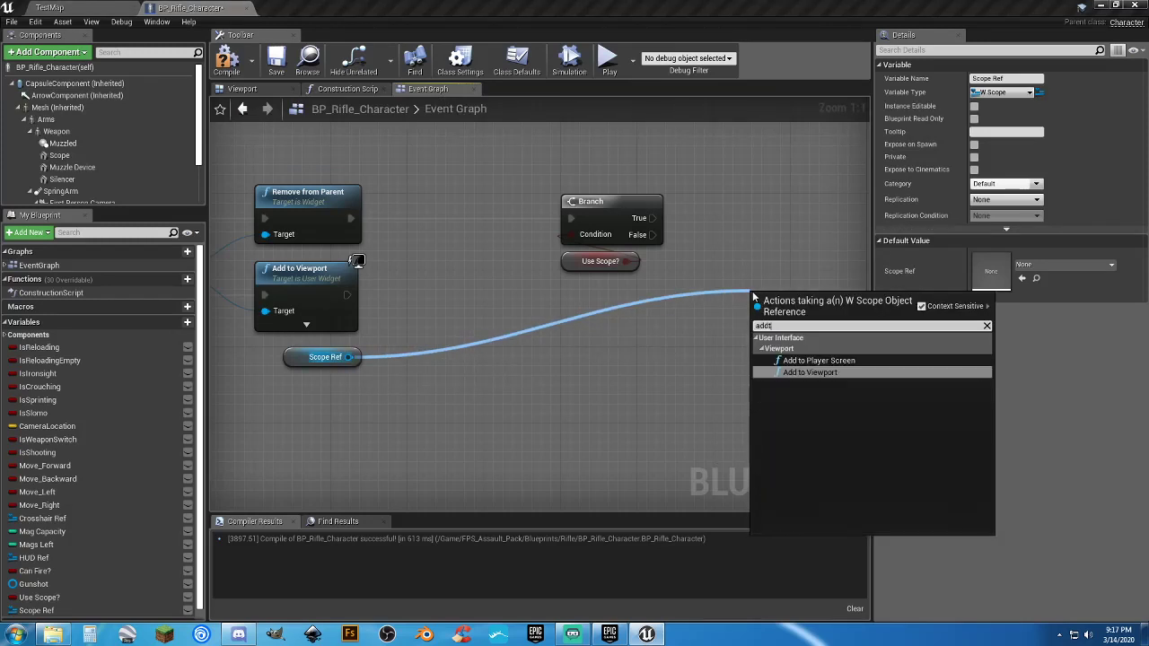
pyautogui.click(822, 374)
pyautogui.moveTo(762, 323); pyautogui.dragTo(652, 218)
pyautogui.moveTo(762, 297); pyautogui.dragTo(703, 191)
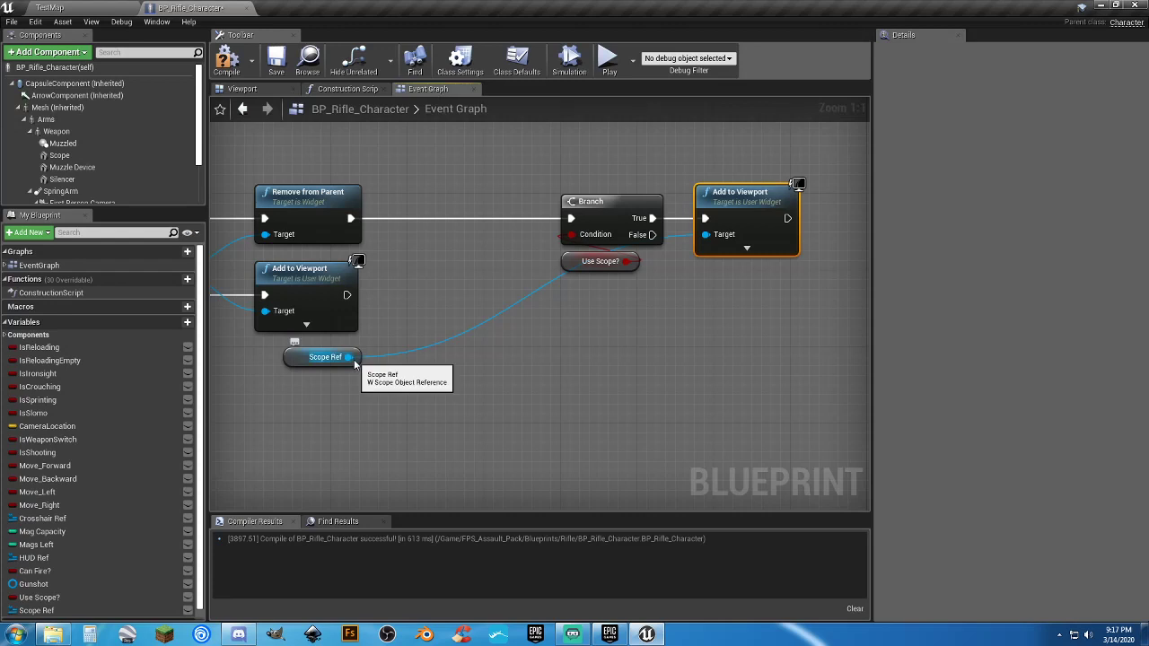
# Add a Remove from Parent node targeting Scope Ref, and chain it in line after the crosshair's Add to Viewport node.
pyautogui.moveTo(349, 356); pyautogui.dragTo(436, 358)
pyautogui.write('removef')
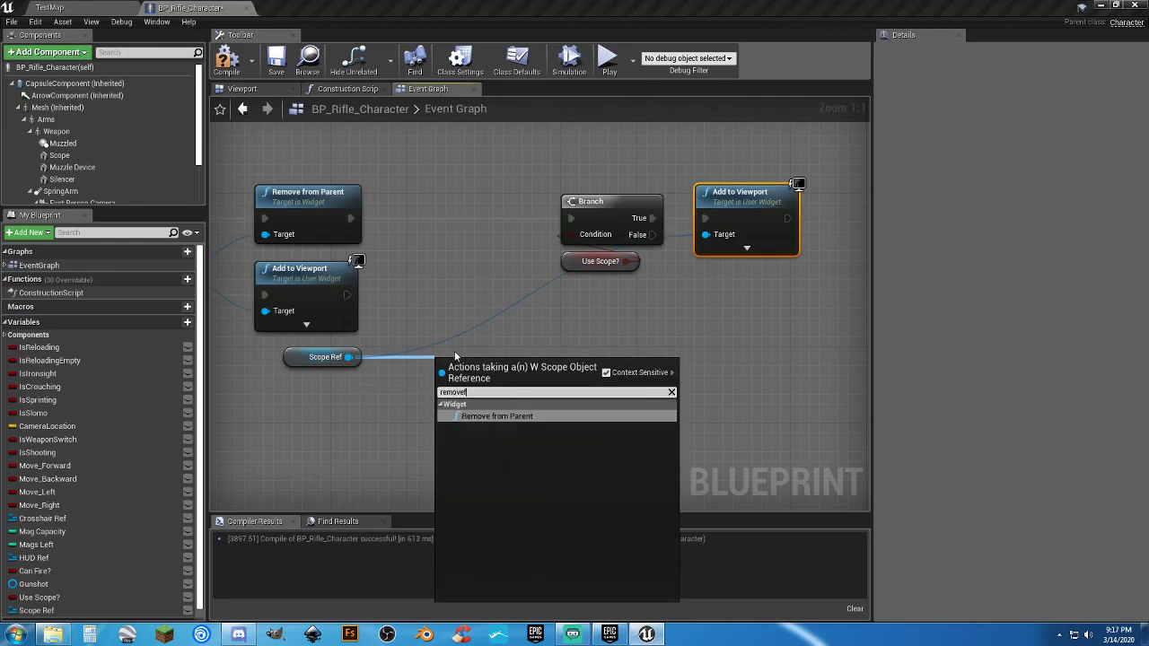
pyautogui.press('Return')
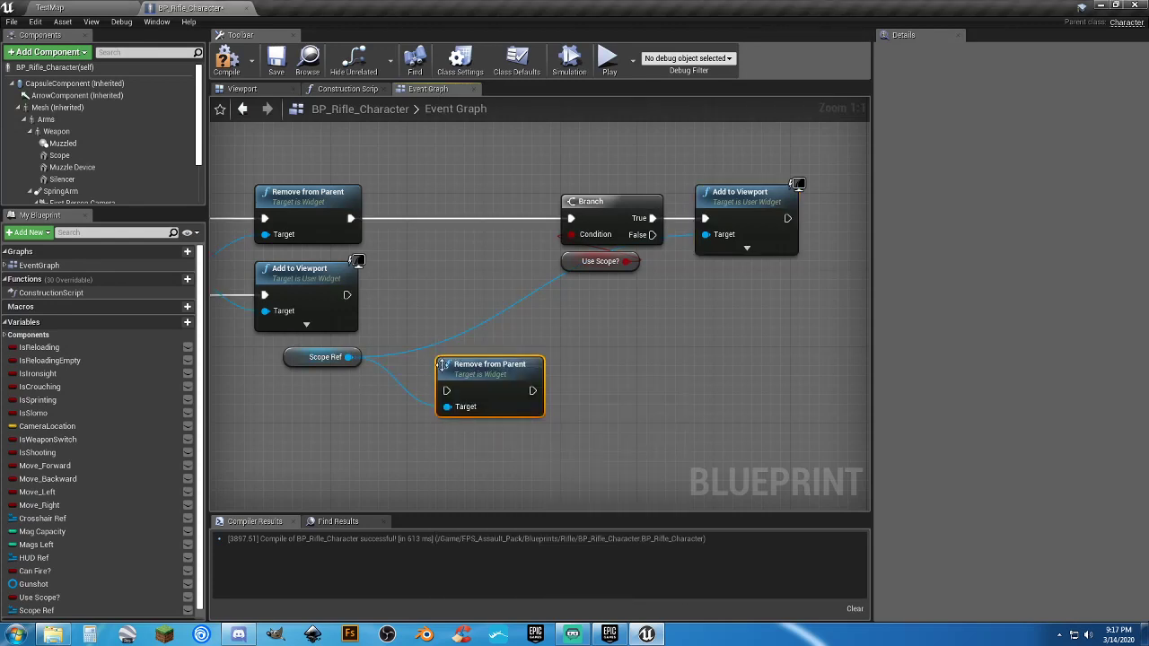
pyautogui.moveTo(446, 390); pyautogui.dragTo(348, 296)
pyautogui.moveTo(455, 365); pyautogui.dragTo(429, 281)
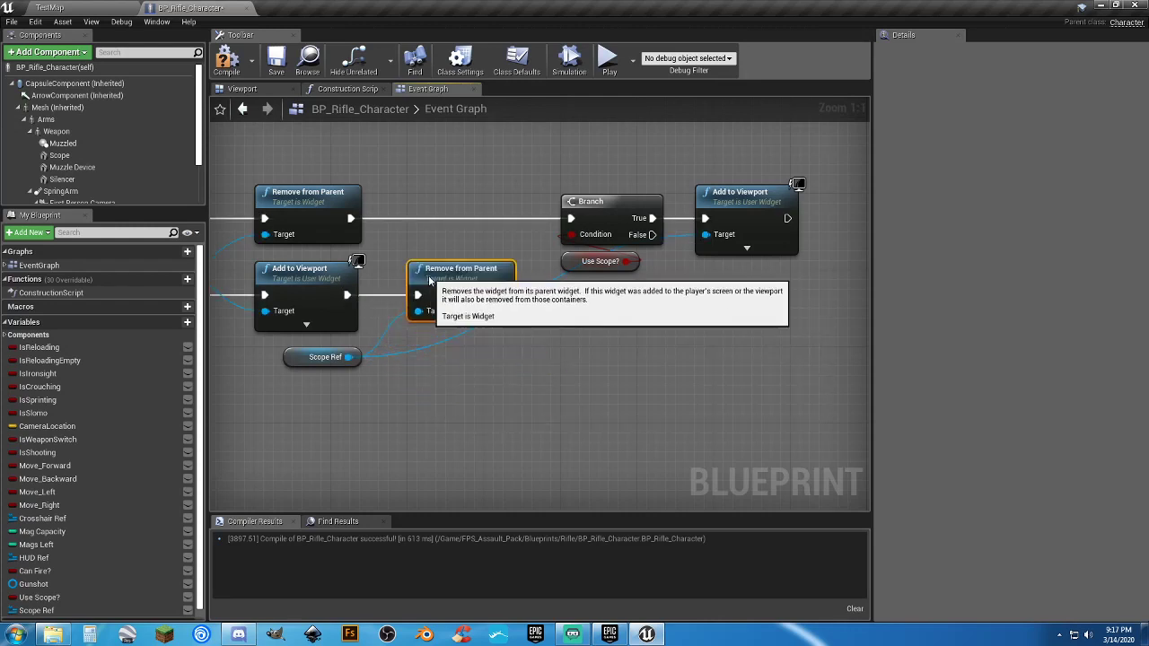
pyautogui.click(544, 356)
pyautogui.moveTo(519, 367); pyautogui.dragTo(633, 365, button='right')
pyautogui.scroll(-1, 677, 368)
pyautogui.scroll(-1, 633, 365)
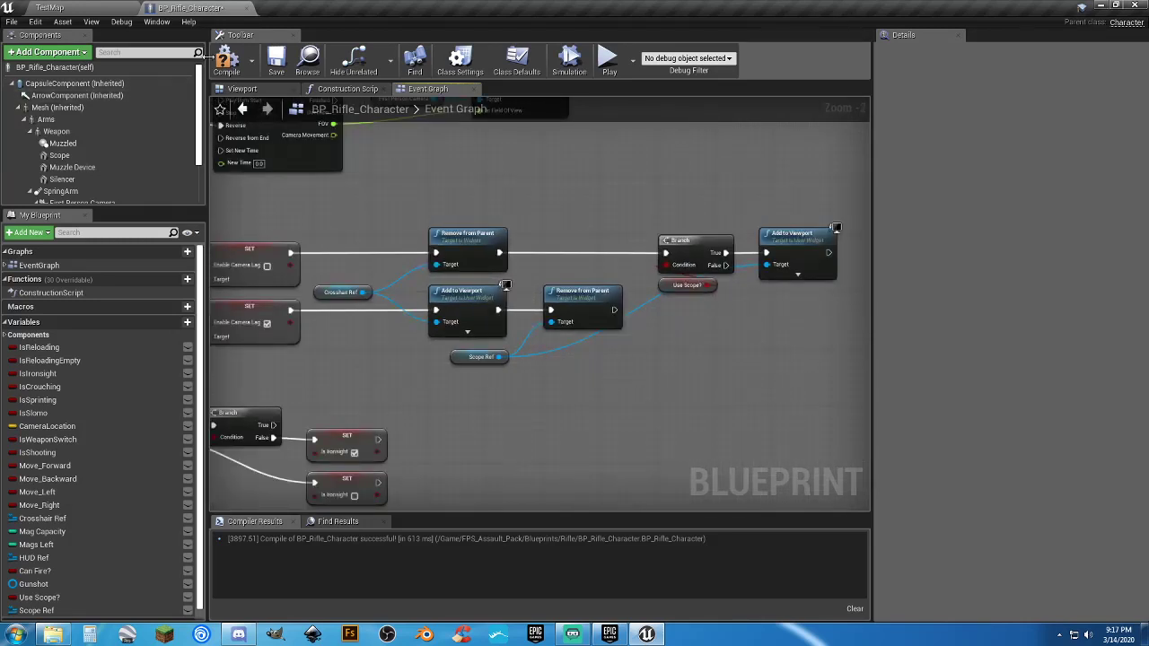
# Save the blueprint, play-test aiming and releasing with the scope in TestMap, and close the message log after stopping play.
pyautogui.click(276, 57)
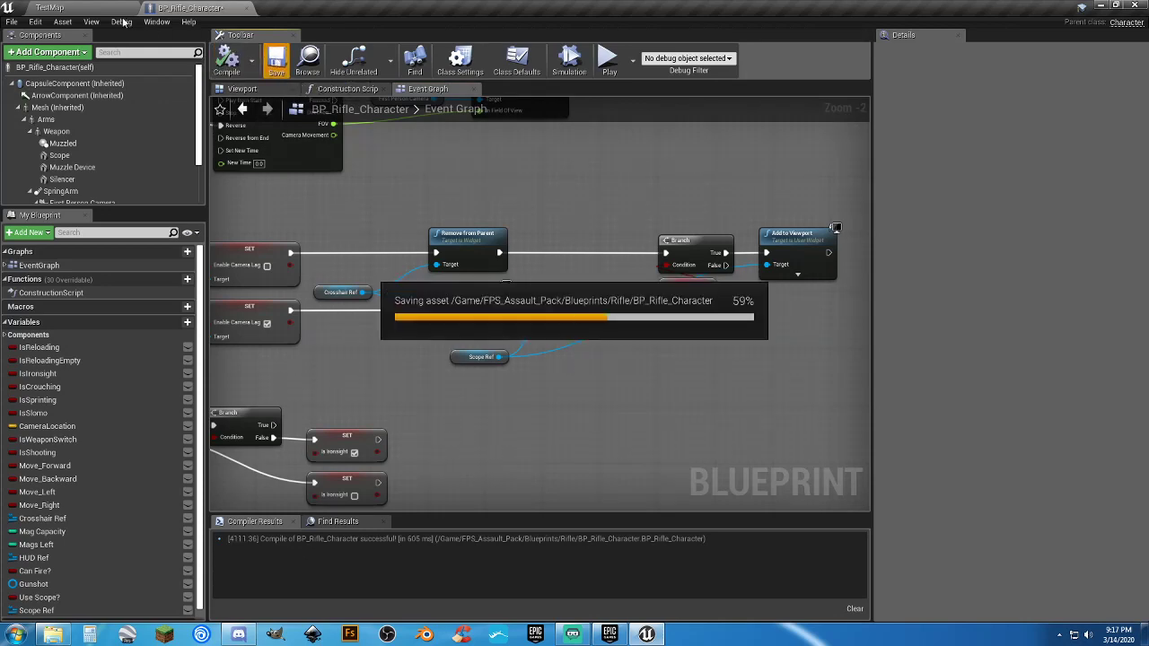
pyautogui.click(56, 7)
pyautogui.click(580, 47)
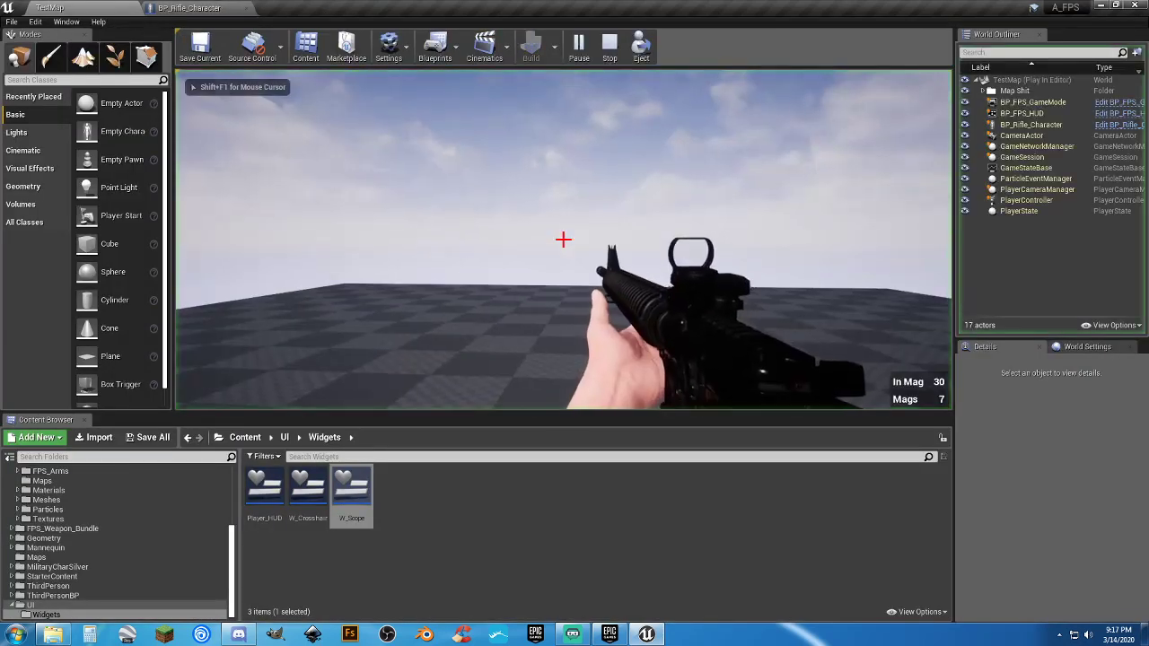
pyautogui.rightClick(563, 239)
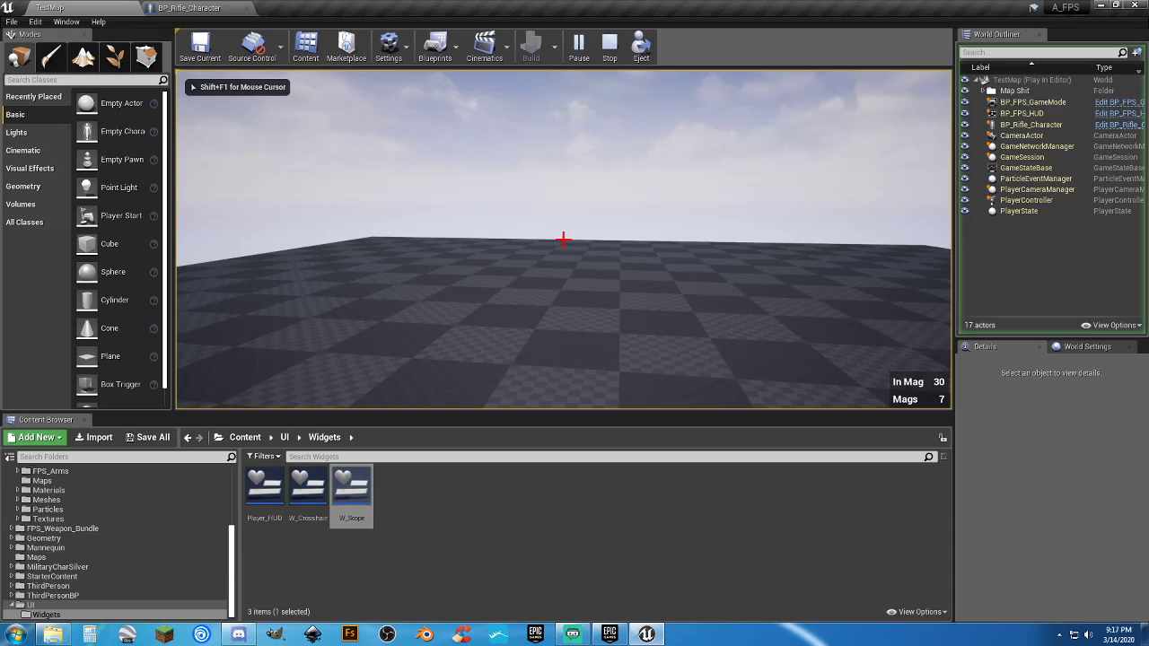
pyautogui.rightClick(563, 239)
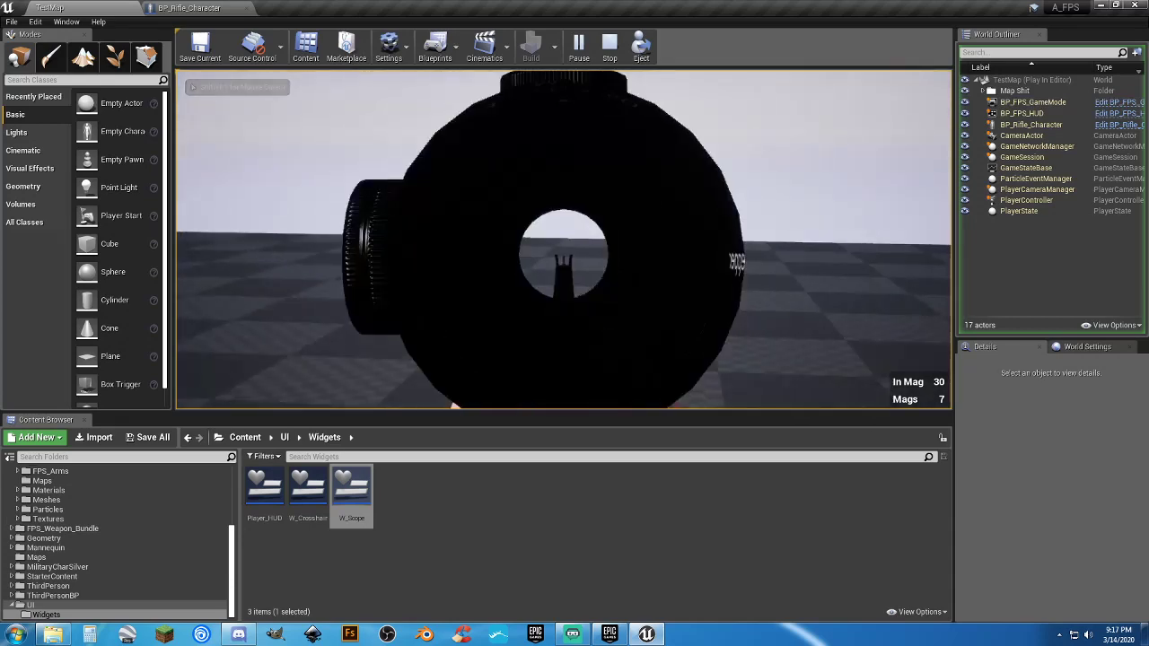
pyautogui.rightClick(562, 238)
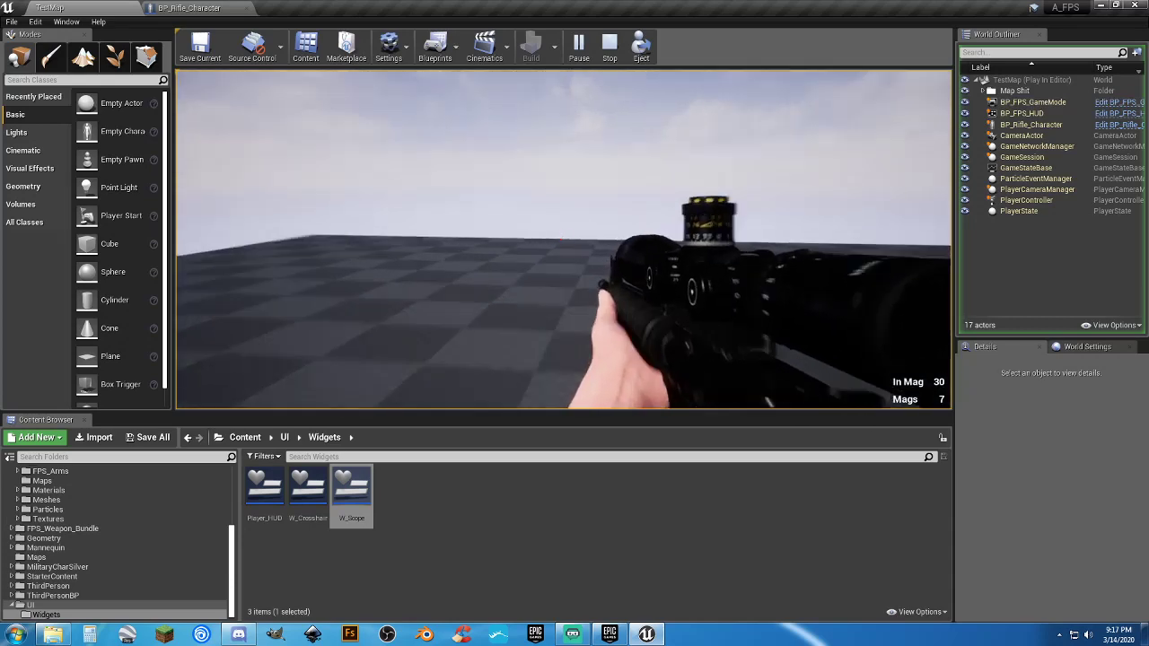
pyautogui.rightClick(563, 237)
pyautogui.press('Escape')
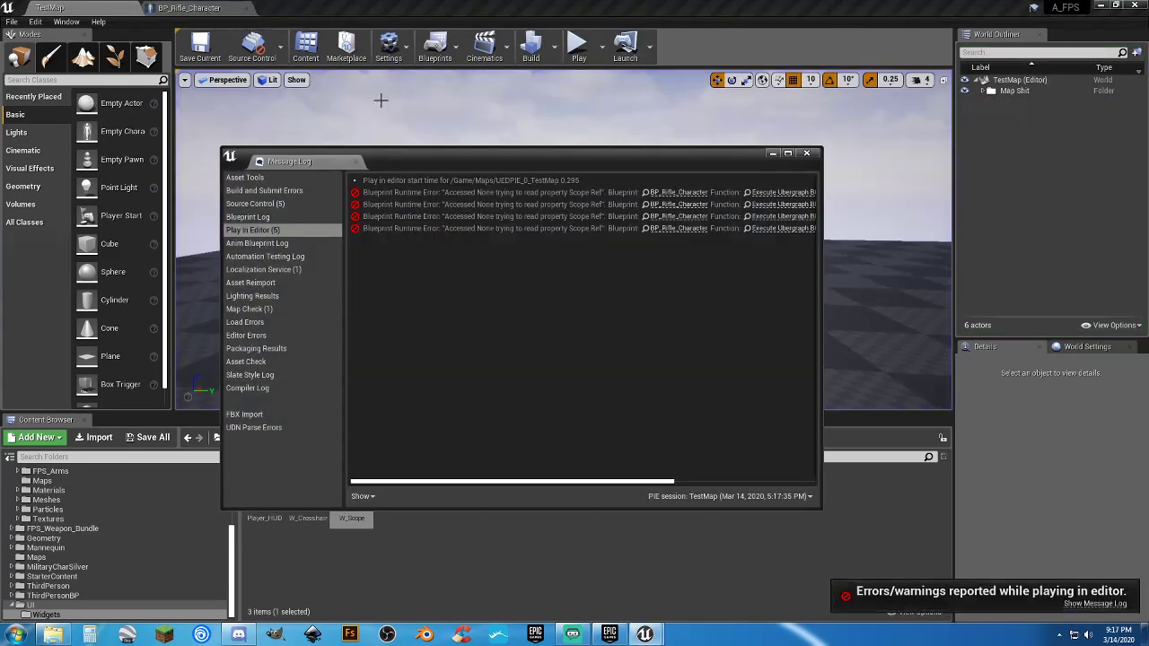
pyautogui.click(806, 152)
# In BP_Rifle_Character, delete the Scope Ref getter along with the Remove from Parent and Add to Viewport nodes it feeds.
pyautogui.click(205, 8)
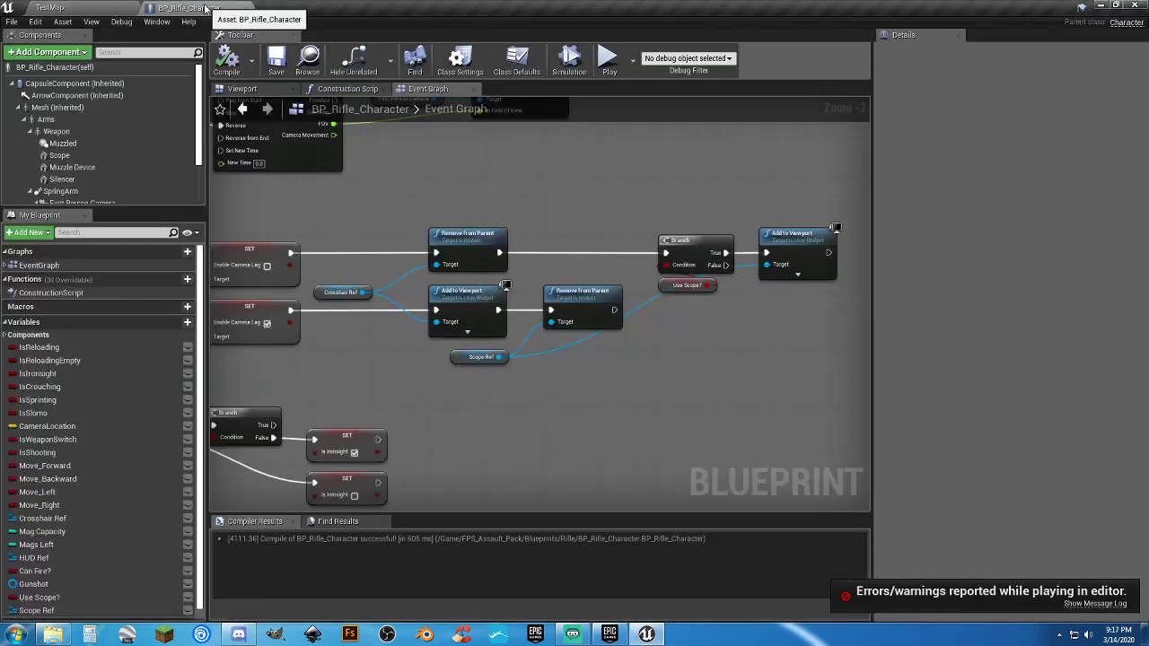
pyautogui.moveTo(684, 357); pyautogui.dragTo(595, 342, button='right')
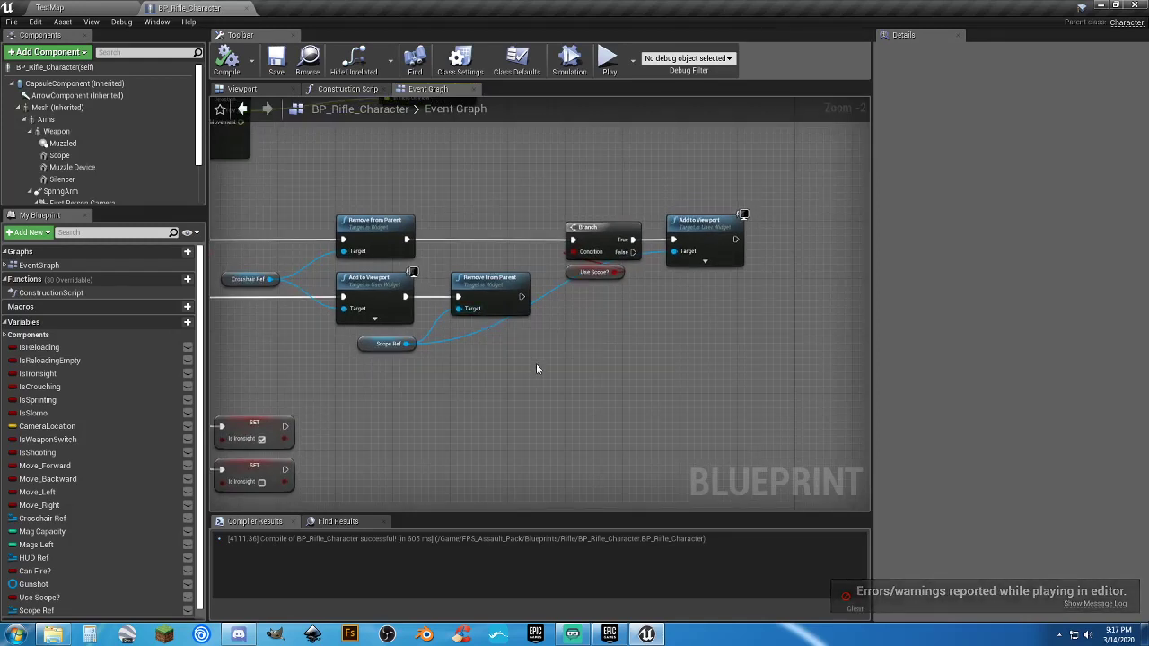
pyautogui.click(485, 279)
pyautogui.press('Delete')
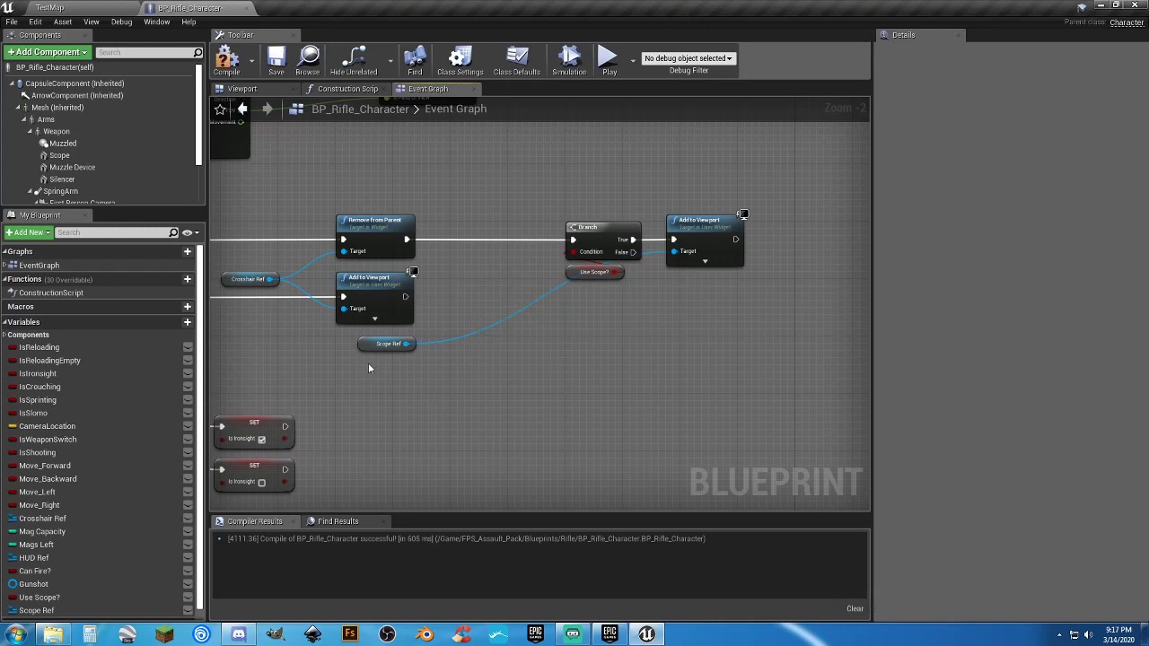
pyautogui.click(375, 343)
pyautogui.press('Delete')
pyautogui.moveTo(716, 344); pyautogui.dragTo(706, 199)
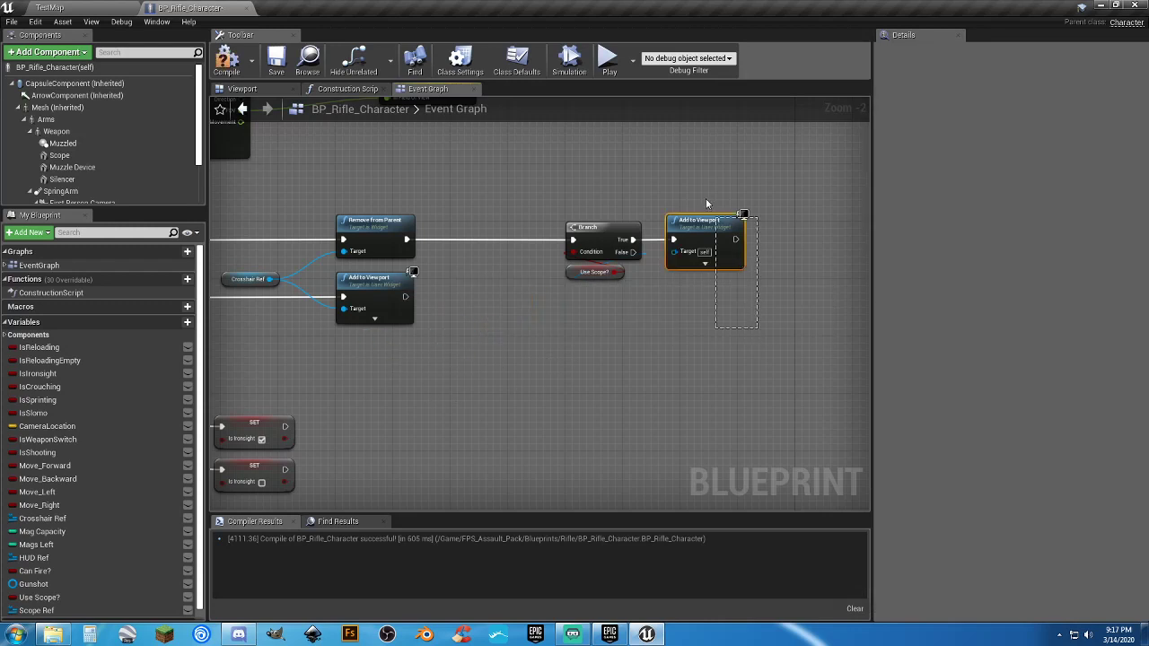
pyautogui.press('Delete')
# Move the Branch and its Use Scope? getter beside Remove from Parent, and add an aligned Use Scope call on the True output.
pyautogui.moveTo(656, 307); pyautogui.dragTo(476, 230)
pyautogui.click(585, 240)
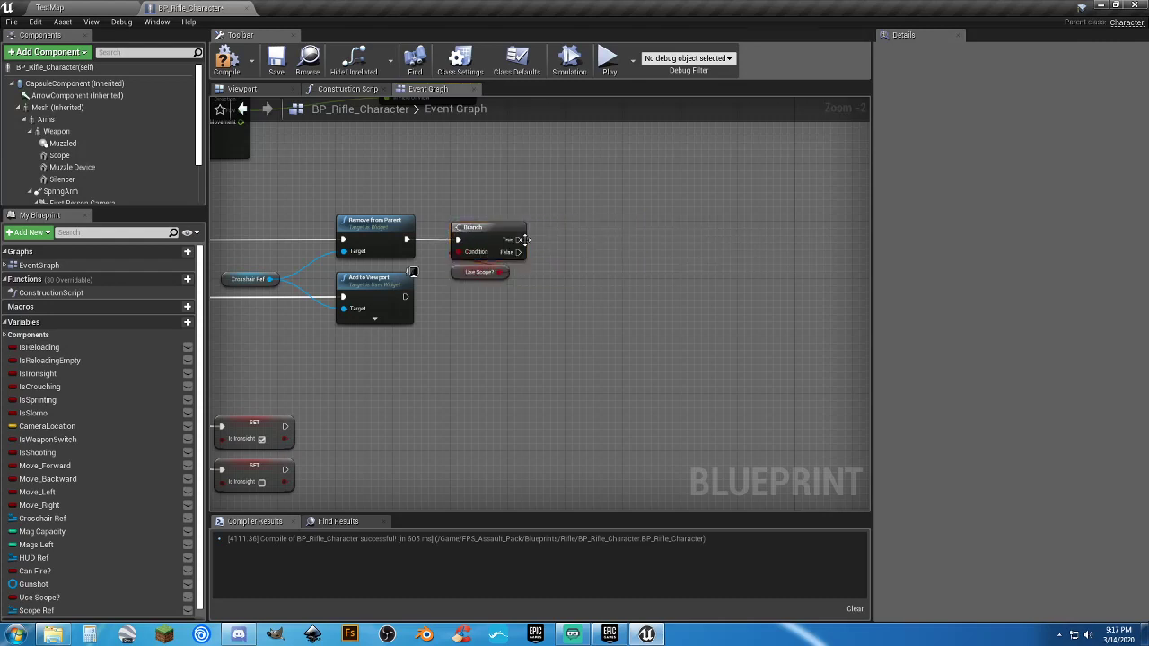
pyautogui.moveTo(518, 240); pyautogui.dragTo(565, 241)
pyautogui.write('sc')
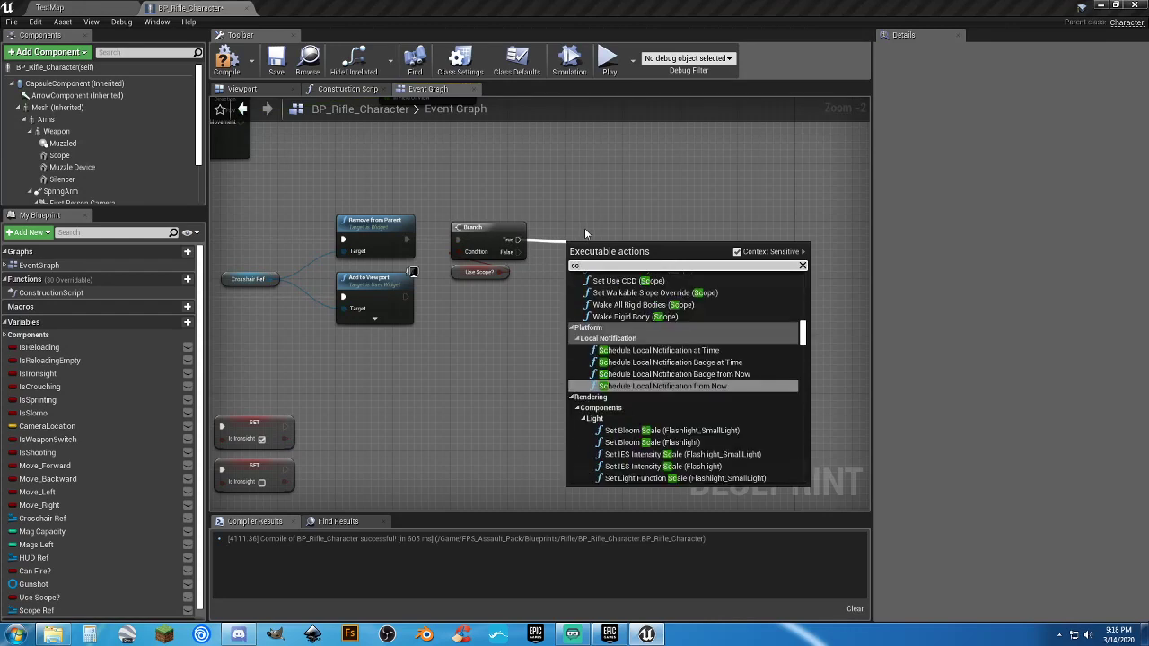
pyautogui.write('ope')
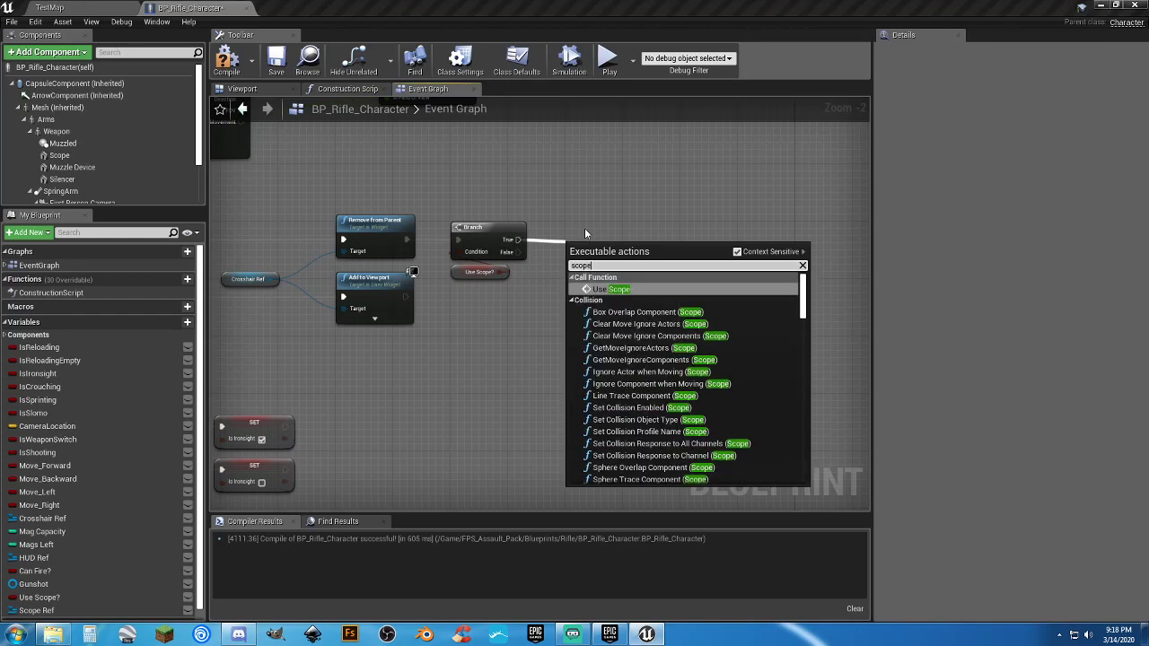
pyautogui.click(609, 289)
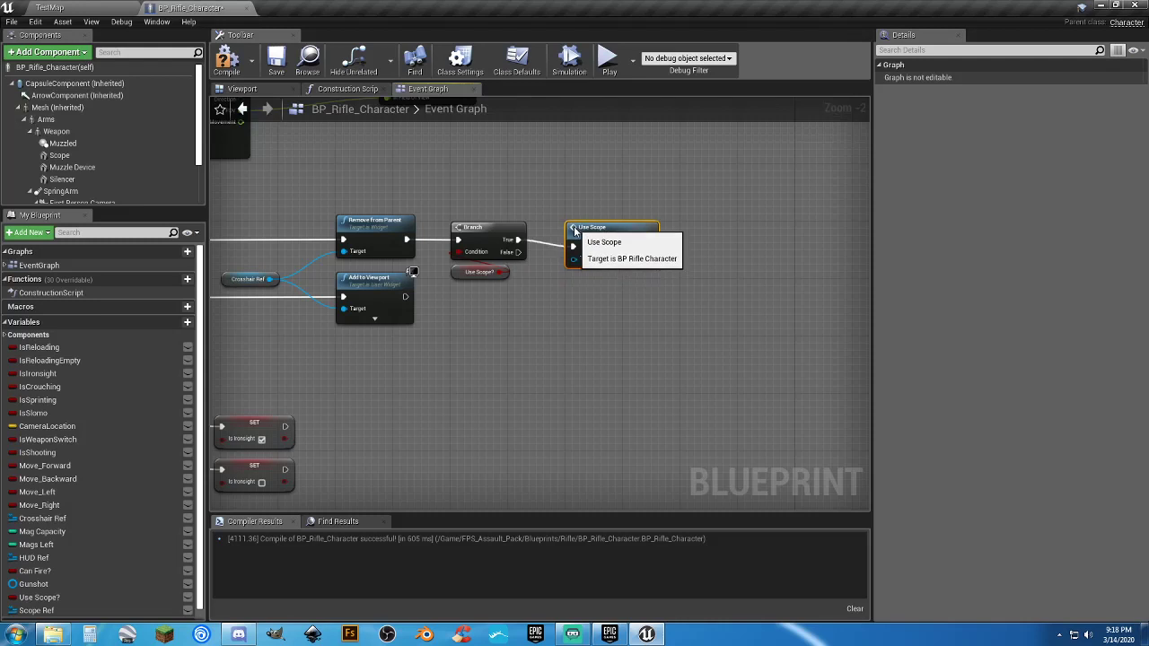
pyautogui.click(573, 281)
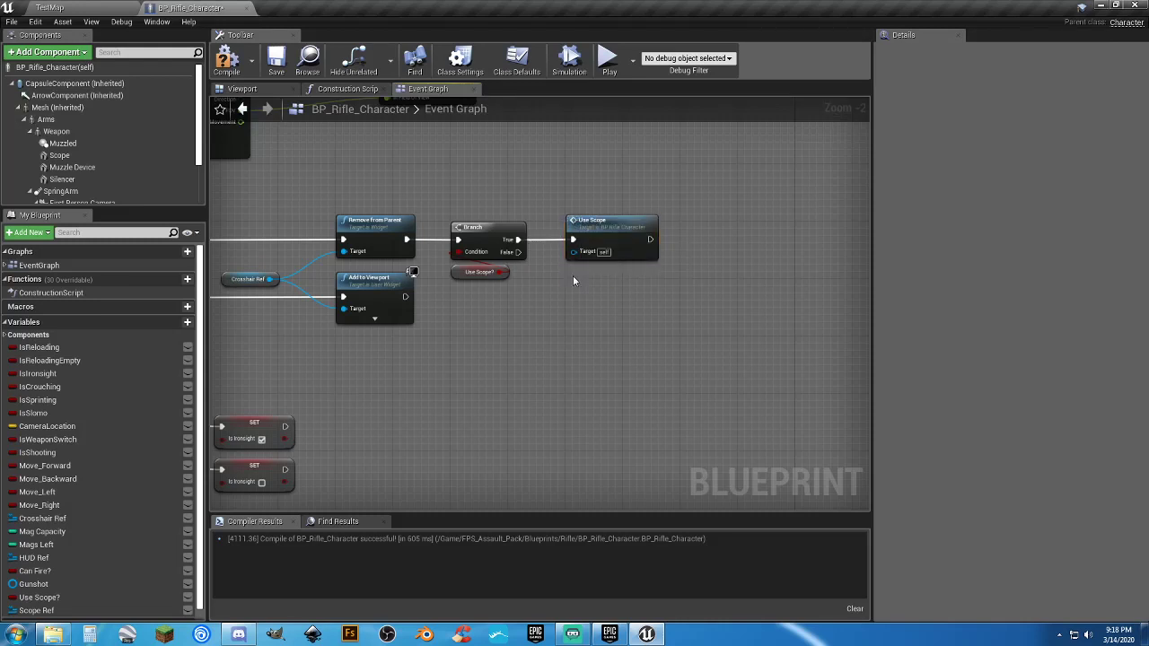
# Add an unchecked Use Scope? SET node after the crosshair's Add to Viewport node, aligned with that row.
pyautogui.moveTo(443, 316); pyautogui.dragTo(516, 317, button='right')
pyautogui.moveTo(463, 307); pyautogui.dragTo(517, 307)
pyautogui.write('setusesc')
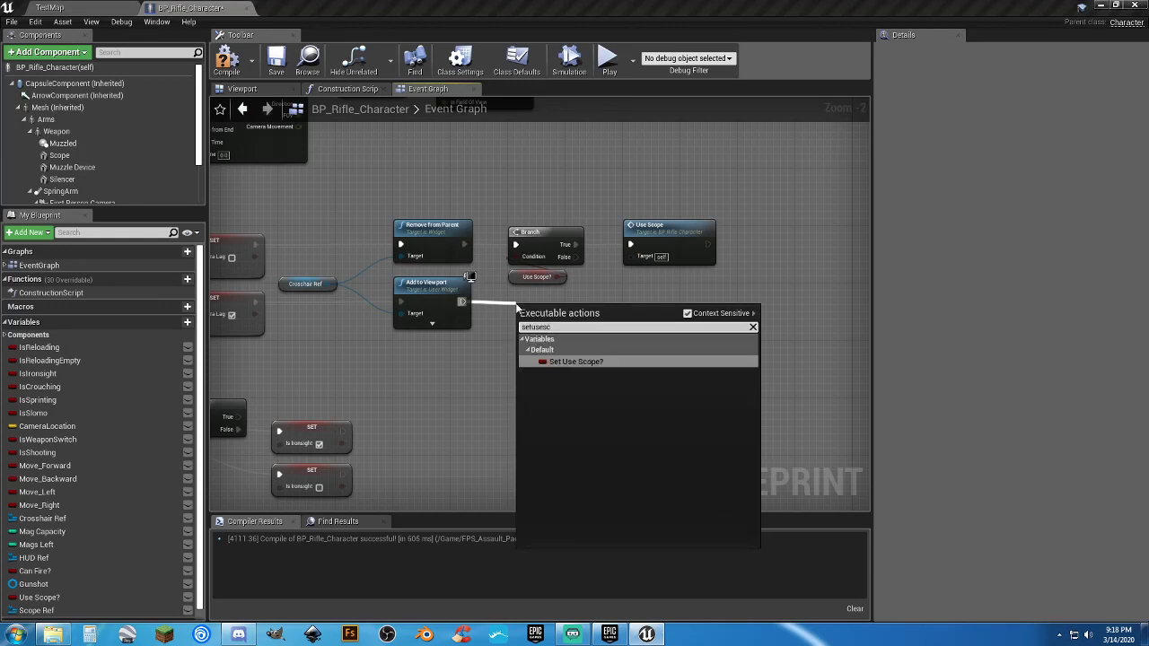
pyautogui.press('Return')
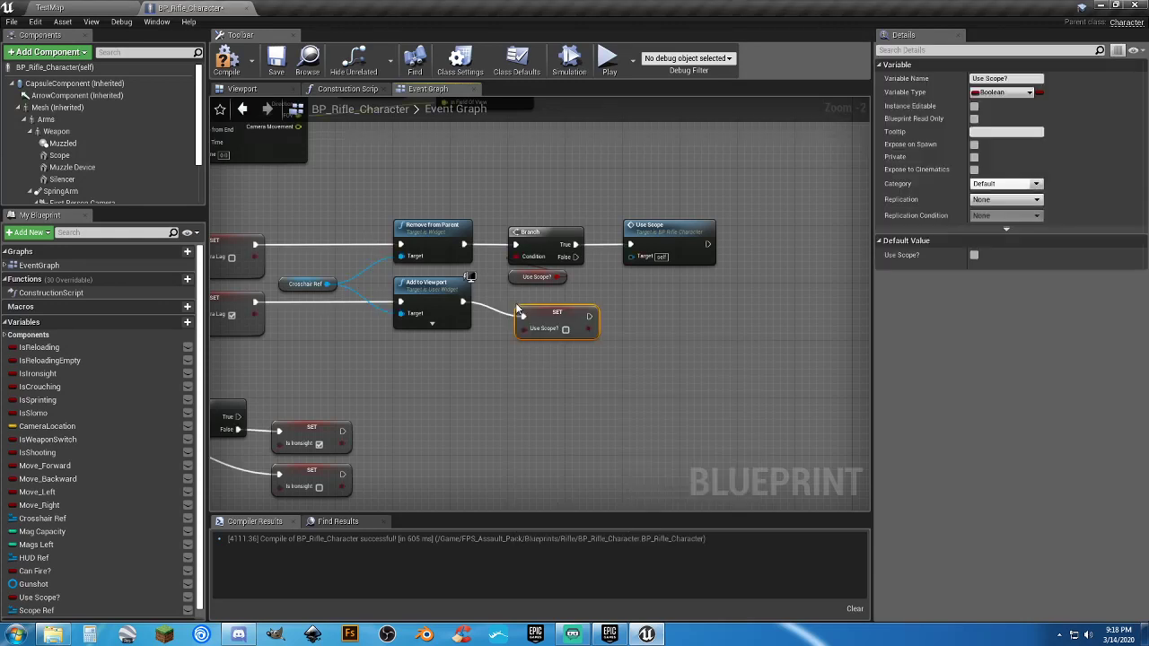
pyautogui.moveTo(534, 312); pyautogui.dragTo(527, 298)
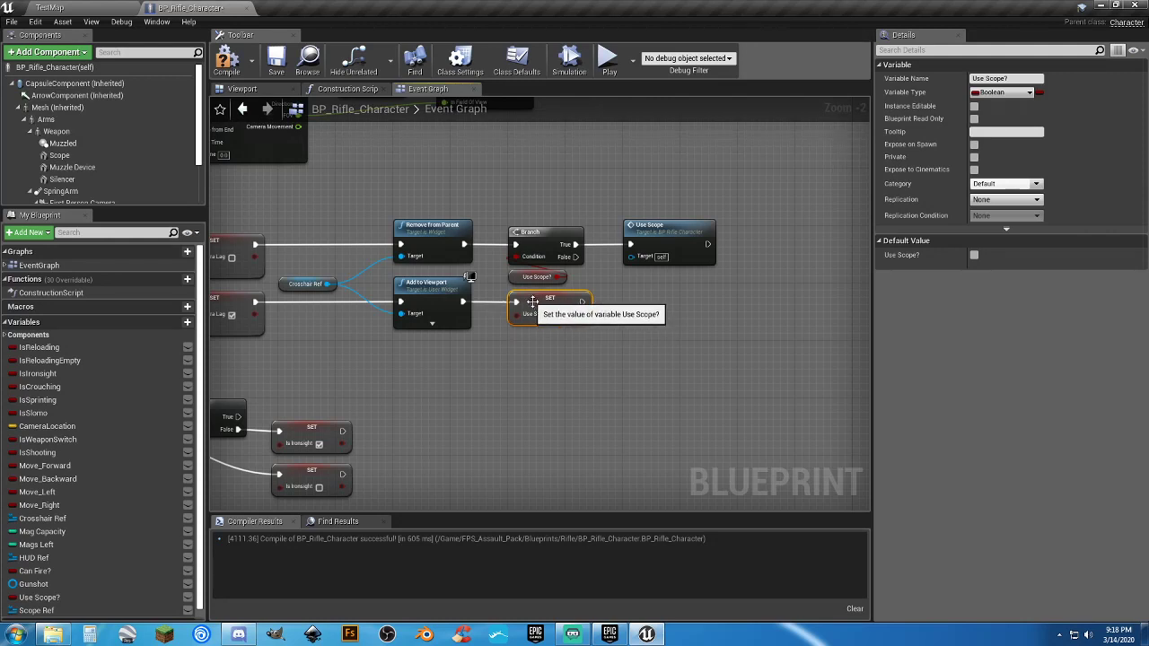
pyautogui.click(600, 350)
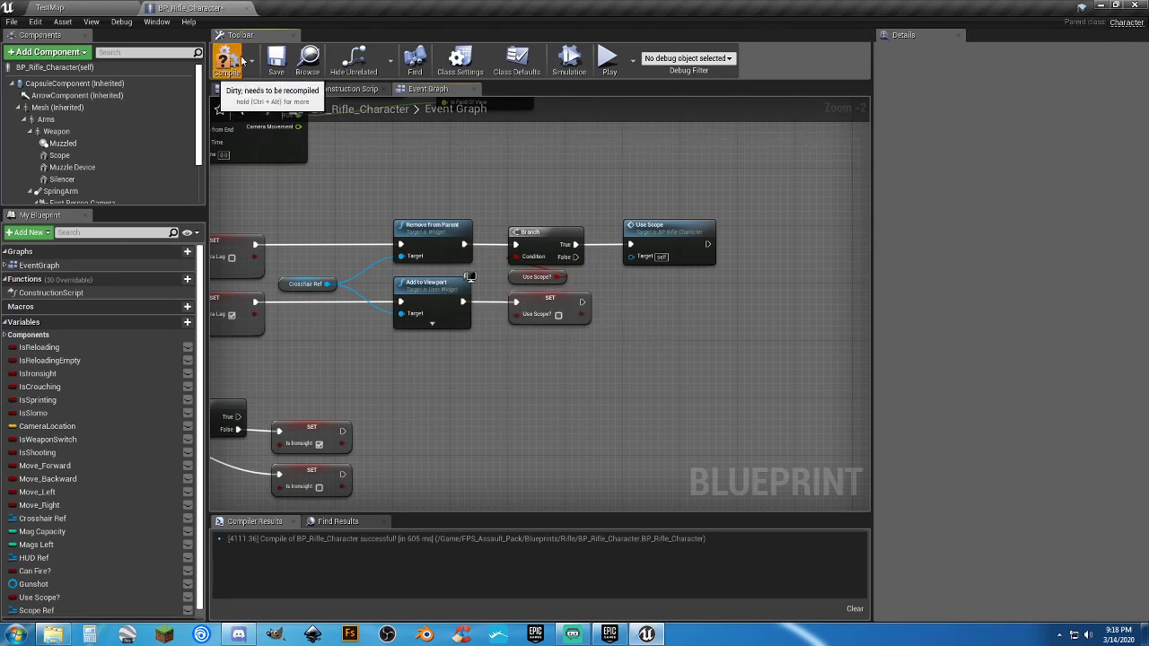
# Compile and save the blueprint, play-test switching scopes and aiming in TestMap, and return to the BP_Rifle_Character event graph.
pyautogui.click(227, 63)
pyautogui.click(275, 60)
pyautogui.click(70, 6)
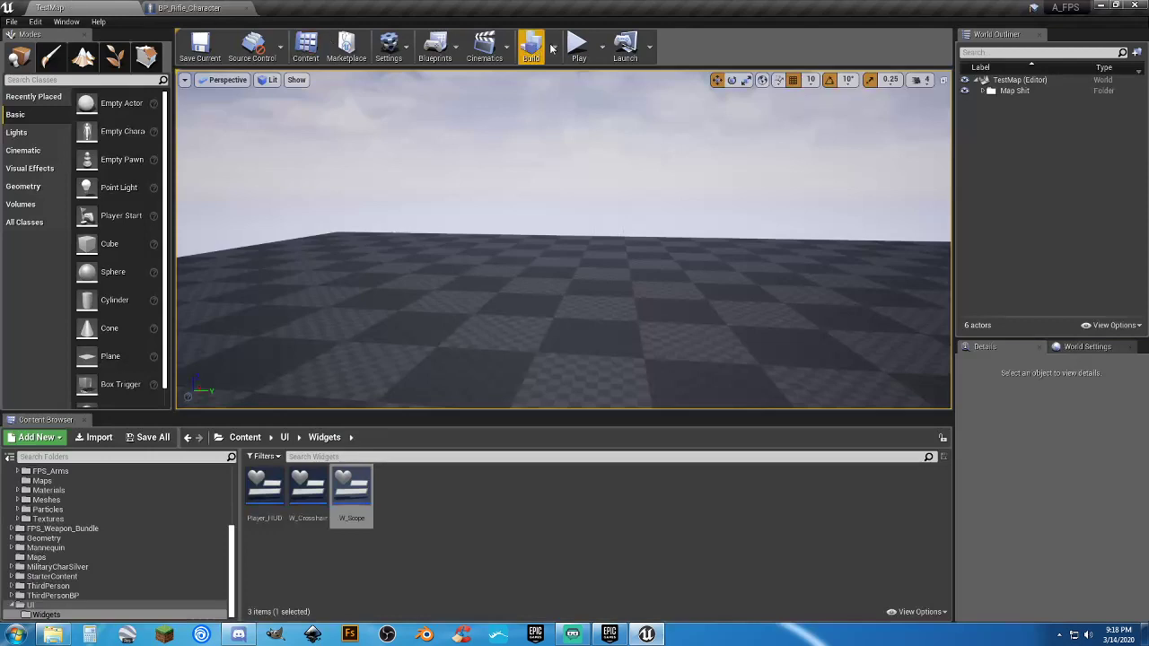
pyautogui.click(577, 45)
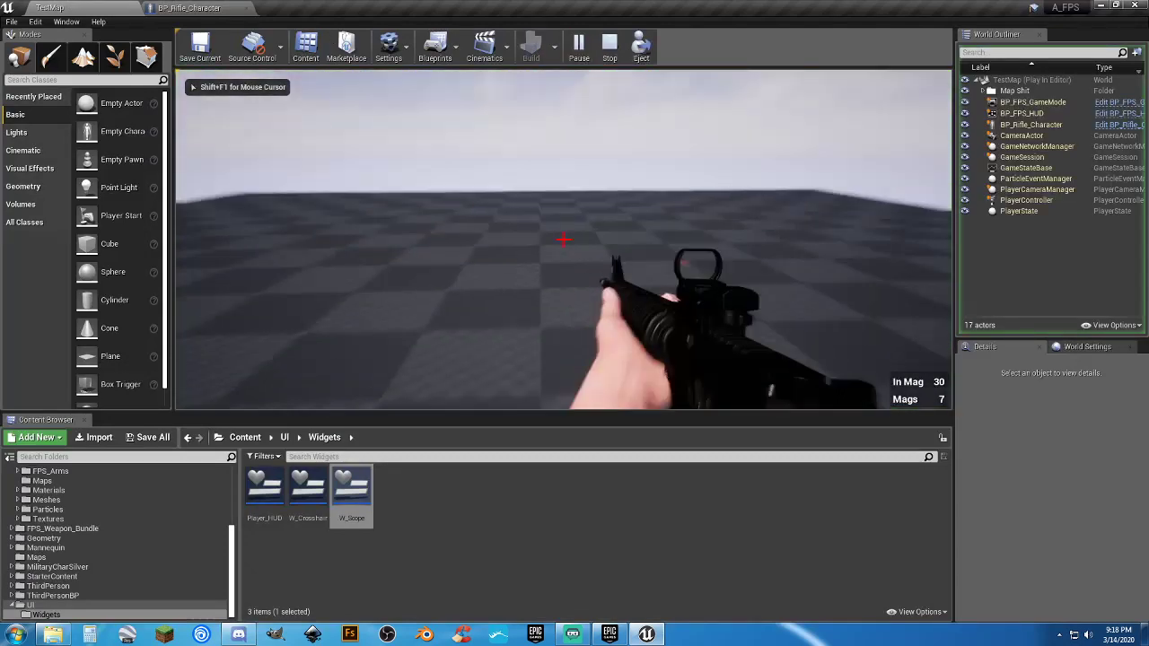
pyautogui.rightClick(562, 238)
pyautogui.press('1')
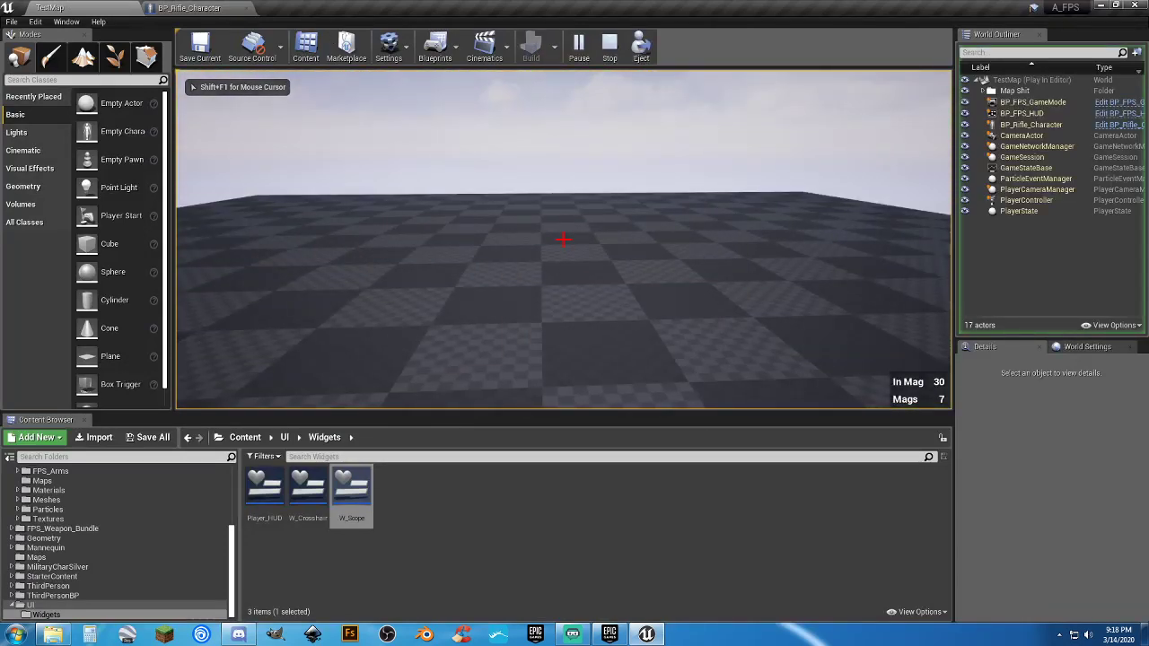
pyautogui.rightClick(563, 239)
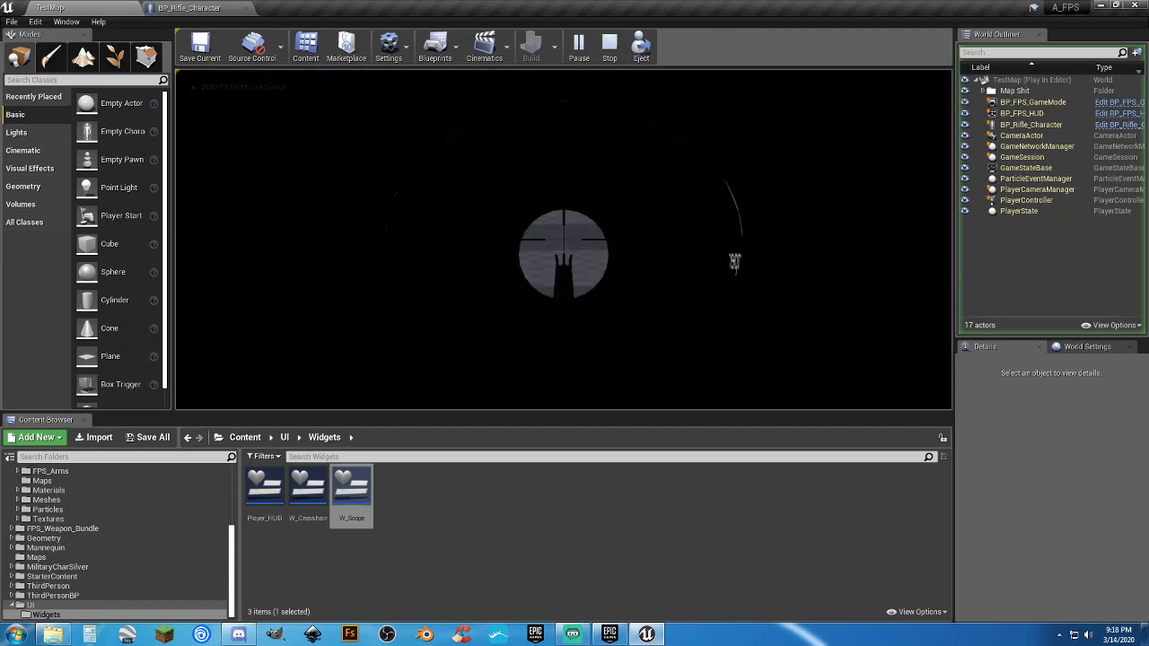
pyautogui.rightClick(564, 239)
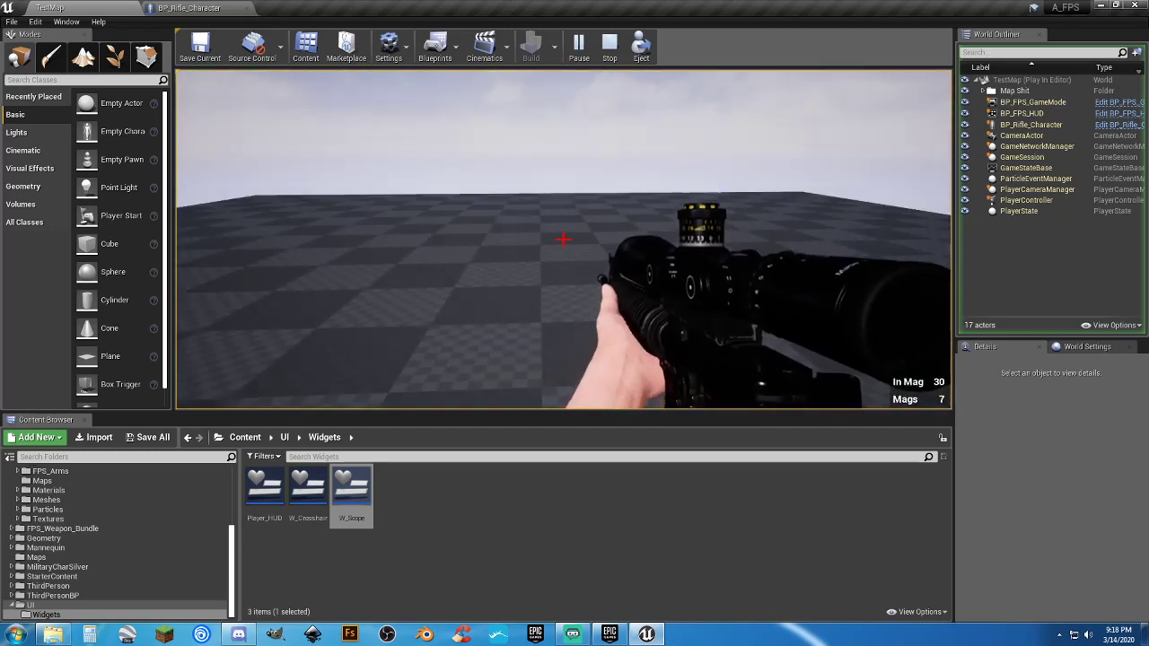
pyautogui.rightClick(563, 239)
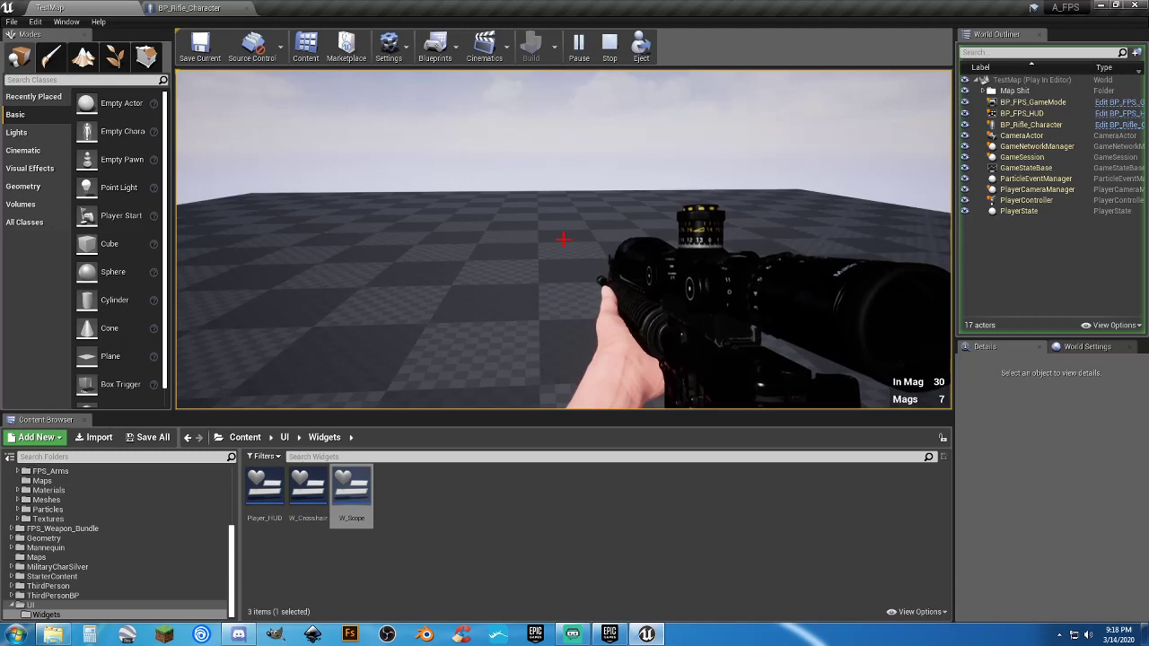
pyautogui.press('Escape')
pyautogui.click(189, 7)
pyautogui.scroll(-5, 760, 202)
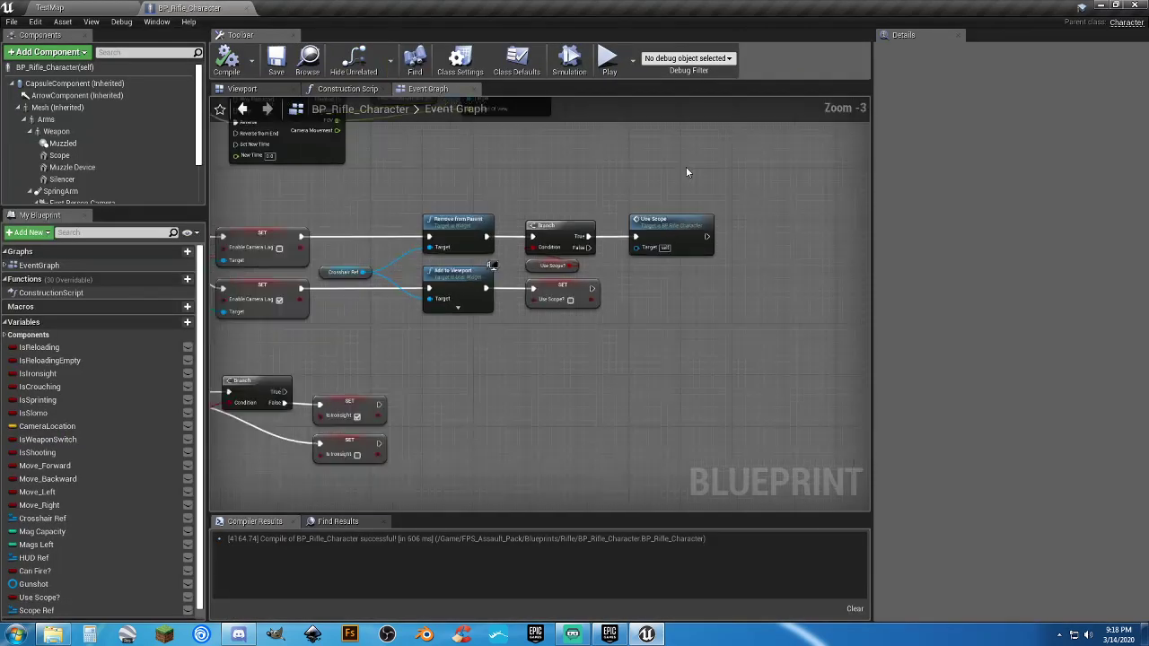
# Place a Use Scope? SET node beyond the Add to Viewport node of the Use Scope custom event's chain.
pyautogui.moveTo(760, 202); pyautogui.dragTo(549, 278, button='right')
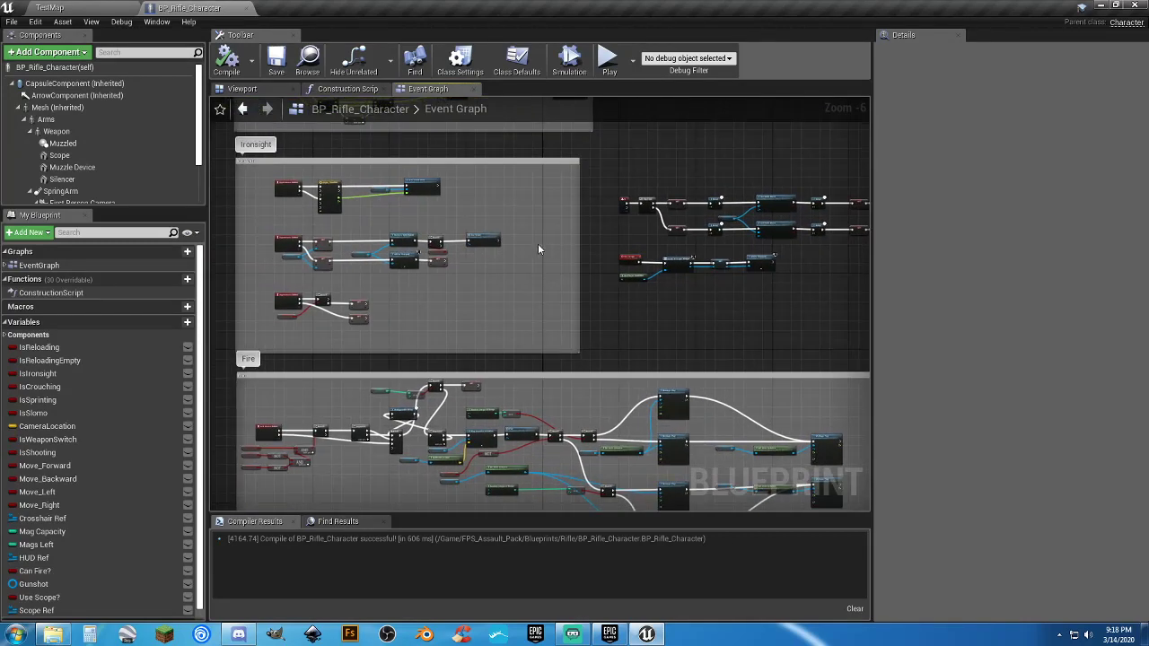
pyautogui.scroll(3, 515, 262)
pyautogui.moveTo(407, 311); pyautogui.dragTo(547, 329, button='right')
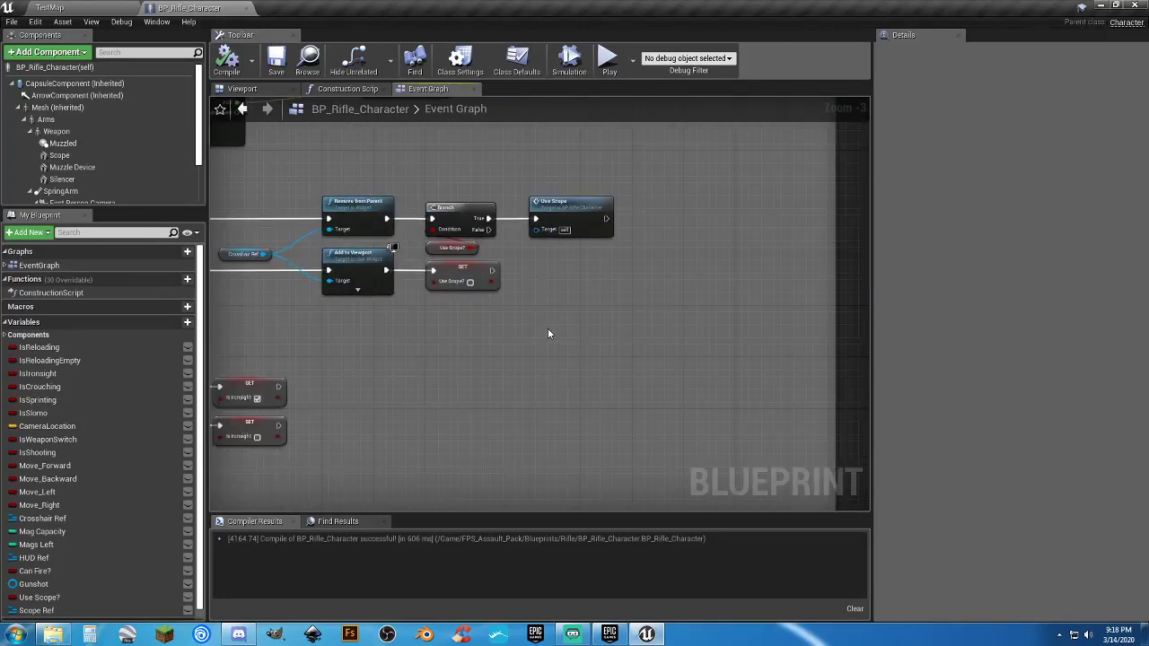
pyautogui.moveTo(473, 320); pyautogui.dragTo(537, 318, button='right')
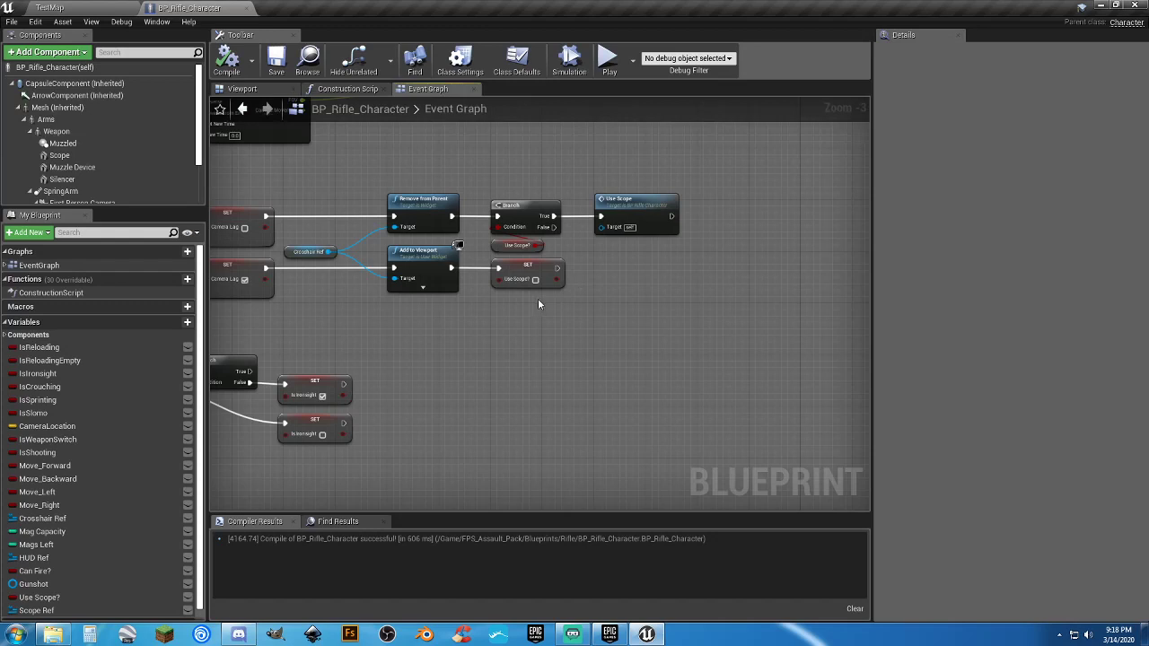
pyautogui.moveTo(475, 326); pyautogui.dragTo(273, 314, button='right')
pyautogui.moveTo(692, 320); pyautogui.dragTo(538, 326, button='right')
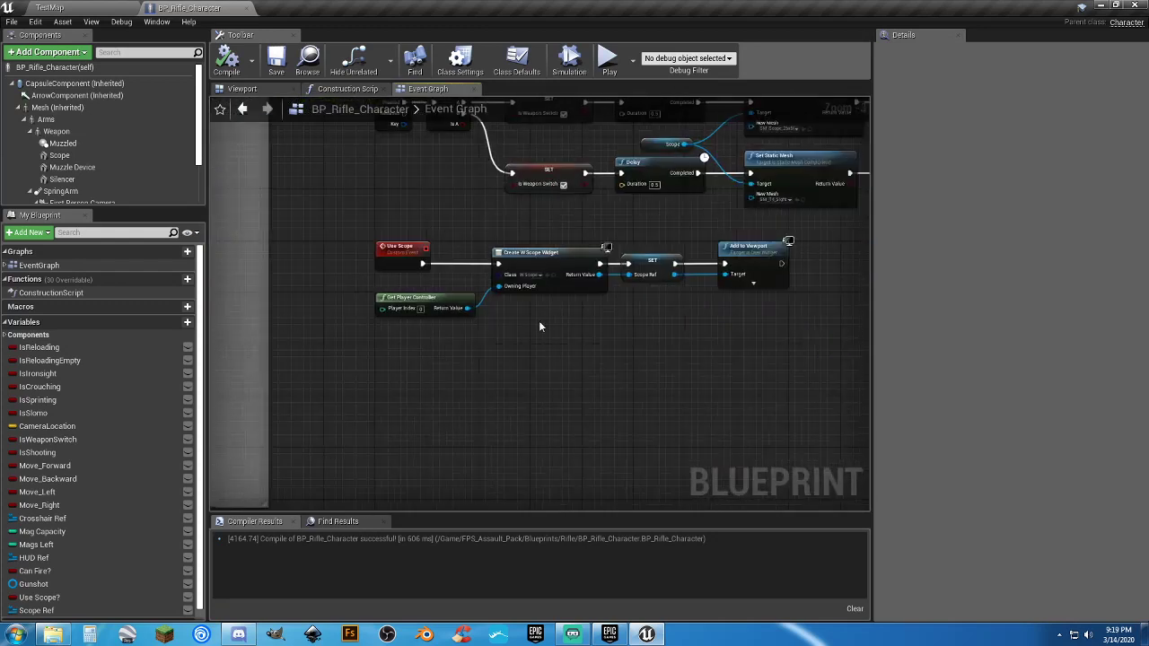
pyautogui.moveTo(702, 335); pyautogui.dragTo(604, 339, button='right')
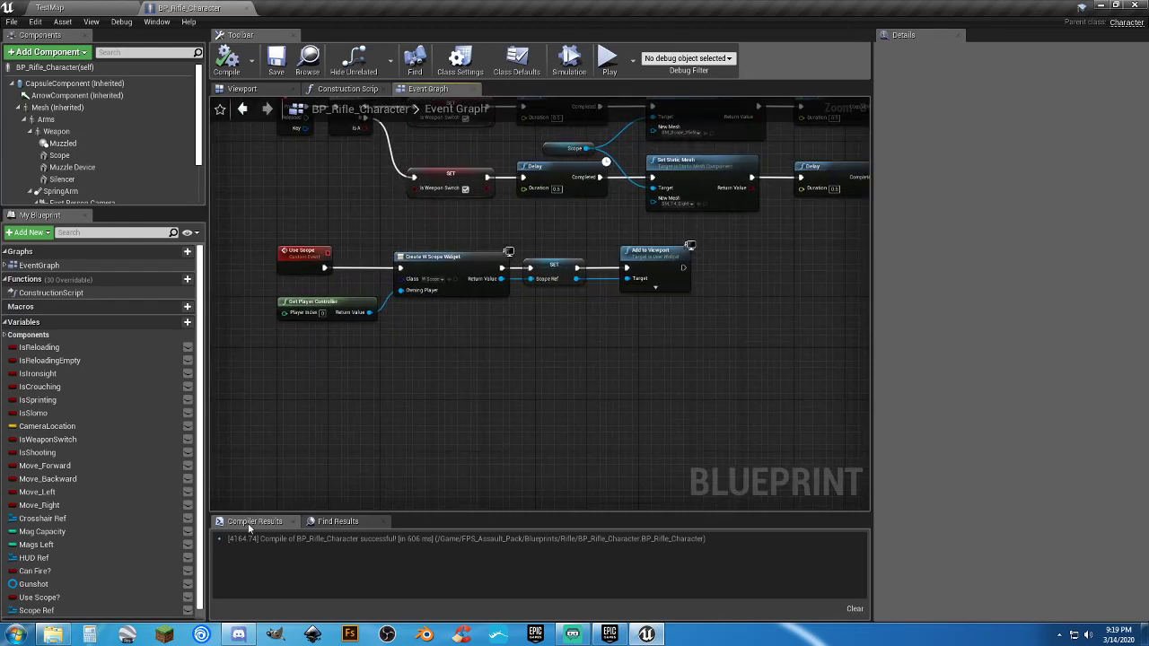
pyautogui.moveTo(39, 596); pyautogui.dragTo(598, 346)
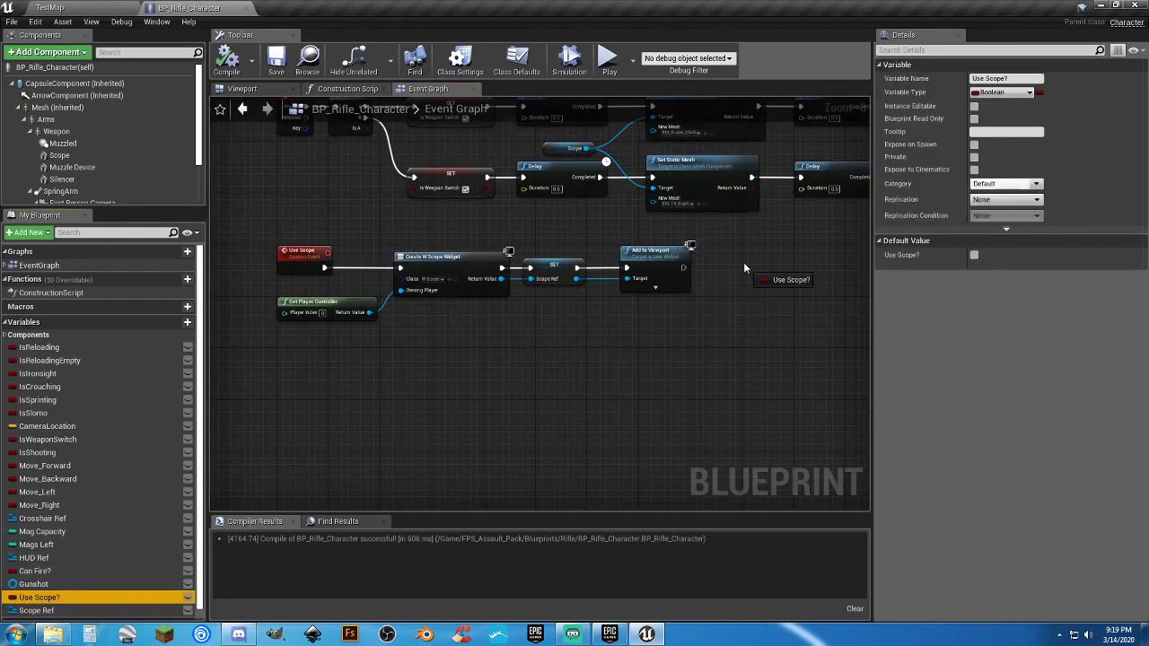
pyautogui.moveTo(743, 266); pyautogui.dragTo(743, 266)
pyautogui.click(765, 293)
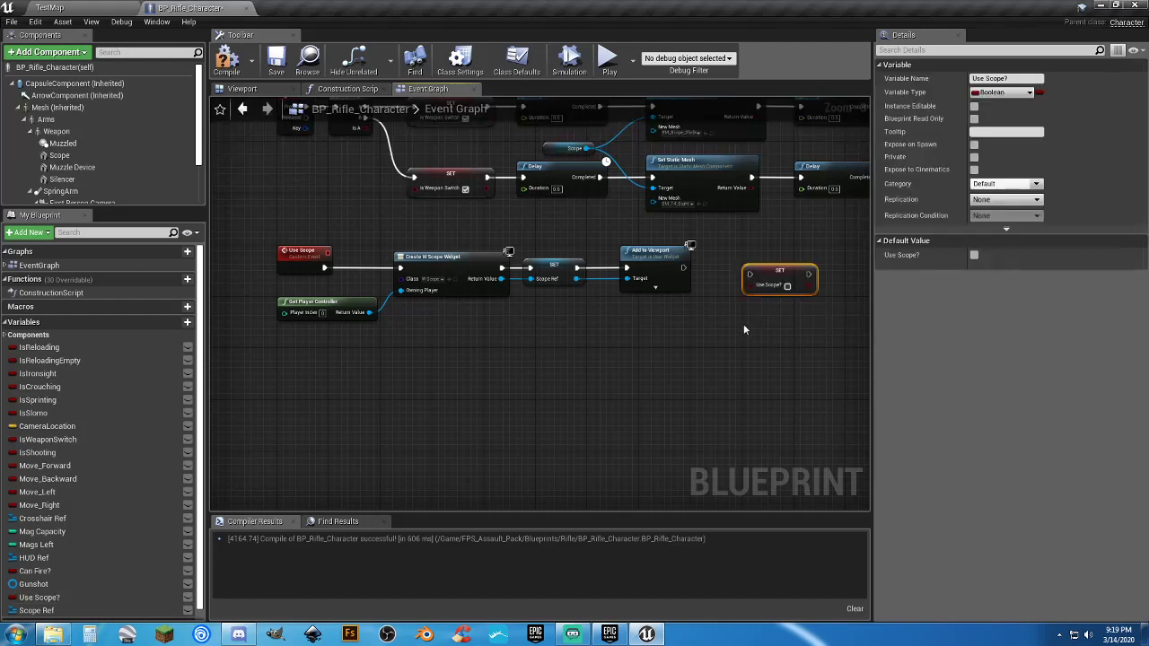
# Connect the Use Scope? SET node after the scope widget's Add to Viewport, align it with that row, and tick its value.
pyautogui.moveTo(743, 329); pyautogui.dragTo(502, 396, button='right')
pyautogui.moveTo(818, 289); pyautogui.dragTo(777, 160)
pyautogui.moveTo(680, 333); pyautogui.dragTo(778, 339, button='right')
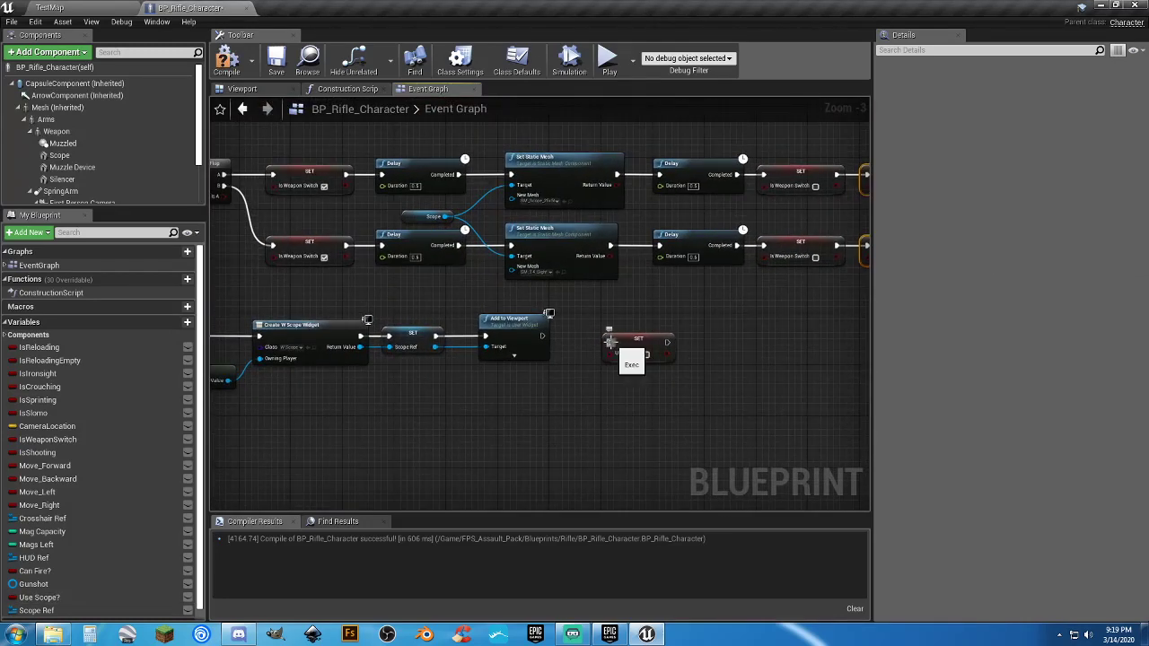
pyautogui.moveTo(610, 342); pyautogui.dragTo(542, 337)
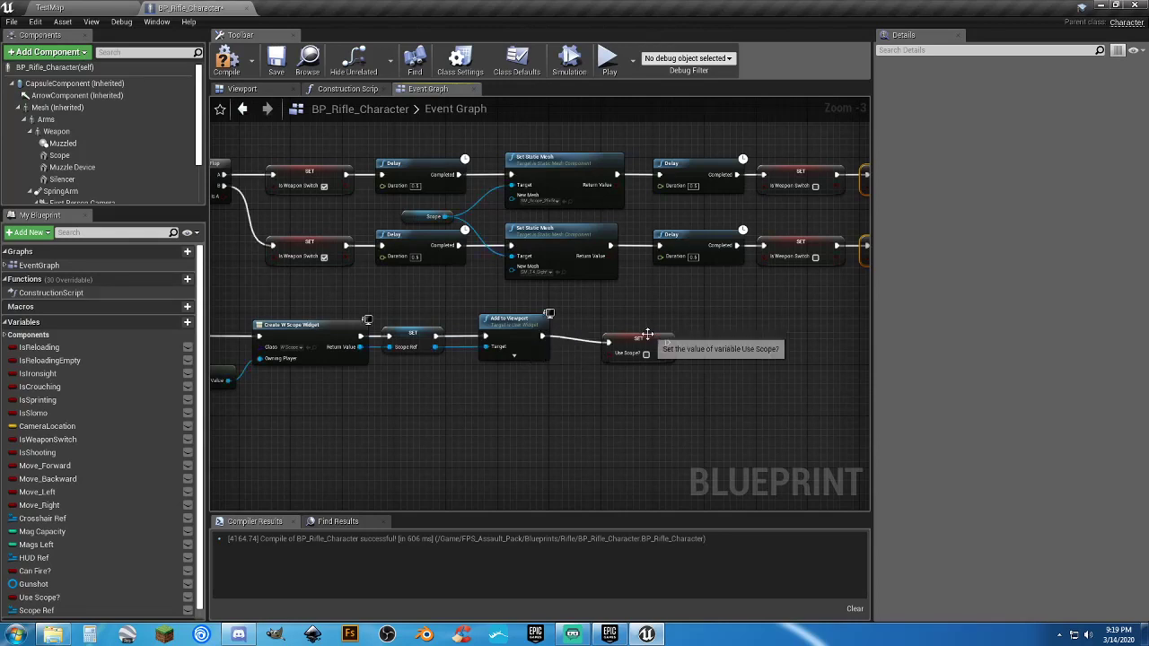
pyautogui.moveTo(630, 340); pyautogui.dragTo(599, 336)
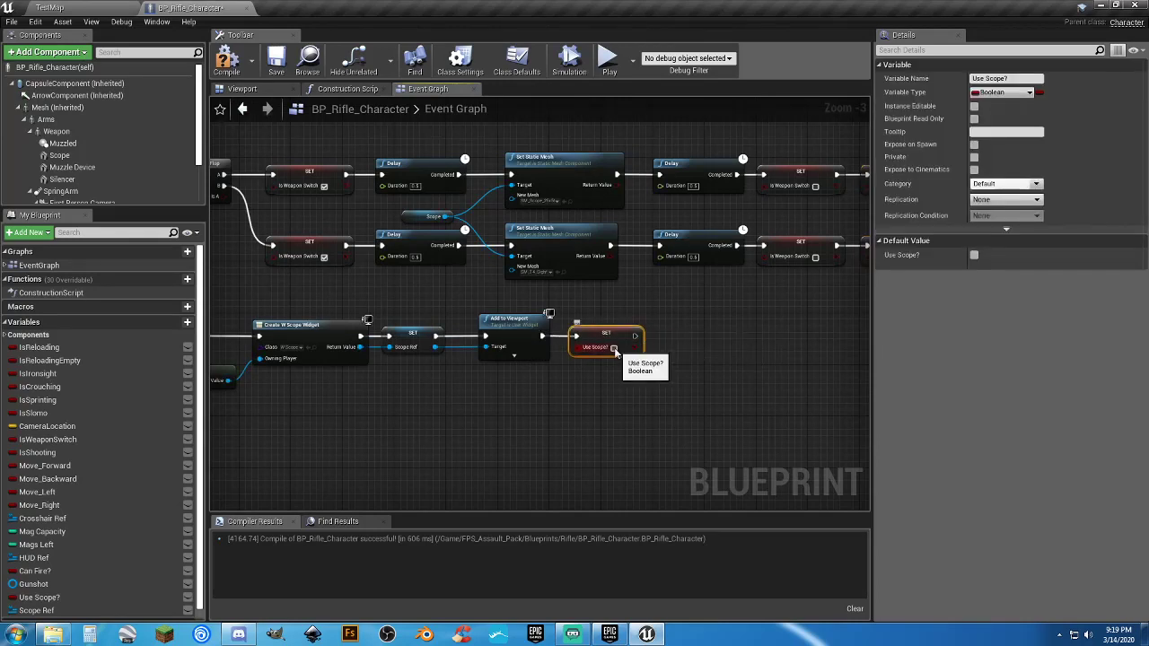
pyautogui.moveTo(607, 339); pyautogui.dragTo(615, 337, button='right')
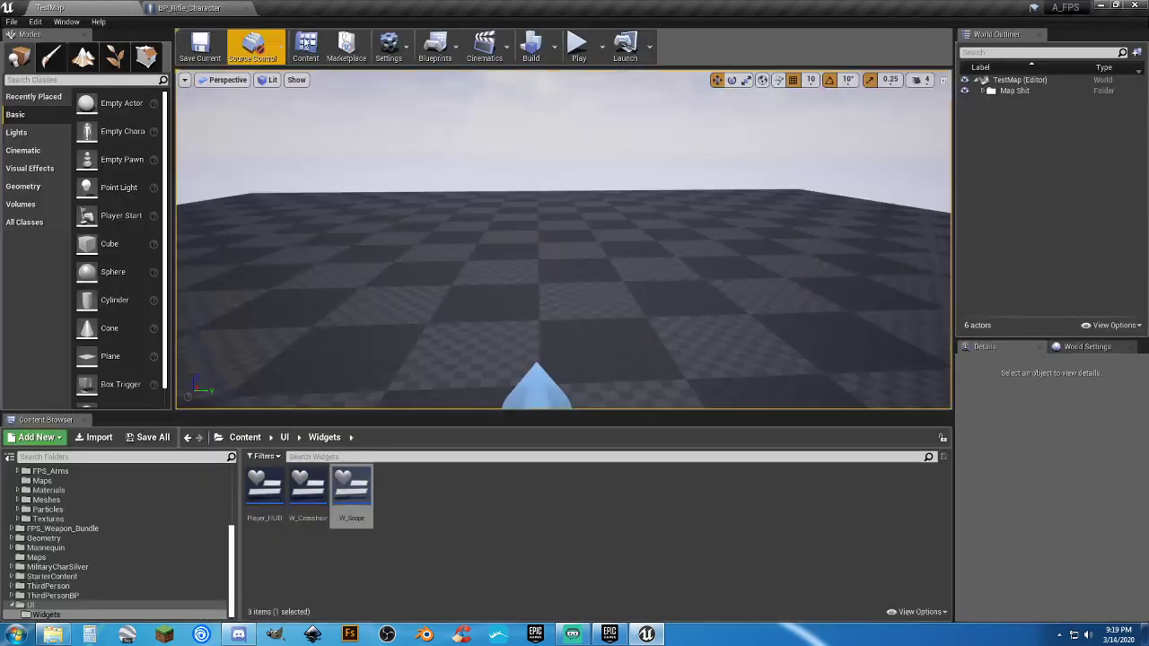
# Play-test TestMap, aiming and releasing repeatedly with the sniper scope attached, and stop the session.
pyautogui.click(576, 44)
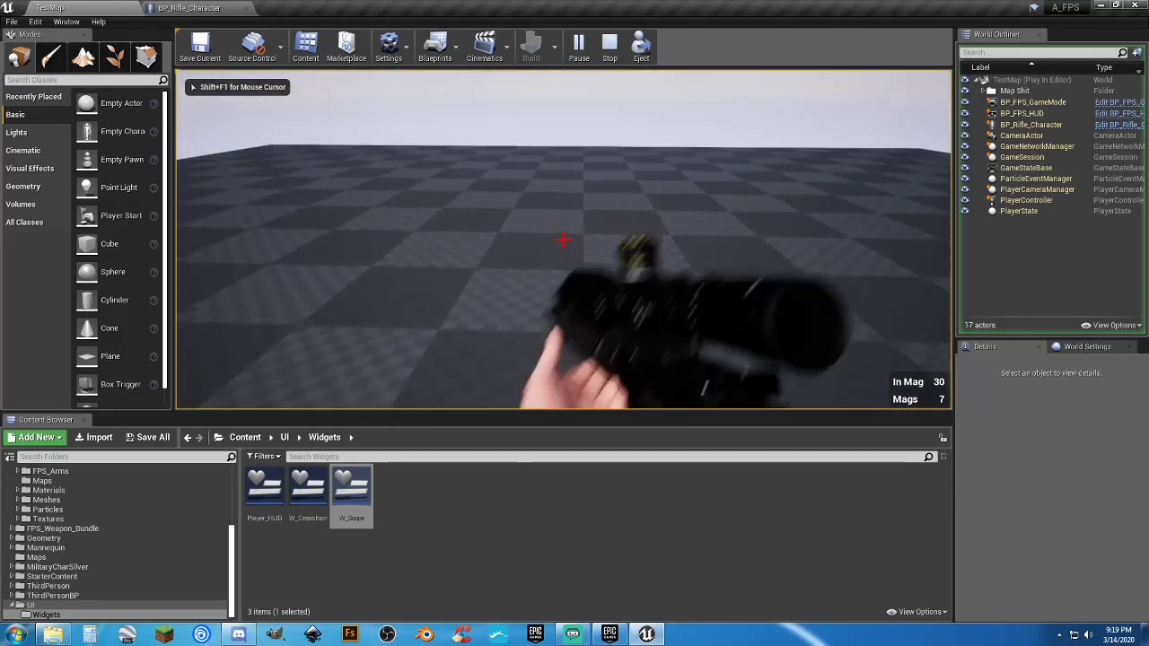
pyautogui.rightClick(563, 239)
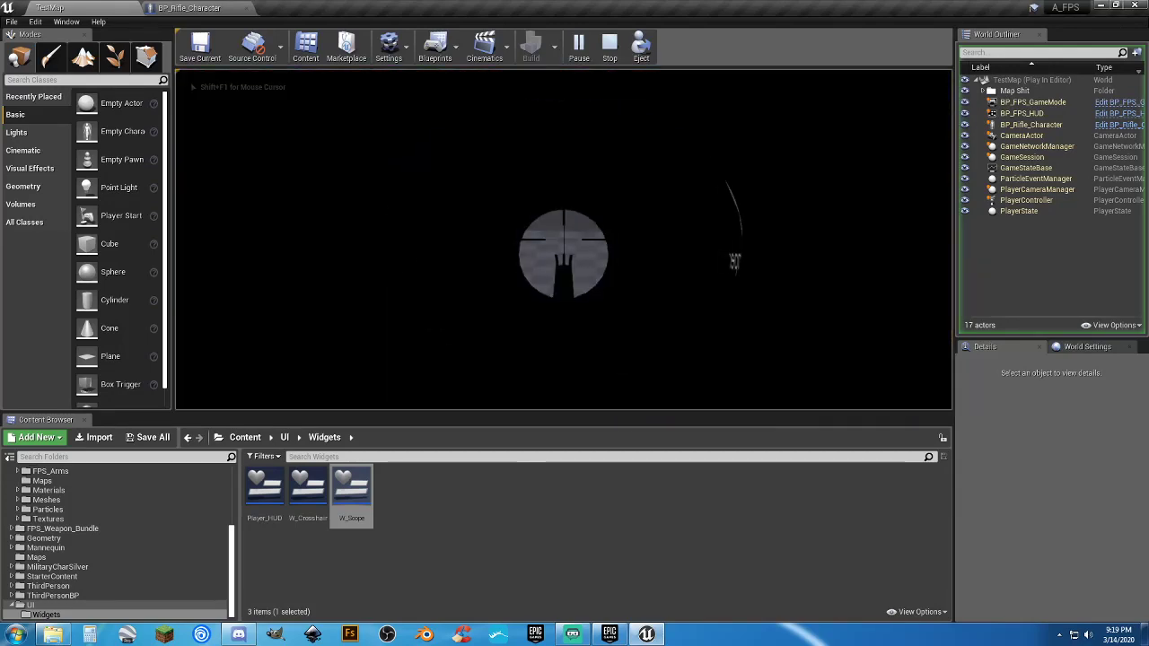
pyautogui.rightClick(564, 240)
pyautogui.rightClick(564, 240)
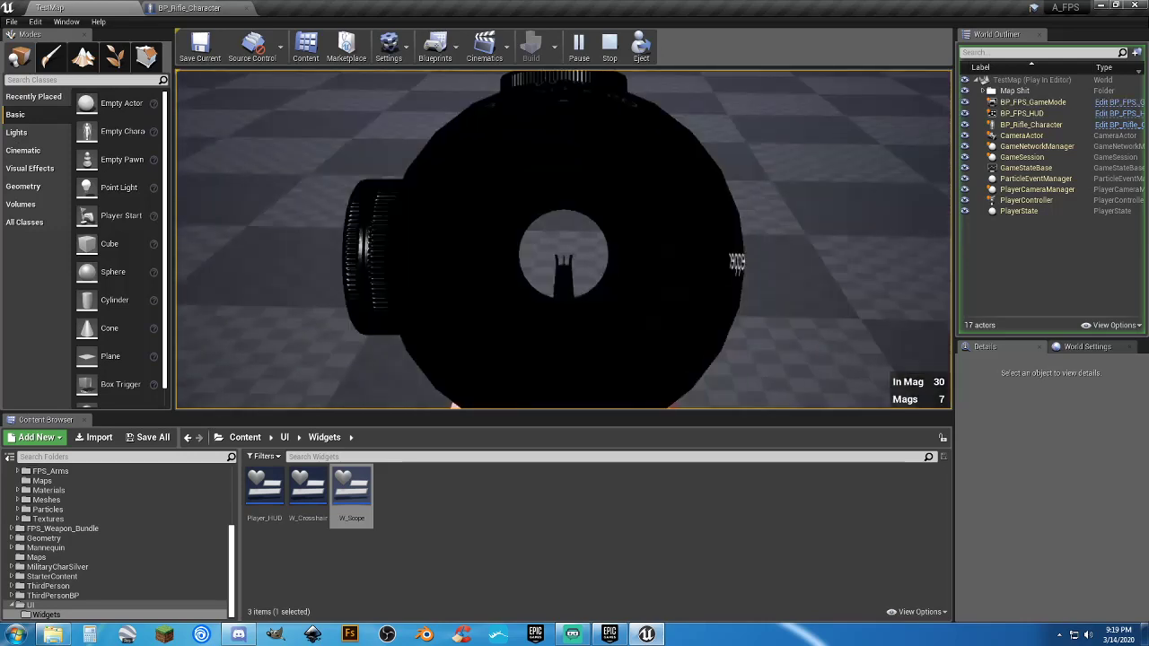
pyautogui.rightClick(564, 240)
pyautogui.press('Escape')
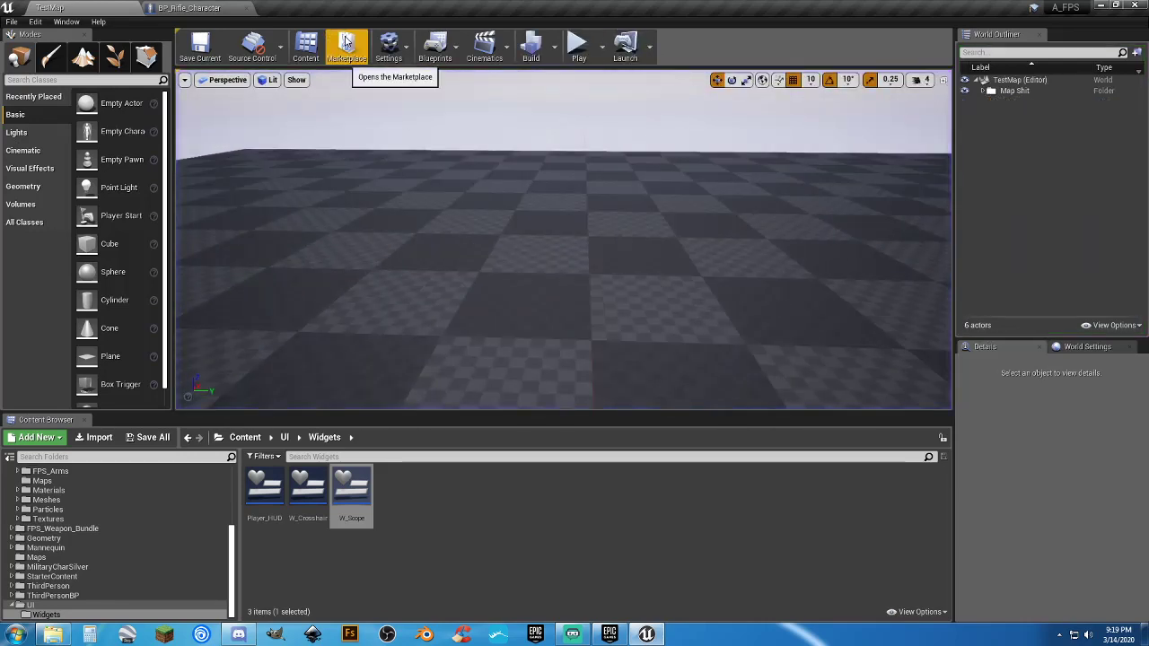
# Return to BP_Rifle_Character and examine the Use Scope event chain from the custom event to the Use Scope? SET node.
pyautogui.click(212, 7)
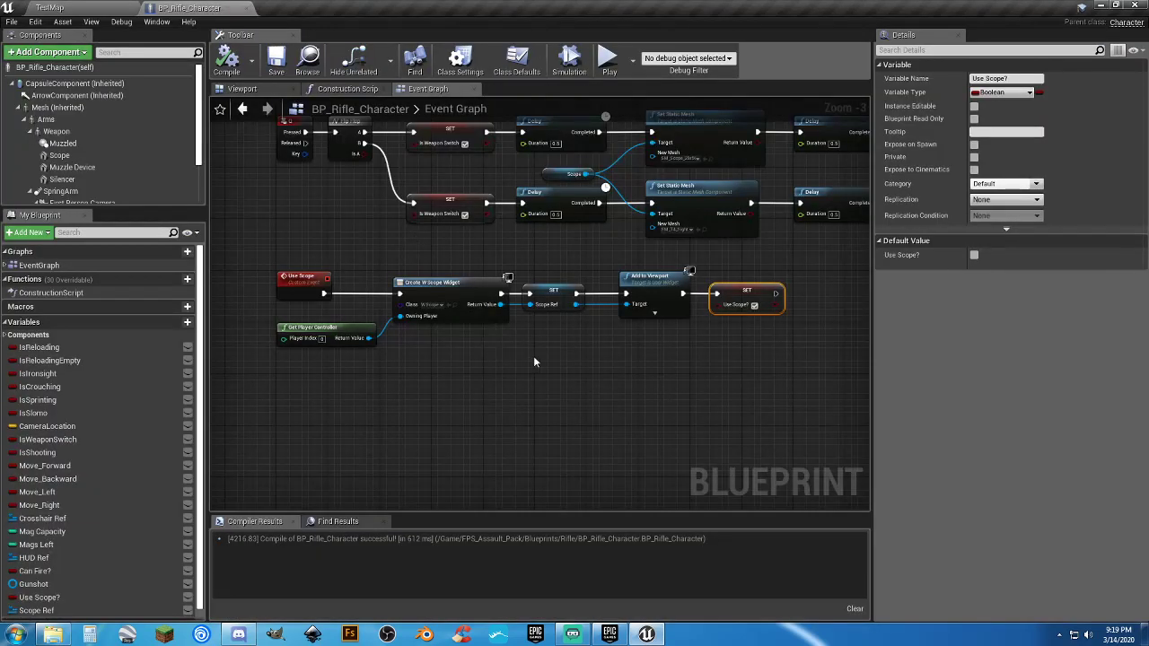
pyautogui.click(305, 280)
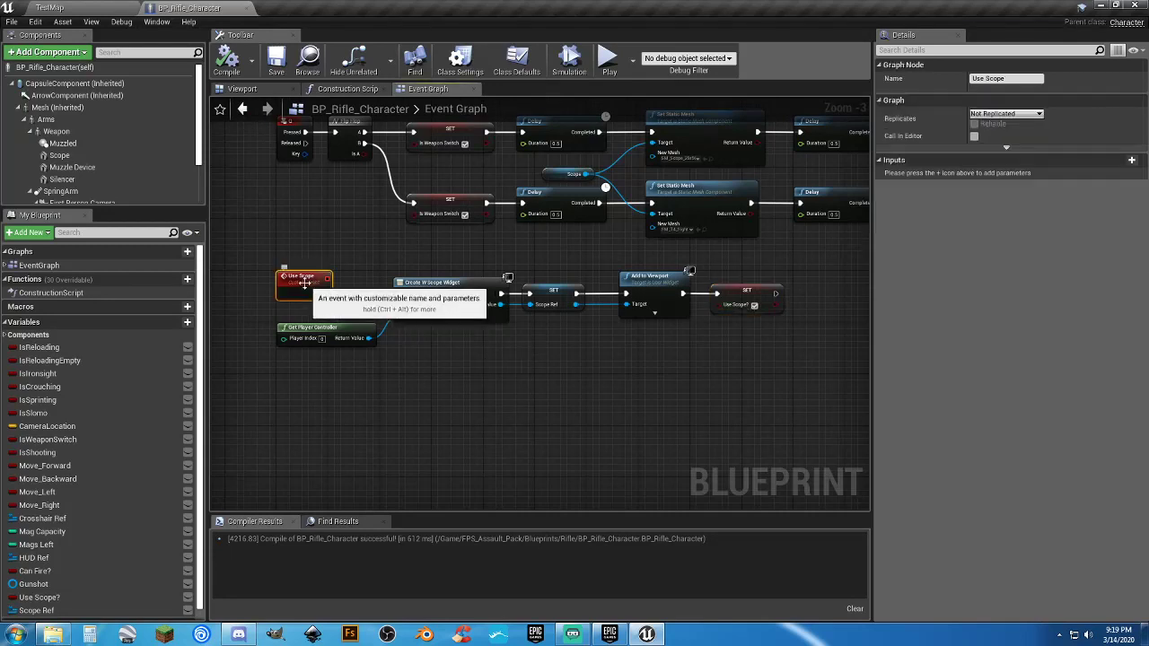
pyautogui.scroll(3, 305, 283)
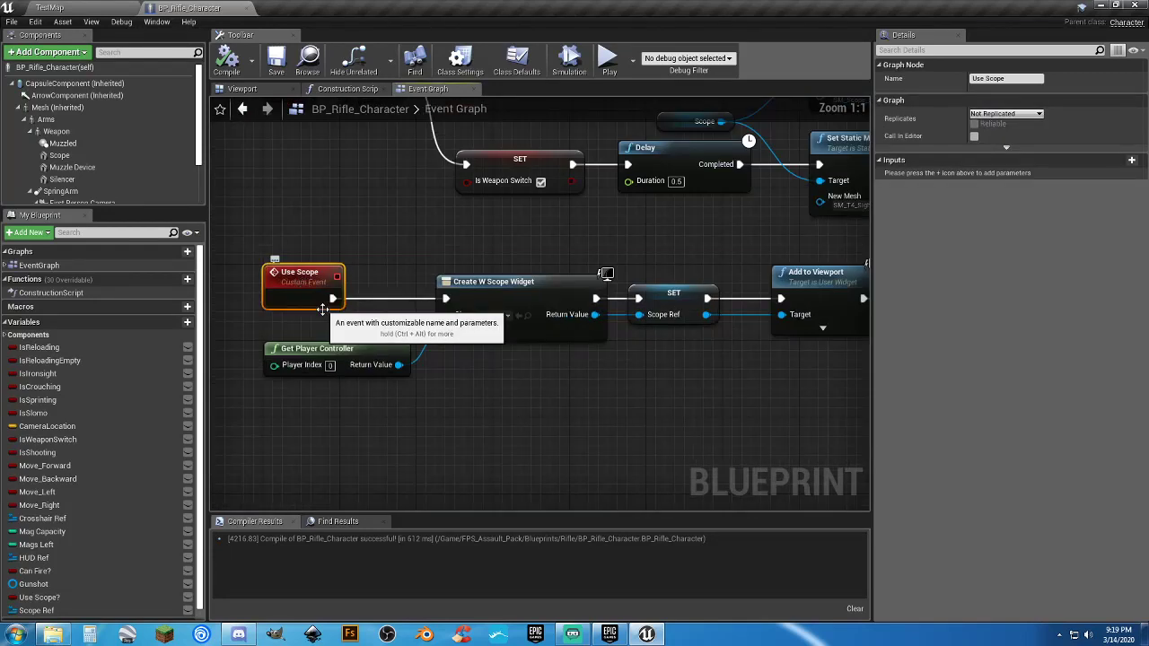
pyautogui.click(509, 283)
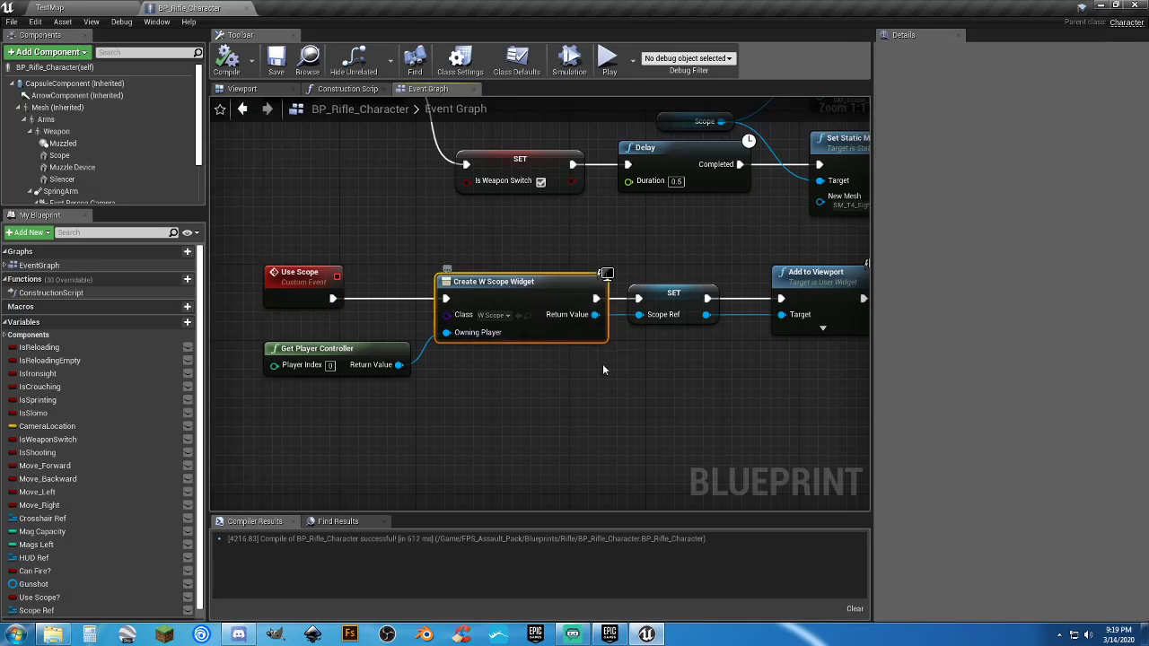
pyautogui.moveTo(630, 386); pyautogui.dragTo(591, 388, button='right')
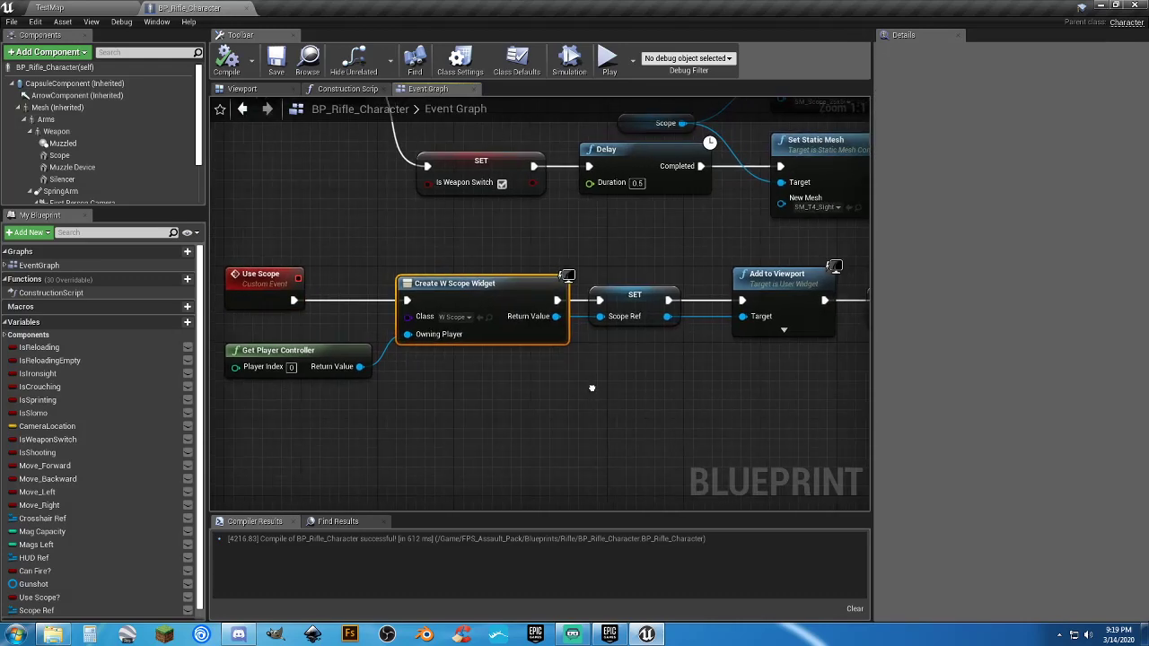
pyautogui.click(639, 320)
pyautogui.moveTo(703, 391); pyautogui.dragTo(591, 366, button='right')
pyautogui.click(764, 296)
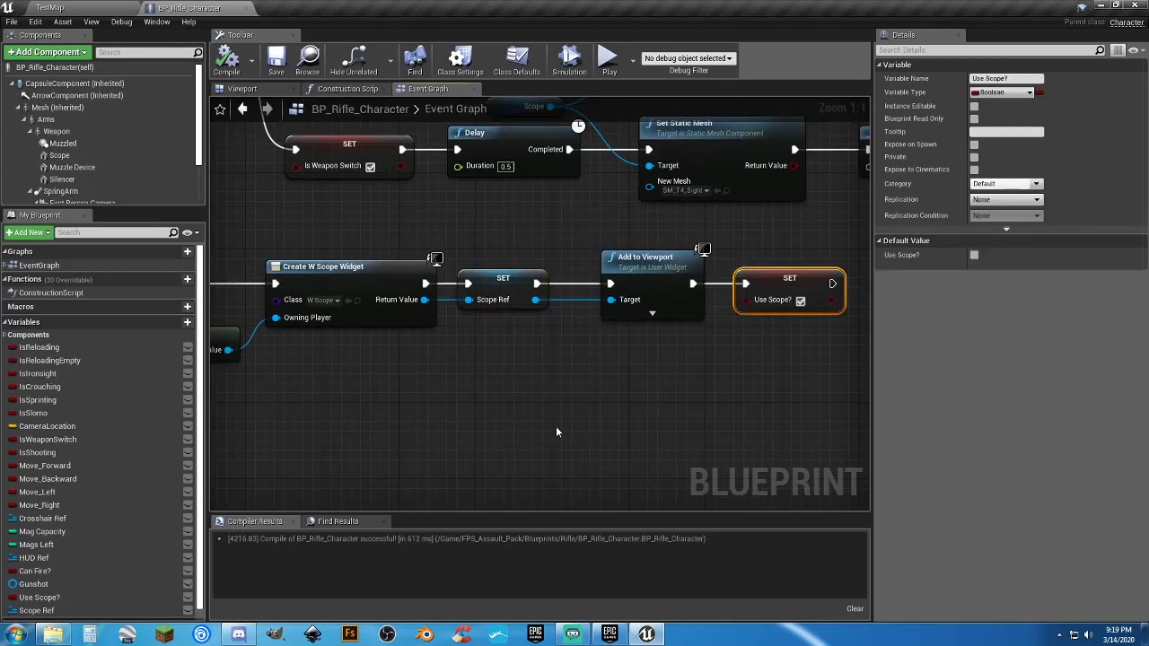
# Examine the aiming input chains in the Ironsight section, following the crosshair rows through to the Use Scope call.
pyautogui.moveTo(440, 426); pyautogui.dragTo(713, 403, button='right')
pyautogui.scroll(-3, 701, 359)
pyautogui.scroll(-1, 551, 392)
pyautogui.moveTo(421, 344); pyautogui.dragTo(592, 362, button='right')
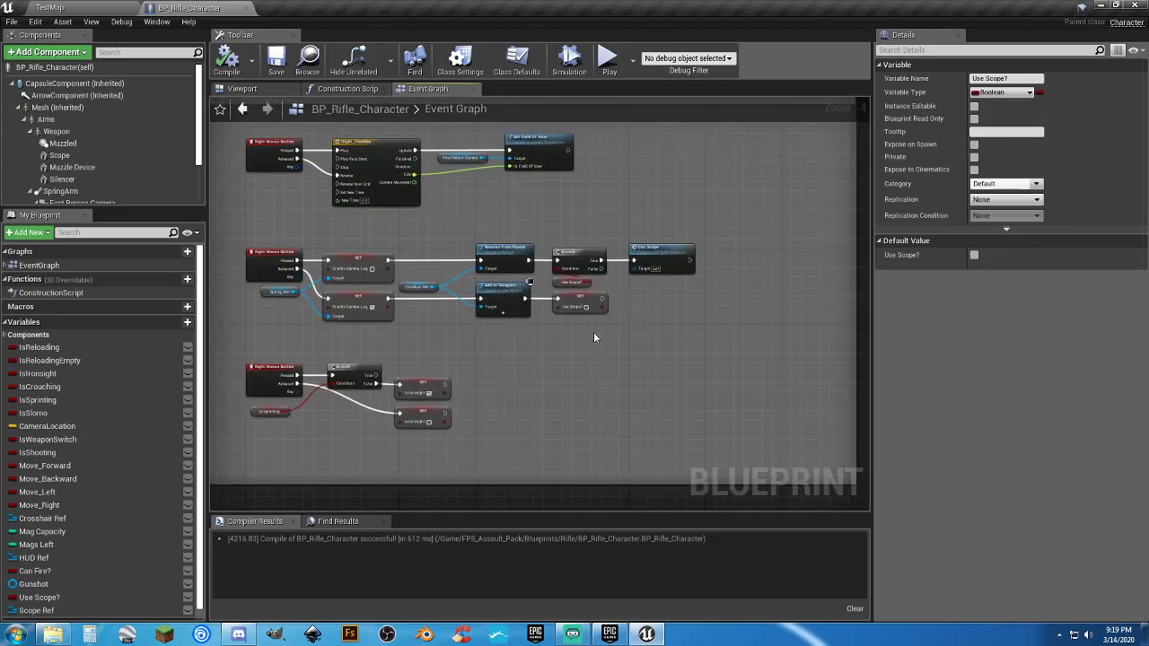
pyautogui.scroll(2, 593, 337)
pyautogui.moveTo(526, 326); pyautogui.dragTo(550, 334, button='right')
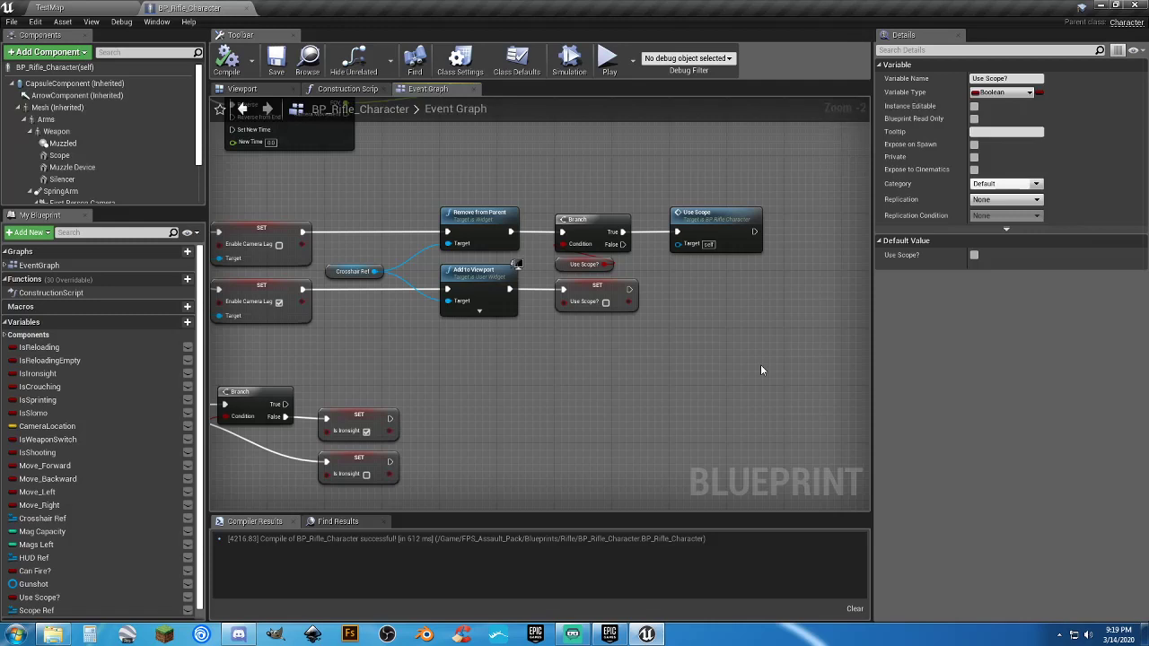
pyautogui.moveTo(652, 236); pyautogui.dragTo(756, 231, button='right')
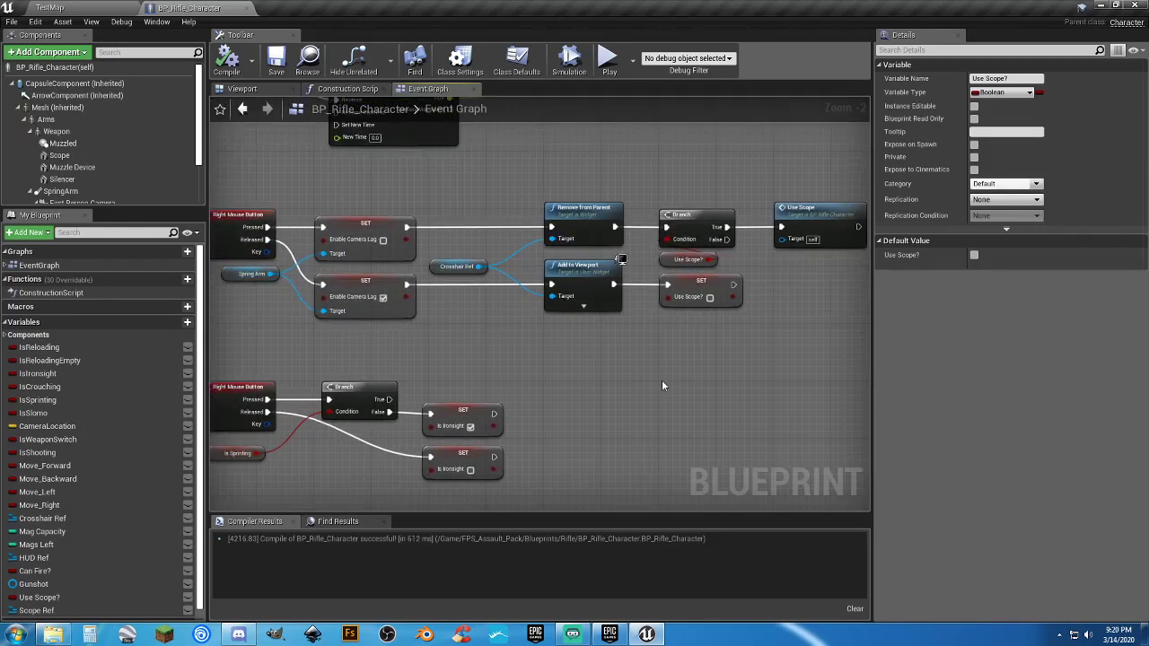
pyautogui.moveTo(675, 386); pyautogui.dragTo(698, 355, button='right')
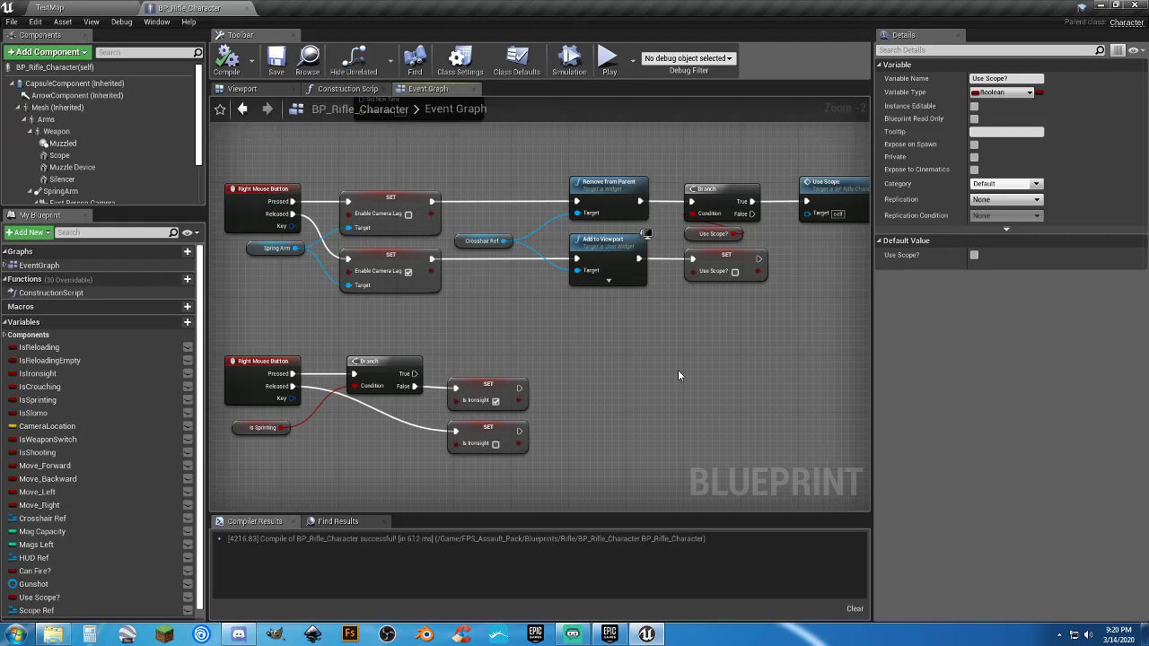
# Delete the Branch, Use Scope? getter, Use Scope call and Use Scope? SET node after the crosshair nodes, and compile the blueprint.
pyautogui.moveTo(678, 375); pyautogui.dragTo(530, 390, button='right')
pyautogui.moveTo(699, 346); pyautogui.dragTo(542, 211)
pyautogui.press('Delete')
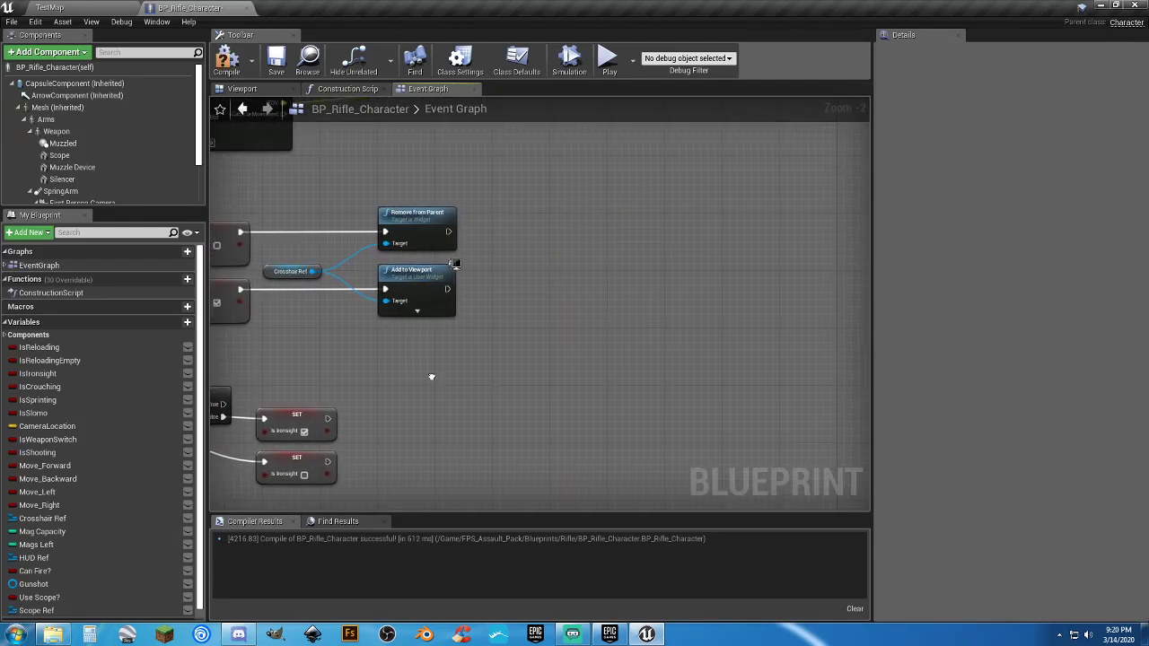
pyautogui.moveTo(431, 380); pyautogui.dragTo(574, 375, button='right')
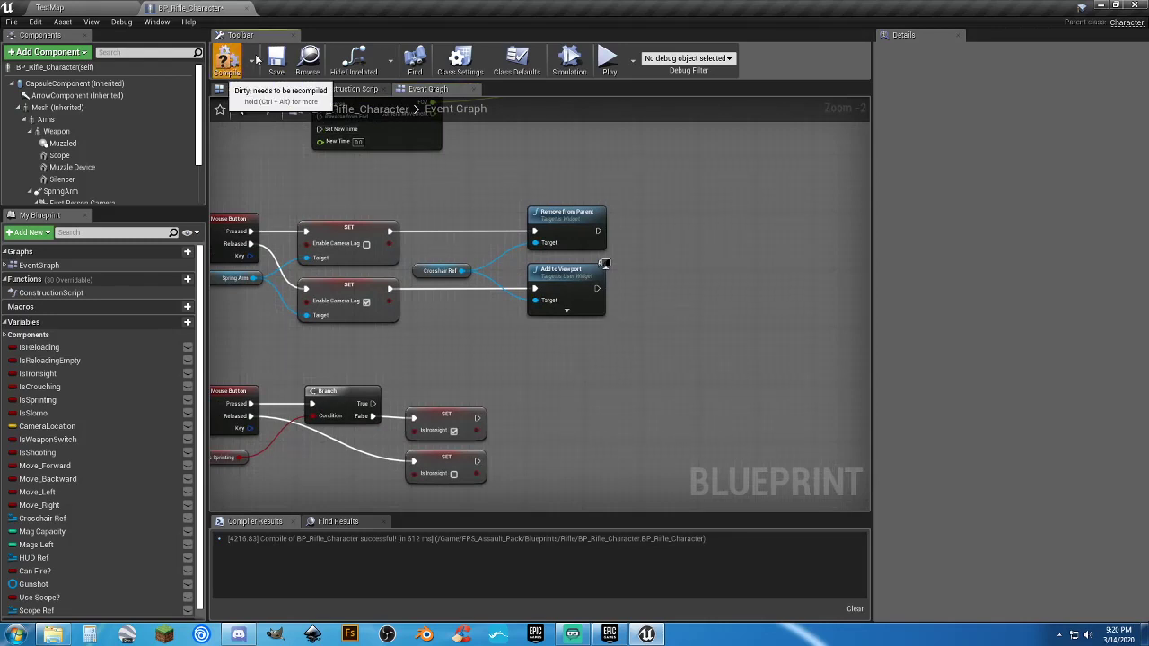
pyautogui.click(226, 61)
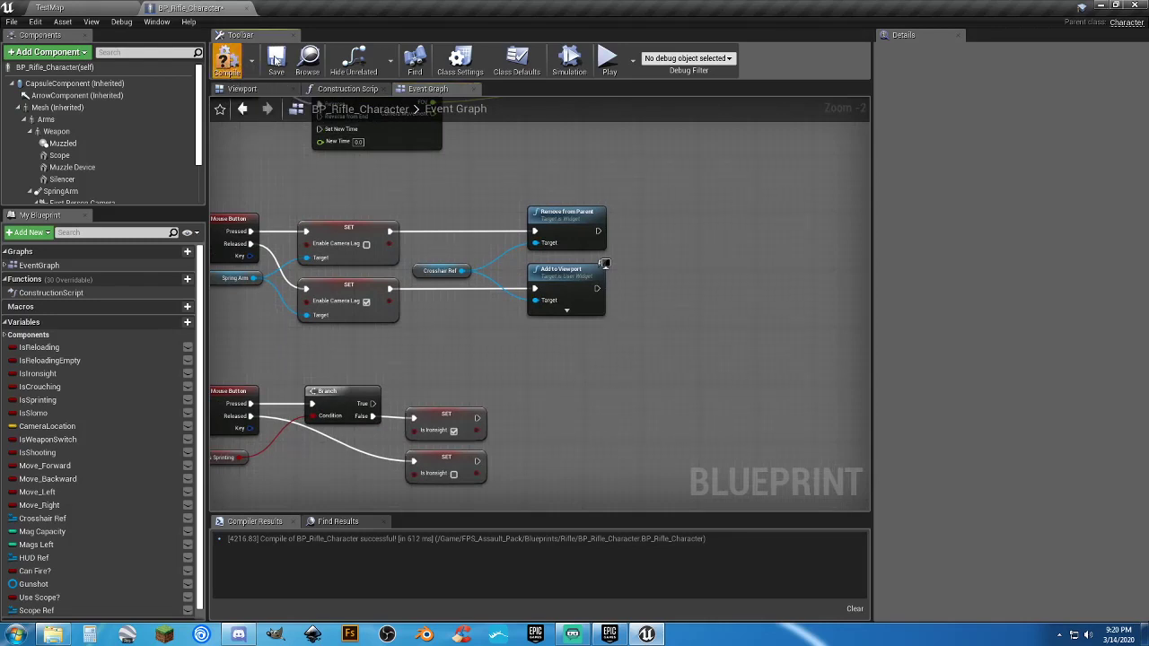
pyautogui.click(419, 271)
pyautogui.click(563, 274)
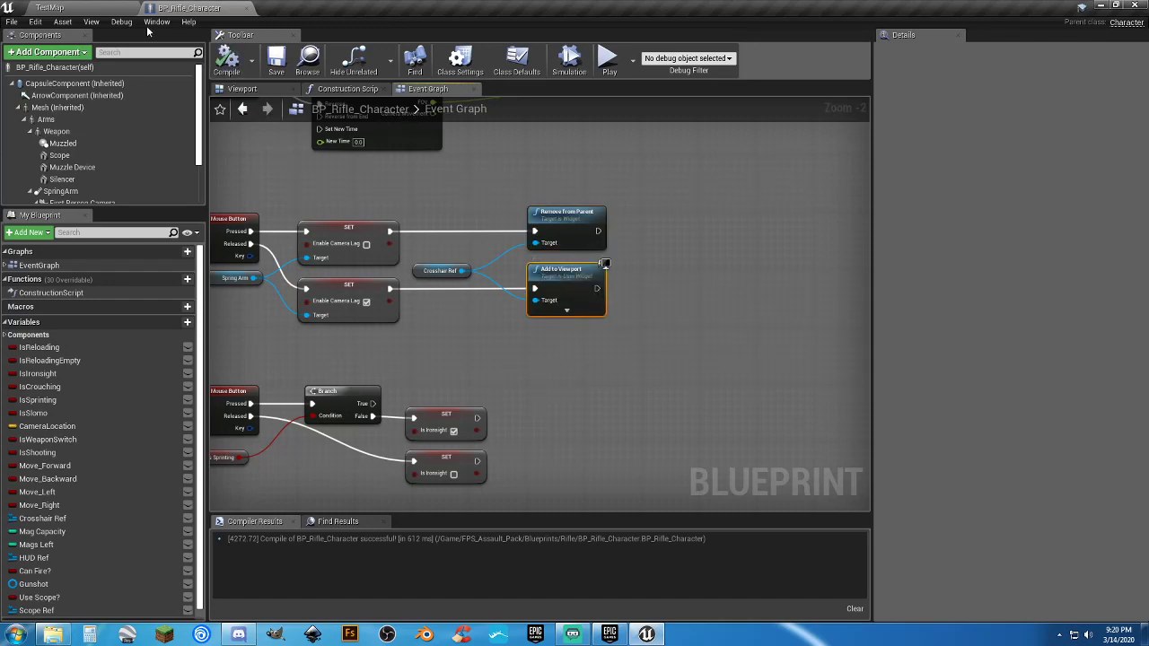
# Play-test TestMap, aiming and releasing several times with the red dot sight on the rifle.
pyautogui.click(112, 11)
pyautogui.click(577, 45)
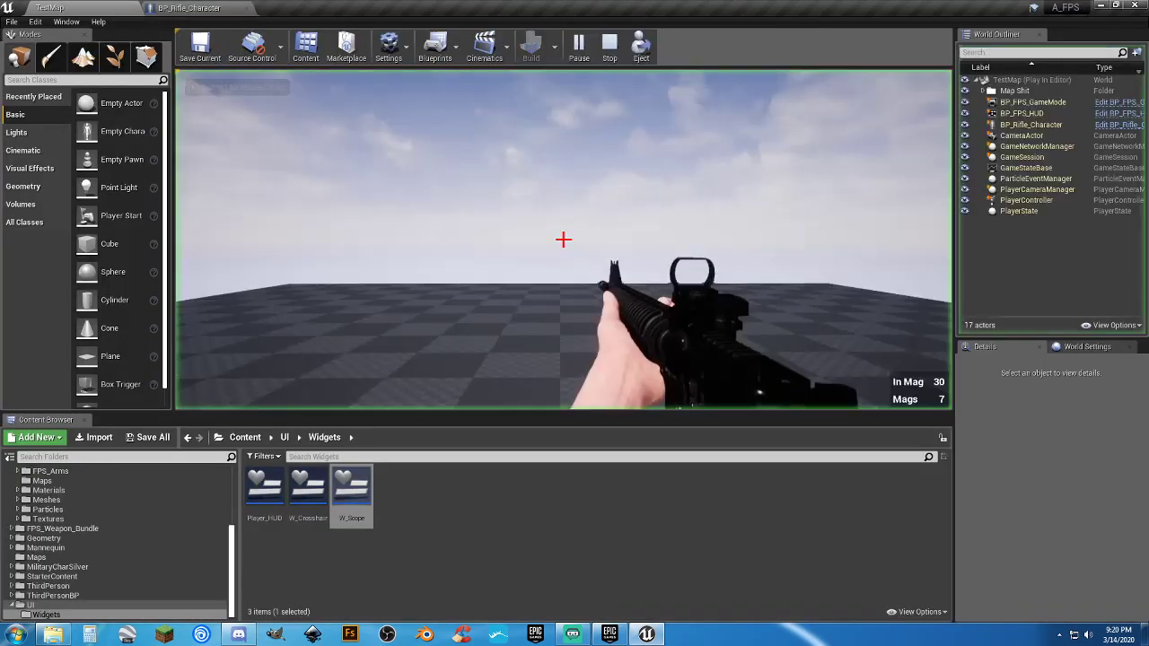
pyautogui.rightClick(564, 239)
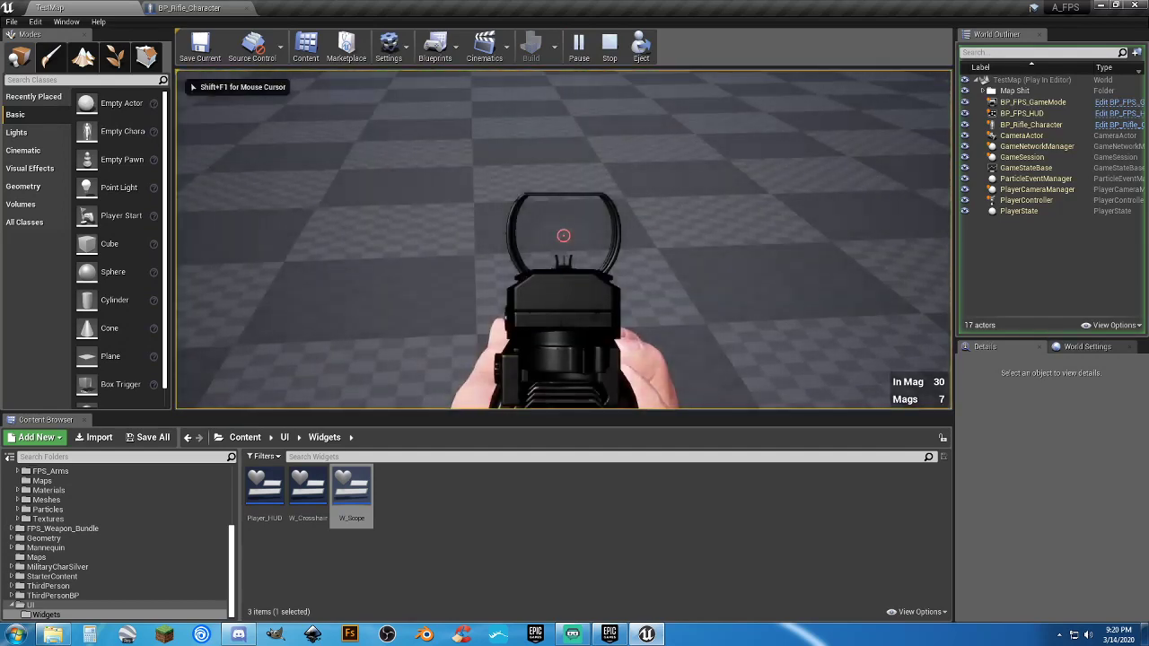
pyautogui.rightClick(563, 239)
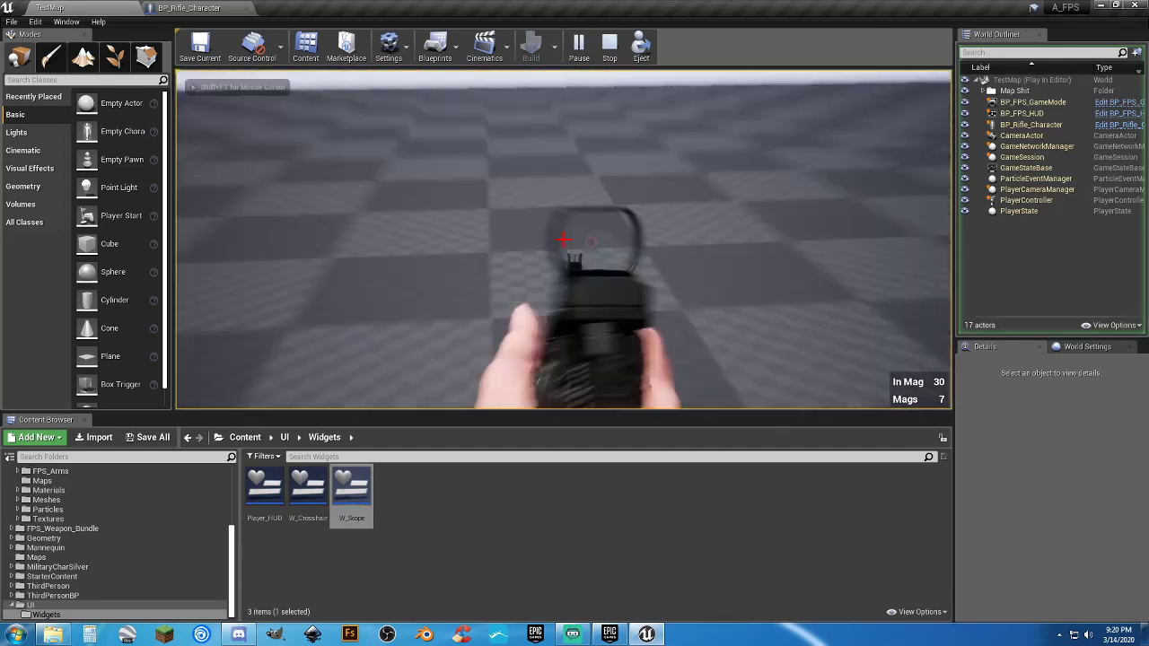
pyautogui.rightClick(563, 239)
pyautogui.rightClick(562, 239)
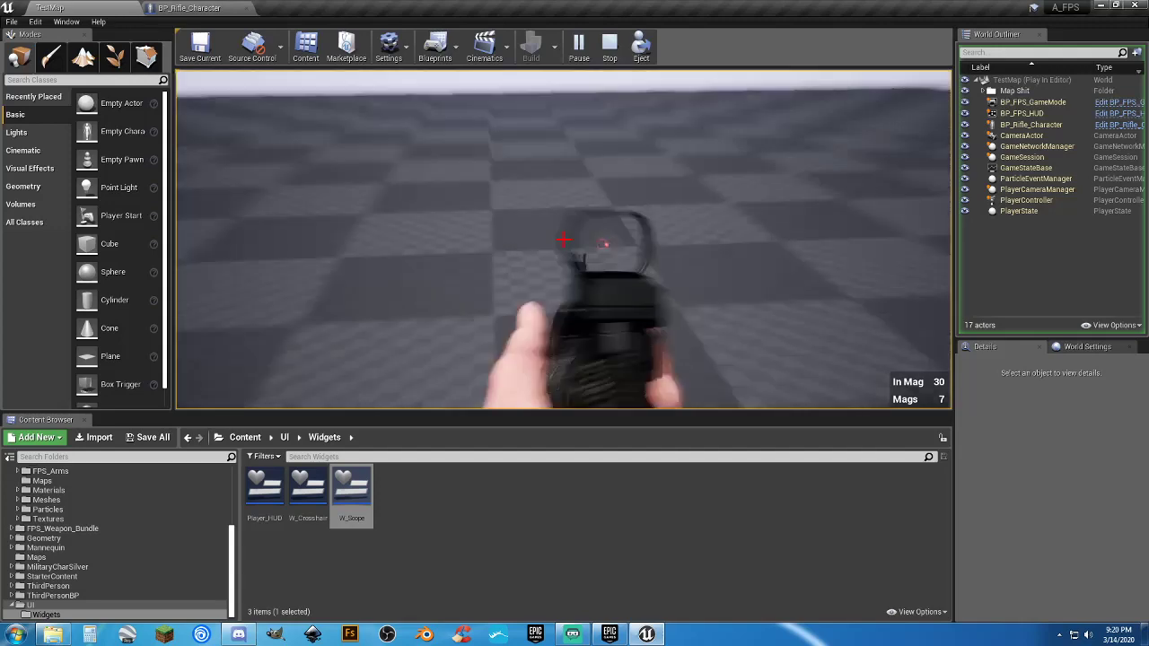
pyautogui.rightClick(562, 239)
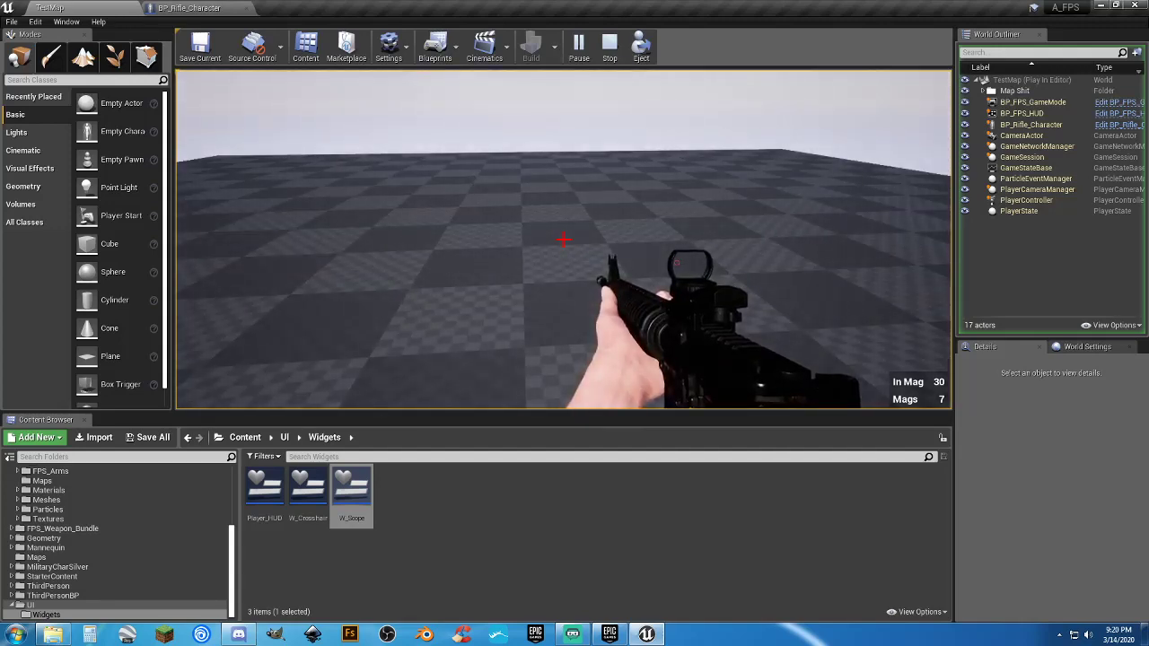
# Switch the rifle to the sniper scope, aim and release repeatedly, and end the play session.
pyautogui.press('2')
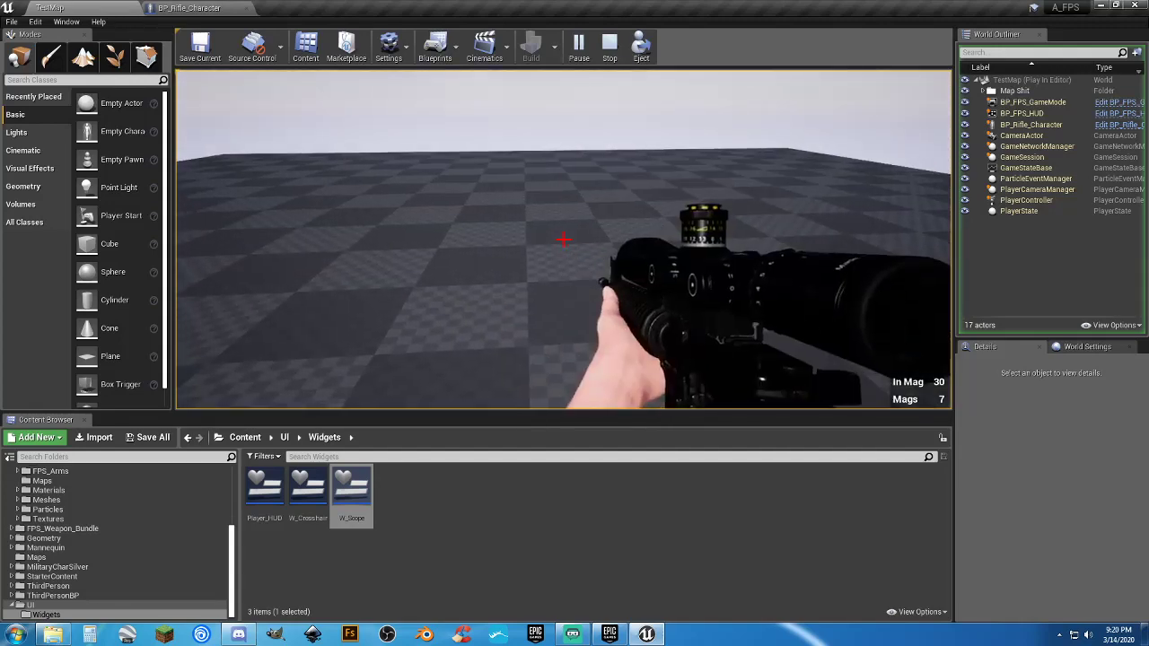
pyautogui.rightClick(563, 238)
pyautogui.rightClick(562, 239)
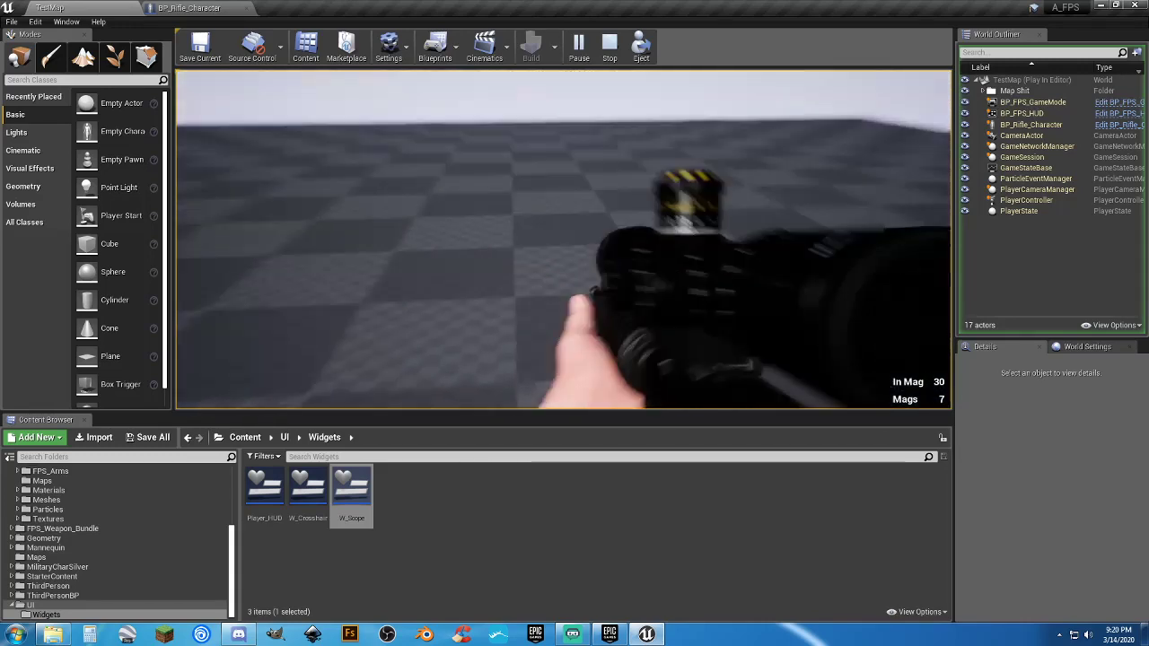
pyautogui.rightClick(563, 239)
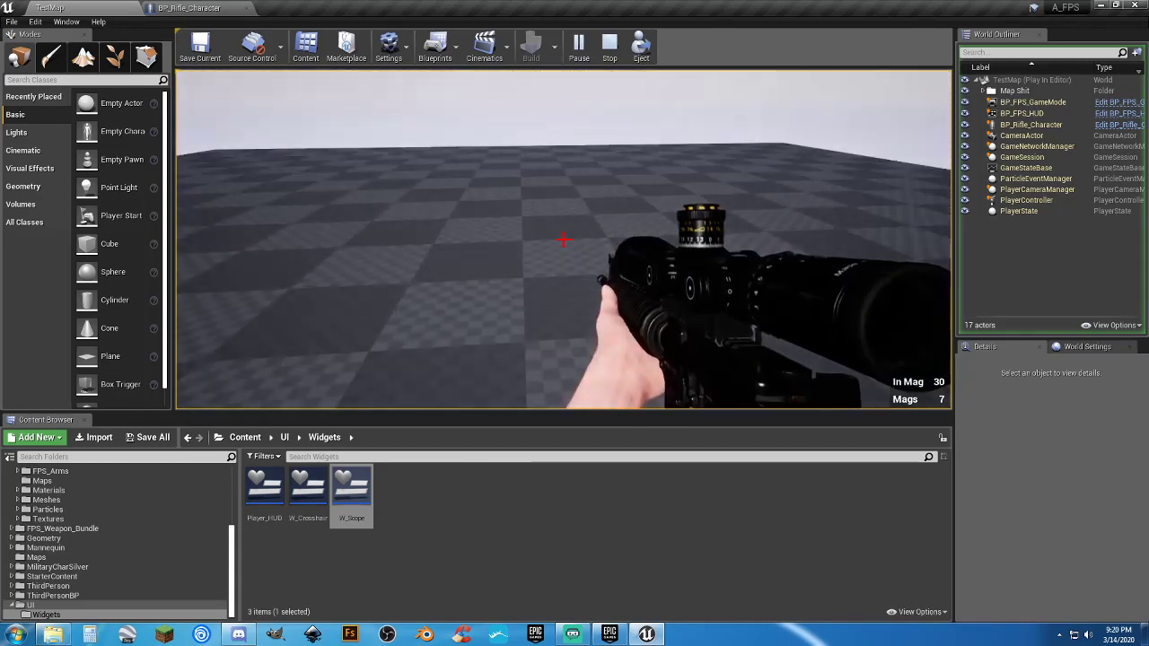
pyautogui.rightClick(563, 239)
pyautogui.rightClick(563, 239)
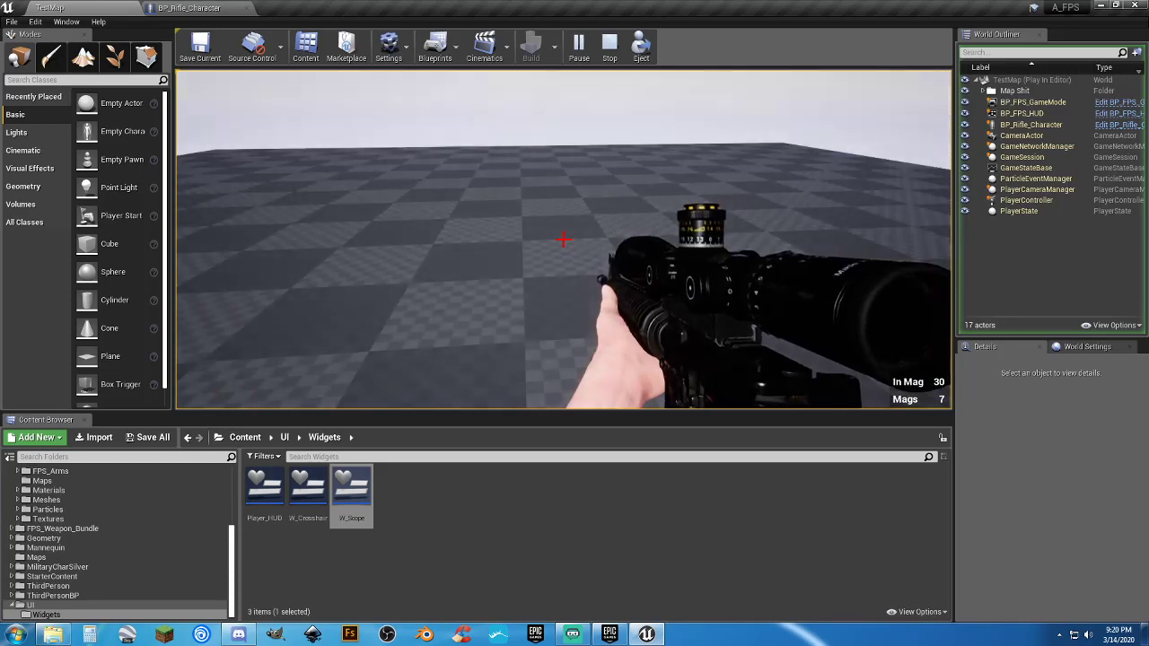
pyautogui.rightClick(563, 238)
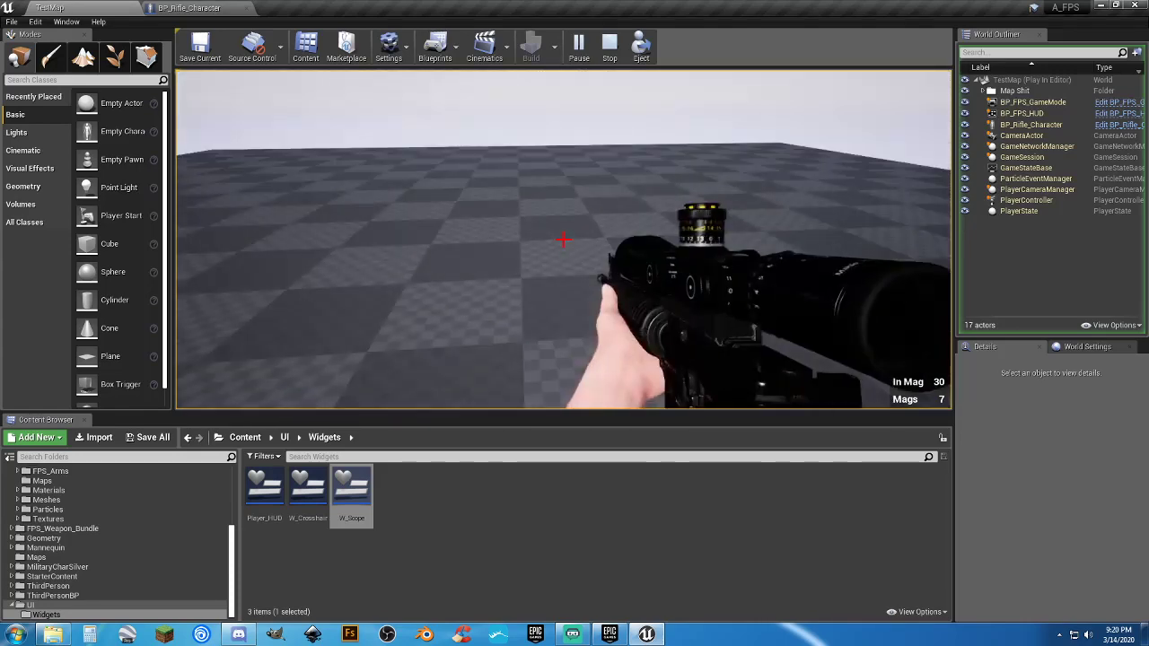
pyautogui.rightClick(563, 238)
pyautogui.press('Escape')
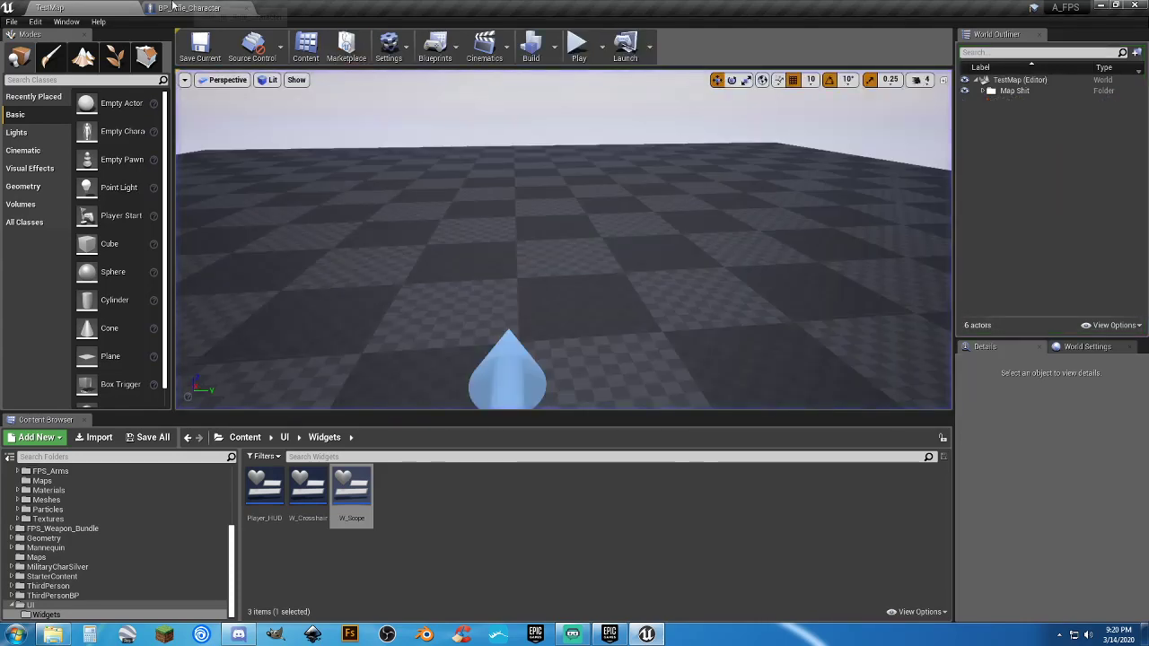
# Return to BP_Rifle_Character and add a Right Mouse Button event in the empty graph area beside the crosshair nodes.
pyautogui.click(188, 8)
pyautogui.moveTo(476, 349); pyautogui.dragTo(379, 416, button='right')
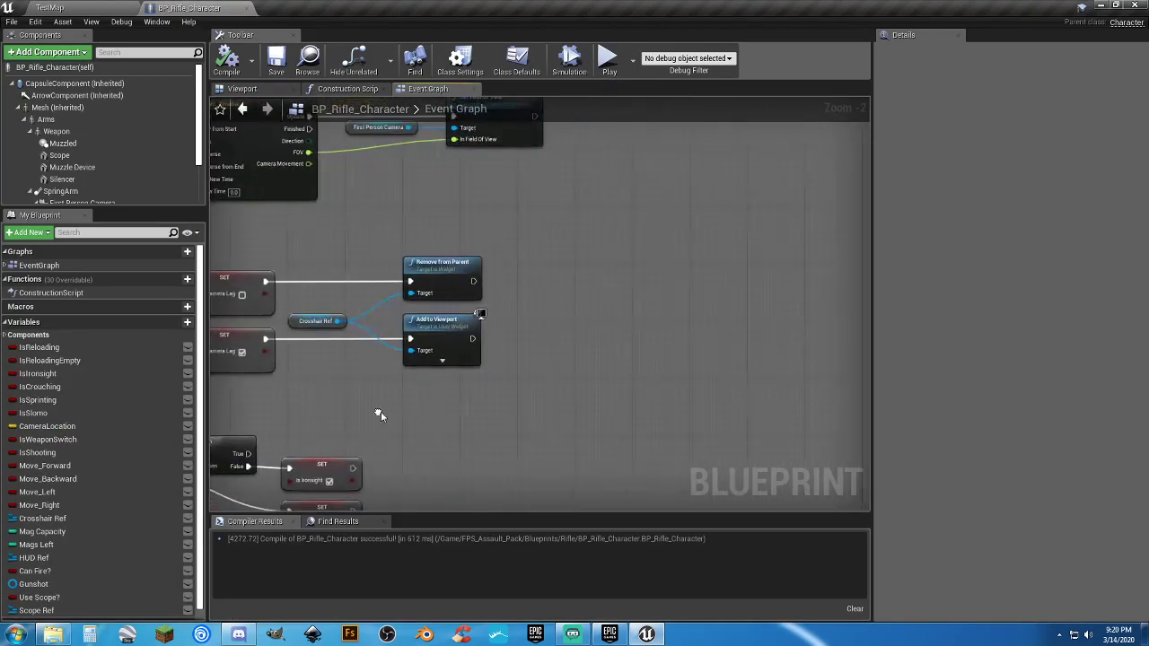
pyautogui.rightClick(599, 277)
pyautogui.write('right')
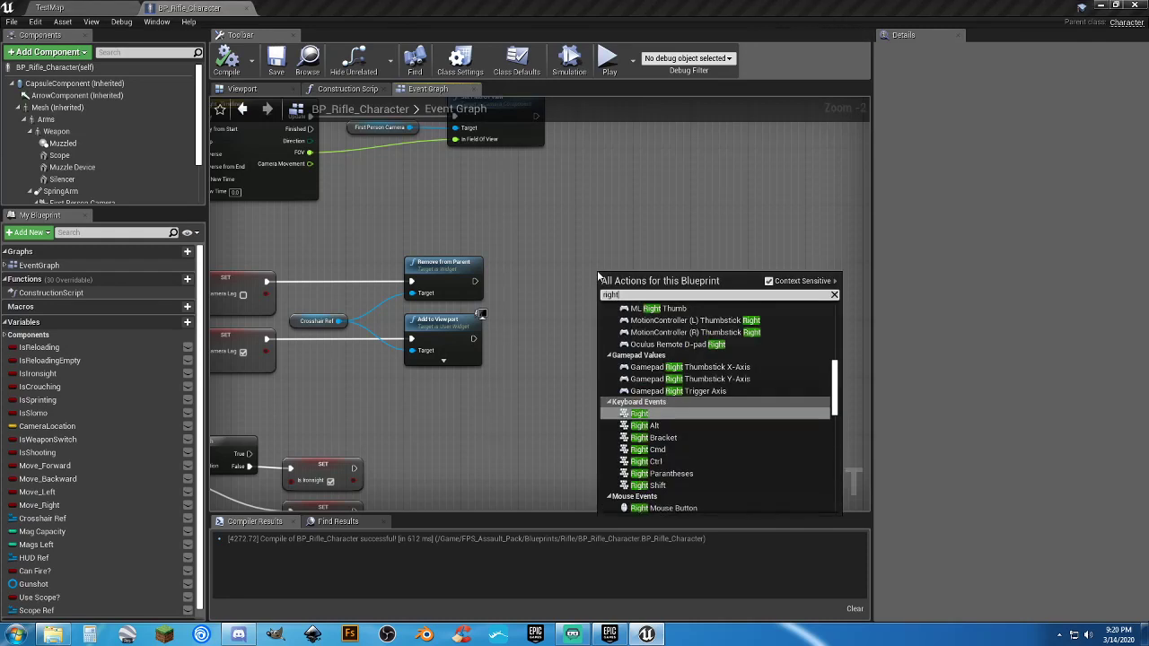
pyautogui.write(' mouse')
pyautogui.press('Return')
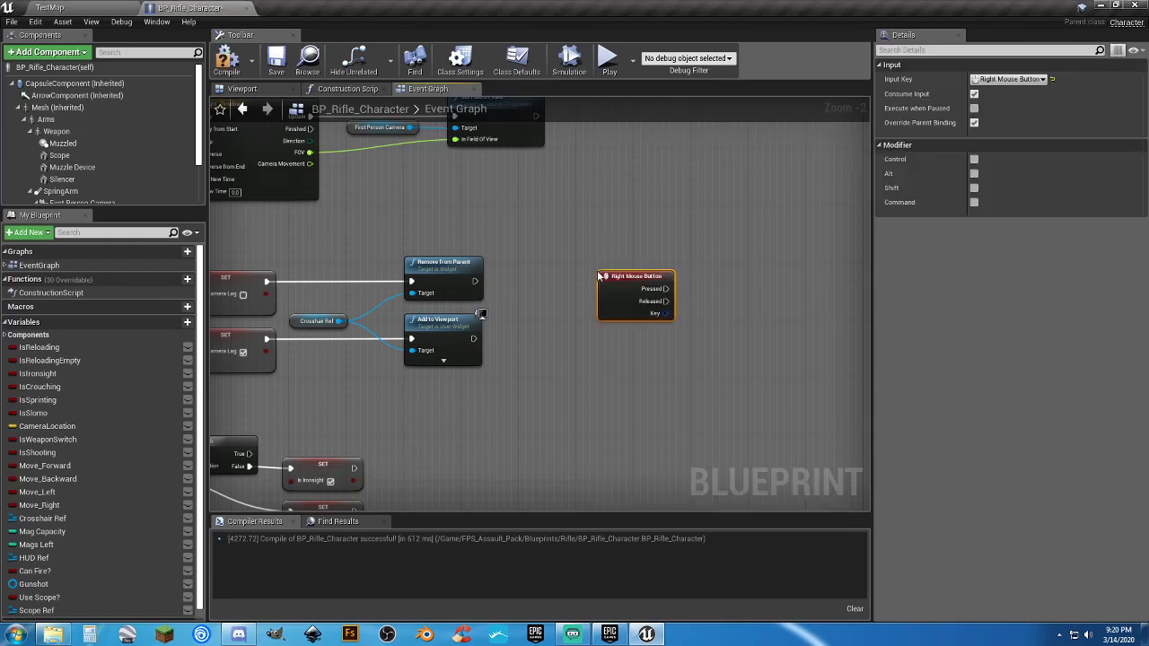
# Position the Right Mouse Button event in free space and place two Branch nodes beside it.
pyautogui.moveTo(598, 277); pyautogui.dragTo(577, 269)
pyautogui.moveTo(698, 327); pyautogui.dragTo(567, 332, button='right')
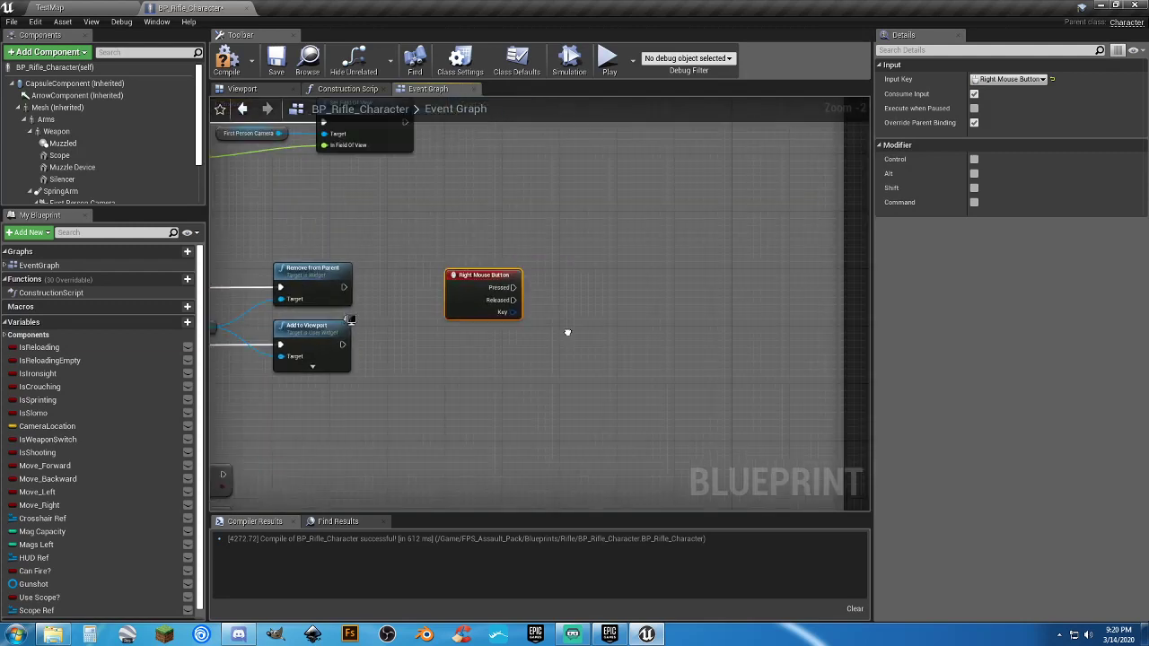
pyautogui.scroll(2, 562, 314)
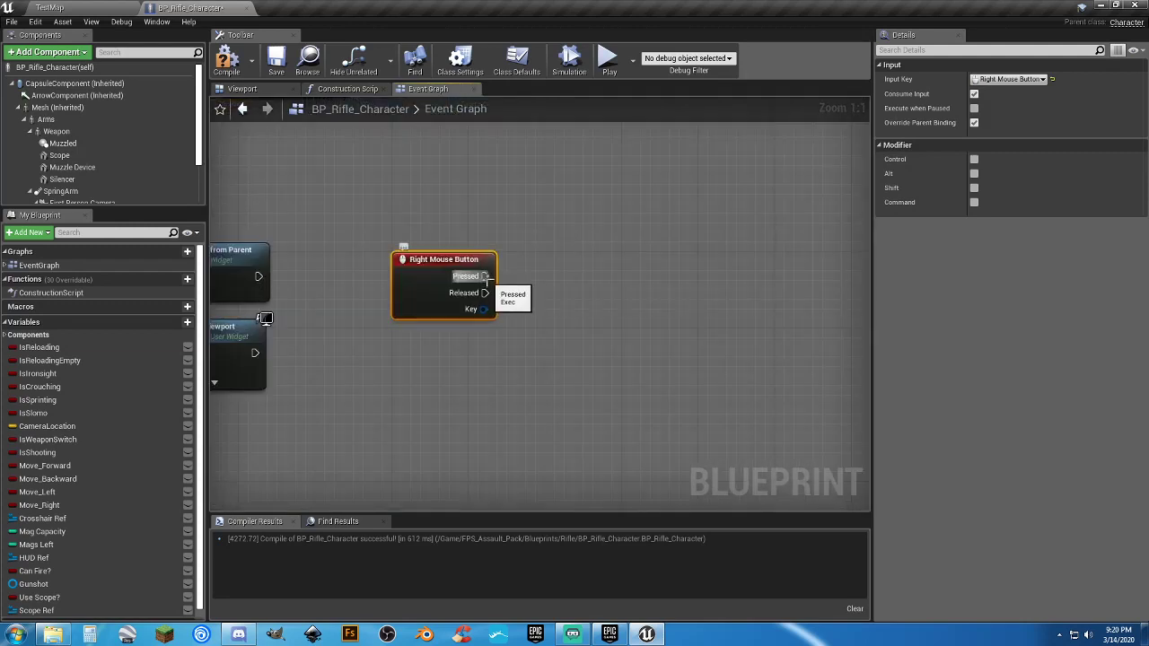
pyautogui.click(567, 272)
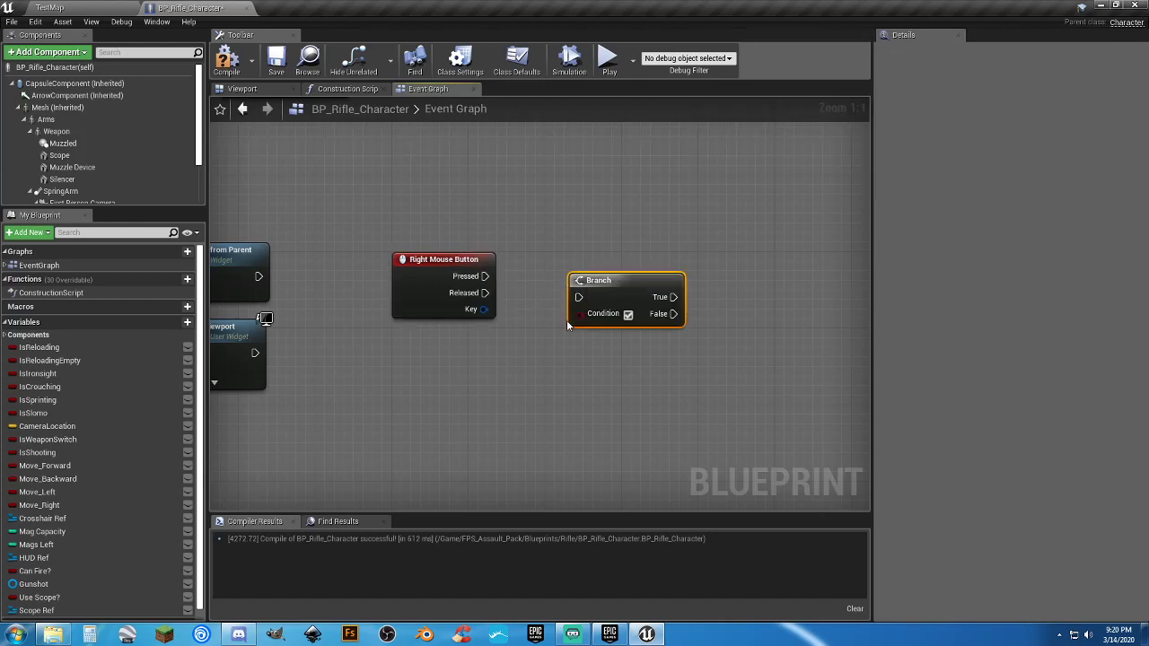
pyautogui.click(572, 349)
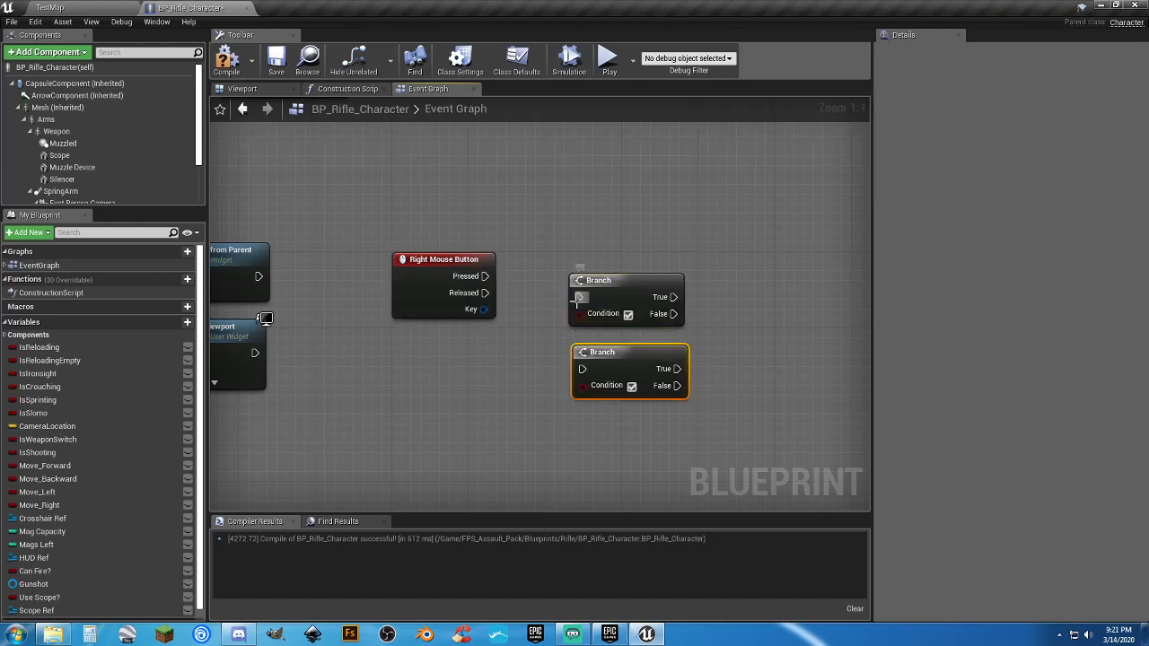
# Connect Pressed to the upper Branch and Released to the lower Branch, and feed the Use Scope? variable into both conditions.
pyautogui.moveTo(578, 297); pyautogui.dragTo(573, 259)
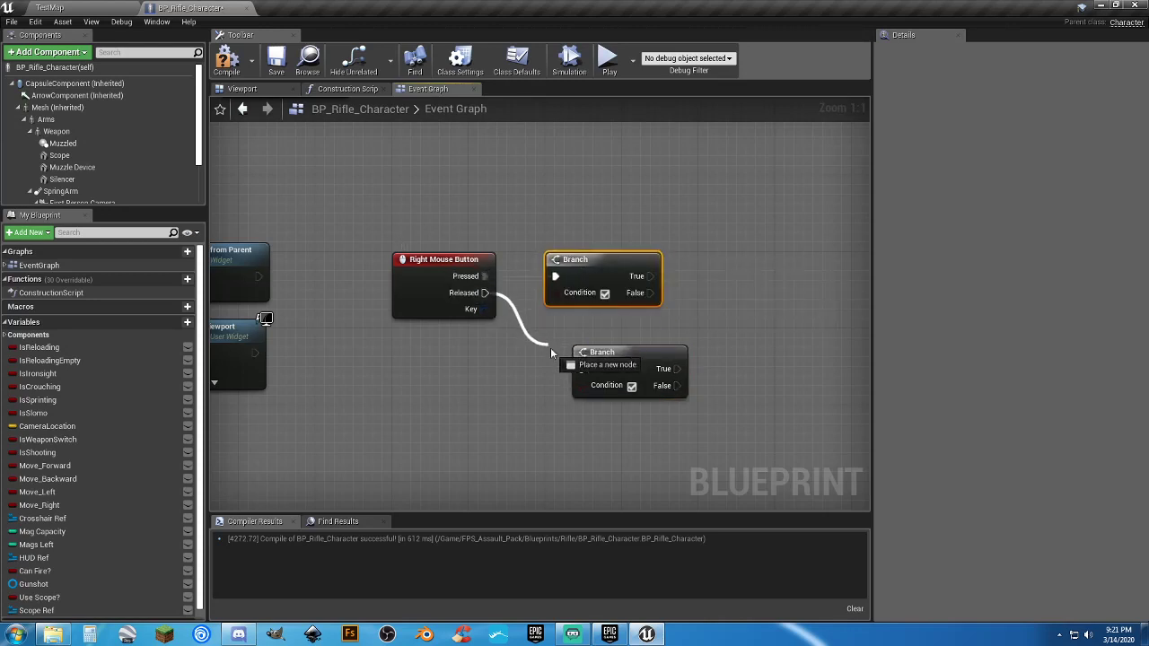
pyautogui.moveTo(580, 367); pyautogui.dragTo(578, 335)
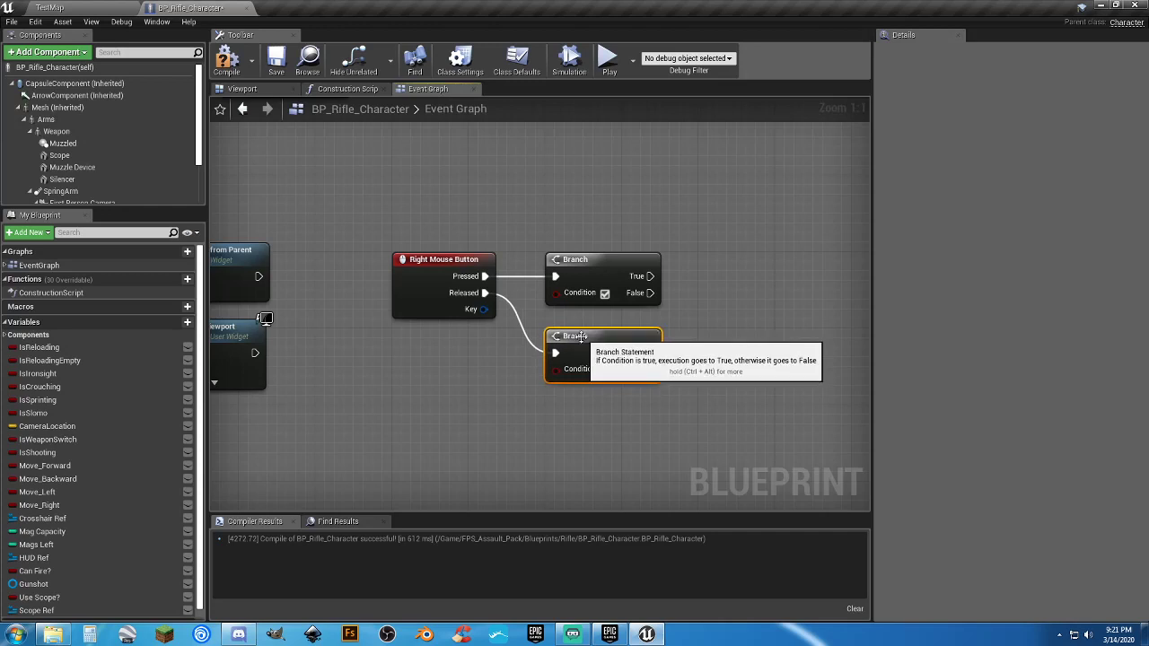
pyautogui.moveTo(75, 598); pyautogui.dragTo(556, 369)
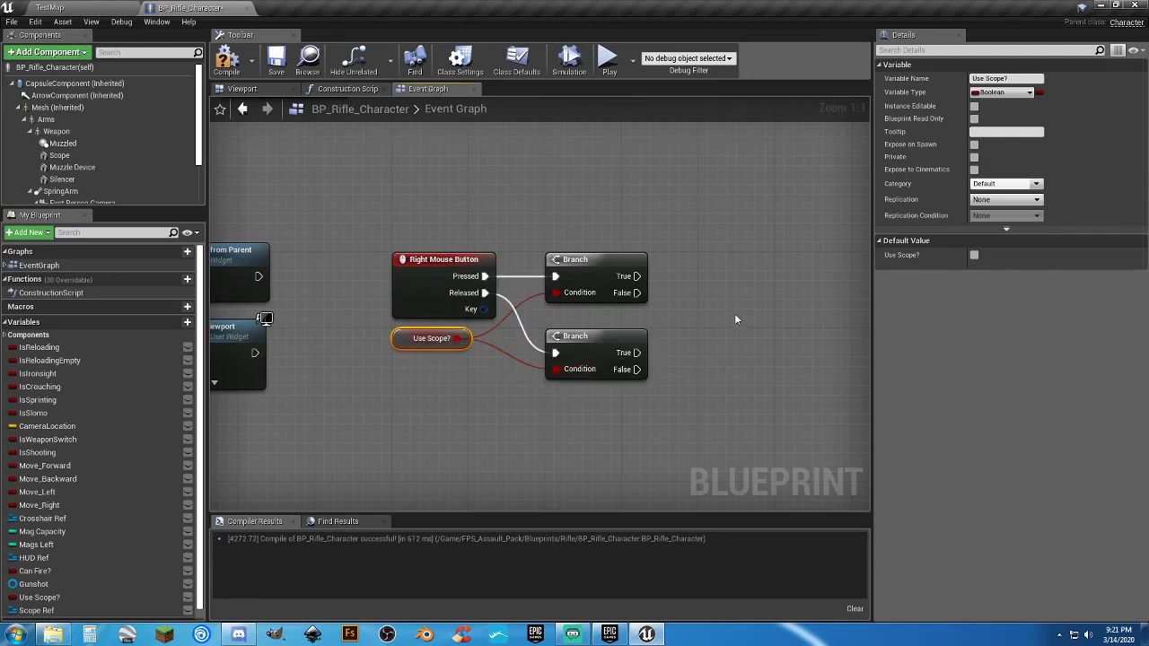
# Add a Use Scope call on the True output of the upper Branch and align it with the Branch.
pyautogui.moveTo(734, 318); pyautogui.dragTo(674, 330, button='right')
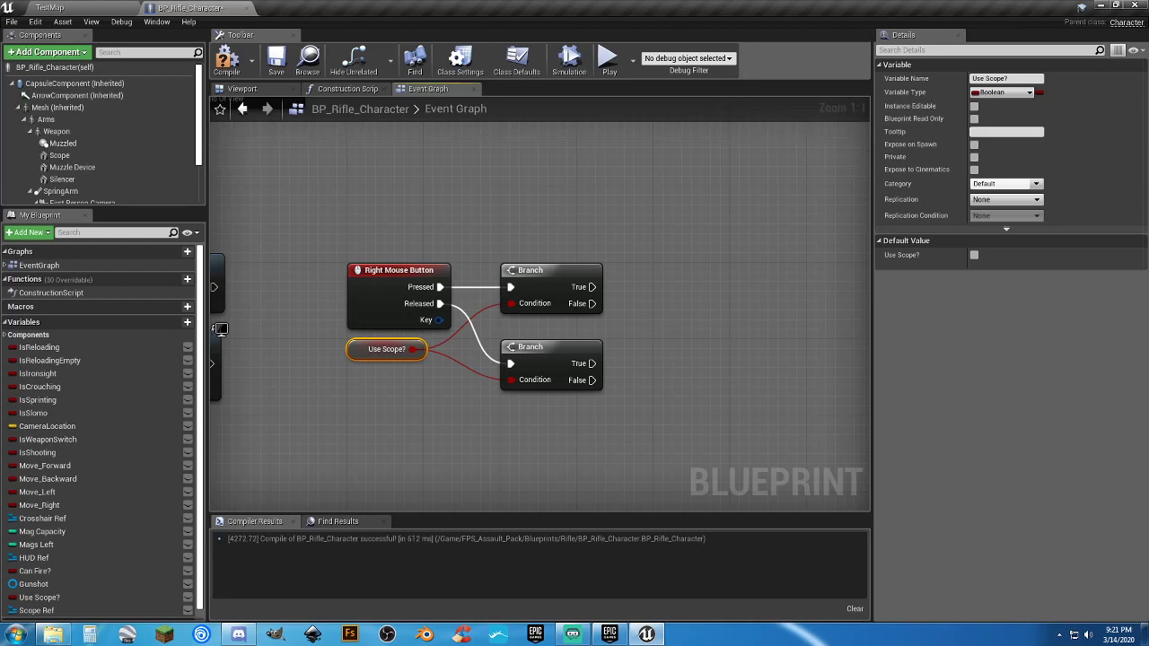
pyautogui.moveTo(614, 300); pyautogui.dragTo(522, 285, button='right')
pyautogui.moveTo(500, 269); pyautogui.dragTo(552, 270)
pyautogui.write('scope')
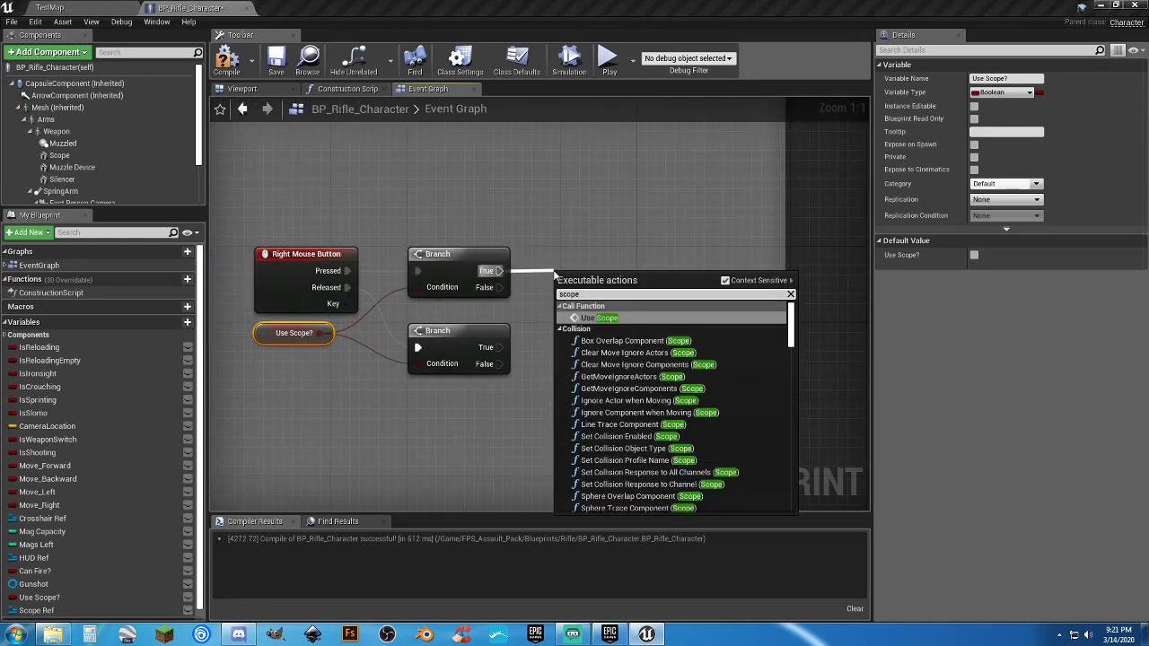
pyautogui.press('Return')
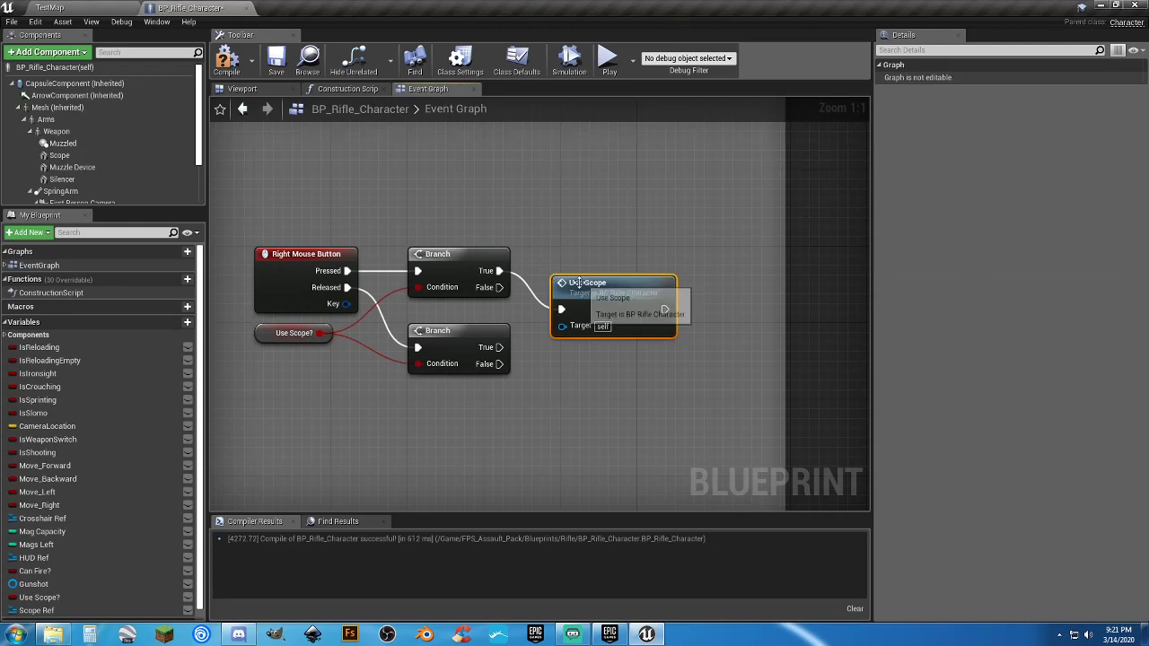
pyautogui.moveTo(579, 283); pyautogui.dragTo(590, 247)
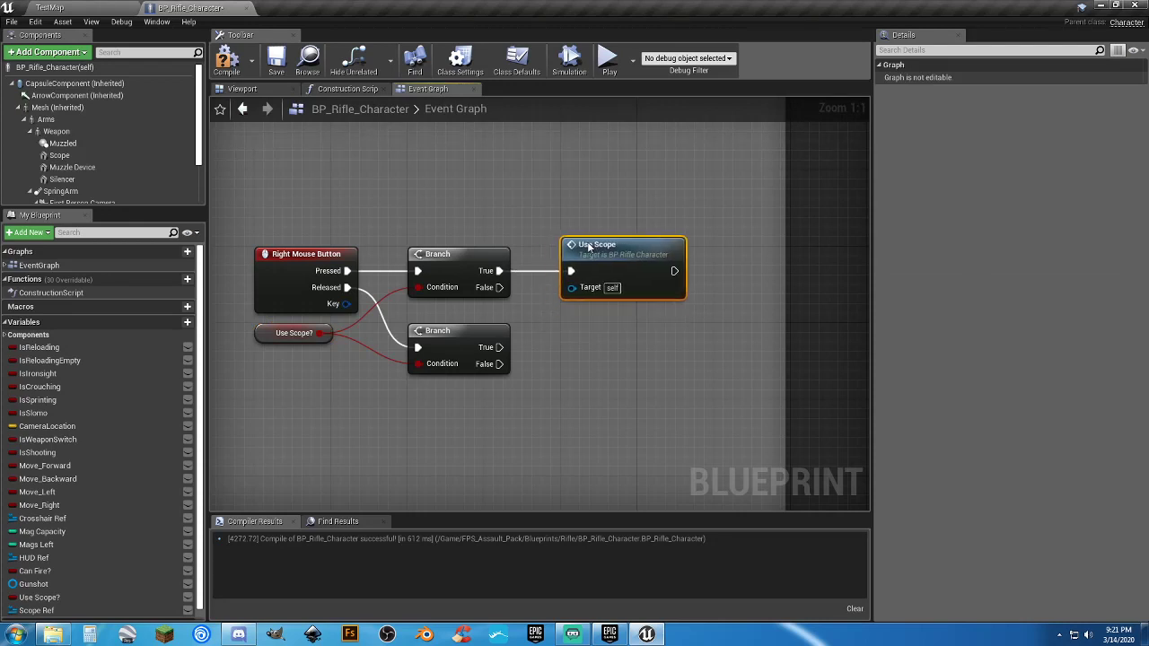
# Examine the Use Scope event chain and the nodes that set Use Scope? in the sight-switching logic.
pyautogui.moveTo(605, 344); pyautogui.dragTo(604, 303, button='right')
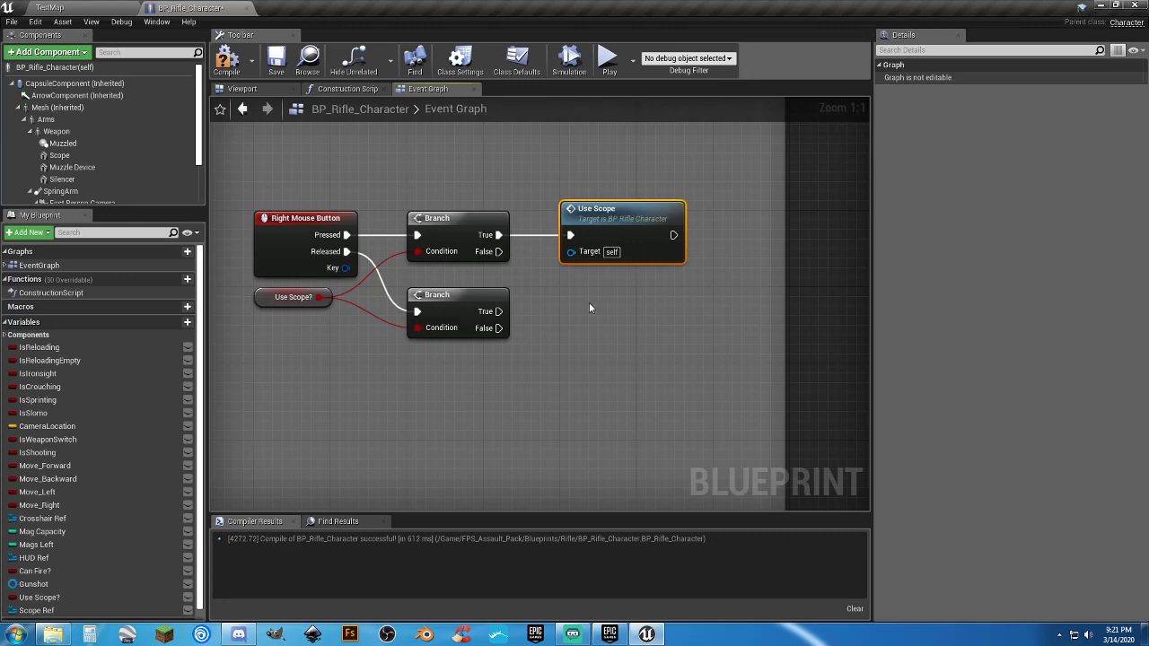
pyautogui.scroll(-3, 589, 308)
pyautogui.moveTo(741, 315); pyautogui.dragTo(123, 273, button='right')
pyautogui.click(708, 276)
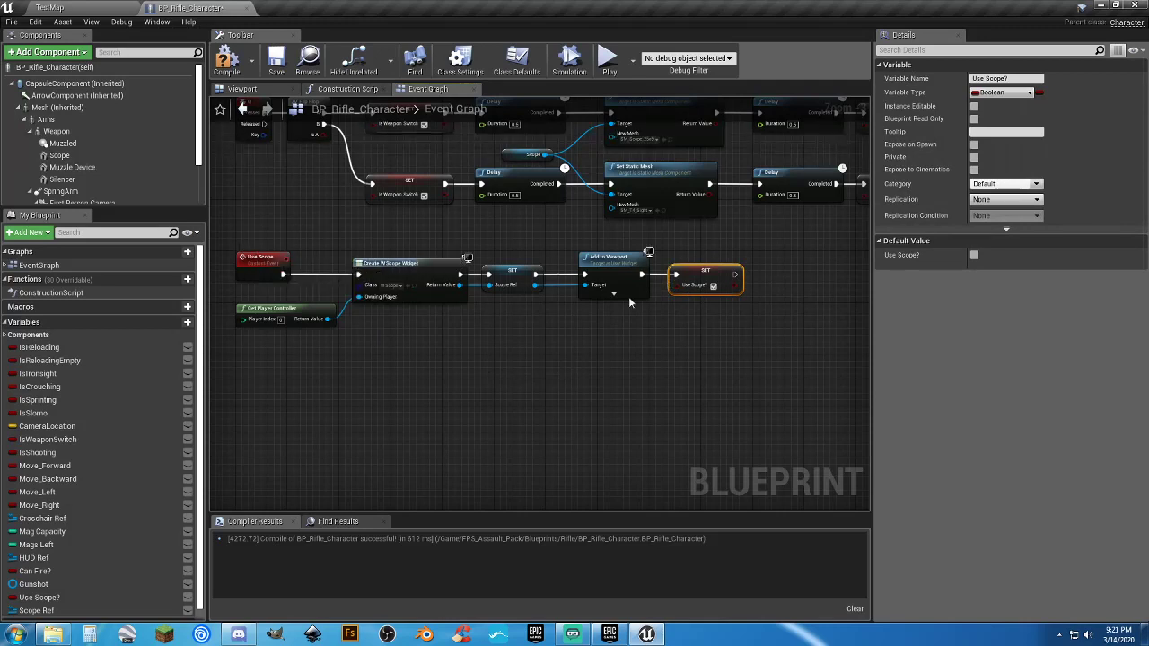
pyautogui.click(512, 371)
pyautogui.moveTo(512, 371); pyautogui.dragTo(1025, 386, button='right')
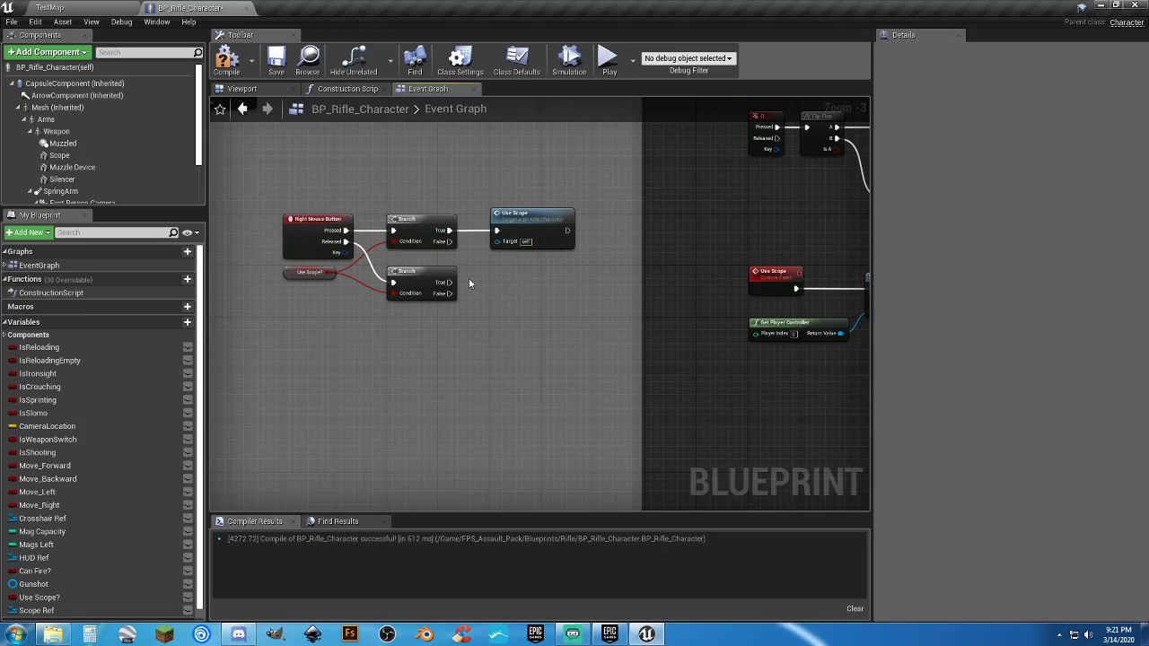
pyautogui.moveTo(544, 297); pyautogui.dragTo(275, 327, button='right')
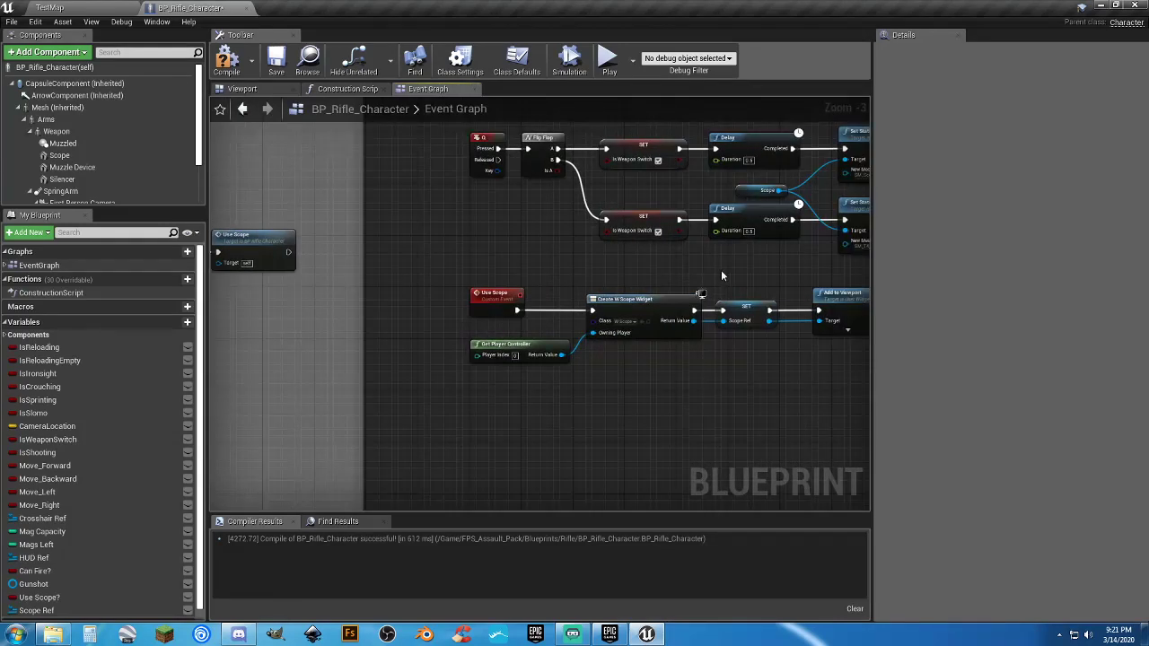
pyautogui.moveTo(721, 275); pyautogui.dragTo(469, 296, button='right')
pyautogui.moveTo(809, 322); pyautogui.dragTo(574, 334, button='right')
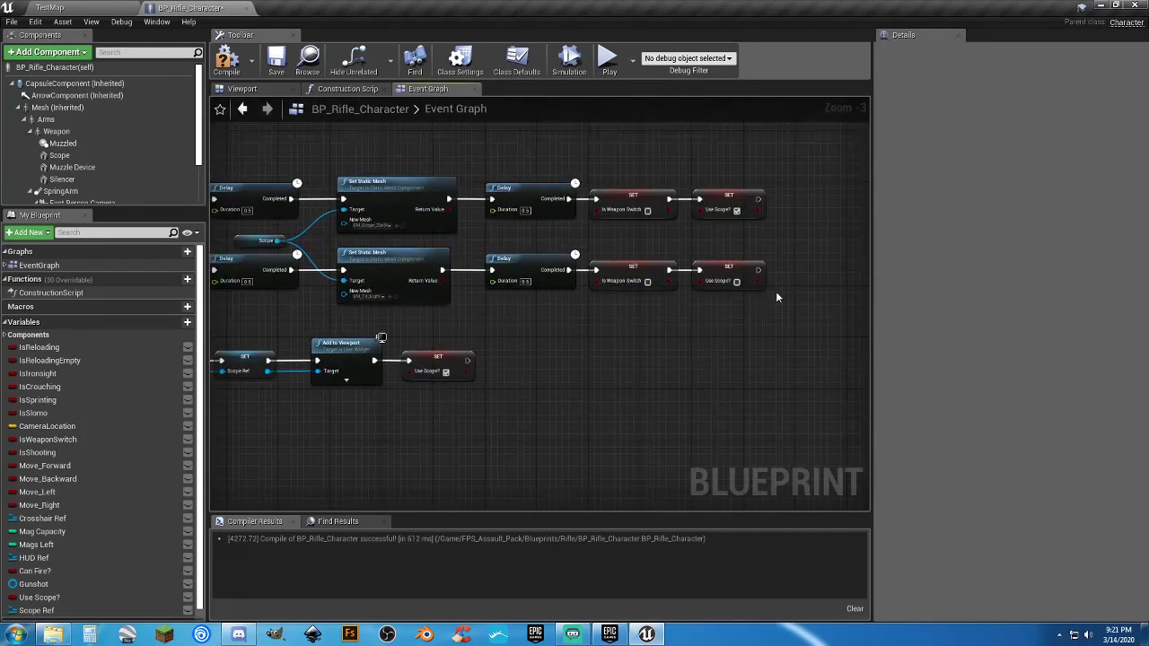
pyautogui.moveTo(778, 297); pyautogui.dragTo(686, 184)
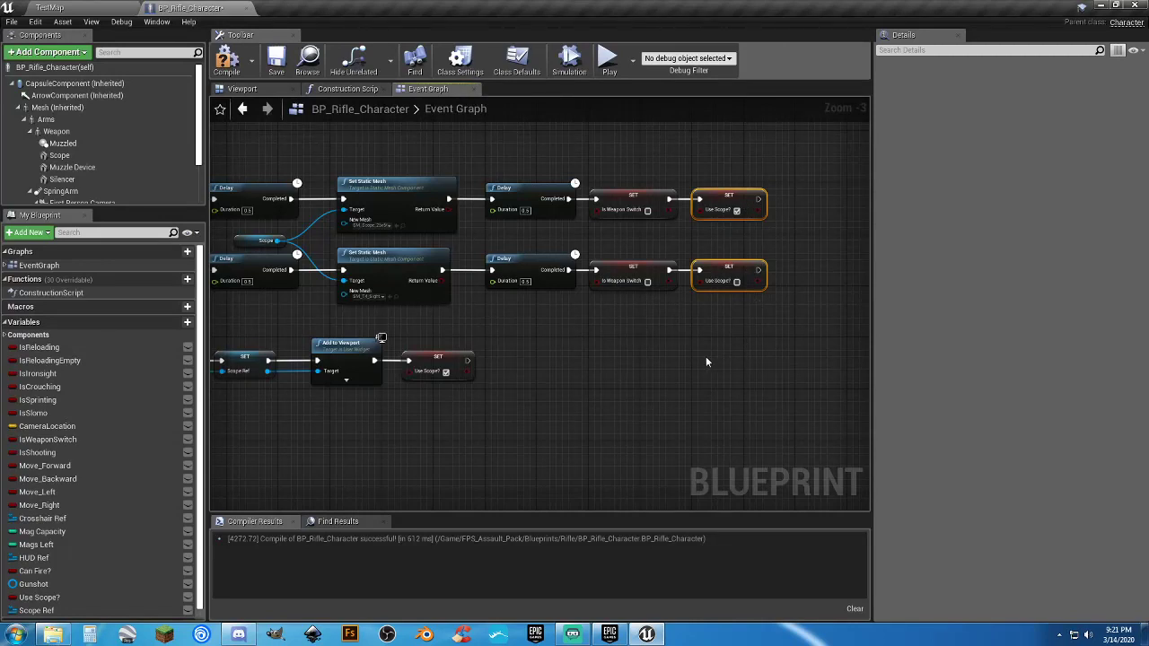
pyautogui.moveTo(703, 356); pyautogui.dragTo(711, 356, button='right')
pyautogui.click(581, 342)
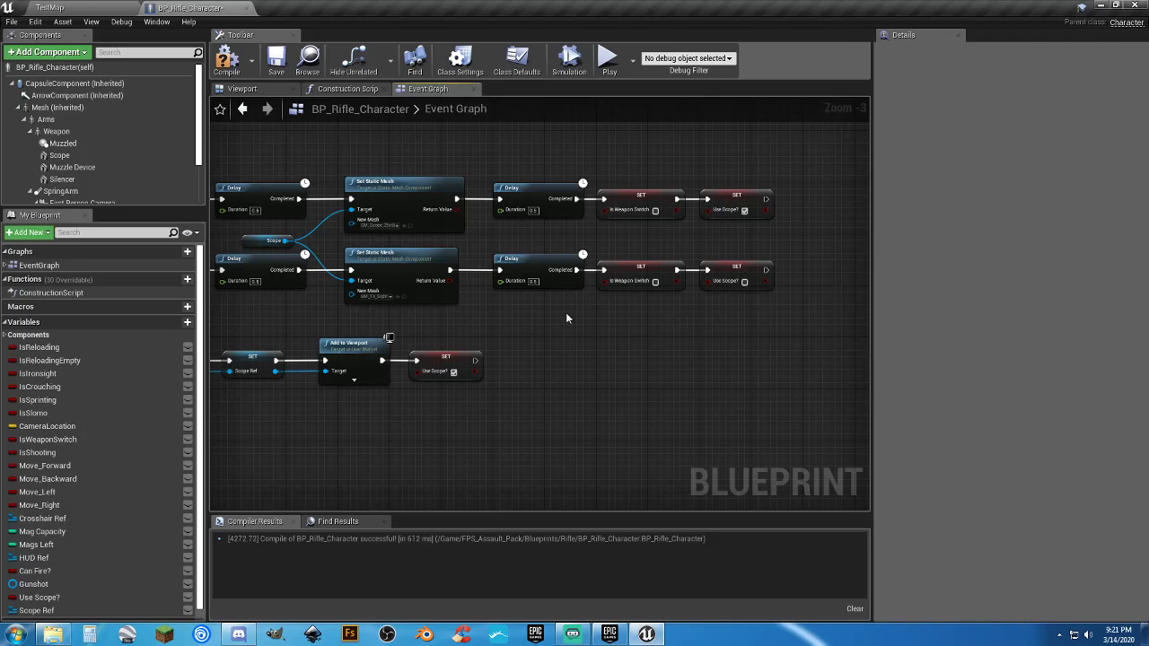
pyautogui.moveTo(565, 318); pyautogui.dragTo(806, 289, button='right')
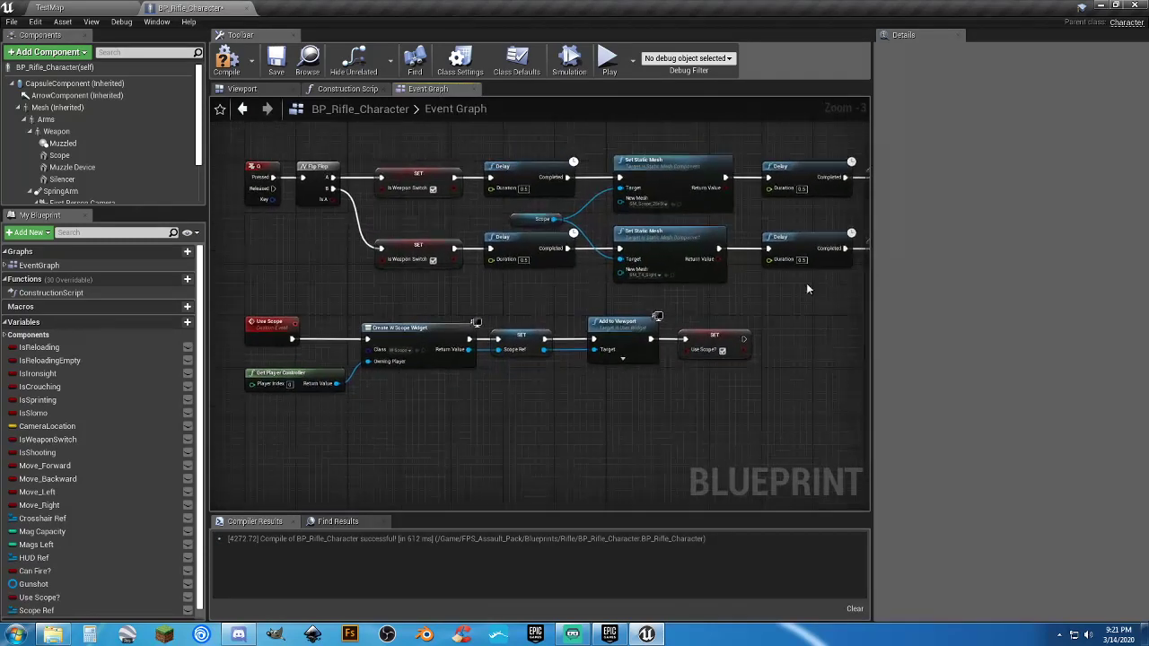
pyautogui.moveTo(750, 259); pyautogui.dragTo(606, 198, button='right')
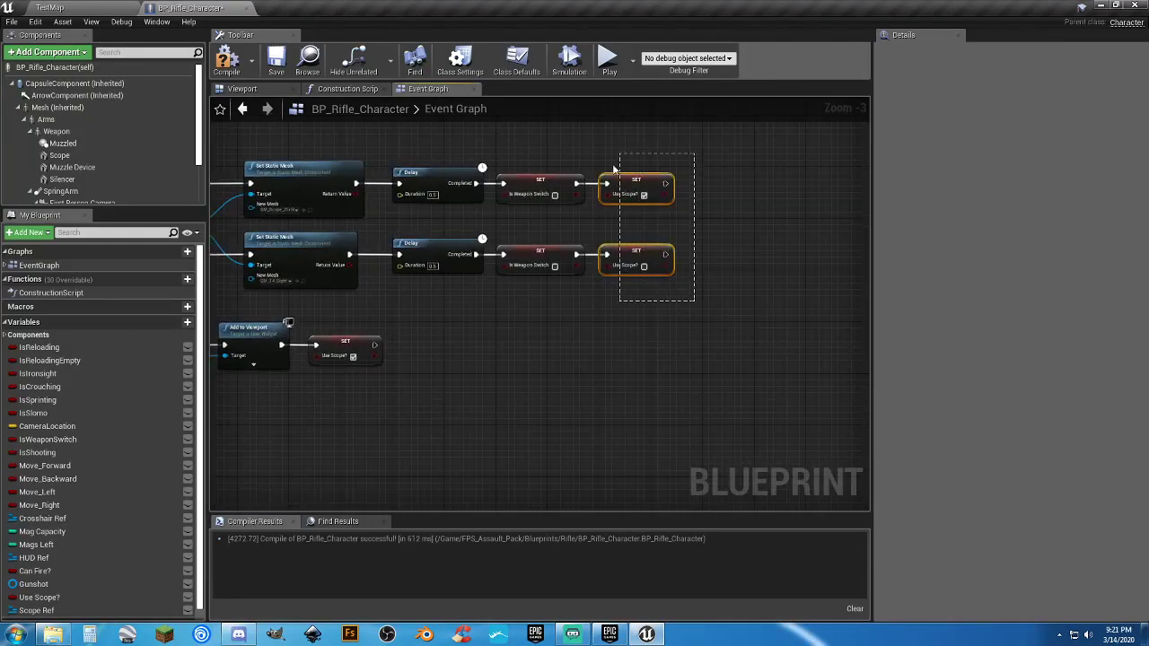
pyautogui.moveTo(614, 168); pyautogui.dragTo(616, 167)
pyautogui.moveTo(503, 357); pyautogui.dragTo(763, 338, button='right')
pyautogui.moveTo(437, 408); pyautogui.dragTo(674, 375, button='right')
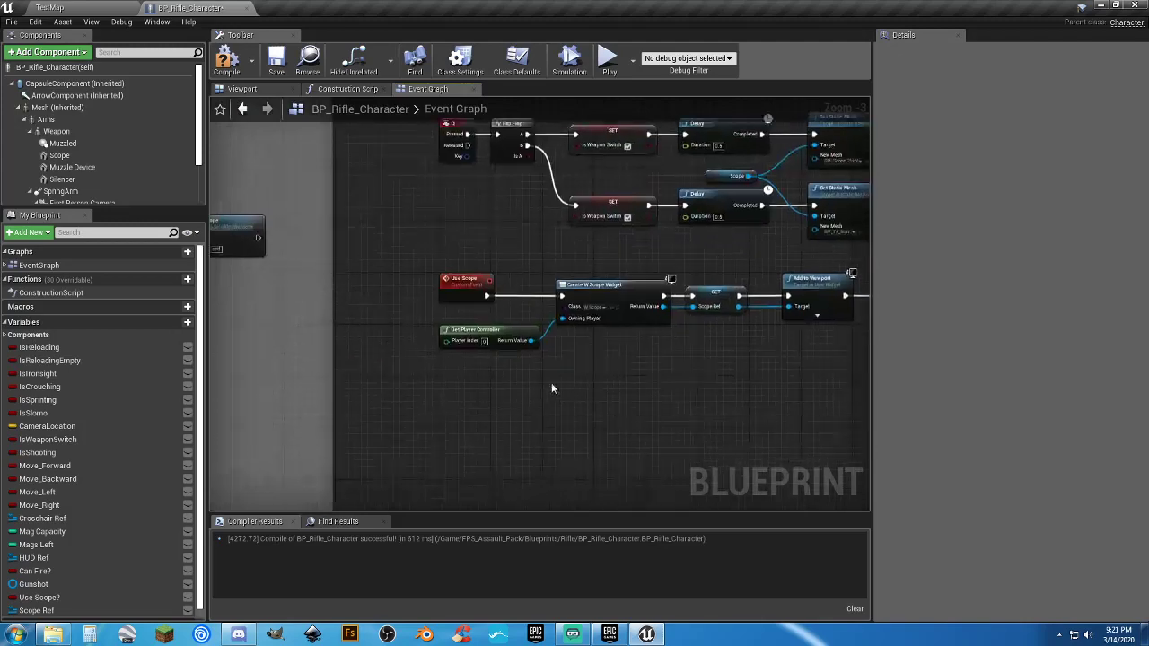
pyautogui.moveTo(407, 386); pyautogui.dragTo(669, 392, button='right')
pyautogui.moveTo(409, 409); pyautogui.dragTo(487, 444, button='right')
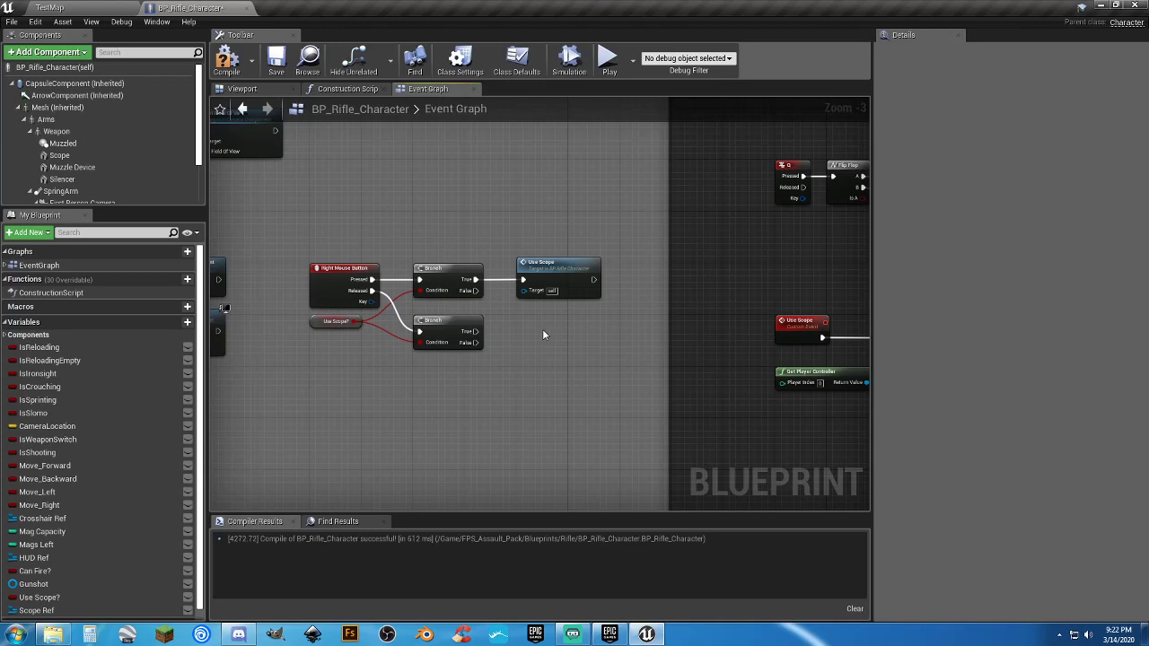
# Add an aligned Set Use Scope? node with false on the lower Branch's True output, and compile and save the blueprint.
pyautogui.scroll(3, 536, 330)
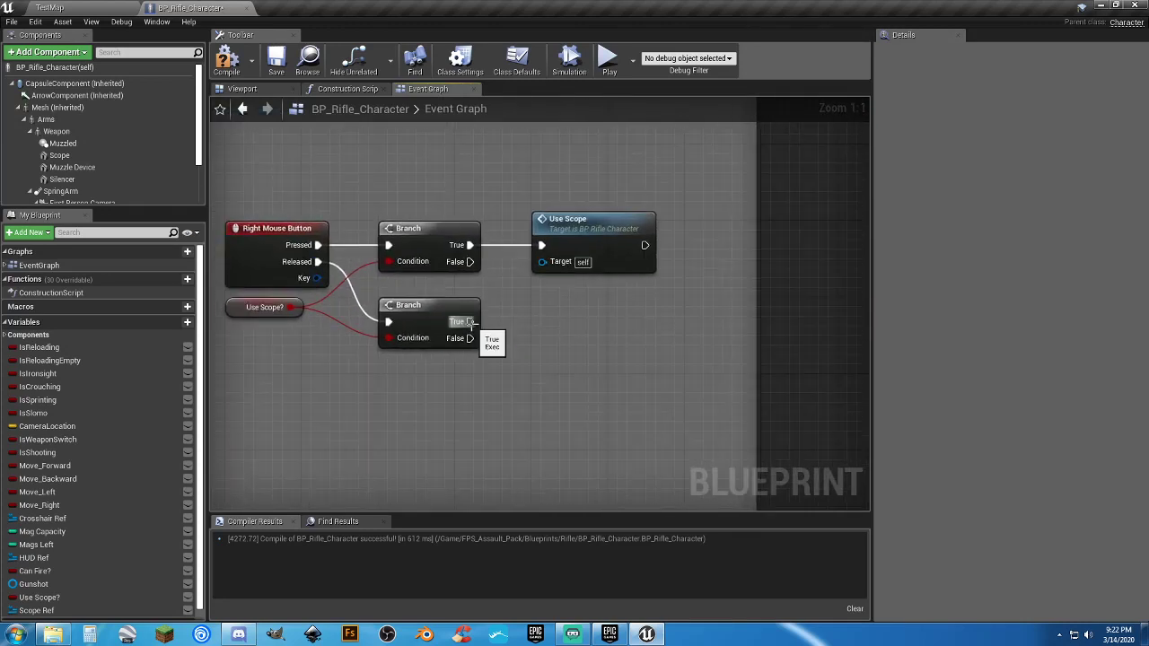
pyautogui.moveTo(468, 322); pyautogui.dragTo(523, 323)
pyautogui.write('setuses')
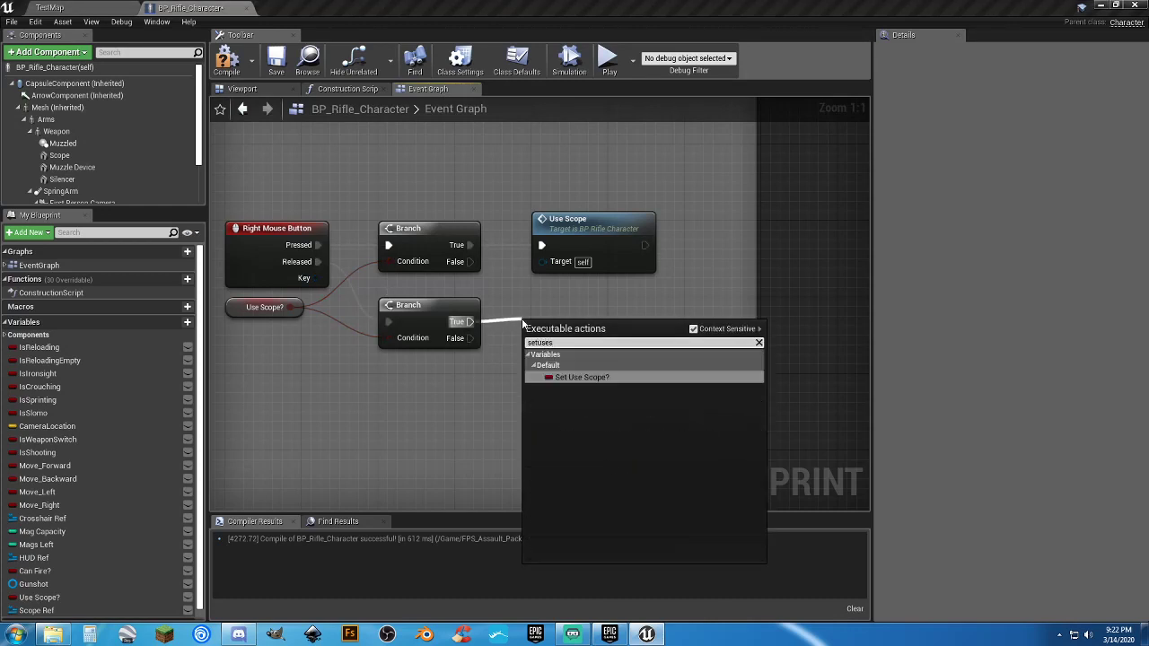
pyautogui.press('Return')
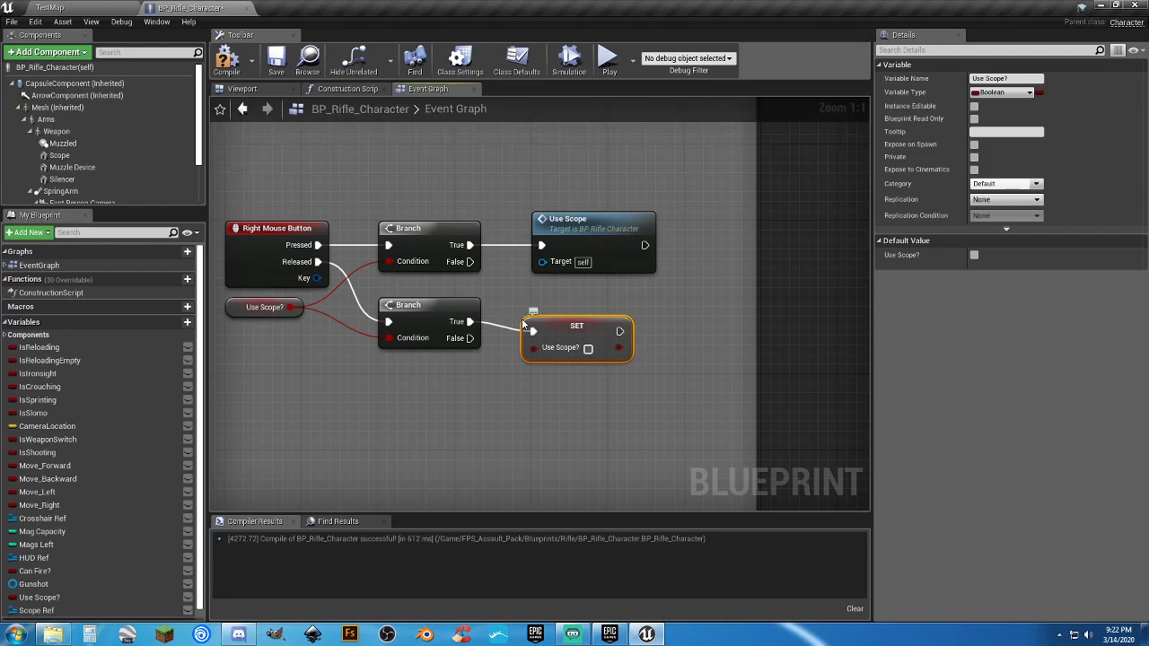
pyautogui.moveTo(544, 321); pyautogui.dragTo(552, 311)
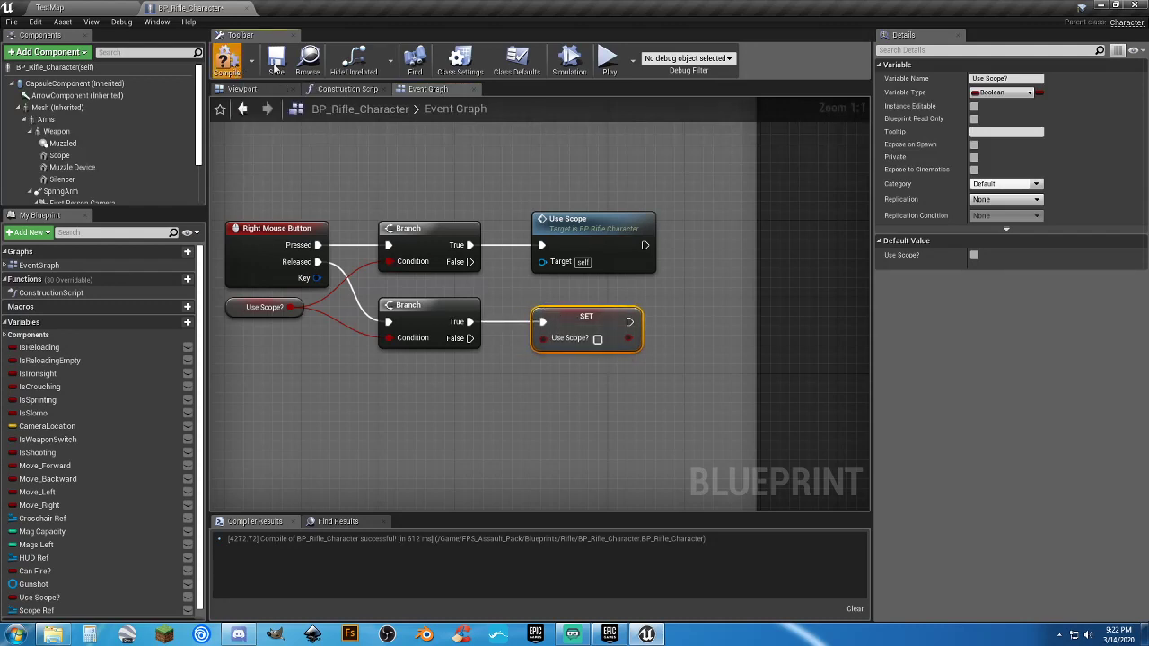
pyautogui.click(232, 65)
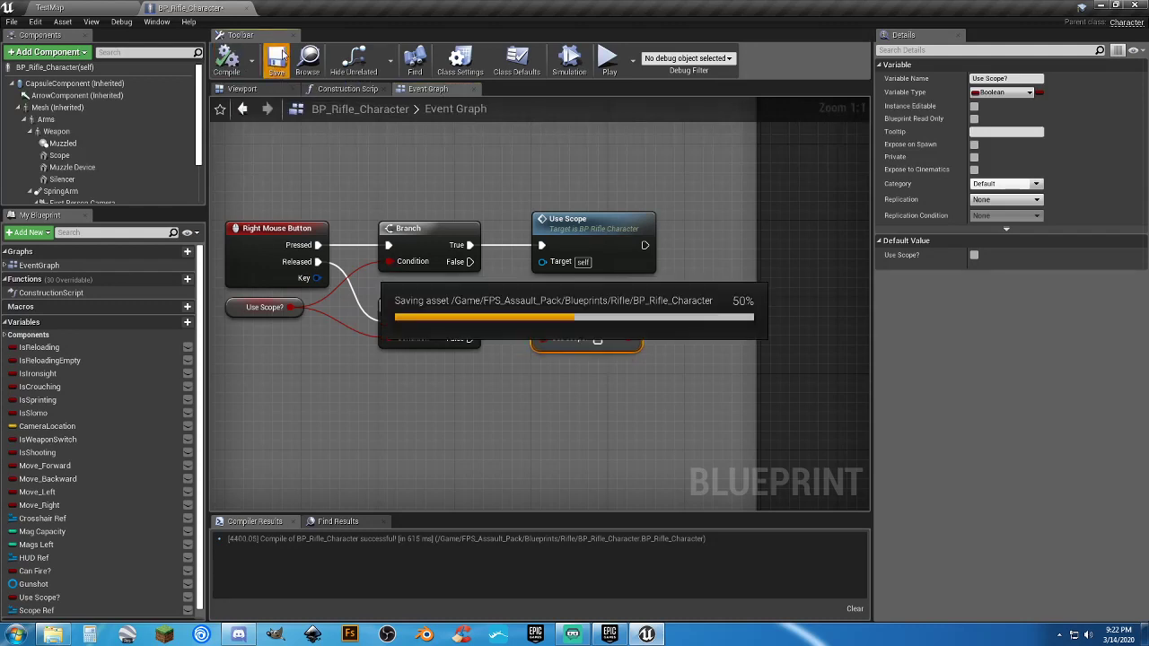
# Play-test TestMap, swap the rifle's sight to the scope, and aim in and out repeatedly to check the scope overlay.
pyautogui.click(115, 11)
pyautogui.click(577, 52)
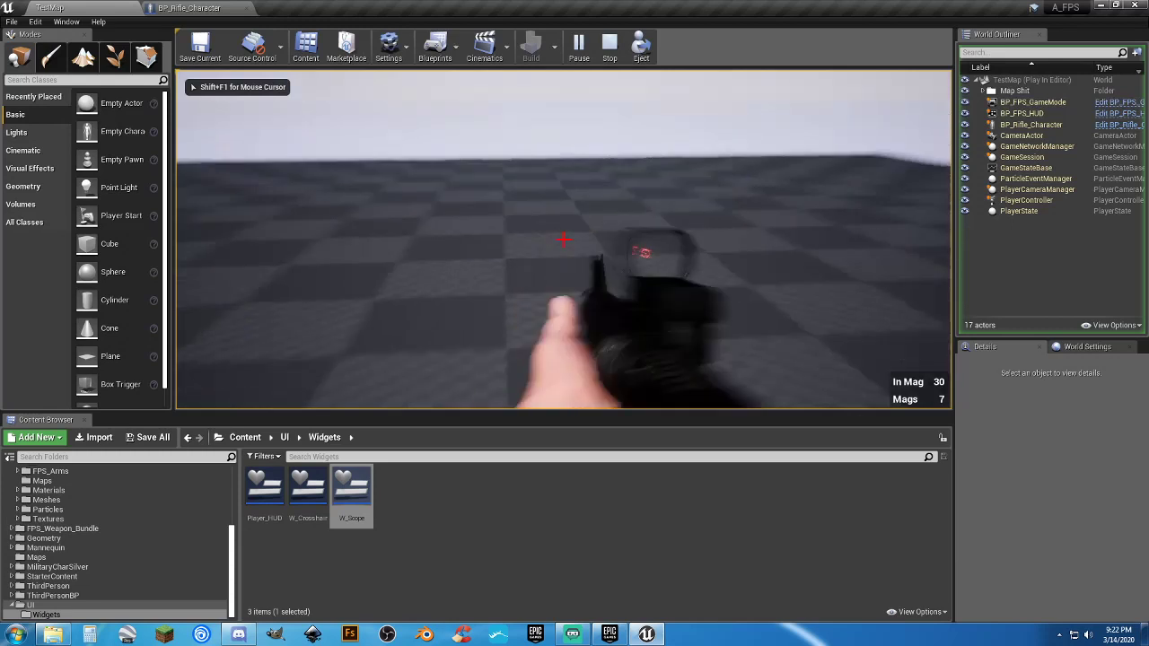
pyautogui.press('1')
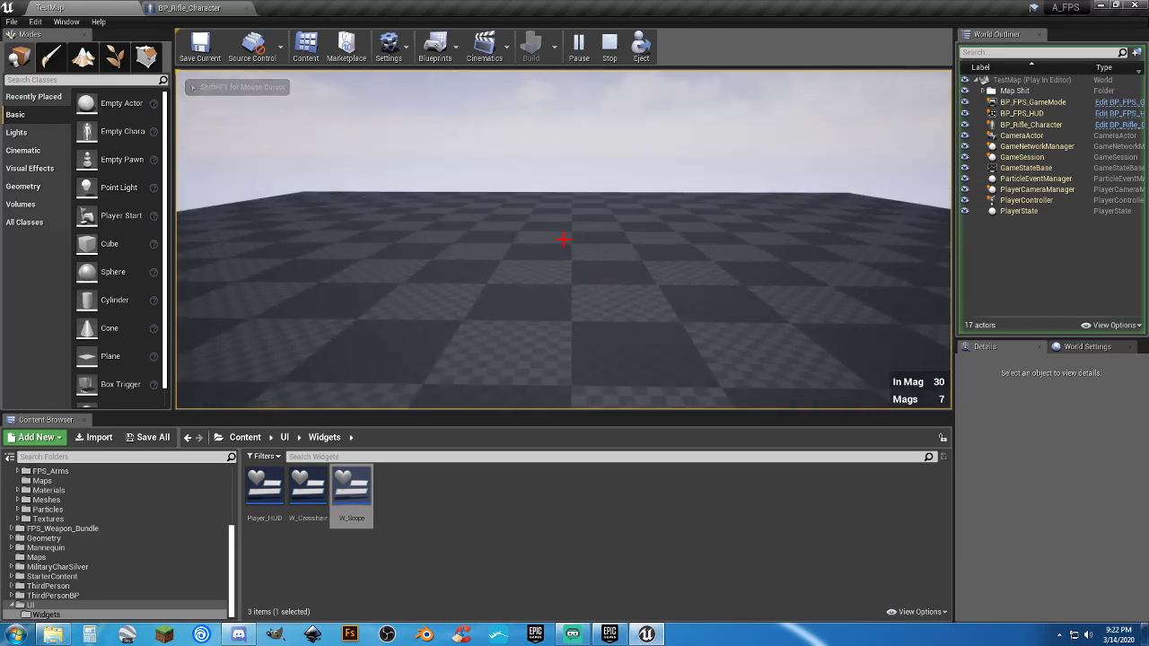
pyautogui.rightClick(563, 239)
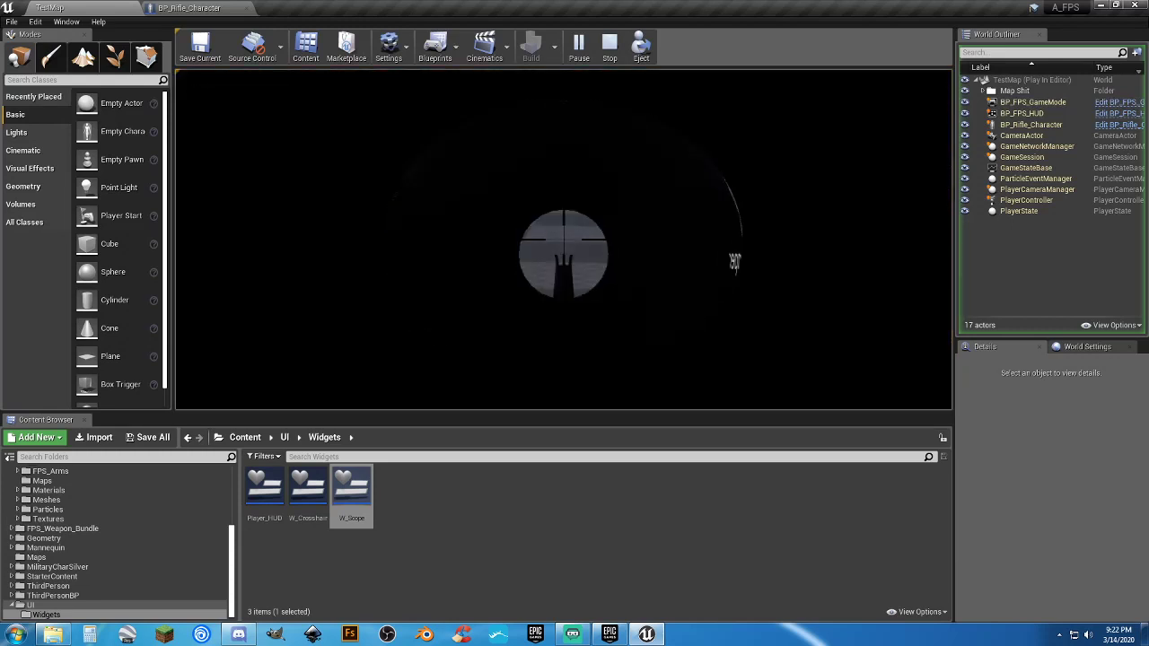
pyautogui.rightClick(564, 238)
pyautogui.rightClick(564, 239)
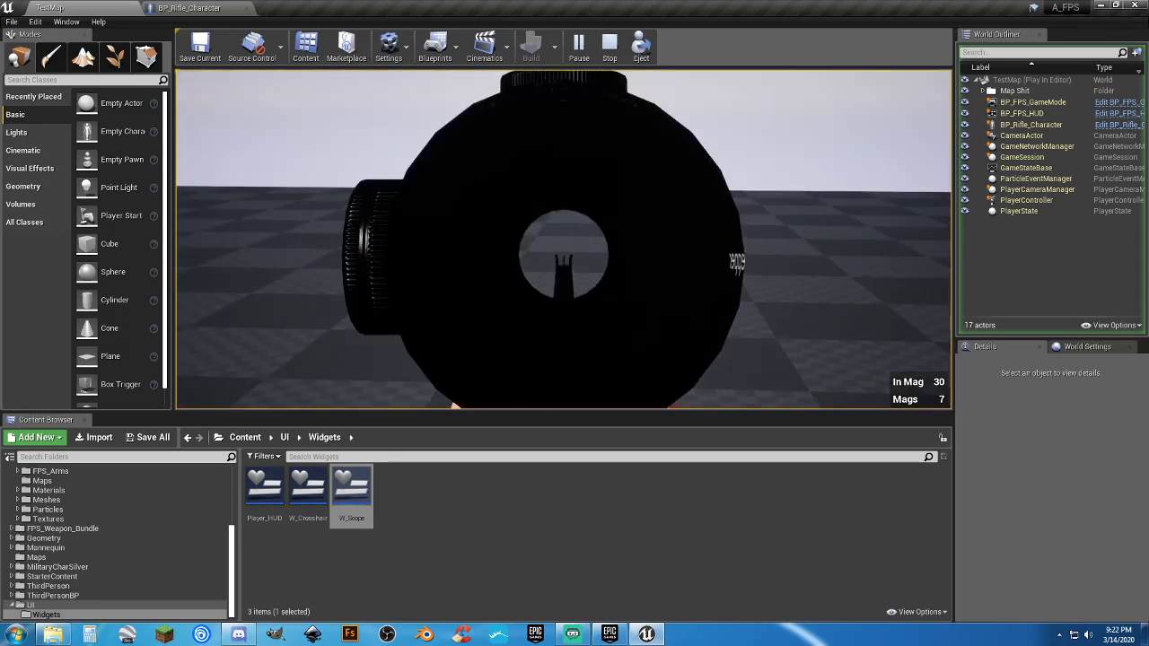
pyautogui.rightClick(563, 239)
pyautogui.press('Escape')
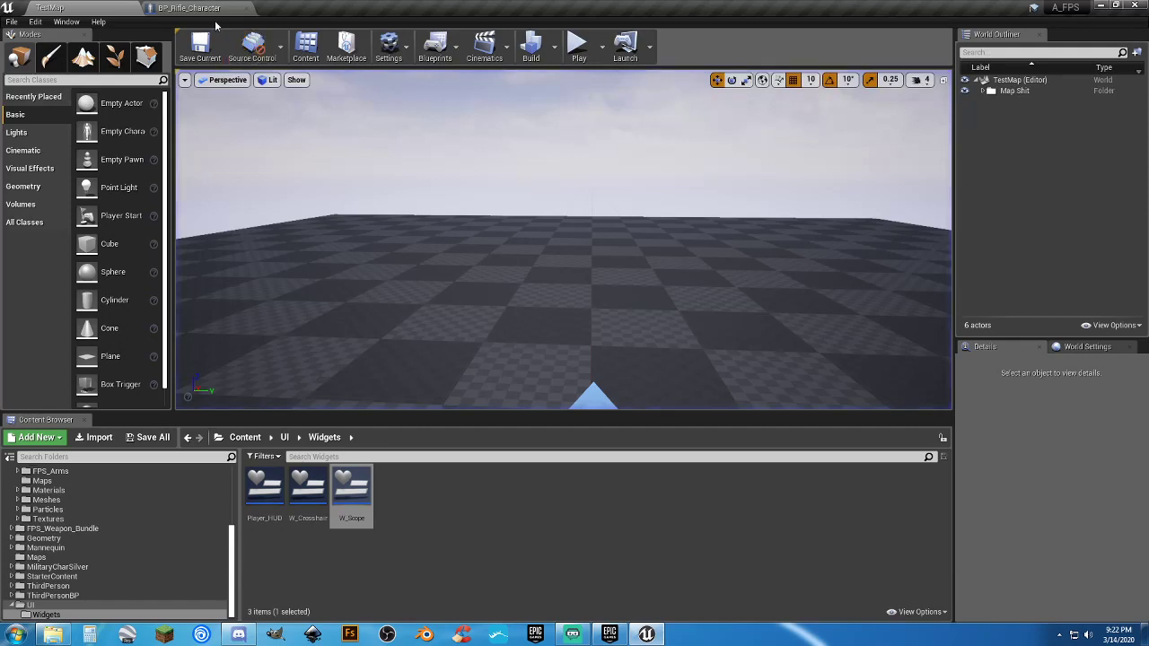
# Return to BP_Rifle_Character and delete the Set Use Scope? node at the end of the Use Scope event chain.
pyautogui.click(193, 8)
pyautogui.click(487, 422)
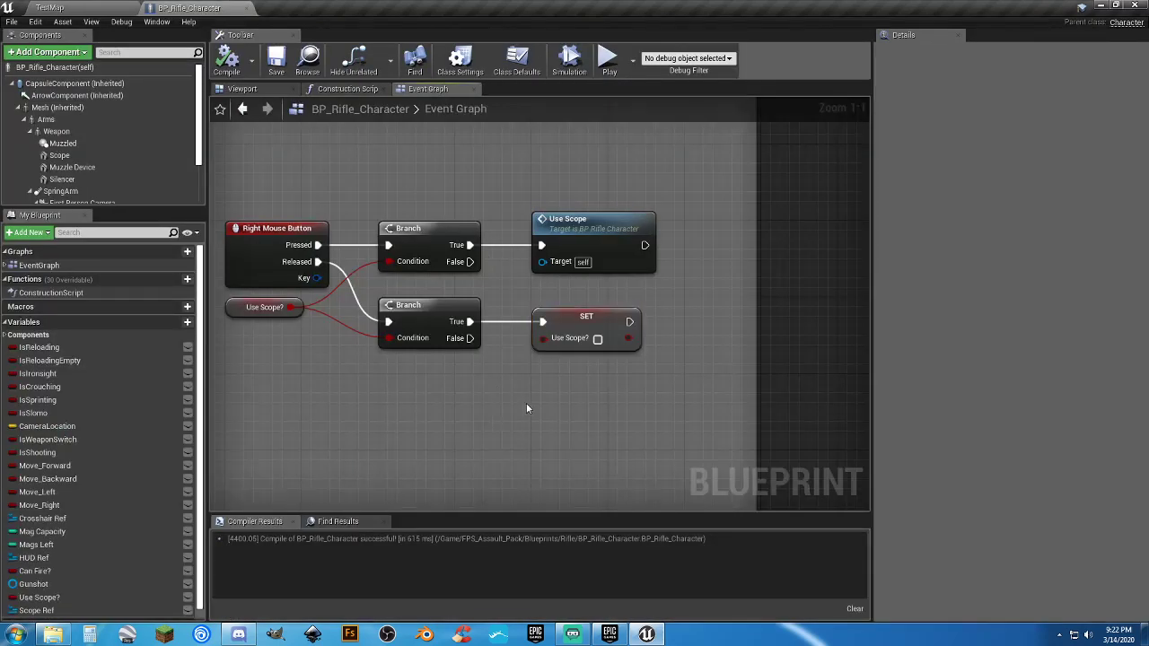
pyautogui.scroll(-3, 736, 283)
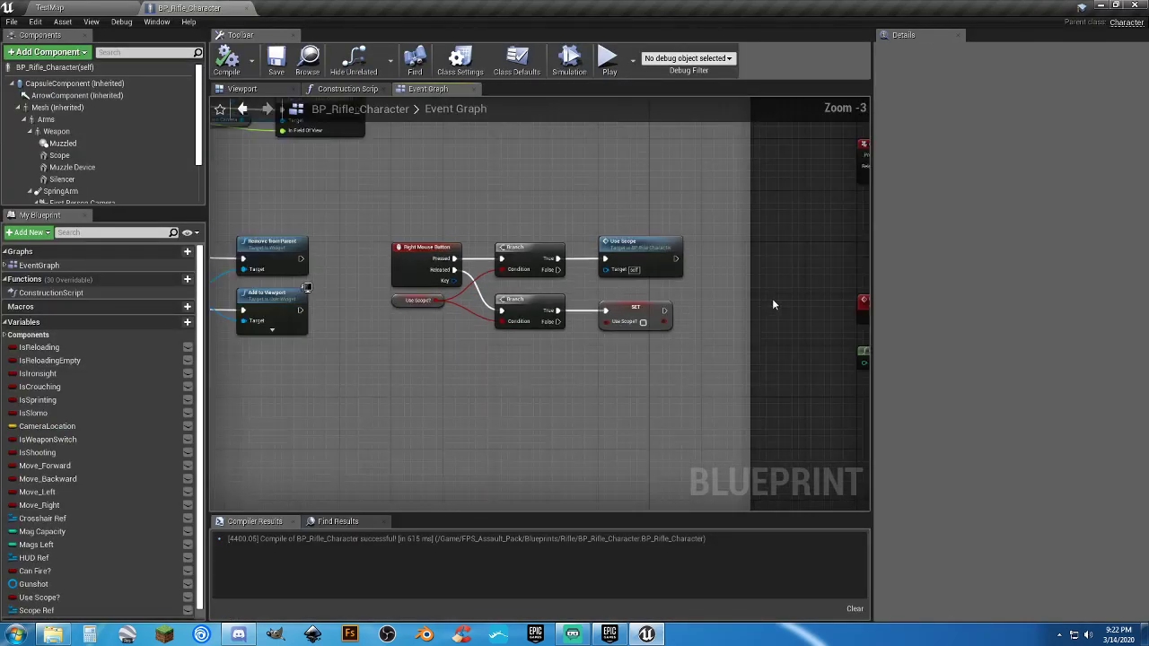
pyautogui.moveTo(771, 298); pyautogui.dragTo(292, 230, button='right')
pyautogui.moveTo(638, 332)
pyautogui.mouseDown(button='right')
pyautogui.moveTo(487, 333)
pyautogui.moveTo(653, 331)
pyautogui.mouseUp(button='right')
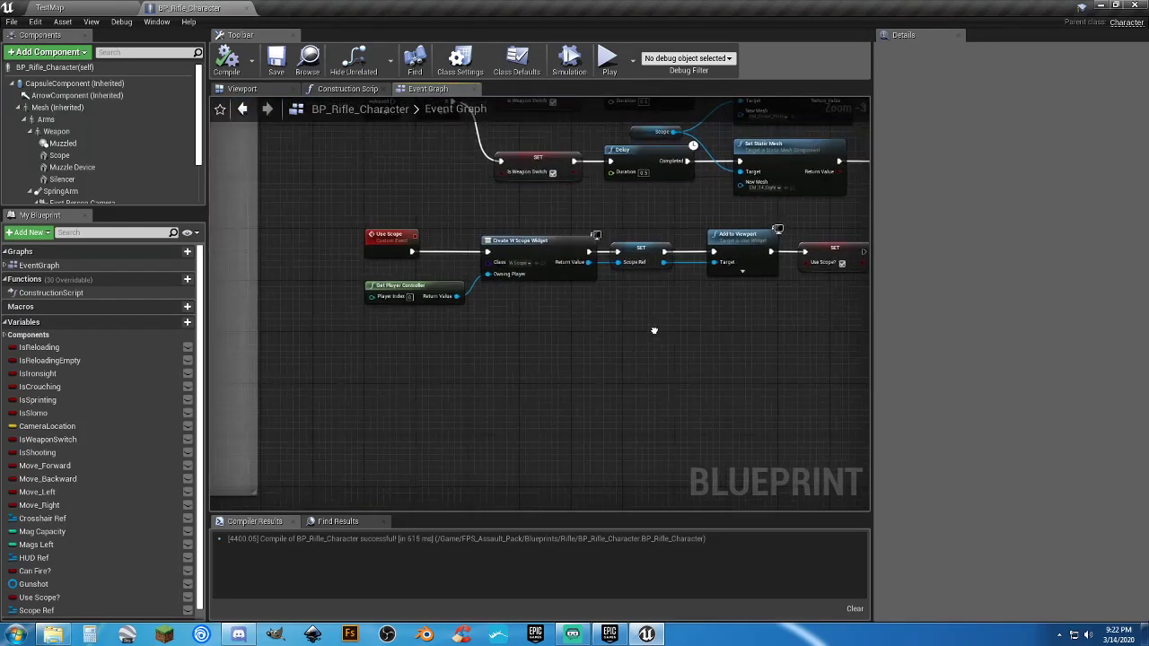
pyautogui.click(821, 251)
pyautogui.press('Delete')
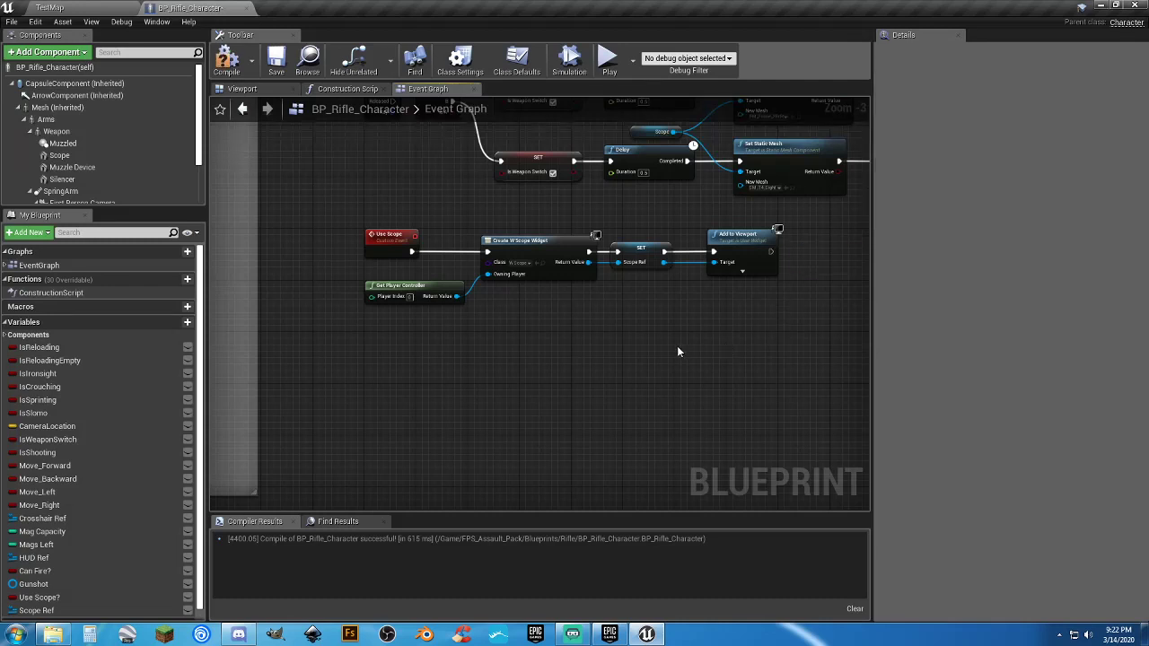
# Move the widget nodes away from the Use Scope event and insert an aligned Set Use Scope? node with true before Create W Scope Widget.
pyautogui.moveTo(677, 346); pyautogui.dragTo(639, 357, button='right')
pyautogui.moveTo(775, 334); pyautogui.dragTo(397, 240)
pyautogui.moveTo(472, 245); pyautogui.dragTo(510, 246)
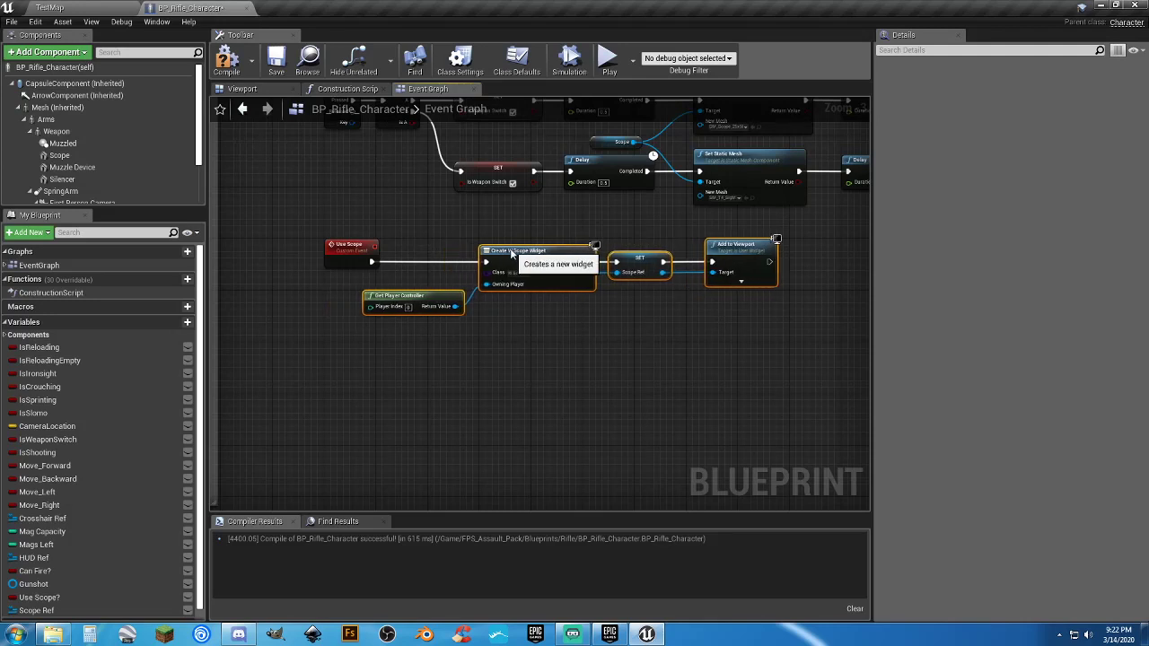
pyautogui.moveTo(369, 262); pyautogui.dragTo(391, 262)
pyautogui.write('set use scope')
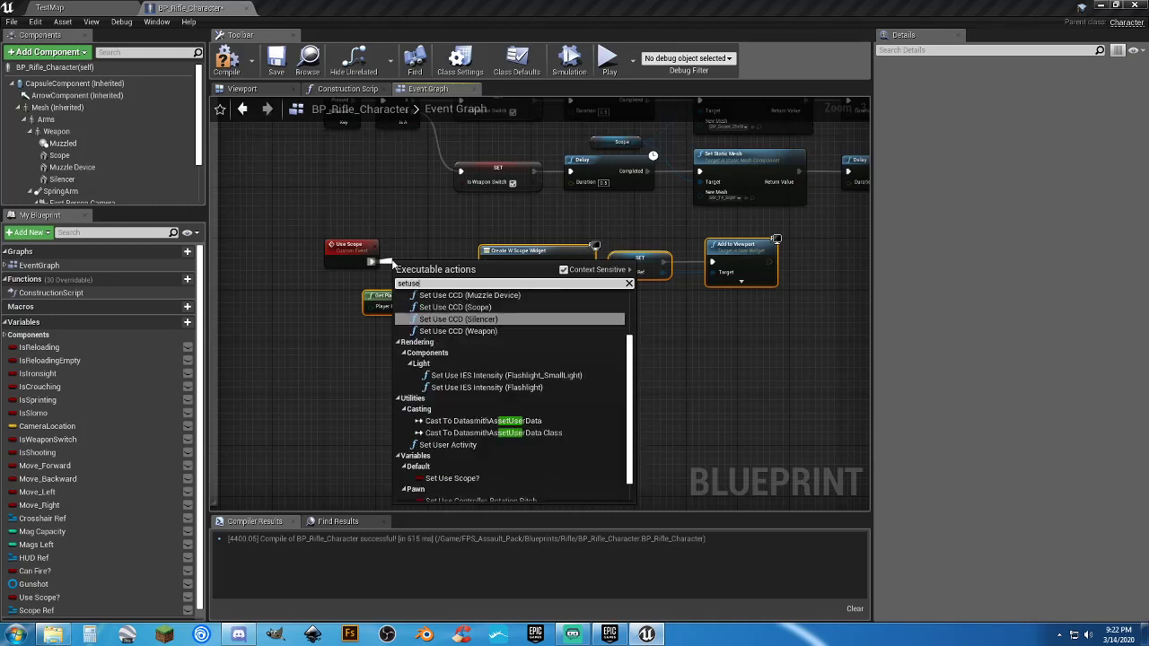
pyautogui.press('Return')
pyautogui.scroll(2, 392, 266)
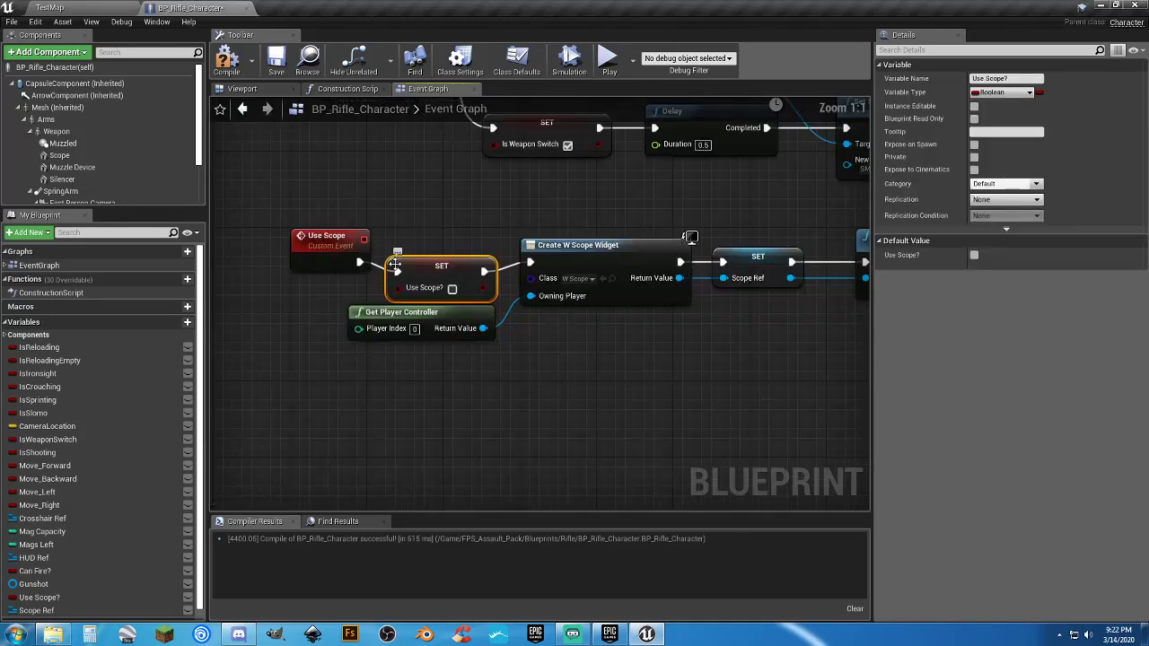
pyautogui.click(452, 289)
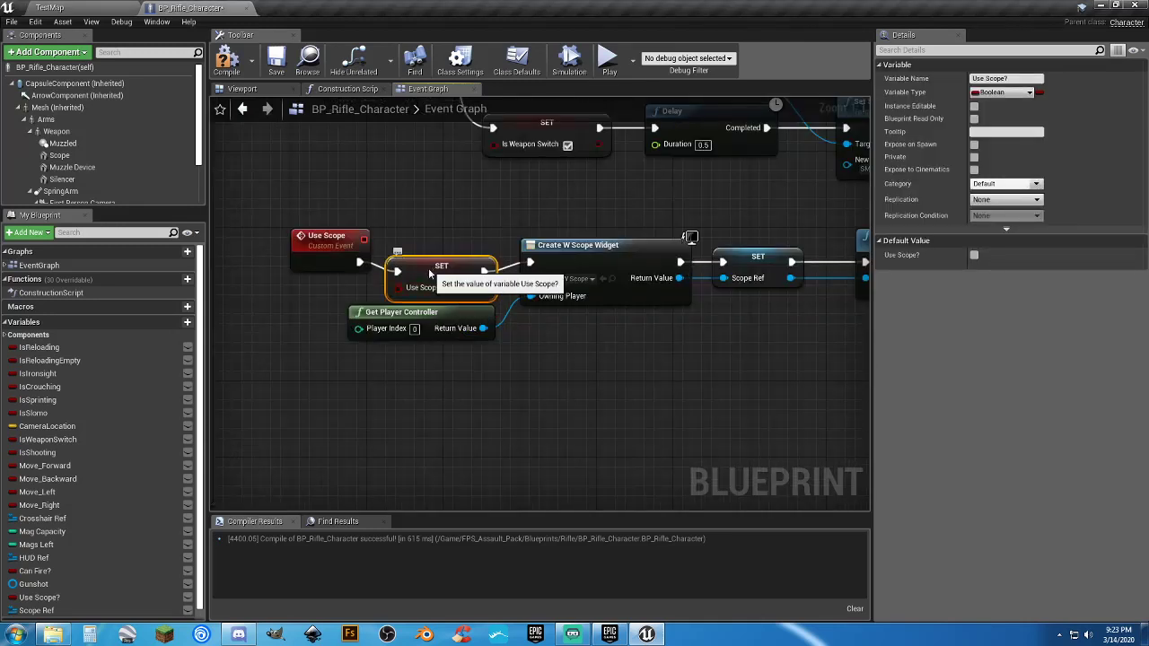
pyautogui.moveTo(425, 267); pyautogui.dragTo(421, 258)
# Move the Add to Viewport node closer to the Set Scope Ref node, and compile and save the blueprint.
pyautogui.click(462, 387)
pyautogui.moveTo(449, 386); pyautogui.dragTo(326, 348, button='right')
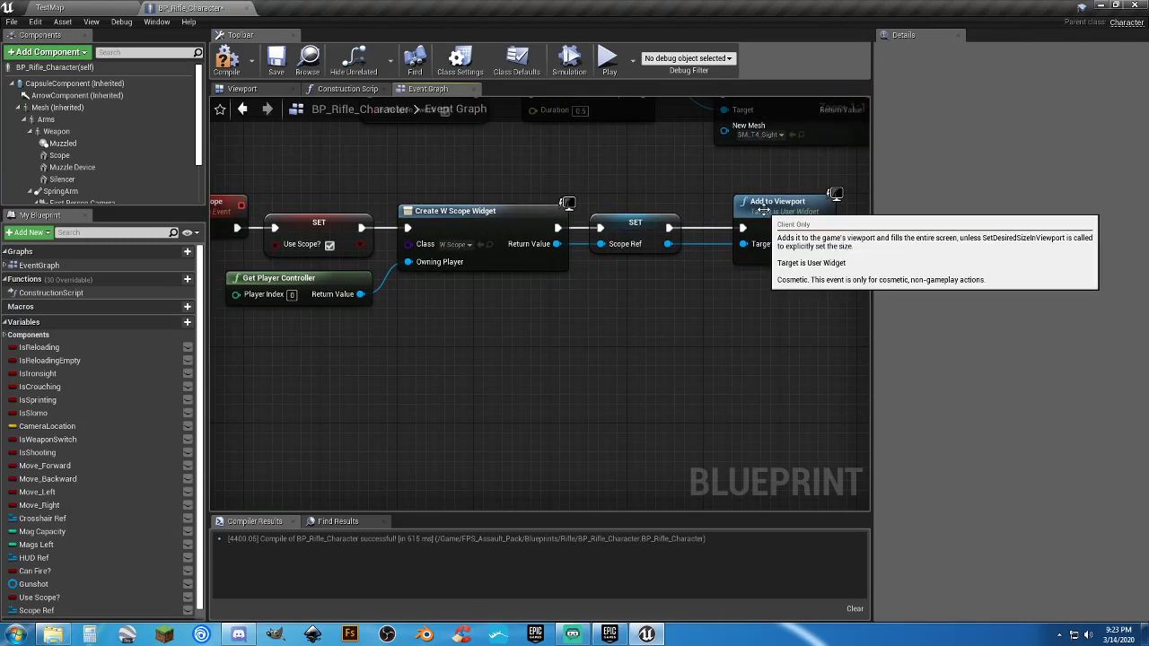
pyautogui.moveTo(761, 213); pyautogui.dragTo(732, 211)
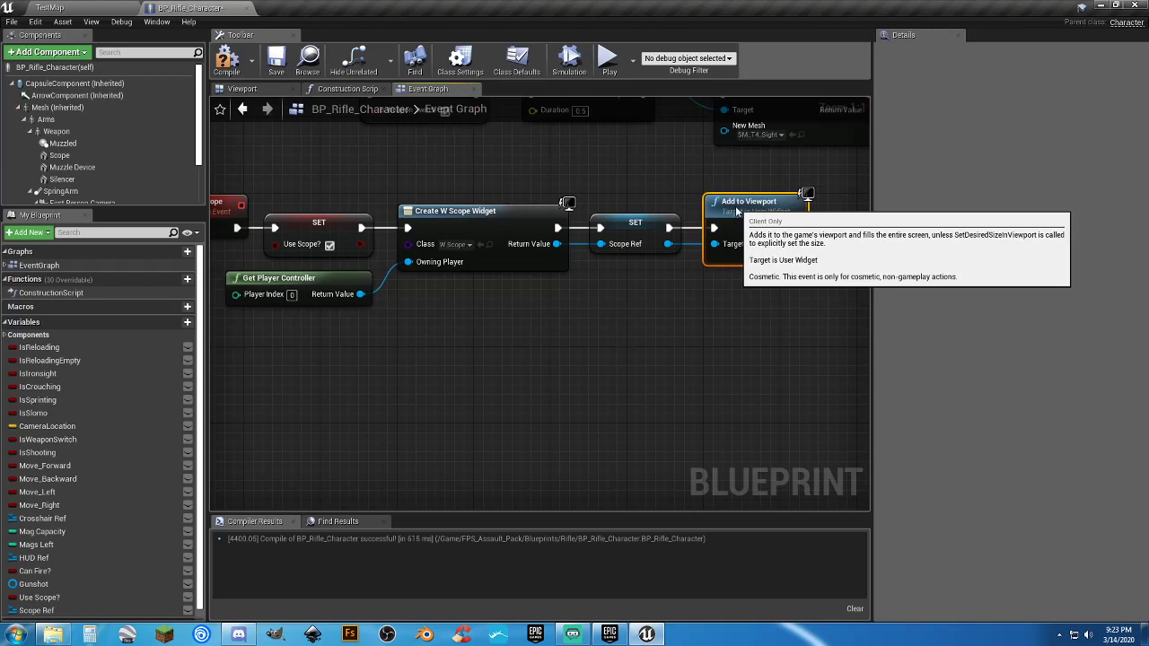
pyautogui.click(533, 339)
pyautogui.moveTo(407, 343); pyautogui.dragTo(475, 339, button='right')
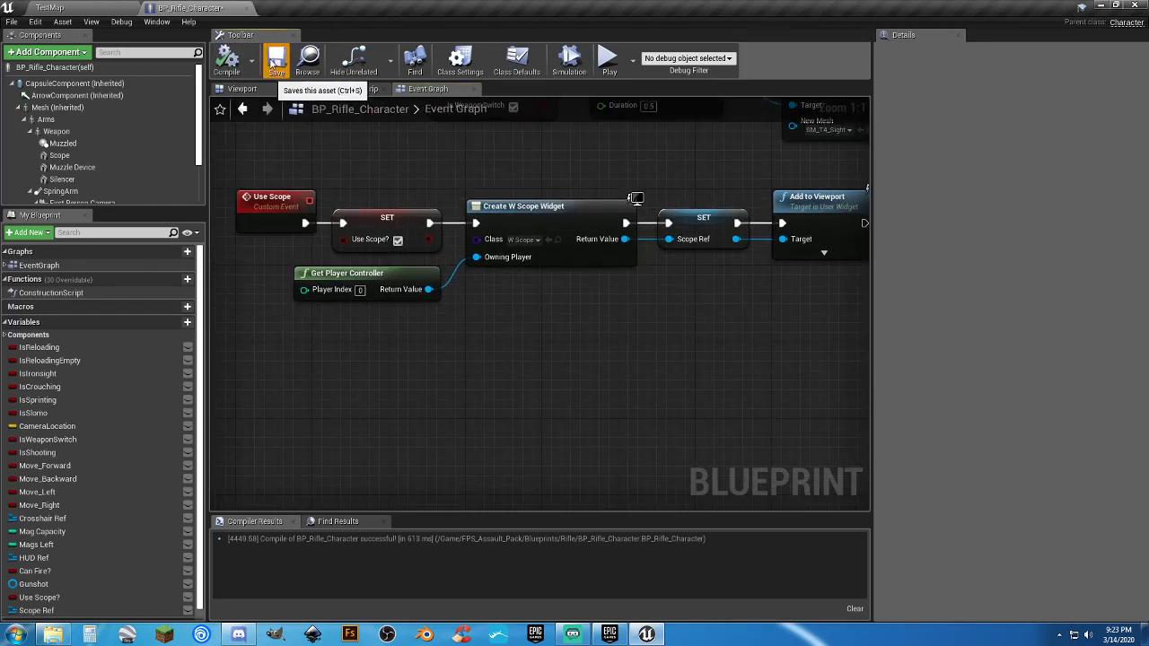
# Play-test TestMap, switch the rifle's sight to the scope, aim in and out repeatedly, and stop the session.
pyautogui.click(99, 7)
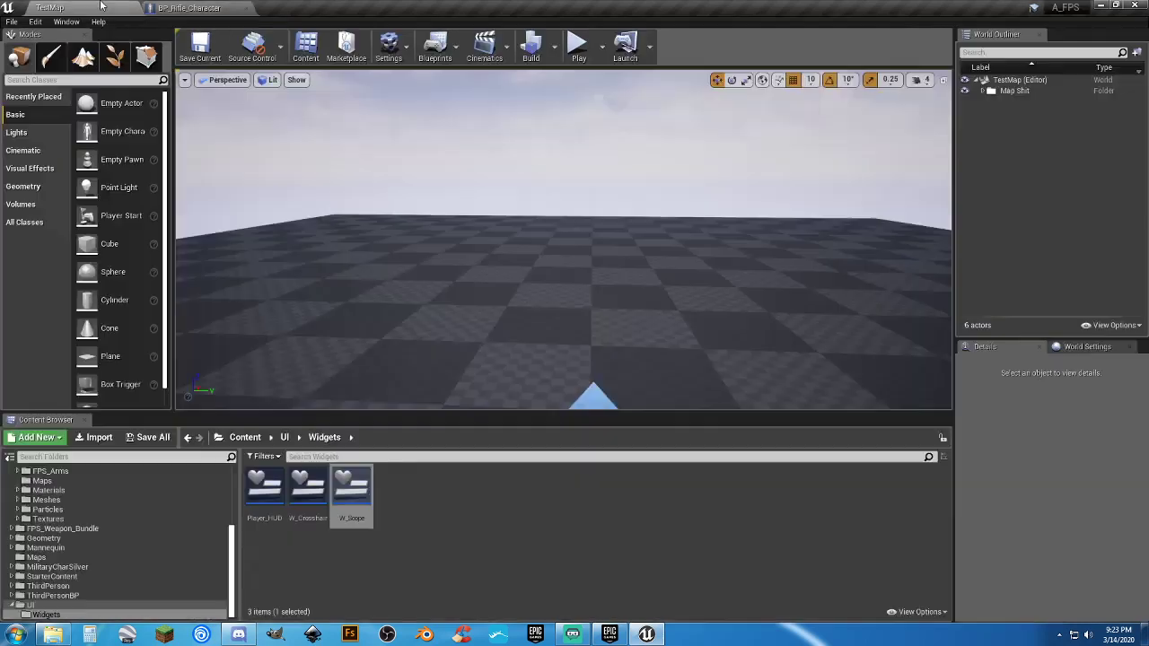
pyautogui.click(579, 47)
pyautogui.rightClick(563, 240)
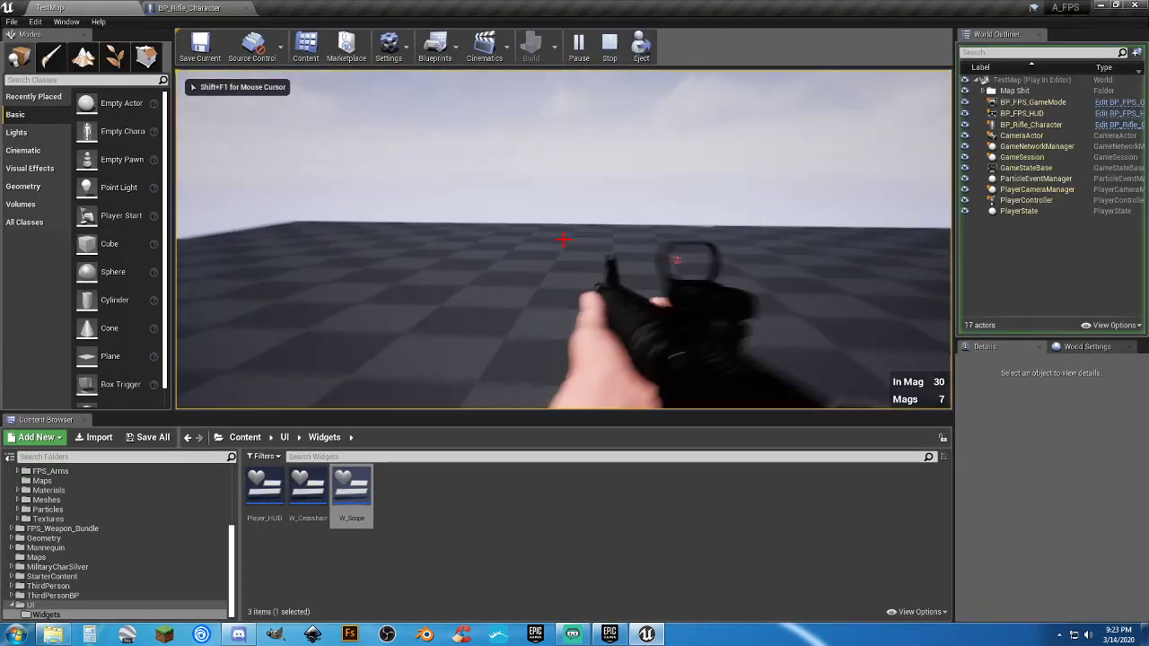
pyautogui.press('2')
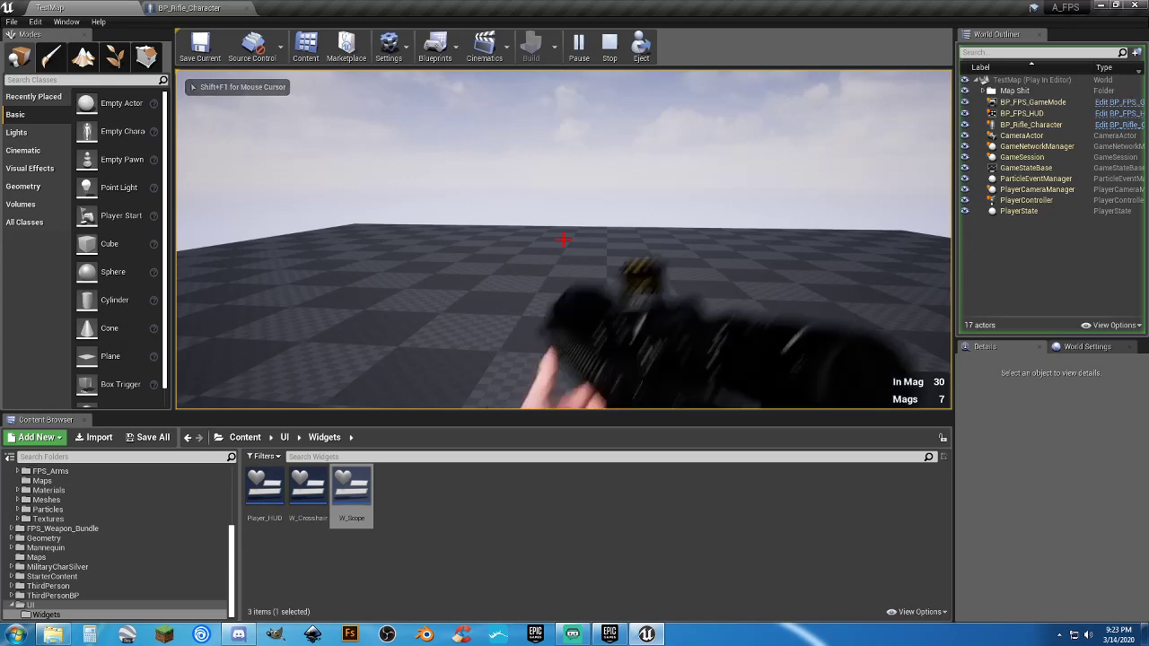
pyautogui.rightClick(563, 238)
pyautogui.rightClick(563, 239)
pyautogui.rightClick(564, 238)
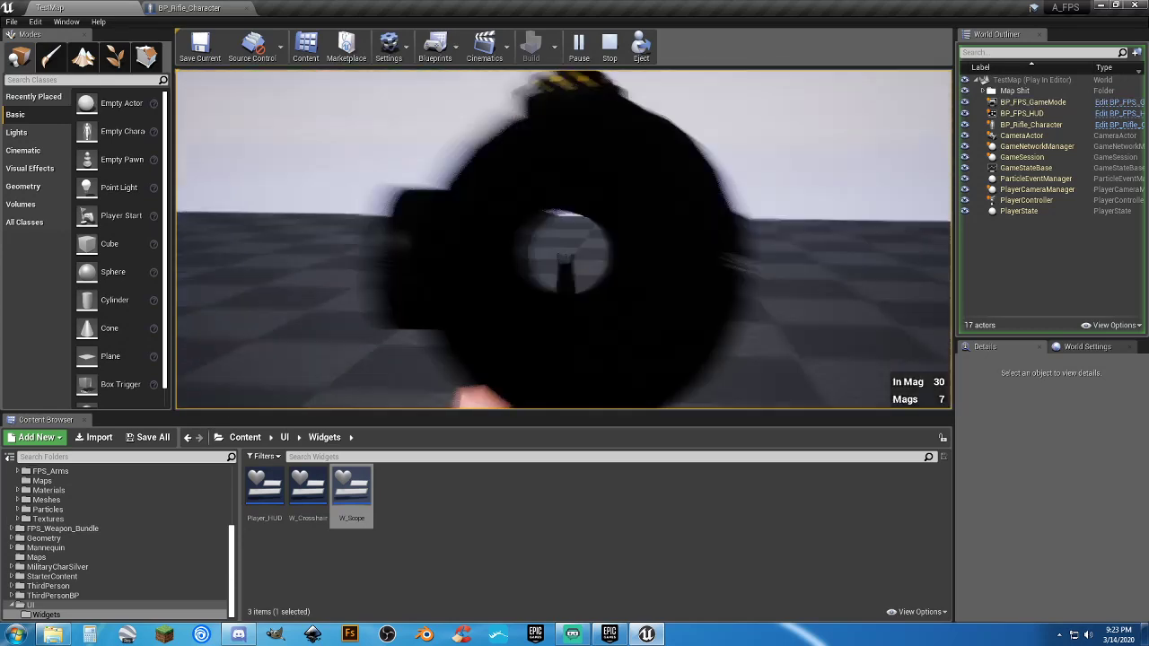
pyautogui.rightClick(564, 238)
pyautogui.rightClick(564, 239)
pyautogui.rightClick(564, 239)
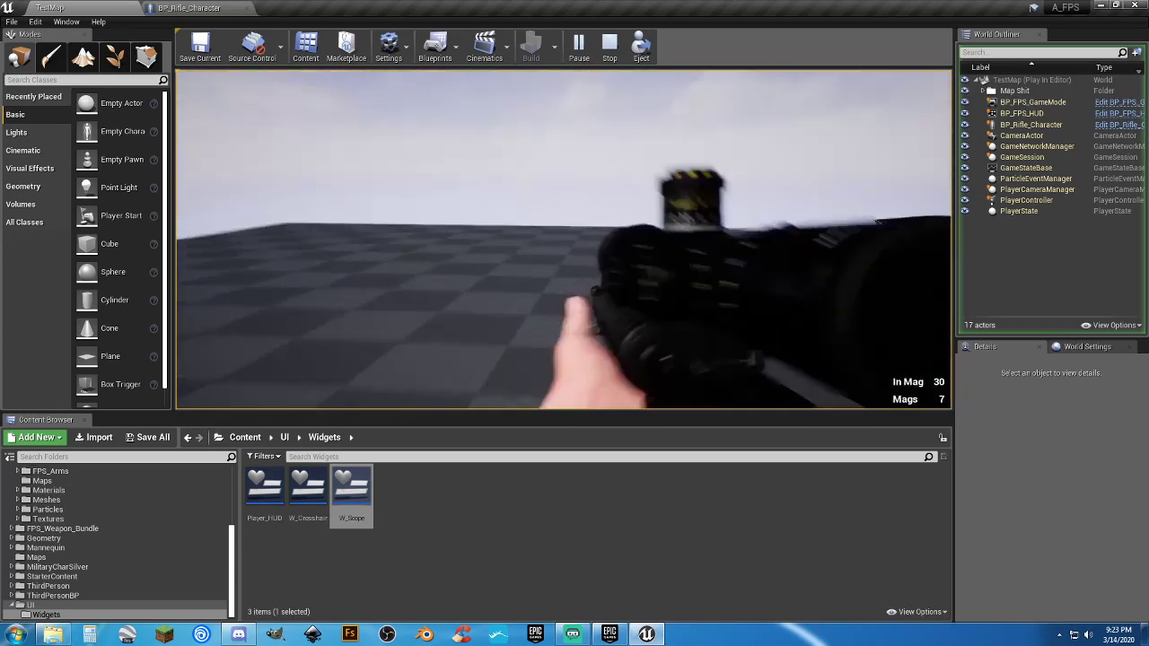
pyautogui.press('Escape')
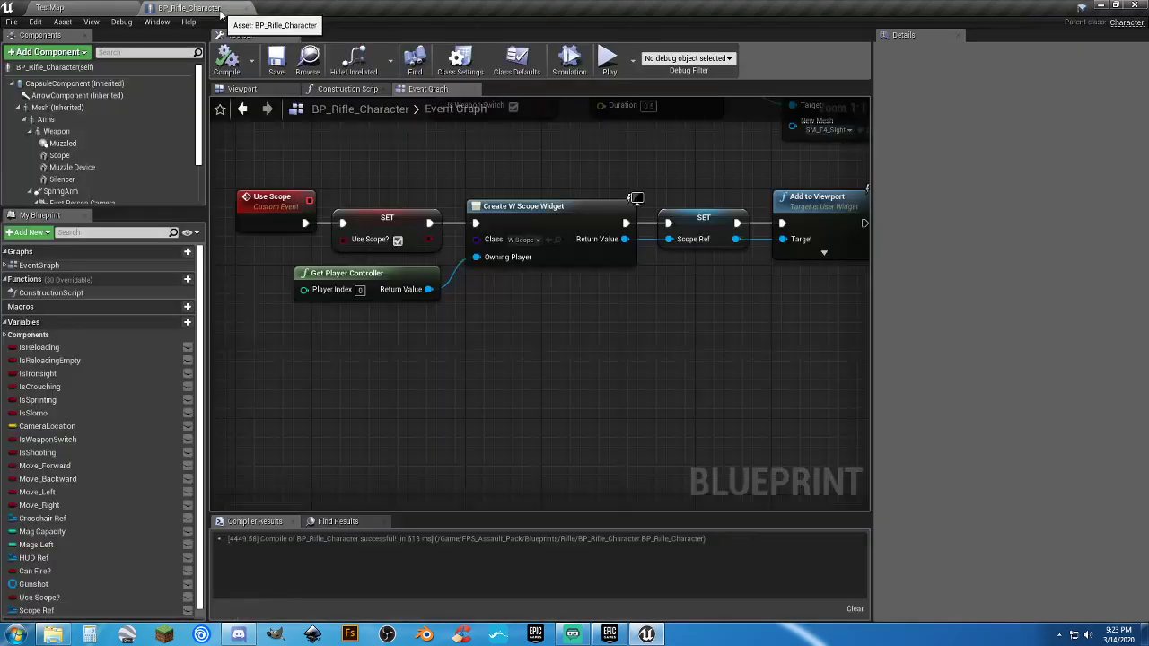
# Examine the Right Mouse Button logic in BP_Rifle_Character, checking the Use Scope call and the Use Scope? variable feeding both Branches.
pyautogui.click(188, 7)
pyautogui.moveTo(334, 377); pyautogui.dragTo(447, 355)
pyautogui.moveTo(447, 356); pyautogui.dragTo(795, 336, button='right')
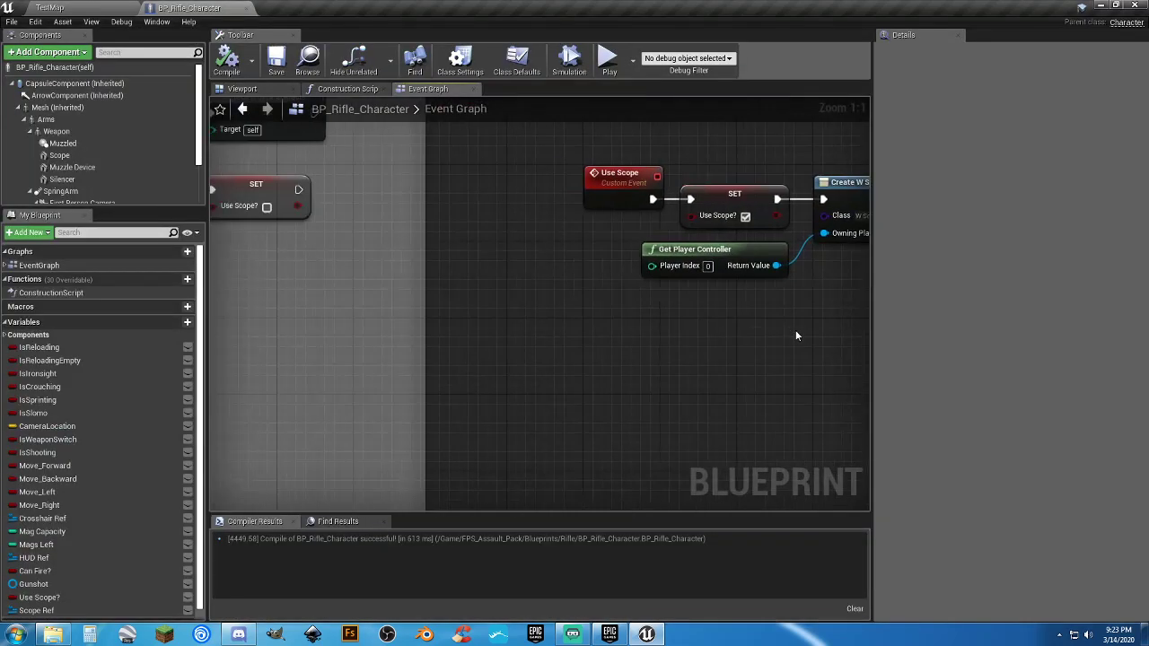
pyautogui.moveTo(348, 352); pyautogui.dragTo(759, 465, button='right')
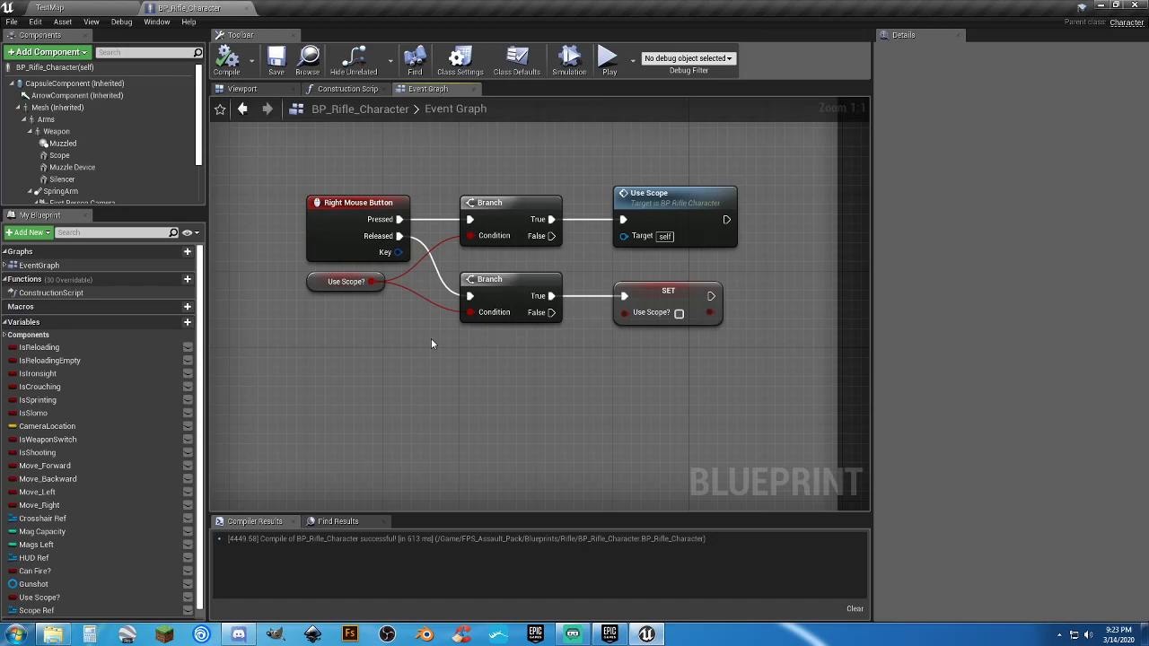
pyautogui.click(628, 213)
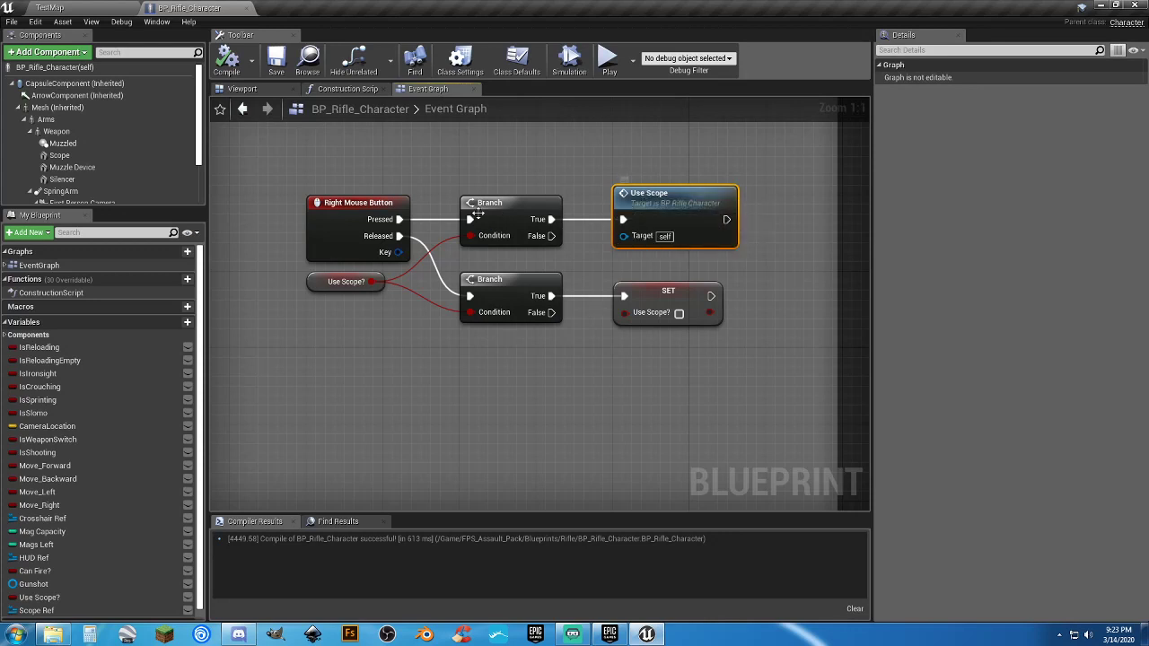
pyautogui.click(312, 284)
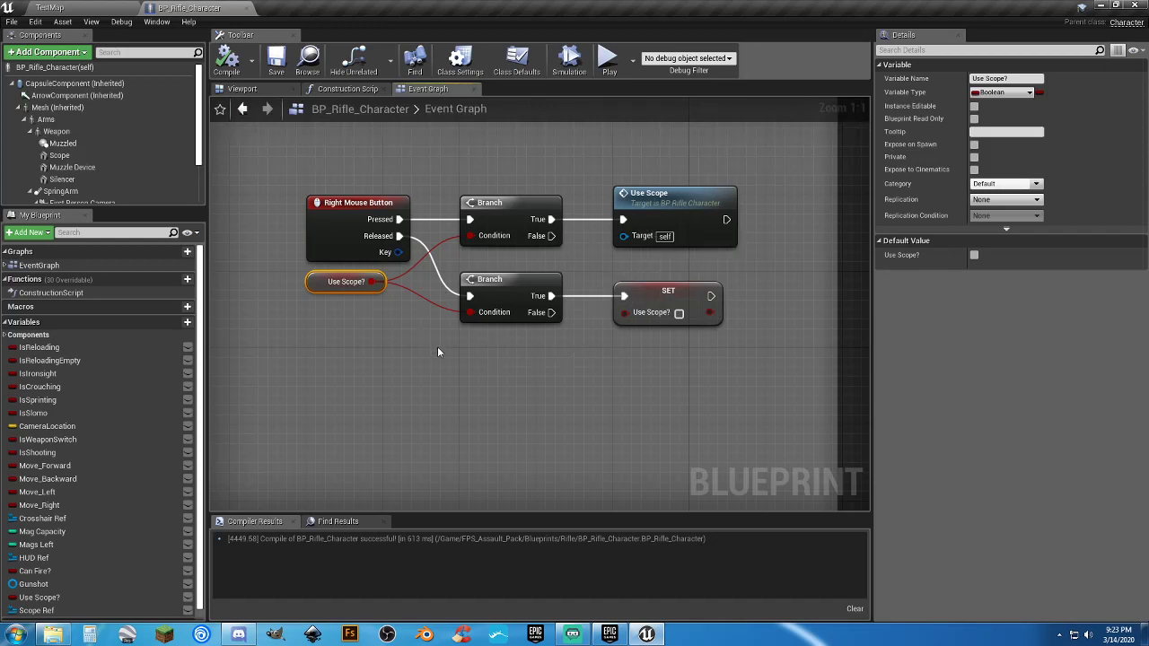
# Find the Crosshair Widget event chain in the event graph and examine how it creates and displays the crosshair.
pyautogui.scroll(-5, 431, 346)
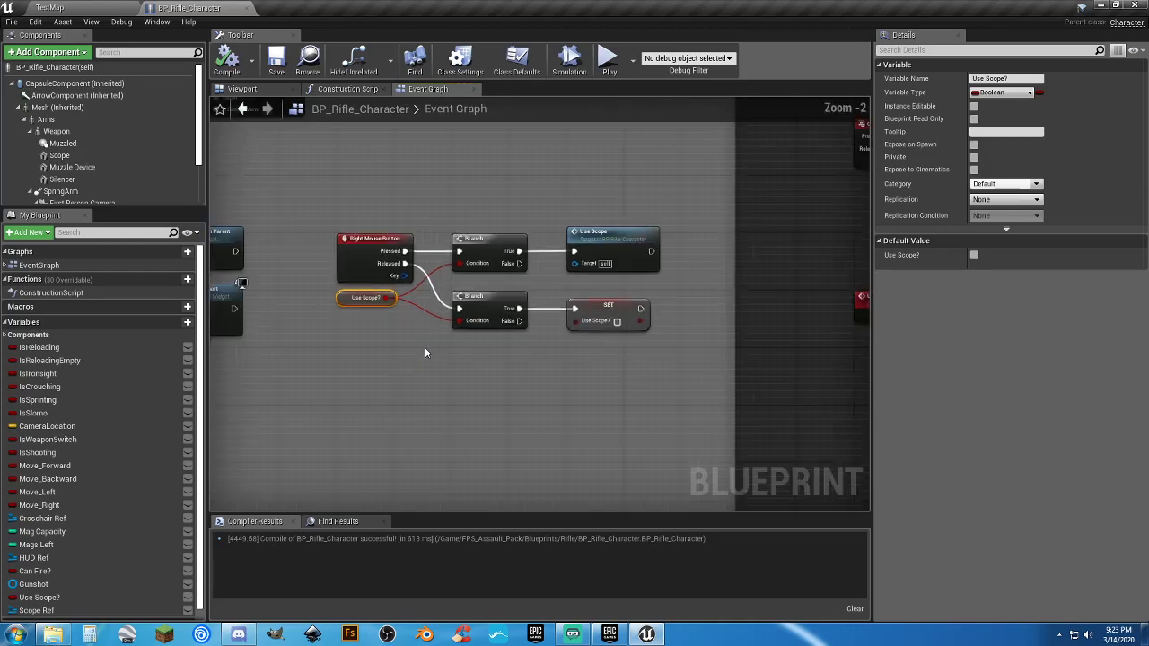
pyautogui.moveTo(591, 286); pyautogui.dragTo(353, 315, button='right')
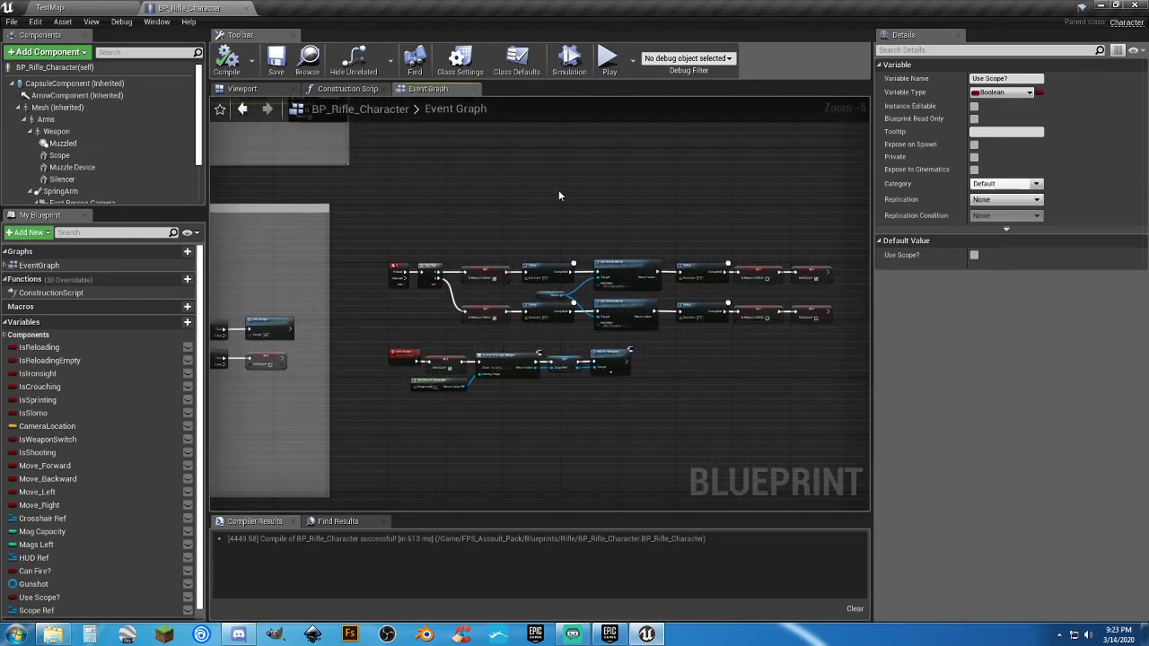
pyautogui.moveTo(558, 195); pyautogui.dragTo(413, 645, button='right')
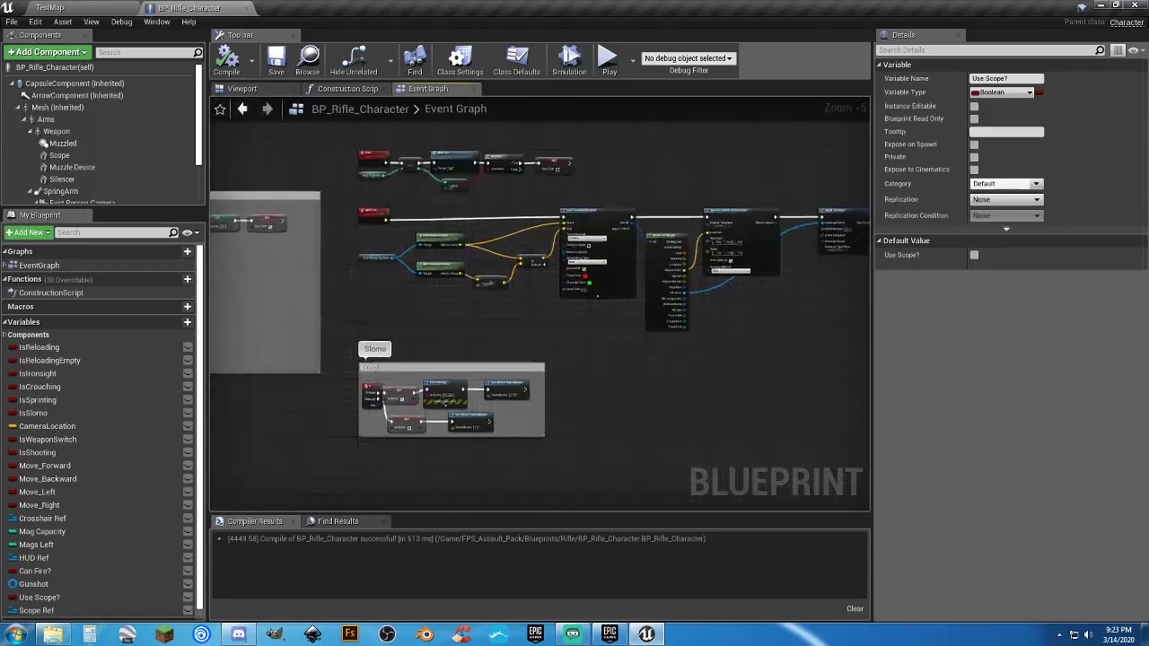
pyautogui.moveTo(445, 419); pyautogui.dragTo(443, 420, button='right')
pyautogui.moveTo(453, 306); pyautogui.dragTo(446, 352, button='right')
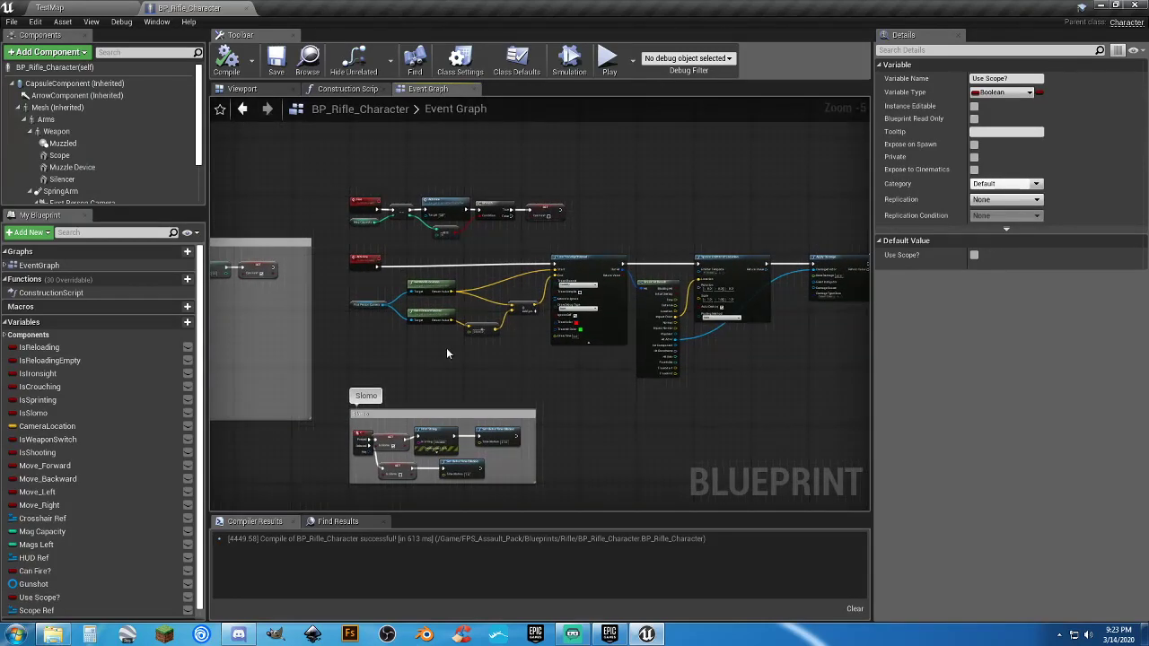
pyautogui.moveTo(545, 364); pyautogui.dragTo(466, 313, button='right')
pyautogui.scroll(5, 467, 313)
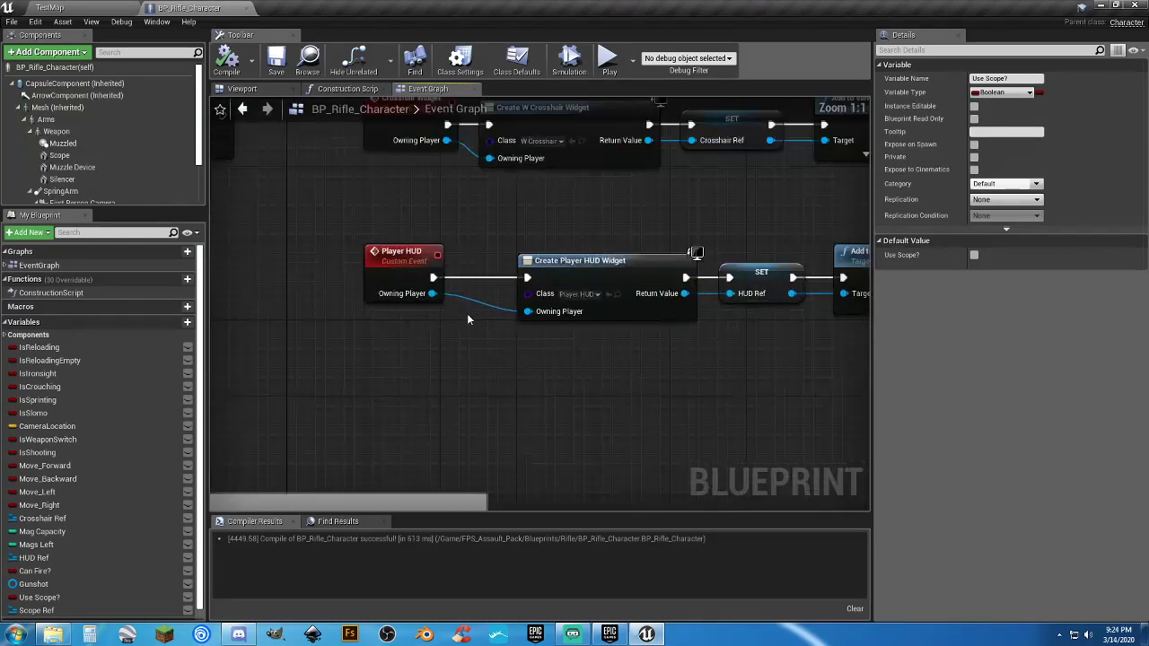
pyautogui.moveTo(659, 205); pyautogui.dragTo(558, 292, button='right')
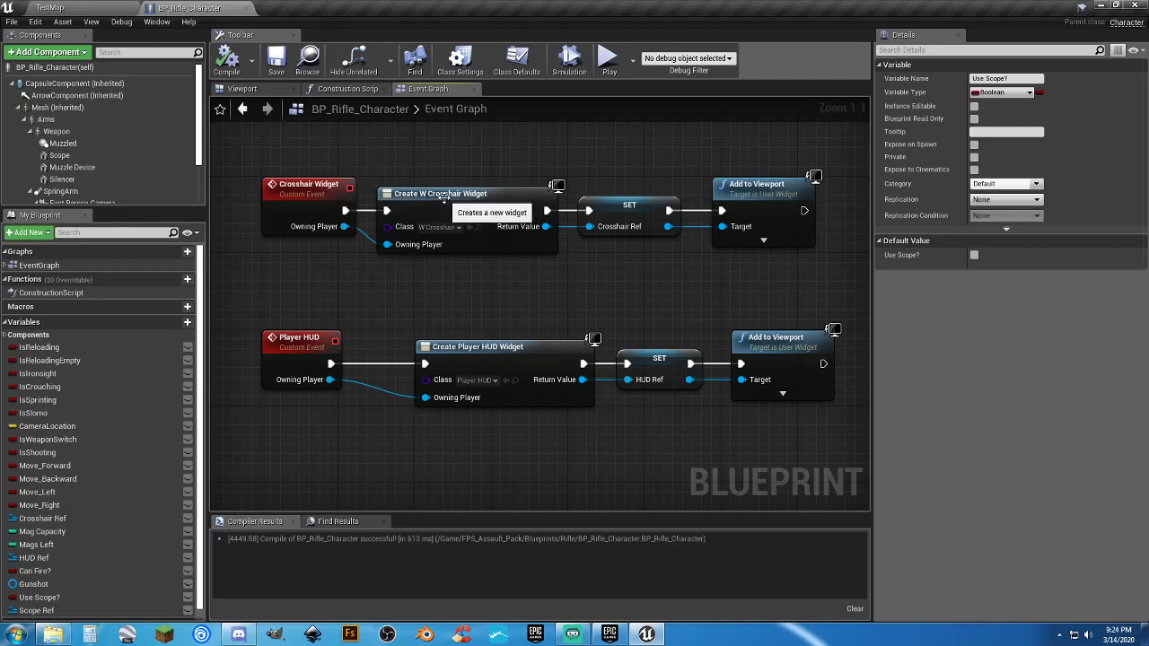
pyautogui.moveTo(681, 247); pyautogui.dragTo(293, 201)
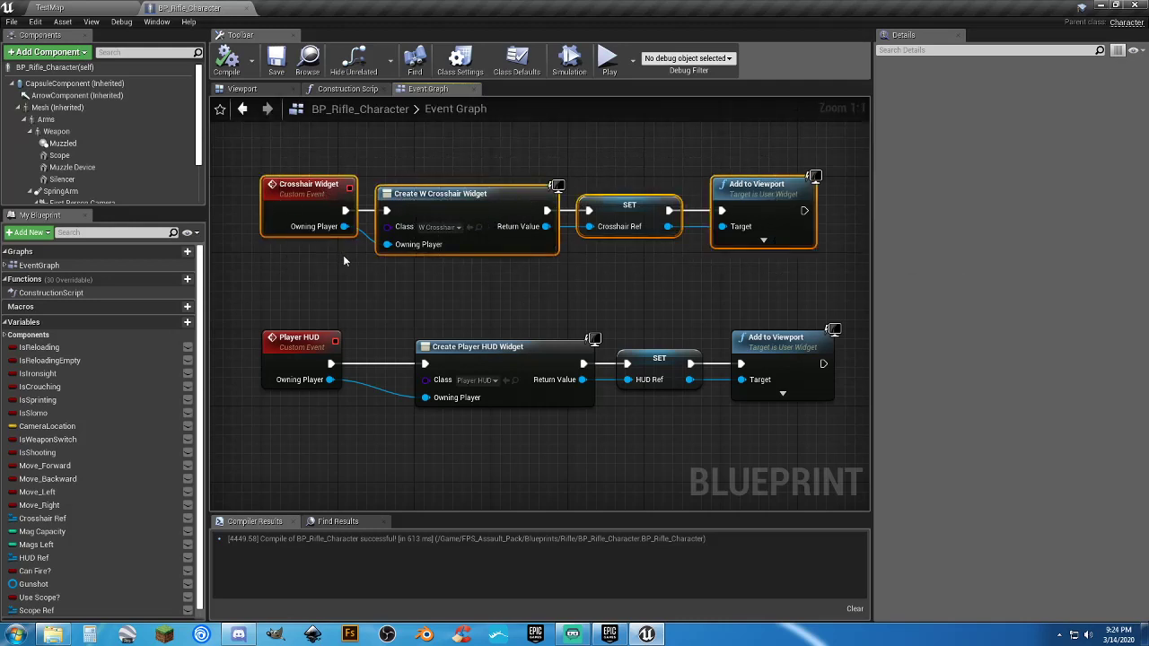
pyautogui.click(296, 189)
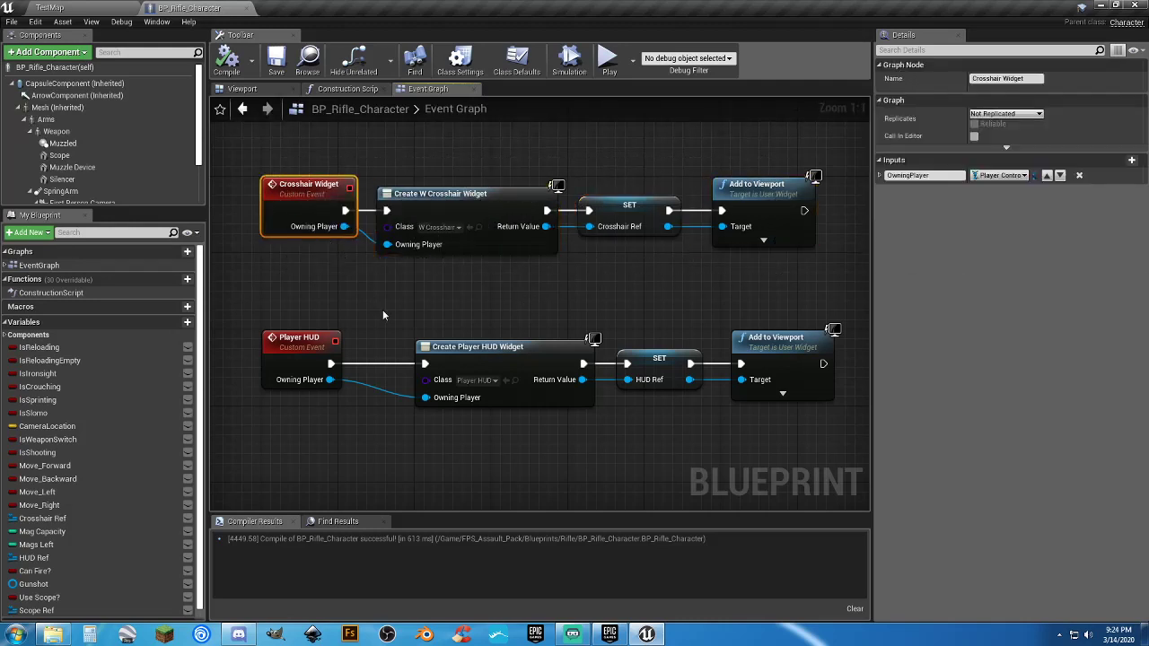
pyautogui.click(458, 192)
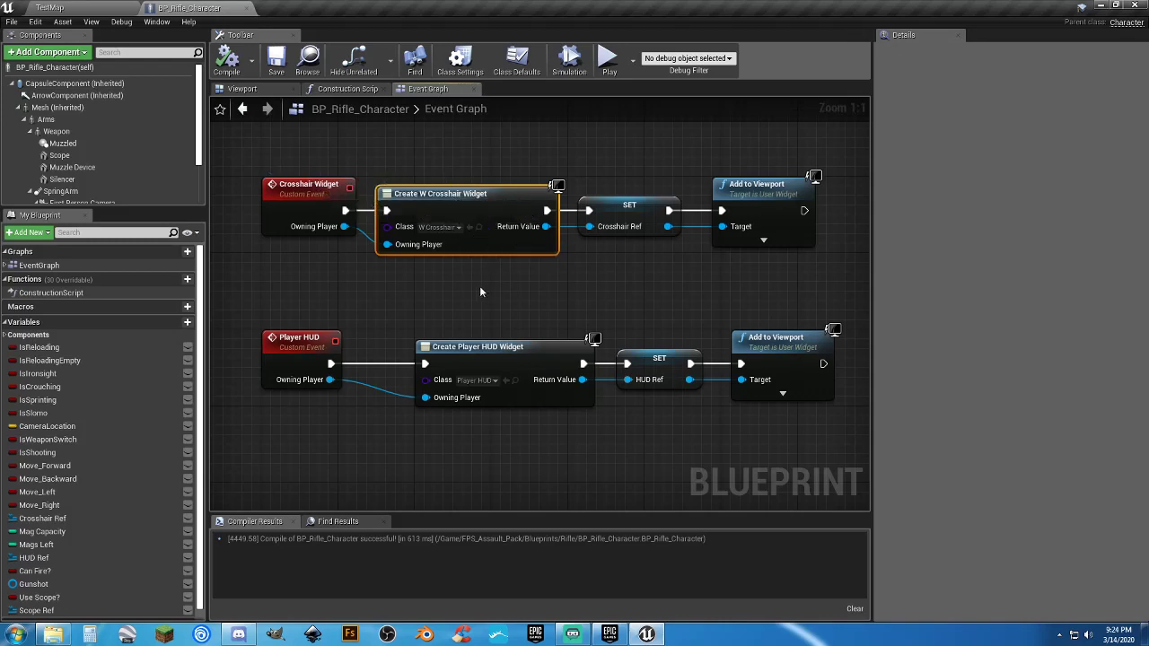
# Examine how Event BeginPlay calls Crosshair Widget and compare it with that event's Create W Crosshair Widget node.
pyautogui.scroll(-5, 479, 290)
pyautogui.moveTo(426, 296); pyautogui.dragTo(575, 363, button='right')
pyautogui.scroll(3, 495, 290)
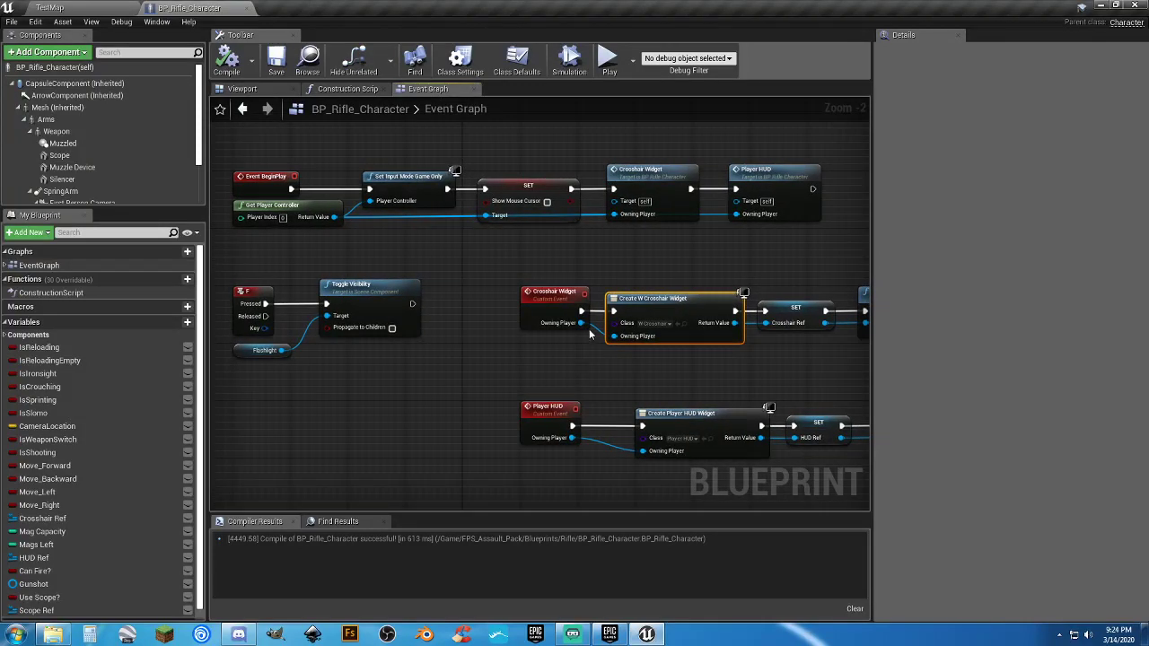
pyautogui.click(647, 248)
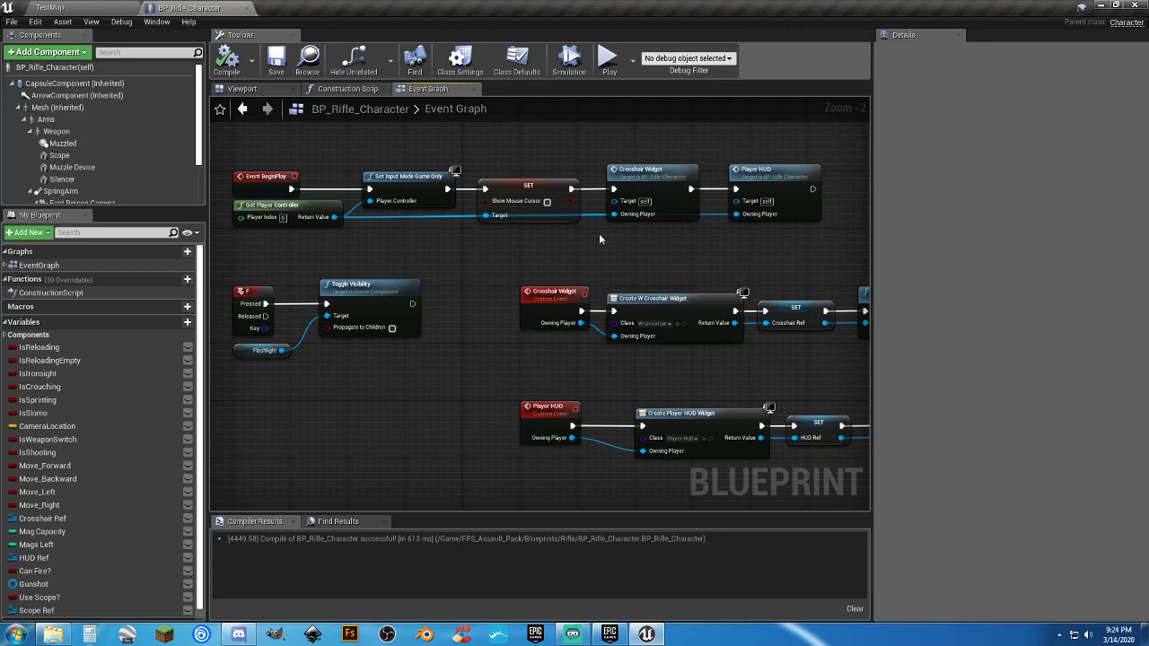
pyautogui.click(639, 170)
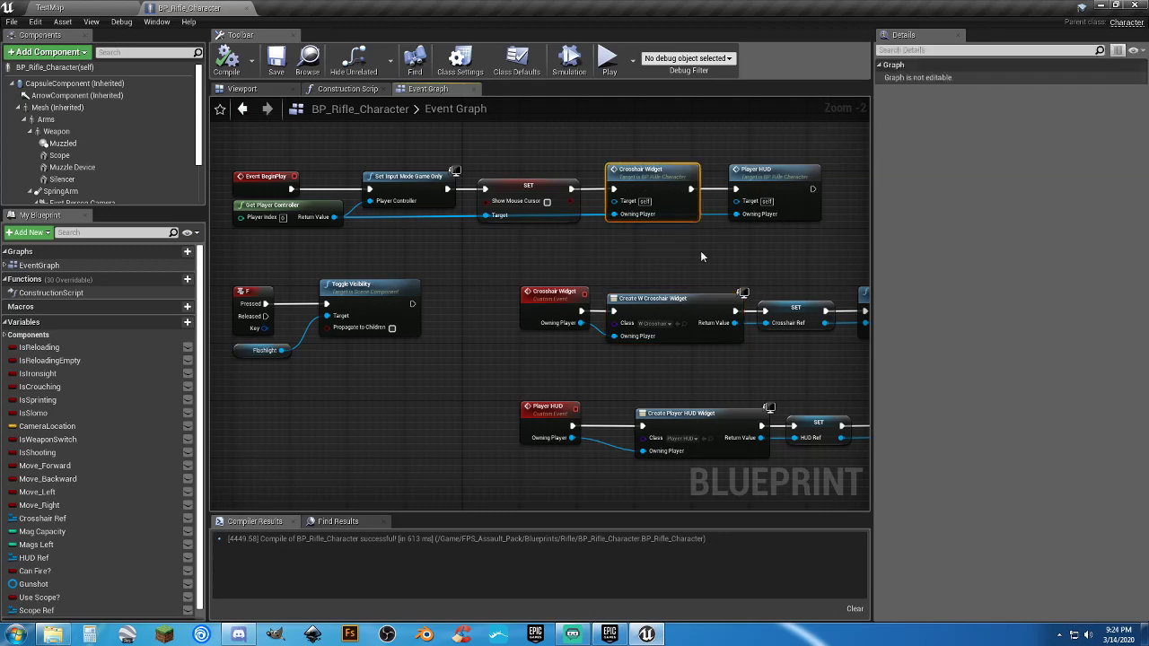
pyautogui.moveTo(700, 250); pyautogui.dragTo(542, 175, button='right')
pyautogui.scroll(2, 472, 276)
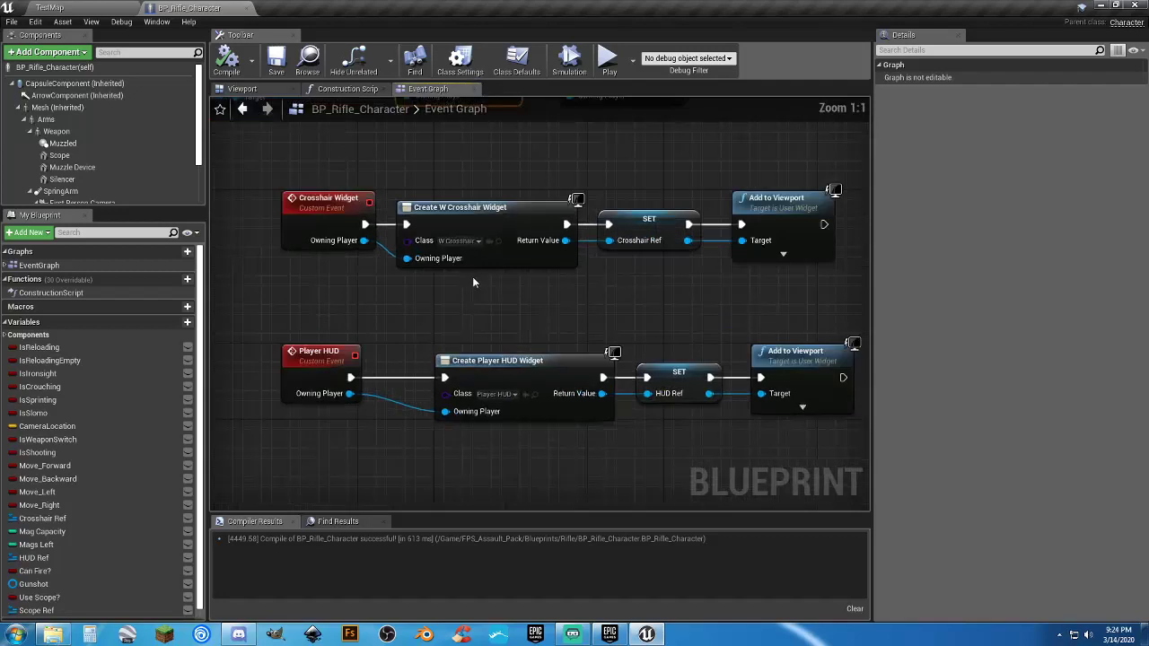
pyautogui.click(460, 222)
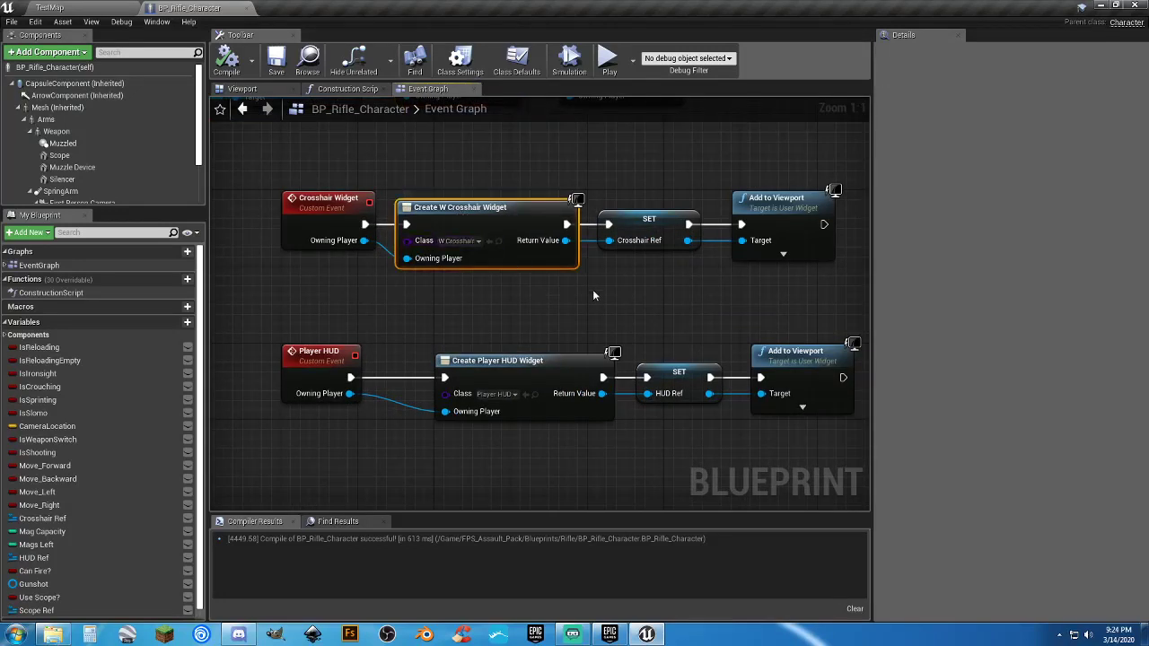
# Examine the Crosshair Widget event chain, from Create W Crosshair Widget through setting Crosshair Ref to Add to Viewport.
pyautogui.click(625, 219)
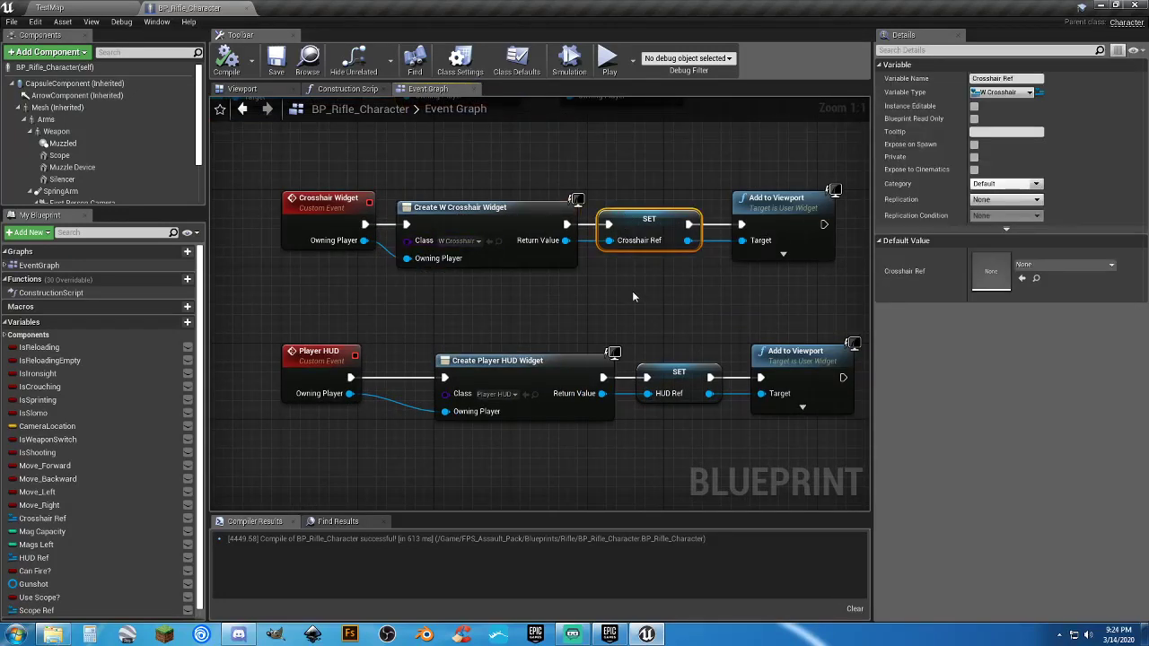
pyautogui.click(570, 306)
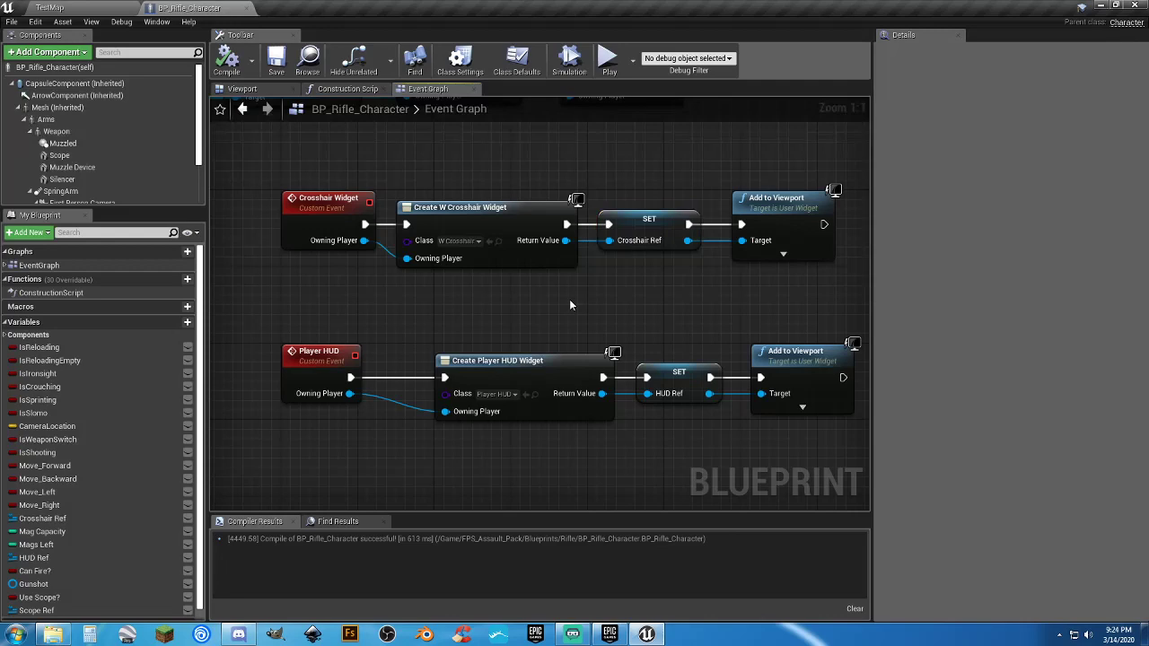
pyautogui.moveTo(533, 305); pyautogui.dragTo(530, 335, button='right')
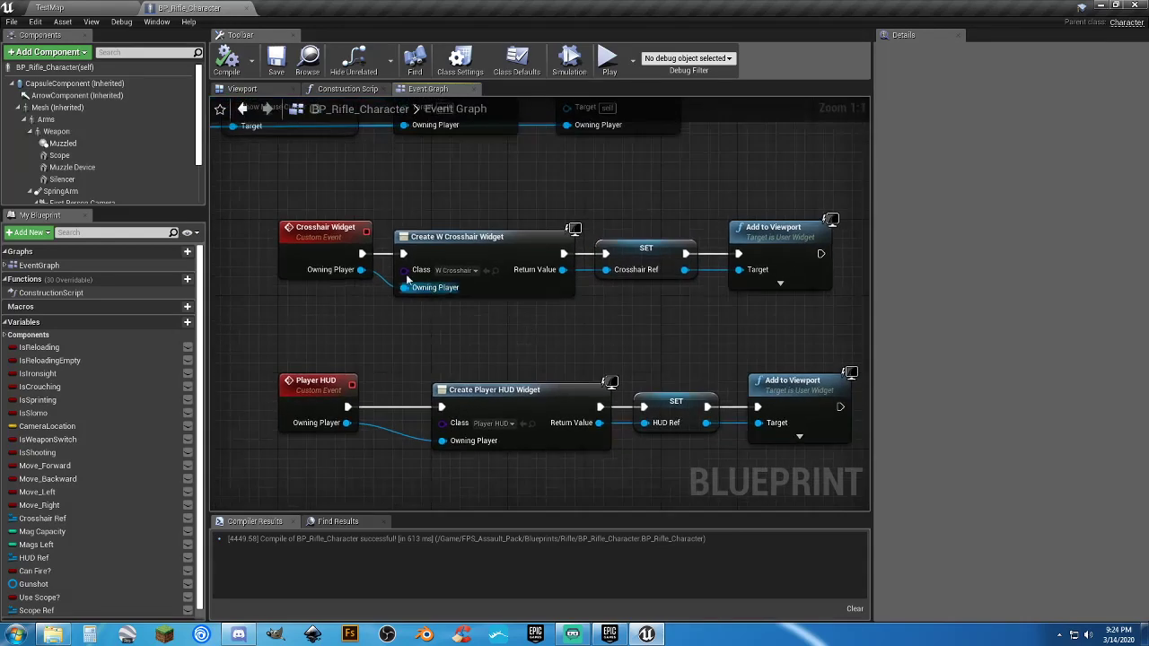
pyautogui.moveTo(313, 189); pyautogui.dragTo(731, 308)
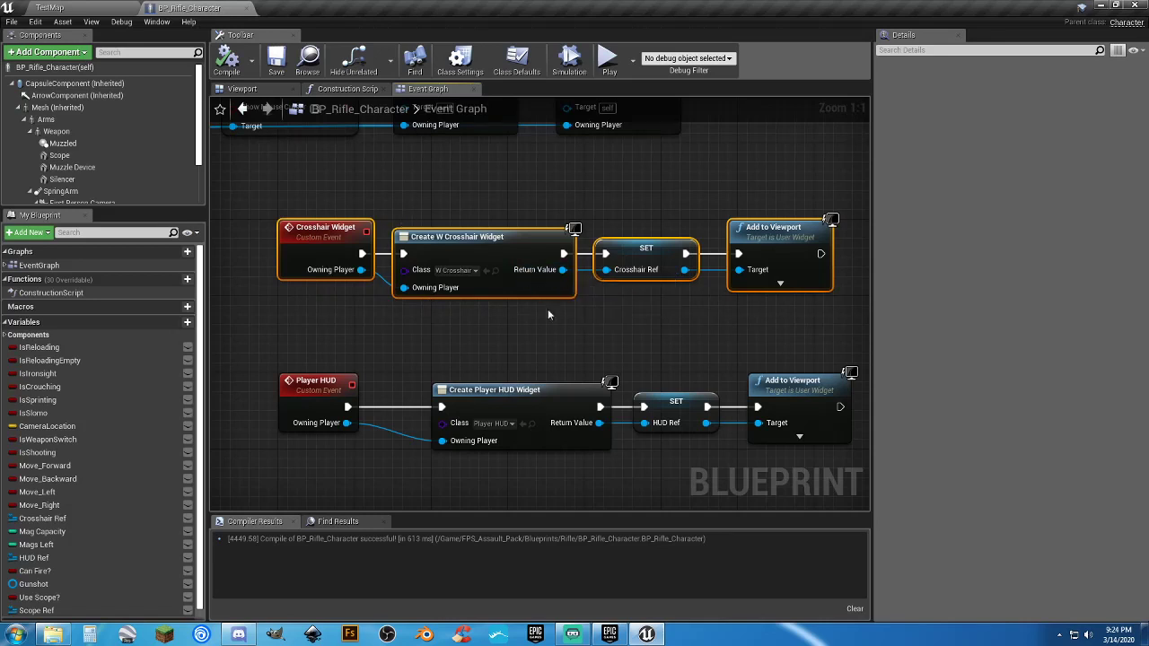
pyautogui.click(533, 327)
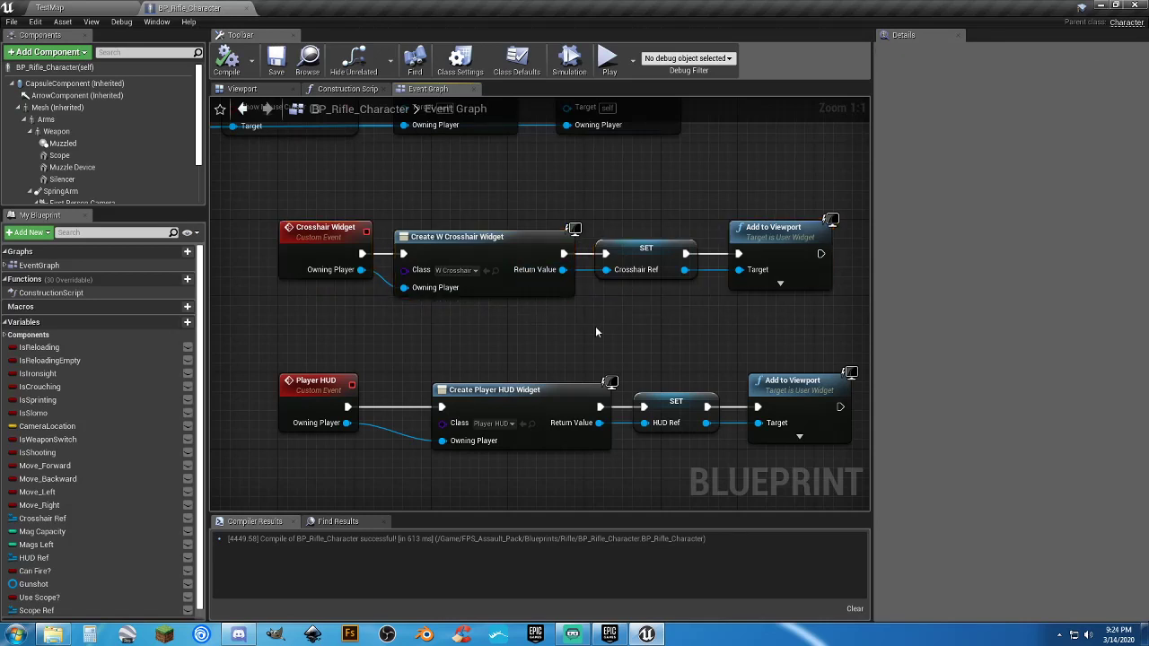
pyautogui.moveTo(595, 332); pyautogui.dragTo(586, 346, button='right')
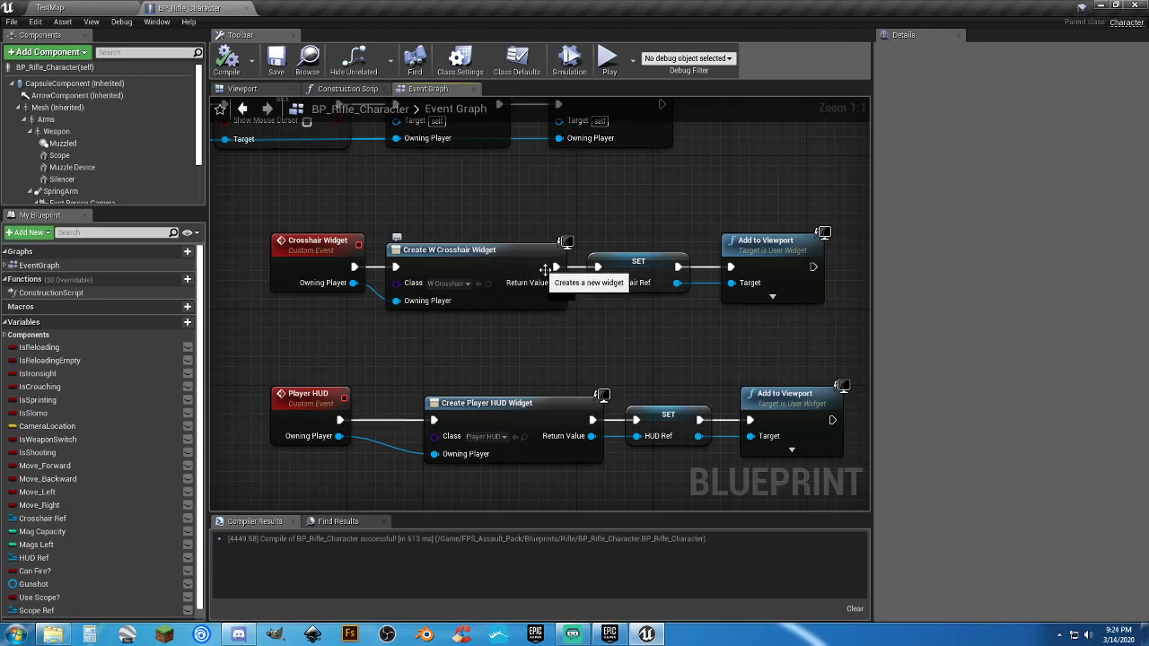
pyautogui.moveTo(678, 323); pyautogui.dragTo(629, 270)
pyautogui.click(758, 336)
pyautogui.click(788, 294)
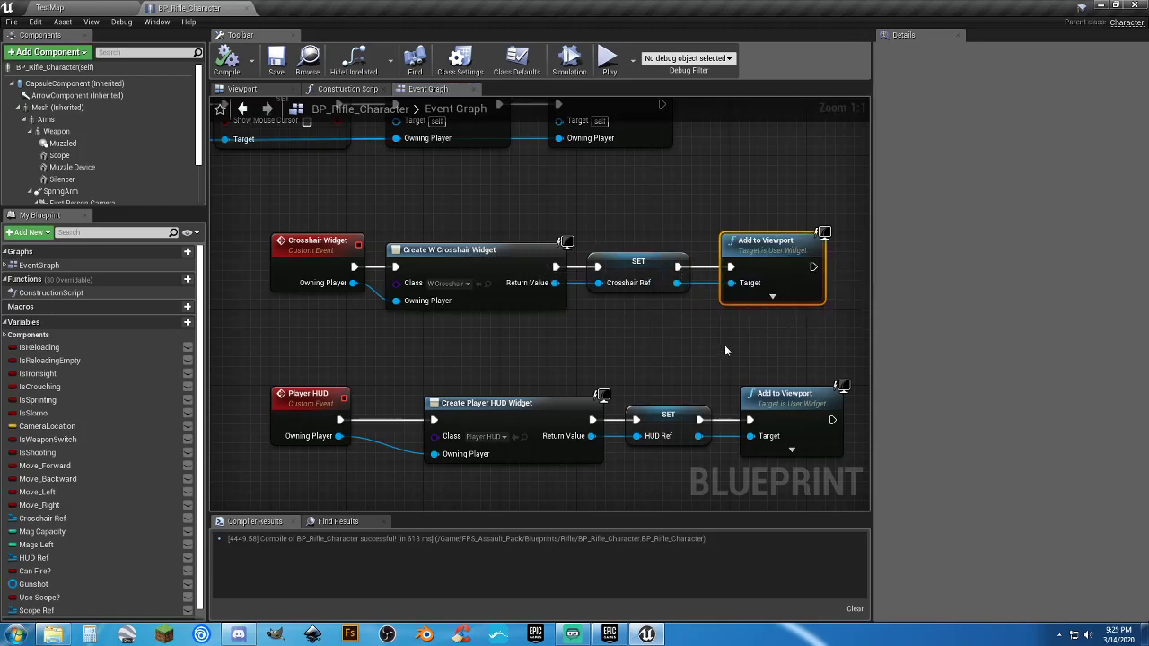
pyautogui.moveTo(799, 339); pyautogui.dragTo(729, 226)
pyautogui.click(677, 332)
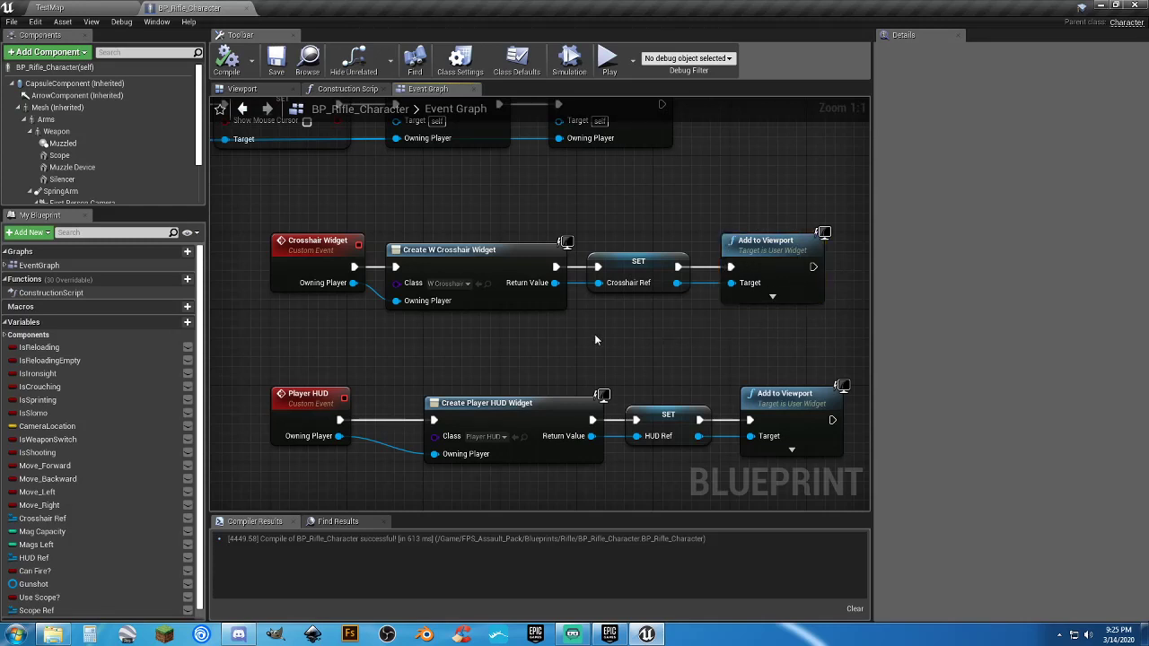
pyautogui.moveTo(594, 333); pyautogui.dragTo(586, 308, button='right')
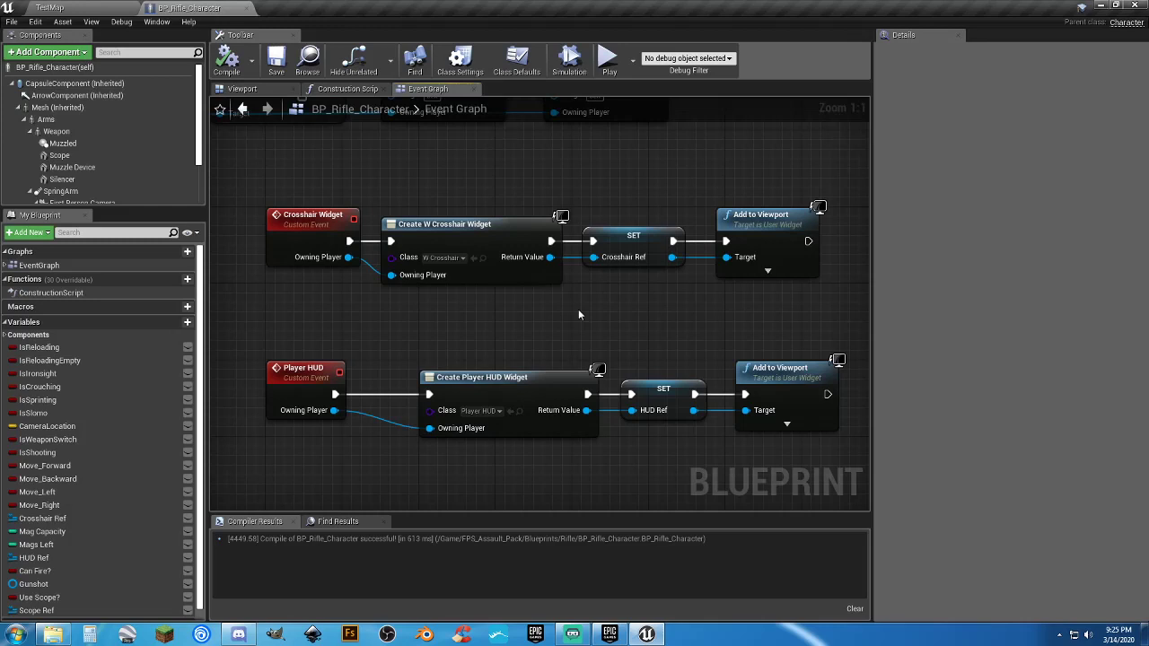
# Try calling Use Scope after Player HUD in the Event BeginPlay chain, and remove the added call.
pyautogui.click(94, 595)
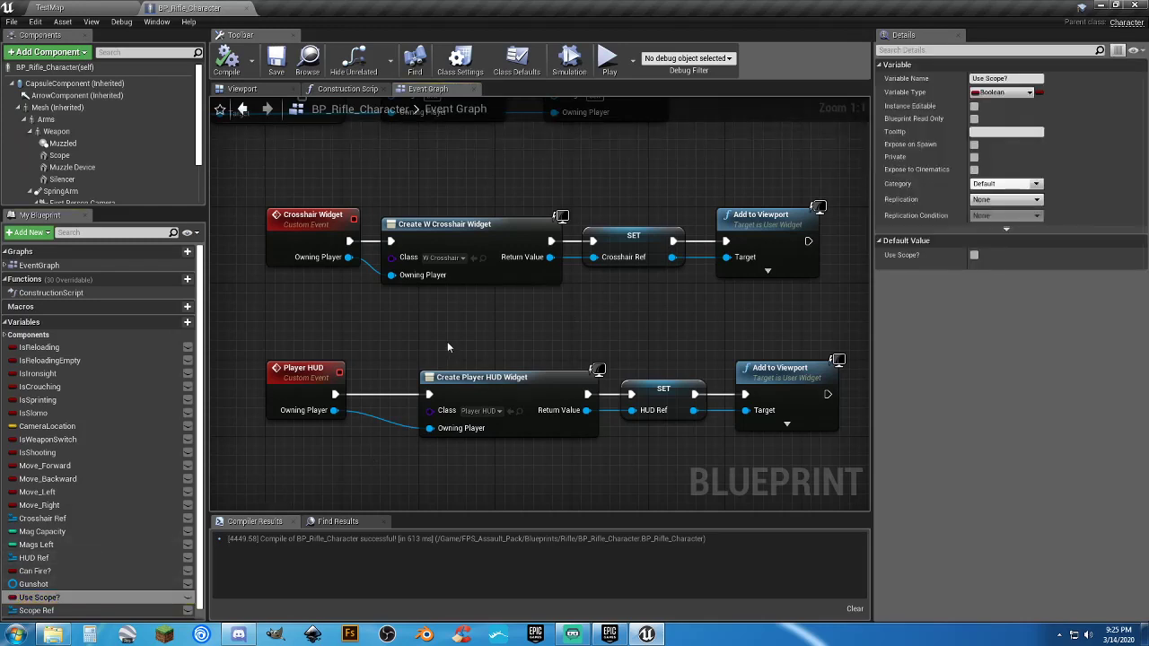
pyautogui.scroll(-4, 447, 347)
pyautogui.moveTo(462, 384); pyautogui.dragTo(426, 109, button='right')
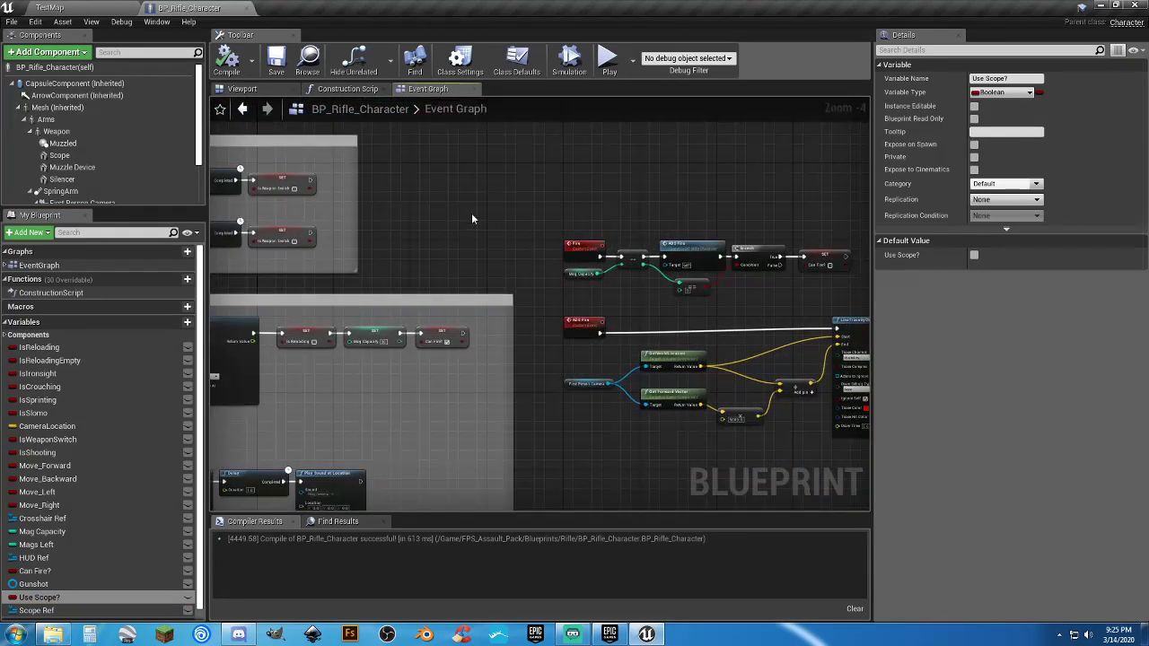
pyautogui.moveTo(501, 205); pyautogui.dragTo(514, 369, button='right')
pyautogui.moveTo(491, 509); pyautogui.dragTo(585, 476, button='right')
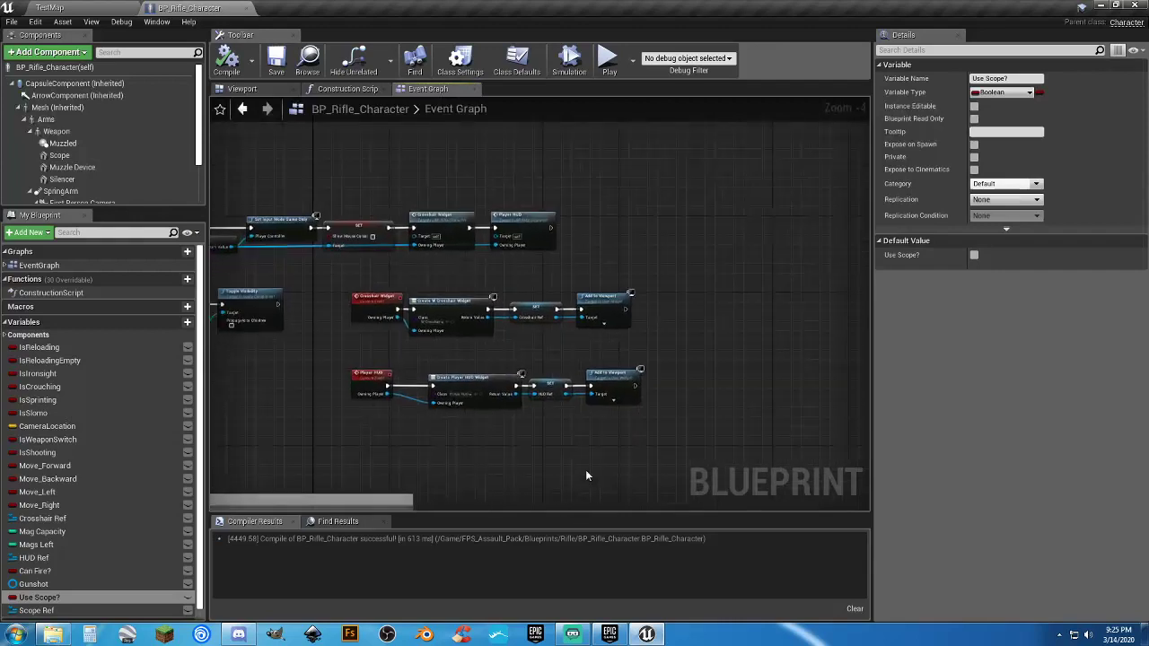
pyautogui.scroll(4, 556, 228)
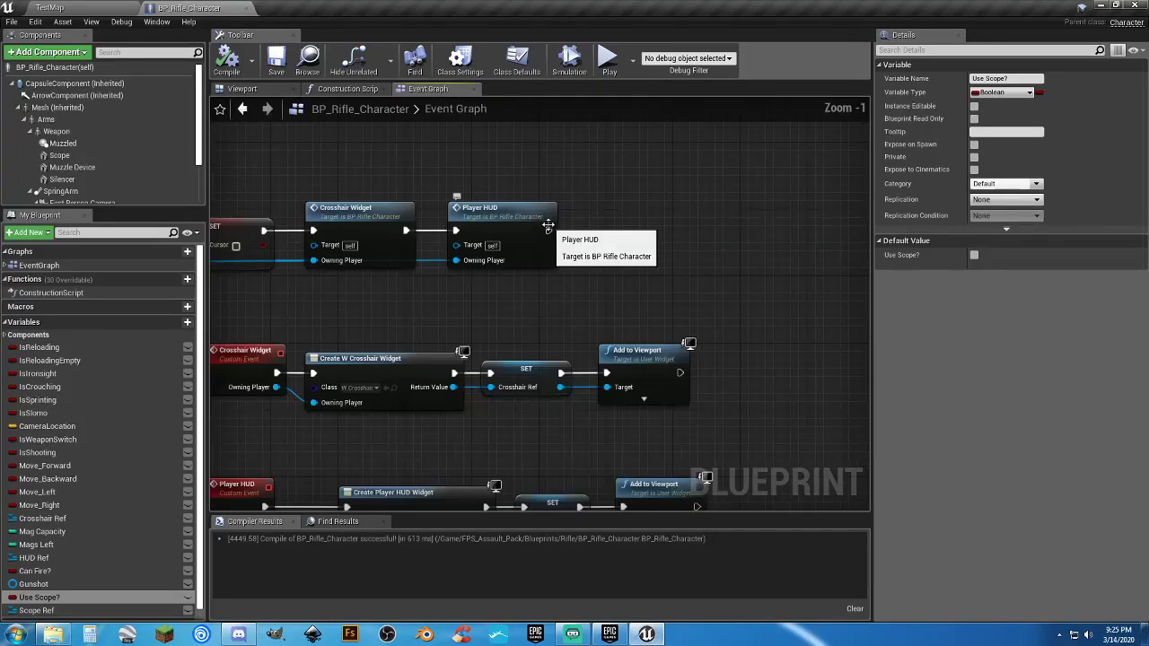
pyautogui.moveTo(546, 231); pyautogui.dragTo(611, 235)
pyautogui.write('use scope')
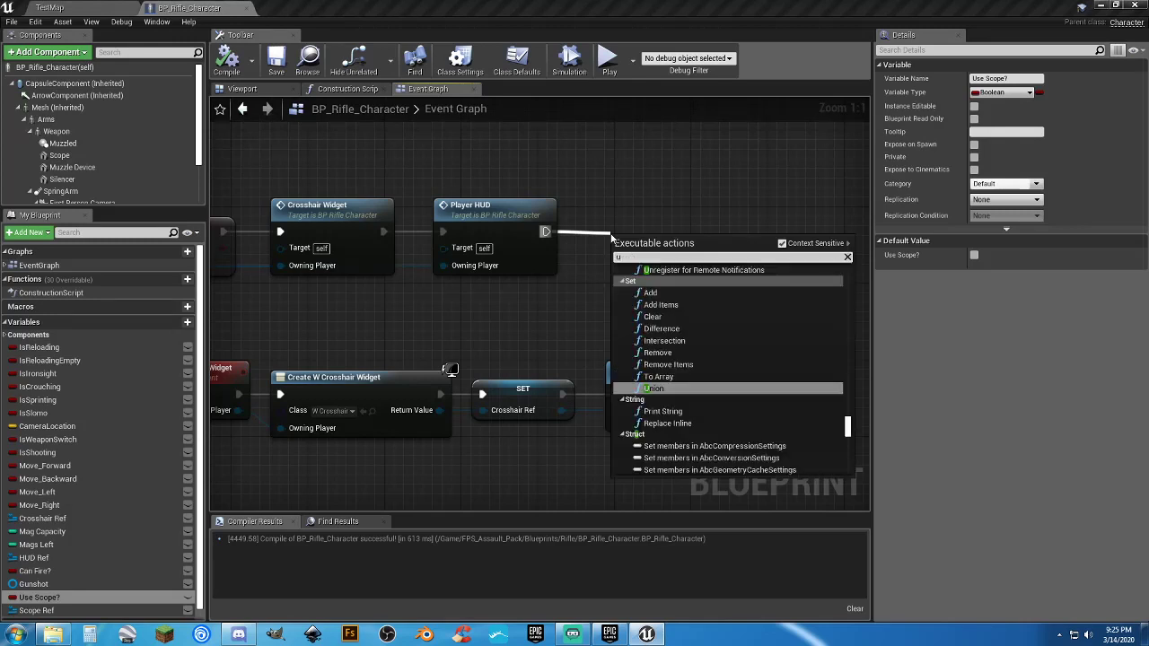
pyautogui.press('Return')
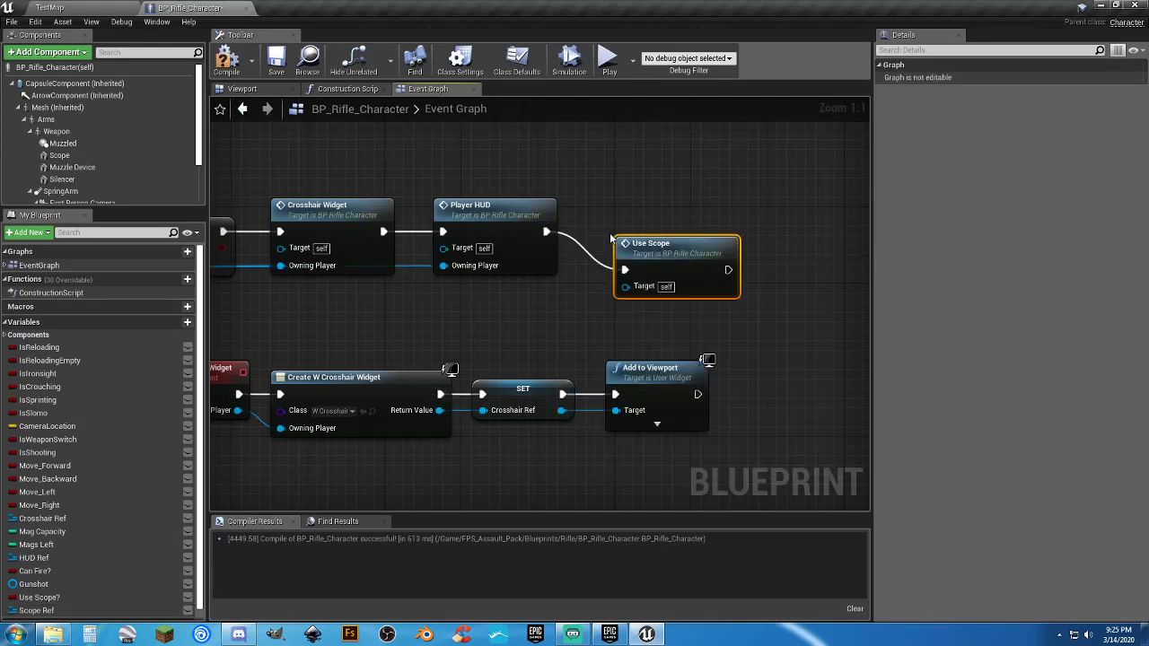
pyautogui.moveTo(628, 248); pyautogui.dragTo(601, 211)
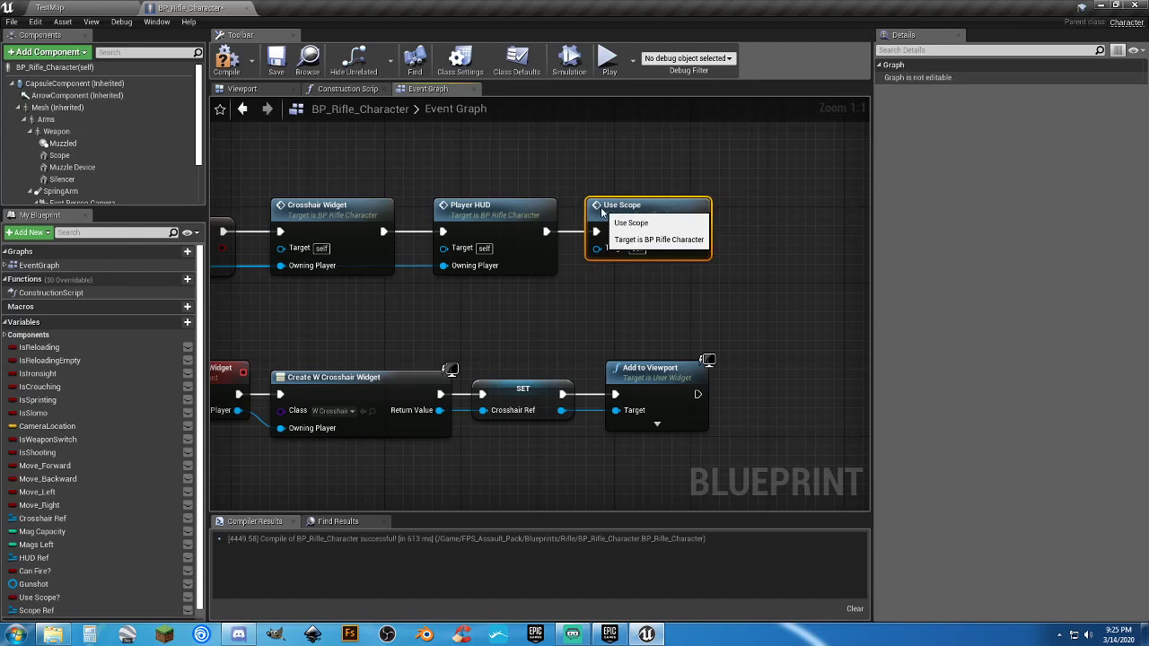
pyautogui.moveTo(587, 266); pyautogui.dragTo(662, 254, button='right')
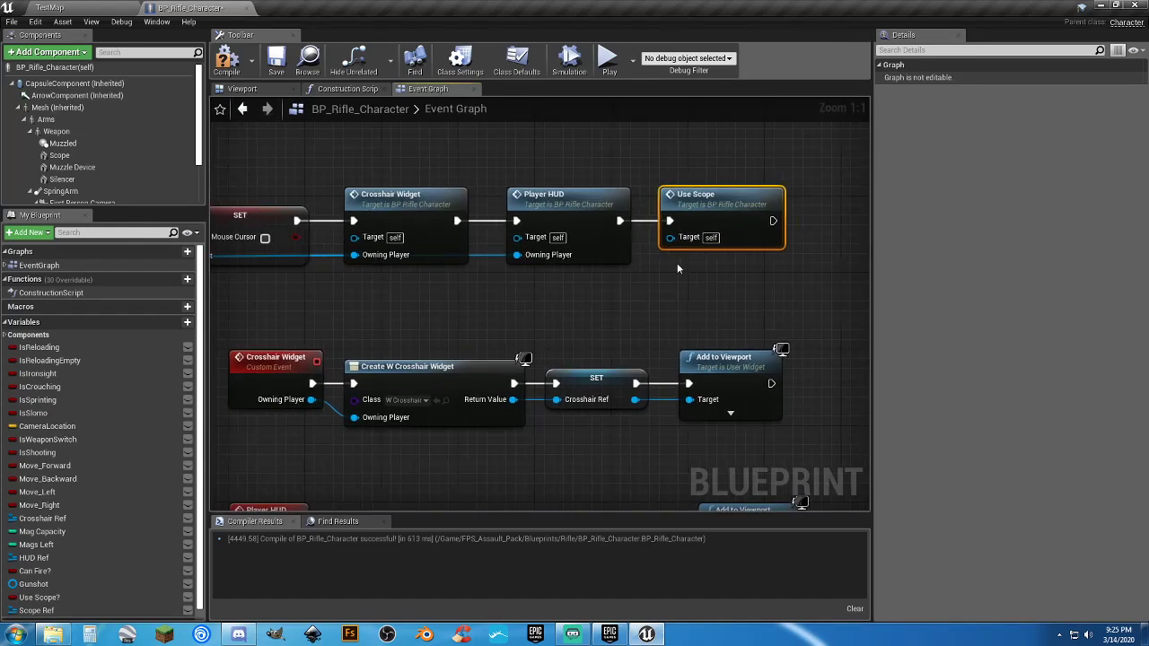
pyautogui.scroll(-5, 676, 263)
pyautogui.moveTo(646, 413); pyautogui.dragTo(484, 403, button='right')
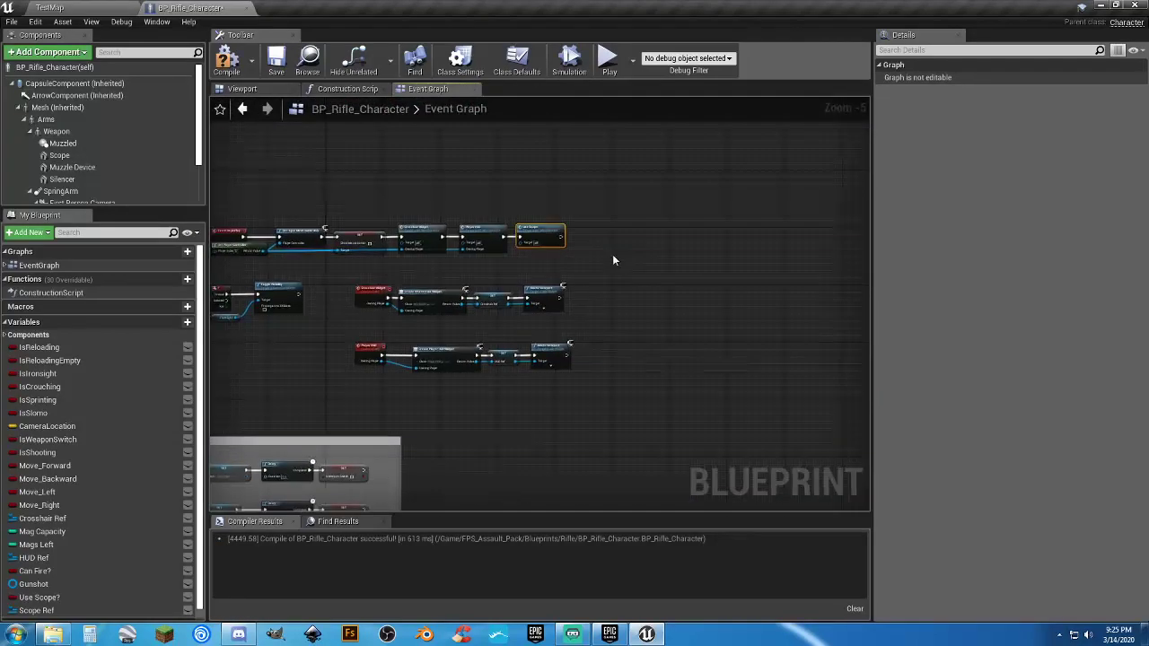
pyautogui.press('Delete')
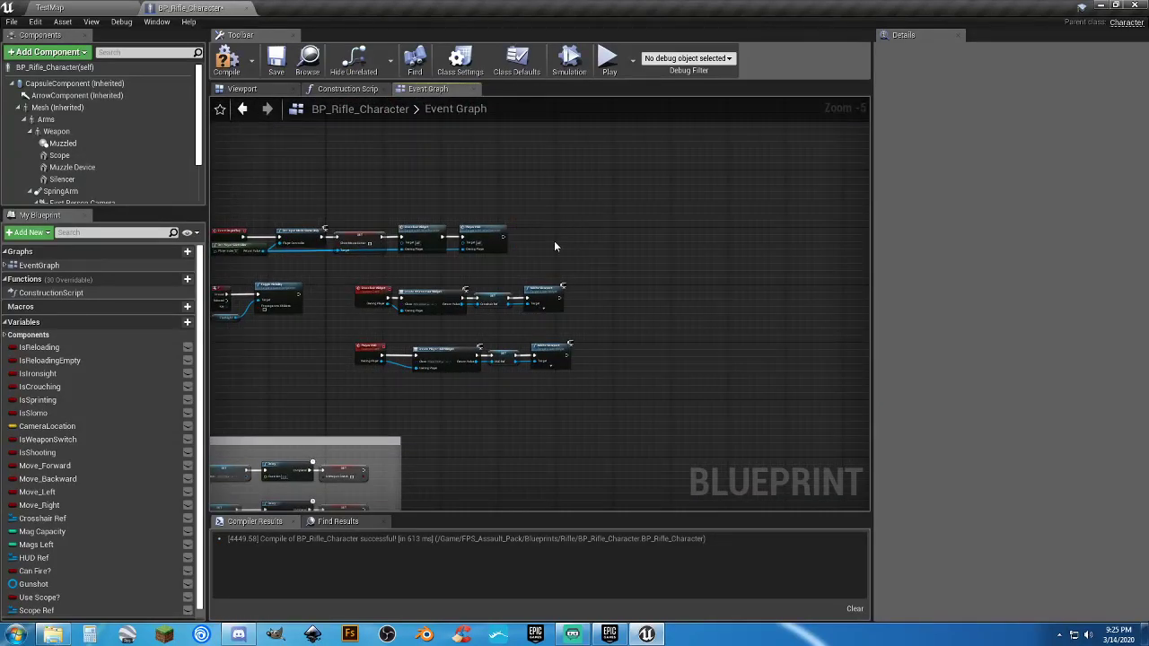
# Replace Get Player Controller in the Use Scope event chain with an Owning Player input on the event, and compile and save the blueprint.
pyautogui.moveTo(605, 377); pyautogui.dragTo(615, 140, button='right')
pyautogui.moveTo(605, 447); pyautogui.dragTo(565, 166, button='right')
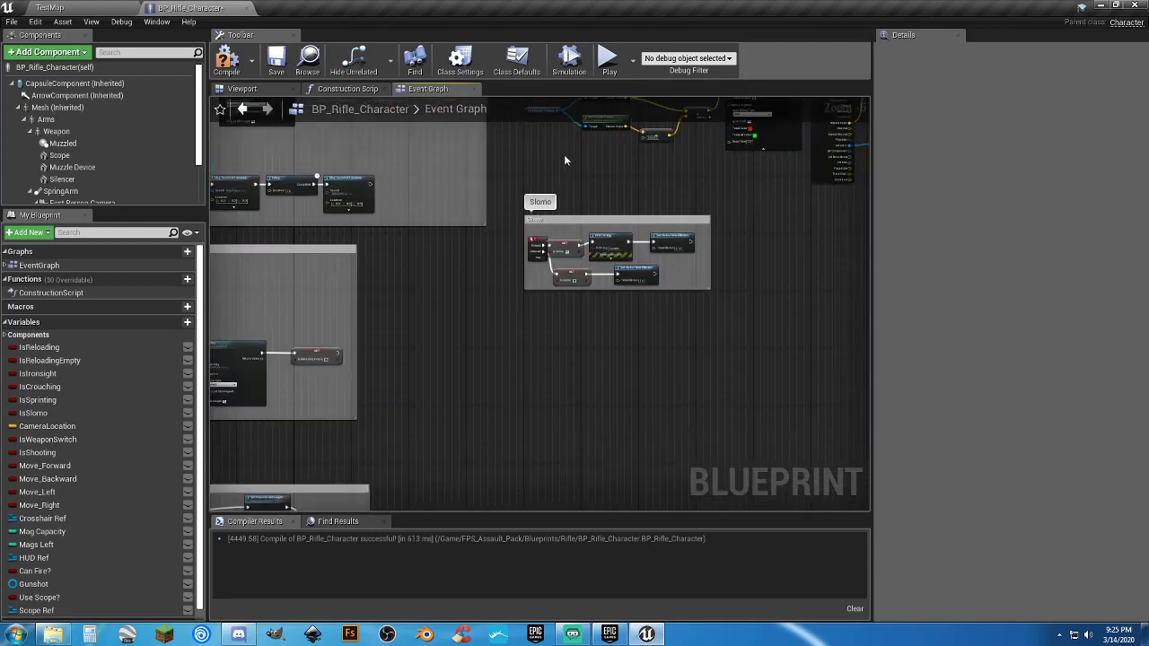
pyautogui.moveTo(487, 418); pyautogui.dragTo(548, 223, button='right')
pyautogui.moveTo(520, 433); pyautogui.dragTo(526, 153, button='right')
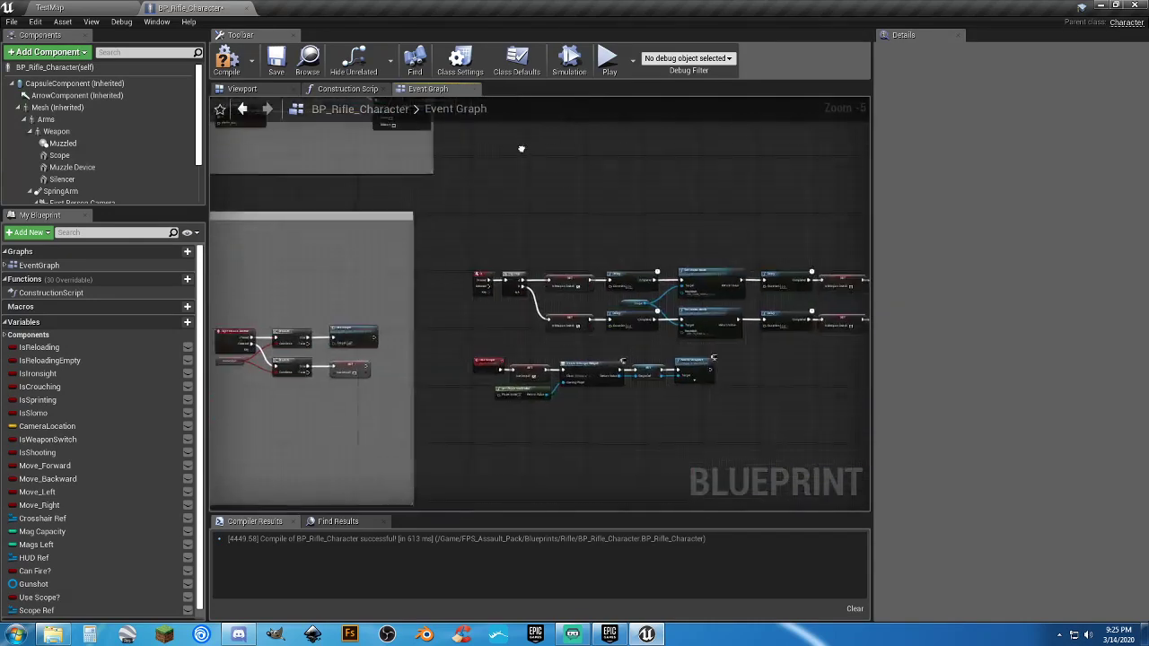
pyautogui.scroll(3, 591, 404)
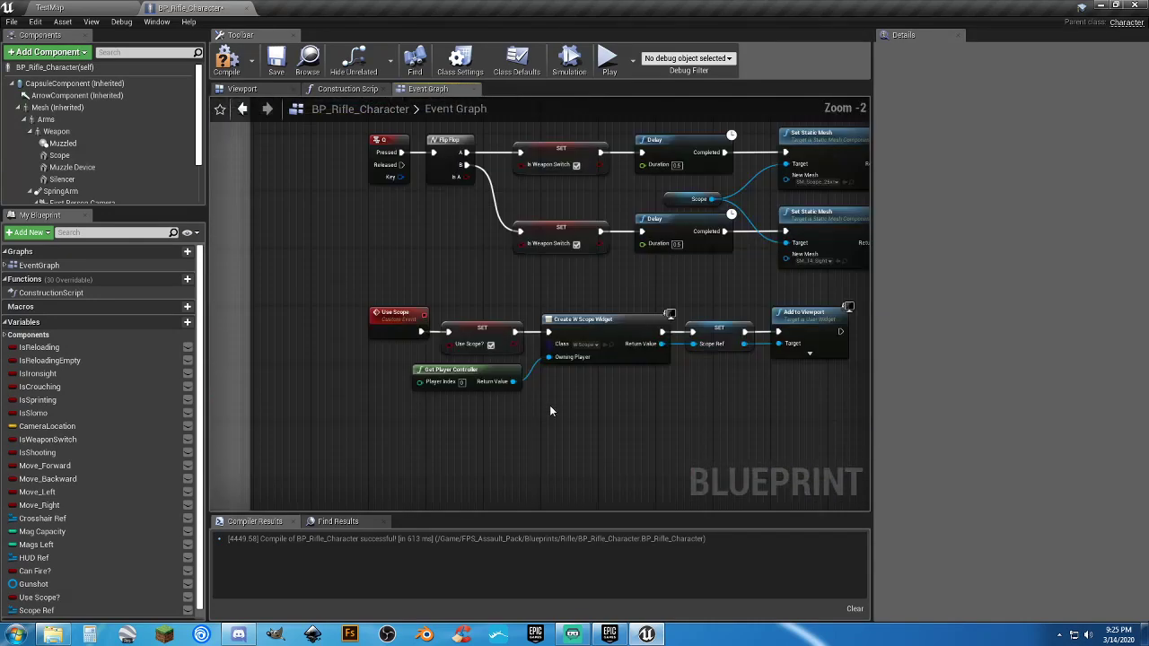
pyautogui.click(469, 383)
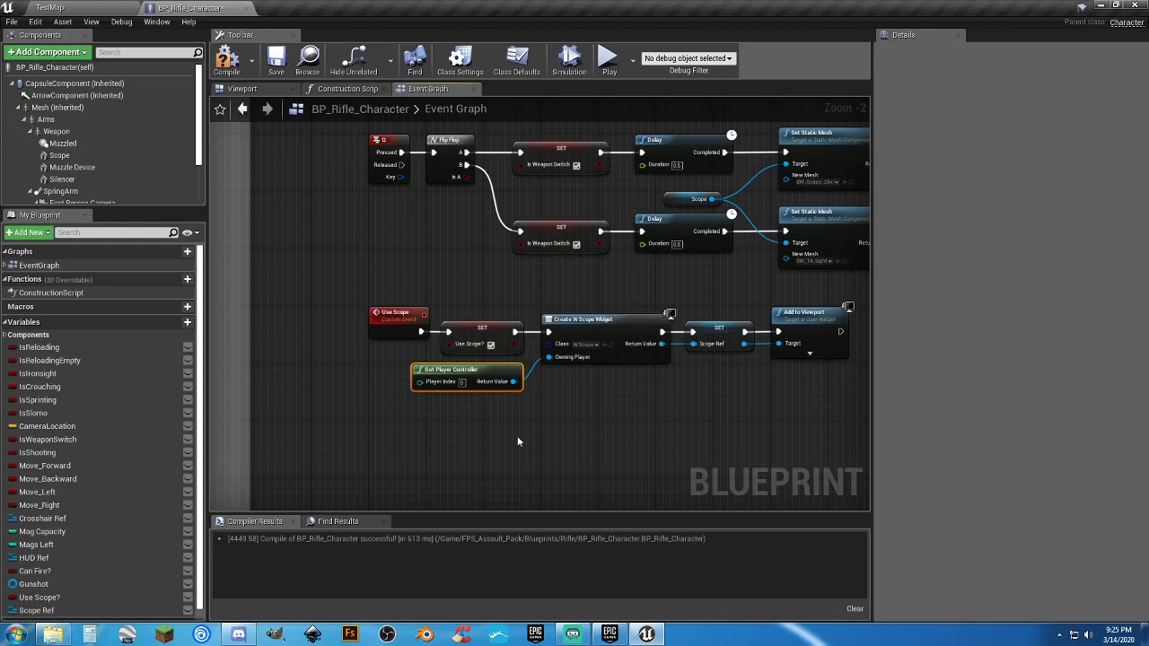
pyautogui.press('Delete')
pyautogui.moveTo(548, 357); pyautogui.dragTo(539, 370)
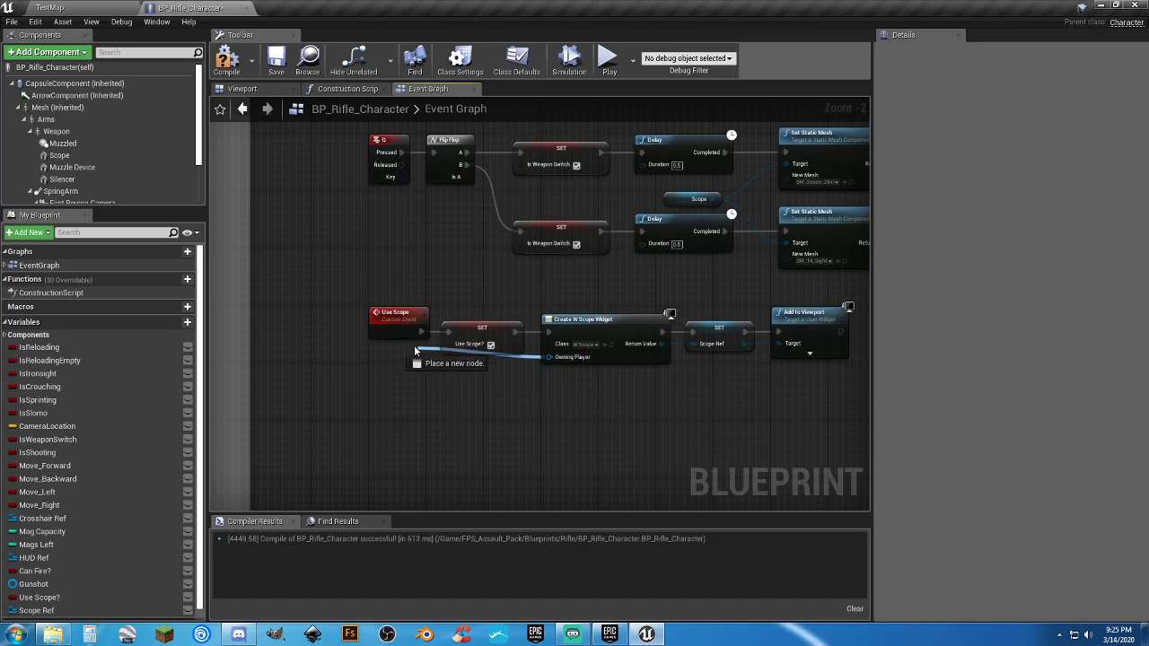
pyautogui.moveTo(391, 331); pyautogui.dragTo(391, 331)
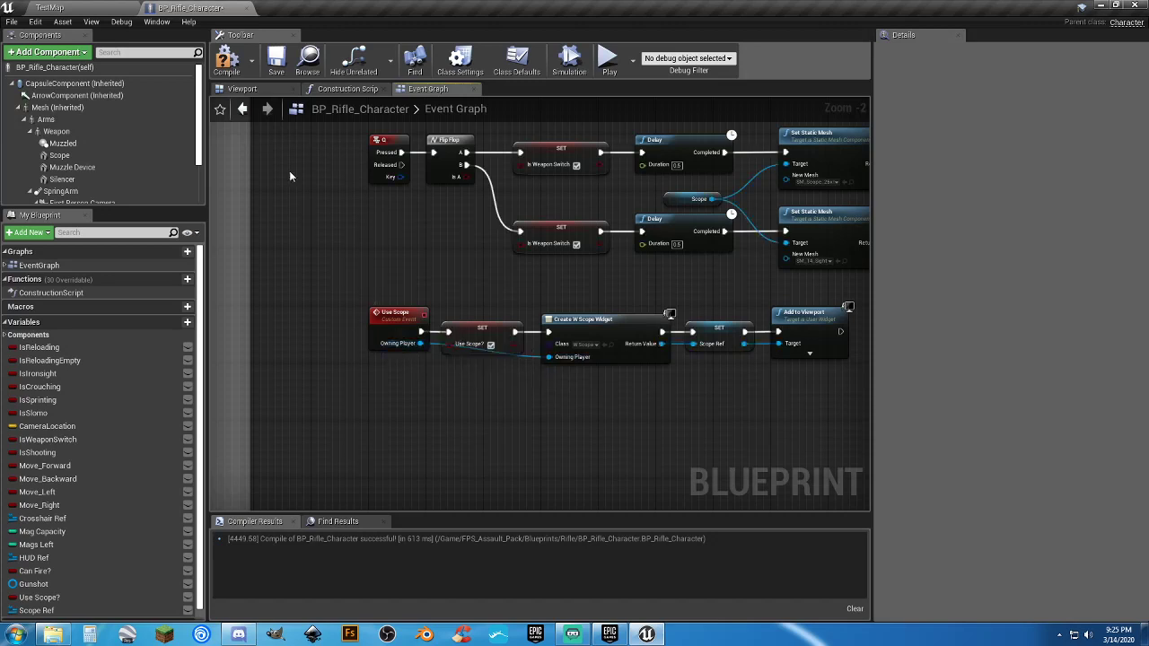
pyautogui.click(229, 64)
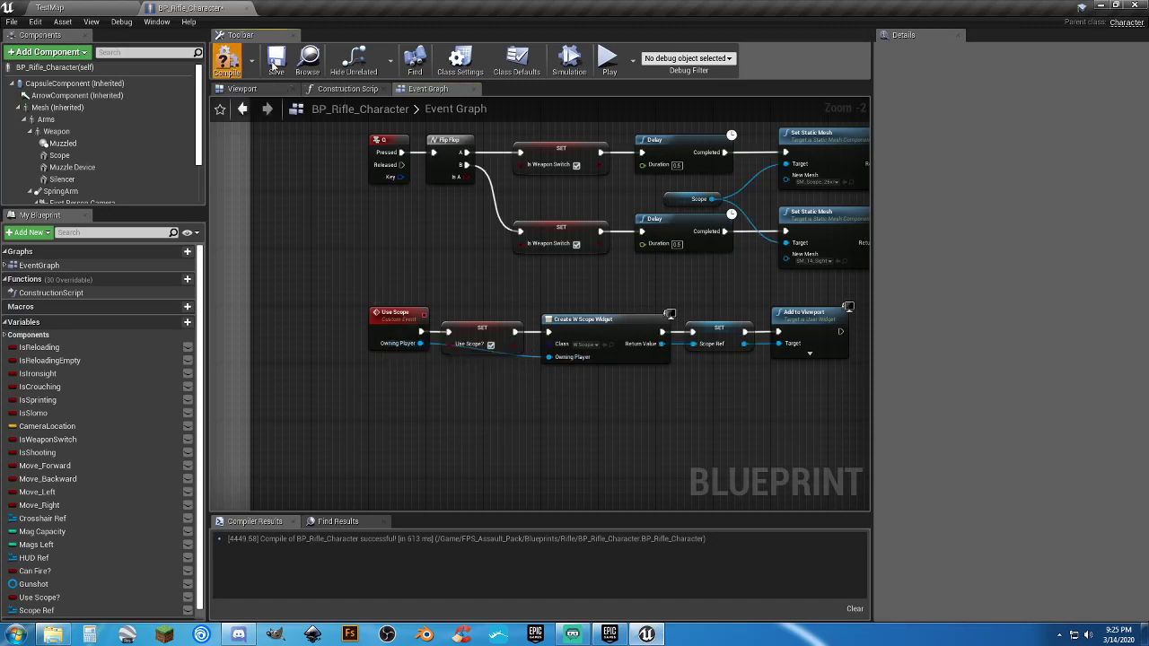
pyautogui.click(277, 63)
# Feed a Get Player Controller node into Owning Player of the Right Mouse Button's Use Scope call, and compile and save.
pyautogui.moveTo(320, 461); pyautogui.dragTo(764, 378, button='right')
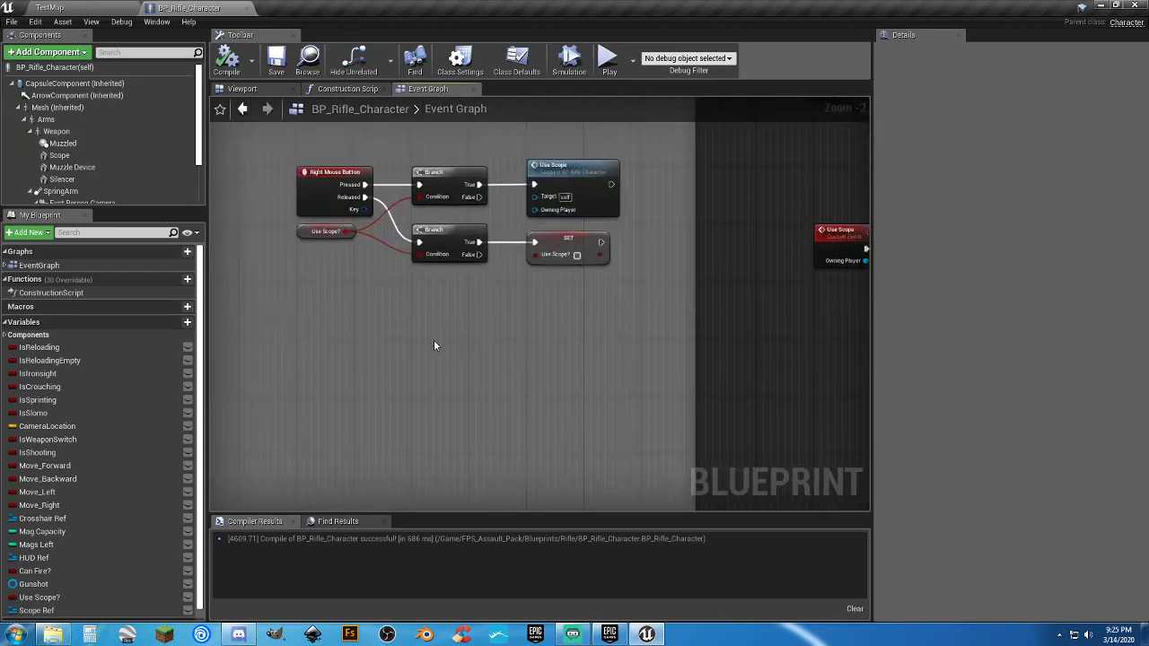
pyautogui.moveTo(435, 345); pyautogui.dragTo(467, 400, button='right')
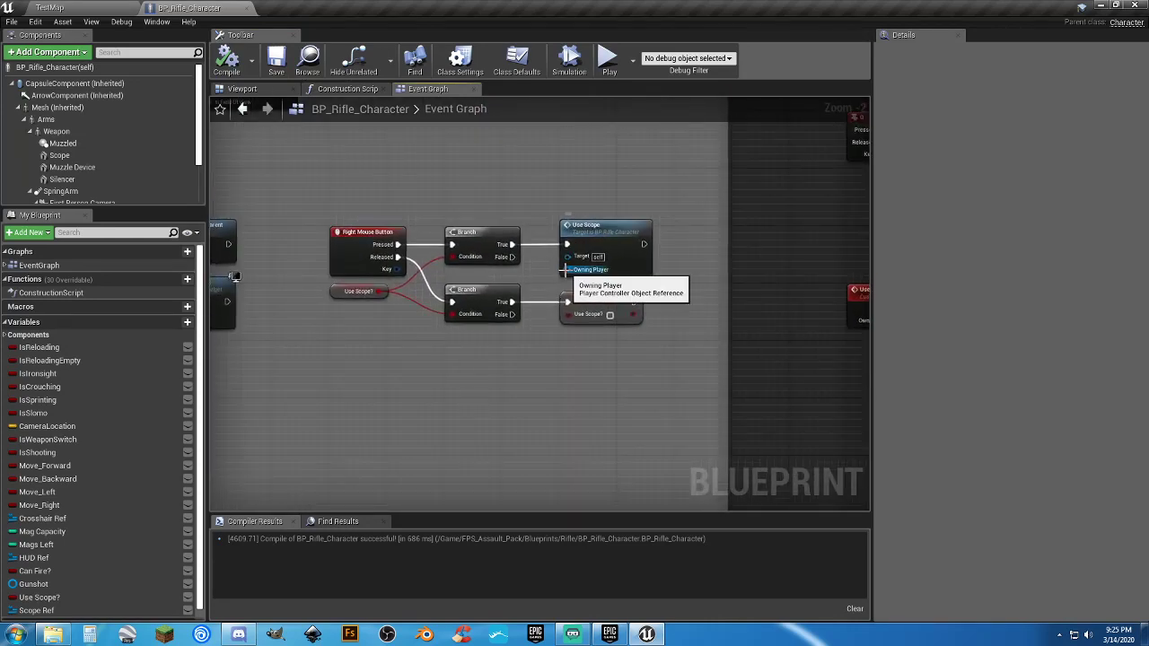
pyautogui.moveTo(567, 269); pyautogui.dragTo(499, 357)
pyautogui.write('getplayer')
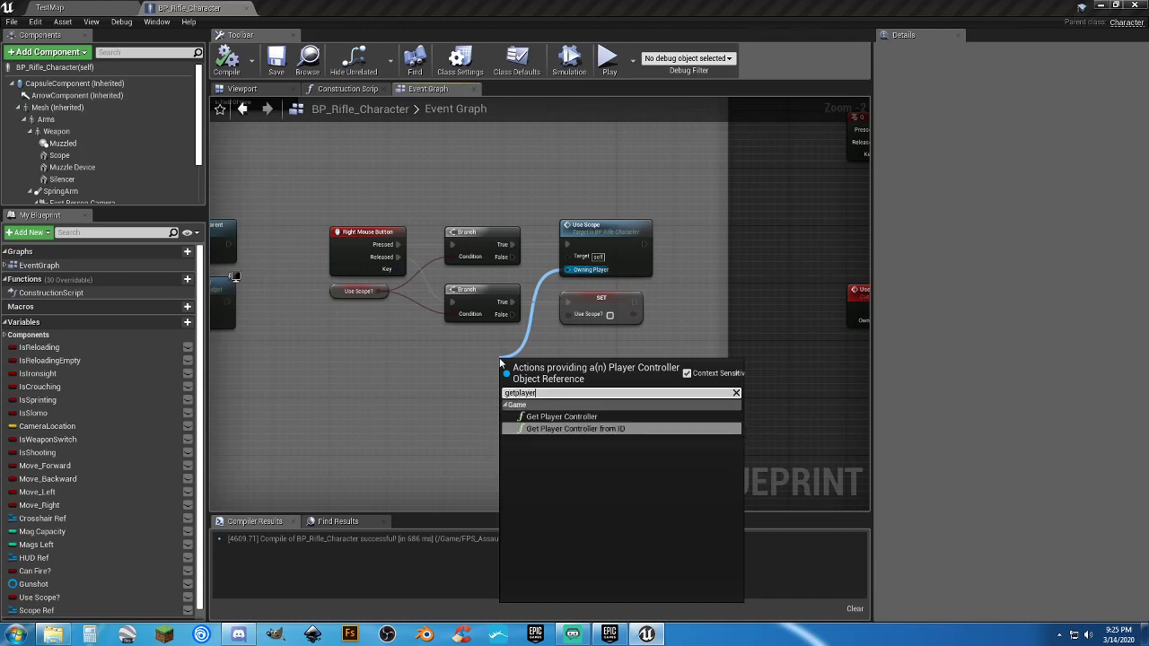
pyautogui.press('Up')
pyautogui.press('Return')
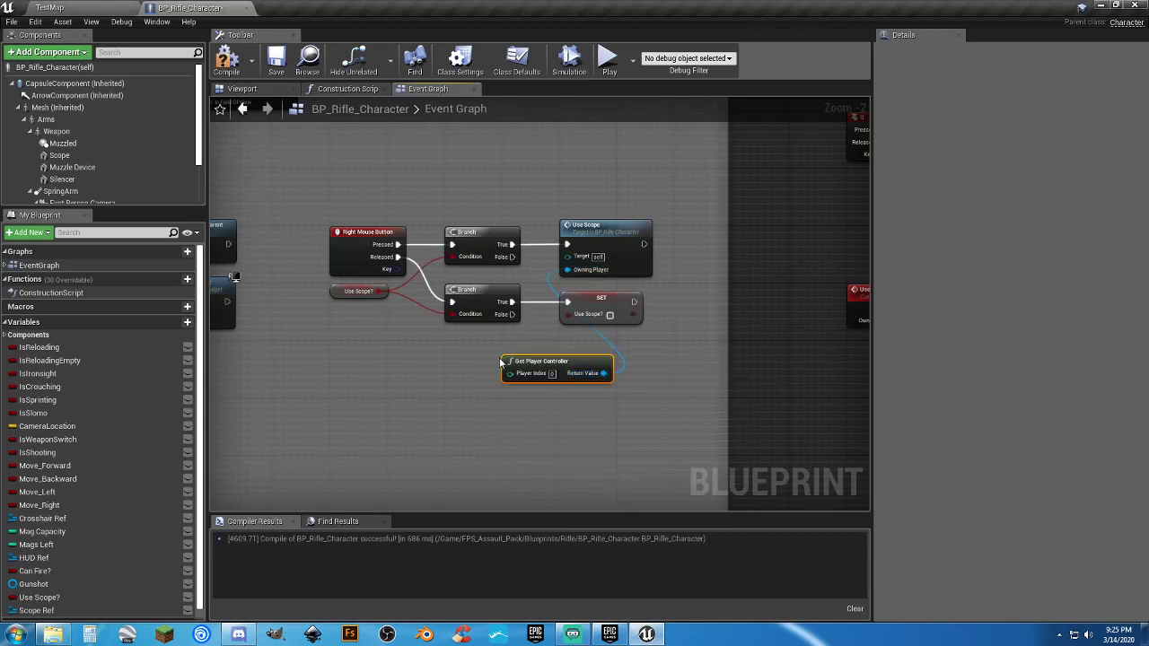
pyautogui.moveTo(500, 362); pyautogui.dragTo(337, 352)
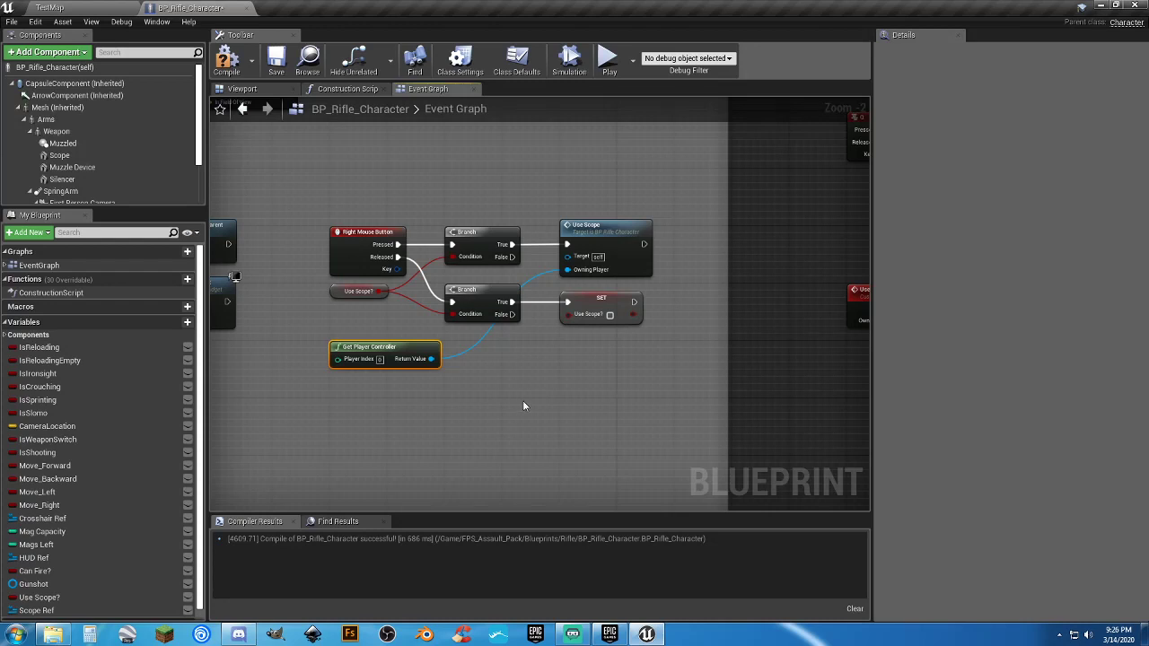
pyautogui.click(242, 70)
pyautogui.click(275, 63)
# Examine how Crosshair Ref feeds the Remove from Parent and Add to Viewport nodes beside the Right Mouse Button logic.
pyautogui.moveTo(282, 368); pyautogui.dragTo(558, 389, button='right')
pyautogui.moveTo(432, 288); pyautogui.dragTo(332, 235)
pyautogui.click(551, 412)
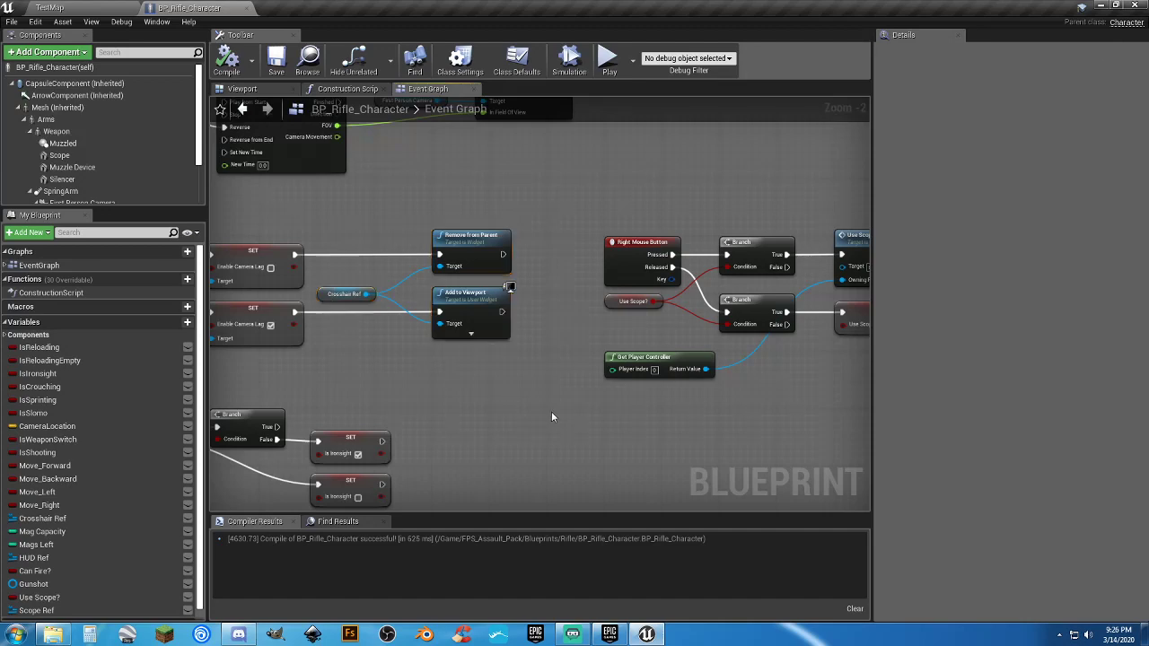
pyautogui.moveTo(660, 433); pyautogui.dragTo(614, 432, button='right')
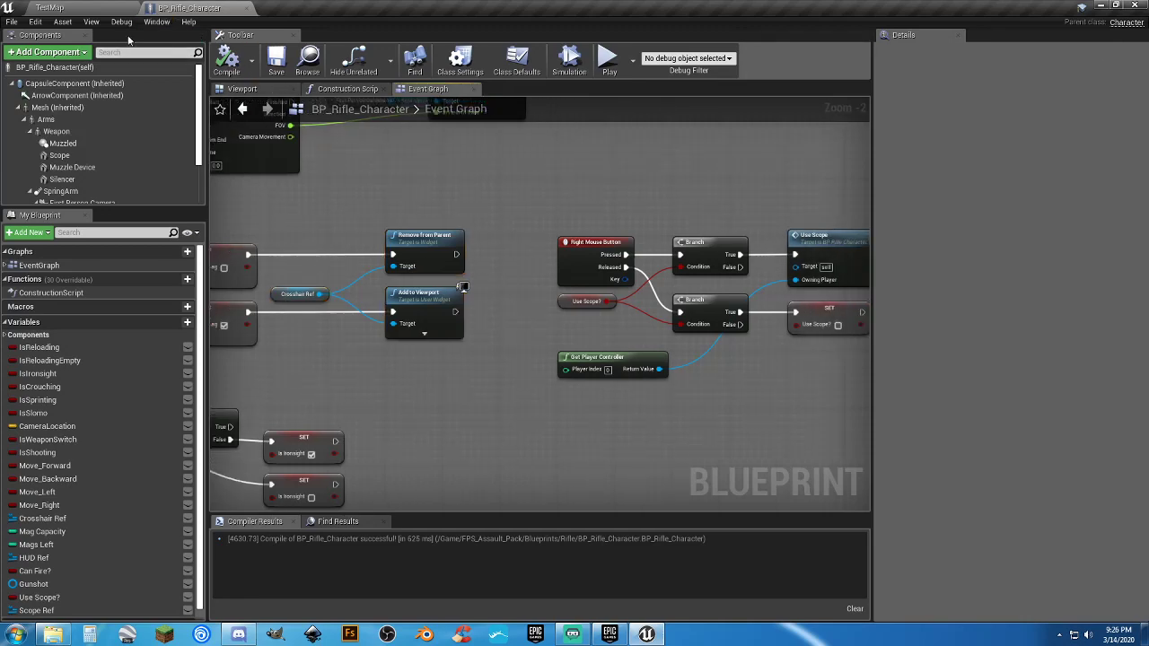
# Play-test TestMap, aiming with the reflex sight and with the large scope mounted on the rifle, and stop the play session.
pyautogui.click(90, 8)
pyautogui.click(577, 49)
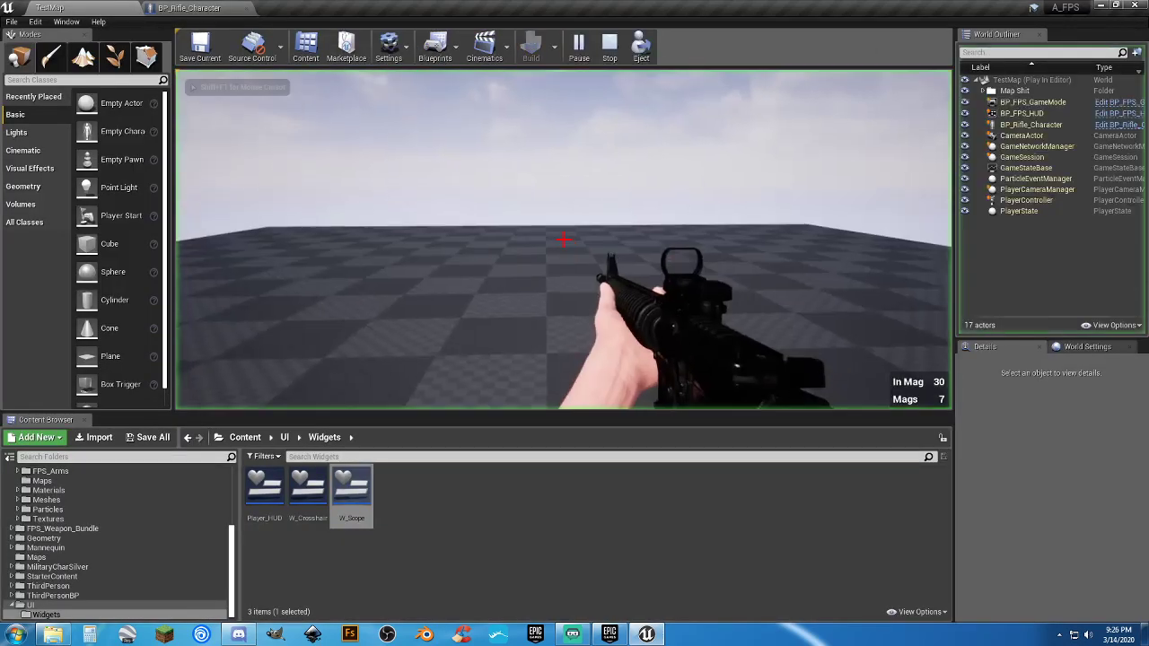
pyautogui.rightClick(562, 238)
pyautogui.rightClick(562, 237)
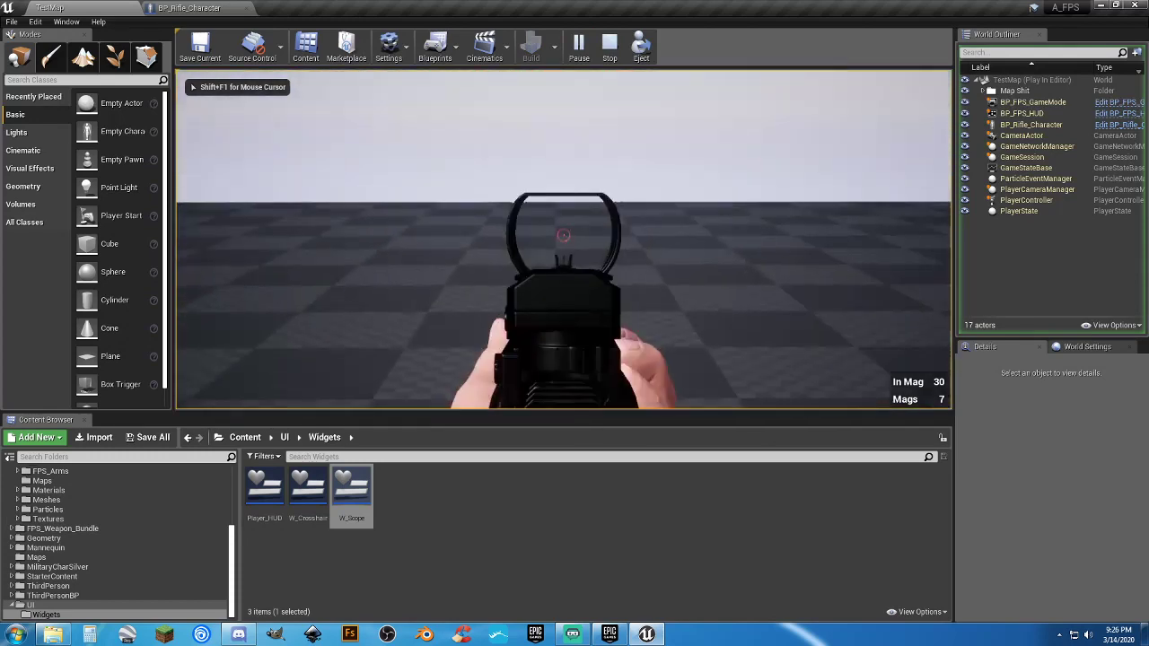
pyautogui.rightClick(562, 238)
pyautogui.rightClick(562, 238)
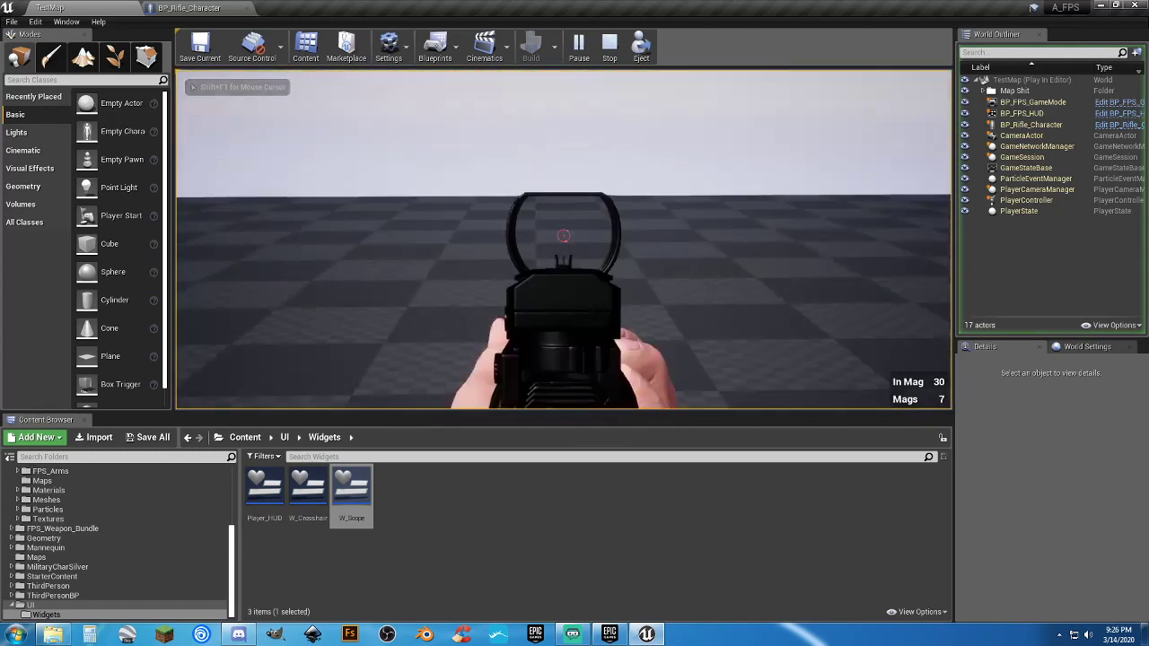
pyautogui.rightClick(562, 238)
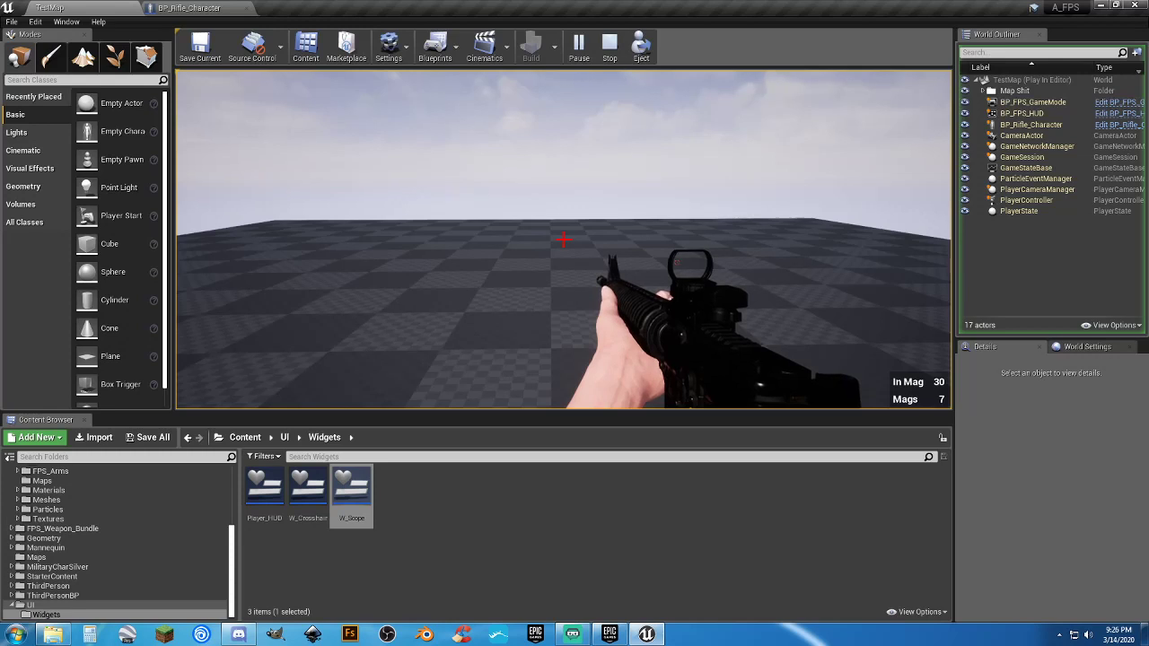
pyautogui.rightClick(562, 237)
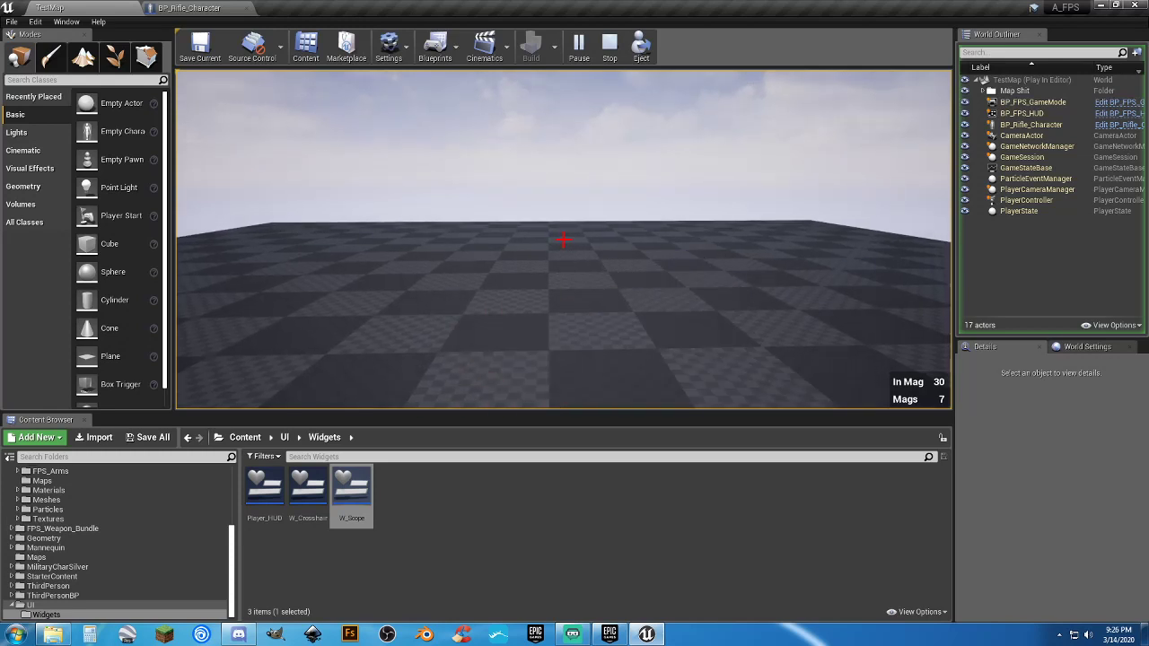
pyautogui.rightClick(563, 237)
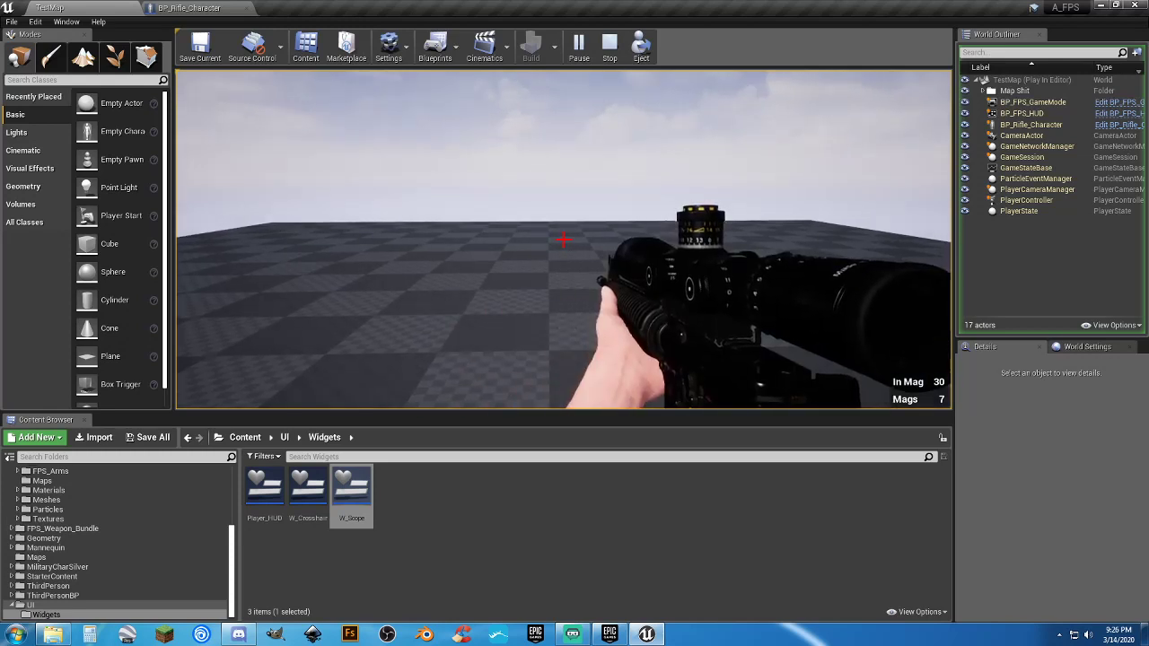
pyautogui.rightClick(563, 238)
pyautogui.rightClick(563, 238)
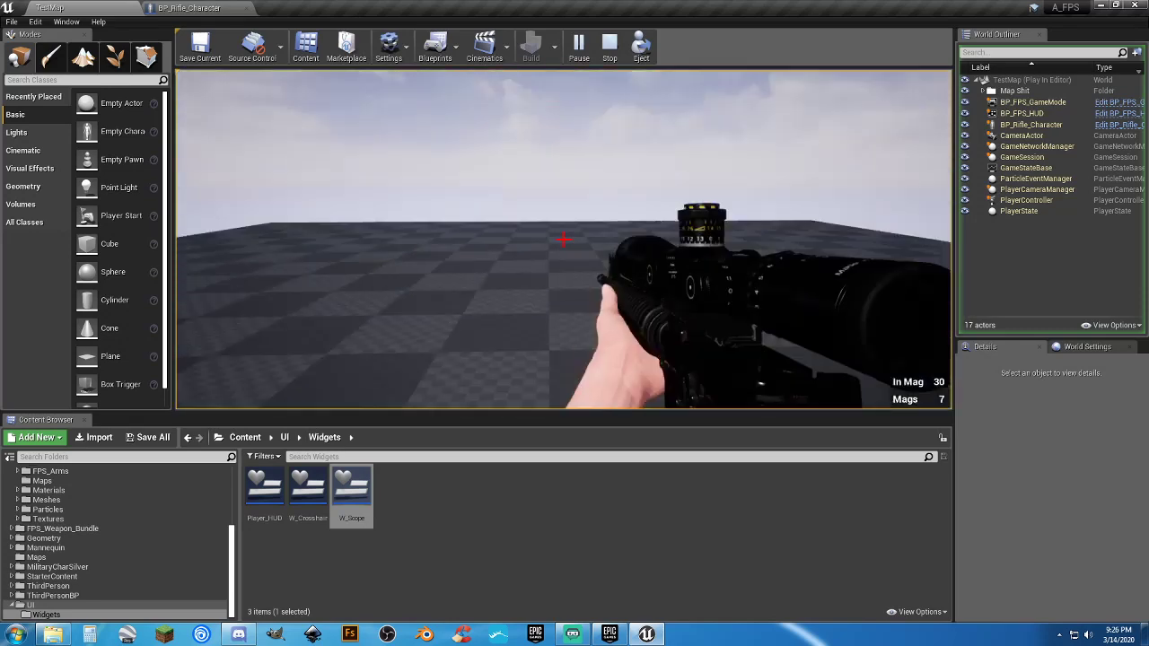
pyautogui.rightClick(562, 237)
pyautogui.rightClick(563, 238)
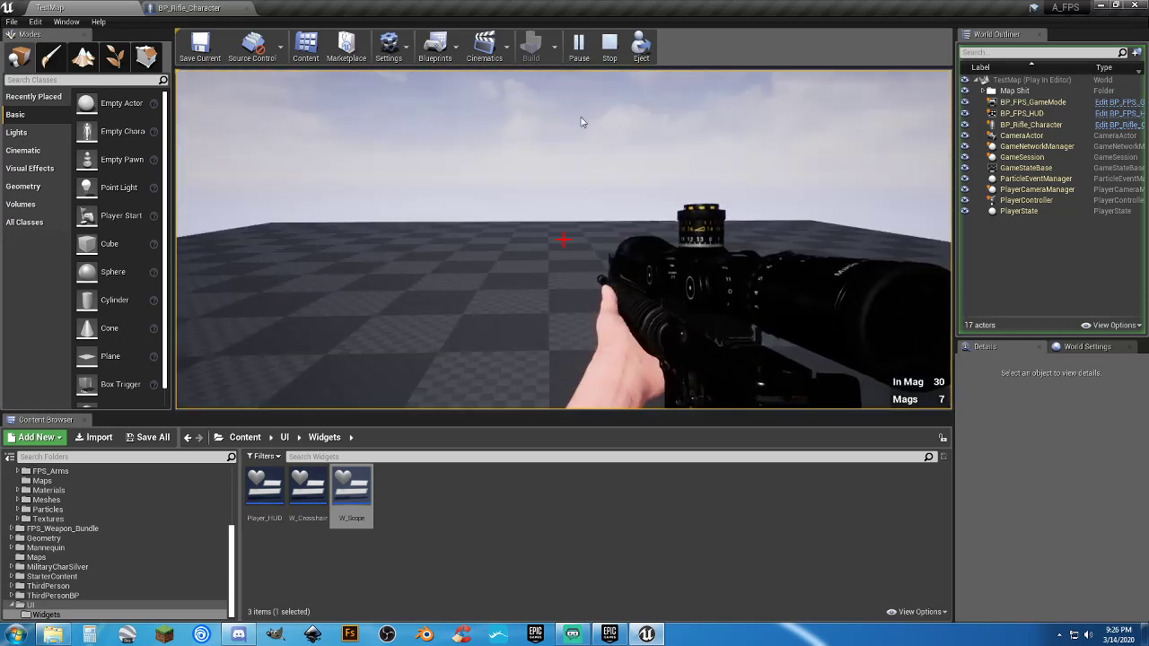
pyautogui.press('Escape')
# Delete the Get Player Controller, Use Scope call and SET Use Scope? nodes from the Right Mouse Button logic, and compile and save the blueprint.
pyautogui.click(188, 8)
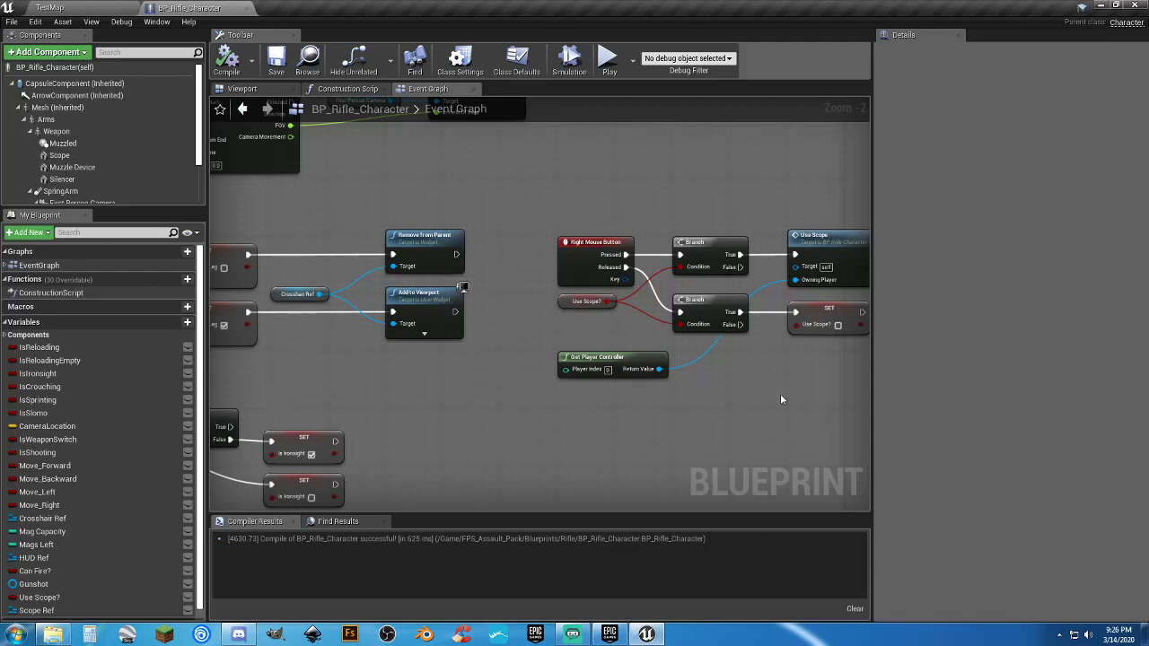
pyautogui.moveTo(780, 398); pyautogui.dragTo(557, 387, button='right')
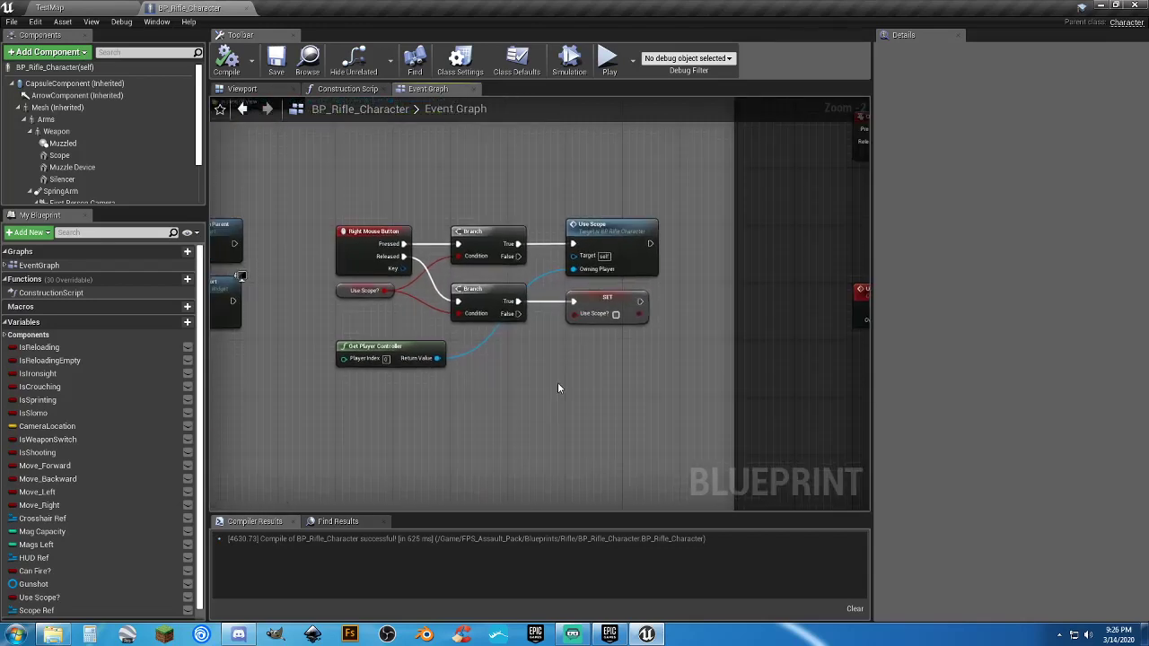
pyautogui.click(384, 352)
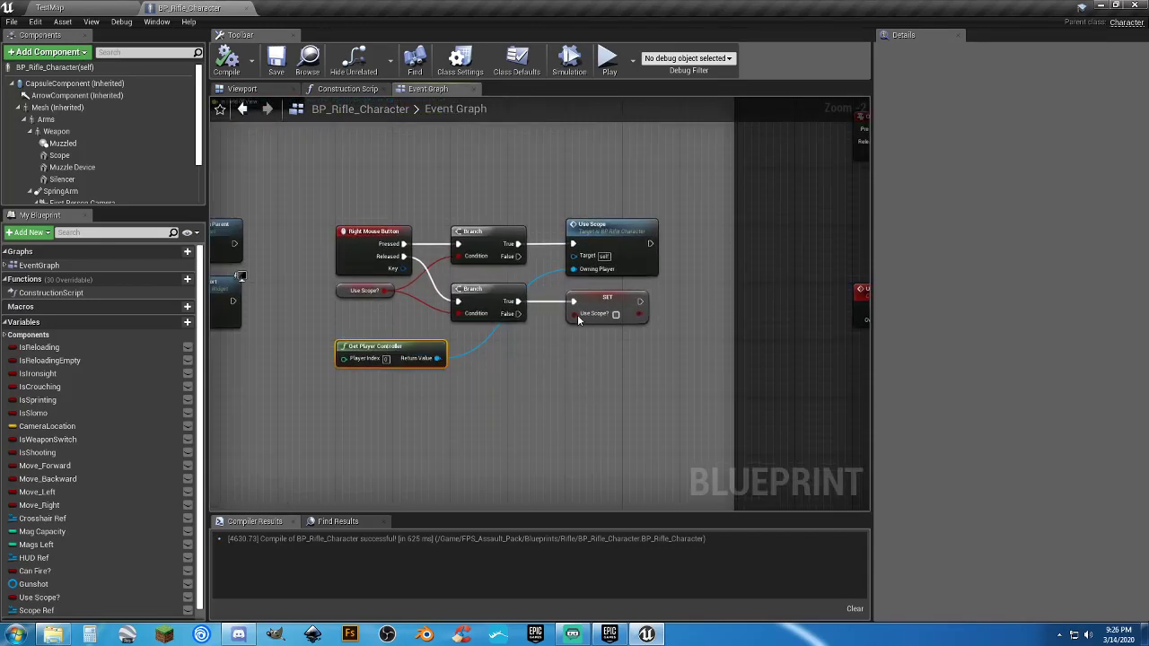
pyautogui.press('Delete')
pyautogui.click(612, 238)
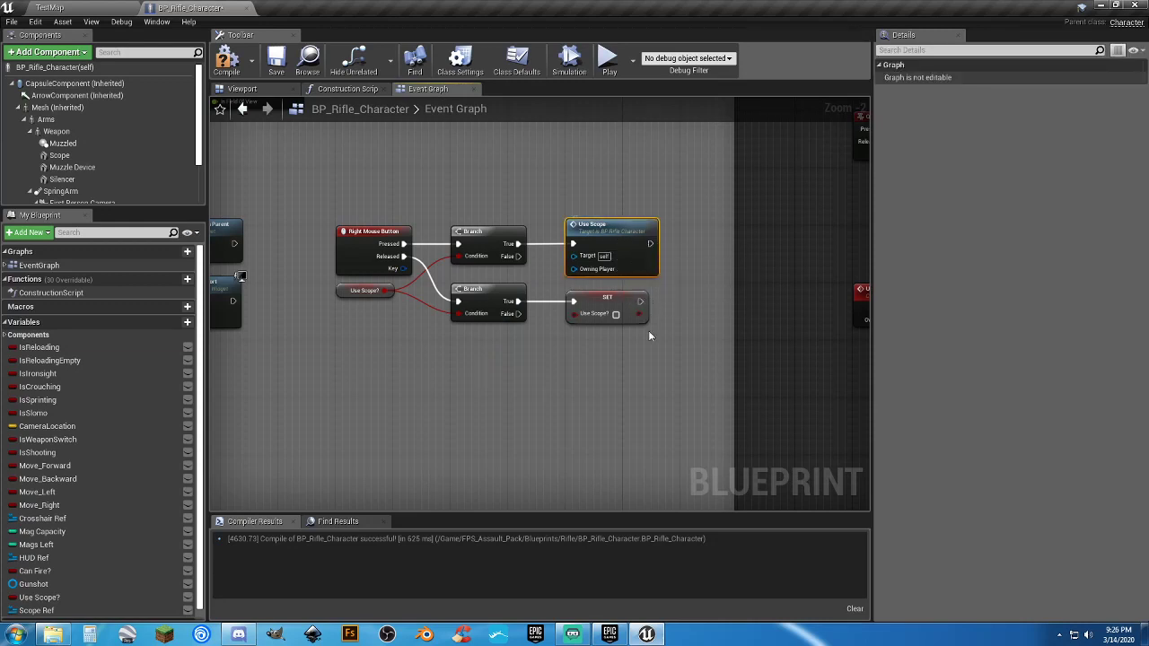
pyautogui.press('Delete')
pyautogui.click(588, 304)
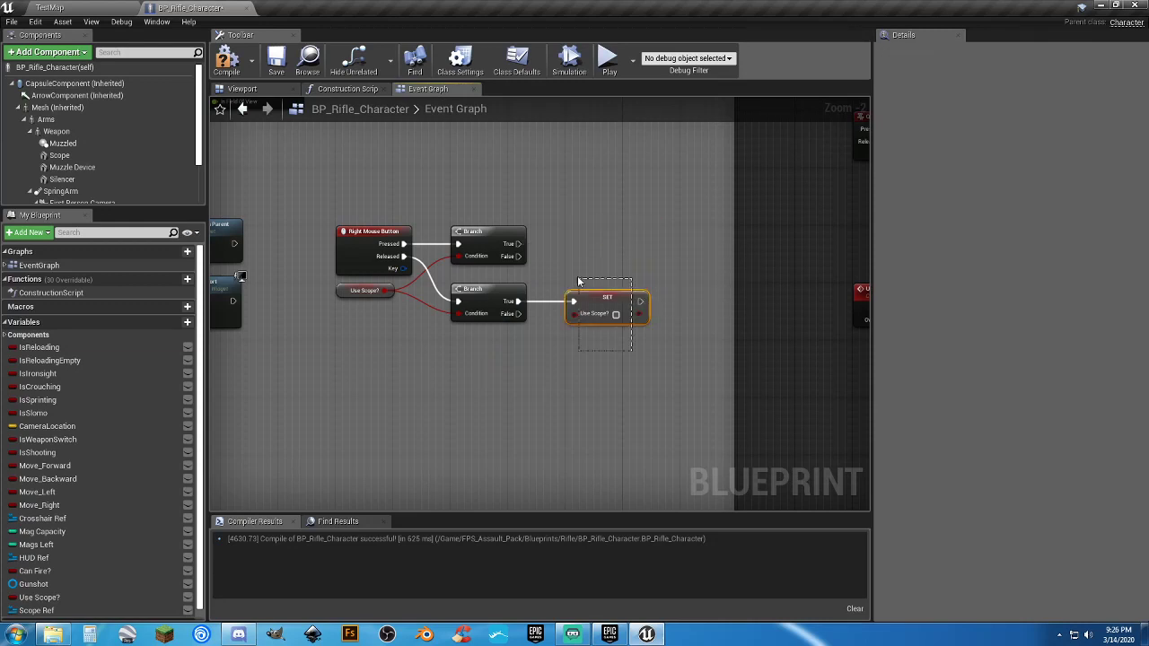
pyautogui.press('Delete')
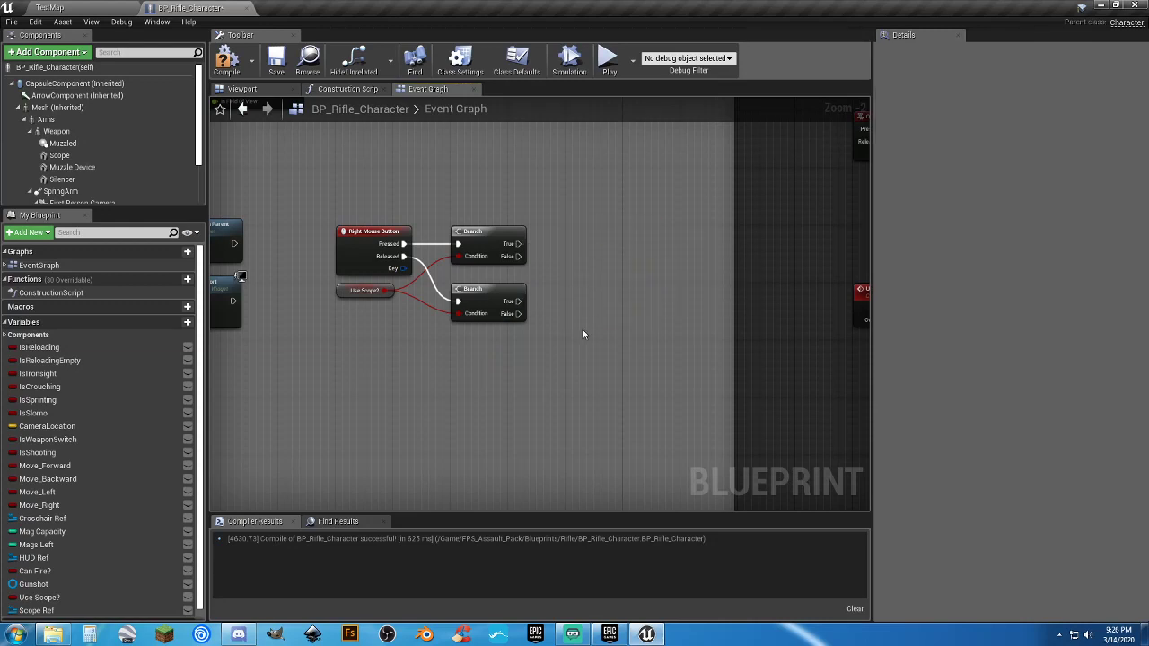
pyautogui.click(227, 61)
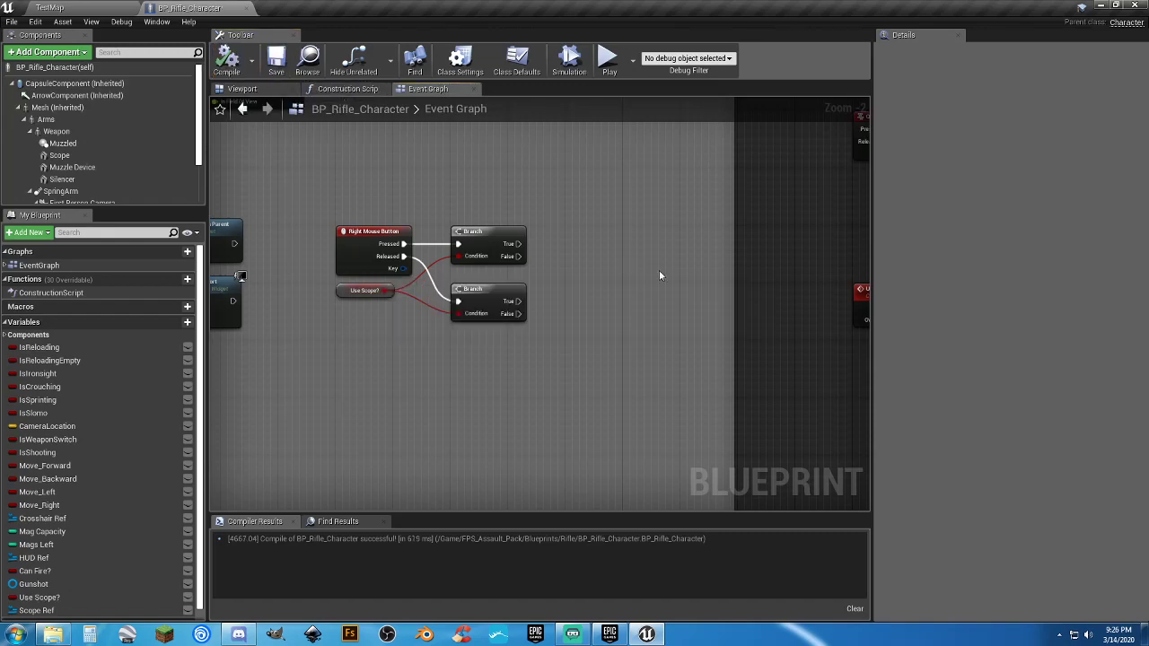
# Move the whole Use Scope custom event chain up beneath the Player HUD event chain.
pyautogui.scroll(-1, 658, 270)
pyautogui.scroll(-3, 659, 270)
pyautogui.moveTo(721, 278); pyautogui.dragTo(451, 335, button='right')
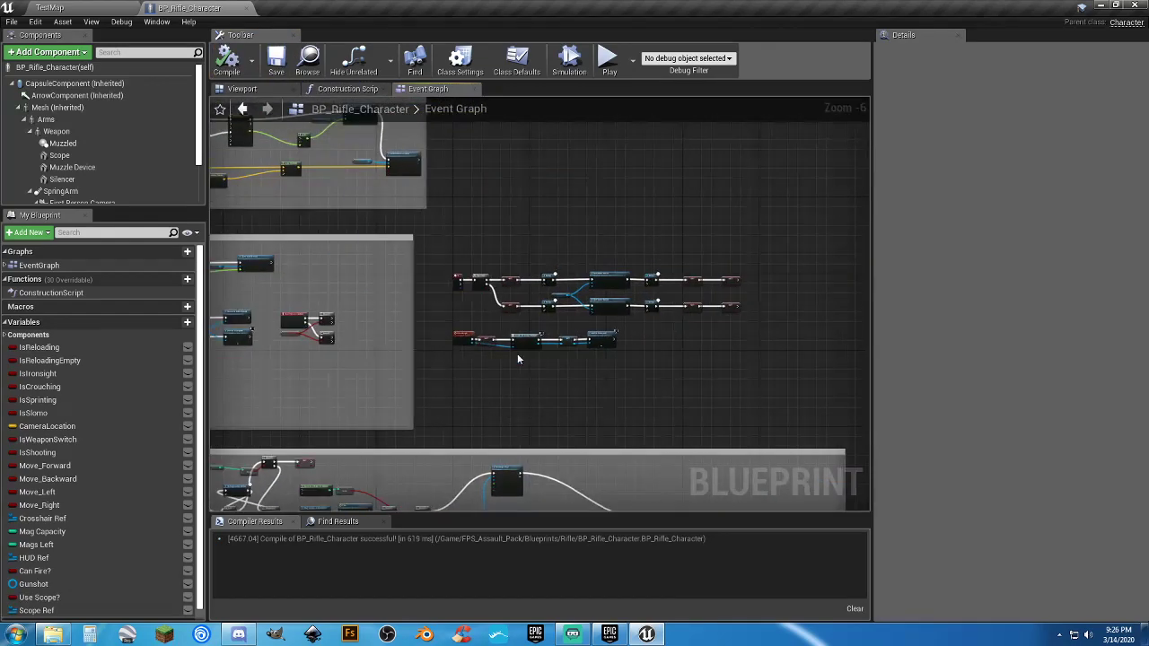
pyautogui.scroll(2, 557, 371)
pyautogui.moveTo(680, 370); pyautogui.dragTo(353, 291)
pyautogui.scroll(-4, 420, 307)
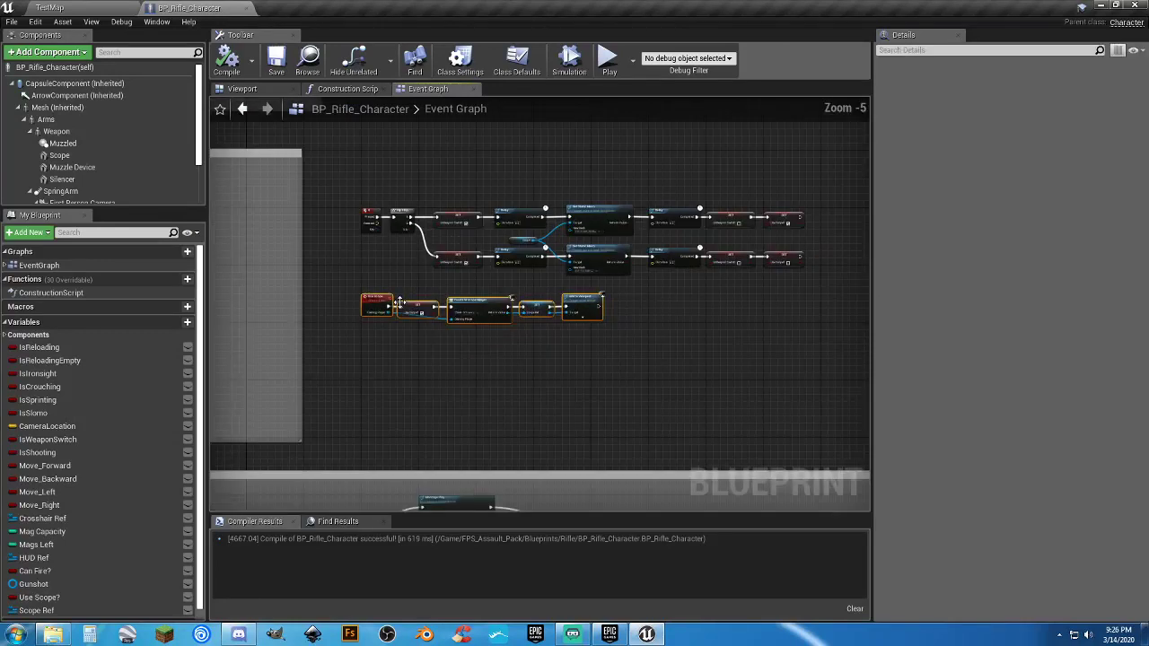
pyautogui.scroll(-1, 421, 305)
pyautogui.moveTo(421, 305); pyautogui.dragTo(453, 449, button='right')
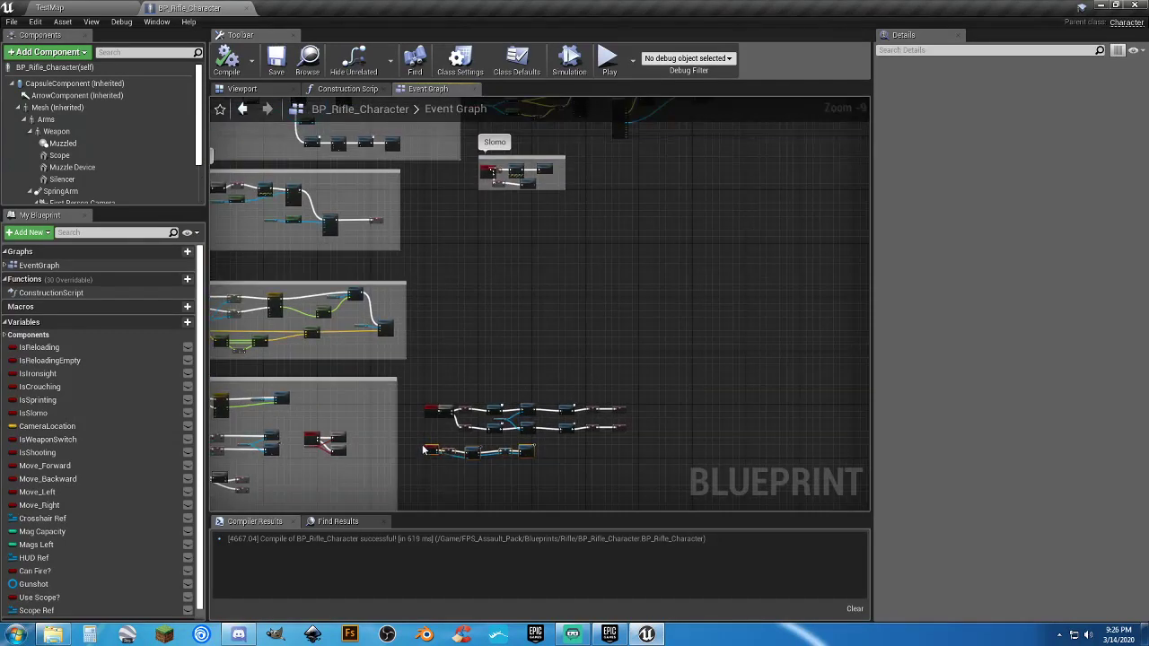
pyautogui.moveTo(422, 448); pyautogui.dragTo(682, 171)
pyautogui.moveTo(643, 201); pyautogui.dragTo(643, 473, button='right')
pyautogui.moveTo(682, 437); pyautogui.dragTo(380, 259)
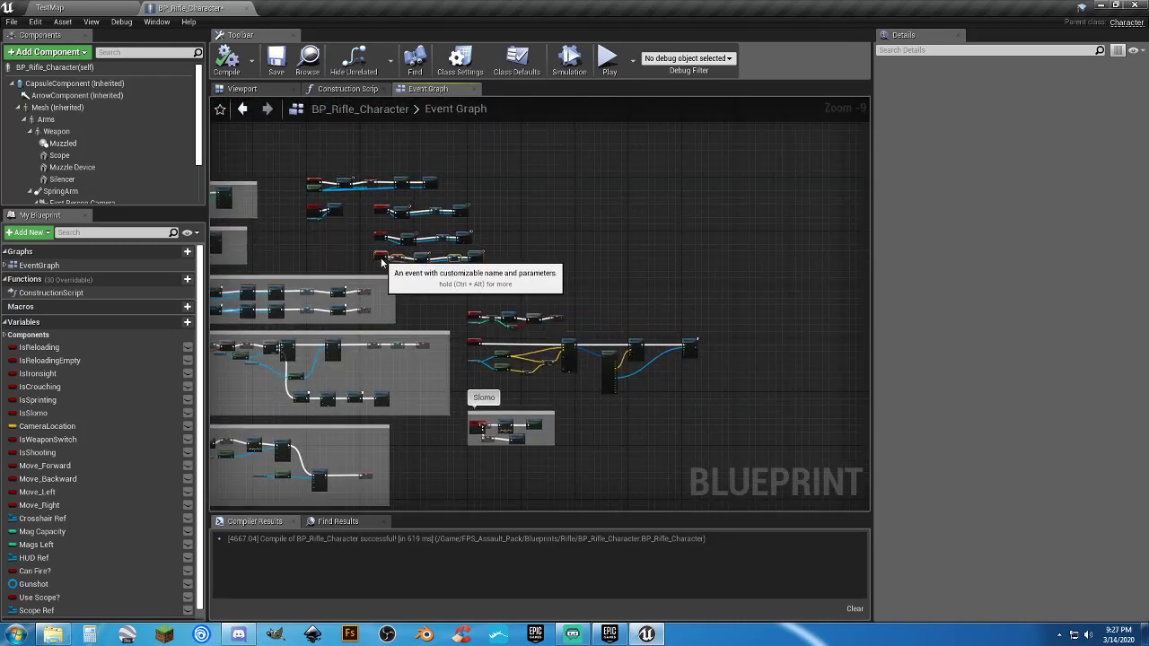
# Remove the SET Use Scope? node from the Use Scope event chain and wire the event directly to Create W Scope Widget.
pyautogui.scroll(8, 381, 259)
pyautogui.scroll(1, 467, 275)
pyautogui.moveTo(430, 348); pyautogui.dragTo(418, 381, button='right')
pyautogui.click(502, 362)
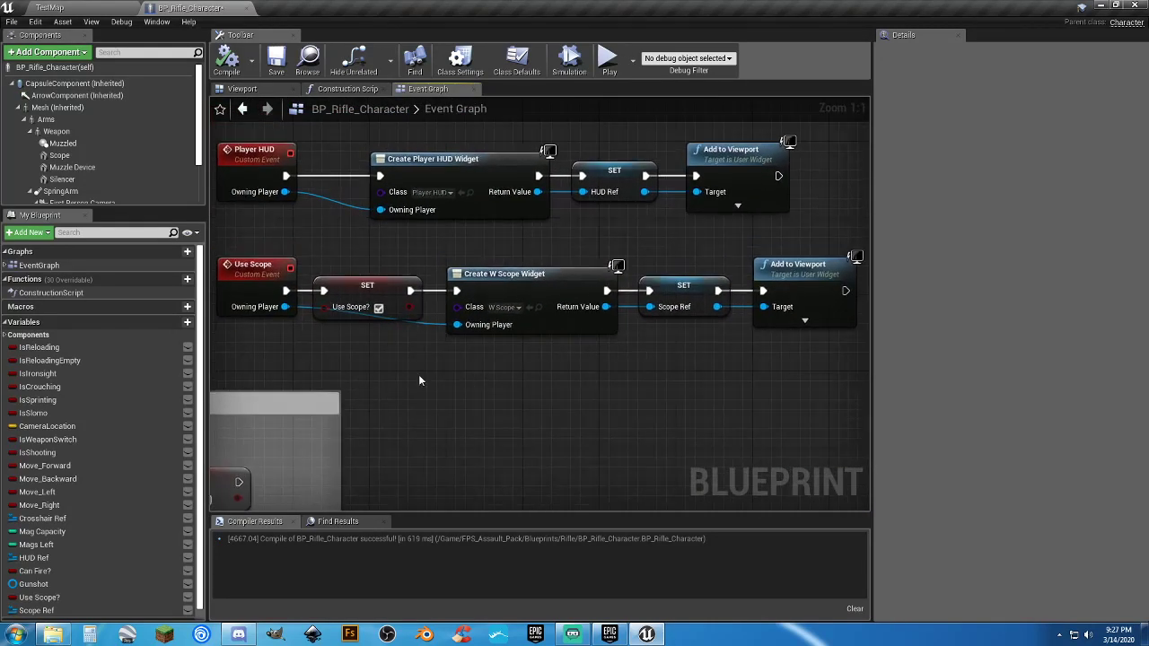
pyautogui.click(390, 294)
pyautogui.press('Delete')
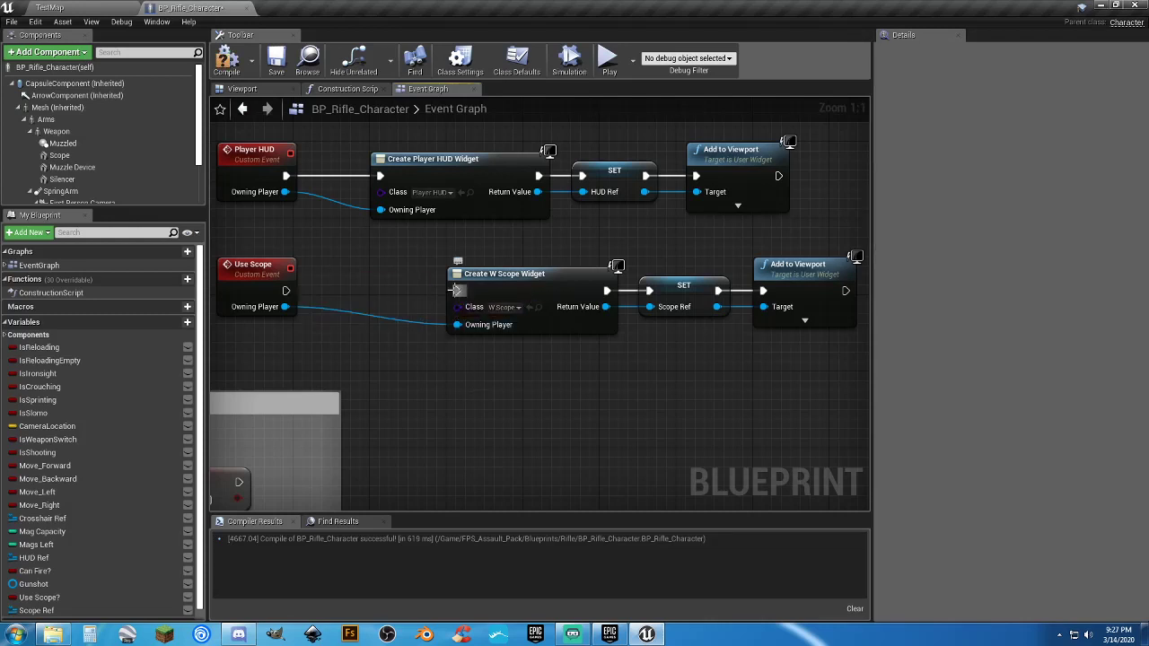
pyautogui.moveTo(456, 291); pyautogui.dragTo(285, 291)
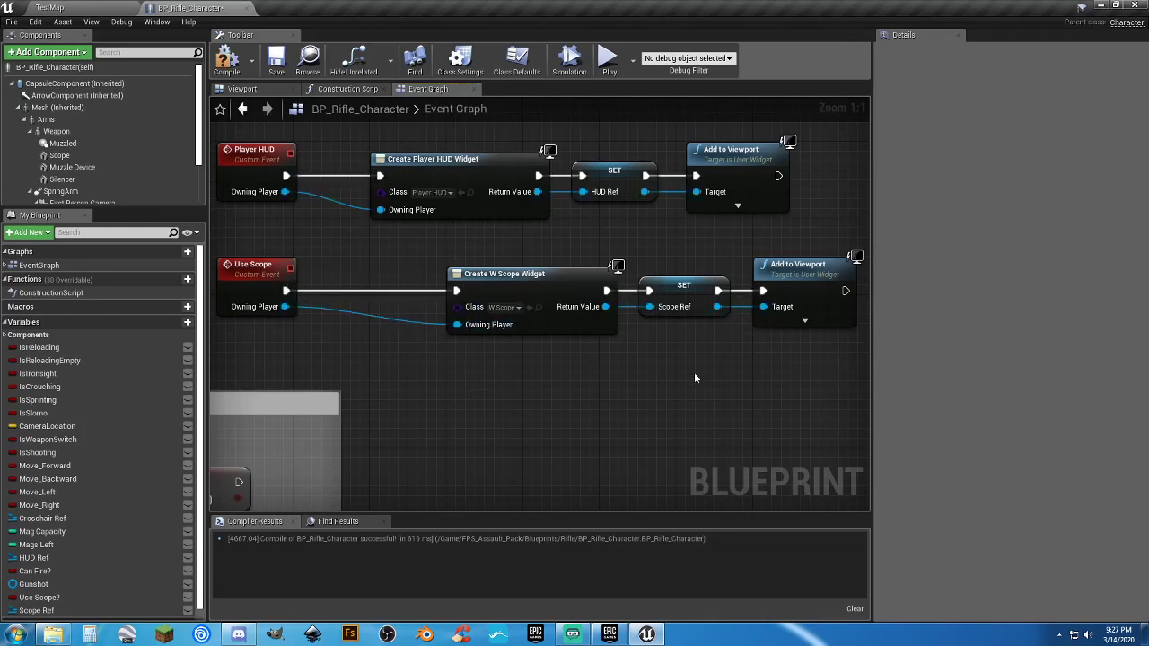
# Stack the Crosshair Widget, Player HUD and Use Scope event chains closely, with their events and Add to Viewport nodes aligned in columns.
pyautogui.moveTo(761, 367); pyautogui.dragTo(438, 251)
pyautogui.moveTo(542, 275); pyautogui.dragTo(465, 275)
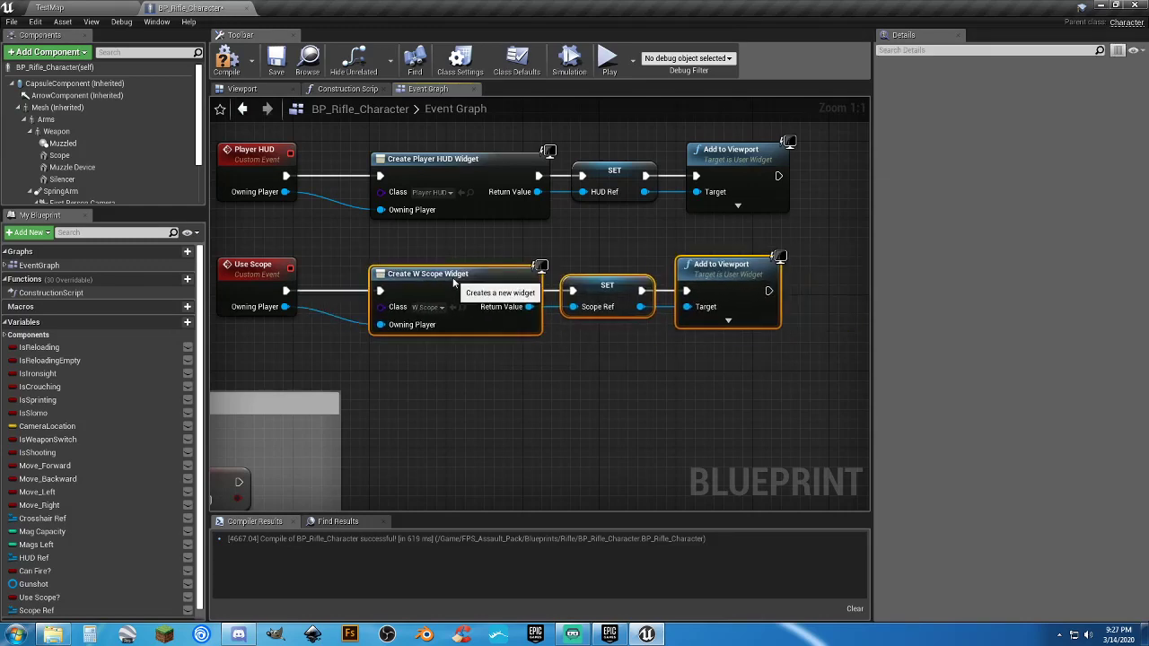
pyautogui.click(420, 238)
pyautogui.moveTo(657, 111); pyautogui.dragTo(707, 233, button='right')
pyautogui.moveTo(625, 202); pyautogui.dragTo(335, 216)
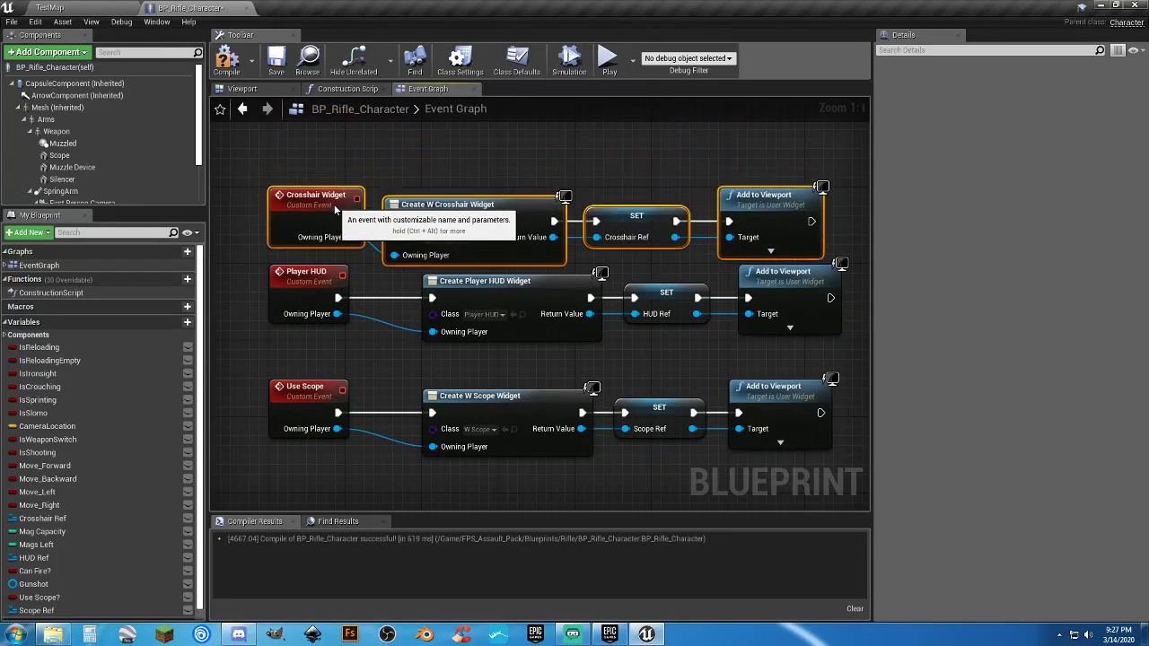
pyautogui.click(454, 172)
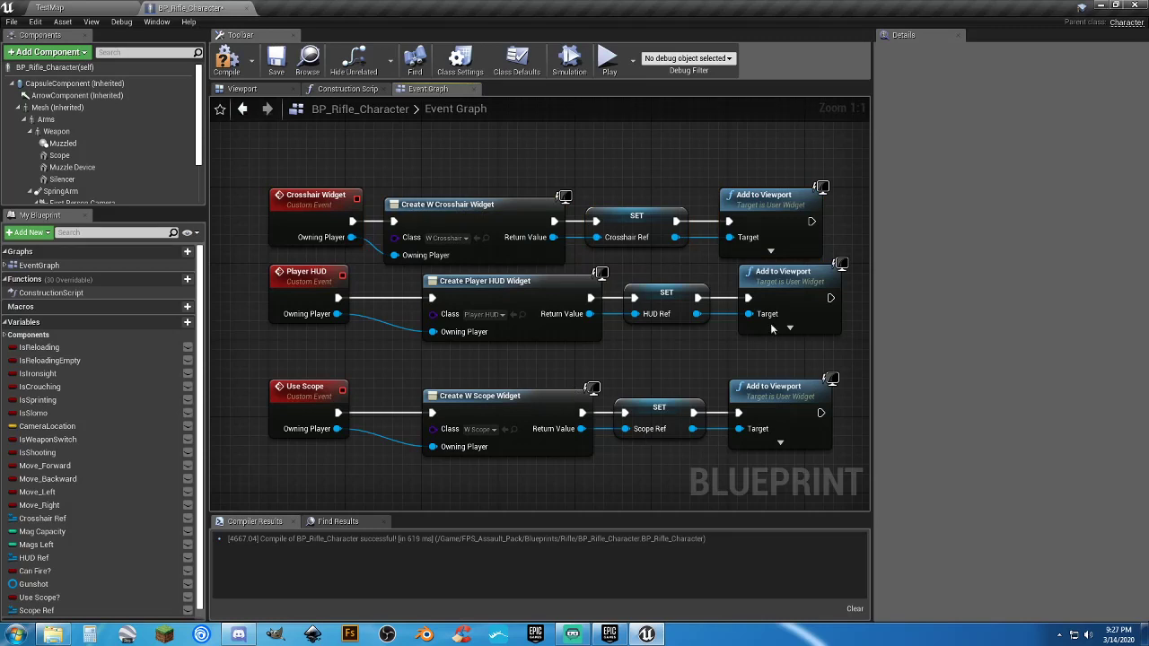
pyautogui.click(742, 285)
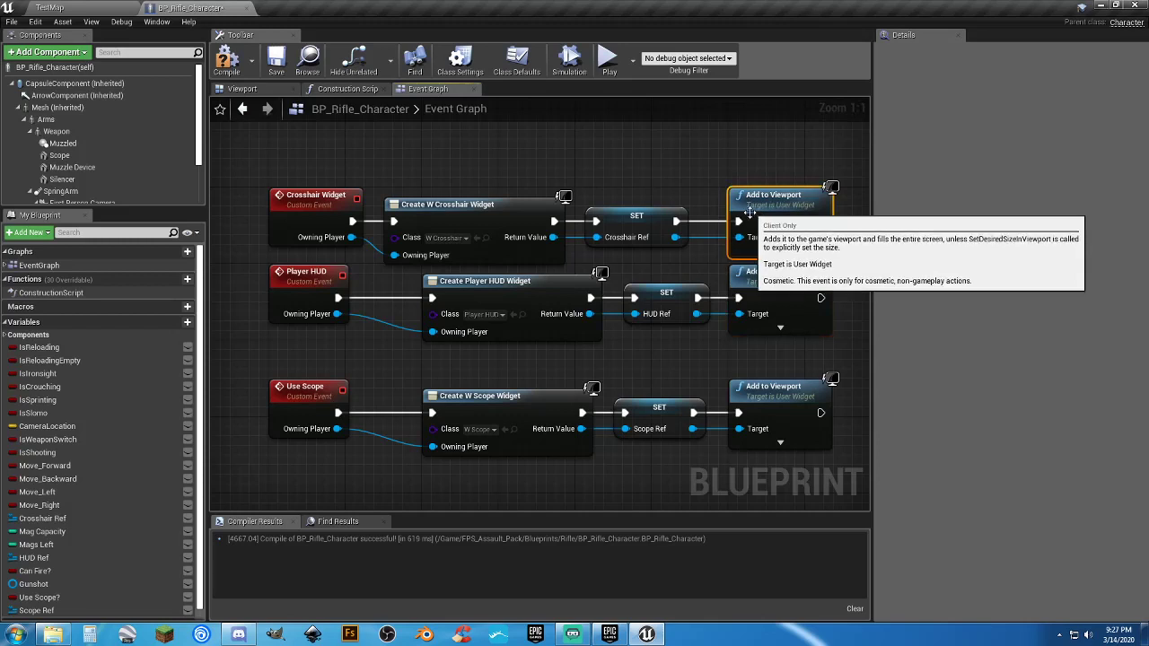
pyautogui.moveTo(750, 475); pyautogui.dragTo(317, 357)
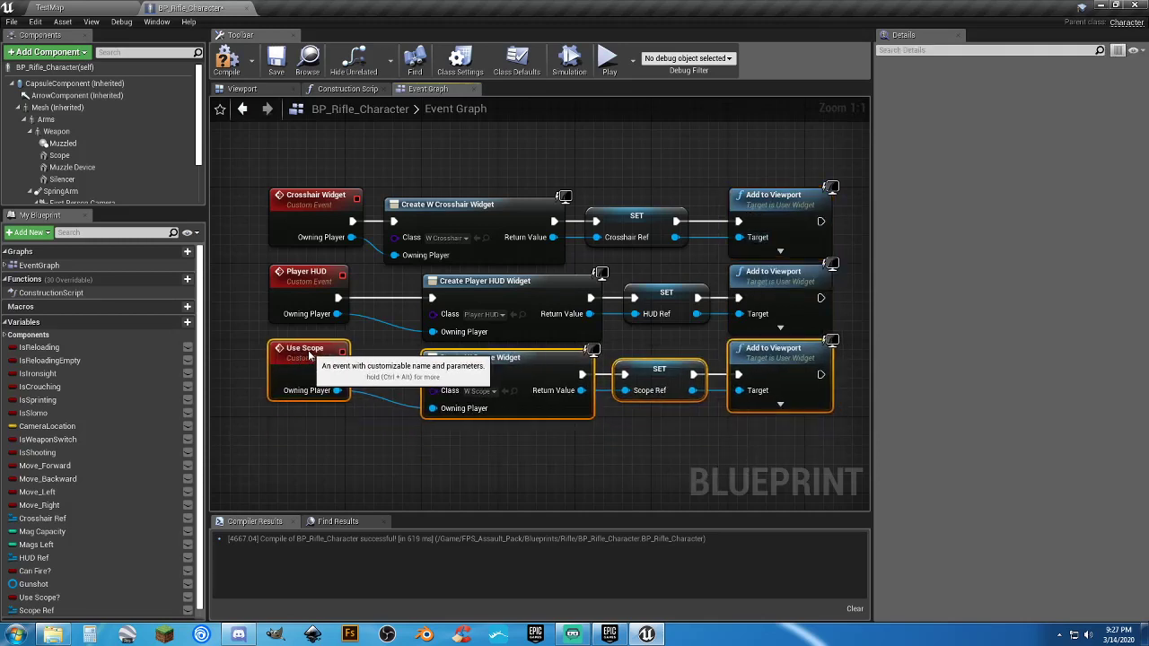
pyautogui.click(383, 441)
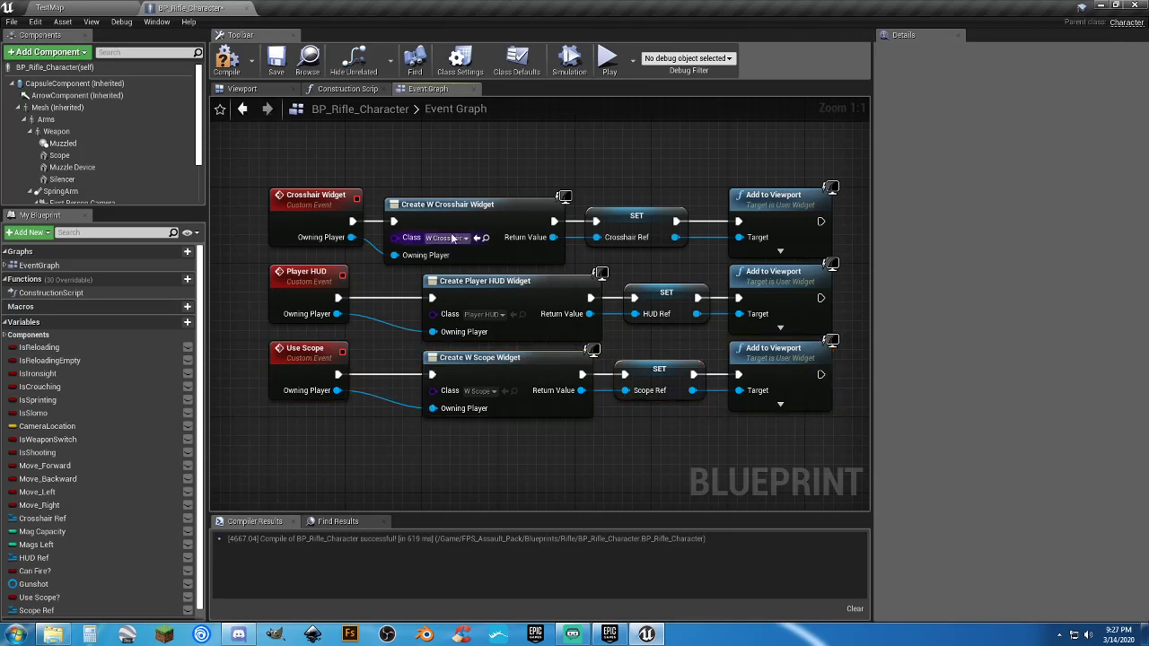
# Align the Create Widget nodes of the three event chains in one column and shift the HUD Ref and Scope Ref SET nodes towards them.
pyautogui.moveTo(493, 282); pyautogui.dragTo(450, 293)
pyautogui.moveTo(467, 359); pyautogui.dragTo(430, 361)
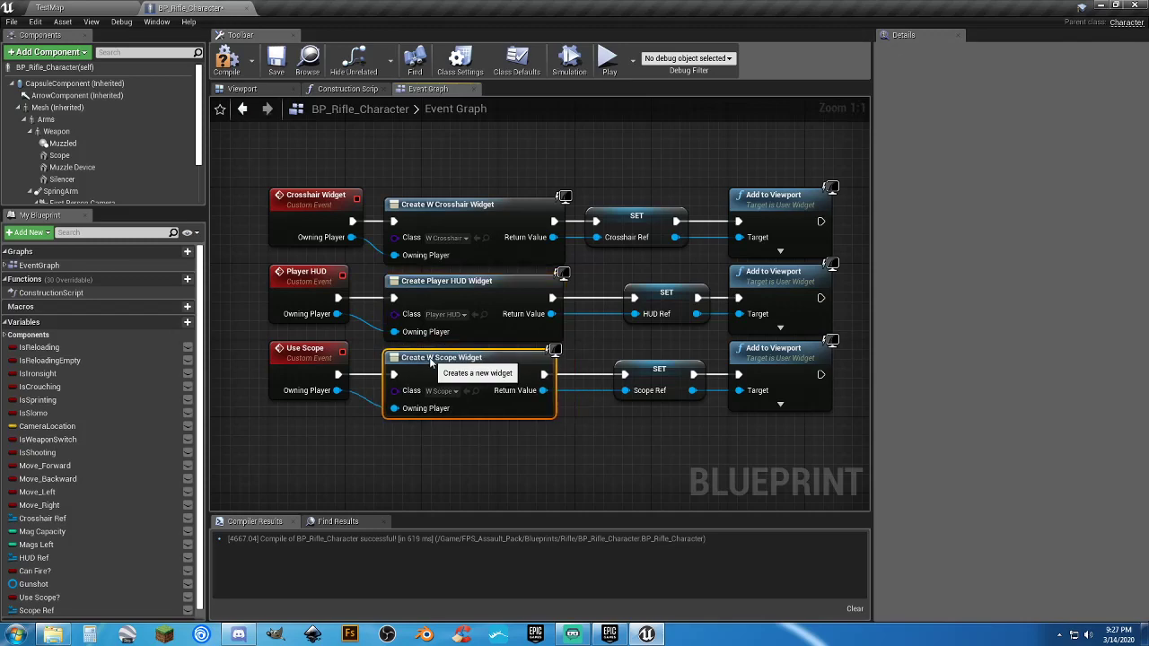
pyautogui.click(523, 465)
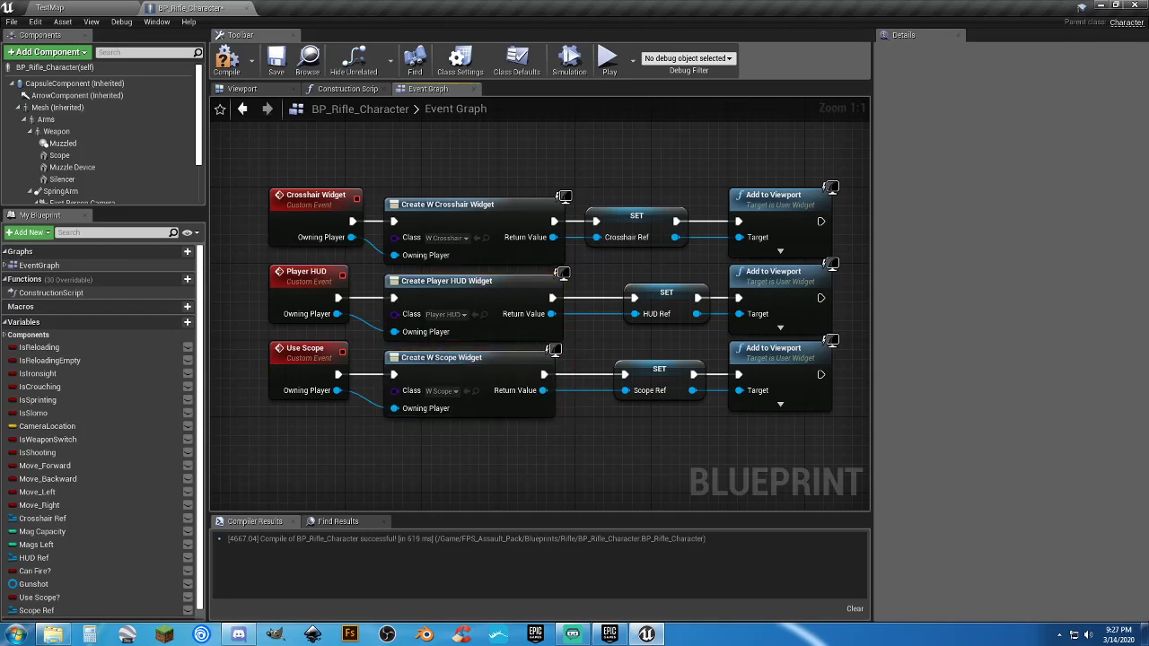
pyautogui.moveTo(583, 154); pyautogui.dragTo(585, 192, button='right')
pyautogui.moveTo(649, 339); pyautogui.dragTo(618, 338)
pyautogui.moveTo(644, 413); pyautogui.dragTo(624, 414)
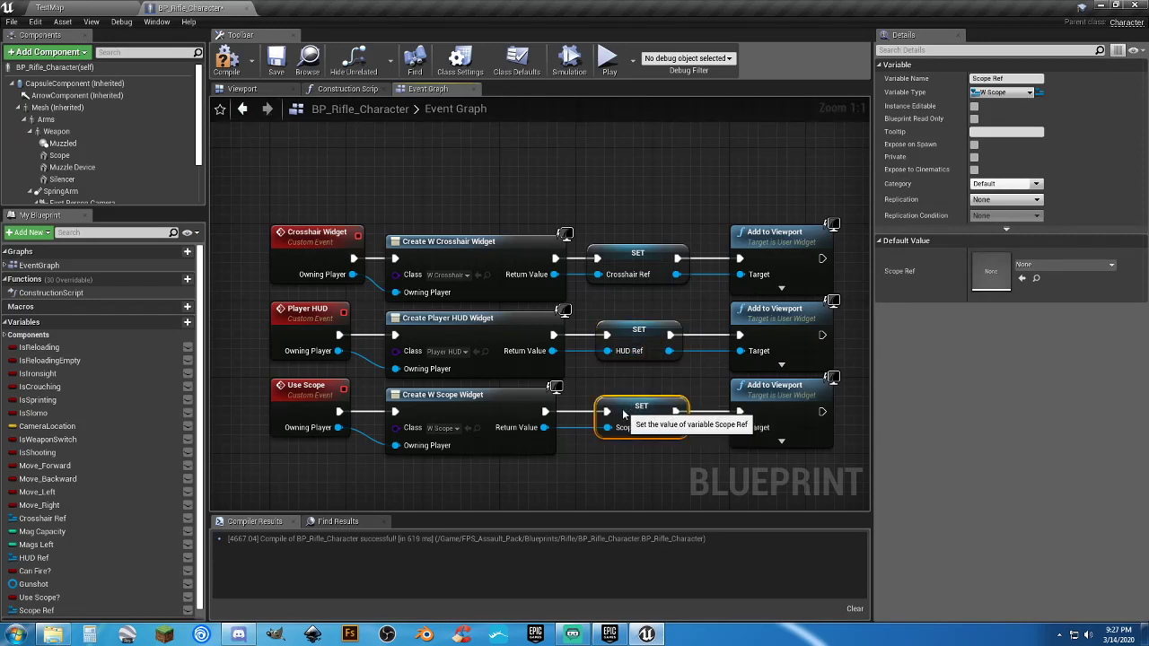
pyautogui.click(627, 262)
pyautogui.click(625, 190)
# Add a Use Scope call after Player HUD in the Event BeginPlay chain and line it up with that node.
pyautogui.moveTo(628, 187); pyautogui.dragTo(622, 371, button='right')
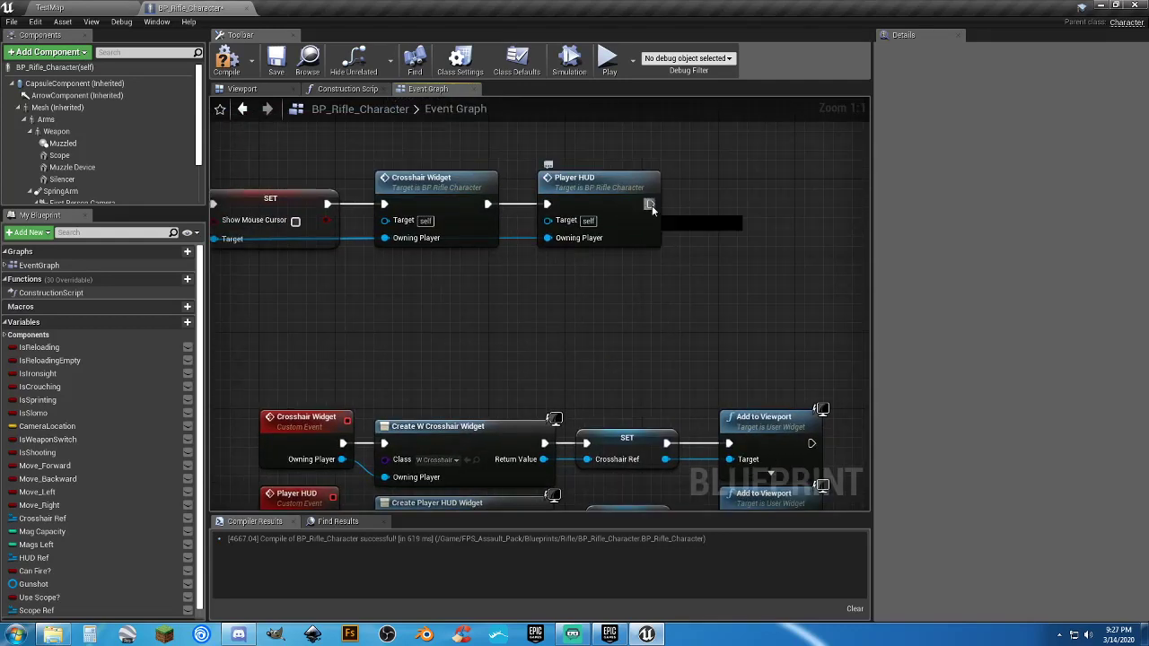
pyautogui.moveTo(649, 204); pyautogui.dragTo(692, 213)
pyautogui.write('use scope')
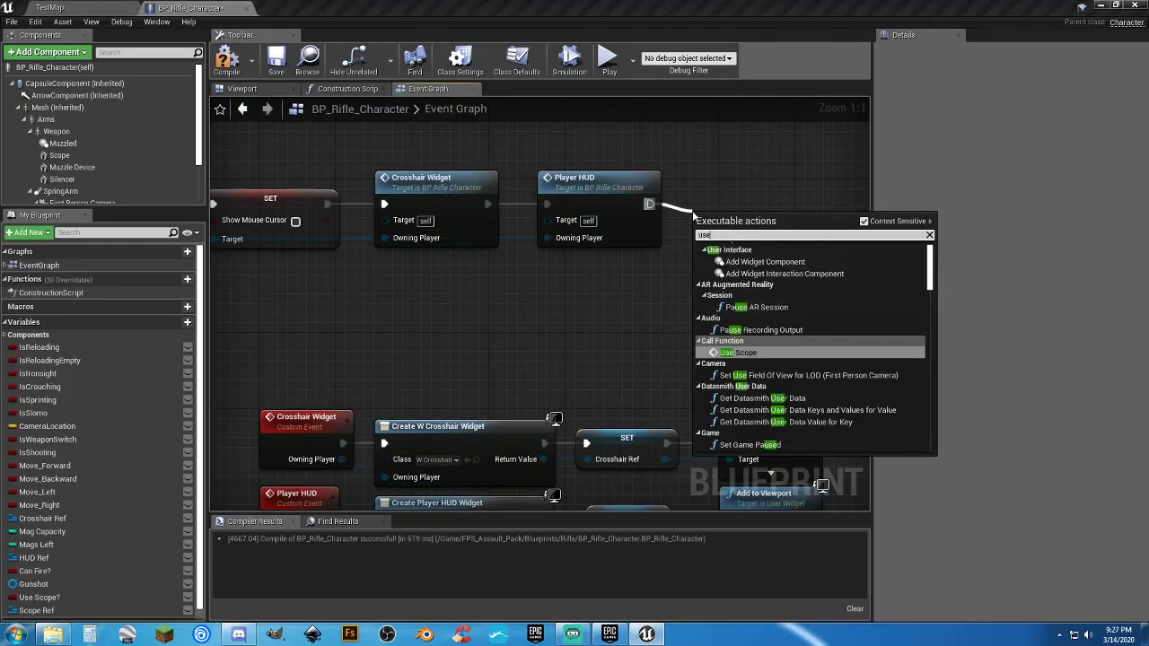
pyautogui.press('Return')
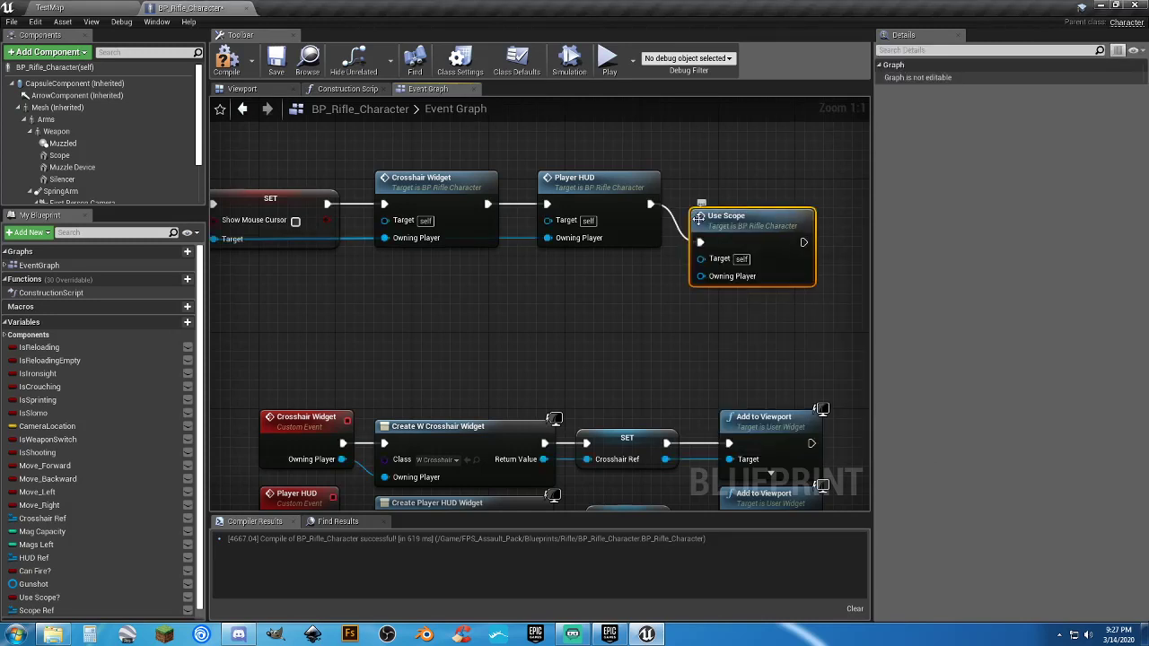
pyautogui.moveTo(708, 228); pyautogui.dragTo(719, 195)
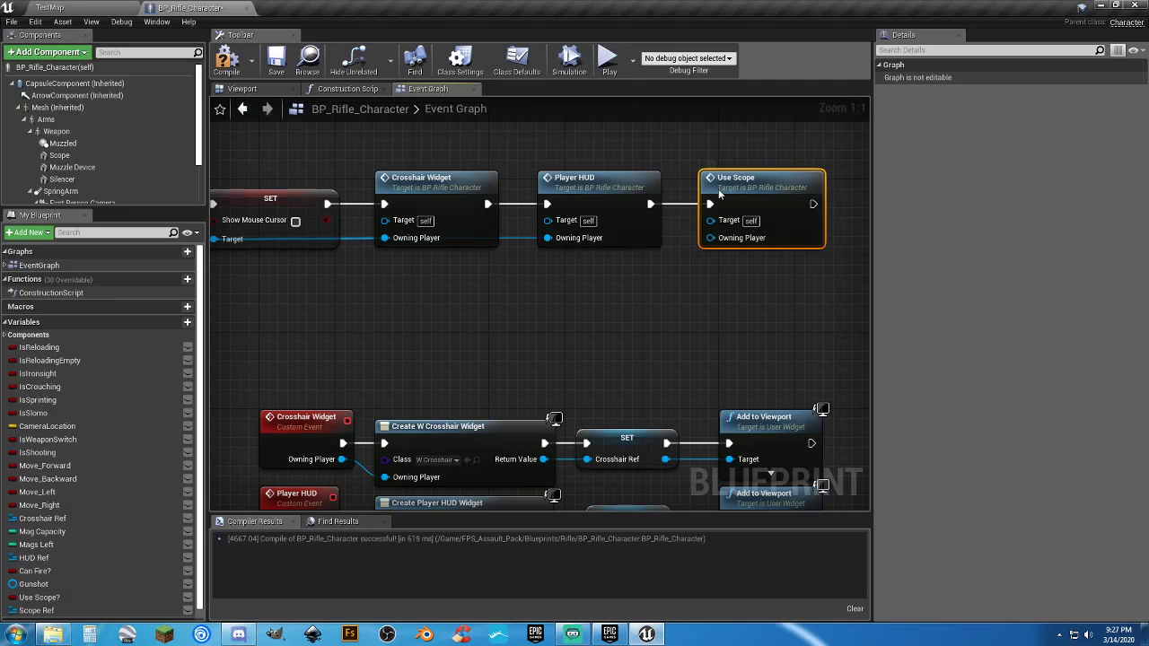
# Compile and save the rifle character blueprint and play-test aiming down the sights in TestMap.
pyautogui.click(227, 59)
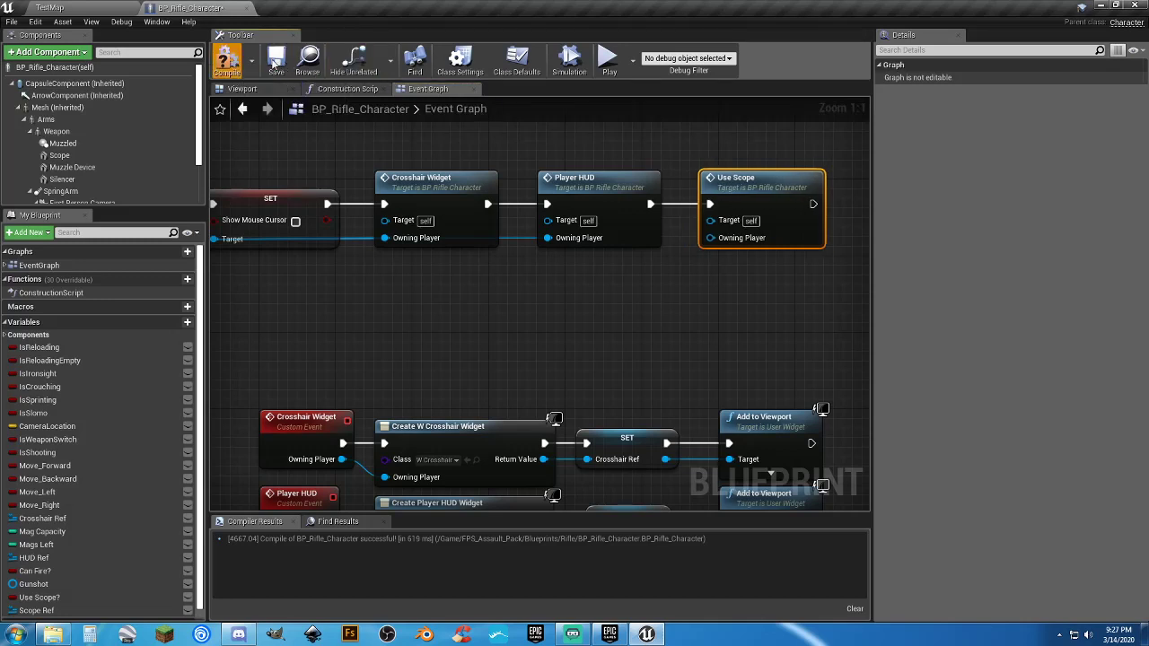
pyautogui.click(274, 61)
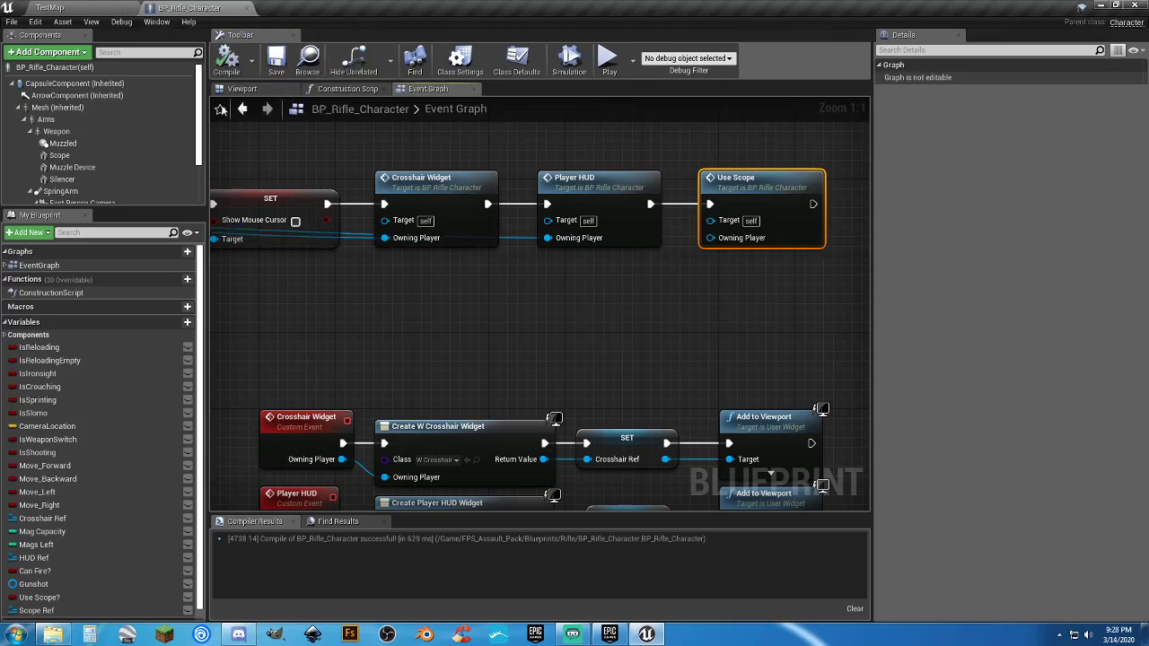
pyautogui.click(113, 10)
pyautogui.click(577, 45)
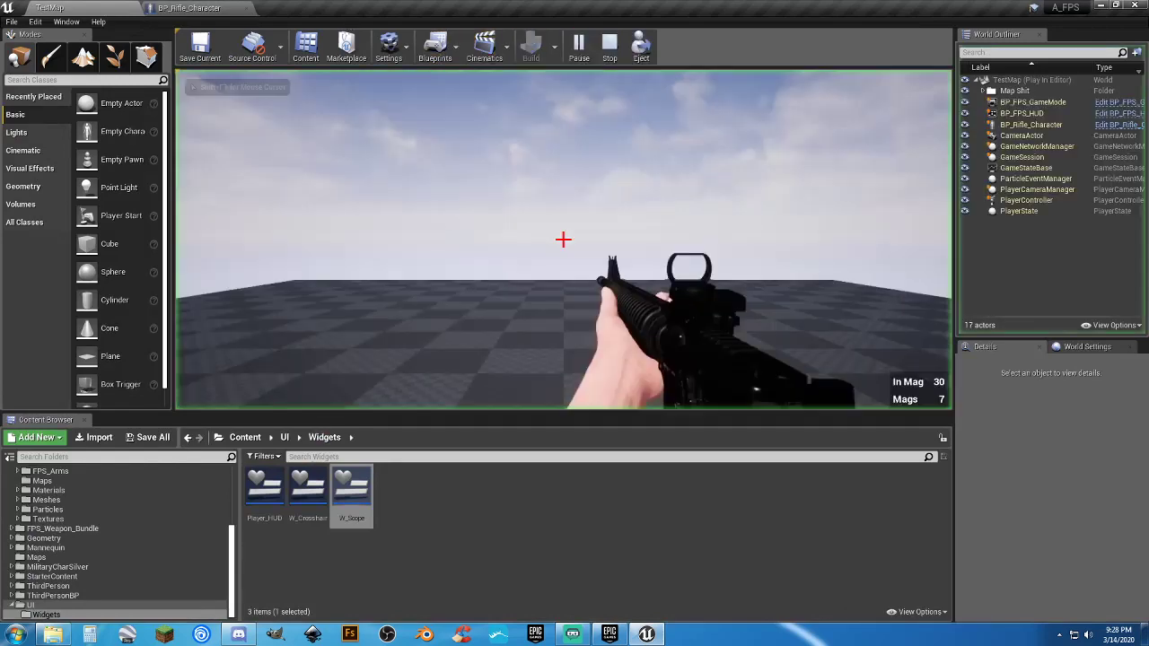
pyautogui.rightClick(564, 237)
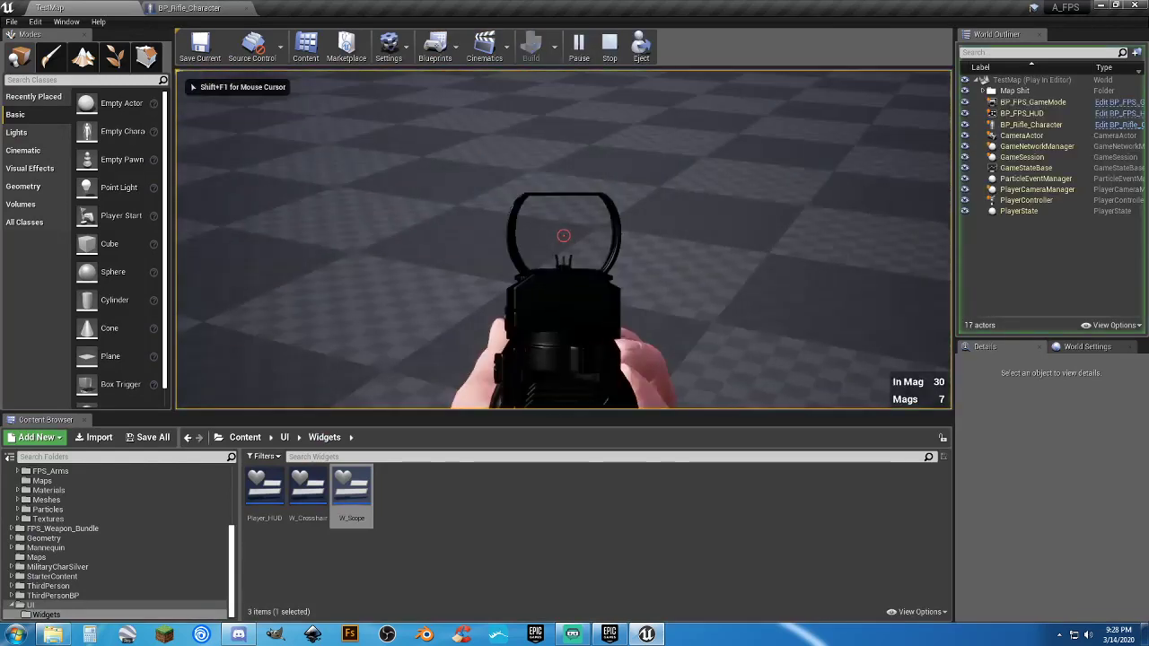
pyautogui.press('shift')
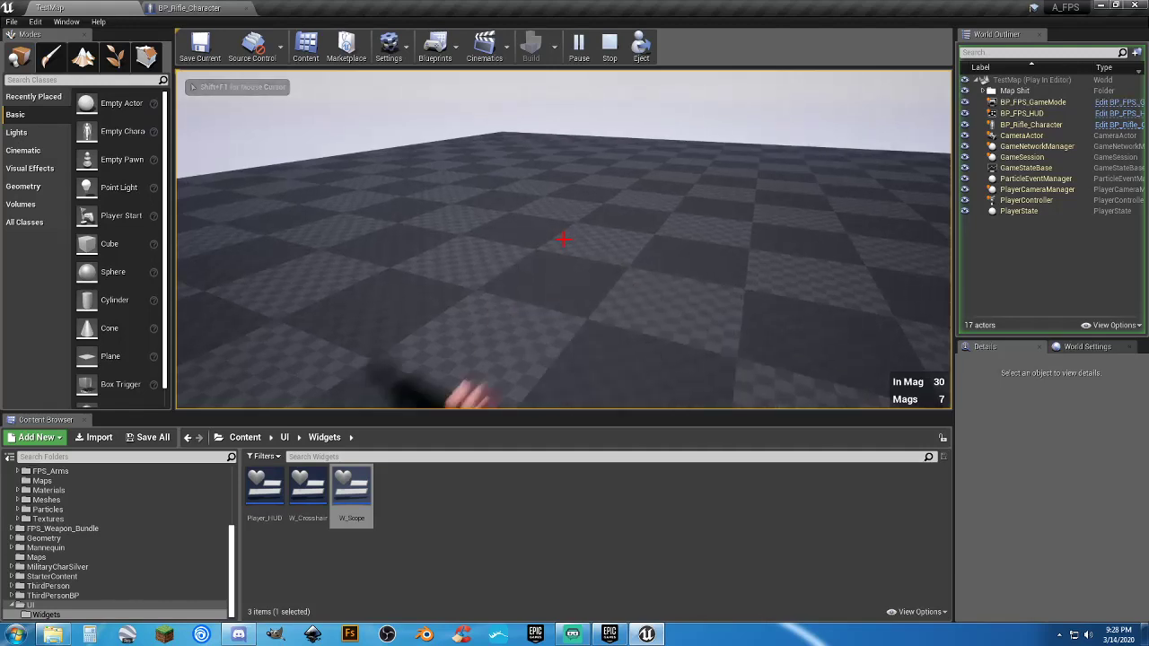
pyautogui.rightClick(563, 240)
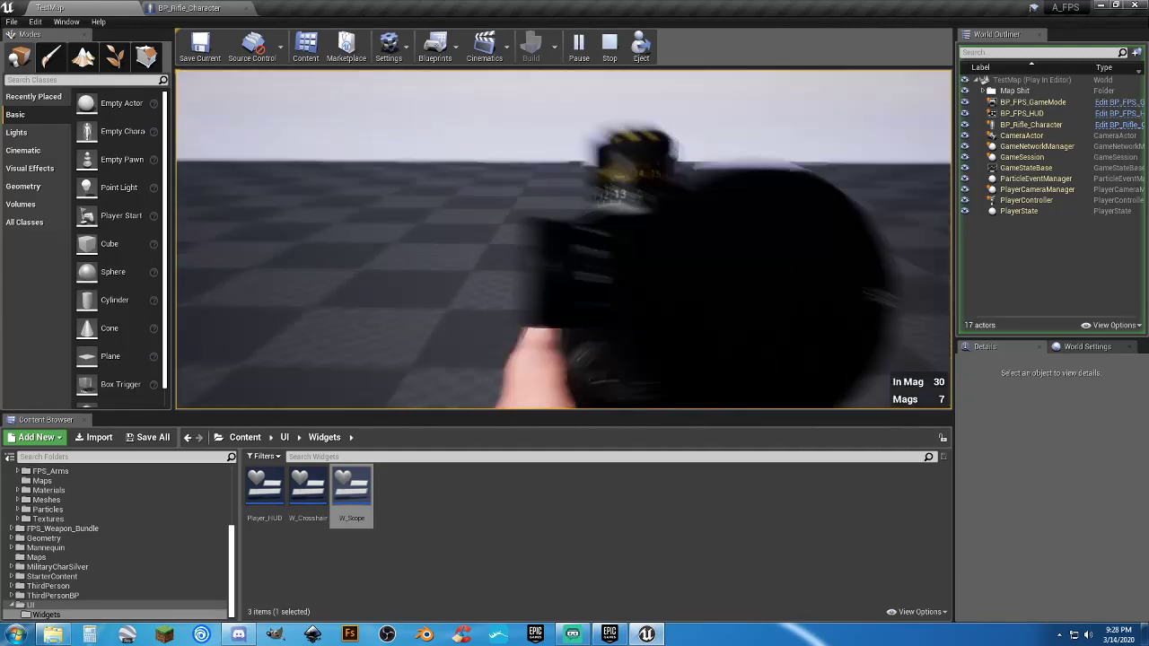
pyautogui.press('Escape')
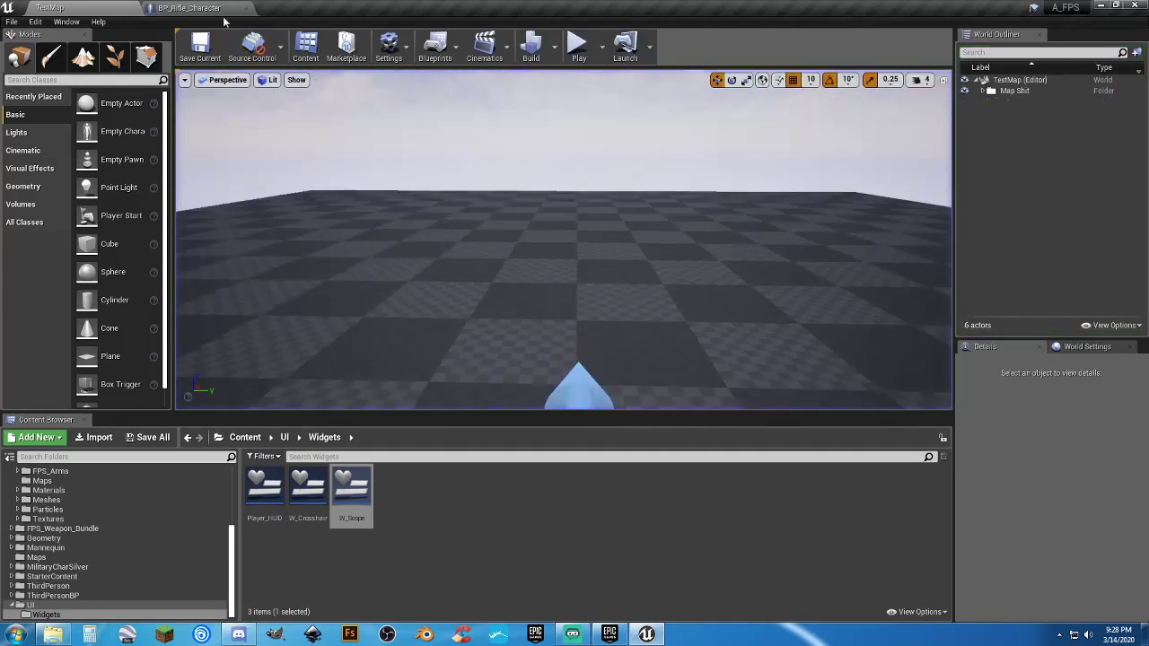
# In BP_Rifle_Character's event graph, place a Scope Ref getter just below the Released Branch of the Right Mouse Button event.
pyautogui.click(189, 7)
pyautogui.moveTo(436, 352); pyautogui.dragTo(665, 106, button='right')
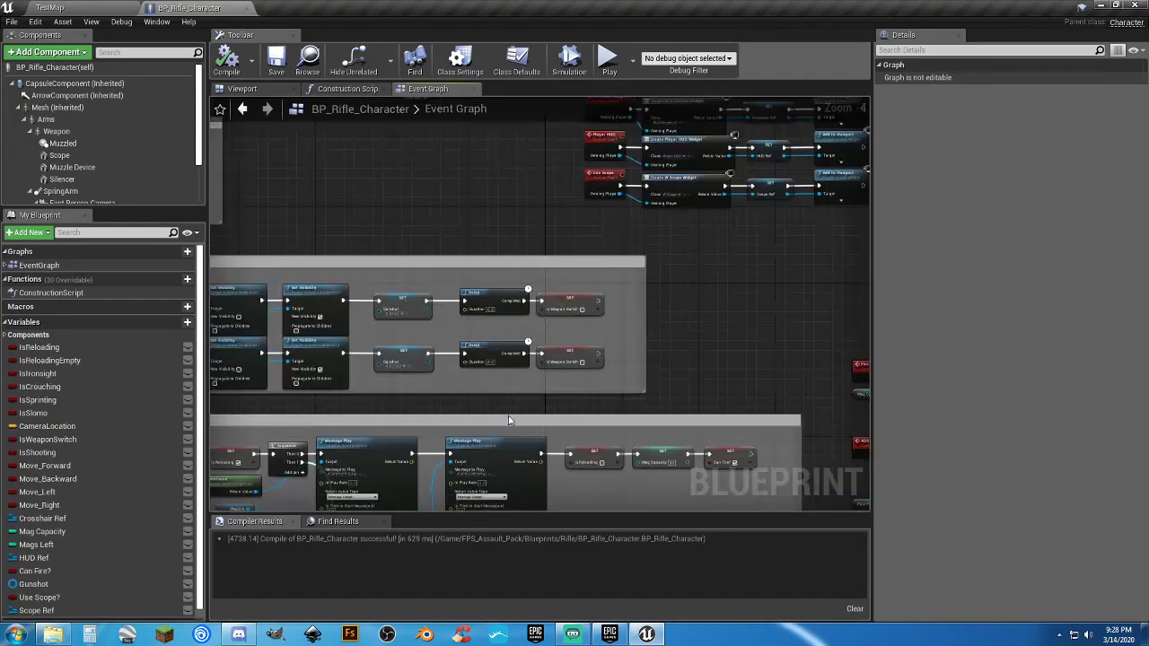
pyautogui.moveTo(511, 451); pyautogui.dragTo(573, 159, button='right')
pyautogui.scroll(-5, 529, 416)
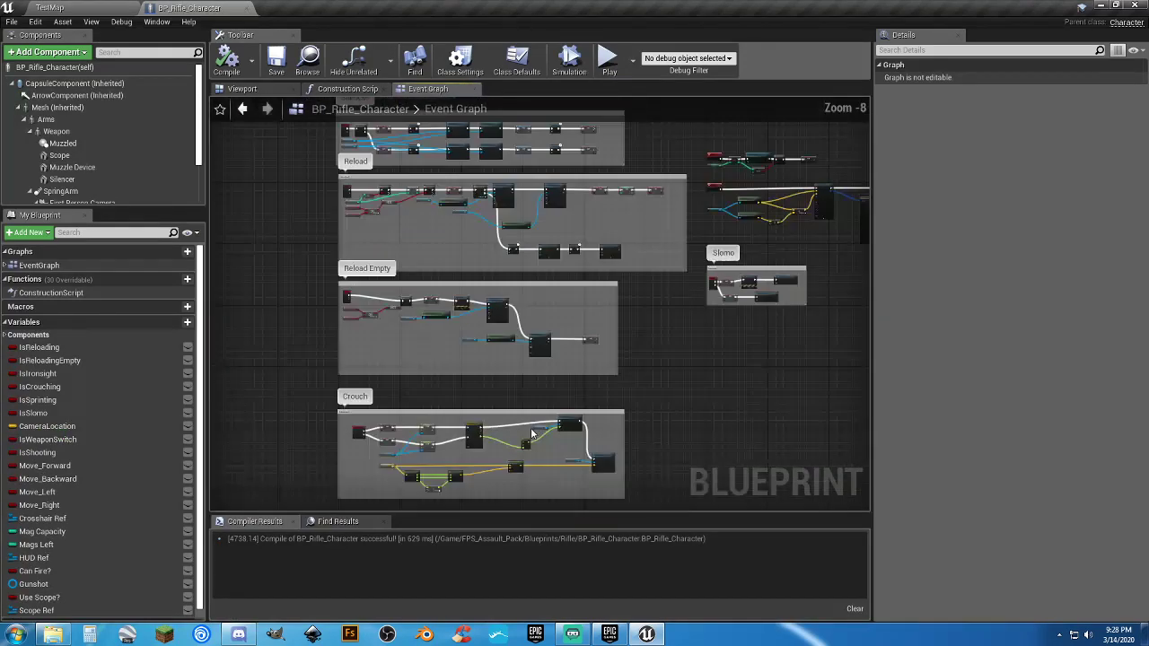
pyautogui.moveTo(554, 466); pyautogui.dragTo(556, 296, button='right')
pyautogui.scroll(9, 514, 395)
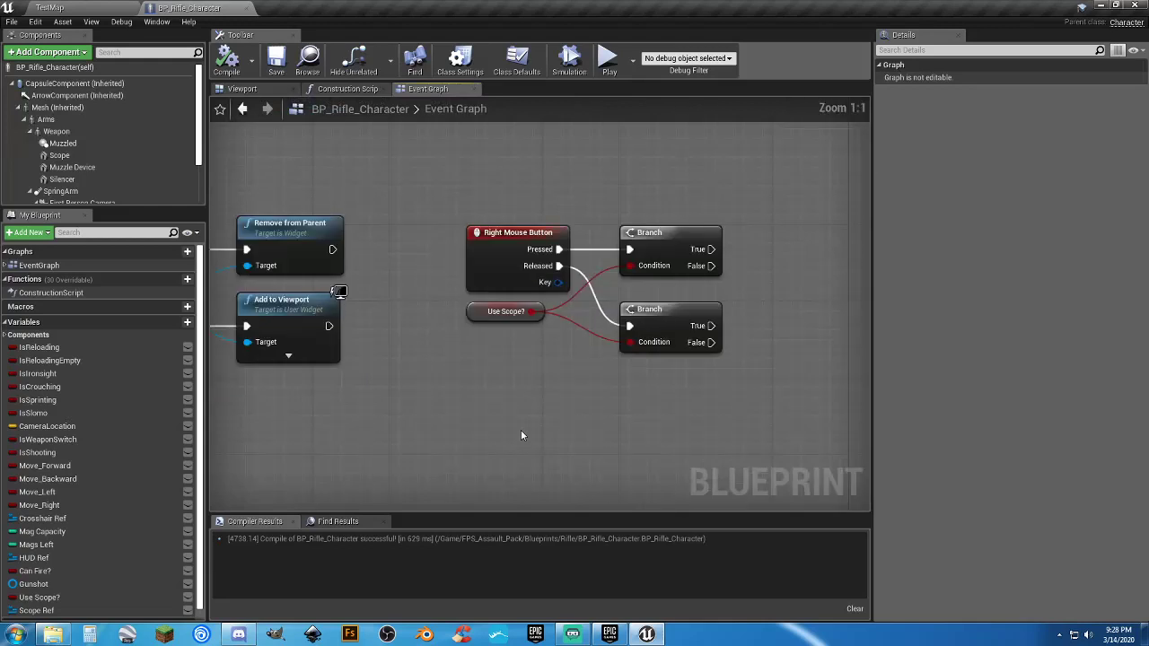
pyautogui.moveTo(612, 413); pyautogui.dragTo(416, 410, button='right')
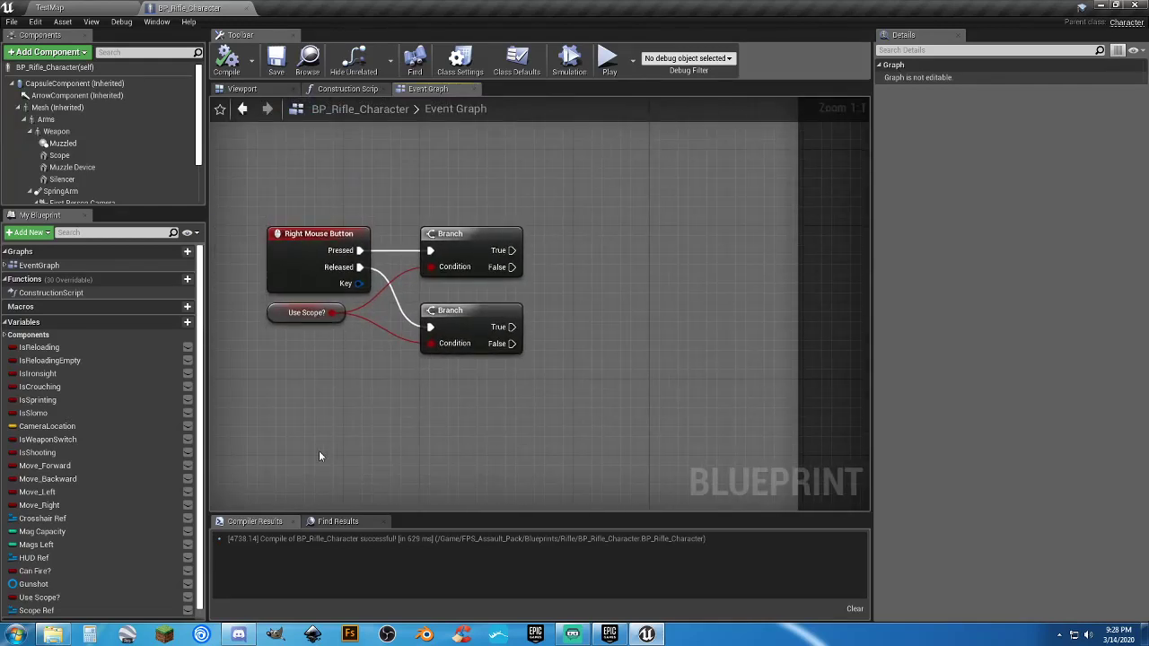
pyautogui.moveTo(78, 609); pyautogui.dragTo(460, 287)
pyautogui.click(471, 299)
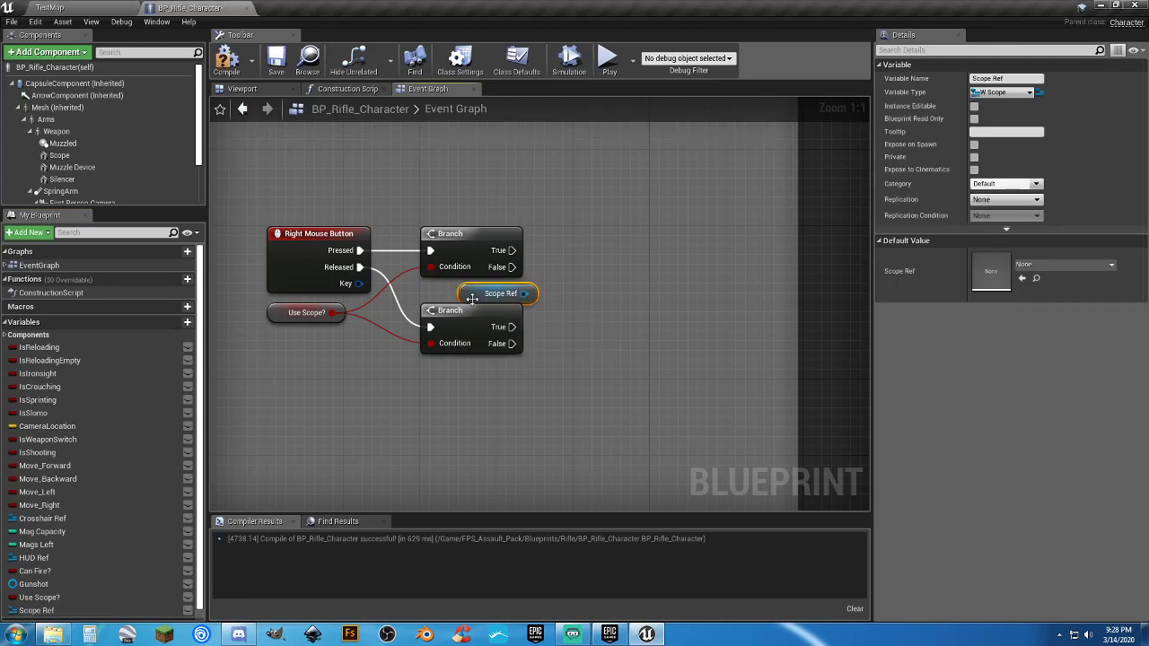
pyautogui.moveTo(466, 298); pyautogui.dragTo(450, 375)
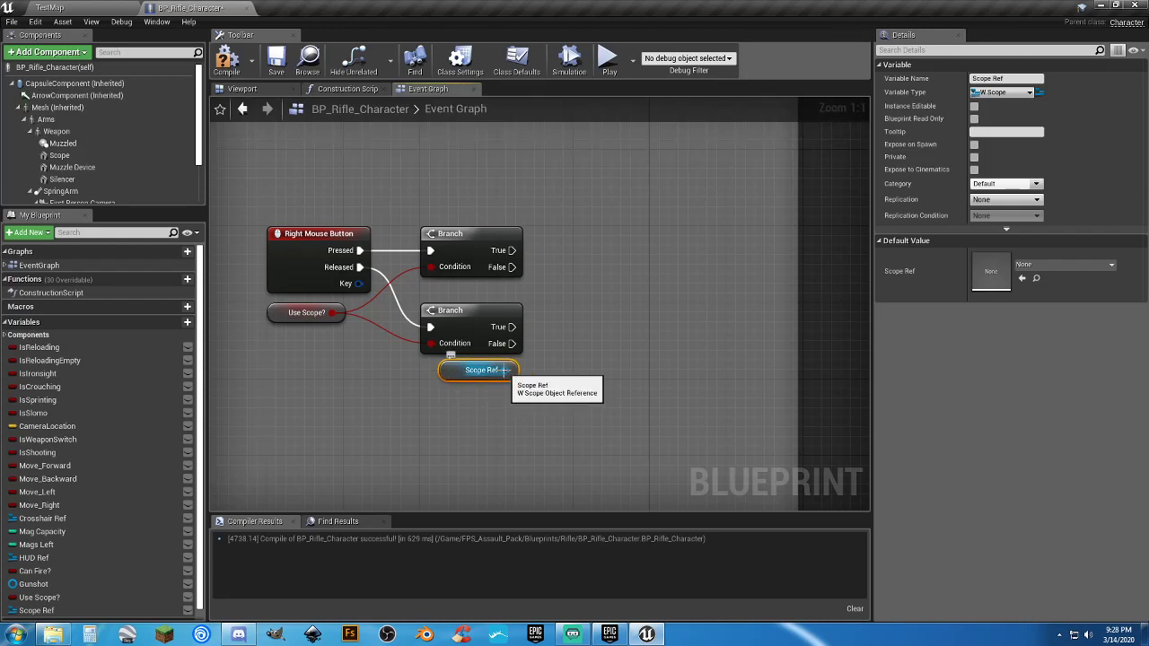
# Add an Add to Viewport node targeting Scope Ref, wire it to the Pressed Branch's True output and align it with that Branch.
pyautogui.moveTo(505, 370); pyautogui.dragTo(599, 275)
pyautogui.write('addtov')
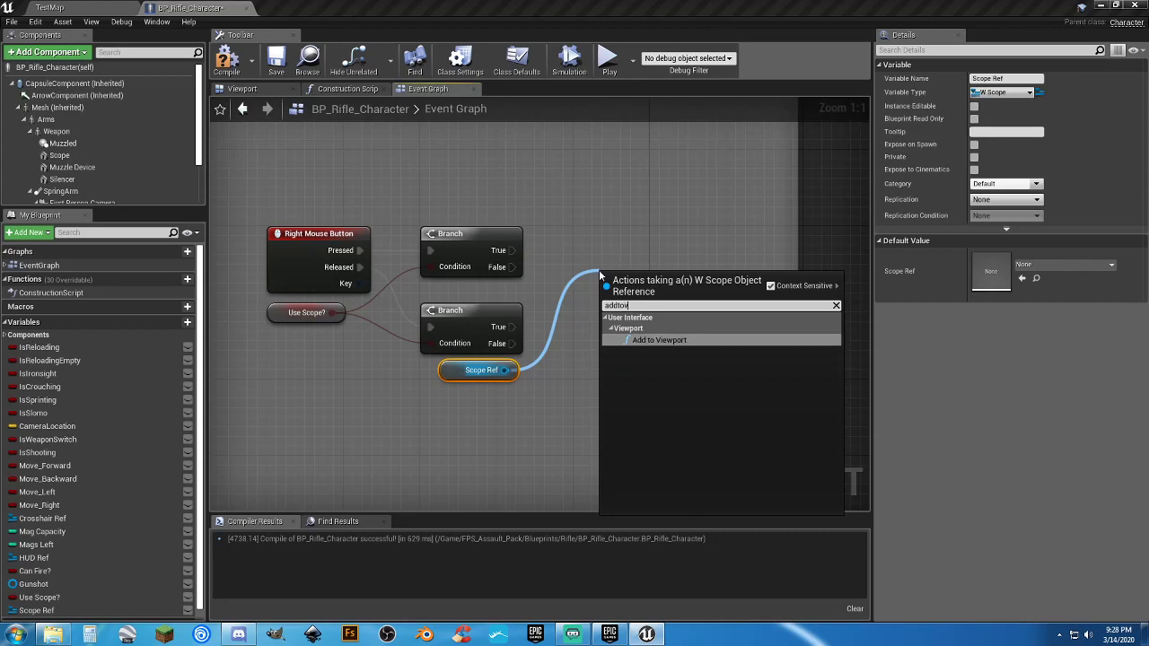
pyautogui.press('Return')
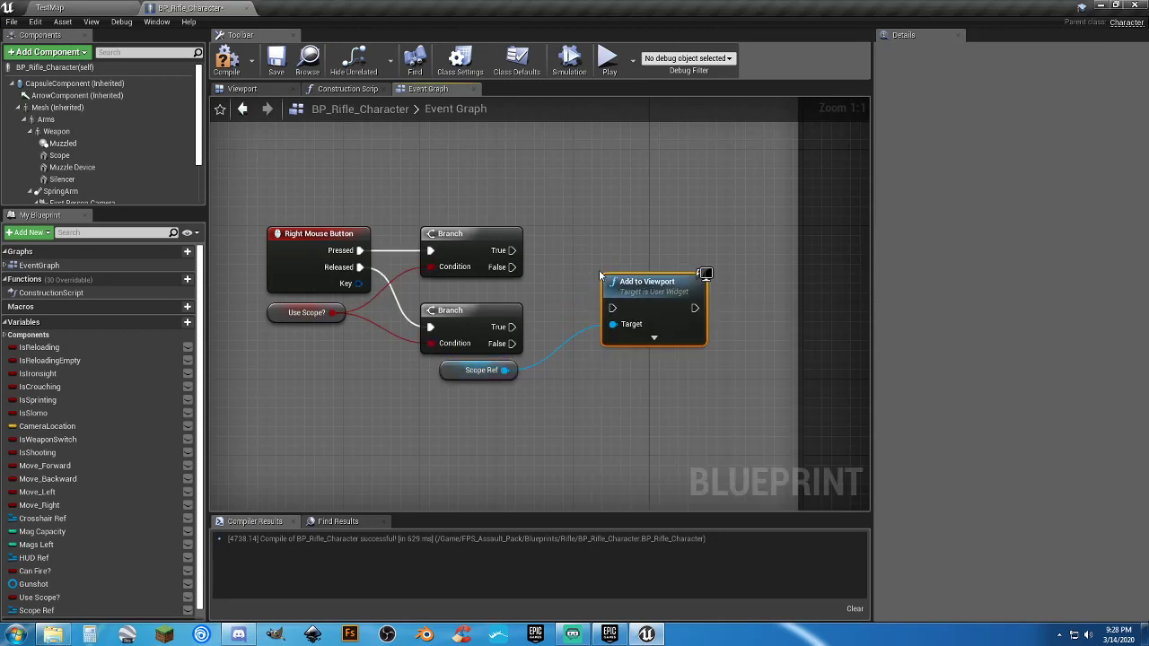
pyautogui.moveTo(612, 308); pyautogui.dragTo(512, 252)
pyautogui.moveTo(600, 253); pyautogui.dragTo(580, 225)
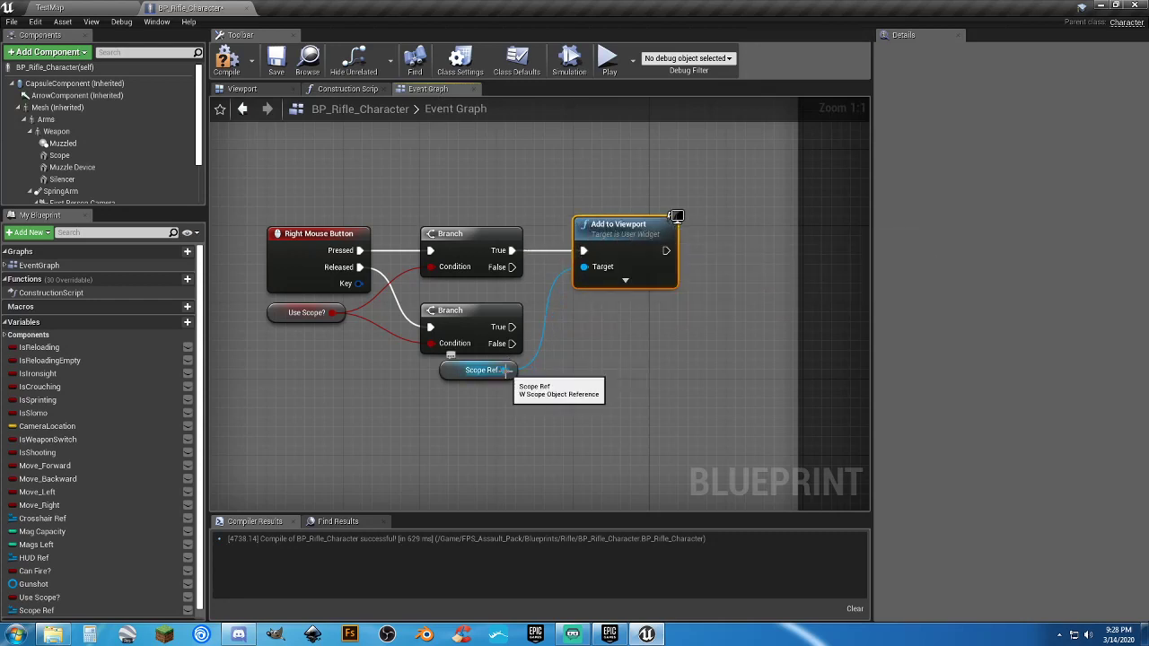
# Add a Remove from Parent node for Scope Ref on the Released Branch's True output, align it, and compile and save the blueprint.
pyautogui.moveTo(504, 370); pyautogui.dragTo(581, 358)
pyautogui.write('remove f')
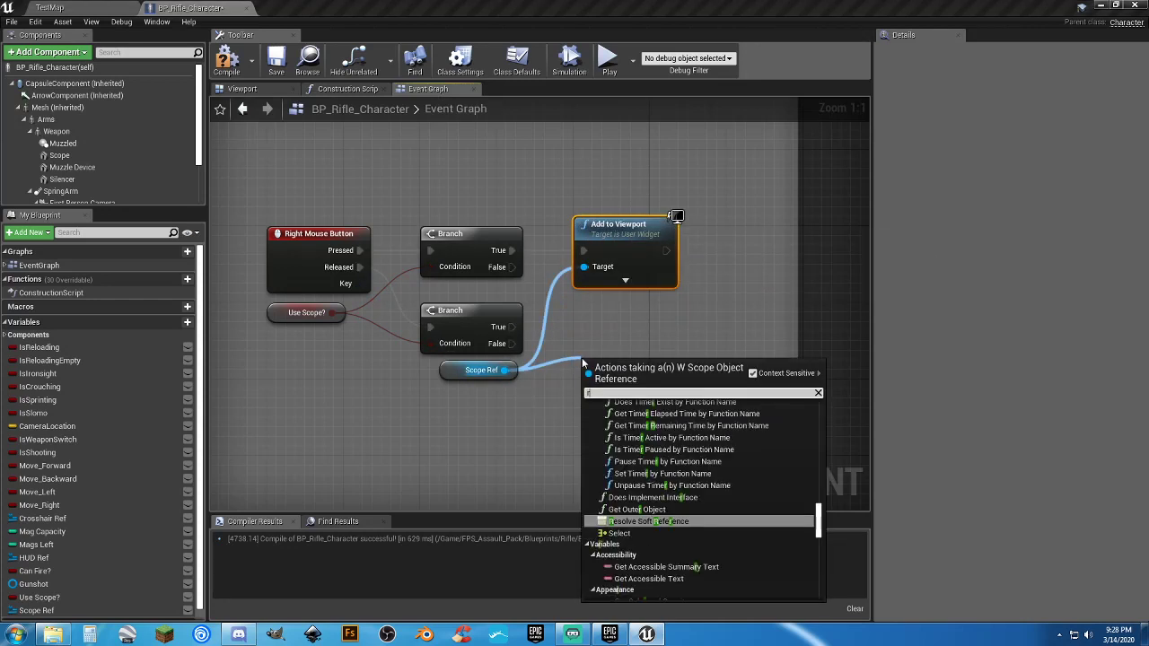
pyautogui.press('Return')
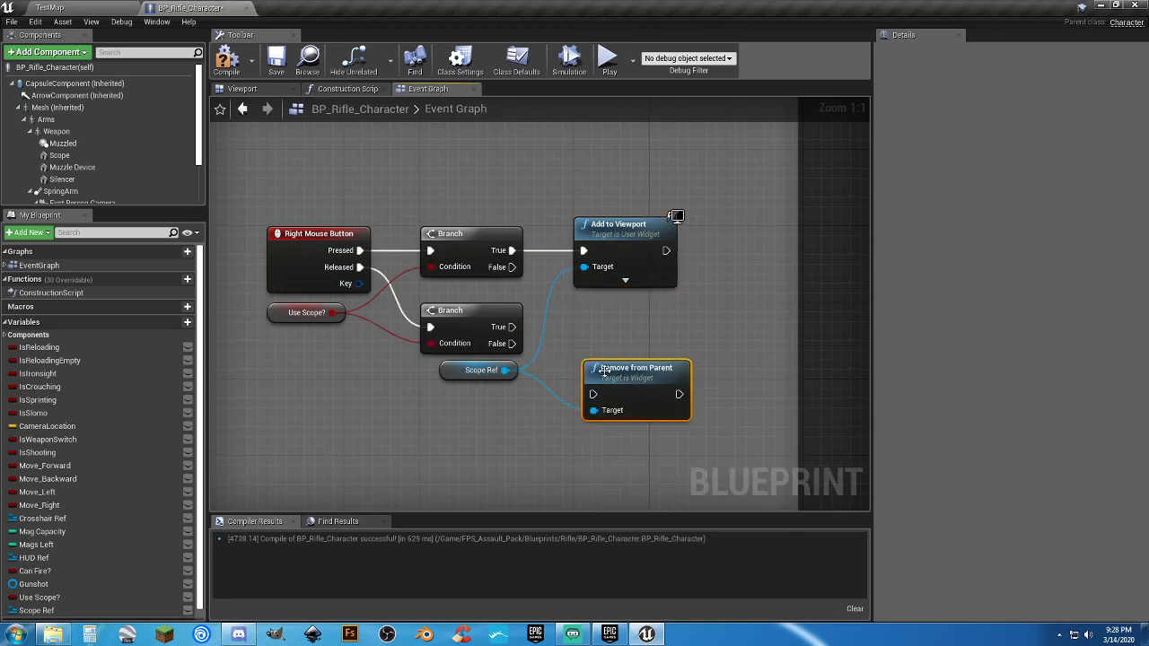
pyautogui.moveTo(592, 393); pyautogui.dragTo(553, 360)
pyautogui.moveTo(508, 330); pyautogui.dragTo(510, 327)
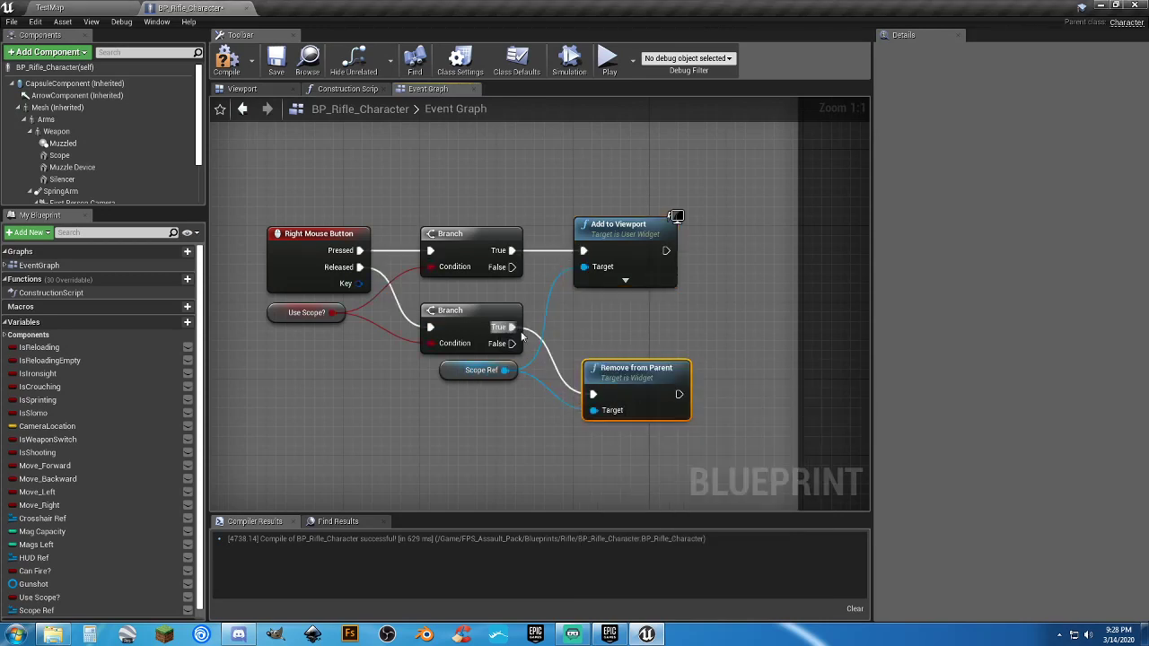
pyautogui.moveTo(592, 368); pyautogui.dragTo(582, 301)
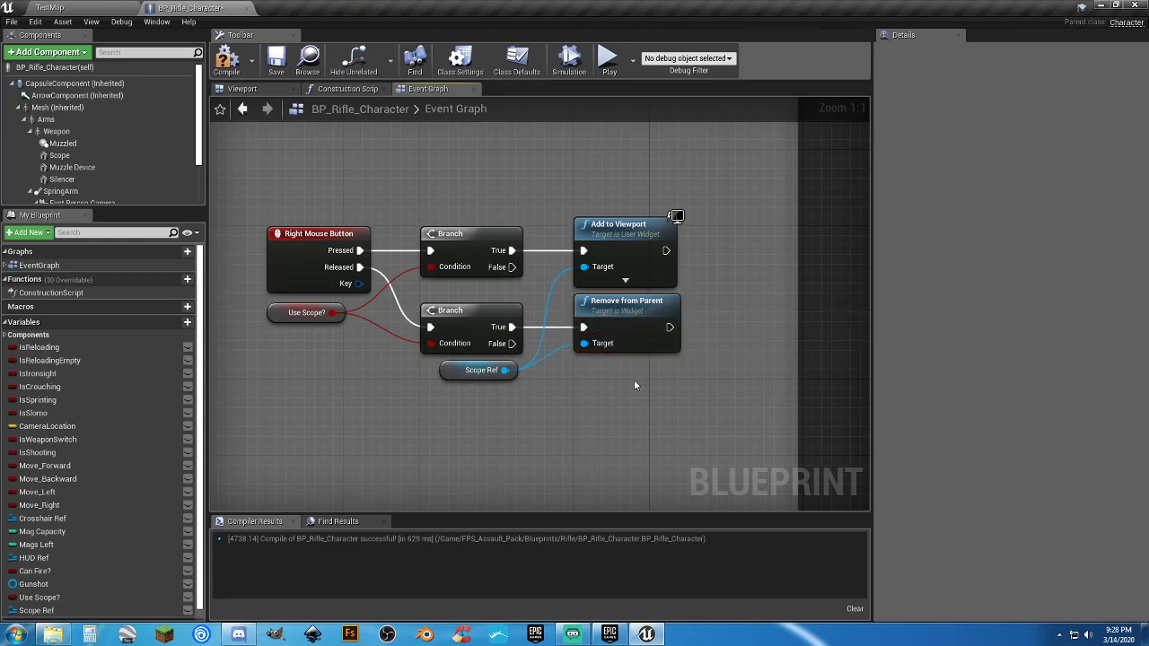
pyautogui.click(275, 61)
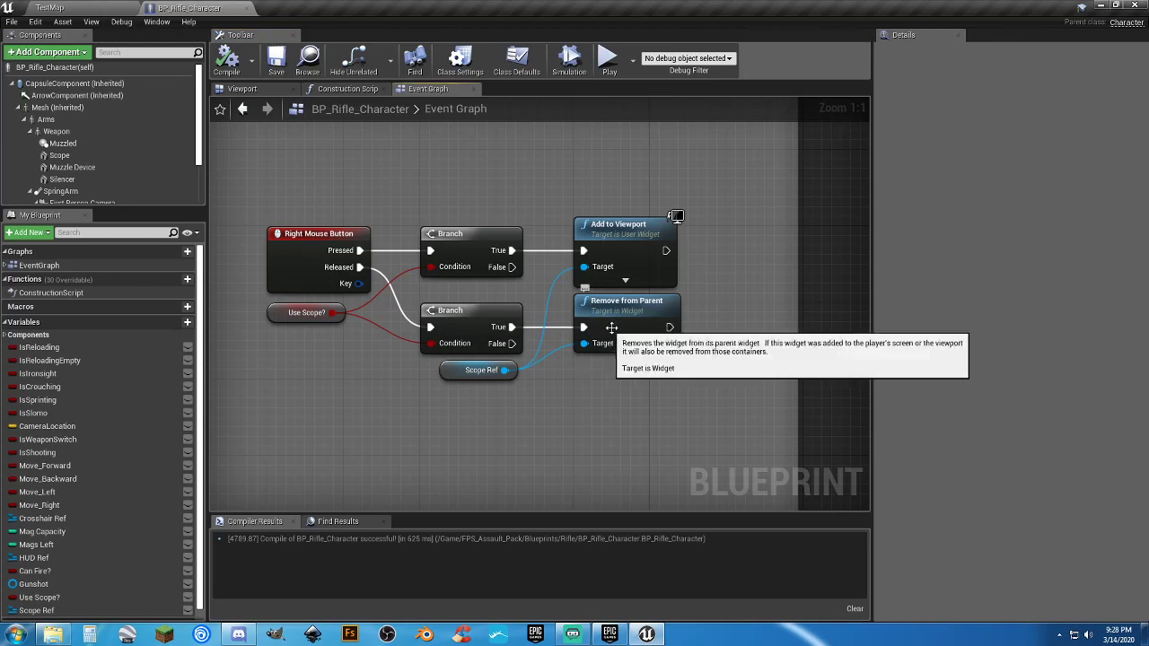
# Make room before the Add to Viewport and Remove from Parent nodes and insert a SET Use Scope? node after the Pressed Branch's True output.
pyautogui.moveTo(636, 374); pyautogui.dragTo(580, 382, button='right')
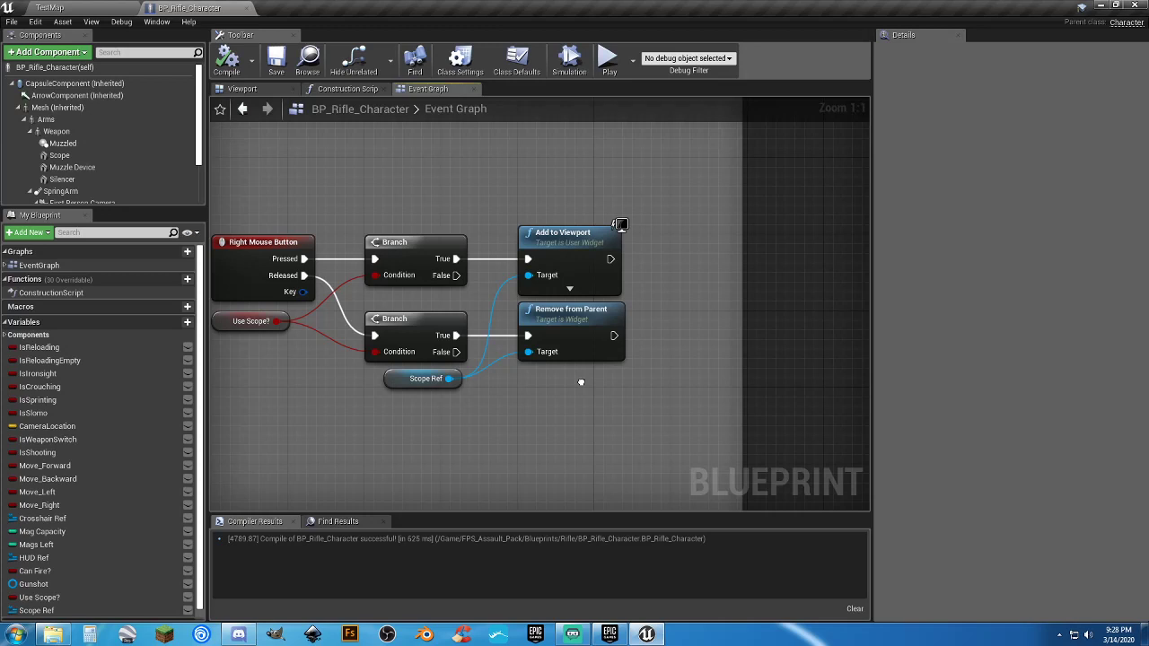
pyautogui.moveTo(580, 352); pyautogui.dragTo(621, 241)
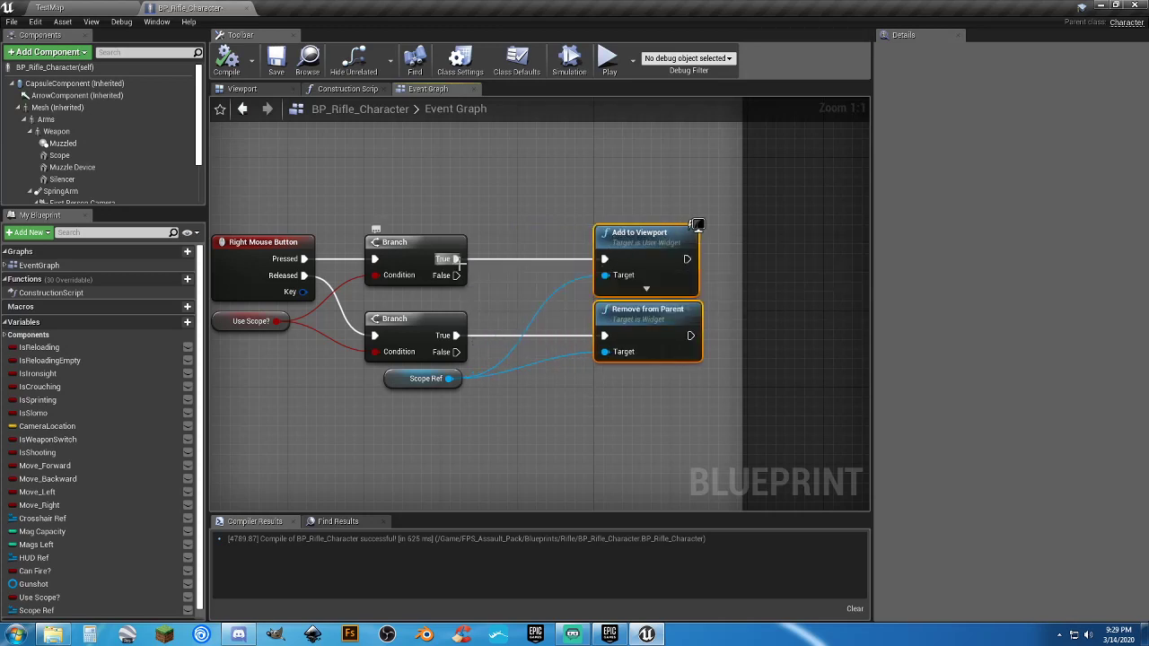
pyautogui.moveTo(455, 259); pyautogui.dragTo(491, 264)
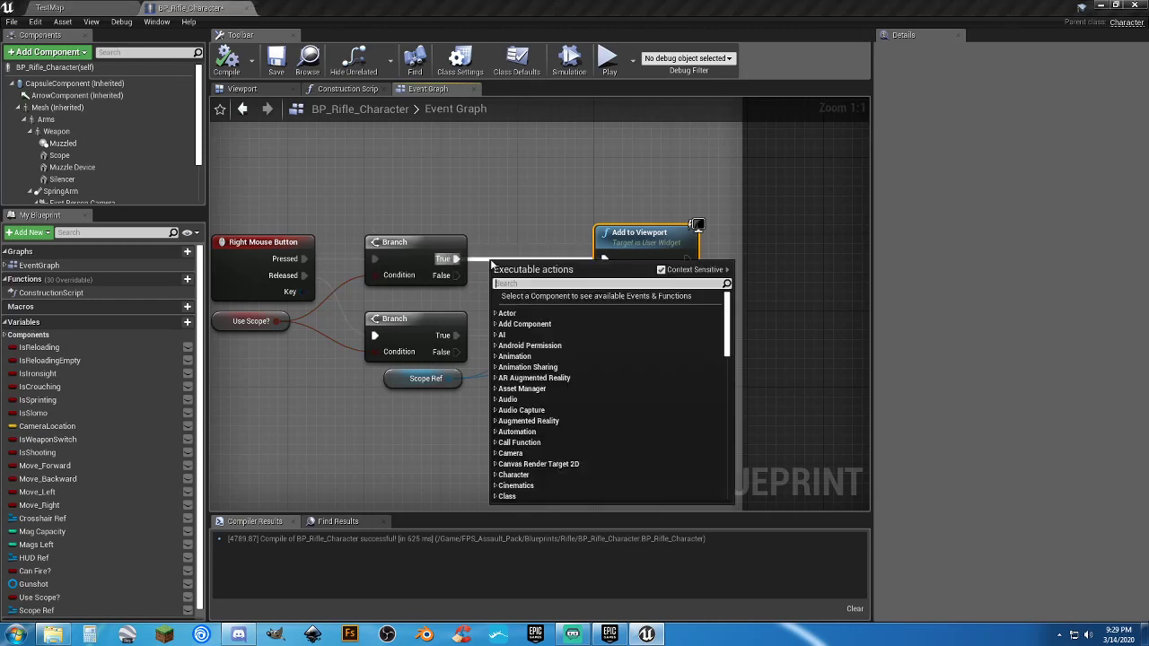
pyautogui.write('set use scope')
pyautogui.press('Return')
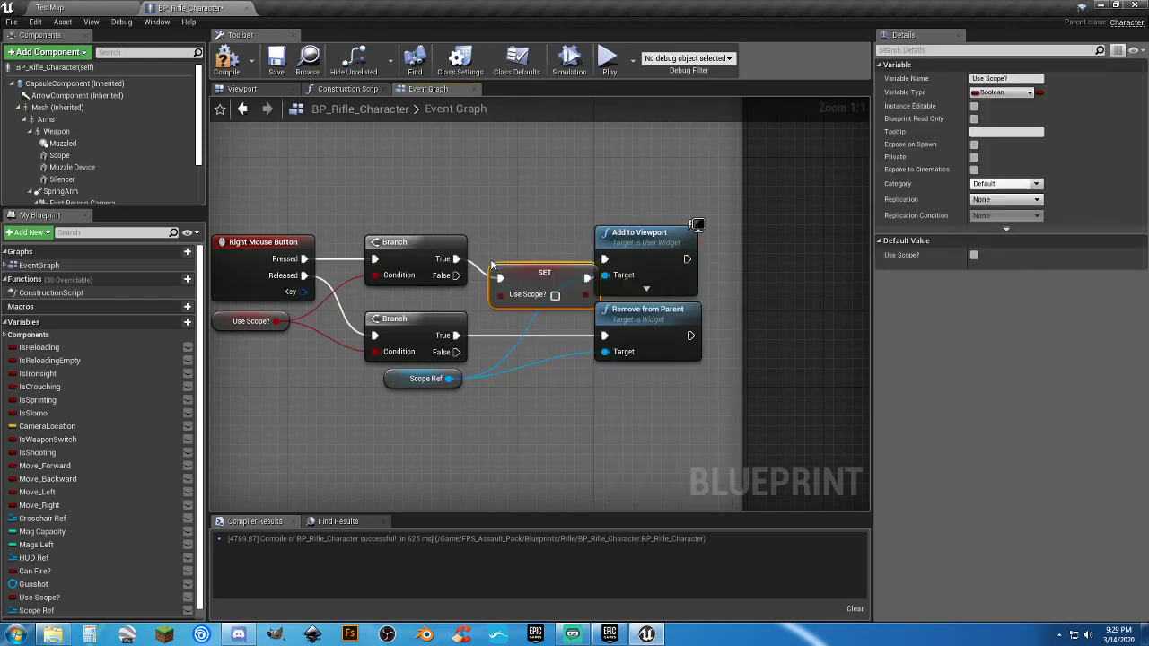
pyautogui.moveTo(507, 263); pyautogui.dragTo(505, 259)
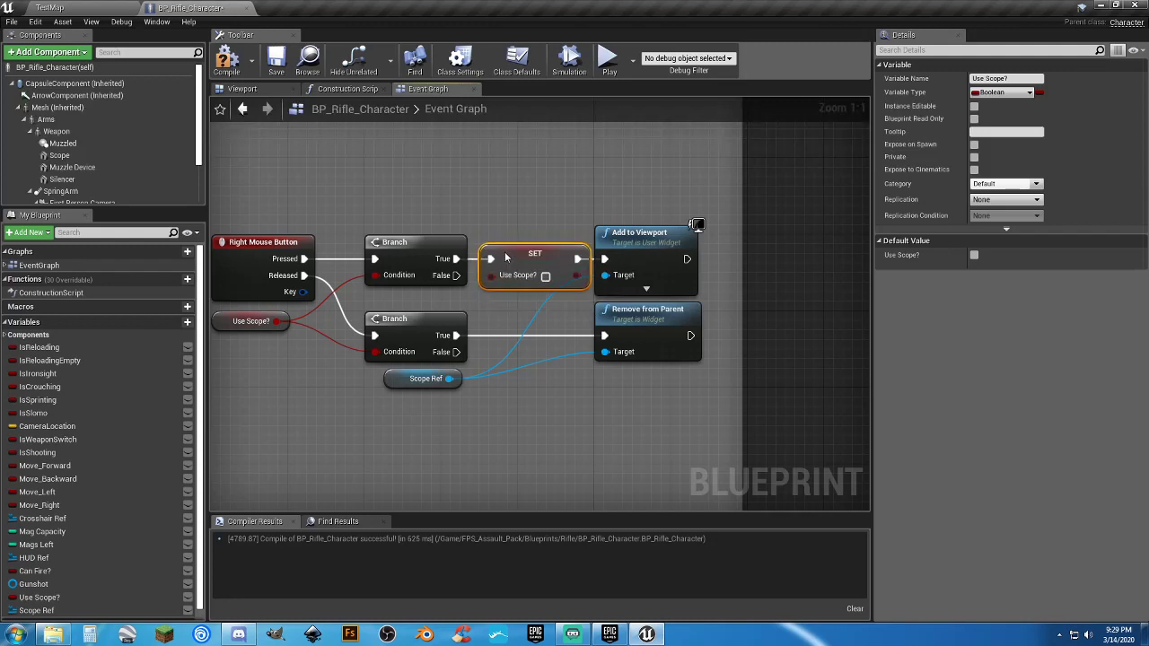
# Insert a SET Use Scope? node between the Released Branch's True output and Remove from Parent, widening the gap and aligning the node.
pyautogui.moveTo(689, 365); pyautogui.dragTo(644, 252)
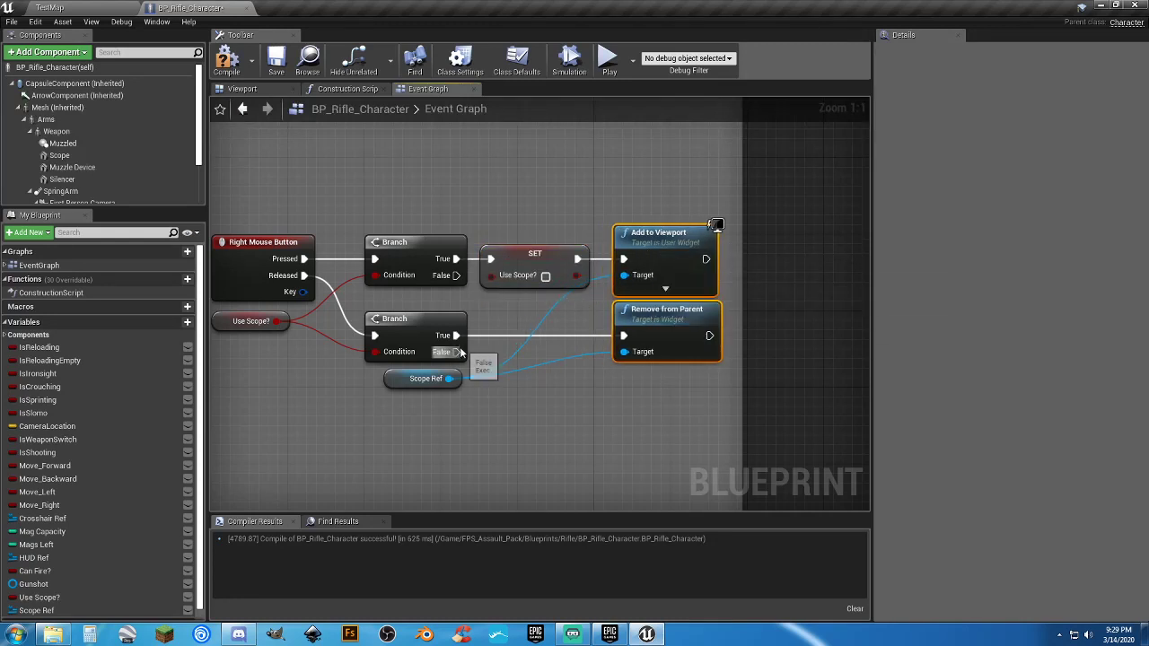
pyautogui.moveTo(457, 338); pyautogui.dragTo(482, 342)
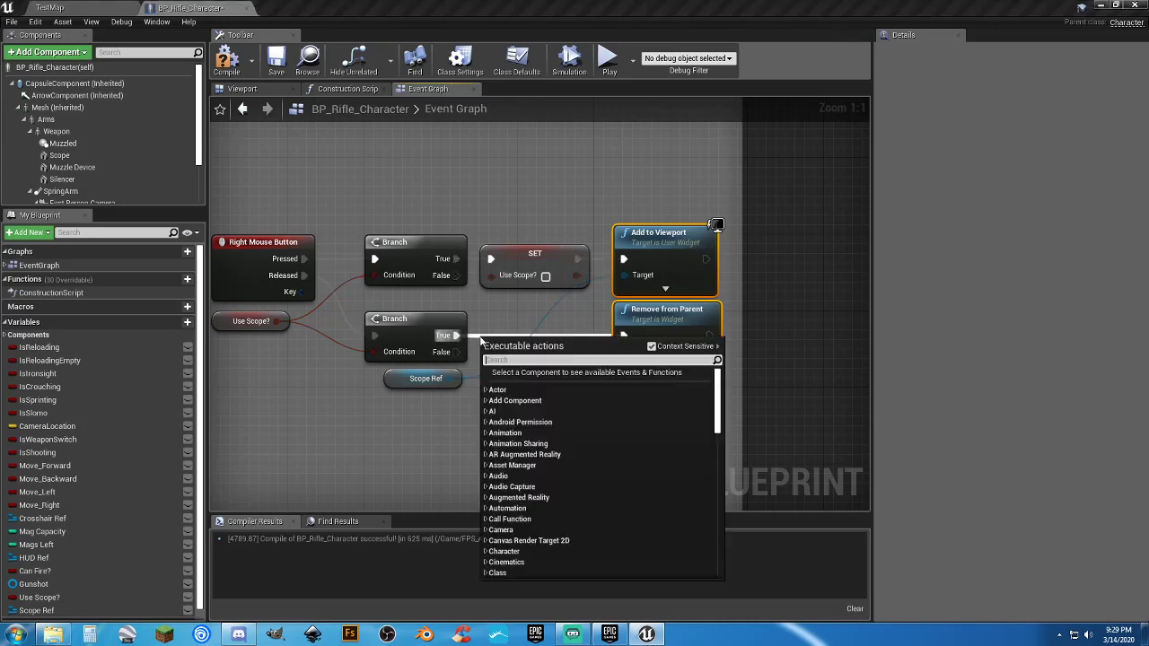
pyautogui.write('set')
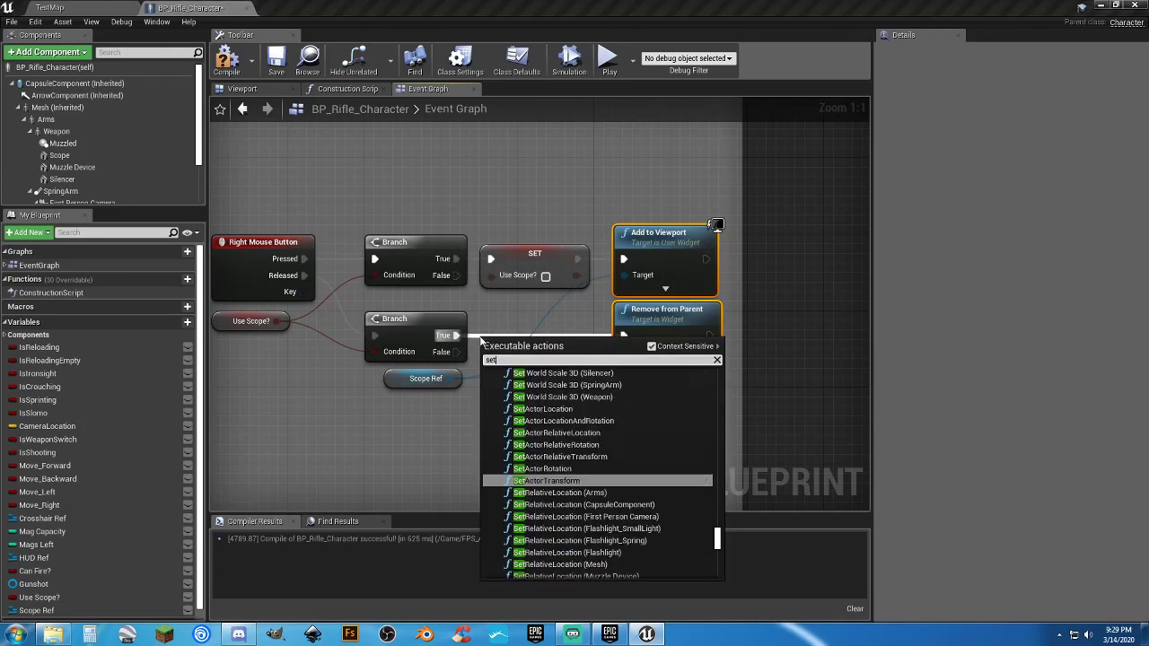
pyautogui.write('use')
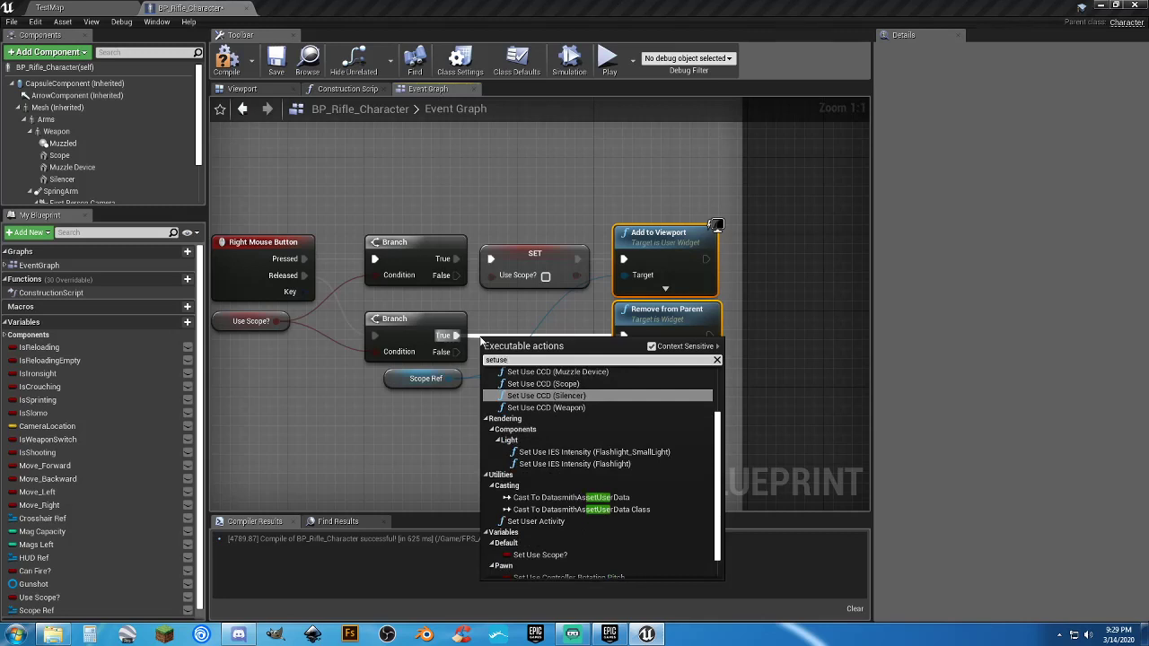
pyautogui.click(543, 555)
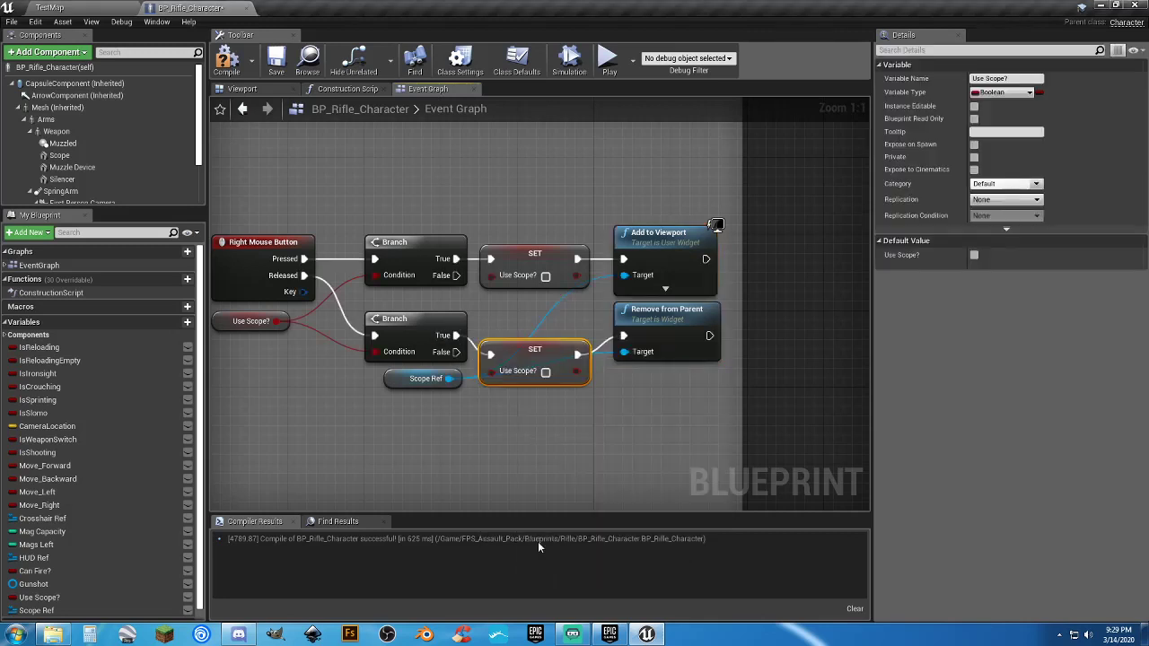
pyautogui.moveTo(536, 370); pyautogui.dragTo(531, 350)
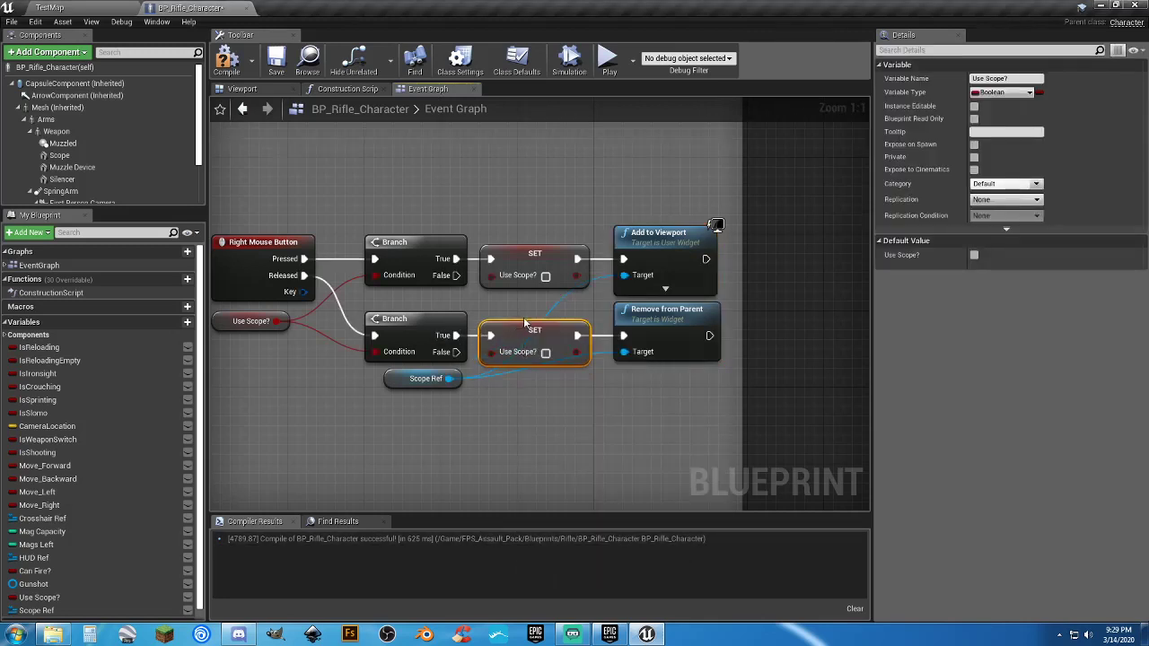
# Enable Use Scope? on the Pressed chain's SET node, and compile and save the blueprint before returning to TestMap.
pyautogui.click(565, 428)
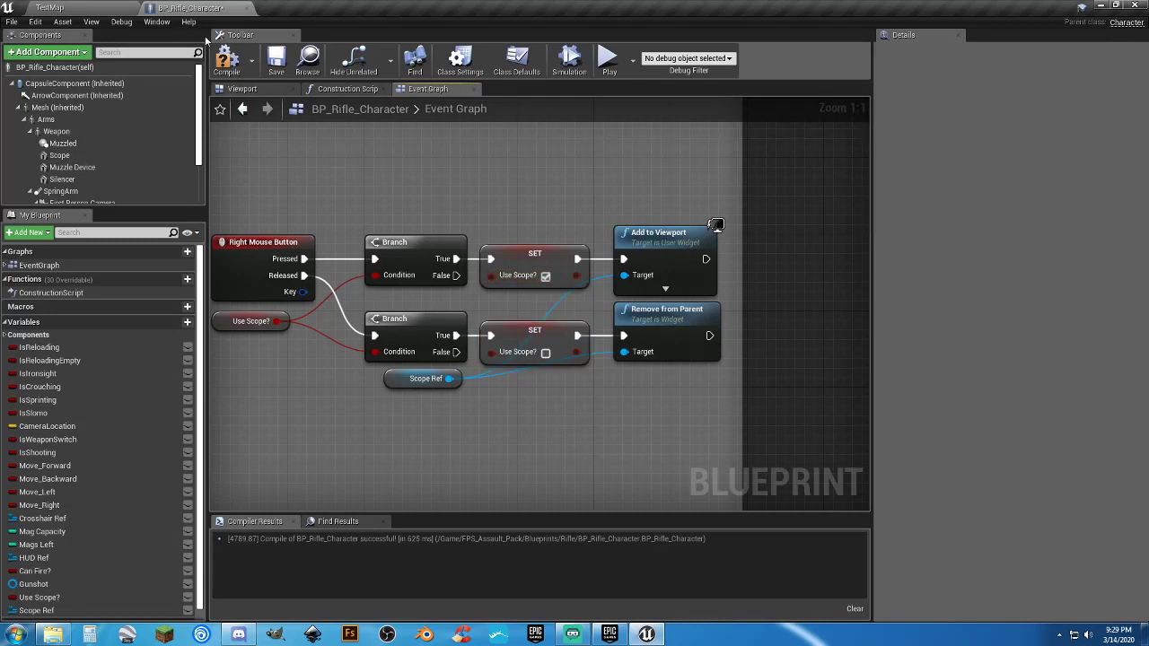
pyautogui.click(227, 59)
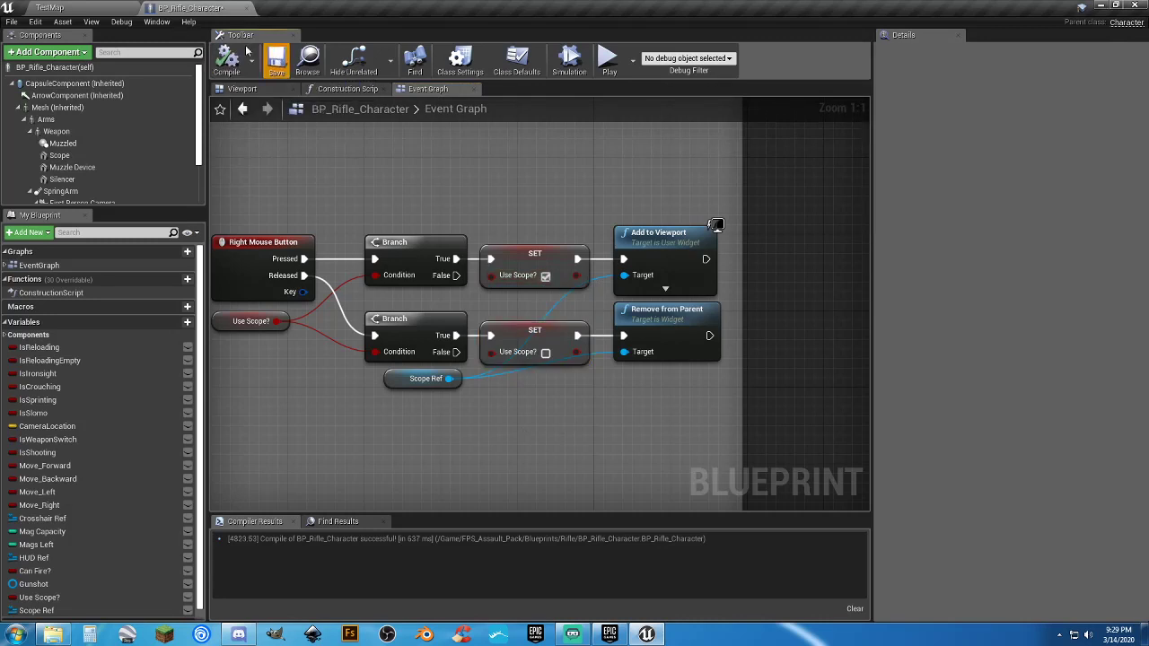
pyautogui.click(125, 8)
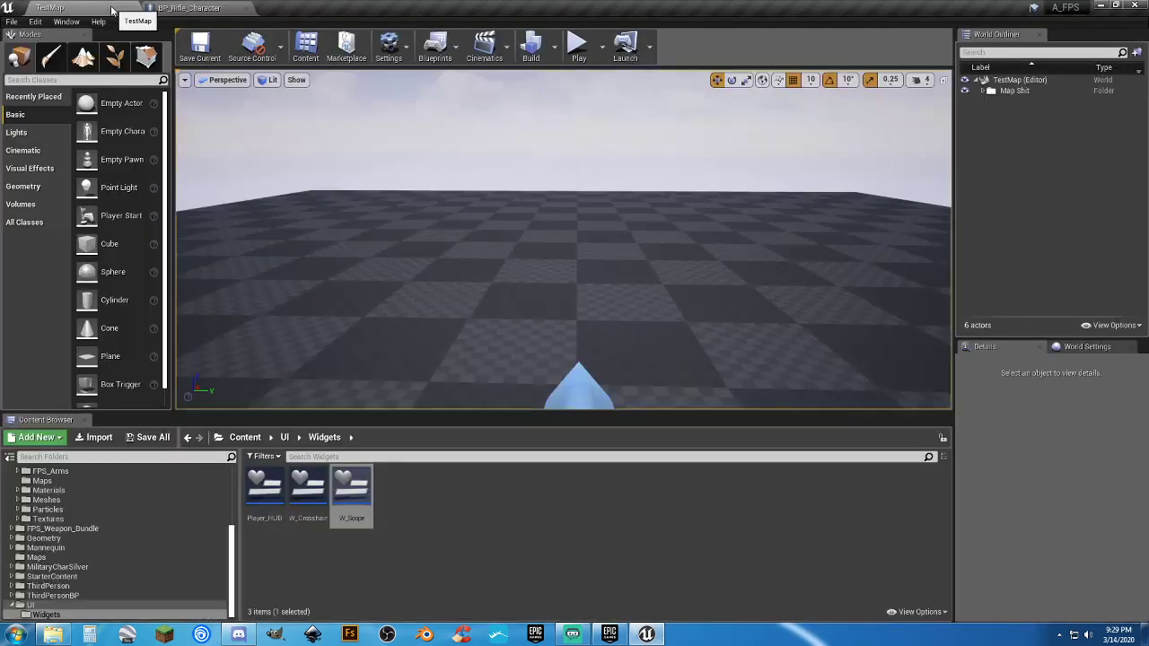
# Play TestMap, switch the rifle to the sniper scope, and aim several times to test the scope overlay before stopping.
pyautogui.click(577, 49)
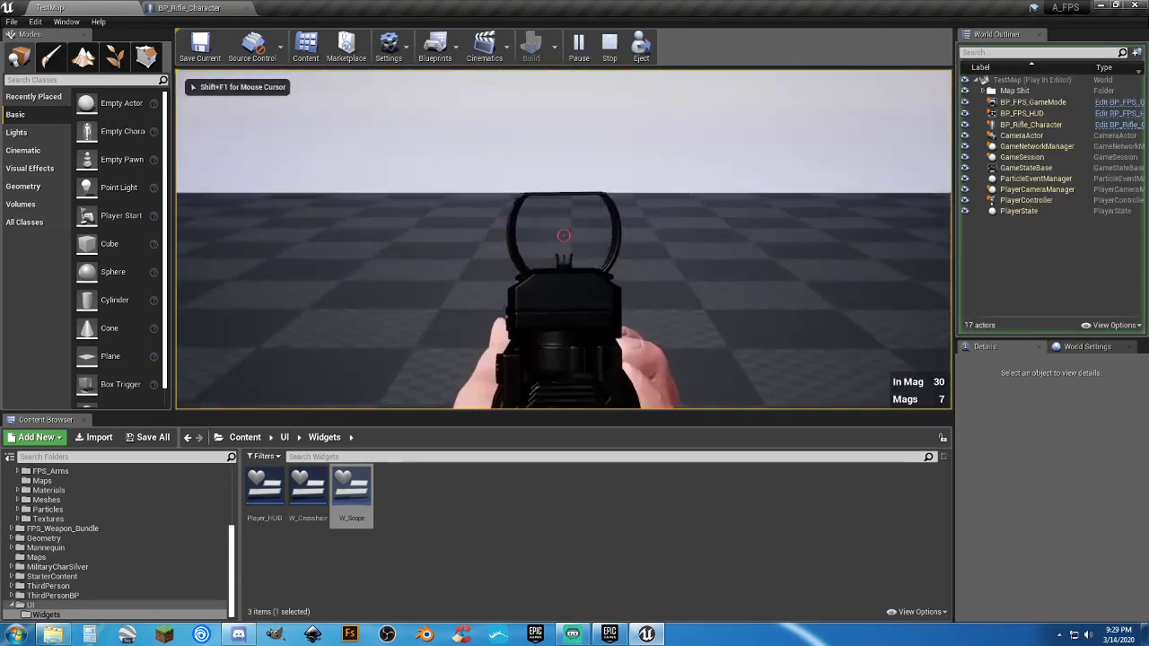
pyautogui.press('2')
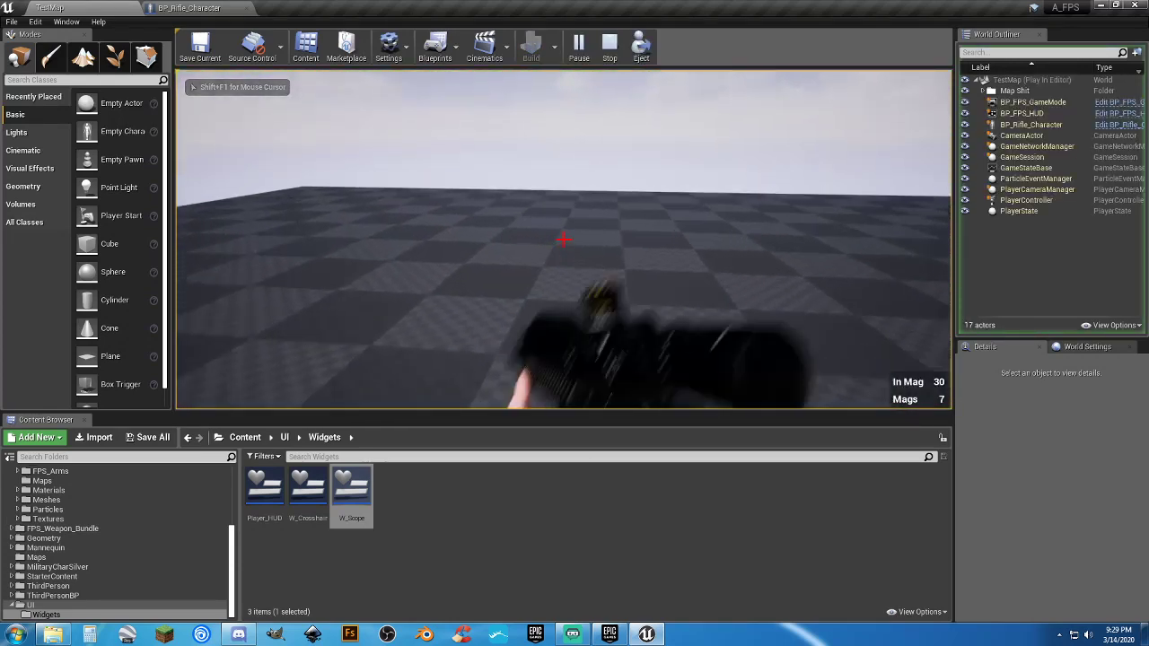
pyautogui.rightClick(563, 236)
pyautogui.rightClick(564, 236)
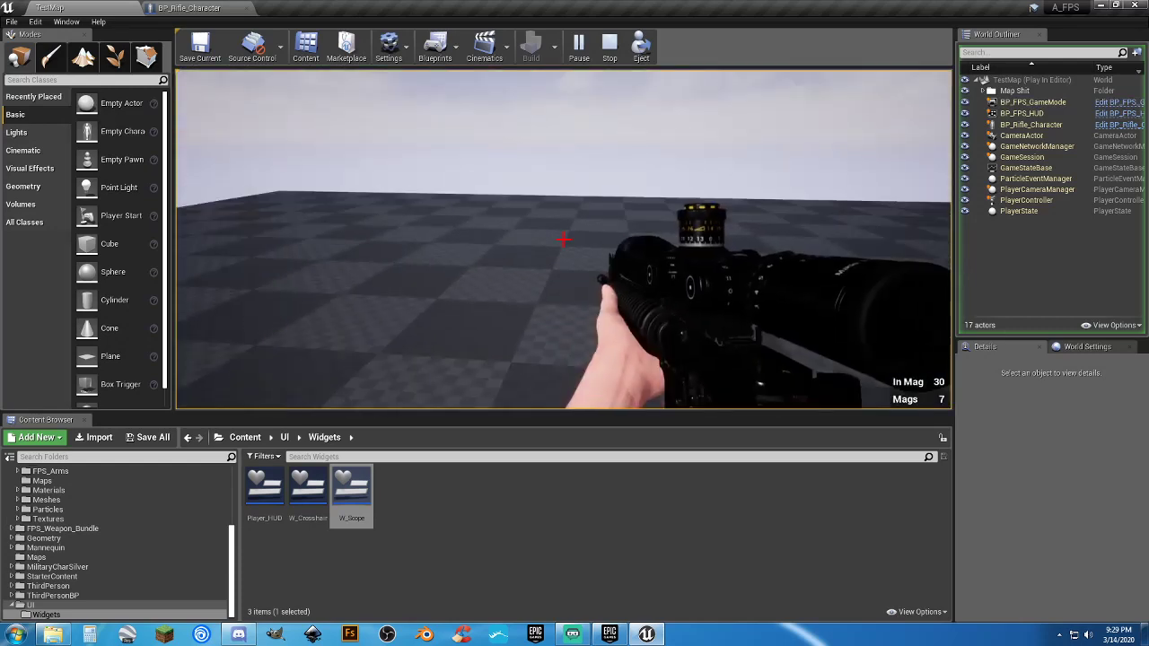
pyautogui.rightClick(564, 236)
pyautogui.rightClick(563, 236)
pyautogui.rightClick(564, 236)
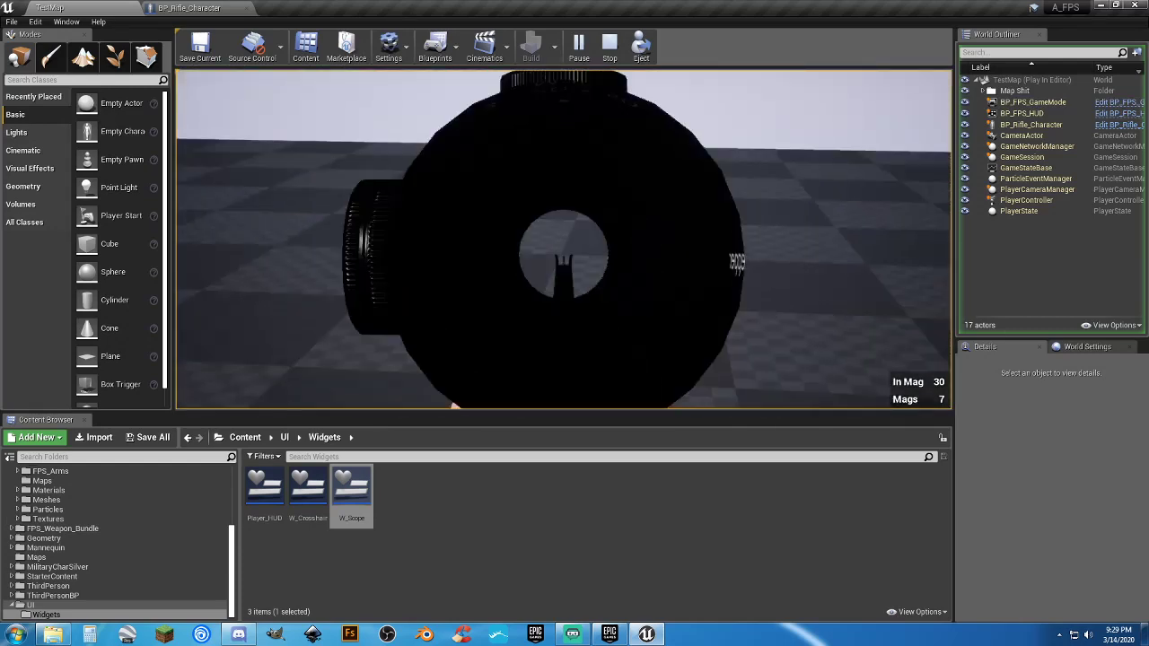
pyautogui.rightClick(563, 236)
pyautogui.press('Escape')
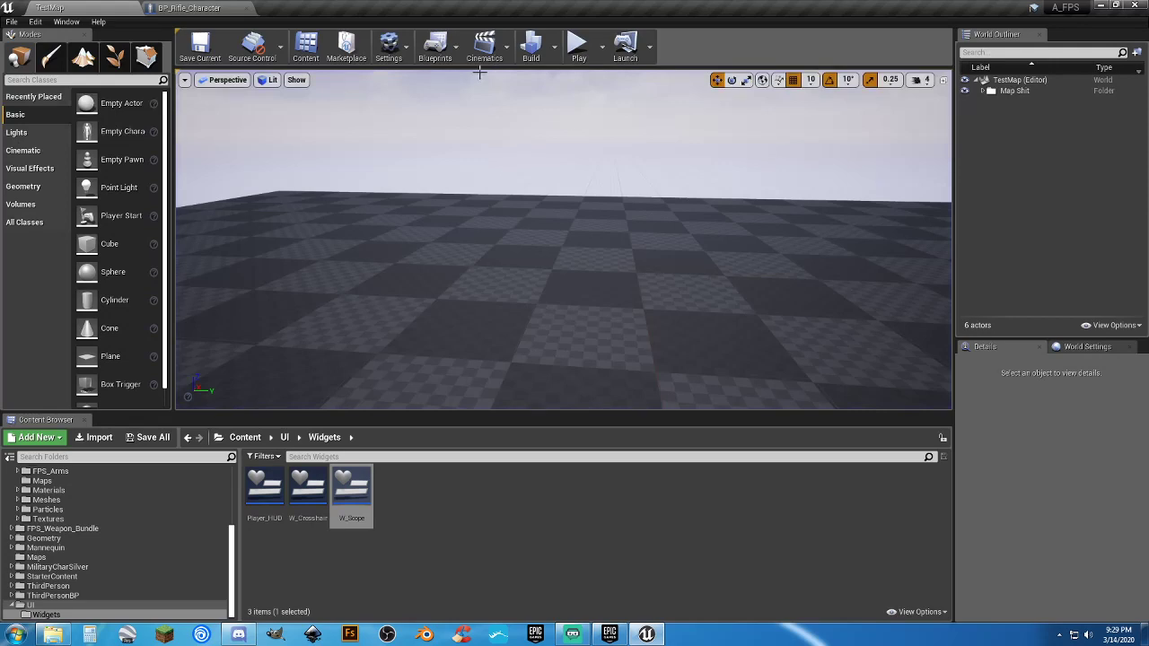
# Replay TestMap with the sniper scope equipped, checking the overlay while aiming and after releasing the aim, and stop the session.
pyautogui.click(577, 45)
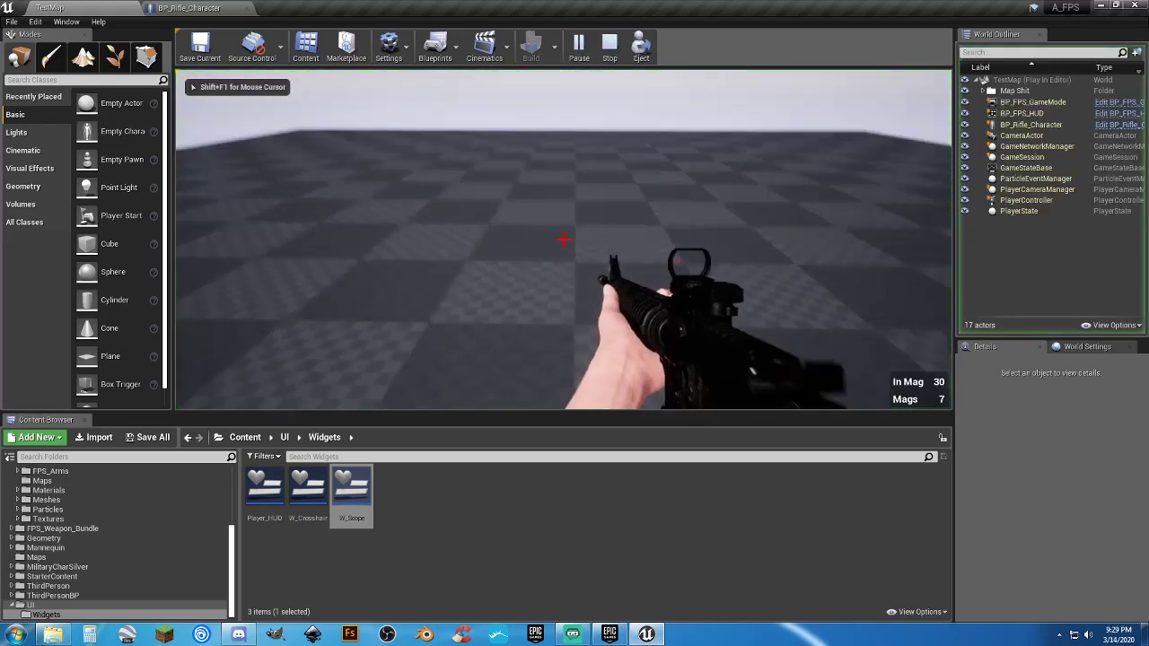
pyautogui.press('2')
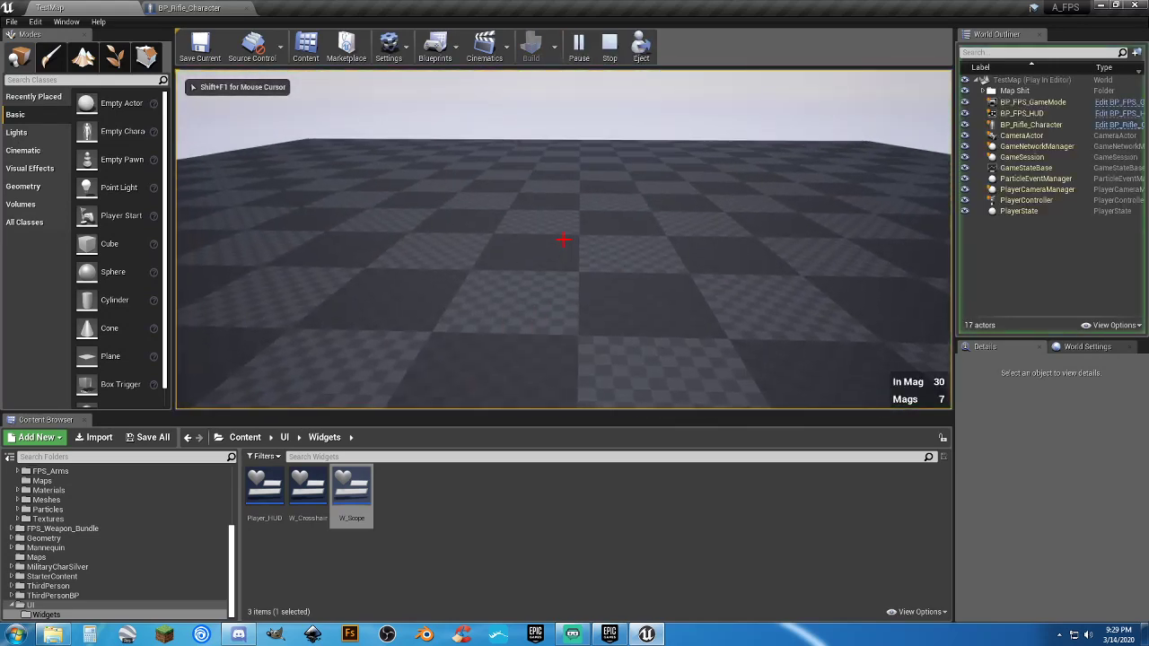
pyautogui.rightClick(564, 240)
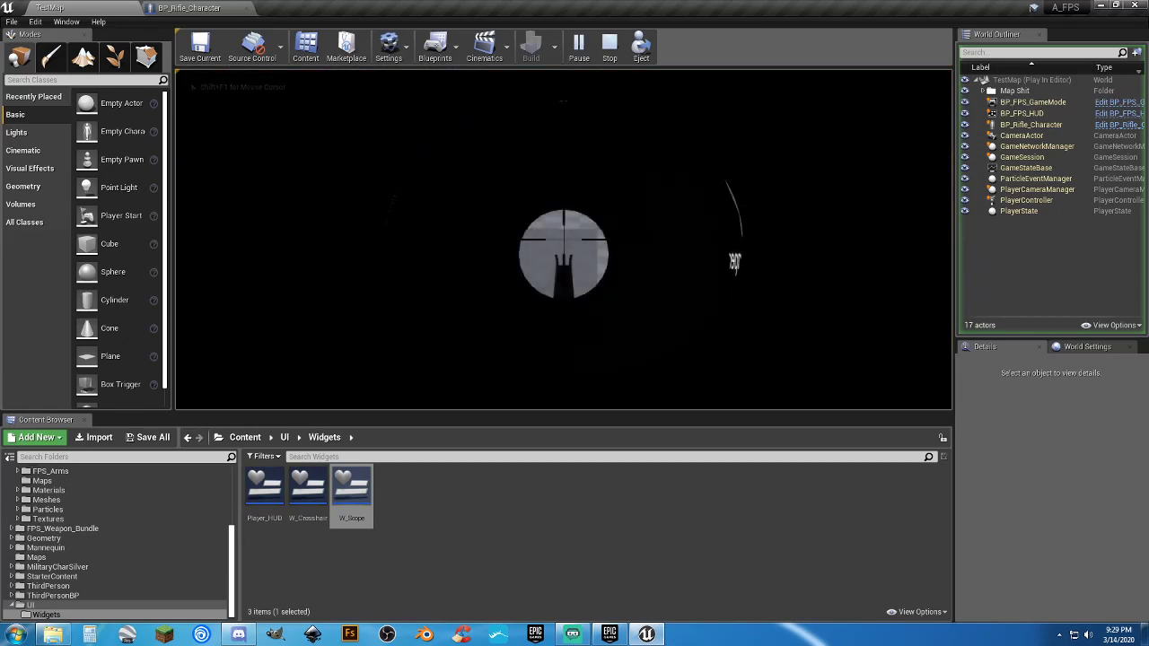
pyautogui.rightClick(564, 239)
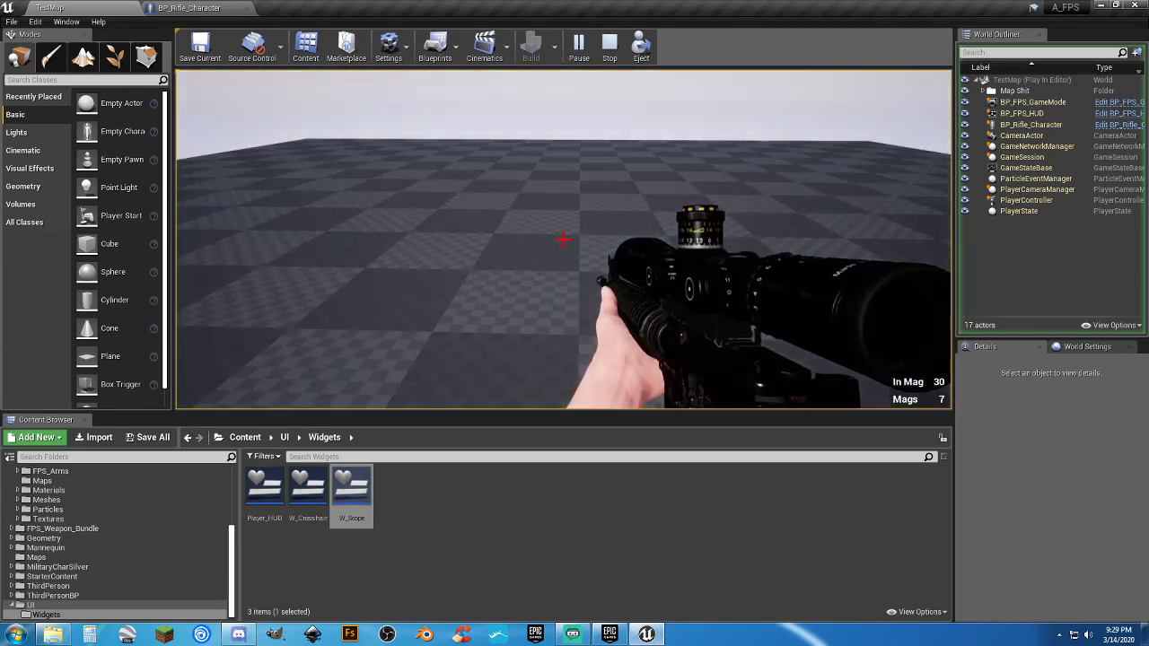
pyautogui.rightClick(563, 239)
pyautogui.press('Escape')
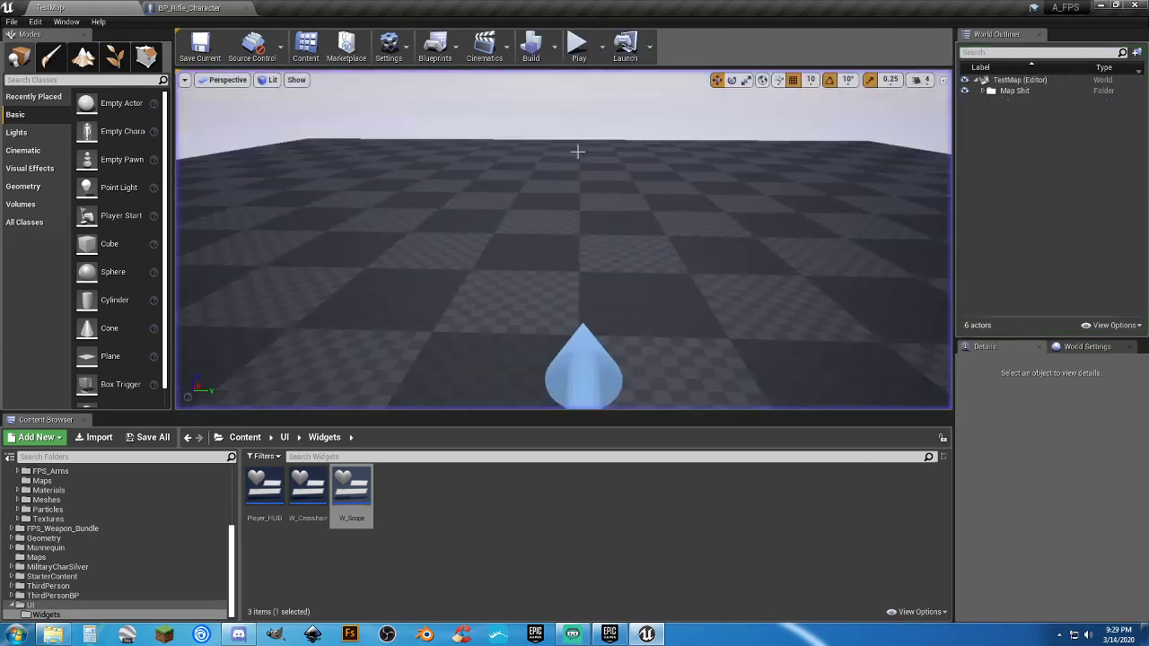
# Delete both SET Use Scope? nodes in BP_Rifle_Character and wire the Branches' True outputs directly to Add to Viewport and Remove from Parent.
pyautogui.click(228, 8)
pyautogui.moveTo(577, 386); pyautogui.dragTo(477, 244)
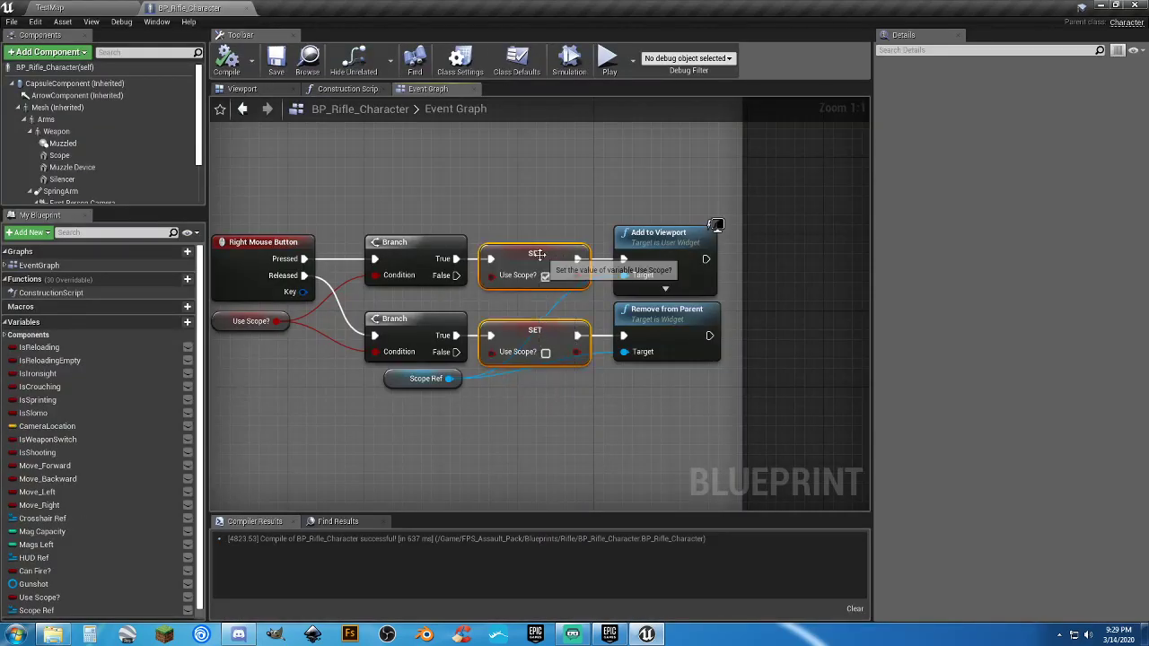
pyautogui.press('Delete')
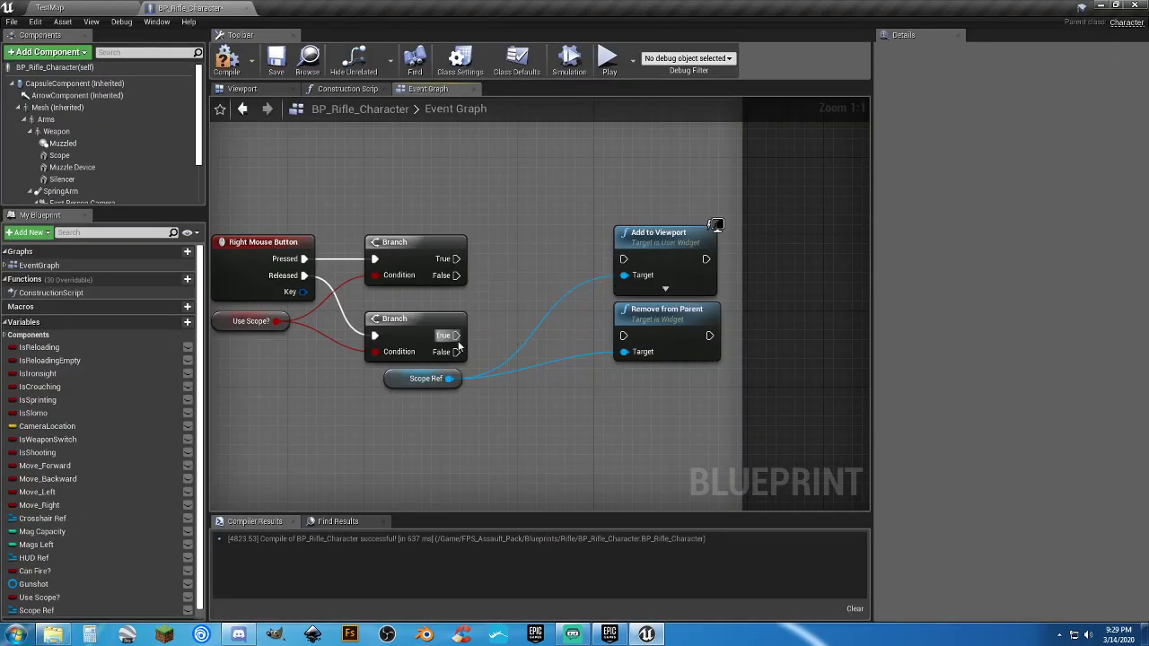
pyautogui.moveTo(457, 337); pyautogui.dragTo(625, 335)
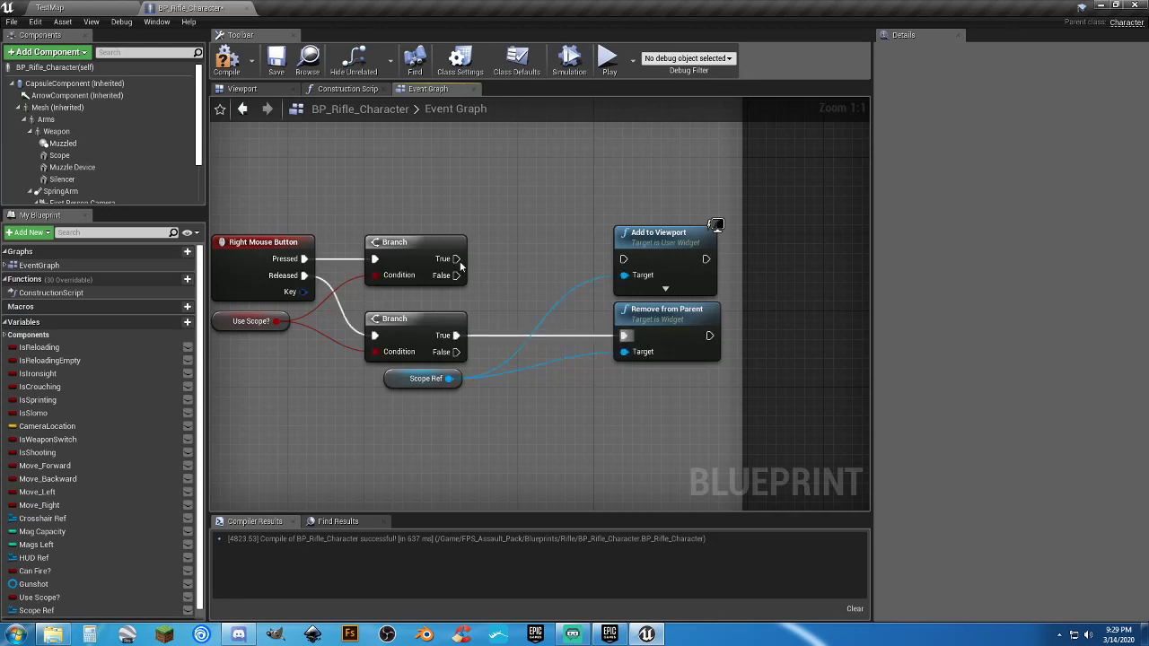
pyautogui.moveTo(457, 260); pyautogui.dragTo(632, 261)
# Move Add to Viewport and Remove from Parent closer to the Branch nodes, and compile and save the blueprint.
pyautogui.moveTo(716, 418); pyautogui.dragTo(565, 245)
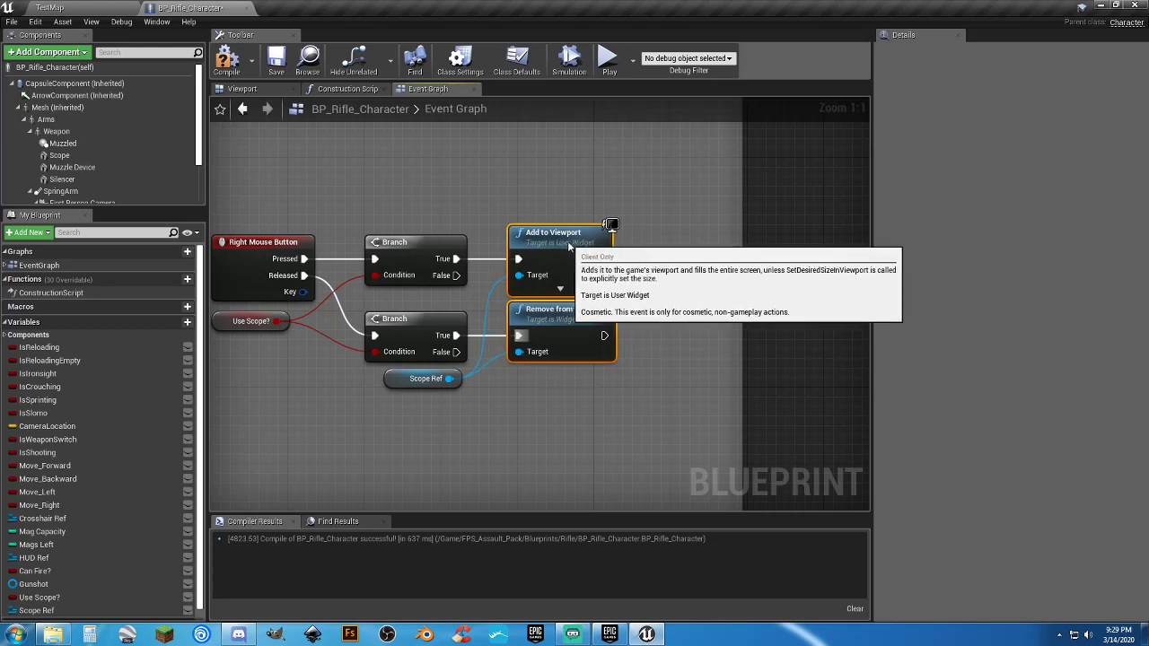
pyautogui.click(557, 435)
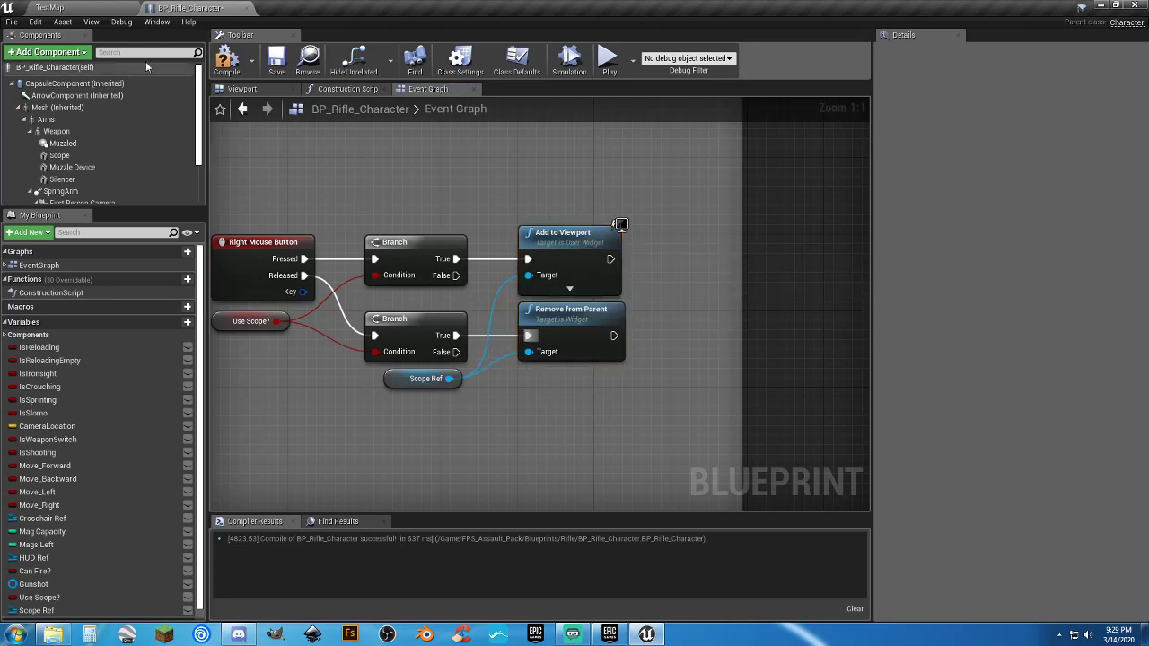
pyautogui.click(227, 61)
pyautogui.click(275, 61)
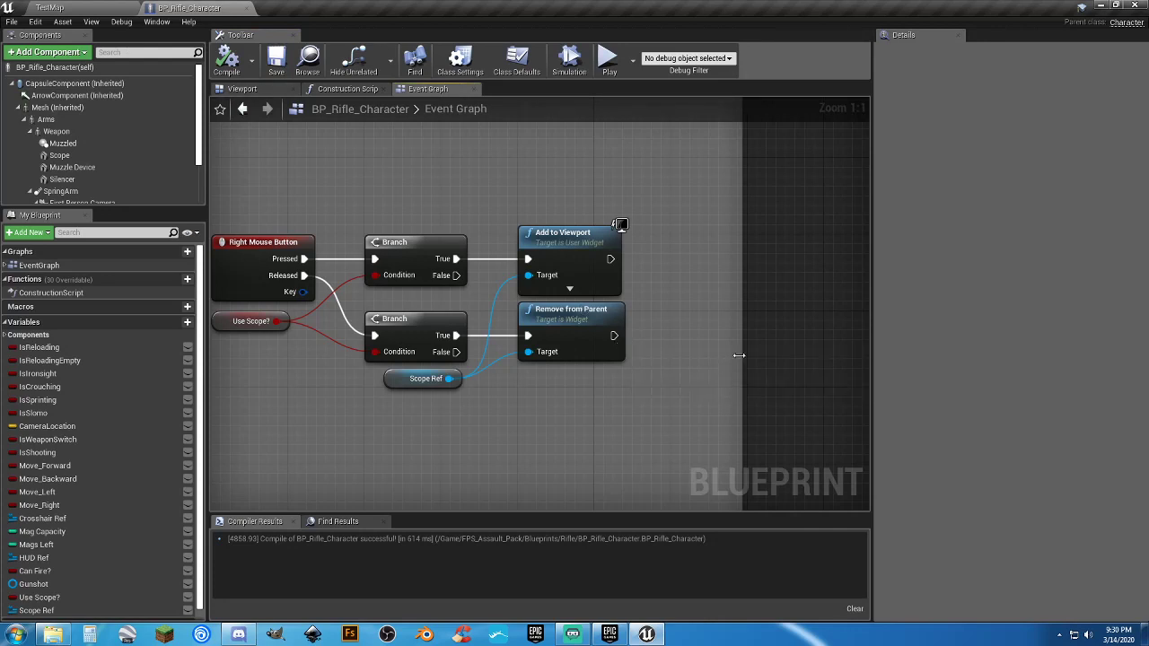
# Widen the comment box and add a SET Use Scope? node after Add to Viewport, aligned with the Pressed chain.
pyautogui.moveTo(748, 354); pyautogui.dragTo(824, 352)
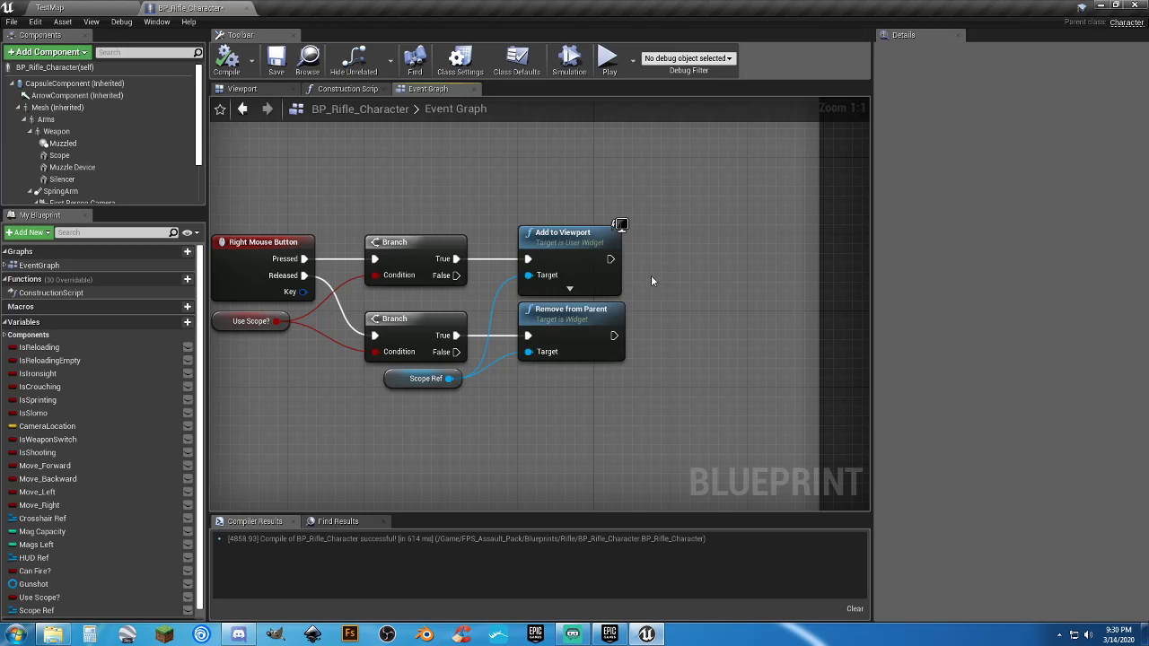
pyautogui.moveTo(61, 596); pyautogui.dragTo(611, 259)
pyautogui.click(698, 297)
pyautogui.moveTo(701, 276); pyautogui.dragTo(701, 257)
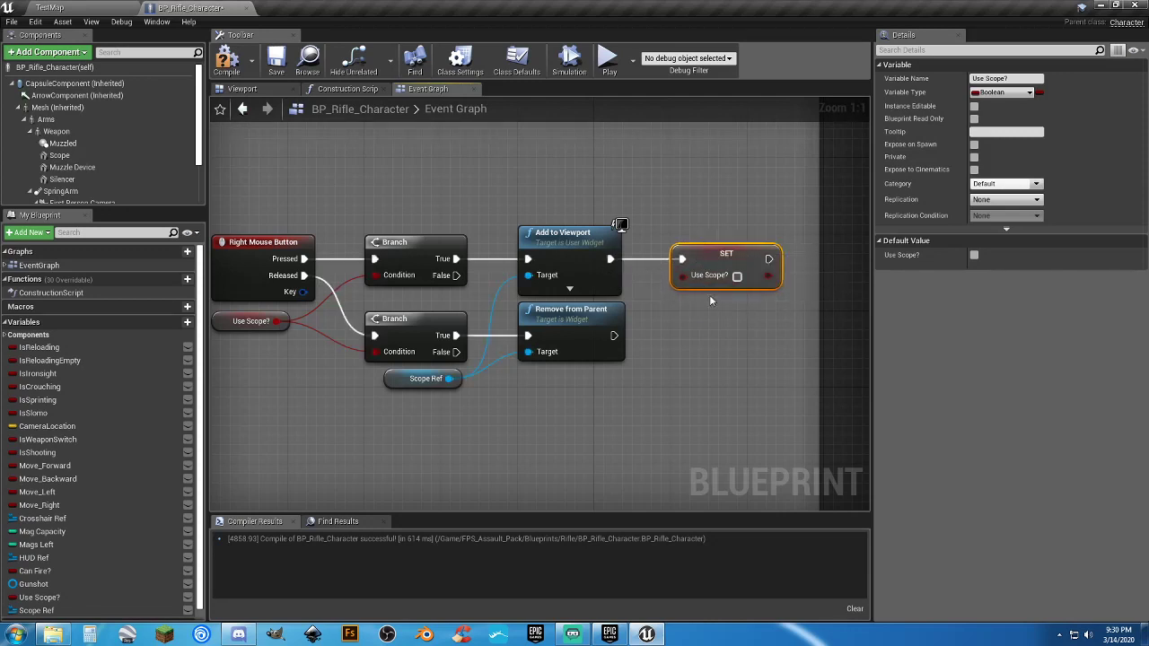
# Duplicate the SET Use Scope? node, connect the copy after Remove from Parent, and align it with the Released chain.
pyautogui.hotkey('ctrl', 'w')
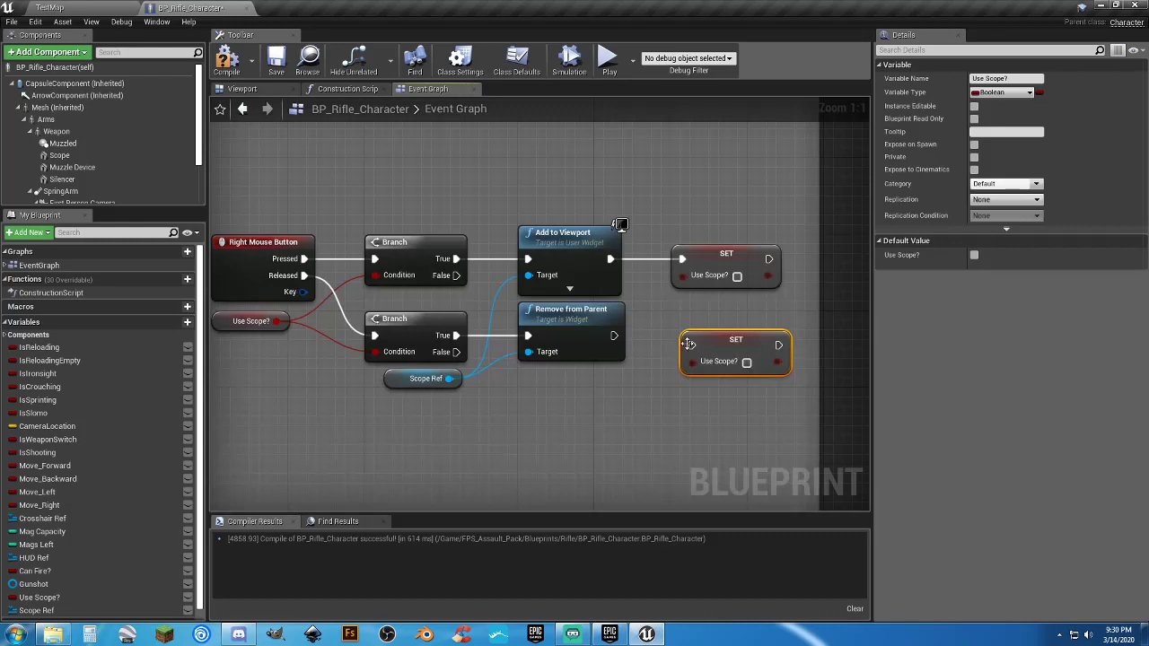
pyautogui.moveTo(688, 344); pyautogui.dragTo(613, 336)
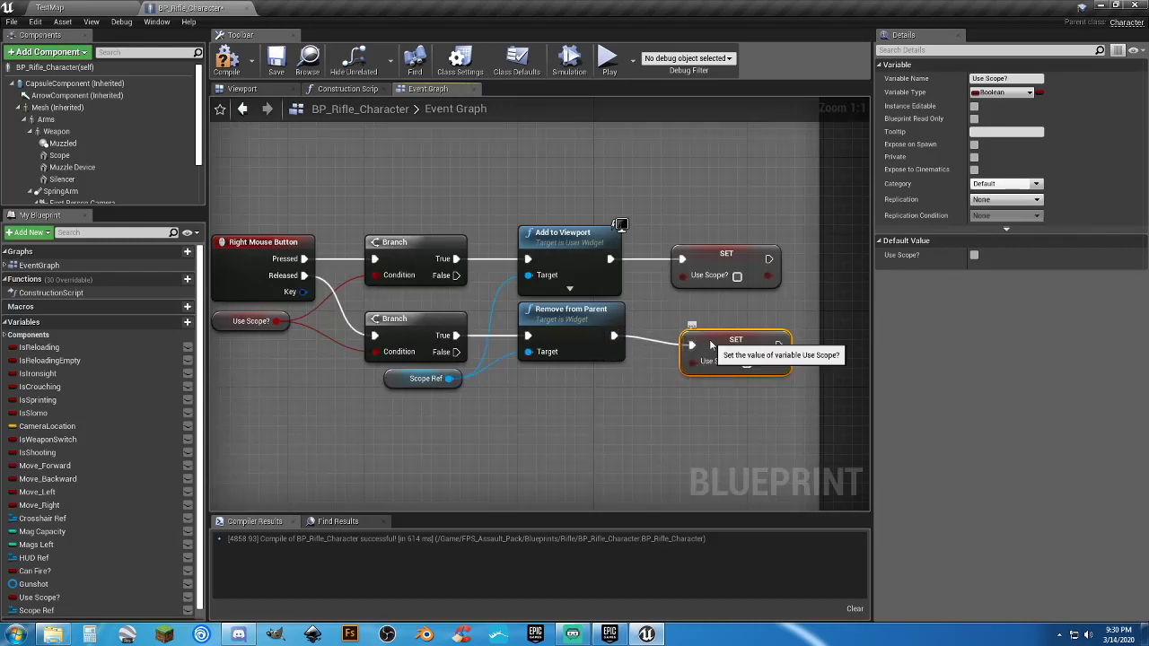
pyautogui.moveTo(710, 344); pyautogui.dragTo(700, 333)
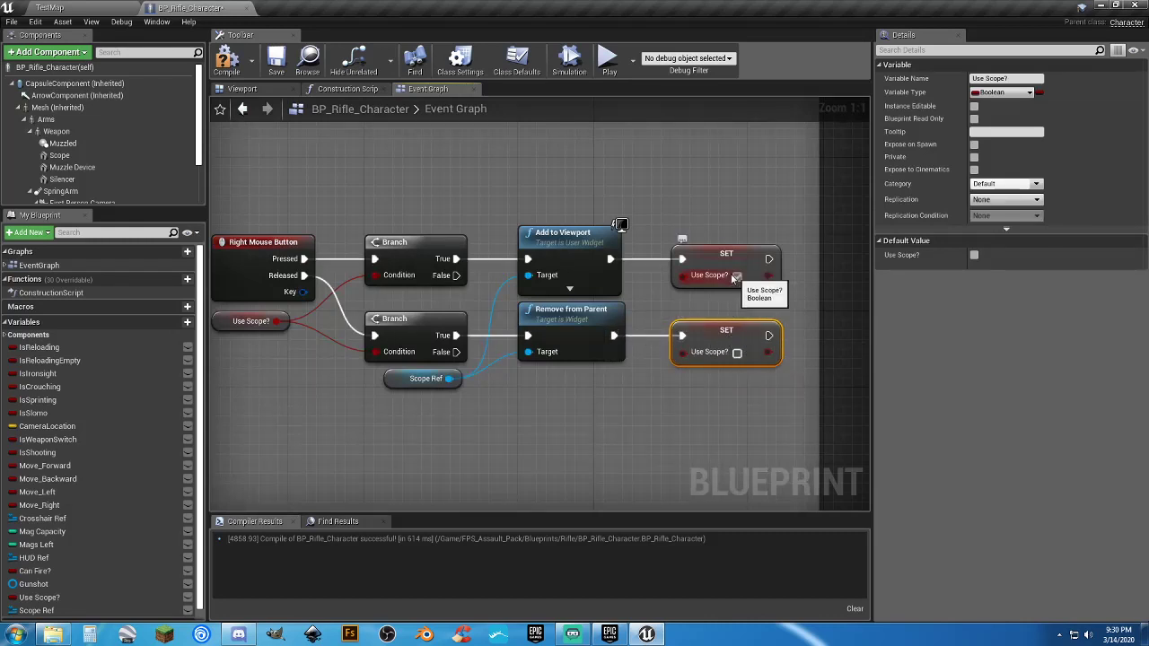
# Enable Use Scope? on the SET node after Add to Viewport, compile and save the blueprint, and return to TestMap.
pyautogui.click(227, 61)
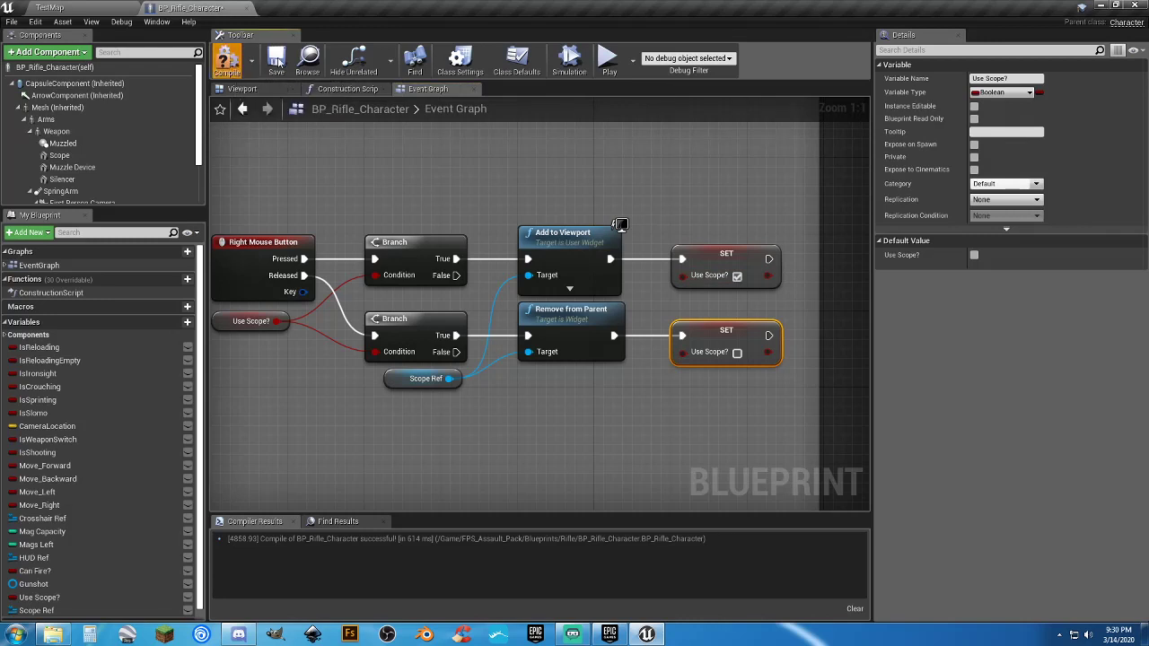
pyautogui.click(278, 61)
pyautogui.click(54, 7)
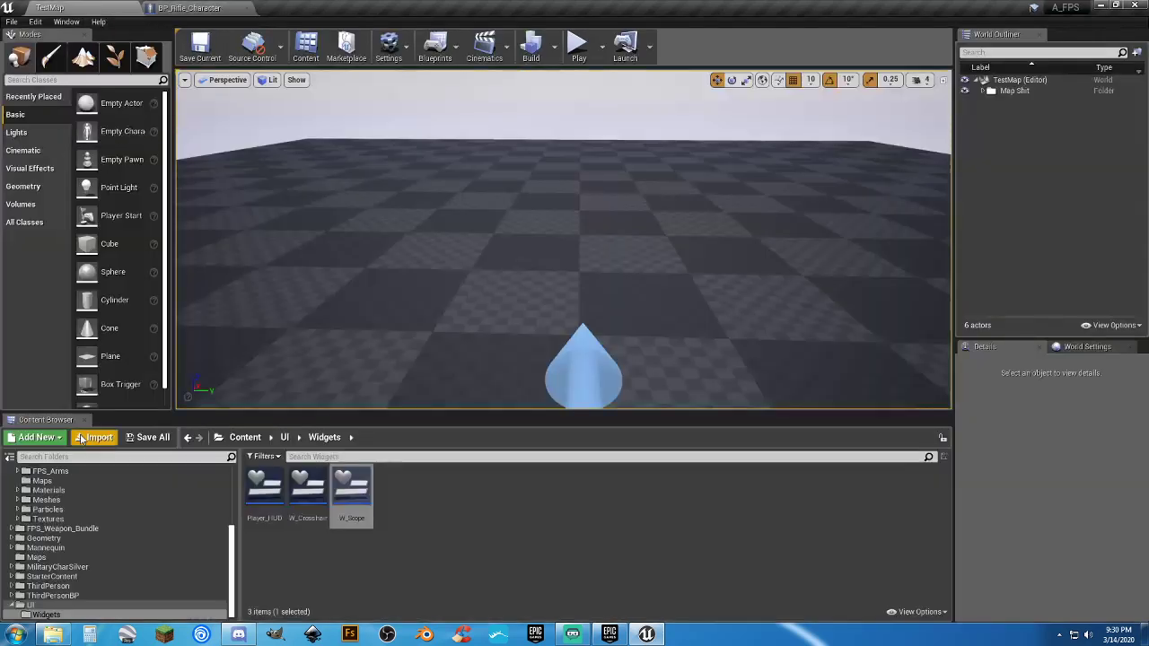
# Delete the whole Event Tick node chain from the W_Scope widget's Event Graph, compile the widget, and close it.
pyautogui.doubleClick(351, 492)
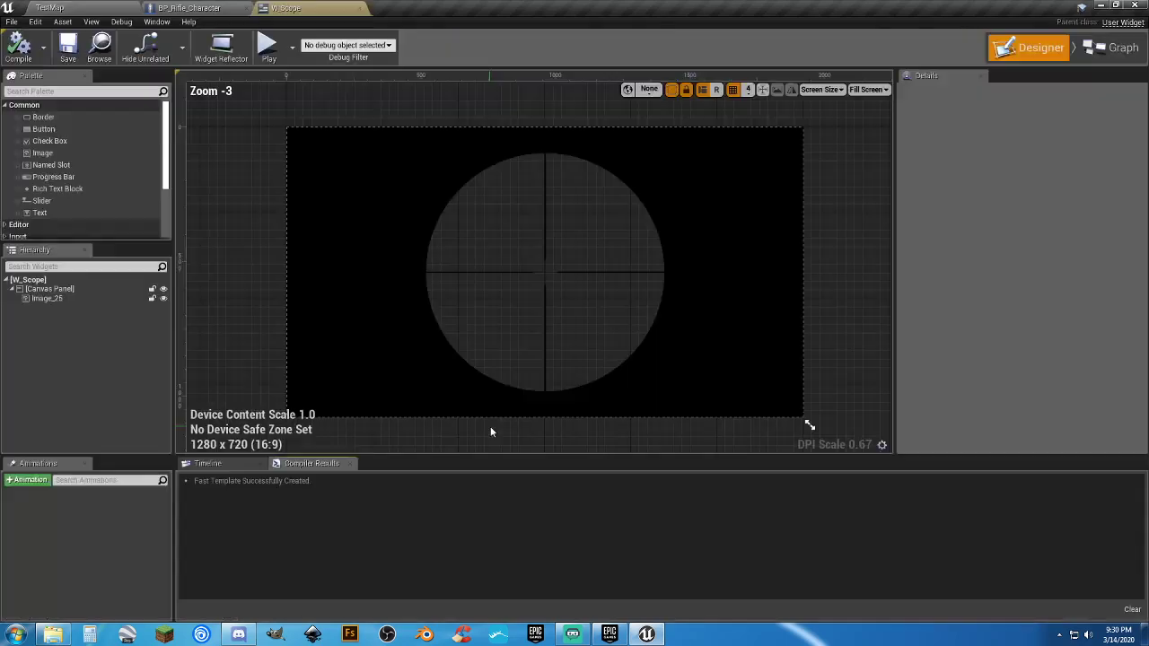
pyautogui.click(1100, 50)
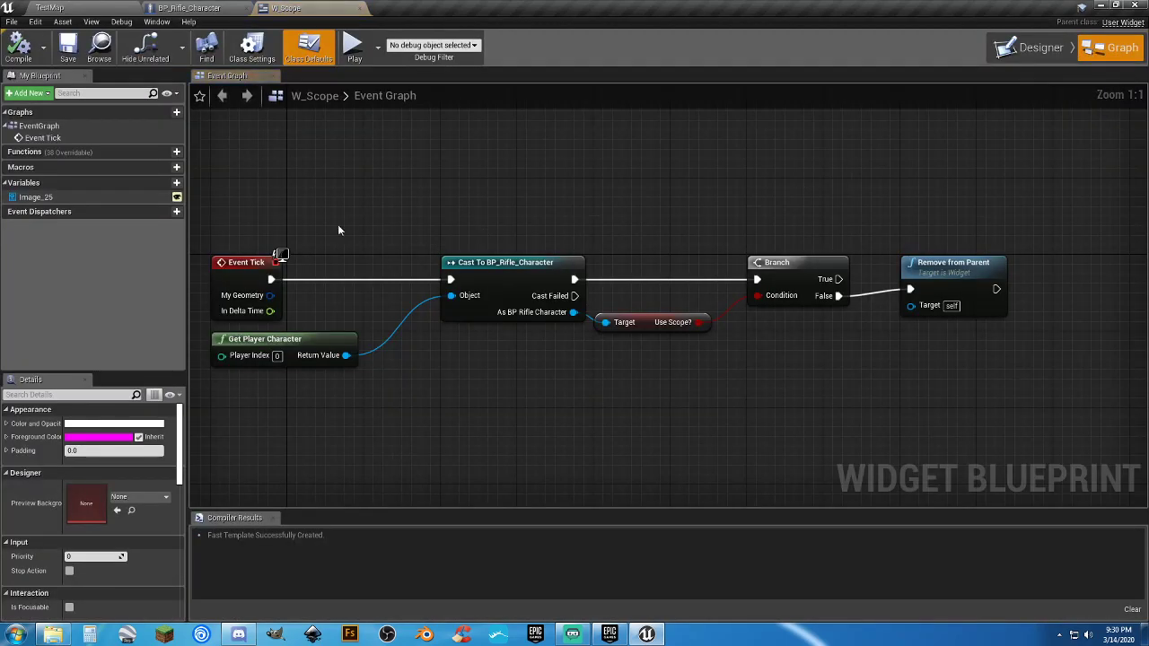
pyautogui.moveTo(236, 213); pyautogui.dragTo(993, 384)
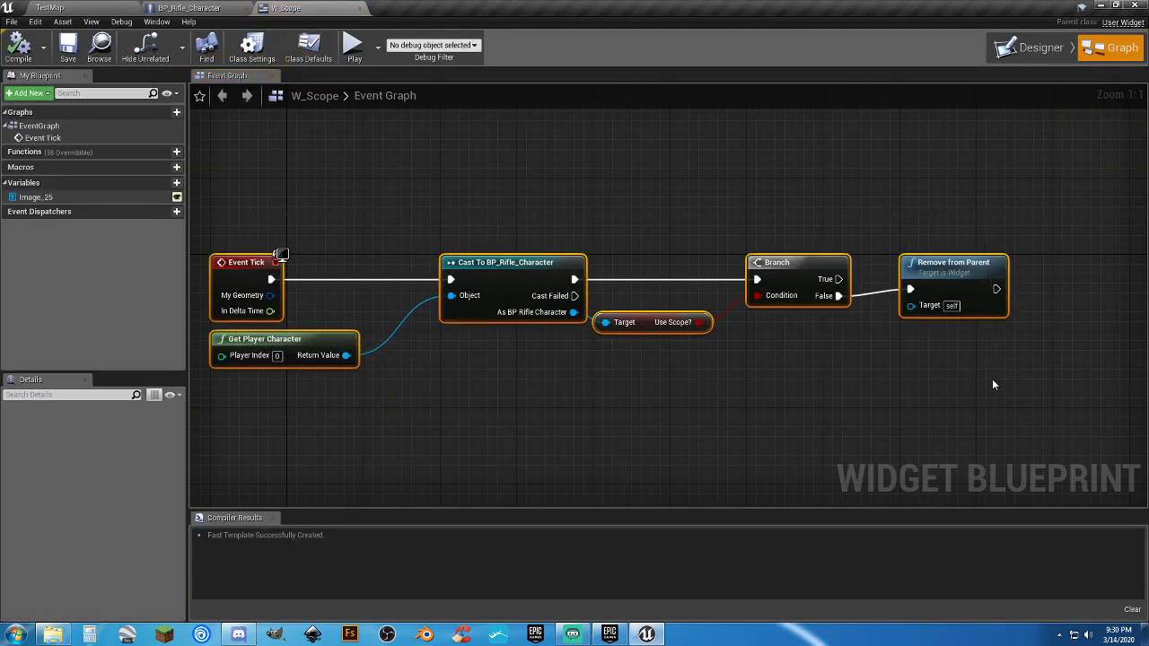
pyautogui.press('Delete')
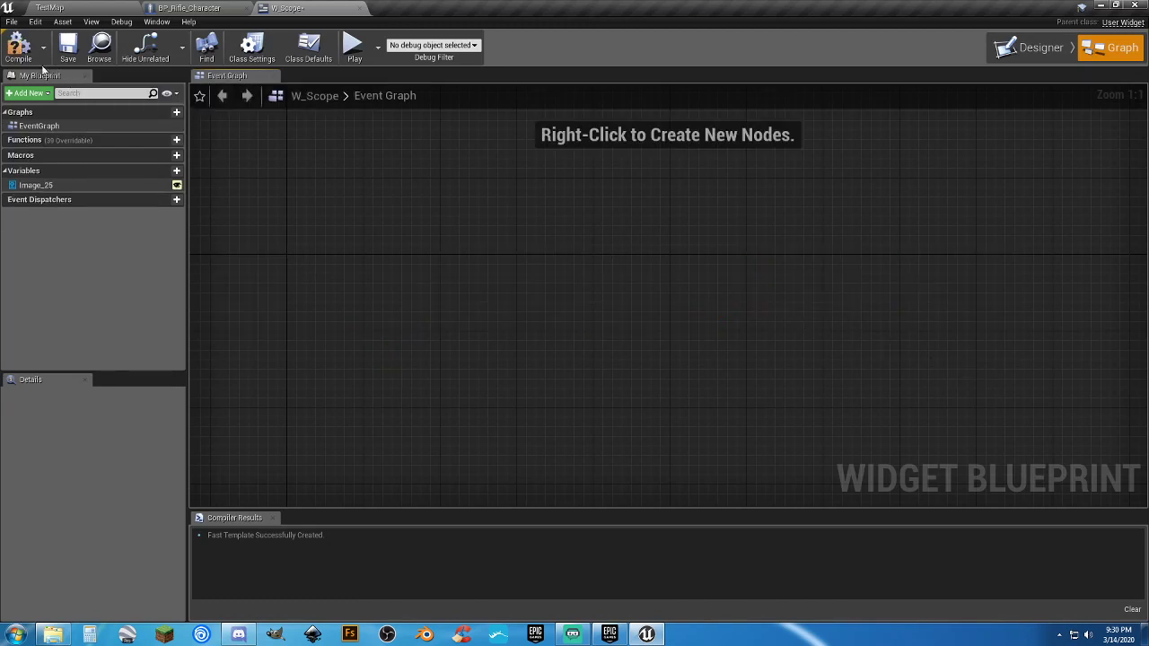
pyautogui.click(19, 47)
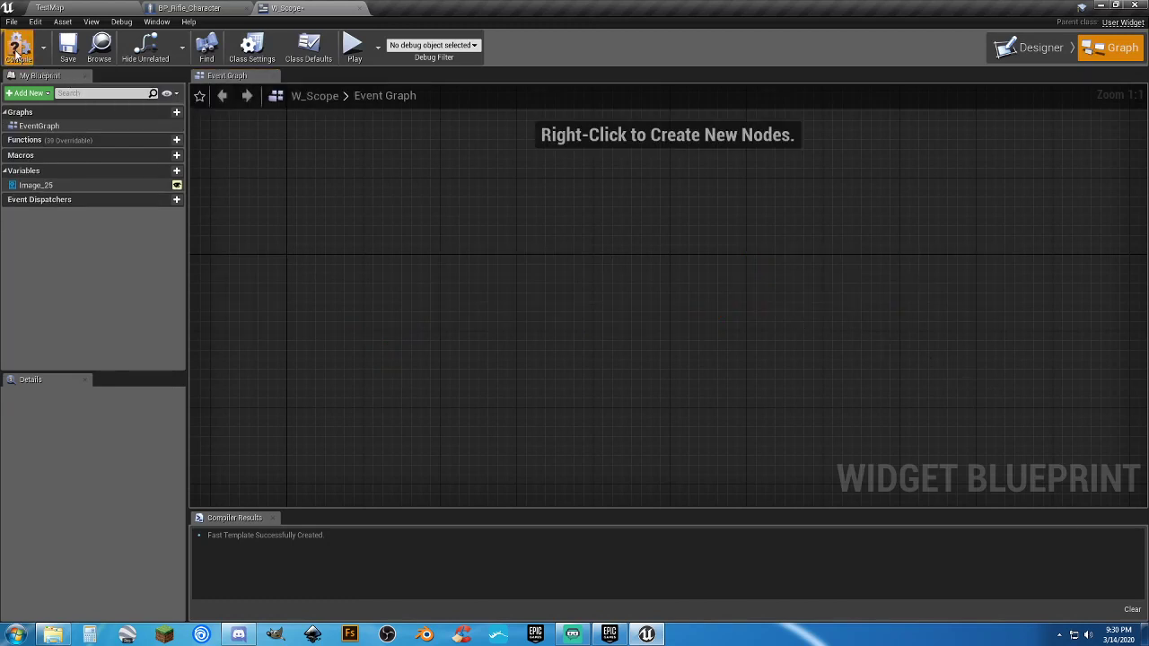
pyautogui.click(359, 8)
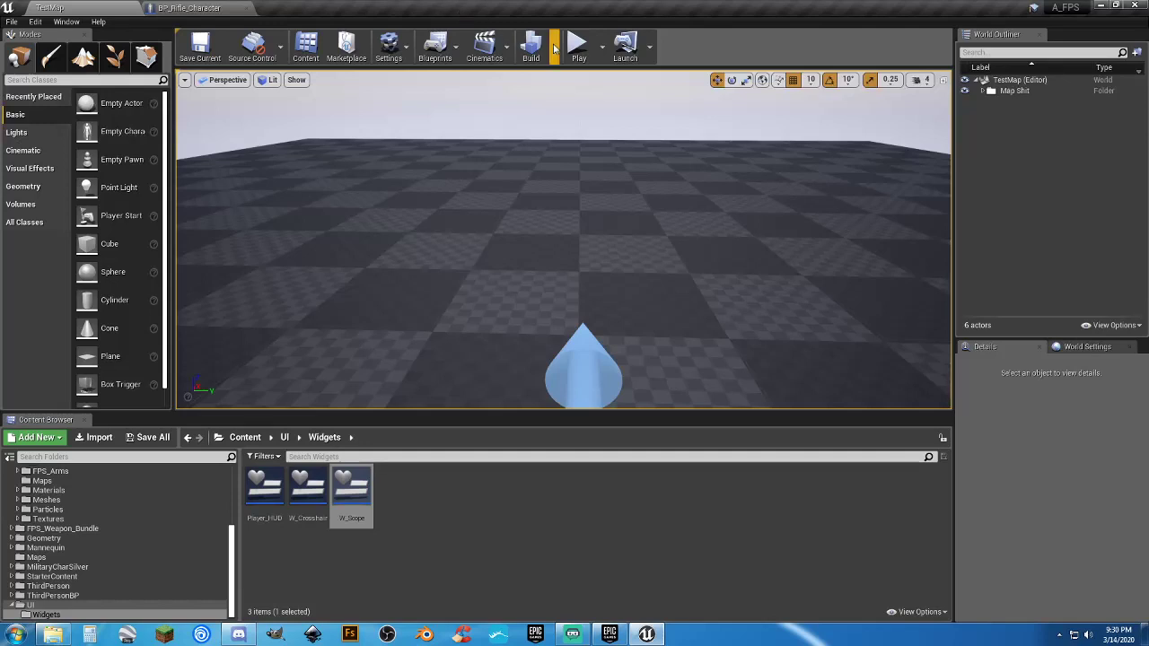
# Play TestMap briefly to check the scope overlay at startup, and review the Right Mouse Button chain in BP_Rifle_Character.
pyautogui.click(577, 47)
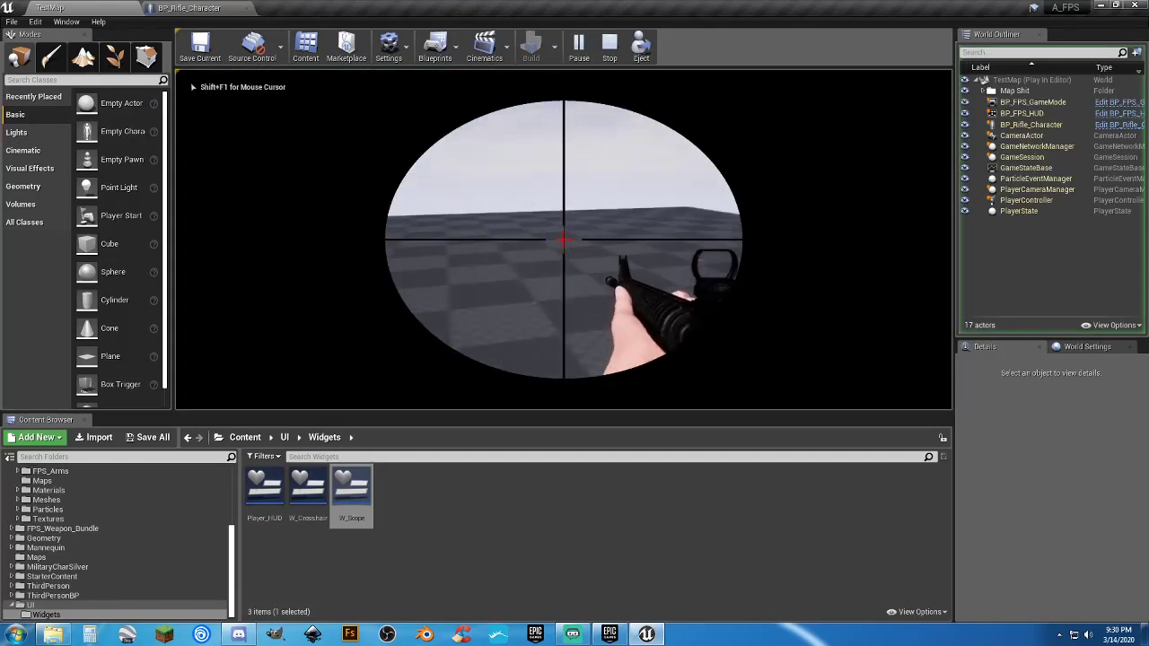
pyautogui.press('Escape')
pyautogui.click(220, 9)
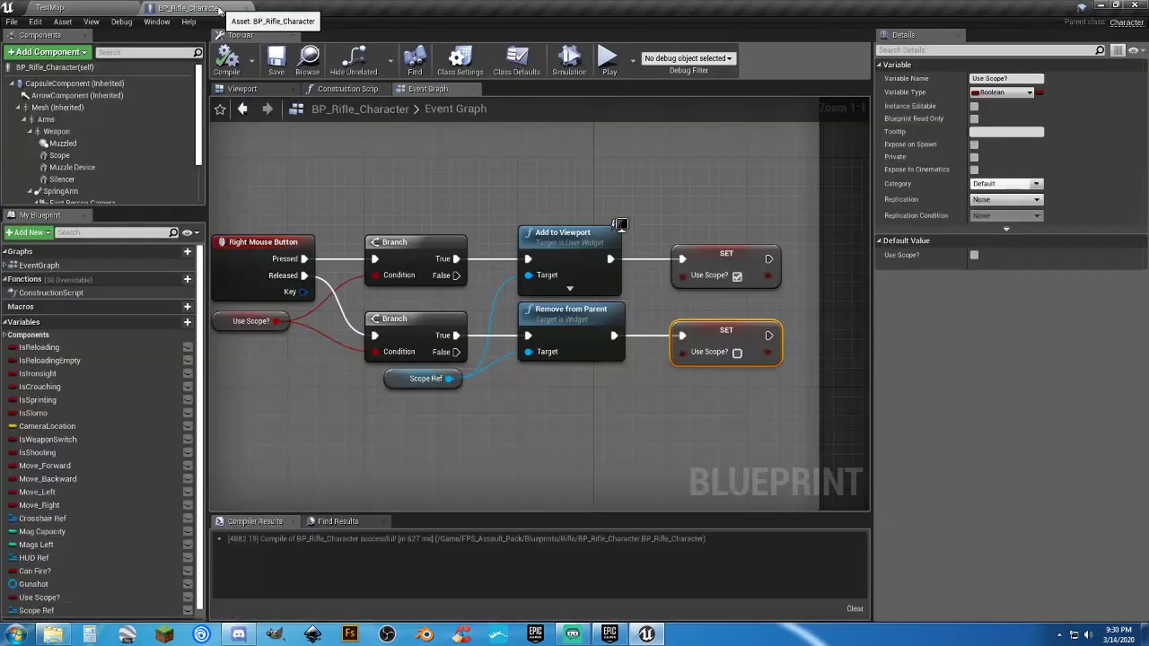
pyautogui.click(698, 413)
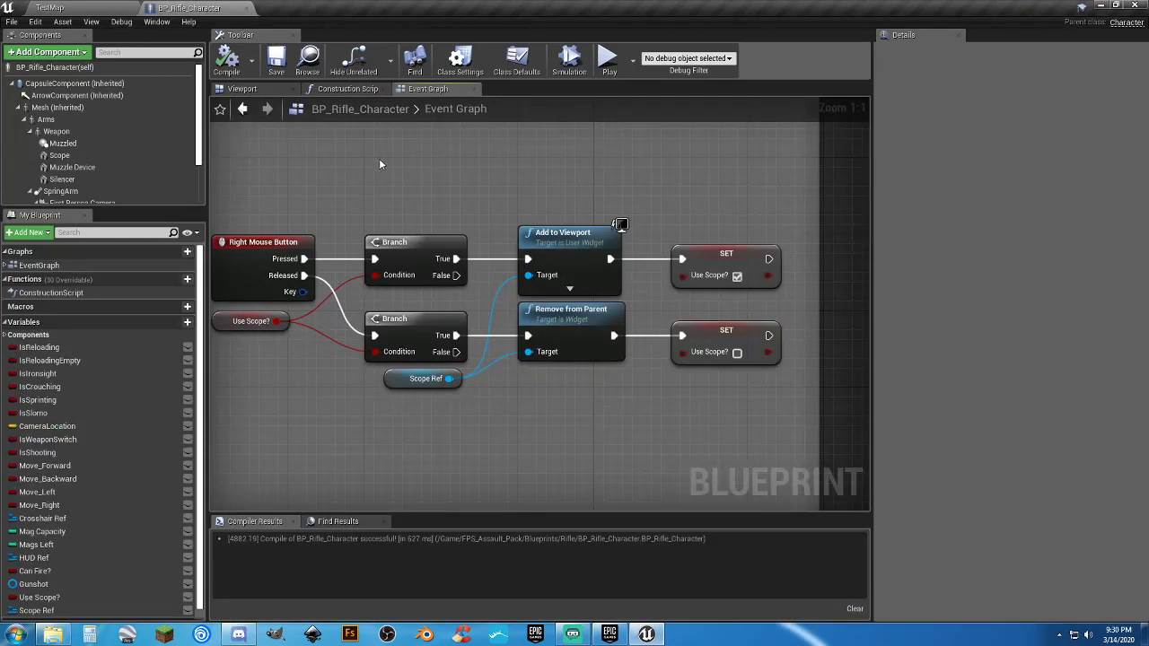
pyautogui.moveTo(379, 164); pyautogui.dragTo(436, 193, button='right')
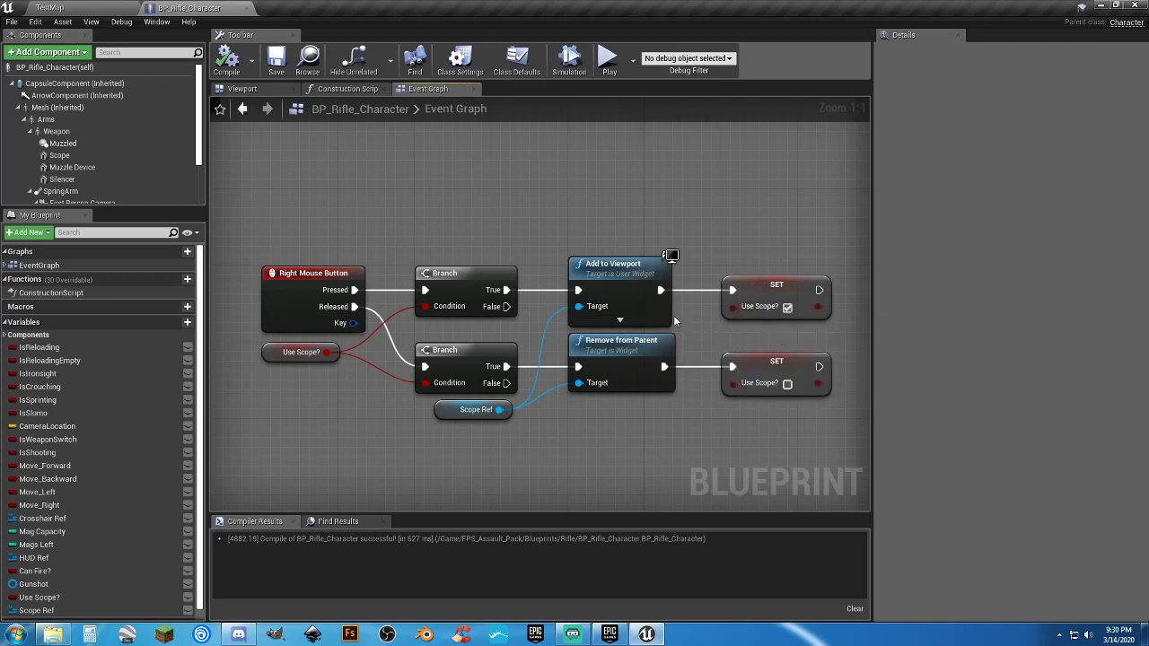
# Play TestMap to test the scope overlay at startup and when aiming, and close the message log after stopping.
pyautogui.click(106, 7)
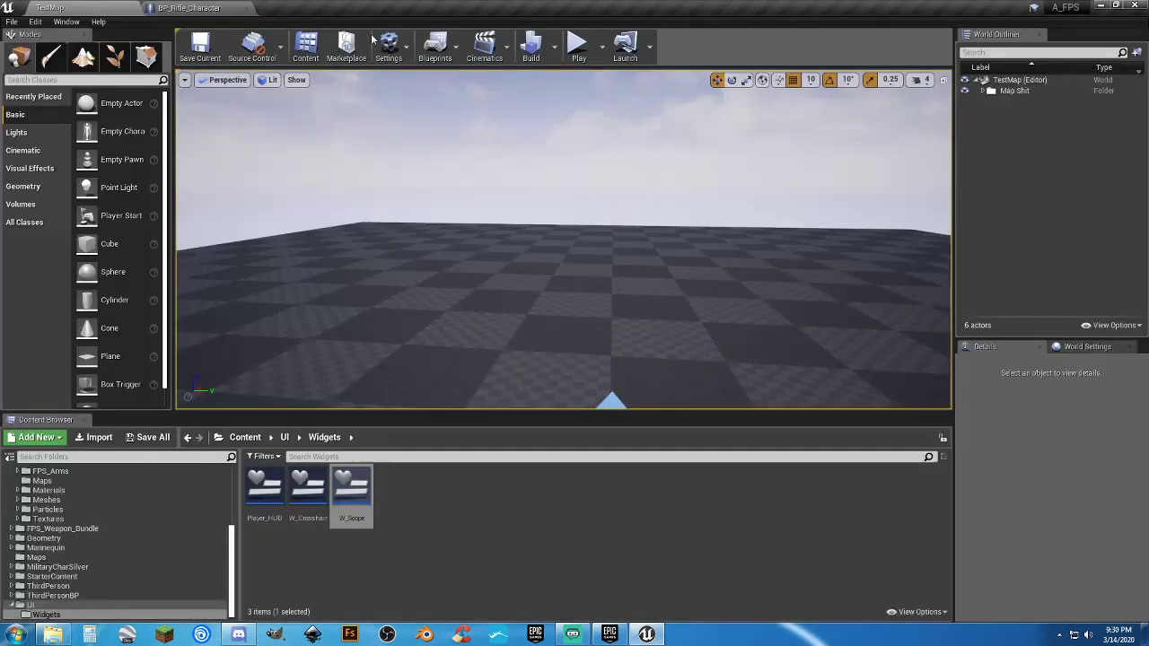
pyautogui.click(577, 45)
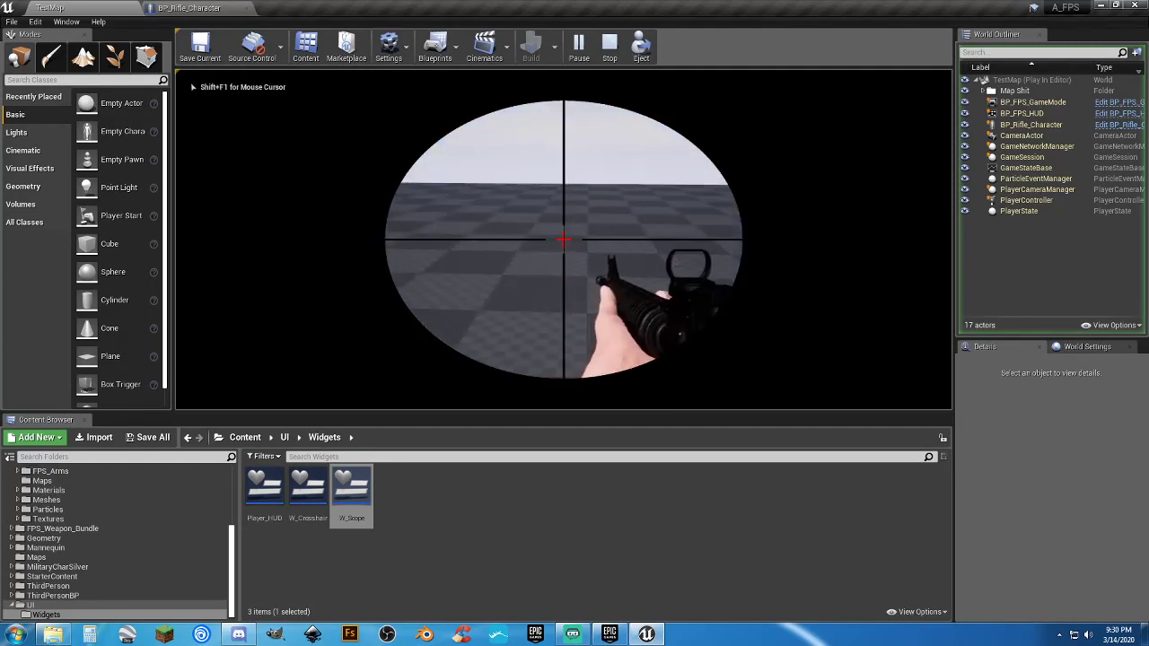
pyautogui.rightClick(562, 239)
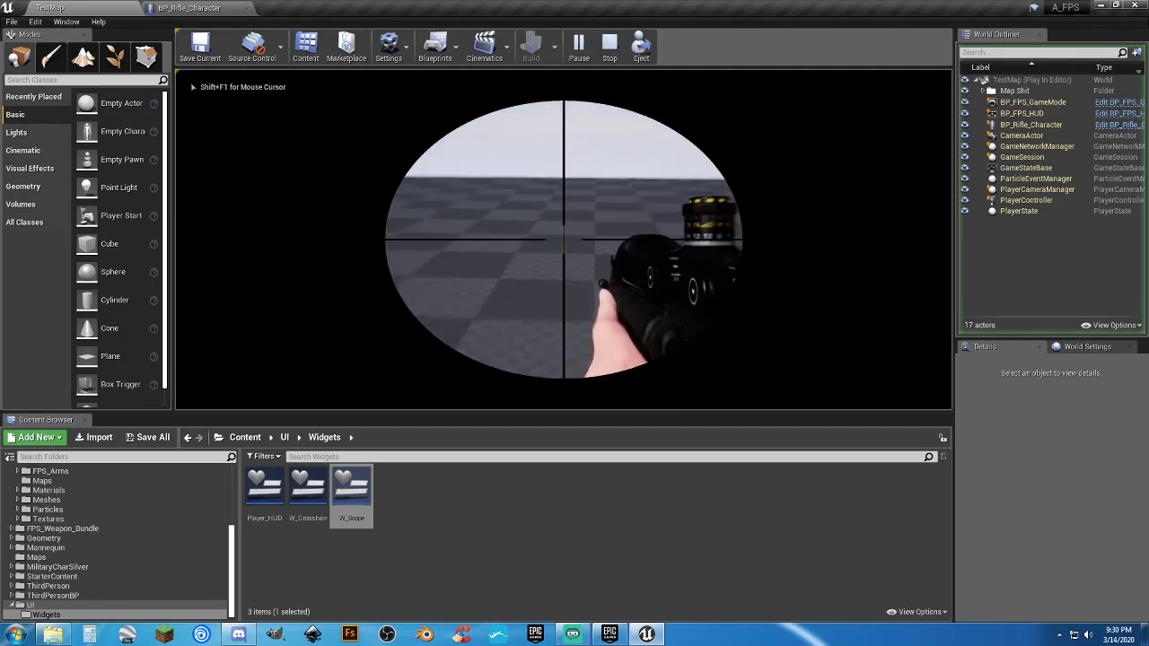
pyautogui.rightClick(563, 240)
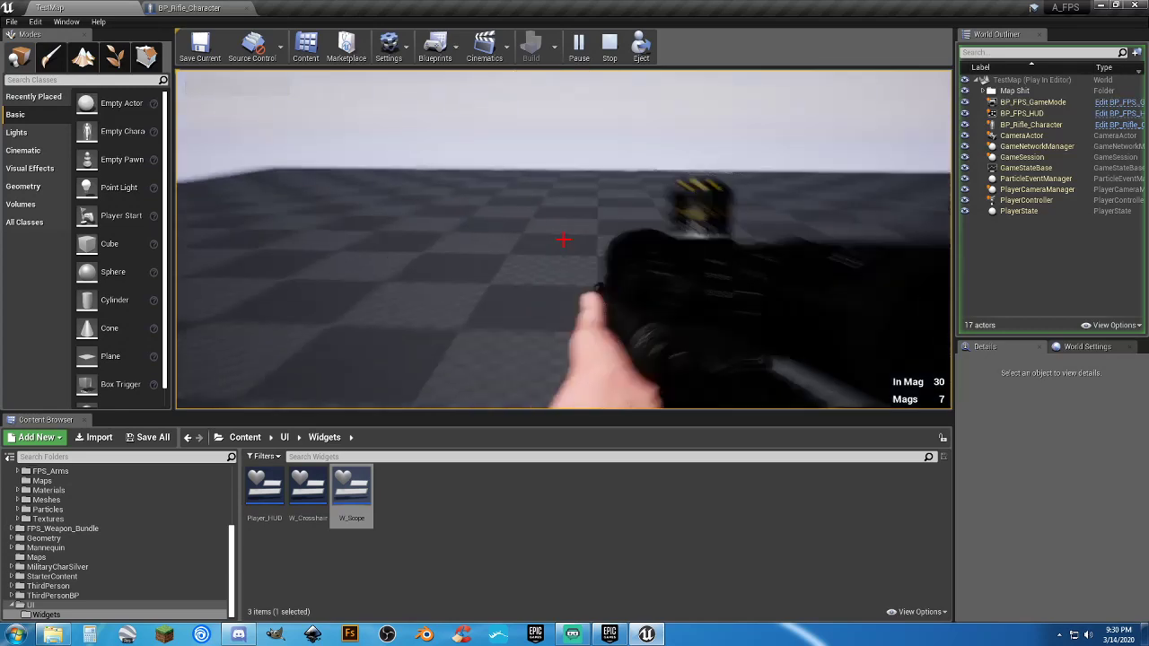
pyautogui.press('Escape')
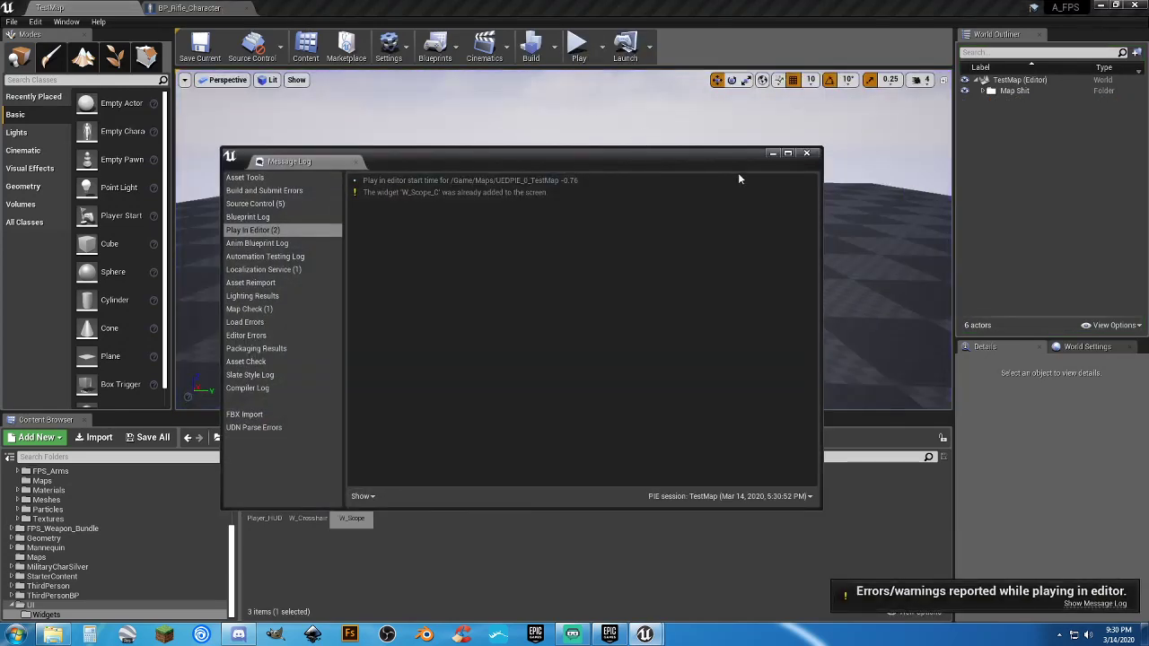
pyautogui.click(806, 154)
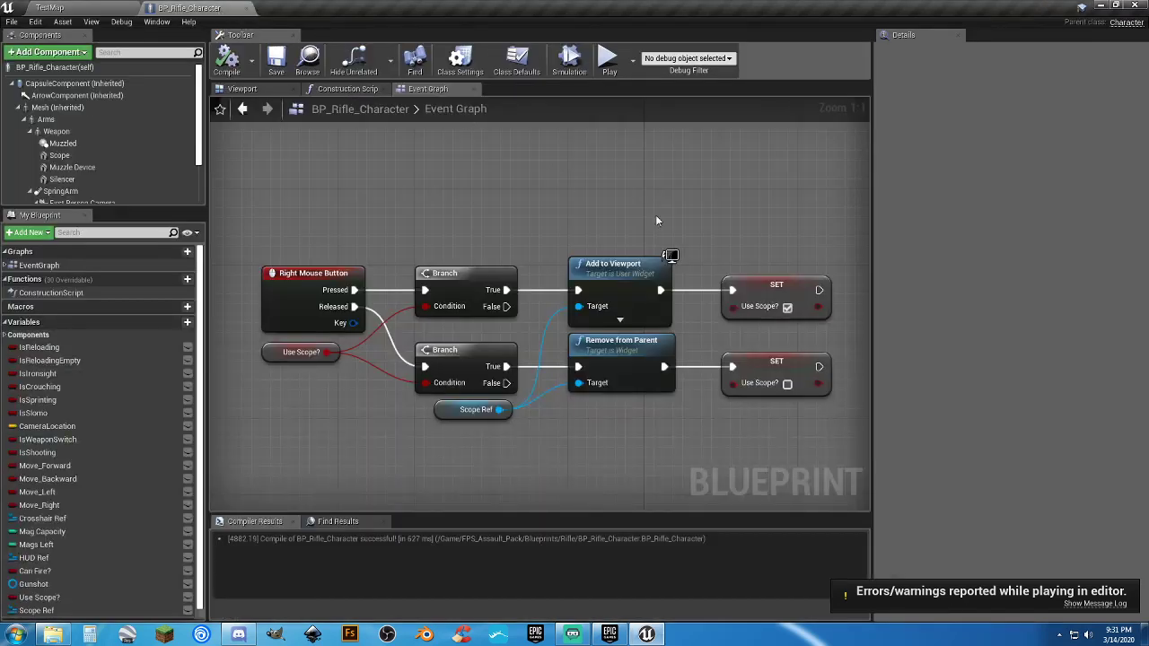
# Delete the Add to Viewport node at the end of the Use Scope custom event chain in BP_Rifle_Character, then compile and save.
pyautogui.scroll(-3, 684, 230)
pyautogui.moveTo(734, 229); pyautogui.dragTo(328, 461, button='right')
pyautogui.moveTo(718, 238); pyautogui.dragTo(626, 549, button='right')
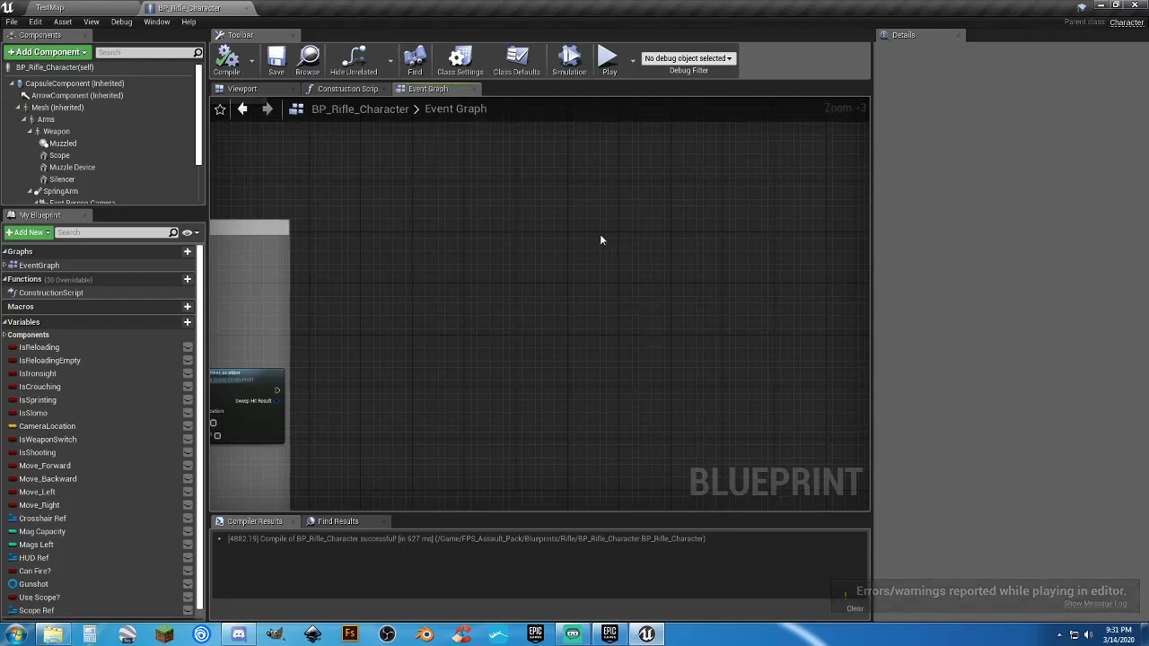
pyautogui.moveTo(599, 234); pyautogui.dragTo(718, 508, button='right')
pyautogui.scroll(-1, 624, 281)
pyautogui.scroll(-2, 624, 286)
pyautogui.moveTo(636, 290); pyautogui.dragTo(468, 415, button='right')
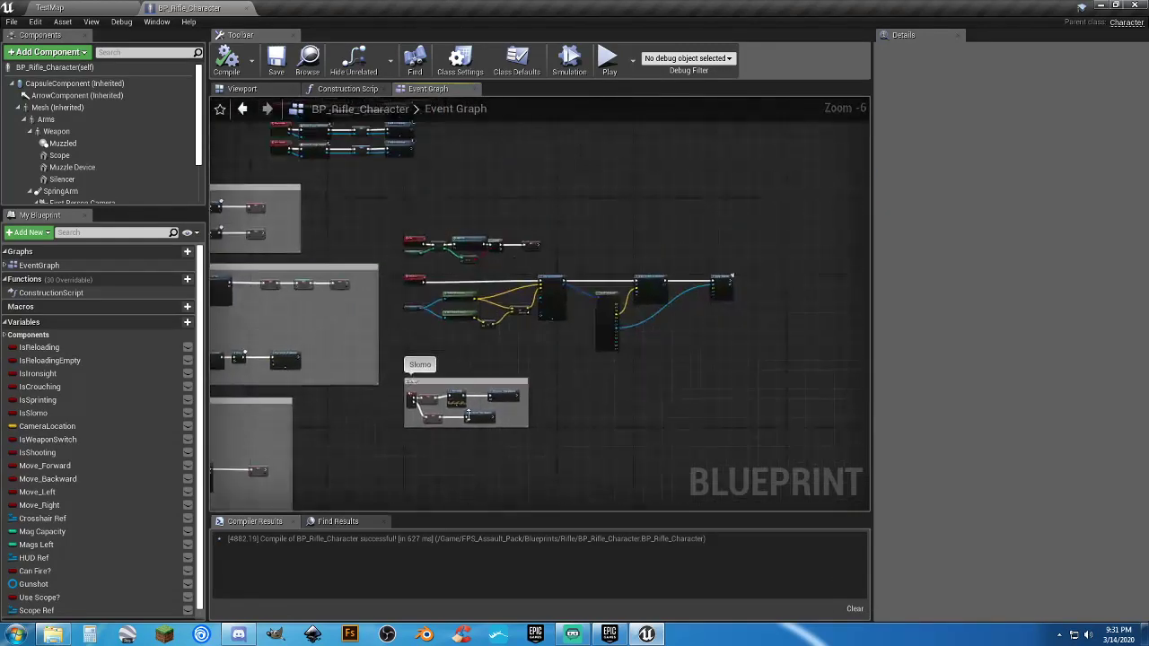
pyautogui.moveTo(445, 198); pyautogui.dragTo(580, 339, button='right')
pyautogui.scroll(4, 586, 255)
pyautogui.moveTo(539, 245); pyautogui.dragTo(743, 272, button='right')
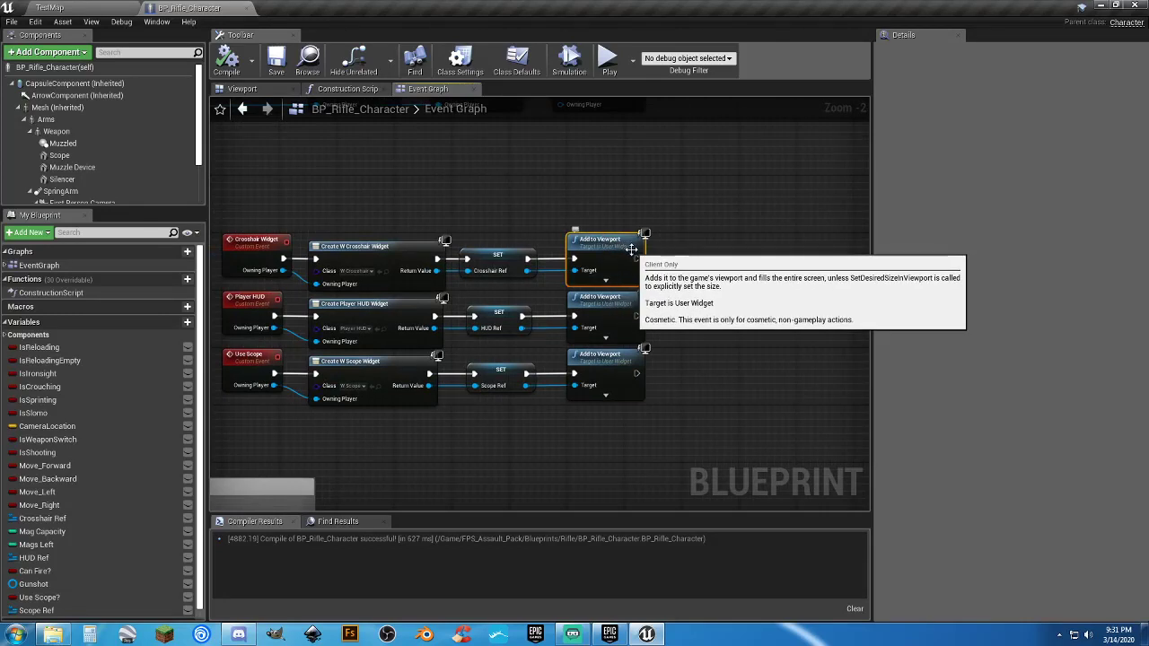
pyautogui.click(624, 260)
pyautogui.click(628, 353)
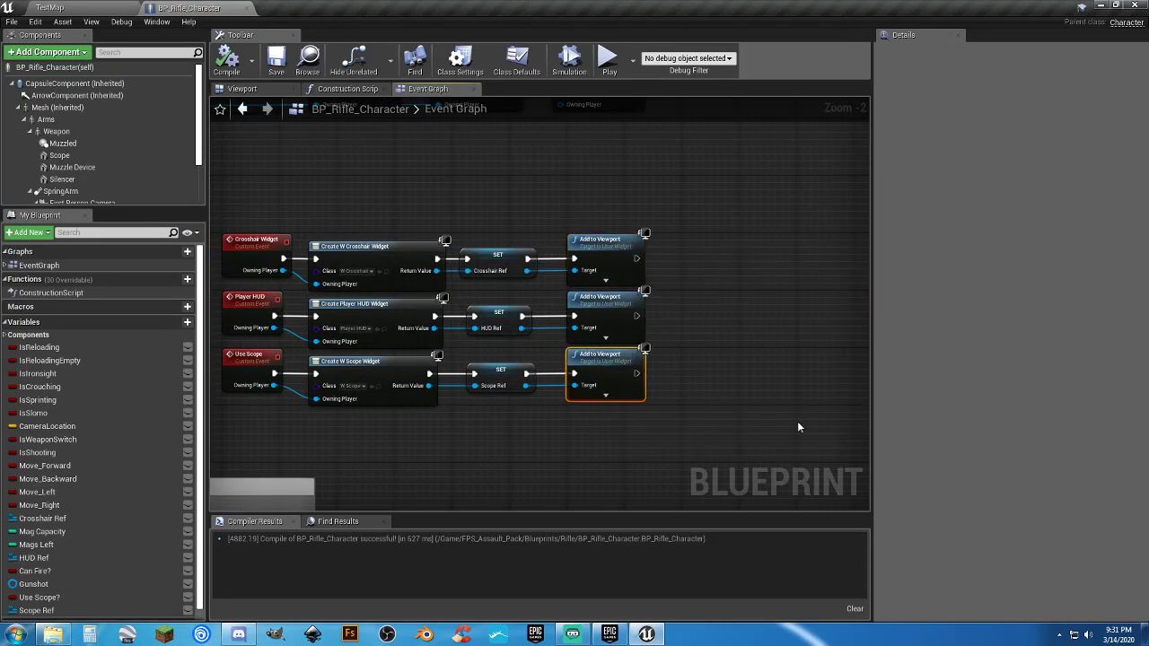
pyautogui.press('Delete')
pyautogui.moveTo(559, 412); pyautogui.dragTo(635, 357, button='right')
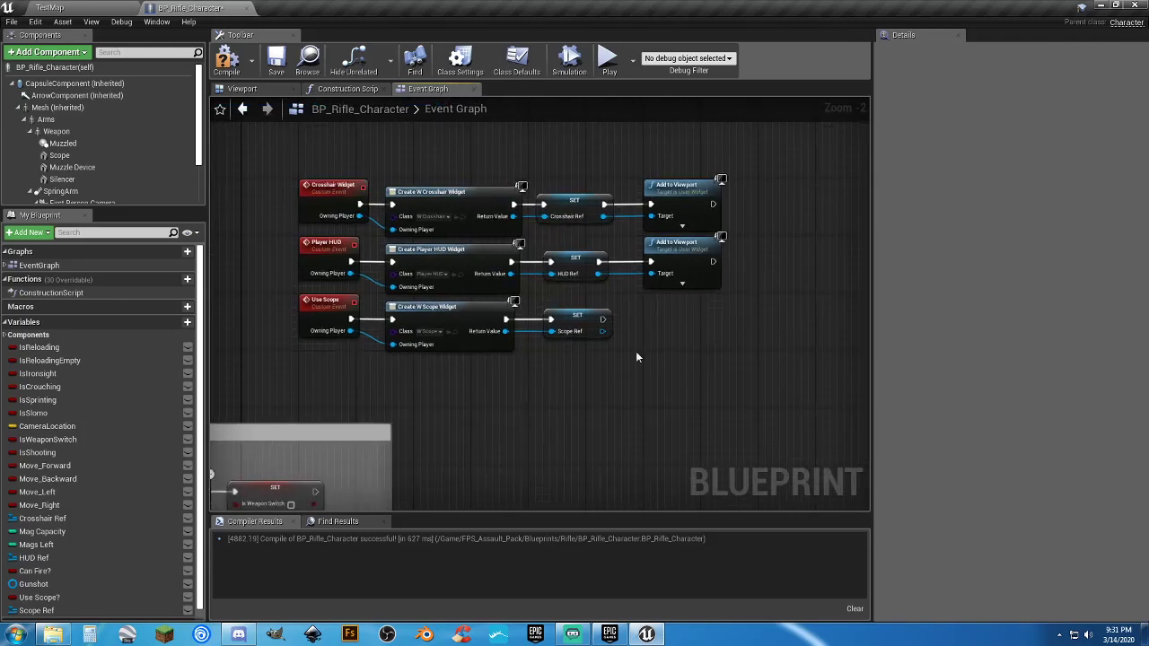
pyautogui.click(276, 60)
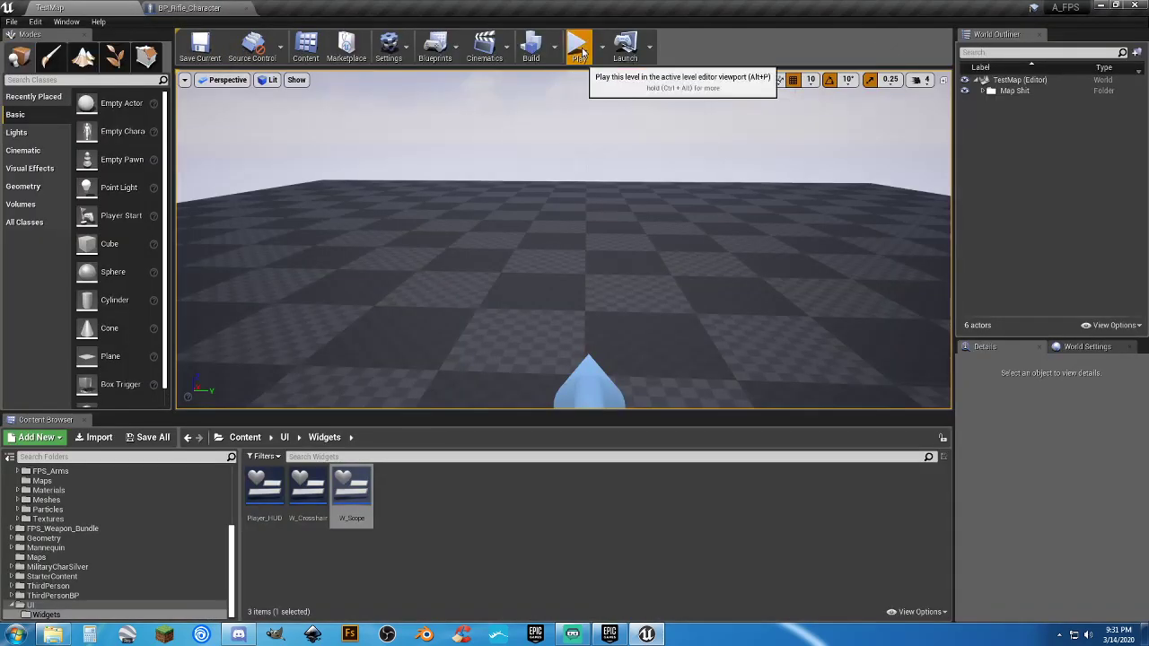
# Play TestMap and aim repeatedly with the rifle's scope attached to check the overlay, then stop playing.
pyautogui.click(578, 46)
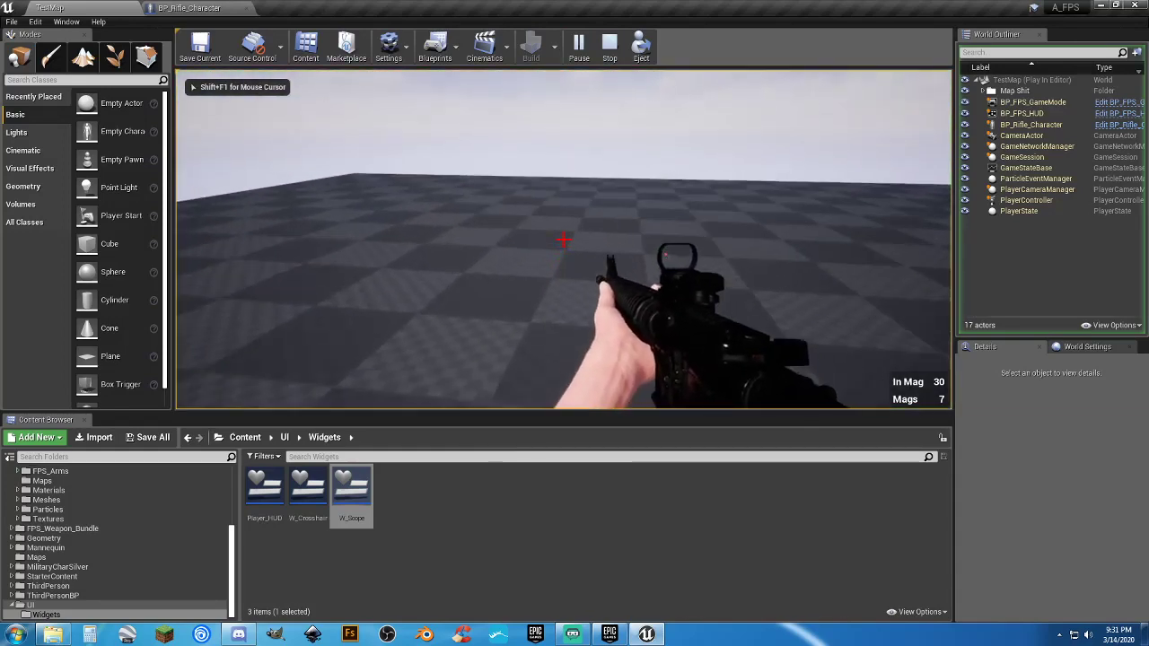
pyautogui.rightClick(563, 240)
pyautogui.rightClick(563, 238)
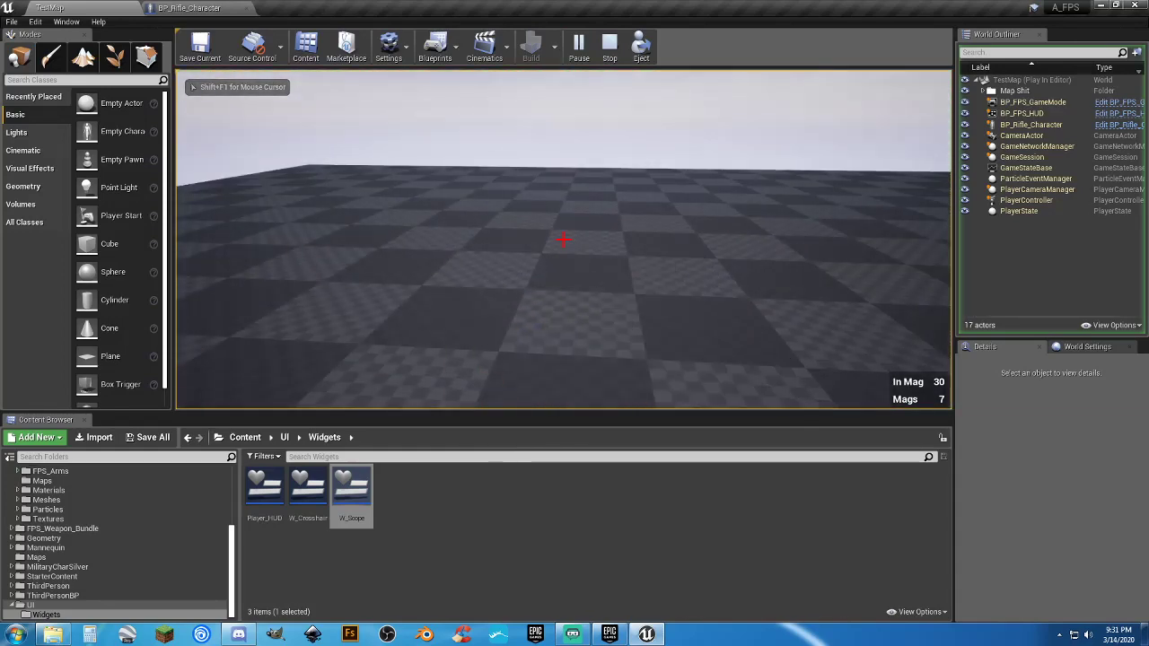
pyautogui.rightClick(563, 240)
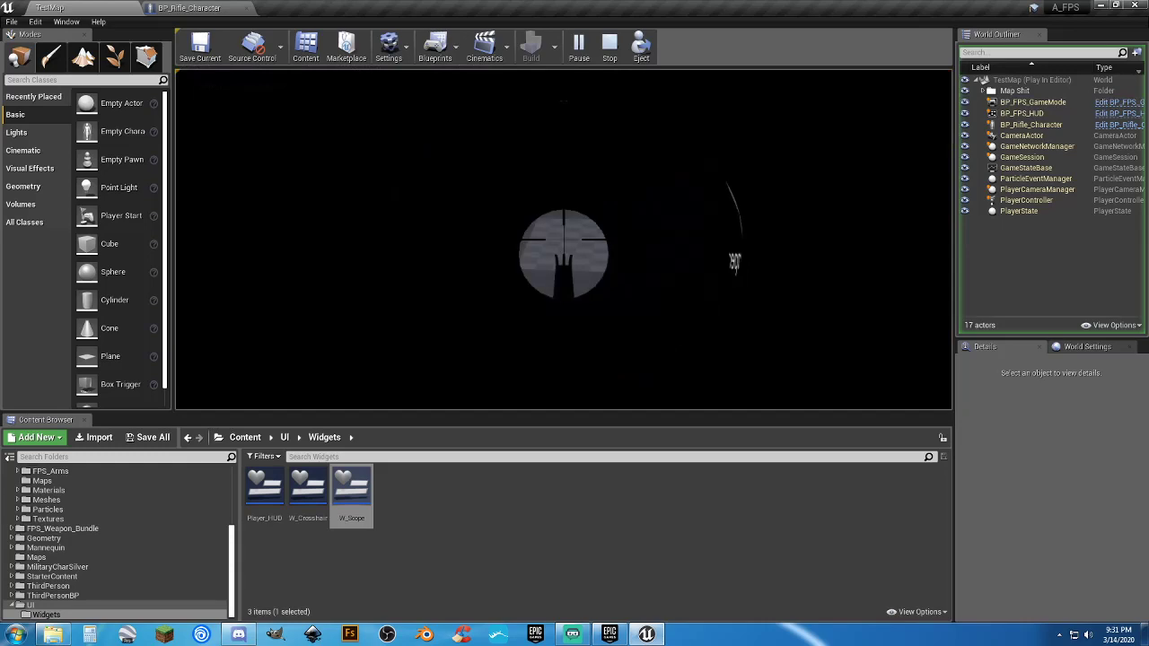
pyautogui.rightClick(564, 239)
pyautogui.rightClick(564, 238)
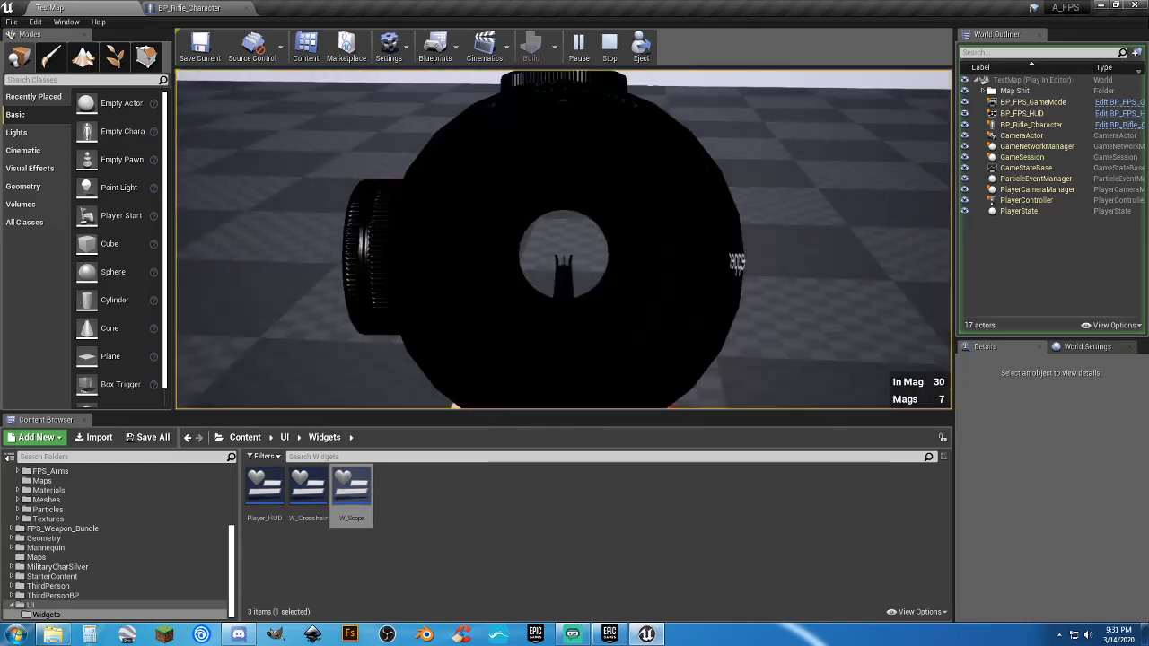
pyautogui.rightClick(563, 239)
pyautogui.press('Escape')
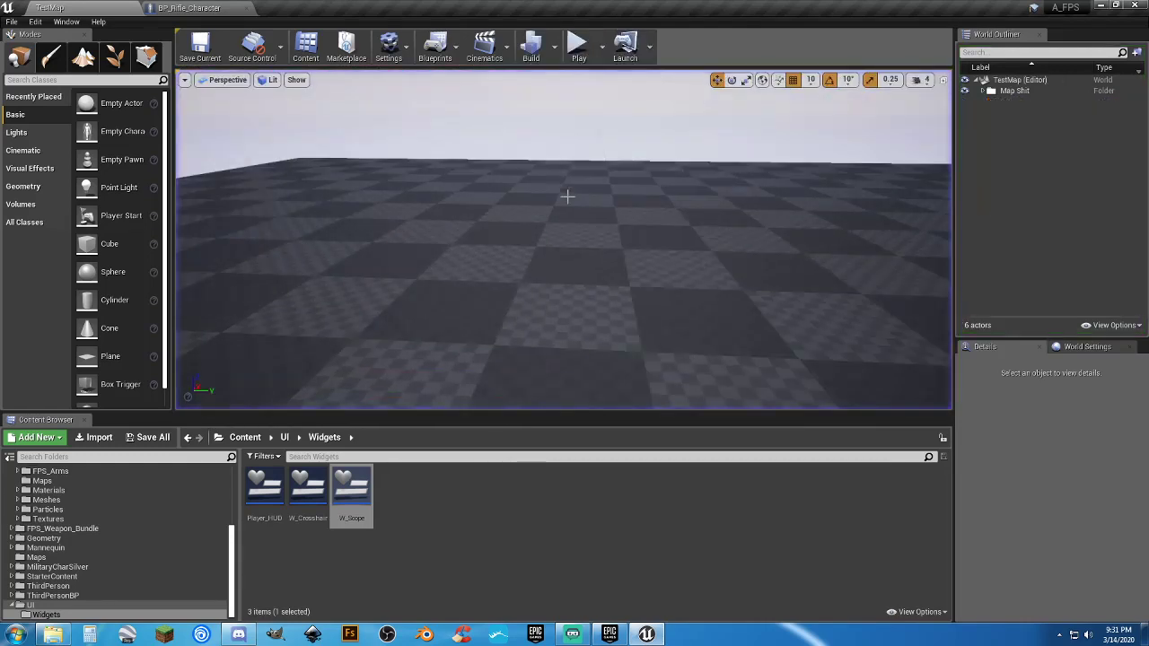
# Delete both SET Use Scope? nodes from the ends of the Right Mouse Button chain in BP_Rifle_Character and compile.
pyautogui.click(188, 7)
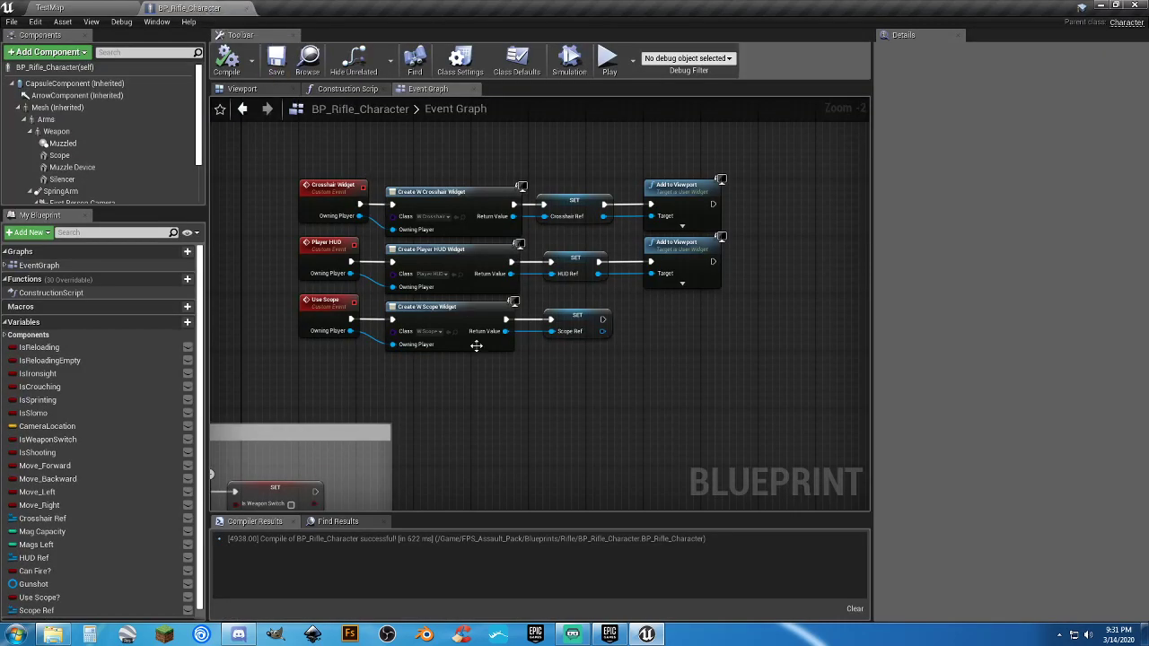
pyautogui.scroll(-5, 527, 424)
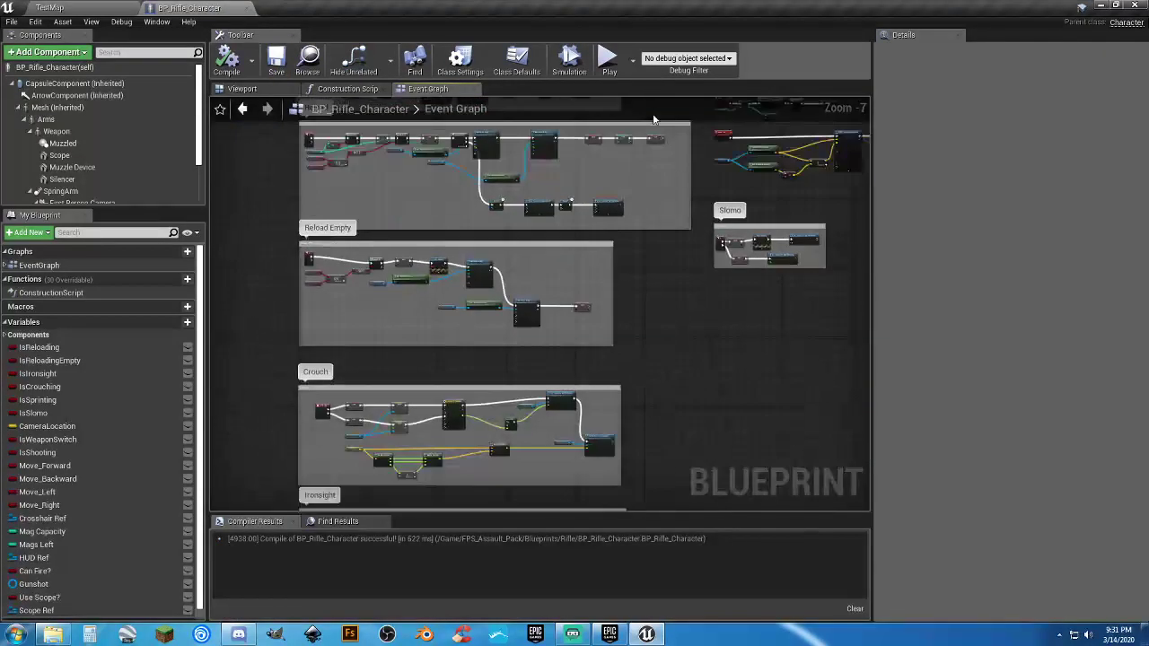
pyautogui.moveTo(676, 402); pyautogui.dragTo(716, 176, button='right')
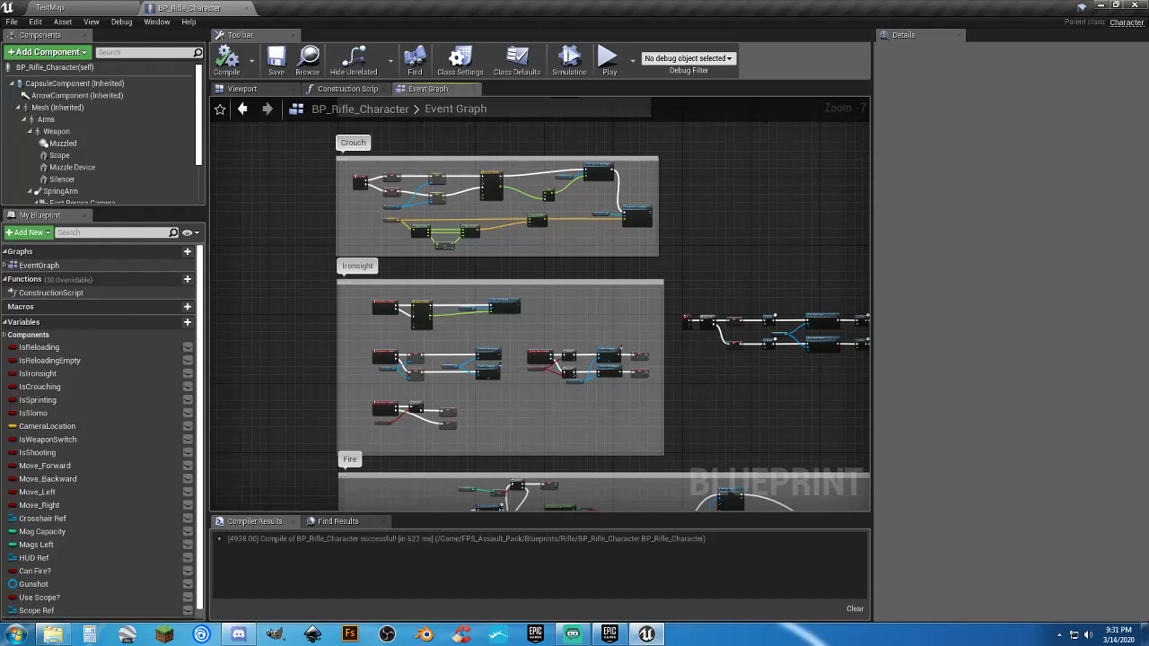
pyautogui.scroll(3, 632, 331)
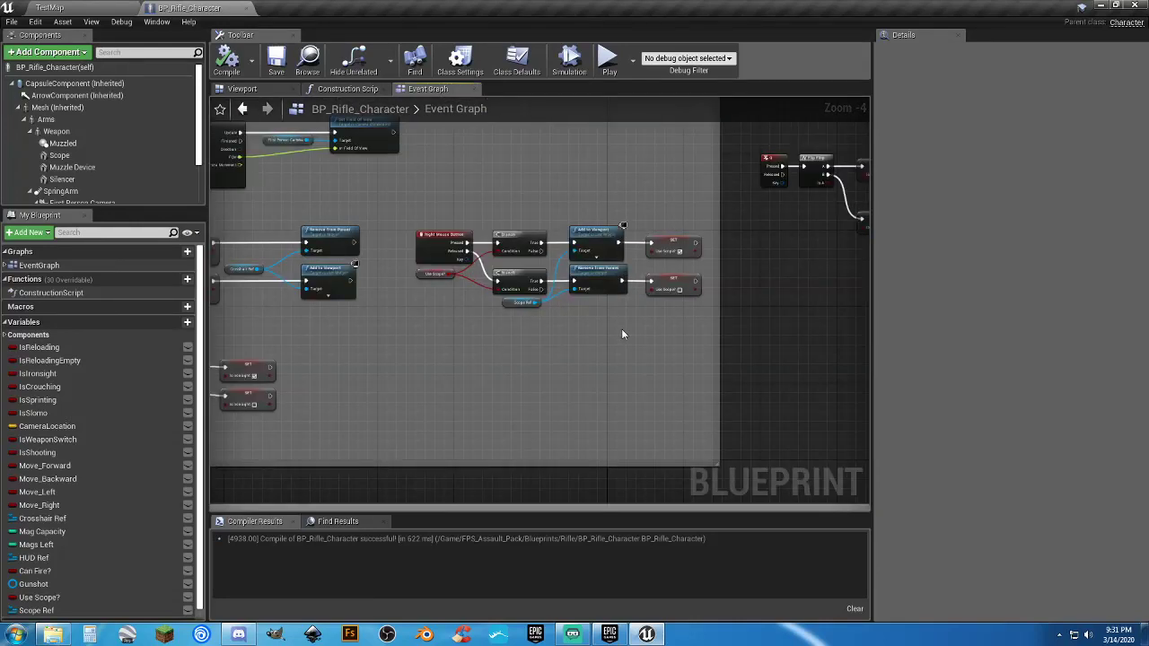
pyautogui.moveTo(611, 334); pyautogui.dragTo(624, 336, button='right')
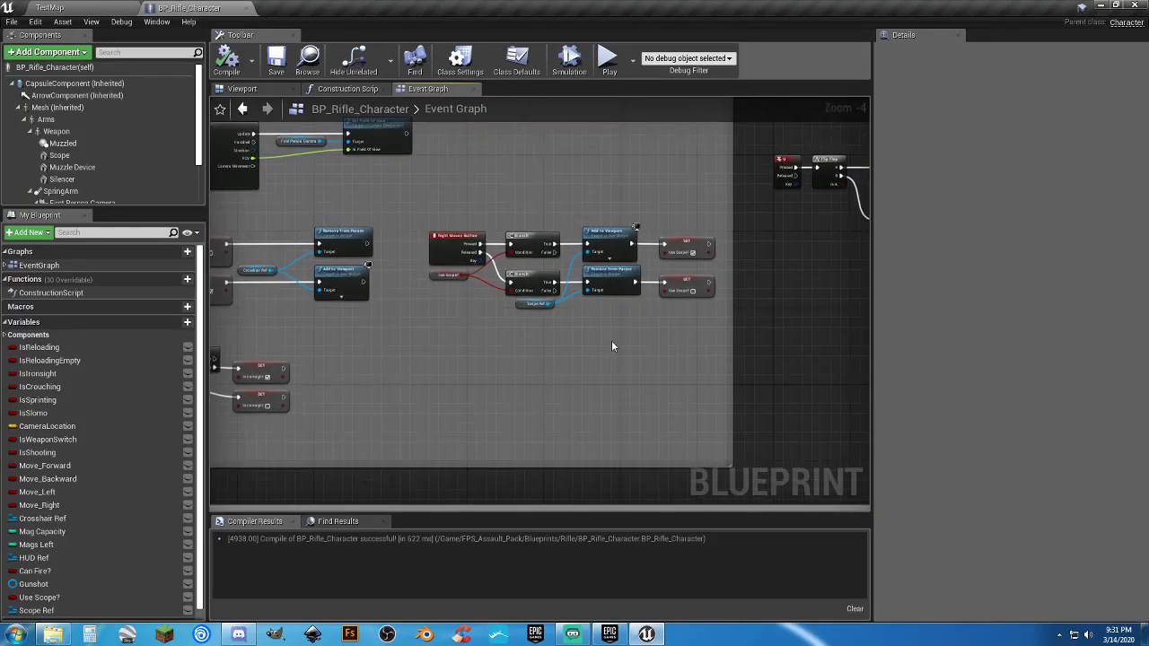
pyautogui.moveTo(677, 225); pyautogui.dragTo(678, 227)
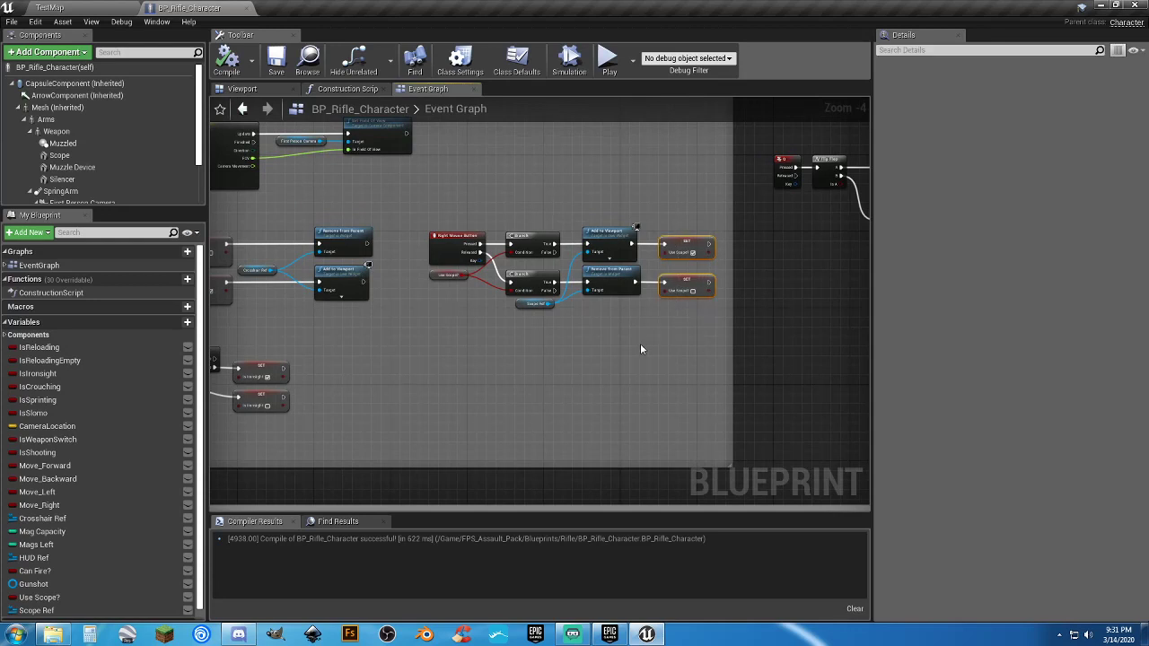
pyautogui.moveTo(640, 349); pyautogui.dragTo(668, 361, button='right')
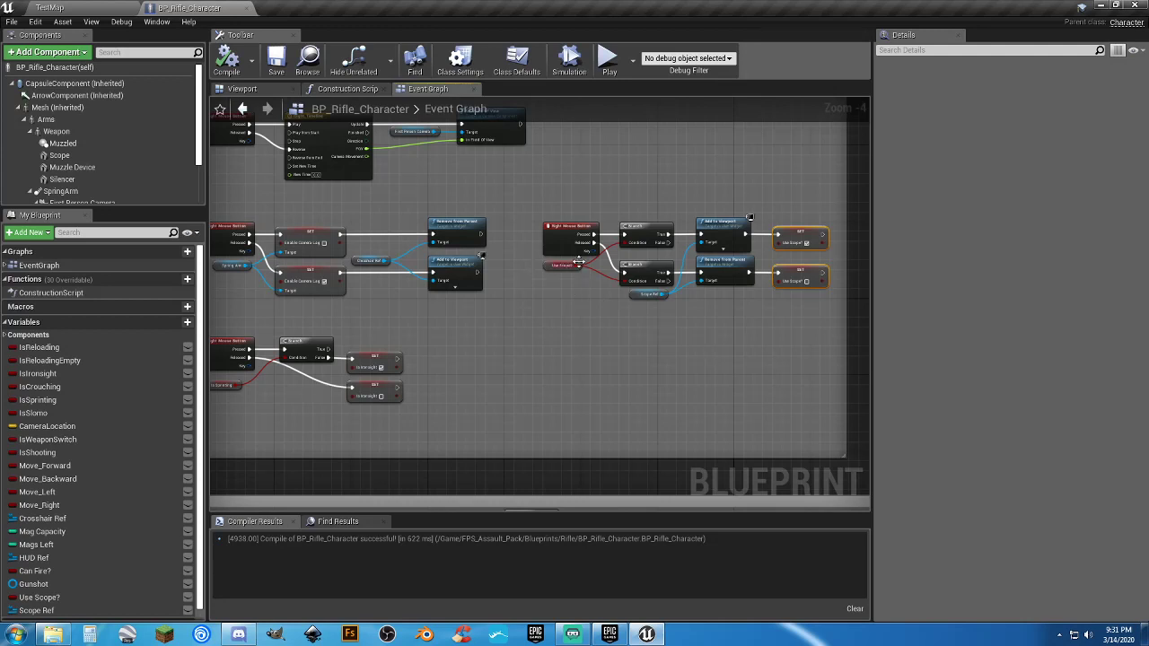
pyautogui.scroll(4, 702, 239)
pyautogui.moveTo(700, 285); pyautogui.dragTo(538, 294, button='right')
pyautogui.moveTo(579, 400); pyautogui.dragTo(690, 415, button='right')
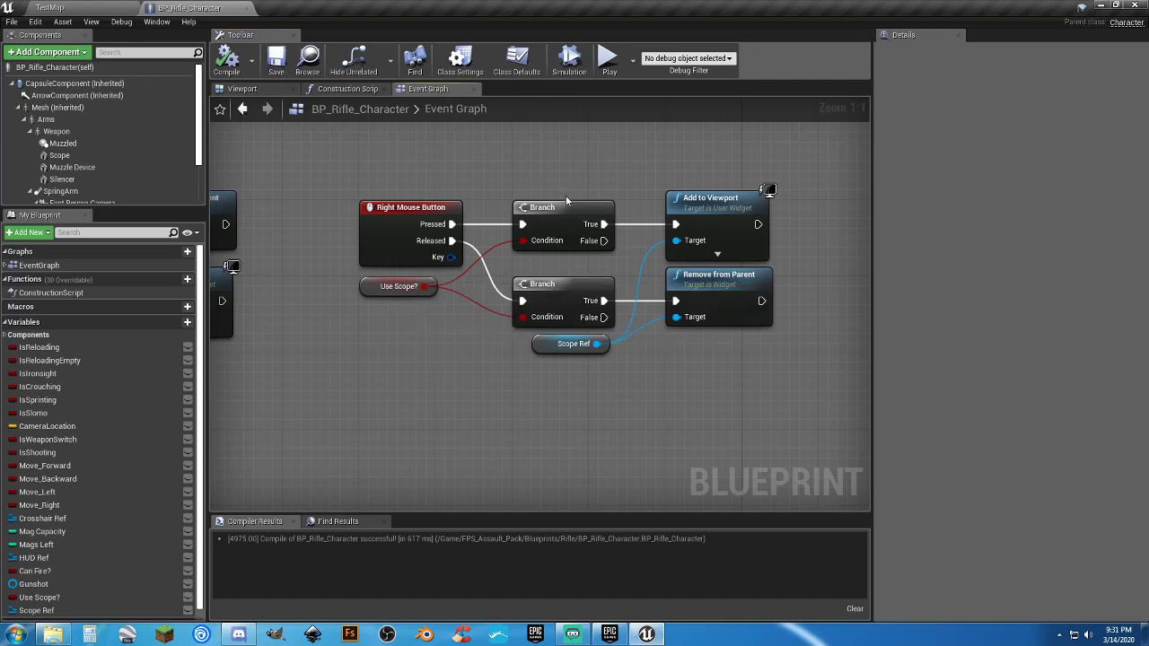
# Review the Q key's scope-switching chain with its Set Static Mesh nodes and the Right Mouse Button chain.
pyautogui.scroll(-6, 569, 200)
pyautogui.moveTo(638, 197); pyautogui.dragTo(436, 261, button='right')
pyautogui.scroll(3, 638, 275)
pyautogui.scroll(1, 638, 280)
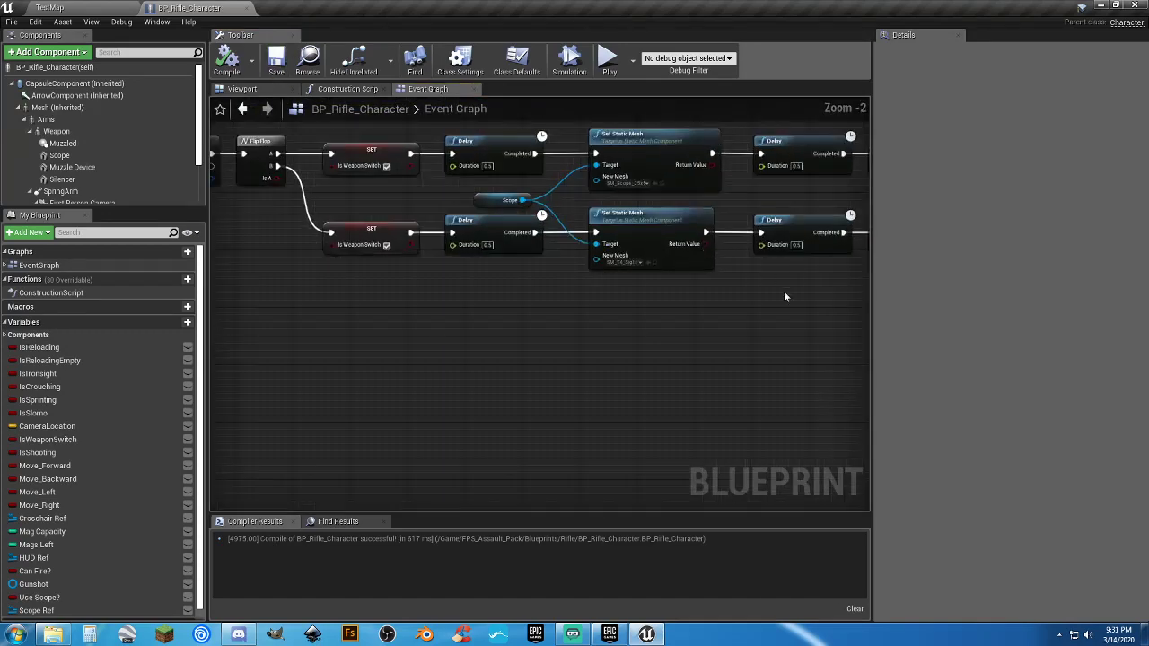
pyautogui.moveTo(783, 291); pyautogui.dragTo(685, 391, button='right')
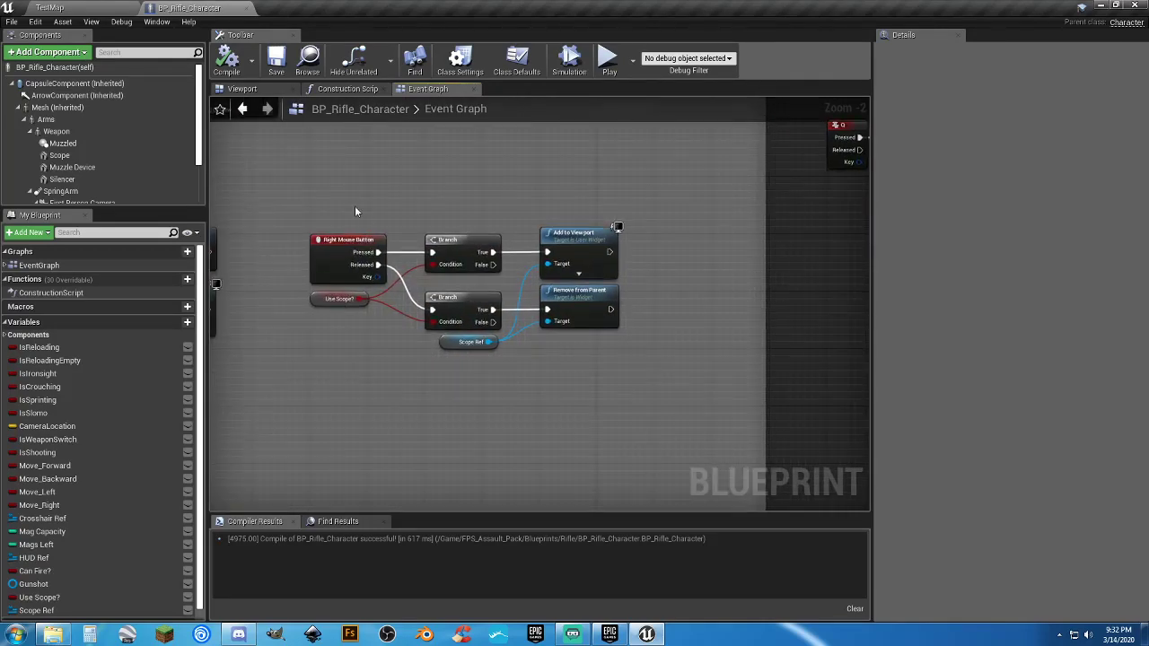
# Play TestMap, switch the rifle to the sniper scope, aim and release repeatedly to check the scope overlay, and stop playing.
pyautogui.click(76, 7)
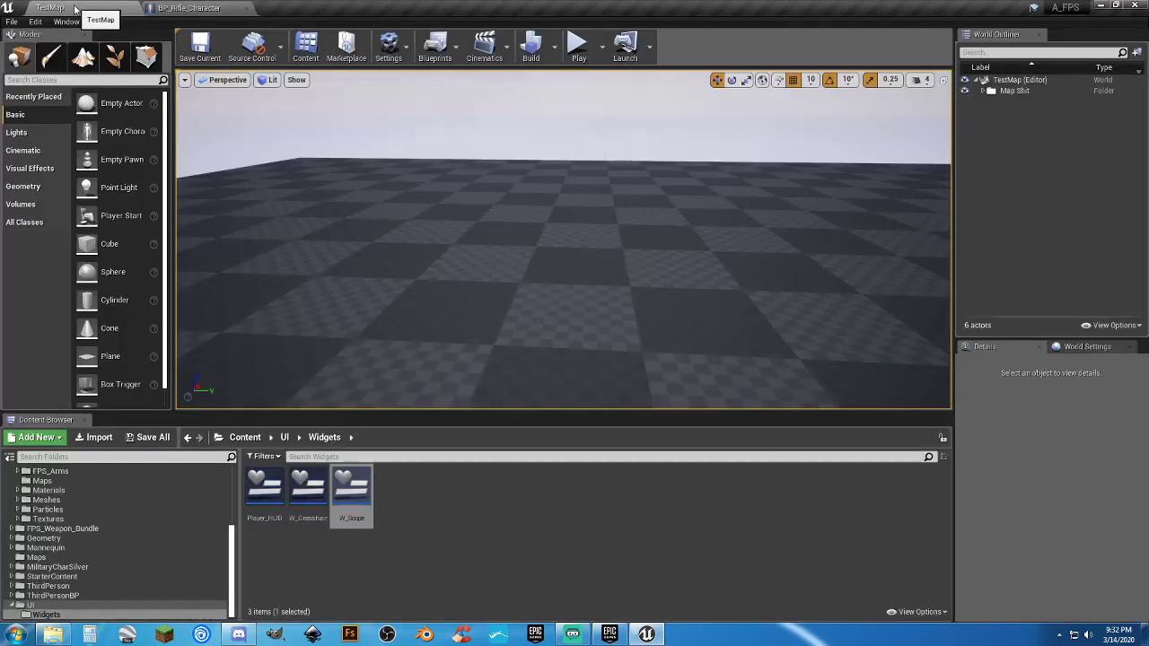
pyautogui.click(579, 44)
pyautogui.rightClick(563, 240)
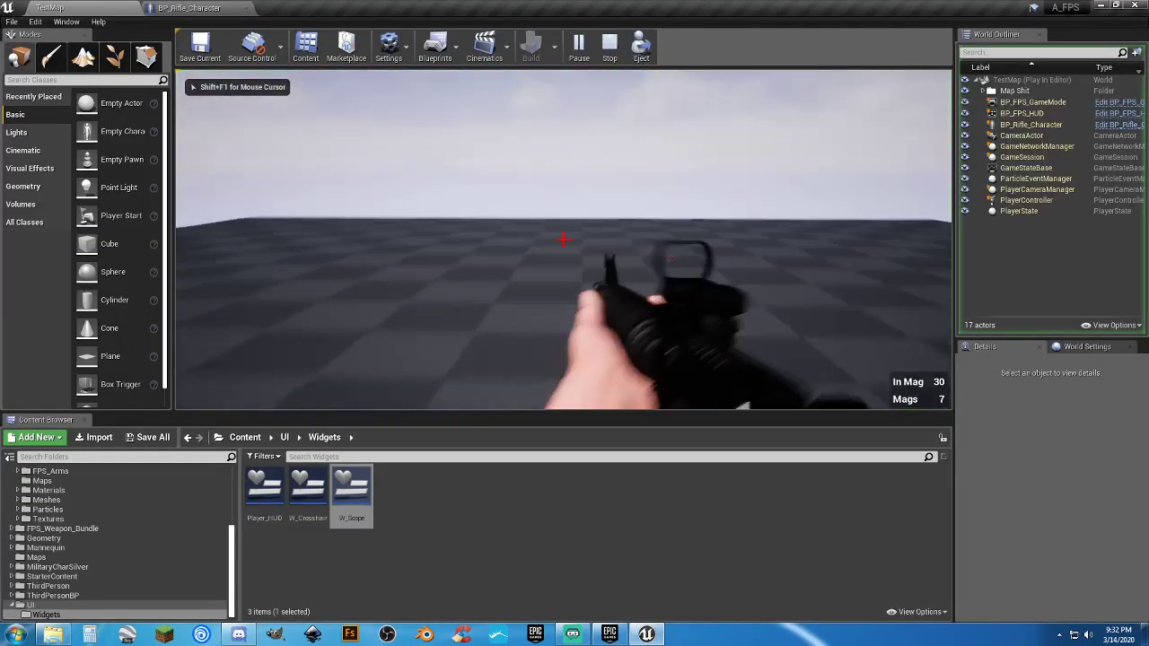
pyautogui.press('2')
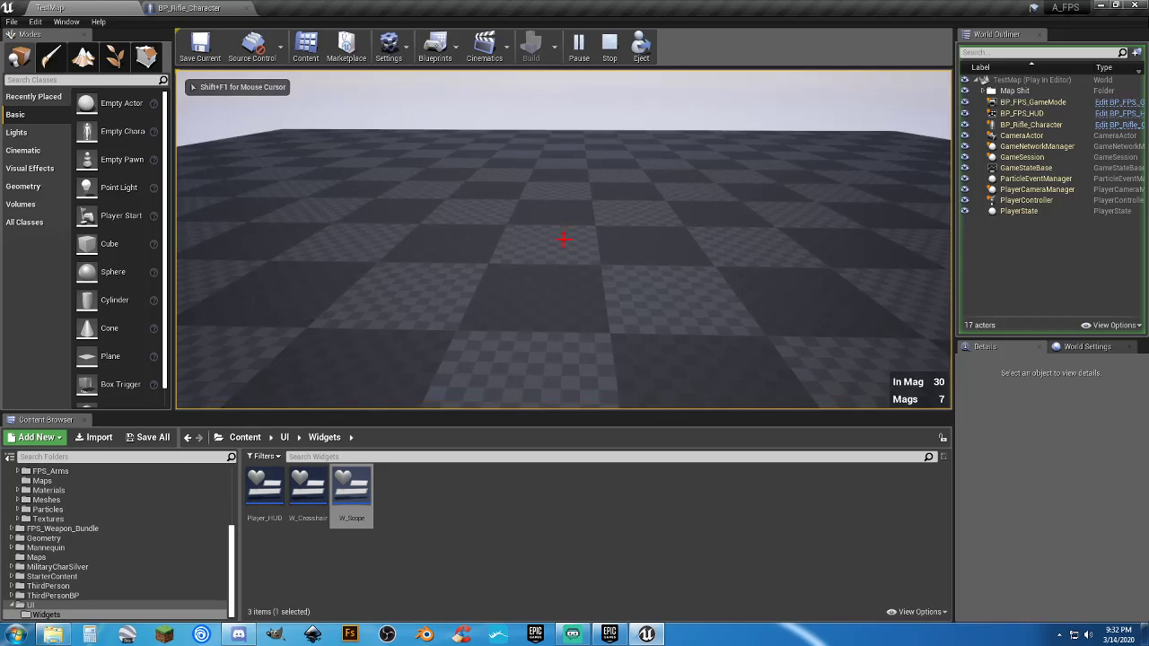
pyautogui.rightClick(563, 240)
pyautogui.rightClick(564, 239)
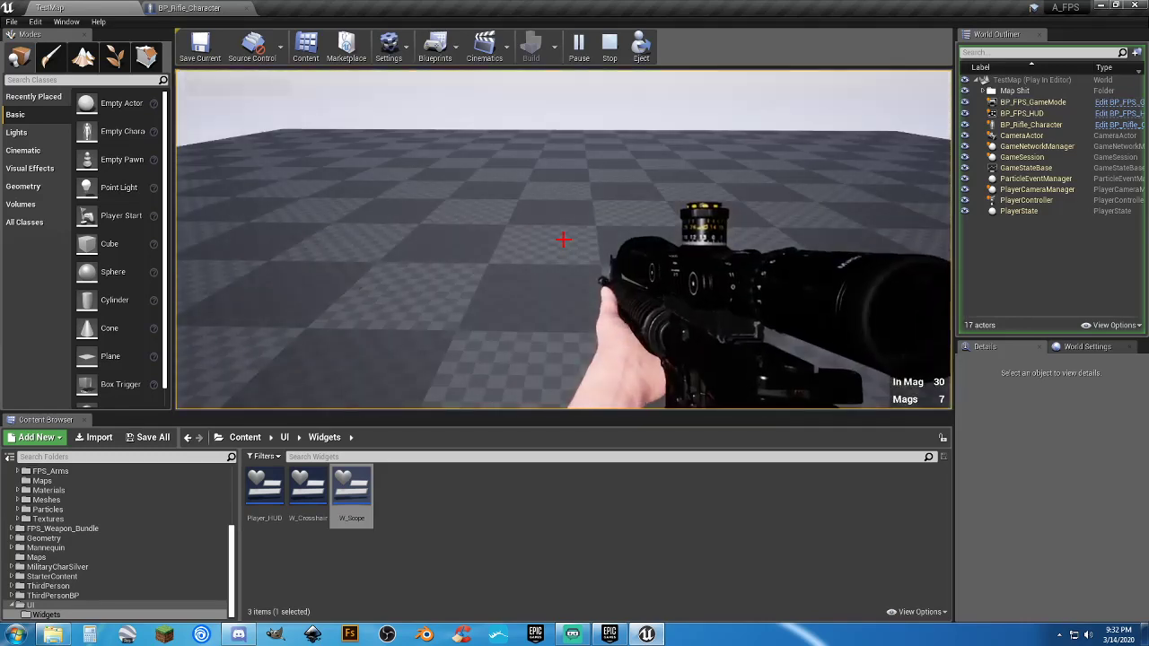
pyautogui.rightClick(564, 239)
pyautogui.rightClick(563, 239)
pyautogui.rightClick(564, 238)
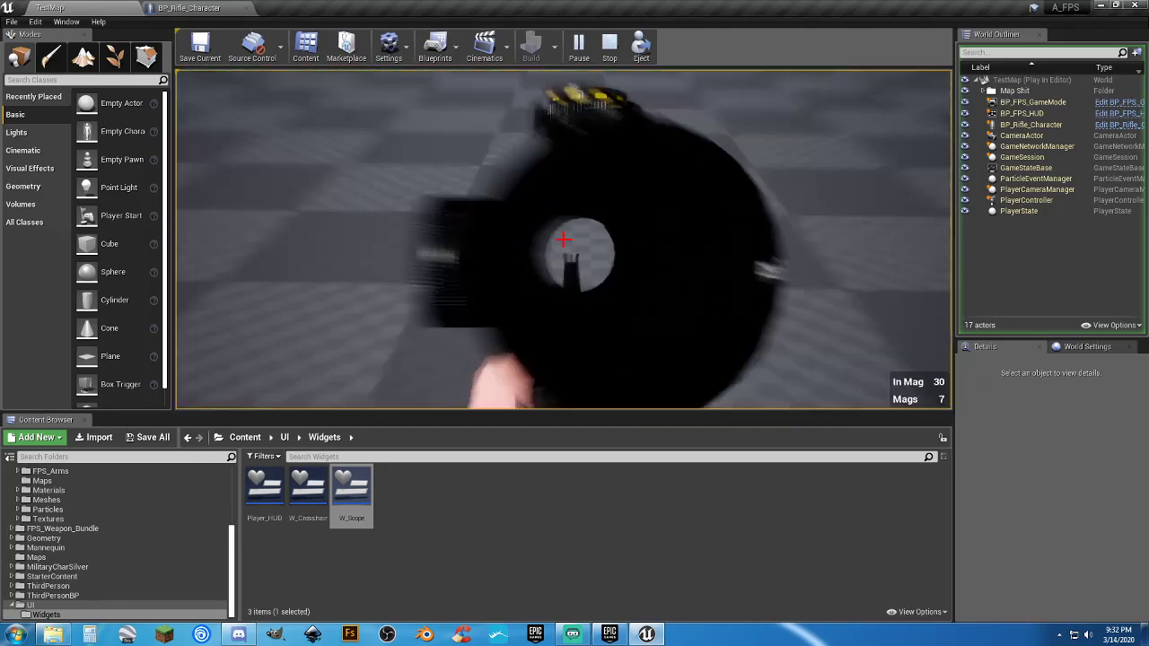
pyautogui.rightClick(564, 238)
pyautogui.rightClick(563, 239)
pyautogui.rightClick(563, 239)
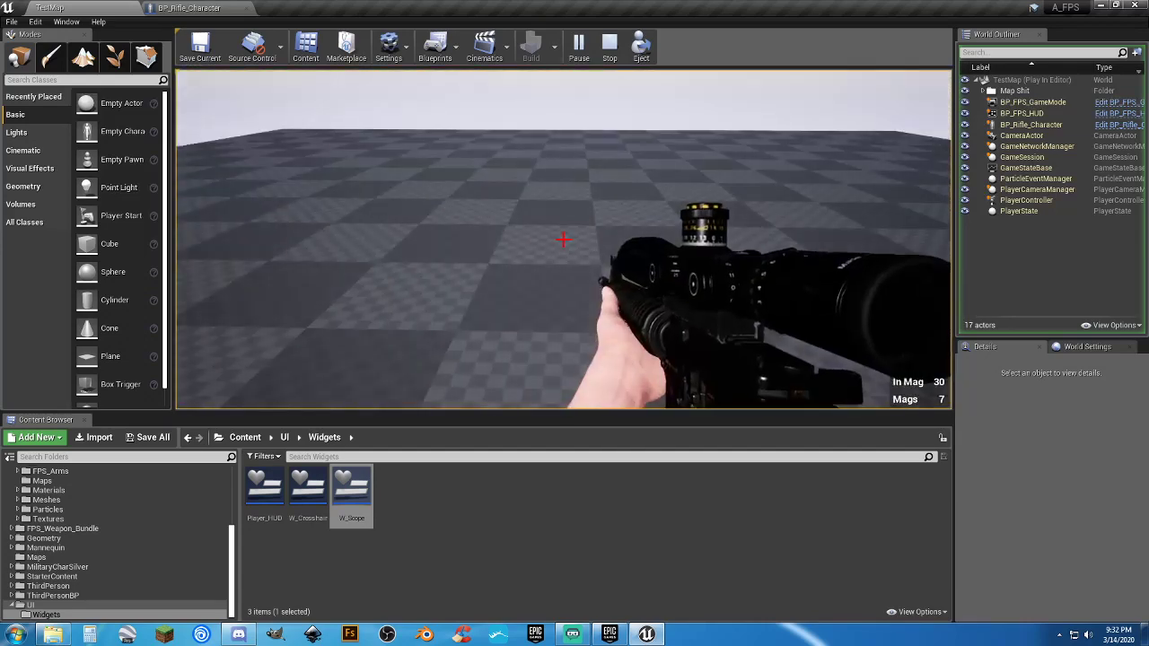
pyautogui.rightClick(563, 239)
pyautogui.rightClick(564, 238)
pyautogui.rightClick(564, 238)
pyautogui.rightClick(564, 238)
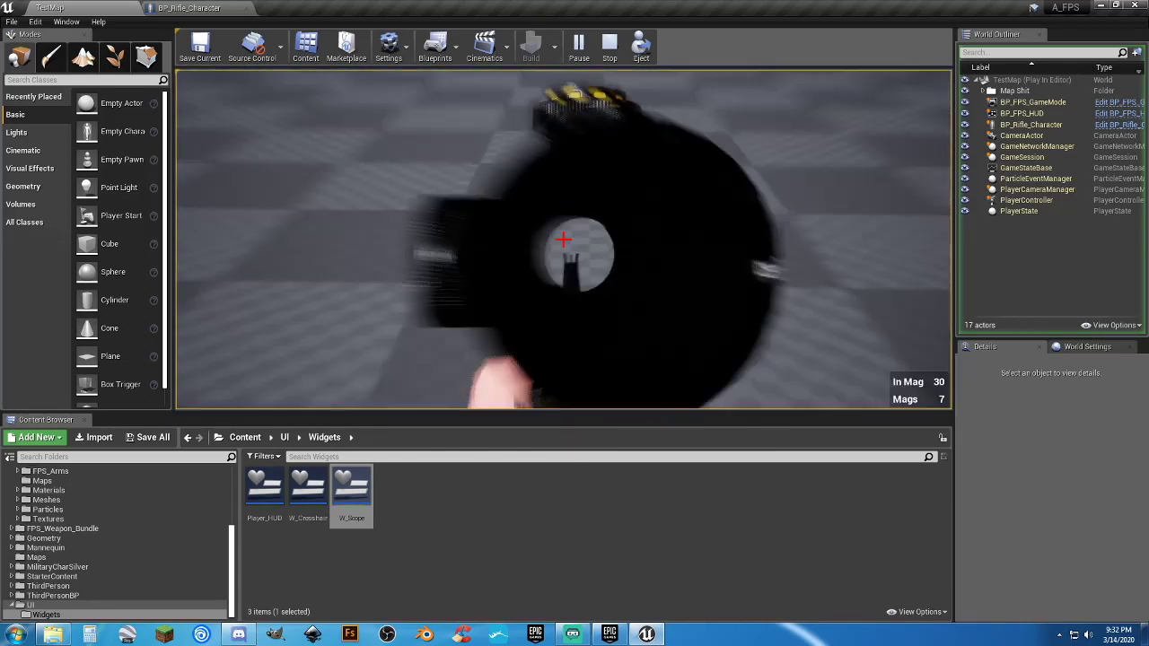
pyautogui.rightClick(564, 239)
pyautogui.rightClick(564, 238)
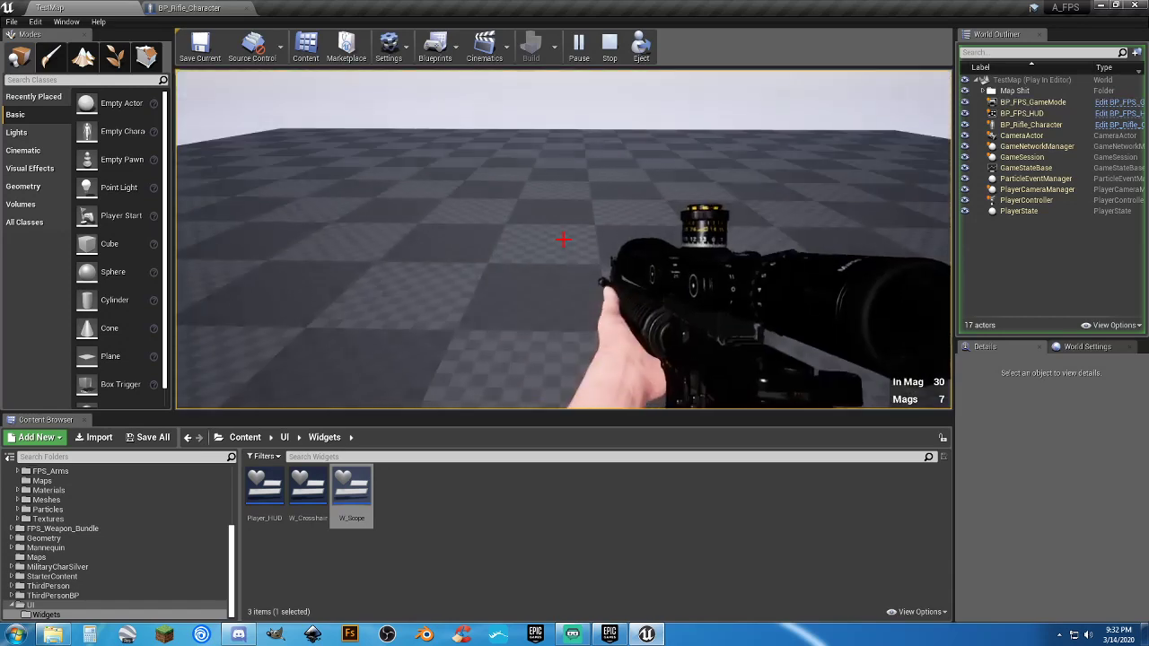
pyautogui.rightClick(564, 239)
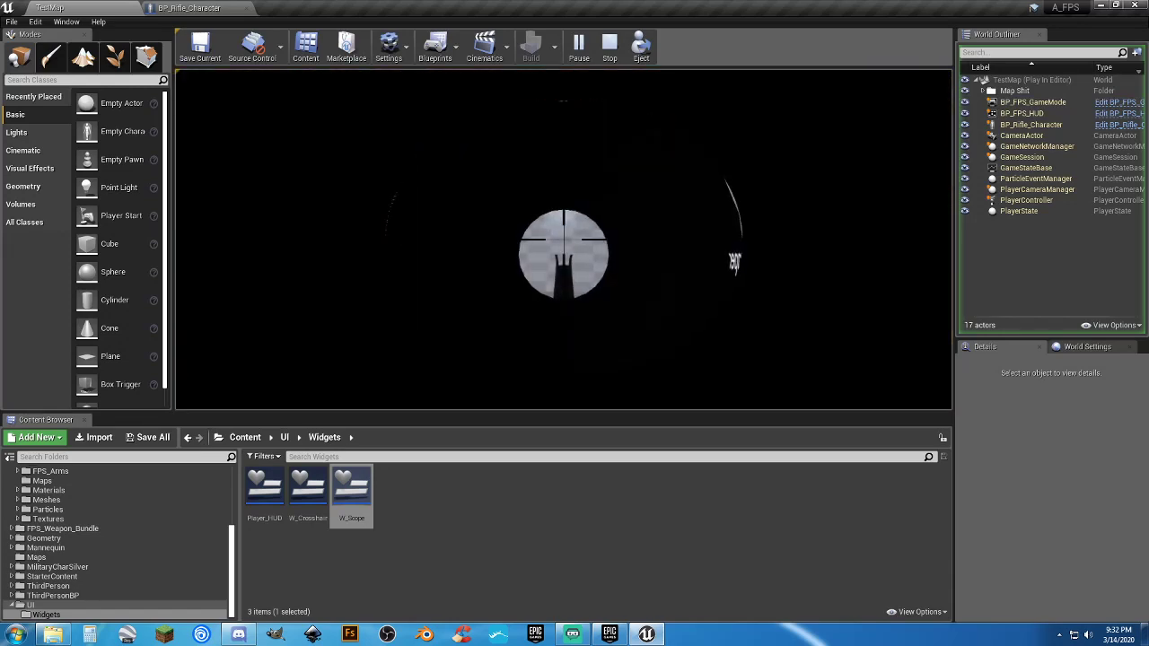
pyautogui.rightClick(564, 239)
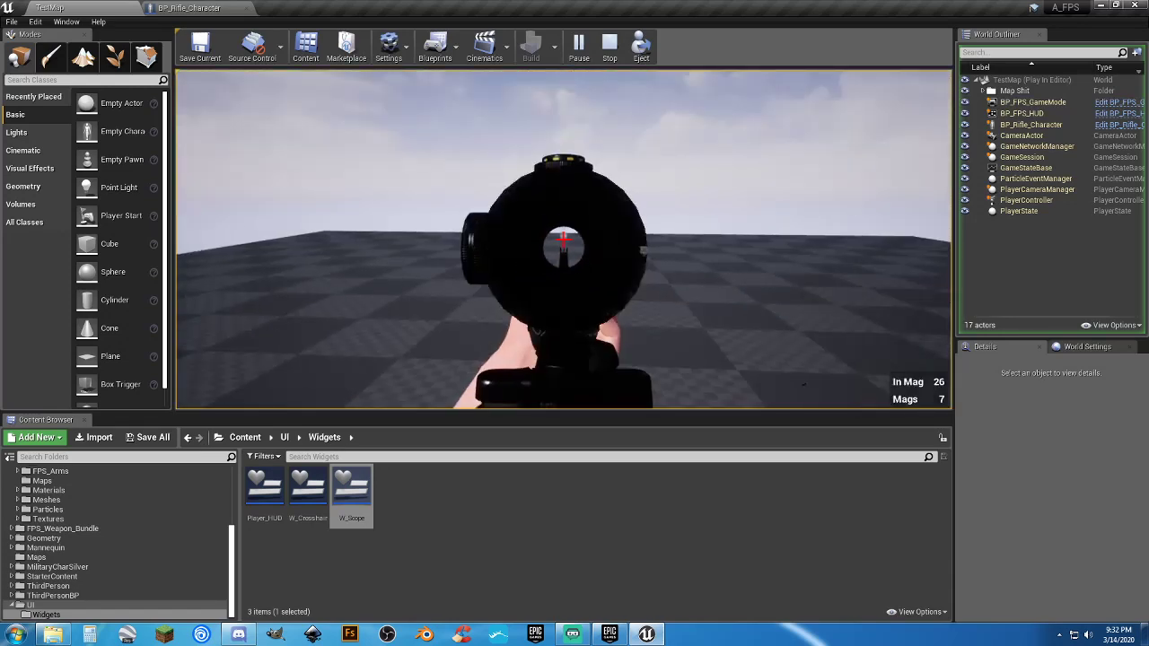
pyautogui.rightClick(564, 239)
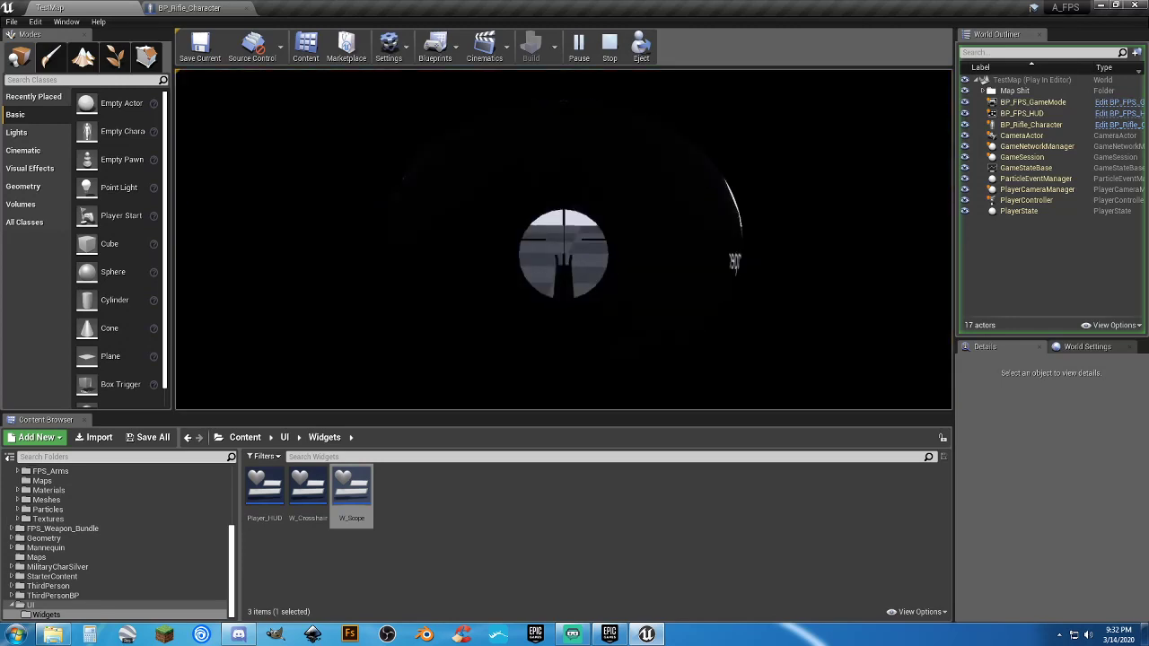
pyautogui.rightClick(563, 238)
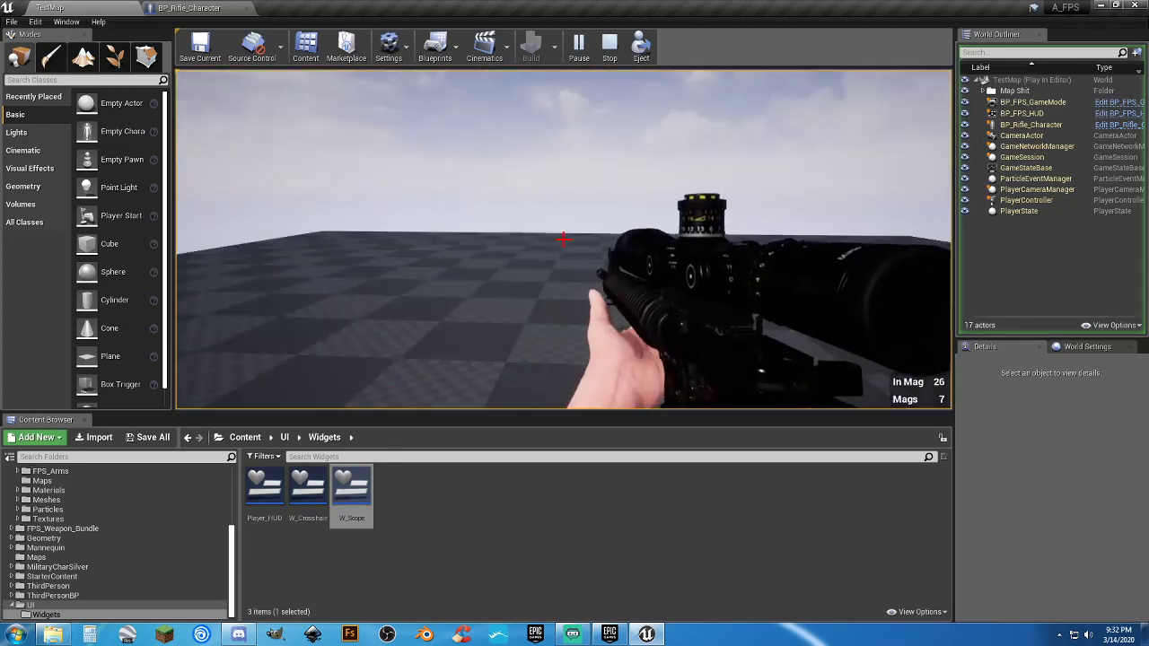
pyautogui.press('Escape')
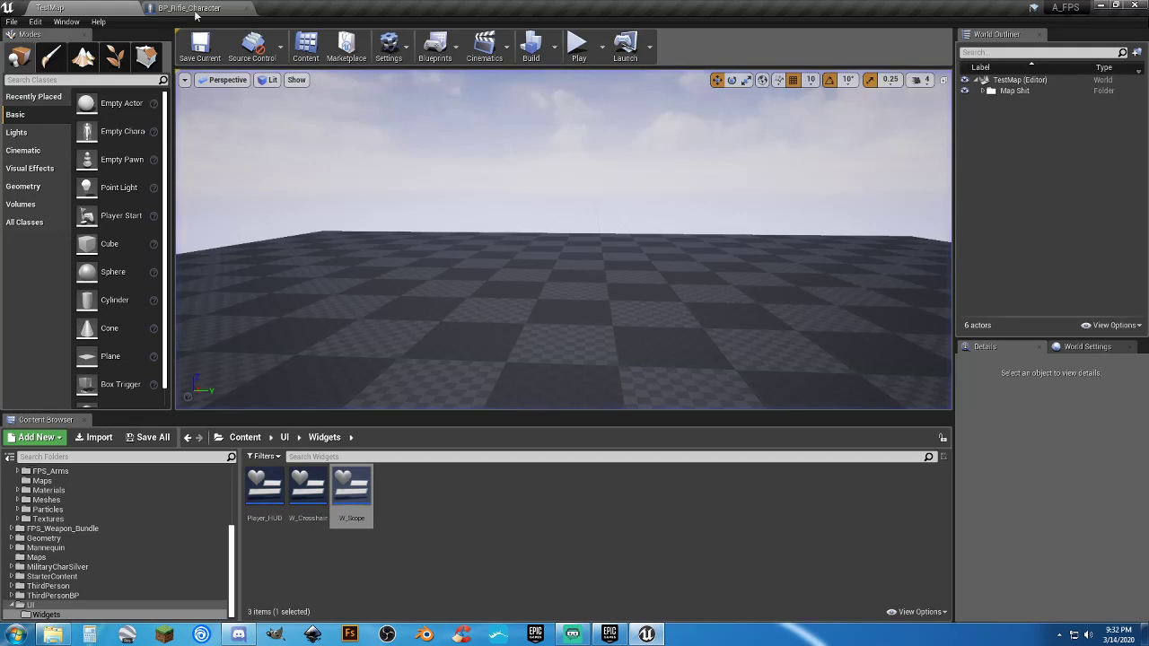
# Widen the comment box around the Right Mouse Button chain in BP_Rifle_Character so it also encloses the Q key chain.
pyautogui.click(184, 8)
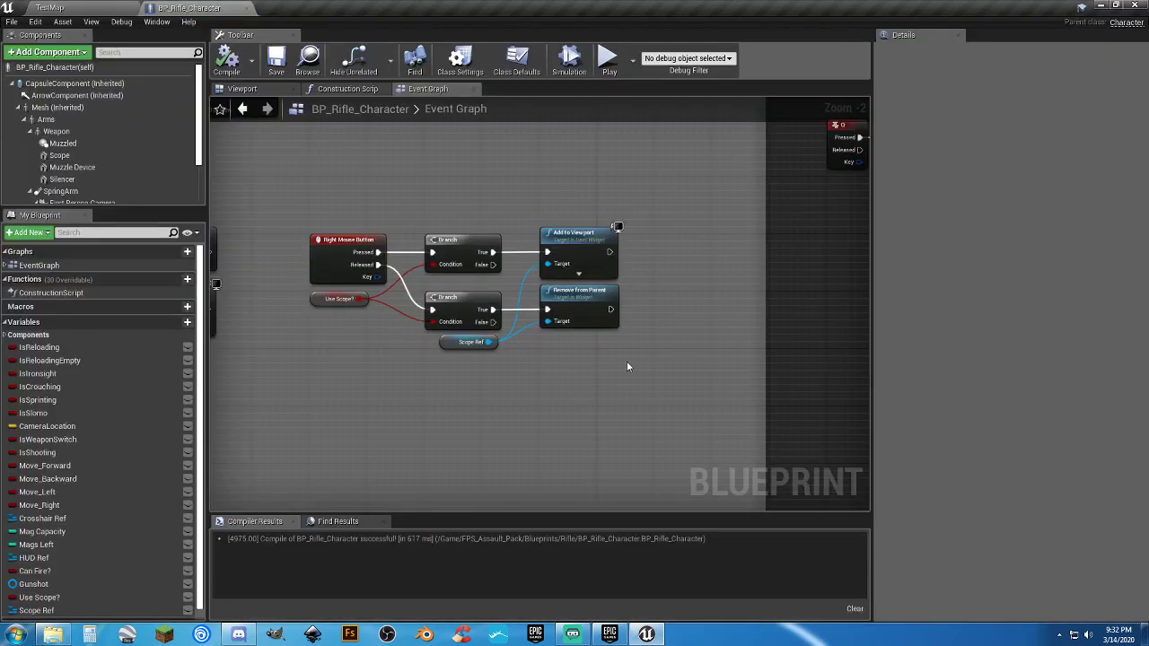
pyautogui.moveTo(626, 366); pyautogui.dragTo(422, 348, button='right')
pyautogui.scroll(-3, 633, 363)
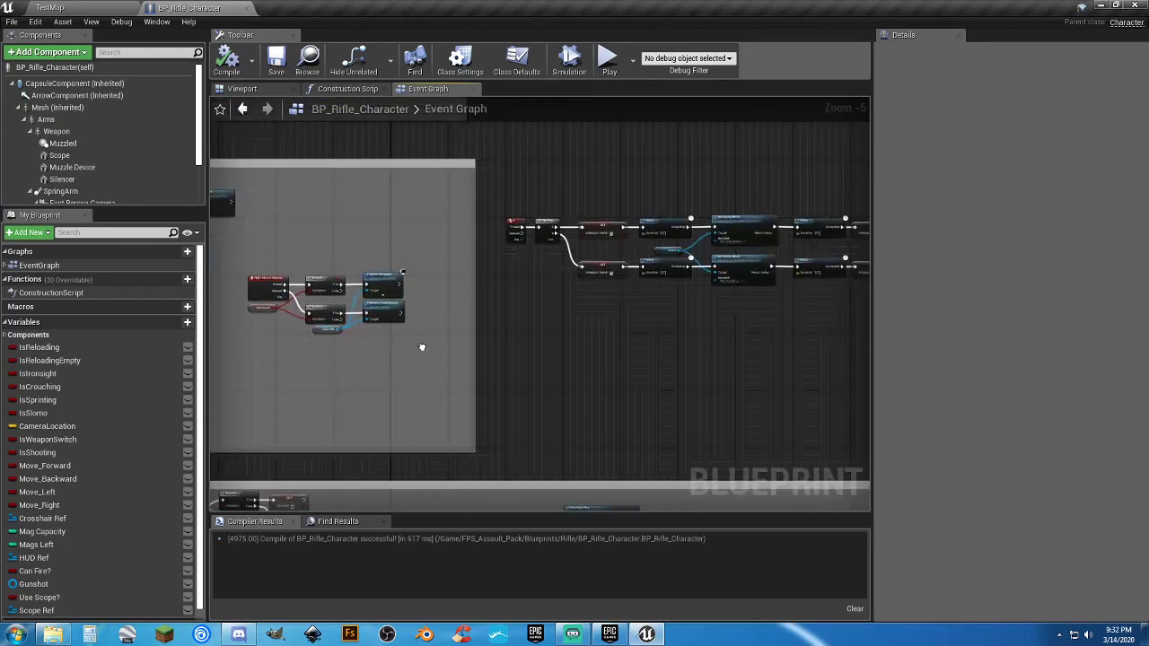
pyautogui.scroll(-2, 529, 355)
pyautogui.moveTo(592, 364); pyautogui.dragTo(487, 350, button='right')
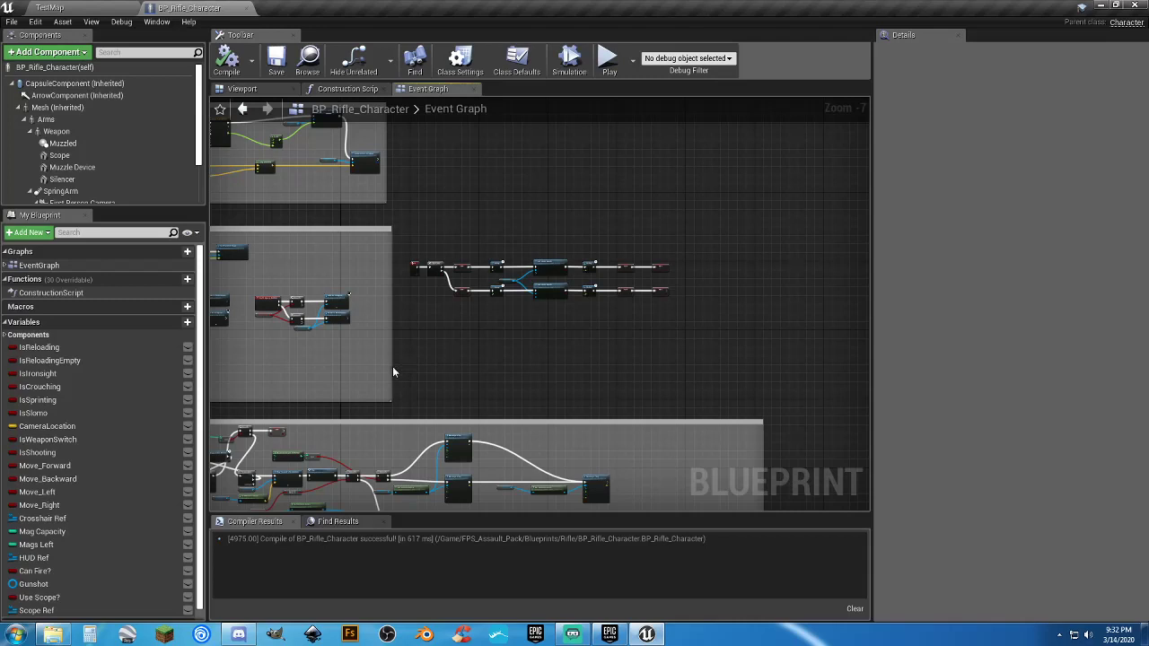
pyautogui.moveTo(392, 367); pyautogui.dragTo(760, 356)
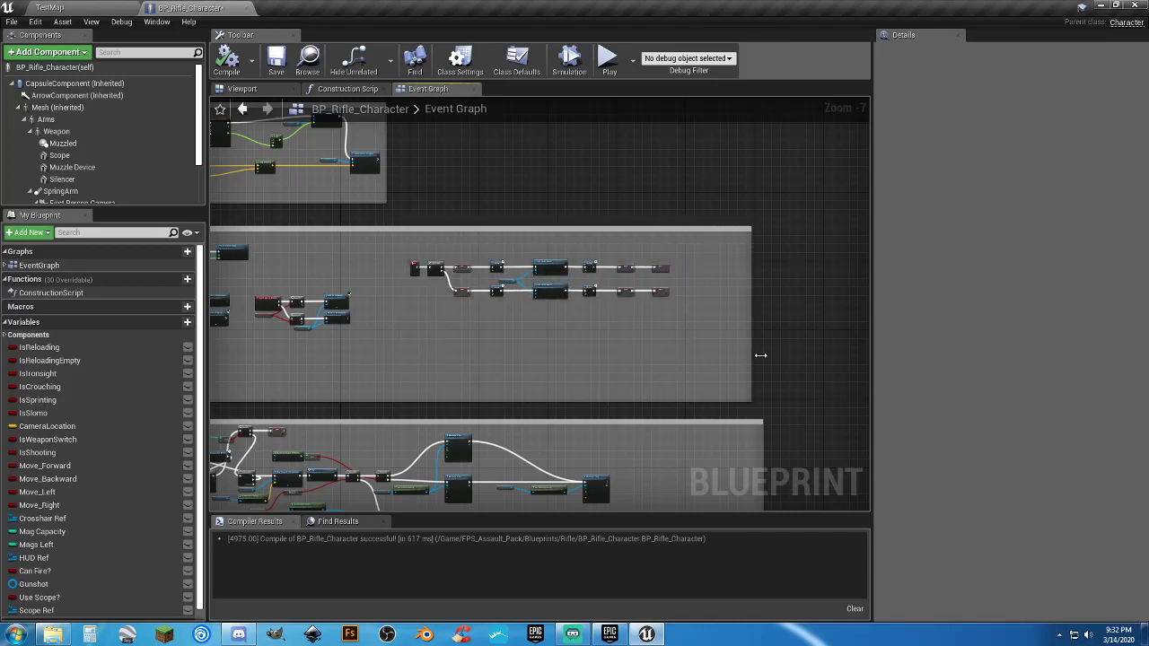
# Move the whole Right Mouse Button node group down inside the enlarged comment box.
pyautogui.moveTo(491, 360); pyautogui.dragTo(681, 372, button='right')
pyautogui.scroll(4, 565, 359)
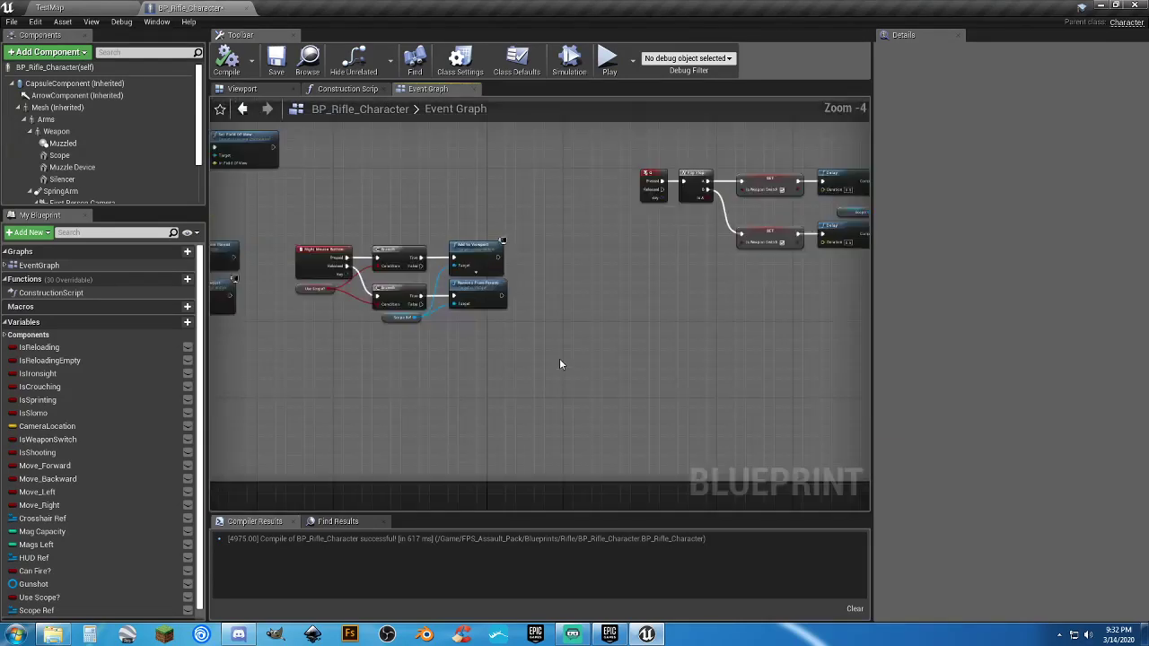
pyautogui.moveTo(497, 365); pyautogui.dragTo(215, 193)
pyautogui.moveTo(250, 210); pyautogui.dragTo(458, 191, button='right')
pyautogui.moveTo(458, 191); pyautogui.dragTo(459, 290)
pyautogui.moveTo(741, 260); pyautogui.dragTo(589, 234, button='right')
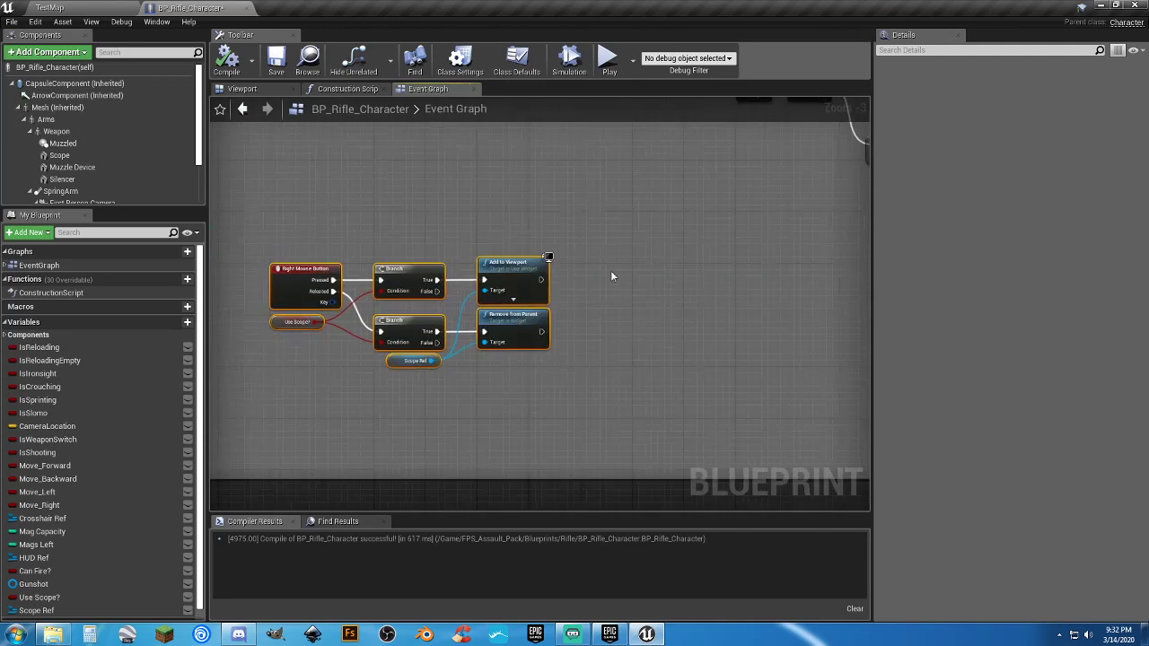
pyautogui.scroll(3, 607, 276)
pyautogui.click(591, 285)
# Add references to the Arms and Weapon components below the Remove from Parent node.
pyautogui.moveTo(585, 286); pyautogui.dragTo(684, 274, button='right')
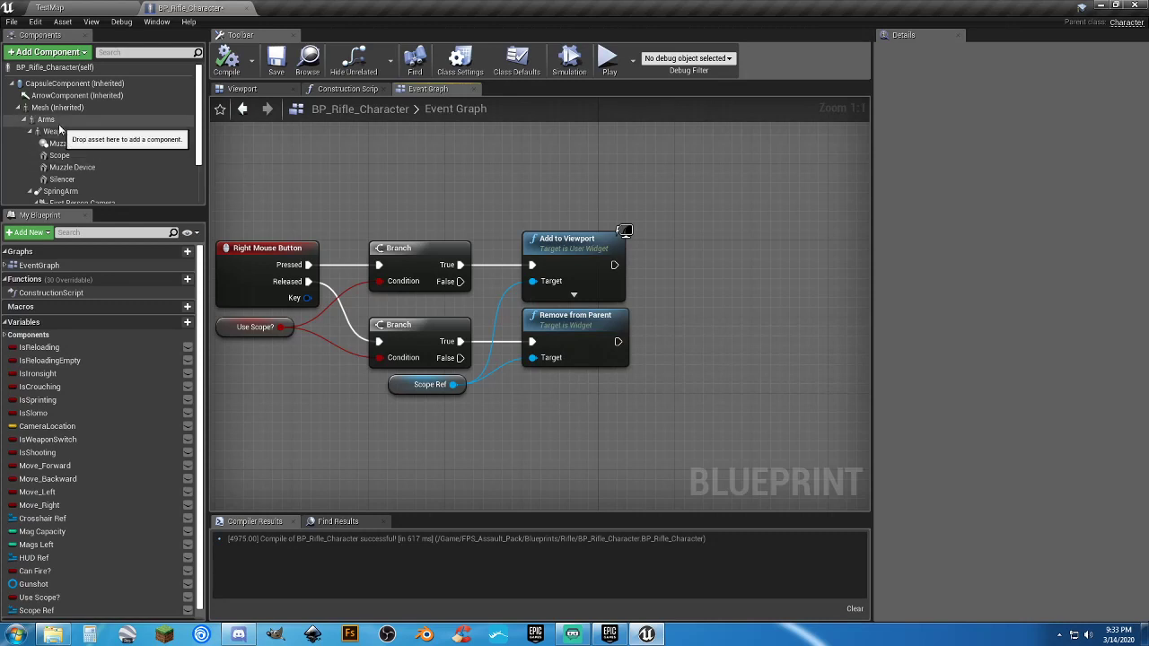
pyautogui.moveTo(49, 120); pyautogui.dragTo(422, 439)
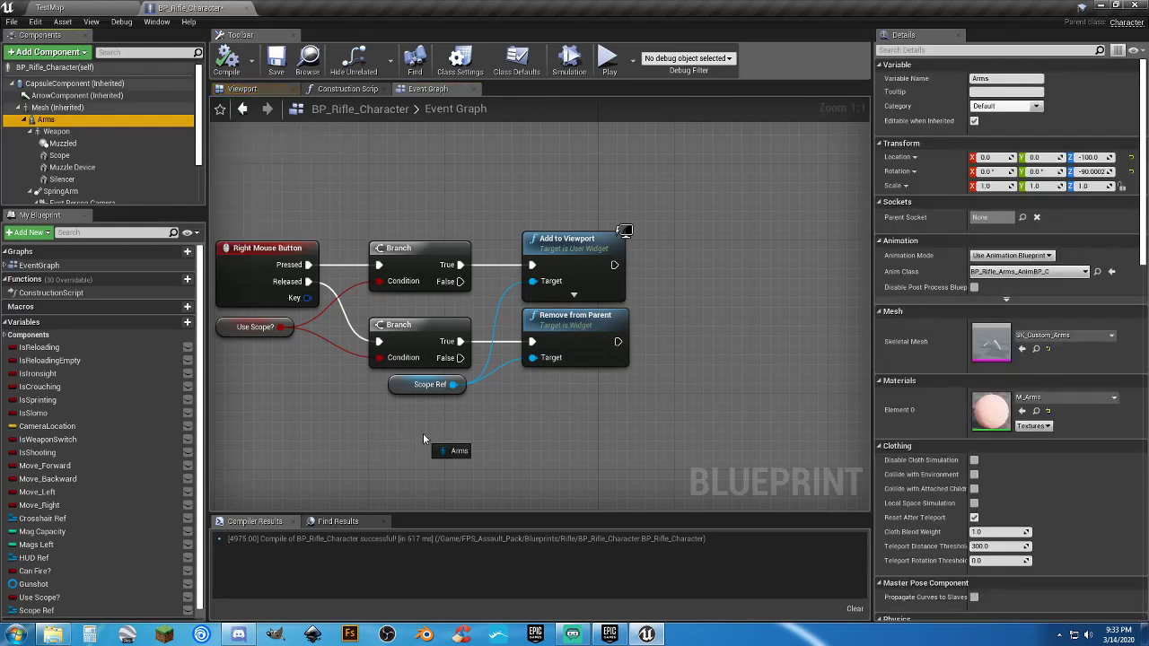
pyautogui.moveTo(508, 399); pyautogui.dragTo(531, 401)
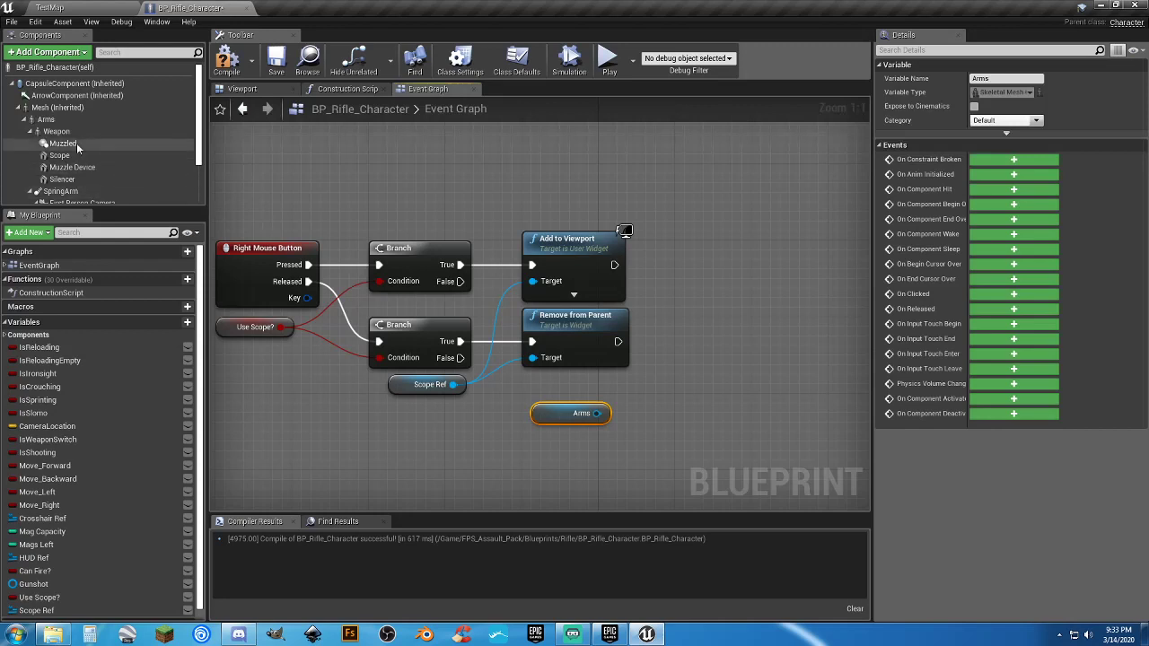
pyautogui.moveTo(56, 131); pyautogui.dragTo(535, 428)
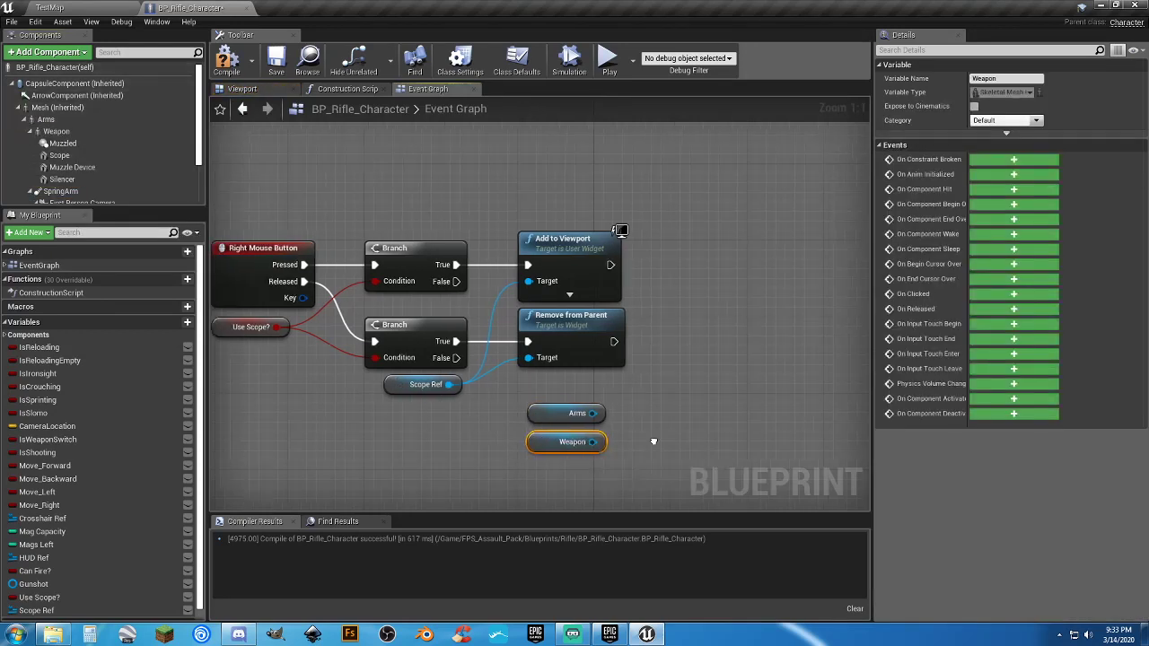
# Add a Set Visibility node targeting Arms and connect it after the Add to Viewport node.
pyautogui.moveTo(654, 442); pyautogui.dragTo(598, 439, button='right')
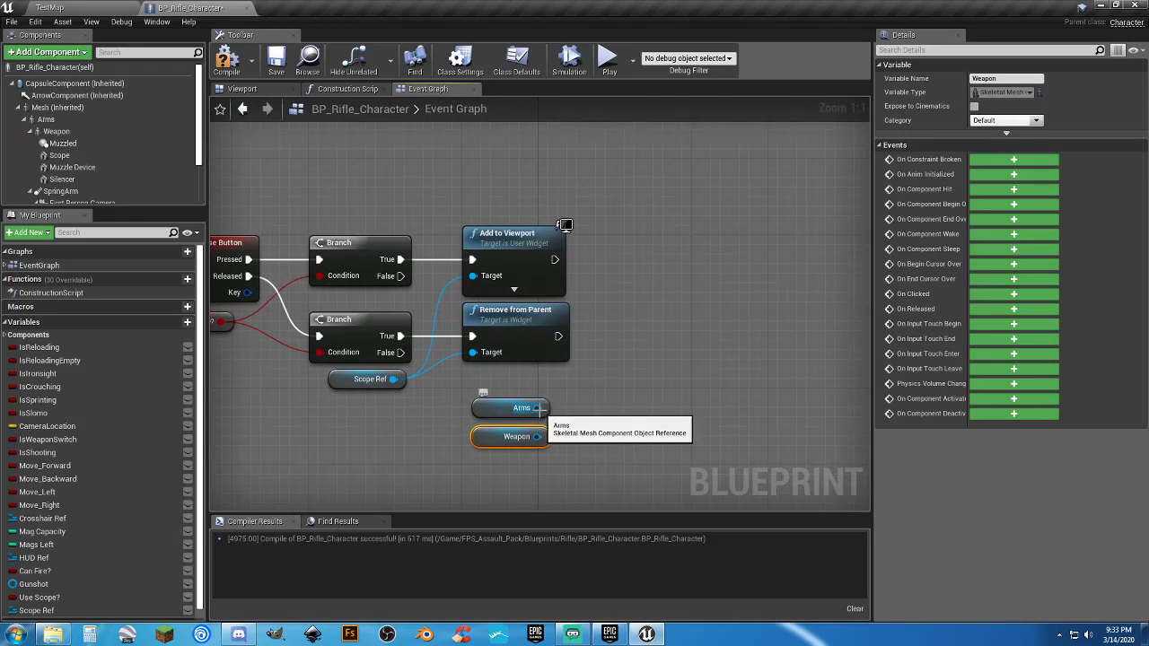
pyautogui.moveTo(538, 409); pyautogui.dragTo(664, 266)
pyautogui.write('se')
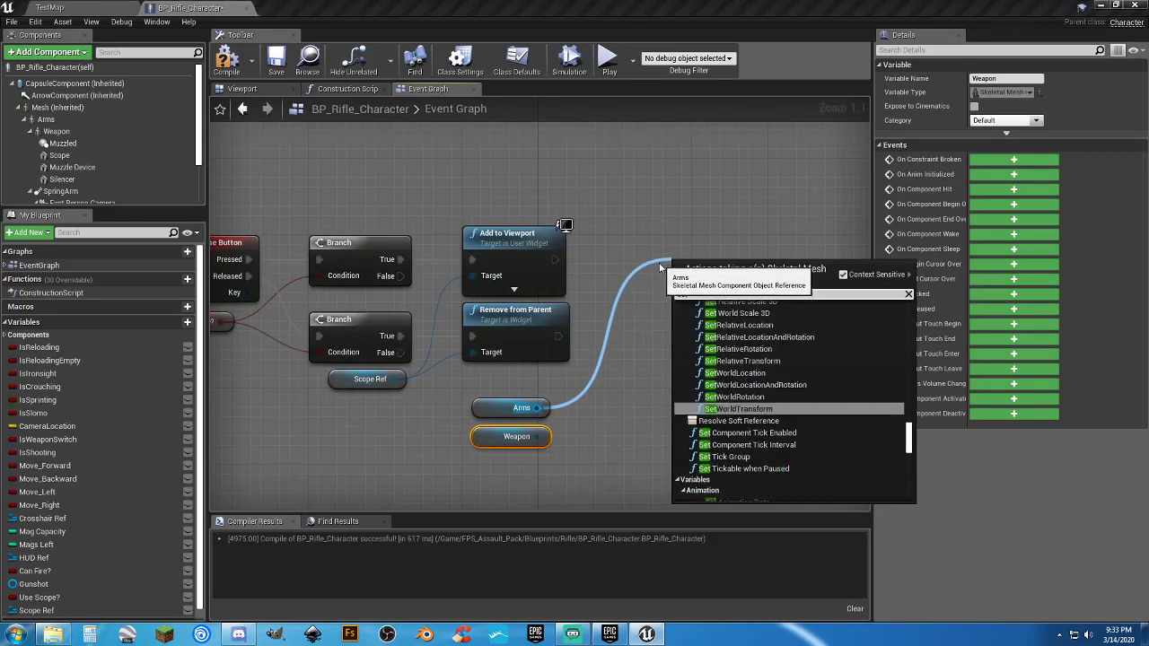
pyautogui.write('tv')
pyautogui.click(726, 373)
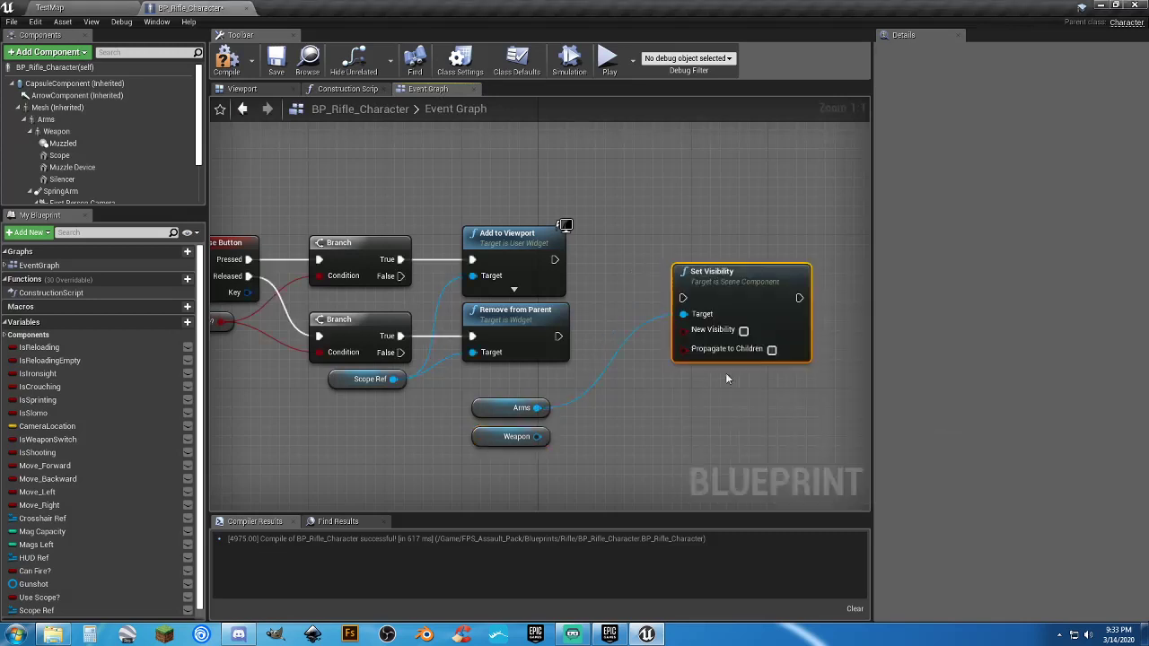
pyautogui.moveTo(701, 275); pyautogui.dragTo(554, 261)
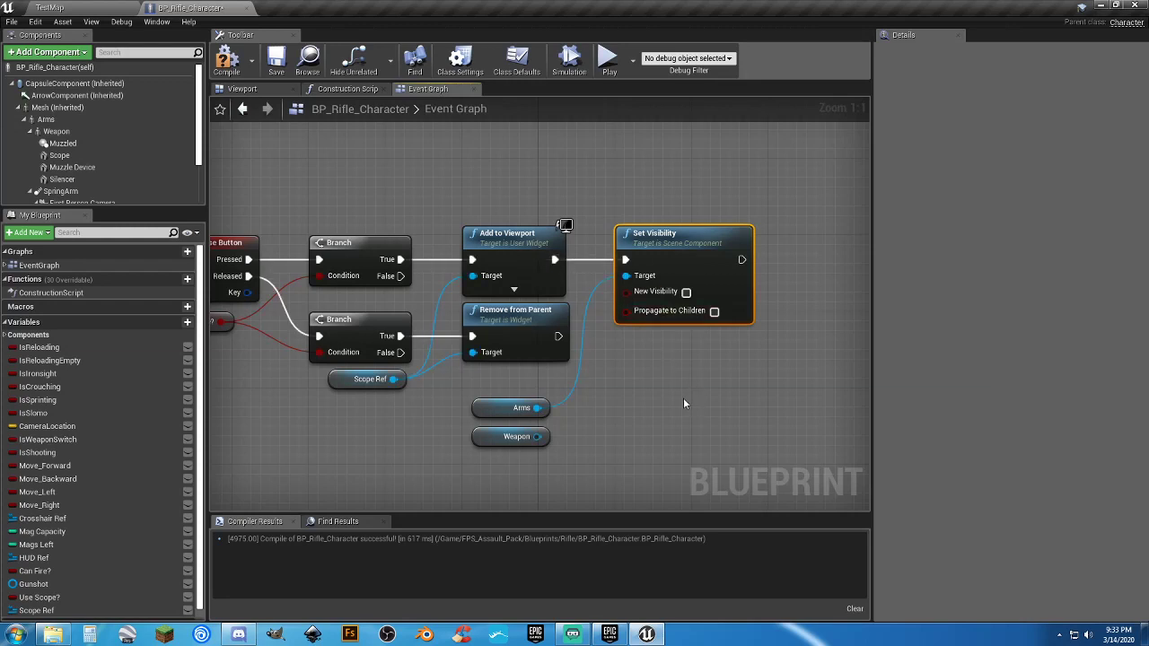
# Paste a second Set Visibility node, connect it after Remove from Parent, and align the lower row of nodes.
pyautogui.click(630, 365)
pyautogui.hotkey('ctrl', 'v')
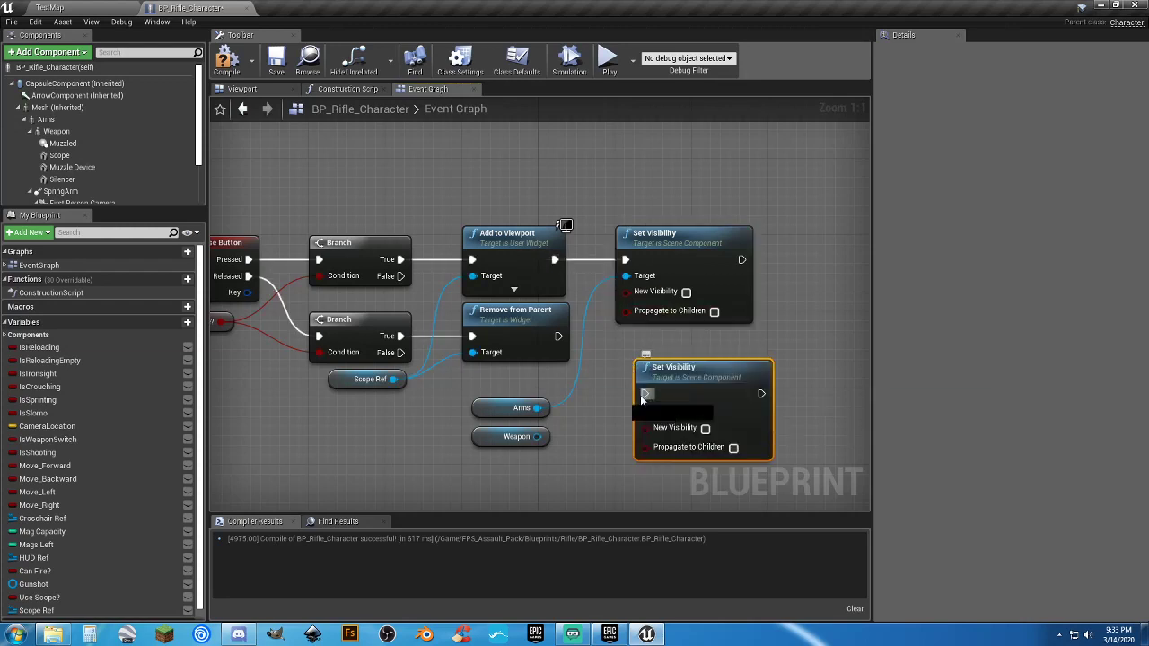
pyautogui.moveTo(642, 395); pyautogui.dragTo(558, 336)
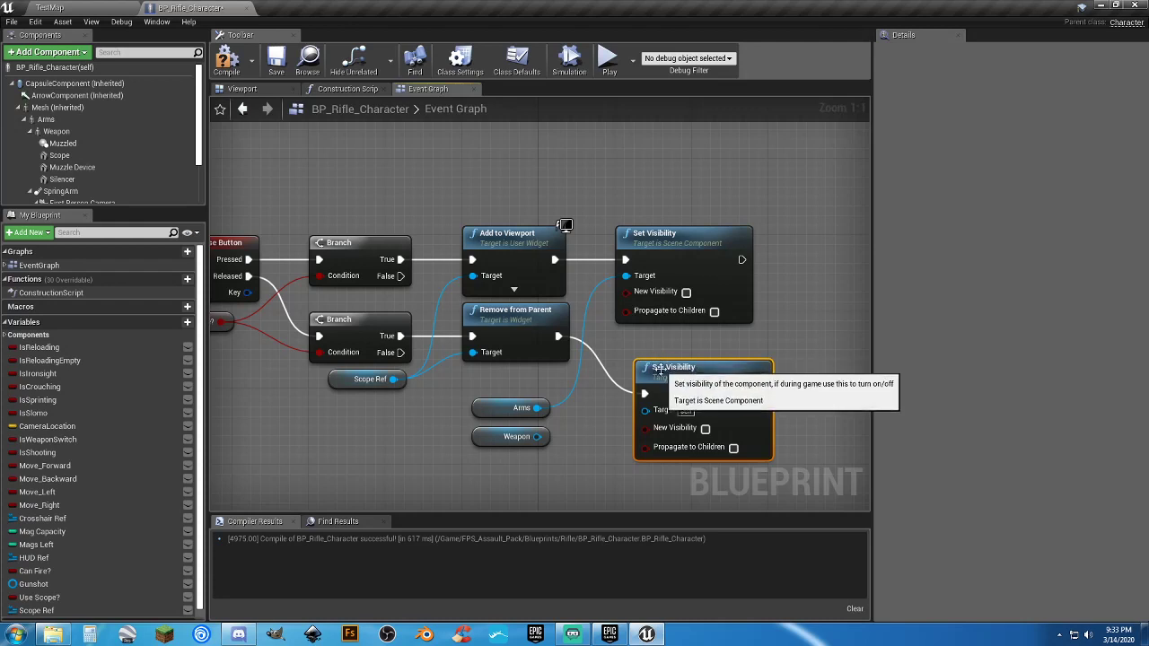
pyautogui.moveTo(658, 369); pyautogui.dragTo(640, 340)
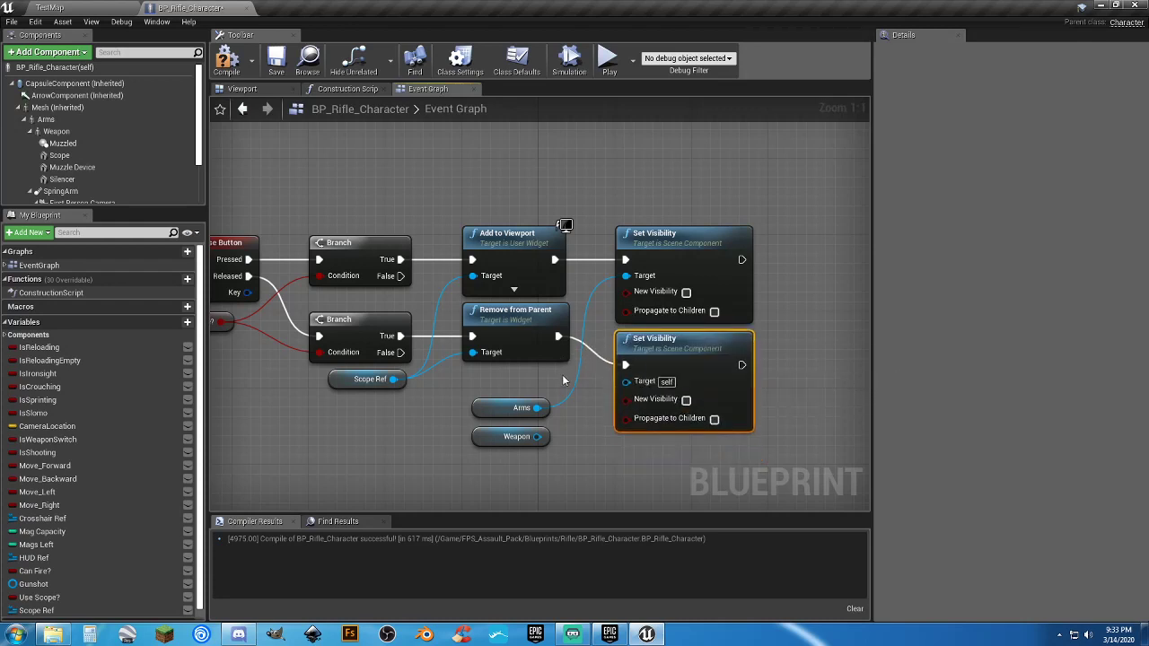
pyautogui.moveTo(426, 352); pyautogui.dragTo(364, 354)
pyautogui.click(501, 470)
pyautogui.moveTo(585, 467); pyautogui.dragTo(570, 414, button='right')
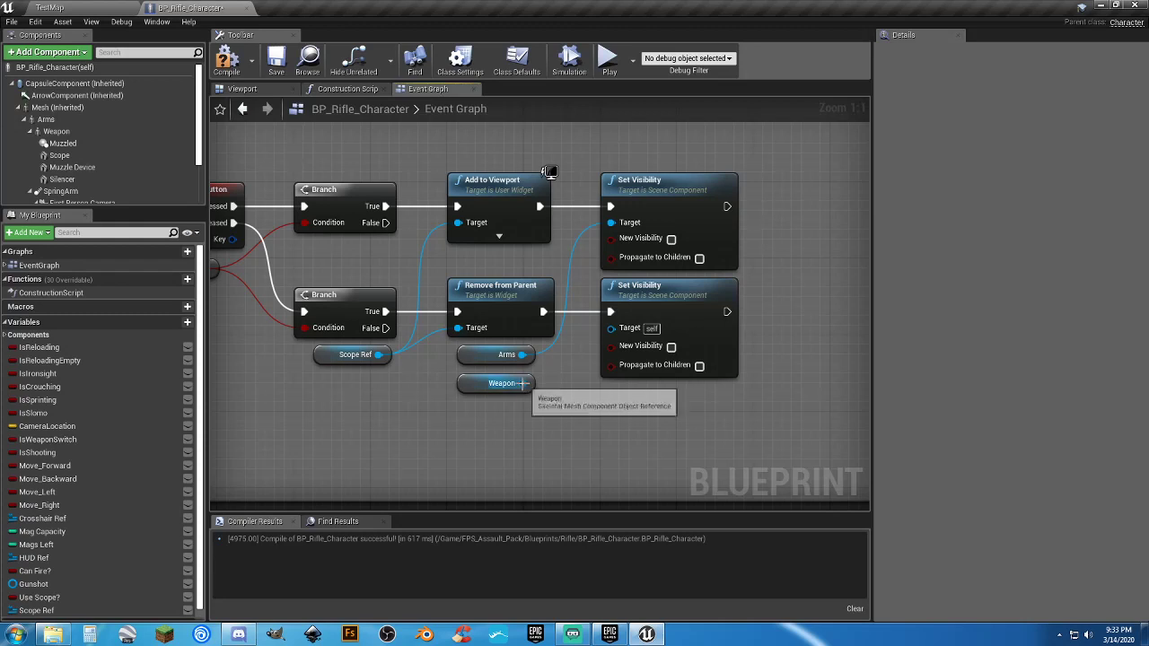
# Target both Set Visibility nodes with Arms and Weapon, enable New Visibility on the Remove from Parent branch's node, and compile and save.
pyautogui.moveTo(521, 383); pyautogui.dragTo(612, 224)
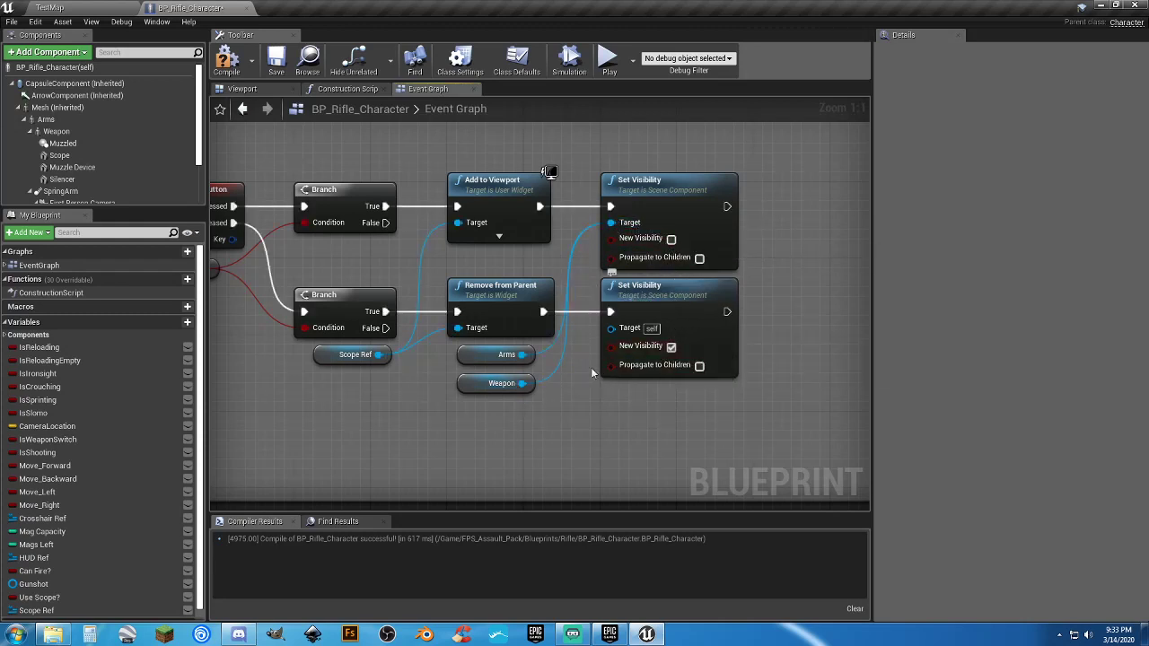
pyautogui.moveTo(522, 354); pyautogui.dragTo(612, 329)
pyautogui.moveTo(521, 383); pyautogui.dragTo(612, 328)
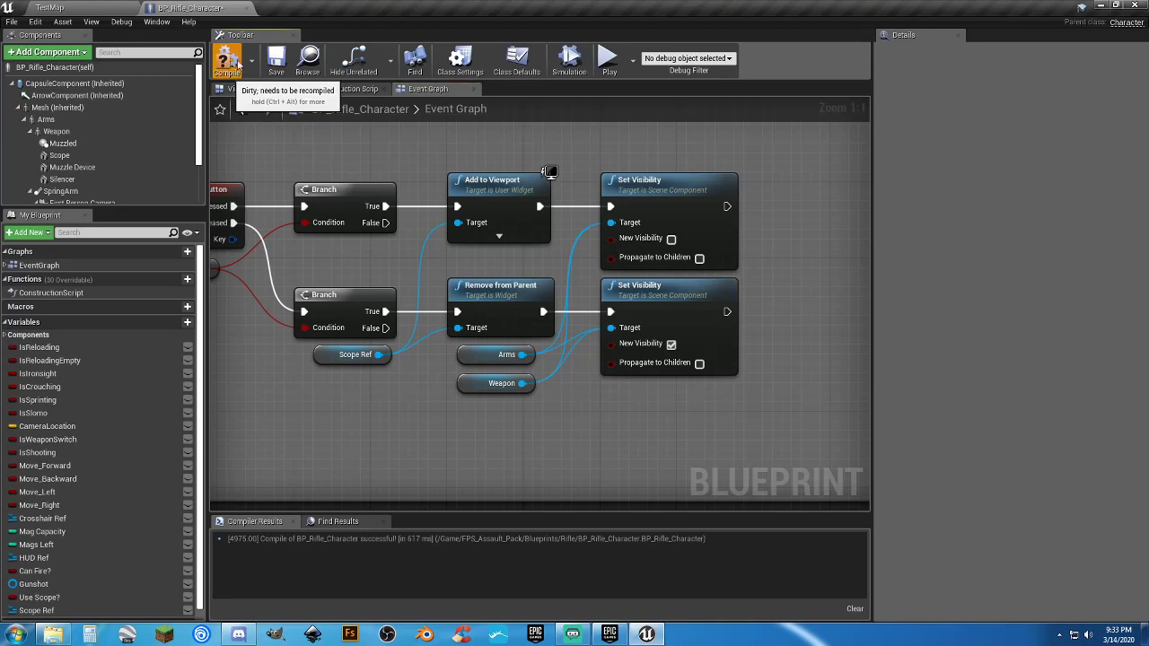
pyautogui.click(275, 65)
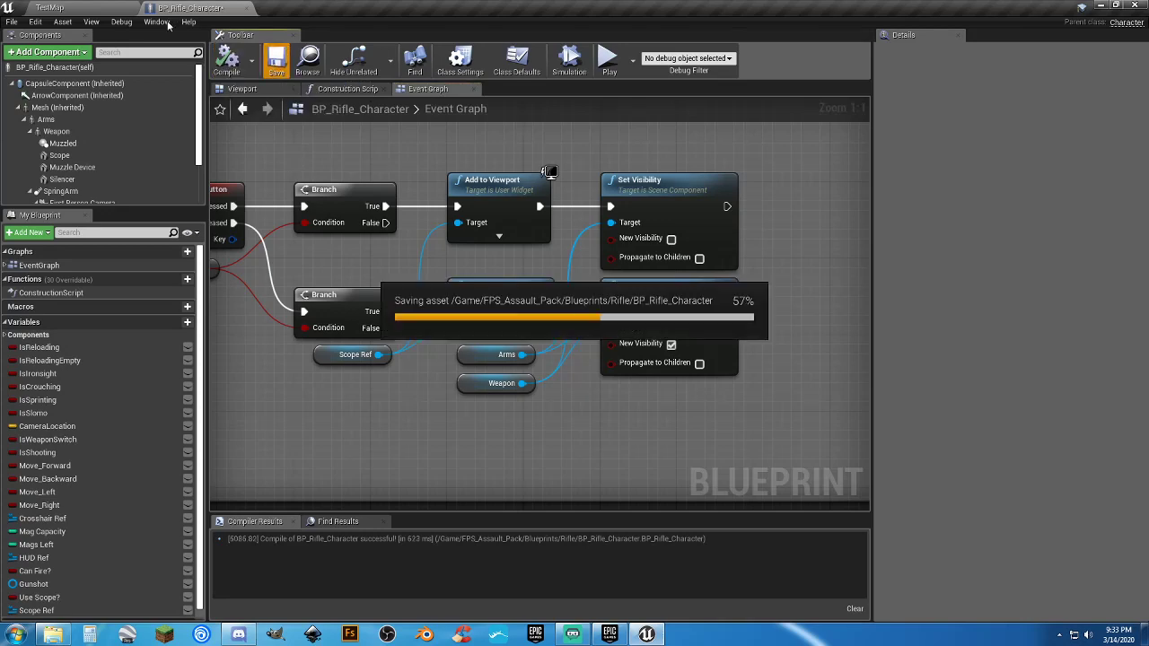
# Play-test TestMap, aiming with the red dot sight and repeatedly through the magnified scope, and stop the session.
pyautogui.click(103, 7)
pyautogui.click(581, 55)
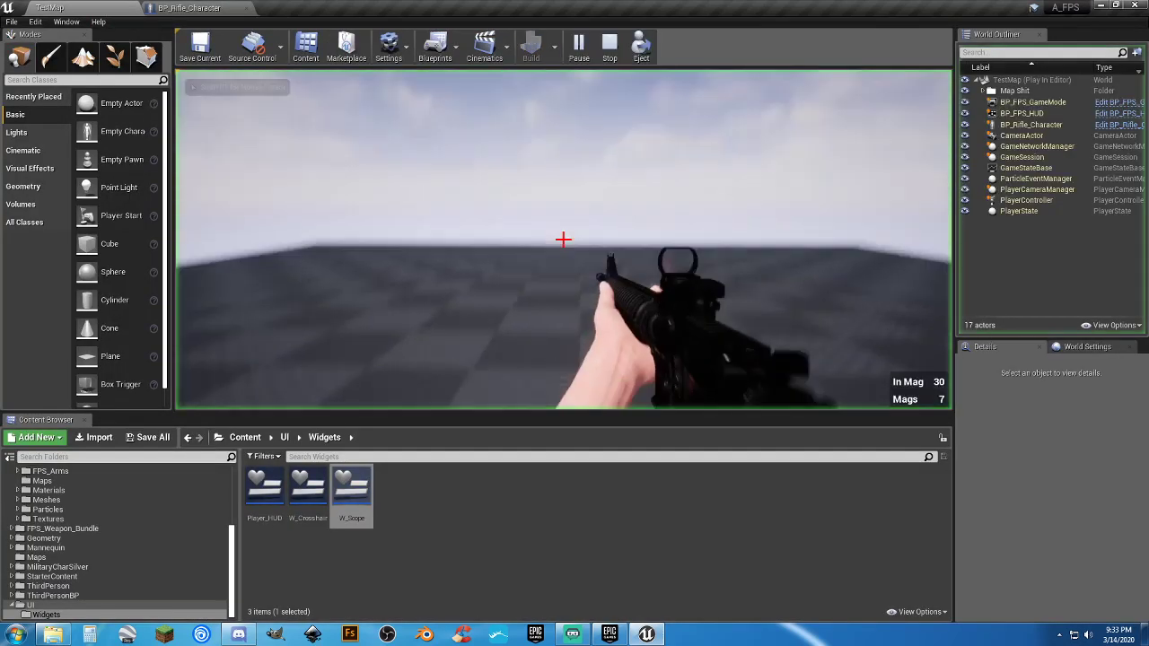
pyautogui.rightClick(563, 238)
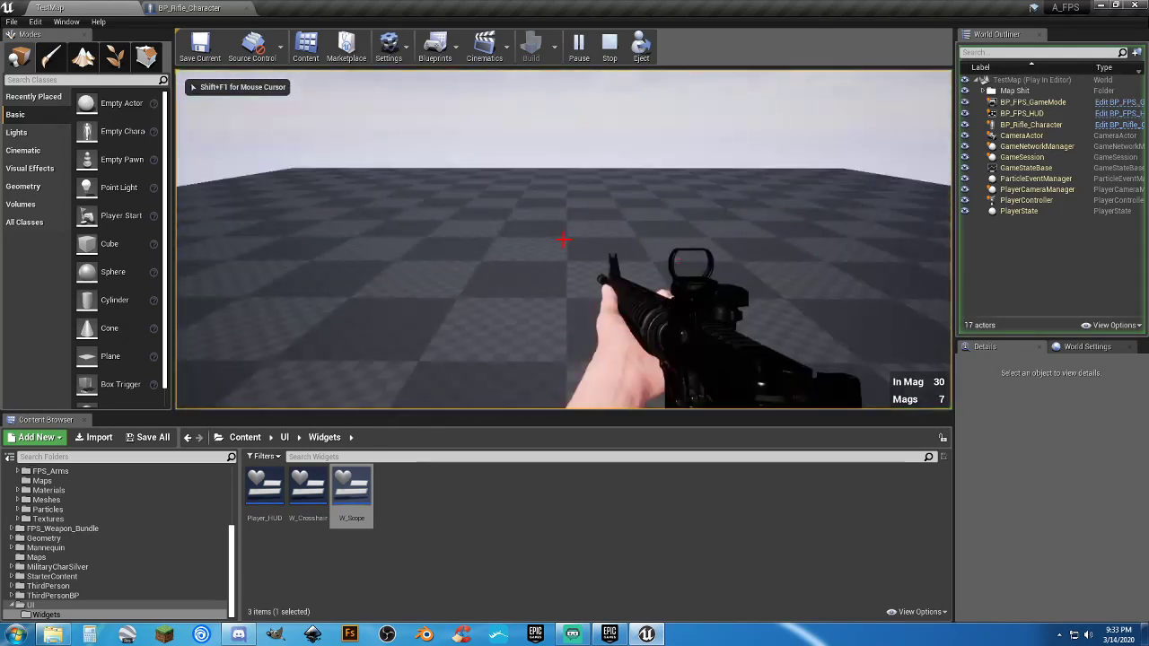
pyautogui.rightClick(564, 239)
pyautogui.press('2')
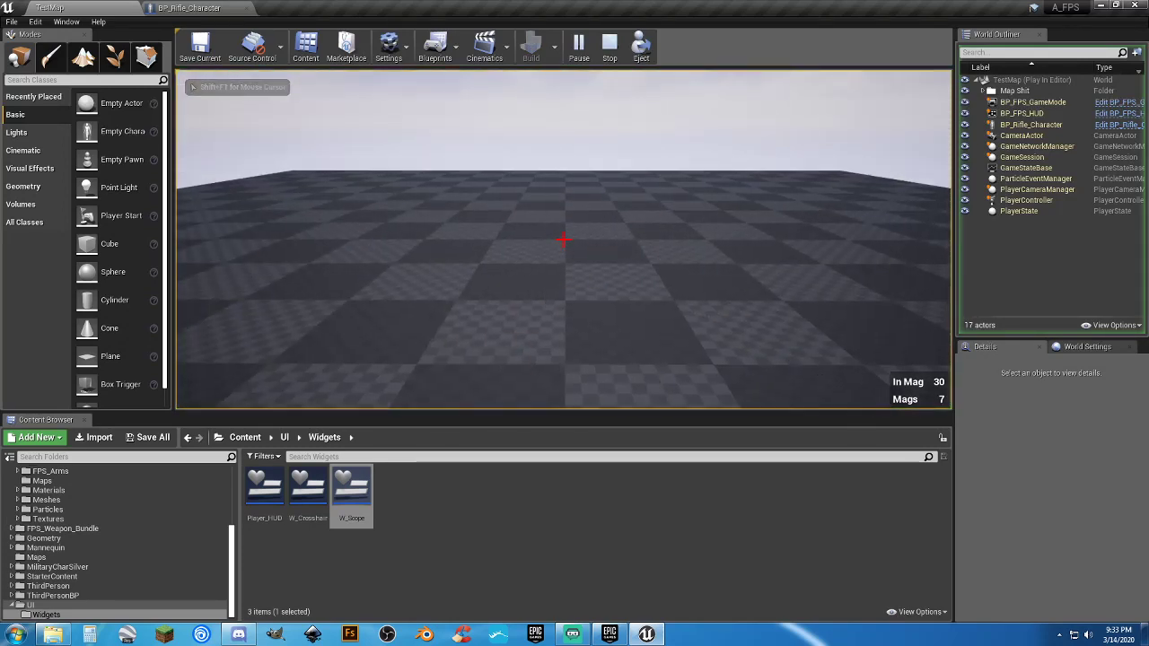
pyautogui.rightClick(563, 238)
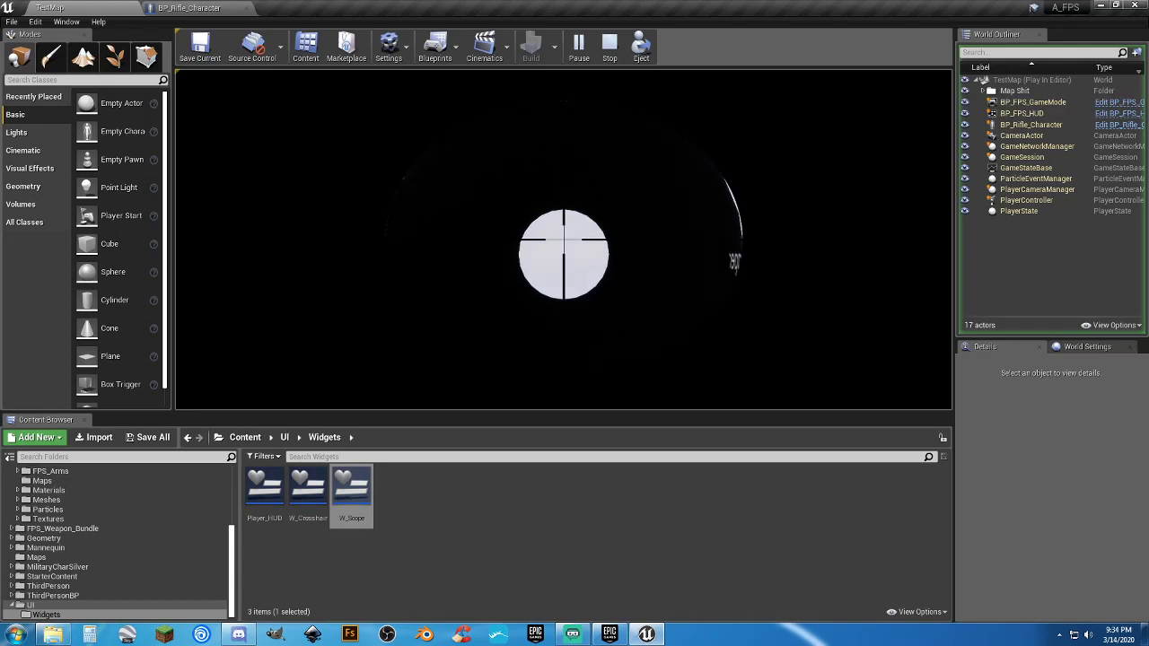
pyautogui.rightClick(562, 239)
pyautogui.rightClick(562, 239)
pyautogui.rightClick(563, 239)
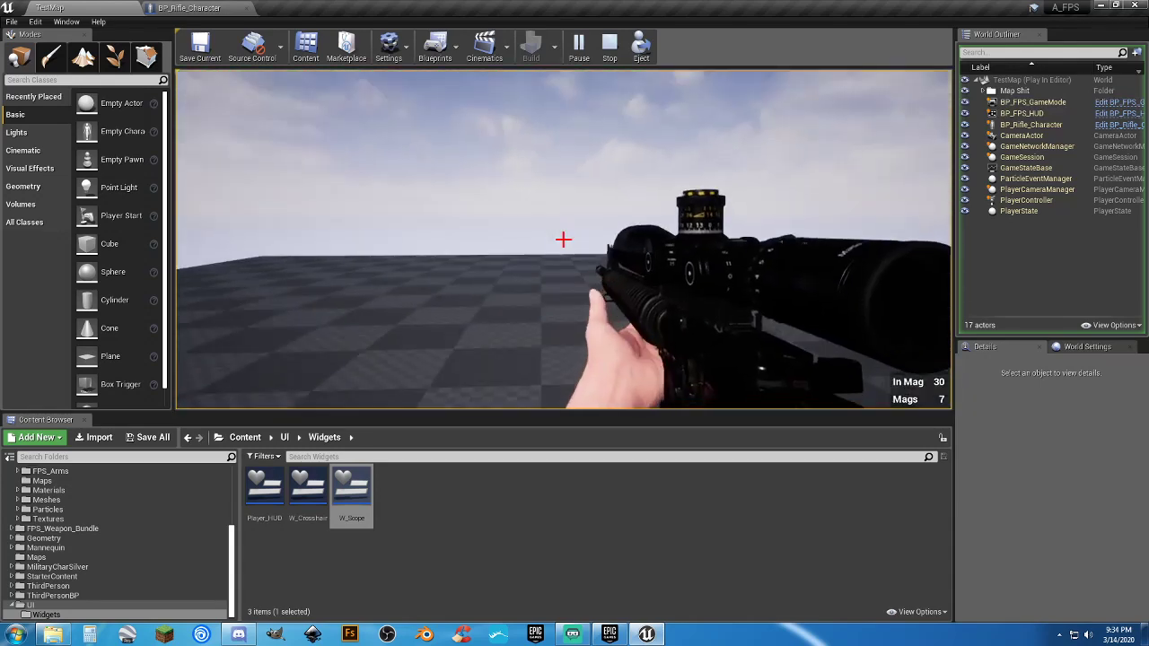
pyautogui.press('Escape')
# Add a Scope component reference below Weapon in BP_Rifle_Character, connect it to both Set Visibility targets, and save.
pyautogui.click(188, 8)
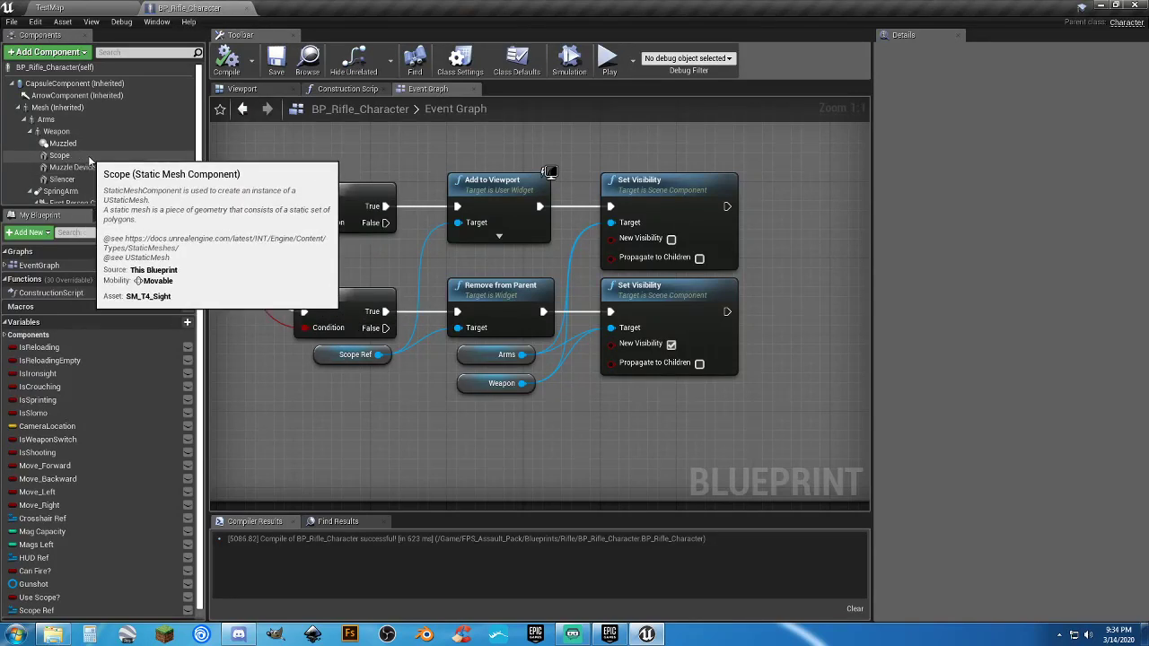
pyautogui.moveTo(89, 158); pyautogui.dragTo(318, 366)
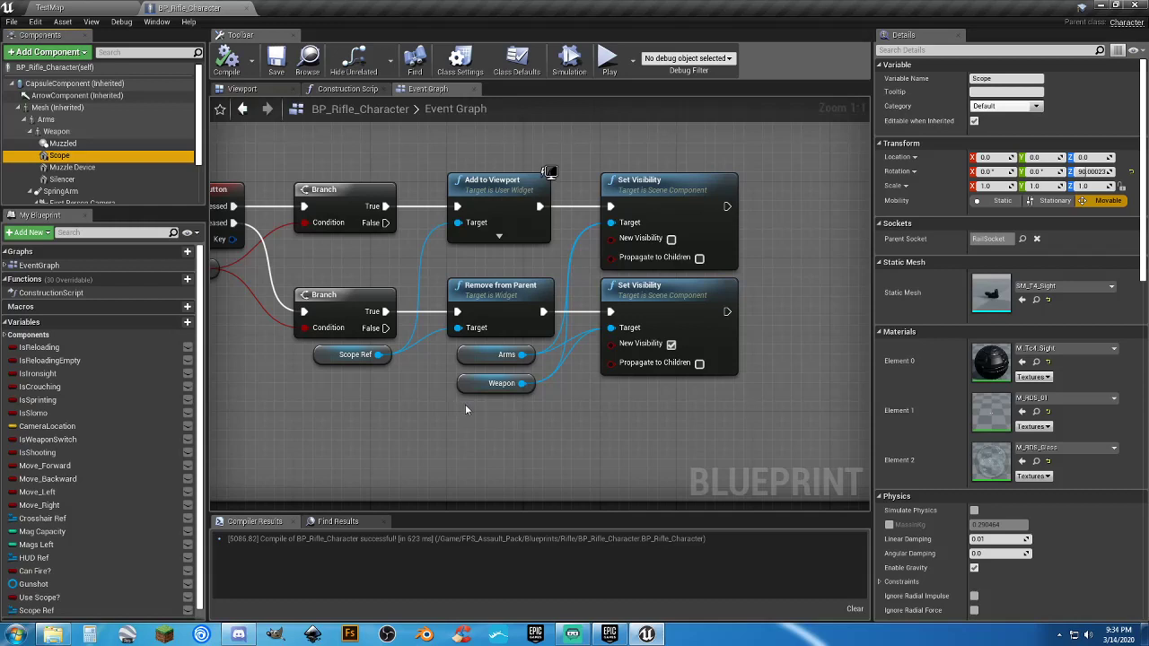
pyautogui.moveTo(465, 410); pyautogui.dragTo(611, 223)
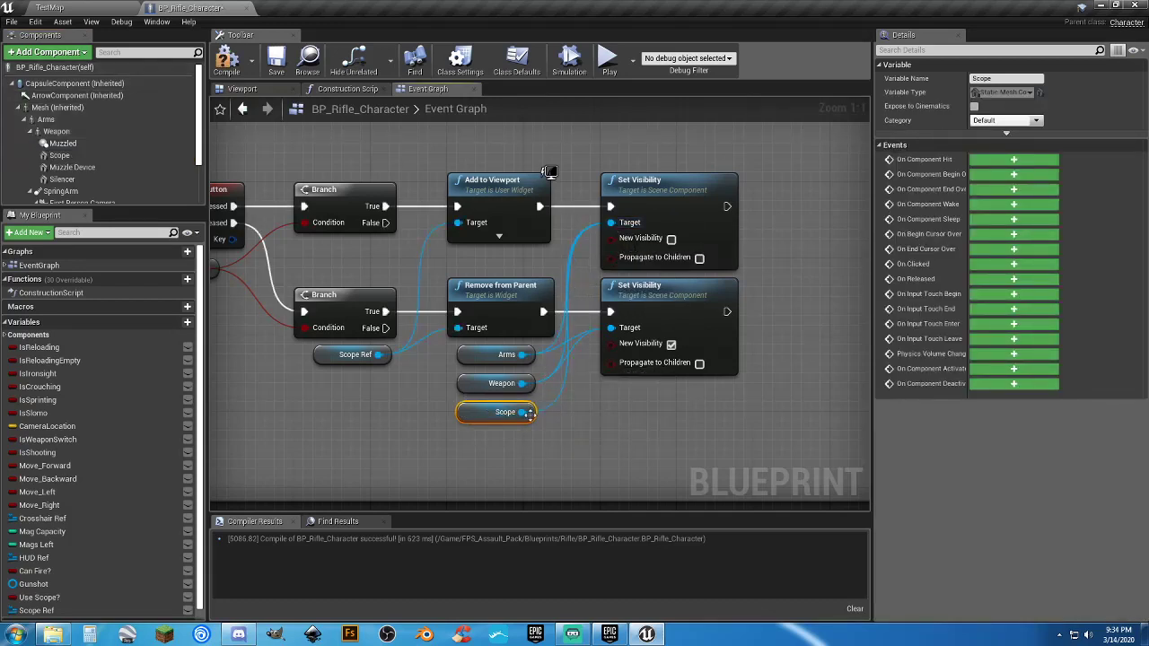
pyautogui.moveTo(524, 412); pyautogui.dragTo(610, 328)
pyautogui.click(276, 60)
# Play-test TestMap again, switching the rifle to the magnified scope and checking the aiming view for visible weapon parts.
pyautogui.click(122, 8)
pyautogui.click(578, 46)
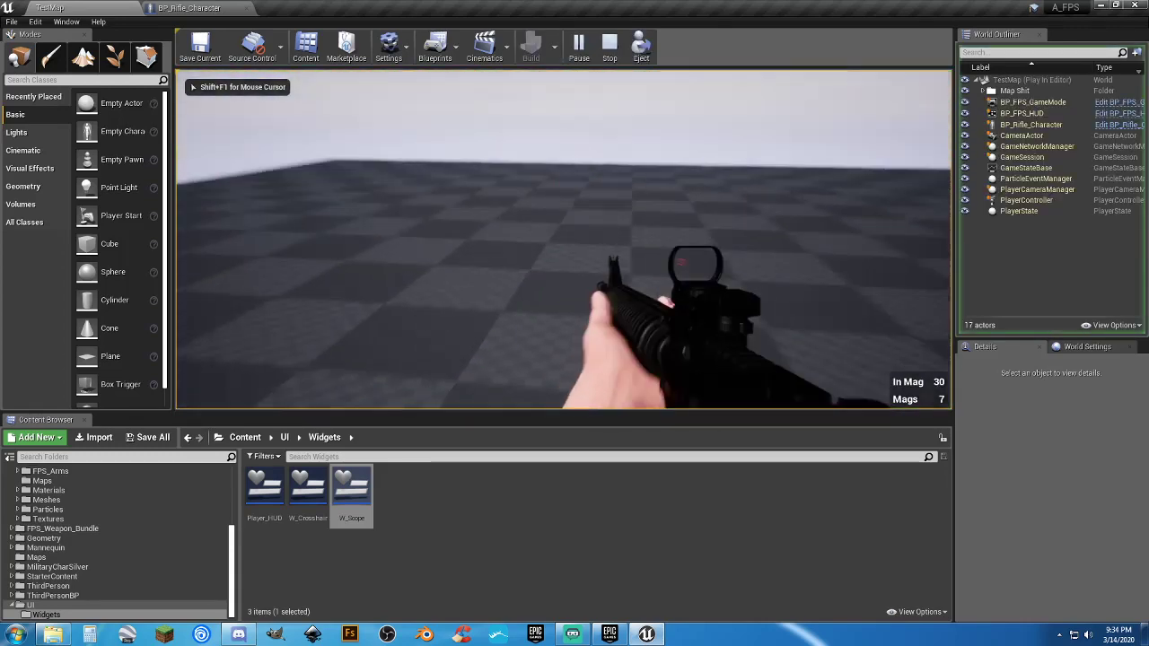
pyautogui.rightClick(564, 240)
pyautogui.press('2')
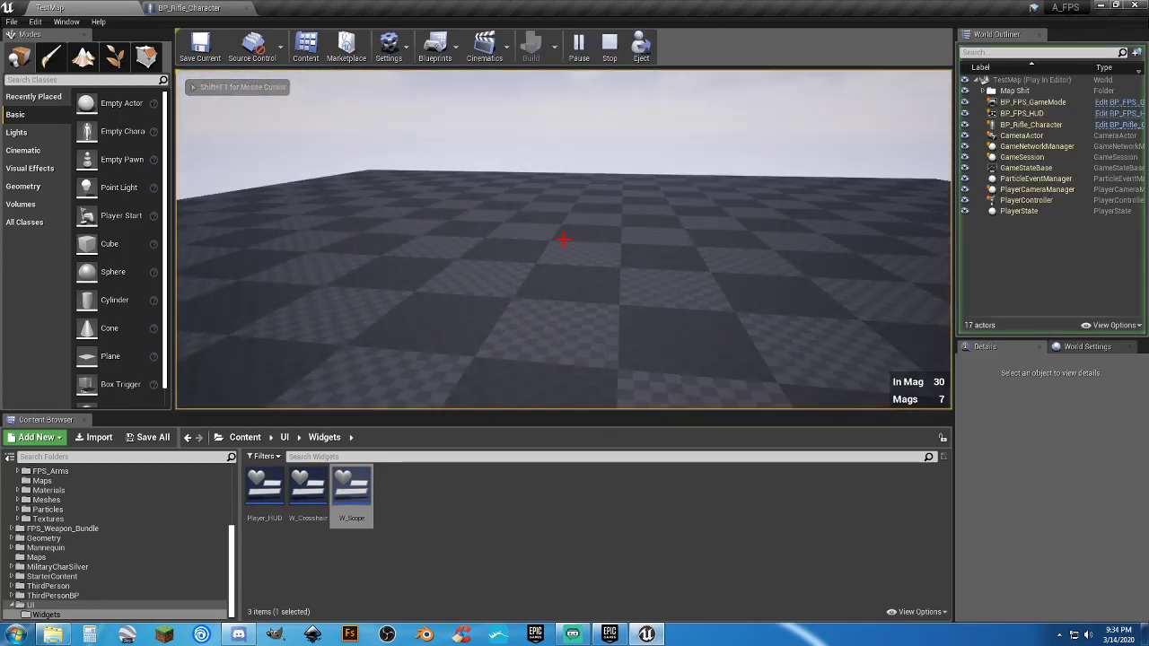
pyautogui.rightClick(563, 238)
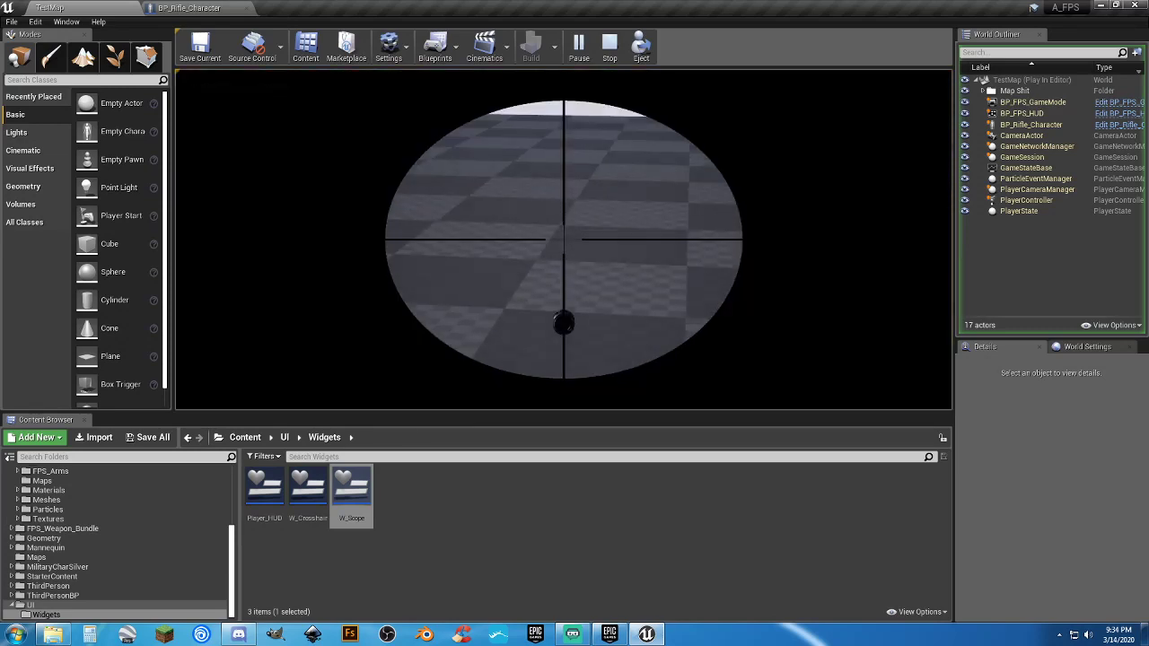
pyautogui.press('Escape')
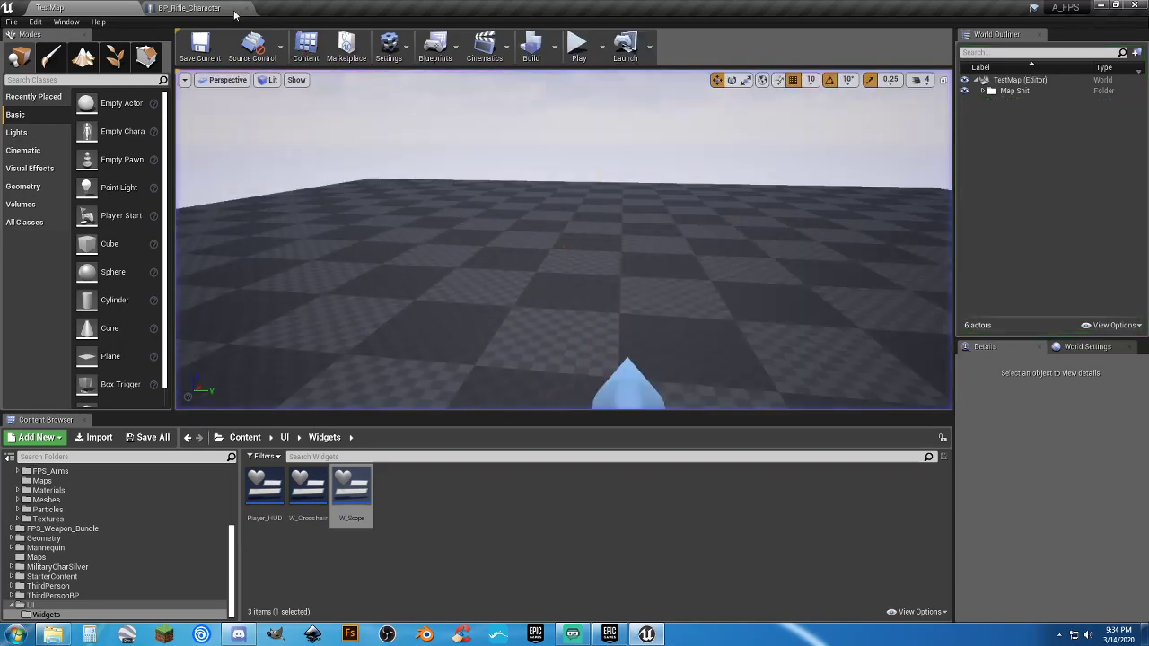
# Add a Muzzle Device reference below Scope, connect it to both Set Visibility targets, and compile and save BP_Rifle_Character.
pyautogui.click(188, 8)
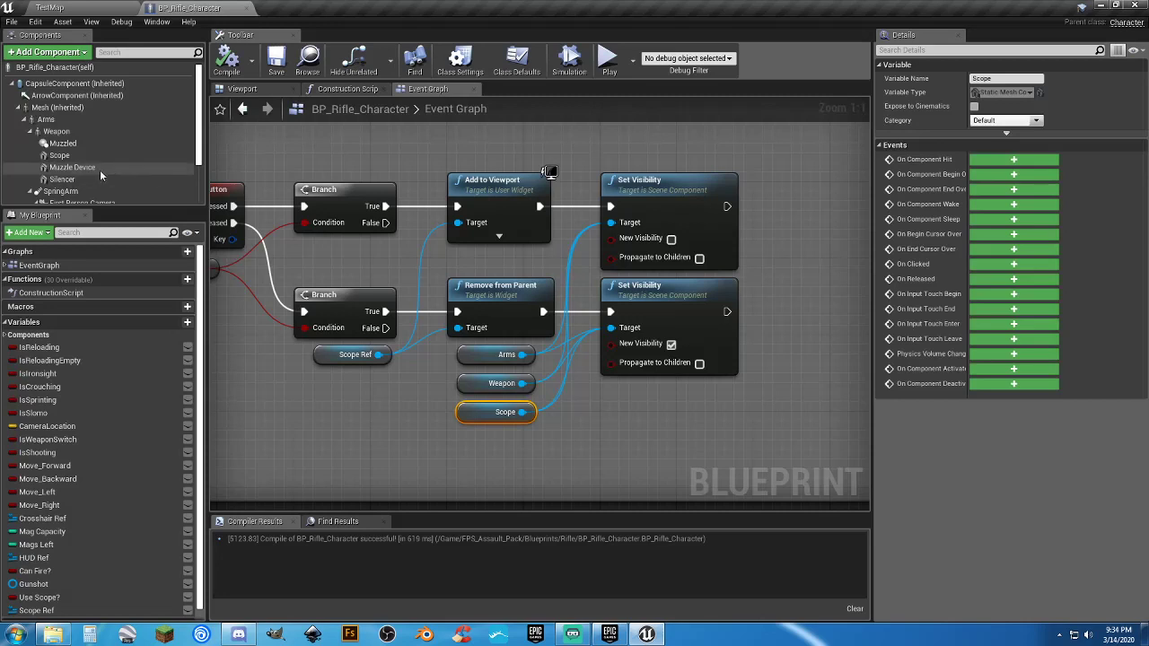
pyautogui.moveTo(97, 171); pyautogui.dragTo(363, 406)
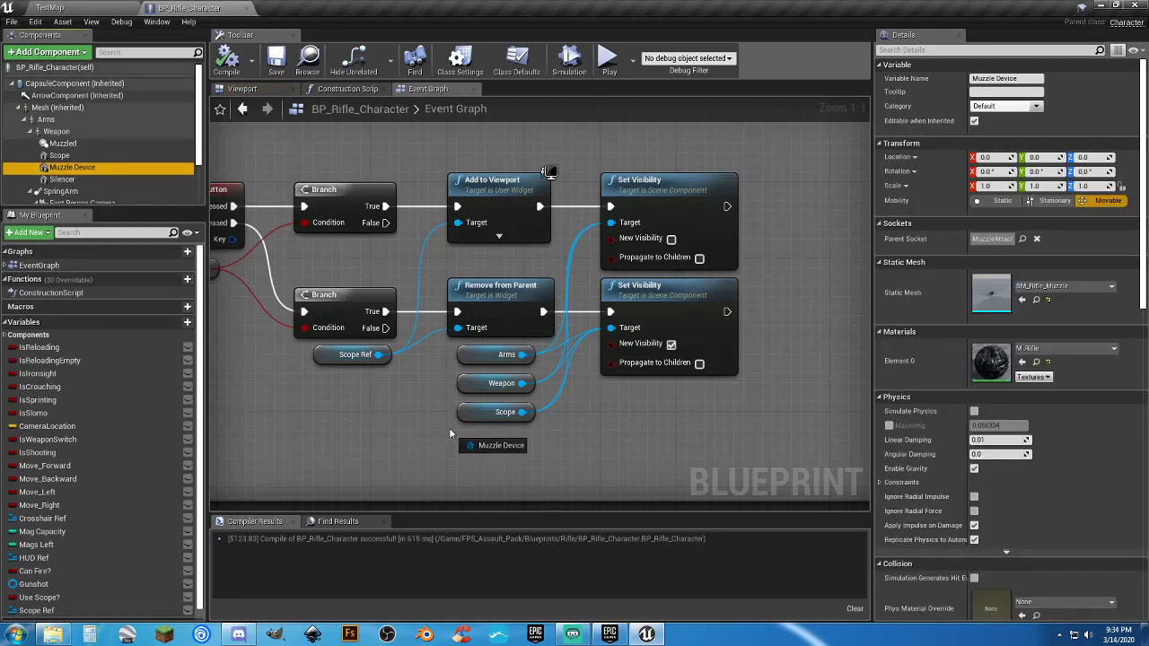
pyautogui.moveTo(459, 430); pyautogui.dragTo(381, 407)
pyautogui.moveTo(465, 437); pyautogui.dragTo(461, 437)
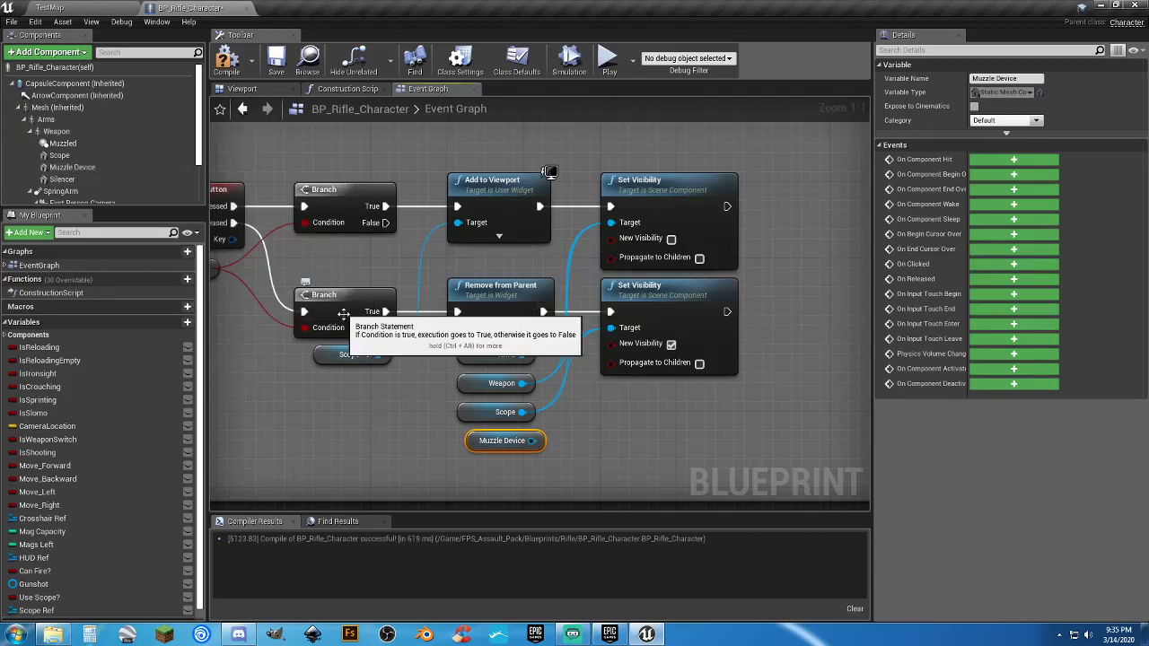
pyautogui.moveTo(584, 452); pyautogui.dragTo(538, 459, button='right')
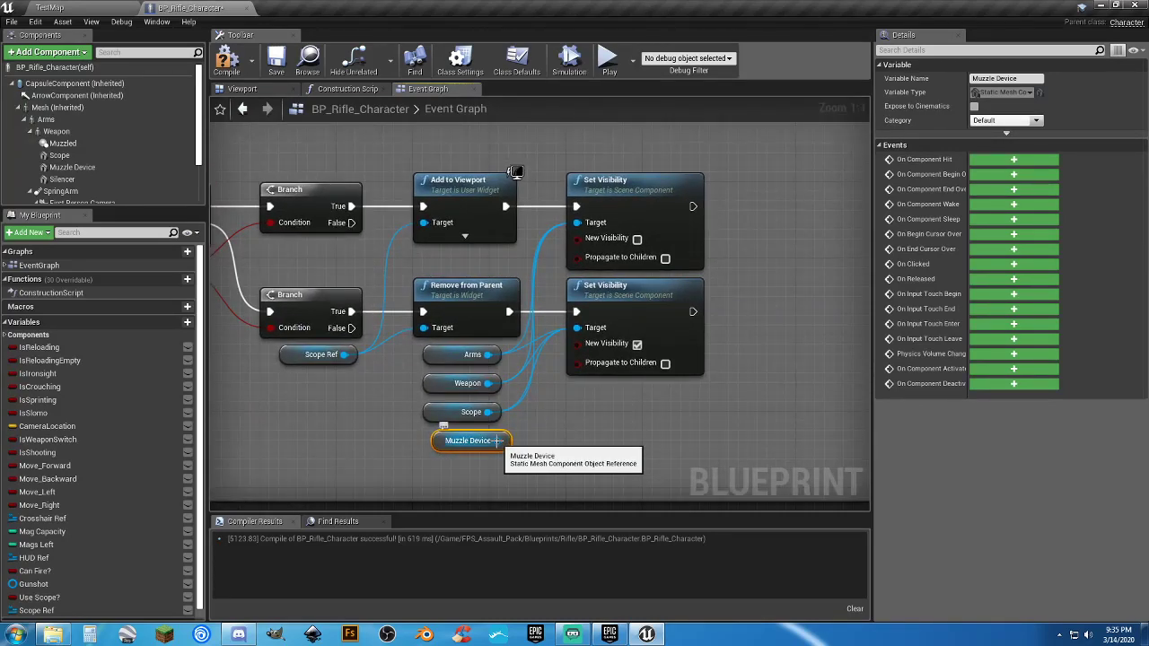
pyautogui.moveTo(497, 441); pyautogui.dragTo(577, 224)
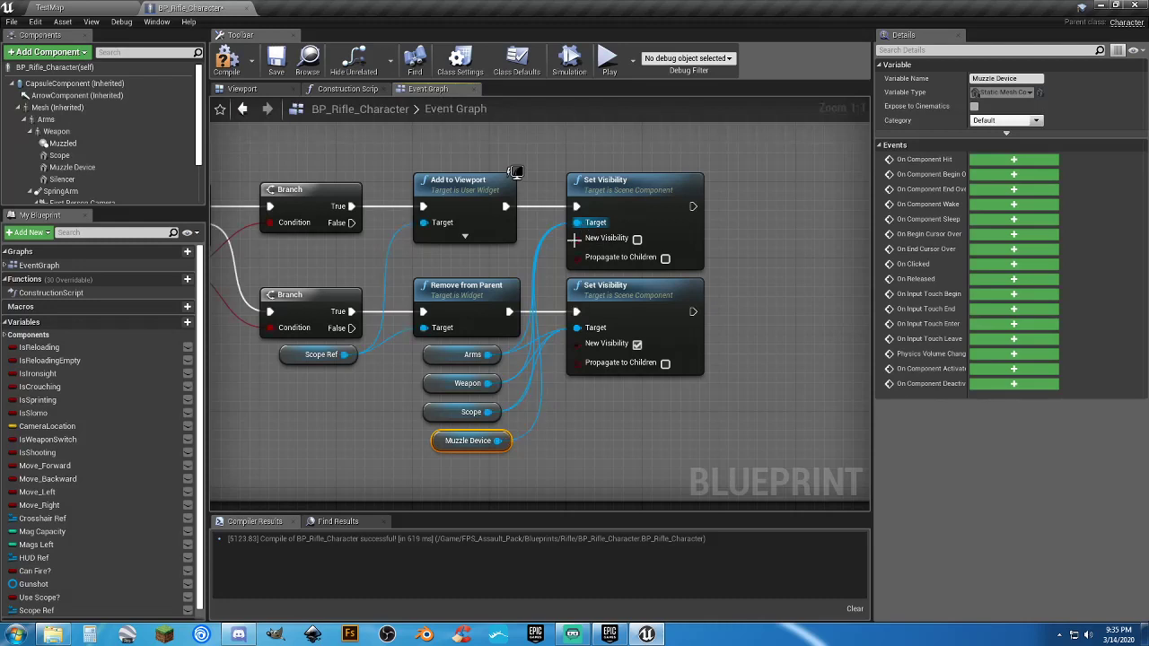
pyautogui.moveTo(497, 440); pyautogui.dragTo(576, 327)
pyautogui.click(226, 59)
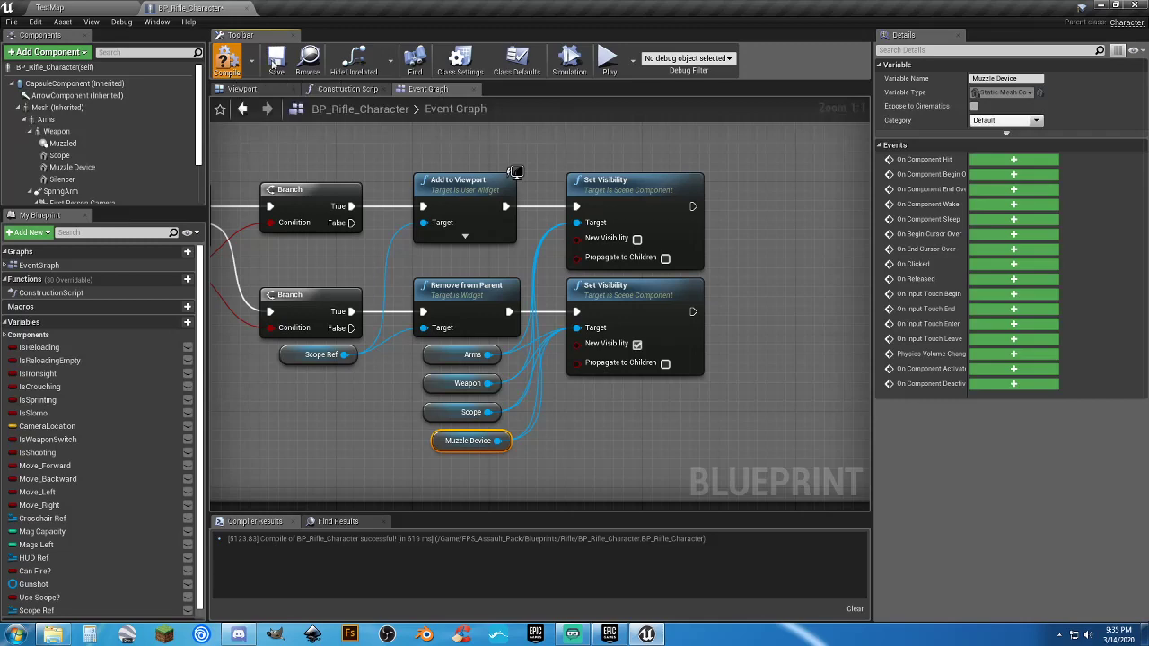
pyautogui.click(272, 63)
# Play-test TestMap with the magnified scope, aiming in and out several times and firing a shot.
pyautogui.click(49, 7)
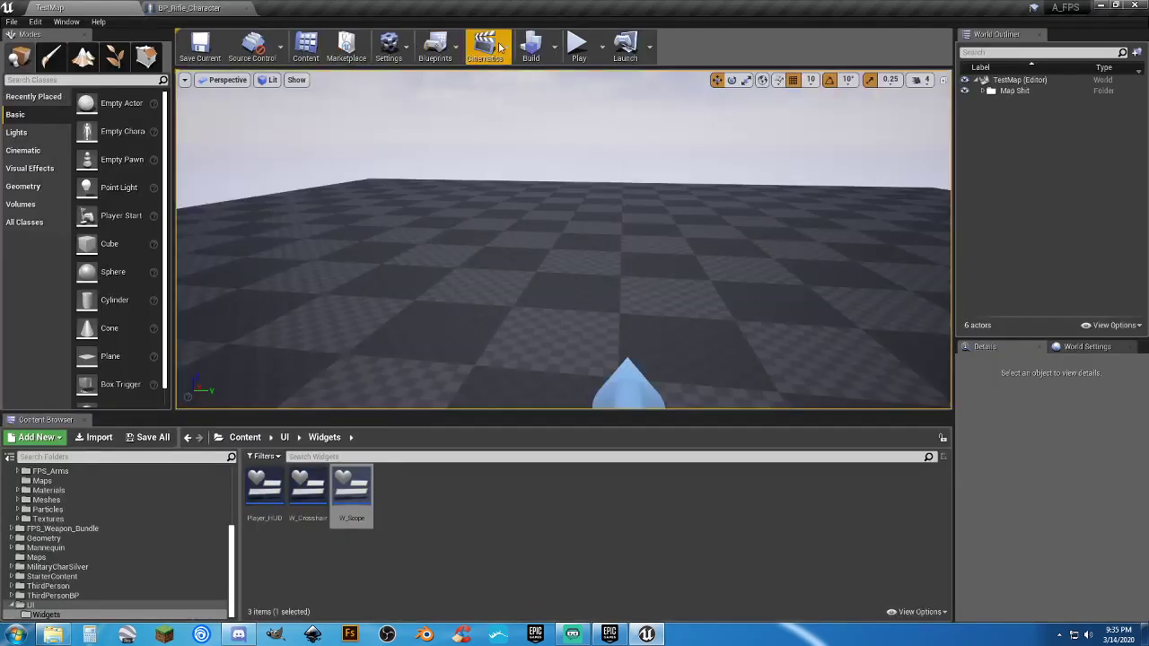
pyautogui.click(572, 45)
pyautogui.rightClick(564, 240)
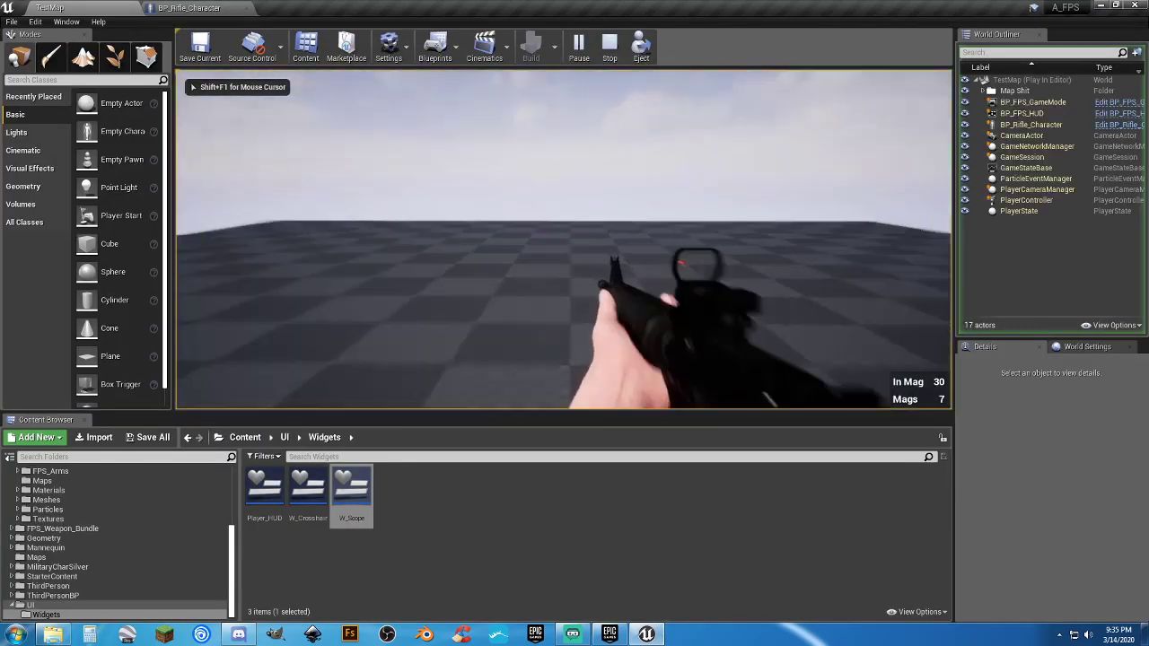
pyautogui.press('2')
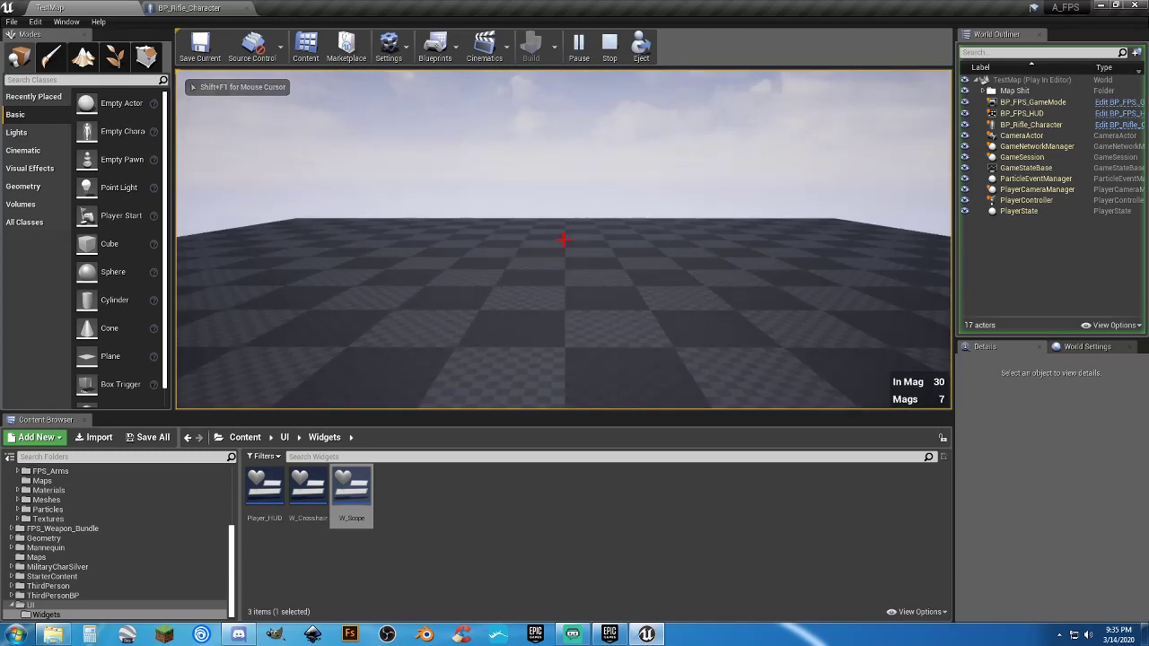
pyautogui.rightClick(562, 239)
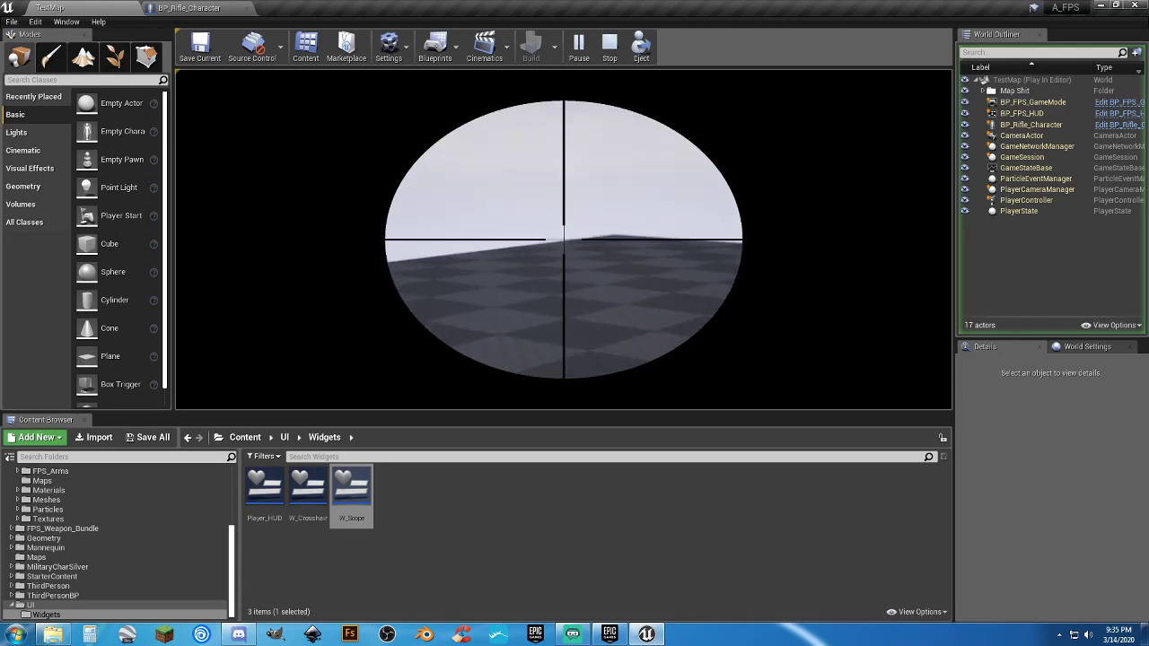
pyautogui.rightClick(563, 239)
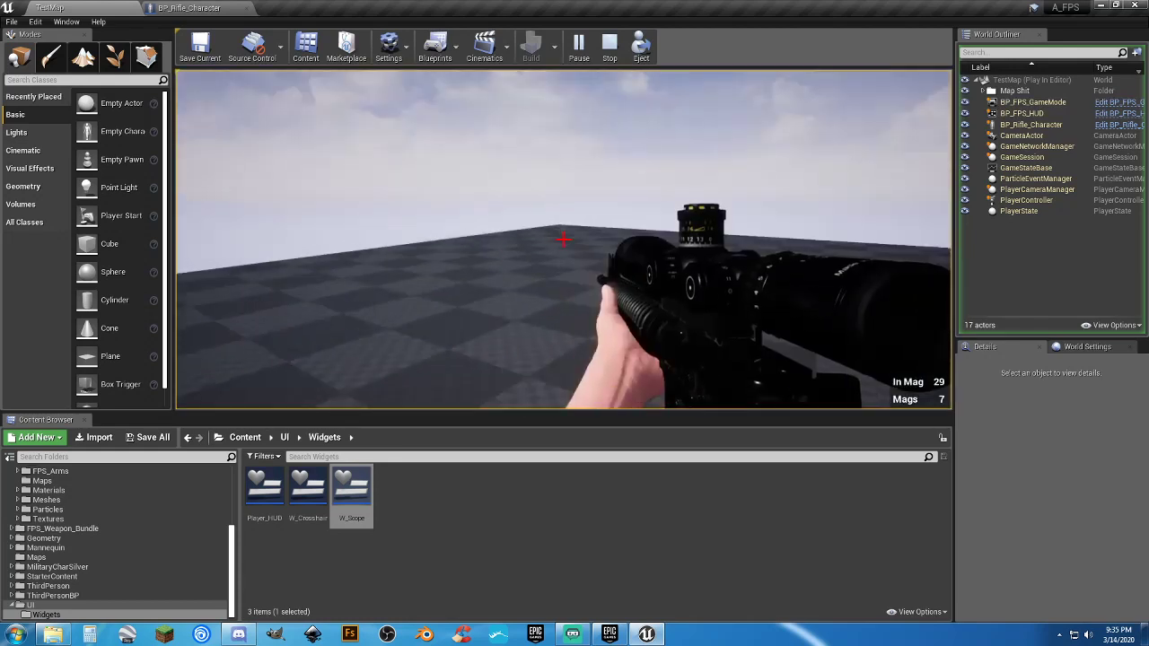
pyautogui.rightClick(562, 239)
pyautogui.rightClick(563, 238)
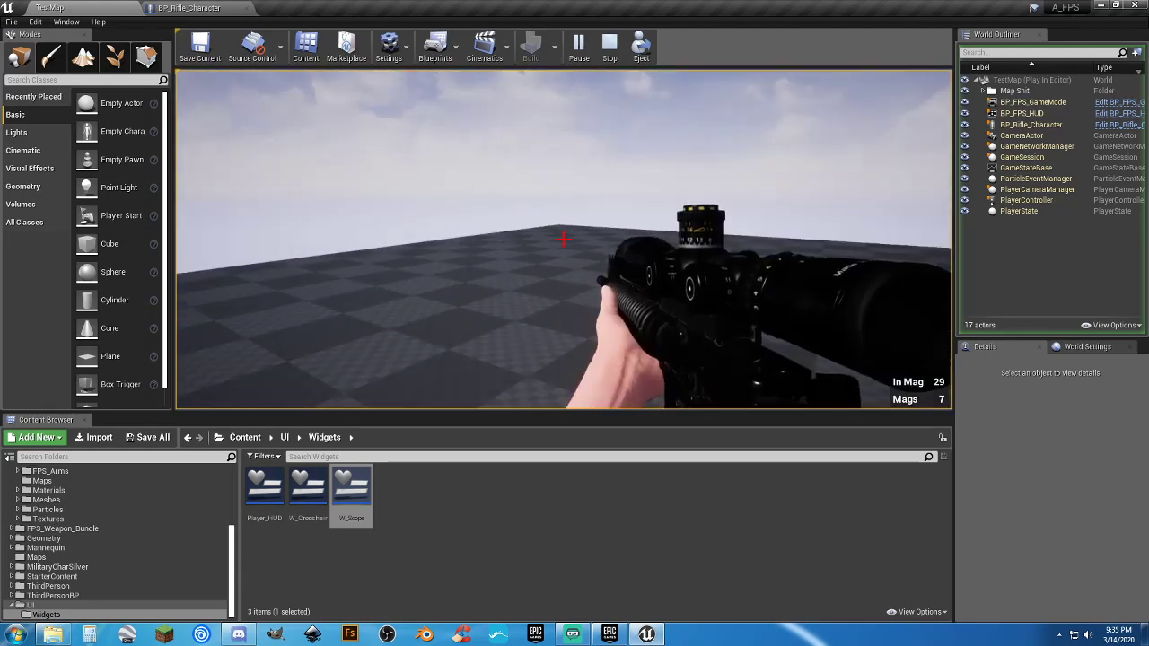
pyautogui.rightClick(563, 239)
pyautogui.rightClick(563, 239)
# Switch the rifle to the red dot sight, check its aiming view, and change back to the magnified scope.
pyautogui.press('r')
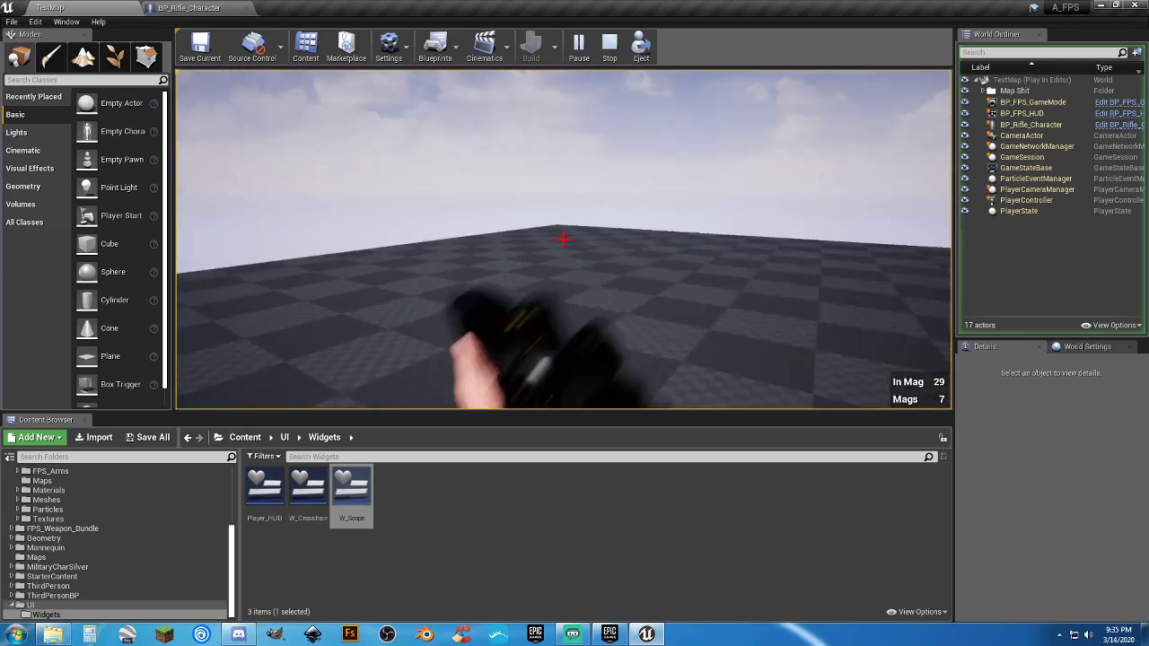
pyautogui.rightClick(562, 238)
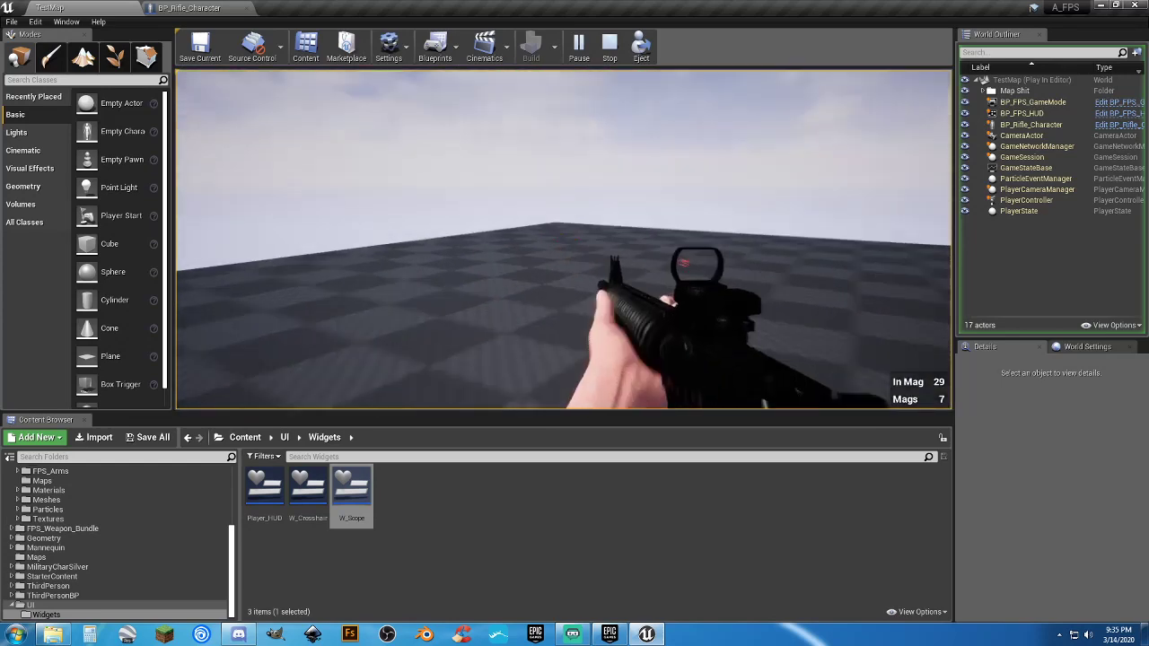
pyautogui.rightClick(562, 238)
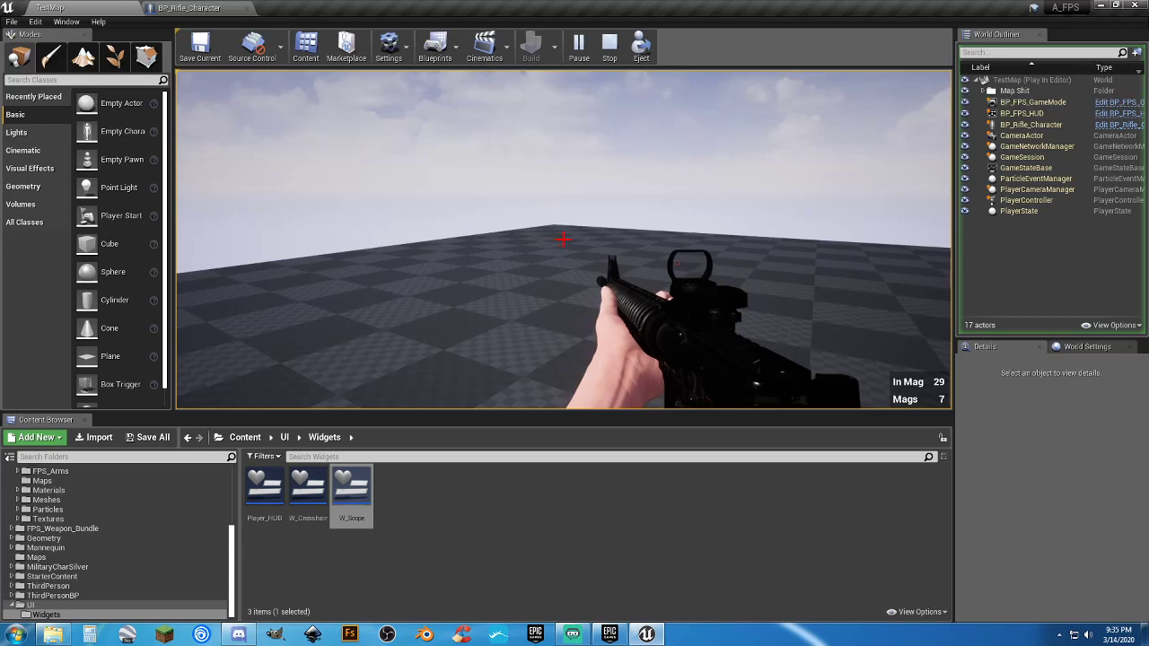
pyautogui.press('r')
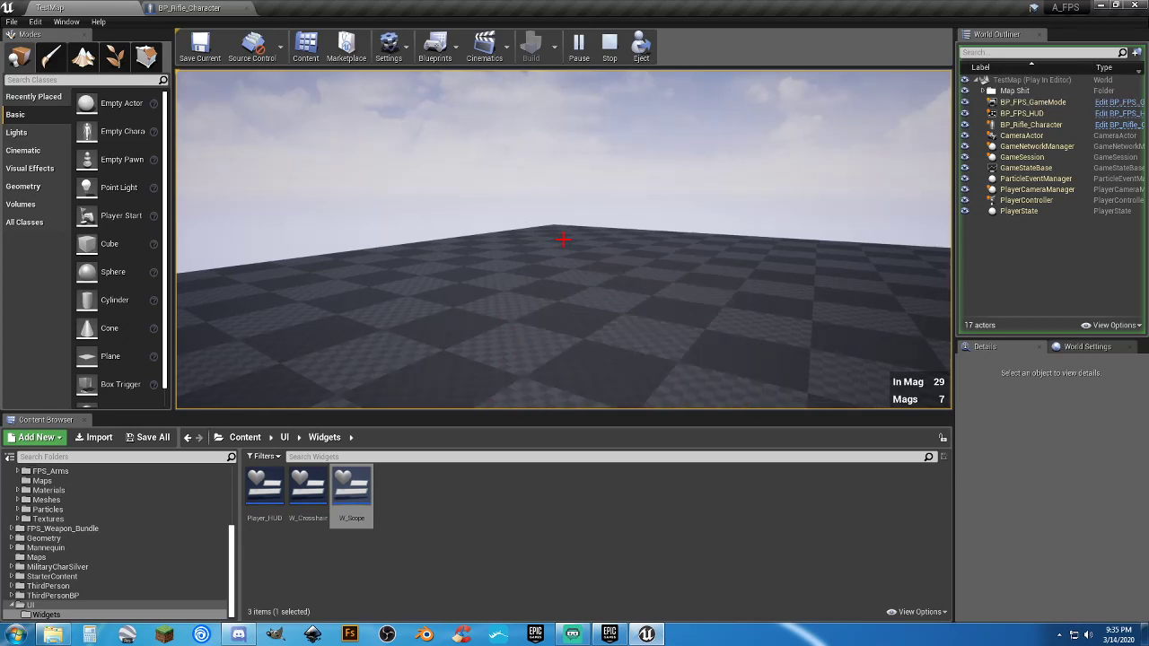
pyautogui.rightClick(563, 239)
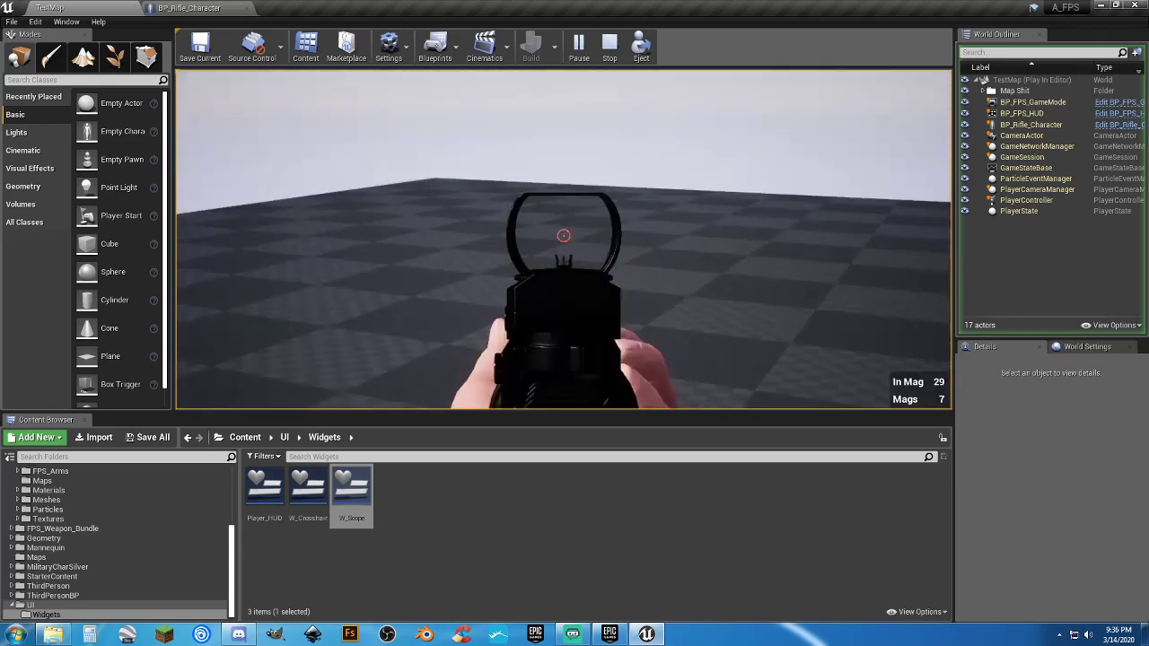
pyautogui.rightClick(563, 238)
pyautogui.press('r')
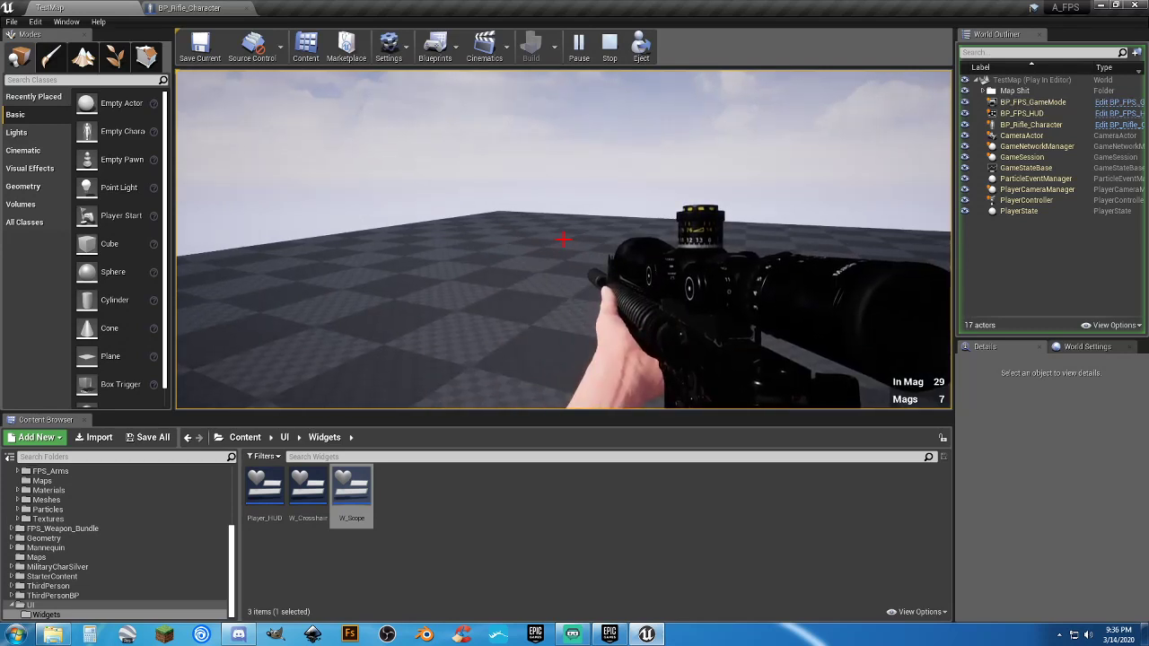
# Aim in and out through the magnified scope with the other muzzle attachment fitted, and stop the play session.
pyautogui.rightClick(563, 239)
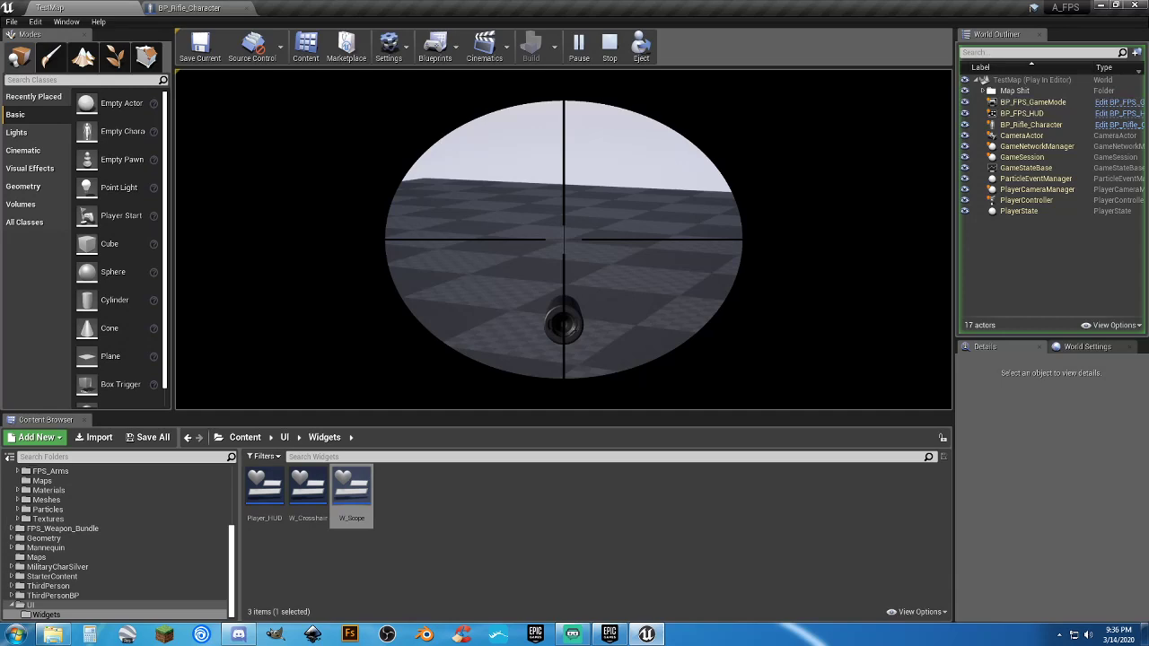
pyautogui.rightClick(563, 238)
pyautogui.rightClick(562, 239)
pyautogui.rightClick(563, 239)
pyautogui.rightClick(562, 238)
pyautogui.rightClick(563, 239)
pyautogui.rightClick(563, 239)
pyautogui.rightClick(563, 239)
pyautogui.press('Escape')
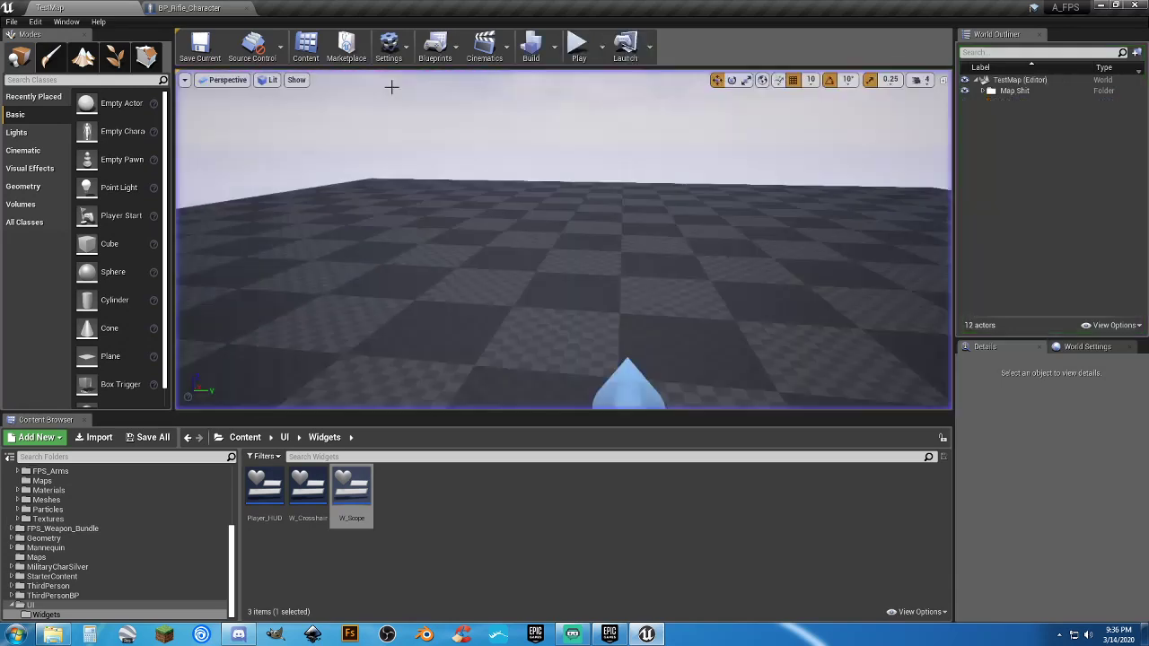
# Delete the Muzzle Device reference node from the BP_Rifle_Character event graph.
pyautogui.click(200, 8)
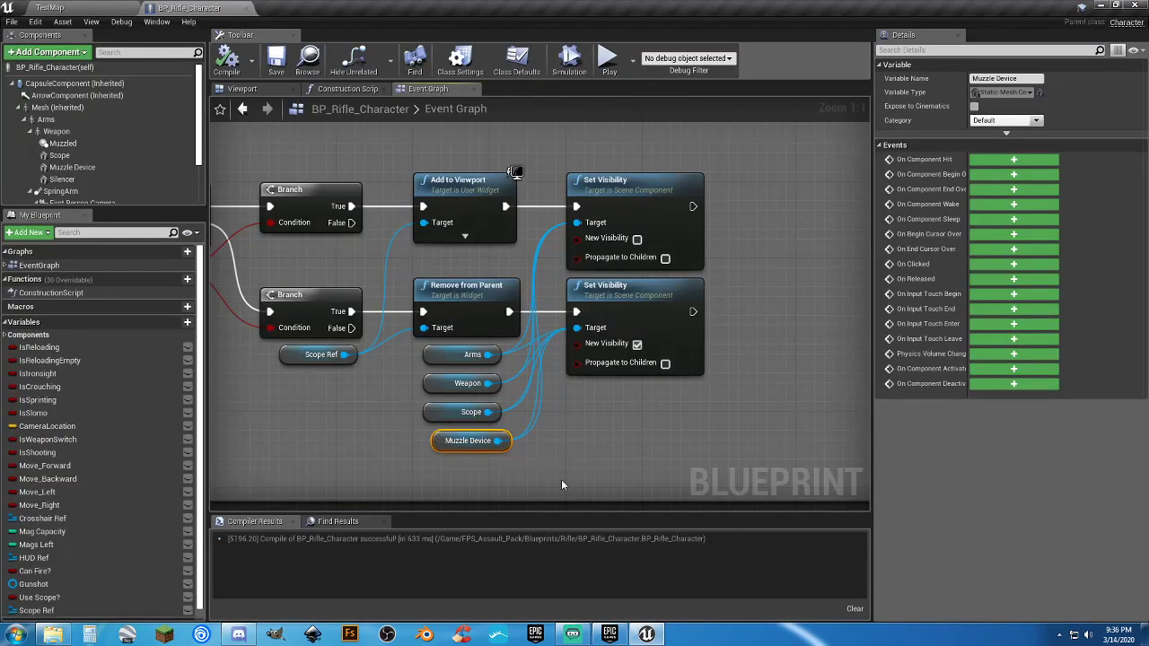
pyautogui.press('Delete')
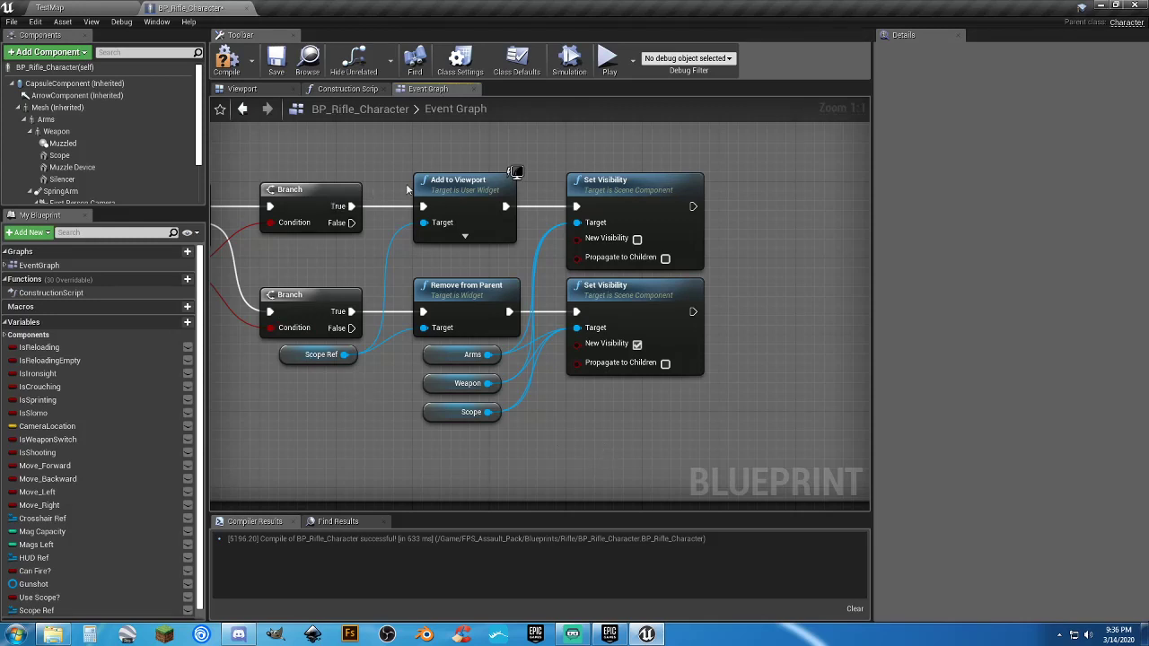
pyautogui.scroll(-5, 406, 189)
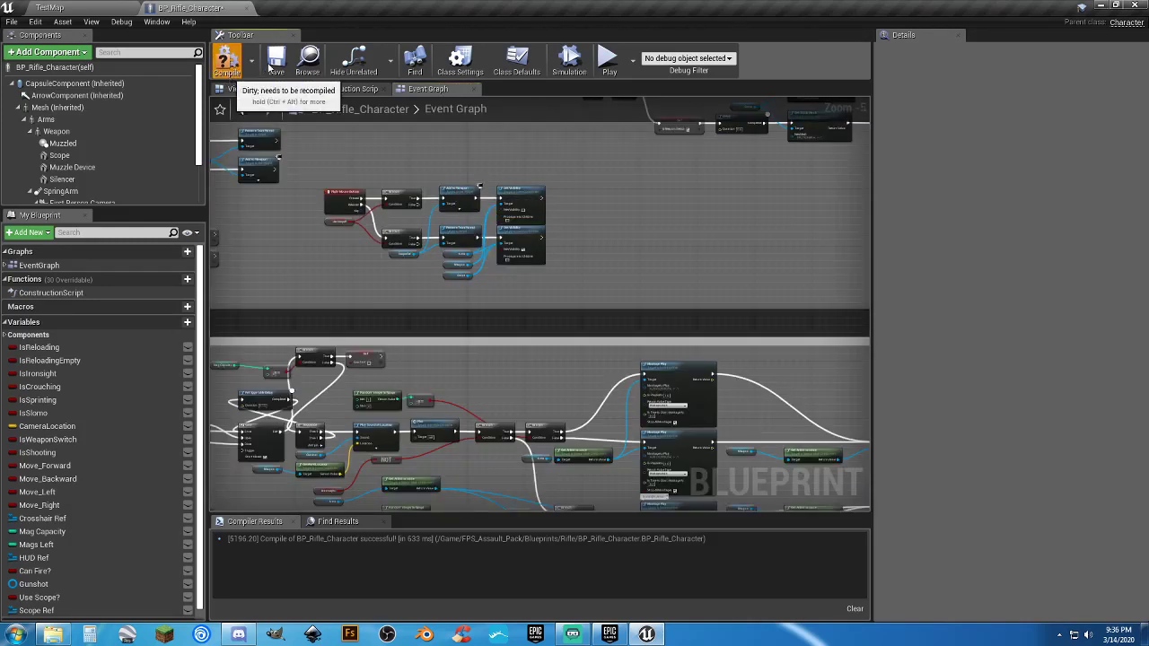
# Compile and save BP_Rifle_Character, and locate the Silencer section in the event graph.
pyautogui.click(280, 64)
pyautogui.moveTo(546, 181); pyautogui.dragTo(635, 401, button='right')
pyautogui.moveTo(537, 306); pyautogui.dragTo(646, 471, button='right')
pyautogui.moveTo(510, 344); pyautogui.dragTo(580, 575, button='right')
pyautogui.moveTo(539, 180); pyautogui.dragTo(505, 566, button='right')
pyautogui.moveTo(571, 170); pyautogui.dragTo(585, 97, button='right')
pyautogui.moveTo(476, 443); pyautogui.dragTo(491, 361, button='right')
pyautogui.scroll(-5, 447, 236)
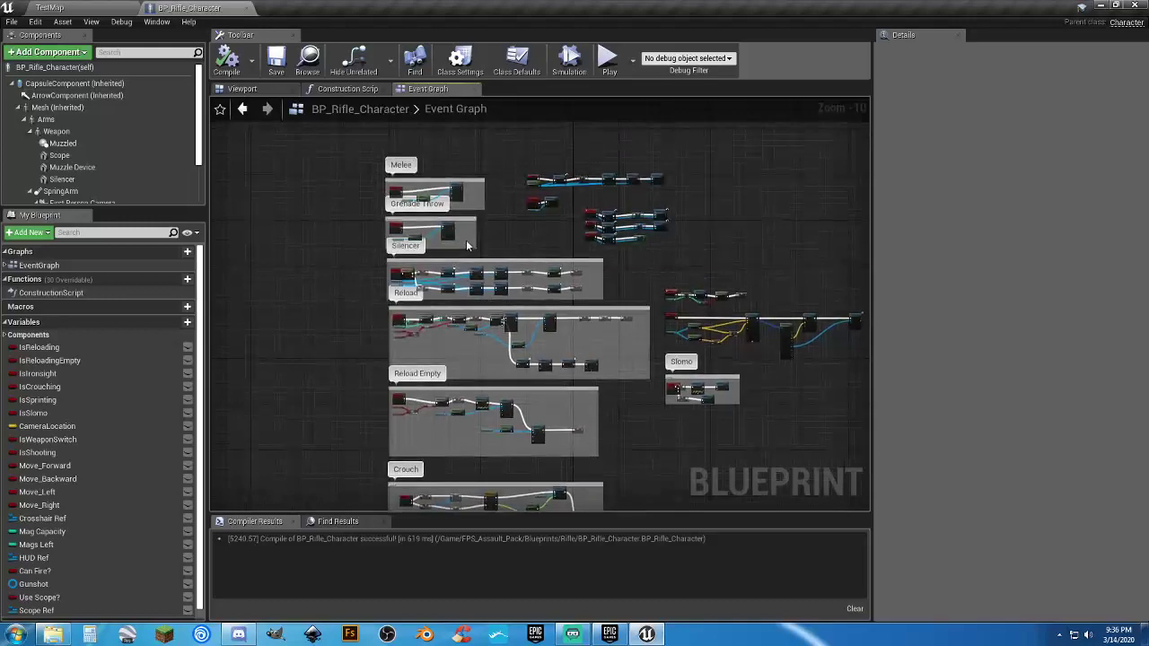
pyautogui.moveTo(489, 431); pyautogui.dragTo(423, 77, button='right')
pyautogui.moveTo(344, 287); pyautogui.dragTo(432, 346, button='right')
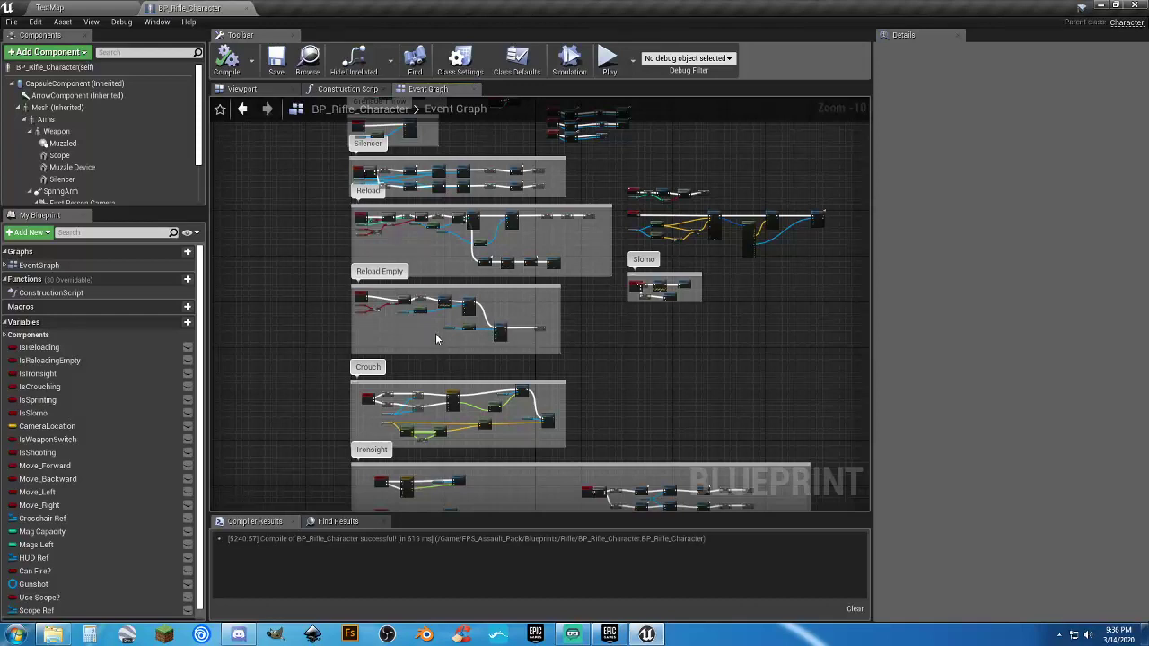
pyautogui.scroll(-2, 116, 145)
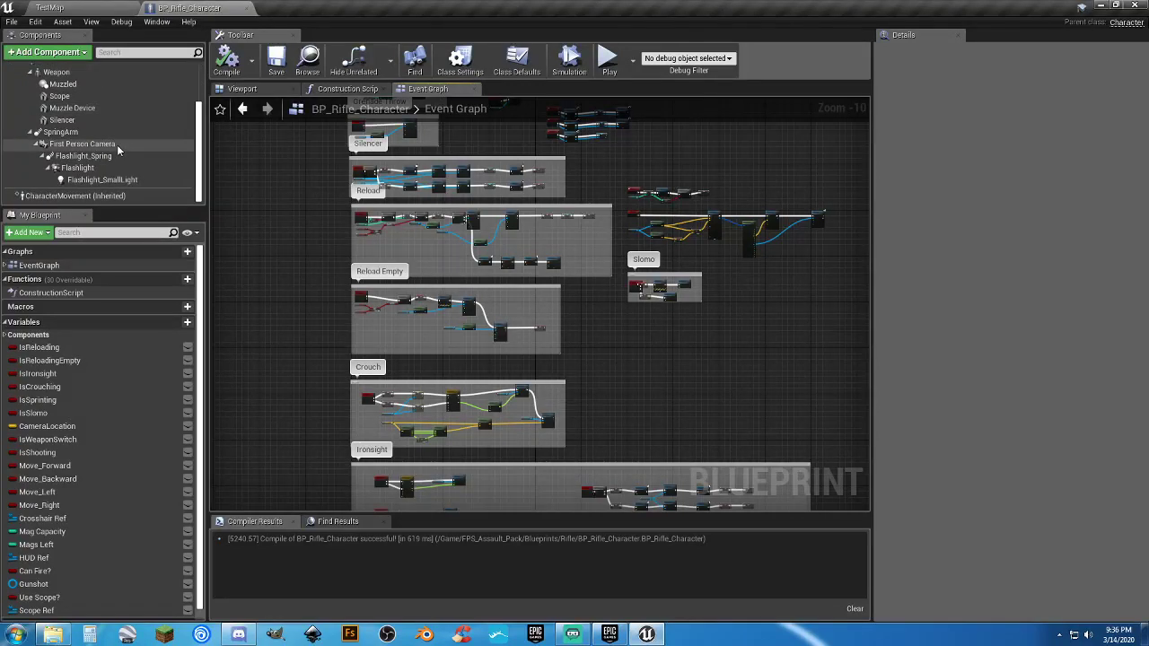
pyautogui.scroll(2, 117, 145)
pyautogui.moveTo(319, 215); pyautogui.dragTo(302, 300, button='right')
pyautogui.scroll(7, 384, 262)
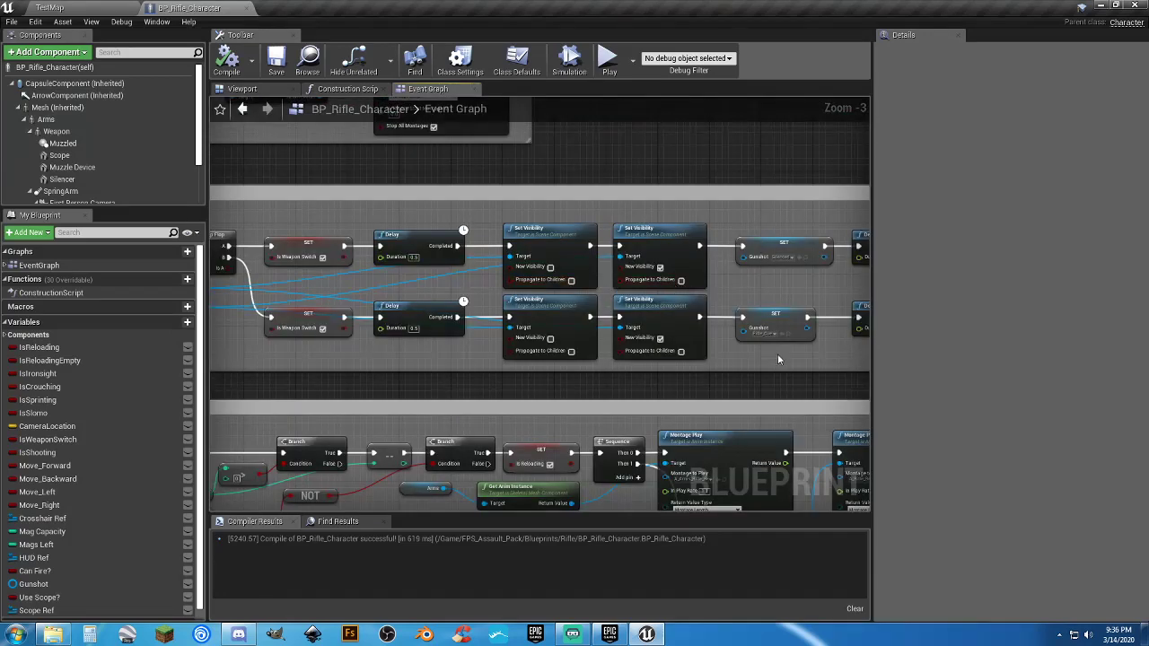
# Create a Boolean variable named Use Silencer in BP_Rifle_Character.
pyautogui.moveTo(777, 359); pyautogui.dragTo(716, 309, button='right')
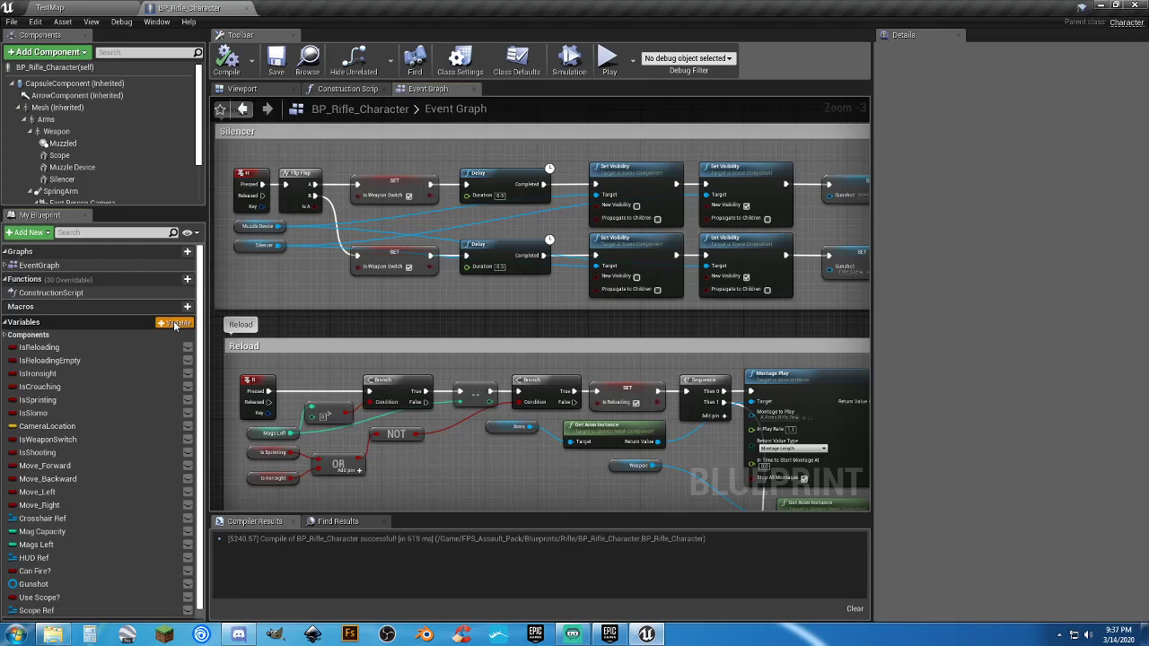
pyautogui.click(175, 323)
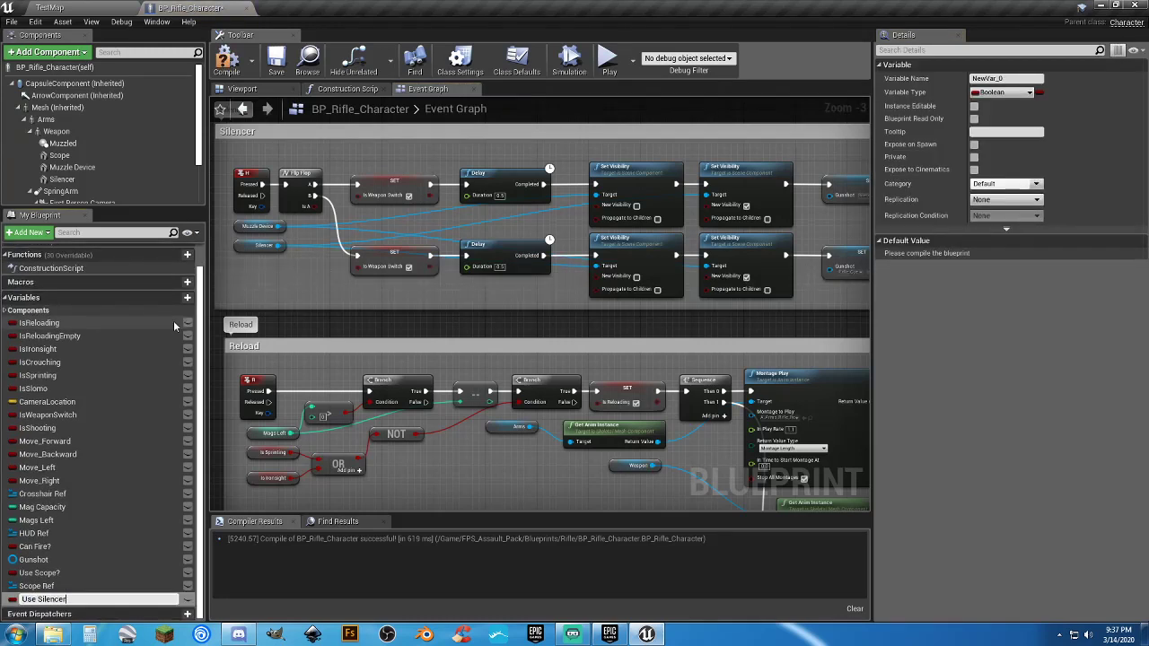
pyautogui.press('Return')
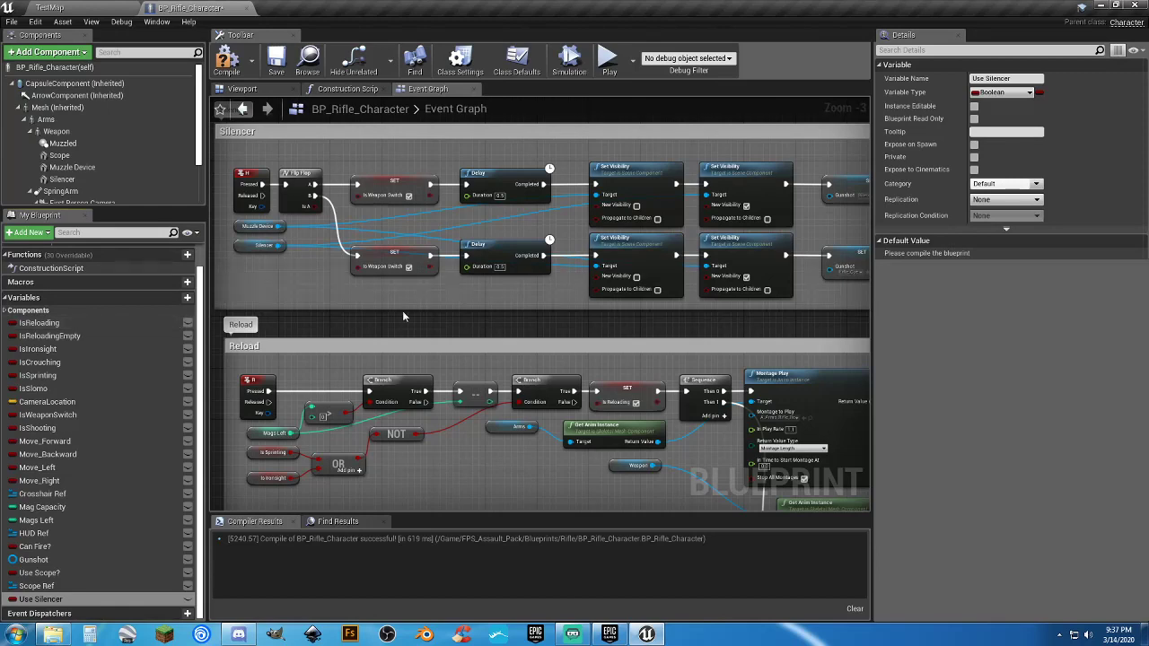
# Widen the Silencer comment box to leave room after the final Is Weapon Switch nodes.
pyautogui.moveTo(625, 326); pyautogui.dragTo(346, 295, button='right')
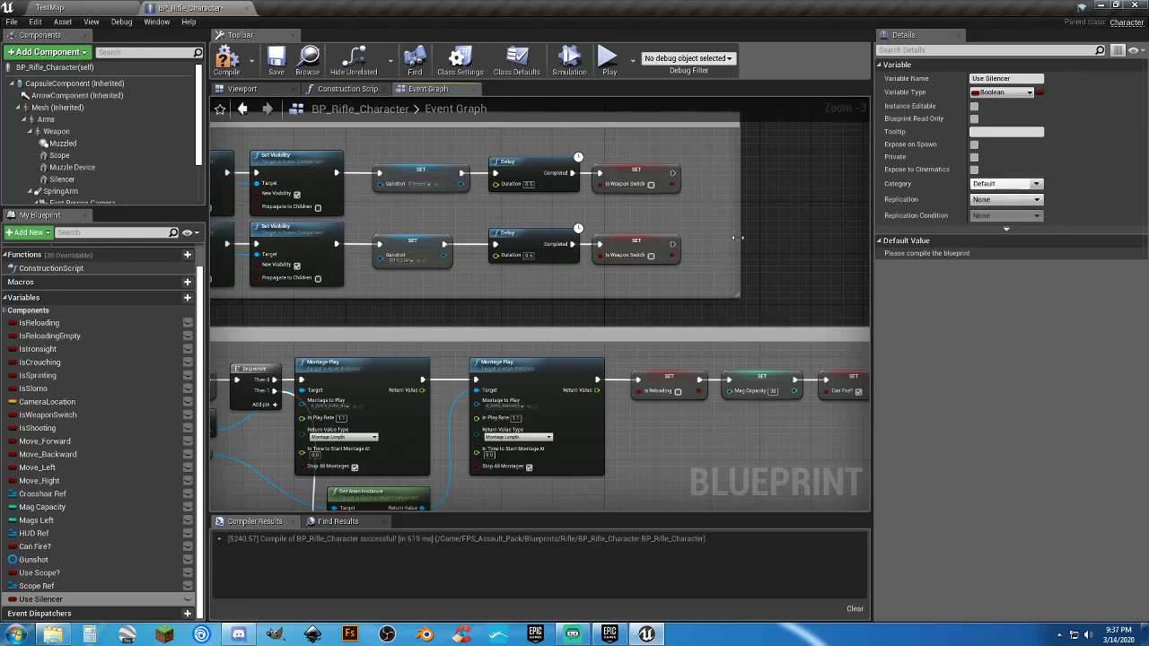
pyautogui.moveTo(738, 237); pyautogui.dragTo(868, 245)
pyautogui.moveTo(782, 266); pyautogui.dragTo(704, 287, button='right')
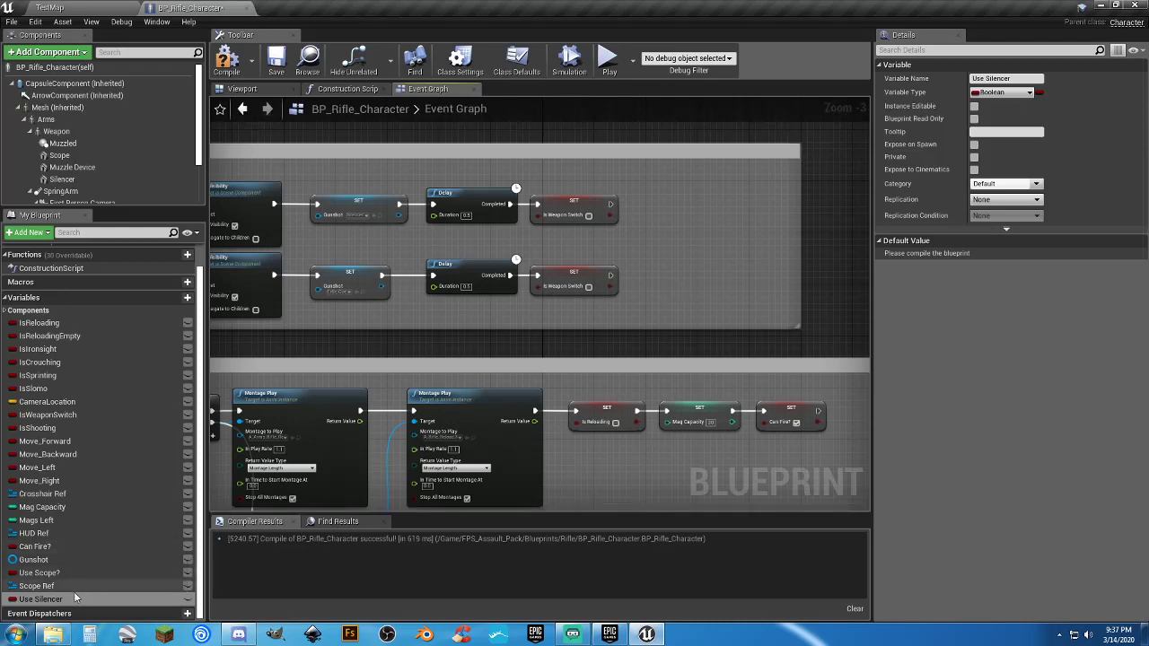
# Add a Set Use Silencer node after the upper Is Weapon Switch setter in the Silencer section, with its value enabled.
pyautogui.moveTo(72, 597); pyautogui.dragTo(658, 210)
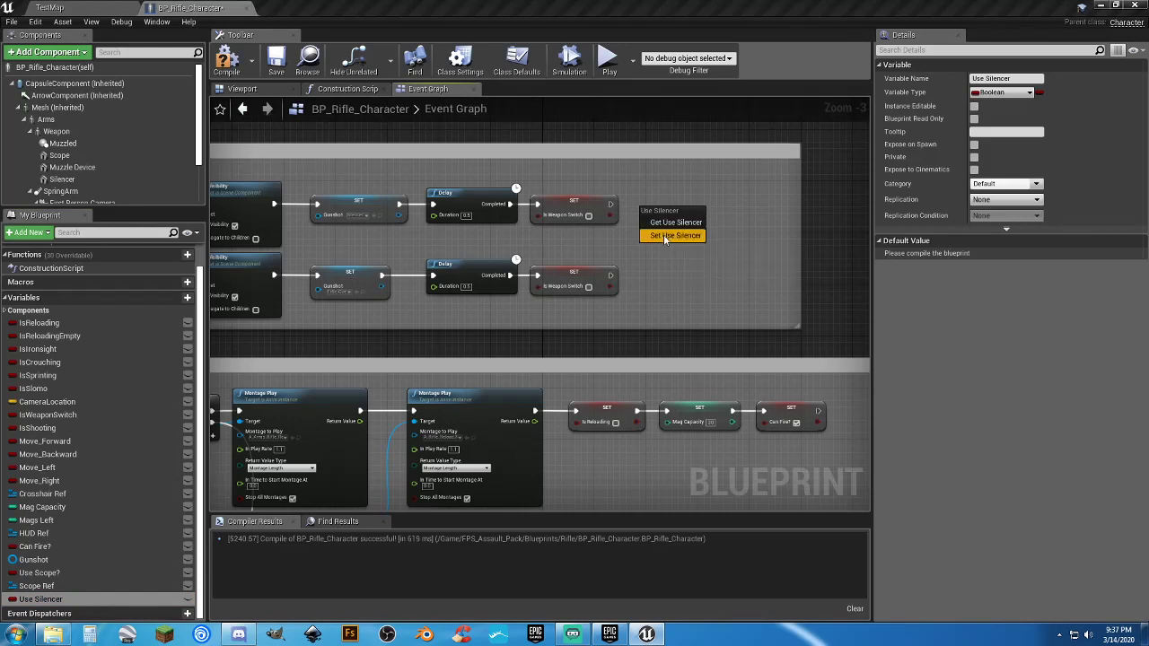
pyautogui.click(673, 235)
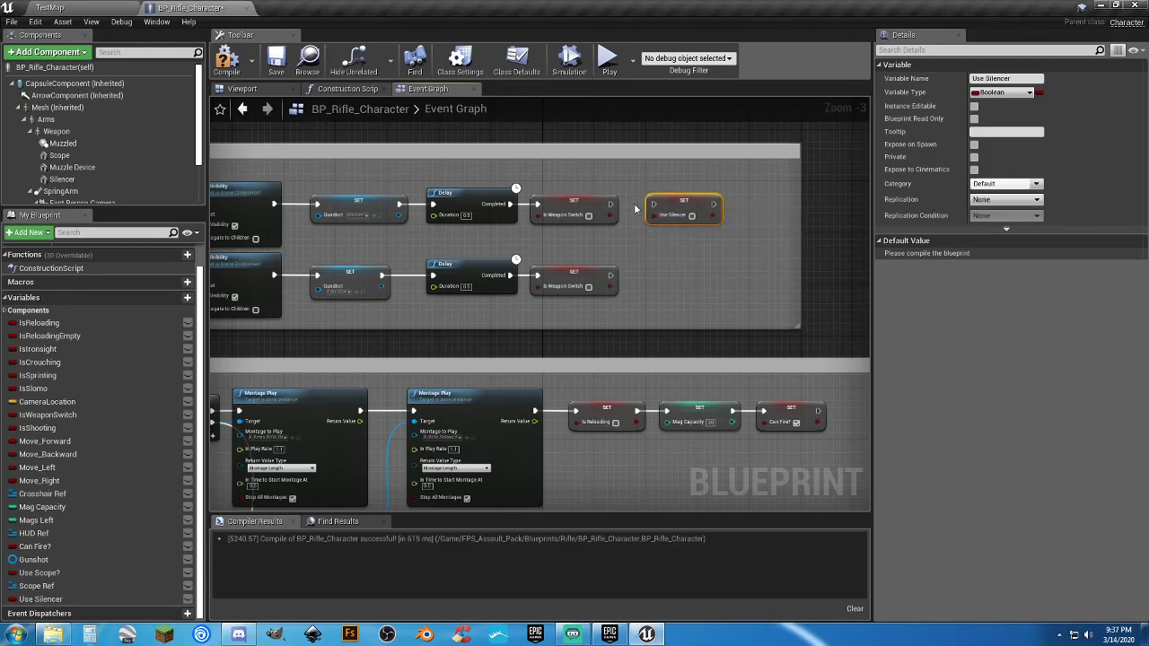
pyautogui.moveTo(610, 205); pyautogui.dragTo(653, 204)
pyautogui.click(691, 215)
# Copy the Set Use Silencer node to the end of the lower Silencer chain with its value disabled, and compile and save the blueprint.
pyautogui.hotkey('ctrl', 'c')
pyautogui.click(671, 267)
pyautogui.hotkey('ctrl', 'v')
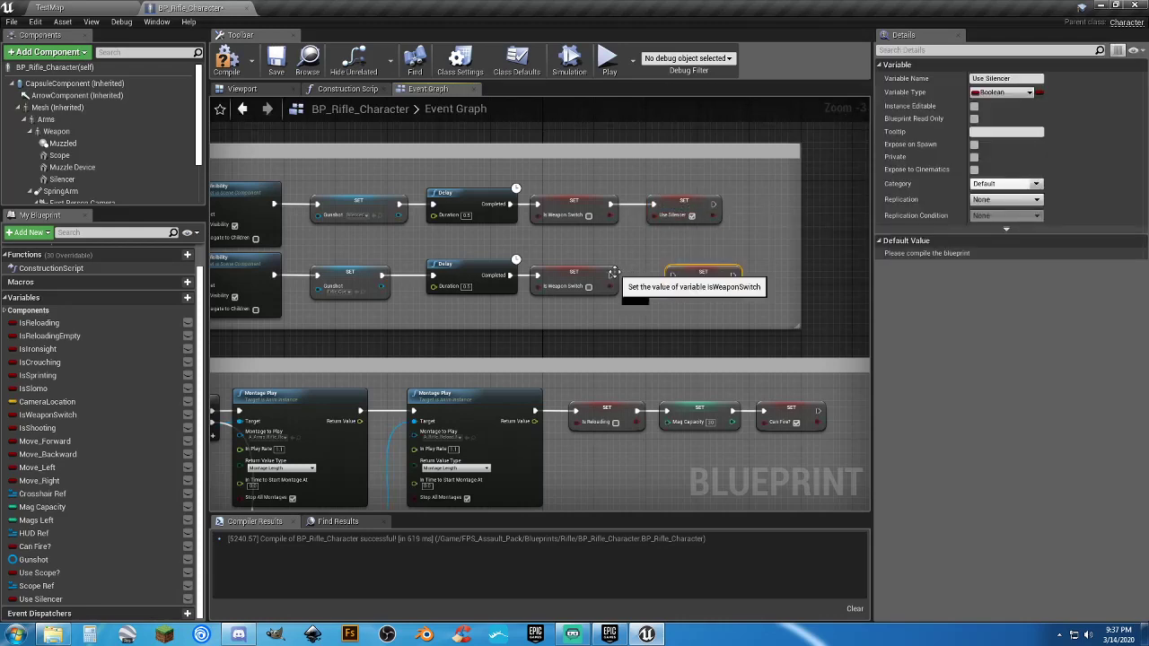
pyautogui.moveTo(615, 273); pyautogui.dragTo(660, 267)
pyautogui.scroll(3, 656, 287)
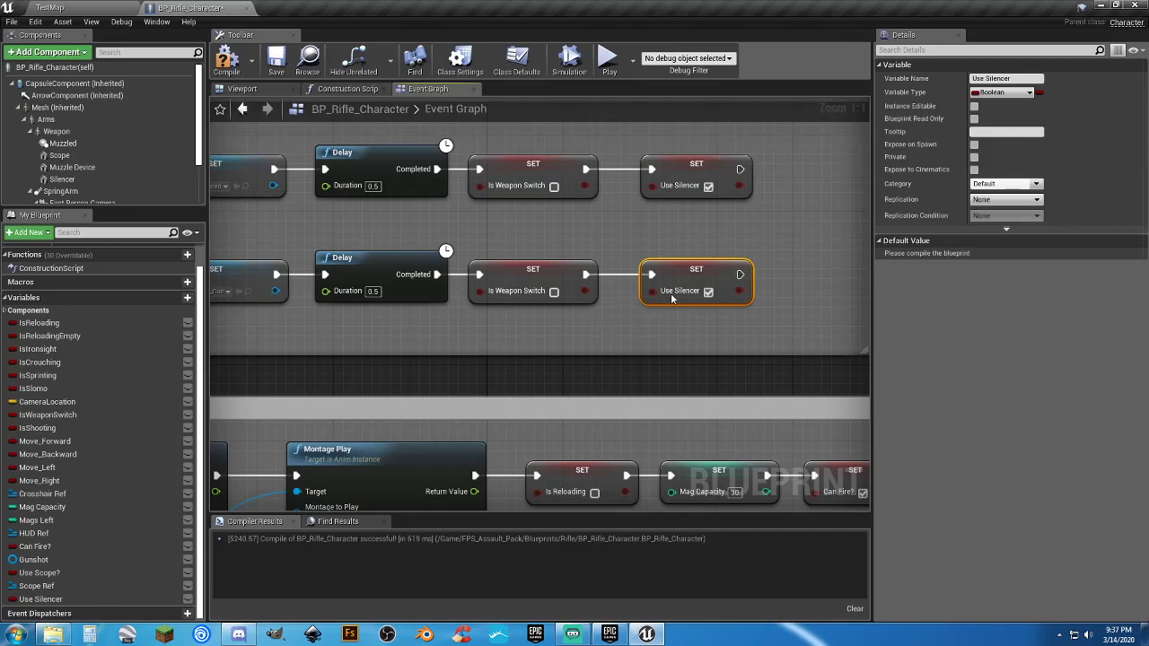
pyautogui.click(708, 291)
pyautogui.click(228, 64)
pyautogui.click(276, 63)
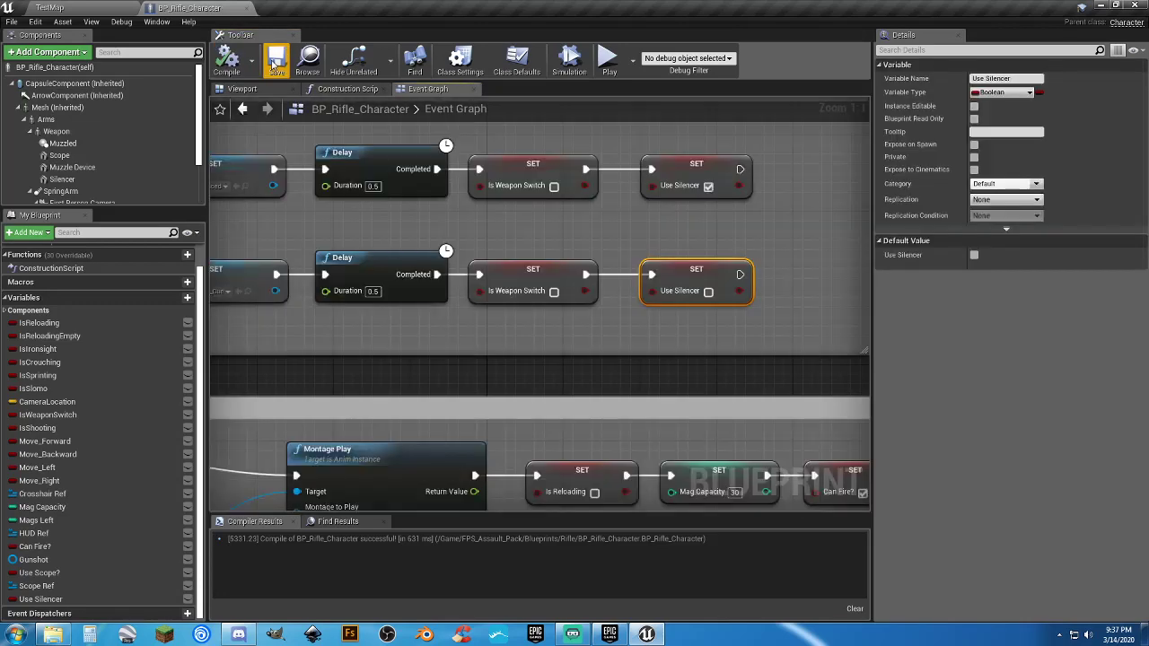
# Place two Branch nodes beyond the Set Visibility nodes of the scope logic in the Ironsight section.
pyautogui.scroll(-6, 543, 420)
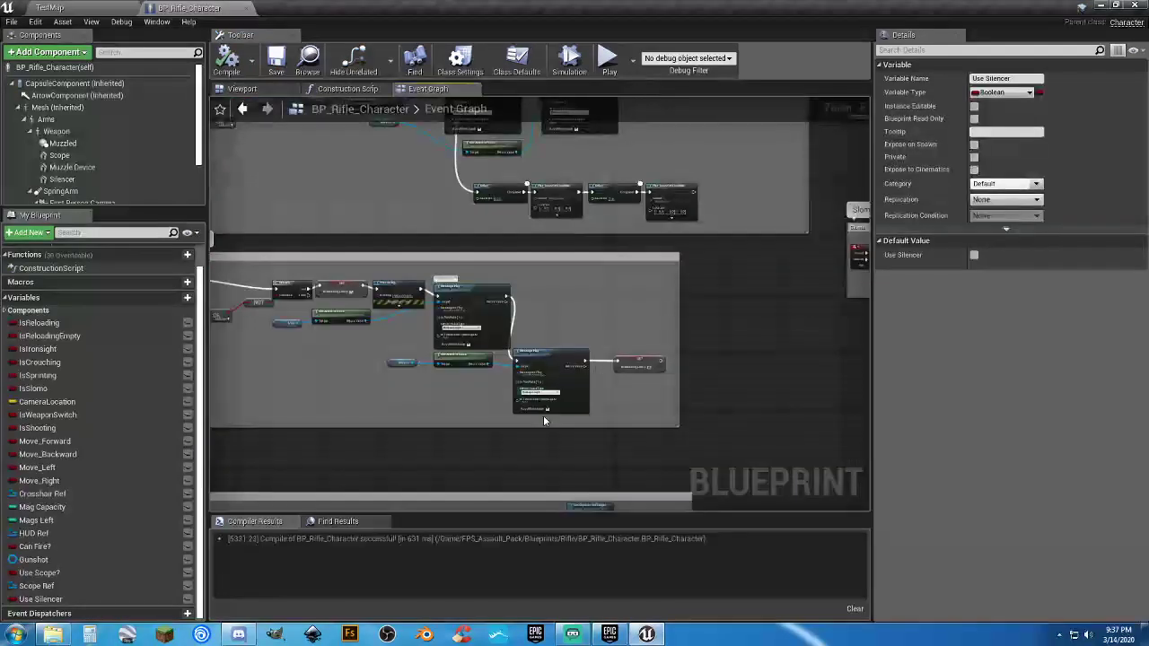
pyautogui.moveTo(542, 420); pyautogui.dragTo(628, 141, button='right')
pyautogui.moveTo(622, 402); pyautogui.dragTo(616, 168, button='right')
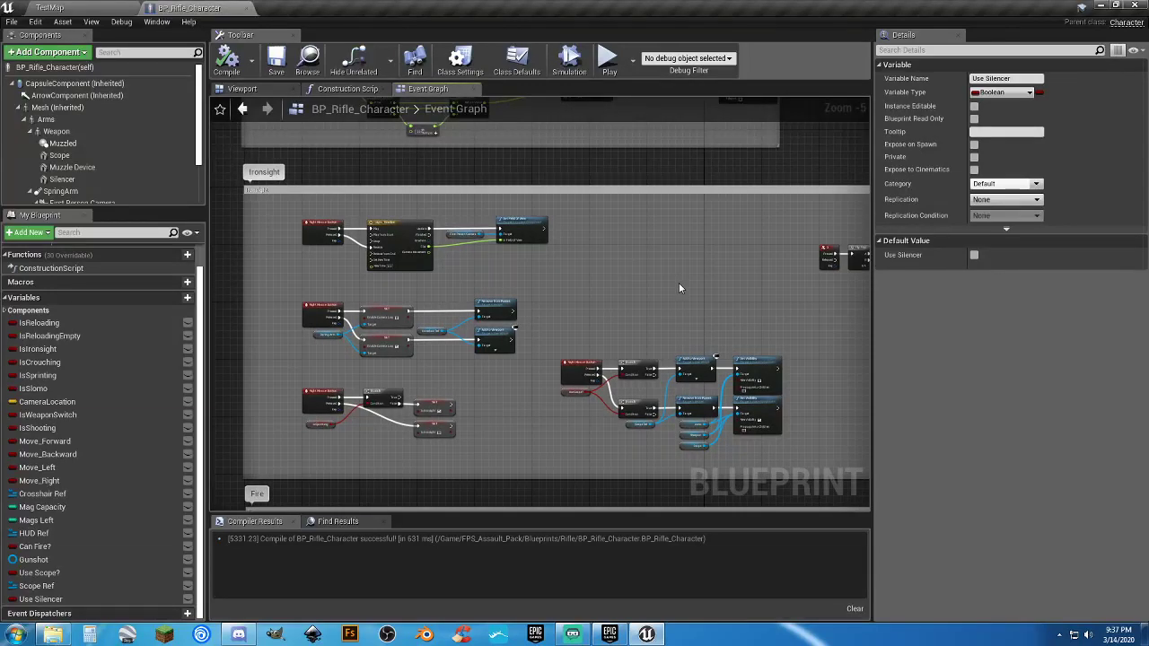
pyautogui.scroll(3, 621, 269)
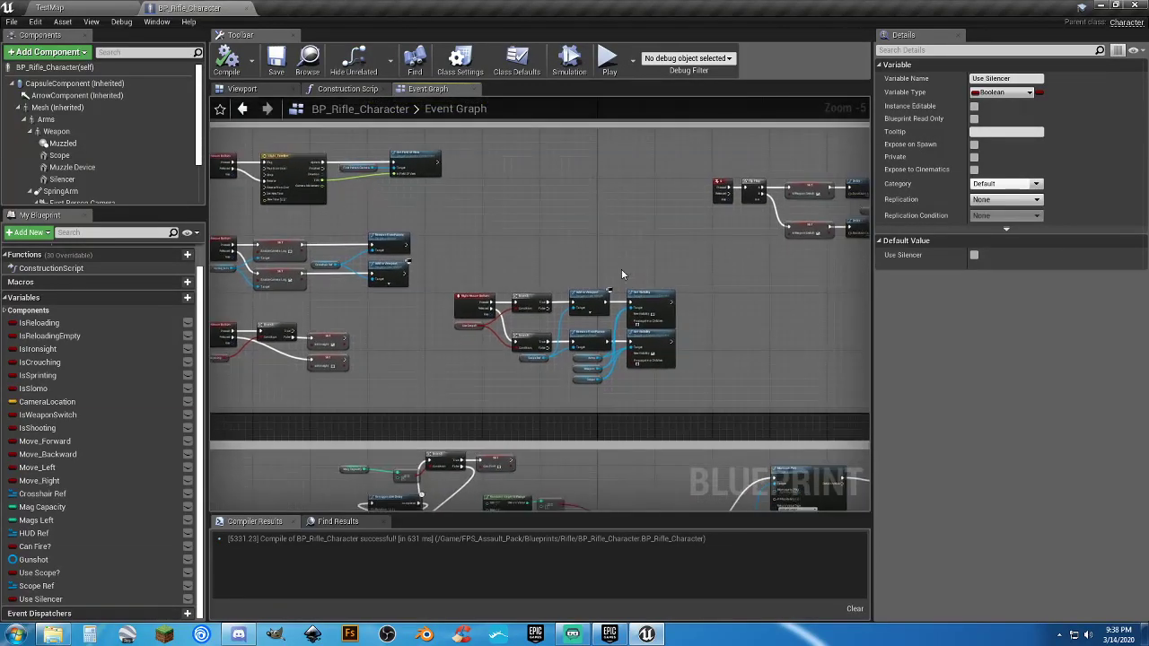
pyautogui.moveTo(625, 279); pyautogui.dragTo(584, 182, button='right')
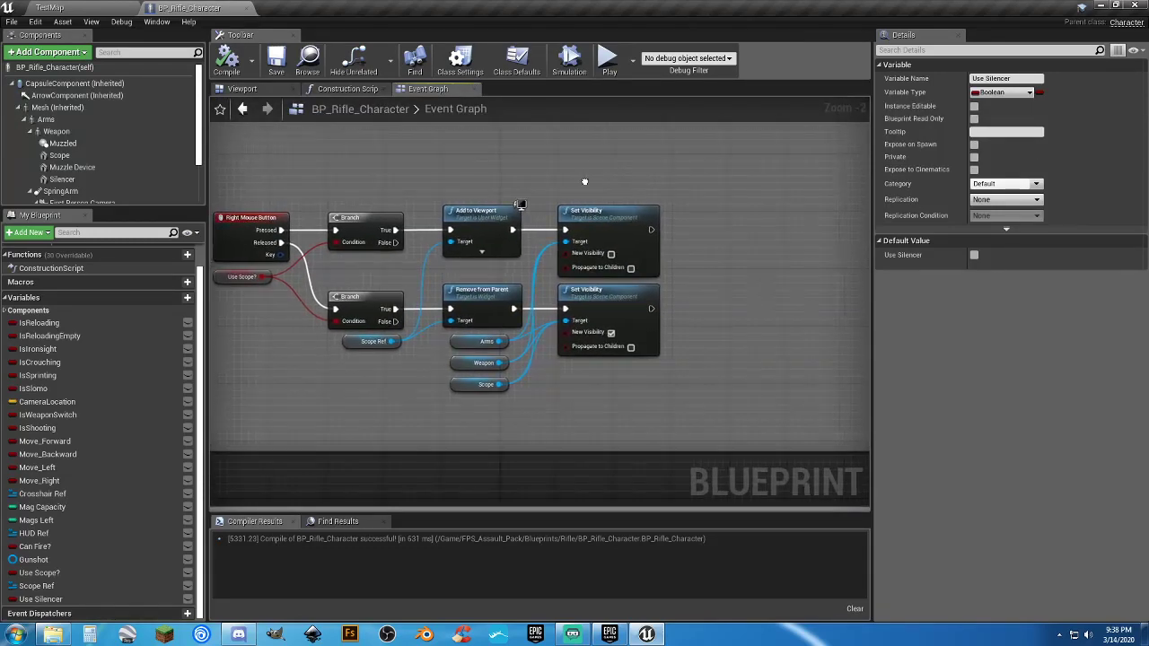
pyautogui.click(761, 243)
pyautogui.click(769, 318)
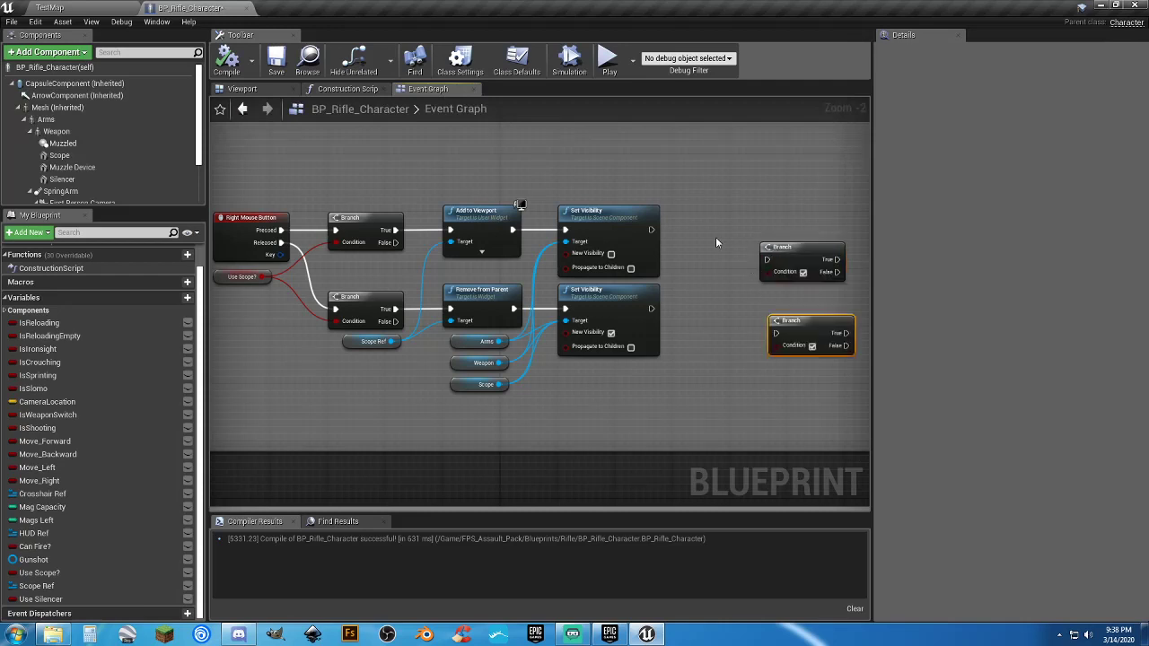
# Connect the upper Set Visibility to the first new Branch and use a Use Silencer getter as its condition.
pyautogui.moveTo(651, 230); pyautogui.dragTo(748, 217)
pyautogui.click(777, 240)
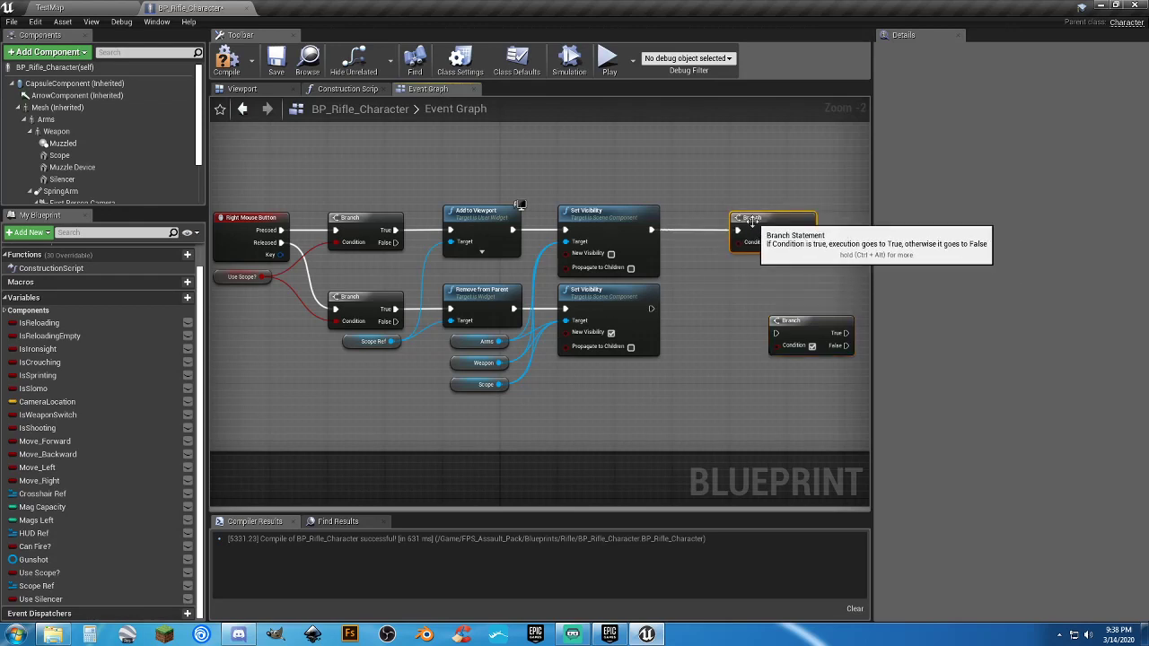
pyautogui.moveTo(54, 599); pyautogui.dragTo(736, 243)
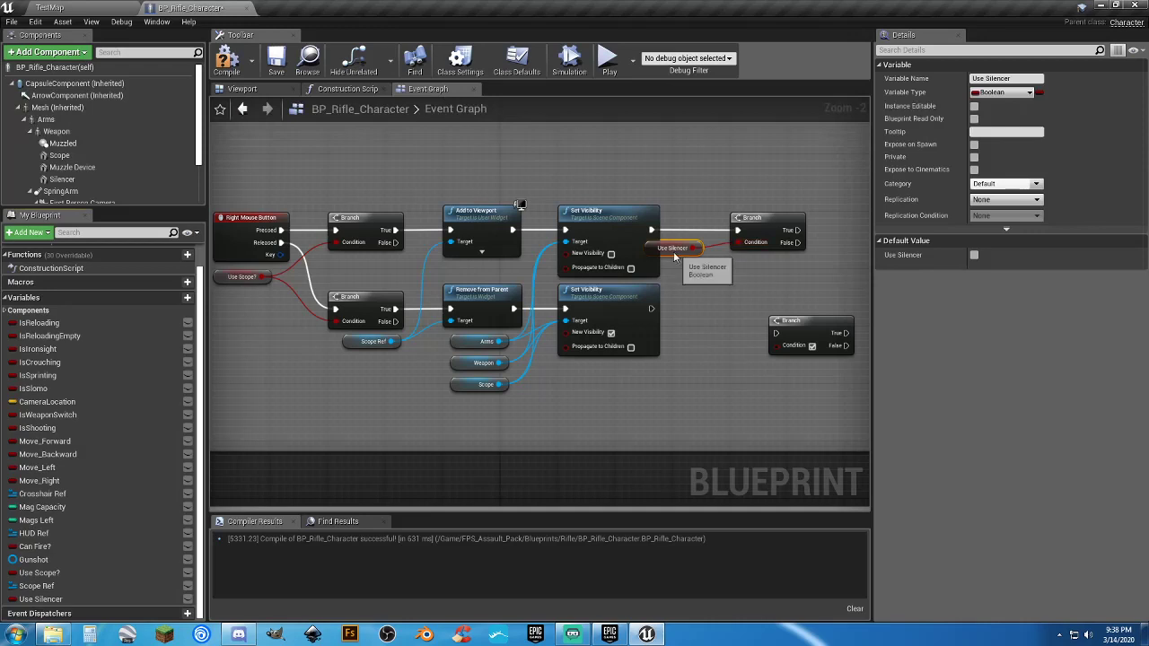
pyautogui.click(683, 201)
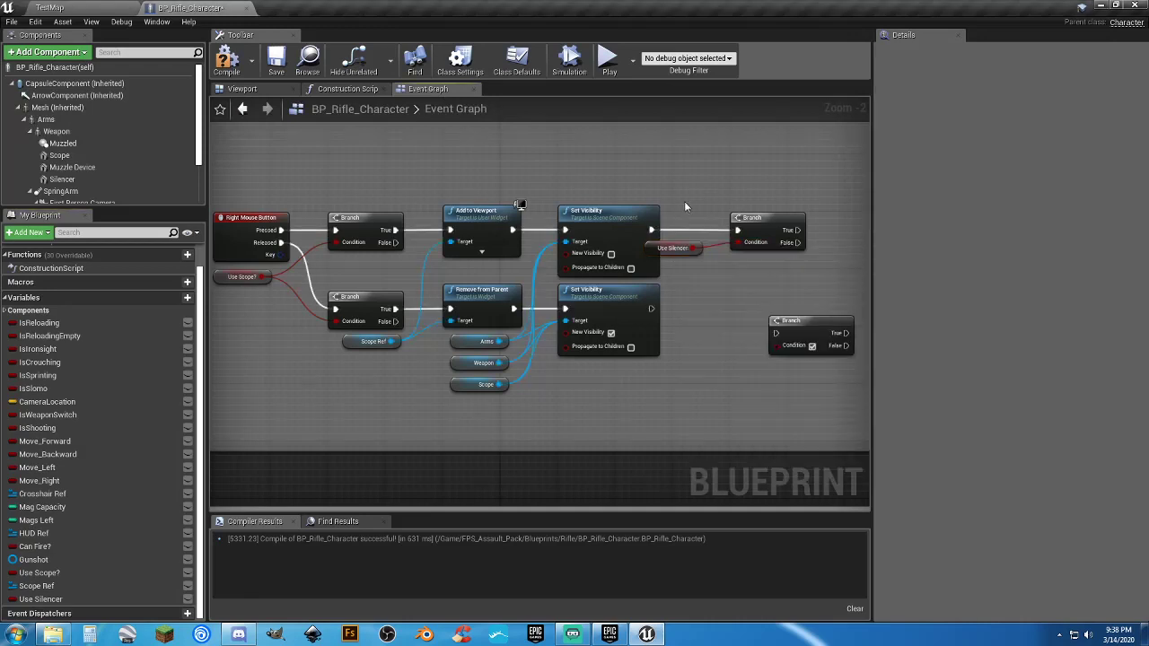
pyautogui.moveTo(684, 263); pyautogui.dragTo(708, 286)
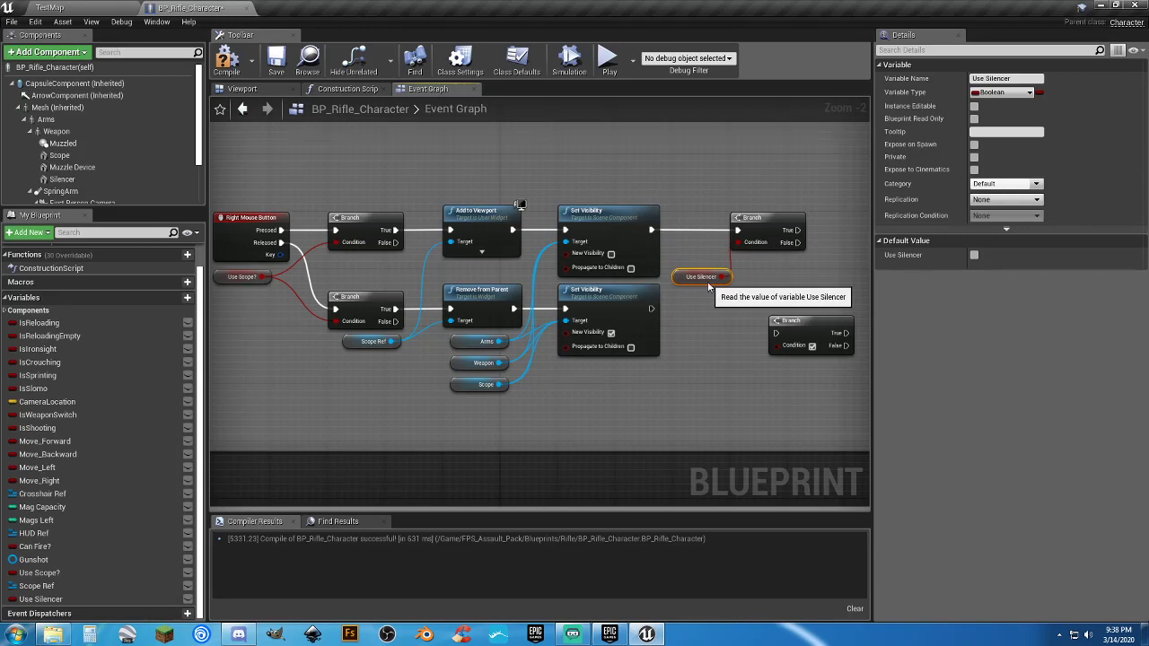
# Shift the lower row of scope nodes down and place the Use Silencer getter between the two Set Visibility nodes.
pyautogui.moveTo(708, 285); pyautogui.dragTo(607, 272, button='right')
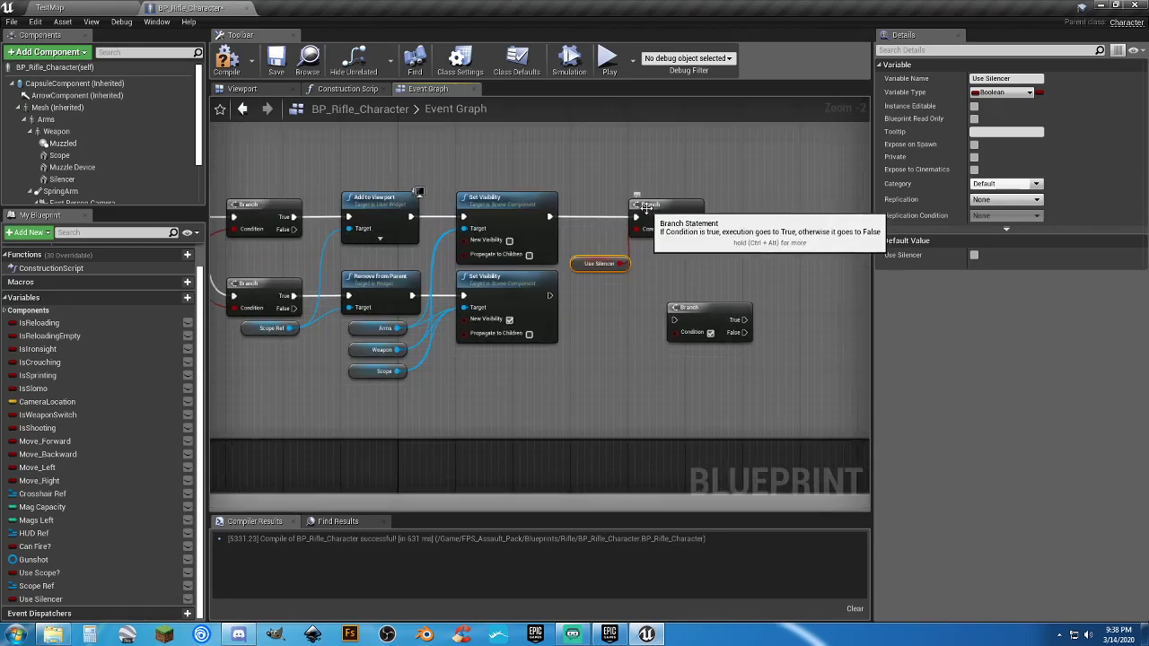
pyautogui.moveTo(625, 319); pyautogui.dragTo(729, 308, button='right')
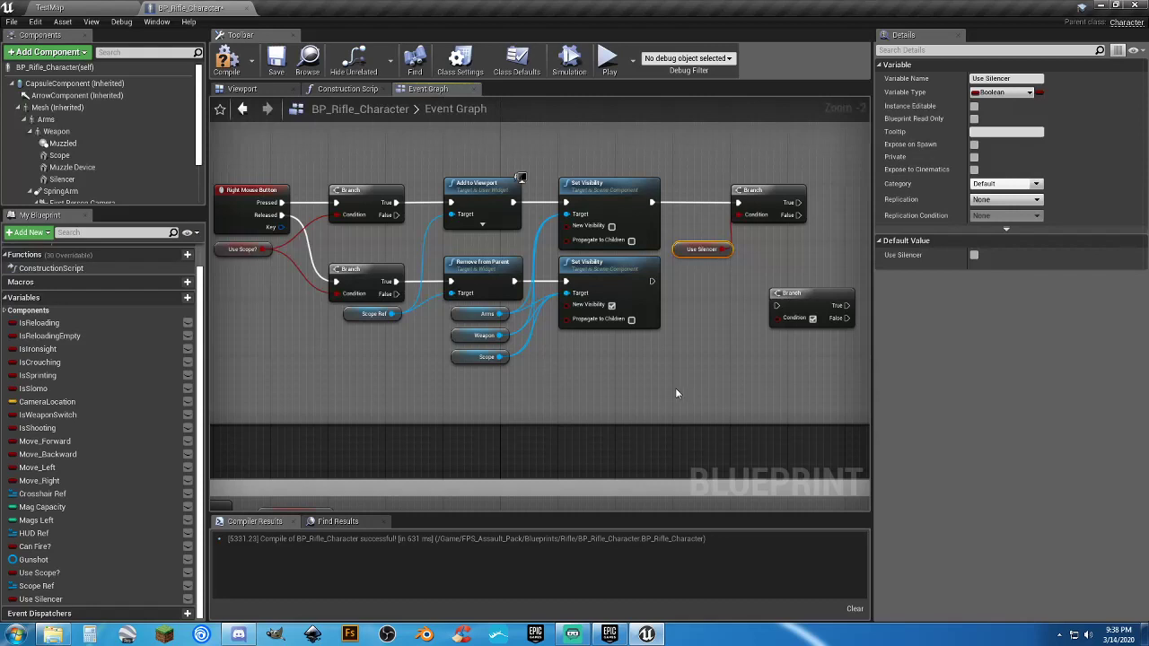
pyautogui.moveTo(676, 393); pyautogui.dragTo(355, 303)
pyautogui.moveTo(686, 254); pyautogui.dragTo(612, 276)
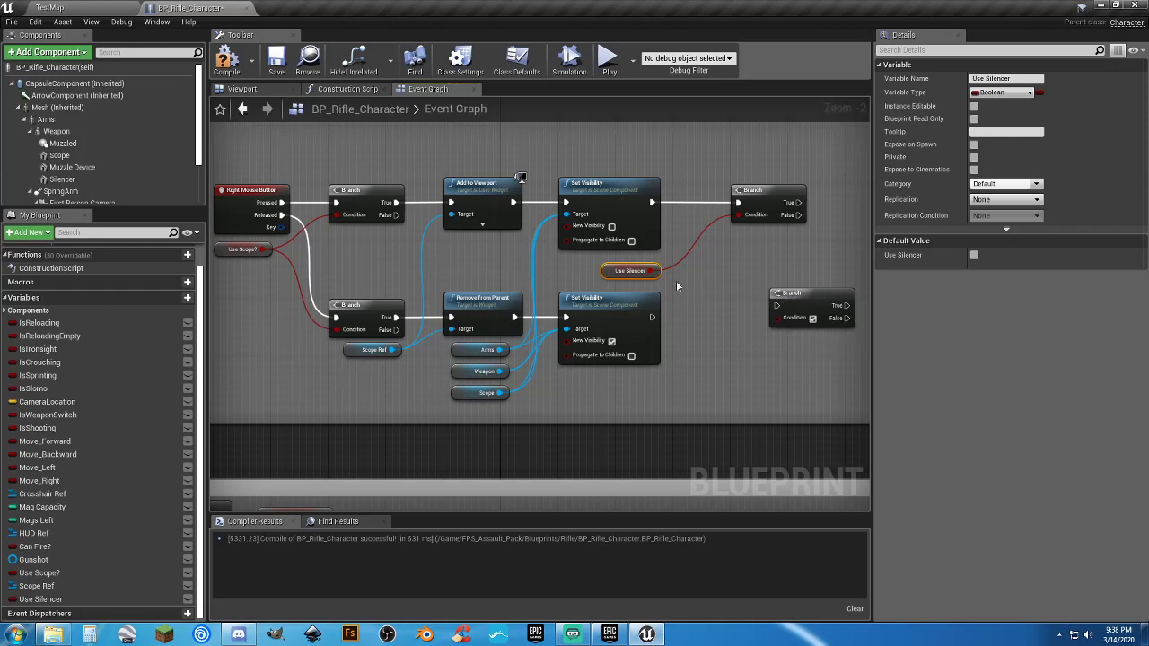
# Wire the lower Set Visibility and Use Silencer into the second Branch, and align both Branches beside their Set Visibility nodes.
pyautogui.moveTo(658, 272); pyautogui.dragTo(653, 317)
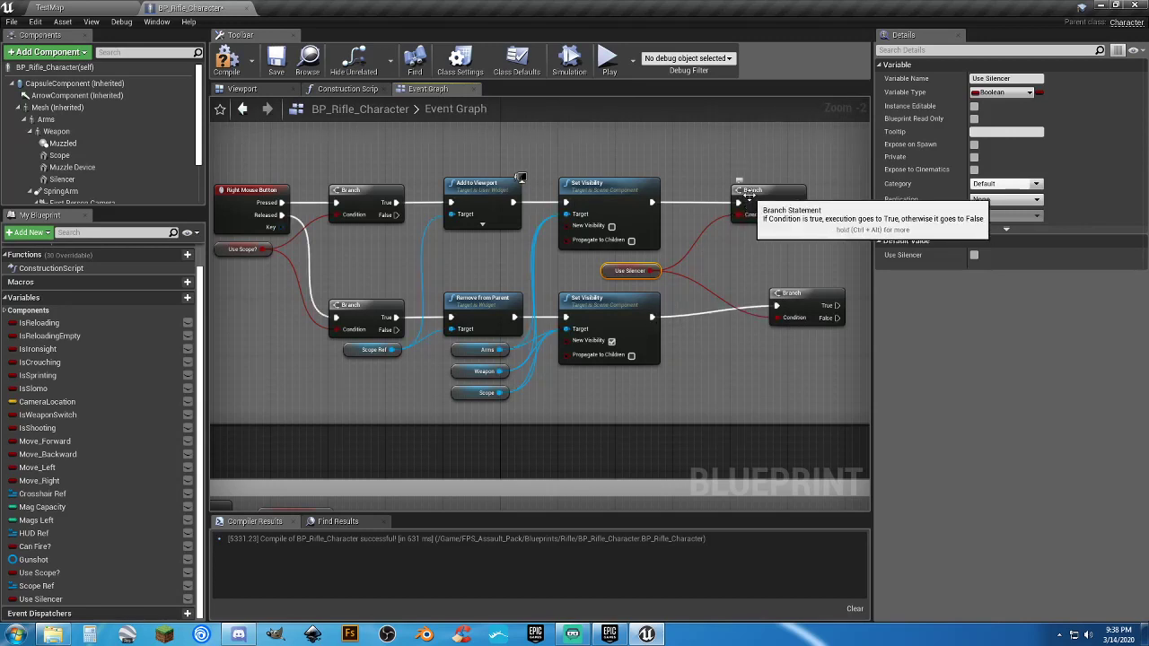
pyautogui.moveTo(752, 200); pyautogui.dragTo(701, 200)
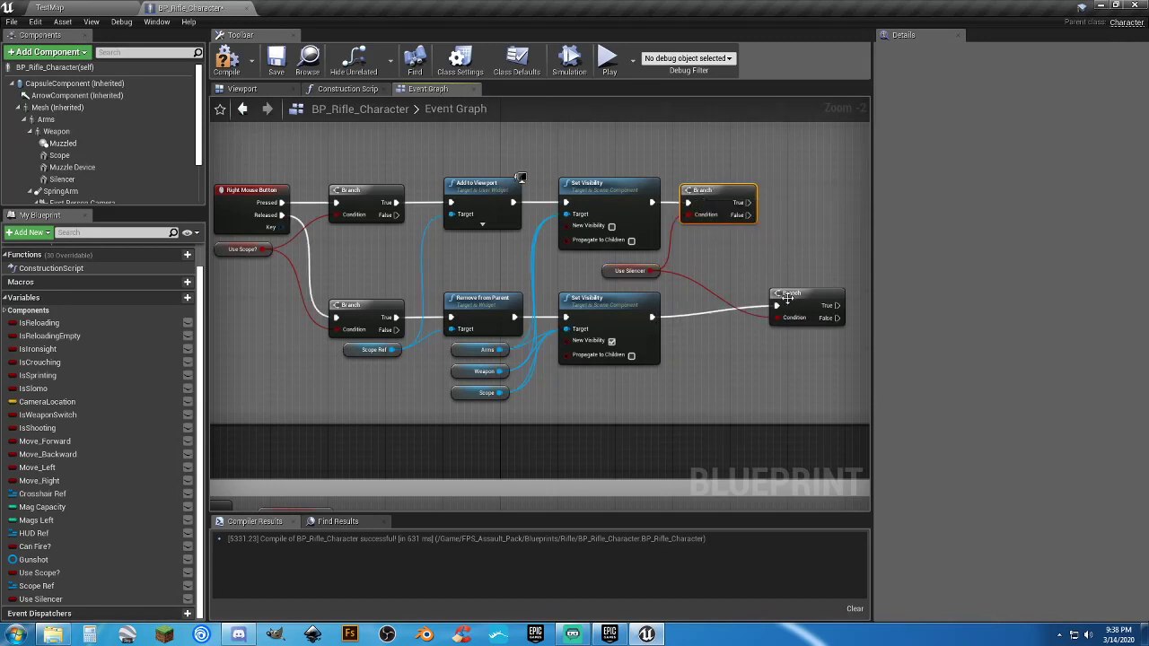
pyautogui.moveTo(787, 296); pyautogui.dragTo(703, 293)
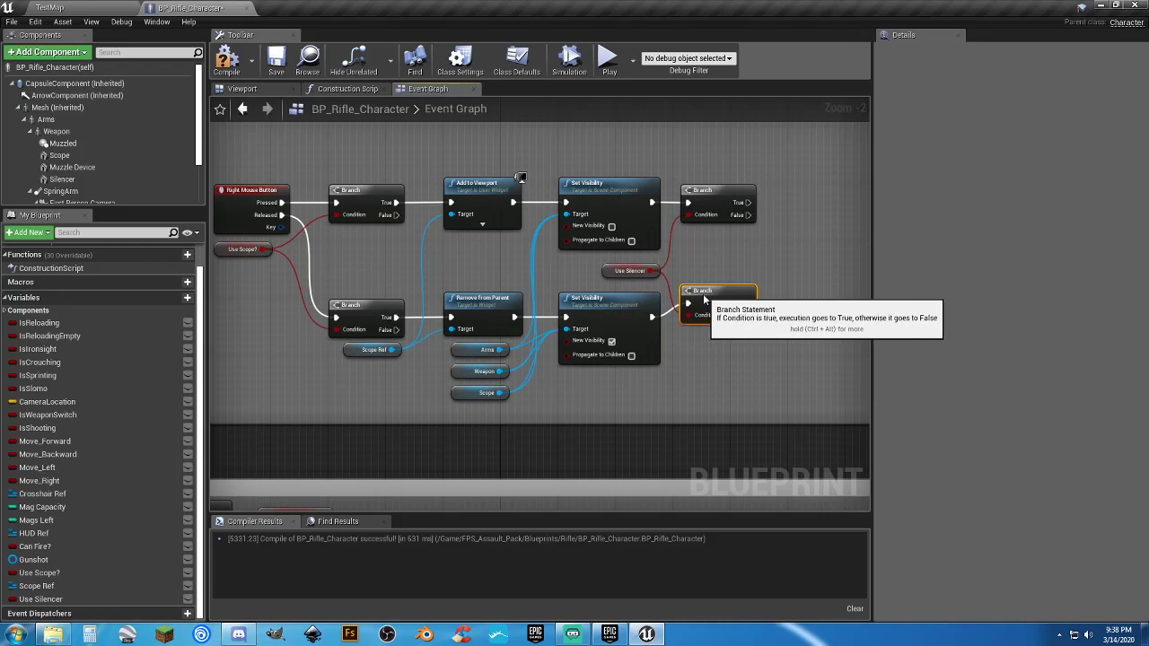
pyautogui.moveTo(763, 354); pyautogui.dragTo(639, 357, button='right')
pyautogui.click(695, 234)
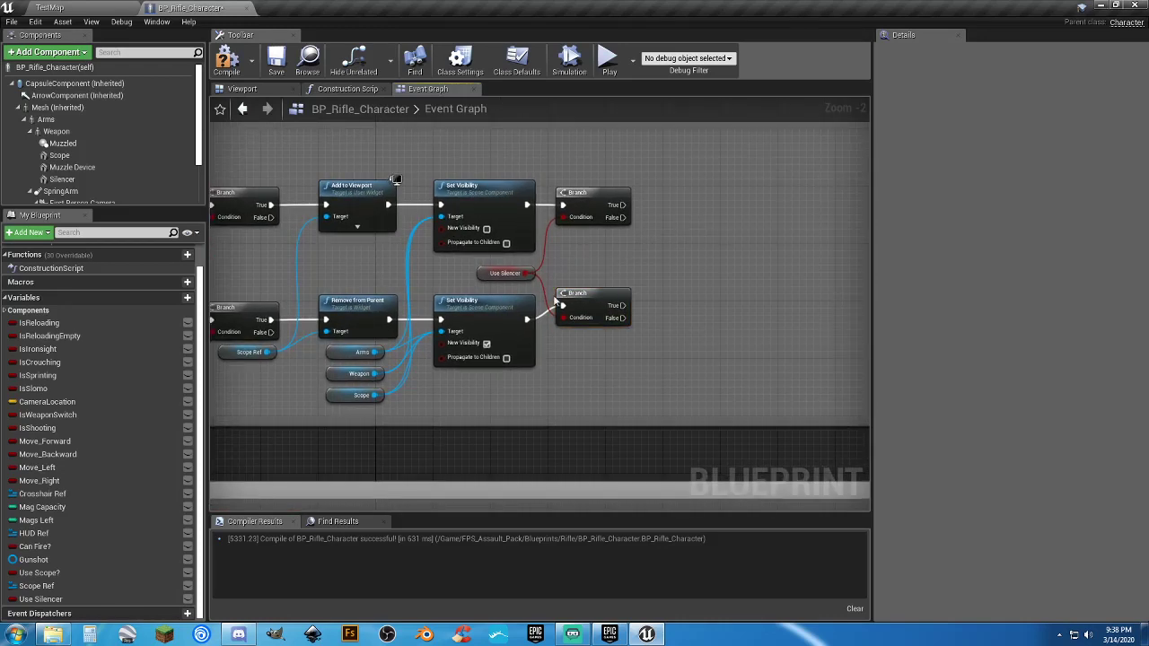
pyautogui.moveTo(576, 294); pyautogui.dragTo(577, 308)
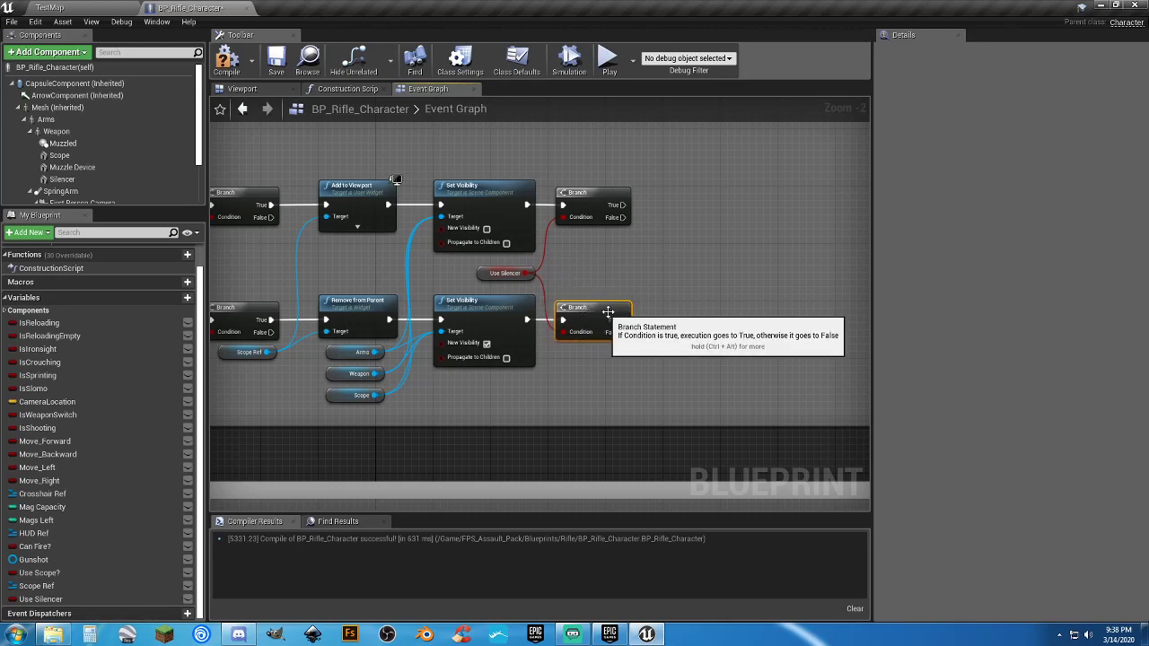
pyautogui.click(670, 258)
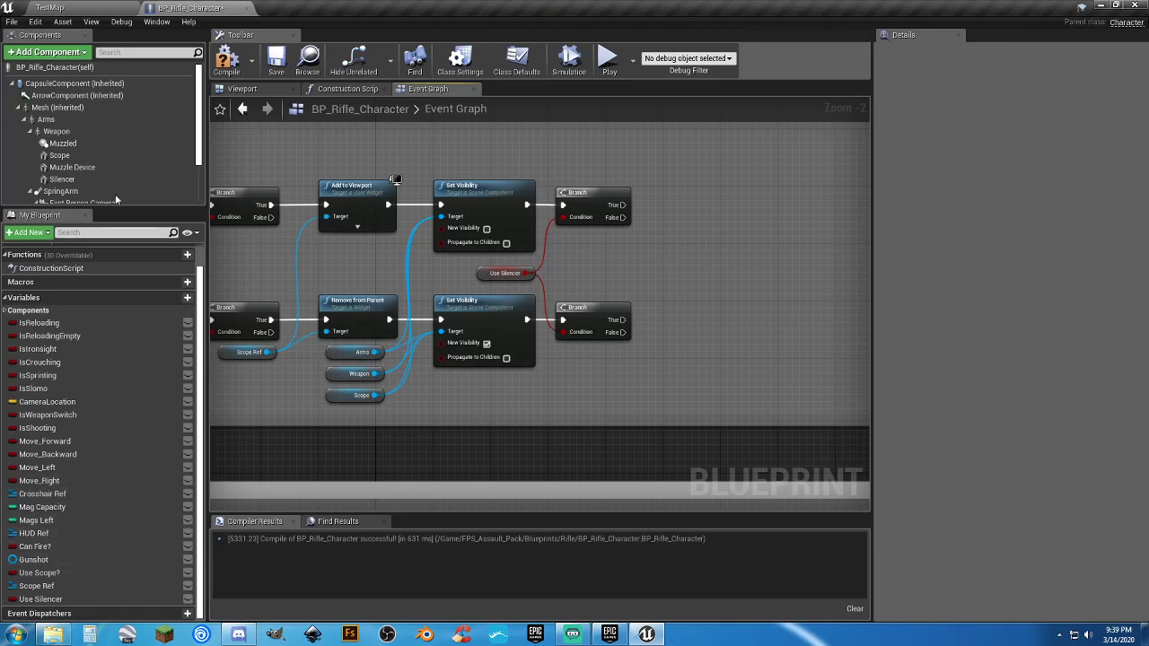
# Add Muzzle Device and Silencer component references between the two Use Silencer Branches.
pyautogui.click(71, 168)
pyautogui.moveTo(72, 168); pyautogui.dragTo(558, 248)
pyautogui.moveTo(71, 183); pyautogui.dragTo(558, 273)
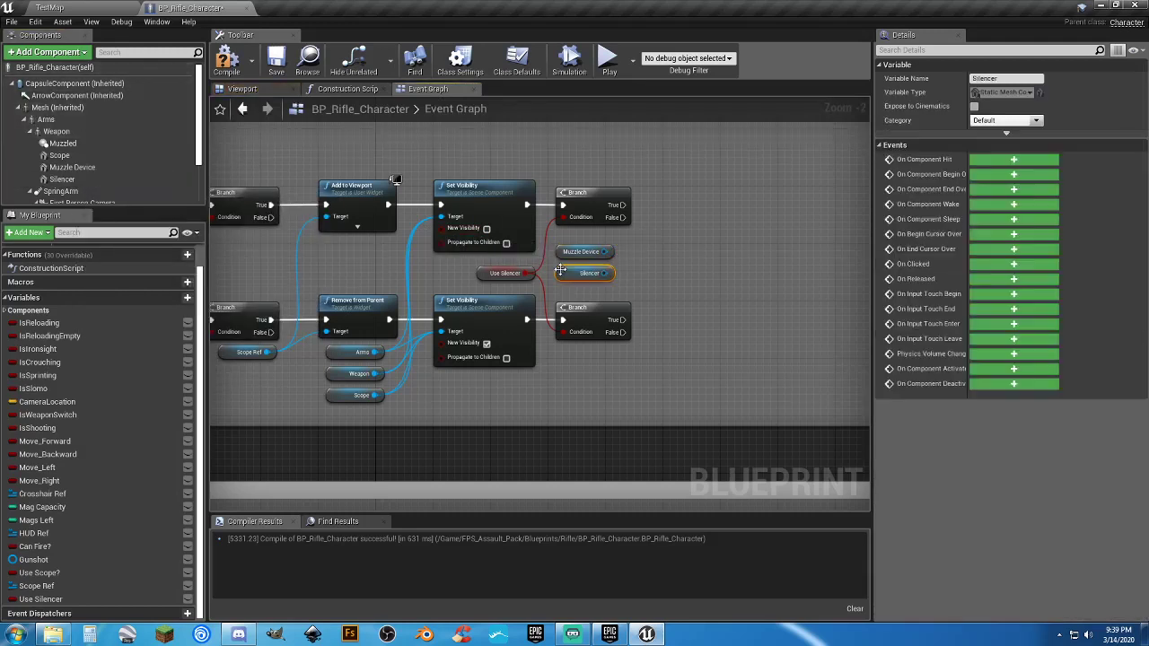
pyautogui.scroll(2, 652, 277)
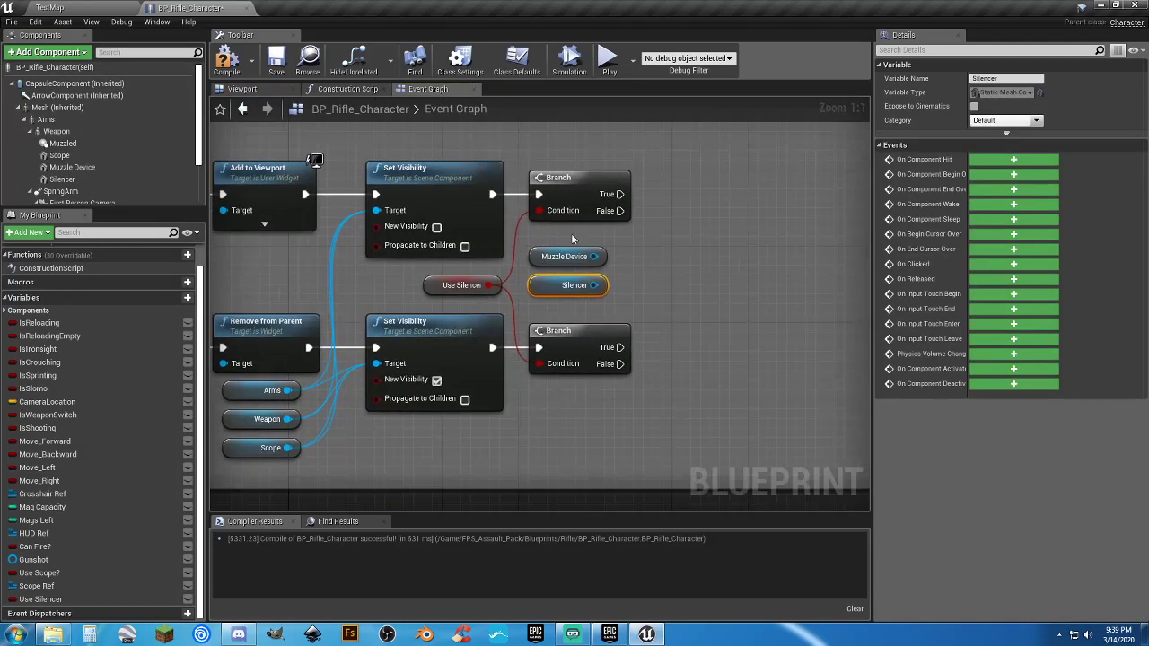
pyautogui.scroll(-4, 665, 223)
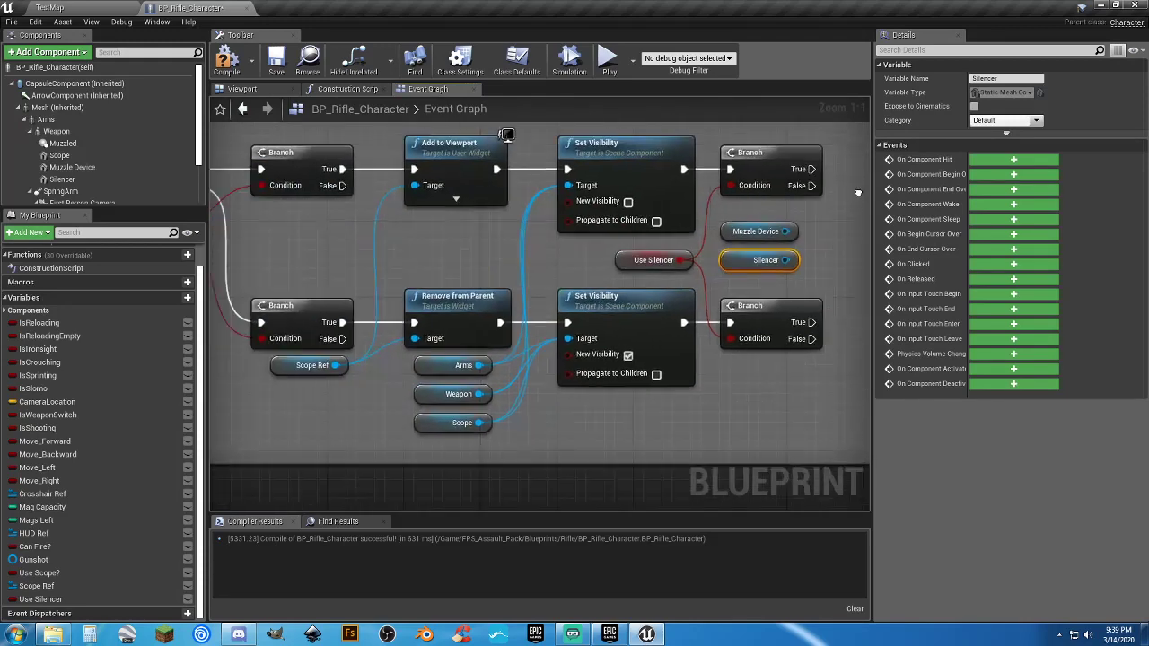
# Duplicate the two Set Visibility nodes to the far side of the Use Silencer Branches and connect each to its Branch's True output.
pyautogui.scroll(2, 783, 232)
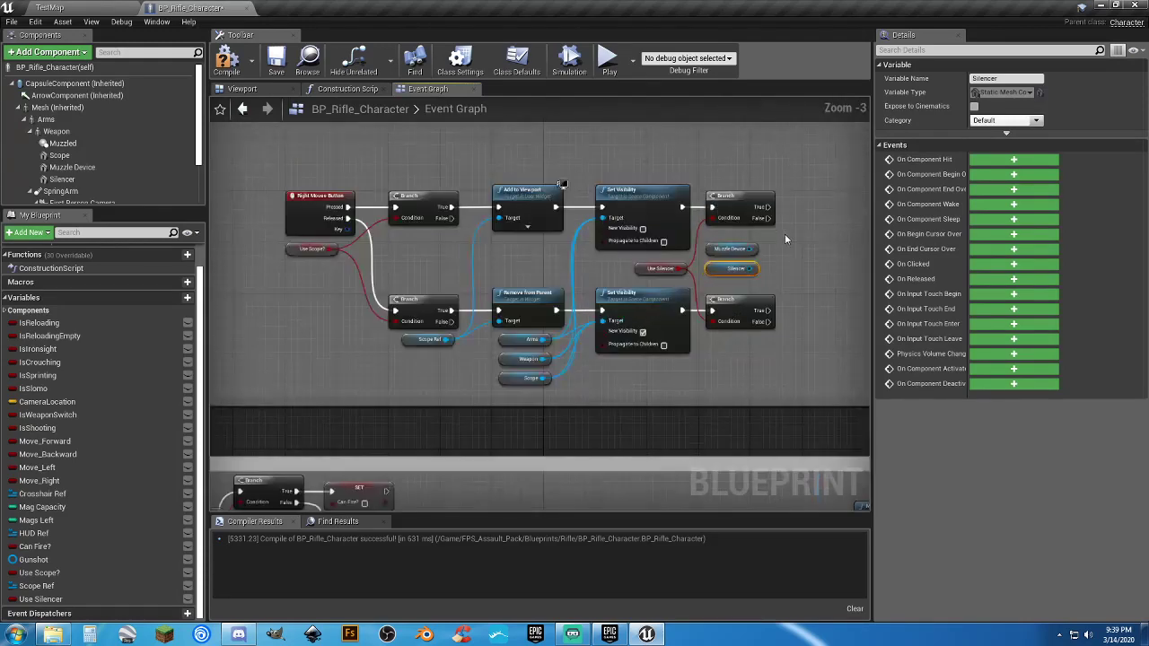
pyautogui.scroll(-1, 808, 237)
pyautogui.moveTo(734, 249); pyautogui.dragTo(688, 260, button='right')
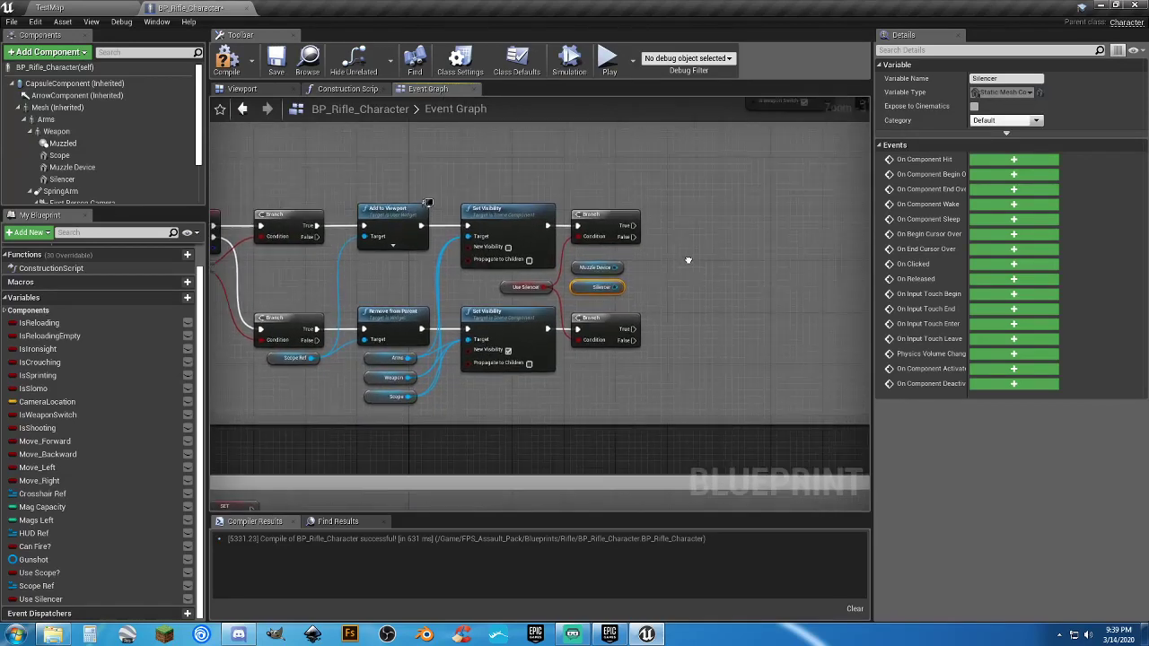
pyautogui.scroll(3, 687, 265)
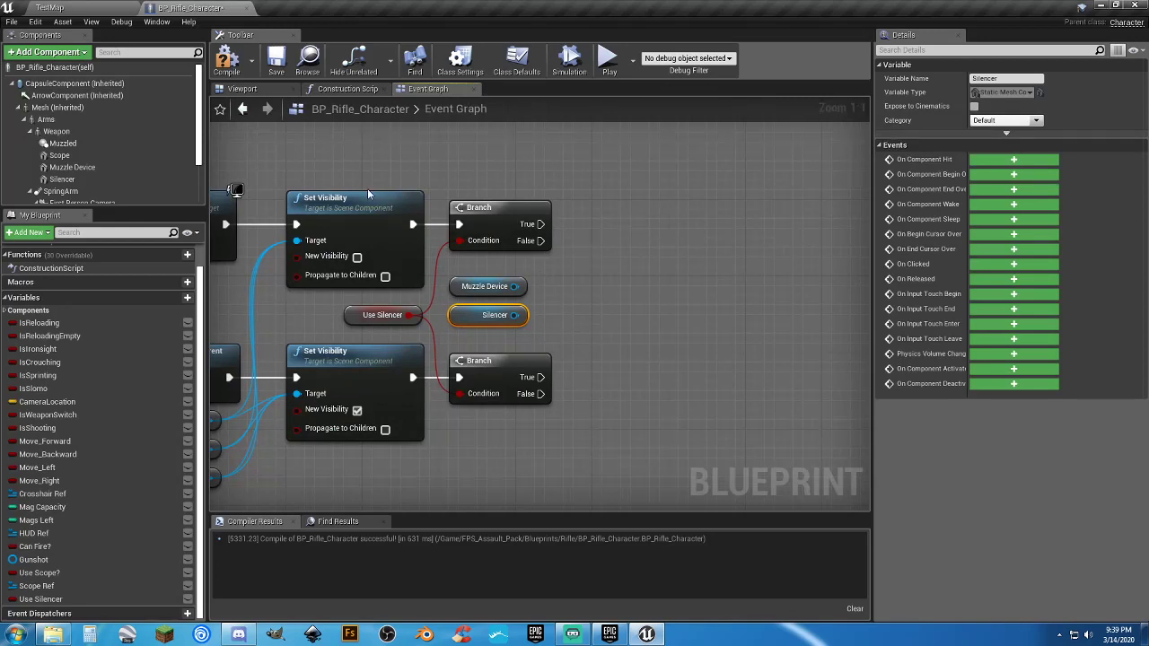
pyautogui.click(339, 197)
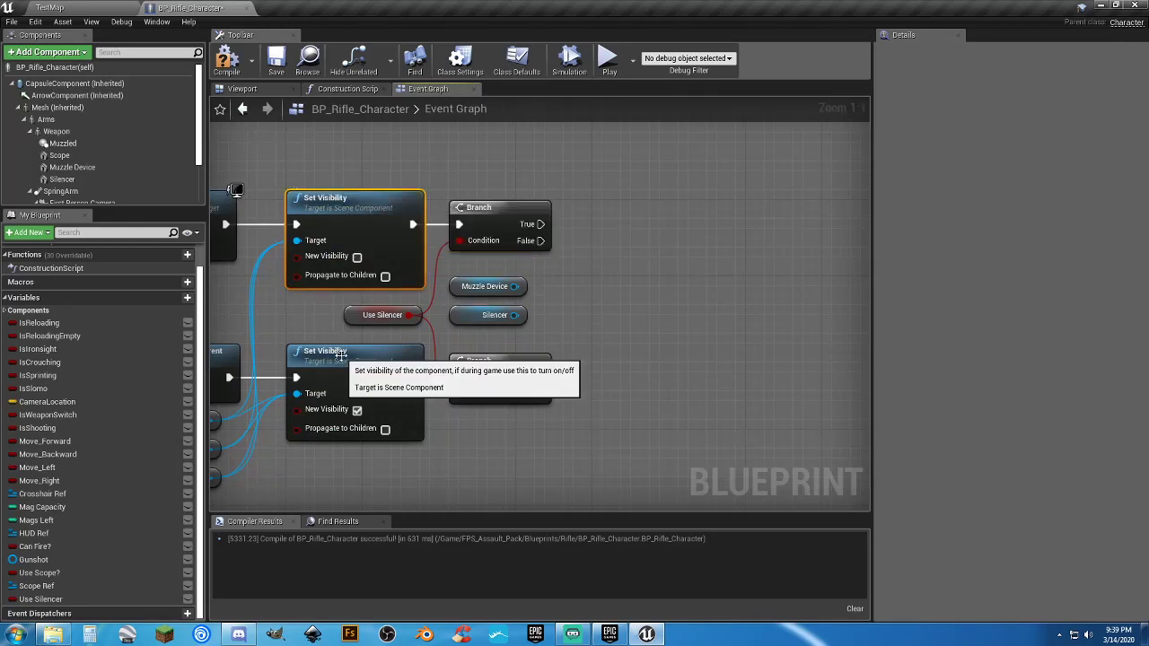
pyautogui.keyDown('ctrl'); pyautogui.click(339, 351); pyautogui.keyUp('ctrl')
pyautogui.hotkey('ctrl', 'c')
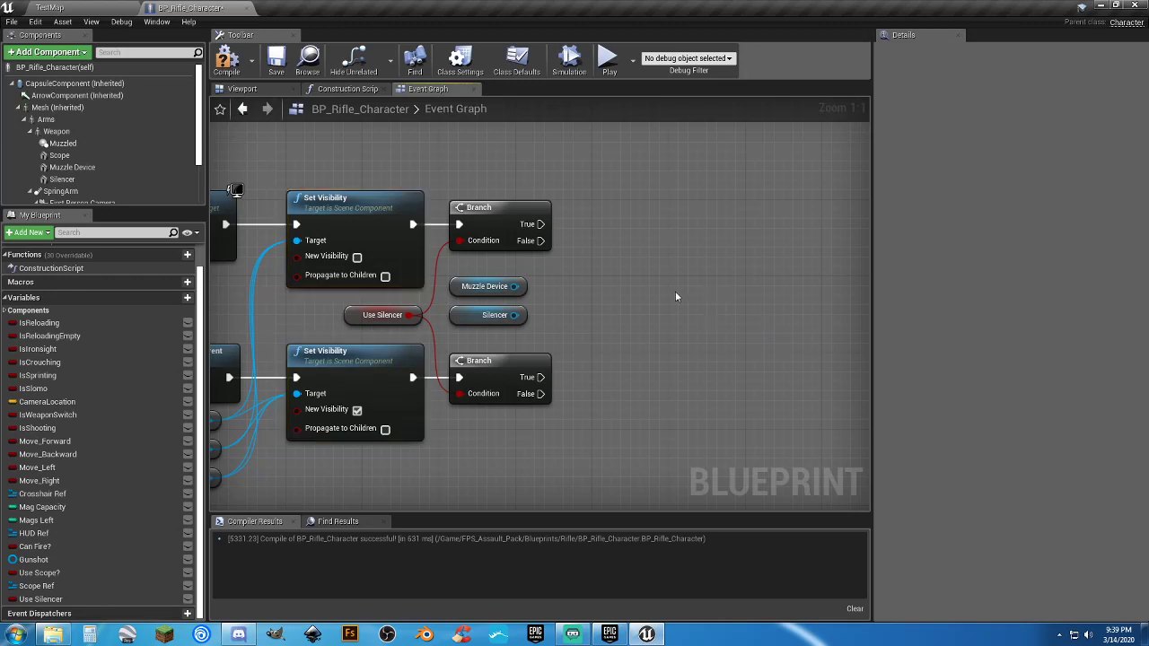
pyautogui.hotkey('ctrl', 'v')
pyautogui.moveTo(705, 231); pyautogui.dragTo(696, 211)
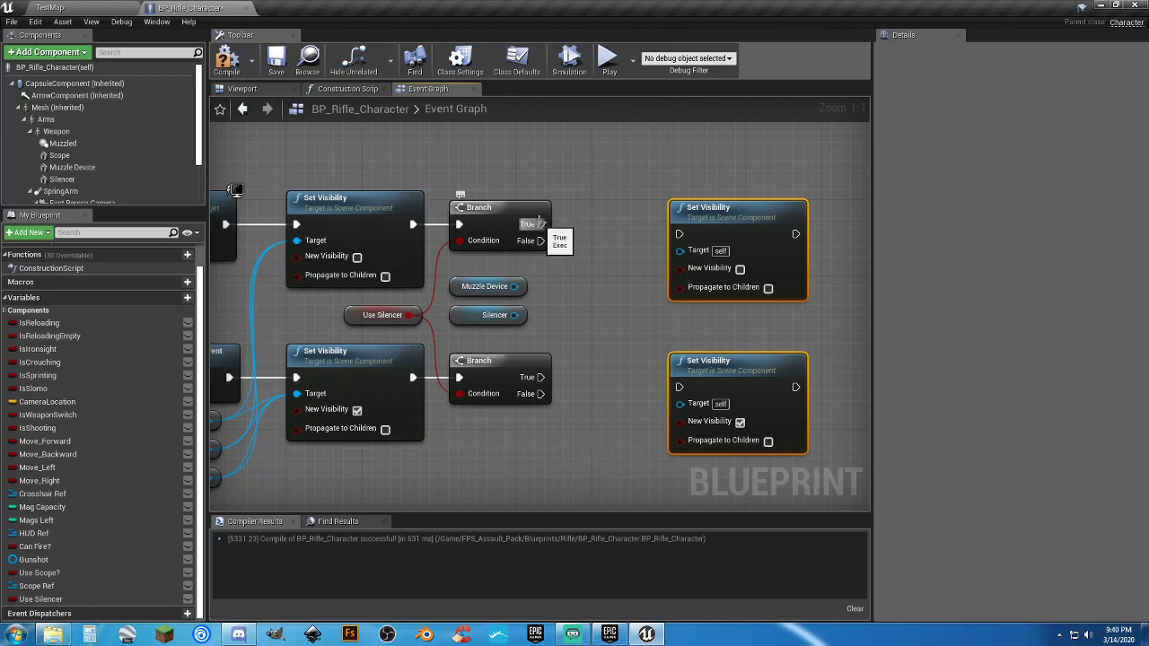
pyautogui.moveTo(540, 223); pyautogui.dragTo(625, 207)
pyautogui.moveTo(540, 377); pyautogui.dragTo(602, 378)
# Duplicate the new Set Visibility pair, connect each copy to its Branch's False output, and offset the copies below the True nodes.
pyautogui.moveTo(698, 344); pyautogui.dragTo(649, 313, button='right')
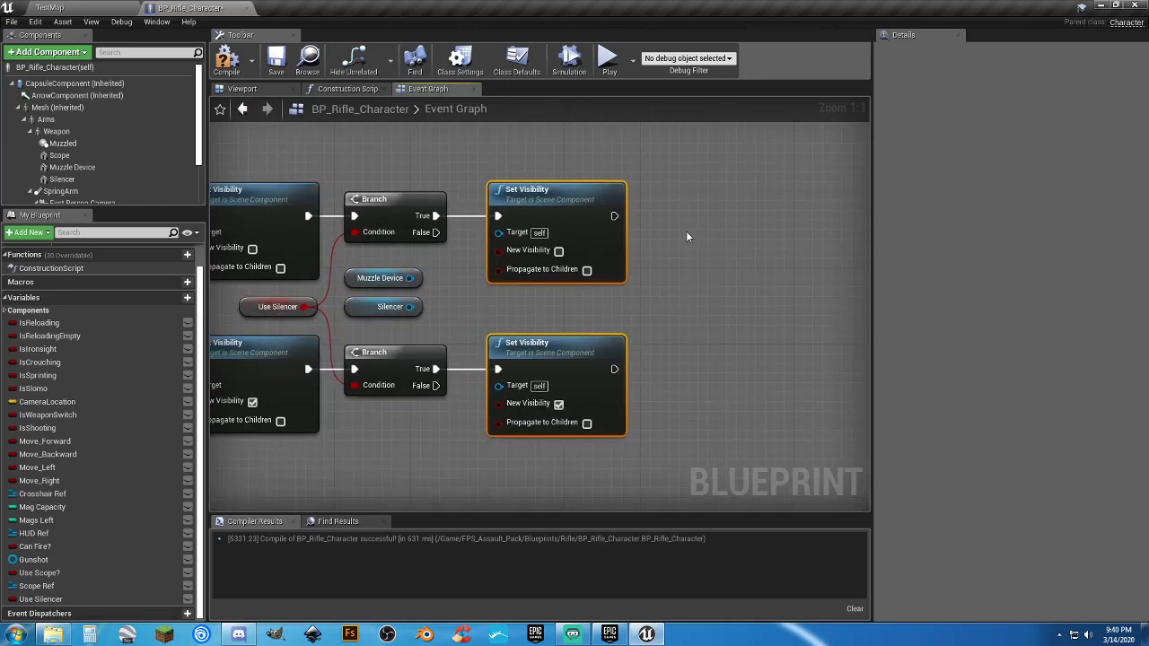
pyautogui.hotkey('ctrl', 'c')
pyautogui.hotkey('ctrl', 'v')
pyautogui.moveTo(705, 188); pyautogui.dragTo(680, 203)
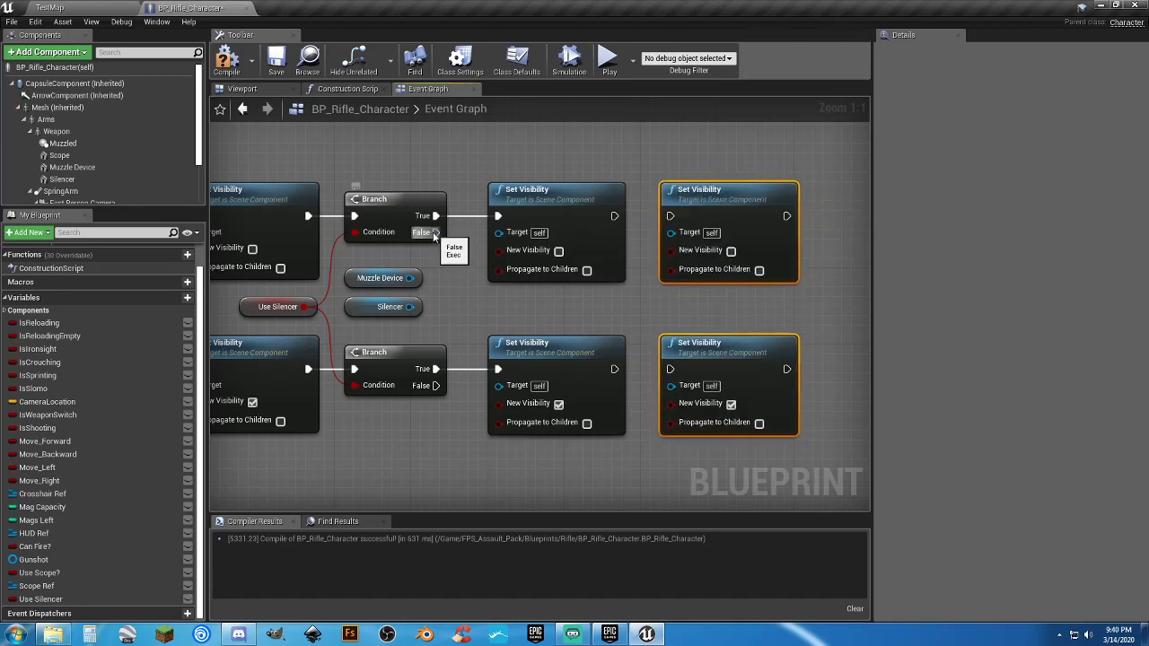
pyautogui.moveTo(435, 232); pyautogui.dragTo(668, 228)
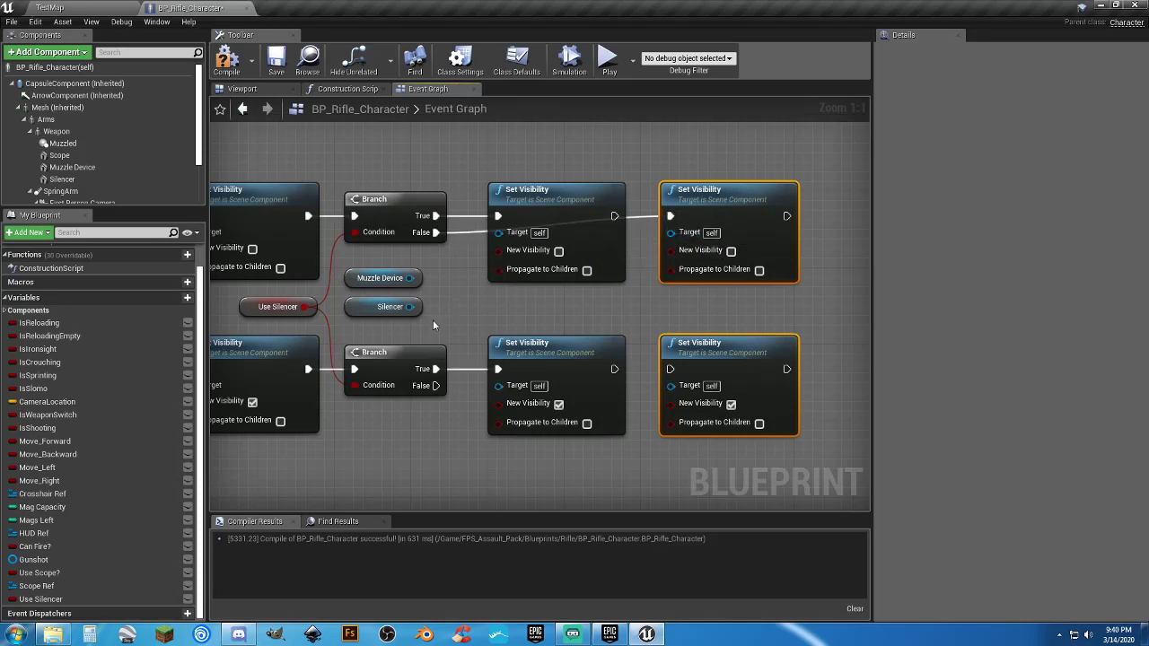
pyautogui.moveTo(435, 385); pyautogui.dragTo(696, 432)
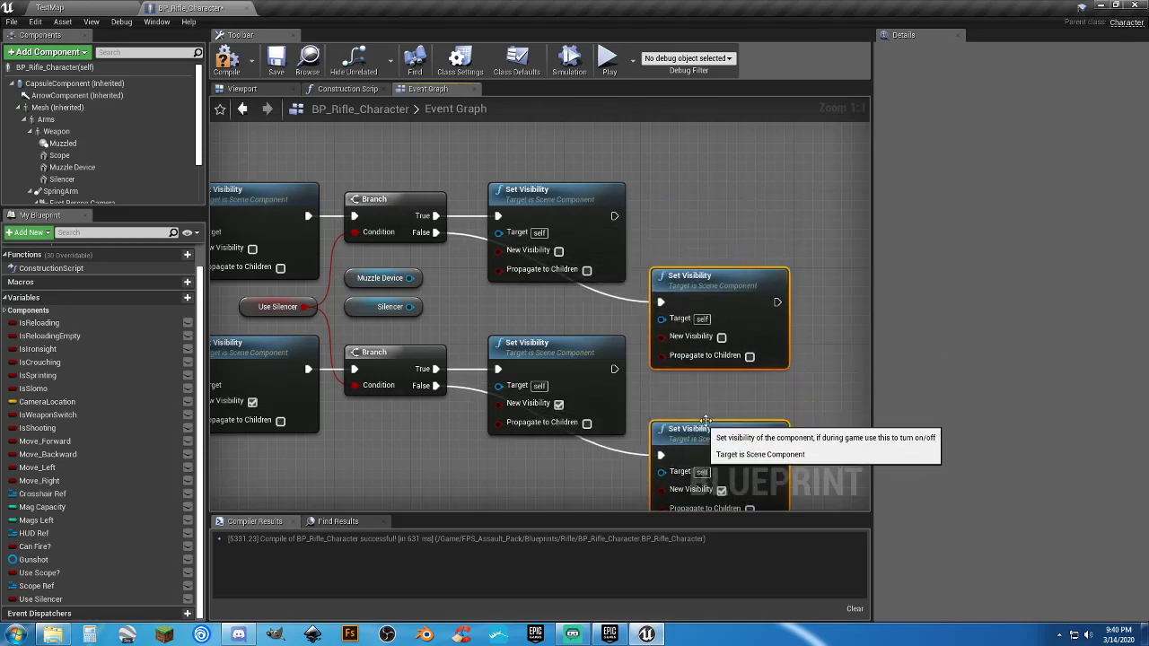
# Extend the comment box downward to enclose the lowest Set Visibility node.
pyautogui.moveTo(794, 391); pyautogui.dragTo(773, 306, button='right')
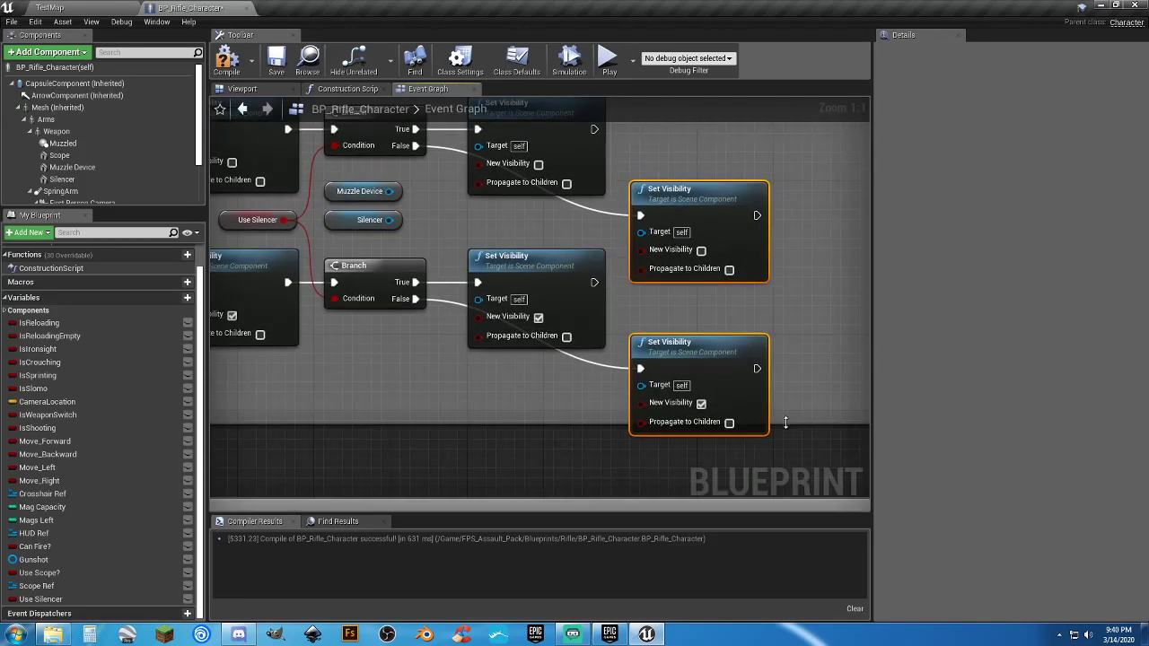
pyautogui.moveTo(785, 422); pyautogui.dragTo(787, 471)
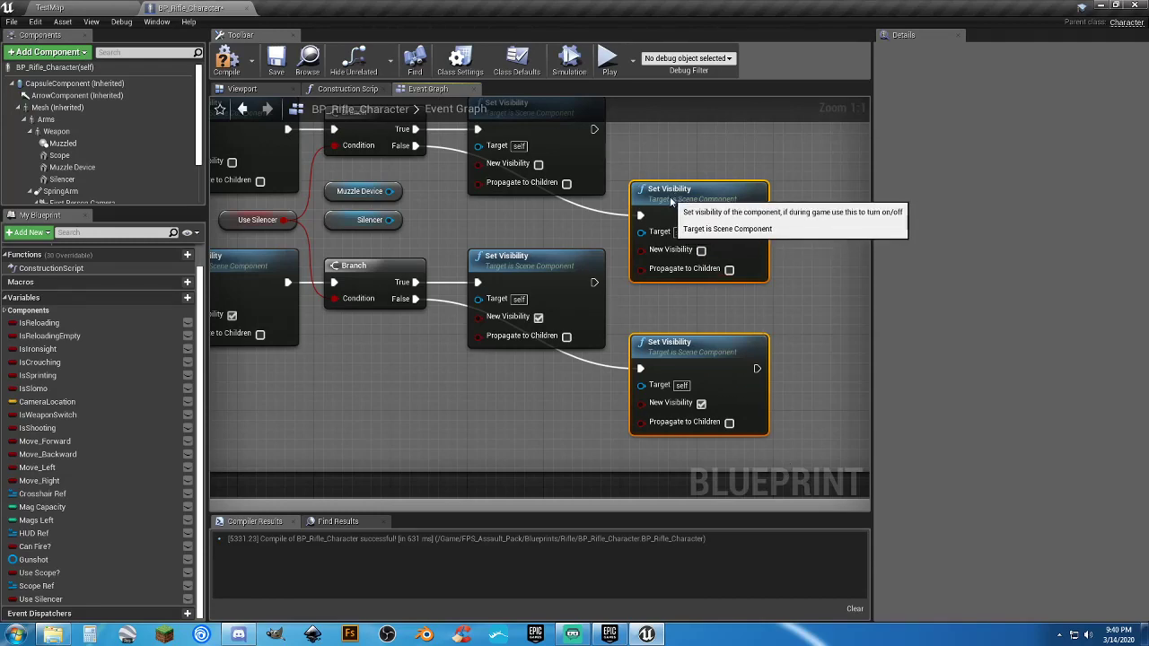
pyautogui.click(663, 147)
pyautogui.moveTo(663, 147); pyautogui.dragTo(705, 208, button='right')
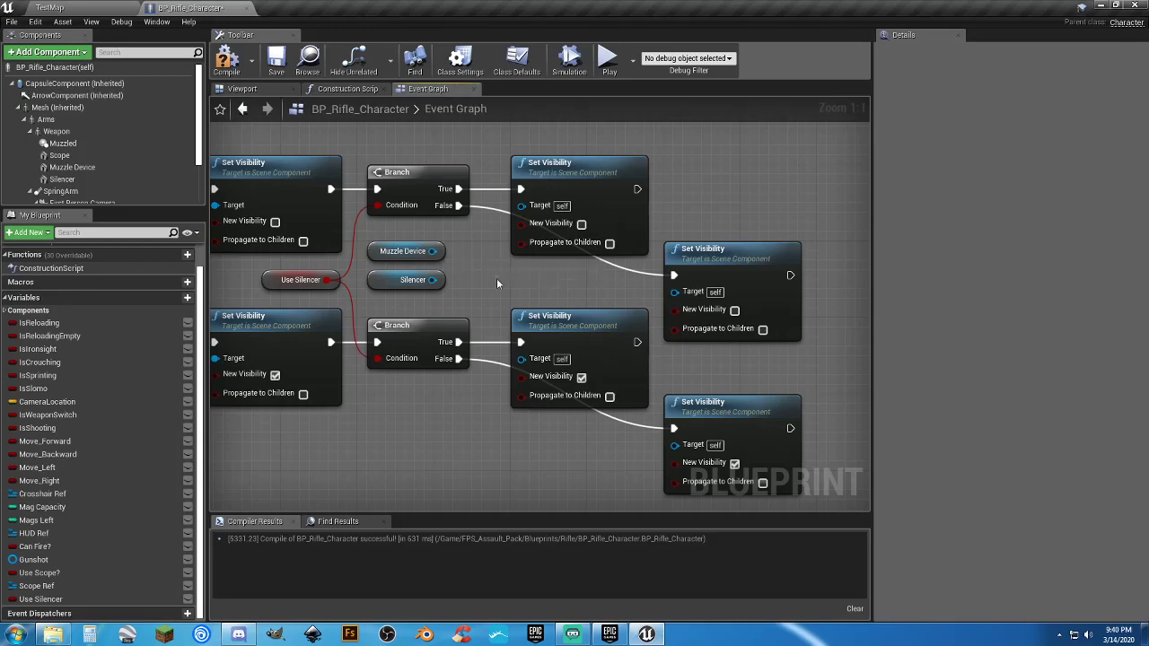
# Connect the Silencer reference to the Target of both Set Visibility nodes on the Branches' True outputs.
pyautogui.moveTo(502, 282); pyautogui.dragTo(567, 294, button='right')
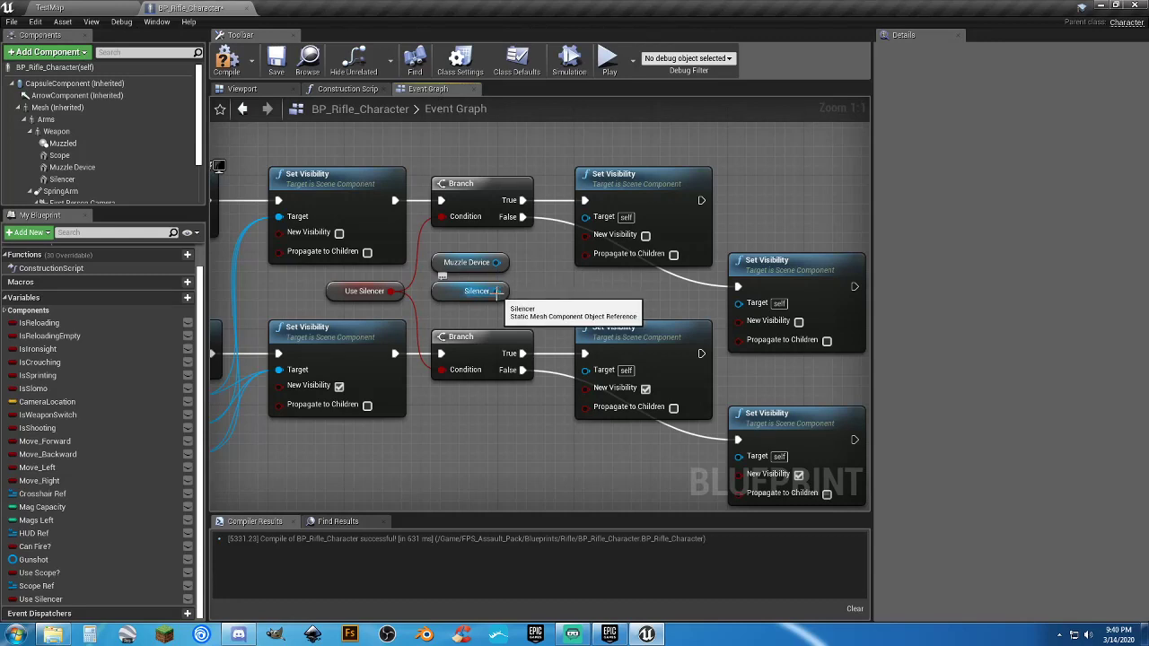
pyautogui.moveTo(762, 213); pyautogui.dragTo(722, 189, button='right')
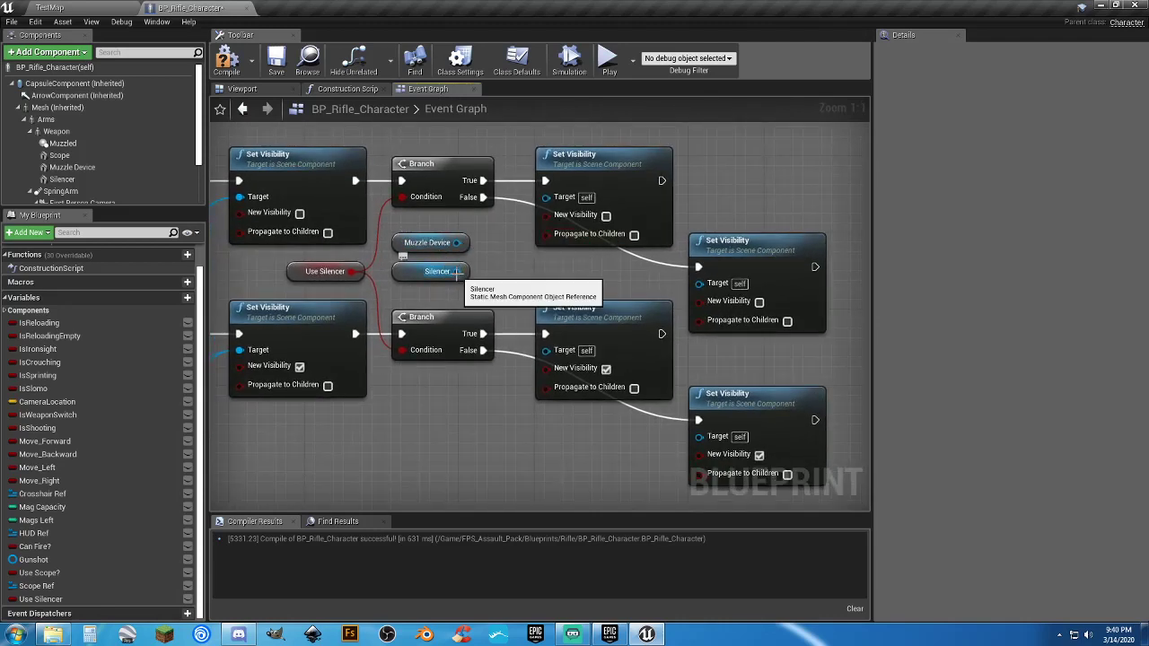
pyautogui.moveTo(744, 211); pyautogui.dragTo(756, 241)
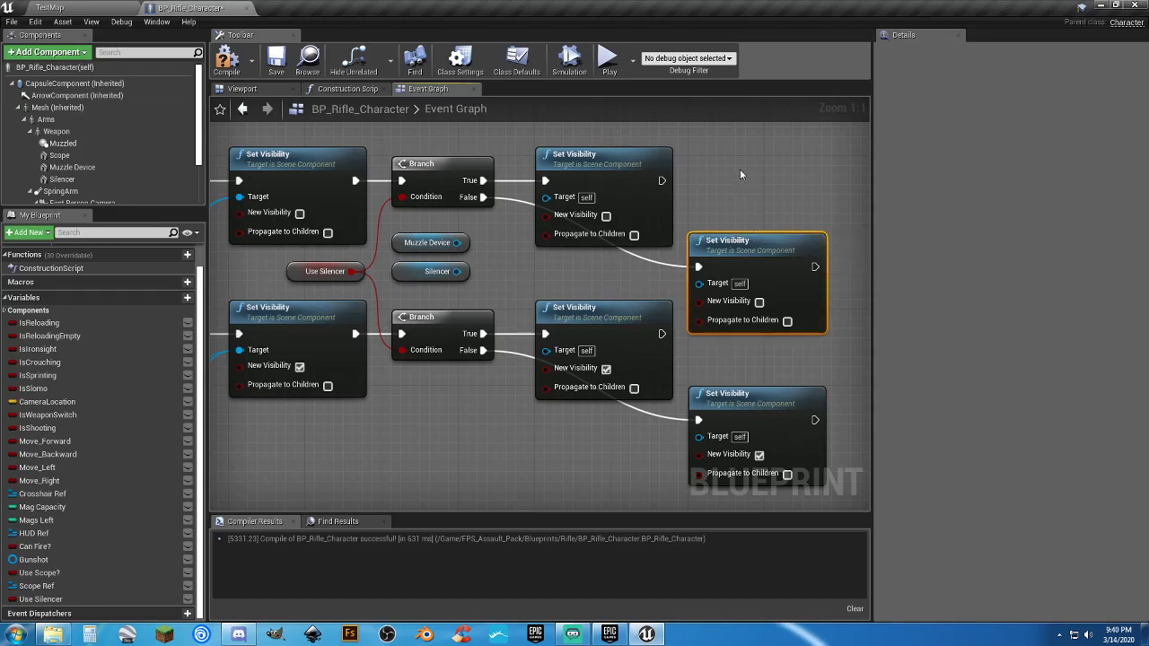
pyautogui.click(740, 169)
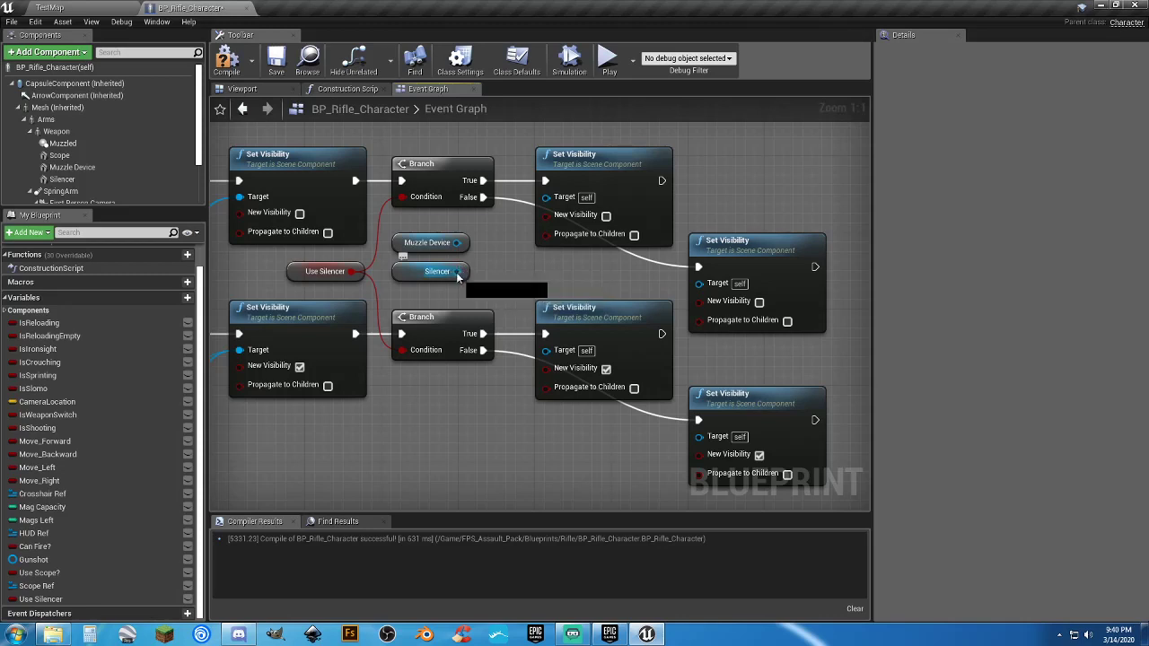
pyautogui.moveTo(456, 271); pyautogui.dragTo(547, 198)
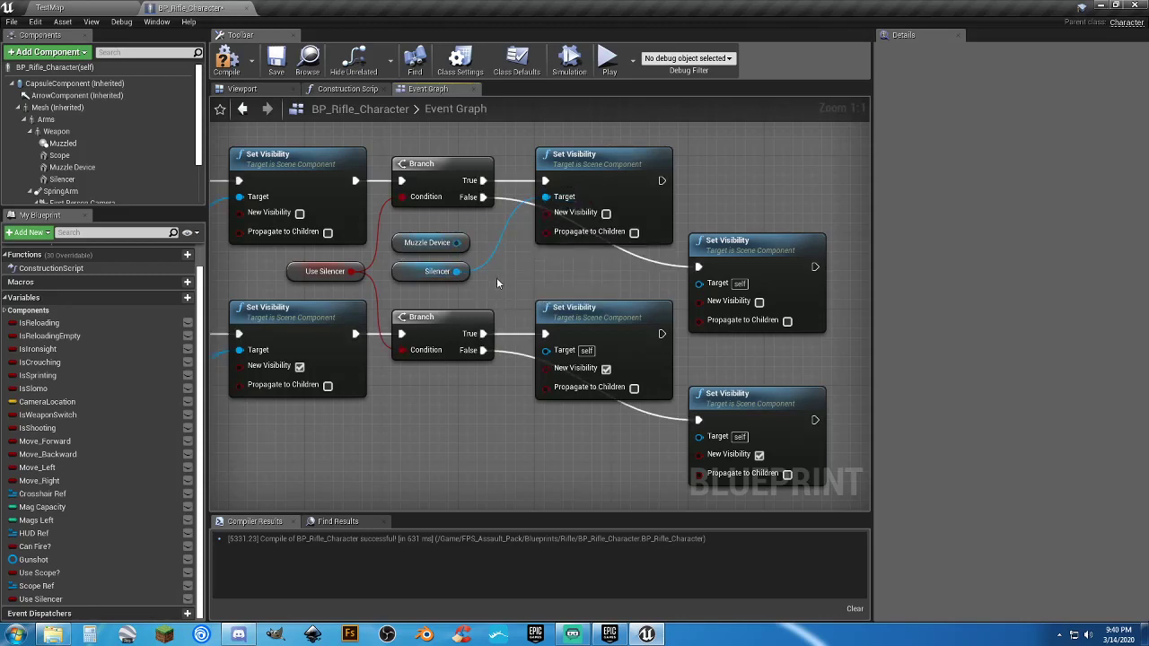
pyautogui.moveTo(497, 280); pyautogui.dragTo(495, 258, button='right')
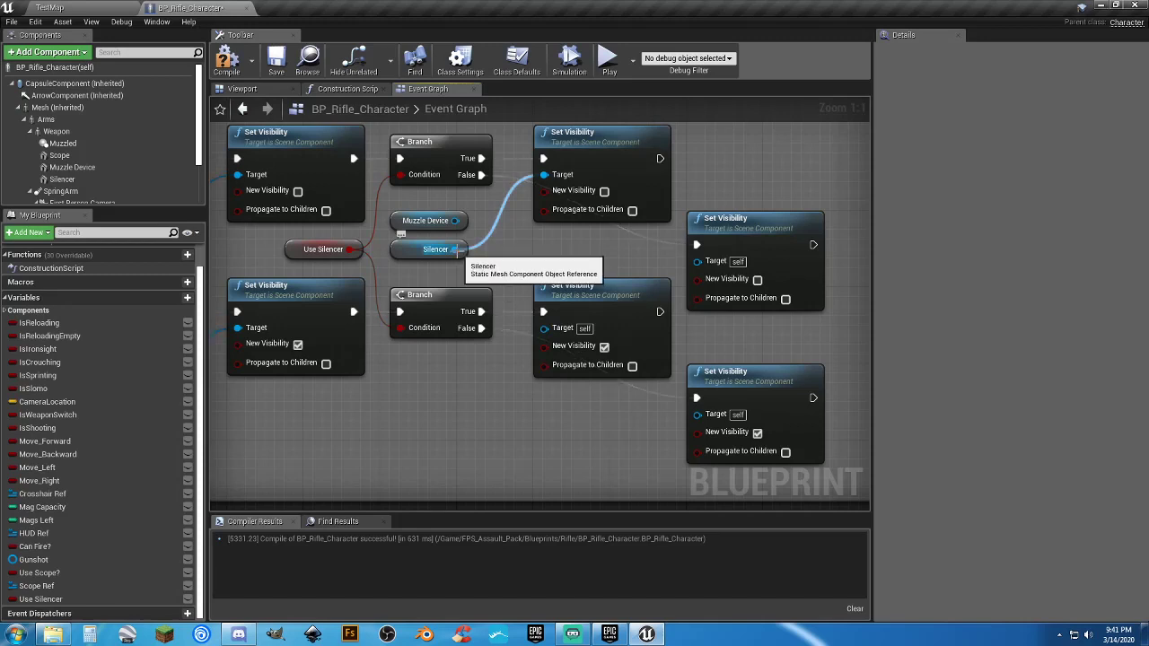
pyautogui.moveTo(456, 250); pyautogui.dragTo(542, 328)
pyautogui.click(604, 344)
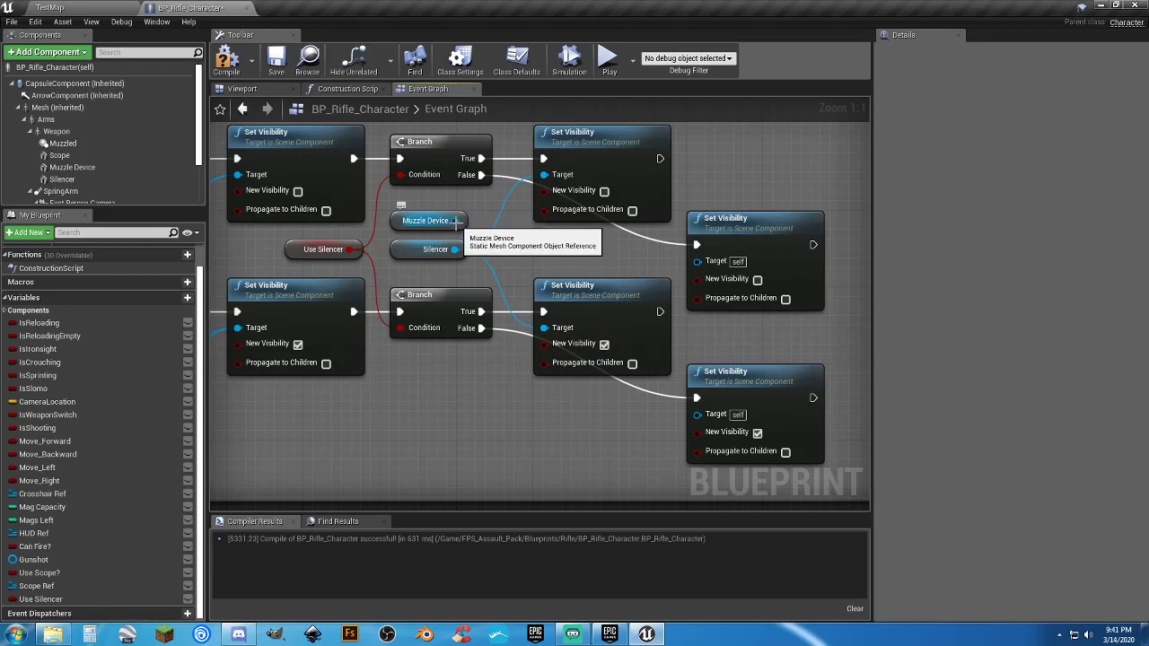
# Connect Muzzle Device to the Target of both False-output Set Visibility nodes, and compile and save the blueprint.
pyautogui.moveTo(457, 221); pyautogui.dragTo(697, 261)
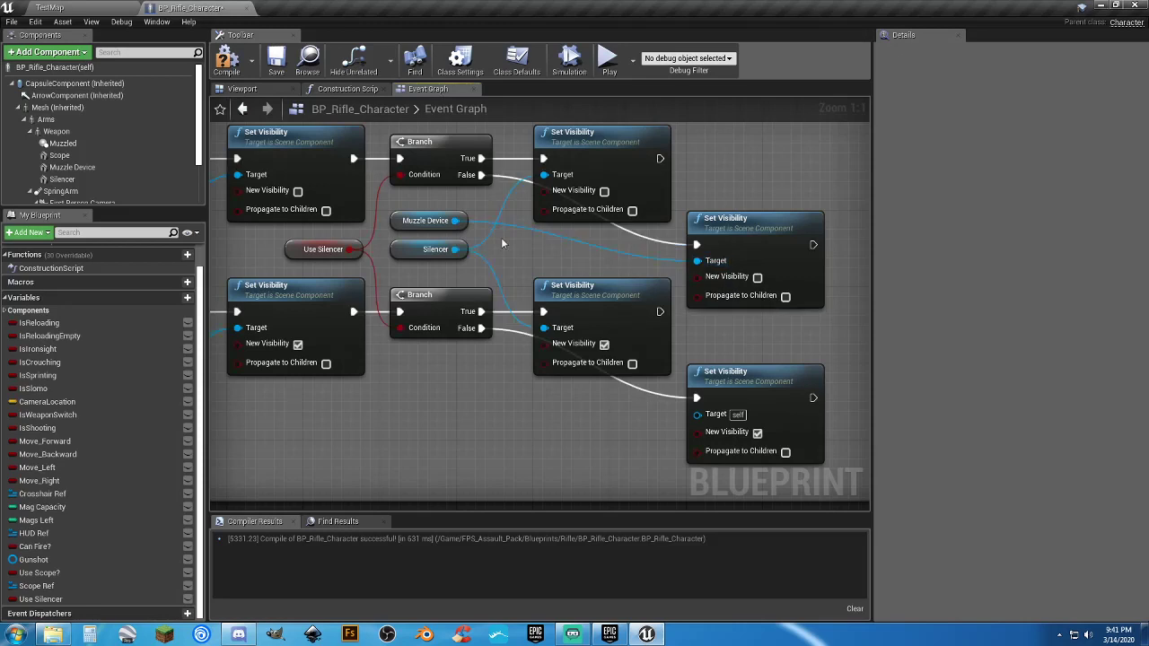
pyautogui.moveTo(456, 221); pyautogui.dragTo(696, 414)
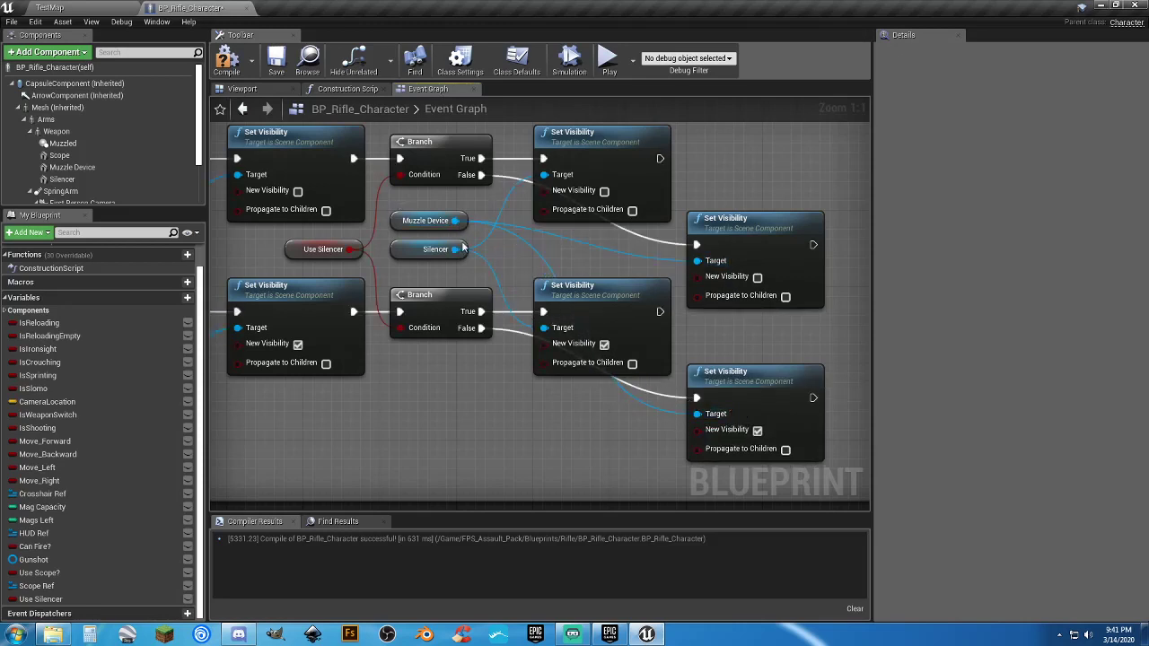
pyautogui.click(229, 64)
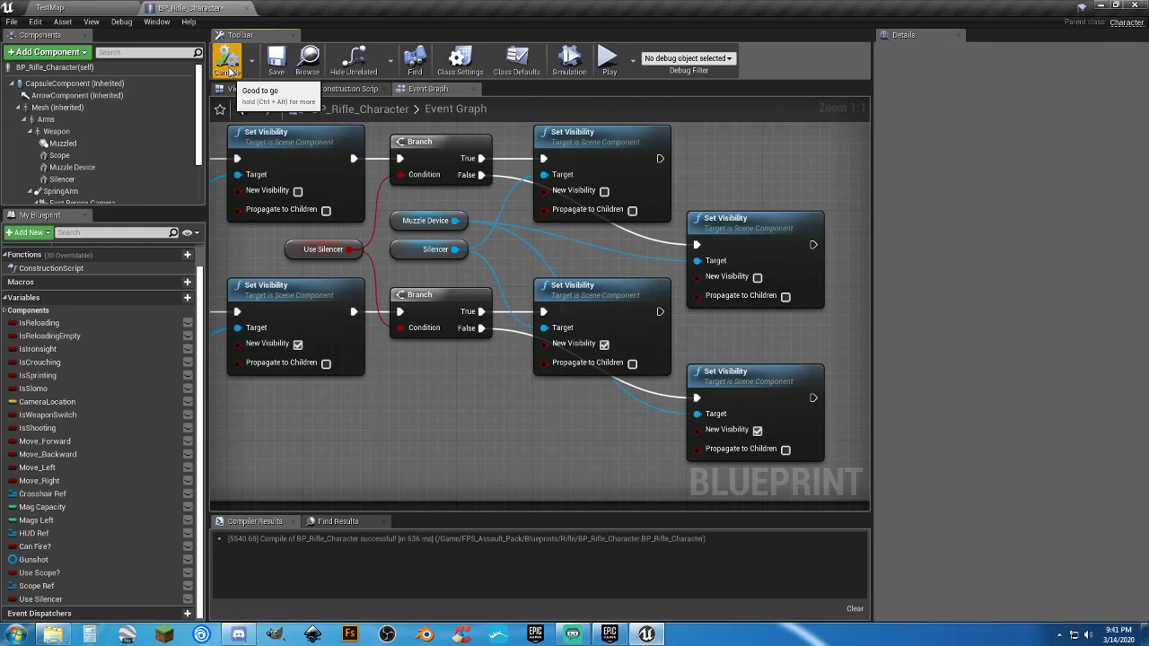
pyautogui.click(276, 64)
# Play TestMap in the viewport, test aiming with the red dot sight, and switch the rifle to the sniper scope.
pyautogui.click(54, 8)
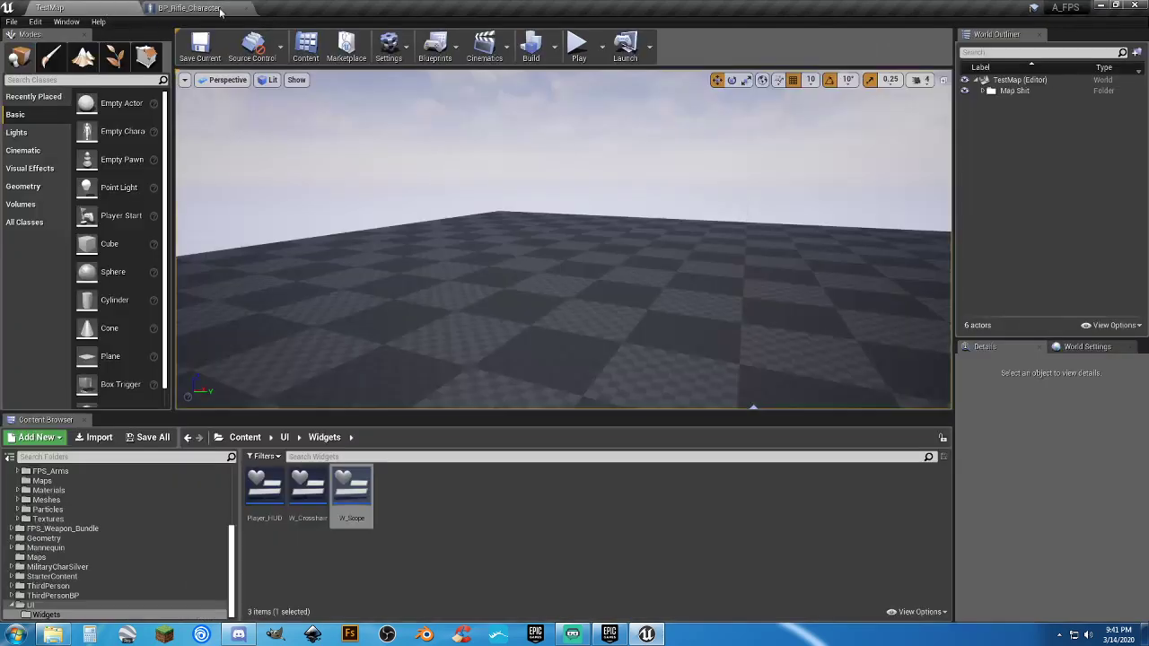
pyautogui.click(577, 46)
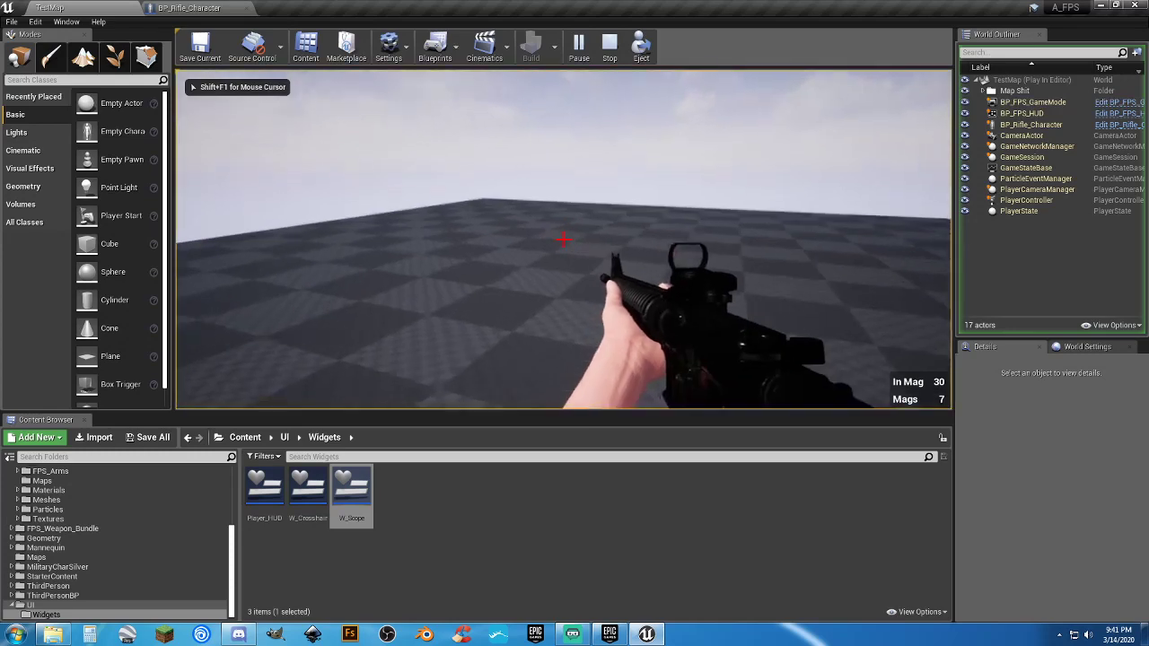
pyautogui.rightClick(562, 239)
pyautogui.rightClick(563, 239)
pyautogui.rightClick(562, 239)
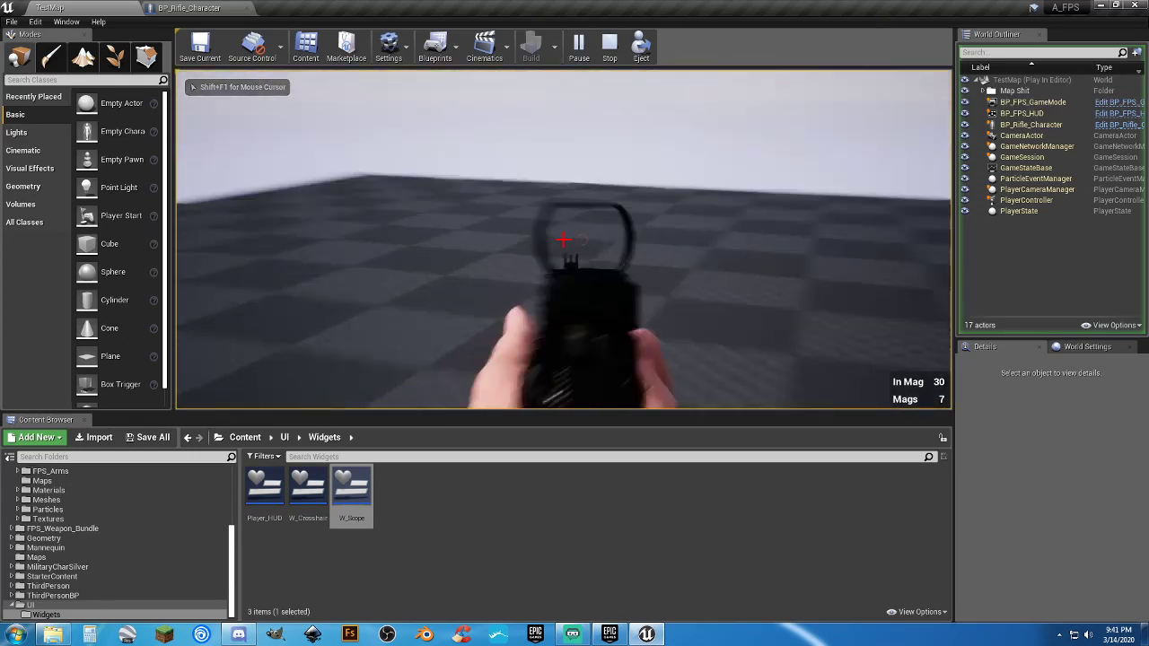
pyautogui.press('2')
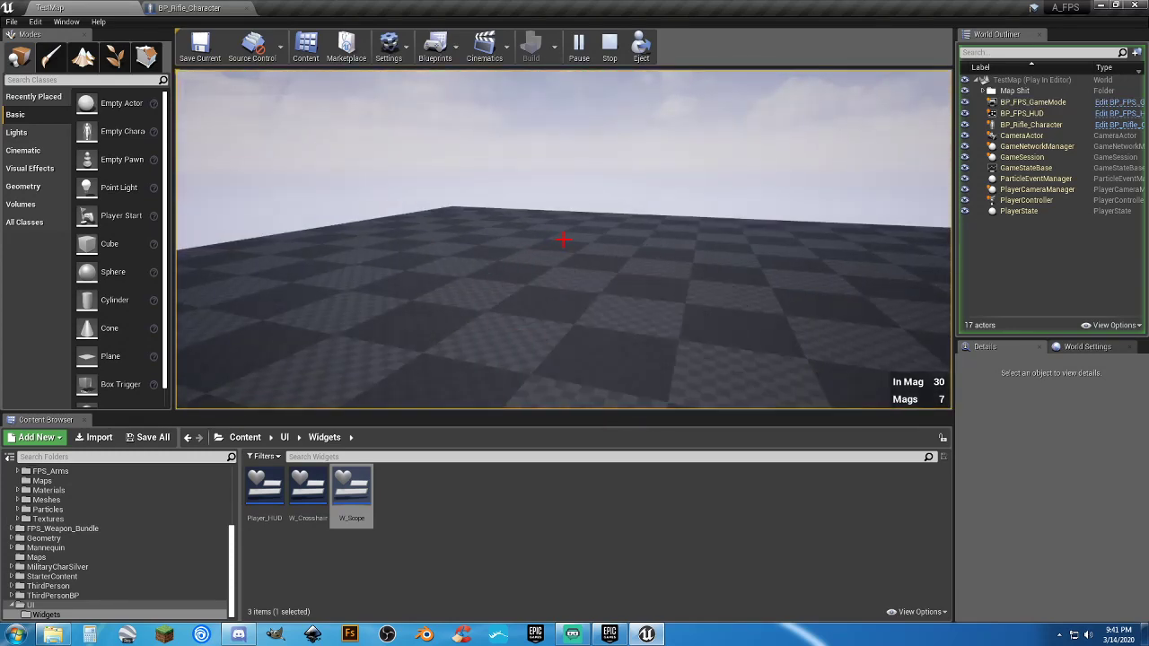
pyautogui.press('1')
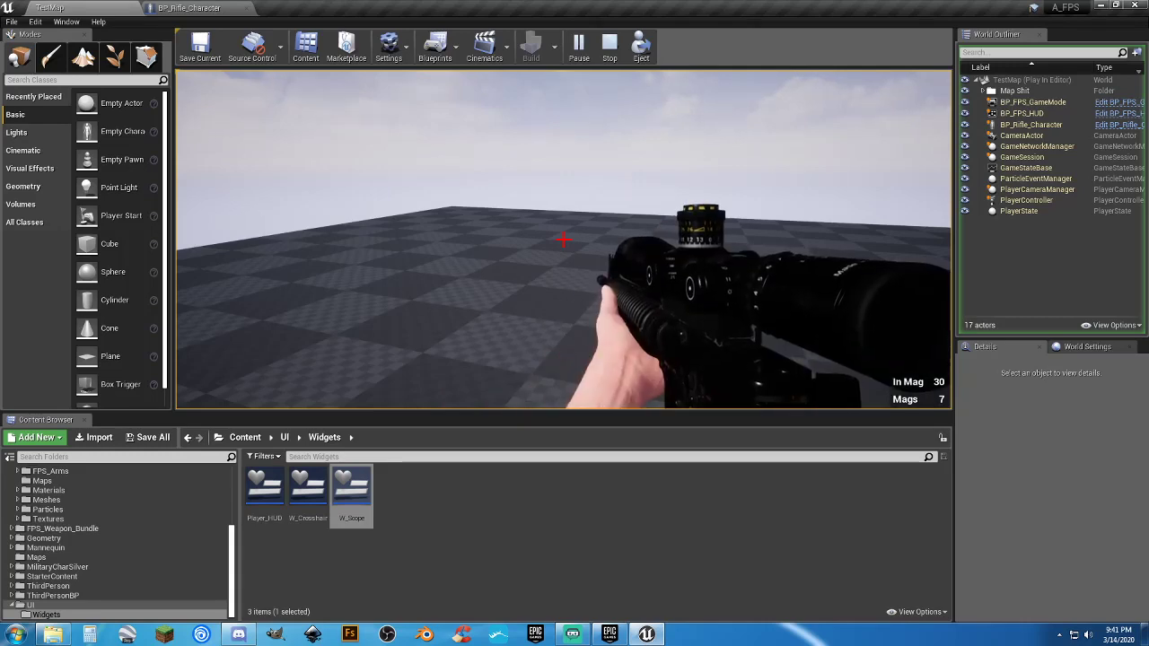
# Aim and release repeatedly with the sniper scope to check how arms, weapon and attachments hide, and end the play session.
pyautogui.rightClick(563, 238)
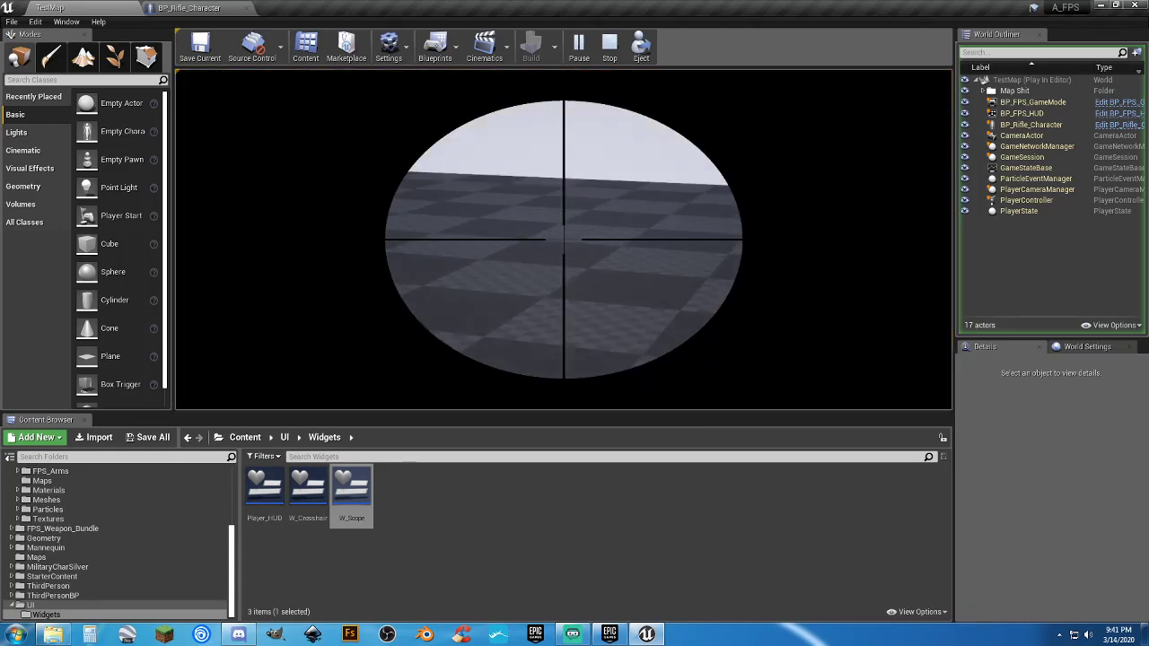
pyautogui.rightClick(563, 239)
pyautogui.rightClick(563, 239)
pyautogui.rightClick(562, 238)
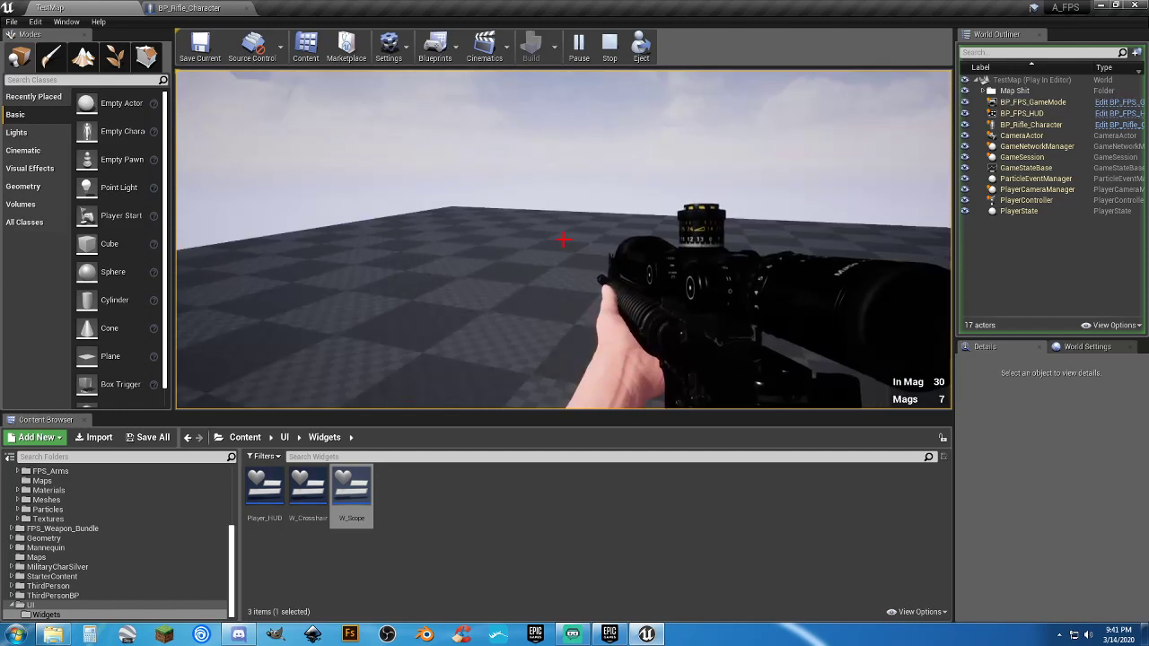
pyautogui.press('r')
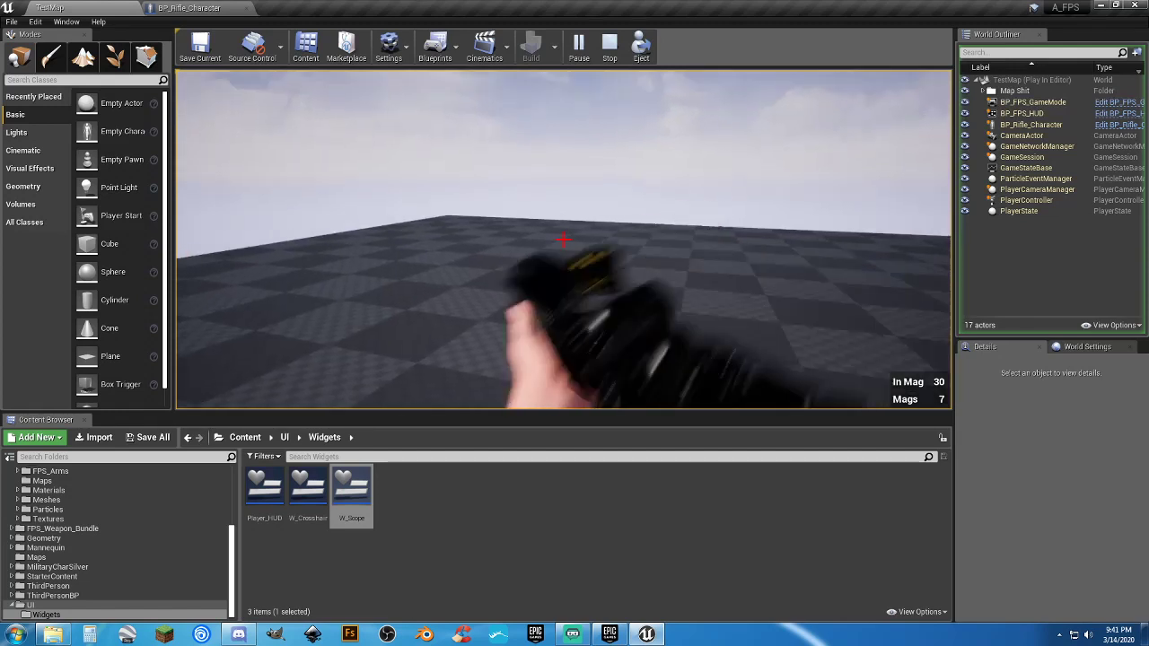
pyautogui.rightClick(563, 238)
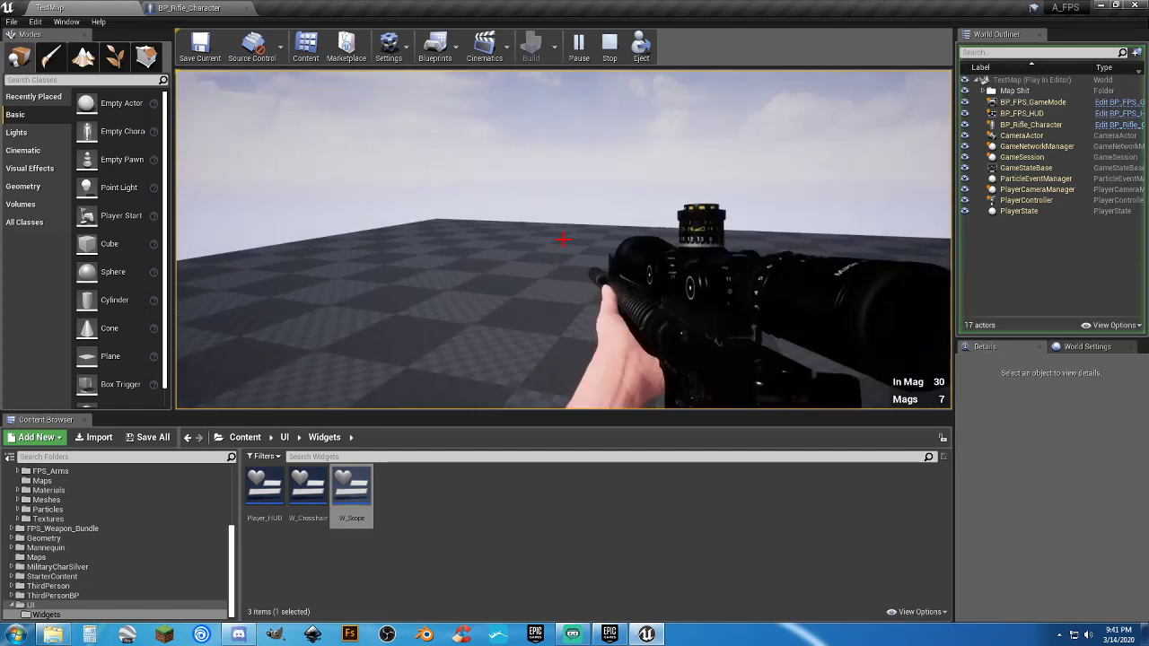
pyautogui.rightClick(563, 238)
pyautogui.rightClick(563, 239)
pyautogui.rightClick(563, 238)
pyautogui.rightClick(563, 239)
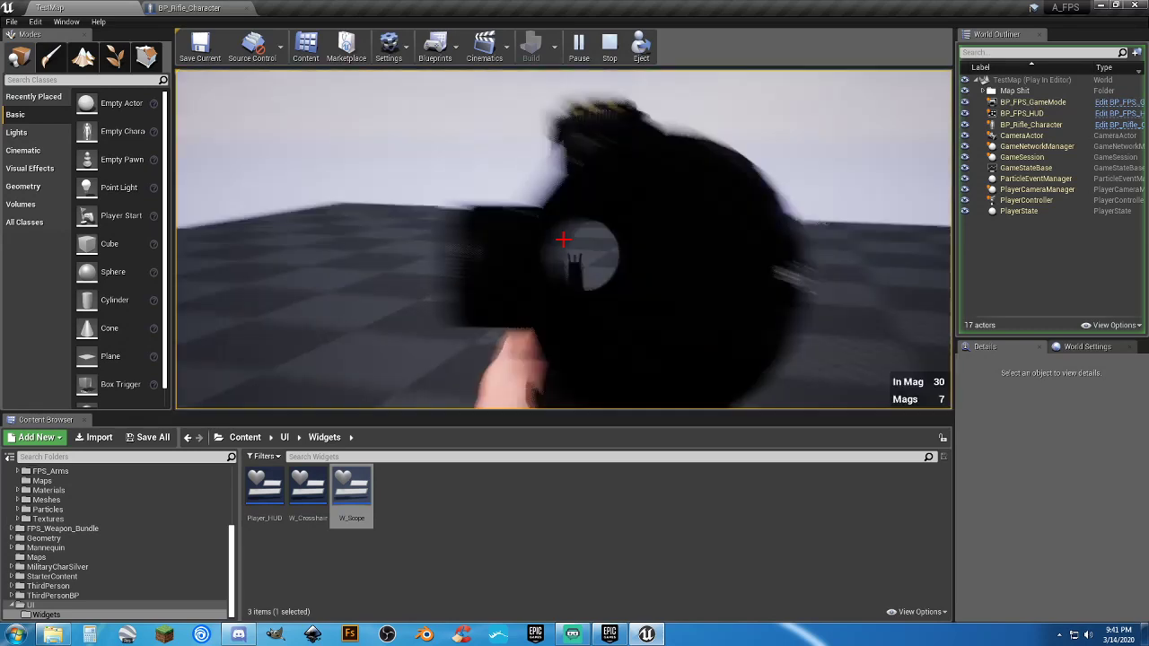
pyautogui.press('Escape')
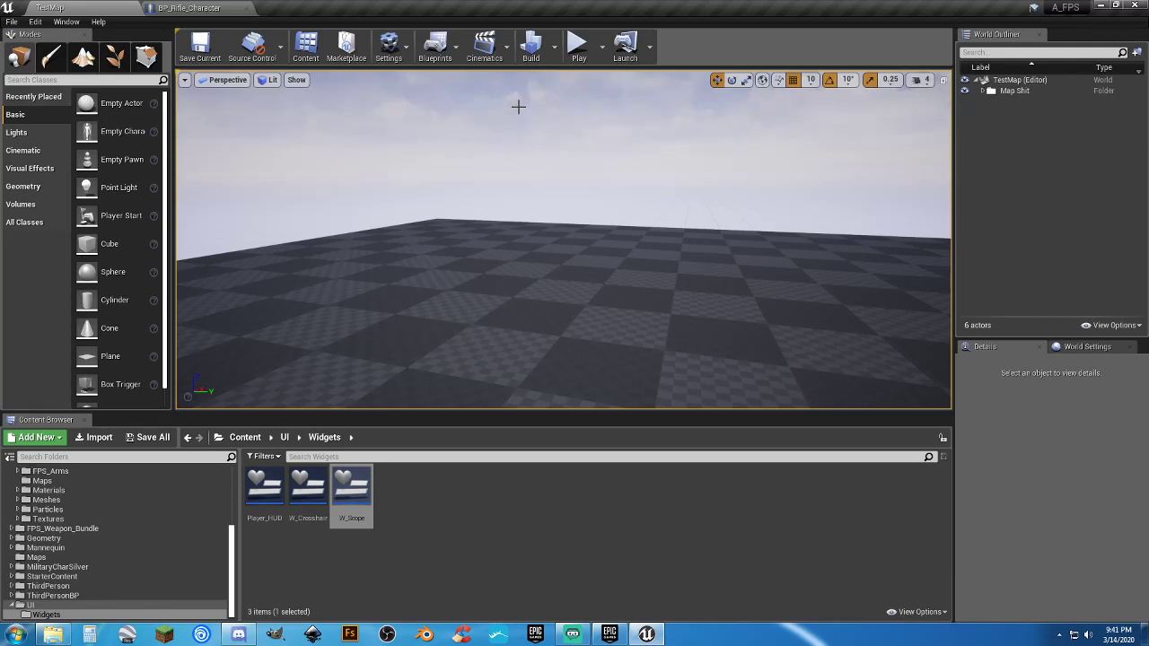
# Play TestMap in a new editor window and test firing the rifle with the red dot sight fitted.
pyautogui.click(602, 46)
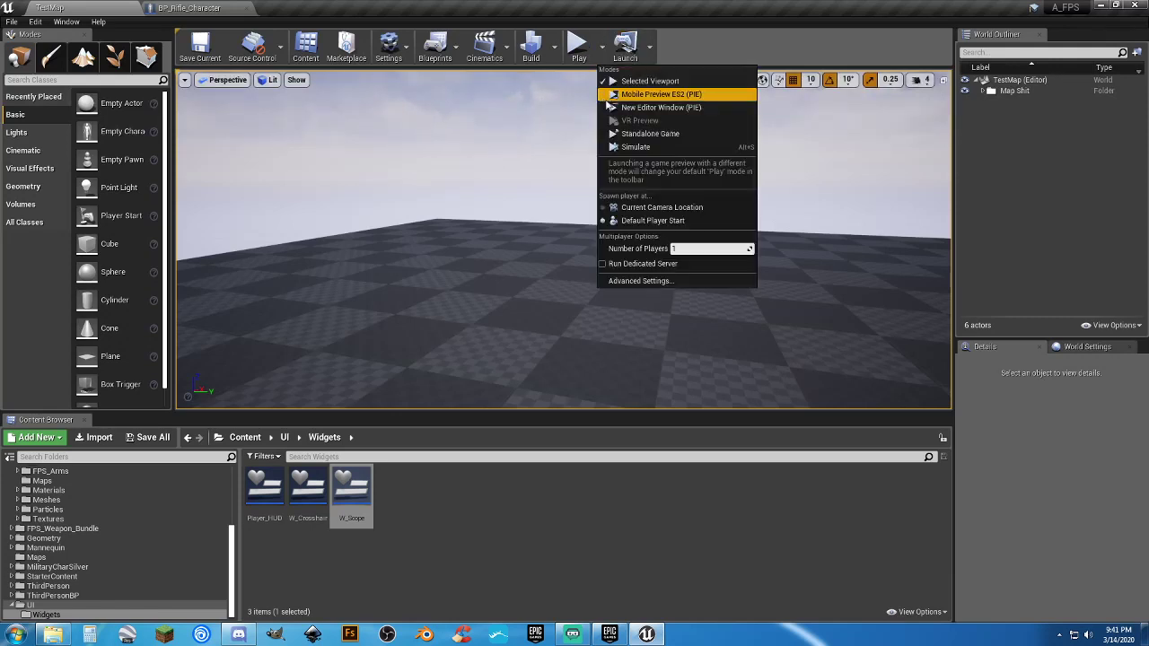
pyautogui.click(646, 108)
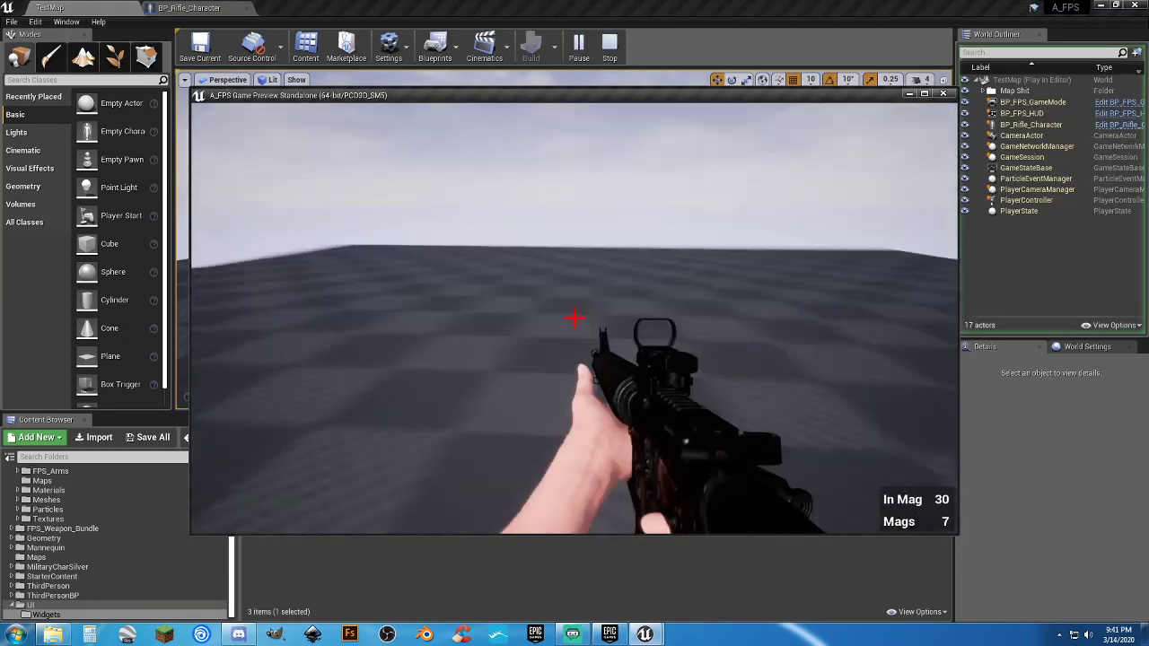
pyautogui.click(575, 317)
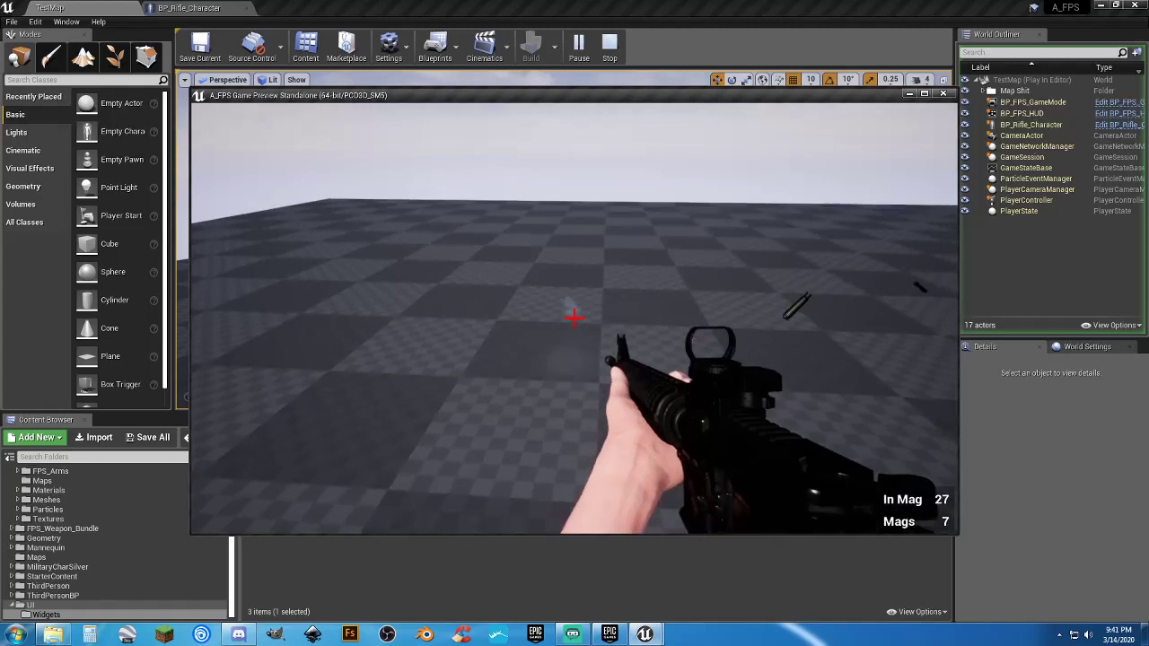
pyautogui.press('r')
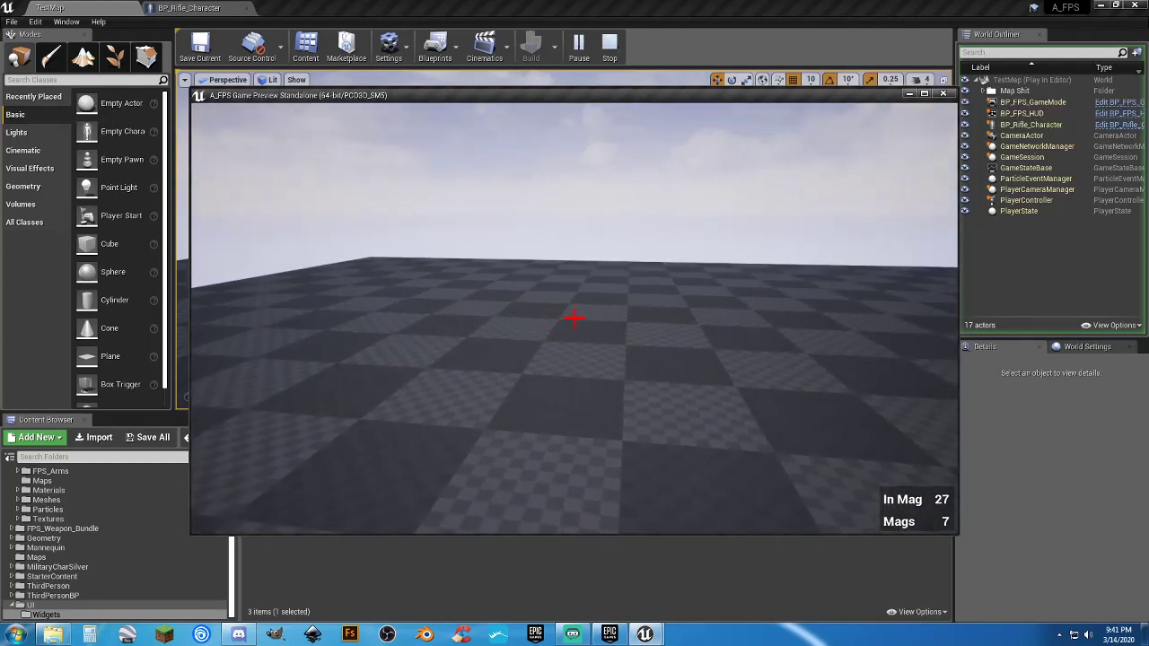
pyautogui.click(574, 317)
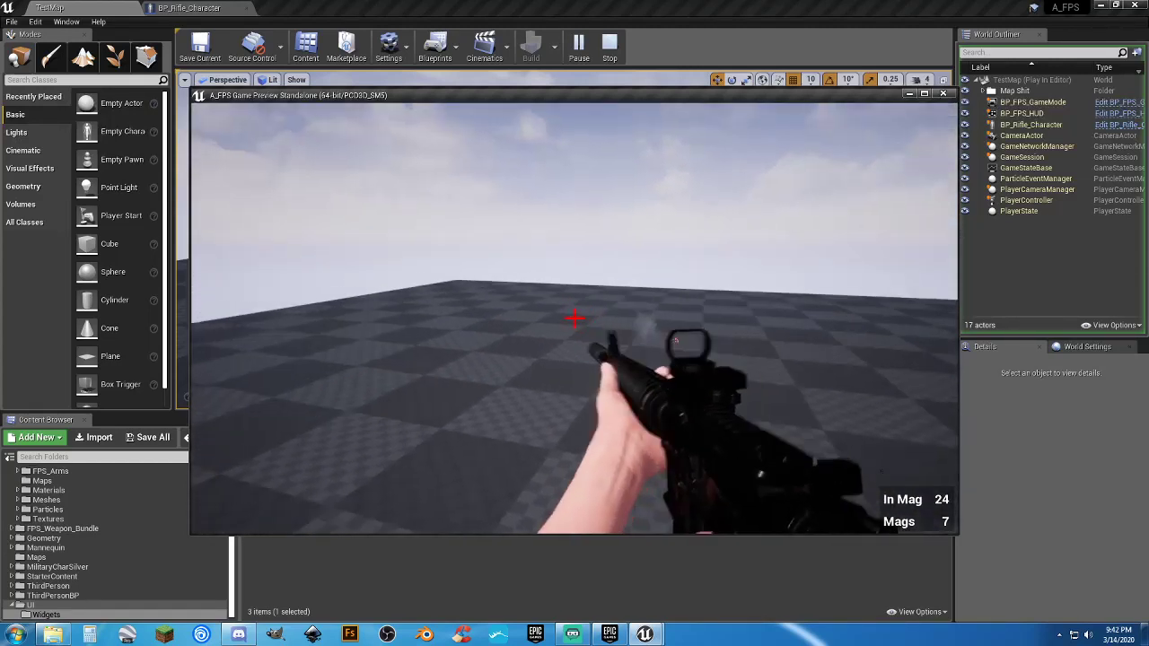
# Switch the rifle to the sniper scope, aim through it and fire to test the scope overlay.
pyautogui.press('r')
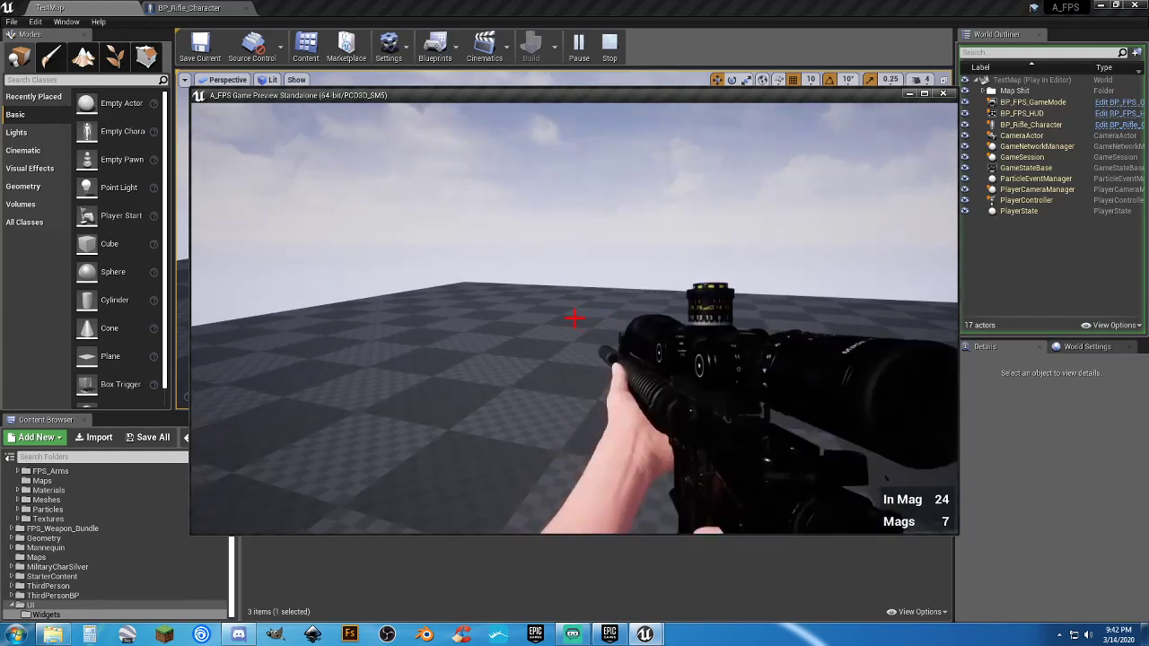
pyautogui.rightClick(574, 317)
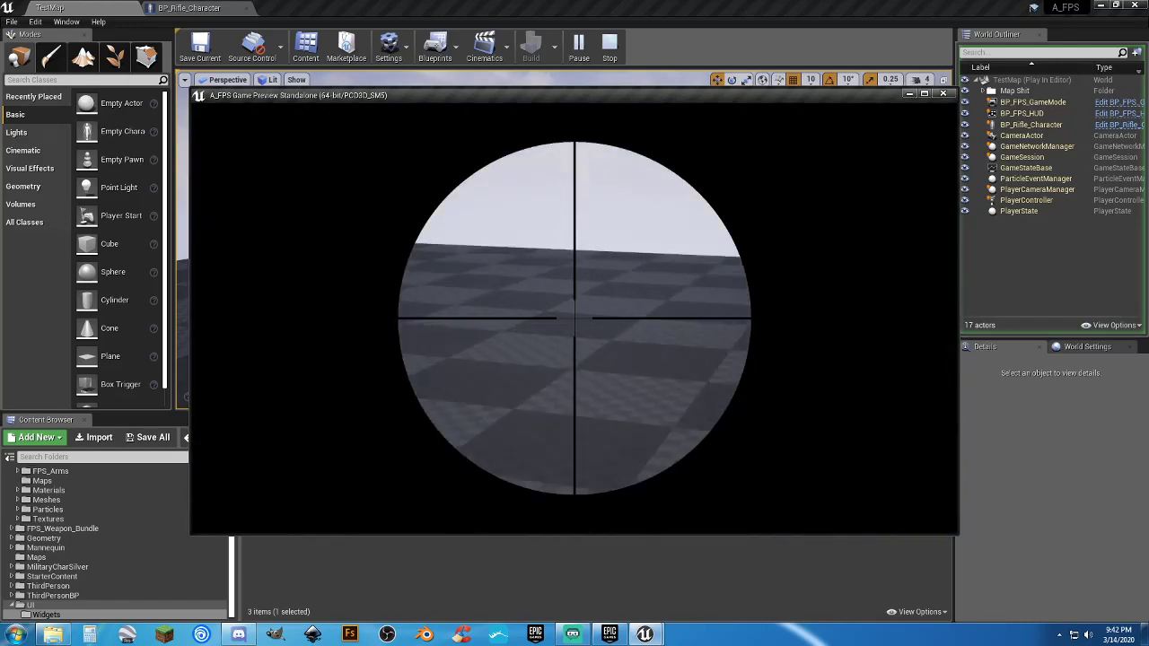
pyautogui.click(574, 318)
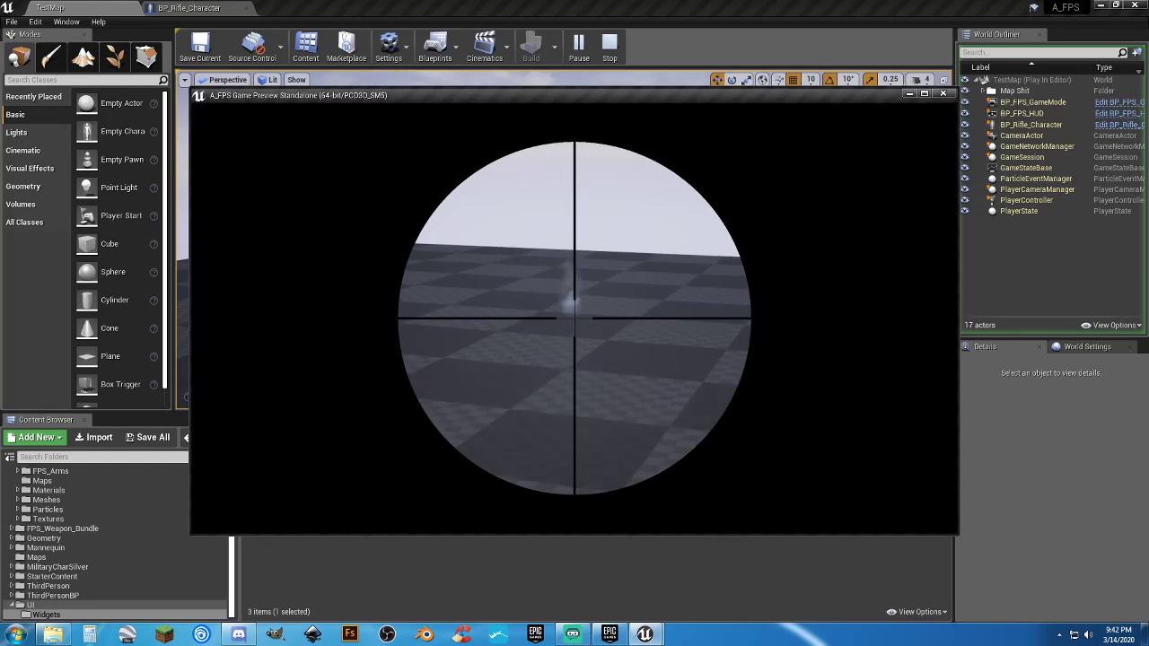
# Play-test aiming and firing through the scope, and switch sights to test firing with the red dot sight.
pyautogui.click(575, 318)
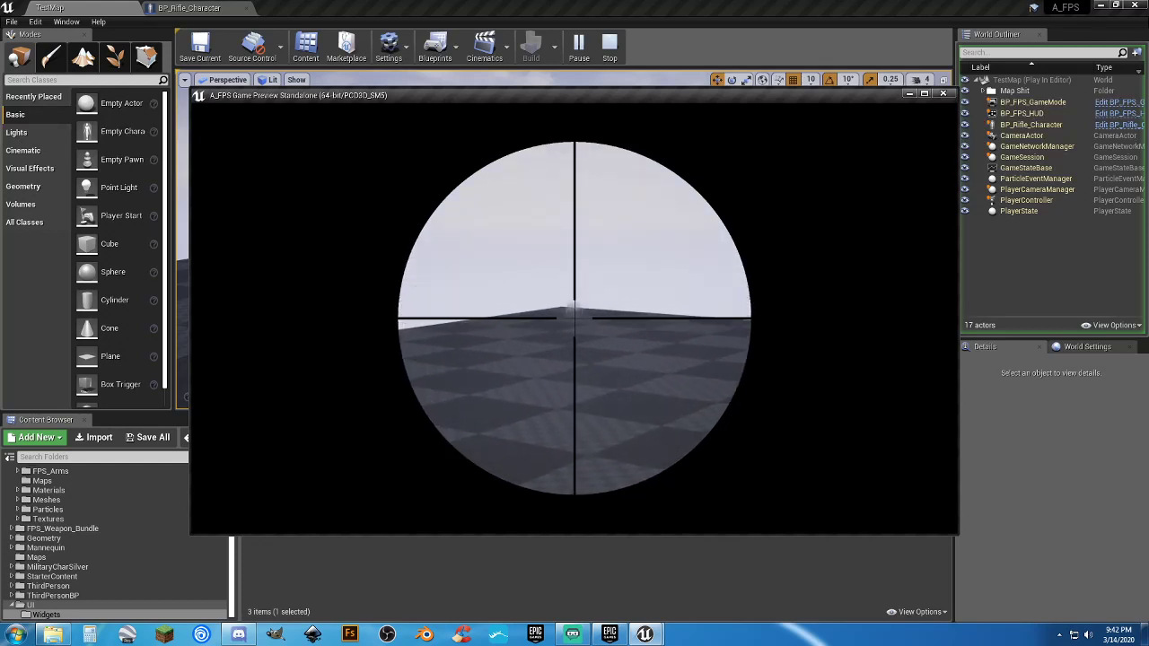
pyautogui.rightClick(574, 318)
pyautogui.press('r')
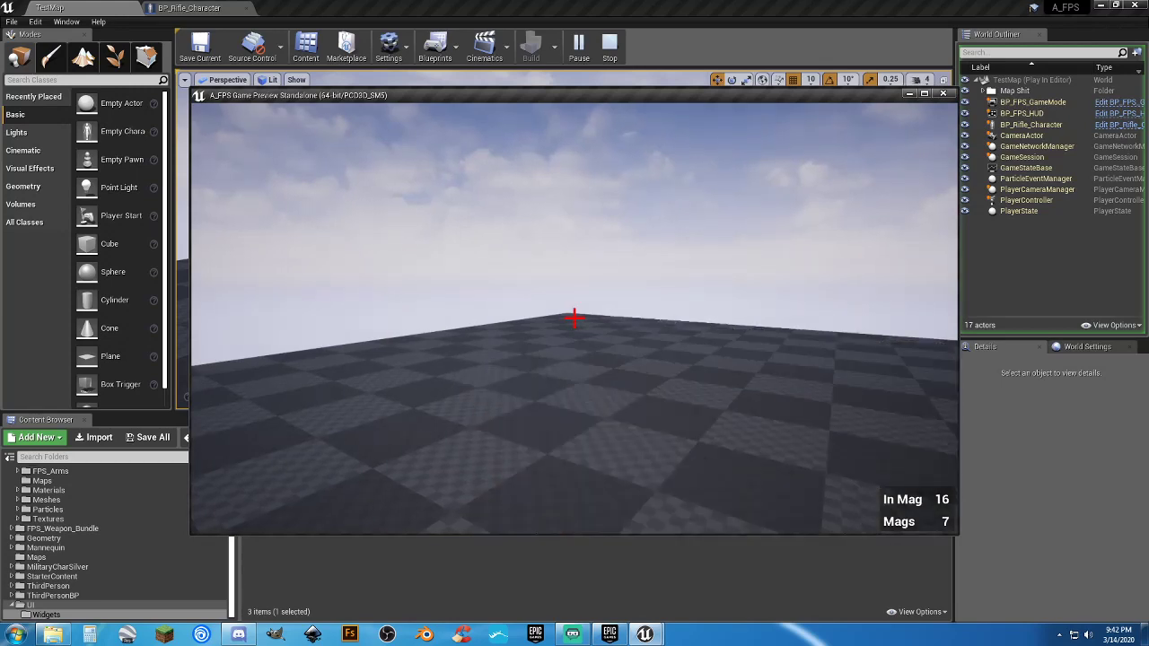
pyautogui.press('1')
pyautogui.rightClick(574, 317)
pyautogui.click(574, 317)
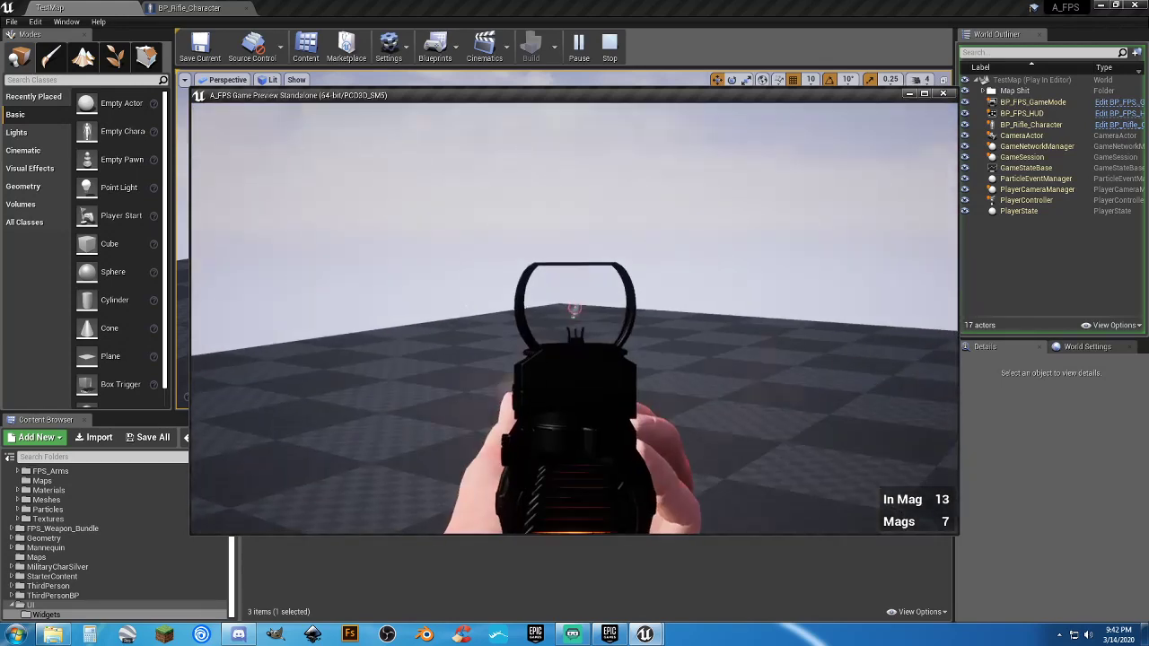
pyautogui.rightClick(575, 318)
pyautogui.press('1')
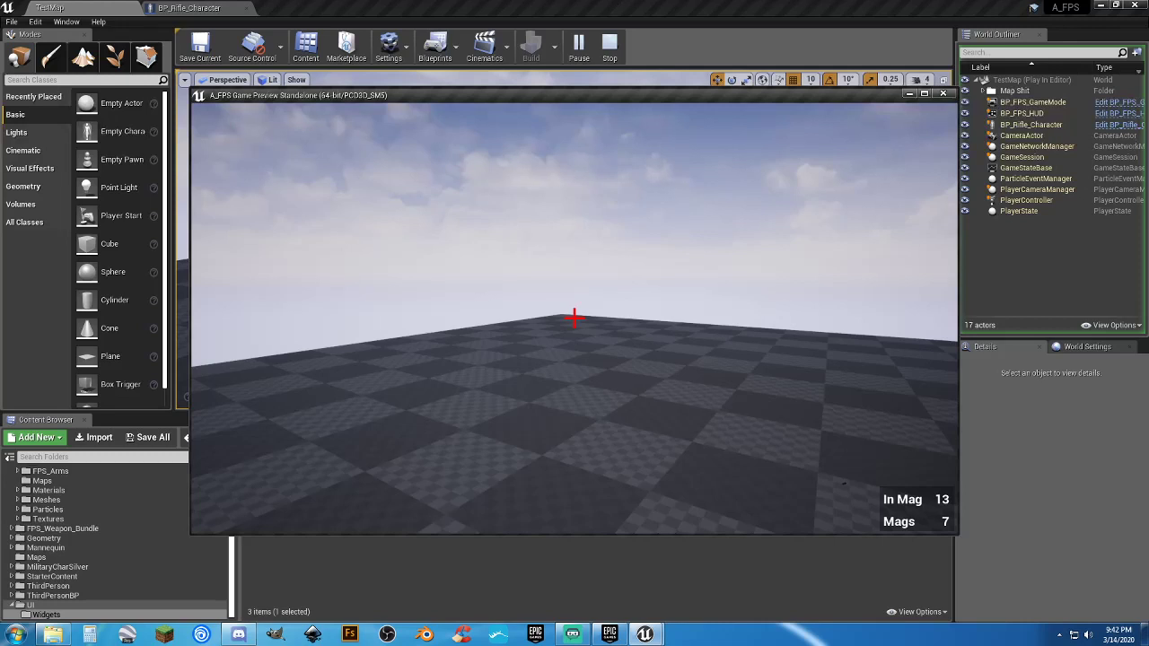
pyautogui.press('1')
pyautogui.click(574, 318)
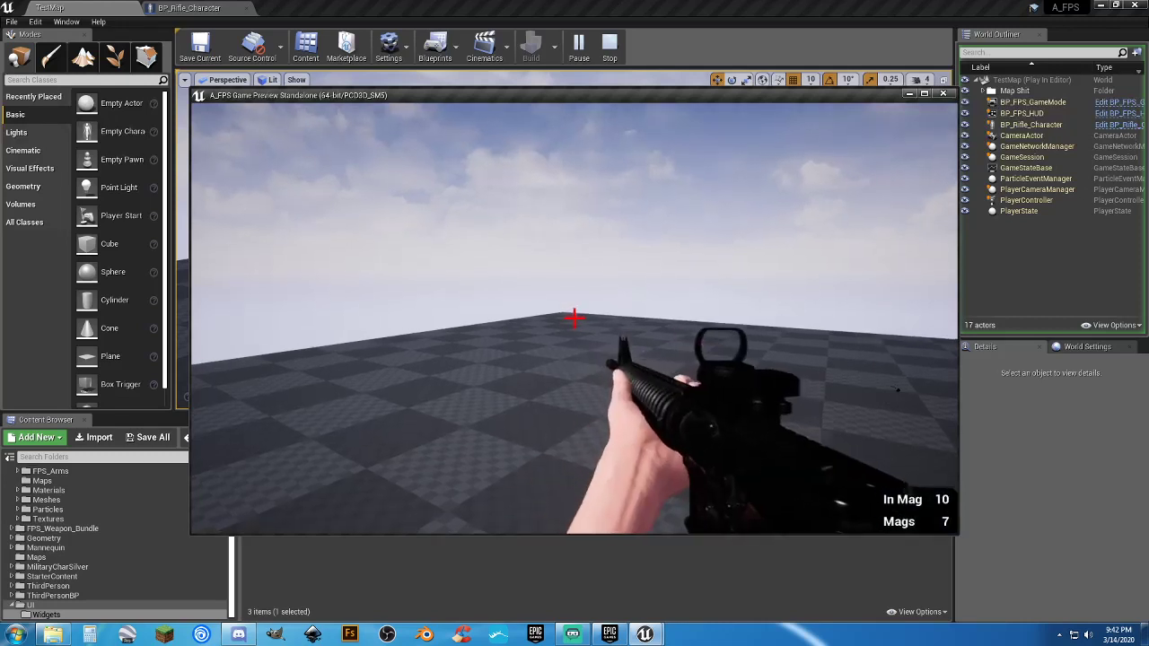
# Test reloading the rifle from a partly used and from an empty magazine, and end the game preview.
pyautogui.press('r')
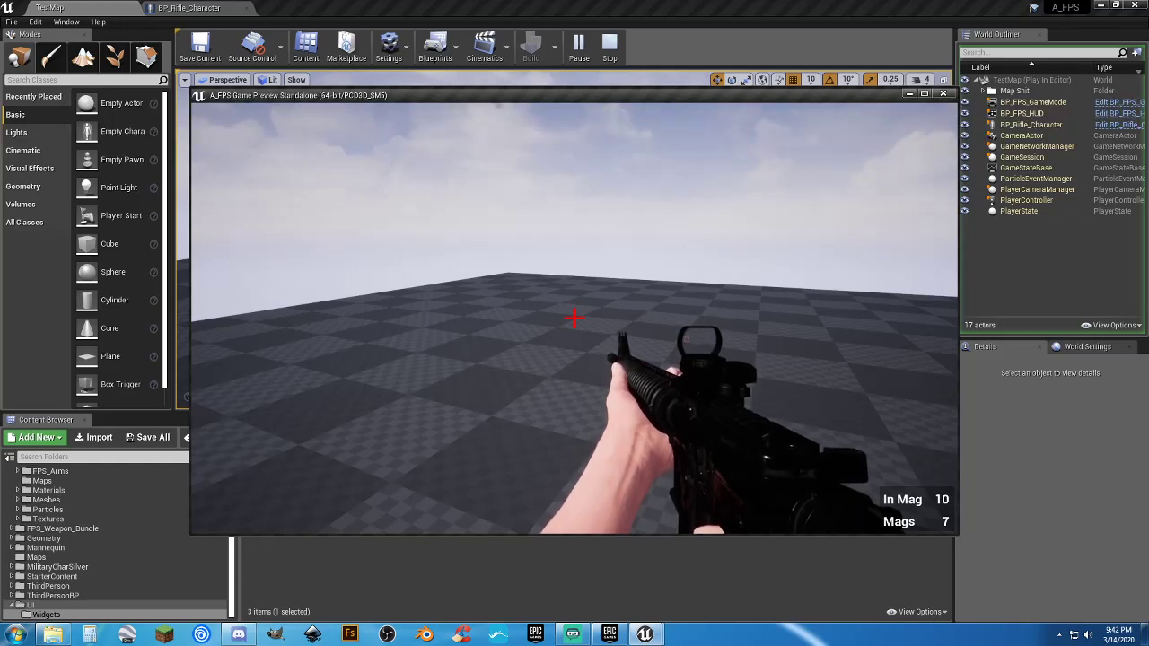
pyautogui.press('r')
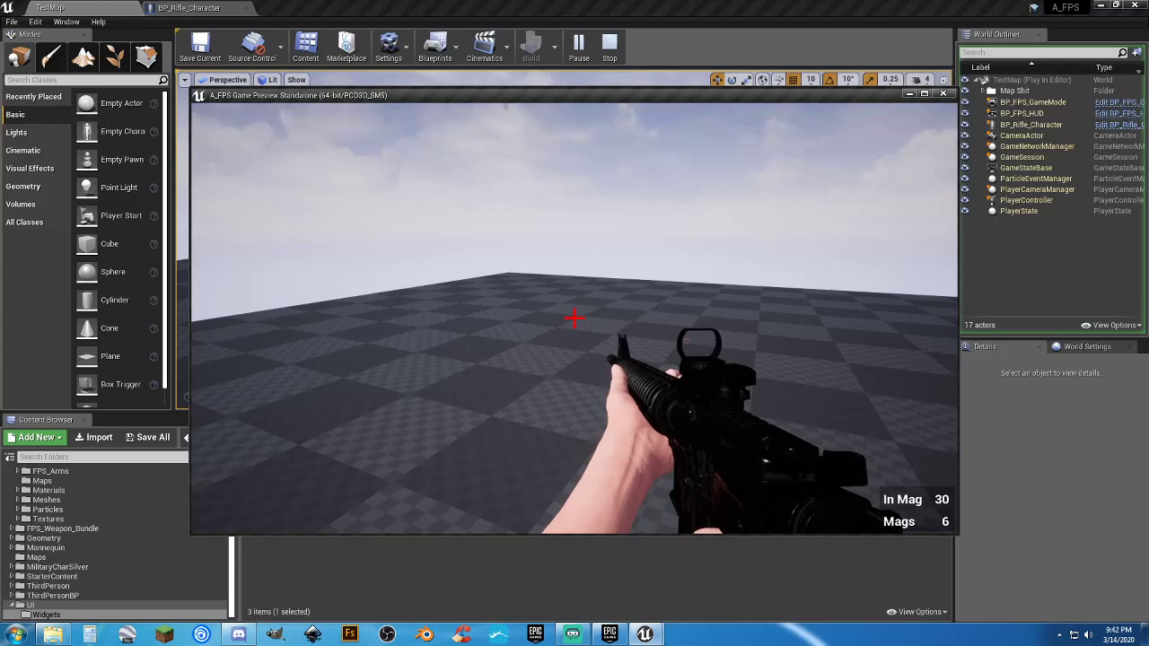
pyautogui.moveTo(575, 317); pyautogui.dragTo(574, 317)
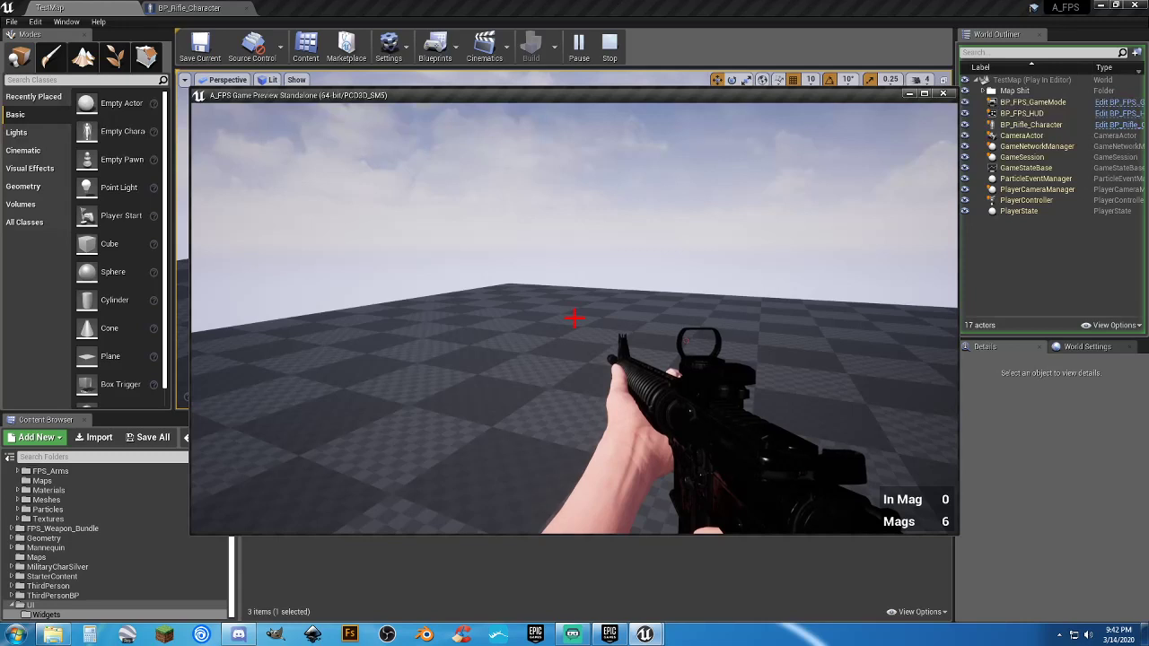
pyautogui.press('r')
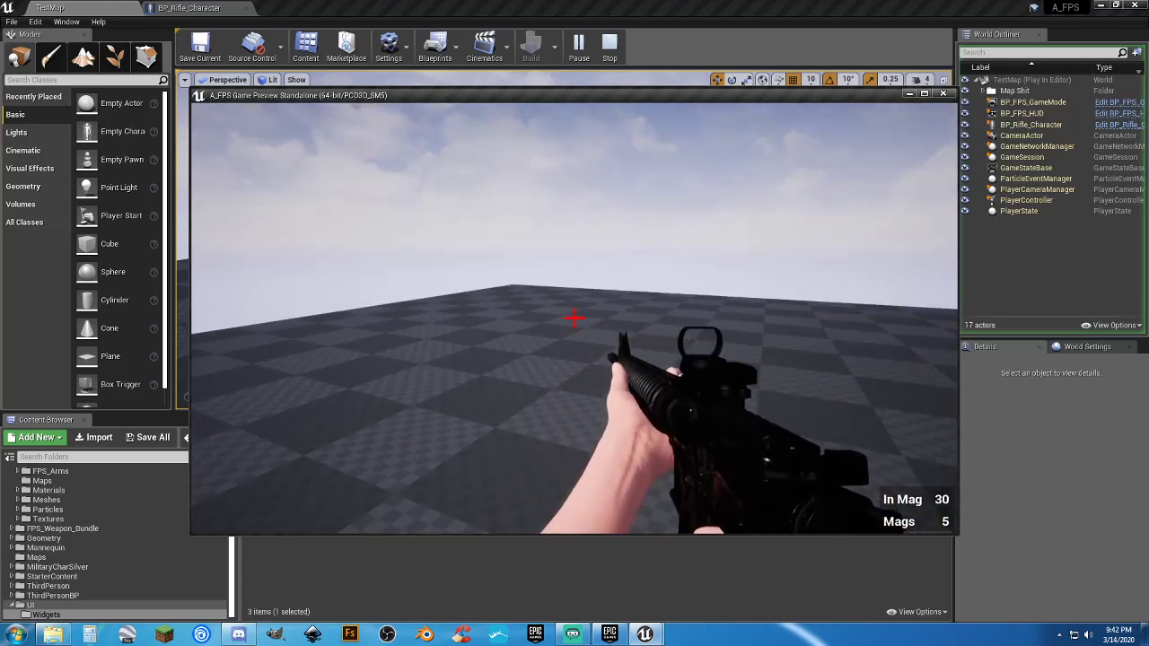
pyautogui.press('w')
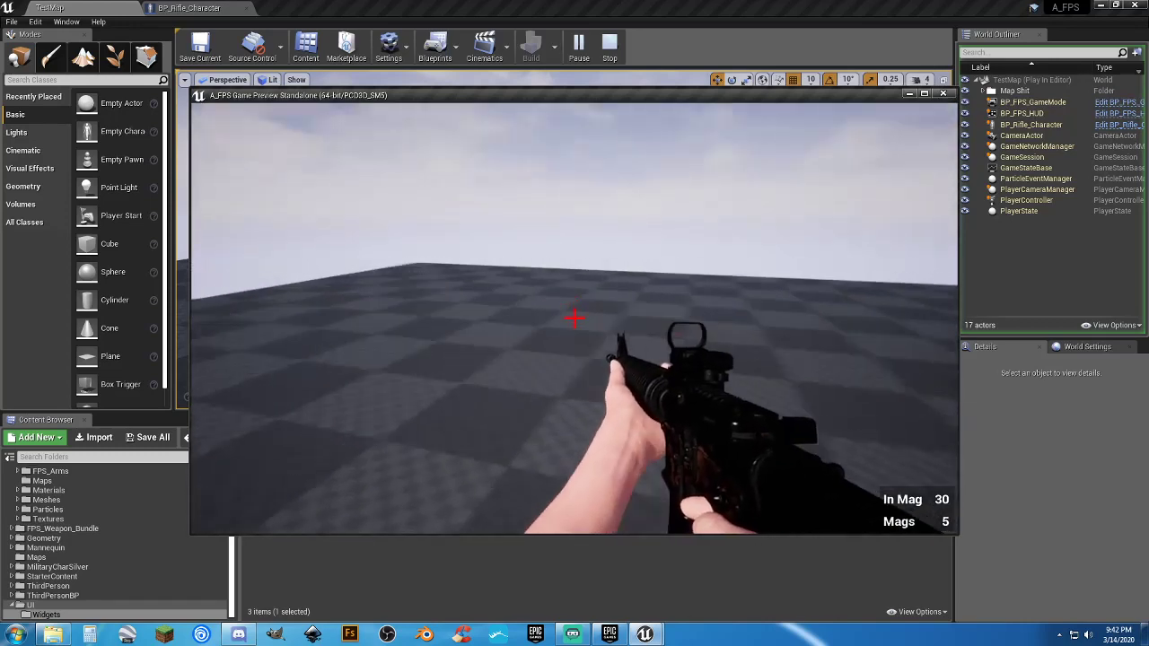
pyautogui.press('Escape')
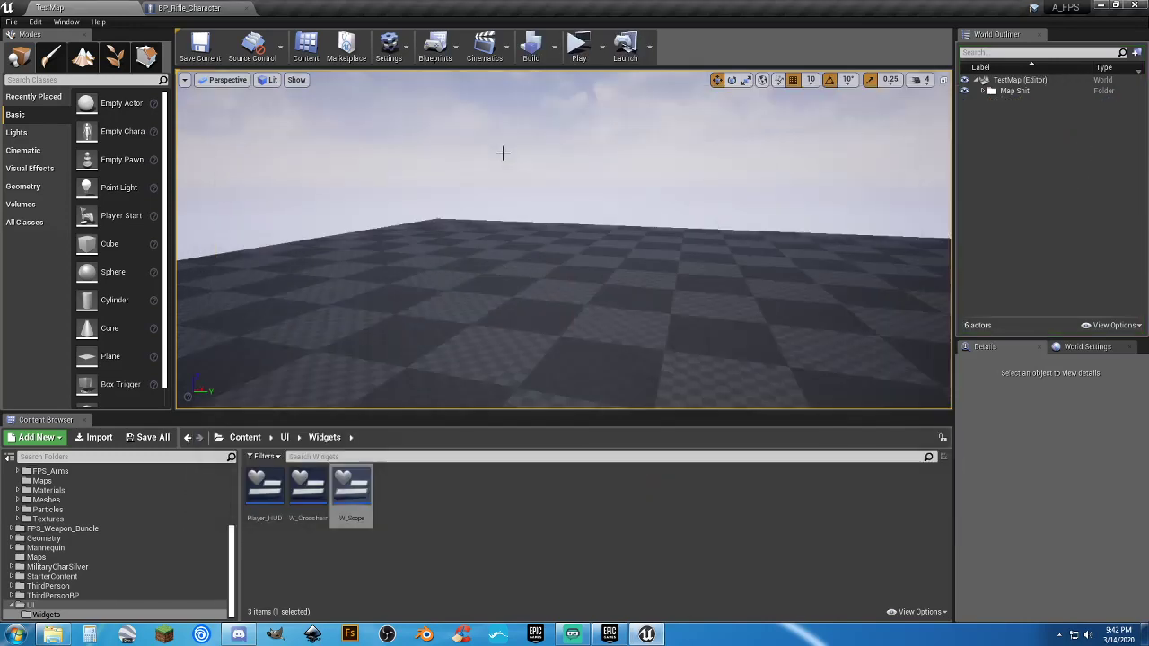
# Run the game preview again, test switching the rifle's sights and aiming through the scope, and end it.
pyautogui.click(579, 50)
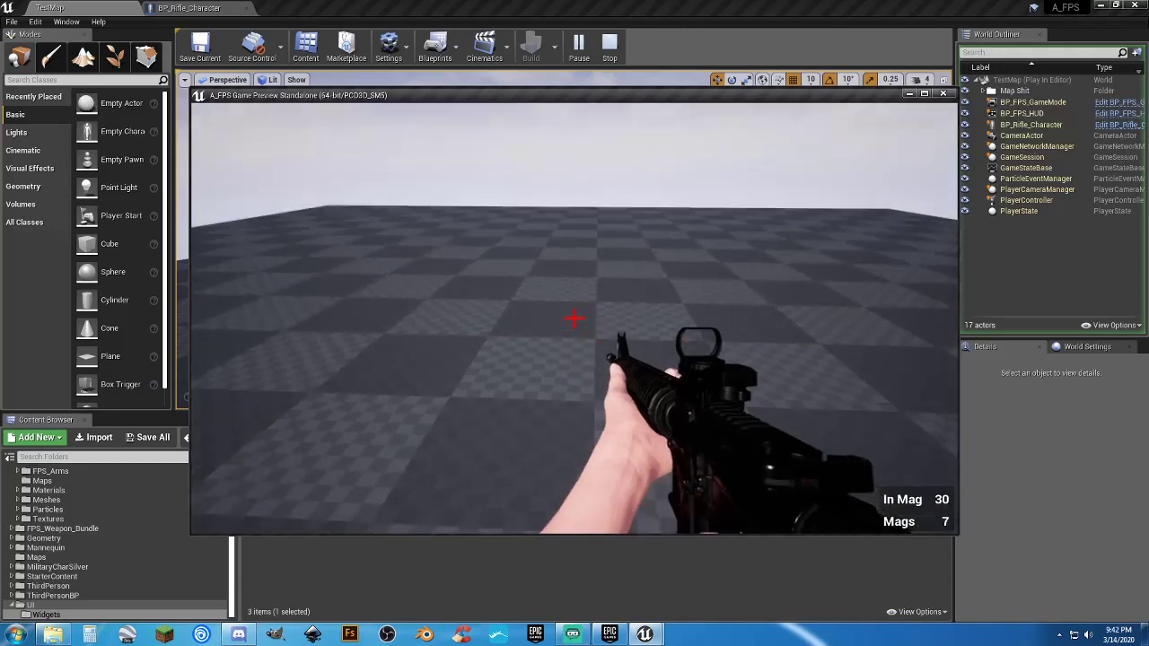
pyautogui.press('h')
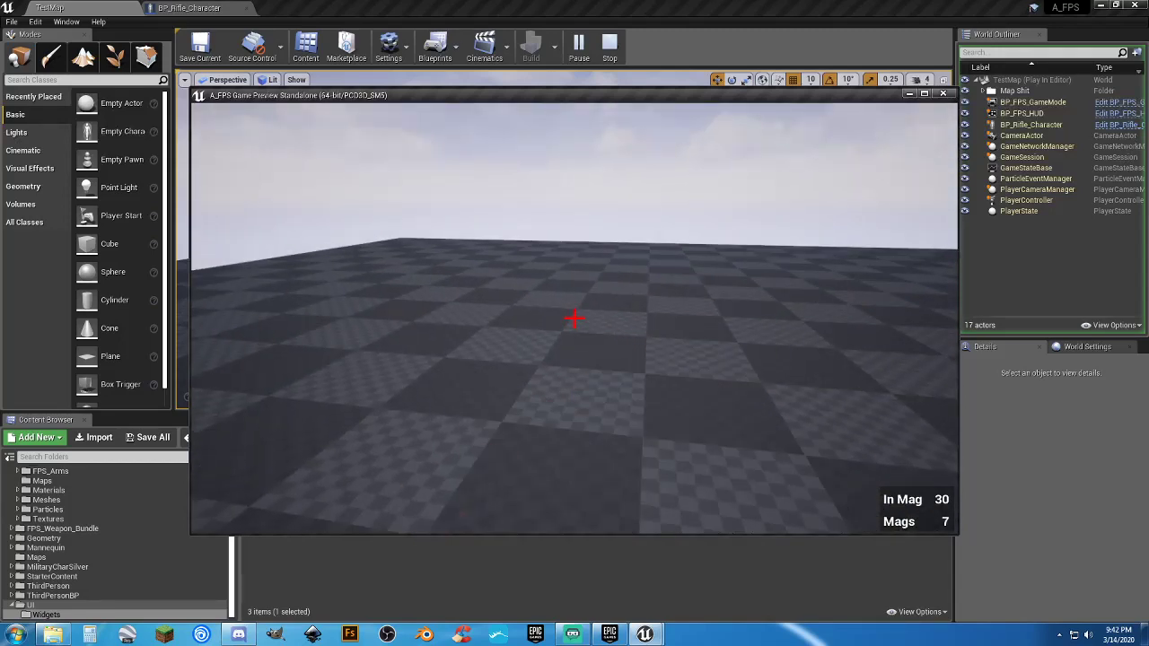
pyautogui.press('1')
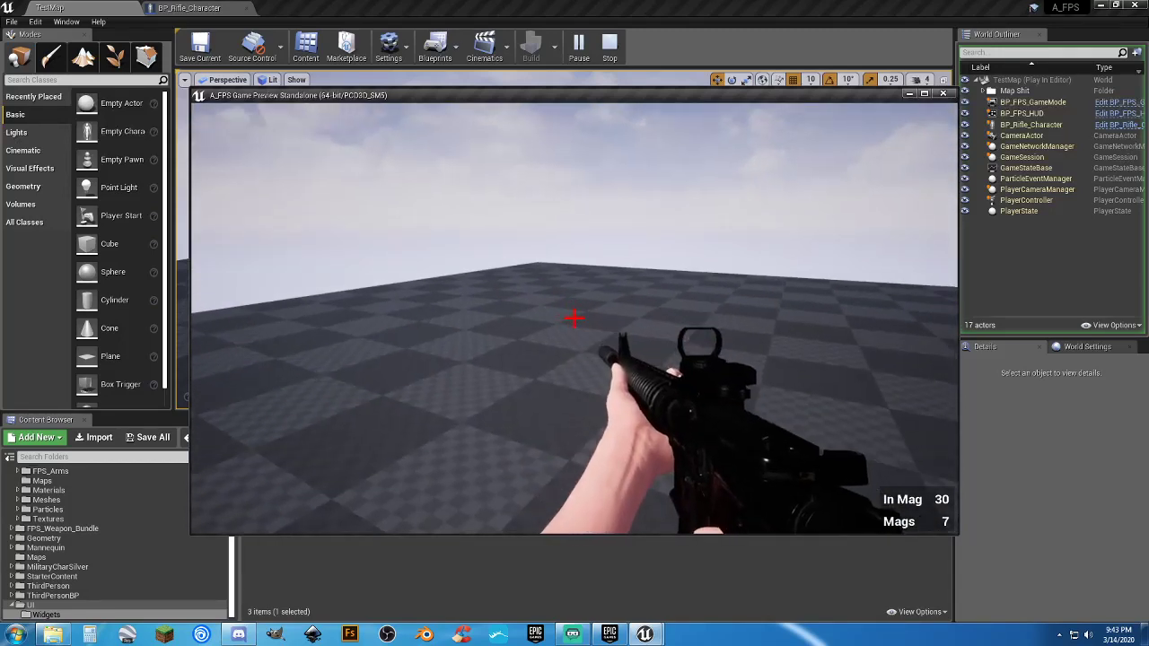
pyautogui.press('2')
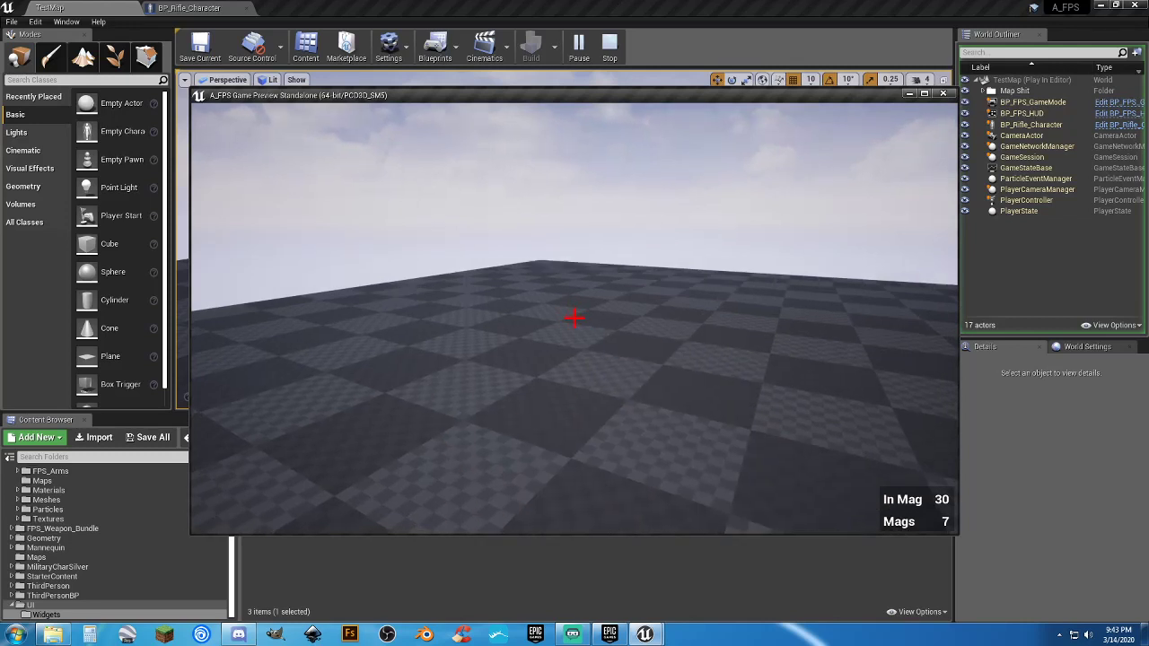
pyautogui.rightClick(574, 318)
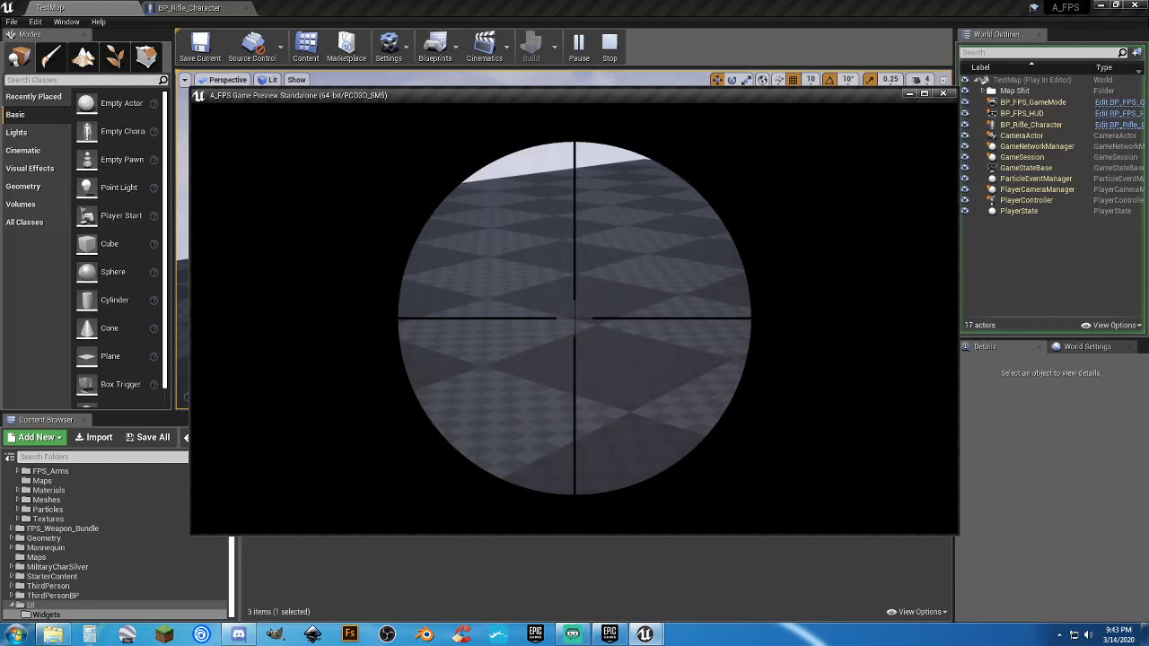
pyautogui.rightClick(575, 318)
pyautogui.press('Escape')
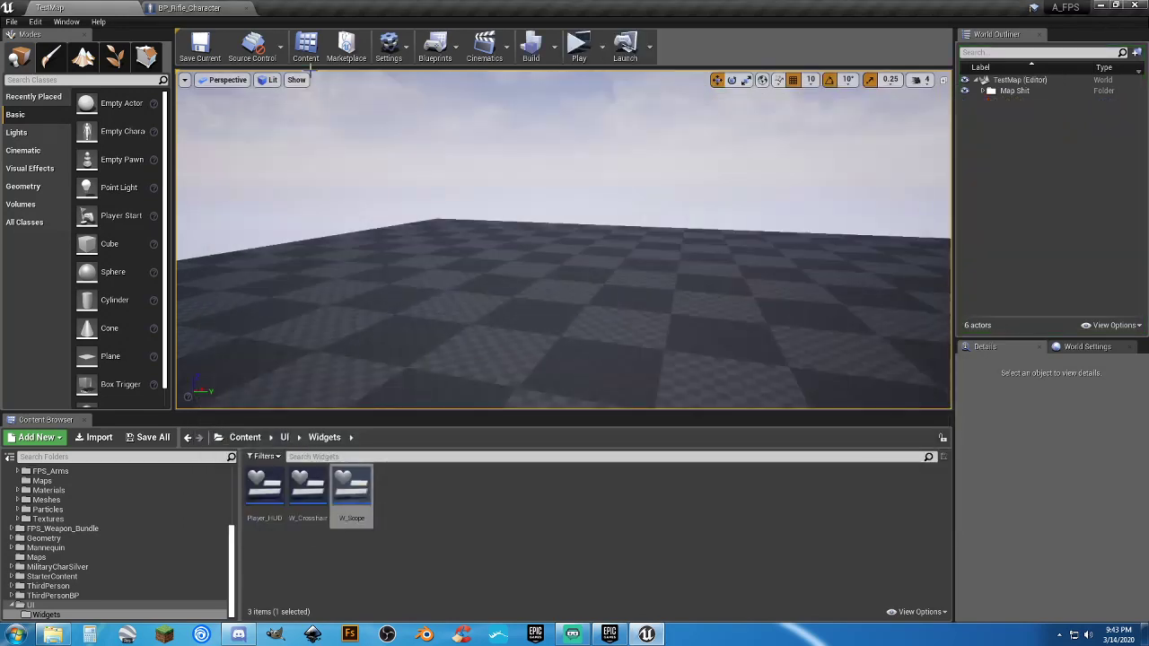
# In BP_Rifle_Character's Event Graph, move the Q key sight-switching nodes closer to the Set Field Of View node.
pyautogui.click(190, 9)
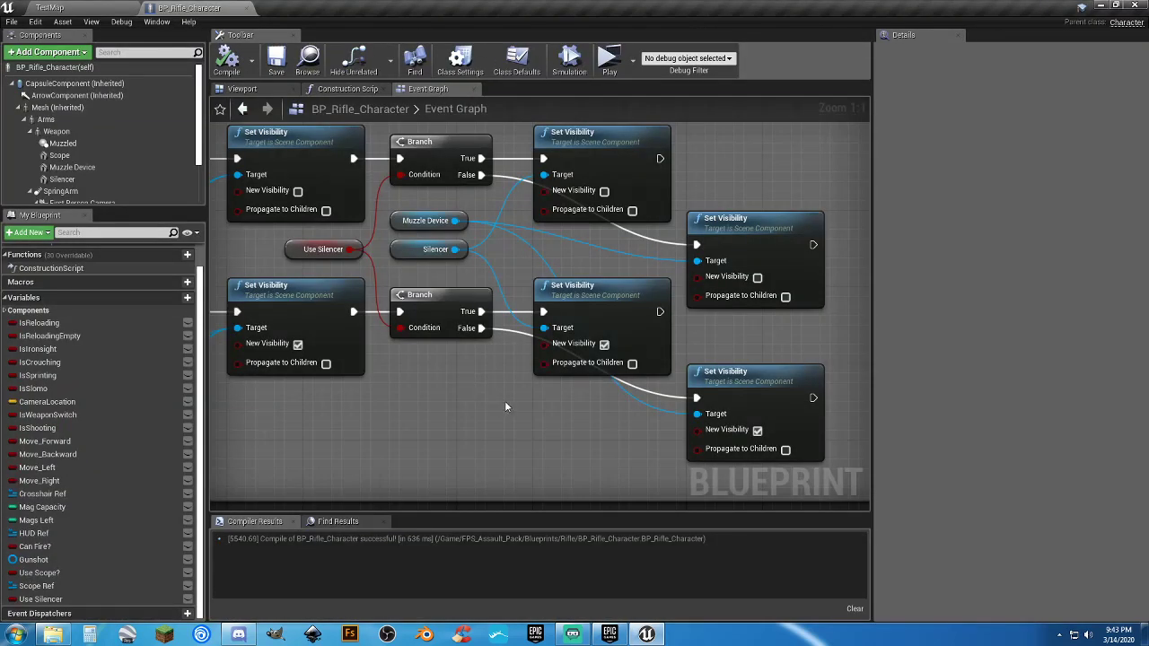
pyautogui.scroll(-3, 505, 403)
pyautogui.moveTo(497, 411); pyautogui.dragTo(639, 405, button='right')
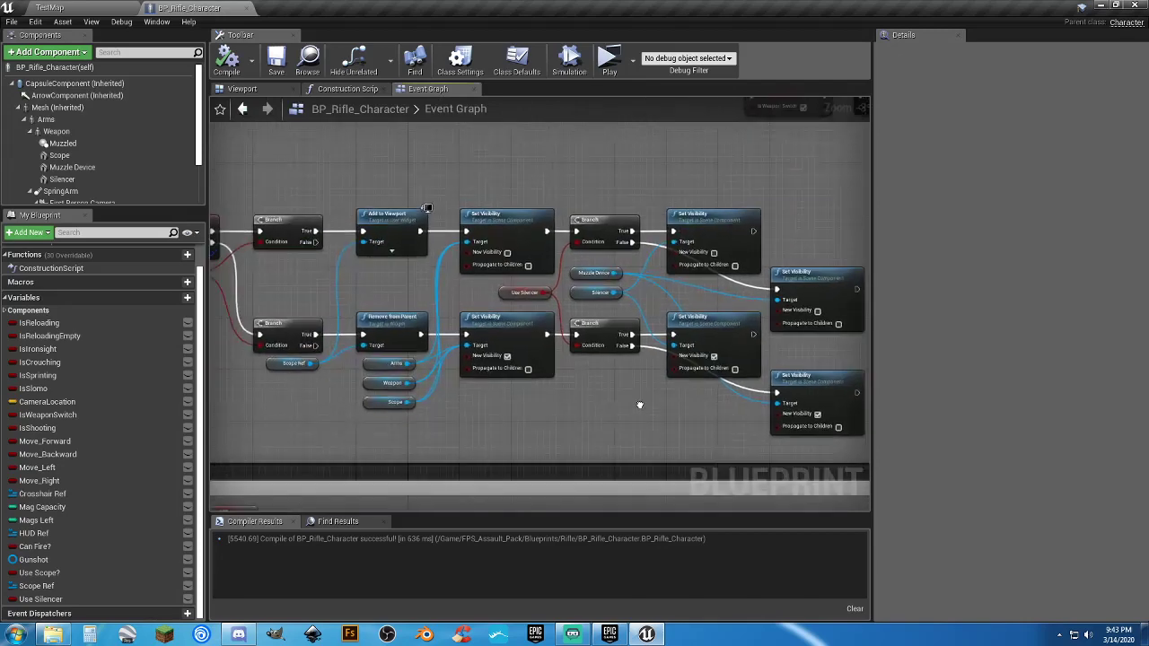
pyautogui.scroll(-3, 638, 403)
pyautogui.moveTo(774, 338); pyautogui.dragTo(628, 334, button='right')
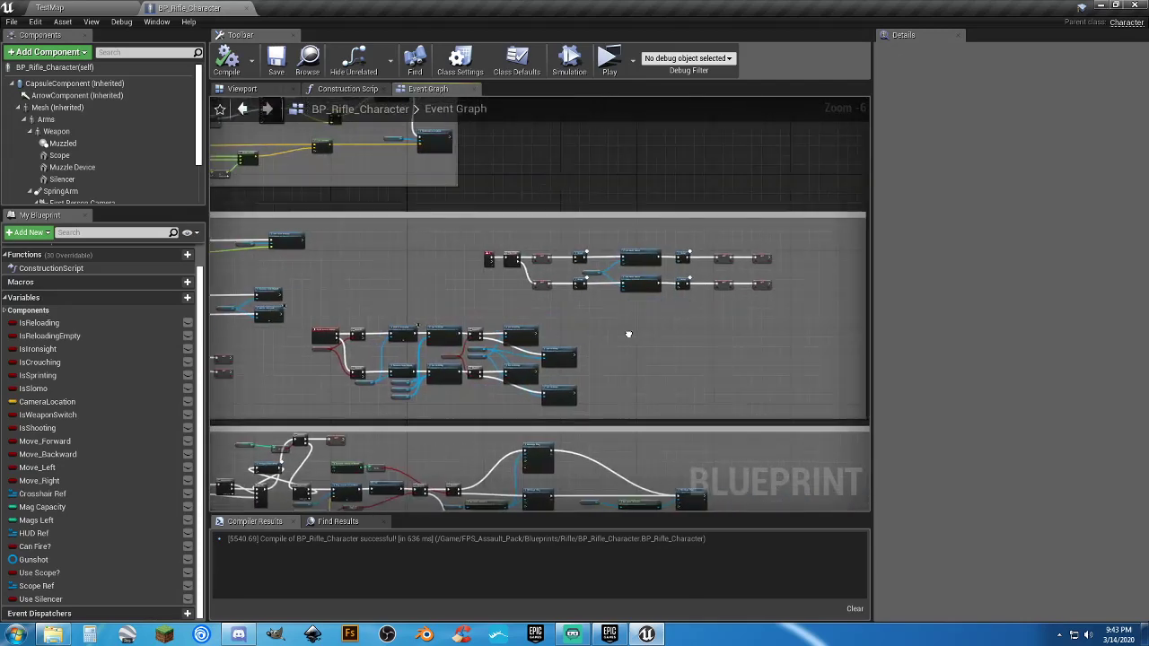
pyautogui.moveTo(788, 308); pyautogui.dragTo(452, 240)
pyautogui.scroll(2, 452, 241)
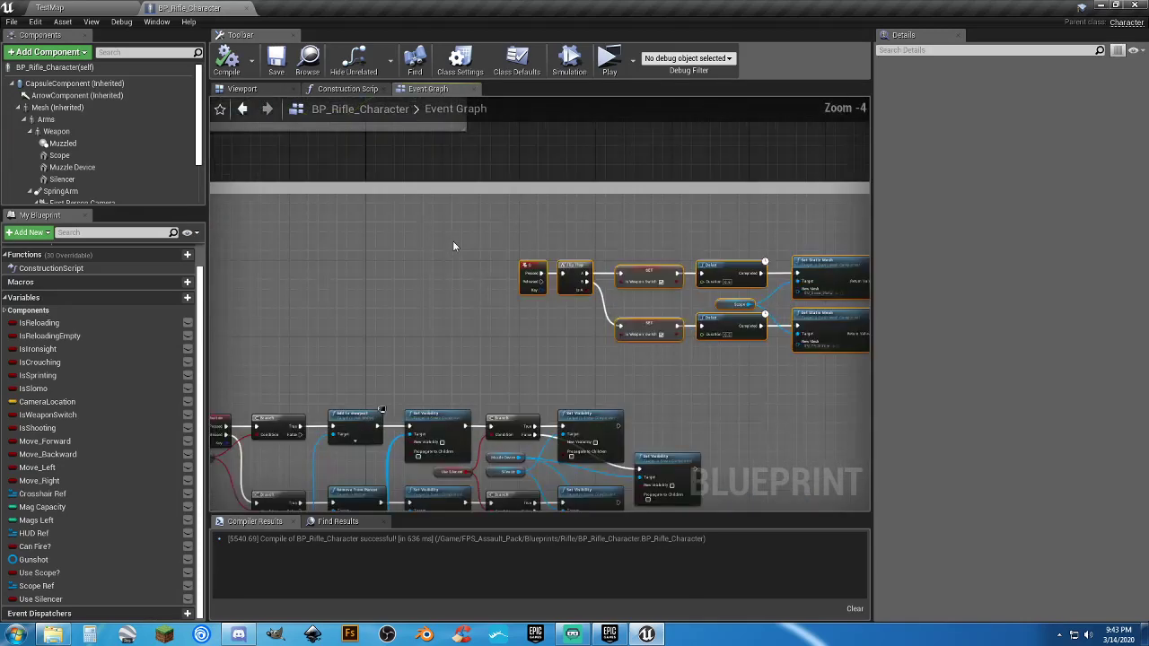
pyautogui.scroll(1, 452, 240)
pyautogui.moveTo(462, 251); pyautogui.dragTo(654, 300, button='right')
pyautogui.moveTo(584, 318); pyautogui.dragTo(694, 311, button='right')
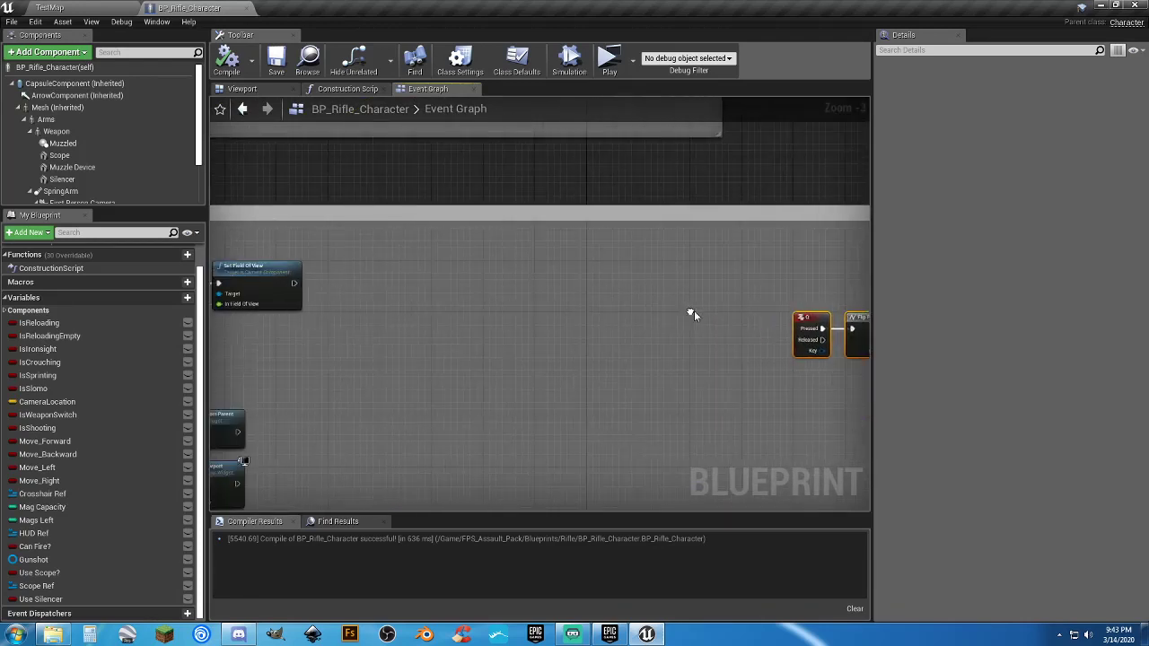
pyautogui.moveTo(800, 322); pyautogui.dragTo(392, 267)
# Move the Right Mouse Button scope and silencer visibility nodes up beneath the Q key sight-switching nodes.
pyautogui.moveTo(489, 444); pyautogui.dragTo(471, 256, button='right')
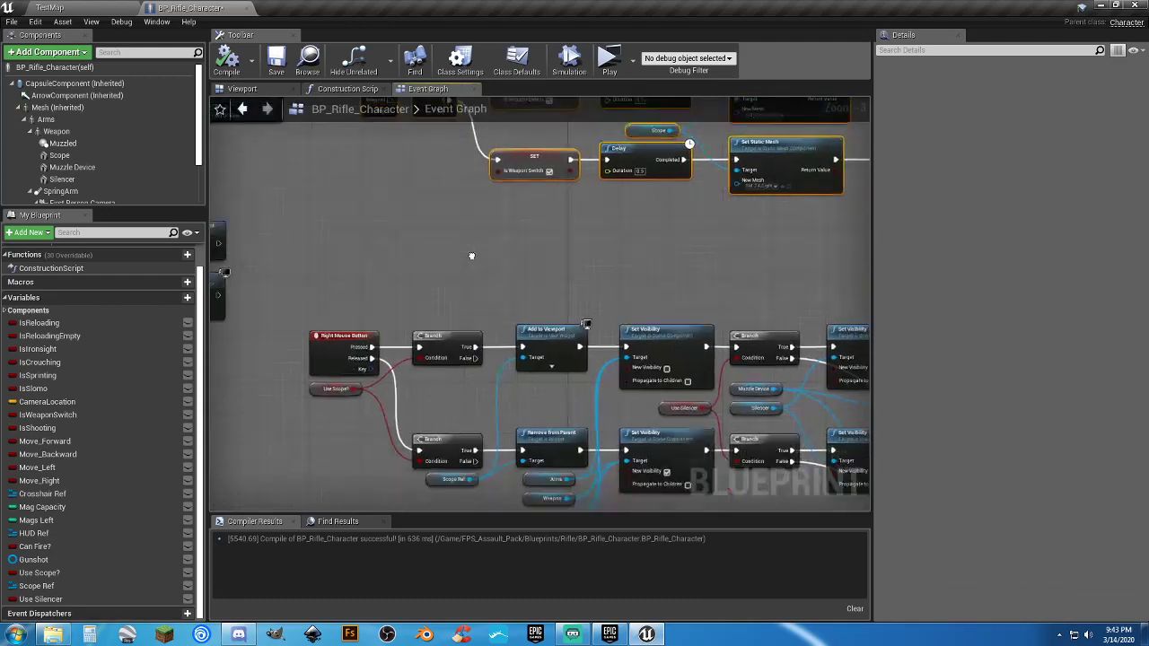
pyautogui.scroll(-3, 471, 256)
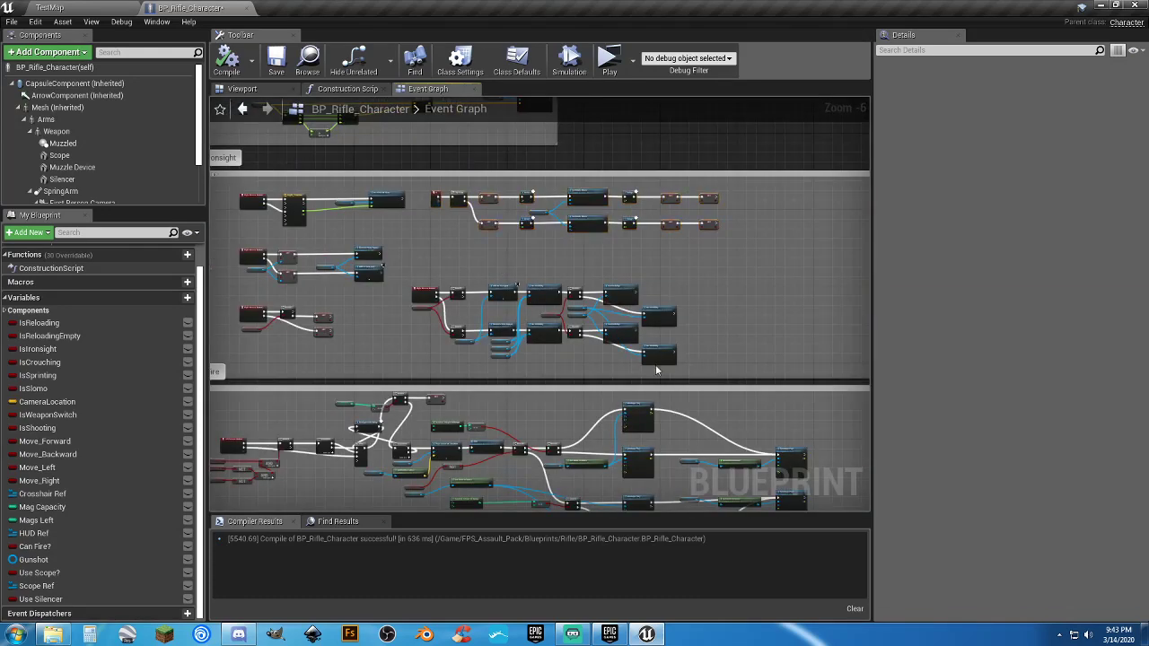
pyautogui.scroll(3, 426, 259)
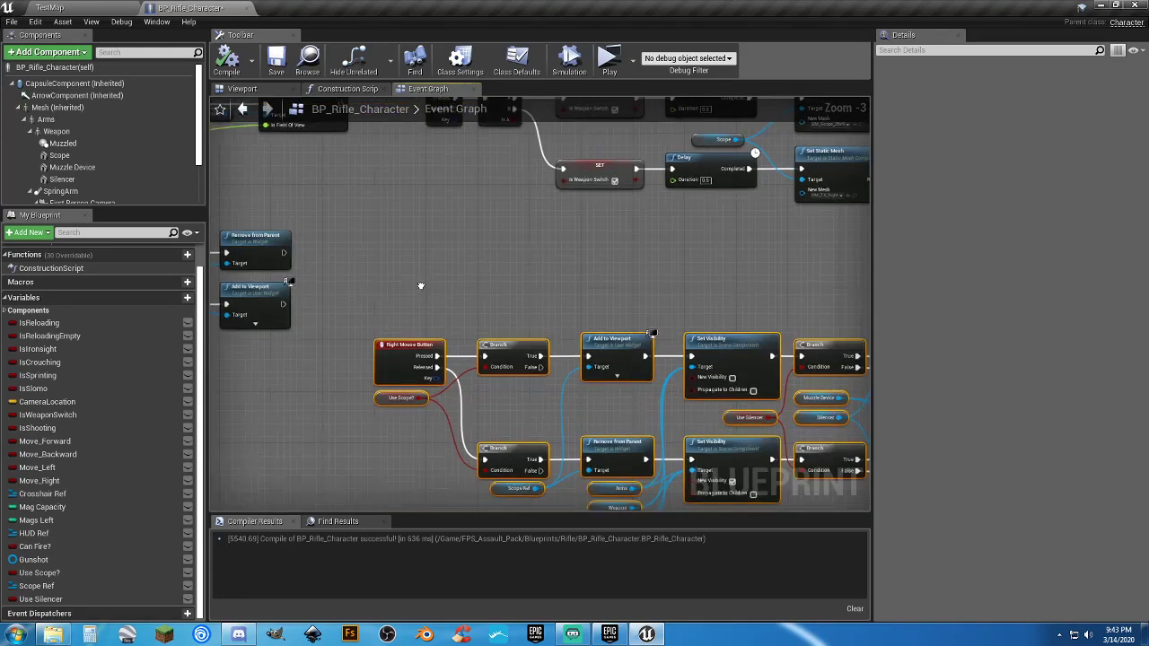
pyautogui.moveTo(421, 285); pyautogui.dragTo(418, 327, button='right')
pyautogui.moveTo(402, 384); pyautogui.dragTo(401, 283)
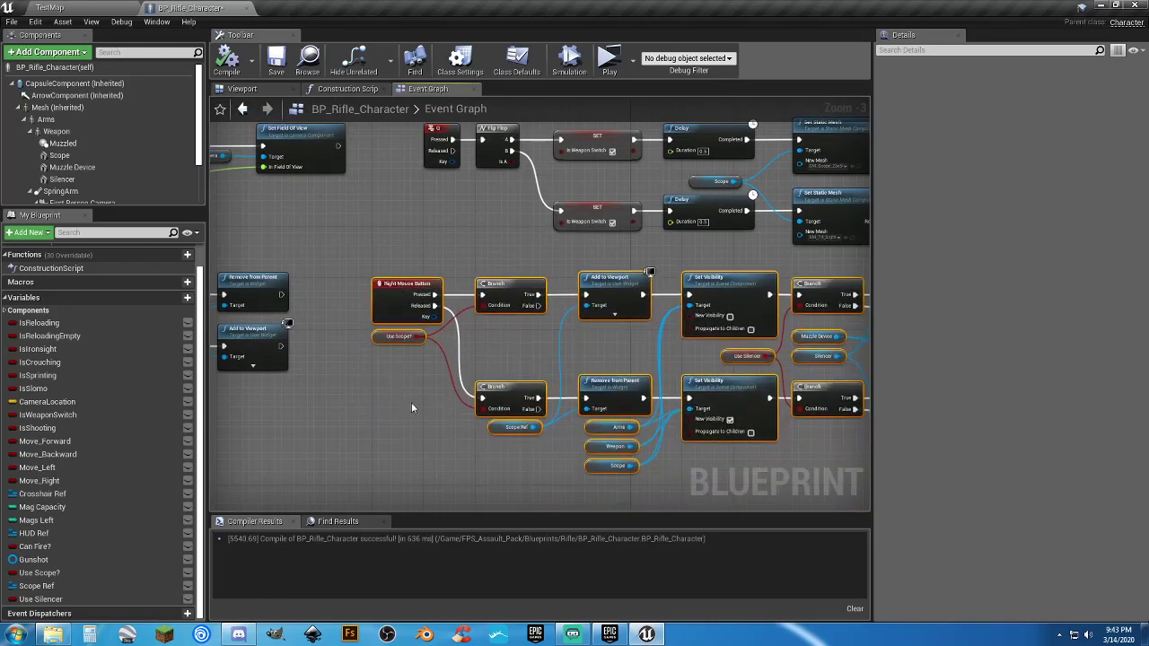
pyautogui.click(411, 401)
# Shift the Right Mouse Button scope visibility nodes sideways so their event lines up with the Q key event.
pyautogui.moveTo(423, 409); pyautogui.dragTo(210, 352, button='right')
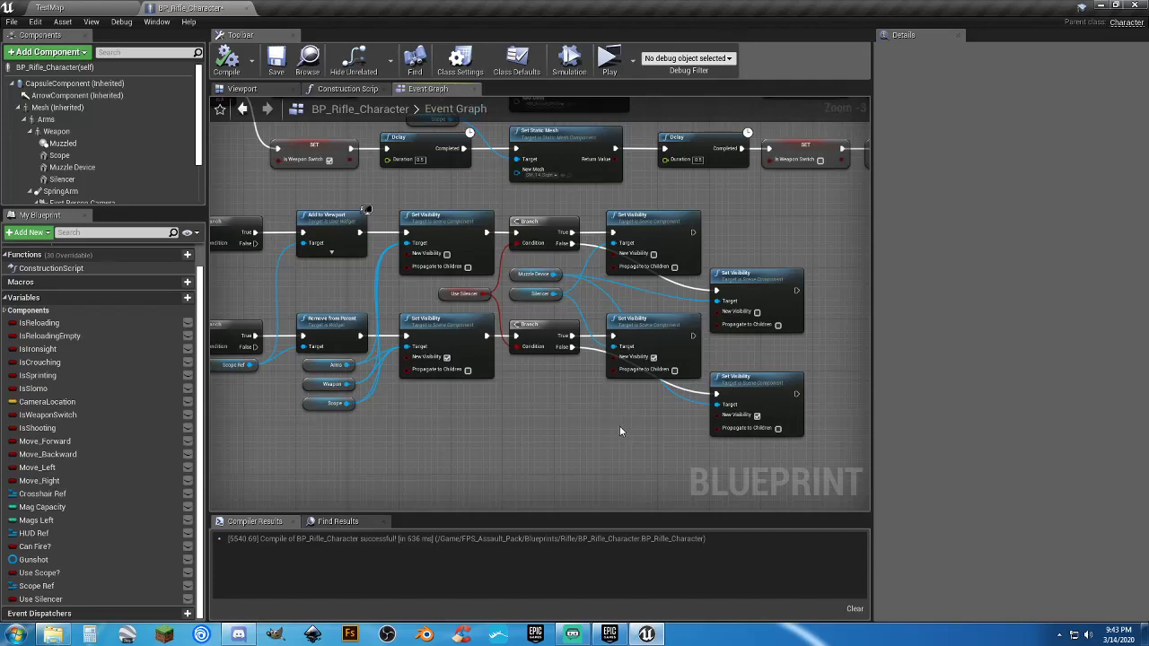
pyautogui.scroll(-1, 618, 427)
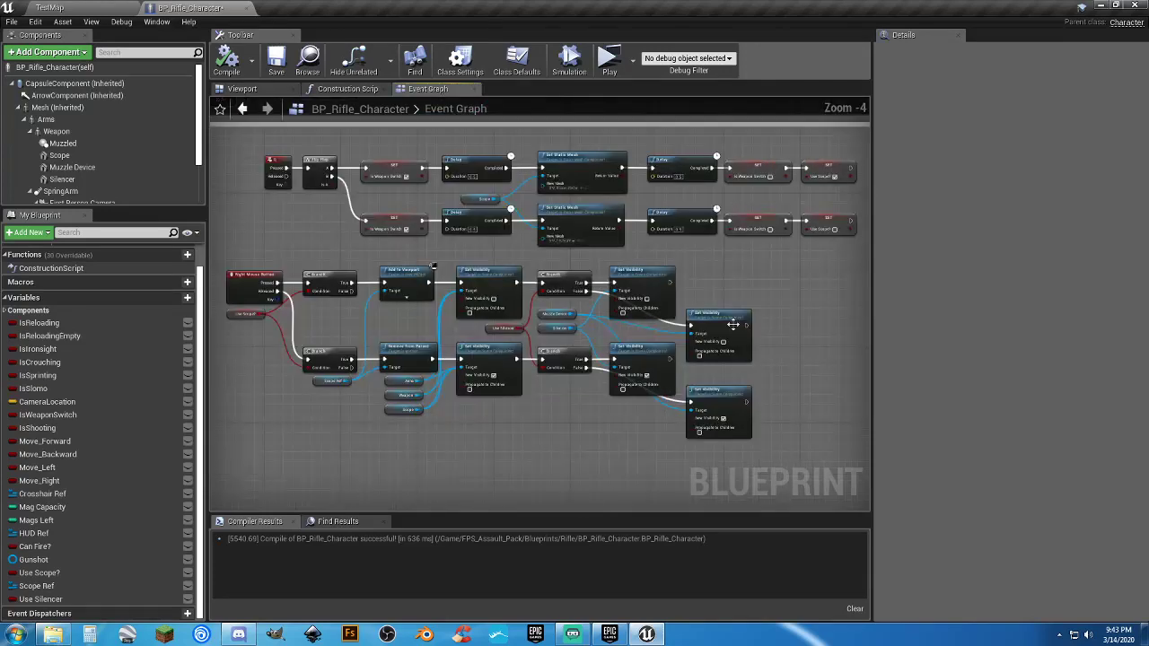
pyautogui.moveTo(548, 418); pyautogui.dragTo(804, 414, button='right')
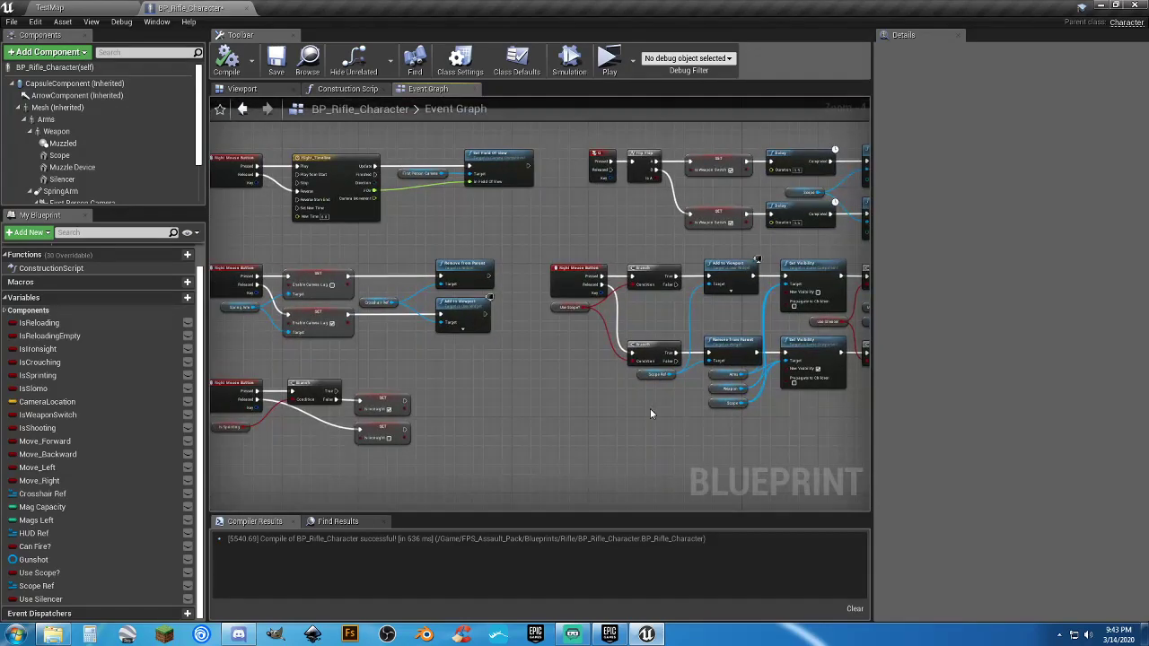
pyautogui.moveTo(621, 418); pyautogui.dragTo(637, 400, button='right')
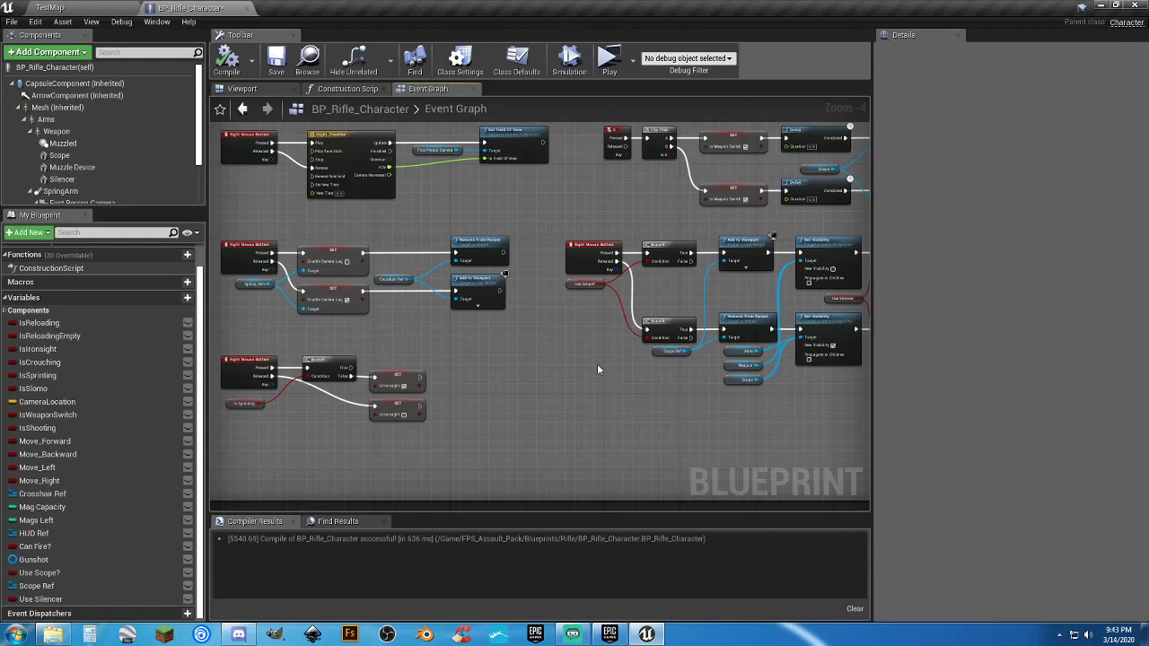
pyautogui.moveTo(597, 363); pyautogui.dragTo(339, 423, button='right')
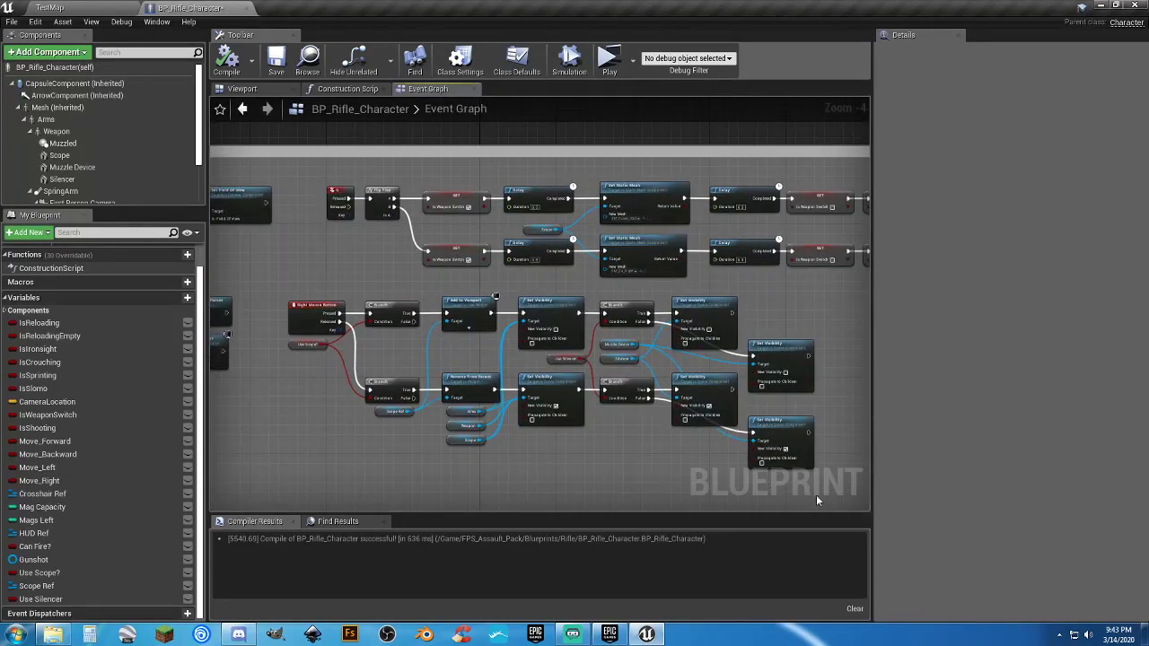
pyautogui.moveTo(818, 492); pyautogui.dragTo(355, 312)
pyautogui.click(342, 421)
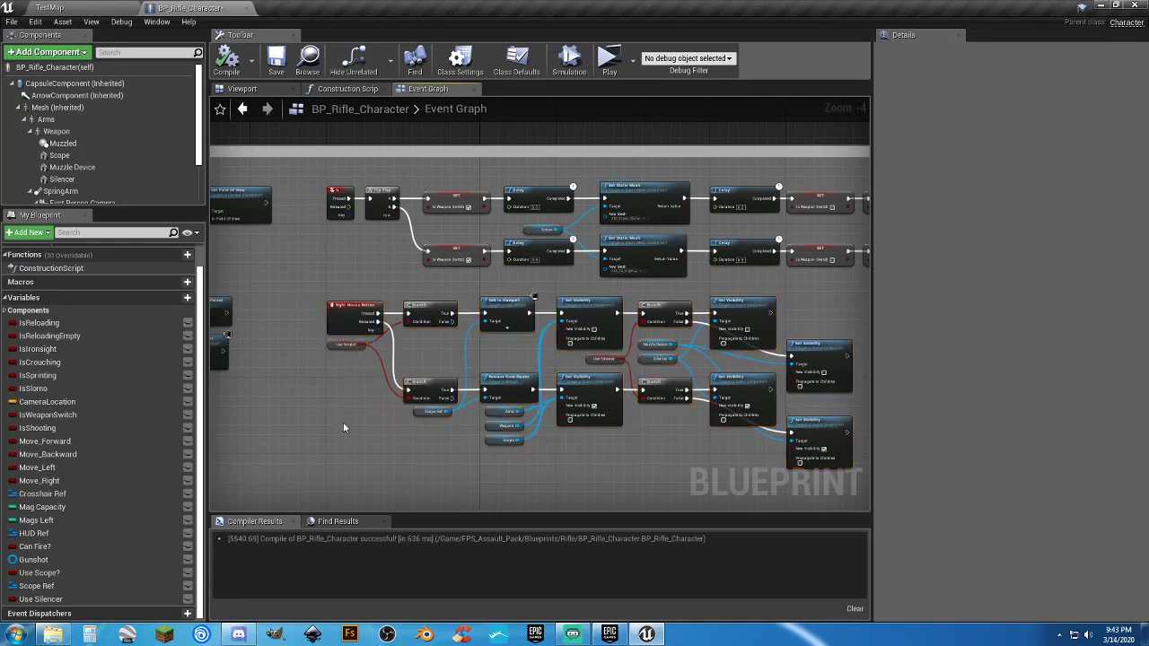
# Examine the Ironsight section's timeline, crosshair, sight-switching and scope nodes and the free space beside them.
pyautogui.moveTo(342, 422); pyautogui.dragTo(303, 415, button='right')
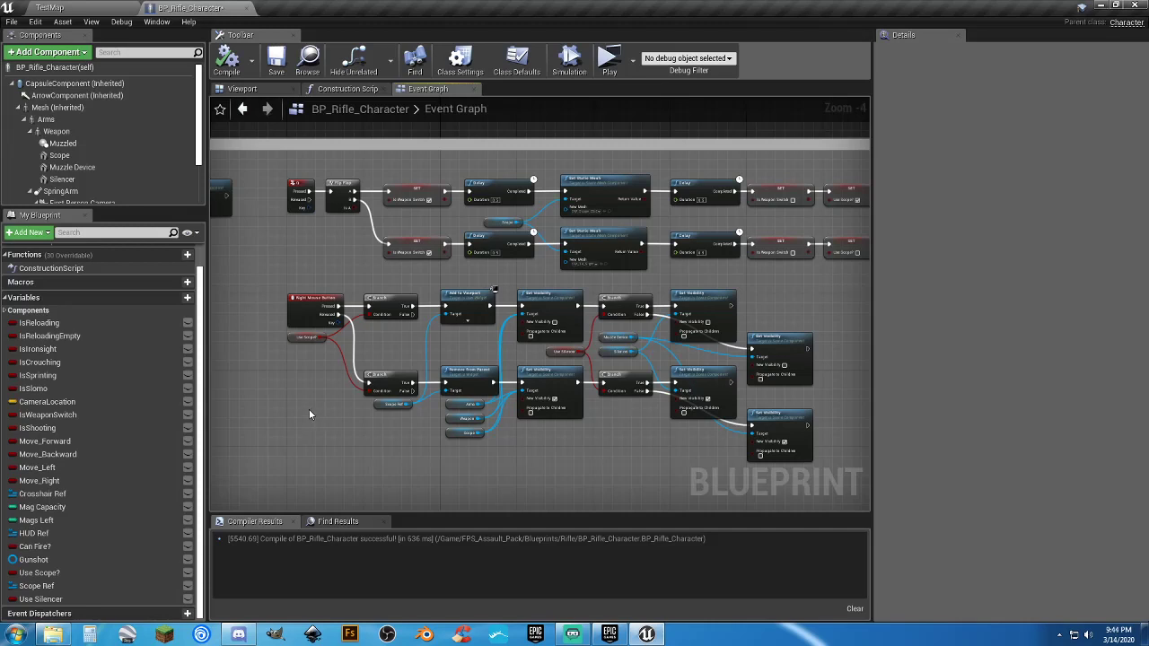
pyautogui.moveTo(308, 409); pyautogui.dragTo(737, 314, button='right')
pyautogui.moveTo(550, 290); pyautogui.dragTo(560, 434, button='right')
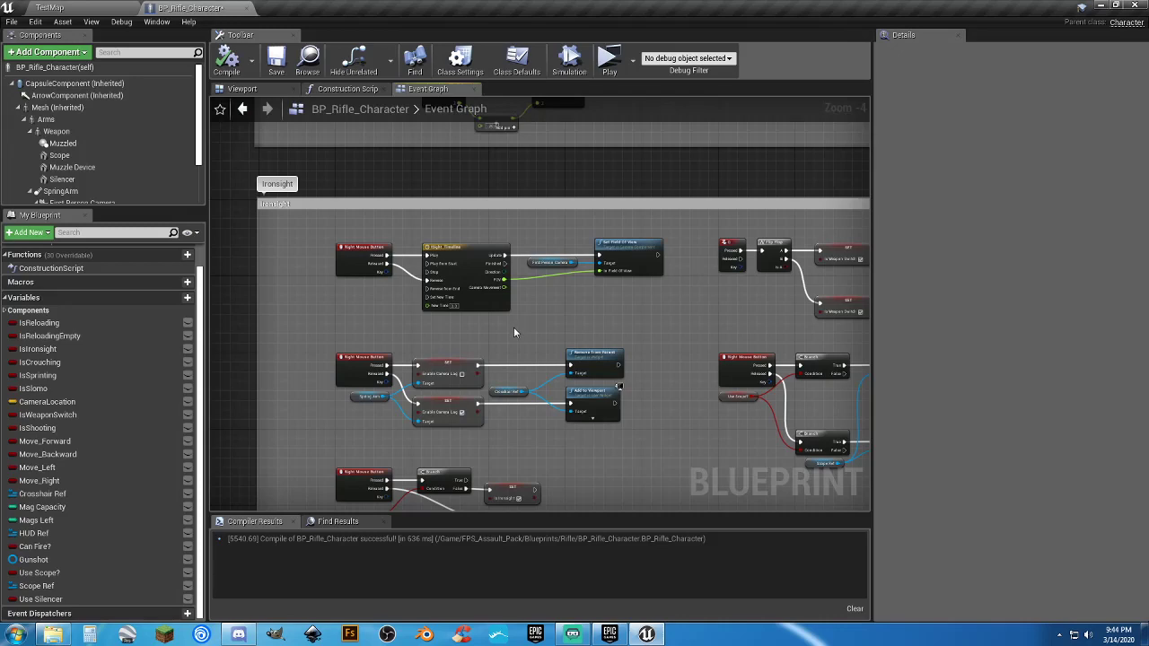
pyautogui.moveTo(523, 337); pyautogui.dragTo(490, 326, button='right')
pyautogui.scroll(3, 476, 322)
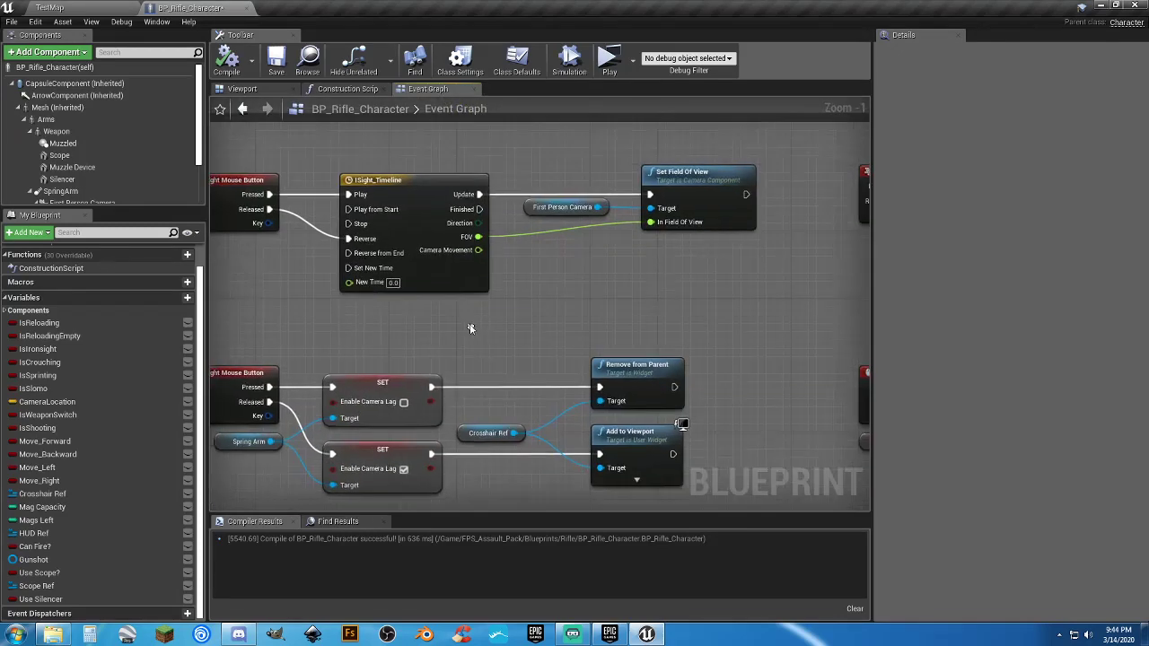
pyautogui.moveTo(689, 293); pyautogui.dragTo(625, 310, button='right')
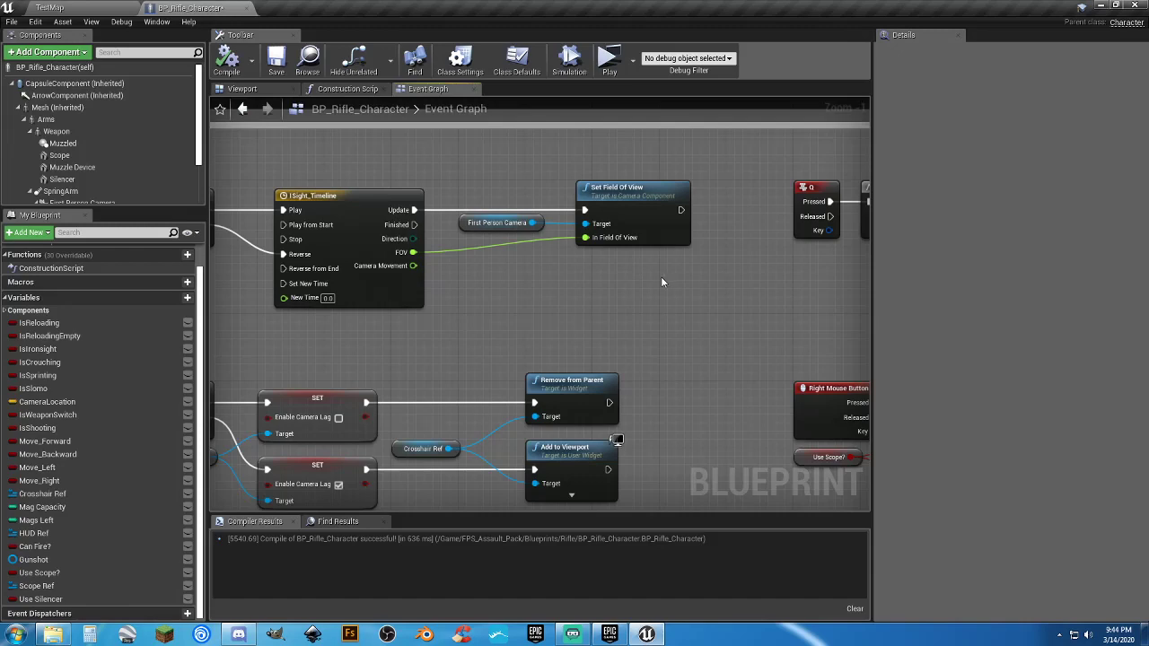
pyautogui.moveTo(660, 282); pyautogui.dragTo(238, 194, button='right')
pyautogui.scroll(-2, 436, 258)
pyautogui.scroll(-4, 270, 208)
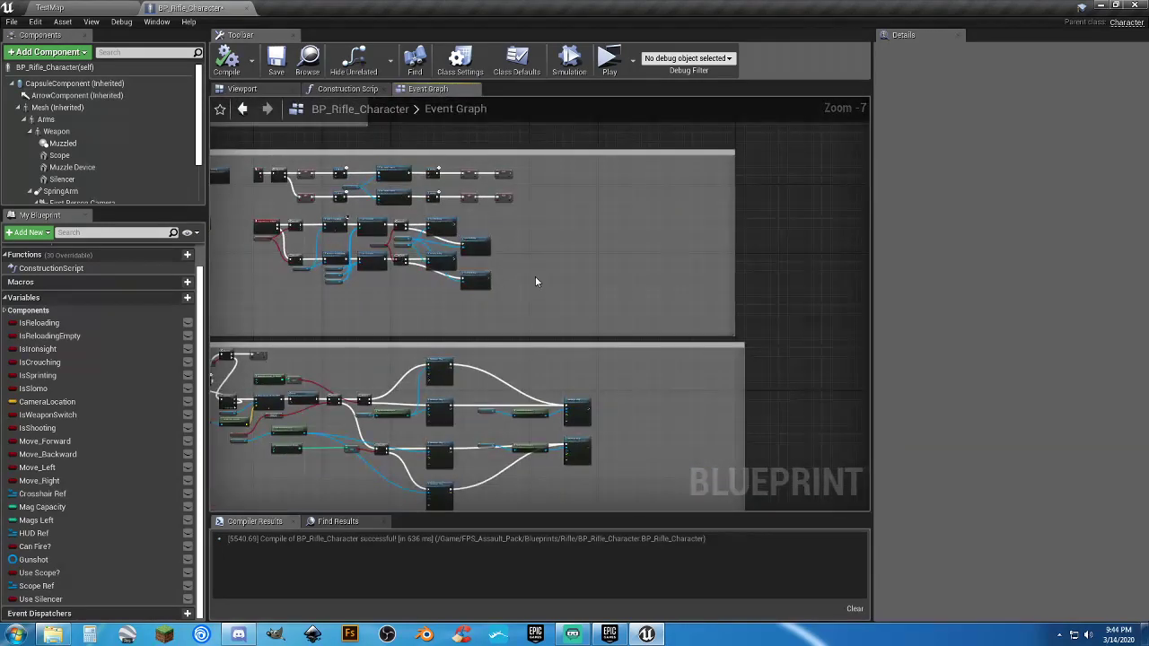
pyautogui.moveTo(548, 230); pyautogui.dragTo(570, 322, button='right')
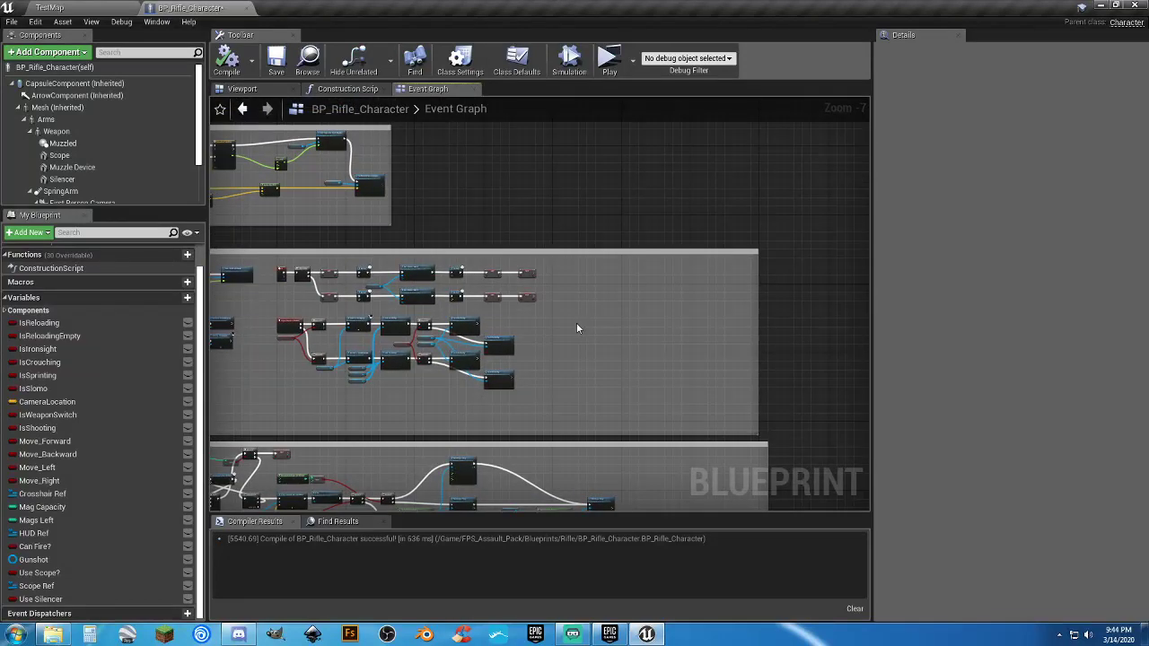
# Add a Mouse Wheel Down event in the Ironsight section's empty space beside the lower Use Scope? SET node.
pyautogui.scroll(7, 580, 290)
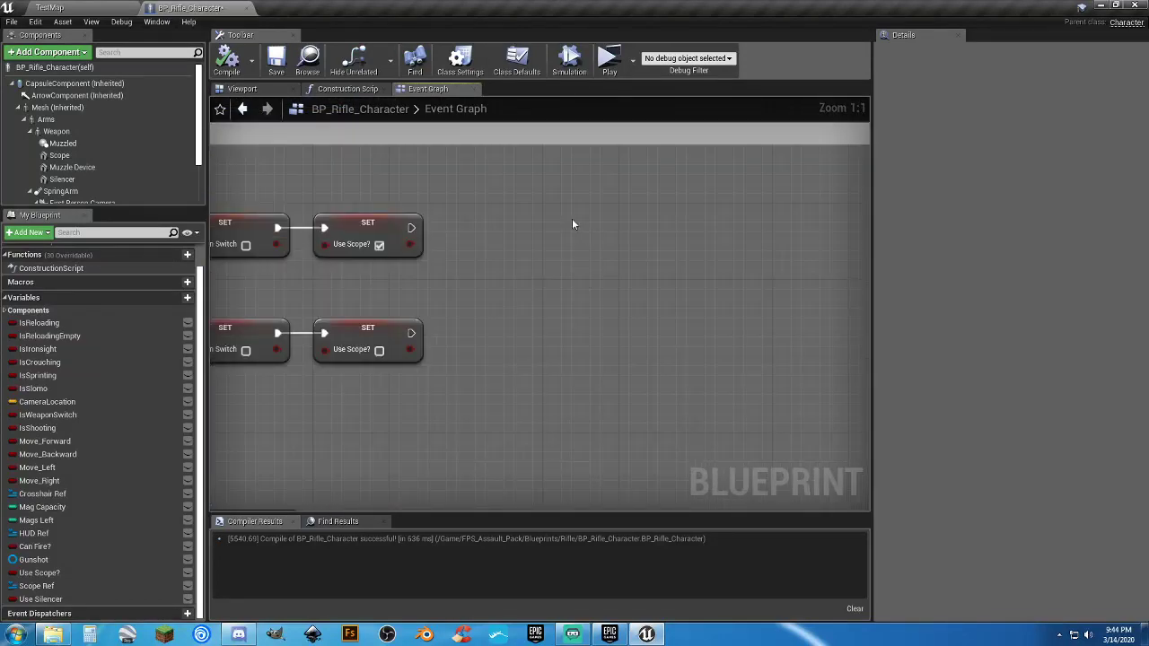
pyautogui.rightClick(557, 221)
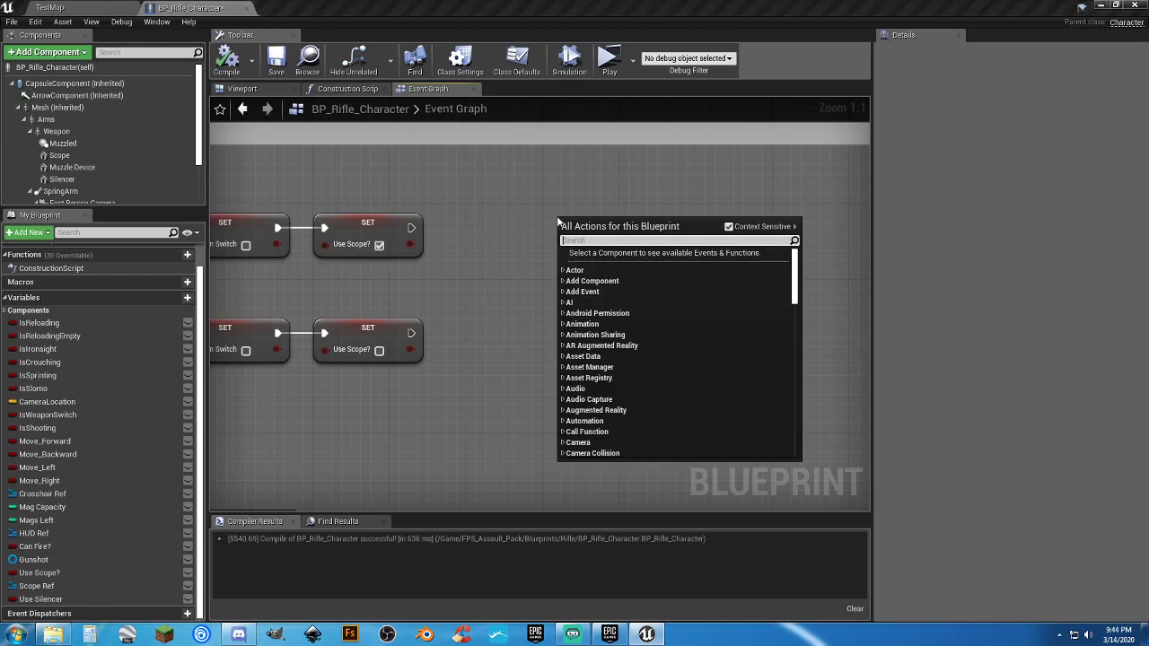
pyautogui.write('mousewhe')
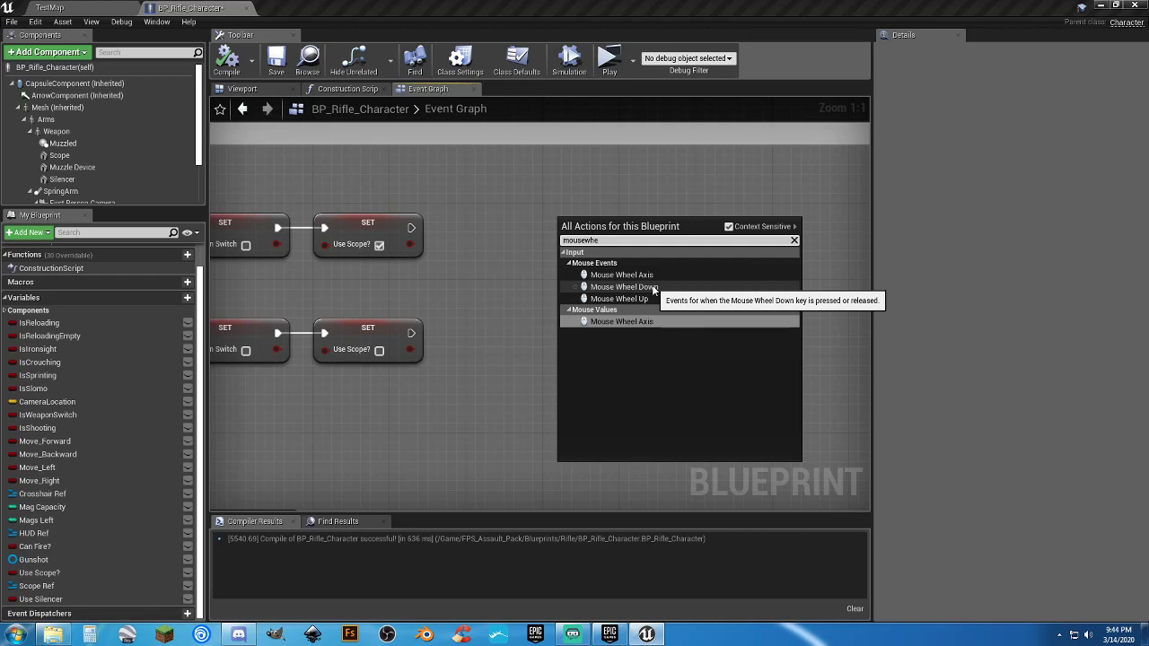
pyautogui.click(654, 287)
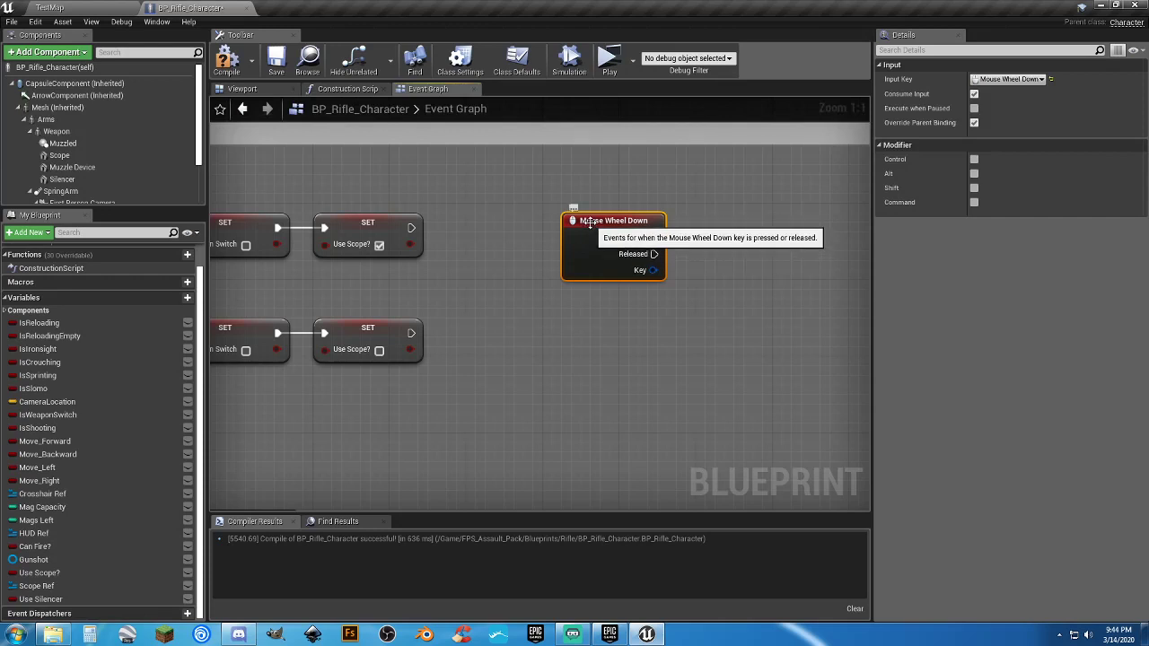
pyautogui.moveTo(585, 223); pyautogui.dragTo(565, 366)
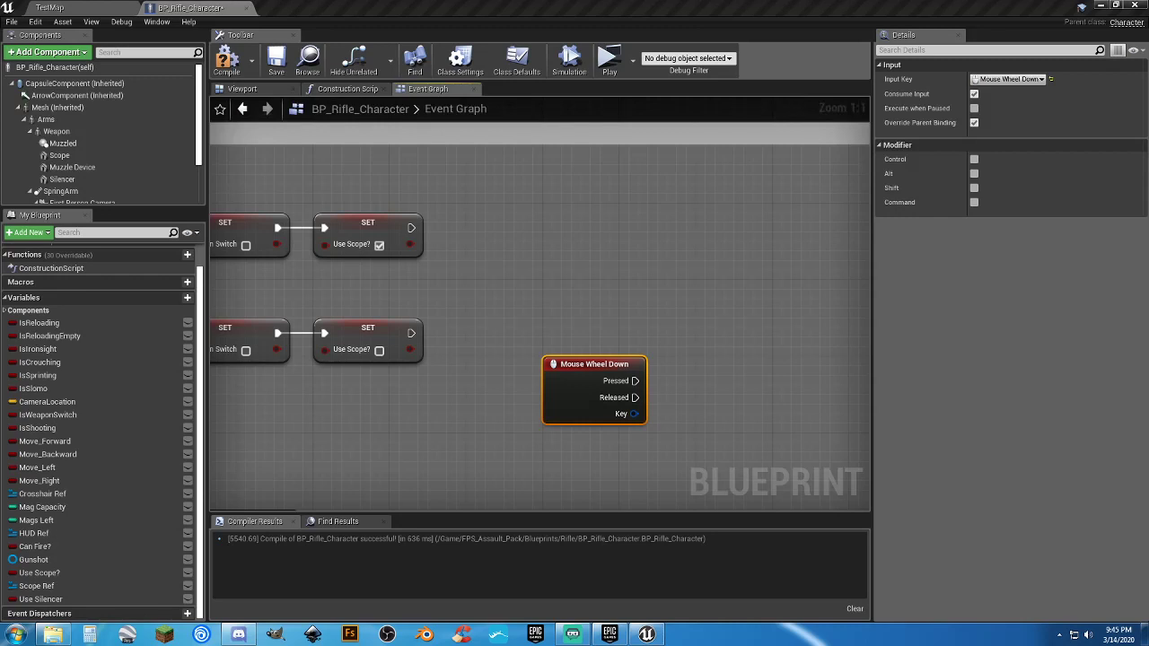
# Add a Mouse Wheel Up event and place it above the Mouse Wheel Down event.
pyautogui.click(550, 232)
pyautogui.rightClick(551, 226)
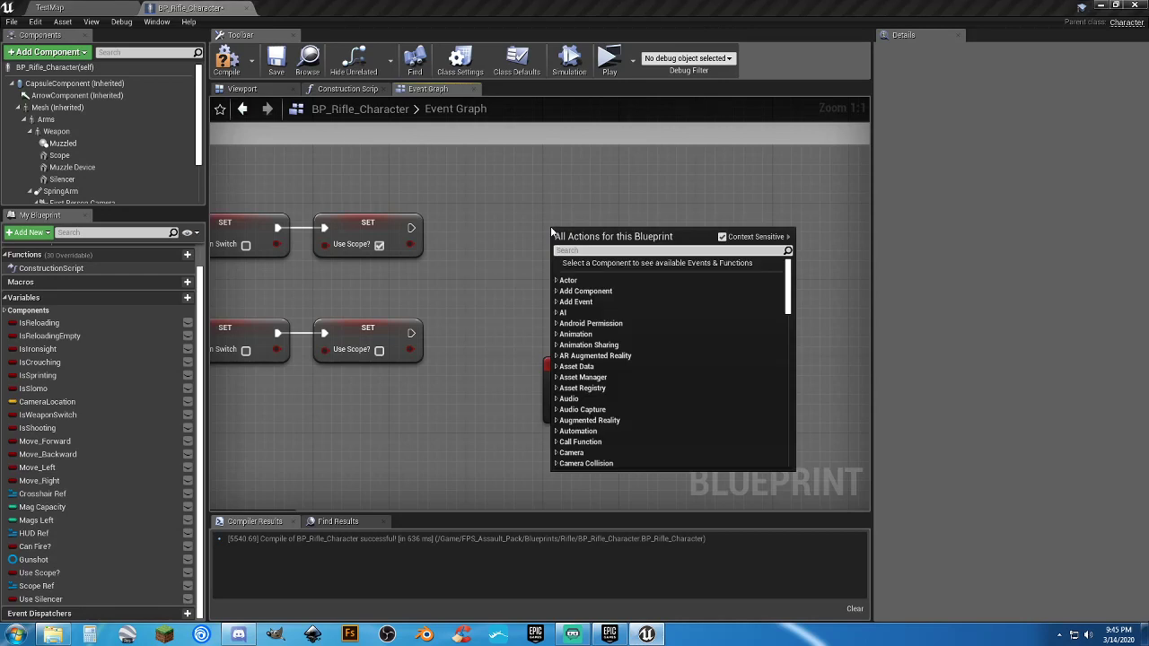
pyautogui.write('mousewhee')
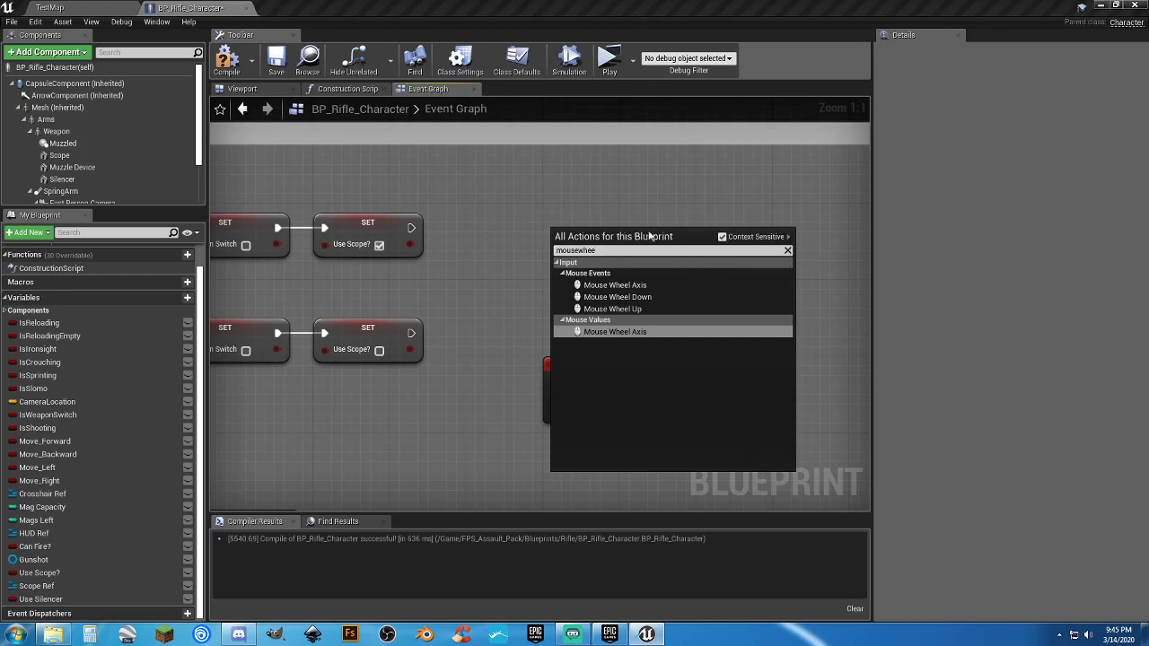
pyautogui.click(632, 309)
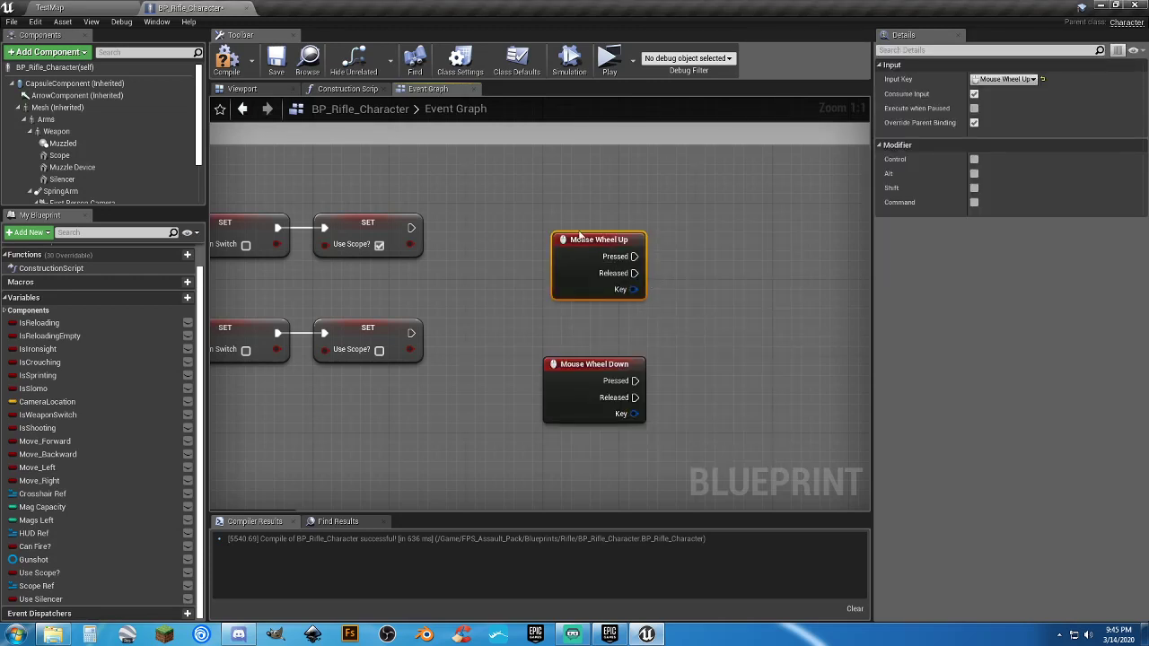
pyautogui.moveTo(578, 244); pyautogui.dragTo(568, 226)
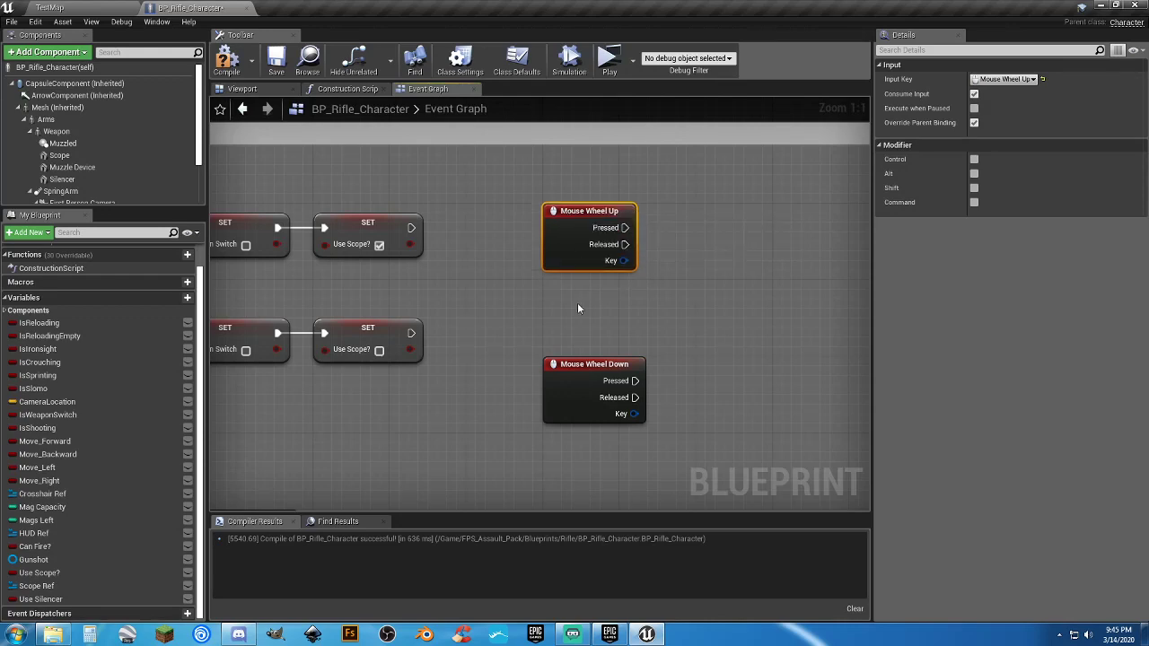
# Add a First Person Camera reference to the graph directly beneath the Mouse Wheel Up event.
pyautogui.click(505, 296)
pyautogui.scroll(-4, 506, 296)
pyautogui.moveTo(505, 310); pyautogui.dragTo(773, 284, button='right')
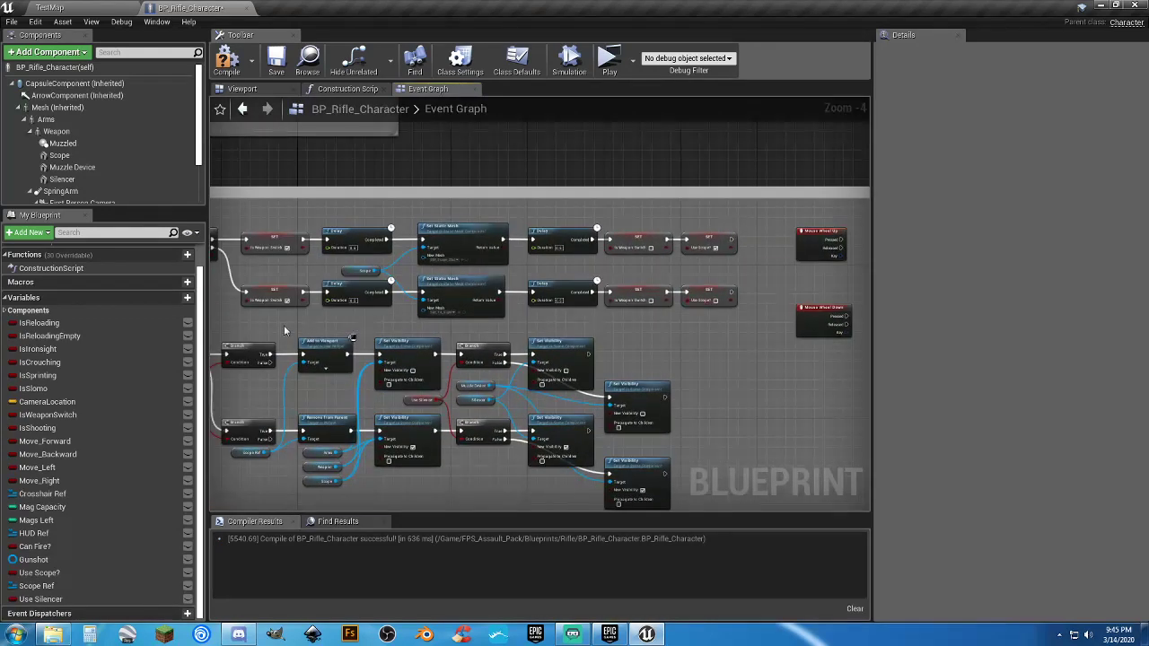
pyautogui.moveTo(285, 327); pyautogui.dragTo(325, 322, button='right')
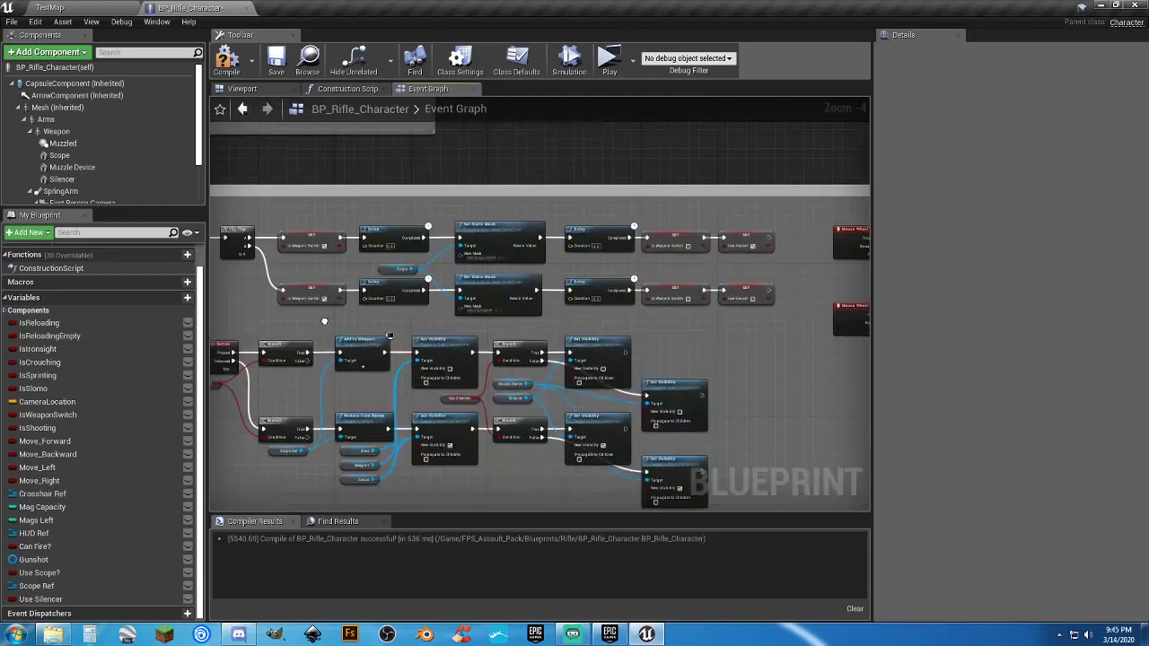
pyautogui.moveTo(612, 341); pyautogui.dragTo(318, 312, button='right')
pyautogui.scroll(4, 681, 288)
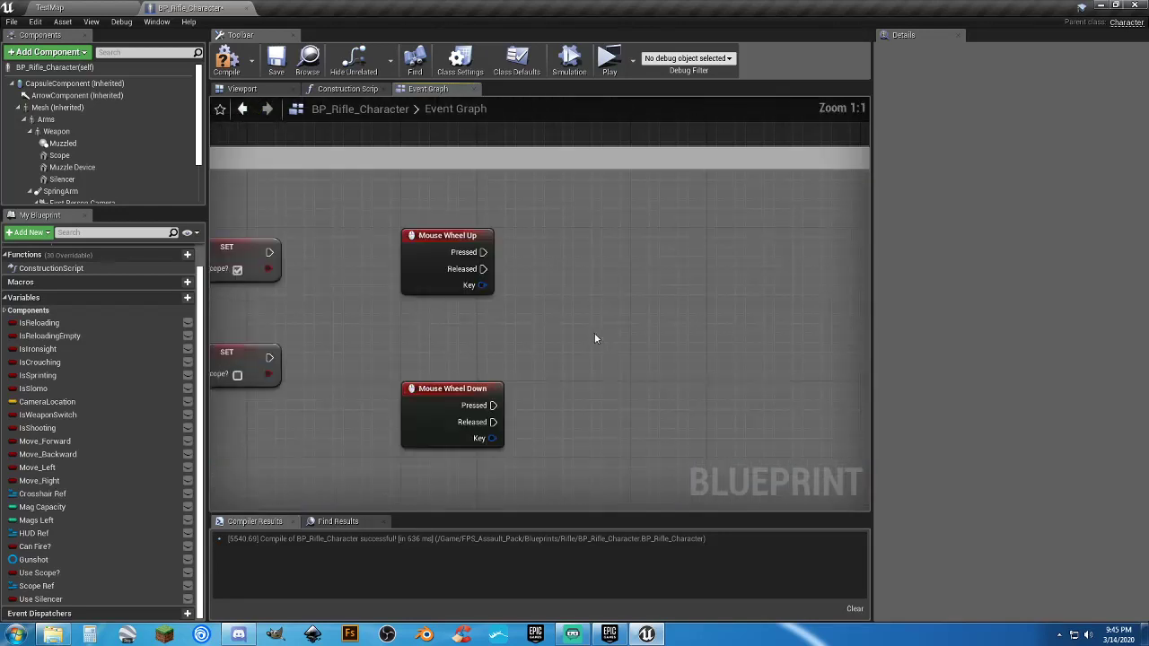
pyautogui.moveTo(595, 338); pyautogui.dragTo(621, 288, button='right')
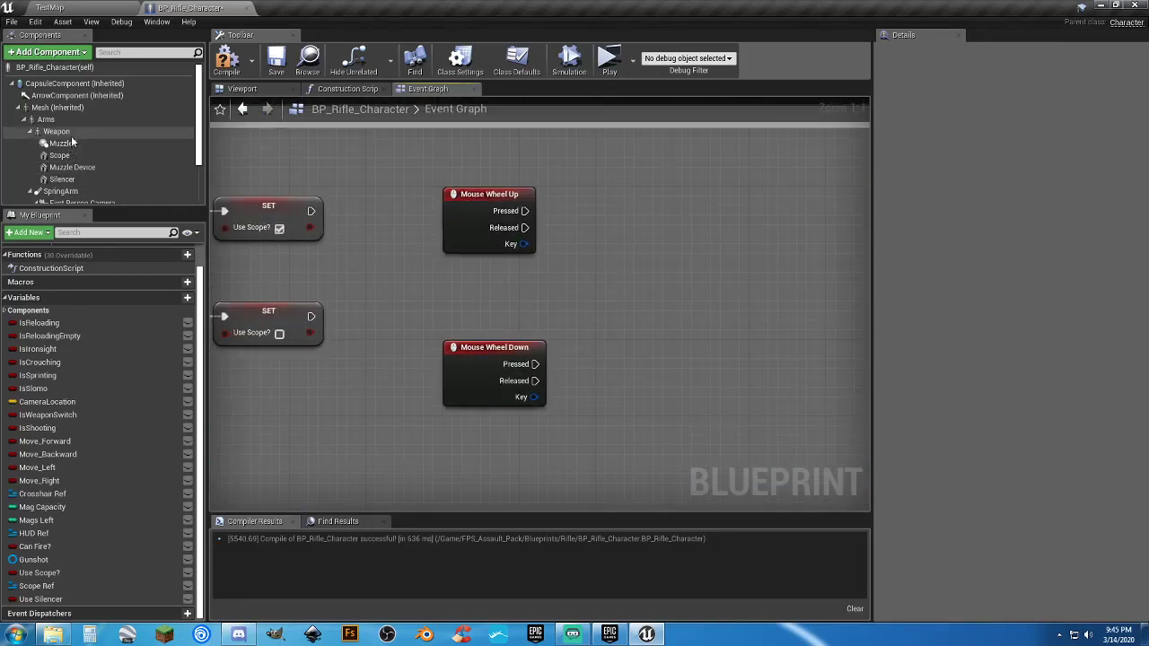
pyautogui.scroll(-3, 90, 157)
pyautogui.moveTo(81, 146); pyautogui.dragTo(446, 264)
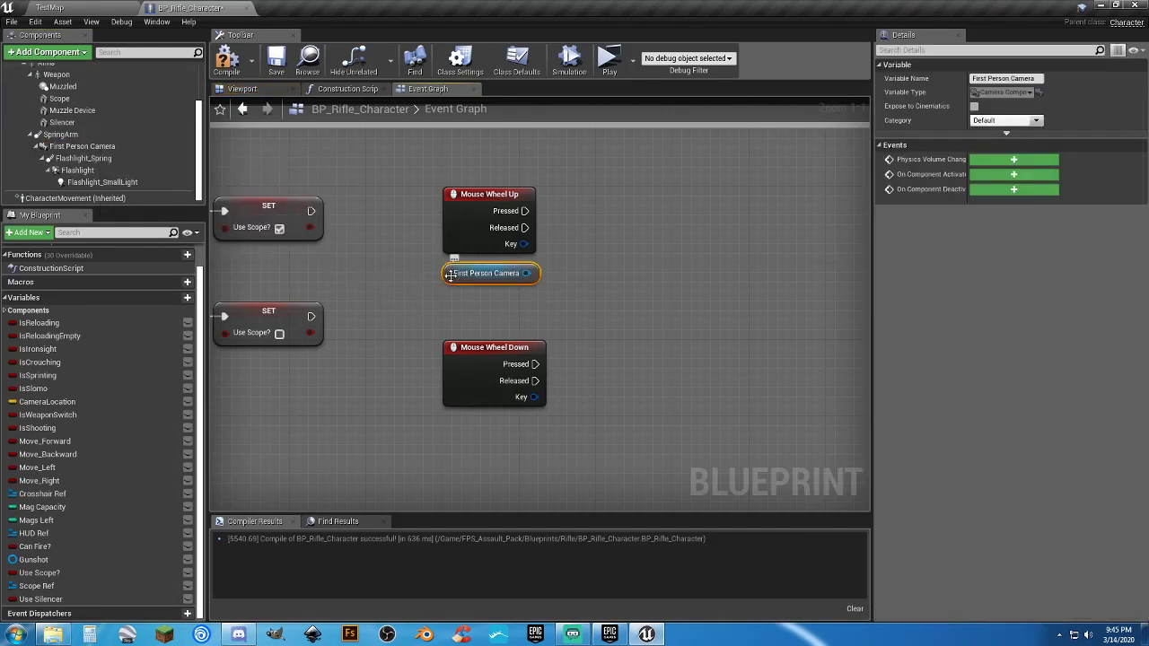
pyautogui.click(516, 293)
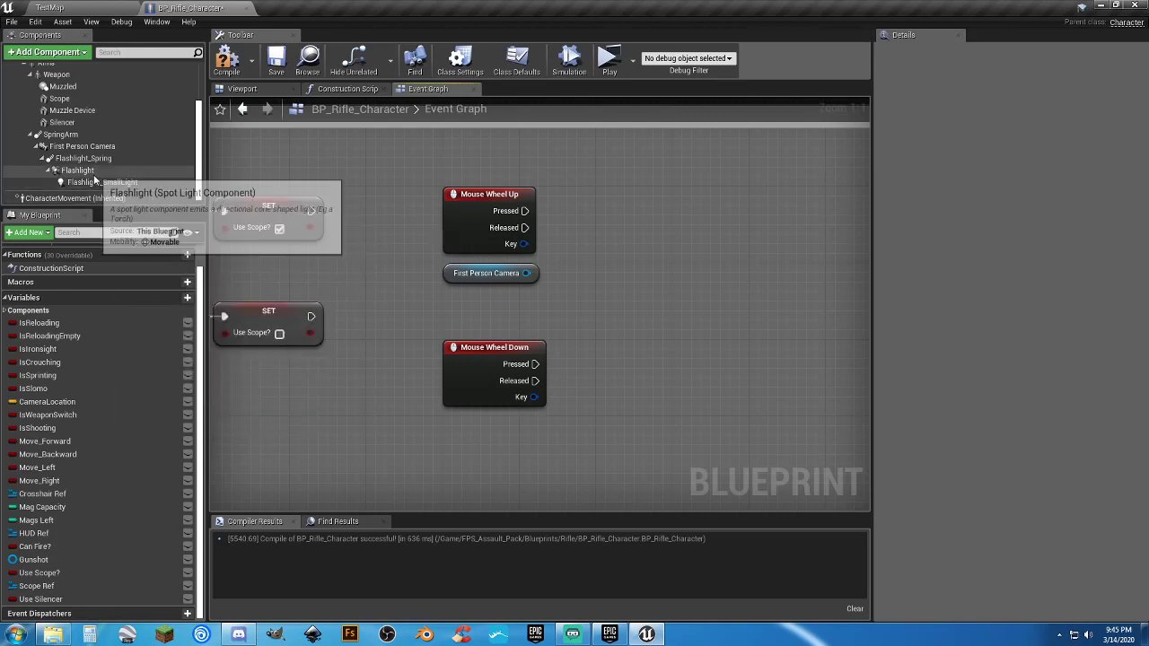
# Show the First Person Camera component's details, and compile and save the blueprint.
pyautogui.click(90, 147)
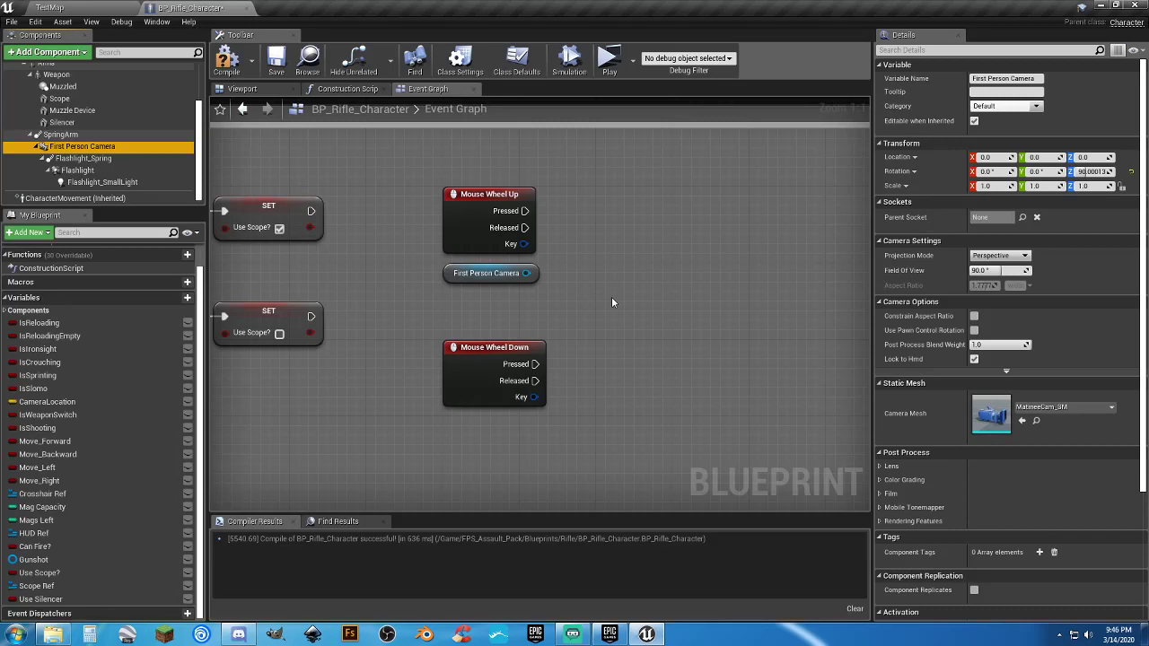
pyautogui.moveTo(614, 293); pyautogui.dragTo(480, 285, button='right')
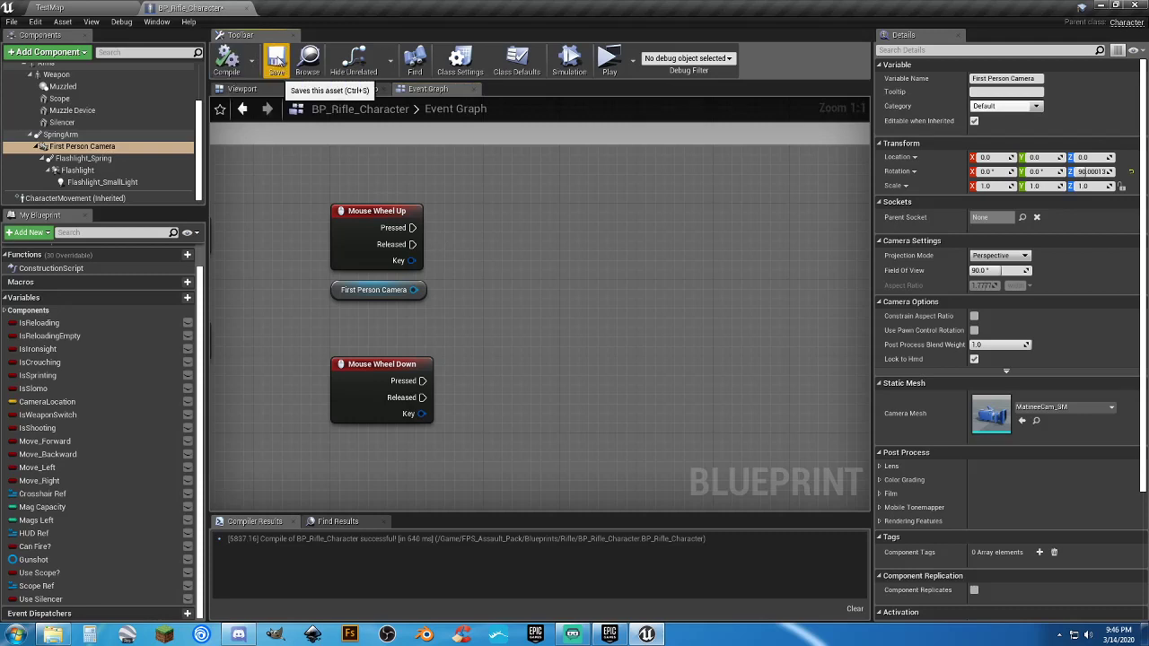
pyautogui.click(275, 59)
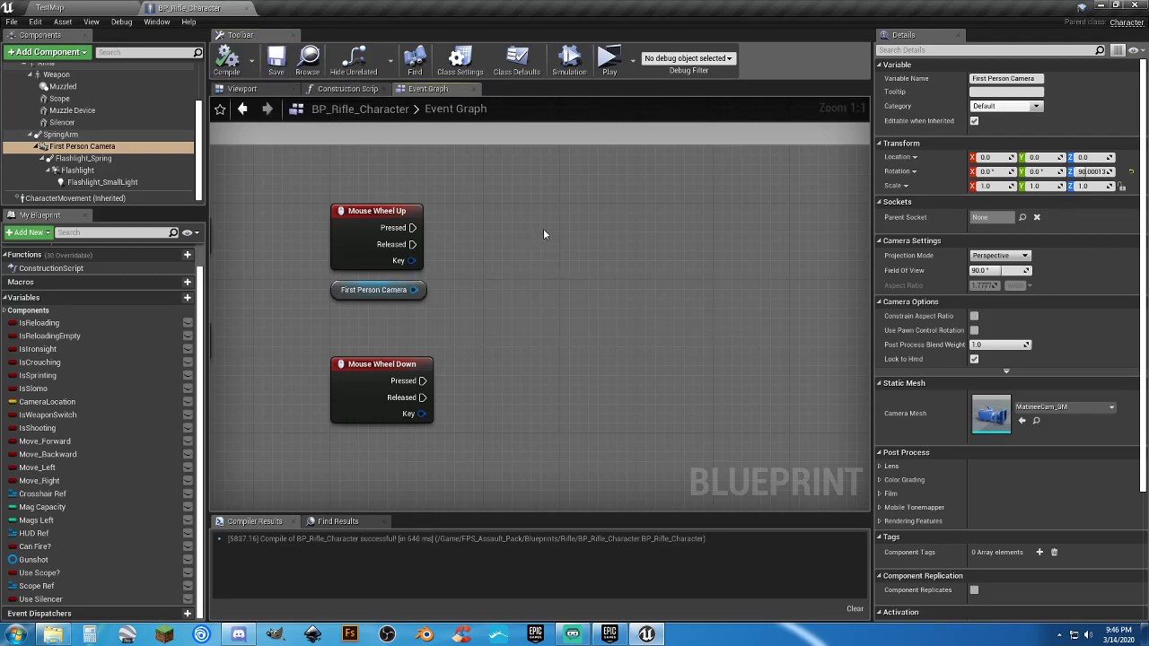
# Connect a Branch node to the Pressed output of both Mouse Wheel Up and Mouse Wheel Down, each aligned with its event.
pyautogui.click(543, 230)
pyautogui.moveTo(555, 254); pyautogui.dragTo(412, 228)
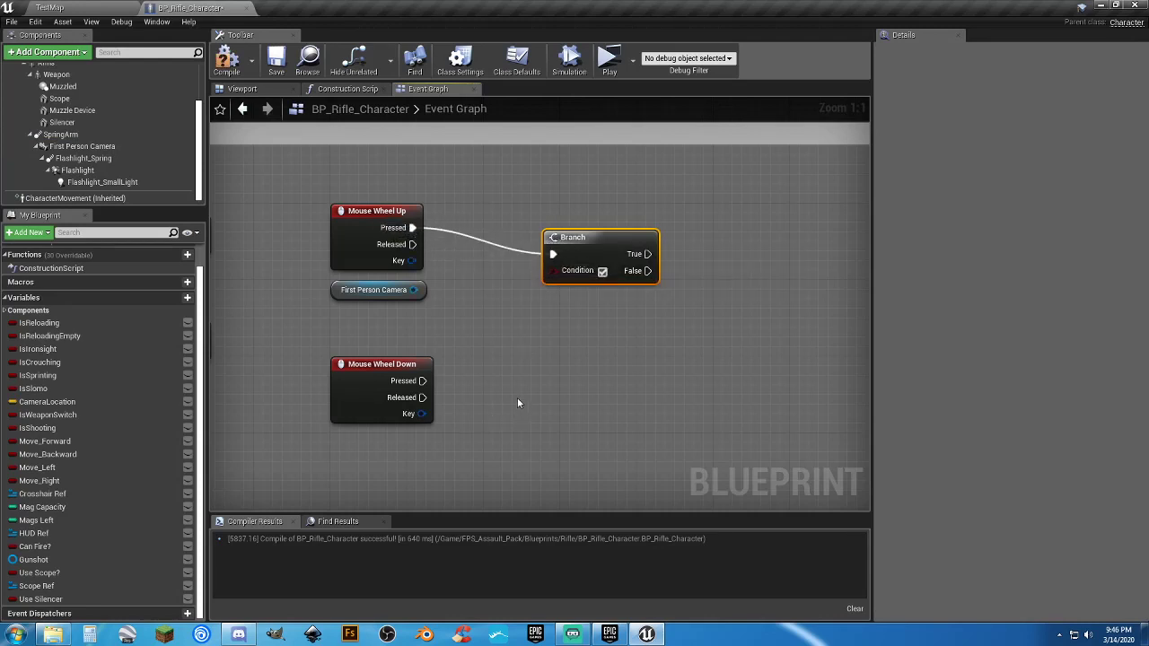
pyautogui.hotkey('ctrl', 'c')
pyautogui.hotkey('ctrl', 'v')
pyautogui.moveTo(422, 380); pyautogui.dragTo(512, 366)
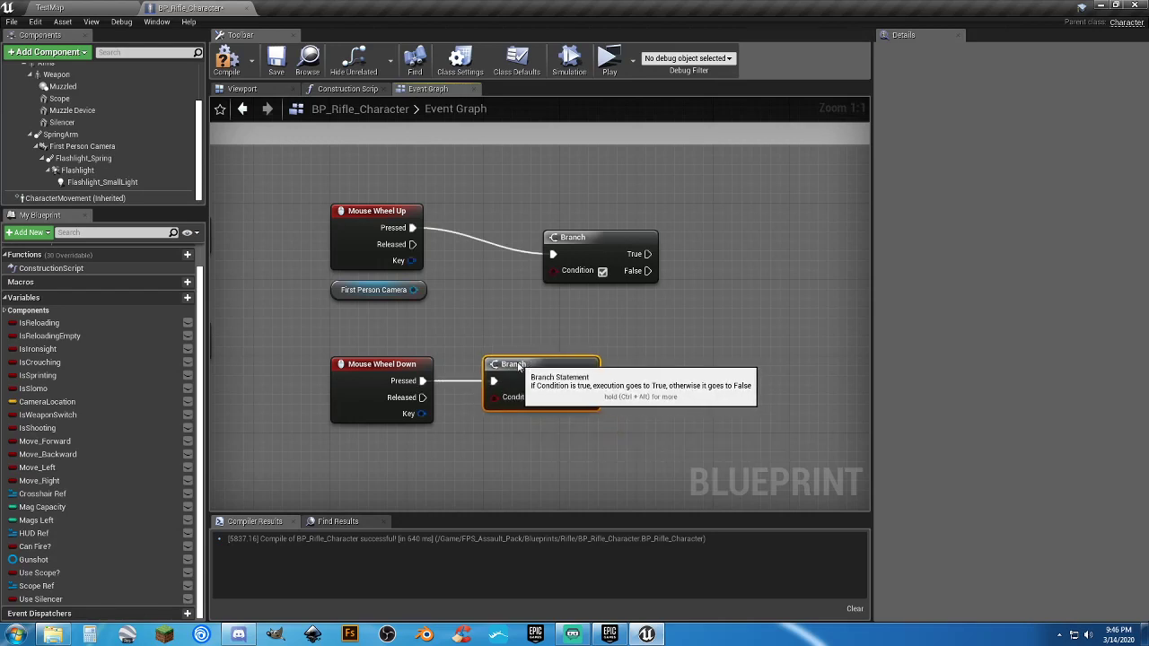
pyautogui.moveTo(582, 238); pyautogui.dragTo(523, 212)
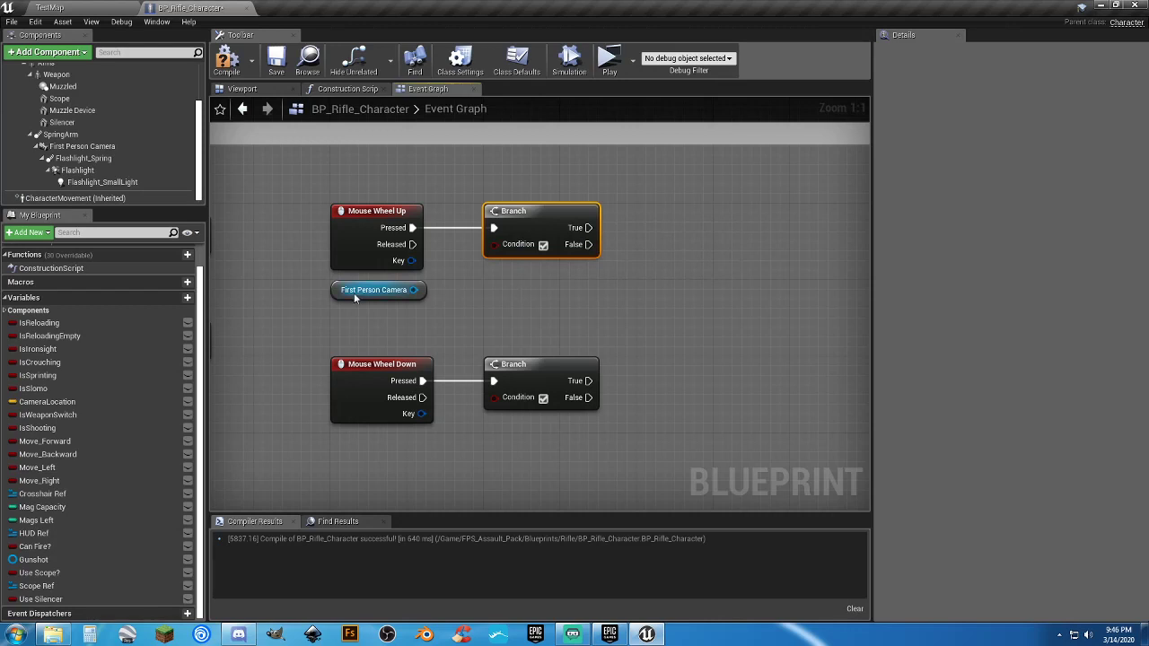
# Connect the Use Scope? variable to the Condition of both mouse wheel Branch nodes, and compile and save the blueprint.
pyautogui.moveTo(374, 300); pyautogui.dragTo(535, 299)
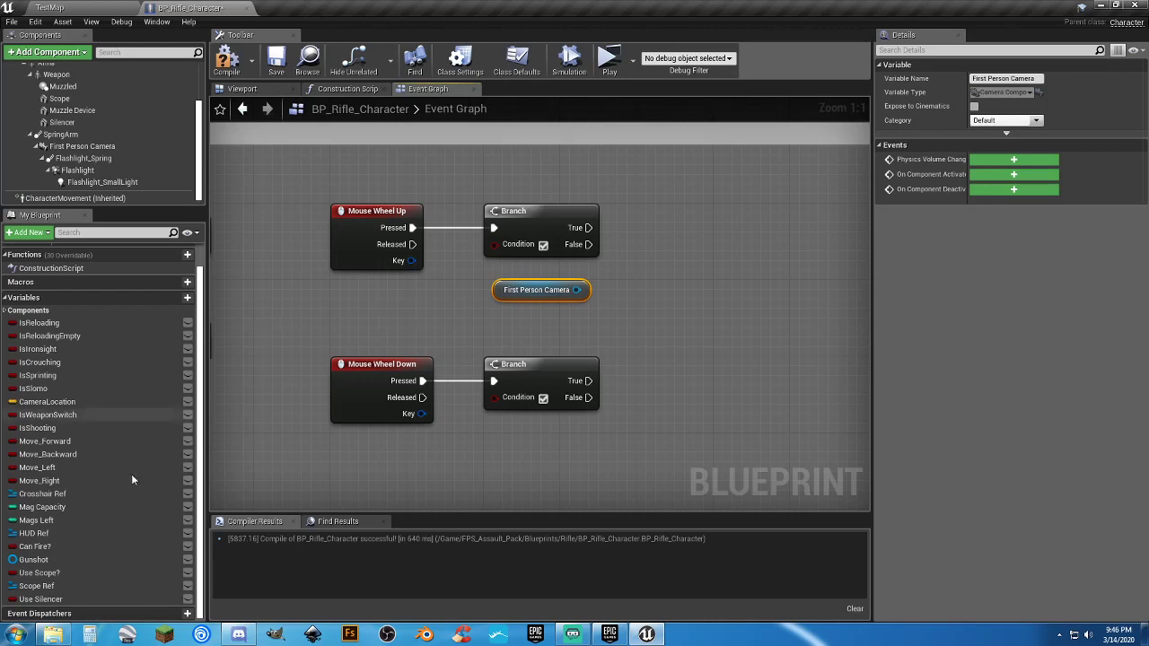
pyautogui.moveTo(39, 573); pyautogui.dragTo(494, 244)
pyautogui.click(361, 314)
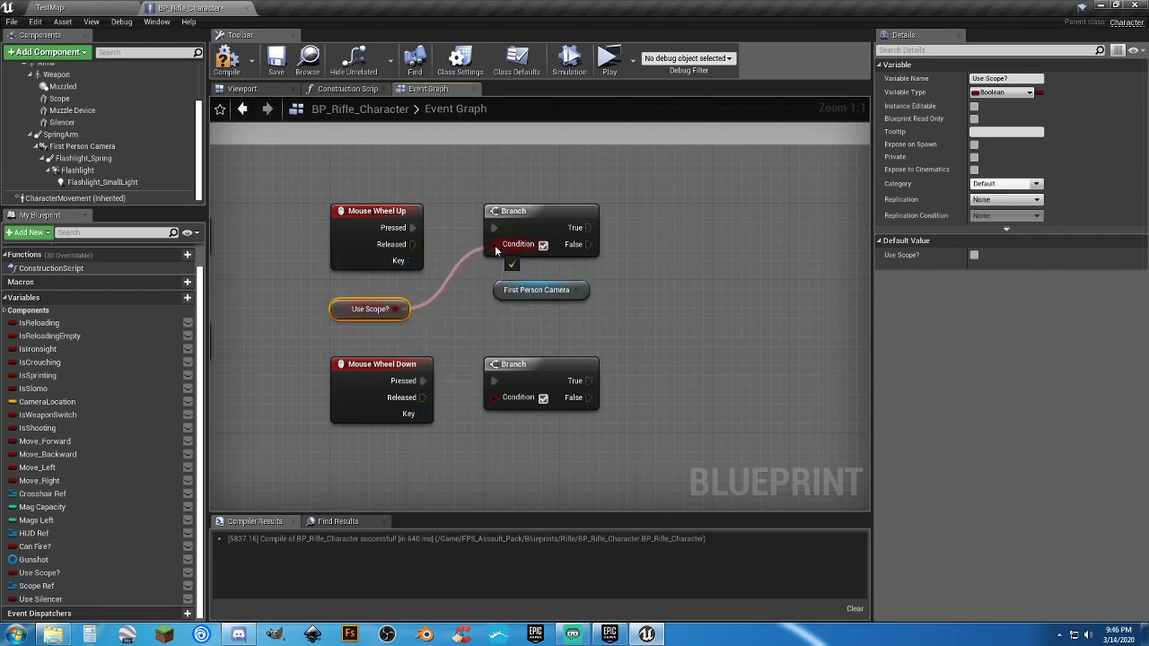
pyautogui.moveTo(396, 309); pyautogui.dragTo(496, 397)
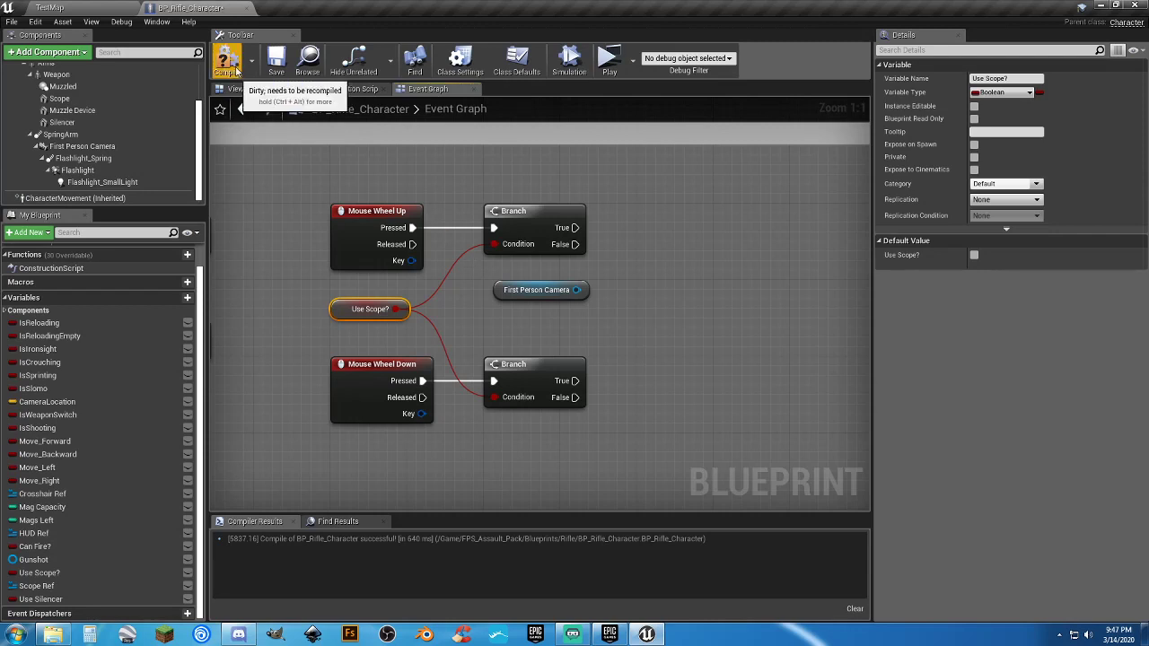
pyautogui.click(265, 70)
pyautogui.click(275, 61)
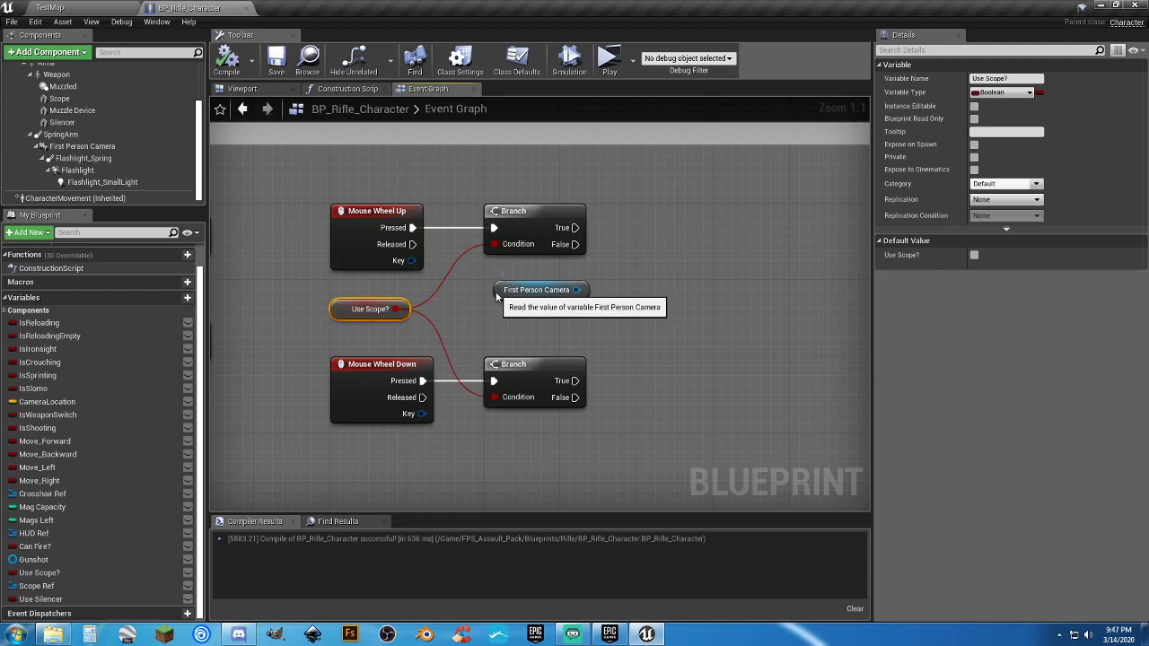
# Add a Set Field Of View node from the First Person Camera reference and place it beside the Mouse Wheel Up Branch.
pyautogui.moveTo(502, 296); pyautogui.dragTo(491, 297)
pyautogui.moveTo(651, 300); pyautogui.dragTo(601, 326, button='right')
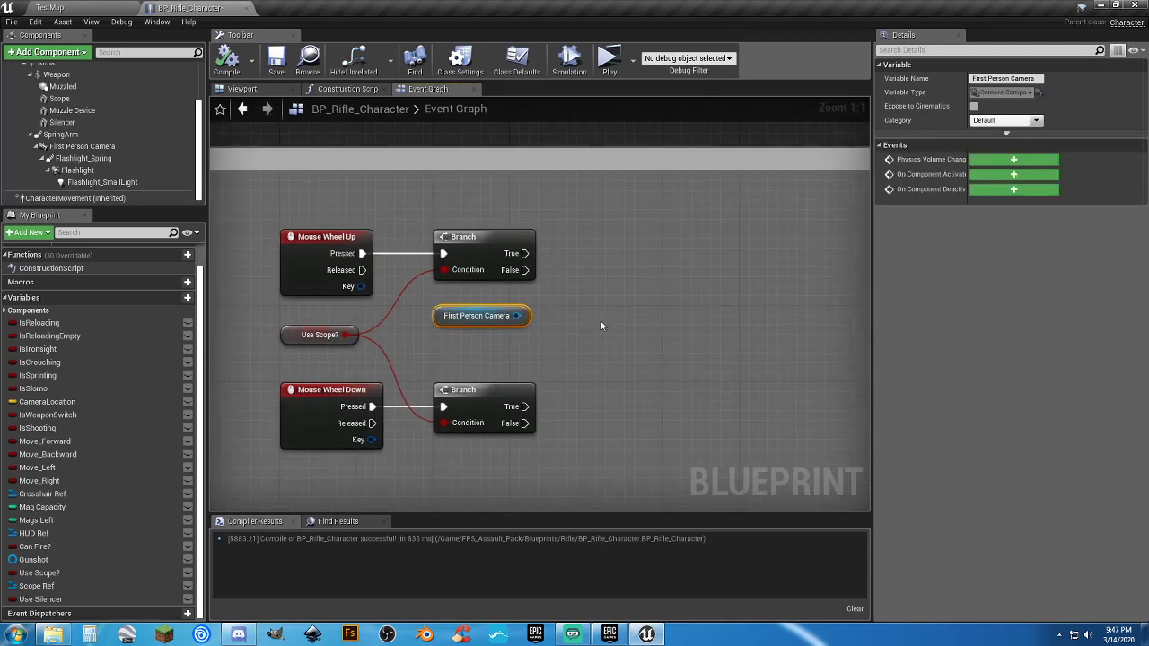
pyautogui.click(104, 150)
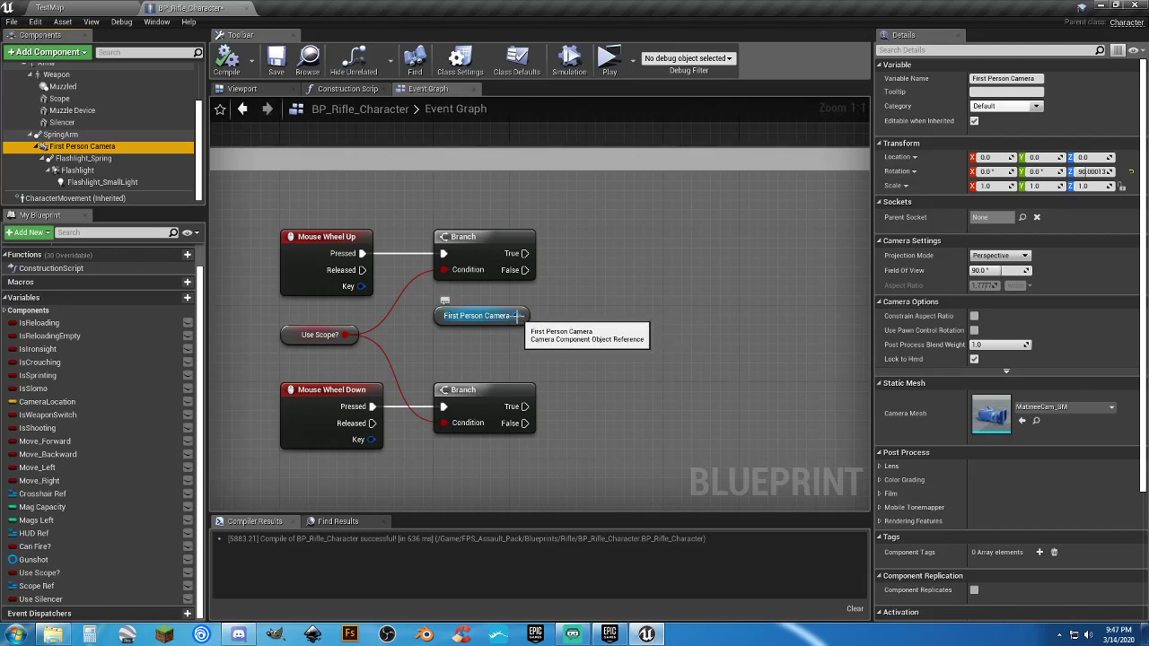
pyautogui.moveTo(517, 316); pyautogui.dragTo(589, 318)
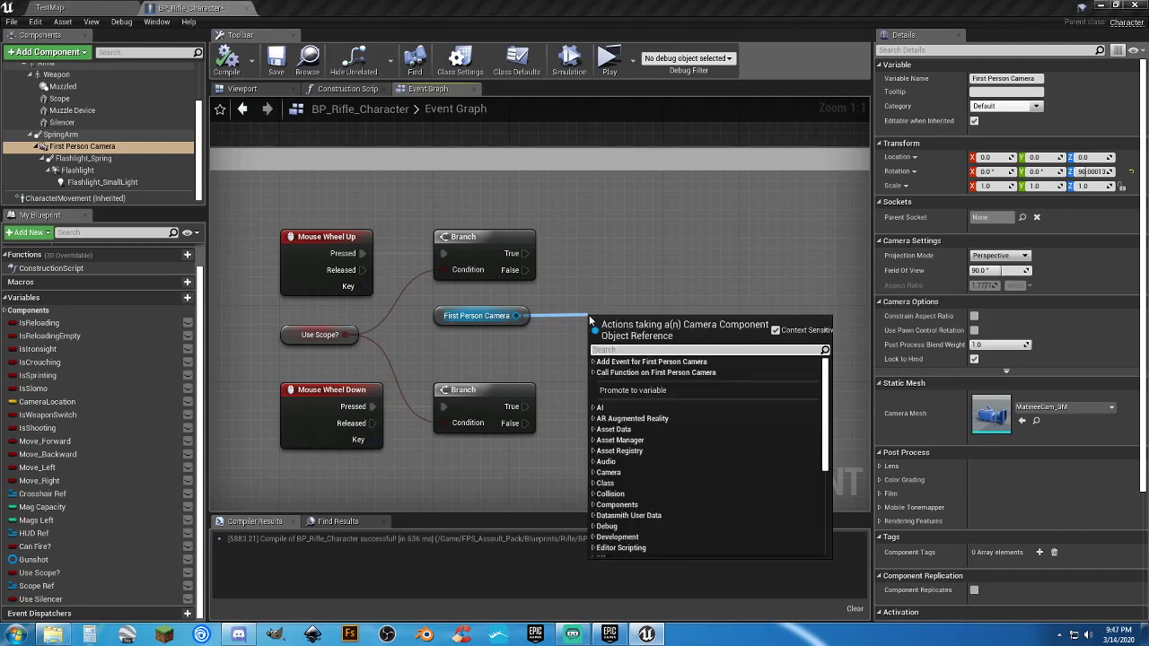
pyautogui.write('fieldo')
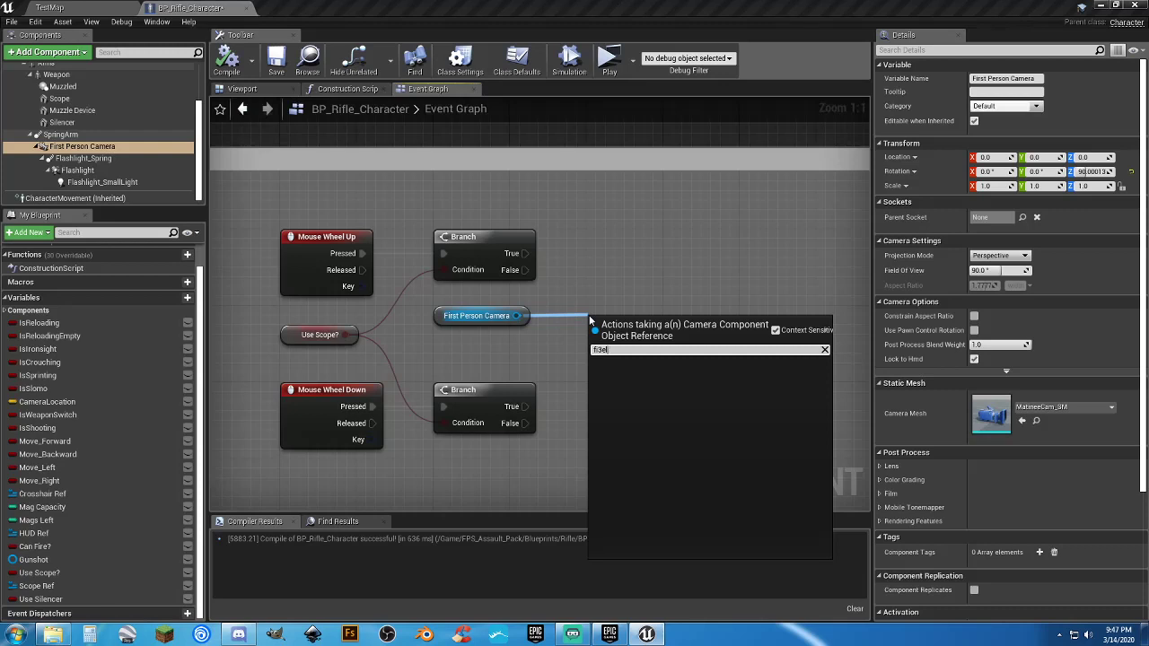
pyautogui.press('BackSpace')
pyautogui.press('BackSpace')
pyautogui.press('BackSpace')
pyautogui.write('eldof')
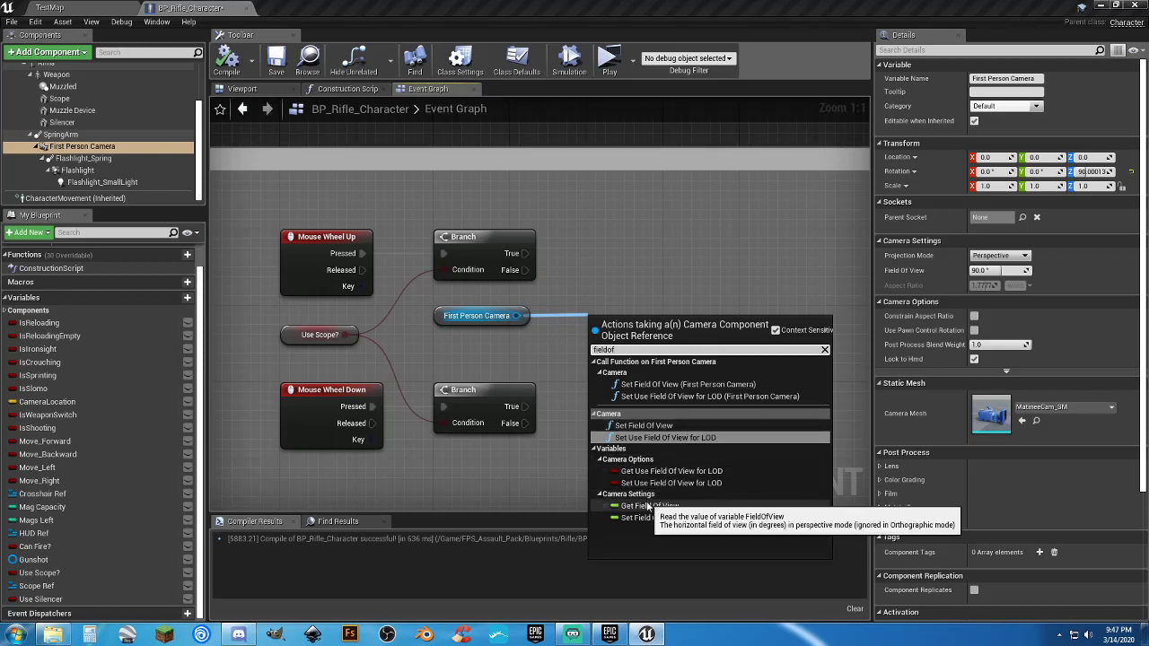
pyautogui.click(677, 425)
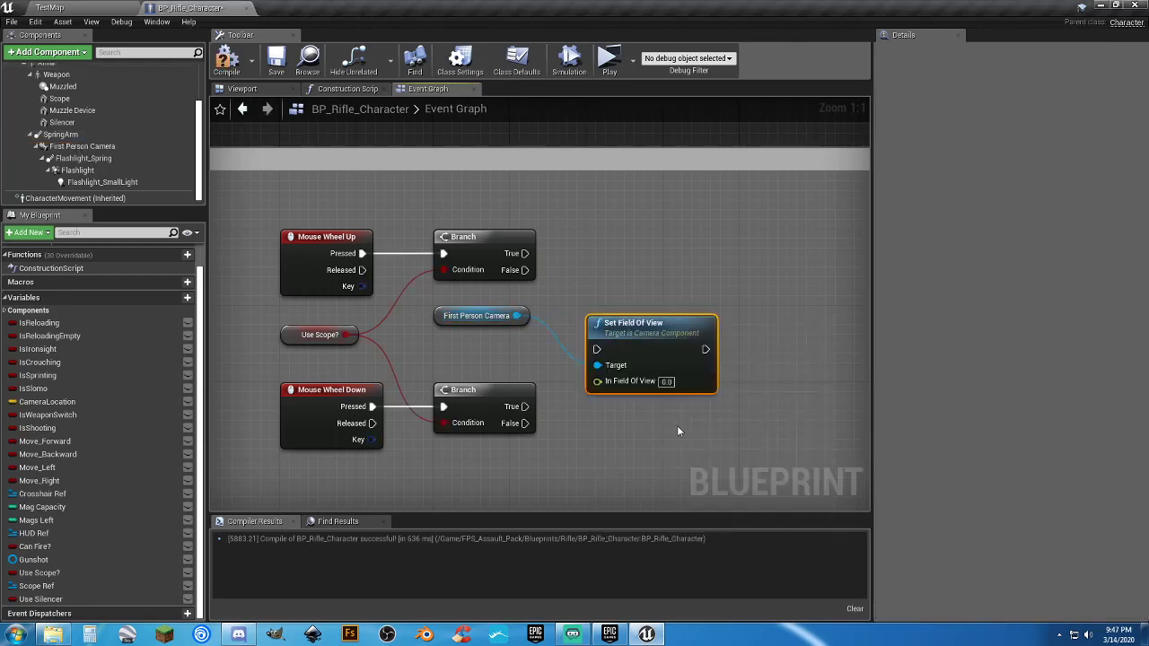
pyautogui.moveTo(637, 332); pyautogui.dragTo(638, 230)
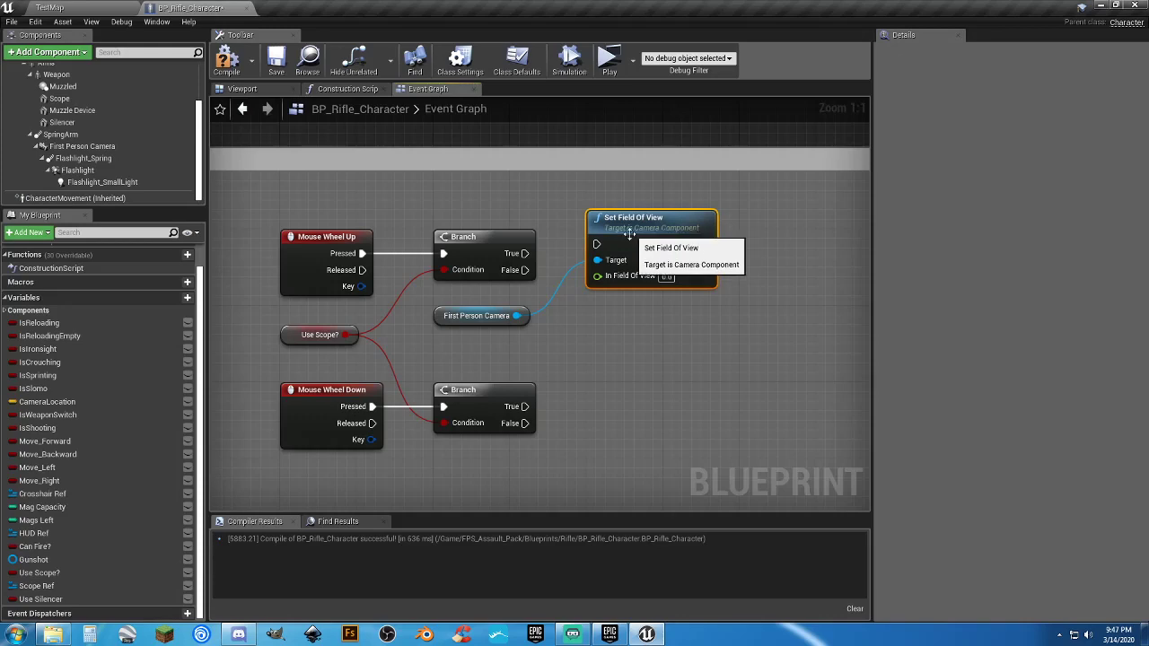
# Examine how the existing Ironsight timeline drives its Set Field Of View node for the First Person Camera.
pyautogui.scroll(-5, 606, 337)
pyautogui.moveTo(368, 298); pyautogui.dragTo(765, 292, button='right')
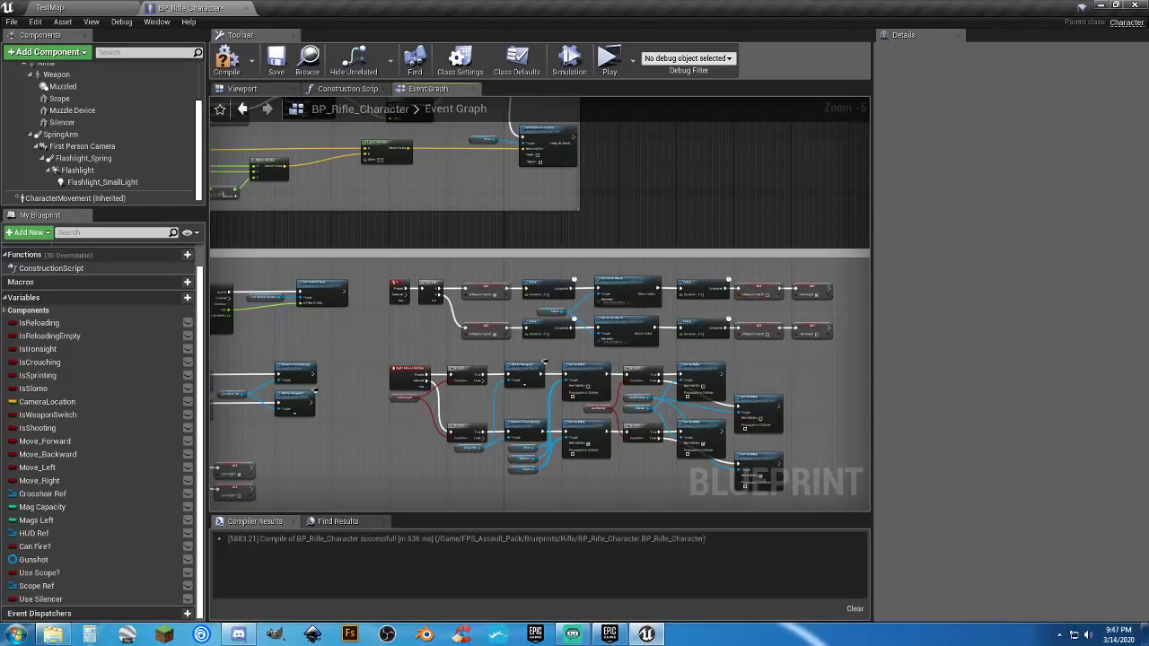
pyautogui.scroll(2, 466, 363)
pyautogui.scroll(2, 381, 350)
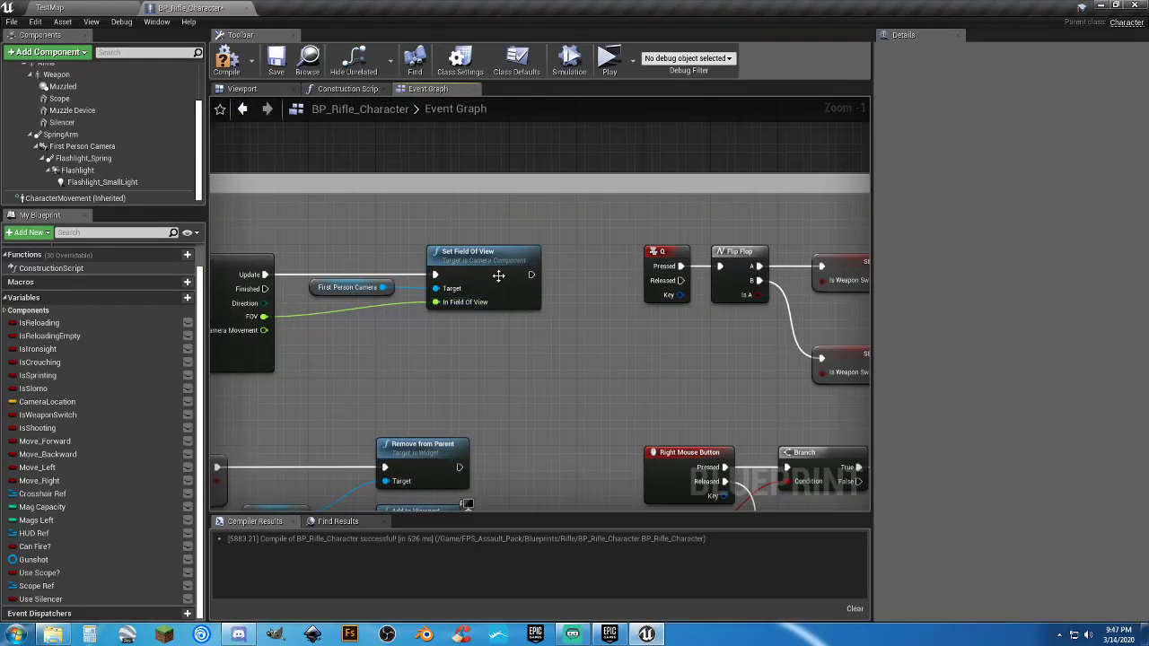
pyautogui.scroll(-4, 628, 355)
pyautogui.moveTo(655, 360); pyautogui.dragTo(299, 300, button='right')
pyautogui.scroll(3, 727, 316)
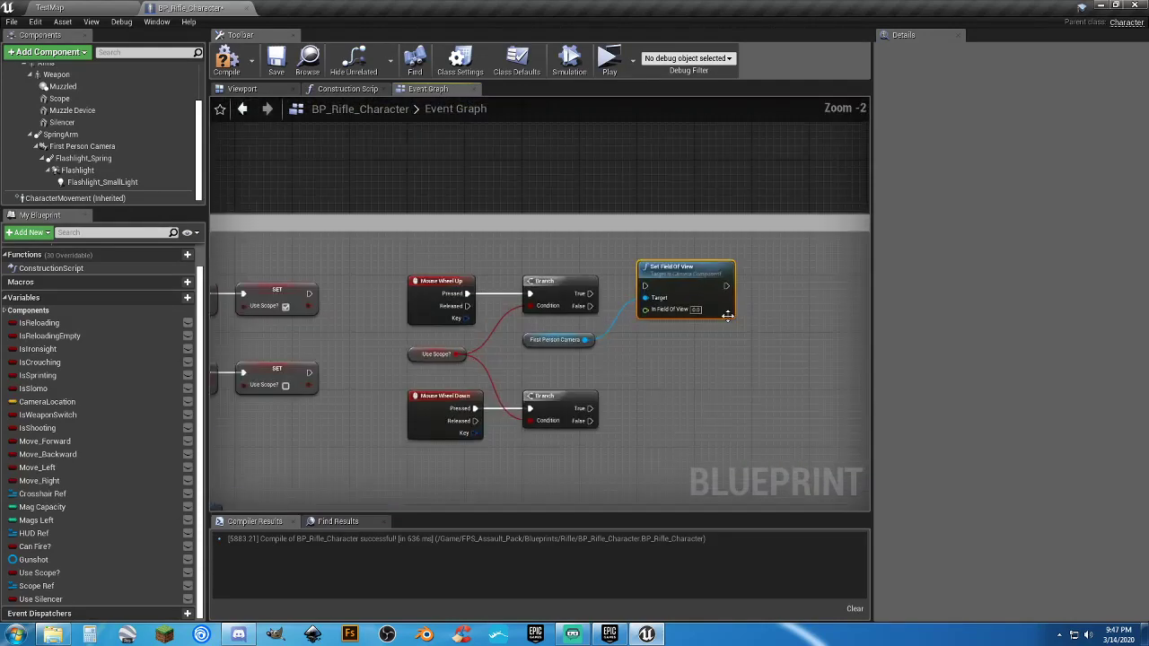
pyautogui.scroll(2, 691, 323)
pyautogui.moveTo(666, 363); pyautogui.dragTo(659, 338, button='right')
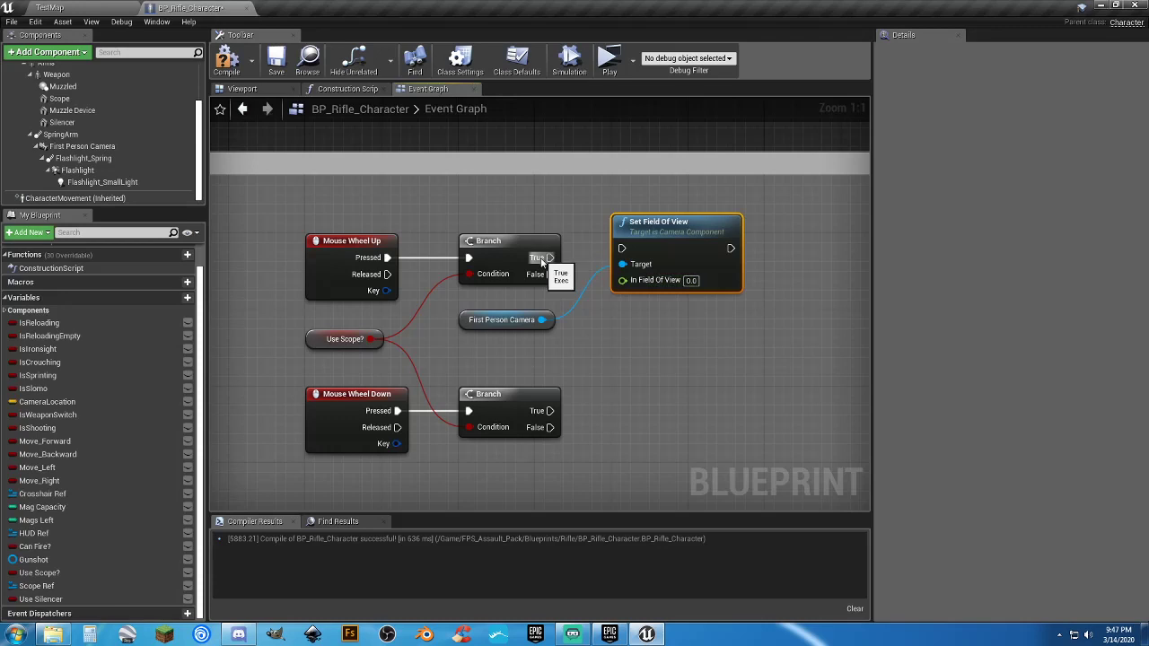
# Connect the Mouse Wheel Up Branch's True output to Set Field Of View, and connect a copy of that node to the Mouse Wheel Down Branch's True output.
pyautogui.moveTo(541, 259); pyautogui.dragTo(626, 252)
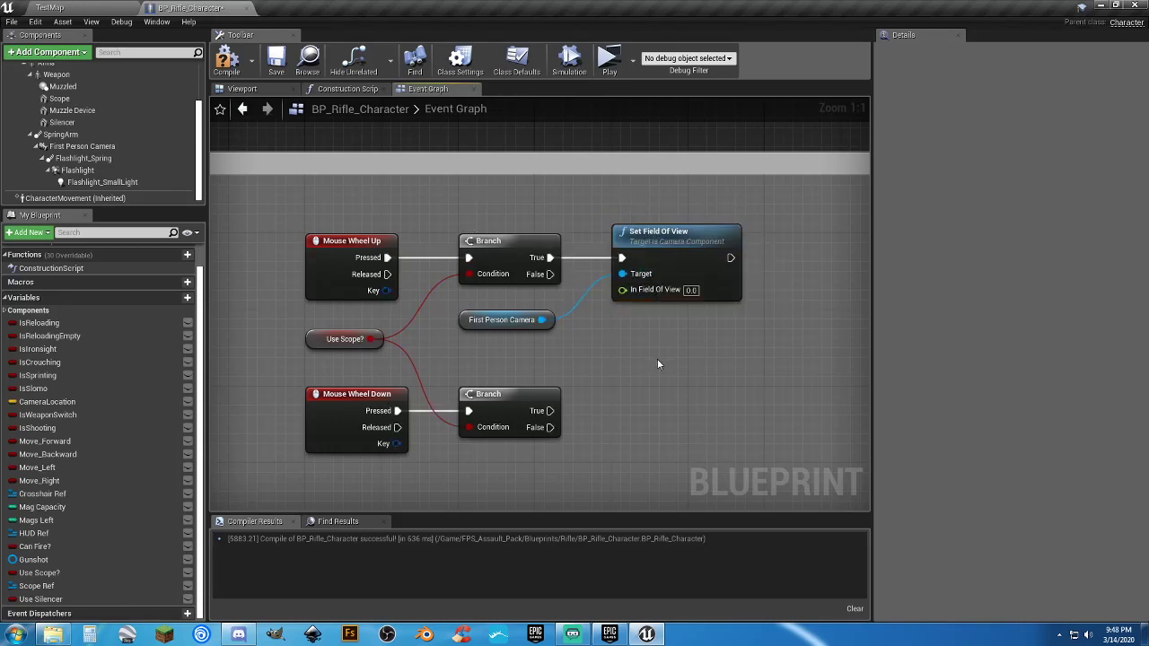
pyautogui.moveTo(658, 364); pyautogui.dragTo(624, 333, button='right')
pyautogui.click(632, 221)
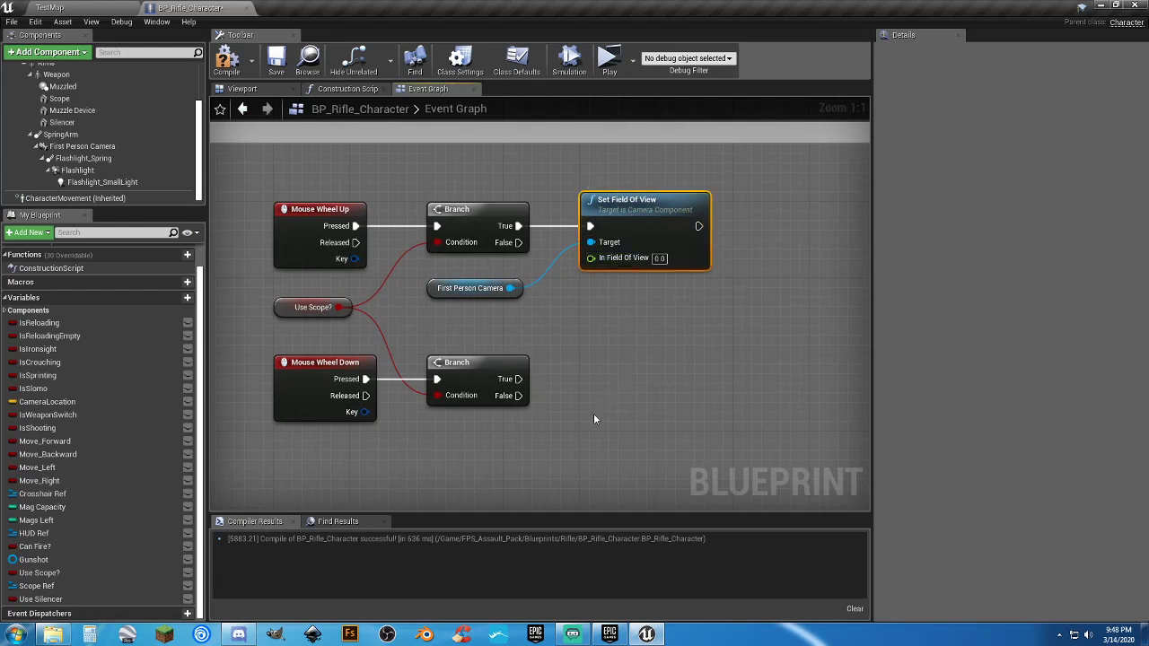
pyautogui.hotkey('ctrl', 'v')
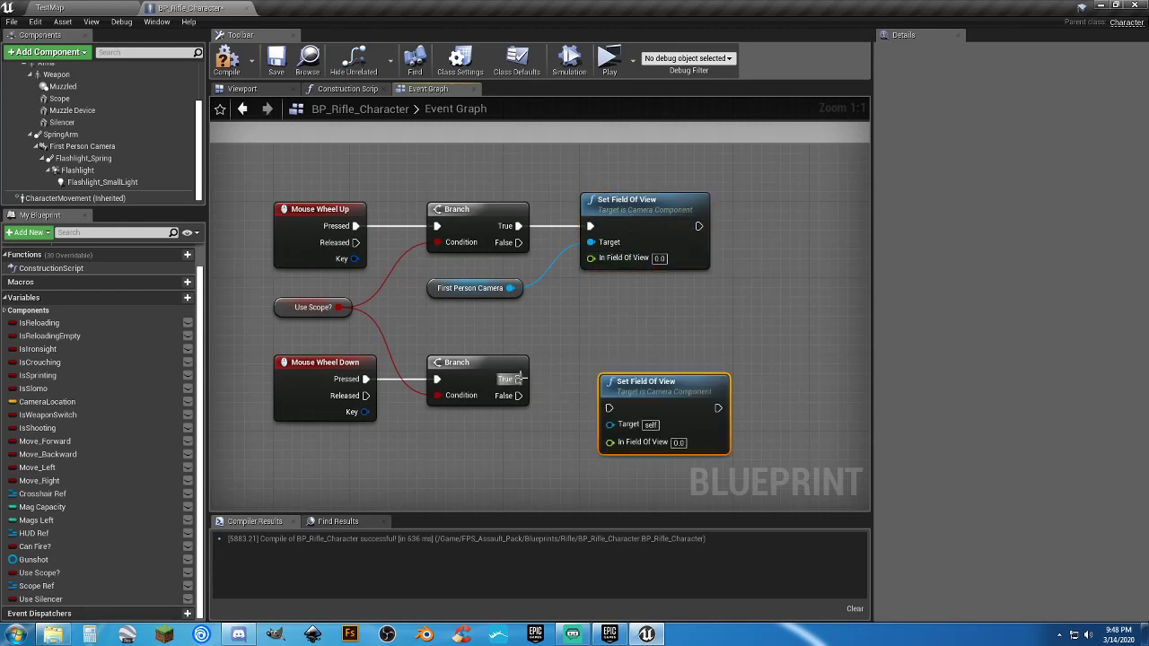
pyautogui.moveTo(518, 379); pyautogui.dragTo(603, 361)
pyautogui.click(624, 300)
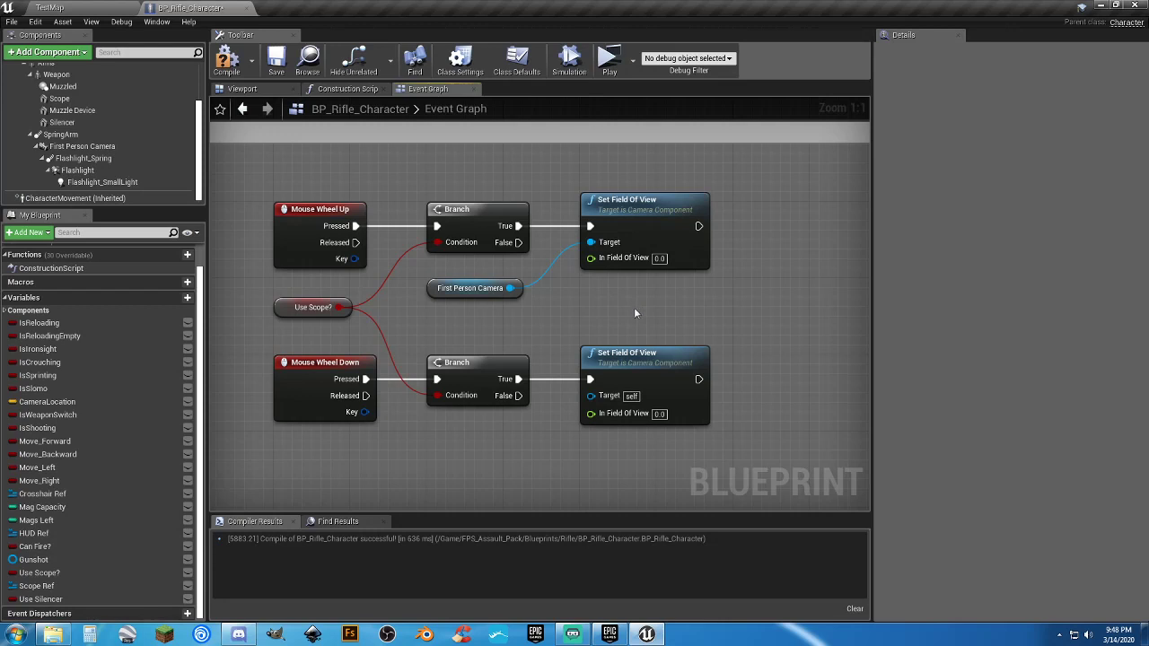
# Connect First Person Camera to the Target of the Mouse Wheel Down Set Field Of View and align the reference with Use Scope?
pyautogui.moveTo(510, 288); pyautogui.dragTo(591, 396)
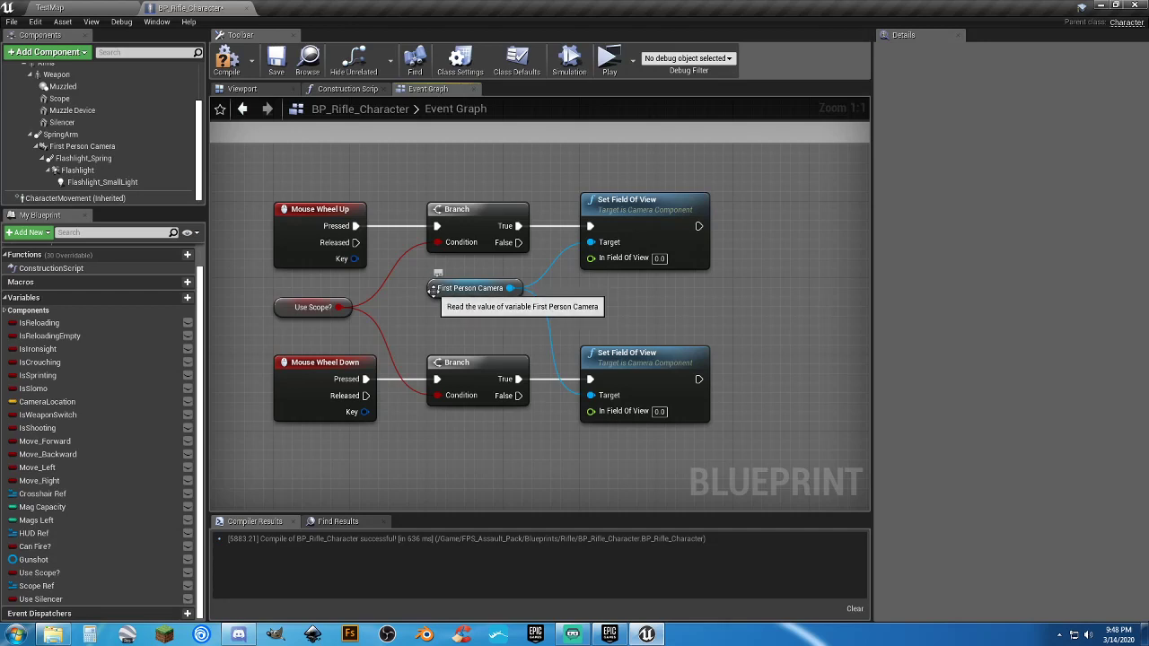
pyautogui.moveTo(435, 294); pyautogui.dragTo(434, 313)
pyautogui.click(706, 318)
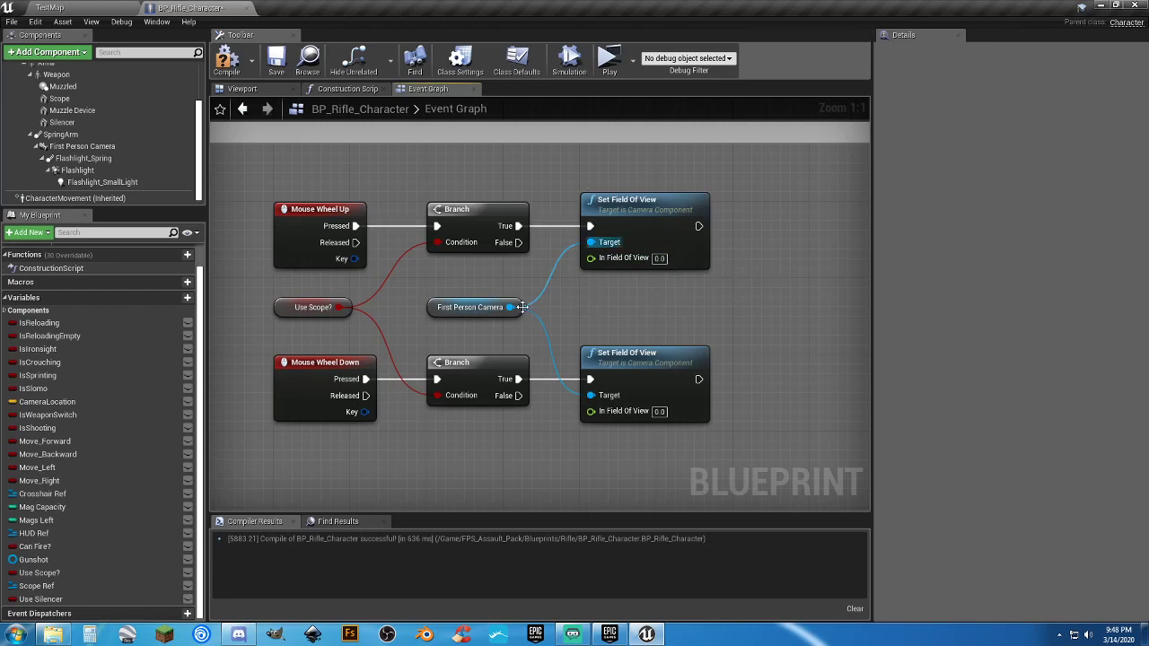
# Add a Get Field Of View node from First Person Camera and place it between the two Set Field Of View nodes.
pyautogui.moveTo(508, 307); pyautogui.dragTo(608, 306)
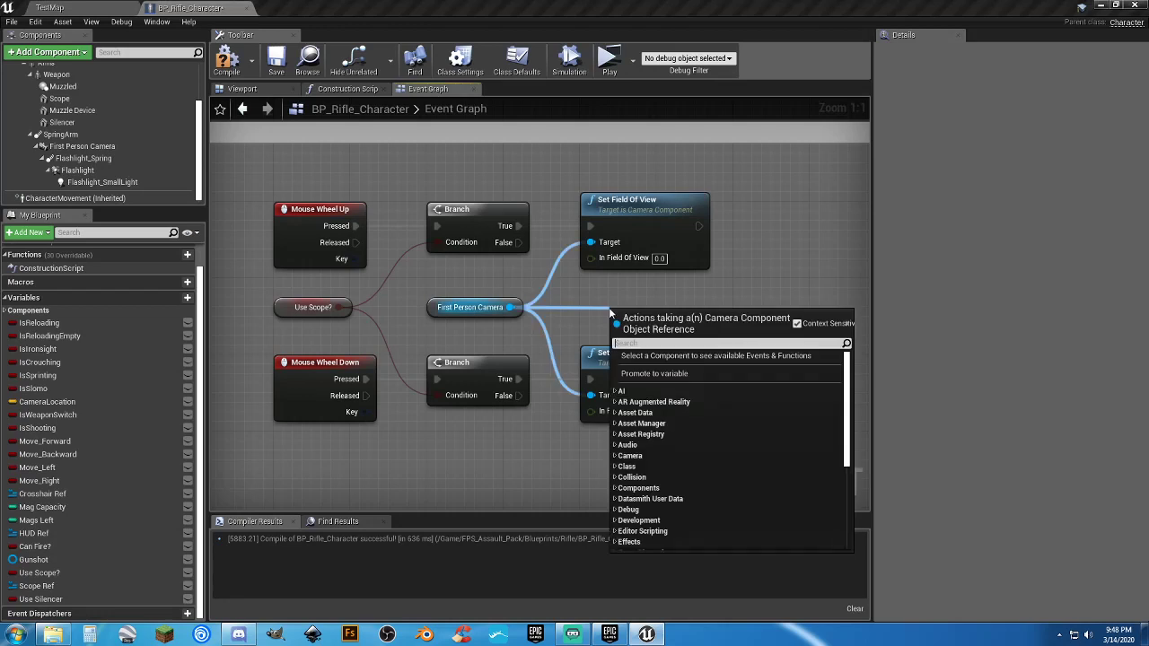
pyautogui.write('getfield')
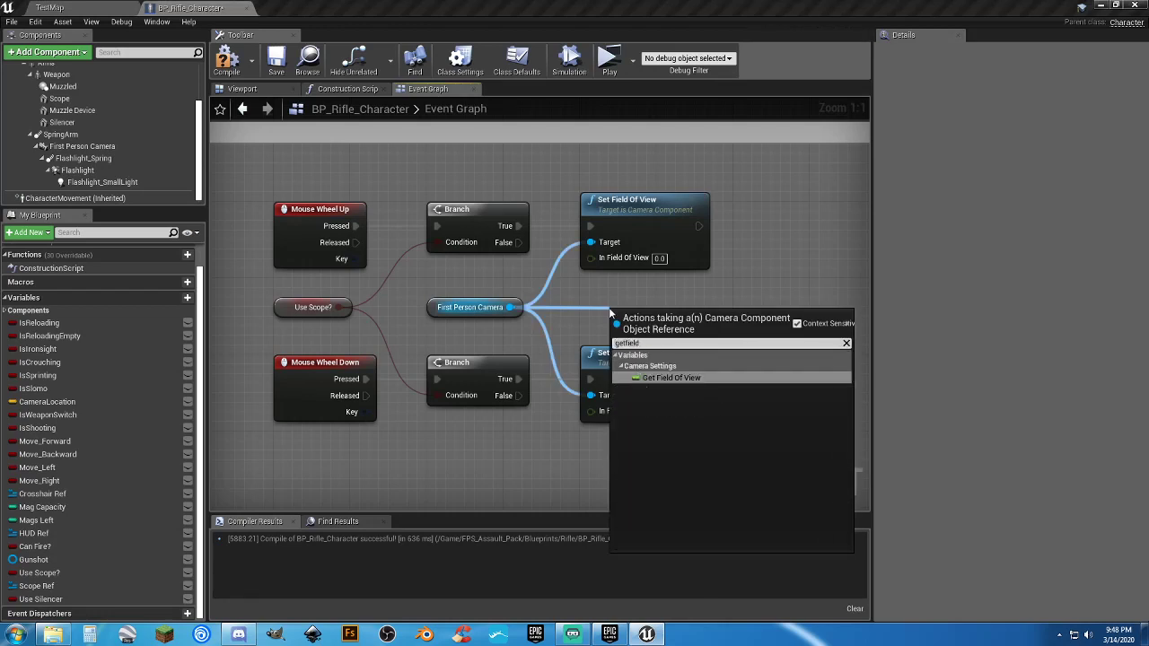
pyautogui.press('Return')
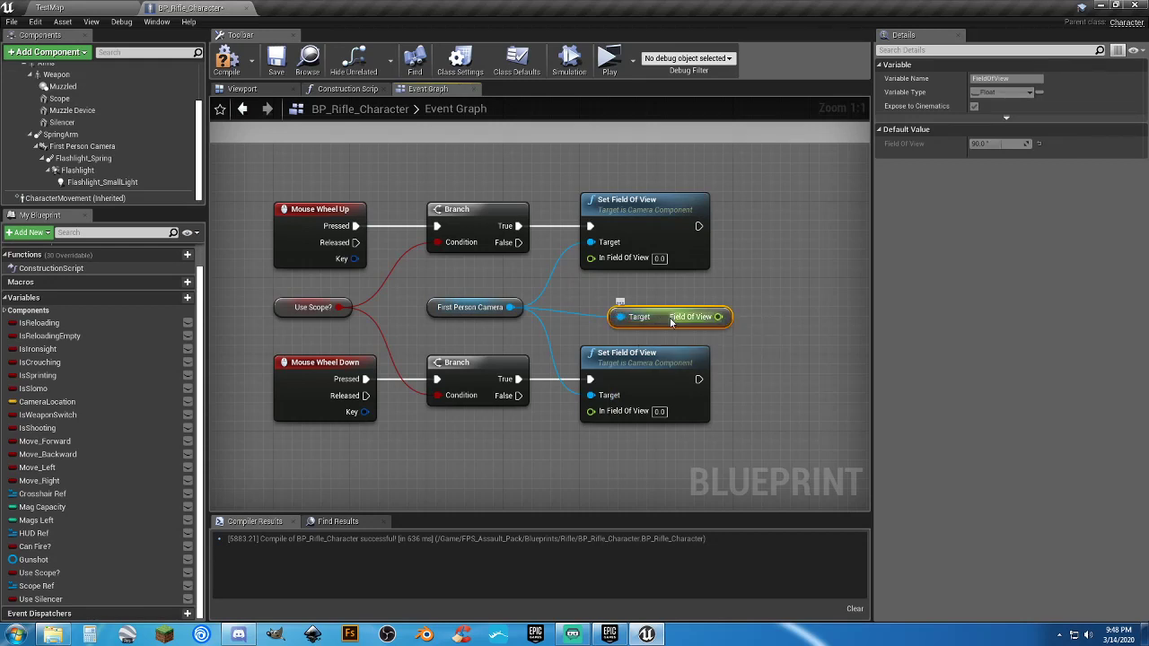
pyautogui.moveTo(671, 320); pyautogui.dragTo(636, 311)
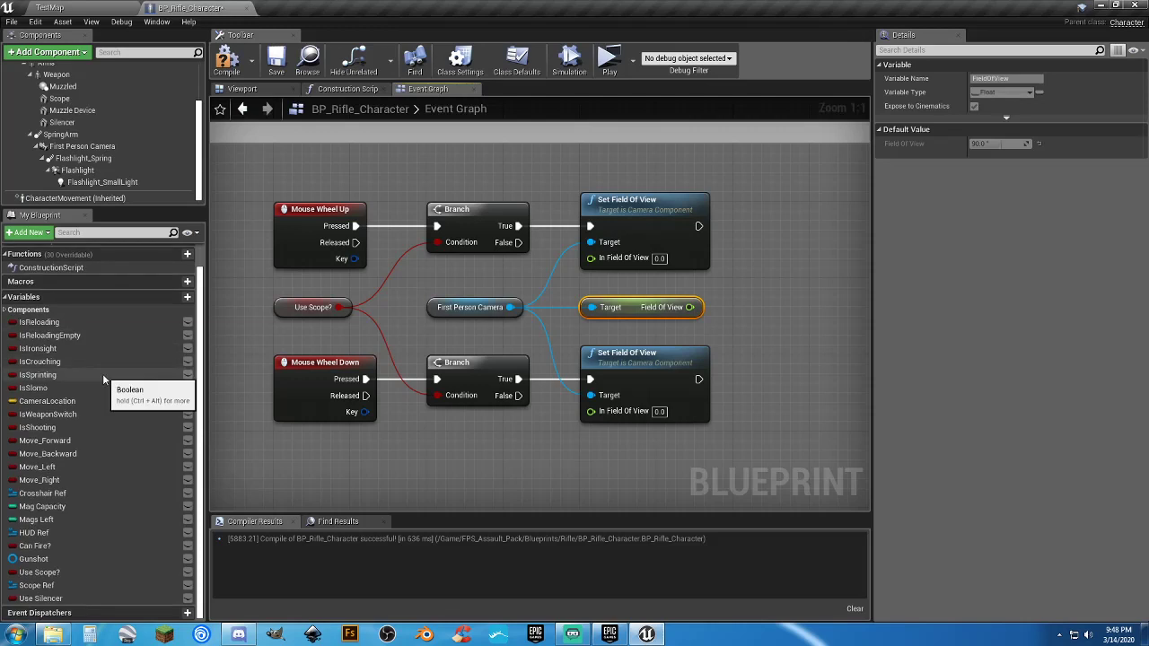
pyautogui.scroll(1, 102, 373)
pyautogui.click(5, 335)
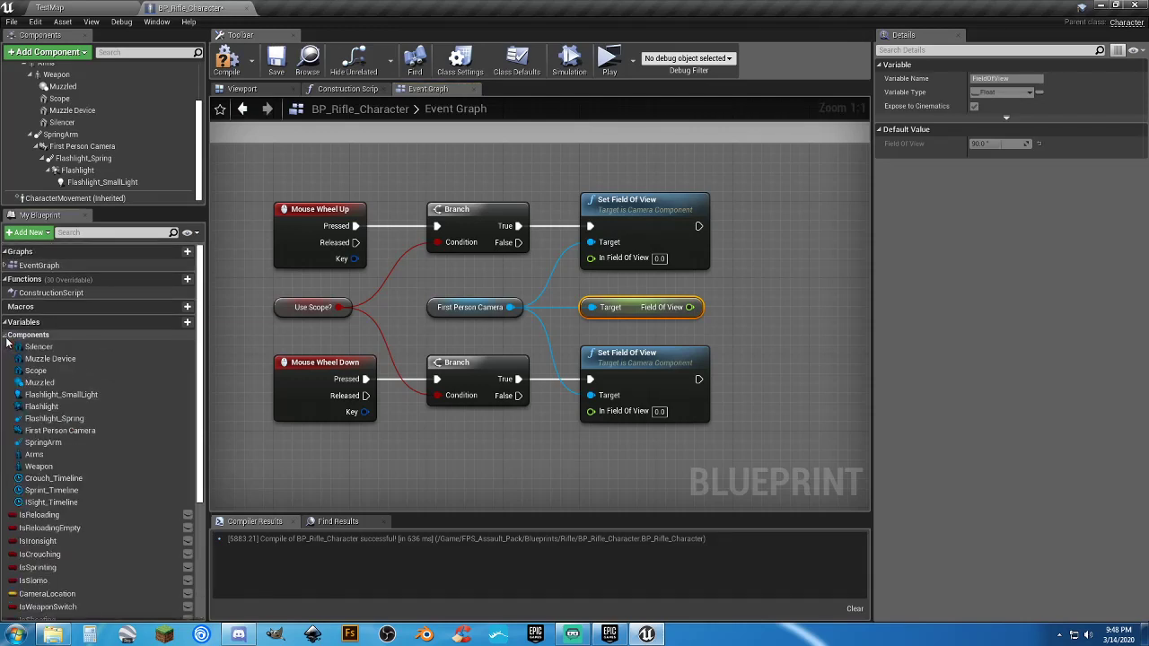
pyautogui.scroll(-5, 51, 372)
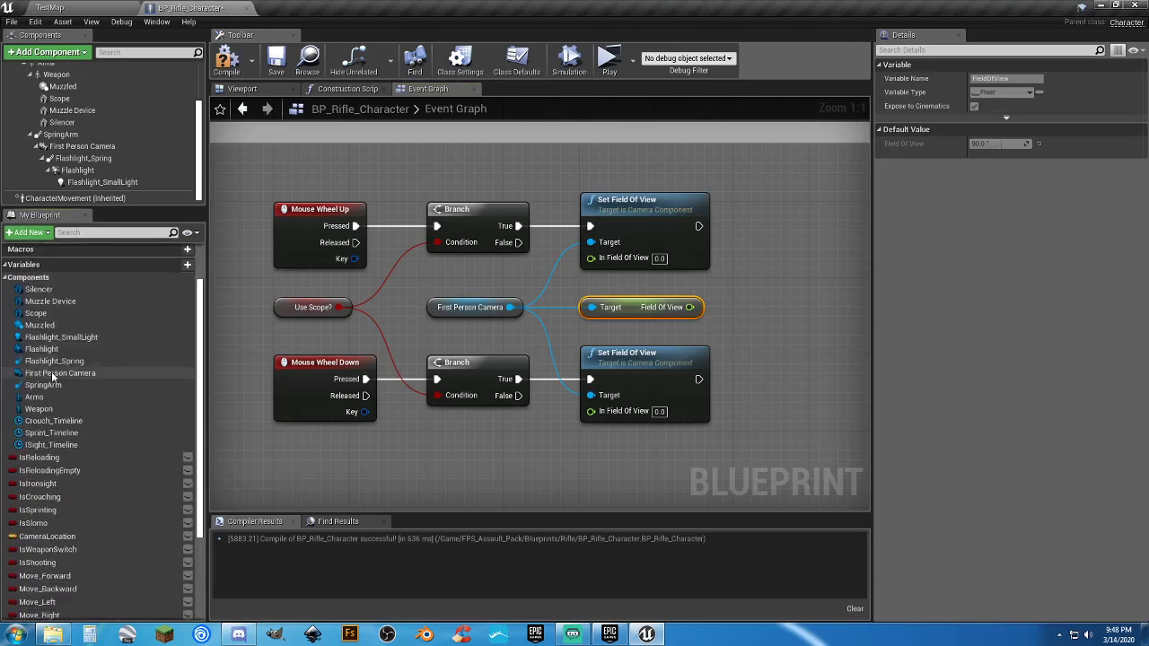
pyautogui.scroll(6, 51, 372)
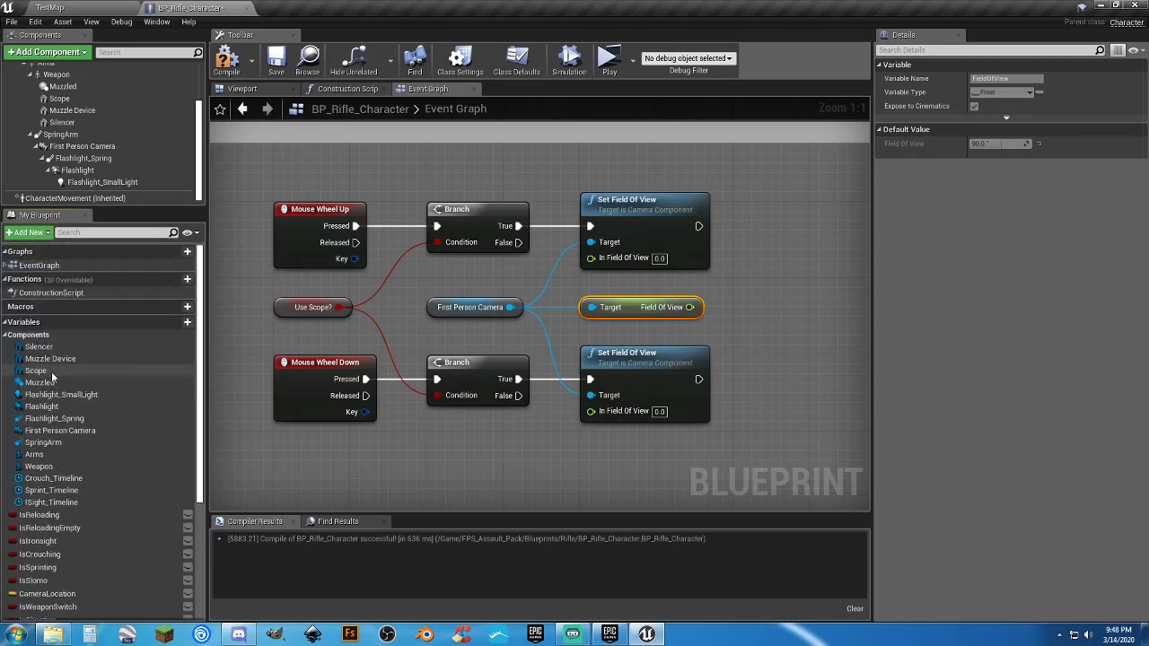
pyautogui.click(5, 334)
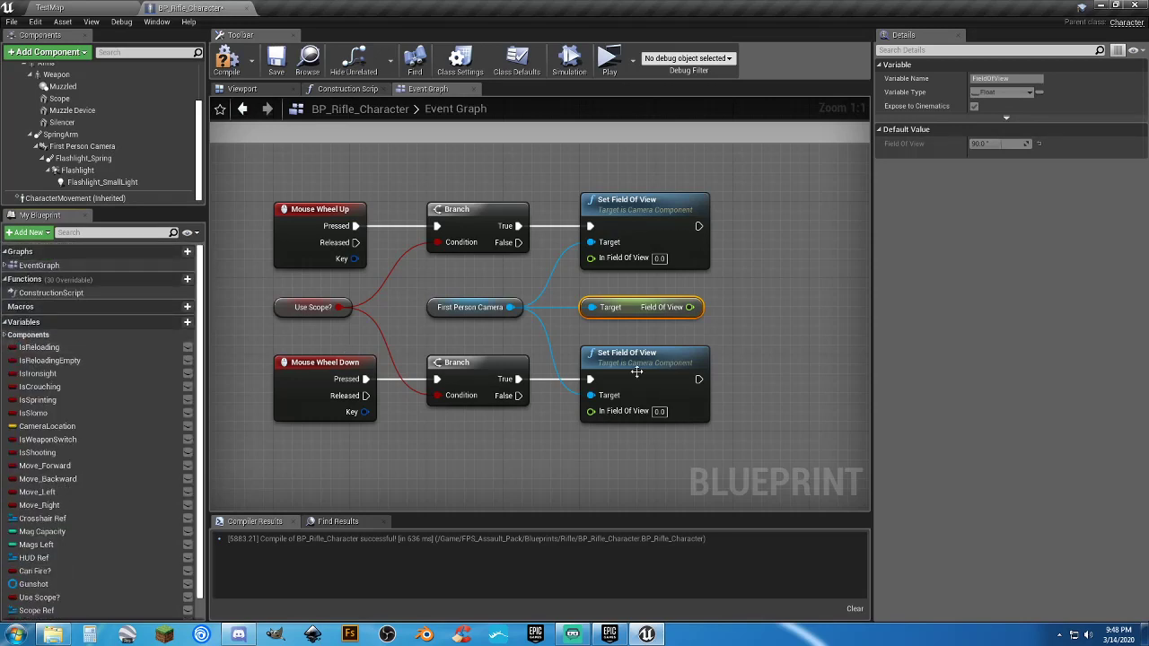
# Move both Set Field Of View nodes farther from their Branch nodes to make room beside the Field Of View getter.
pyautogui.click(765, 348)
pyautogui.moveTo(765, 348); pyautogui.dragTo(673, 348, button='right')
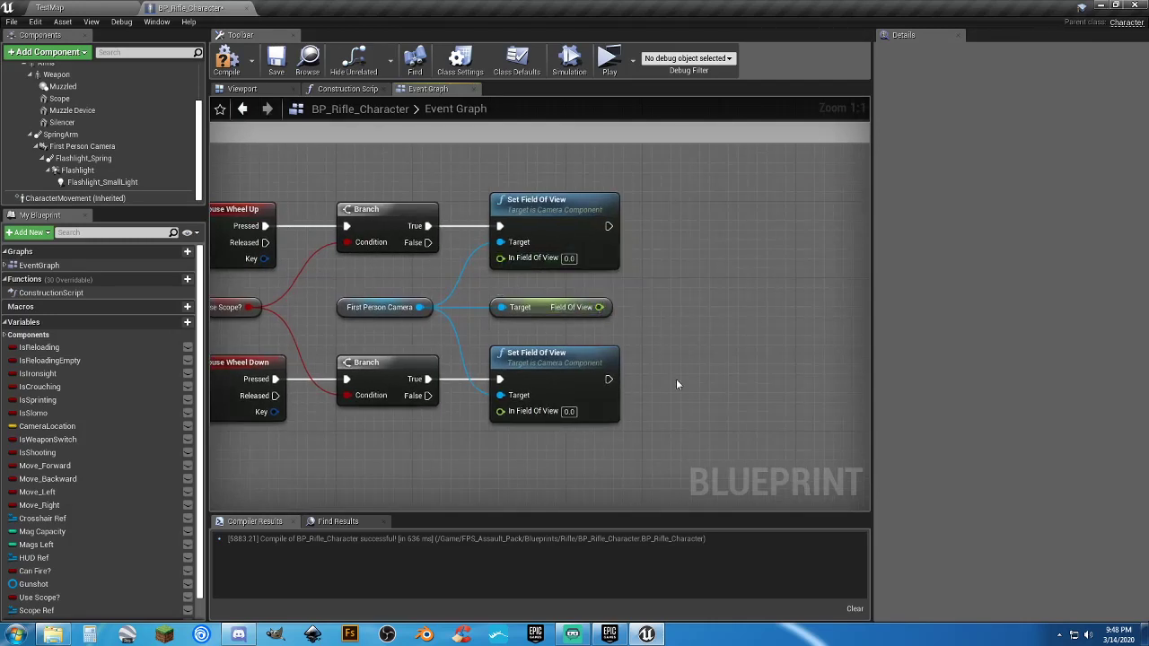
pyautogui.click(610, 361)
pyautogui.keyDown('ctrl'); pyautogui.click(571, 209); pyautogui.keyUp('ctrl')
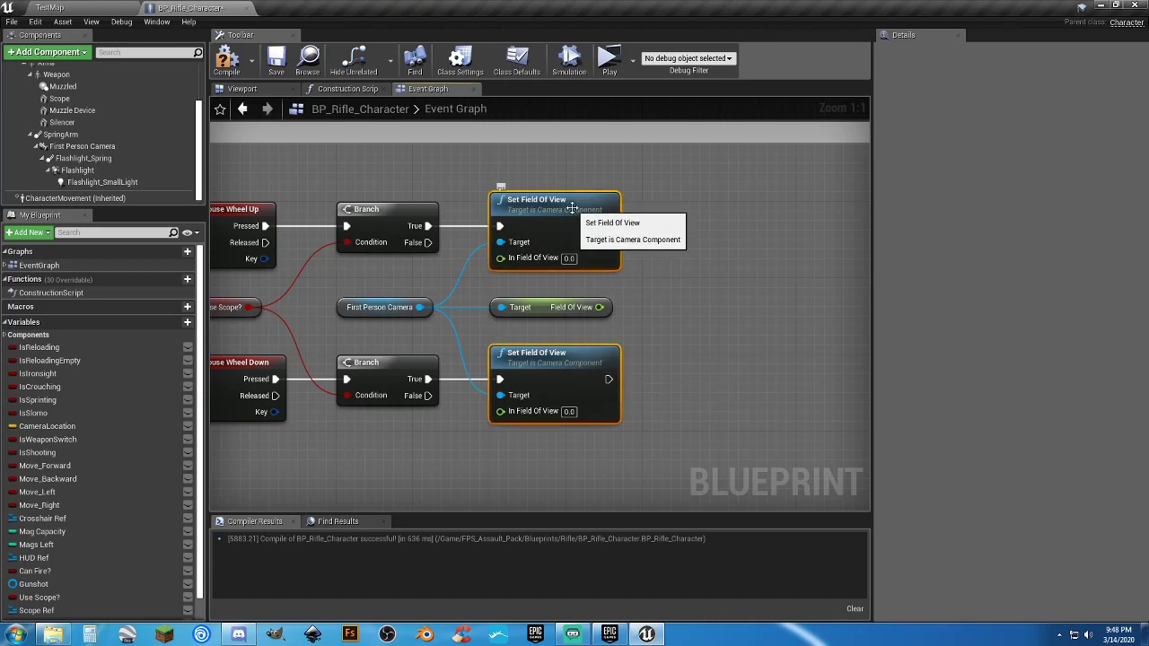
pyautogui.moveTo(572, 208); pyautogui.dragTo(769, 212)
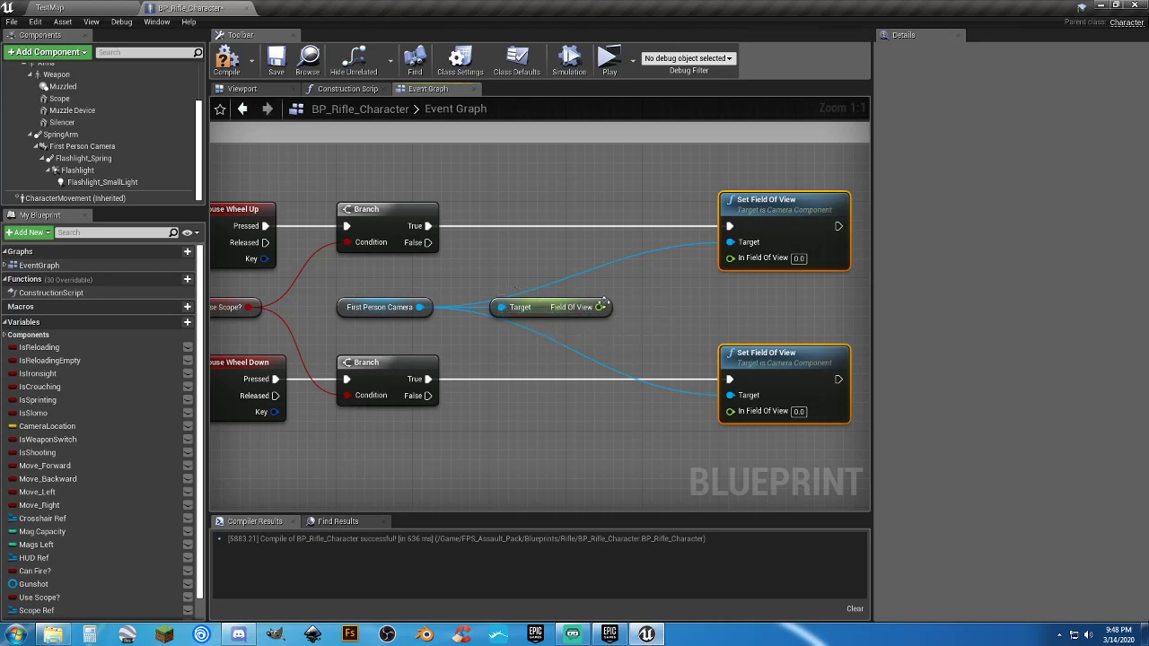
# Add a float + float node from the Field Of View output, placed just above the getter's level.
pyautogui.moveTo(599, 306); pyautogui.dragTo(642, 301)
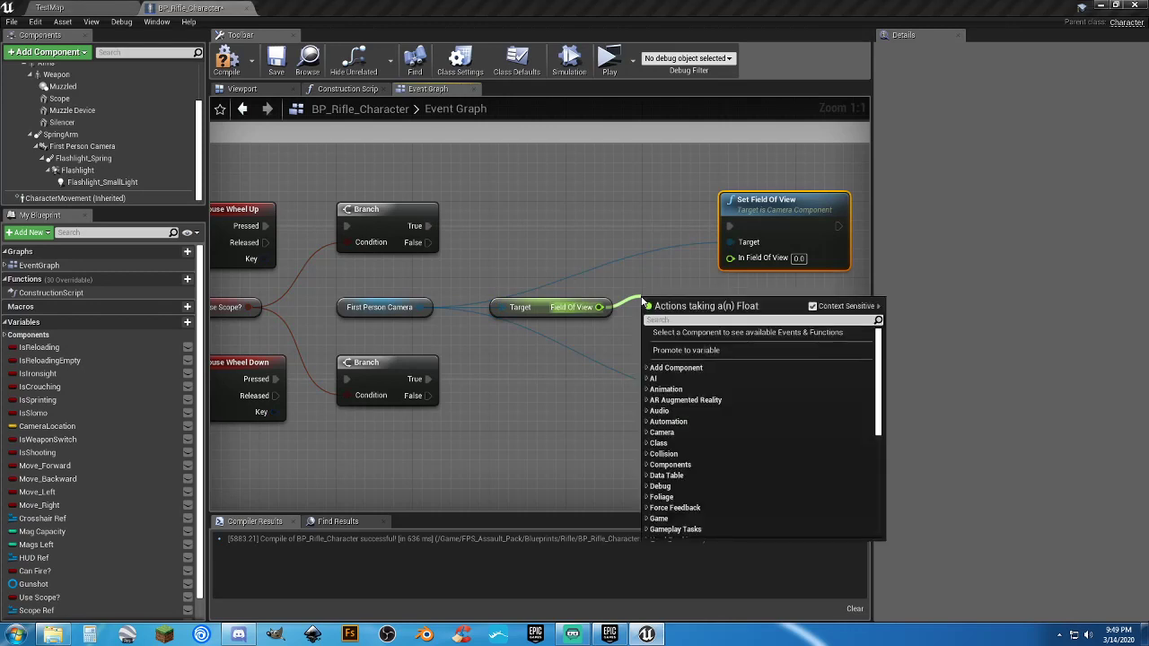
pyautogui.write('+')
pyautogui.click(691, 353)
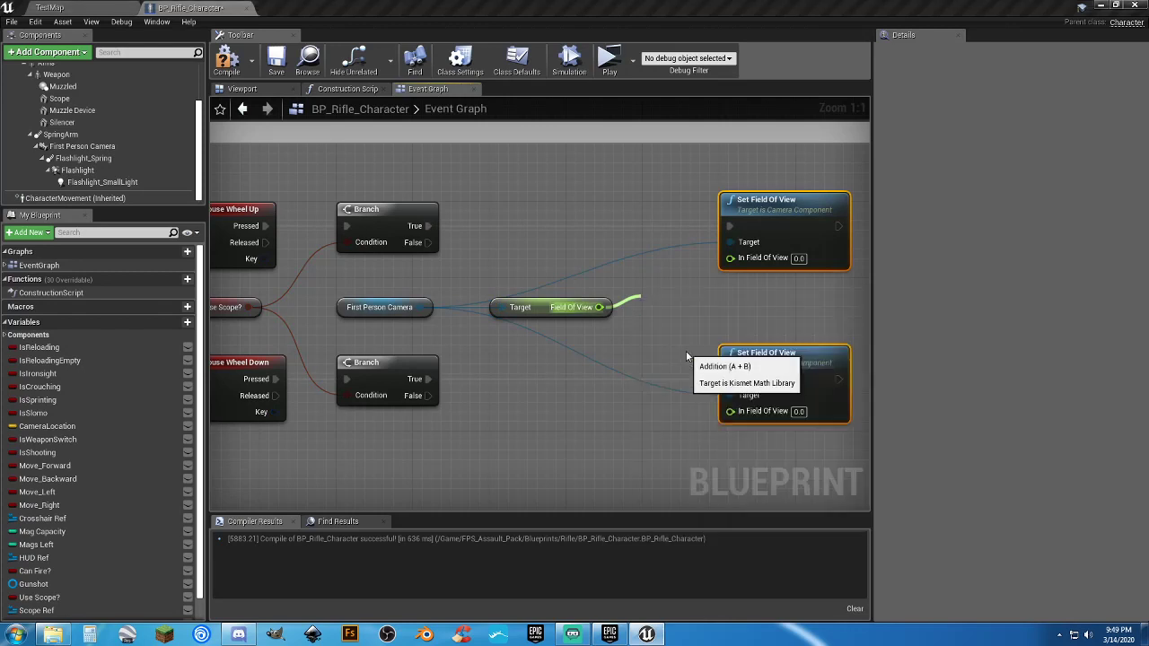
pyautogui.moveTo(669, 302); pyautogui.dragTo(669, 284)
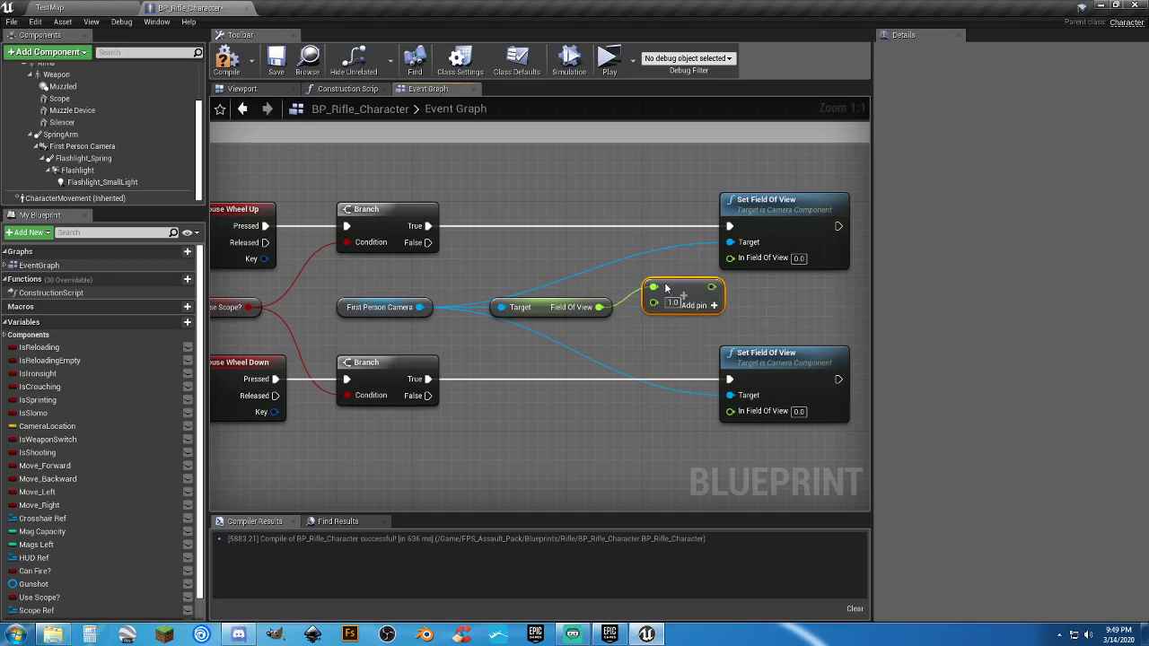
# Add a float - float node from the Field Of View output beneath the addition node.
pyautogui.moveTo(600, 307); pyautogui.dragTo(651, 350)
pyautogui.write('-')
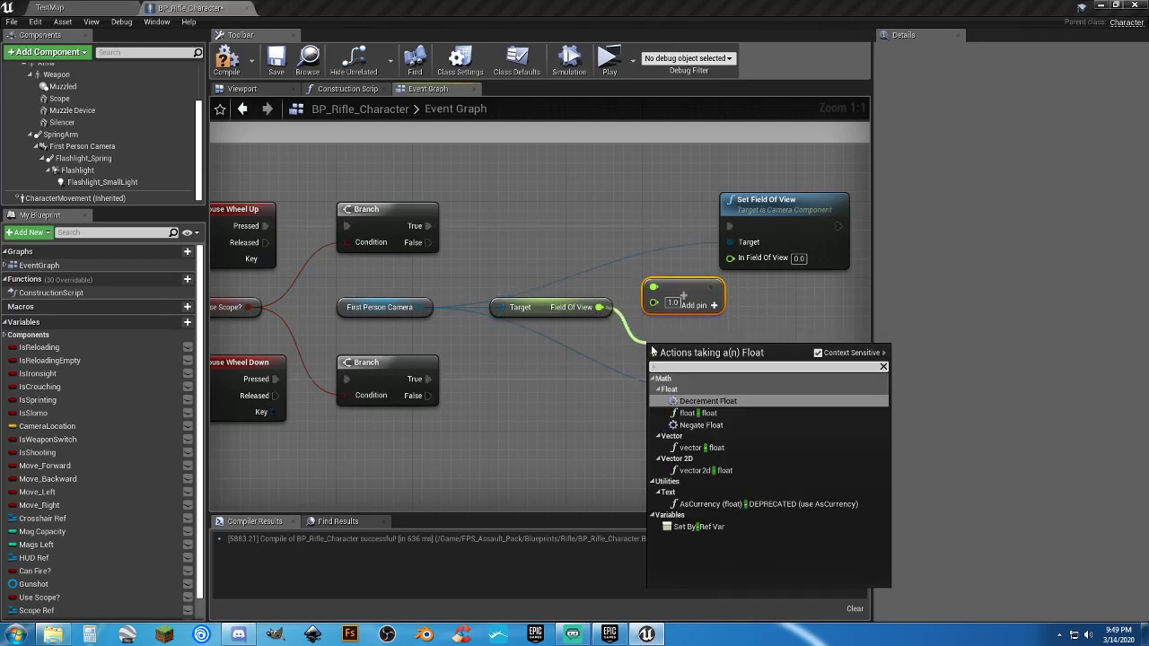
pyautogui.click(696, 413)
pyautogui.moveTo(617, 413); pyautogui.dragTo(478, 410, button='right')
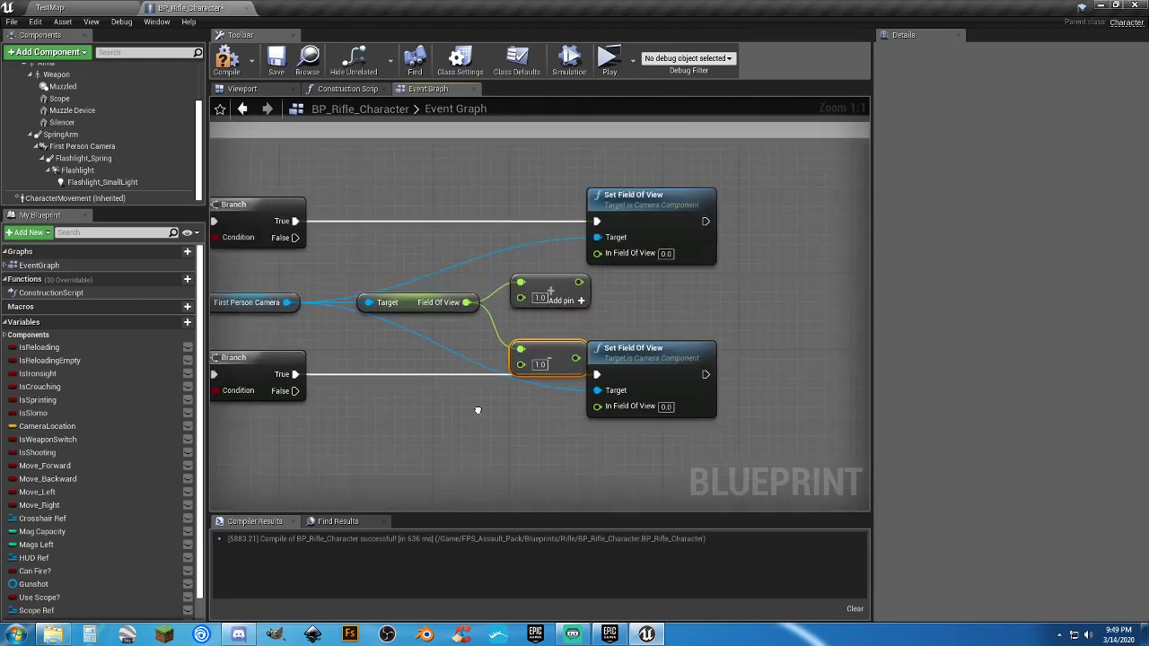
# Move both Set Field Of View nodes clear of the math nodes, and place the subtraction node directly under the addition node.
pyautogui.moveTo(769, 415); pyautogui.dragTo(700, 198)
pyautogui.click(637, 293)
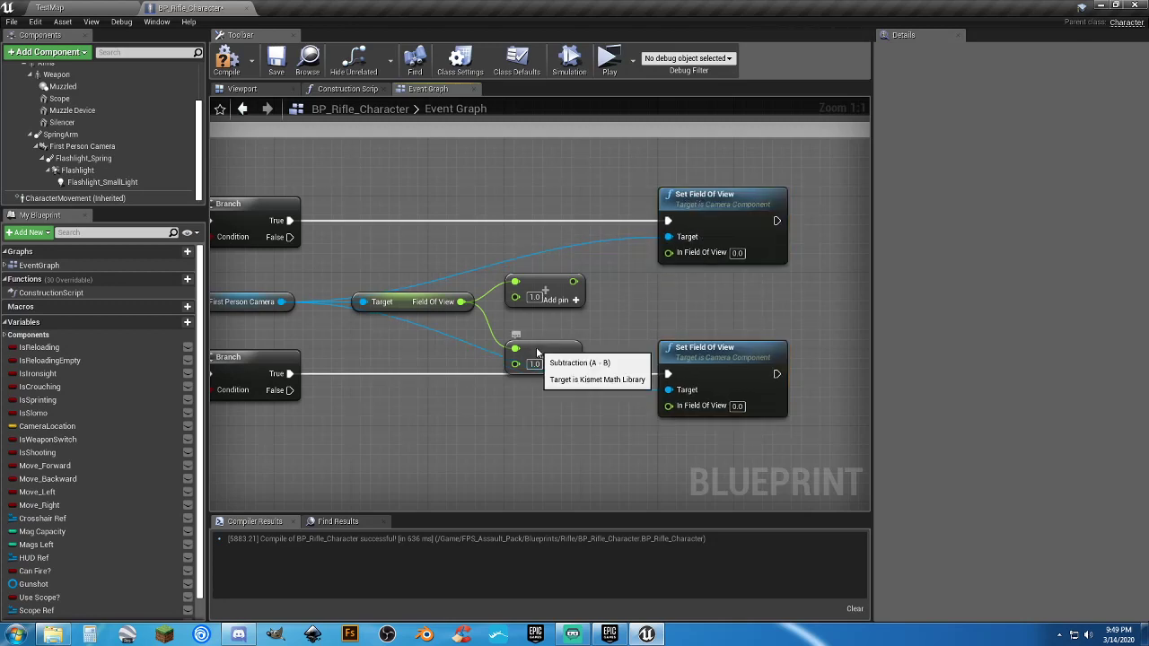
pyautogui.moveTo(537, 352); pyautogui.dragTo(536, 332)
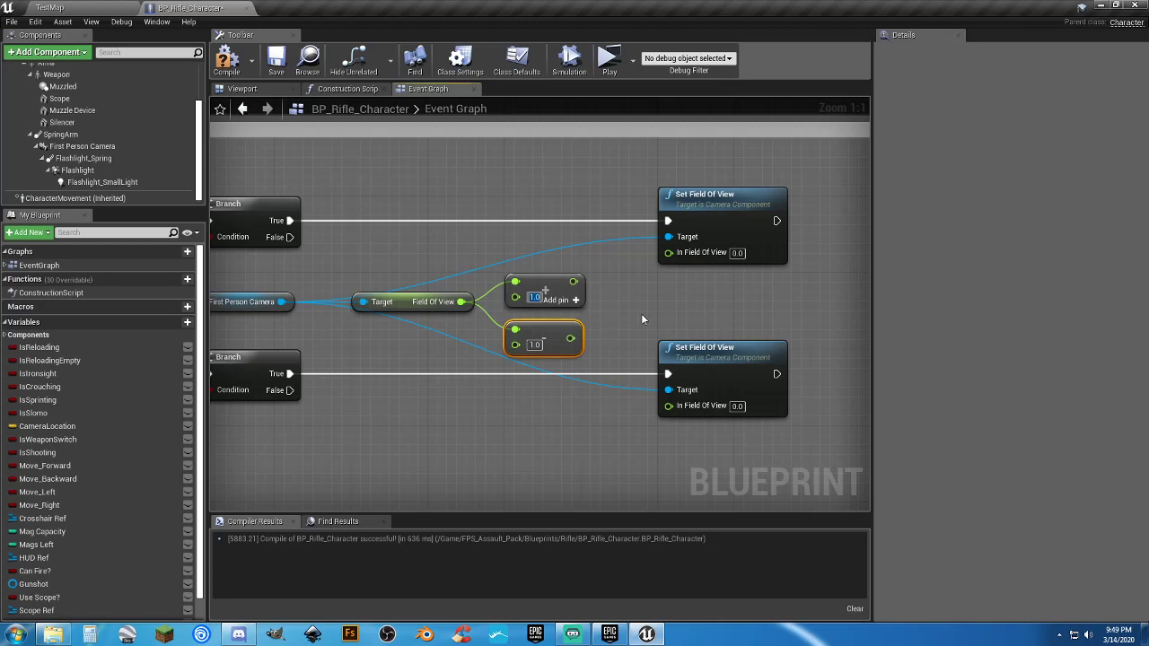
# Set the second operand of both the float addition and float subtraction nodes to 10.
pyautogui.write('10')
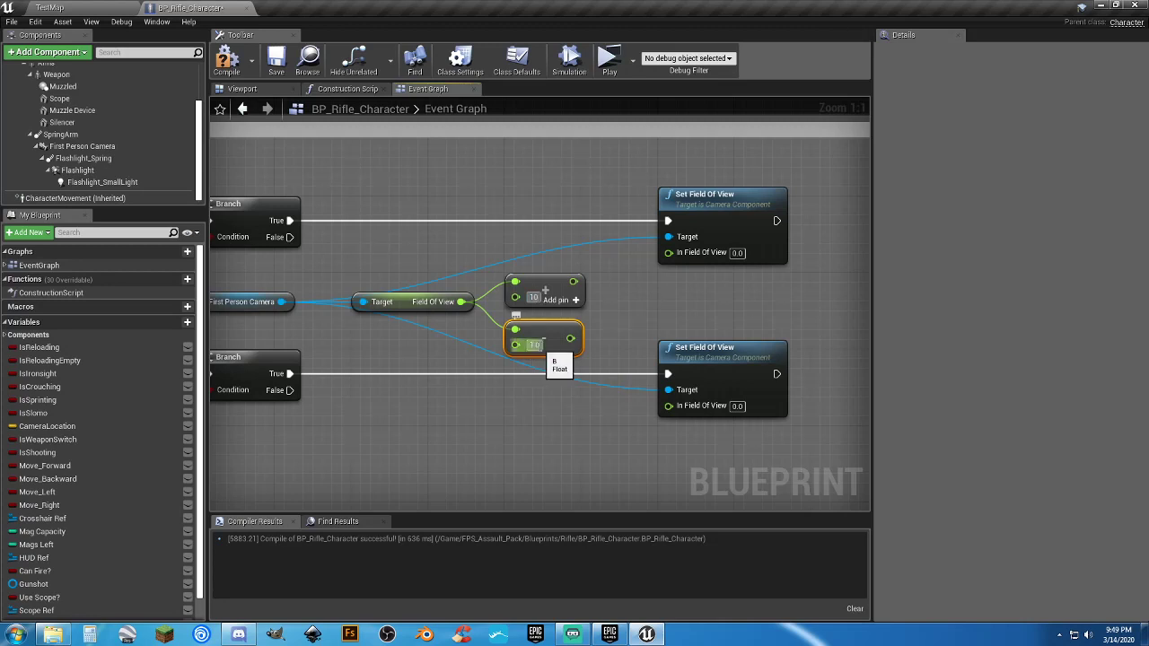
pyautogui.click(535, 344)
pyautogui.write('10')
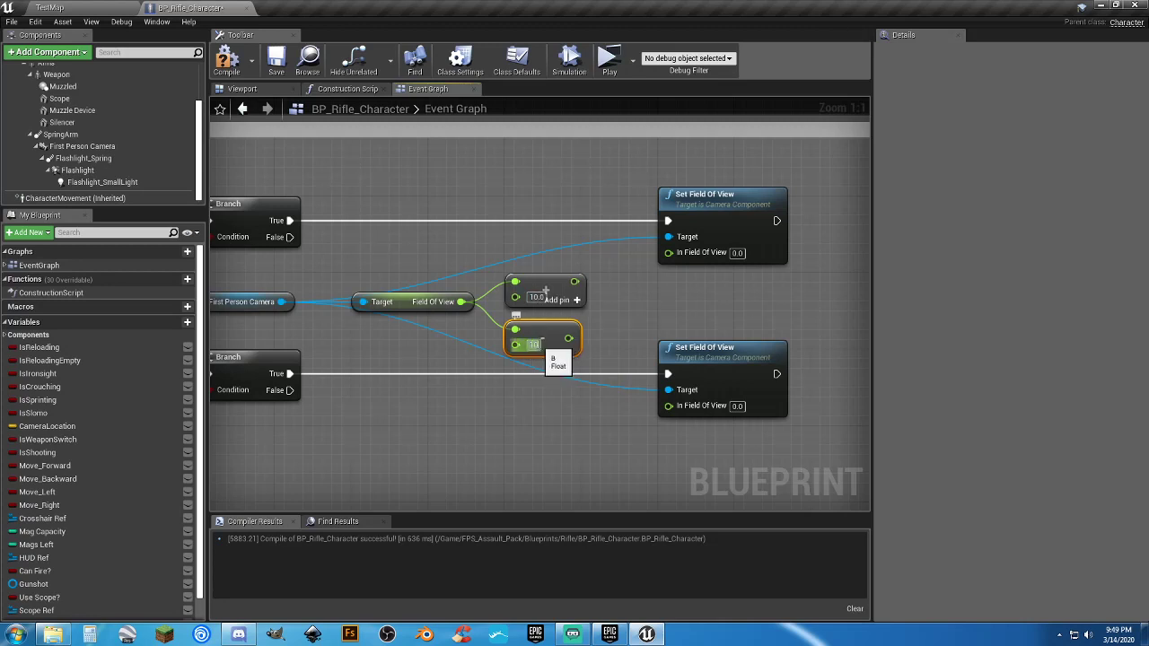
pyautogui.click(616, 331)
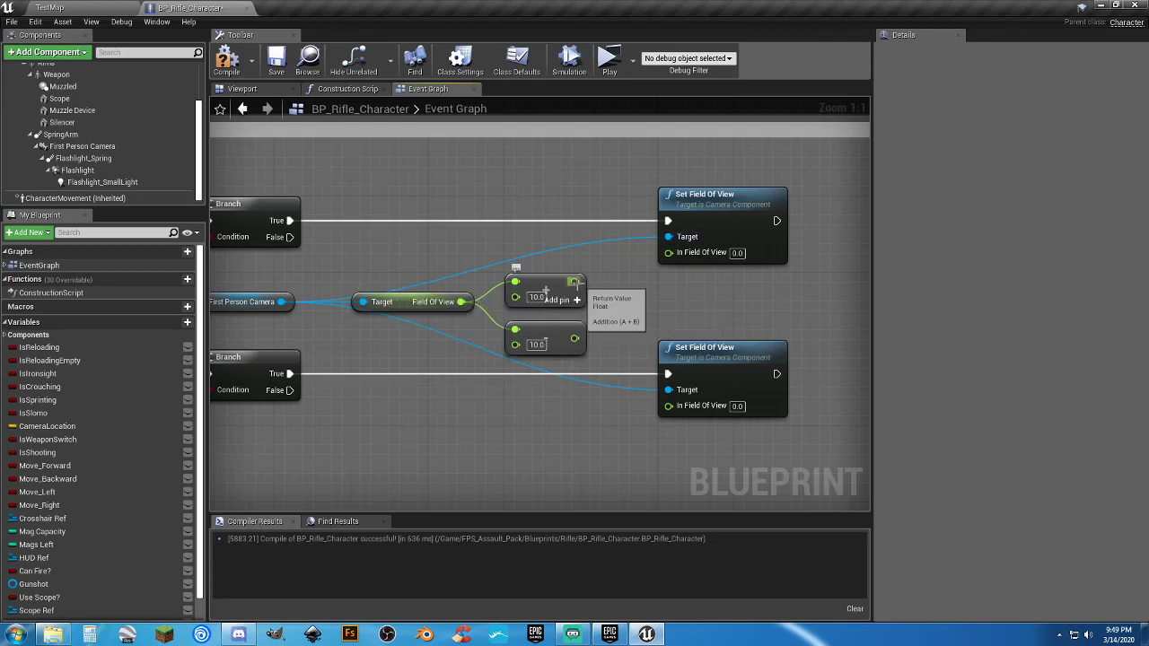
# Connect the addition result to the upper Set Field Of View's In Field Of View and the subtraction result to the lower one's; compile and save.
pyautogui.moveTo(575, 281); pyautogui.dragTo(668, 253)
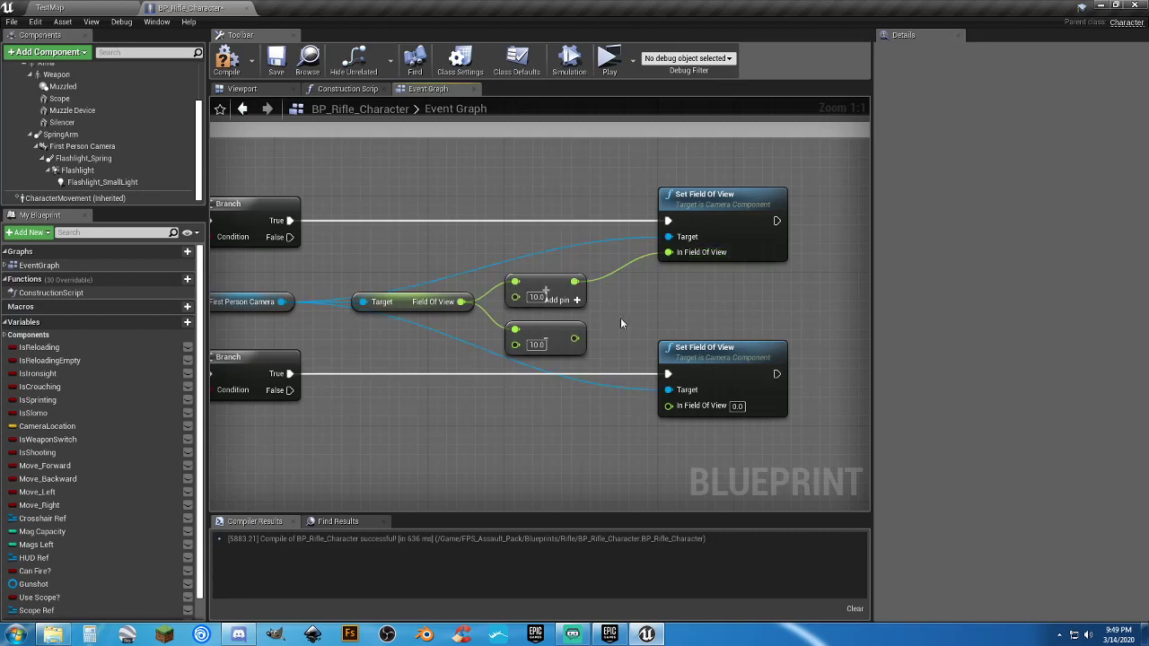
pyautogui.moveTo(575, 338); pyautogui.dragTo(671, 409)
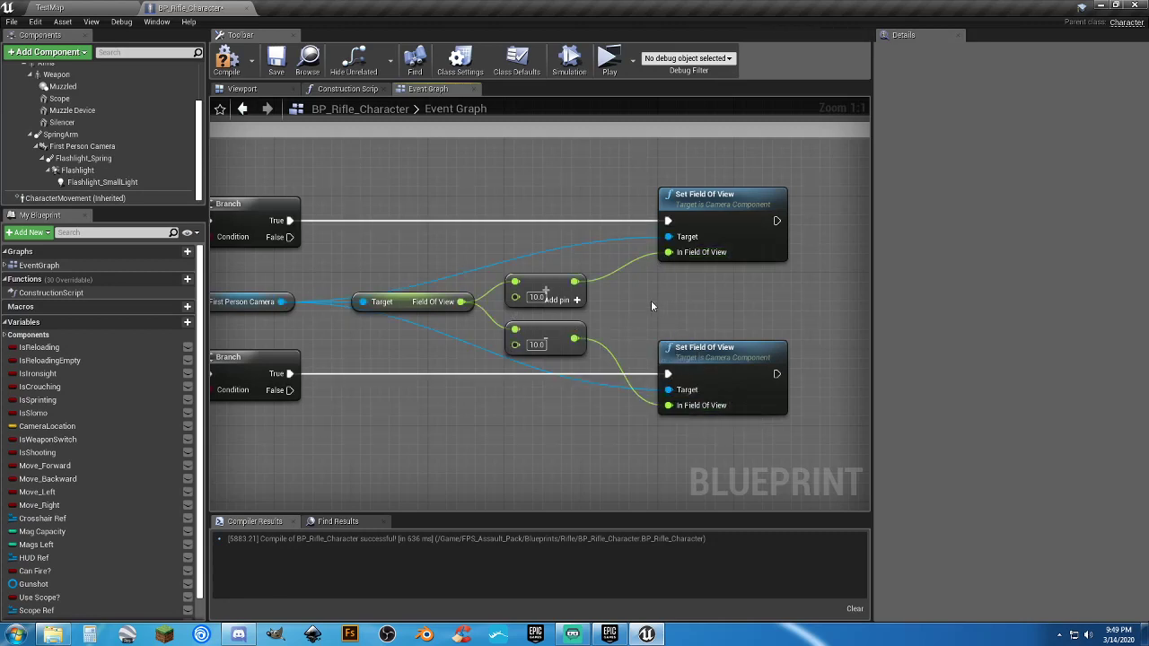
pyautogui.click(227, 60)
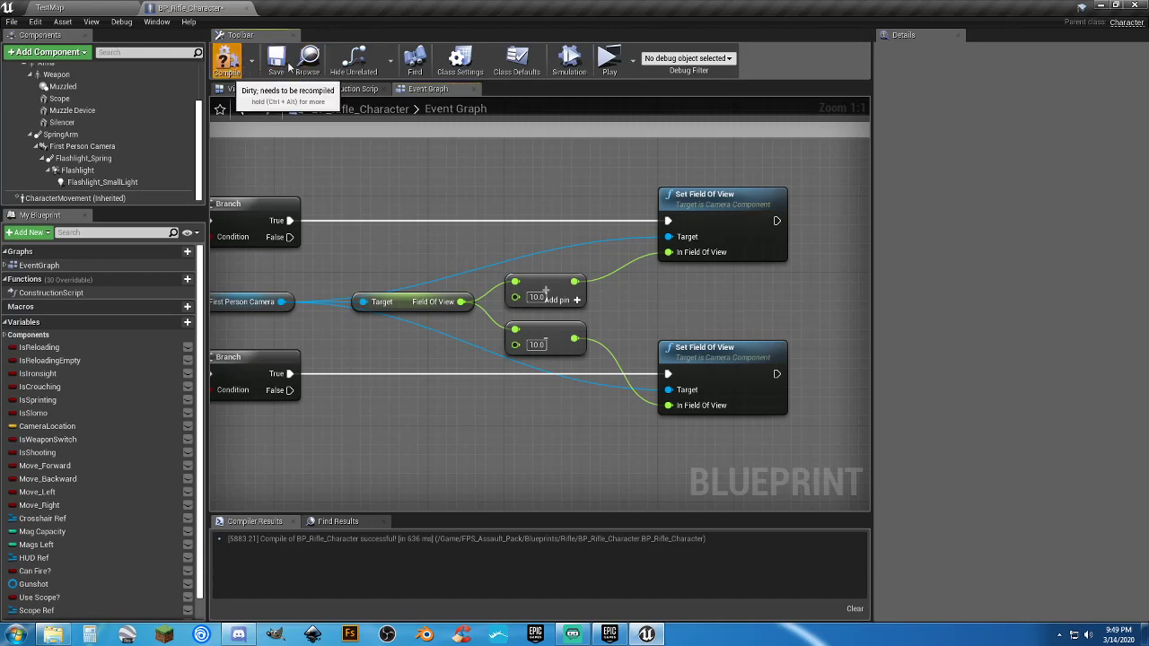
pyautogui.click(276, 61)
# Play-test TestMap with the long-range scope on the rifle, trying the mouse wheel zoom and firing while aiming through it.
pyautogui.click(49, 7)
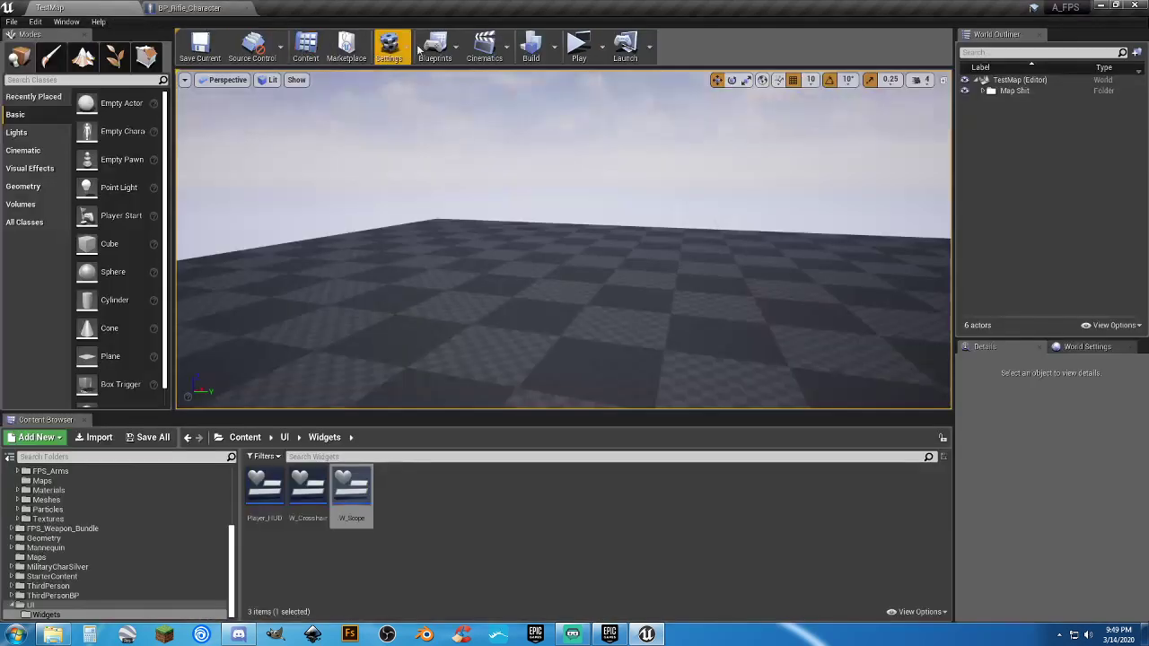
pyautogui.click(579, 47)
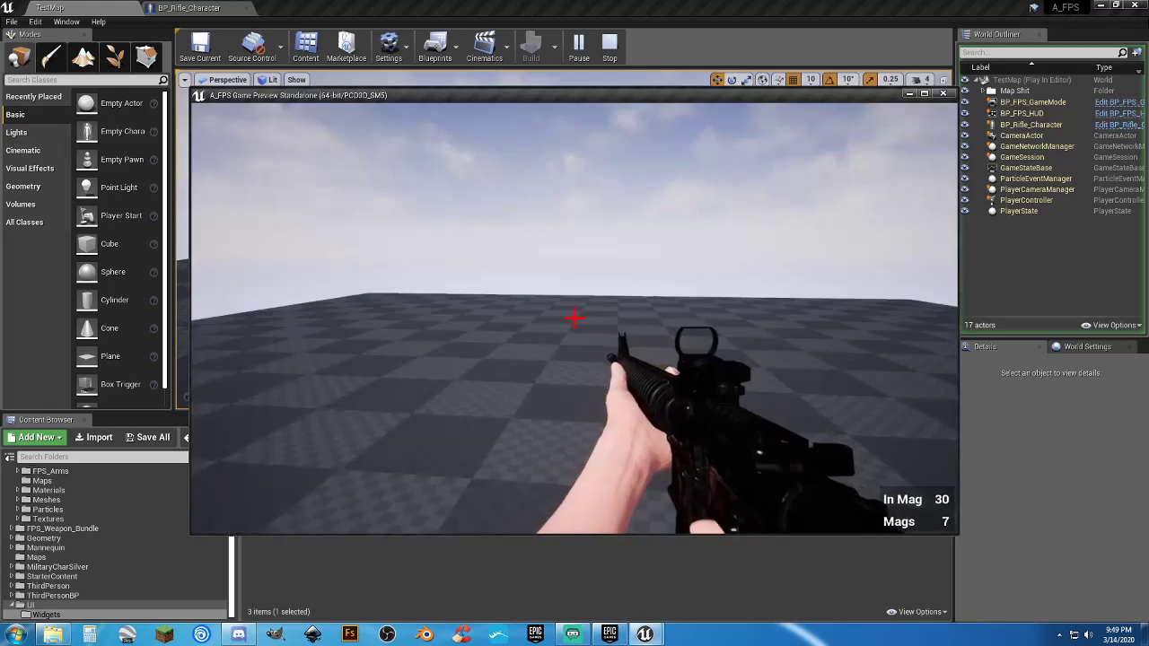
pyautogui.press('1')
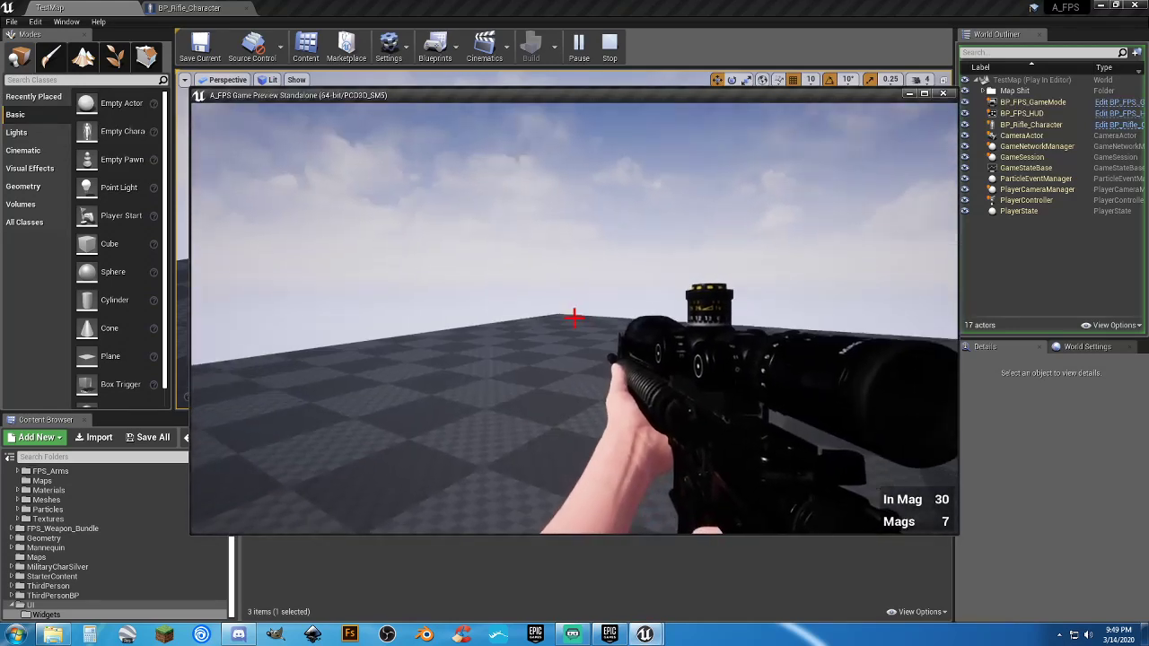
pyautogui.rightClick(574, 318)
pyautogui.press('r')
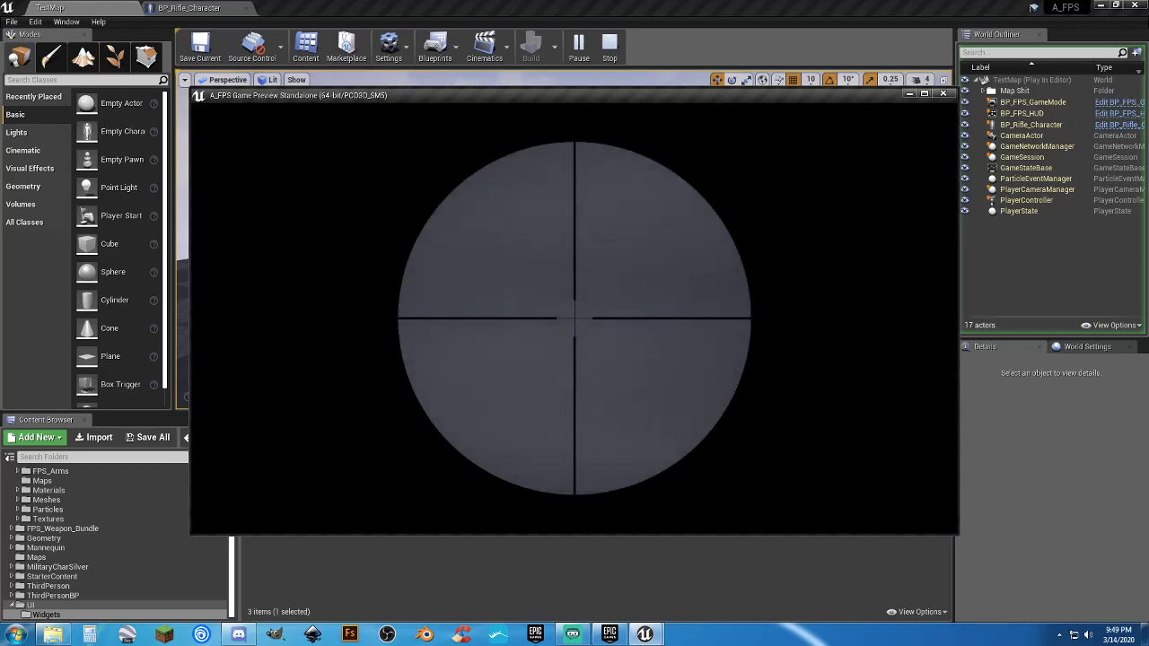
pyautogui.scroll(8, 574, 318)
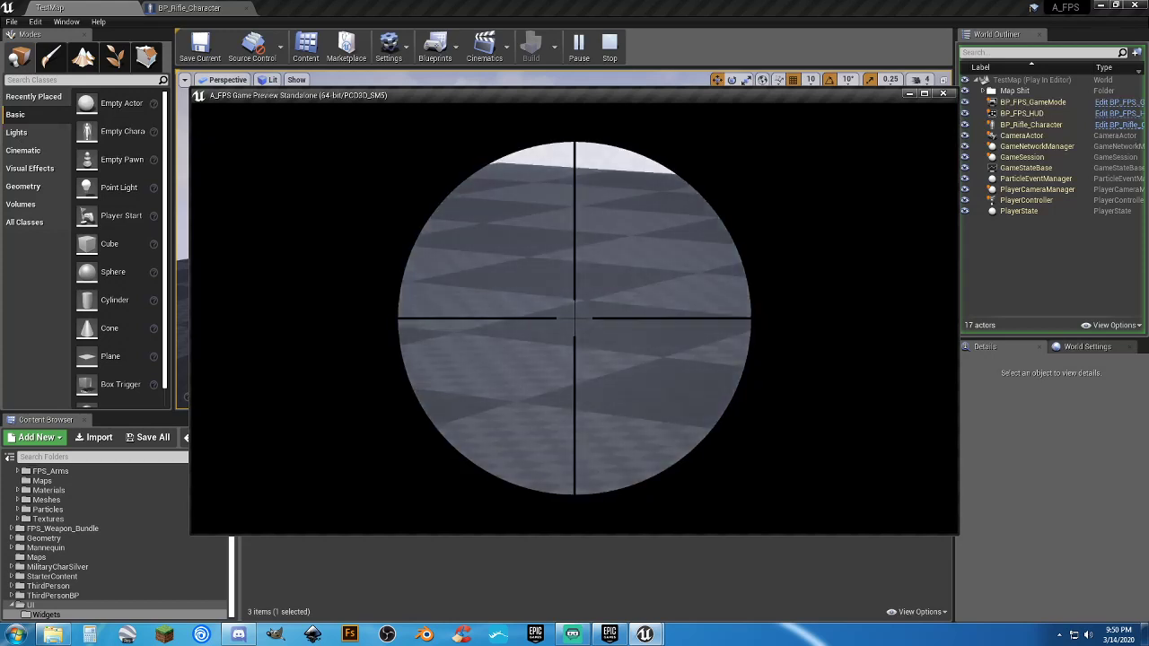
pyautogui.click(574, 318)
pyautogui.click(574, 318)
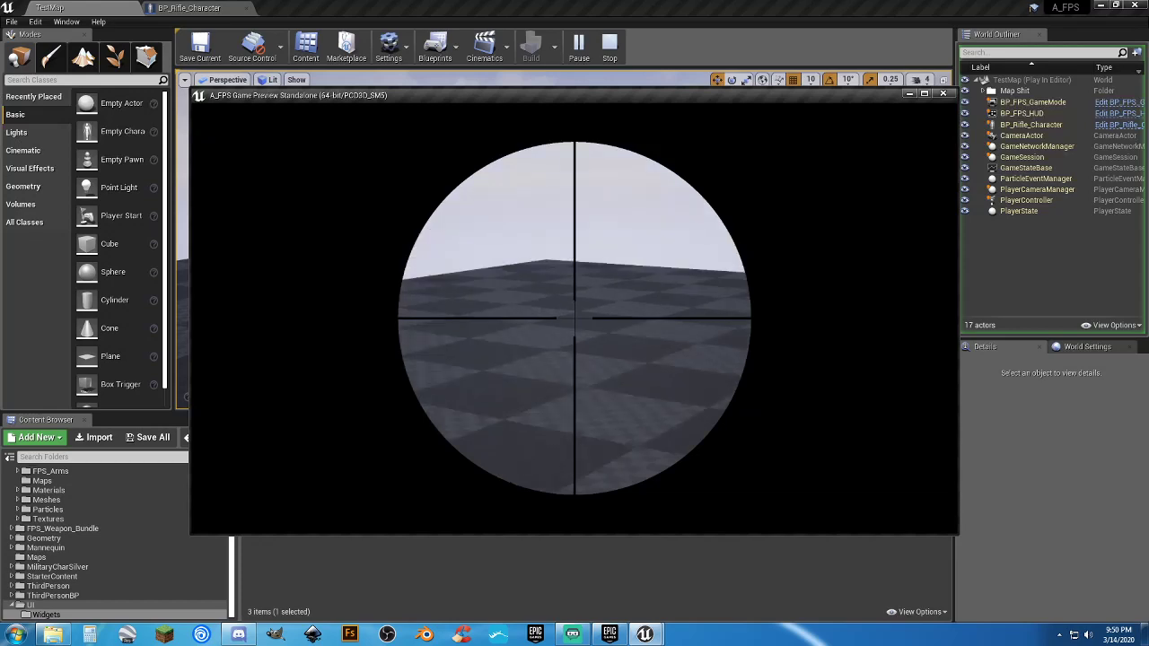
# Go in and out of scoped aiming several times to check the zoomed field of view, and end the play test.
pyautogui.rightClick(574, 317)
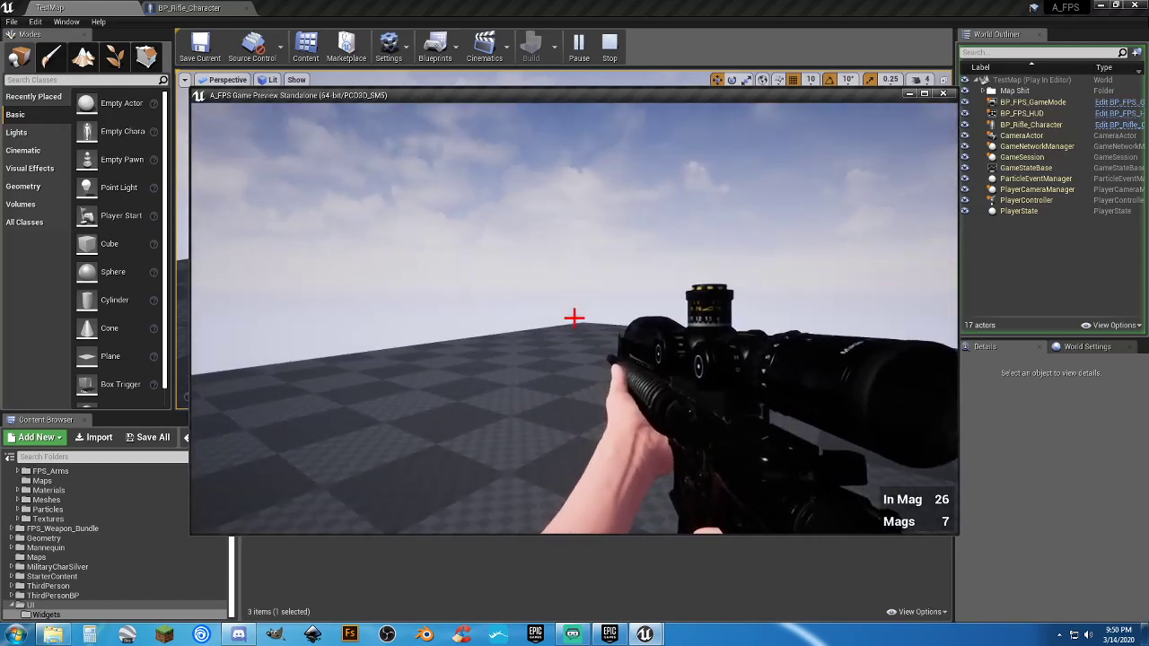
pyautogui.rightClick(574, 318)
pyautogui.rightClick(574, 318)
pyautogui.rightClick(574, 318)
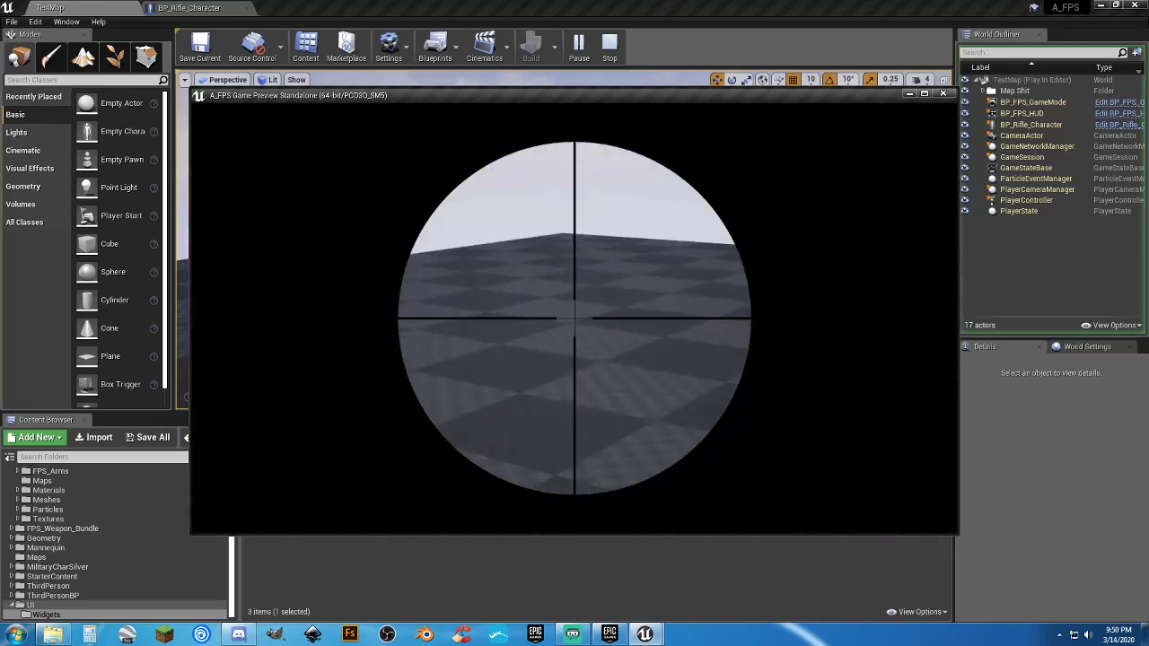
pyautogui.rightClick(575, 318)
pyautogui.rightClick(574, 318)
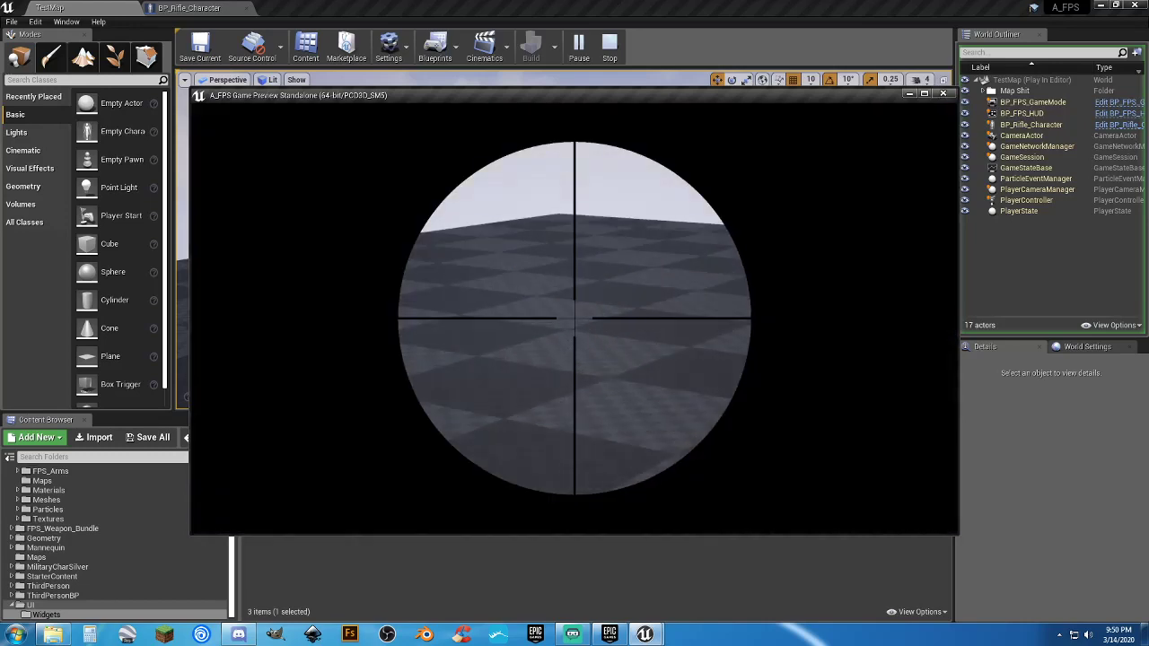
pyautogui.rightClick(574, 317)
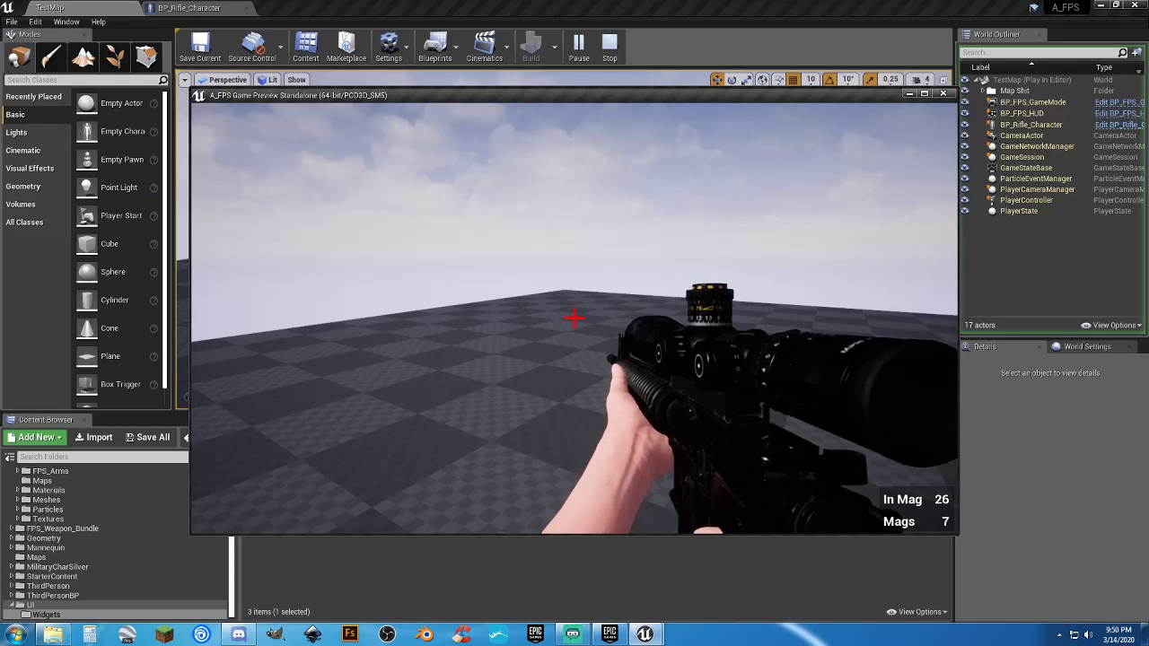
pyautogui.press('Escape')
# In BP_Rifle_Character's event graph, move the First Person Camera and Field Of View getters closer to the Use Scope? node.
pyautogui.click(219, 8)
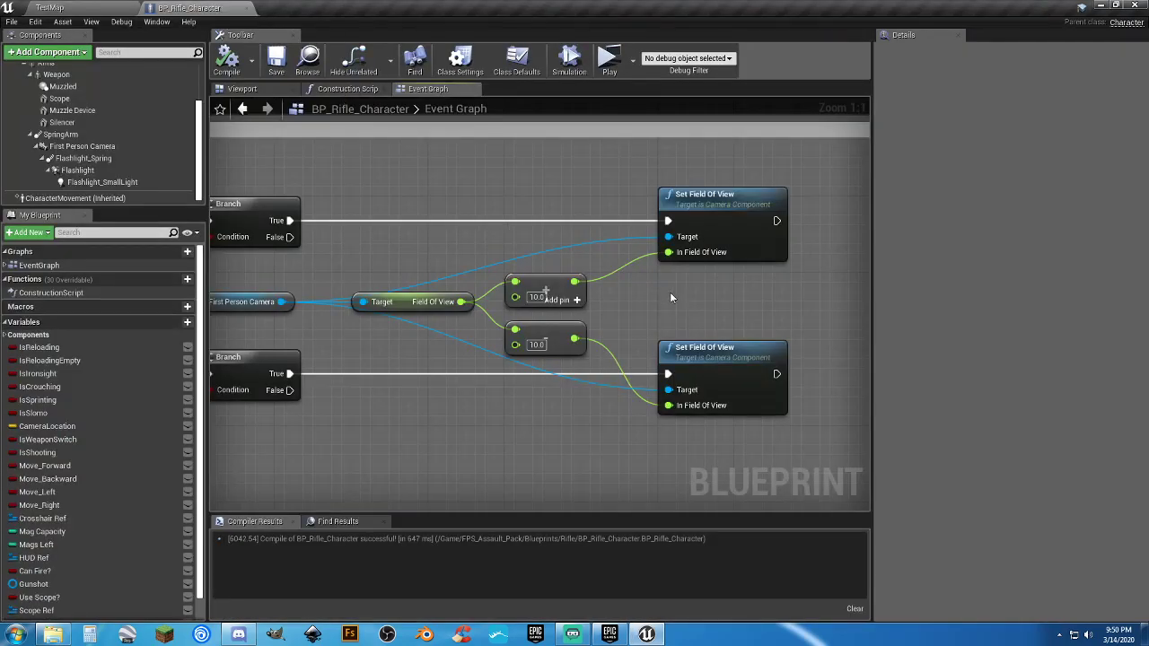
pyautogui.moveTo(670, 291); pyautogui.dragTo(582, 276, button='right')
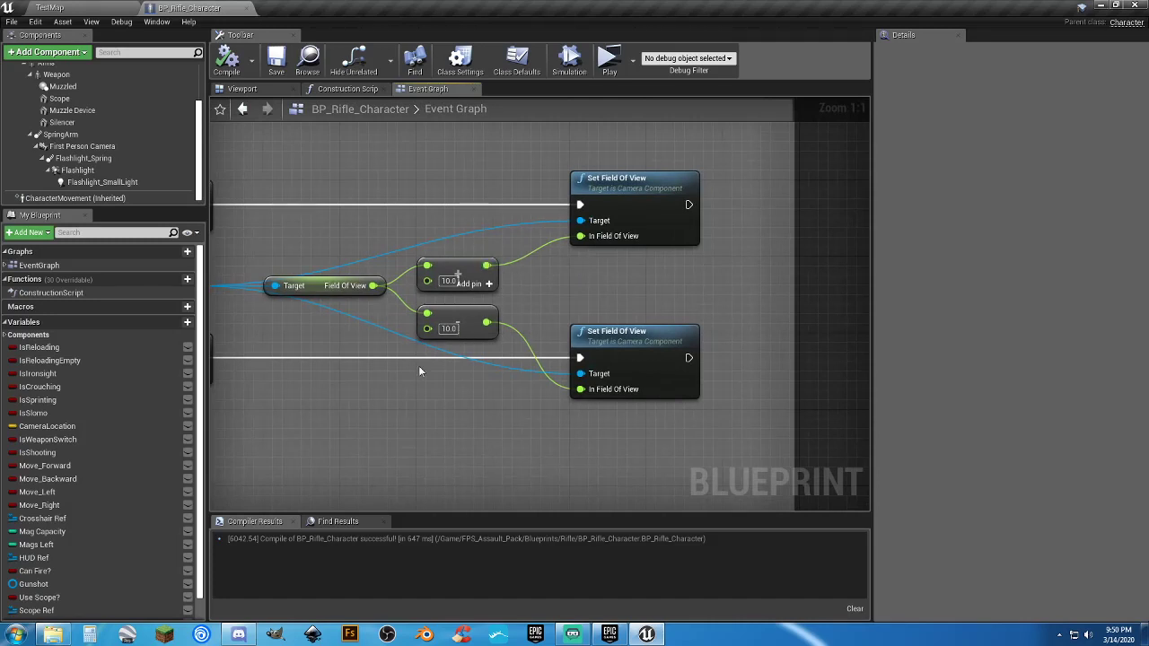
pyautogui.scroll(-4, 543, 377)
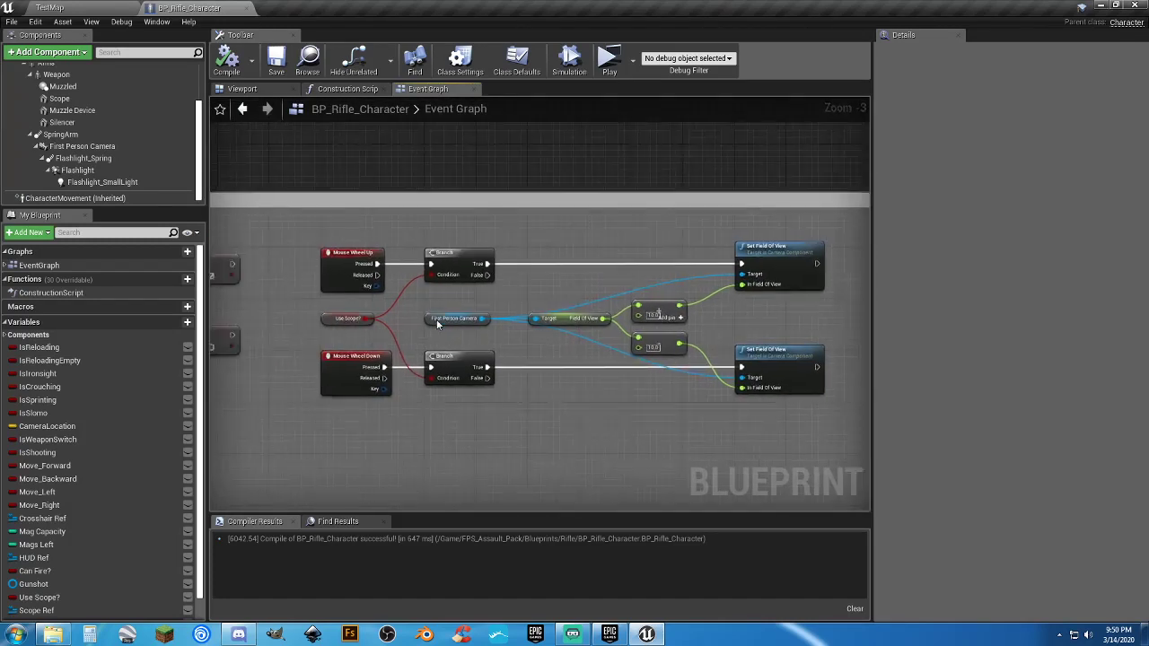
pyautogui.moveTo(437, 325); pyautogui.dragTo(397, 320)
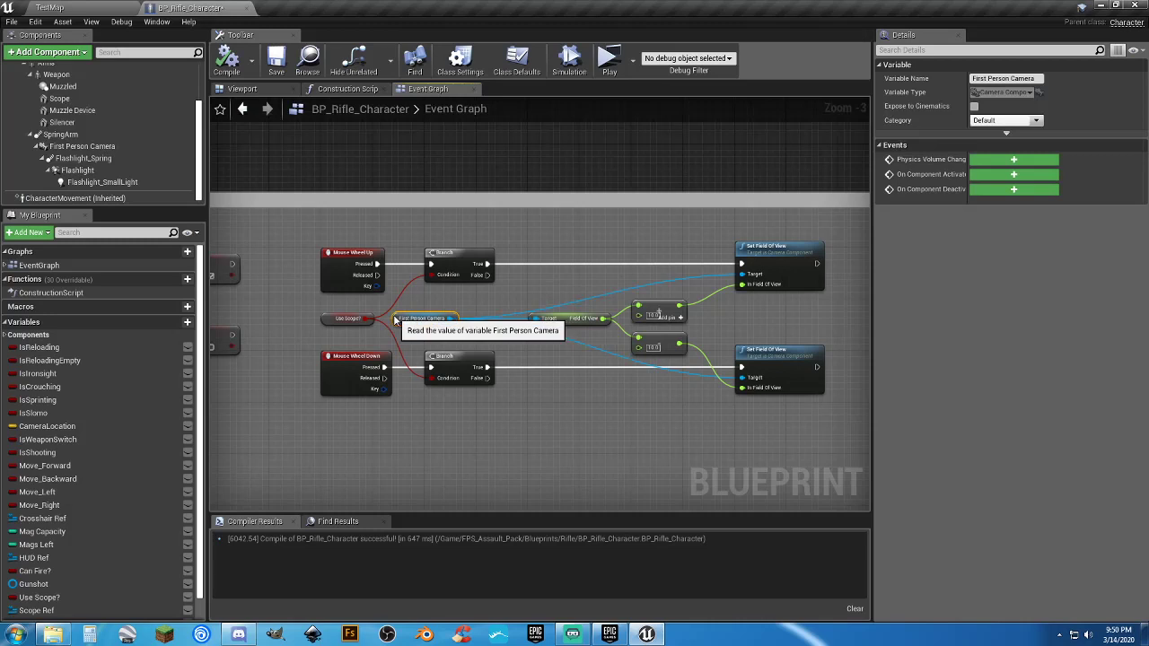
pyautogui.moveTo(566, 320); pyautogui.dragTo(511, 321)
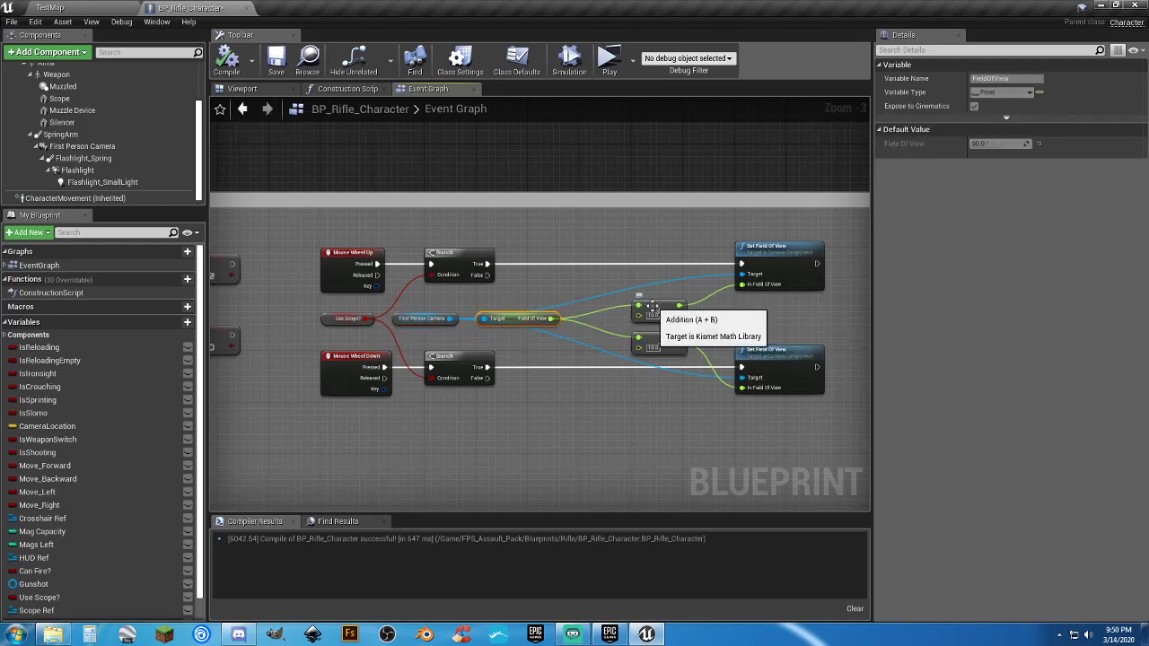
# Move the addition and subtraction nodes together, close beside the Field Of View getter.
pyautogui.moveTo(686, 363); pyautogui.dragTo(634, 304)
pyautogui.click(646, 236)
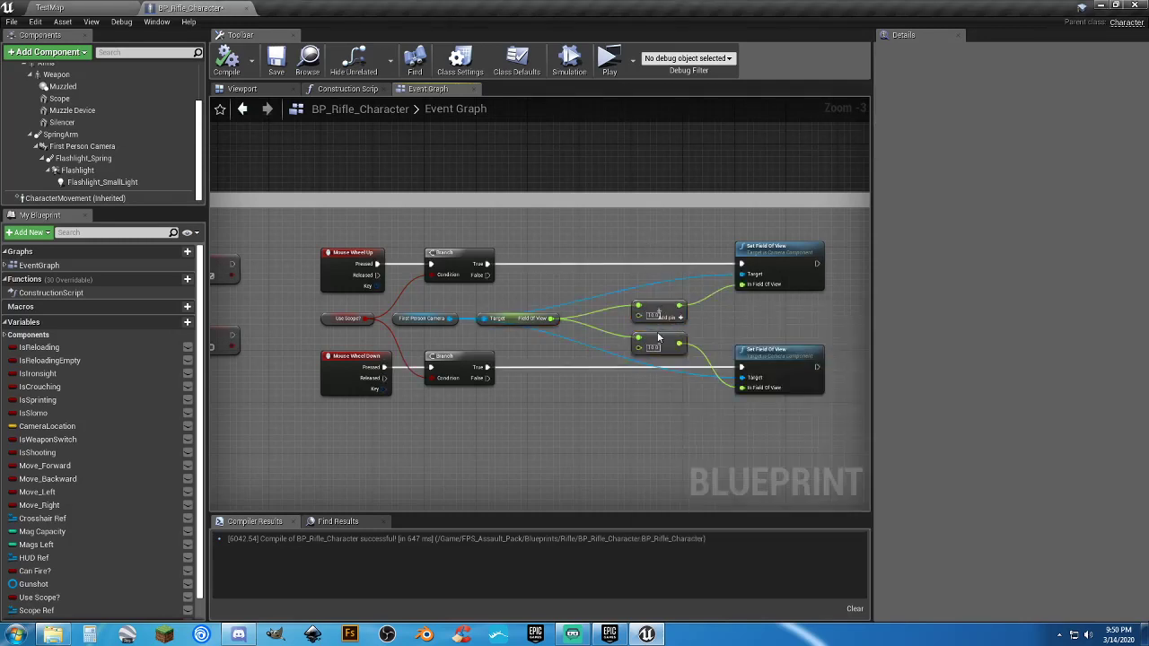
pyautogui.moveTo(668, 401); pyautogui.dragTo(606, 298)
pyautogui.scroll(3, 607, 298)
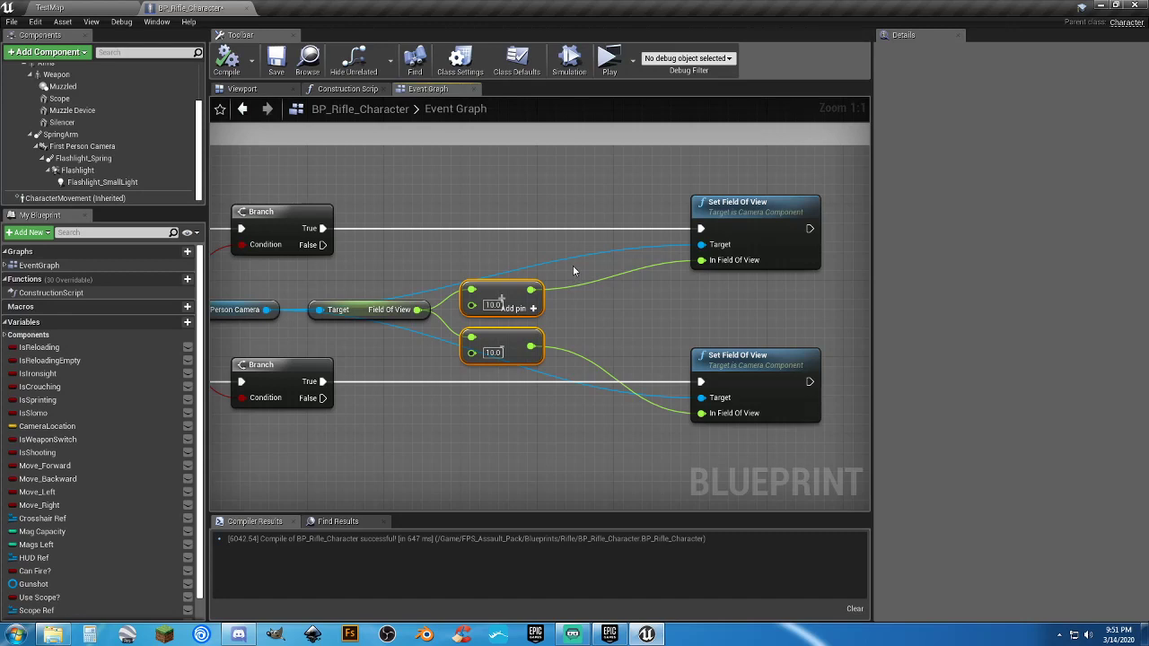
# Move both Set Field Of View nodes farther from the math nodes, near the edge of the comment box.
pyautogui.moveTo(692, 317); pyautogui.dragTo(520, 290, button='right')
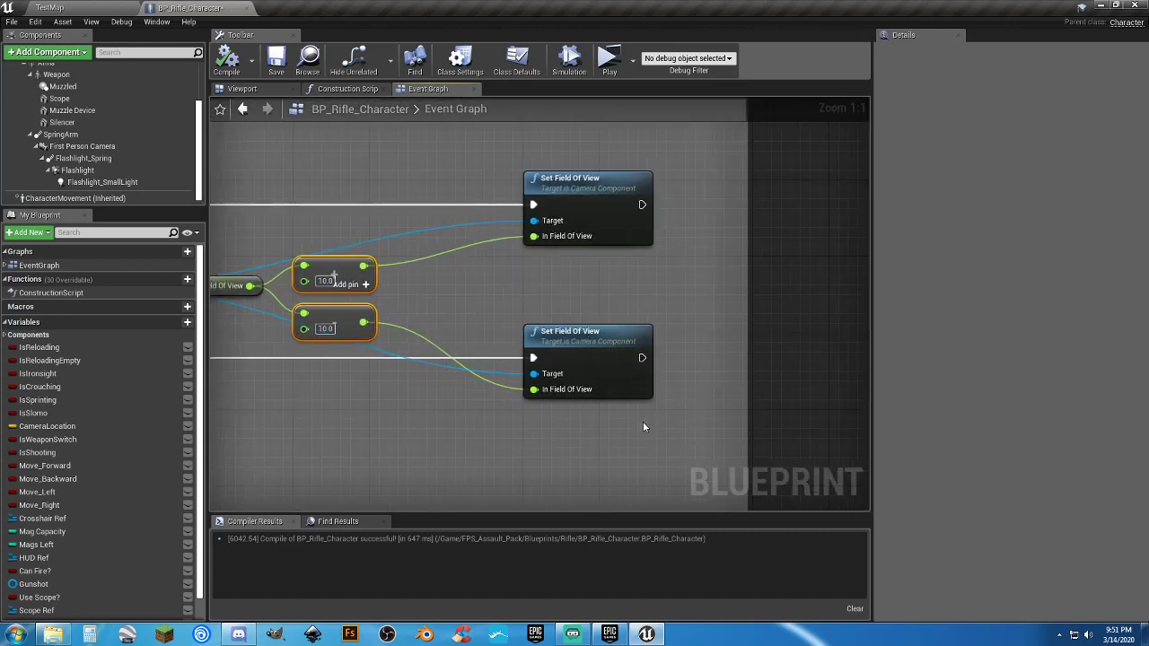
pyautogui.moveTo(641, 420); pyautogui.dragTo(637, 194)
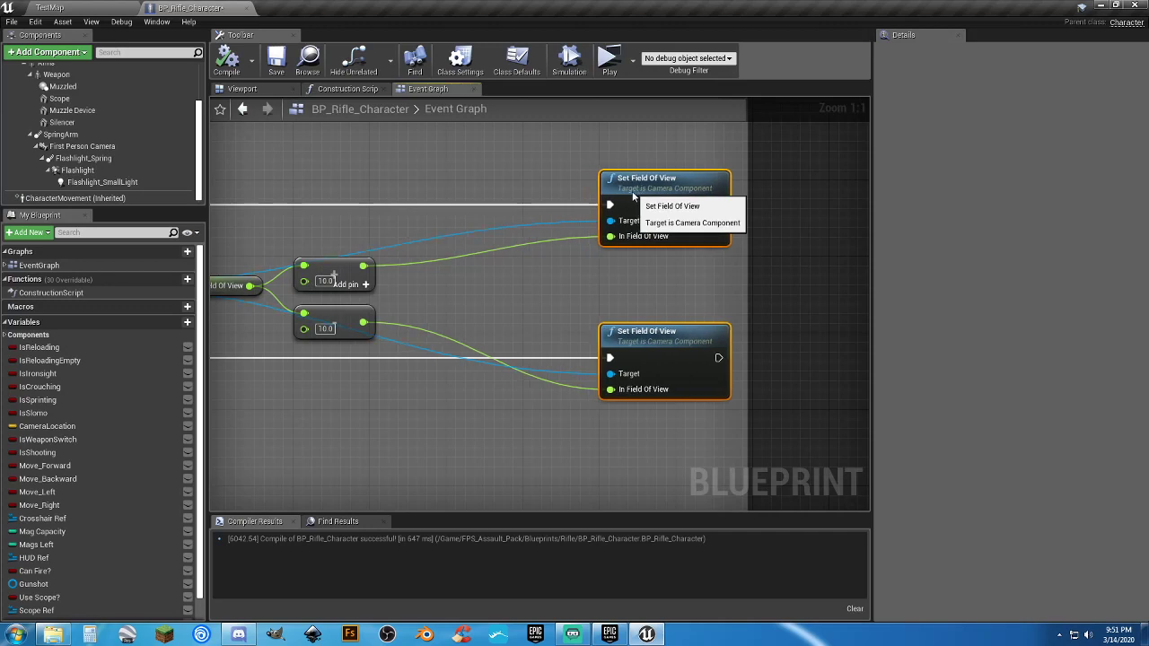
pyautogui.click(552, 256)
pyautogui.moveTo(492, 292); pyautogui.dragTo(552, 299, button='right')
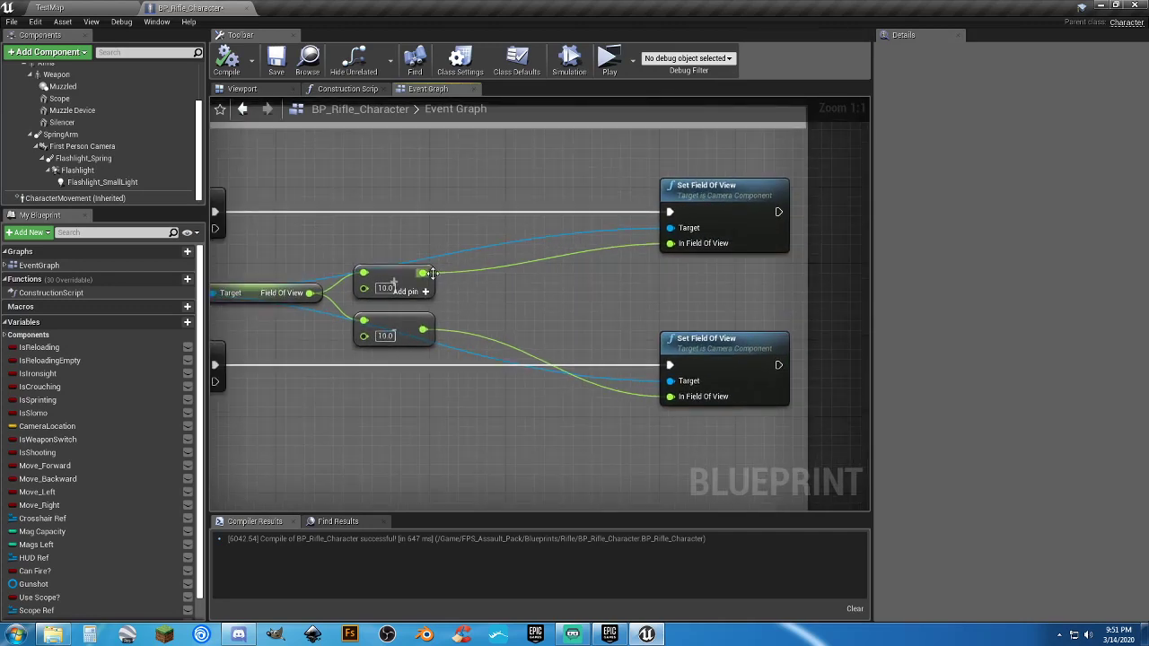
# Add a float > float comparison from the addition node's output and place it just above the addition node.
pyautogui.moveTo(481, 300); pyautogui.dragTo(576, 302, button='right')
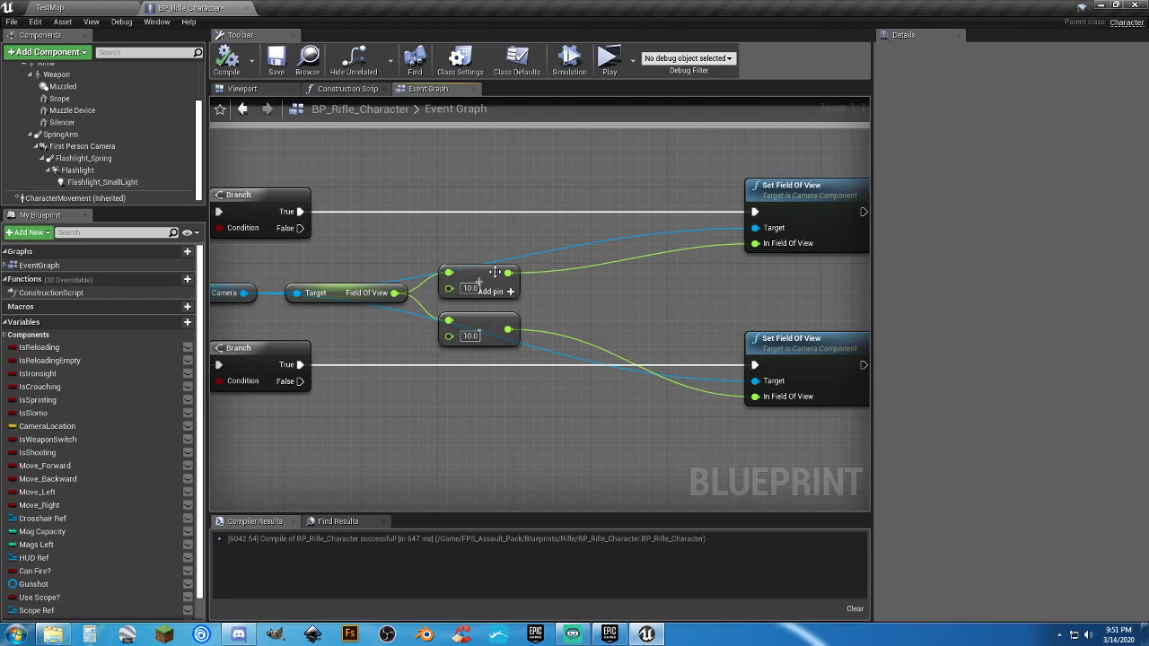
pyautogui.moveTo(509, 274); pyautogui.dragTo(560, 271)
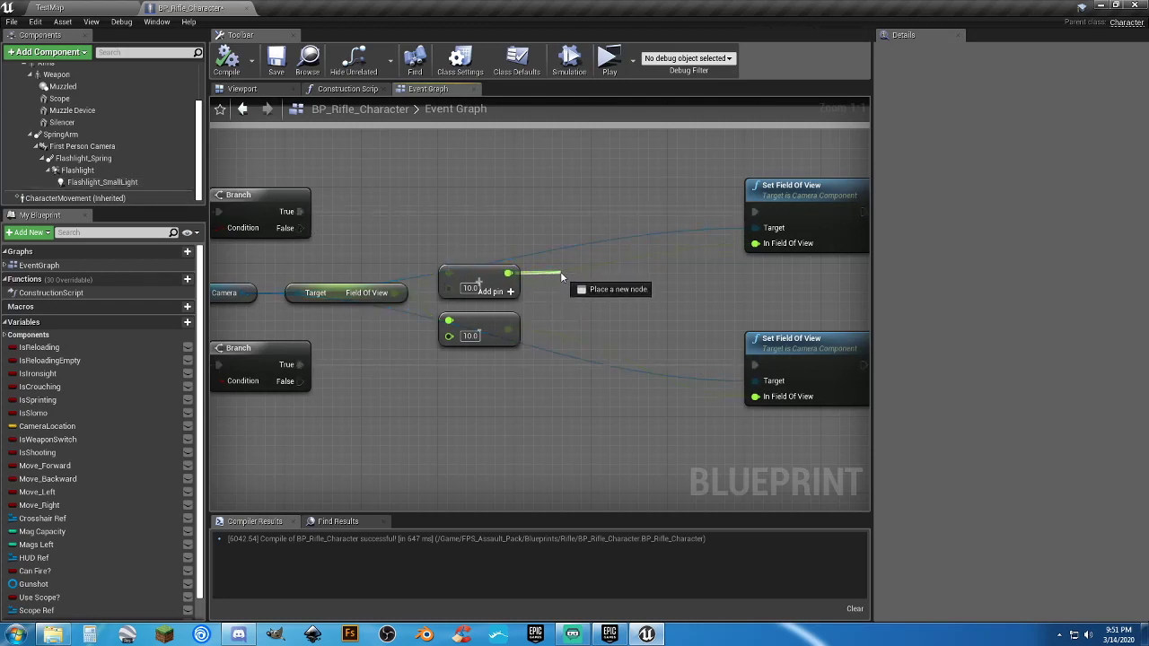
pyautogui.moveTo(560, 271); pyautogui.dragTo(560, 270)
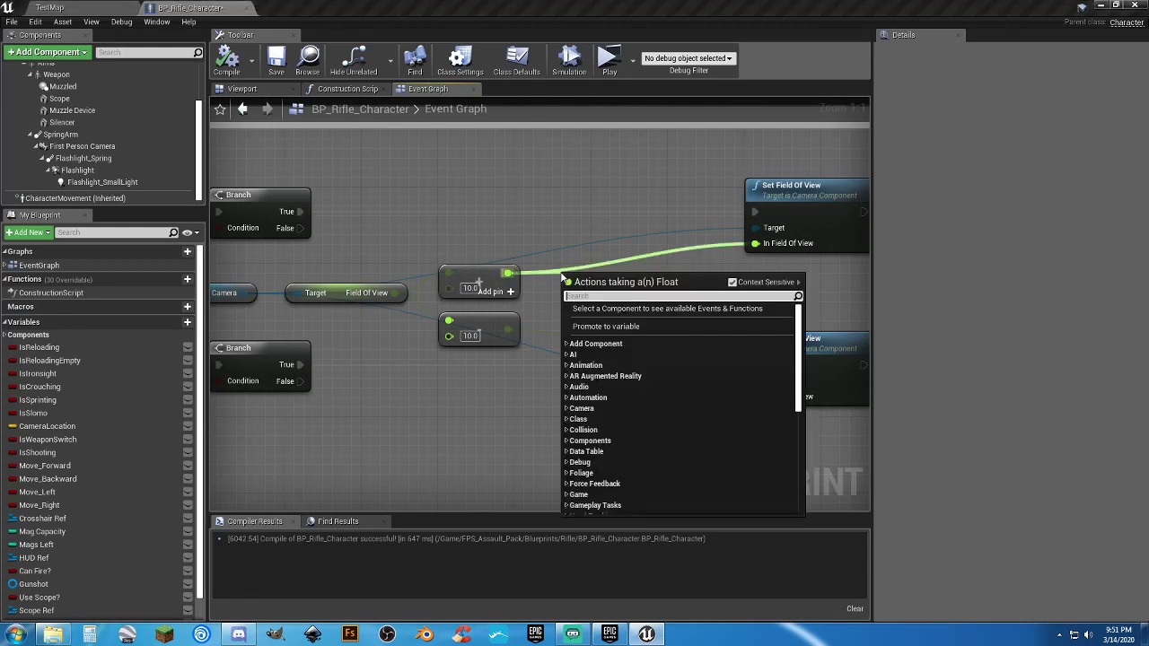
pyautogui.write('float')
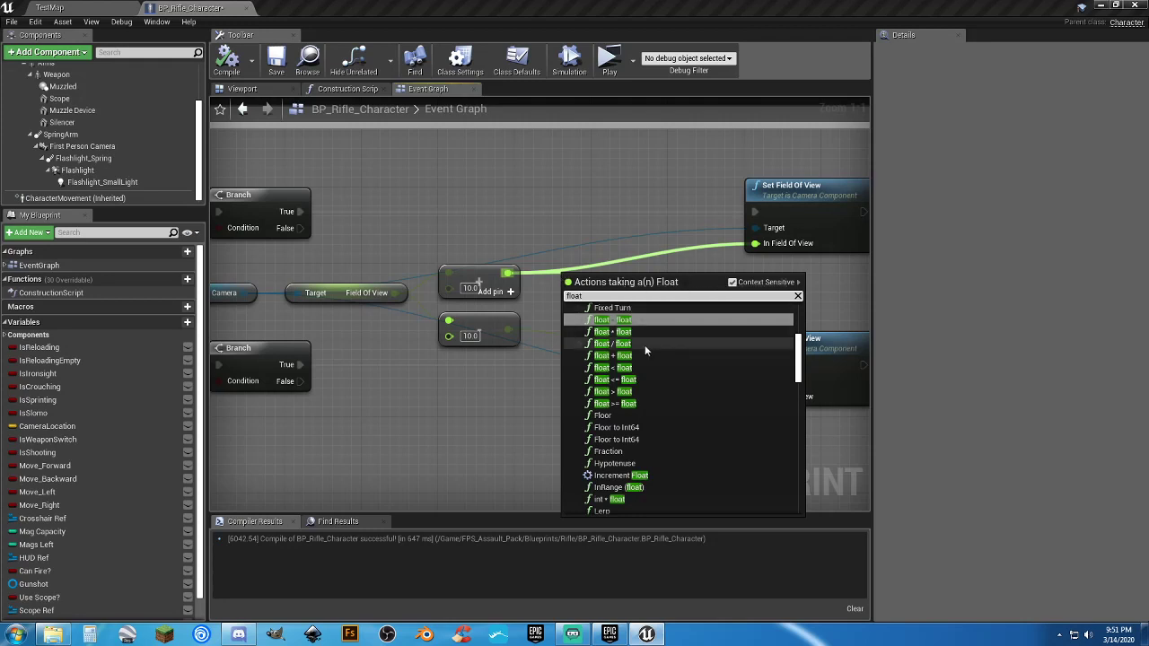
pyautogui.click(616, 392)
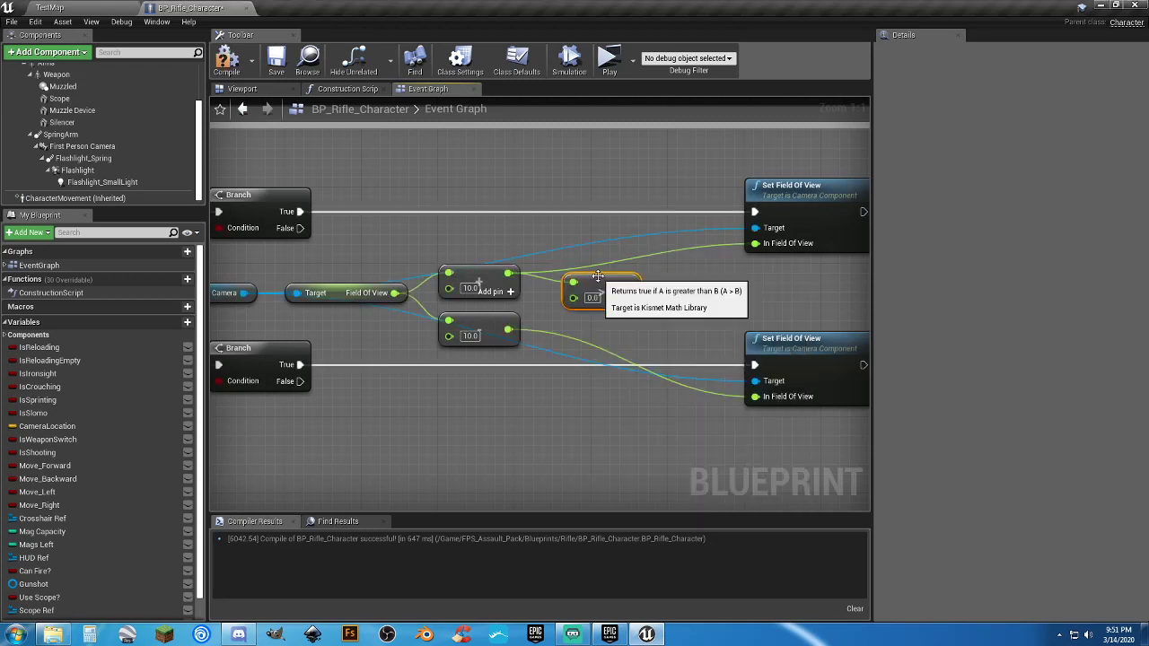
pyautogui.moveTo(592, 287); pyautogui.dragTo(575, 235)
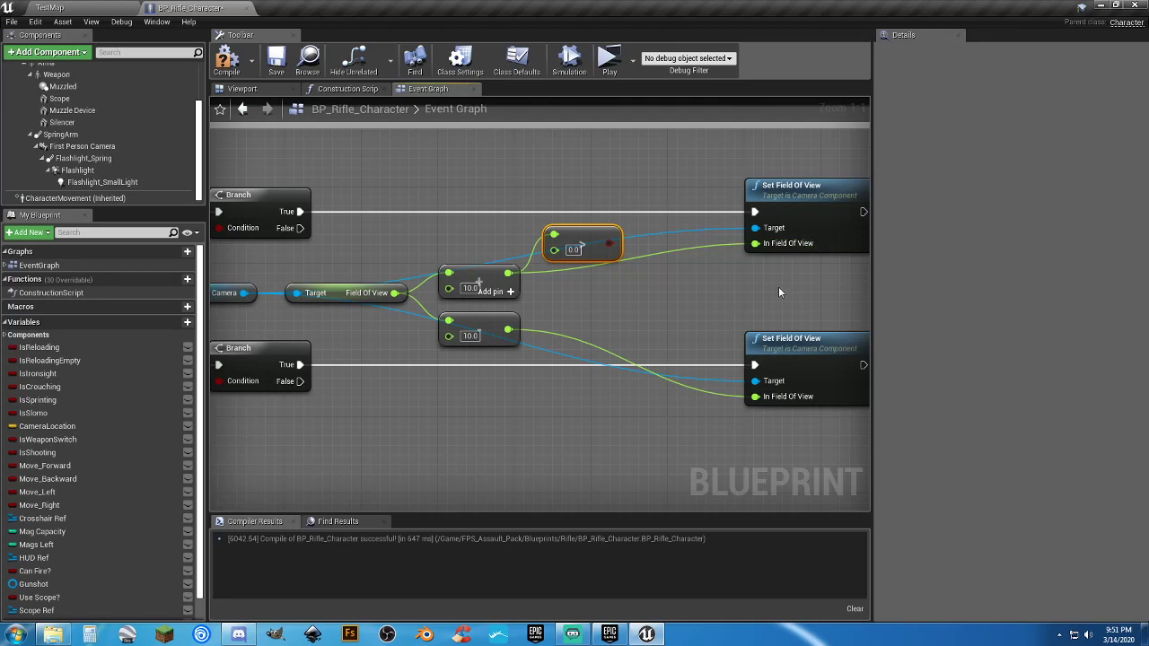
# Shift both Set Field Of View nodes to the comment box's edge and add one new Branch node in the gap before each.
pyautogui.moveTo(778, 286); pyautogui.dragTo(556, 289, button='right')
pyautogui.click(670, 316)
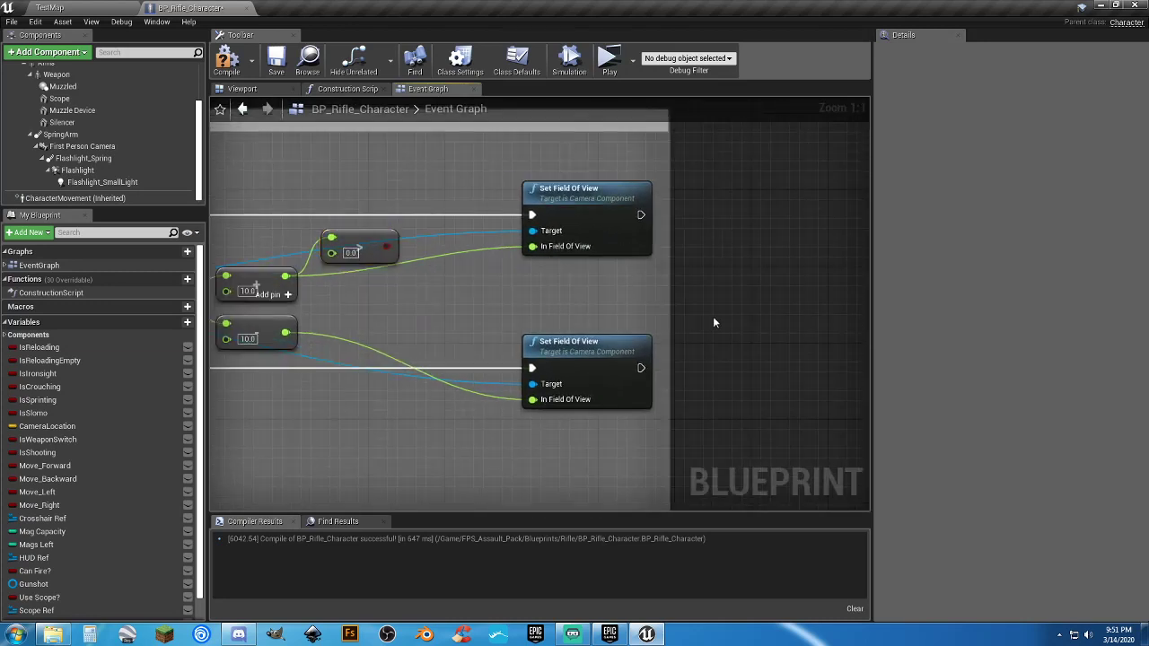
pyautogui.moveTo(712, 431); pyautogui.dragTo(720, 188)
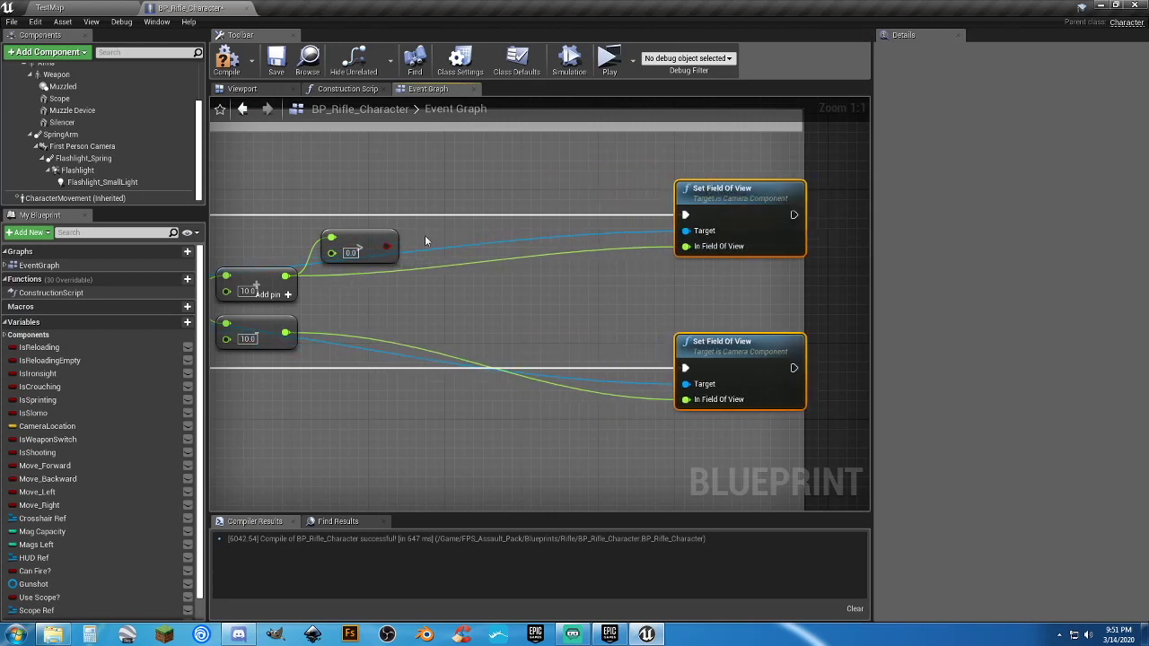
pyautogui.click(505, 219)
pyautogui.click(484, 361)
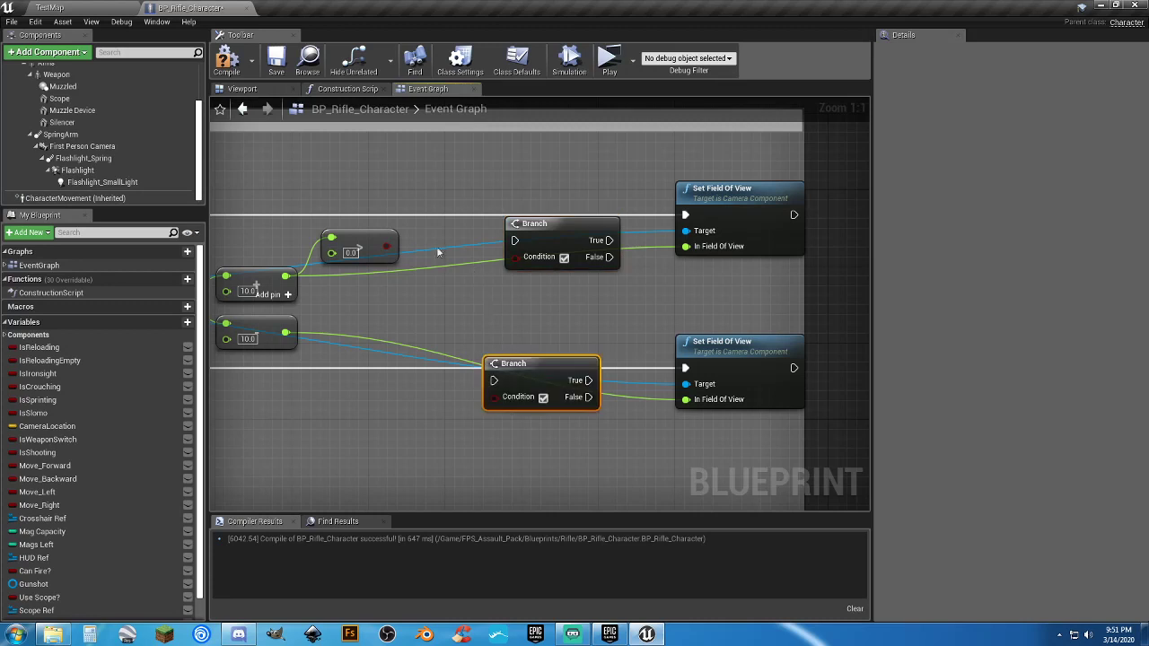
# Connect the float > float result to the upper new Branch's Condition and move that Branch closer to the comparison.
pyautogui.moveTo(387, 246); pyautogui.dragTo(525, 260)
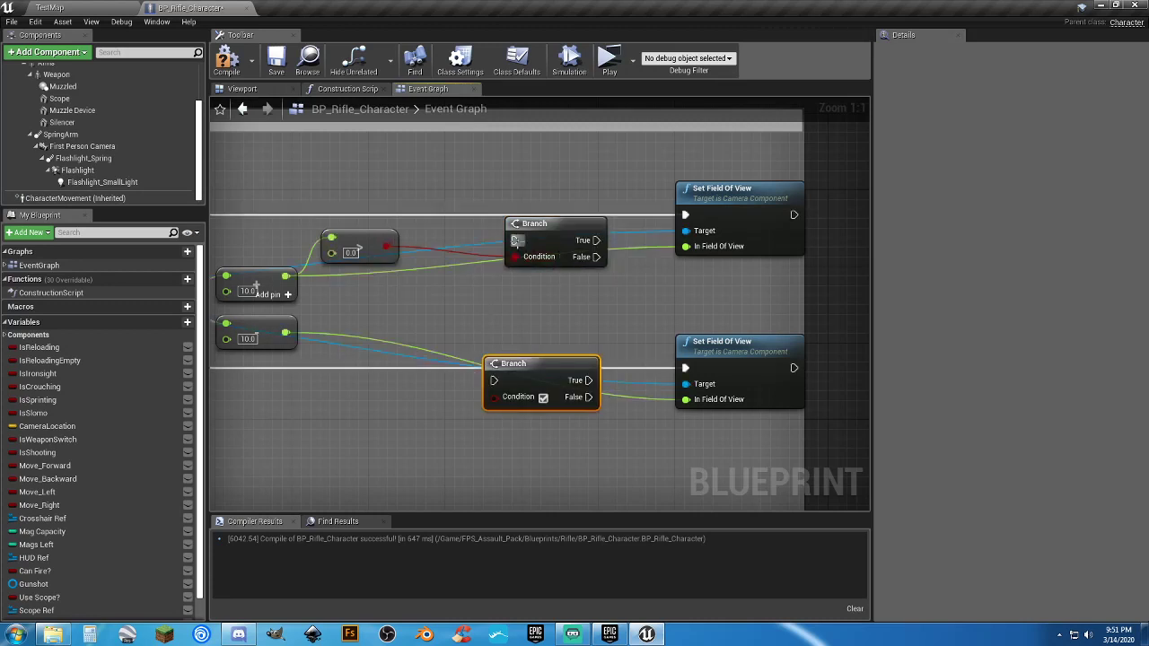
pyautogui.moveTo(595, 240); pyautogui.dragTo(625, 240)
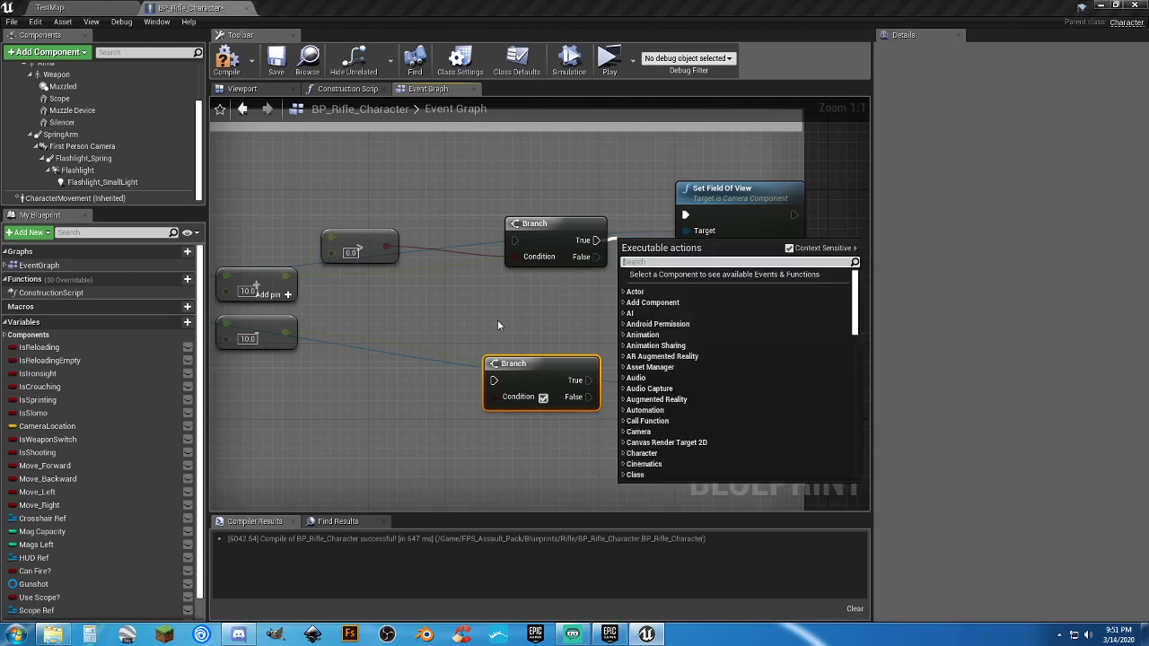
pyautogui.click(488, 314)
pyautogui.moveTo(487, 314); pyautogui.dragTo(580, 315, button='right')
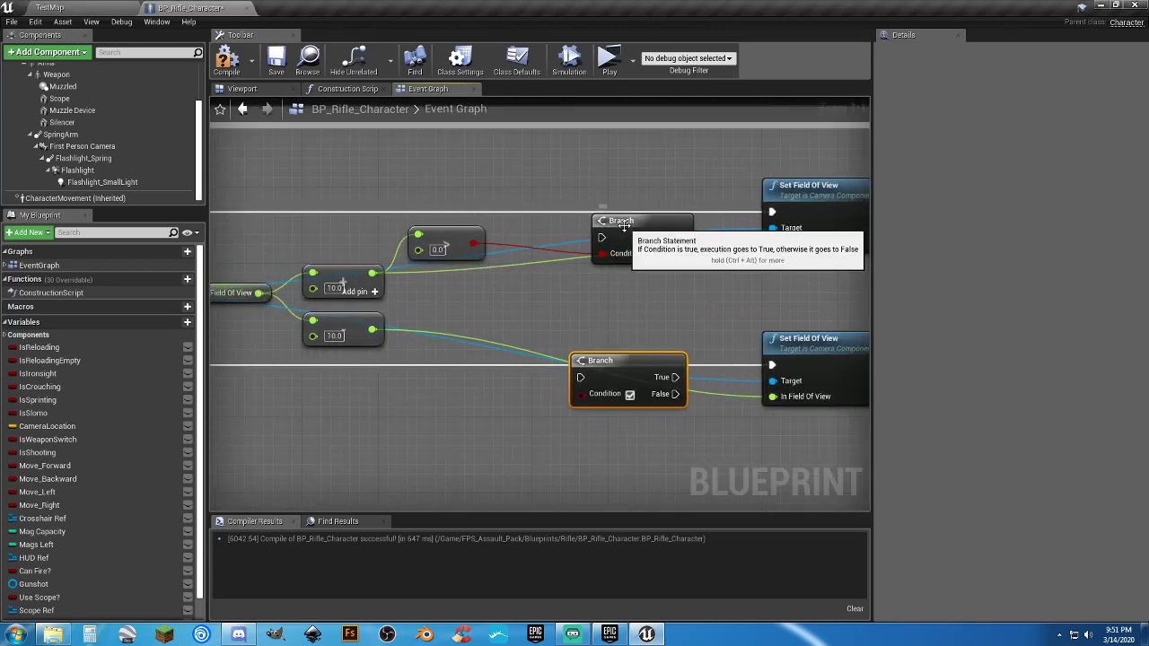
pyautogui.moveTo(626, 224); pyautogui.dragTo(567, 228)
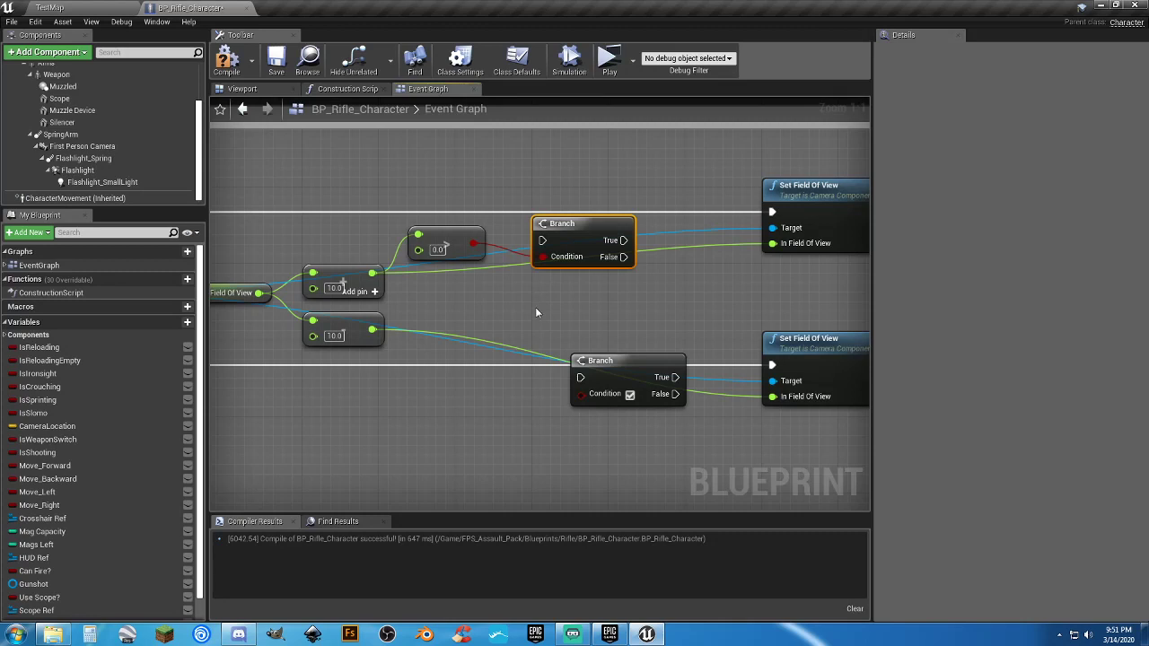
# Add a camera component Set Field Of View variable node from the Field Of View getter and place it between the upper Branch and Set Field Of View.
pyautogui.moveTo(534, 307); pyautogui.dragTo(486, 300, button='right')
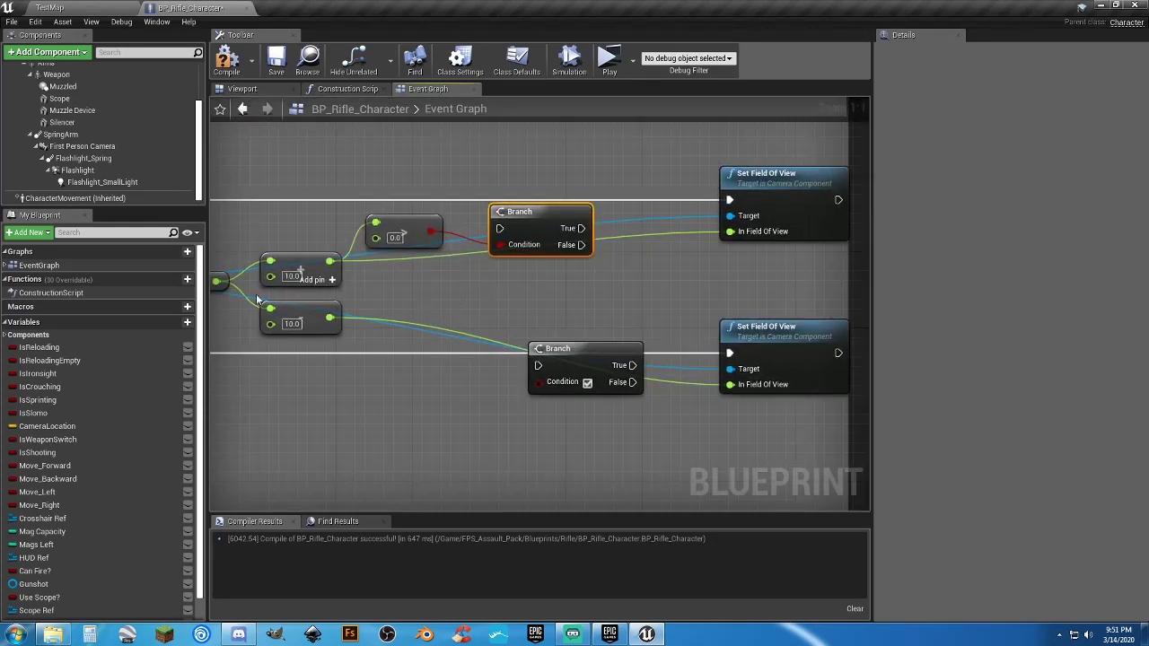
pyautogui.moveTo(216, 281); pyautogui.dragTo(625, 281)
pyautogui.write('set')
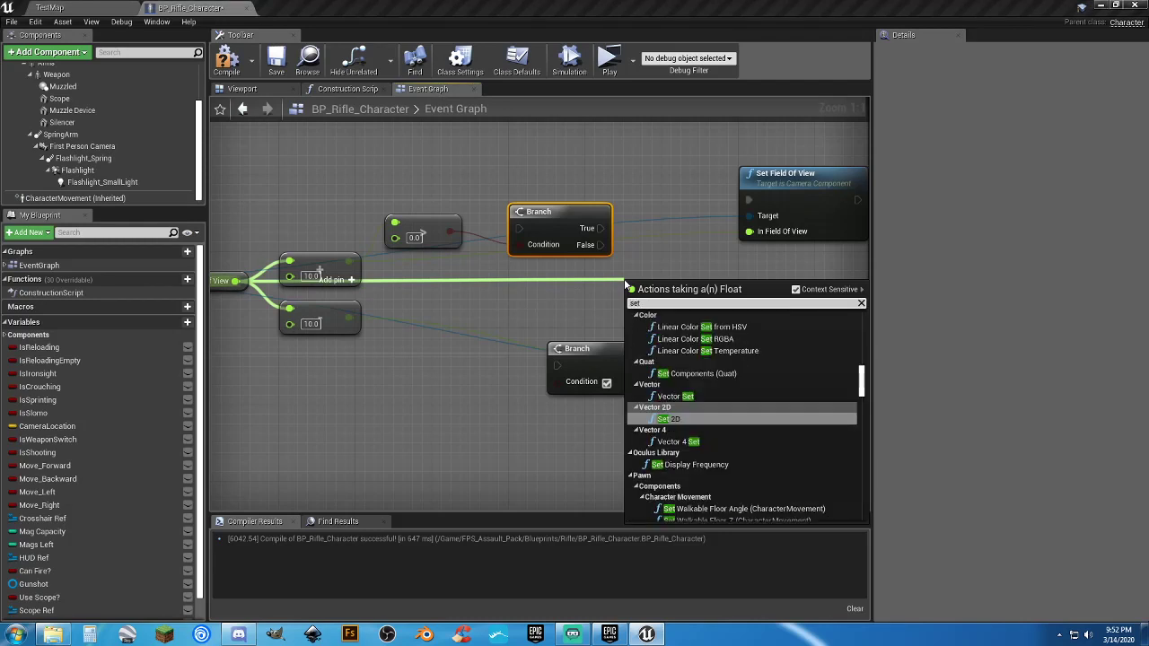
pyautogui.write('field')
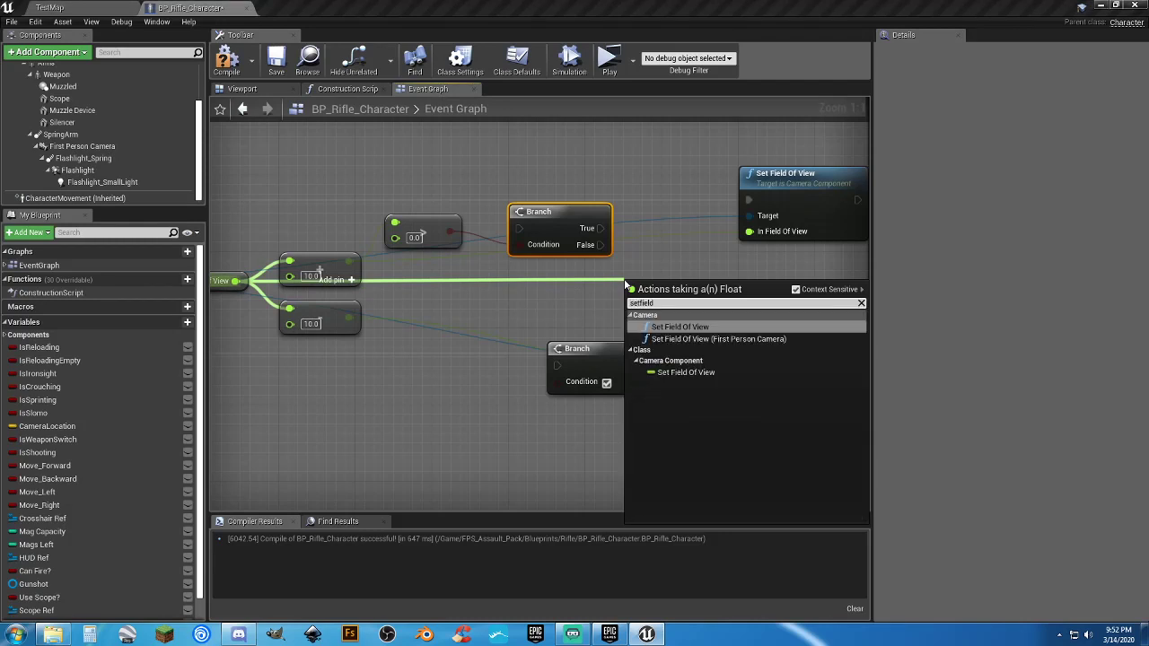
pyautogui.click(664, 371)
pyautogui.moveTo(648, 289); pyautogui.dragTo(650, 196)
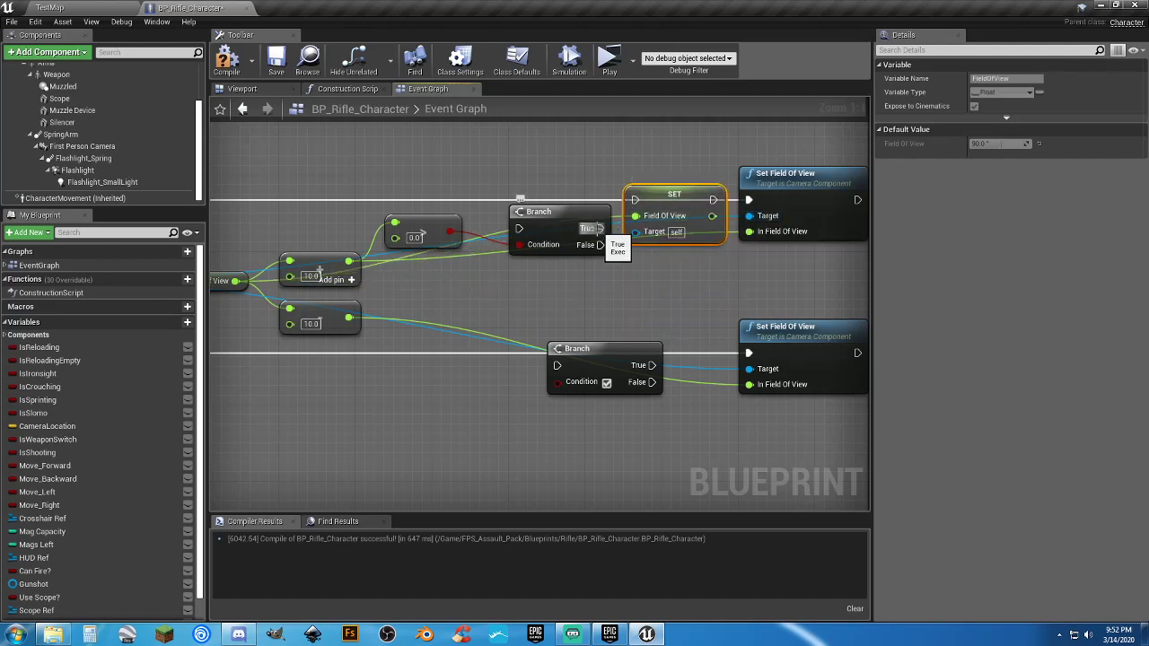
# Wire the earlier upper Branch's True through the new Branch's True to the SET node, raising the new Branch into line.
pyautogui.moveTo(599, 229); pyautogui.dragTo(632, 200)
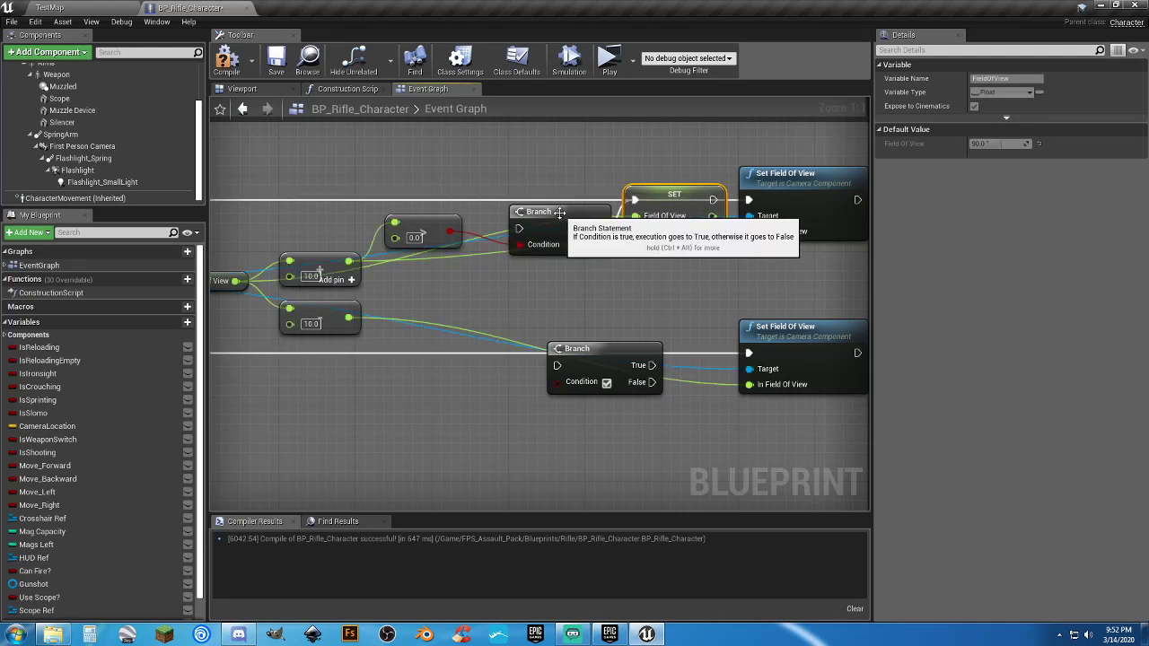
pyautogui.moveTo(559, 211); pyautogui.dragTo(558, 184)
pyautogui.scroll(-1, 551, 261)
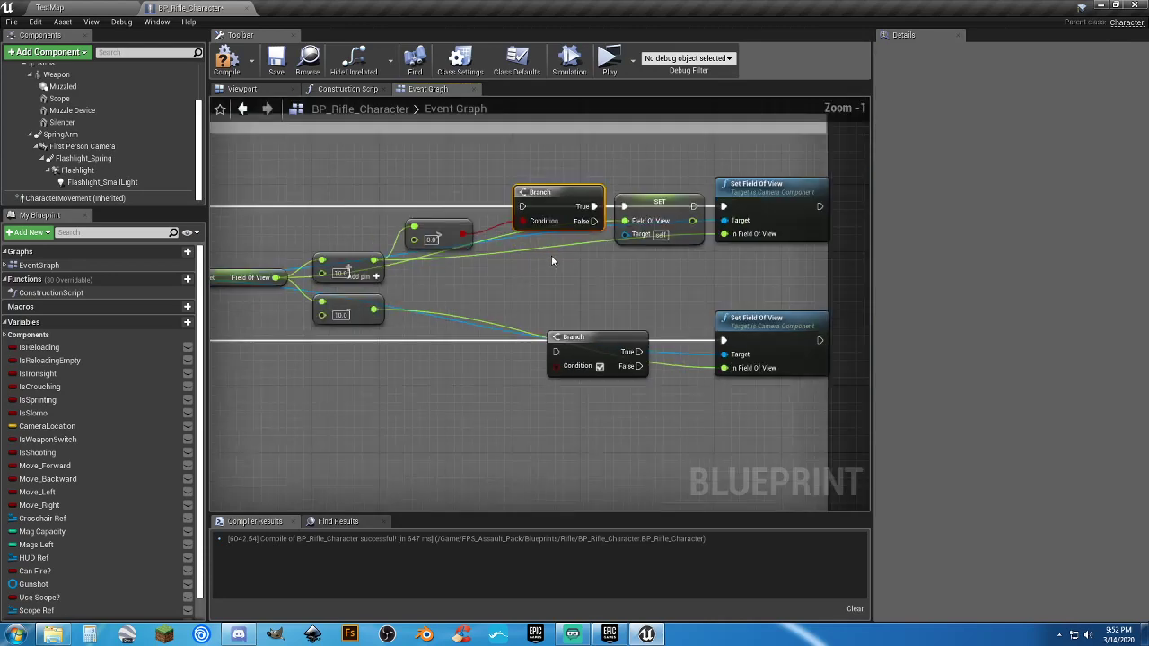
pyautogui.scroll(-2, 551, 261)
pyautogui.moveTo(308, 216); pyautogui.dragTo(564, 220)
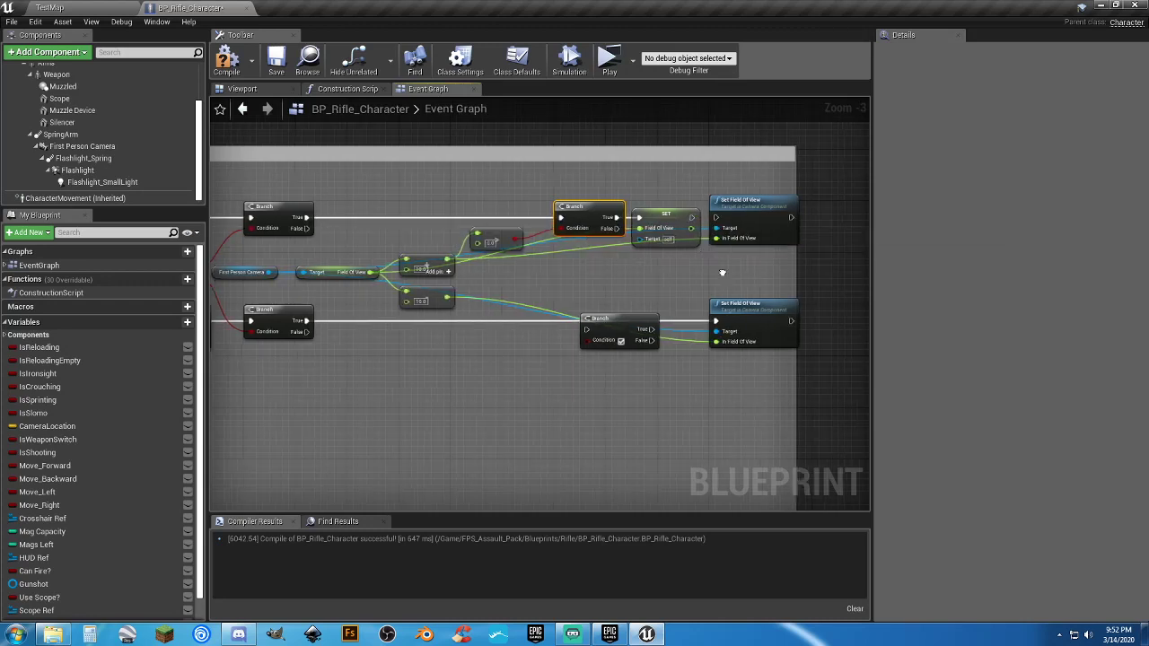
# Widen the comment box, connect the SET node's execution to the upper Set Field Of View, and shift both Set Field Of View nodes outward.
pyautogui.moveTo(723, 269); pyautogui.dragTo(594, 269, button='right')
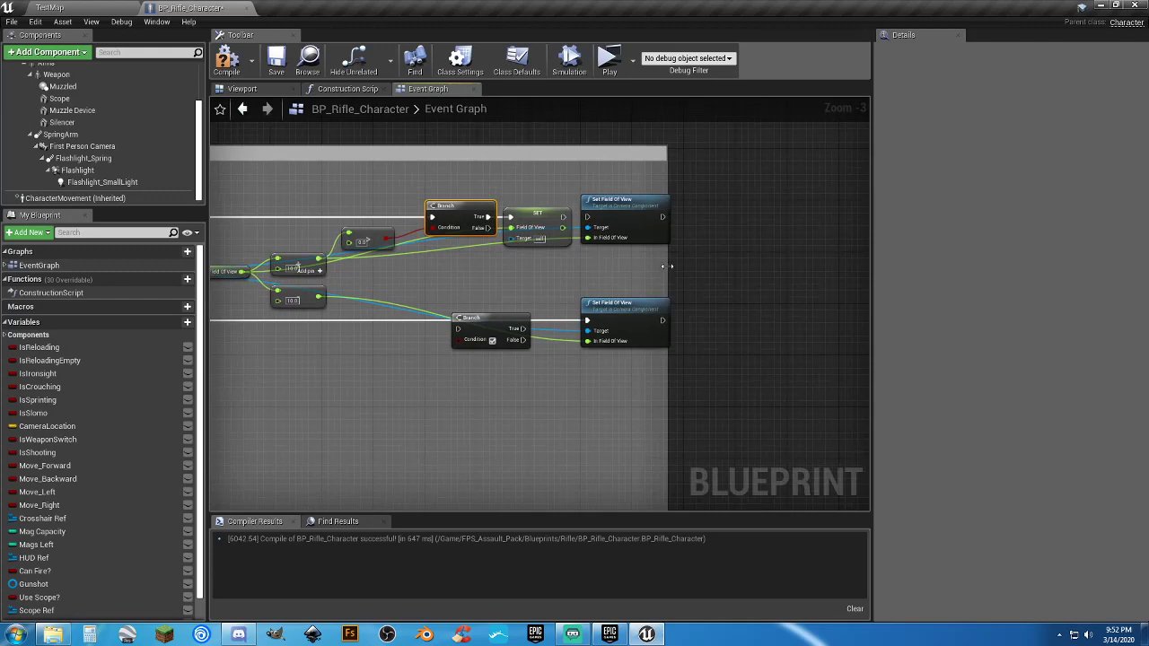
pyautogui.moveTo(668, 265); pyautogui.dragTo(754, 273)
pyautogui.scroll(3, 533, 267)
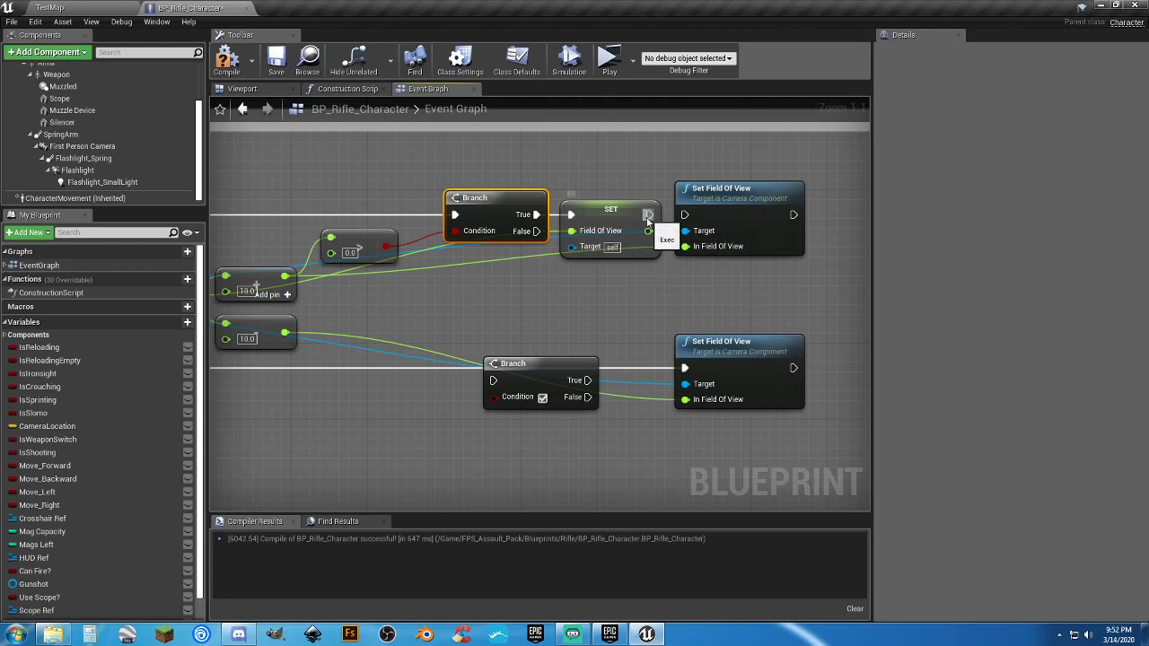
pyautogui.moveTo(648, 214); pyautogui.dragTo(788, 202)
pyautogui.moveTo(717, 347); pyautogui.dragTo(793, 346)
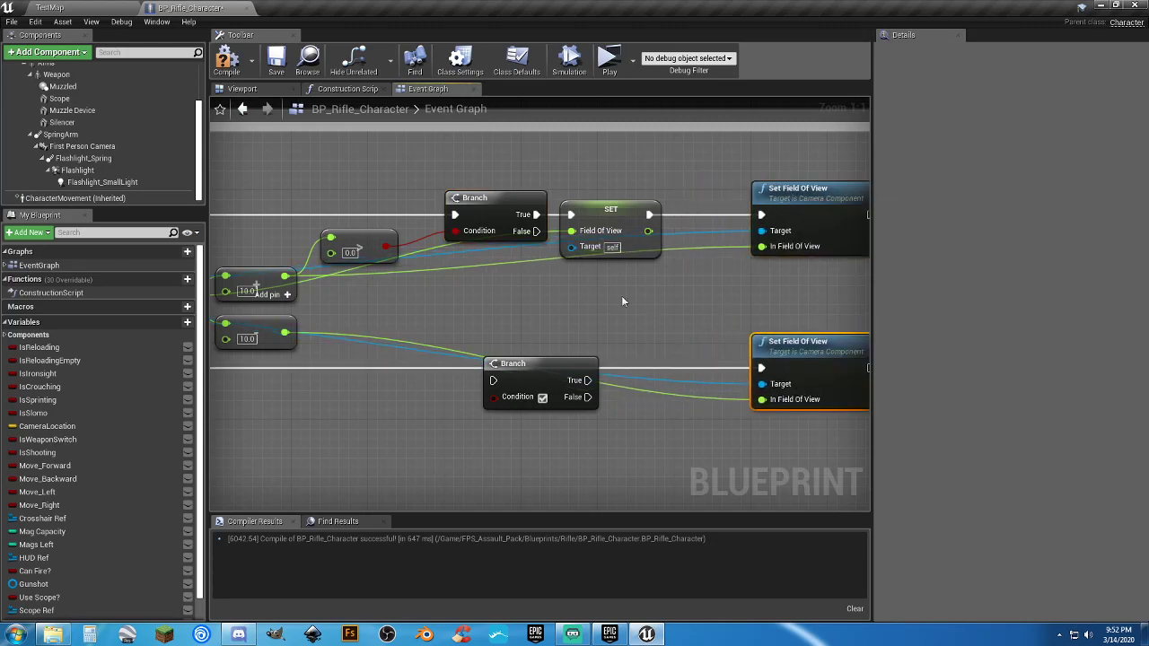
pyautogui.click(587, 303)
# Wire the earlier lower Branch's True through the new lower Branch's True to Set Field Of View, and align the new Branch with the execution line.
pyautogui.moveTo(496, 299); pyautogui.dragTo(490, 274, button='right')
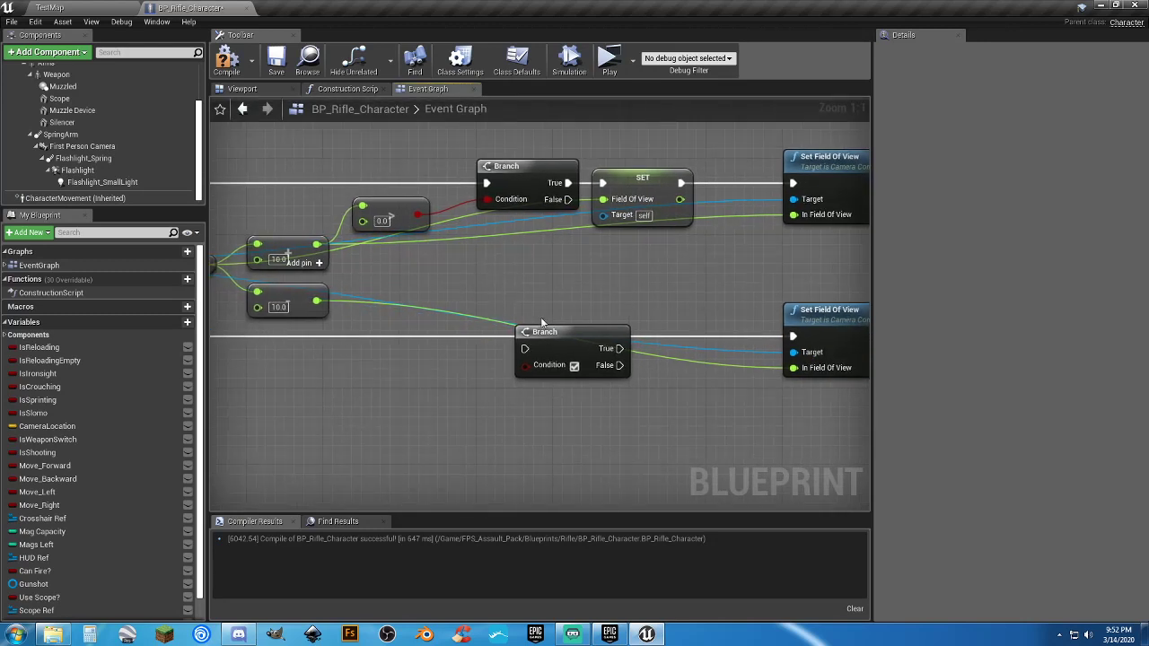
pyautogui.moveTo(390, 393); pyautogui.dragTo(498, 374, button='right')
pyautogui.scroll(-2, 498, 374)
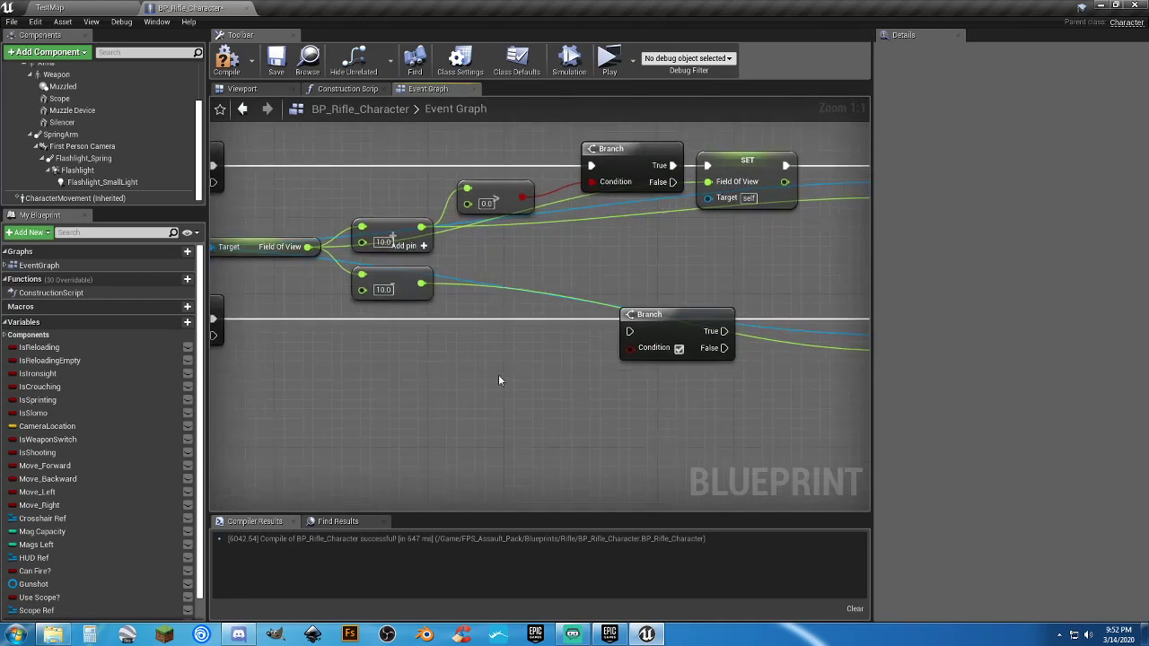
pyautogui.moveTo(285, 332); pyautogui.dragTo(797, 333)
pyautogui.moveTo(630, 328); pyautogui.dragTo(606, 325)
pyautogui.scroll(2, 572, 283)
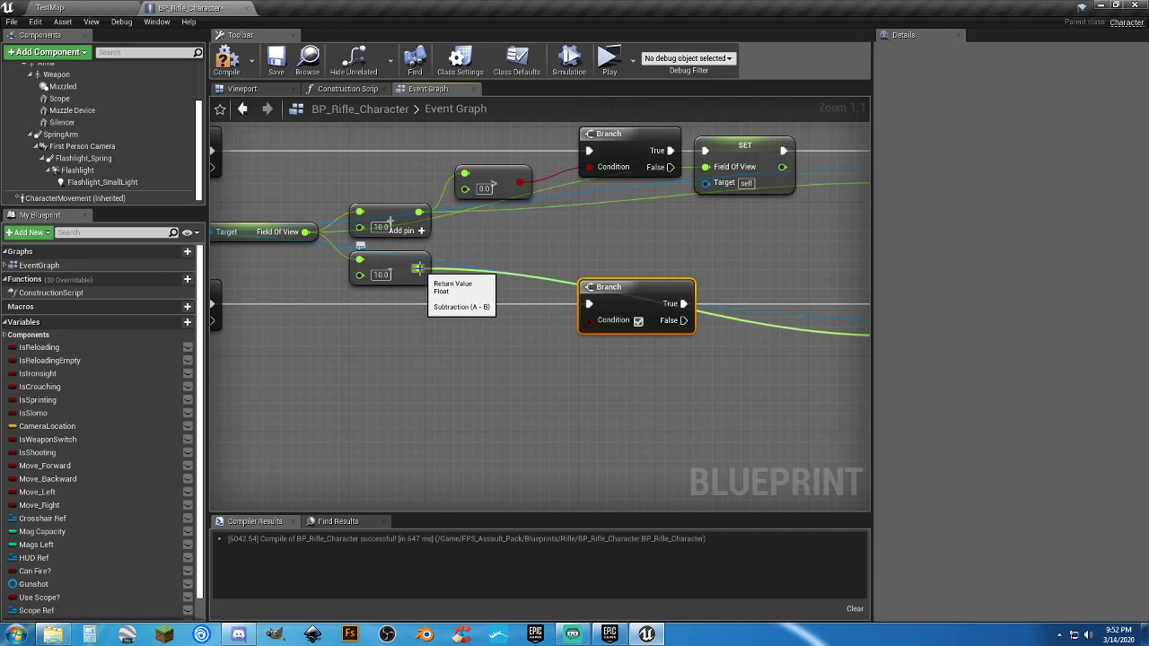
# Feed the upper Set Field Of View's In Field Of View from the SET node's output instead of the addition node.
pyautogui.moveTo(695, 268); pyautogui.dragTo(588, 260, button='right')
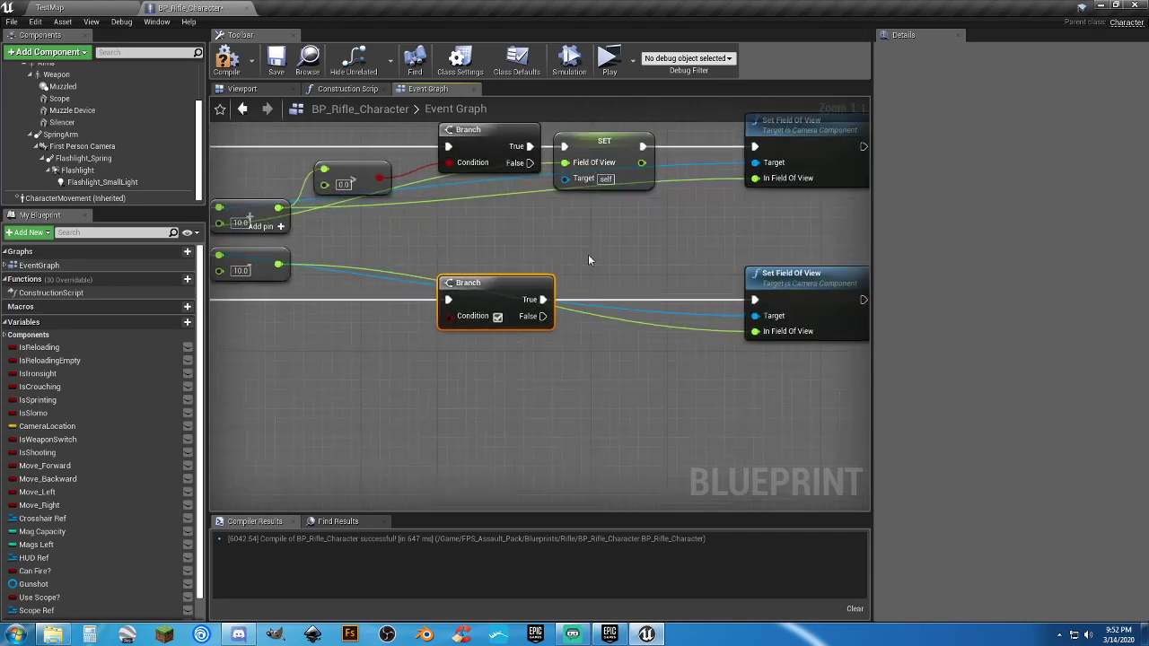
pyautogui.keyDown('ctrl'); pyautogui.moveTo(755, 178); pyautogui.dragTo(730, 204); pyautogui.keyUp('ctrl')
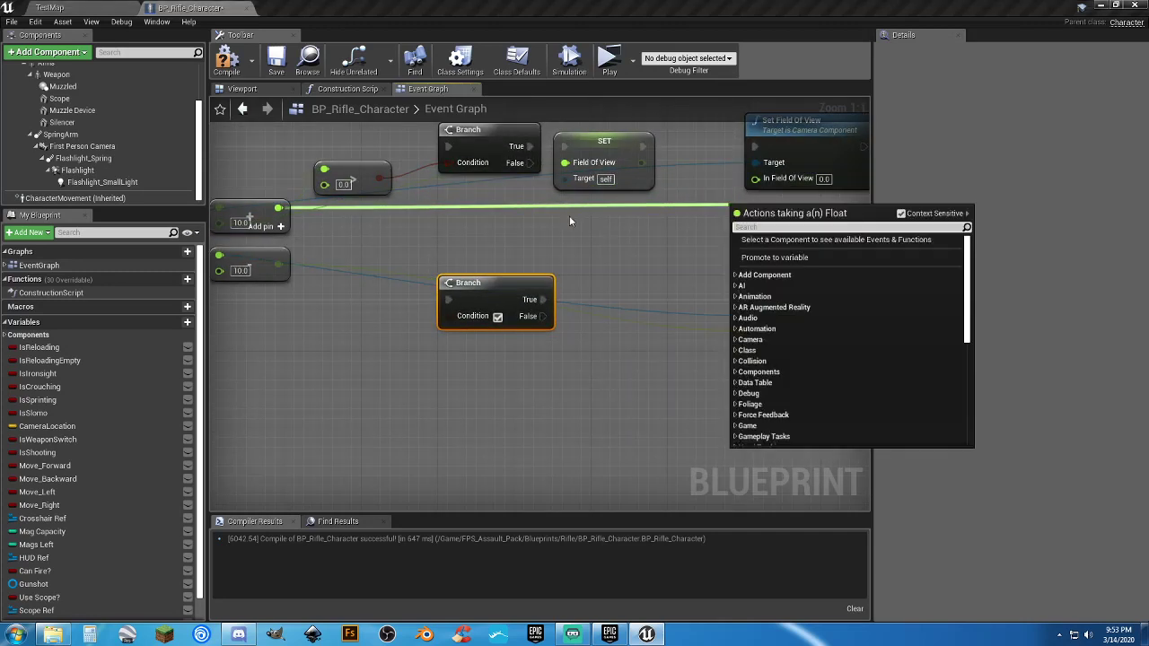
pyautogui.click(677, 203)
pyautogui.moveTo(642, 162); pyautogui.dragTo(757, 180)
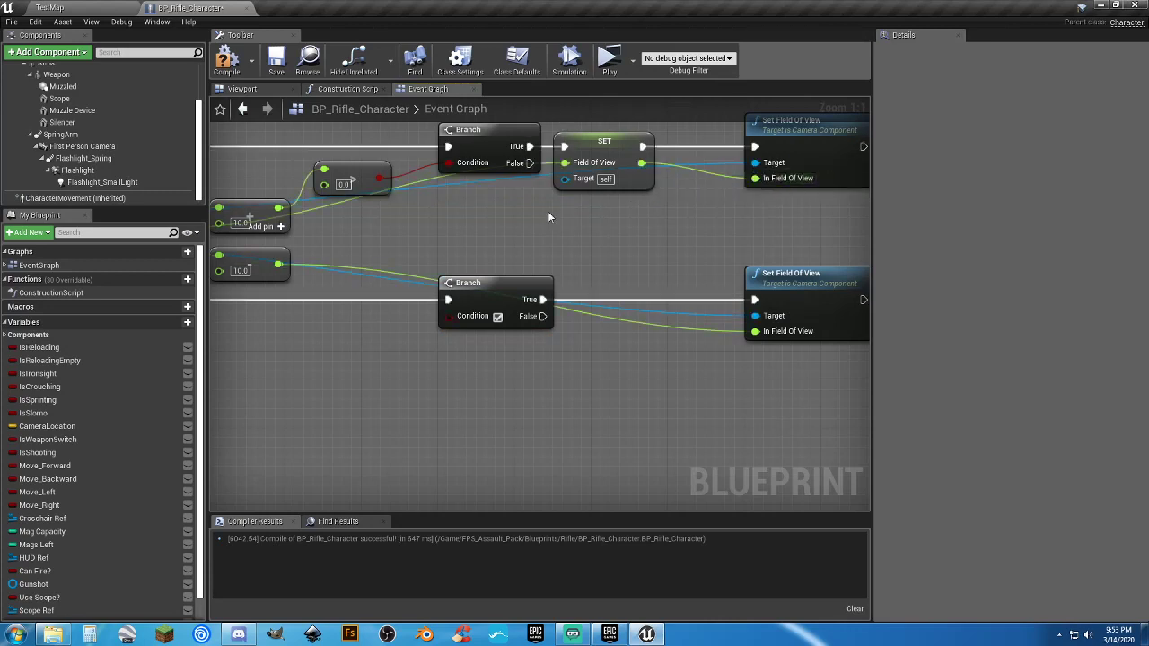
# Disconnect the Field Of View getter from the upper SET node's Field Of View input.
pyautogui.moveTo(538, 227); pyautogui.dragTo(616, 250, button='right')
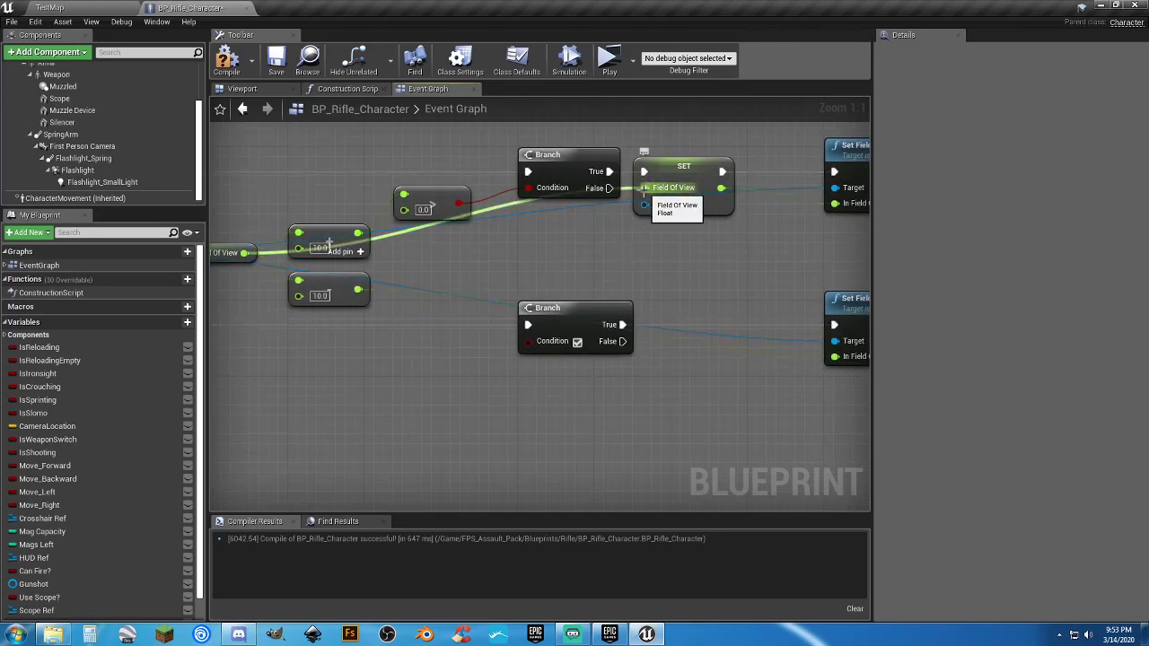
pyautogui.keyDown('ctrl'); pyautogui.moveTo(643, 191); pyautogui.dragTo(632, 241); pyautogui.keyUp('ctrl')
pyautogui.click(571, 258)
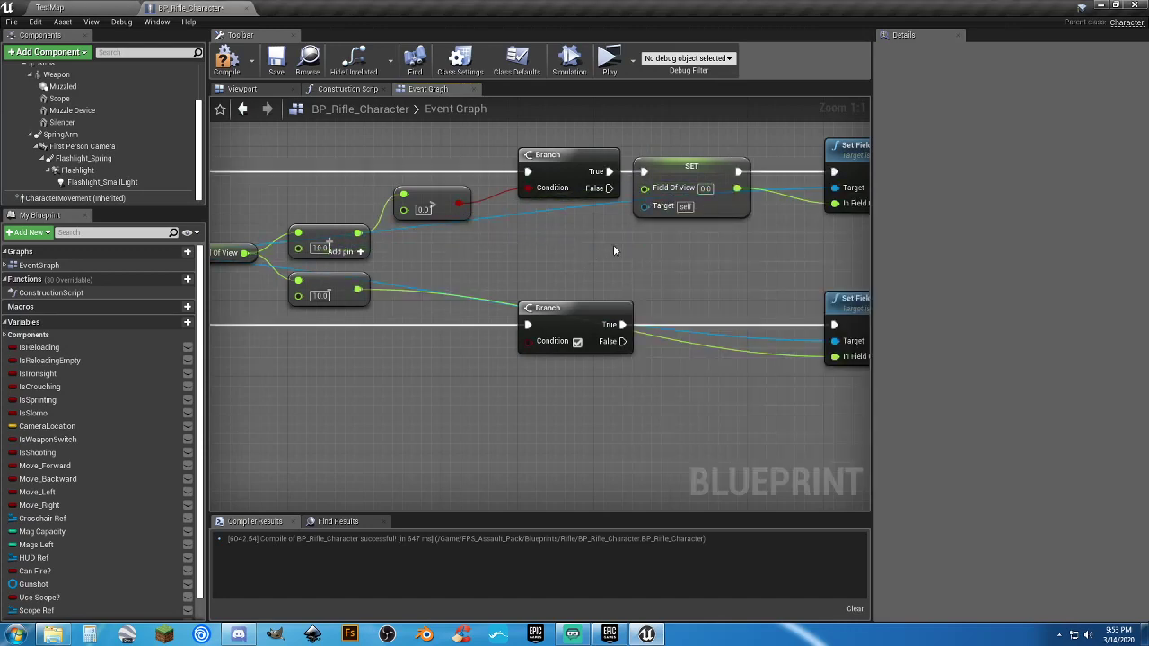
# Duplicate the SET node into the lower row and connect the lower Branch's True to it, placing it beside that Branch.
pyautogui.click(675, 168)
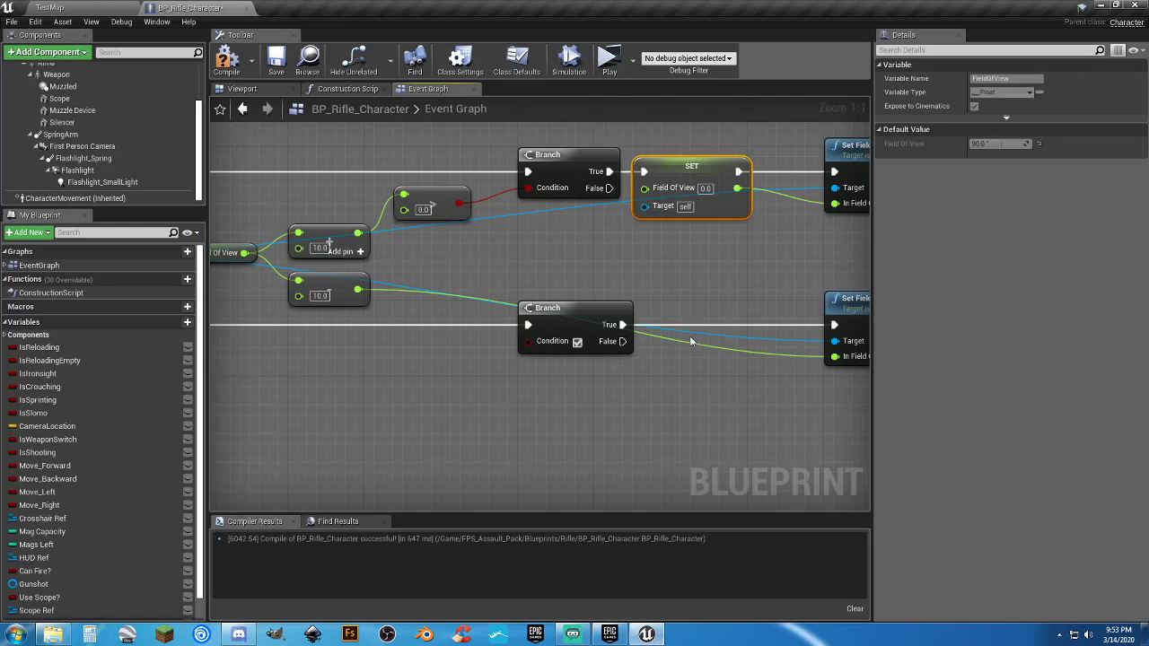
pyautogui.hotkey('ctrl', 'c')
pyautogui.hotkey('ctrl', 'v')
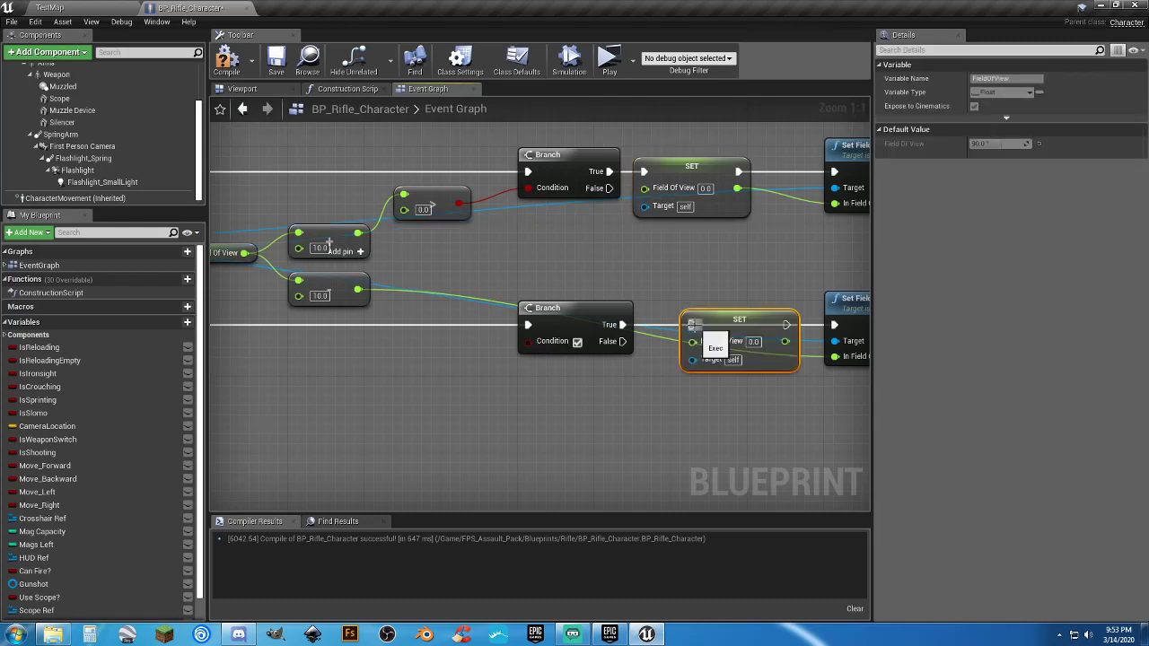
pyautogui.moveTo(691, 324); pyautogui.dragTo(623, 325)
pyautogui.moveTo(710, 287); pyautogui.dragTo(645, 286, button='right')
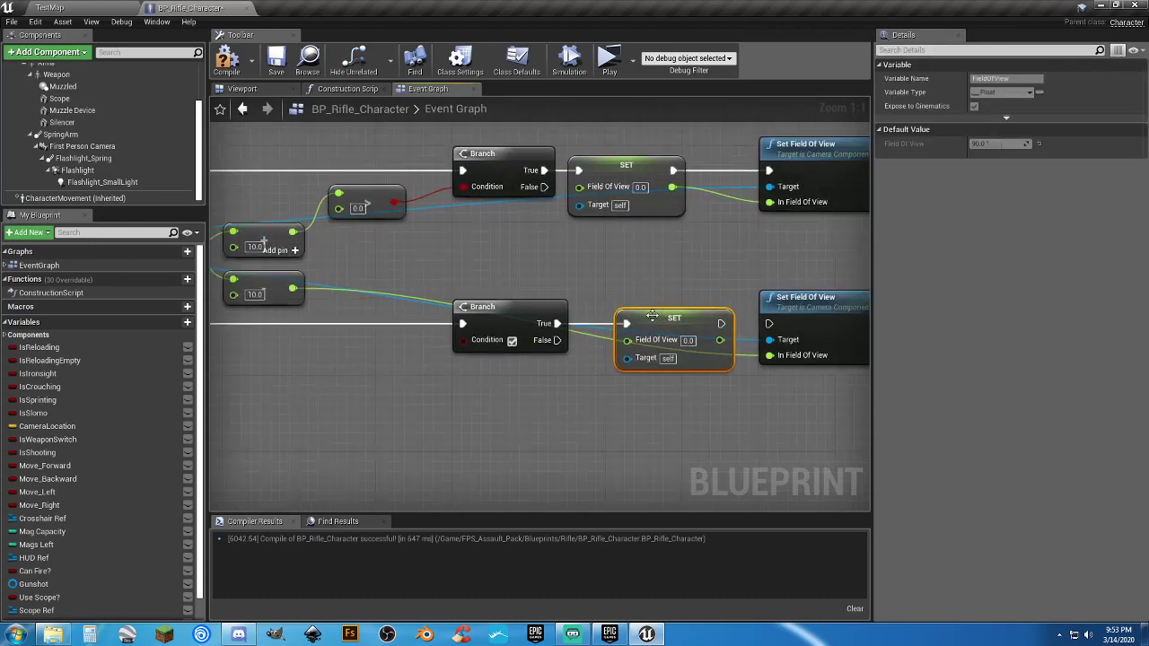
pyautogui.moveTo(646, 321); pyautogui.dragTo(611, 322)
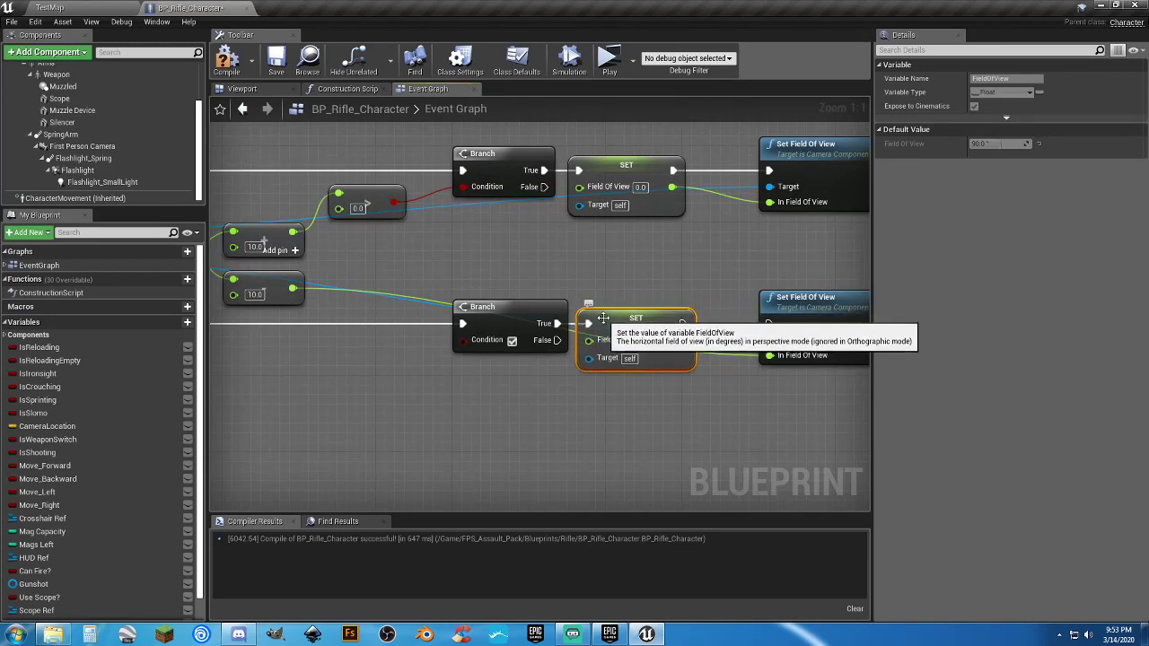
# Add a float < float comparison from the subtraction node's output and connect its result to the lower Branch's Condition.
pyautogui.moveTo(317, 327); pyautogui.dragTo(367, 323, button='right')
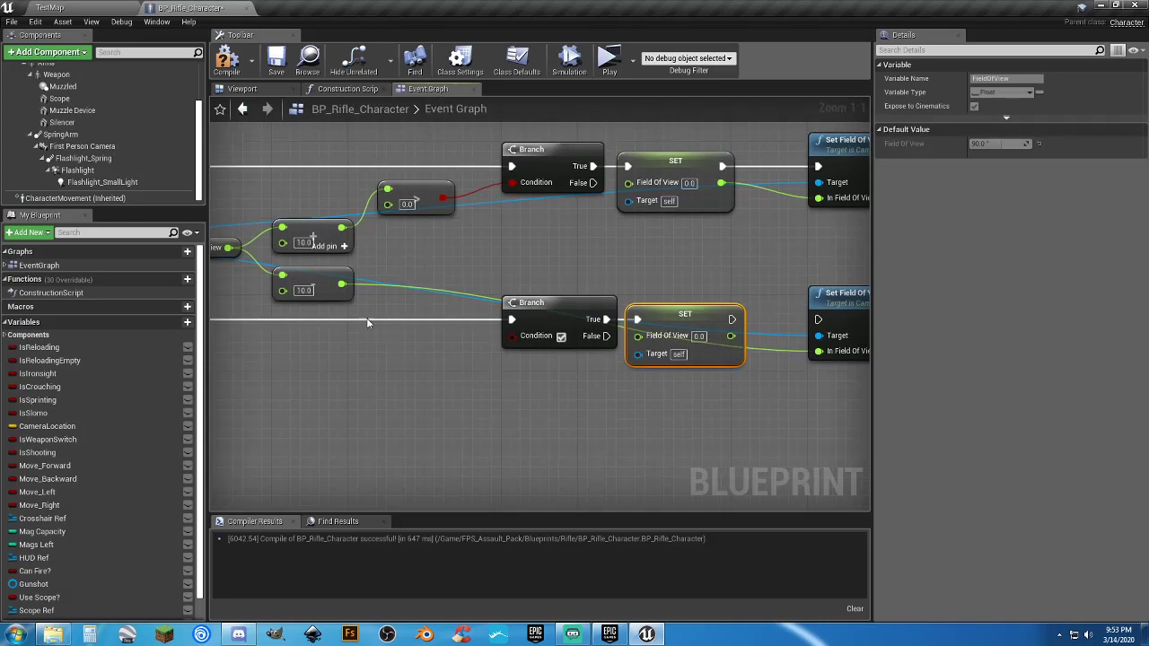
pyautogui.moveTo(342, 286); pyautogui.dragTo(378, 341)
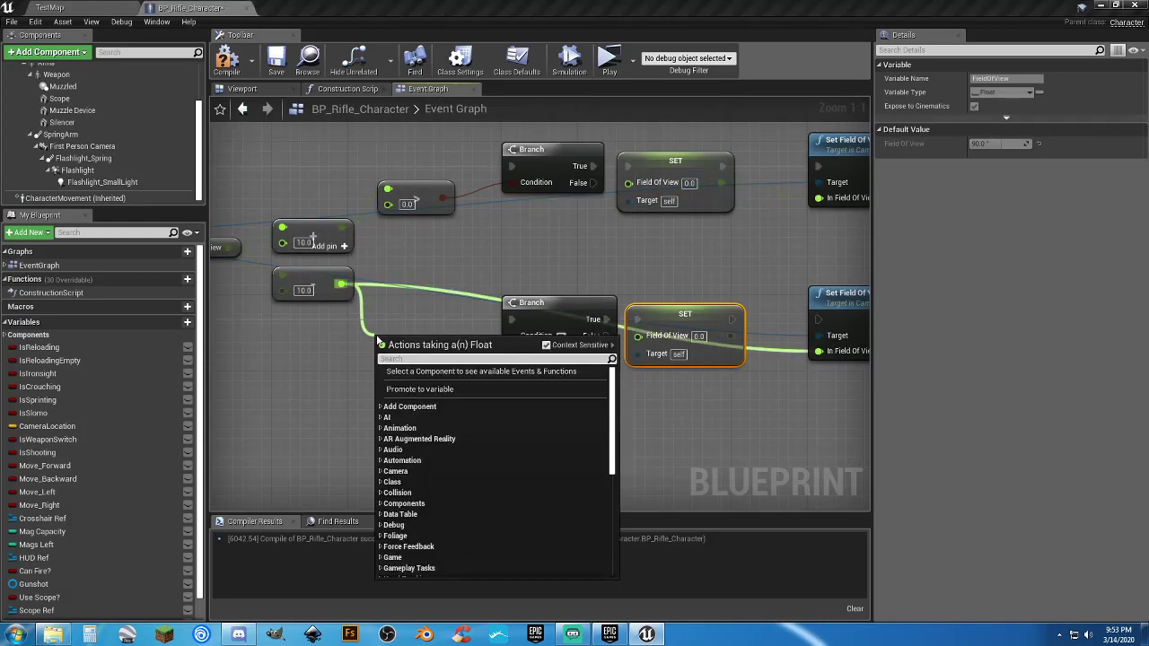
pyautogui.write('float')
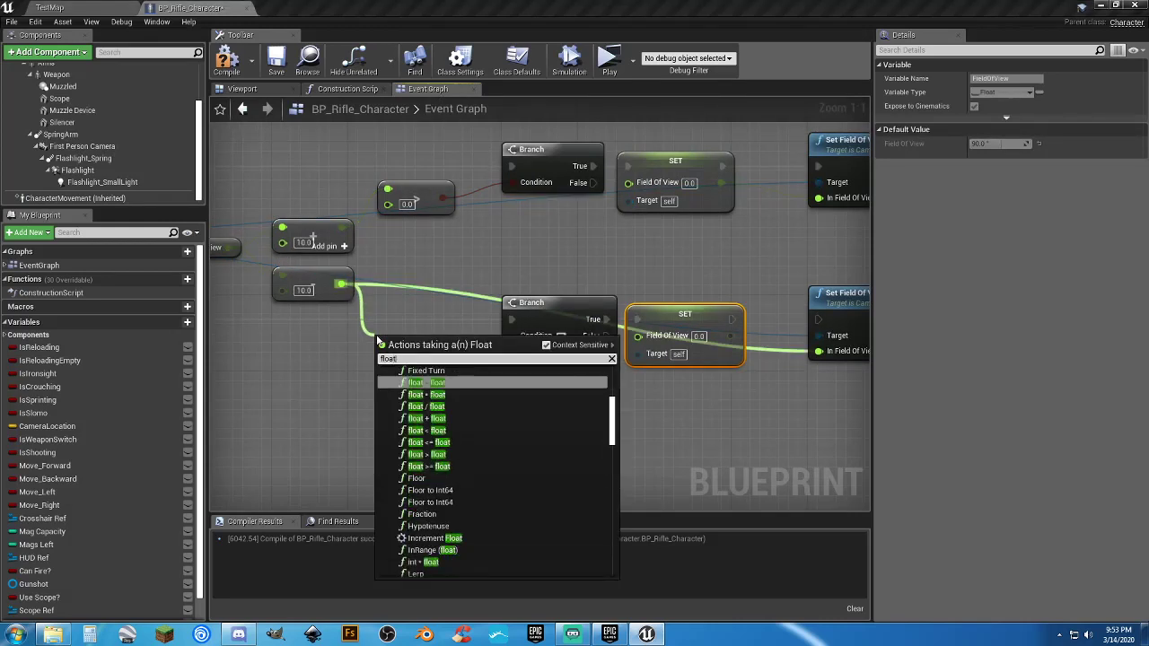
pyautogui.click(429, 430)
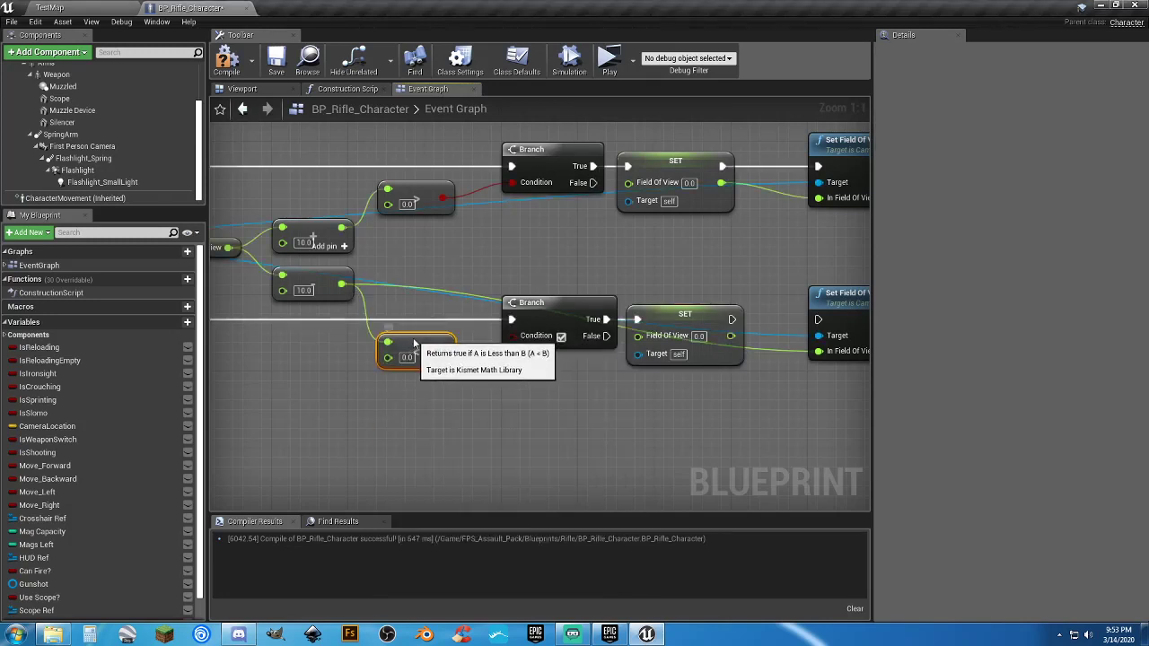
pyautogui.moveTo(407, 323); pyautogui.dragTo(512, 336)
# Connect the lower SET node's execution output to the lower Set Field Of View node.
pyautogui.moveTo(531, 367); pyautogui.dragTo(405, 370, button='right')
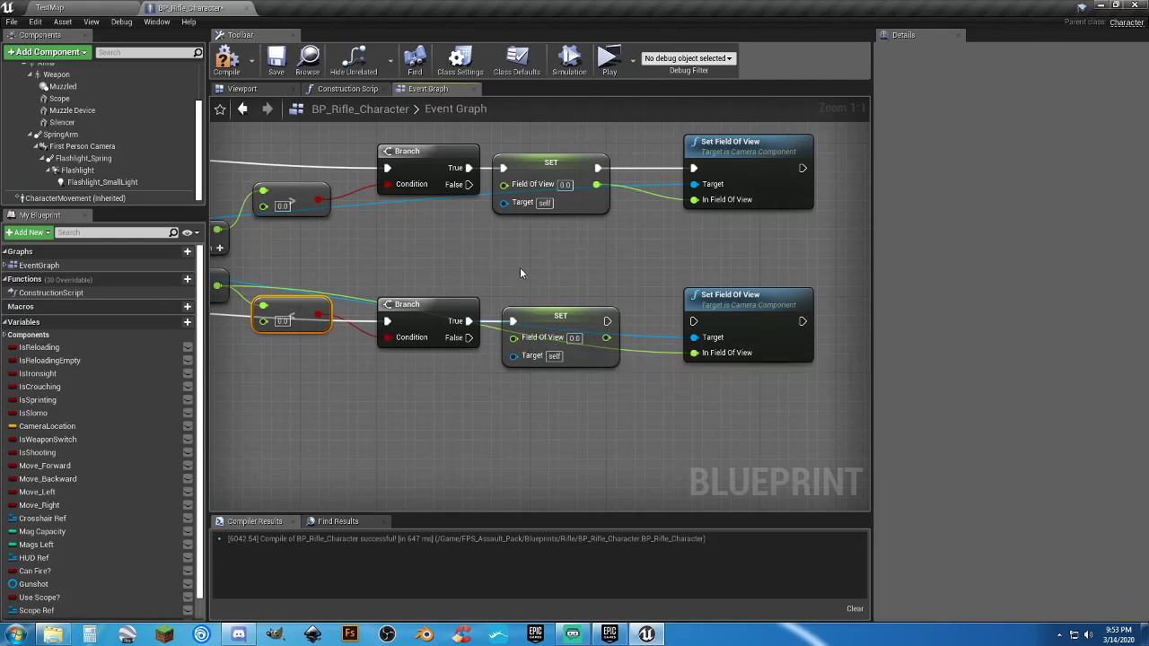
pyautogui.moveTo(607, 320); pyautogui.dragTo(692, 322)
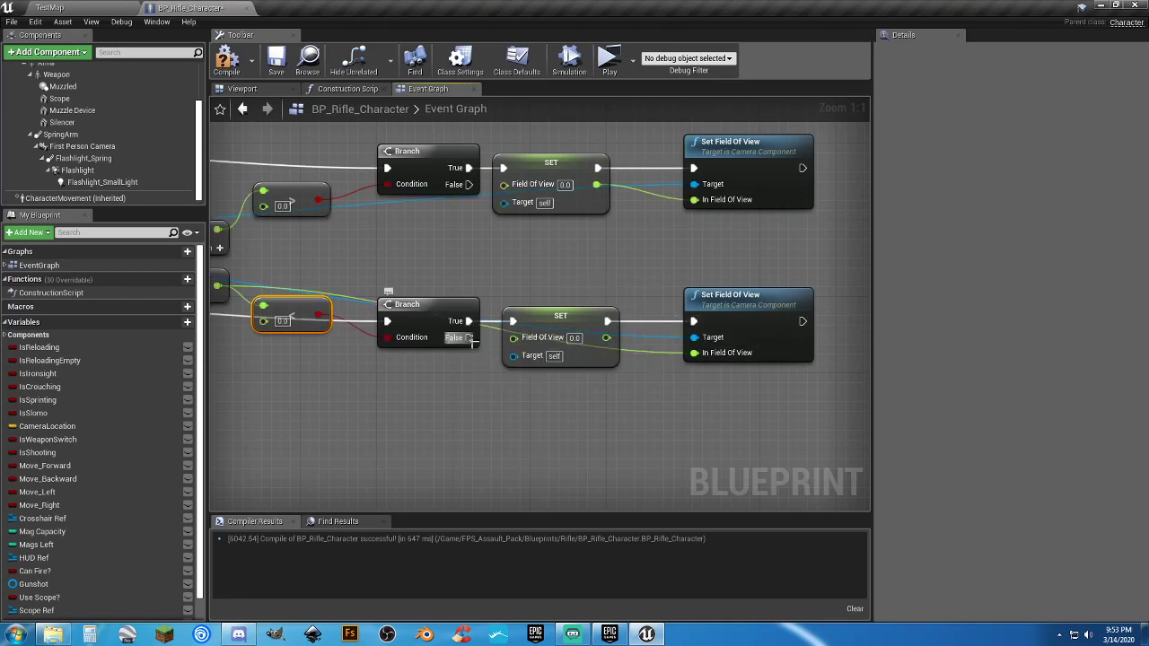
pyautogui.moveTo(468, 337); pyautogui.dragTo(696, 329)
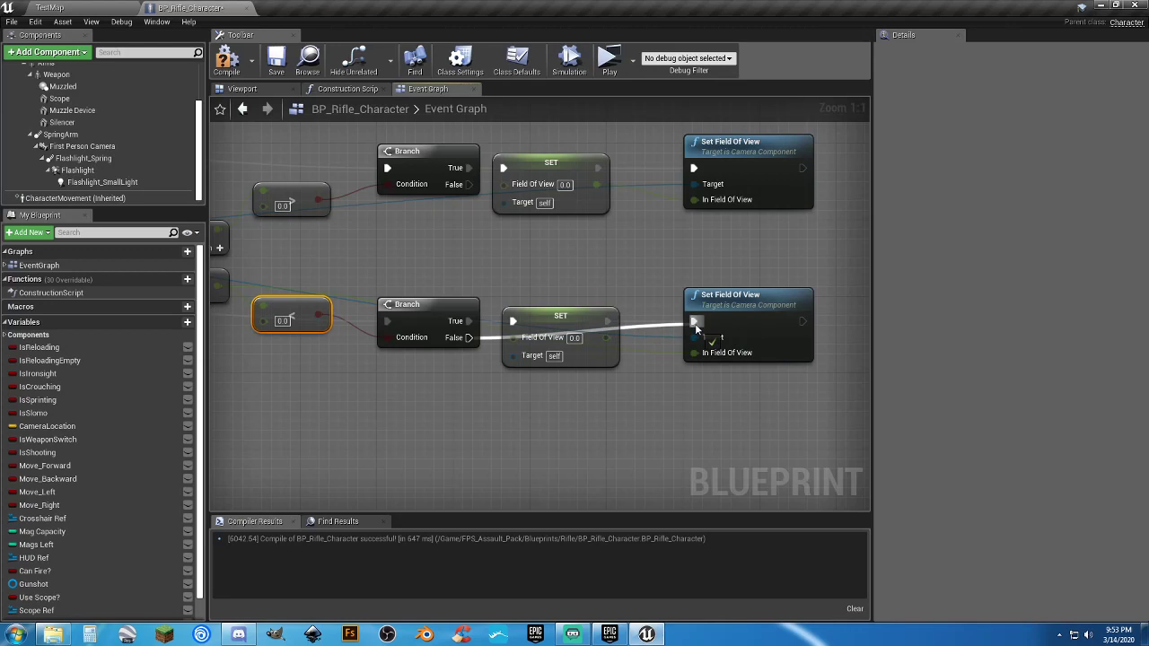
pyautogui.moveTo(695, 324); pyautogui.dragTo(547, 394)
pyautogui.click(420, 402)
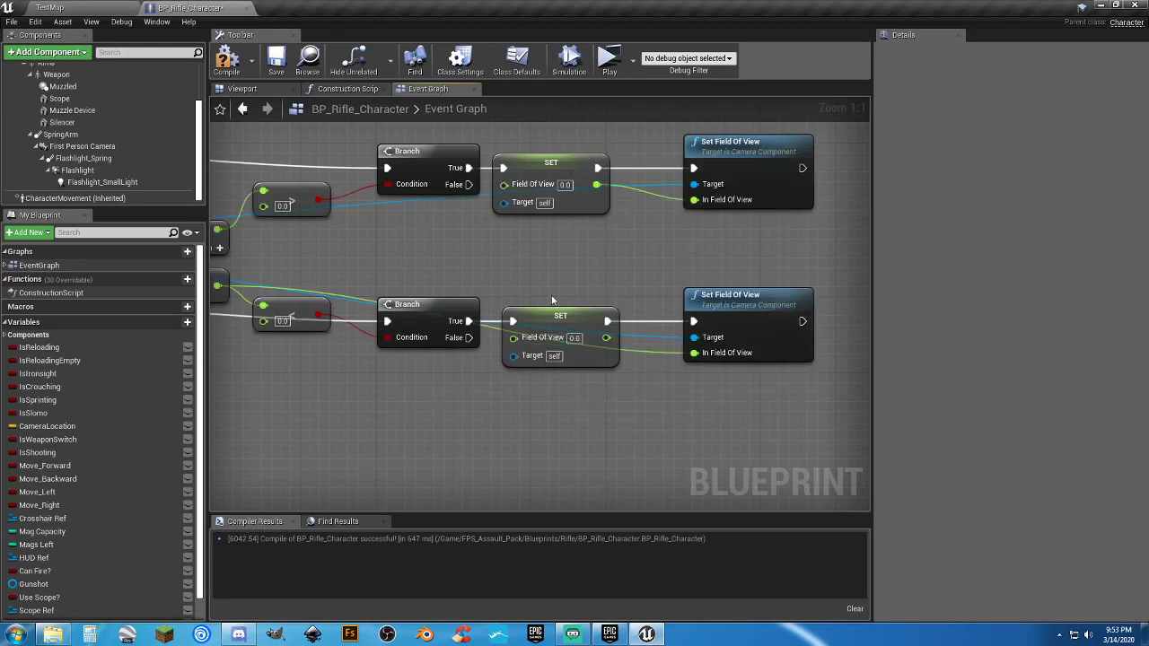
pyautogui.moveTo(552, 299); pyautogui.dragTo(617, 285, button='right')
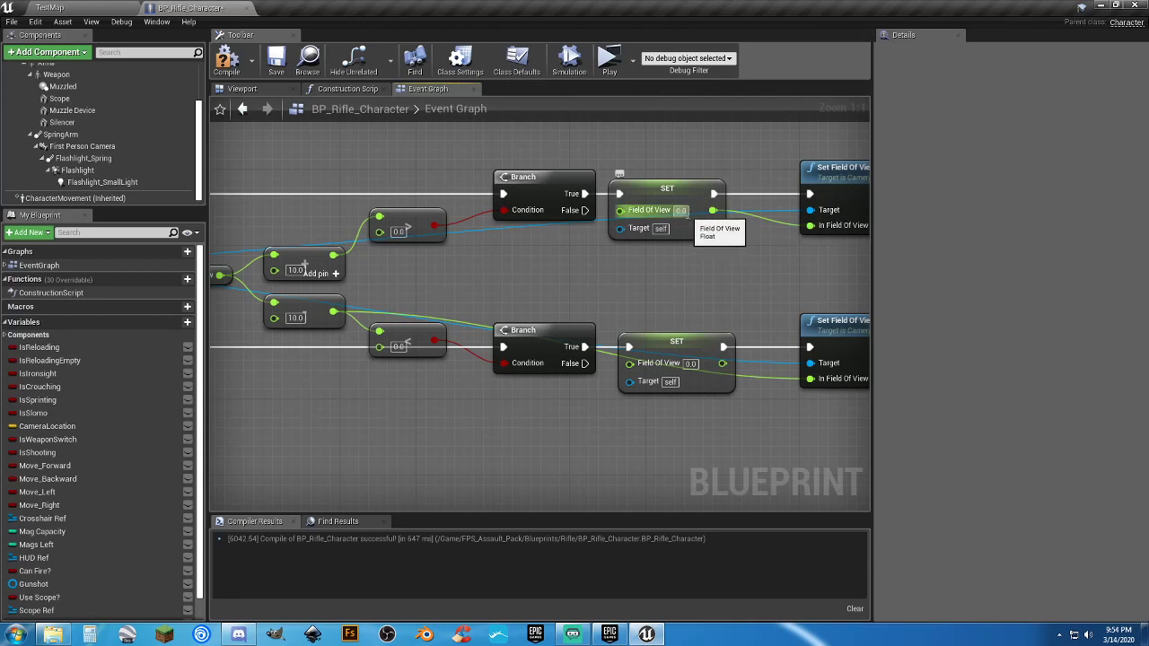
# Set the upper SET node's Field Of View to 180 and the greater-than comparison's second value to 180.
pyautogui.click(683, 211)
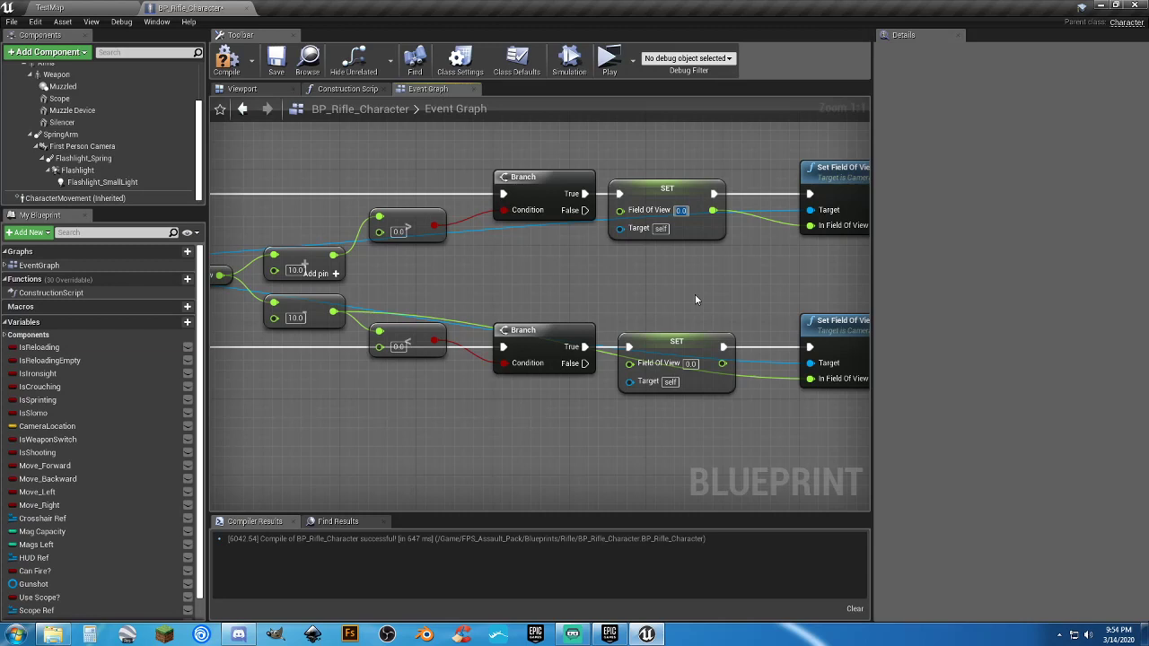
pyautogui.write('180')
pyautogui.click(399, 231)
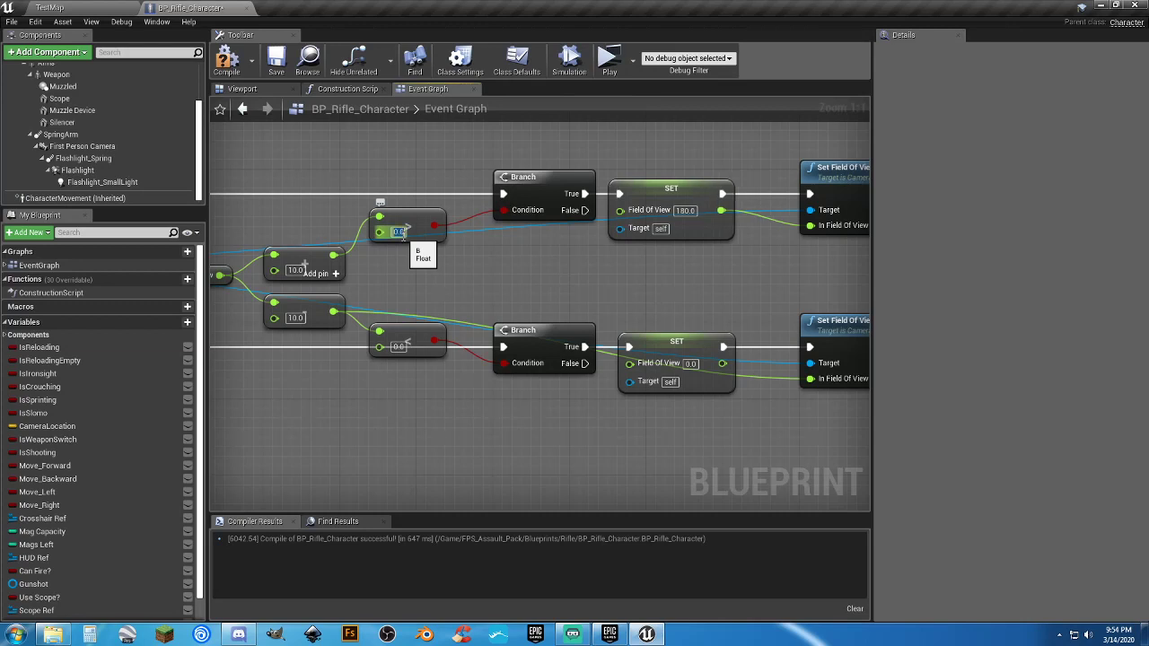
pyautogui.write('180')
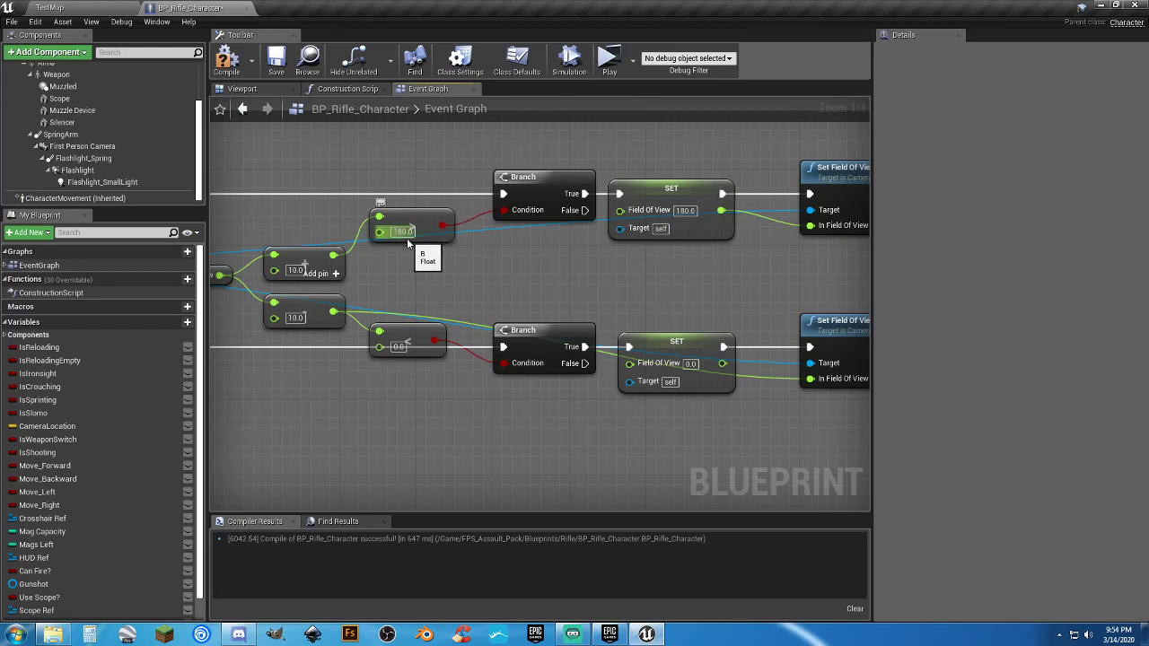
pyautogui.press('Return')
pyautogui.moveTo(691, 257); pyautogui.dragTo(649, 263, button='right')
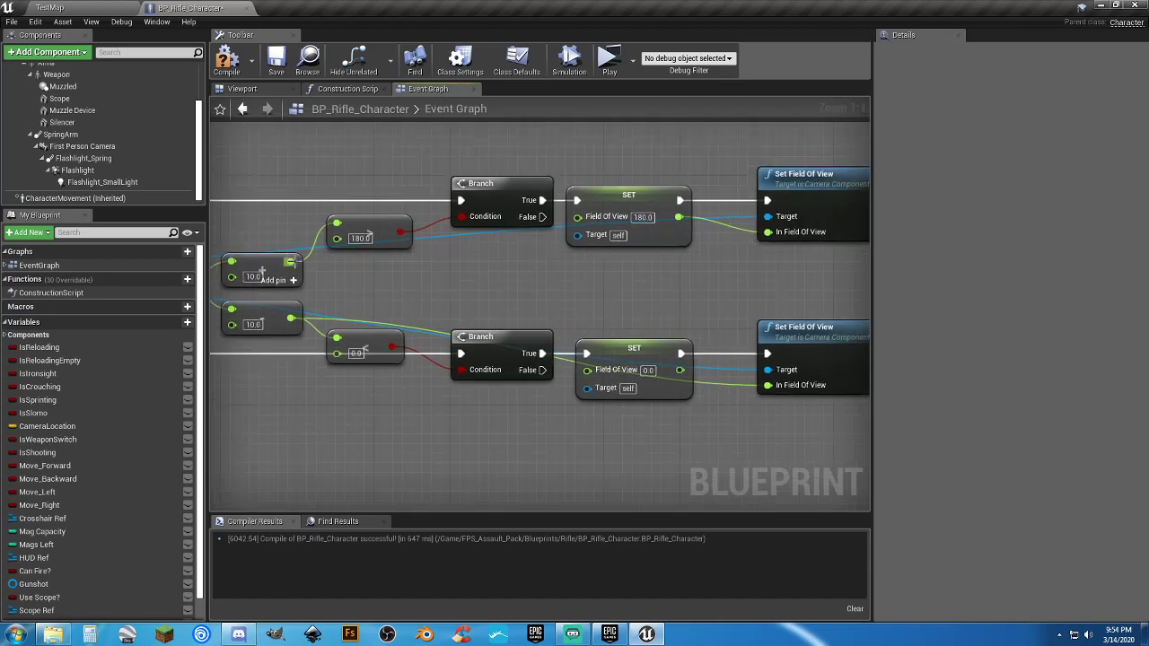
pyautogui.click(336, 237)
# Duplicate the upper Set Field Of View node directly below it, moving the lower Set Field Of View node down to make room.
pyautogui.moveTo(723, 323); pyautogui.dragTo(600, 323, button='right')
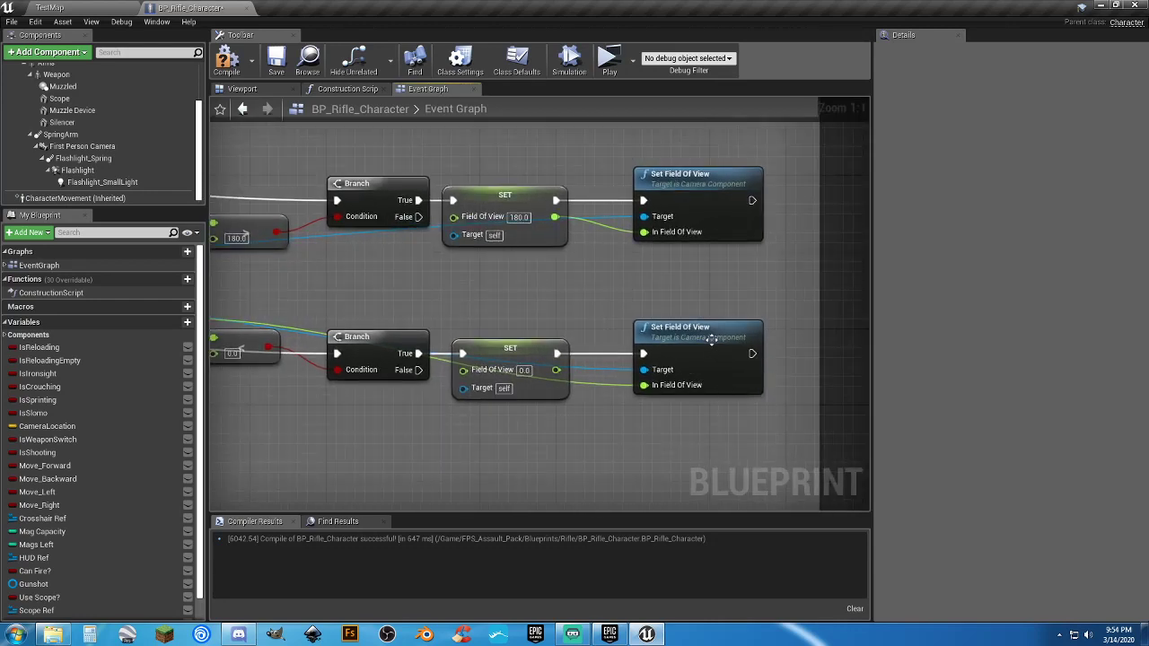
pyautogui.moveTo(653, 283); pyautogui.dragTo(703, 264, button='right')
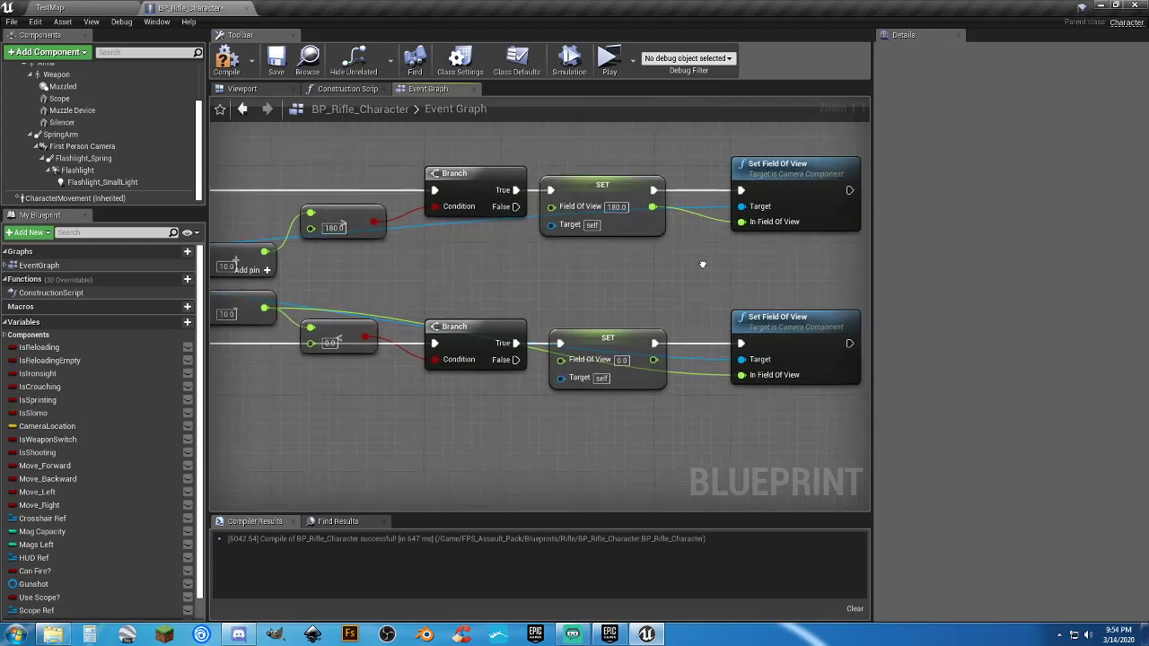
pyautogui.click(768, 172)
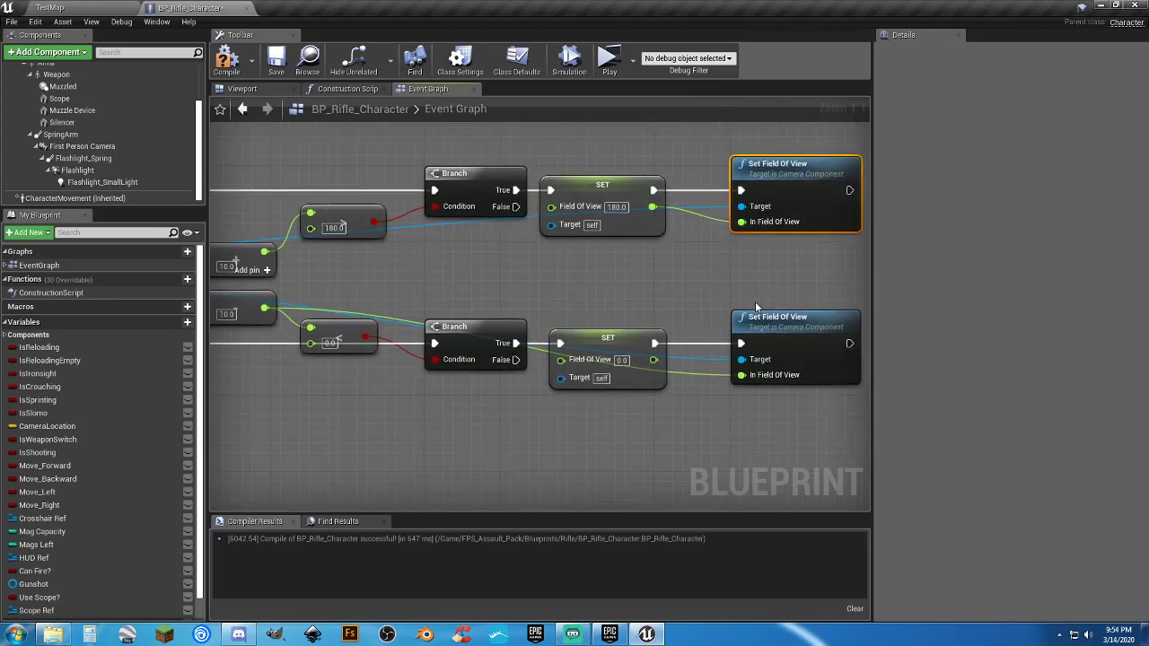
pyautogui.click(750, 258)
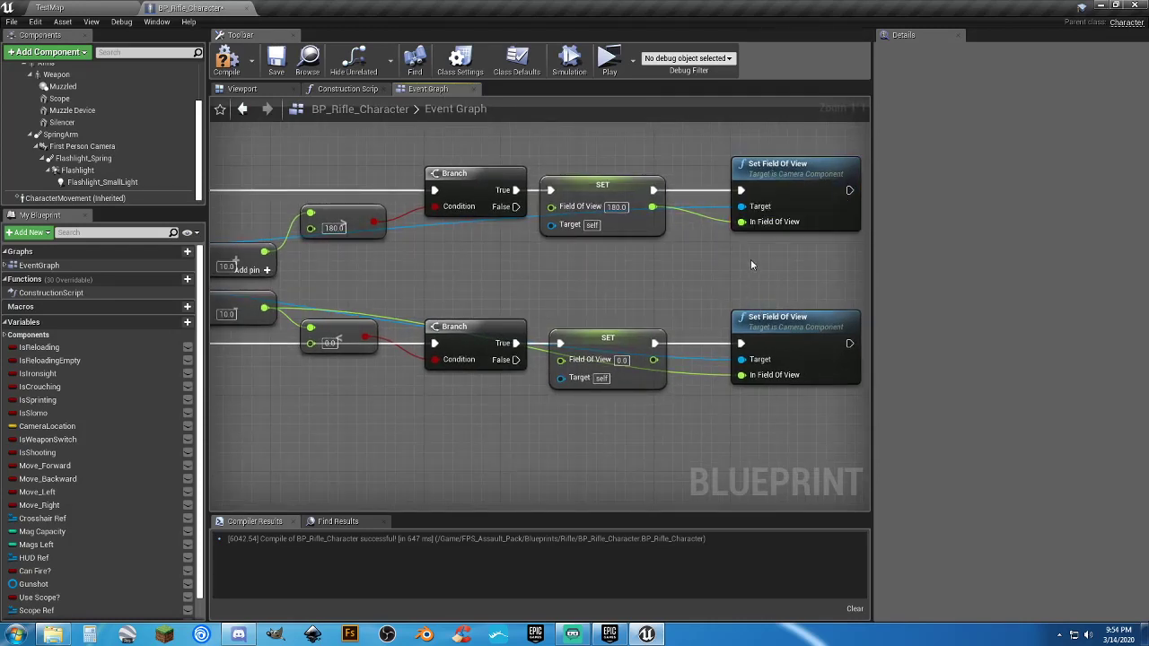
pyautogui.hotkey('ctrl', 'v')
pyautogui.moveTo(749, 258); pyautogui.dragTo(749, 247)
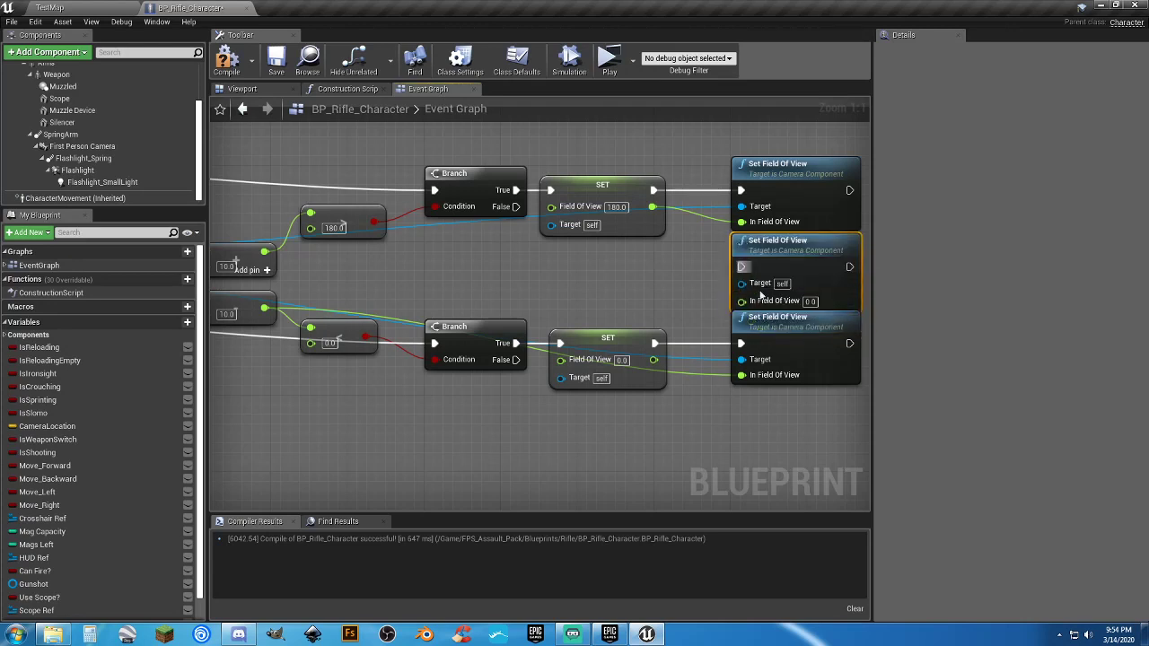
pyautogui.moveTo(766, 333); pyautogui.dragTo(767, 351)
pyautogui.click(754, 269)
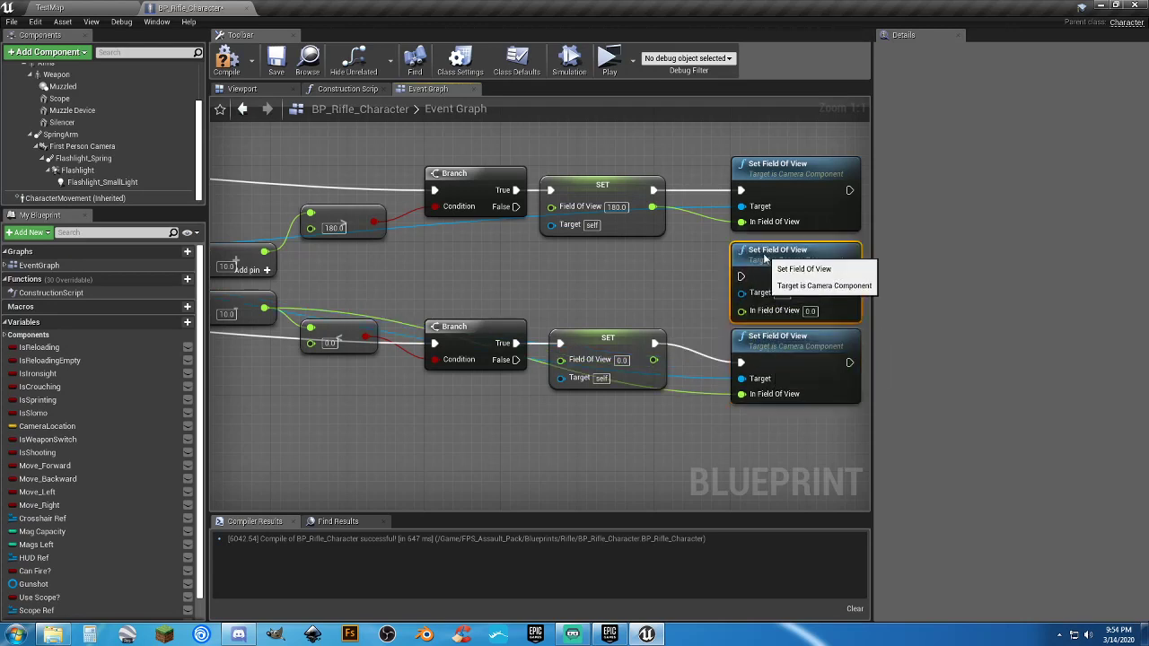
# Paste another Set Field Of View node and place it directly beneath the lower row's Set Field Of View node.
pyautogui.moveTo(745, 442); pyautogui.dragTo(735, 380, button='right')
pyautogui.click(743, 378)
pyautogui.hotkey('ctrl', 'v')
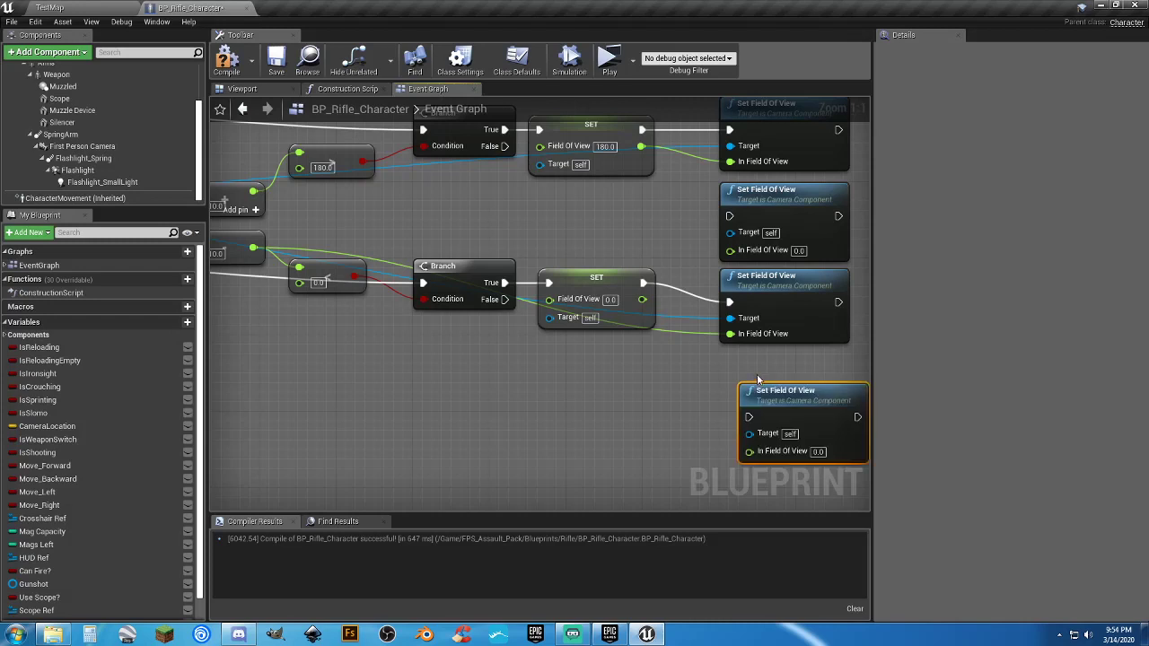
pyautogui.moveTo(742, 371); pyautogui.dragTo(739, 358)
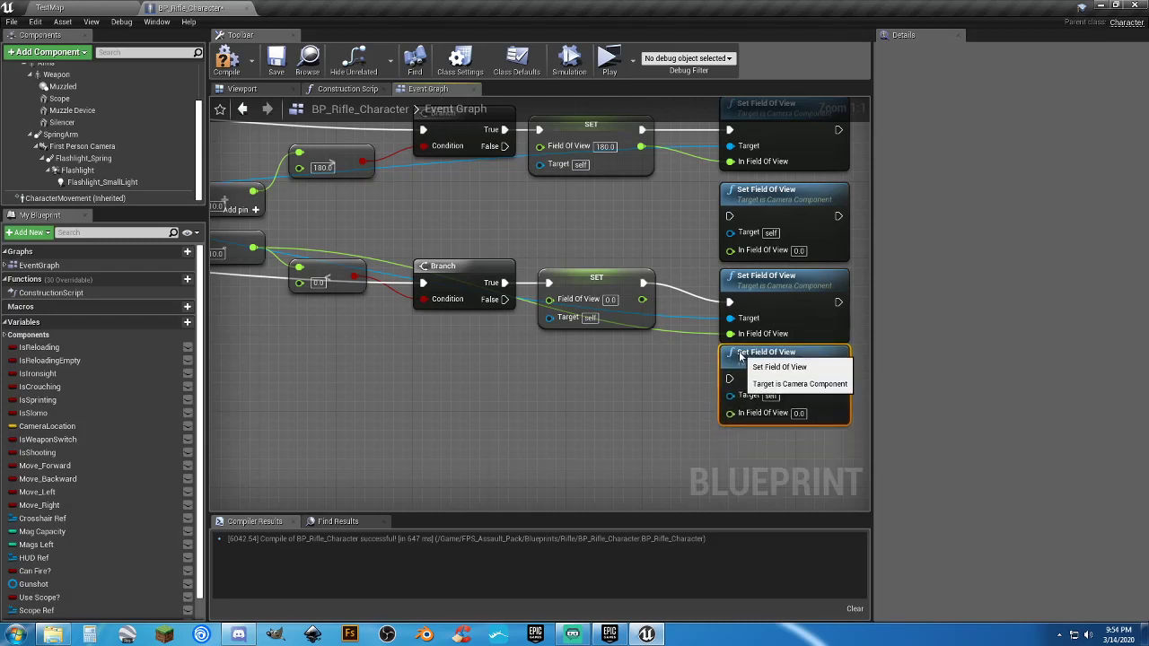
# Move the lower row's subtraction, less-than, Branch and SET nodes down together to align with the lower row's original Set Field Of View node.
pyautogui.moveTo(639, 364); pyautogui.dragTo(249, 234)
pyautogui.moveTo(304, 304); pyautogui.dragTo(488, 331, button='right')
pyautogui.moveTo(677, 408); pyautogui.dragTo(534, 390, button='right')
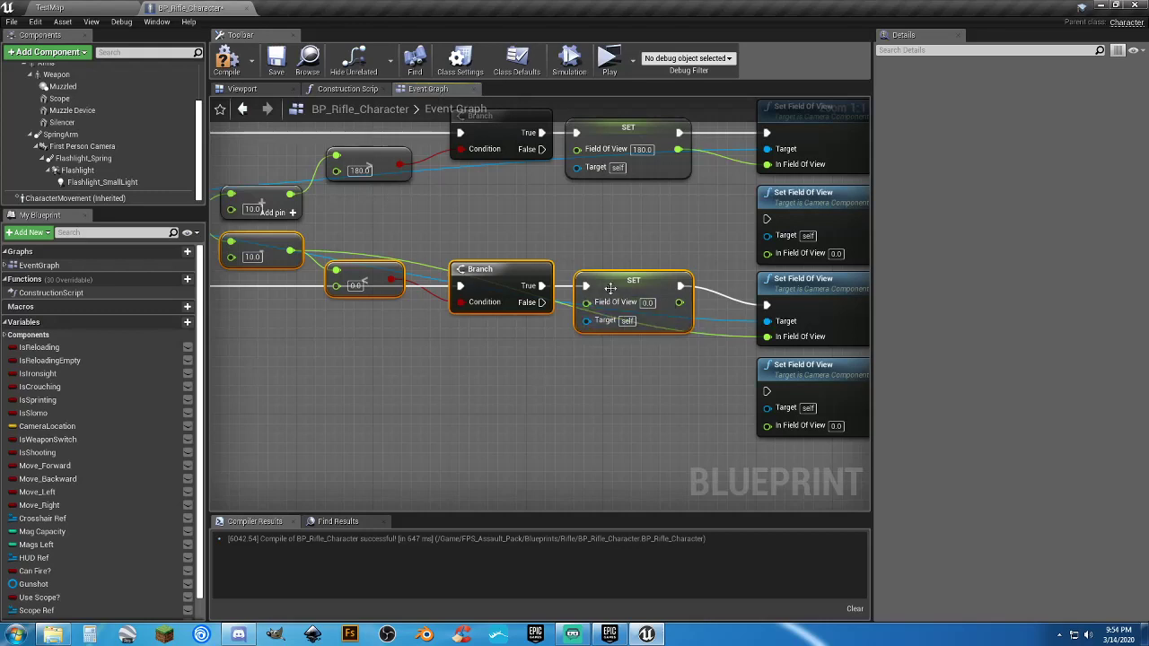
pyautogui.moveTo(608, 298); pyautogui.dragTo(607, 308)
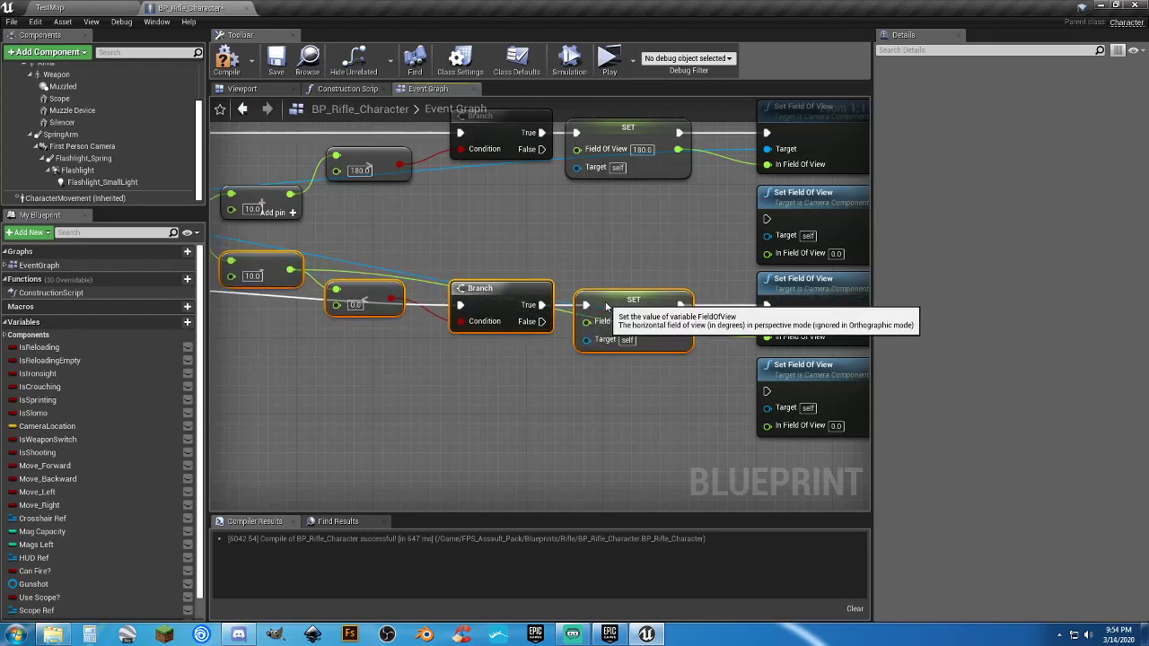
pyautogui.click(574, 233)
# Connect each Branch's False to its row's pasted Set Field Of View node, feeding In Field Of View from the addition and subtraction outputs respectively.
pyautogui.moveTo(289, 194); pyautogui.dragTo(768, 253)
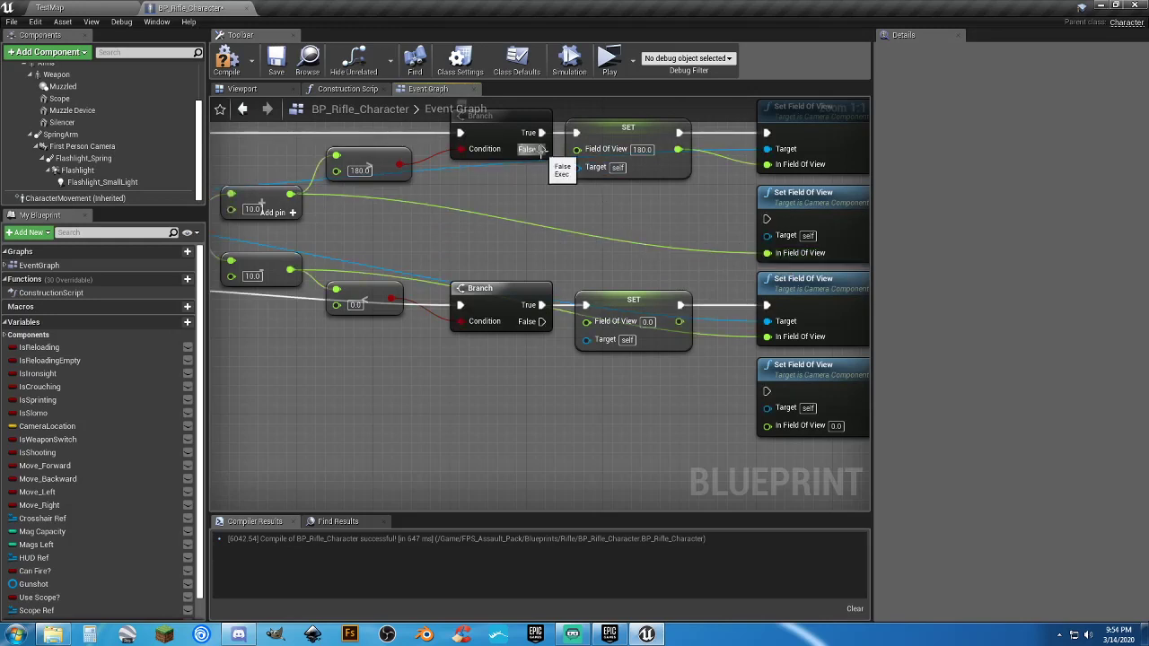
pyautogui.moveTo(542, 149); pyautogui.dragTo(767, 221)
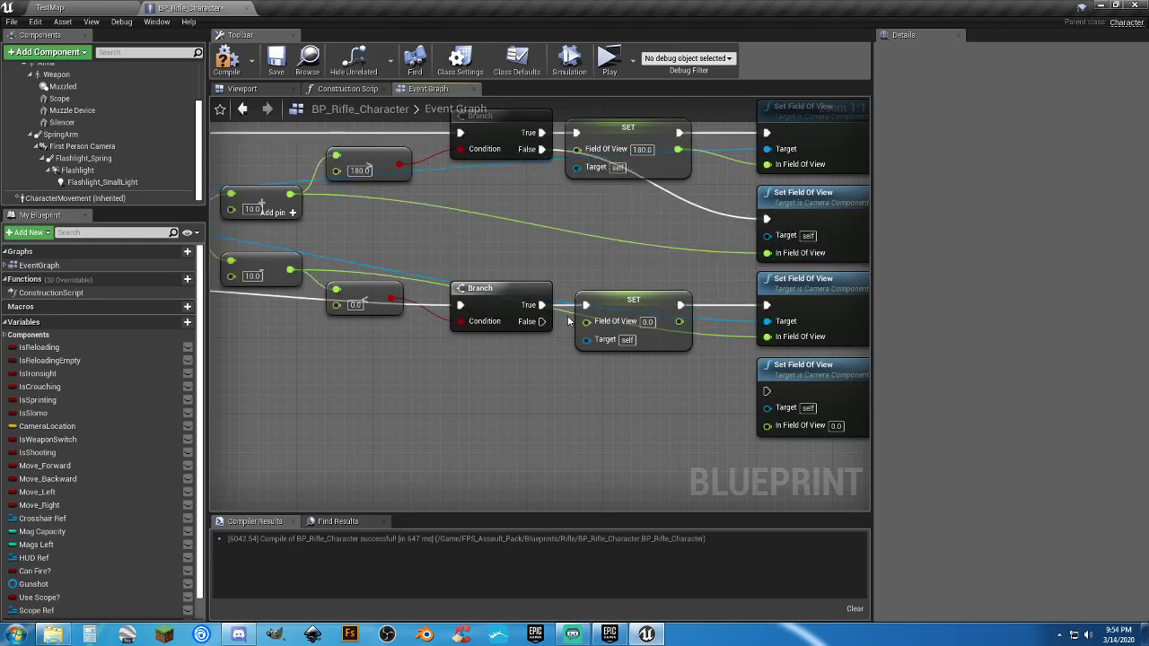
pyautogui.moveTo(542, 321); pyautogui.dragTo(765, 395)
pyautogui.click(535, 359)
pyautogui.moveTo(542, 321); pyautogui.dragTo(766, 393)
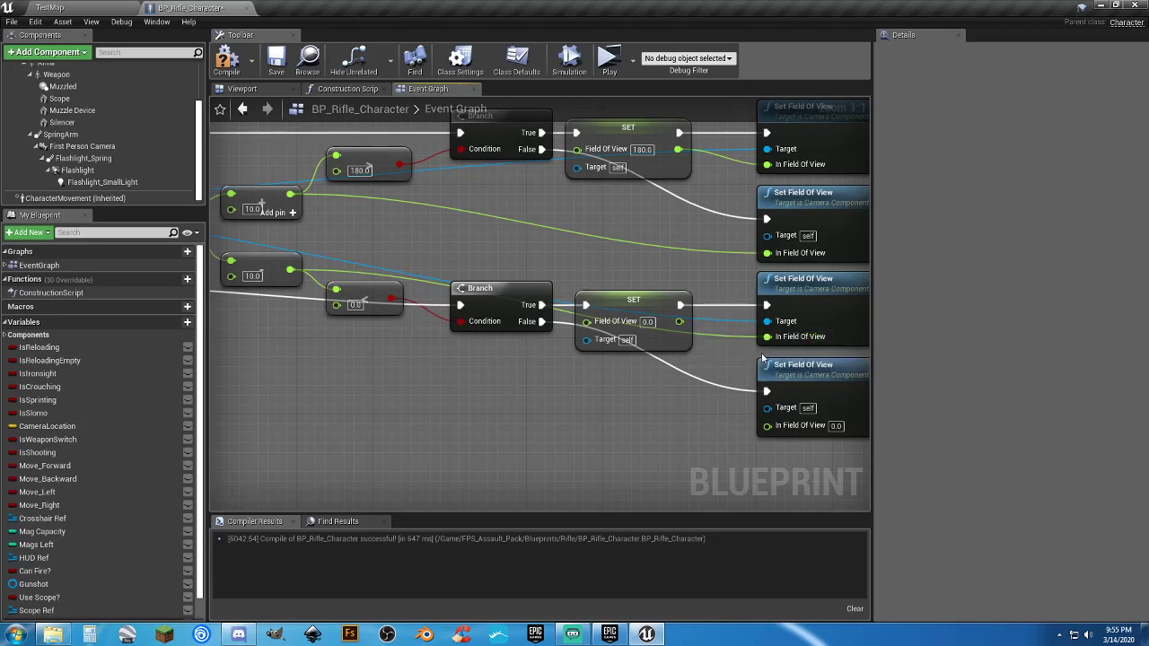
pyautogui.keyDown('ctrl'); pyautogui.moveTo(765, 337); pyautogui.dragTo(766, 427); pyautogui.keyUp('ctrl')
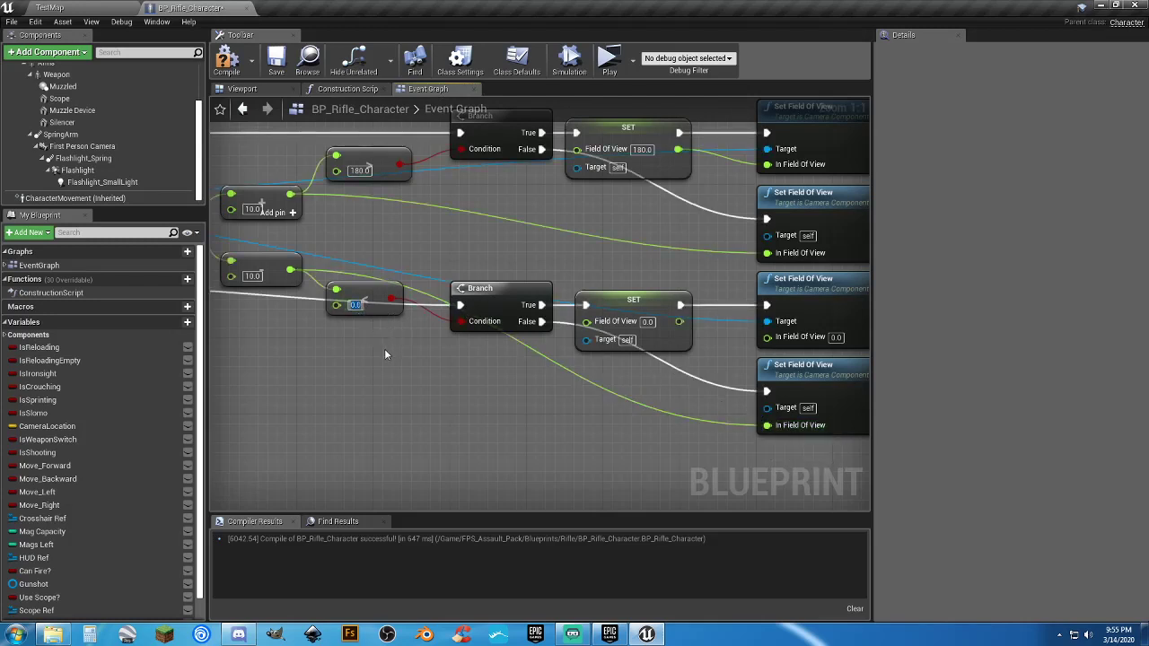
# Set the less-than comparison and lower SET node's Field Of View to 40, and connect that SET's output to its Set Field Of View node.
pyautogui.write('40')
pyautogui.press('Return')
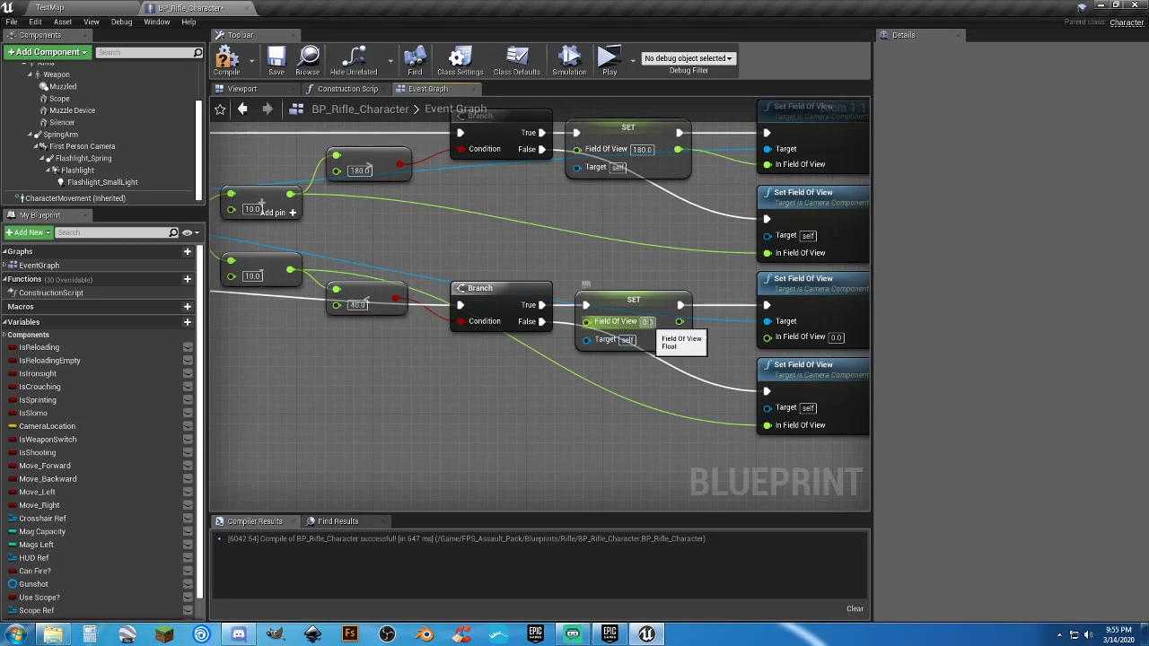
pyautogui.click(647, 321)
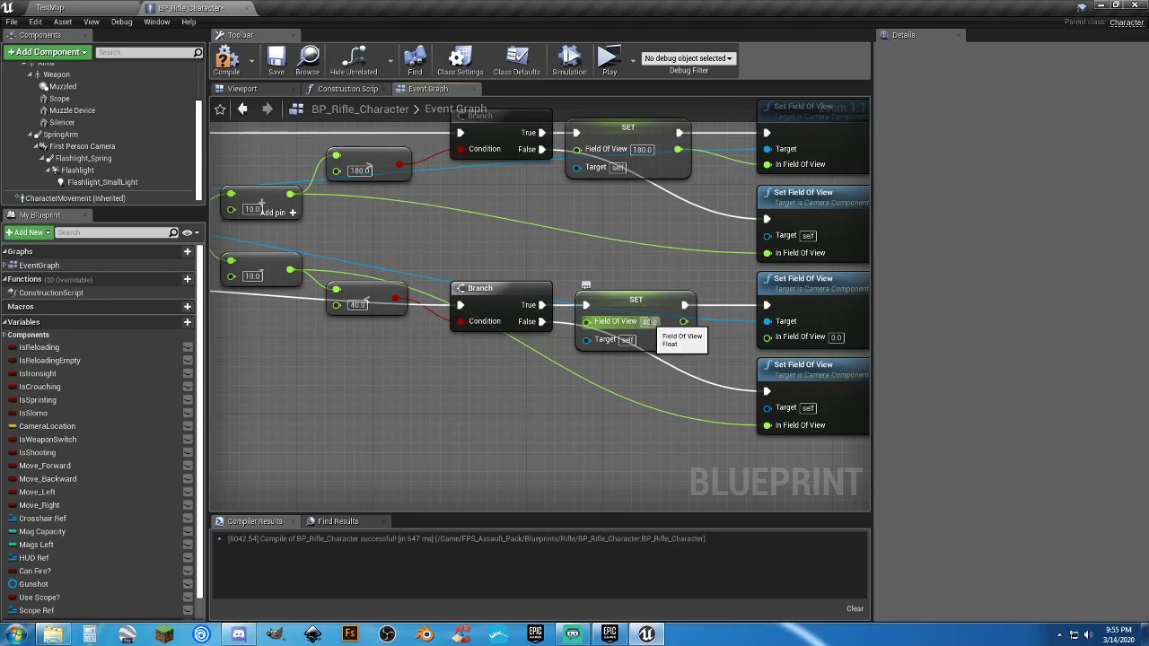
pyautogui.press('Return')
pyautogui.moveTo(684, 322); pyautogui.dragTo(767, 337)
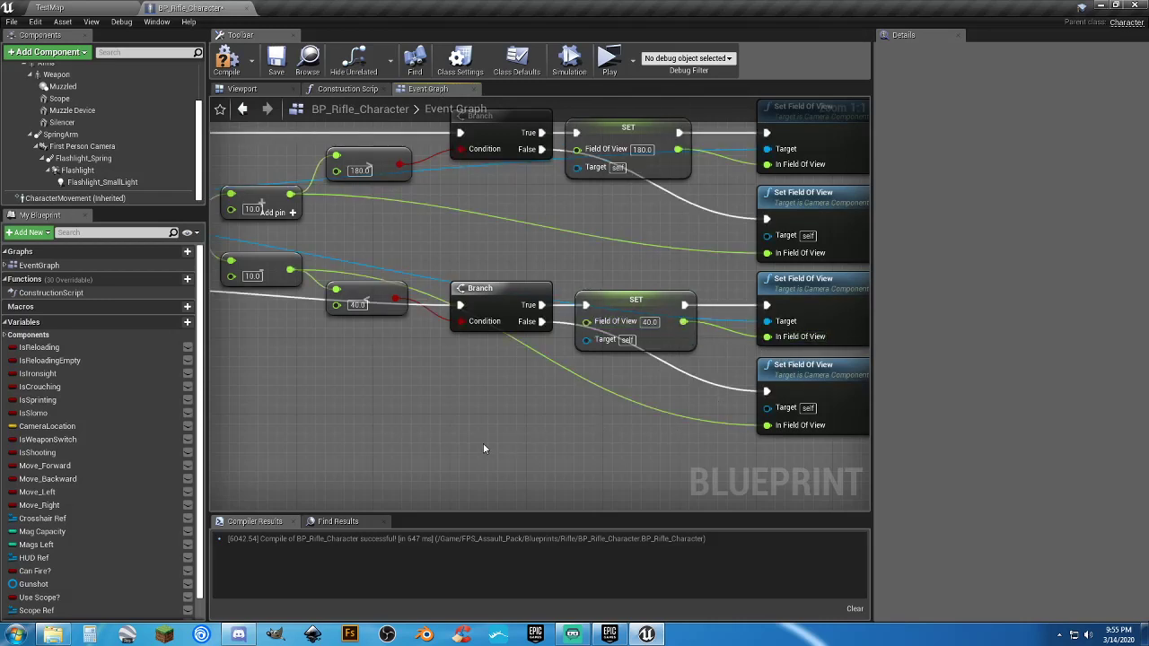
# Review how the comparisons, Branches, SET nodes and Set Field Of View nodes are wired in both zoom rows.
pyautogui.moveTo(434, 433); pyautogui.dragTo(449, 446, button='right')
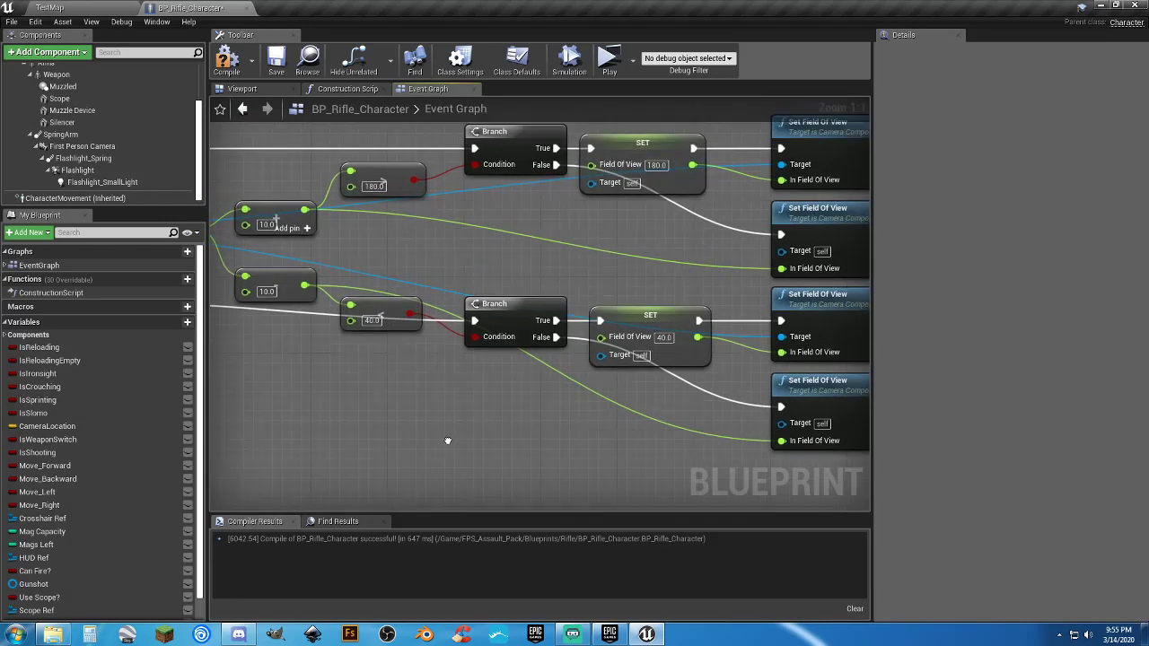
pyautogui.moveTo(359, 429); pyautogui.dragTo(461, 412, button='right')
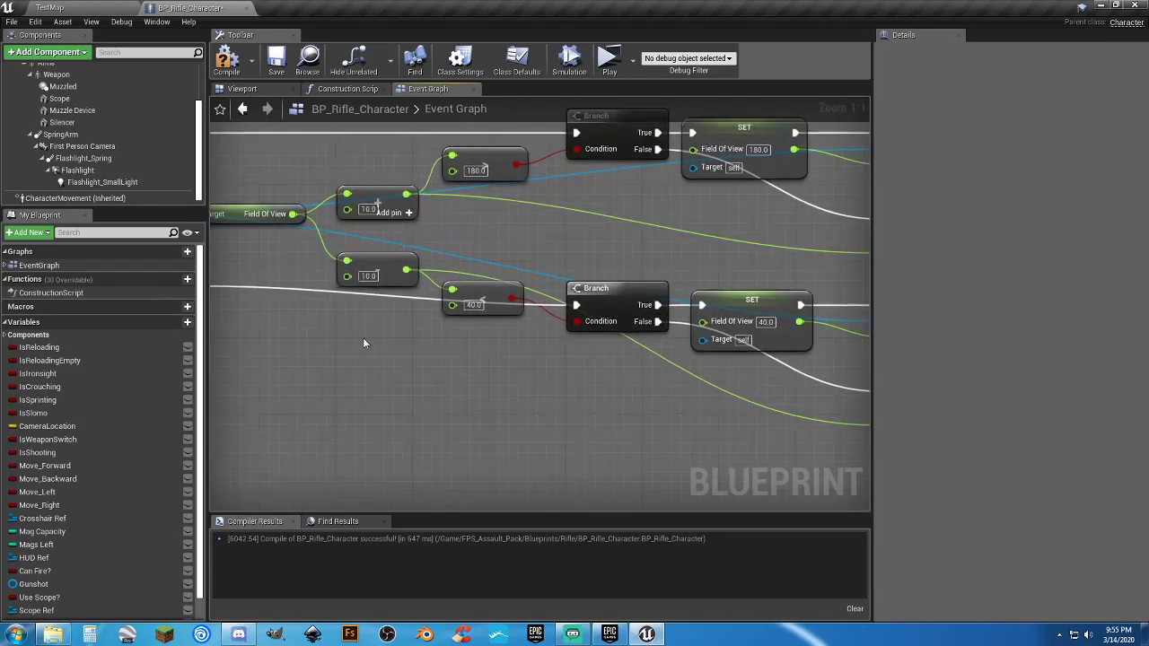
pyautogui.moveTo(338, 353); pyautogui.dragTo(258, 363, button='right')
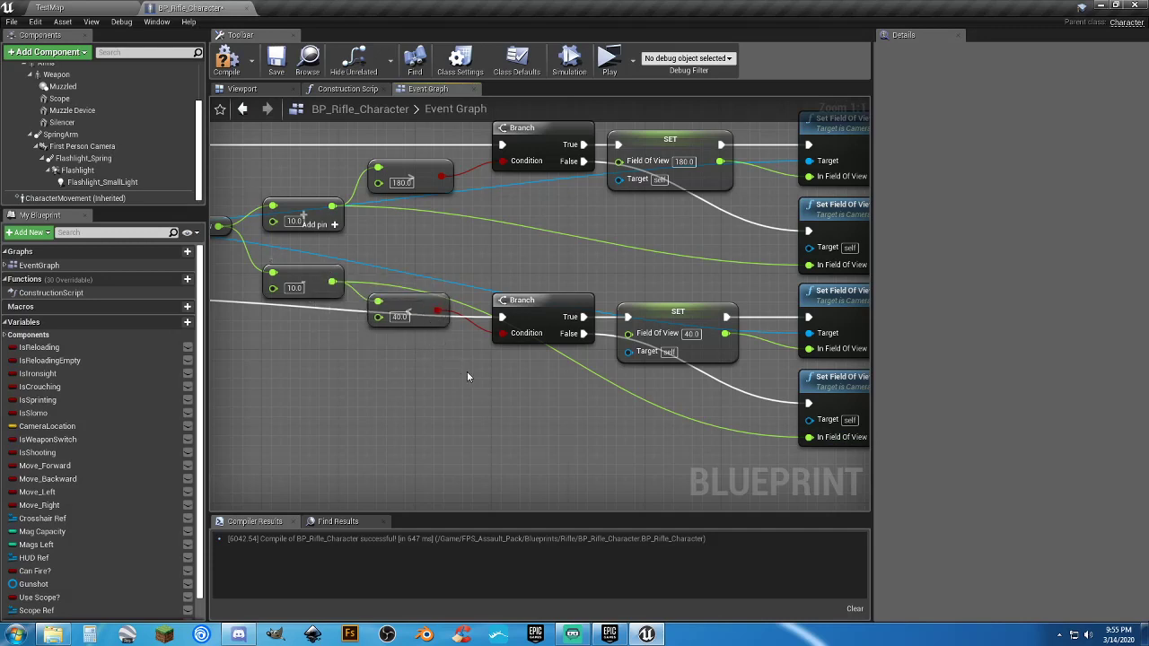
pyautogui.moveTo(466, 374); pyautogui.dragTo(435, 370, button='right')
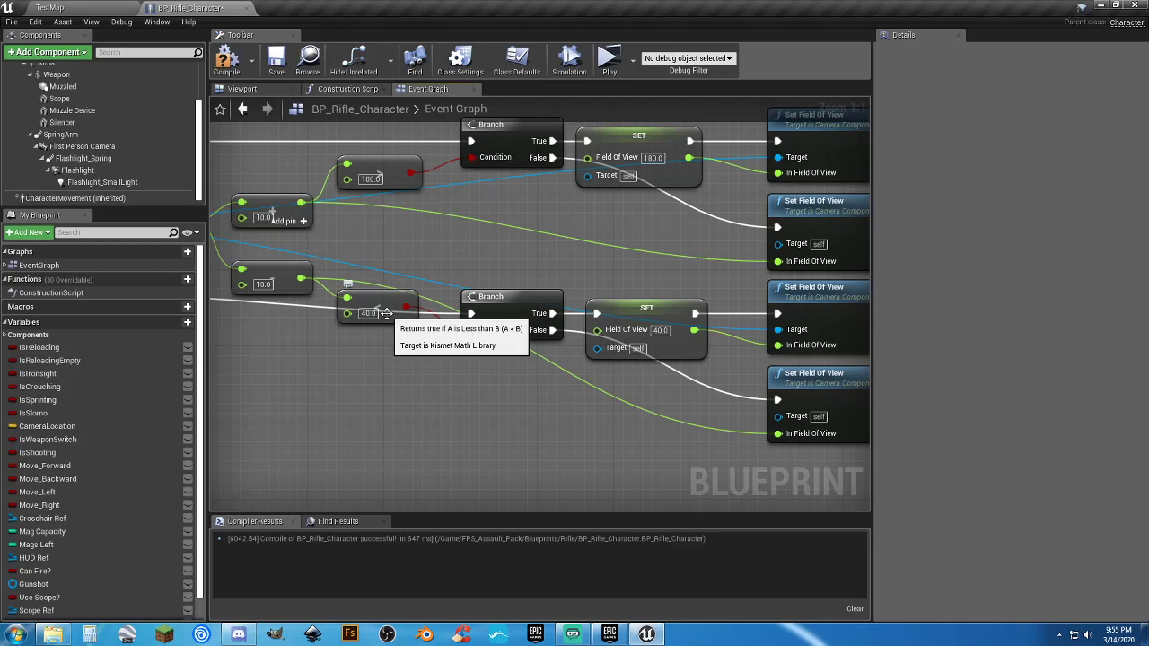
pyautogui.moveTo(480, 386); pyautogui.dragTo(453, 383, button='right')
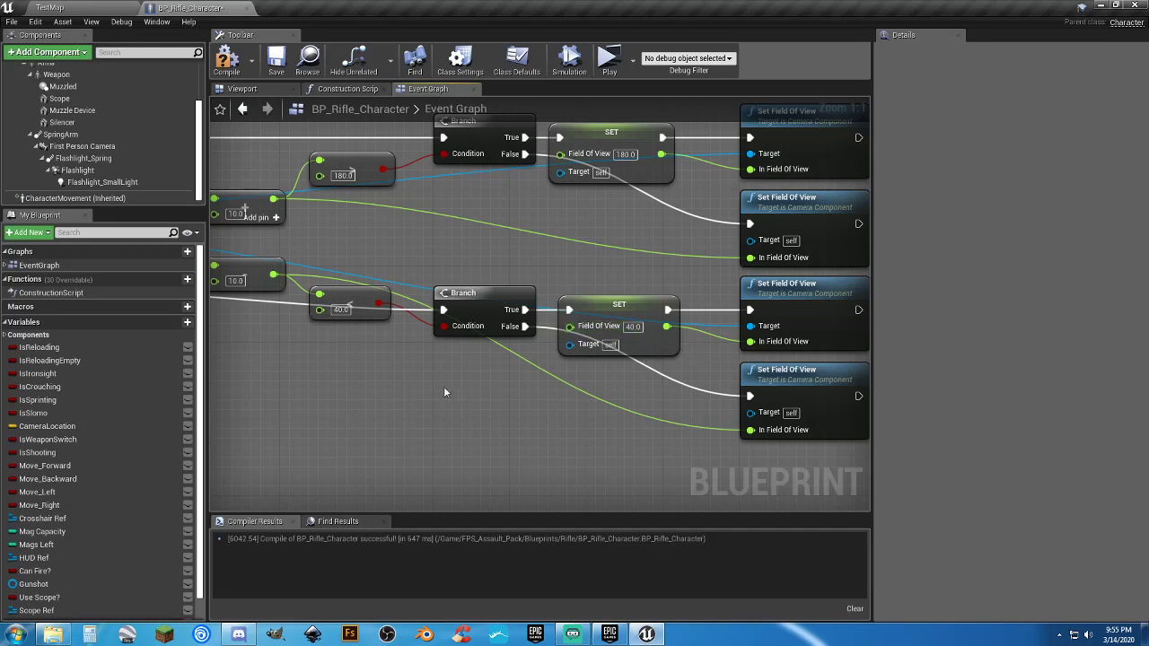
pyautogui.moveTo(547, 451); pyautogui.dragTo(495, 438, button='right')
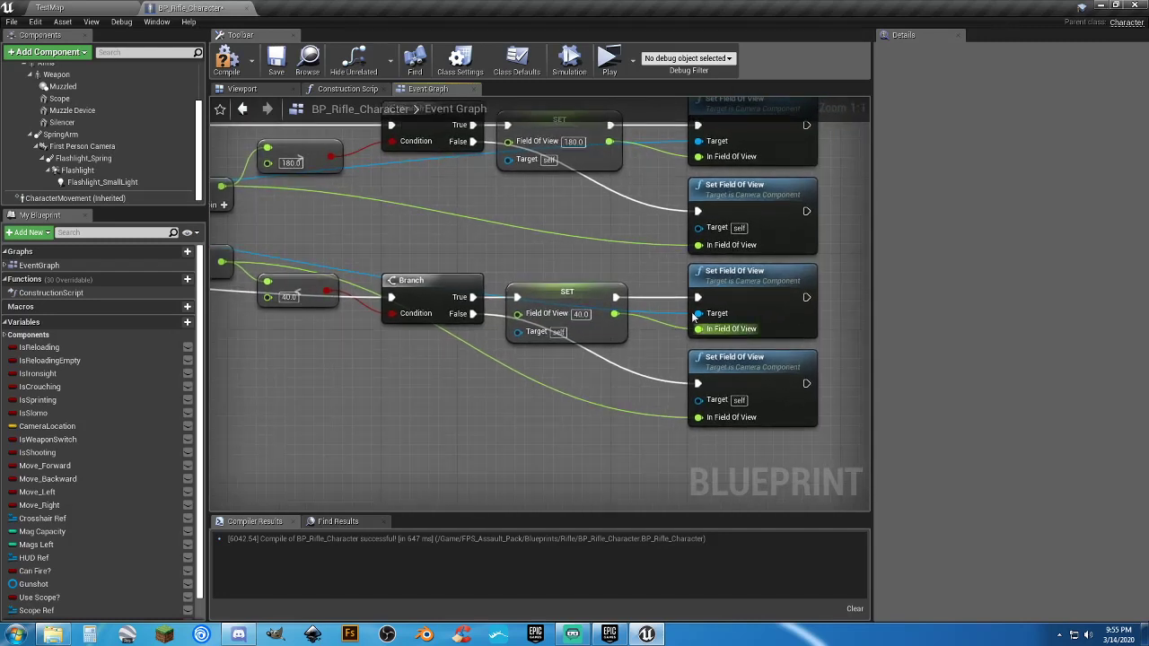
pyautogui.click(734, 272)
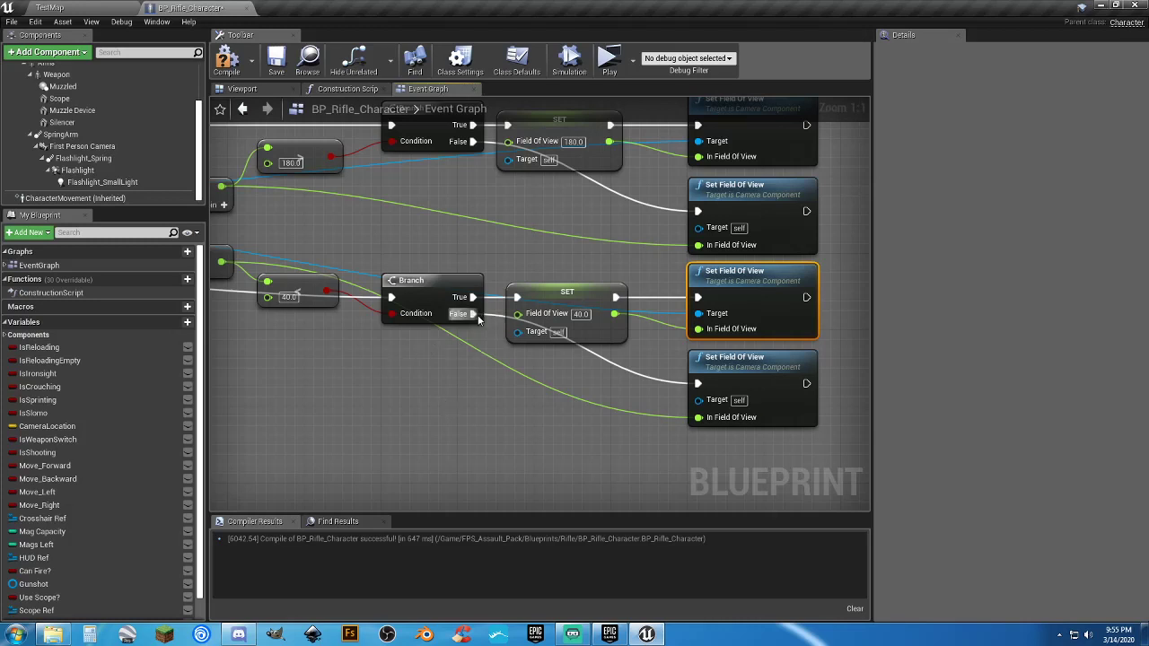
pyautogui.moveTo(487, 450); pyautogui.dragTo(527, 509, button='right')
# Connect First Person Camera to the Target inputs of both SET nodes and both pasted Set Field Of View nodes.
pyautogui.moveTo(326, 287); pyautogui.dragTo(423, 295, button='right')
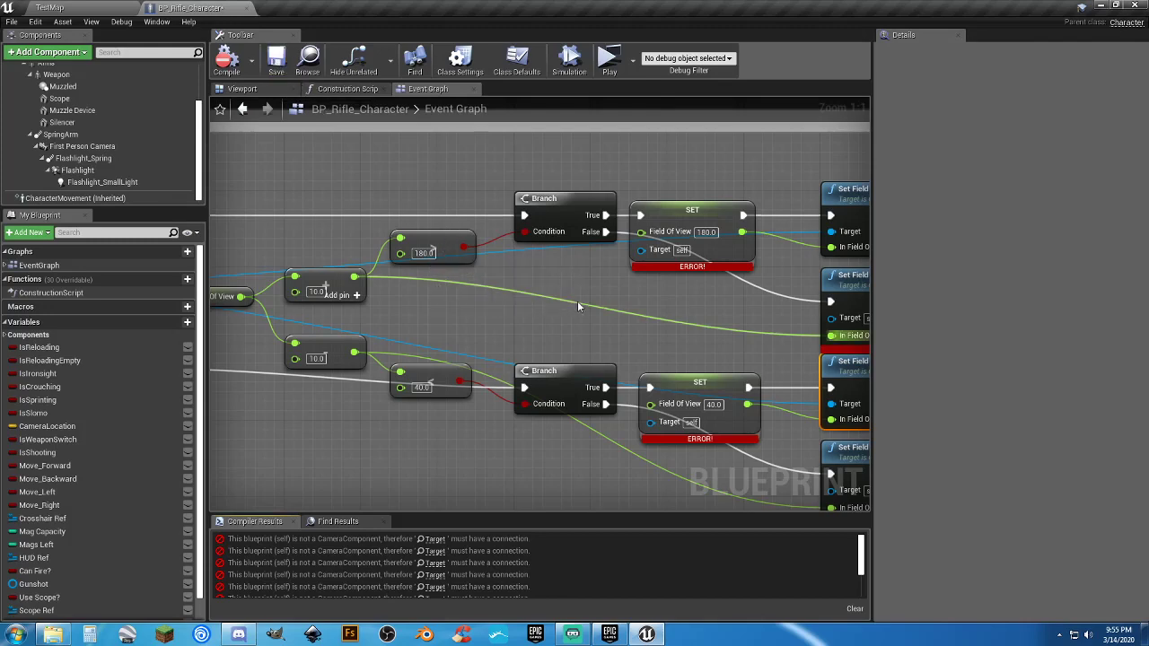
pyautogui.moveTo(577, 300); pyautogui.dragTo(621, 276, button='right')
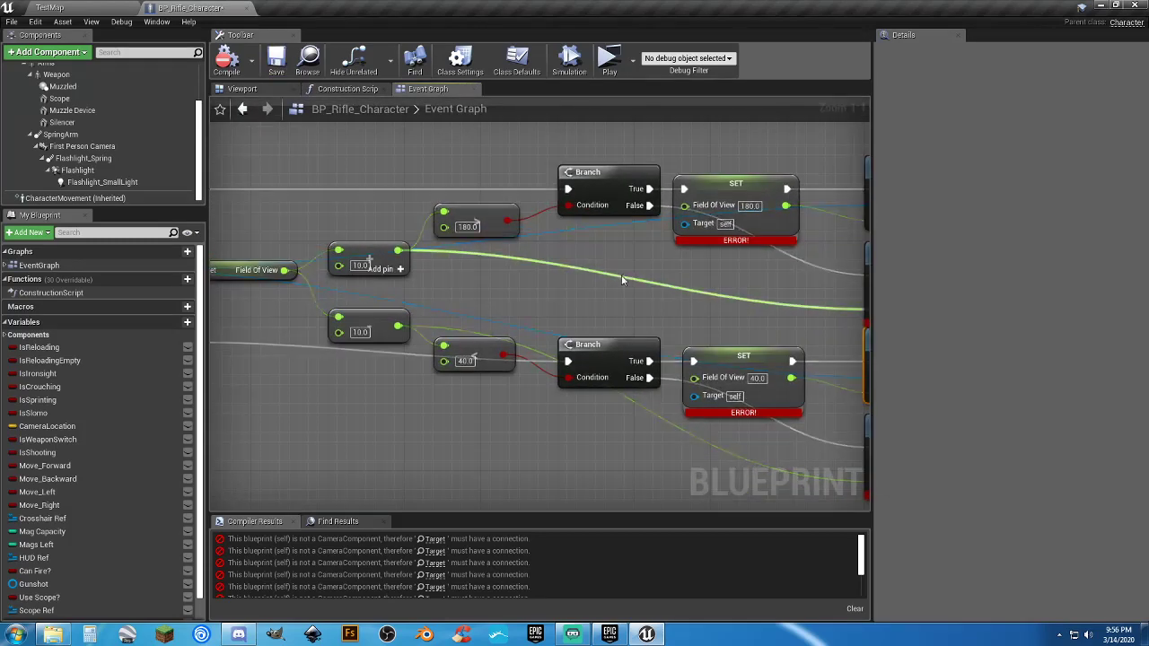
pyautogui.scroll(-2, 650, 286)
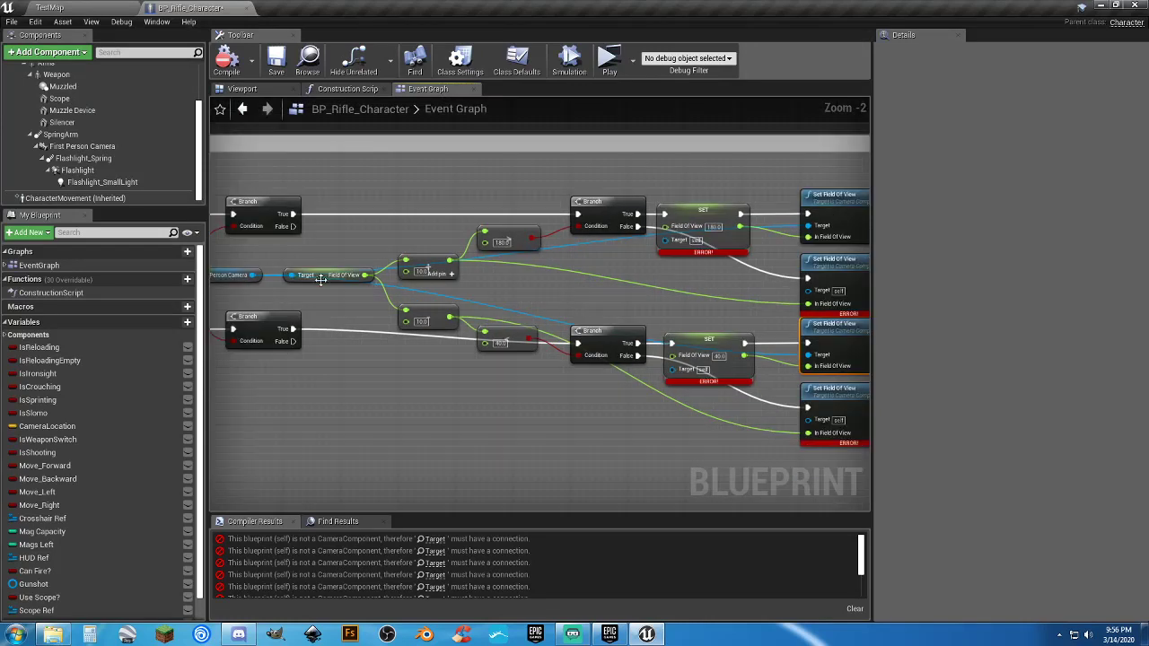
pyautogui.moveTo(365, 275); pyautogui.dragTo(667, 240)
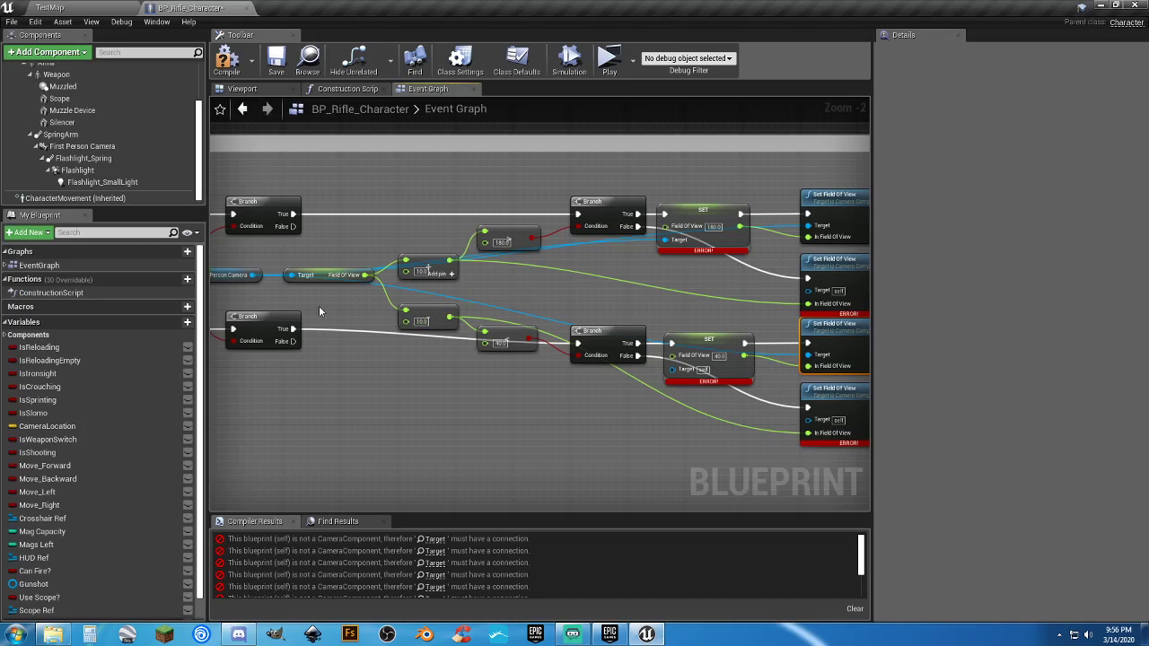
pyautogui.moveTo(365, 274); pyautogui.dragTo(675, 375)
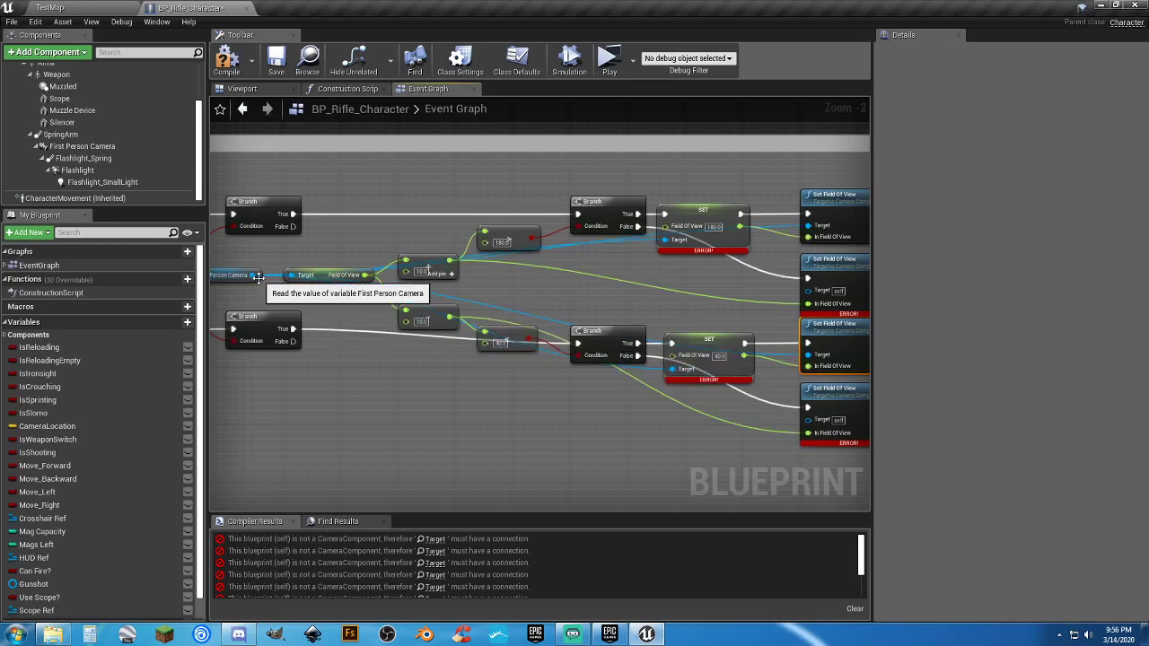
pyautogui.keyDown('ctrl'); pyautogui.moveTo(290, 275); pyautogui.dragTo(807, 290); pyautogui.keyUp('ctrl')
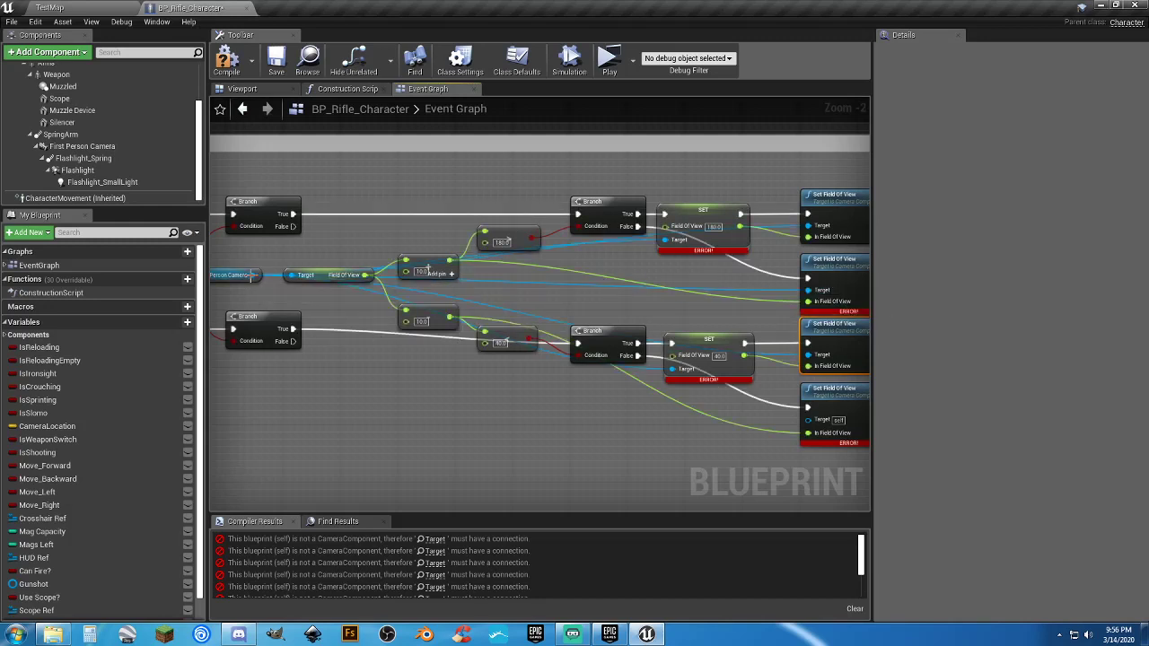
pyautogui.keyDown('ctrl'); pyautogui.moveTo(289, 275); pyautogui.dragTo(807, 419); pyautogui.keyUp('ctrl')
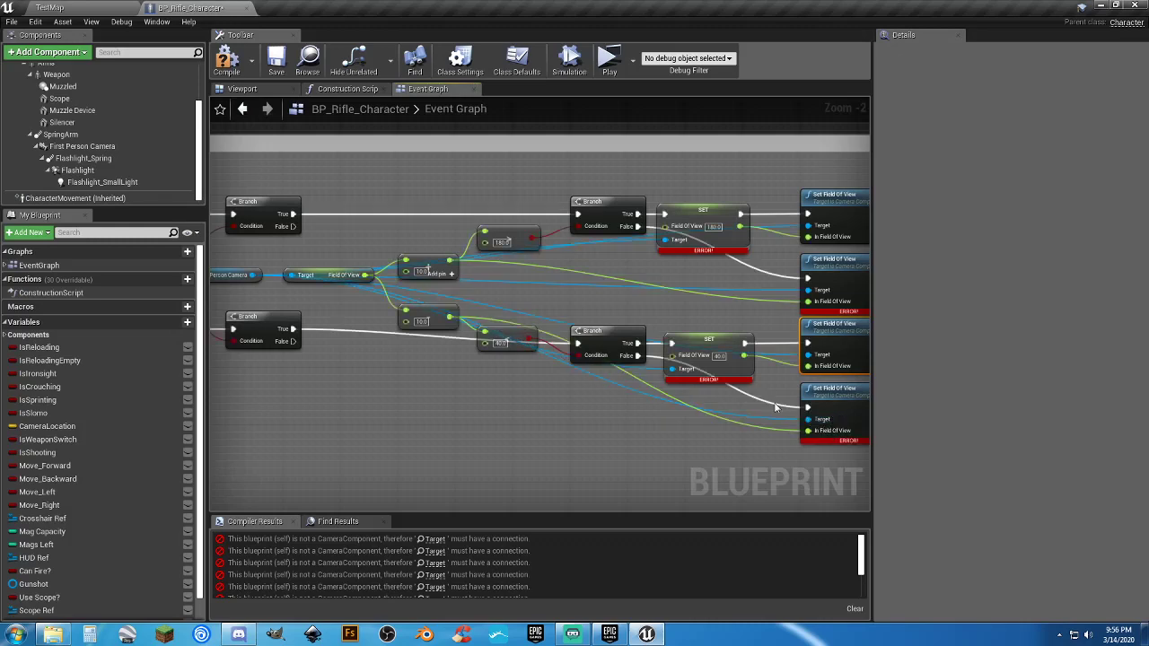
# Compile and save BP_Rifle_Character and start a play session of TestMap.
pyautogui.click(227, 63)
pyautogui.click(277, 64)
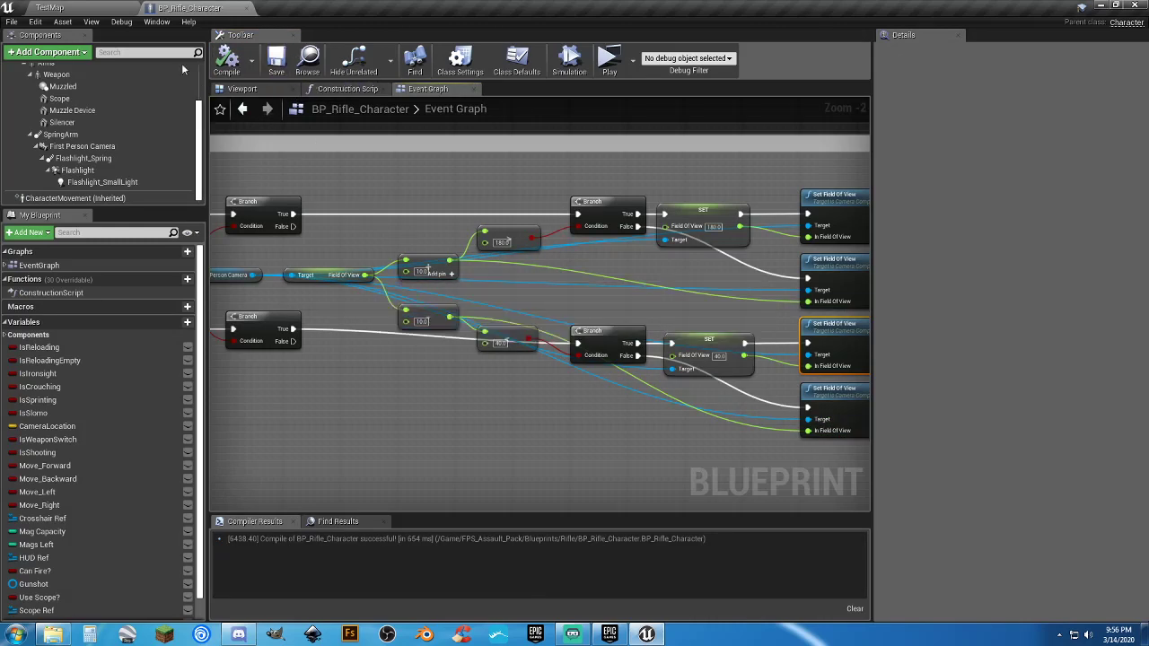
pyautogui.click(54, 7)
pyautogui.click(577, 44)
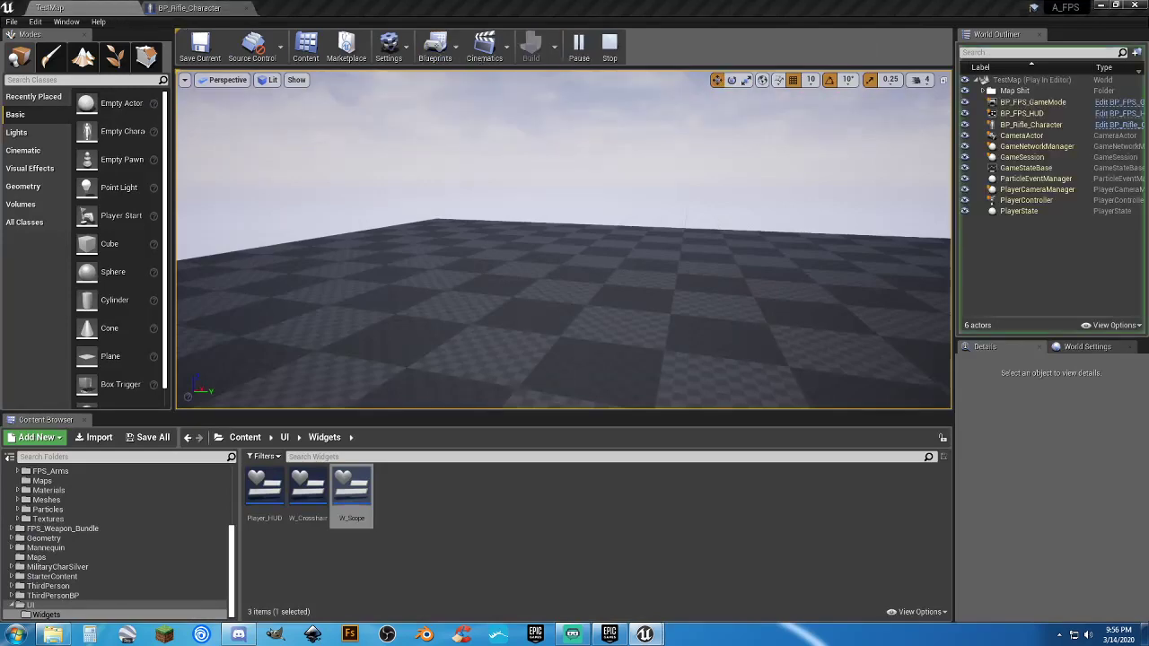
# Test firing the rifle and aiming through the red dot sight in the game preview.
pyautogui.click(574, 319)
pyautogui.click(575, 318)
pyautogui.click(575, 319)
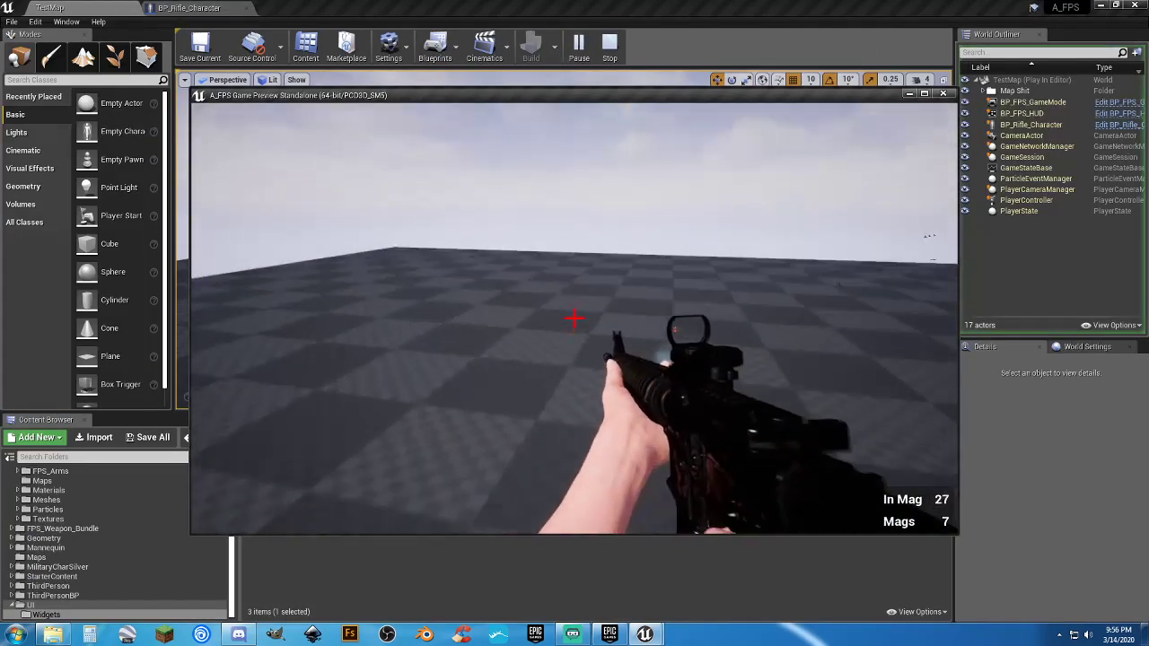
pyautogui.press('w')
pyautogui.press('r')
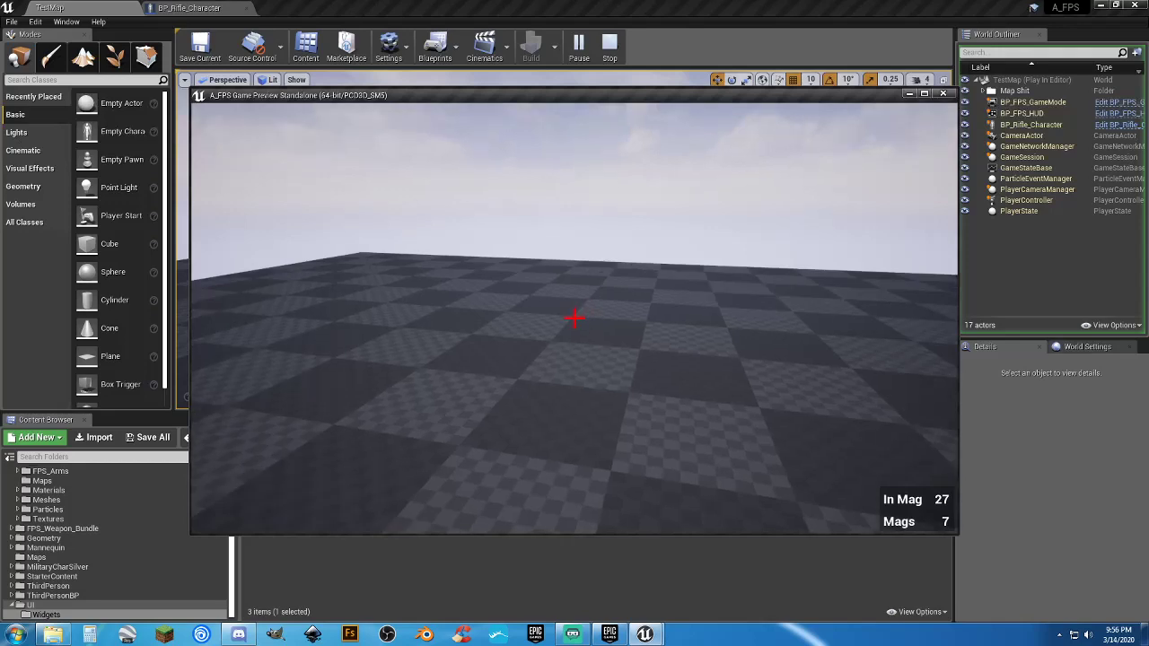
pyautogui.press('g')
pyautogui.click(575, 319)
pyautogui.click(575, 319)
pyautogui.click(574, 319)
pyautogui.rightClick(574, 319)
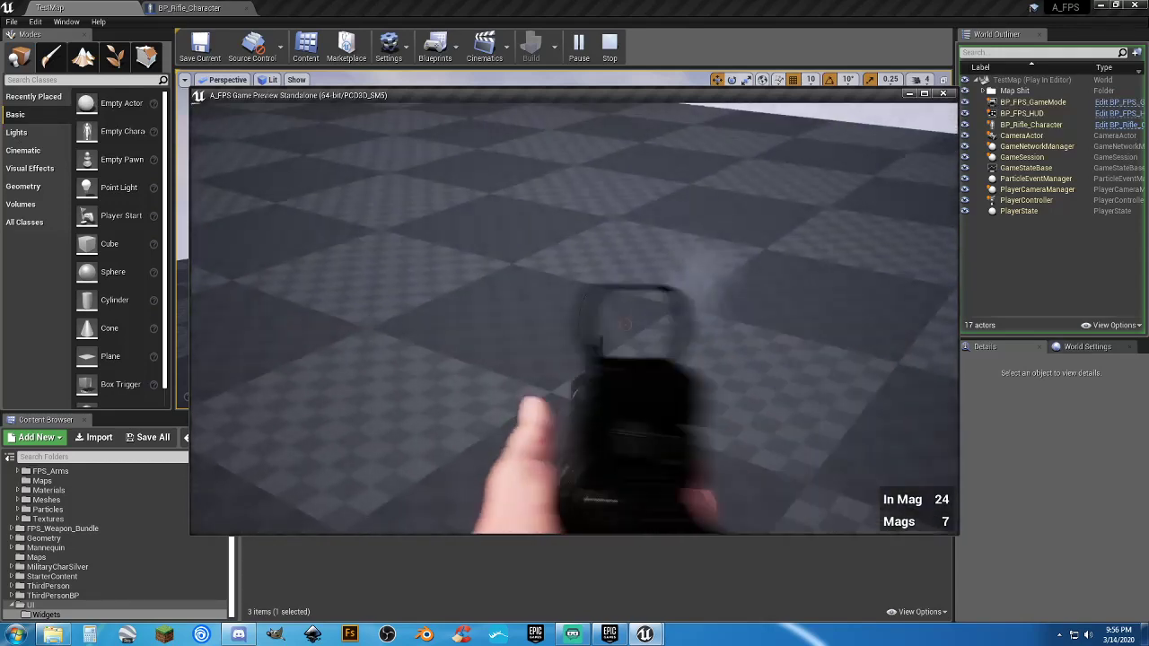
pyautogui.rightClick(574, 319)
pyautogui.rightClick(574, 319)
pyautogui.rightClick(574, 318)
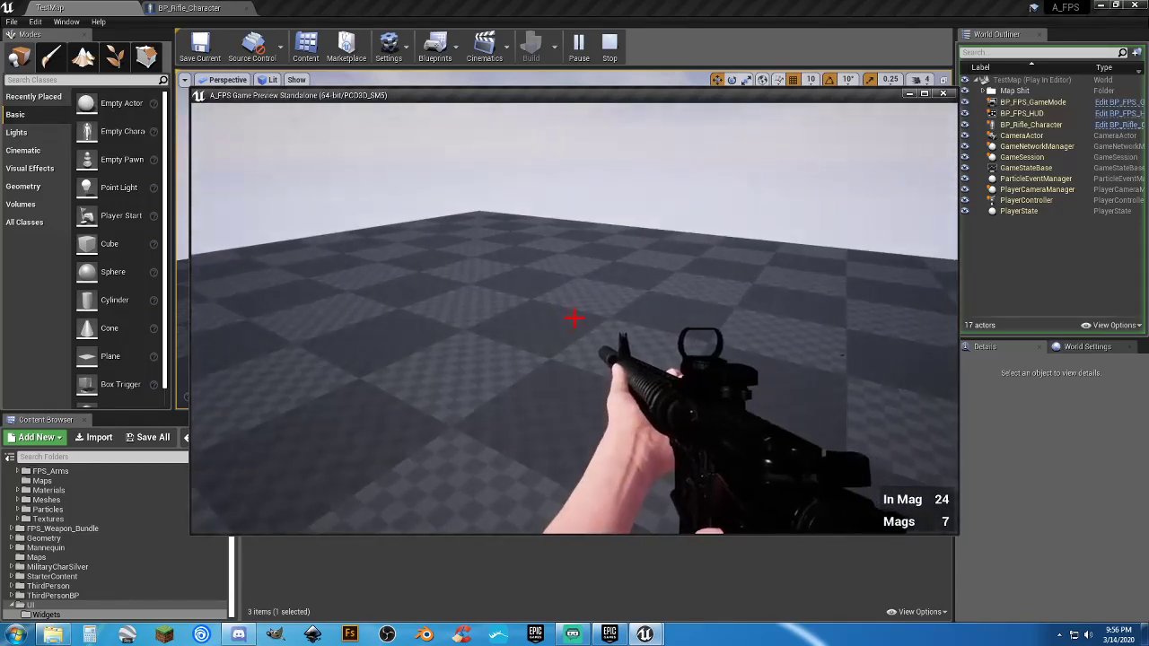
# Swap the rifle to the sniper scope, test aiming through it, and return to the BP_Rifle_Character event graph.
pyautogui.press('g')
pyautogui.press('g')
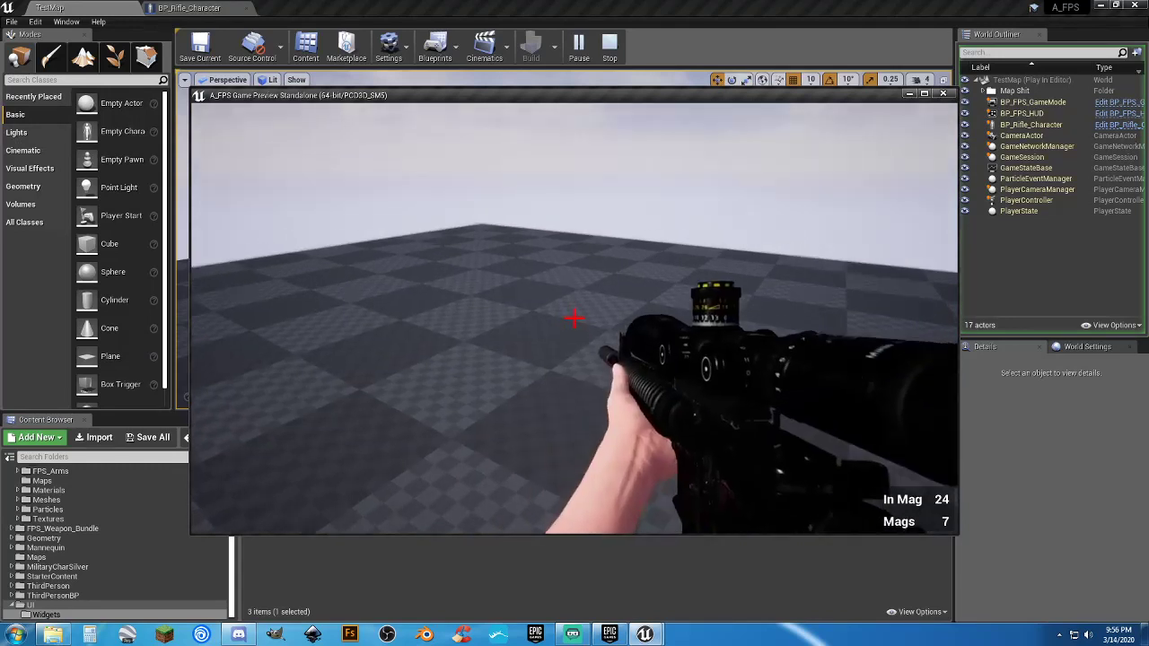
pyautogui.rightClick(574, 319)
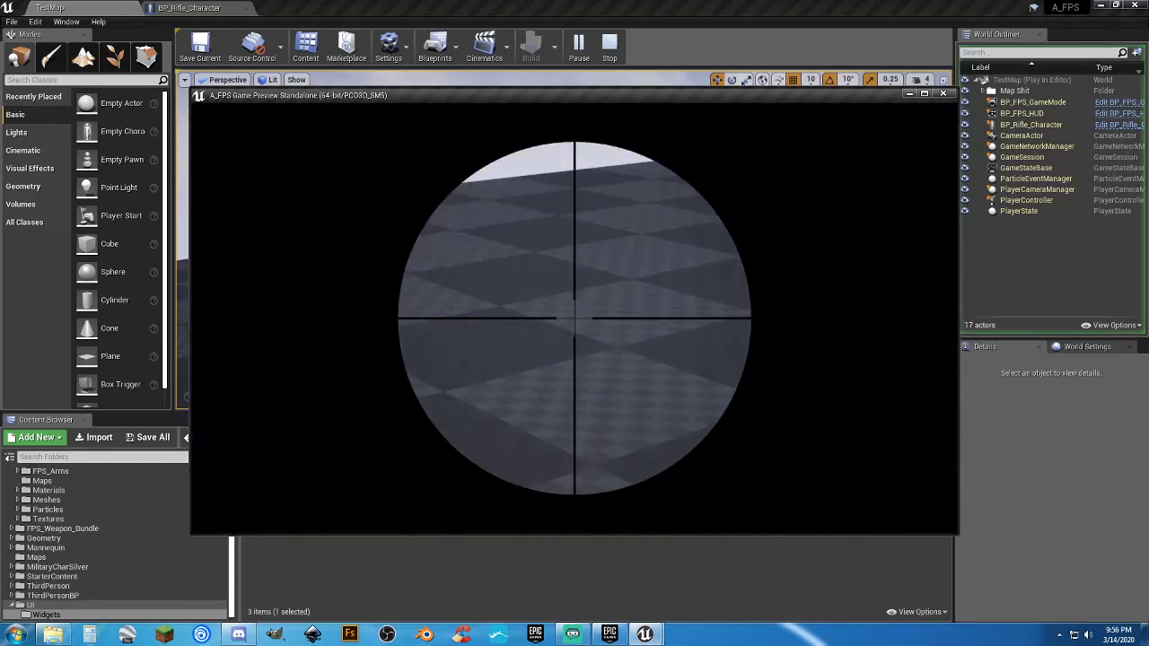
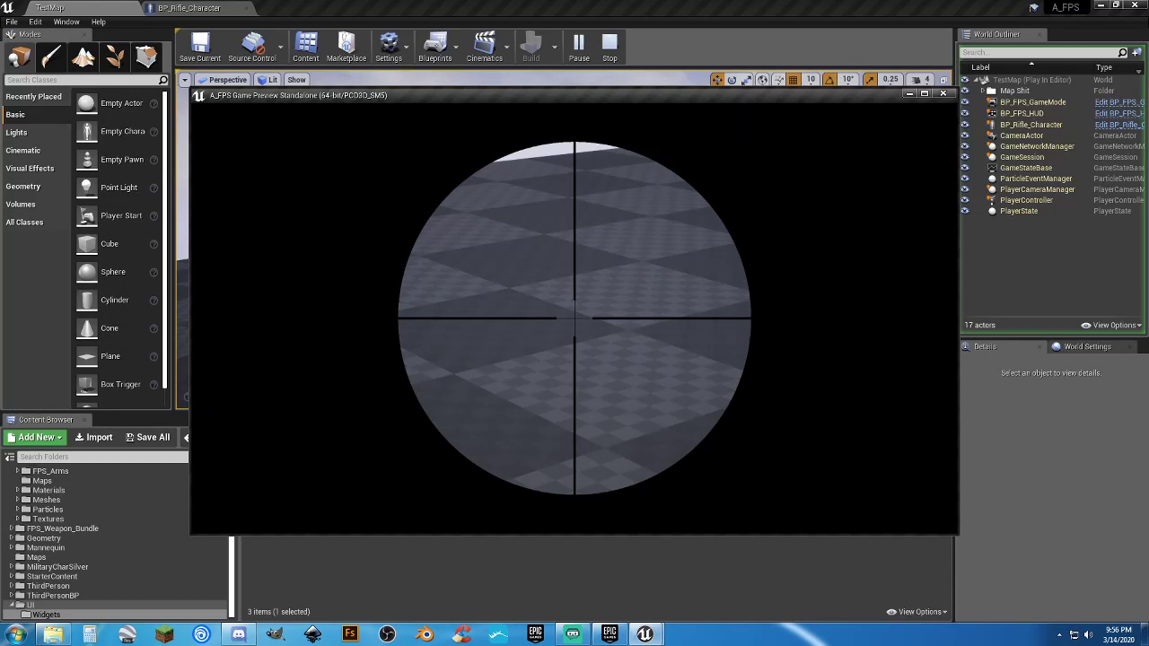
pyautogui.rightClick(575, 318)
pyautogui.rightClick(574, 318)
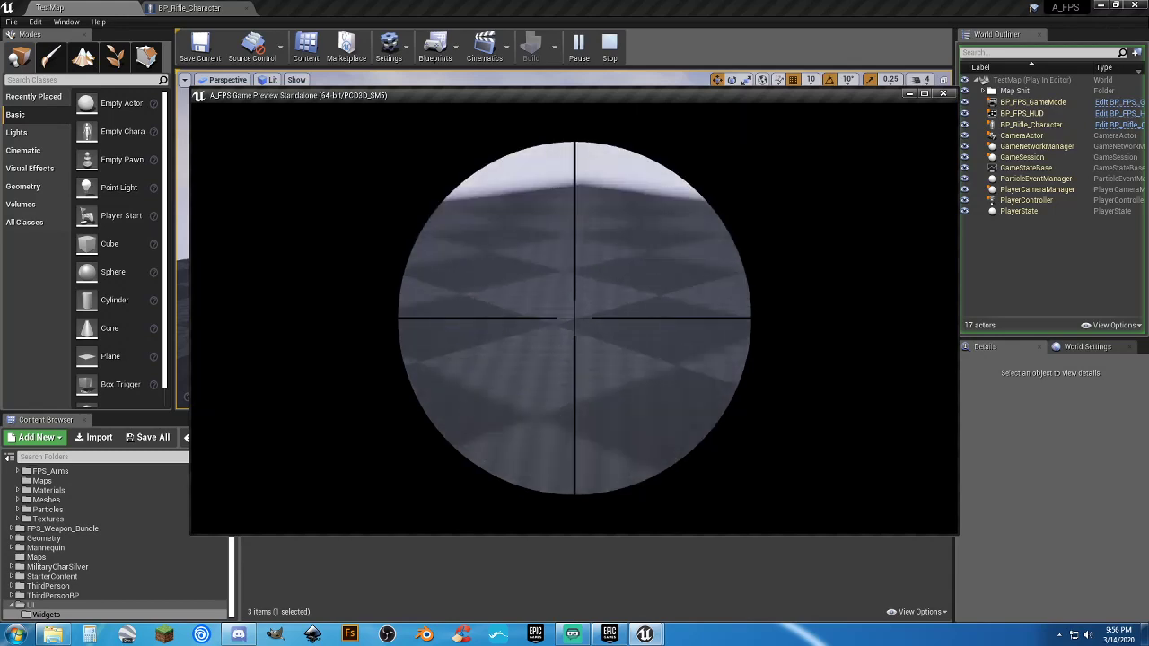
pyautogui.rightClick(574, 318)
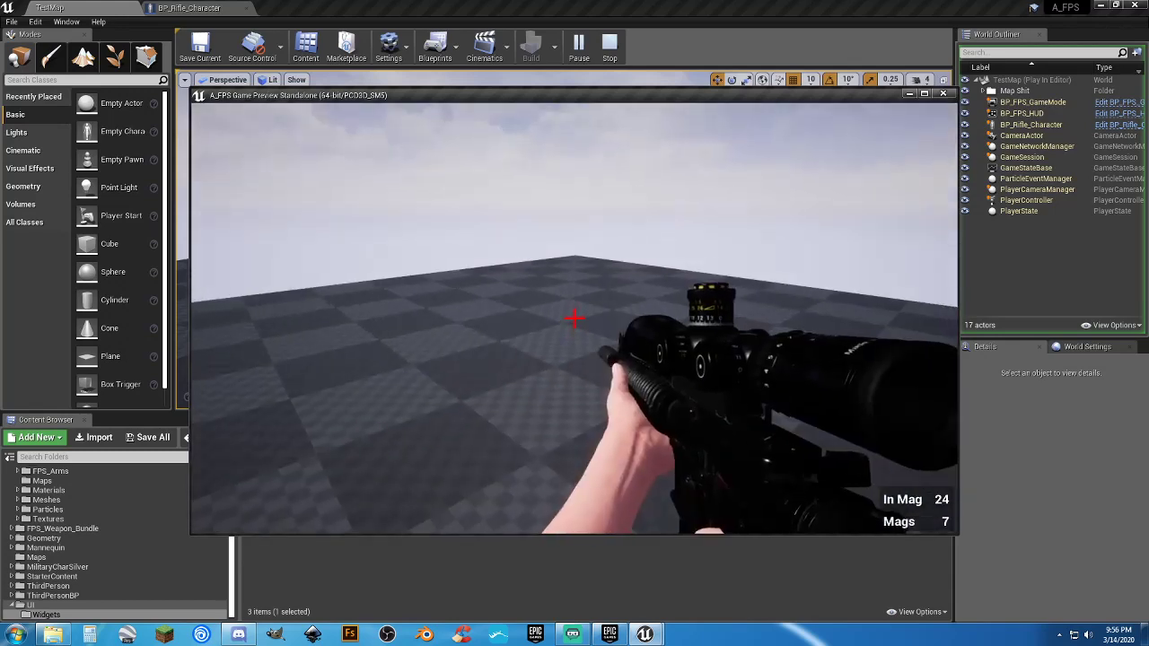
pyautogui.press('Escape')
pyautogui.click(219, 9)
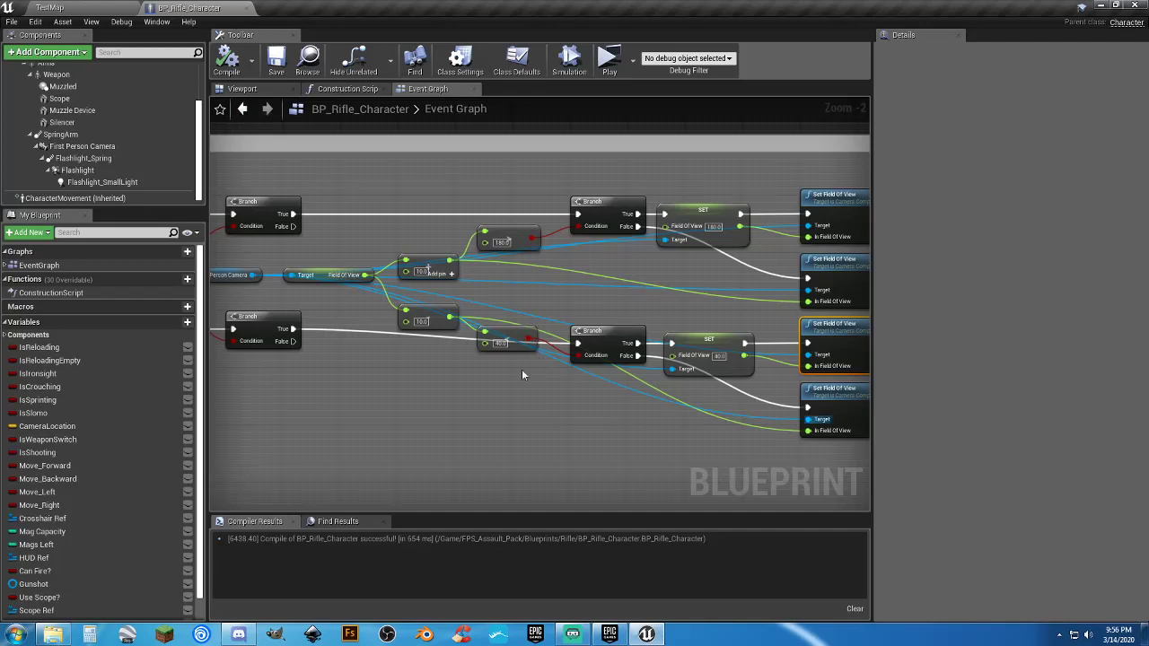
# Insert a Print Text node reading "UP YOU MORON" between the Mouse Wheel Up Branch's True output and the following Branch.
pyautogui.moveTo(352, 406); pyautogui.dragTo(520, 450, button='right')
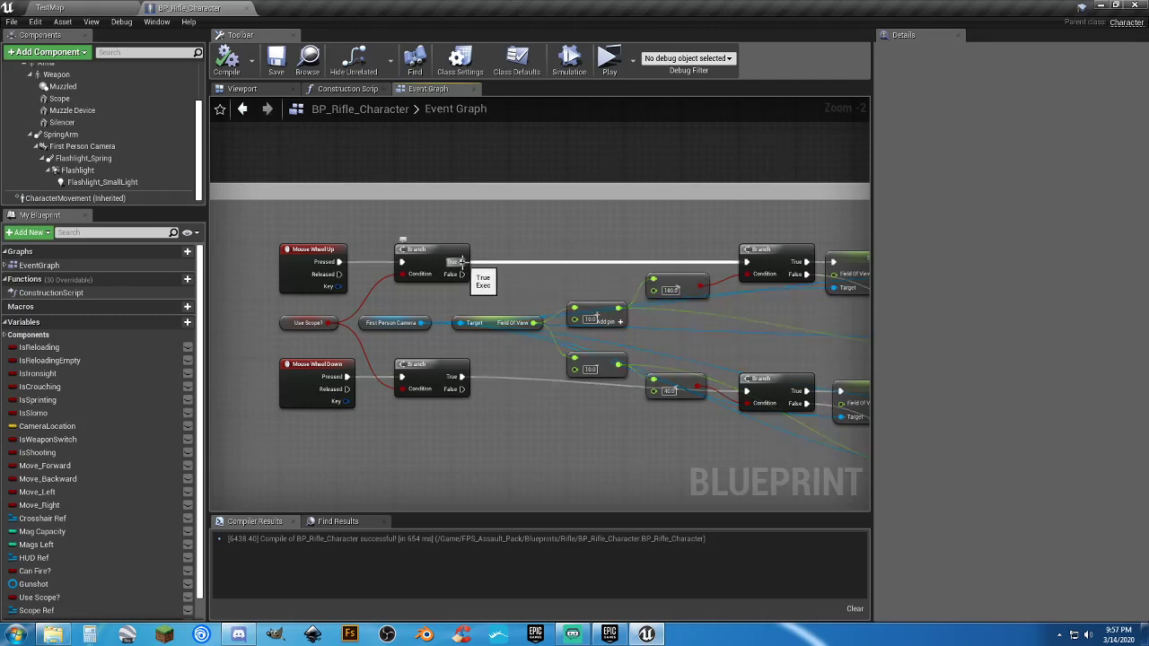
pyautogui.moveTo(461, 261); pyautogui.dragTo(498, 263)
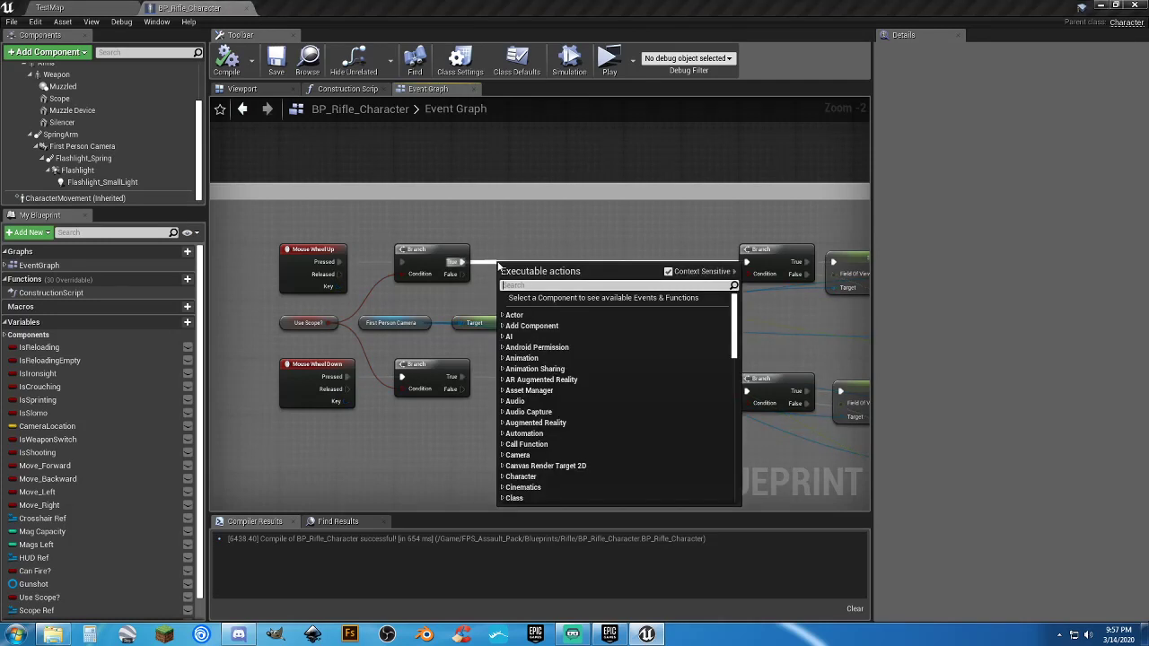
pyautogui.write('print text')
pyautogui.press('Return')
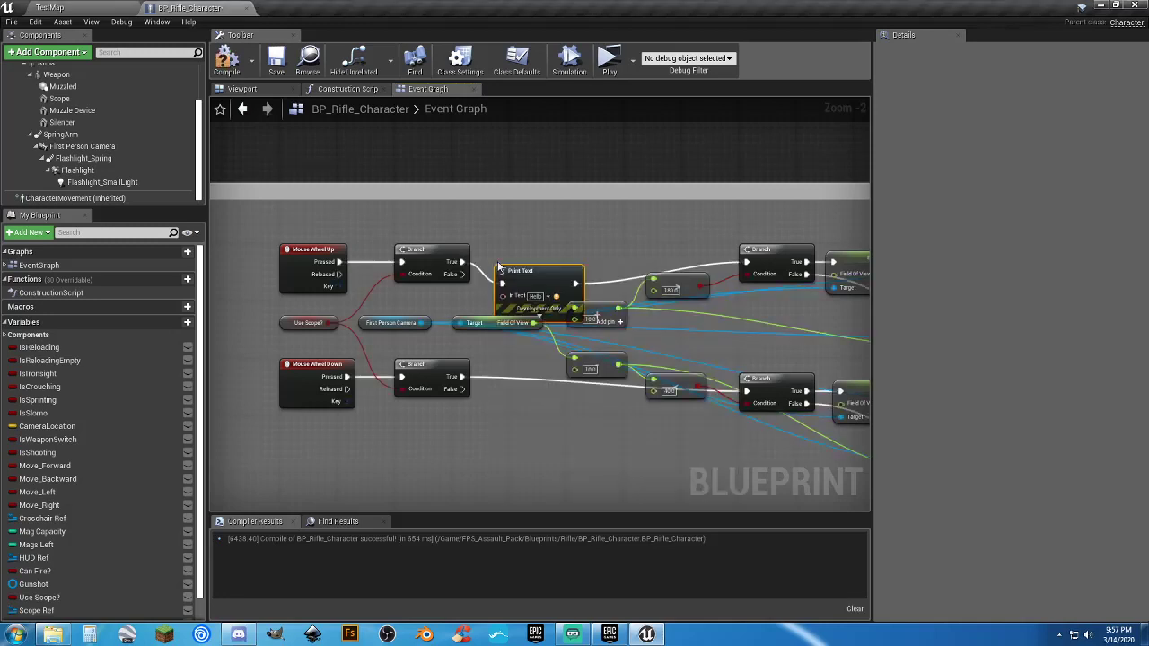
pyautogui.moveTo(514, 270); pyautogui.dragTo(513, 248)
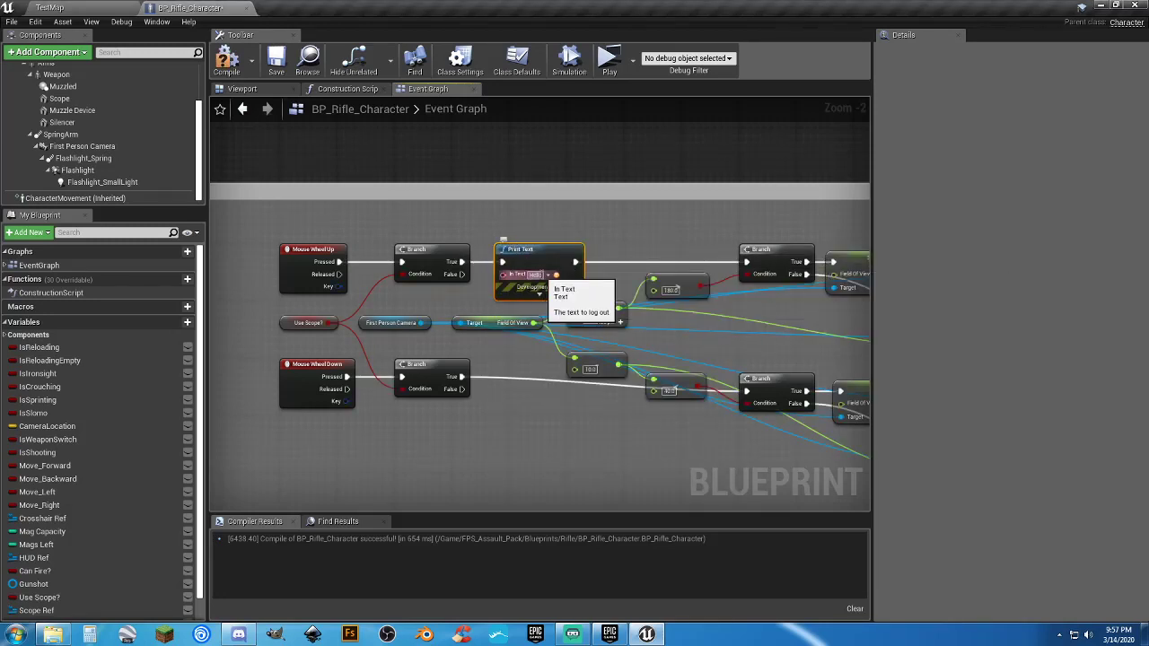
pyautogui.write('UP YOU MOFO')
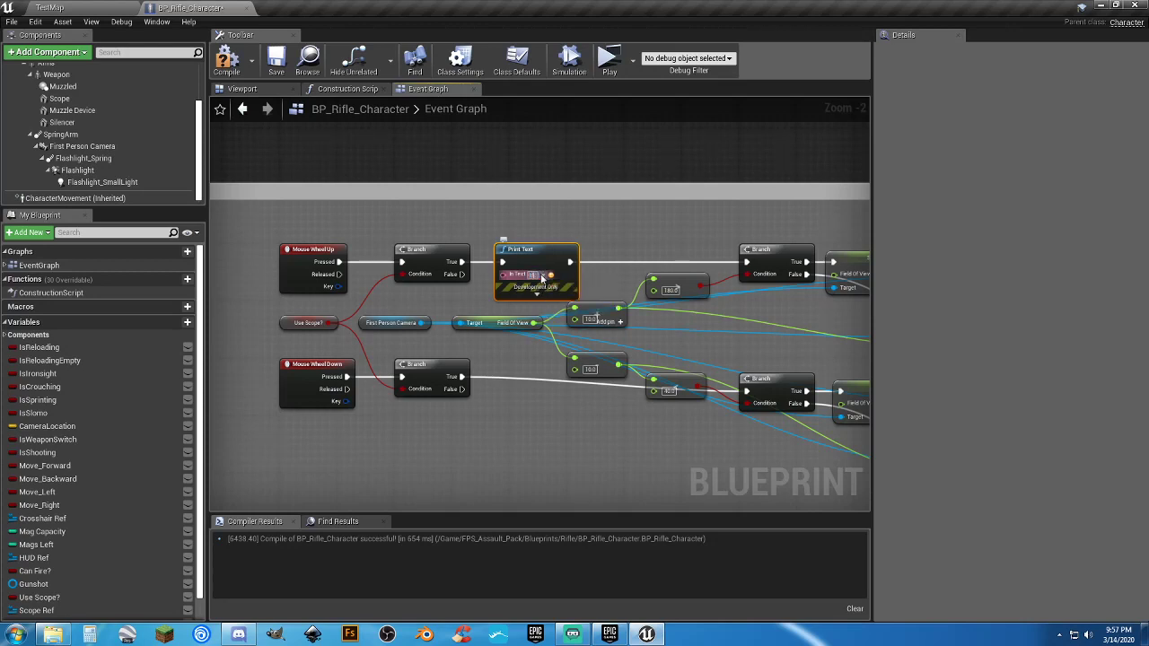
pyautogui.write('N')
pyautogui.hotkey('shift', 'Return')
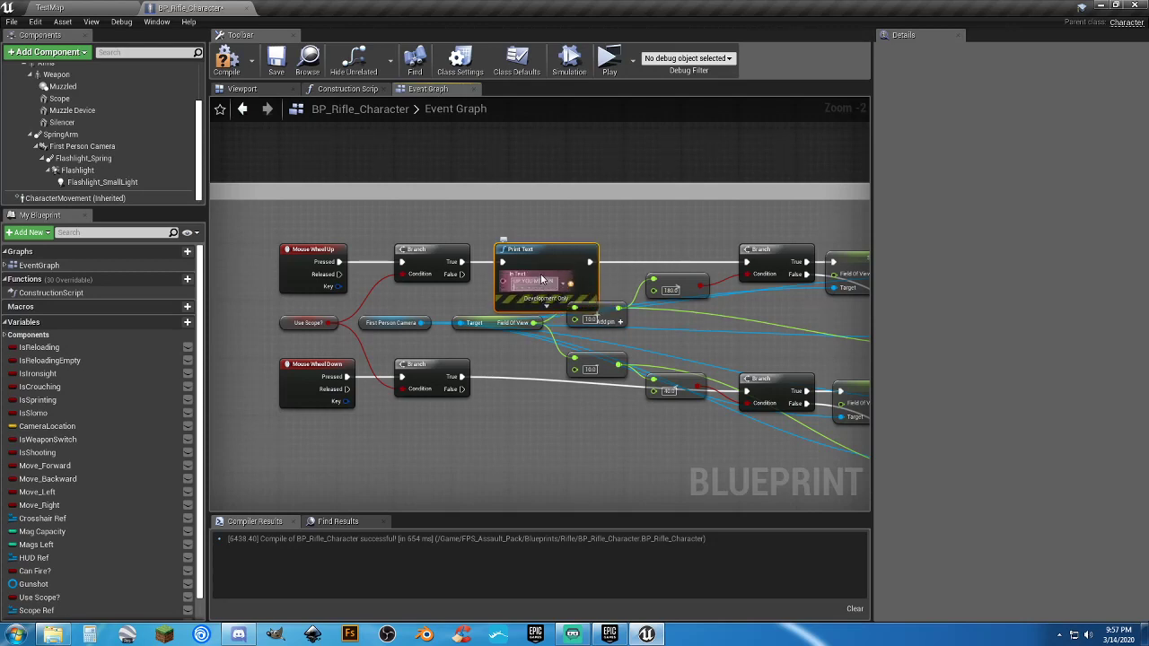
pyautogui.press('Return')
pyautogui.click(515, 441)
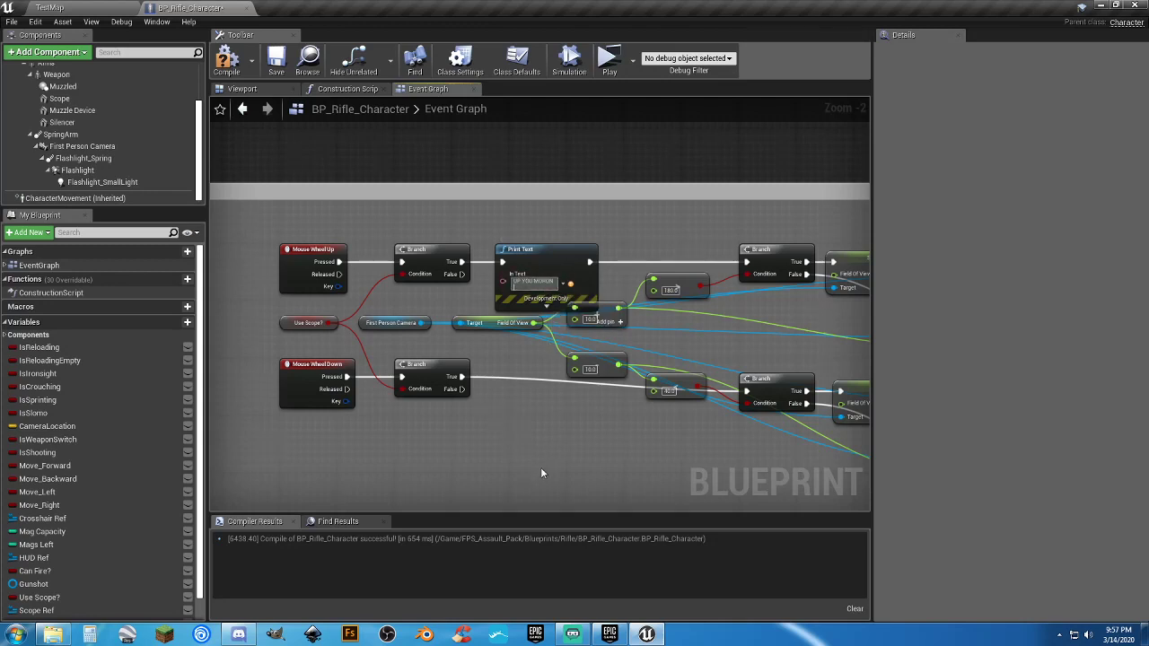
# Insert a Print Text node reading "THIS IS DOWN STUPID" between the Mouse Wheel Down Branch's True output and the following Branch.
pyautogui.moveTo(461, 377); pyautogui.dragTo(518, 390)
pyautogui.write('print')
pyautogui.press('Return')
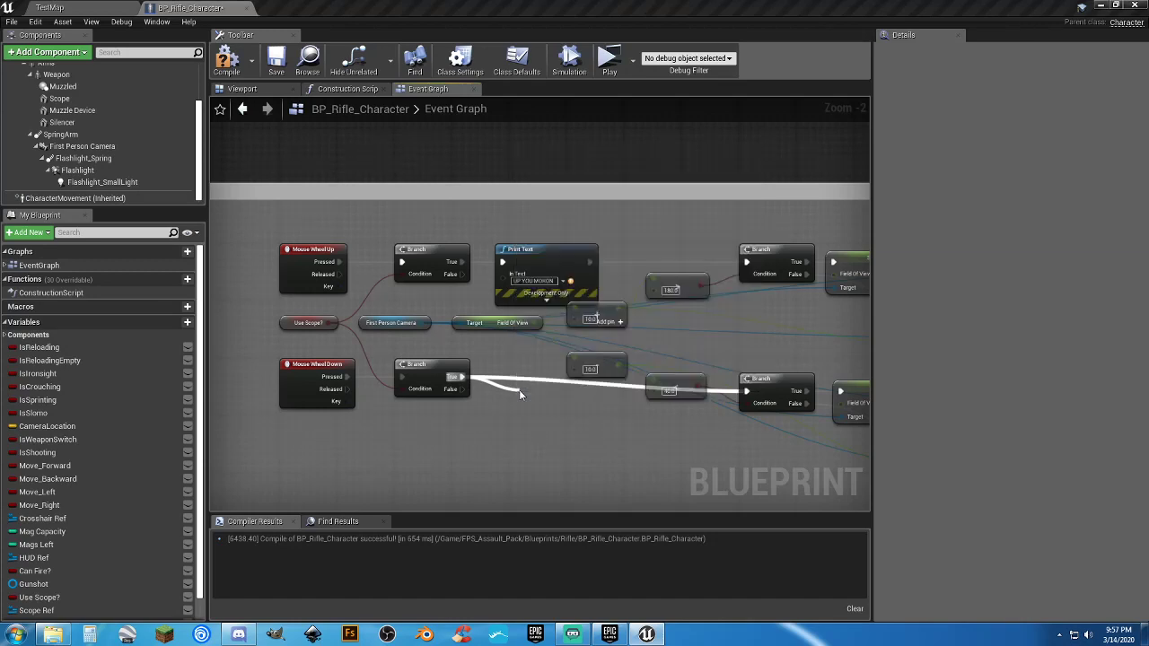
pyautogui.moveTo(549, 404); pyautogui.dragTo(512, 401)
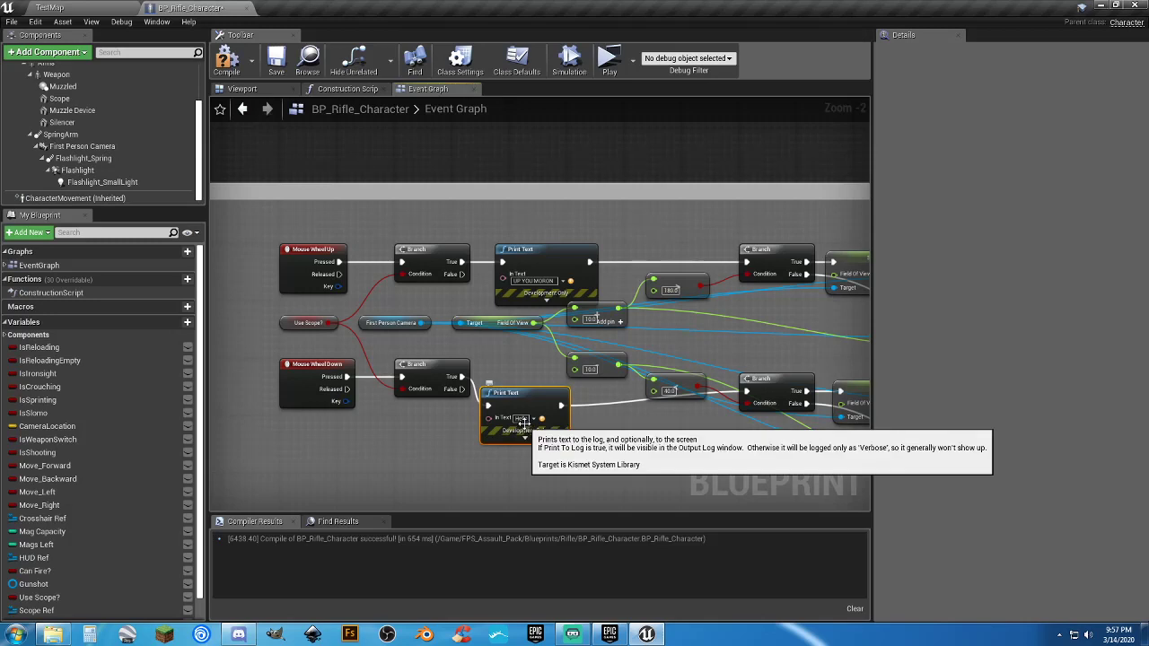
pyautogui.write('THIS IS DO')
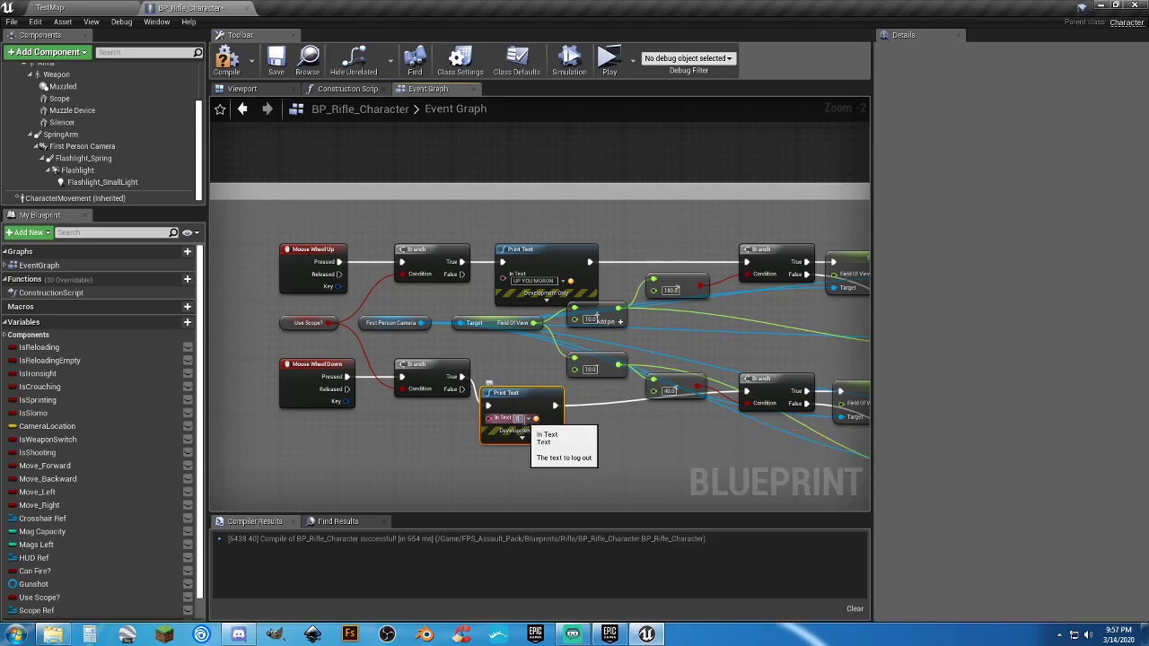
pyautogui.write('WN STUPID')
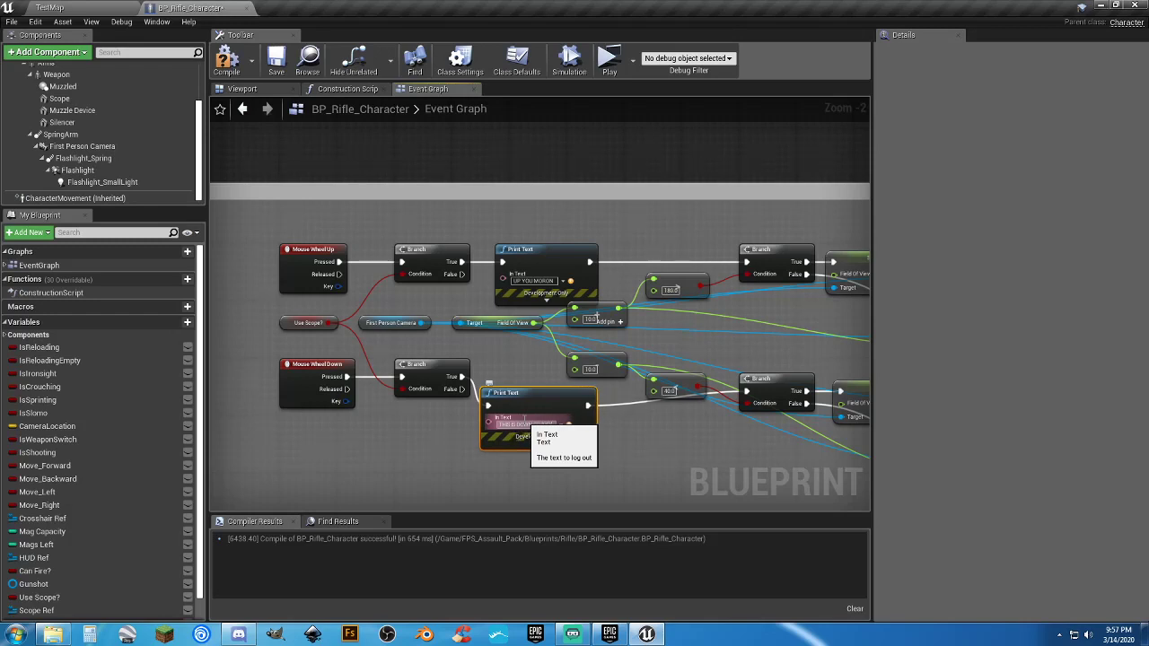
pyautogui.click(658, 475)
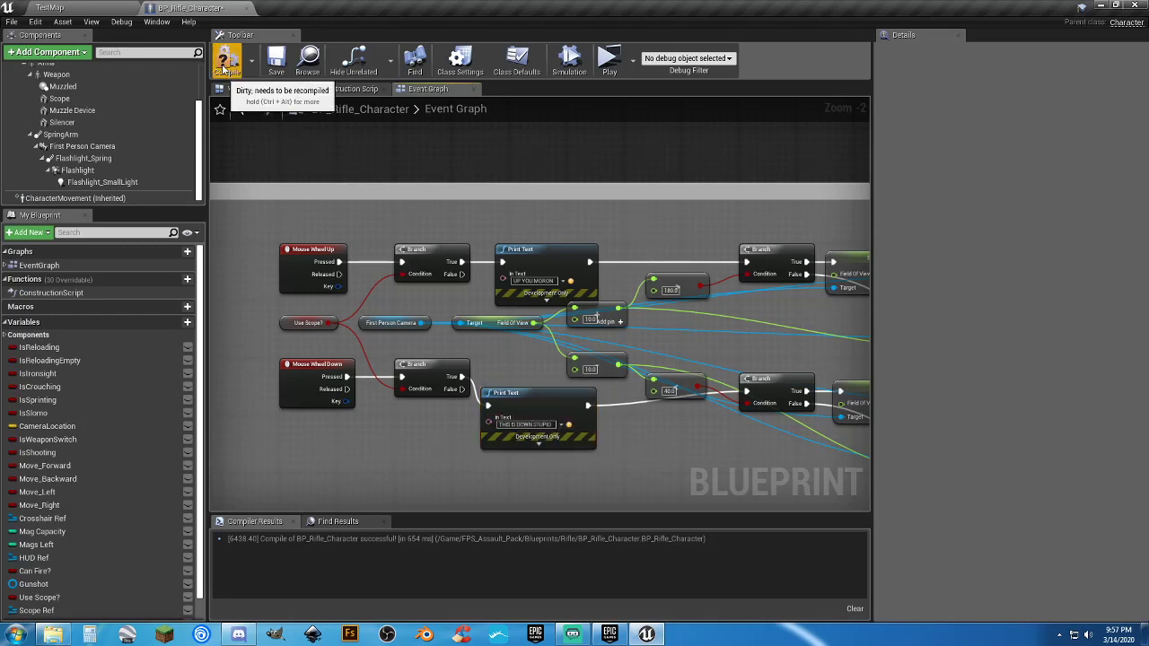
# Compile and save the blueprint with the debug Print Text nodes and play TestMap again.
pyautogui.click(226, 59)
pyautogui.click(276, 65)
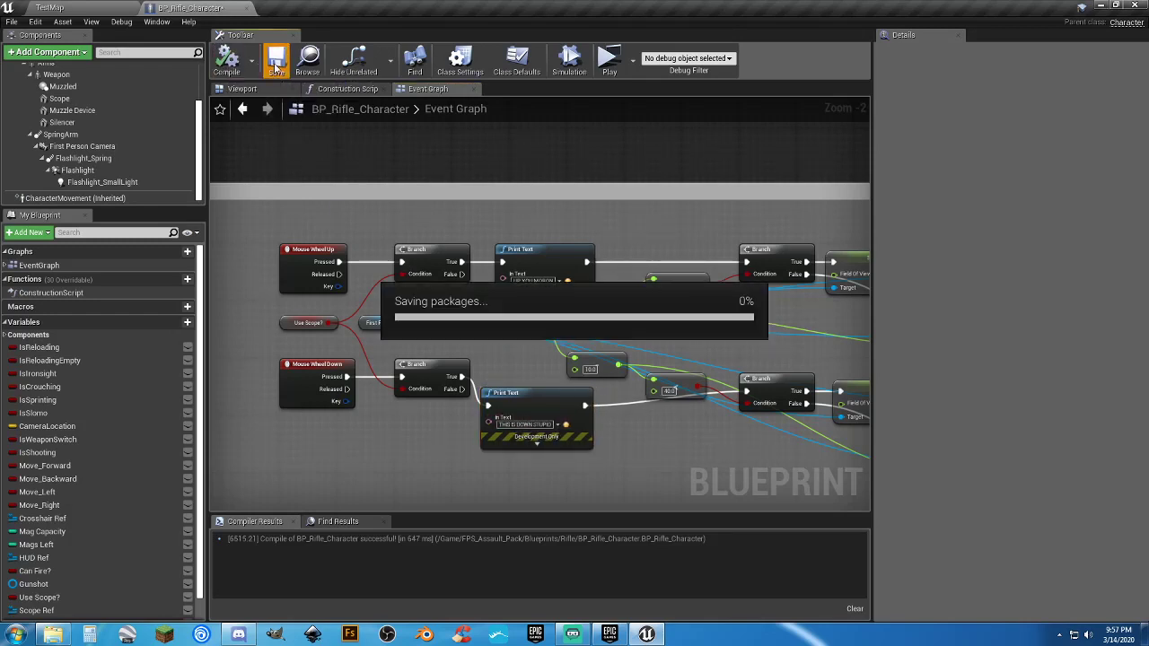
pyautogui.click(126, 8)
pyautogui.click(577, 46)
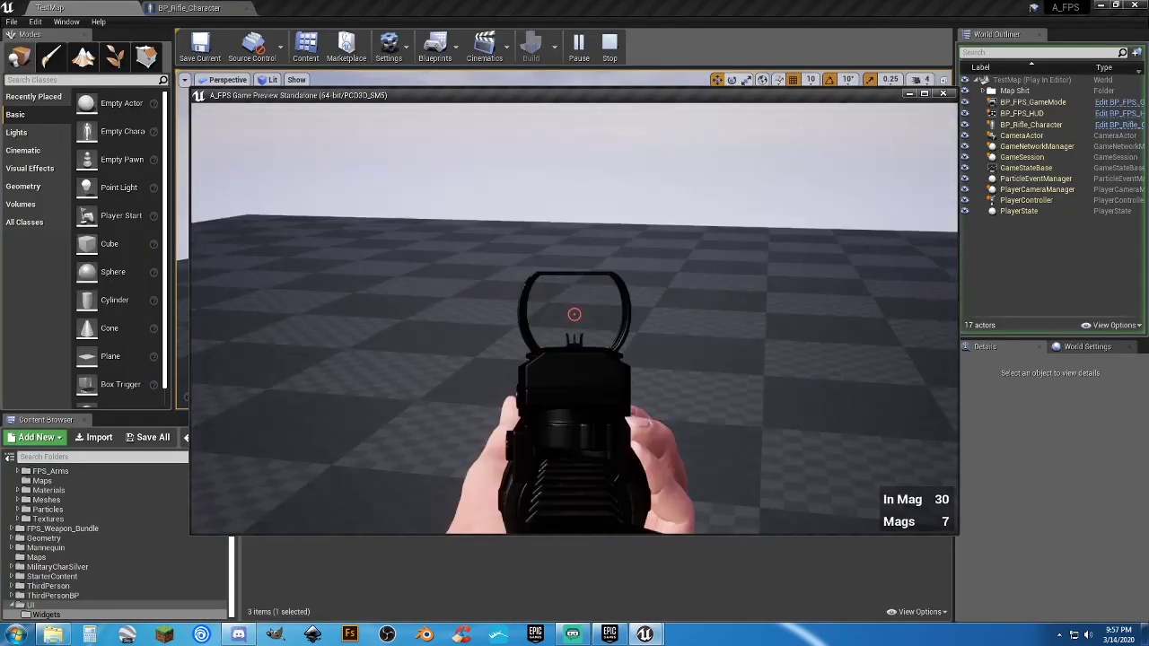
# Aim through the sniper scope and test zooming with the mouse wheel in both directions, ending the play session.
pyautogui.rightClick(574, 314)
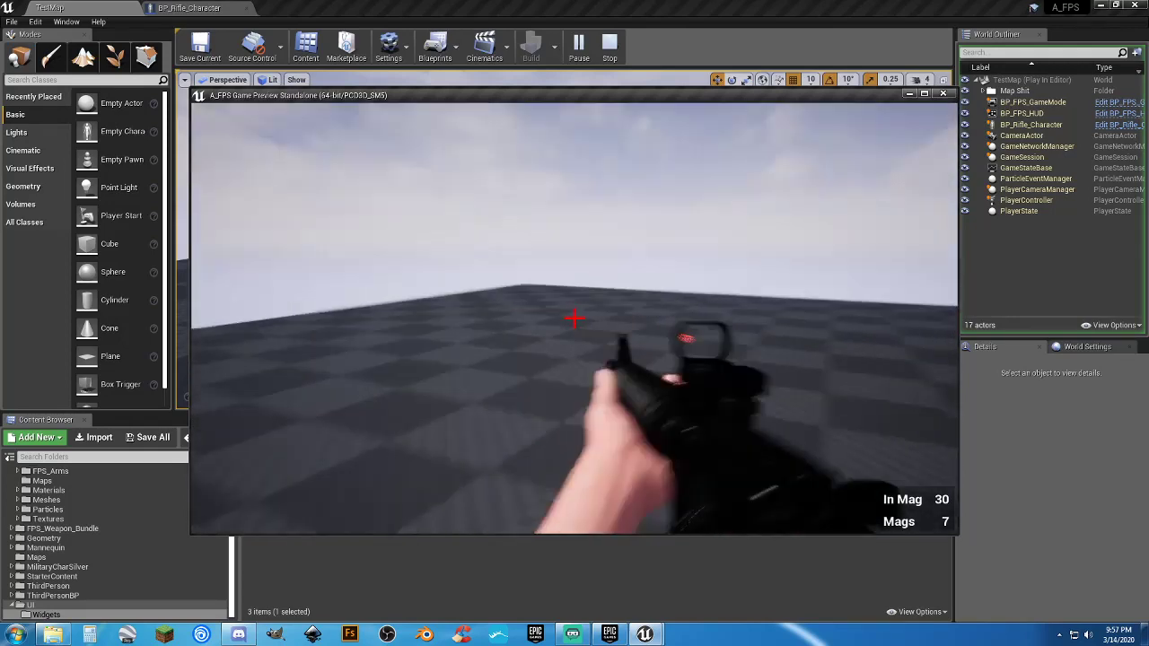
pyautogui.press('r')
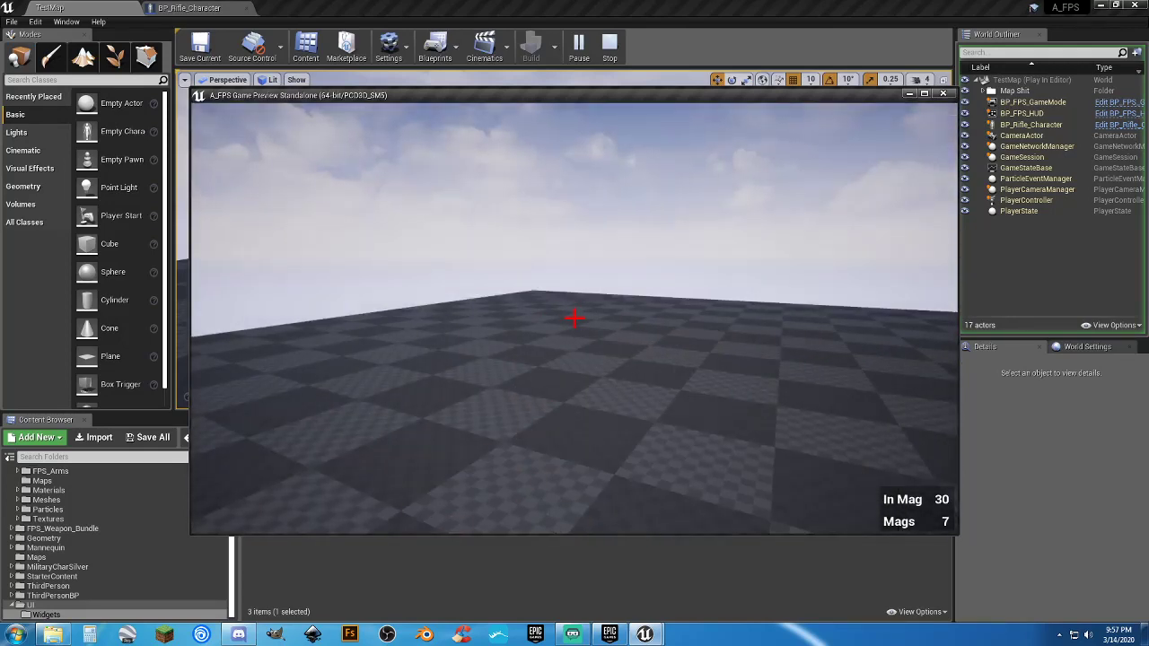
pyautogui.rightClick(574, 318)
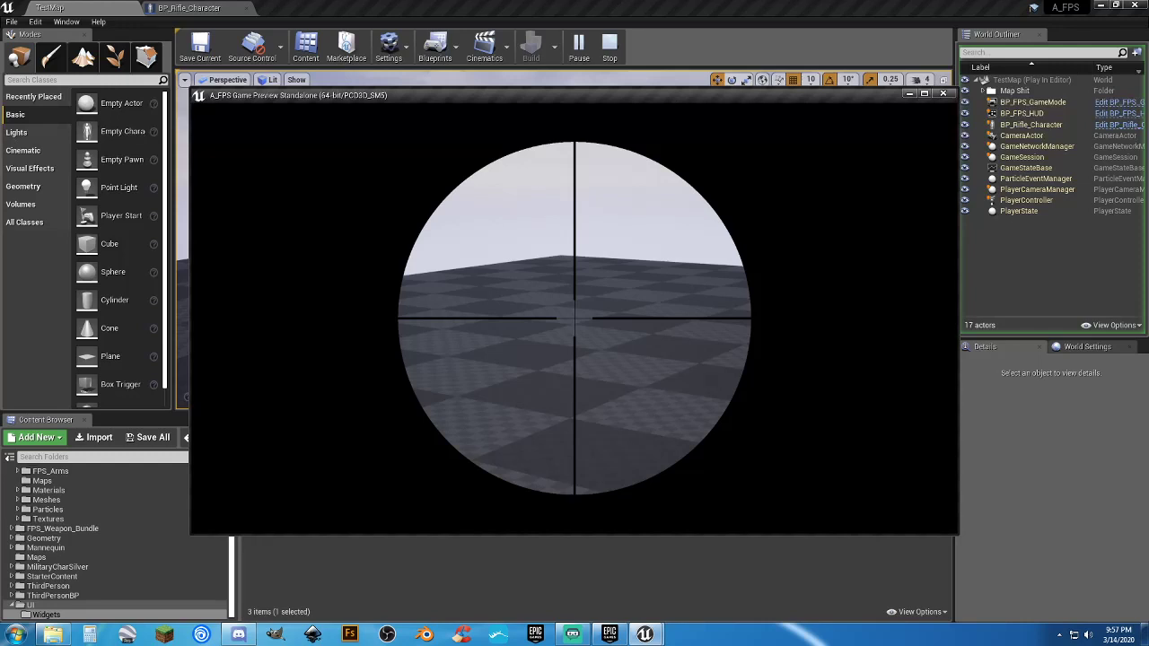
pyautogui.scroll(-1, 575, 318)
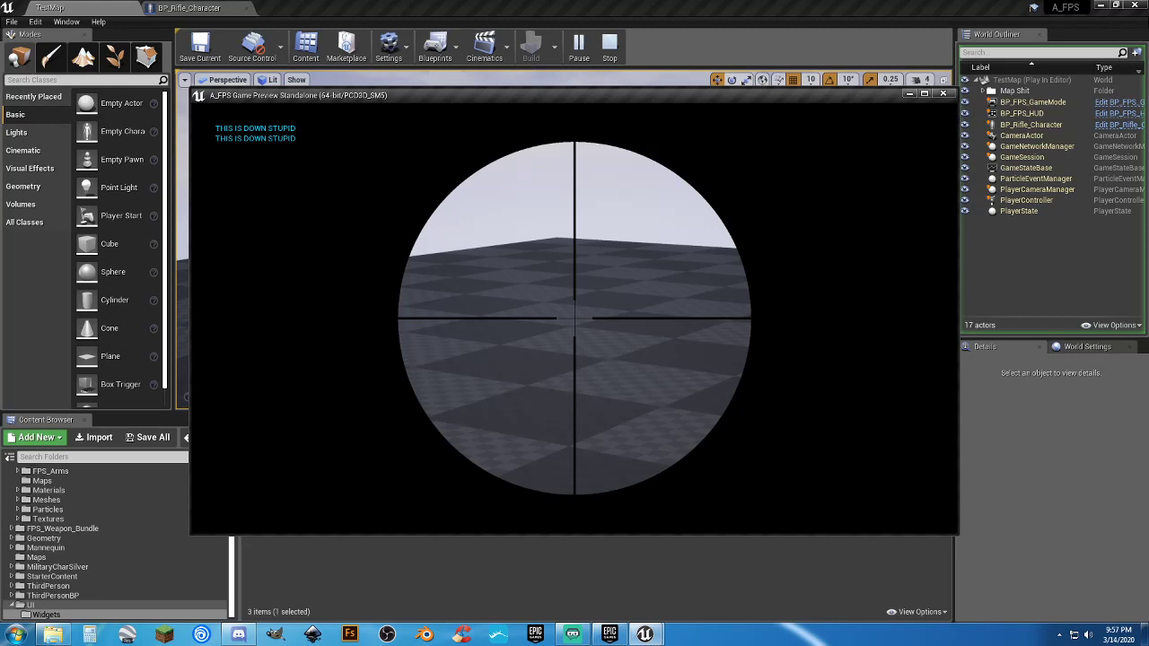
pyautogui.scroll(3, 574, 318)
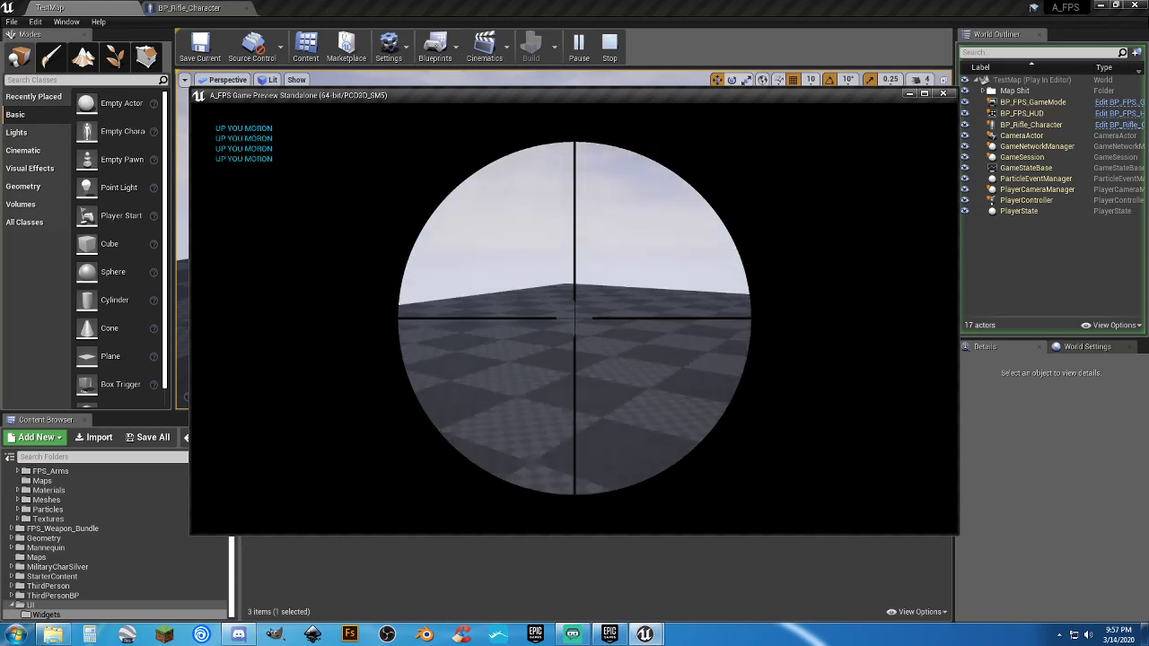
pyautogui.scroll(-2, 574, 318)
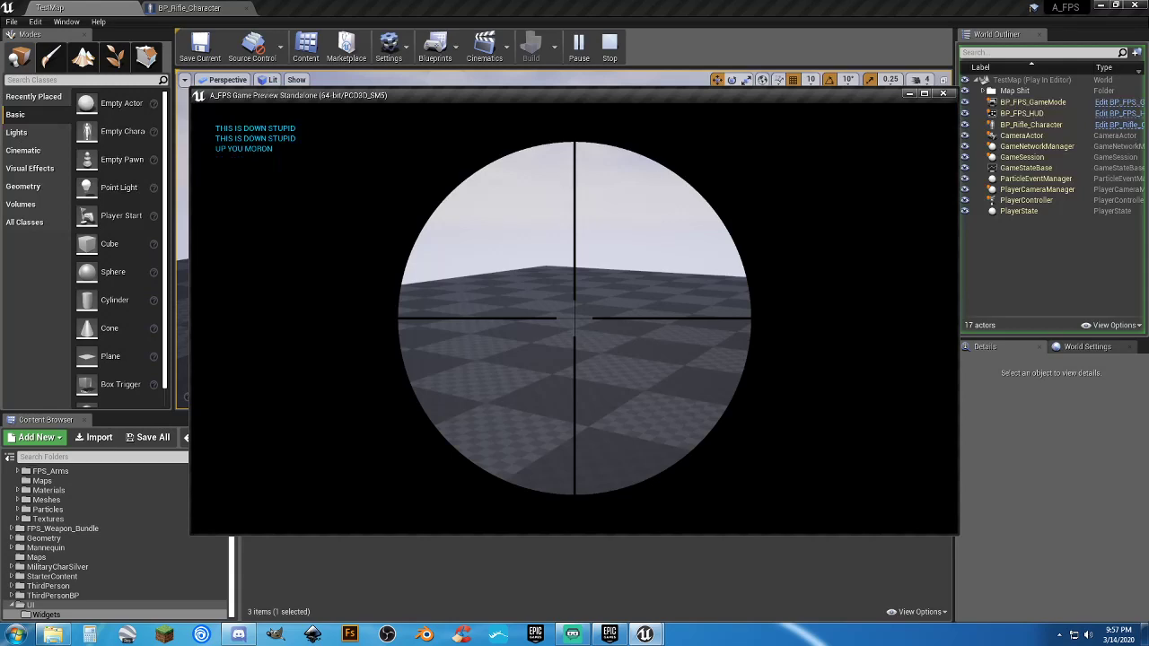
pyautogui.press('Escape')
# Review the wiring of both zoom rows in the BP_Rifle_Character event graph and return to TestMap.
pyautogui.click(189, 7)
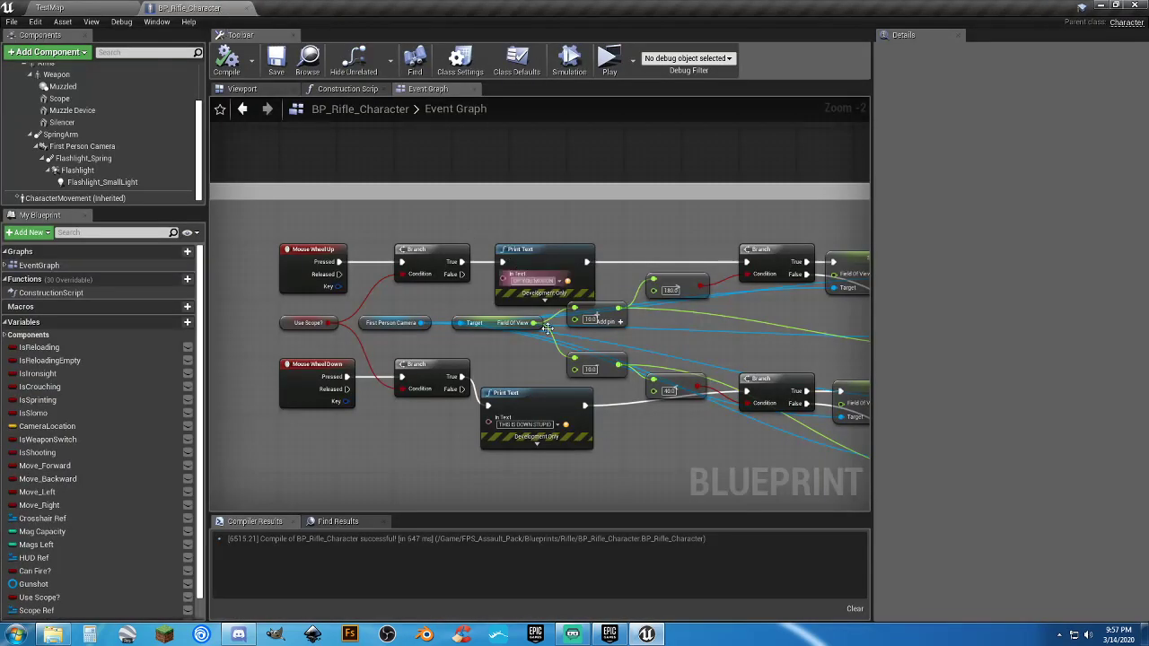
pyautogui.moveTo(658, 462); pyautogui.dragTo(507, 434, button='right')
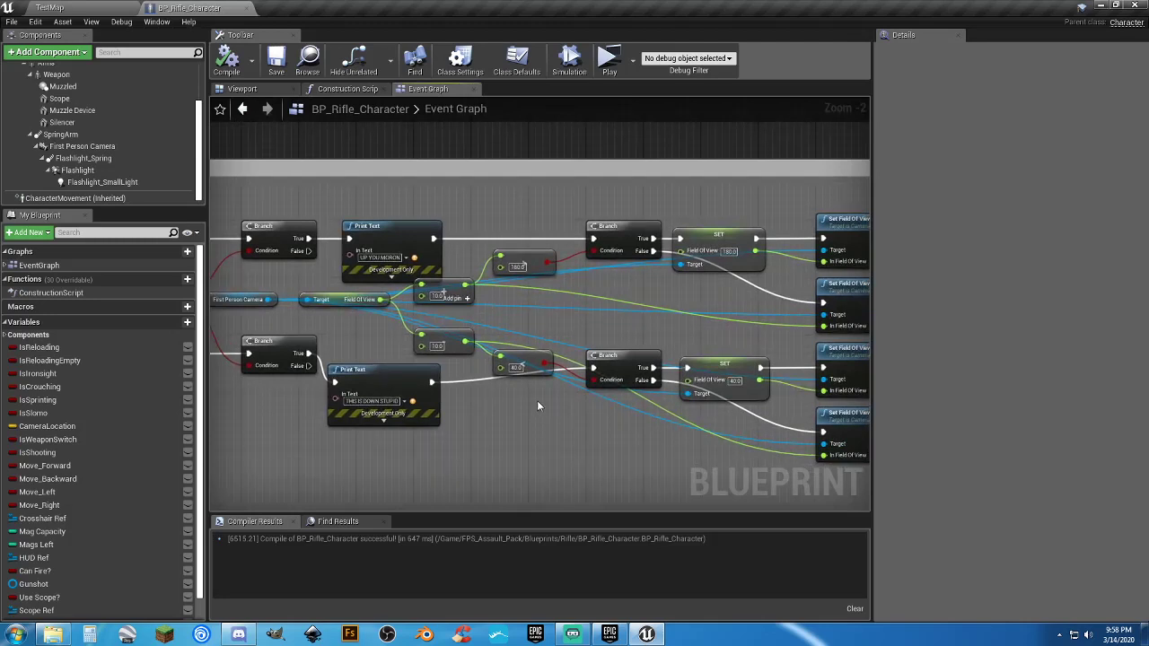
pyautogui.click(88, 12)
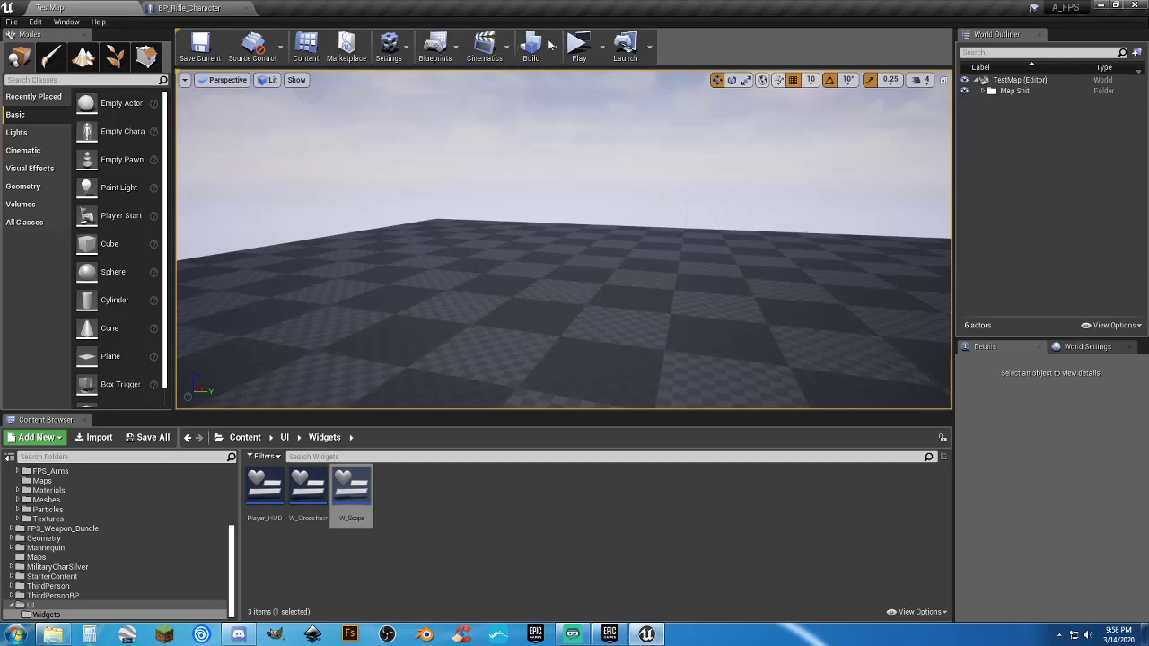
# Play TestMap, equip the sniper scope and test zooming in both directions while aiming, ending the play session.
pyautogui.click(578, 47)
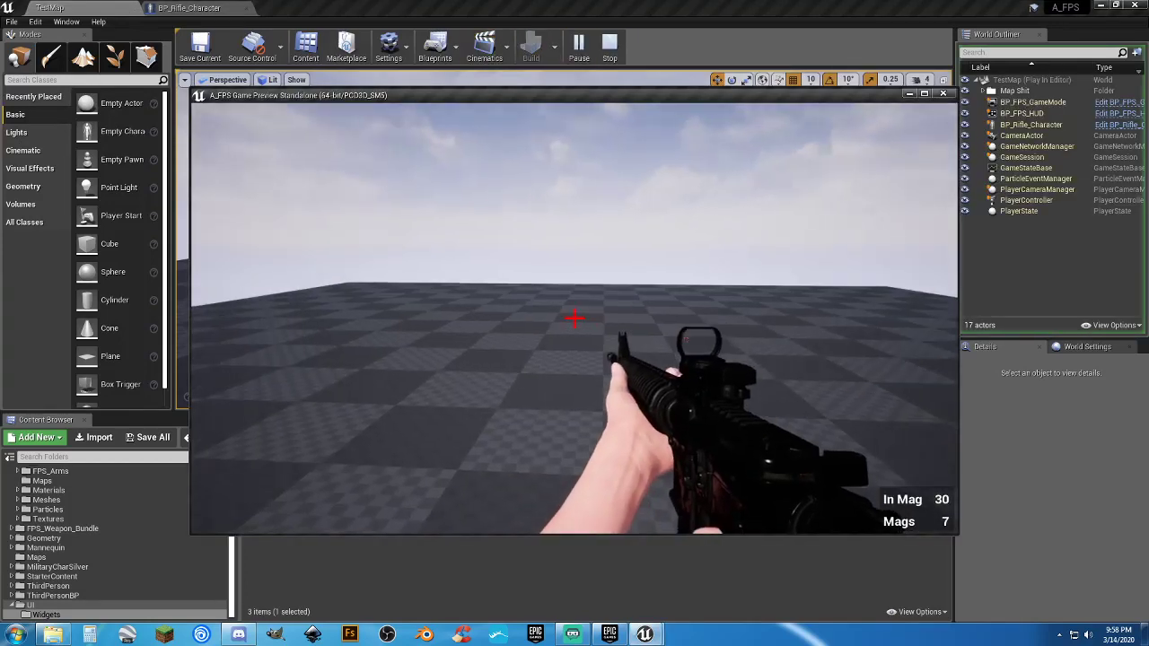
pyautogui.press('2')
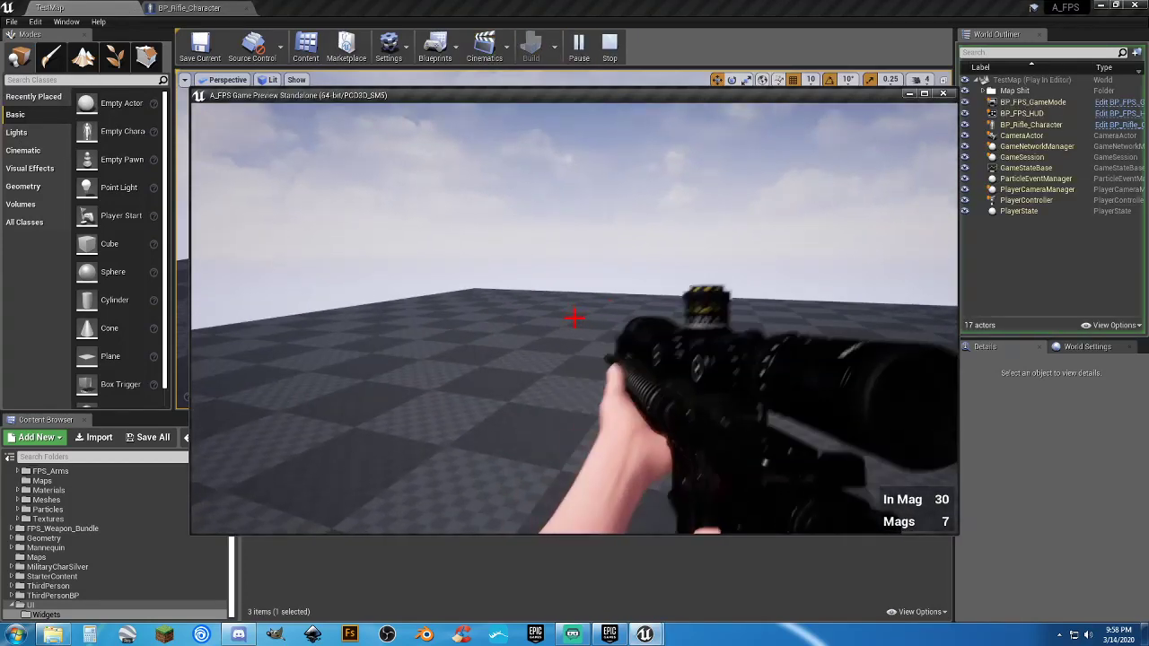
pyautogui.rightClick(574, 318)
pyautogui.scroll(-1, 574, 318)
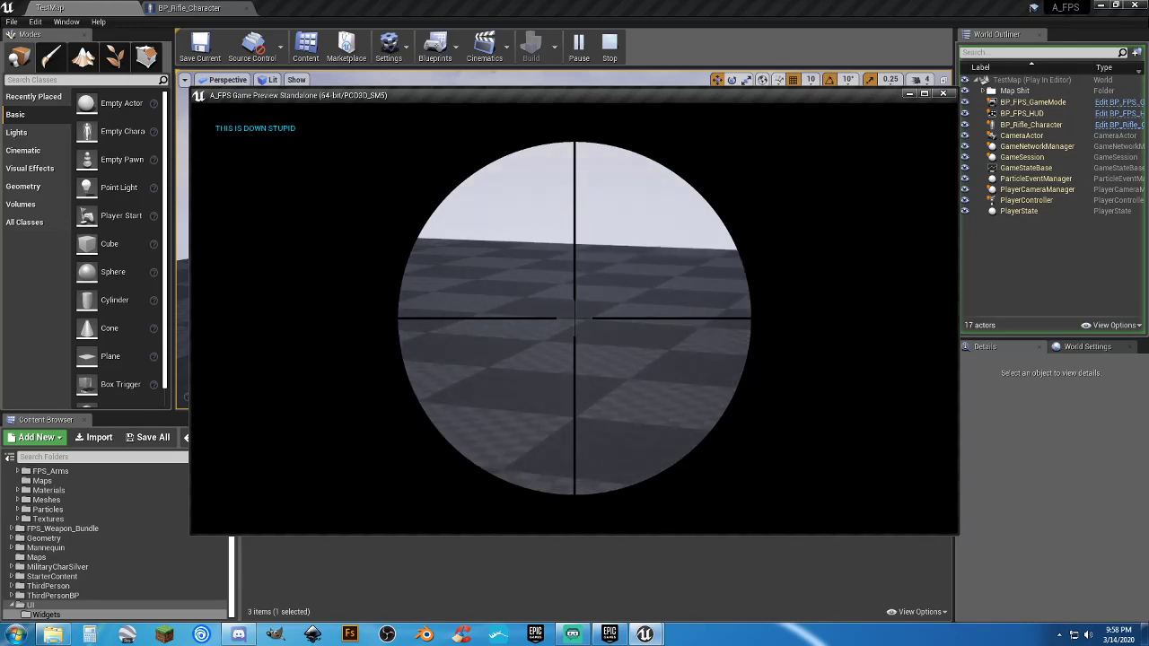
pyautogui.scroll(-1, 574, 318)
pyautogui.scroll(2, 575, 318)
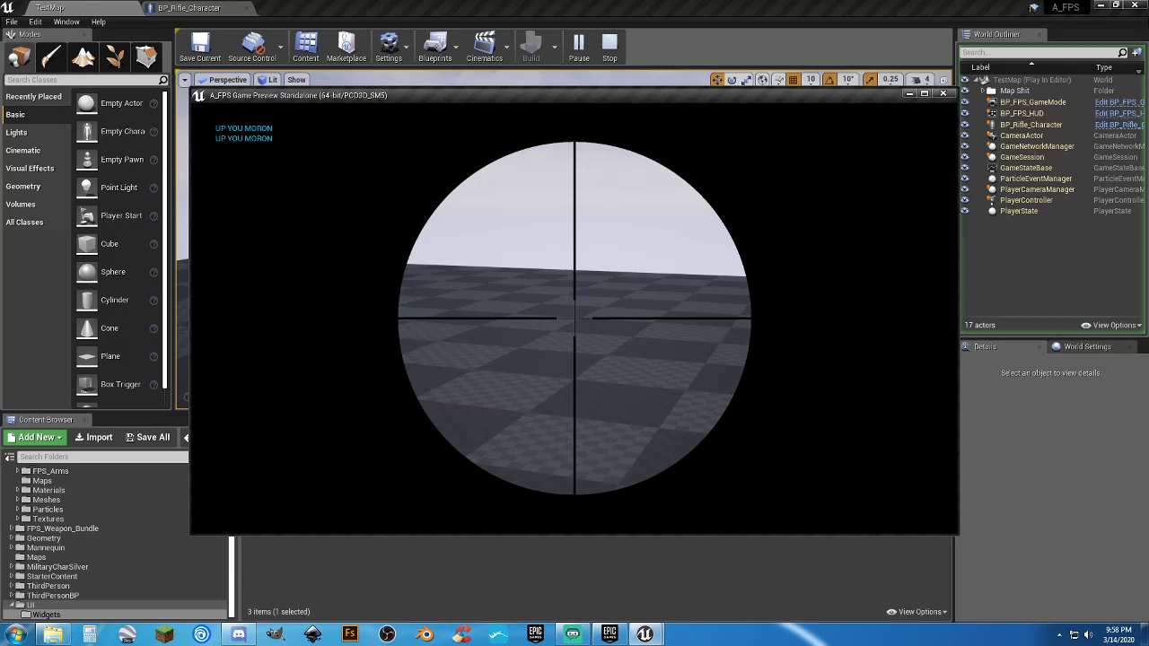
pyautogui.scroll(-1, 575, 317)
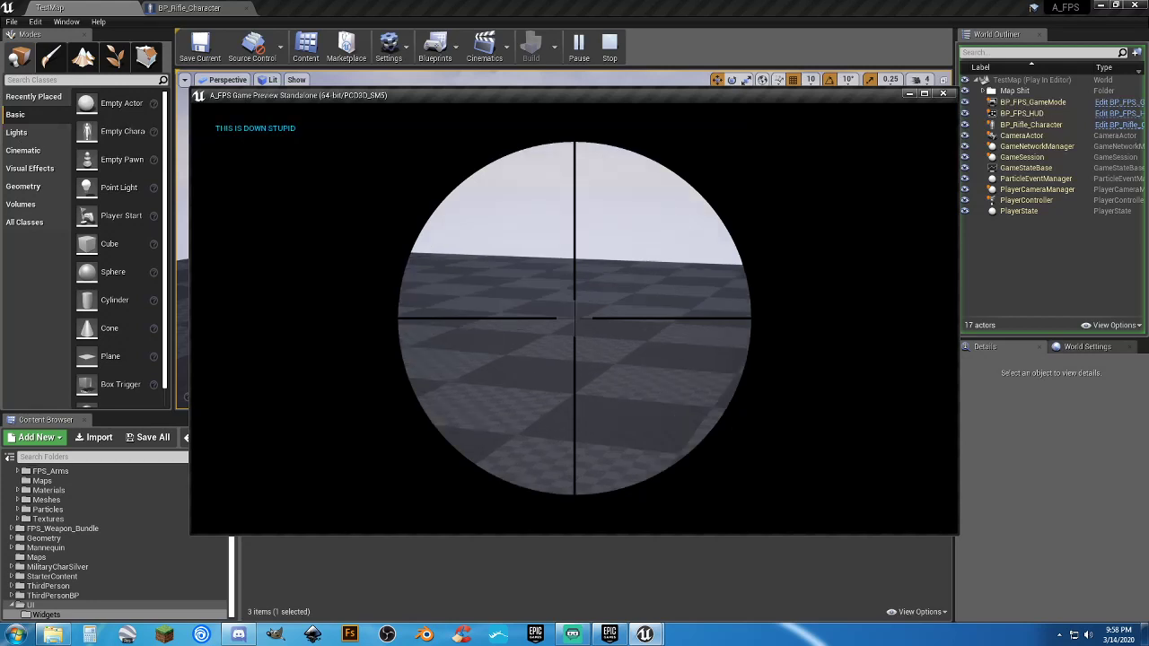
pyautogui.scroll(-1, 574, 317)
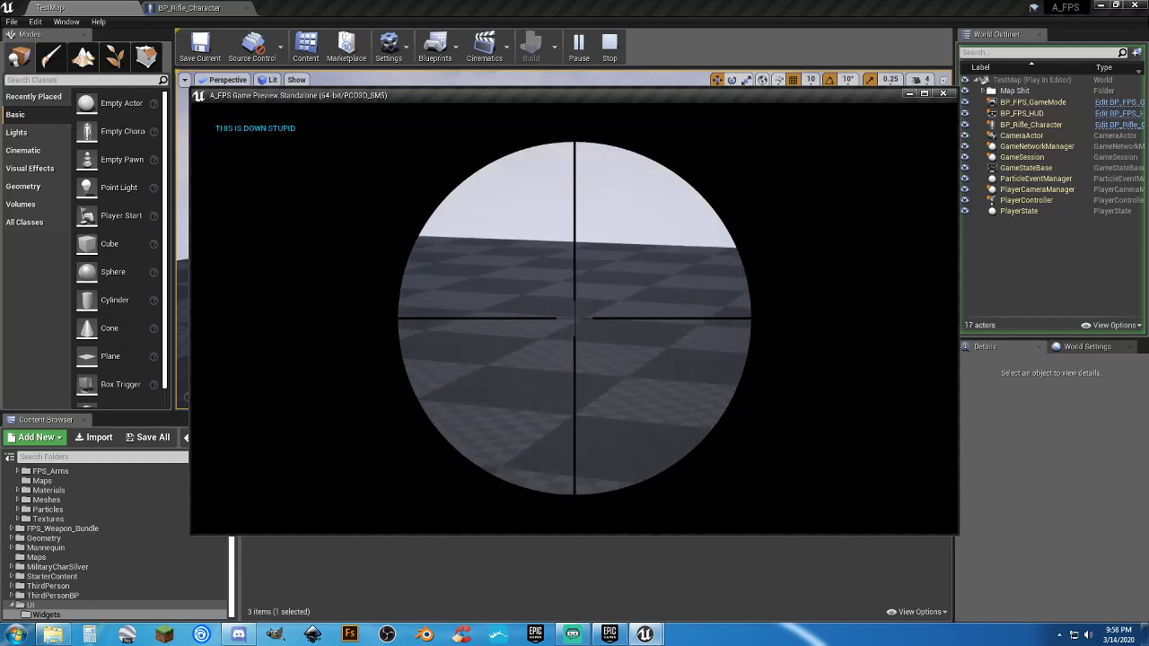
pyautogui.scroll(-1, 574, 318)
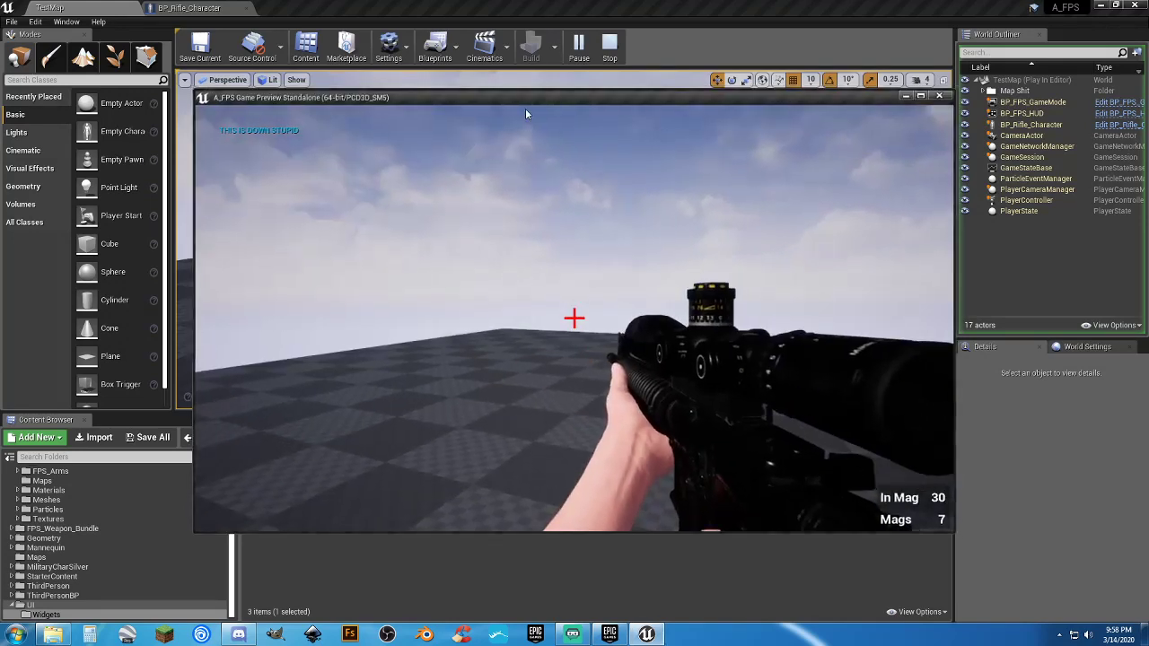
pyautogui.press('Escape')
# Examine the comparison, Branch and Set Field Of View wiring of both zoom rows in the BP_Rifle_Character event graph.
pyautogui.click(208, 8)
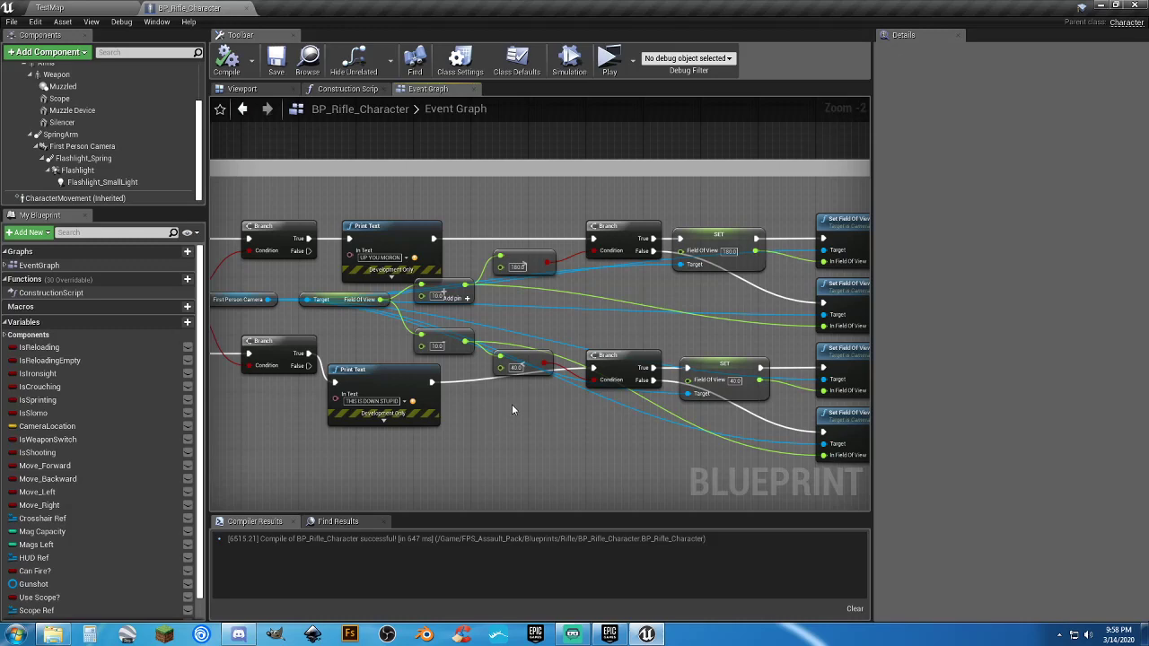
pyautogui.moveTo(511, 409); pyautogui.dragTo(571, 402, button='right')
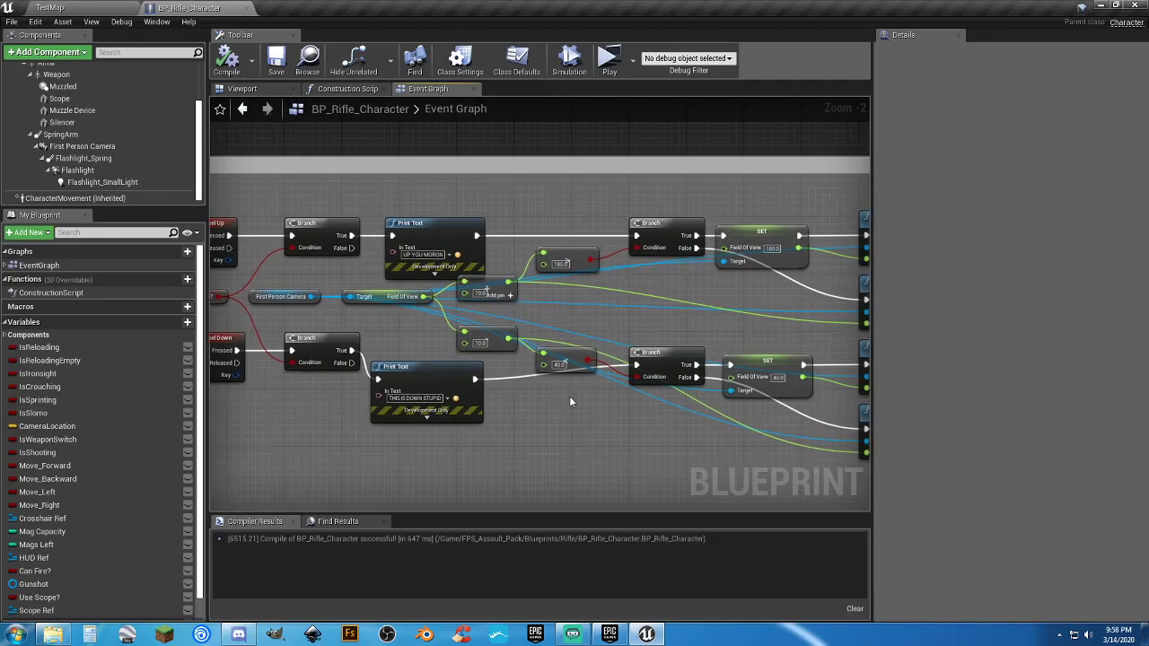
pyautogui.moveTo(585, 411); pyautogui.dragTo(512, 389, button='right')
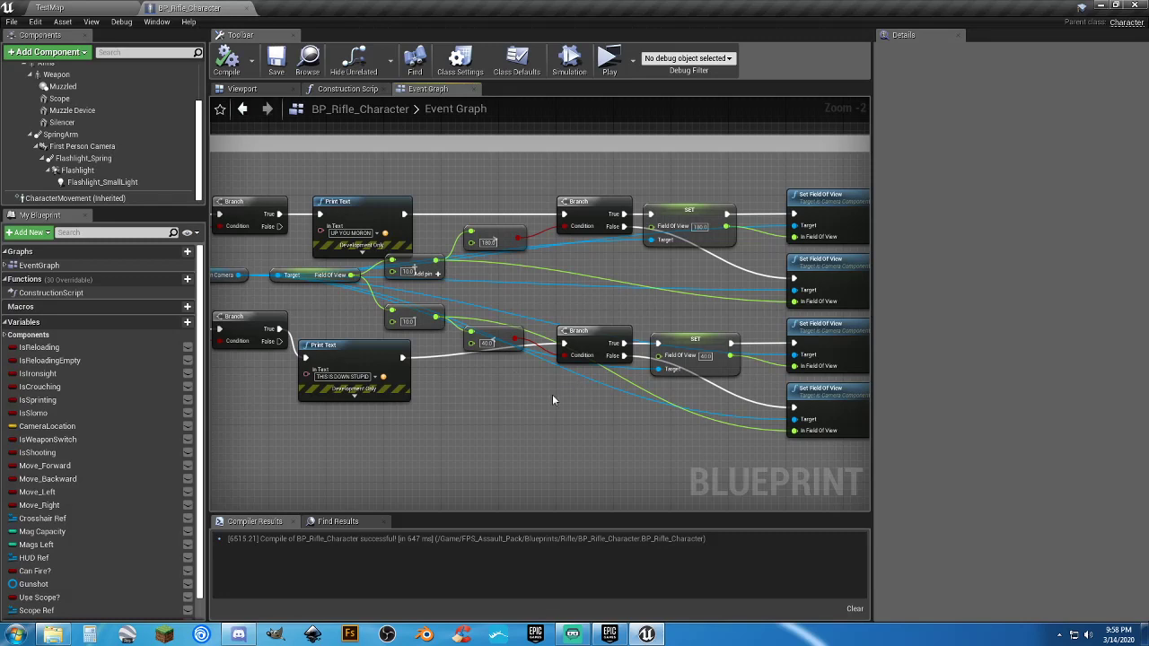
pyautogui.scroll(2, 551, 400)
pyautogui.moveTo(482, 397); pyautogui.dragTo(537, 411, button='right')
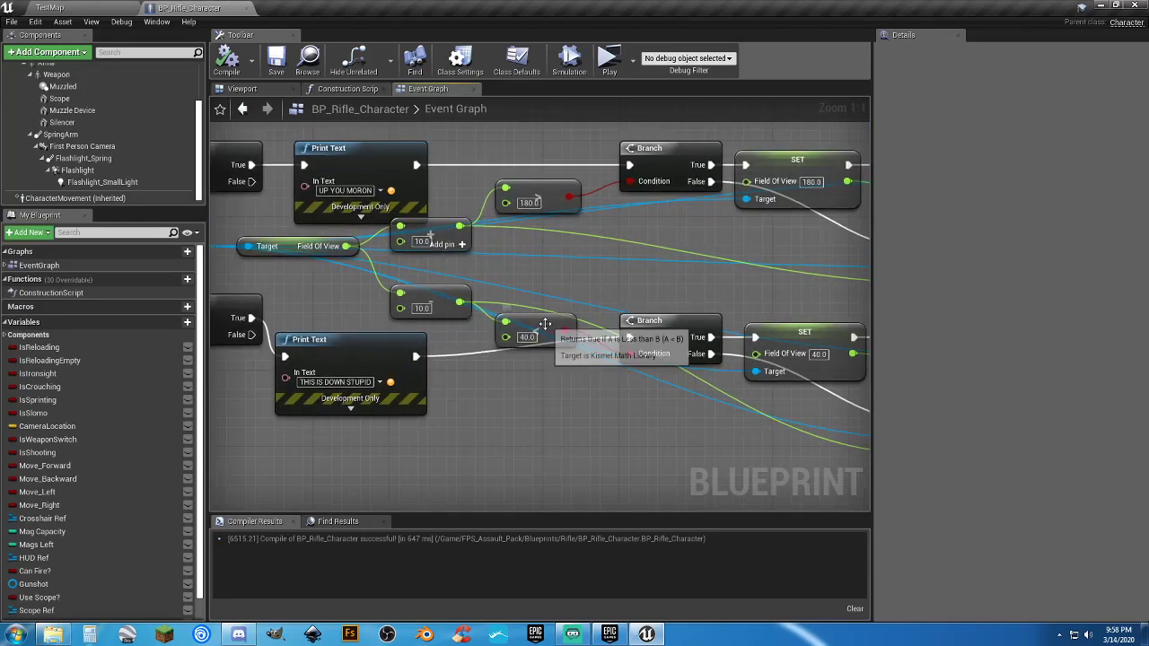
pyautogui.click(544, 323)
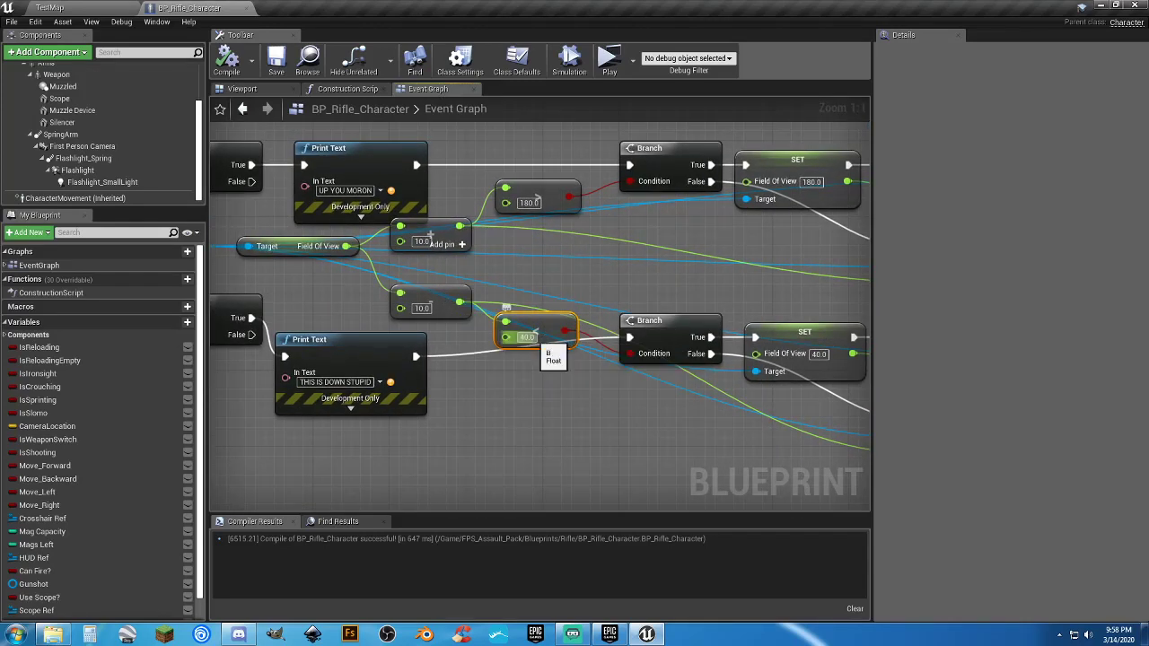
pyautogui.click(574, 400)
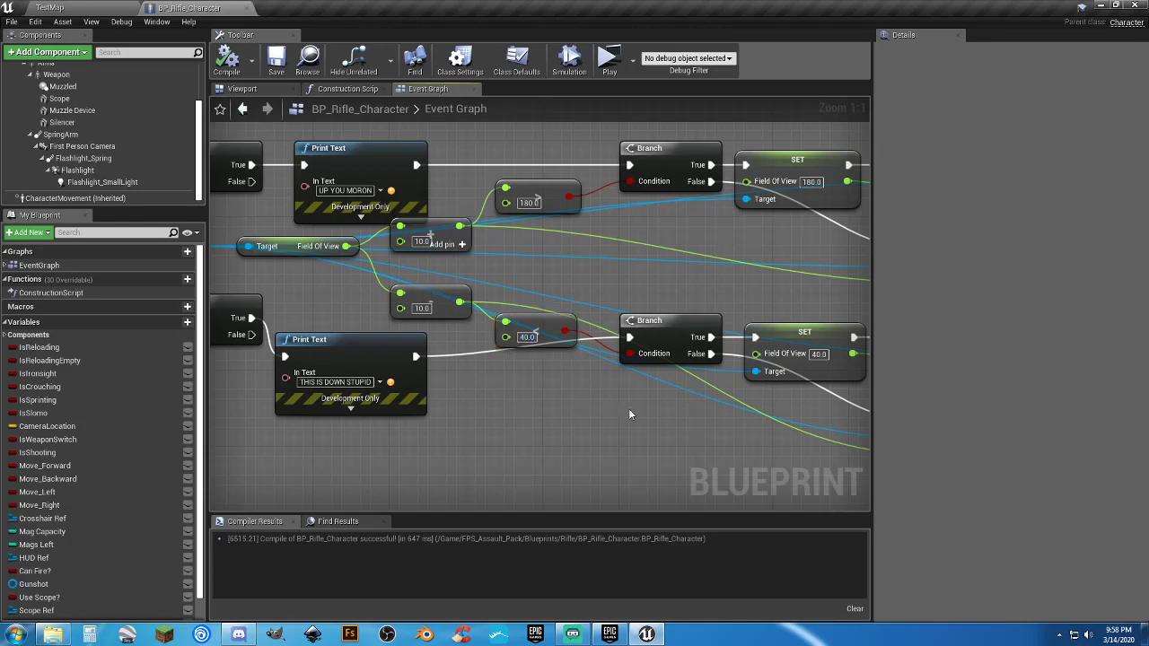
pyautogui.moveTo(629, 409); pyautogui.dragTo(591, 452, button='right')
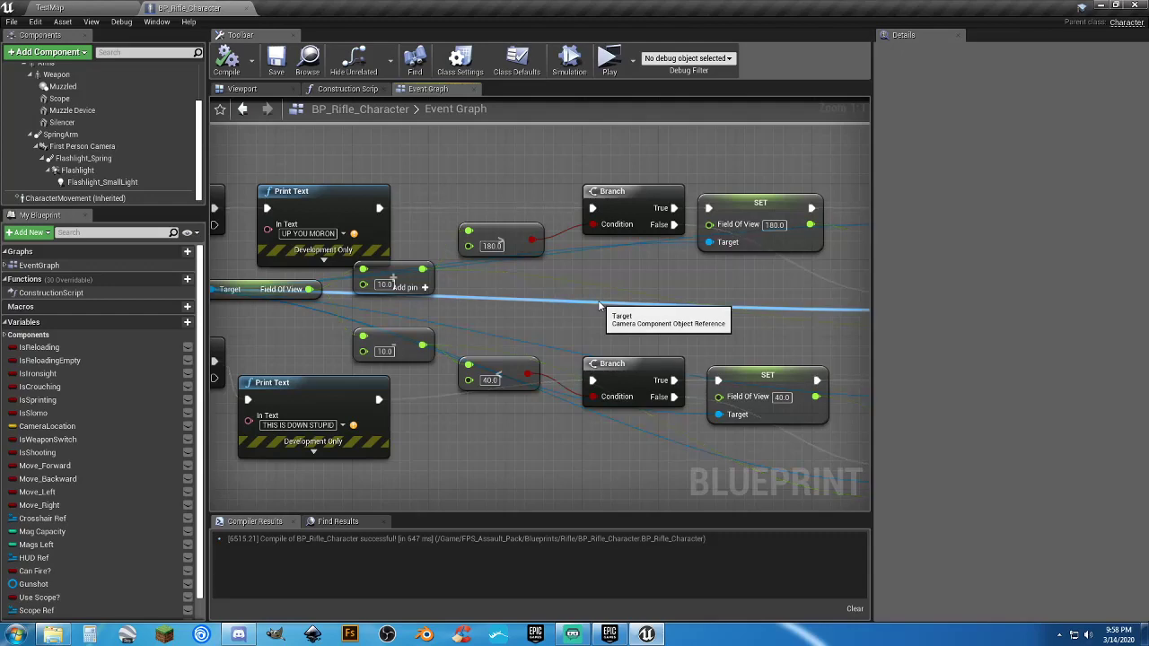
pyautogui.scroll(-2, 550, 312)
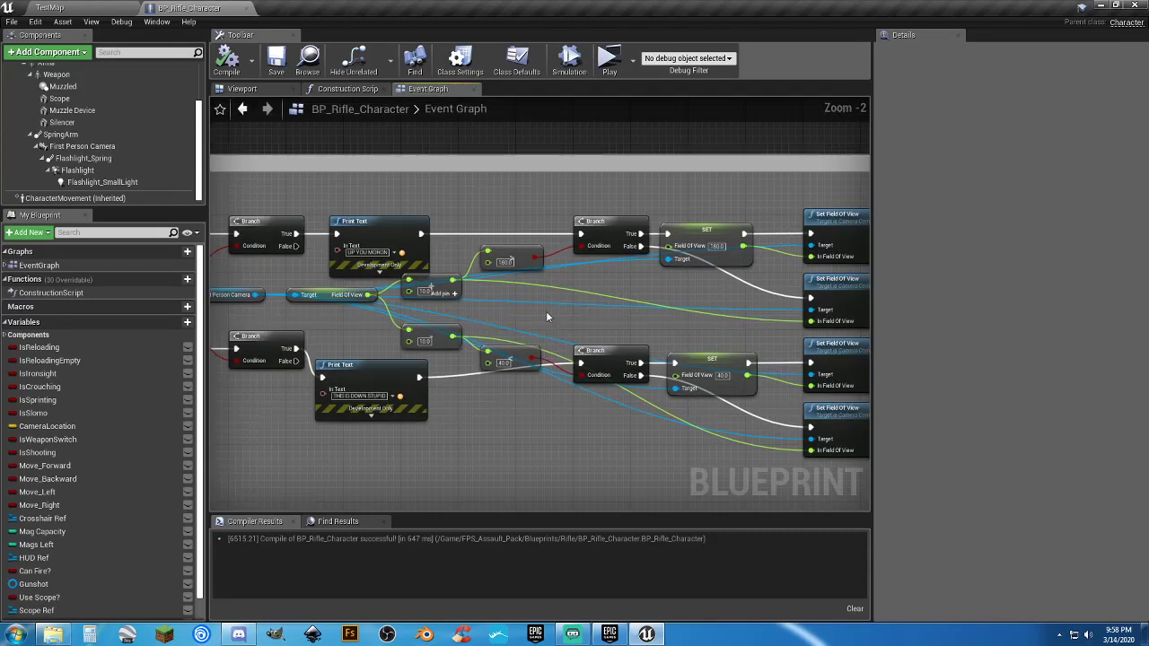
# Set the Mouse Wheel Up row's upper limit to 100 in both the greater-than comparison and the SET Field Of View node.
pyautogui.scroll(2, 546, 316)
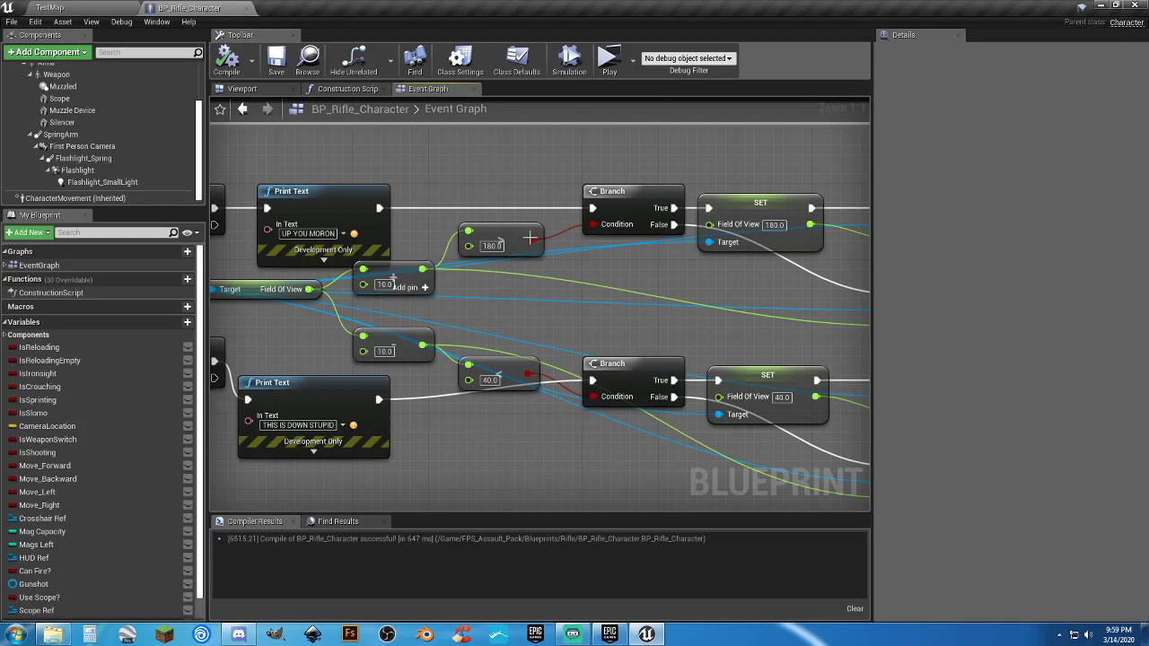
pyautogui.click(493, 245)
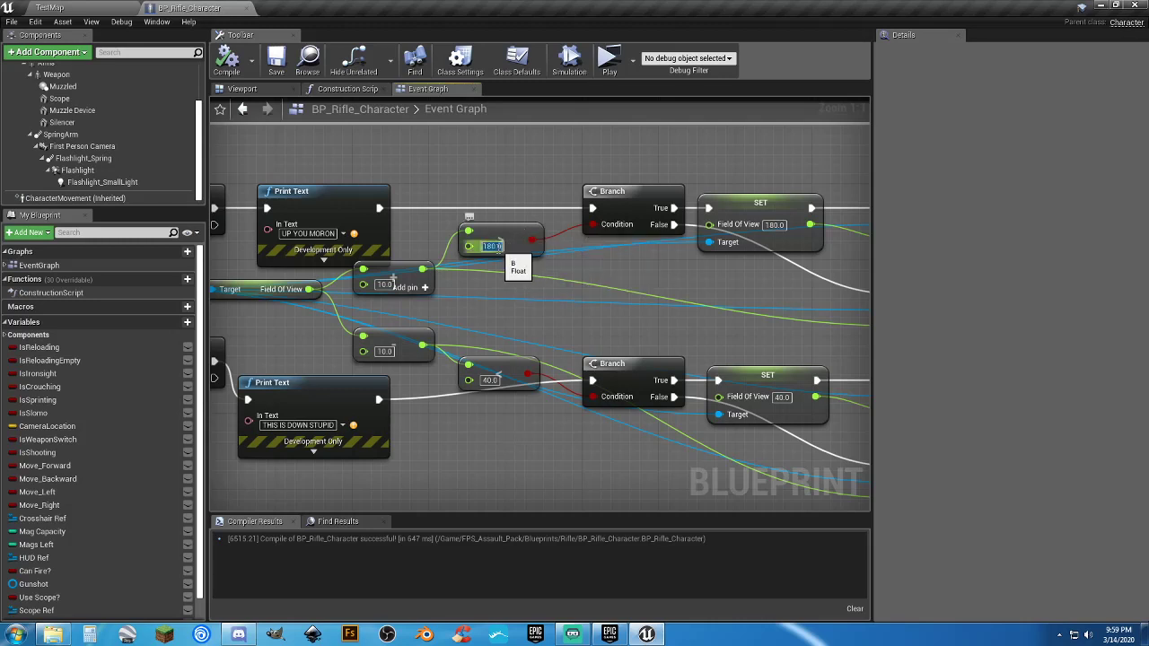
pyautogui.write('100')
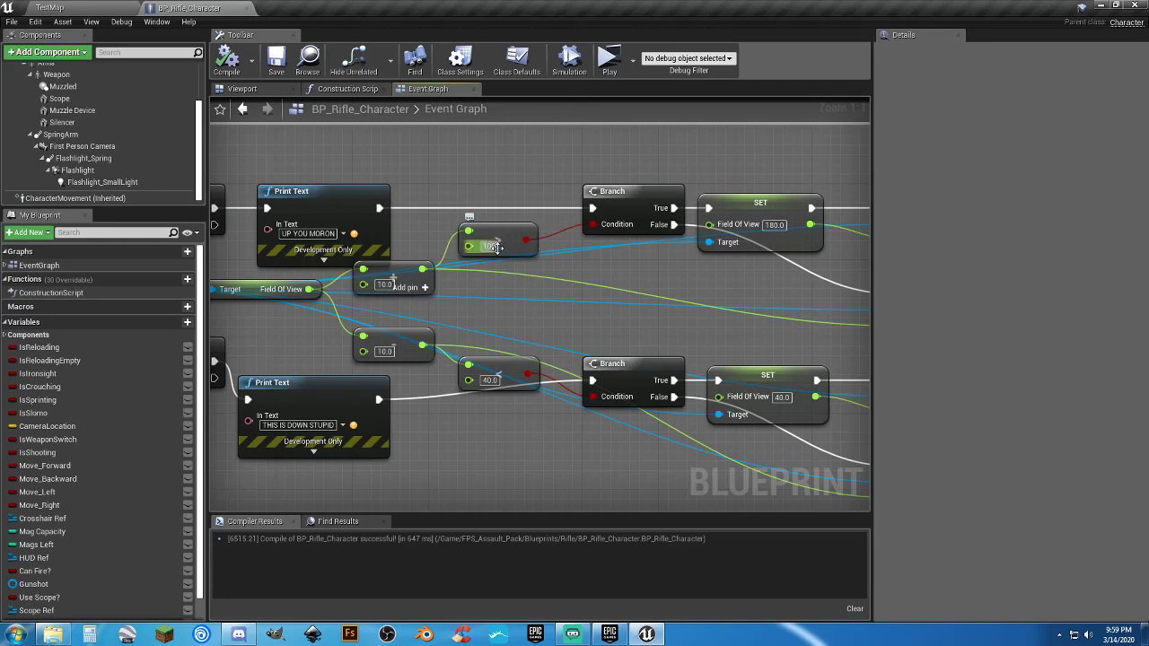
pyautogui.moveTo(601, 262); pyautogui.dragTo(484, 260, button='right')
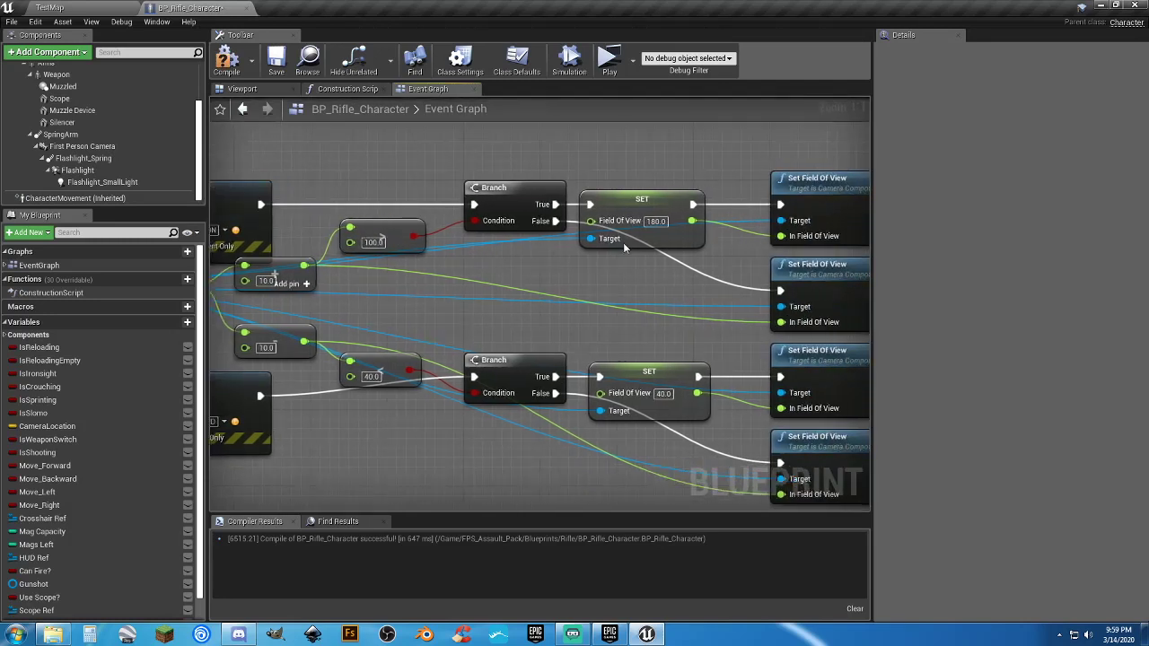
pyautogui.click(657, 222)
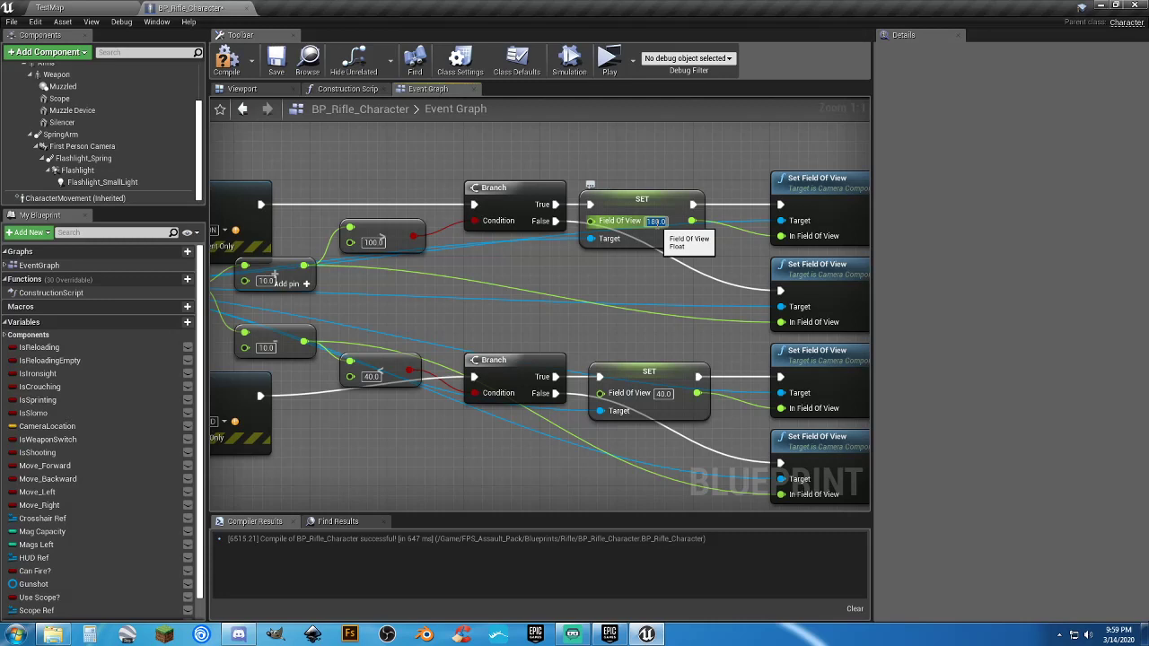
pyautogui.write('100')
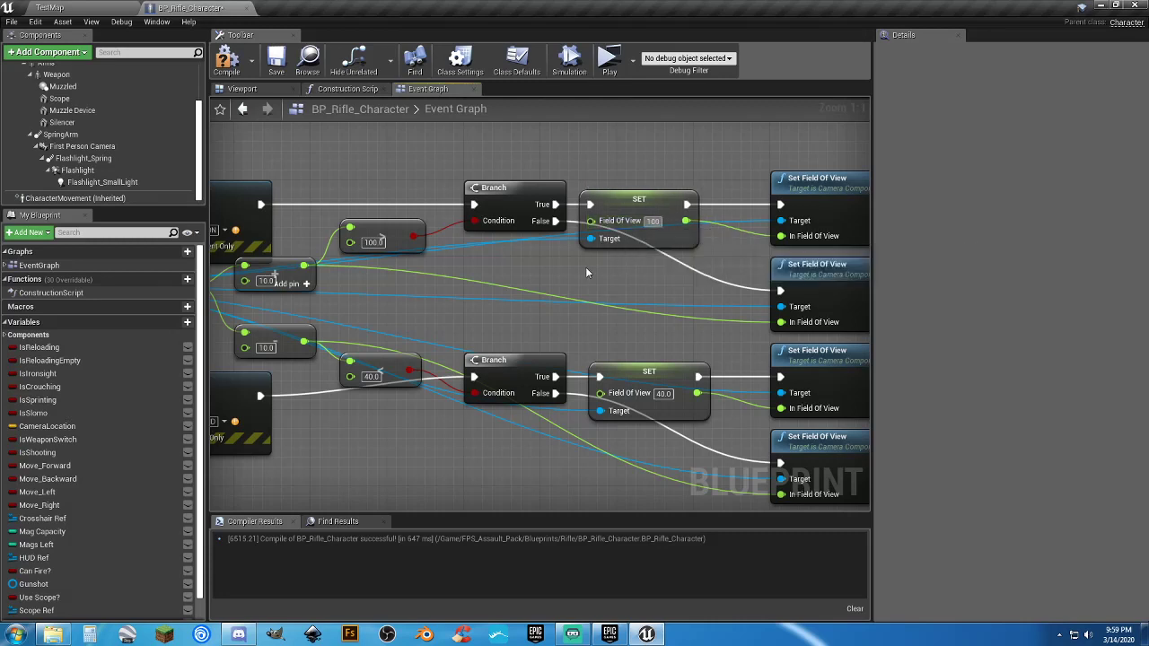
pyautogui.press('Return')
pyautogui.moveTo(538, 272); pyautogui.dragTo(570, 268, button='right')
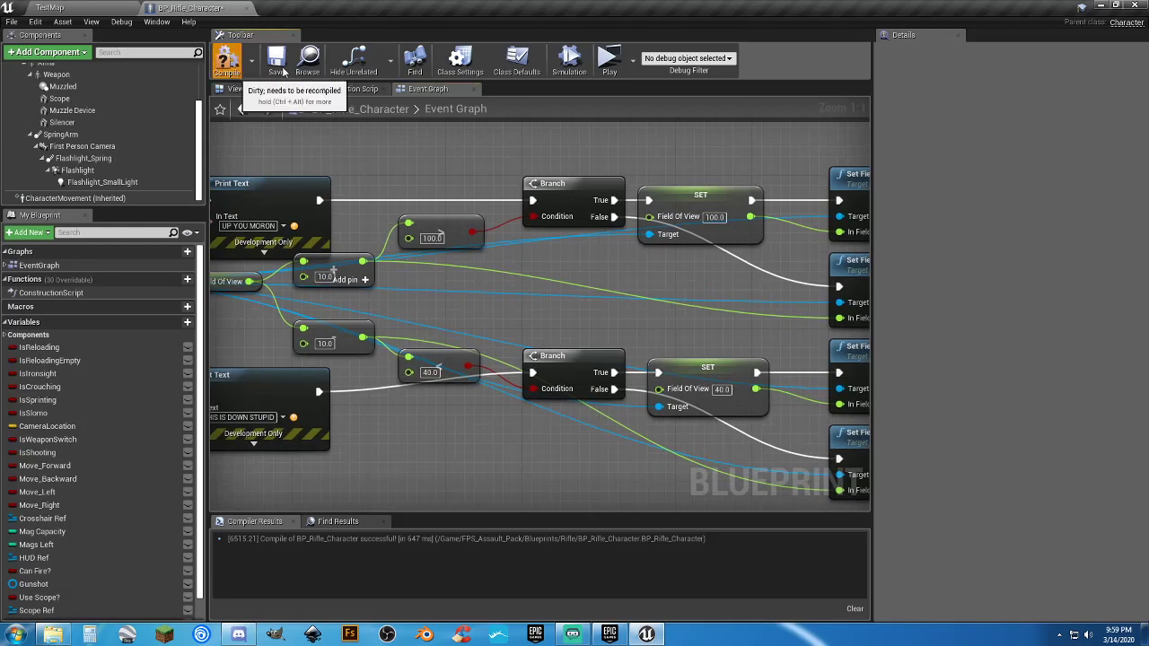
# Compile and save BP_Rifle_Character with the changed zoom limit and play TestMap.
pyautogui.click(226, 59)
pyautogui.click(50, 7)
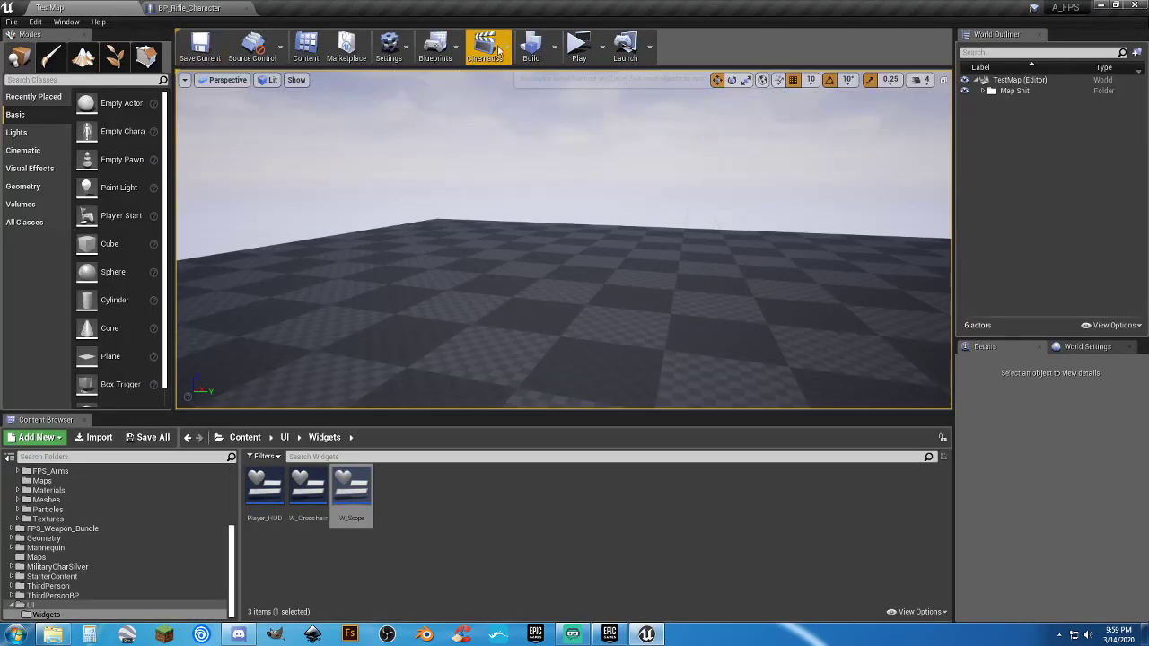
pyautogui.click(579, 45)
# Equip the sniper scope, aim and zoom repeatedly in both directions to test the new limit, ending the play session.
pyautogui.press('2')
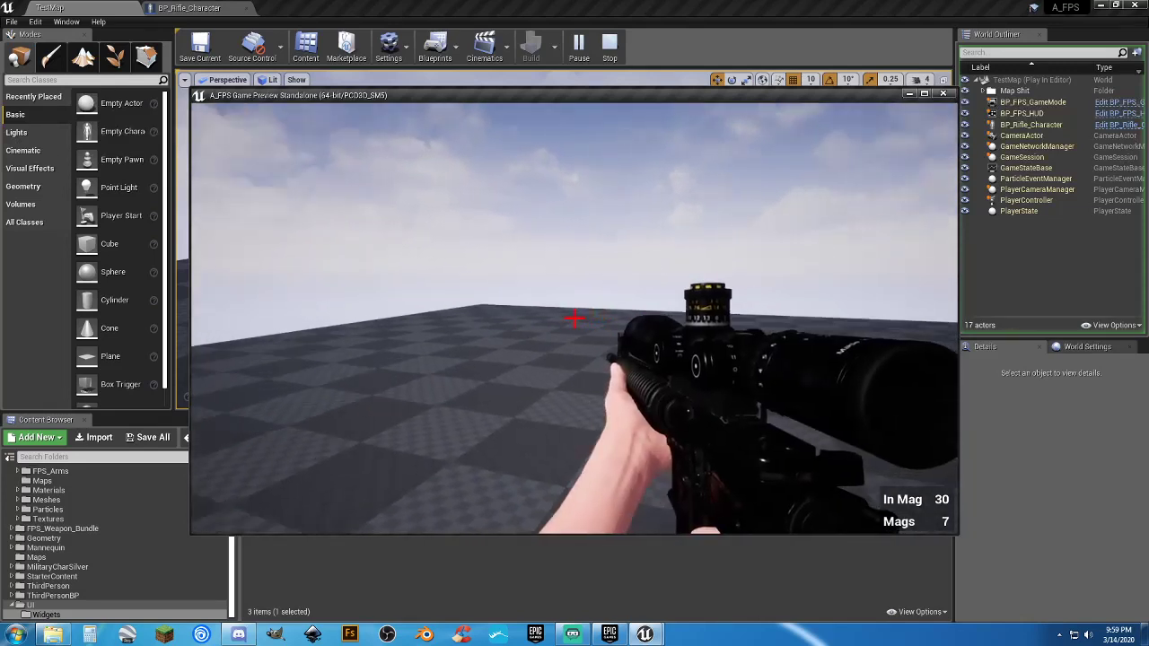
pyautogui.rightClick(574, 318)
pyautogui.scroll(-2, 574, 318)
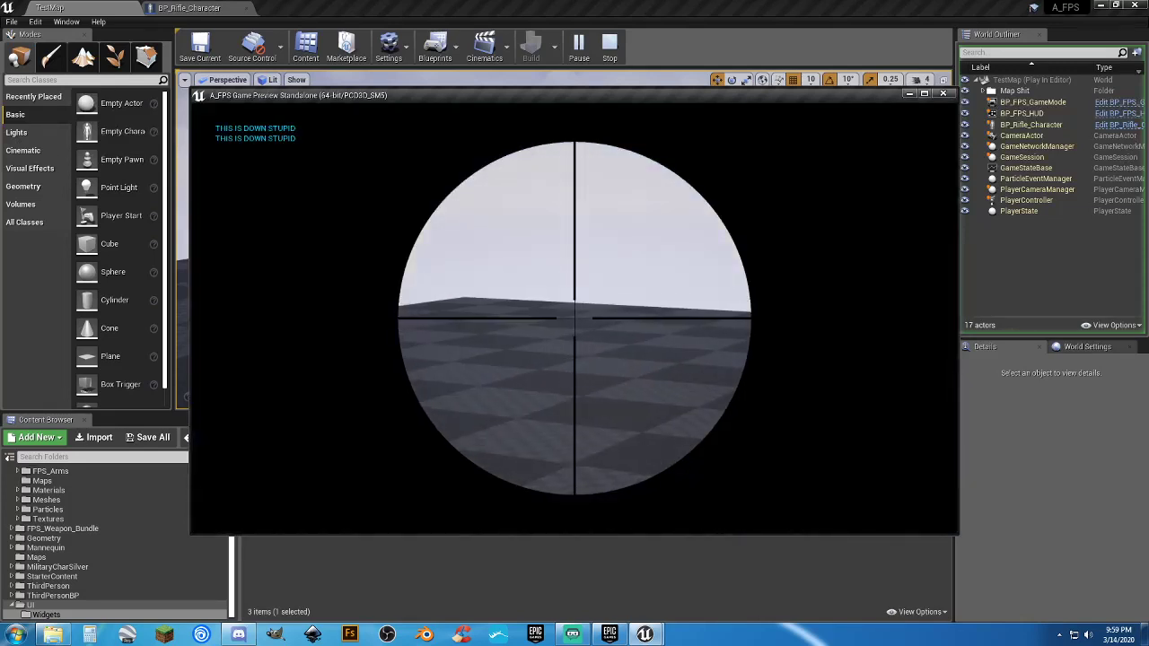
pyautogui.scroll(2, 575, 317)
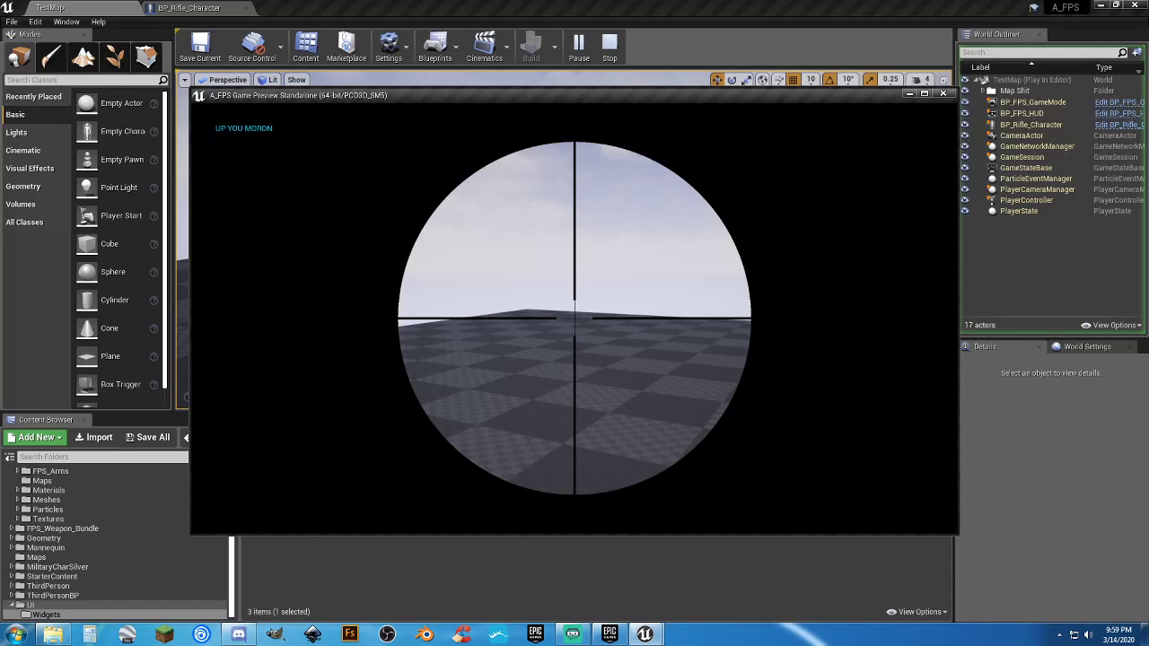
pyautogui.click(574, 317)
pyautogui.scroll(2, 574, 317)
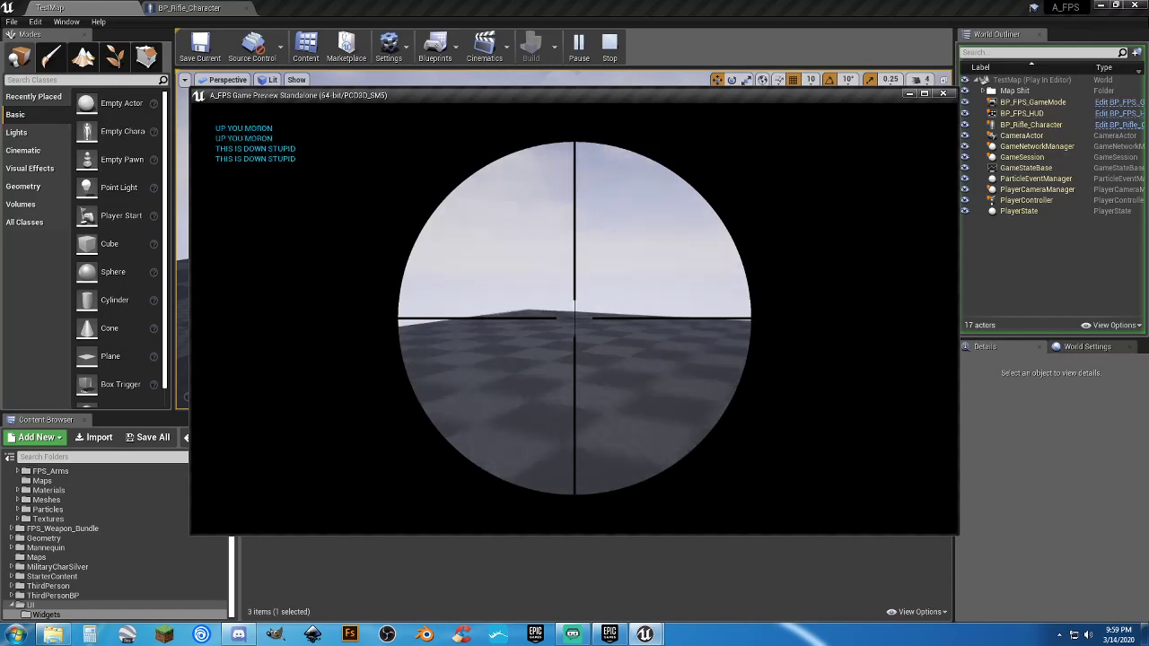
pyautogui.scroll(-2, 574, 318)
pyautogui.rightClick(574, 317)
pyautogui.rightClick(574, 317)
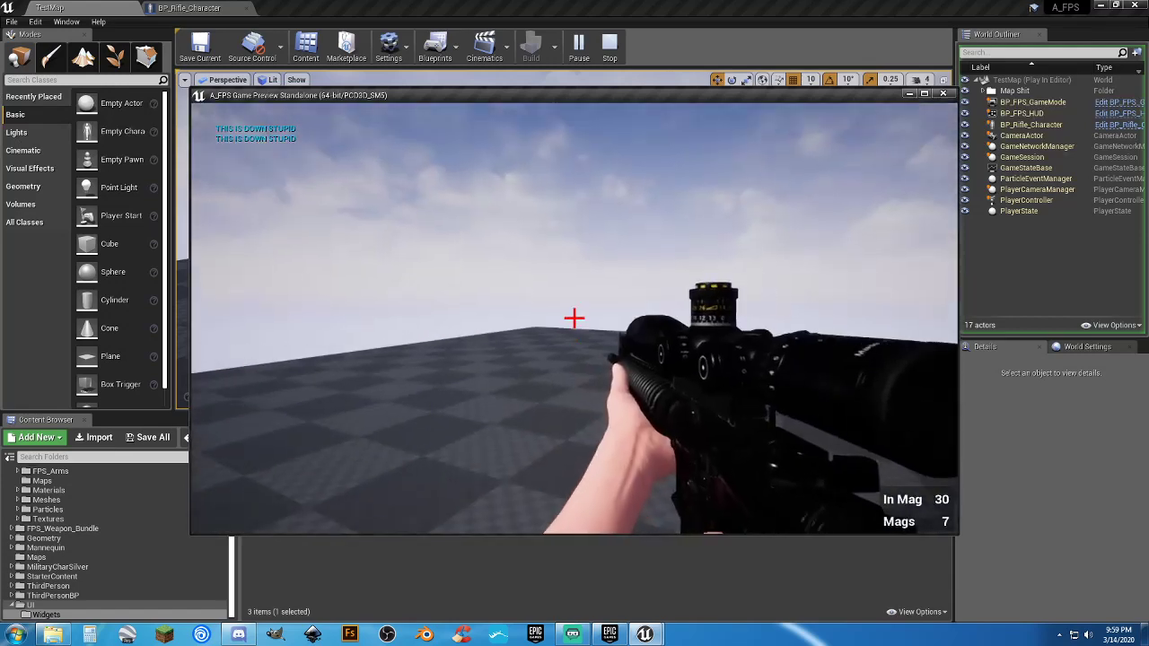
pyautogui.press('Escape')
# Set the Mouse Wheel Up row's field of view limit in BP_Rifle_Character to 90 in the greater-than comparison and the SET node.
pyautogui.click(191, 7)
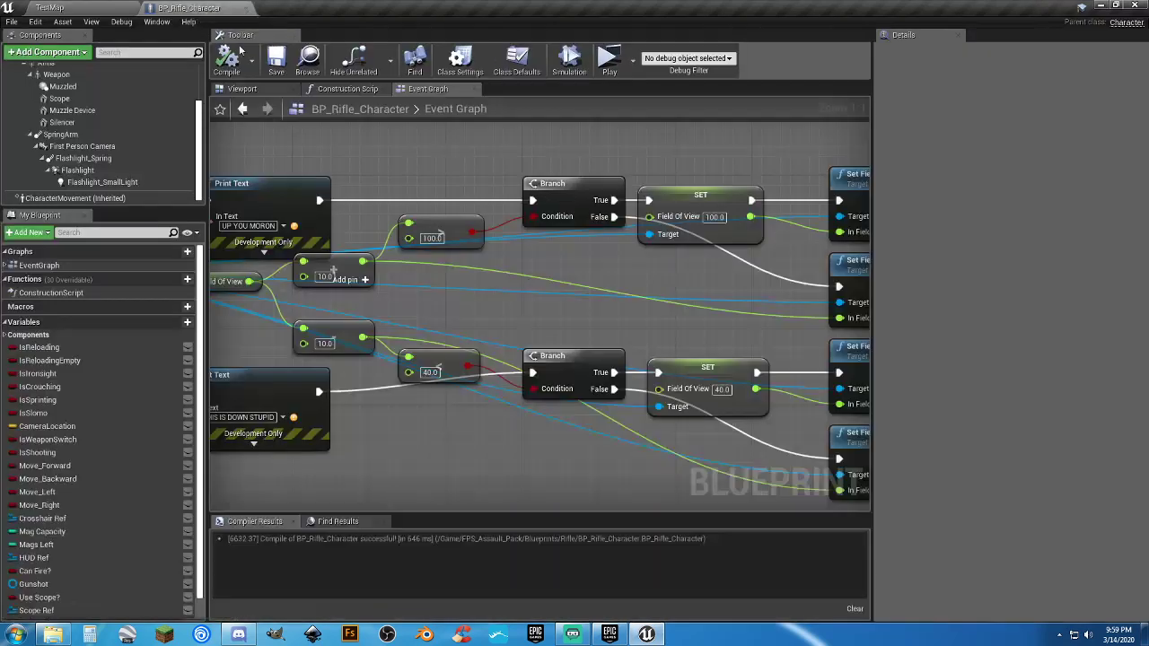
pyautogui.click(433, 237)
pyautogui.write('90')
pyautogui.press('Tab')
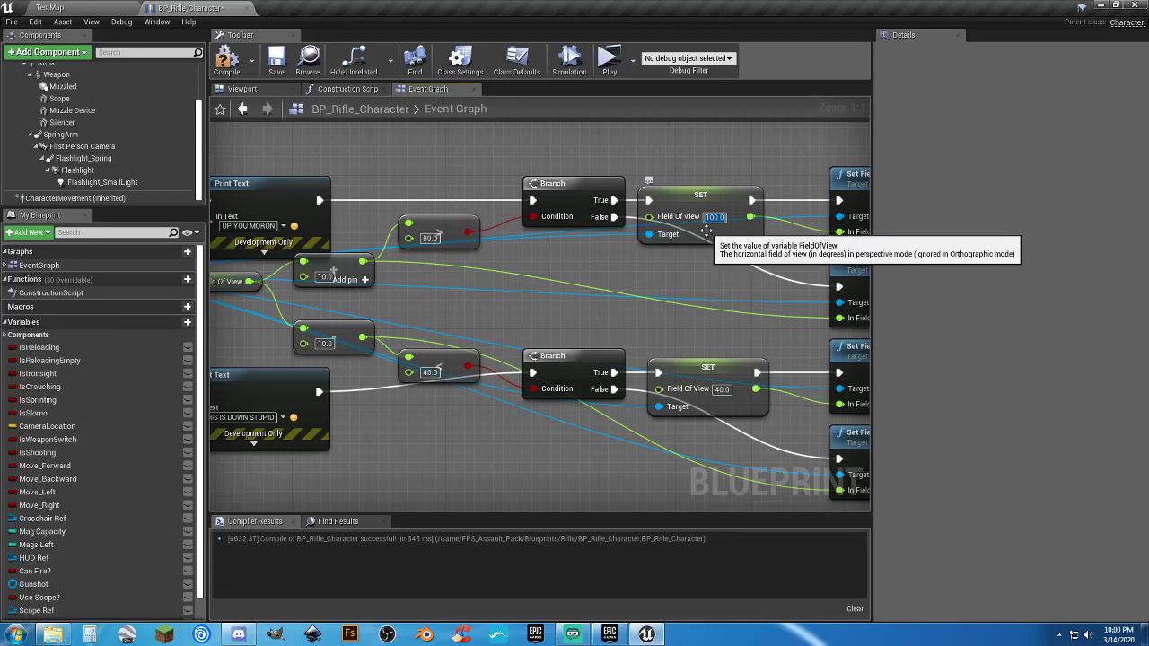
pyautogui.write('90')
pyautogui.press('Return')
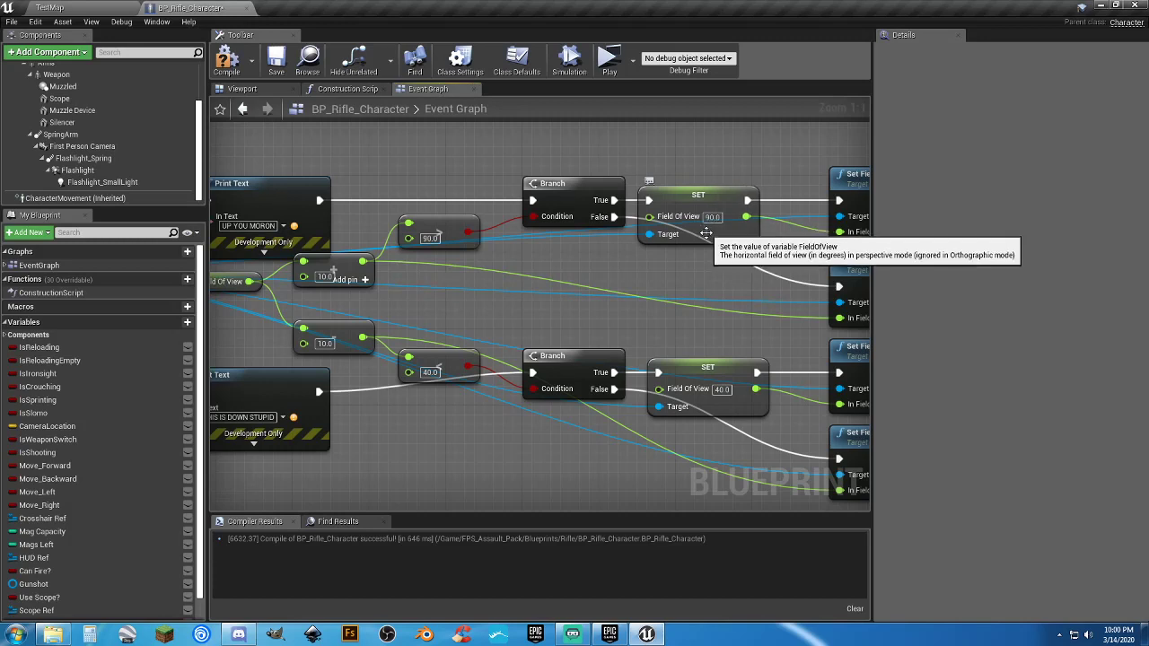
# Set the Mouse Wheel Down row's lower field of view limit to 10 in both the less-than comparison and the SET node.
pyautogui.moveTo(584, 262); pyautogui.dragTo(602, 263, button='right')
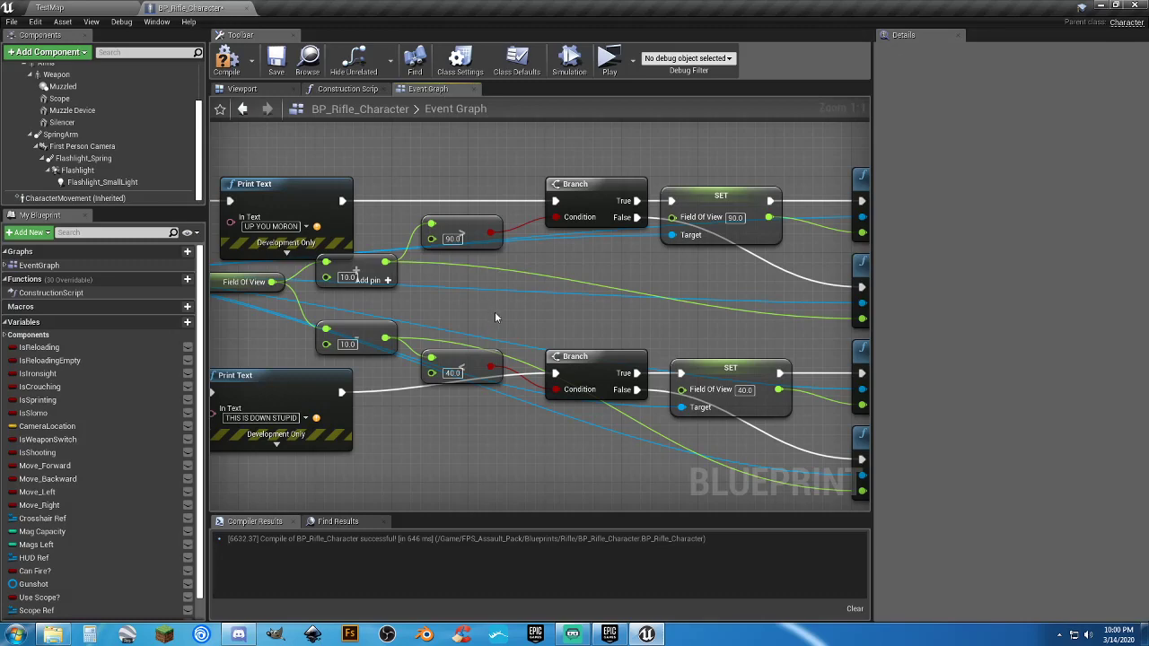
pyautogui.moveTo(494, 311); pyautogui.dragTo(563, 275, button='right')
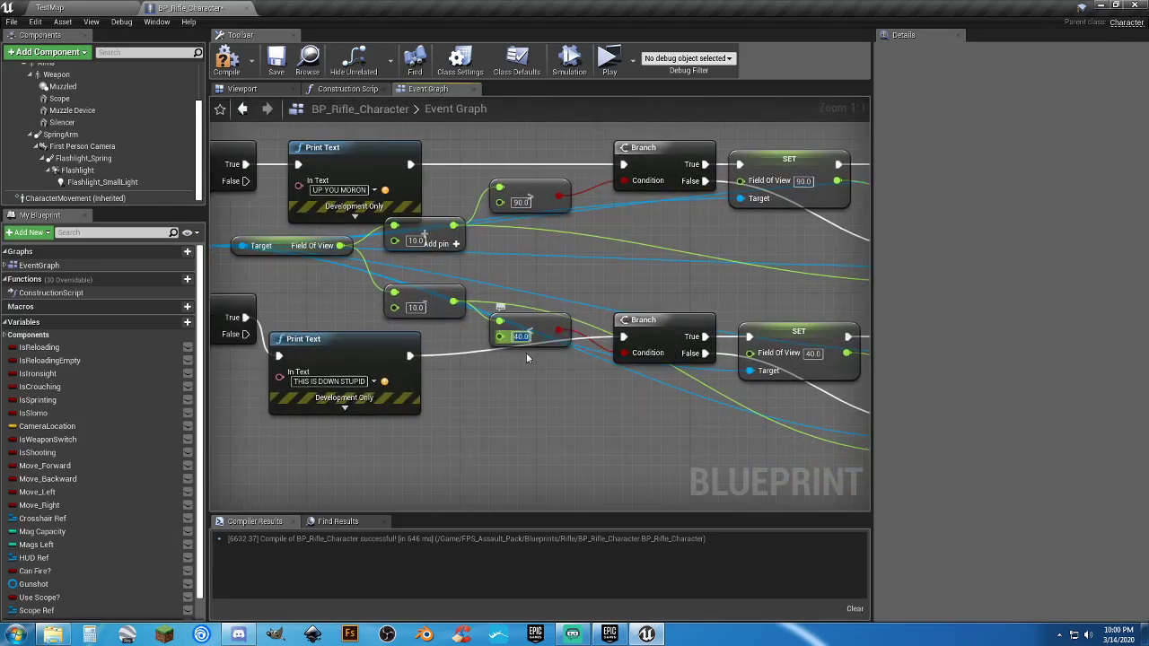
pyautogui.write('10')
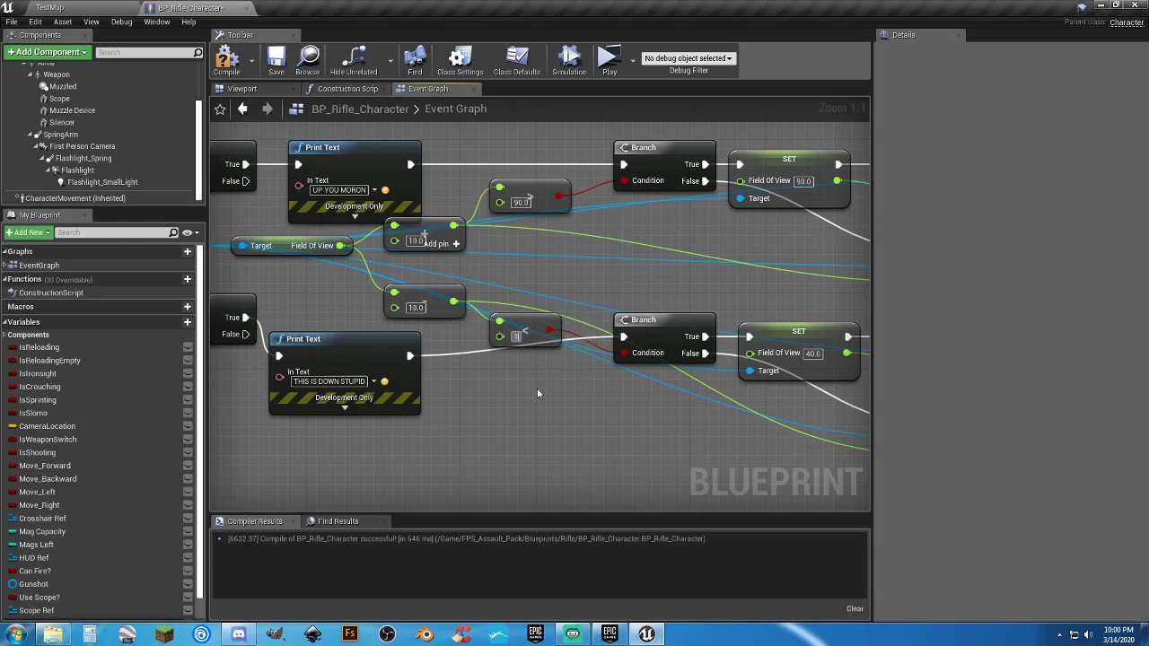
pyautogui.press('Return')
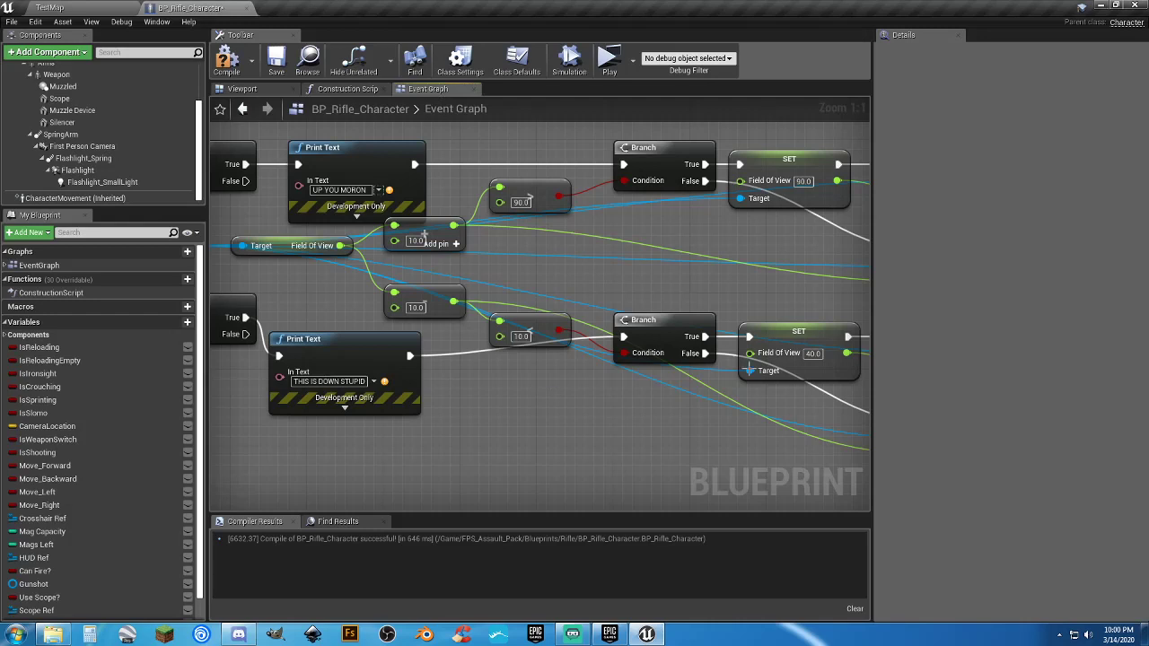
pyautogui.click(812, 354)
pyautogui.write('10')
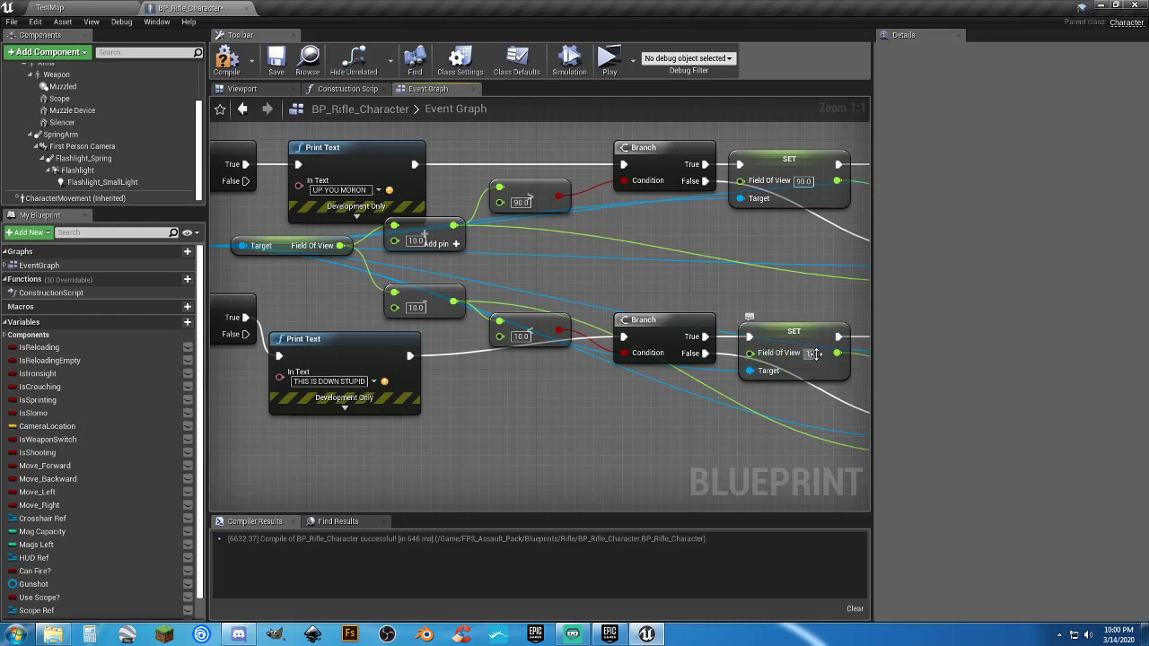
pyautogui.press('Return')
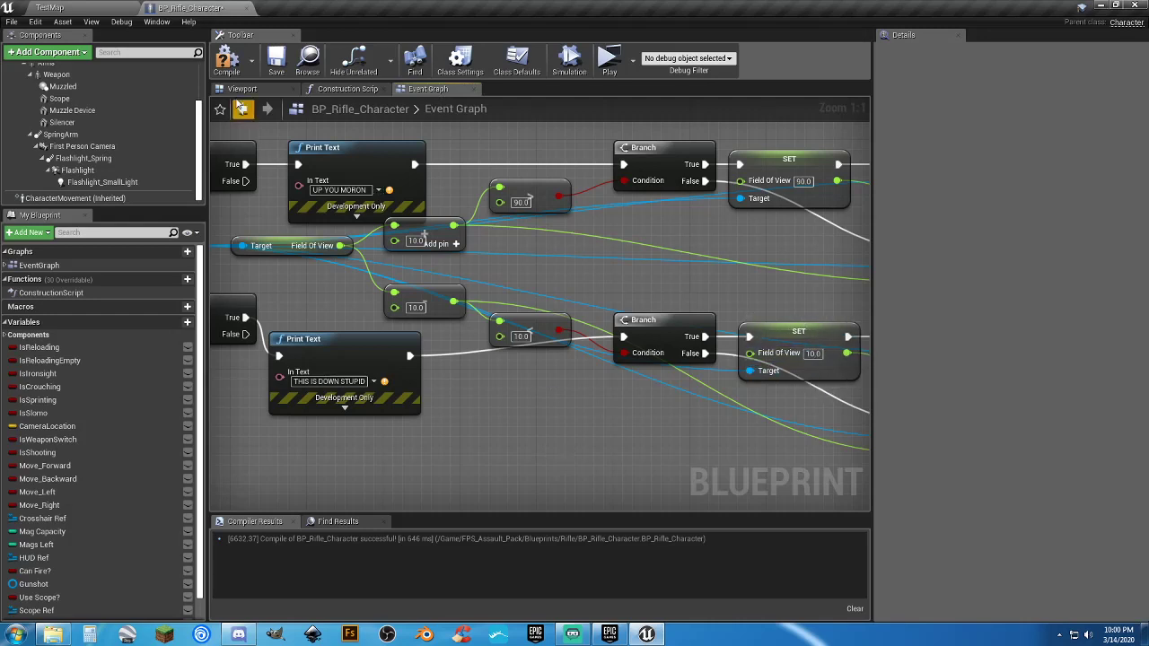
# Compile and save BP_Rifle_Character with the new lower zoom limit and play TestMap.
pyautogui.click(276, 61)
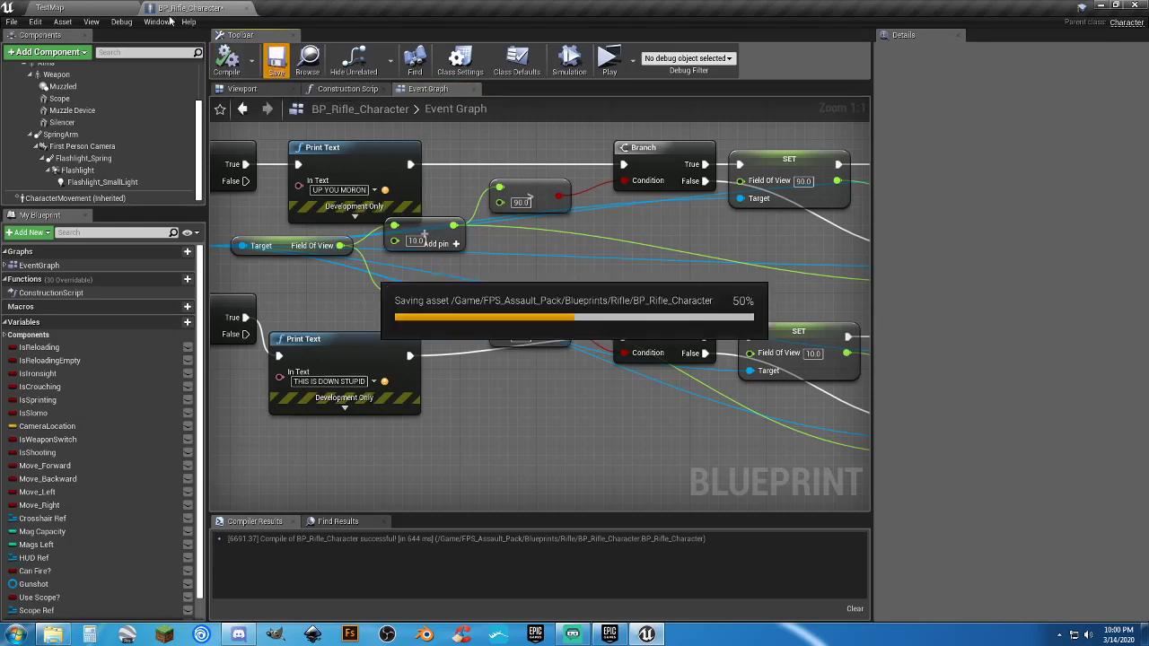
pyautogui.click(49, 7)
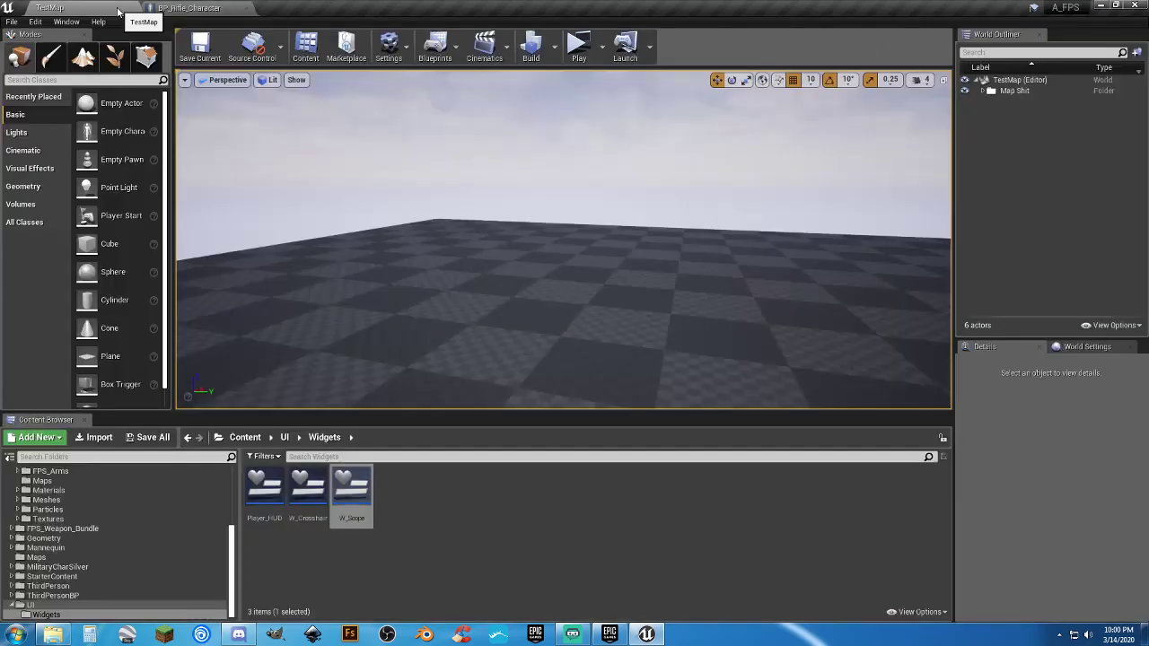
pyautogui.click(579, 45)
# Equip the sniper scope, aim through it and zoom fully in and out to test both field of view limits.
pyautogui.press('2')
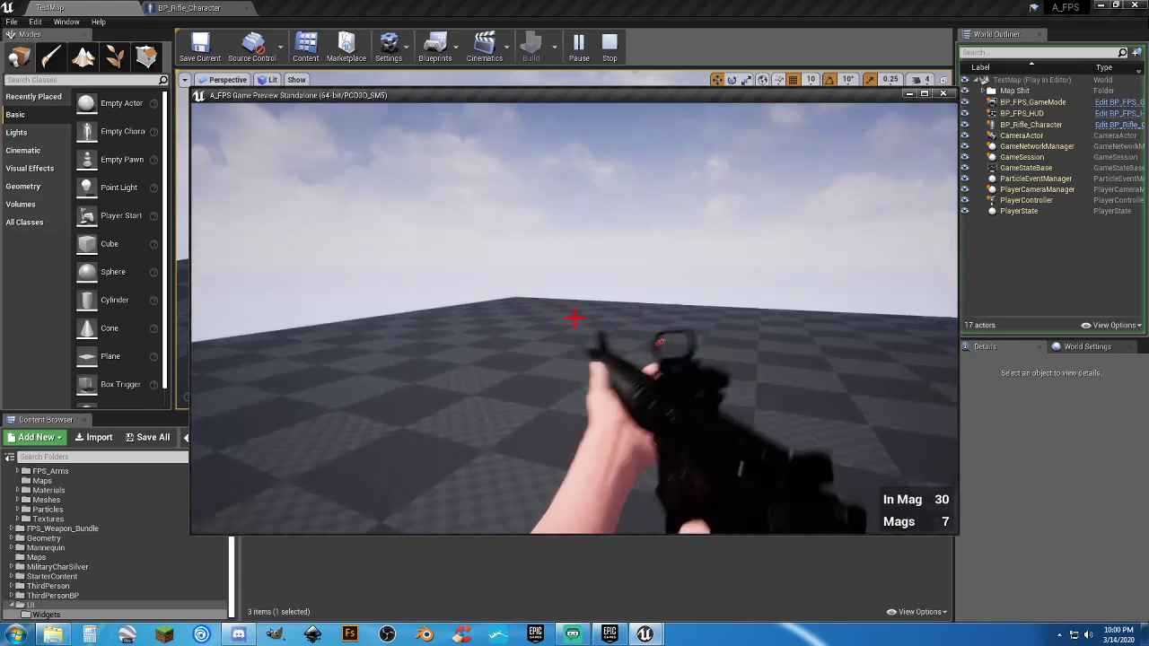
pyautogui.rightClick(574, 318)
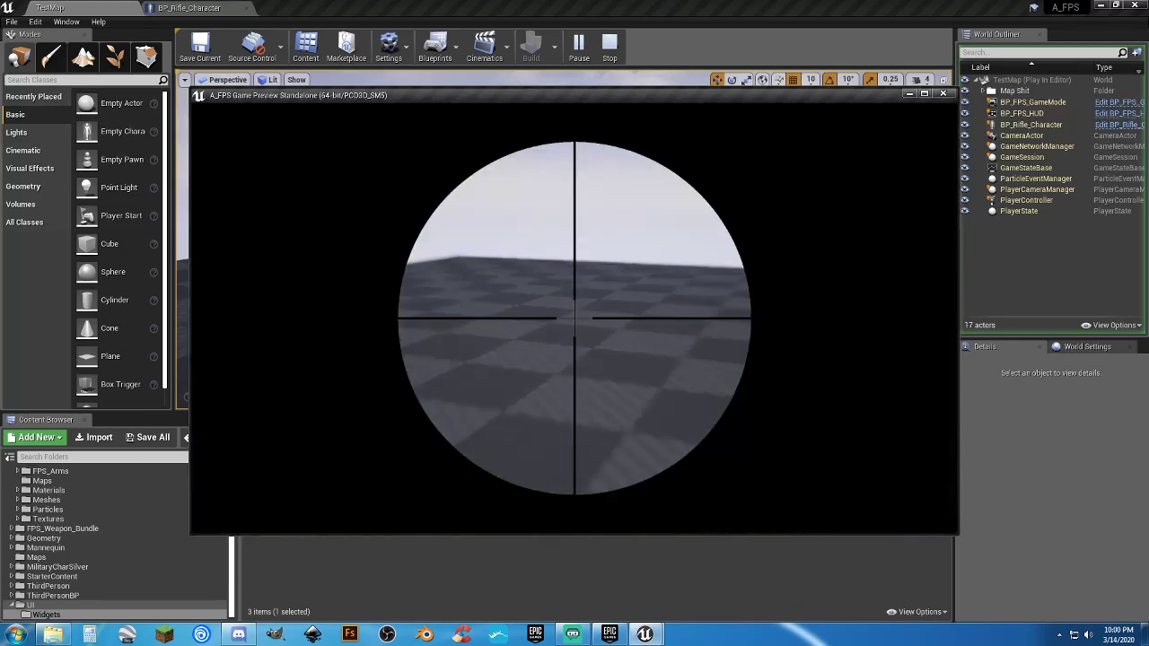
pyautogui.scroll(-3, 574, 318)
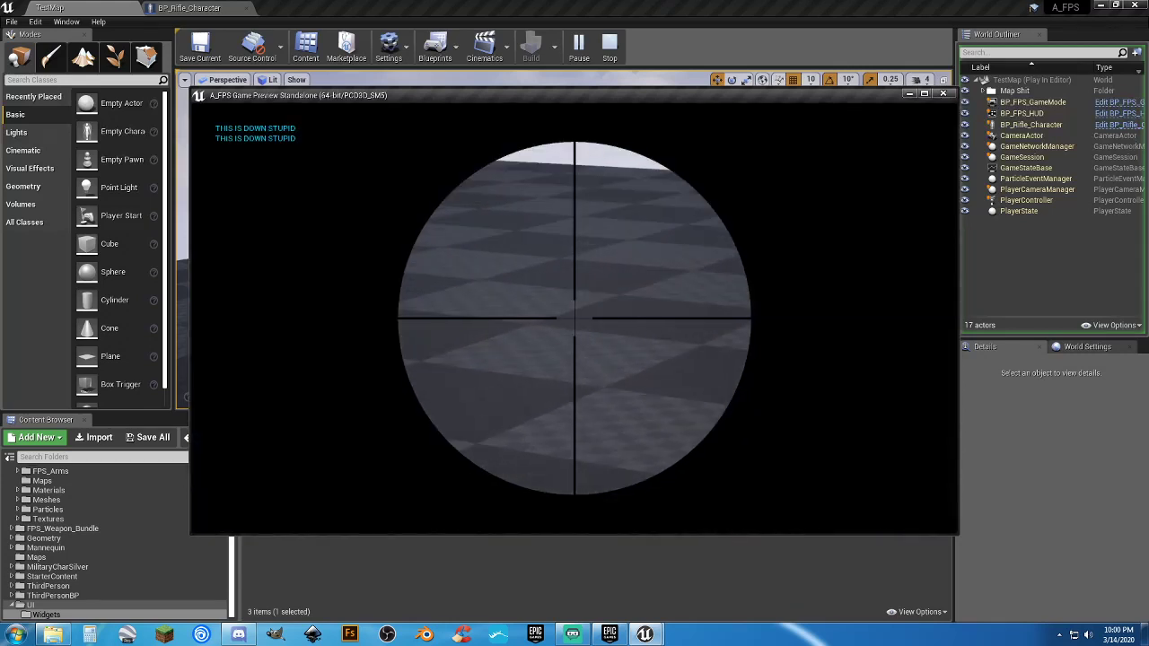
pyautogui.scroll(-1, 575, 318)
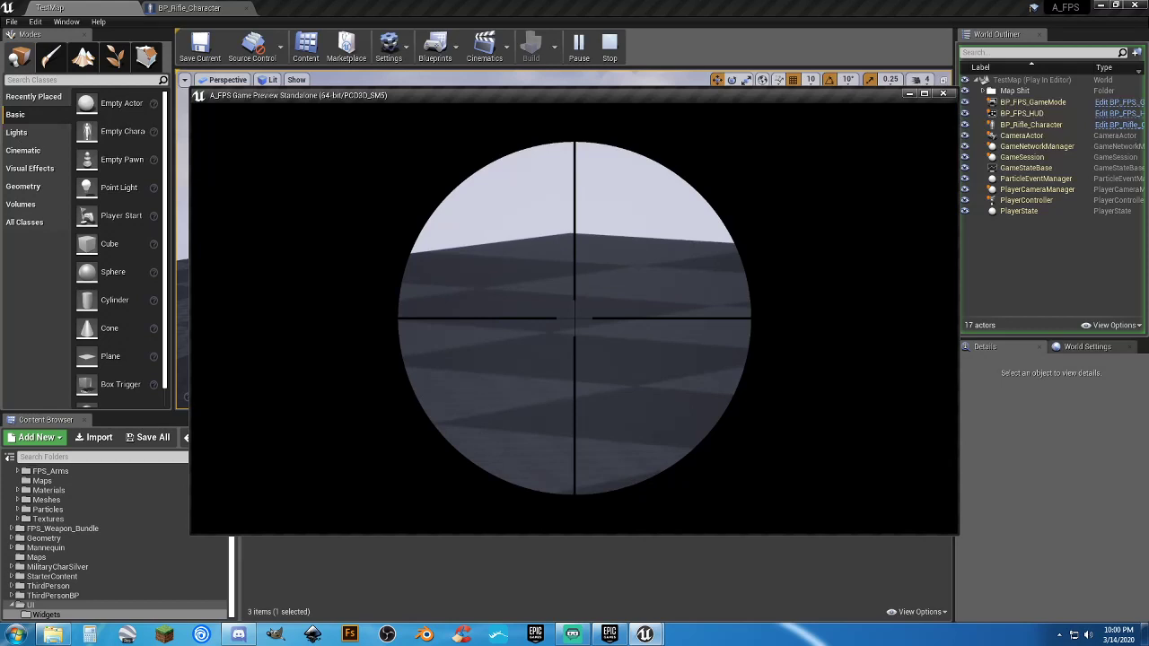
pyautogui.scroll(4, 575, 317)
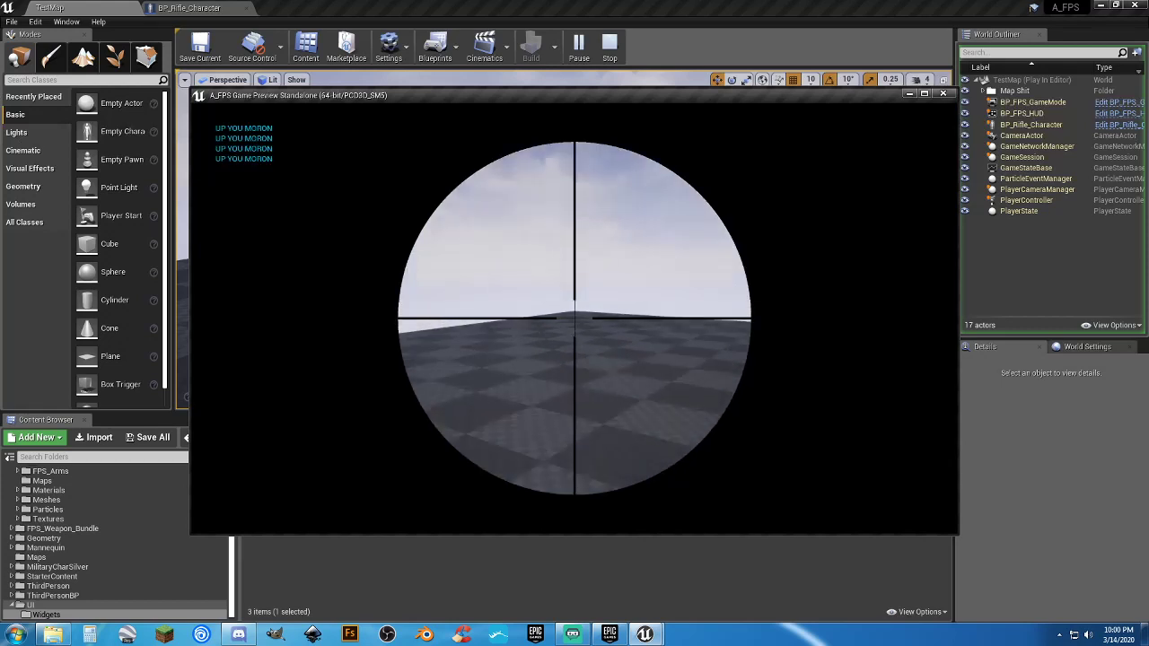
pyautogui.scroll(7, 574, 317)
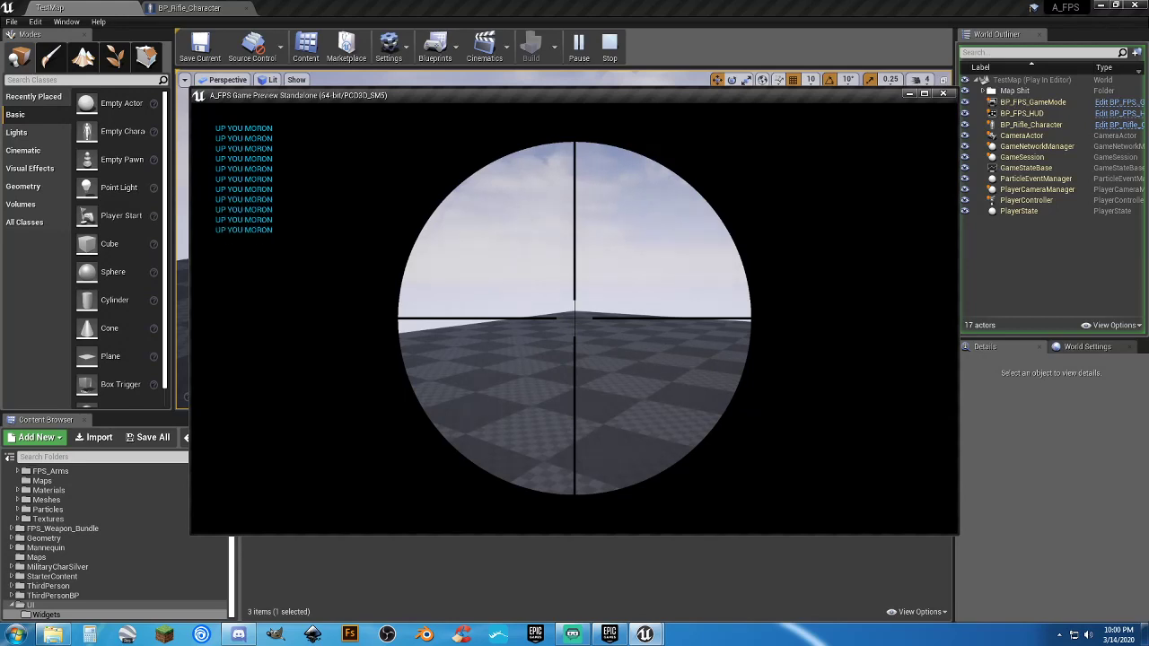
pyautogui.scroll(-5, 574, 317)
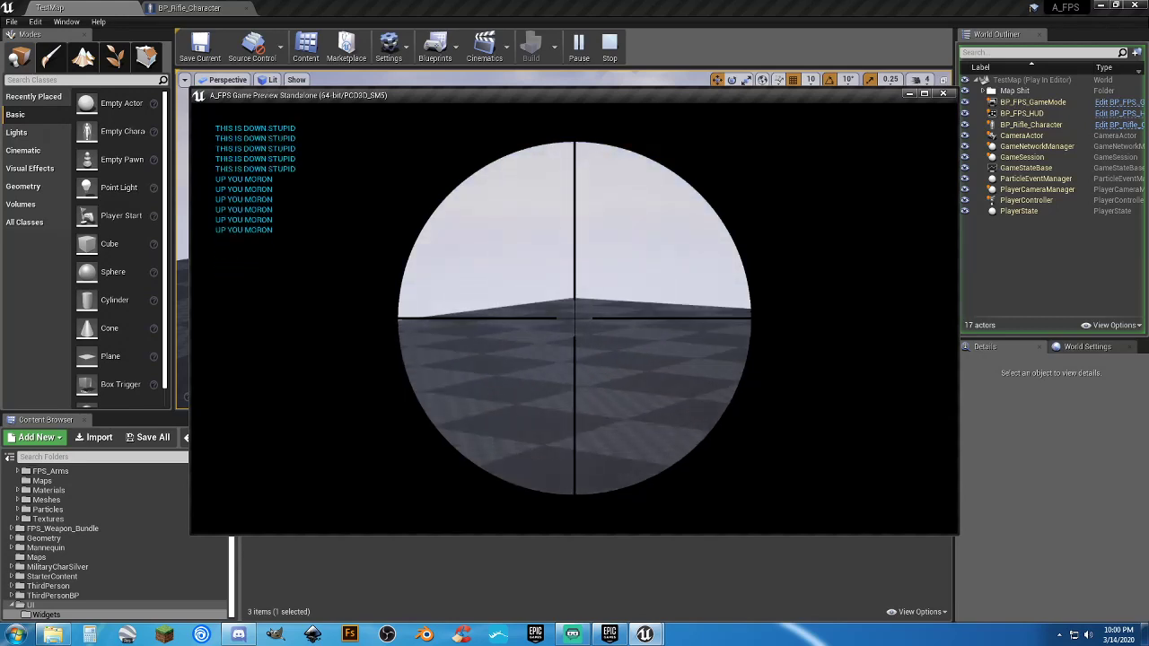
# Enter and leave scope aiming repeatedly, zooming both ways in between to check the starting zoom, and end the play session.
pyautogui.rightClick(574, 316)
pyautogui.rightClick(574, 317)
pyautogui.rightClick(574, 317)
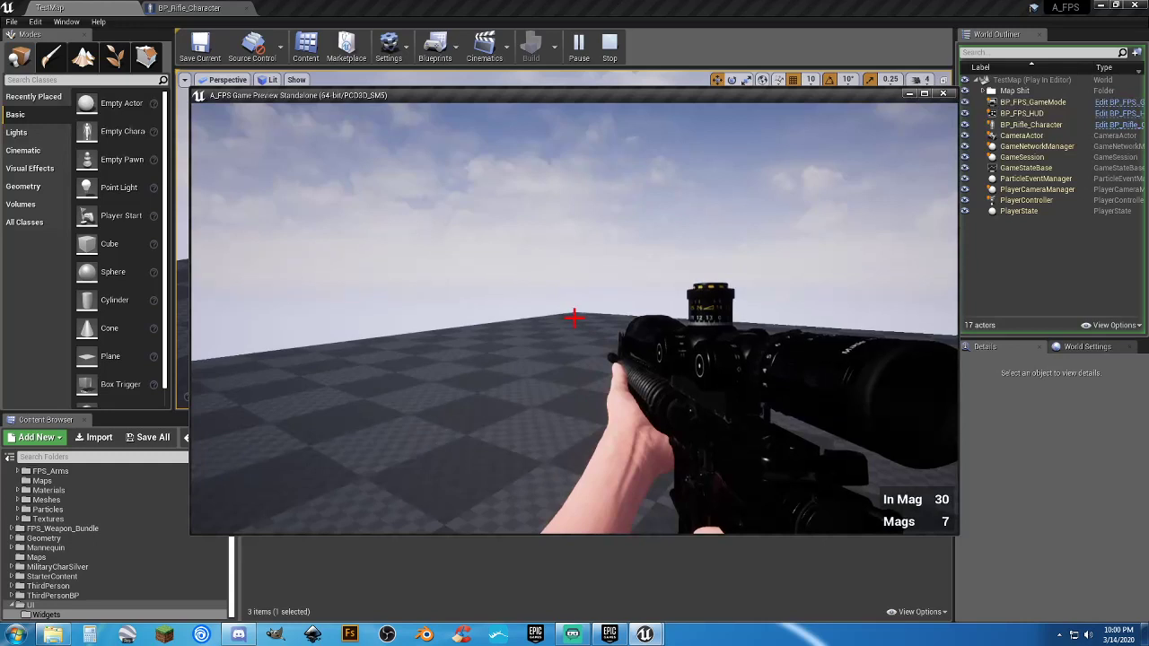
pyautogui.rightClick(575, 317)
pyautogui.rightClick(575, 317)
pyautogui.rightClick(574, 317)
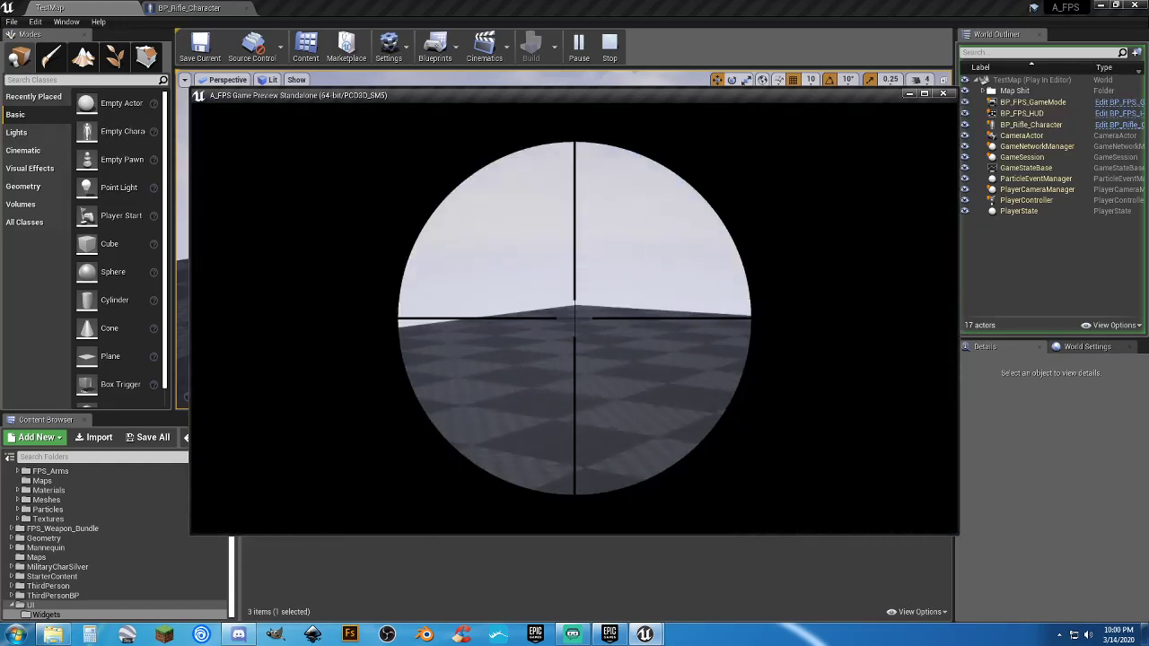
pyautogui.scroll(2, 574, 317)
pyautogui.scroll(-2, 574, 317)
pyautogui.scroll(-6, 574, 316)
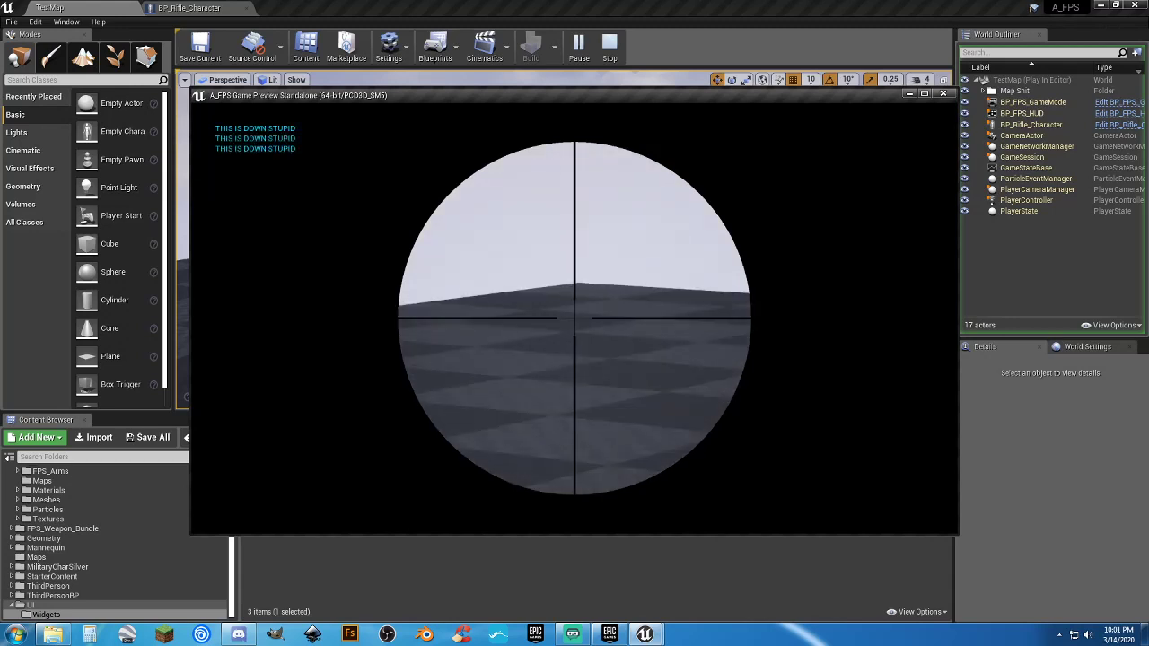
pyautogui.scroll(1, 574, 317)
pyautogui.rightClick(575, 316)
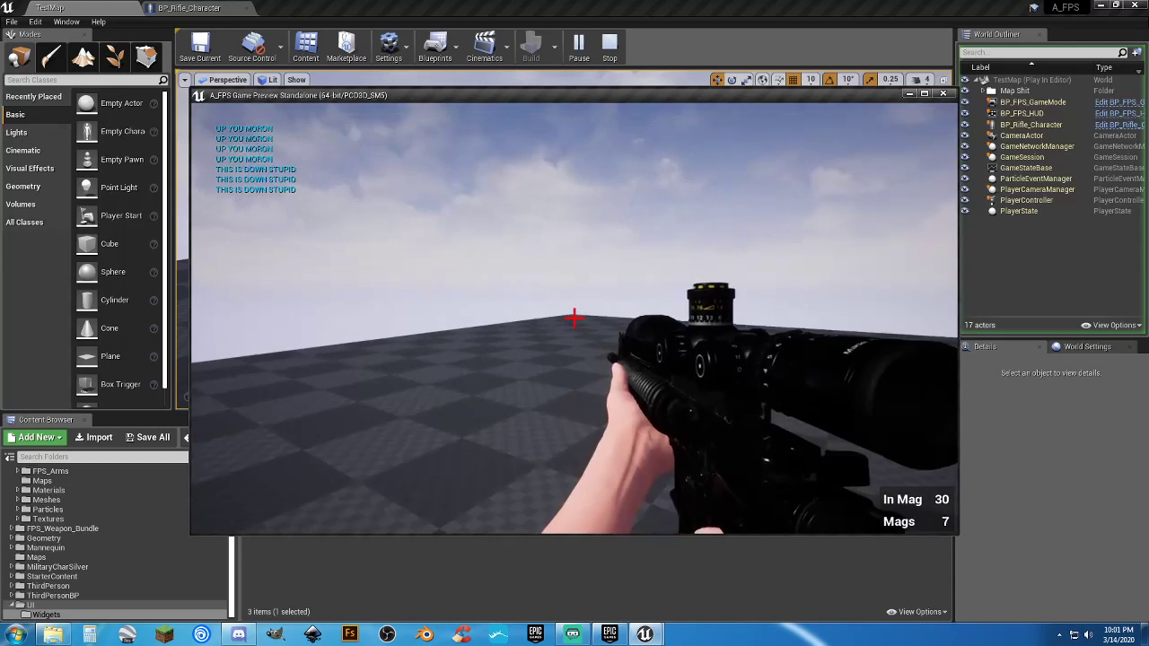
pyautogui.rightClick(574, 317)
pyautogui.scroll(1, 574, 317)
pyautogui.rightClick(574, 316)
pyautogui.rightClick(574, 317)
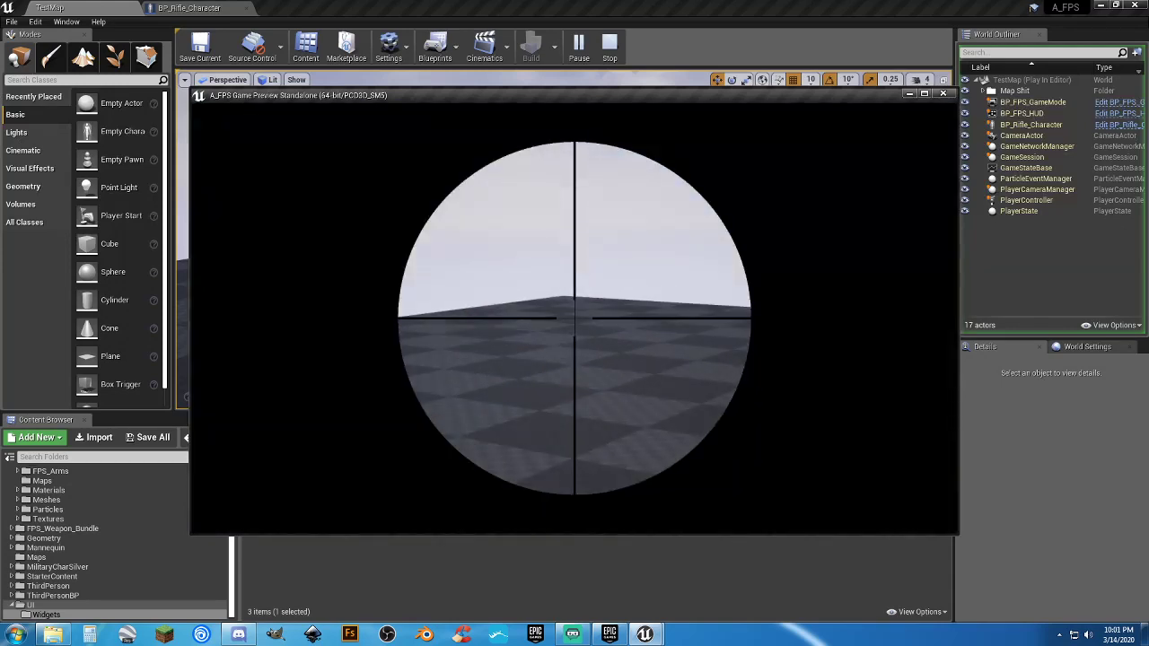
pyautogui.rightClick(574, 317)
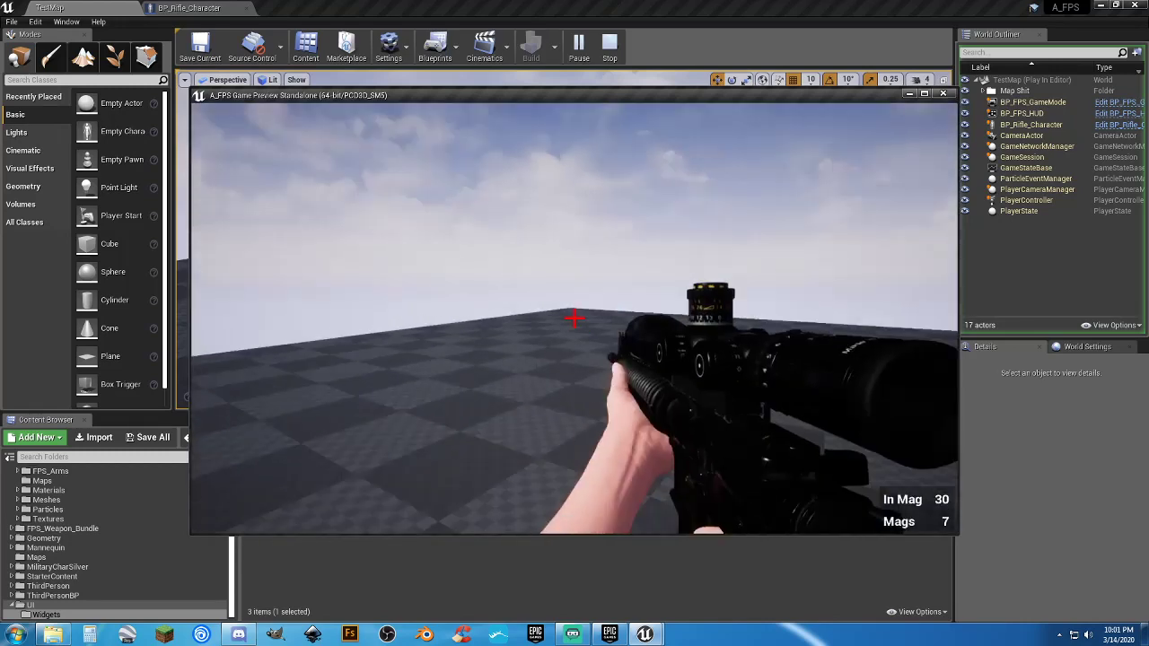
pyautogui.rightClick(574, 317)
pyautogui.rightClick(574, 317)
pyautogui.press('Escape')
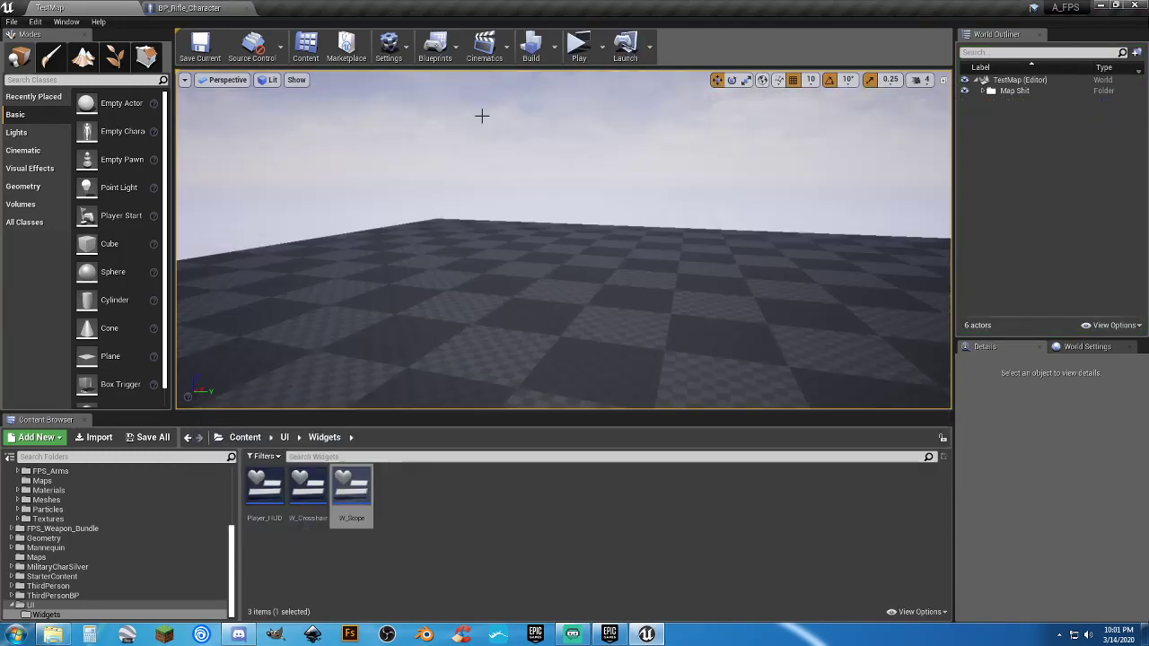
# Open ISight_Timeline in BP_Rifle_Character, check the value of the FOV track's last key, and close the timeline.
pyautogui.click(189, 7)
pyautogui.scroll(-3, 497, 221)
pyautogui.moveTo(463, 320); pyautogui.dragTo(775, 409, button='right')
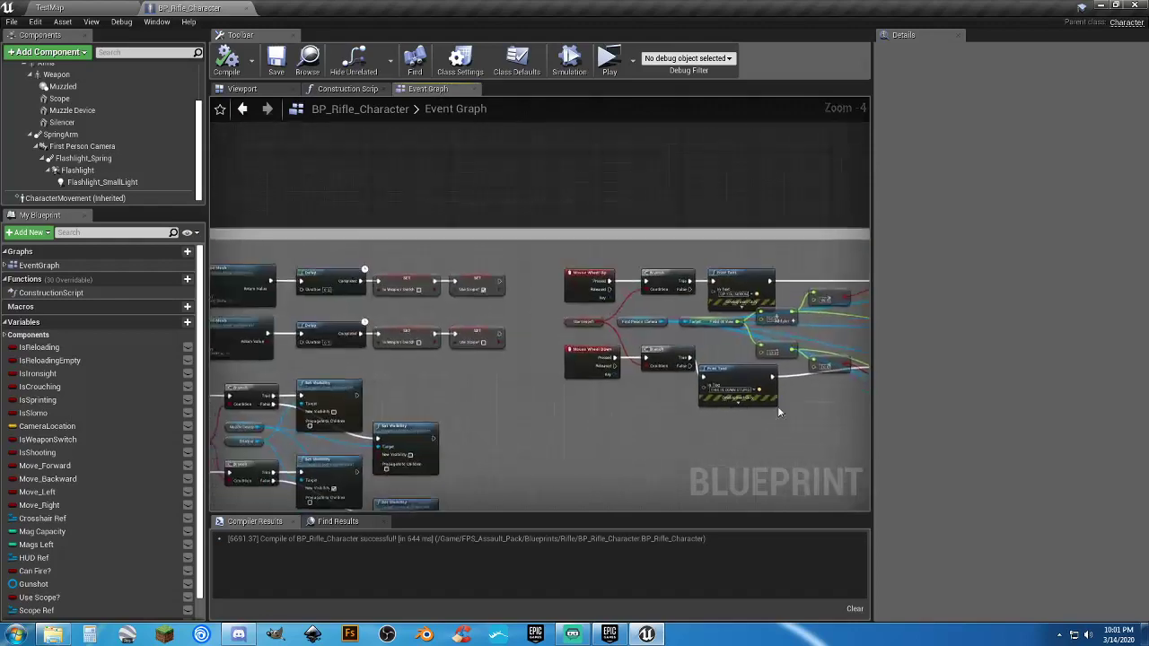
pyautogui.moveTo(481, 367); pyautogui.dragTo(823, 320, button='right')
pyautogui.scroll(-1, 483, 293)
pyautogui.scroll(-2, 483, 292)
pyautogui.moveTo(393, 298); pyautogui.dragTo(617, 314, button='right')
pyautogui.scroll(7, 477, 283)
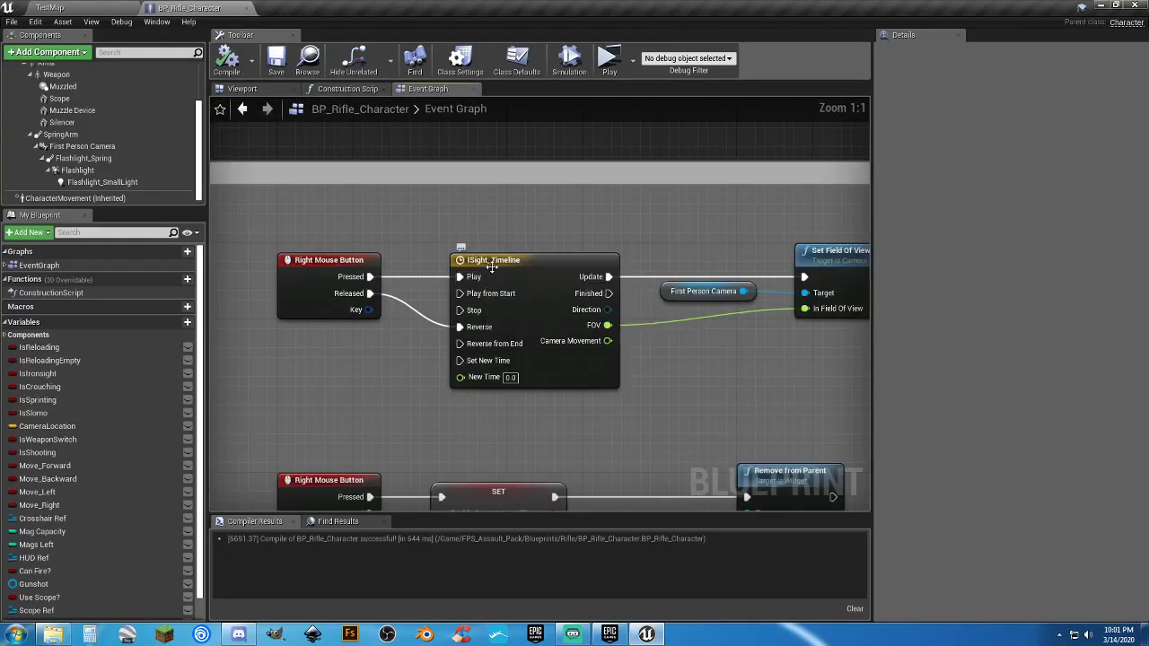
pyautogui.doubleClick(480, 261)
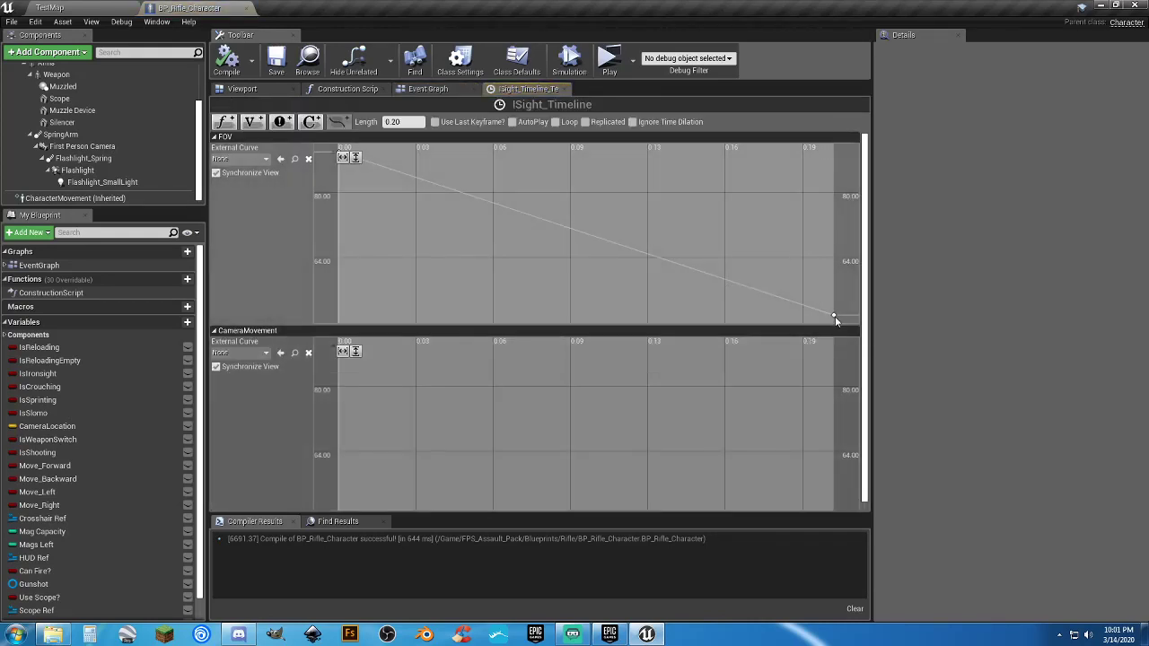
pyautogui.moveTo(834, 316)
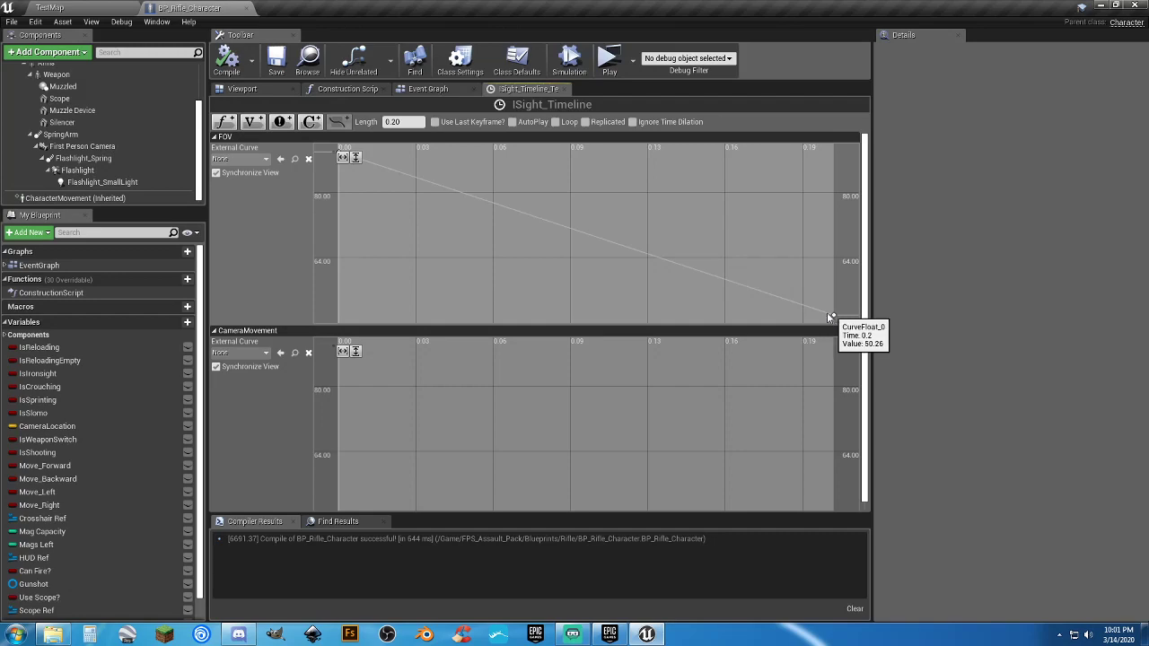
pyautogui.click(565, 90)
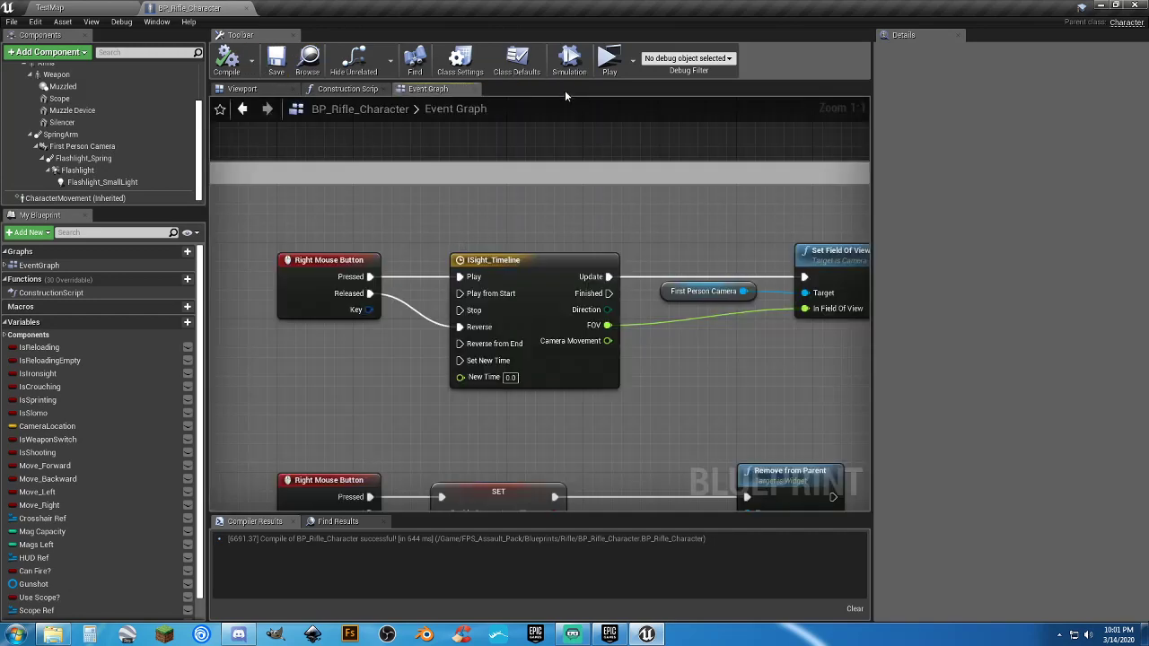
# Set the Mouse Wheel Up row's upper field of view limit to 50 in both the greater-than comparison and the SET node.
pyautogui.moveTo(713, 397); pyautogui.dragTo(148, 263, button='right')
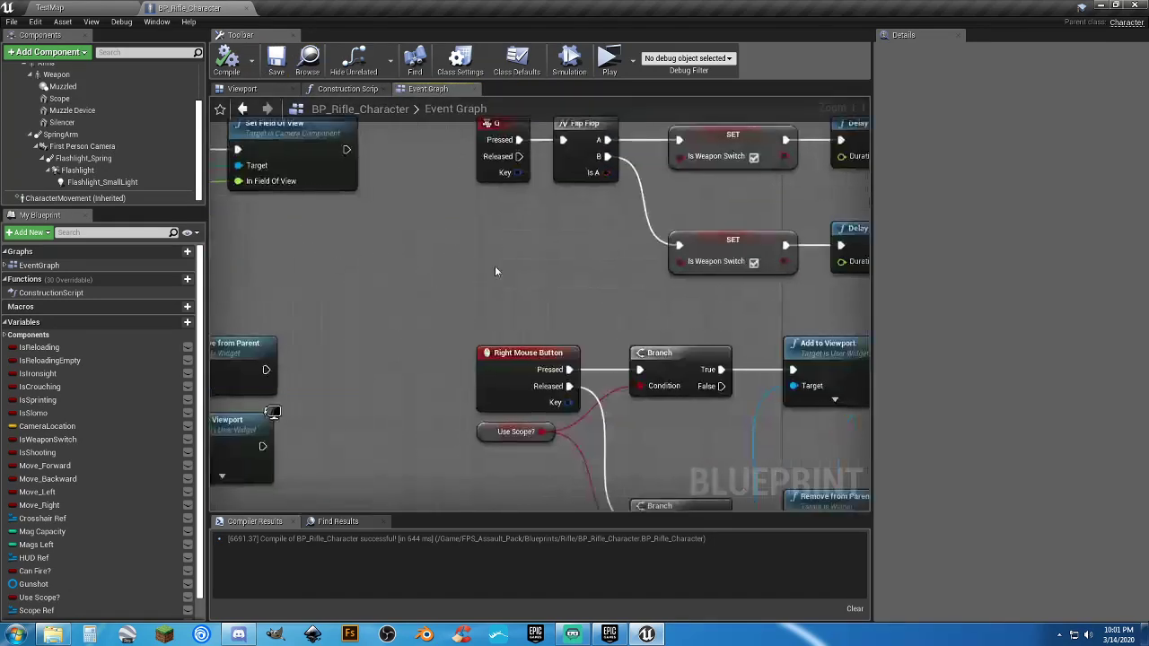
pyautogui.scroll(-2, 500, 274)
pyautogui.moveTo(604, 287); pyautogui.dragTo(165, 246, button='right')
pyautogui.scroll(-2, 752, 287)
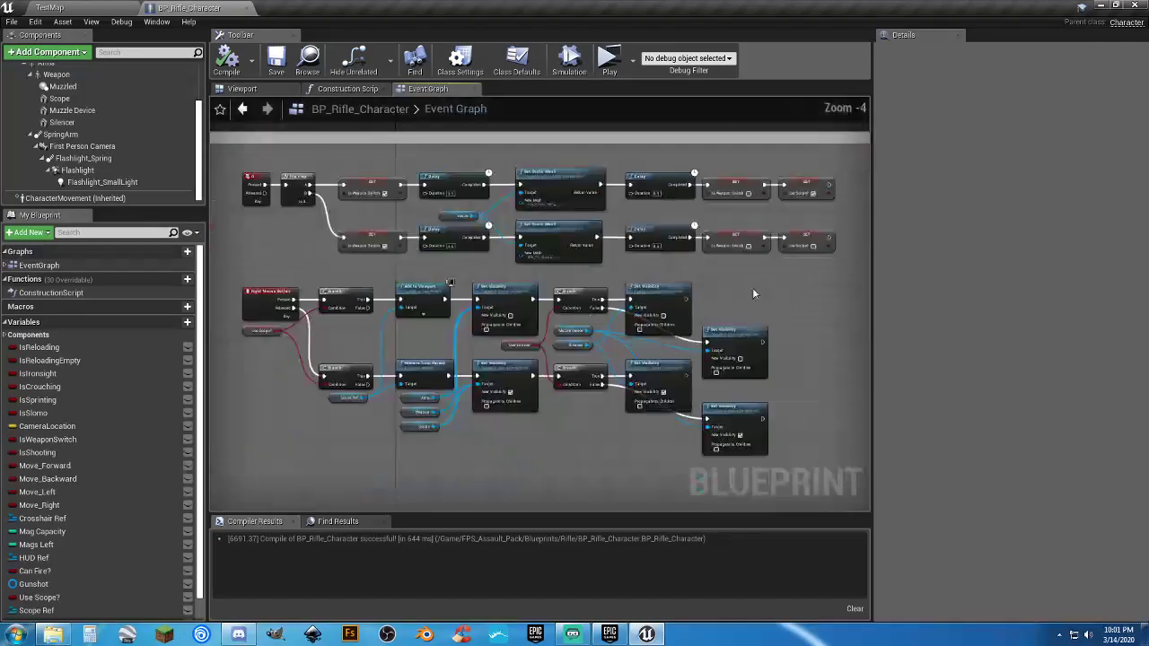
pyautogui.moveTo(752, 287); pyautogui.dragTo(243, 309, button='right')
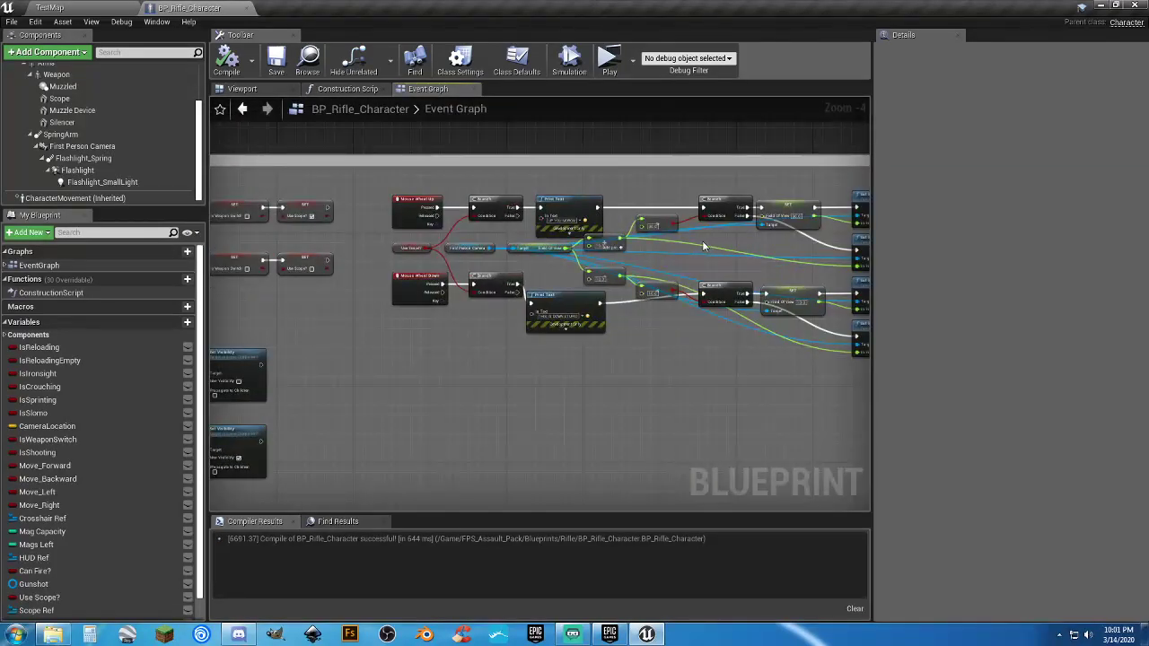
pyautogui.moveTo(705, 241); pyautogui.dragTo(539, 262, button='right')
pyautogui.scroll(4, 533, 255)
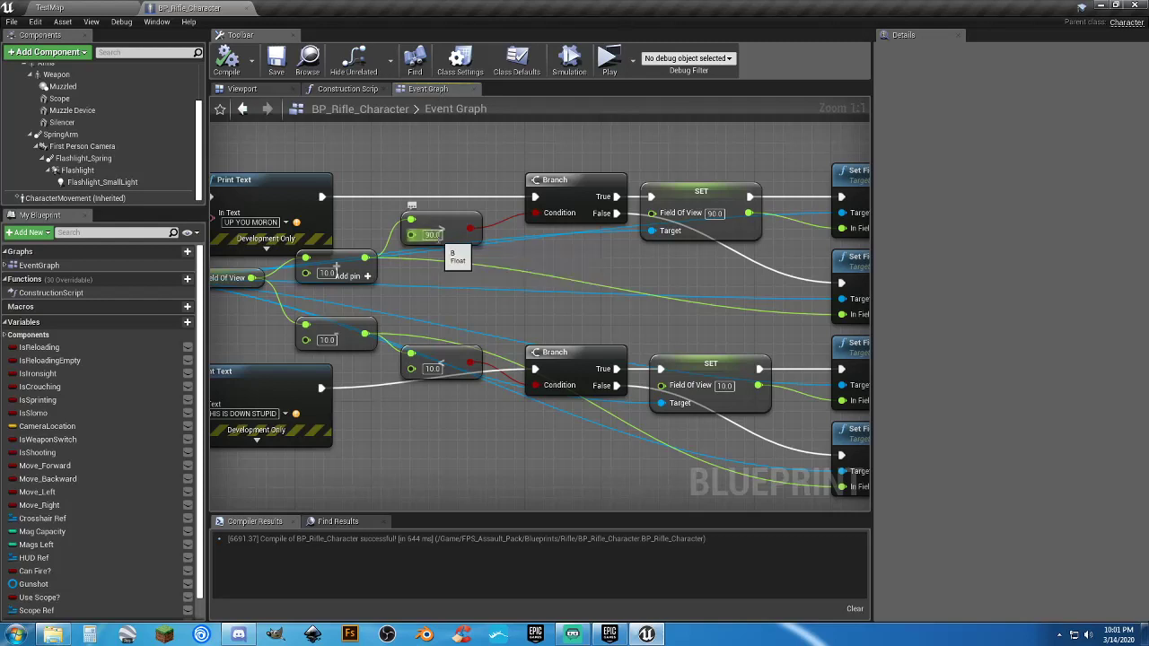
pyautogui.write('50')
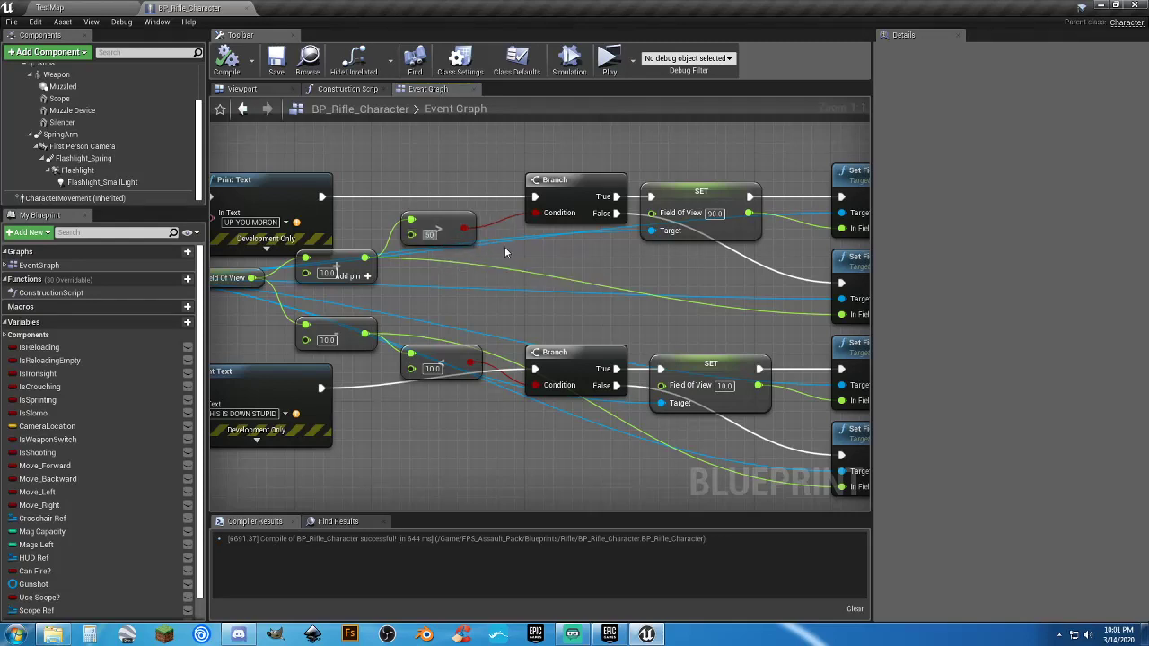
pyautogui.click(714, 213)
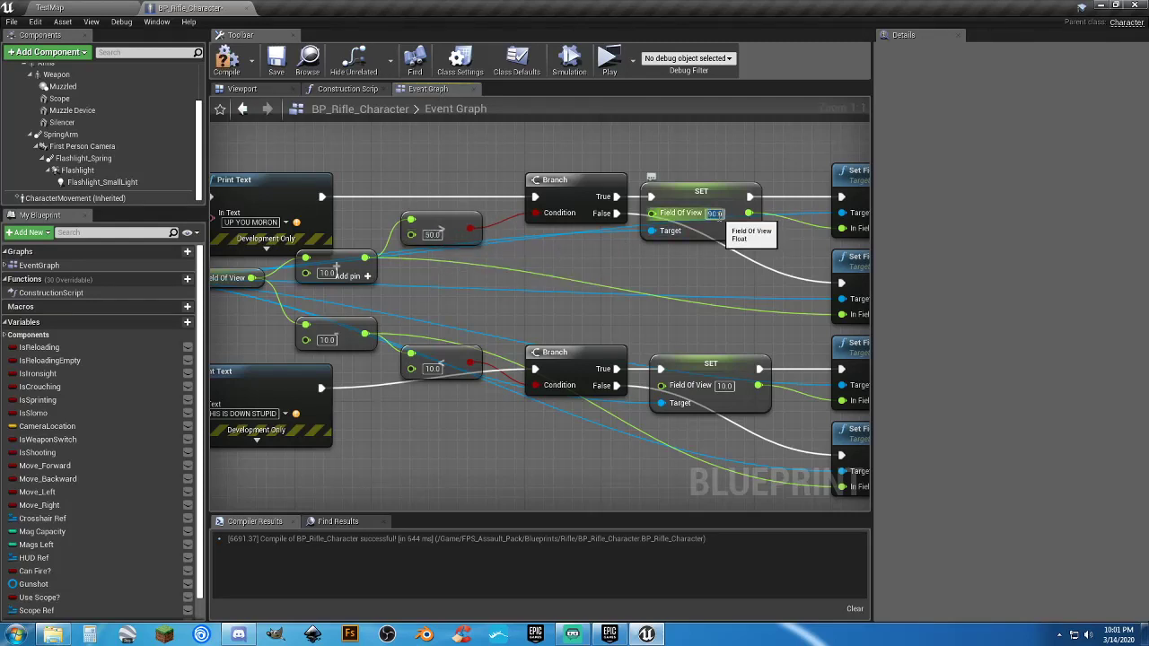
pyautogui.write('50')
pyautogui.press('Return')
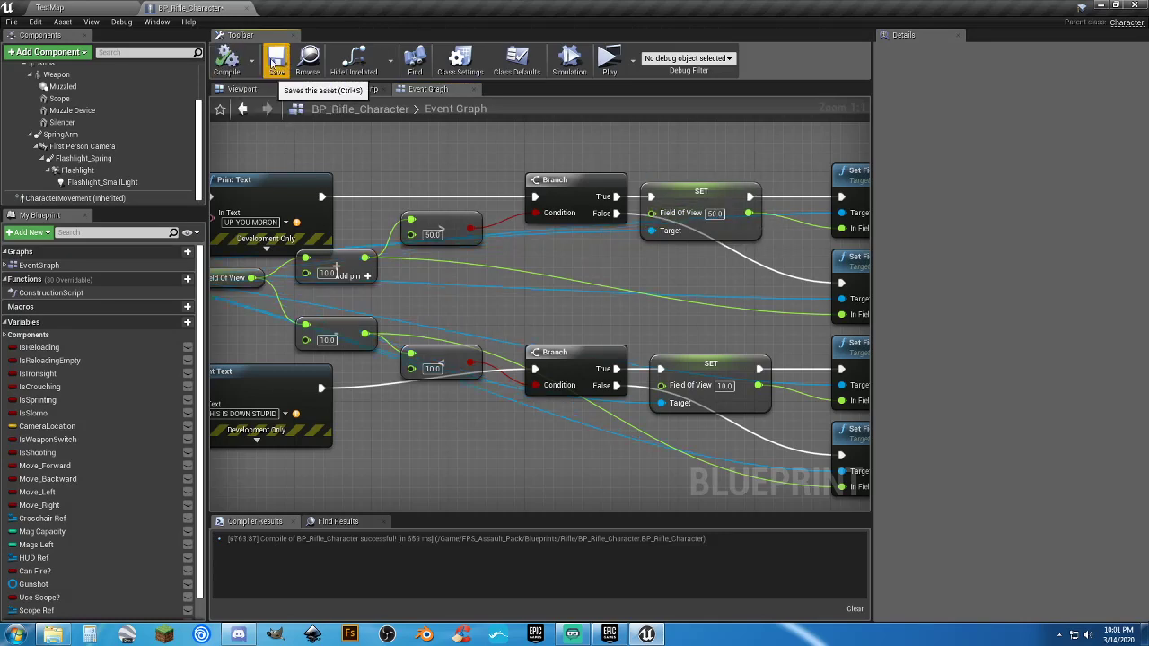
# Compile and save BP_Rifle_Character with the 50 upper zoom limit and start playing TestMap.
pyautogui.click(275, 61)
pyautogui.click(109, 9)
pyautogui.click(578, 46)
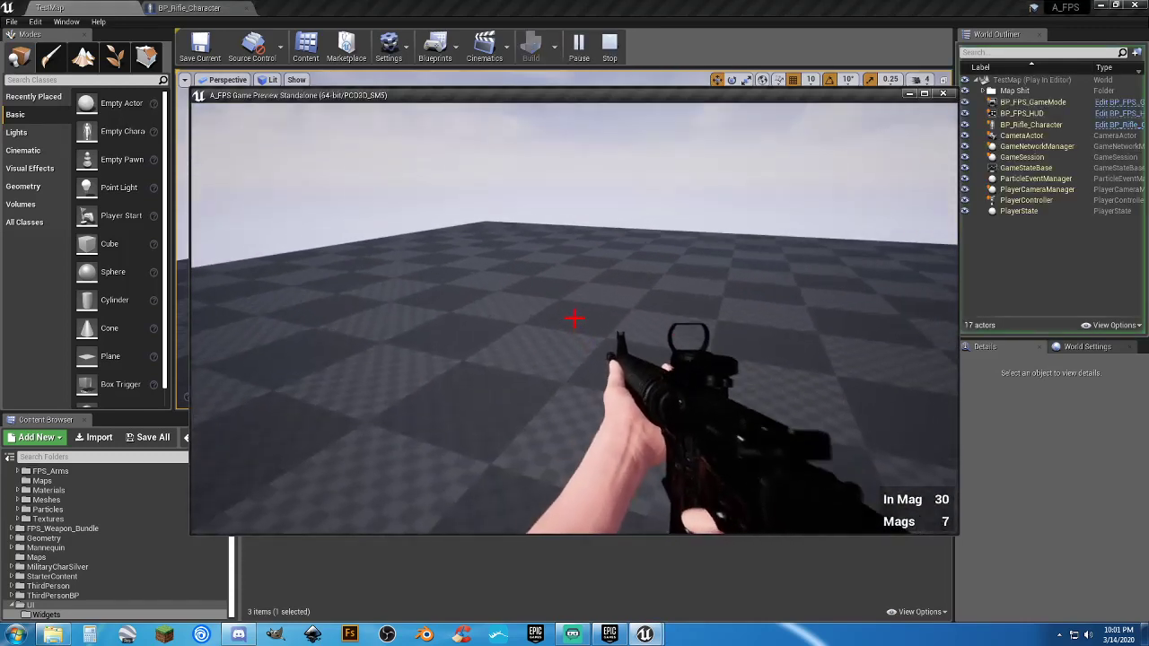
# Equip the magnified scope, aim through it, zoom repeatedly in both directions to test the field of view limits, and end the play session.
pyautogui.press('r')
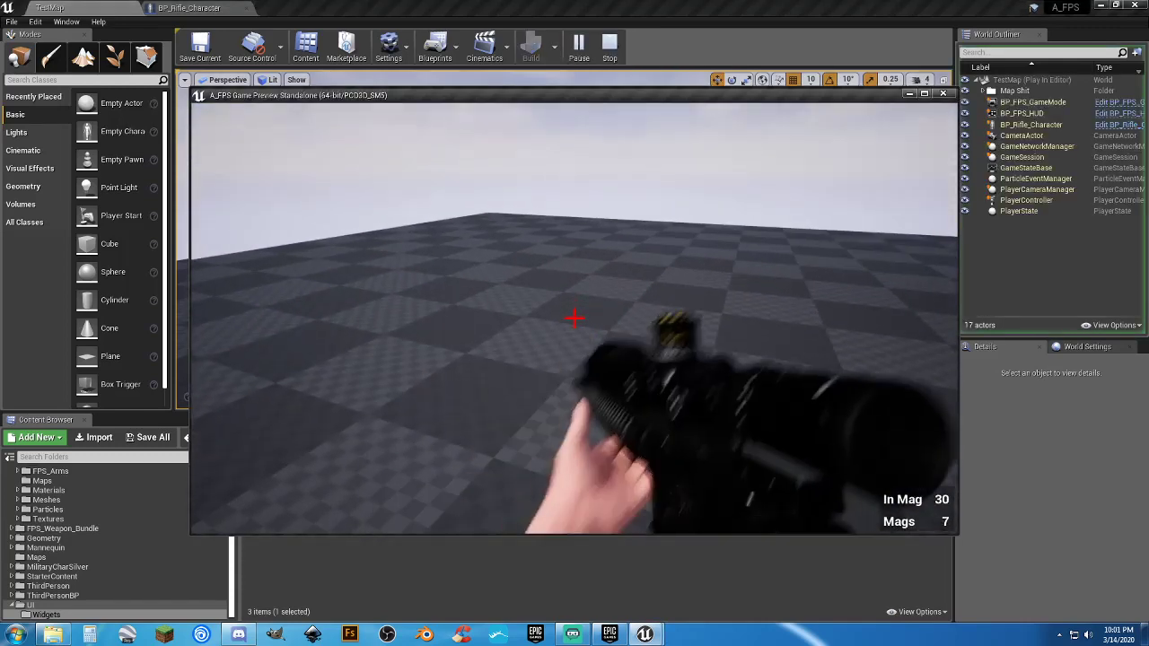
pyautogui.rightClick(574, 317)
pyautogui.rightClick(575, 318)
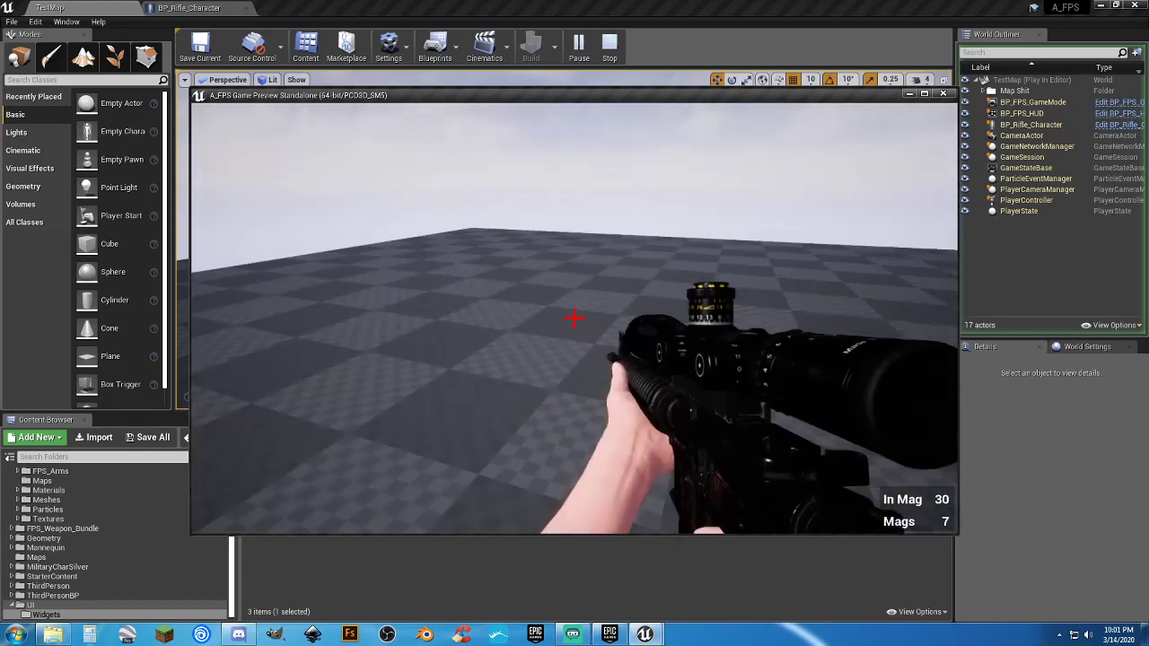
pyautogui.rightClick(574, 318)
pyautogui.scroll(1, 574, 317)
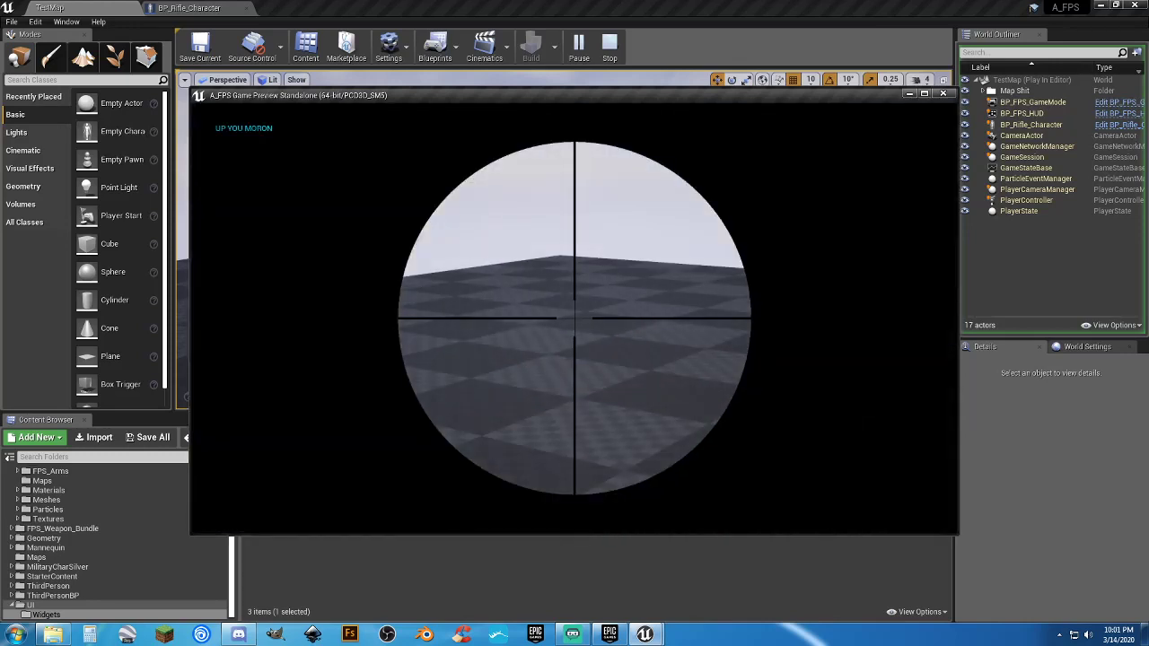
pyautogui.scroll(-1, 574, 318)
pyautogui.scroll(2, 574, 317)
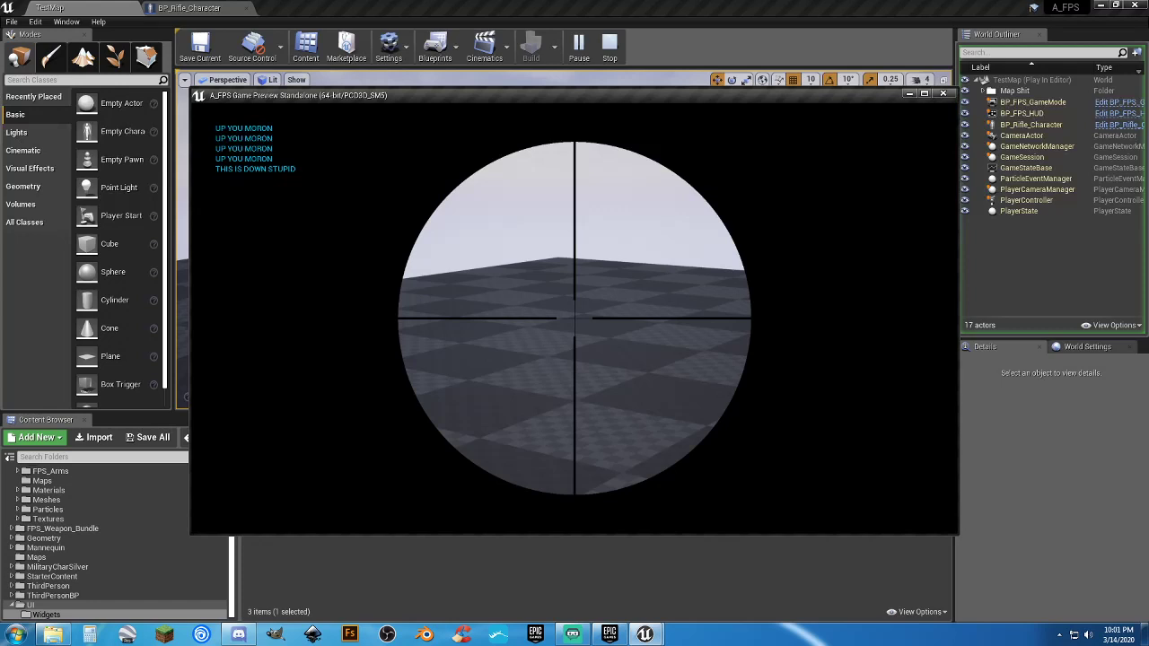
pyautogui.scroll(-1, 574, 318)
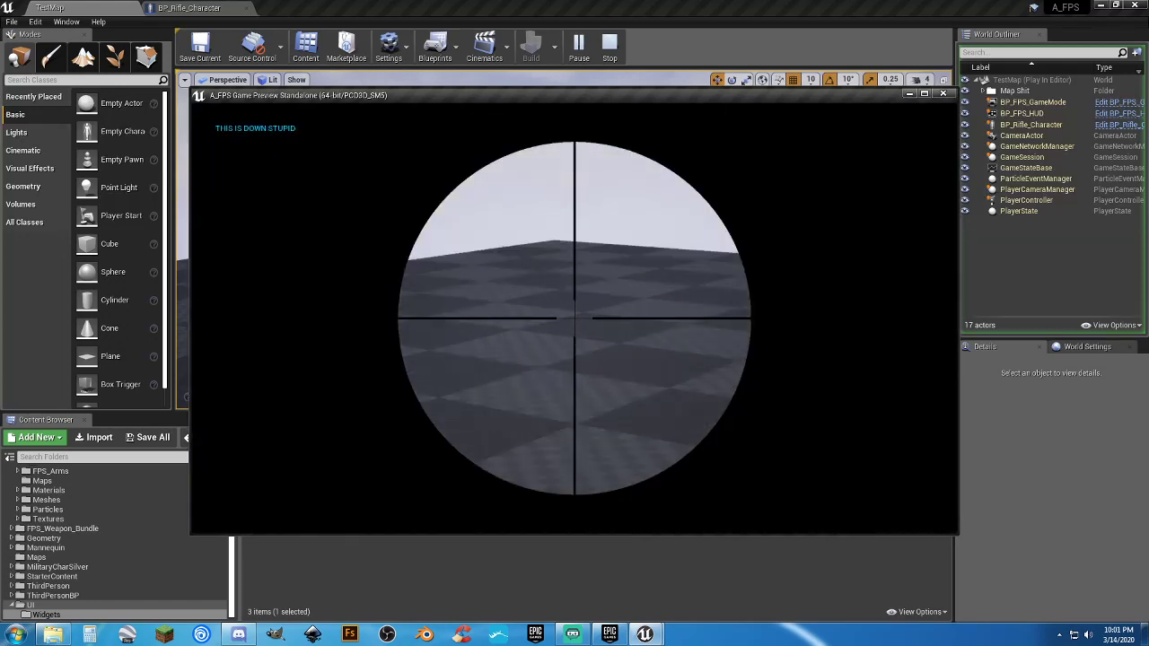
pyautogui.scroll(-7, 574, 318)
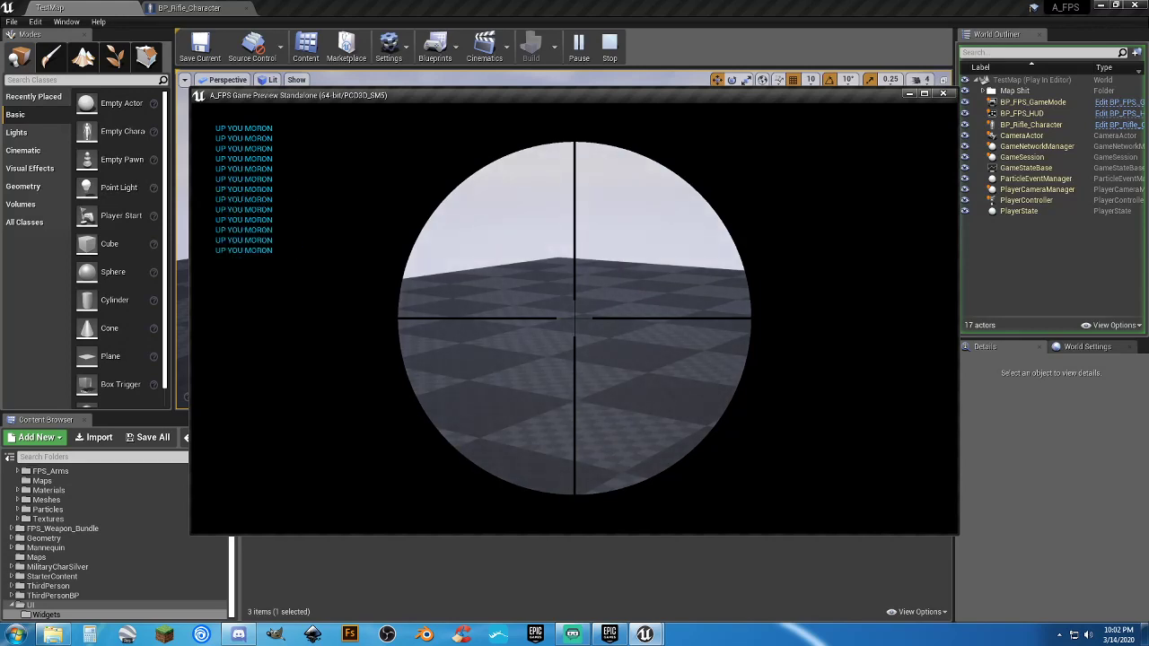
pyautogui.press('Escape')
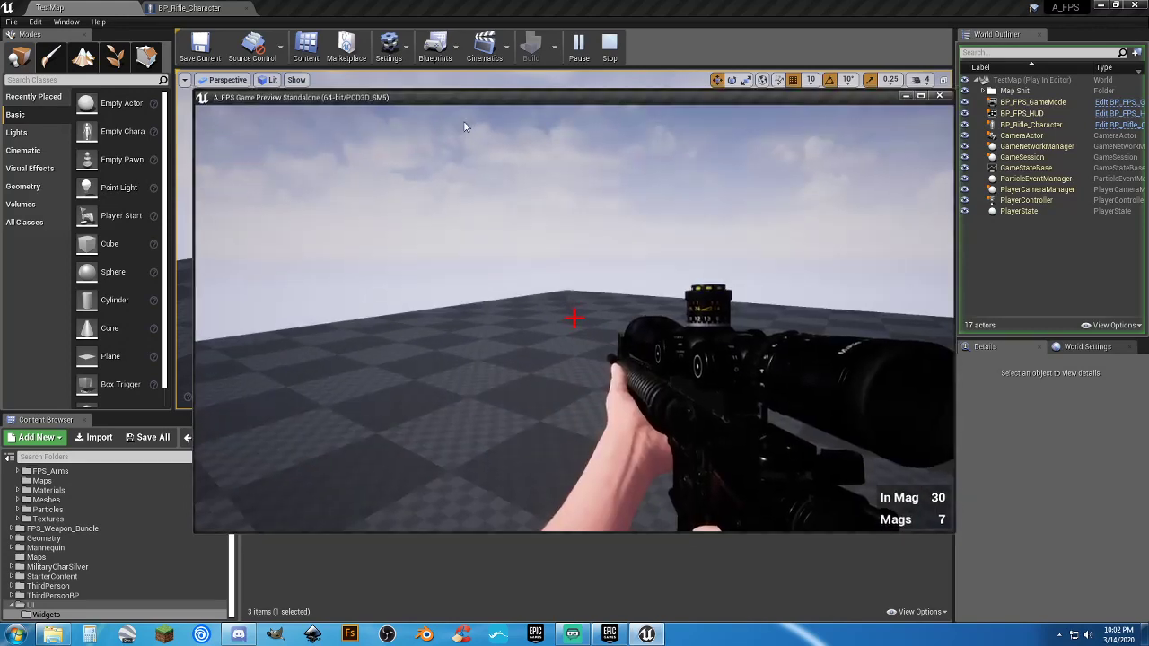
# Delete the Mouse Wheel Down row's Print Text node in BP_Rifle_Character and wire the first Branch's True output to the field of view limit Branch.
pyautogui.click(224, 8)
pyautogui.scroll(-3, 647, 218)
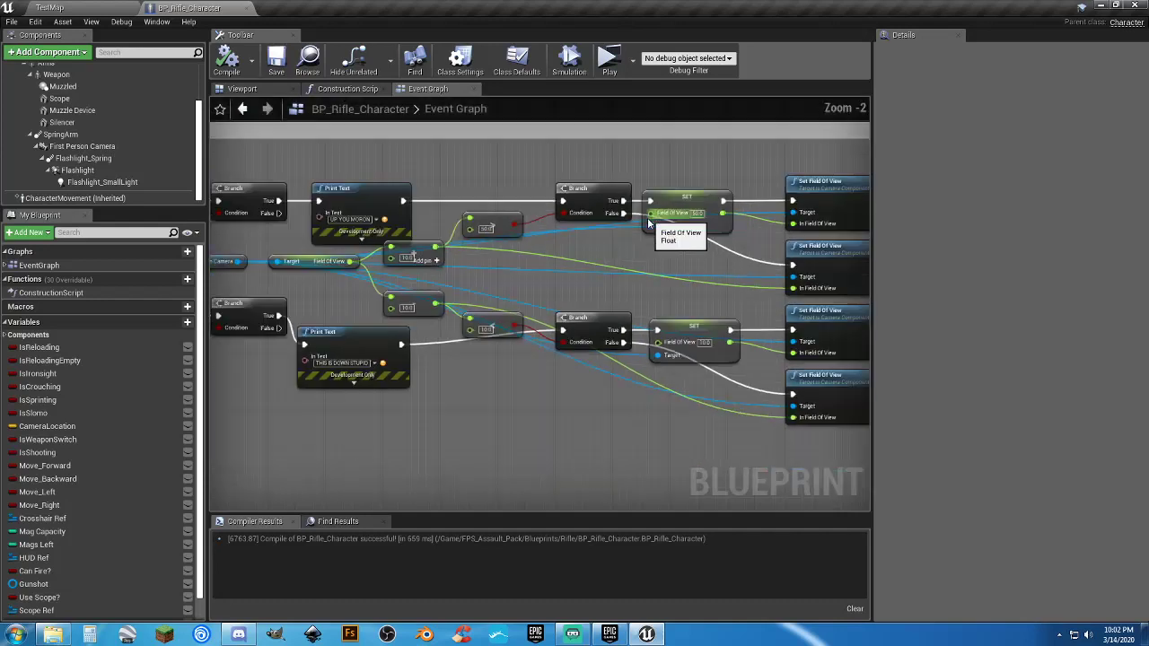
pyautogui.moveTo(504, 323); pyautogui.dragTo(638, 328, button='right')
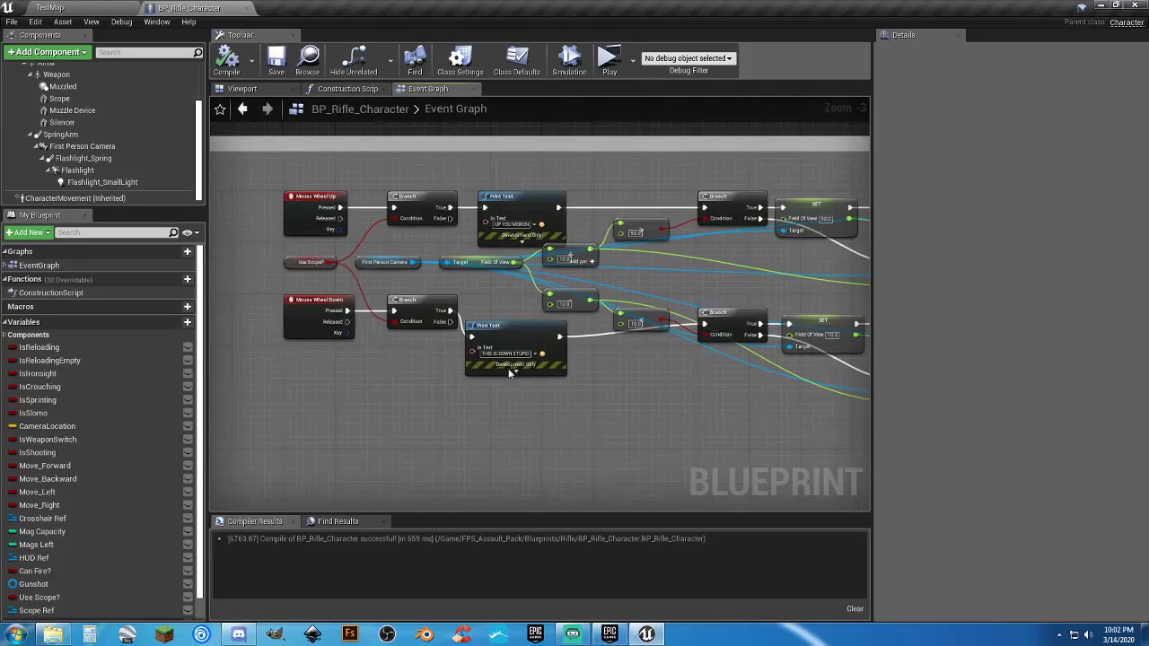
pyautogui.click(513, 335)
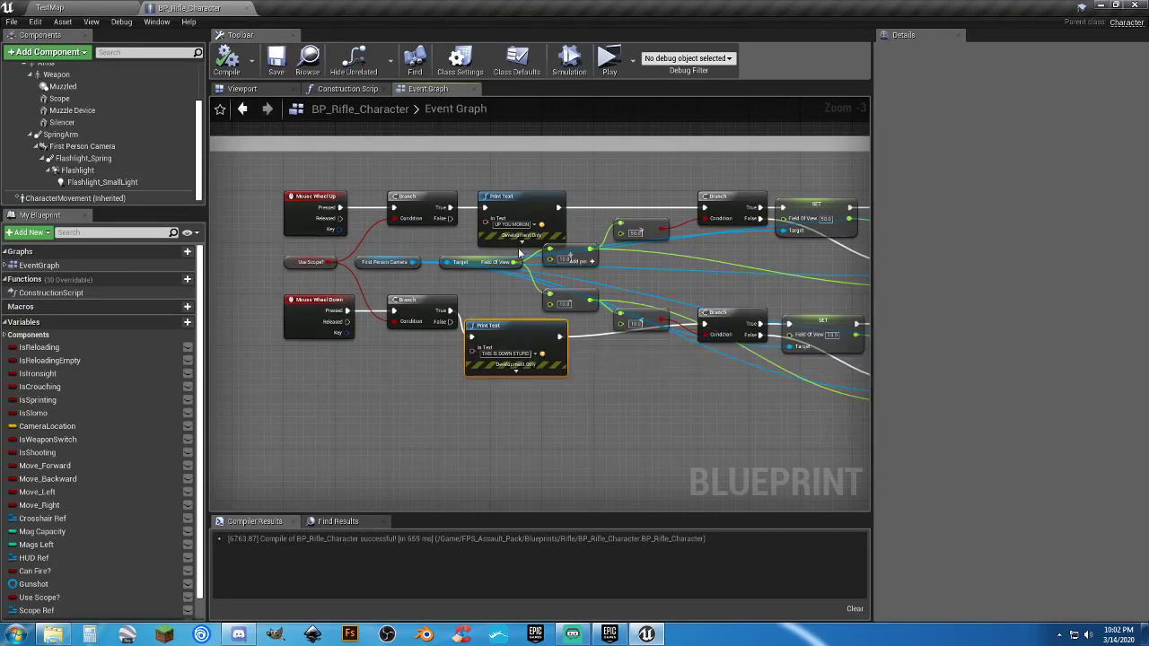
pyautogui.press('Delete')
pyautogui.moveTo(449, 311); pyautogui.dragTo(701, 321)
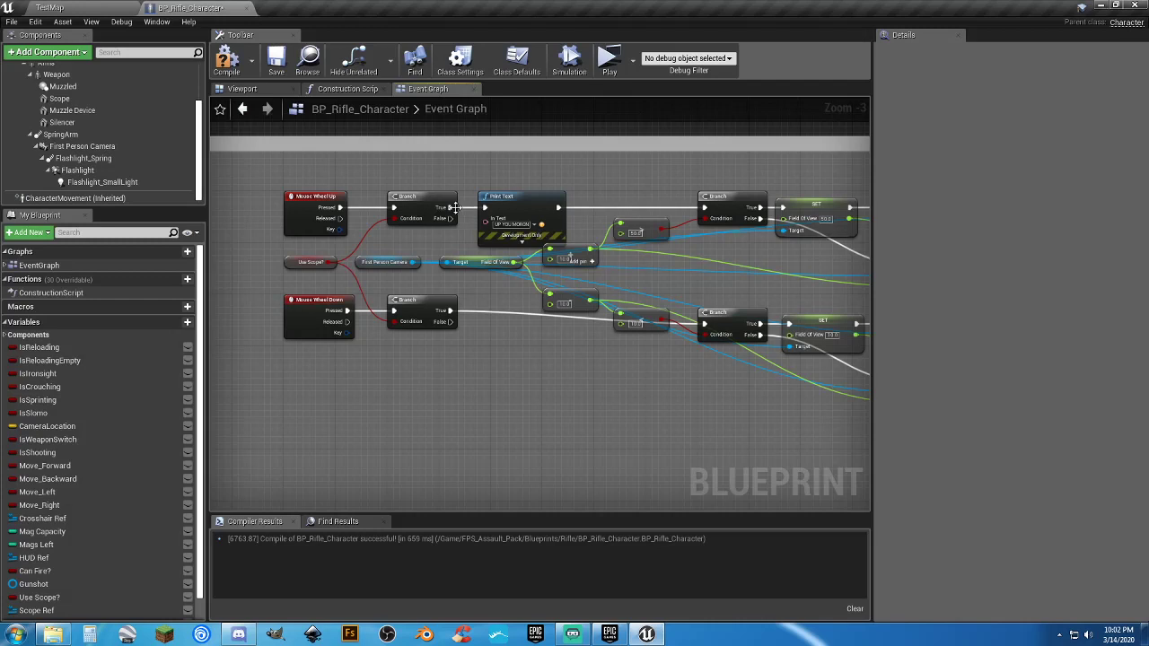
# Wire the Mouse Wheel Up row's first Branch True output directly to its limit Branch and delete the Print Text node between them.
pyautogui.moveTo(449, 208); pyautogui.dragTo(704, 209)
pyautogui.click(520, 199)
pyautogui.press('Delete')
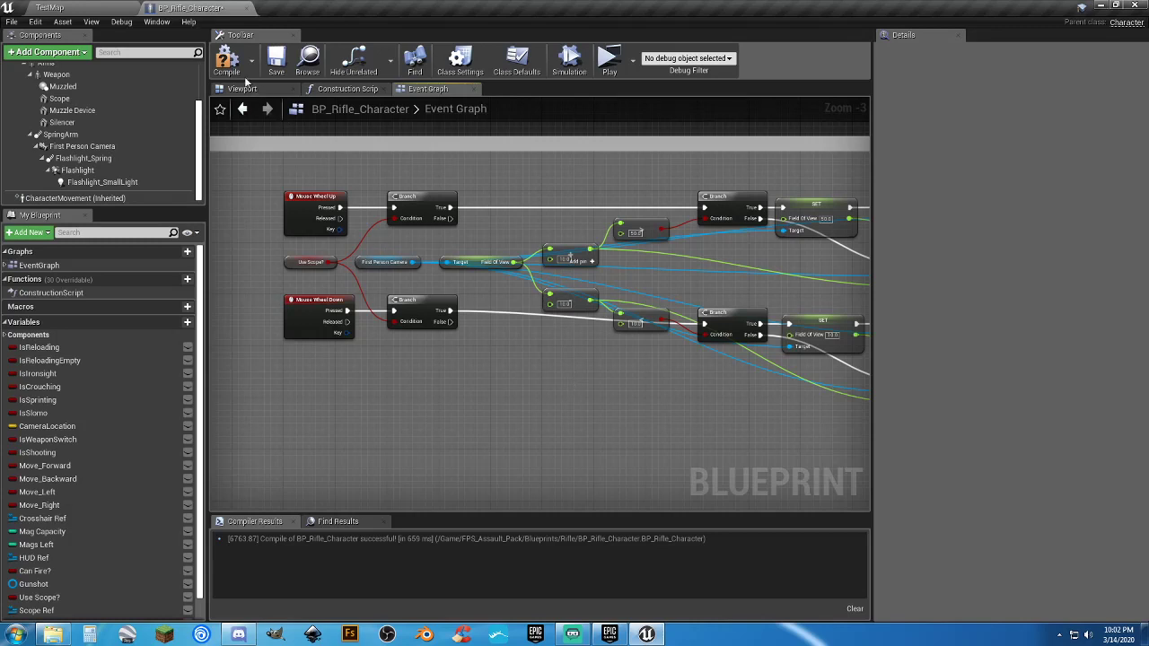
# Compile and save BP_Rifle_Character without the debug text nodes and start playing TestMap.
pyautogui.click(274, 63)
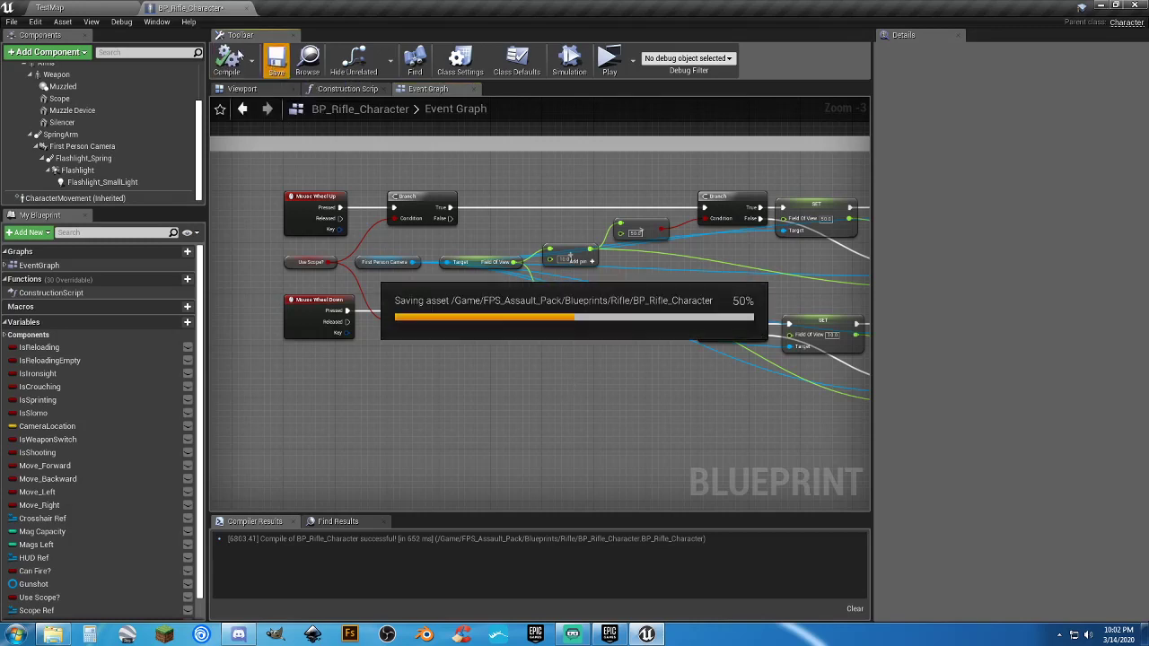
pyautogui.click(115, 7)
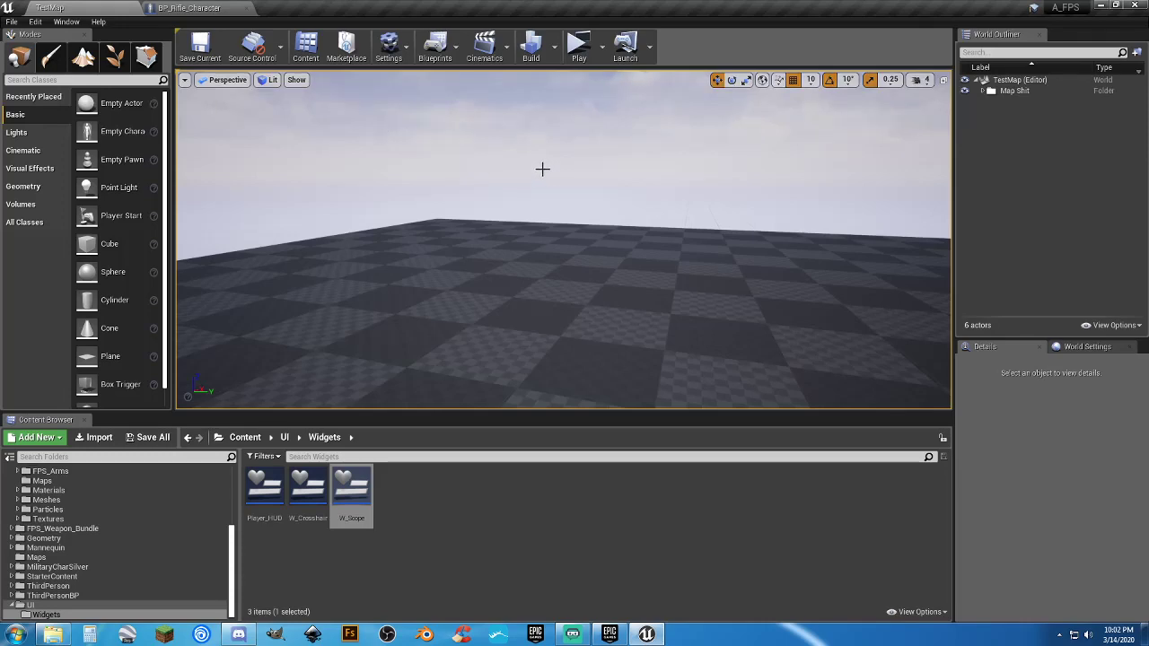
pyautogui.click(573, 43)
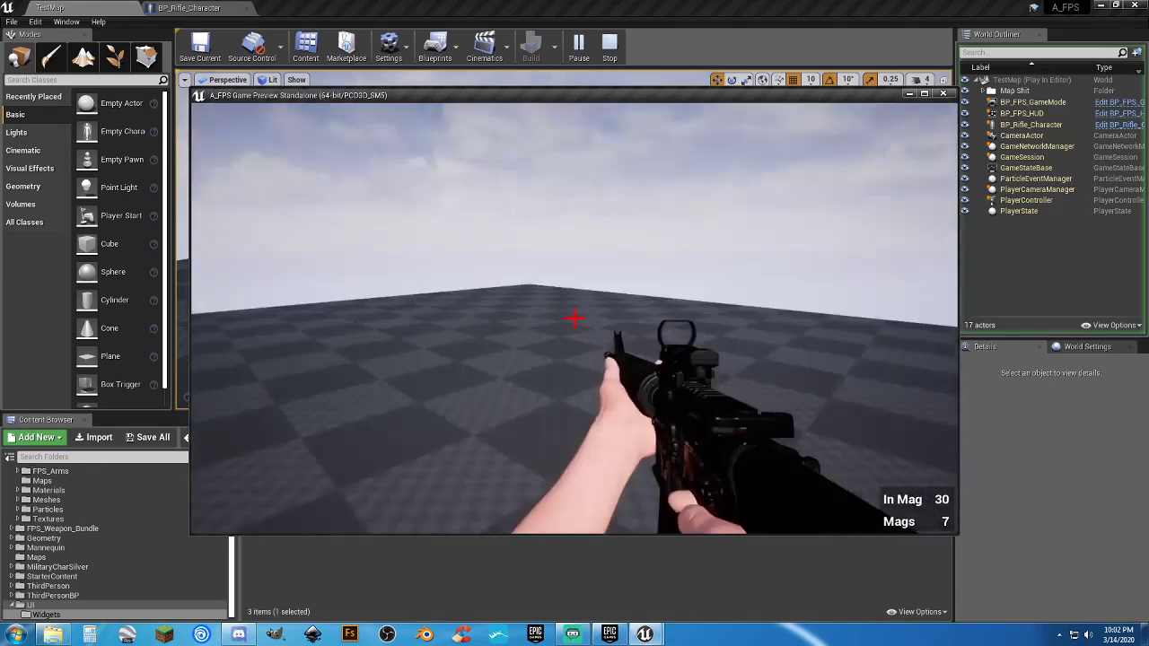
# Test firing the rifle from the hip and while aiming through the red dot sight, including a reload.
pyautogui.rightClick(574, 317)
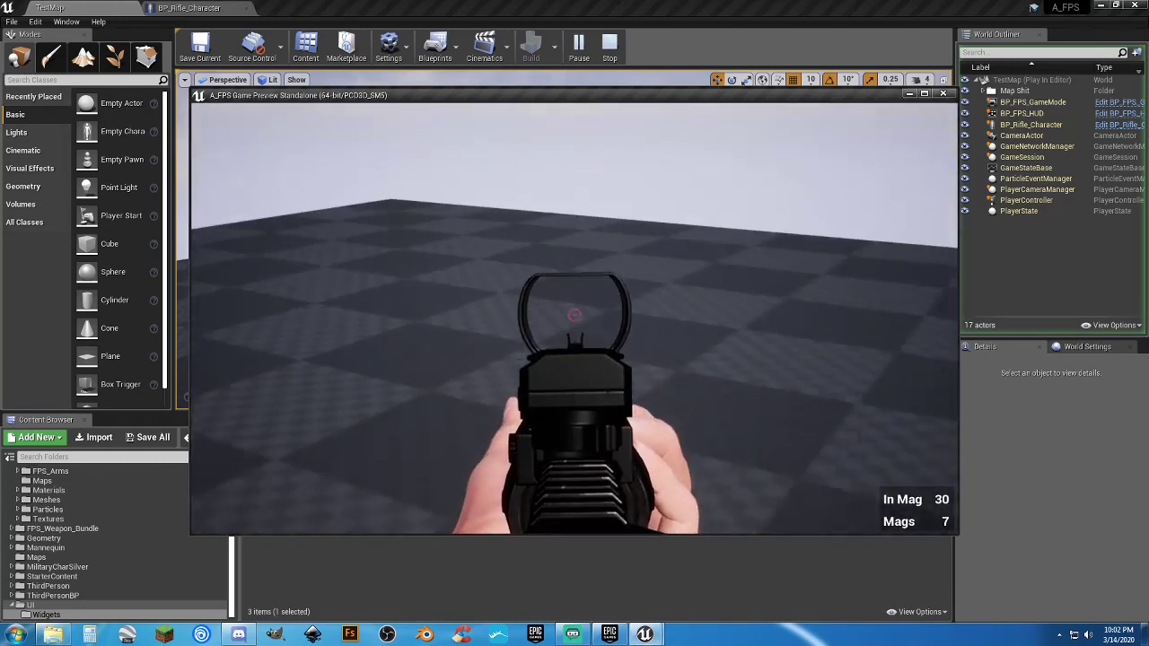
pyautogui.moveTo(574, 314); pyautogui.dragTo(574, 318)
pyautogui.rightClick(574, 318)
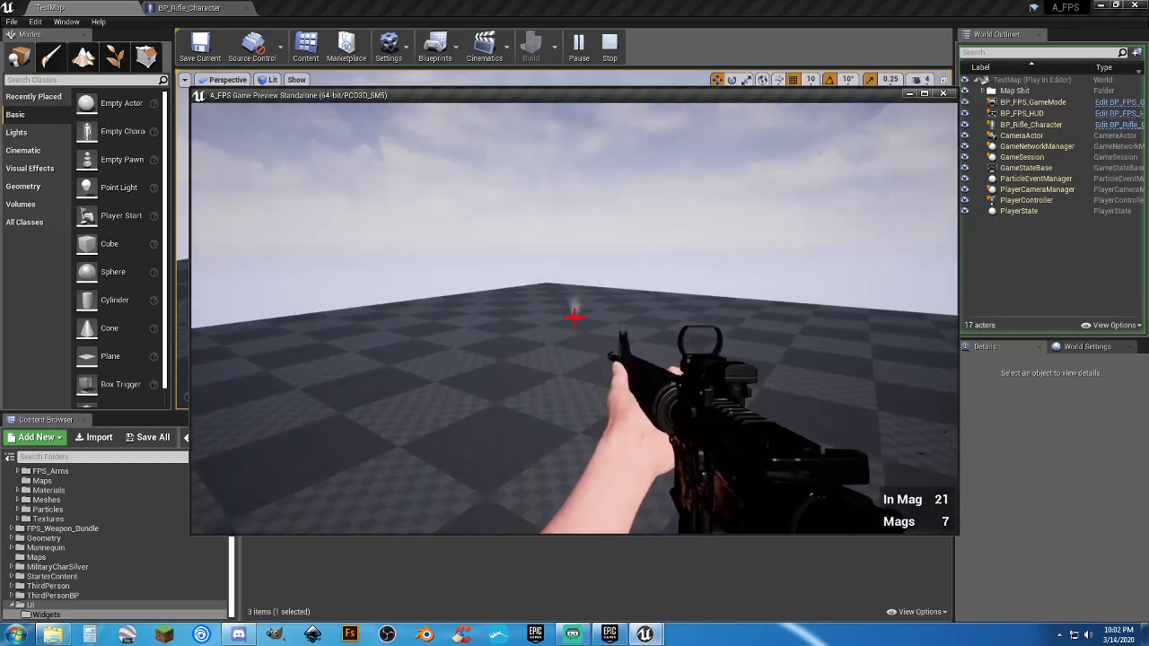
pyautogui.click(574, 317)
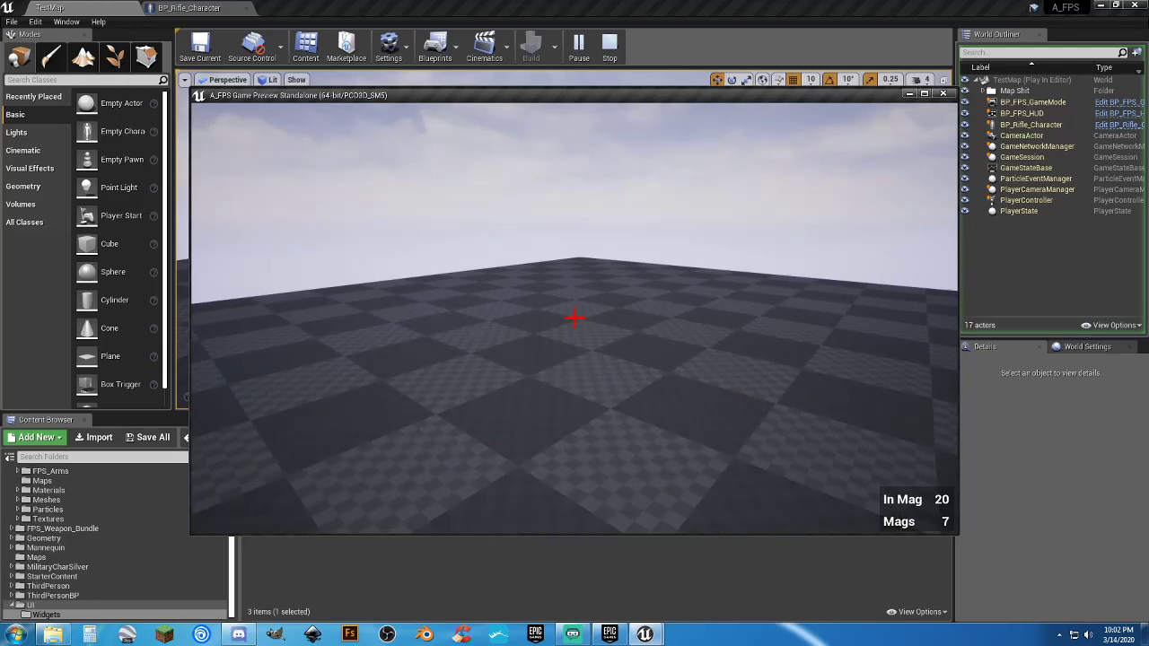
pyautogui.click(574, 317)
pyautogui.click(574, 317)
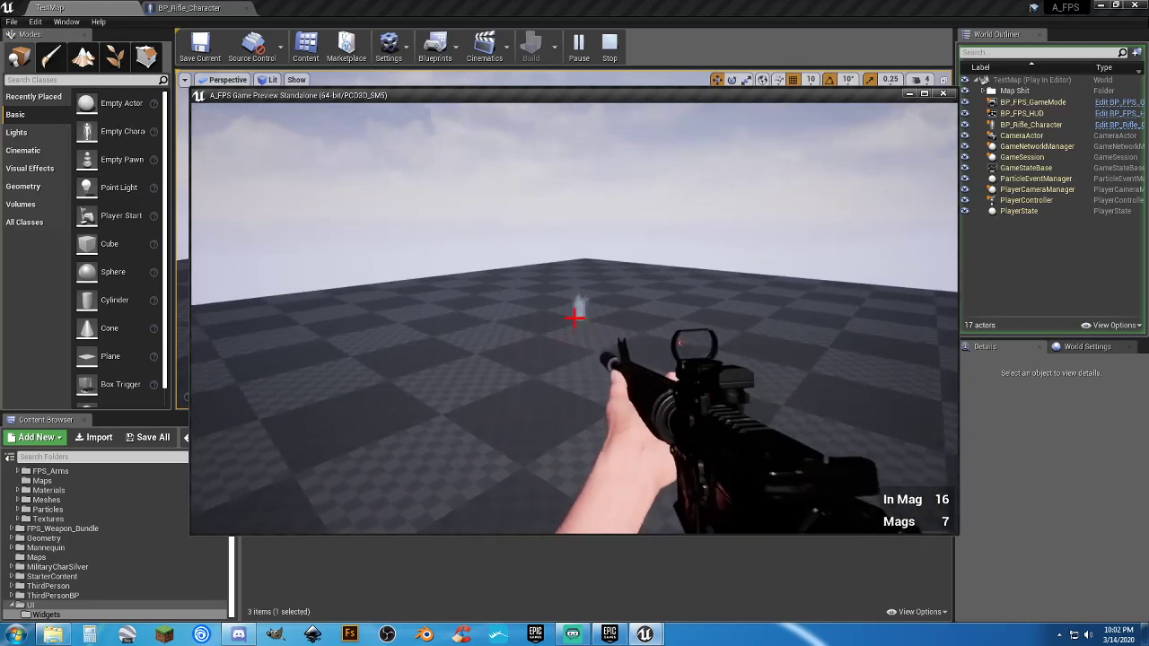
pyautogui.rightClick(574, 316)
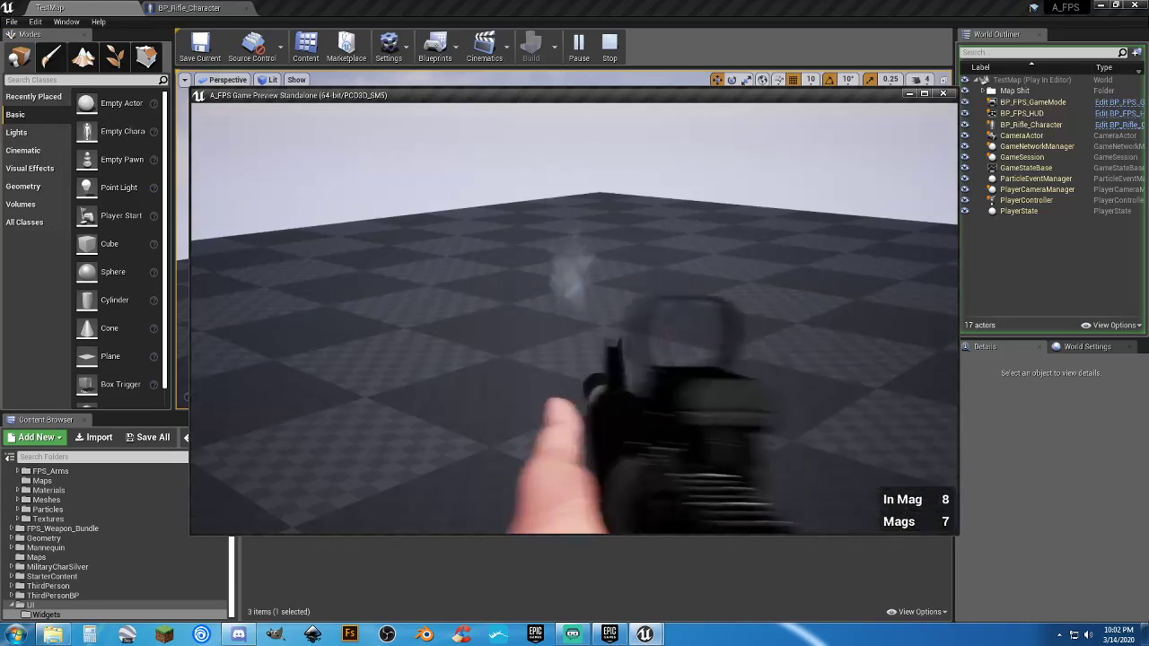
pyautogui.click(574, 317)
pyautogui.rightClick(575, 317)
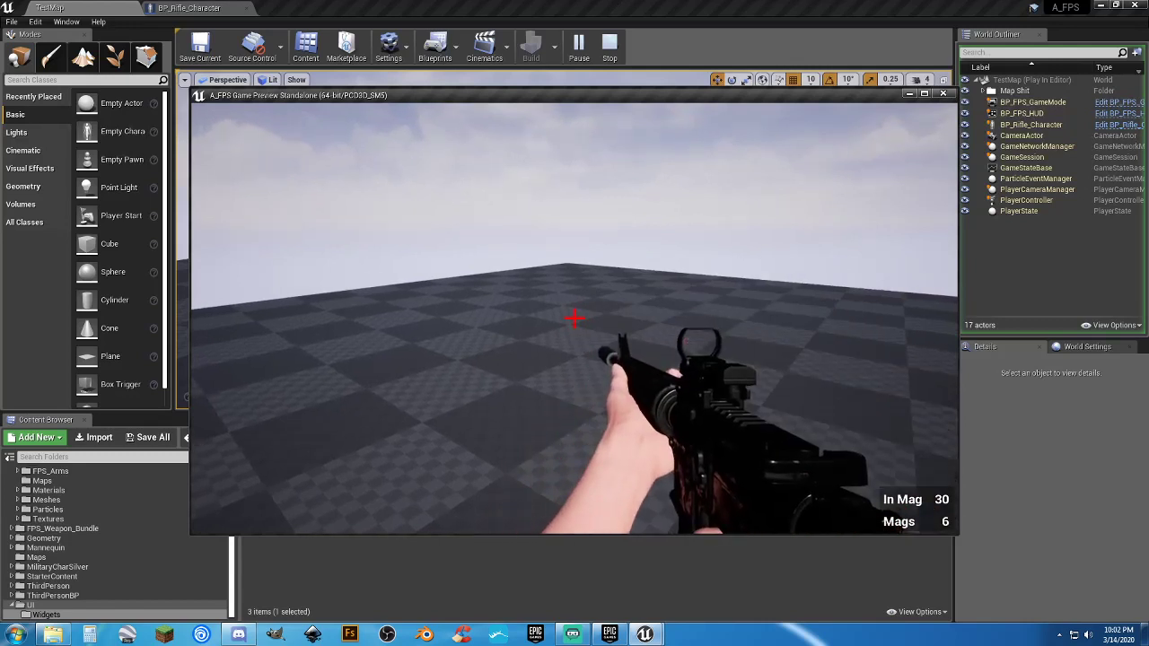
# Switch the rifle to the magnified scope, aim and zoom through it, leave aiming, and end the play session.
pyautogui.press('h')
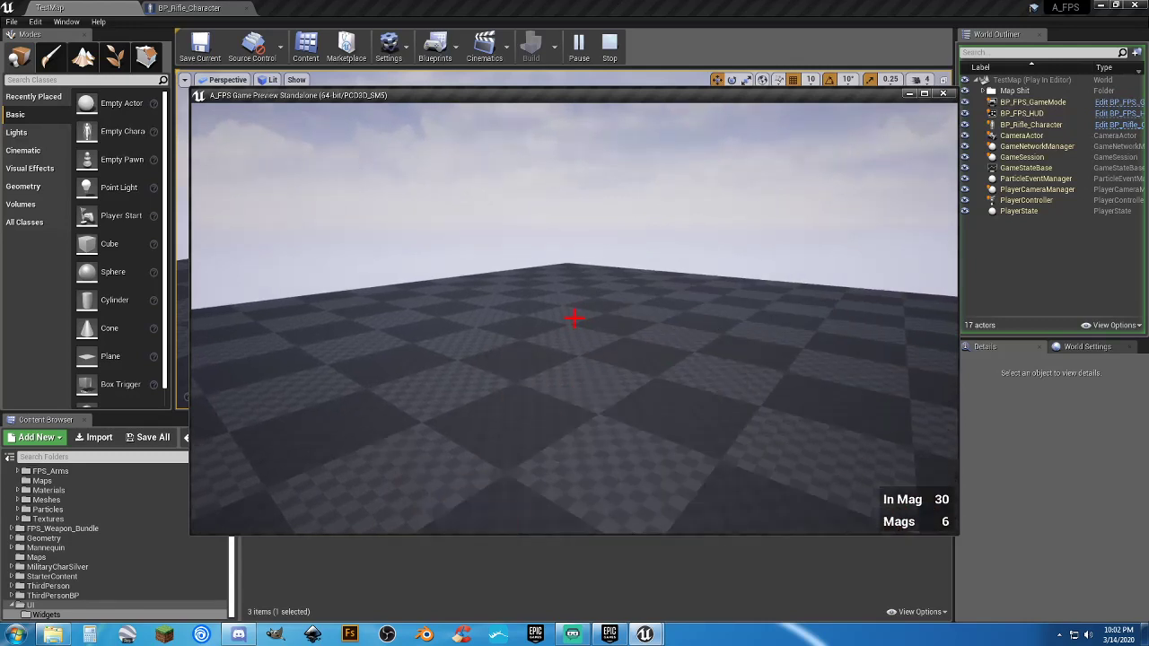
pyautogui.rightClick(575, 317)
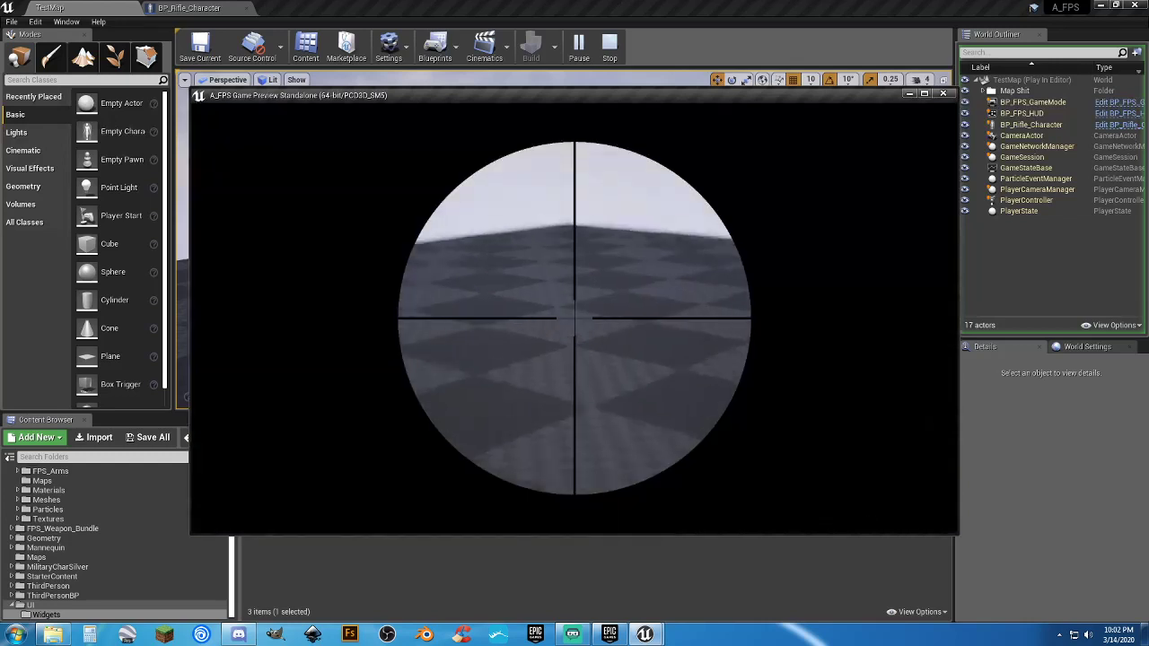
pyautogui.scroll(4, 574, 318)
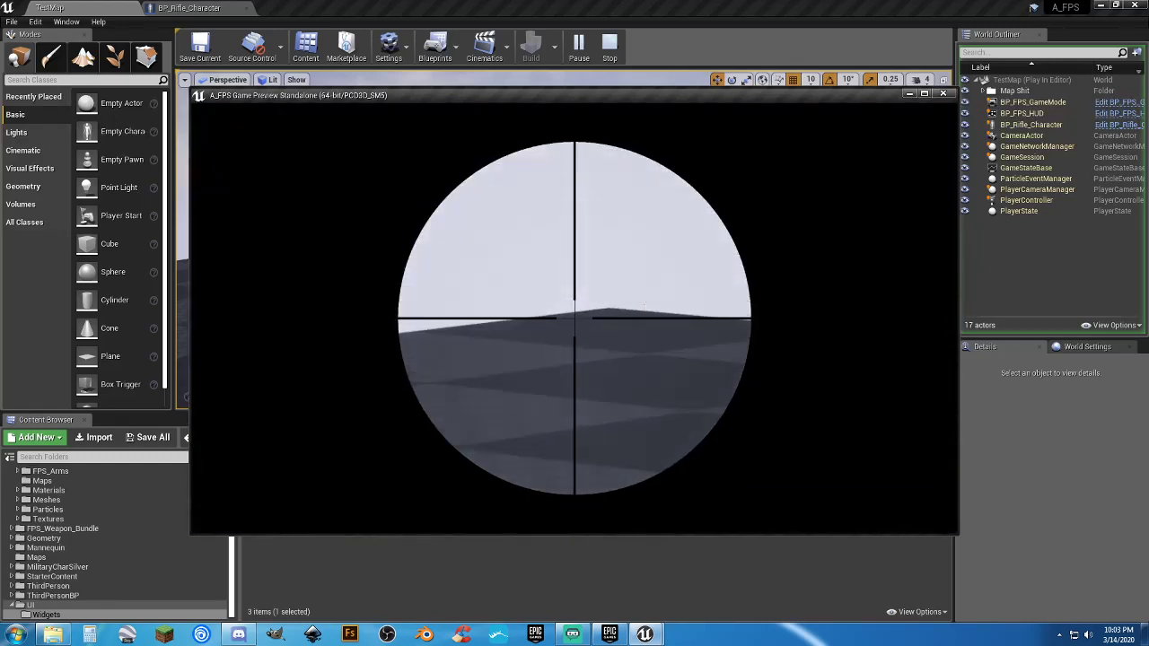
pyautogui.rightClick(575, 317)
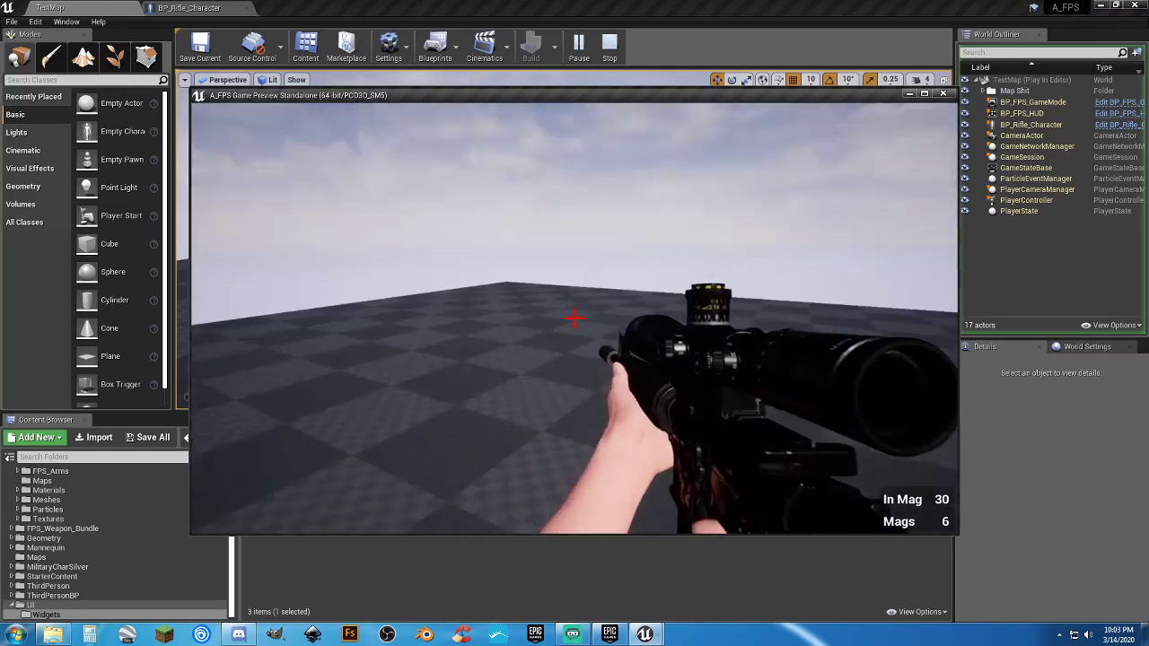
pyautogui.press('Escape')
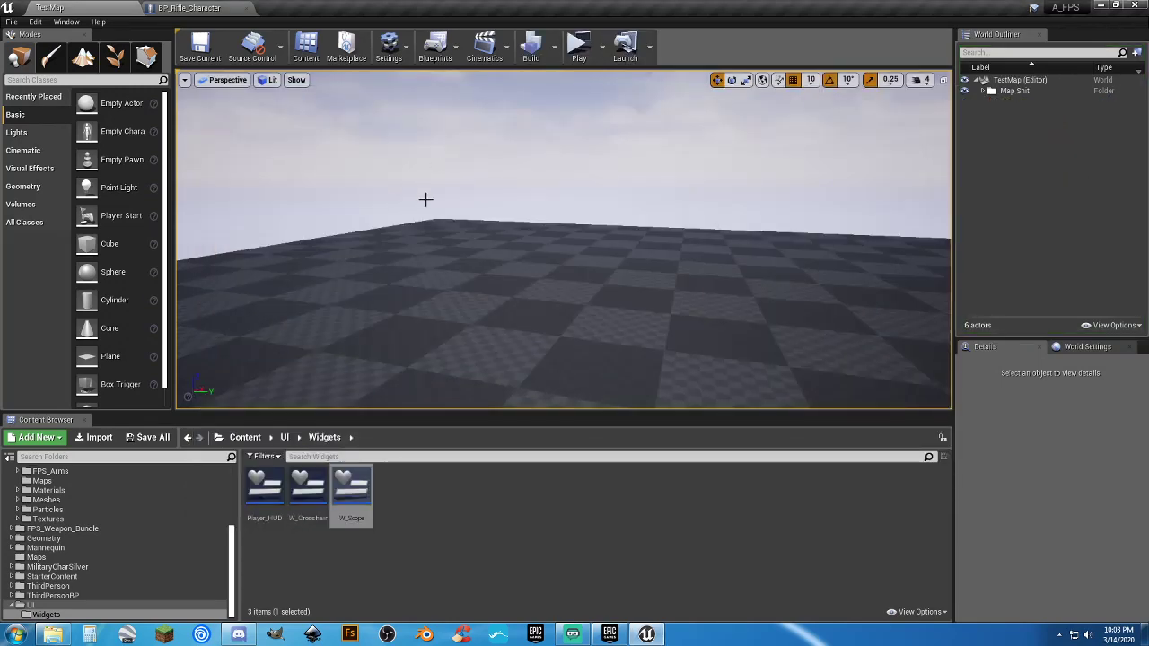
# Place BotTest from Content/Character/Blueprints near the floor's far corner, at about X 740, Y -770, Z 96, and rotate it to face the player's view.
pyautogui.scroll(5, 104, 520)
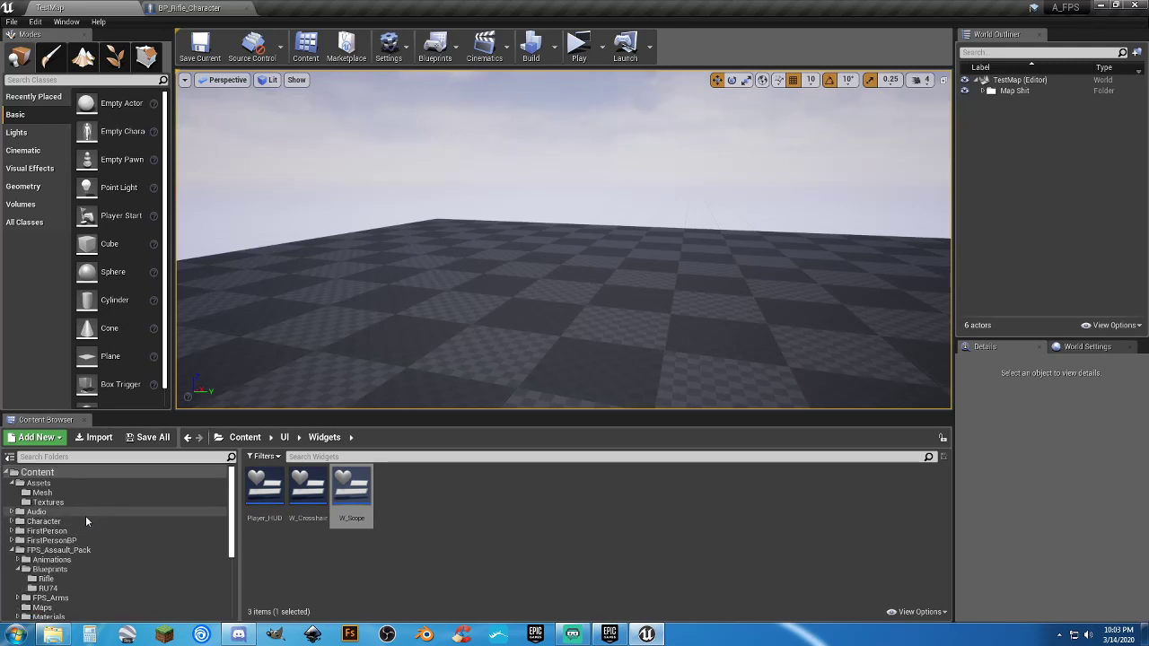
pyautogui.click(68, 522)
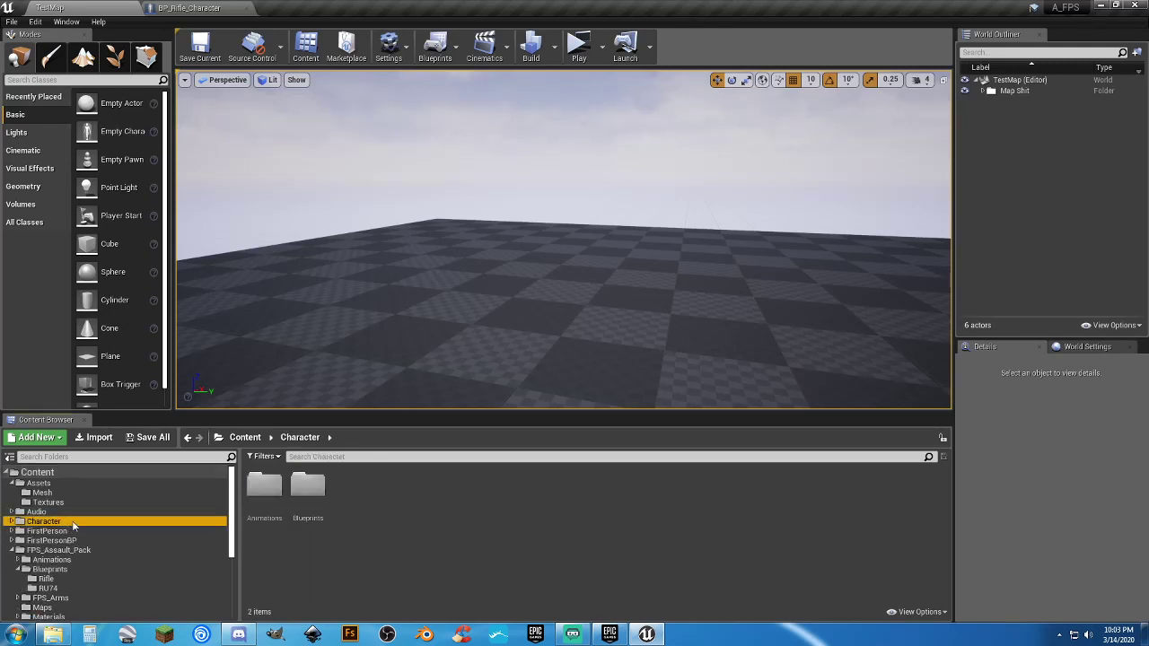
pyautogui.doubleClick(308, 485)
pyautogui.moveTo(264, 489); pyautogui.dragTo(446, 228)
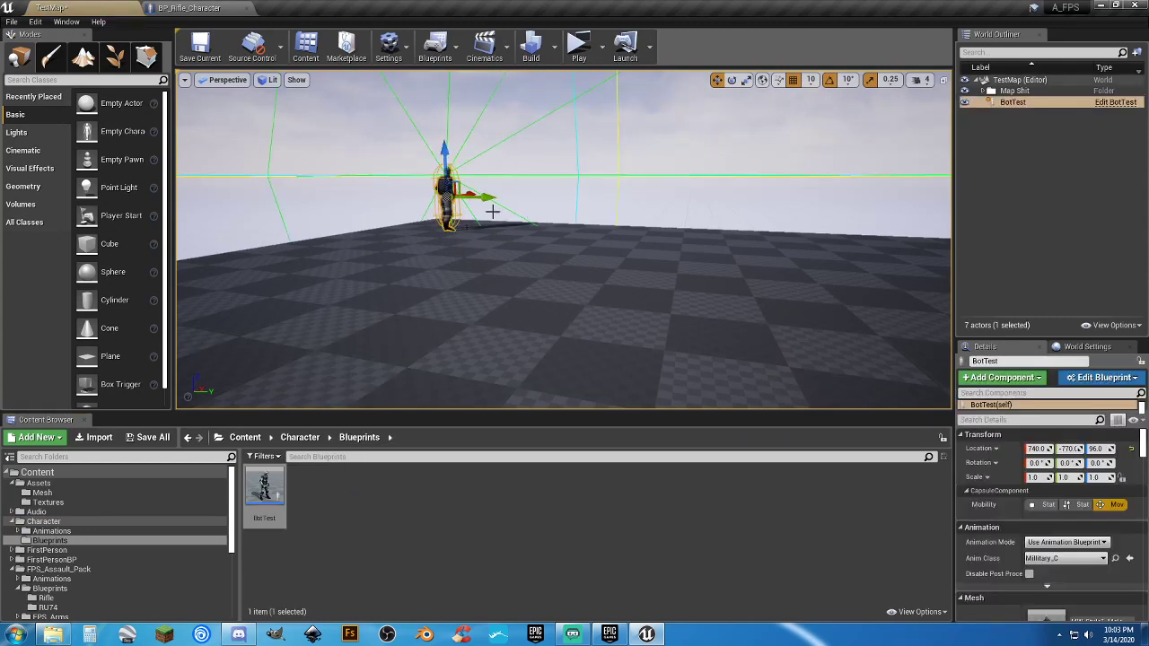
pyautogui.click(731, 80)
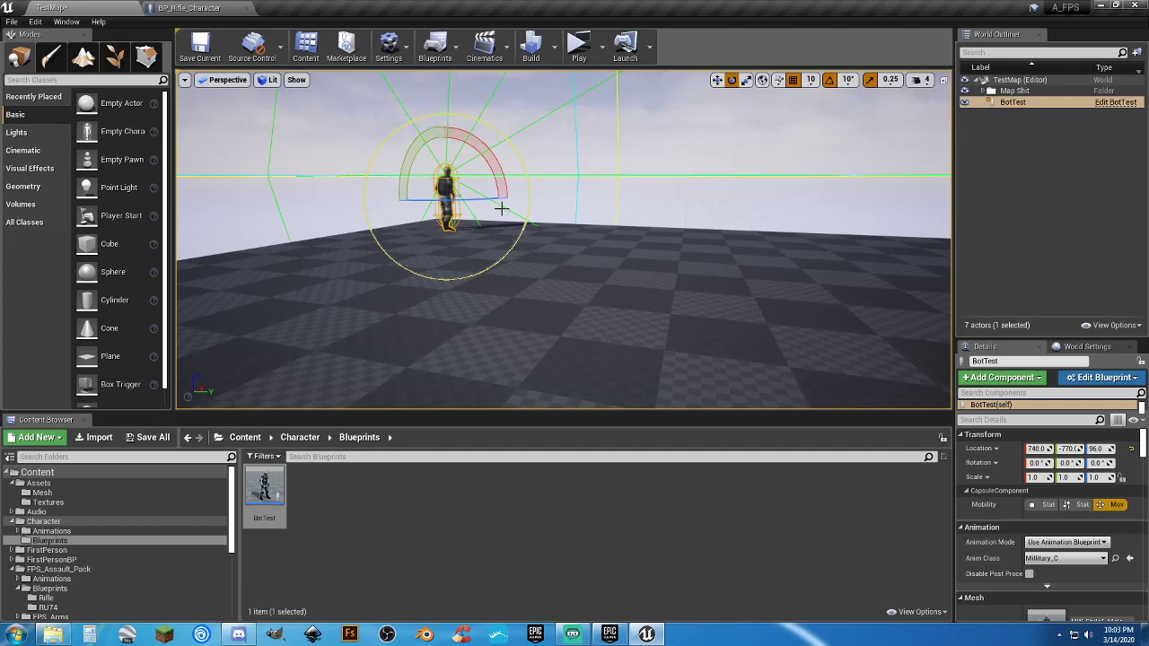
pyautogui.moveTo(483, 201)
pyautogui.mouseDown()
pyautogui.moveTo(520, 199)
pyautogui.moveTo(489, 204)
pyautogui.mouseUp()
# Play TestMap, aim at the bot through the red dot sight, shoot it down with several single shots, and stop aiming.
pyautogui.click(590, 57)
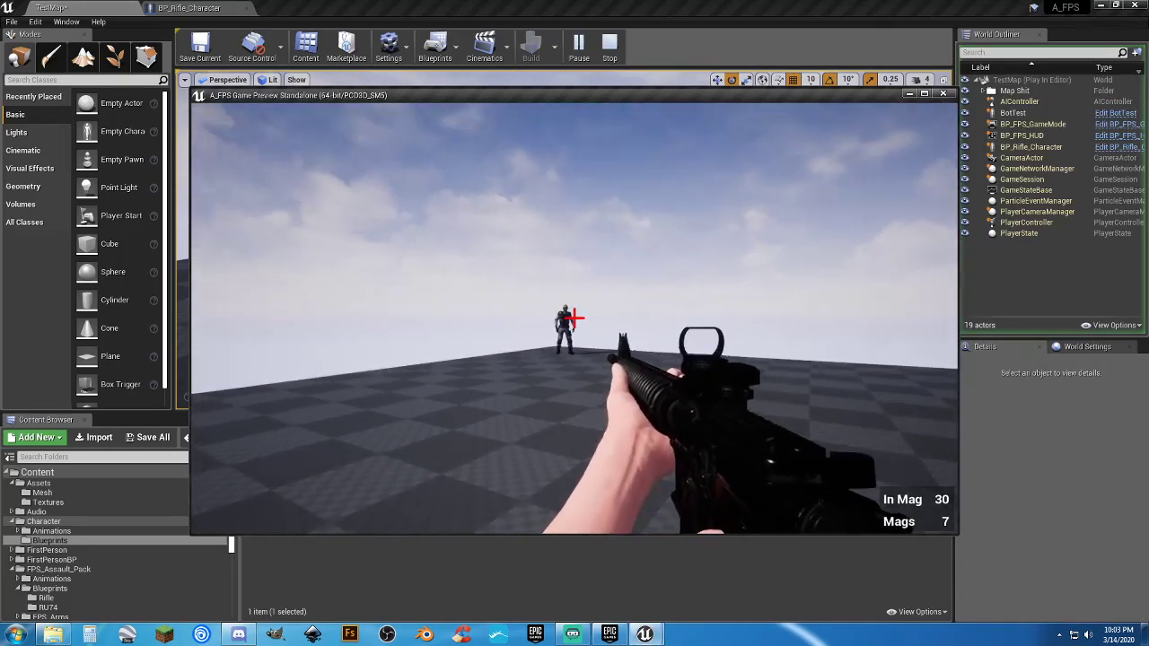
pyautogui.rightClick(574, 317)
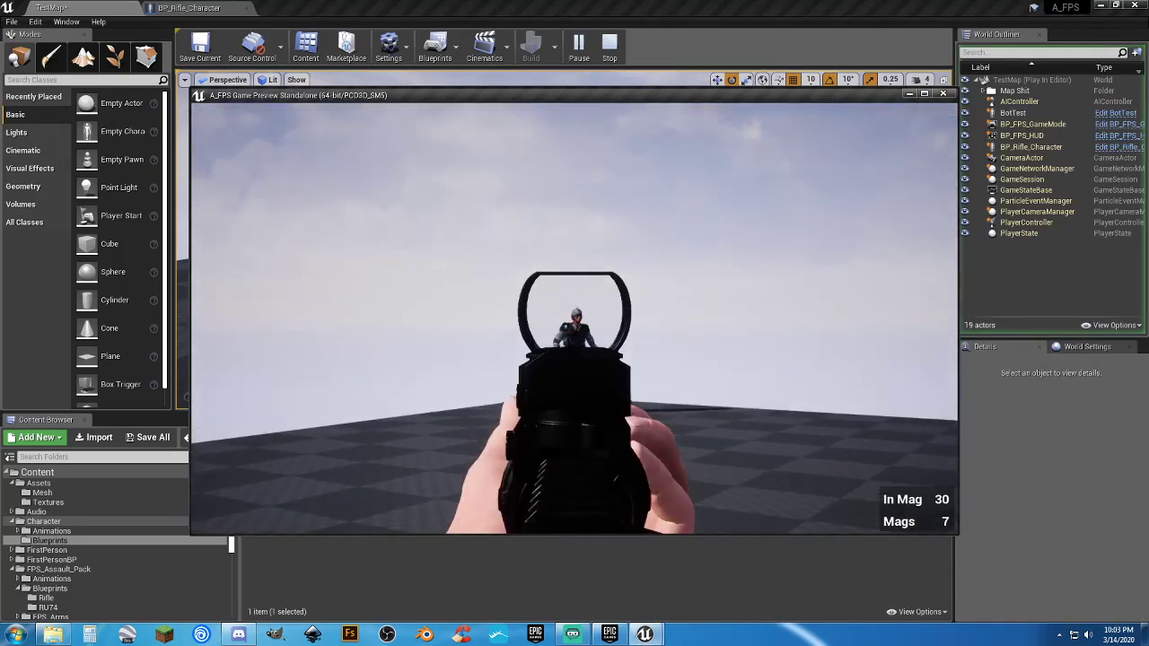
pyautogui.click(574, 317)
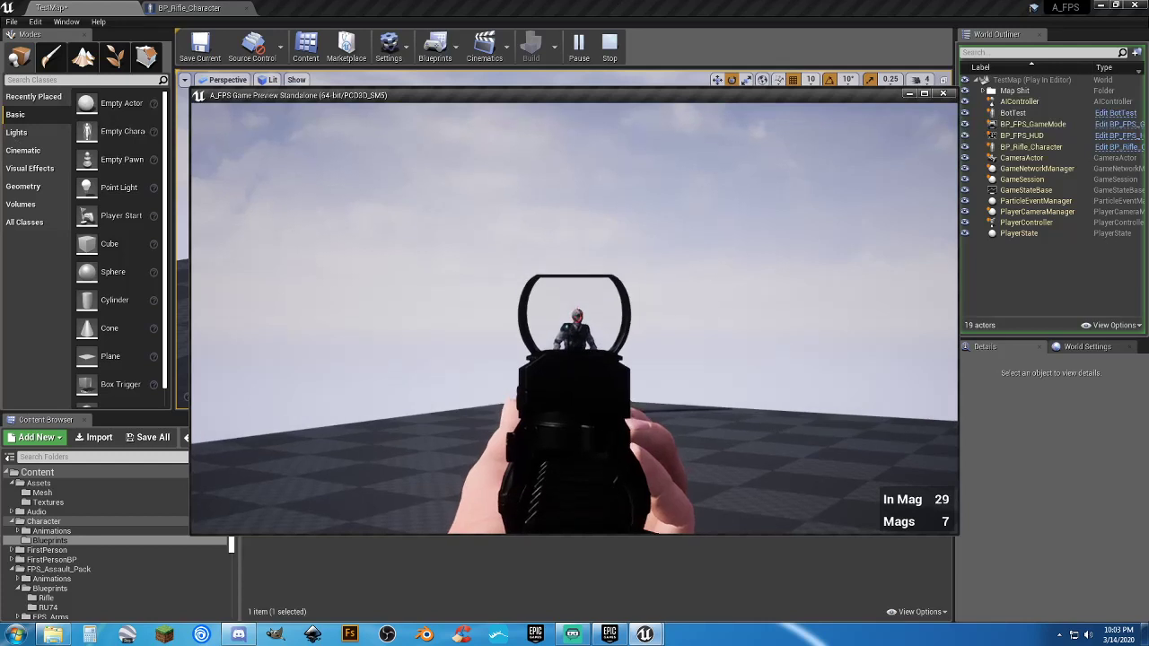
pyautogui.click(574, 318)
pyautogui.click(574, 317)
pyautogui.click(574, 318)
pyautogui.click(574, 318)
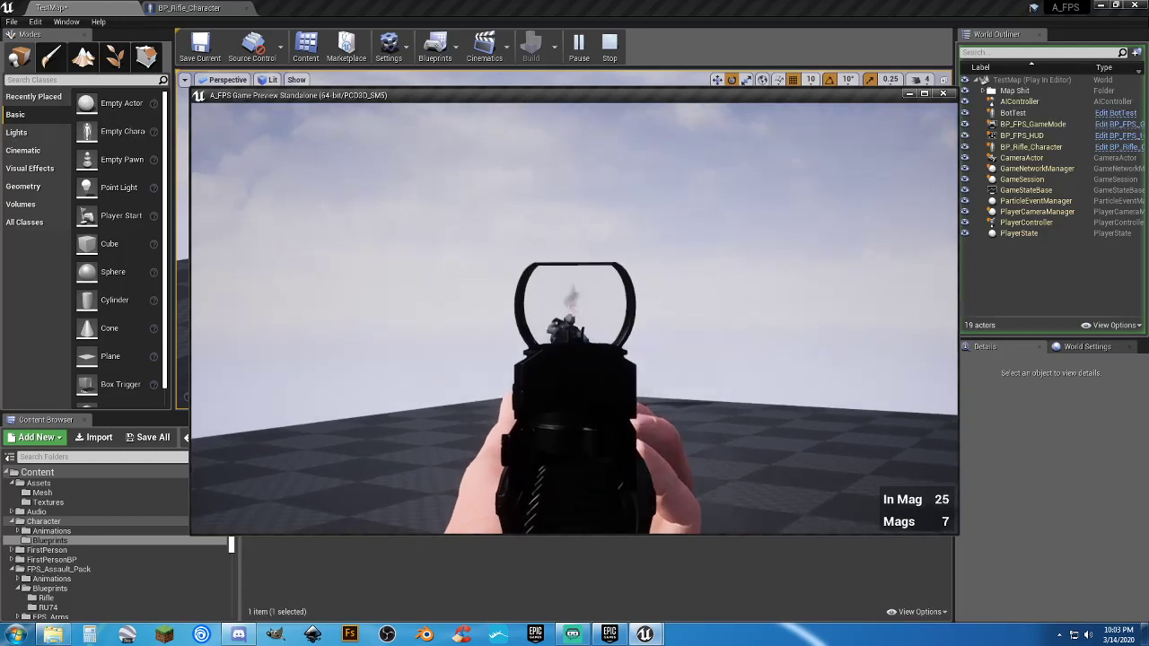
pyautogui.rightClick(575, 318)
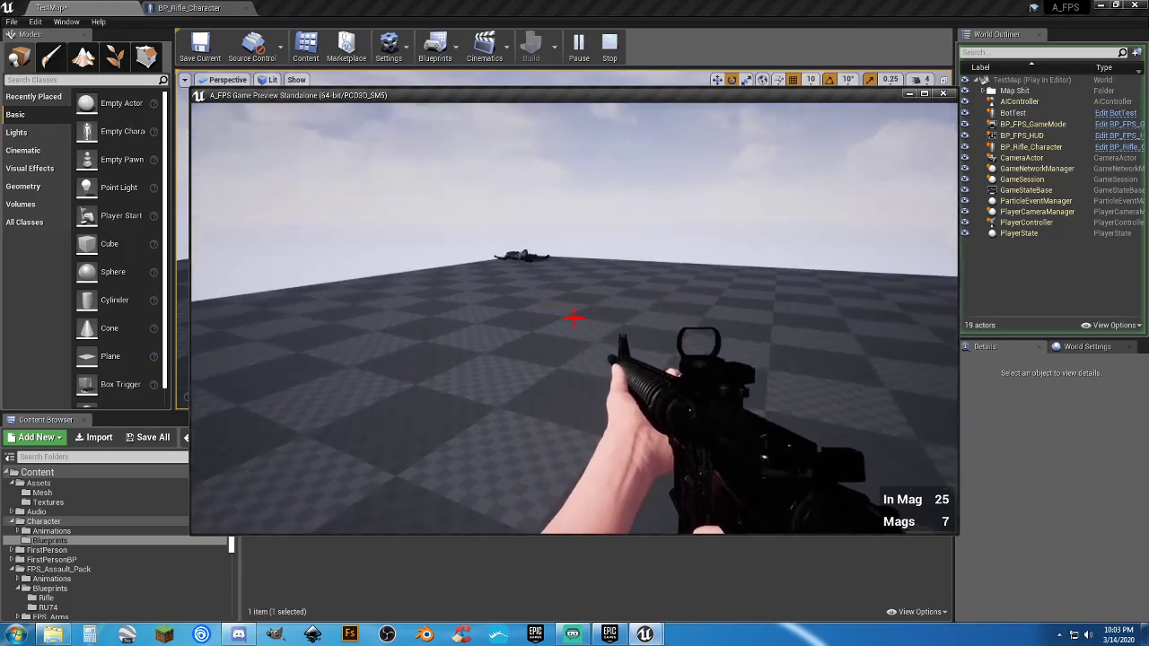
# Walk up to the fallen bot near the floor's far corner to examine its ragdoll, and end the play session.
pyautogui.press('w')
pyautogui.press('w')
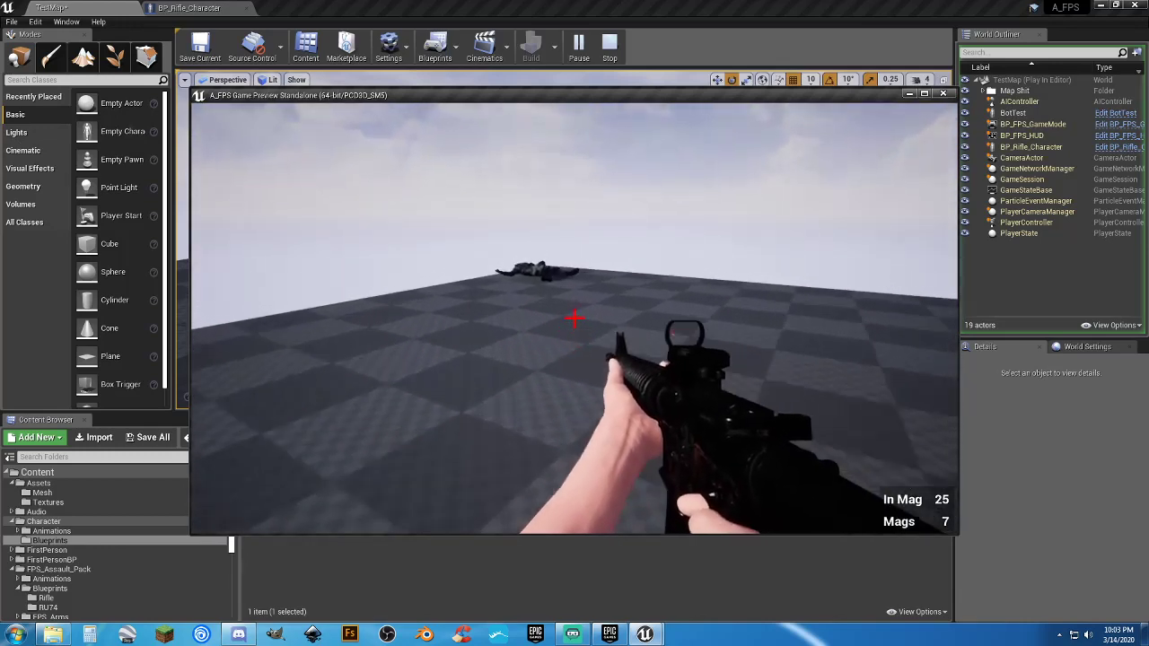
pyautogui.press('w')
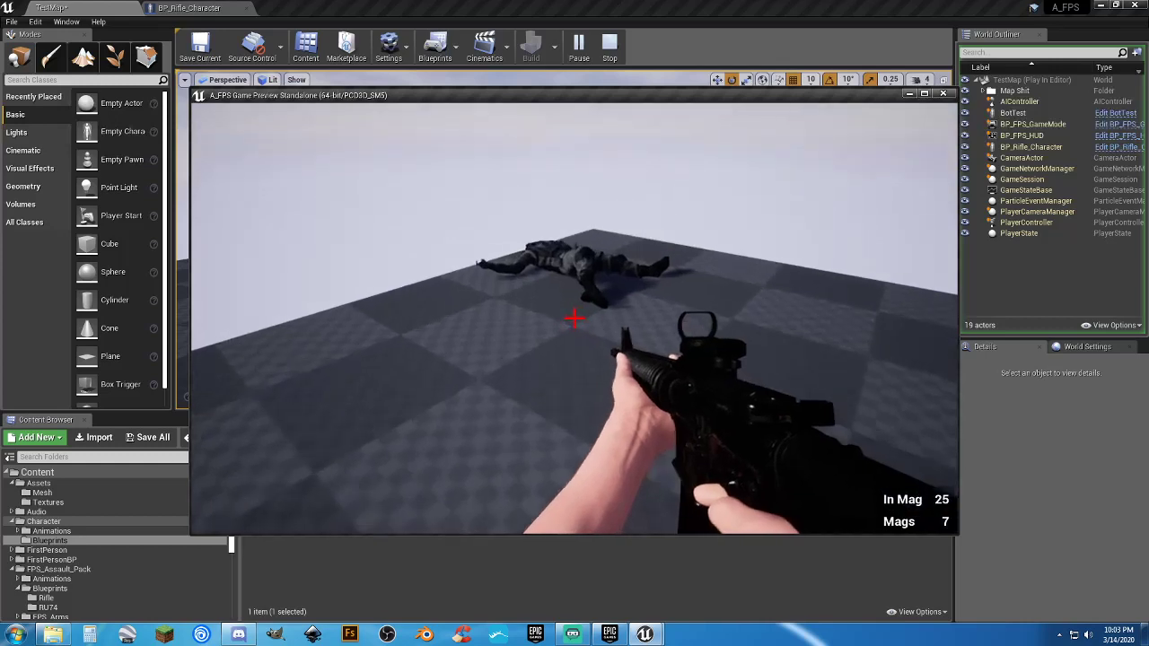
pyautogui.press('w')
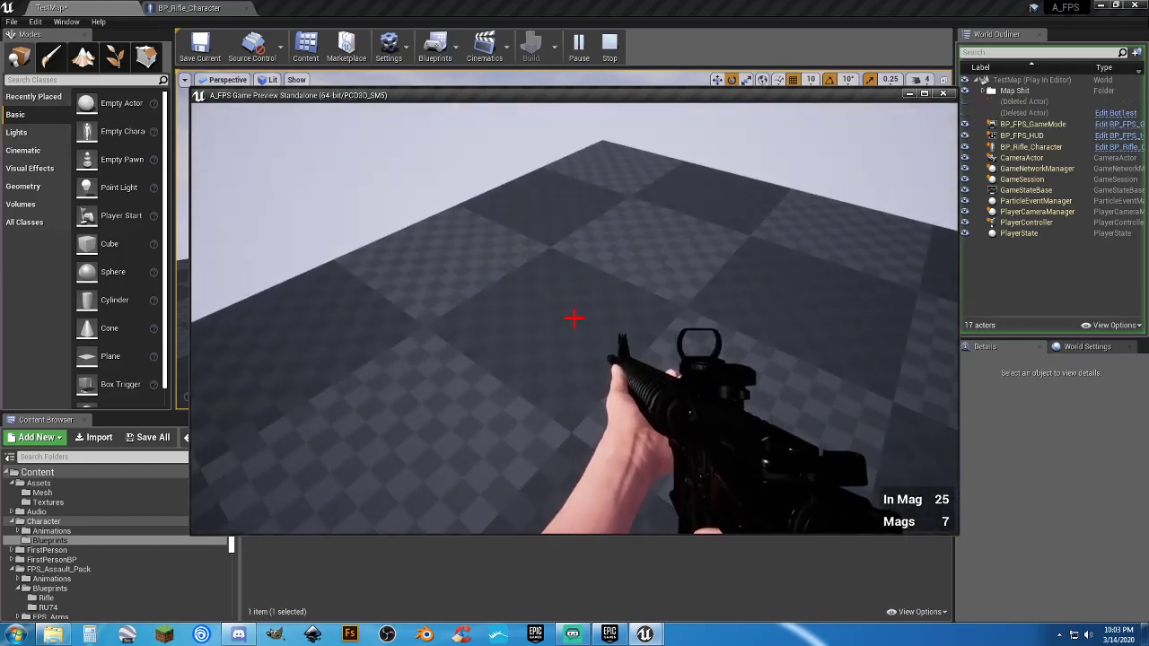
pyautogui.press('Escape')
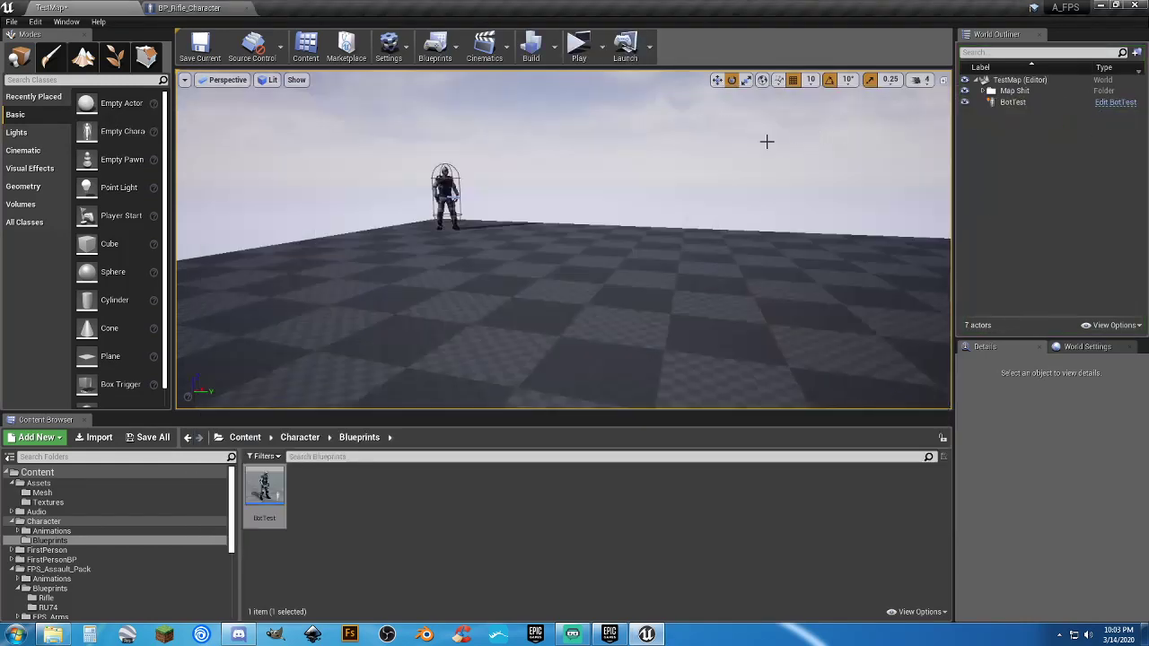
# Place a second BotTest from Content/Character/Blueprints near the floor's corner and rotate it to face the opposite way, toward the view.
pyautogui.moveTo(658, 166); pyautogui.dragTo(610, 76, button='right')
pyautogui.moveTo(763, 197); pyautogui.dragTo(764, 144, button='right')
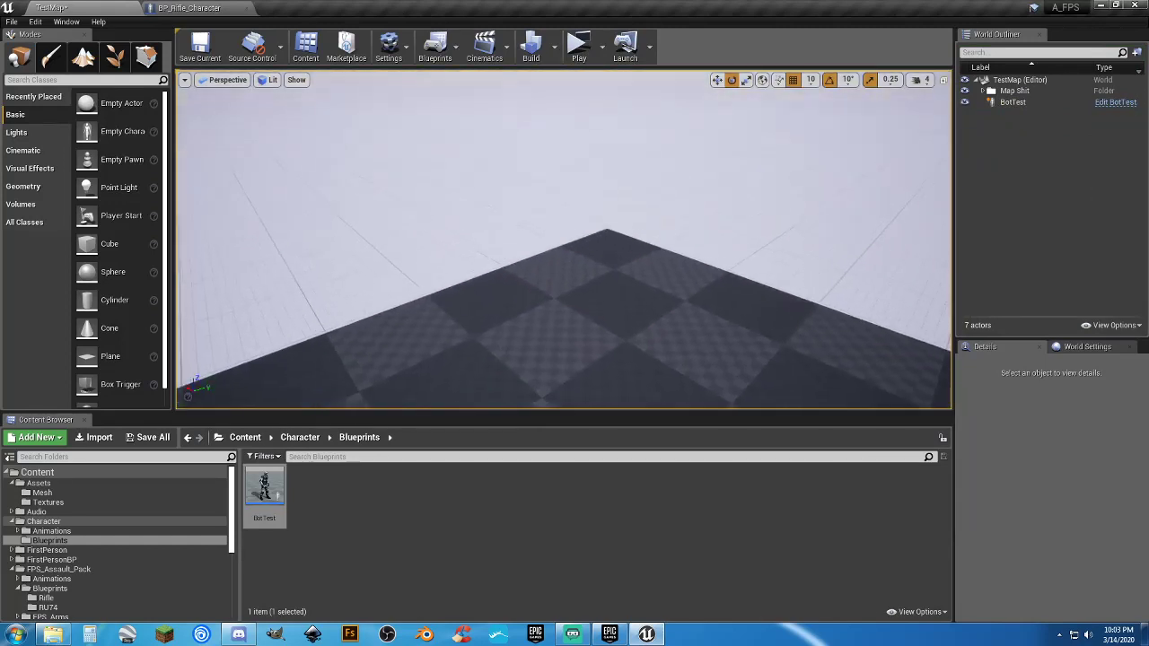
pyautogui.moveTo(264, 489); pyautogui.dragTo(610, 245)
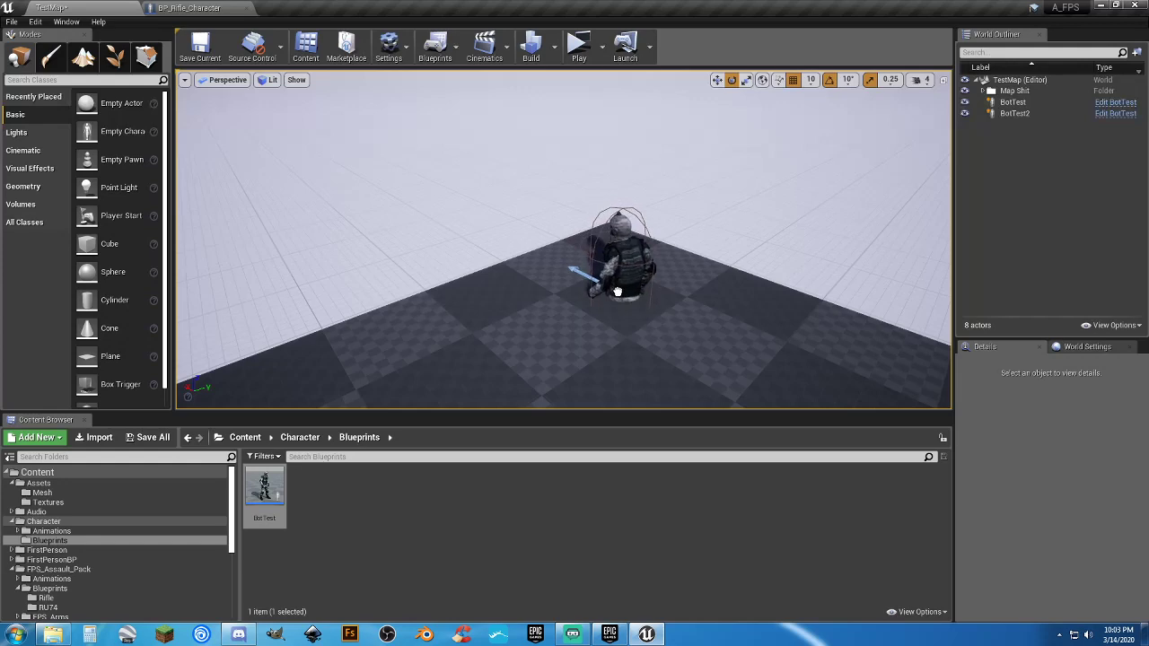
pyautogui.moveTo(618, 292); pyautogui.dragTo(613, 282)
pyautogui.moveTo(605, 227); pyautogui.dragTo(546, 118)
# Play TestMap, fire a few shots at a bot through the red dot sight, and leave the aim.
pyautogui.click(578, 45)
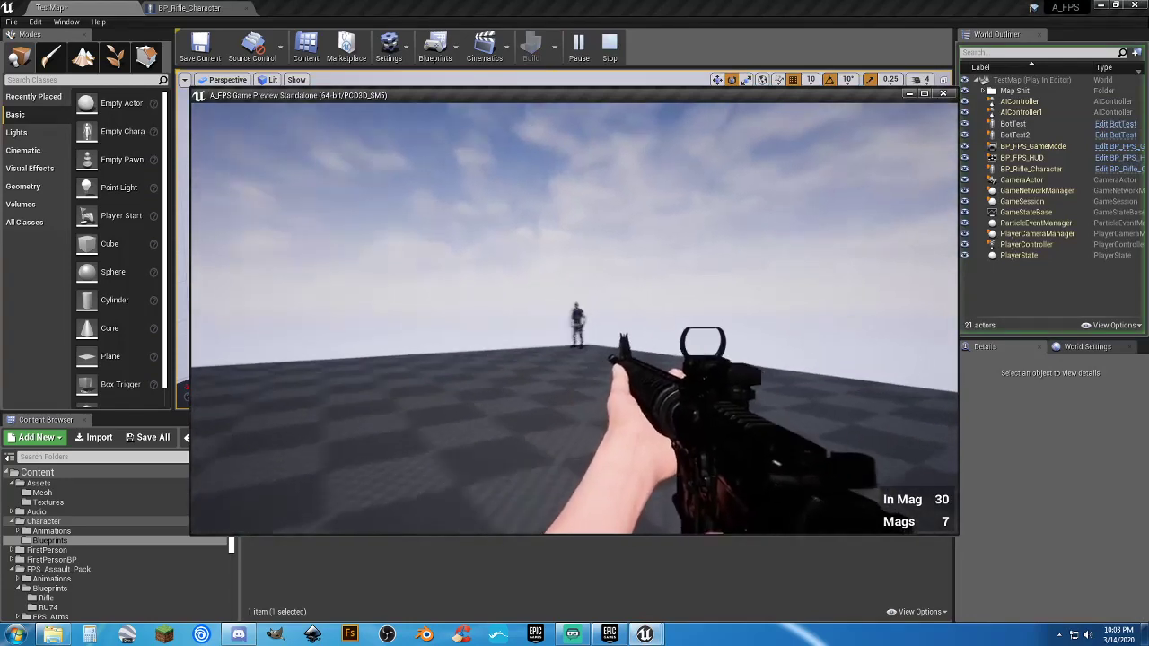
pyautogui.rightClick(574, 317)
pyautogui.click(575, 317)
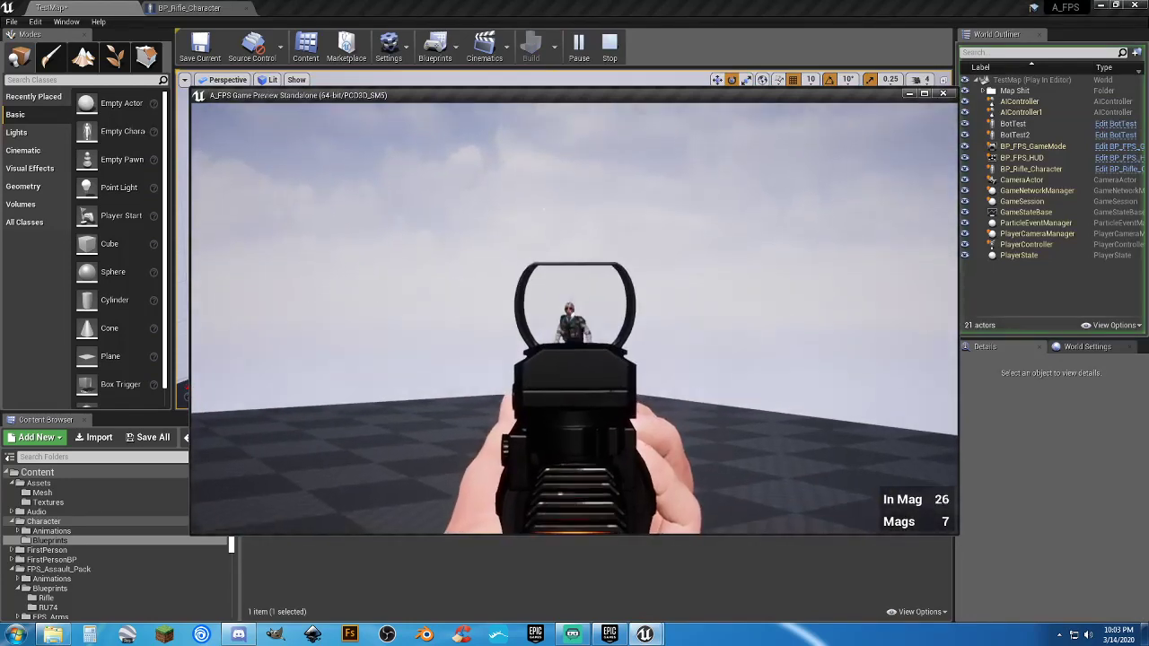
pyautogui.rightClick(574, 316)
# Switch the rifle to the magnified scope, shoot the standing bot down through it, and stop aiming.
pyautogui.press('2')
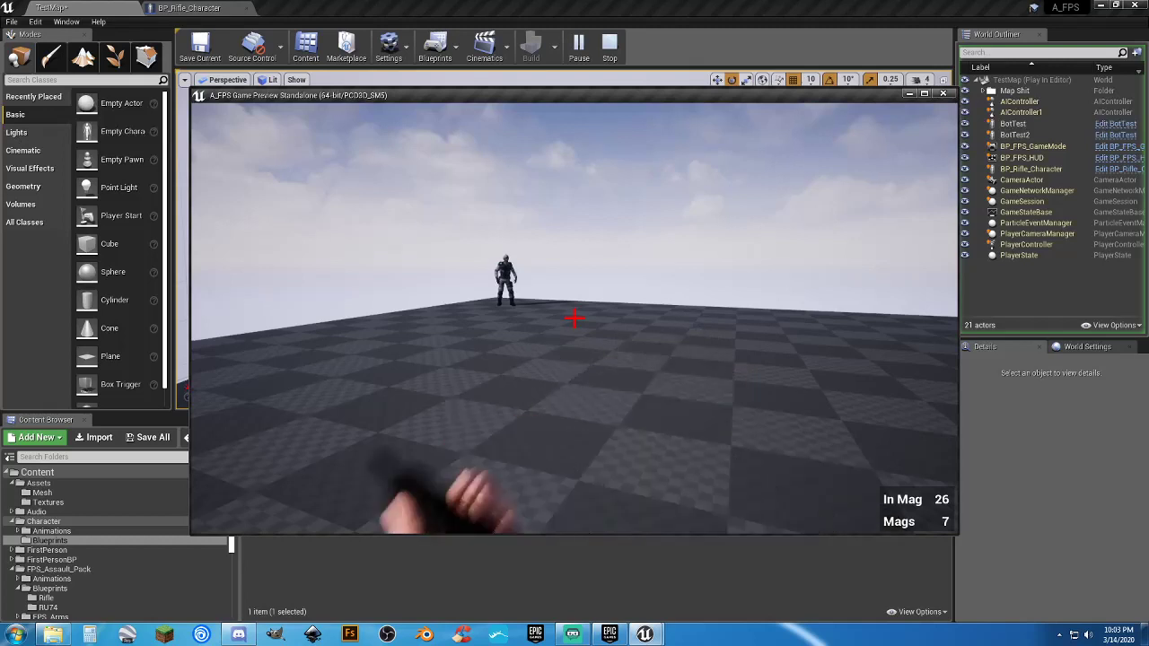
pyautogui.press('1')
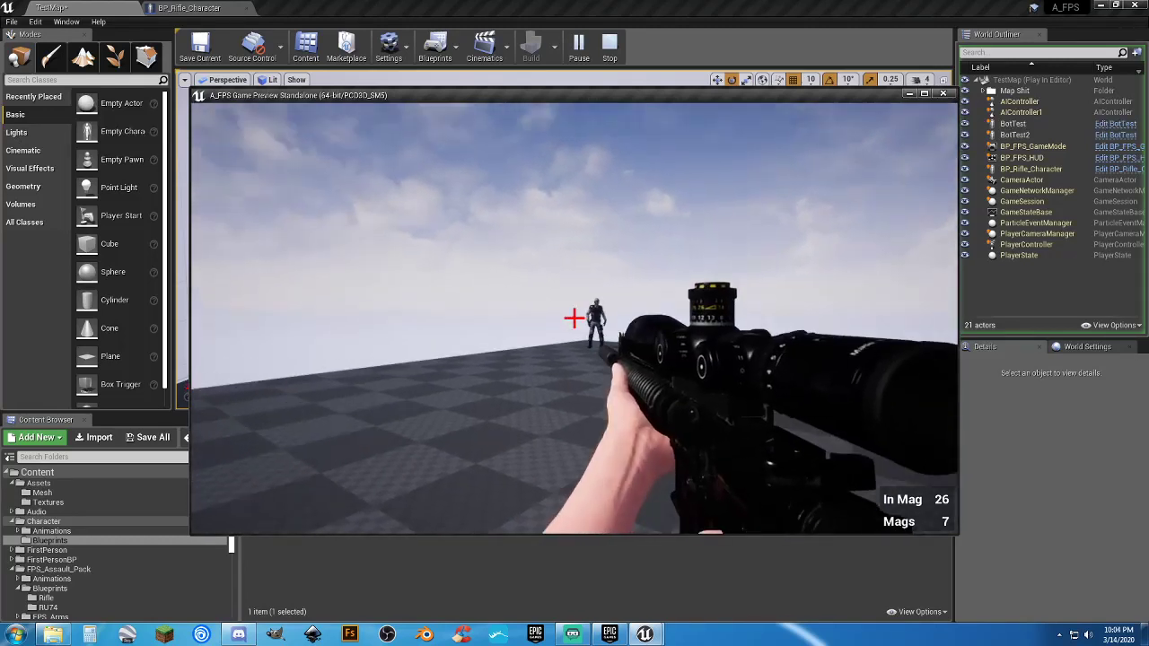
pyautogui.rightClick(574, 317)
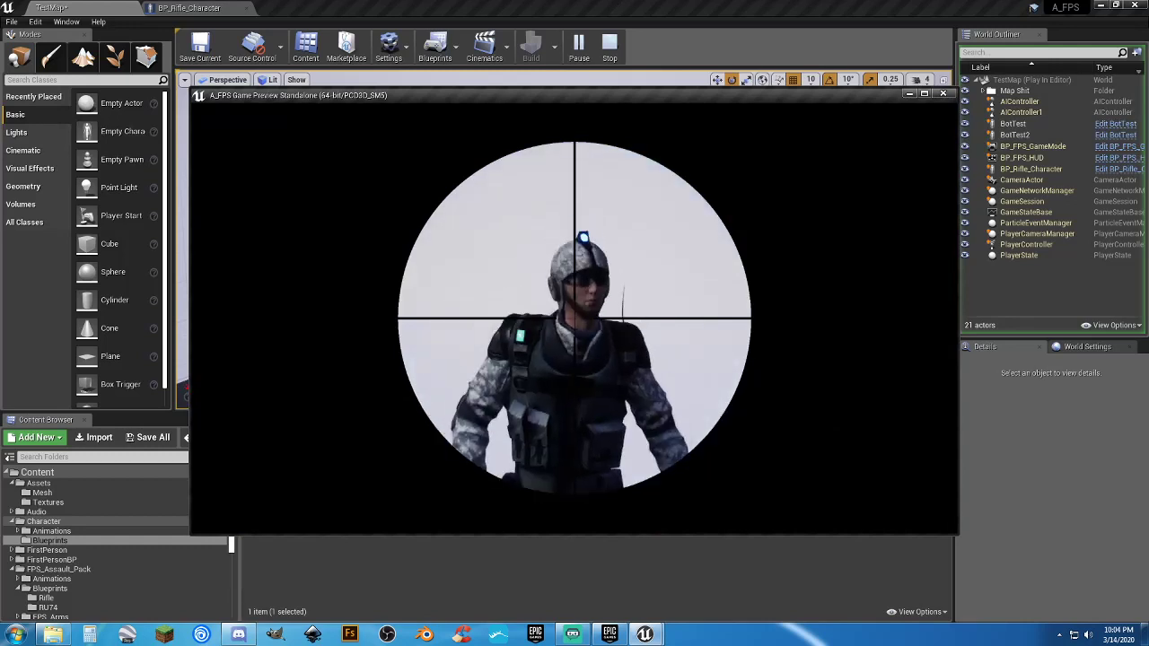
pyautogui.click(574, 317)
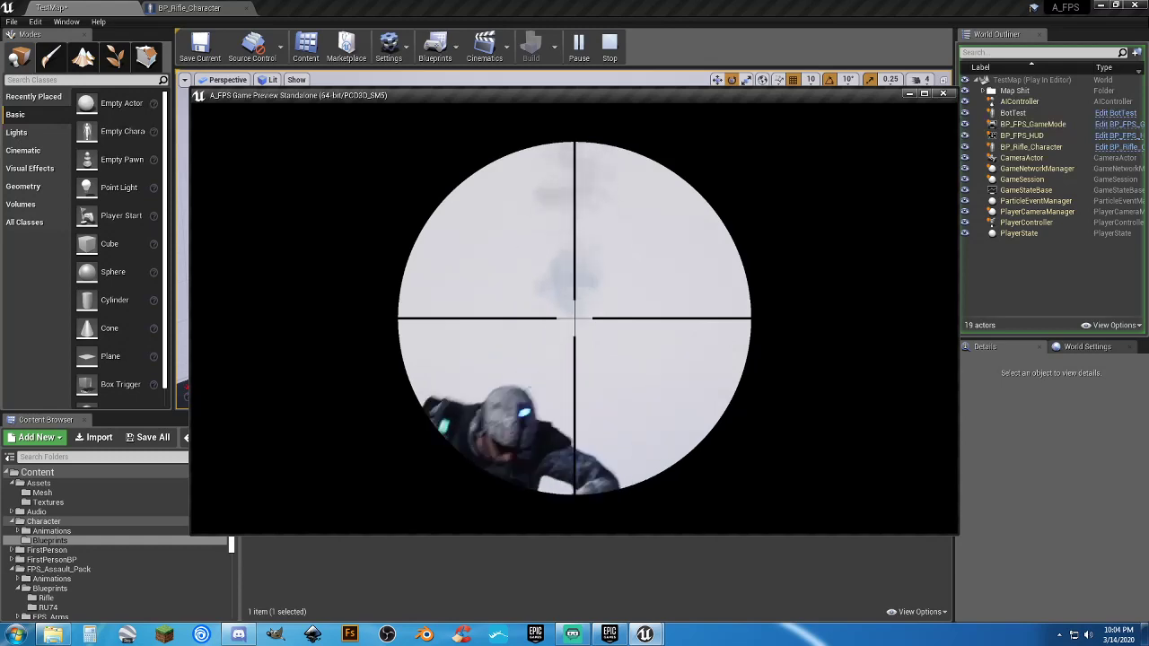
pyautogui.rightClick(574, 317)
# Switch the rifle back to the red dot sight, walk over to the fallen bot, and end the play session.
pyautogui.press('w')
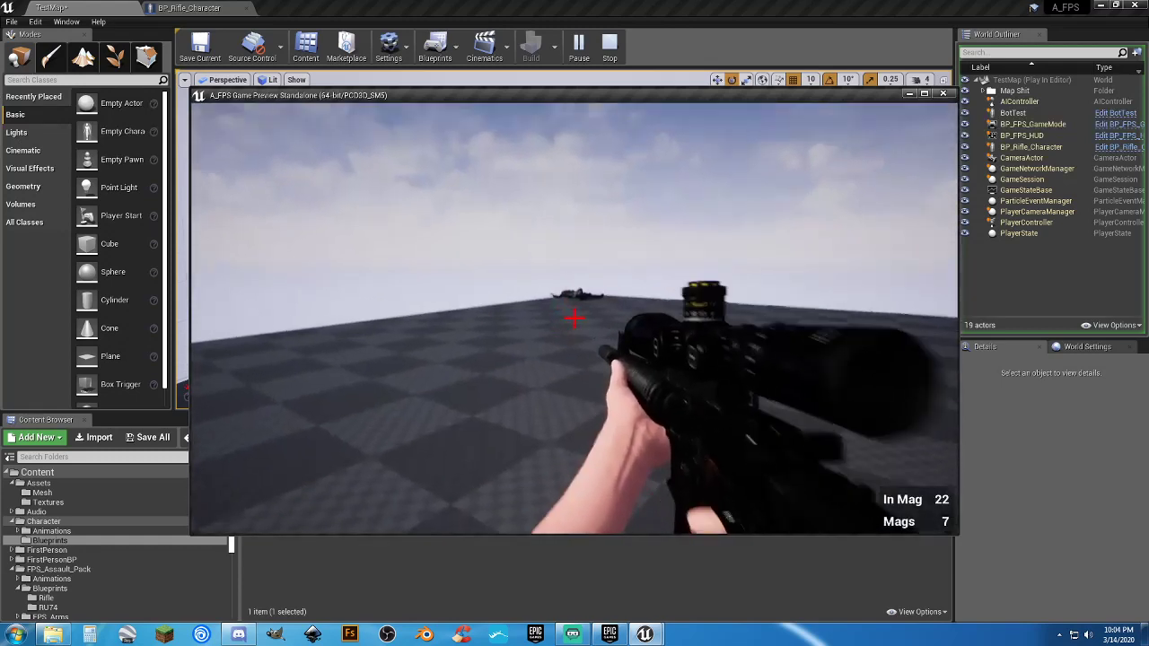
pyautogui.press('1')
pyautogui.press('2')
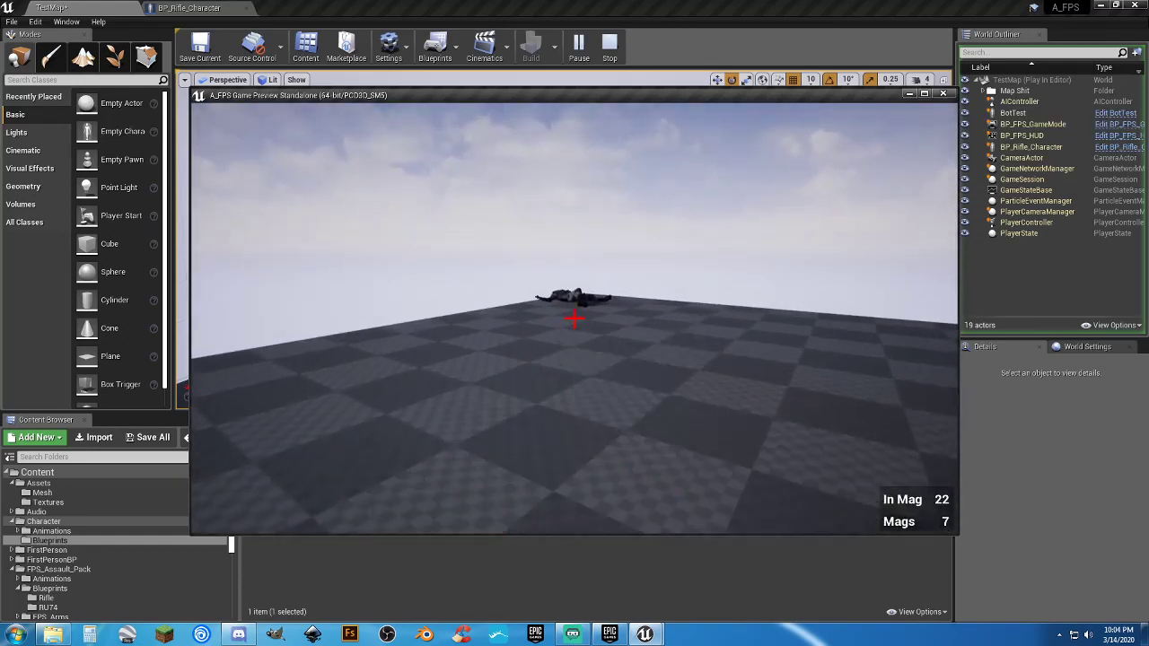
pyautogui.press('w')
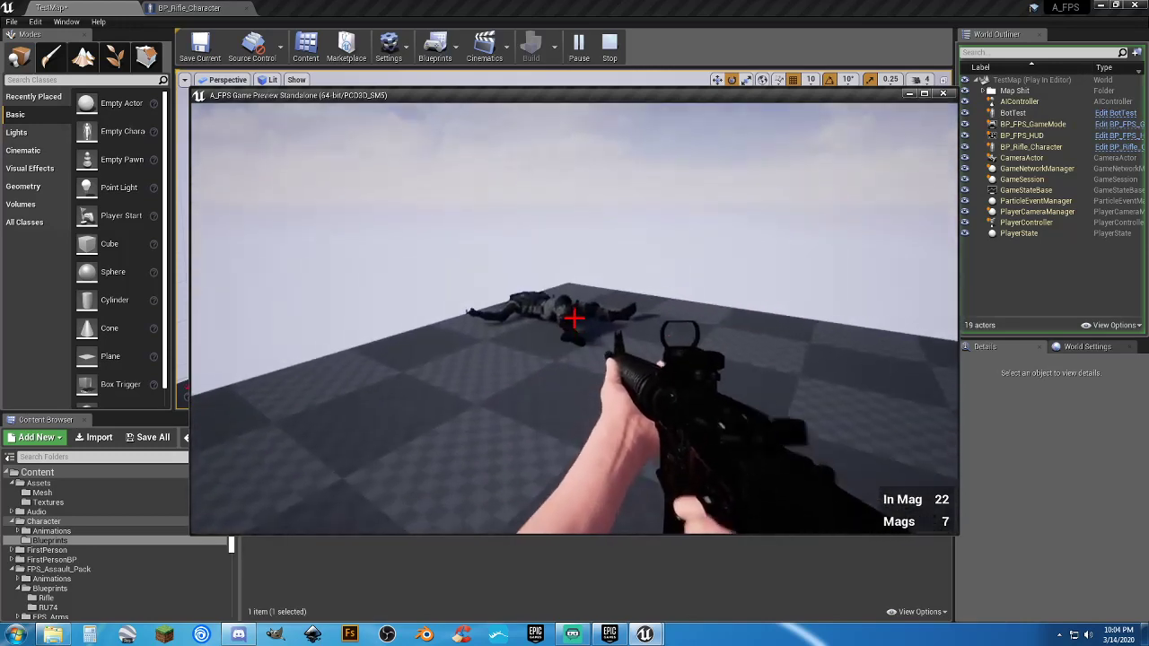
pyautogui.press('1')
pyautogui.press('w')
pyautogui.press('w')
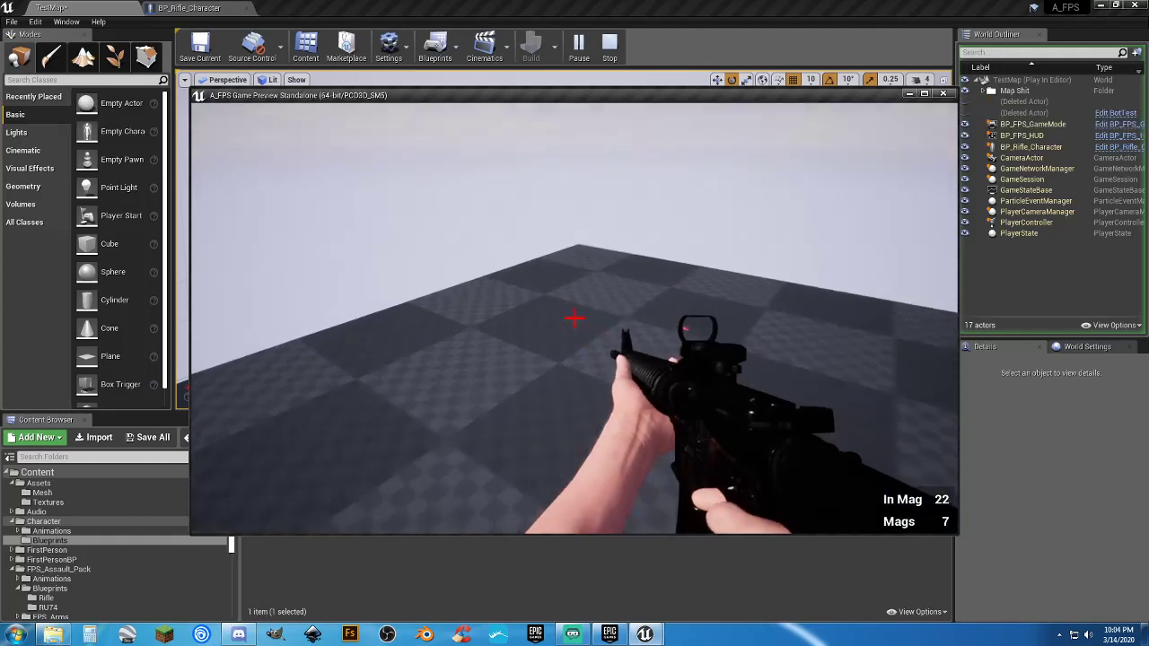
pyautogui.press('w')
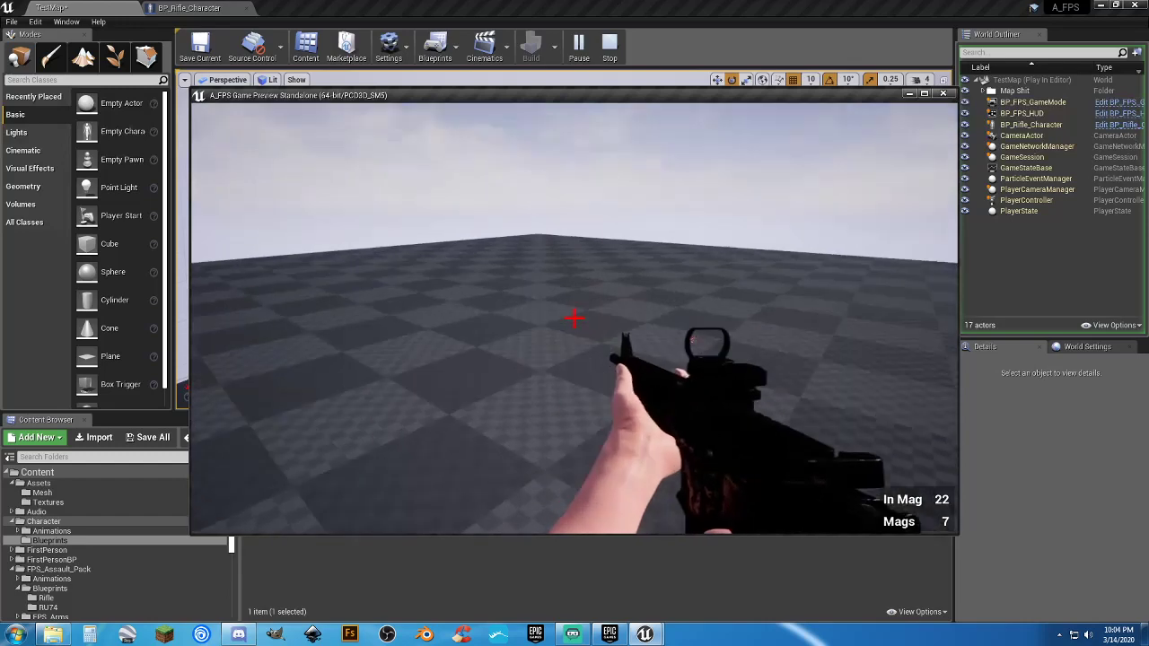
pyautogui.press('Escape')
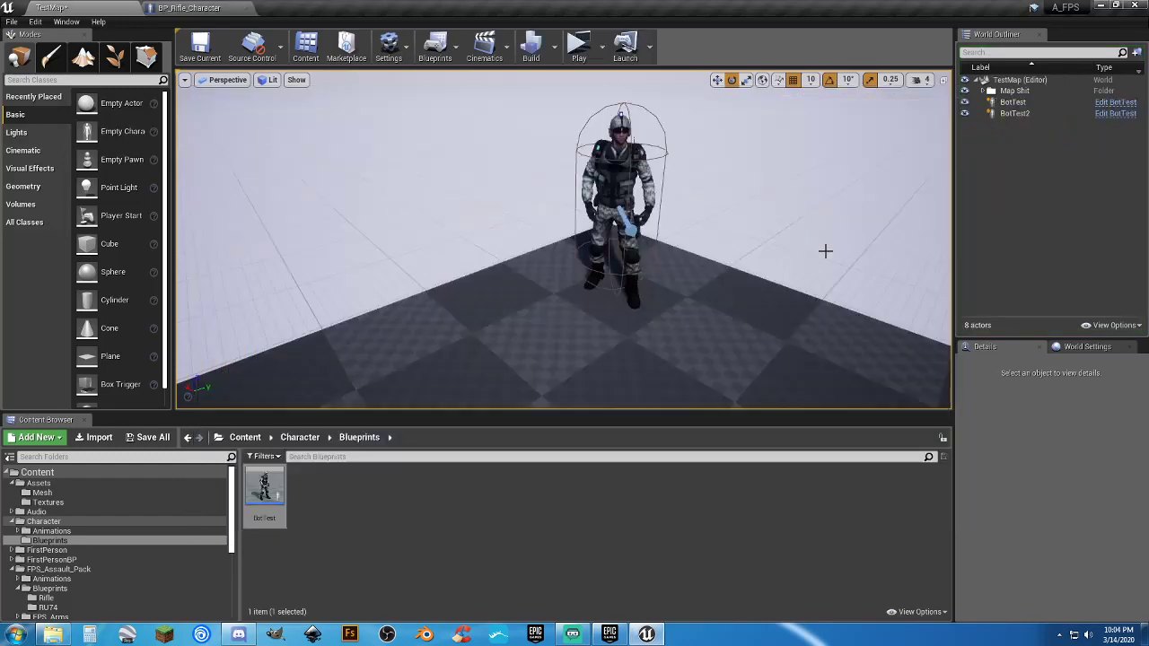
# Save the changed TestMap level and open DemoMap from Content/Maps.
pyautogui.click(149, 437)
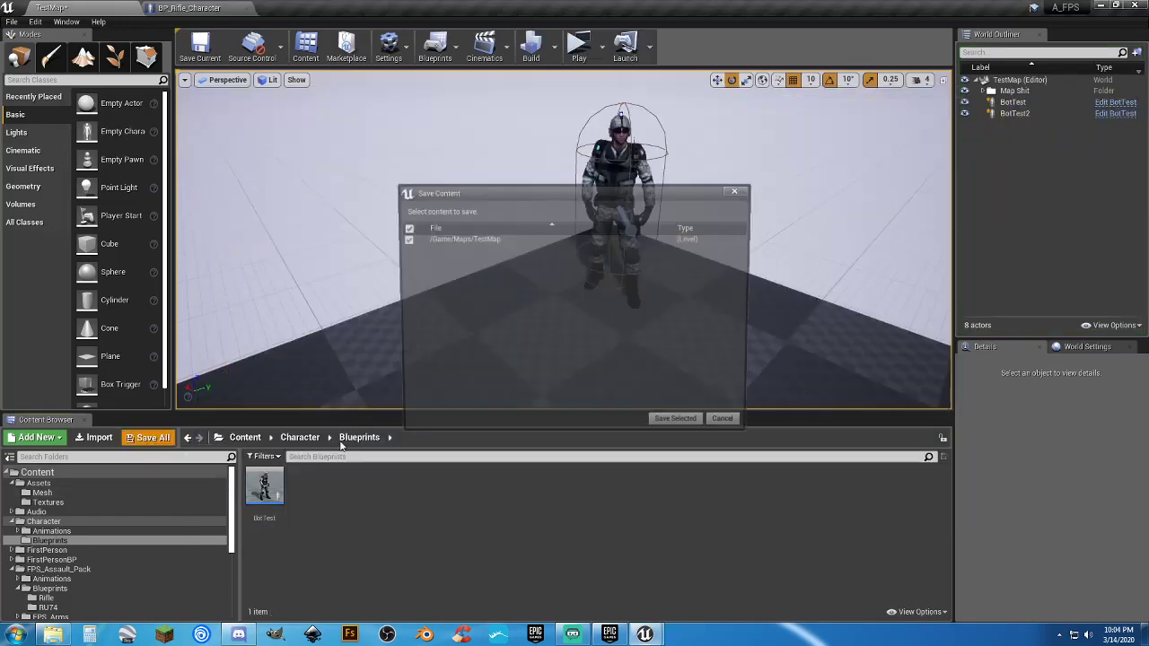
pyautogui.click(680, 426)
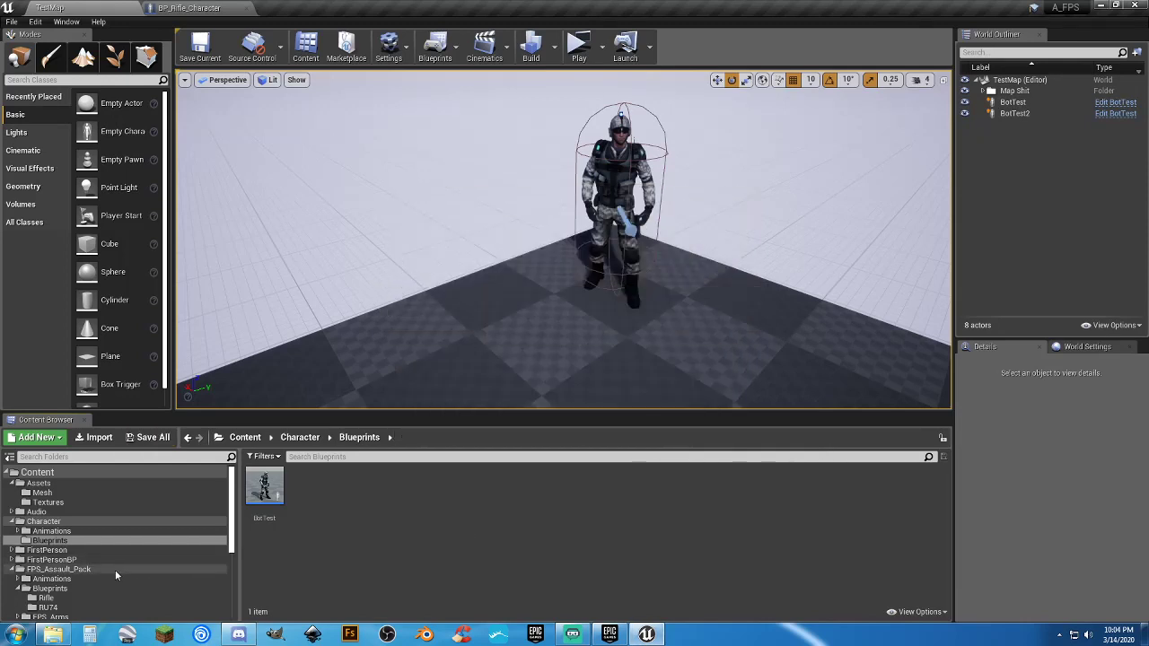
pyautogui.scroll(-5, 77, 553)
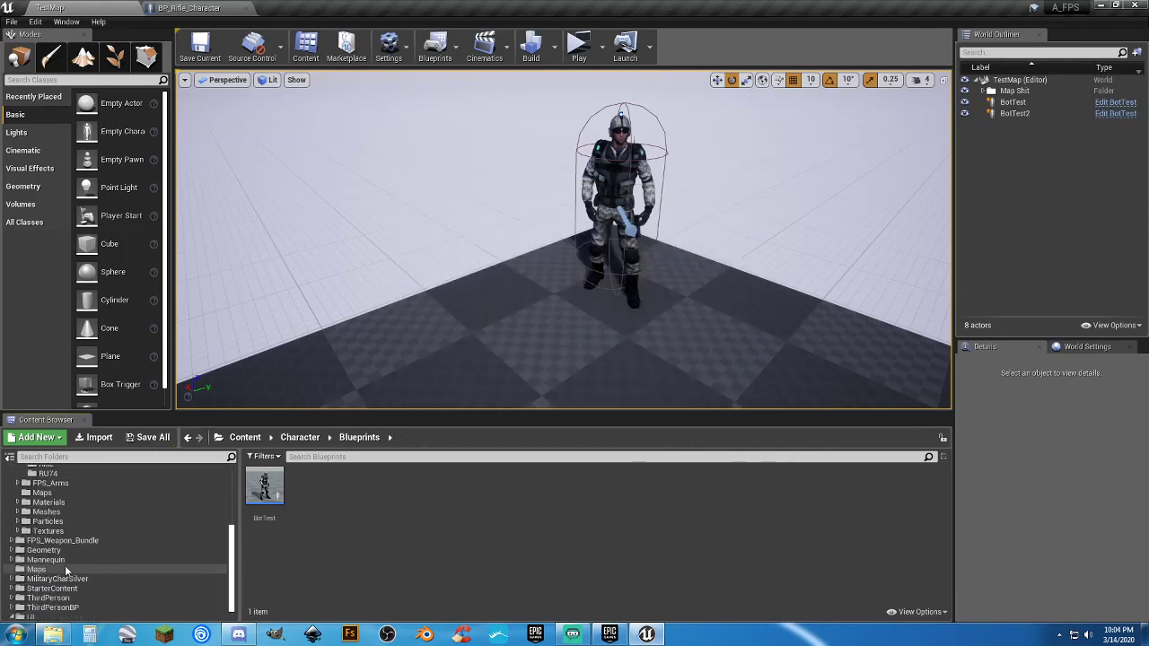
pyautogui.click(36, 569)
pyautogui.doubleClick(265, 489)
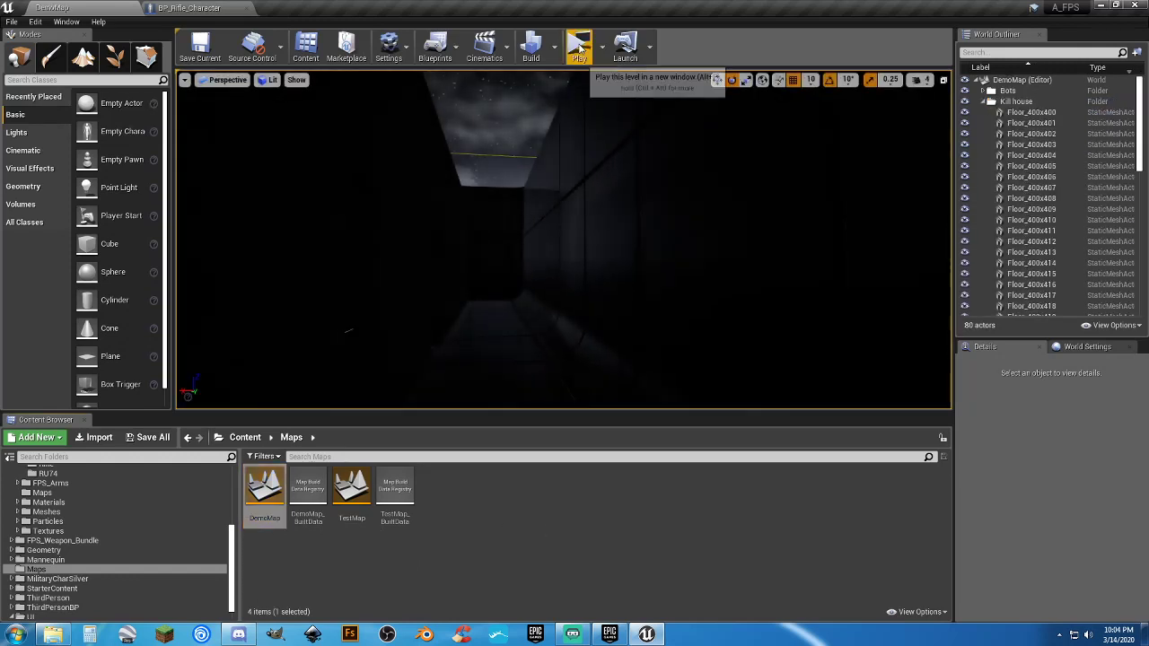
# Play DemoMap and walk through the dark kill house with the rifle's flashlight turned on.
pyautogui.click(578, 45)
pyautogui.press('w')
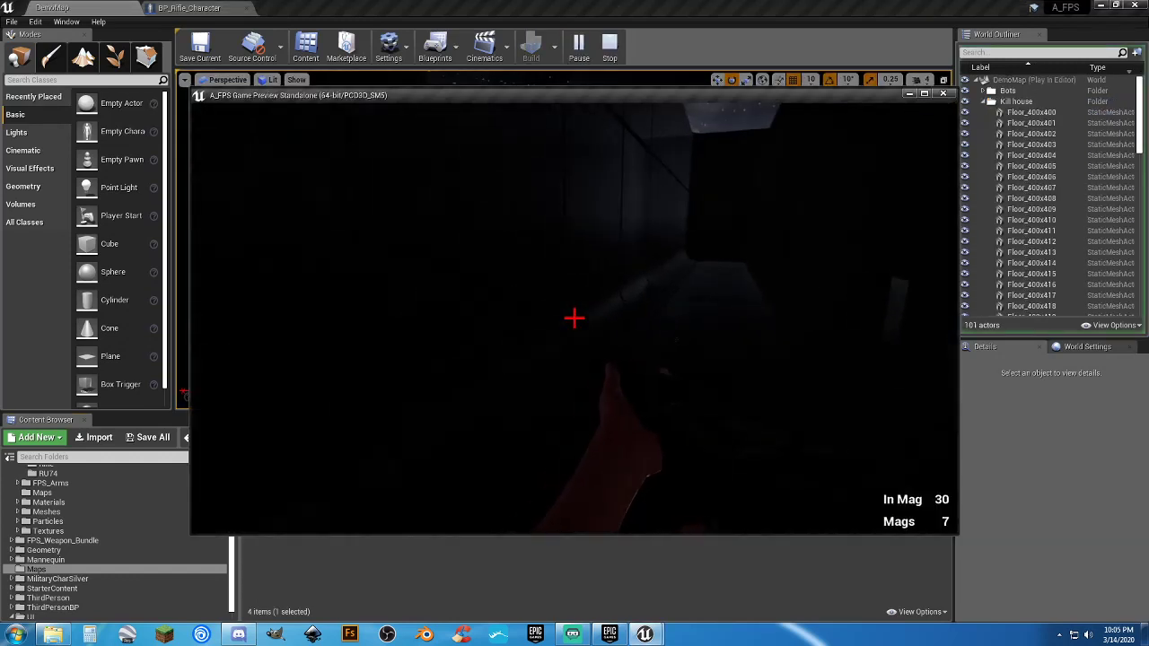
pyautogui.press('w')
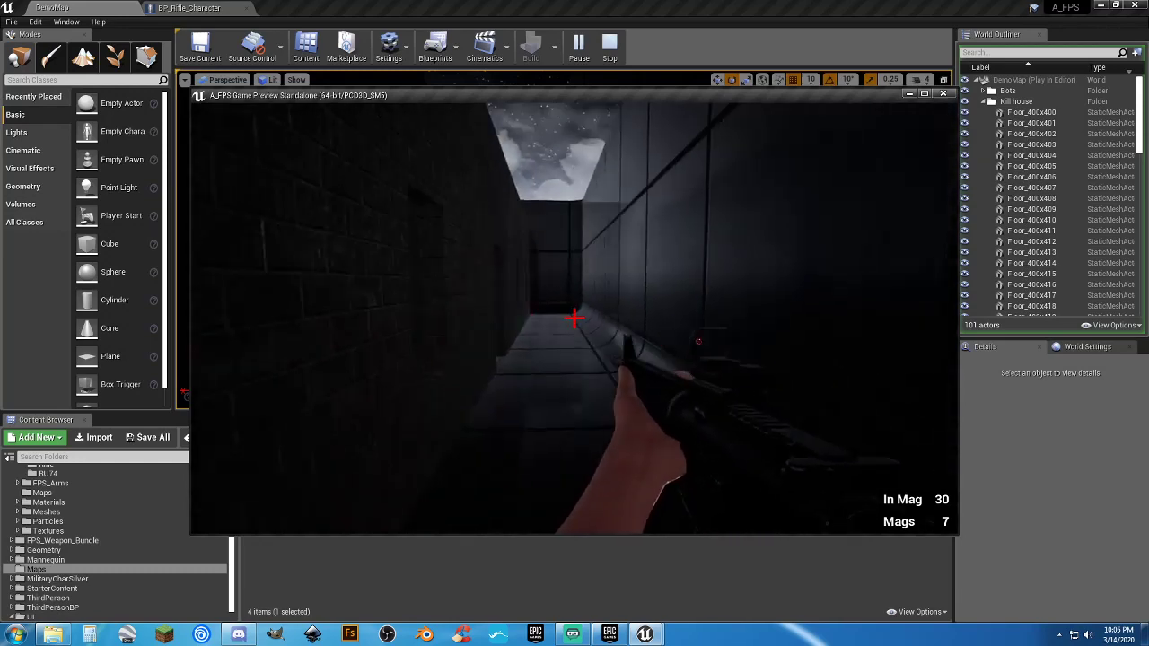
pyautogui.press('f')
pyautogui.press('w')
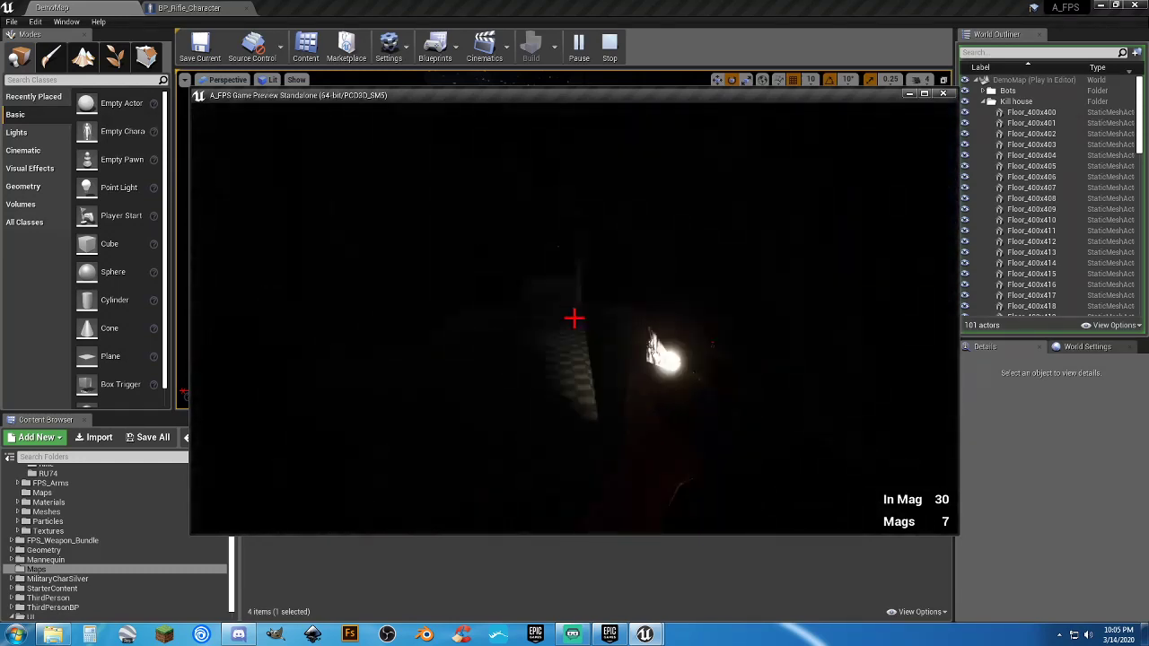
pyautogui.press('w')
# Test aiming through the red dot sight in the flashlit room while backing up, and stop aiming.
pyautogui.rightClick(574, 318)
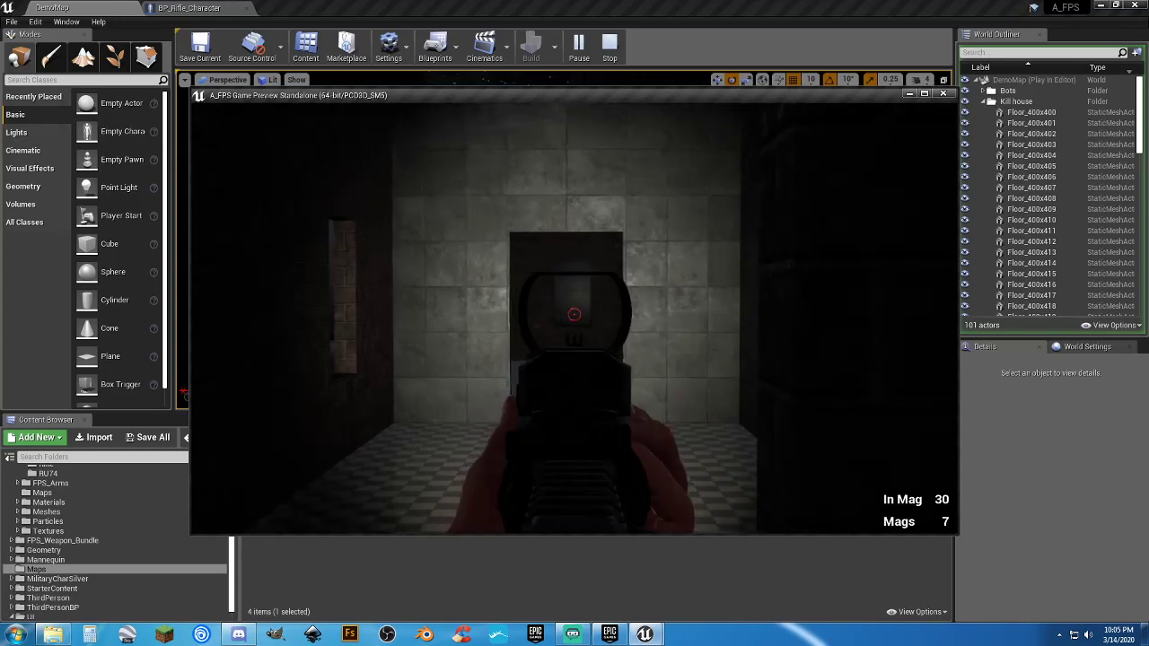
pyautogui.press('s')
pyautogui.rightClick(575, 318)
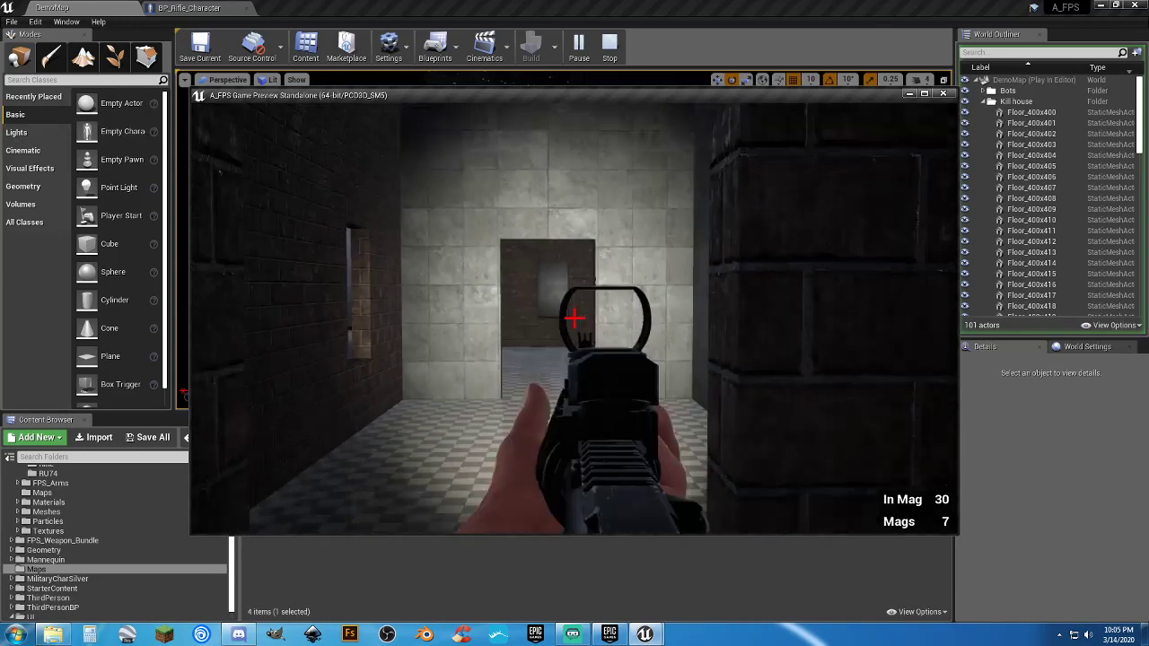
# Advance to the doorway, shoot the group of bots through the red dot sight until the magazine is empty, and reload.
pyautogui.press('w')
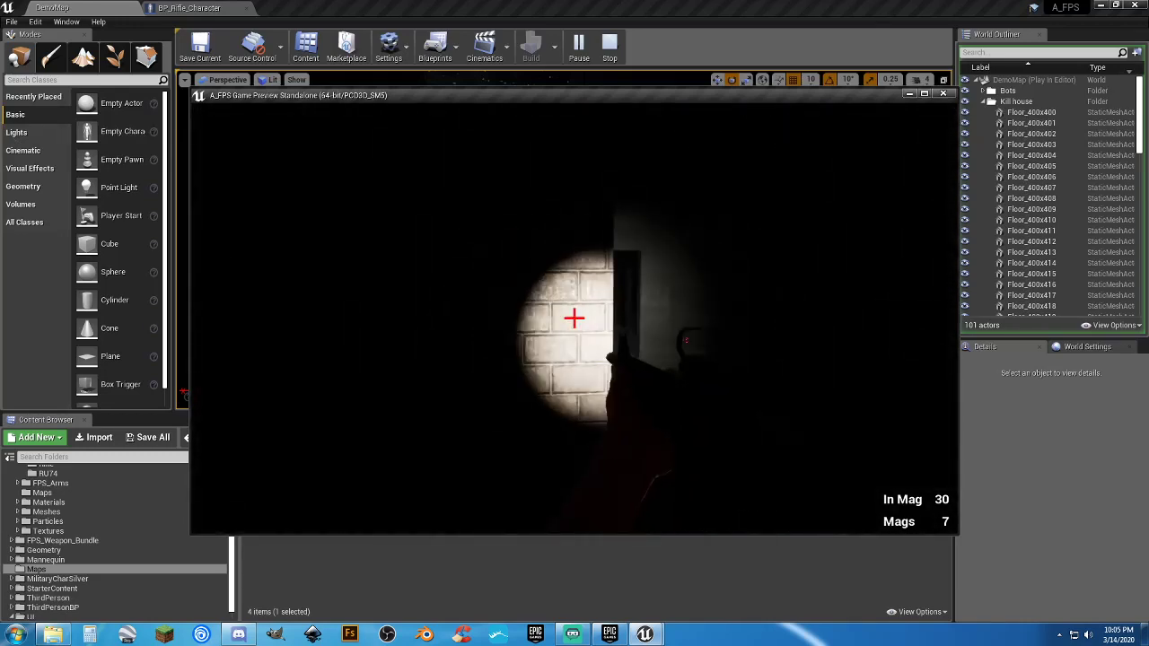
pyautogui.press('w')
pyautogui.rightClick(574, 317)
pyautogui.click(574, 318)
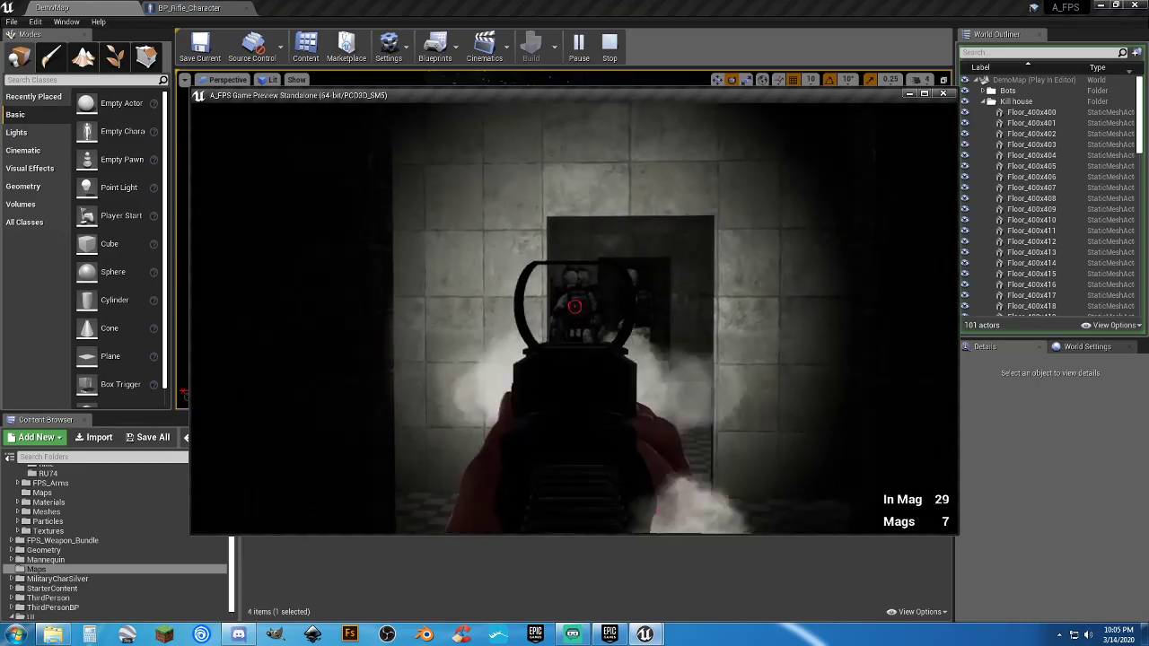
pyautogui.click(575, 318)
pyautogui.click(574, 318)
pyautogui.click(574, 318)
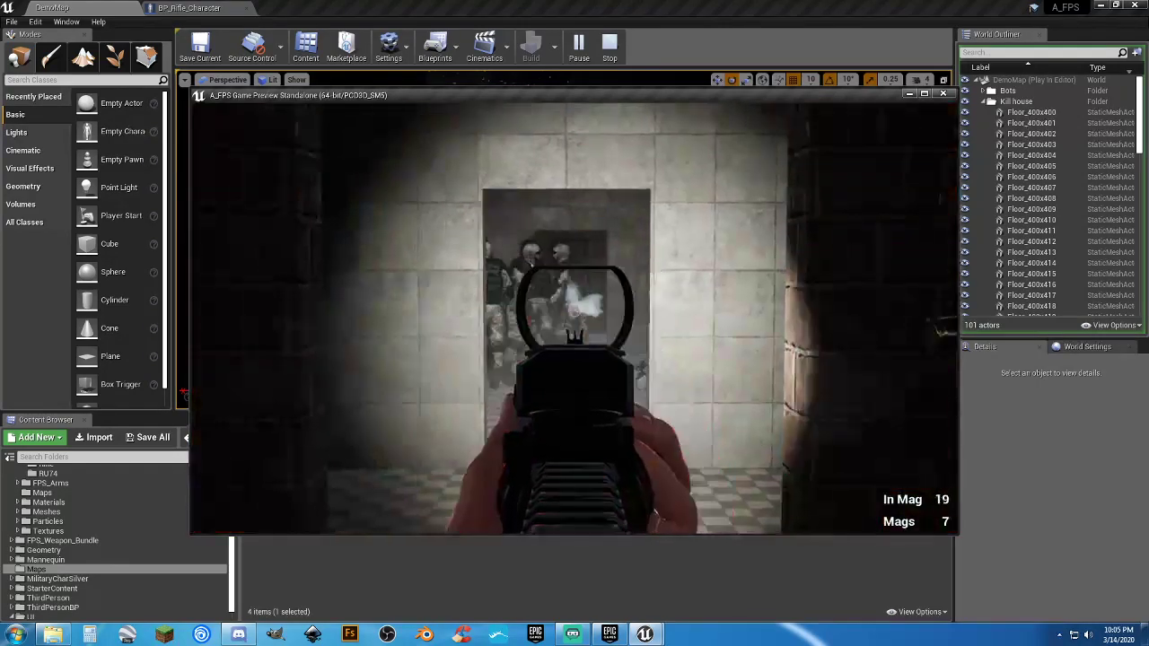
pyautogui.click(574, 318)
pyautogui.click(574, 316)
pyautogui.click(574, 314)
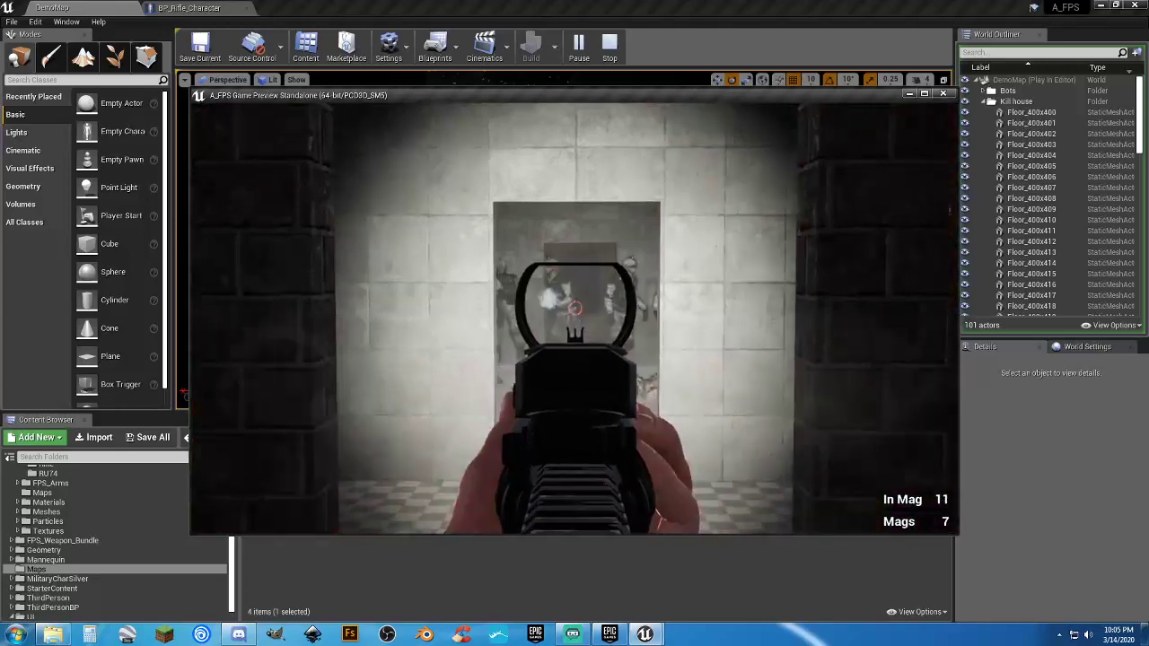
pyautogui.moveTo(575, 314); pyautogui.dragTo(574, 313)
pyautogui.press('s')
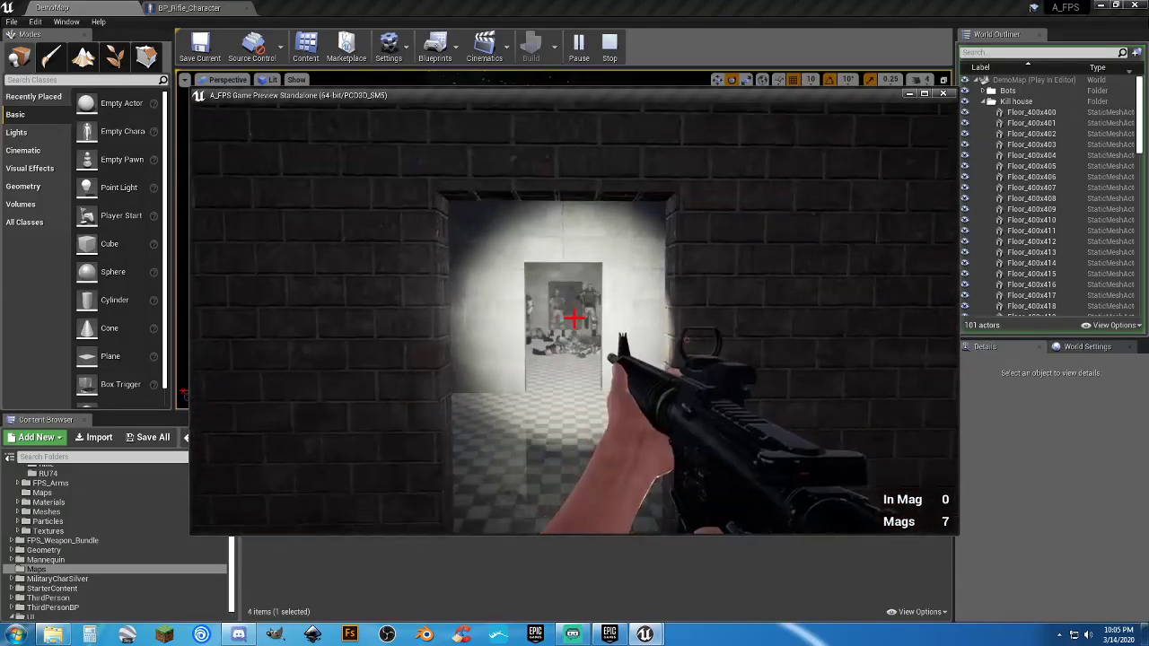
pyautogui.press('r')
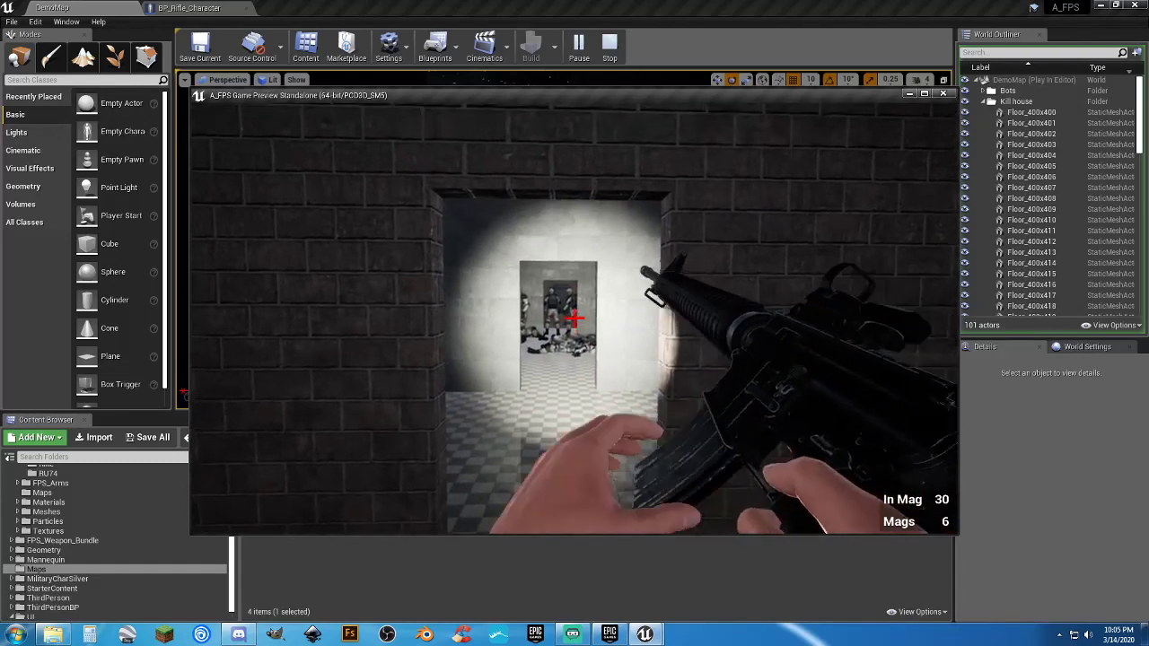
# Switch the rifle to the magnified scope and shoot the remaining bots beyond the doorway.
pyautogui.press('2')
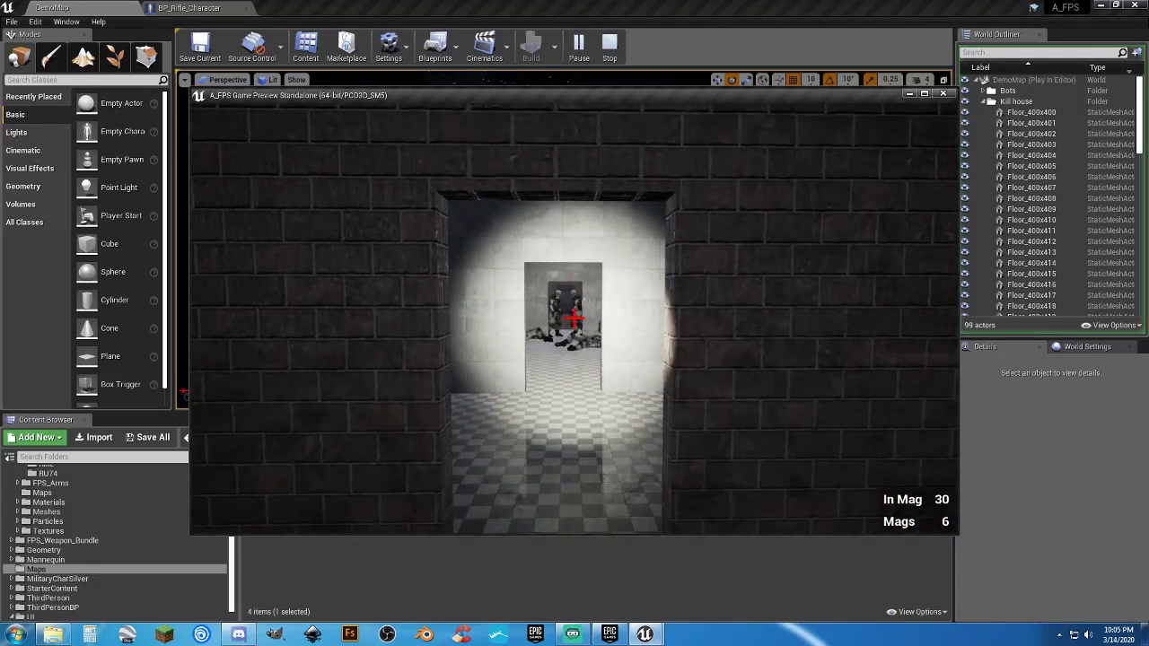
pyautogui.press('1')
pyautogui.press('2')
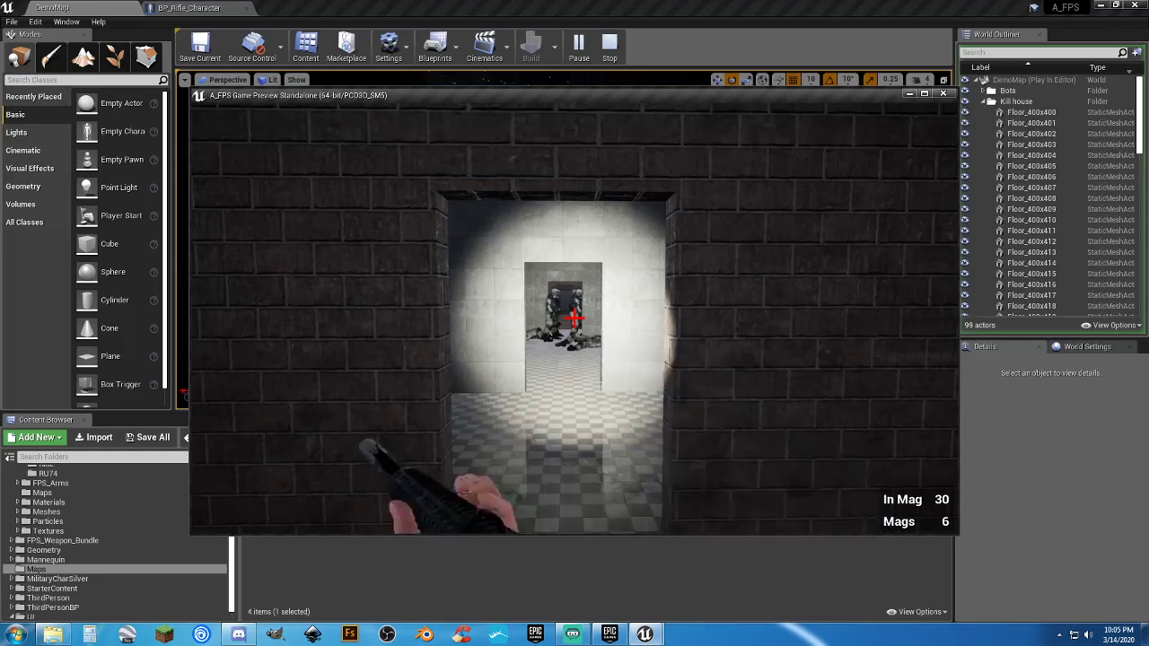
pyautogui.rightClick(574, 318)
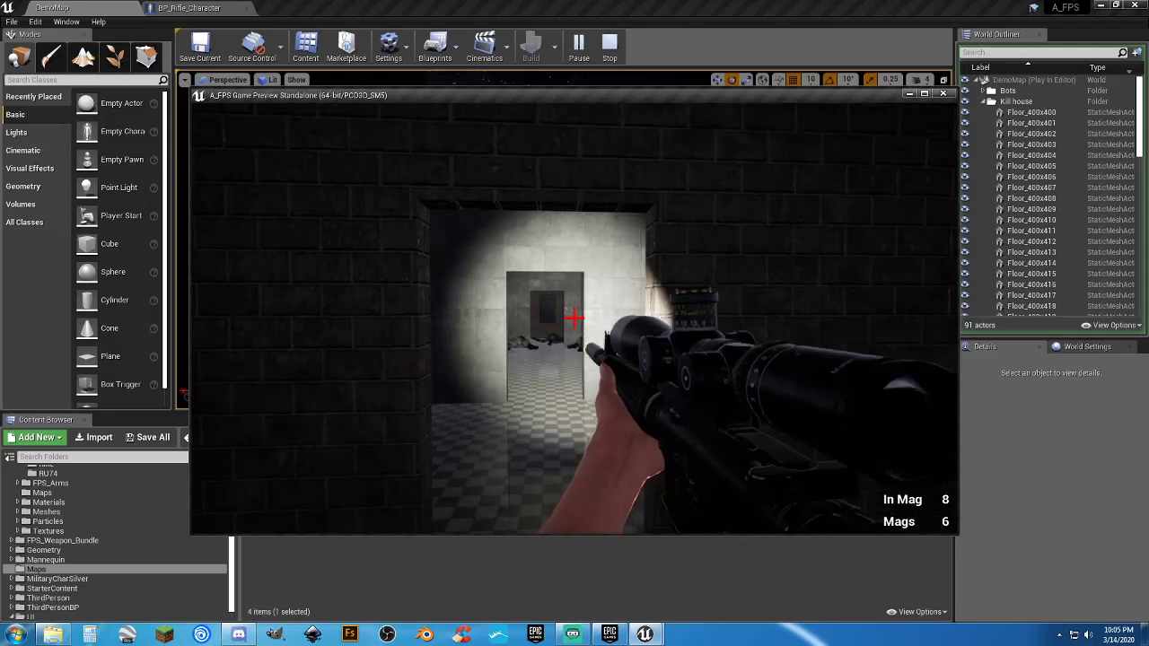
# Switch the rifle back to the red dot sight and walk toward the fallen bots.
pyautogui.press('1')
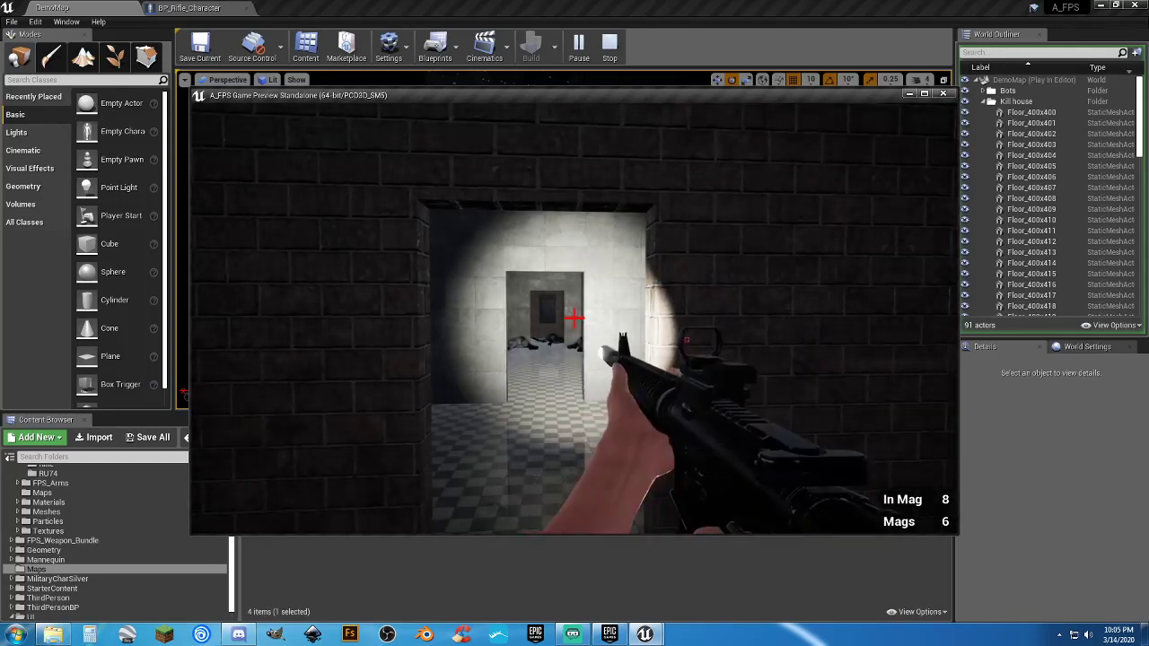
pyautogui.press('w')
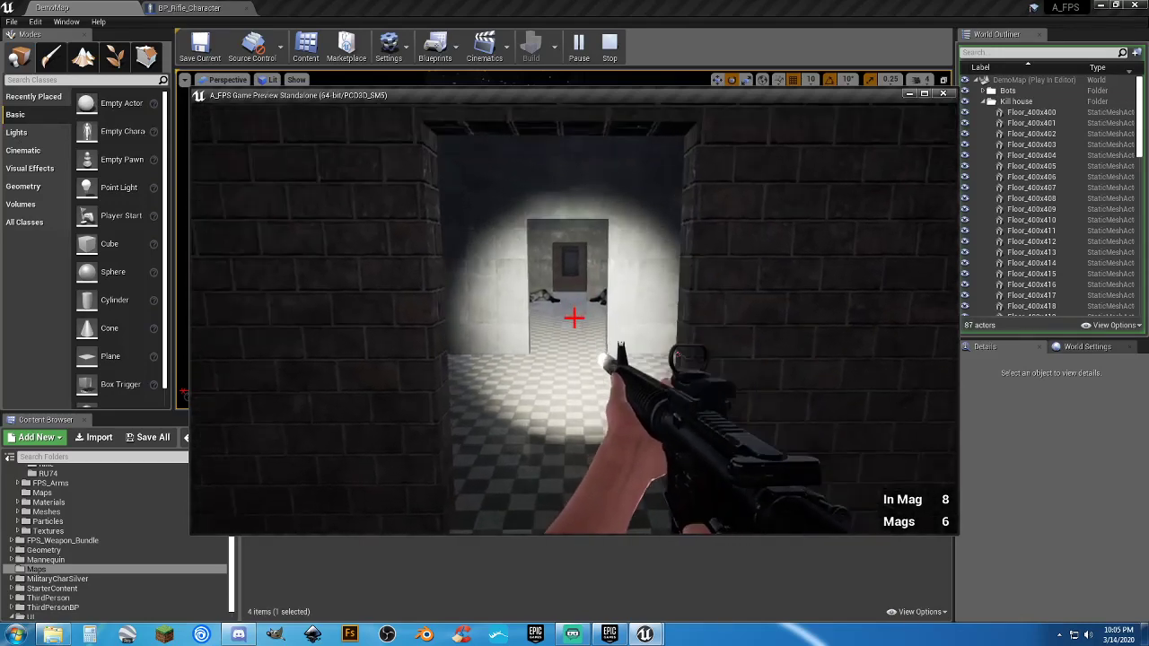
# Play-test DemoMap by walking through the kill house, shooting a bot and switching off the flashlight, and stop the preview.
pyautogui.press('w')
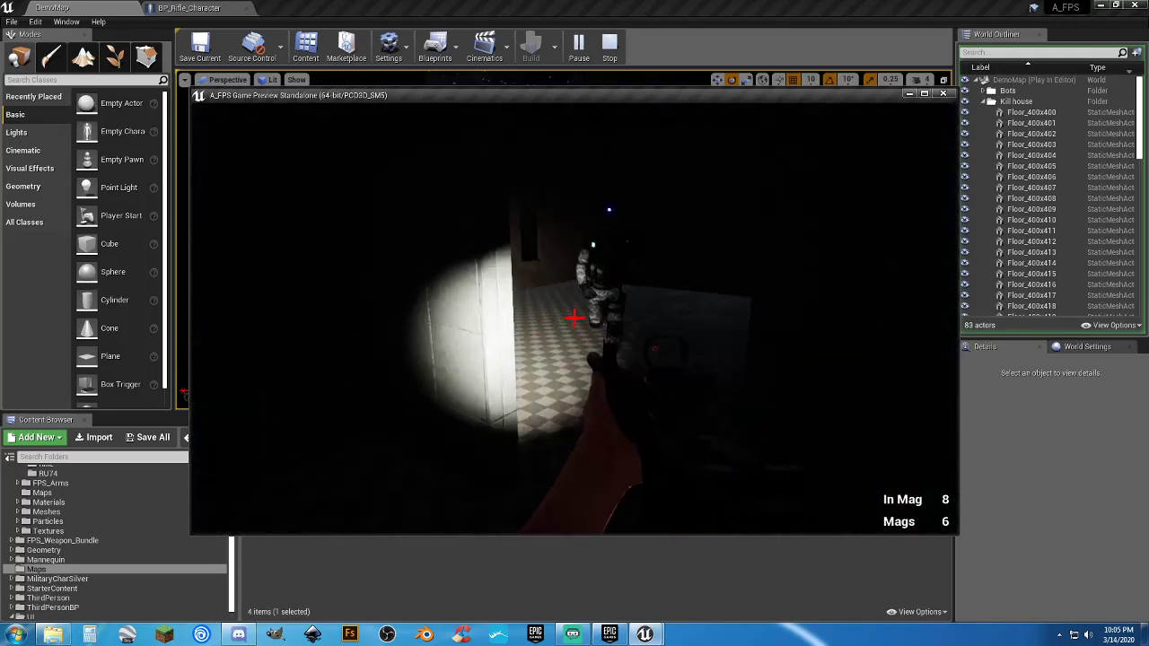
pyautogui.click(574, 318)
pyautogui.press('w')
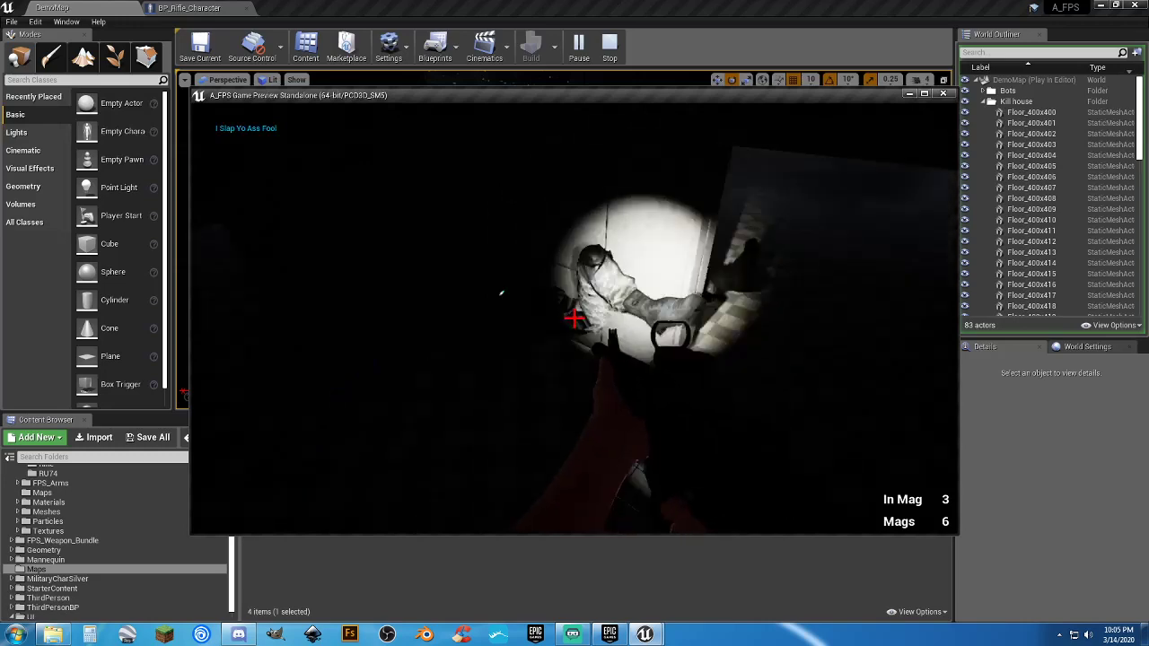
pyautogui.press('w')
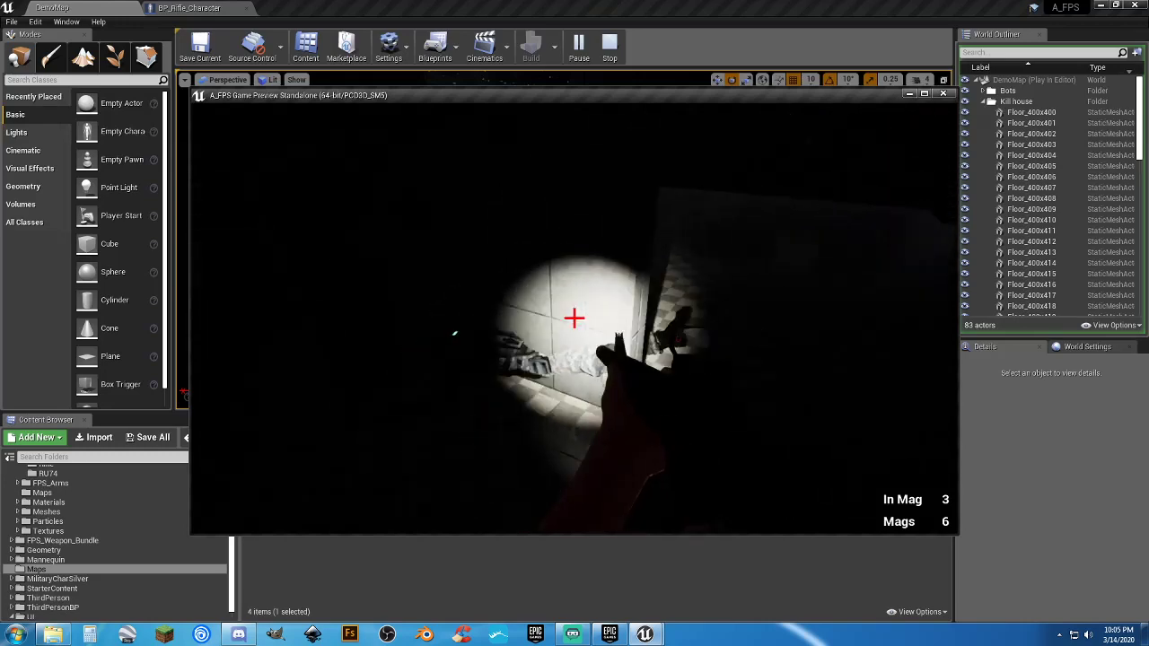
pyautogui.press('w')
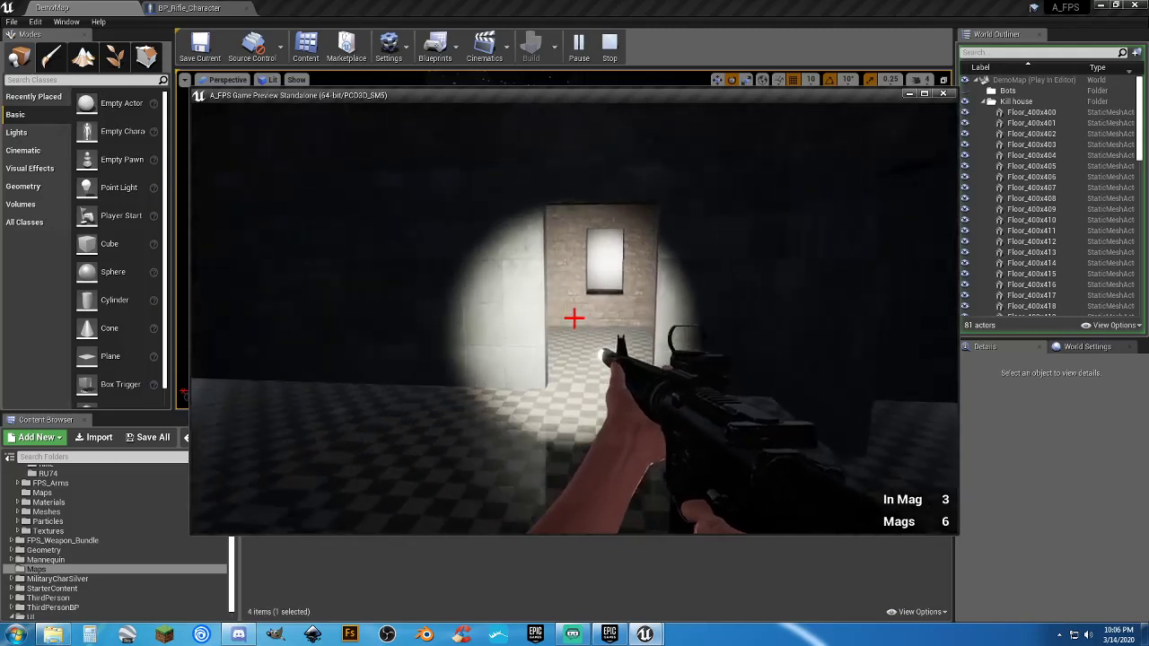
pyautogui.press('w')
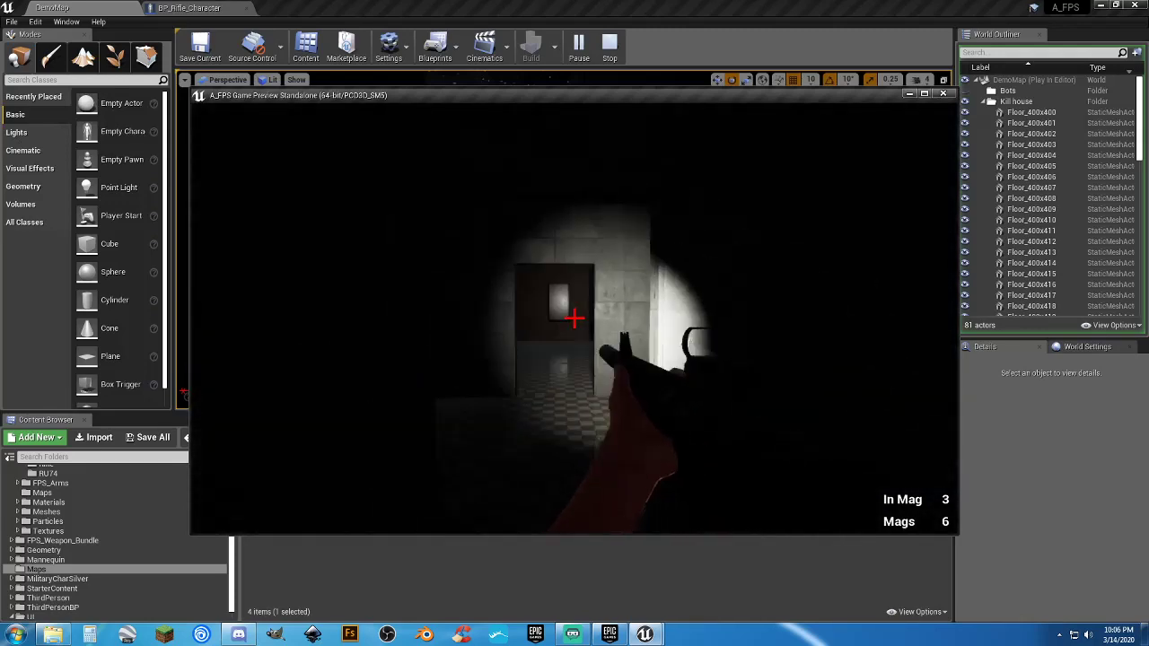
pyautogui.press('w')
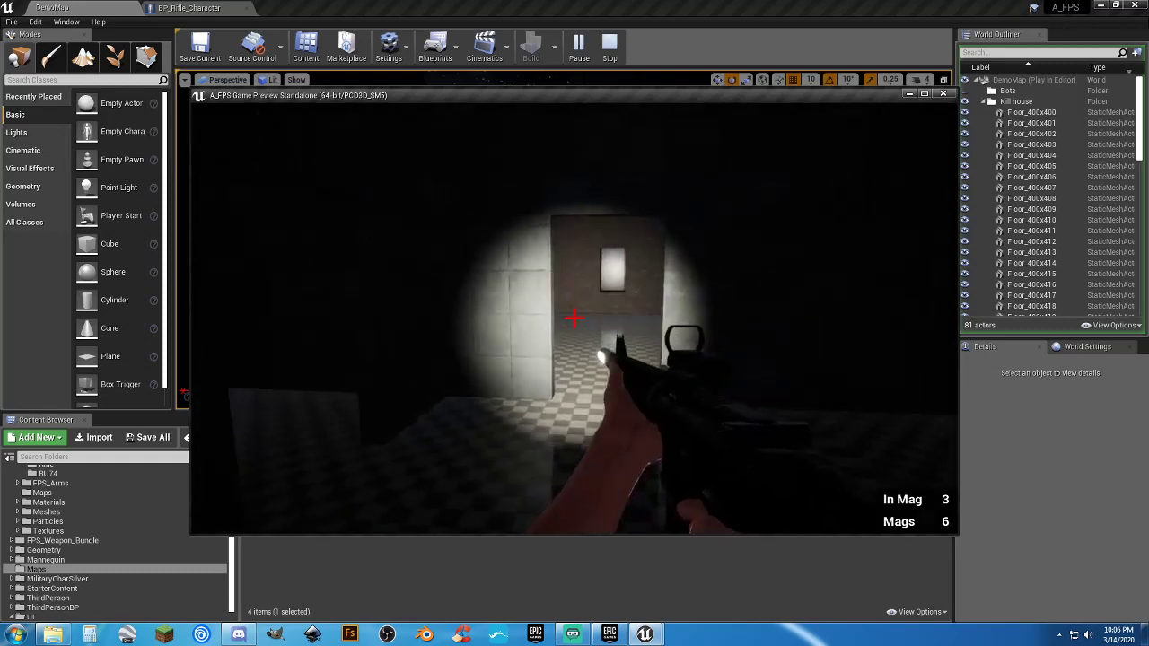
pyautogui.press('f')
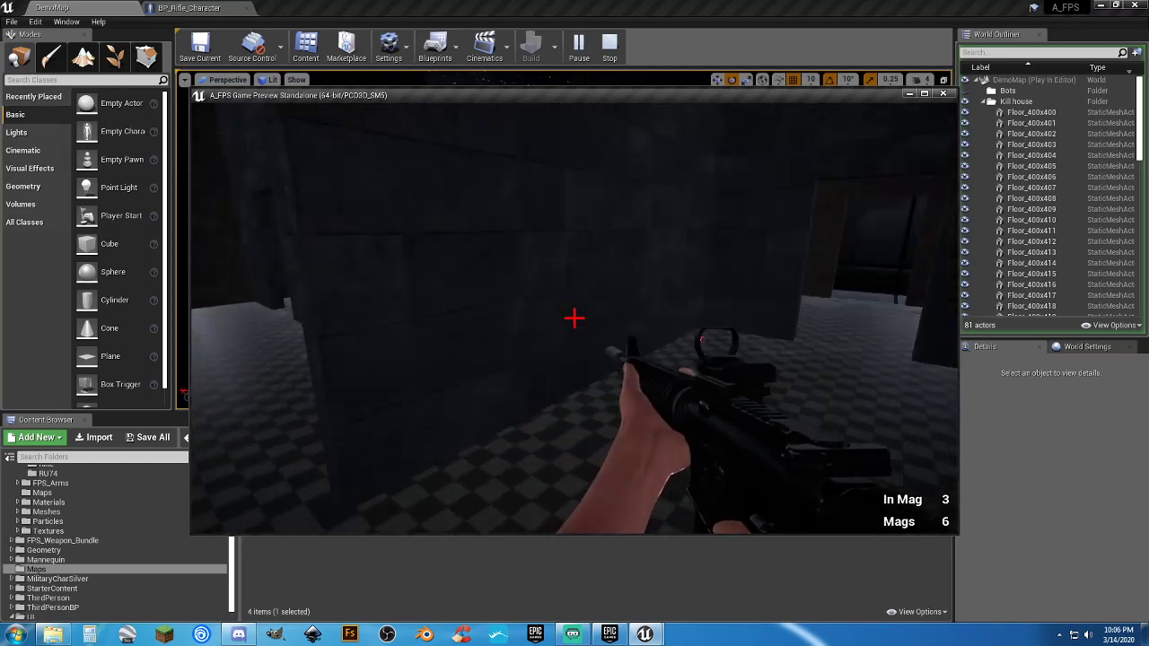
pyautogui.press('Escape')
pyautogui.press('Escape')
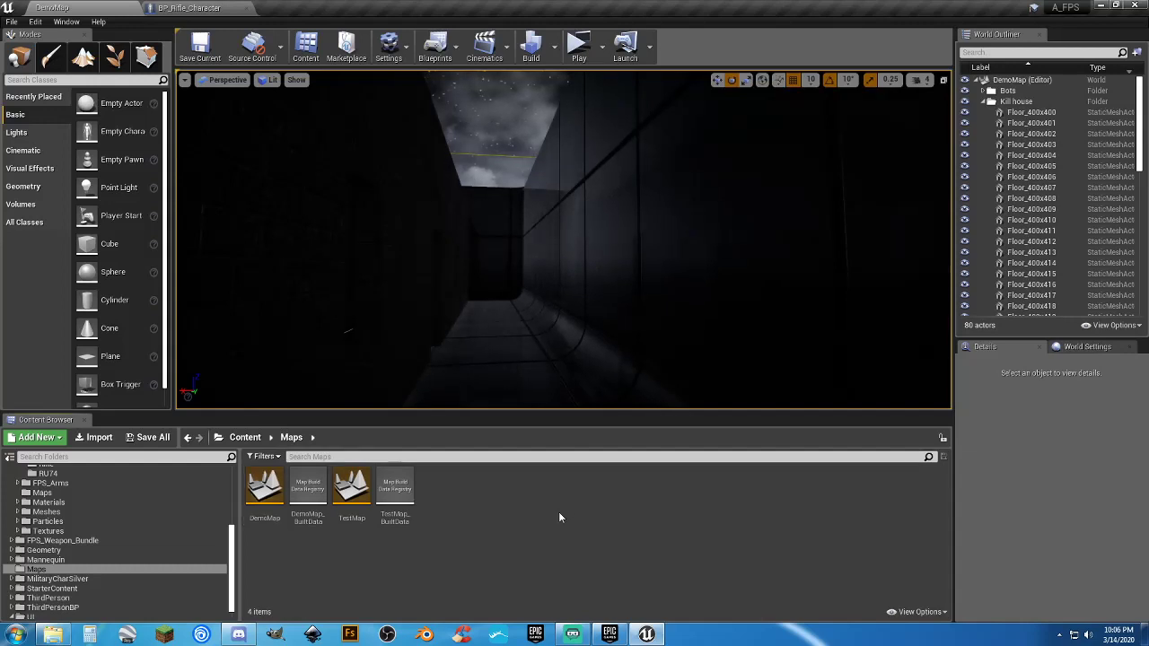
# Open the TestMap level and frame both test bots on the checkered floor.
pyautogui.doubleClick(269, 521)
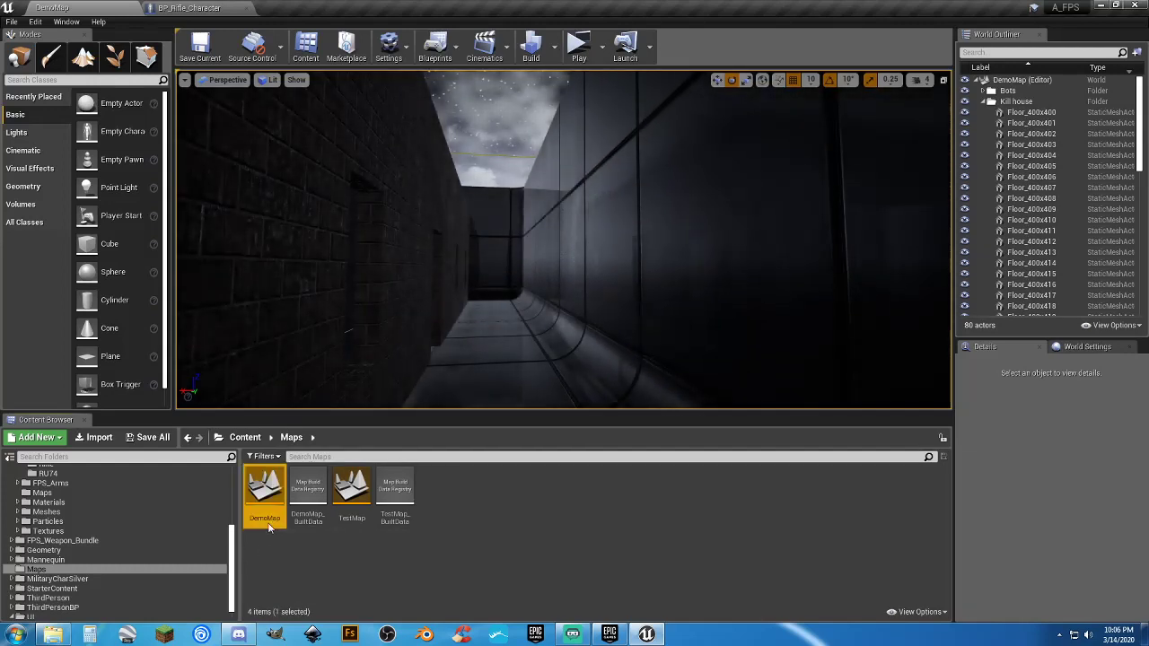
pyautogui.doubleClick(352, 492)
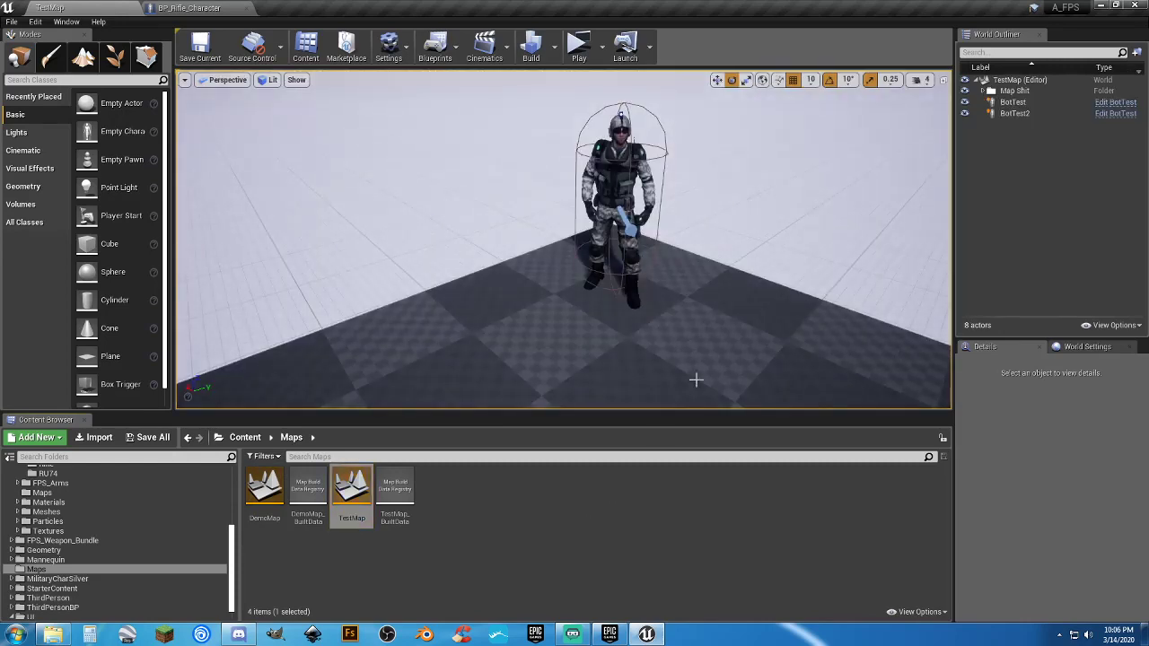
pyautogui.moveTo(741, 291); pyautogui.dragTo(502, 323, button='right')
pyautogui.moveTo(753, 271); pyautogui.dragTo(753, 271, button='right')
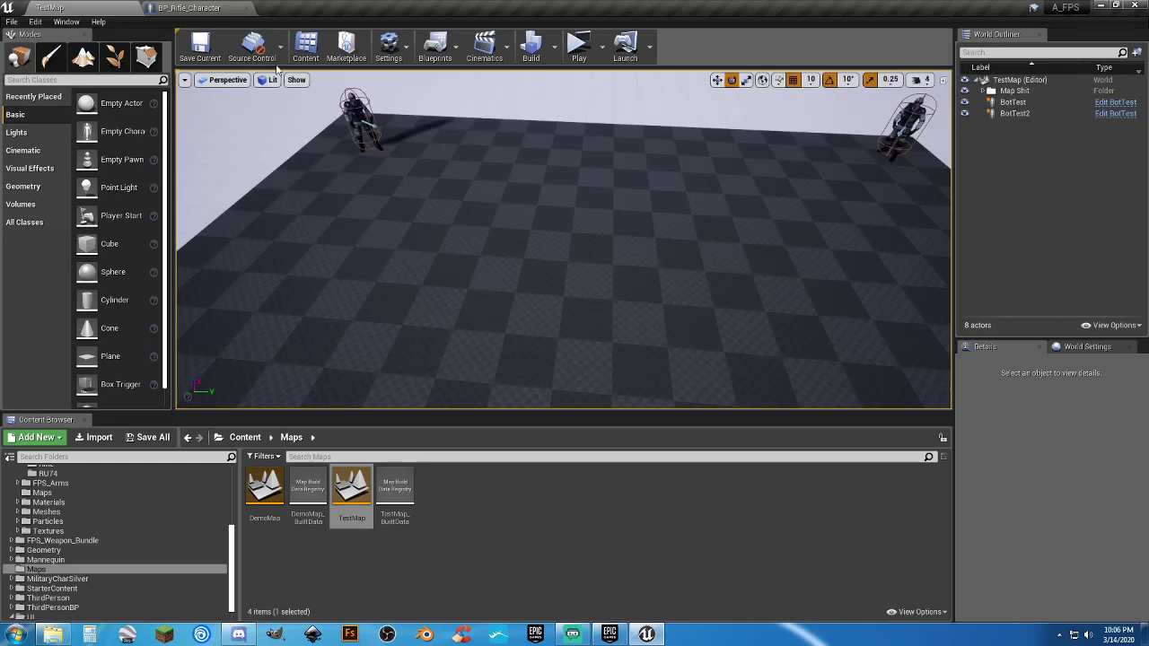
# Move the Apply Damage node closer to Spawn Emitter at Location in the BP_Rifle_Character event graph.
pyautogui.click(211, 8)
pyautogui.scroll(-3, 538, 215)
pyautogui.scroll(-1, 551, 227)
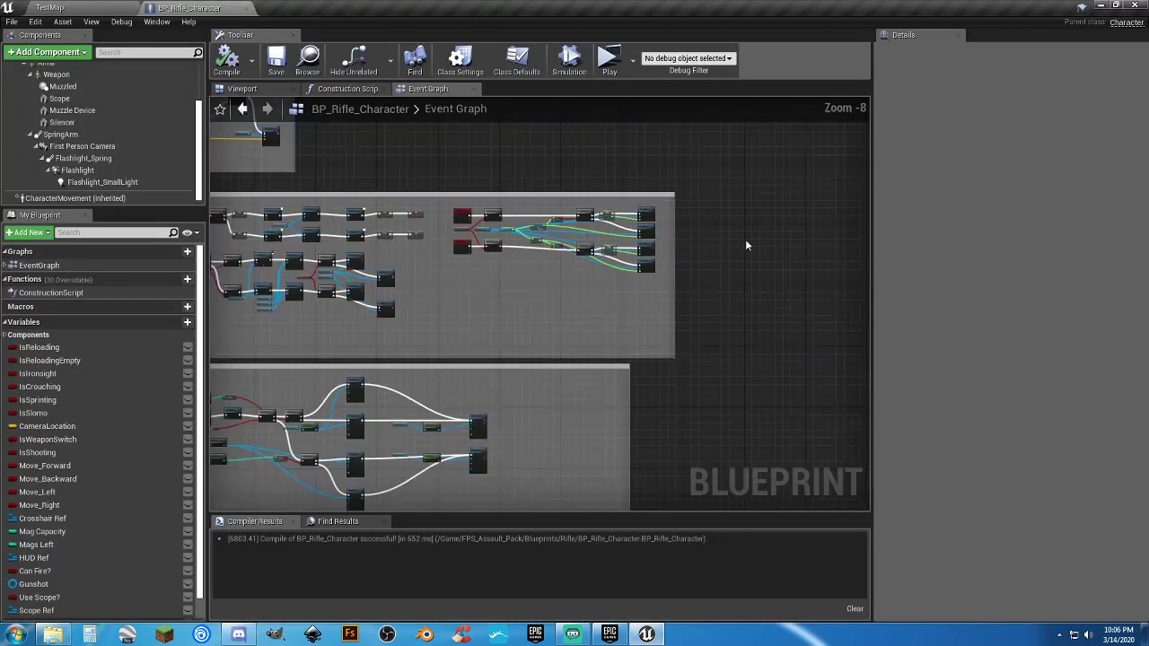
pyautogui.moveTo(745, 239); pyautogui.dragTo(372, 505, button='right')
pyautogui.scroll(-4, 519, 219)
pyautogui.moveTo(502, 221)
pyautogui.mouseDown(button='right')
pyautogui.moveTo(600, 335)
pyautogui.moveTo(716, 436)
pyautogui.moveTo(715, 279)
pyautogui.moveTo(685, 225)
pyautogui.moveTo(689, 339)
pyautogui.moveTo(824, 436)
pyautogui.moveTo(628, 422)
pyautogui.moveTo(609, 377)
pyautogui.mouseUp(button='right')
pyautogui.scroll(3, 534, 228)
pyautogui.scroll(9, 538, 220)
pyautogui.scroll(-2, 628, 233)
pyautogui.moveTo(742, 368); pyautogui.dragTo(647, 367, button='right')
pyautogui.moveTo(728, 377); pyautogui.dragTo(517, 199)
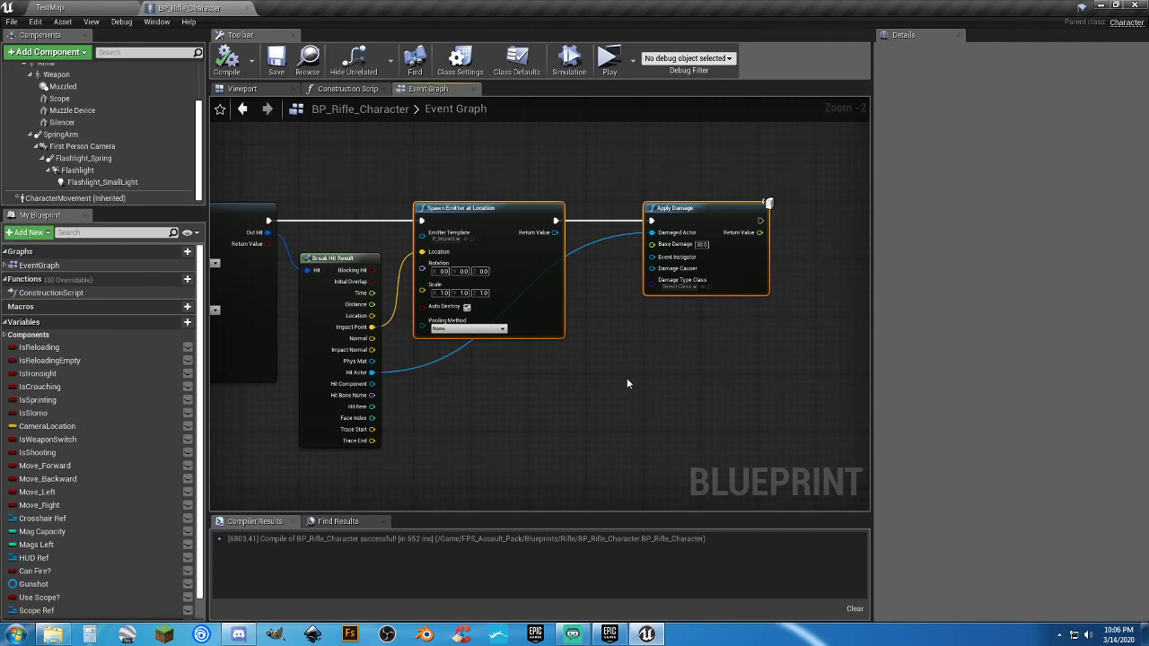
pyautogui.scroll(2, 636, 342)
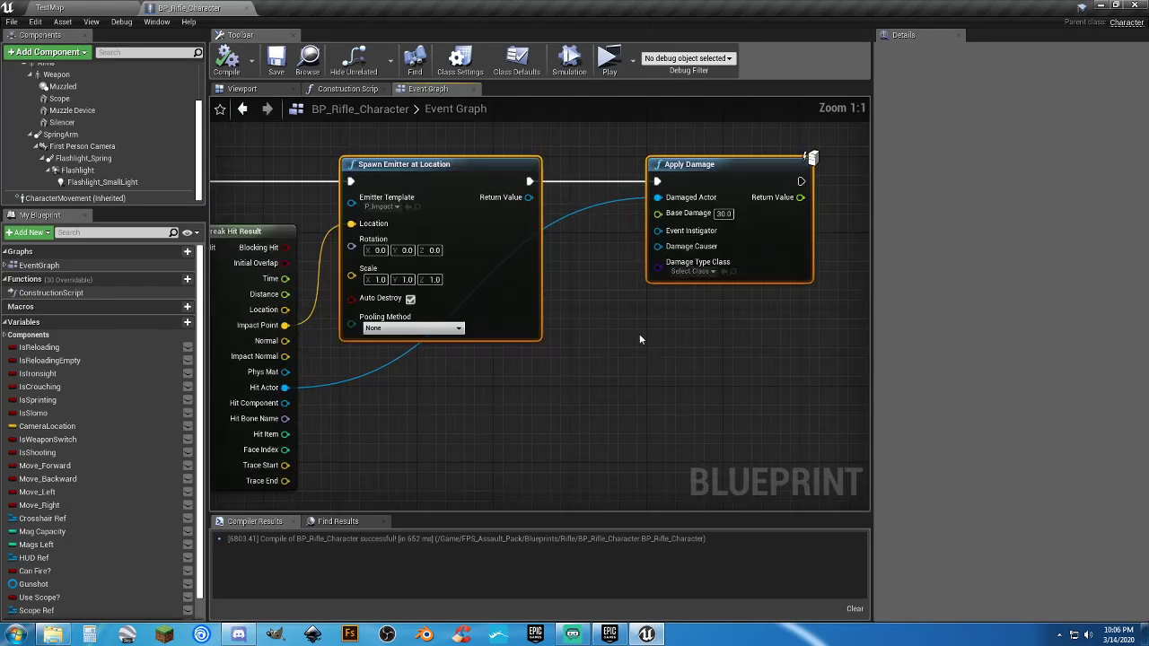
pyautogui.click(703, 167)
pyautogui.moveTo(703, 167); pyautogui.dragTo(612, 170)
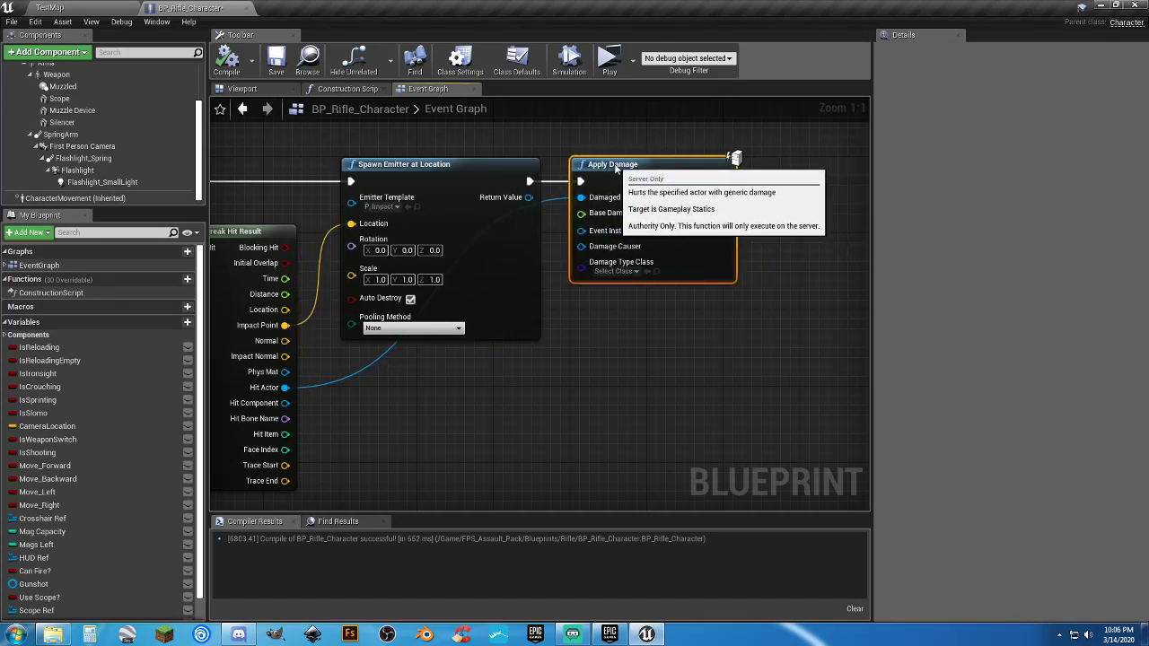
pyautogui.click(618, 408)
# Inspect the Hit Bone Name output of the Break Hit Result node and save the BP_Rifle_Character blueprint.
pyautogui.moveTo(619, 409); pyautogui.dragTo(635, 345, button='right')
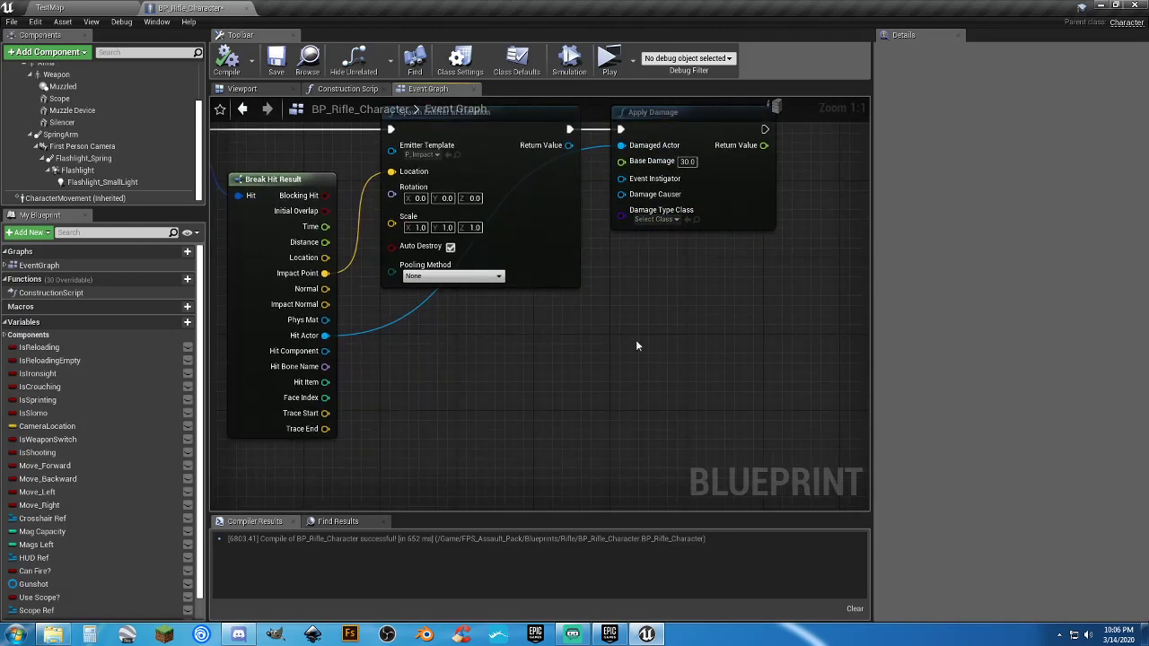
pyautogui.moveTo(540, 371); pyautogui.dragTo(563, 378, button='right')
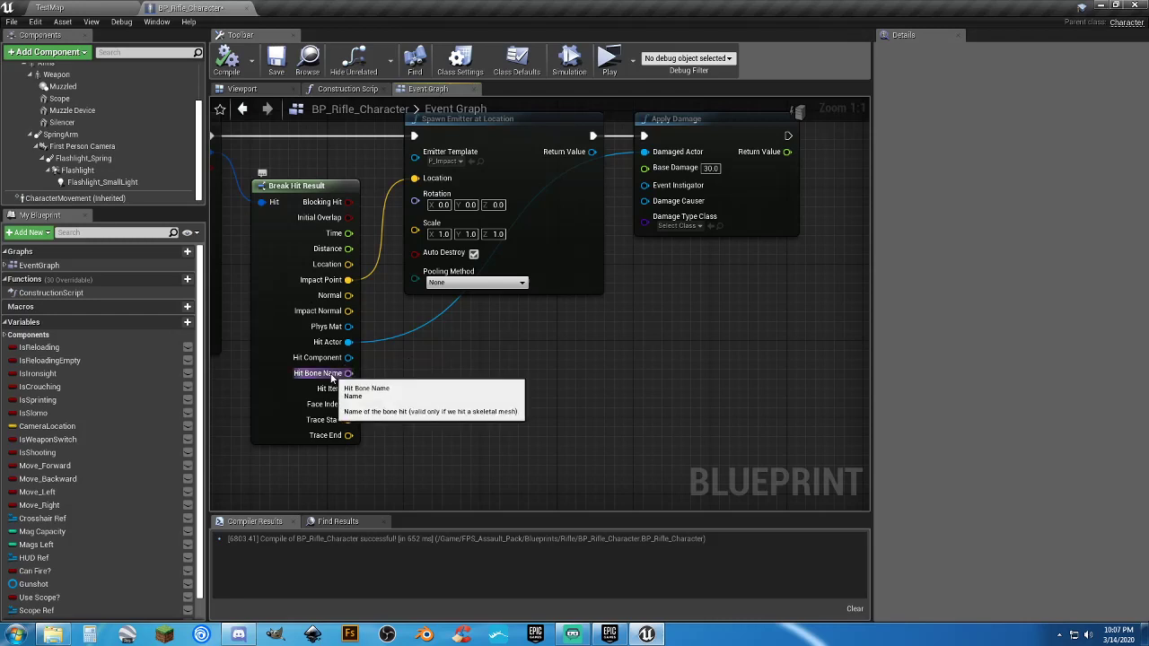
pyautogui.moveTo(331, 378); pyautogui.dragTo(489, 368, button='right')
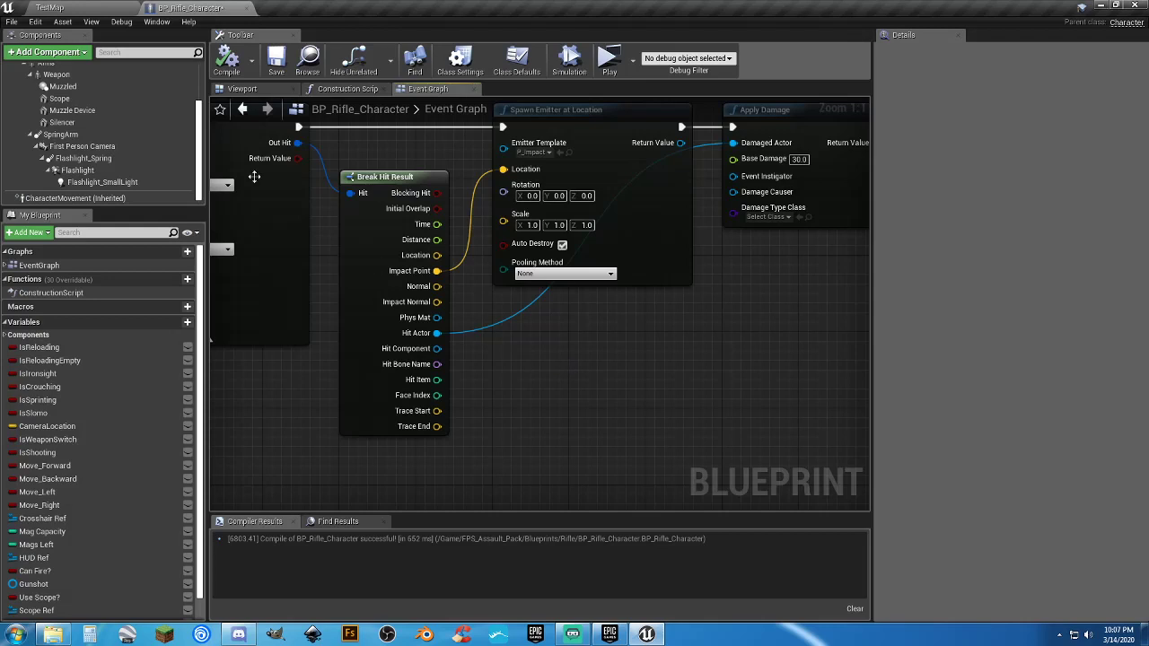
pyautogui.click(276, 61)
# Play-test TestMap and fire at the two bots while aiming through the red dot sight.
pyautogui.click(107, 8)
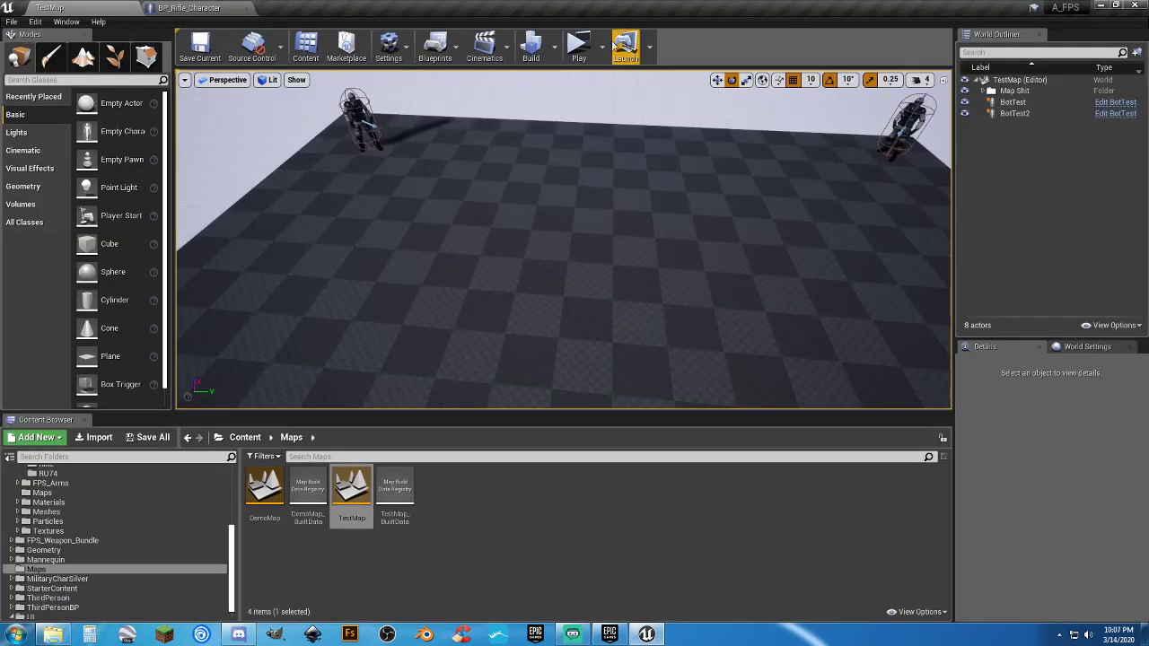
pyautogui.click(578, 45)
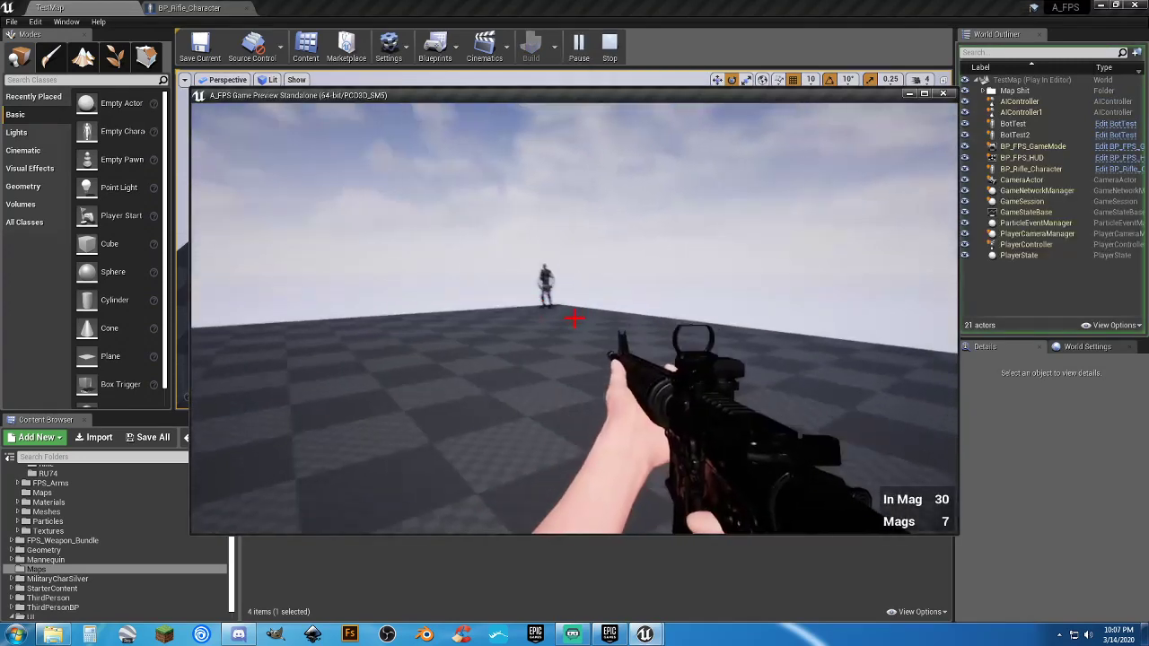
pyautogui.rightClick(575, 319)
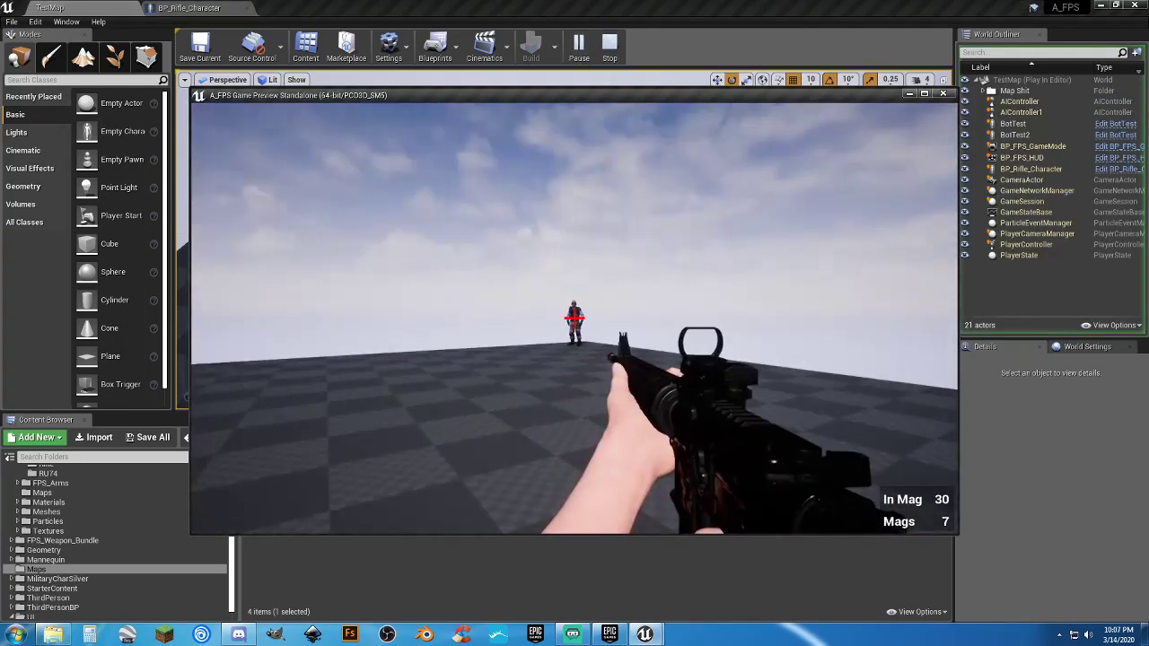
pyautogui.rightClick(574, 318)
pyautogui.click(574, 317)
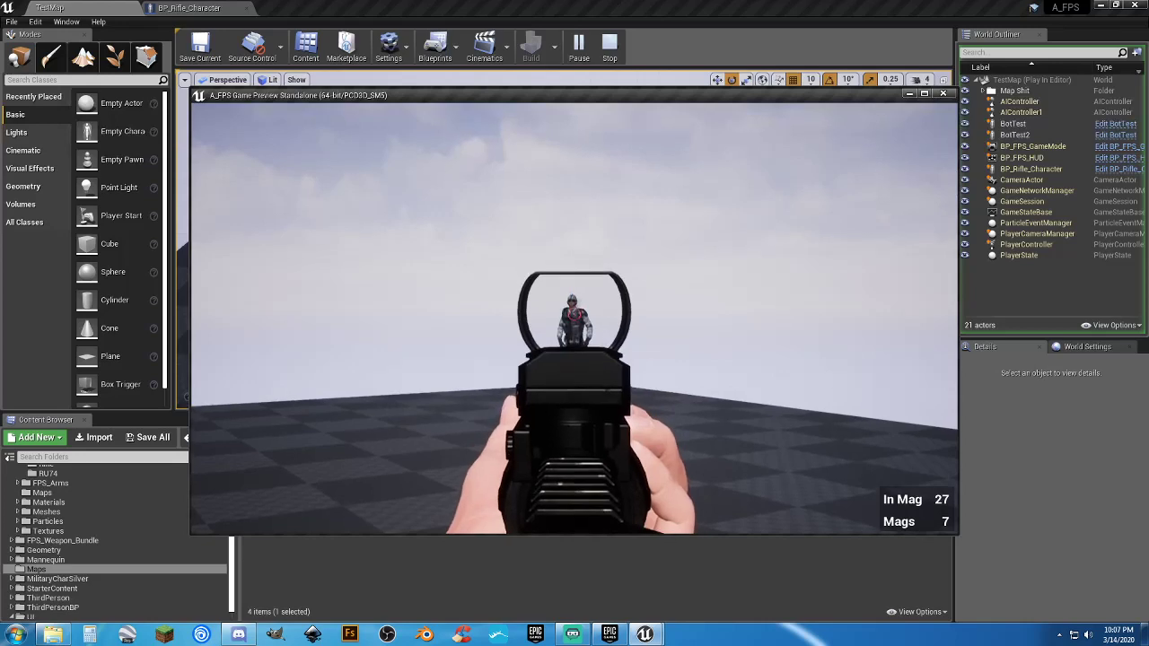
pyautogui.click(575, 318)
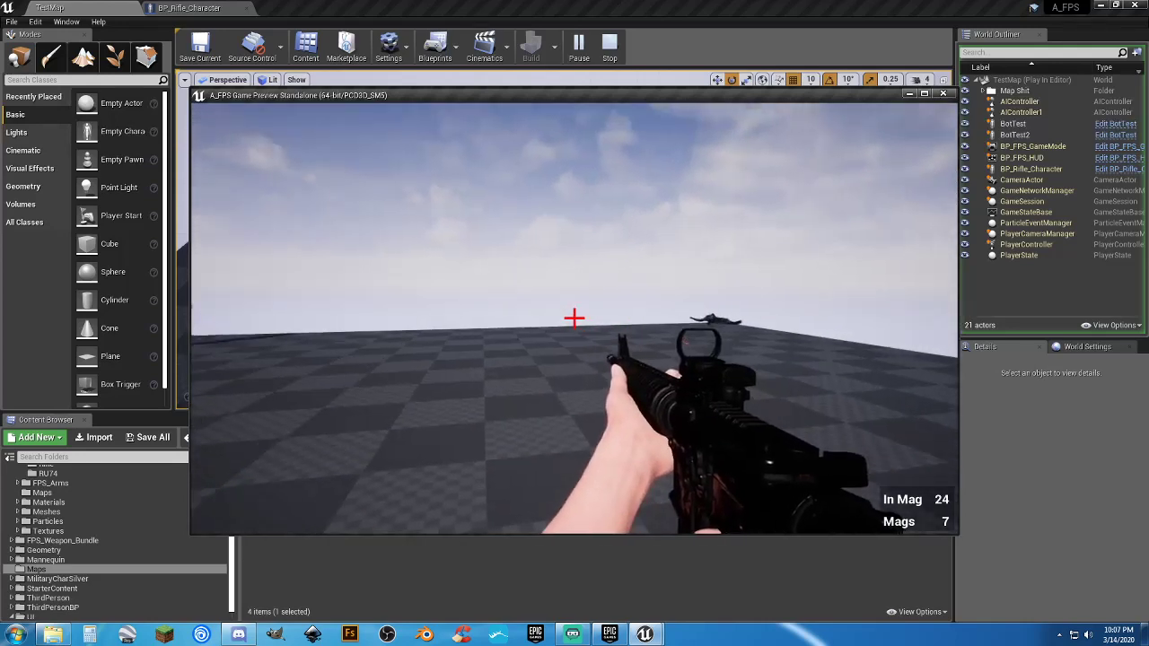
pyautogui.press('space')
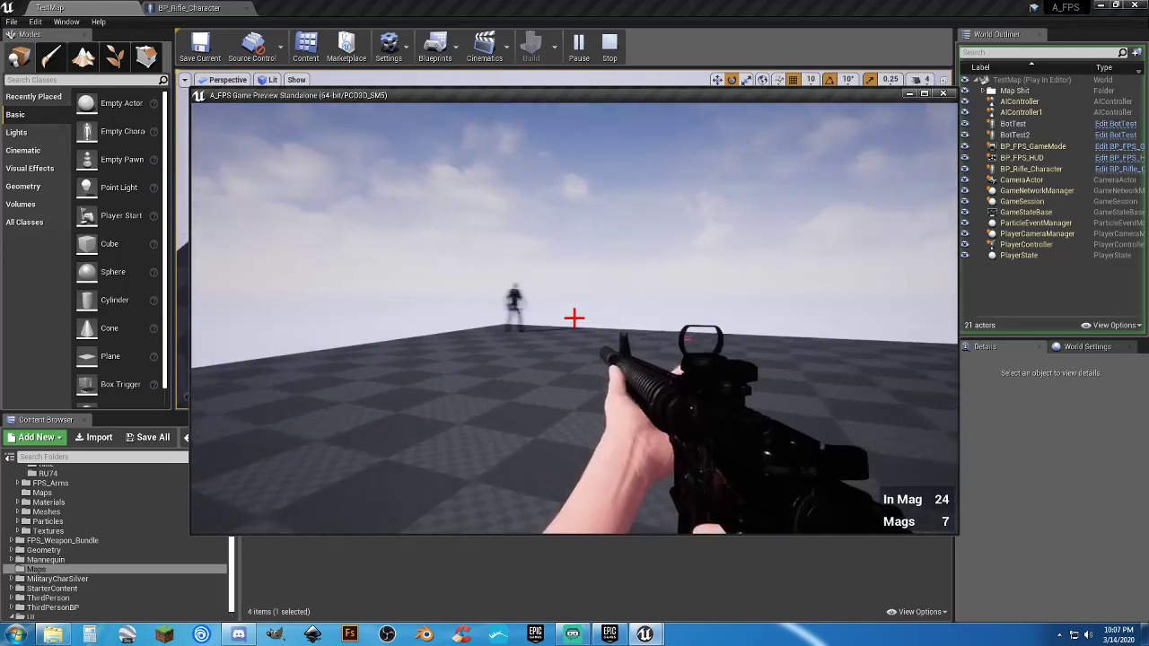
pyautogui.rightClick(574, 317)
pyautogui.click(574, 318)
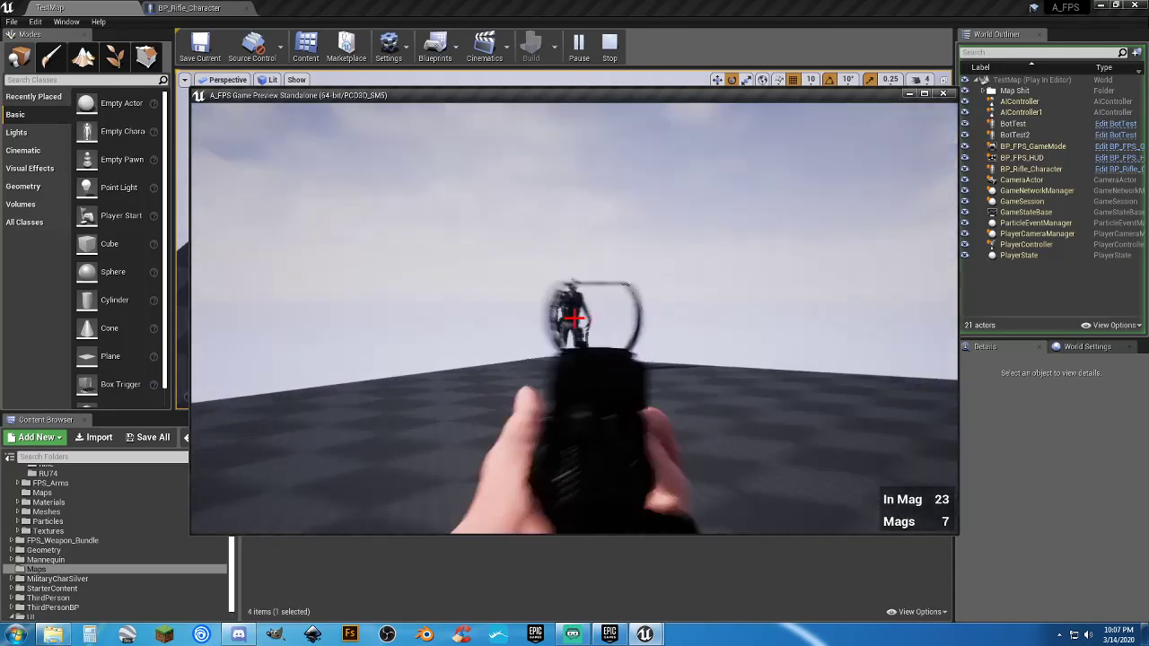
pyautogui.hotkey('shift', 'w')
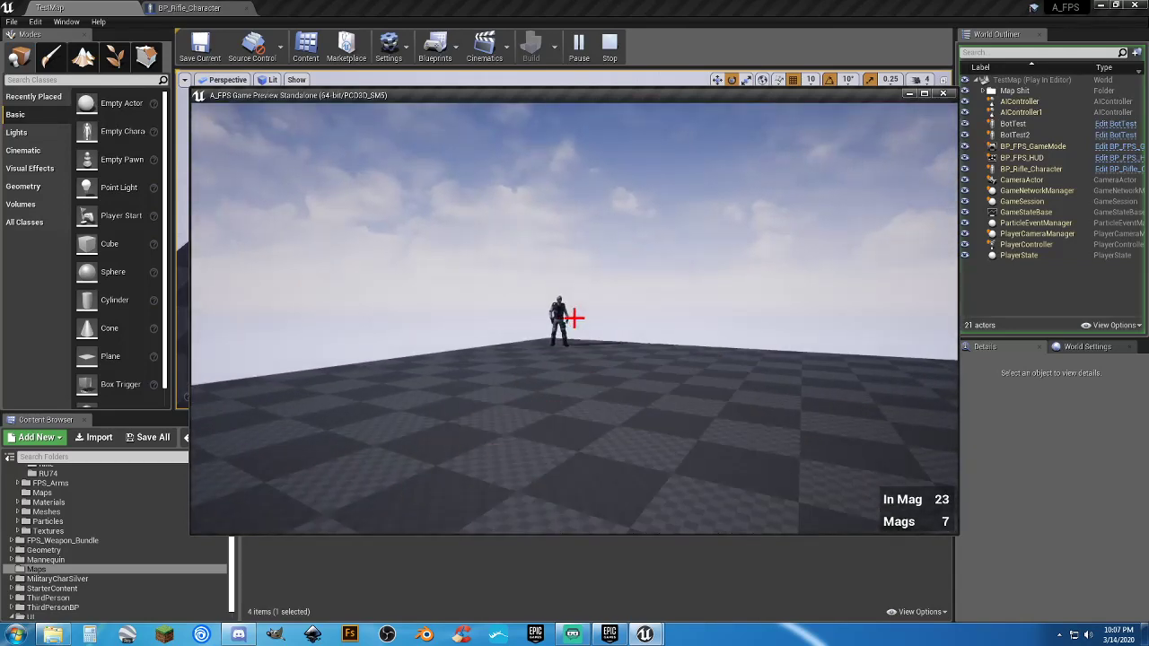
# Aim at the standing bot through the magnified scope, zoom in and shoot it.
pyautogui.rightClick(574, 318)
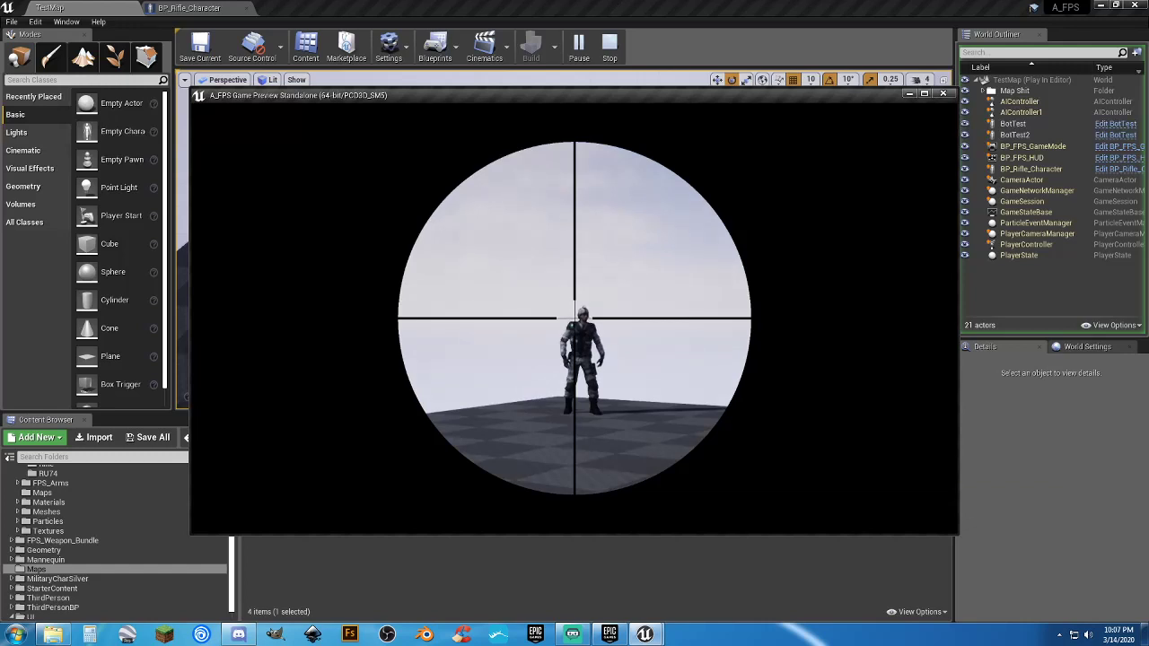
pyautogui.scroll(1, 575, 318)
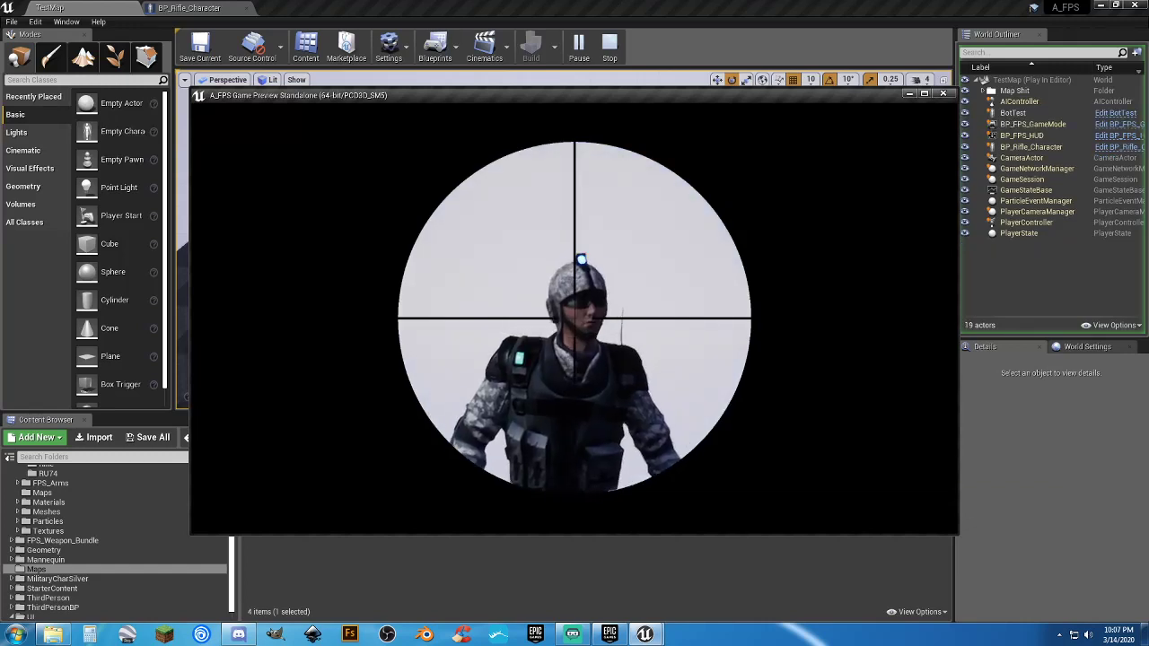
pyautogui.click(574, 317)
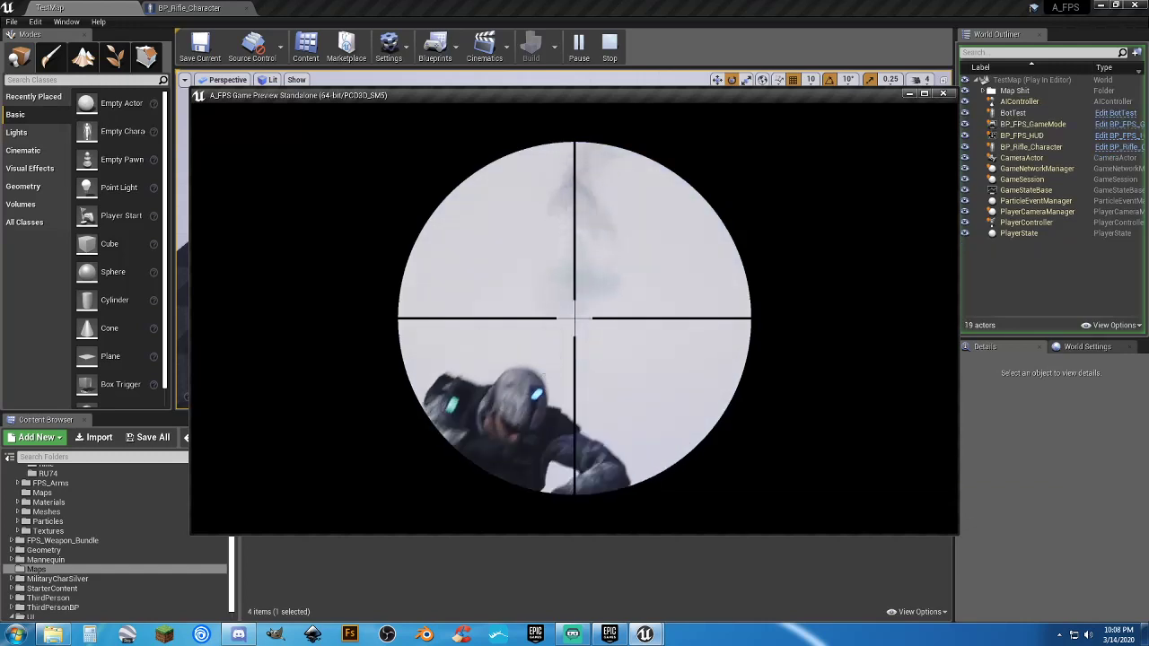
pyautogui.rightClick(574, 318)
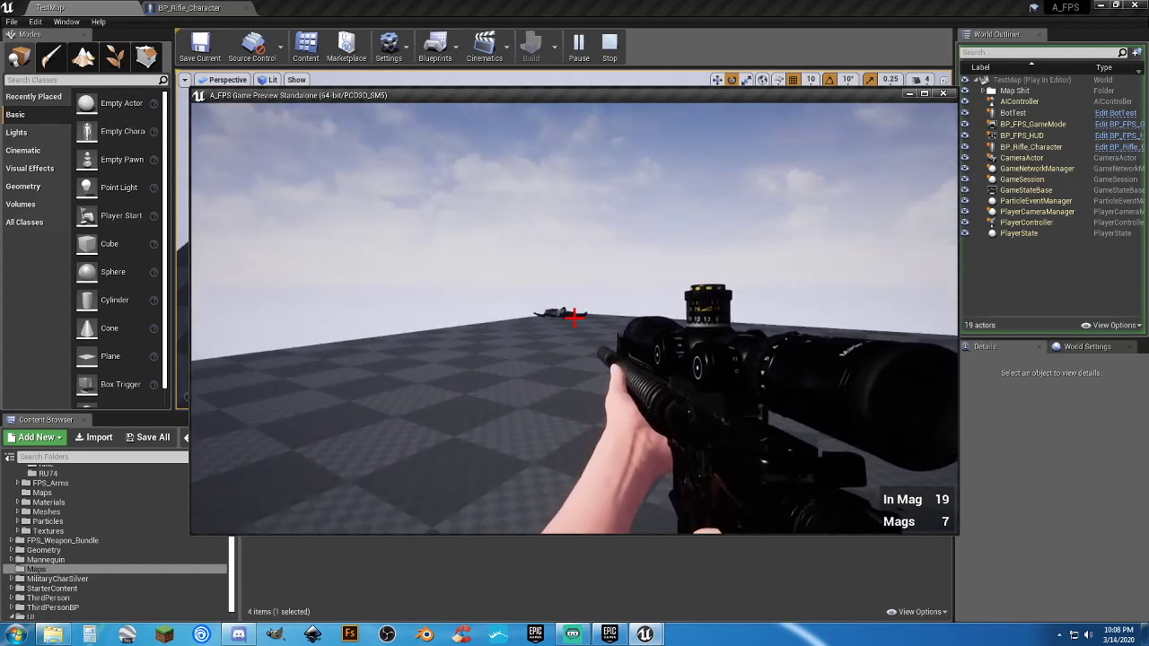
# Switch the rifle back to the red dot sight, cycle its muzzle attachment and stop the preview.
pyautogui.press('1')
pyautogui.press('1')
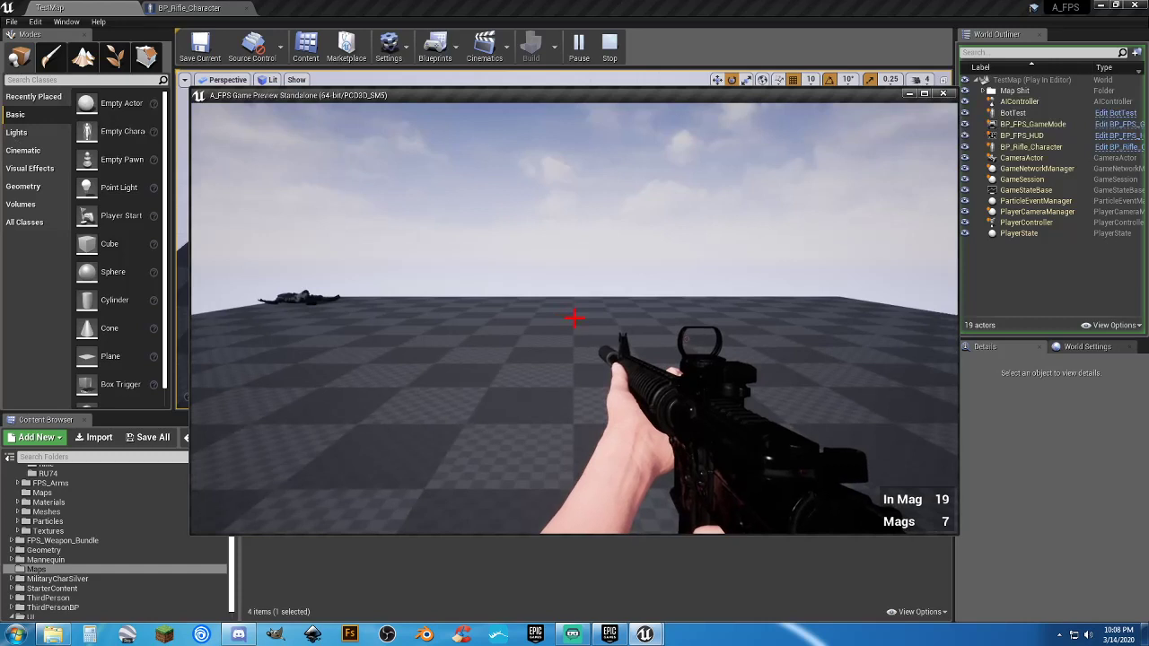
pyautogui.press('2')
pyautogui.press('1')
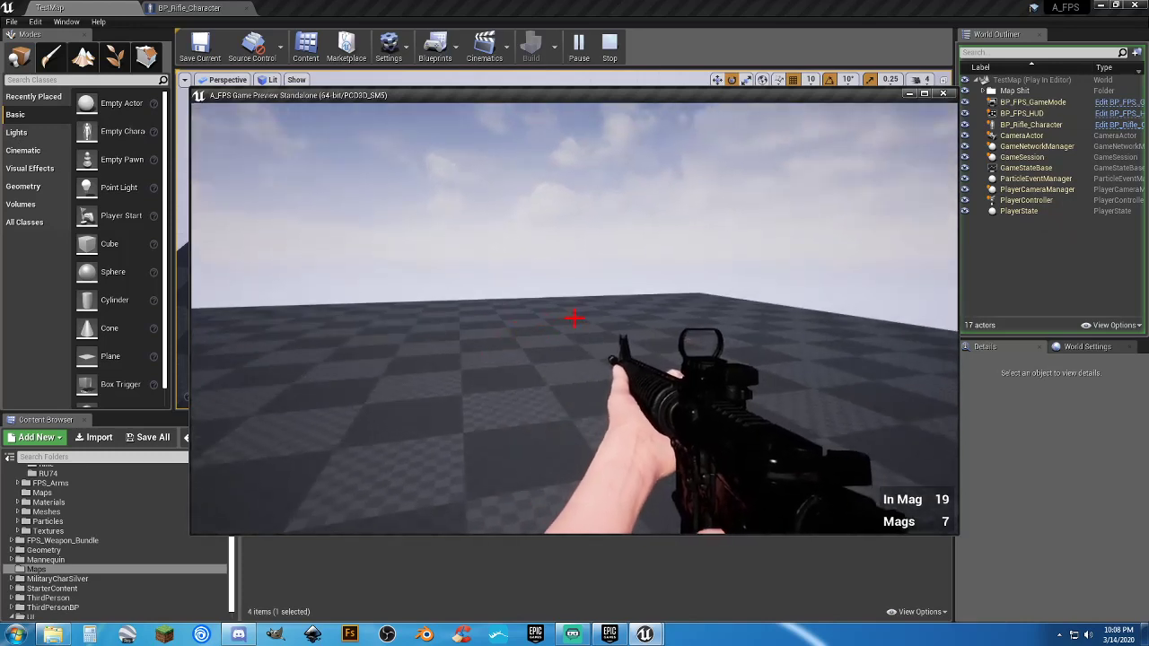
pyautogui.press('Escape')
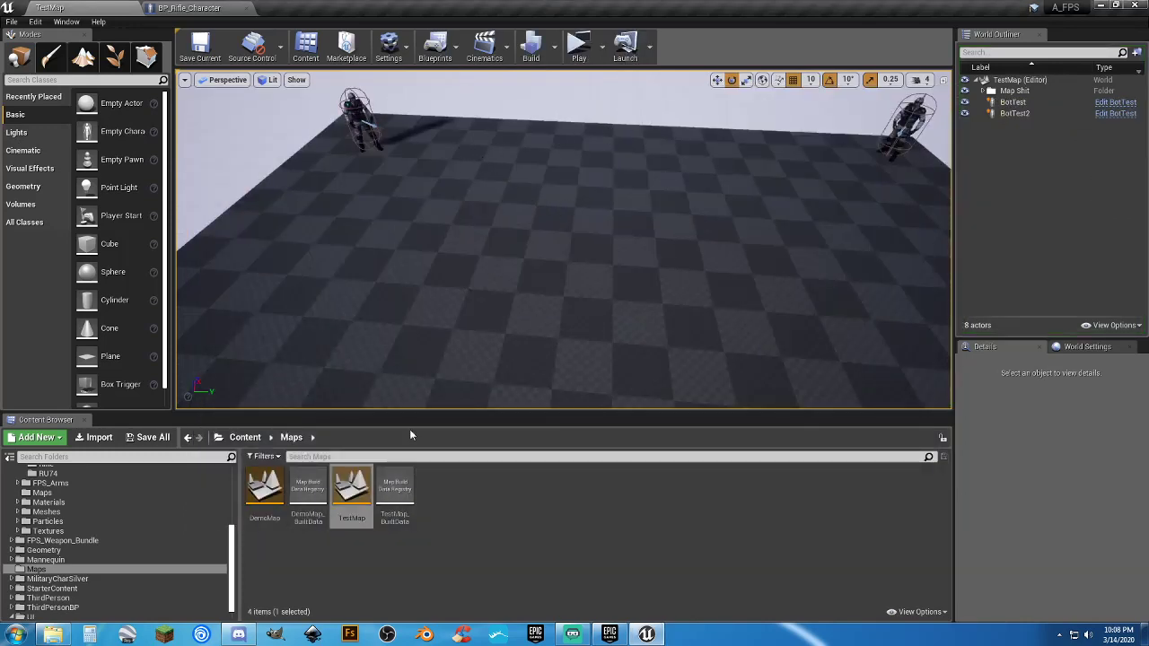
# Add a Print String node after Apply Damage in the BP_Rifle_Character event graph and align it with the execution line.
pyautogui.click(190, 7)
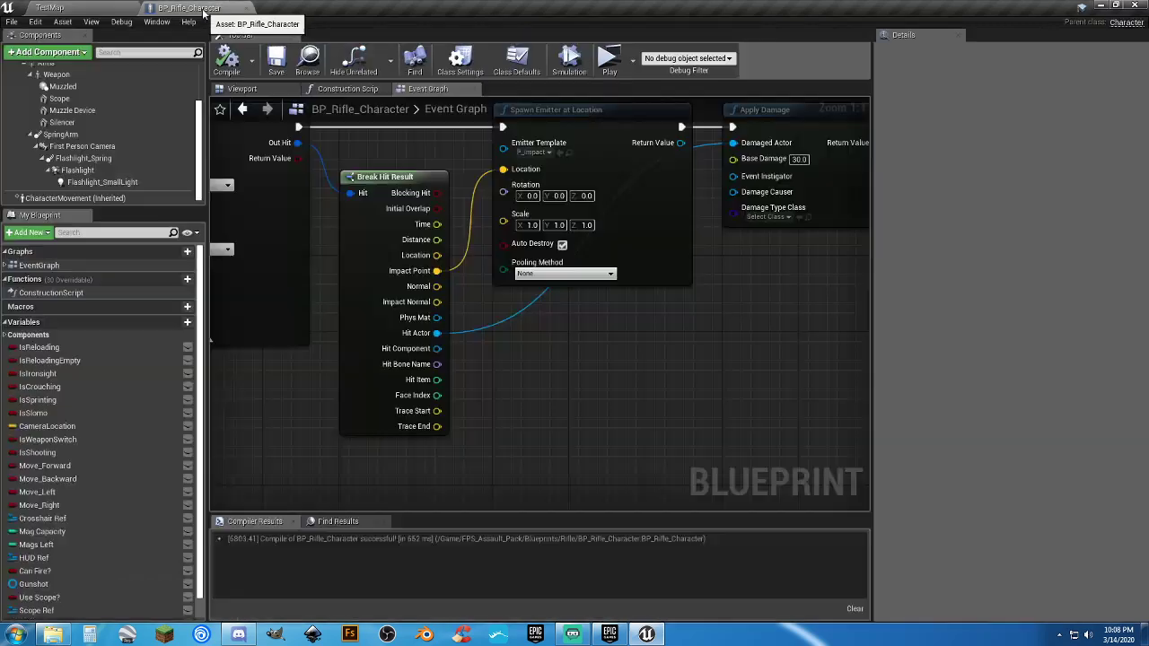
pyautogui.scroll(-2, 517, 374)
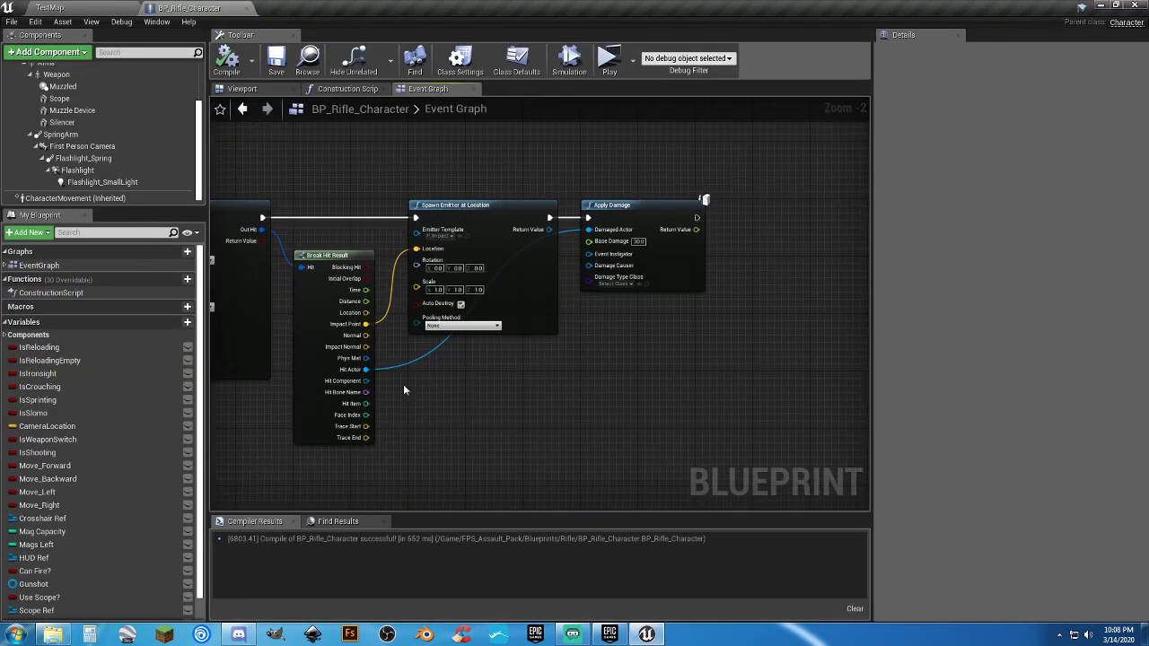
pyautogui.moveTo(366, 392)
pyautogui.moveTo(695, 217); pyautogui.dragTo(750, 220)
pyautogui.write('print string')
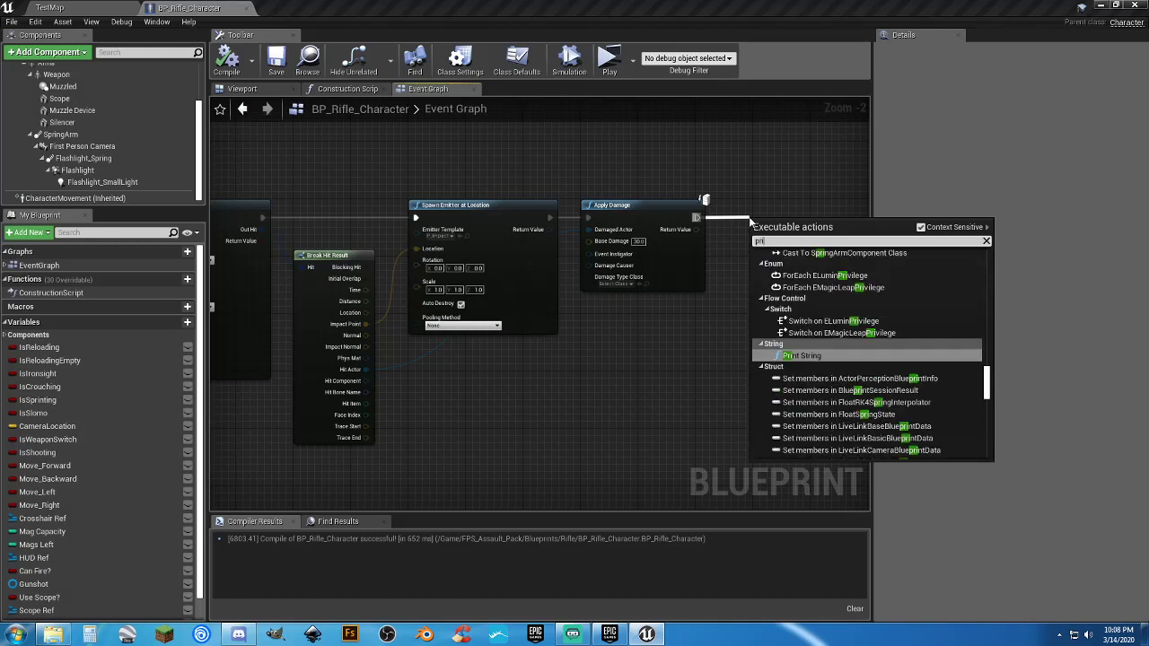
pyautogui.press('Return')
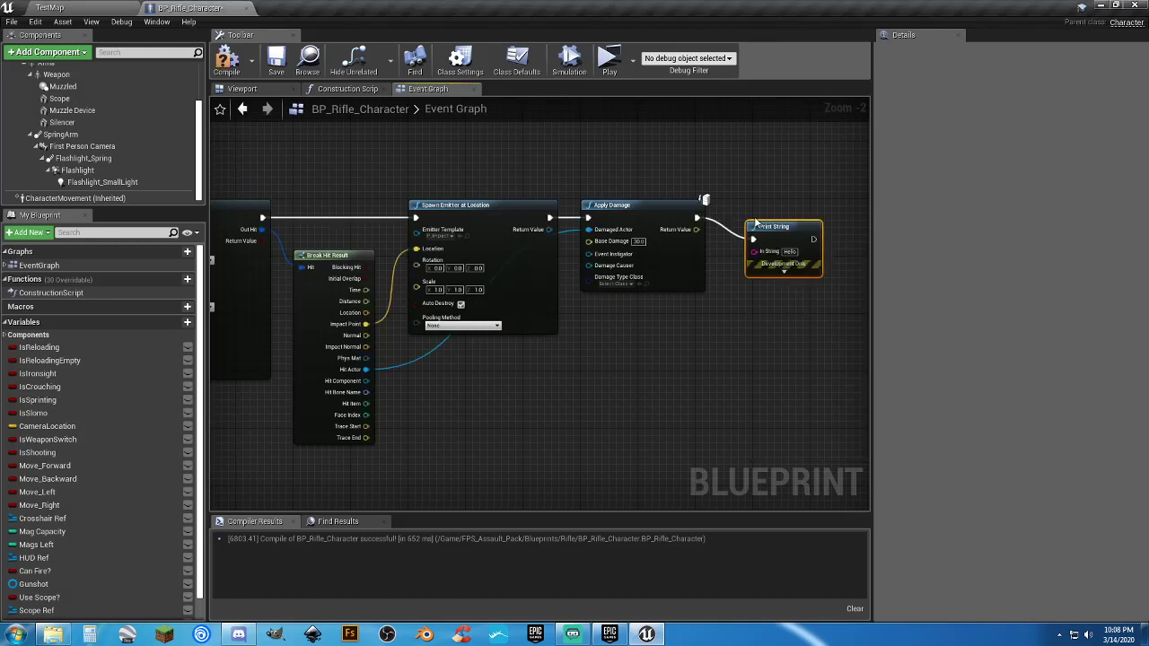
pyautogui.moveTo(755, 223); pyautogui.dragTo(826, 206)
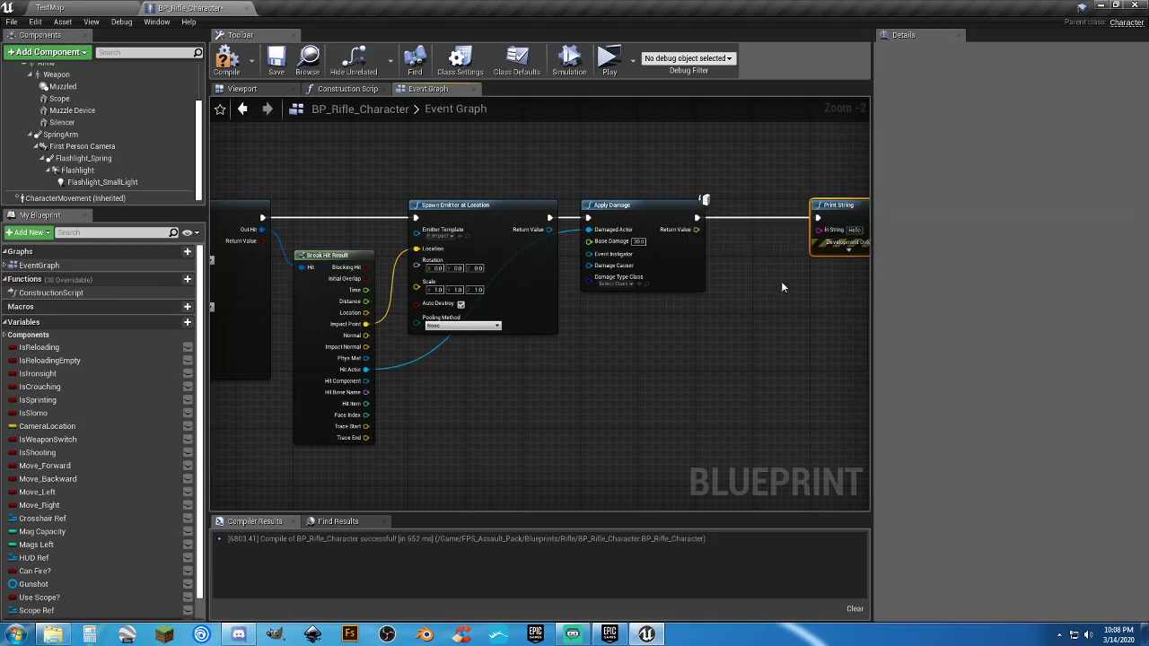
# Feed Hit Bone Name into Print String's In String, place the conversion node below Apply Damage, and save the blueprint.
pyautogui.moveTo(366, 392); pyautogui.dragTo(819, 235)
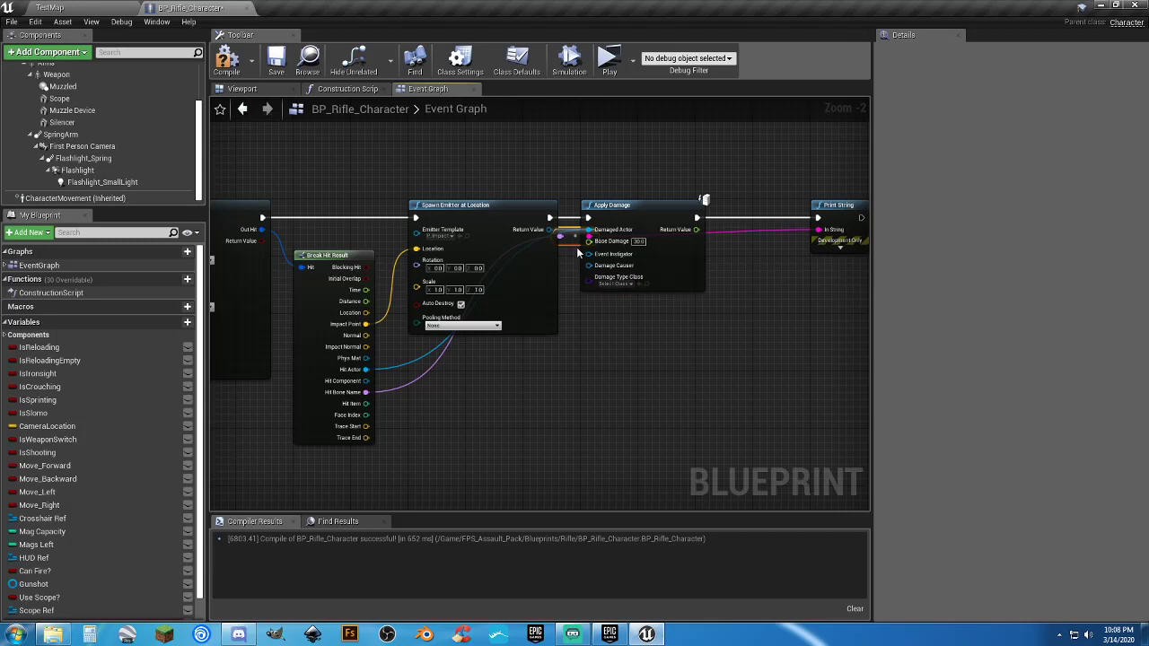
pyautogui.moveTo(569, 238); pyautogui.dragTo(672, 329)
pyautogui.moveTo(763, 306); pyautogui.dragTo(738, 310, button='right')
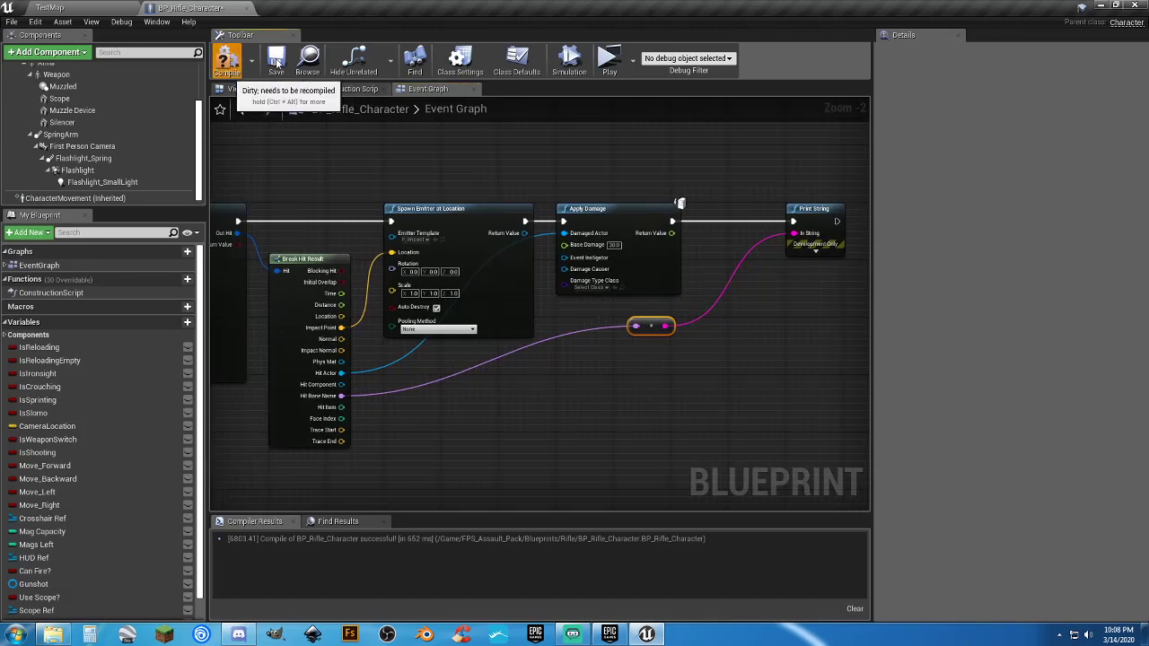
# Play-test TestMap, walk up to the first bot and shoot different parts of its body with the rifle.
pyautogui.click(118, 7)
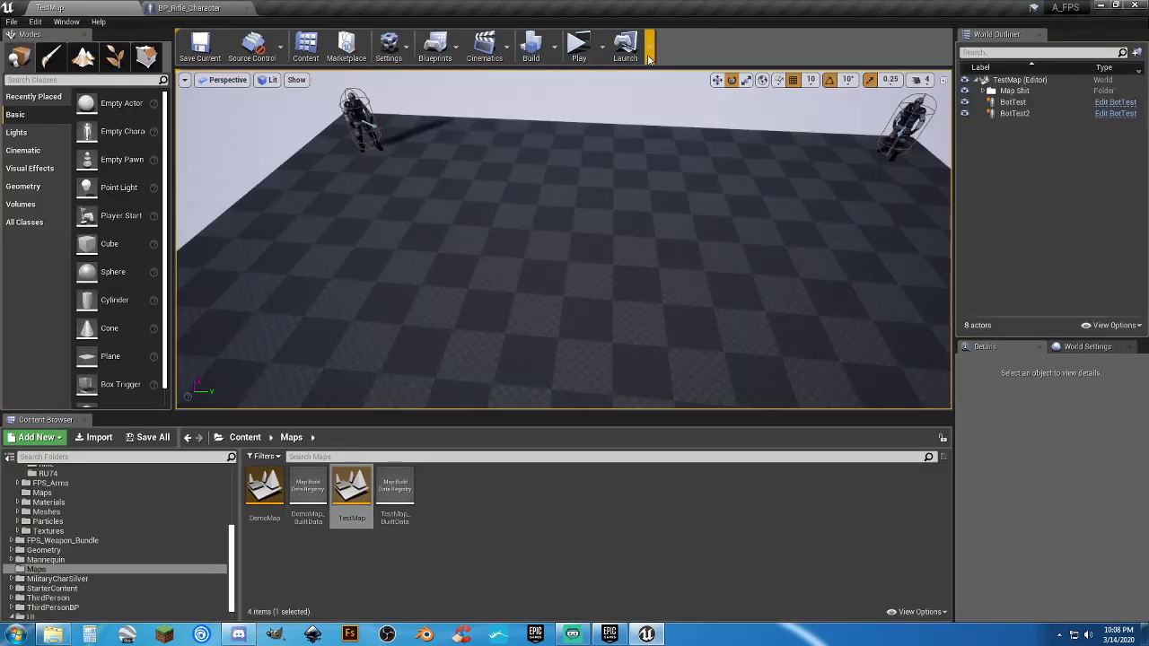
pyautogui.click(579, 45)
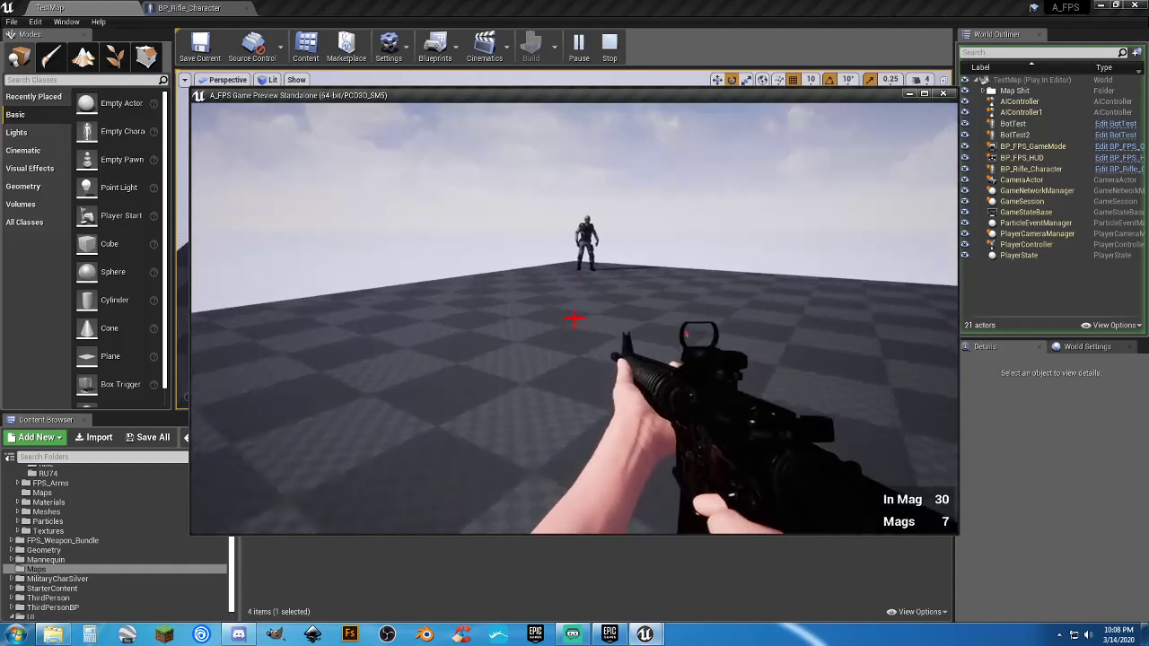
pyautogui.press('w')
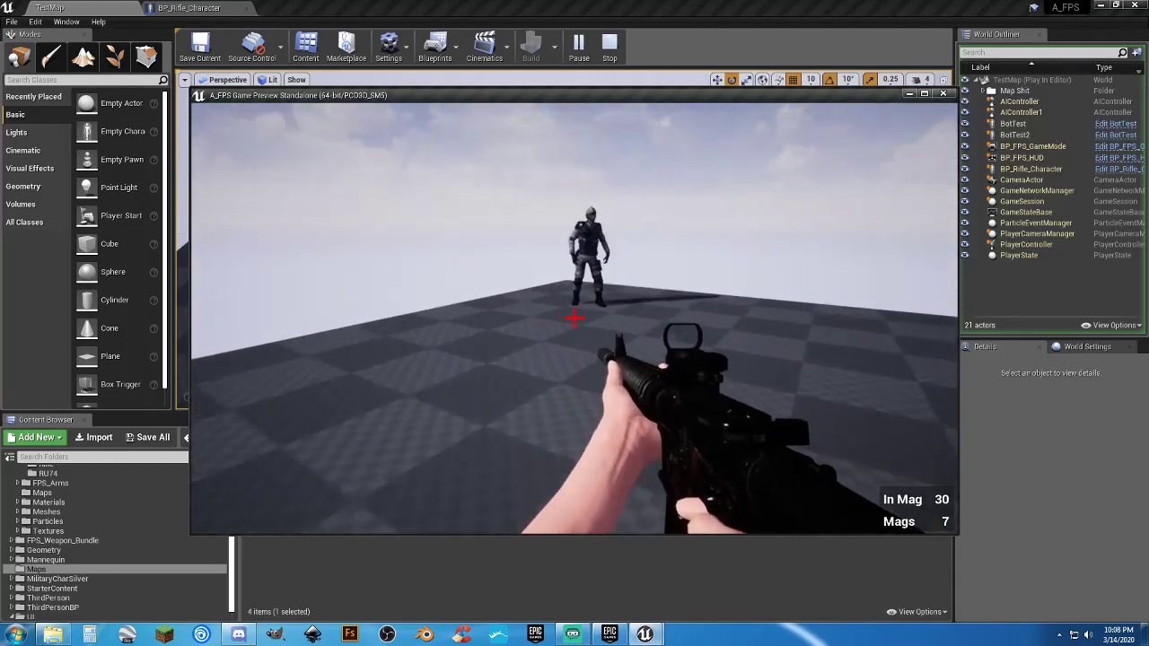
pyautogui.press('2')
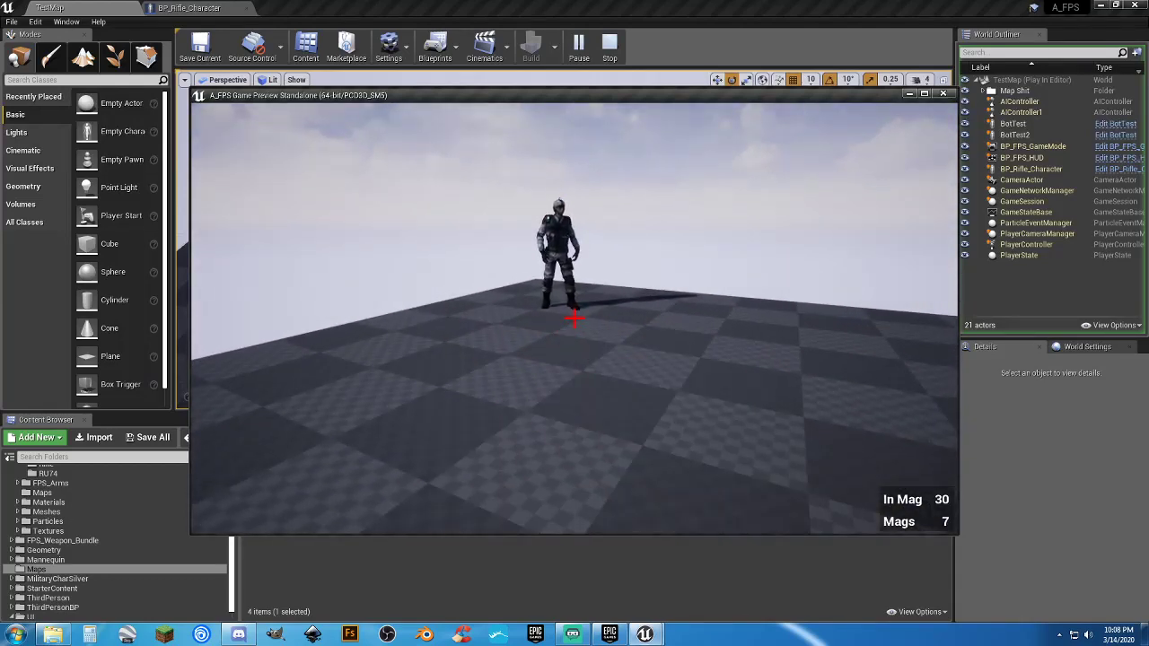
pyautogui.press('1')
pyautogui.press('2')
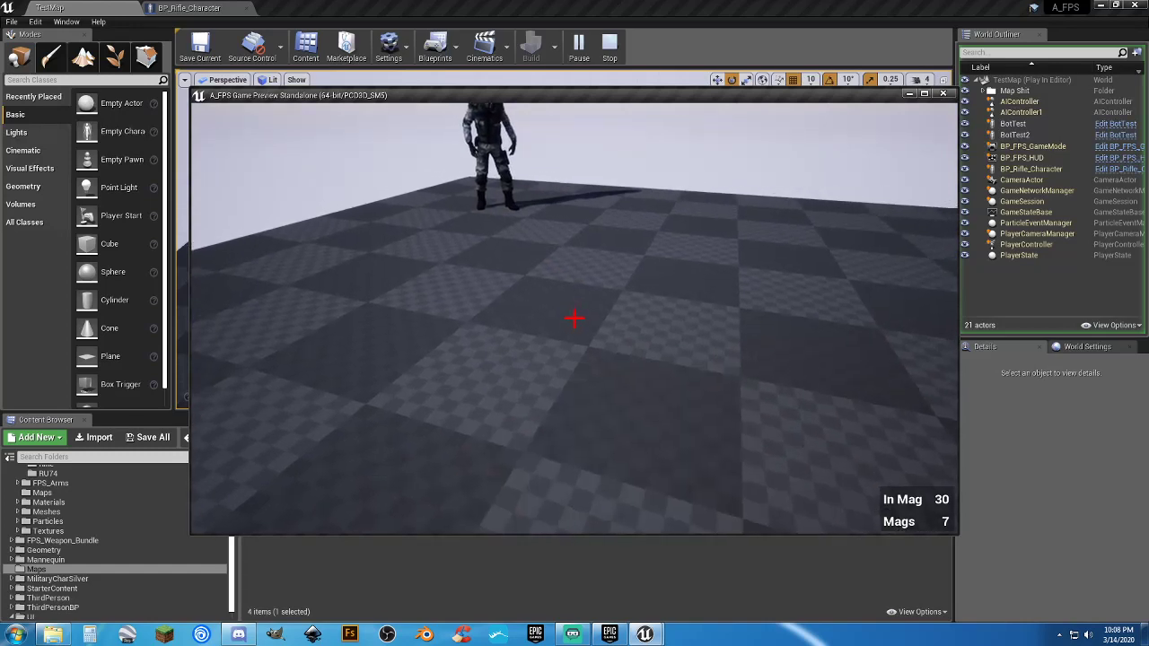
pyautogui.press('1')
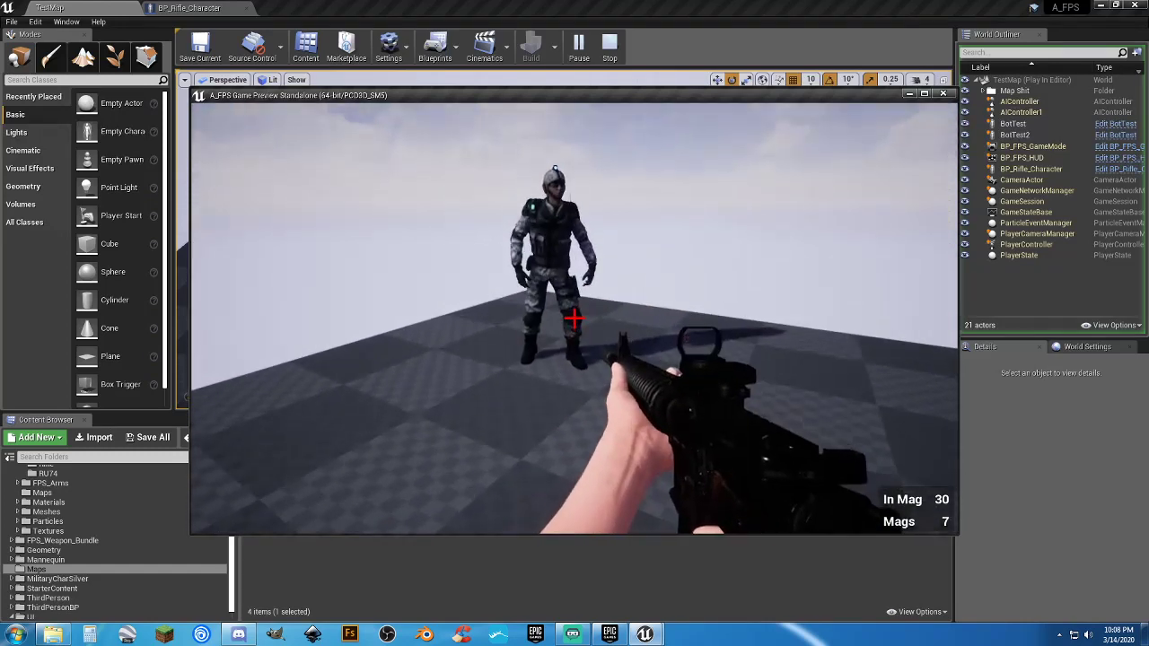
pyautogui.click(574, 318)
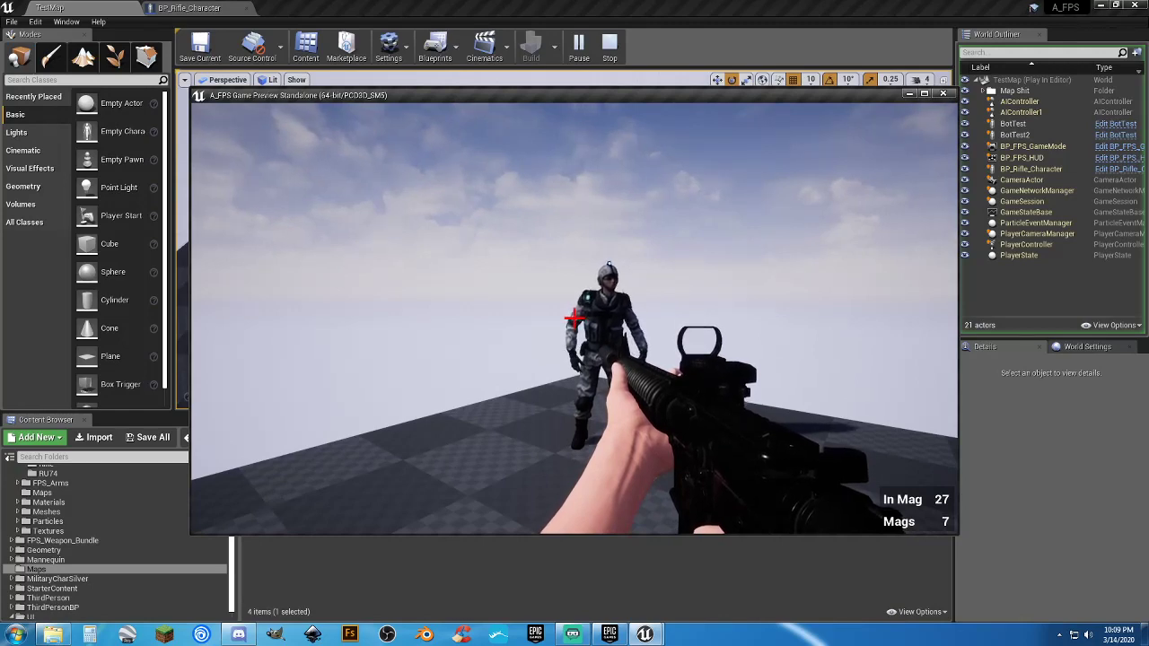
pyautogui.click(575, 317)
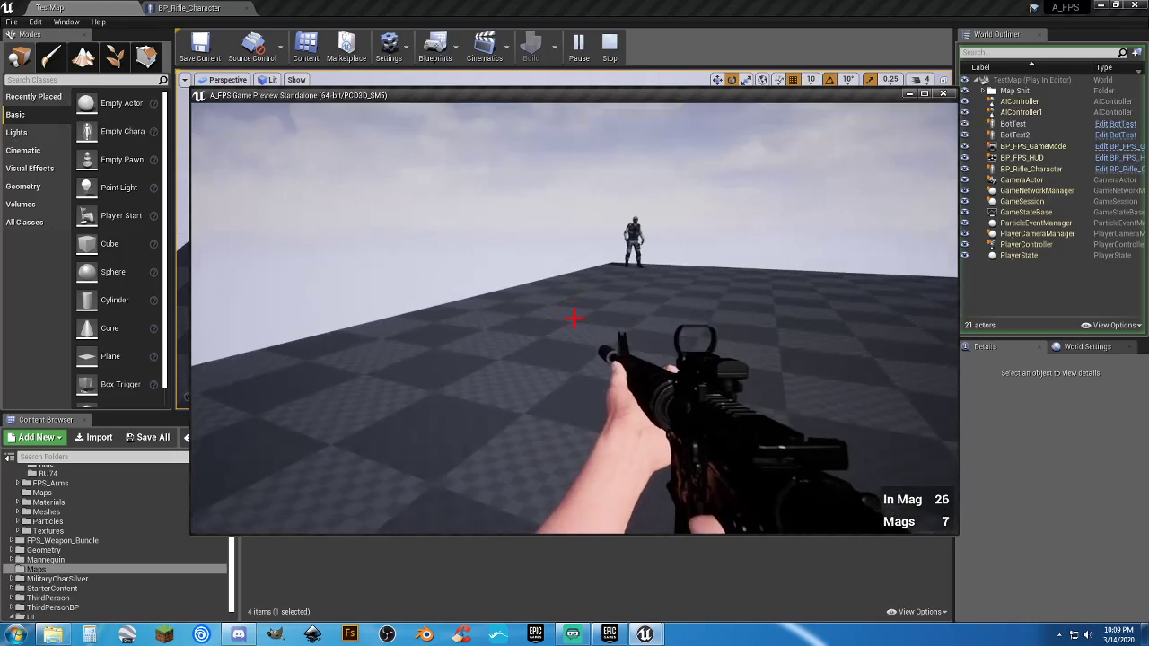
# Approach the second bot, shoot its head through the red dot sight and fire at its body from the hip.
pyautogui.press('w')
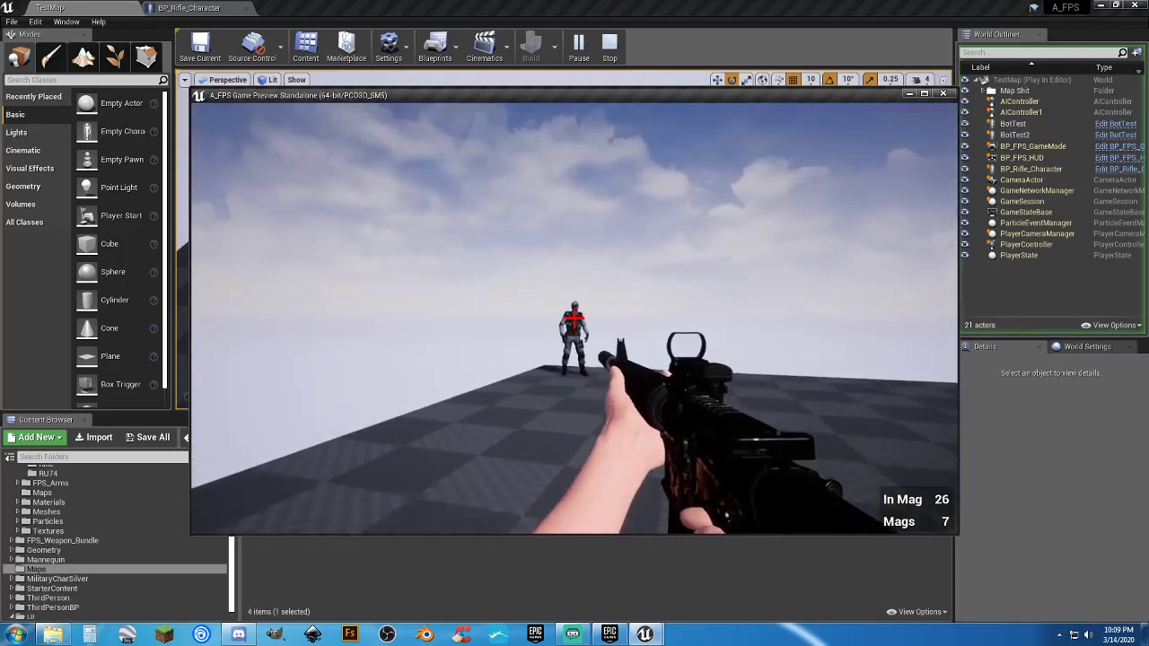
pyautogui.rightClick(574, 318)
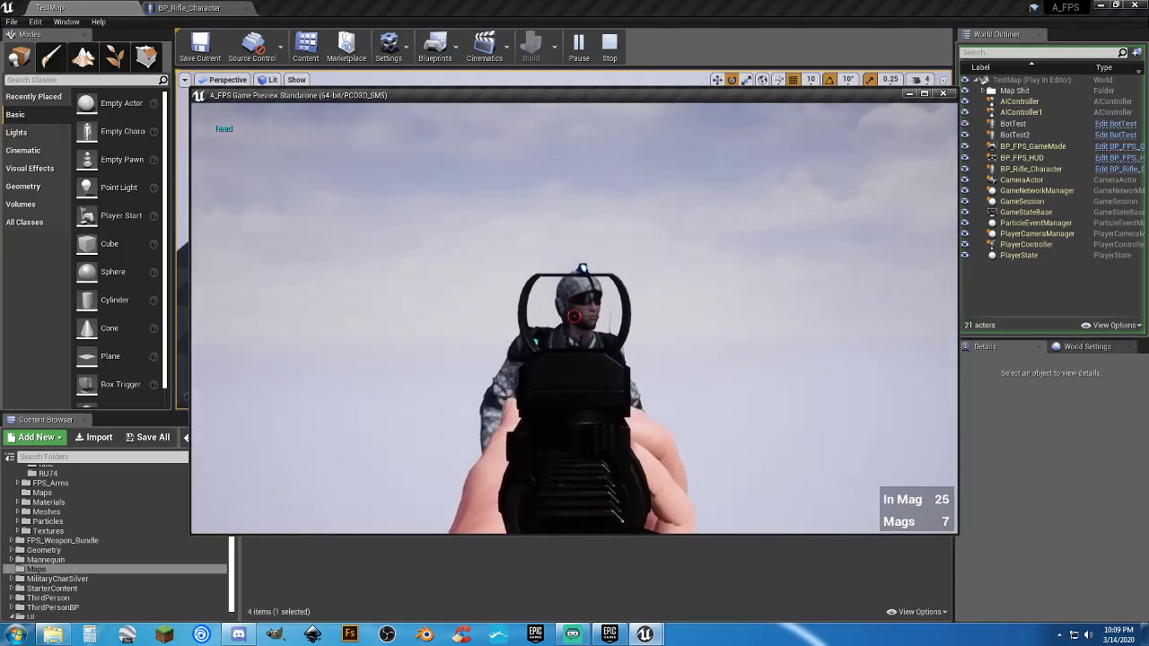
pyautogui.rightClick(574, 318)
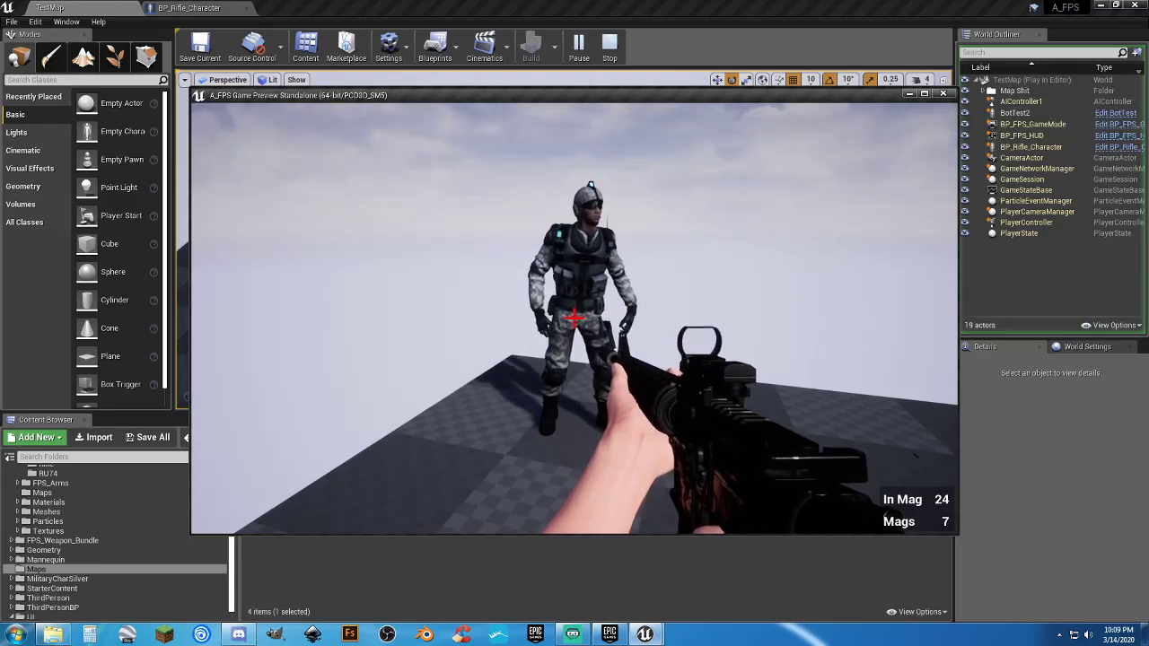
pyautogui.click(574, 317)
pyautogui.click(573, 316)
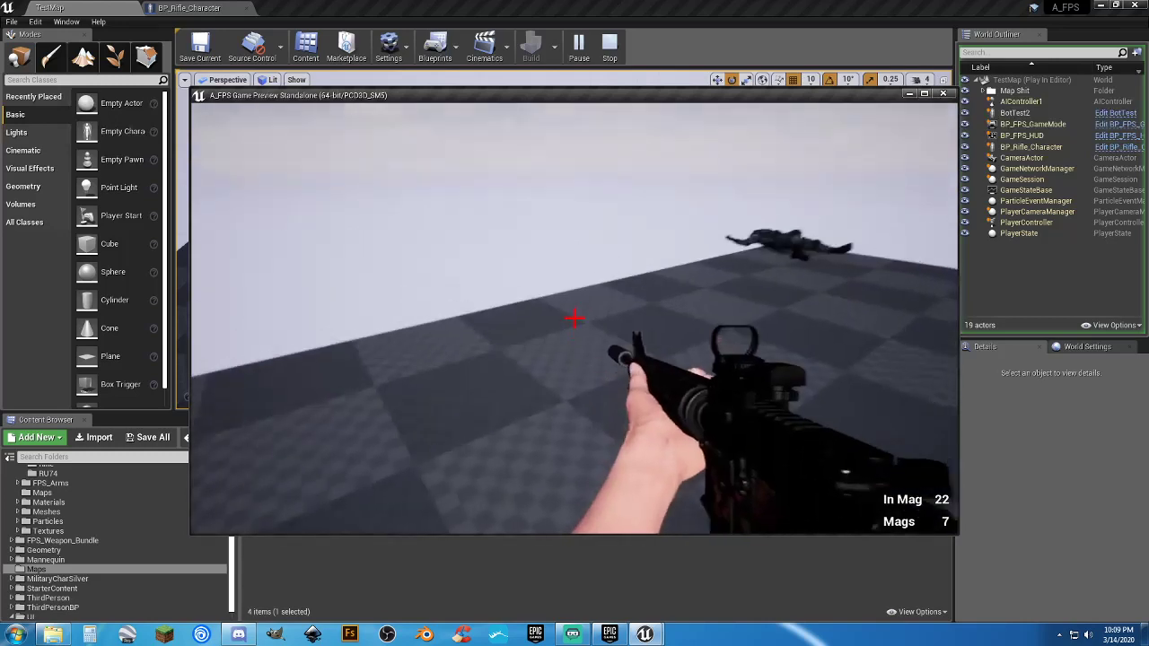
# Fire at the fallen second bot on the floor and stop the preview.
pyautogui.click(574, 316)
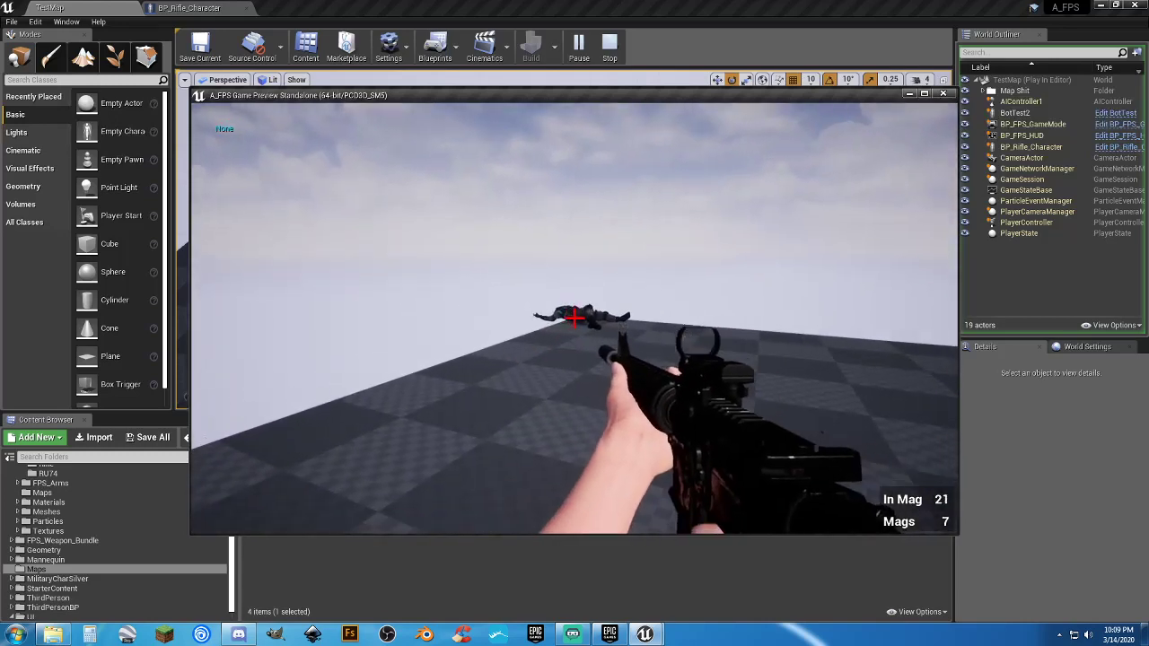
pyautogui.click(573, 316)
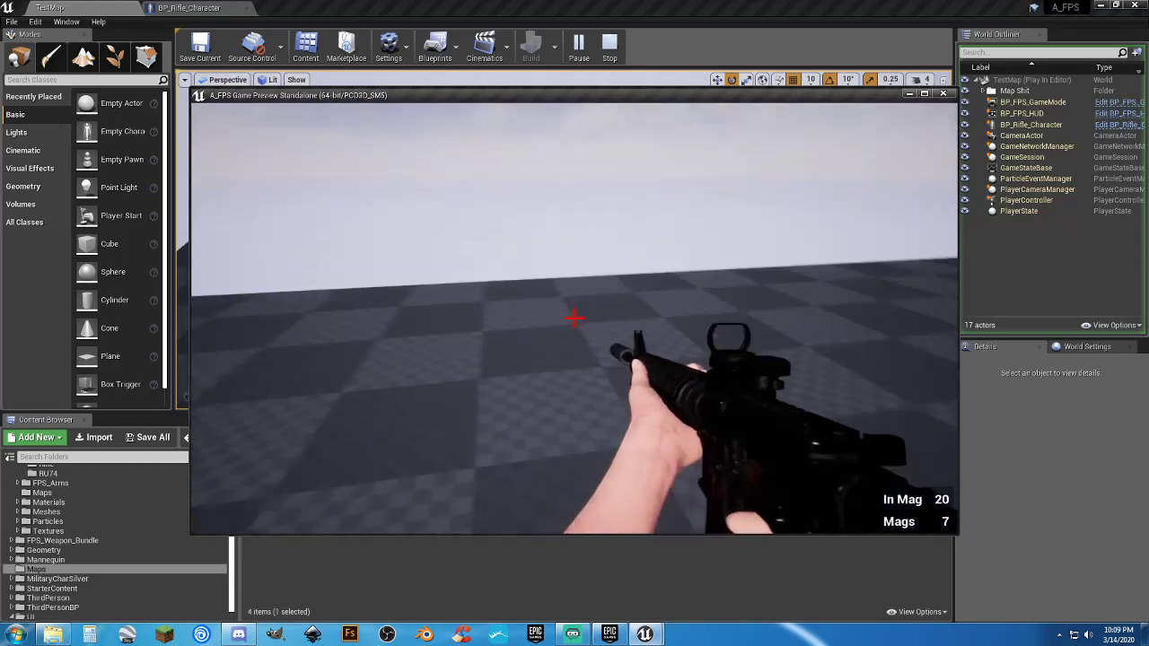
pyautogui.press('Escape')
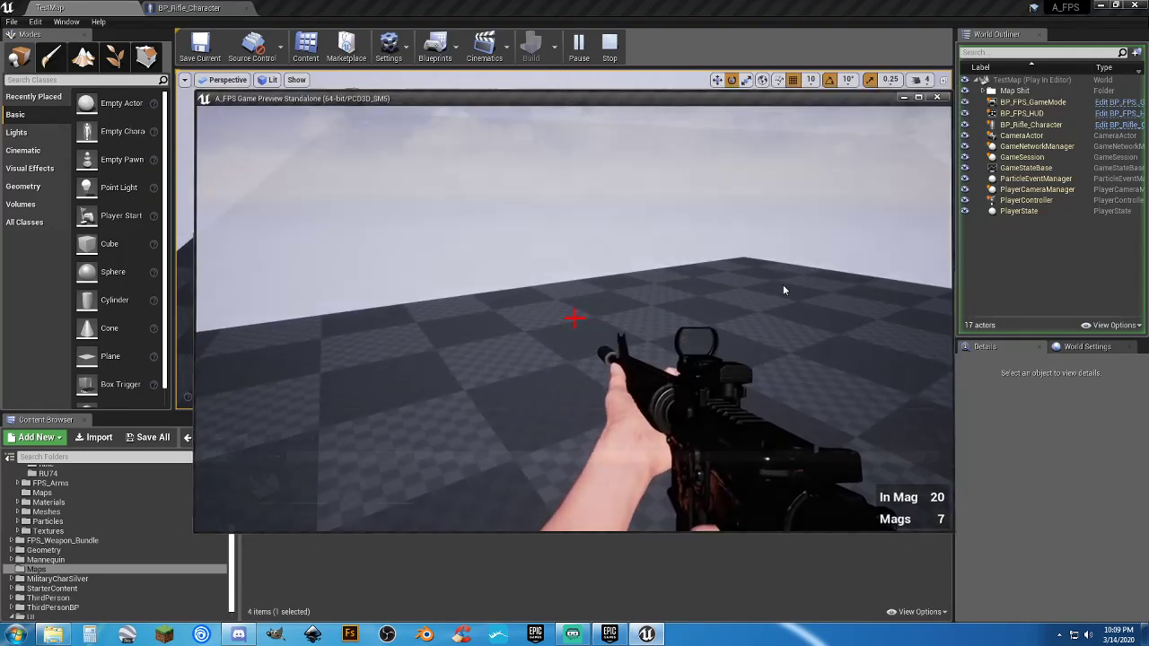
pyautogui.press('Escape')
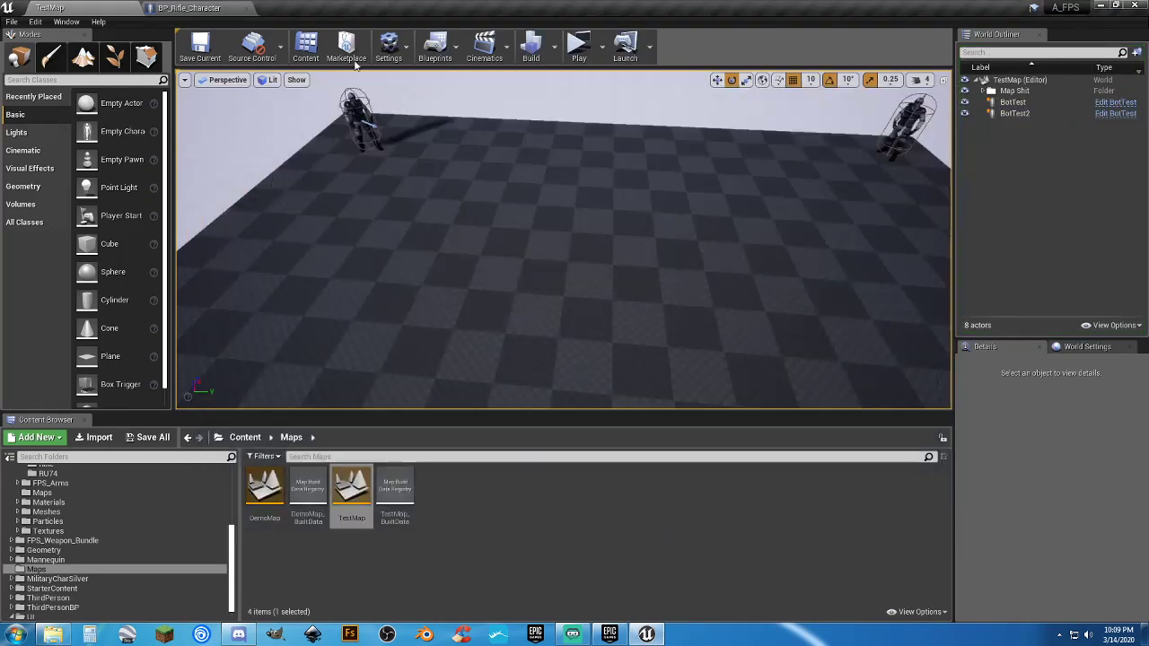
# Examine the Hit Bone Name wiring from Break Hit Result to Print String in the BP_Rifle_Character event graph.
pyautogui.click(189, 7)
pyautogui.click(754, 331)
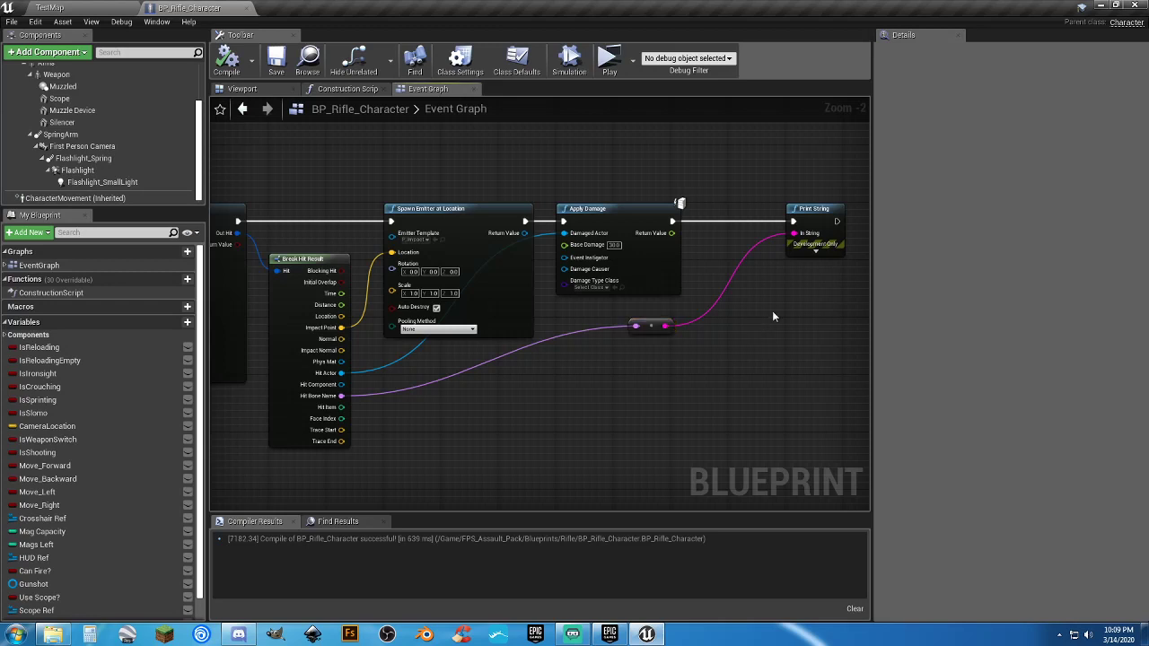
pyautogui.scroll(2, 382, 400)
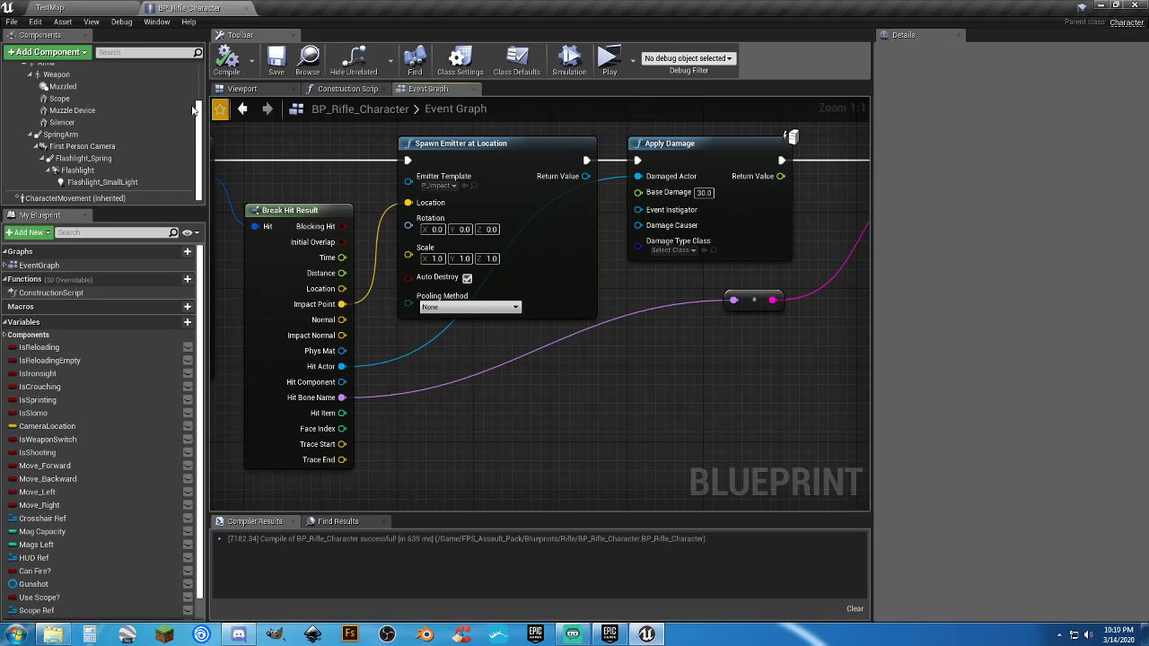
# Play-test TestMap again, walk close to the first bot and shoot it down, starting with its arm.
pyautogui.click(98, 9)
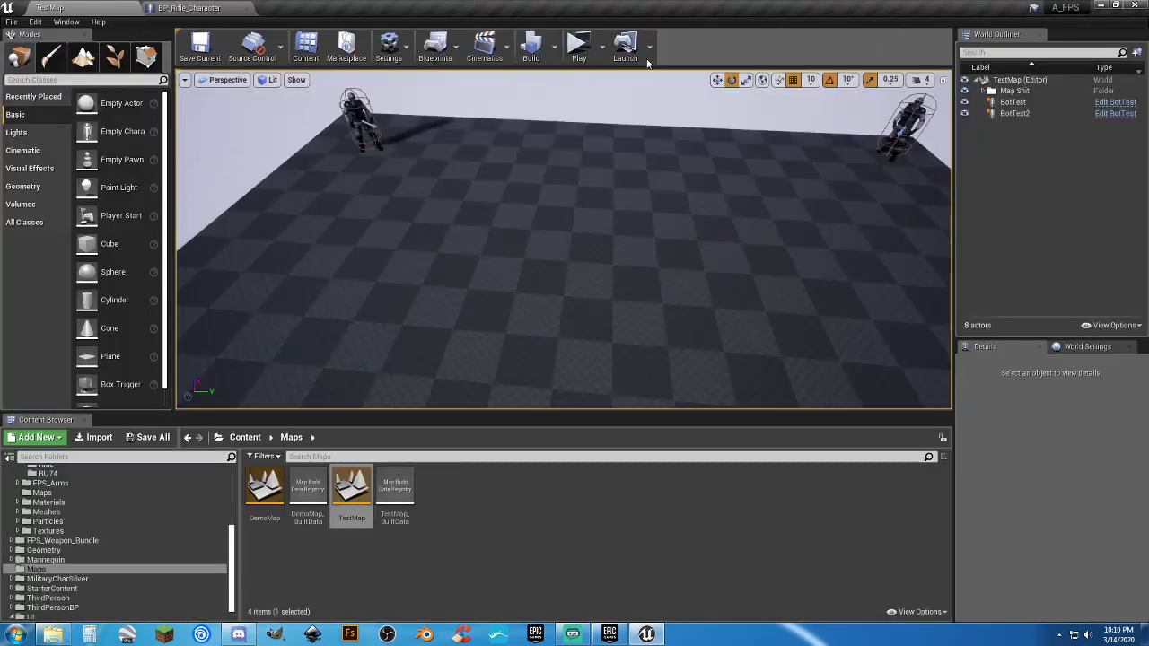
pyautogui.click(579, 49)
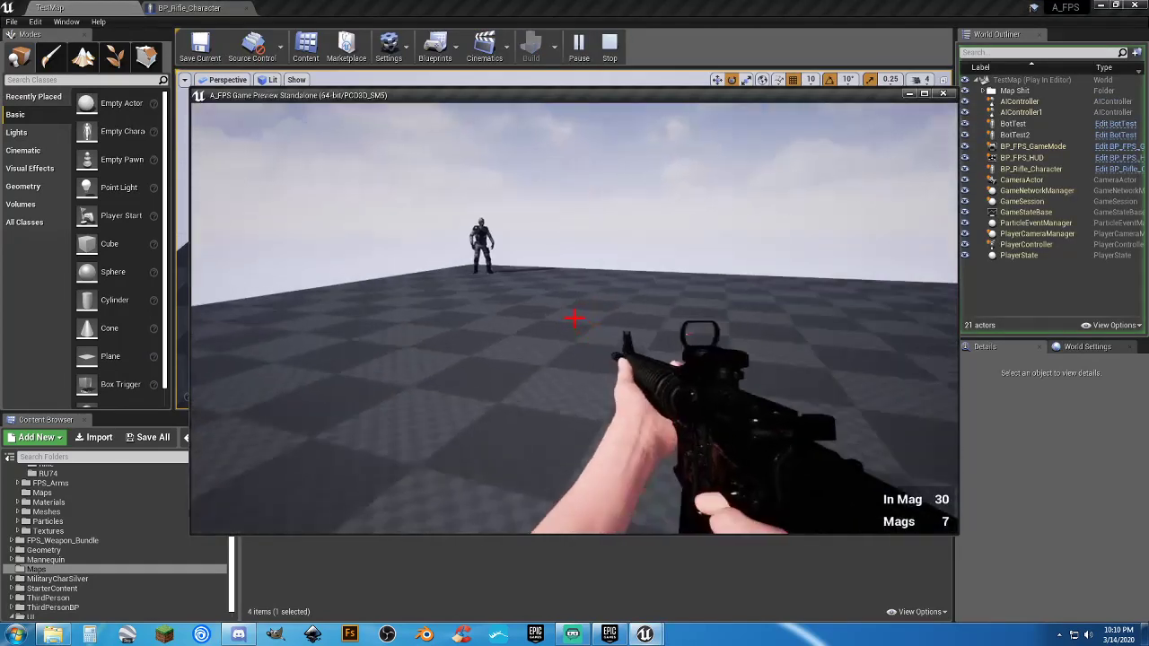
pyautogui.press('w')
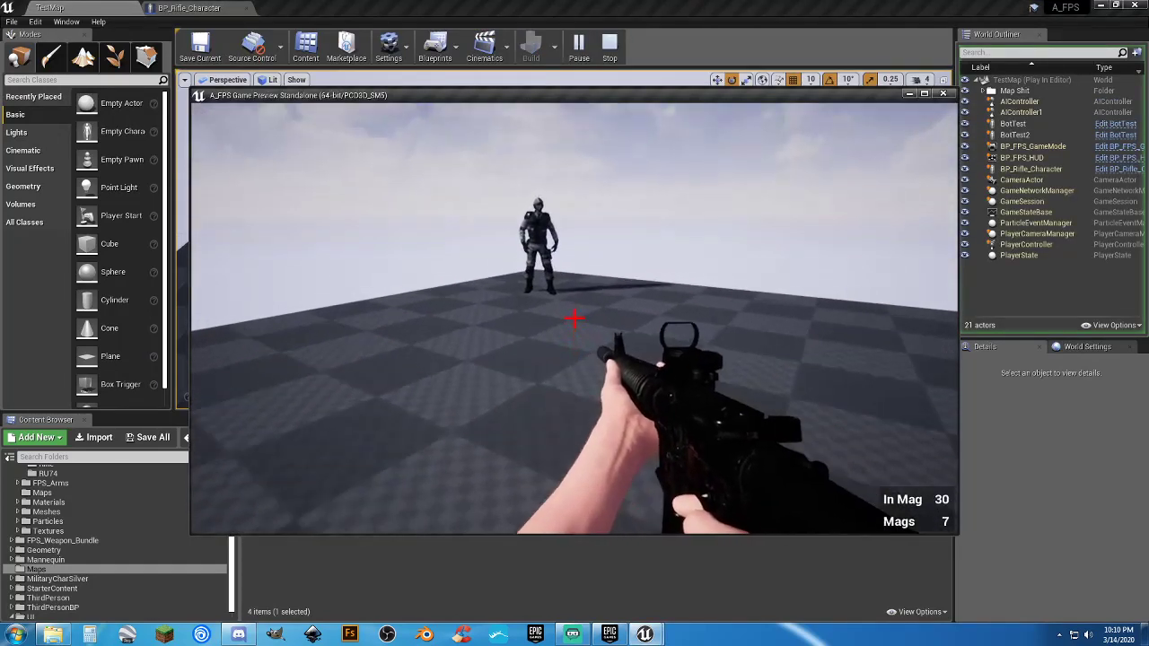
pyautogui.press('w')
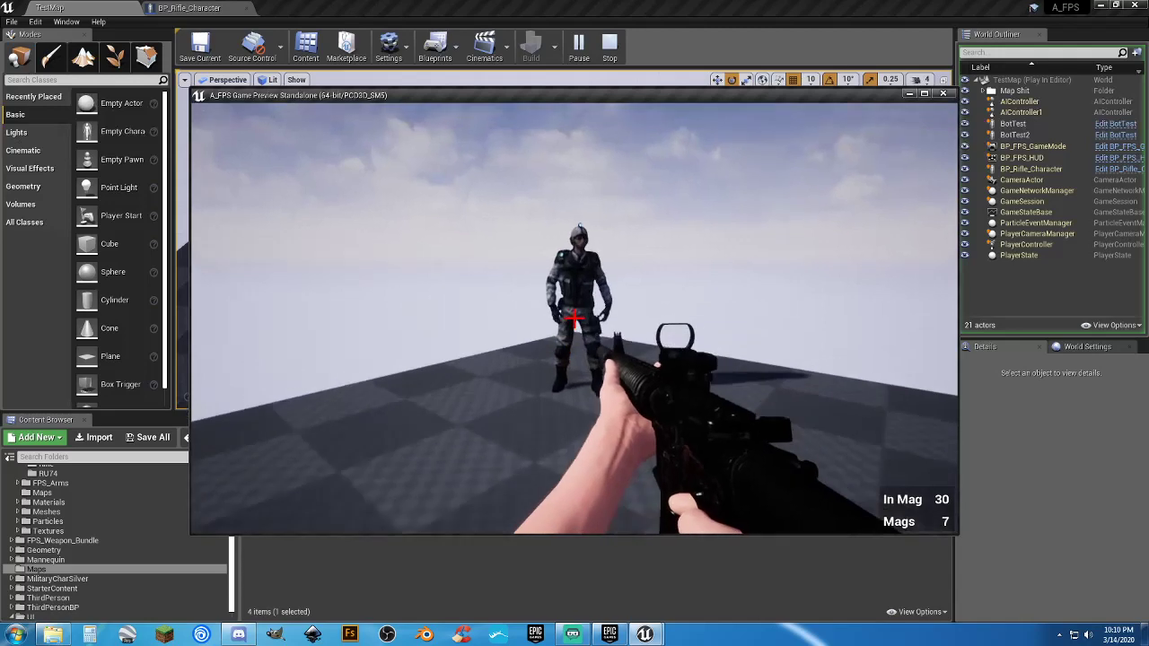
pyautogui.press('w')
pyautogui.click(574, 317)
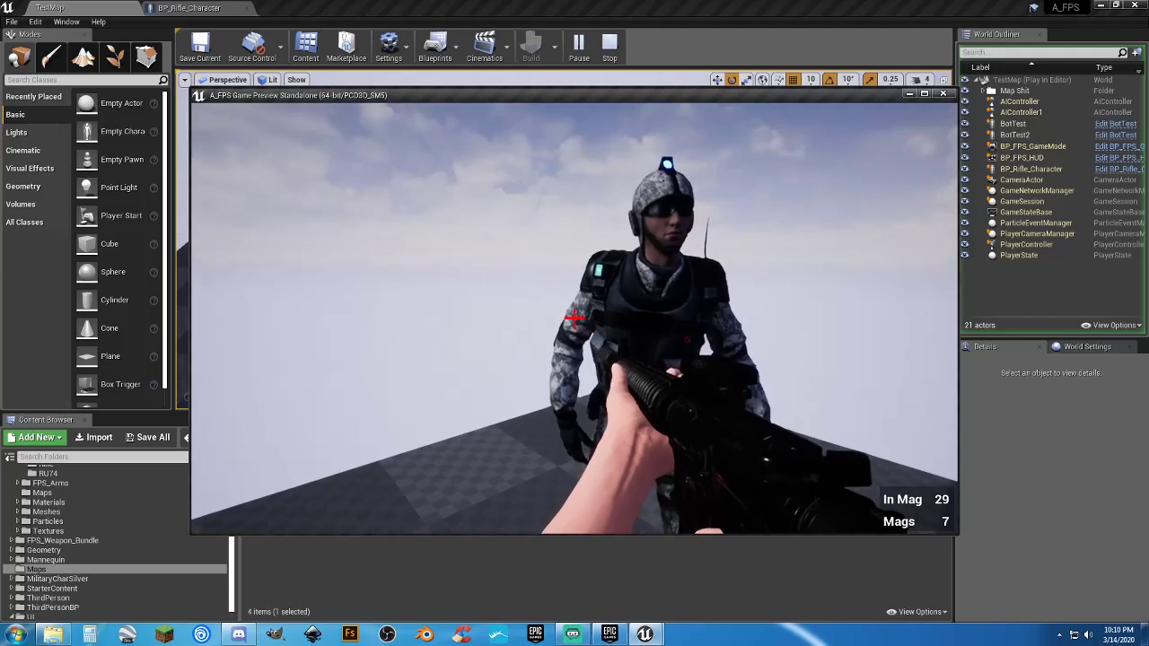
pyautogui.click(575, 318)
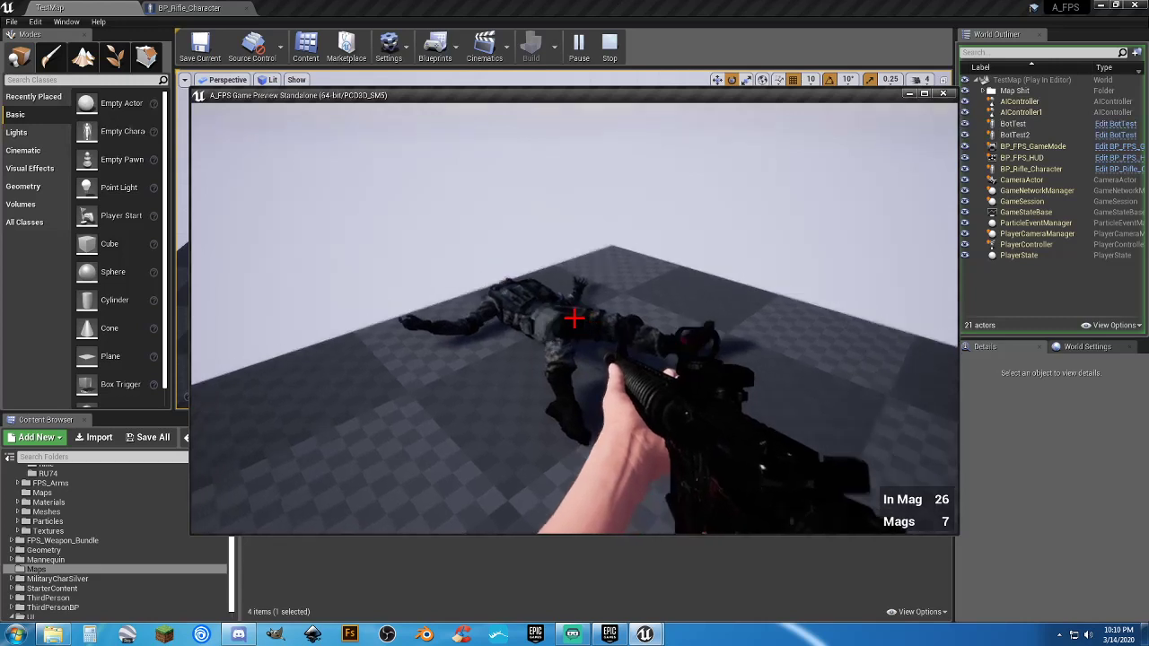
# Fire the rest of the magazine at the first bot's fallen body to test its hit bone output.
pyautogui.click(574, 318)
pyautogui.click(574, 317)
pyautogui.click(575, 318)
pyautogui.click(574, 317)
pyautogui.click(574, 317)
pyautogui.click(574, 318)
pyautogui.click(574, 318)
pyautogui.click(574, 318)
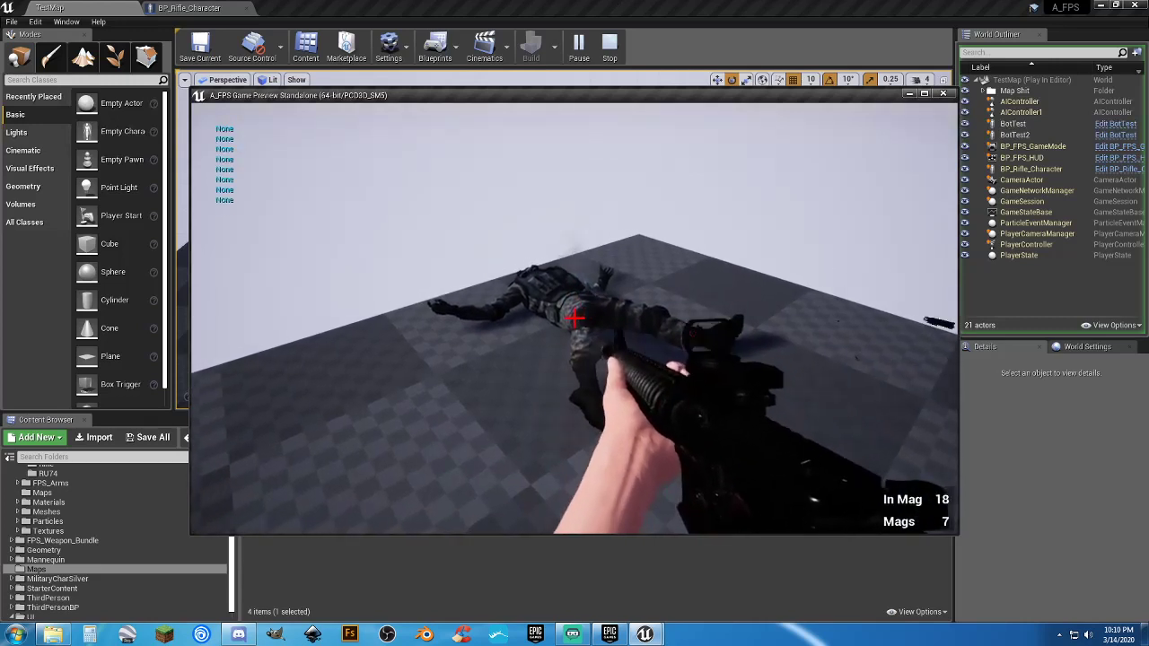
pyautogui.moveTo(574, 316); pyautogui.dragTo(574, 317)
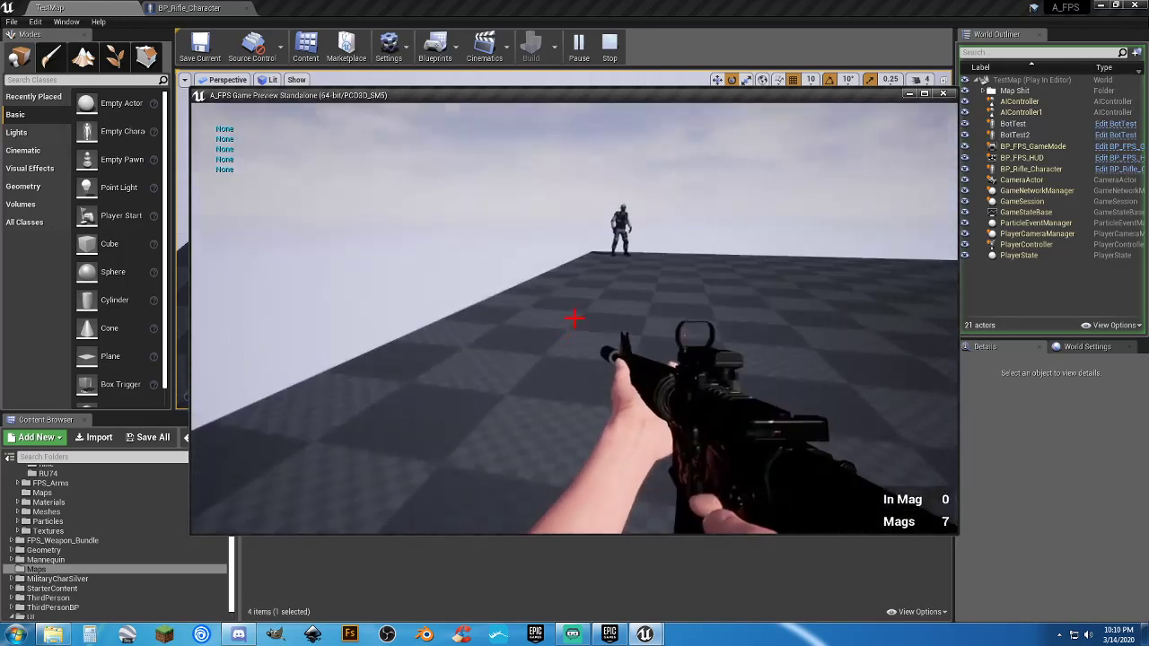
# Reload the rifle, walk up to the second bot and fire at its head to test the hit bone output.
pyautogui.press('r')
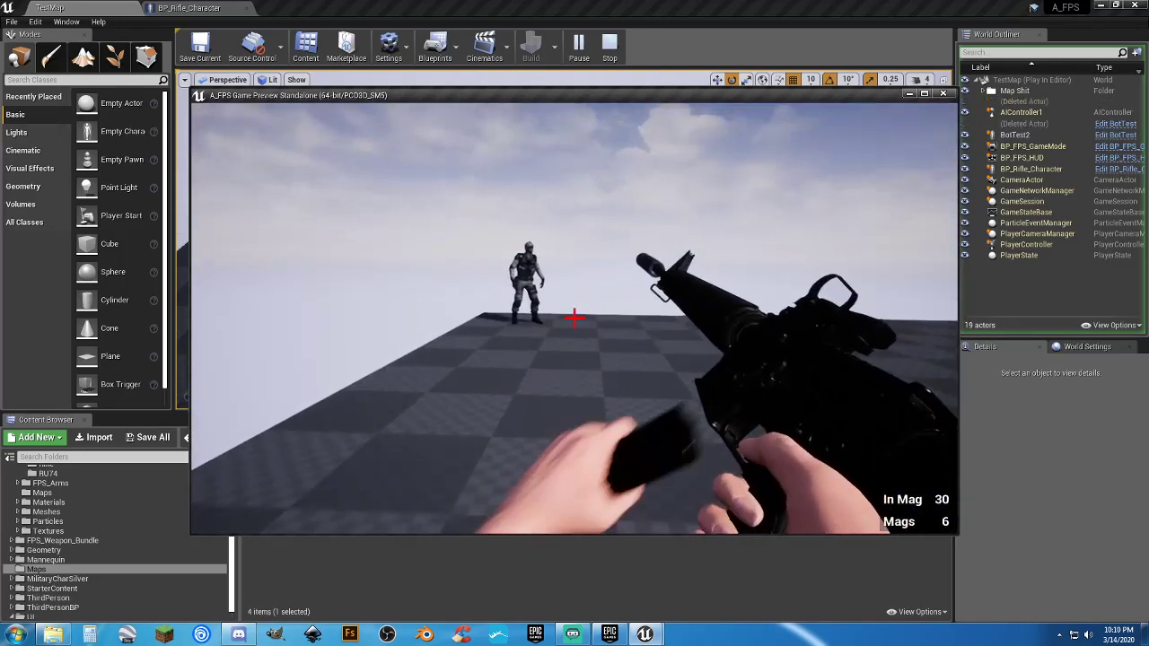
pyautogui.press('w')
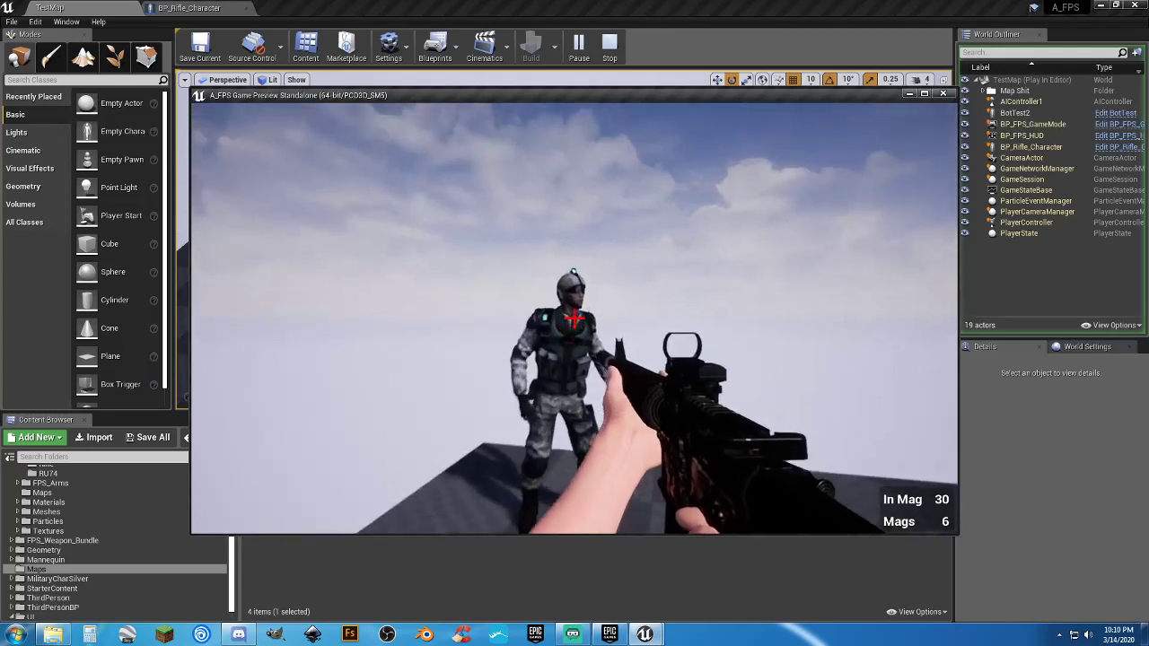
pyautogui.press('w')
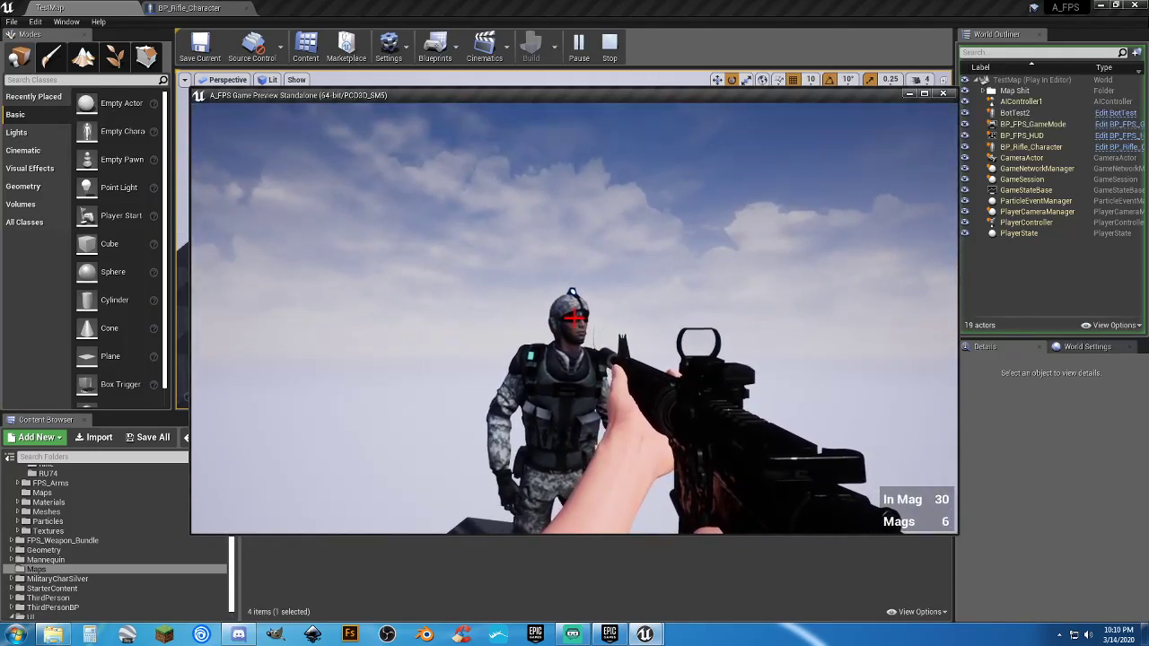
pyautogui.click(575, 317)
pyautogui.click(574, 318)
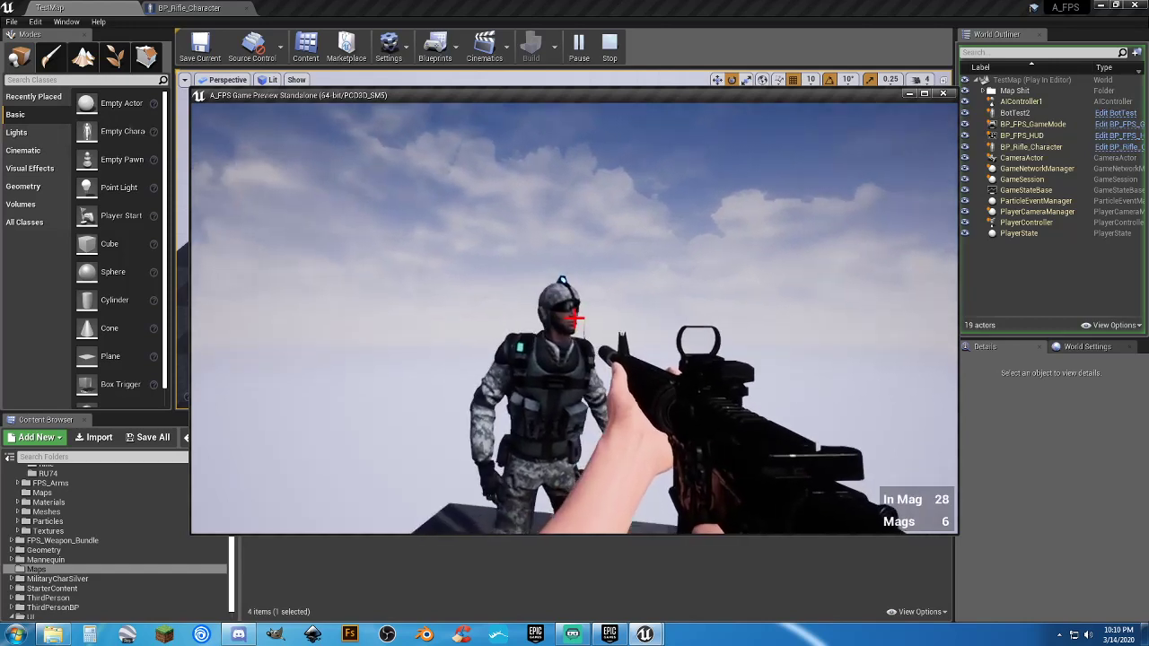
pyautogui.click(574, 316)
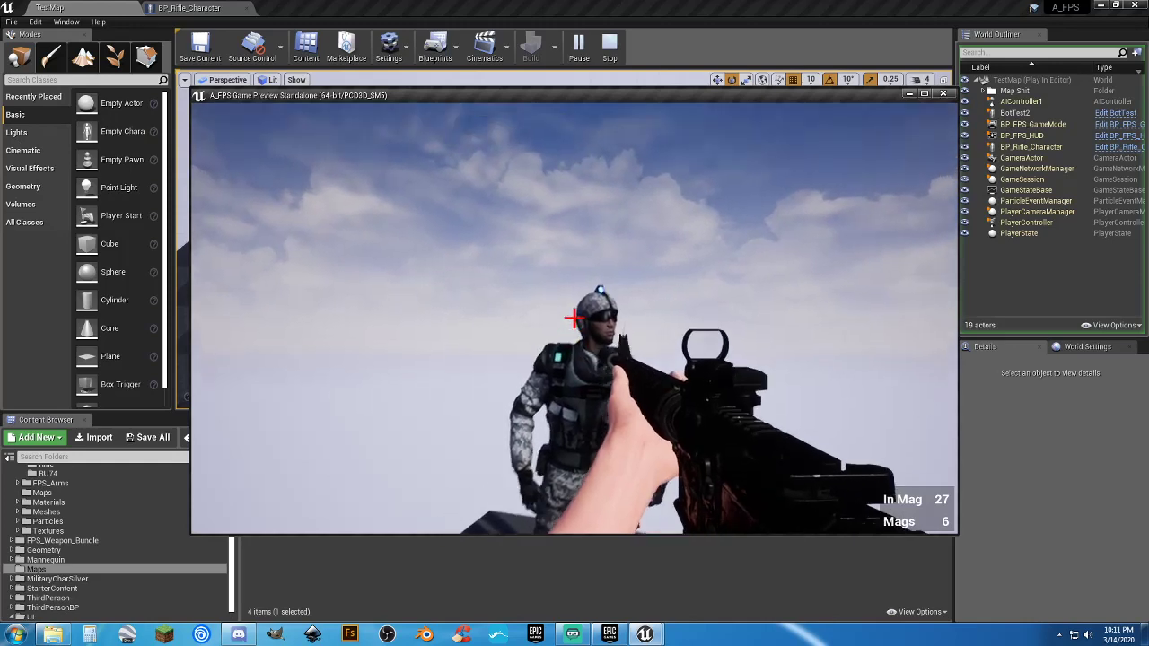
pyautogui.click(575, 318)
pyautogui.click(575, 317)
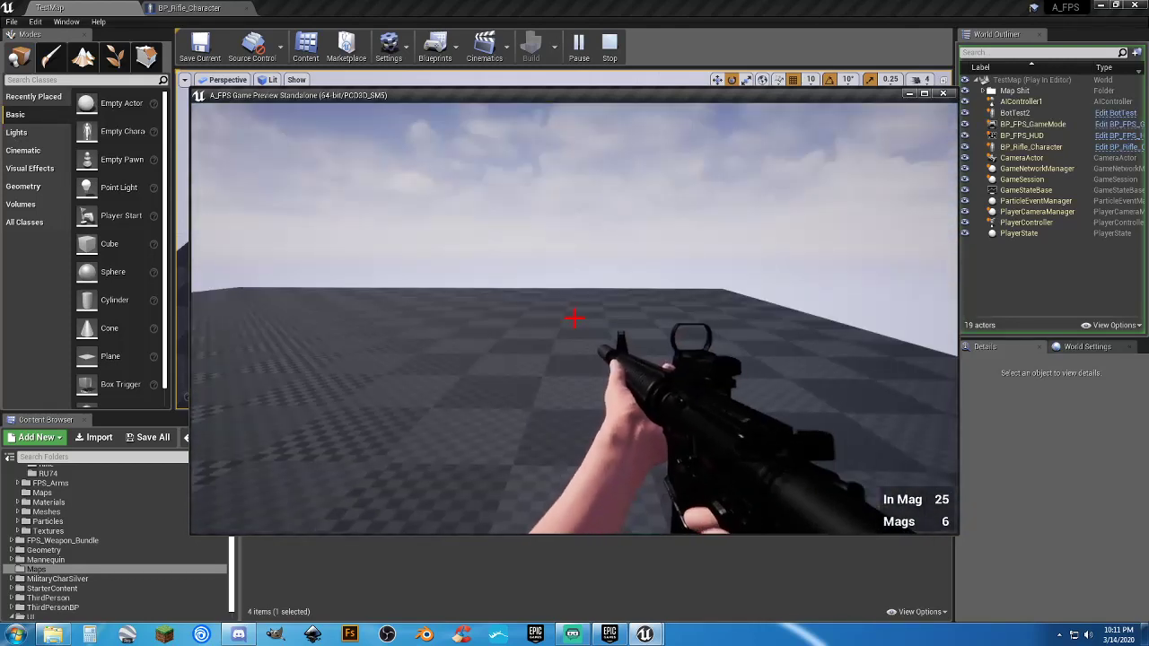
# Fire the rest of the magazine across the map floor to test its hit bone output and stop the preview.
pyautogui.click(574, 318)
pyautogui.click(574, 318)
pyautogui.click(574, 318)
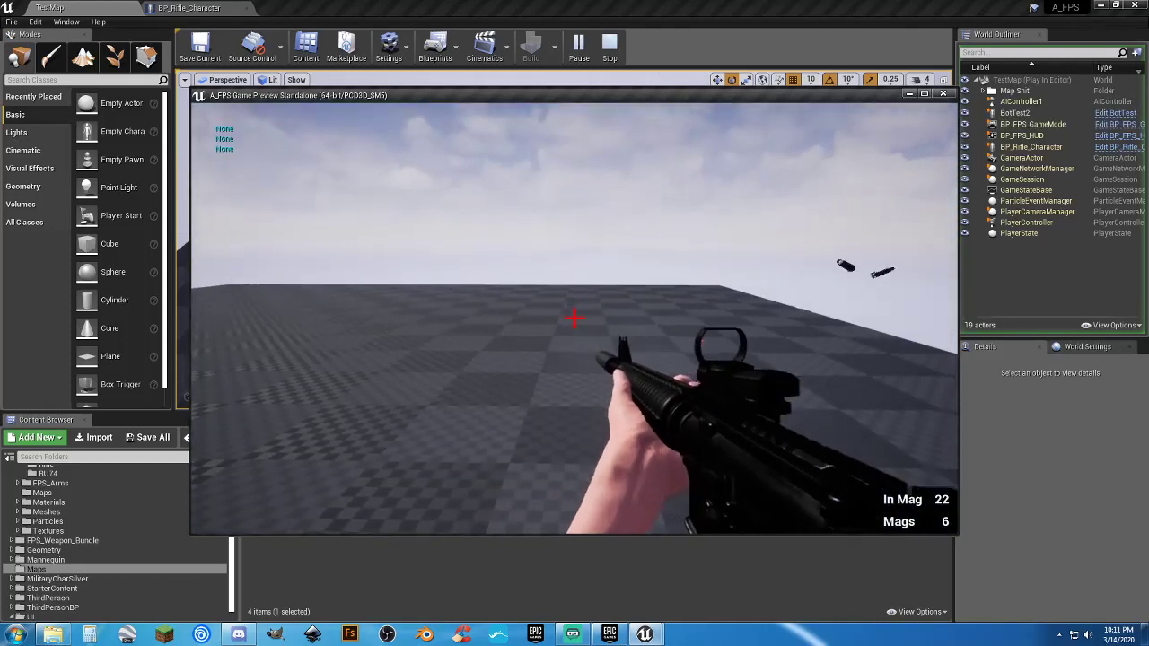
pyautogui.click(574, 318)
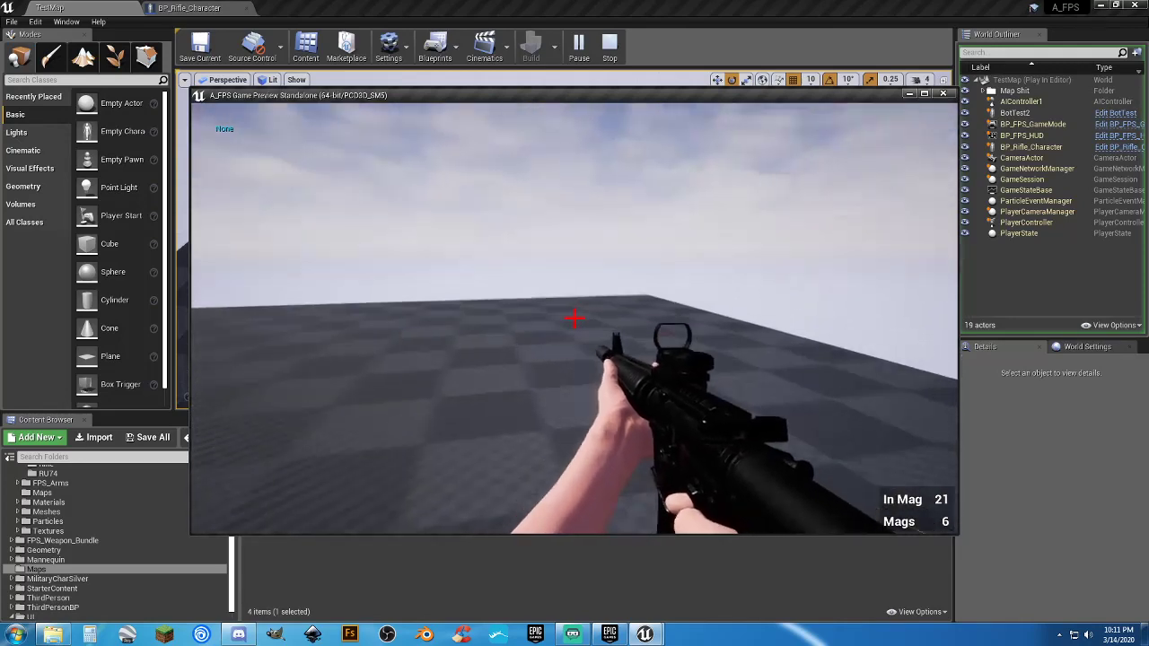
pyautogui.click(574, 318)
pyautogui.click(574, 318)
pyautogui.click(574, 318)
pyautogui.click(574, 318)
pyautogui.click(574, 317)
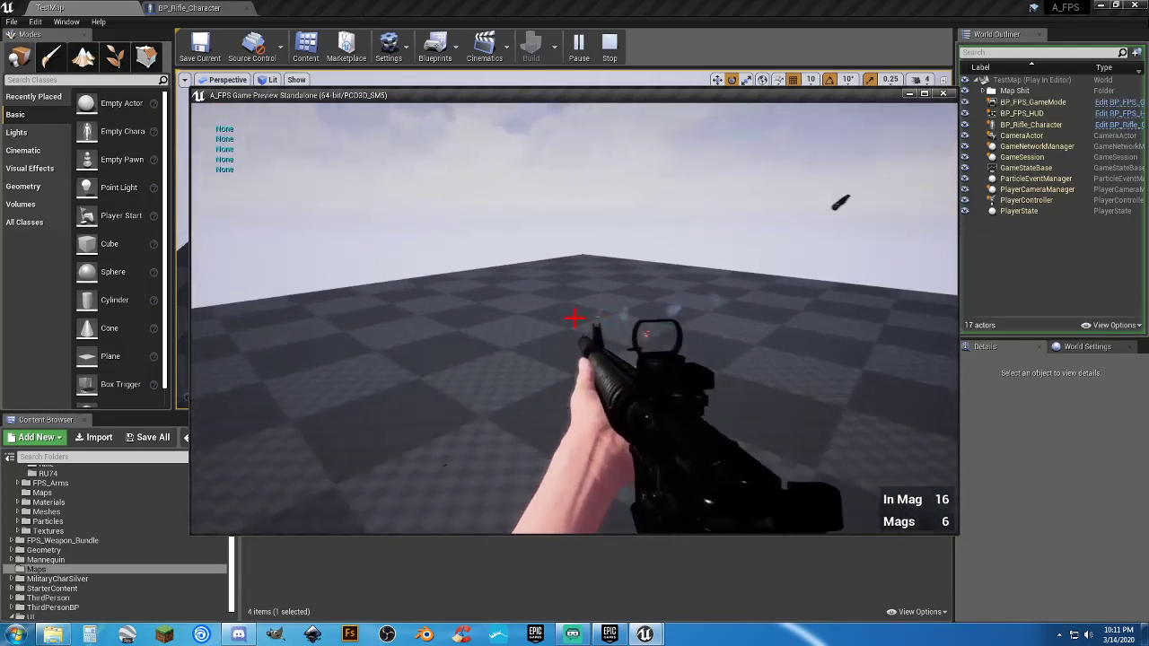
pyautogui.click(575, 318)
pyautogui.click(574, 318)
pyautogui.click(574, 318)
pyautogui.click(574, 318)
pyautogui.click(575, 318)
pyautogui.click(574, 318)
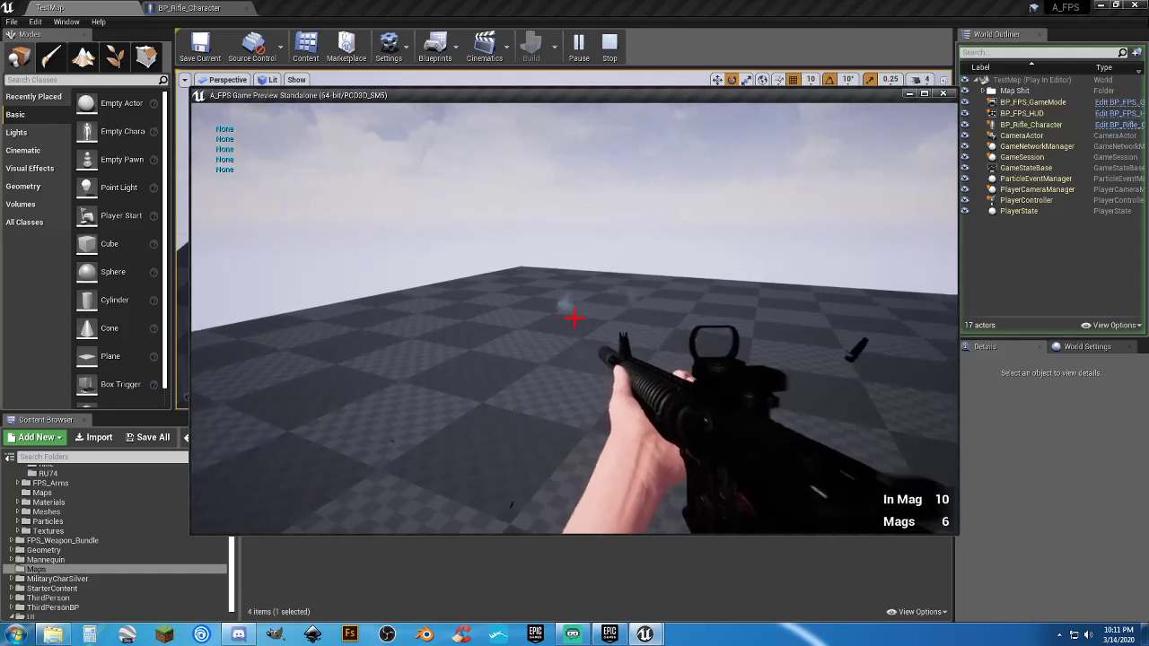
pyautogui.click(574, 318)
pyautogui.click(574, 317)
pyautogui.click(575, 317)
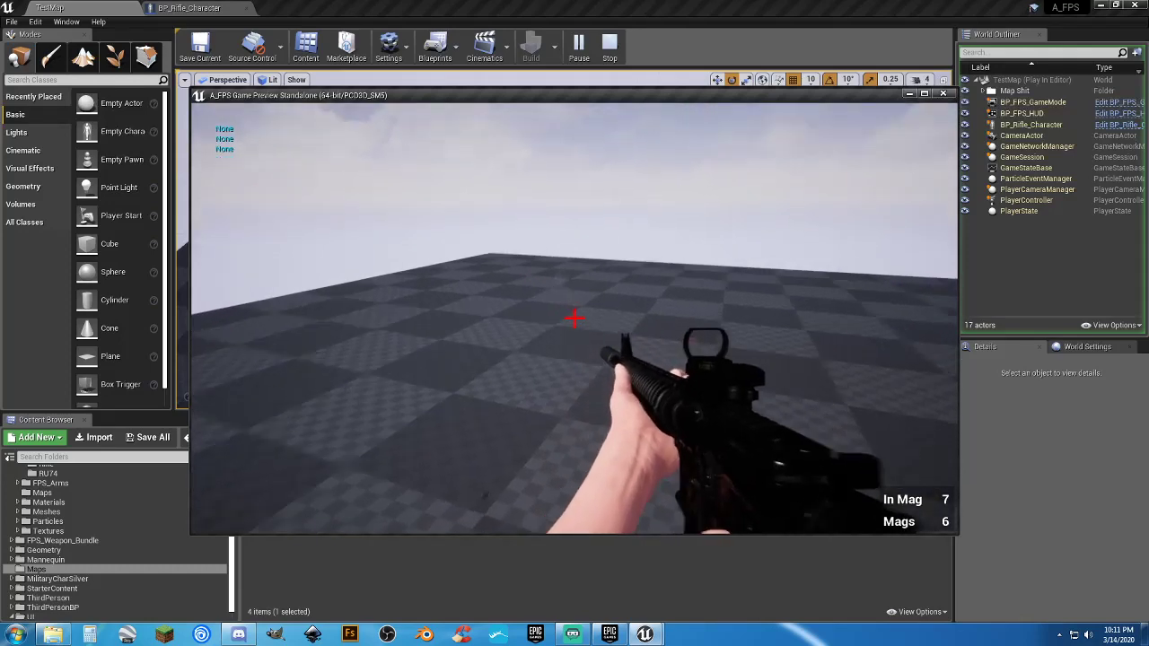
pyautogui.click(574, 318)
pyautogui.click(574, 318)
pyautogui.click(575, 317)
pyautogui.click(575, 318)
pyautogui.click(574, 318)
pyautogui.click(575, 318)
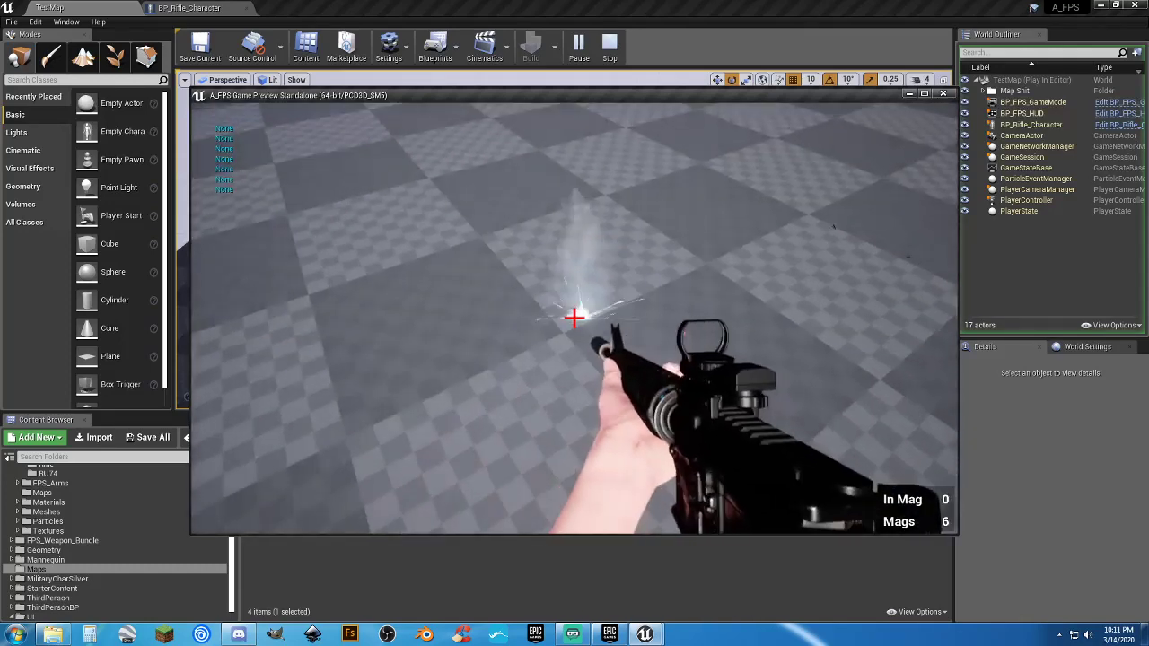
pyautogui.click(575, 317)
pyautogui.press('Escape')
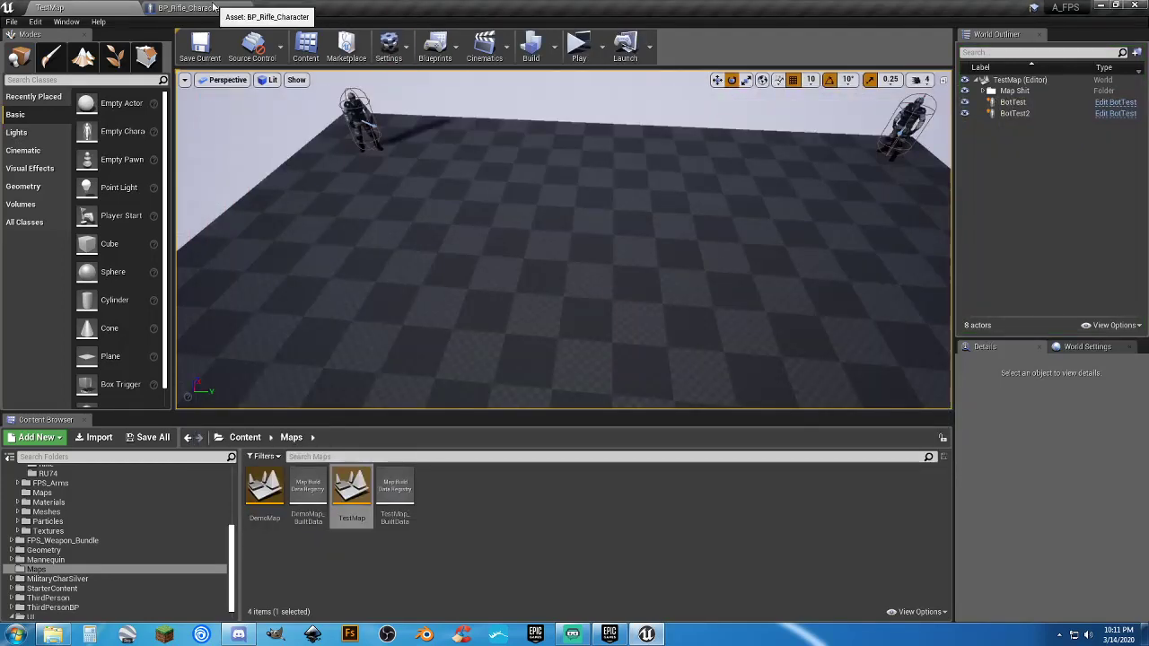
# Delete the Print String node and its name-to-string conversion from the BP_Rifle_Character event graph, then compile and save the blueprint.
pyautogui.click(188, 7)
pyautogui.moveTo(813, 364); pyautogui.dragTo(580, 376, button='right')
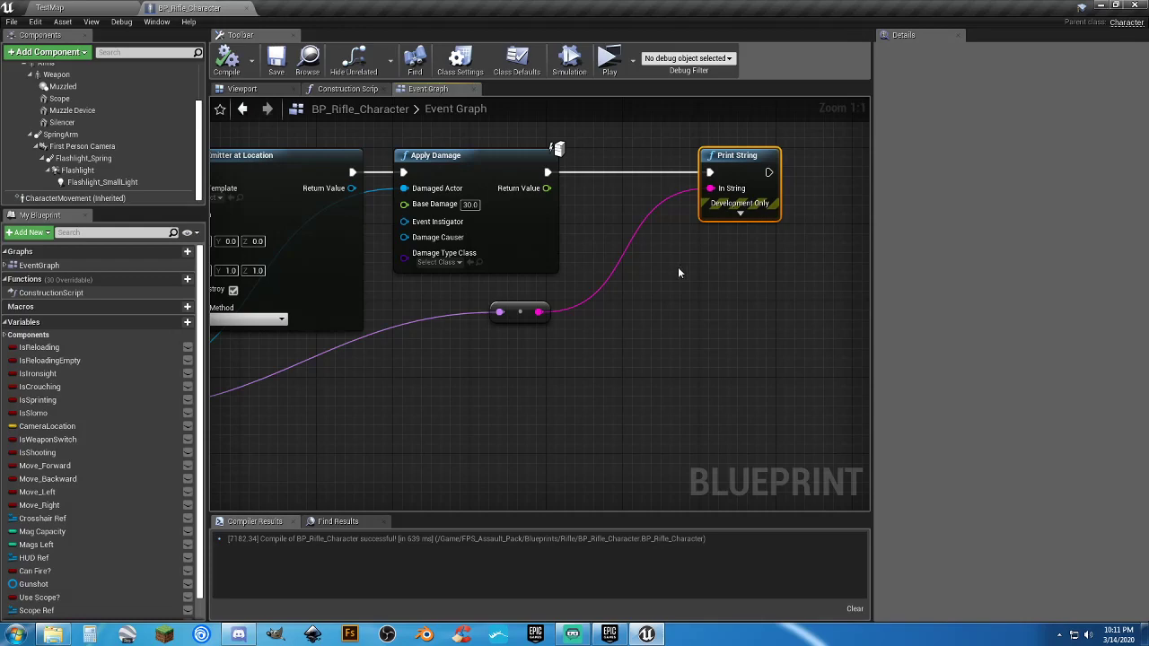
pyautogui.press('Delete')
pyautogui.moveTo(505, 319); pyautogui.dragTo(489, 302)
pyautogui.press('Delete')
pyautogui.moveTo(512, 373); pyautogui.dragTo(790, 290, button='right')
pyautogui.moveTo(557, 346); pyautogui.dragTo(567, 413, button='right')
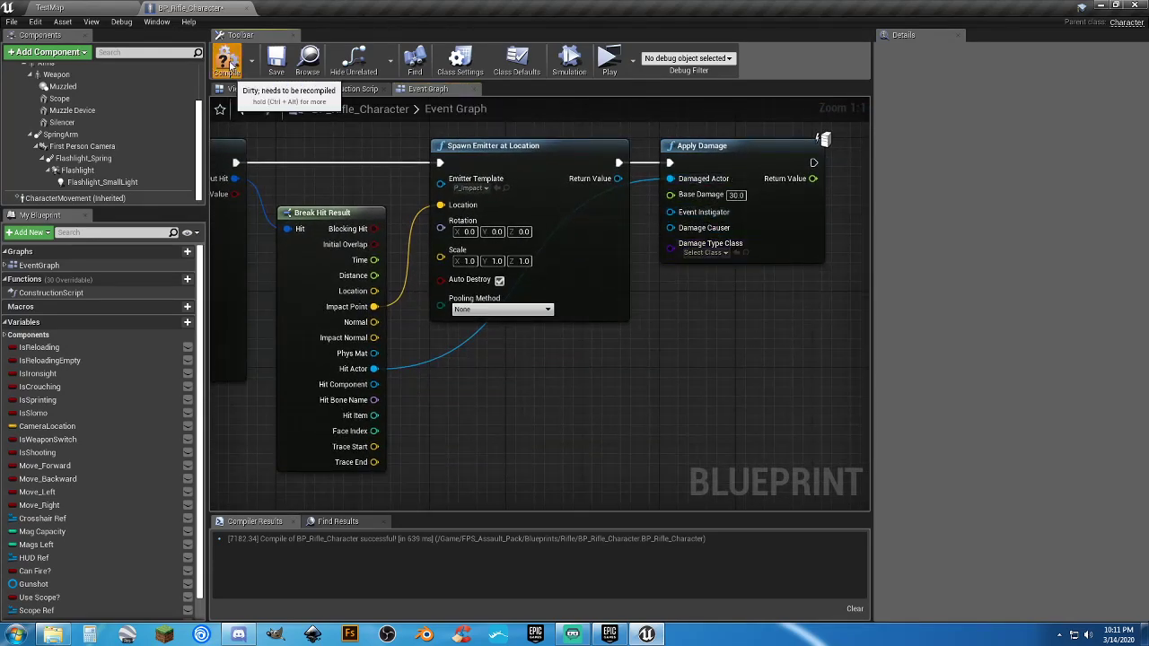
pyautogui.click(266, 65)
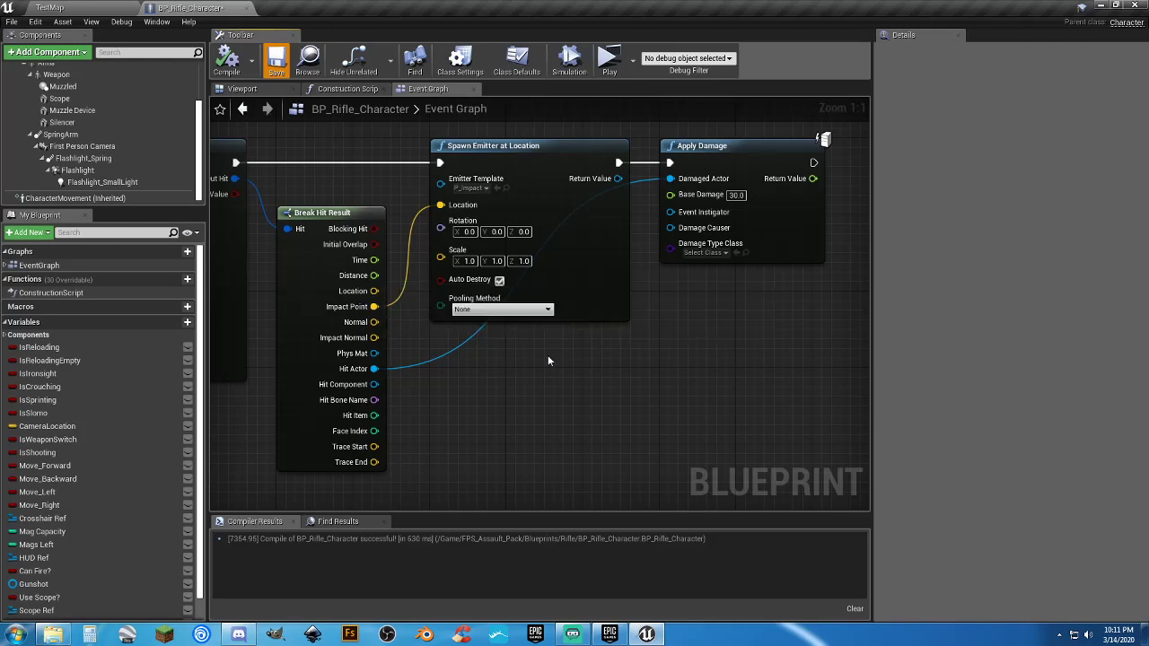
pyautogui.scroll(-4, 525, 376)
pyautogui.moveTo(519, 396); pyautogui.dragTo(748, 399, button='right')
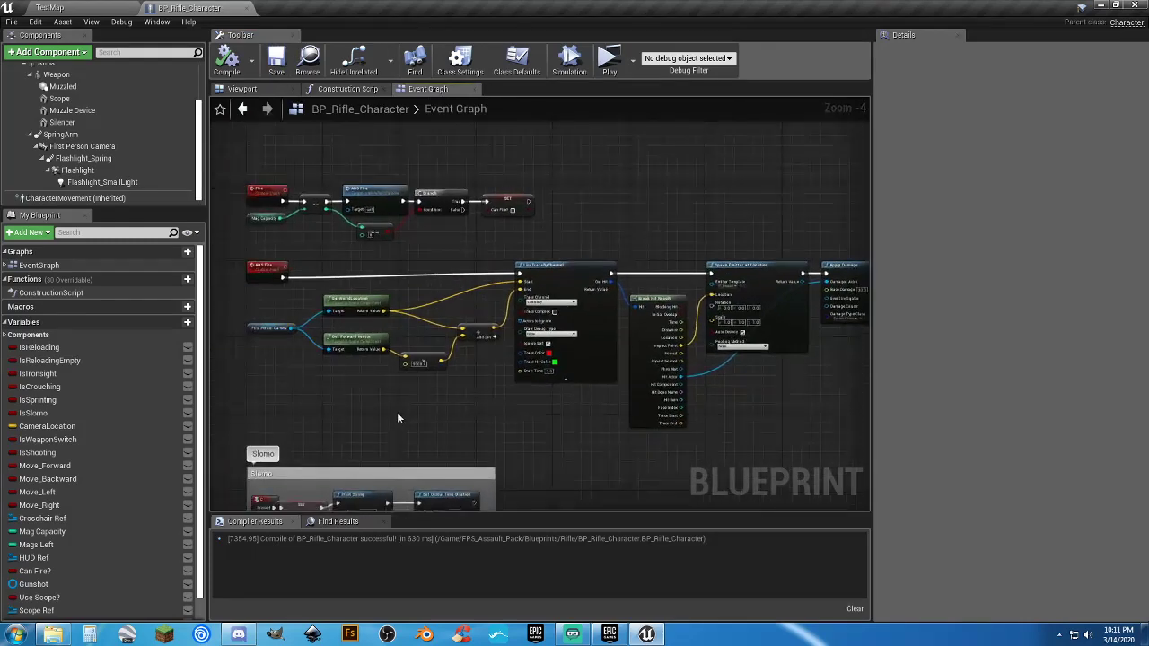
pyautogui.moveTo(396, 412); pyautogui.dragTo(503, 450, button='right')
pyautogui.scroll(2, 466, 298)
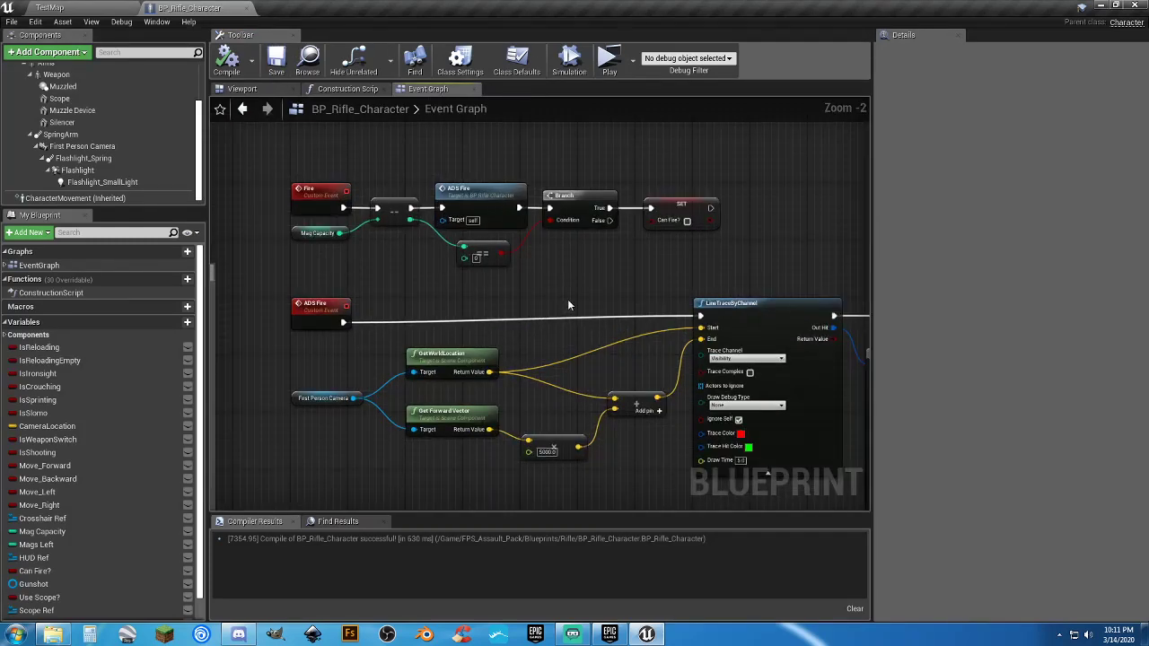
pyautogui.scroll(1, 567, 305)
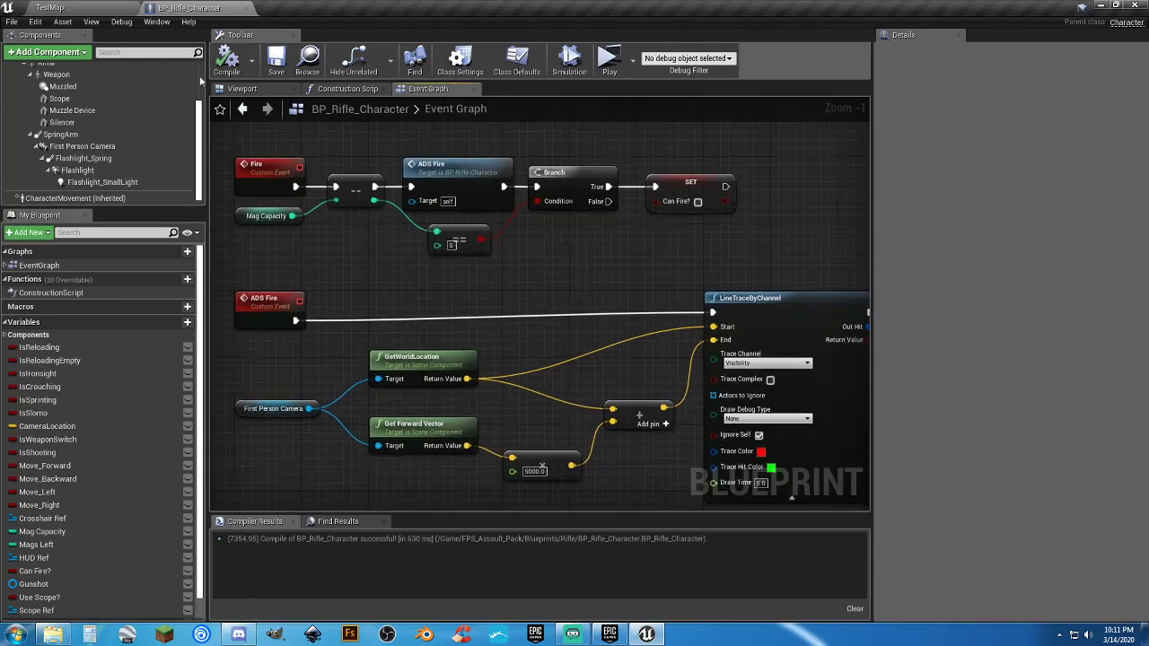
# Play-test TestMap again, switch the flashlight on and off, and walk toward the first bot.
pyautogui.click(95, 7)
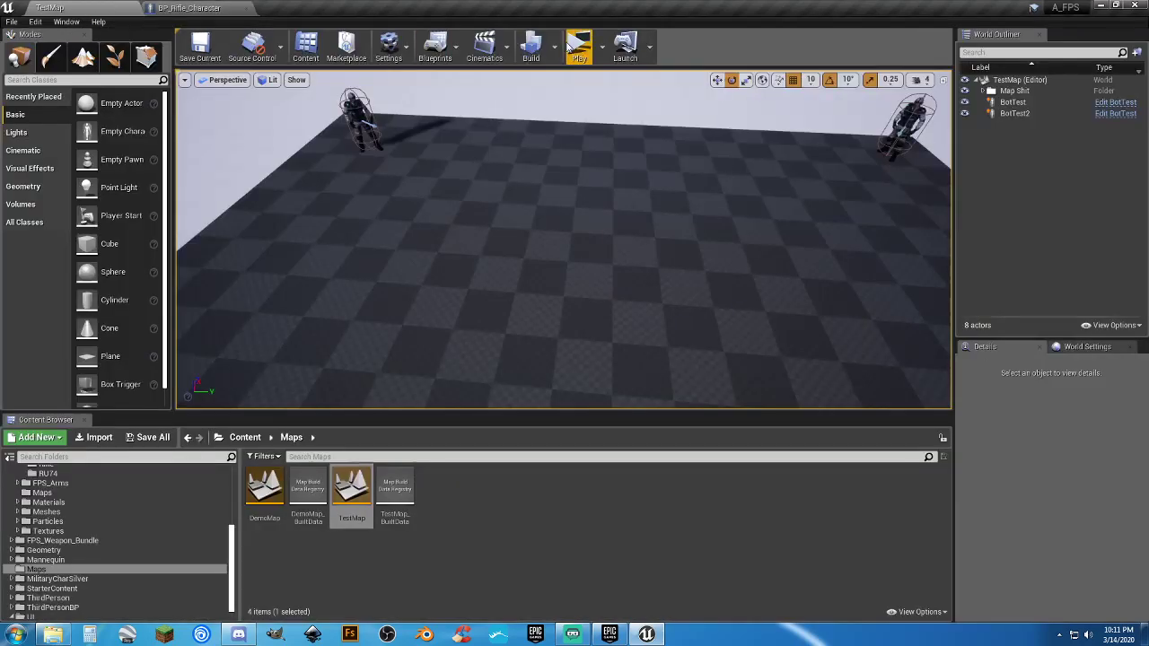
pyautogui.click(574, 47)
pyautogui.press('f')
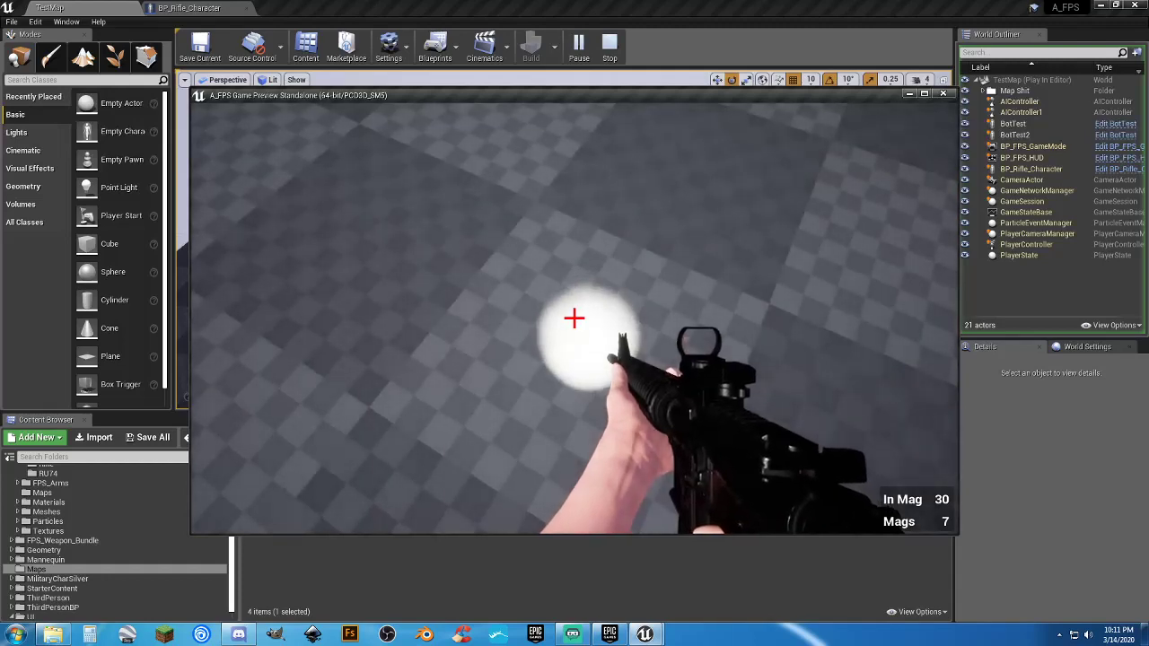
pyautogui.press('f')
pyautogui.press('w')
pyautogui.press('w')
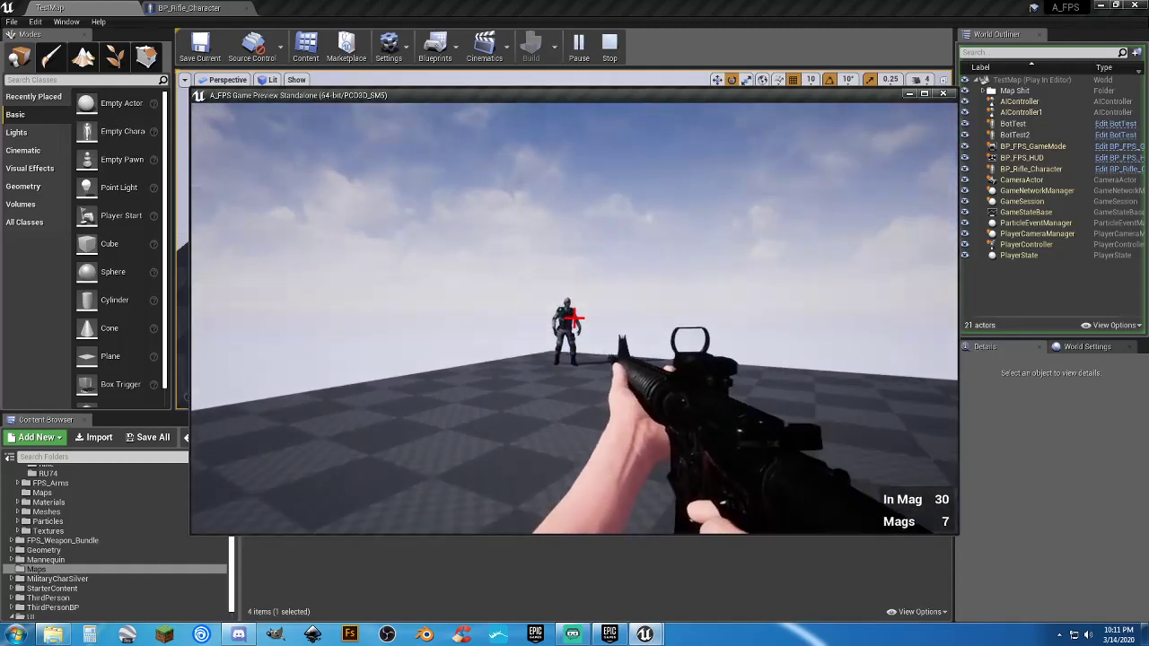
# Shoot at the first bot, try a reload, and fire at the distant bot until it falls.
pyautogui.click(574, 316)
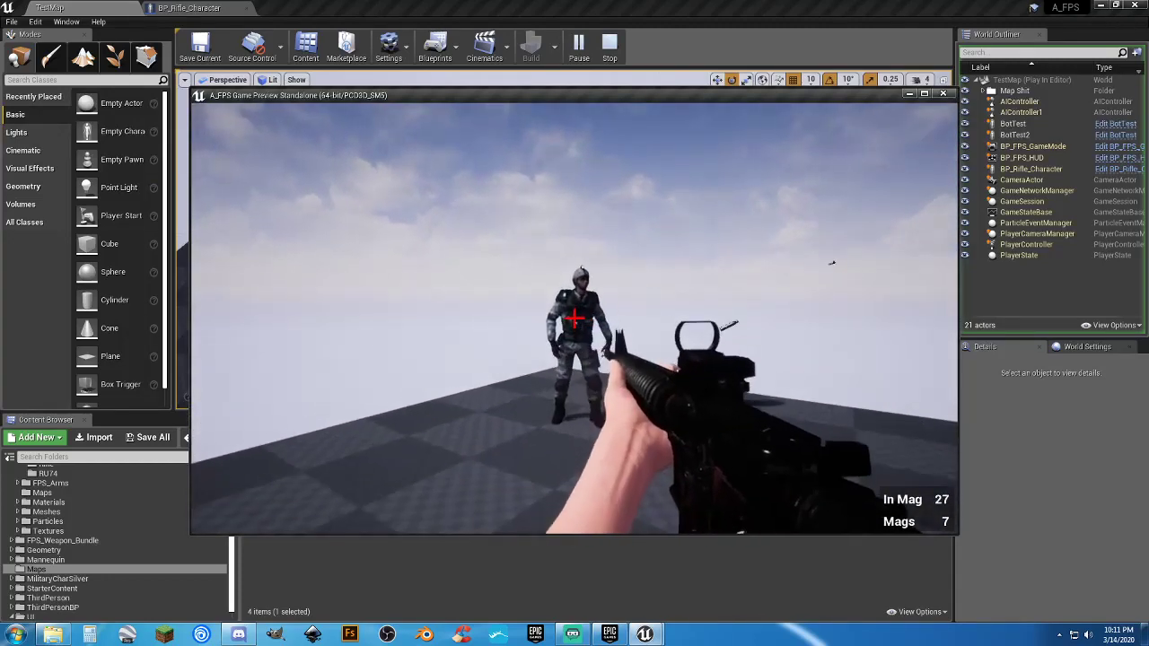
pyautogui.press('r')
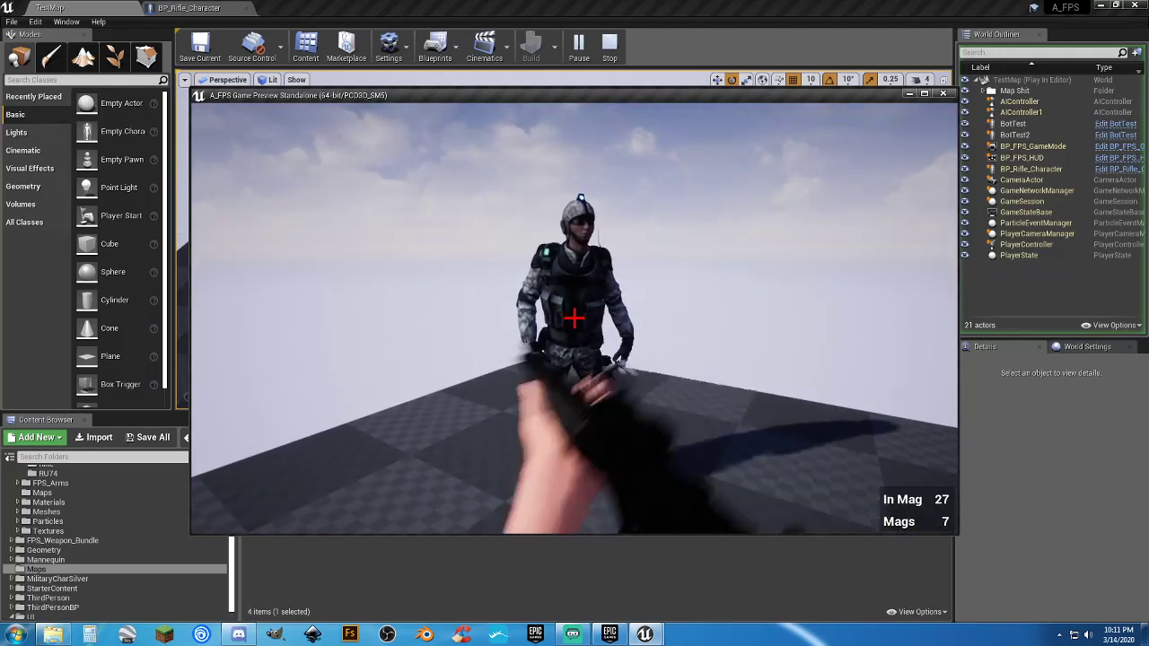
pyautogui.click(575, 316)
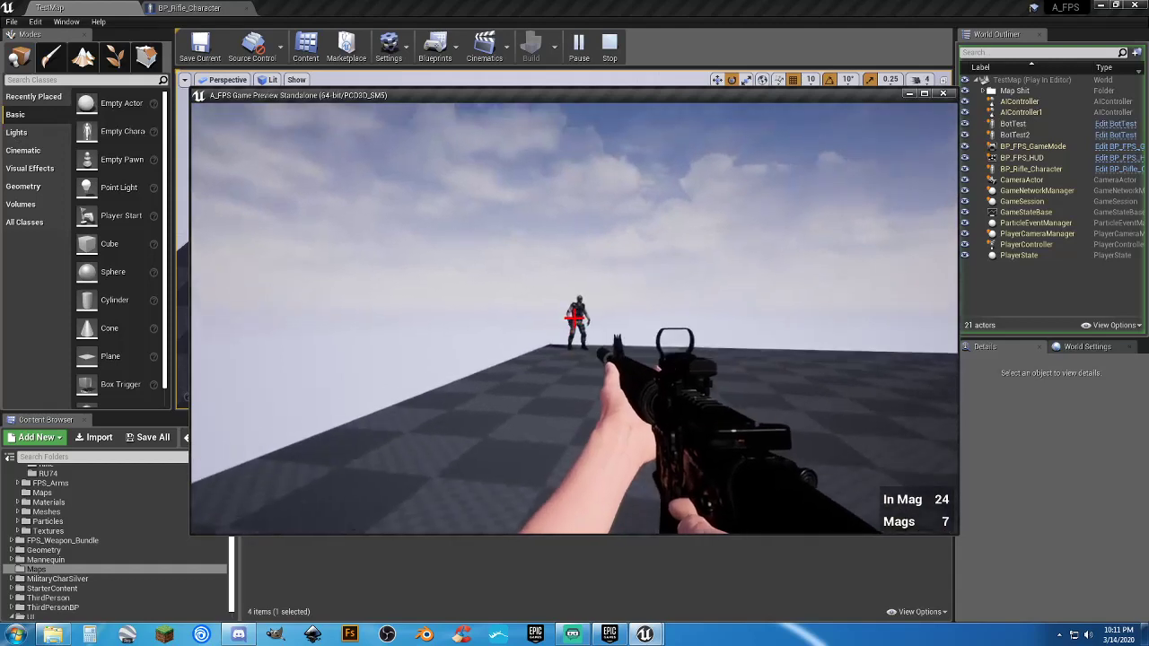
pyautogui.click(574, 317)
pyautogui.click(574, 316)
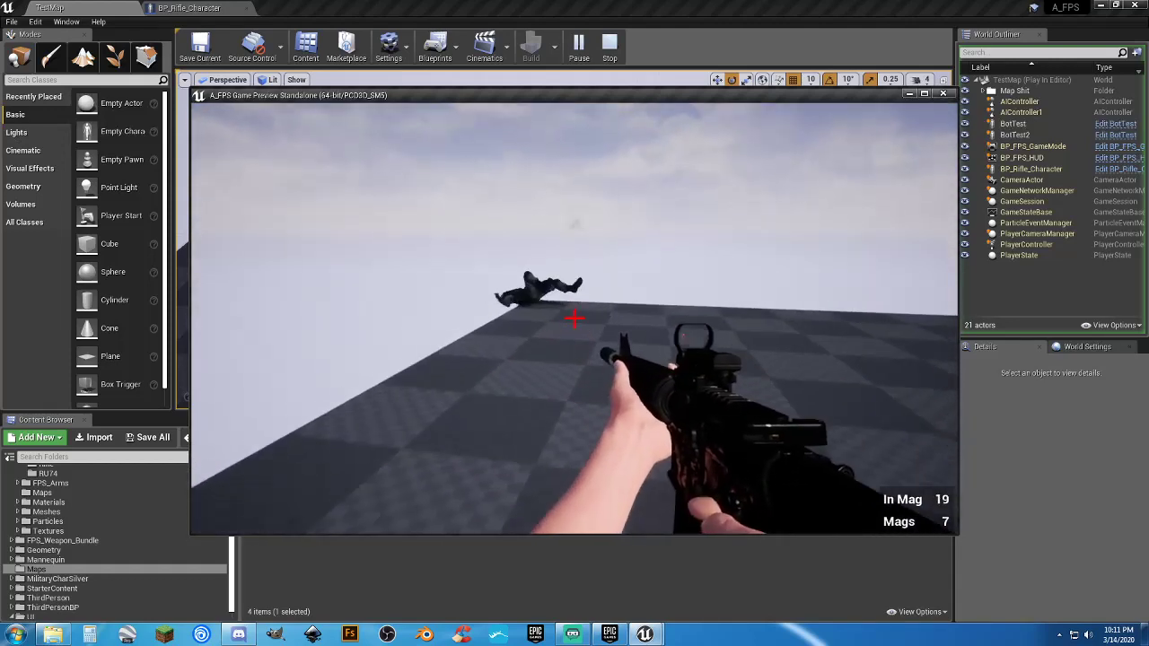
# Walk around the map, try aiming down the rifle's sight, and stop the preview.
pyautogui.press('w')
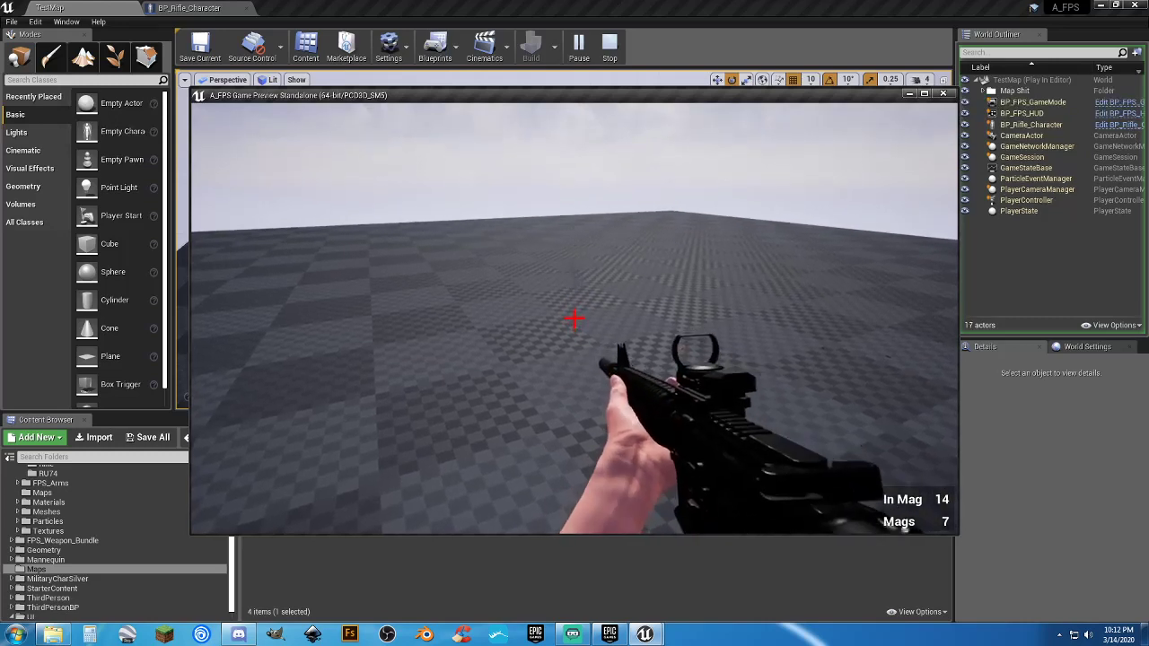
pyautogui.click(575, 318)
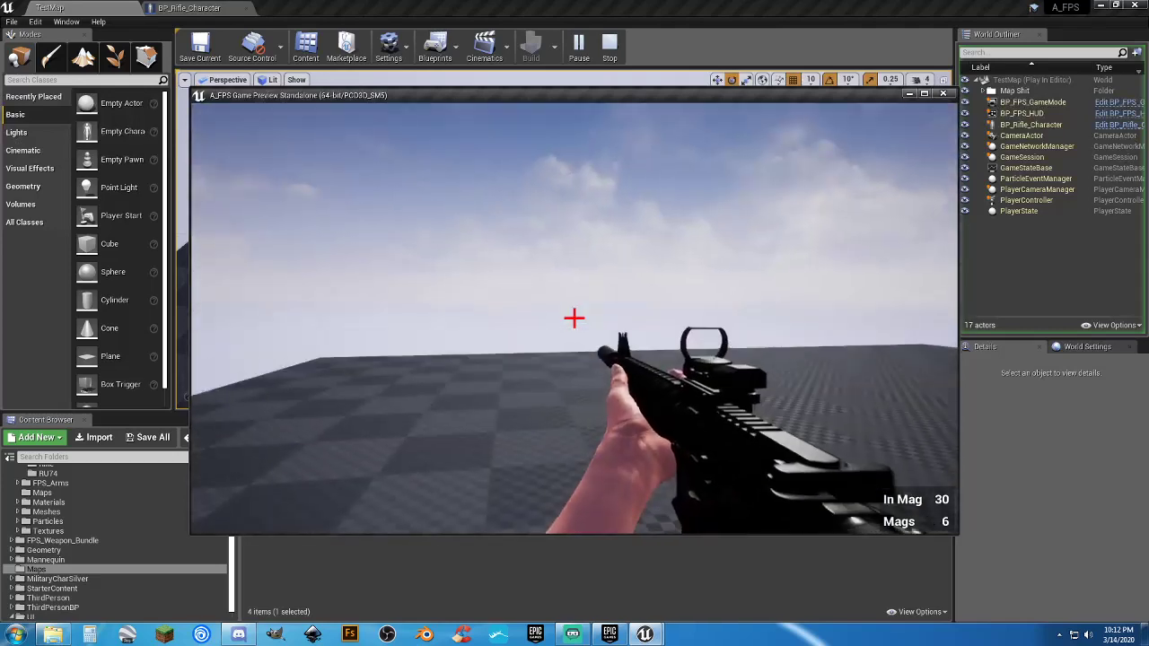
pyautogui.rightClick(574, 318)
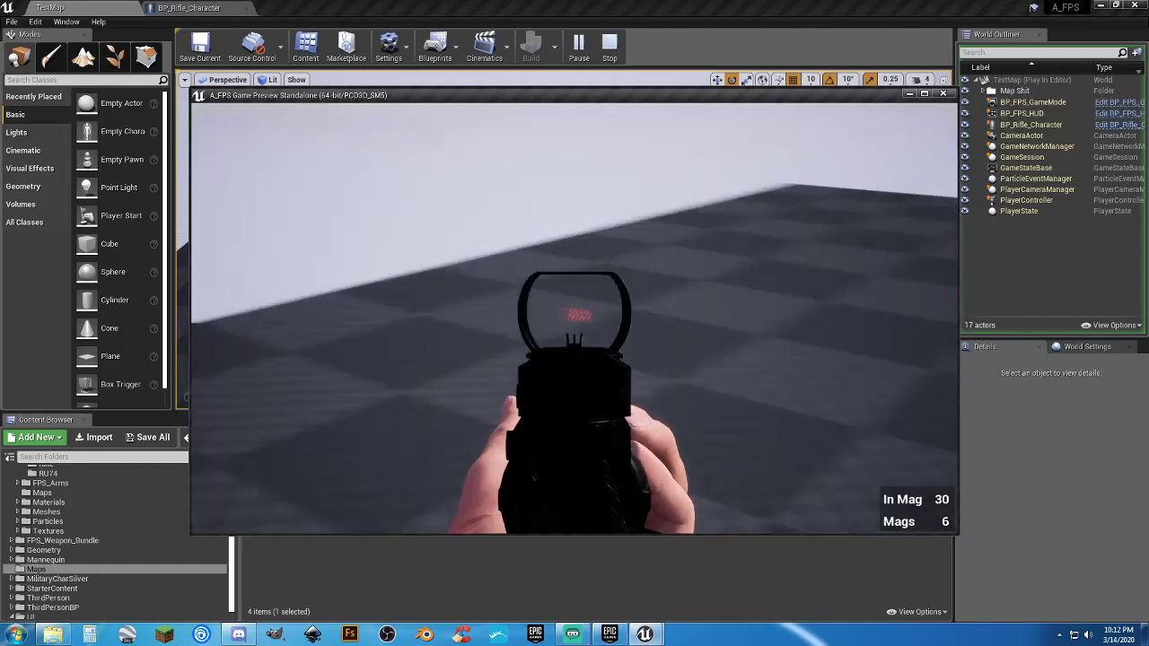
pyautogui.rightClick(574, 317)
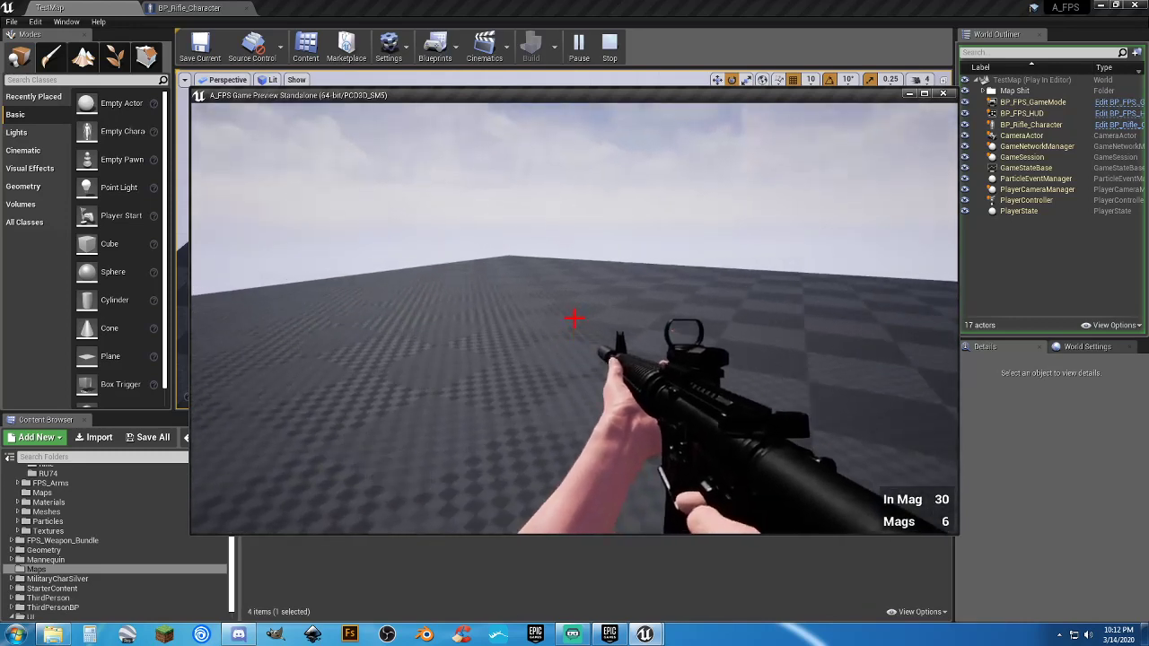
pyautogui.press('Escape')
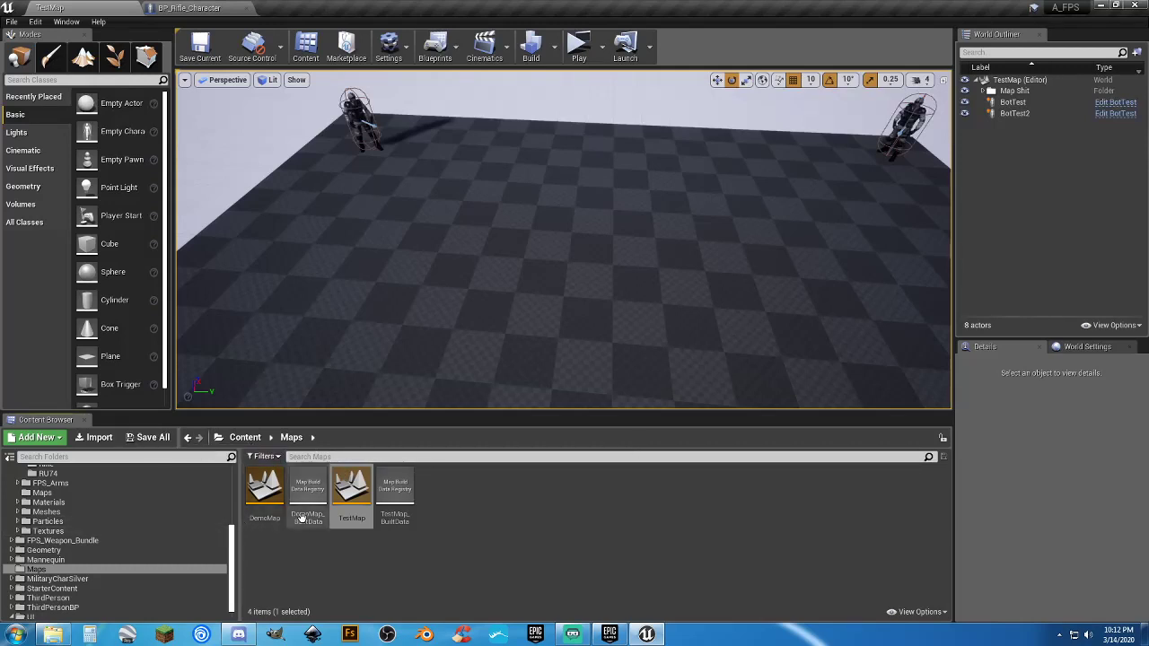
# Open DemoMap, start a play-test in it and toggle the rifle's flashlight.
pyautogui.click(265, 495)
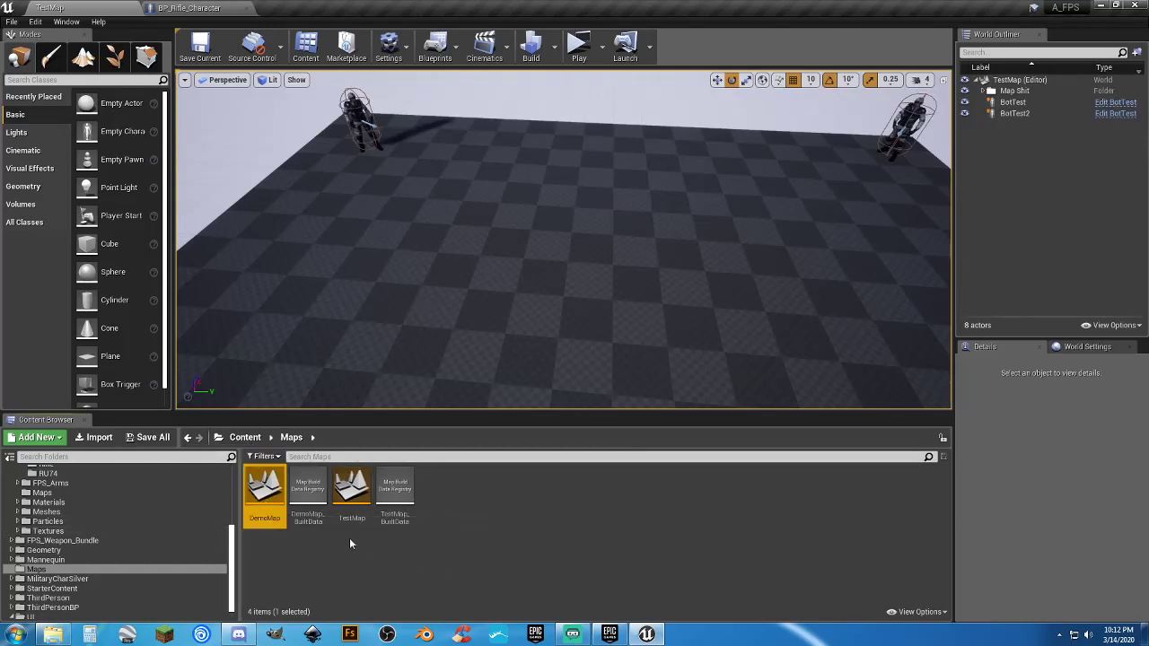
pyautogui.doubleClick(265, 495)
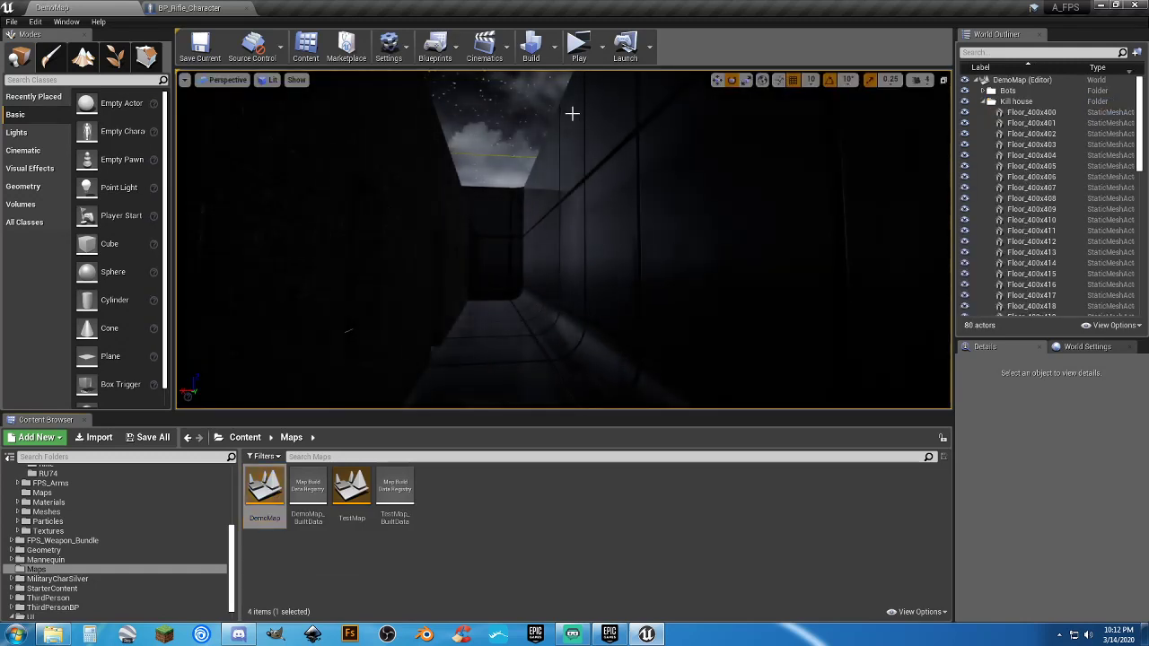
pyautogui.click(575, 52)
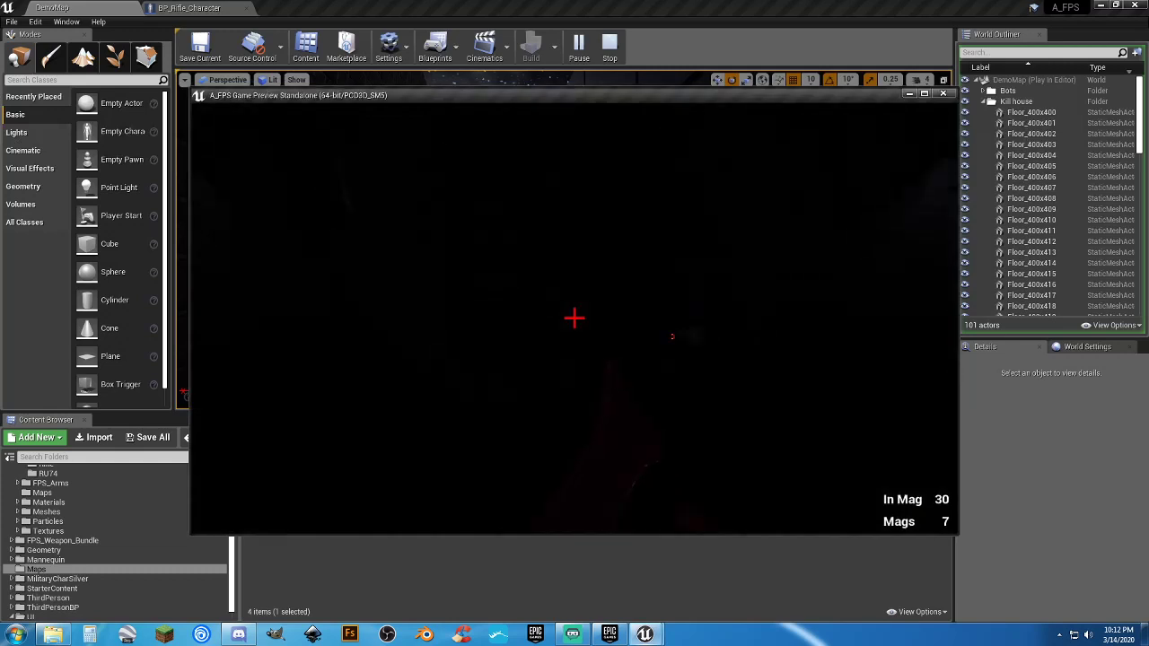
pyautogui.press('f')
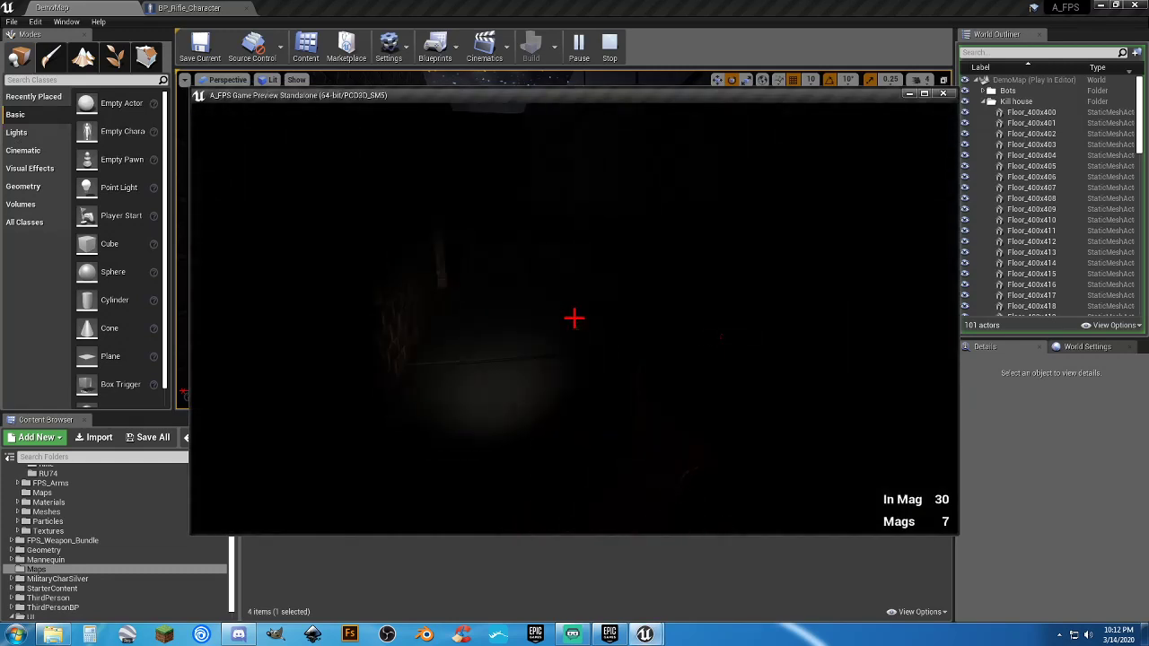
# Advance into DemoMap's kill house and shoot at the bots through the brick doorway from the hip.
pyautogui.press('w')
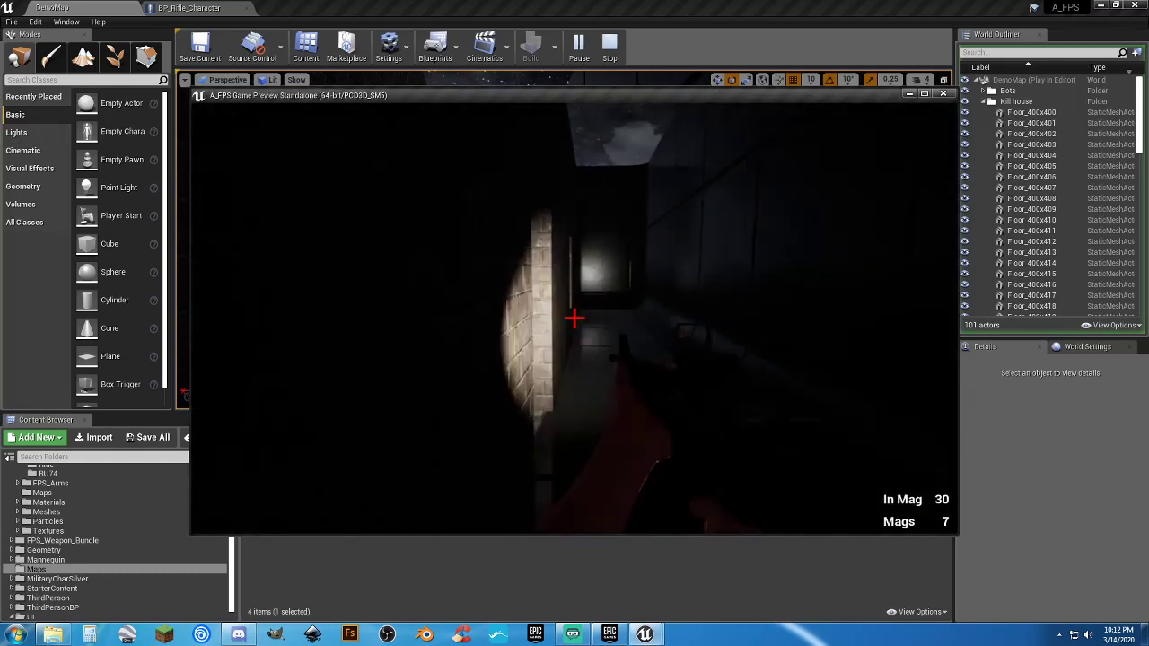
pyautogui.click(574, 318)
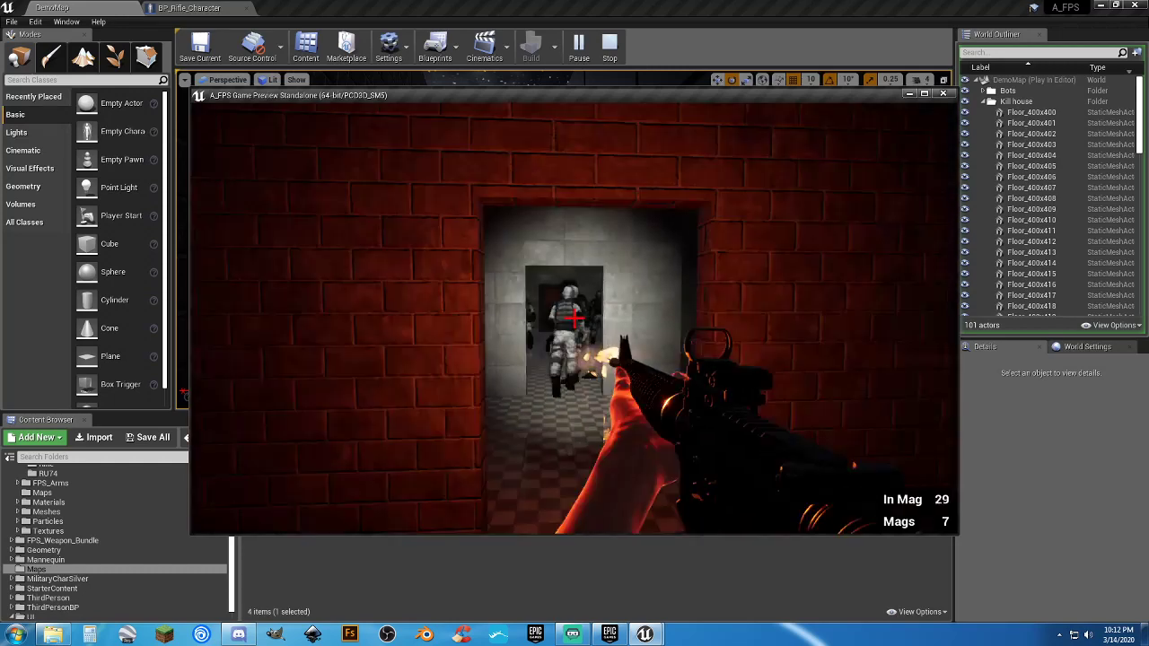
pyautogui.click(575, 317)
pyautogui.press('r')
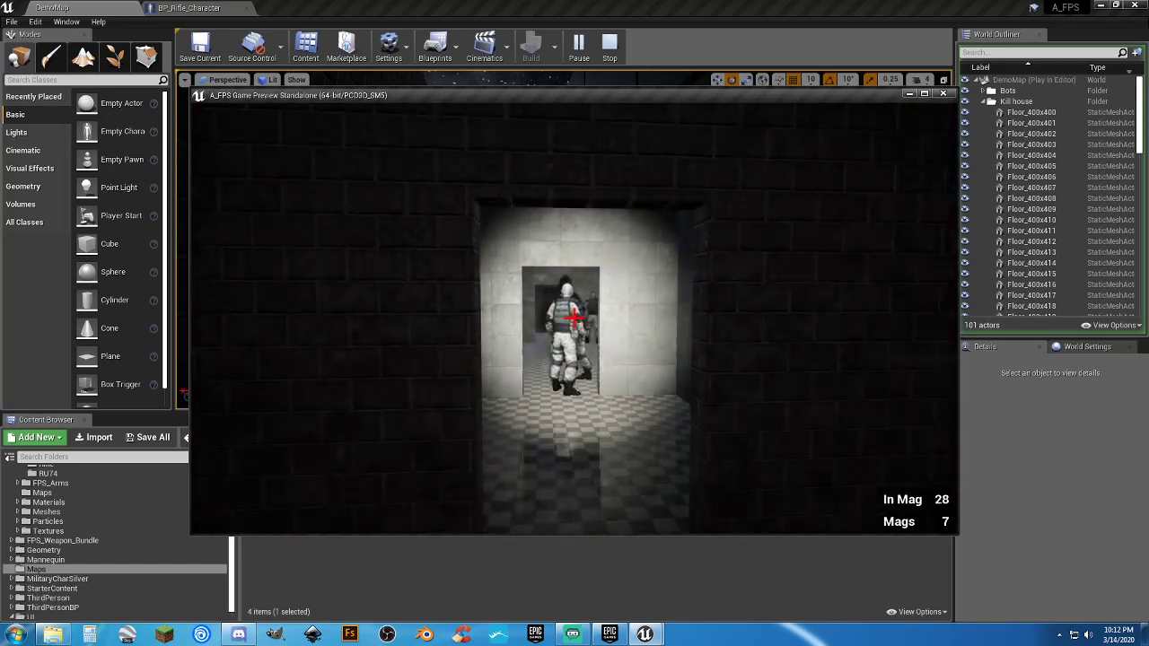
pyautogui.click(574, 318)
pyautogui.click(574, 318)
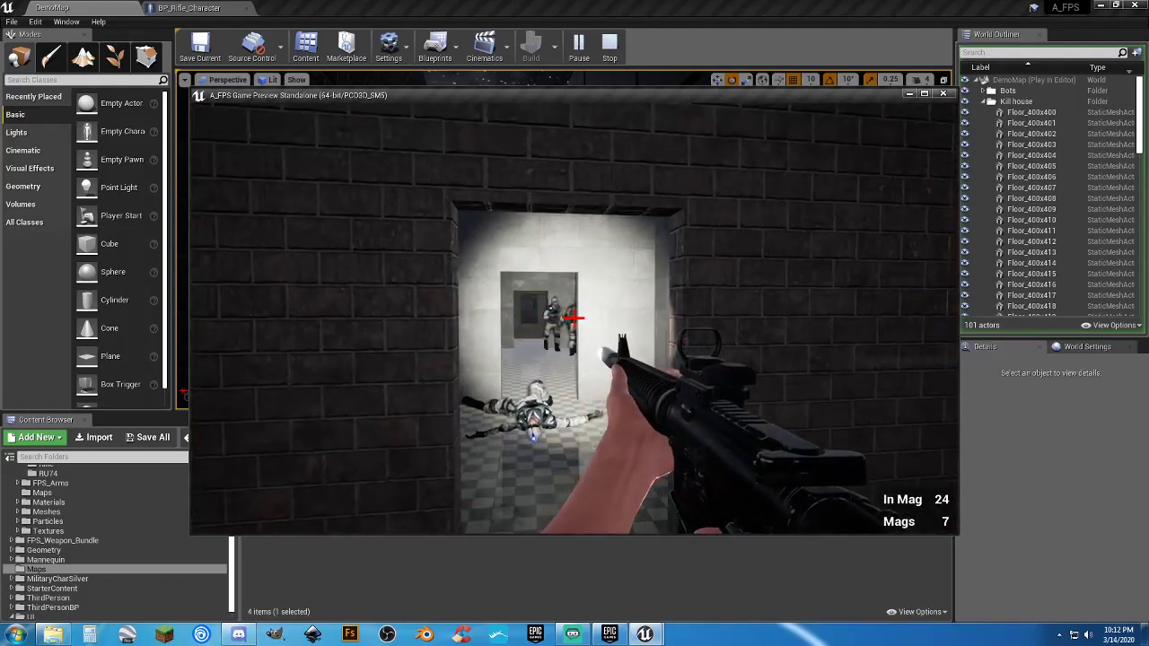
pyautogui.click(574, 318)
pyautogui.click(574, 318)
pyautogui.click(574, 318)
# Aim through the red dot sight and fire at the bots in the rooms beyond the doorway.
pyautogui.rightClick(575, 318)
pyautogui.press('w')
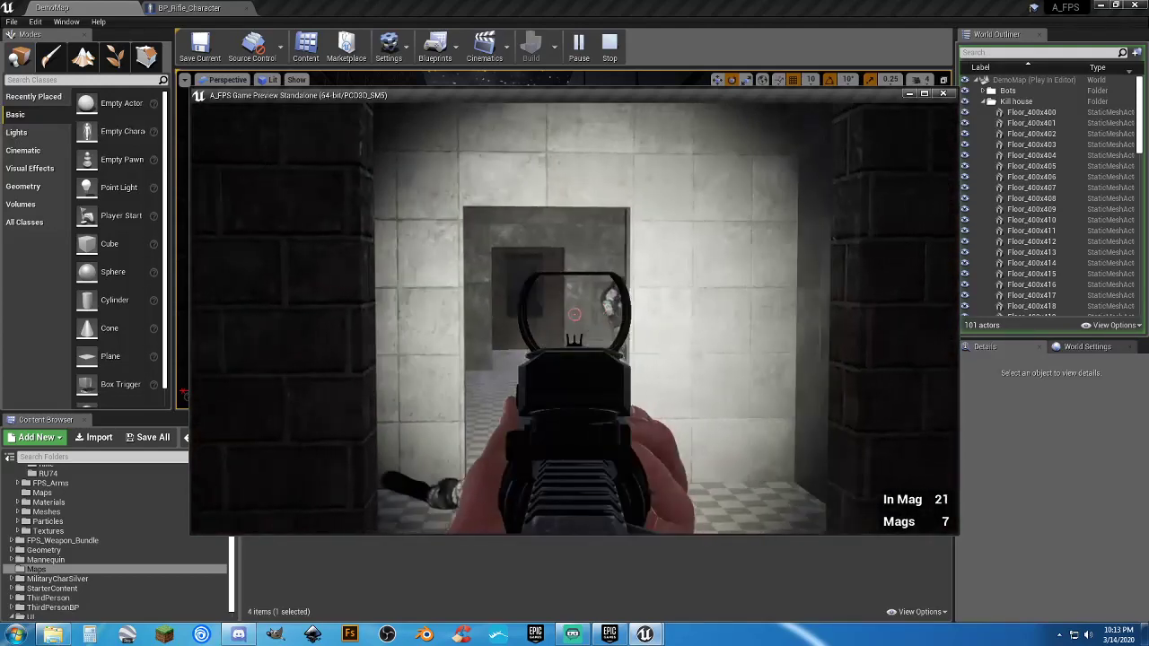
pyautogui.click(575, 317)
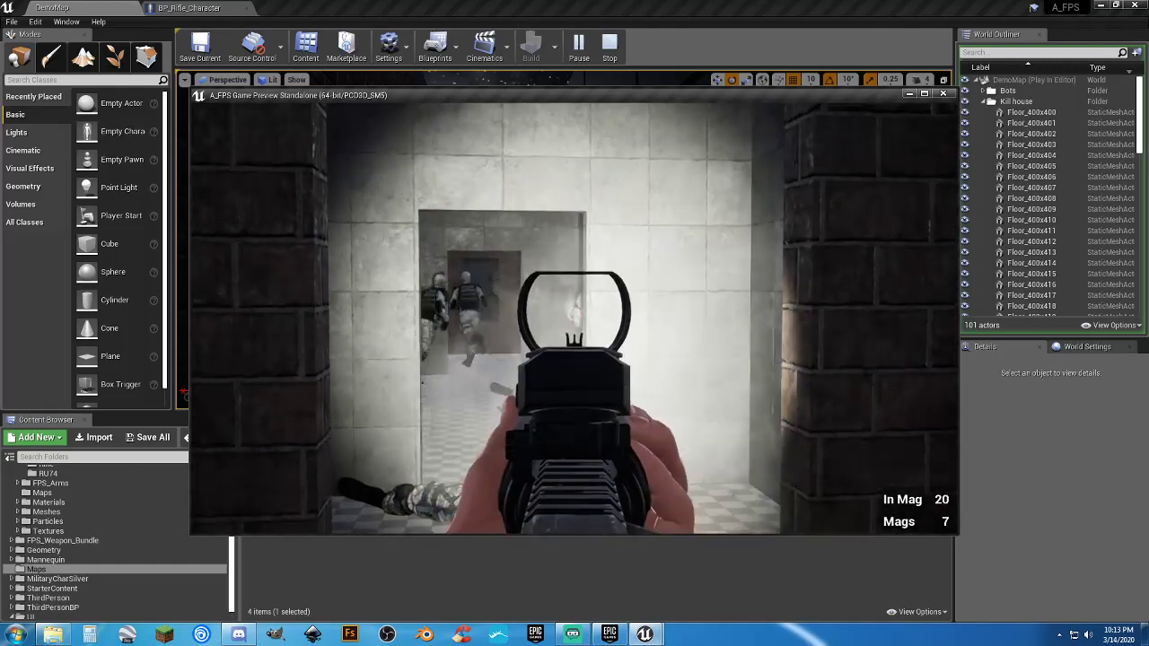
pyautogui.click(574, 318)
pyautogui.click(574, 318)
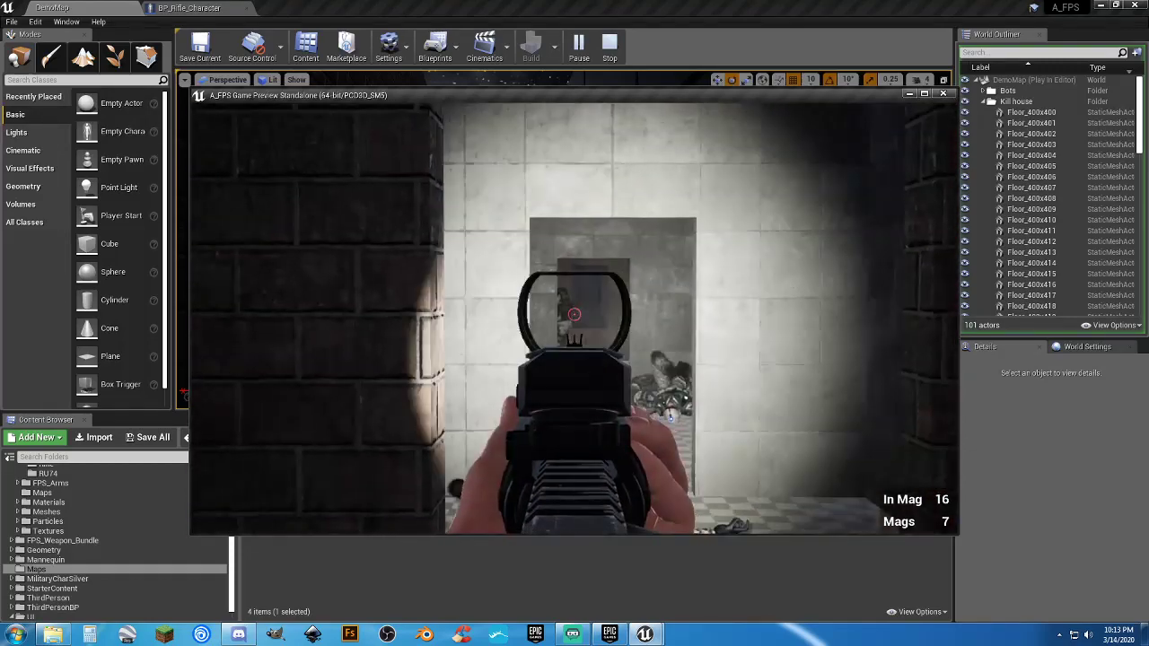
pyautogui.click(574, 317)
pyautogui.click(574, 317)
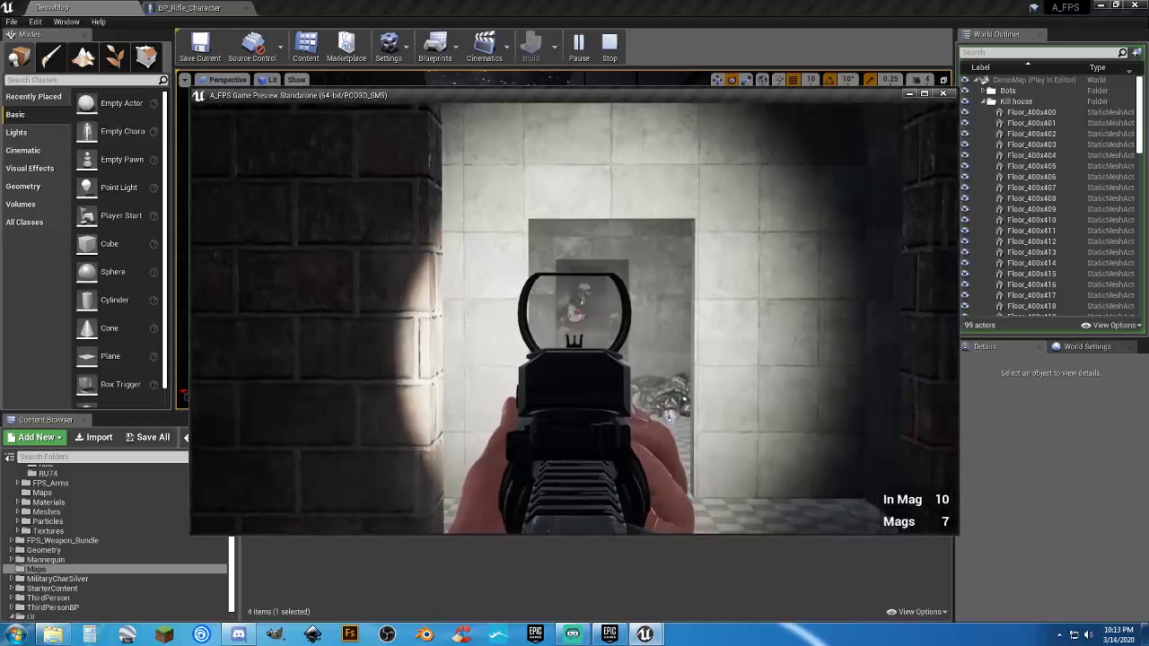
pyautogui.click(575, 317)
pyautogui.click(574, 318)
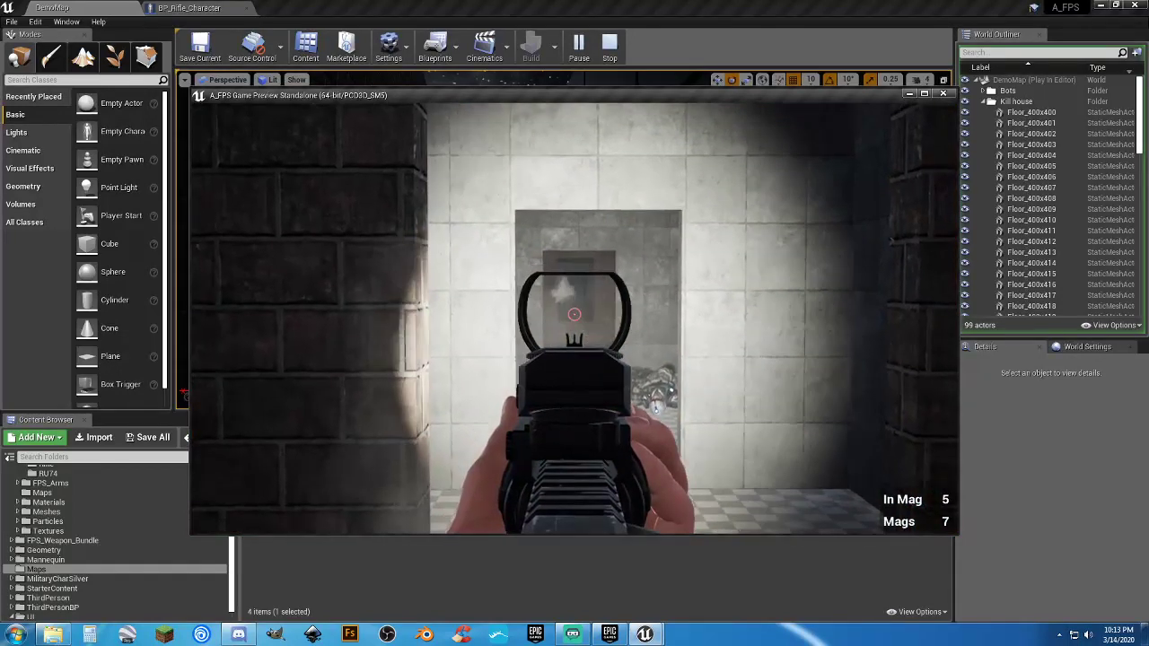
# Lower the rifle, aim down the red dot sight again, shoot the distant bot and reload.
pyautogui.rightClick(575, 318)
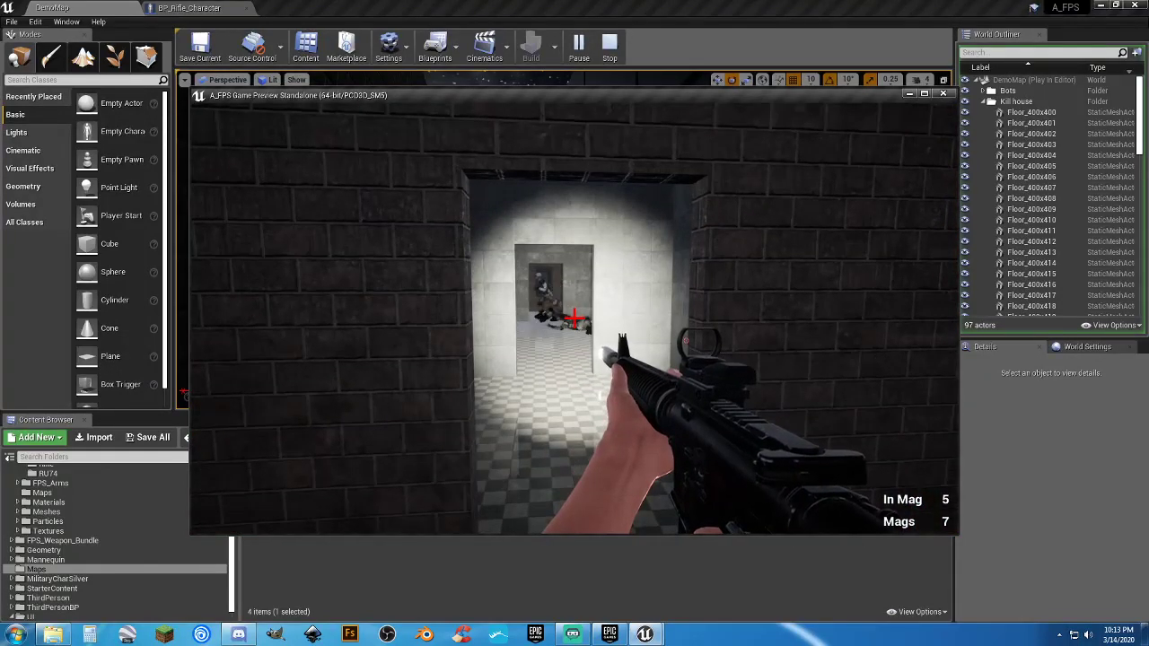
pyautogui.press('w')
pyautogui.rightClick(575, 317)
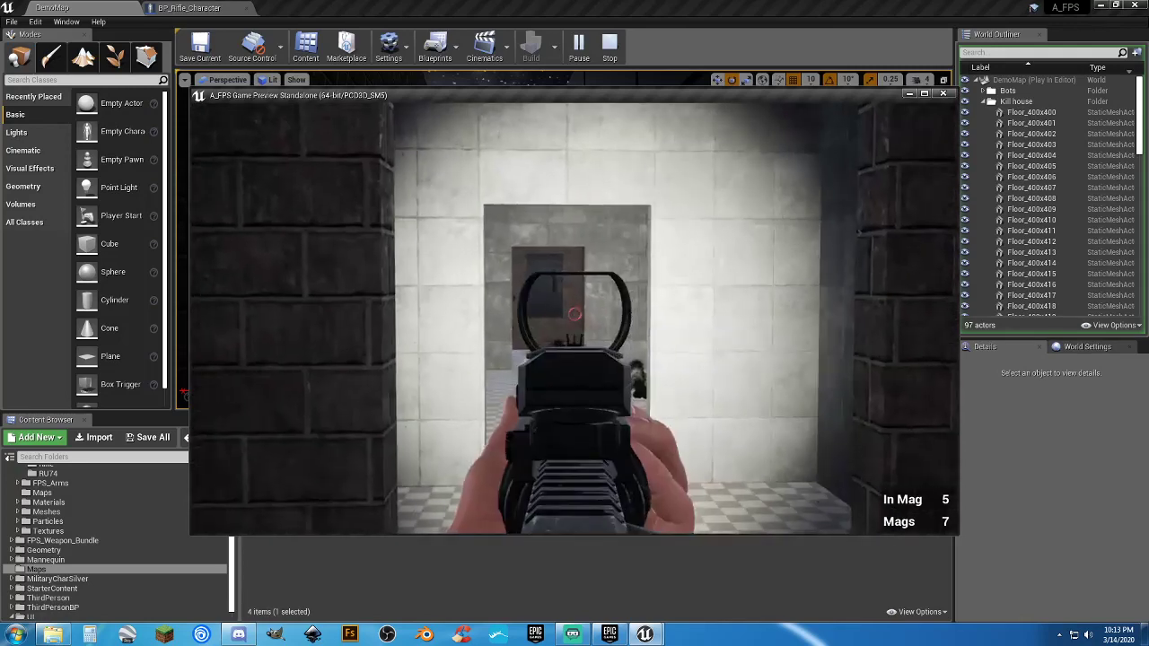
pyautogui.click(574, 314)
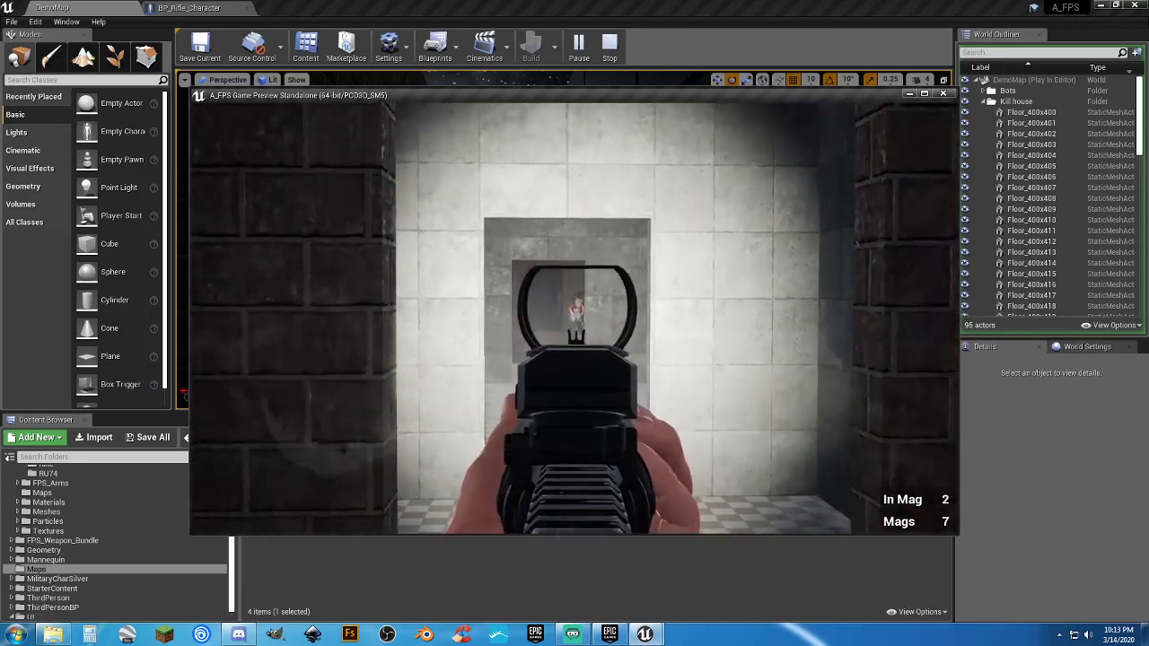
pyautogui.click(574, 314)
pyautogui.press('r')
# Walk into the dark checkered room and shoot the bots along the brick wall by flashlight.
pyautogui.press('w')
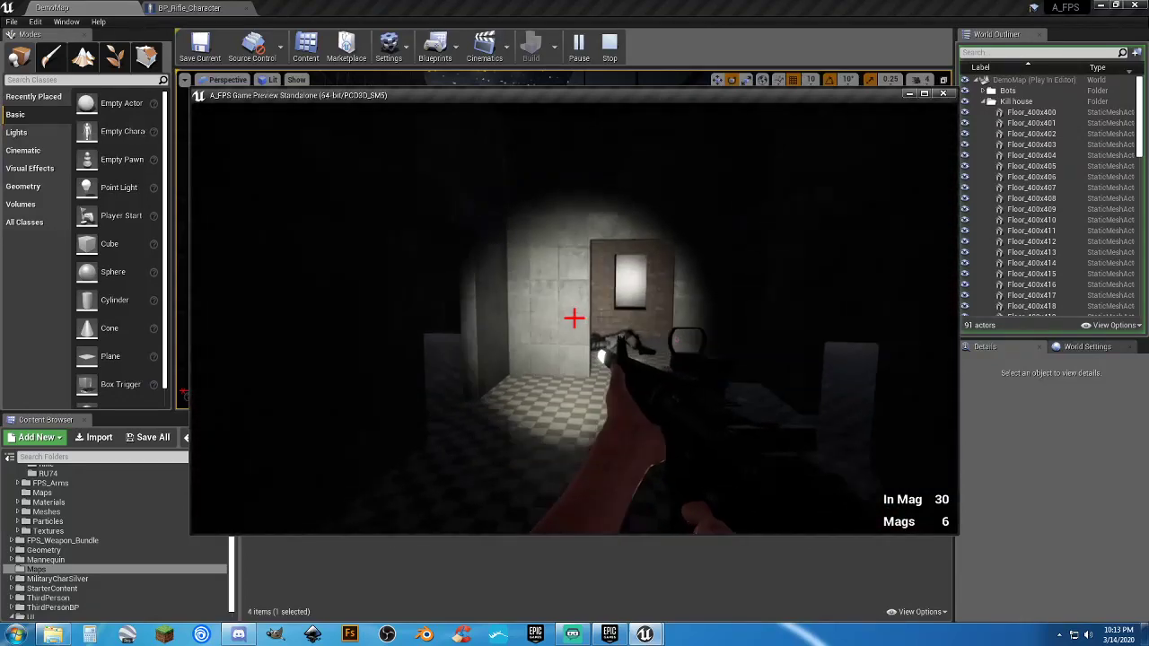
pyautogui.press('w')
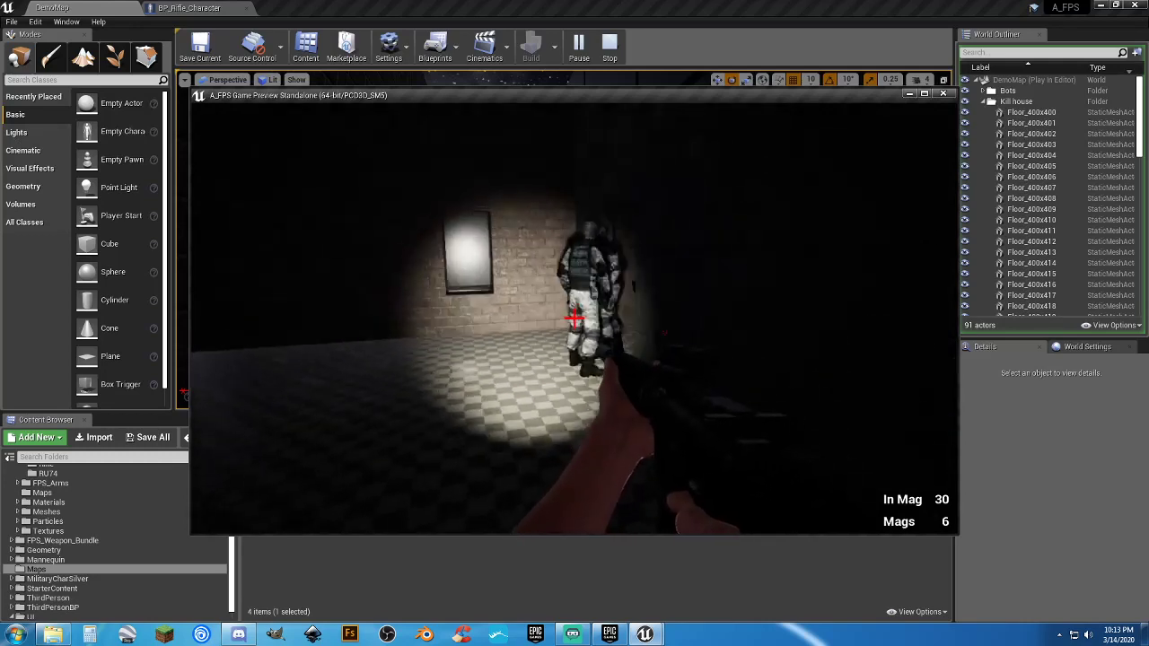
pyautogui.click(574, 314)
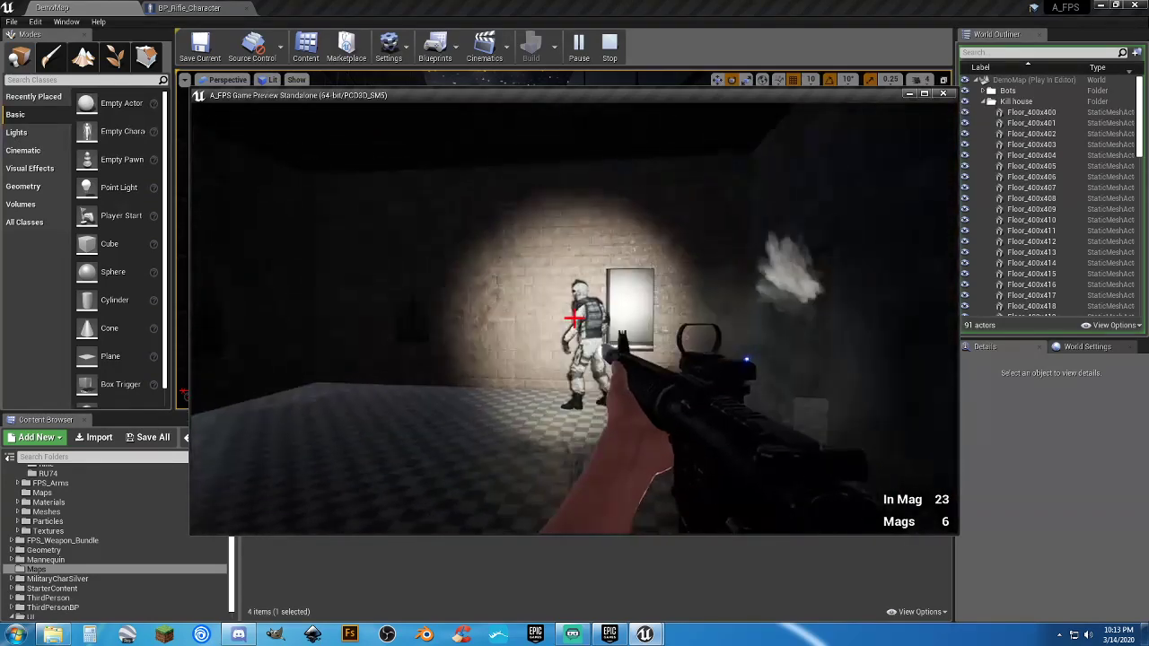
pyautogui.click(574, 314)
pyautogui.click(575, 314)
pyautogui.click(574, 316)
pyautogui.click(575, 316)
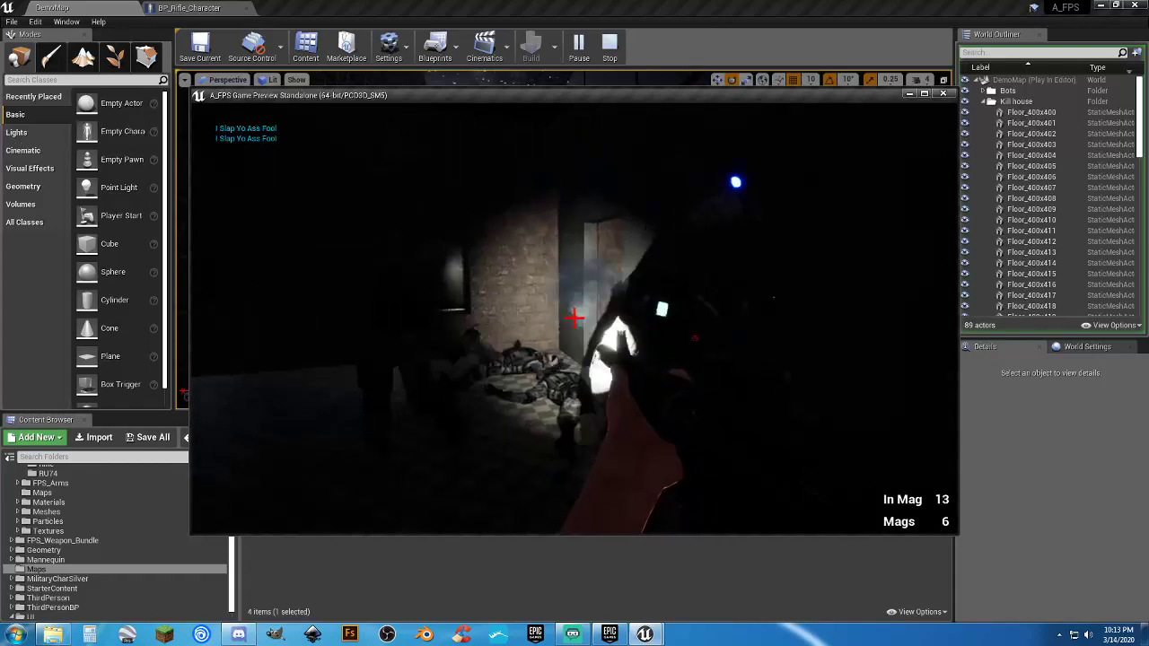
# Shoot the two bots standing at the corner doorway and reload the rifle.
pyautogui.click(575, 316)
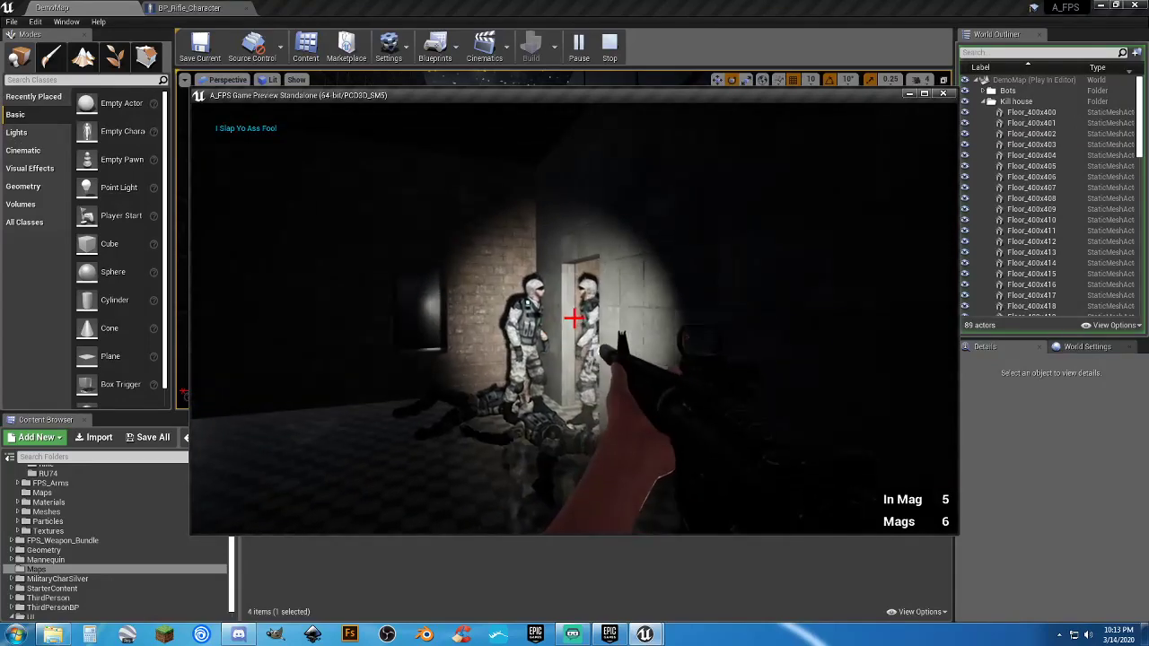
pyautogui.click(574, 318)
pyautogui.click(574, 318)
pyautogui.press('r')
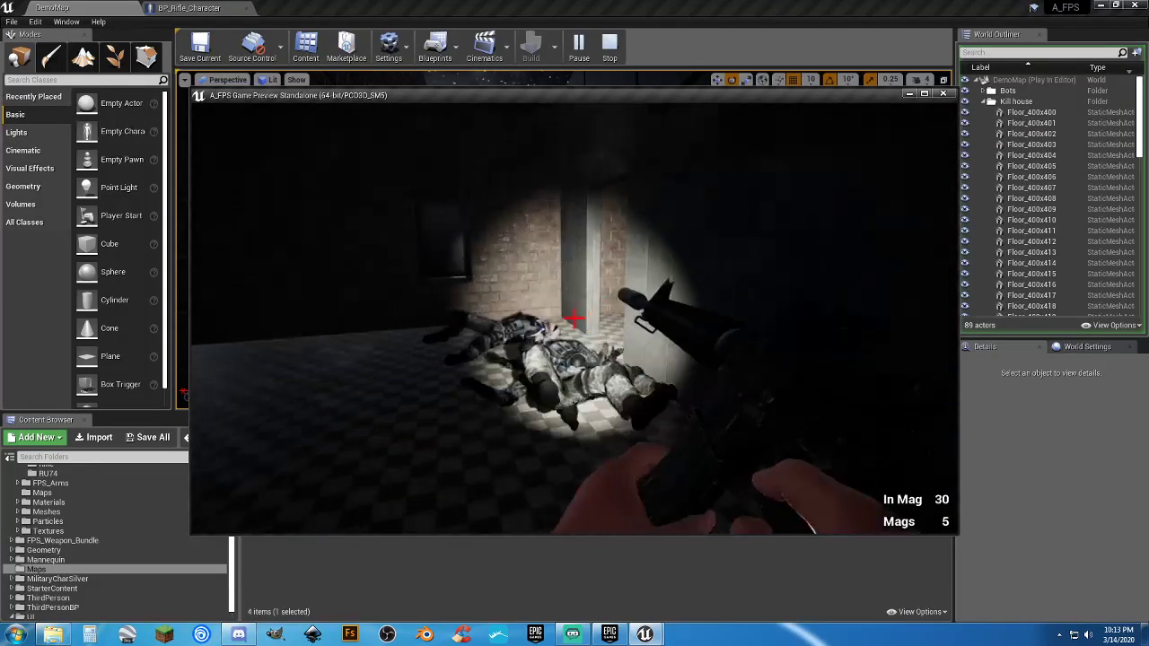
# Walk past the fallen bots and through the kill house rooms, testing the flashlight.
pyautogui.press('w')
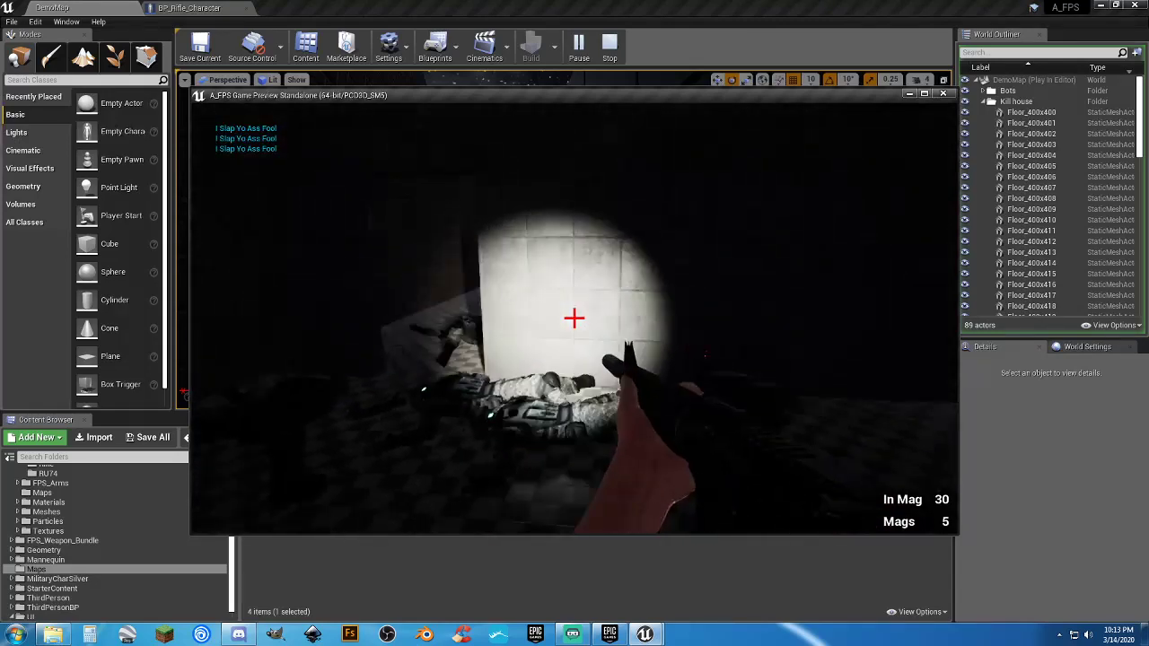
pyautogui.press('w')
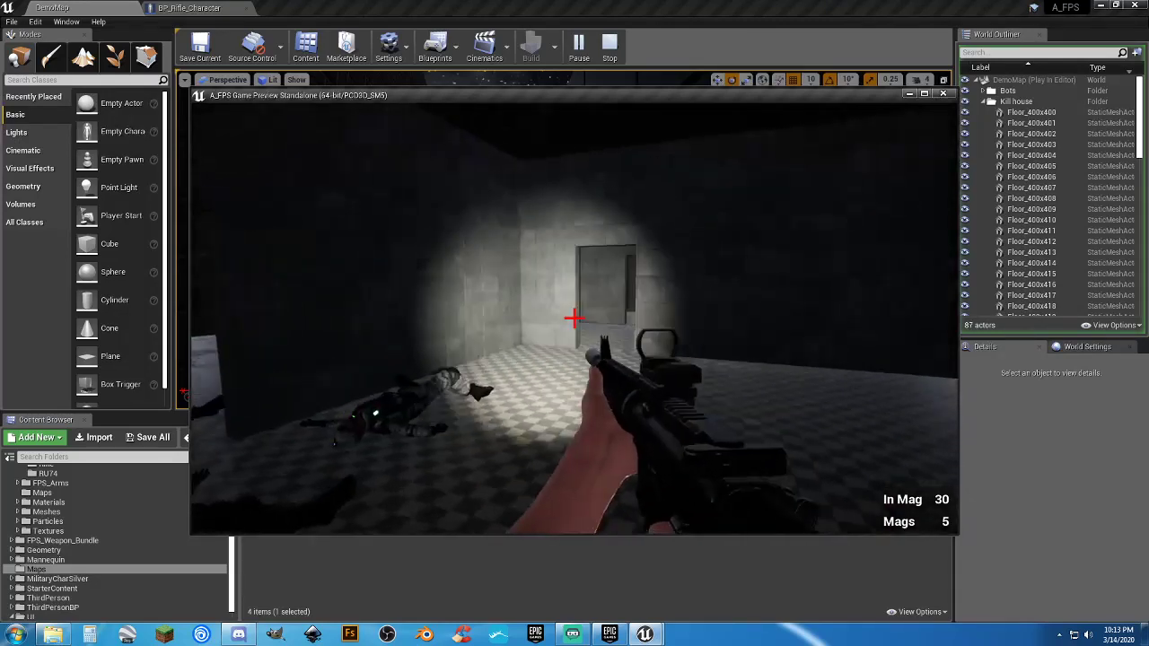
pyautogui.press('f')
pyautogui.press('f')
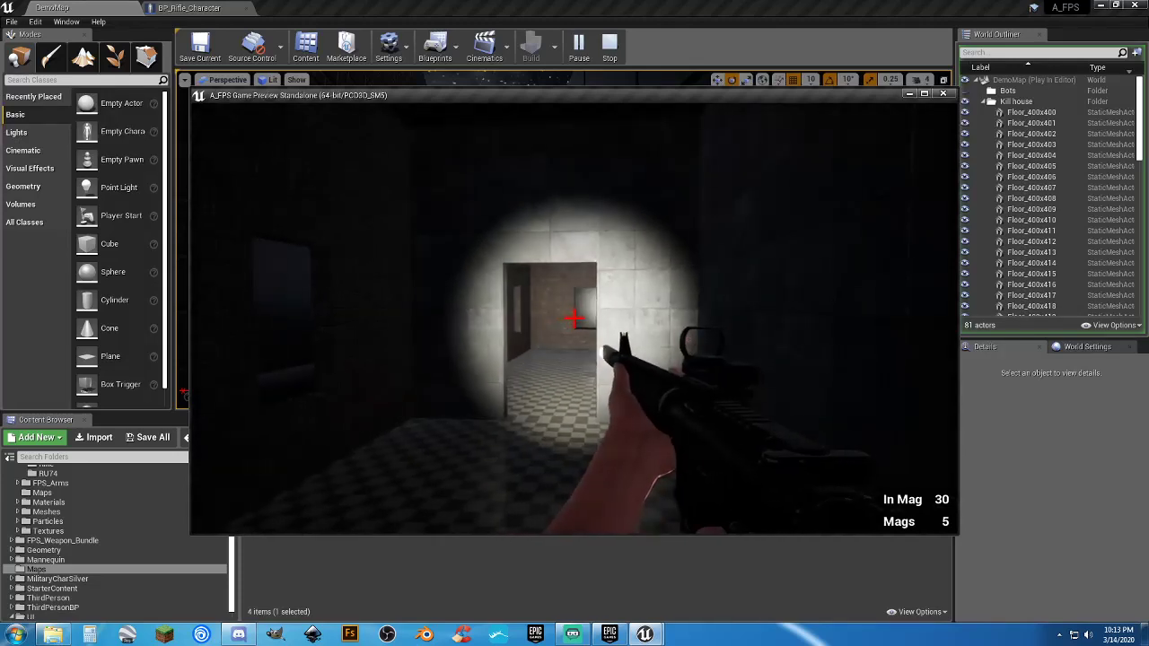
pyautogui.press('w')
pyautogui.press('w')
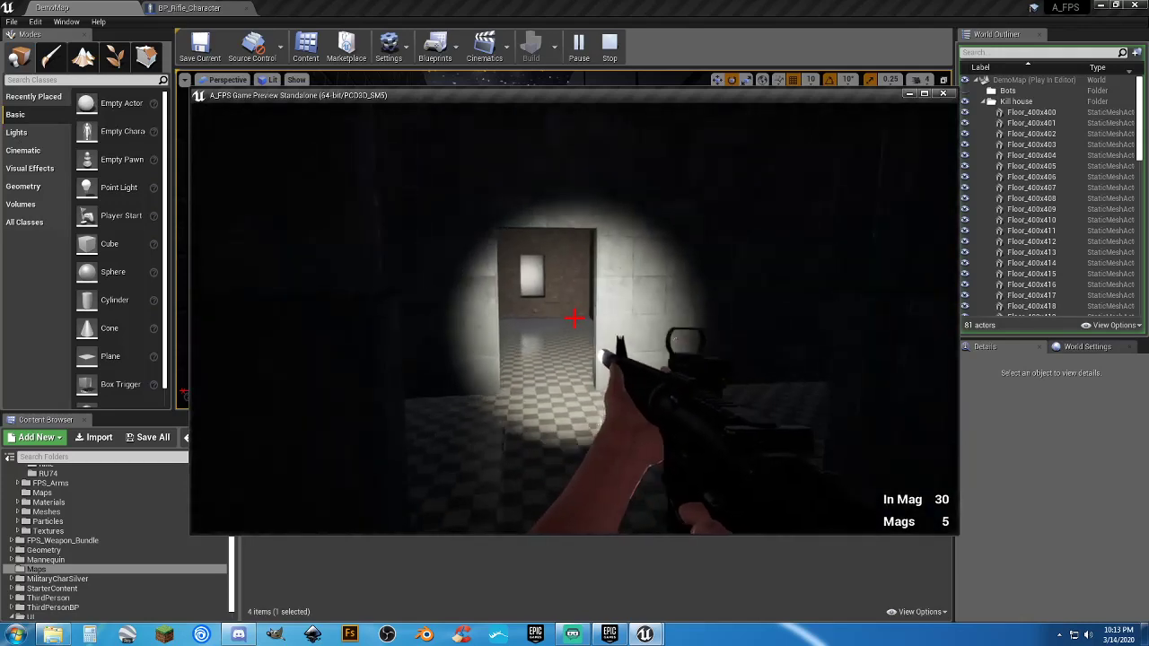
pyautogui.press('w')
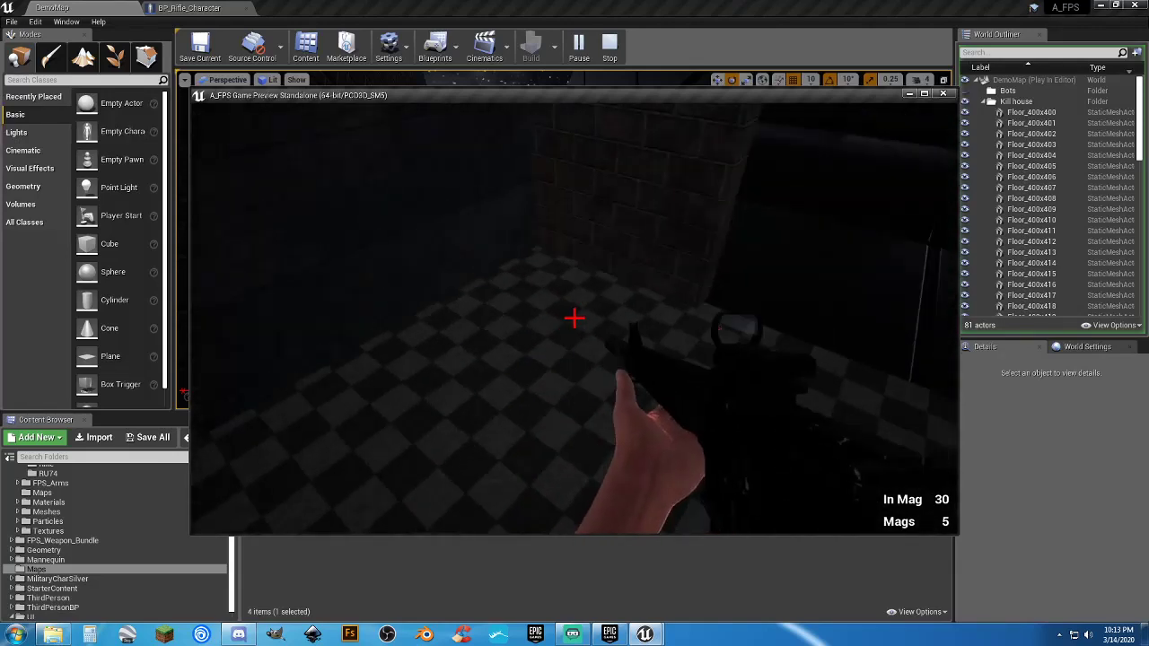
pyautogui.press('w')
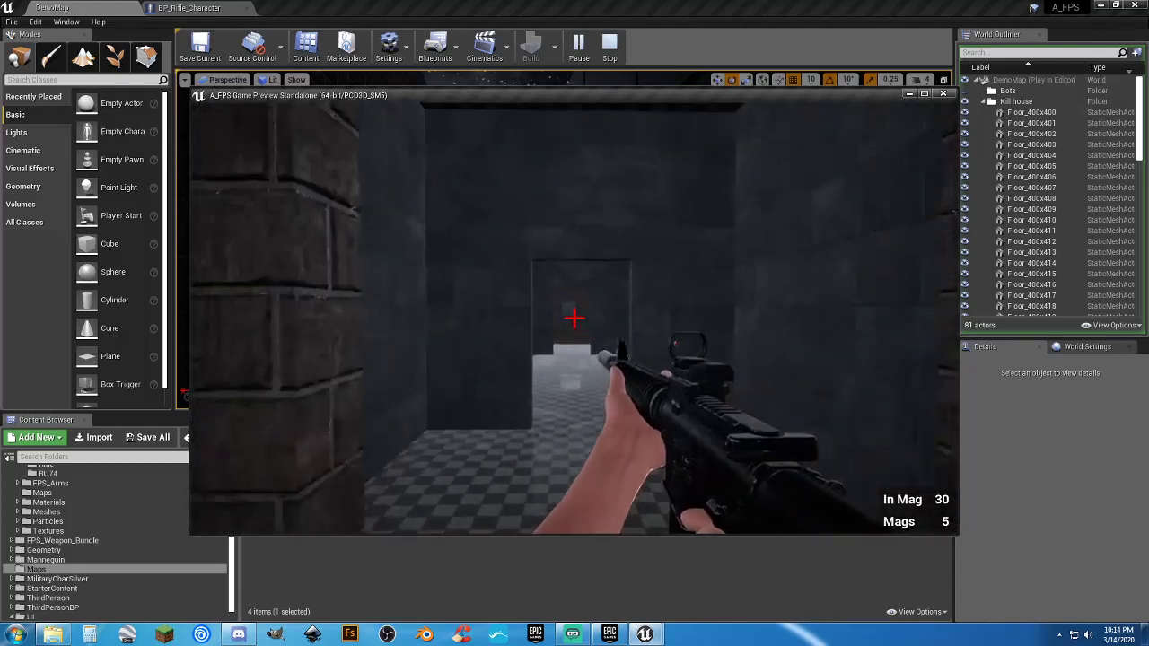
# Fire down the corridor, switch the rifle to the sniper scope and test aiming and shooting with it.
pyautogui.click(574, 317)
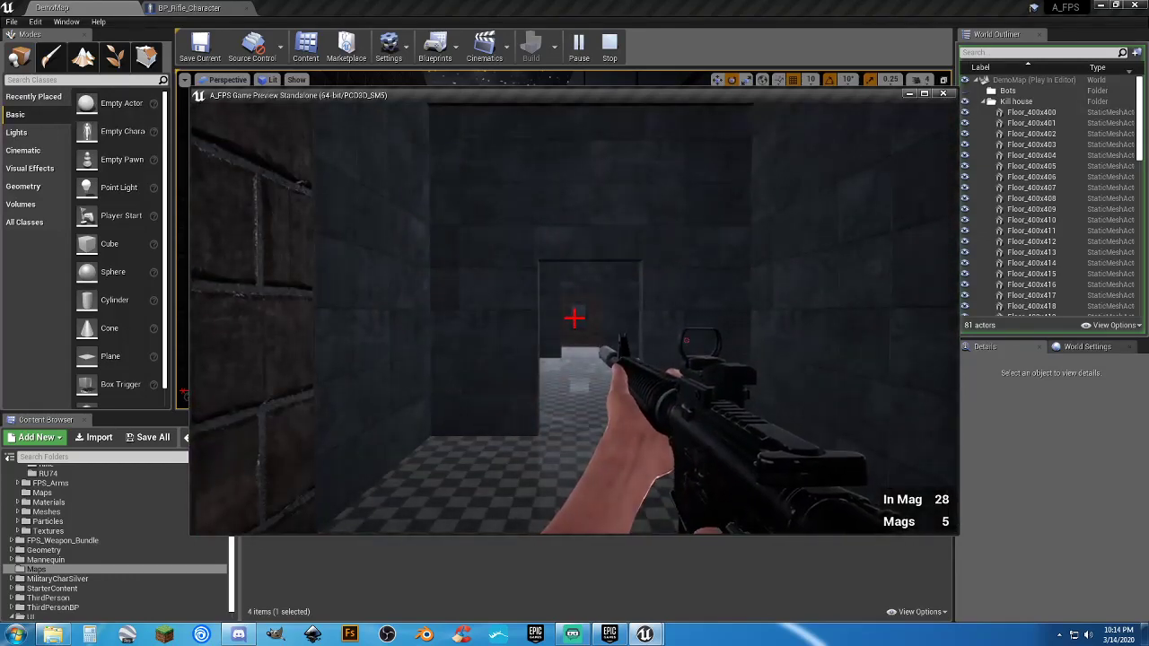
pyautogui.press('w')
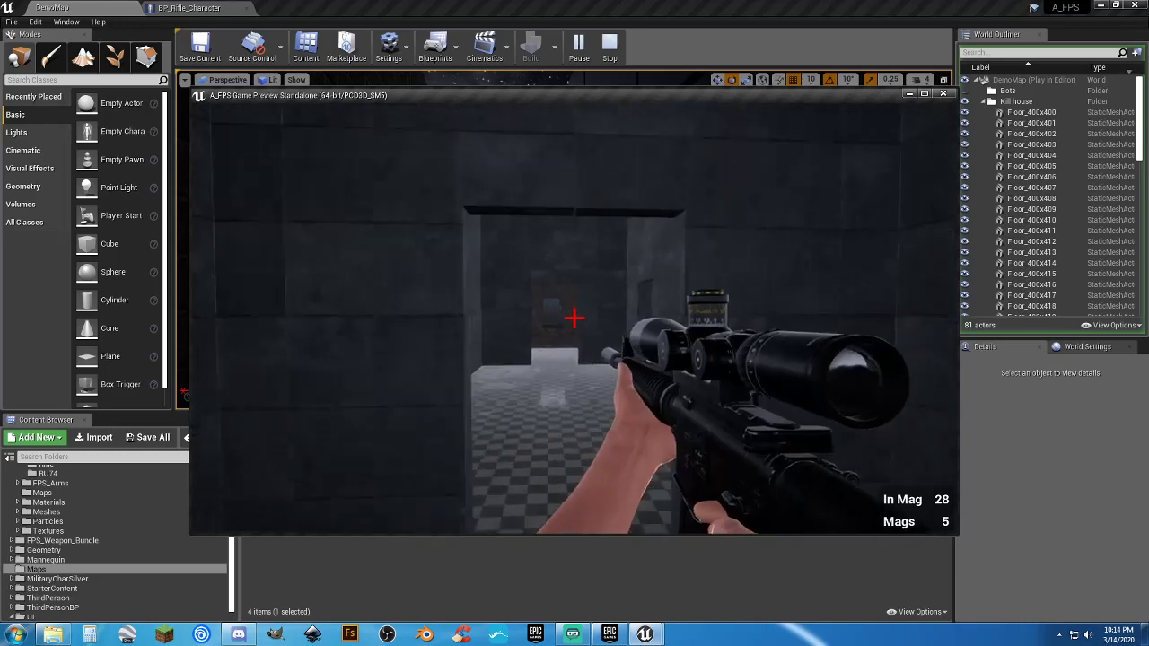
pyautogui.rightClick(574, 318)
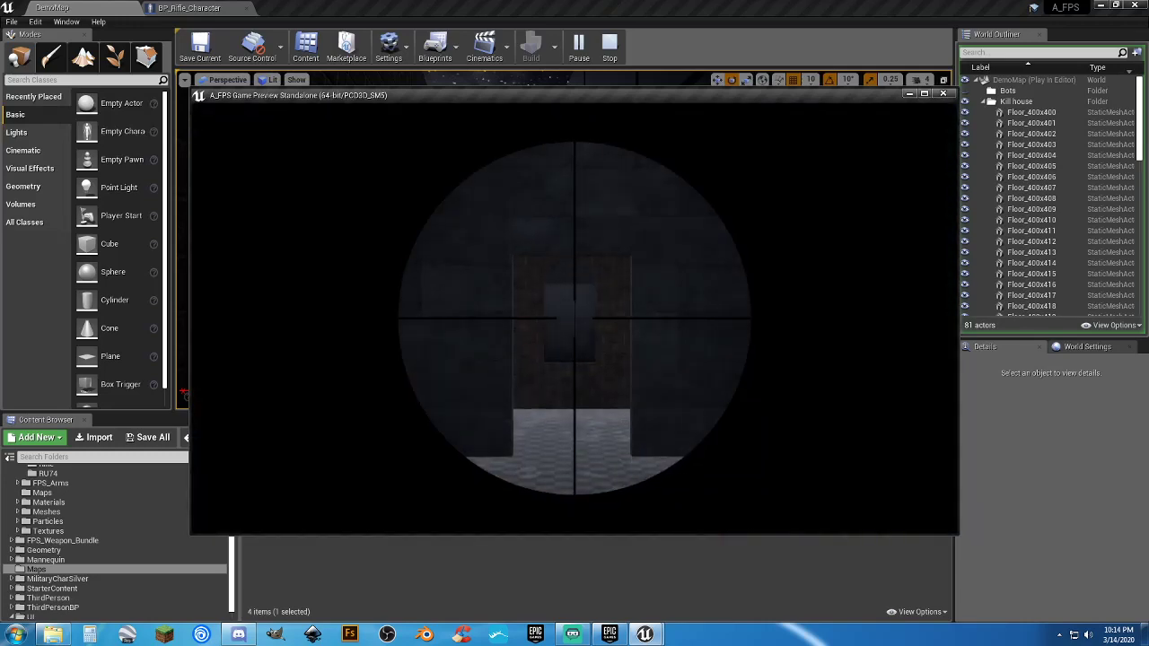
pyautogui.rightClick(574, 317)
pyautogui.click(574, 318)
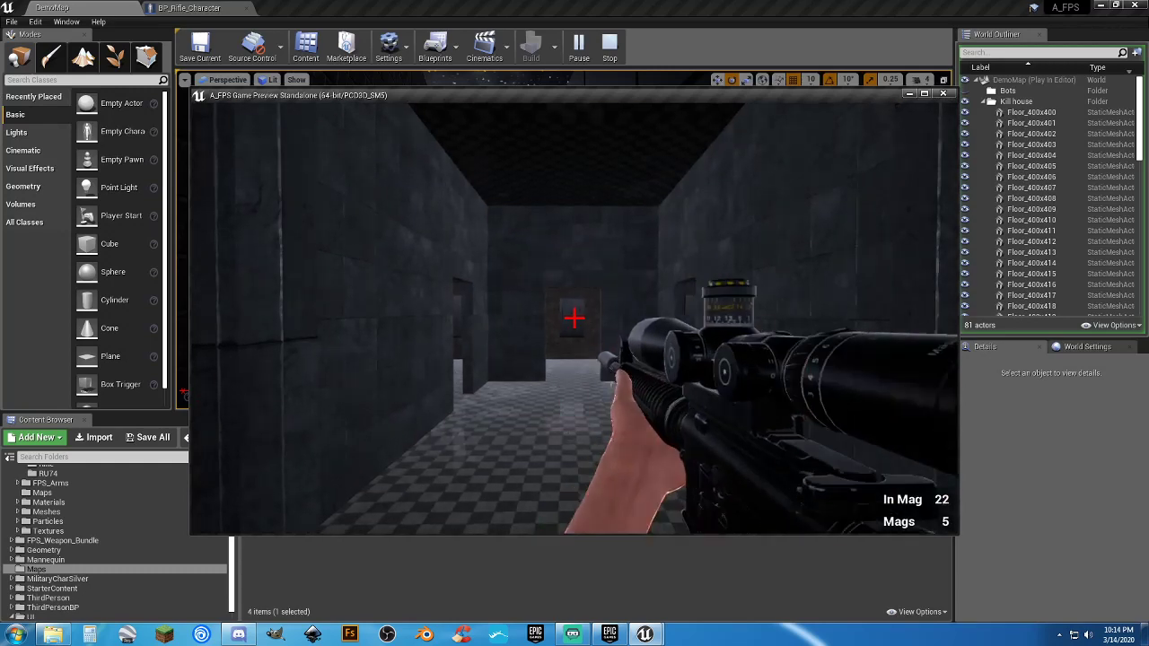
# Move along the corridor, fire at the far window through the sniper scope and leave the scoped view.
pyautogui.press('w')
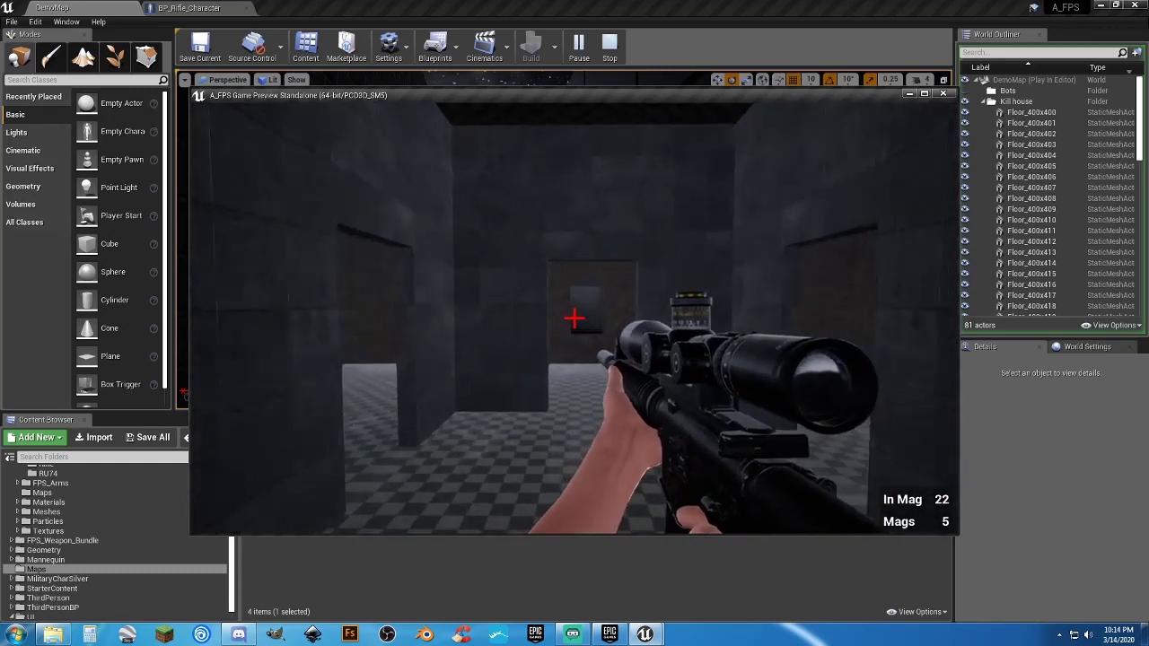
pyautogui.rightClick(574, 317)
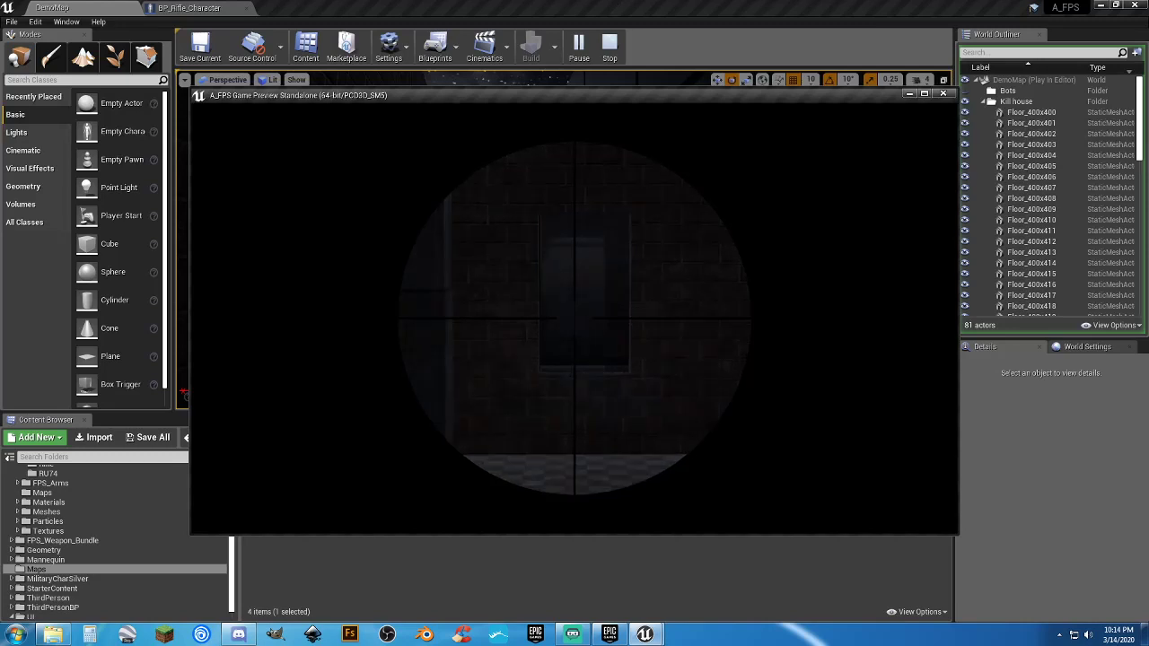
pyautogui.click(574, 318)
pyautogui.click(575, 318)
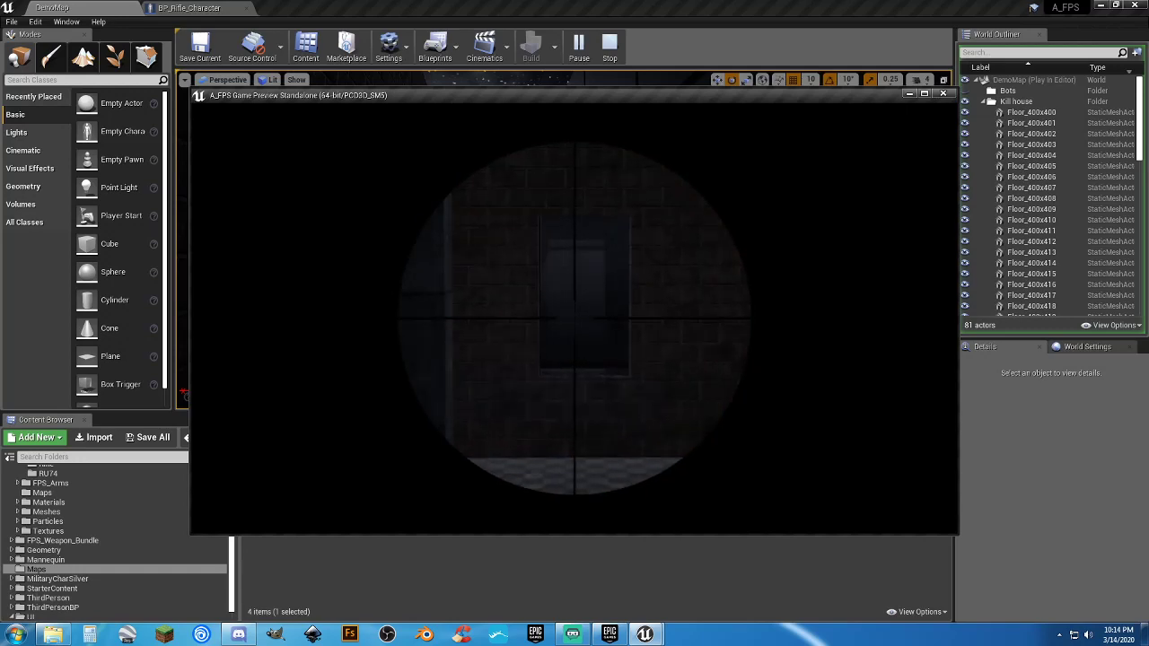
pyautogui.rightClick(574, 317)
pyautogui.click(574, 318)
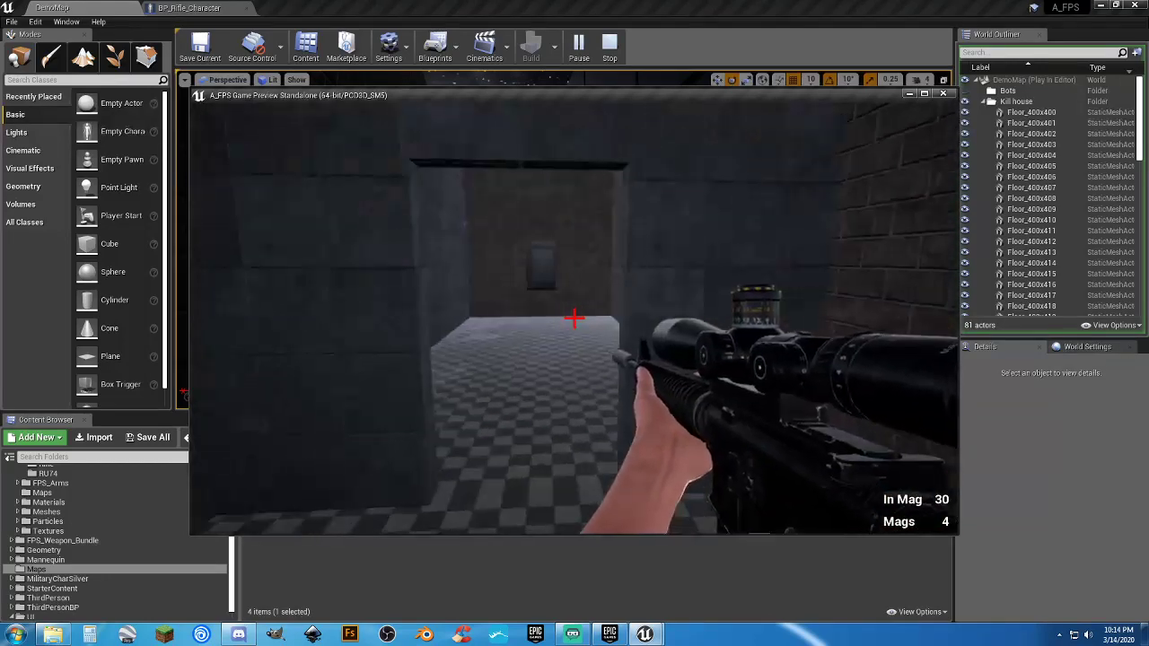
# Move around the empty rooms and test hip fire against the walls with the sniper scope mounted.
pyautogui.press('s')
pyautogui.click(575, 317)
pyautogui.click(574, 317)
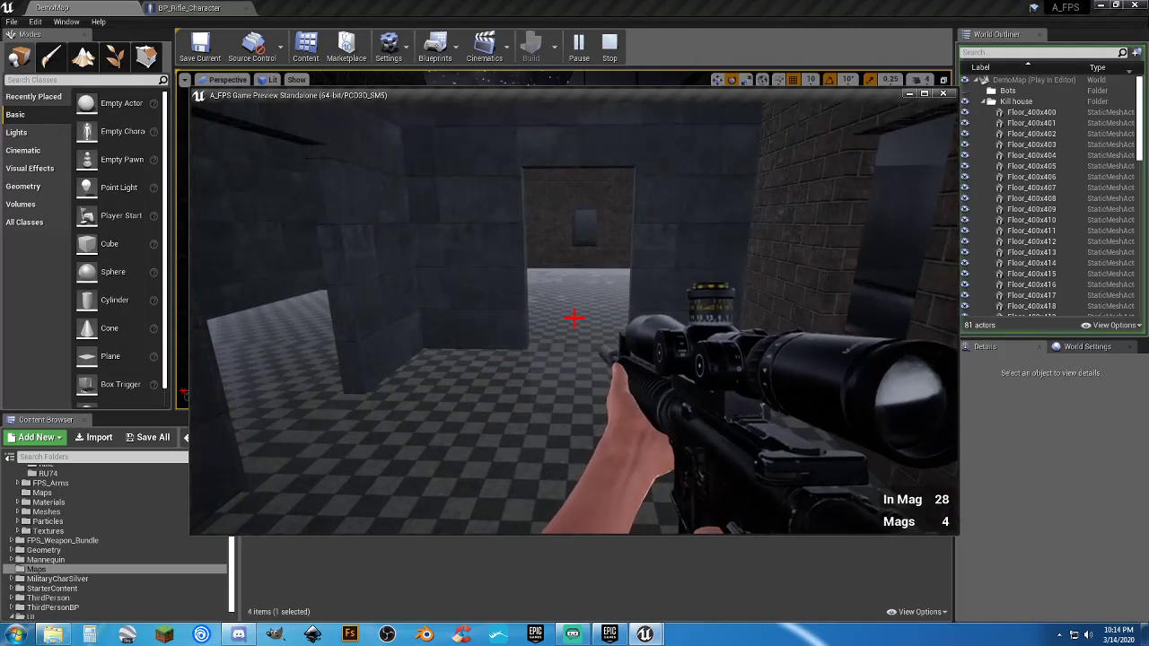
pyautogui.press('w')
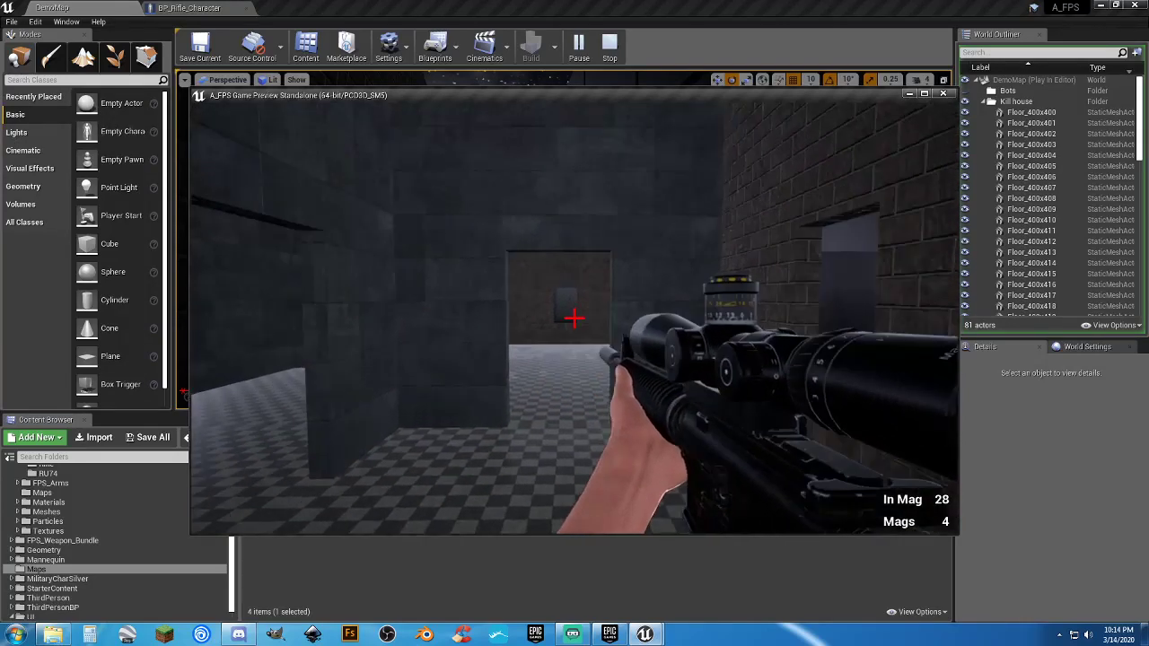
pyautogui.click(574, 317)
pyautogui.click(575, 317)
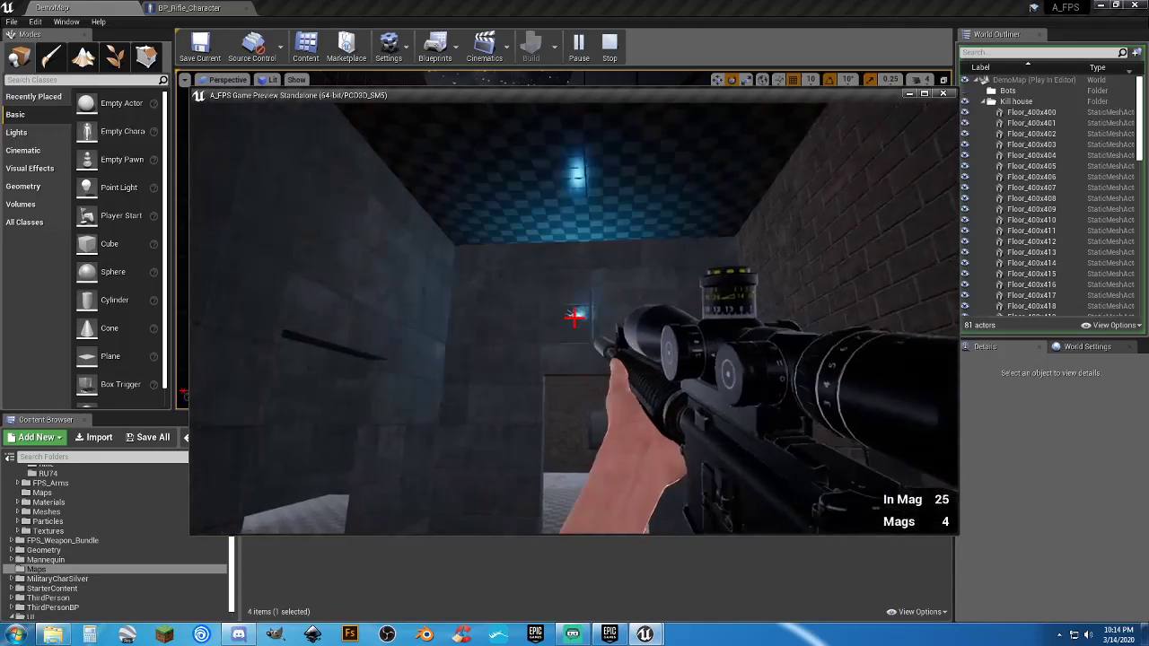
# Empty the scoped rifle's magazine at the room's far wall and ceiling to test sustained hip fire and reloading.
pyautogui.click(574, 317)
pyautogui.click(574, 318)
pyautogui.click(574, 318)
pyautogui.click(575, 318)
pyautogui.click(574, 318)
pyautogui.click(575, 317)
pyautogui.click(574, 317)
pyautogui.click(574, 318)
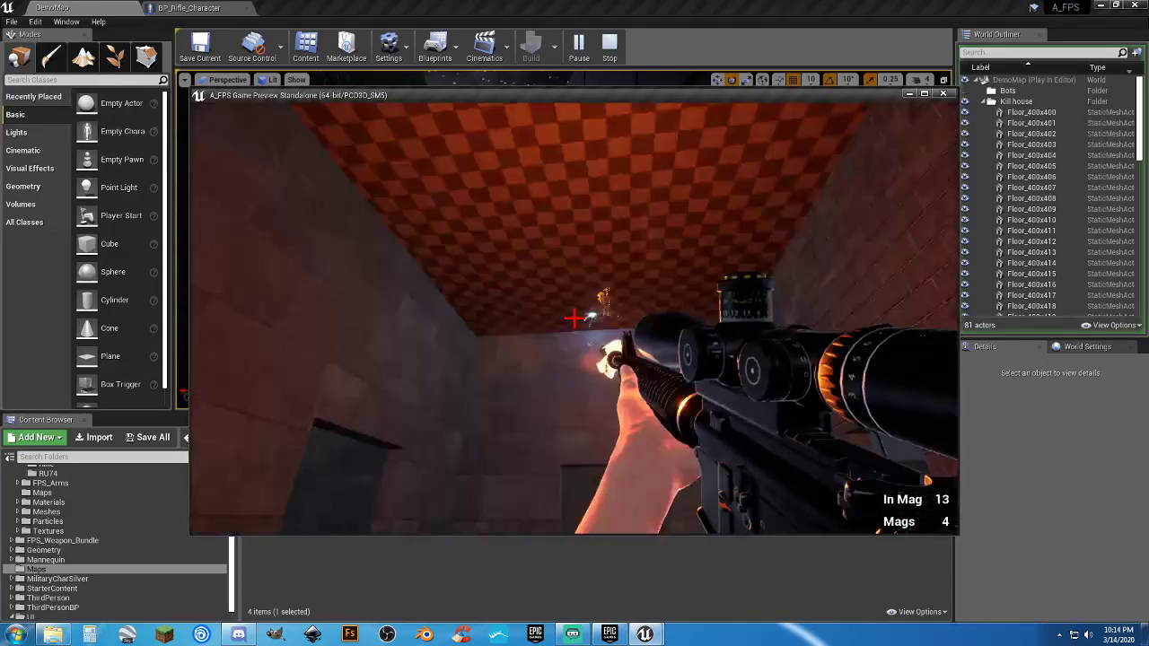
pyautogui.click(574, 318)
pyautogui.click(574, 317)
pyautogui.click(574, 317)
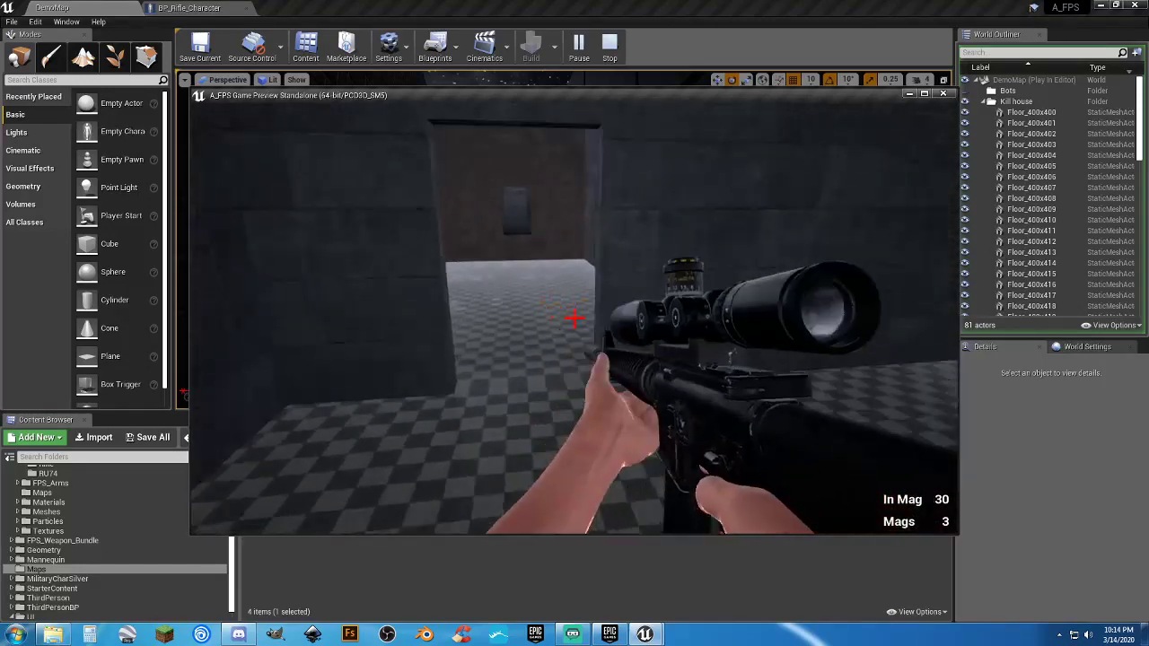
# Walk around the outside of the kill house past its windows, look inside and end the play session.
pyautogui.press('w')
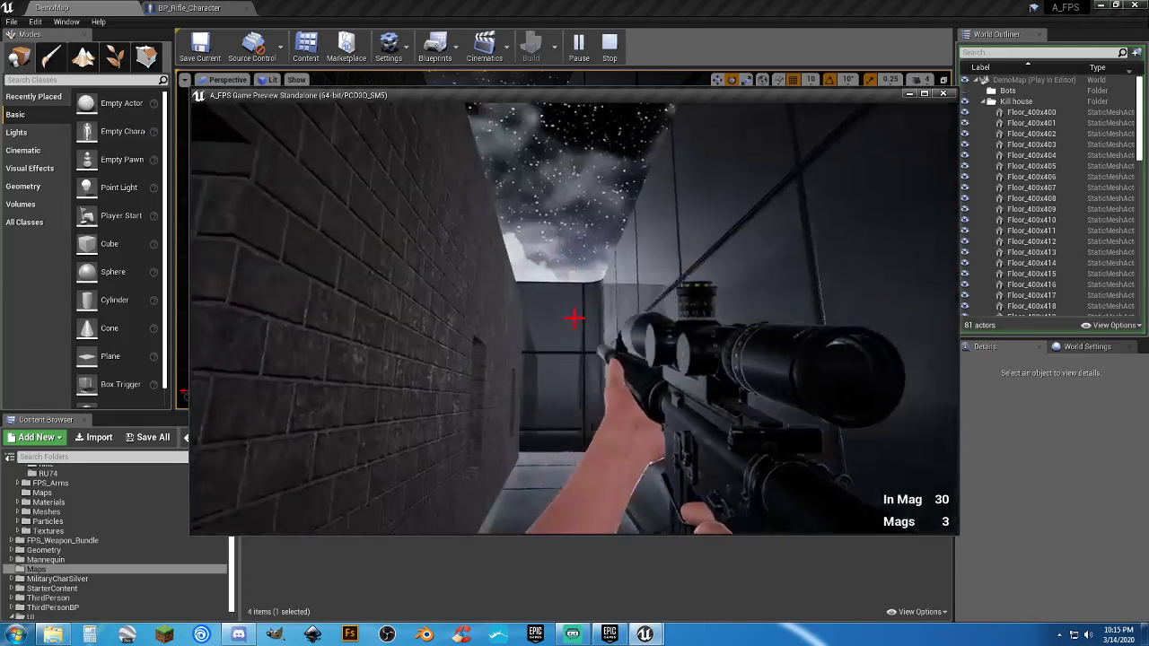
pyautogui.press('w')
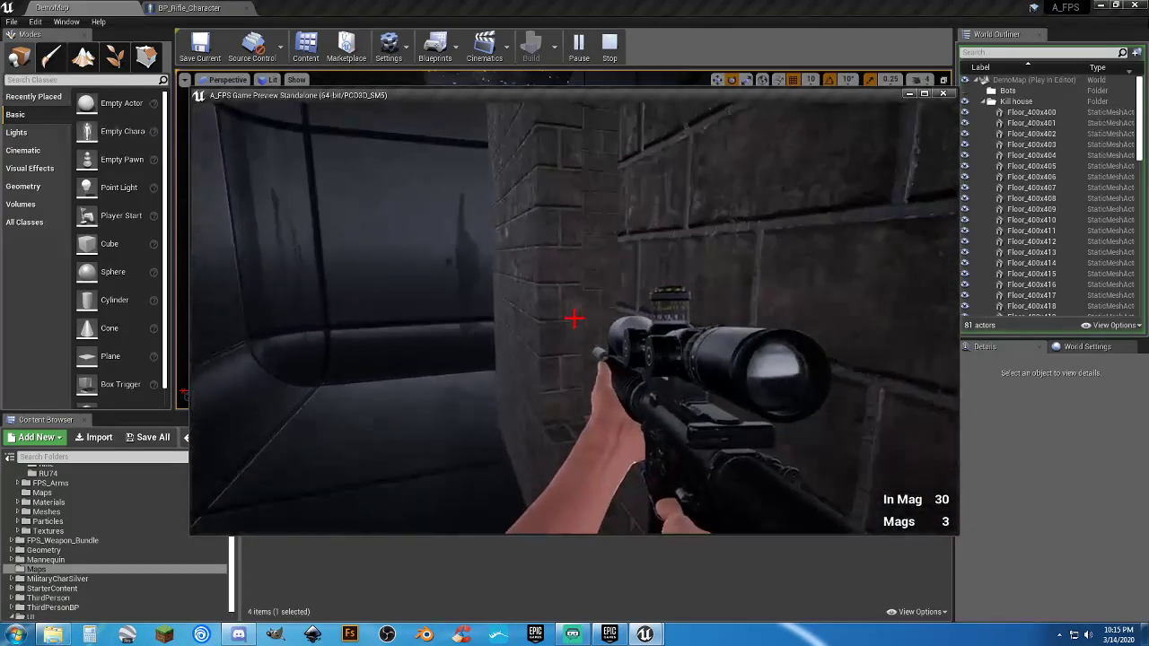
pyautogui.press('w')
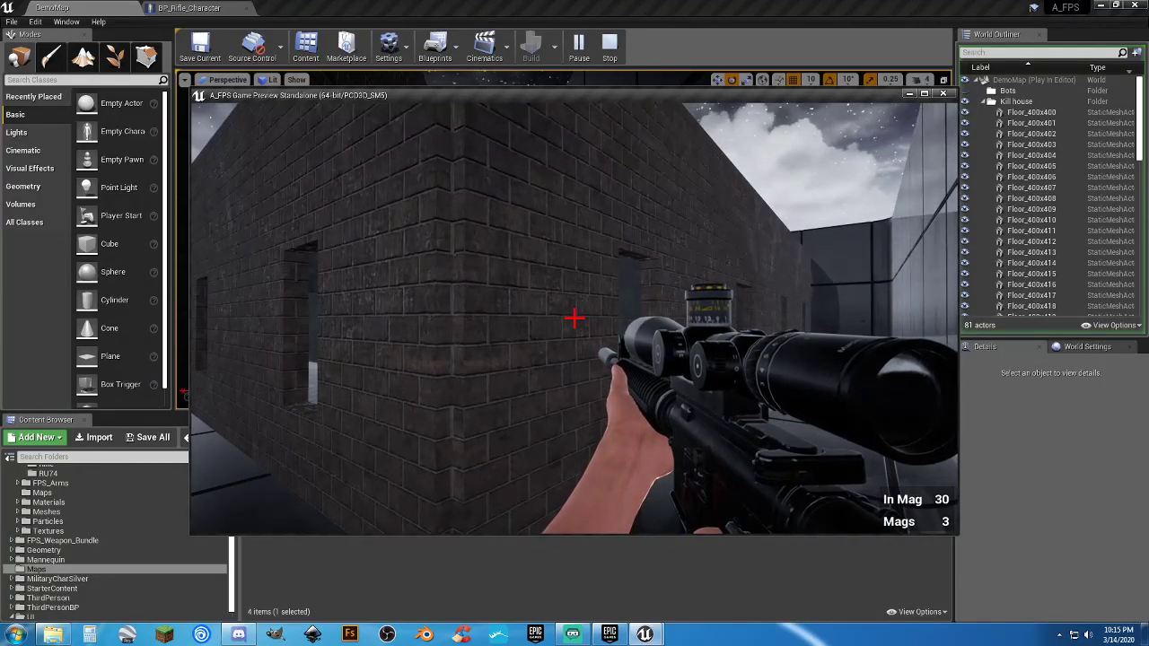
pyautogui.press('w')
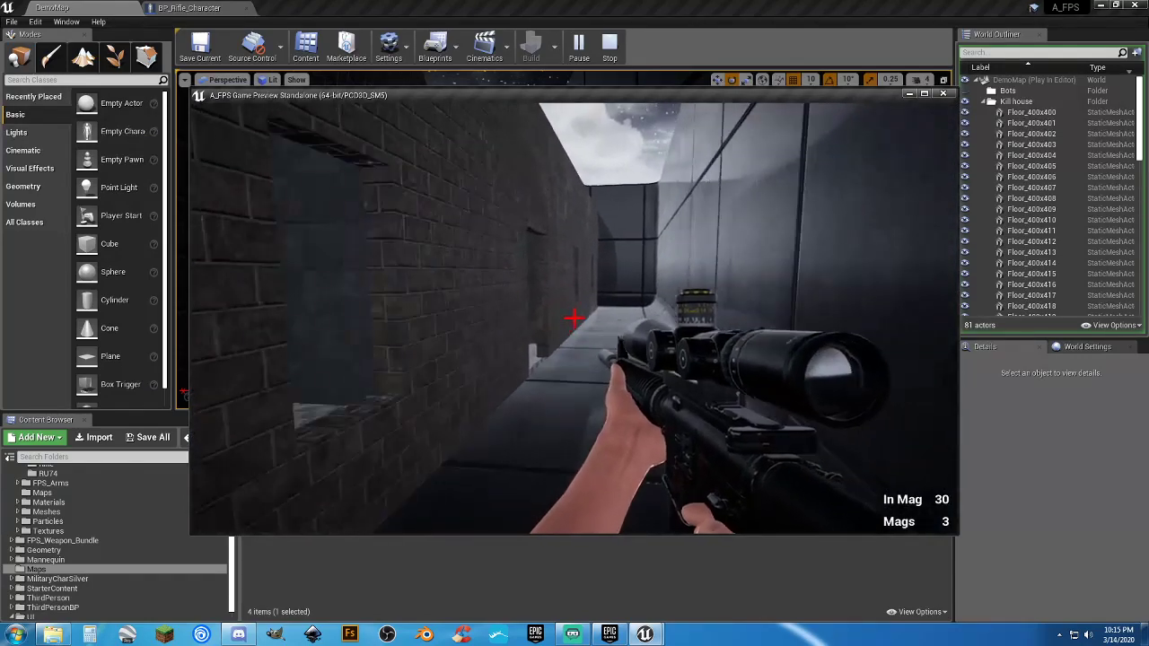
pyautogui.press('w')
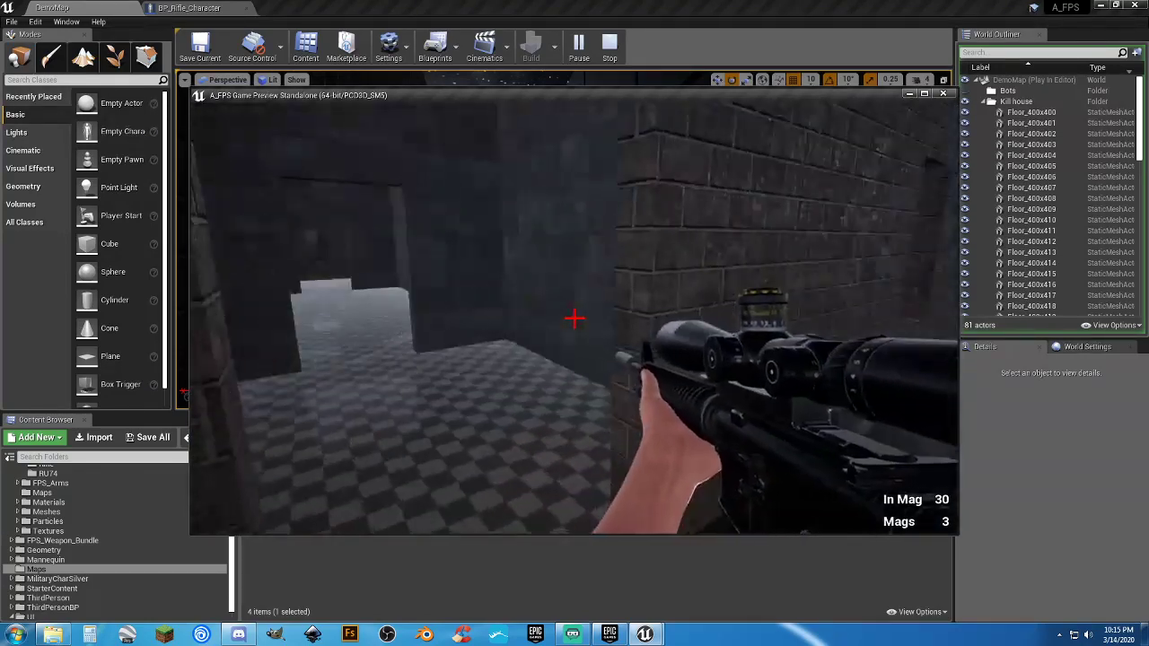
pyautogui.press('Escape')
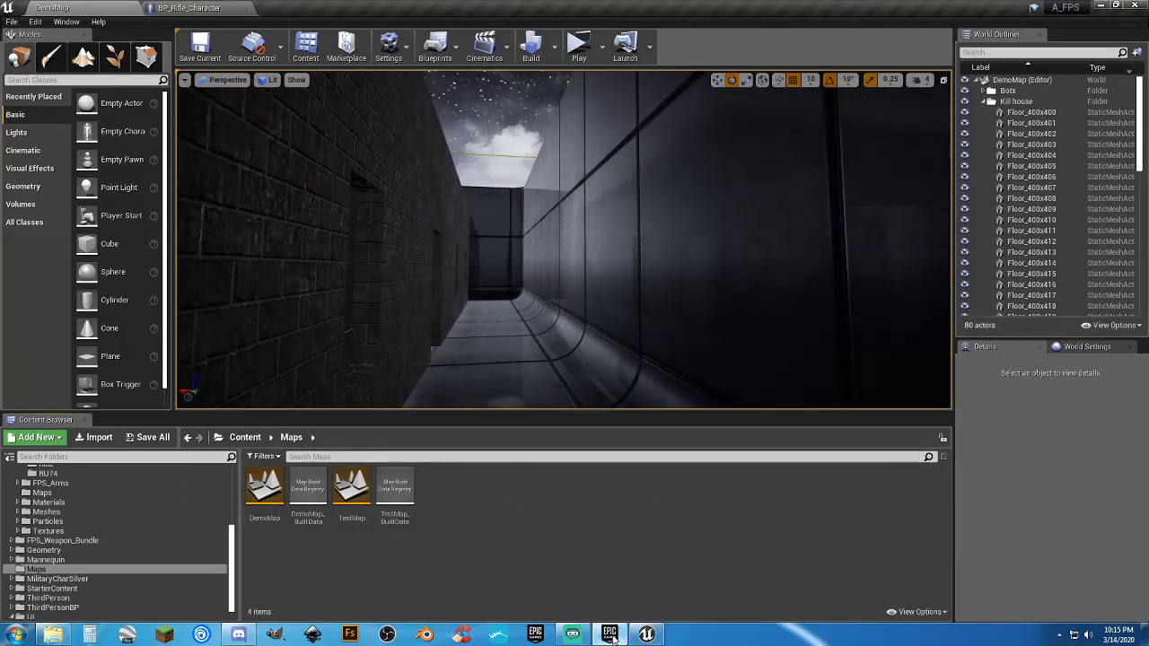
# Switch to the Epic Games Launcher, view the FPS Weapon Bundle page, and return to the maximized Unreal Editor.
pyautogui.click(609, 634)
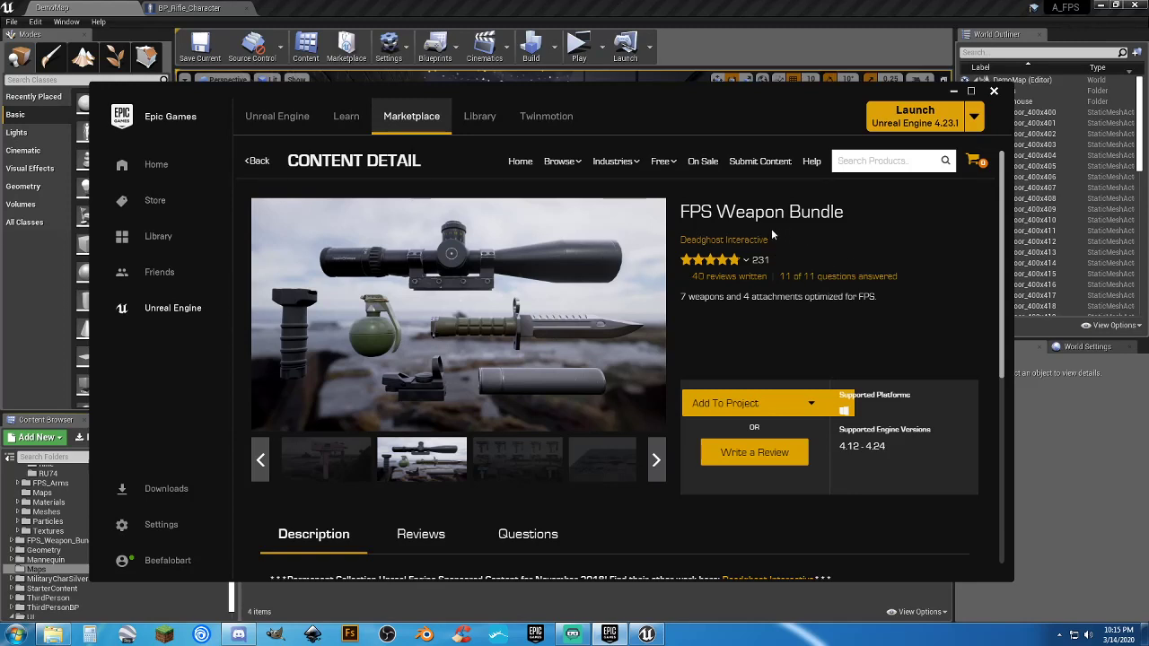
pyautogui.scroll(-1, 731, 237)
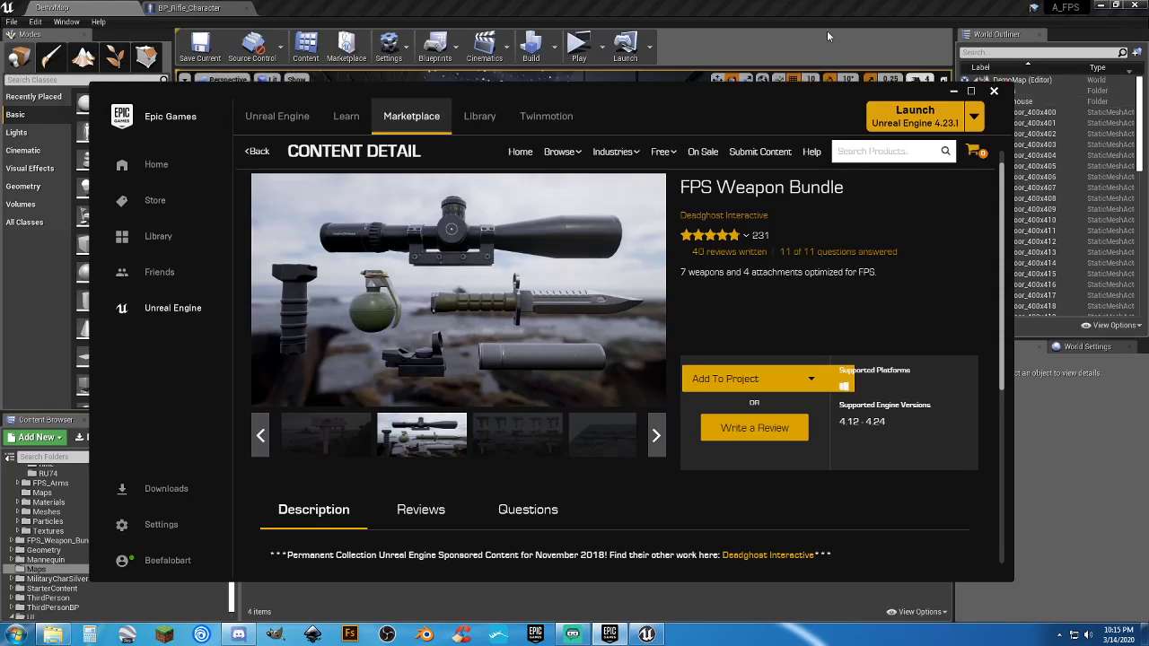
pyautogui.doubleClick(779, 13)
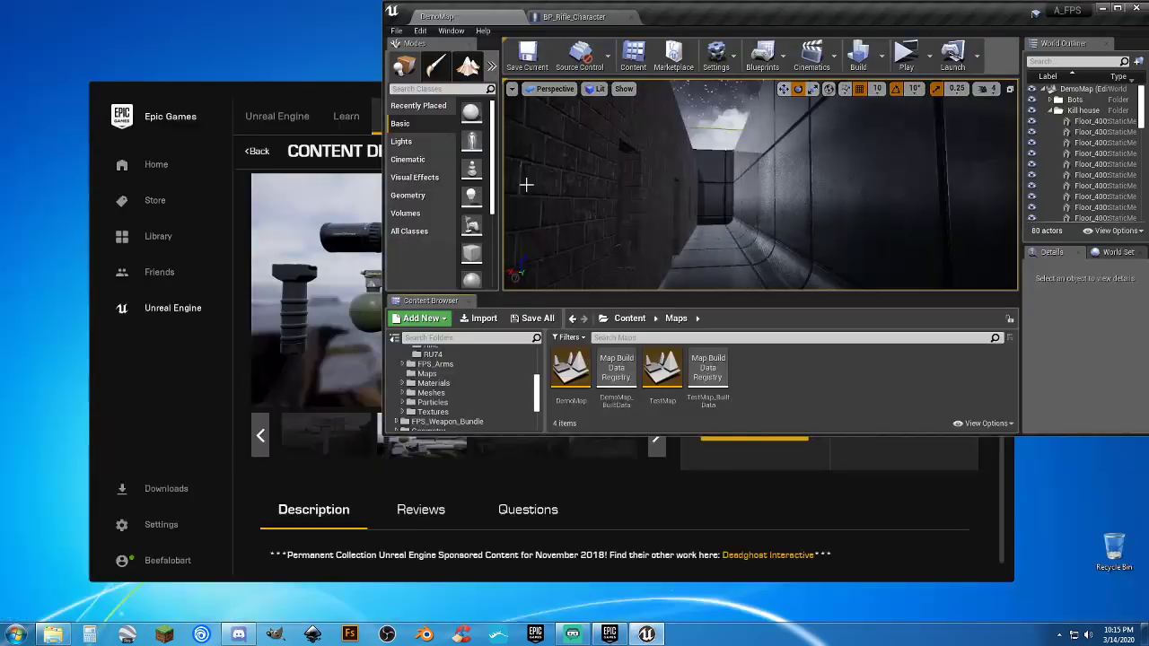
pyautogui.doubleClick(723, 8)
# Examine the Melee and Grenade Throw sections in the BP_Rifle_Character event graph.
pyautogui.click(188, 8)
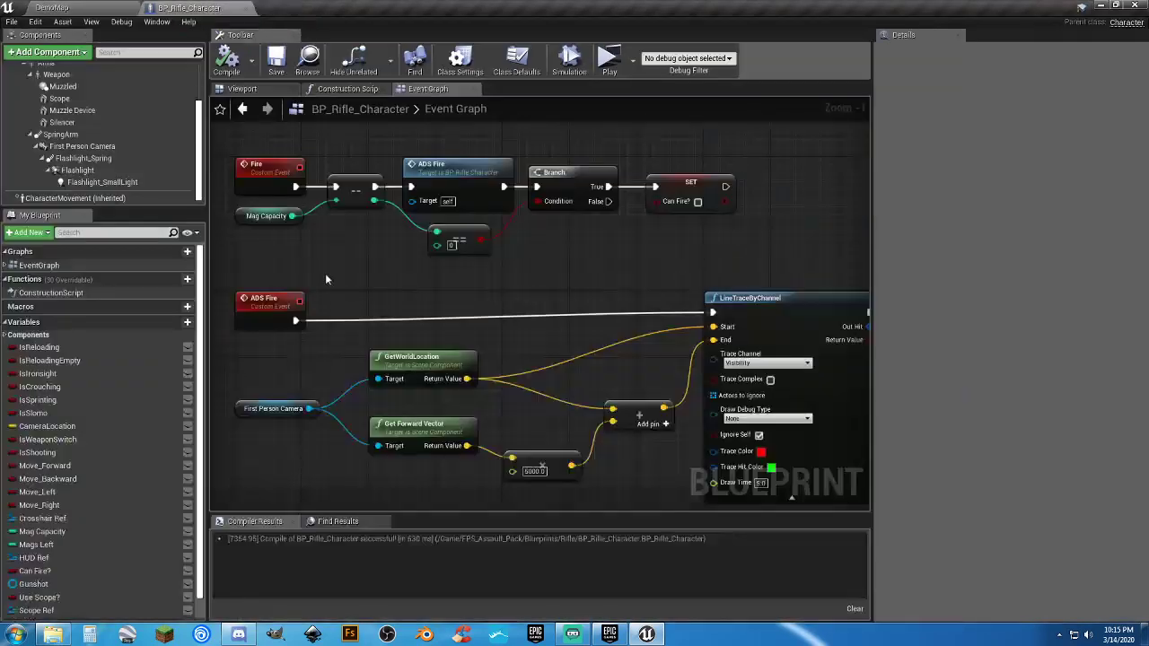
pyautogui.scroll(-10, 359, 287)
pyautogui.moveTo(366, 298); pyautogui.dragTo(722, 331, button='right')
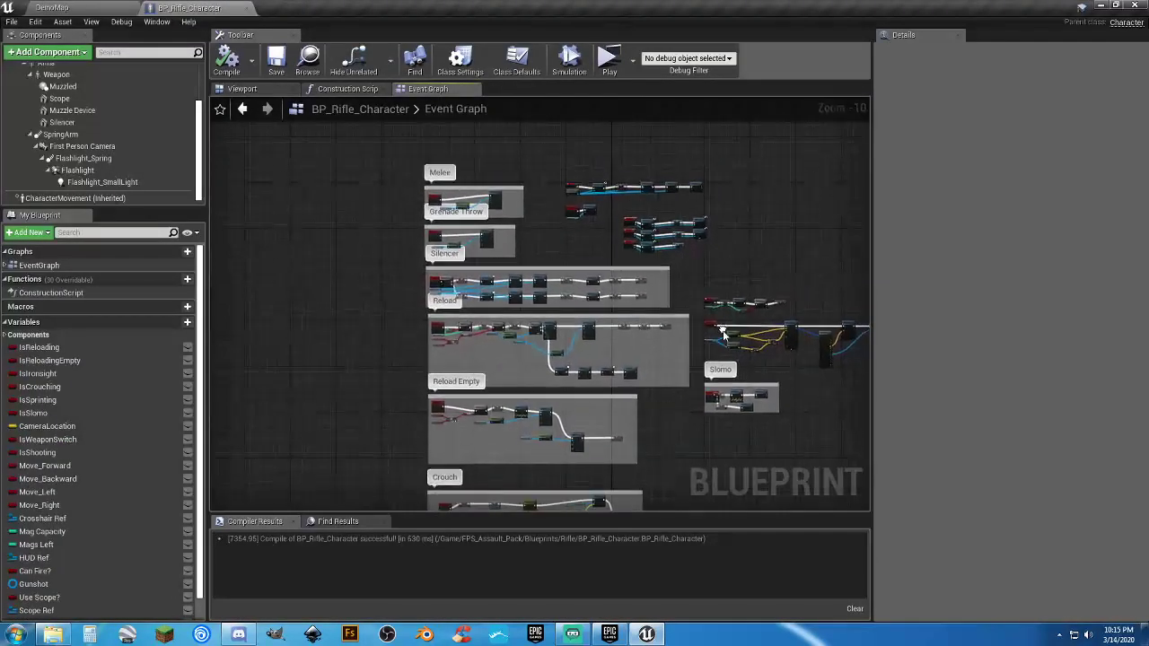
pyautogui.scroll(2, 491, 345)
pyautogui.scroll(2, 490, 343)
pyautogui.moveTo(566, 191); pyautogui.dragTo(603, 352, button='right')
pyautogui.scroll(6, 478, 339)
pyautogui.moveTo(460, 356); pyautogui.dragTo(417, 273, button='right')
# Run DemoMap briefly, end that run and open TestMap instead.
pyautogui.click(123, 7)
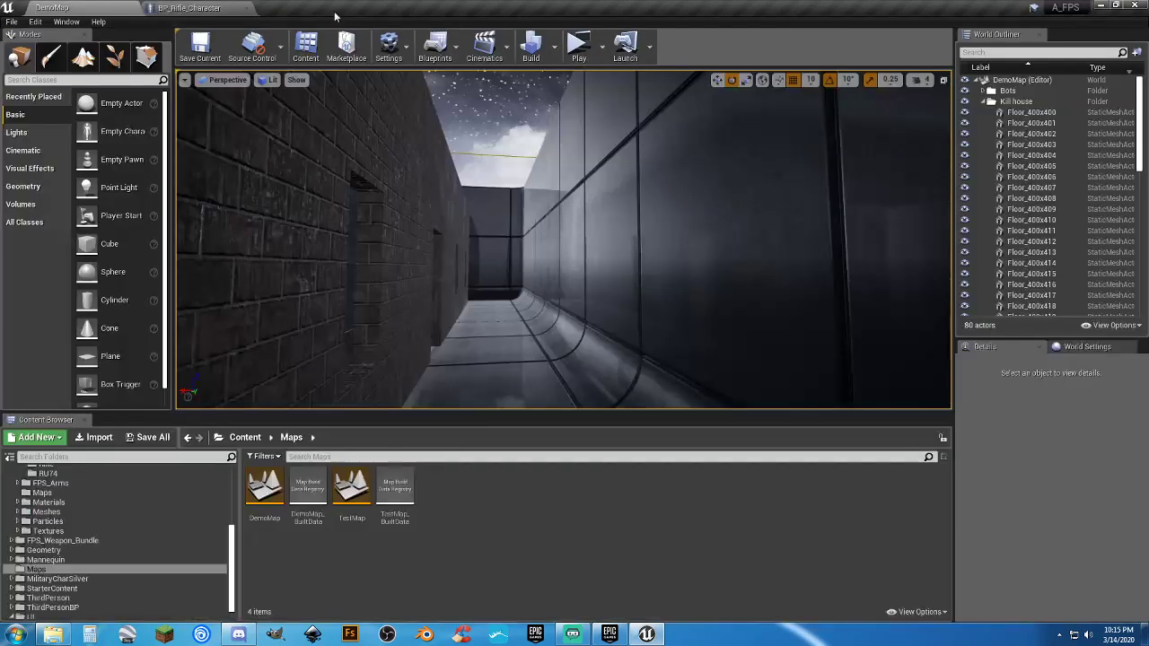
pyautogui.click(578, 45)
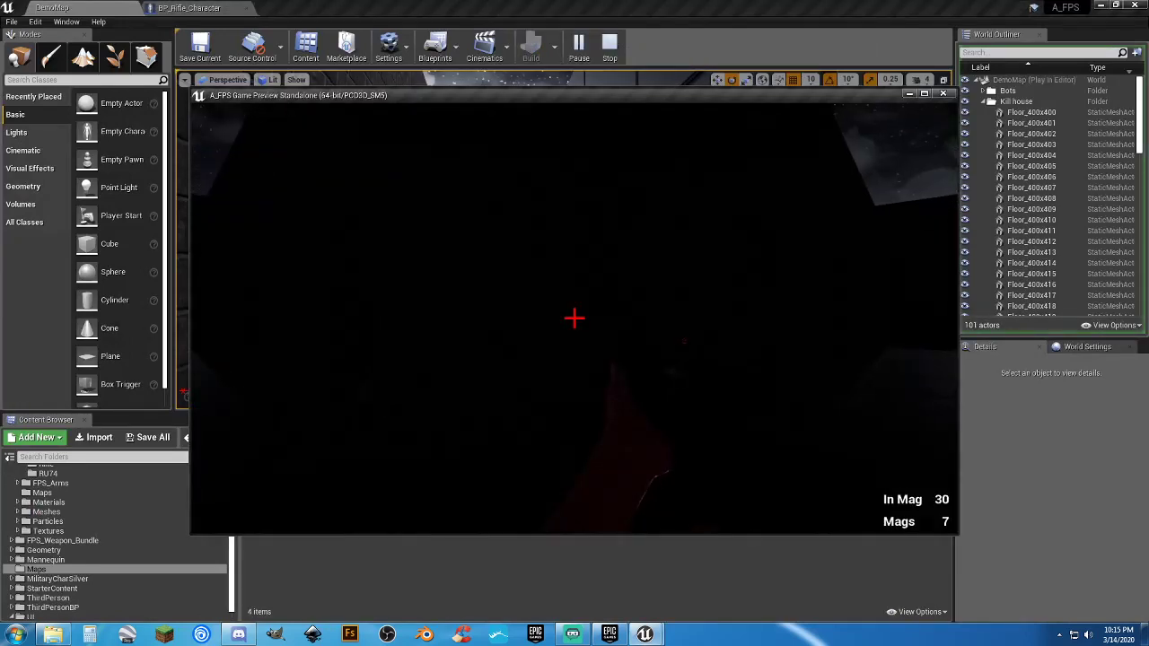
pyautogui.press('Escape')
pyautogui.doubleClick(358, 507)
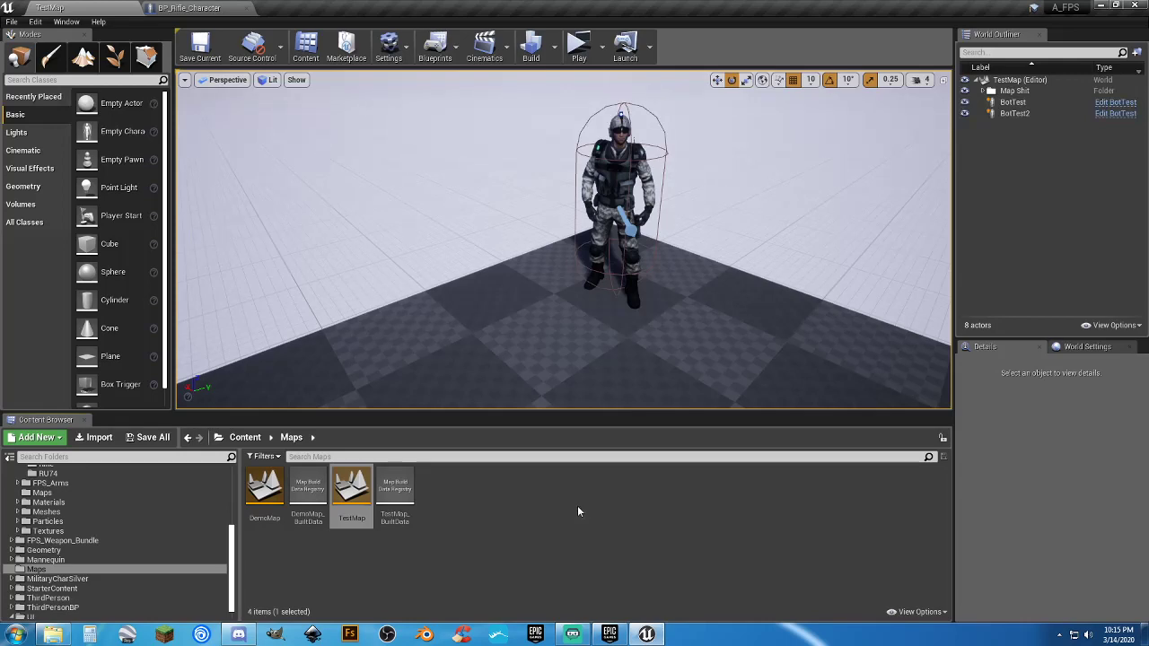
pyautogui.moveTo(615, 300); pyautogui.dragTo(1090, 235, button='right')
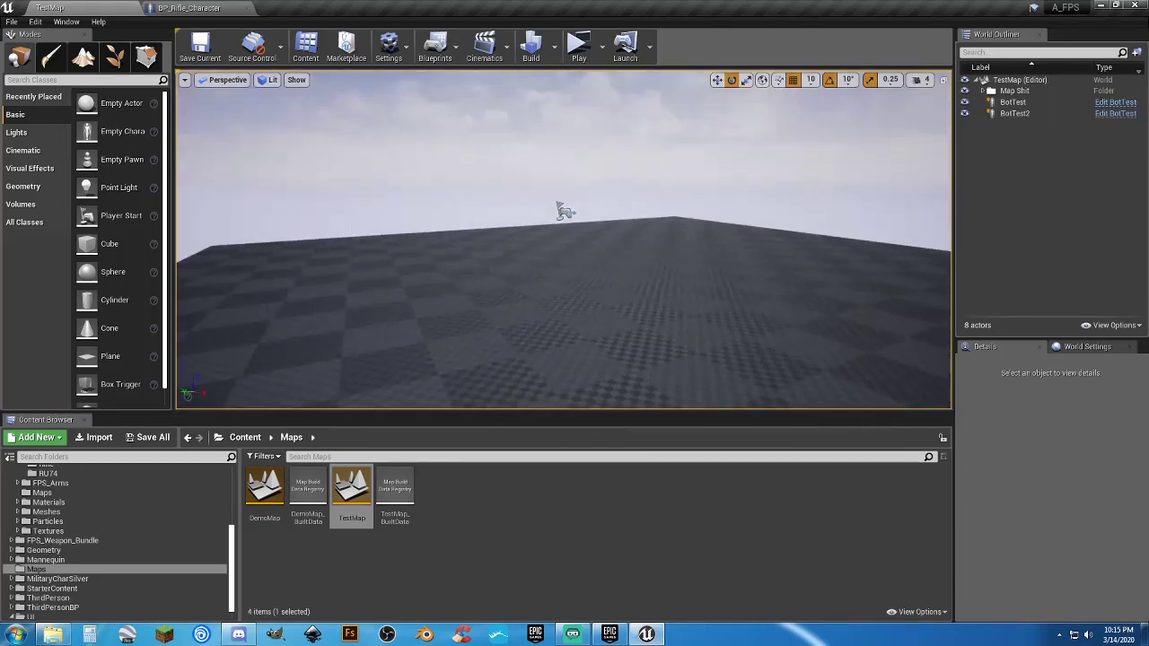
# Play-test TestMap, trying the grenade throw and repeated melee animations, and end the session.
pyautogui.click(578, 47)
pyautogui.press('g')
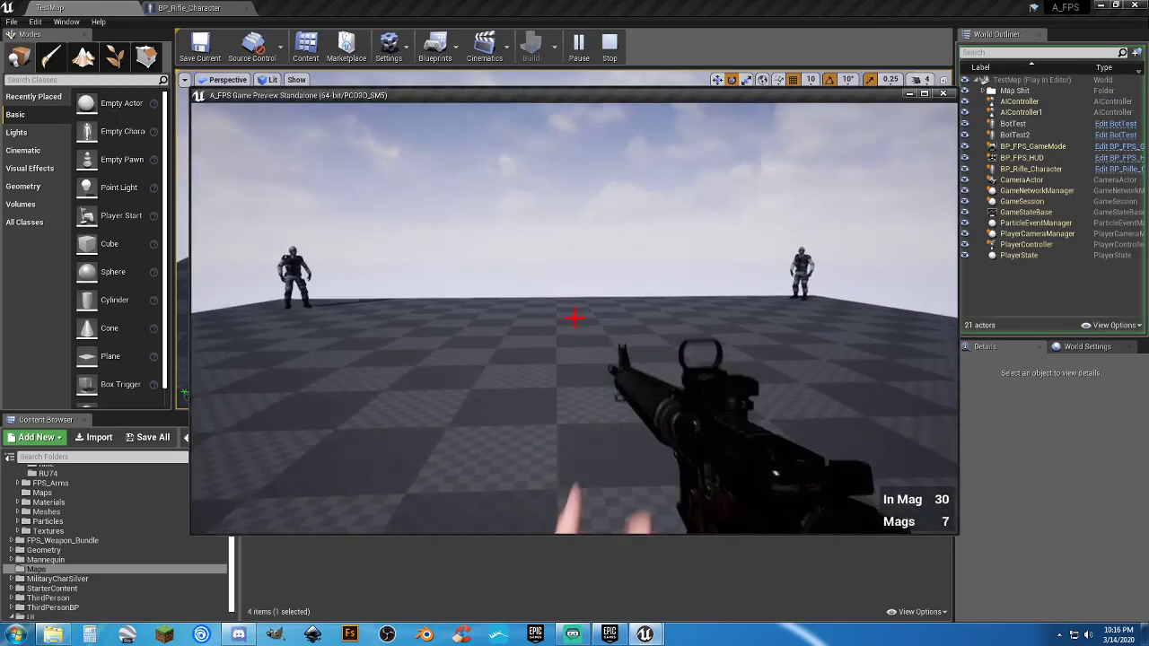
pyautogui.press('v')
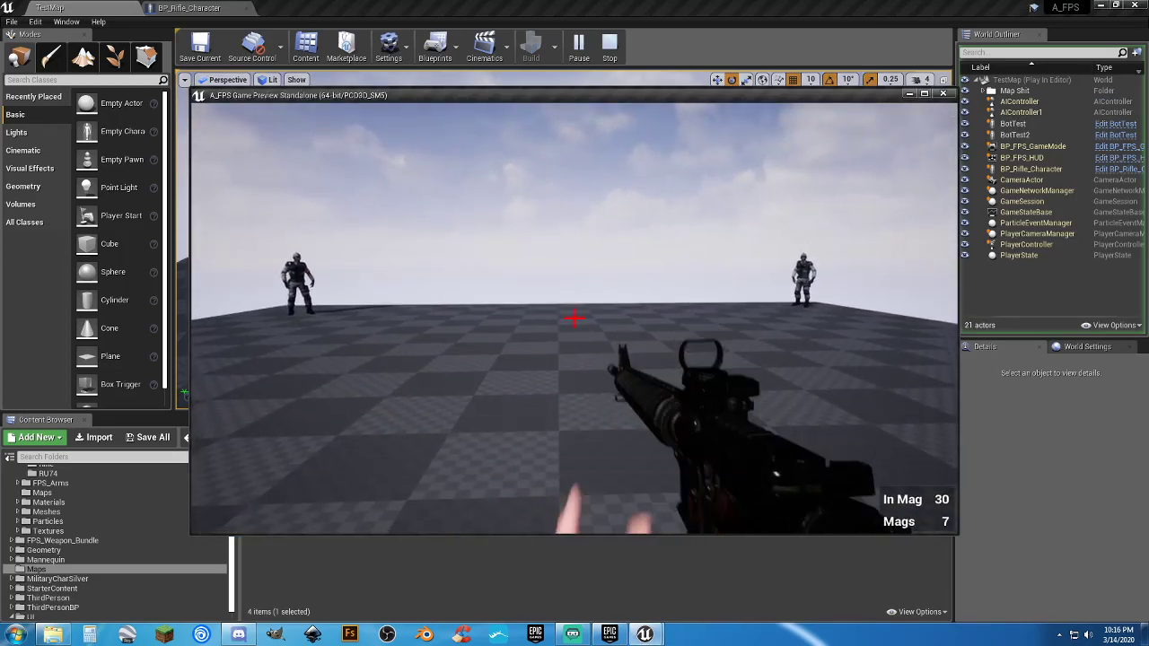
pyautogui.press('v')
pyautogui.press('v')
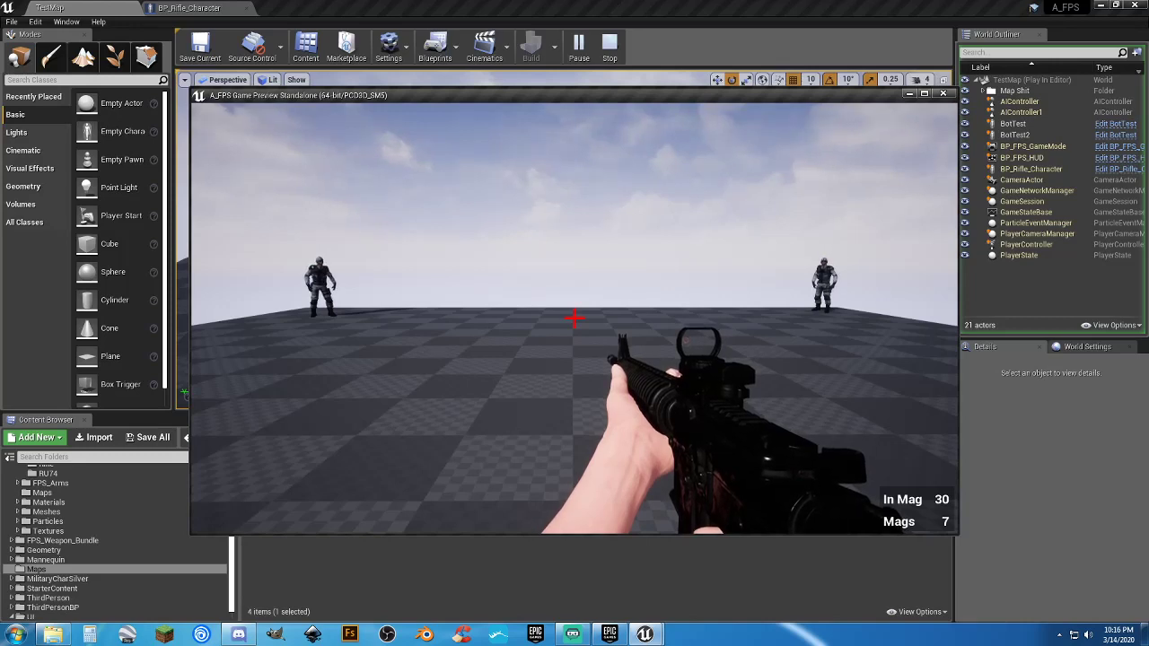
pyautogui.press('v')
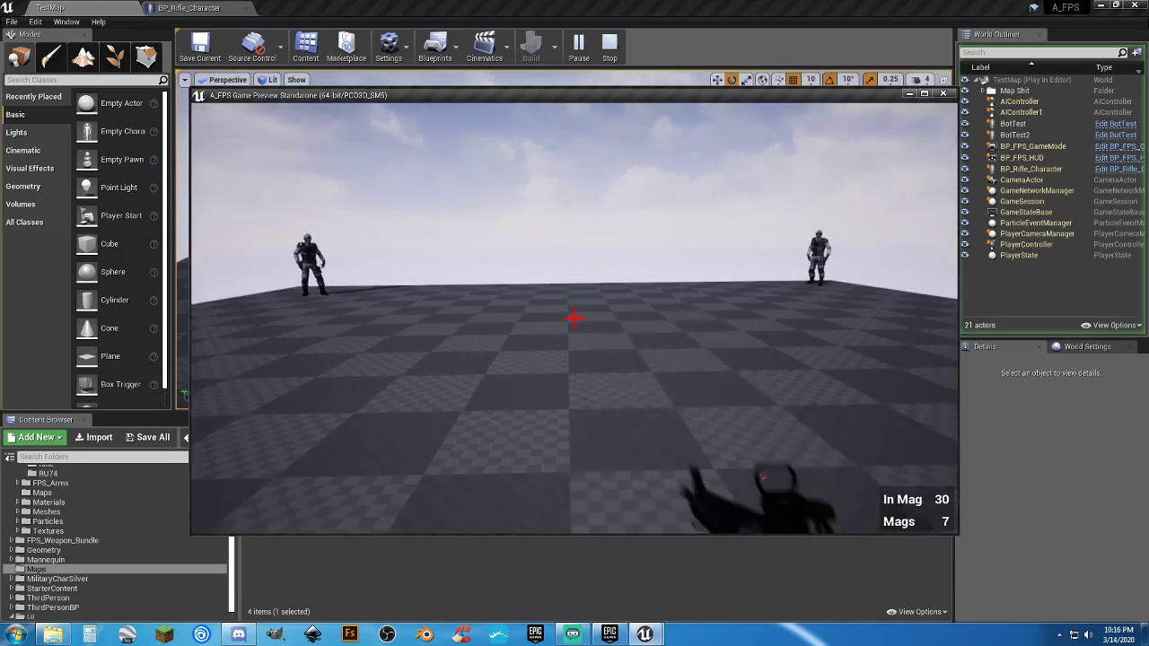
pyautogui.press('Escape')
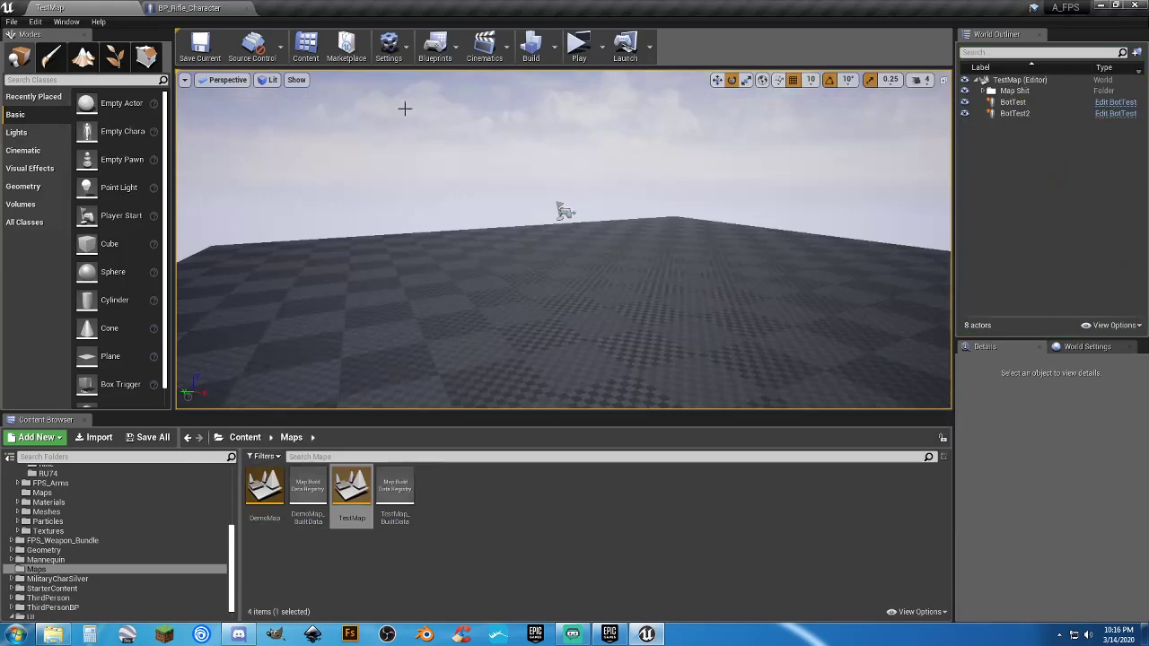
# Enlarge the Grenade Throw comment box in BP_Rifle_Character's event graph, extending its lower and upper edges.
pyautogui.click(208, 11)
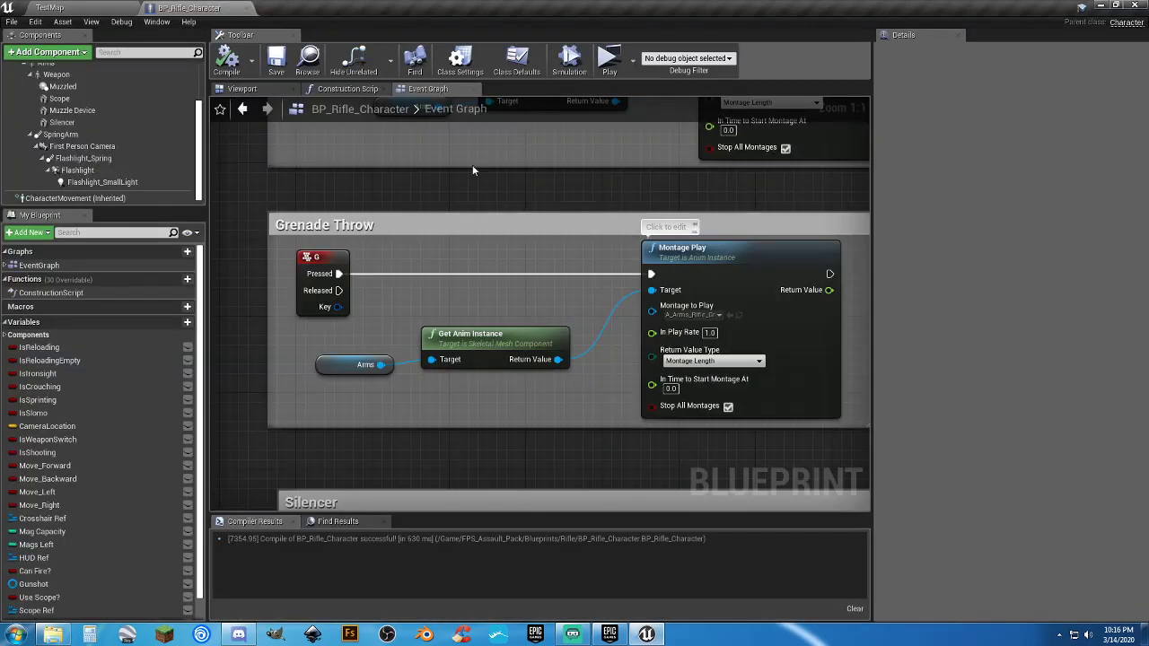
pyautogui.scroll(-5, 473, 171)
pyautogui.scroll(4, 632, 281)
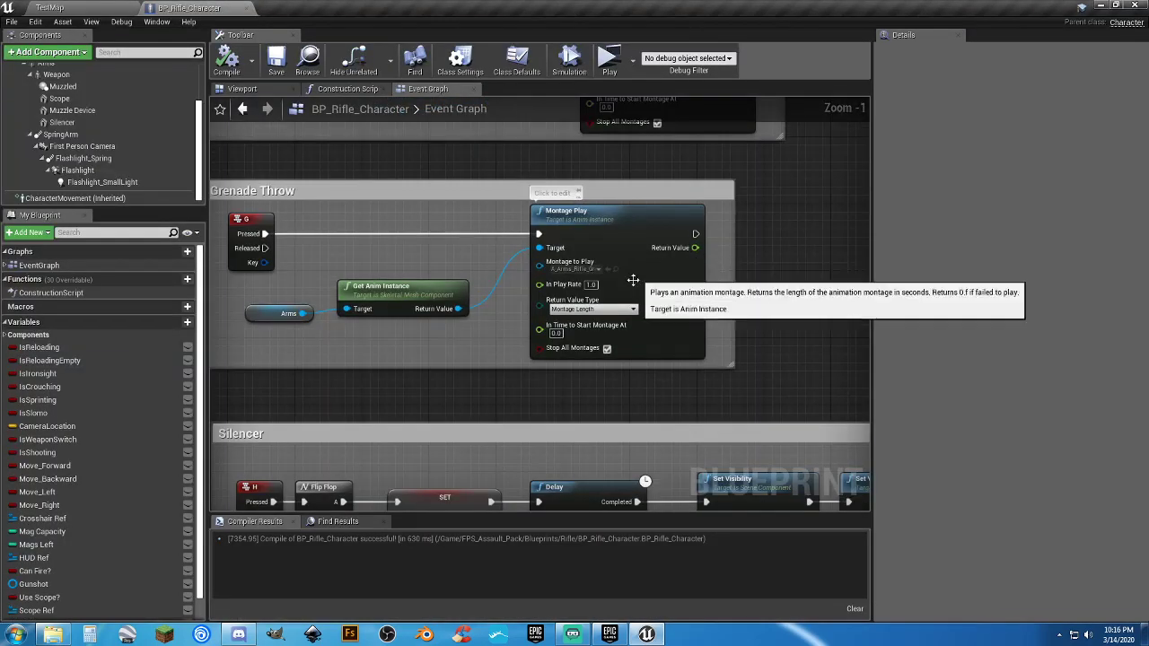
pyautogui.moveTo(515, 367); pyautogui.dragTo(514, 388)
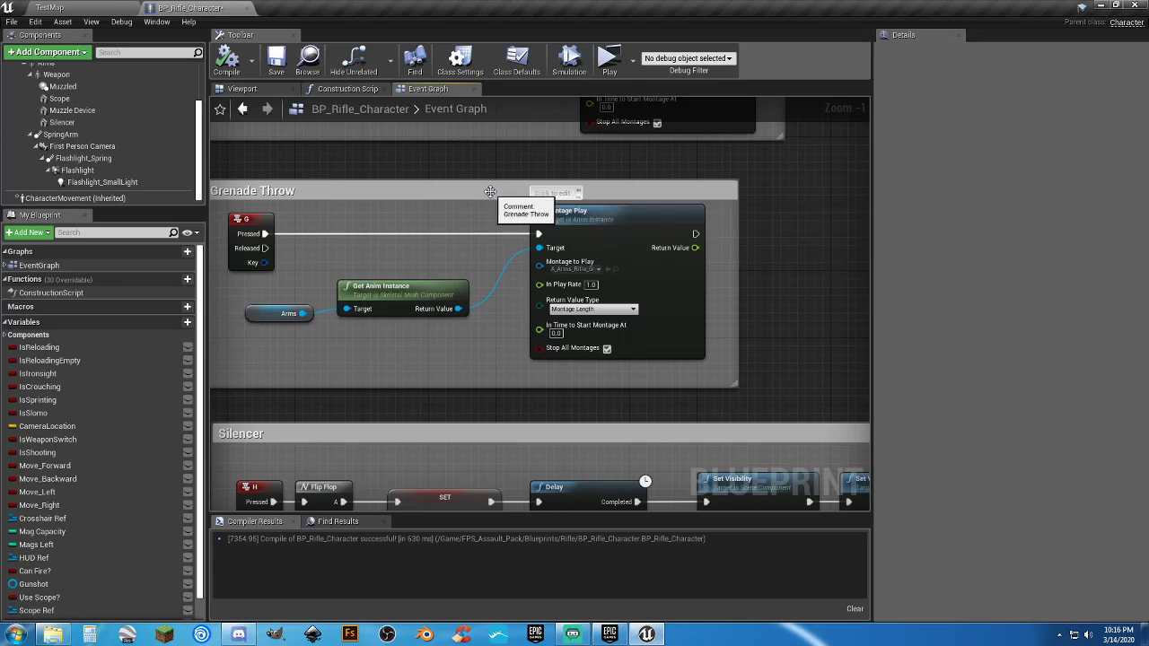
pyautogui.moveTo(483, 179); pyautogui.dragTo(485, 173)
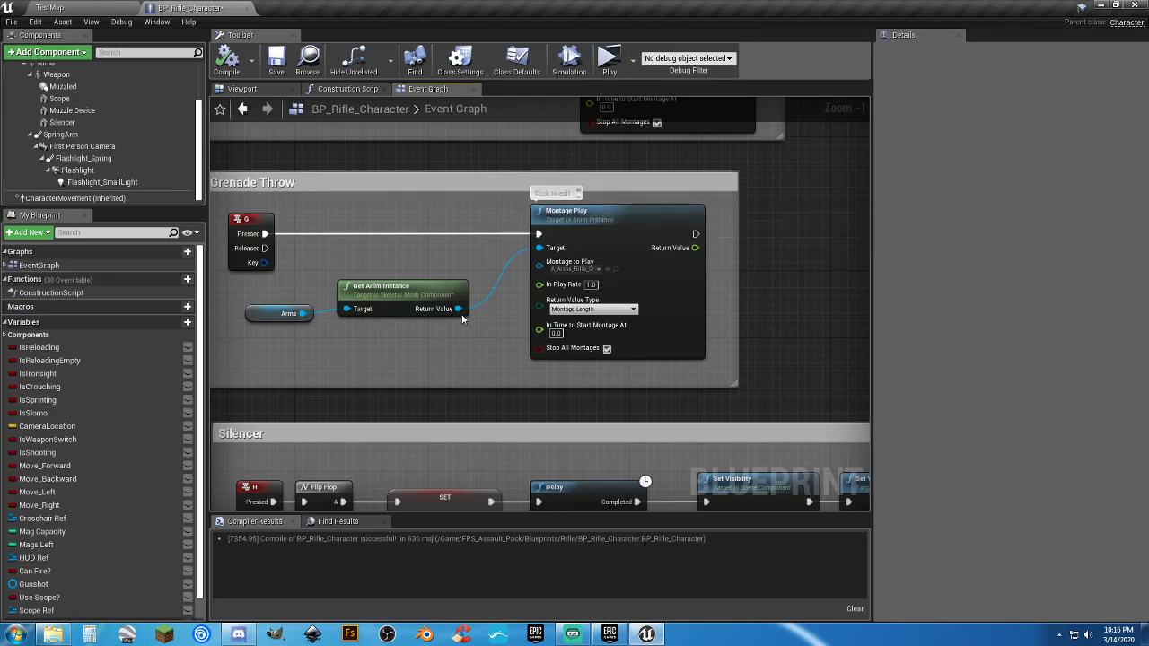
# Extend the Melee comment box upward to make more room above its nodes.
pyautogui.scroll(-3, 462, 319)
pyautogui.moveTo(480, 335); pyautogui.dragTo(505, 417, button='right')
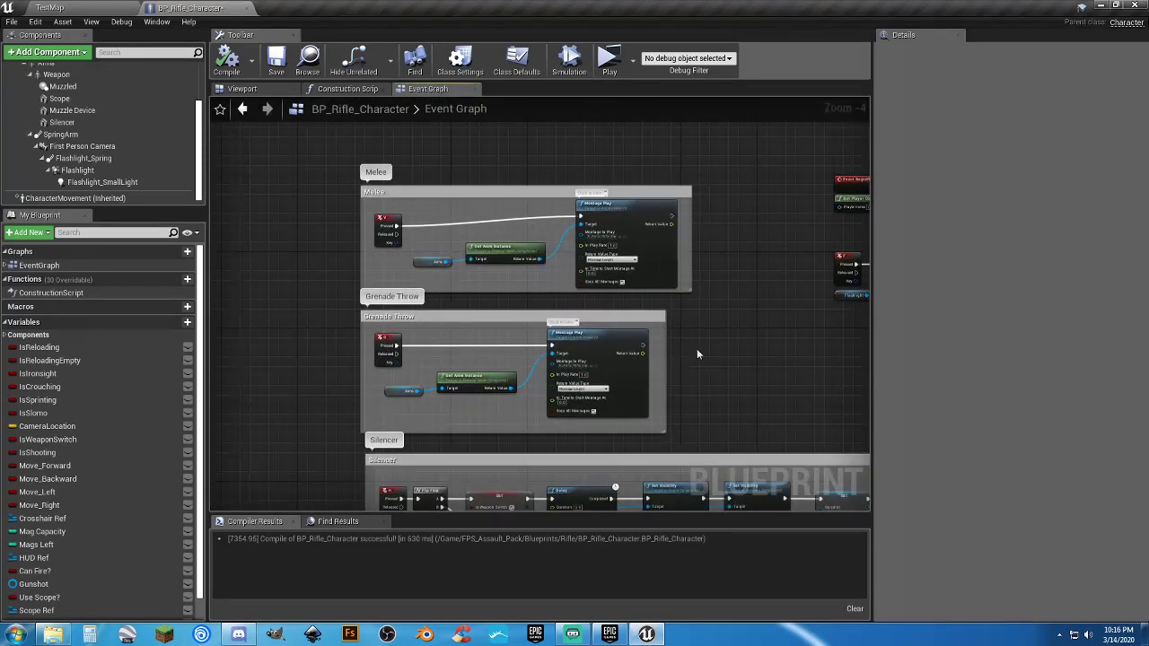
pyautogui.scroll(3, 474, 218)
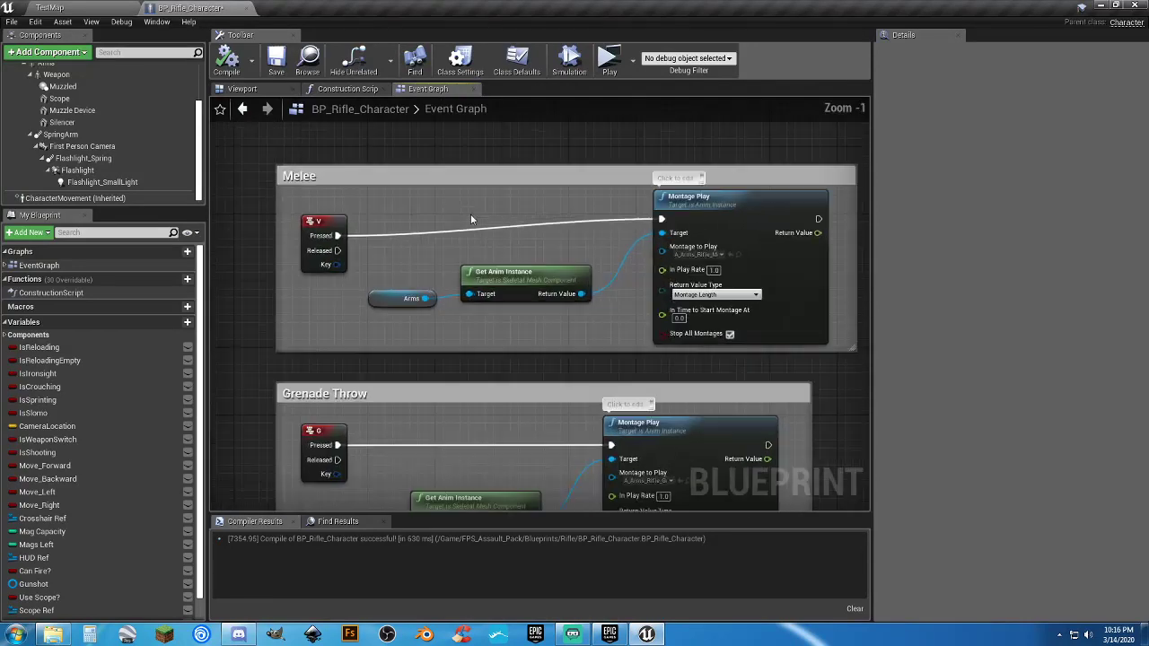
pyautogui.moveTo(470, 214); pyautogui.dragTo(536, 249, button='right')
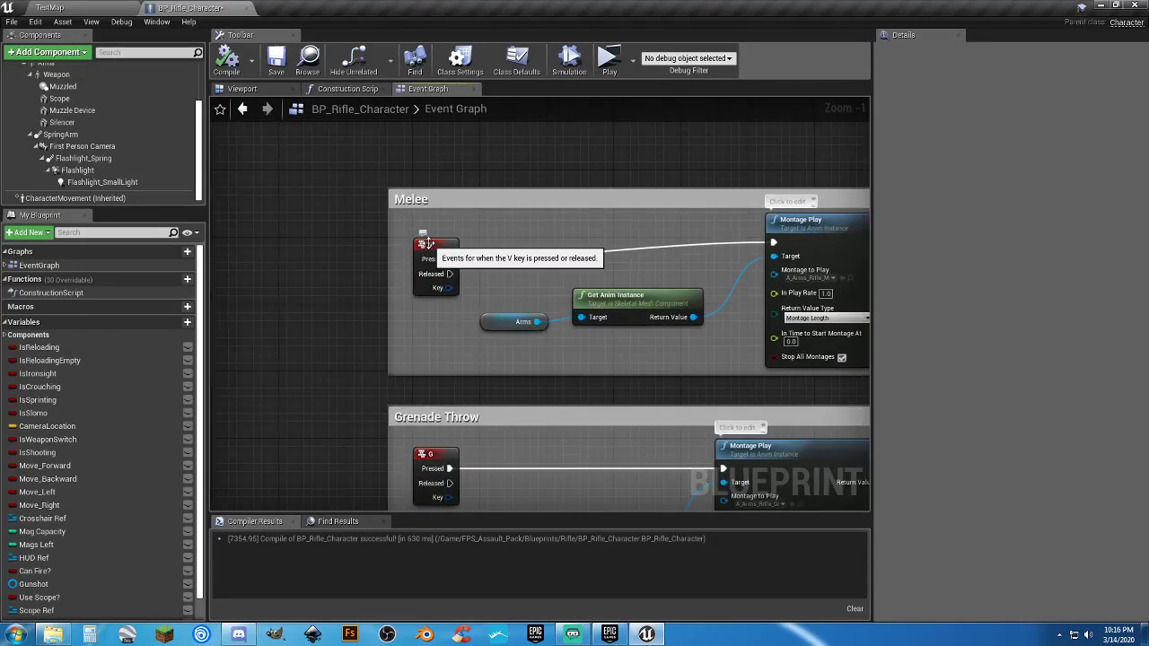
pyautogui.moveTo(619, 262); pyautogui.dragTo(500, 232, button='right')
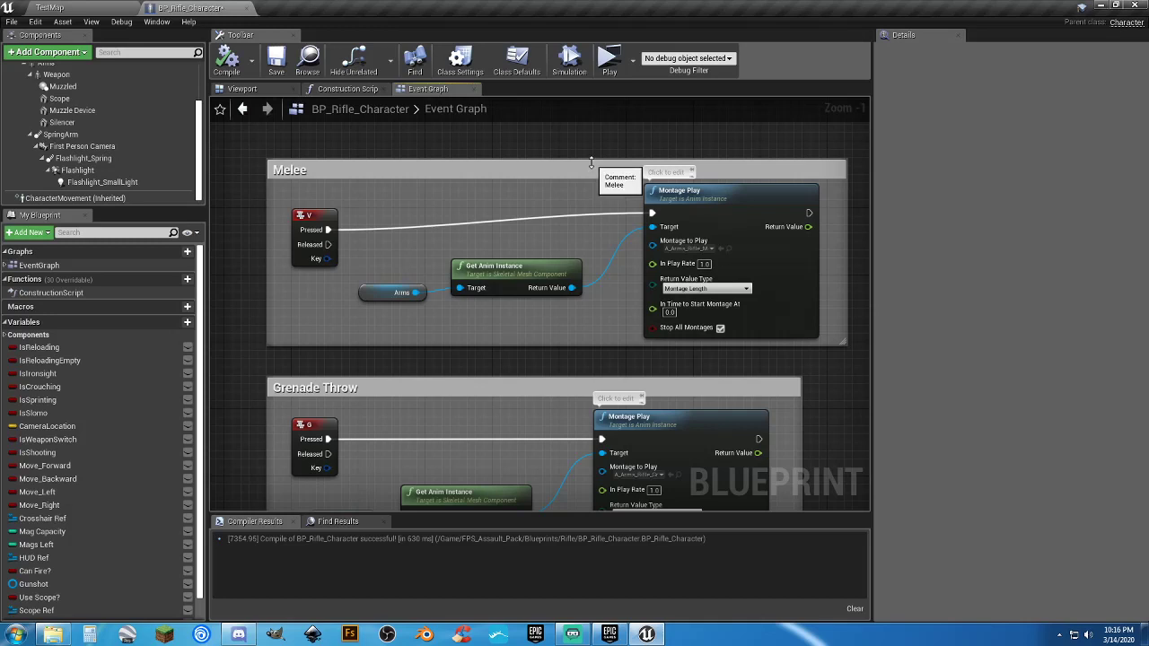
pyautogui.moveTo(592, 162); pyautogui.dragTo(590, 133)
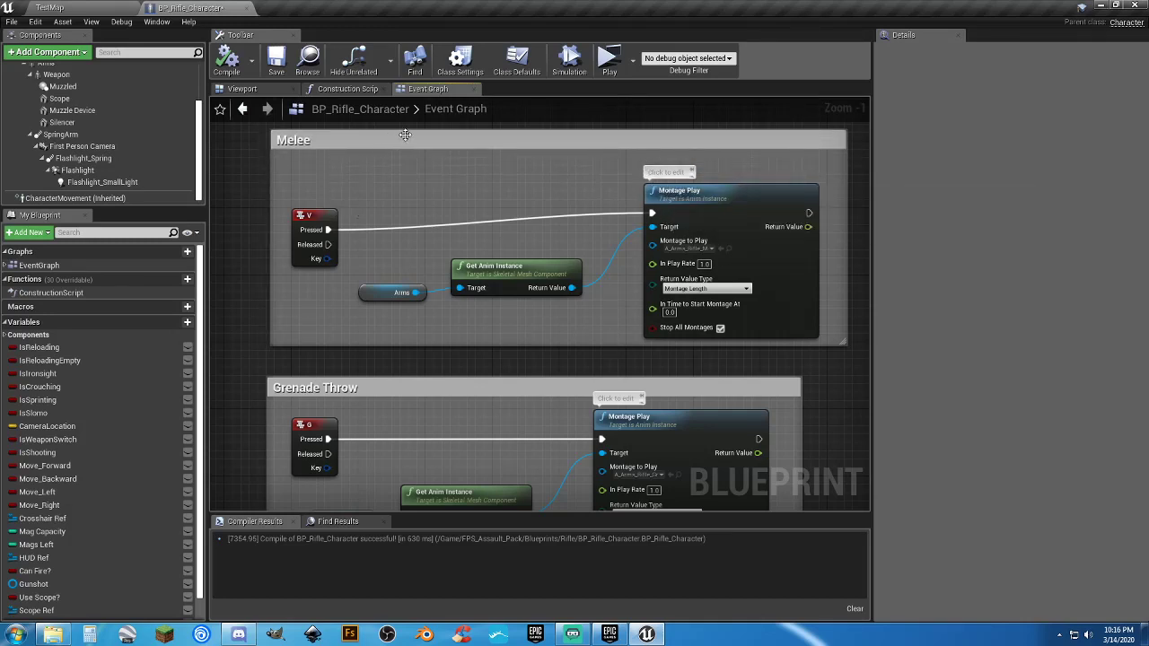
pyautogui.moveTo(405, 135); pyautogui.dragTo(405, 118)
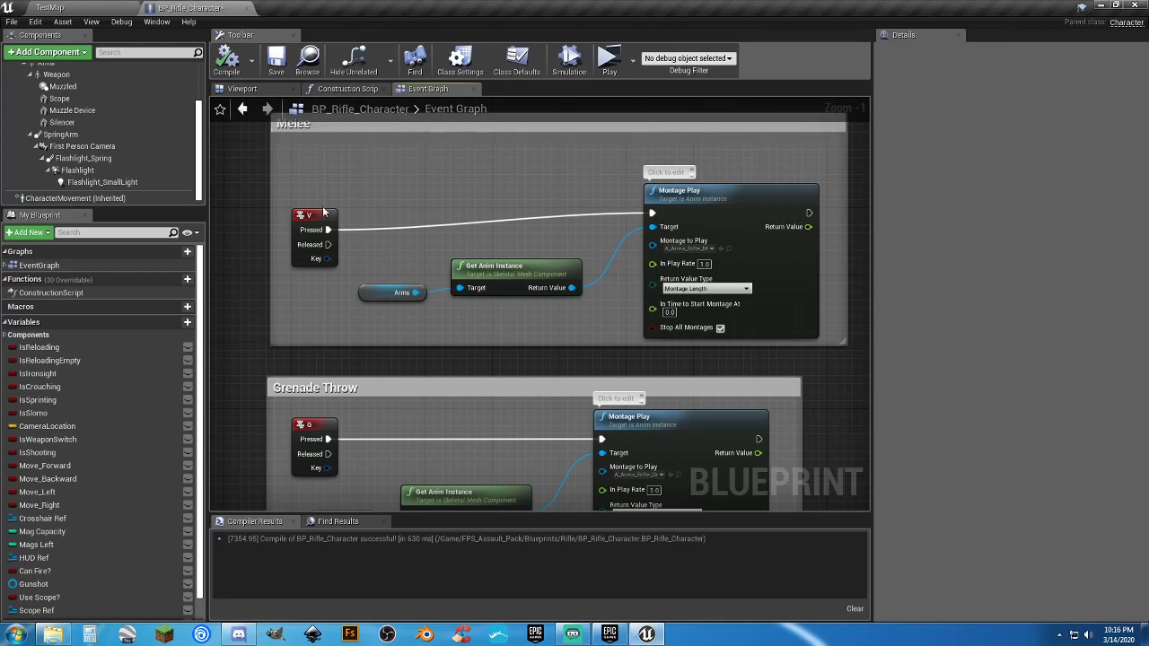
# Move the V key event, Montage Play, Get Anim Instance and Arms nodes upward into a tighter layout inside the Melee comment.
pyautogui.moveTo(324, 211); pyautogui.dragTo(315, 153)
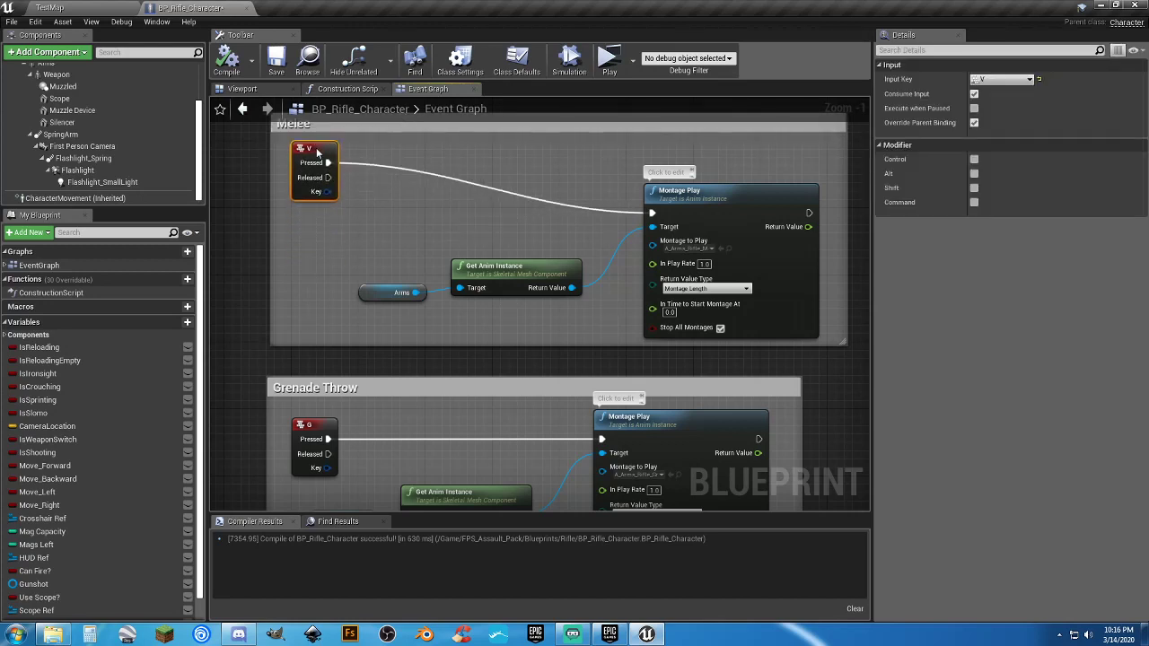
pyautogui.moveTo(679, 197); pyautogui.dragTo(662, 146)
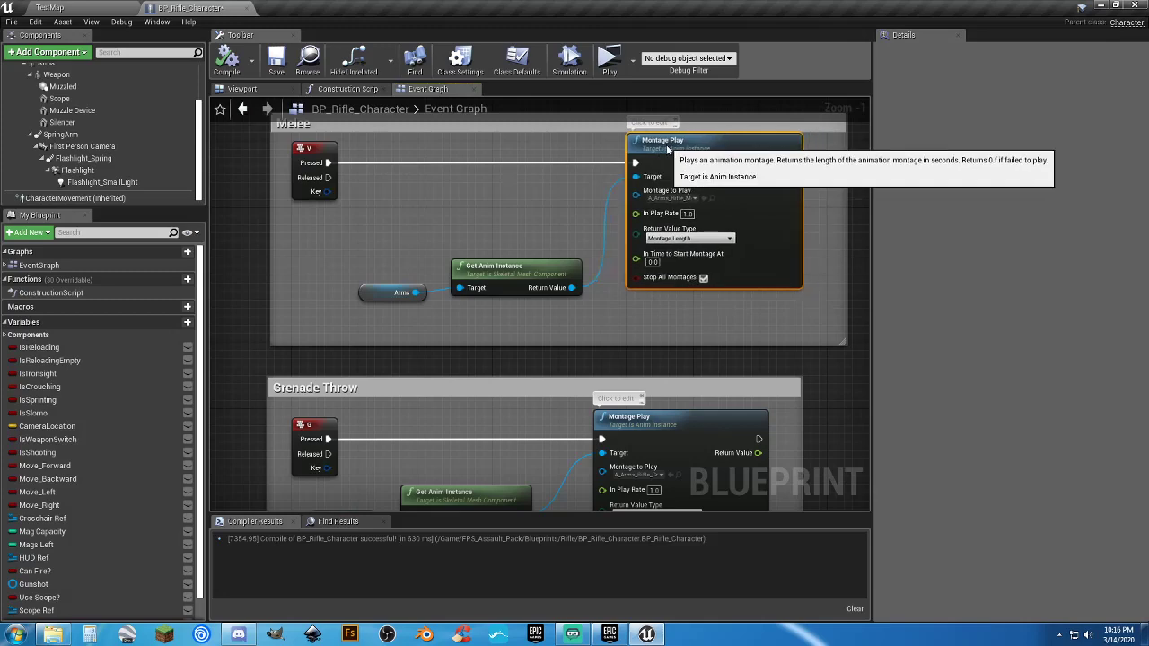
pyautogui.moveTo(520, 267); pyautogui.dragTo(496, 224)
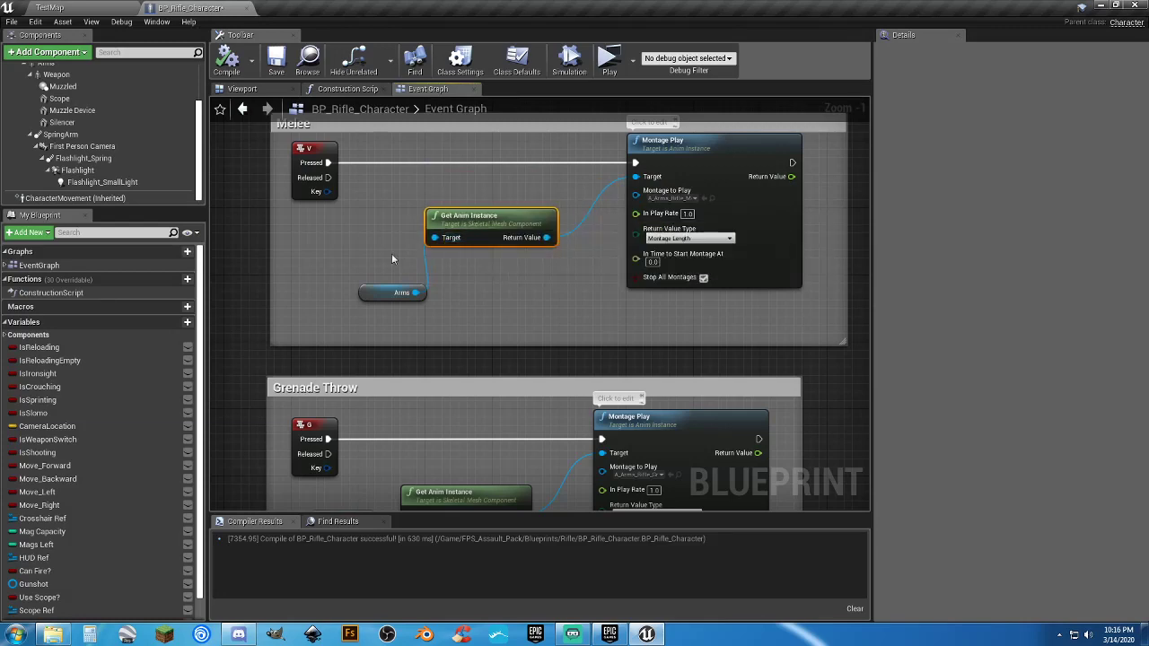
pyautogui.moveTo(372, 298); pyautogui.dragTo(305, 223)
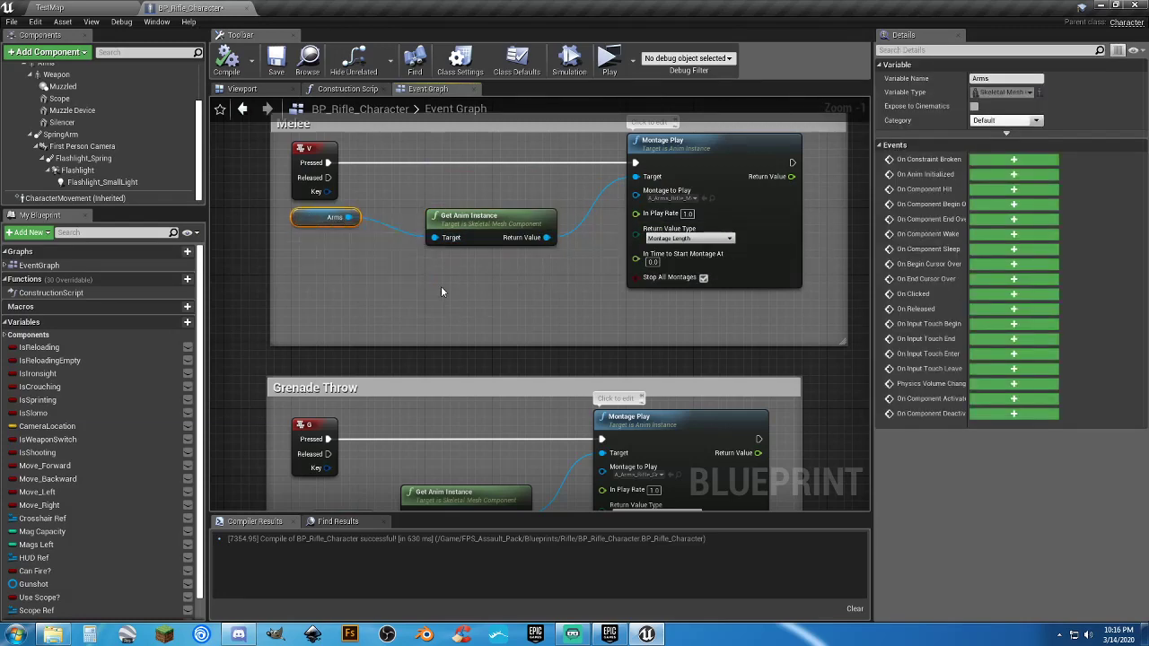
# Extend the Melee comment box's upper edge slightly above its nodes.
pyautogui.moveTo(441, 286); pyautogui.dragTo(502, 382, button='right')
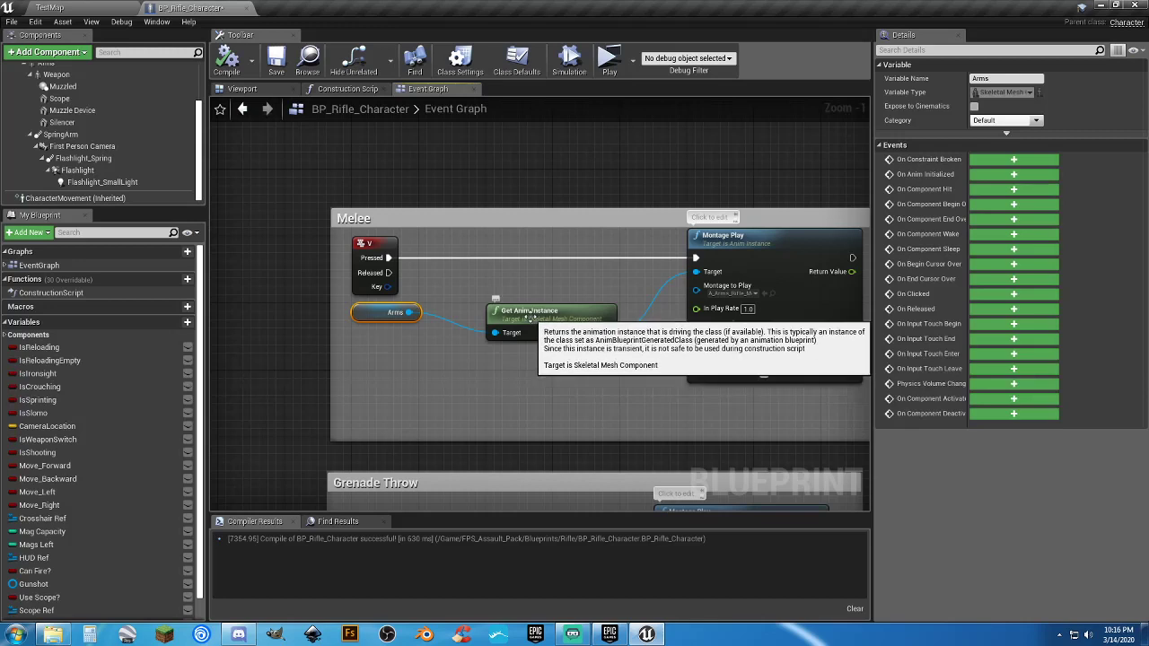
pyautogui.scroll(-1, 646, 358)
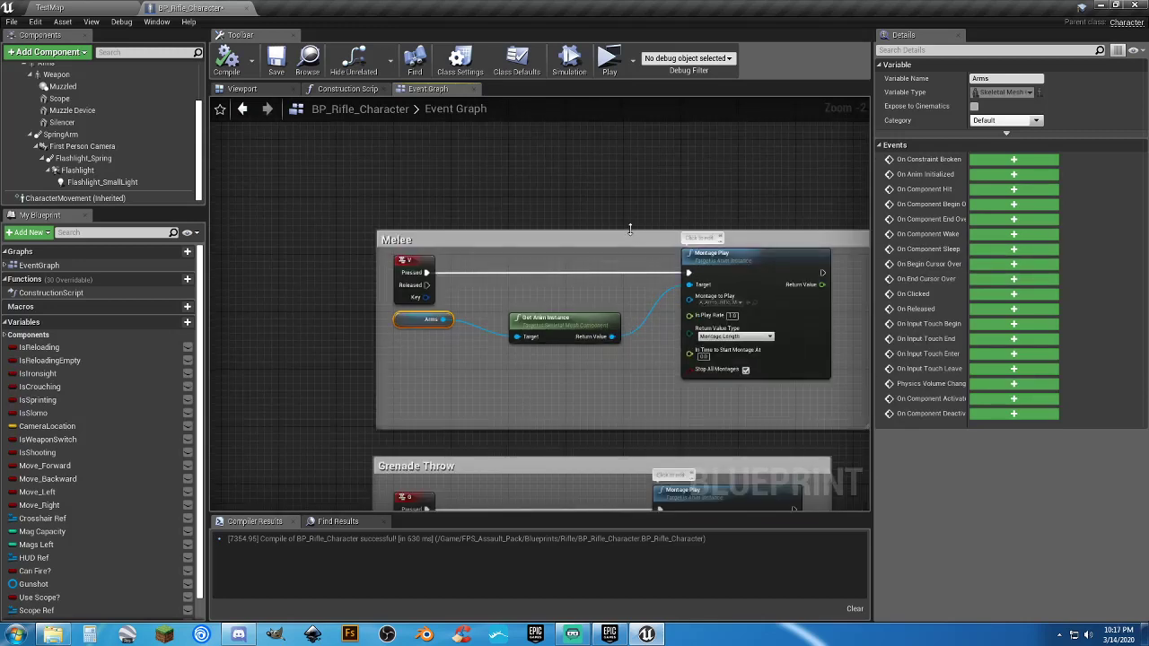
pyautogui.moveTo(630, 230); pyautogui.dragTo(625, 217)
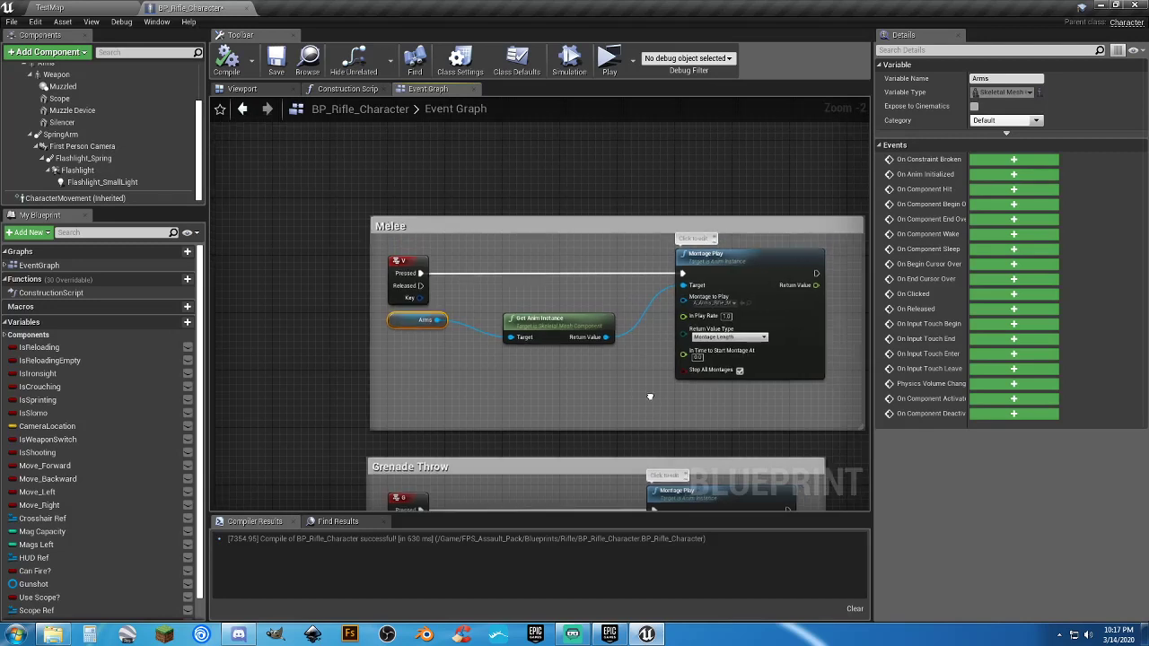
# Look over the BeginPlay and flashlight nodes, run TestMap briefly and end the session.
pyautogui.moveTo(649, 389); pyautogui.dragTo(521, 354, button='right')
pyautogui.scroll(-2, 520, 353)
pyautogui.moveTo(666, 357); pyautogui.dragTo(404, 359, button='right')
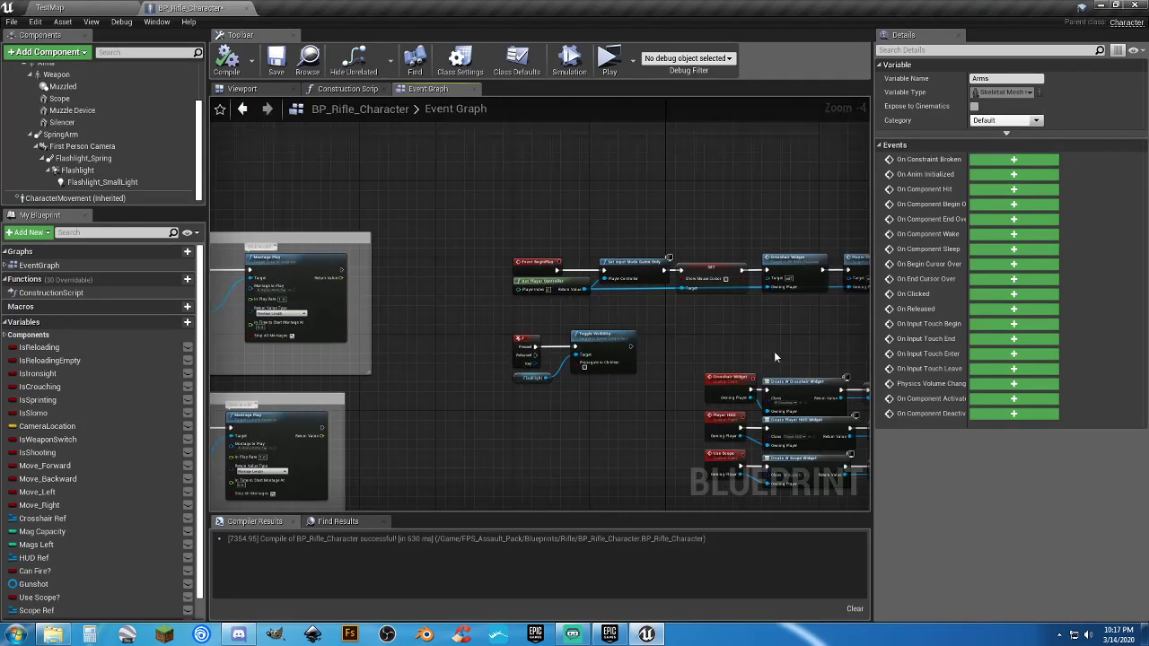
pyautogui.moveTo(774, 351); pyautogui.dragTo(716, 356, button='right')
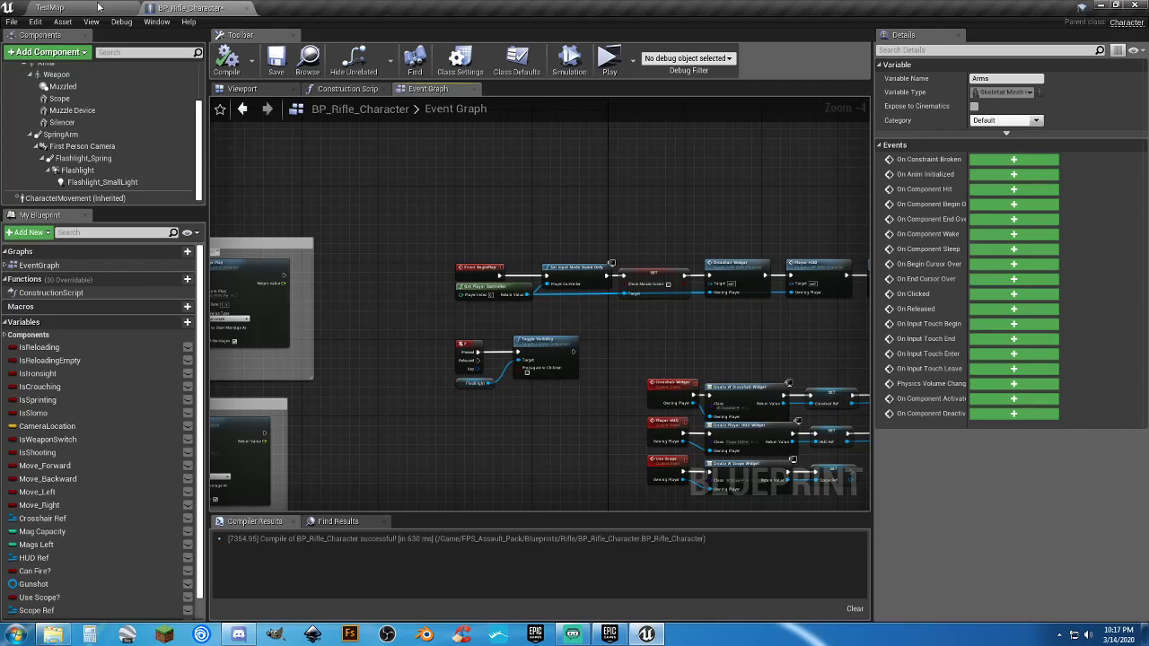
pyautogui.click(54, 8)
pyautogui.click(577, 45)
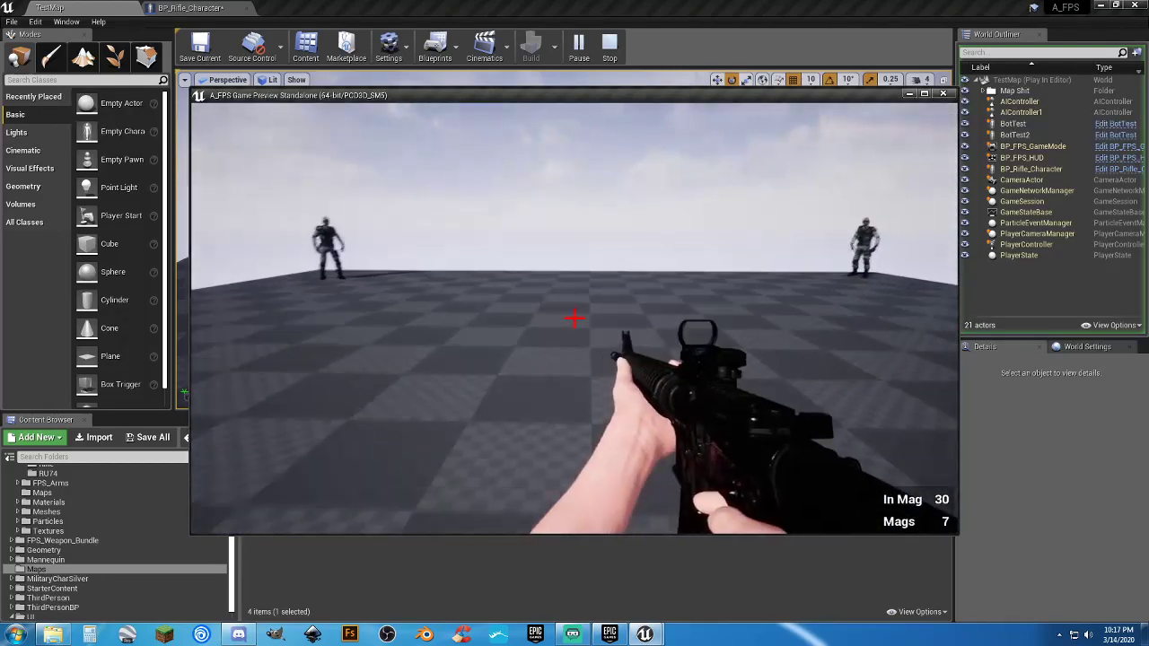
pyautogui.press('Escape')
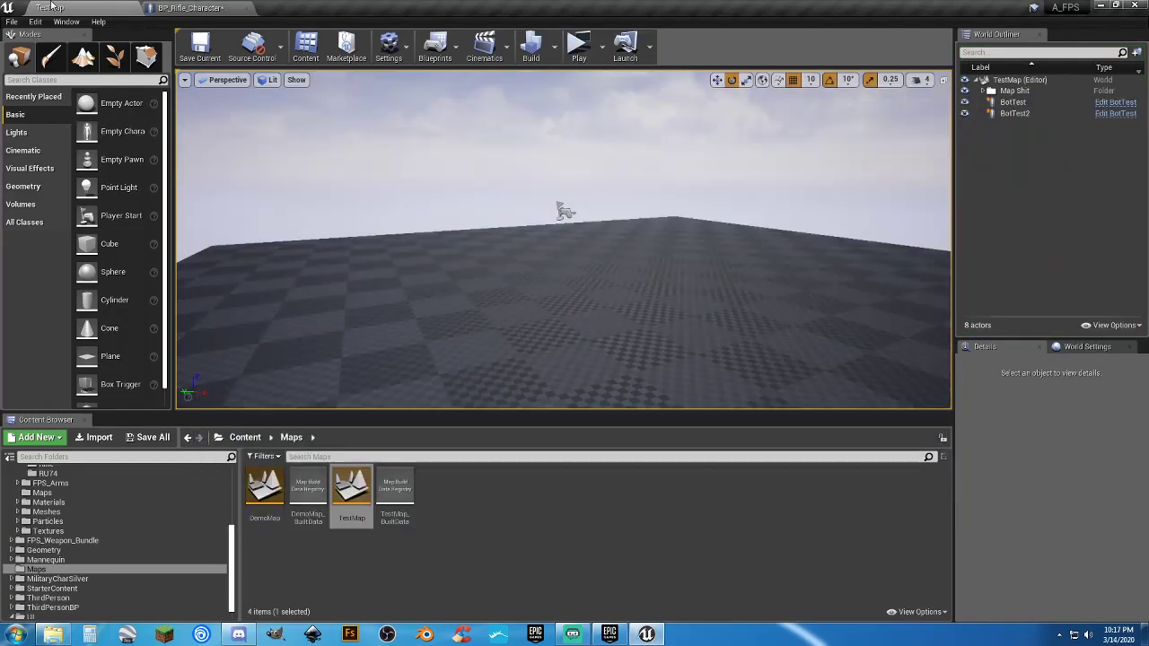
# Select the inherited Mesh component in BP_Rifle_Character, inspect it in the 3D view and save the blueprint.
pyautogui.click(188, 7)
pyautogui.scroll(3, 58, 83)
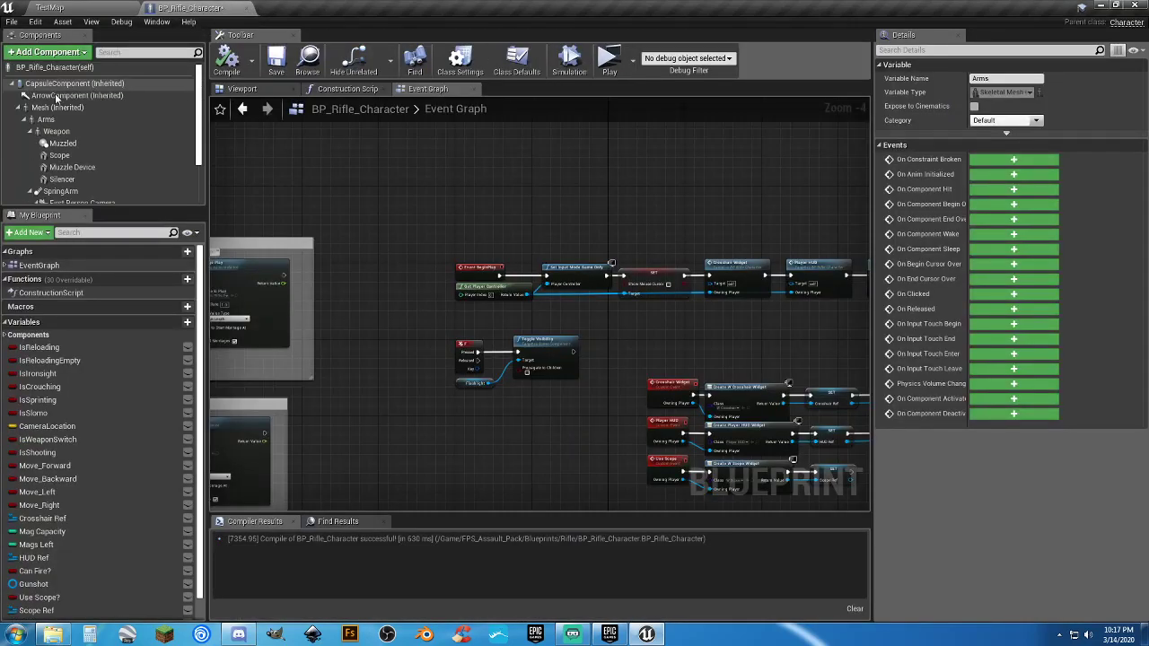
pyautogui.scroll(1, 58, 83)
pyautogui.click(57, 106)
pyautogui.click(239, 89)
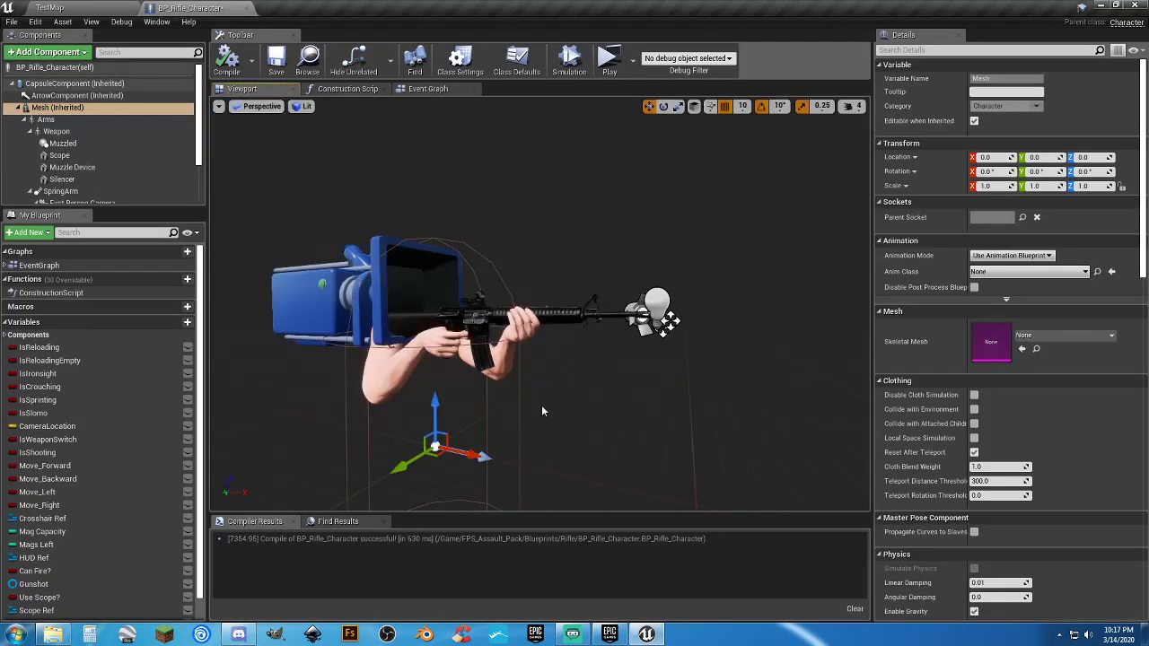
pyautogui.moveTo(553, 393); pyautogui.dragTo(552, 426, button='right')
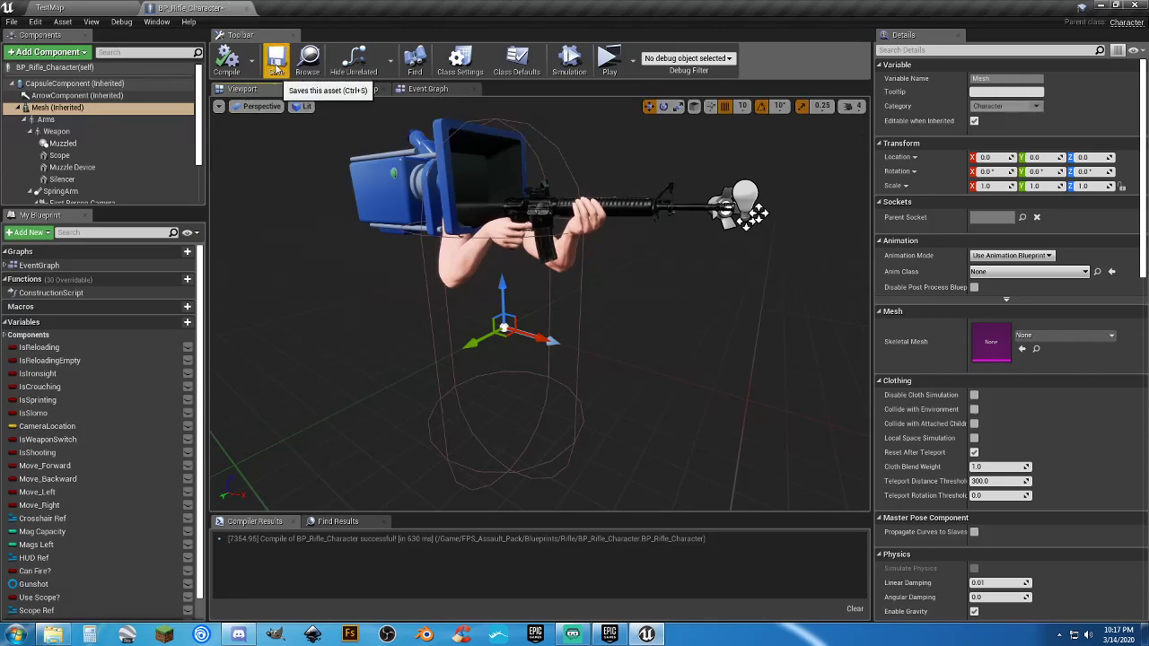
# Examine the Crosshair Widget, Player HUD and Use Scope custom events alongside the BeginPlay chain in the event graph.
pyautogui.click(431, 91)
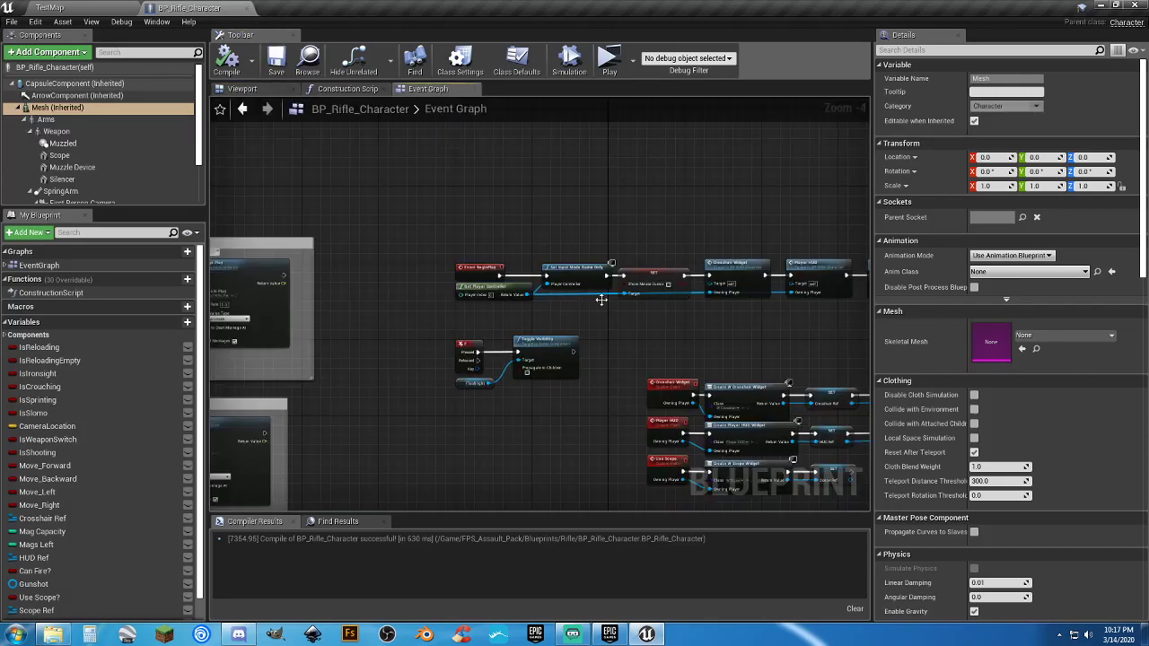
pyautogui.moveTo(759, 343); pyautogui.dragTo(523, 239, button='right')
pyautogui.scroll(1, 643, 291)
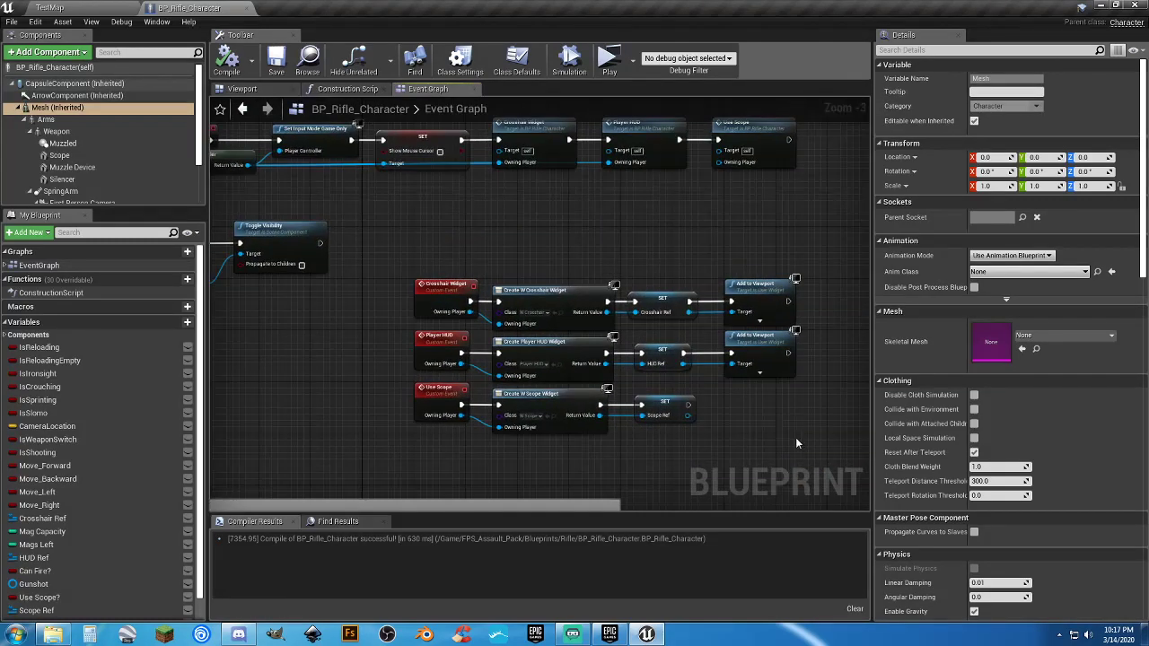
pyautogui.moveTo(795, 443); pyautogui.dragTo(408, 274)
pyautogui.moveTo(427, 252); pyautogui.dragTo(502, 276, button='right')
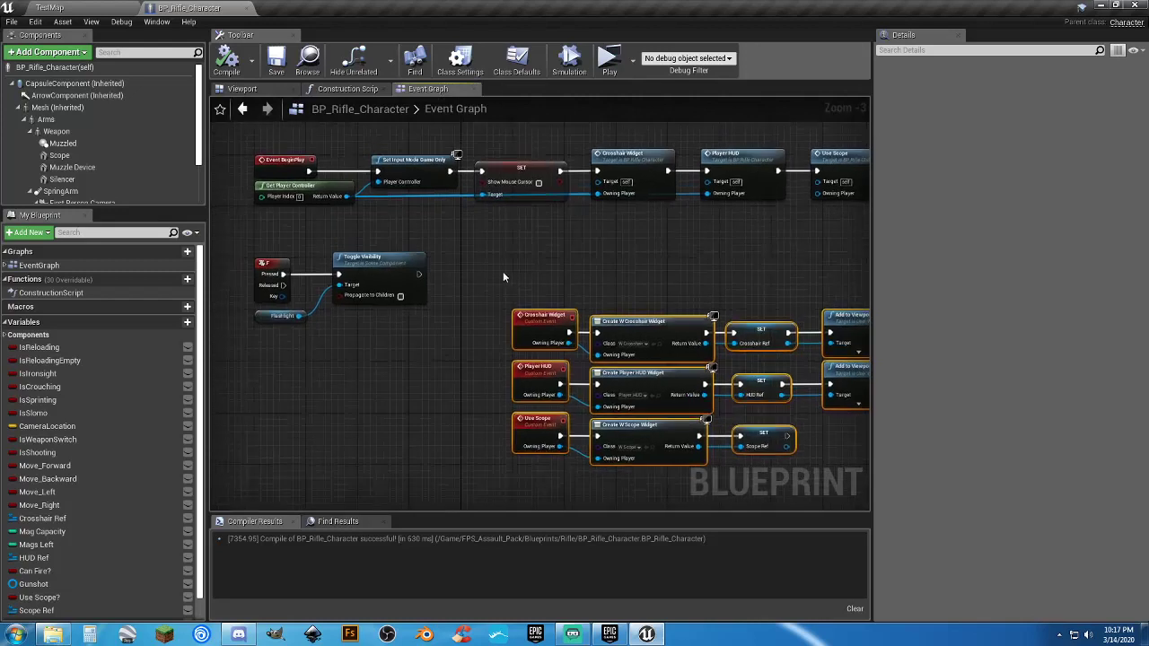
pyautogui.click(488, 282)
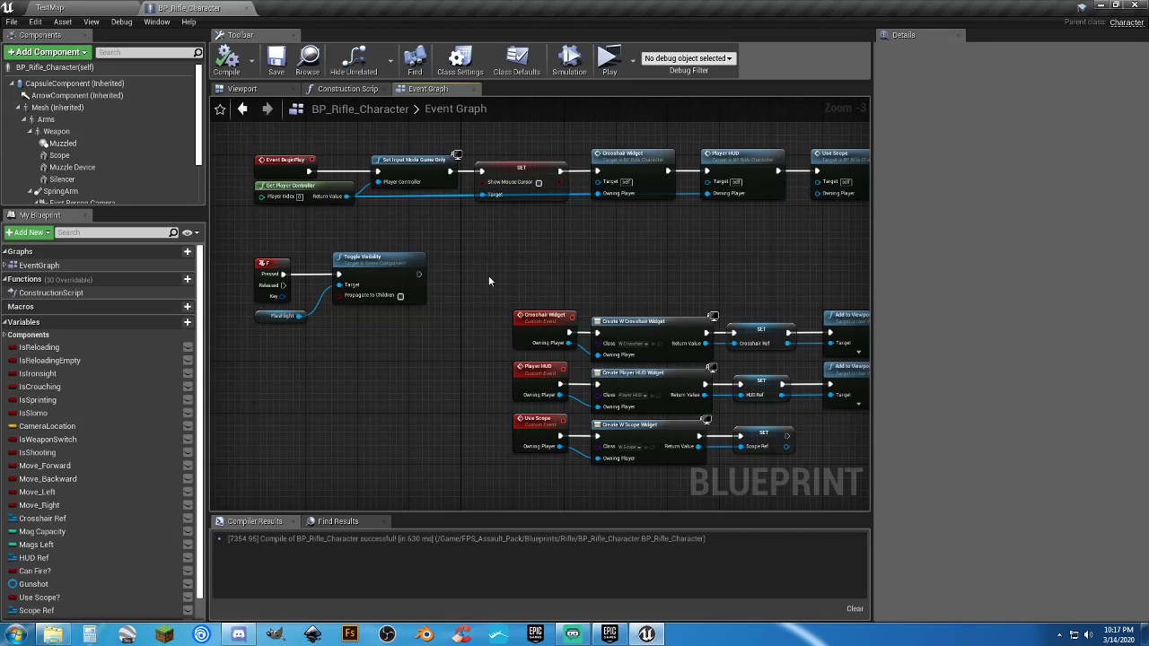
pyautogui.moveTo(488, 282)
pyautogui.mouseDown(button='right')
pyautogui.moveTo(503, 249)
pyautogui.moveTo(498, 287)
pyautogui.mouseUp(button='right')
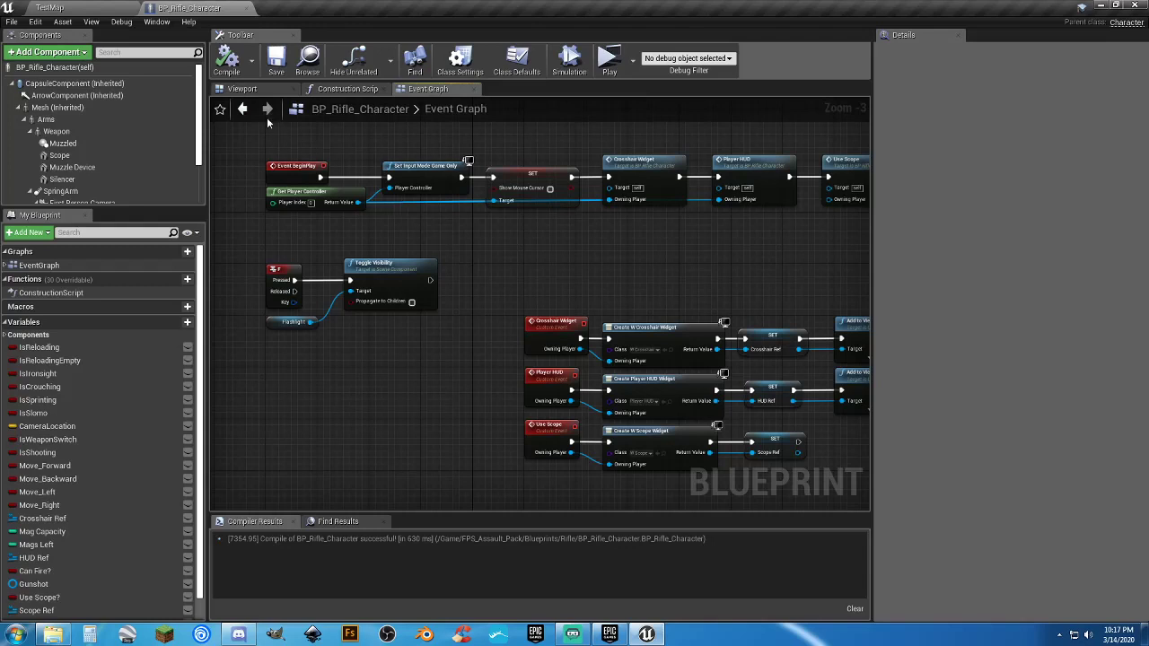
# Inspect the character's arms and rifle in the 3D view and examine the three widget-creation chains up close.
pyautogui.click(243, 88)
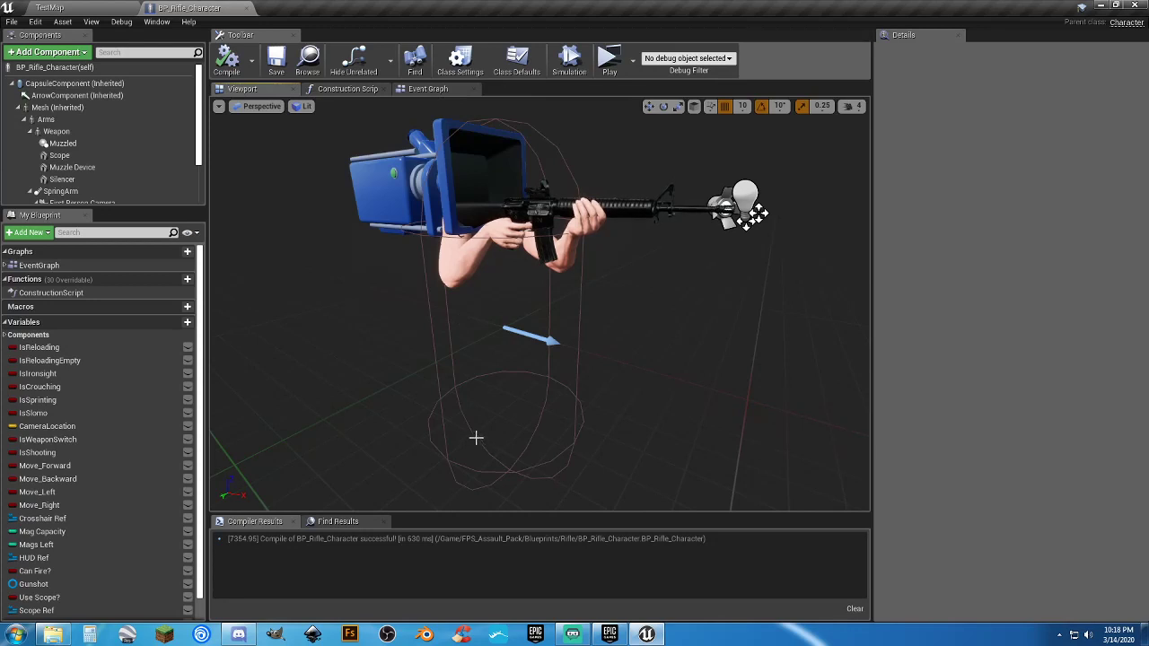
pyautogui.click(422, 88)
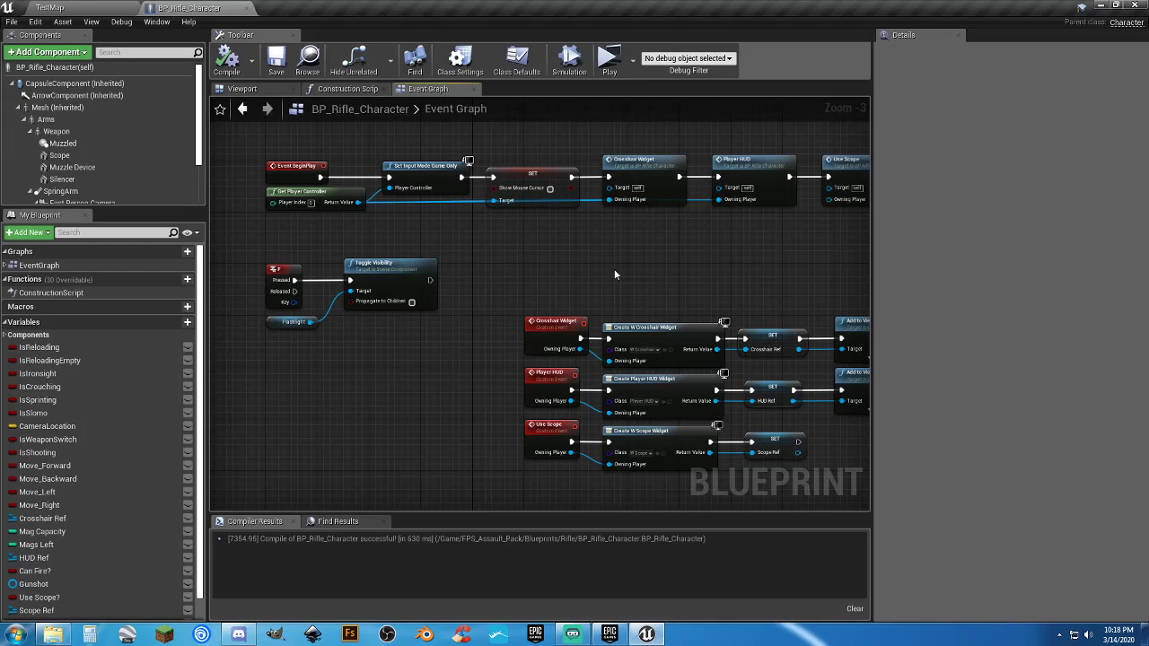
pyautogui.moveTo(614, 270); pyautogui.dragTo(444, 186, button='right')
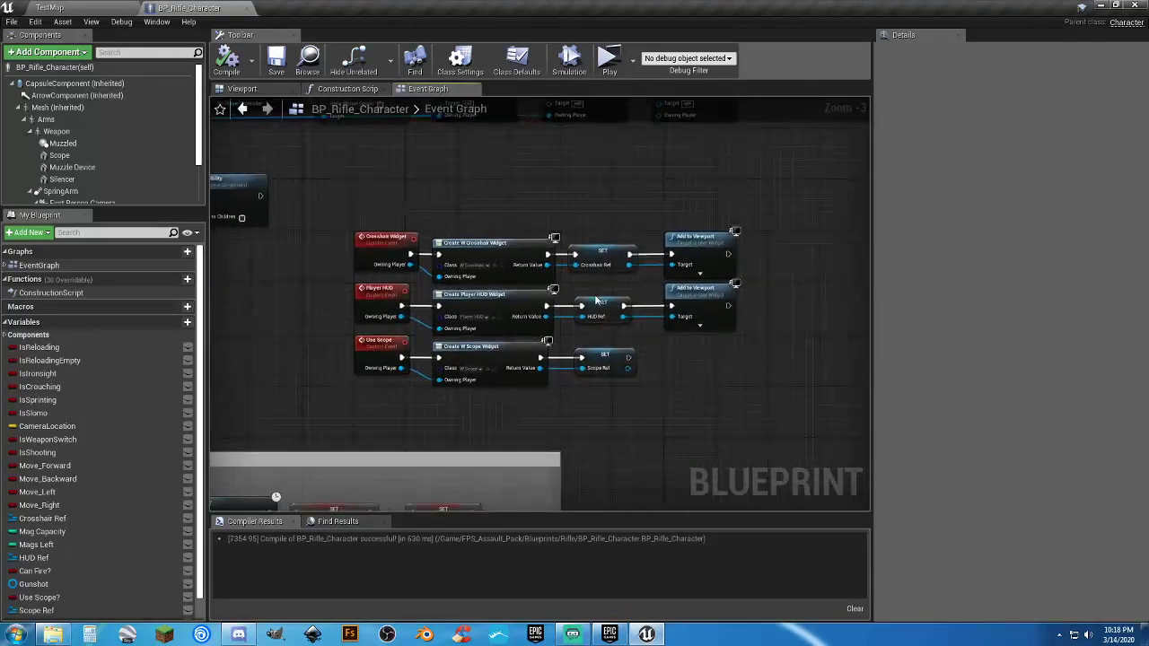
pyautogui.scroll(3, 596, 301)
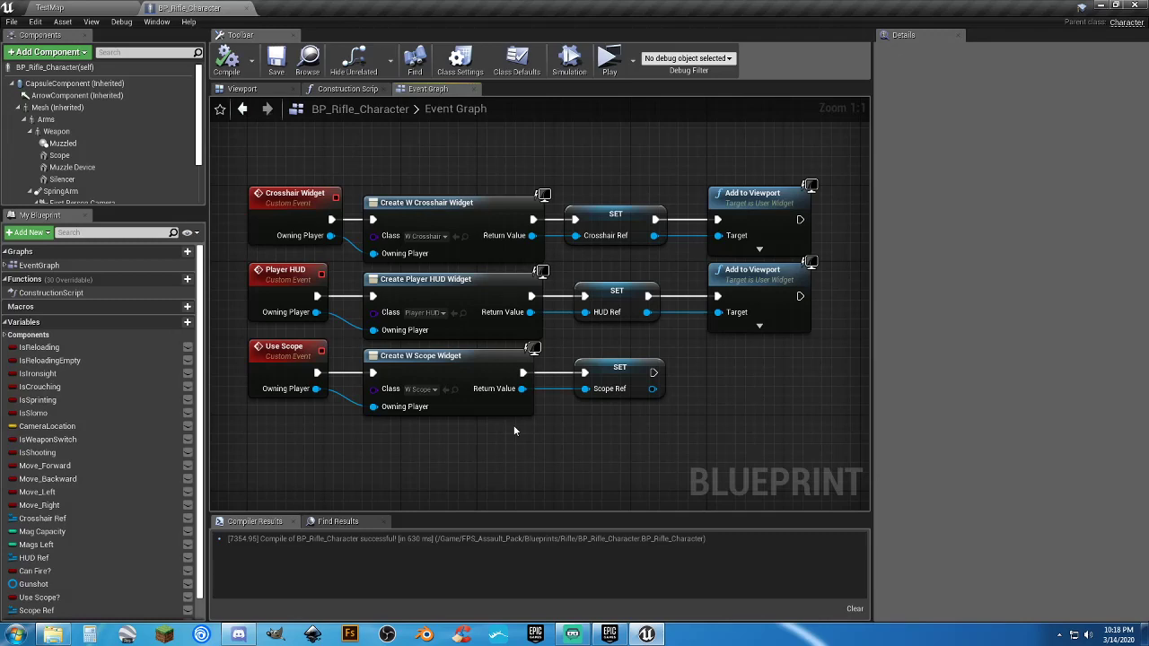
pyautogui.scroll(-2, 513, 424)
pyautogui.scroll(2, 513, 425)
# View the TestMap floor and its bots, switch to the Epic Games Launcher and browse the owned assets in the library.
pyautogui.click(121, 11)
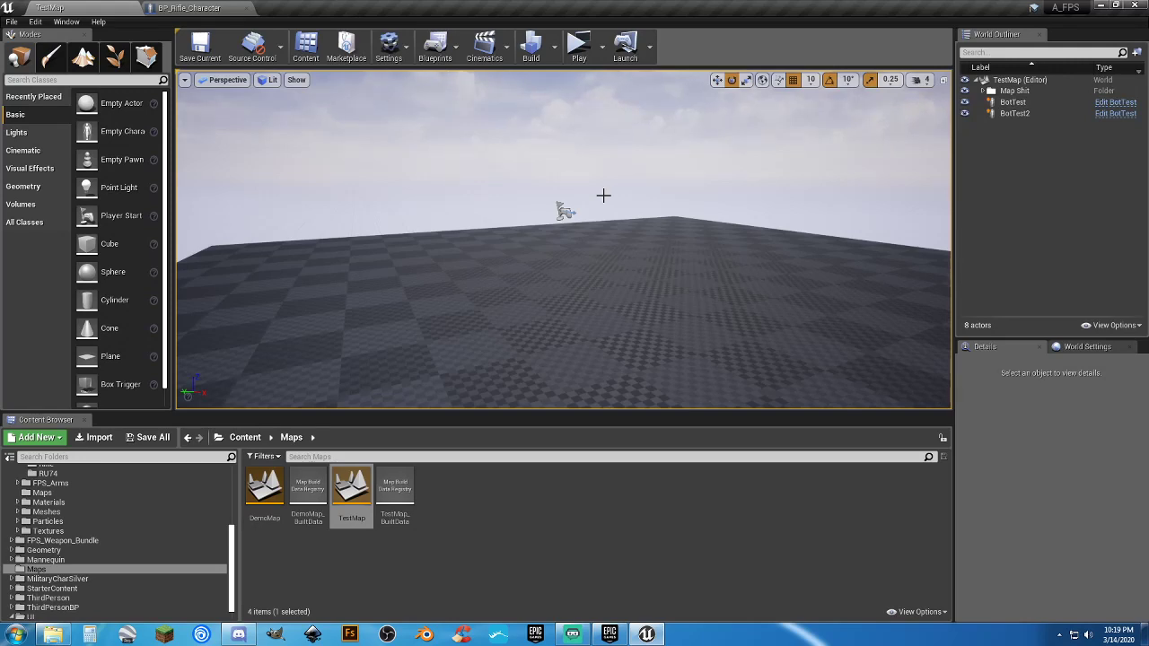
pyautogui.moveTo(663, 240); pyautogui.dragTo(547, 345, button='right')
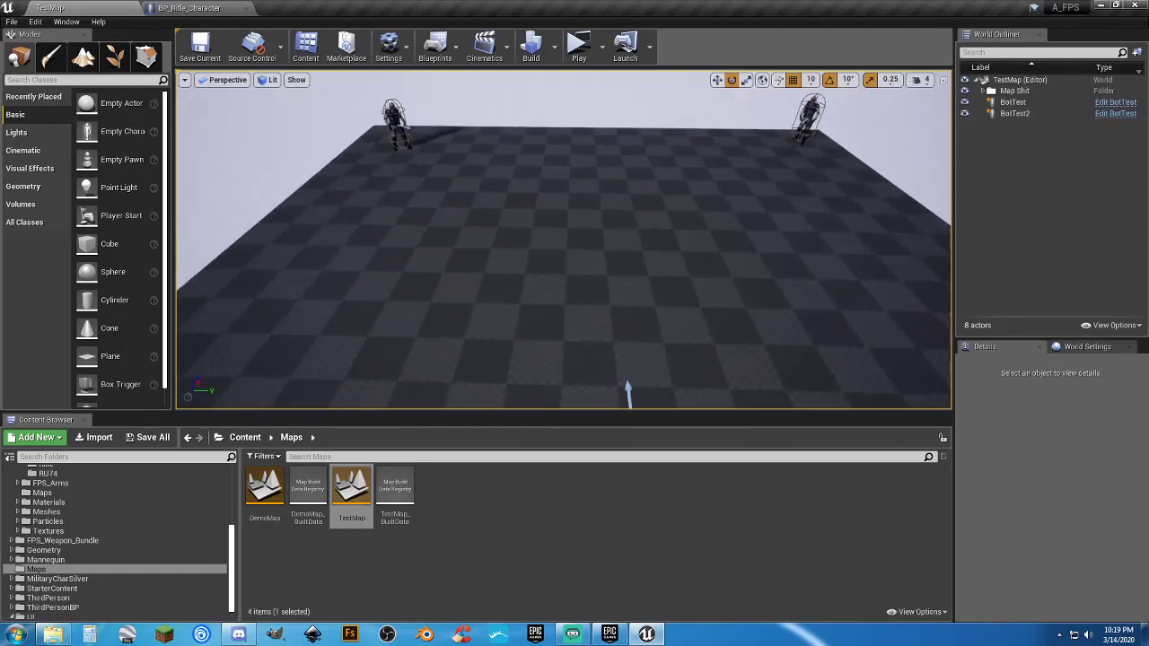
pyautogui.click(610, 634)
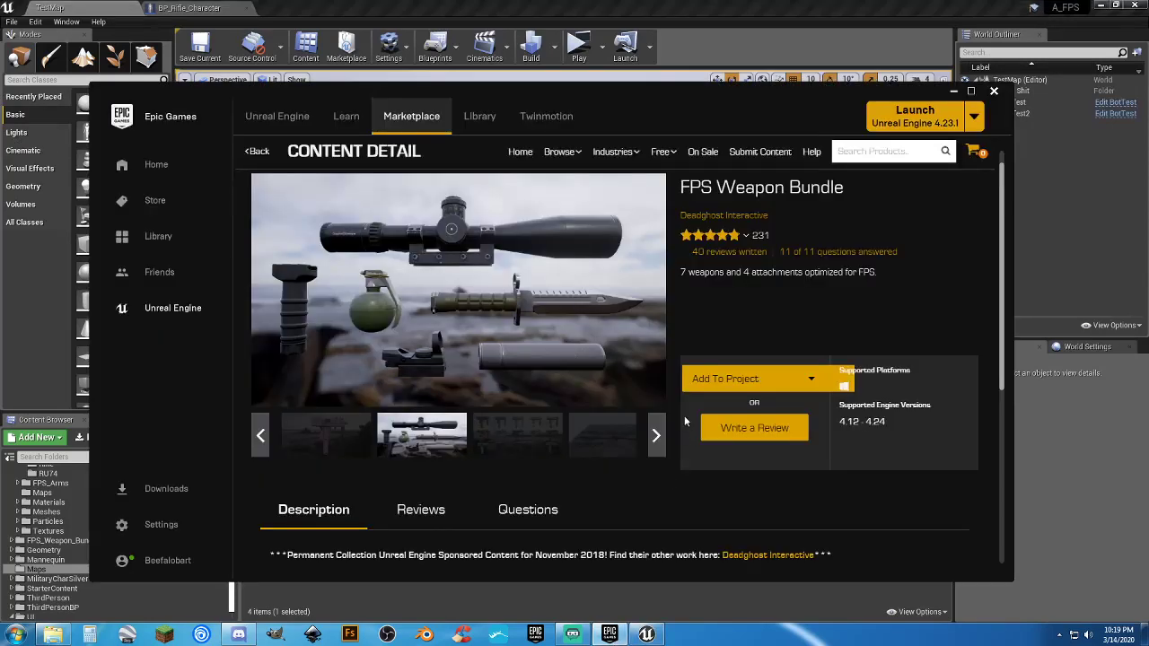
pyautogui.click(468, 115)
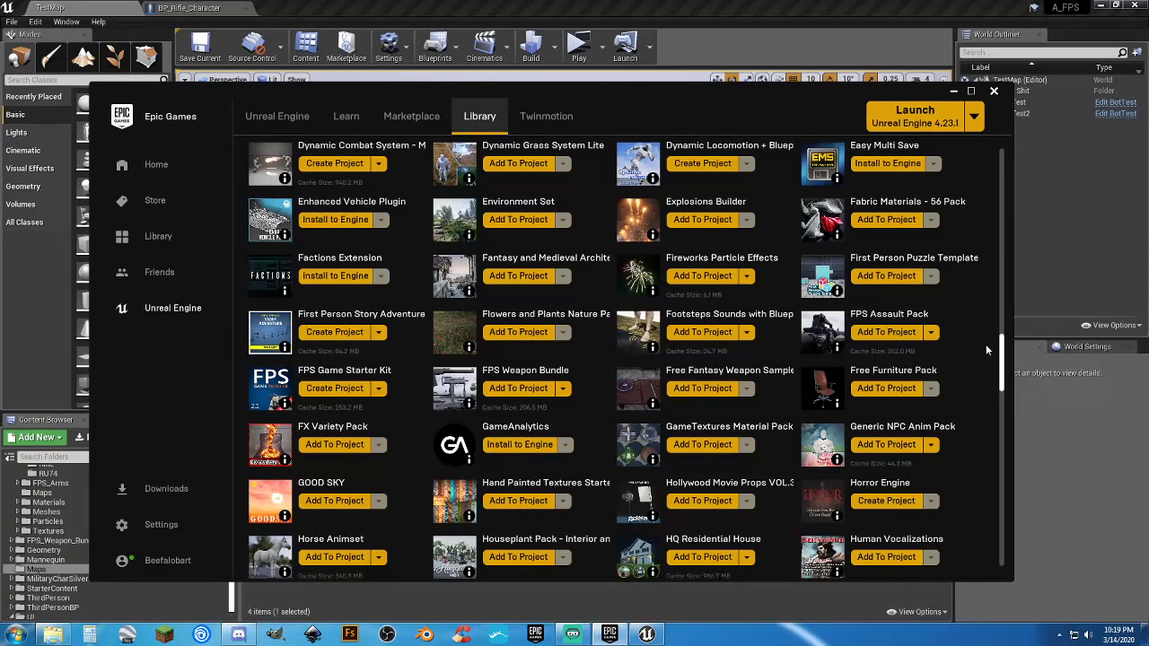
pyautogui.scroll(-3, 985, 344)
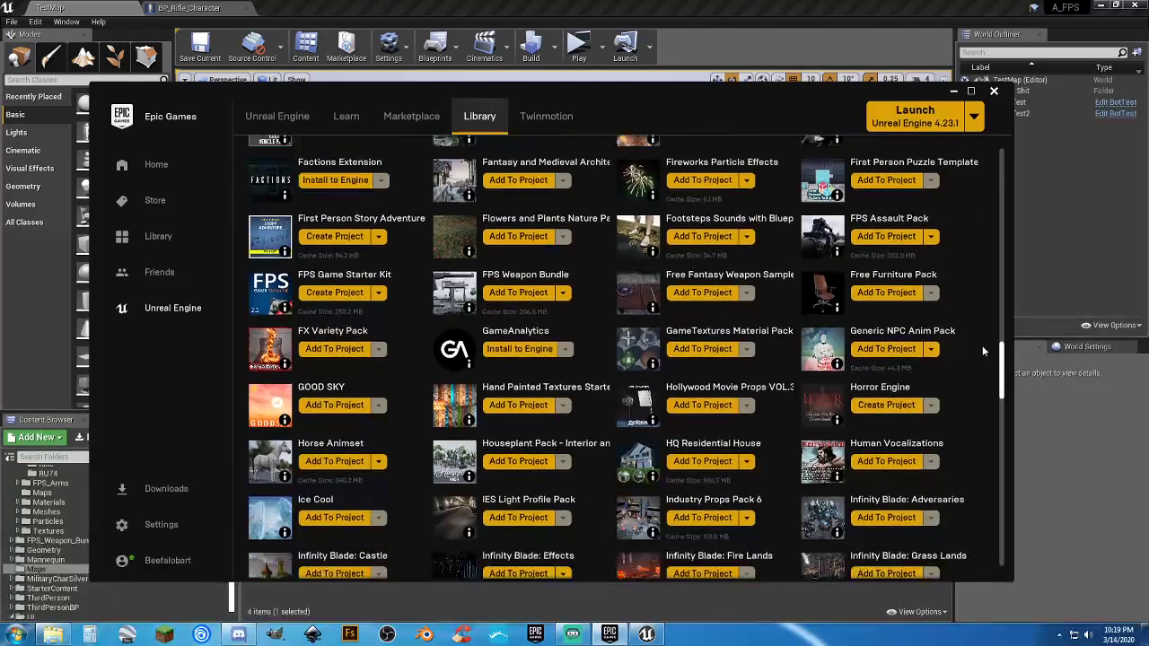
pyautogui.scroll(-1, 976, 345)
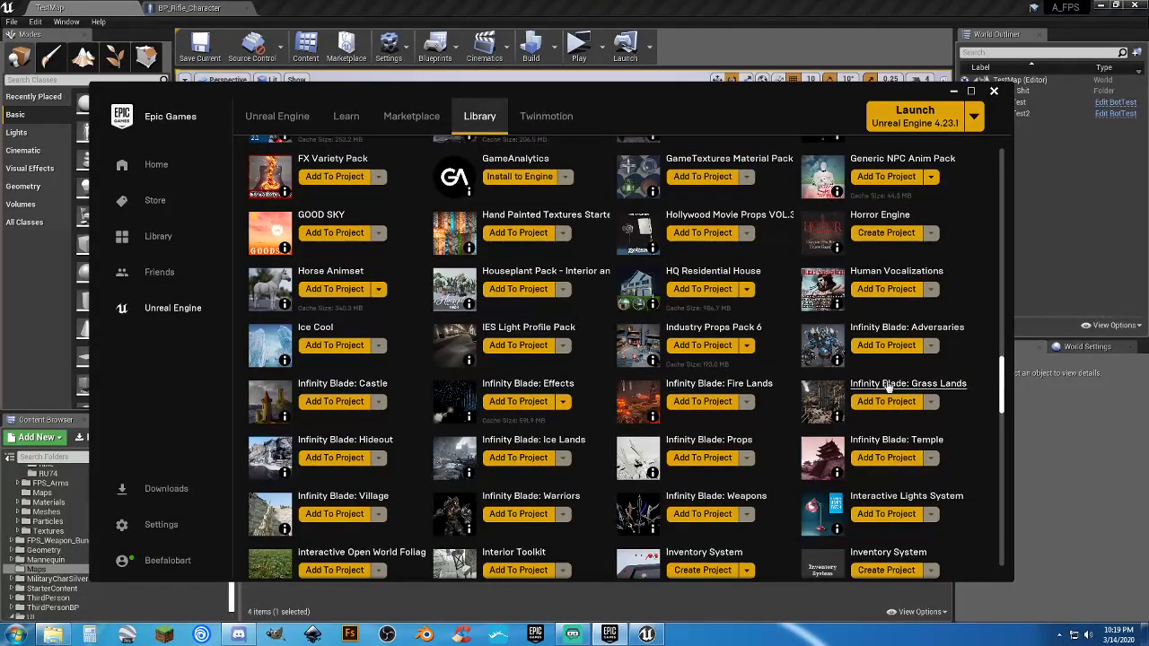
pyautogui.scroll(-1, 976, 363)
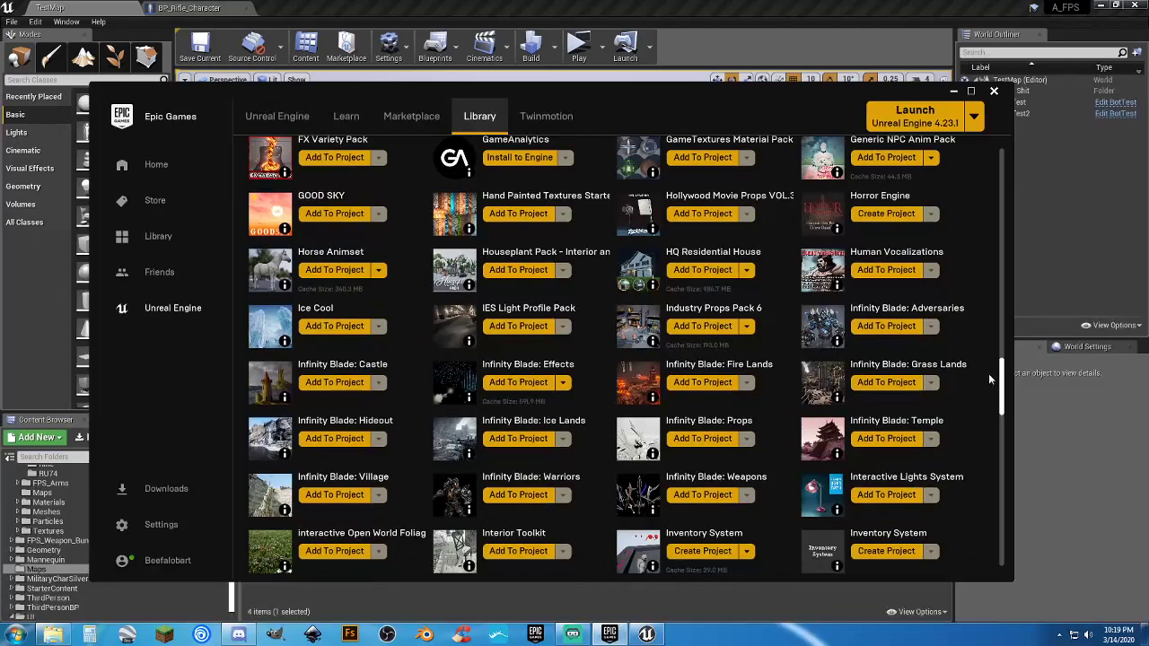
# Find the Stream_Party project among the library's projects and open it in Unreal Editor.
pyautogui.moveTo(1000, 395); pyautogui.dragTo(984, 300)
pyautogui.scroll(1, 978, 310)
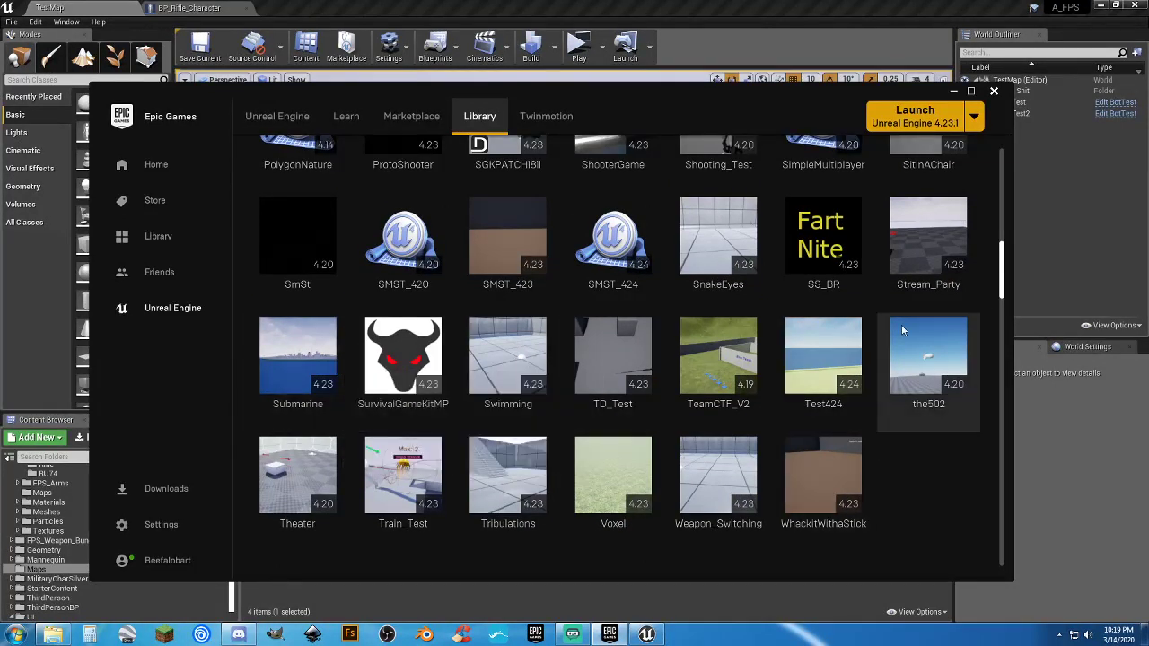
pyautogui.click(901, 257)
pyautogui.doubleClick(901, 257)
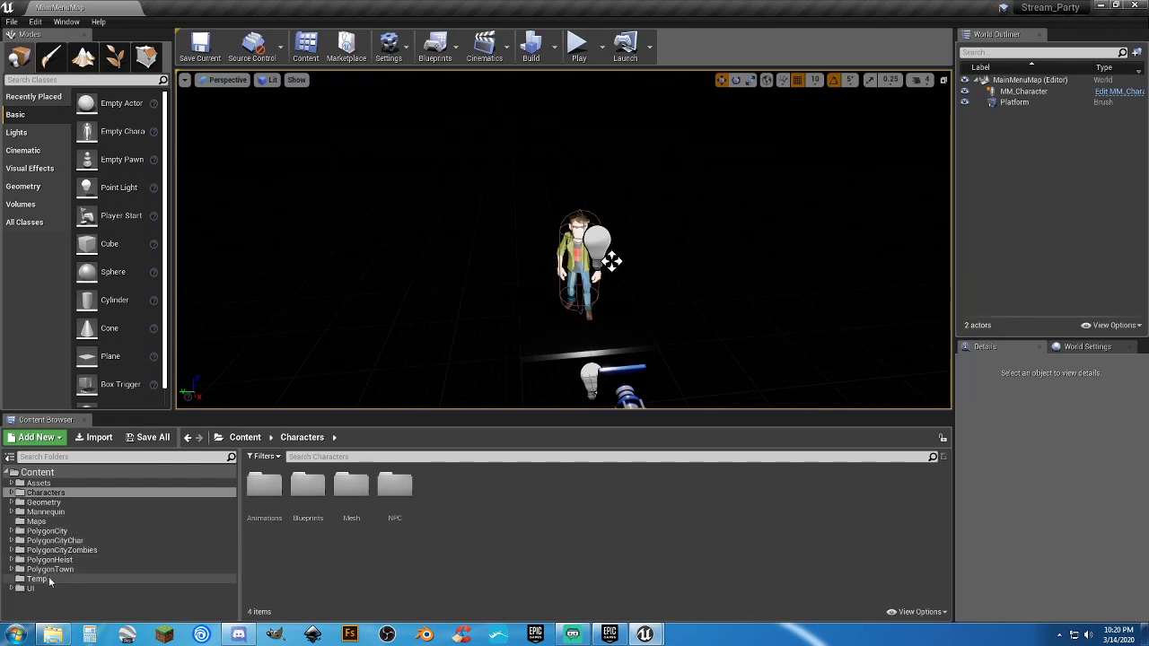
# Open the TempTown map from the Maps folder and bring the camera out to a view along the street.
pyautogui.click(36, 521)
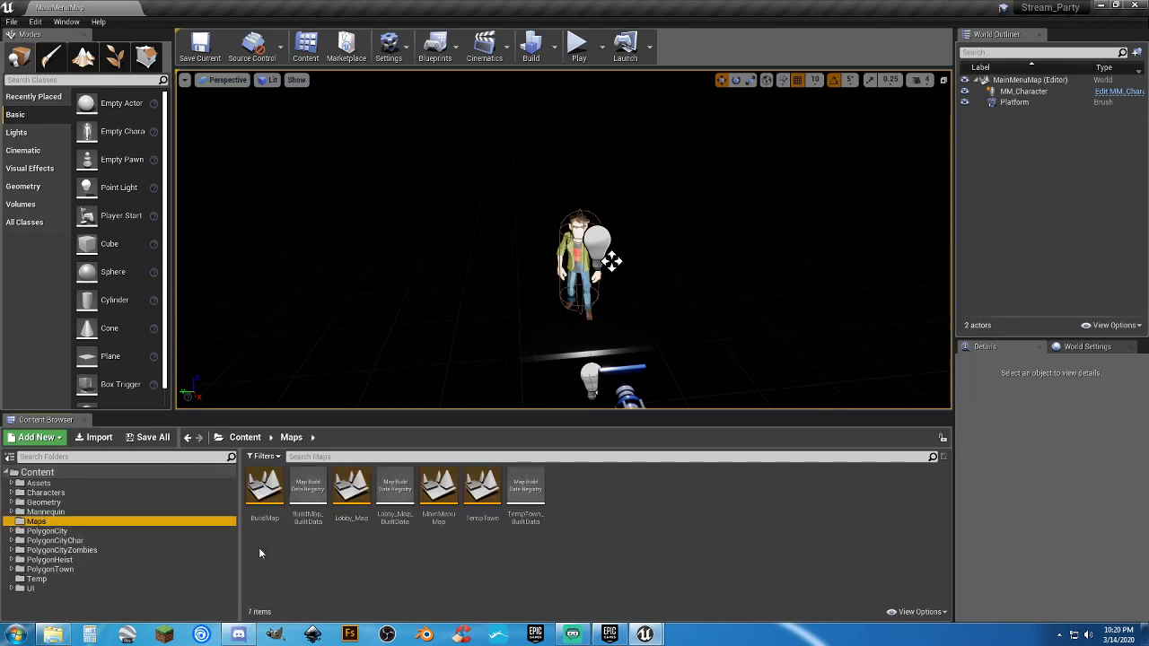
pyautogui.doubleClick(481, 494)
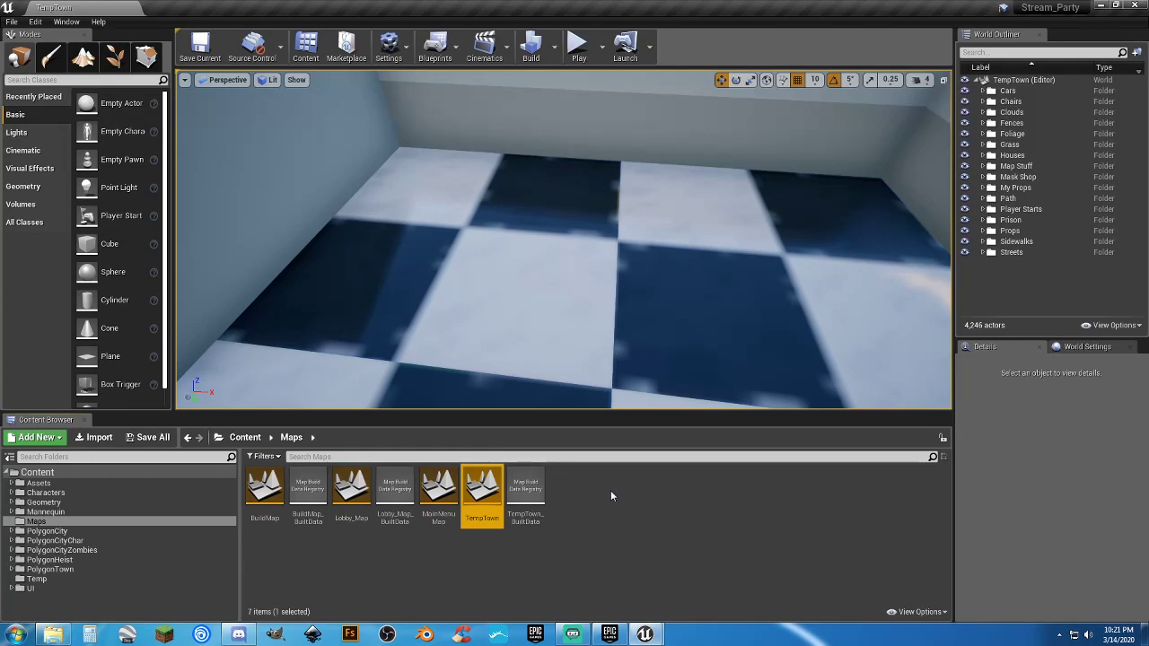
pyautogui.moveTo(686, 267); pyautogui.dragTo(329, 371, button='right')
pyautogui.press('s')
pyautogui.press('w')
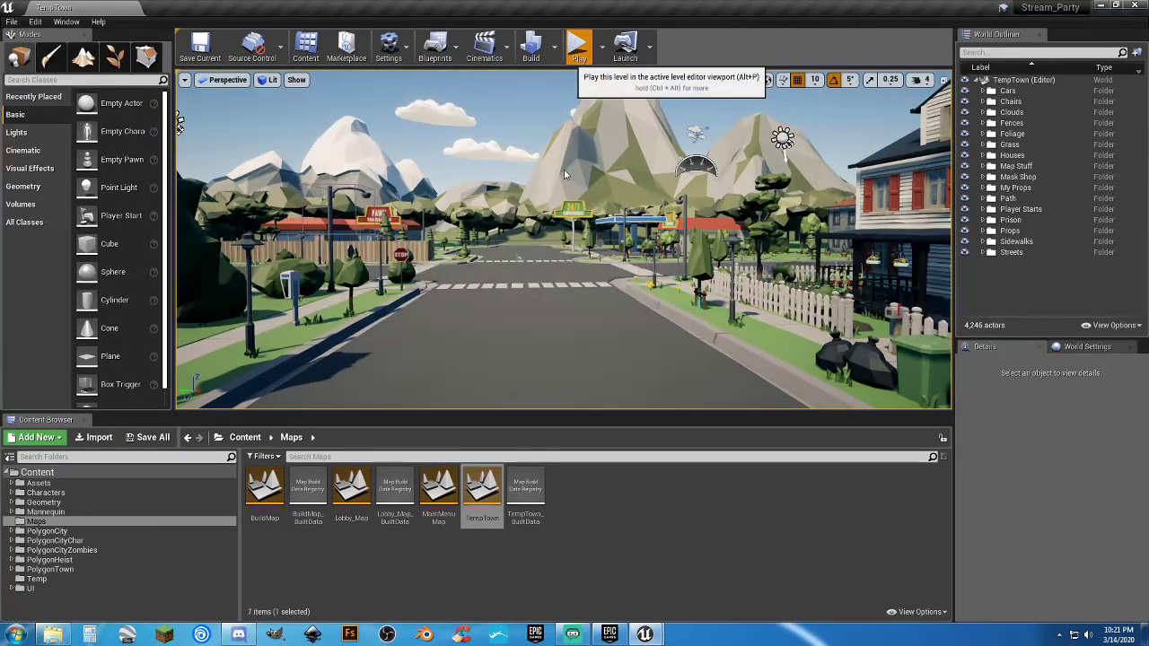
# Playtest TempTown briefly, stop it, and open the Player_Base blueprint from the Characters Blueprints folder to view its sitting logic.
pyautogui.click(578, 44)
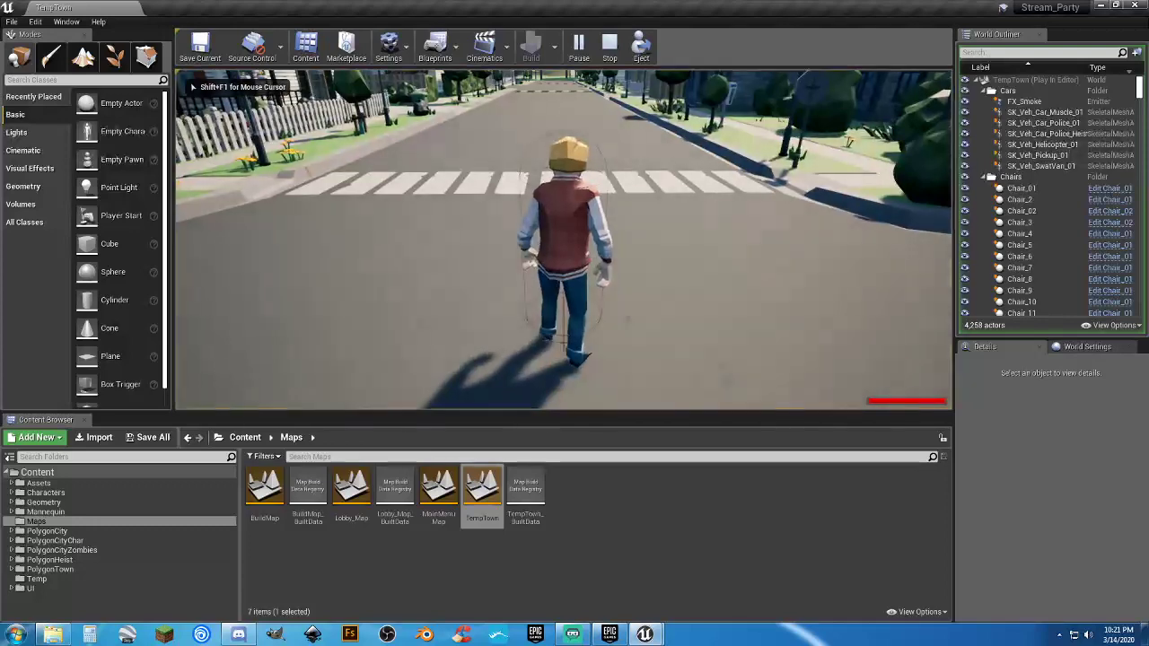
pyautogui.press('Escape')
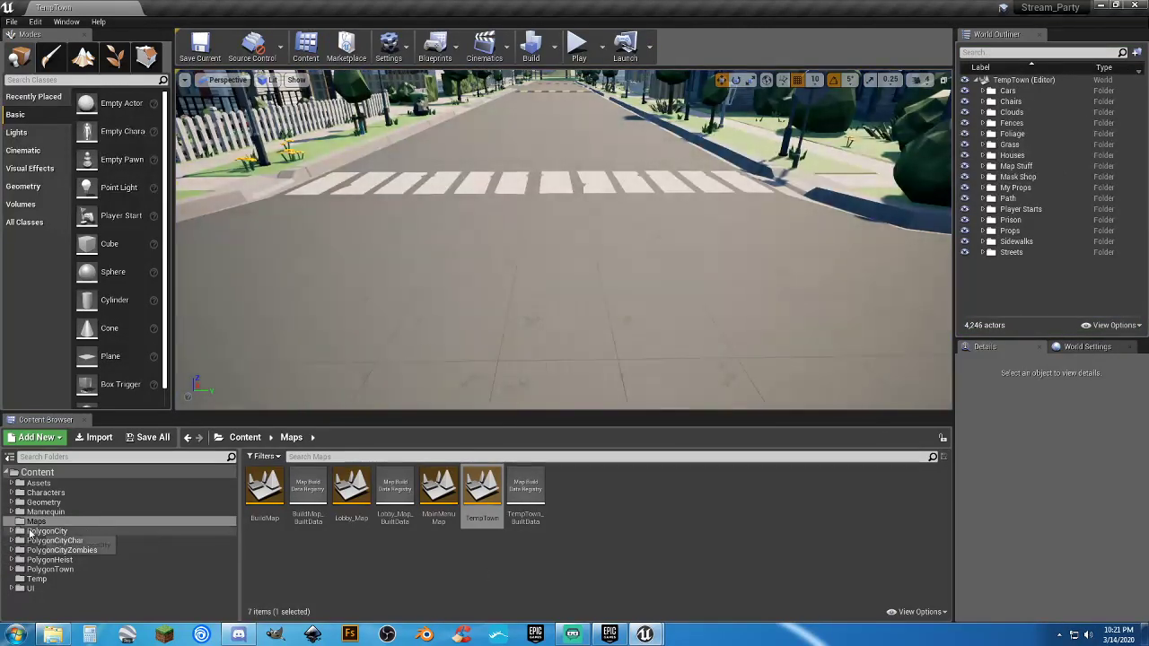
pyautogui.doubleClick(52, 496)
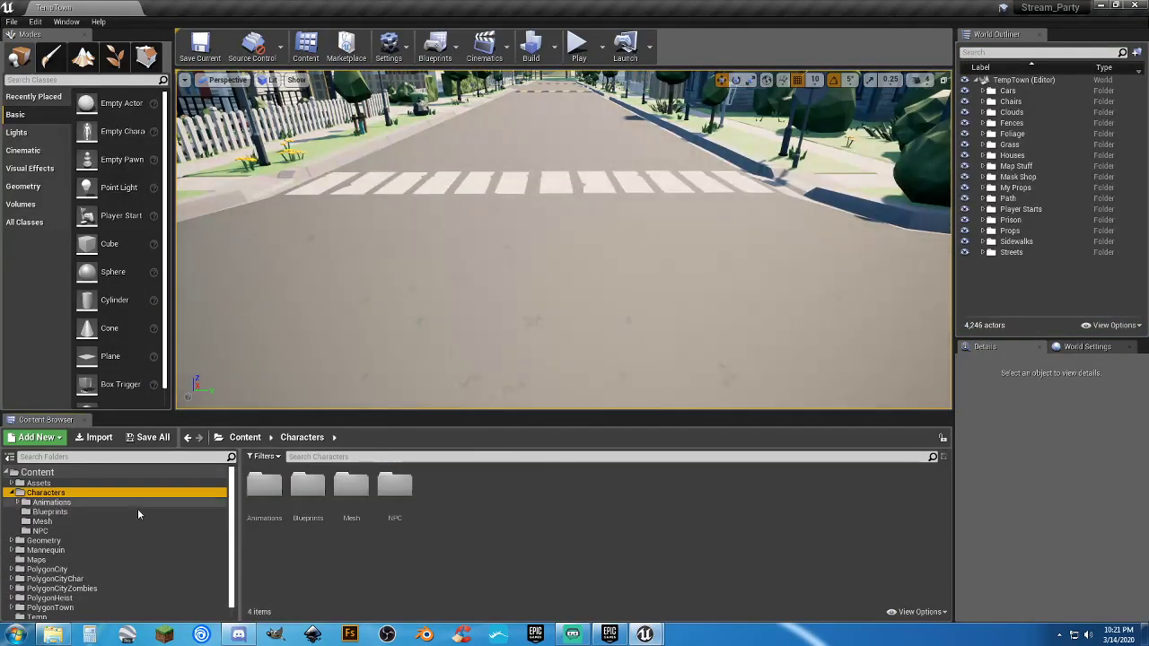
pyautogui.doubleClick(302, 514)
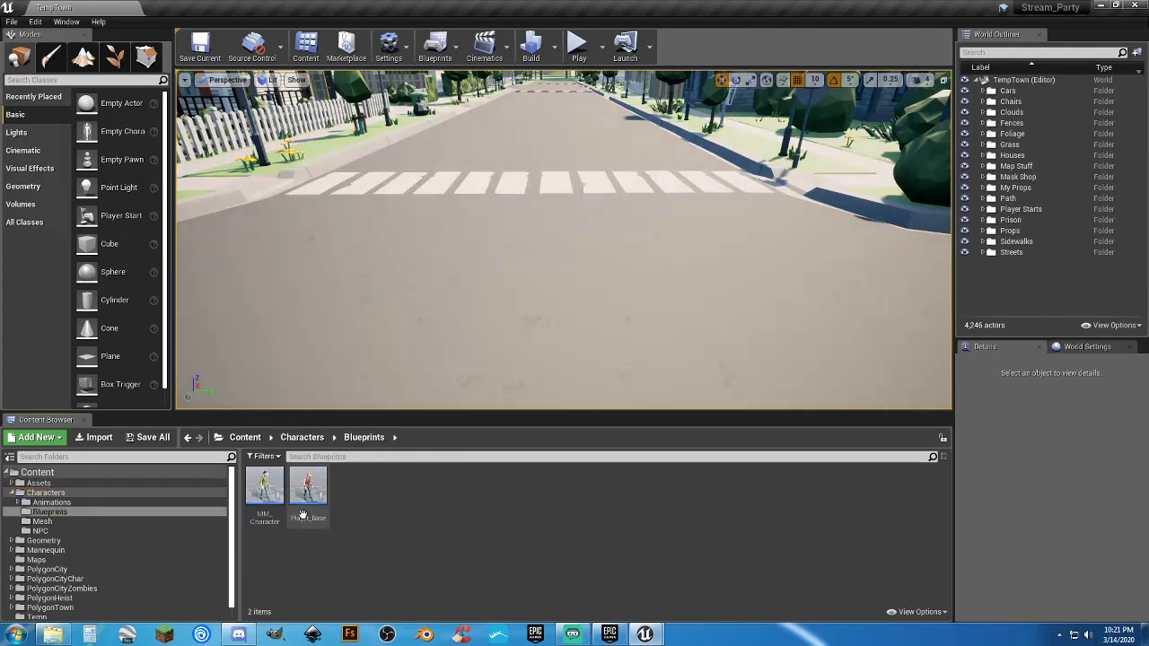
pyautogui.doubleClick(312, 519)
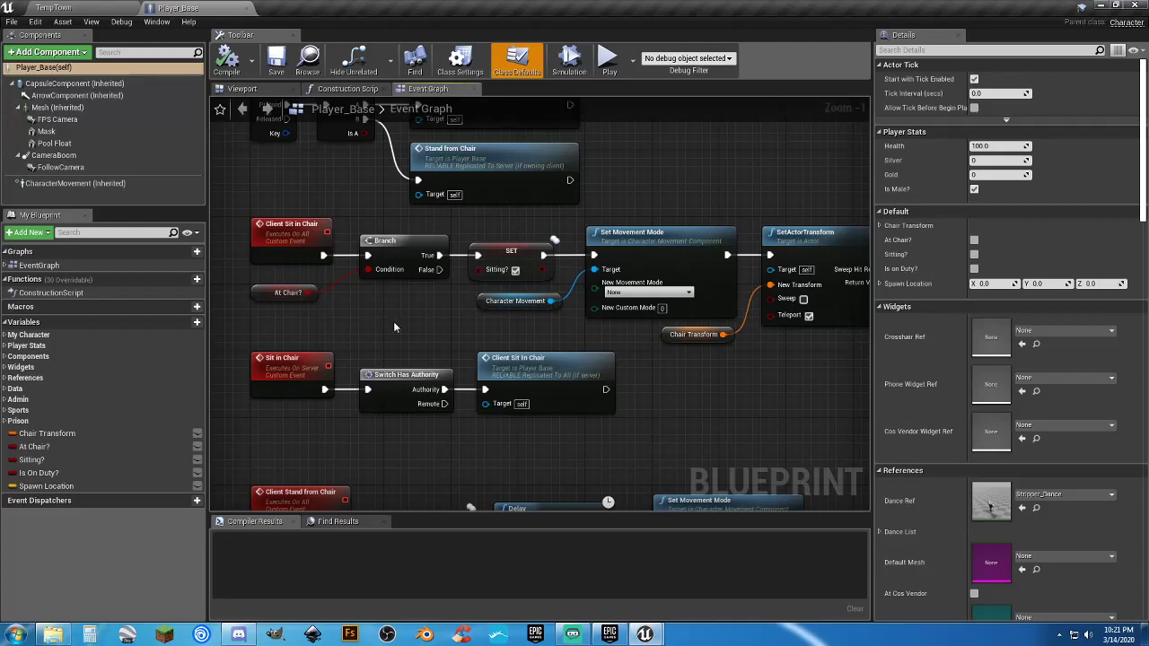
pyautogui.scroll(-2, 395, 323)
pyautogui.moveTo(670, 415); pyautogui.dragTo(669, 437, button='right')
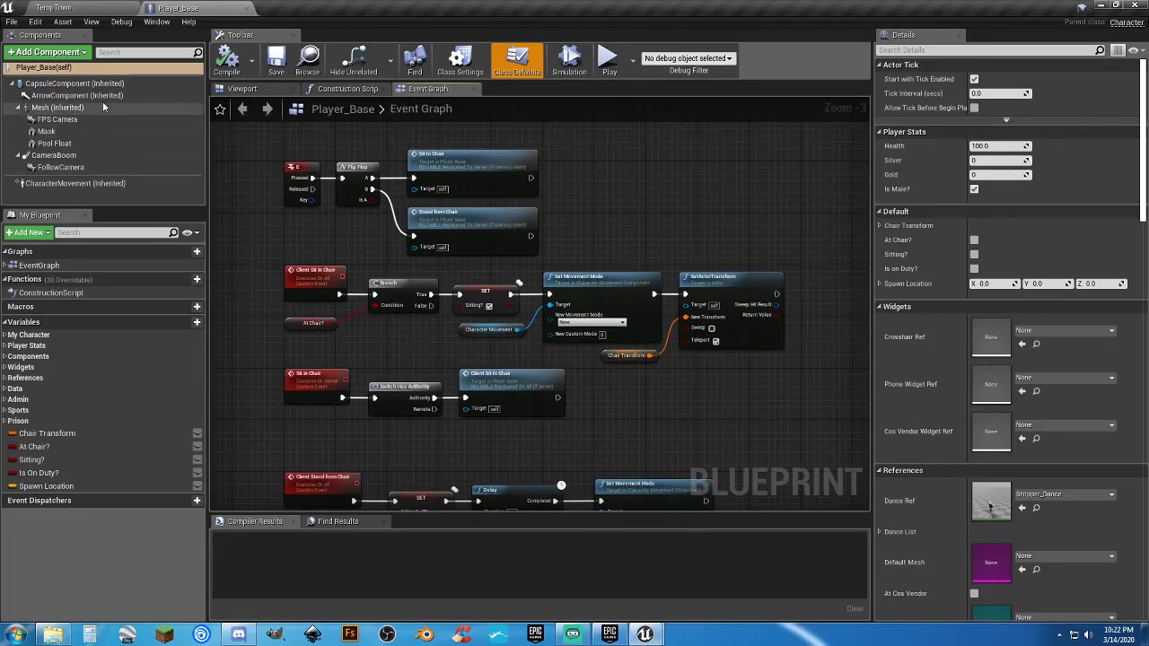
# Enable Hidden in Game for Player_Base's capsule component, save the blueprint and close it.
pyautogui.click(85, 84)
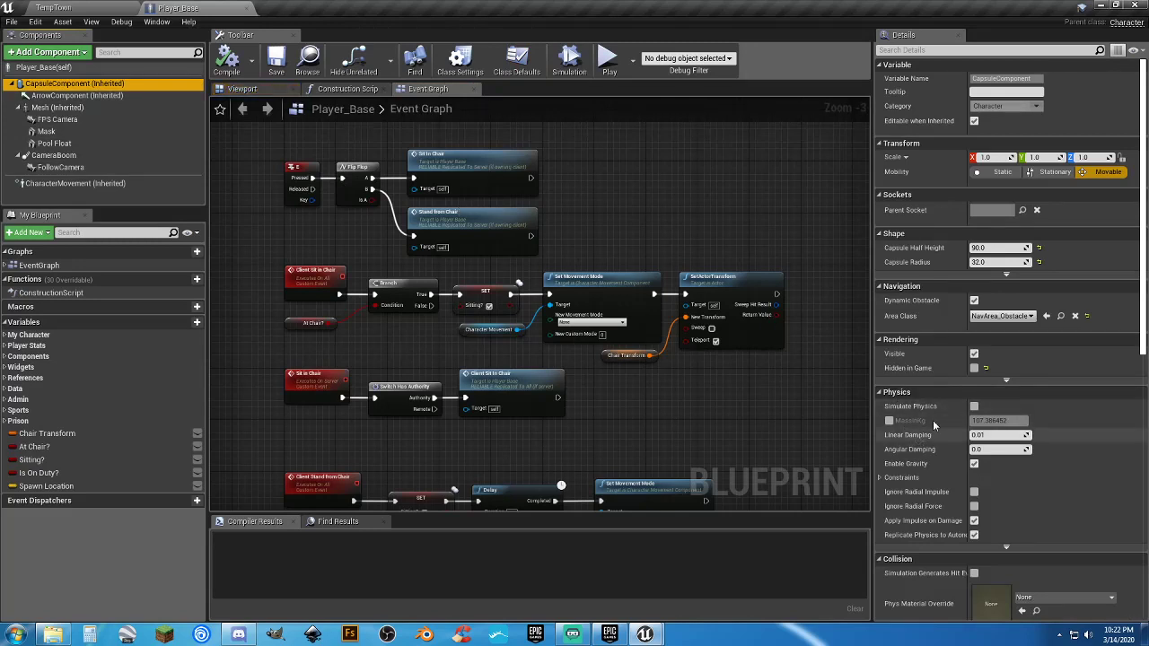
pyautogui.click(973, 368)
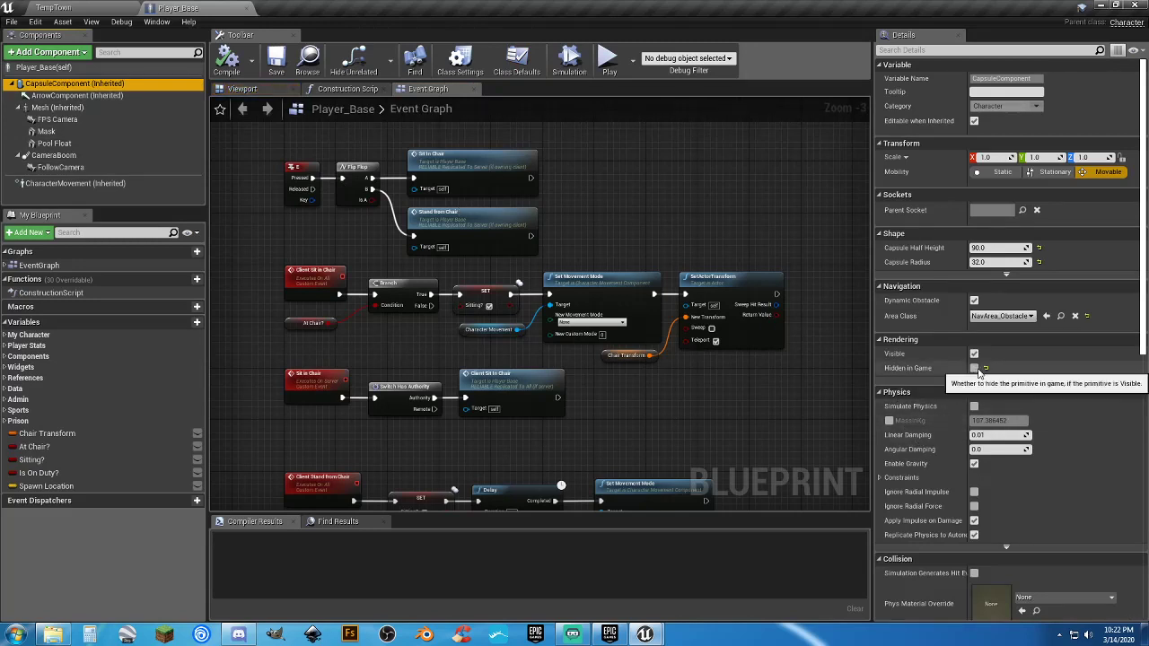
pyautogui.click(277, 61)
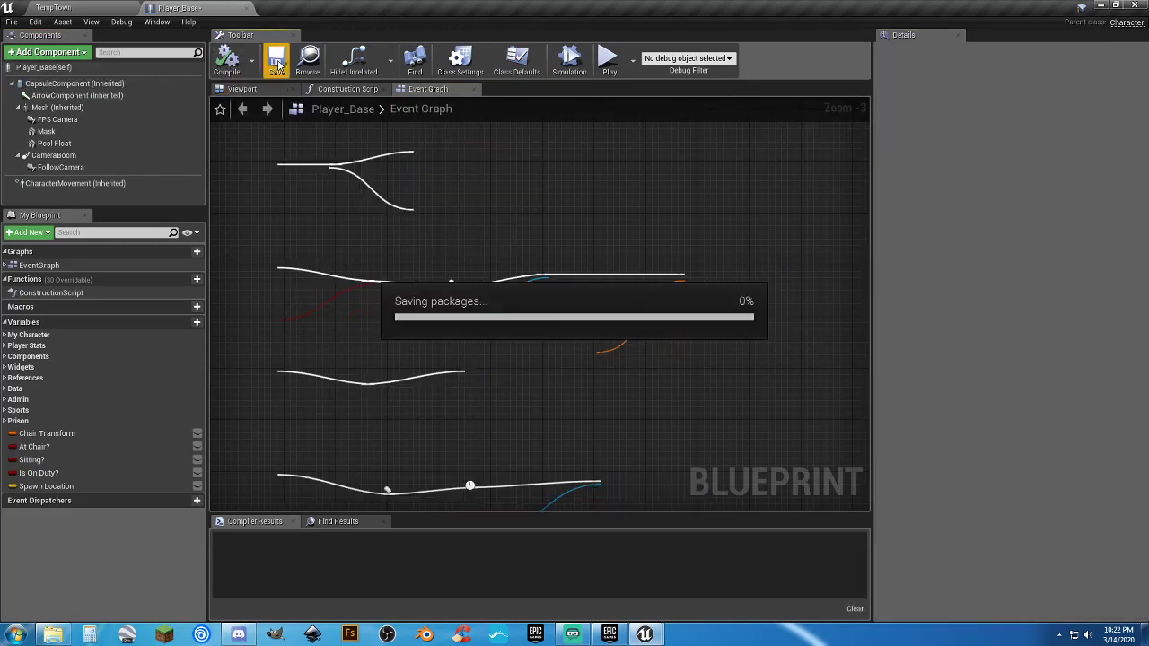
pyautogui.click(246, 10)
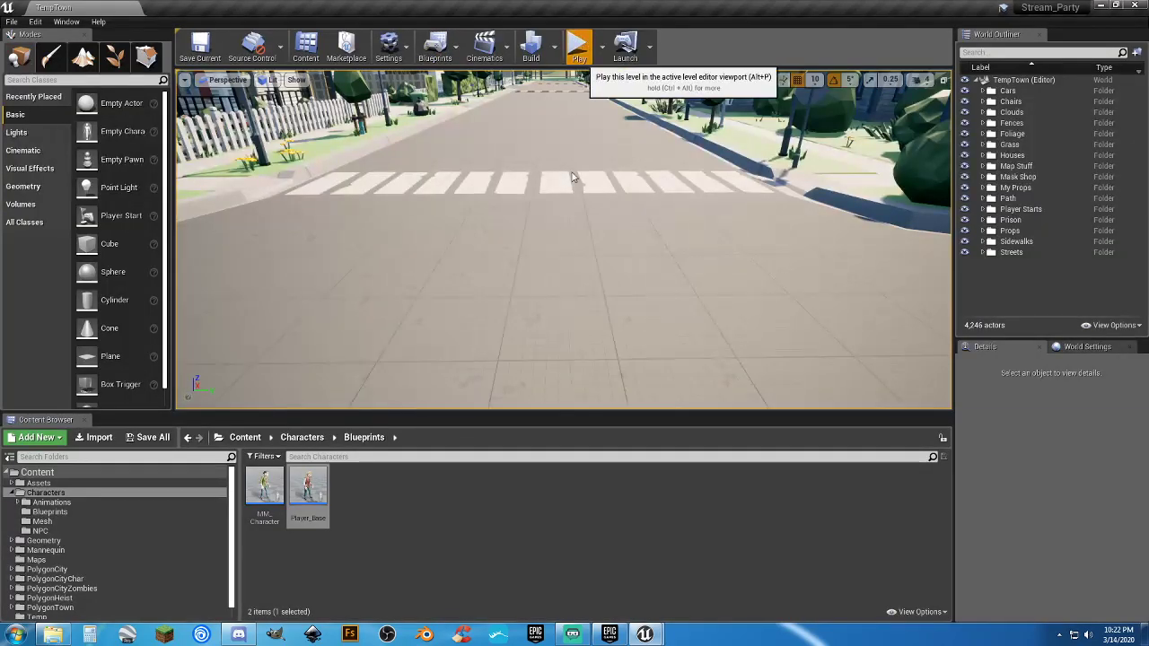
# Start playing the TempTown level and run the character across the intersection to look over the pawn shop.
pyautogui.click(578, 46)
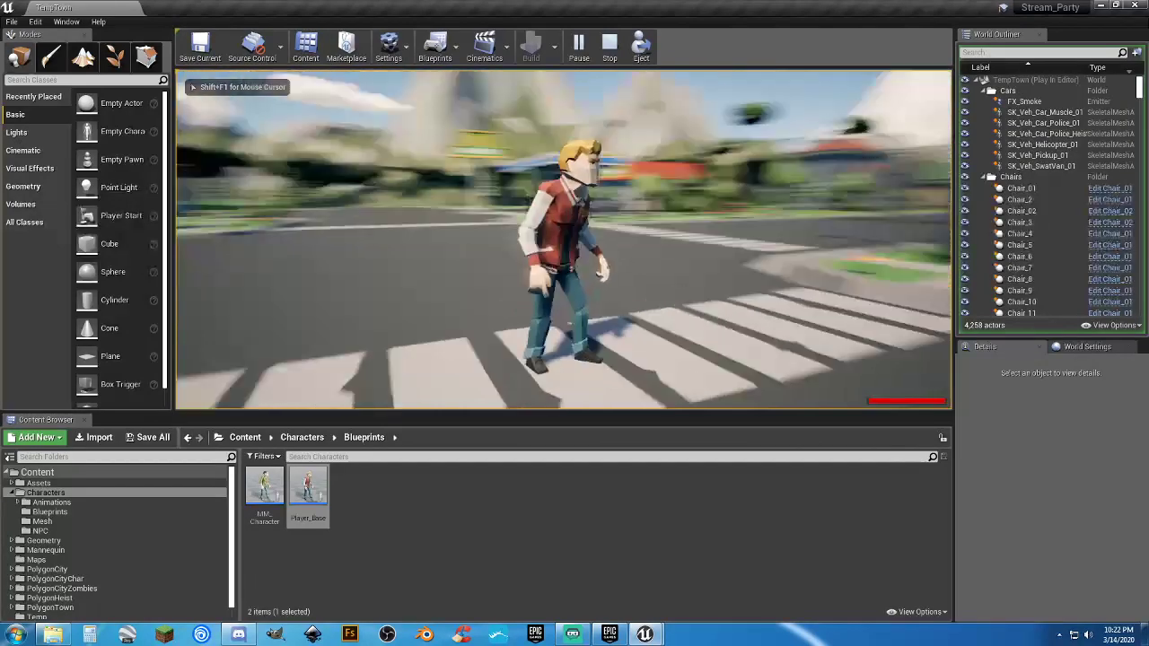
pyautogui.press('w')
pyautogui.press('w')
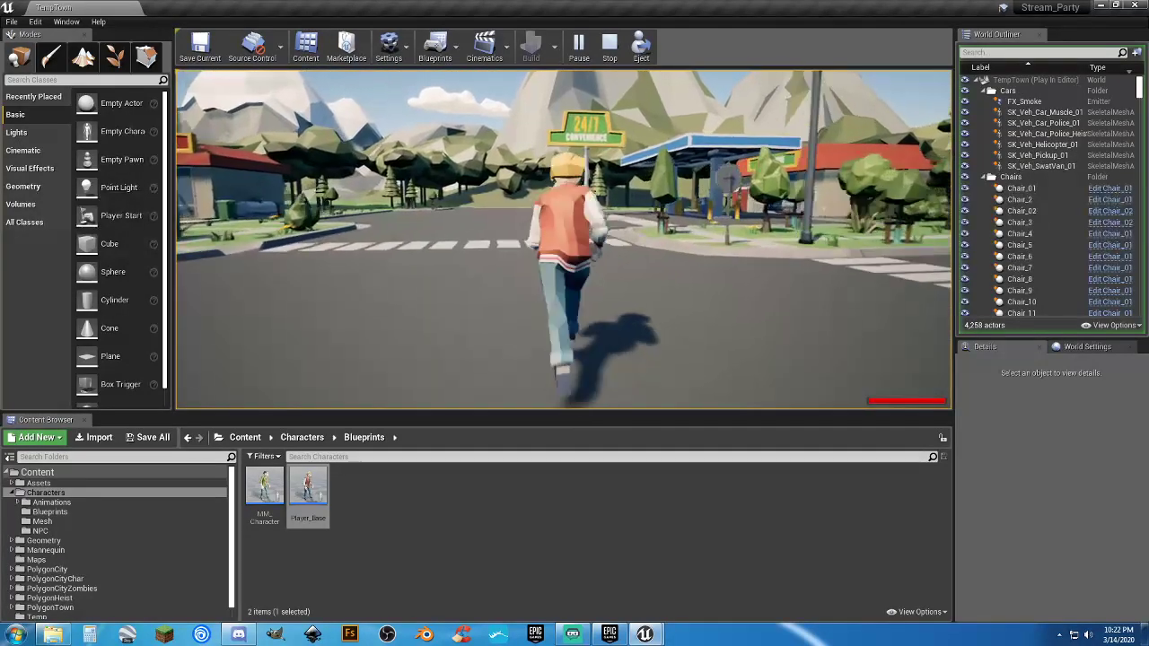
pyautogui.press('w')
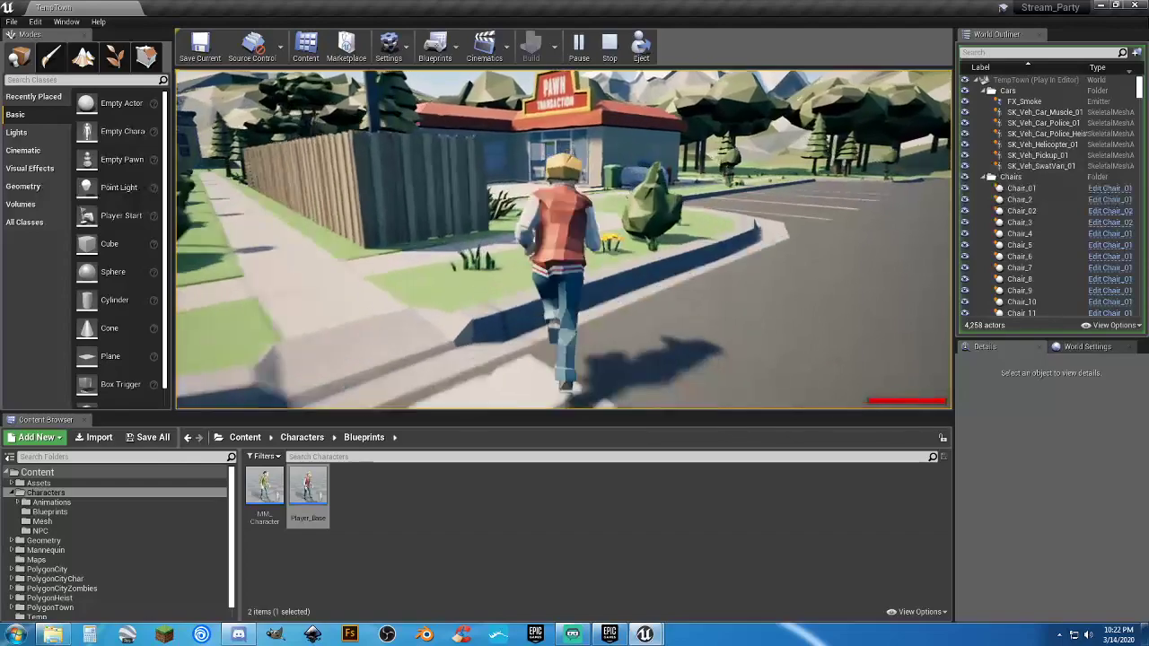
pyautogui.press('w')
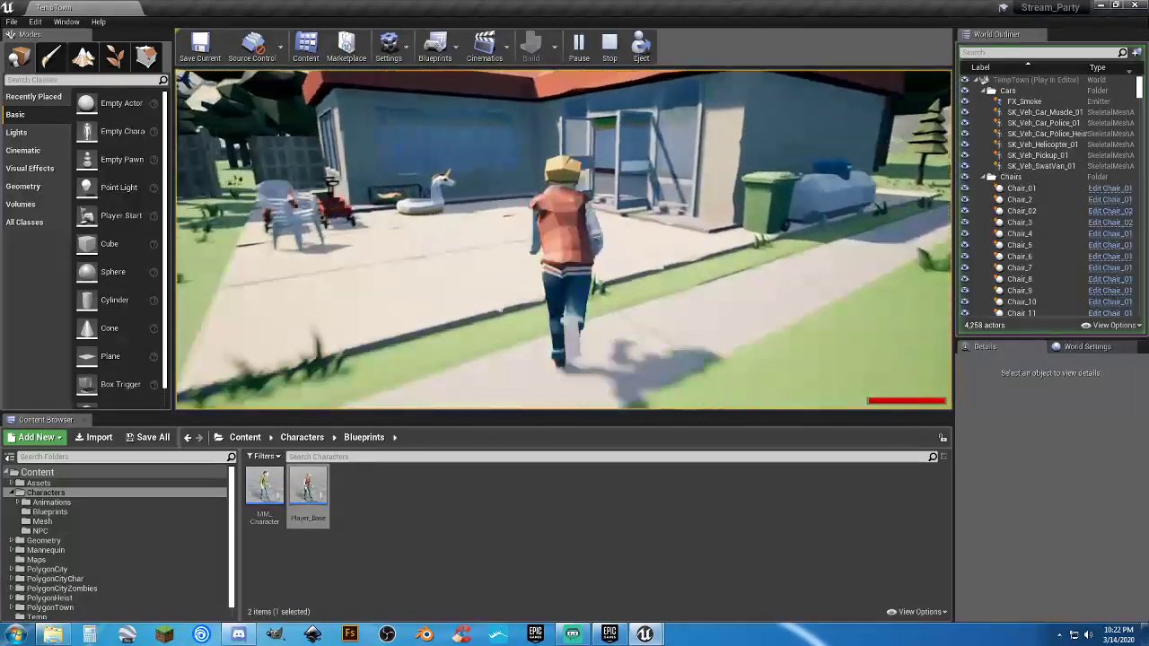
pyautogui.press('w')
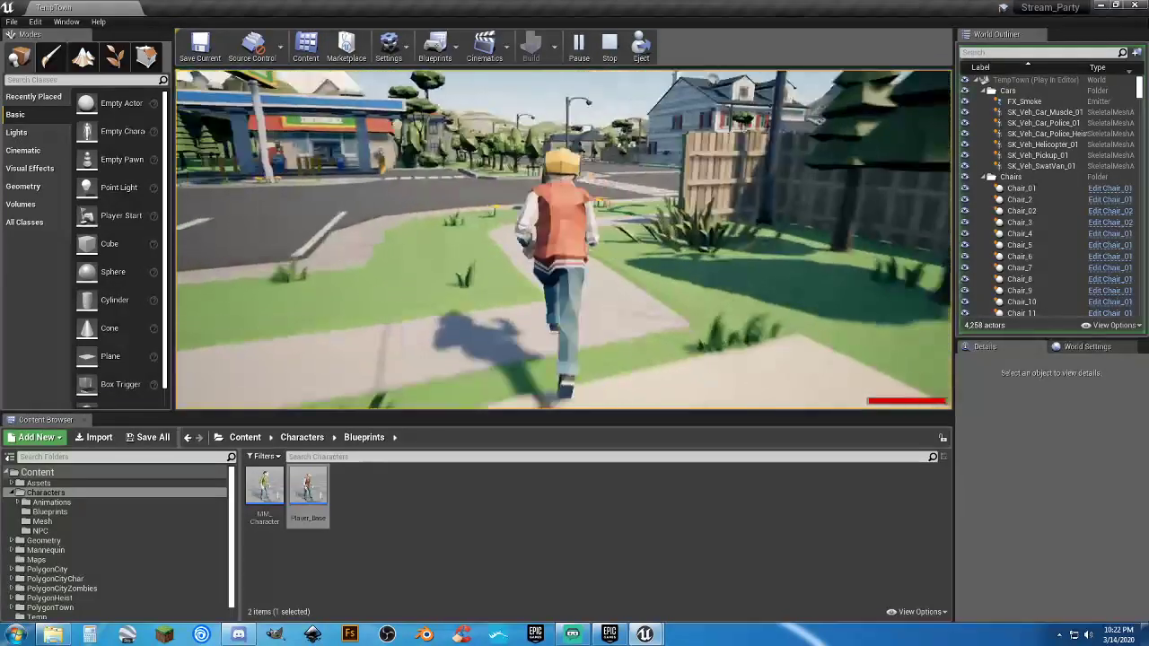
# Run the character to the gas station, look around inside the convenience store, and explore the area in front of it.
pyautogui.press('w')
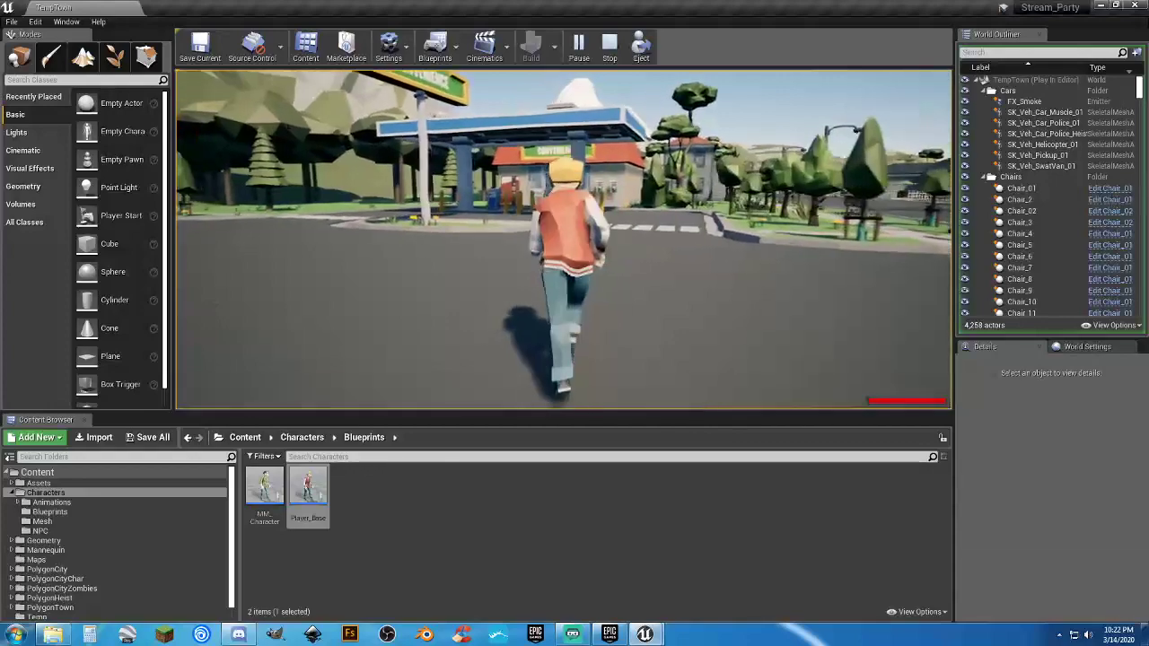
pyautogui.press('a')
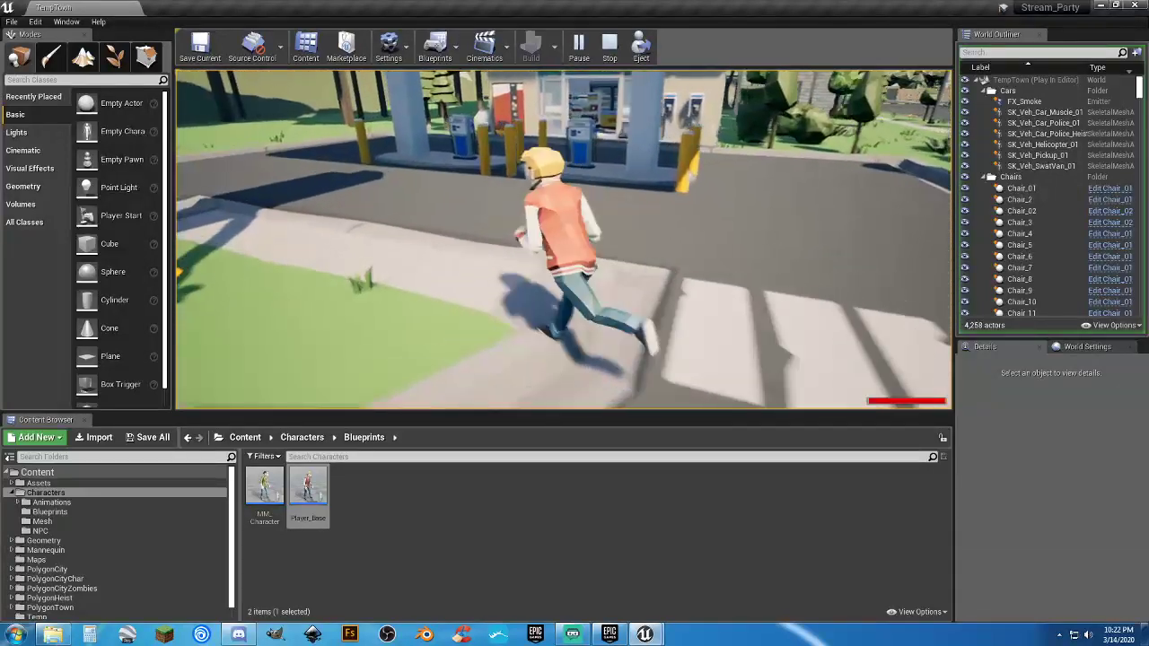
pyautogui.press('w')
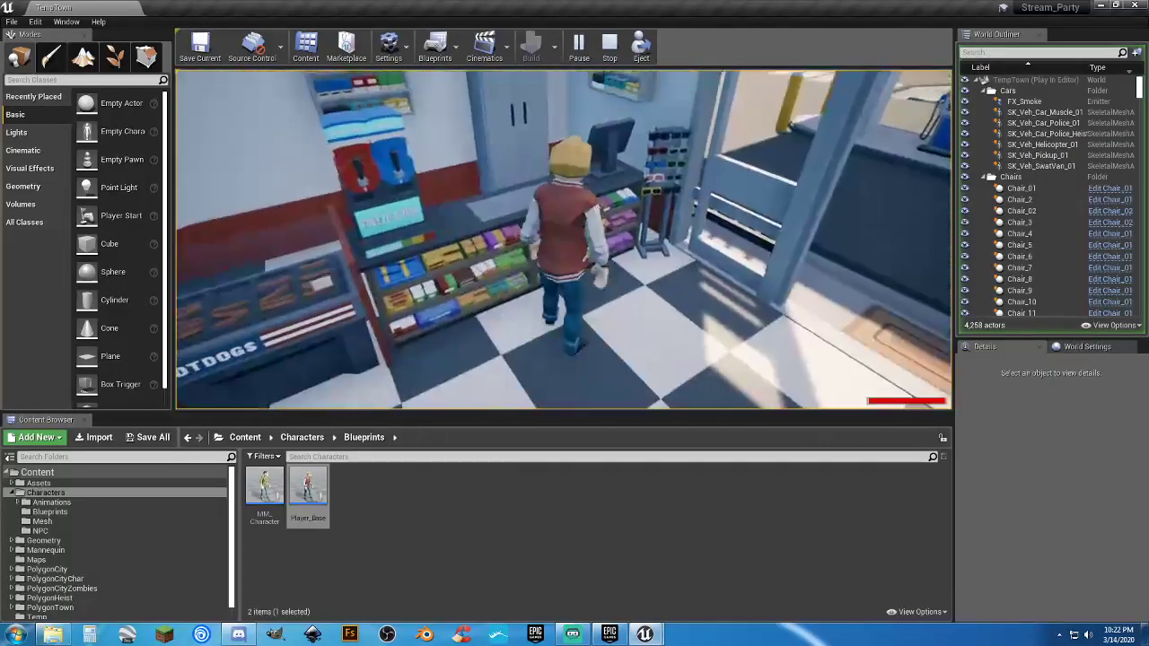
pyautogui.press('a')
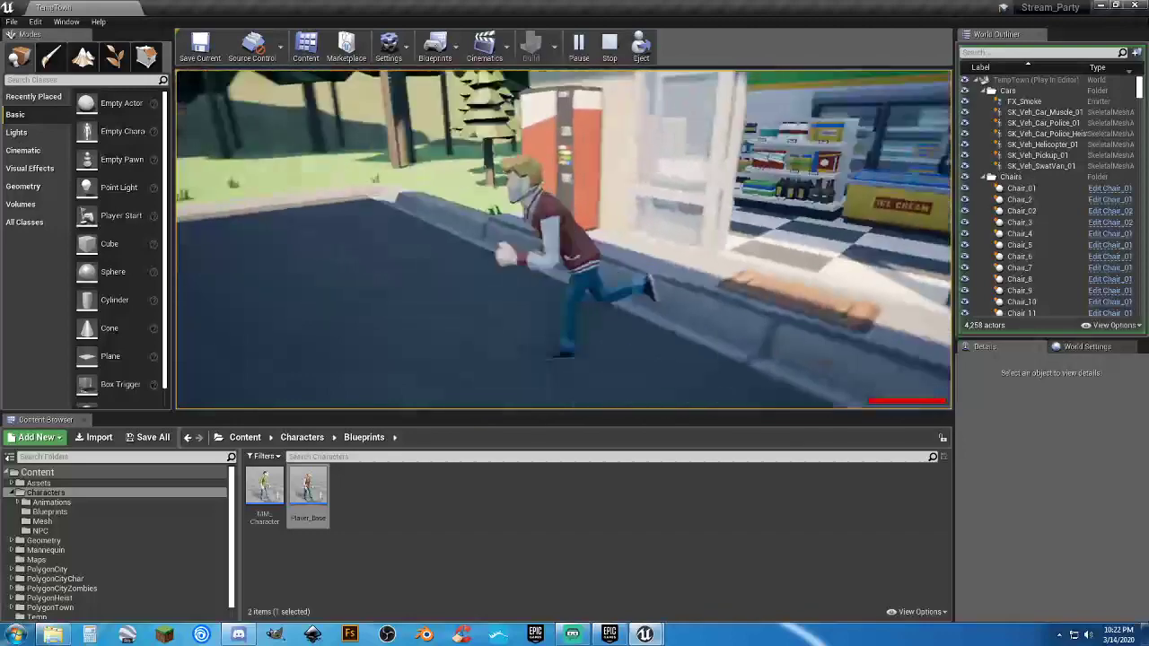
pyautogui.press('w')
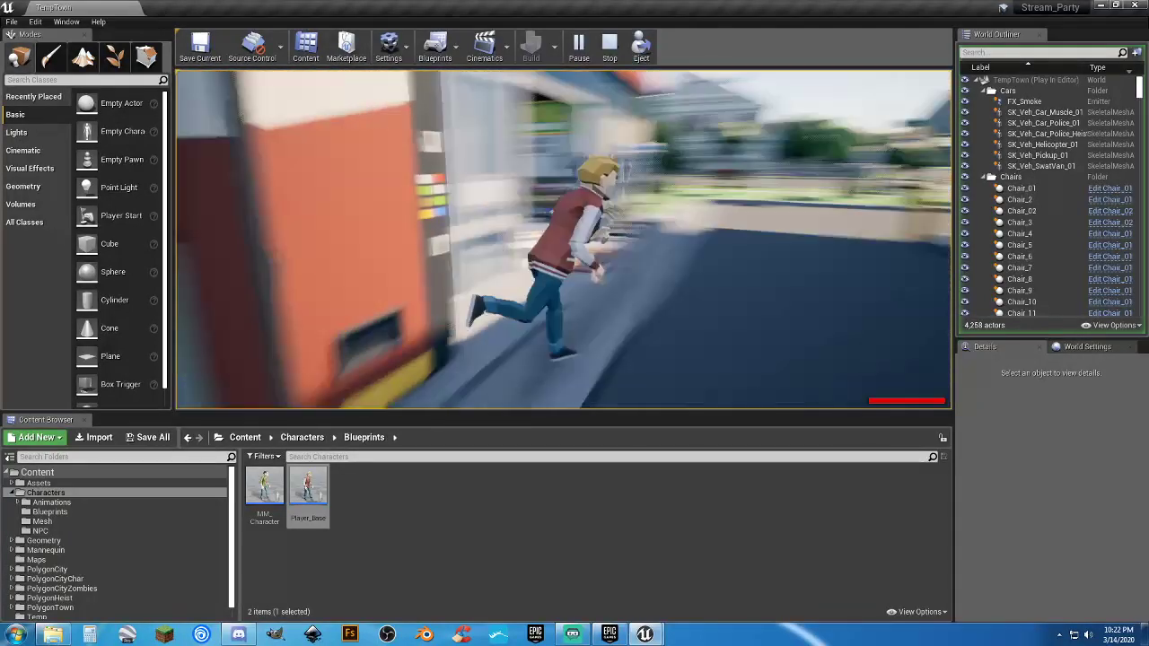
pyautogui.press('d')
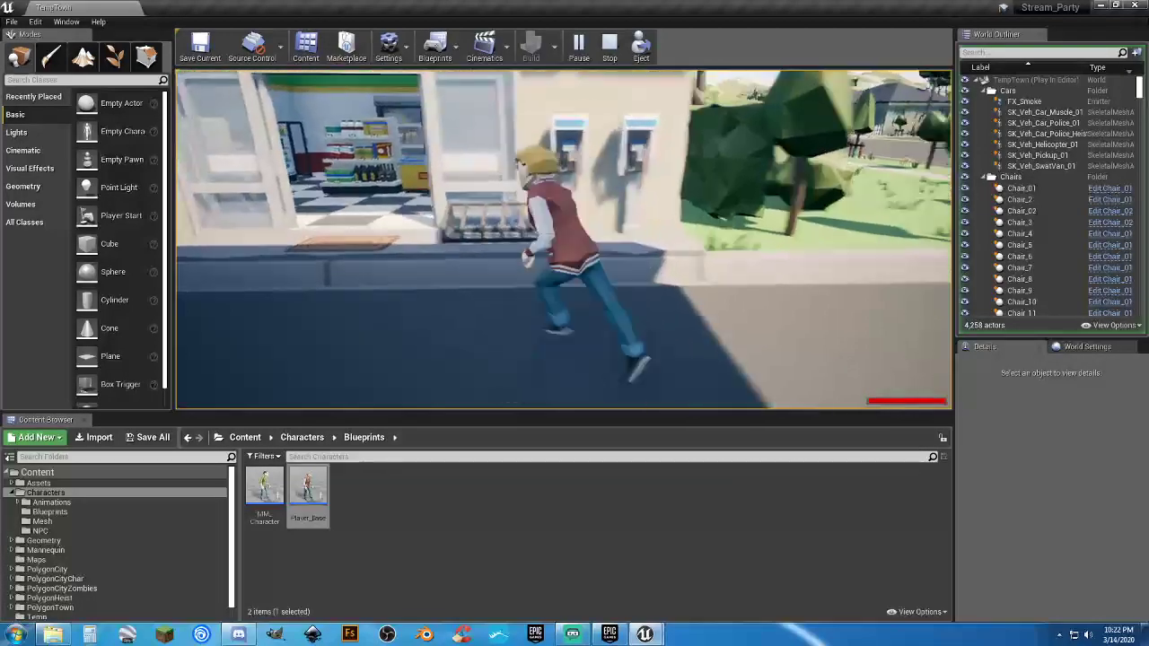
pyautogui.press('w')
pyautogui.press('d')
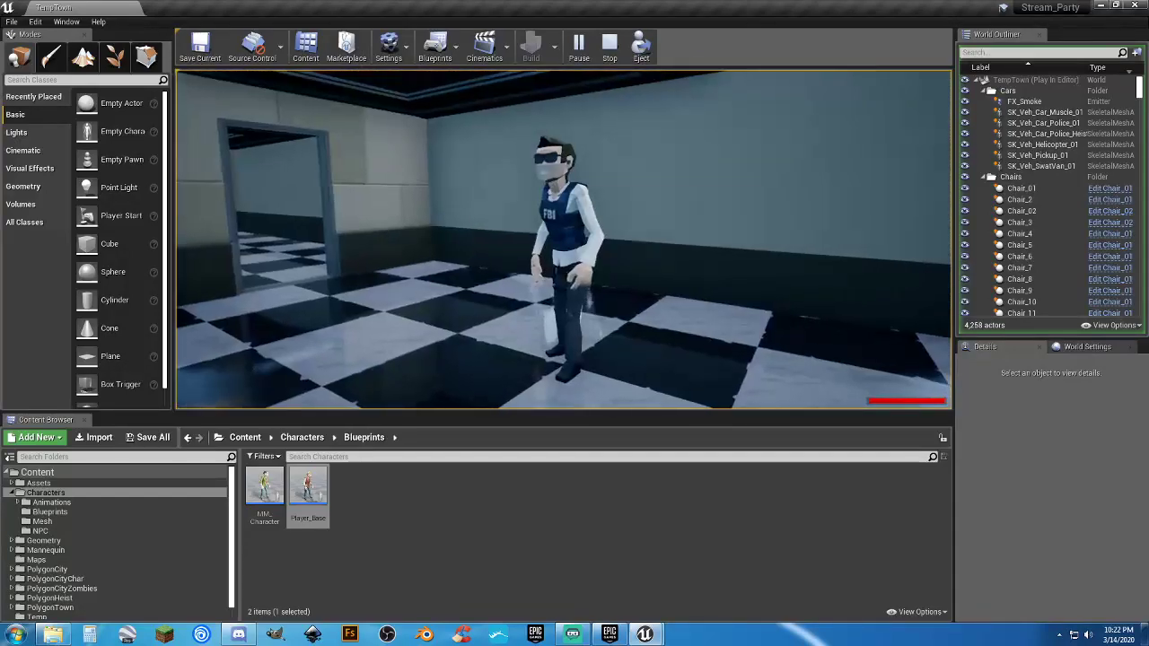
# Walk the FBI character through the prison's barred corridor and adjoining rooms to inspect them.
pyautogui.press('w')
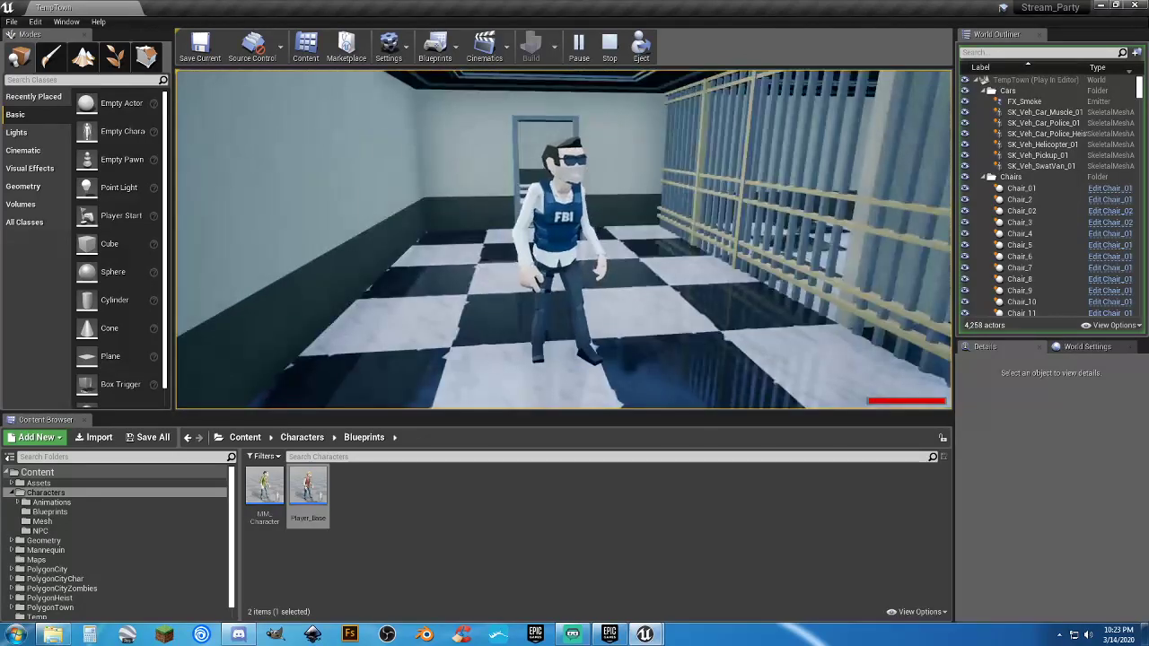
pyautogui.press('w')
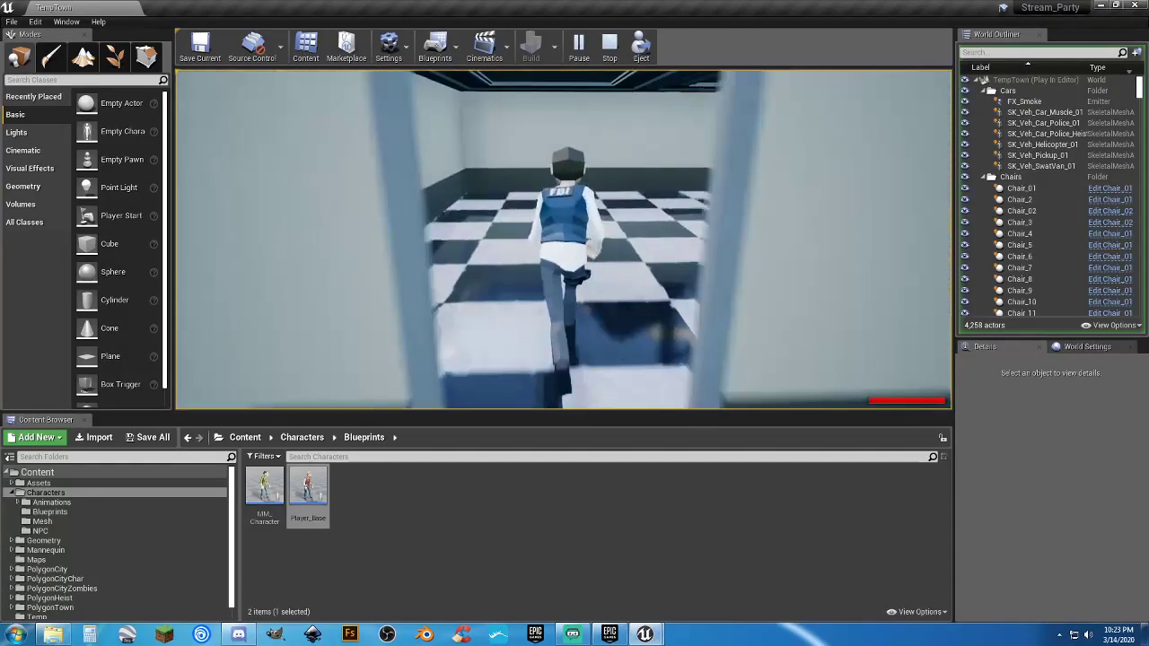
pyautogui.press('w')
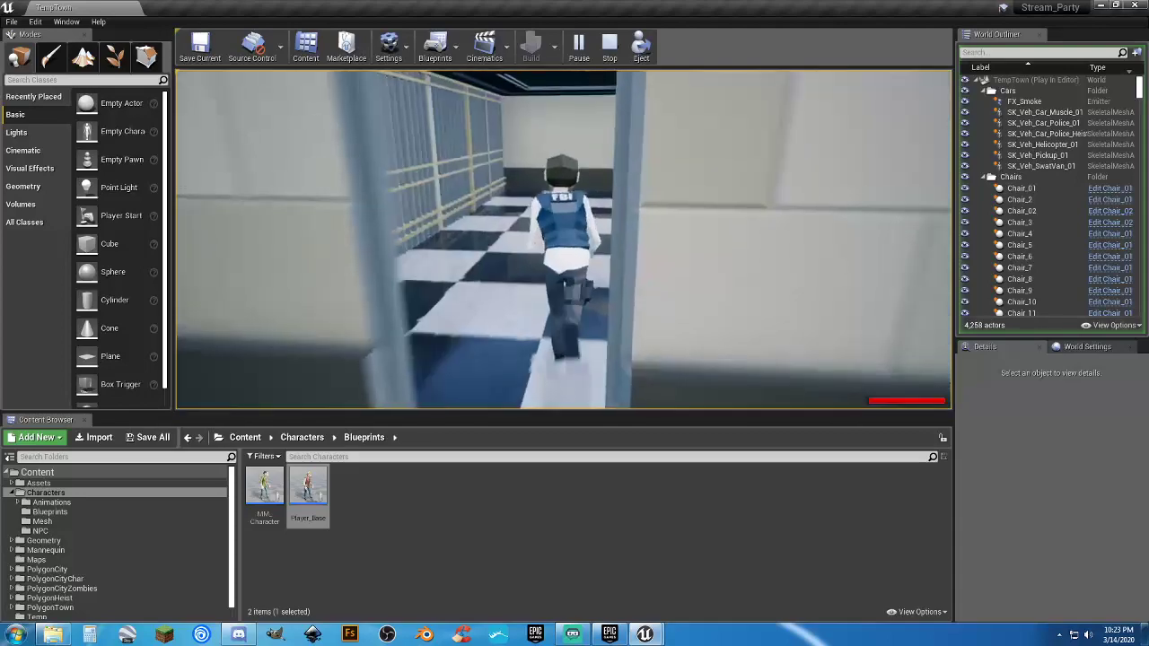
pyautogui.press('w')
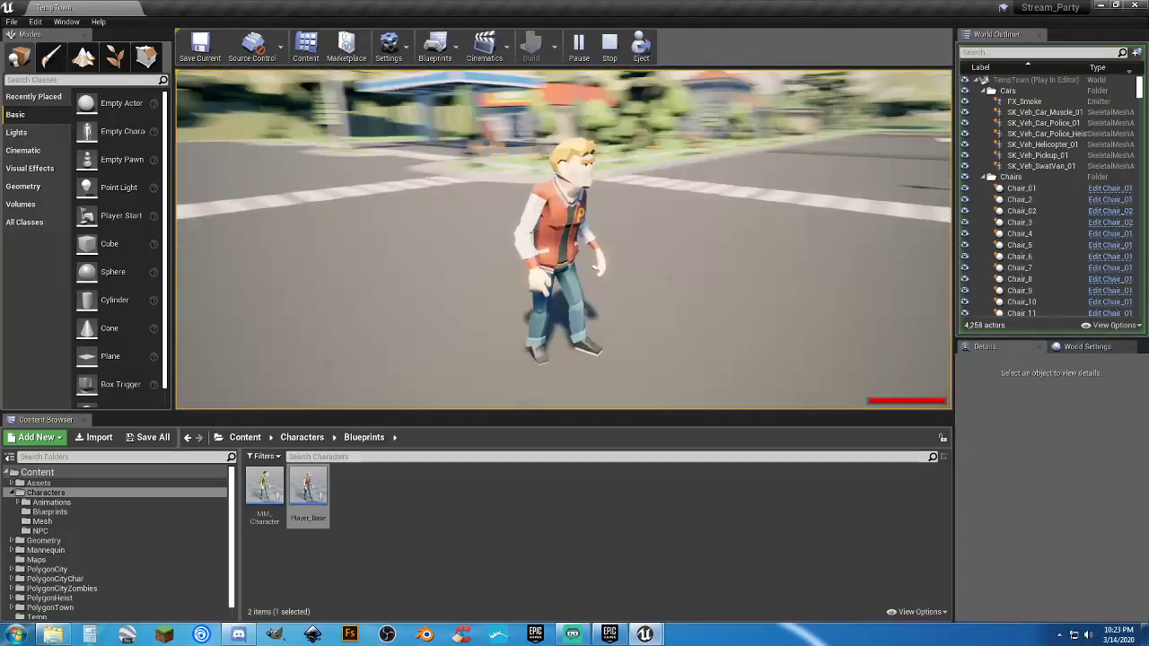
# Run the jacketed character around the street intersection and turn him to face the camera.
pyautogui.press('w')
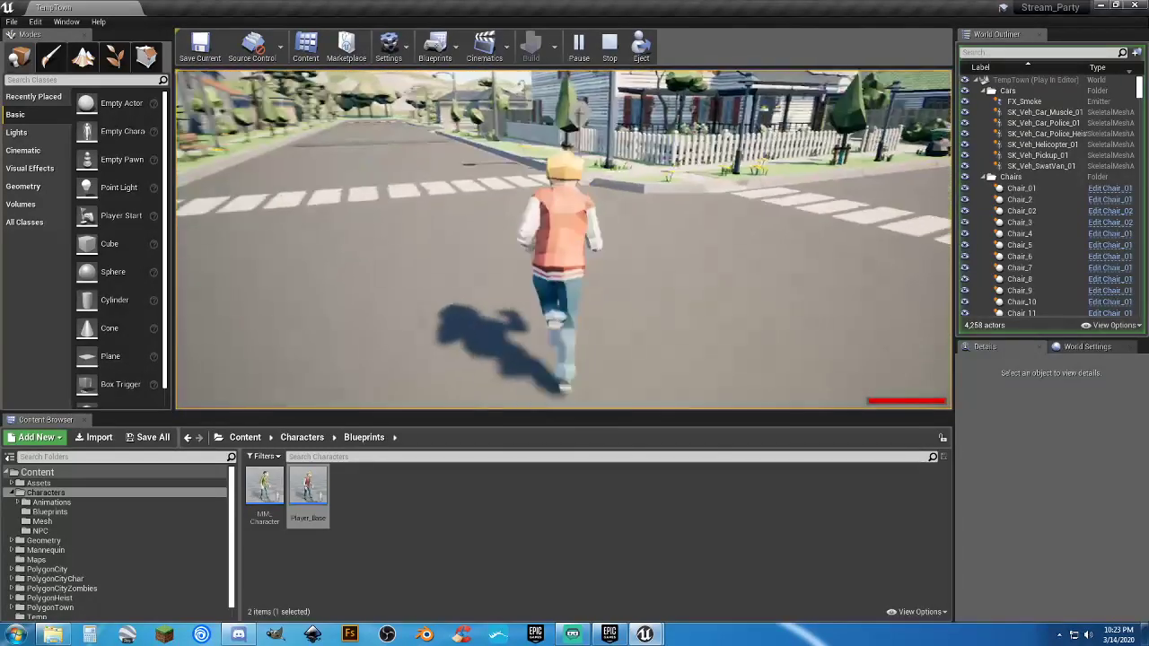
pyautogui.press('w')
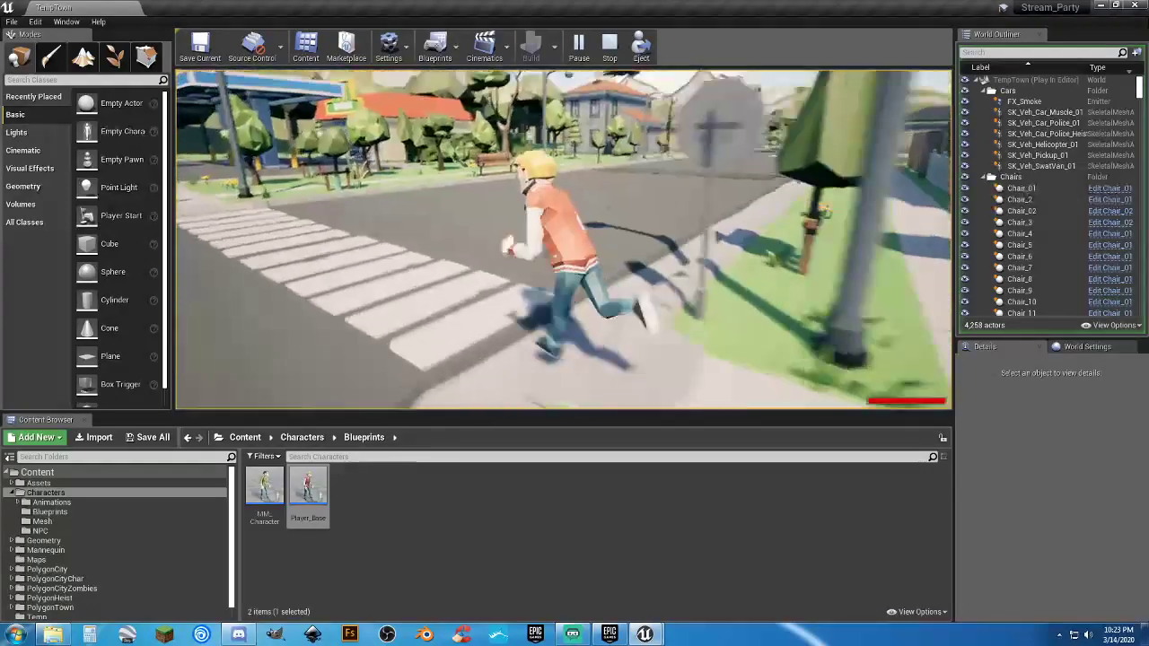
pyautogui.press('s')
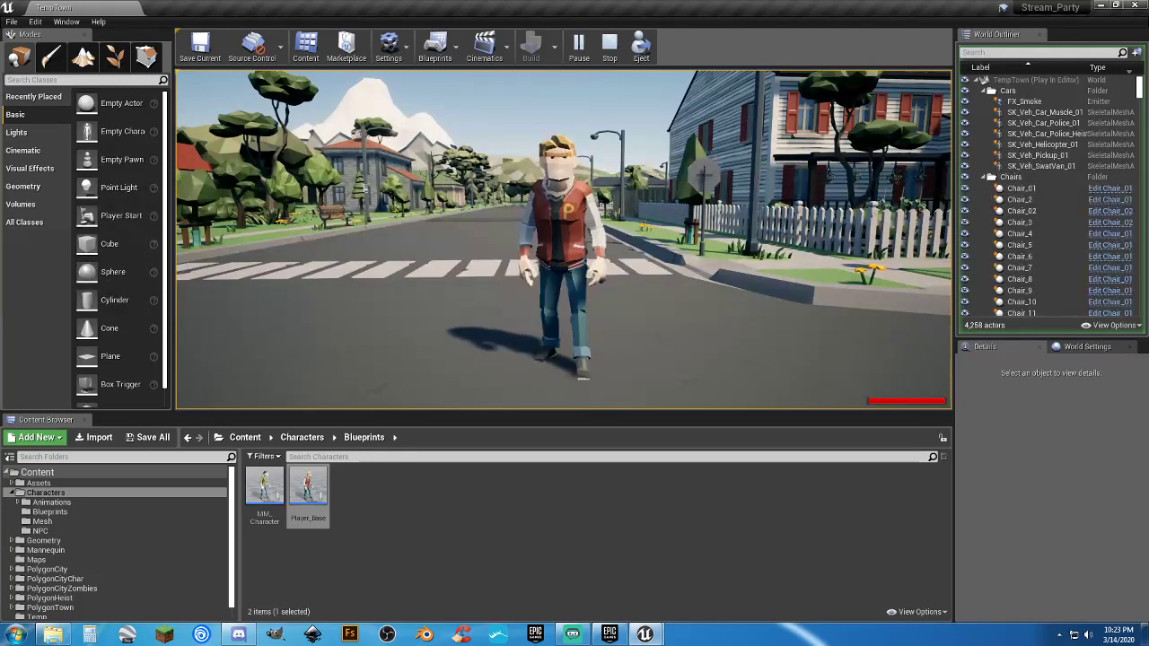
# Open the in-game phone's character page, select the Macarena dance, and leave the page through HOME.
pyautogui.press('p')
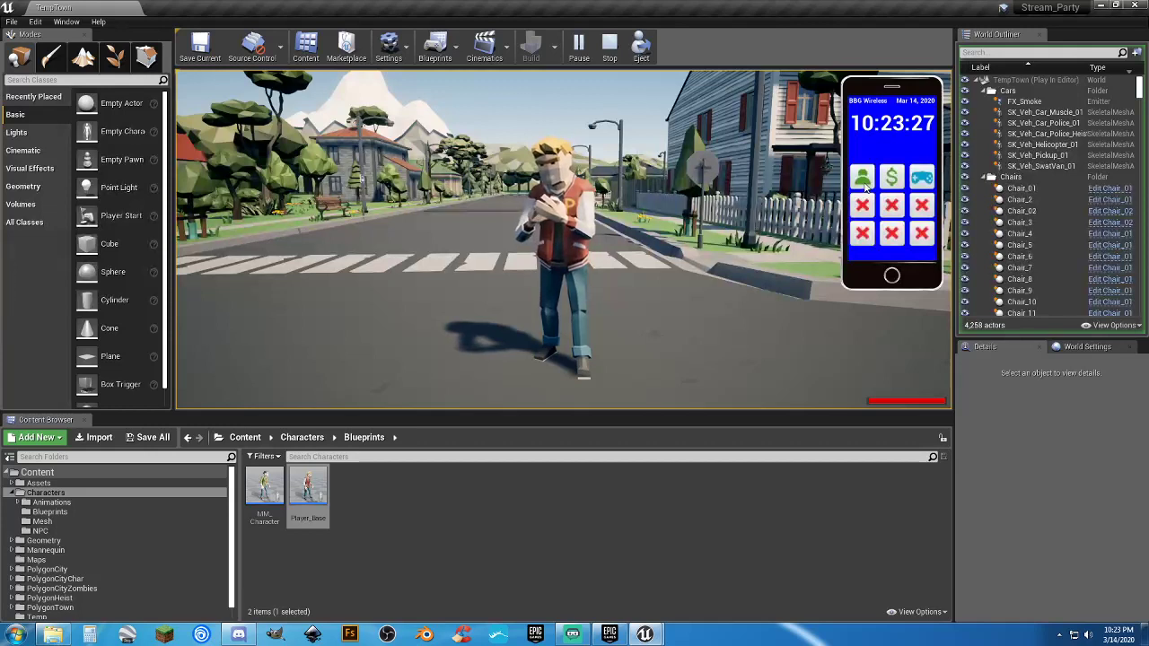
pyautogui.click(863, 179)
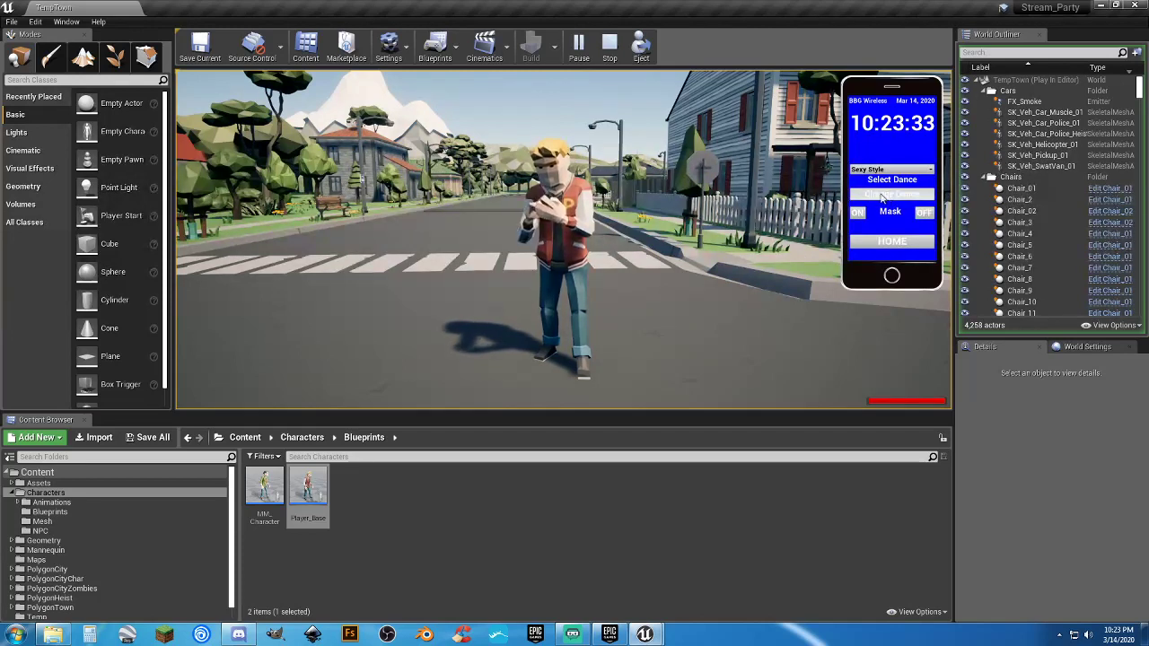
pyautogui.click(908, 171)
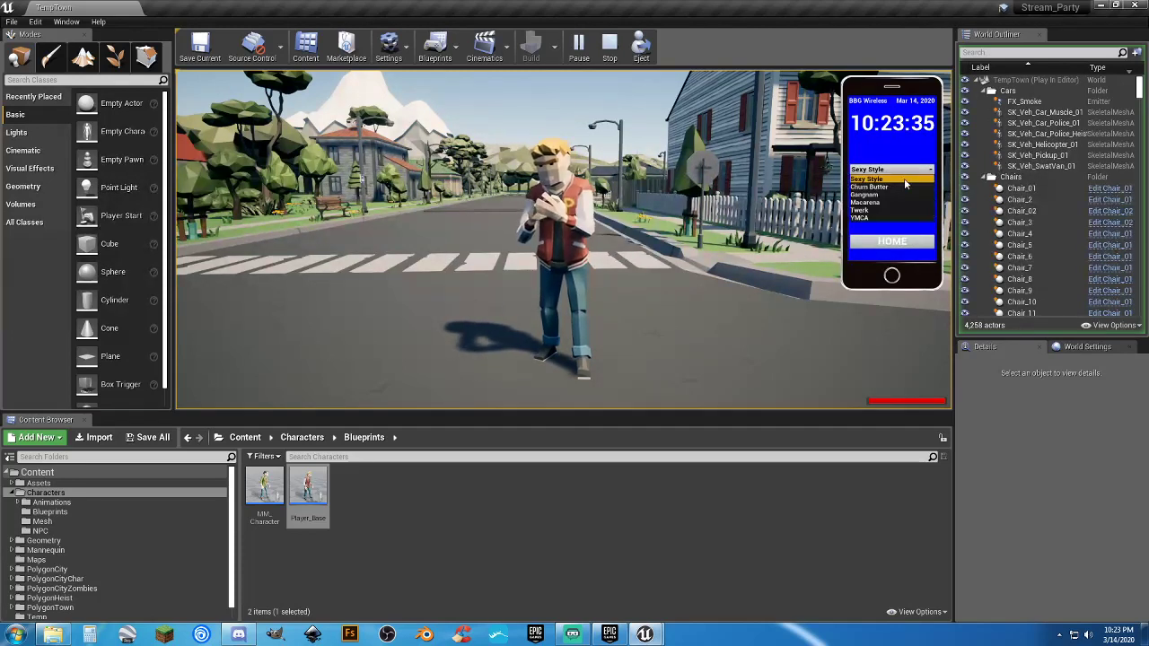
pyautogui.click(865, 203)
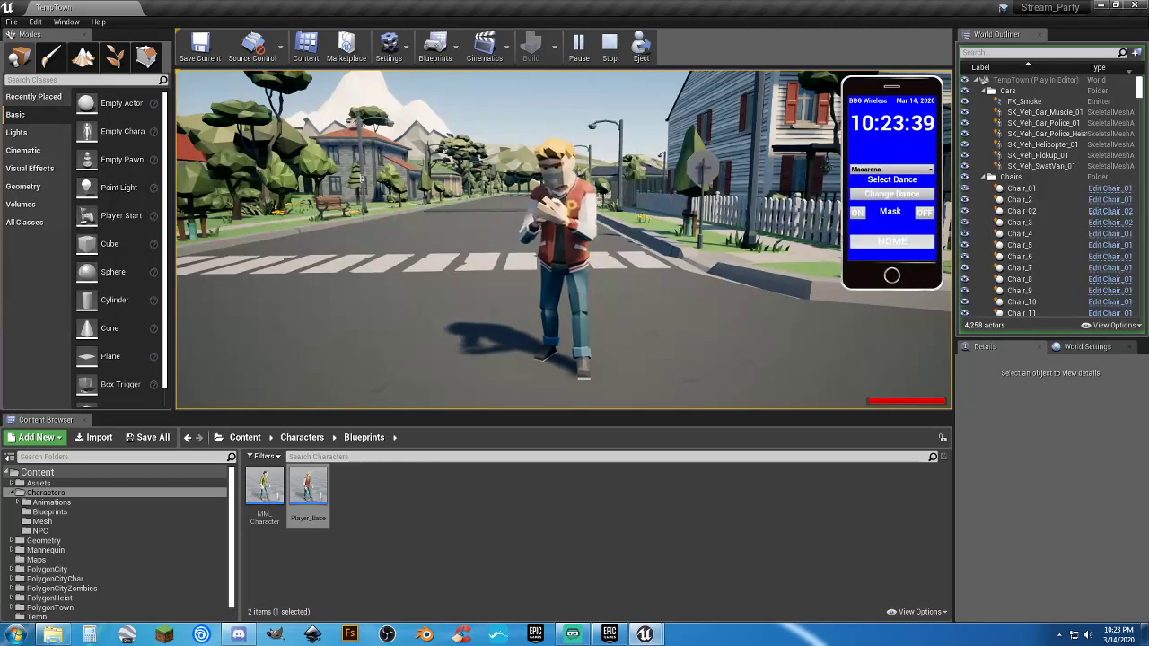
pyautogui.click(861, 243)
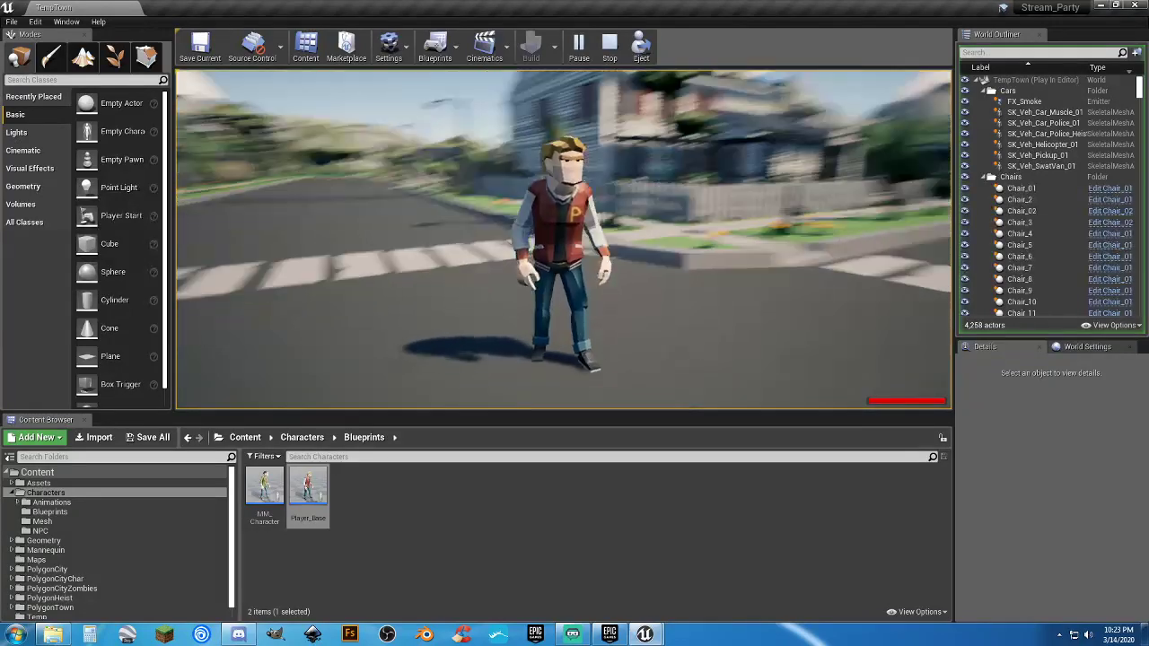
# Get the Funny Glasses mask at the BBG Cosmetic Gear counter, exit the shop menu, and run out to the parking lot.
pyautogui.press('w')
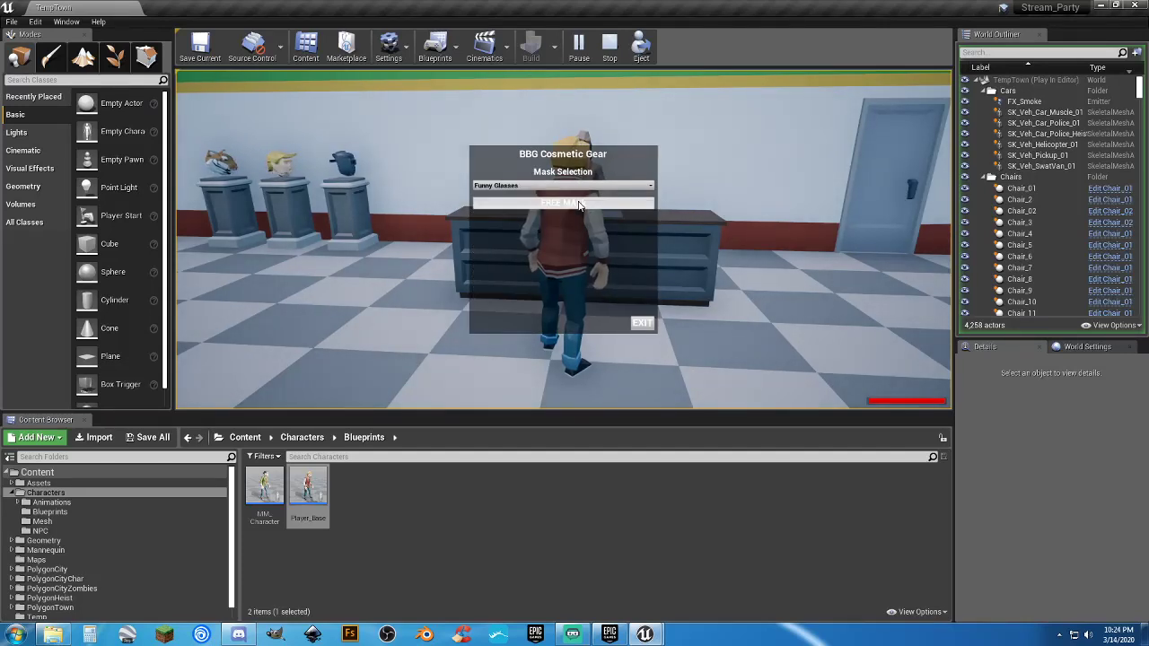
pyautogui.click(641, 323)
pyautogui.press('w')
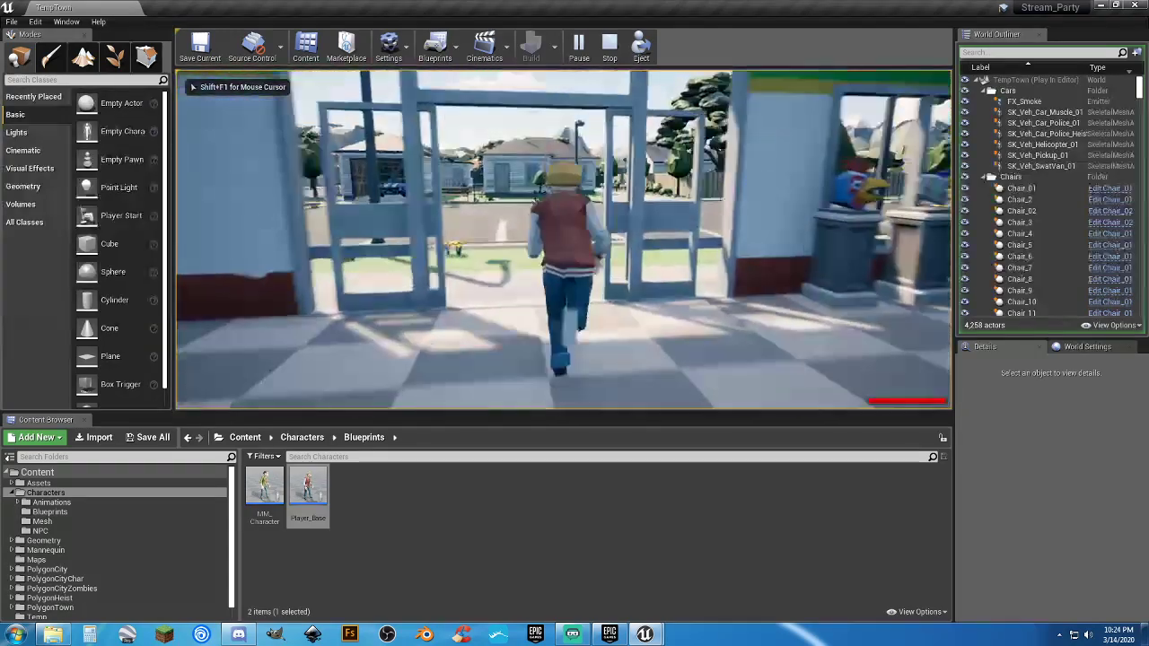
pyautogui.press('s')
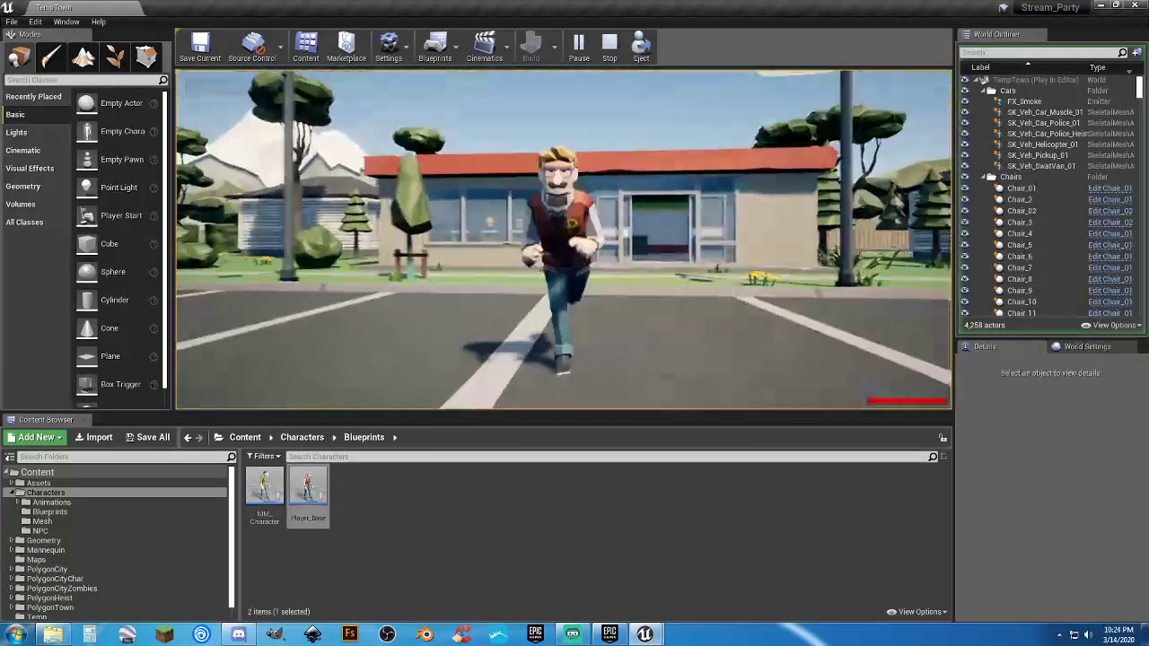
# Open the in-game phone, view its character and BBG Bank pages, and put the phone away.
pyautogui.press('p')
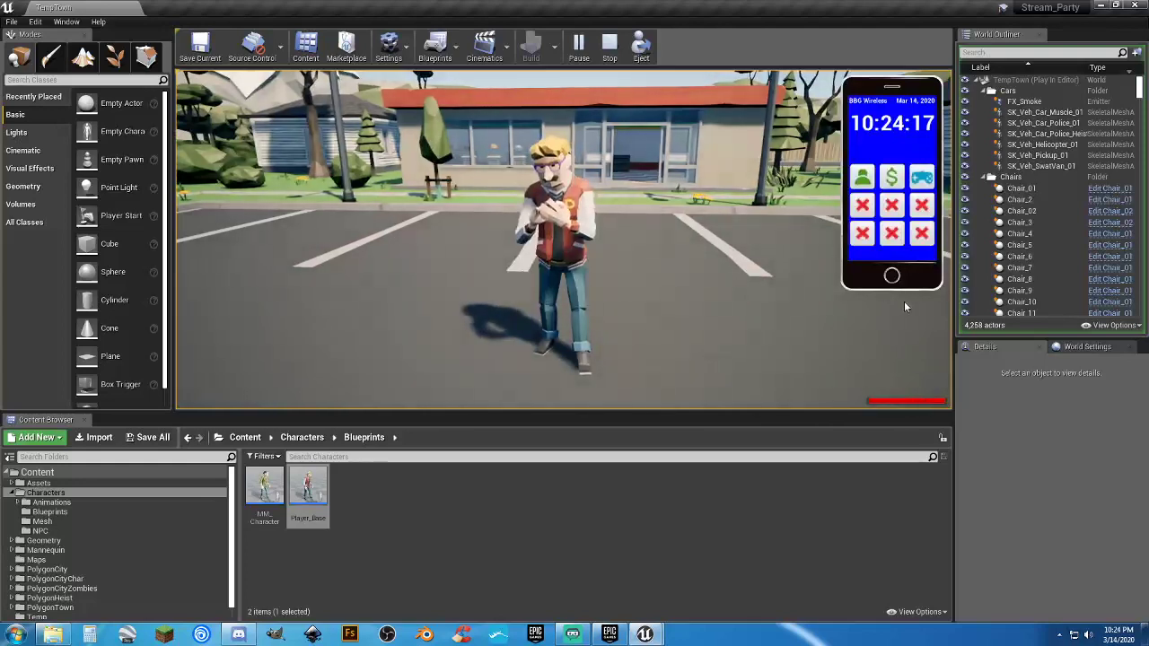
pyautogui.click(871, 178)
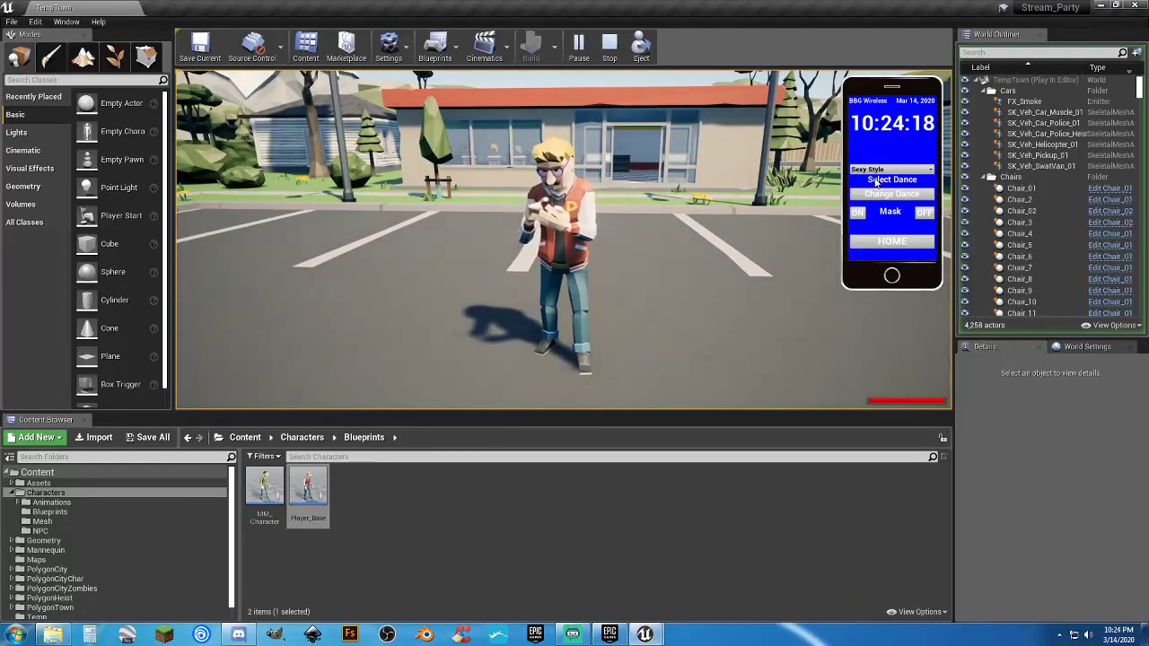
pyautogui.click(892, 241)
pyautogui.click(891, 201)
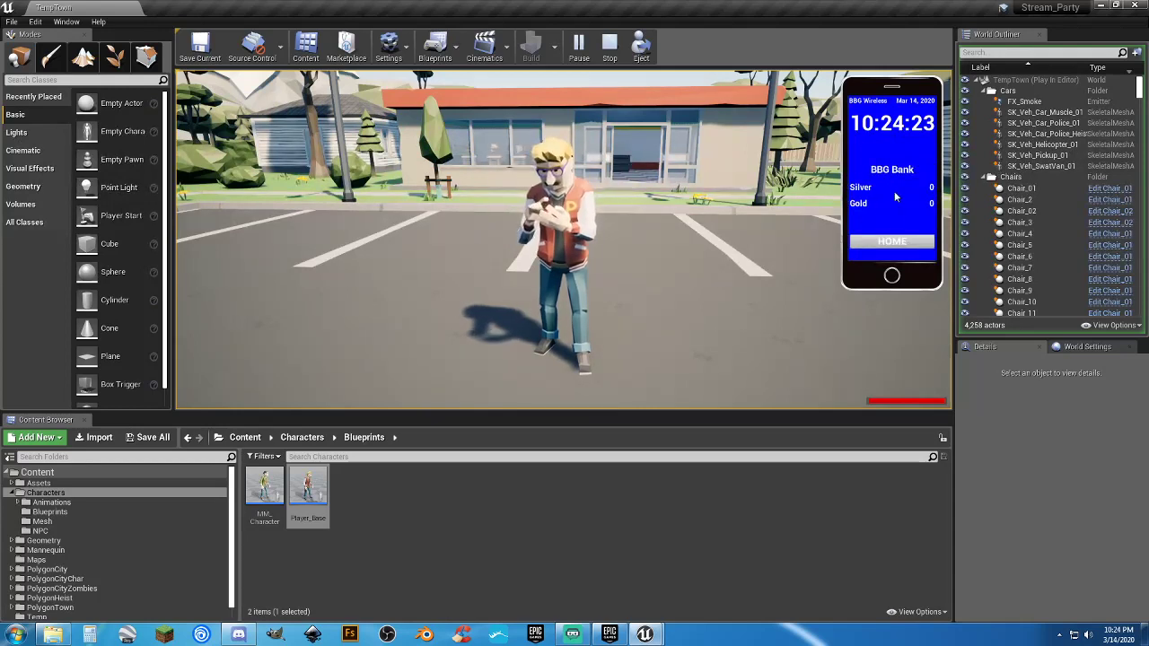
pyautogui.click(892, 241)
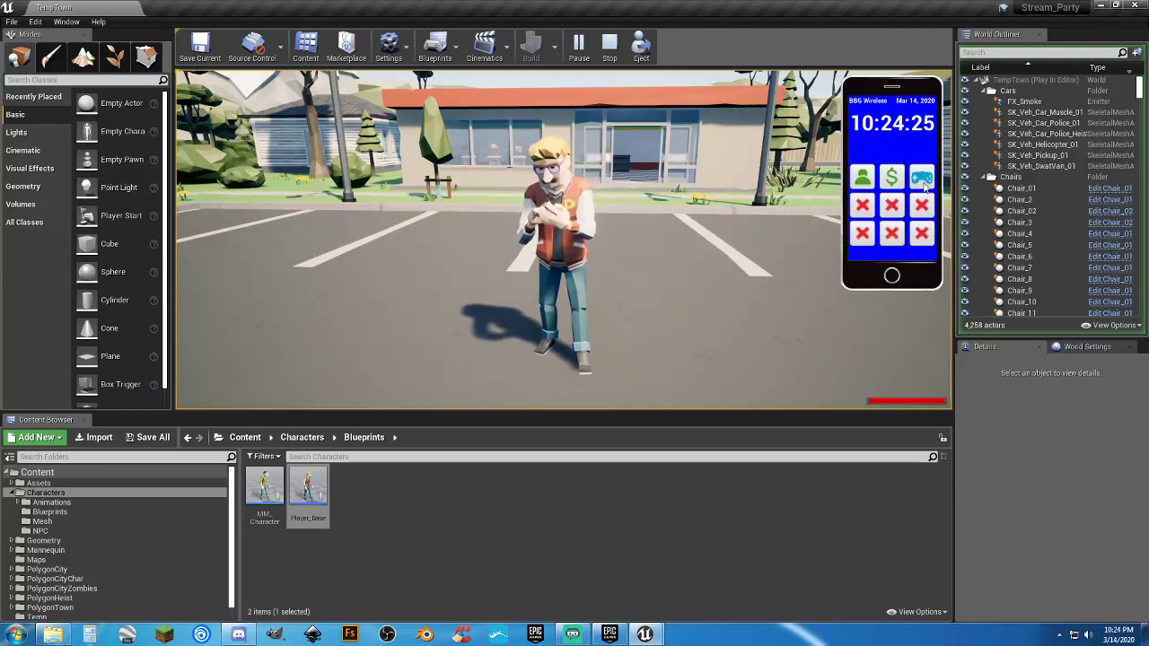
pyautogui.press('Tab')
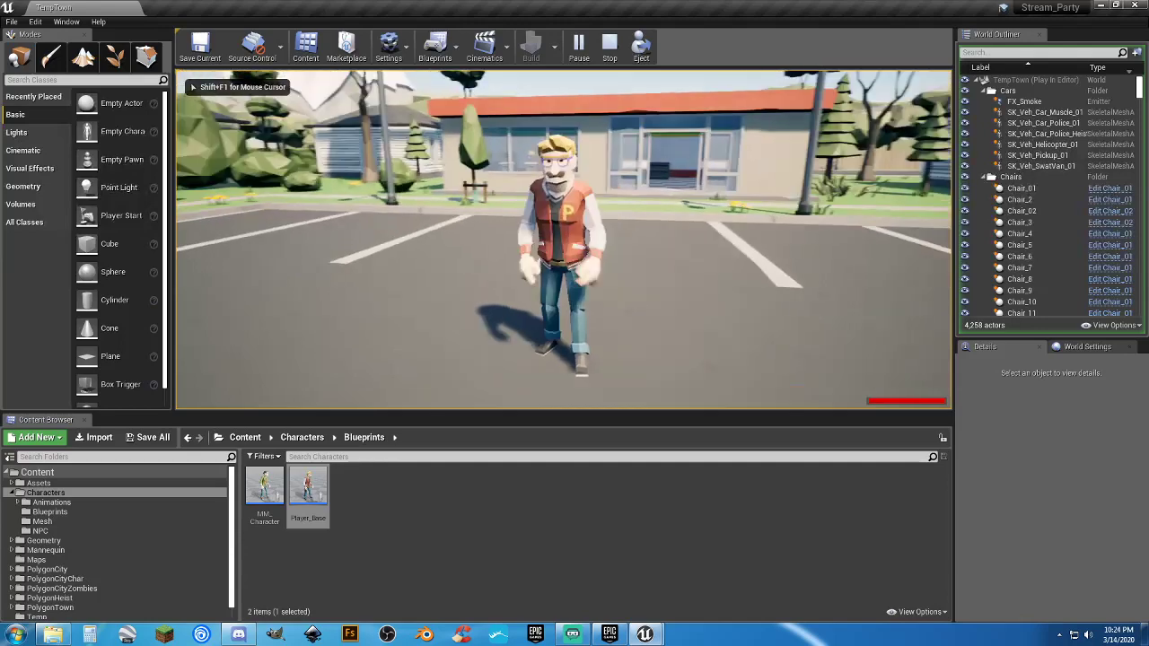
# Run the character from the parking lot down the street and along the paved path to the patio table by the wooden fence.
pyautogui.press('w')
pyautogui.press('w')
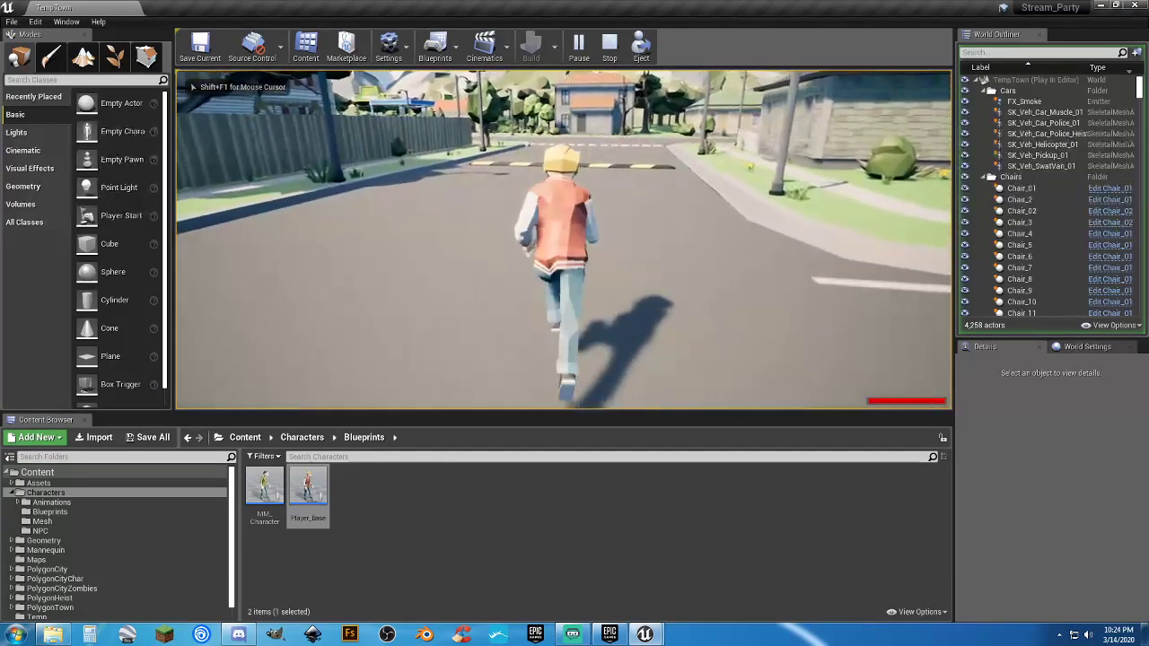
pyautogui.press('a')
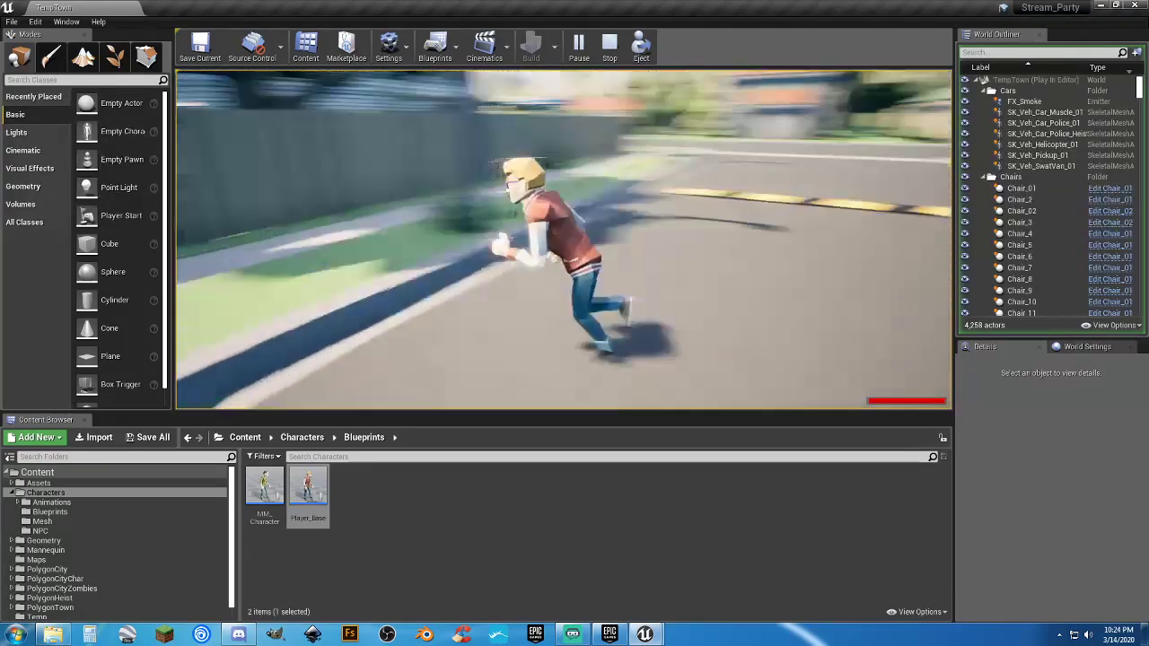
pyautogui.press('w')
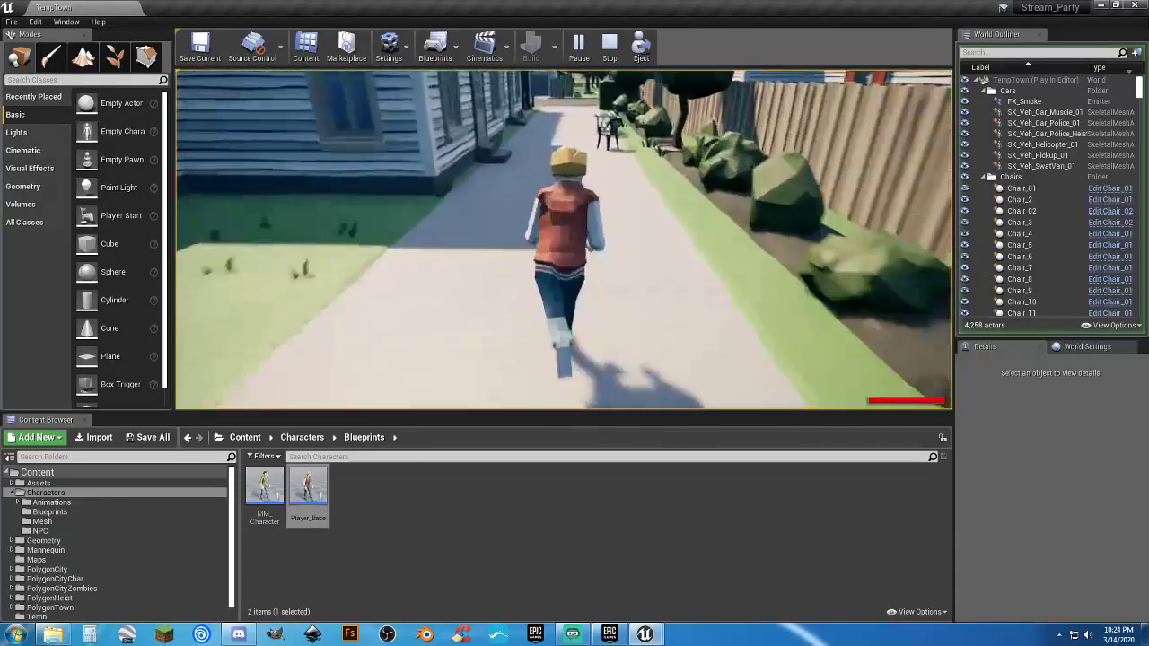
pyautogui.press('w')
pyautogui.press('a')
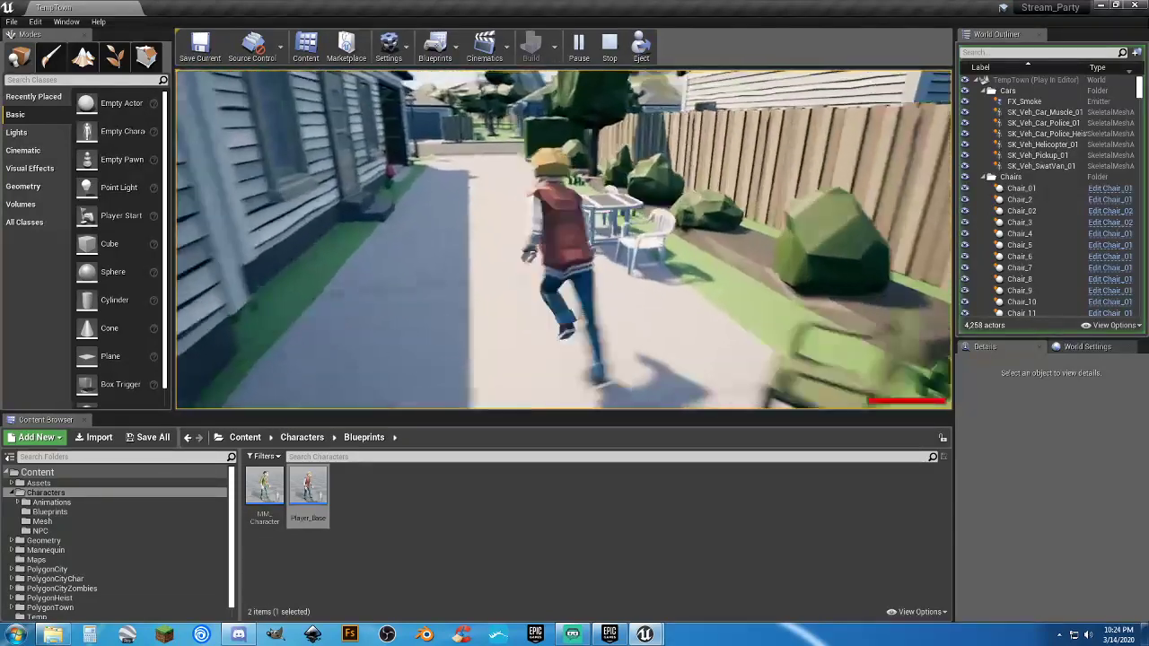
pyautogui.press('w')
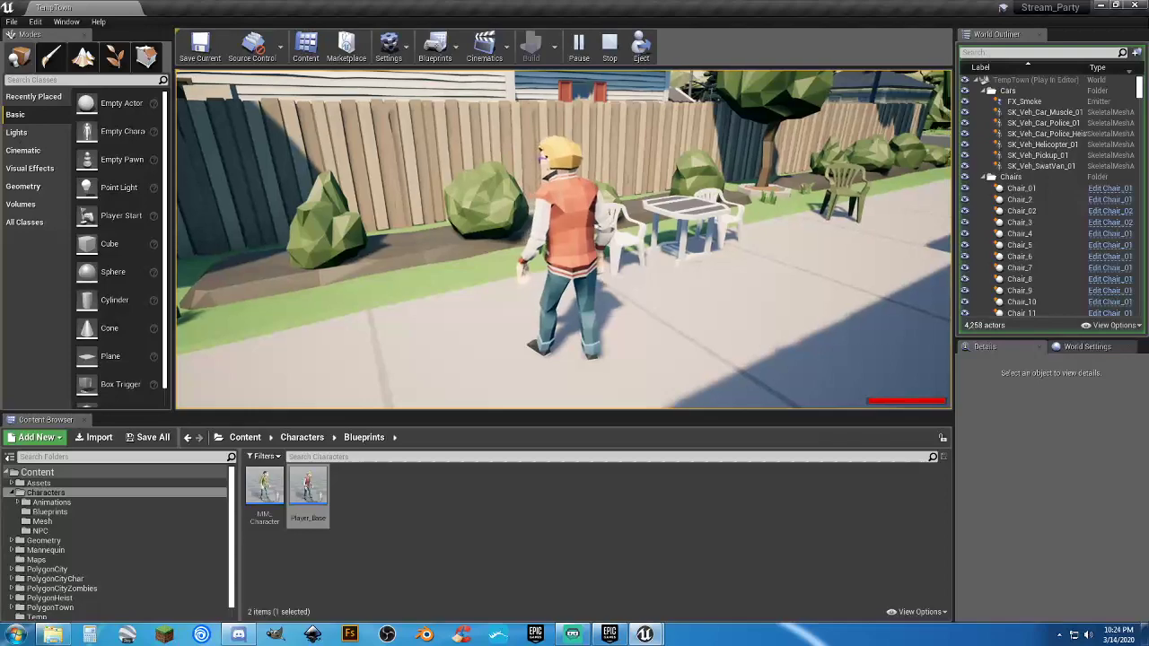
# Test jumping the character onto and over the wooden backyard fence beside the patio.
pyautogui.press('d')
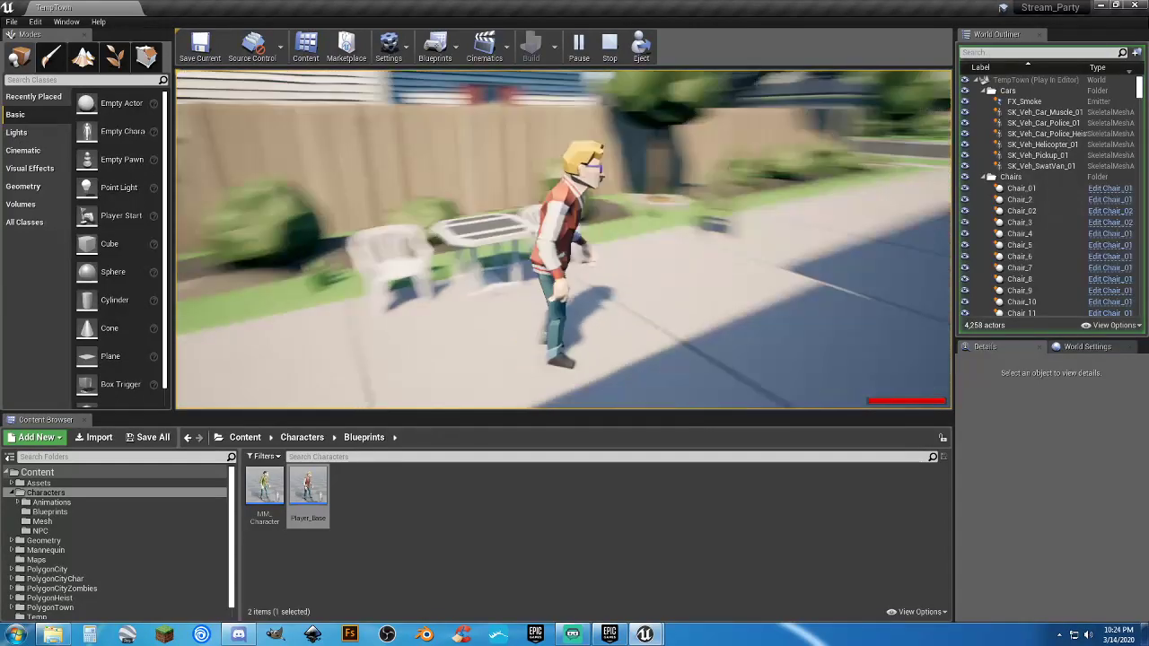
pyautogui.press('w')
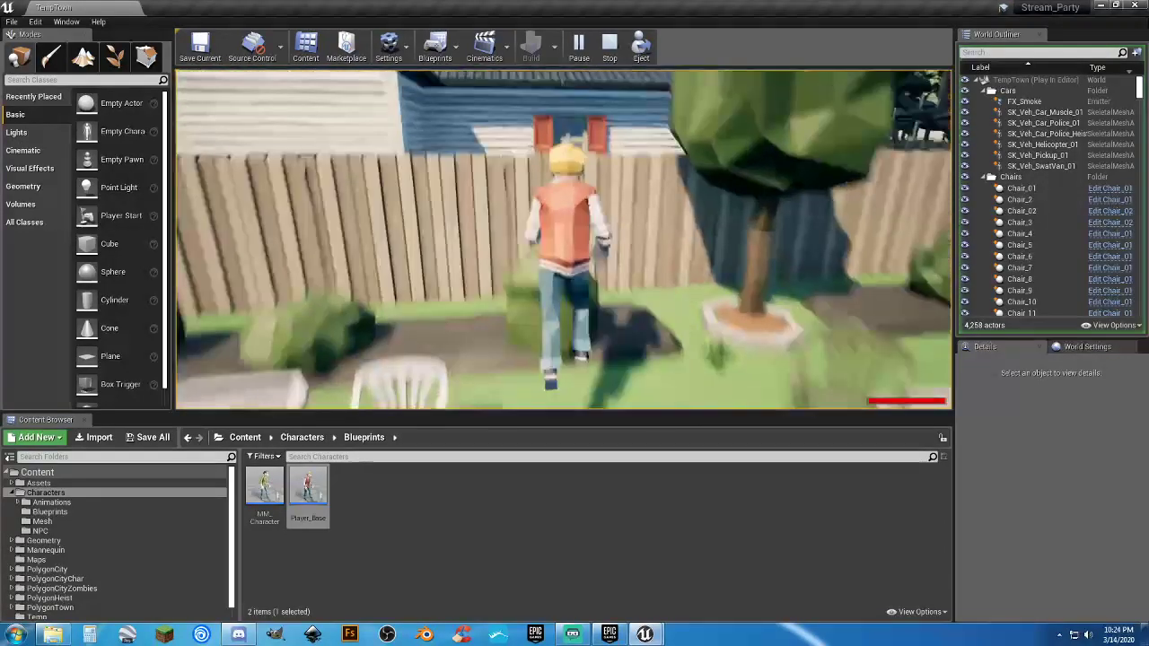
pyautogui.press('space')
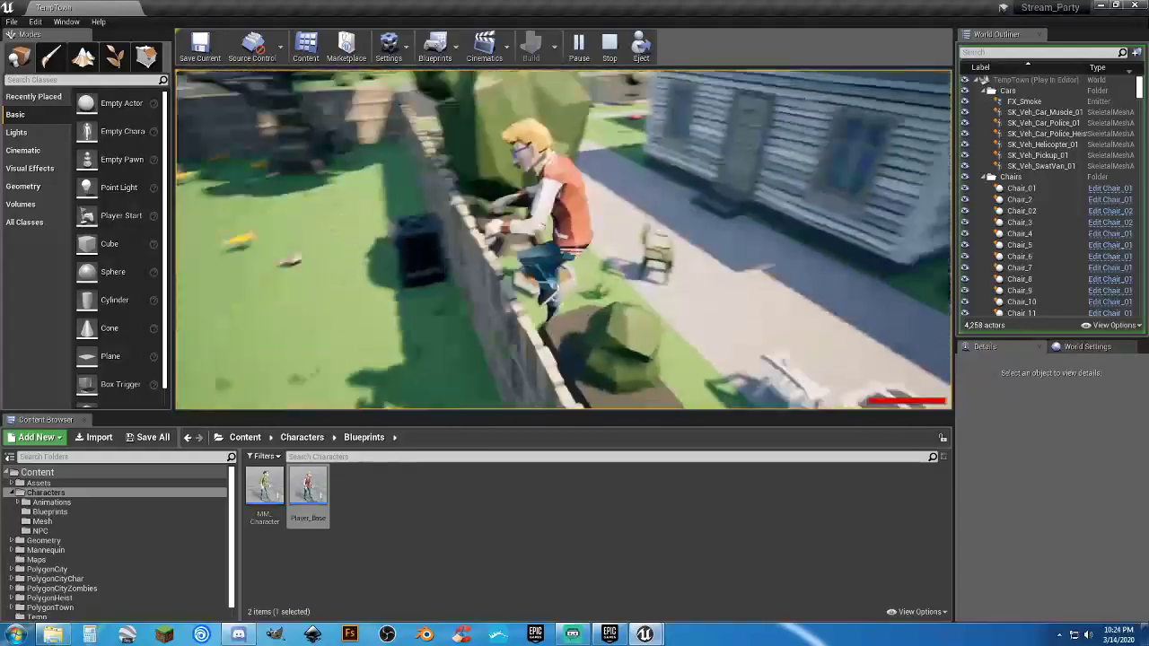
pyautogui.press('w')
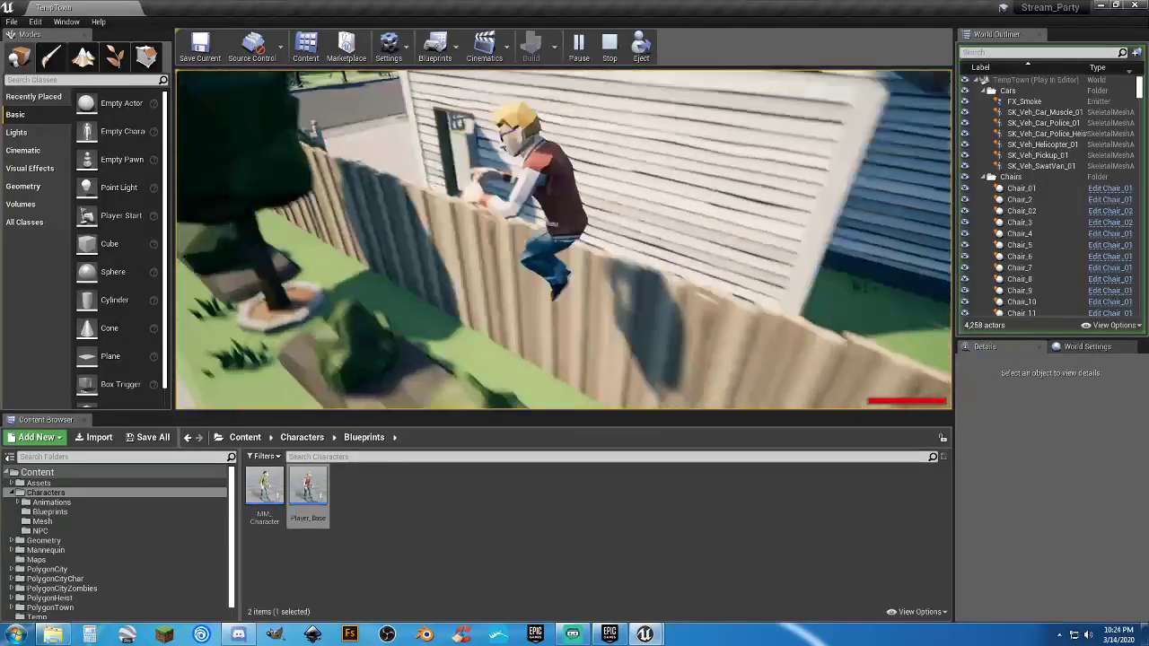
# Run the character between the houses into the playground yard and around its play equipment to the soccer ball.
pyautogui.press('w')
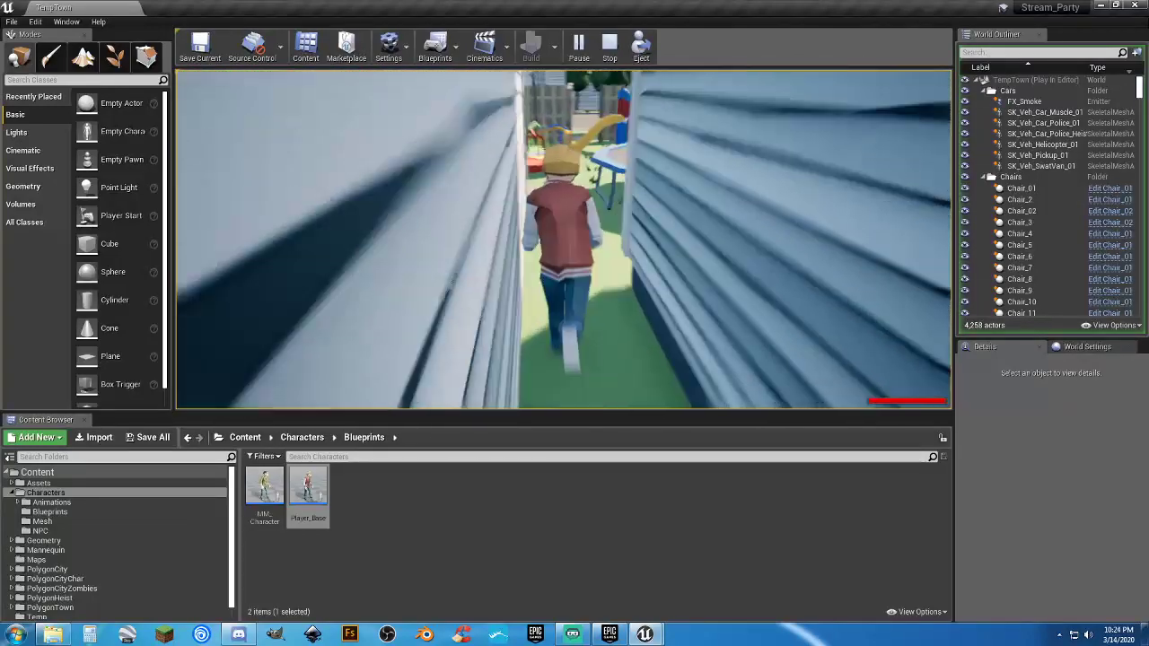
pyautogui.press('w')
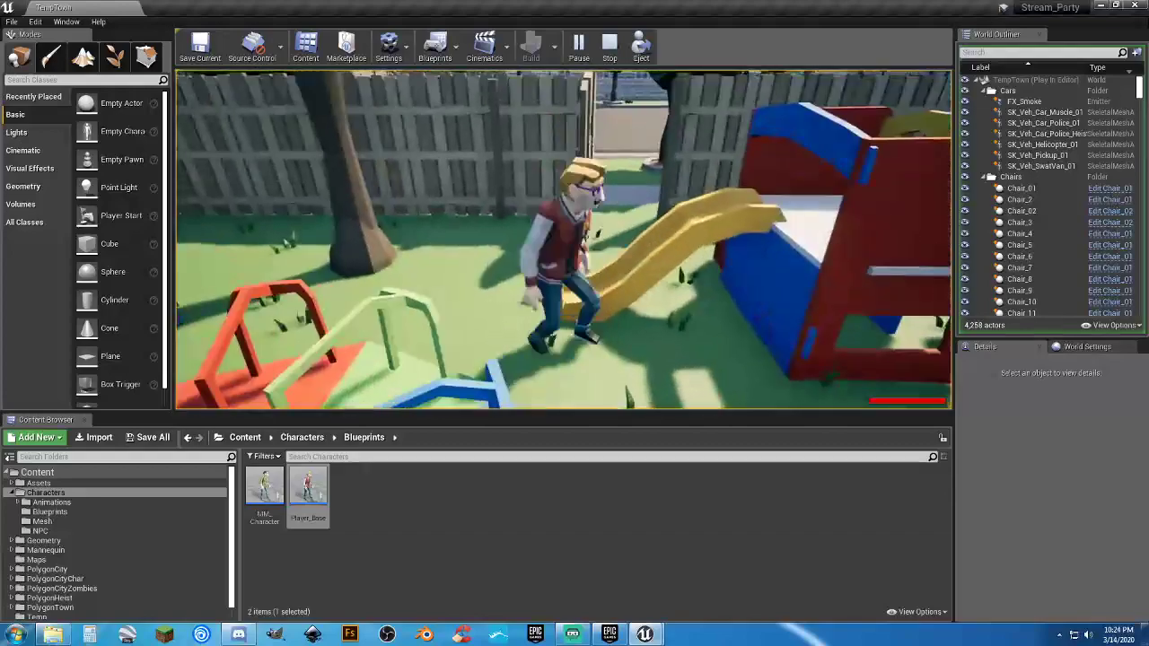
pyautogui.press('w')
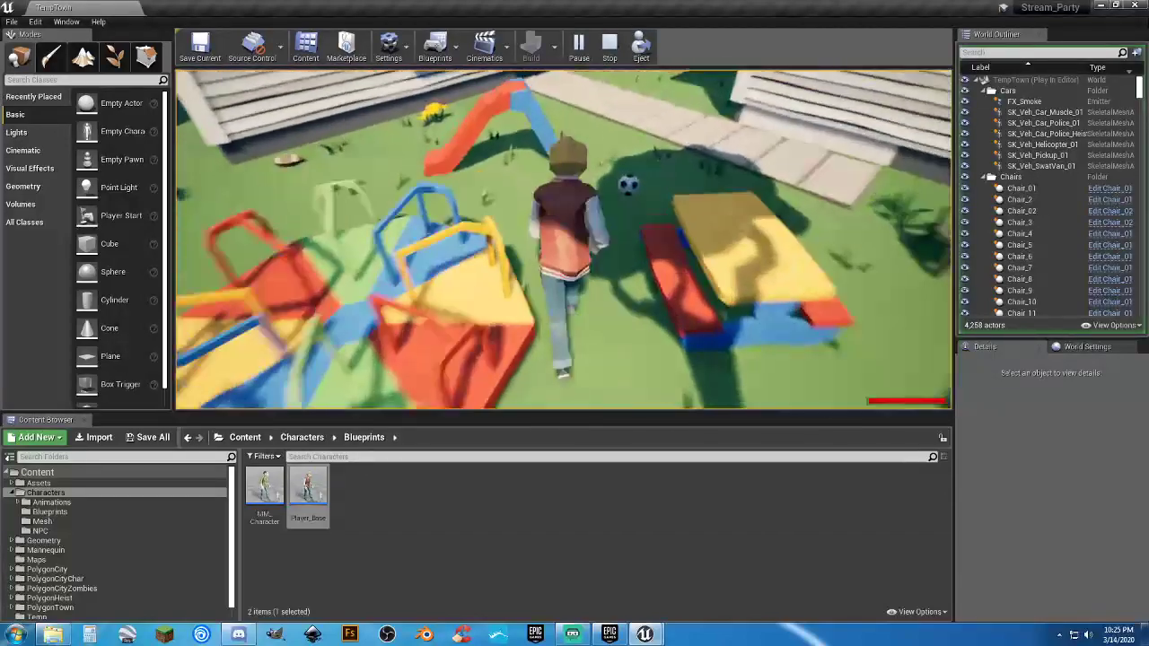
pyautogui.press('d')
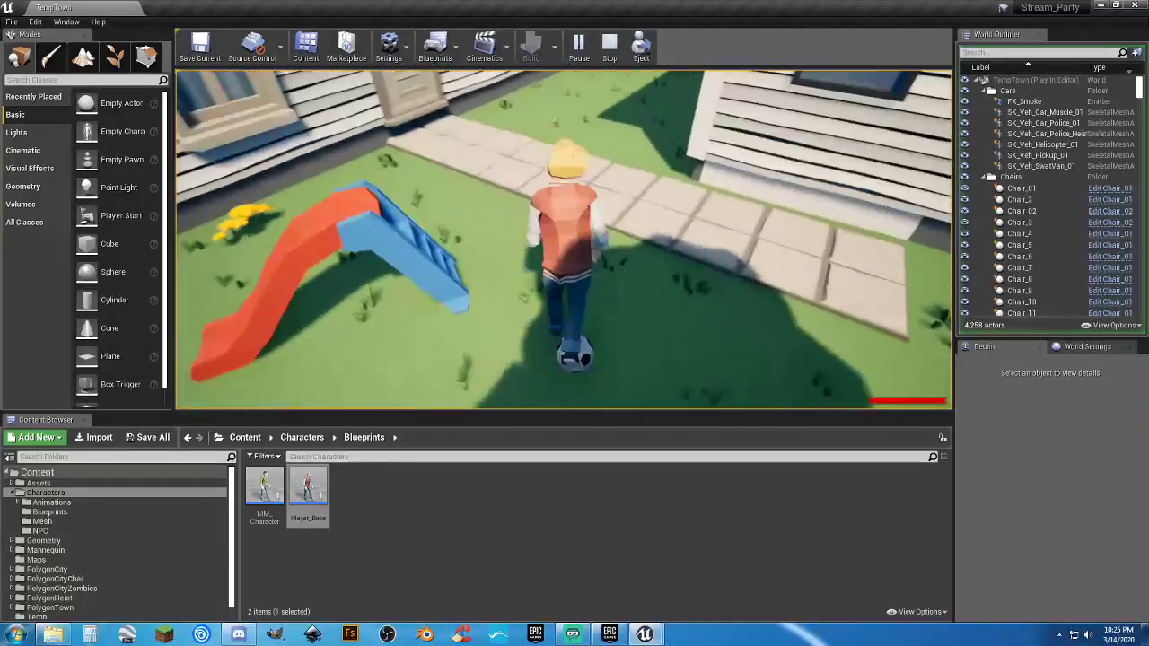
# Move the character to the street, change the phone's selected dance to Twerk, and leave the page through HOME.
pyautogui.press('w')
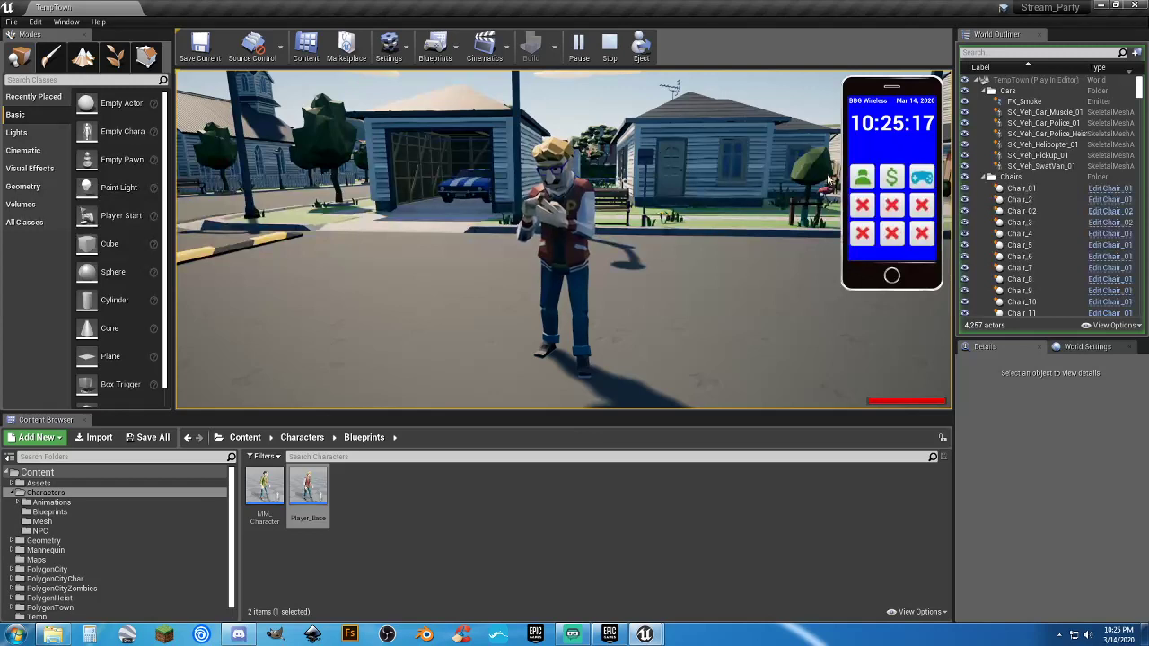
pyautogui.click(859, 178)
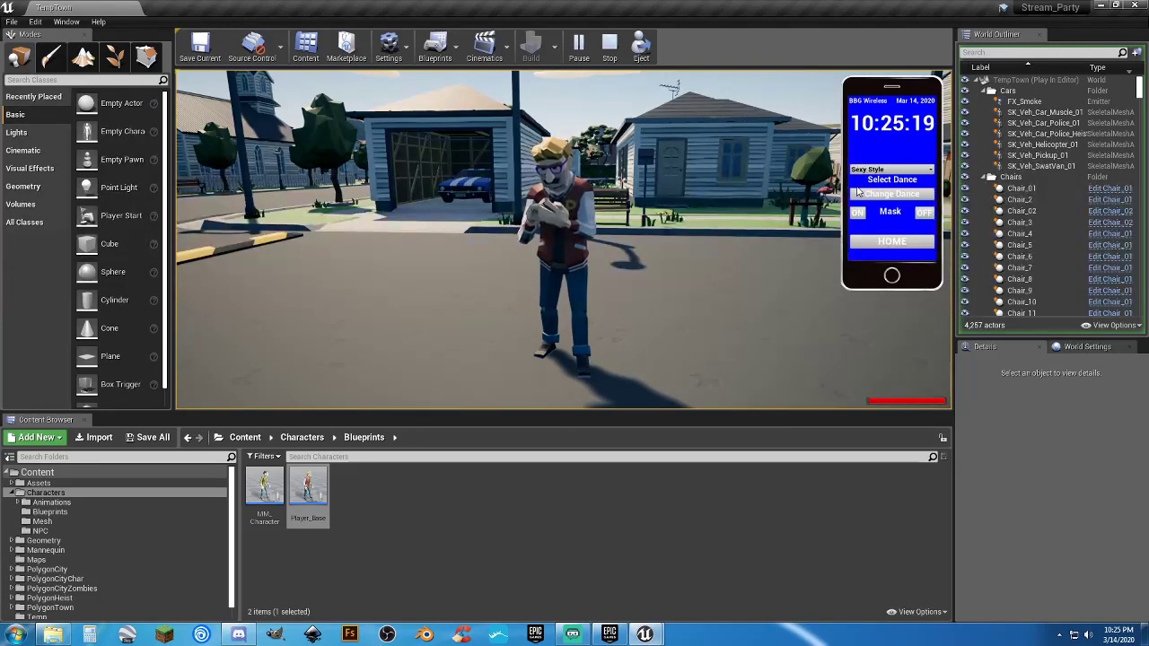
pyautogui.click(893, 169)
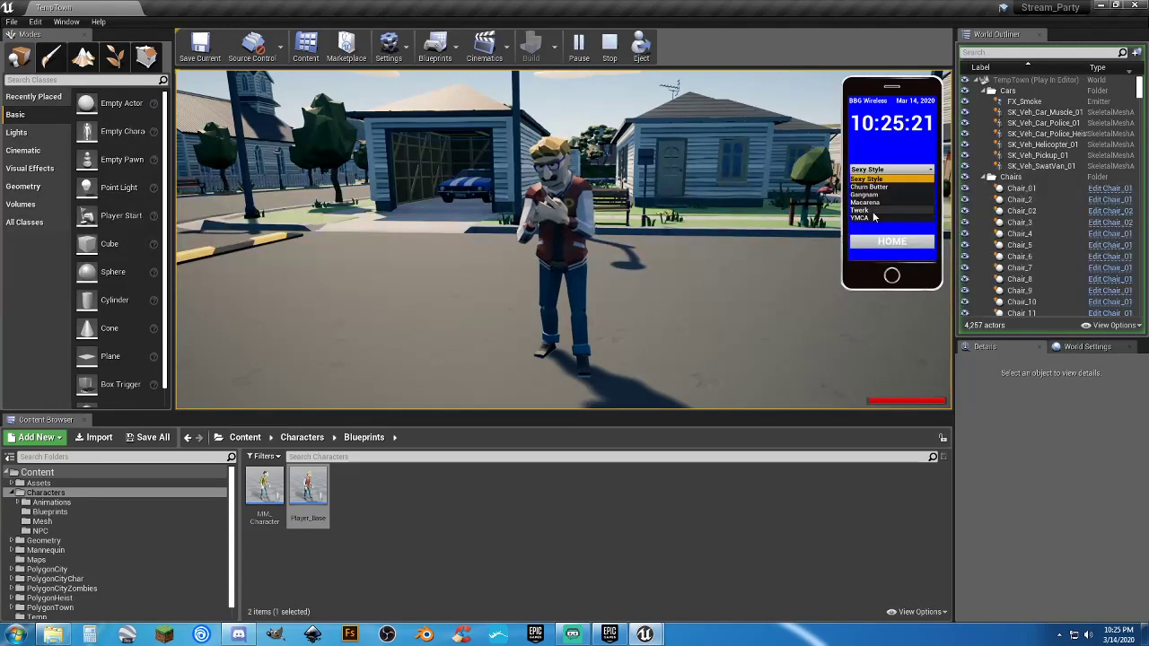
pyautogui.click(884, 208)
pyautogui.click(885, 196)
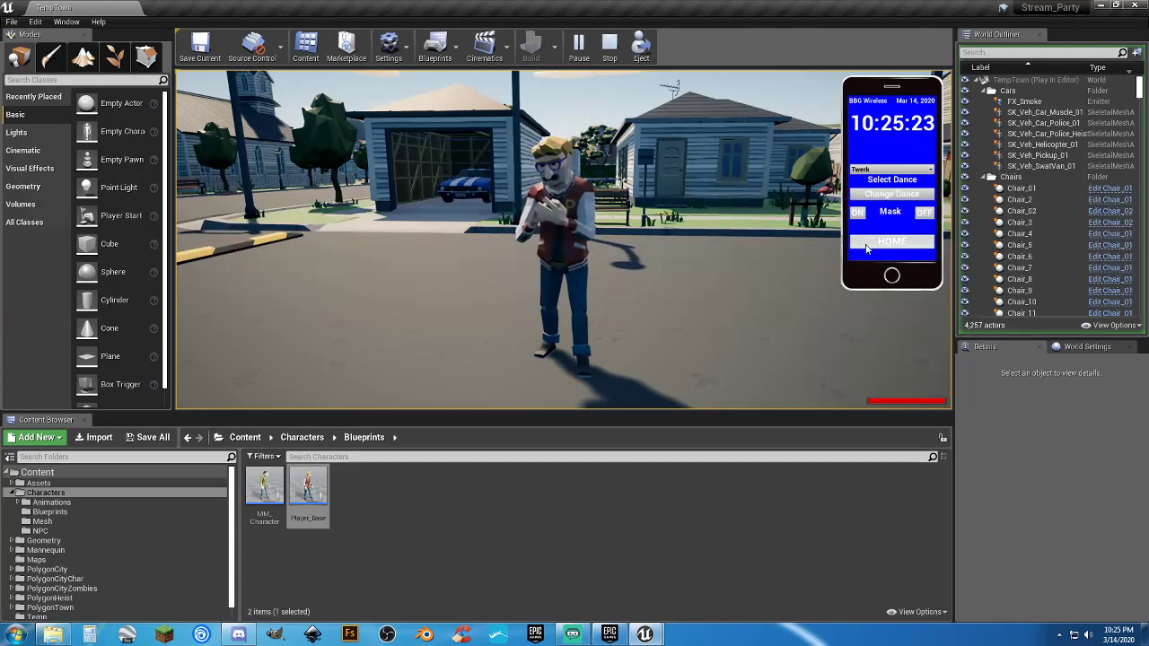
pyautogui.click(869, 242)
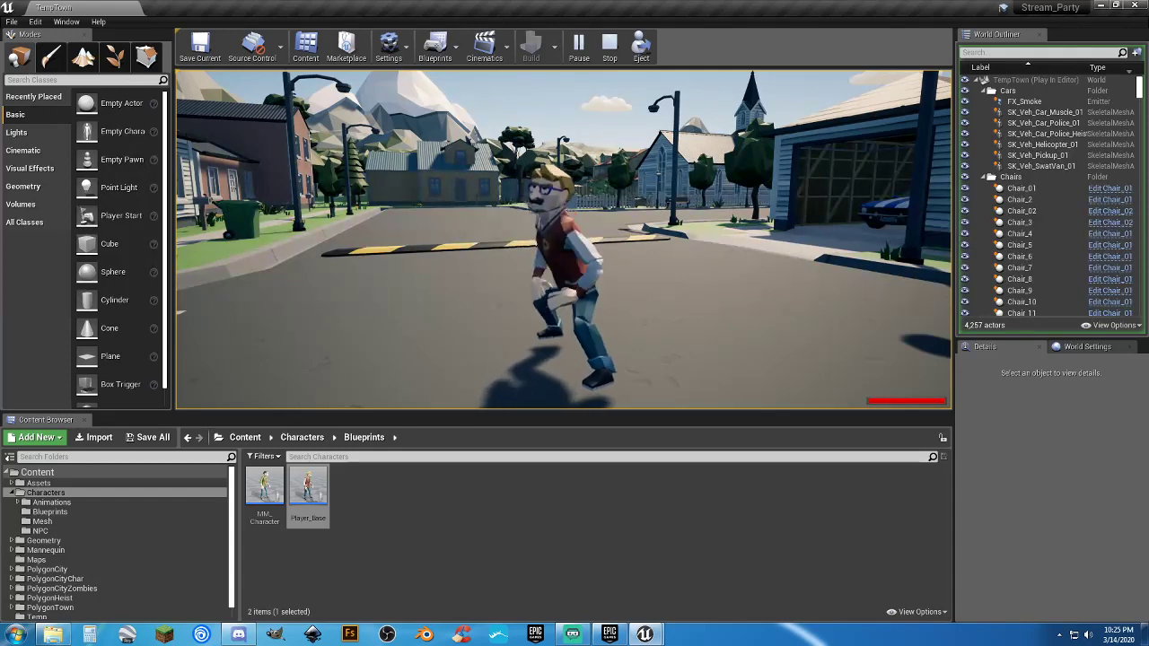
# Run the character up the street past the speed bump to the curb beside the yellow house and white picket fence.
pyautogui.press('w')
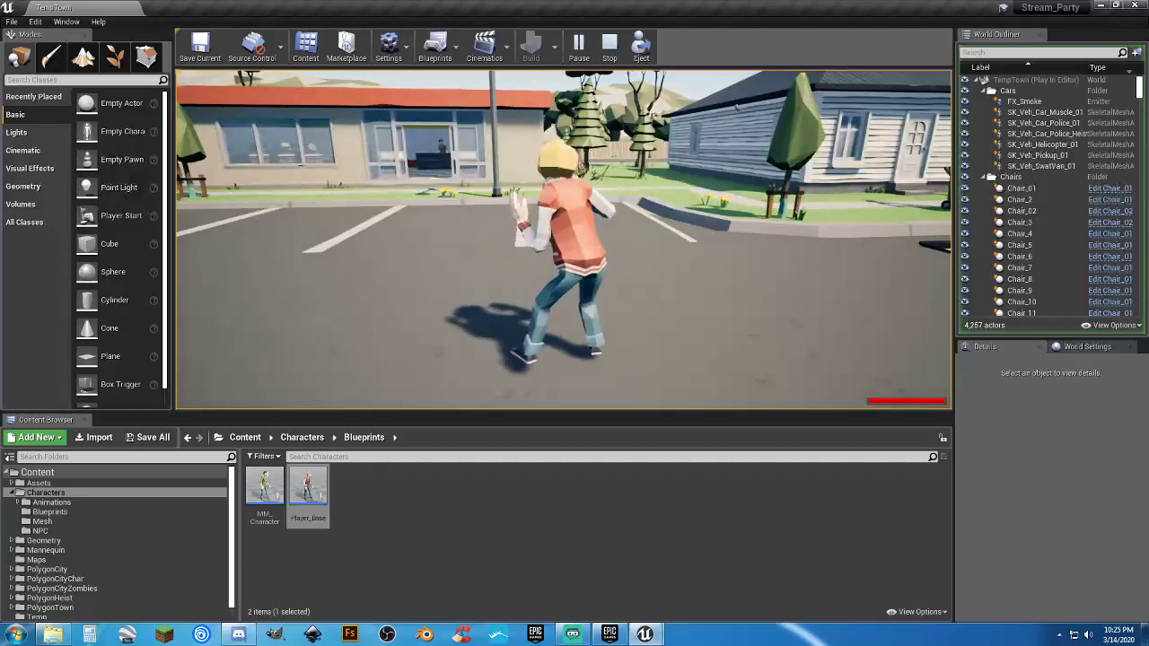
pyautogui.press('w')
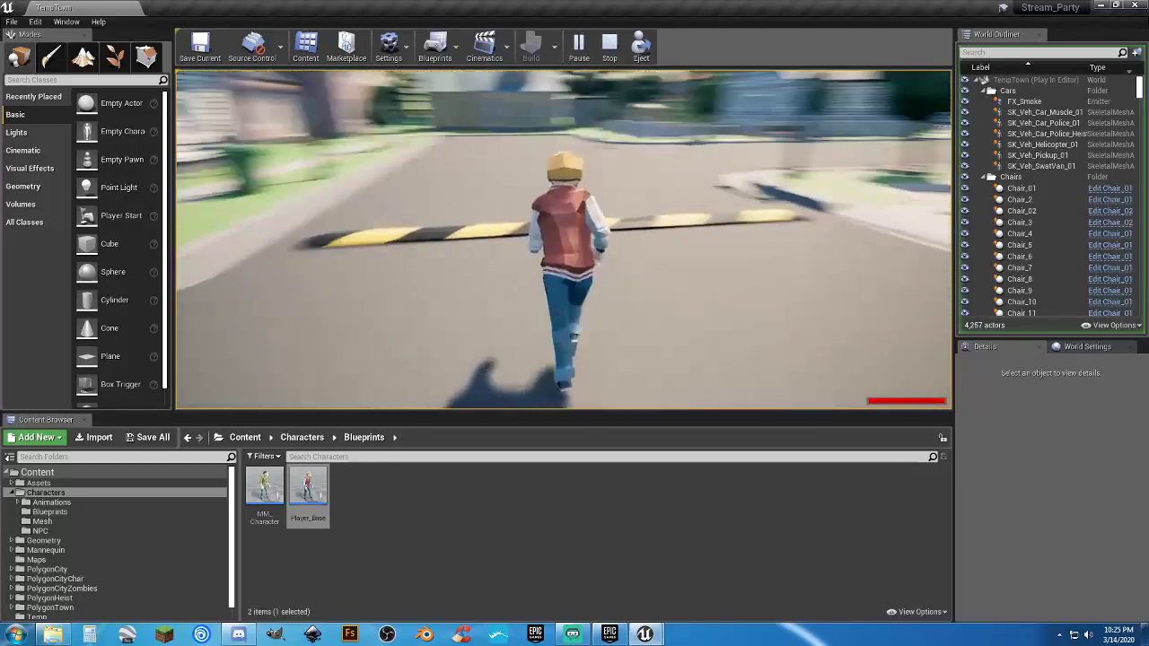
pyautogui.press('w')
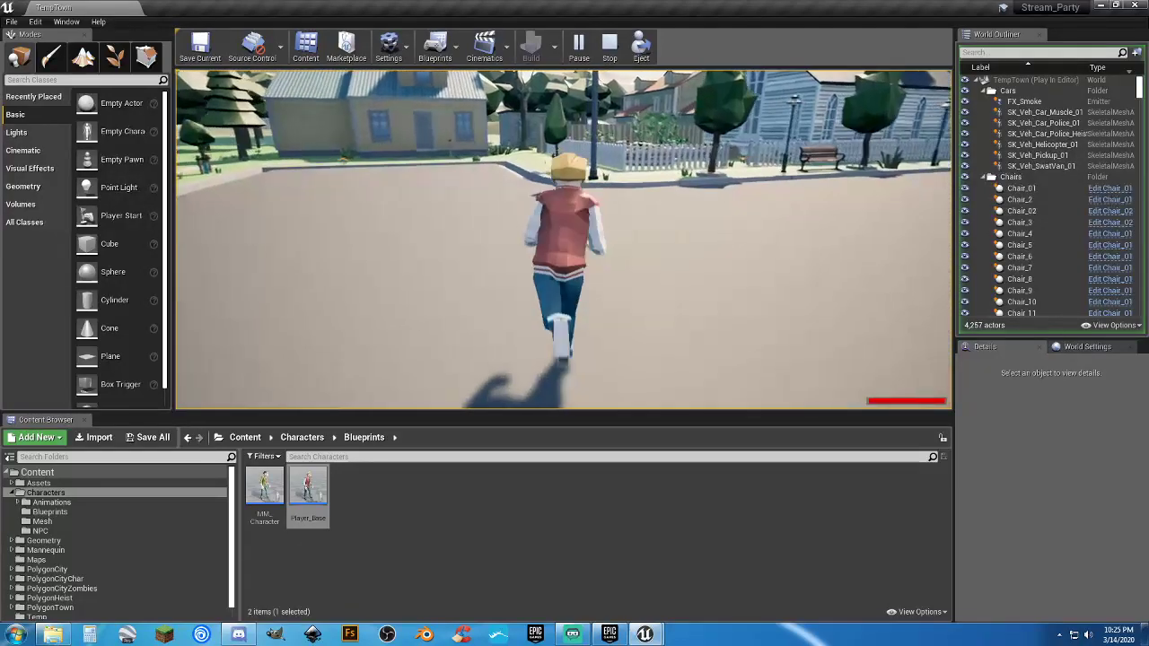
pyautogui.press('w')
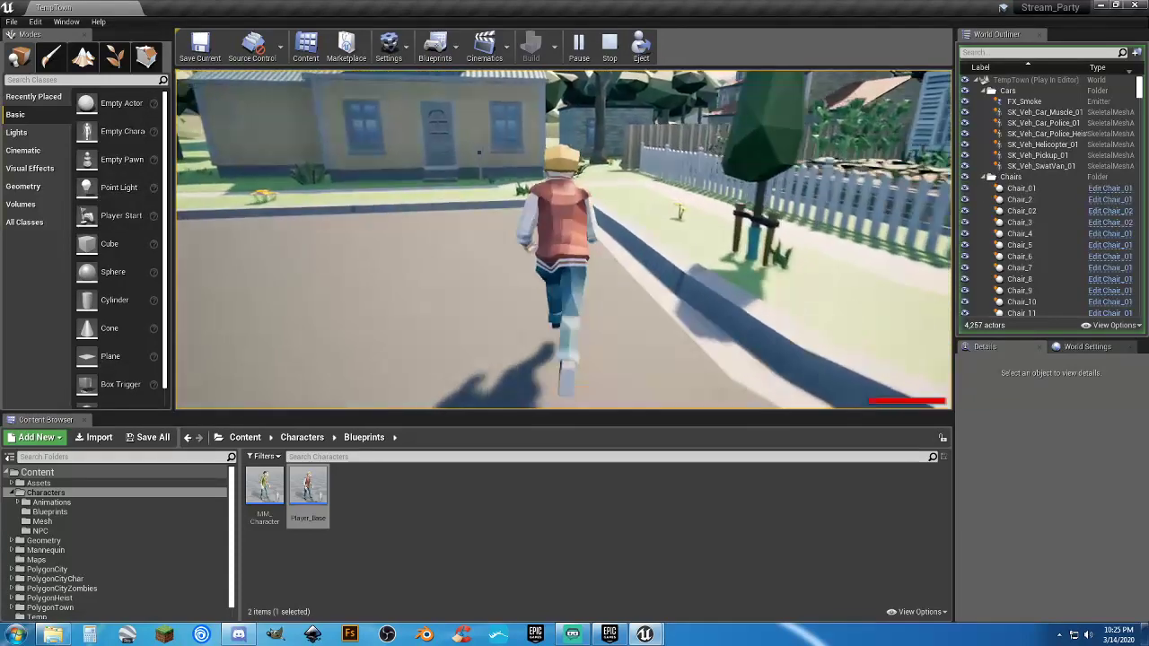
pyautogui.press('w')
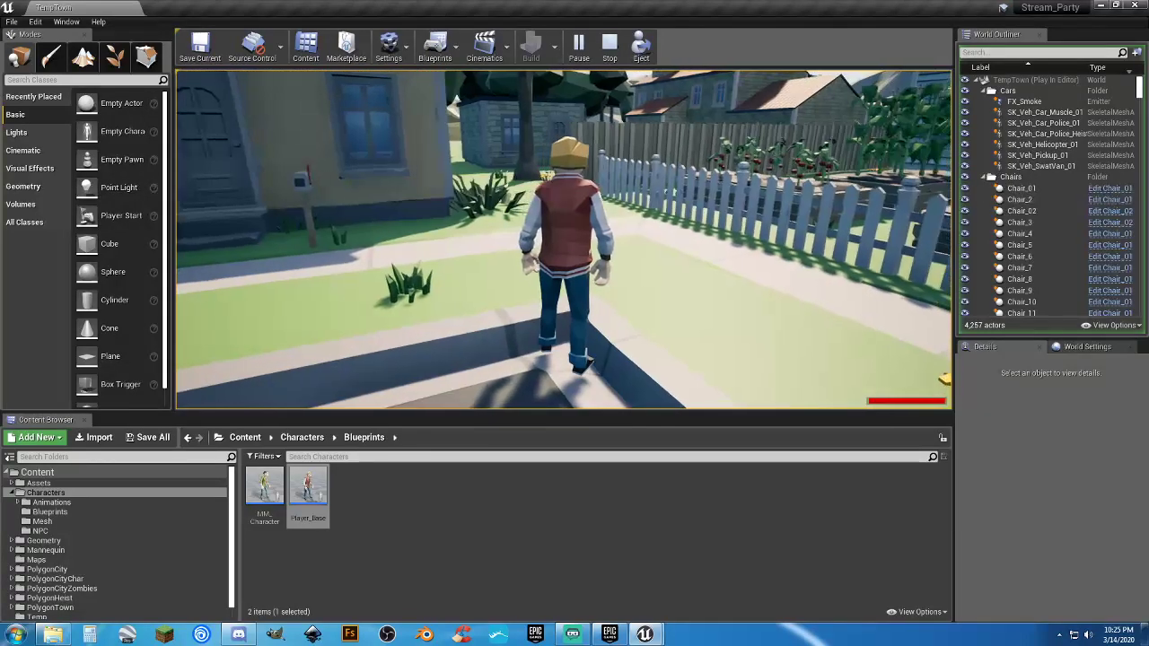
# Run and jump the character into the backyard beyond the yellow house, cross the patio, and enter the swimming pool.
pyautogui.press('w')
pyautogui.press('space')
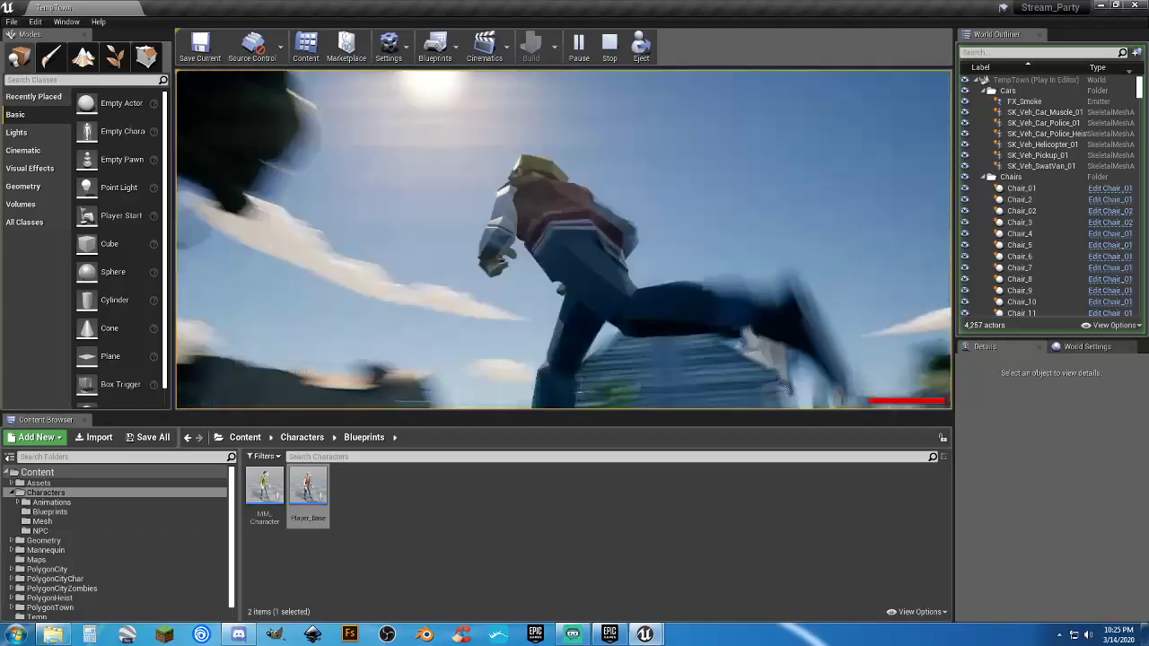
pyautogui.press('w')
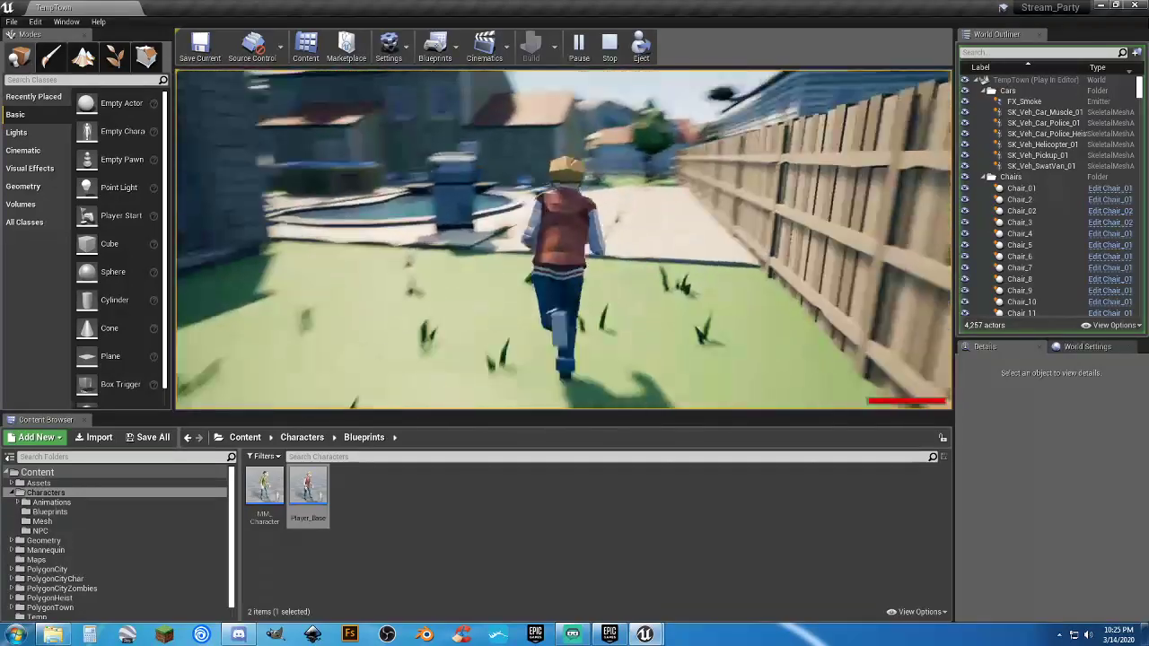
pyautogui.press('w')
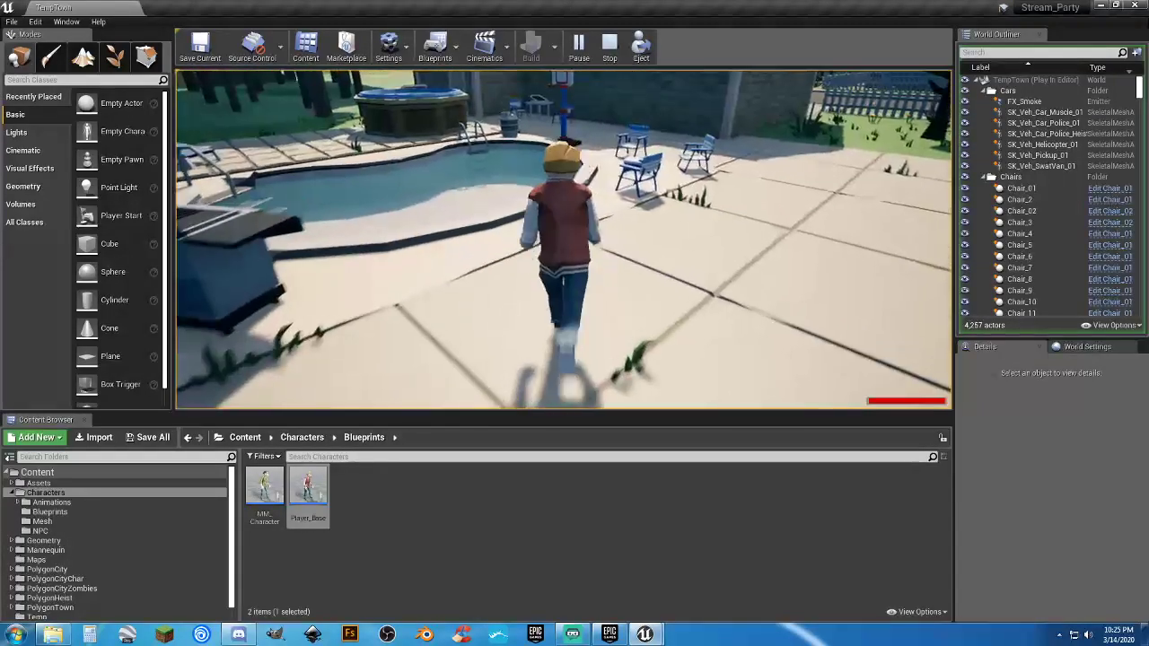
pyautogui.press('w')
pyautogui.press('space')
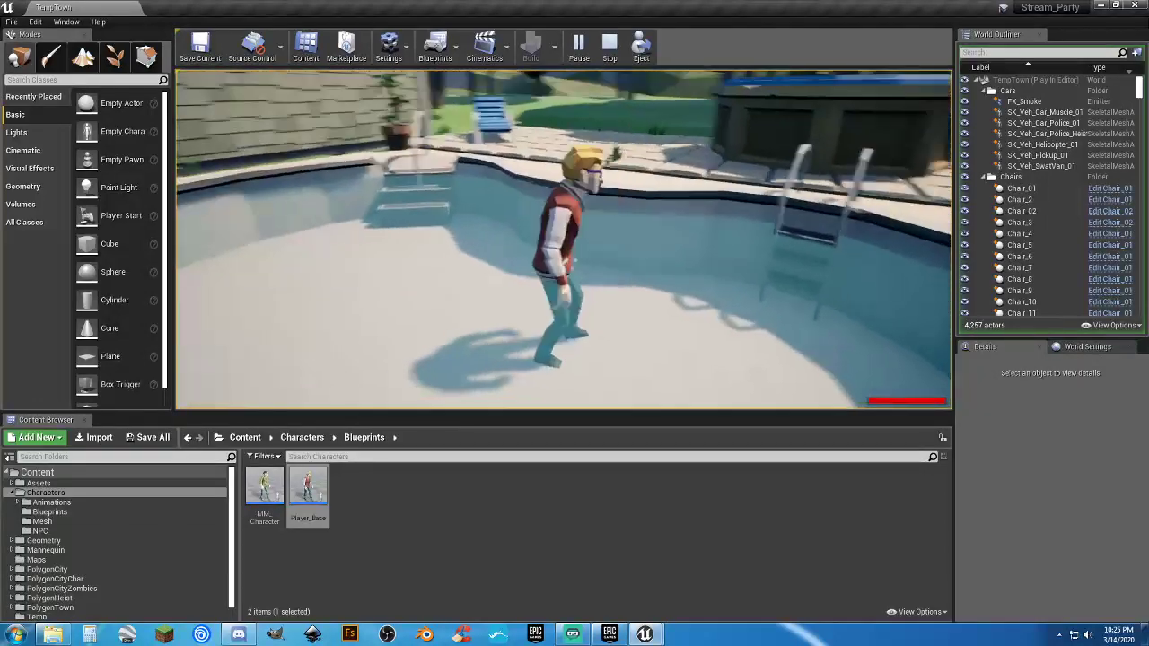
# Try the duck float in the pool, get the character out past the wooden fence, and mount the duck in the front yard.
pyautogui.press('a')
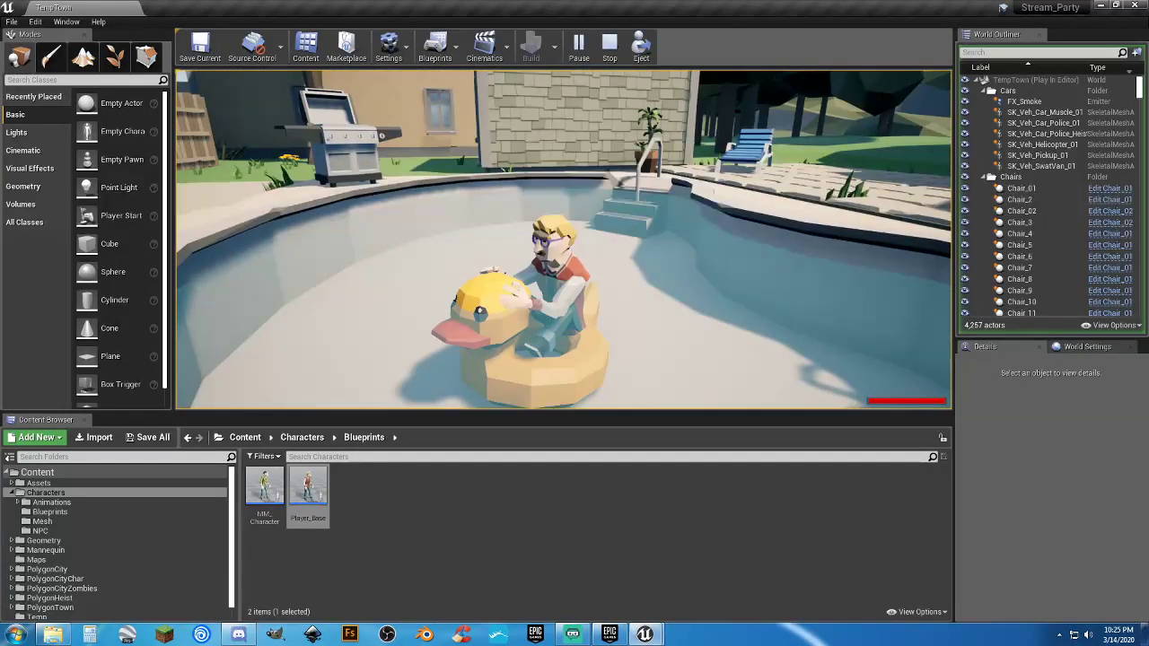
pyautogui.press('w')
pyautogui.press('space')
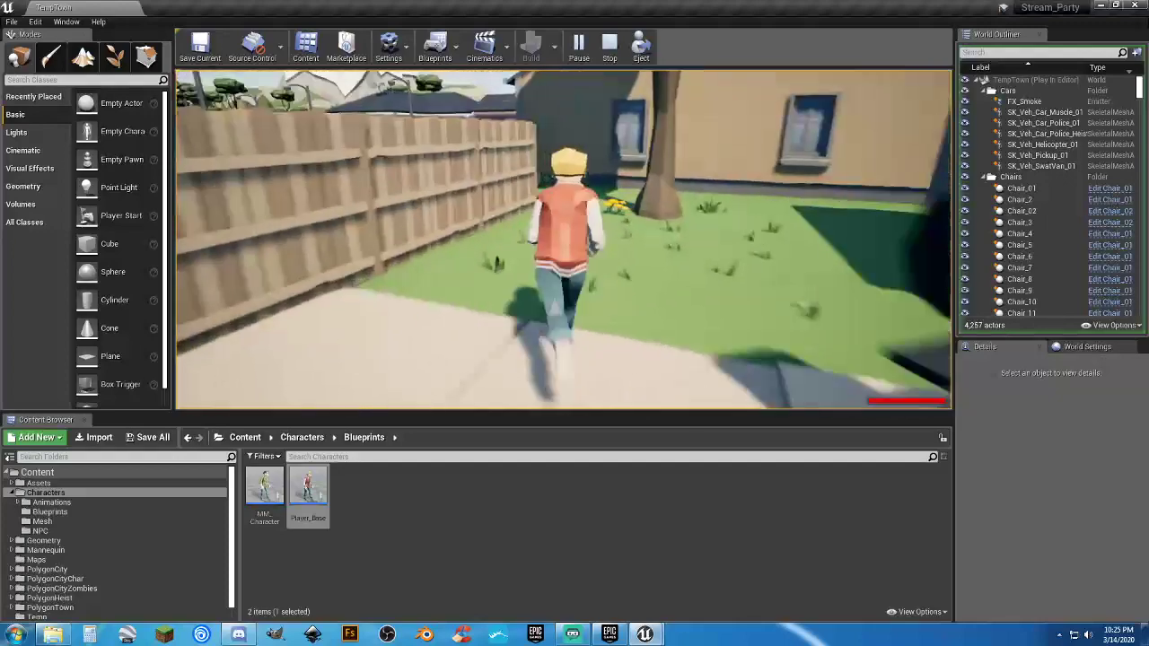
pyautogui.press('e')
pyautogui.press('w')
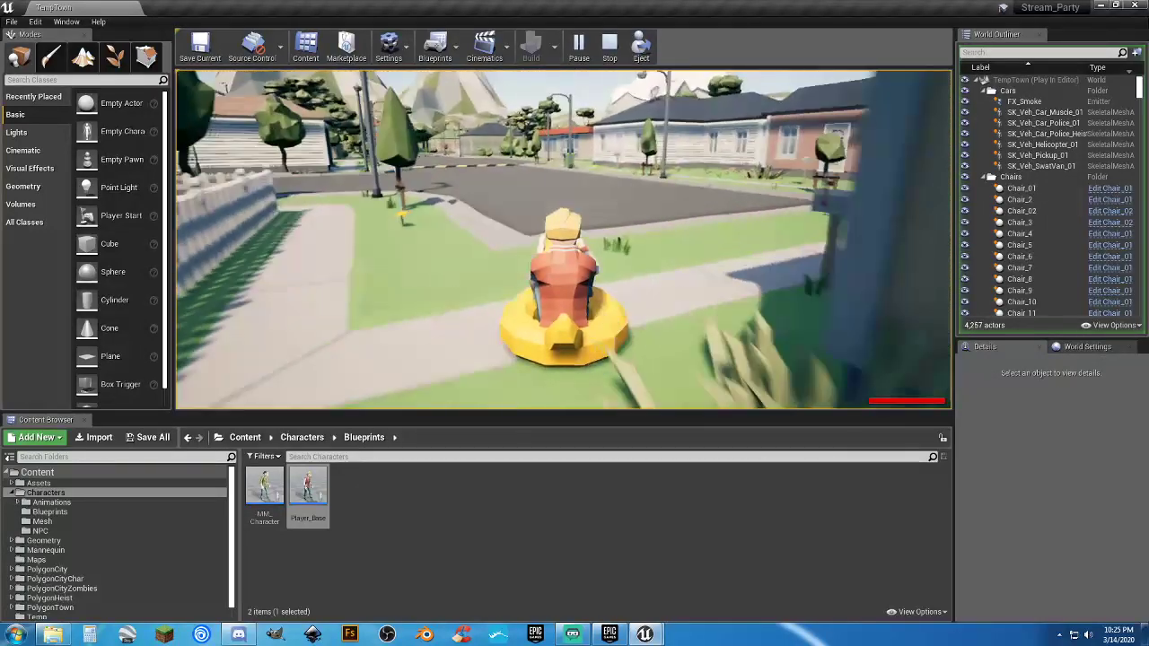
# Ride the duck float off the front lawn onto the street, weave around, and follow the road to the crosswalk.
pyautogui.press('w')
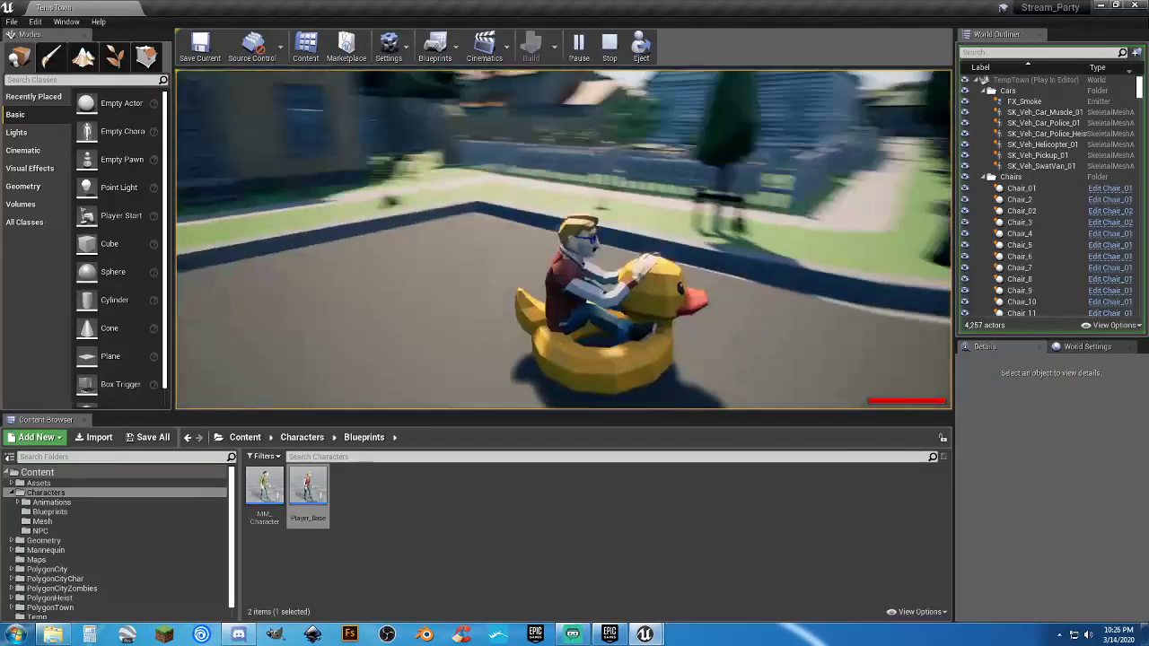
pyautogui.press('w')
pyautogui.press('w')
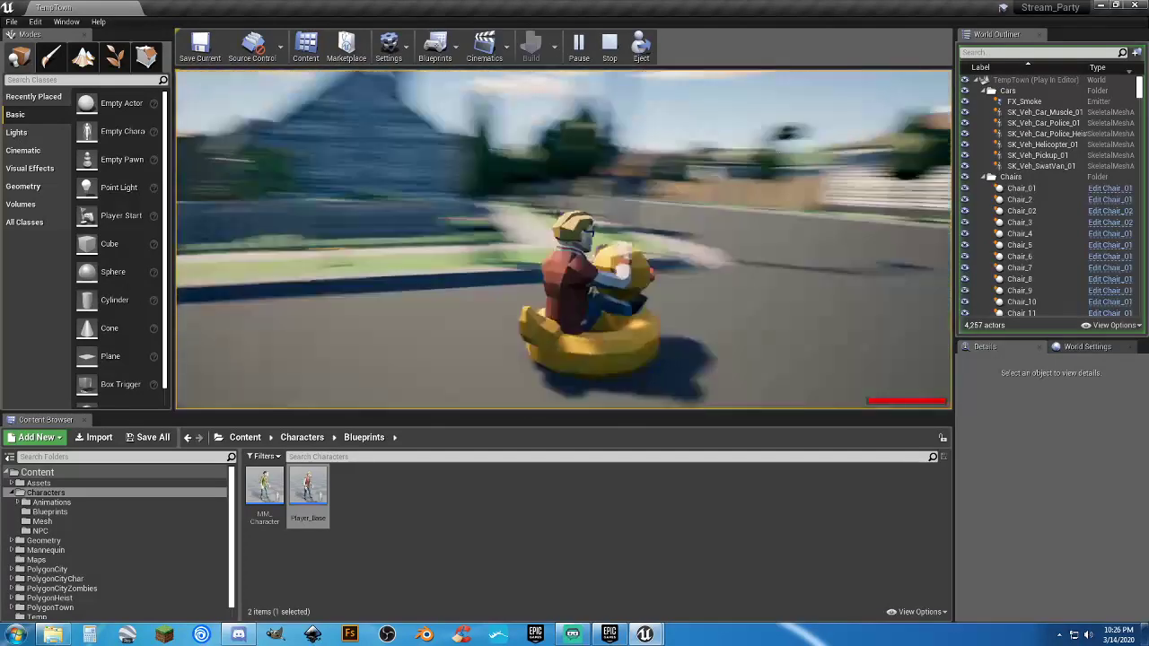
pyautogui.press('w')
pyautogui.press('a')
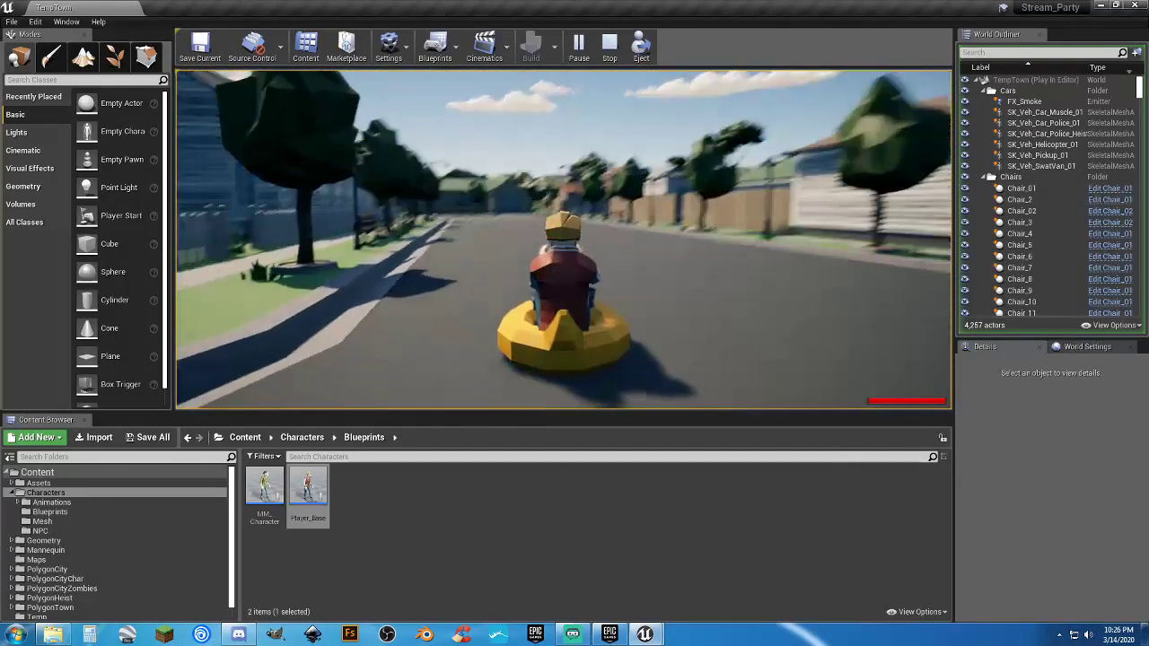
pyautogui.press('a')
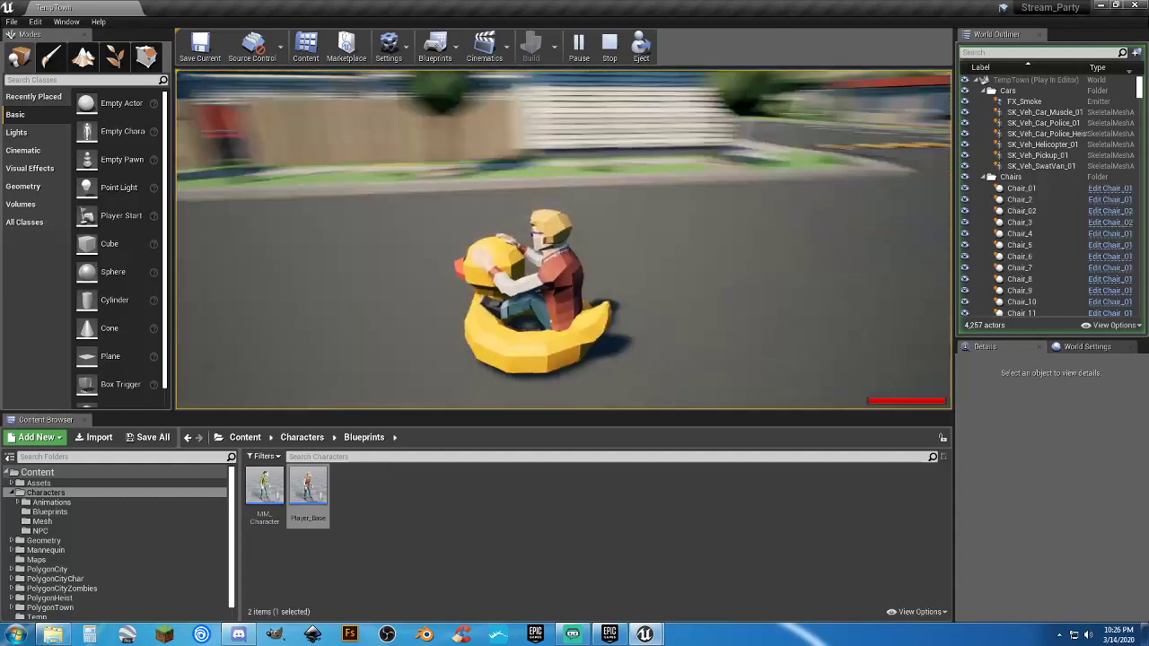
pyautogui.press('w')
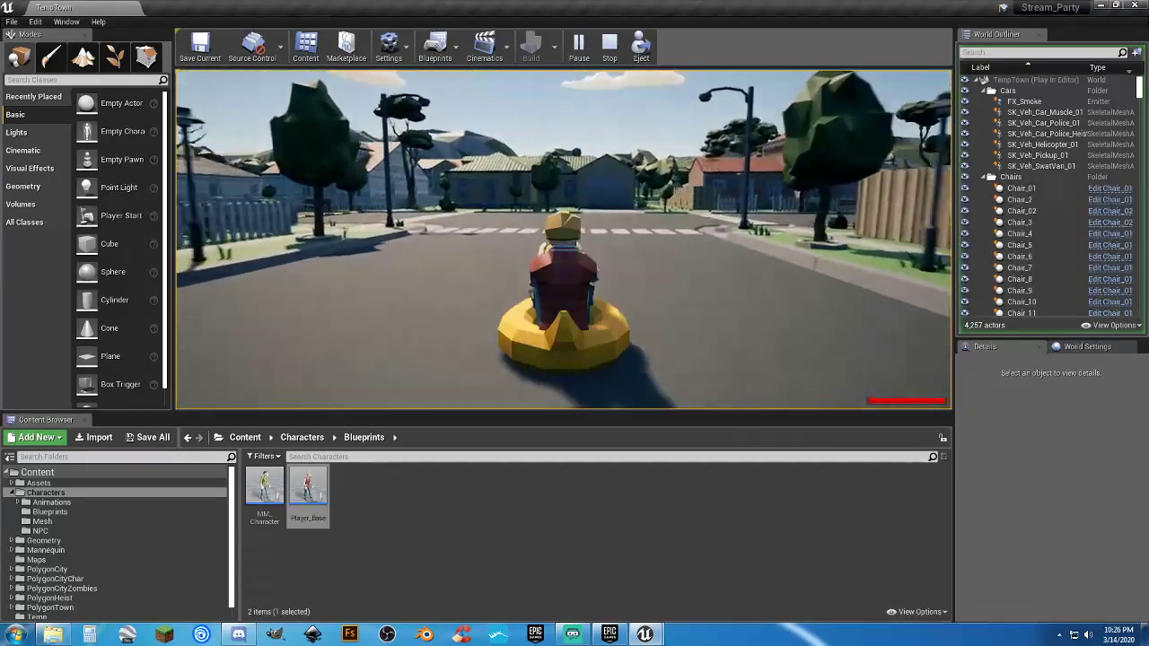
# Turn the duck float at the intersection and ride over the speed bump down the long street toward the convenience store.
pyautogui.press('d')
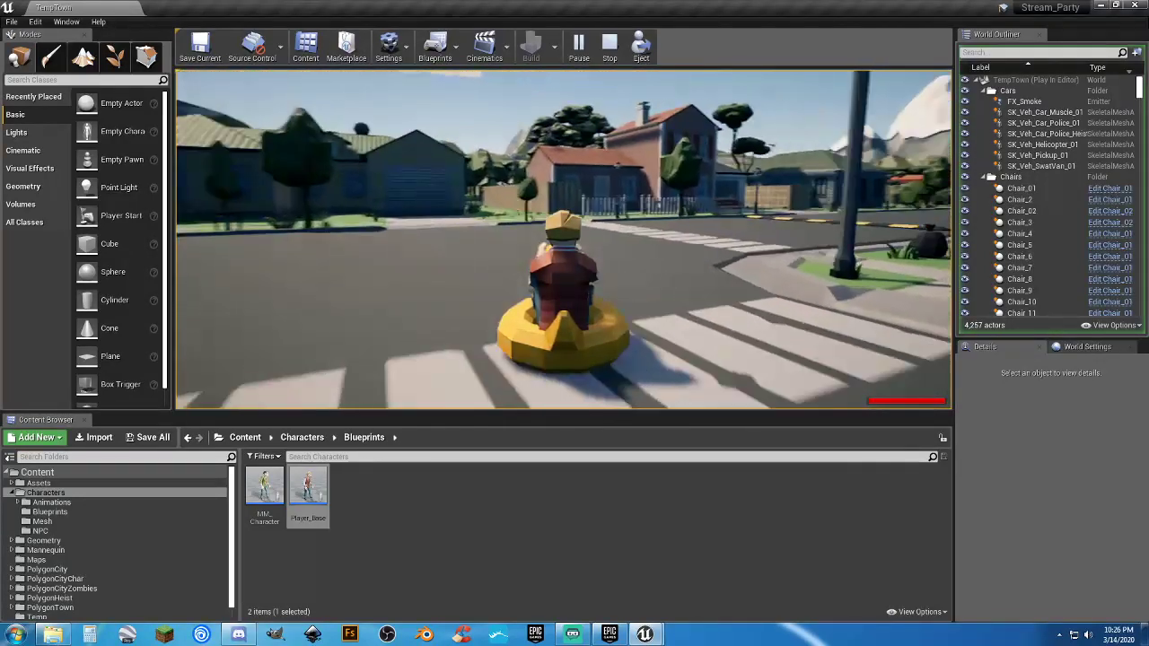
pyautogui.press('w')
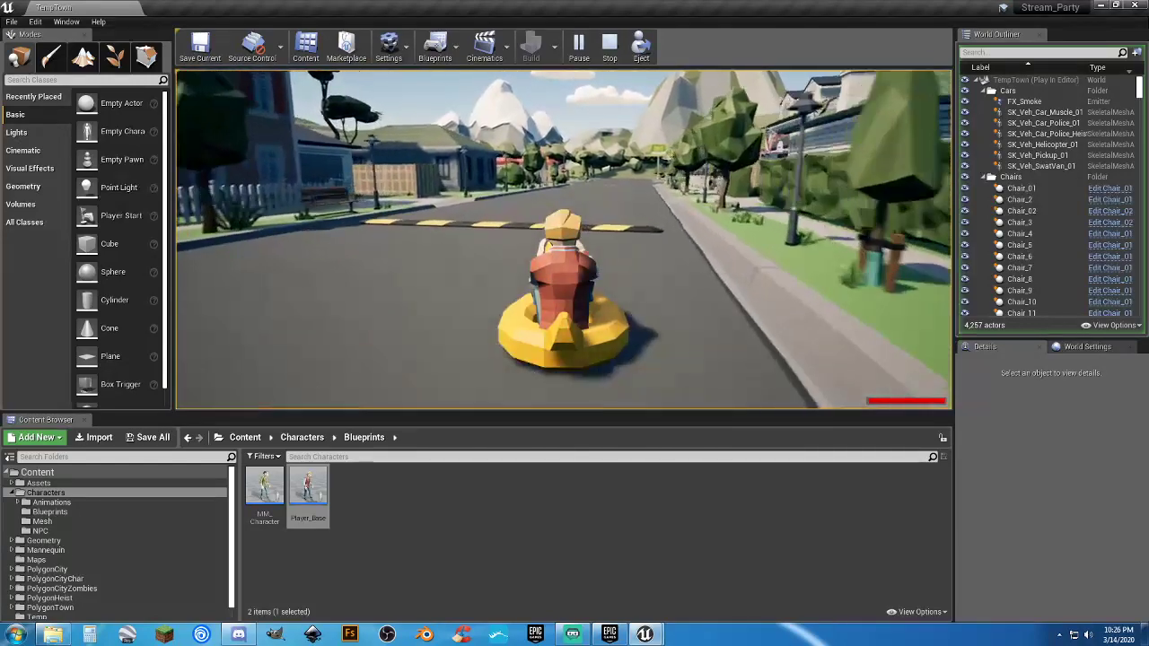
pyautogui.press('w')
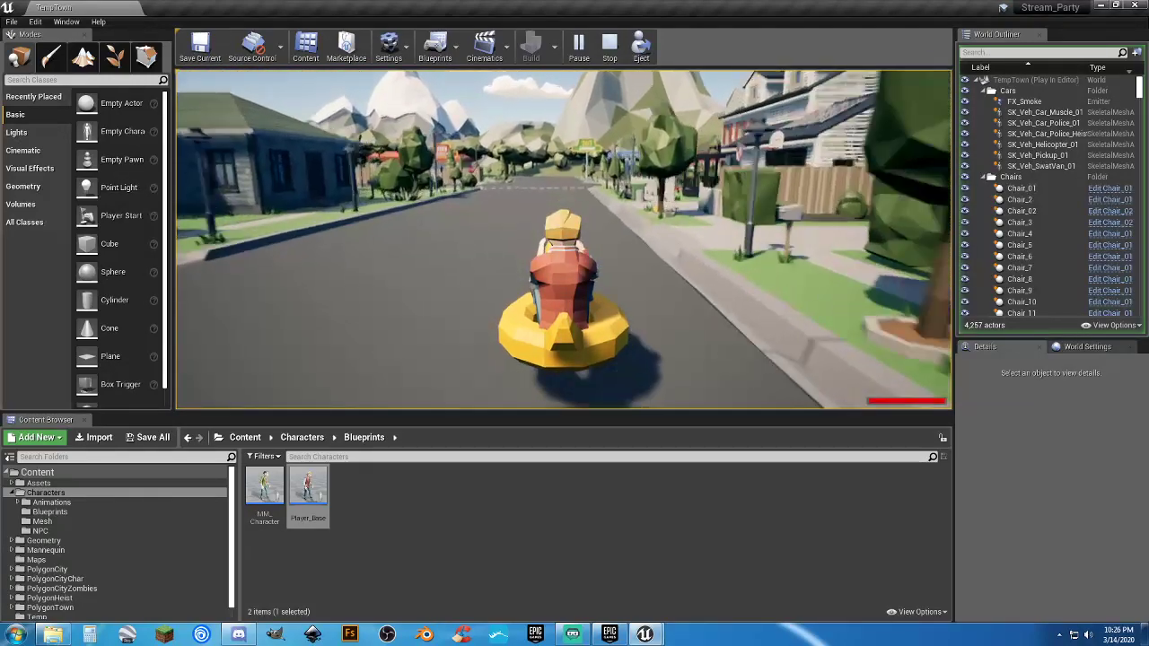
pyautogui.press('w')
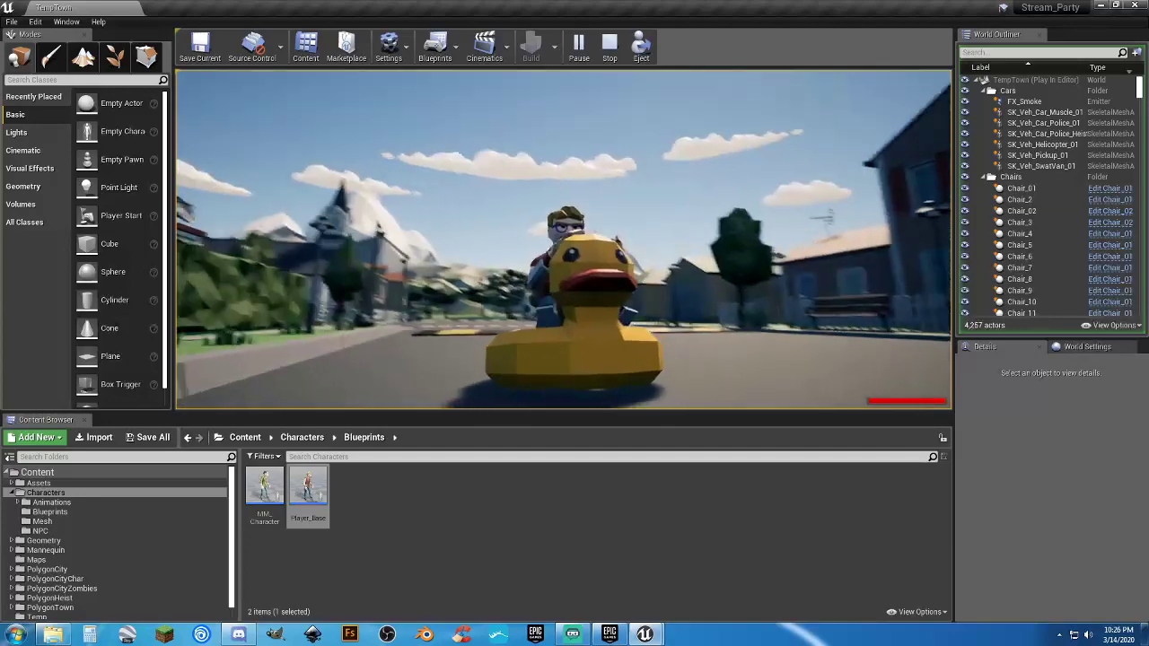
pyautogui.press('w')
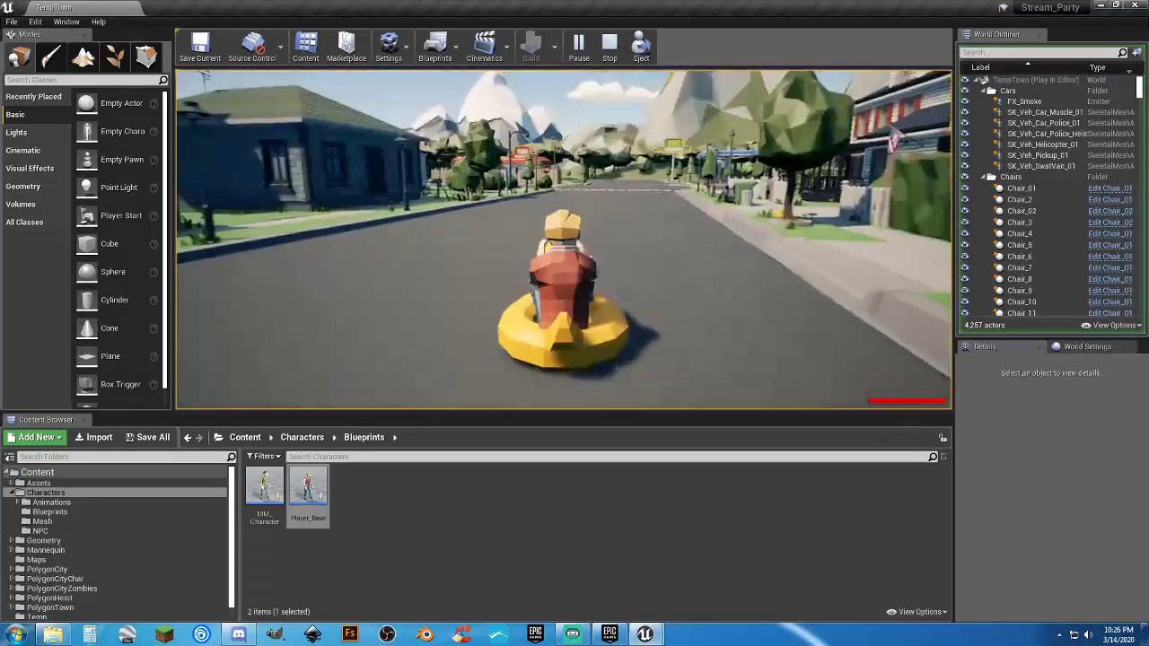
pyautogui.press('w')
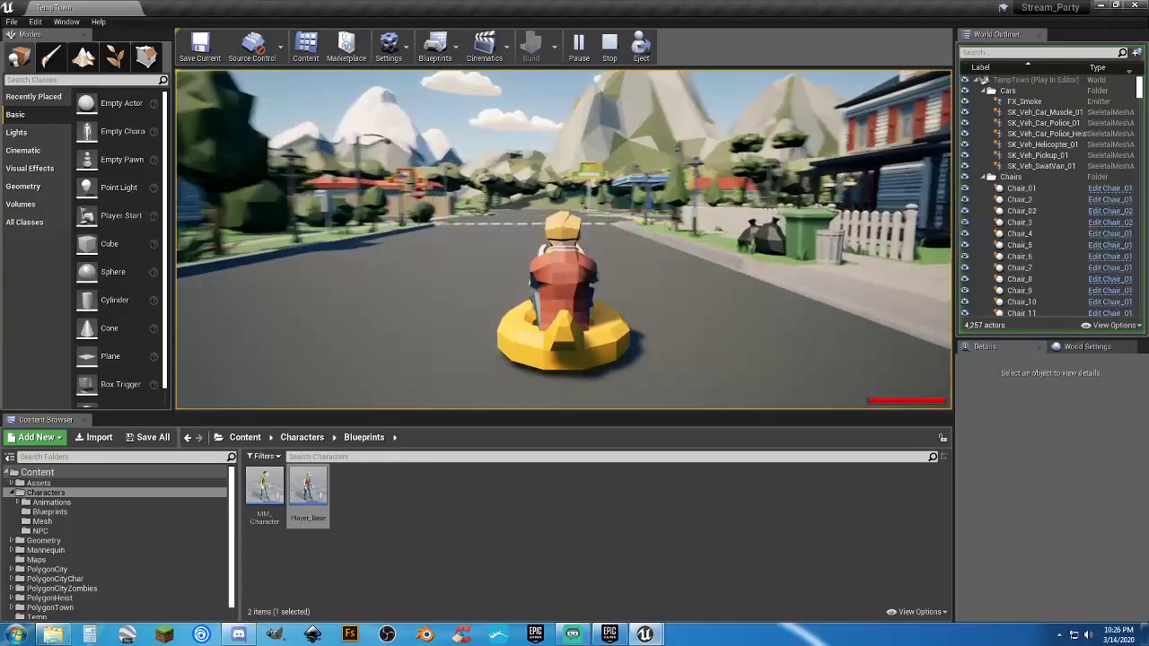
# Ride the duck float through the intersection by the 24/7 convenience store and circle on the road outside the gas station.
pyautogui.press('a')
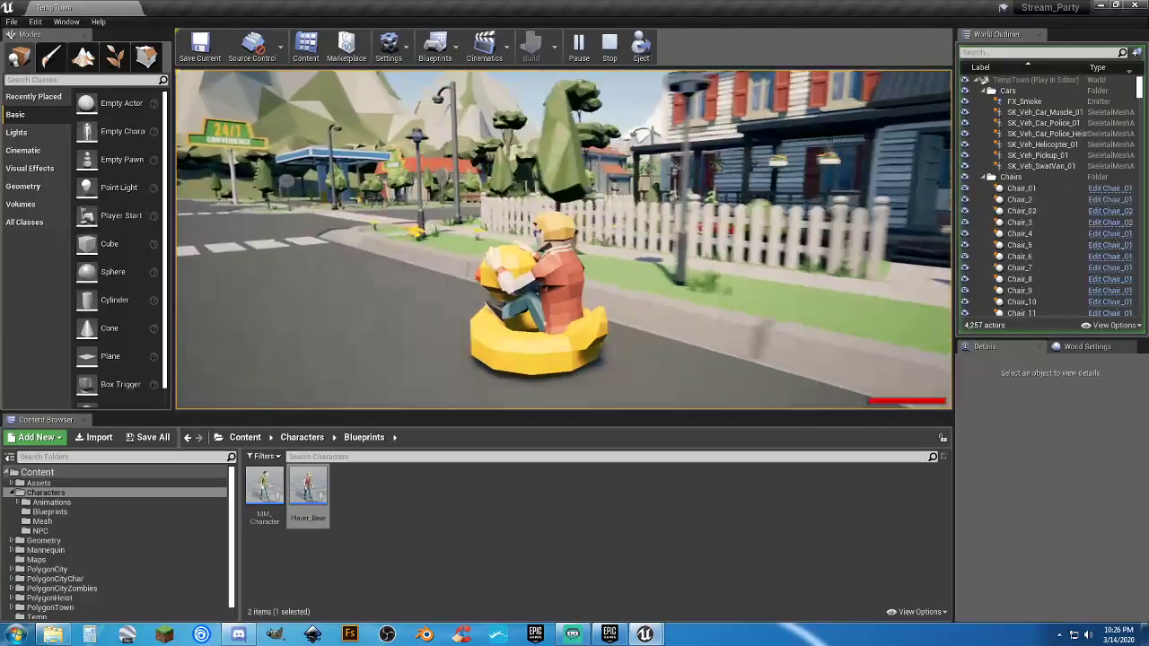
pyautogui.press('d')
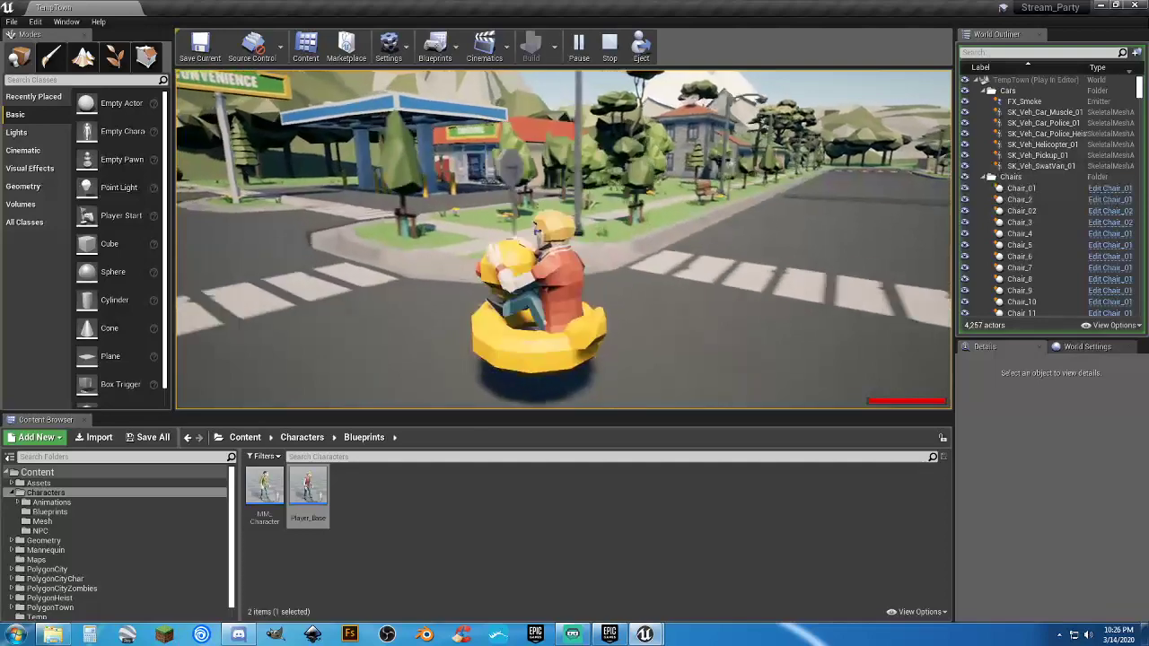
pyautogui.press('a')
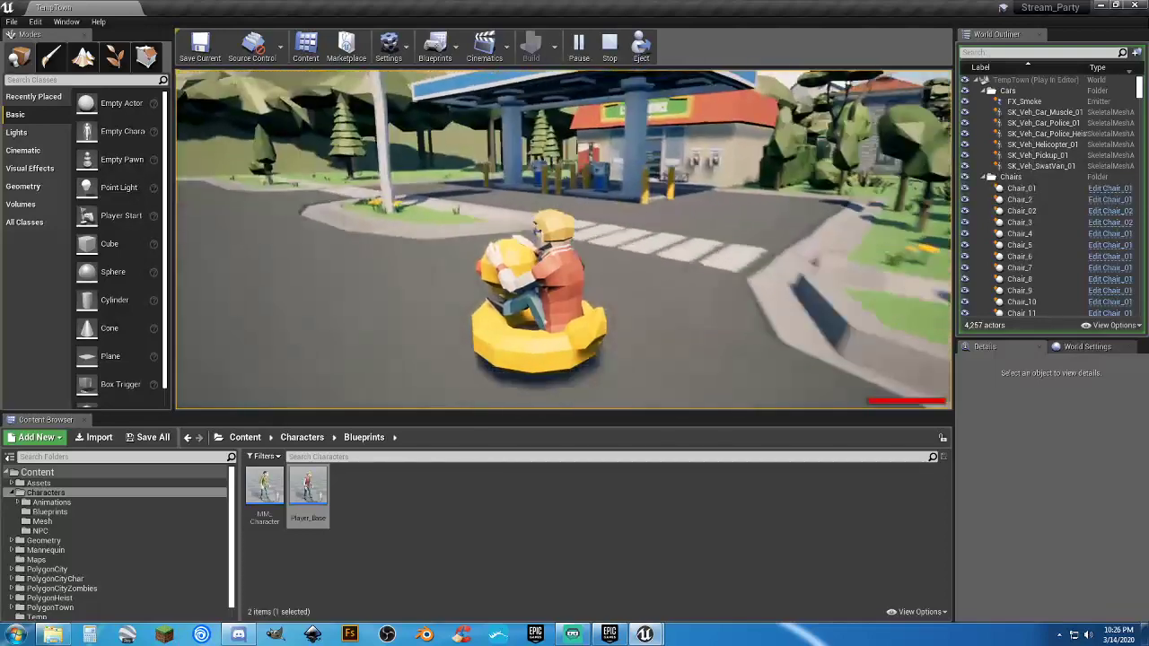
pyautogui.press('s')
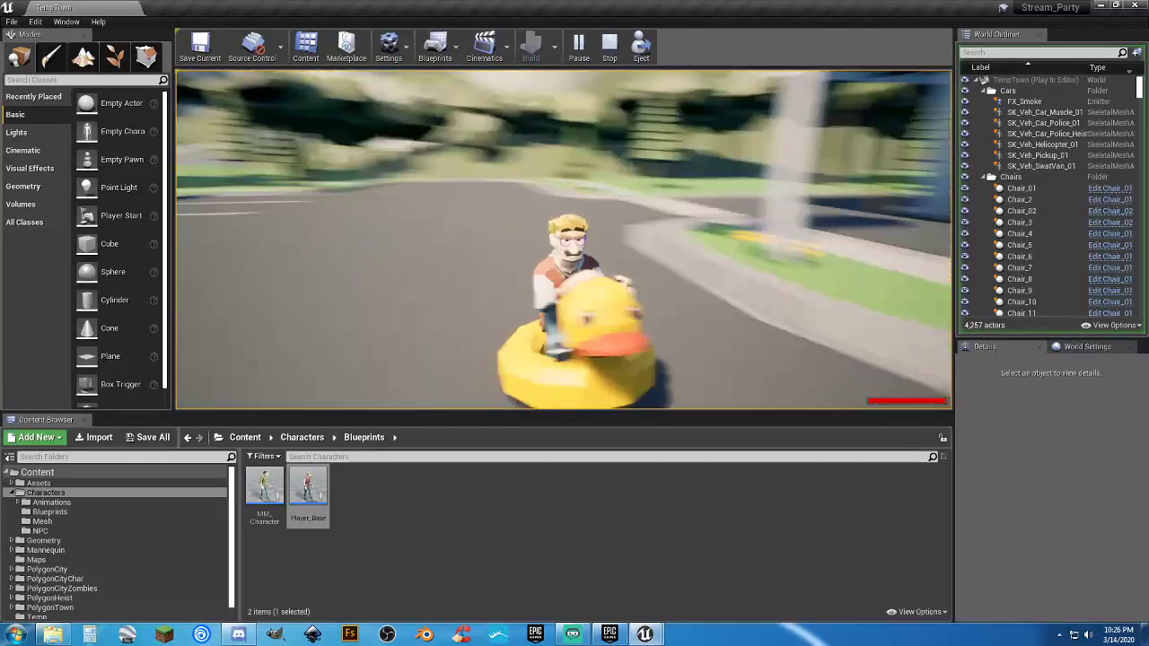
pyautogui.press('d')
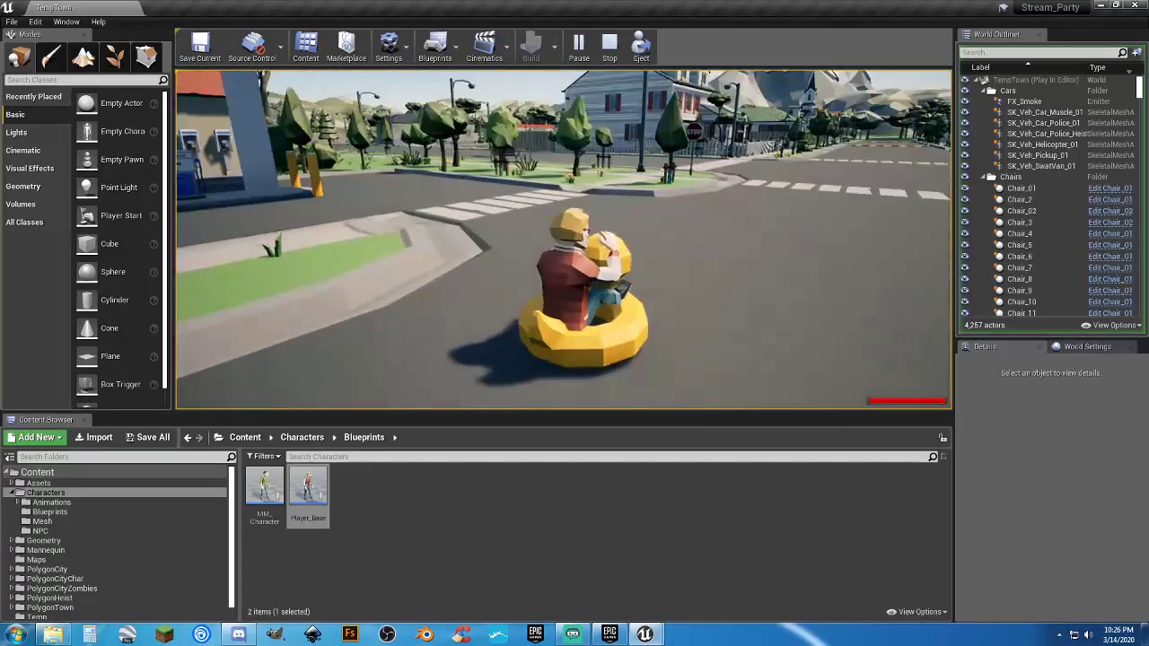
# Ride the duck float past the gas pumps, over the tree-lined grass, and onto the sidewalk beside the stone-walled house.
pyautogui.press('w')
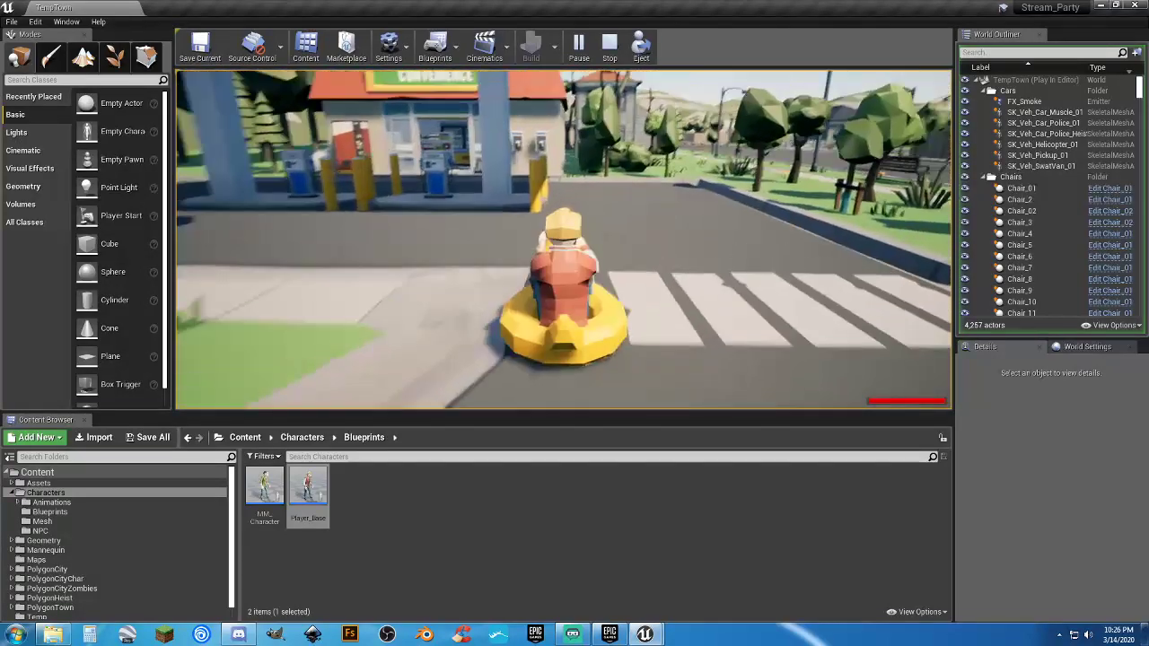
pyautogui.press('w')
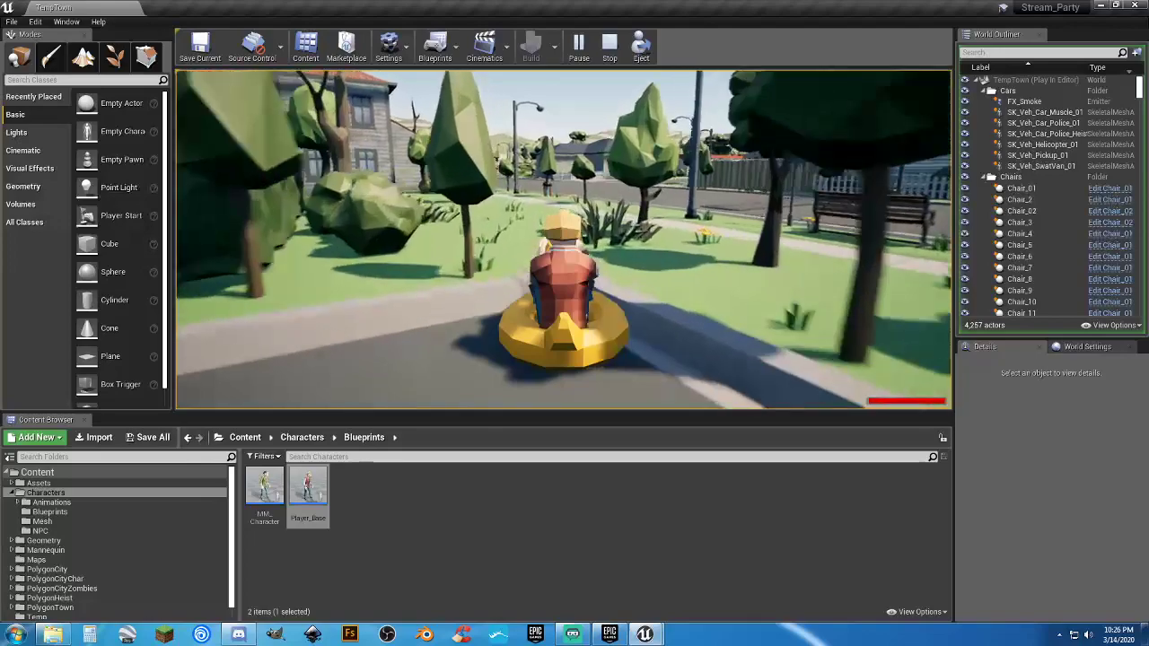
pyautogui.press('w')
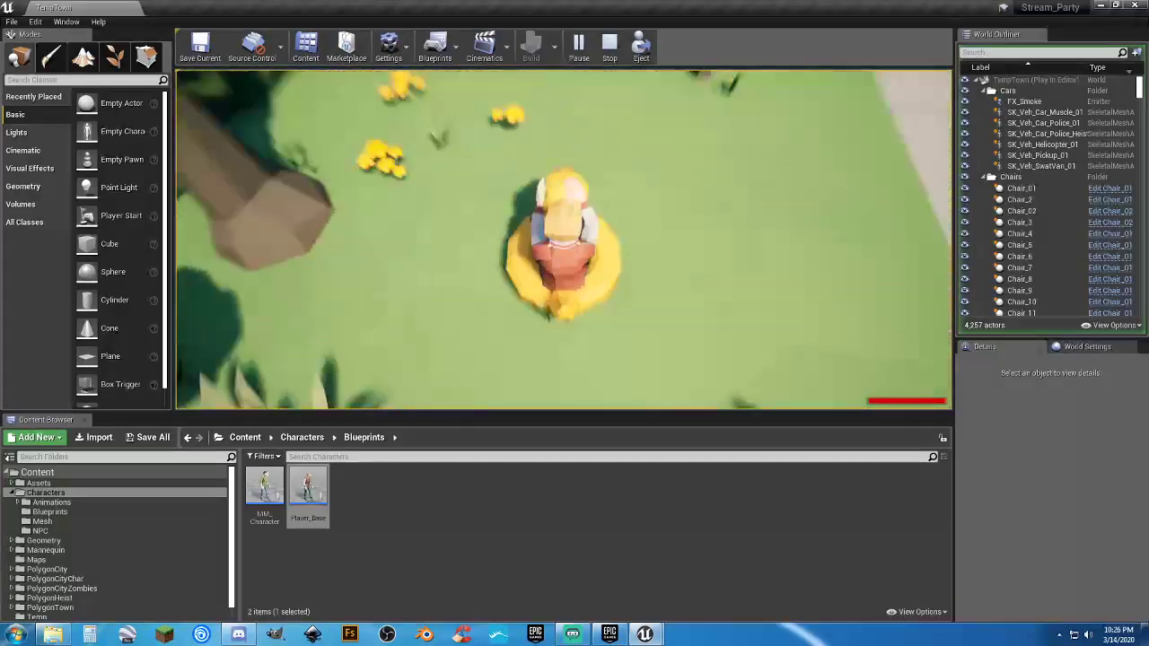
pyautogui.press('w')
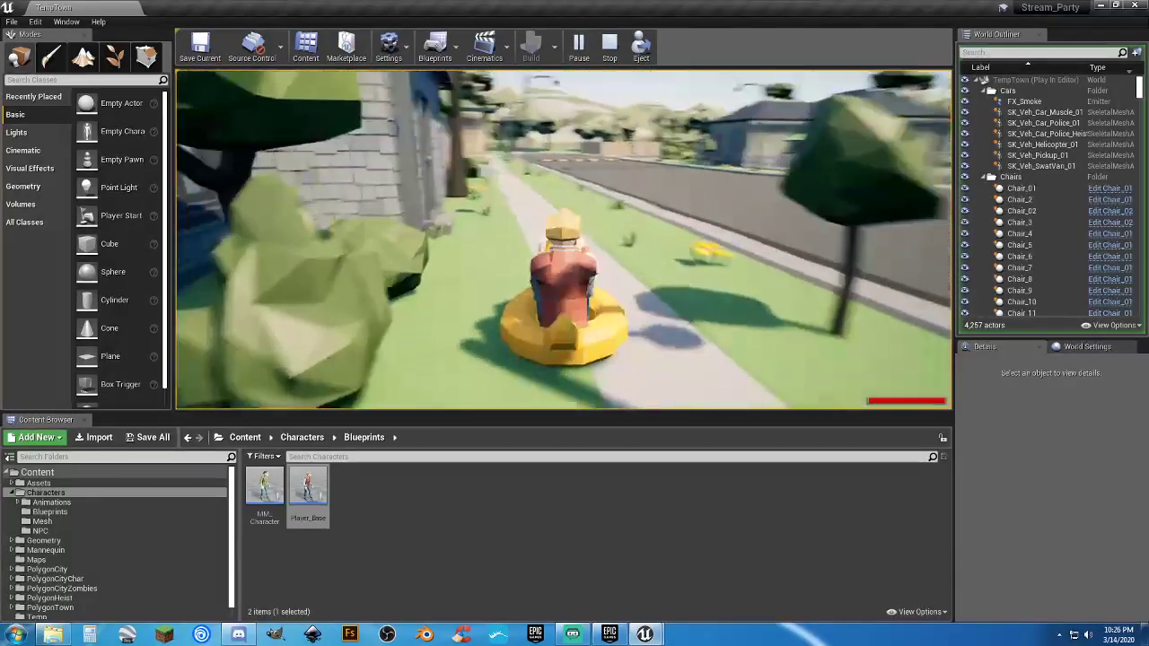
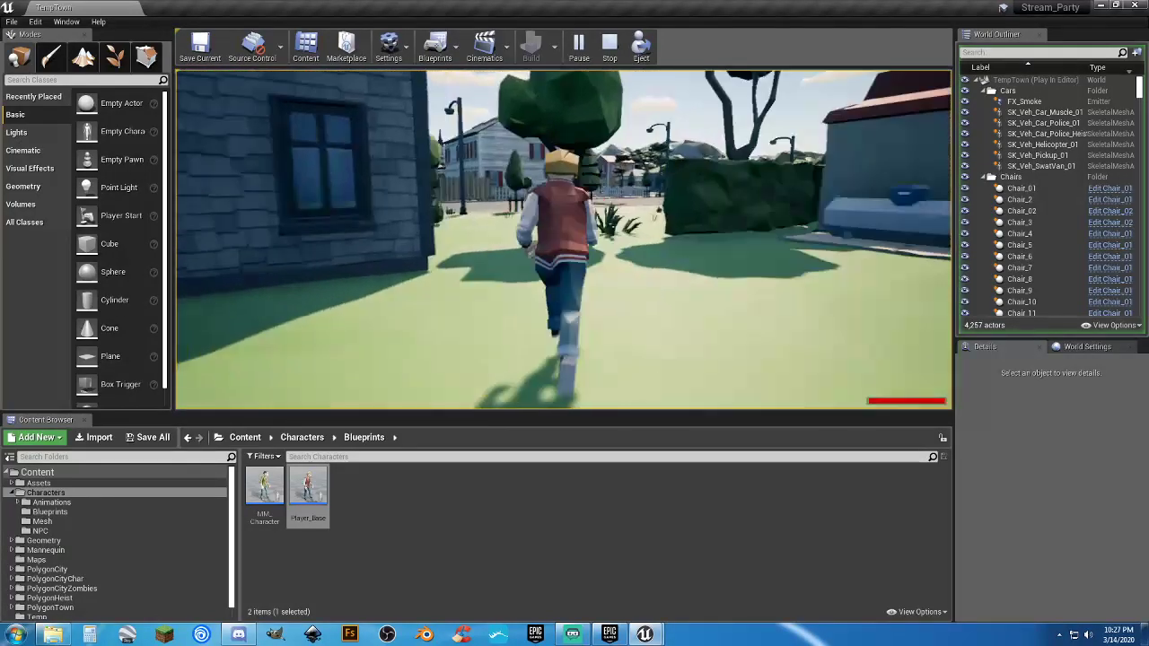
# Run the character on foot past the blue house, along the tree-lined path, and over the crosswalk toward the white picket fence.
pyautogui.press('w')
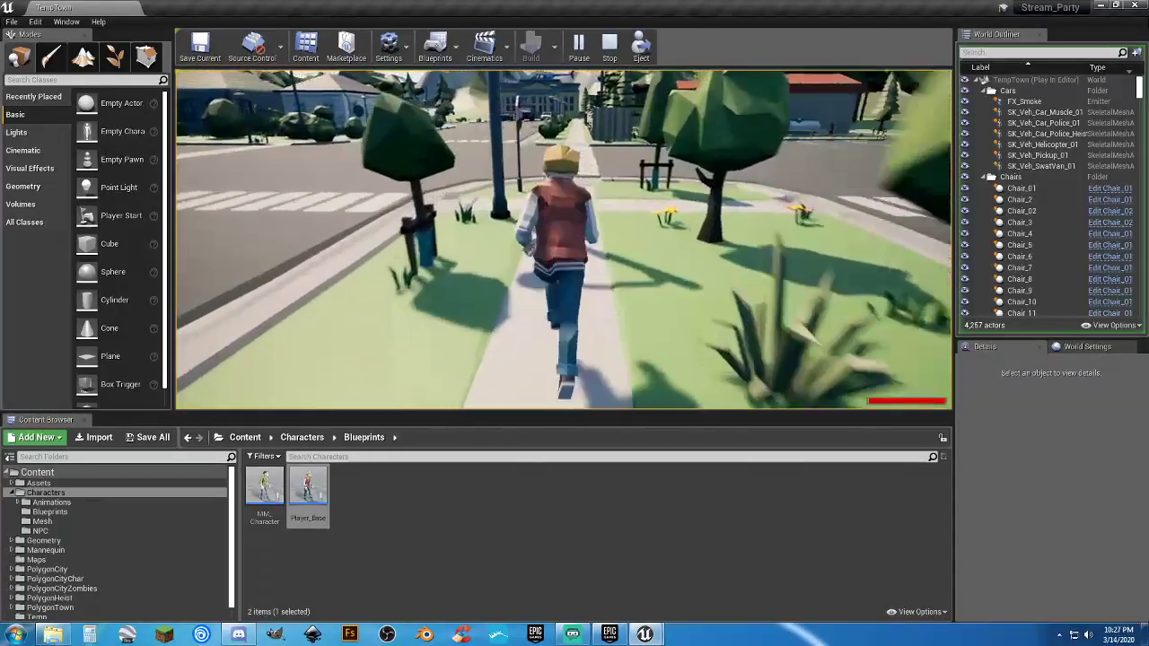
pyautogui.press('w')
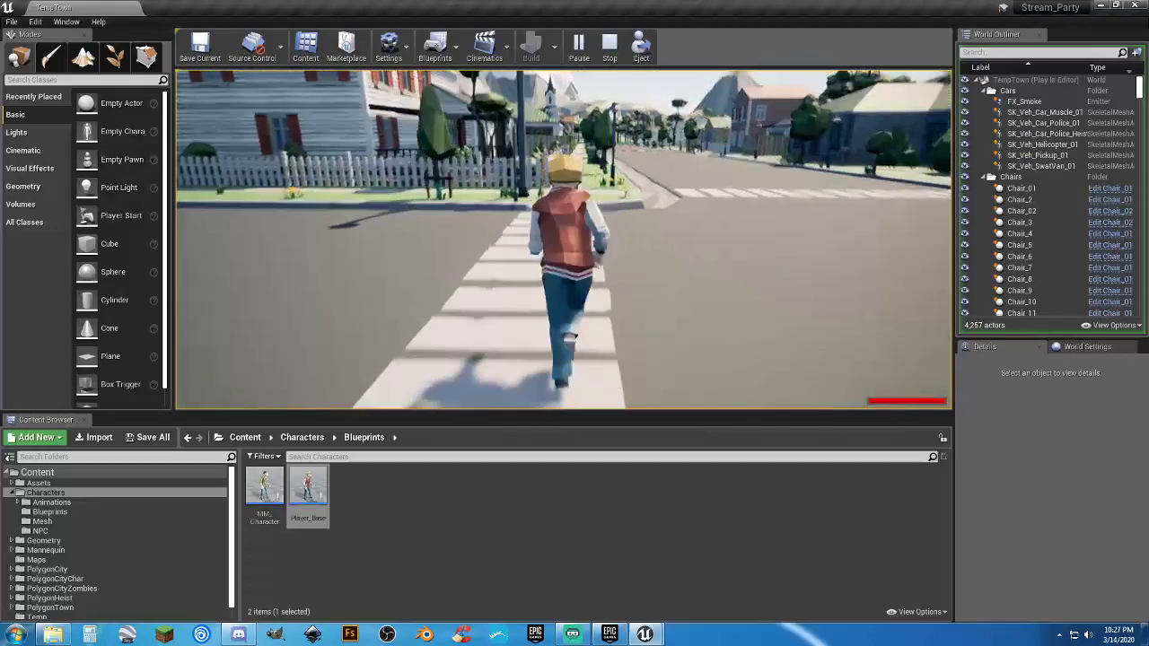
pyautogui.press('w')
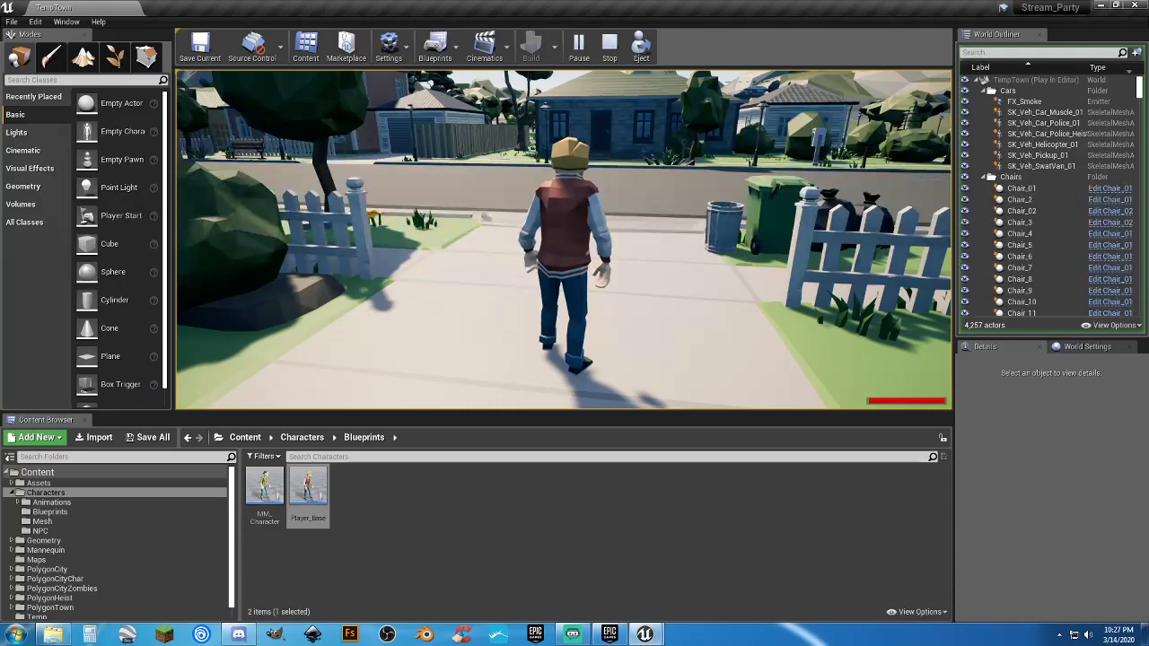
# Run the character from the picket-fence driveway along the street and up the path between the houses to the white patio table.
pyautogui.press('w')
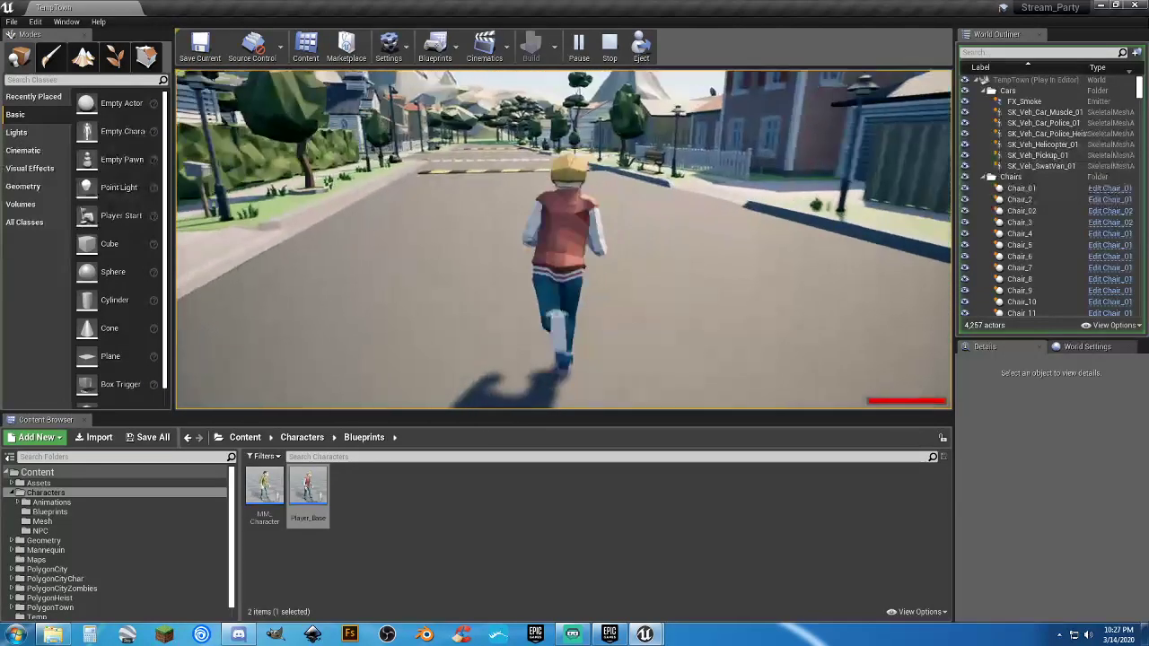
pyautogui.press('d')
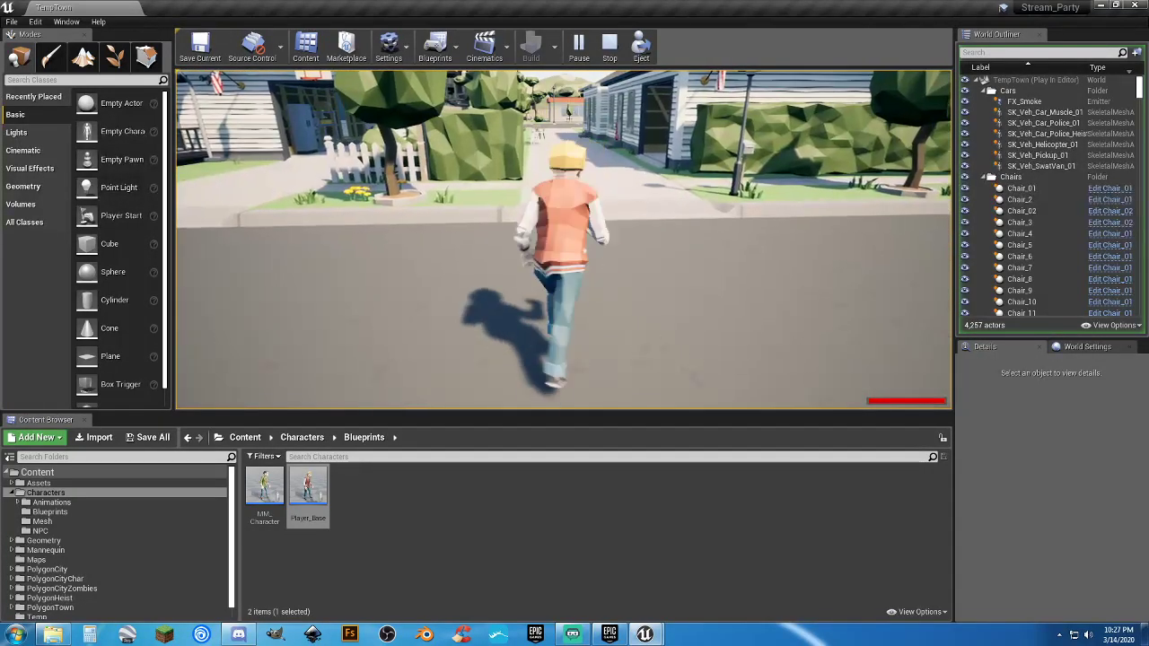
pyautogui.press('w')
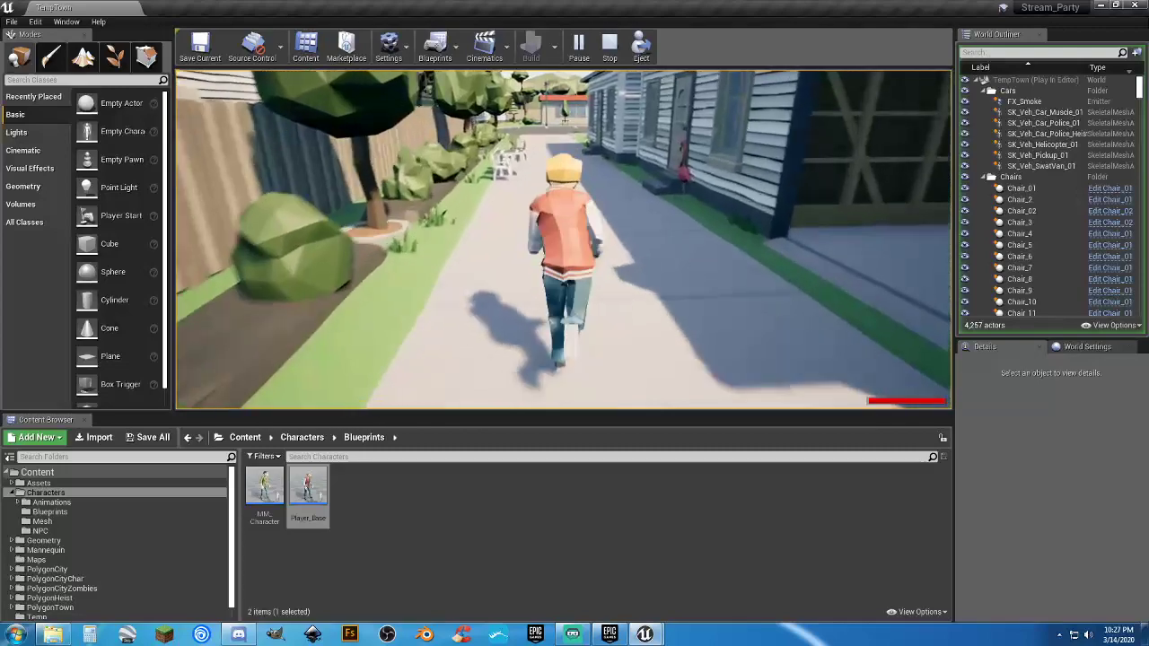
pyautogui.press('w')
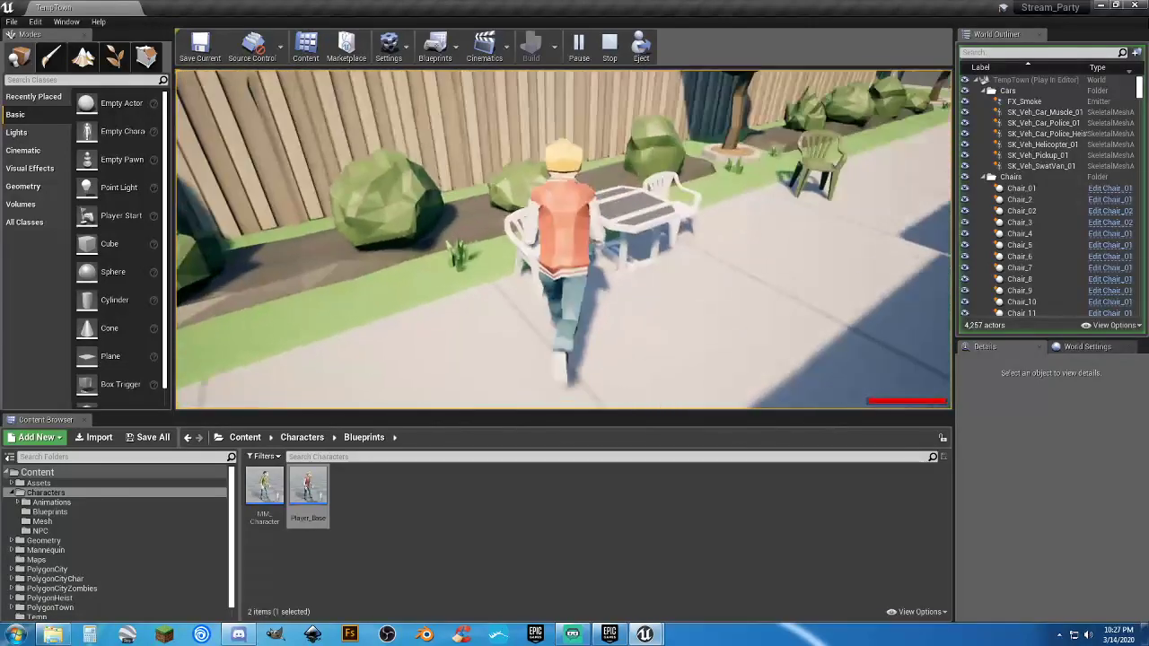
# Position the character at the near white patio chair, sit down on it, and stand back up.
pyautogui.press('s')
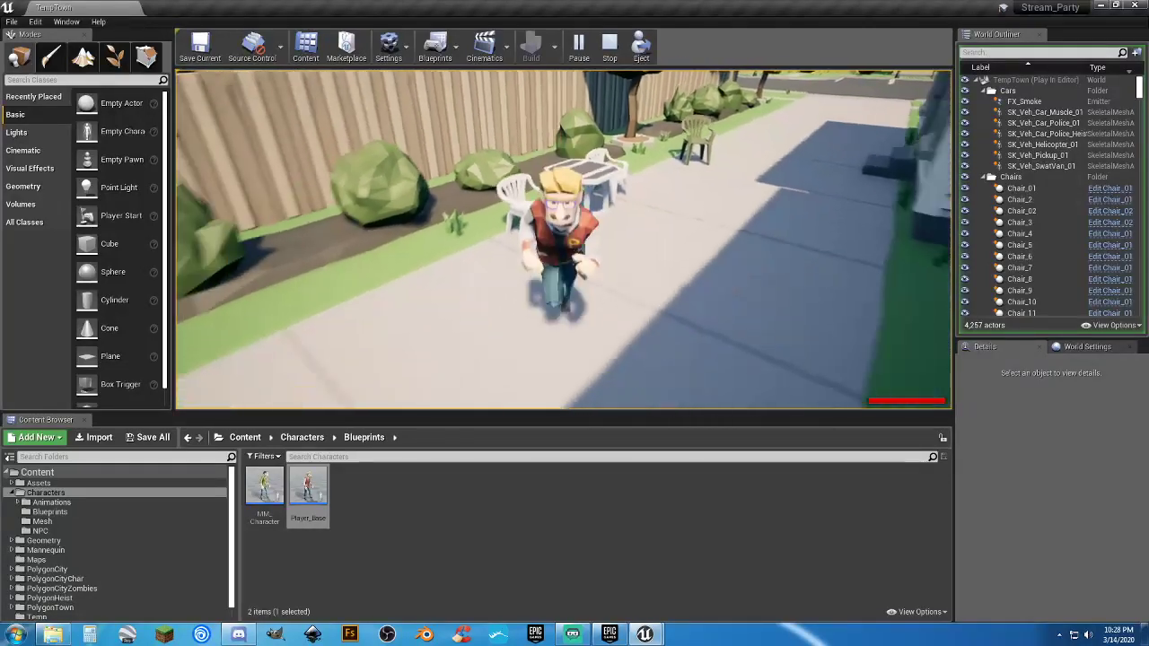
pyautogui.press('w')
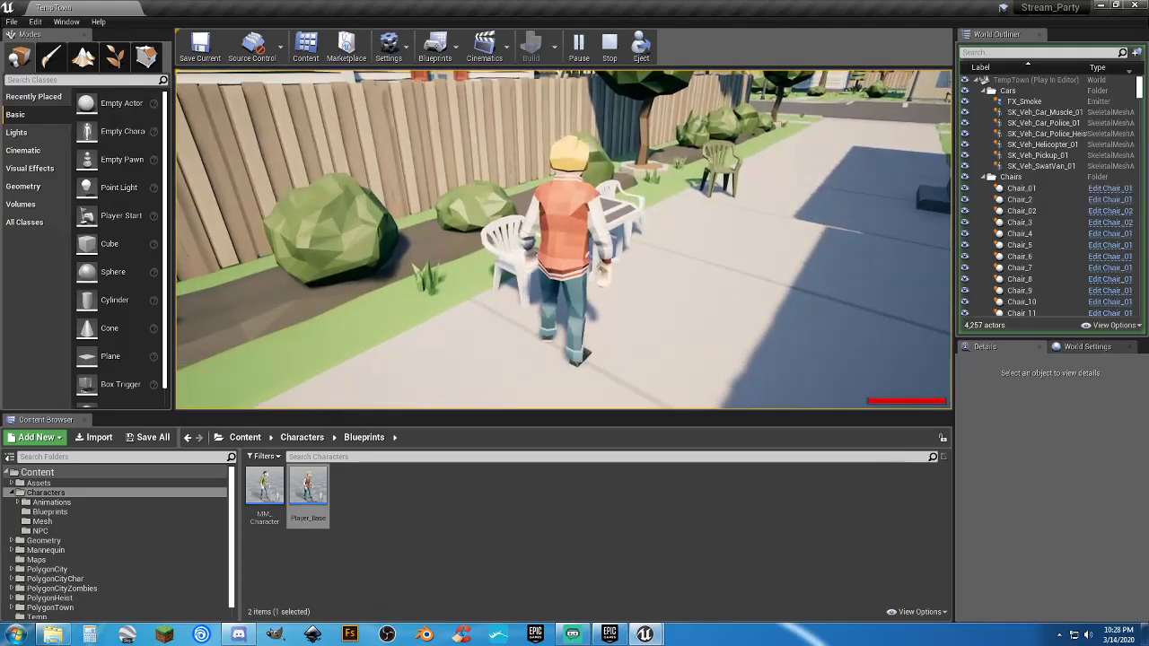
pyautogui.press('w')
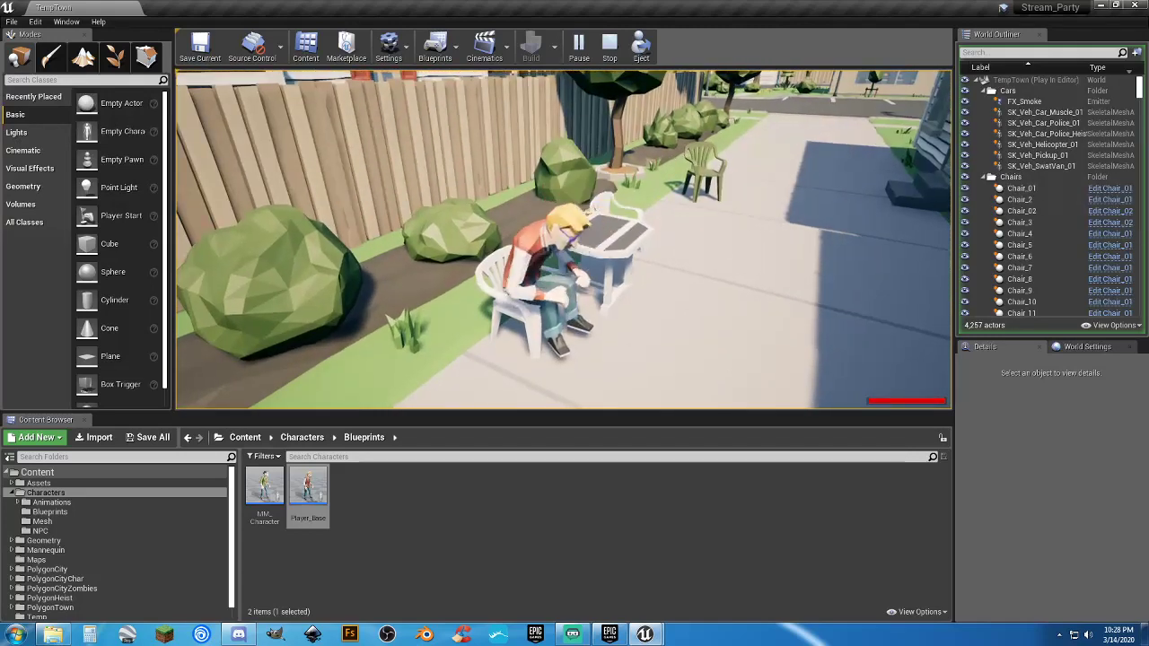
pyautogui.press('e')
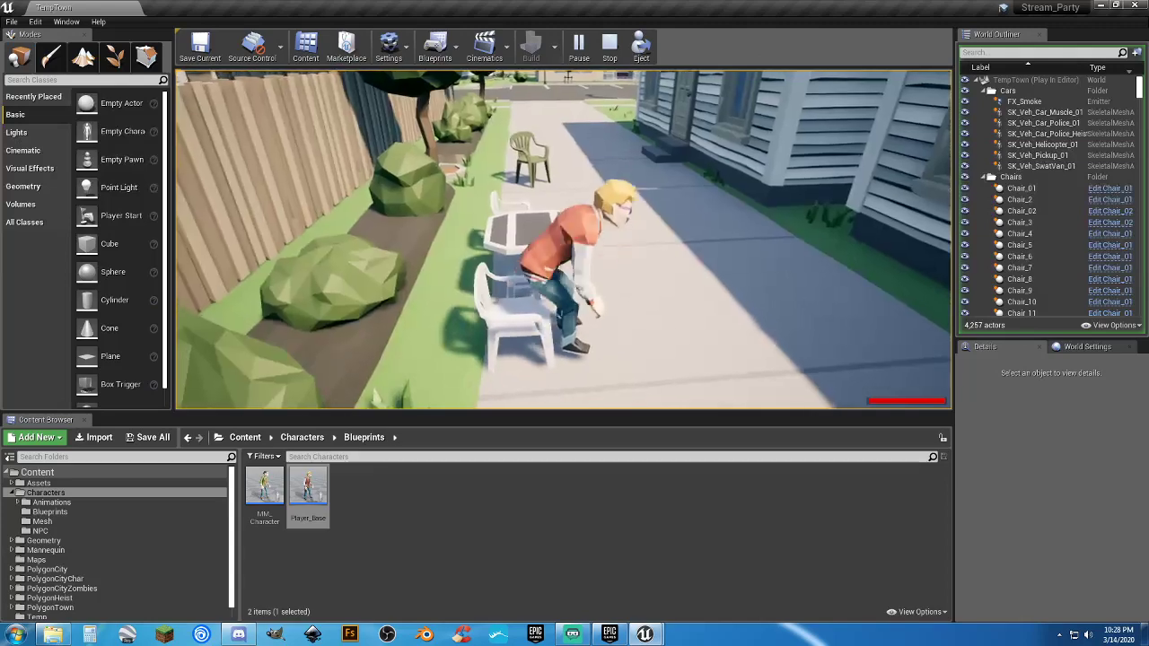
# Walk the character around the white patio table to its far chair, sit down on it, and stand back up.
pyautogui.press('d')
pyautogui.press('w')
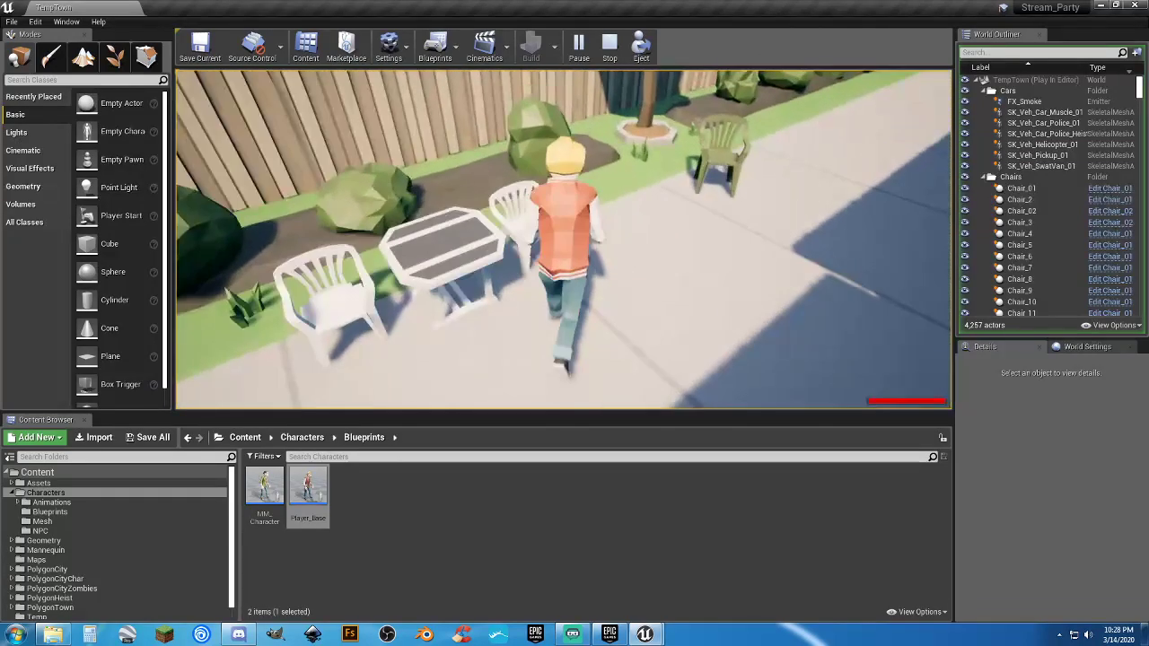
pyautogui.press('w')
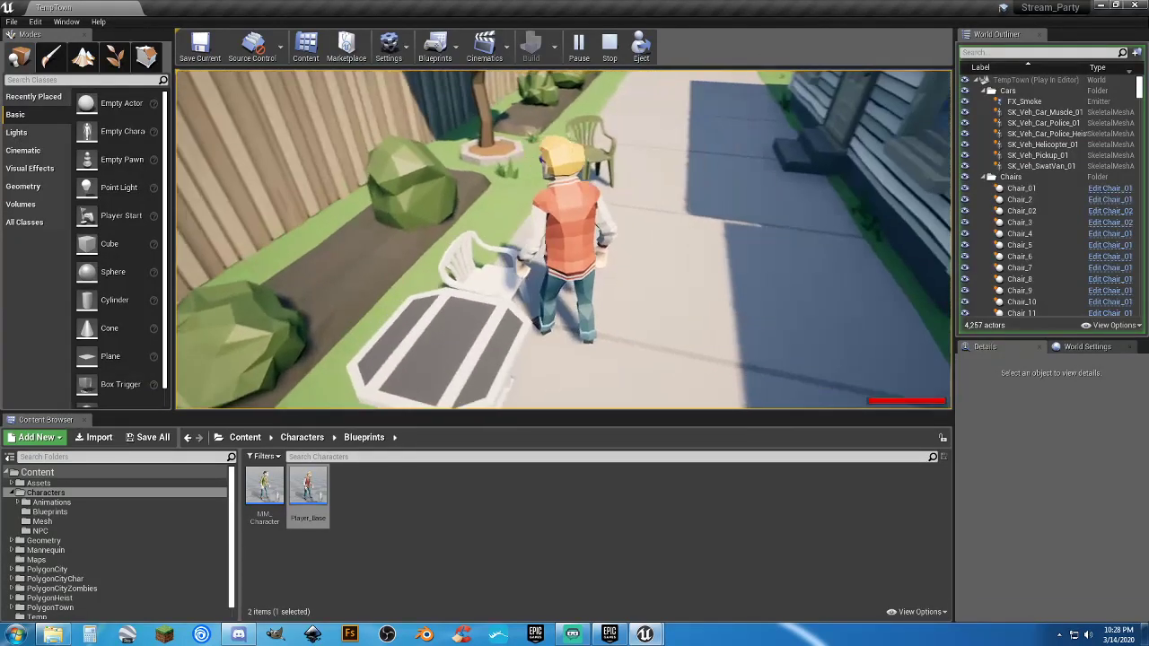
pyautogui.press('a')
pyautogui.press('s')
pyautogui.press('e')
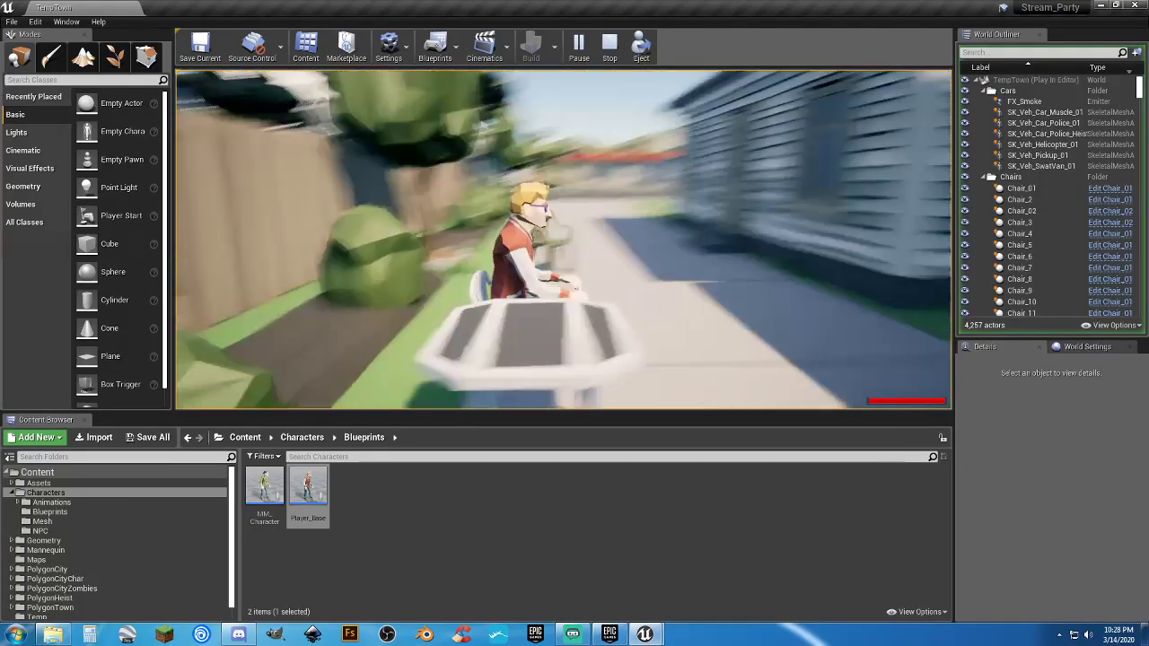
pyautogui.press('w')
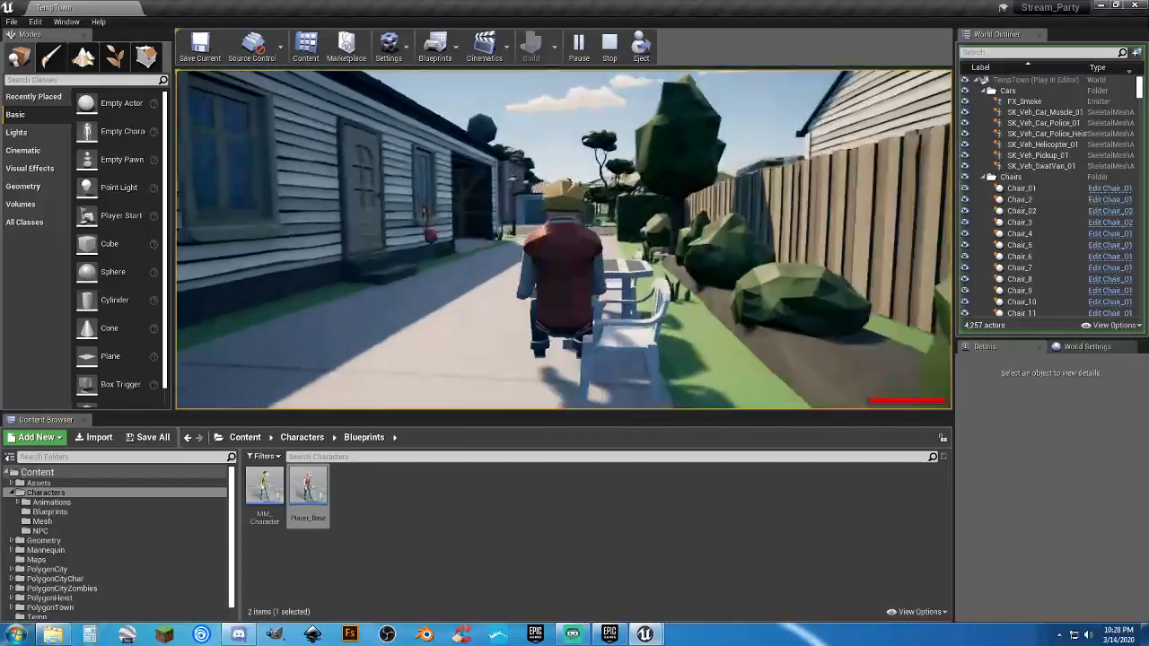
# Run the character along the driveway past the garage and back to the white patio table, moving alongside its chairs.
pyautogui.press('w')
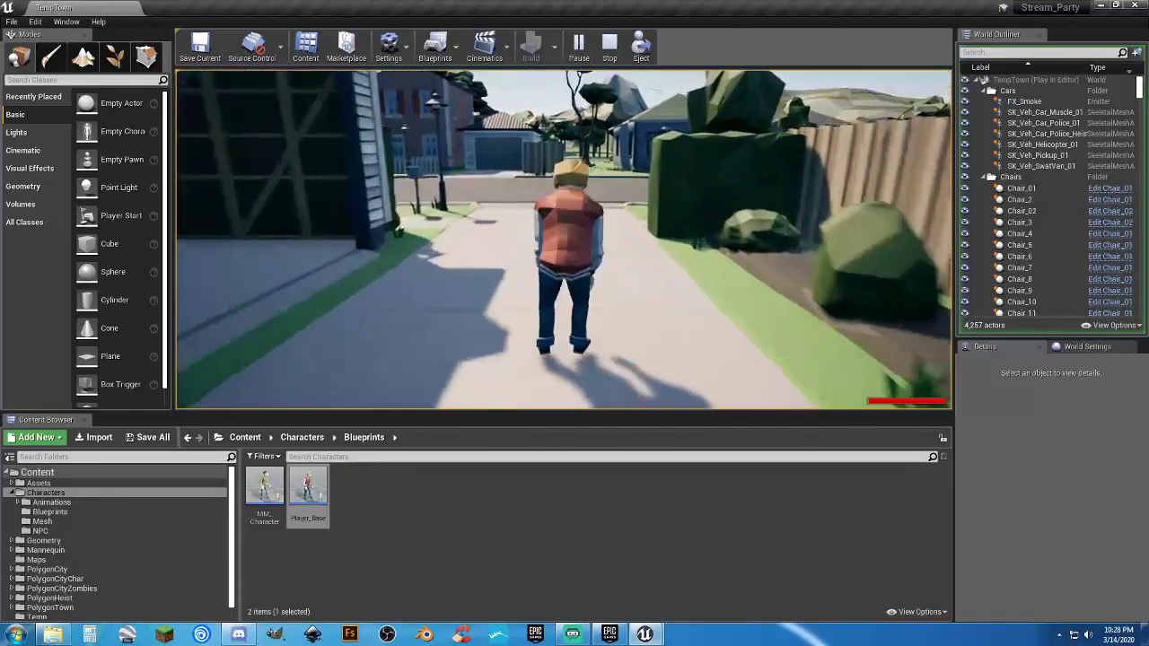
pyautogui.press('w')
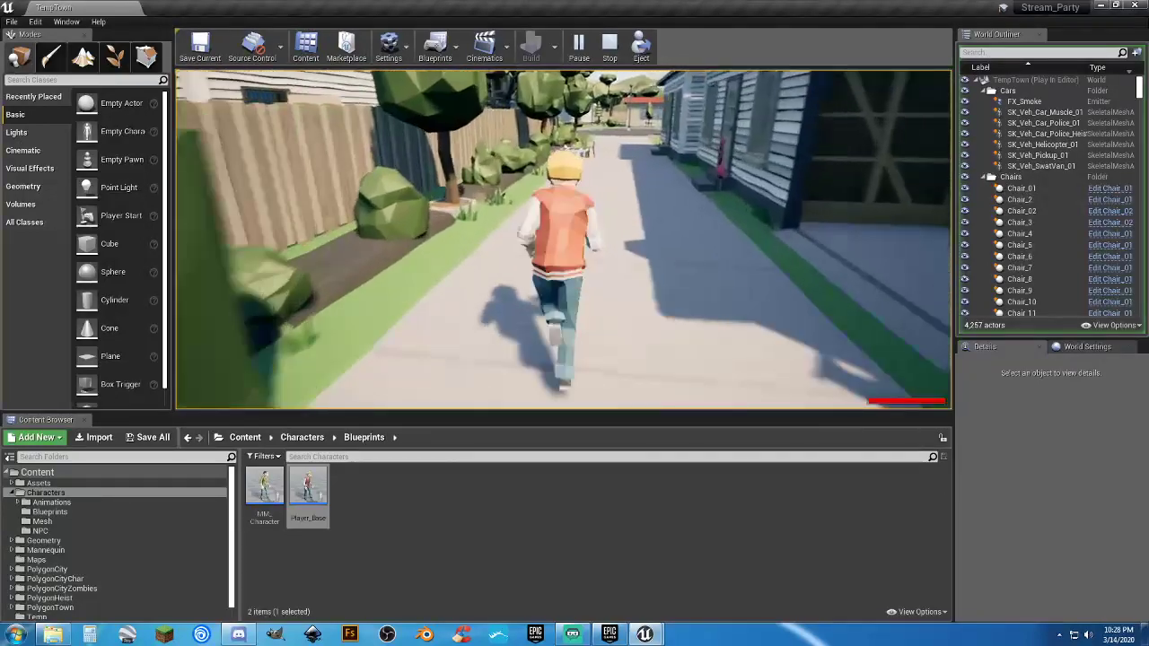
pyautogui.press('w')
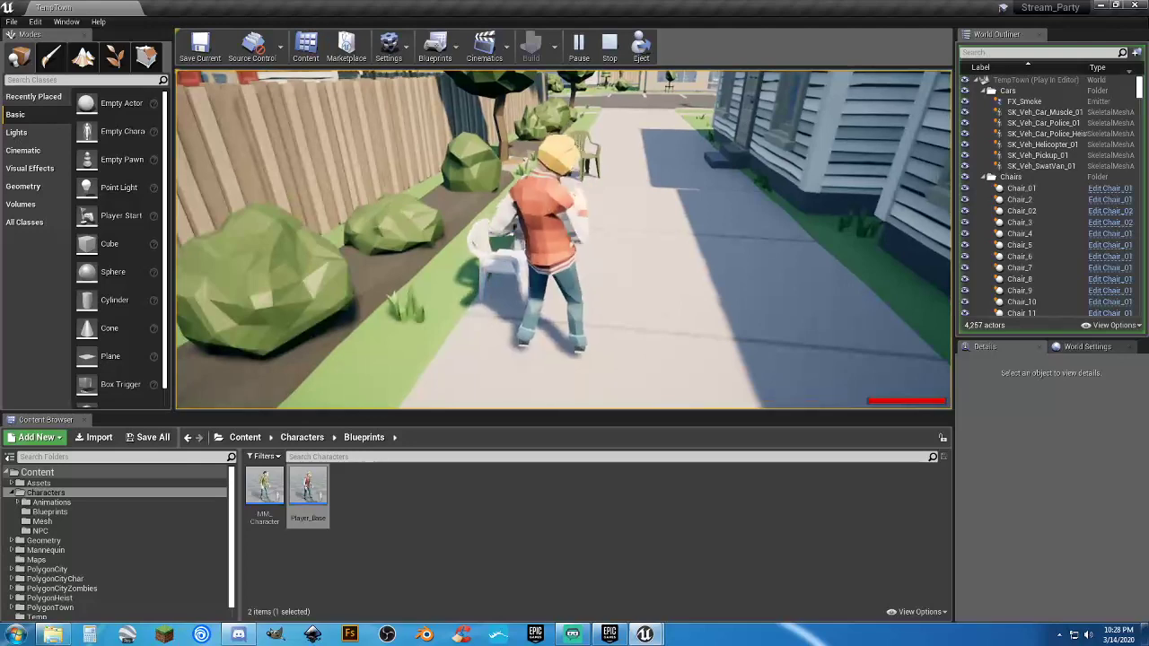
pyautogui.press('w')
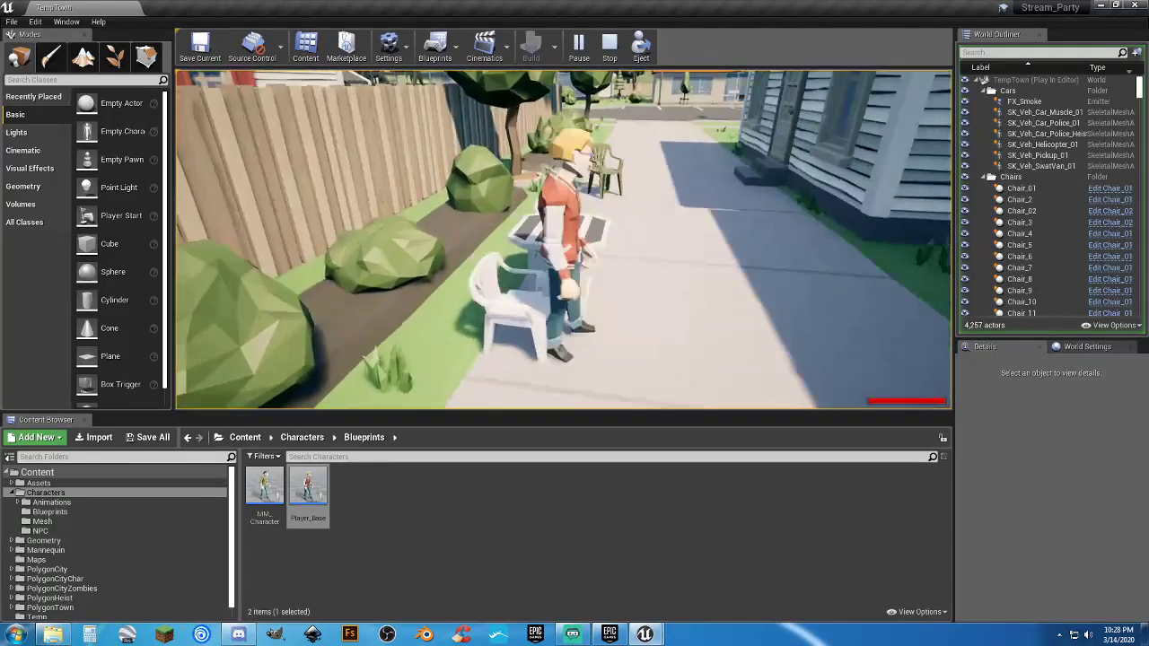
pyautogui.press('d')
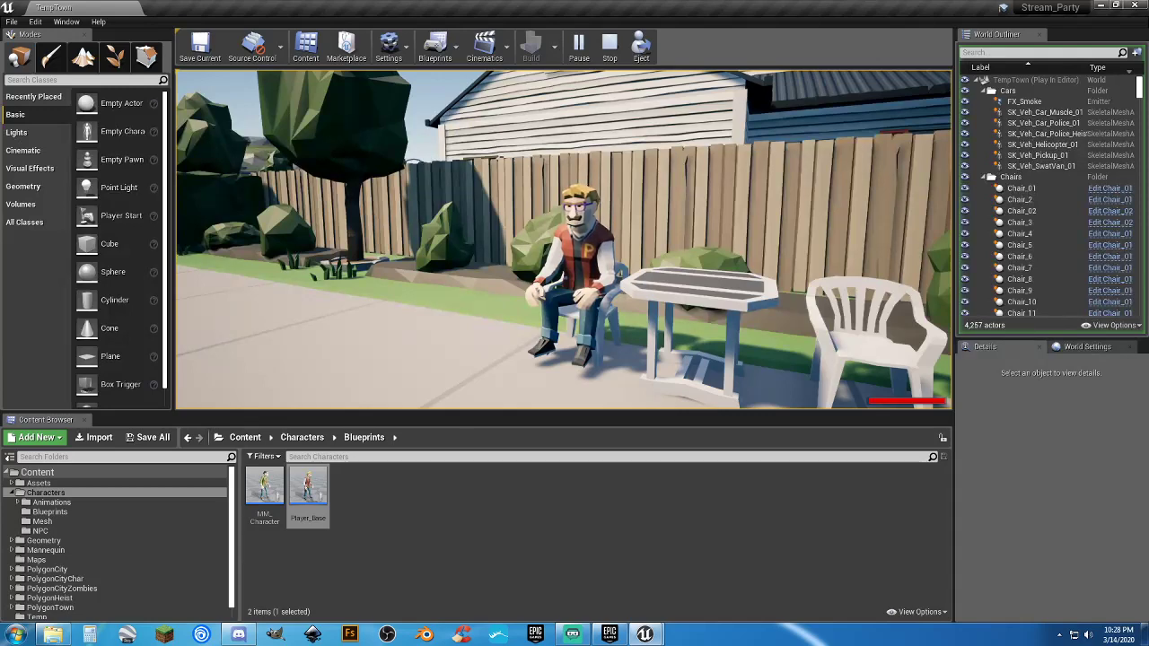
# Stand up from the white patio chair, sit back down on it, and stand up again.
pyautogui.press('e')
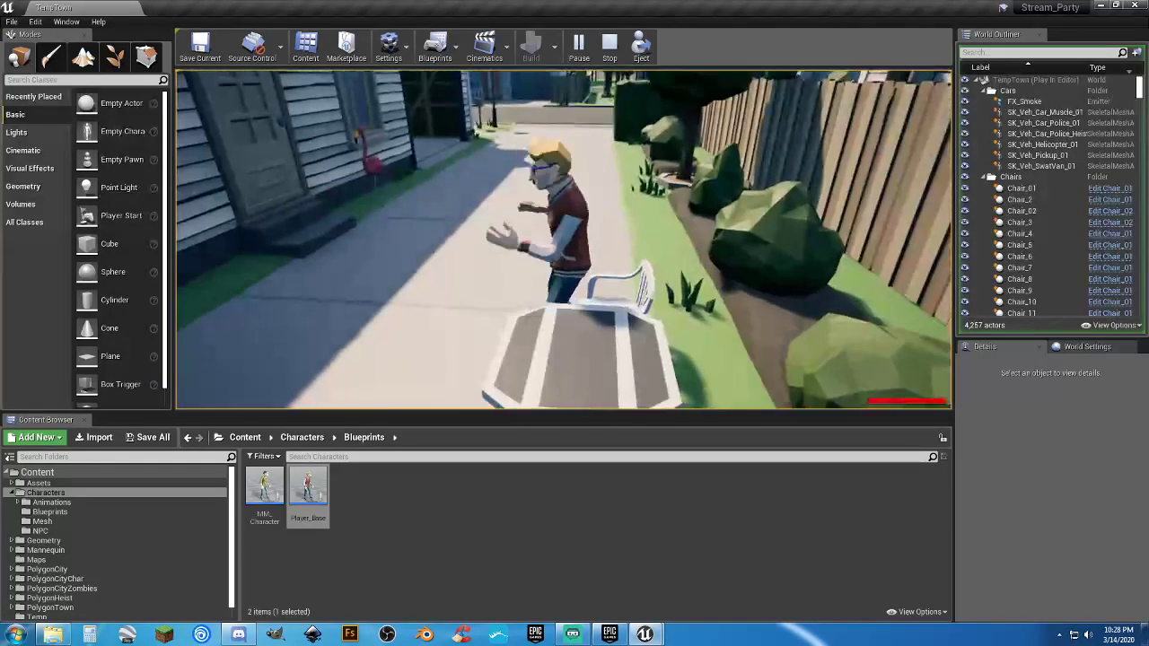
pyautogui.press('e')
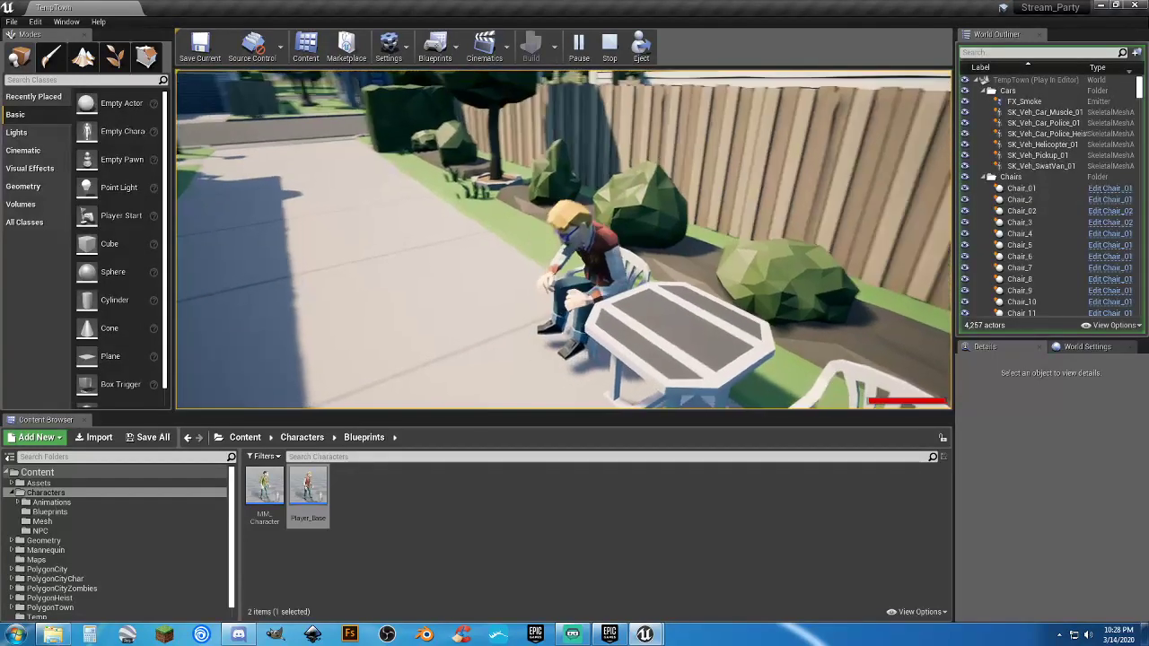
pyautogui.press('e')
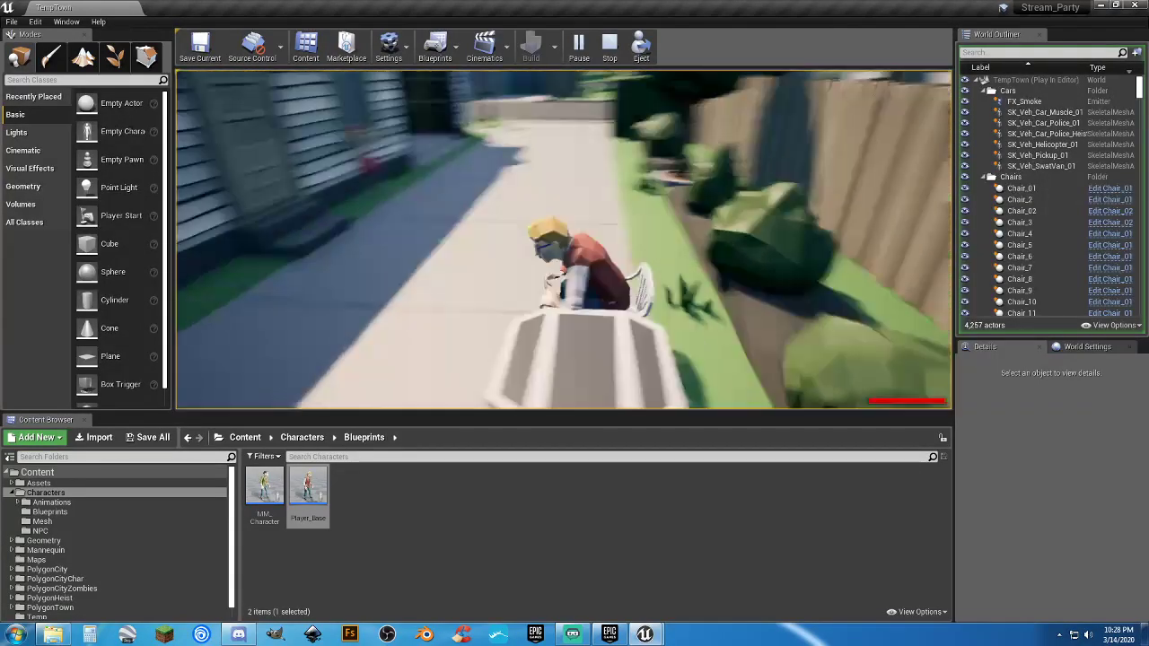
# Run the character down the driveway into the street, turn it toward the camera, and end the playtest.
pyautogui.press('w')
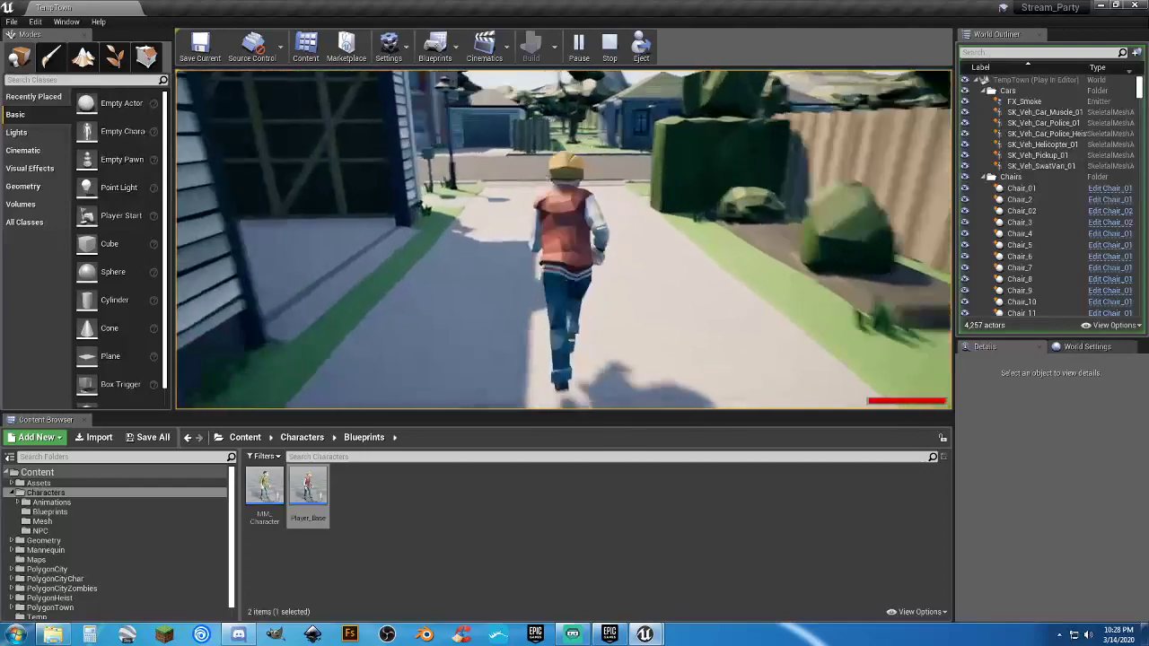
pyautogui.press('d')
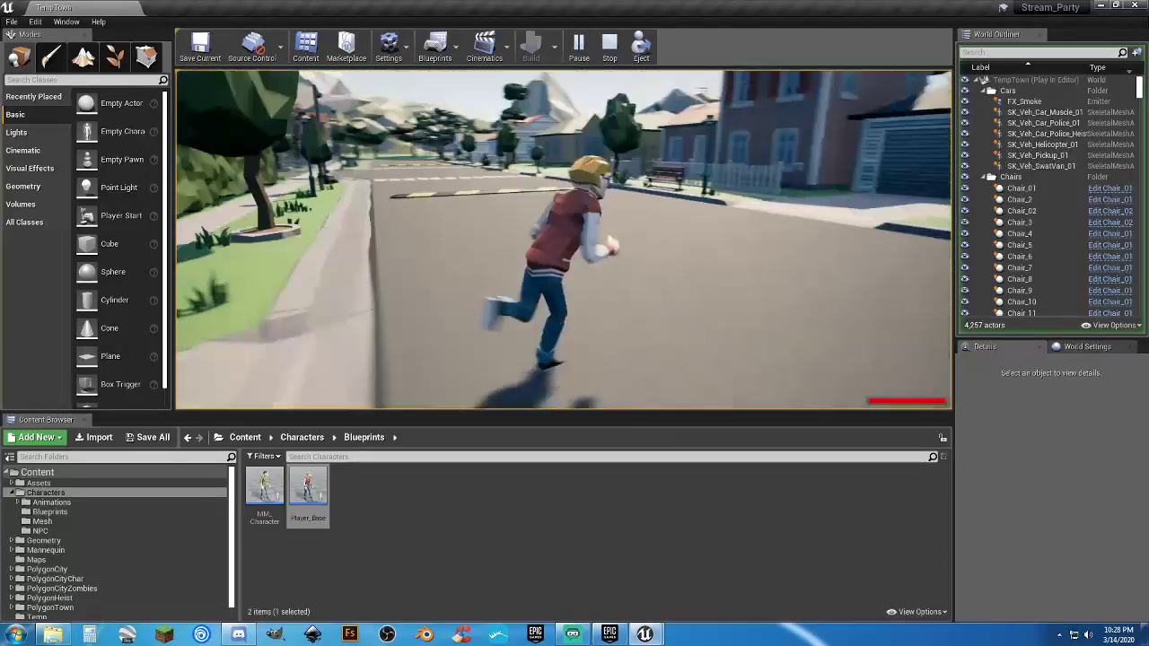
pyautogui.press('s')
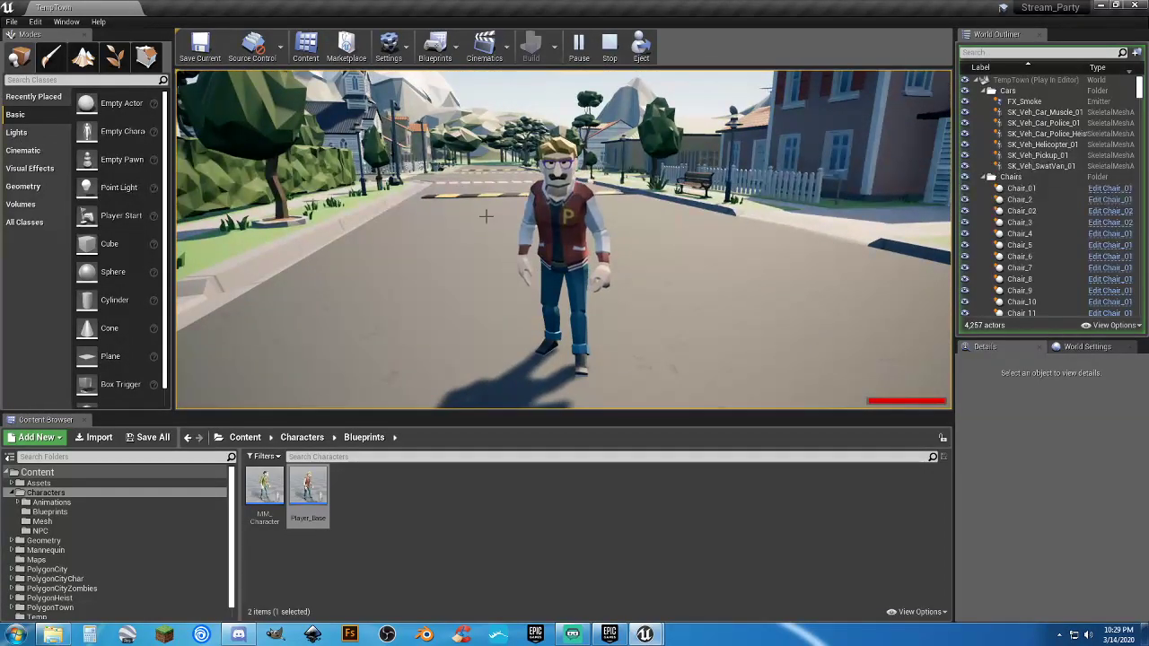
pyautogui.press('Escape')
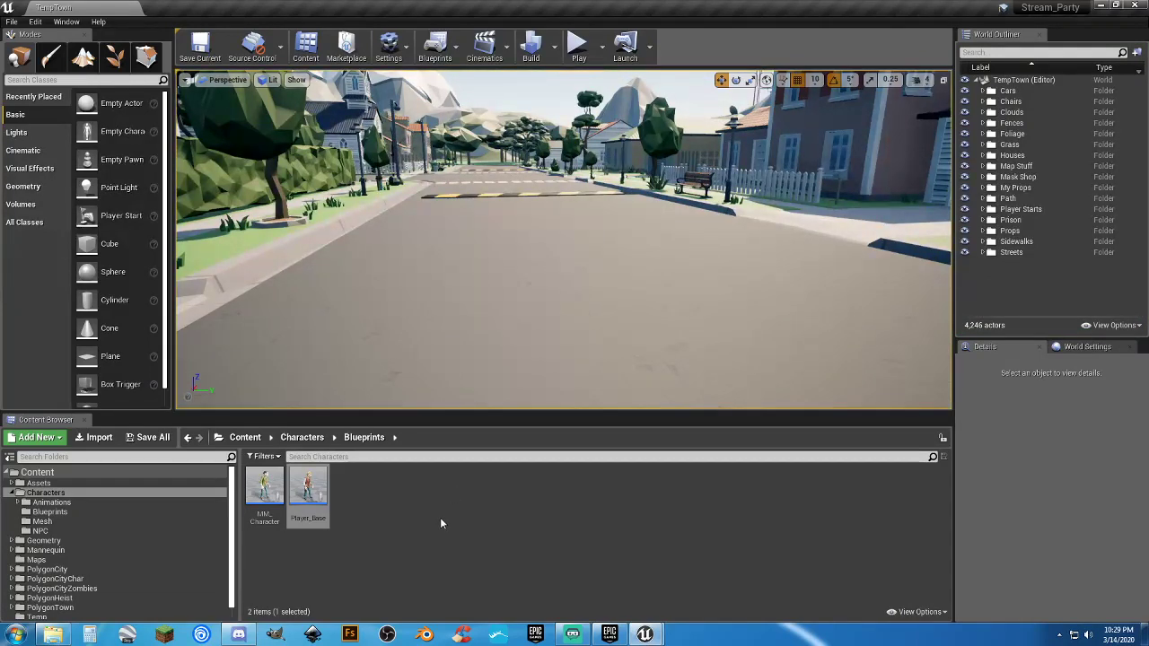
# Place three Zombie_Base characters from the NPC folder side by side across the street before the crosswalk.
pyautogui.click(440, 518)
pyautogui.click(74, 531)
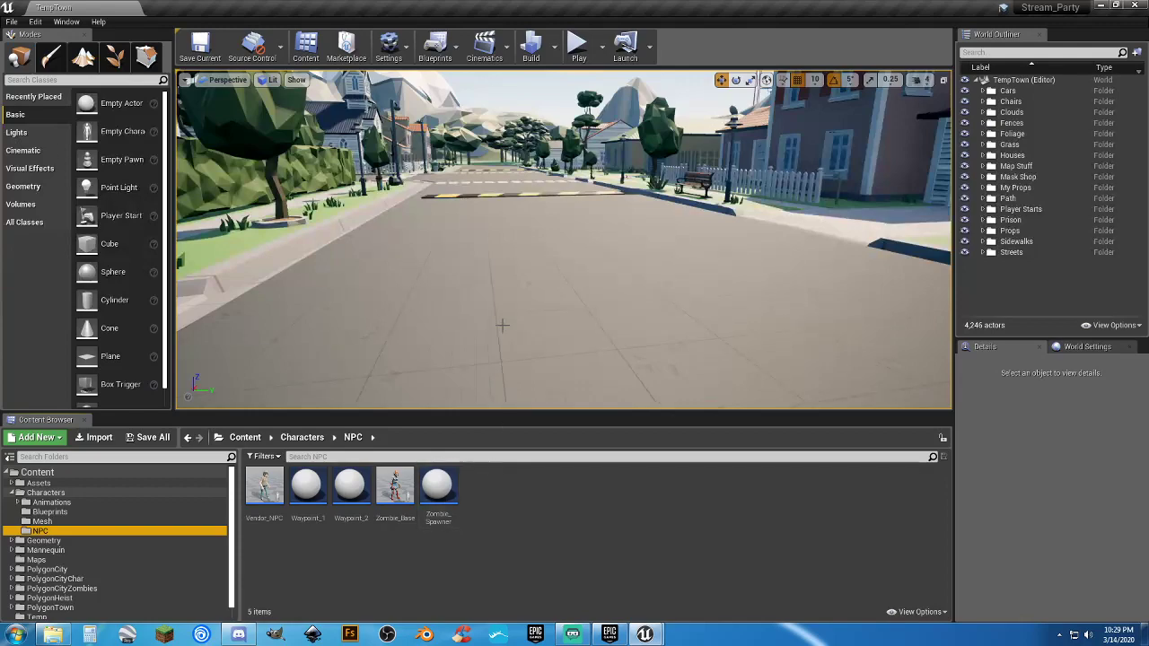
pyautogui.moveTo(500, 321); pyautogui.dragTo(465, 292, button='right')
pyautogui.press('w')
pyautogui.press('w')
pyautogui.moveTo(381, 323); pyautogui.dragTo(385, 323, button='right')
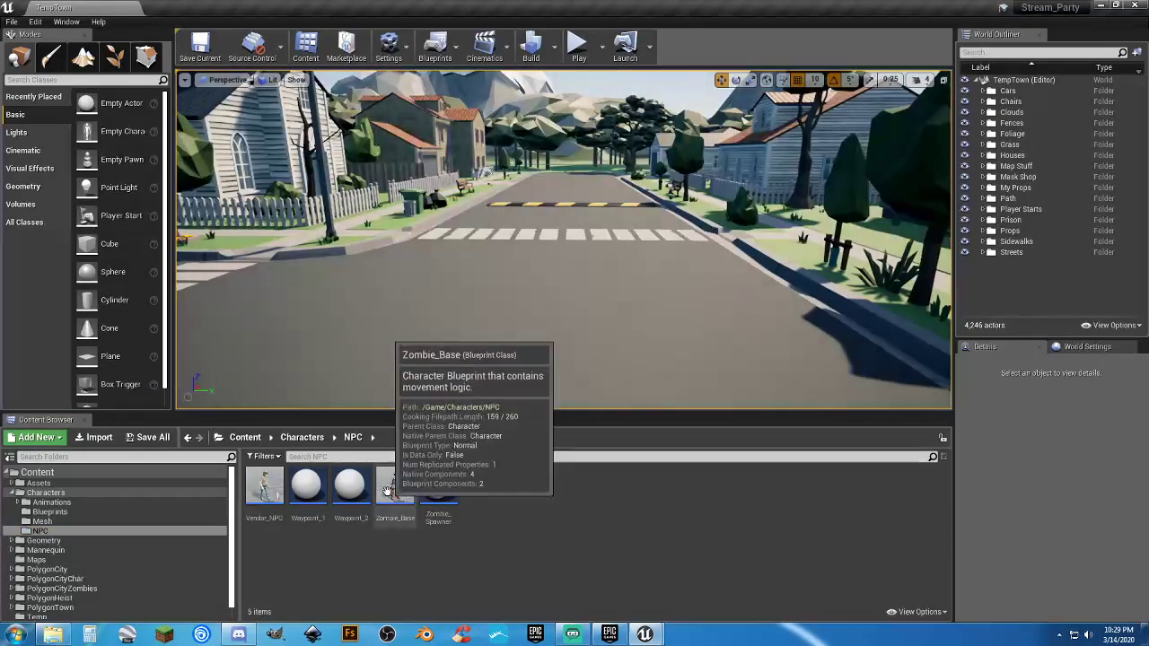
pyautogui.moveTo(394, 489); pyautogui.dragTo(463, 269)
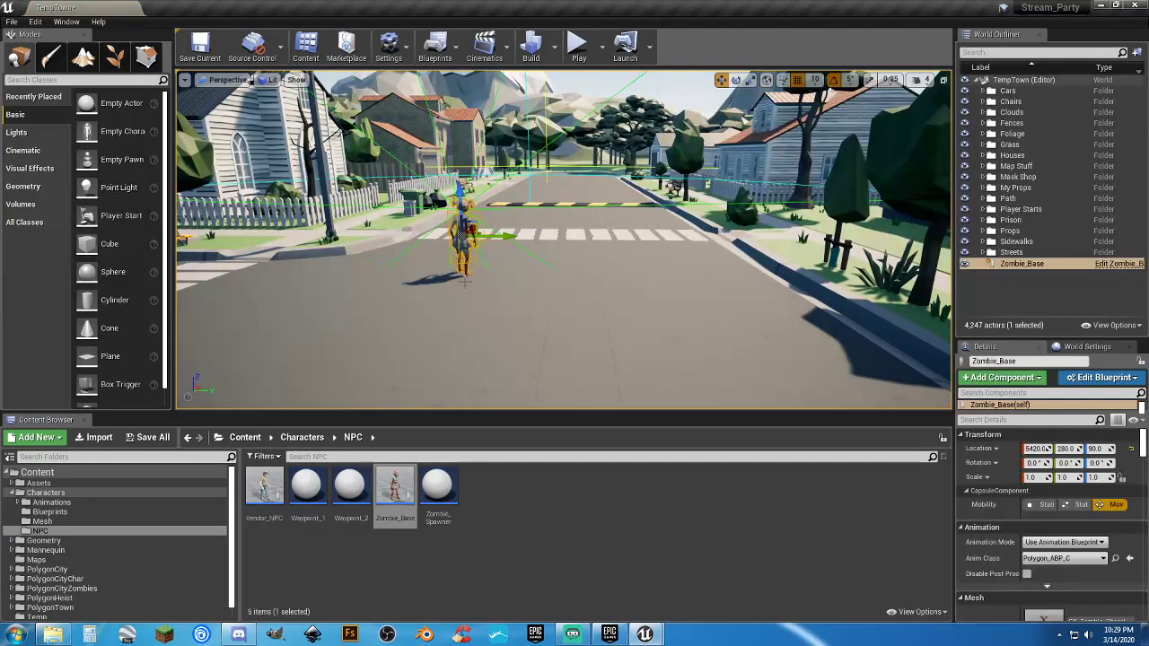
pyautogui.moveTo(394, 489); pyautogui.dragTo(597, 269)
pyautogui.moveTo(394, 489); pyautogui.dragTo(704, 261)
# Place two more Zombie_Base characters on the tree-lined street stretch in the opposite direction.
pyautogui.moveTo(697, 302); pyautogui.dragTo(193, 296, button='right')
pyautogui.moveTo(574, 262); pyautogui.dragTo(575, 262, button='right')
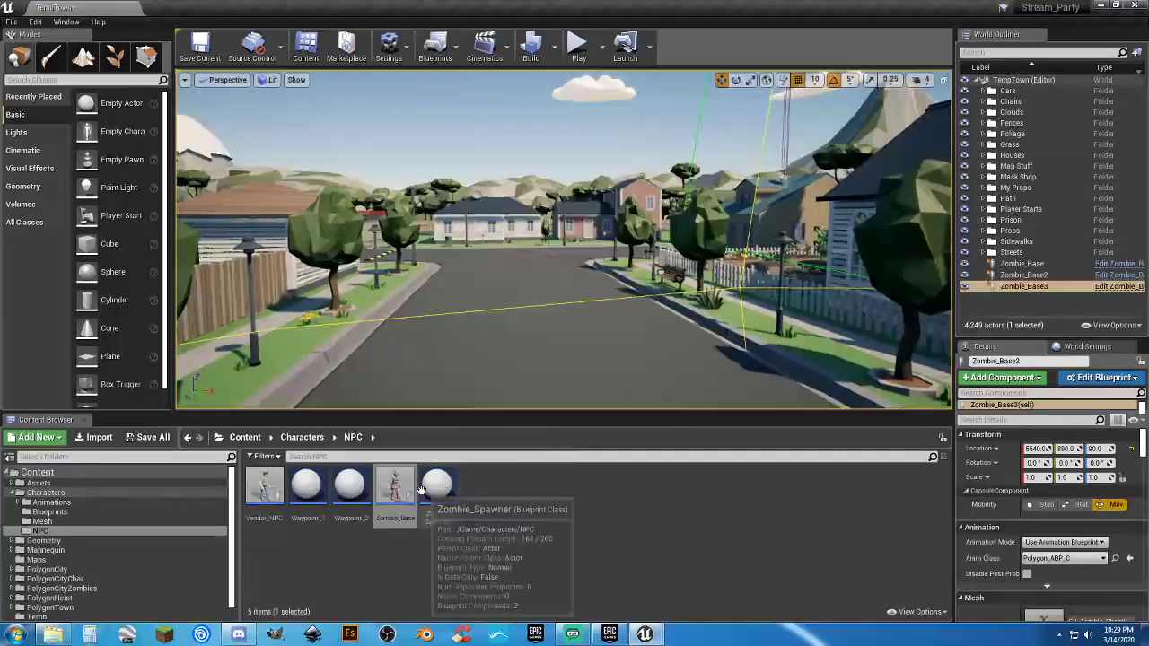
pyautogui.moveTo(394, 489); pyautogui.dragTo(570, 317)
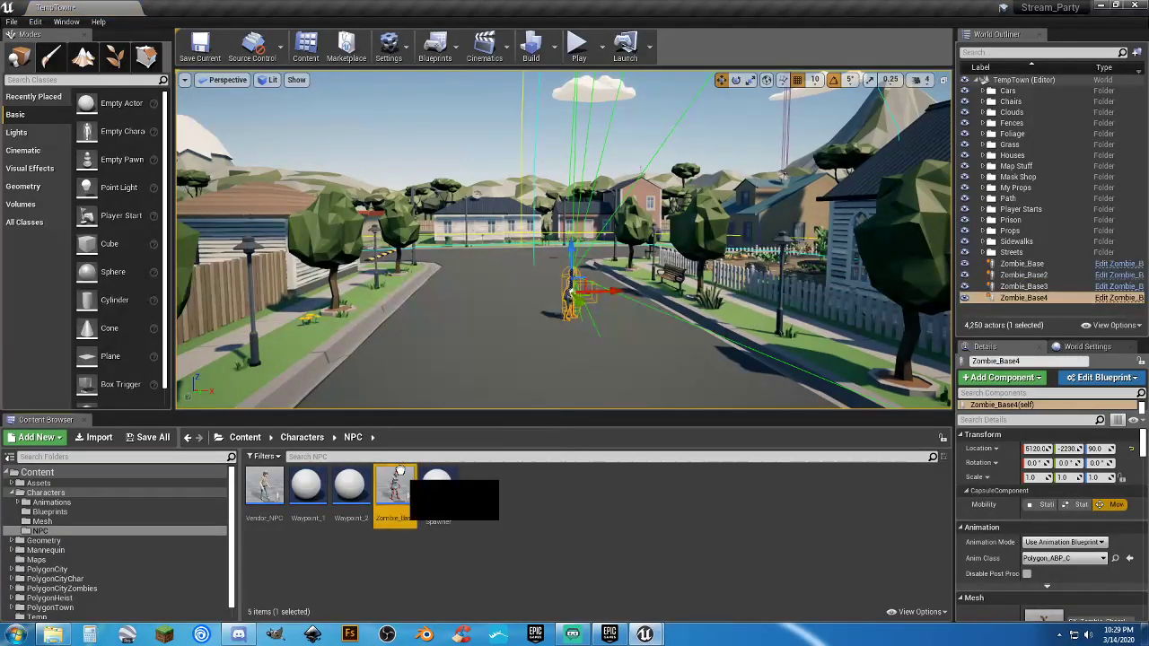
pyautogui.moveTo(398, 476); pyautogui.dragTo(456, 305)
# Place Waypoint_1 on the street and Waypoint_2 in the intersection just beyond the crosswalk near the stop sign.
pyautogui.moveTo(517, 384); pyautogui.dragTo(718, 403, button='right')
pyautogui.moveTo(306, 489); pyautogui.dragTo(369, 357)
pyautogui.press('w')
pyautogui.moveTo(371, 363); pyautogui.dragTo(341, 256, button='right')
pyautogui.press('w')
pyautogui.moveTo(574, 280); pyautogui.dragTo(529, 354, button='right')
pyautogui.moveTo(311, 75); pyautogui.dragTo(310, 77, button='right')
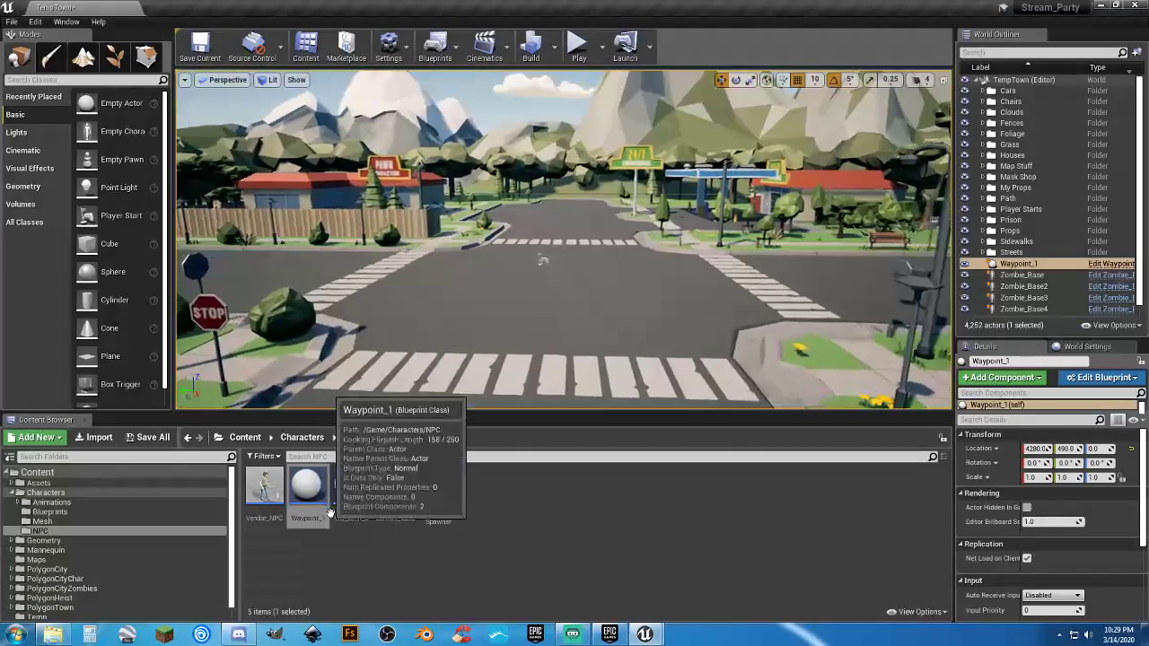
pyautogui.moveTo(350, 489); pyautogui.dragTo(540, 315)
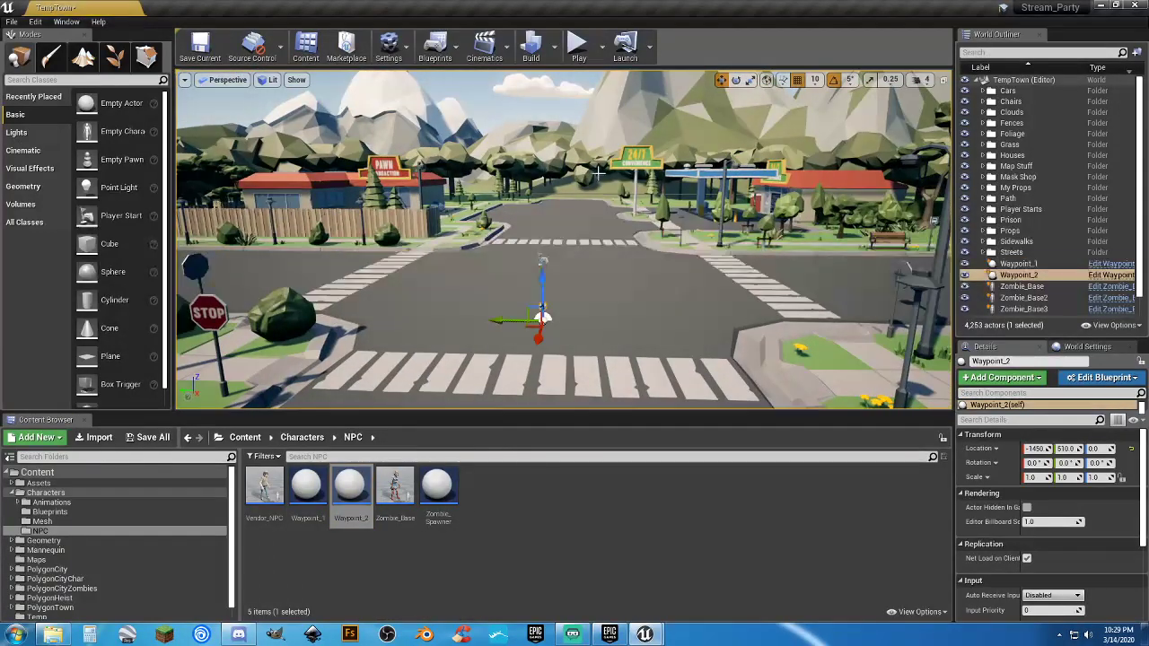
# Start a playtest, run over the crosswalk to the roadside bush, and toggle first-person view on and back off.
pyautogui.click(581, 54)
pyautogui.press('w')
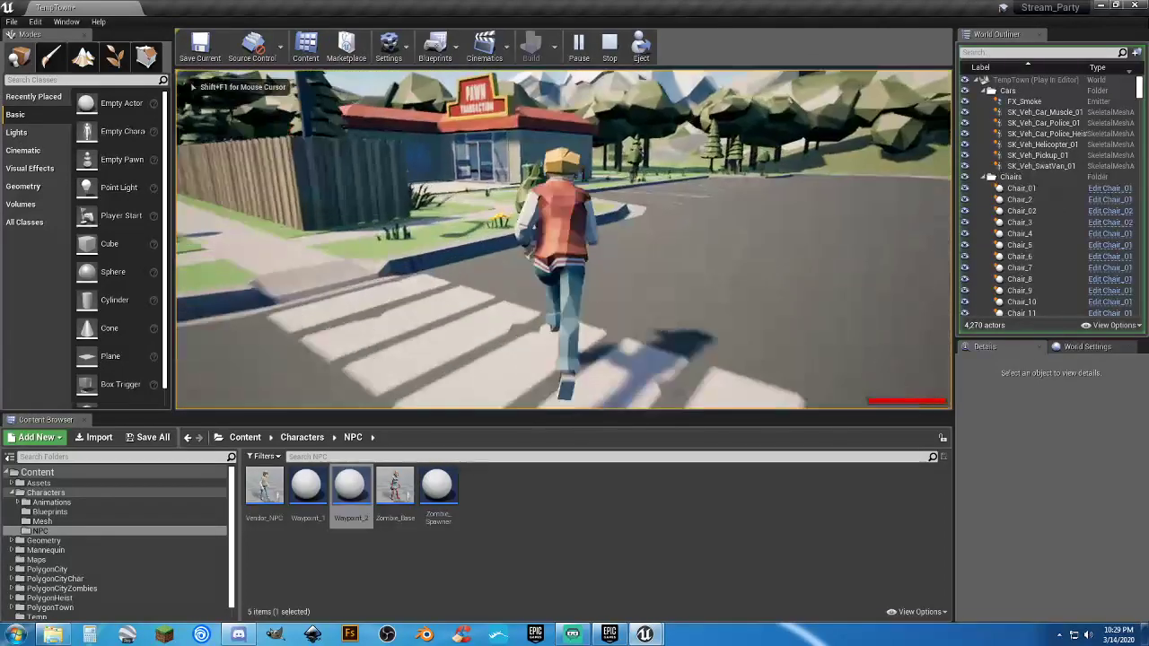
pyautogui.press('d')
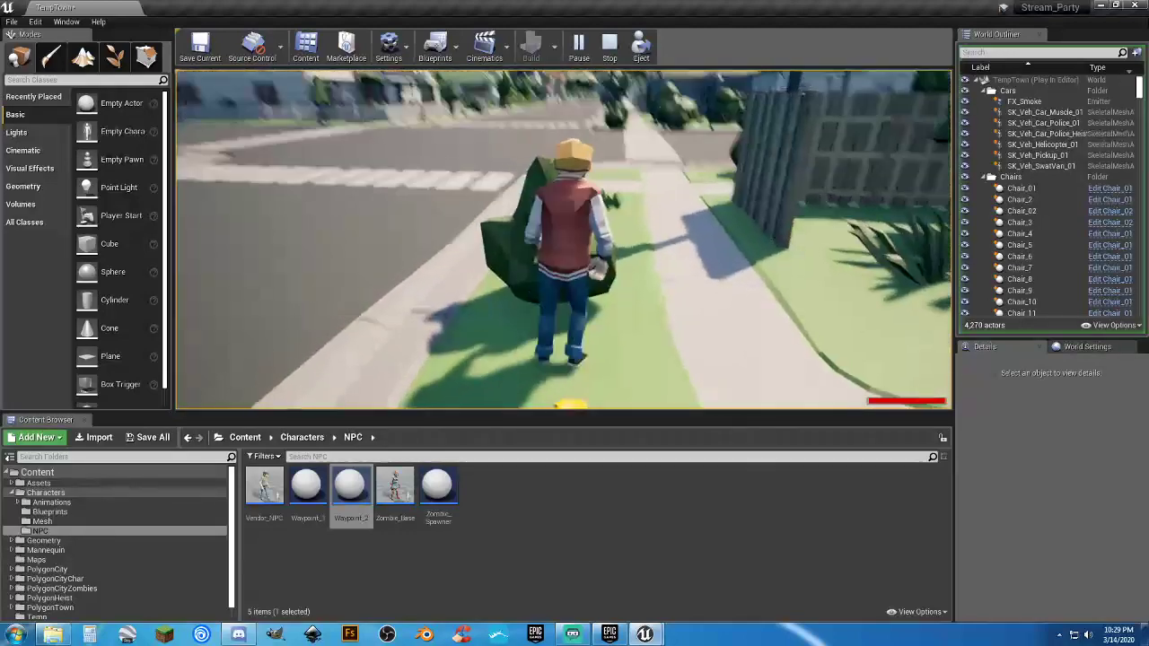
pyautogui.press('s')
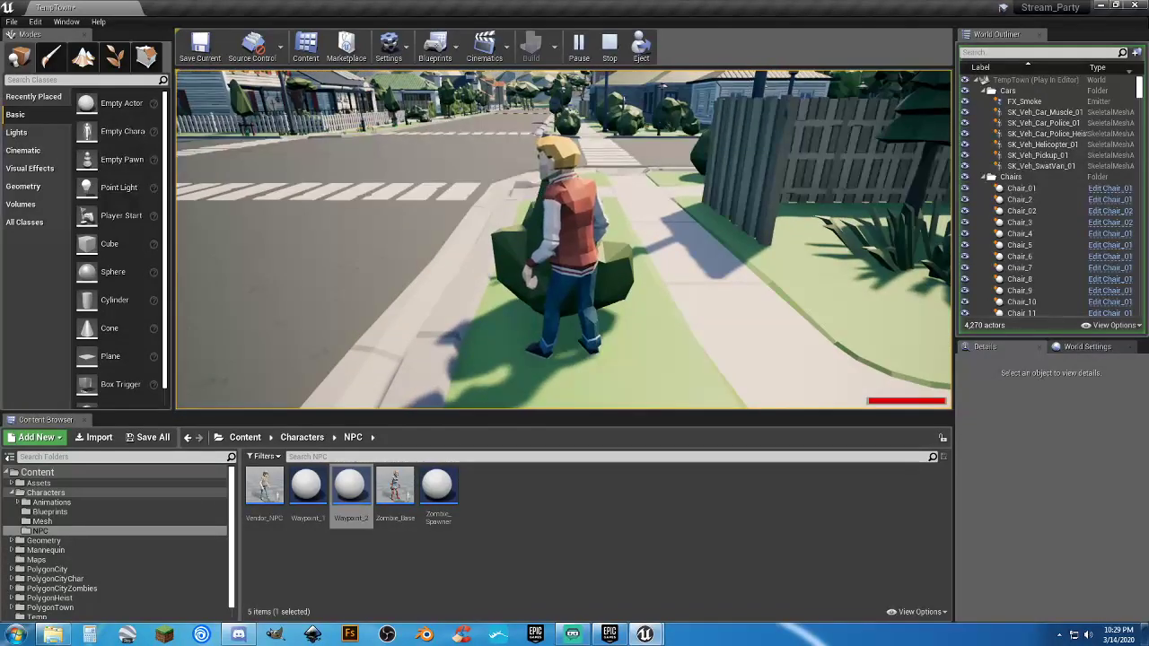
pyautogui.press('v')
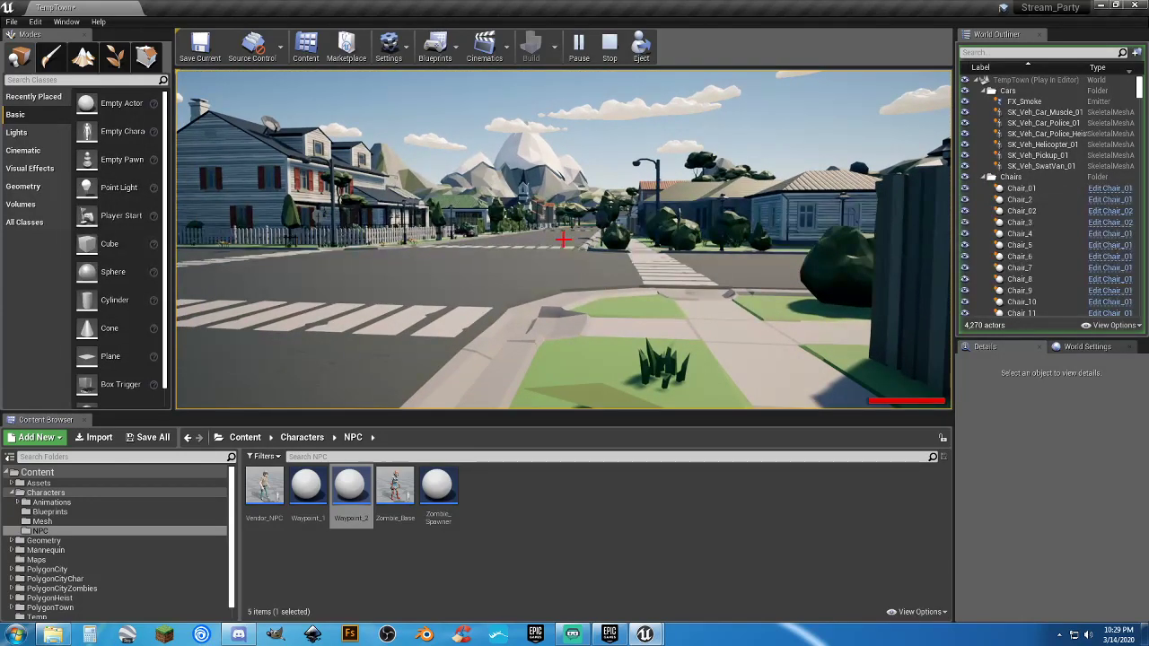
pyautogui.press('v')
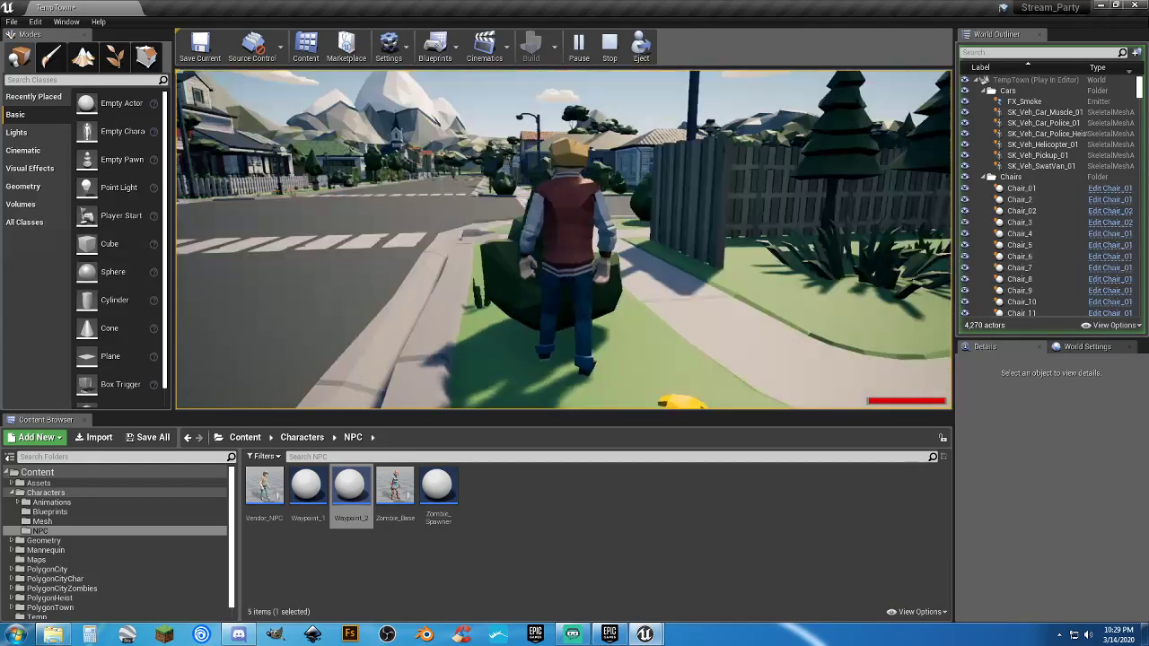
# Run the character across the parking lot by the convenience store and over the tree-shaded grass past the stone-walled house.
pyautogui.press('w')
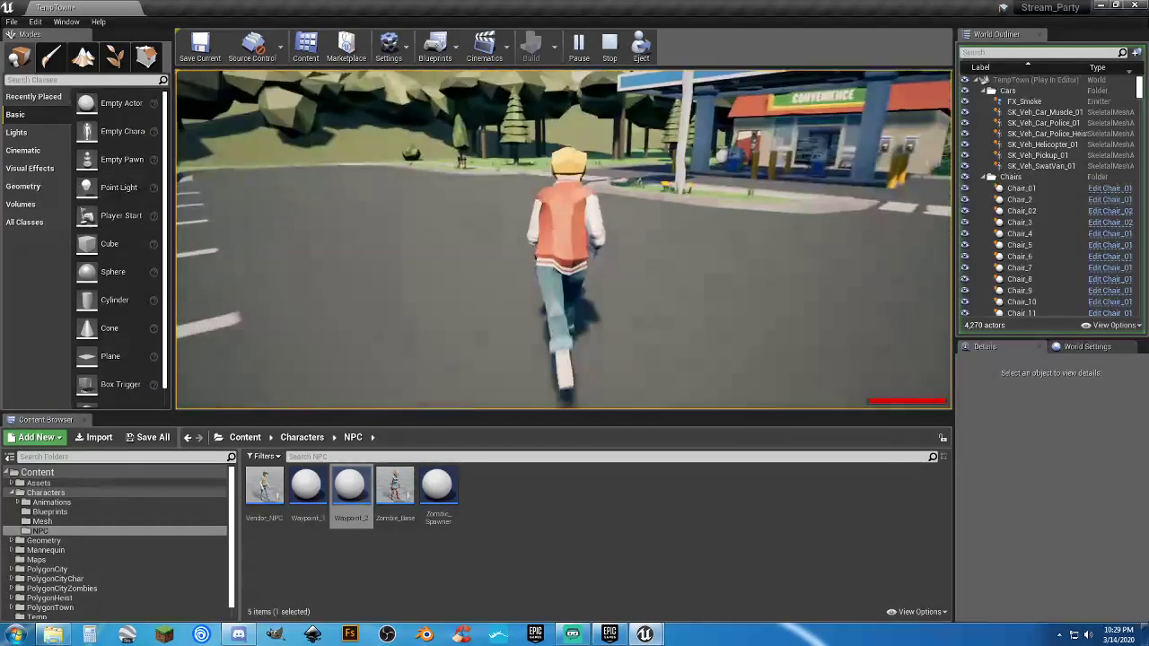
pyautogui.press('a')
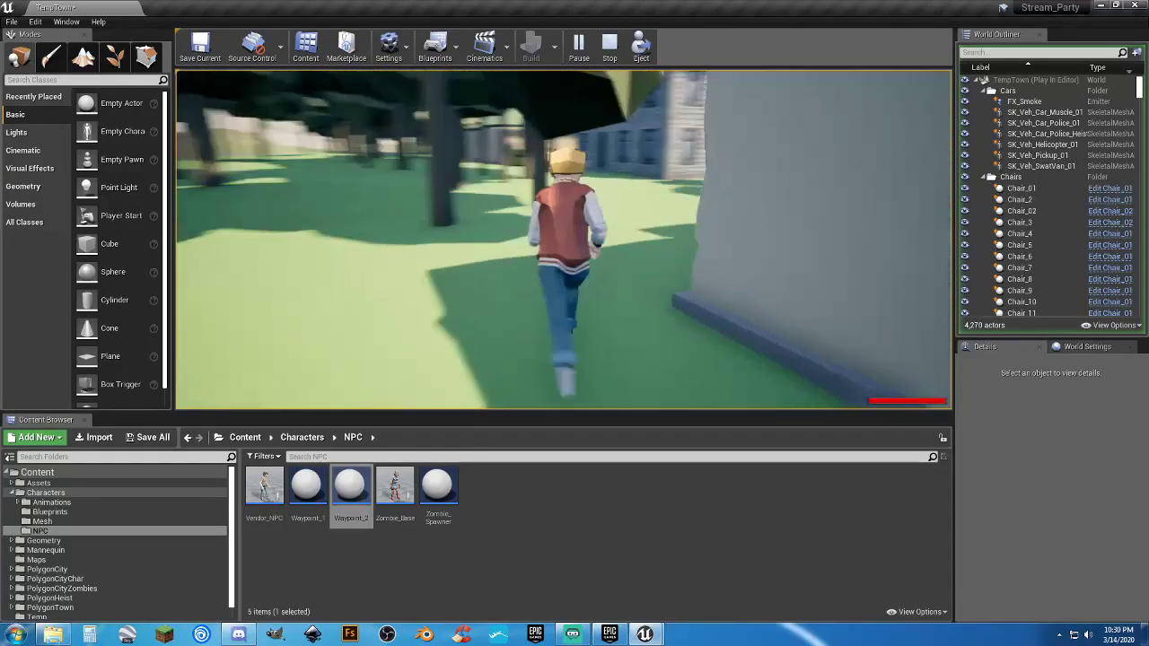
pyautogui.press('a')
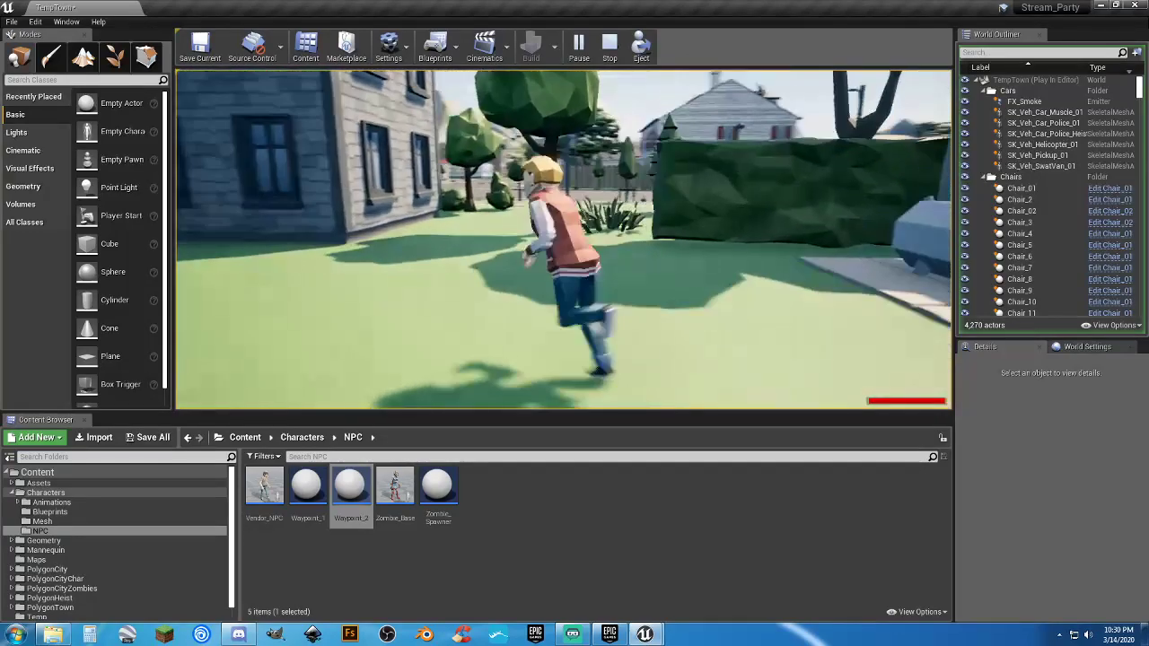
pyautogui.press('a')
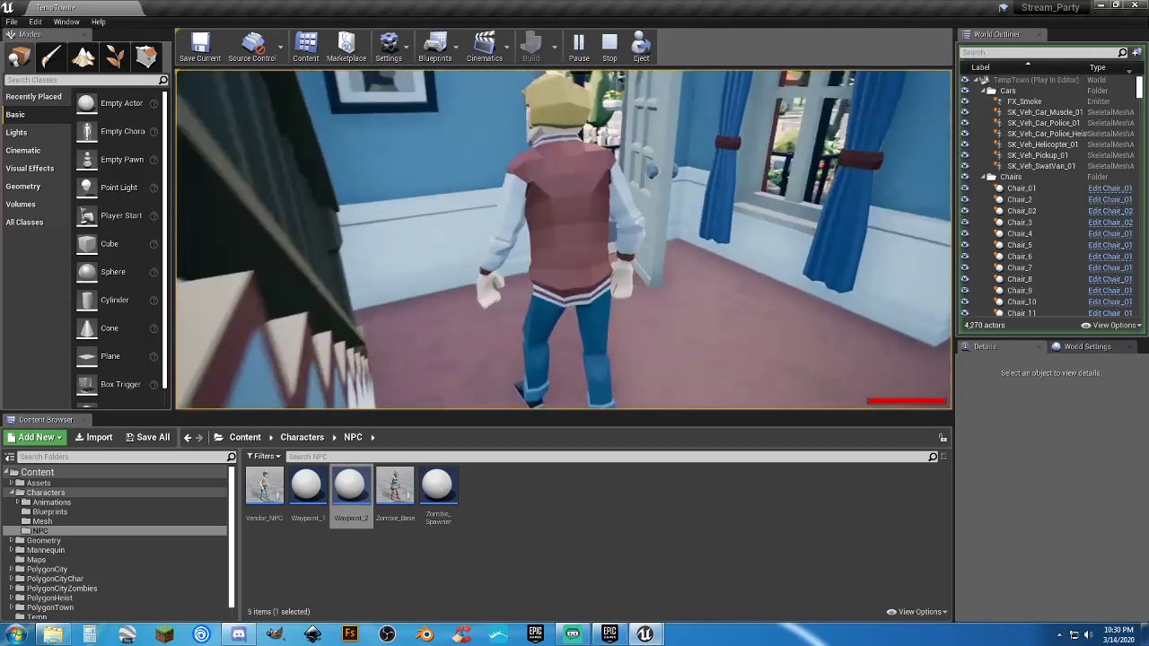
# Switch to first-person view inside the blue-walled house and walk through the open front door toward the porch.
pyautogui.press('v')
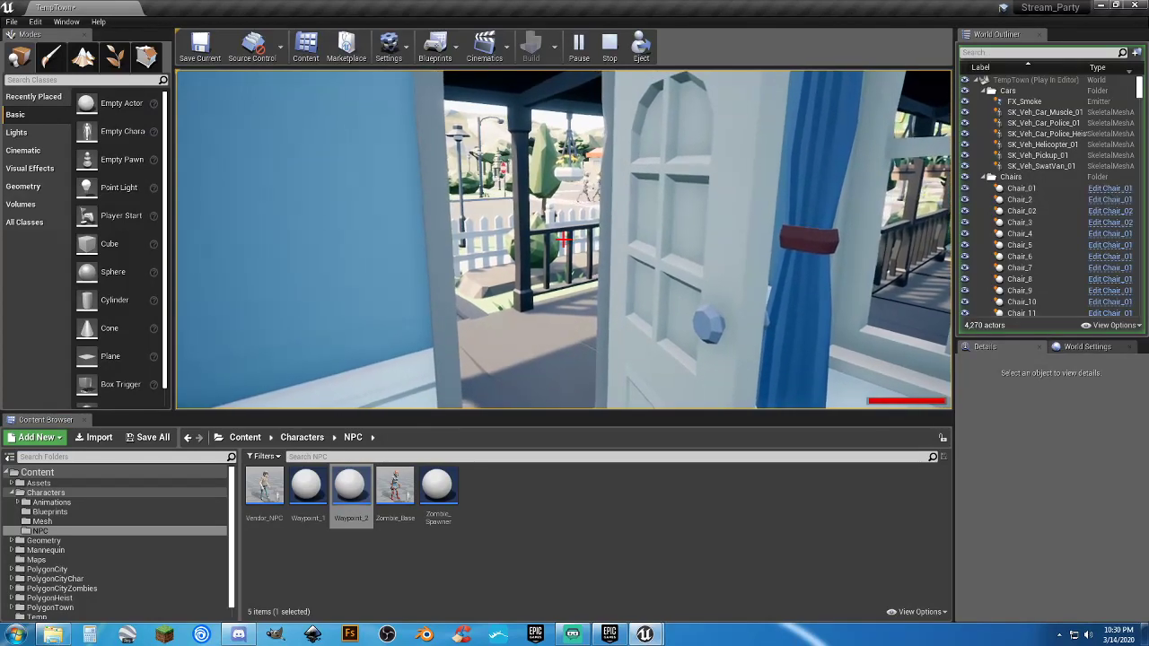
pyautogui.press('w')
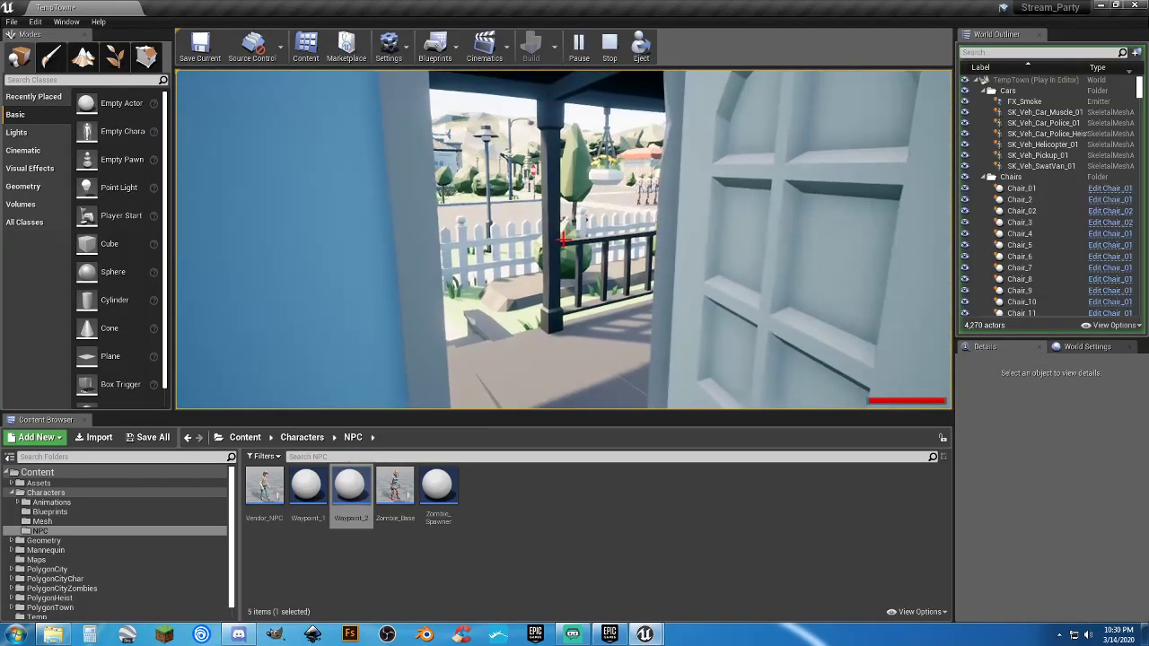
pyautogui.press('w')
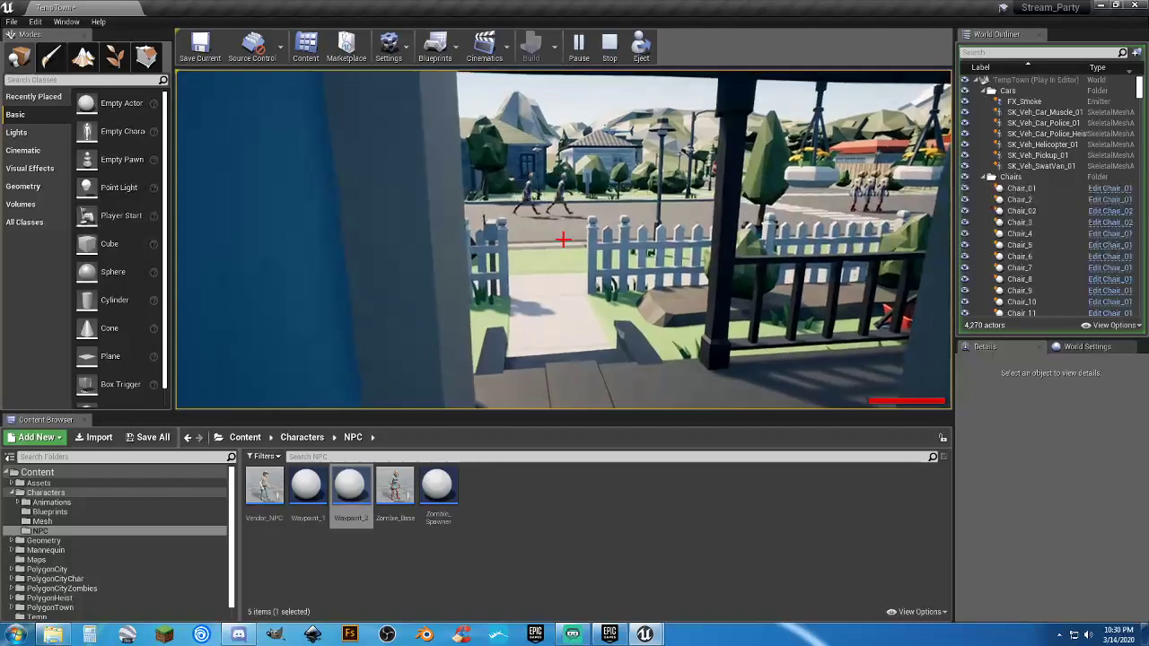
# Return to third-person view, run off the porch past the street zombies, and continue over the crosswalk into the intersection.
pyautogui.press('v')
pyautogui.press('w')
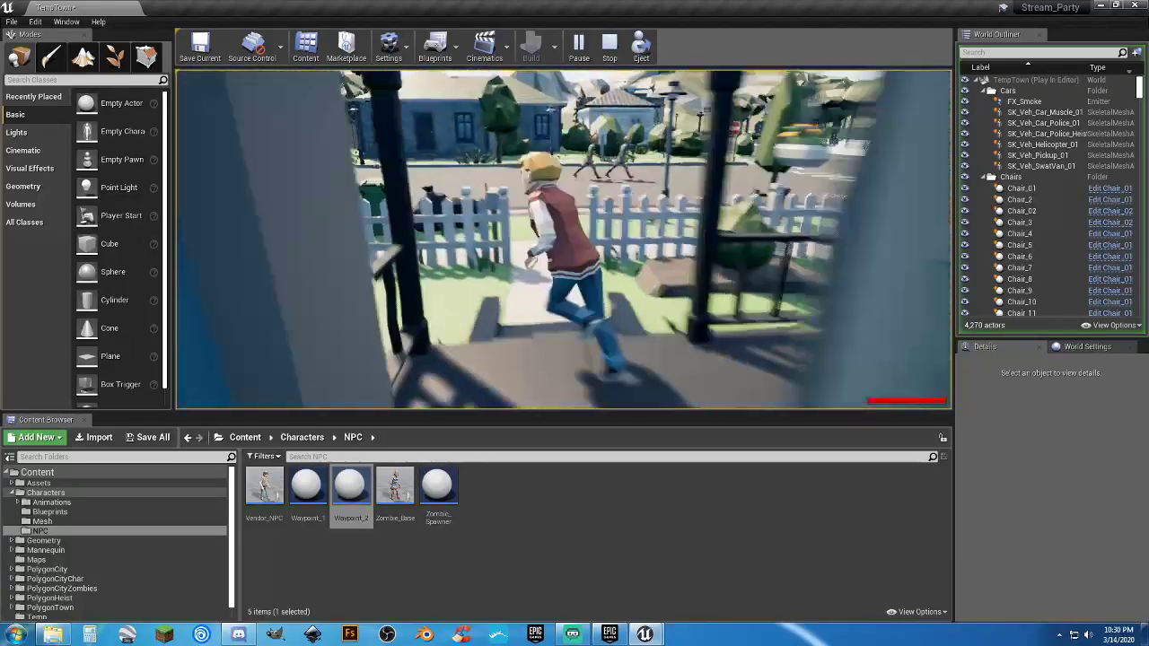
pyautogui.press('w')
pyautogui.press('d')
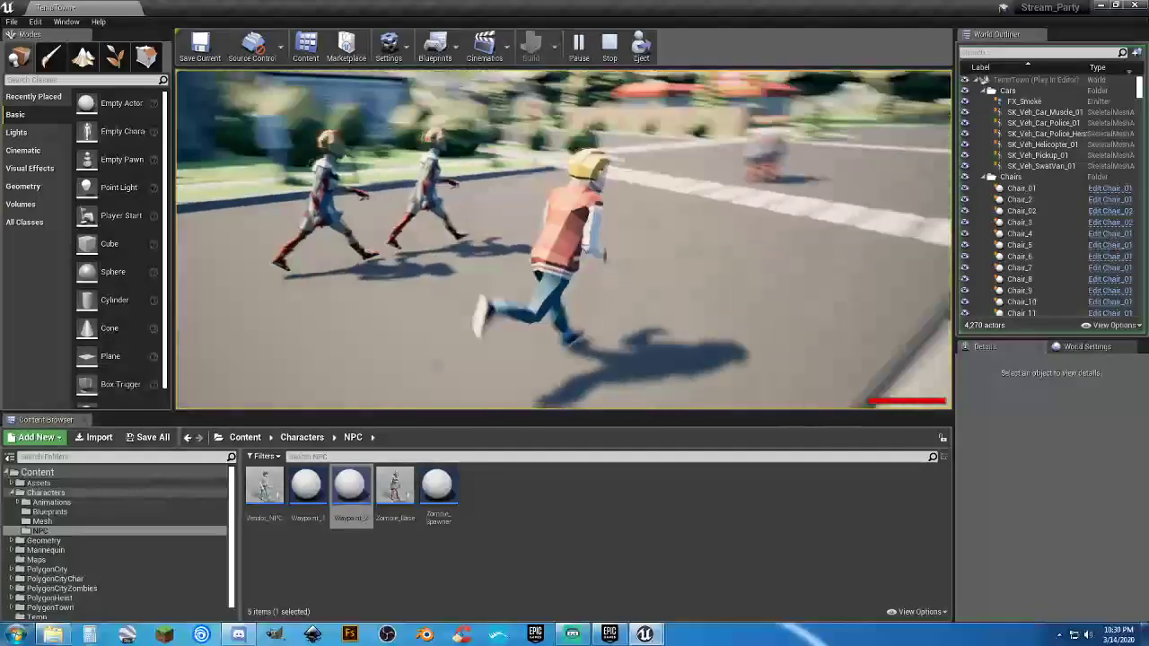
pyautogui.press('w')
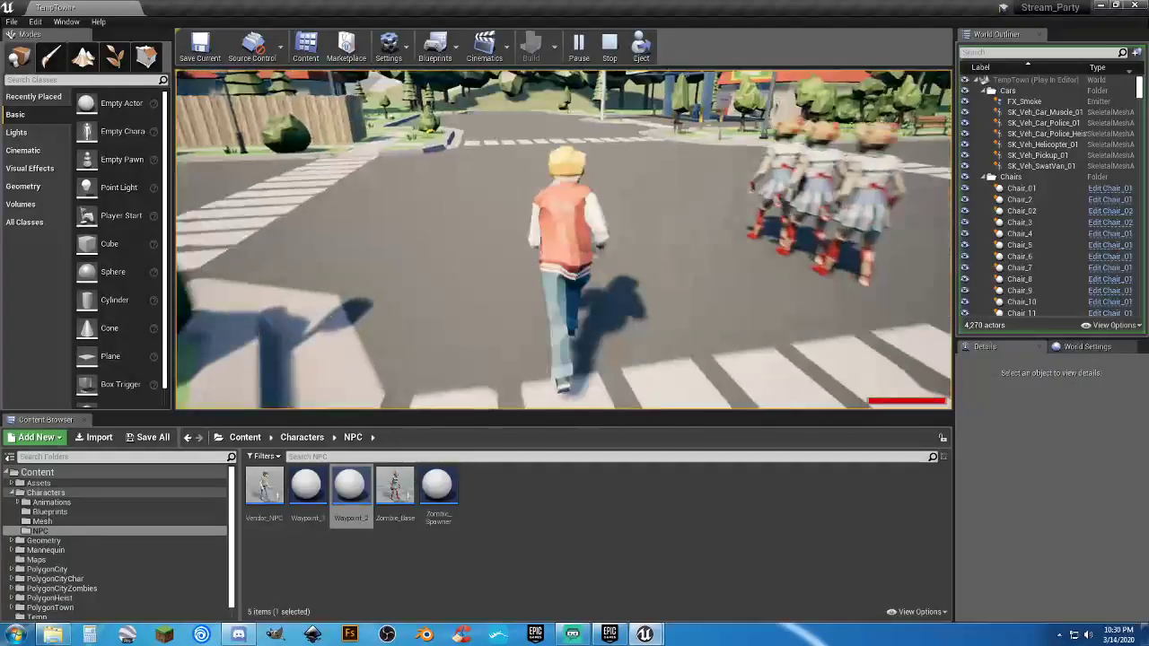
pyautogui.press('a')
pyautogui.press('w')
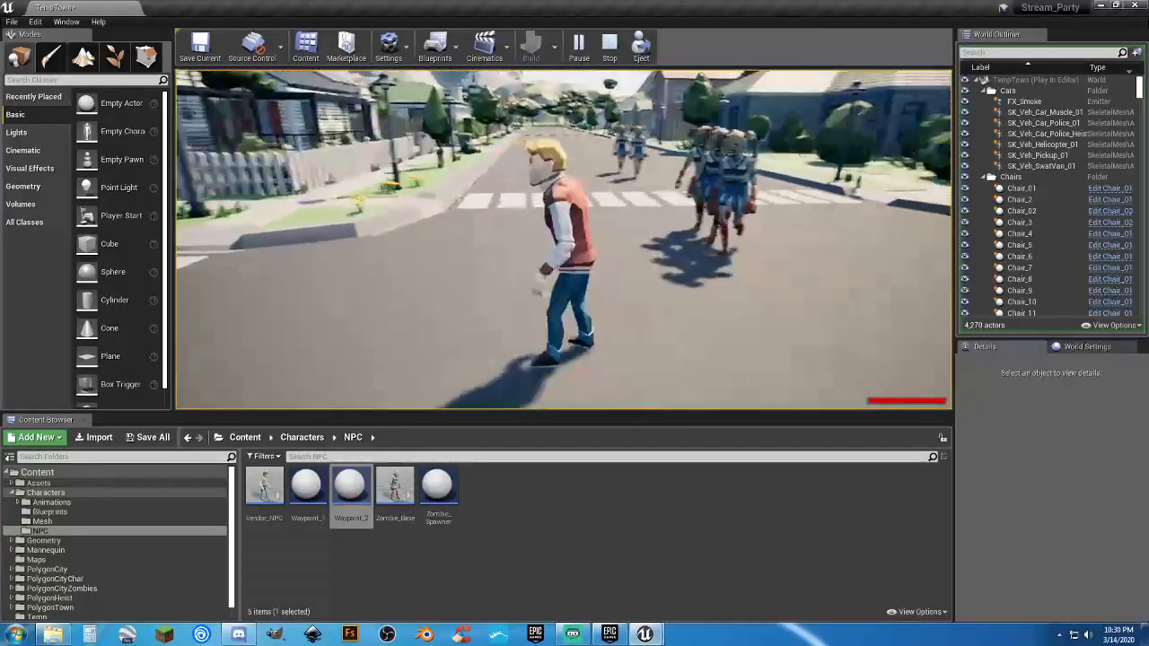
# Lead the zombies back down the street and walk up to them at the crosswalk beside the stop sign.
pyautogui.press('a')
pyautogui.press('s')
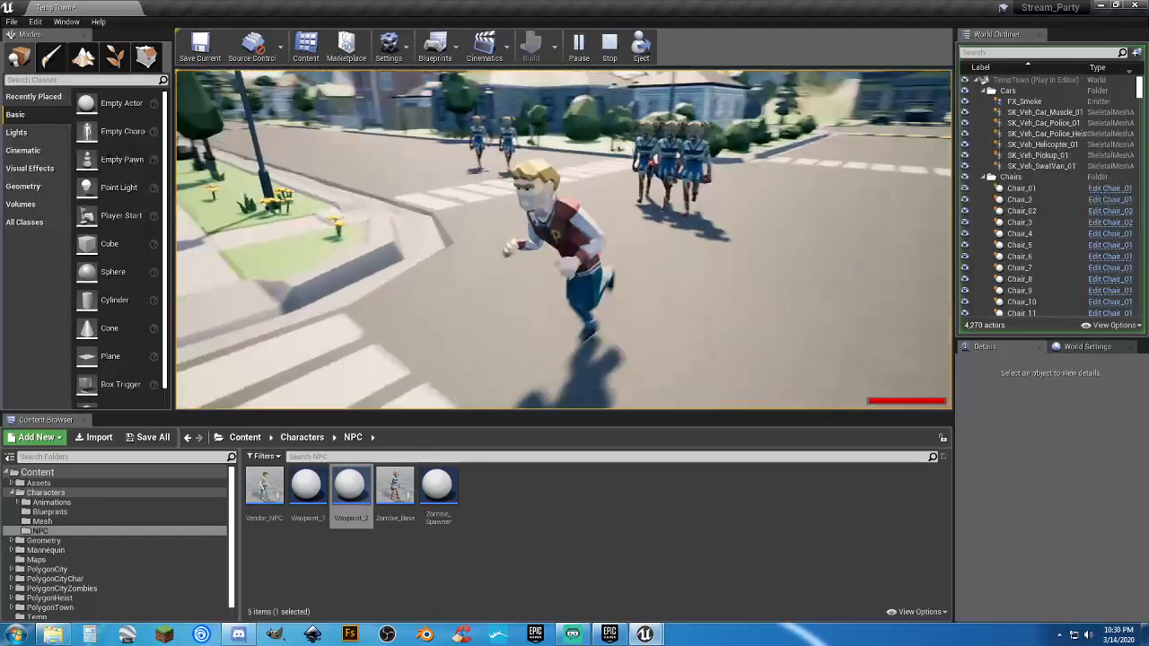
pyautogui.press('s')
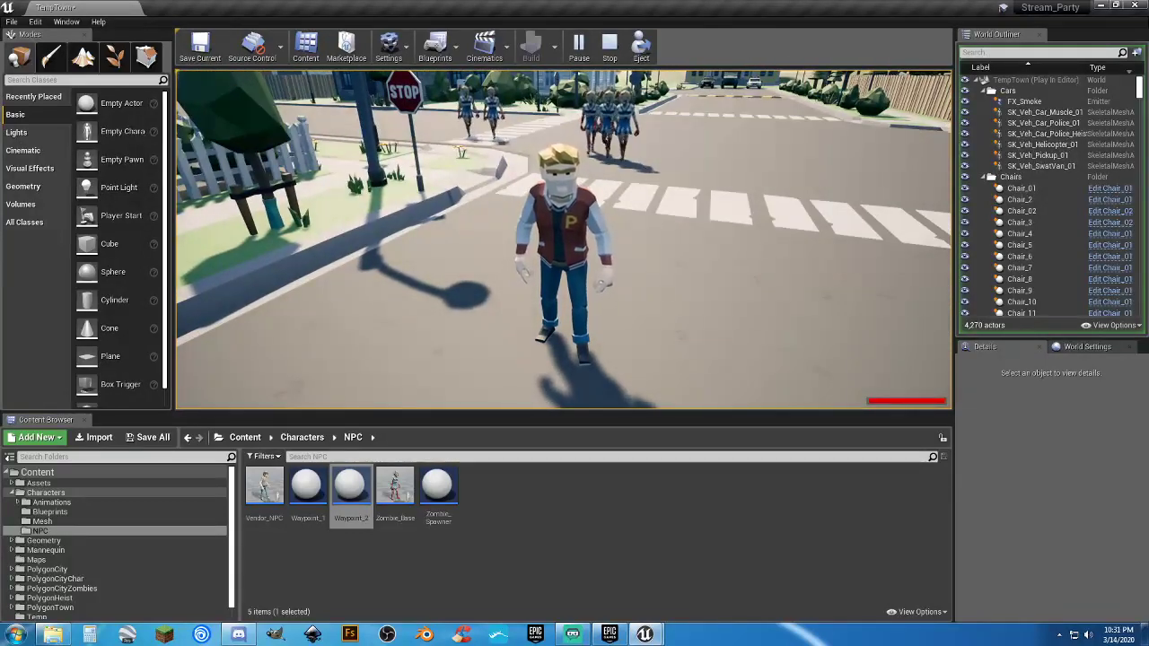
pyautogui.press('w')
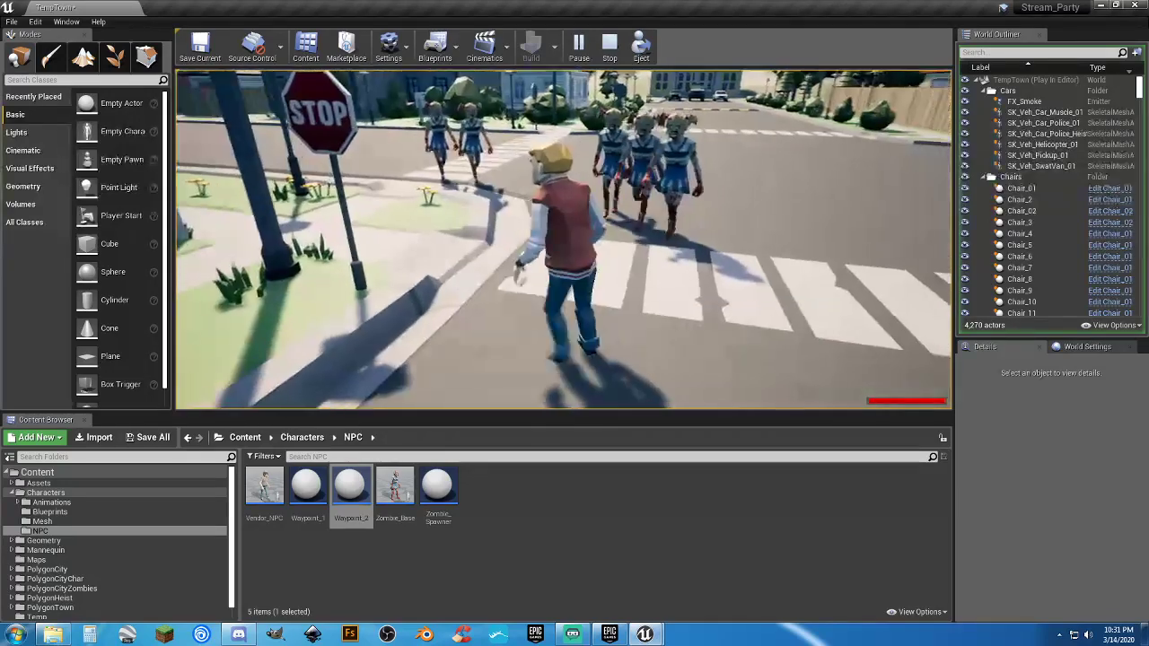
pyautogui.press('w')
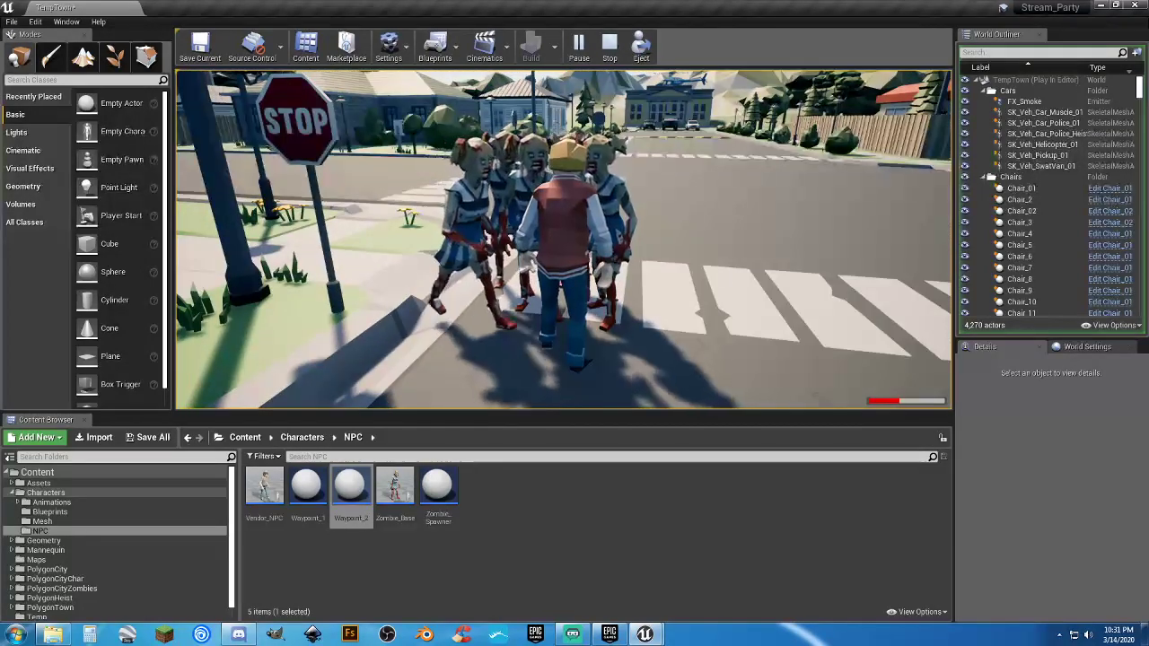
# Back the character away from the stop sign with the zombies following and sidestep along the crosswalk.
pyautogui.press('s')
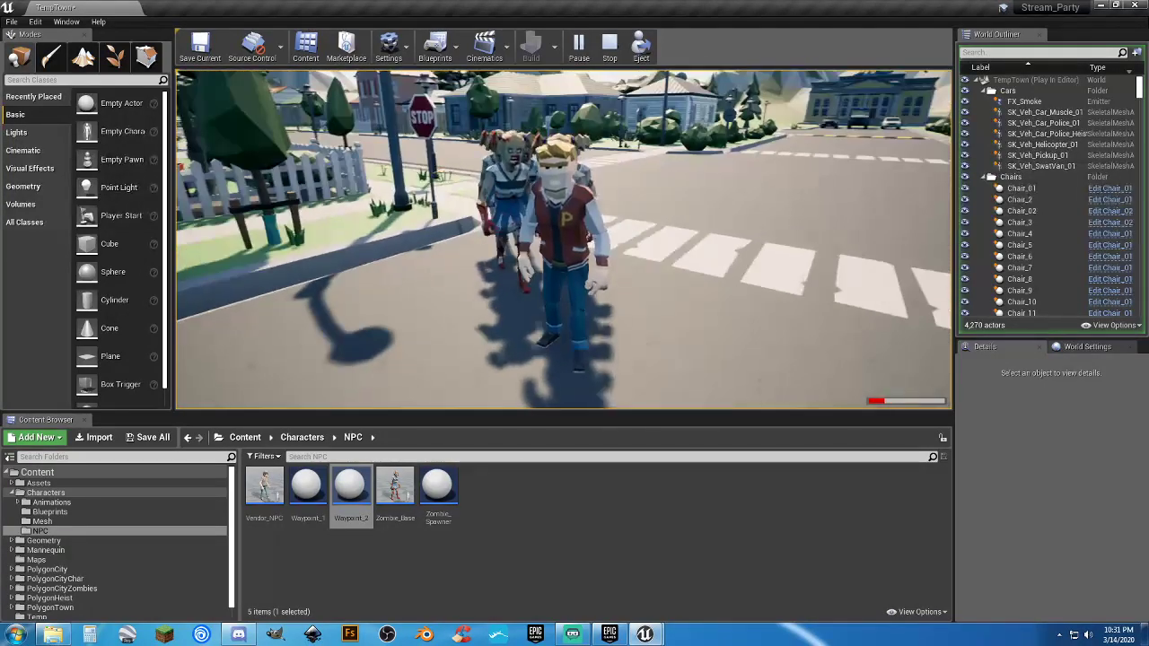
pyautogui.press('s')
pyautogui.press('w')
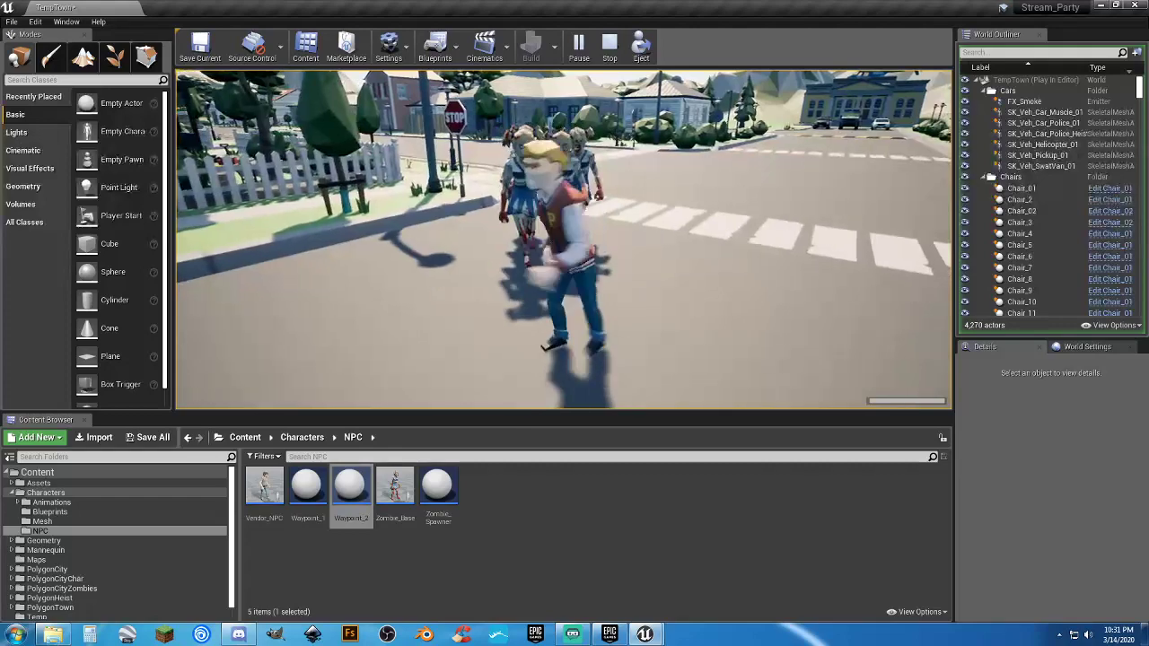
pyautogui.press('d')
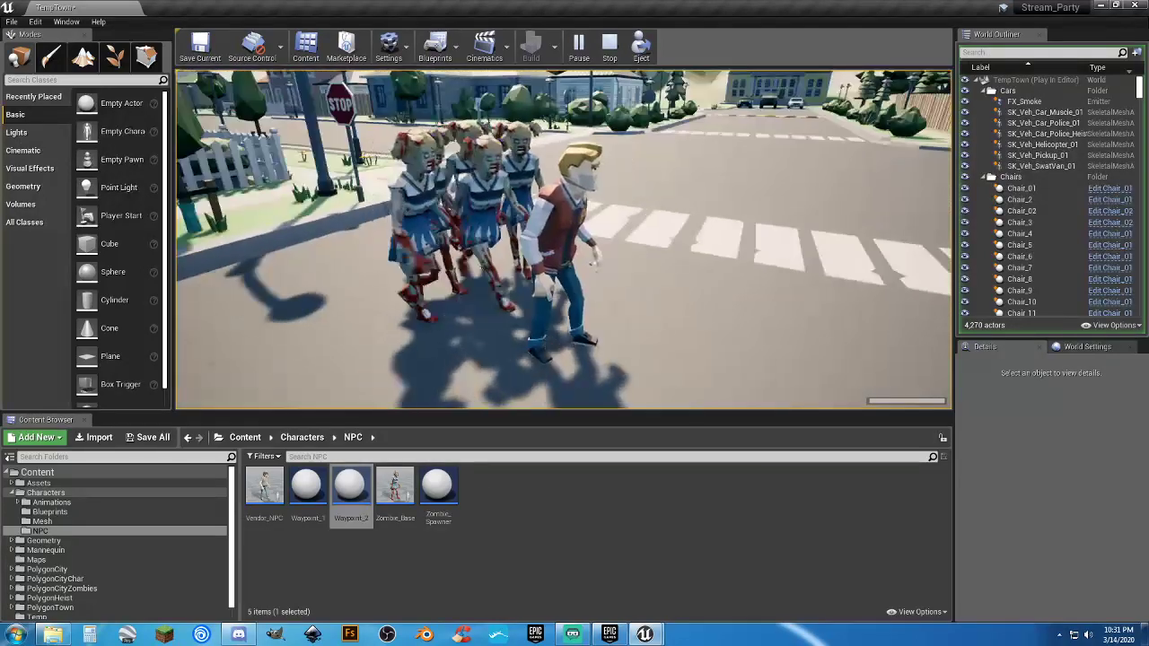
pyautogui.press('d')
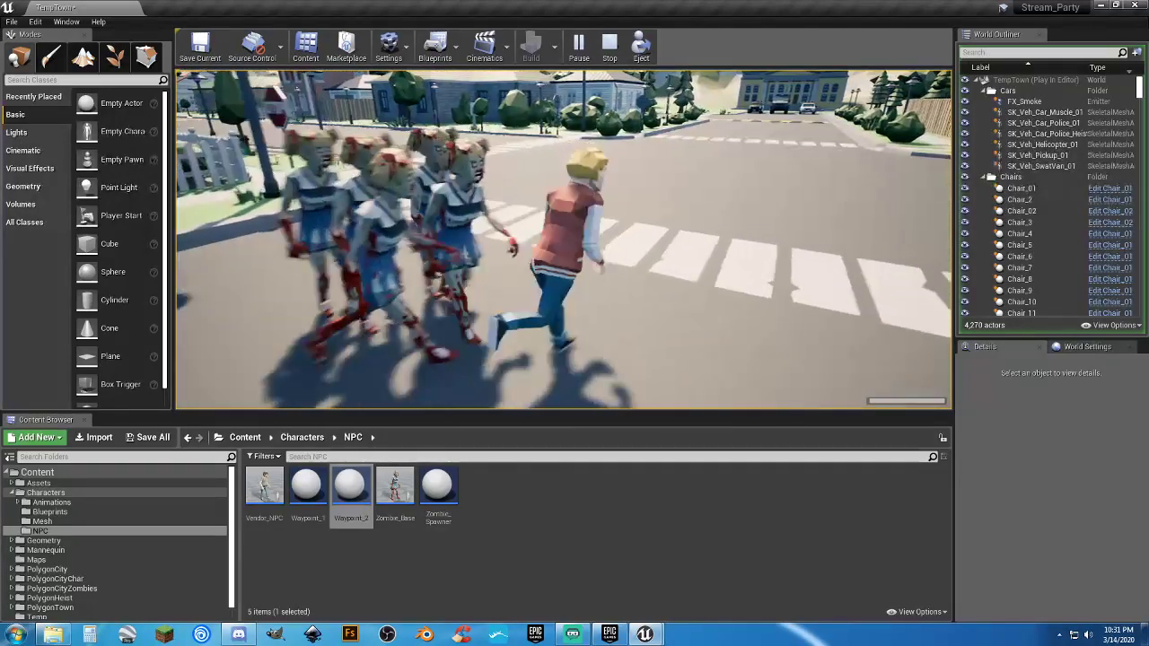
# Run away from the zombies along the street beside the white picket fence and end the playtest.
pyautogui.press('s')
pyautogui.press('w')
pyautogui.press('a')
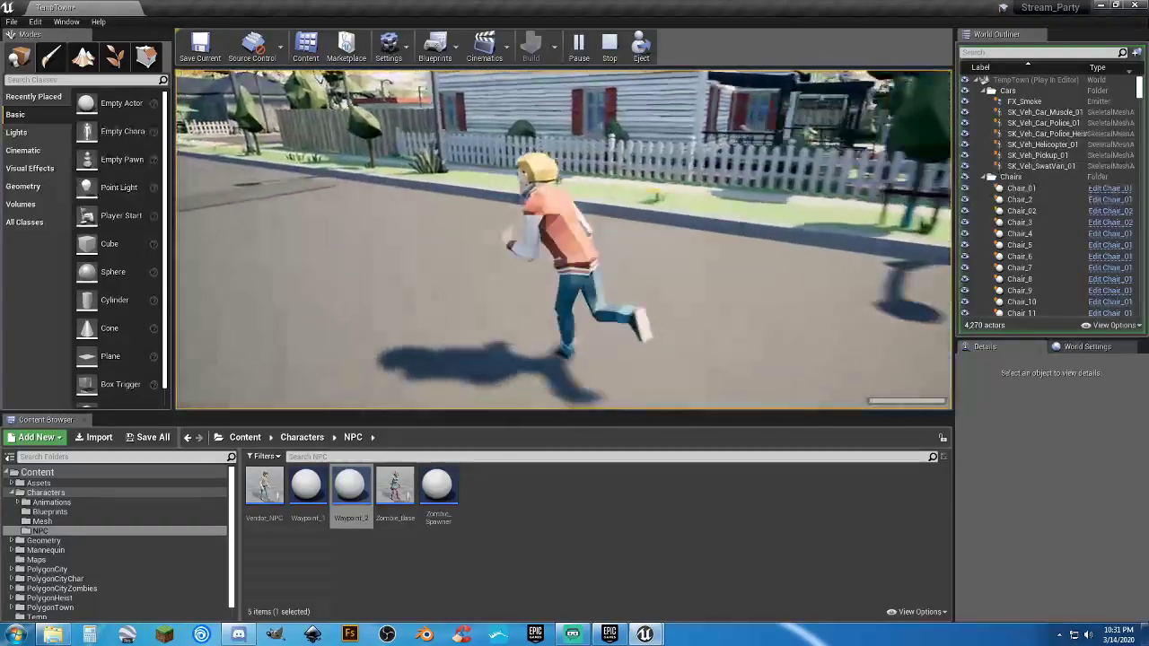
pyautogui.press('s')
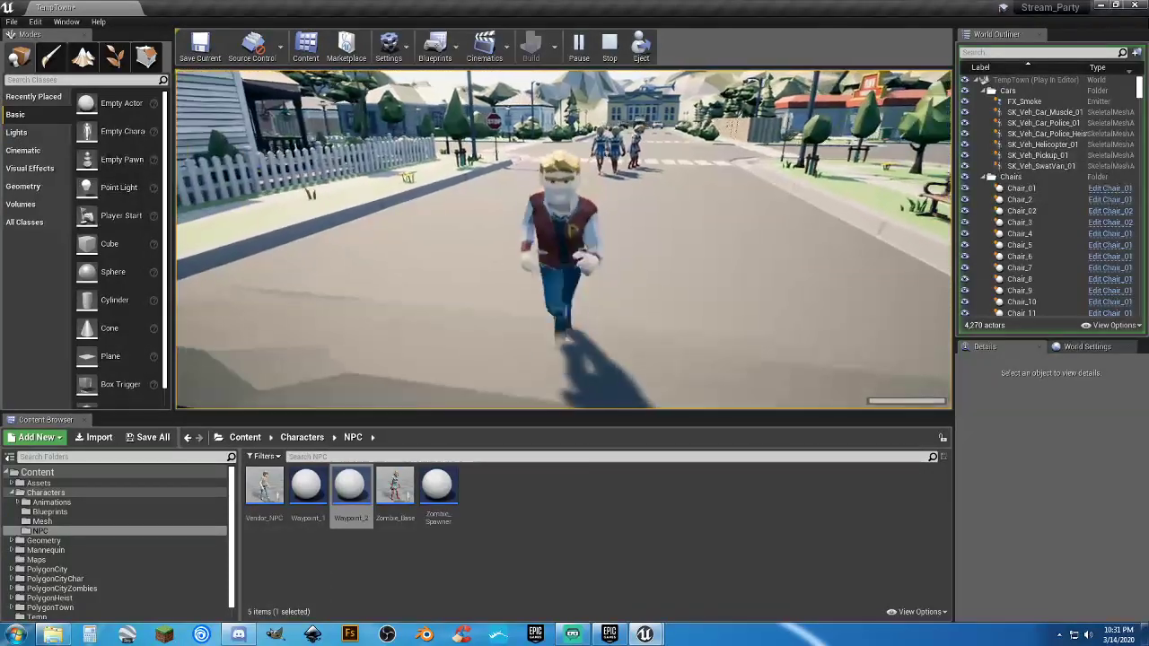
pyautogui.press('Escape')
# Delete Waypoint_1, Waypoint_2 and all five Zombie_Base actors from the TempTown level.
pyautogui.scroll(-1, 996, 248)
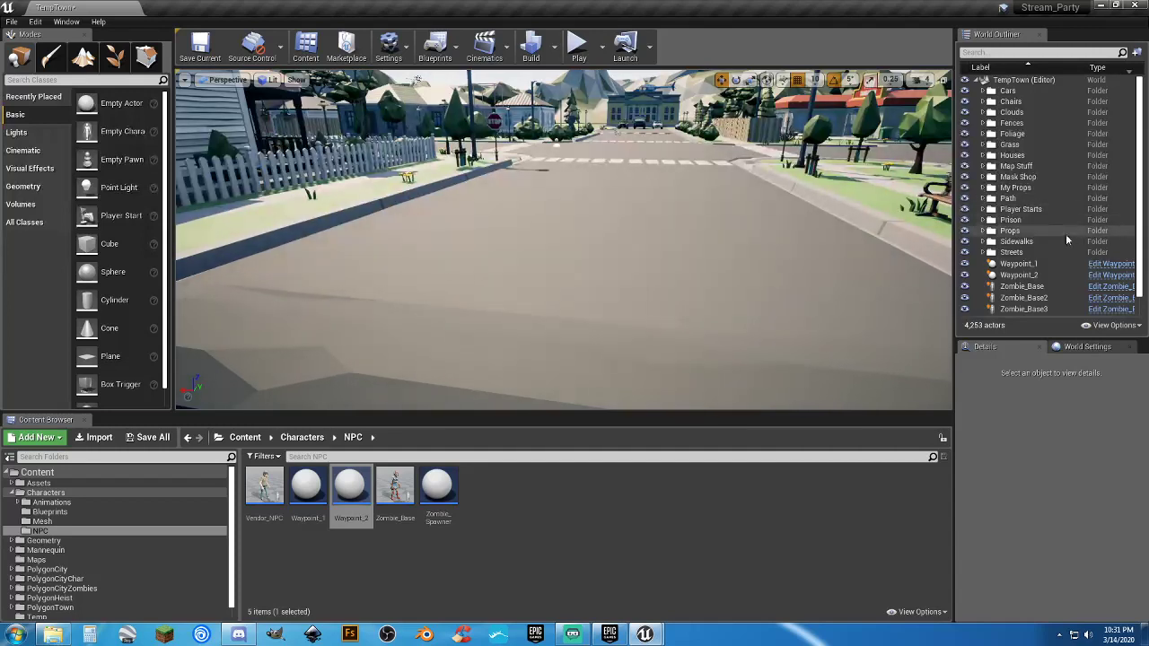
pyautogui.click(1028, 243)
pyautogui.keyDown('shift'); pyautogui.click(1023, 310); pyautogui.keyUp('shift')
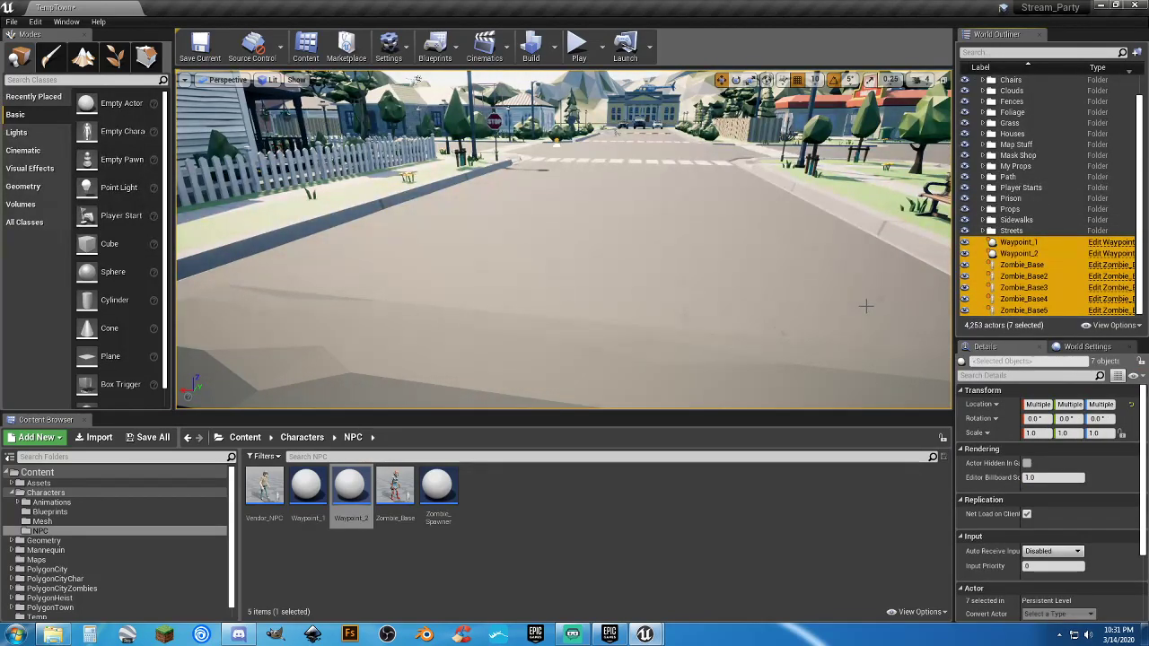
pyautogui.press('Delete')
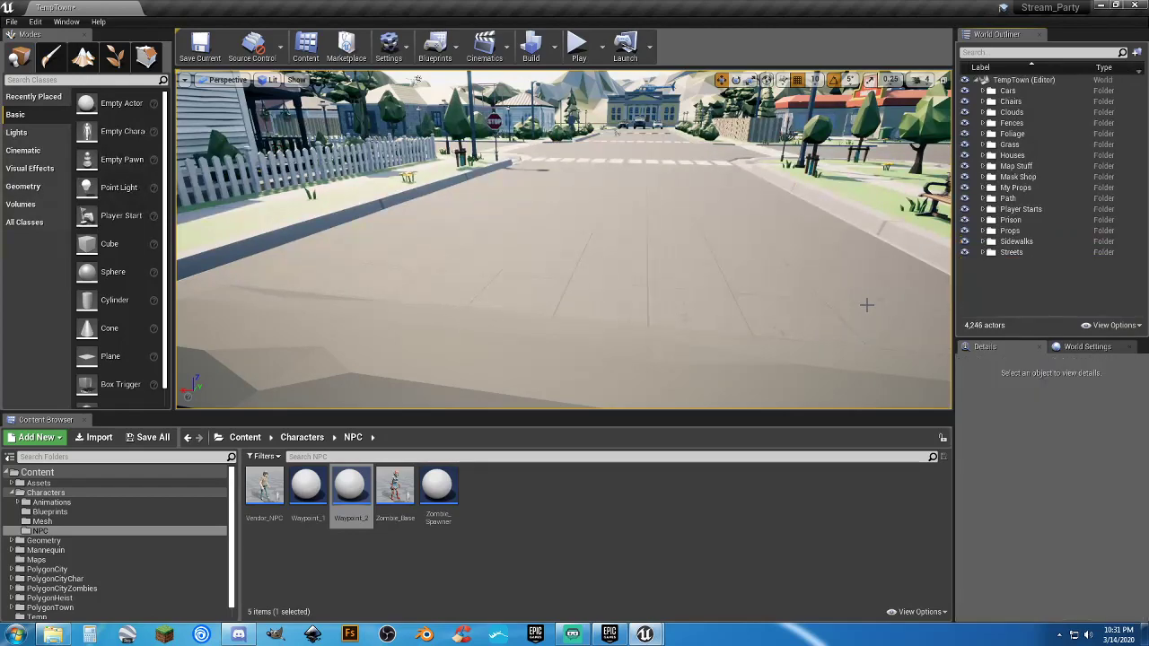
# Save the modified TempTown level and close the Stream_Party project.
pyautogui.moveTo(646, 264); pyautogui.dragTo(503, 170, button='right')
pyautogui.press('w')
pyautogui.moveTo(509, 244); pyautogui.dragTo(510, 165, button='right')
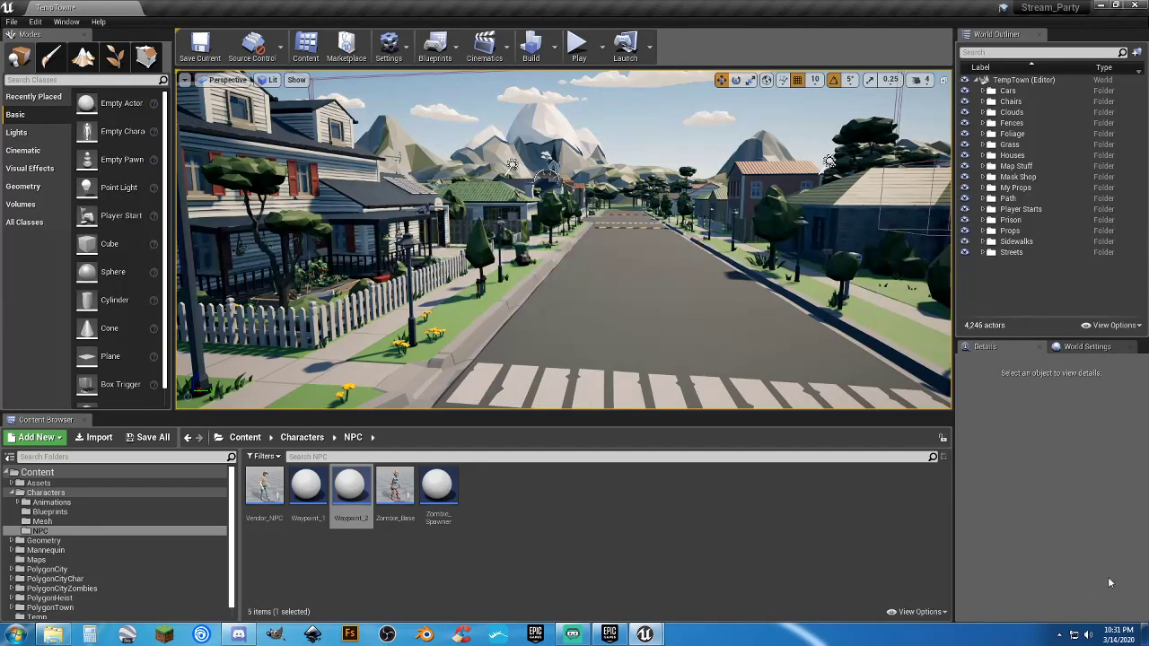
pyautogui.moveTo(1112, 635)
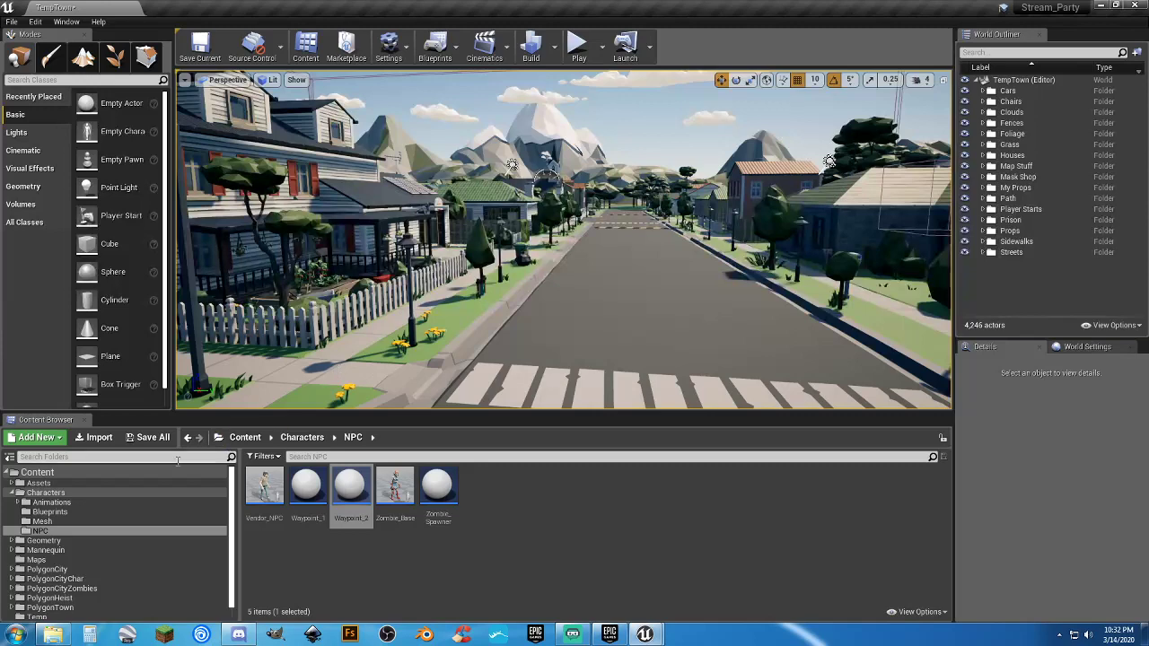
pyautogui.click(149, 437)
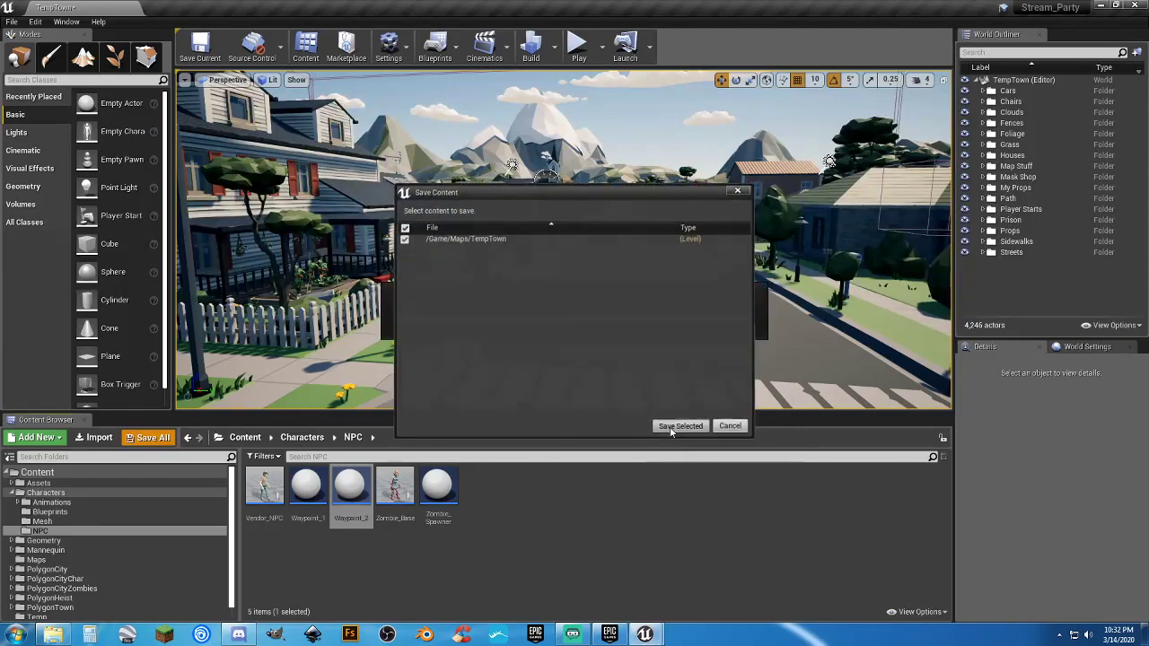
pyautogui.click(679, 426)
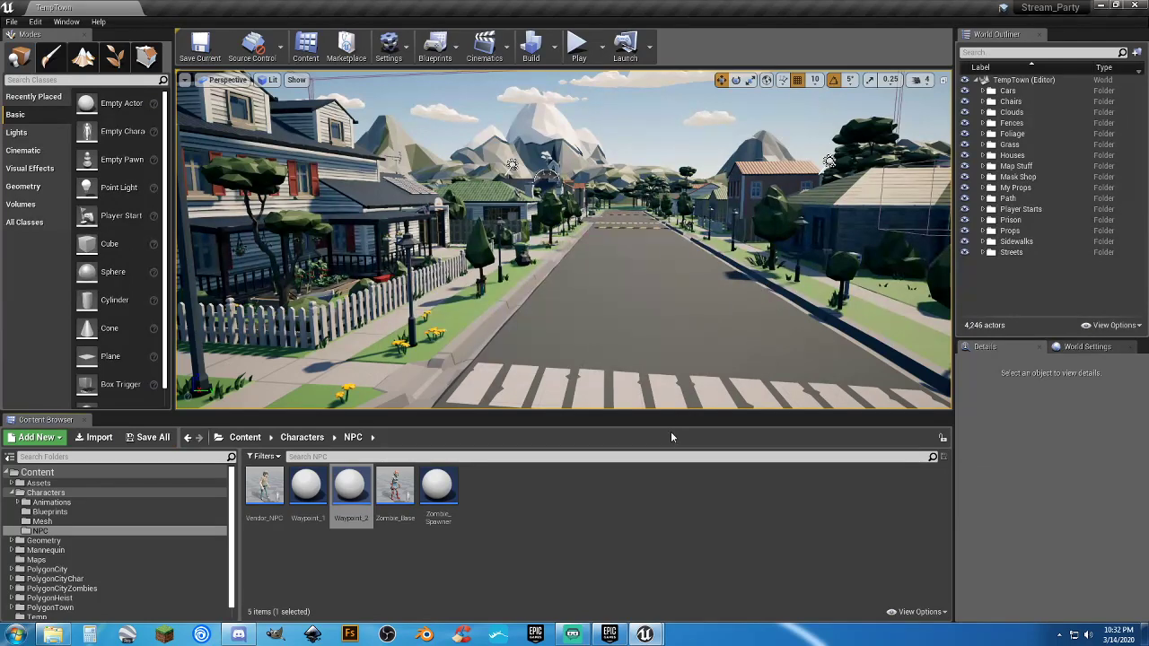
pyautogui.click(1132, 7)
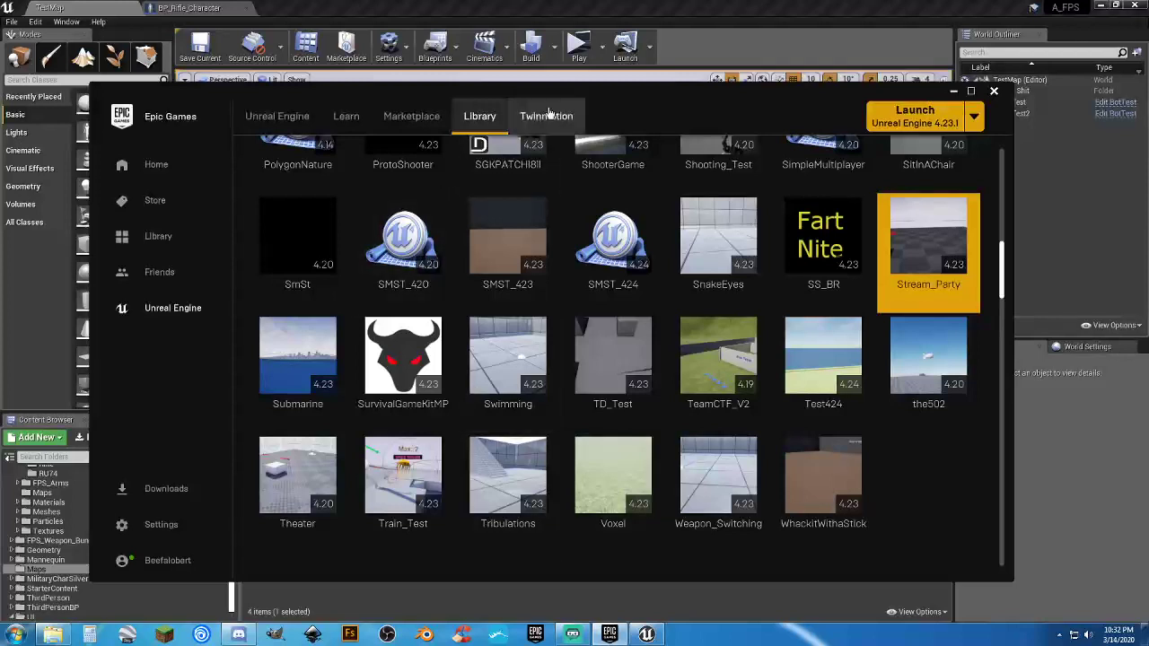
# Minimize the Epic Games launcher and close the BP_Rifle_Character blueprint in the A_FPS project.
pyautogui.click(954, 91)
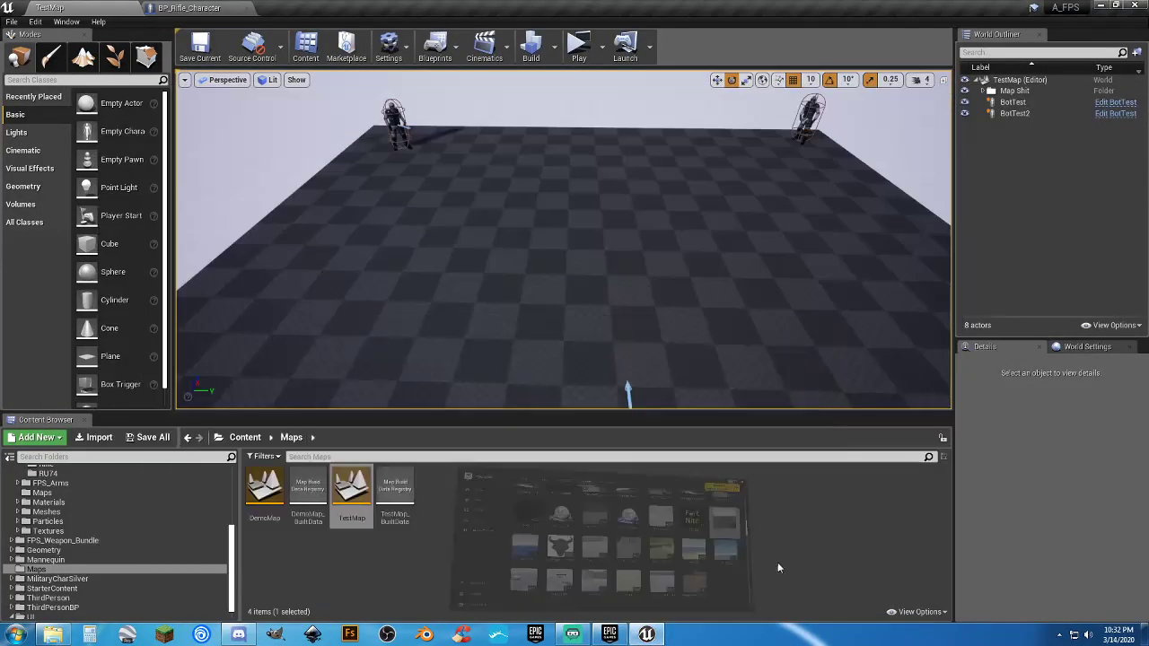
pyautogui.click(663, 567)
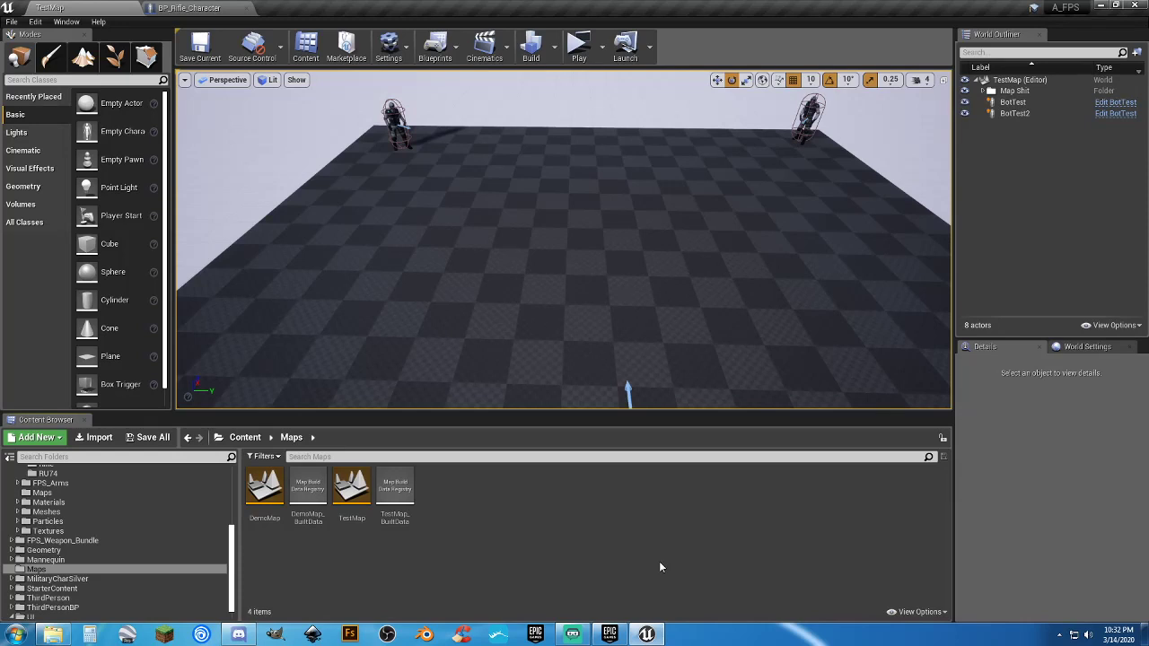
pyautogui.click(247, 8)
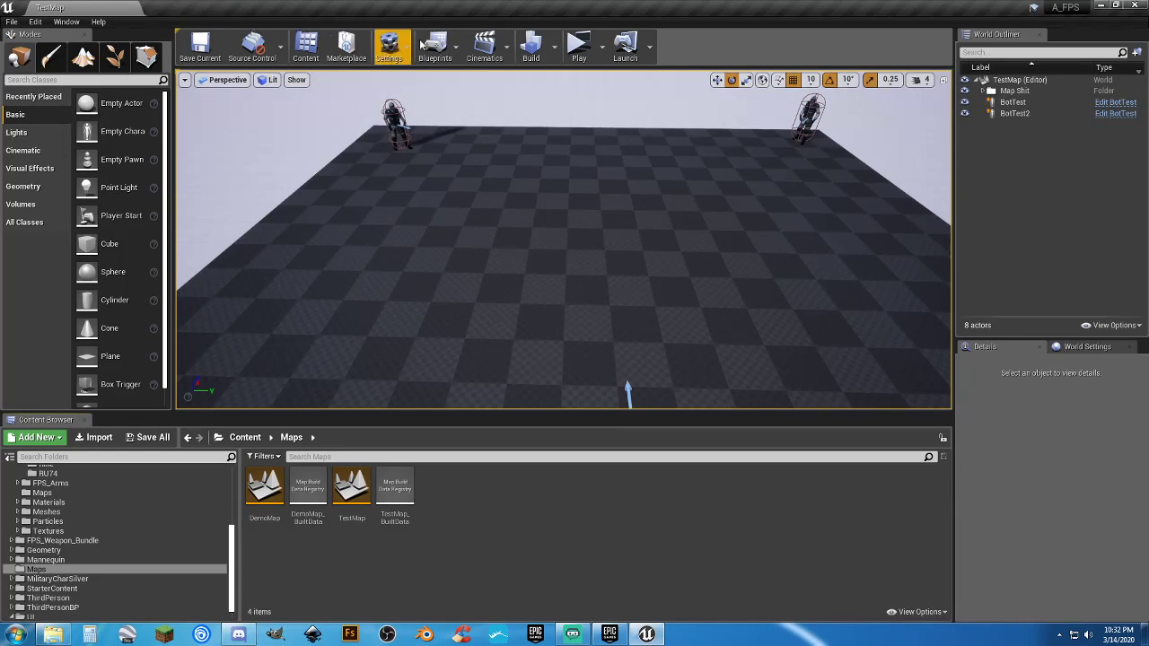
# Playtest TestMap in a standalone preview, fire the rifle at the bot, and end the playtest.
pyautogui.click(579, 47)
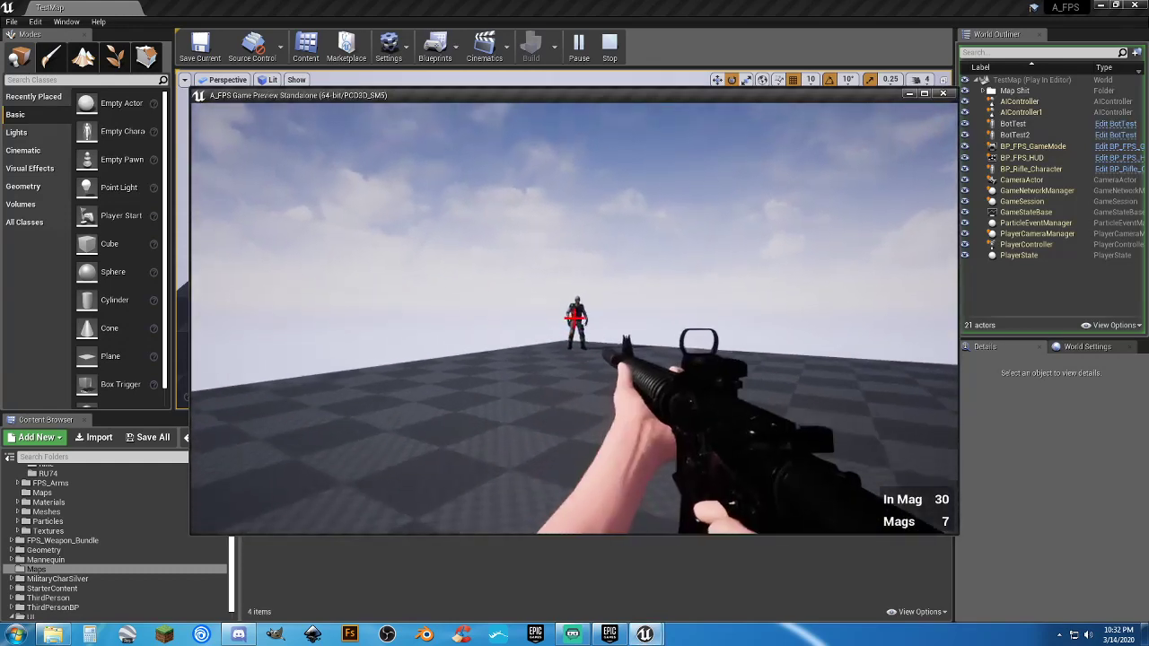
pyautogui.click(574, 319)
pyautogui.click(575, 318)
pyautogui.click(574, 318)
pyautogui.click(575, 318)
pyautogui.click(575, 318)
pyautogui.click(574, 318)
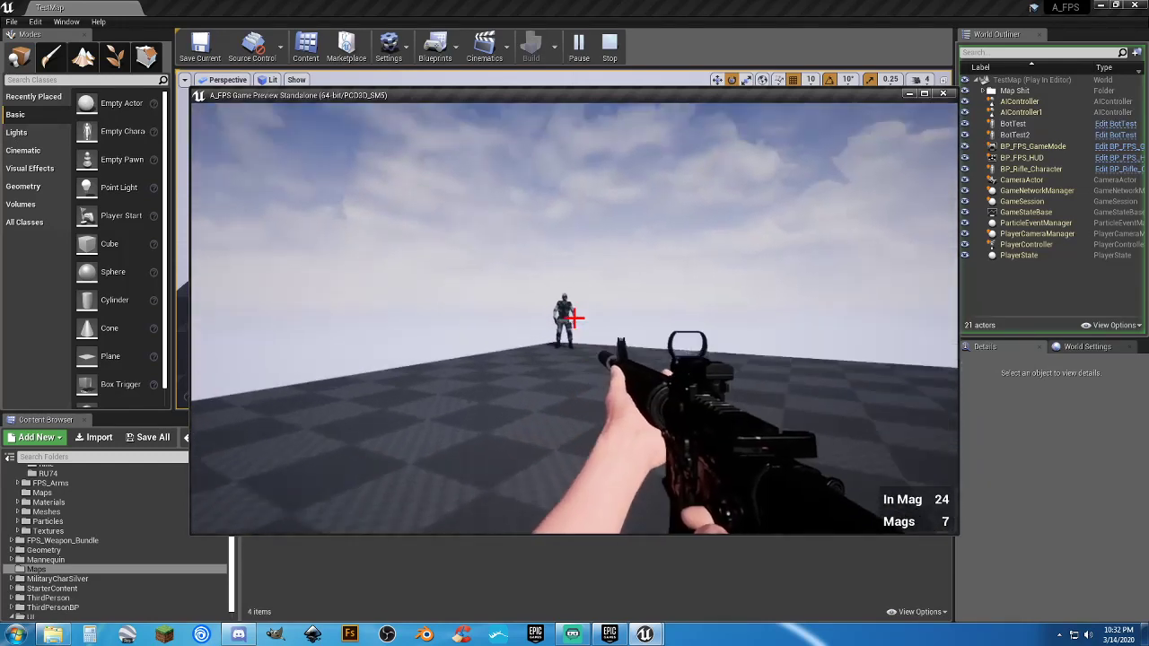
pyautogui.click(574, 316)
pyautogui.click(574, 316)
pyautogui.click(574, 315)
pyautogui.click(574, 316)
pyautogui.click(574, 316)
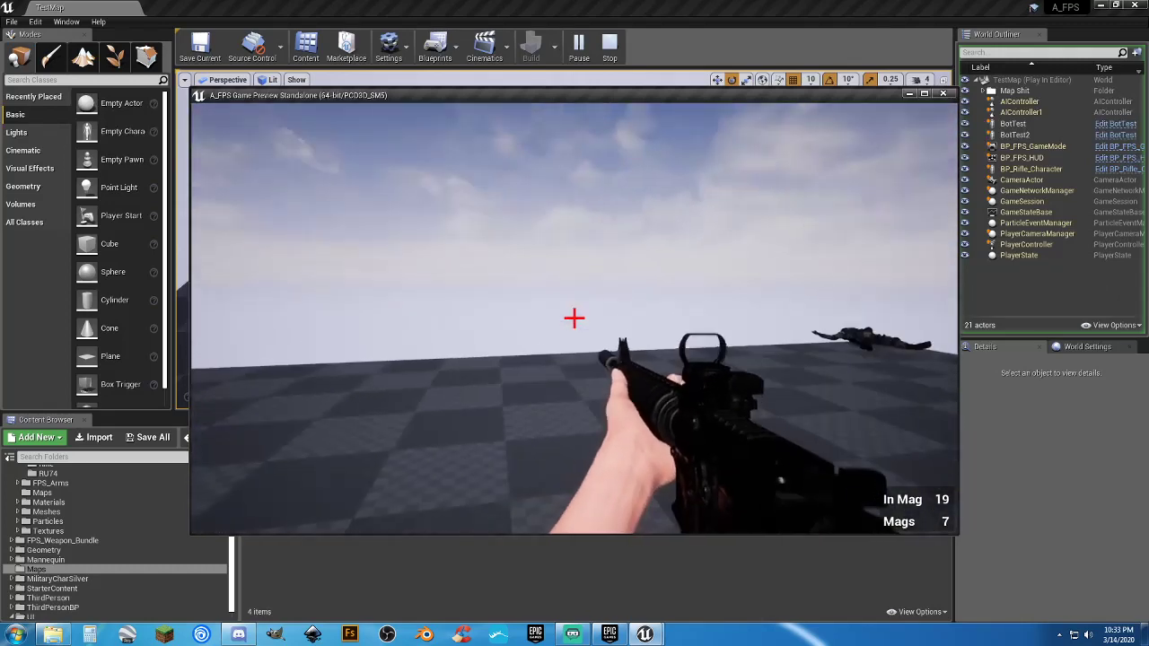
pyautogui.press('Escape')
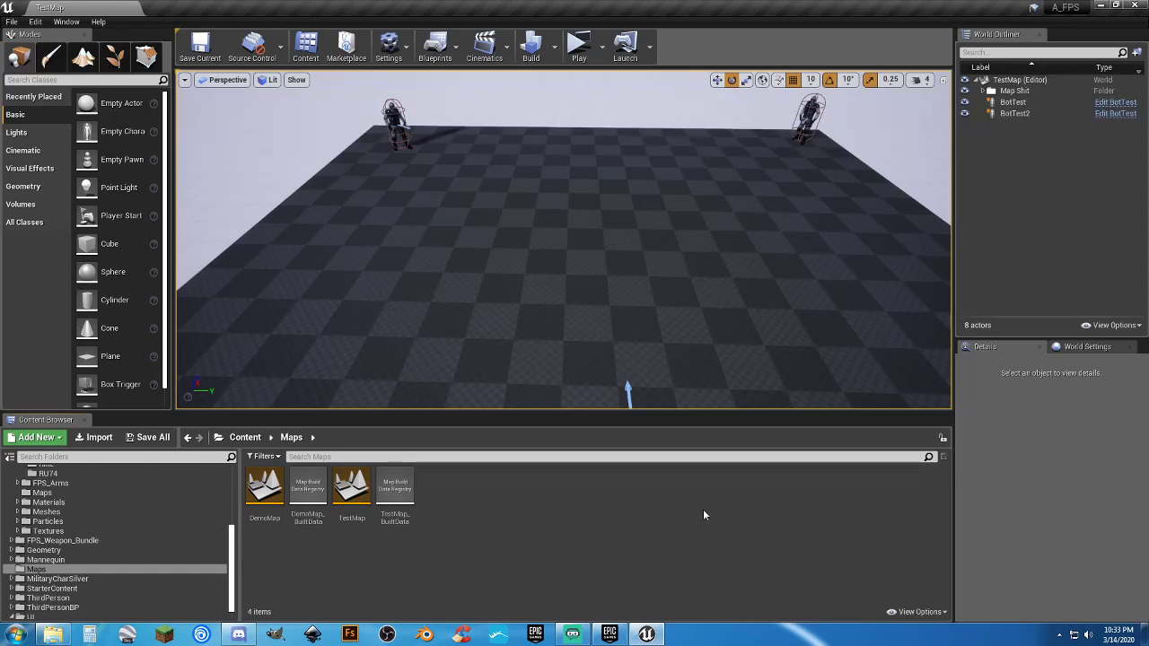
# Close the A_FPS project and check the hidden notification-area icons on the desktop.
pyautogui.click(1059, 635)
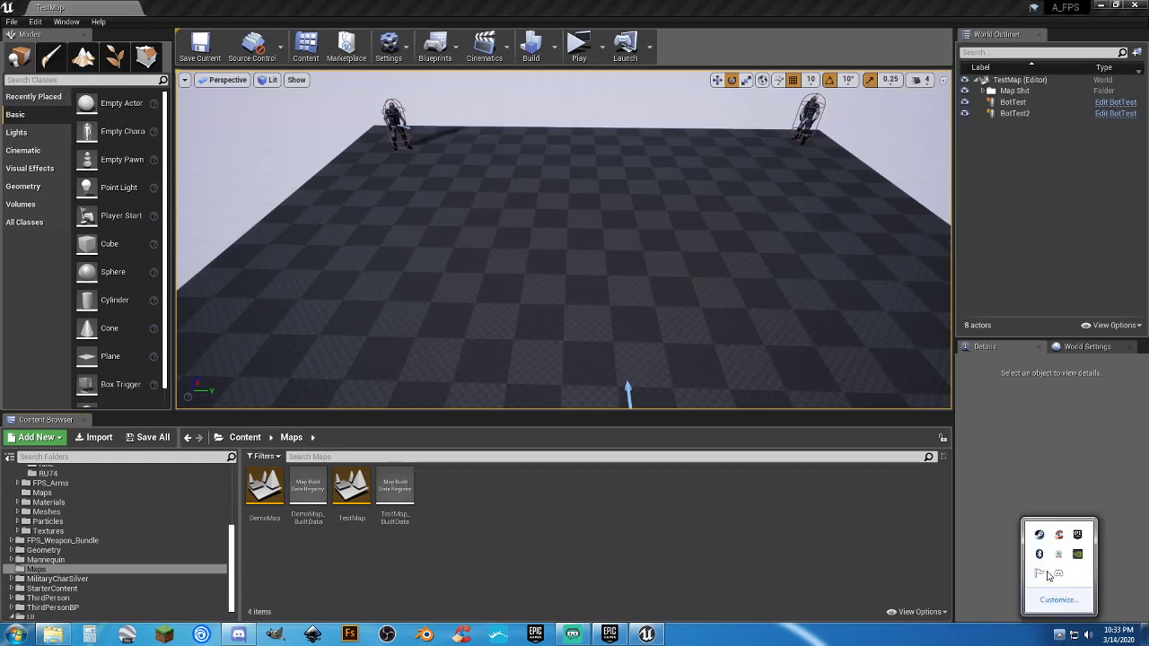
pyautogui.click(715, 543)
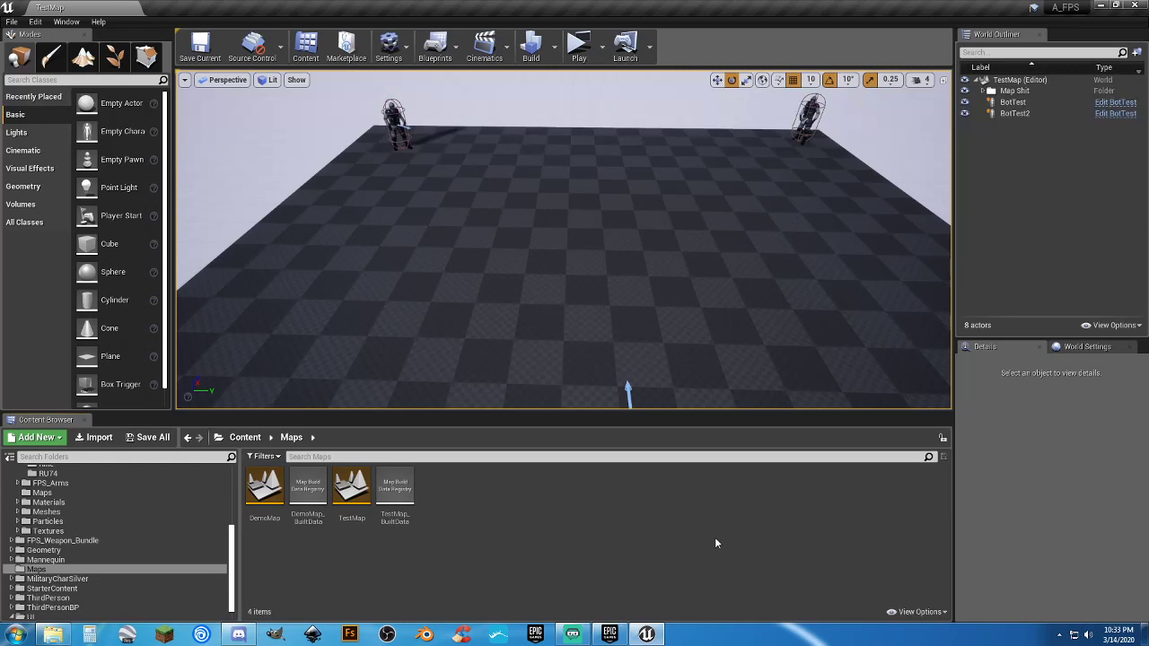
pyautogui.click(1135, 7)
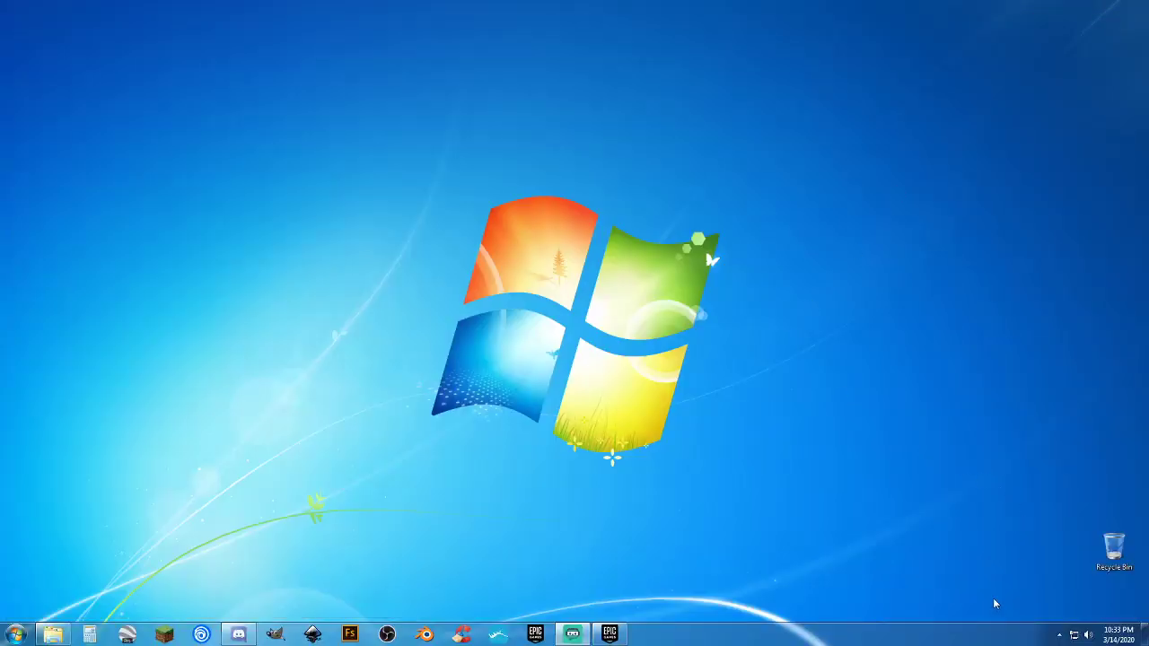
pyautogui.click(1059, 634)
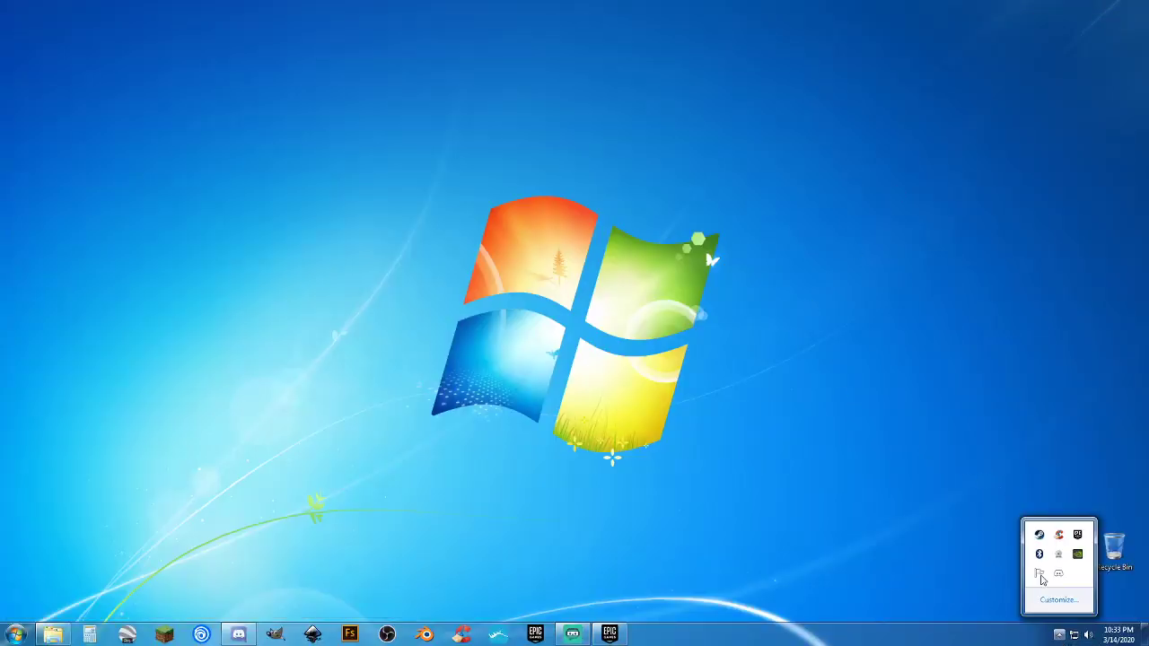
pyautogui.click(979, 540)
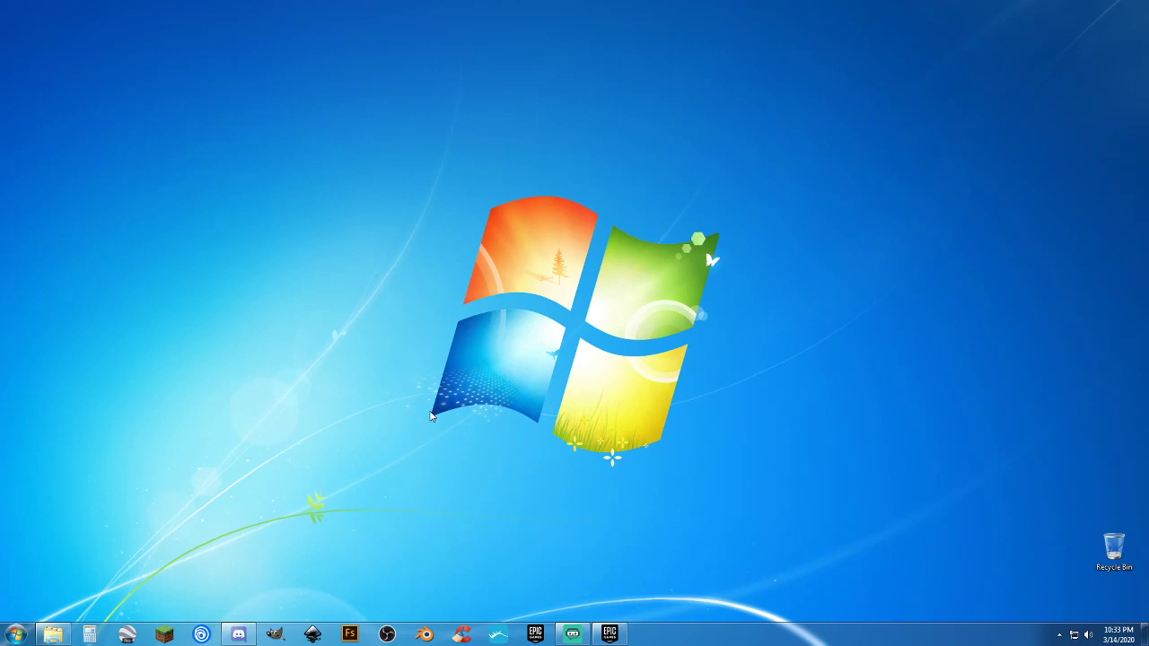